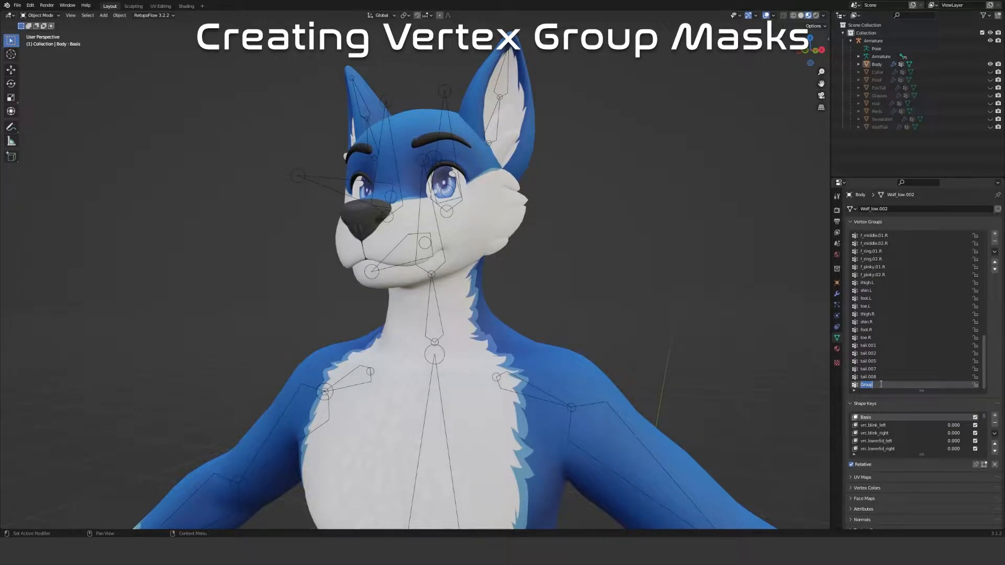
Name the new vertex group Left_Head
{"action": "type", "text": "Left_Head"}
{"action": "middle_click", "coordinate": [560, 261]}
{"action": "left_click", "coordinate": [558, 260]}
Open the body mesh in Edit Mode and view it from the front in orthographic projection
{"action": "middle_click_drag", "start_coordinate": [558, 260], "coordinate": [669, 343]}
{"action": "scroll", "coordinate": [563, 255], "scroll_direction": "up", "scroll_amount": 4}
{"action": "scroll", "coordinate": [523, 315], "scroll_direction": "down", "scroll_amount": 3}
{"action": "left_click", "coordinate": [521, 312]}
{"action": "key", "text": "Tab"}
{"action": "left_click", "coordinate": [669, 343]}
{"action": "key", "text": "KP_5"}
{"action": "key", "text": "KP_1"}
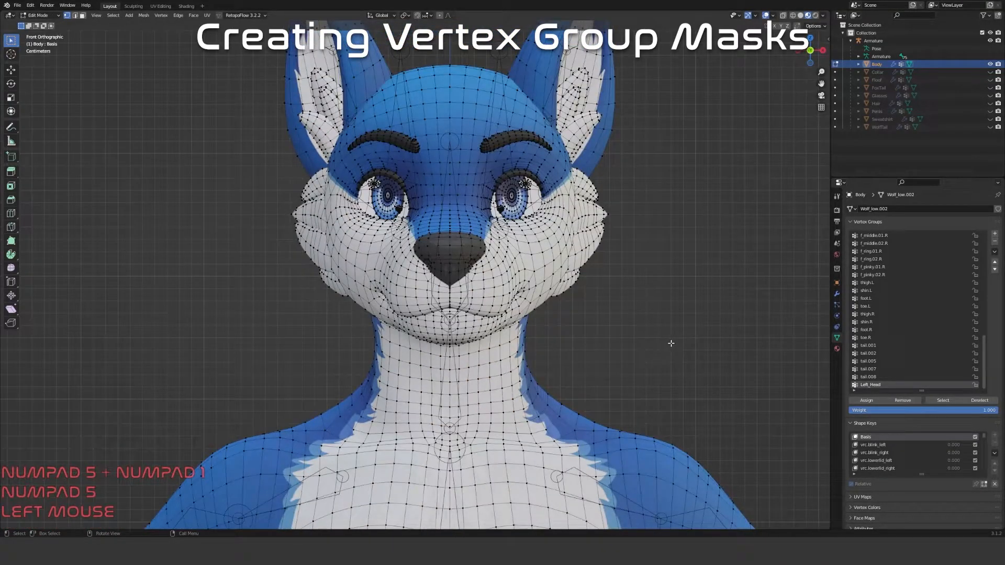
Turn on X-ray and box-select the character's left half of the head and neck, from the centre line down to the shoulder
{"action": "scroll", "coordinate": [606, 348], "scroll_direction": "down", "scroll_amount": 3}
{"action": "scroll", "coordinate": [603, 348], "scroll_direction": "up", "scroll_amount": 2}
{"action": "scroll", "coordinate": [603, 347], "scroll_direction": "down", "scroll_amount": 1}
{"action": "middle_click_drag", "start_coordinate": [657, 372], "coordinate": [610, 343], "text": "shift"}
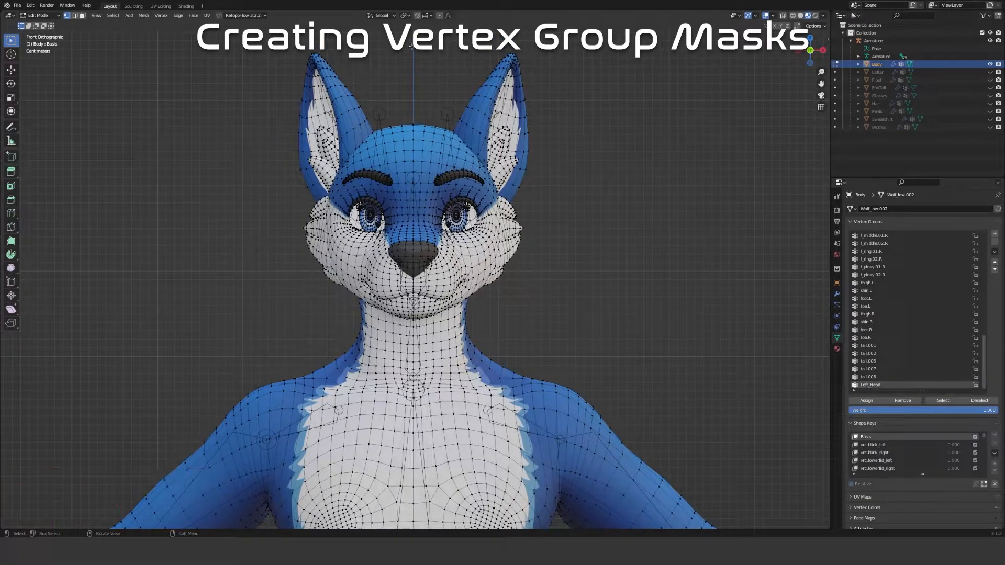
{"action": "key", "text": "alt+z"}
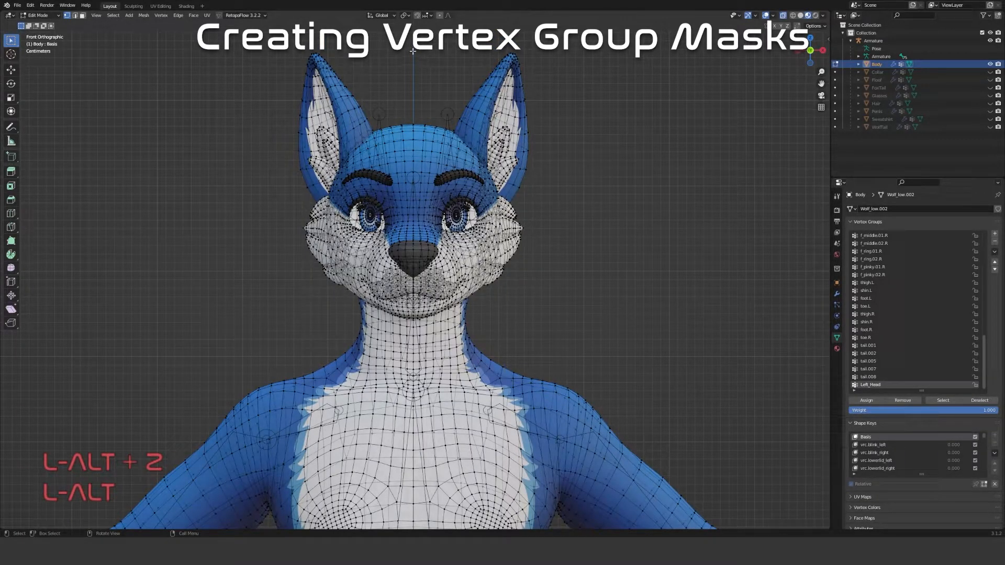
{"action": "left_click_drag", "start_coordinate": [414, 37], "coordinate": [603, 390]}
{"action": "scroll", "coordinate": [465, 335], "scroll_direction": "up", "scroll_amount": 8}
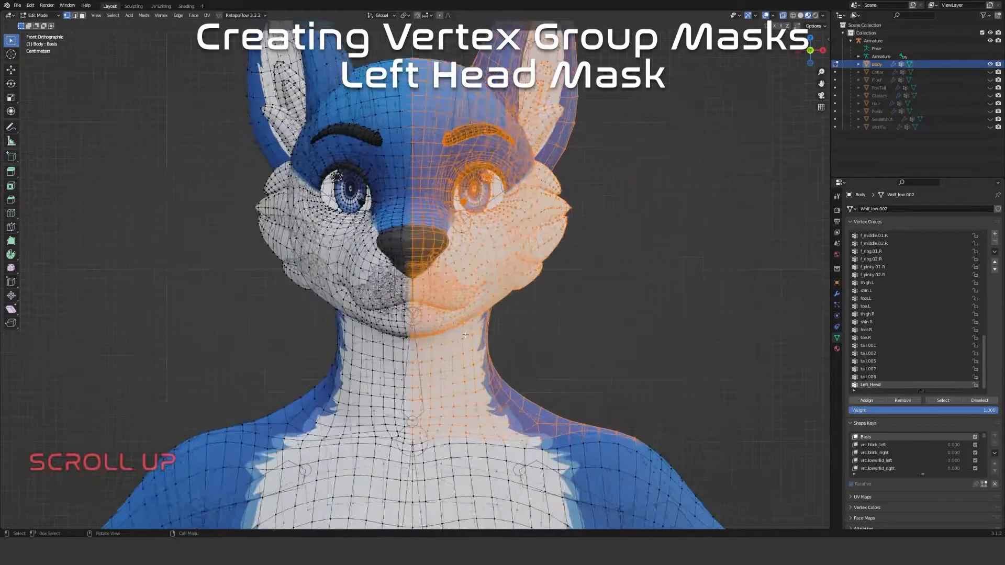
{"action": "scroll", "coordinate": [465, 335], "scroll_direction": "up", "scroll_amount": 3, "text": "shift"}
{"action": "middle_click_drag", "start_coordinate": [465, 335], "coordinate": [463, 284], "text": "shift"}
{"action": "scroll", "coordinate": [462, 284], "scroll_direction": "down", "scroll_amount": 8}
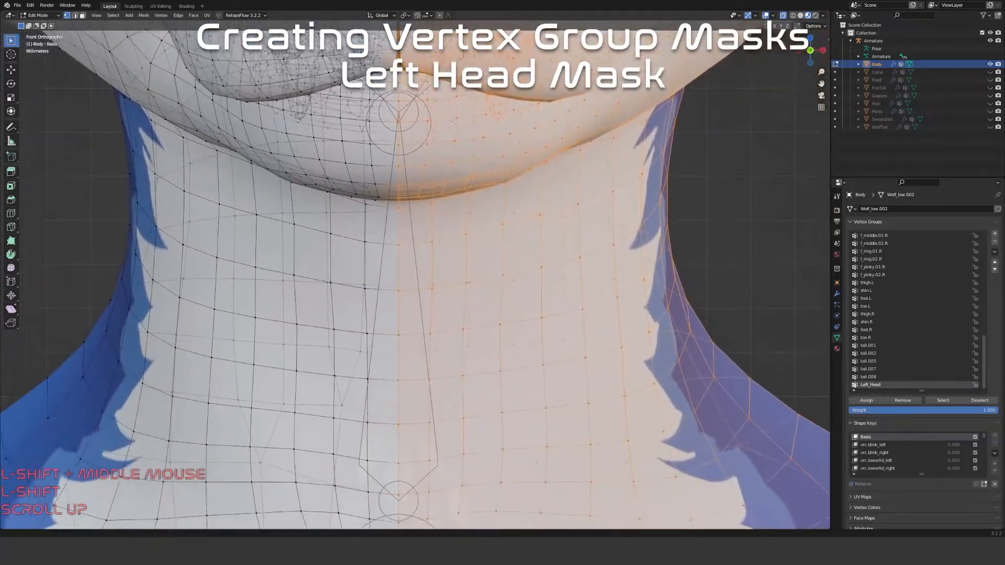
{"action": "middle_click_drag", "start_coordinate": [541, 272], "coordinate": [537, 318], "text": "shift"}
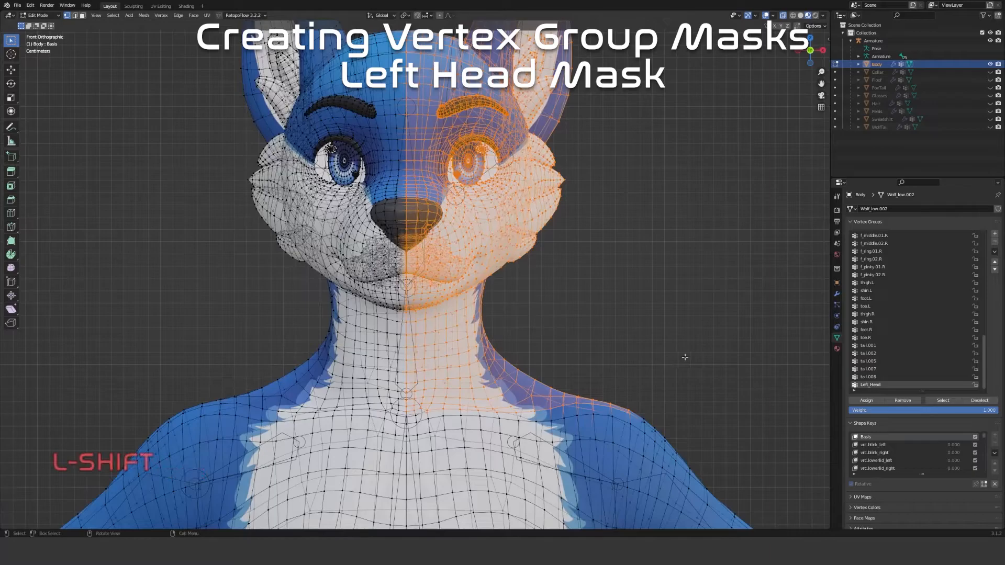
Assign the selected vertices to the Left_Head group and clear the selection
{"action": "scroll", "coordinate": [537, 319], "scroll_direction": "down", "scroll_amount": 1}
{"action": "scroll", "coordinate": [537, 318], "scroll_direction": "up", "scroll_amount": 1}
{"action": "scroll", "coordinate": [537, 318], "scroll_direction": "down", "scroll_amount": 1}
{"action": "left_click", "coordinate": [869, 400]}
{"action": "left_click", "coordinate": [543, 298]}
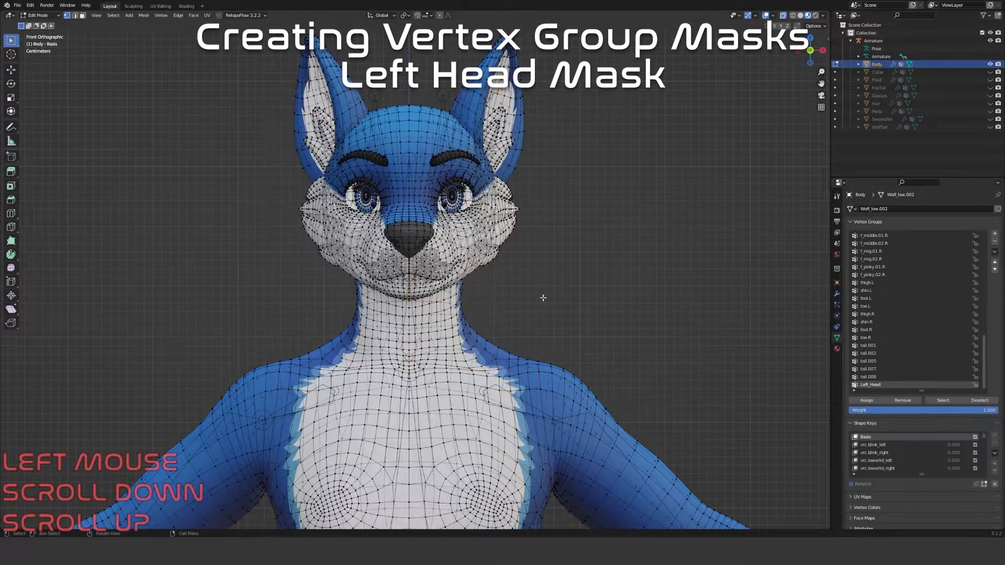
Restore the left-half vertex selection and mirror it to the character's right side
{"action": "key", "text": "ctrl+2"}
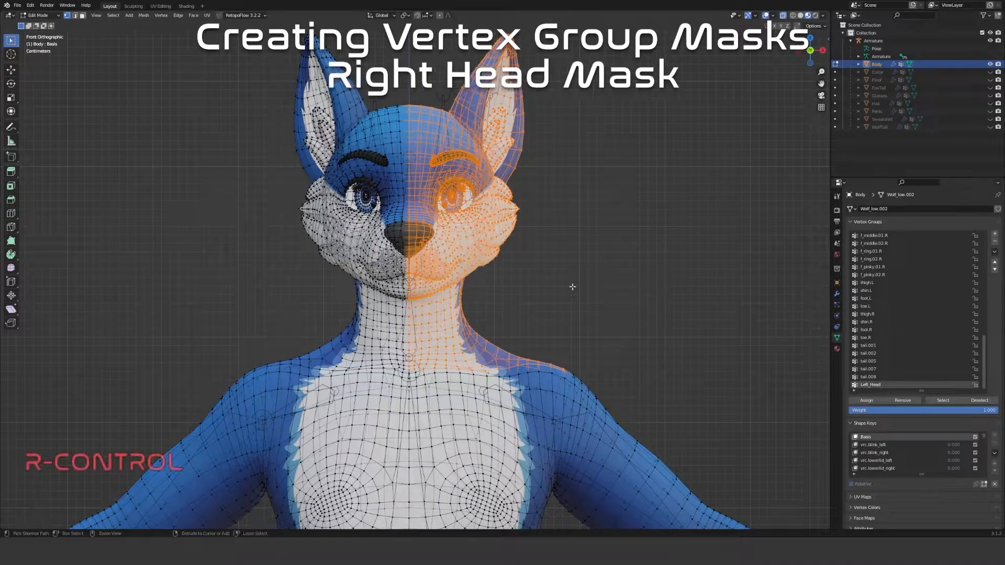
{"action": "key", "text": "ctrl+shift+m"}
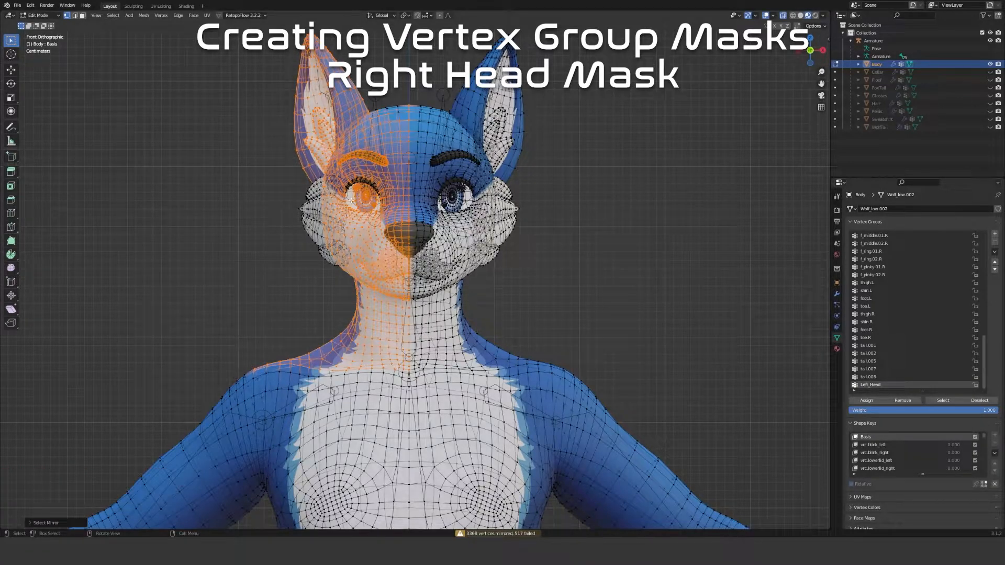
{"action": "middle_click_drag", "start_coordinate": [302, 291], "coordinate": [305, 359], "text": "shift"}
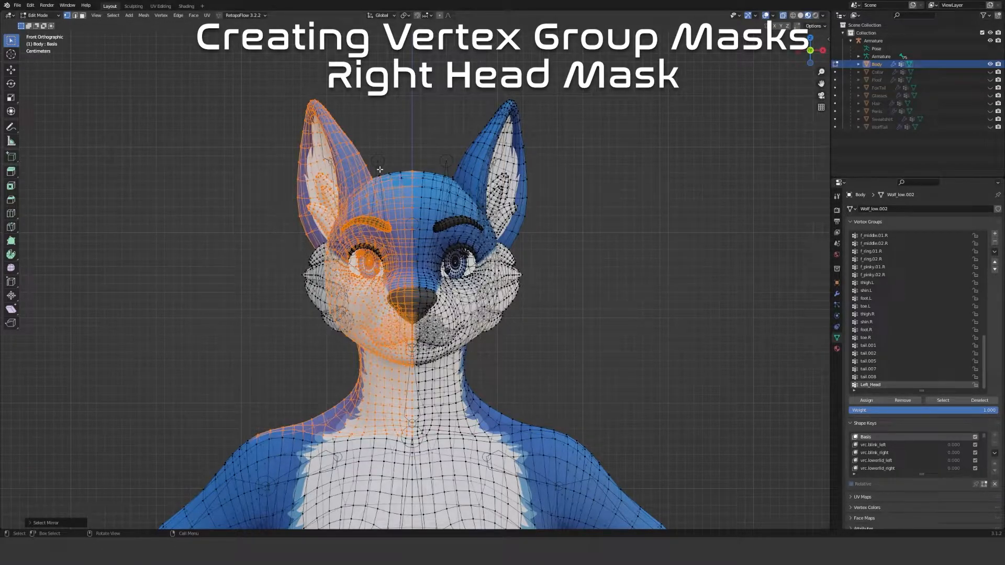
{"action": "scroll", "coordinate": [371, 264], "scroll_direction": "up", "scroll_amount": 4}
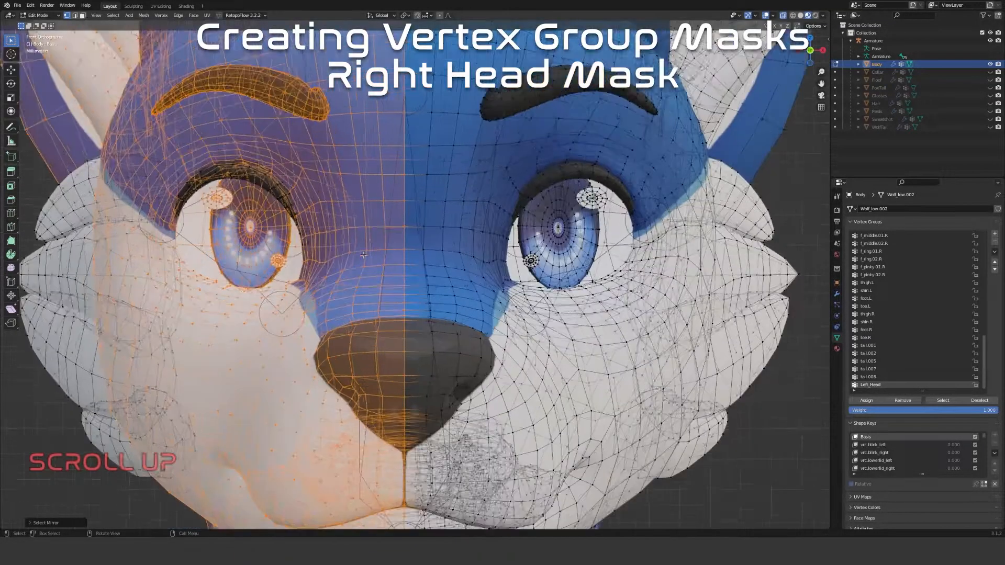
{"action": "scroll", "coordinate": [178, 143], "scroll_direction": "down", "scroll_amount": 4}
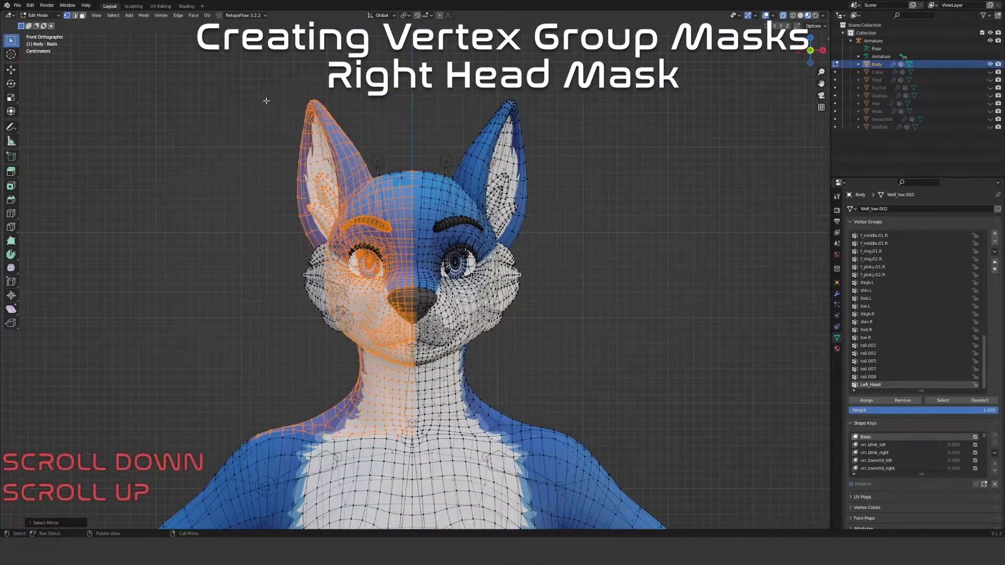
Extend the mirrored selection with the missing vertices on the character's right half of the head, keeping the existing selection
{"action": "left_click_drag", "start_coordinate": [280, 113], "coordinate": [410, 353]}
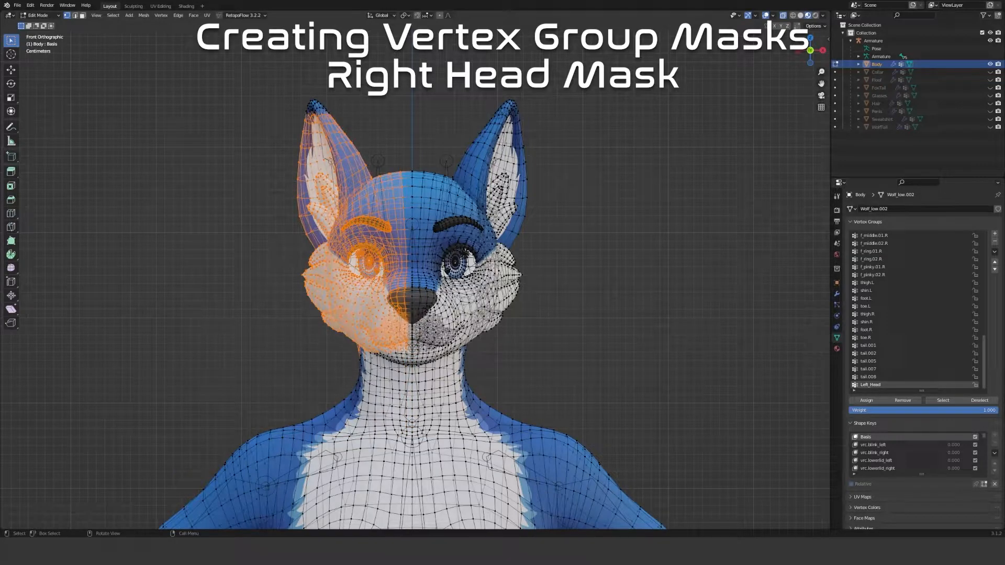
{"action": "key", "text": "ctrl+z"}
{"action": "key", "text": "shift+z"}
{"action": "left_click_drag", "start_coordinate": [287, 84], "coordinate": [409, 370], "text": "shift"}
{"action": "scroll", "coordinate": [355, 309], "scroll_direction": "up", "scroll_amount": 5}
{"action": "middle_click_drag", "start_coordinate": [354, 309], "coordinate": [494, 259], "text": "shift"}
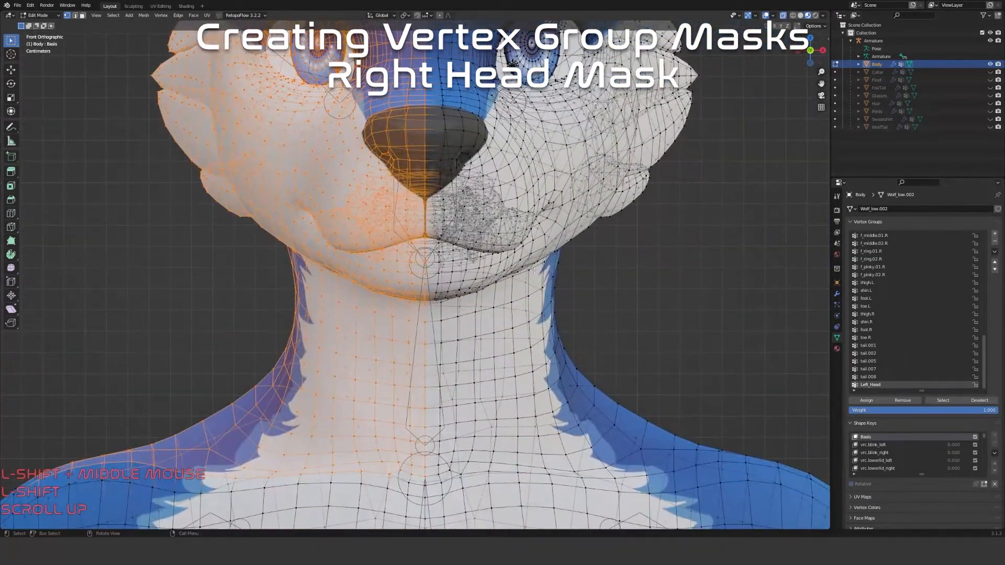
Add a vertex group named Right_Head and assign the selected right-half vertices to it
{"action": "left_click", "coordinate": [994, 233]}
{"action": "double_click", "coordinate": [867, 387]}
{"action": "type", "text": "Right"}
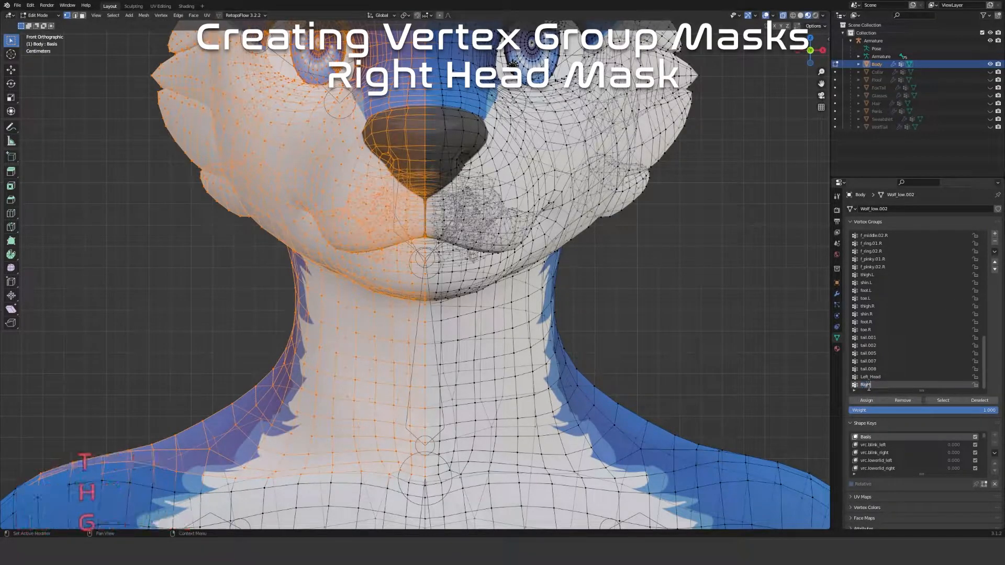
{"action": "type", "text": "_Hea"}
{"action": "key", "text": "Return"}
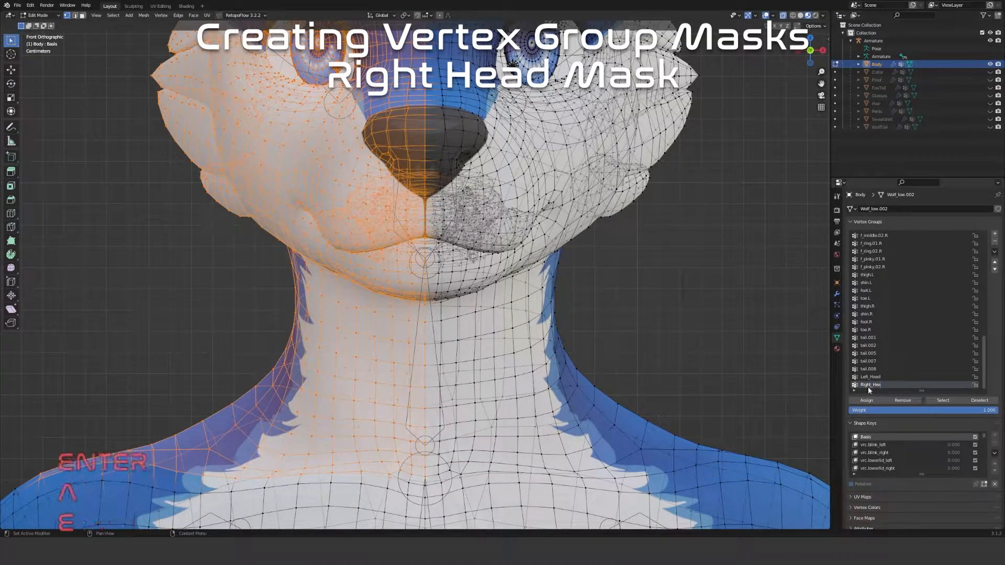
{"action": "left_click", "coordinate": [879, 386]}
{"action": "type", "text": "d"}
{"action": "key", "text": "Return"}
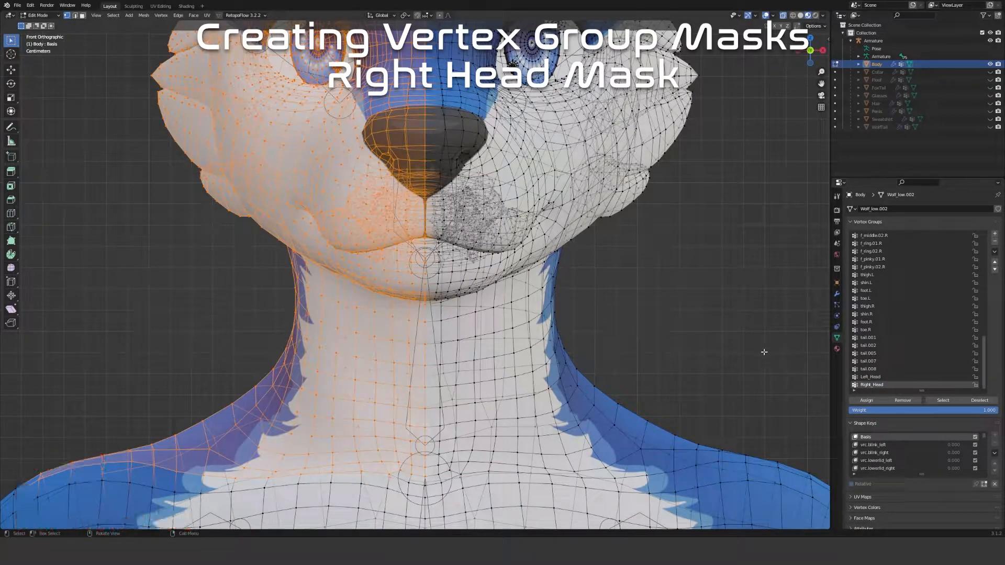
{"action": "left_click", "coordinate": [866, 401]}
Rename the two head vertex groups as Left_Head_Mask and Right_Head_Mask
{"action": "left_click", "coordinate": [884, 377]}
{"action": "double_click", "coordinate": [886, 377]}
{"action": "type", "text": "_Mask"}
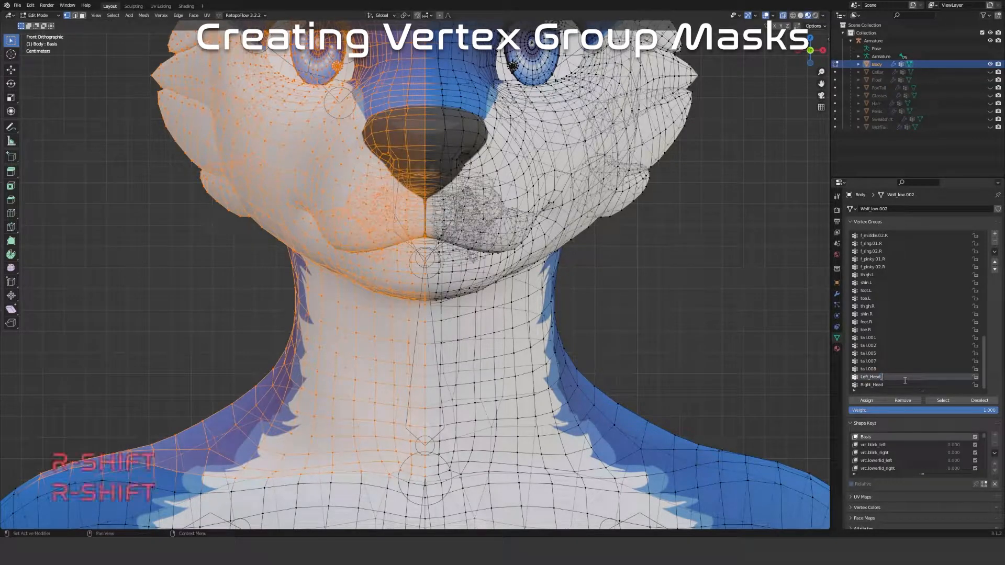
{"action": "key", "text": "Return"}
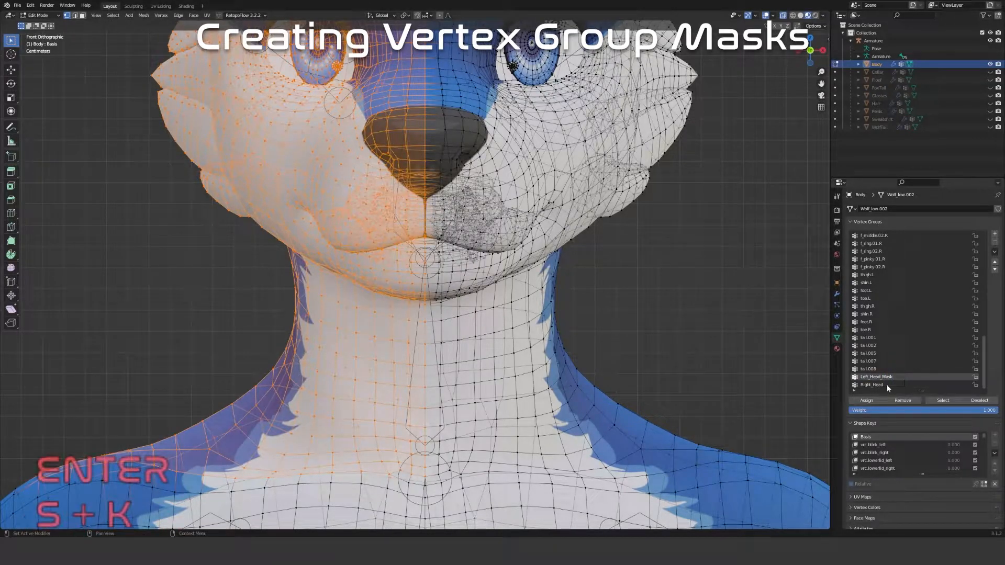
{"action": "double_click", "coordinate": [887, 385]}
{"action": "type", "text": "_Mask"}
{"action": "key", "text": "Return"}
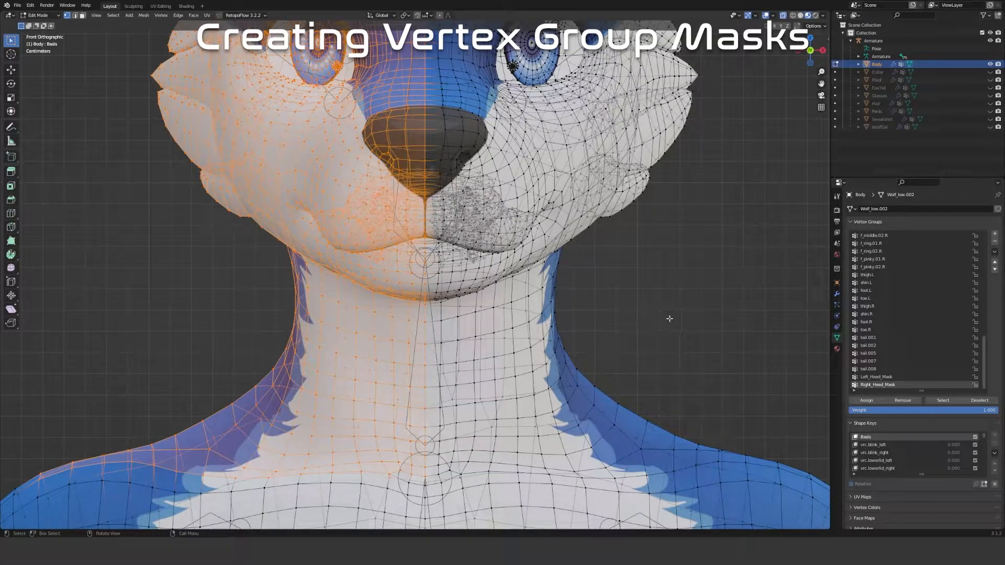
Check the vertices assigned to Right_Head_Mask and Left_Head_Mask by selecting each group in turn, clearing the selection after each
{"action": "left_click", "coordinate": [677, 350]}
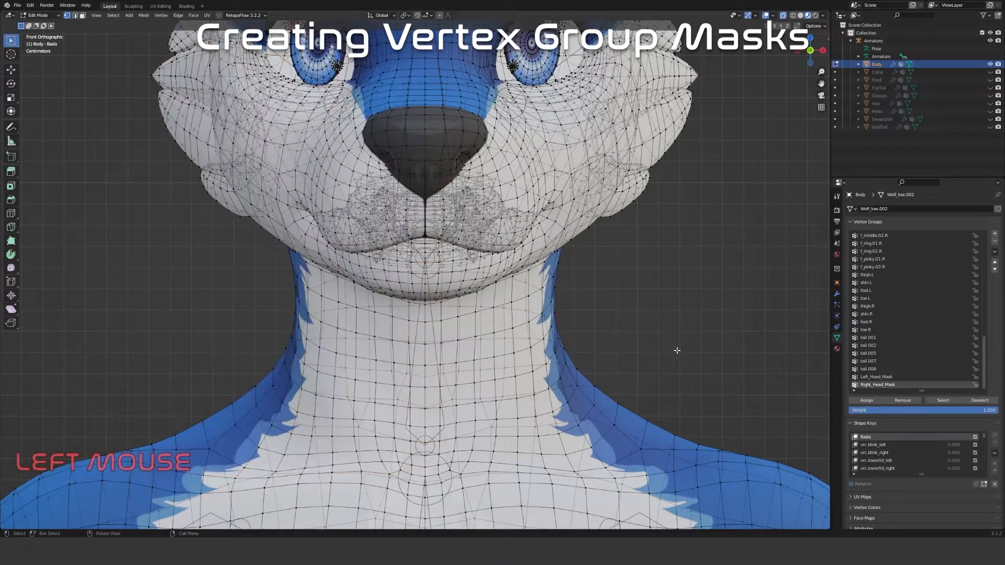
{"action": "left_click", "coordinate": [943, 401]}
{"action": "left_click", "coordinate": [661, 338]}
{"action": "left_click", "coordinate": [876, 377]}
{"action": "left_click", "coordinate": [943, 401]}
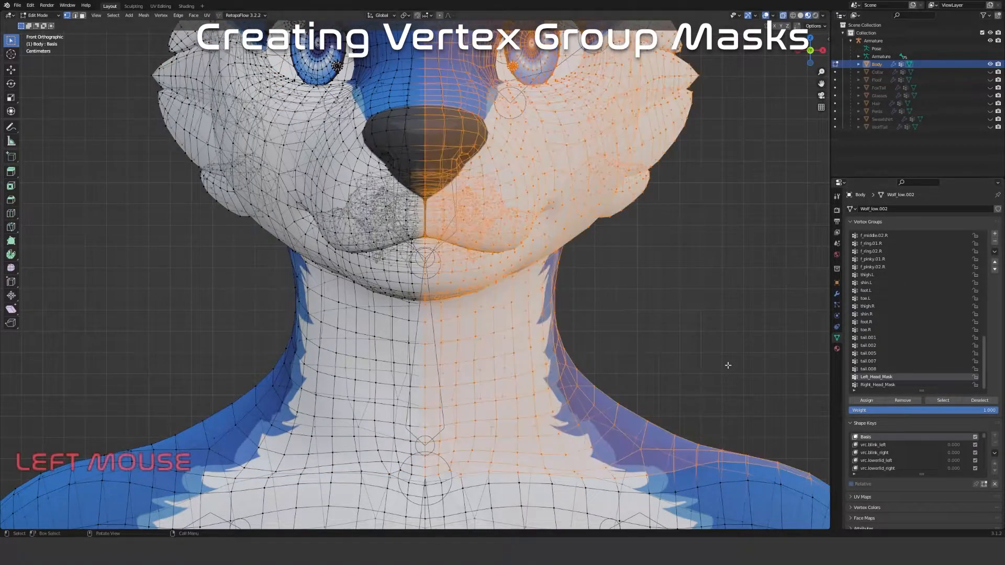
{"action": "key", "text": "alt+a"}
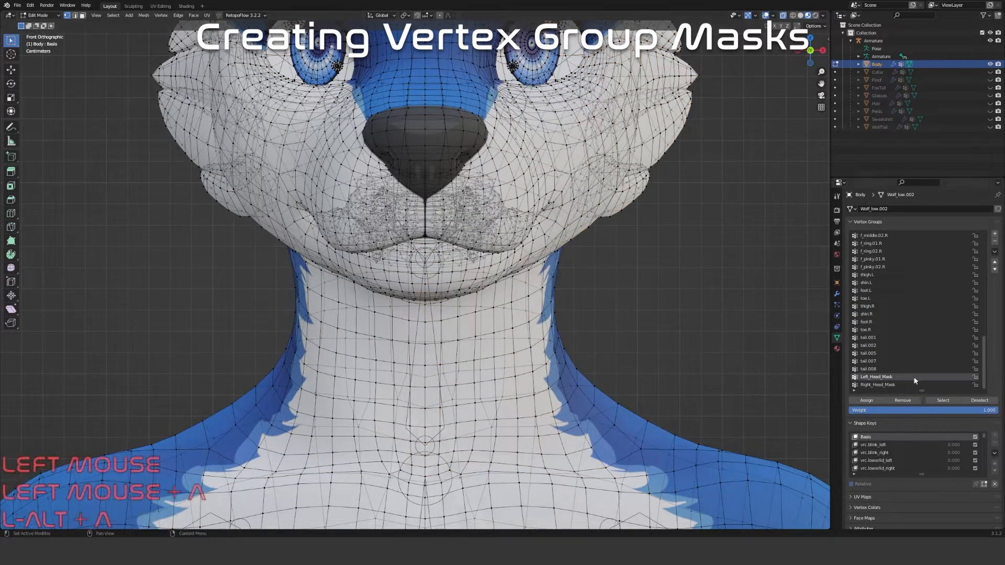
Select the vertices of Left_Head_Mask and shrink the selection by one ring
{"action": "scroll", "coordinate": [609, 345], "scroll_direction": "down", "scroll_amount": 4}
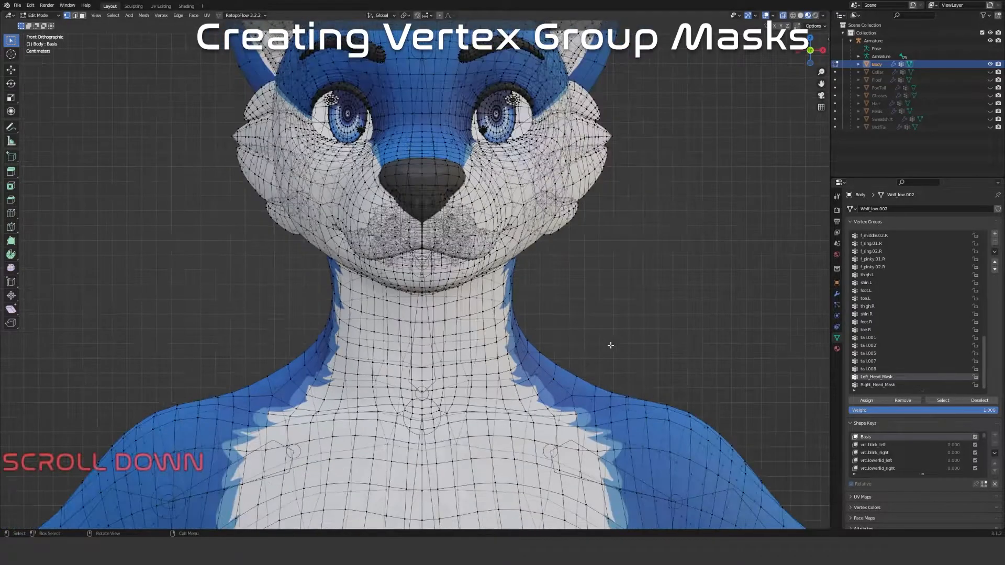
{"action": "scroll", "coordinate": [611, 346], "scroll_direction": "up", "scroll_amount": 2}
{"action": "mouse_move", "coordinate": [606, 343]}
{"action": "middle_mouse_down"}
{"action": "mouse_move", "coordinate": [588, 332]}
{"action": "mouse_move", "coordinate": [592, 340]}
{"action": "middle_mouse_up"}
{"action": "key", "text": "KP_5"}
{"action": "key", "text": "KP_5"}
{"action": "key", "text": "KP_1"}
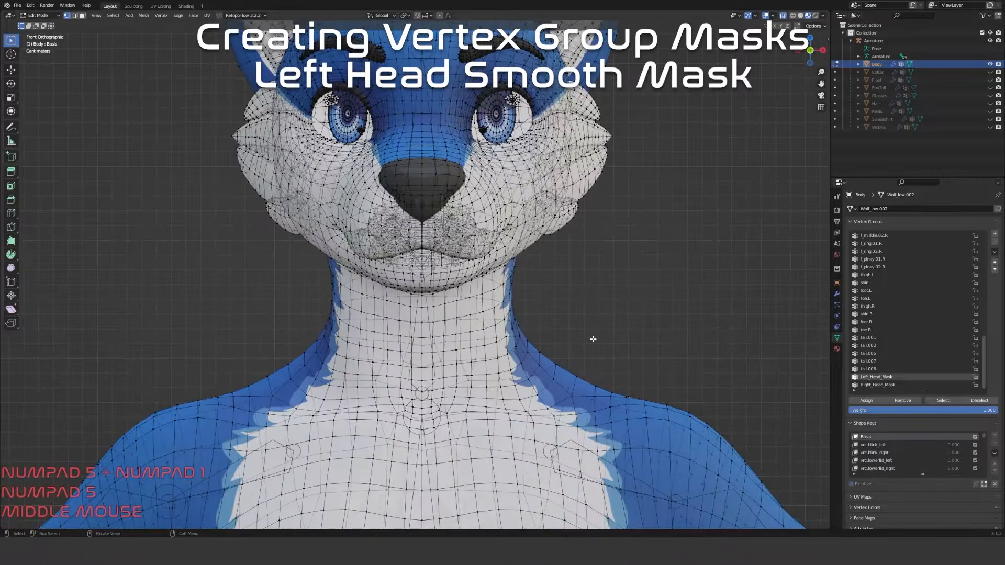
{"action": "left_click", "coordinate": [943, 400]}
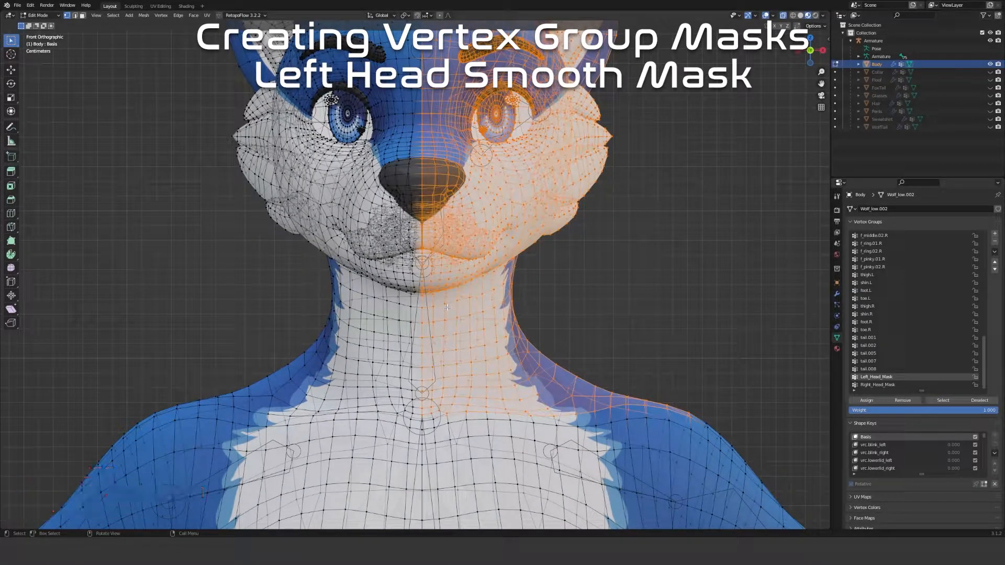
{"action": "key", "text": "ctrl+KP_Subtract"}
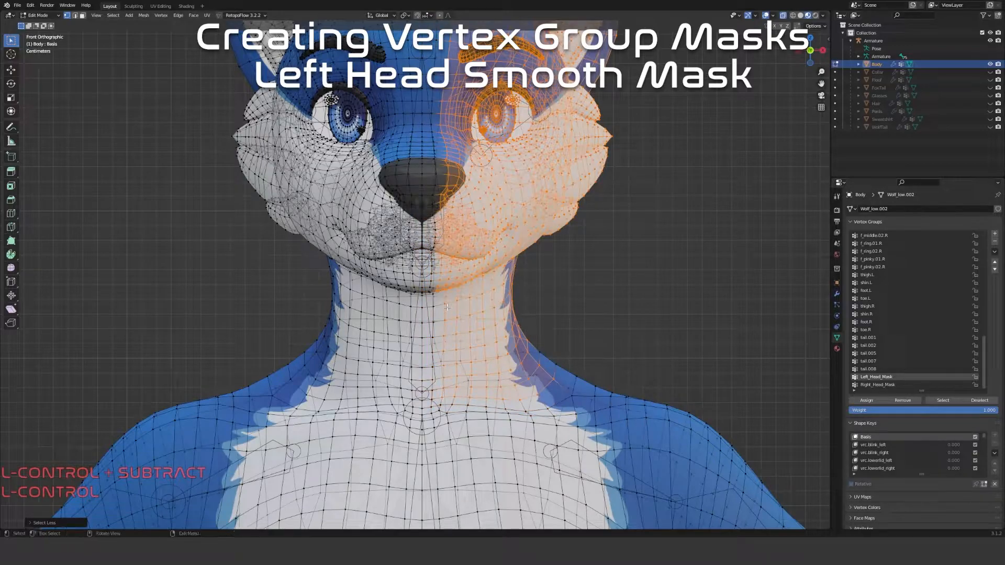
Add a vertex group named Left_Head_Smooth_Mask and assign the shrunken selection to it at full weight
{"action": "left_click", "coordinate": [994, 234]}
{"action": "double_click", "coordinate": [864, 385]}
{"action": "type", "text": "Left_Head_Smooth_Mask"}
{"action": "key", "text": "Return"}
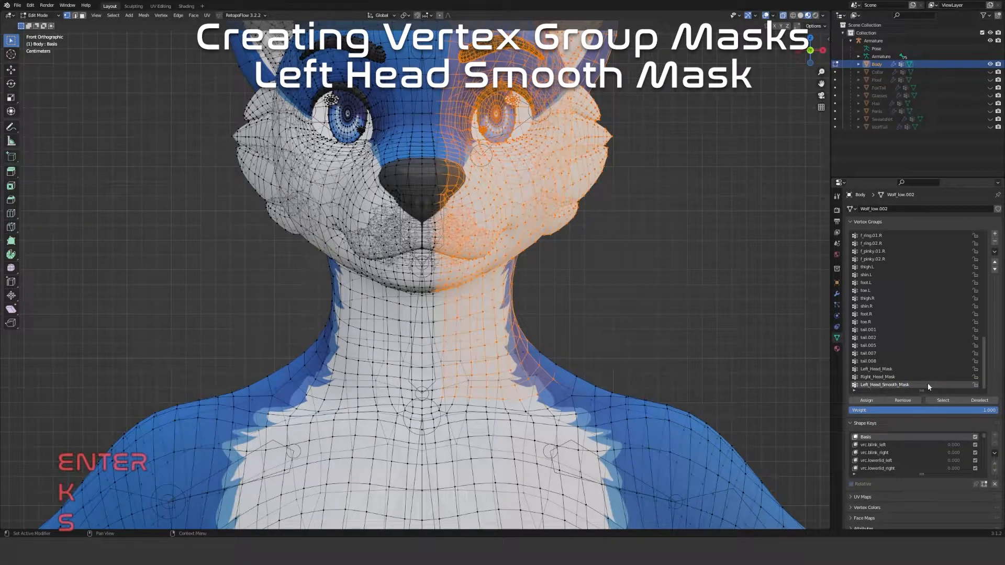
{"action": "left_click", "coordinate": [871, 400]}
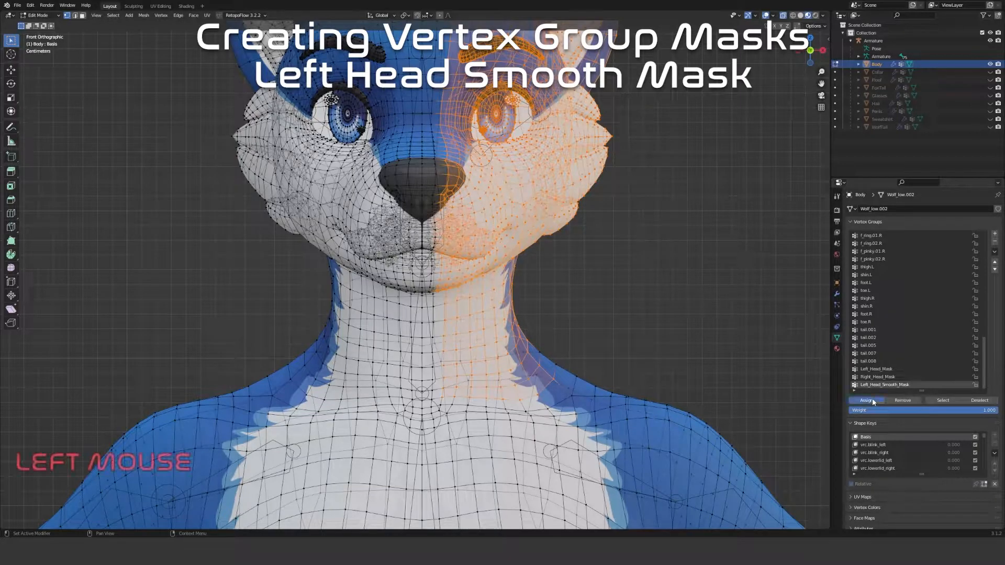
Grow the selection by one ring and deselect the vertices already in Left_Head_Smooth_Mask, keeping only the border ring
{"action": "key", "text": "ctrl"}
{"action": "key", "text": "ctrl+KP_Add"}
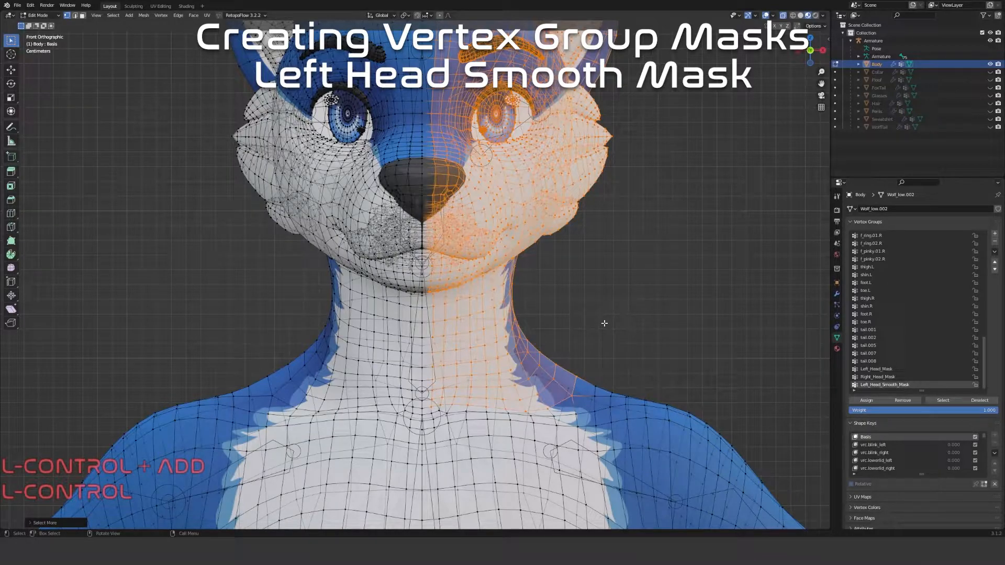
{"action": "left_click", "coordinate": [979, 401]}
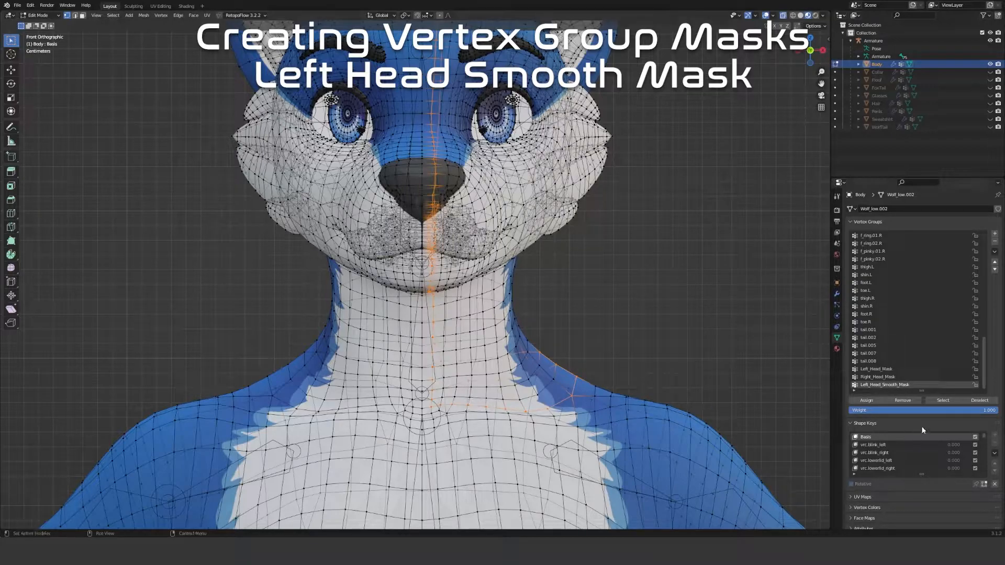
Set the vertex weight to 0.75 and assign the border ring to Left_Head_Smooth_Mask
{"action": "left_click", "coordinate": [963, 409]}
{"action": "type", "text": "0.75"}
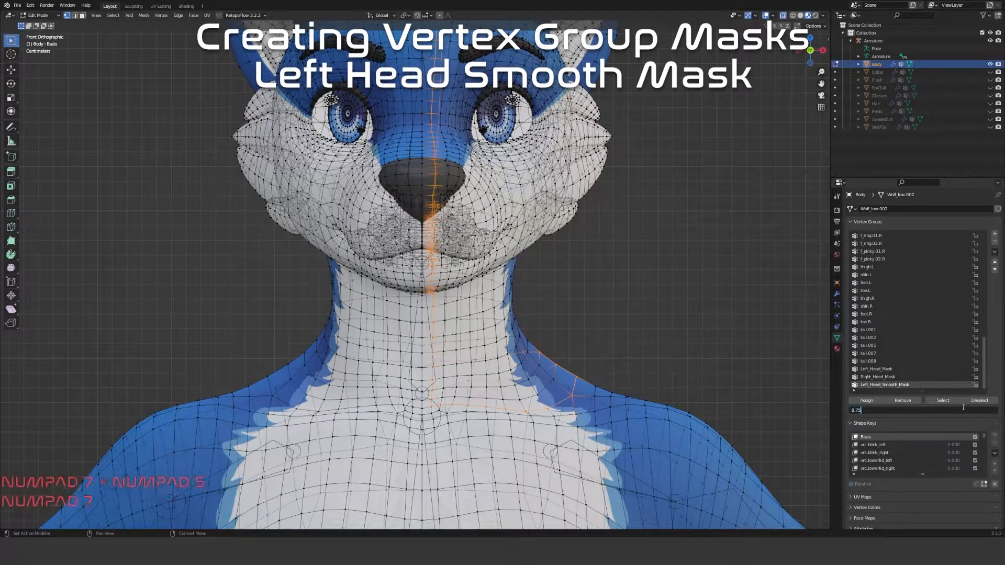
{"action": "key", "text": "Return"}
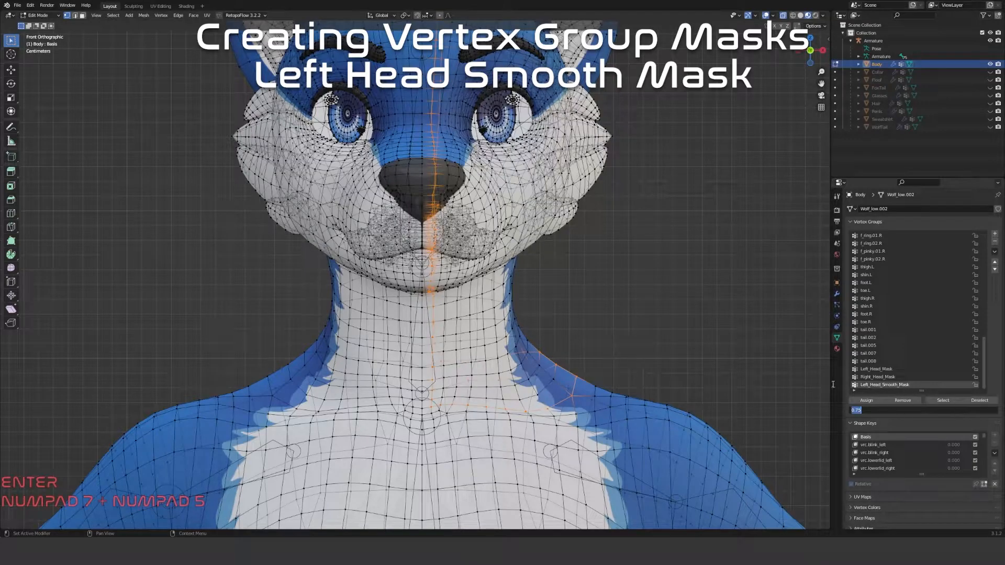
{"action": "left_click", "coordinate": [848, 390]}
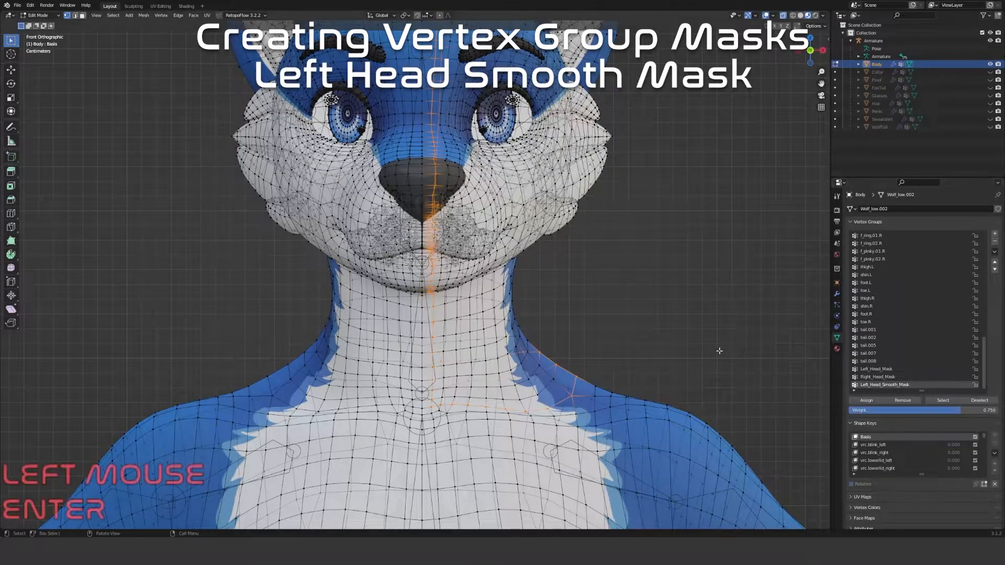
{"action": "left_click", "coordinate": [873, 400]}
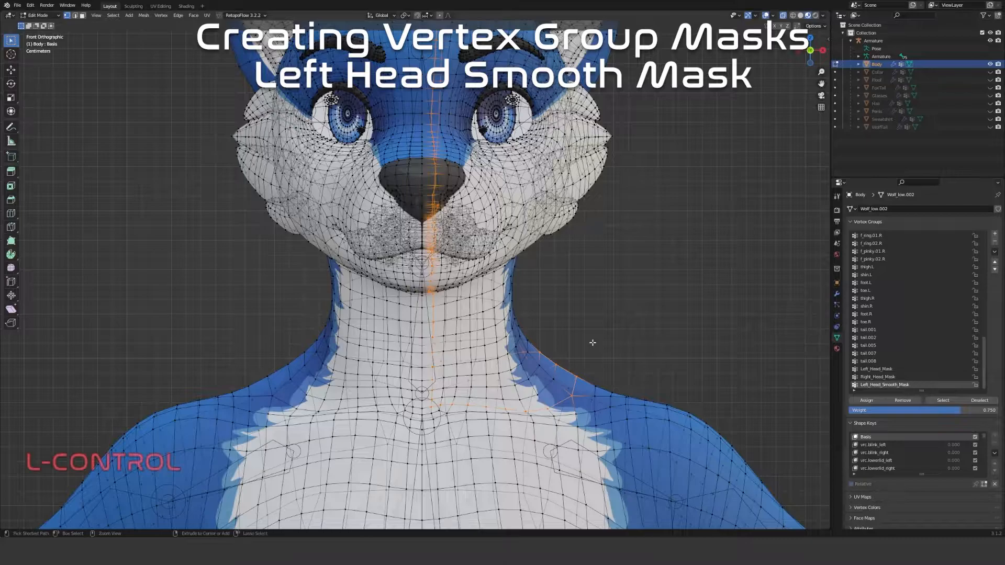
Grow the selection by one ring and deselect the vertices already in Left_Head_Smooth_Mask, keeping only the centre-line ring
{"action": "key", "text": "ctrl+KP_Add"}
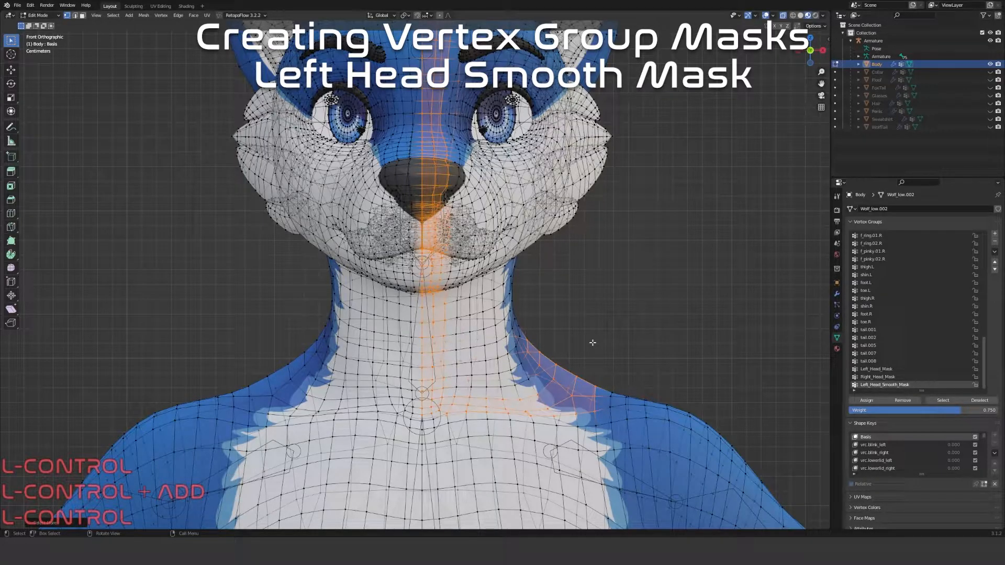
{"action": "left_click", "coordinate": [979, 400]}
{"action": "scroll", "coordinate": [439, 114], "scroll_direction": "down", "scroll_amount": 3}
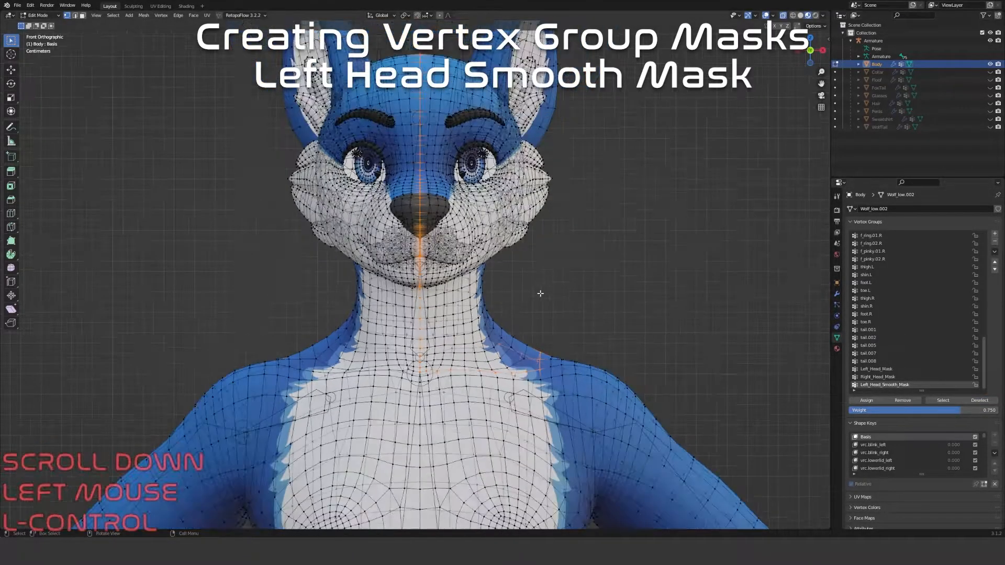
{"action": "scroll", "coordinate": [414, 265], "scroll_direction": "up", "scroll_amount": 3}
{"action": "scroll", "coordinate": [413, 264], "scroll_direction": "down", "scroll_amount": 1}
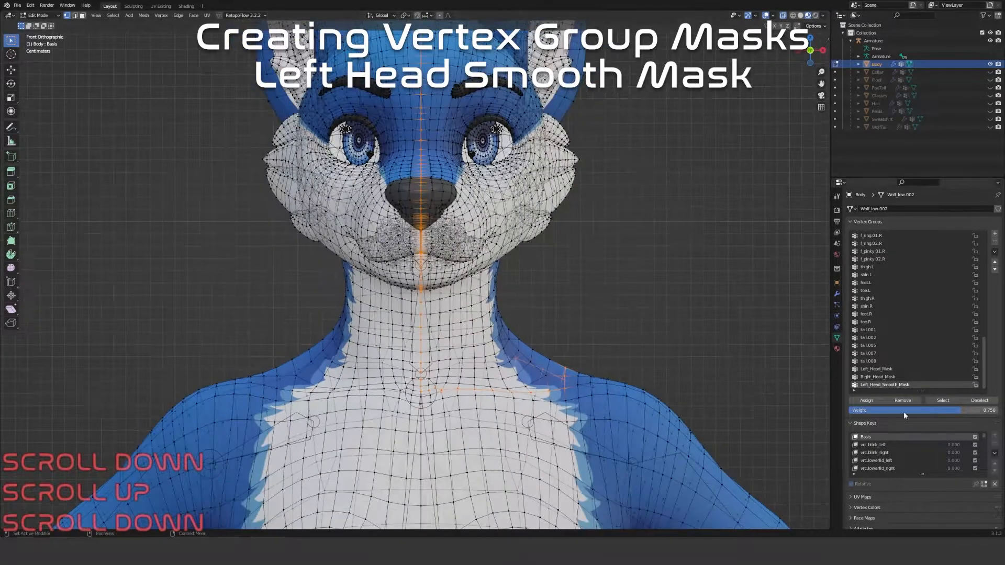
Set the vertex weight to 0.5 and assign the centre-line ring to Left_Head_Smooth_Mask
{"action": "left_click", "coordinate": [953, 409]}
{"action": "type", "text": "0.5"}
{"action": "key", "text": "Return"}
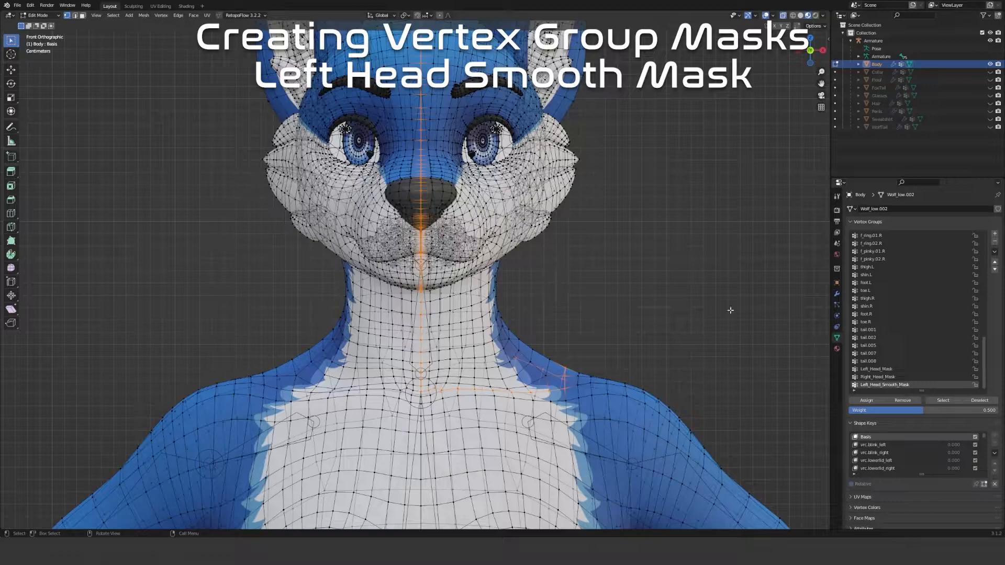
{"action": "left_click", "coordinate": [865, 401]}
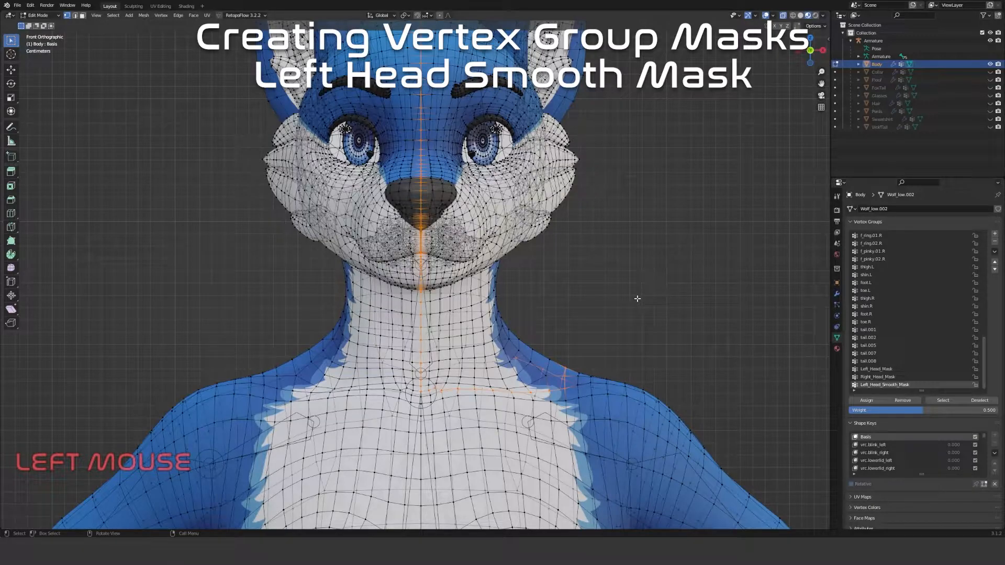
Grow the selection by one ring, keep only vertices outside Left_Head_Smooth_Mask, and assign them to that group at weight 0.25
{"action": "key", "text": "ctrl+KP_Add"}
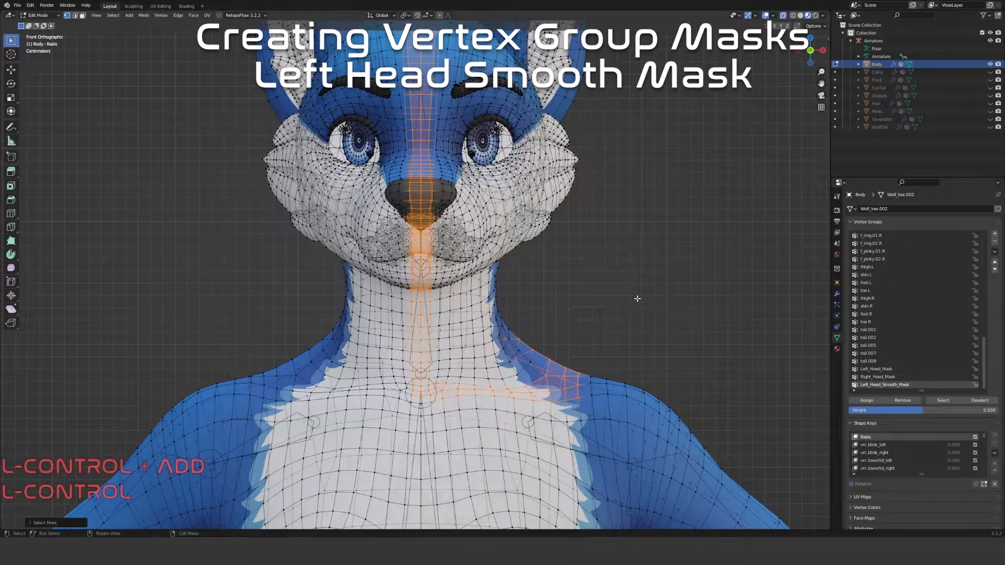
{"action": "left_click", "coordinate": [978, 401]}
{"action": "left_click", "coordinate": [968, 411]}
{"action": "type", "text": "0.5"}
{"action": "type", "text": "0.25"}
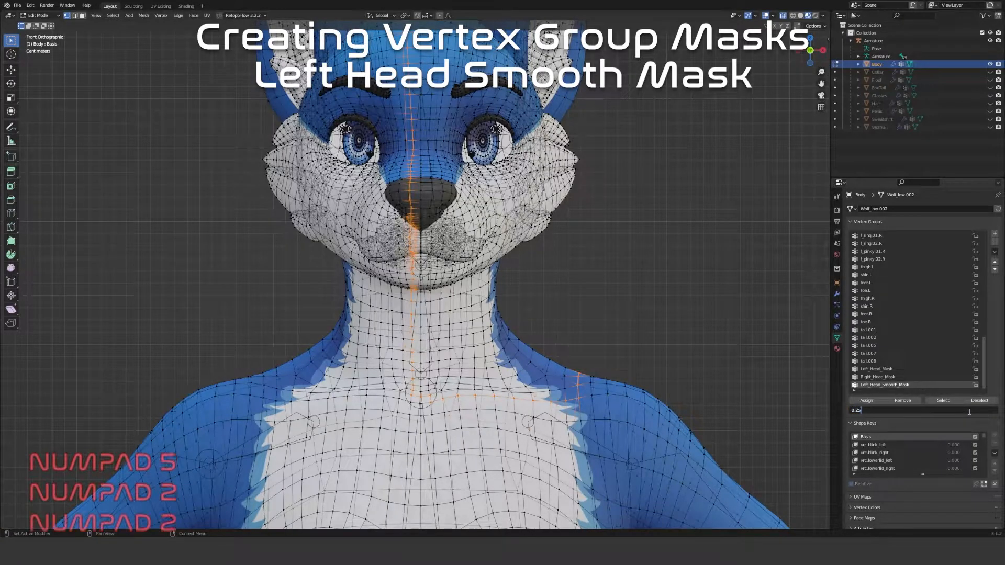
{"action": "key", "text": "Return"}
{"action": "left_click", "coordinate": [866, 401]}
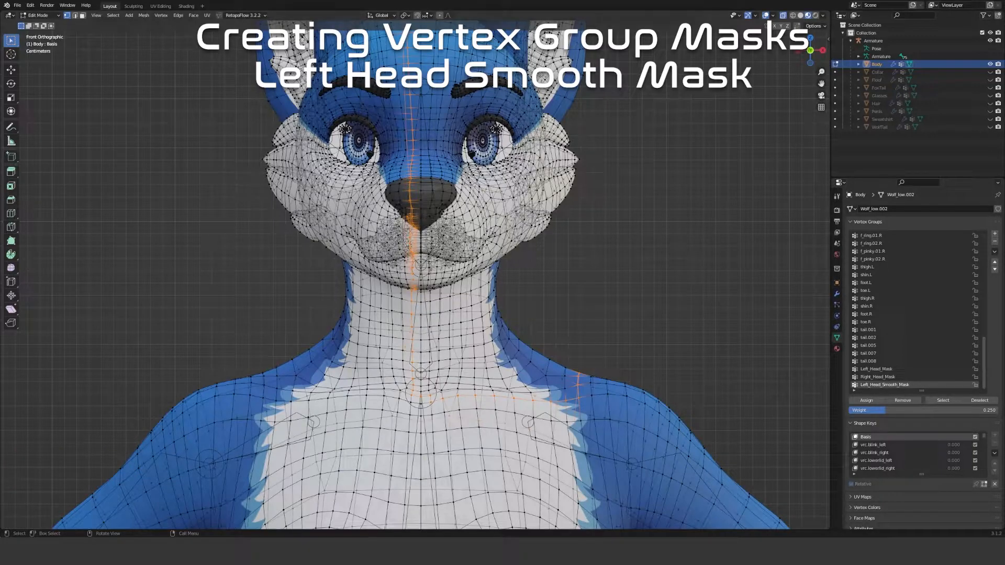
Check the weight gradient of Left_Head_Smooth_Mask in Weight Paint mode and return to Edit Mode
{"action": "left_click", "coordinate": [53, 16]}
{"action": "left_click", "coordinate": [44, 60]}
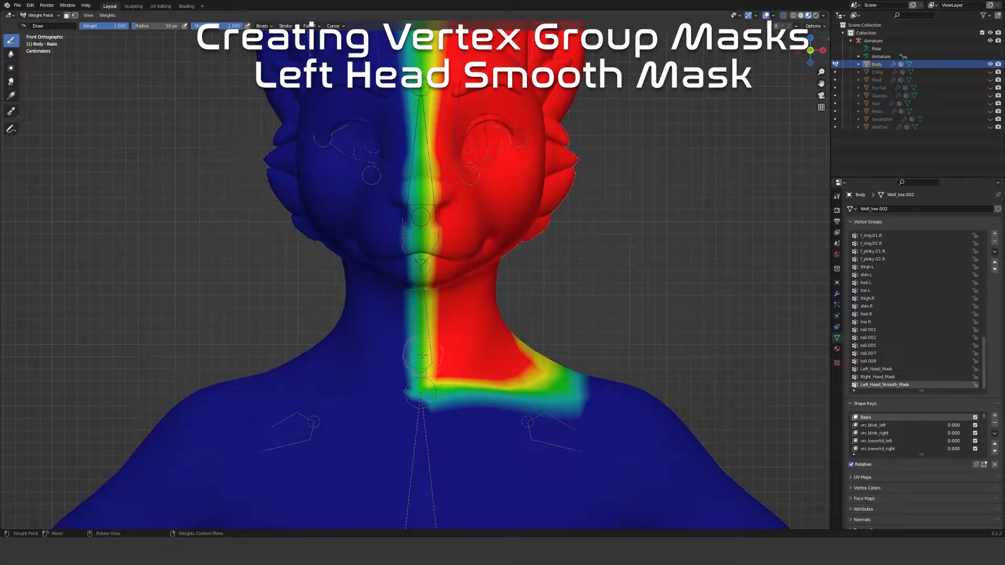
{"action": "key", "text": "Tab"}
Add a vertex group named Right_Head_Smooth_Mask
{"action": "left_click", "coordinate": [995, 234]}
{"action": "type", "text": "Right_"}
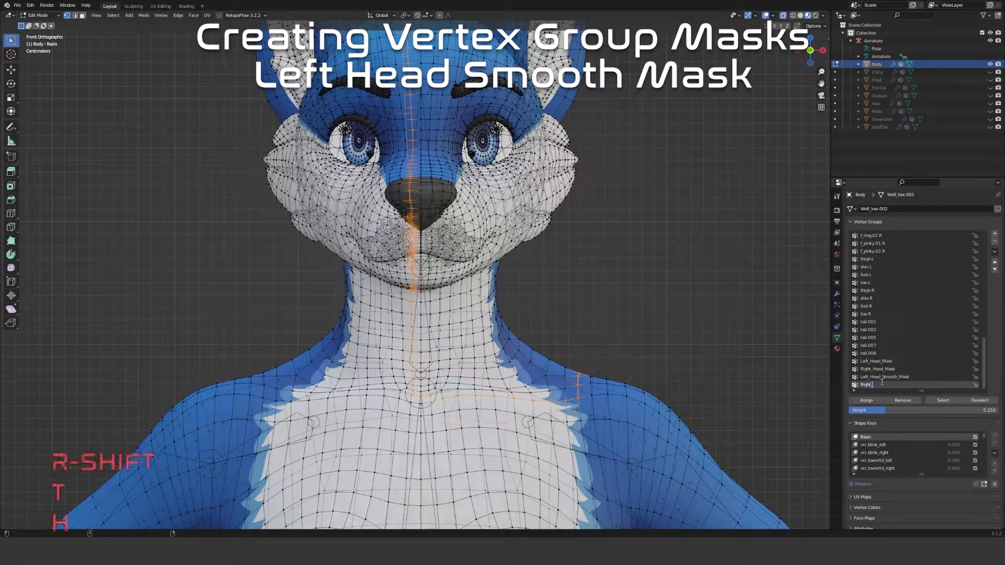
{"action": "type", "text": "Head_Smoothe"}
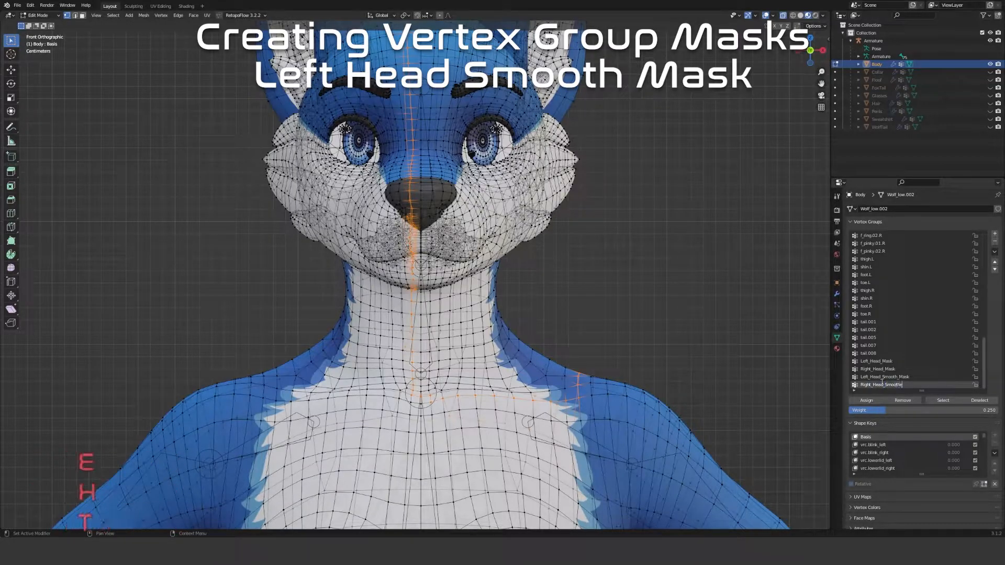
{"action": "key", "text": "BackSpace"}
{"action": "type", "text": "_Mask"}
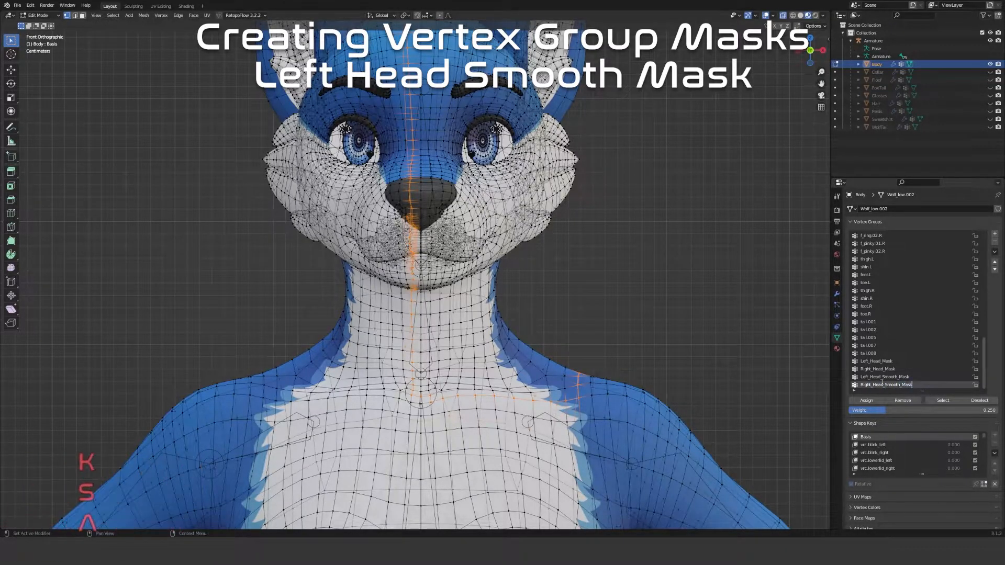
{"action": "key", "text": "Return"}
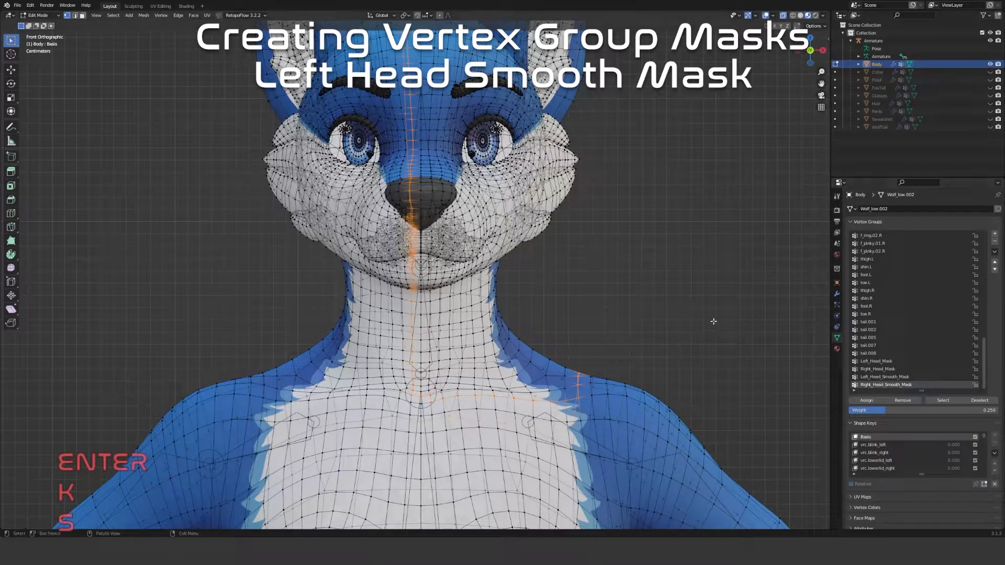
Clear the selection, select only the vertices of Right_Head_Mask, and set the vertex weight to 1
{"action": "key", "text": "alt+a"}
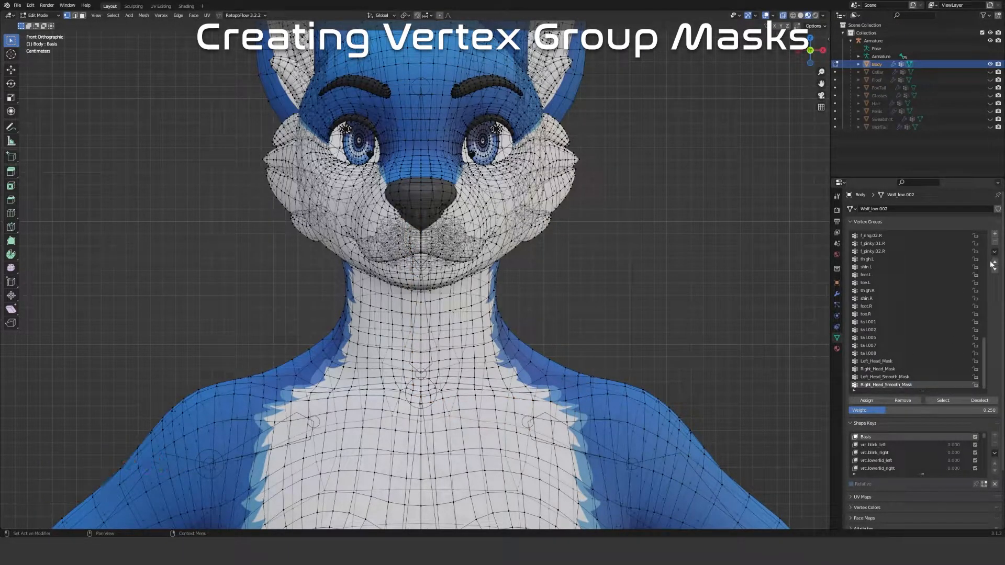
{"action": "left_click", "coordinate": [883, 369]}
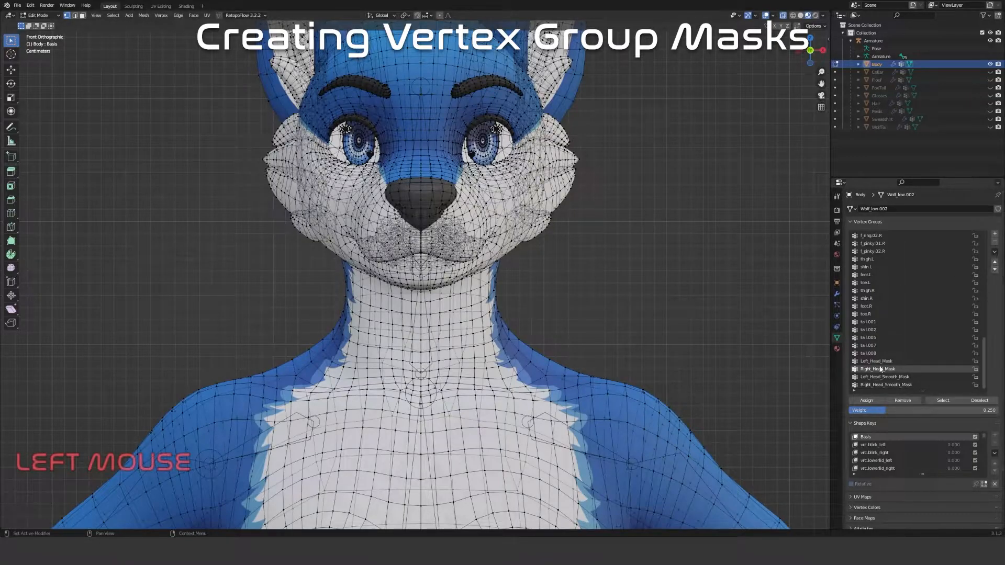
{"action": "left_click", "coordinate": [942, 401]}
{"action": "left_click", "coordinate": [928, 411]}
{"action": "type", "text": "1"}
{"action": "key", "text": "Return"}
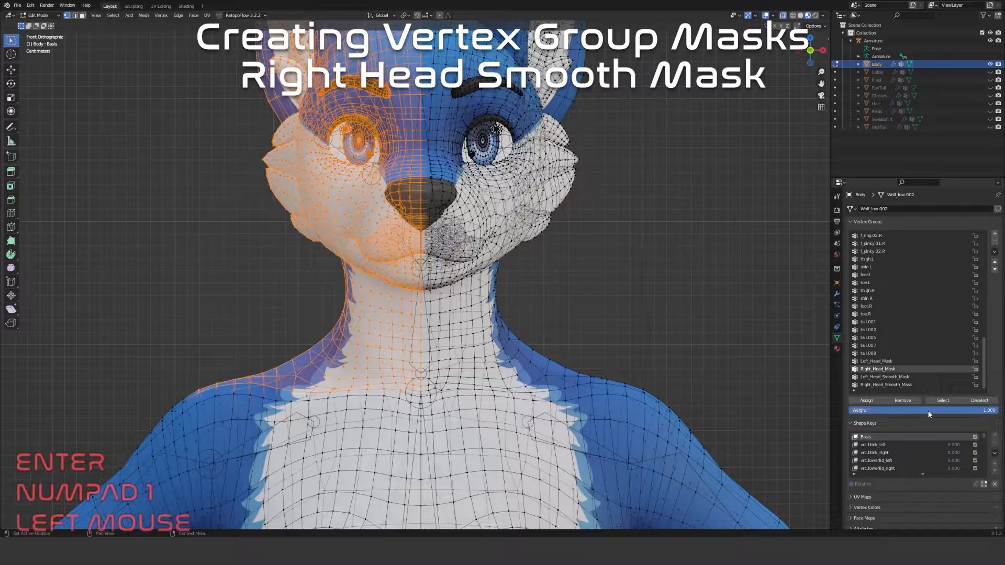
Shrink the selection by two rings and assign it to Right_Head_Smooth_Mask at full weight
{"action": "key", "text": "ctrl+KP_Subtract"}
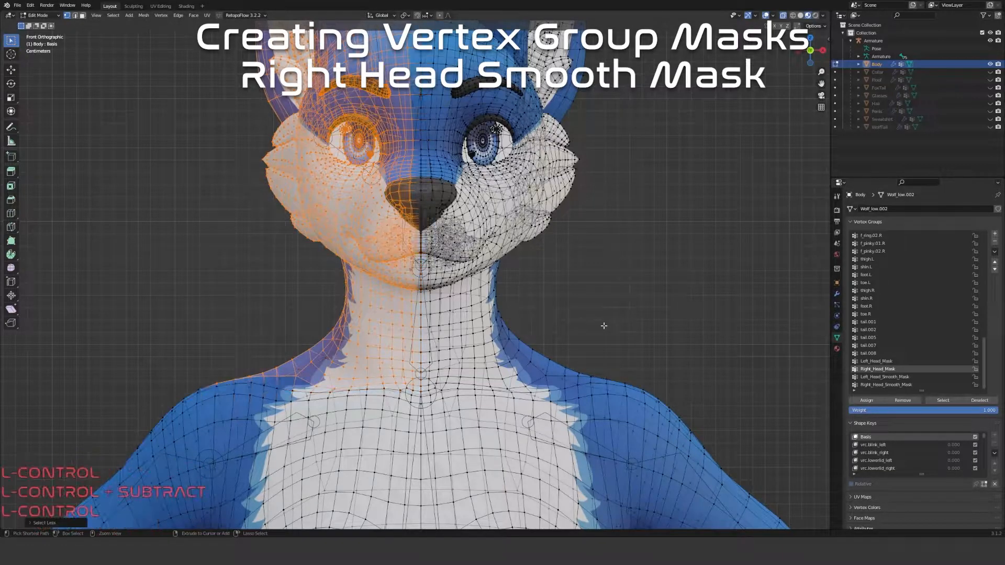
{"action": "key", "text": "ctrl+KP_Subtract"}
{"action": "left_click", "coordinate": [890, 384]}
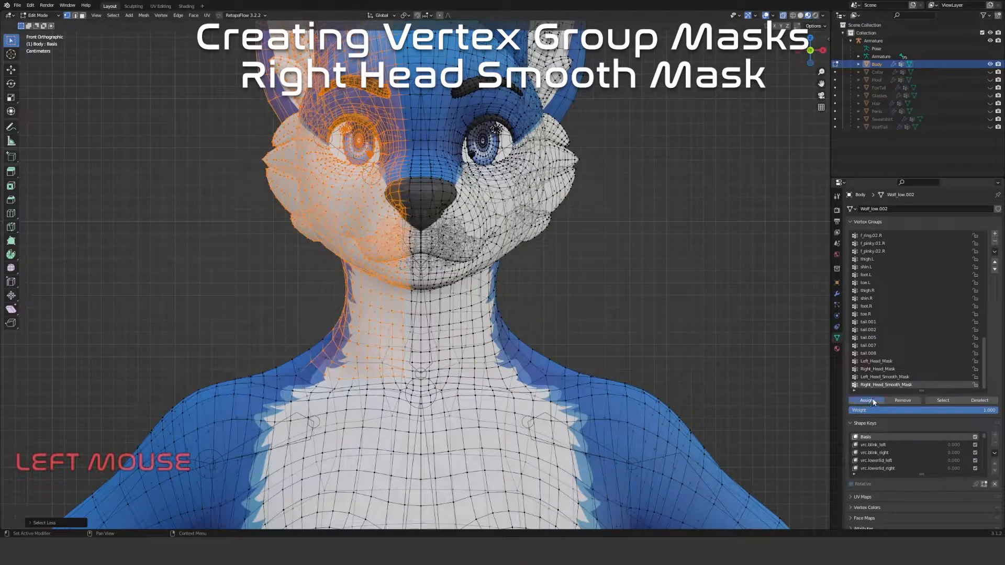
{"action": "left_click", "coordinate": [872, 401]}
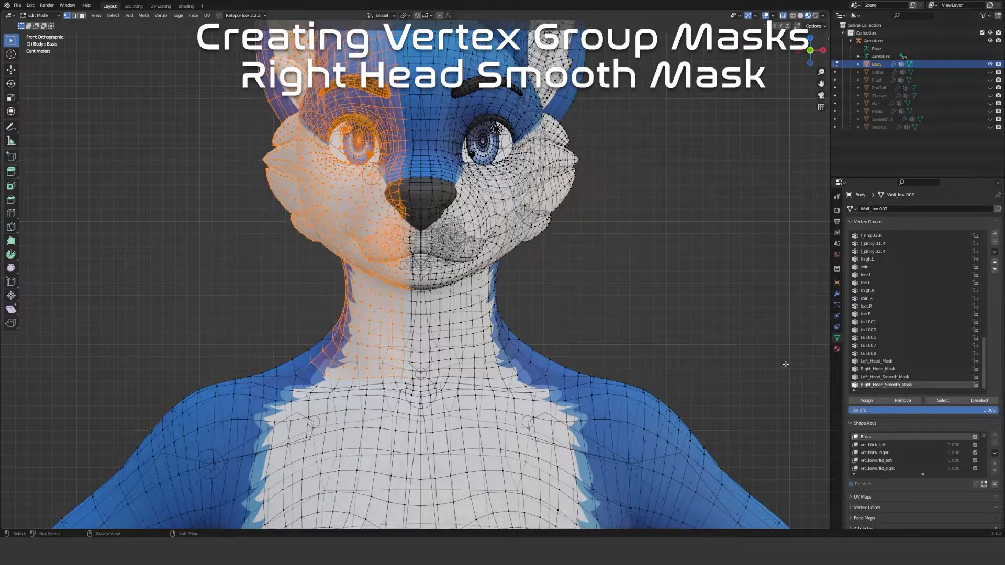
Grow the selection by one ring, keep only vertices outside Right_Head_Smooth_Mask, and assign them to that group at weight 0.75
{"action": "key", "text": "ctrl+KP_Add"}
{"action": "left_click", "coordinate": [975, 402]}
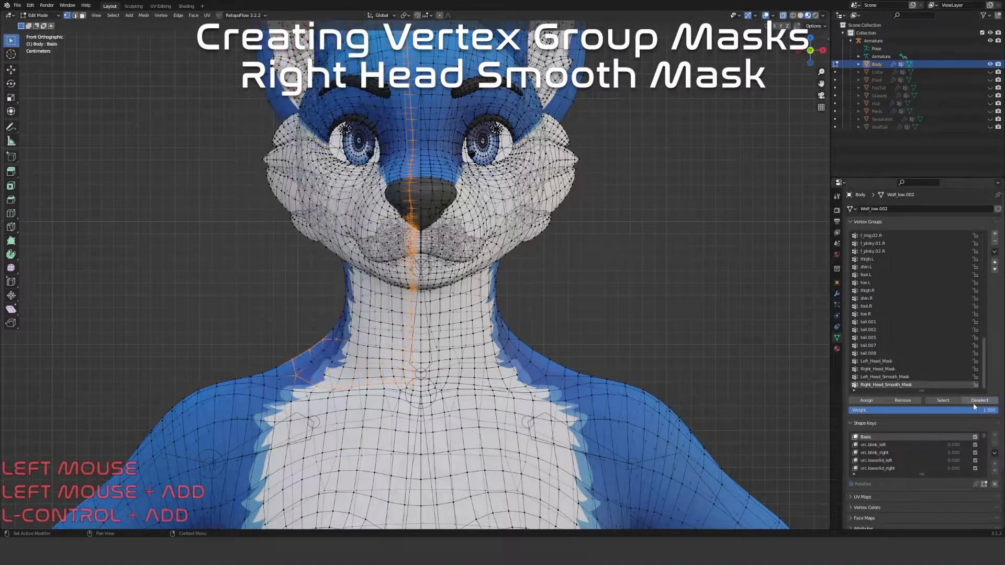
{"action": "left_click", "coordinate": [973, 411]}
{"action": "type", "text": "0.75"}
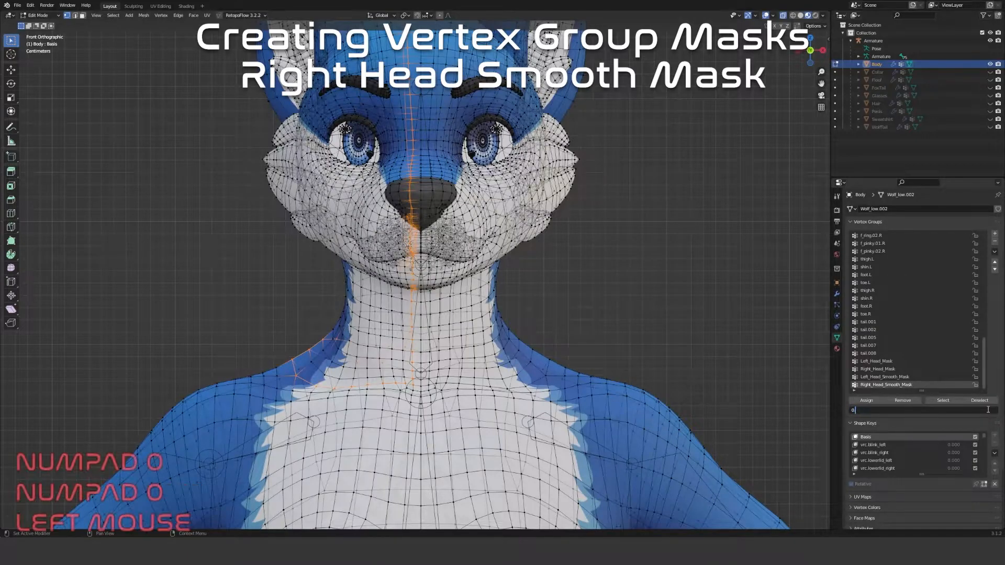
{"action": "key", "text": "Return"}
{"action": "left_click", "coordinate": [871, 401]}
Expand to the centre-line ring, deselect vertices already in Right_Head_Smooth_Mask, and assign the remaining ring to it at weight 0.5
{"action": "key", "text": "ctrl+KP_Add"}
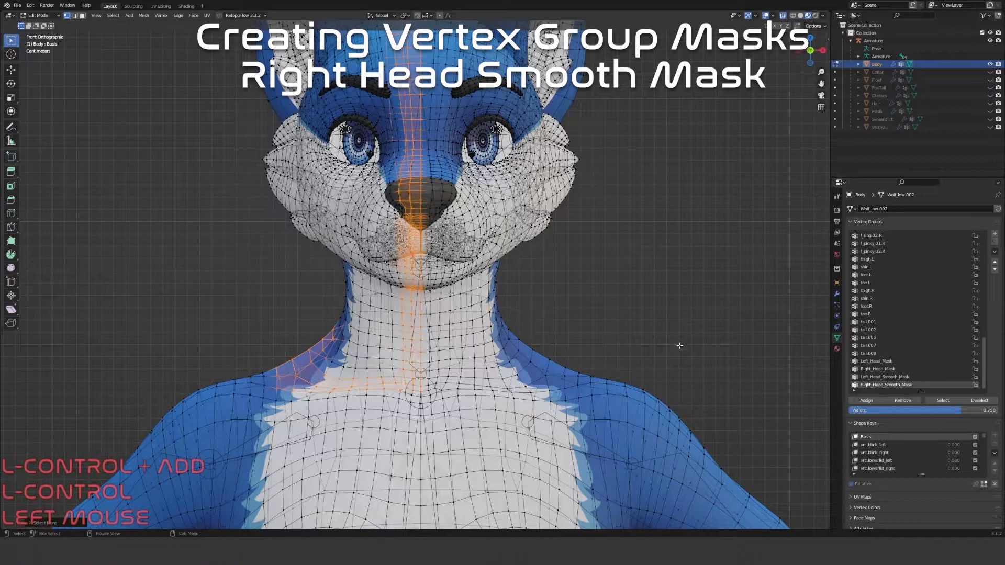
{"action": "left_click", "coordinate": [978, 401]}
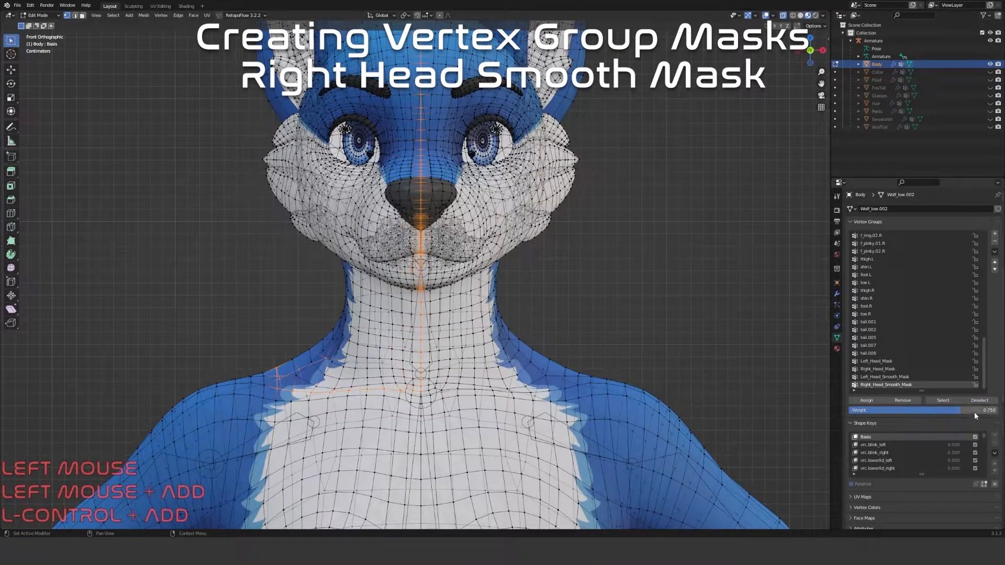
{"action": "left_click", "coordinate": [977, 410]}
{"action": "type", "text": "0.5"}
{"action": "key", "text": "Return"}
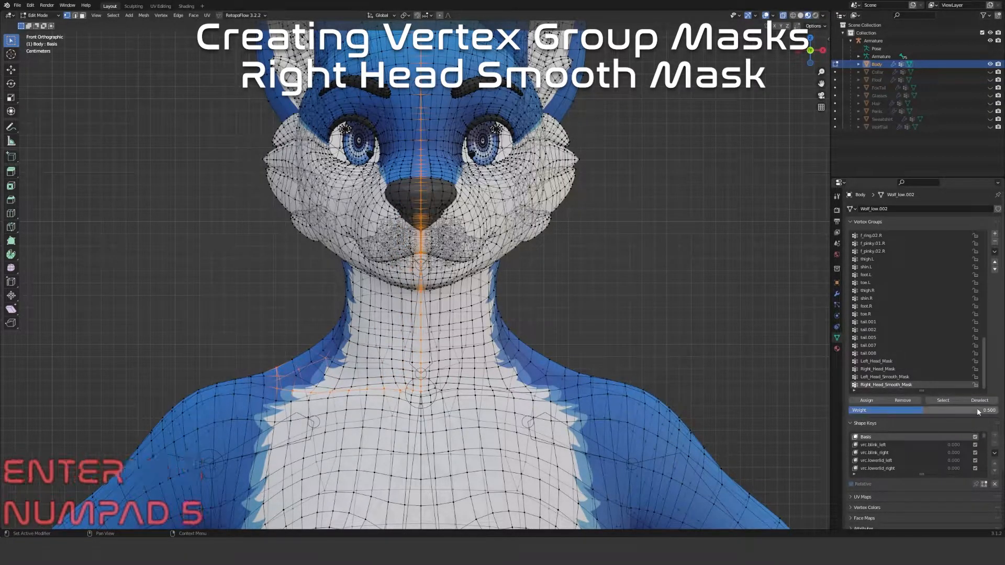
{"action": "left_click", "coordinate": [868, 402]}
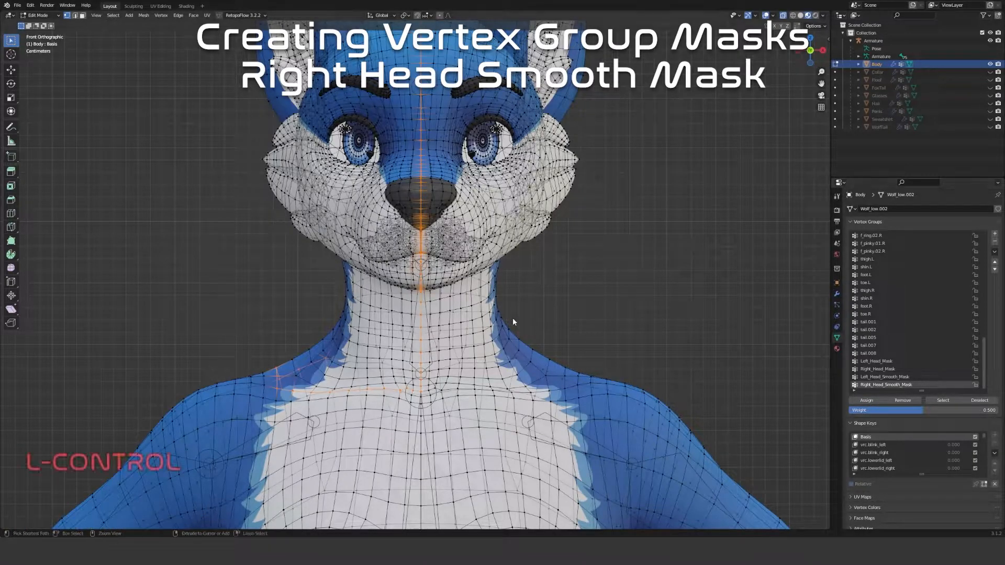
Expand one ring past the centre line, deselect vertices already in Right_Head_Smooth_Mask, and assign the remaining ring at weight 0.25
{"action": "key", "text": "ctrl+KP_Add"}
{"action": "left_click", "coordinate": [989, 402]}
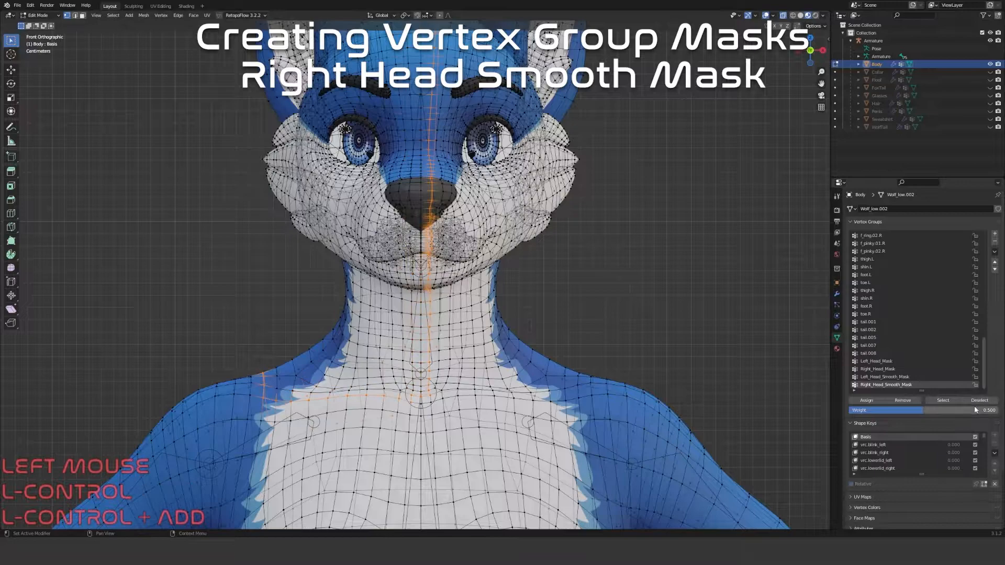
{"action": "left_click", "coordinate": [972, 410]}
{"action": "type", "text": "0.25"}
{"action": "key", "text": "Return"}
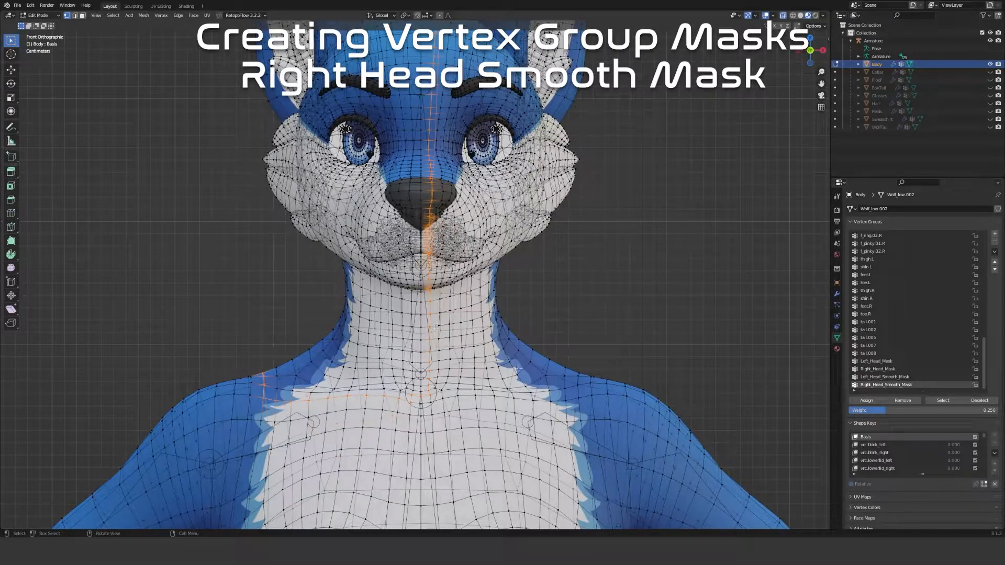
{"action": "left_click", "coordinate": [868, 401]}
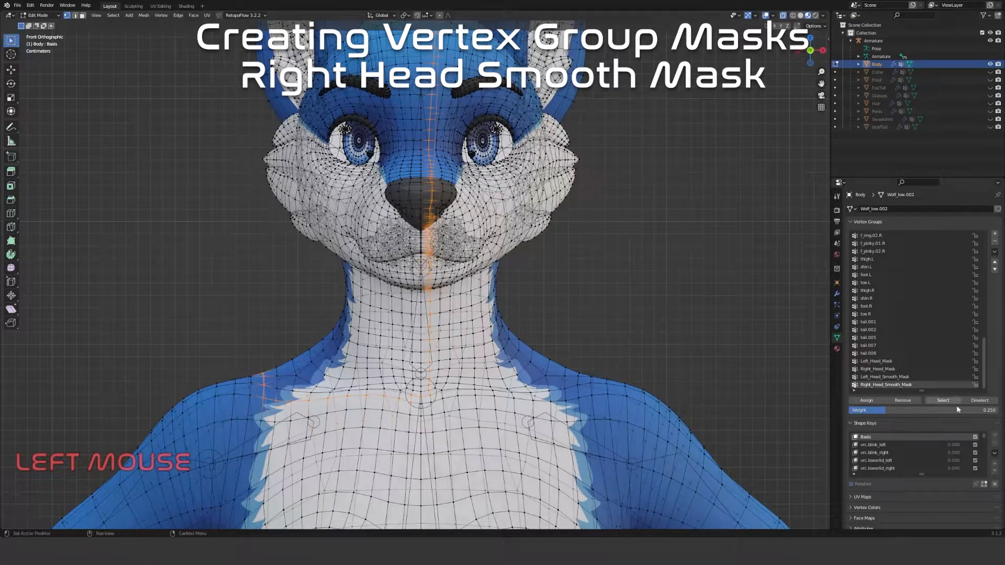
Reset the vertex weight to 1 and deselect all vertices
{"action": "left_click", "coordinate": [976, 410]}
{"action": "type", "text": "1"}
{"action": "key", "text": "Return"}
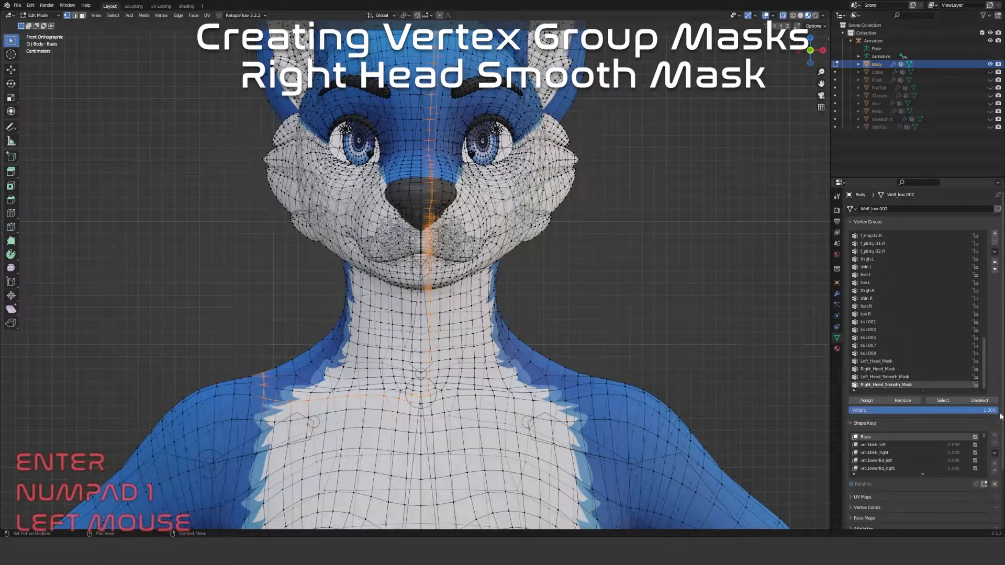
{"action": "key", "text": "alt+a"}
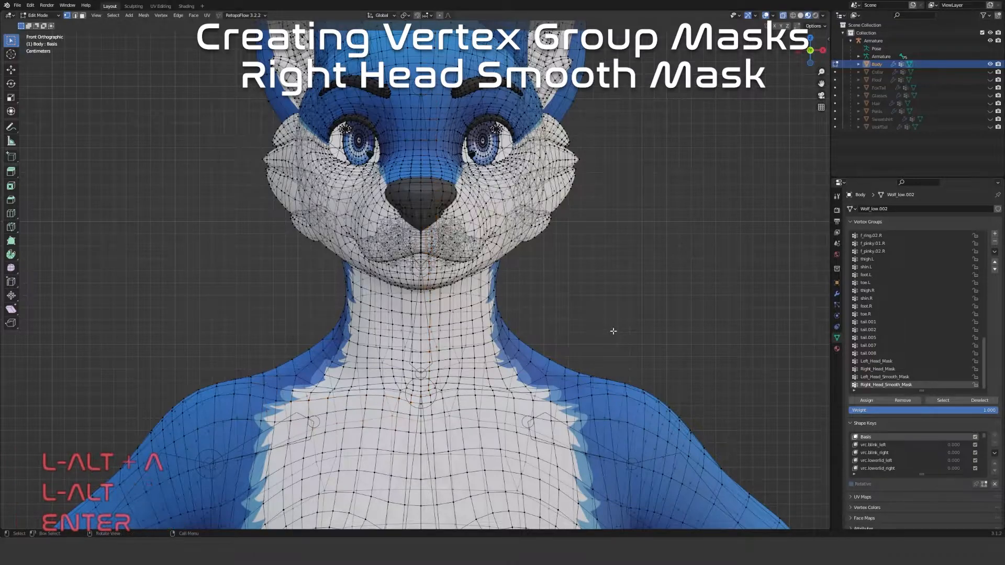
Compare the weights of the four left and right head mask groups in Weight Paint mode, ending on Right_Head_Smooth_Mask in Edit Mode
{"action": "left_click", "coordinate": [45, 15]}
{"action": "left_click", "coordinate": [40, 56]}
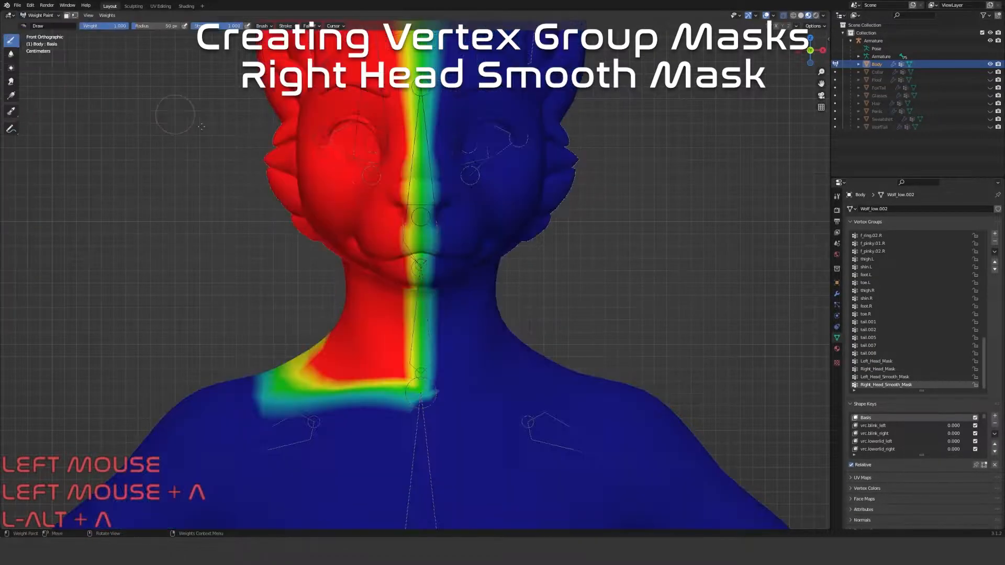
{"action": "left_click", "coordinate": [895, 377]}
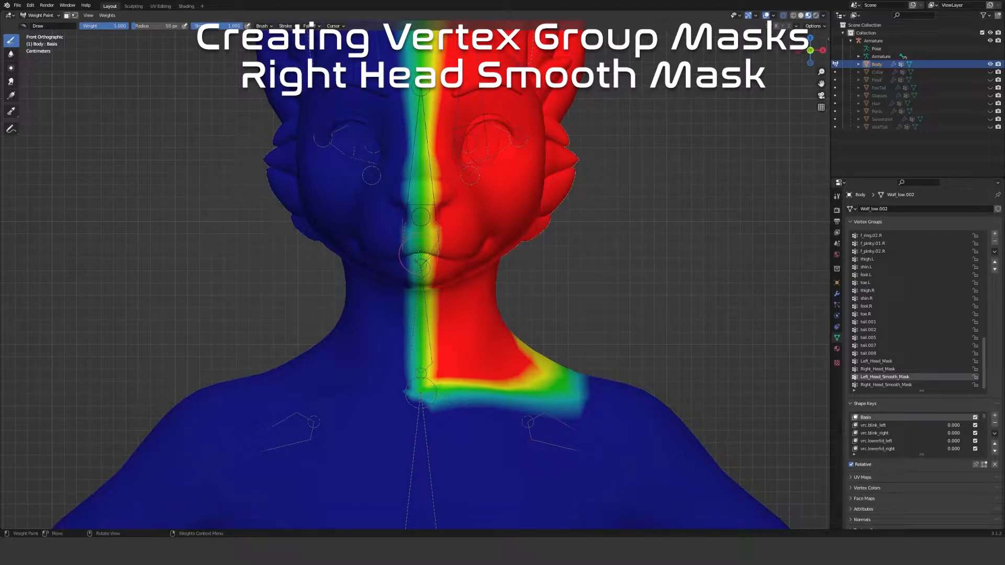
{"action": "left_click", "coordinate": [893, 369]}
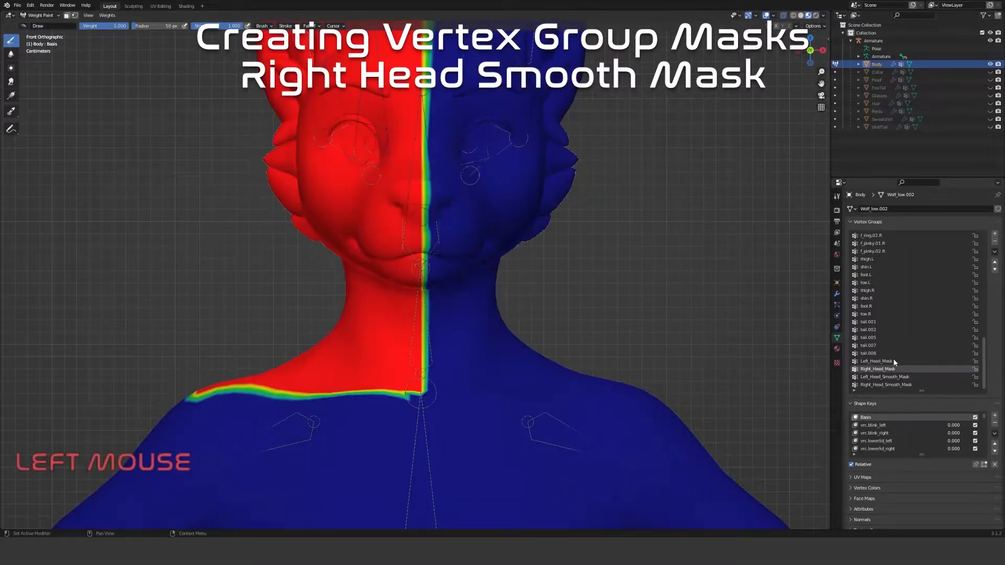
{"action": "left_click", "coordinate": [893, 362]}
{"action": "left_click", "coordinate": [889, 369]}
{"action": "left_click", "coordinate": [900, 377]}
{"action": "left_click", "coordinate": [896, 384]}
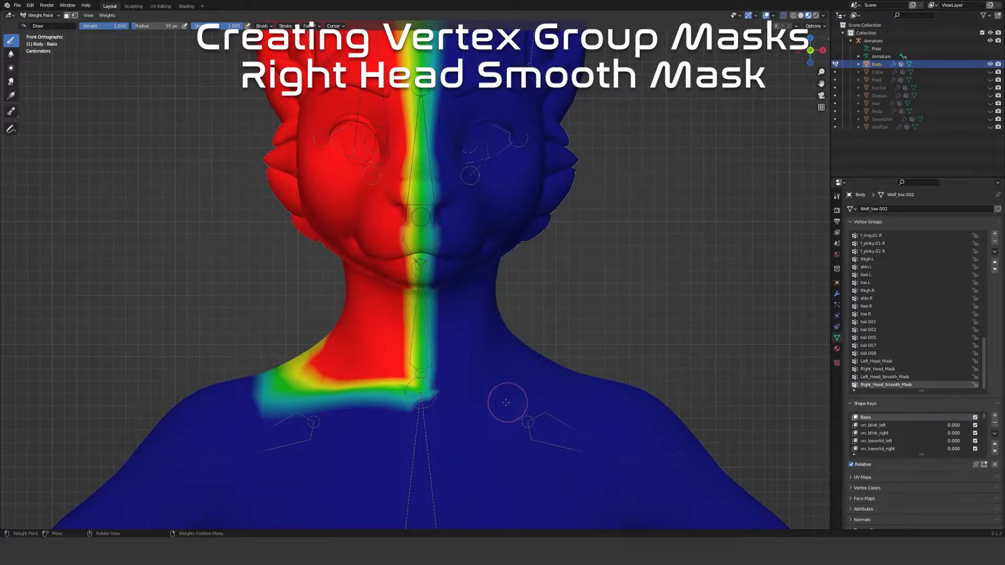
{"action": "key", "text": "Tab"}
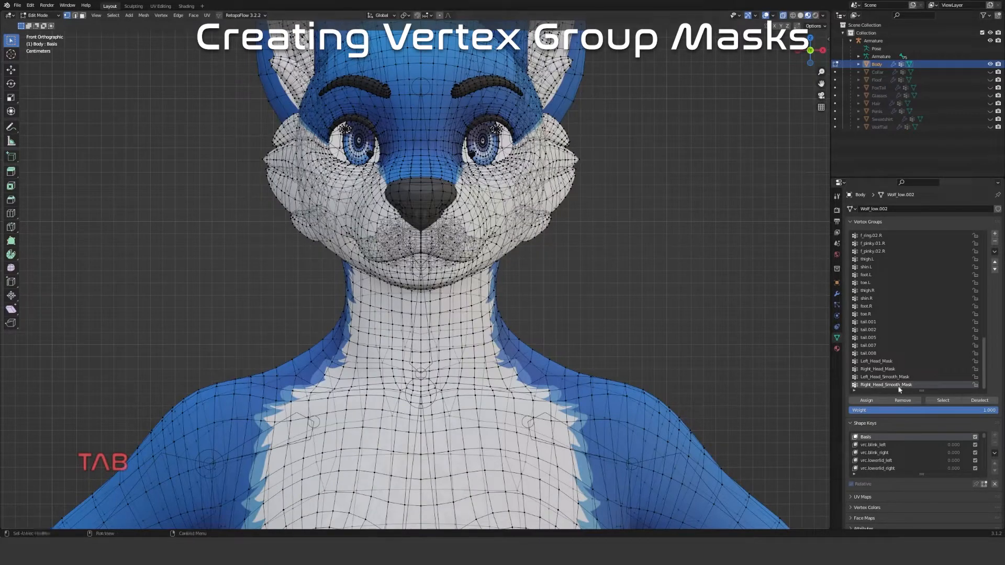
Add a new vertex group to the body mesh and name it Upper_Lip_Mask
{"action": "left_click", "coordinate": [994, 234]}
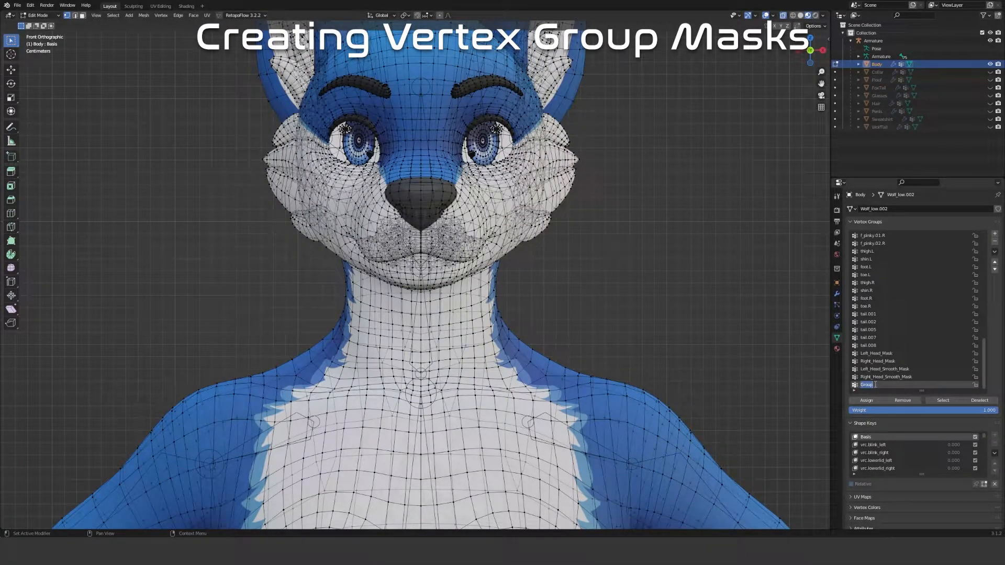
{"action": "key", "text": "shift"}
{"action": "type", "text": "Upper_Lip_Mask"}
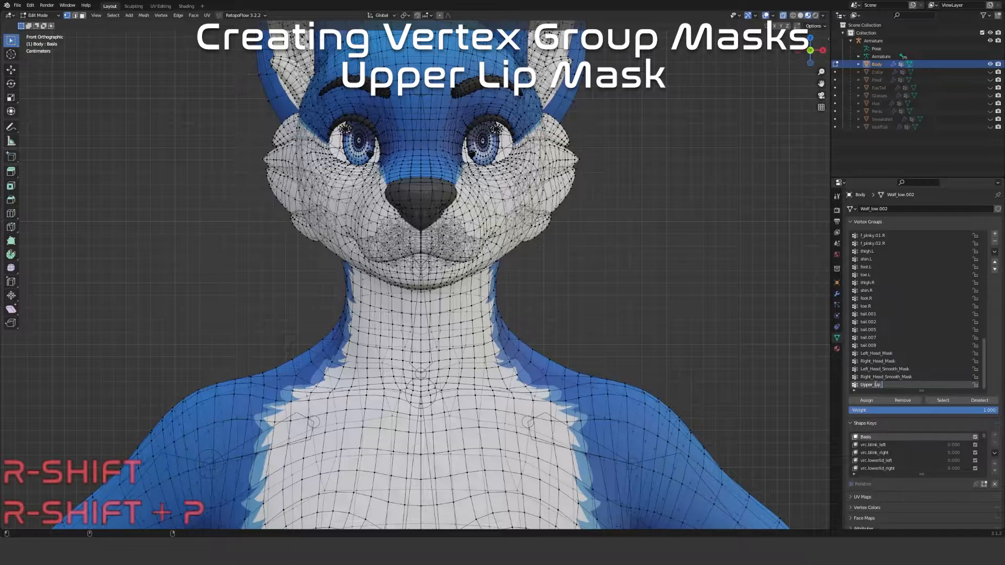
{"action": "key", "text": "Return"}
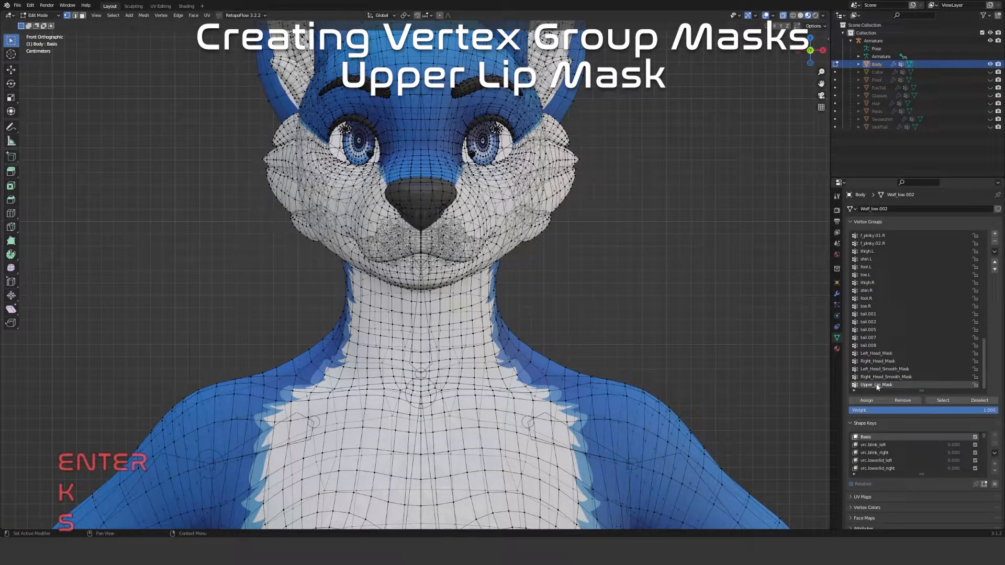
Turn off X-ray and circle-select the muzzle vertices beside and below the nose on the wolf's right side
{"action": "middle_click_drag", "start_coordinate": [510, 220], "coordinate": [480, 360]}
{"action": "scroll", "coordinate": [474, 301], "scroll_direction": "up", "scroll_amount": 2}
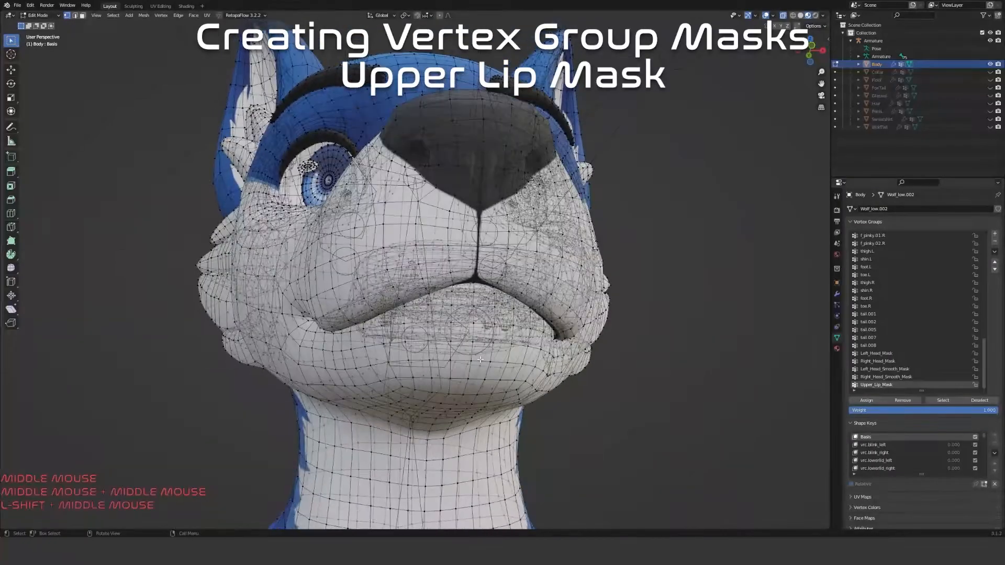
{"action": "key", "text": "alt+z"}
{"action": "left_click", "coordinate": [484, 228]}
{"action": "middle_click_drag", "start_coordinate": [483, 228], "coordinate": [528, 235]}
{"action": "middle_click_drag", "start_coordinate": [696, 340], "coordinate": [429, 332], "text": "shift"}
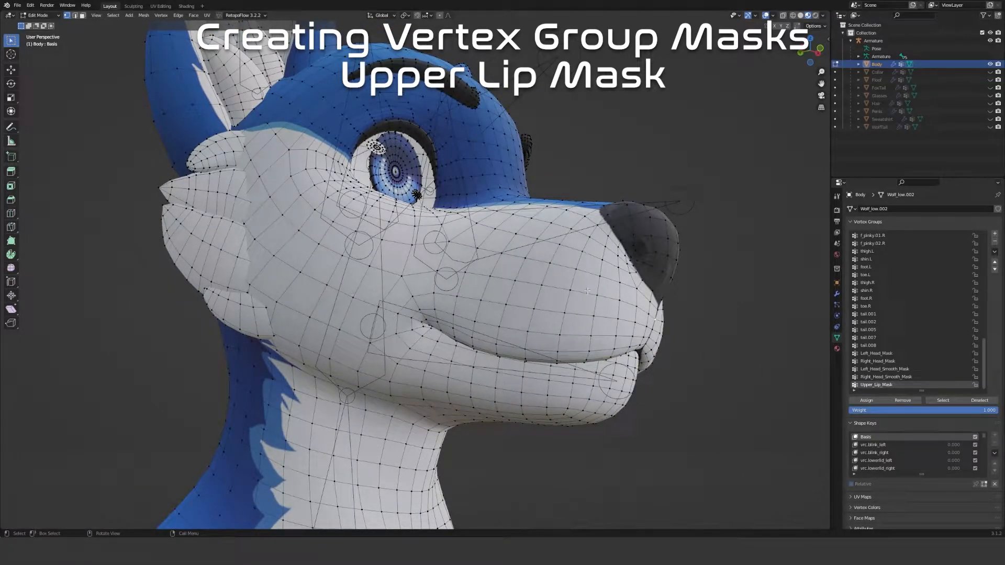
{"action": "middle_click_drag", "start_coordinate": [500, 318], "coordinate": [457, 289]}
{"action": "key", "text": "c"}
{"action": "scroll", "coordinate": [464, 286], "scroll_direction": "down", "scroll_amount": 3}
{"action": "mouse_move", "coordinate": [472, 285]}
{"action": "left_mouse_down"}
{"action": "mouse_move", "coordinate": [484, 275]}
{"action": "mouse_move", "coordinate": [441, 278]}
{"action": "left_mouse_up"}
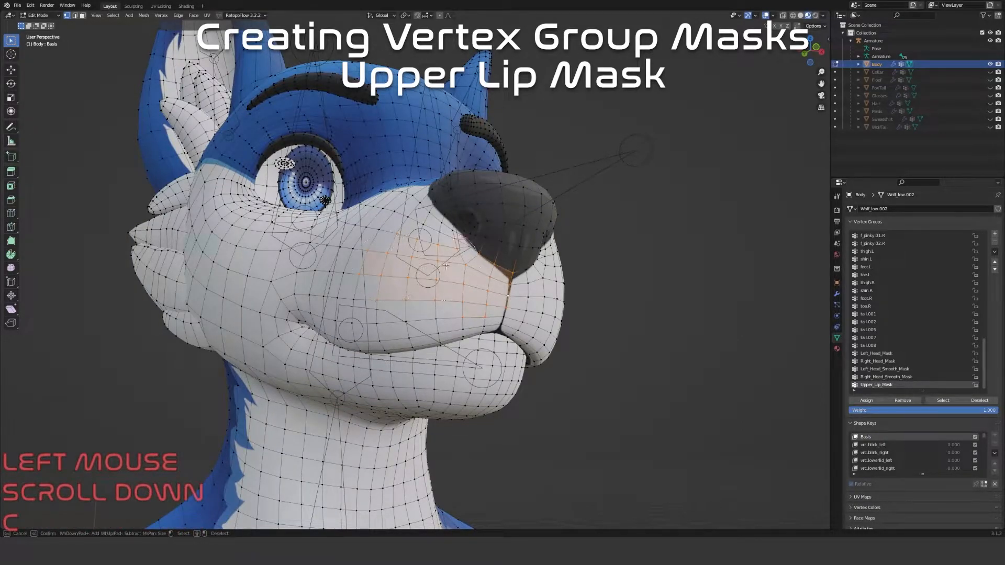
{"action": "left_click_drag", "start_coordinate": [397, 253], "coordinate": [324, 271]}
{"action": "right_click", "coordinate": [303, 274]}
Extend the circle selection over the upper muzzle vertices from the nose back towards the cheek
{"action": "middle_click_drag", "start_coordinate": [304, 273], "coordinate": [472, 327]}
{"action": "scroll", "coordinate": [524, 385], "scroll_direction": "up", "scroll_amount": 2}
{"action": "key", "text": "c"}
{"action": "left_click", "coordinate": [413, 280]}
{"action": "right_click", "coordinate": [515, 291]}
{"action": "middle_click_drag", "start_coordinate": [515, 292], "coordinate": [508, 302]}
{"action": "key", "text": "c"}
{"action": "left_click", "coordinate": [508, 302]}
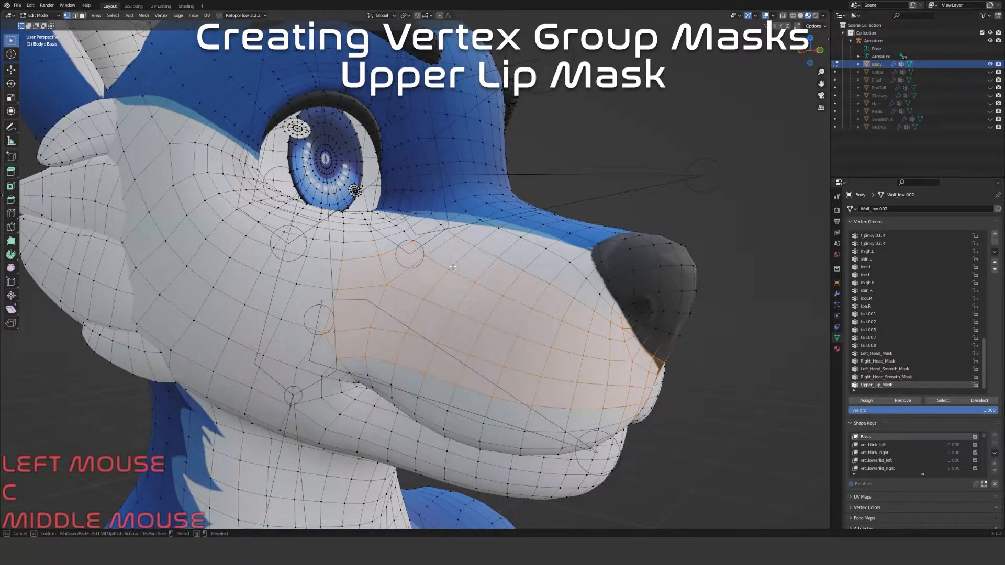
{"action": "right_click", "coordinate": [448, 258]}
Add the vertices above the mouth corner and along the outer upper lip, up to the centre line, to the selection
{"action": "middle_click_drag", "start_coordinate": [449, 259], "coordinate": [445, 335]}
{"action": "scroll", "coordinate": [445, 335], "scroll_direction": "up", "scroll_amount": 1}
{"action": "middle_click_drag", "start_coordinate": [329, 270], "coordinate": [260, 314]}
{"action": "key", "text": "c"}
{"action": "left_click", "coordinate": [260, 314]}
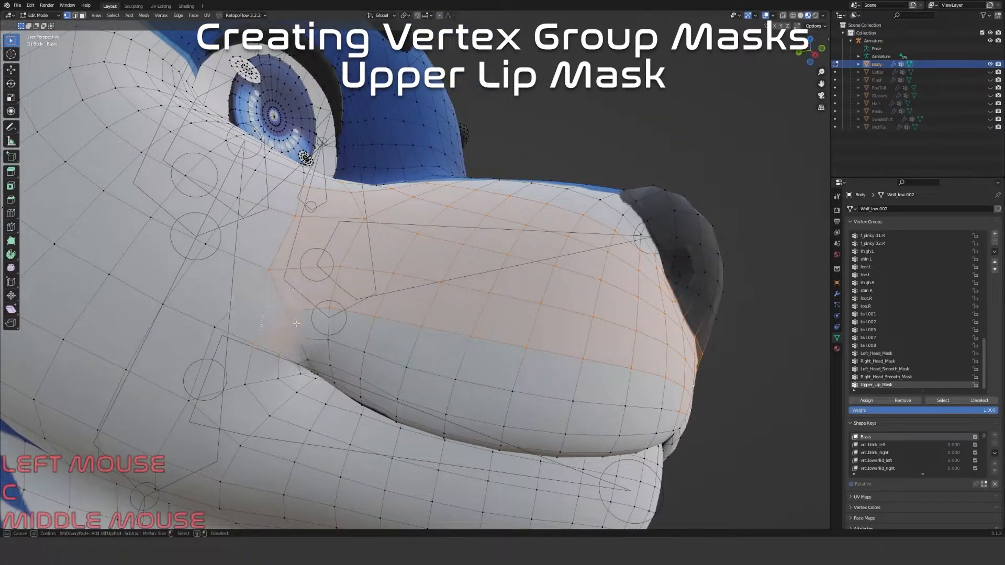
{"action": "left_click_drag", "start_coordinate": [293, 340], "coordinate": [522, 401]}
{"action": "right_click", "coordinate": [523, 401]}
{"action": "mouse_move", "coordinate": [523, 401]}
{"action": "middle_mouse_down"}
{"action": "mouse_move", "coordinate": [334, 369]}
{"action": "mouse_move", "coordinate": [388, 346]}
{"action": "middle_mouse_up"}
{"action": "key", "text": "c"}
{"action": "left_click", "coordinate": [388, 347]}
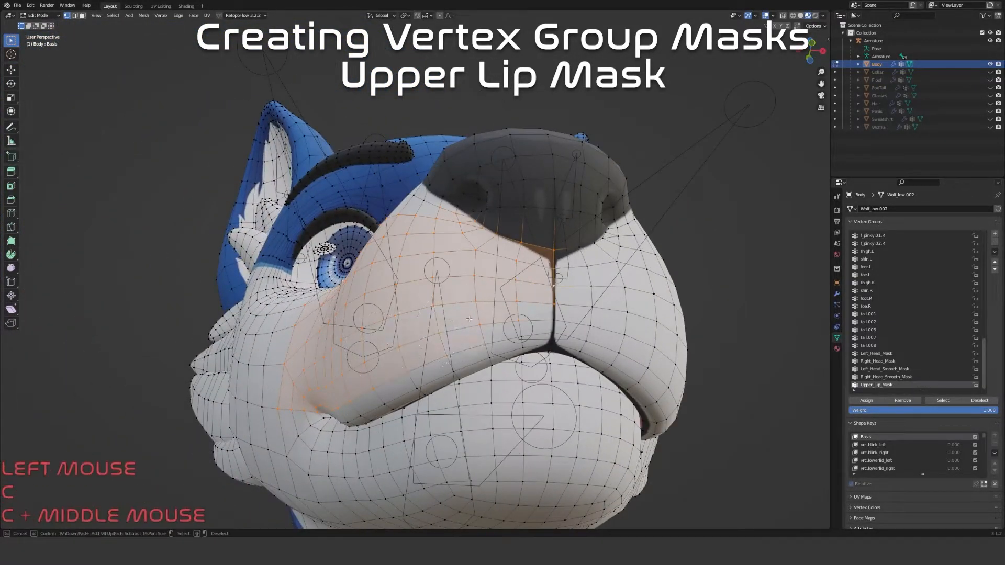
{"action": "right_click", "coordinate": [539, 311]}
Add the vertices on the lower edge of the upper lip, from the mouth corner to the front, to the selection
{"action": "mouse_move", "coordinate": [539, 311]}
{"action": "middle_mouse_down"}
{"action": "mouse_move", "coordinate": [418, 269]}
{"action": "mouse_move", "coordinate": [337, 313]}
{"action": "middle_mouse_up"}
{"action": "scroll", "coordinate": [417, 269], "scroll_direction": "up", "scroll_amount": 2}
{"action": "key", "text": "c"}
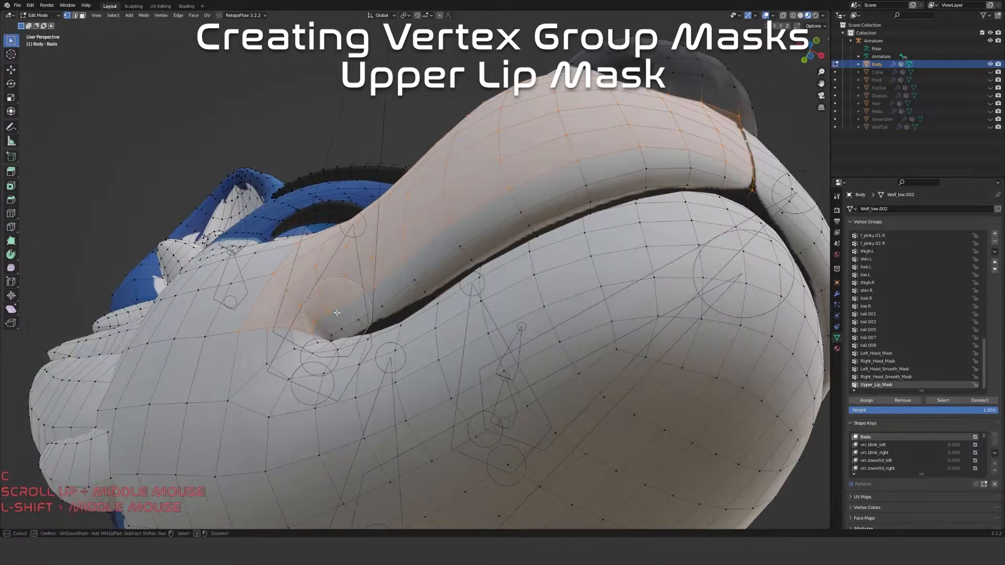
{"action": "mouse_move", "coordinate": [318, 299]}
{"action": "left_mouse_down"}
{"action": "mouse_move", "coordinate": [340, 314]}
{"action": "mouse_move", "coordinate": [403, 282]}
{"action": "mouse_move", "coordinate": [526, 190]}
{"action": "mouse_move", "coordinate": [704, 155]}
{"action": "left_mouse_up"}
{"action": "right_click", "coordinate": [704, 155]}
{"action": "middle_click_drag", "start_coordinate": [704, 155], "coordinate": [793, 329]}
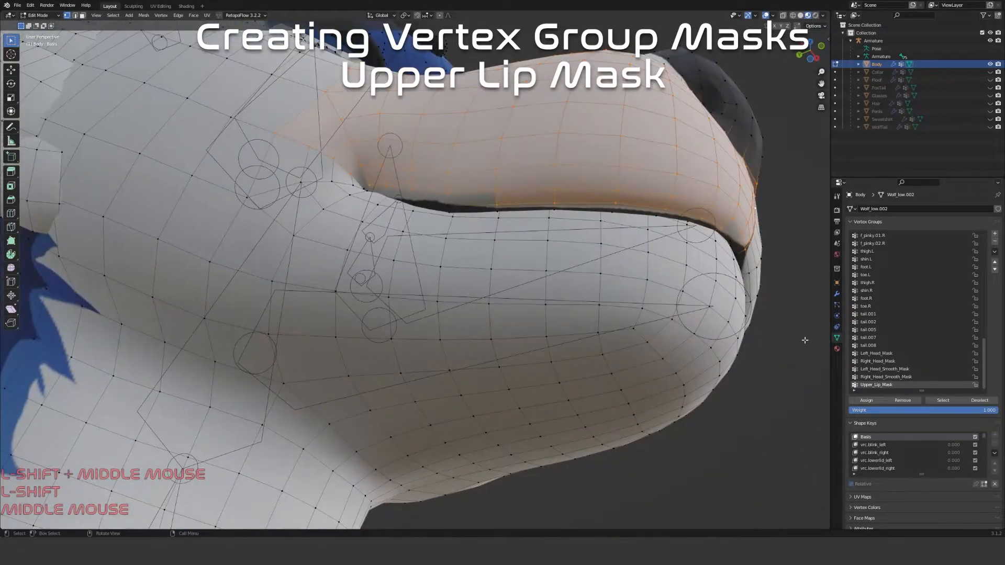
Enlarge the shape key list, enable shape key display in Edit Mode, and set the AH key's value to 1.0
{"action": "left_click_drag", "start_coordinate": [922, 391], "coordinate": [922, 320]}
{"action": "left_click_drag", "start_coordinate": [923, 402], "coordinate": [924, 497]}
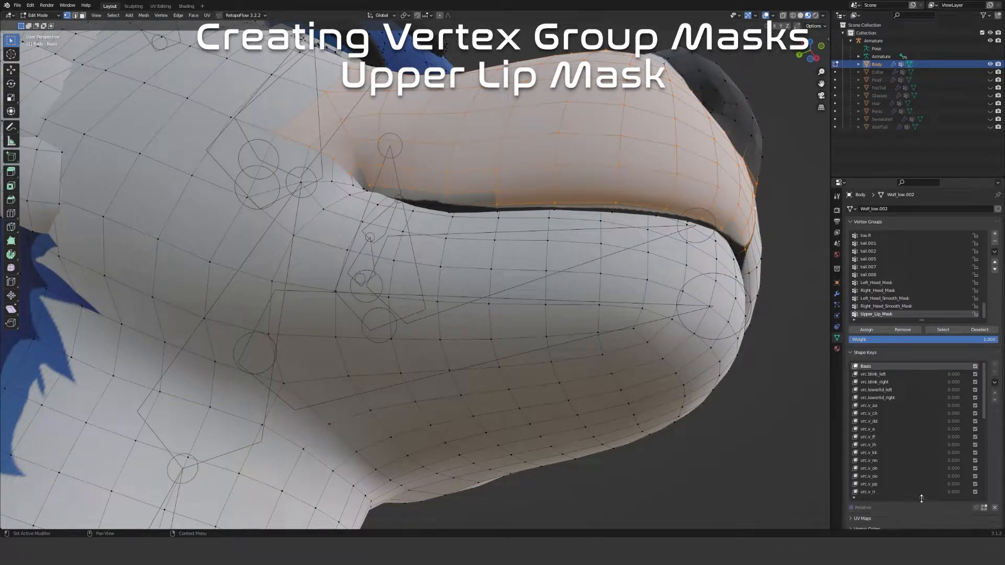
{"action": "scroll", "coordinate": [931, 476], "scroll_direction": "down", "scroll_amount": 10}
{"action": "scroll", "coordinate": [937, 487], "scroll_direction": "down", "scroll_amount": 1}
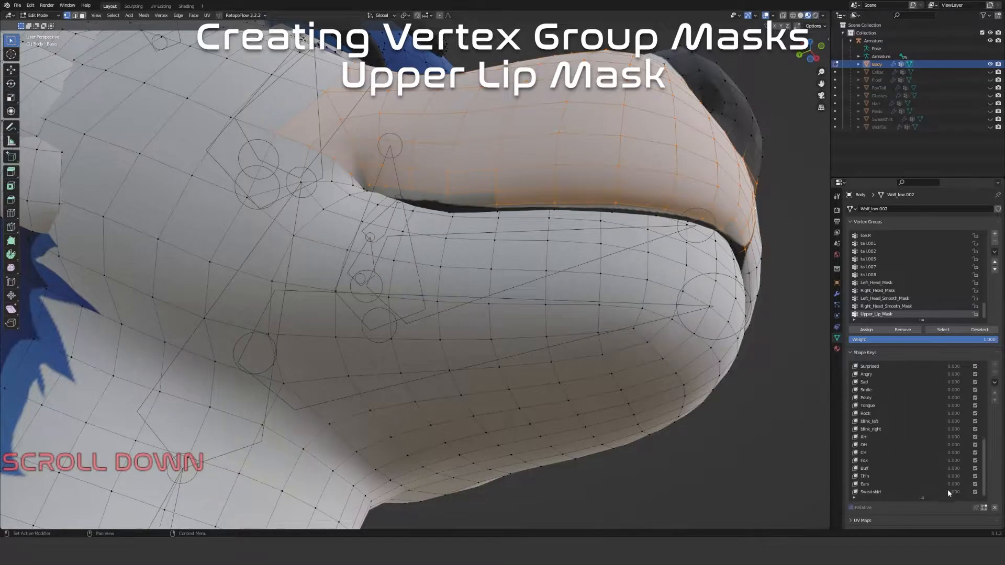
{"action": "left_click", "coordinate": [984, 508]}
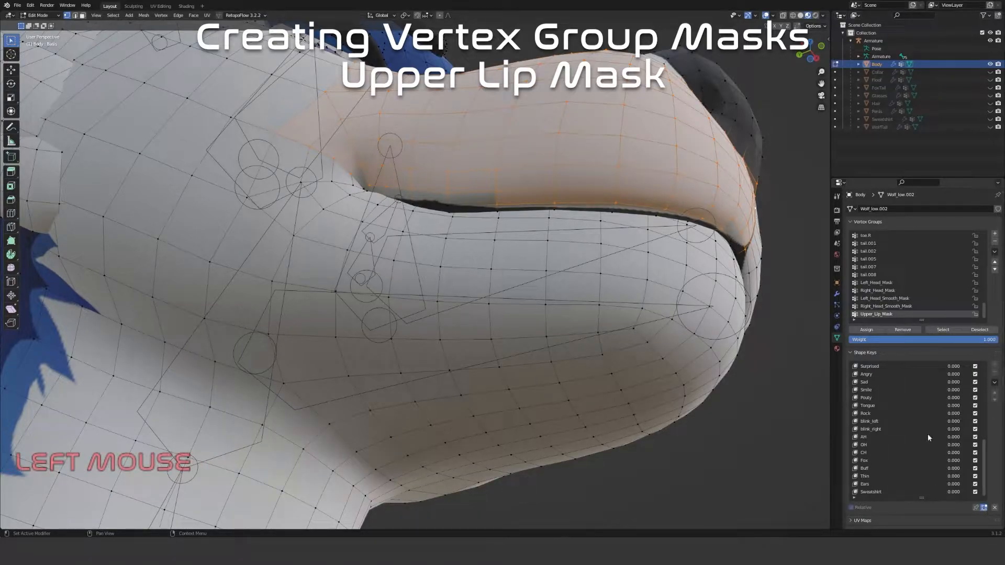
{"action": "scroll", "coordinate": [923, 473], "scroll_direction": "down", "scroll_amount": 1}
{"action": "left_click", "coordinate": [868, 437]}
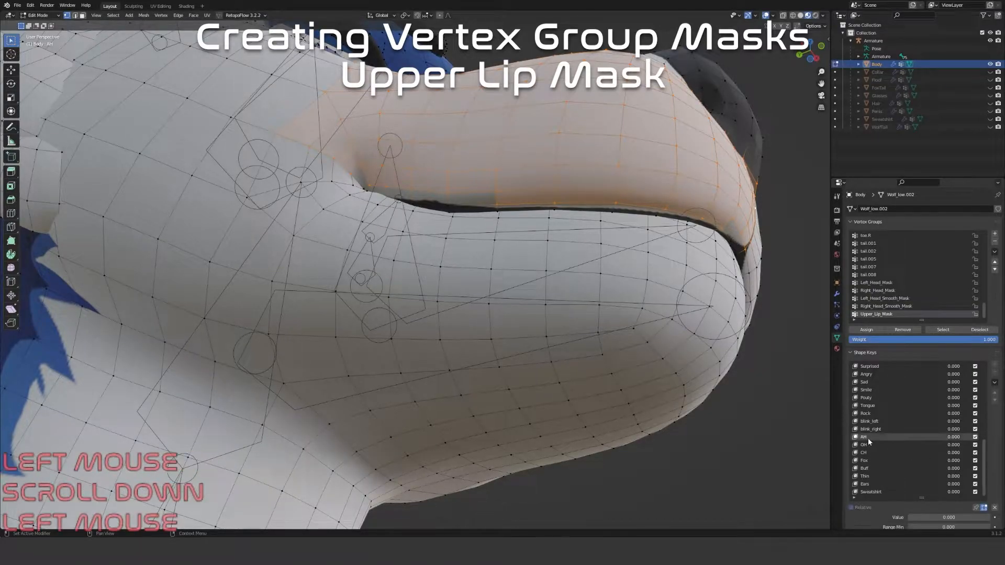
{"action": "left_click_drag", "start_coordinate": [941, 517], "coordinate": [988, 517]}
Circle-select the dark inner vertices in the upper half of the opened mouth corner
{"action": "middle_click_drag", "start_coordinate": [539, 305], "coordinate": [419, 340]}
{"action": "middle_click_drag", "start_coordinate": [418, 340], "coordinate": [455, 325], "text": "shift"}
{"action": "scroll", "coordinate": [402, 326], "scroll_direction": "up", "scroll_amount": 3}
{"action": "mouse_move", "coordinate": [367, 319]}
{"action": "middle_mouse_down", "text": "shift"}
{"action": "mouse_move", "coordinate": [402, 325]}
{"action": "mouse_move", "coordinate": [374, 330]}
{"action": "middle_mouse_up", "text": "shift"}
{"action": "key", "text": "c"}
{"action": "scroll", "coordinate": [374, 331], "scroll_direction": "up", "scroll_amount": 2}
{"action": "scroll", "coordinate": [375, 334], "scroll_direction": "down", "scroll_amount": 1}
{"action": "scroll", "coordinate": [378, 339], "scroll_direction": "up", "scroll_amount": 2}
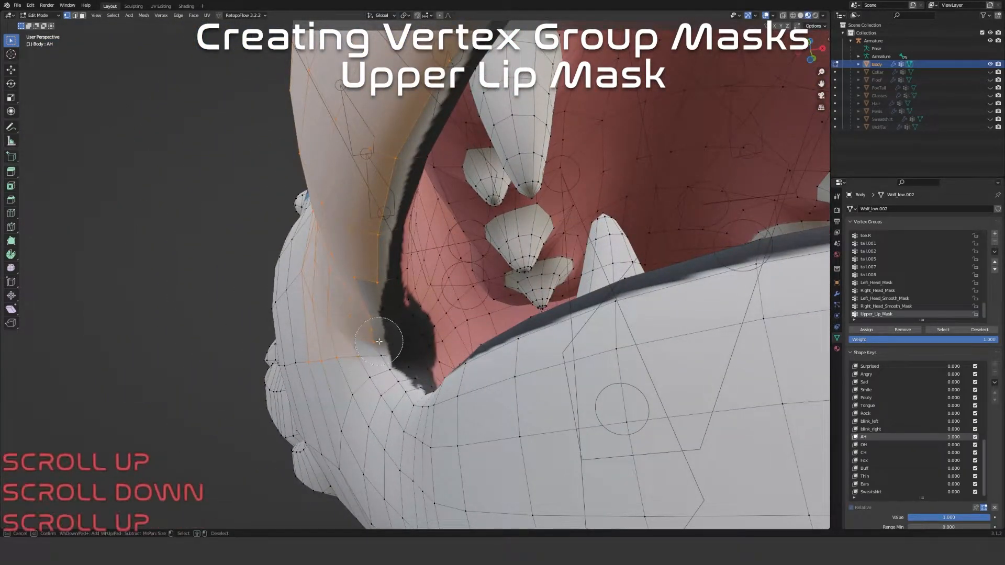
{"action": "left_click", "coordinate": [398, 335]}
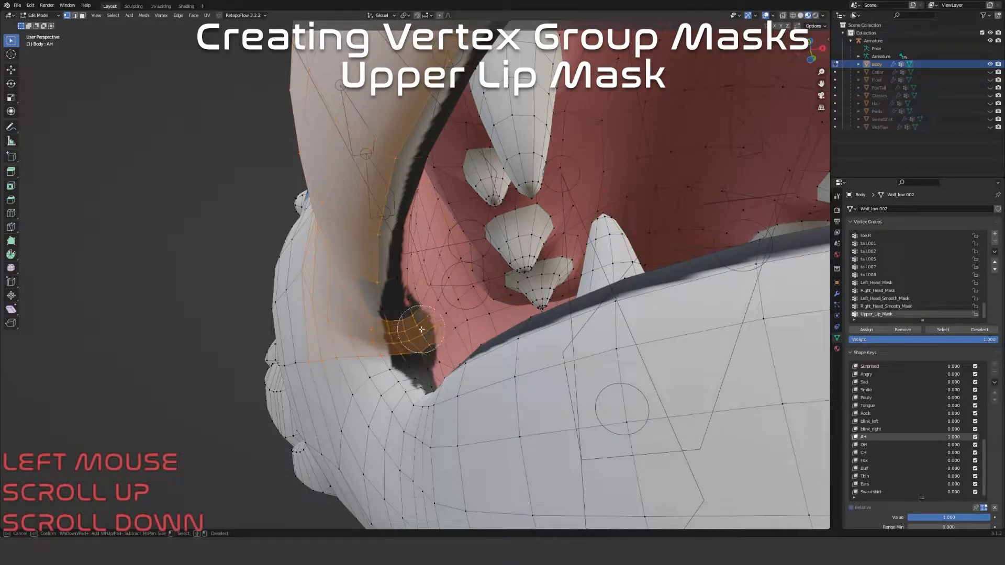
{"action": "right_click", "coordinate": [386, 250]}
Extend the selection along the dark inner rim of the upper lip from the mouth corner towards the front
{"action": "middle_click_drag", "start_coordinate": [386, 250], "coordinate": [317, 279]}
{"action": "mouse_move", "coordinate": [317, 279]}
{"action": "middle_mouse_down", "text": "shift"}
{"action": "mouse_move", "coordinate": [432, 276]}
{"action": "mouse_move", "coordinate": [356, 246]}
{"action": "middle_mouse_up", "text": "shift"}
{"action": "key", "text": "c"}
{"action": "left_click_drag", "start_coordinate": [350, 245], "coordinate": [325, 209]}
{"action": "right_click", "coordinate": [323, 207]}
{"action": "middle_click_drag", "start_coordinate": [323, 207], "coordinate": [335, 282]}
{"action": "middle_click_drag", "start_coordinate": [335, 283], "coordinate": [396, 351], "text": "shift"}
{"action": "key", "text": "c"}
{"action": "left_click_drag", "start_coordinate": [395, 351], "coordinate": [408, 333]}
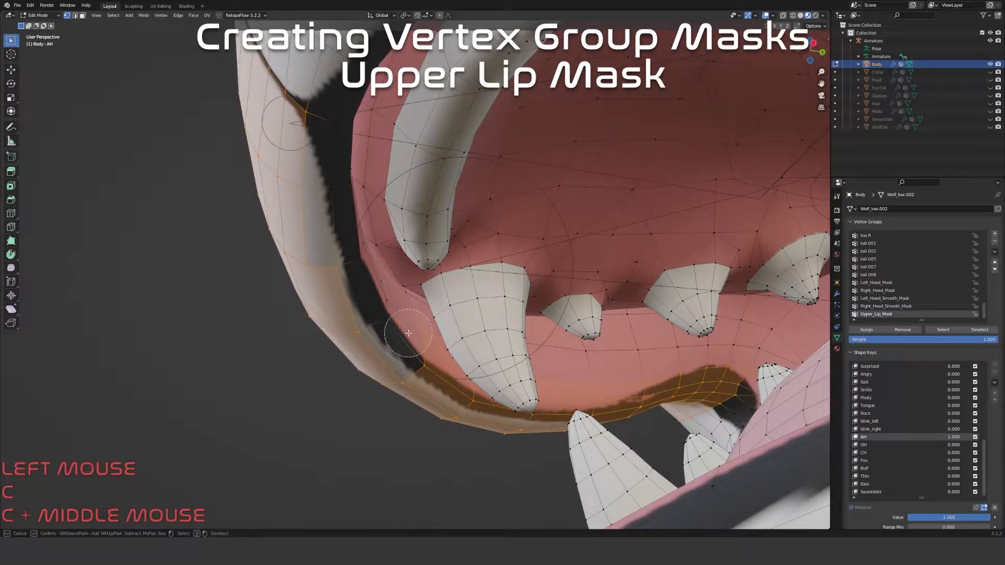
{"action": "right_click", "coordinate": [373, 303]}
Add the inner rim vertices at the front of the upper lip, up to the centre line, to the selection
{"action": "mouse_move", "coordinate": [372, 303]}
{"action": "middle_mouse_down"}
{"action": "mouse_move", "coordinate": [338, 319]}
{"action": "mouse_move", "coordinate": [466, 361]}
{"action": "mouse_move", "coordinate": [370, 340]}
{"action": "mouse_move", "coordinate": [337, 352]}
{"action": "mouse_move", "coordinate": [307, 332]}
{"action": "mouse_move", "coordinate": [276, 346]}
{"action": "middle_mouse_up"}
{"action": "key", "text": "c"}
{"action": "left_click", "coordinate": [321, 330]}
{"action": "right_click", "coordinate": [329, 324]}
{"action": "key", "text": "c"}
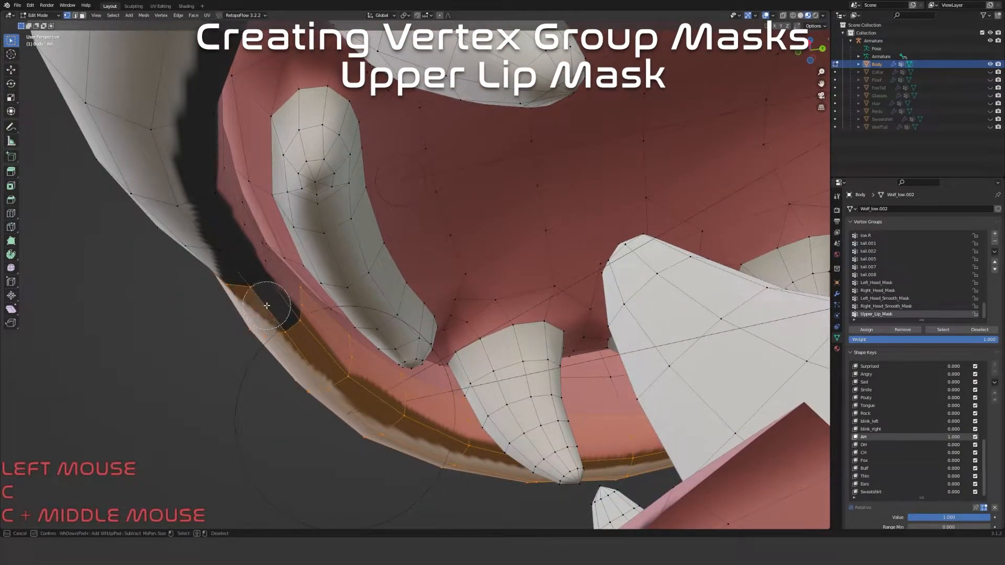
{"action": "right_click", "coordinate": [251, 269]}
{"action": "mouse_move", "coordinate": [251, 269]}
{"action": "middle_mouse_down"}
{"action": "mouse_move", "coordinate": [251, 279]}
{"action": "mouse_move", "coordinate": [319, 306]}
{"action": "middle_mouse_up"}
{"action": "middle_click_drag", "start_coordinate": [319, 306], "coordinate": [378, 327], "text": "shift"}
{"action": "scroll", "coordinate": [418, 352], "scroll_direction": "up", "scroll_amount": 4}
{"action": "scroll", "coordinate": [378, 327], "scroll_direction": "down", "scroll_amount": 2}
{"action": "middle_click_drag", "start_coordinate": [378, 327], "coordinate": [455, 336], "text": "shift"}
{"action": "scroll", "coordinate": [384, 331], "scroll_direction": "down", "scroll_amount": 3}
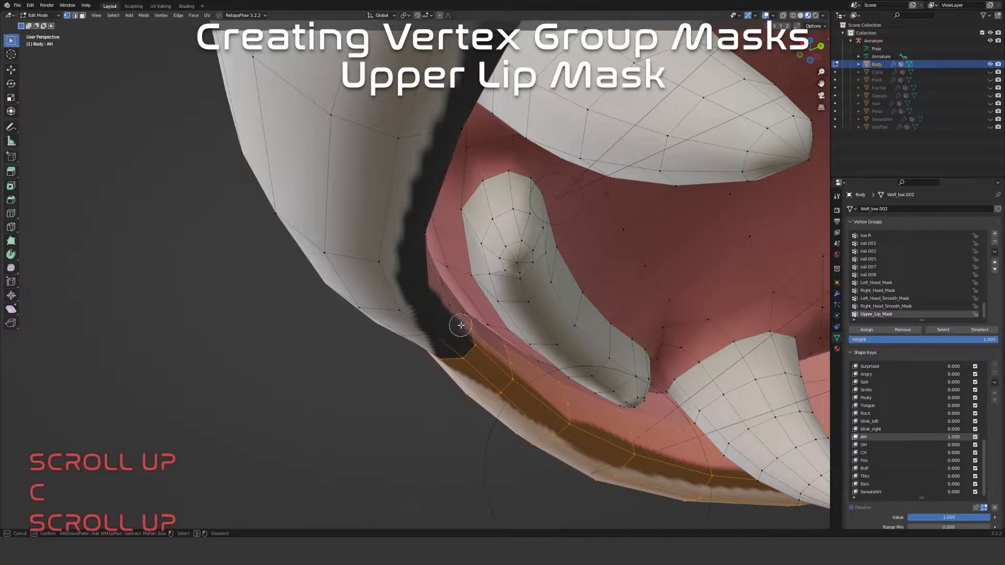
{"action": "left_click", "coordinate": [450, 330], "text": "shift"}
{"action": "right_click", "coordinate": [441, 328]}
Select the pink inner cheek vertices between the upper lip rim and the gums
{"action": "middle_click_drag", "start_coordinate": [441, 328], "coordinate": [434, 220]}
{"action": "middle_click_drag", "start_coordinate": [434, 220], "coordinate": [413, 193], "text": "shift"}
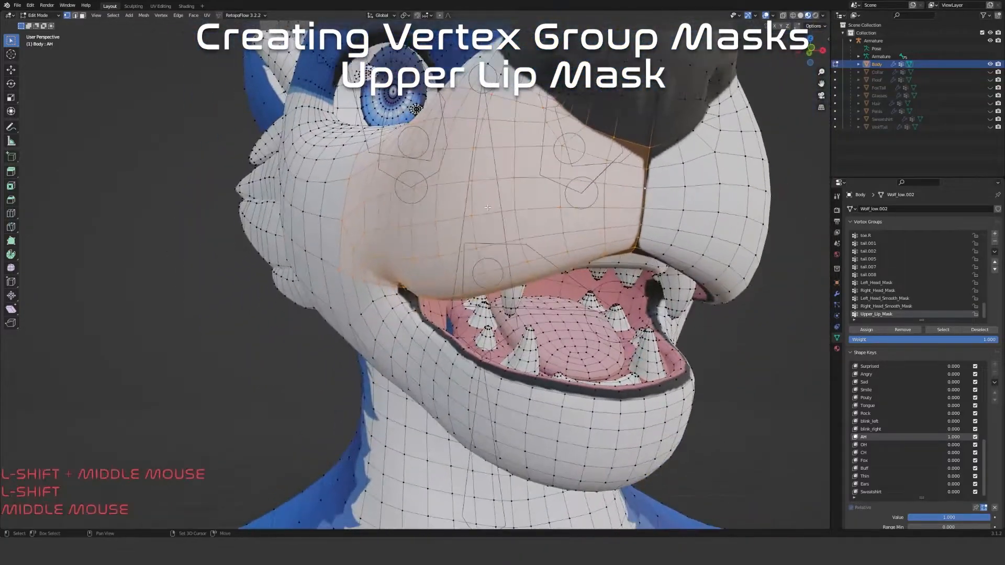
{"action": "scroll", "coordinate": [293, 335], "scroll_direction": "up", "scroll_amount": 1}
{"action": "middle_click_drag", "start_coordinate": [293, 340], "coordinate": [608, 413]}
{"action": "middle_click_drag", "start_coordinate": [598, 347], "coordinate": [568, 366]}
{"action": "middle_click_drag", "start_coordinate": [568, 367], "coordinate": [557, 443], "text": "shift"}
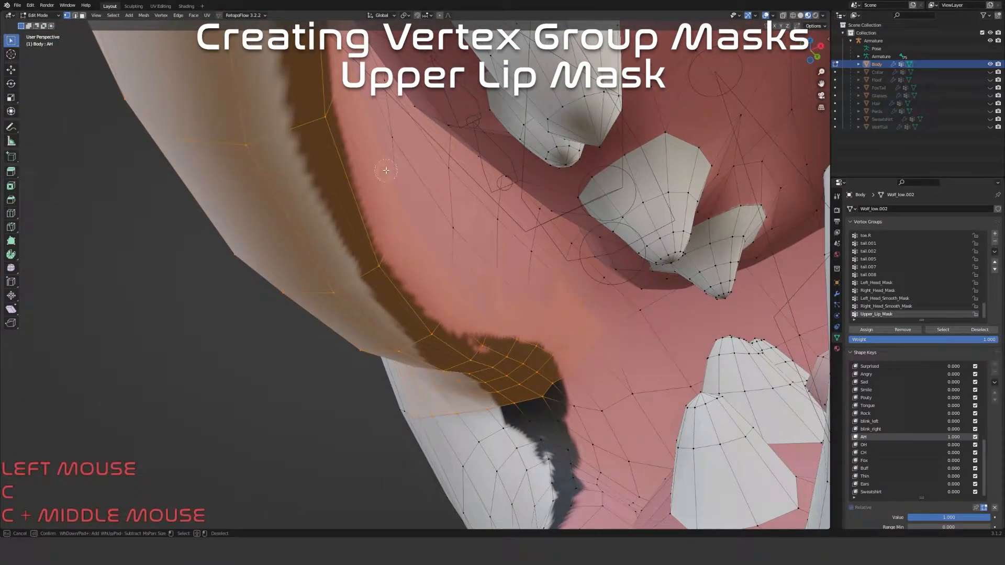
{"action": "right_click", "coordinate": [510, 234]}
{"action": "middle_click_drag", "start_coordinate": [509, 234], "coordinate": [562, 300]}
{"action": "scroll", "coordinate": [528, 253], "scroll_direction": "down", "scroll_amount": 2}
{"action": "scroll", "coordinate": [579, 368], "scroll_direction": "up", "scroll_amount": 3}
{"action": "scroll", "coordinate": [498, 340], "scroll_direction": "down", "scroll_amount": 2}
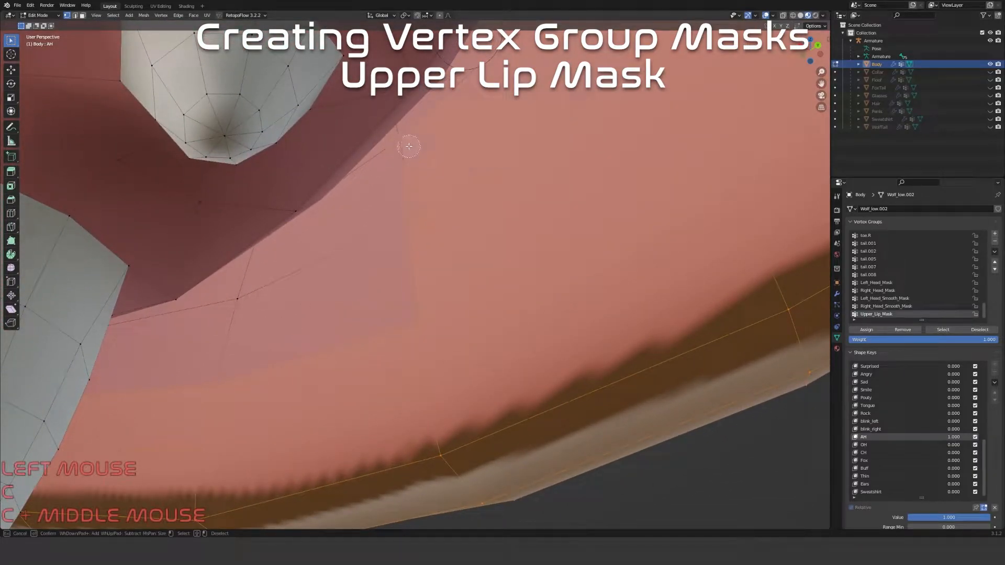
{"action": "mouse_move", "coordinate": [437, 156]}
{"action": "middle_mouse_down"}
{"action": "mouse_move", "coordinate": [413, 169]}
{"action": "mouse_move", "coordinate": [424, 170]}
{"action": "middle_mouse_up"}
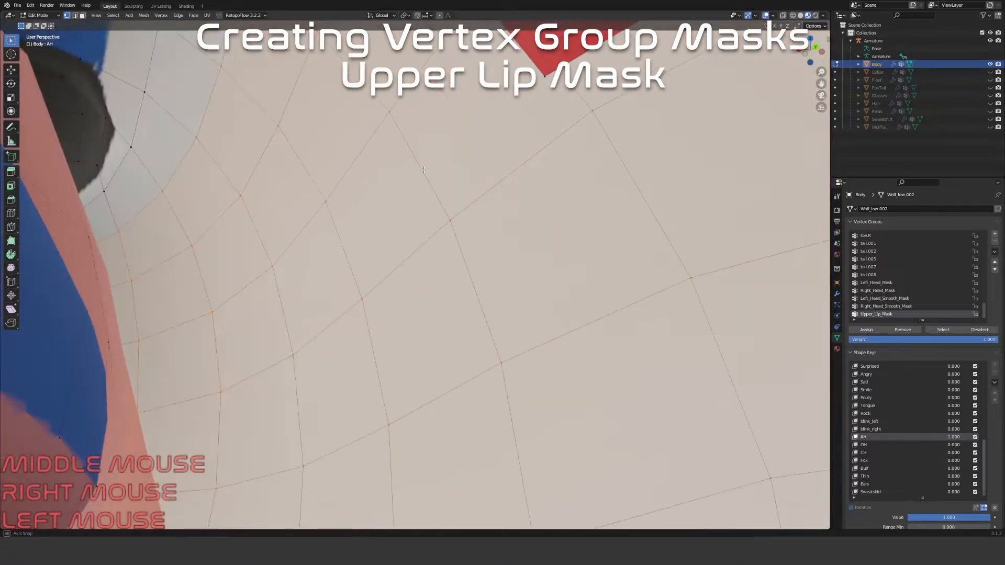
{"action": "middle_click_drag", "start_coordinate": [363, 217], "coordinate": [441, 126], "text": "shift"}
{"action": "middle_click_drag", "start_coordinate": [419, 172], "coordinate": [513, 251]}
{"action": "scroll", "coordinate": [492, 301], "scroll_direction": "up", "scroll_amount": 3}
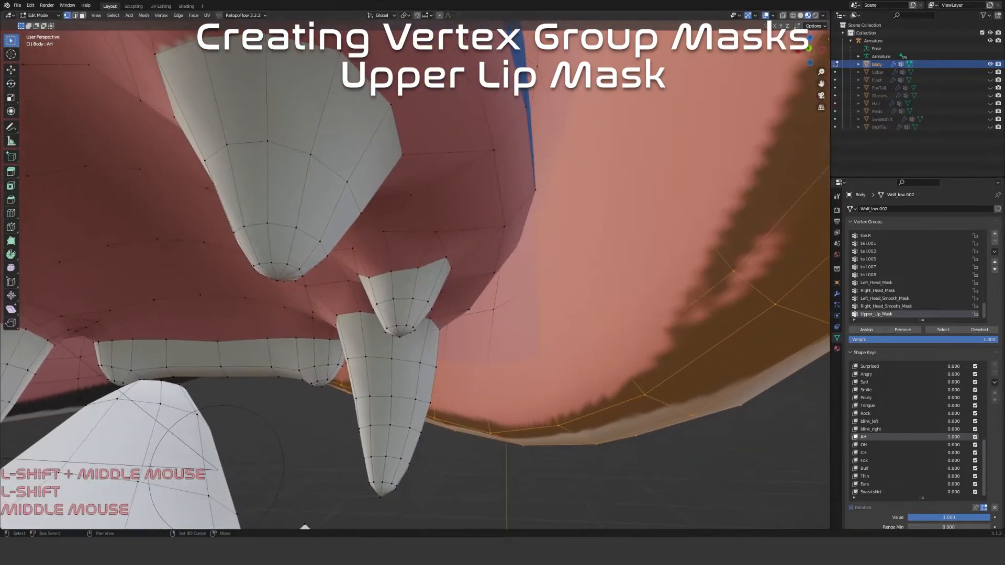
Turn on X-ray and circle-select the hidden inner lip vertices where the lip folds behind the front teeth
{"action": "middle_click_drag", "start_coordinate": [501, 427], "coordinate": [456, 314], "text": "shift"}
{"action": "scroll", "coordinate": [322, 292], "scroll_direction": "down", "scroll_amount": 4}
{"action": "middle_click_drag", "start_coordinate": [455, 314], "coordinate": [460, 350]}
{"action": "scroll", "coordinate": [484, 341], "scroll_direction": "up", "scroll_amount": 3}
{"action": "middle_click_drag", "start_coordinate": [461, 351], "coordinate": [452, 450]}
{"action": "middle_click_drag", "start_coordinate": [533, 298], "coordinate": [498, 346]}
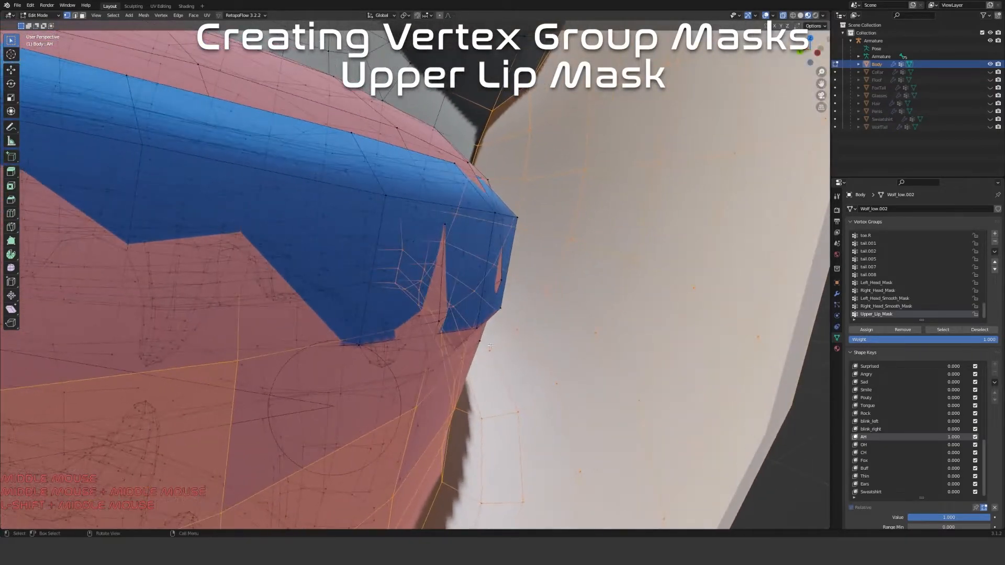
{"action": "right_click", "coordinate": [444, 322]}
{"action": "middle_click_drag", "start_coordinate": [444, 323], "coordinate": [440, 356]}
{"action": "scroll", "coordinate": [471, 404], "scroll_direction": "up", "scroll_amount": 2}
{"action": "middle_click_drag", "start_coordinate": [440, 356], "coordinate": [407, 333]}
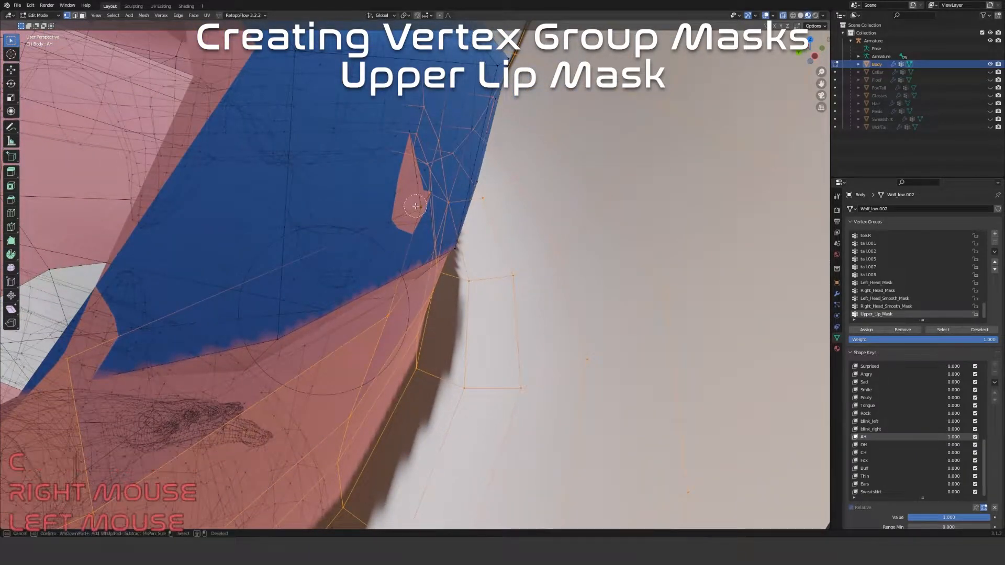
{"action": "middle_click_drag", "start_coordinate": [437, 209], "coordinate": [300, 202]}
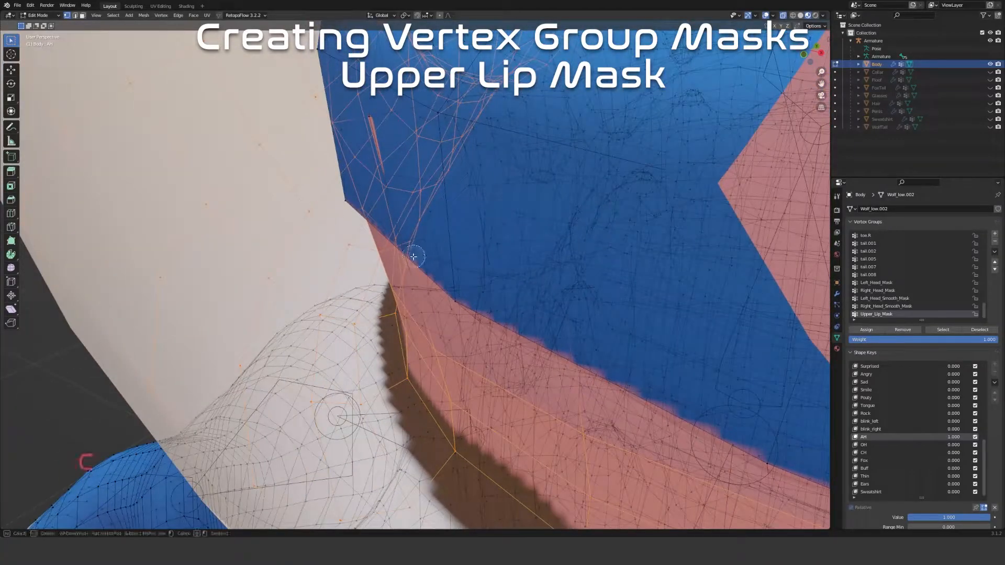
{"action": "mouse_move", "coordinate": [378, 179]}
{"action": "middle_mouse_down"}
{"action": "mouse_move", "coordinate": [410, 168]}
{"action": "mouse_move", "coordinate": [378, 184]}
{"action": "middle_mouse_up"}
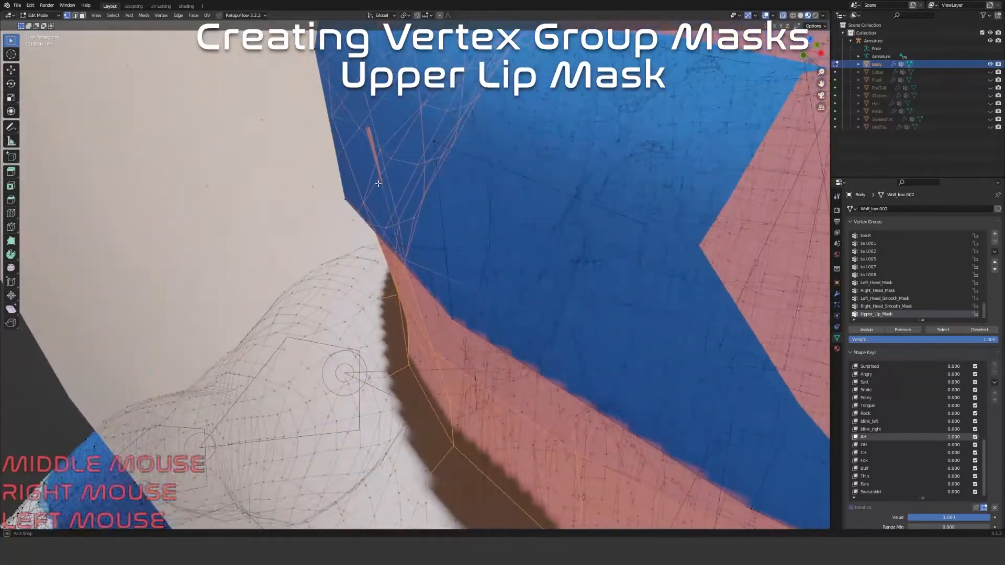
{"action": "right_click", "coordinate": [360, 131]}
Circle-select the remaining unselected vertices on the inner cheek wall above the teeth
{"action": "mouse_move", "coordinate": [360, 132]}
{"action": "middle_mouse_down"}
{"action": "mouse_move", "coordinate": [400, 243]}
{"action": "mouse_move", "coordinate": [616, 279]}
{"action": "mouse_move", "coordinate": [544, 241]}
{"action": "middle_mouse_up"}
{"action": "key", "text": "c"}
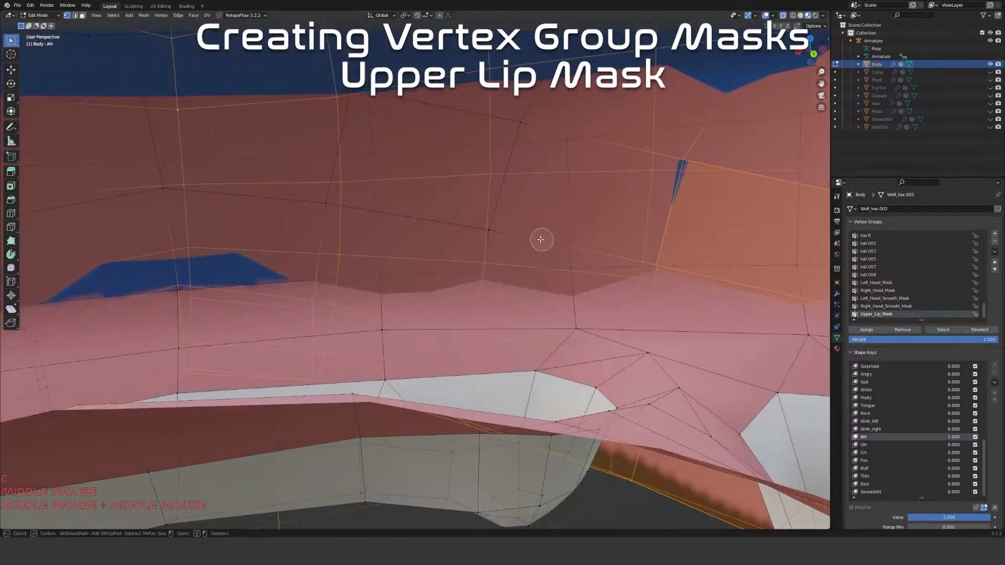
{"action": "left_click_drag", "start_coordinate": [293, 201], "coordinate": [169, 195]}
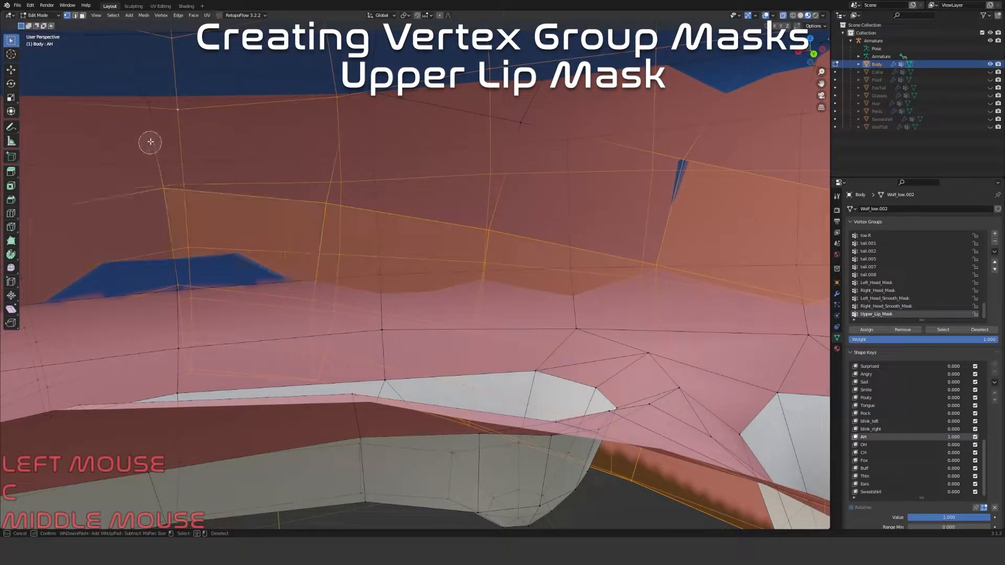
{"action": "left_click_drag", "start_coordinate": [368, 93], "coordinate": [360, 91]}
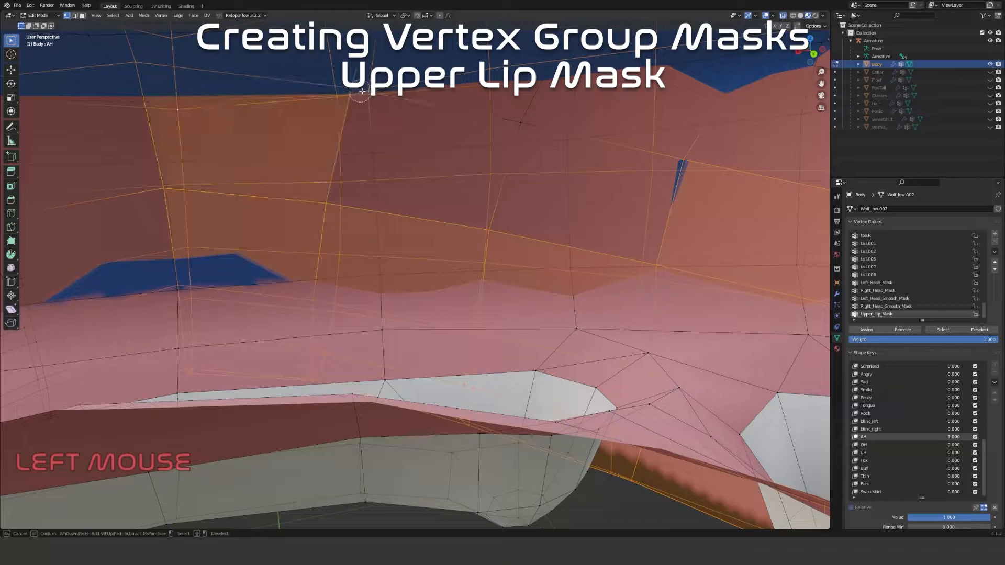
{"action": "left_click_drag", "start_coordinate": [441, 119], "coordinate": [525, 129]}
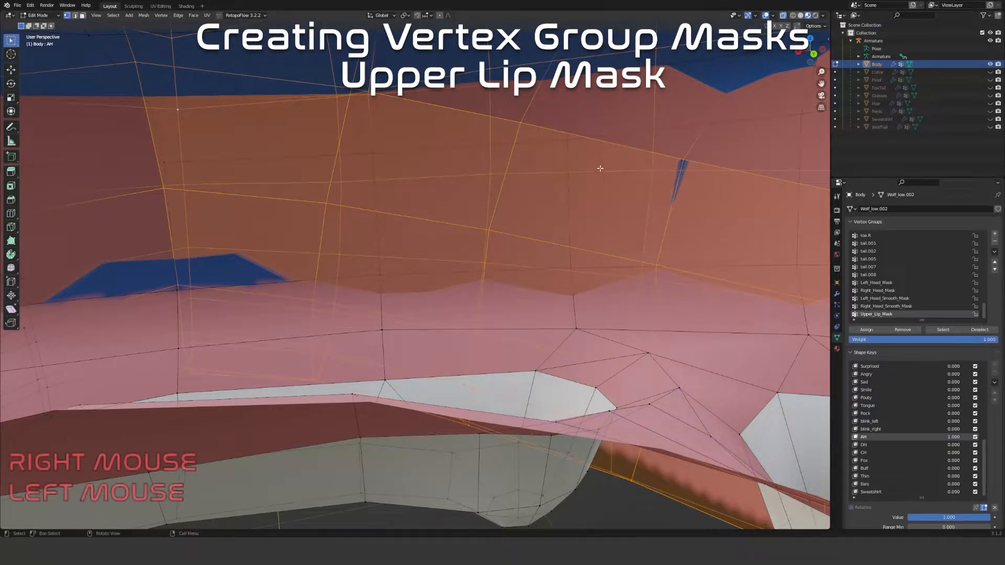
Turn off X-ray and review the upper lip selection from the front of the muzzle
{"action": "scroll", "coordinate": [602, 163], "scroll_direction": "down", "scroll_amount": 1}
{"action": "middle_click_drag", "start_coordinate": [482, 233], "coordinate": [540, 230]}
{"action": "key", "text": "alt+z"}
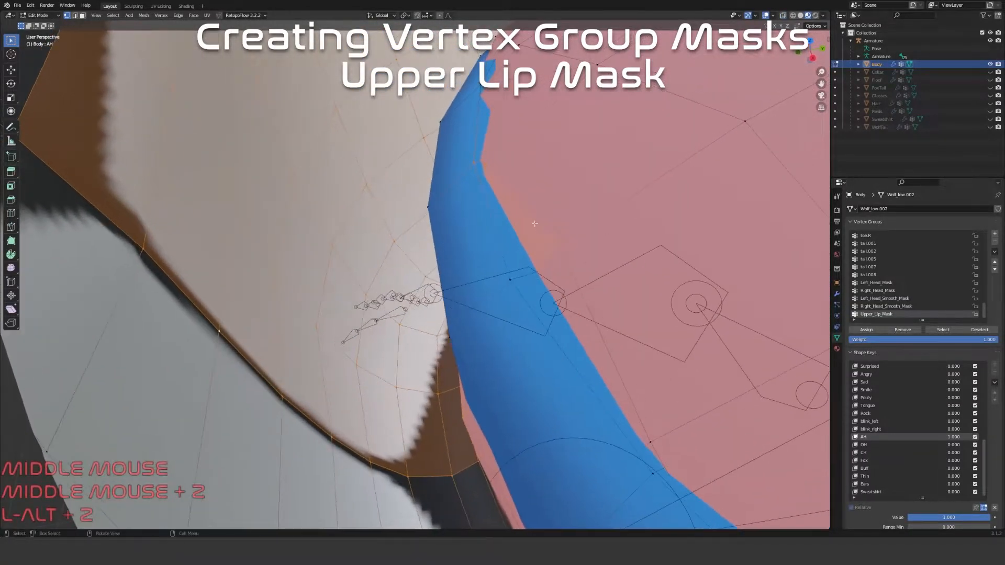
{"action": "middle_click_drag", "start_coordinate": [529, 310], "coordinate": [556, 380]}
{"action": "scroll", "coordinate": [492, 288], "scroll_direction": "down", "scroll_amount": 5}
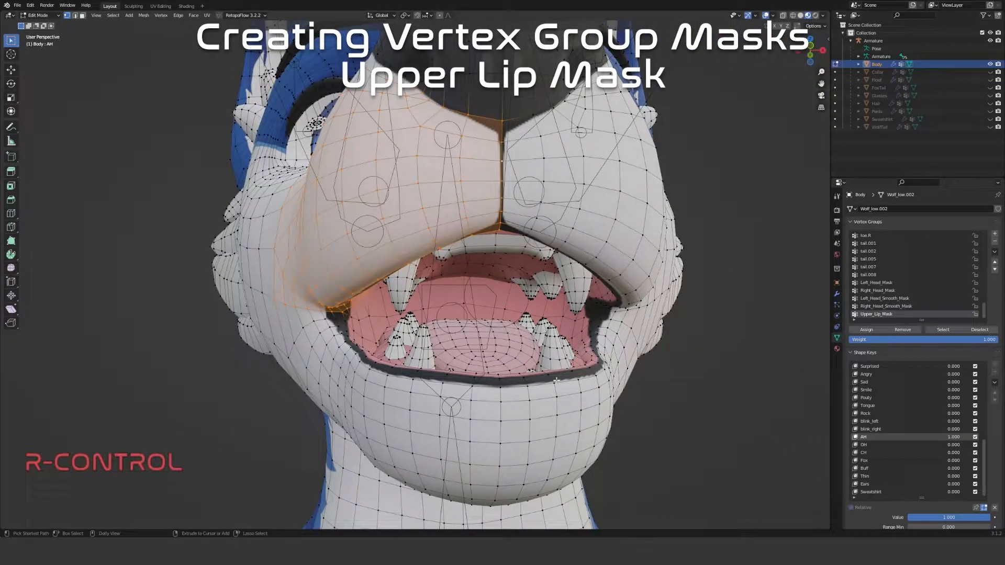
Mirror the upper lip selection across the X axis with Extend enabled, keeping both sides of the muzzle selected
{"action": "key", "text": "ctrl+m"}
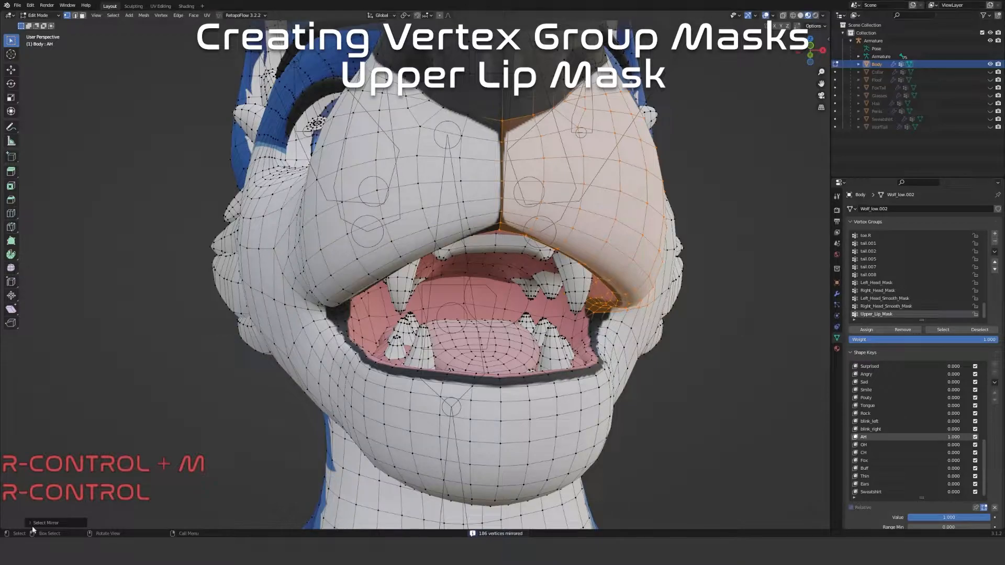
{"action": "left_click", "coordinate": [36, 526]}
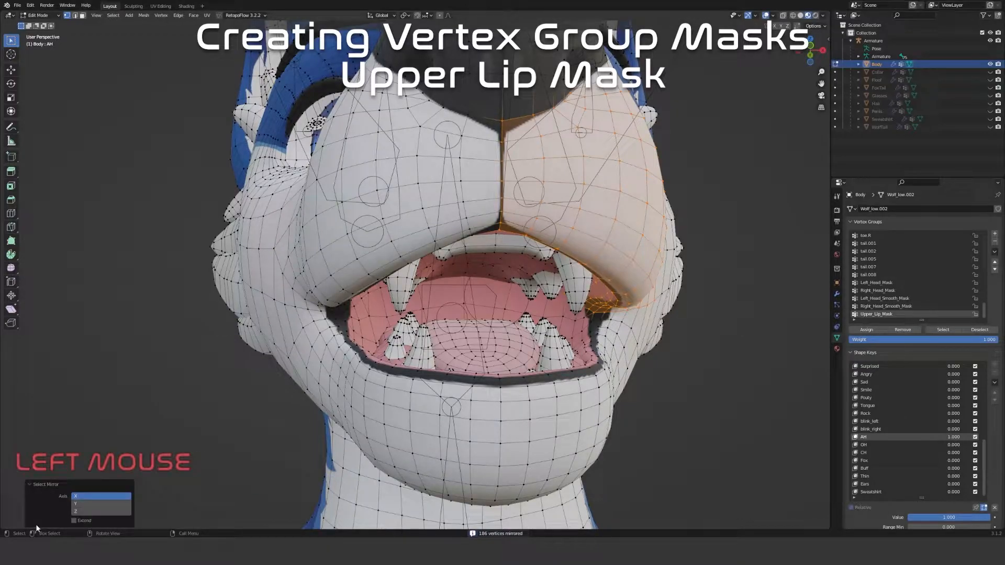
{"action": "left_click", "coordinate": [74, 521]}
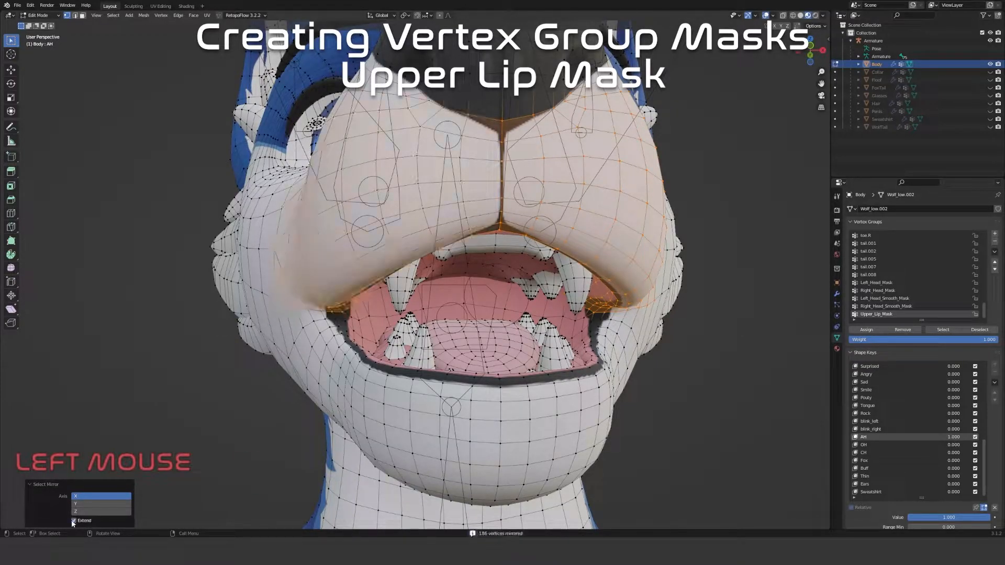
Inspect the mirrored upper lip selection from several angles, with and without X-ray
{"action": "middle_click_drag", "start_coordinate": [319, 448], "coordinate": [455, 474]}
{"action": "key", "text": "alt+z"}
{"action": "middle_click_drag", "start_coordinate": [607, 474], "coordinate": [411, 526]}
{"action": "scroll", "coordinate": [526, 500], "scroll_direction": "down", "scroll_amount": 1}
{"action": "middle_click_drag", "start_coordinate": [294, 497], "coordinate": [361, 437]}
{"action": "scroll", "coordinate": [554, 436], "scroll_direction": "down", "scroll_amount": 2}
{"action": "key", "text": "alt+z"}
{"action": "scroll", "coordinate": [554, 435], "scroll_direction": "down", "scroll_amount": 1}
{"action": "middle_click_drag", "start_coordinate": [392, 333], "coordinate": [355, 395]}
{"action": "scroll", "coordinate": [350, 403], "scroll_direction": "up", "scroll_amount": 1}
Circle-select the muzzle vertices bordering the nose on the wolf's left side
{"action": "key", "text": "c"}
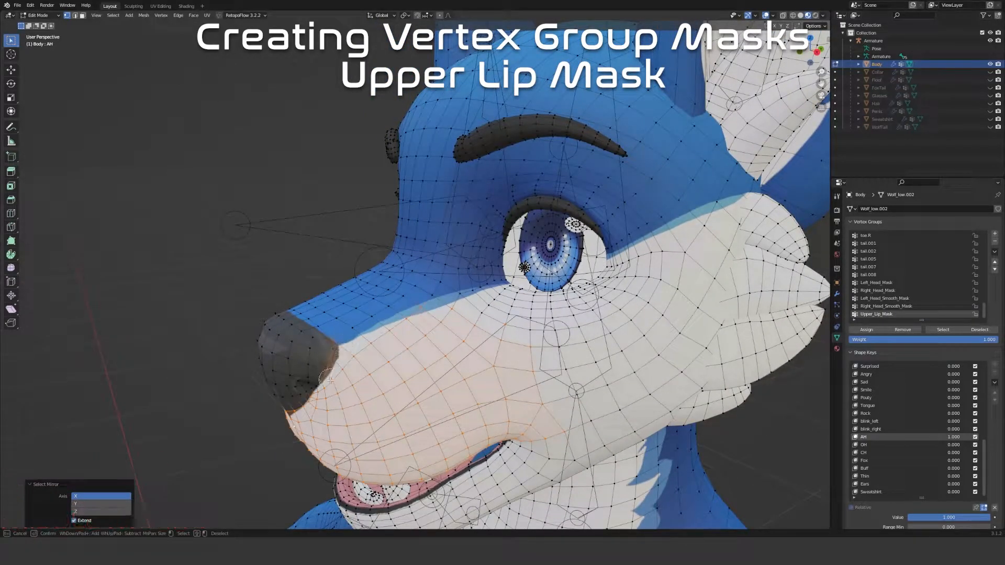
{"action": "right_click", "coordinate": [326, 396]}
{"action": "middle_click_drag", "start_coordinate": [326, 397], "coordinate": [390, 319]}
{"action": "scroll", "coordinate": [391, 356], "scroll_direction": "up", "scroll_amount": 5}
{"action": "scroll", "coordinate": [388, 340], "scroll_direction": "down", "scroll_amount": 4}
Circle-select the vertices along the lower edge of the nose toward the wolf's right side
{"action": "key", "text": "c"}
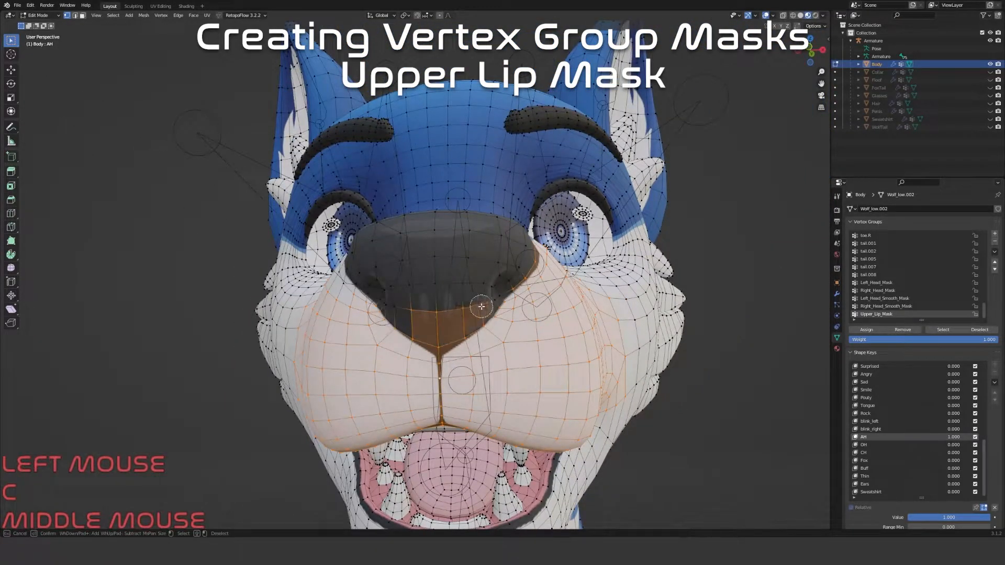
{"action": "right_click", "coordinate": [396, 312]}
{"action": "middle_click_drag", "start_coordinate": [396, 312], "coordinate": [422, 312]}
{"action": "key", "text": "c"}
{"action": "left_click", "coordinate": [406, 312]}
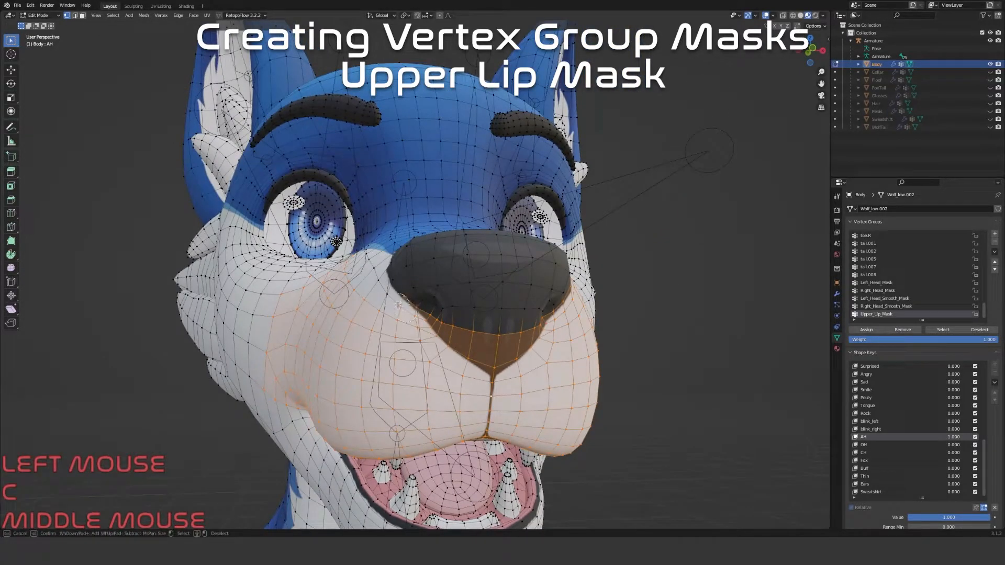
Circle-select the muzzle vertices beside the nose and the adjoining blue bridge edge on the wolf's right side
{"action": "right_click", "coordinate": [394, 295]}
{"action": "middle_click_drag", "start_coordinate": [394, 295], "coordinate": [415, 365]}
{"action": "key", "text": "c"}
{"action": "left_click", "coordinate": [415, 365]}
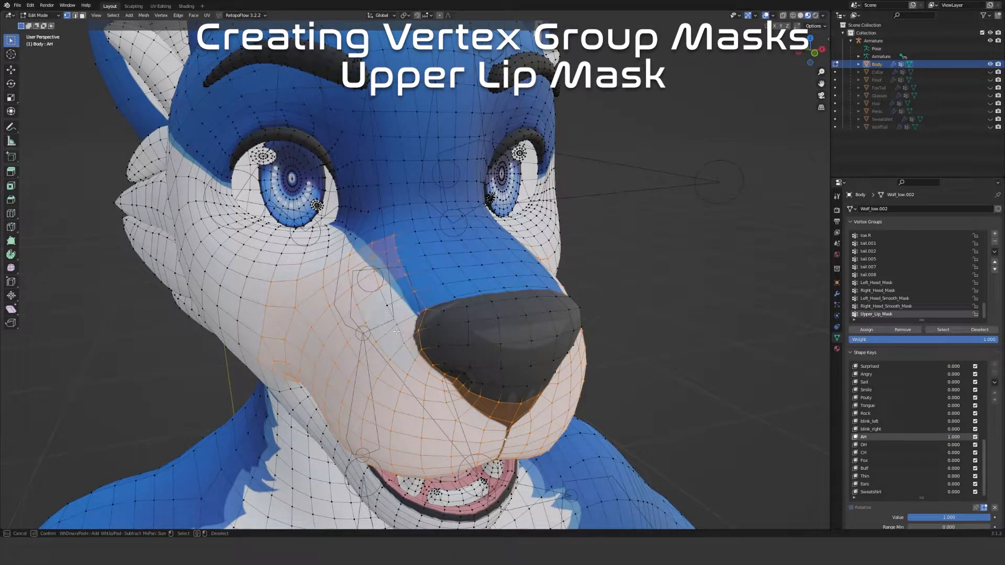
{"action": "right_click", "coordinate": [385, 294]}
{"action": "middle_click_drag", "start_coordinate": [386, 294], "coordinate": [435, 341]}
Circle-select the upper muzzle vertices and blue snout strip behind the nose on the wolf's left side
{"action": "middle_click_drag", "start_coordinate": [544, 366], "coordinate": [392, 434]}
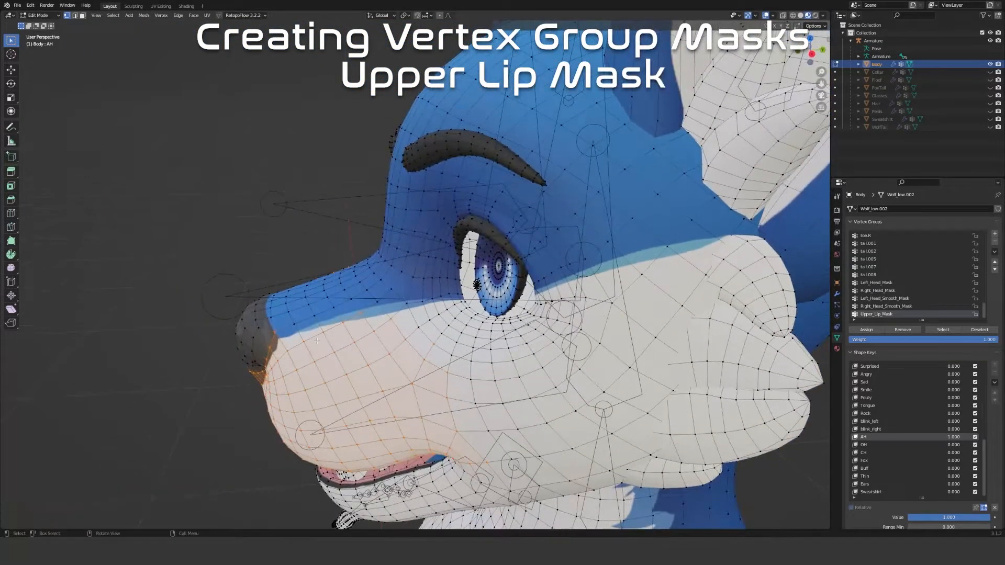
{"action": "scroll", "coordinate": [255, 346], "scroll_direction": "up", "scroll_amount": 1}
{"action": "key", "text": "c"}
{"action": "right_click", "coordinate": [357, 301]}
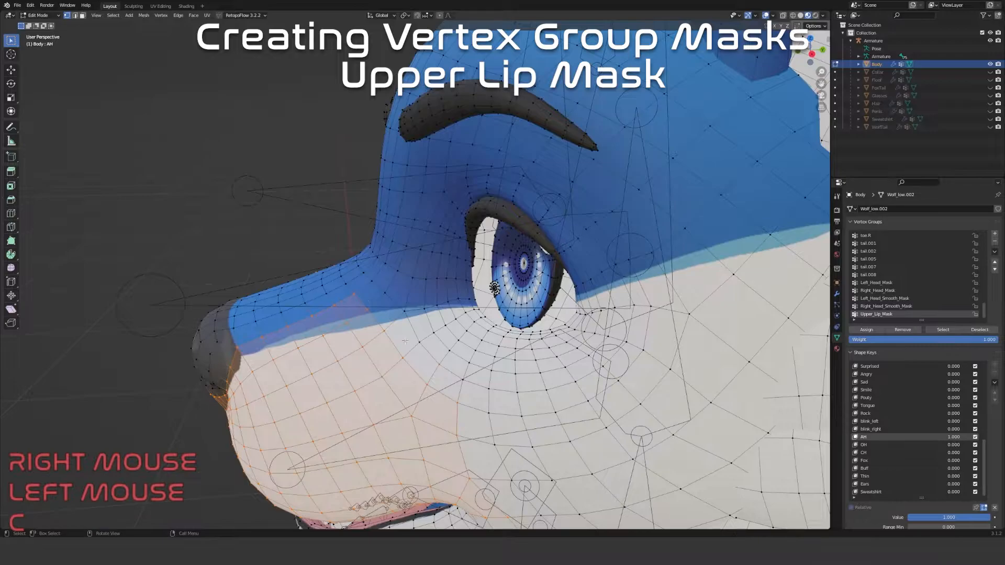
{"action": "scroll", "coordinate": [356, 301], "scroll_direction": "down", "scroll_amount": 2}
{"action": "middle_click_drag", "start_coordinate": [357, 301], "coordinate": [335, 197], "text": "shift"}
Circle-select the left cheek vertices behind the mouth corner and the blue snout strip up to the inner eye corner
{"action": "middle_click_drag", "start_coordinate": [335, 196], "coordinate": [398, 419]}
{"action": "key", "text": "c"}
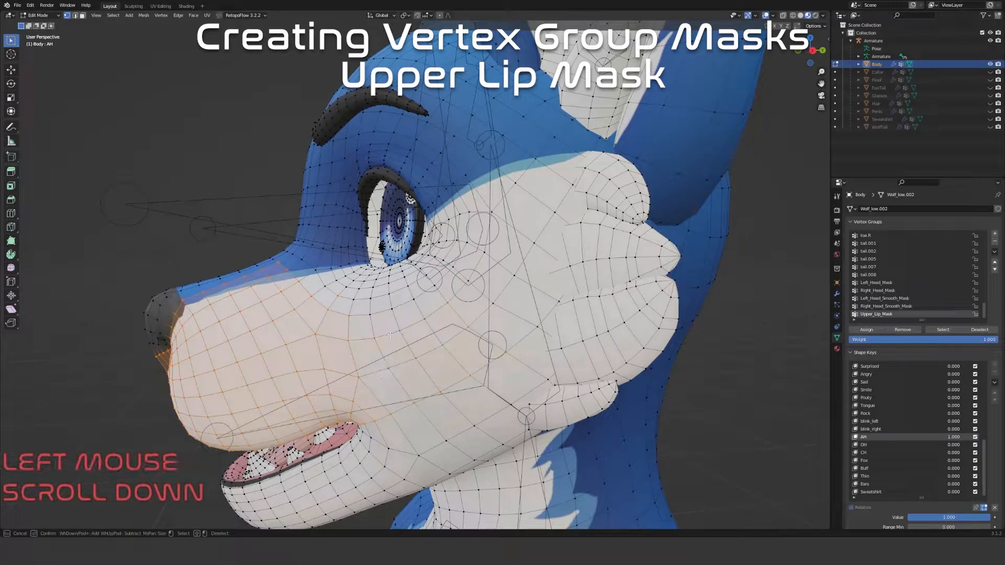
{"action": "right_click", "coordinate": [402, 317]}
{"action": "scroll", "coordinate": [402, 317], "scroll_direction": "up", "scroll_amount": 3}
{"action": "middle_click_drag", "start_coordinate": [401, 318], "coordinate": [487, 335]}
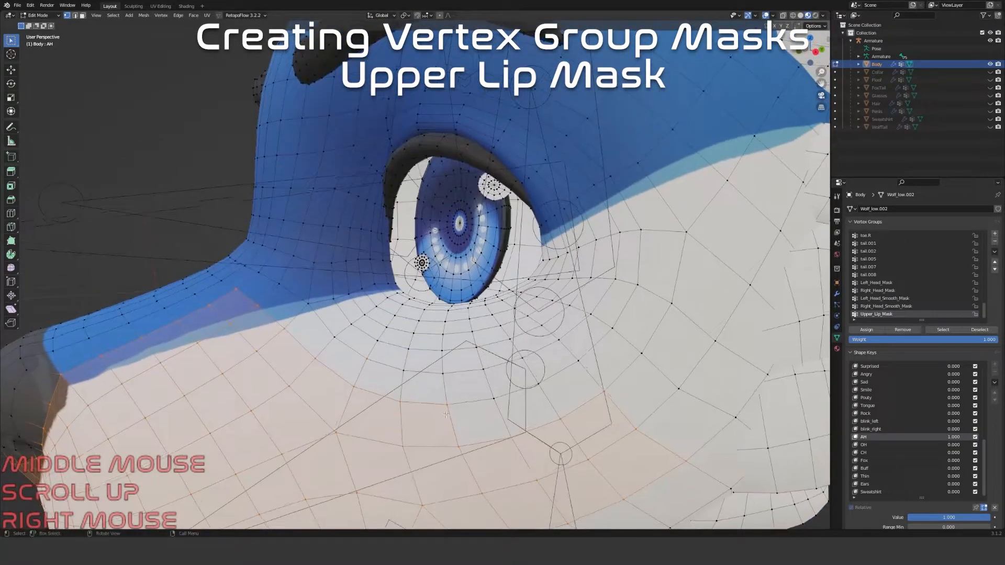
{"action": "key", "text": "c"}
{"action": "left_click", "coordinate": [535, 388]}
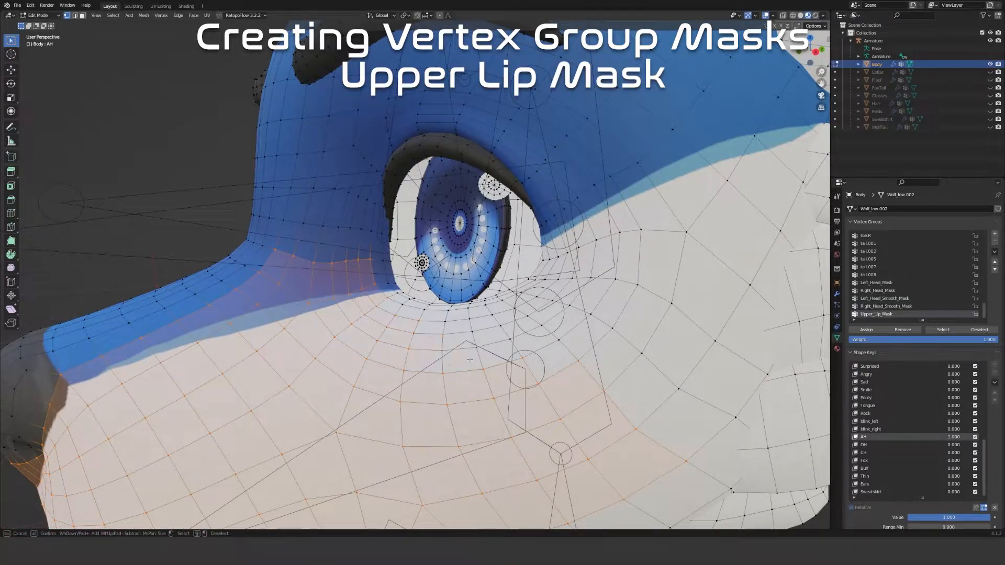
Circle-select the cheek vertex rows curving beneath the inner corner of the left eye
{"action": "middle_click_drag", "start_coordinate": [514, 325], "coordinate": [466, 391]}
{"action": "scroll", "coordinate": [471, 366], "scroll_direction": "up", "scroll_amount": 2}
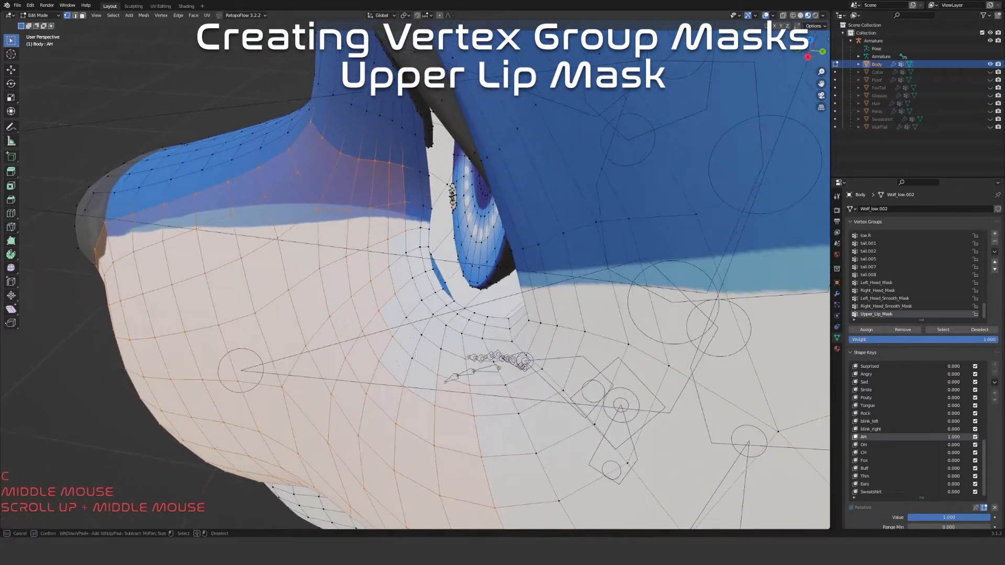
{"action": "scroll", "coordinate": [443, 333], "scroll_direction": "up", "scroll_amount": 2}
{"action": "left_click", "coordinate": [422, 315]}
{"action": "right_click", "coordinate": [396, 237]}
{"action": "middle_click_drag", "start_coordinate": [396, 236], "coordinate": [471, 372]}
{"action": "scroll", "coordinate": [507, 221], "scroll_direction": "up", "scroll_amount": 2}
{"action": "key", "text": "c"}
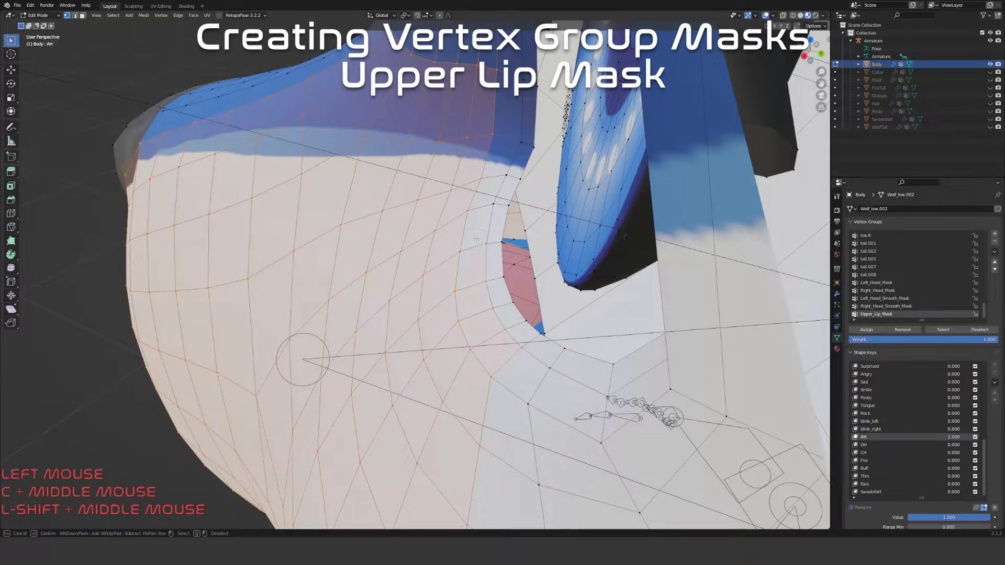
Circle-select the remaining vertices along the inner edge of the left eye socket
{"action": "middle_click_drag", "start_coordinate": [475, 230], "coordinate": [471, 320], "text": "shift"}
{"action": "middle_click_drag", "start_coordinate": [471, 320], "coordinate": [471, 298]}
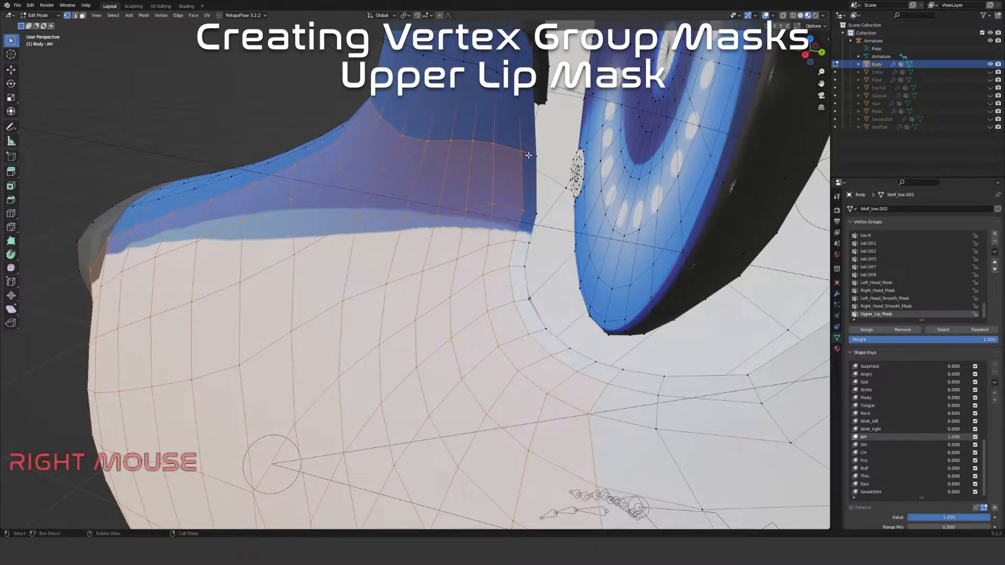
{"action": "key", "text": "c"}
{"action": "scroll", "coordinate": [532, 162], "scroll_direction": "up", "scroll_amount": 1}
{"action": "left_click", "coordinate": [535, 178]}
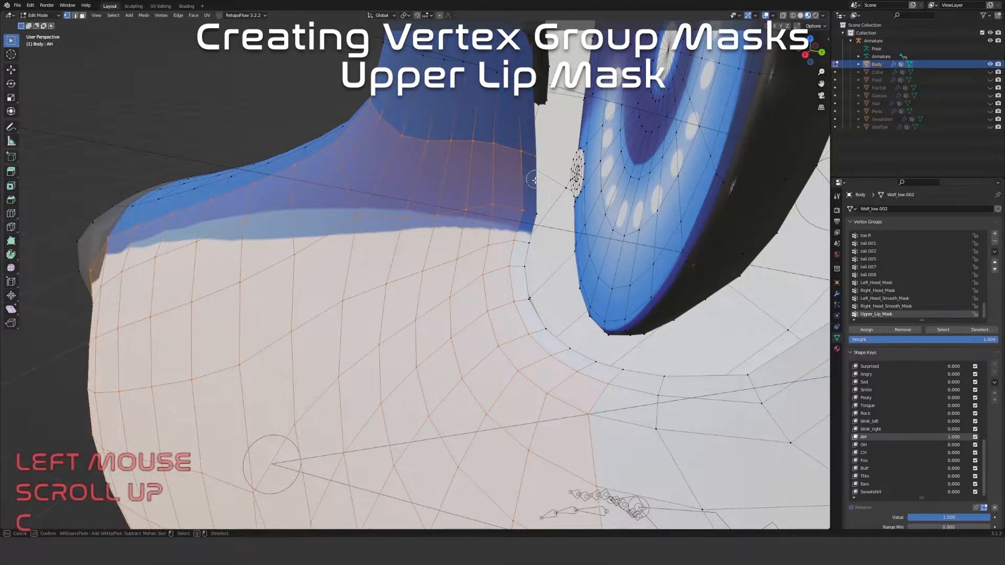
{"action": "right_click", "coordinate": [547, 301]}
Circle-select the vertices running along the lower eyelid of the left eye
{"action": "mouse_move", "coordinate": [547, 301]}
{"action": "middle_mouse_down"}
{"action": "mouse_move", "coordinate": [553, 313]}
{"action": "mouse_move", "coordinate": [528, 310]}
{"action": "mouse_move", "coordinate": [592, 314]}
{"action": "mouse_move", "coordinate": [335, 356]}
{"action": "middle_mouse_up"}
{"action": "right_click", "coordinate": [554, 313]}
{"action": "key", "text": "c"}
{"action": "left_click", "coordinate": [528, 310], "text": "shift"}
{"action": "middle_click_drag", "start_coordinate": [628, 335], "coordinate": [432, 349]}
{"action": "scroll", "coordinate": [422, 349], "scroll_direction": "up", "scroll_amount": 2}
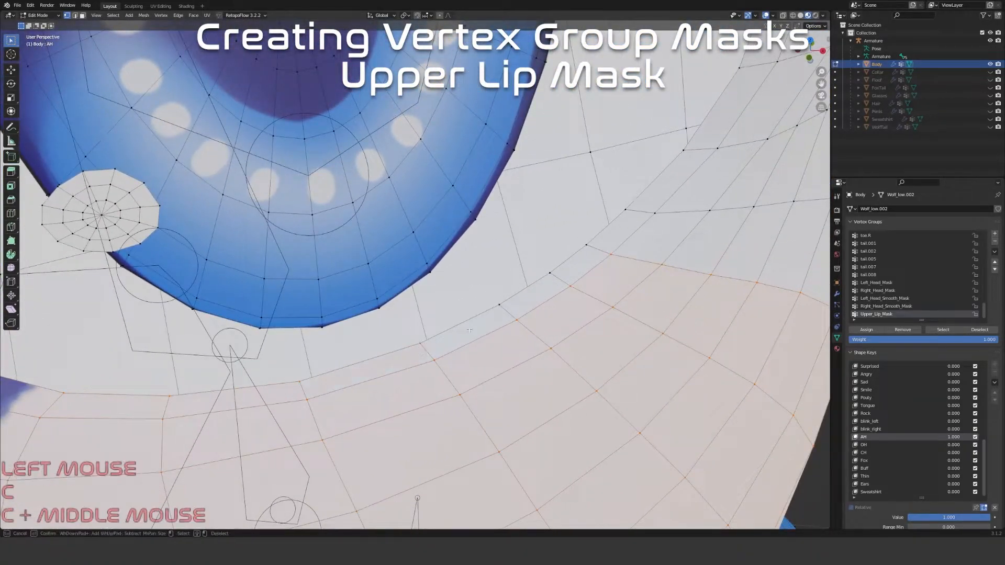
Circle-select the vertices around the outer corner of the left eye and the adjoining upper cheek
{"action": "scroll", "coordinate": [661, 193], "scroll_direction": "down", "scroll_amount": 3}
{"action": "middle_click_drag", "start_coordinate": [660, 193], "coordinate": [667, 216]}
{"action": "middle_click_drag", "start_coordinate": [554, 206], "coordinate": [451, 192], "text": "shift"}
{"action": "key", "text": "c"}
{"action": "left_click_drag", "start_coordinate": [437, 189], "coordinate": [447, 182]}
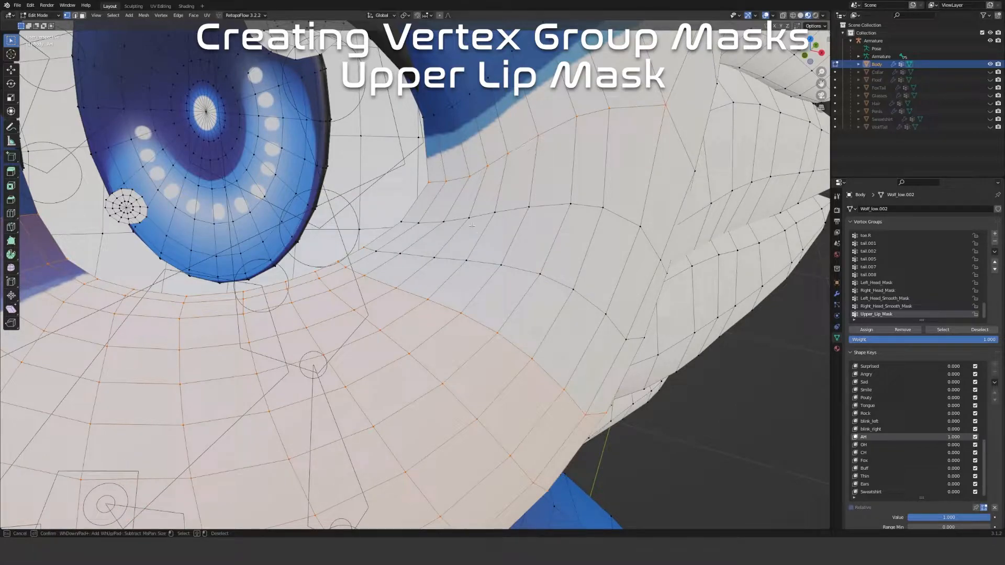
{"action": "left_click_drag", "start_coordinate": [475, 223], "coordinate": [420, 231]}
{"action": "right_click", "coordinate": [638, 212]}
Circle-select the unselected left cheek vertices between the eye and the cheek fur tufts
{"action": "middle_click_drag", "start_coordinate": [638, 212], "coordinate": [416, 329]}
{"action": "scroll", "coordinate": [439, 282], "scroll_direction": "down", "scroll_amount": 3}
{"action": "scroll", "coordinate": [439, 282], "scroll_direction": "up", "scroll_amount": 3}
{"action": "key", "text": "c"}
{"action": "left_click", "coordinate": [459, 333]}
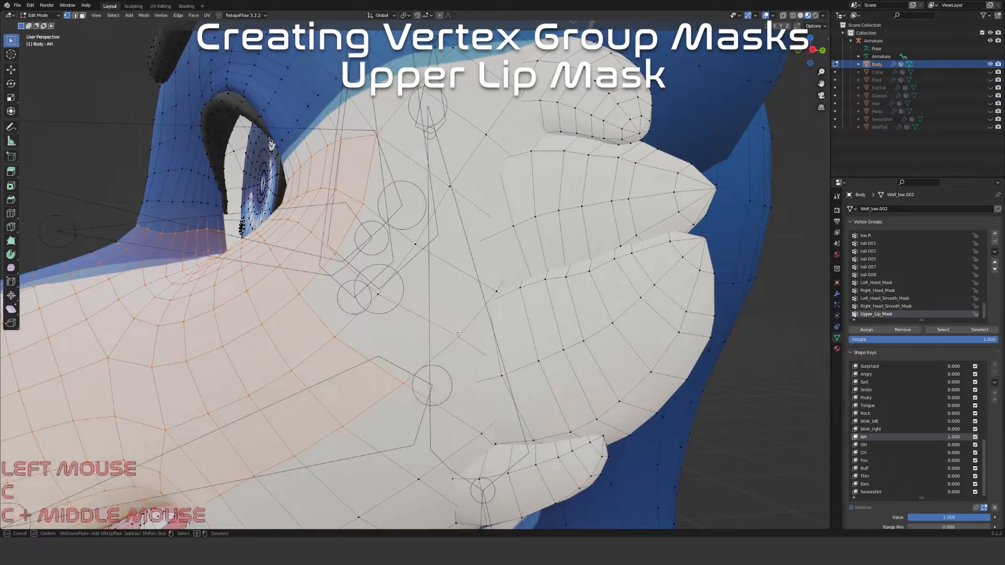
{"action": "right_click", "coordinate": [449, 181]}
{"action": "scroll", "coordinate": [449, 181], "scroll_direction": "down", "scroll_amount": 3}
{"action": "middle_click_drag", "start_coordinate": [448, 181], "coordinate": [512, 331]}
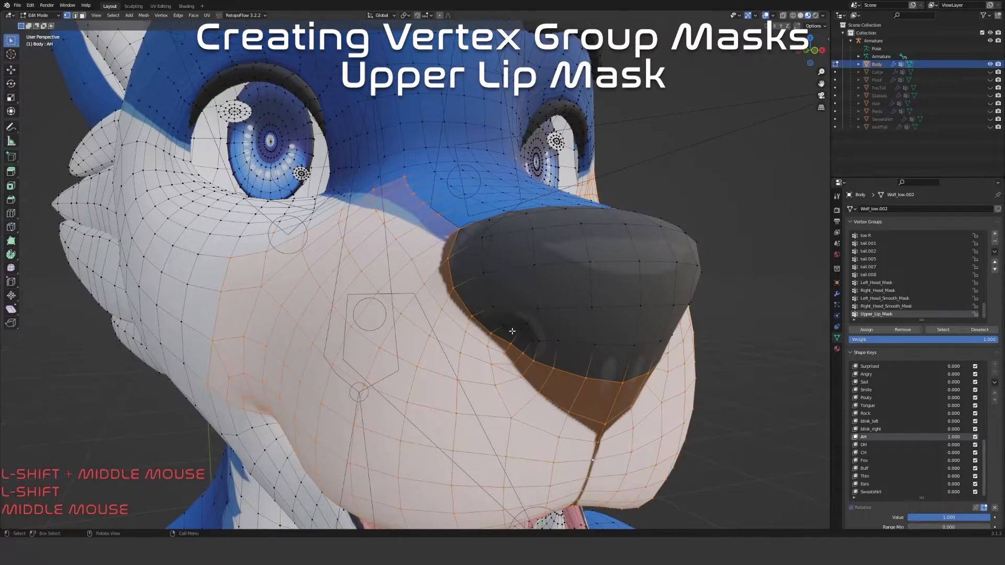
Mirror the enlarged muzzle and cheek selection across X with Extend and check it on both sides of the face
{"action": "key", "text": "shift+ctrl+m"}
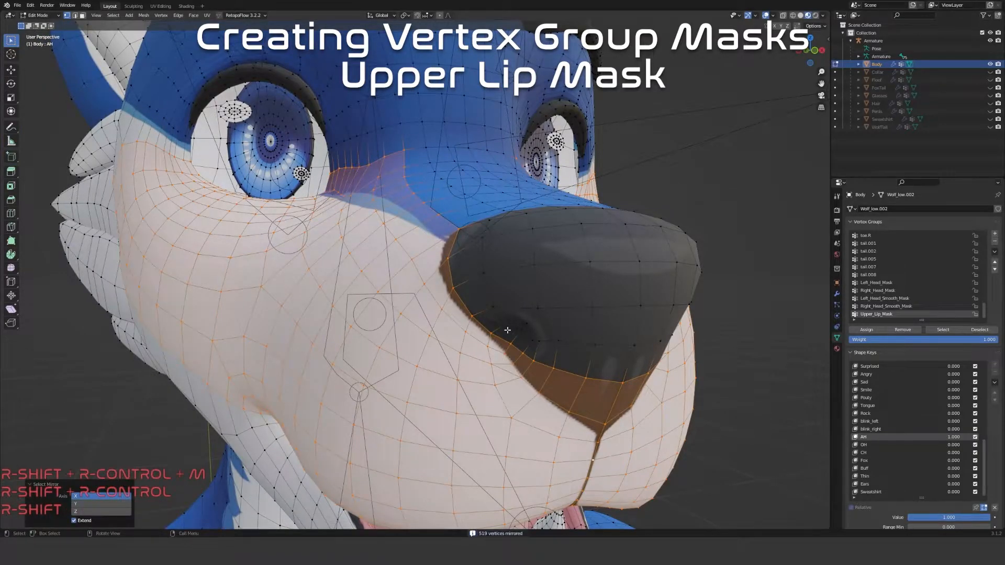
{"action": "scroll", "coordinate": [510, 331], "scroll_direction": "down", "scroll_amount": 5}
{"action": "middle_click_drag", "start_coordinate": [511, 331], "coordinate": [492, 385]}
{"action": "scroll", "coordinate": [398, 390], "scroll_direction": "up", "scroll_amount": 3}
{"action": "scroll", "coordinate": [511, 384], "scroll_direction": "down", "scroll_amount": 1}
{"action": "scroll", "coordinate": [445, 386], "scroll_direction": "up", "scroll_amount": 2}
{"action": "middle_click_drag", "start_coordinate": [429, 386], "coordinate": [415, 323]}
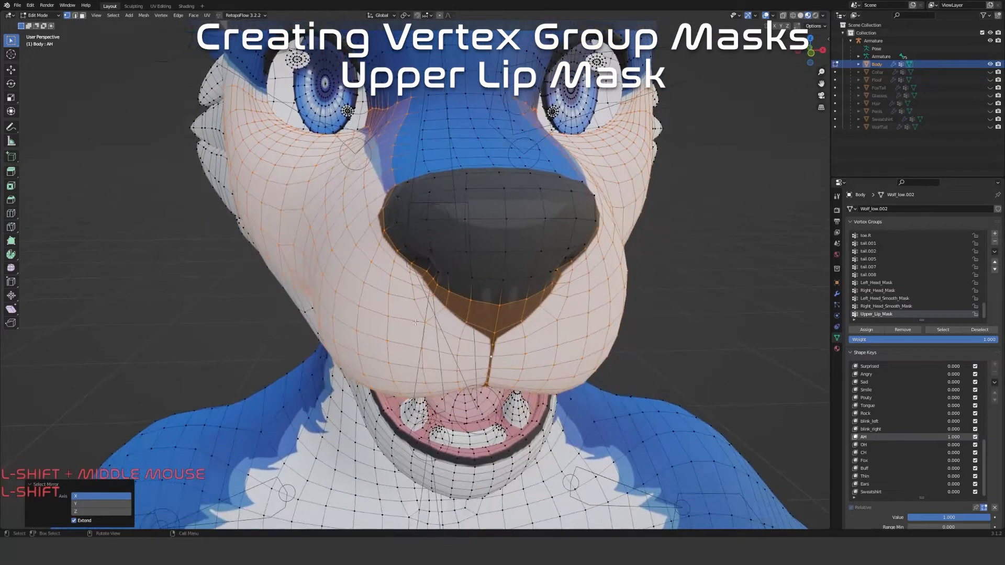
{"action": "scroll", "coordinate": [350, 399], "scroll_direction": "down", "scroll_amount": 3}
{"action": "middle_click_drag", "start_coordinate": [350, 398], "coordinate": [335, 327]}
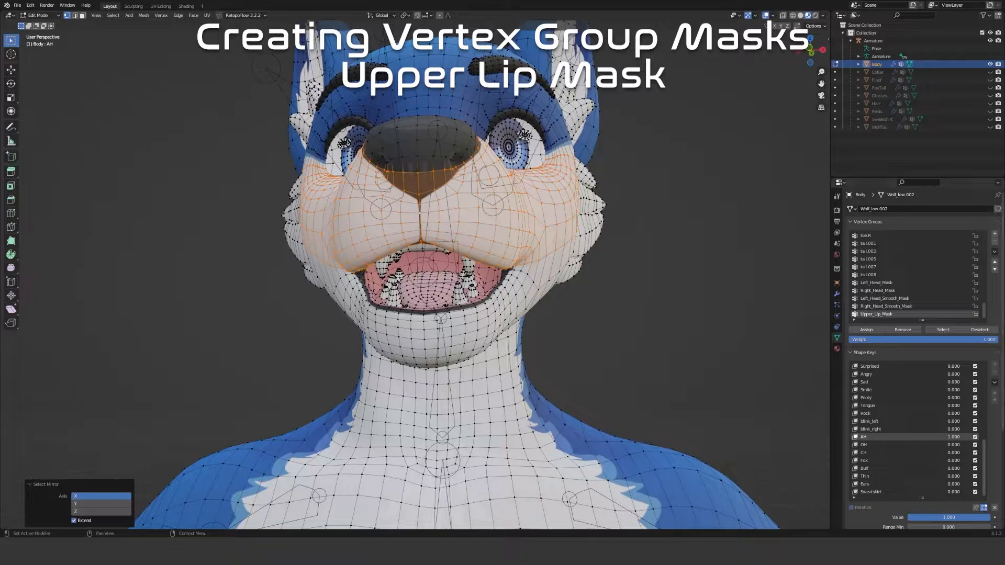
Assign the selected vertices to the Upper_Lip_Mask group and clear the selection
{"action": "left_click", "coordinate": [866, 330]}
{"action": "scroll", "coordinate": [614, 335], "scroll_direction": "up", "scroll_amount": 2}
{"action": "middle_click_drag", "start_coordinate": [614, 335], "coordinate": [613, 341]}
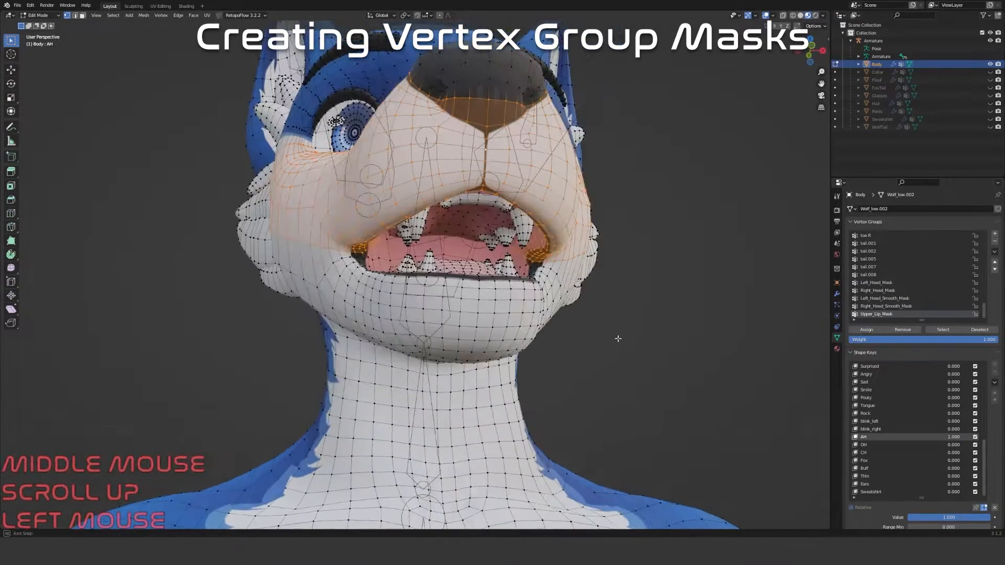
{"action": "key", "text": "alt+a"}
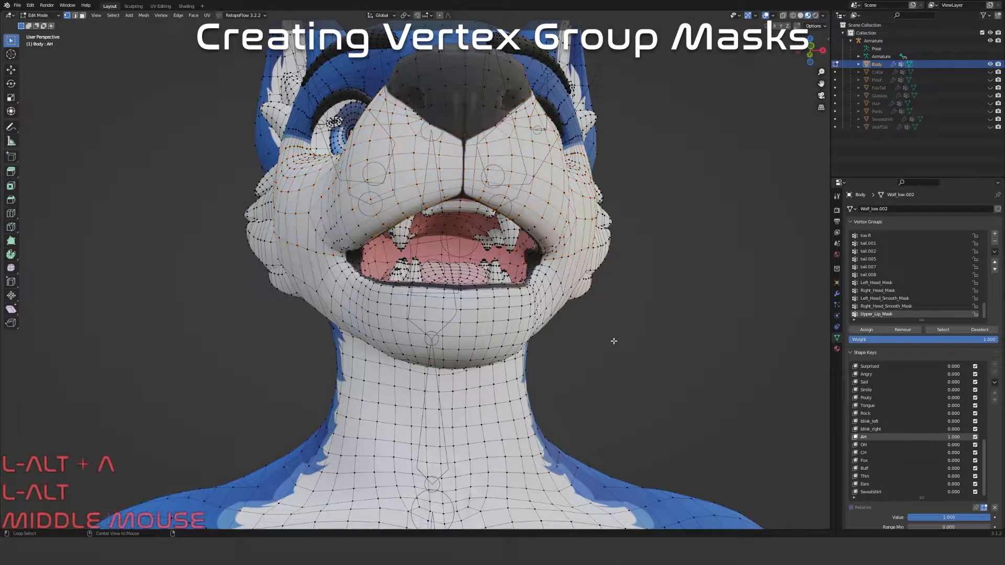
Hide the bones in the viewport overlays to get a clear view of the open mouth
{"action": "middle_click_drag", "start_coordinate": [701, 345], "coordinate": [436, 294], "text": "shift"}
{"action": "scroll", "coordinate": [685, 335], "scroll_direction": "up", "scroll_amount": 2}
{"action": "scroll", "coordinate": [492, 316], "scroll_direction": "up", "scroll_amount": 3}
{"action": "scroll", "coordinate": [429, 323], "scroll_direction": "down", "scroll_amount": 2}
{"action": "middle_click_drag", "start_coordinate": [436, 293], "coordinate": [421, 283]}
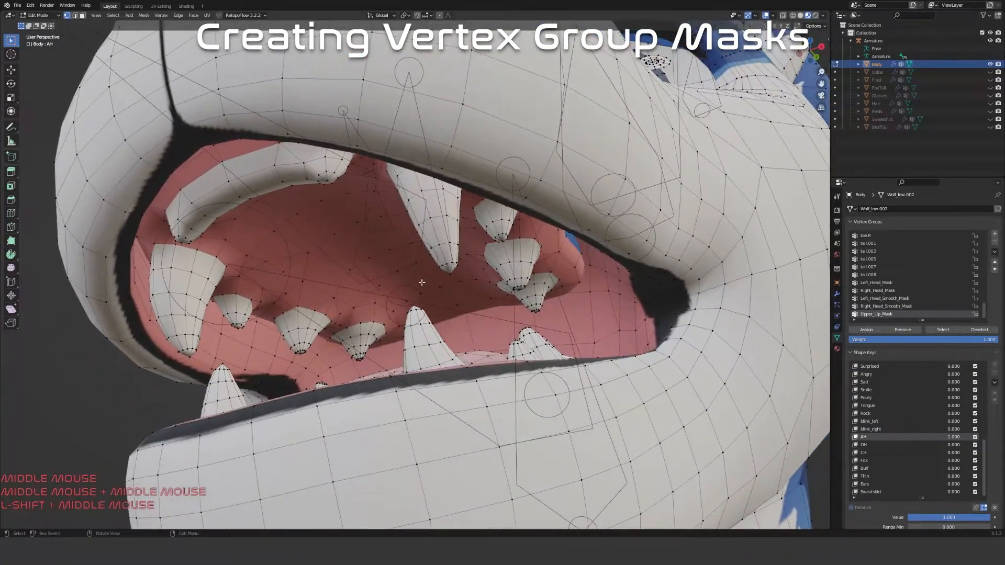
{"action": "left_click", "coordinate": [773, 17]}
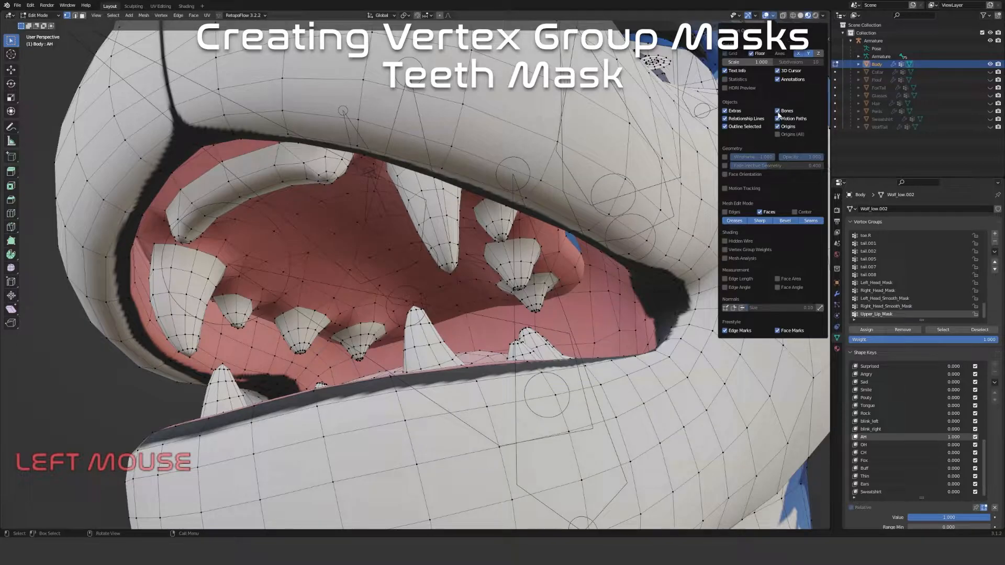
{"action": "left_click", "coordinate": [778, 112]}
Select all linked vertices of the teeth and upper gums inside the mouth
{"action": "scroll", "coordinate": [381, 262], "scroll_direction": "down", "scroll_amount": 3}
{"action": "middle_click_drag", "start_coordinate": [381, 263], "coordinate": [376, 257]}
{"action": "scroll", "coordinate": [384, 258], "scroll_direction": "up", "scroll_amount": 2}
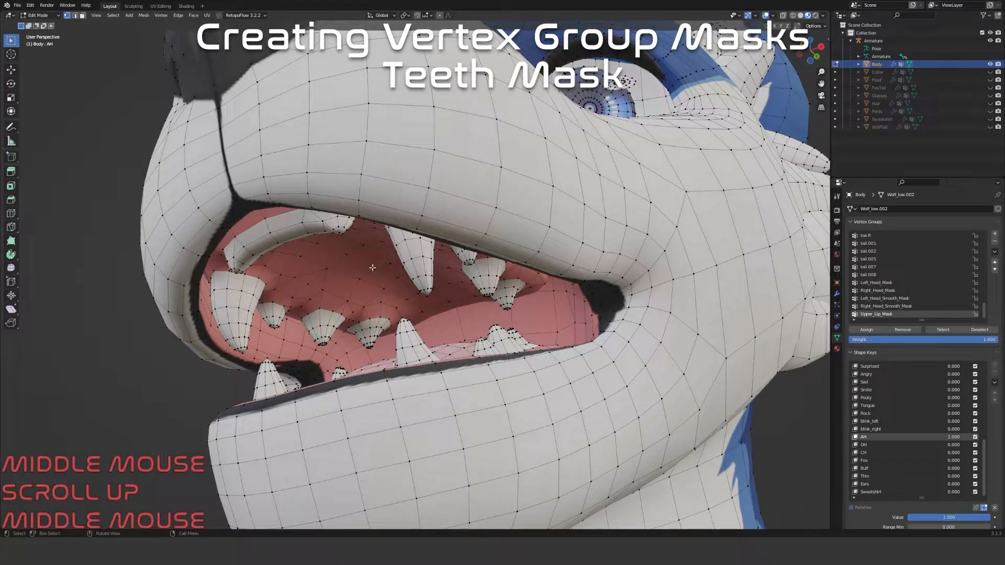
{"action": "key", "text": "l"}
{"action": "middle_click_drag", "start_coordinate": [350, 277], "coordinate": [377, 296]}
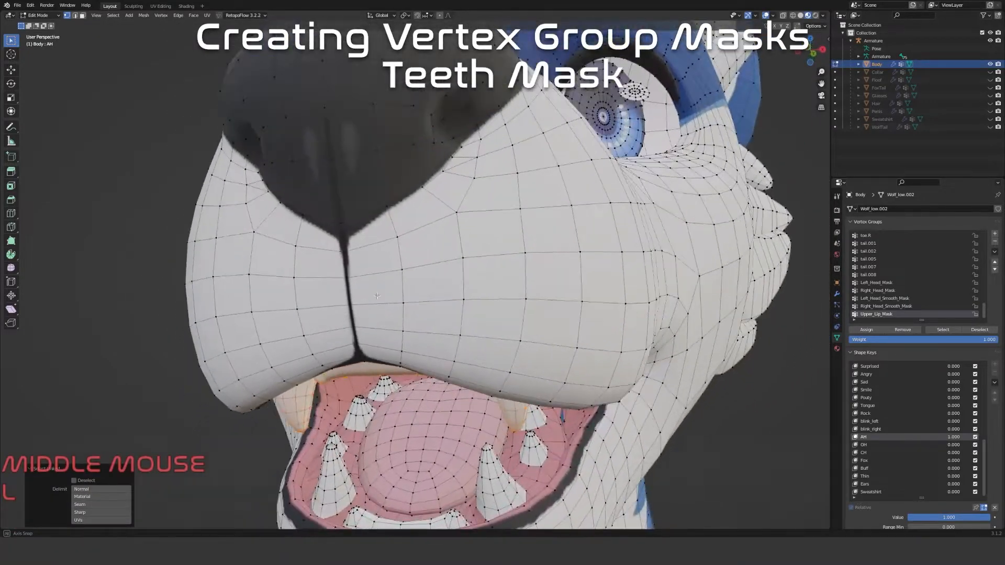
{"action": "middle_click_drag", "start_coordinate": [341, 482], "coordinate": [453, 460]}
{"action": "middle_click_drag", "start_coordinate": [591, 359], "coordinate": [541, 337]}
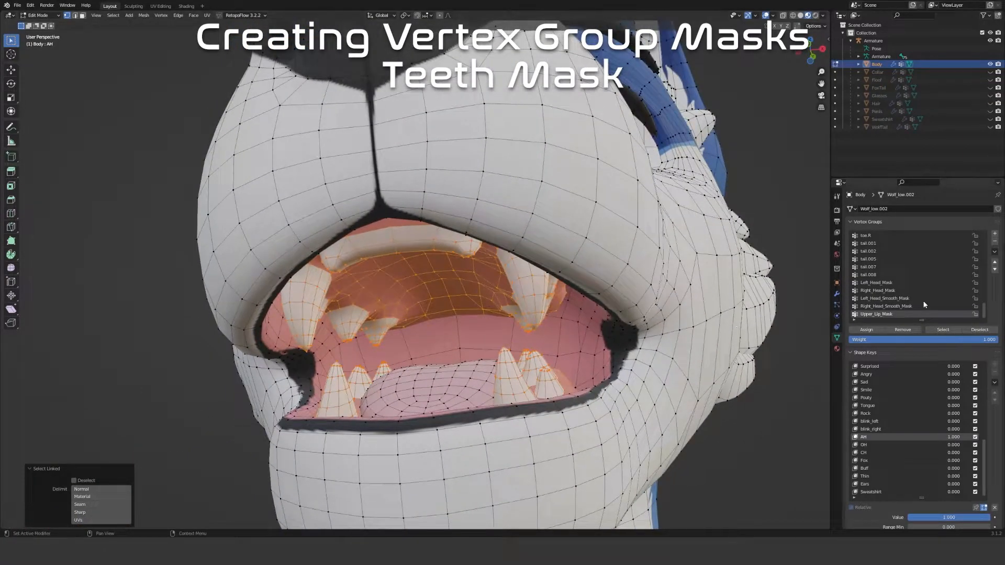
Add a new vertex group and name it Teeth_Gum
{"action": "left_click", "coordinate": [995, 234]}
{"action": "type", "text": "Teeth"}
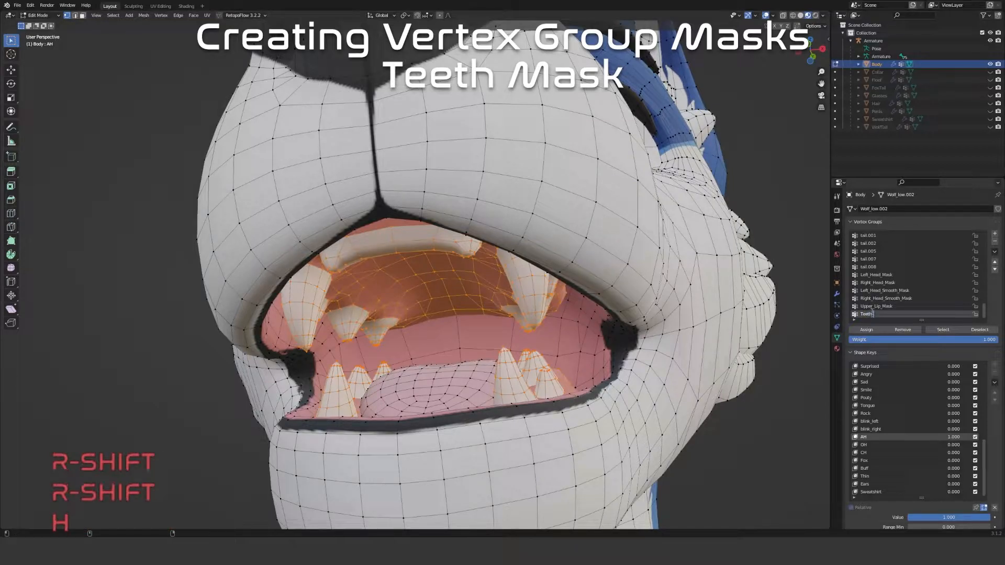
{"action": "type", "text": "_Gyu"}
{"action": "key", "text": "BackSpace"}
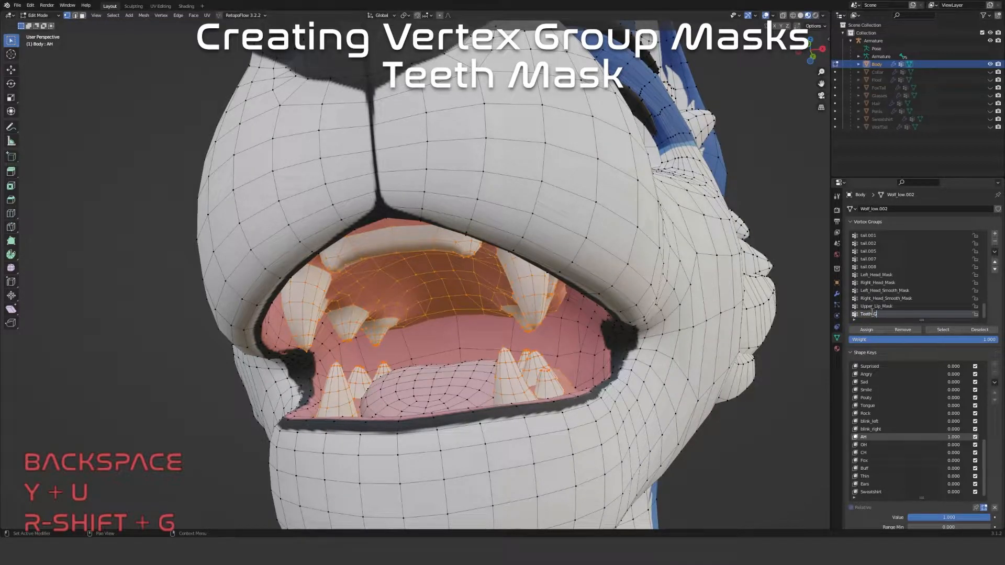
{"action": "type", "text": "um"}
{"action": "key", "text": "Return"}
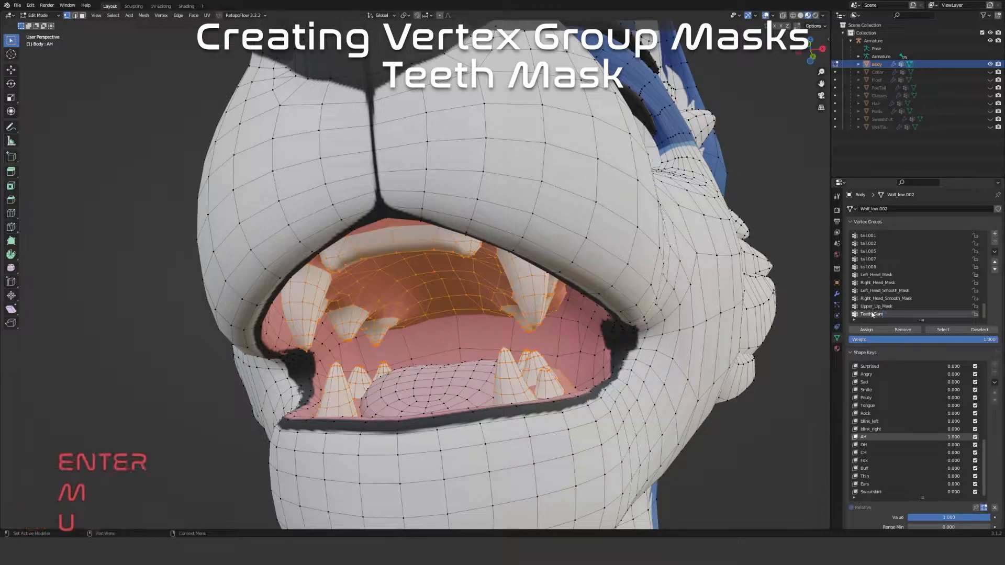
Rename the new teeth and gum vertex group as Teeth_Gum_Mask
{"action": "middle_click_drag", "start_coordinate": [627, 405], "coordinate": [692, 402]}
{"action": "double_click", "coordinate": [893, 314]}
{"action": "key", "text": "Right"}
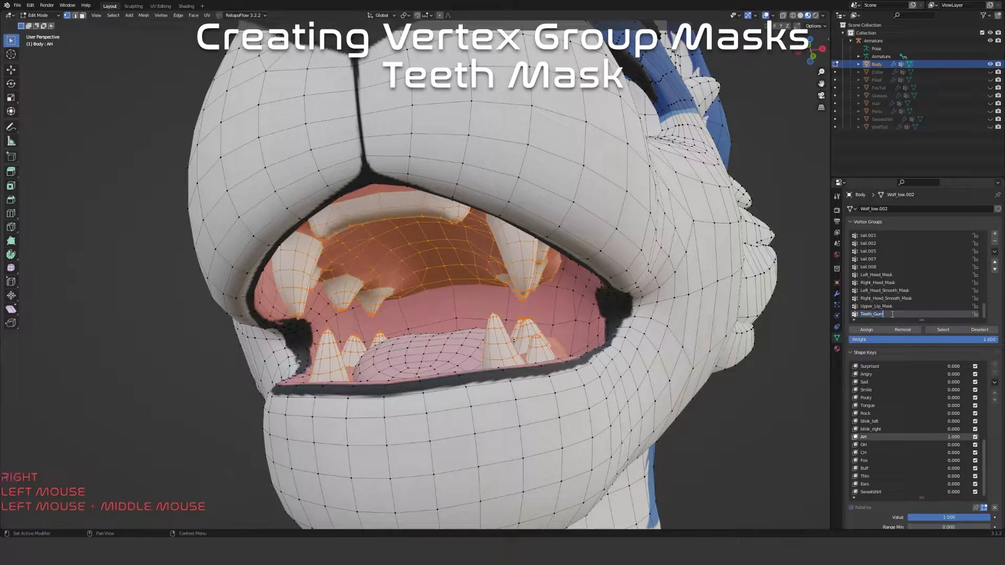
{"action": "type", "text": "_Mask"}
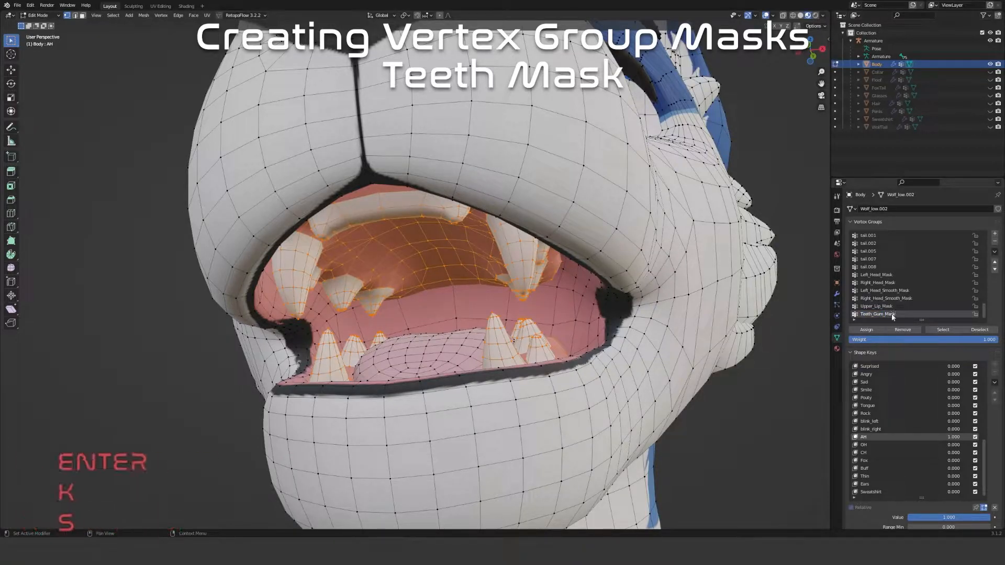
Assign the selected teeth and gum vertices to the Teeth_Gum_Mask group and hide them
{"action": "left_click", "coordinate": [866, 330]}
{"action": "scroll", "coordinate": [503, 335], "scroll_direction": "down", "scroll_amount": 2}
{"action": "middle_click_drag", "start_coordinate": [471, 335], "coordinate": [740, 292]}
{"action": "key", "text": "h"}
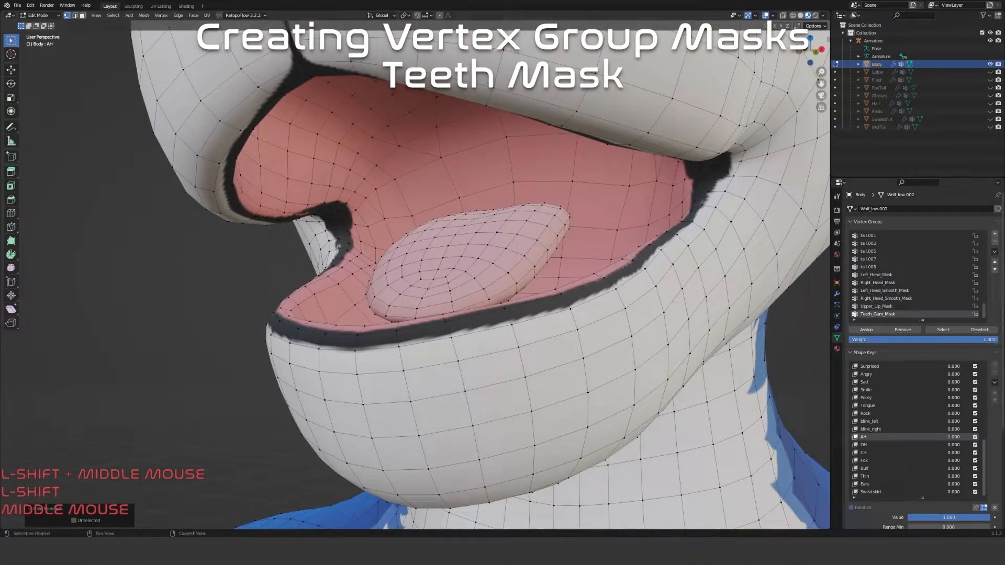
Add a vertex group named Tongue and assign all linked vertices of the tongue to it
{"action": "left_click", "coordinate": [995, 235]}
{"action": "type", "text": "Tongue"}
{"action": "key", "text": "Return"}
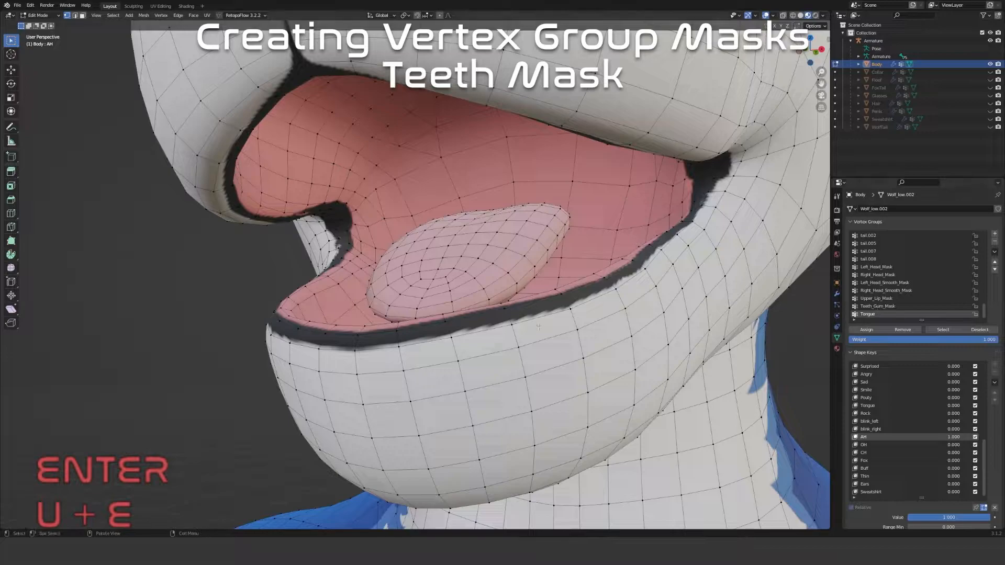
{"action": "key", "text": "l"}
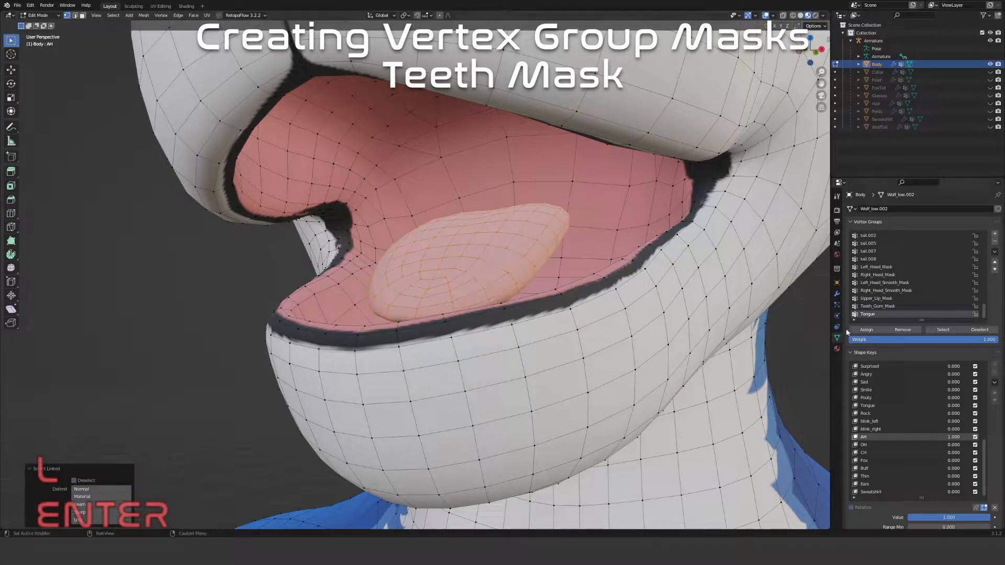
{"action": "left_click", "coordinate": [860, 330]}
{"action": "scroll", "coordinate": [446, 271], "scroll_direction": "down", "scroll_amount": 1}
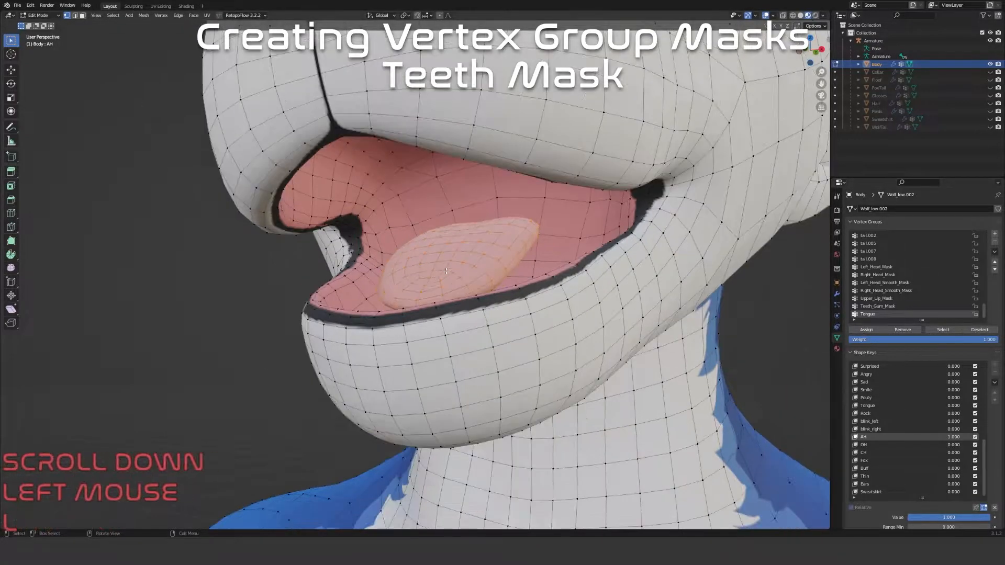
Hide the tongue geometry and clear the selection to expose the inside of the mouth
{"action": "key", "text": "h"}
{"action": "middle_click_drag", "start_coordinate": [450, 268], "coordinate": [494, 335]}
{"action": "key", "text": "alt+a"}
{"action": "middle_click_drag", "start_coordinate": [570, 309], "coordinate": [602, 348]}
{"action": "scroll", "coordinate": [568, 352], "scroll_direction": "up", "scroll_amount": 2}
{"action": "scroll", "coordinate": [602, 349], "scroll_direction": "down", "scroll_amount": 1}
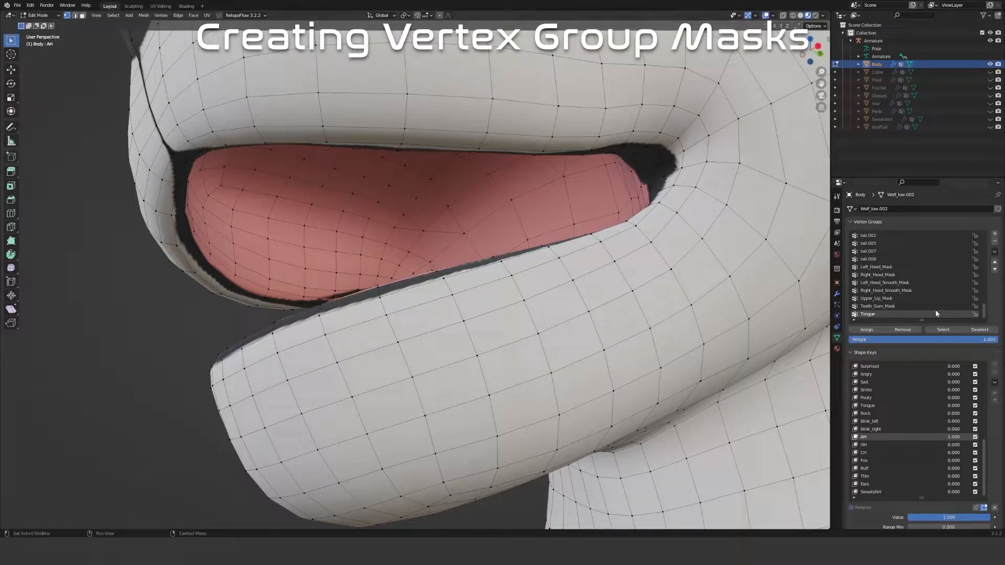
Select the vertices assigned to the Upper_Lip_Mask group and get a close view of their edge inside the mouth
{"action": "left_click", "coordinate": [879, 298]}
{"action": "left_click", "coordinate": [942, 330]}
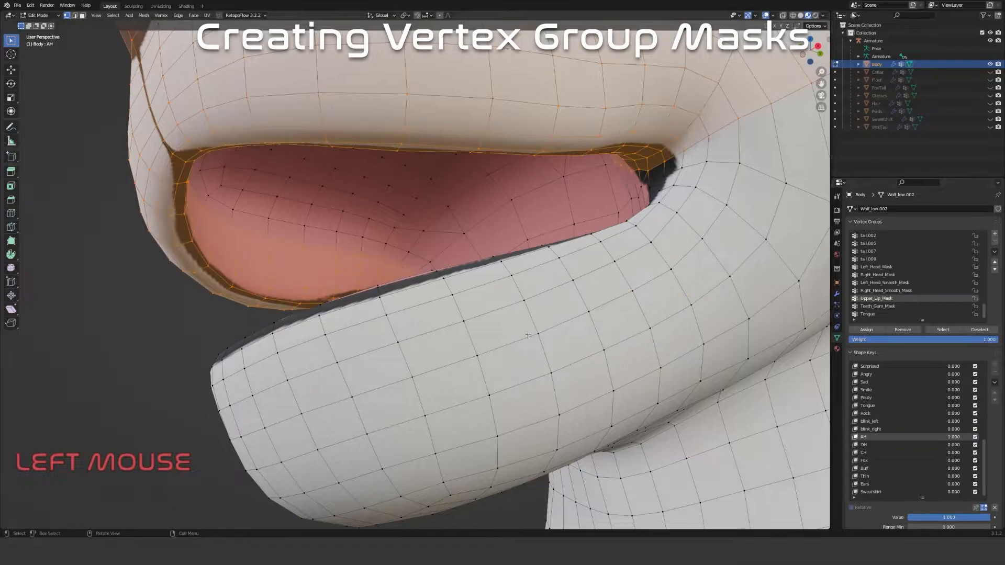
{"action": "middle_click_drag", "start_coordinate": [299, 294], "coordinate": [436, 302], "text": "shift"}
{"action": "scroll", "coordinate": [335, 295], "scroll_direction": "up", "scroll_amount": 3}
{"action": "middle_click_drag", "start_coordinate": [579, 269], "coordinate": [516, 323]}
{"action": "scroll", "coordinate": [440, 290], "scroll_direction": "up", "scroll_amount": 3}
{"action": "middle_click_drag", "start_coordinate": [304, 298], "coordinate": [459, 331], "text": "shift"}
{"action": "scroll", "coordinate": [545, 337], "scroll_direction": "up", "scroll_amount": 3}
{"action": "middle_click_drag", "start_coordinate": [459, 331], "coordinate": [516, 372], "text": "shift"}
{"action": "middle_click", "coordinate": [172, 215]}
Extend the upper lip selection with the next row of inner mouth vertices up to the centre line
{"action": "scroll", "coordinate": [61, 153], "scroll_direction": "down", "scroll_amount": 5}
{"action": "mouse_move", "coordinate": [63, 154]}
{"action": "left_mouse_down"}
{"action": "mouse_move", "coordinate": [521, 224]}
{"action": "mouse_move", "coordinate": [254, 177]}
{"action": "mouse_move", "coordinate": [664, 265]}
{"action": "mouse_move", "coordinate": [763, 245]}
{"action": "left_mouse_up"}
{"action": "right_click", "coordinate": [727, 238]}
{"action": "middle_click_drag", "start_coordinate": [727, 238], "coordinate": [333, 232], "text": "shift"}
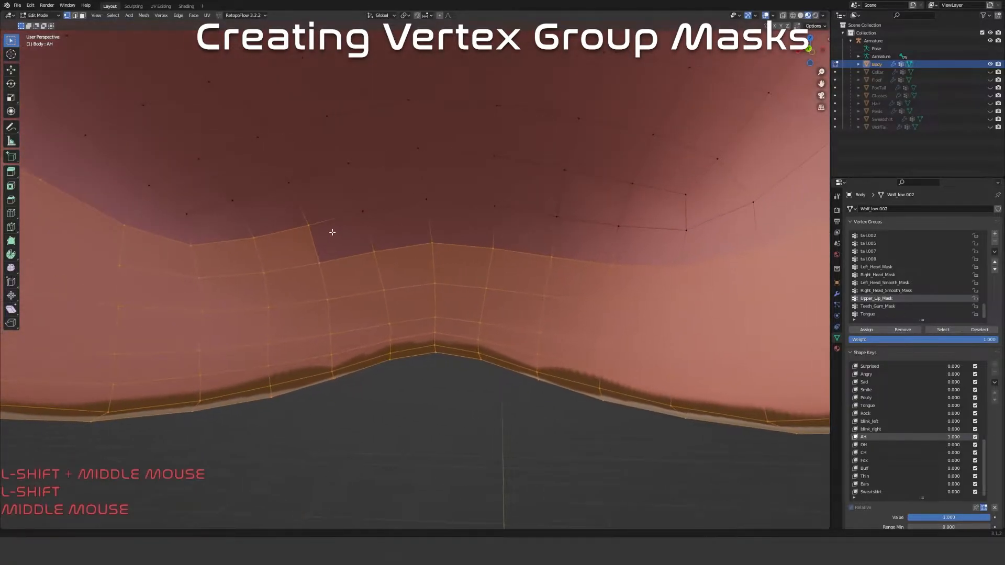
{"action": "scroll", "coordinate": [333, 232], "scroll_direction": "down", "scroll_amount": 2}
{"action": "key", "text": "c"}
{"action": "left_click_drag", "start_coordinate": [353, 232], "coordinate": [441, 229]}
{"action": "right_click", "coordinate": [442, 229]}
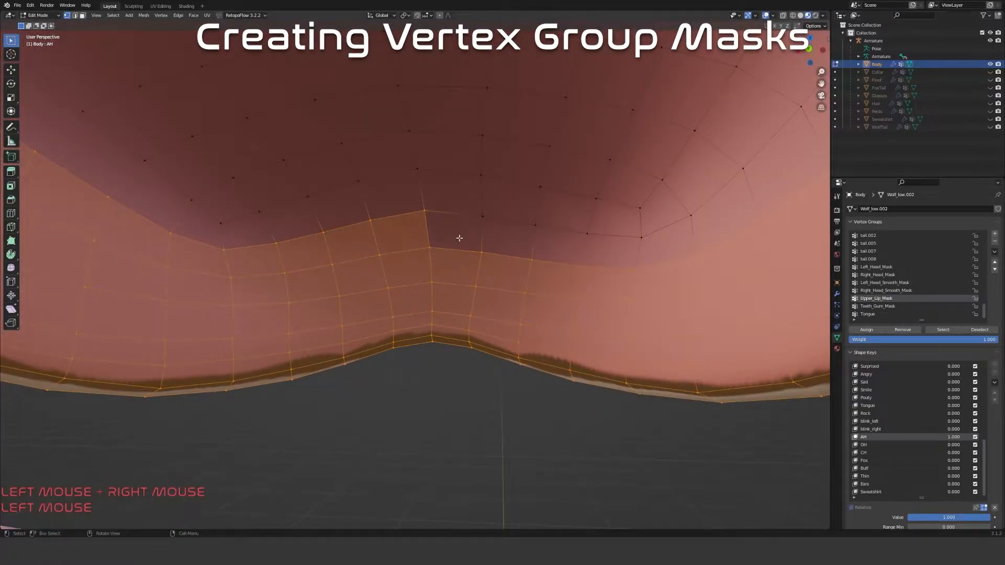
Mirror the extended selection across X, assign it to Upper_Lip_Mask, and clear the selection
{"action": "key", "text": "shift+ctrl+m"}
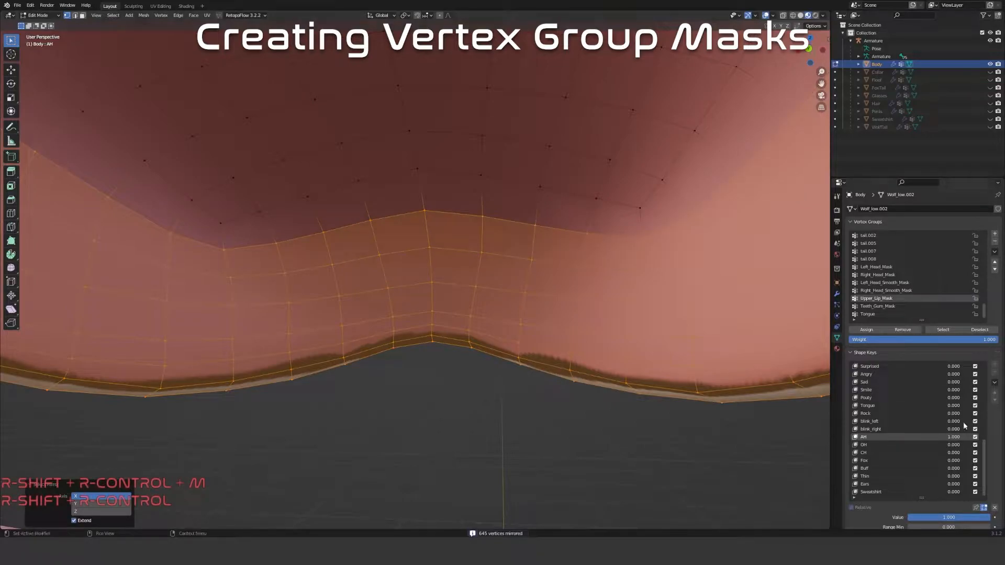
{"action": "left_click", "coordinate": [867, 330]}
{"action": "left_click", "coordinate": [527, 433]}
{"action": "middle_click_drag", "start_coordinate": [527, 433], "coordinate": [464, 233]}
{"action": "scroll", "coordinate": [465, 233], "scroll_direction": "down", "scroll_amount": 4}
{"action": "middle_click_drag", "start_coordinate": [457, 393], "coordinate": [453, 330]}
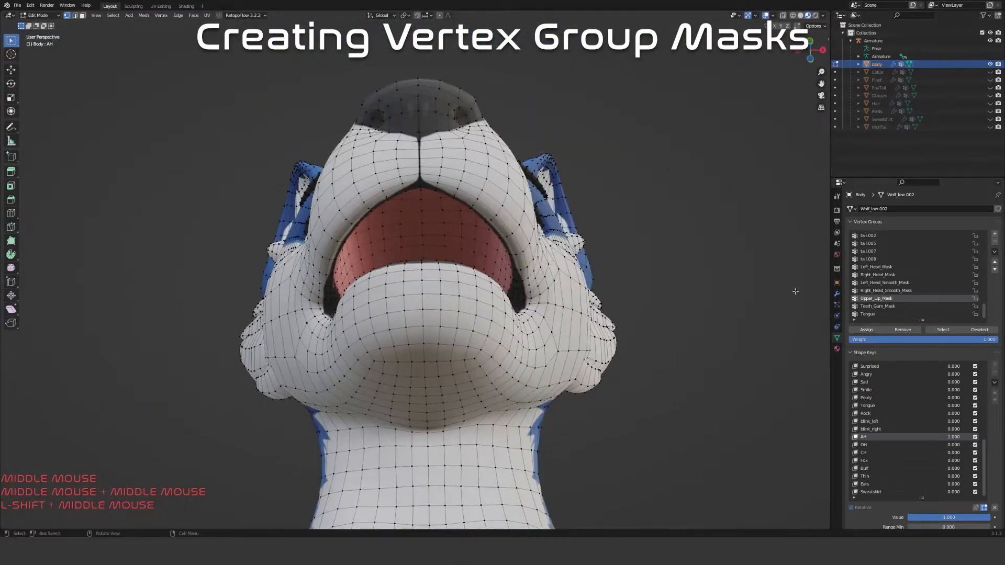
Add a new vertex group and name it Lower_Lip_Mask
{"action": "left_click", "coordinate": [995, 234]}
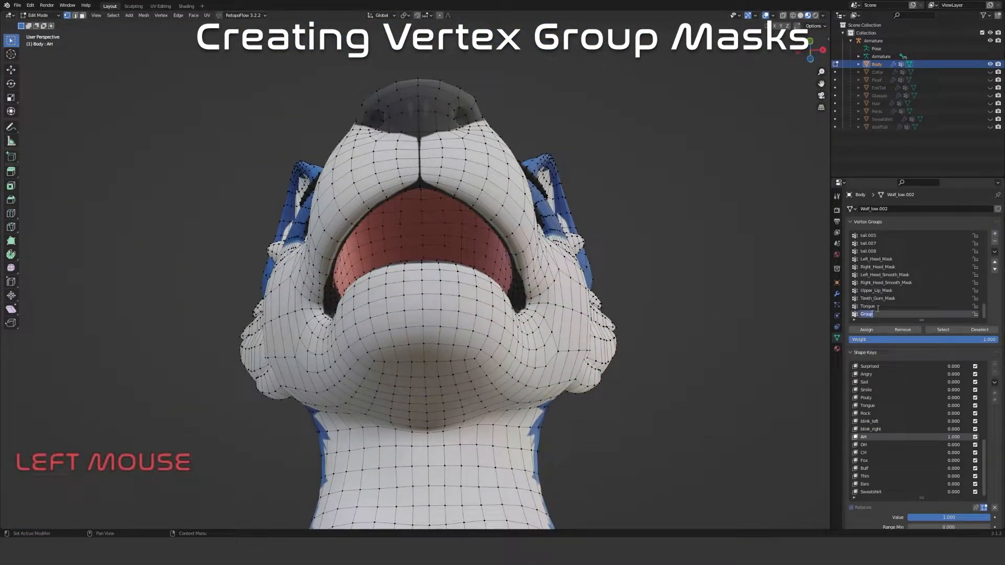
{"action": "type", "text": "LowerLip"}
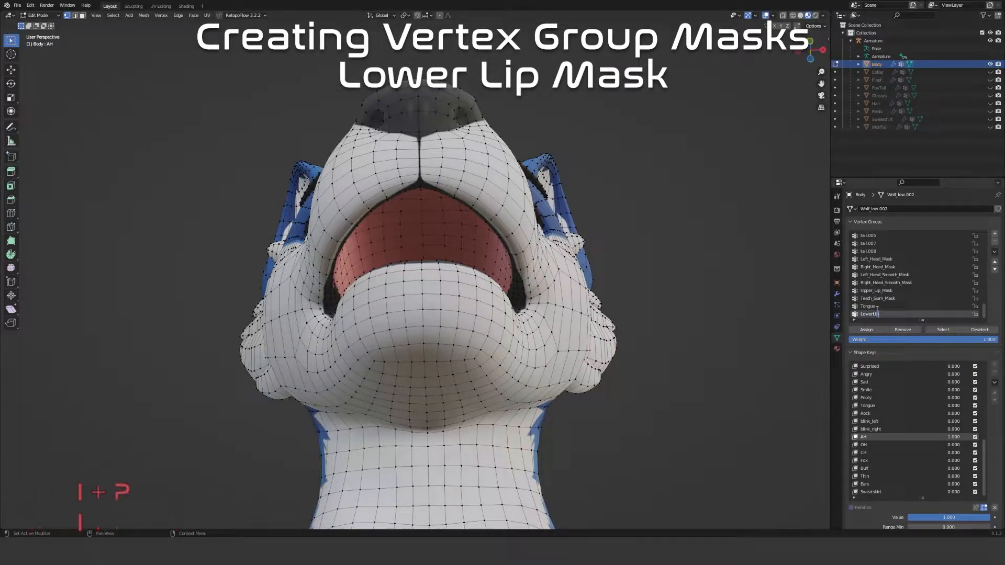
{"action": "type", "text": "_Mask"}
{"action": "key", "text": "Return"}
{"action": "double_click", "coordinate": [868, 313]}
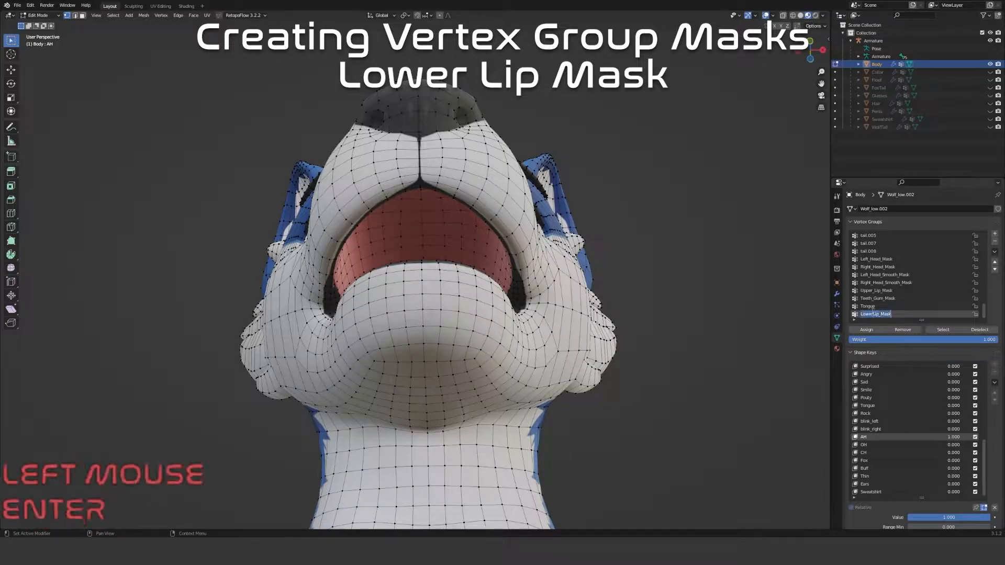
{"action": "key", "text": "Left"}
{"action": "type", "text": "_"}
{"action": "key", "text": "Return"}
Select the chin and lower lip vertices by growing the selection outward from the middle of the chin
{"action": "middle_click_drag", "start_coordinate": [473, 297], "coordinate": [426, 264]}
{"action": "scroll", "coordinate": [450, 346], "scroll_direction": "up", "scroll_amount": 2}
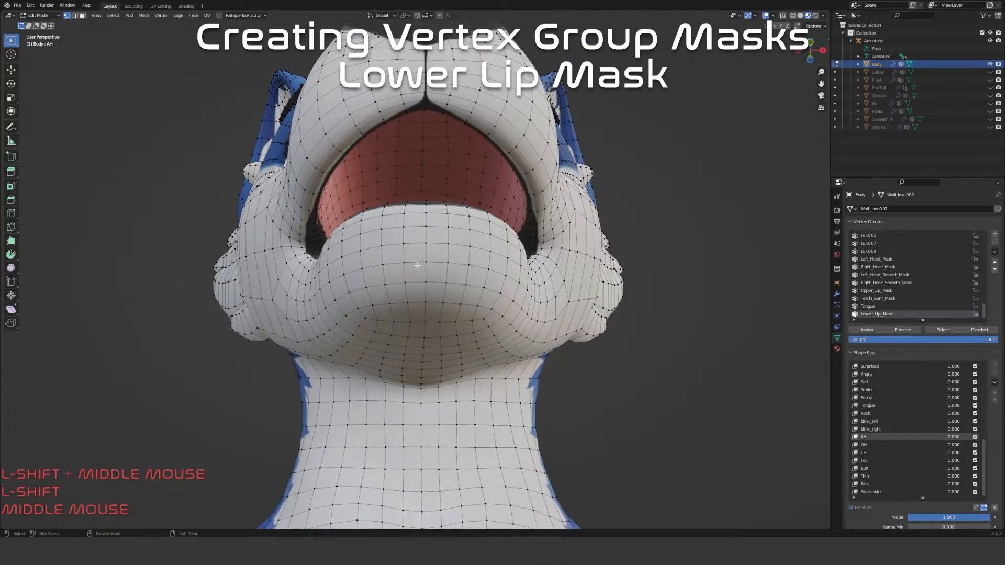
{"action": "key", "text": "ctrl+KP_Add"}
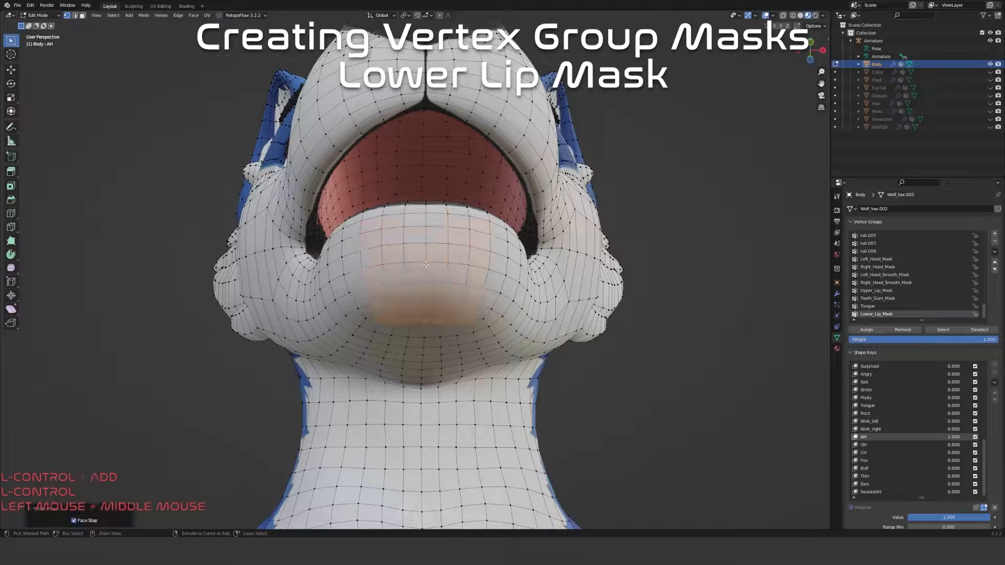
{"action": "middle_click_drag", "start_coordinate": [428, 264], "coordinate": [416, 325]}
{"action": "key", "text": "ctrl+KP_Add"}
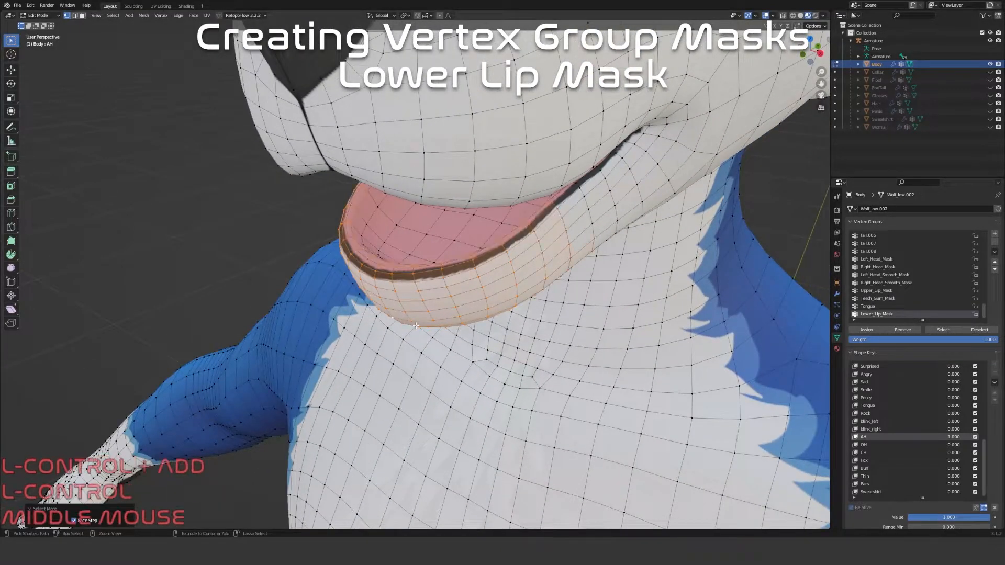
{"action": "middle_click_drag", "start_coordinate": [416, 325], "coordinate": [402, 293]}
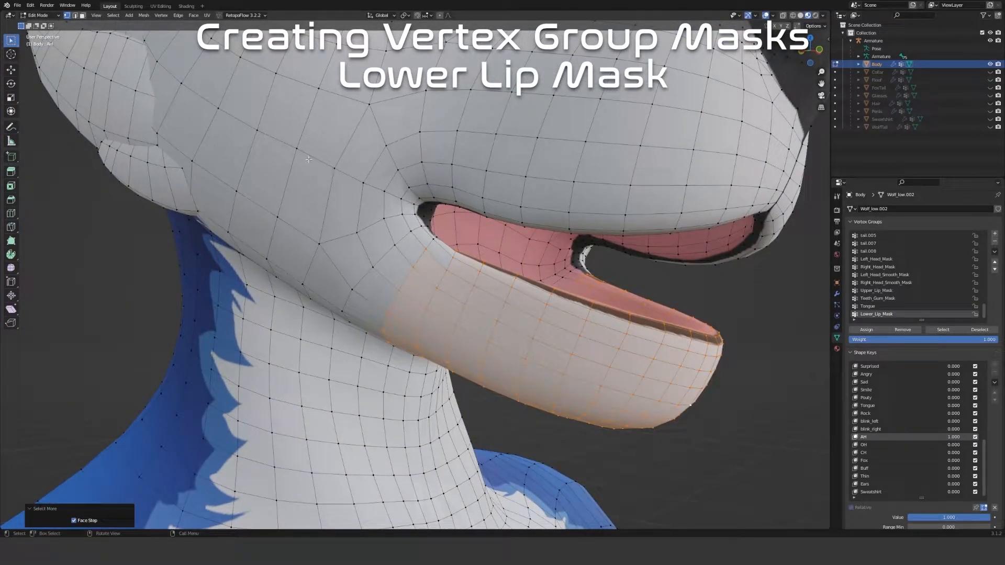
Circle-select the vertices along the side of the lower jaw and below the mouth corner
{"action": "mouse_move", "coordinate": [275, 141]}
{"action": "left_mouse_down"}
{"action": "mouse_move", "coordinate": [319, 174]}
{"action": "mouse_move", "coordinate": [260, 225]}
{"action": "left_mouse_up"}
{"action": "right_click", "coordinate": [328, 274]}
{"action": "middle_click_drag", "start_coordinate": [328, 274], "coordinate": [348, 249]}
{"action": "key", "text": "c"}
{"action": "mouse_move", "coordinate": [247, 226]}
{"action": "left_mouse_down"}
{"action": "mouse_move", "coordinate": [260, 200]}
{"action": "mouse_move", "coordinate": [298, 277]}
{"action": "mouse_move", "coordinate": [354, 331]}
{"action": "mouse_move", "coordinate": [396, 352]}
{"action": "left_mouse_up"}
{"action": "right_click", "coordinate": [396, 352]}
Add the vertices on the underside of the jaw down to the throat line to the selection
{"action": "middle_click_drag", "start_coordinate": [396, 352], "coordinate": [424, 400]}
{"action": "key", "text": "c"}
{"action": "left_click", "coordinate": [424, 400], "text": "shift"}
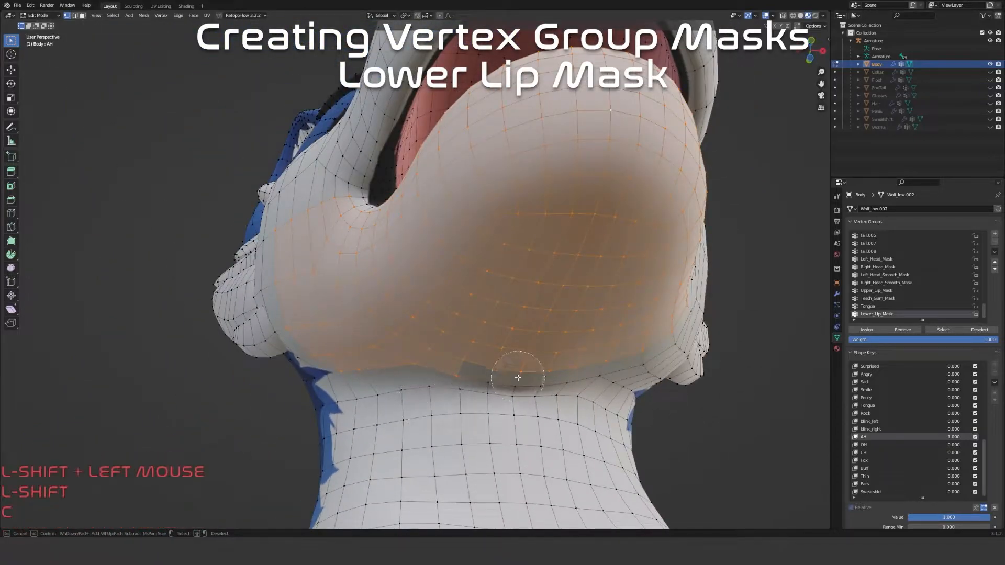
{"action": "left_click", "coordinate": [492, 367]}
{"action": "left_click", "coordinate": [495, 352]}
{"action": "right_click", "coordinate": [521, 366]}
{"action": "middle_click_drag", "start_coordinate": [458, 376], "coordinate": [494, 353], "text": "shift"}
{"action": "middle_click_drag", "start_coordinate": [493, 354], "coordinate": [504, 352]}
{"action": "key", "text": "c"}
{"action": "right_click", "coordinate": [419, 356]}
Extend the lower lip selection along the opposite side of the jaw up to the mouth corner
{"action": "middle_click_drag", "start_coordinate": [419, 356], "coordinate": [378, 335]}
{"action": "middle_click_drag", "start_coordinate": [378, 335], "coordinate": [335, 366], "text": "shift"}
{"action": "middle_click_drag", "start_coordinate": [335, 366], "coordinate": [298, 439], "text": "shift"}
{"action": "key", "text": "c"}
{"action": "left_click_drag", "start_coordinate": [288, 419], "coordinate": [330, 406]}
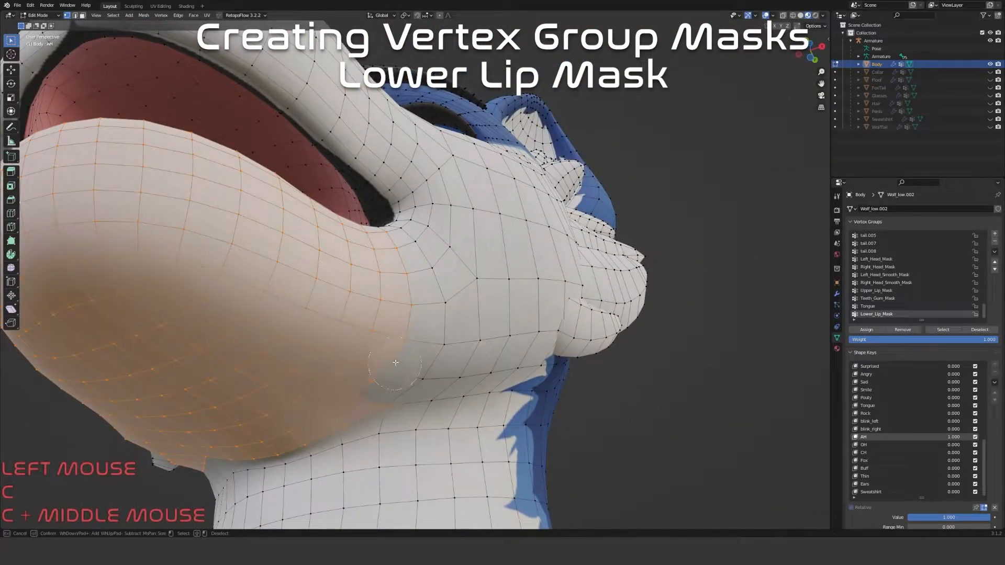
{"action": "right_click", "coordinate": [406, 269]}
Add the lower lip vertices just inside the mouth corner to the selection
{"action": "middle_click_drag", "start_coordinate": [406, 270], "coordinate": [428, 347]}
{"action": "scroll", "coordinate": [421, 343], "scroll_direction": "up", "scroll_amount": 4}
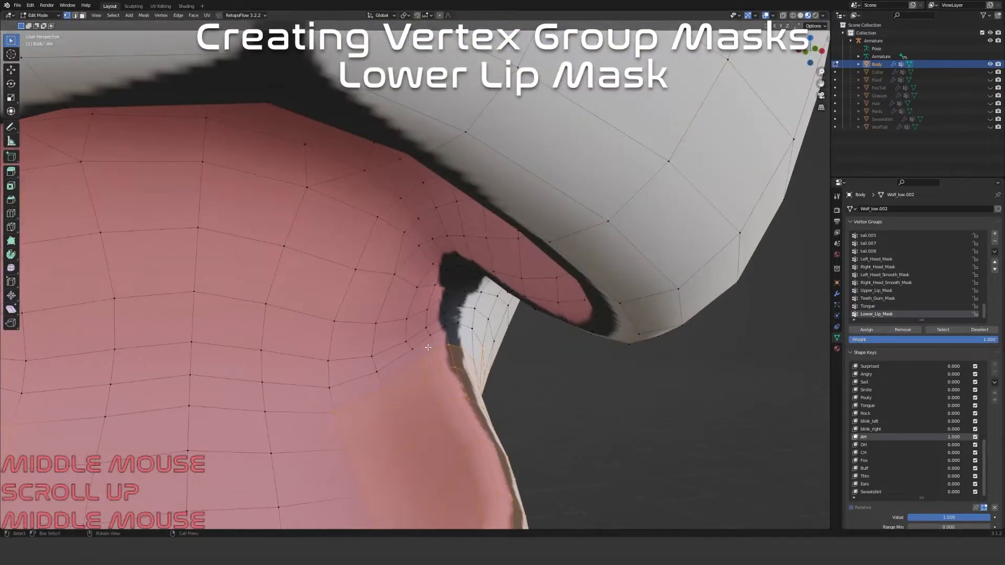
{"action": "key", "text": "c"}
{"action": "left_click", "coordinate": [428, 347]}
{"action": "right_click", "coordinate": [366, 380]}
{"action": "mouse_move", "coordinate": [366, 380]}
{"action": "middle_mouse_down"}
{"action": "mouse_move", "coordinate": [452, 324]}
{"action": "mouse_move", "coordinate": [442, 368]}
{"action": "mouse_move", "coordinate": [393, 364]}
{"action": "mouse_move", "coordinate": [462, 361]}
{"action": "middle_mouse_up"}
{"action": "key", "text": "c"}
{"action": "left_click", "coordinate": [454, 322]}
{"action": "right_click", "coordinate": [459, 318]}
Add the lower cheek vertices behind the mouth corner to the lower lip selection
{"action": "scroll", "coordinate": [442, 368], "scroll_direction": "down", "scroll_amount": 2}
{"action": "key", "text": "c"}
{"action": "mouse_move", "coordinate": [492, 359]}
{"action": "left_mouse_down"}
{"action": "mouse_move", "coordinate": [427, 295]}
{"action": "mouse_move", "coordinate": [504, 299]}
{"action": "left_mouse_up"}
{"action": "right_click", "coordinate": [427, 295]}
{"action": "key", "text": "c"}
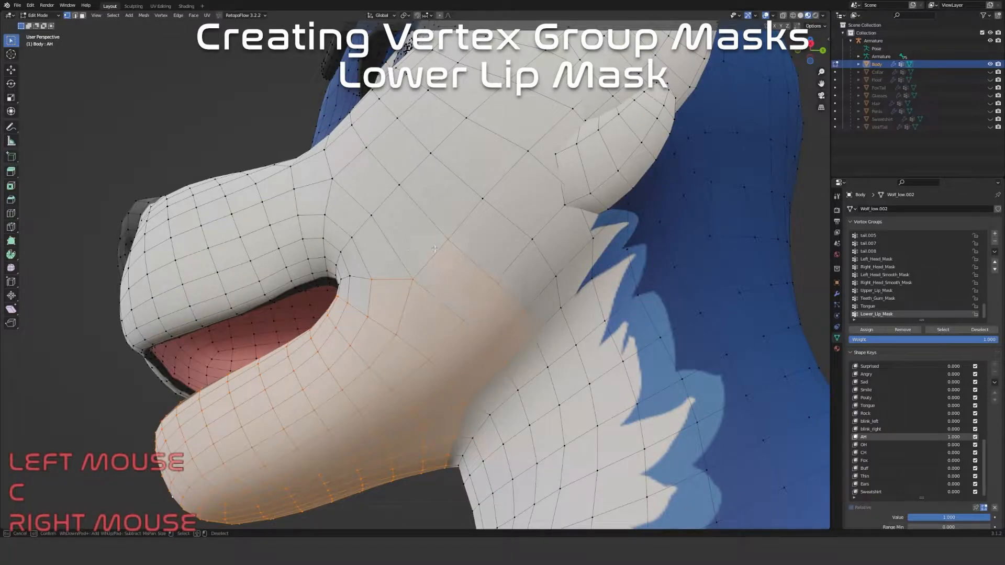
{"action": "right_click", "coordinate": [377, 240]}
Circle-select the remaining lip edge and inner mouth vertices around the mouth corner
{"action": "middle_click_drag", "start_coordinate": [377, 240], "coordinate": [425, 310]}
{"action": "scroll", "coordinate": [424, 249], "scroll_direction": "up", "scroll_amount": 3}
{"action": "key", "text": "c"}
{"action": "left_click", "coordinate": [412, 273]}
{"action": "right_click", "coordinate": [496, 263]}
{"action": "key", "text": "c"}
{"action": "left_click", "coordinate": [425, 310]}
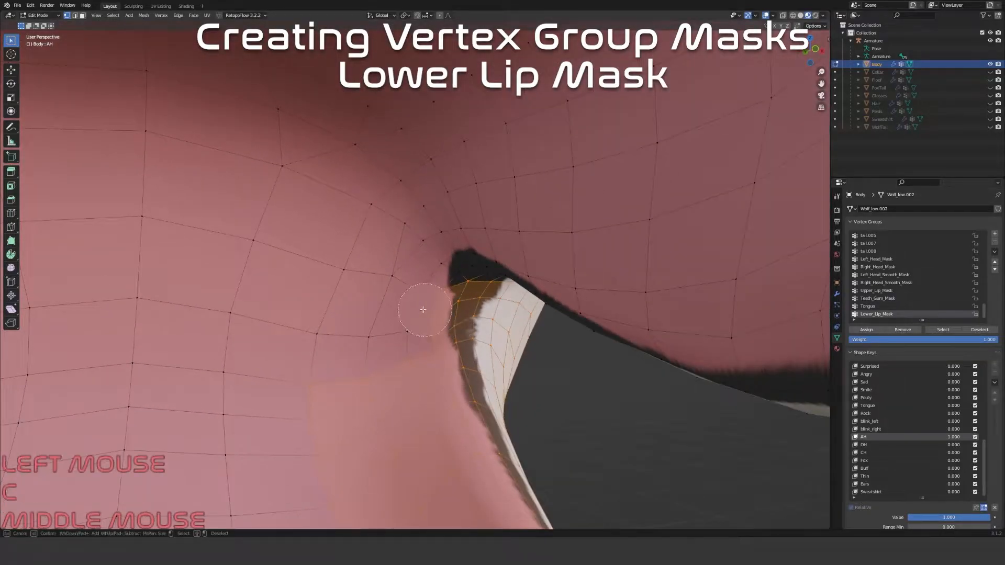
{"action": "left_click_drag", "start_coordinate": [339, 338], "coordinate": [336, 285]}
{"action": "right_click", "coordinate": [337, 284]}
Add the inner mouth vertices beside the lip edge at the other mouth corner
{"action": "scroll", "coordinate": [337, 284], "scroll_direction": "down", "scroll_amount": 6}
{"action": "middle_click_drag", "start_coordinate": [377, 314], "coordinate": [450, 319], "text": "shift"}
{"action": "scroll", "coordinate": [262, 298], "scroll_direction": "up", "scroll_amount": 5}
{"action": "middle_click_drag", "start_coordinate": [262, 299], "coordinate": [377, 314], "text": "shift"}
{"action": "middle_click_drag", "start_coordinate": [377, 314], "coordinate": [420, 394]}
{"action": "key", "text": "c"}
{"action": "left_click_drag", "start_coordinate": [421, 394], "coordinate": [482, 361]}
{"action": "mouse_move", "coordinate": [455, 290]}
{"action": "left_mouse_down"}
{"action": "mouse_move", "coordinate": [404, 269]}
{"action": "mouse_move", "coordinate": [322, 278]}
{"action": "mouse_move", "coordinate": [387, 335]}
{"action": "left_mouse_up"}
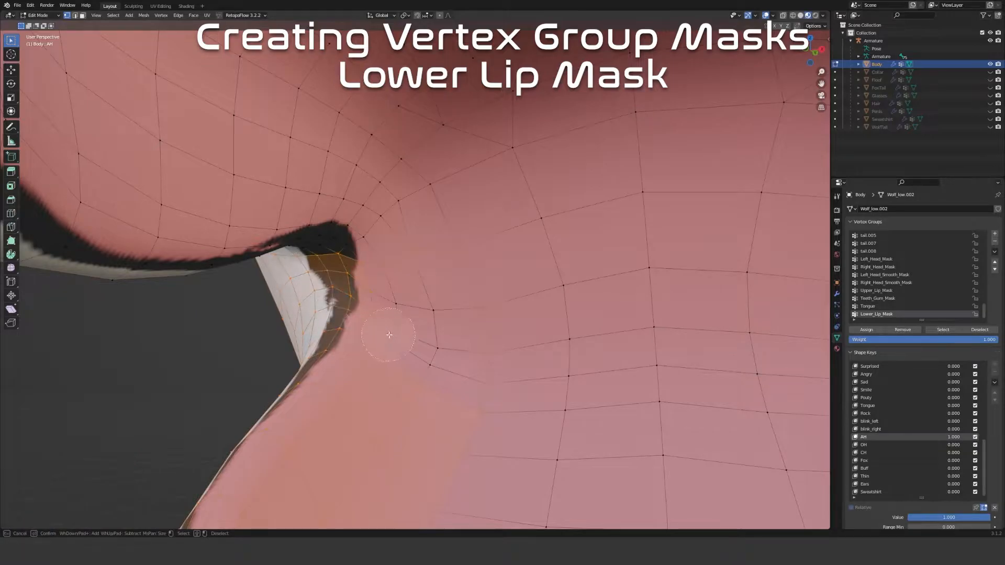
{"action": "right_click", "coordinate": [428, 315]}
Extend the lower lip selection upward across the cheek behind the mouth corner
{"action": "scroll", "coordinate": [428, 316], "scroll_direction": "down", "scroll_amount": 5}
{"action": "middle_click_drag", "start_coordinate": [428, 315], "coordinate": [473, 313]}
{"action": "scroll", "coordinate": [474, 313], "scroll_direction": "down", "scroll_amount": 1, "text": "shift"}
{"action": "middle_click_drag", "start_coordinate": [474, 313], "coordinate": [432, 321], "text": "shift"}
{"action": "middle_click_drag", "start_coordinate": [433, 322], "coordinate": [404, 390], "text": "shift"}
{"action": "key", "text": "c"}
{"action": "left_click_drag", "start_coordinate": [404, 390], "coordinate": [371, 342]}
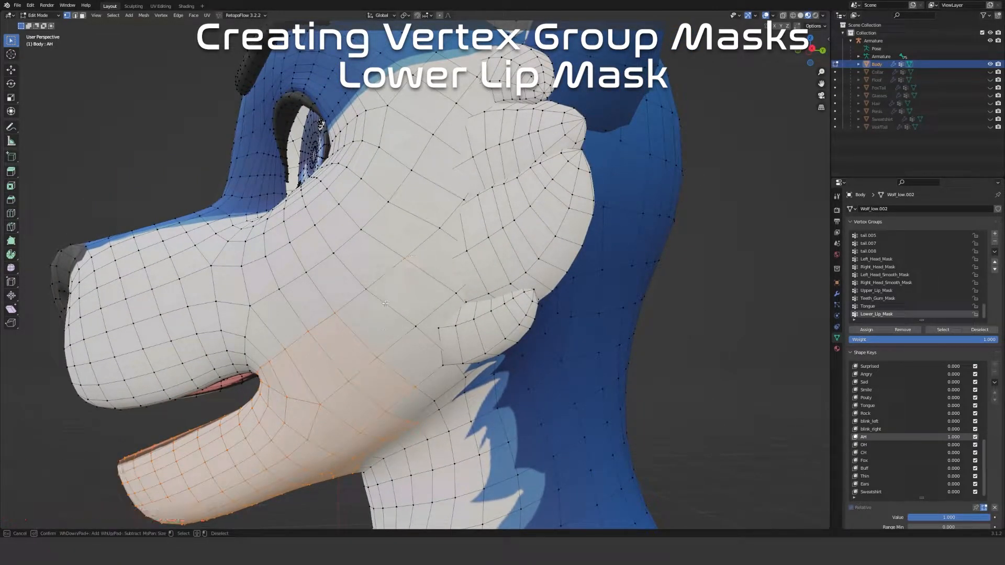
{"action": "right_click", "coordinate": [430, 291]}
Fill the selection out across the cheek to the base of the lower cheek tuft
{"action": "middle_click_drag", "start_coordinate": [431, 291], "coordinate": [418, 251]}
{"action": "key", "text": "c"}
{"action": "left_click_drag", "start_coordinate": [413, 301], "coordinate": [431, 324]}
{"action": "right_click", "coordinate": [407, 308]}
{"action": "middle_click_drag", "start_coordinate": [408, 308], "coordinate": [419, 295]}
{"action": "key", "text": "c"}
{"action": "left_click", "coordinate": [419, 296]}
{"action": "right_click", "coordinate": [416, 296]}
{"action": "scroll", "coordinate": [347, 294], "scroll_direction": "up", "scroll_amount": 3}
{"action": "middle_click_drag", "start_coordinate": [347, 294], "coordinate": [423, 348], "text": "shift"}
{"action": "scroll", "coordinate": [493, 295], "scroll_direction": "up", "scroll_amount": 3}
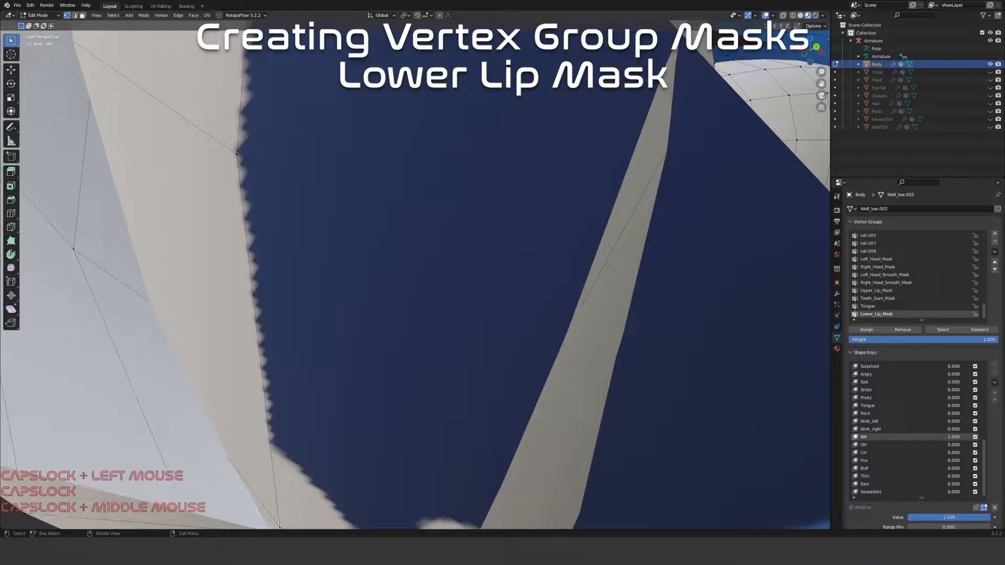
{"action": "middle_click_drag", "start_coordinate": [321, 517], "coordinate": [346, 354], "text": "shift"}
{"action": "scroll", "coordinate": [518, 262], "scroll_direction": "down", "scroll_amount": 5}
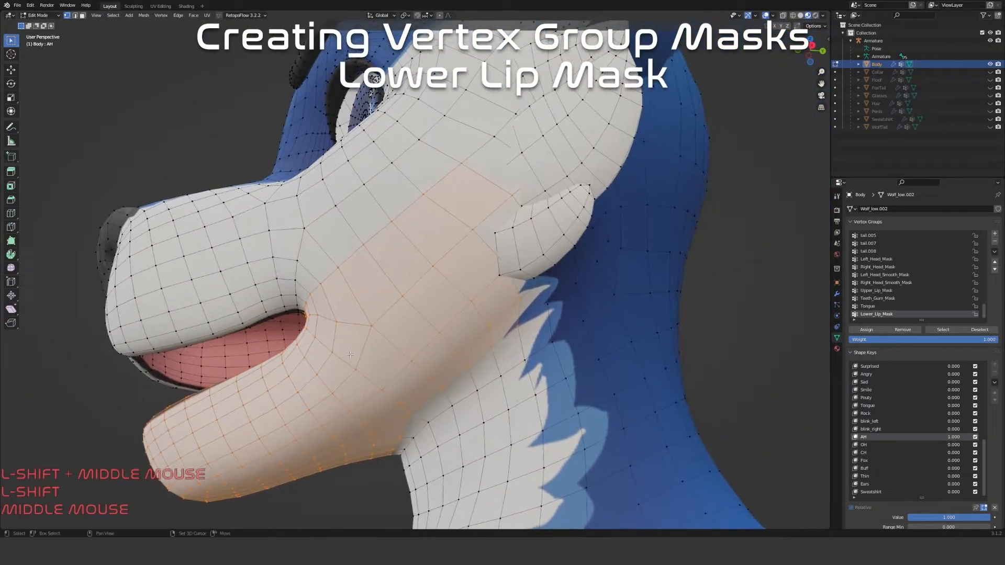
Inspect the cheek and mouth corner up close and add a missed vertex to the lower lip selection
{"action": "scroll", "coordinate": [346, 354], "scroll_direction": "up", "scroll_amount": 3}
{"action": "middle_click_drag", "start_coordinate": [554, 295], "coordinate": [455, 350], "text": "shift"}
{"action": "middle_click_drag", "start_coordinate": [518, 351], "coordinate": [456, 347]}
{"action": "right_click", "coordinate": [519, 332]}
{"action": "middle_click_drag", "start_coordinate": [520, 332], "coordinate": [435, 319]}
{"action": "middle_click_drag", "start_coordinate": [435, 320], "coordinate": [513, 279], "text": "shift"}
{"action": "scroll", "coordinate": [649, 291], "scroll_direction": "up", "scroll_amount": 4}
{"action": "left_click", "coordinate": [385, 238], "text": "shift"}
{"action": "middle_click_drag", "start_coordinate": [414, 287], "coordinate": [580, 319]}
{"action": "scroll", "coordinate": [414, 280], "scroll_direction": "down", "scroll_amount": 5}
Mirror the lower jaw selection across X and assign it to the Lower_Lip_Mask group
{"action": "key", "text": "ctrl+shift+m"}
{"action": "scroll", "coordinate": [580, 318], "scroll_direction": "down", "scroll_amount": 5}
{"action": "middle_click_drag", "start_coordinate": [538, 354], "coordinate": [736, 377]}
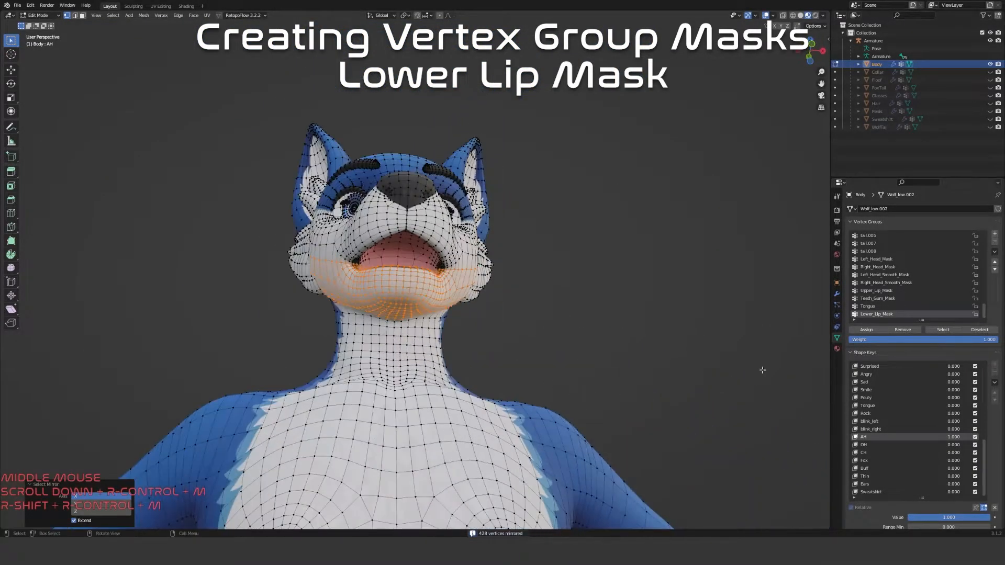
{"action": "left_click", "coordinate": [875, 330]}
{"action": "scroll", "coordinate": [439, 301], "scroll_direction": "up", "scroll_amount": 3}
{"action": "scroll", "coordinate": [570, 305], "scroll_direction": "down", "scroll_amount": 1}
{"action": "middle_click_drag", "start_coordinate": [439, 367], "coordinate": [551, 338], "text": "shift"}
{"action": "scroll", "coordinate": [558, 345], "scroll_direction": "down", "scroll_amount": 2}
{"action": "scroll", "coordinate": [557, 345], "scroll_direction": "up", "scroll_amount": 2}
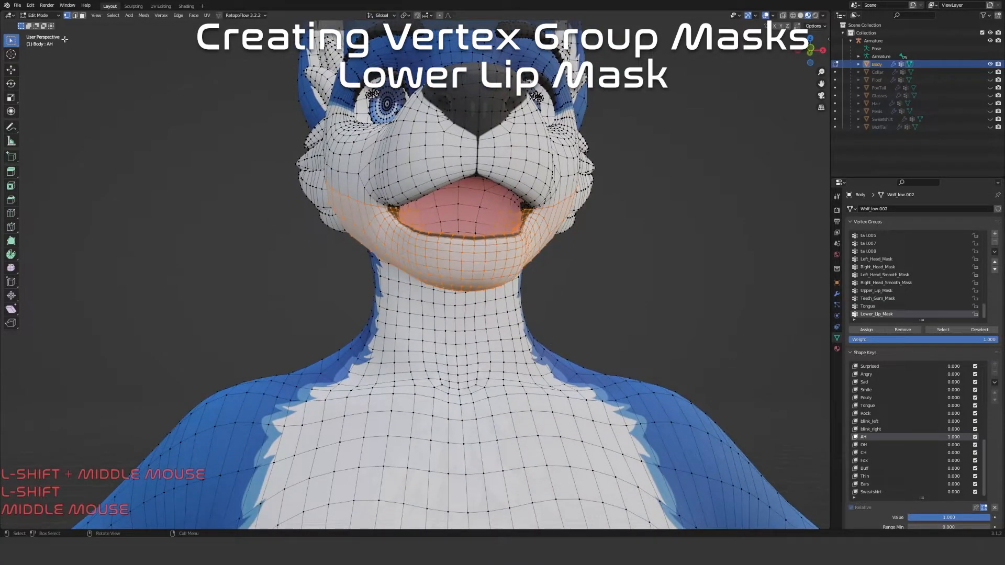
Switch the body mesh to Weight Paint mode with the mouth in view
{"action": "left_click", "coordinate": [39, 15]}
{"action": "left_click", "coordinate": [38, 59]}
{"action": "mouse_move", "coordinate": [366, 225]}
{"action": "middle_mouse_down"}
{"action": "mouse_move", "coordinate": [303, 230]}
{"action": "mouse_move", "coordinate": [341, 218]}
{"action": "middle_mouse_up"}
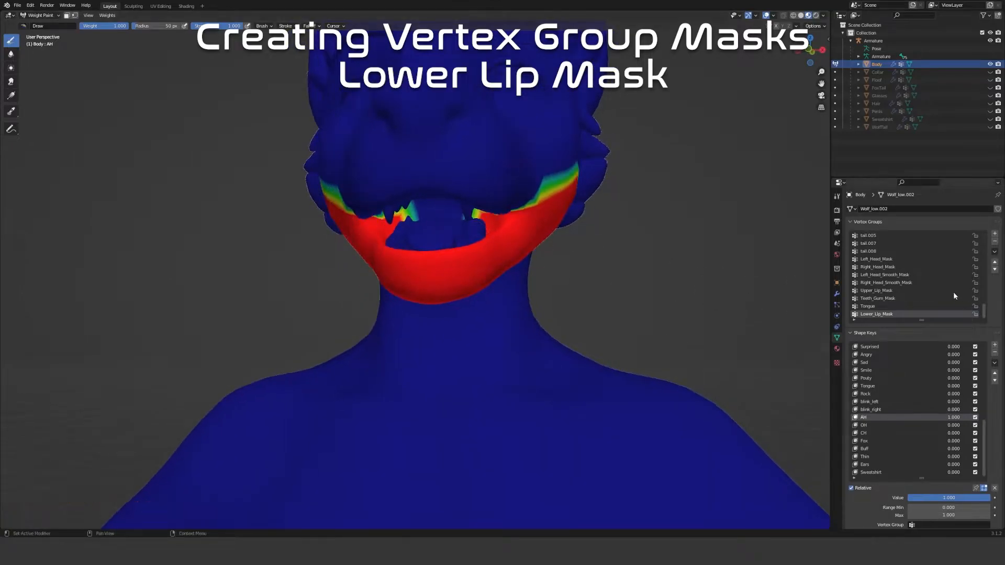
Check the painted weights of the upper lip, lower lip, tongue, and teeth and gum groups
{"action": "left_click", "coordinate": [891, 291]}
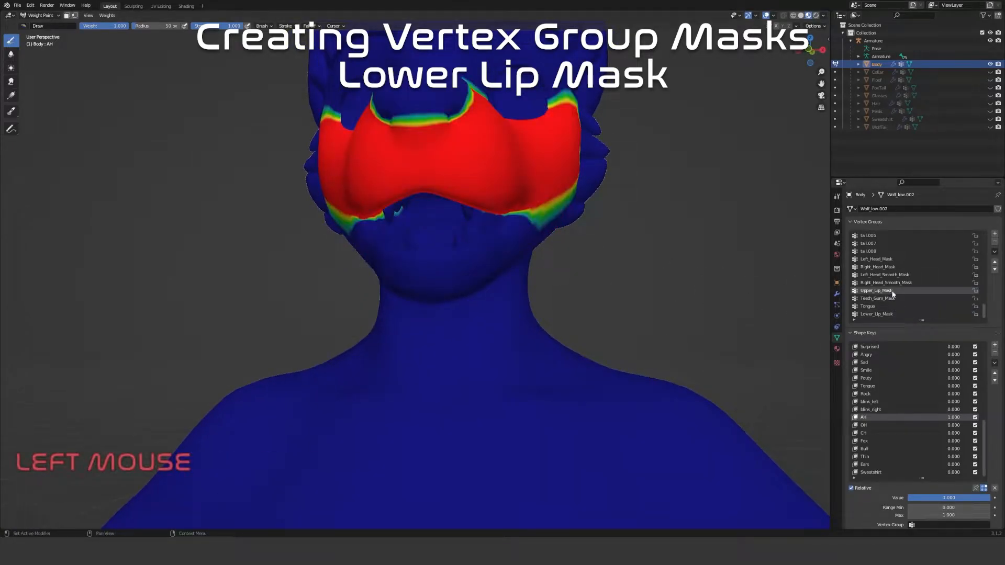
{"action": "left_click", "coordinate": [889, 313]}
{"action": "left_click", "coordinate": [883, 306]}
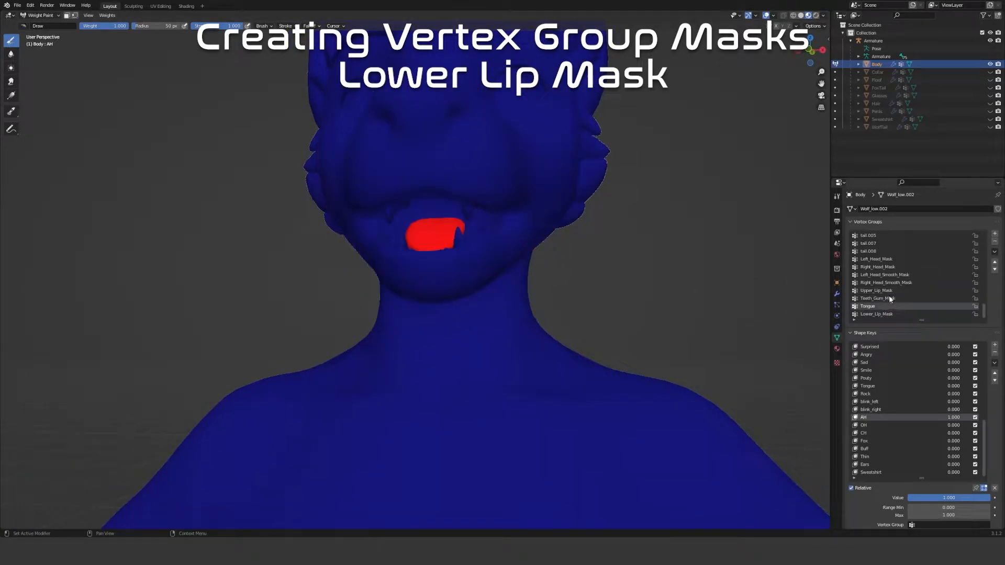
{"action": "left_click", "coordinate": [887, 298]}
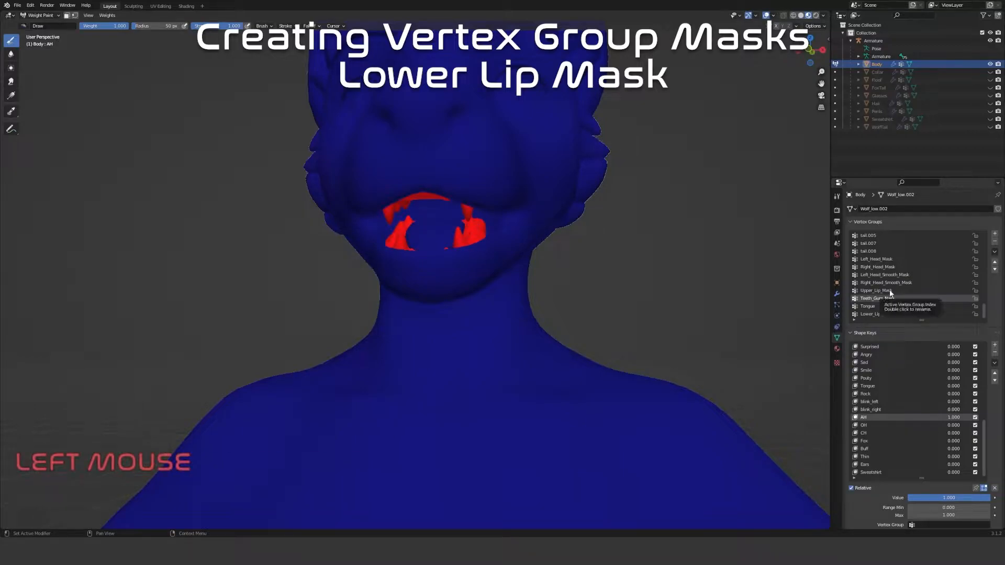
Move the Upper_Lip_Mask group down two places in the order, directly above Lower_Lip_Mask
{"action": "left_click", "coordinate": [890, 291]}
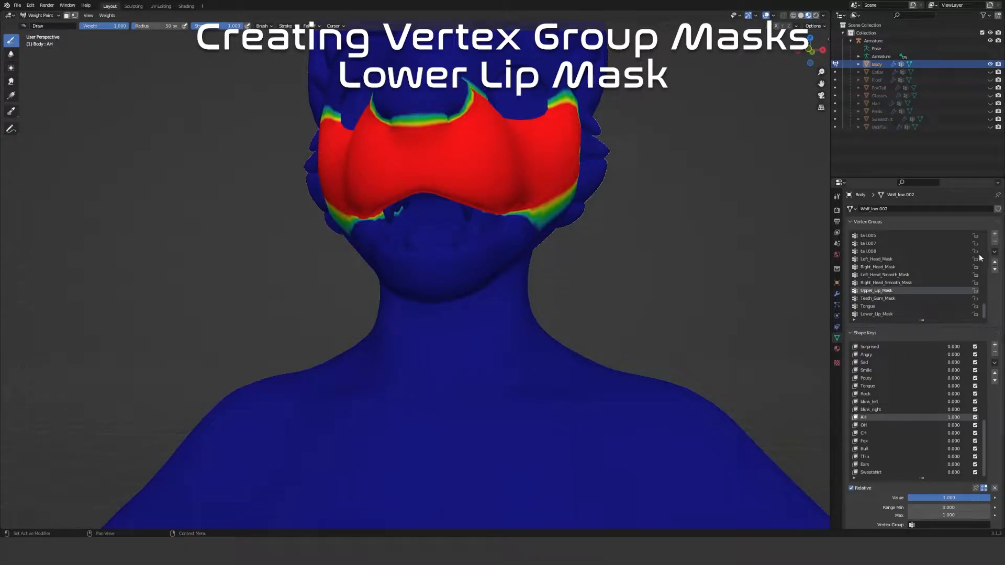
{"action": "left_click", "coordinate": [993, 269]}
{"action": "left_click", "coordinate": [994, 269]}
{"action": "middle_click_drag", "start_coordinate": [329, 249], "coordinate": [461, 232]}
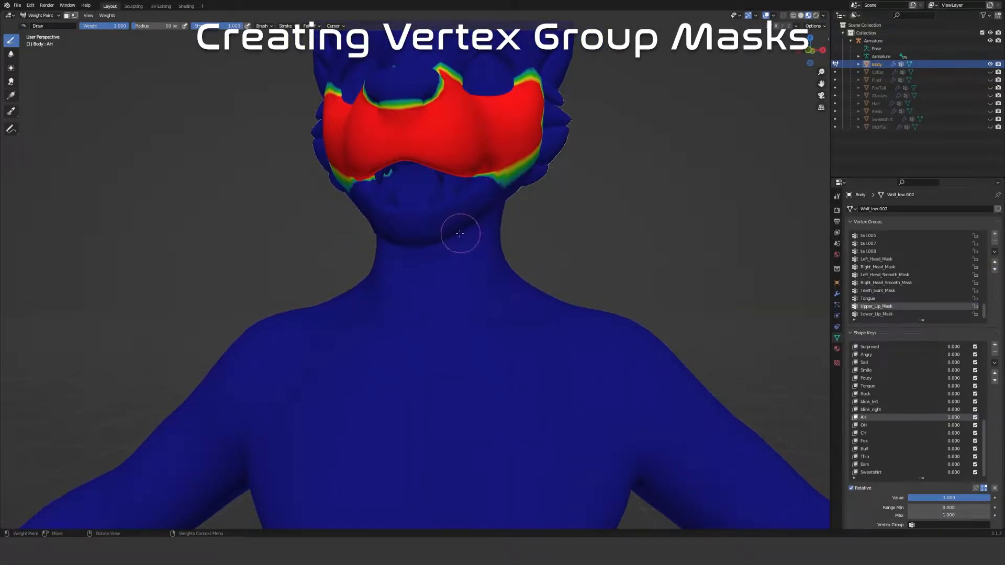
Return the body mesh to Edit Mode and add a new vertex group named Upper_Lip_Smoothed_Mask
{"action": "key", "text": "Tab"}
{"action": "middle_click_drag", "start_coordinate": [375, 245], "coordinate": [451, 253]}
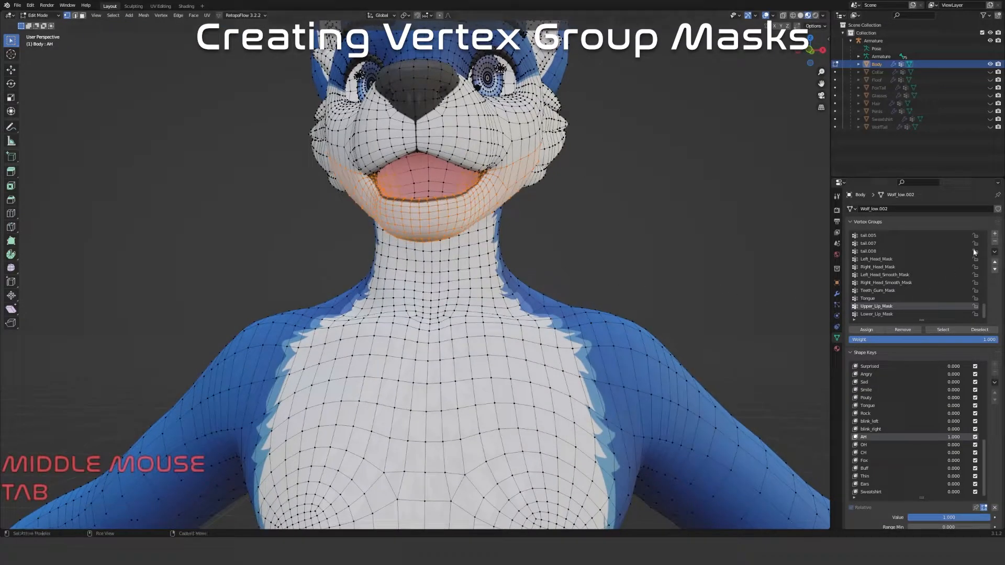
{"action": "left_click", "coordinate": [994, 235]}
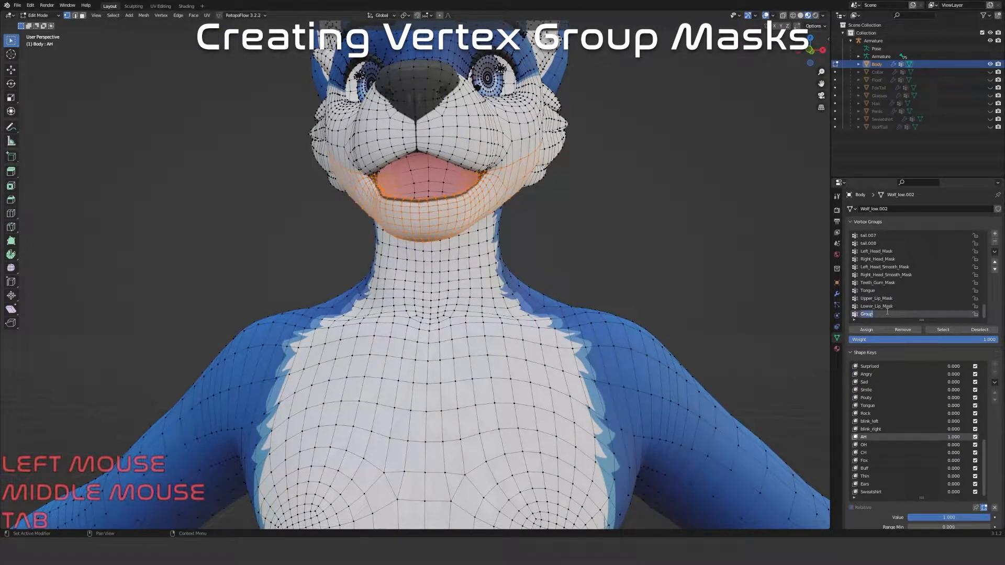
{"action": "type", "text": "U"}
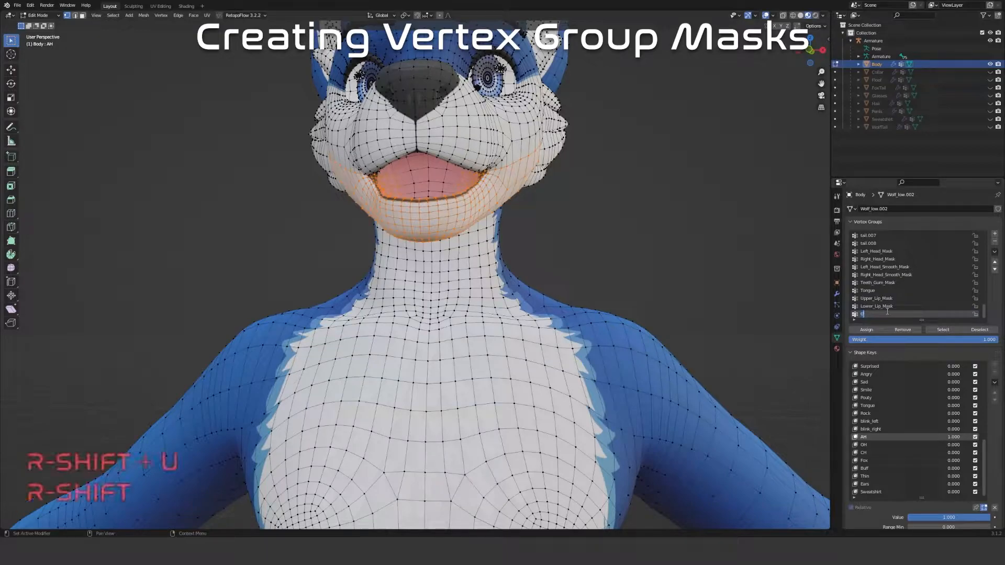
{"action": "type", "text": "pper_L"}
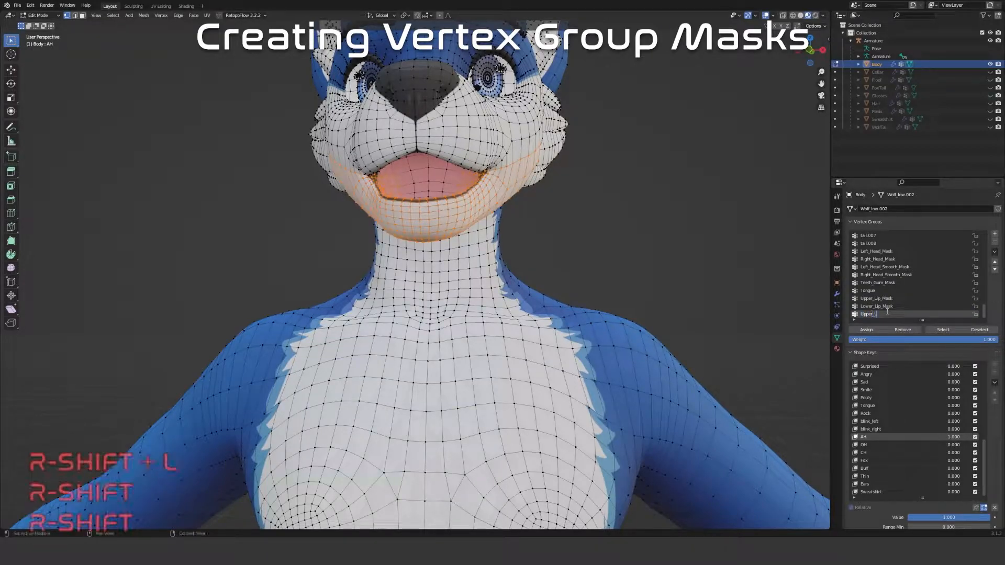
{"action": "type", "text": "ip_Smoo"}
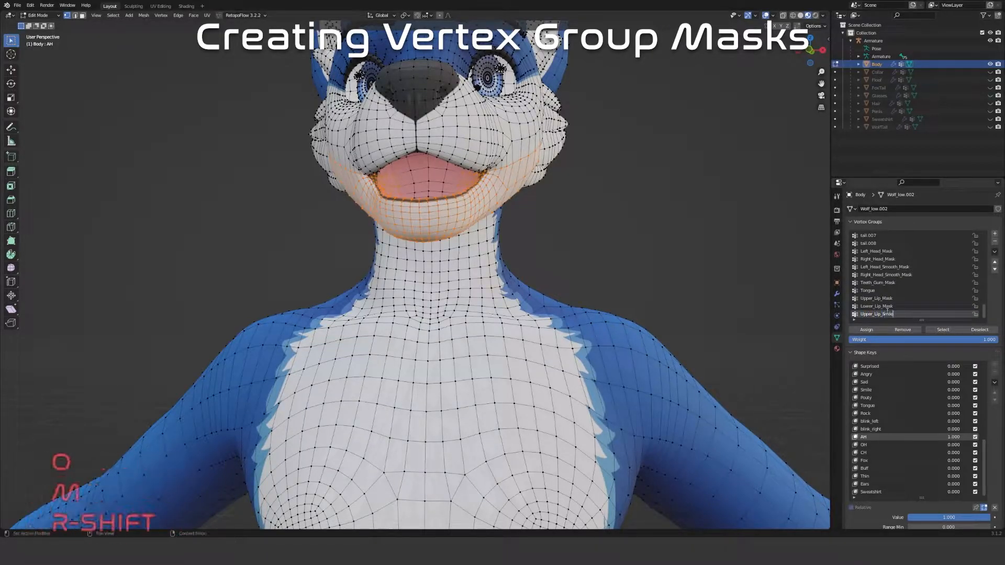
{"action": "type", "text": "thed_Mask"}
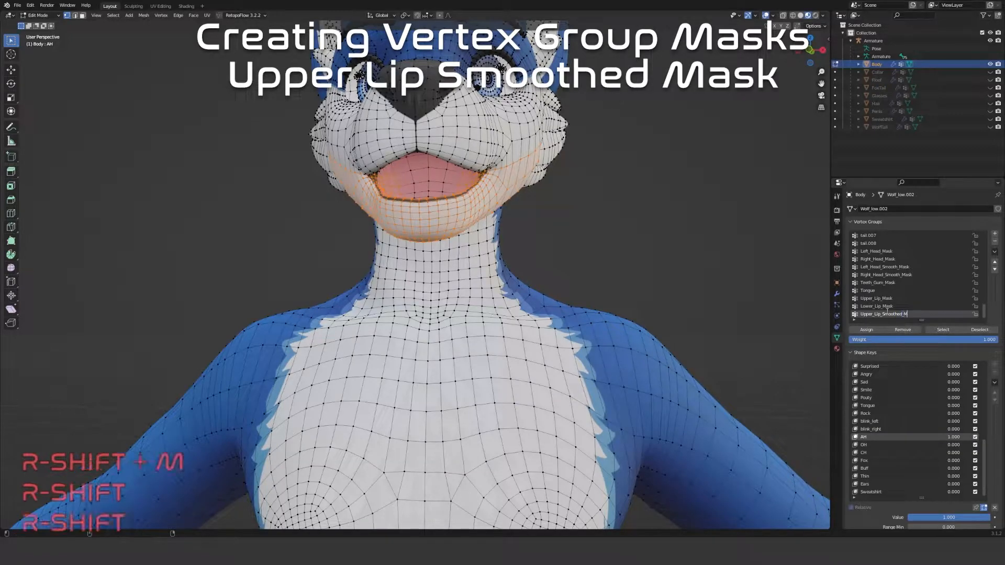
{"action": "key", "text": "Return"}
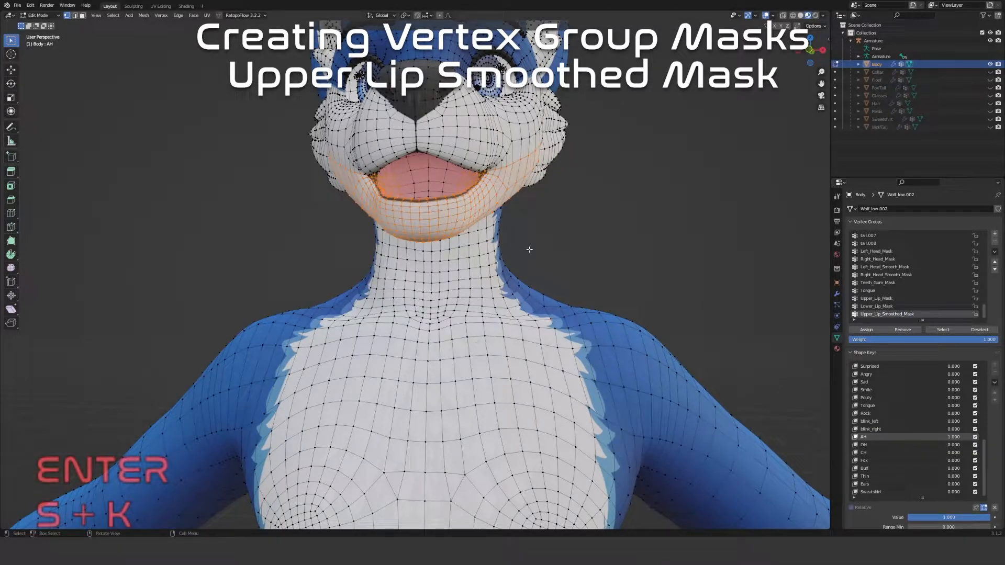
{"action": "middle_click_drag", "start_coordinate": [528, 249], "coordinate": [532, 246]}
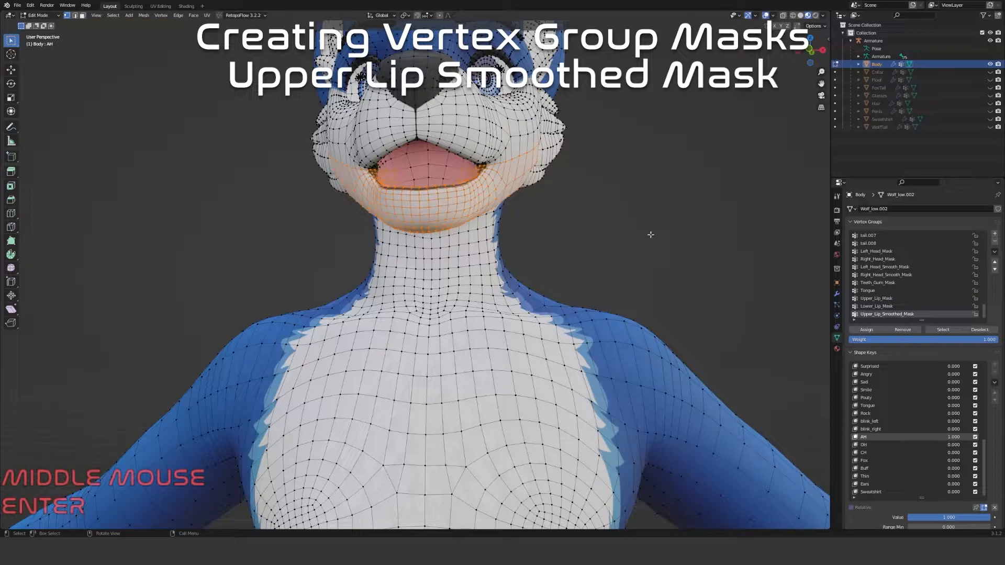
Clear the selection, select the Upper_Lip_Mask vertices, and shrink that selection inward by one ring overall
{"action": "key", "text": "alt+a"}
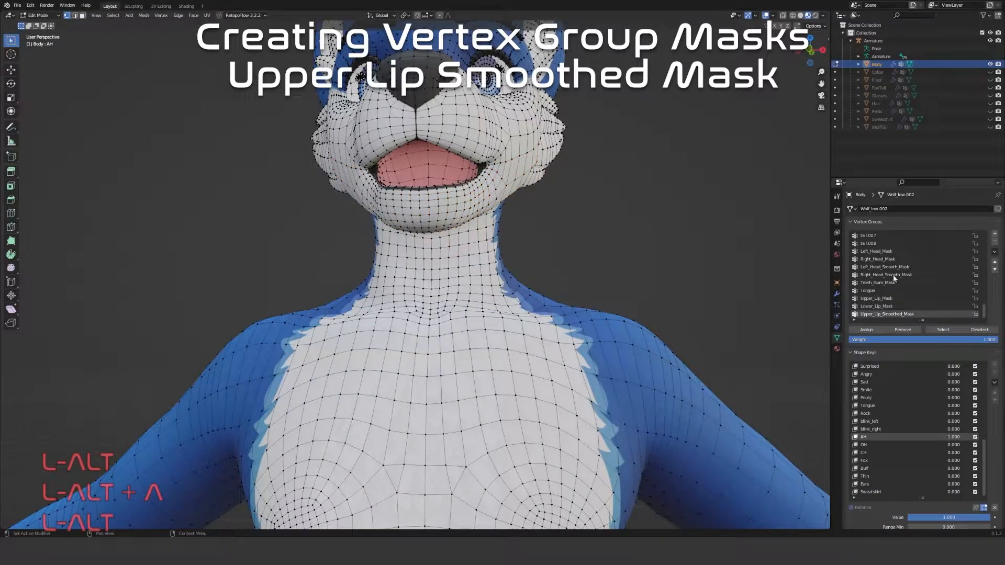
{"action": "left_click", "coordinate": [890, 299]}
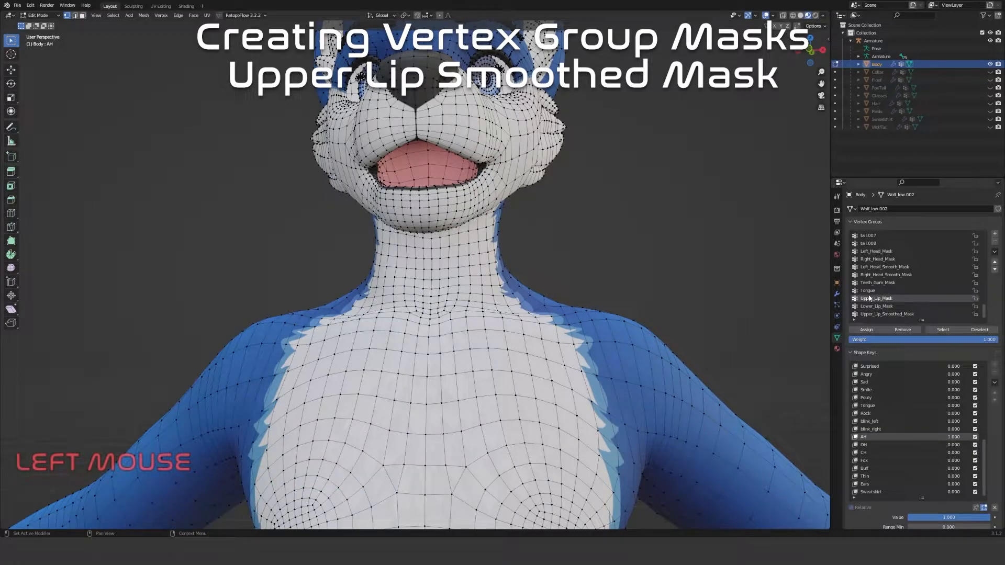
{"action": "left_click", "coordinate": [942, 329]}
{"action": "middle_click_drag", "start_coordinate": [534, 209], "coordinate": [471, 246], "text": "shift"}
{"action": "key", "text": "ctrl+KP_Add"}
{"action": "key", "text": "ctrl+KP_Subtract"}
{"action": "key", "text": "ctrl+KP_Subtract"}
{"action": "middle_click_drag", "start_coordinate": [472, 246], "coordinate": [539, 398], "text": "shift"}
{"action": "scroll", "coordinate": [419, 293], "scroll_direction": "up", "scroll_amount": 3}
{"action": "scroll", "coordinate": [484, 335], "scroll_direction": "down", "scroll_amount": 1, "text": "shift"}
{"action": "scroll", "coordinate": [489, 338], "scroll_direction": "down", "scroll_amount": 2}
{"action": "scroll", "coordinate": [548, 358], "scroll_direction": "down", "scroll_amount": 2}
{"action": "scroll", "coordinate": [512, 352], "scroll_direction": "up", "scroll_amount": 2}
{"action": "middle_click_drag", "start_coordinate": [499, 373], "coordinate": [826, 400]}
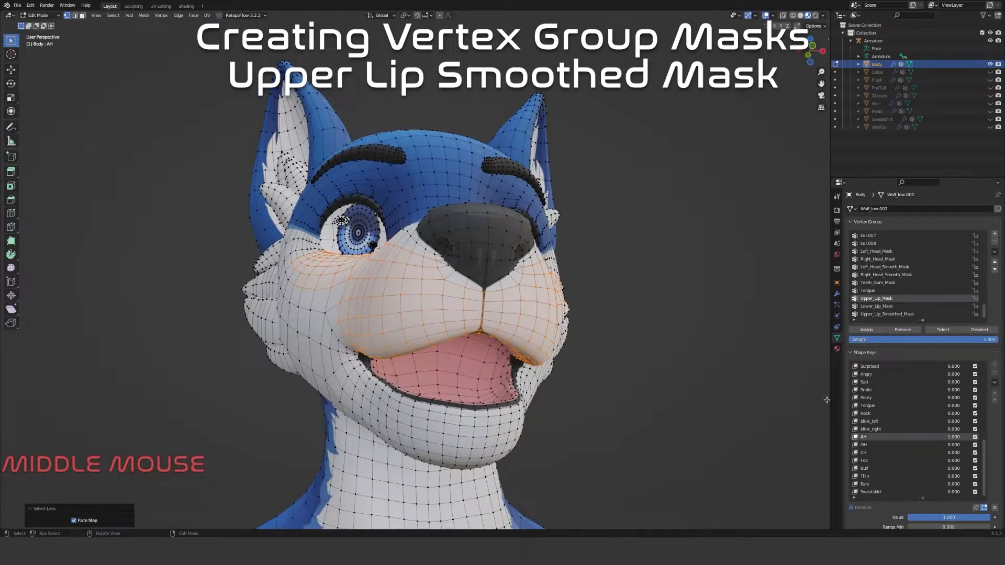
Assign the shrunken upper lip selection to the Upper_Lip_Smoothed_Mask group at weight 1.000
{"action": "left_click", "coordinate": [909, 315]}
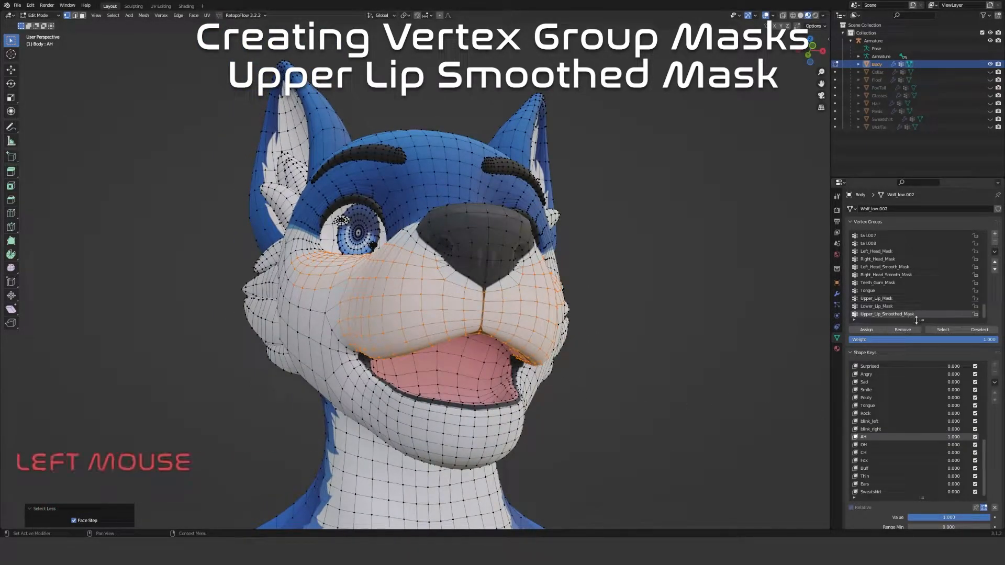
{"action": "left_click", "coordinate": [871, 332]}
{"action": "middle_click_drag", "start_coordinate": [591, 366], "coordinate": [621, 381]}
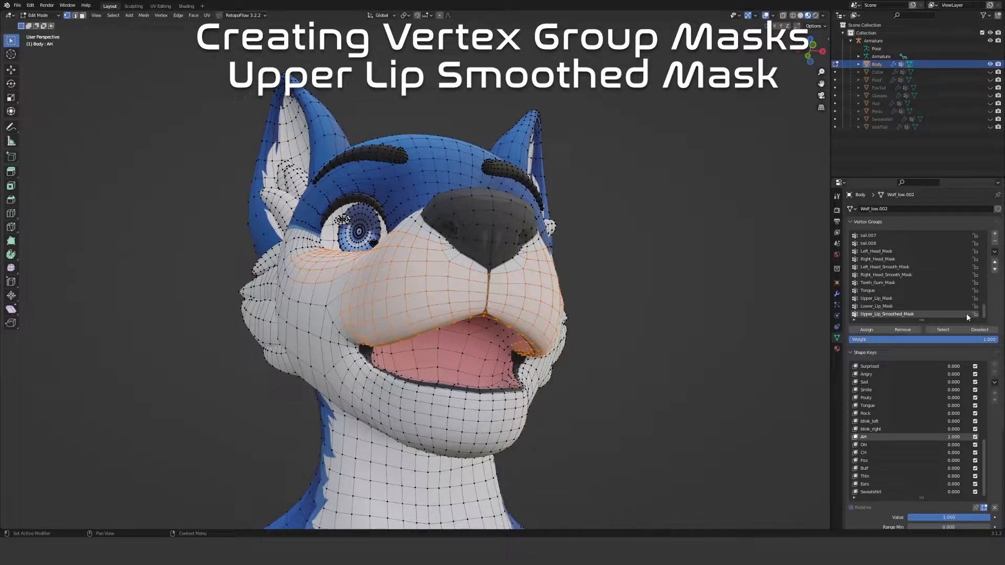
Grow the selection one ring, deselect the vertices already in the group, and assign the outer ring at weight 0.75
{"action": "key", "text": "ctrl"}
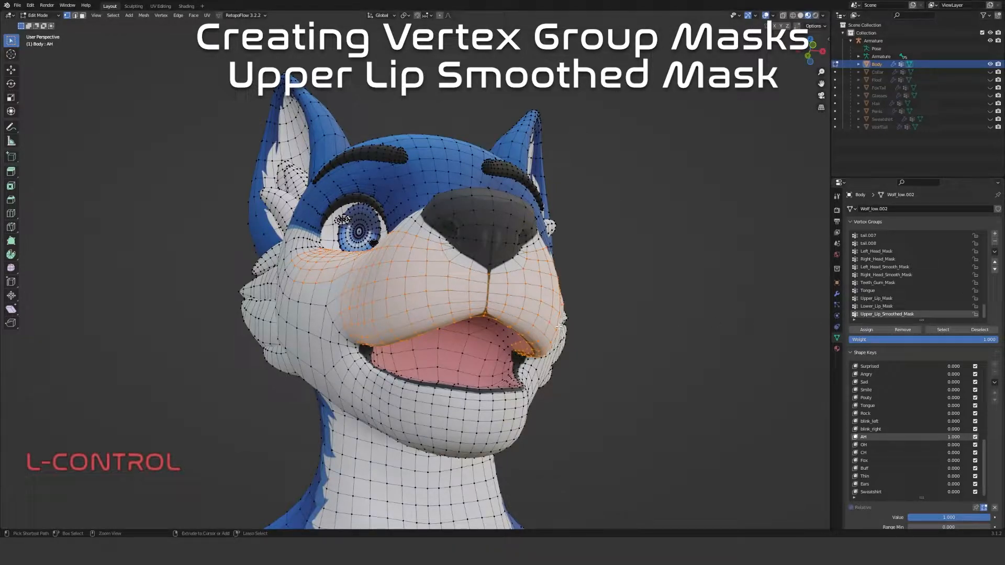
{"action": "key", "text": "ctrl+KP_Add"}
{"action": "left_click", "coordinate": [970, 338]}
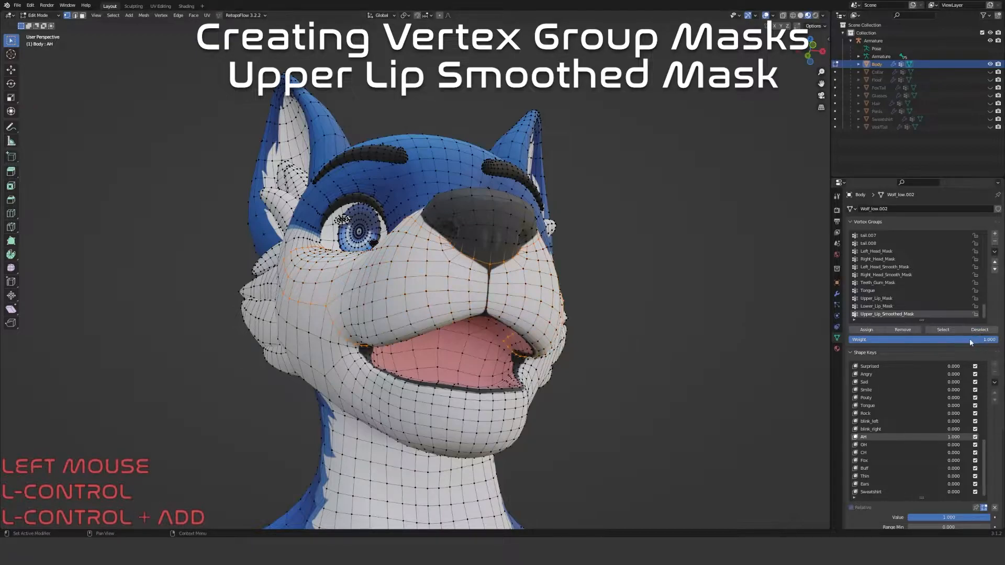
{"action": "type", "text": "0.75"}
{"action": "key", "text": "Return"}
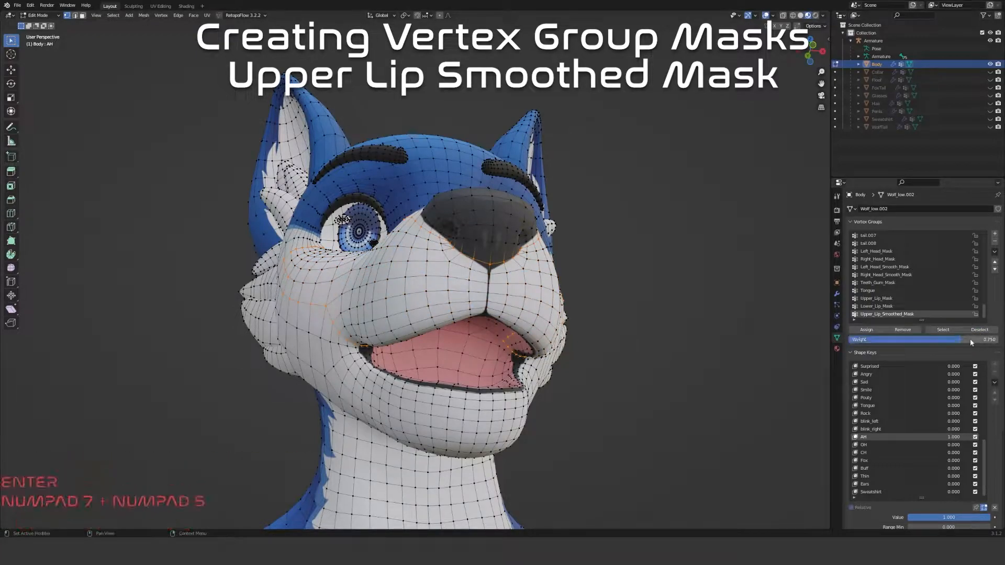
{"action": "left_click", "coordinate": [872, 331]}
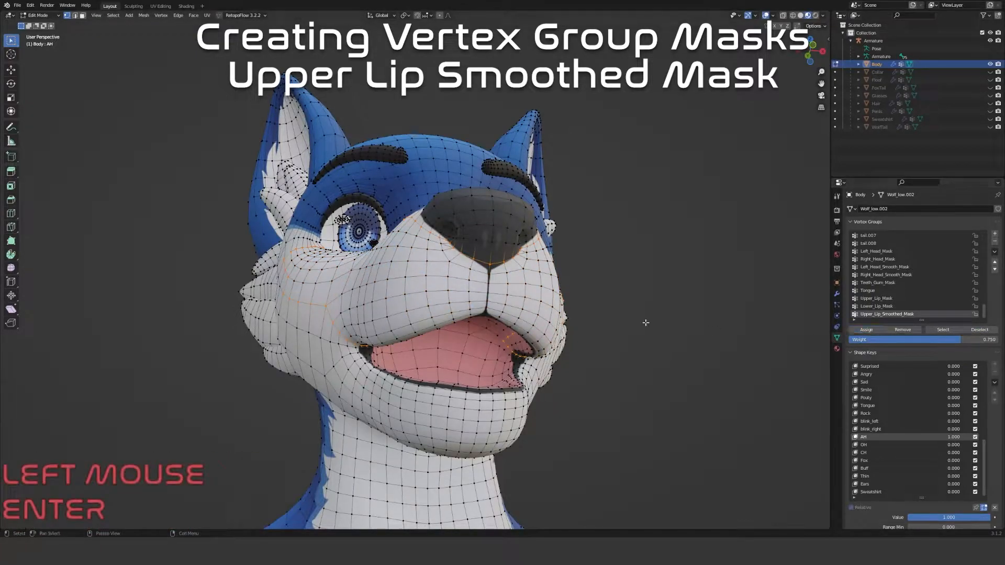
Expand to the next surrounding ring, excluding the vertices already assigned, and assign it to Upper_Lip_Smoothed_Mask at weight 0.5
{"action": "key", "text": "ctrl+KP_Add"}
{"action": "left_click", "coordinate": [968, 332]}
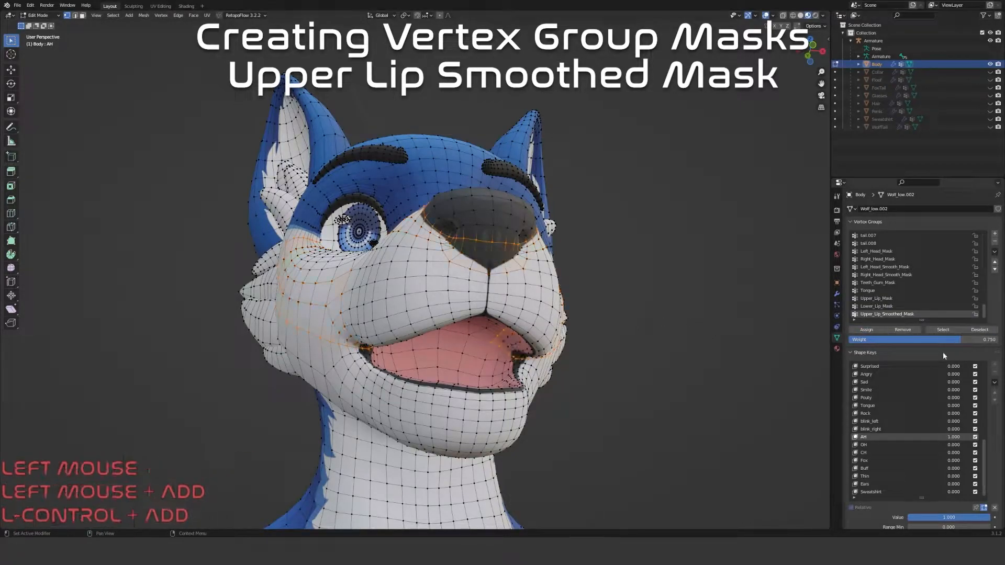
{"action": "type", "text": "0.5"}
{"action": "key", "text": "Return"}
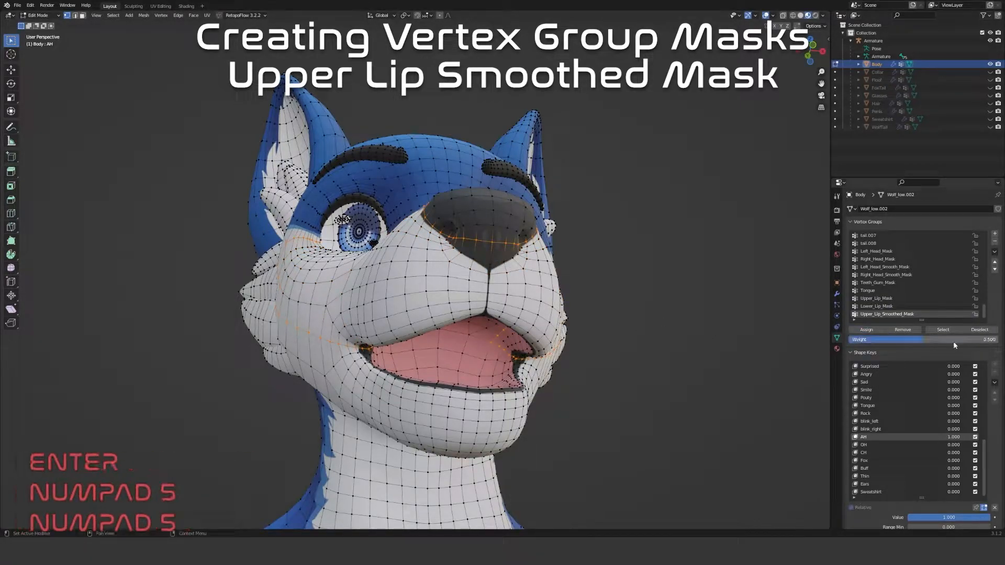
{"action": "left_click", "coordinate": [864, 330]}
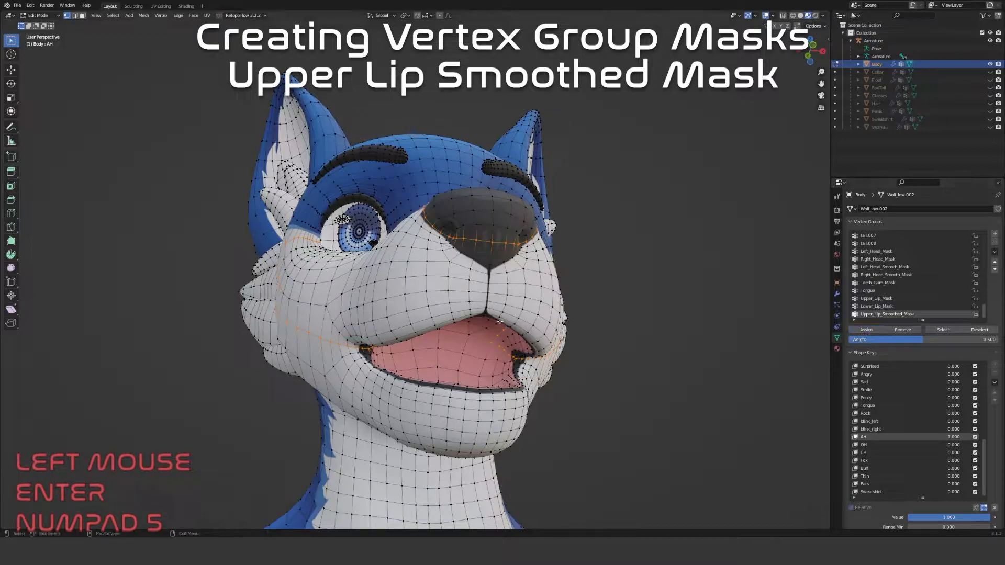
Isolate the outermost ring beyond the 0.5 vertices and assign it to Upper_Lip_Smoothed_Mask at weight 0.25
{"action": "key", "text": "ctrl+KP_Add"}
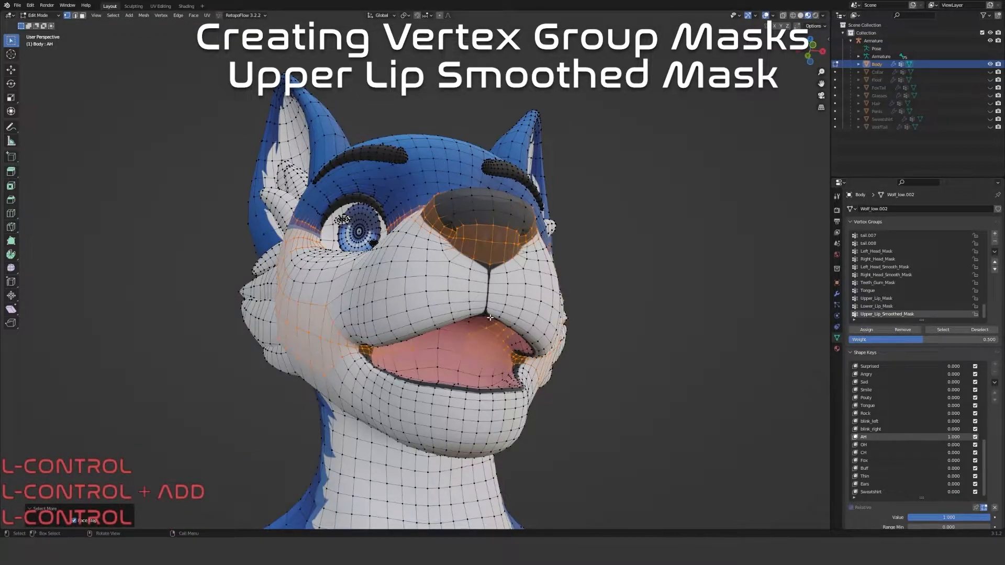
{"action": "left_click", "coordinate": [980, 330]}
{"action": "left_click", "coordinate": [963, 340]}
{"action": "type", "text": "0.25"}
{"action": "key", "text": "Return"}
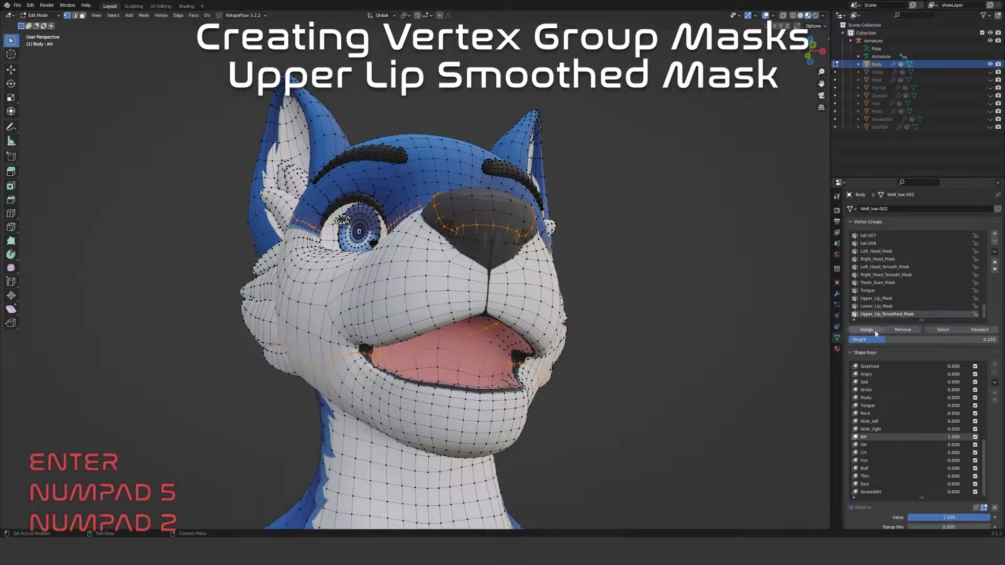
{"action": "middle_click_drag", "start_coordinate": [444, 358], "coordinate": [432, 335]}
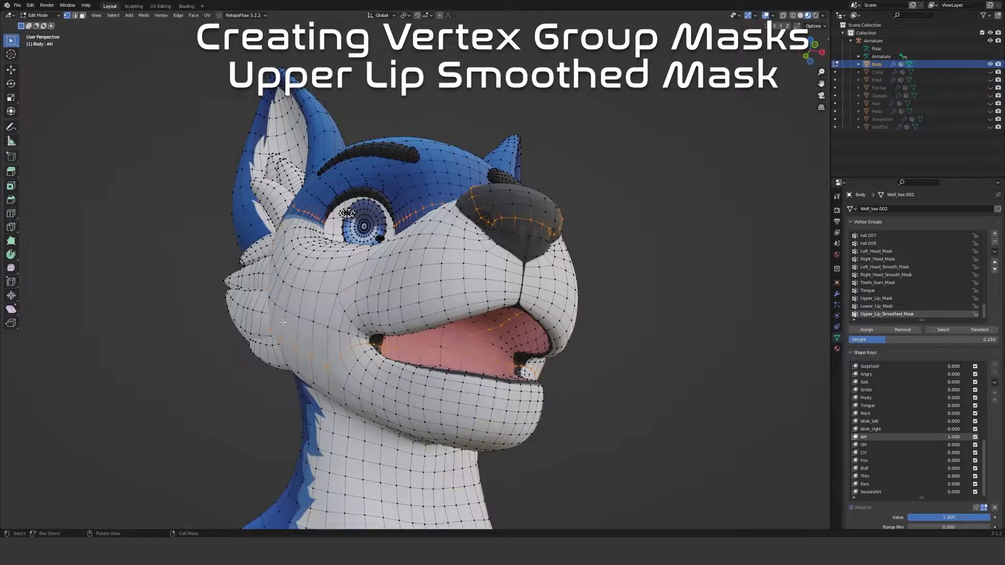
{"action": "middle_click_drag", "start_coordinate": [485, 339], "coordinate": [478, 340]}
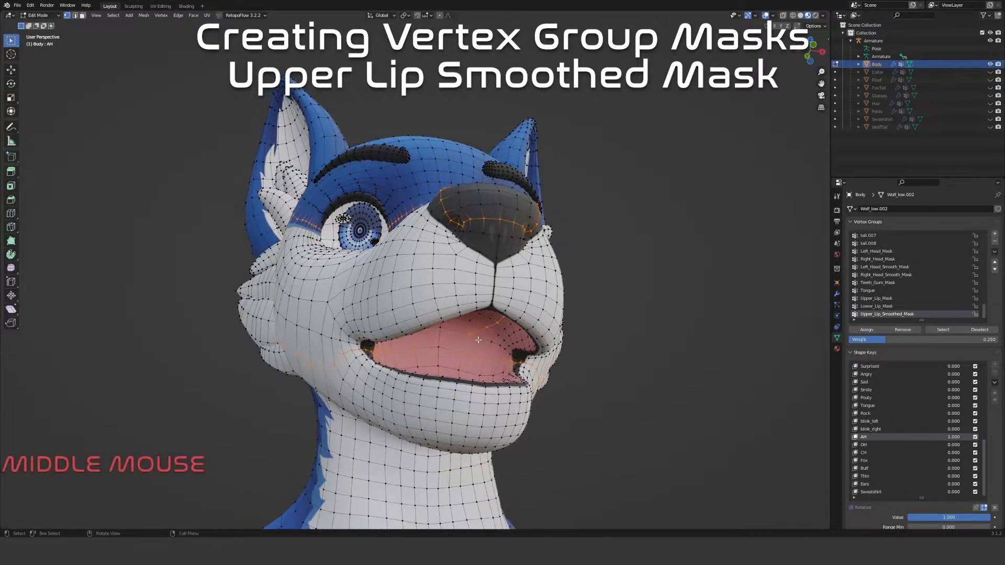
{"action": "left_click", "coordinate": [867, 329]}
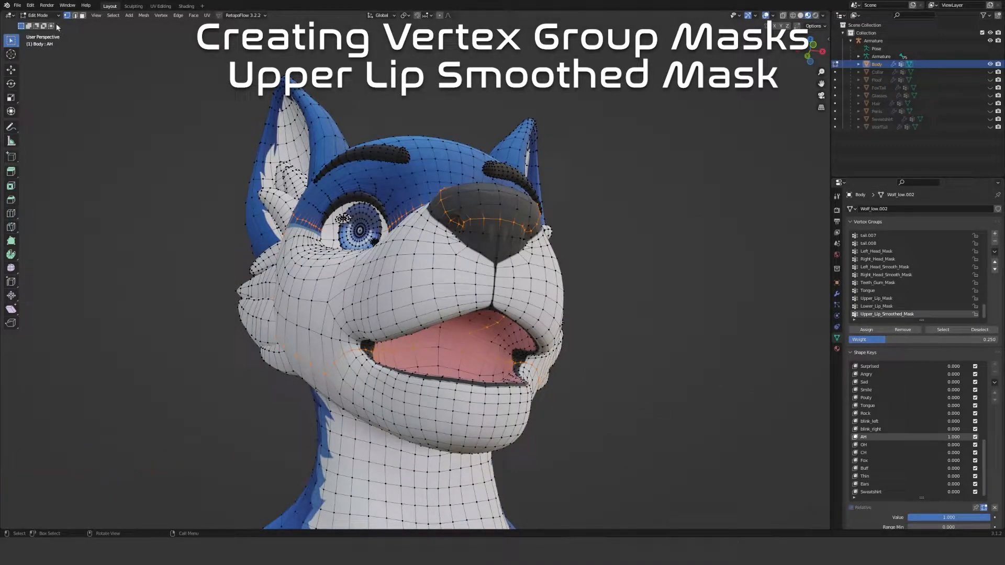
Check the weight falloff of Upper_Lip_Smoothed_Mask around the muzzle in Weight Paint mode
{"action": "left_click", "coordinate": [38, 16]}
{"action": "left_click", "coordinate": [42, 59]}
{"action": "mouse_move", "coordinate": [461, 268]}
{"action": "middle_mouse_down"}
{"action": "mouse_move", "coordinate": [531, 283]}
{"action": "mouse_move", "coordinate": [478, 282]}
{"action": "middle_mouse_up"}
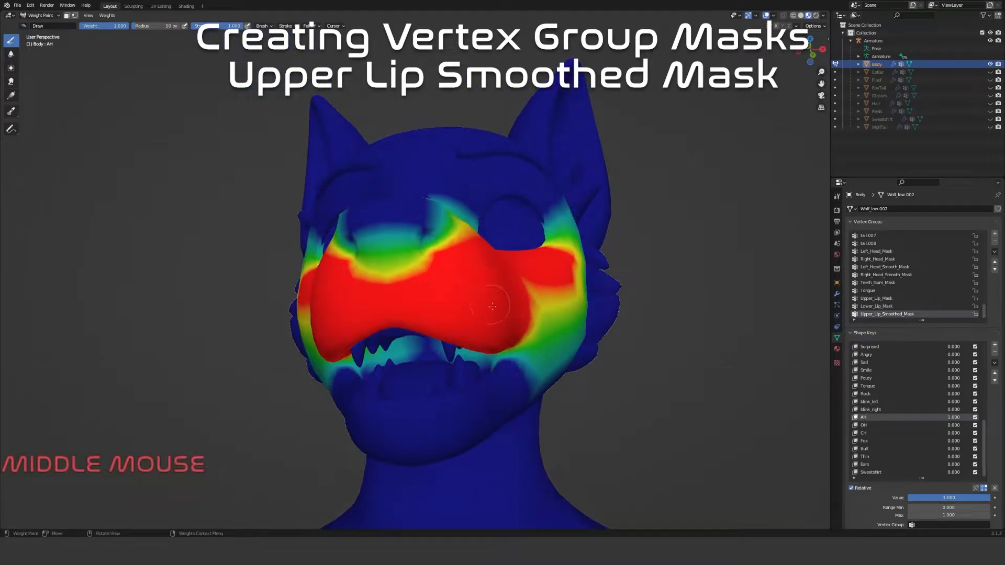
{"action": "scroll", "coordinate": [529, 366], "scroll_direction": "down", "scroll_amount": 4}
Go back to Edit Mode, clear the selection, and add a vertex group named Lower_Lip_Smoothed_Mask
{"action": "key", "text": "Tab"}
{"action": "scroll", "coordinate": [467, 342], "scroll_direction": "up", "scroll_amount": 4}
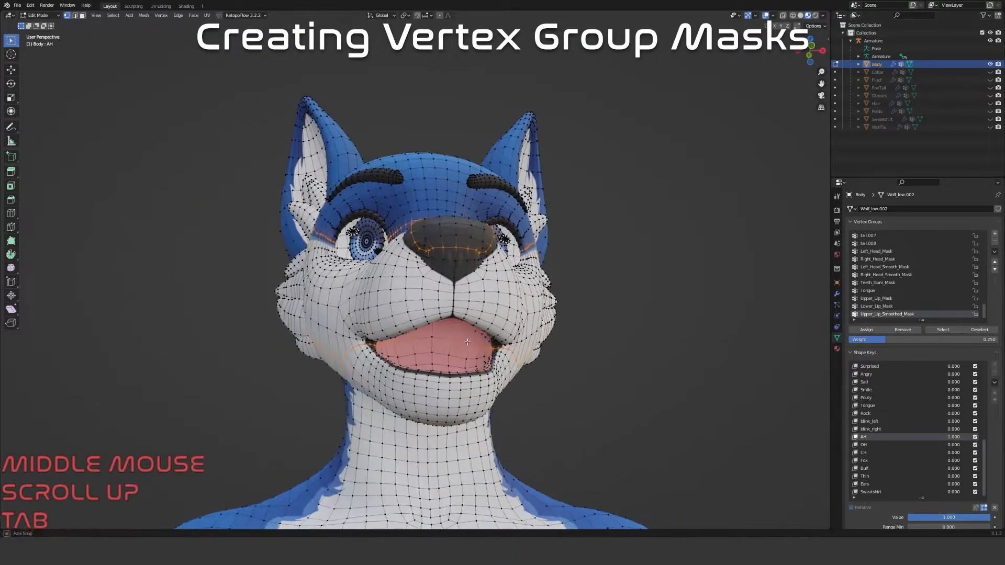
{"action": "key", "text": "alt+a"}
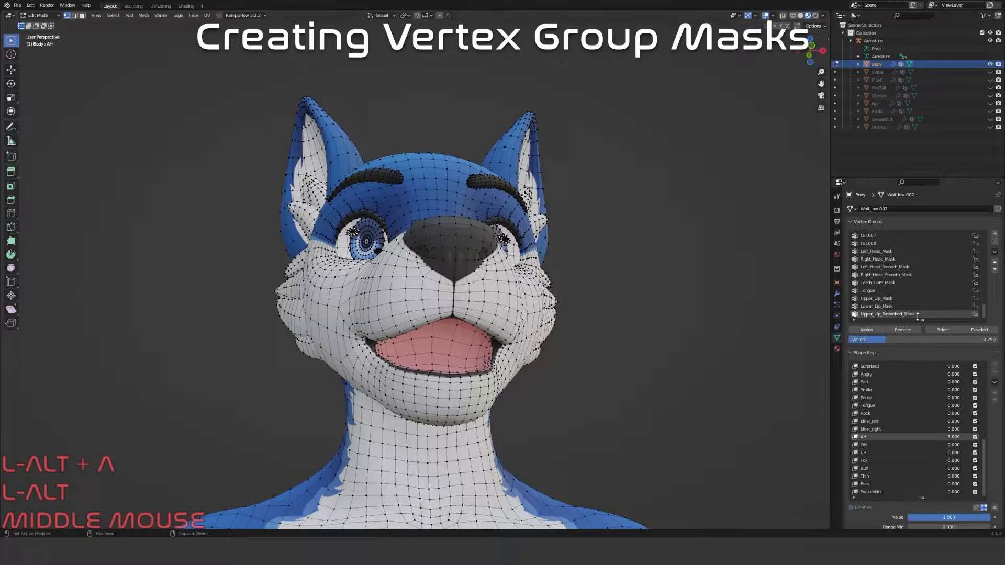
{"action": "left_click", "coordinate": [994, 234]}
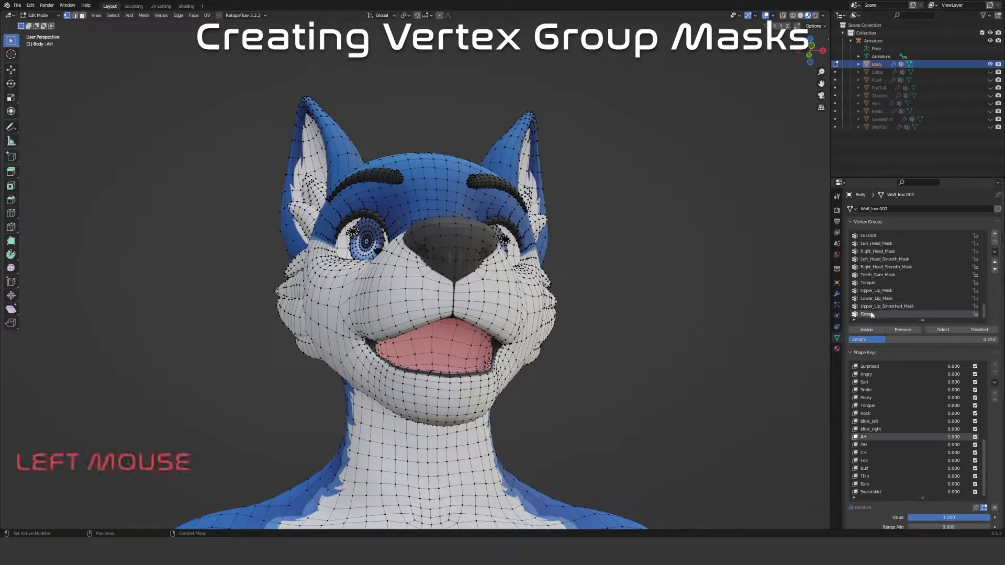
{"action": "type", "text": "L"}
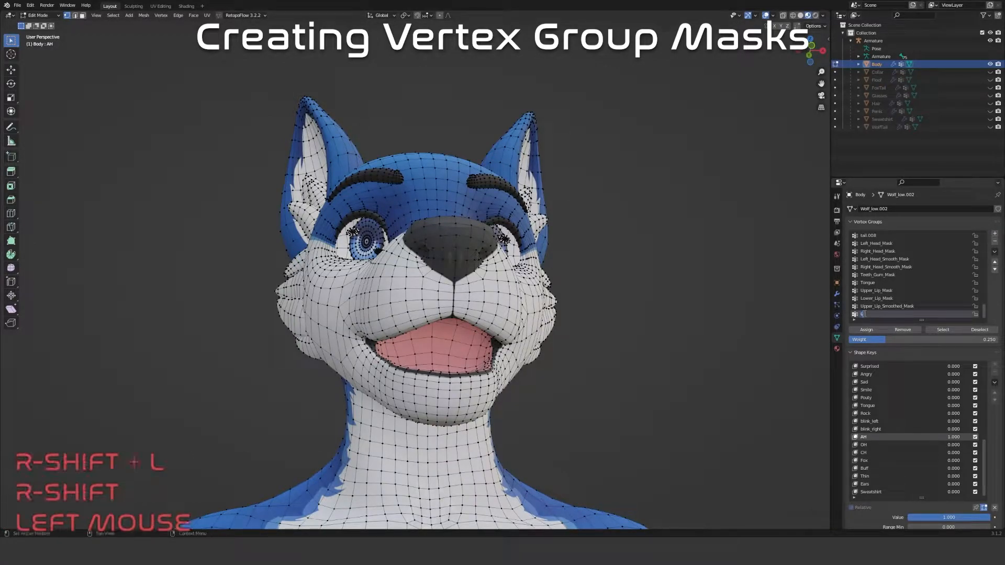
{"action": "type", "text": "ower_Lip"}
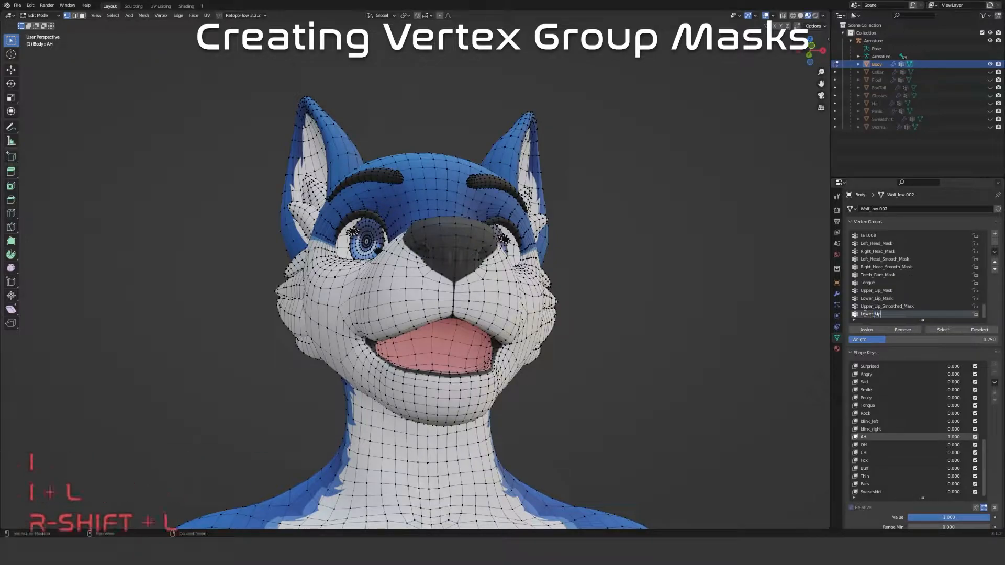
{"action": "type", "text": "_Smo"}
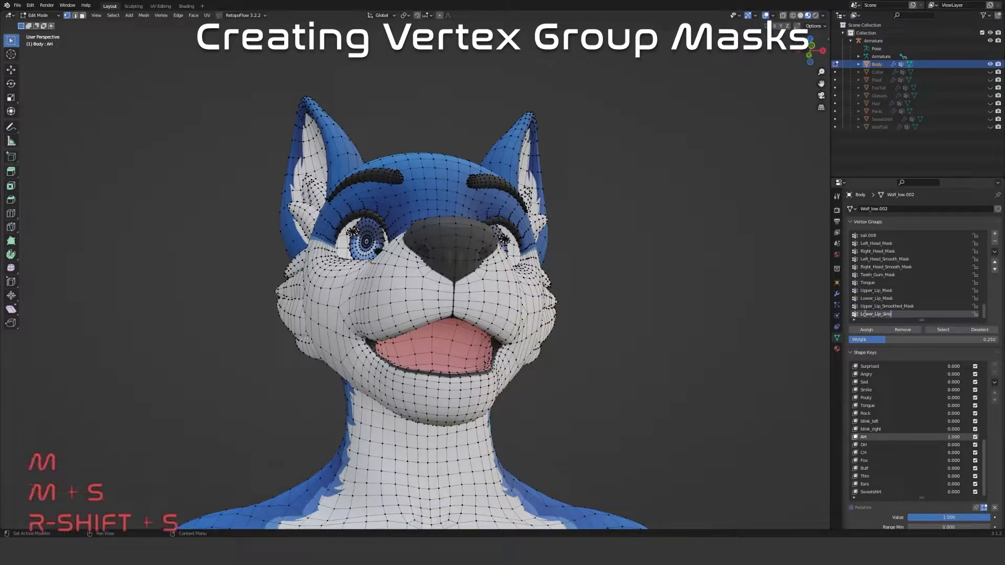
{"action": "type", "text": "othed"}
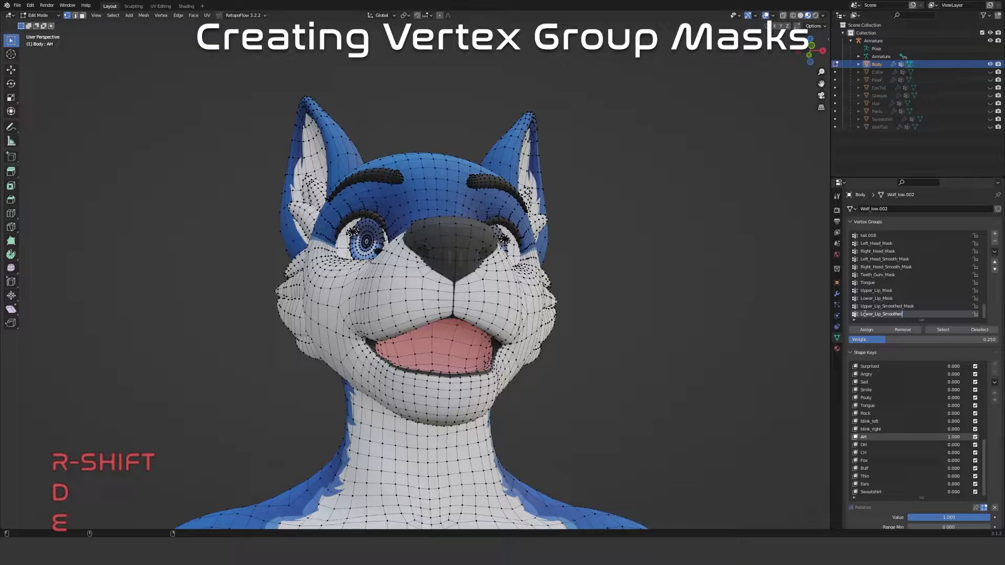
{"action": "type", "text": "_"}
{"action": "type", "text": "Mask"}
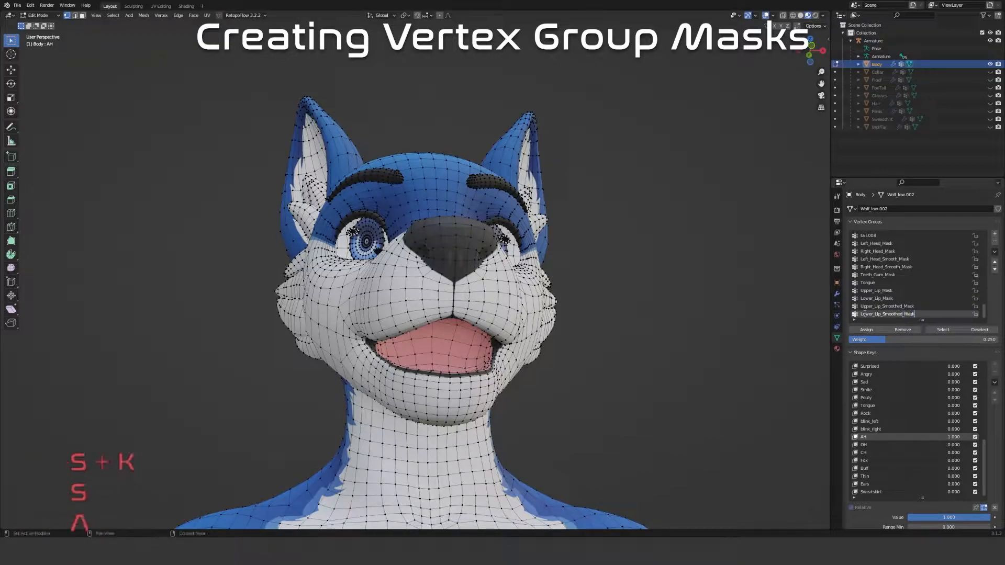
{"action": "key", "text": "Return"}
{"action": "middle_click_drag", "start_coordinate": [576, 360], "coordinate": [558, 374]}
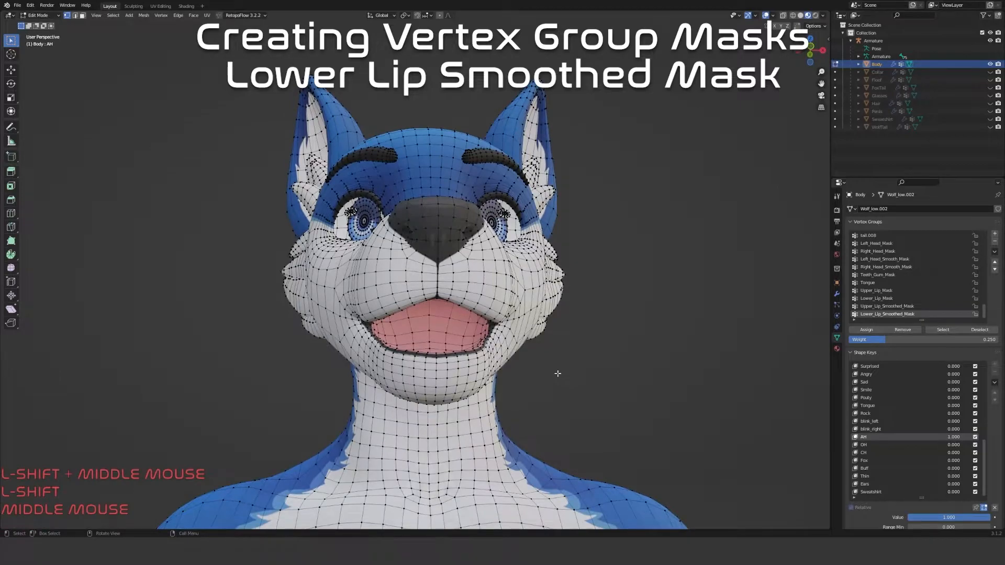
Select the Lower_Lip_Mask vertices, shrink the selection inward, and assign it at weight 1 with Lower_Lip_Mask still the active group
{"action": "left_click", "coordinate": [884, 297]}
{"action": "left_click", "coordinate": [942, 329]}
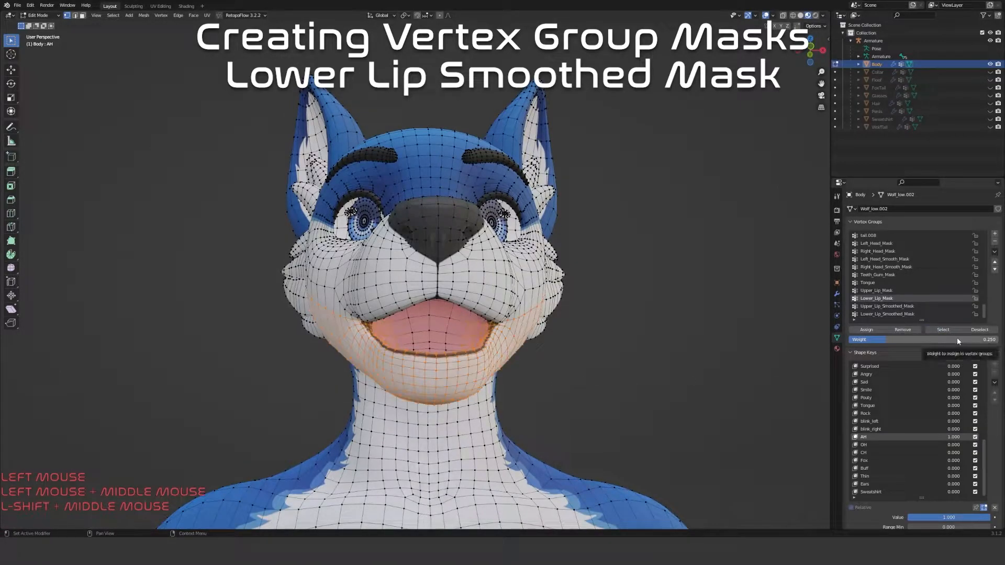
{"action": "key", "text": "ctrl+KP_Subtract"}
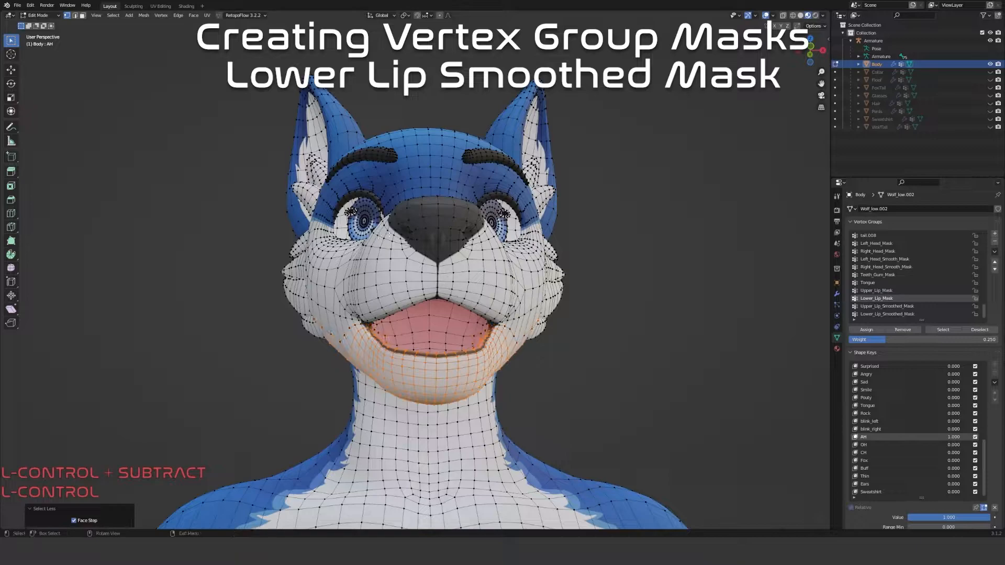
{"action": "left_click", "coordinate": [932, 340]}
{"action": "type", "text": "1"}
{"action": "key", "text": "Return"}
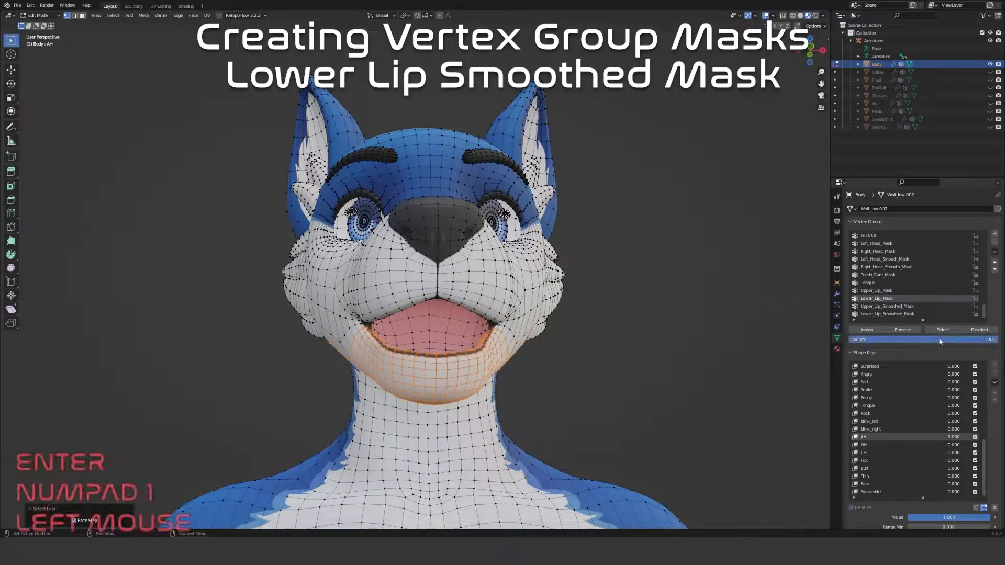
{"action": "left_click", "coordinate": [858, 330]}
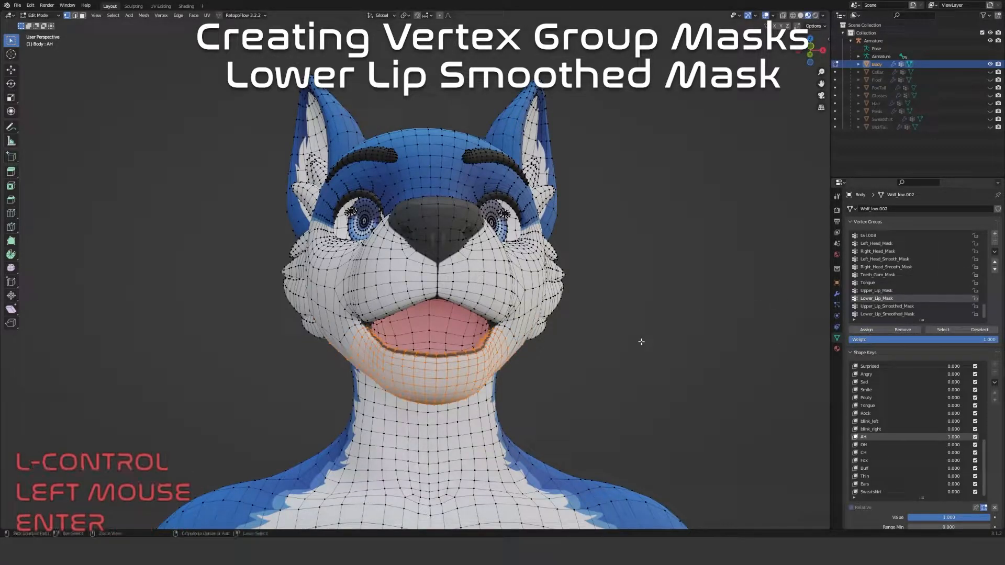
Try to isolate the next surrounding ring by expanding the selection and deselecting the active group's vertices, with the weight set to 0.75
{"action": "key", "text": "ctrl+KP_Add"}
{"action": "left_click", "coordinate": [976, 340]}
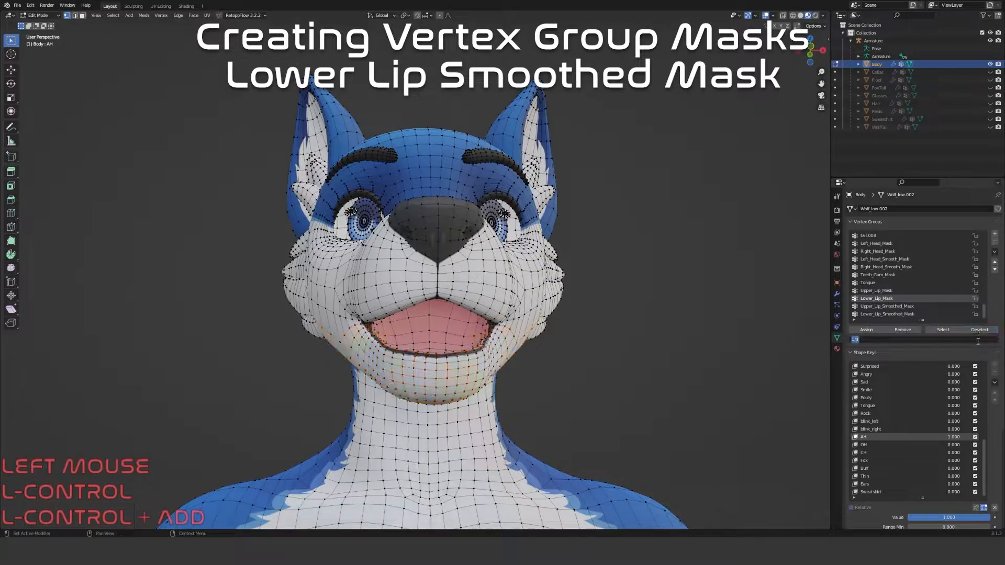
{"action": "type", "text": "0.75"}
{"action": "key", "text": "Return"}
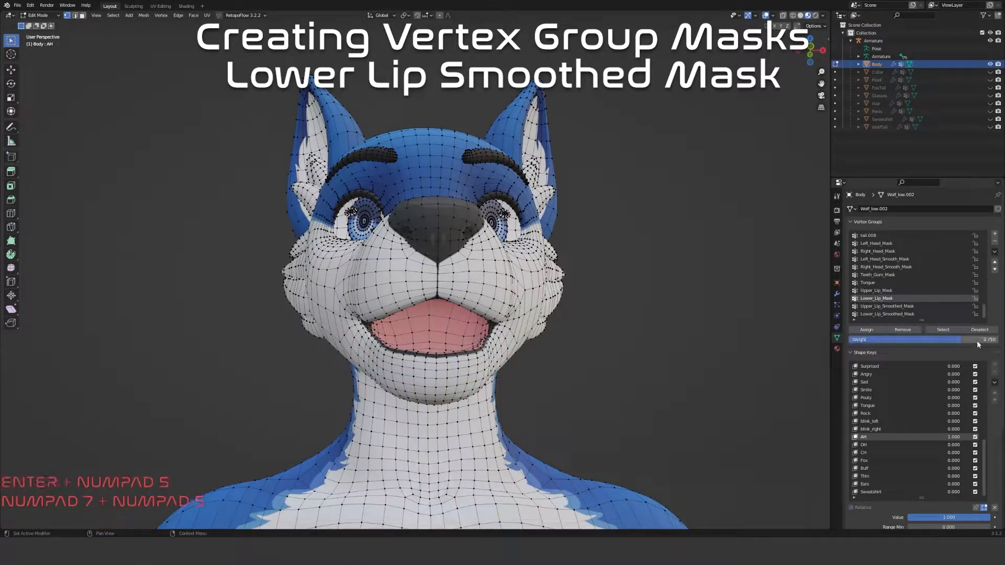
{"action": "middle_click_drag", "start_coordinate": [602, 283], "coordinate": [636, 281]}
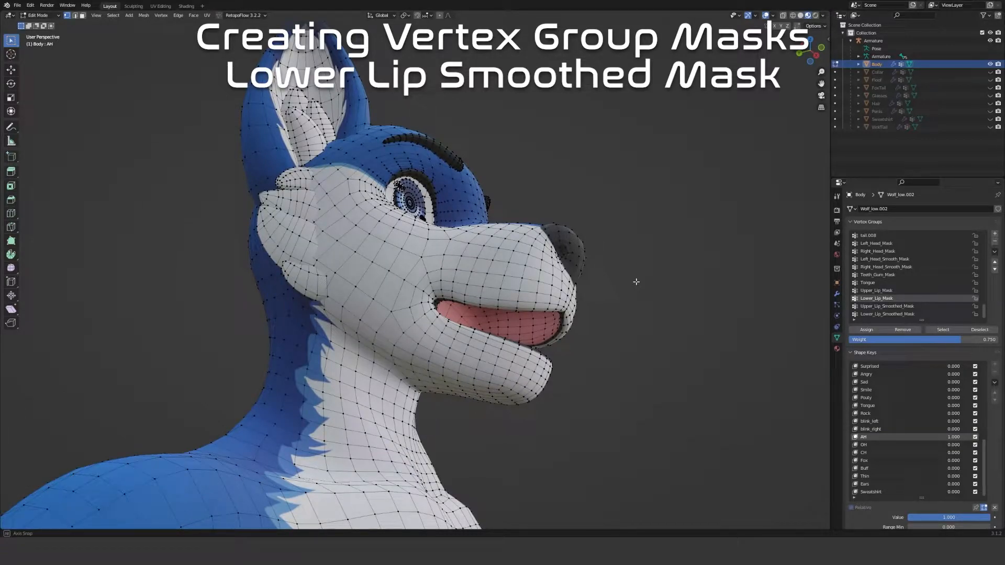
{"action": "middle_click_drag", "start_coordinate": [636, 282], "coordinate": [575, 290]}
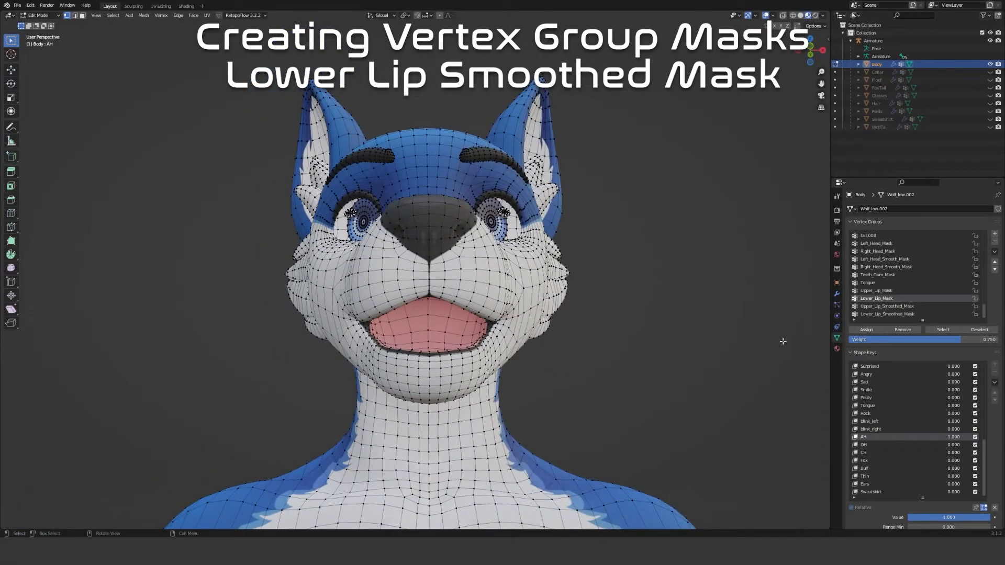
Select the Lower_Lip_Mask vertices, compare both lower lip masks in Weight Paint mode, and leave Lower_Lip_Smoothed_Mask as the active group
{"action": "left_click", "coordinate": [943, 330]}
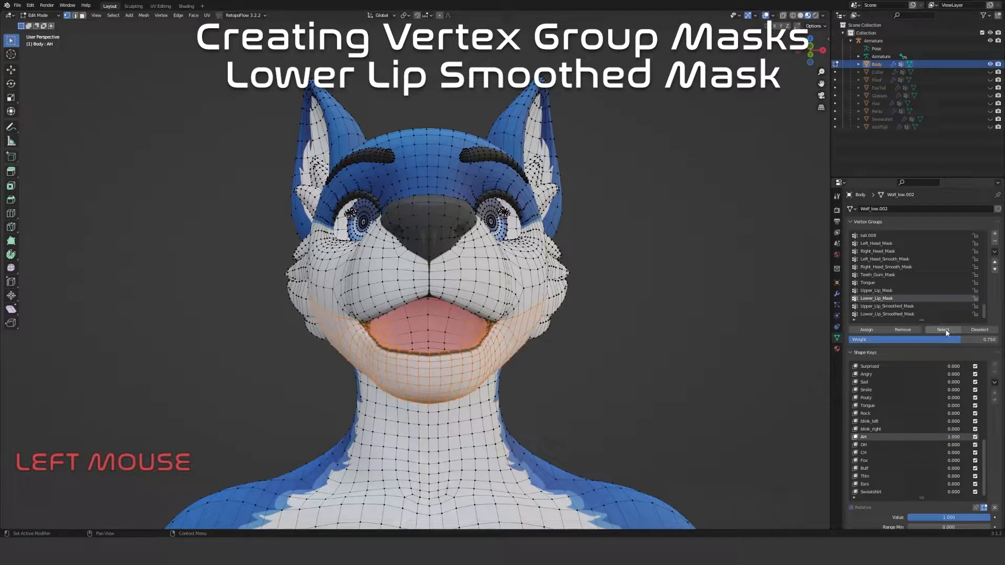
{"action": "left_click", "coordinate": [51, 18]}
{"action": "left_click", "coordinate": [53, 55]}
{"action": "middle_click_drag", "start_coordinate": [331, 226], "coordinate": [429, 222]}
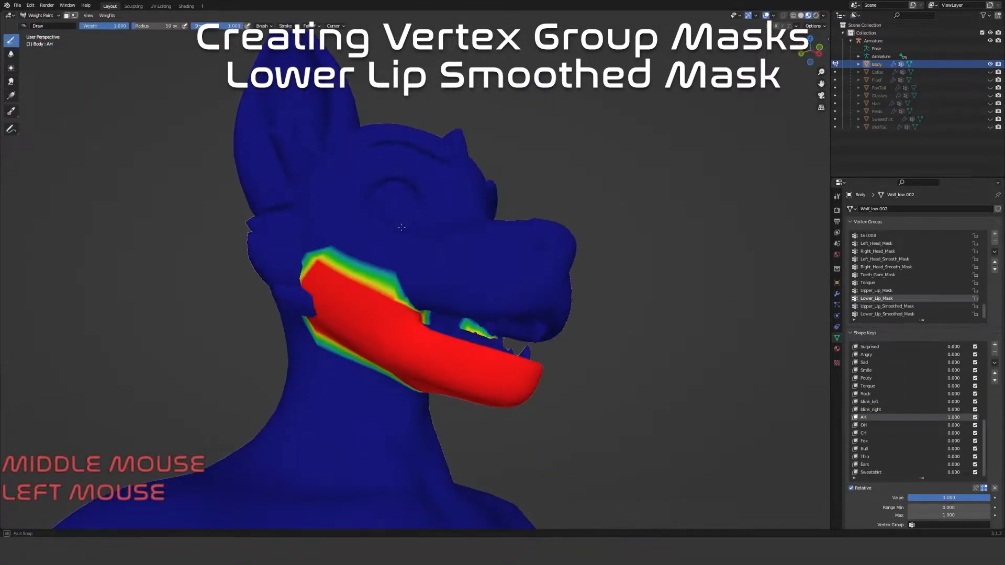
{"action": "left_click", "coordinate": [912, 315]}
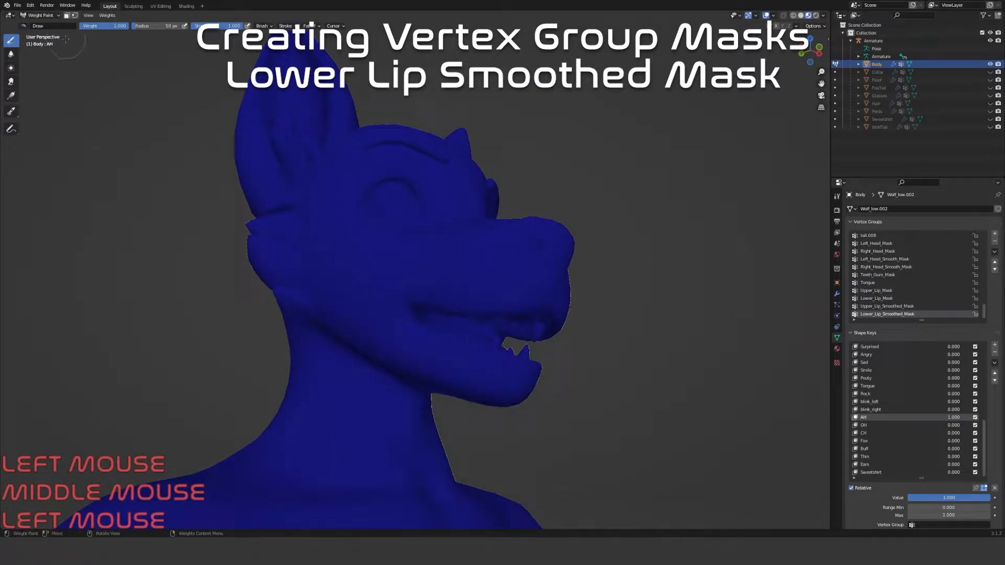
{"action": "middle_click_drag", "start_coordinate": [775, 304], "coordinate": [197, 79]}
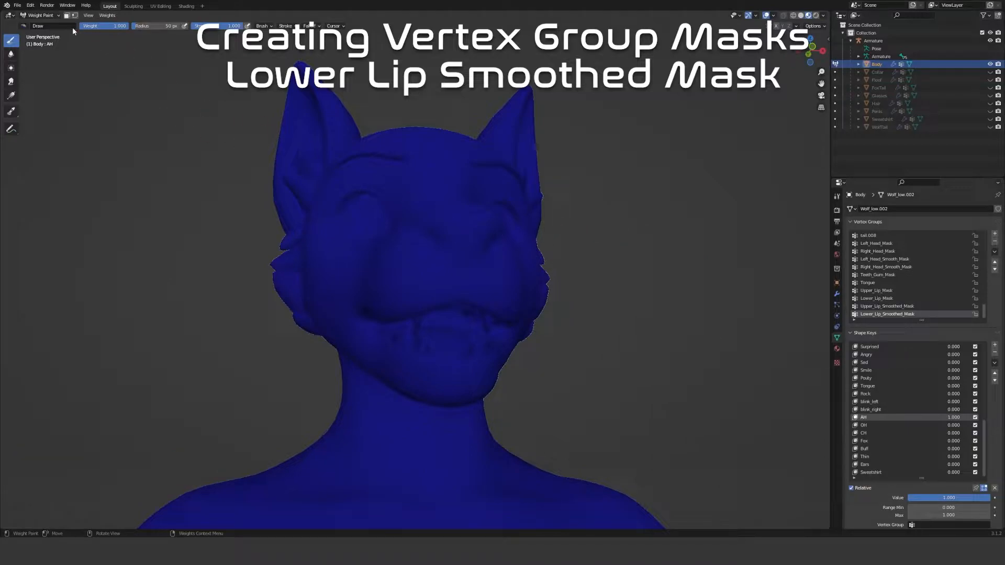
{"action": "left_click", "coordinate": [41, 15]}
{"action": "left_click", "coordinate": [41, 33]}
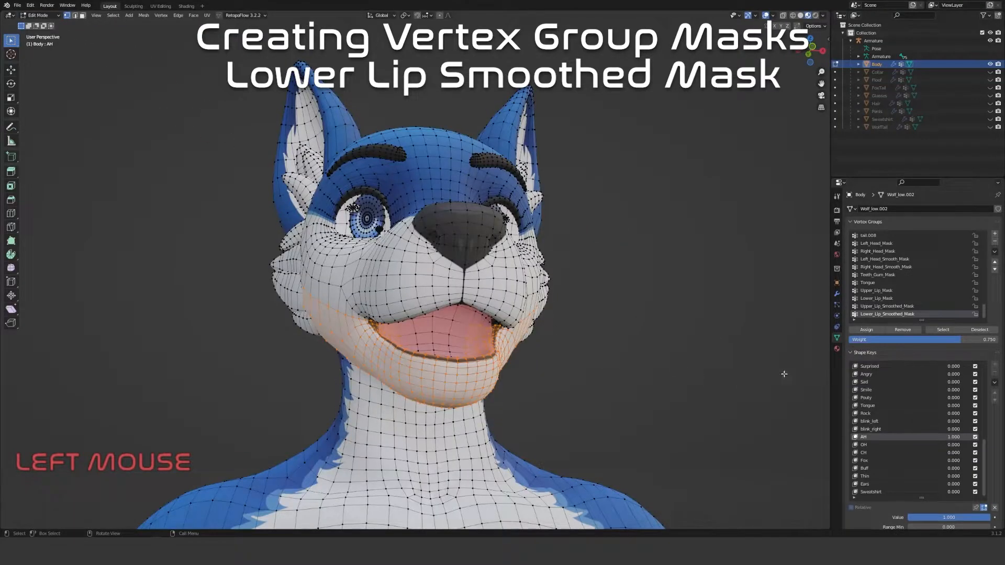
Shrink the lower lip selection inward and assign it to Lower_Lip_Smoothed_Mask at weight 1
{"action": "left_click", "coordinate": [984, 340]}
{"action": "type", "text": "1"}
{"action": "key", "text": "Return"}
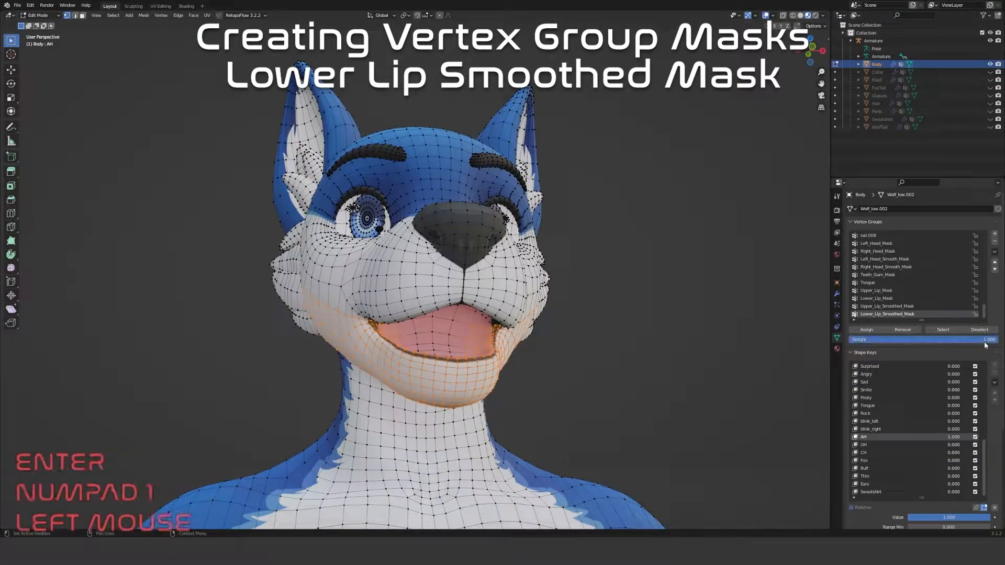
{"action": "key", "text": "ctrl+KP_Subtract"}
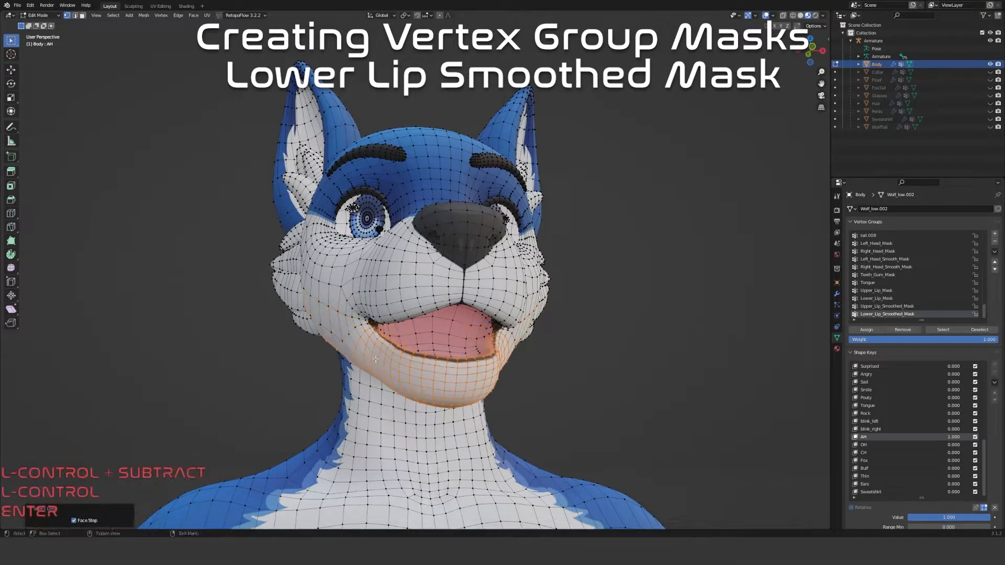
{"action": "left_click", "coordinate": [871, 331]}
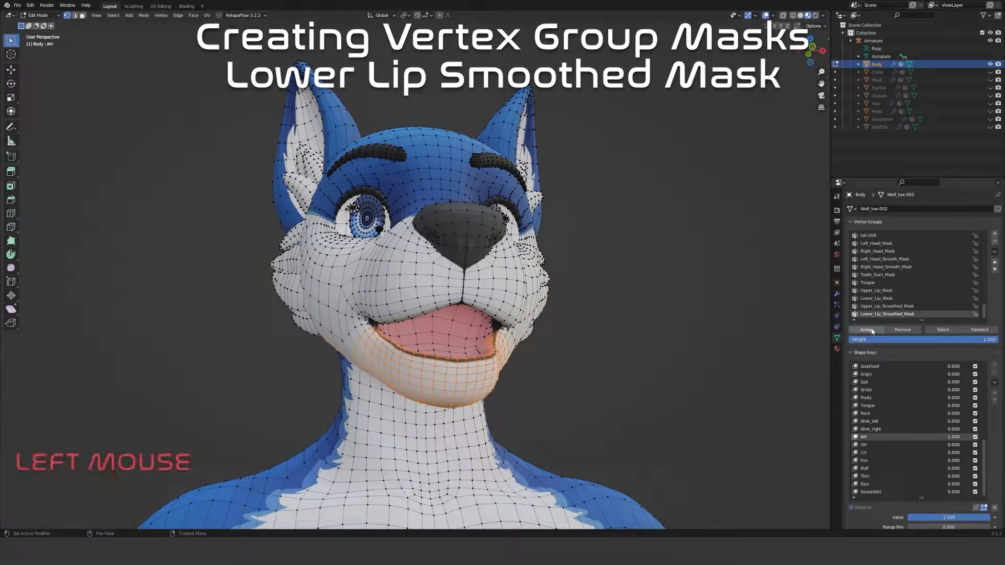
Check the full-weight area of Lower_Lip_Smoothed_Mask in Weight Paint mode and return to Edit Mode
{"action": "left_click", "coordinate": [37, 15]}
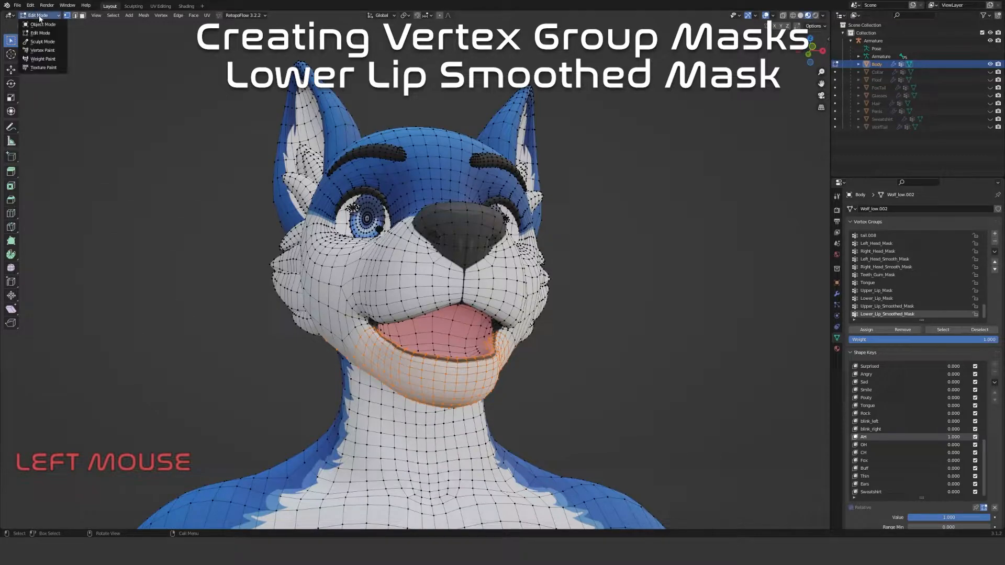
{"action": "left_click", "coordinate": [44, 58]}
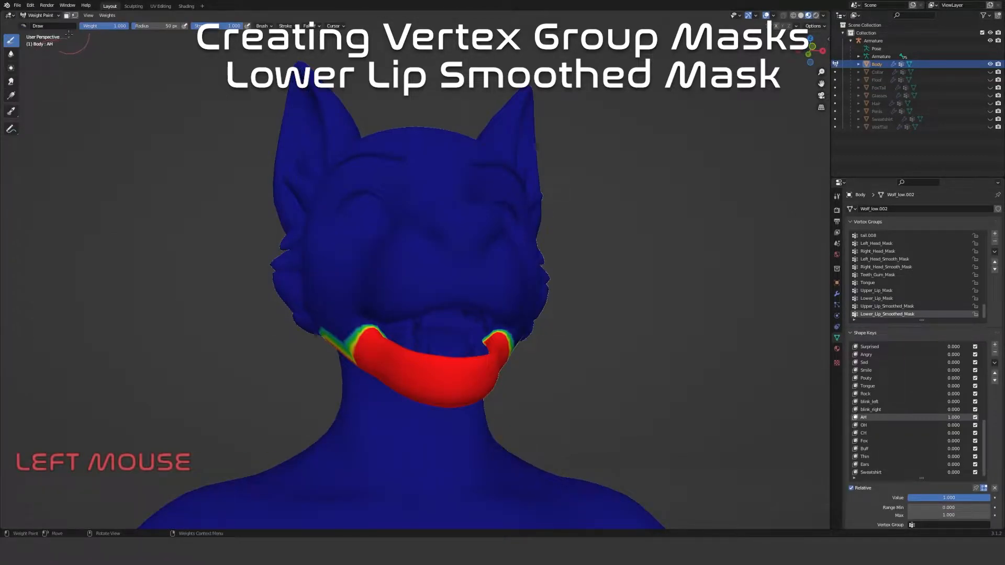
{"action": "left_click", "coordinate": [38, 15]}
{"action": "left_click", "coordinate": [41, 29]}
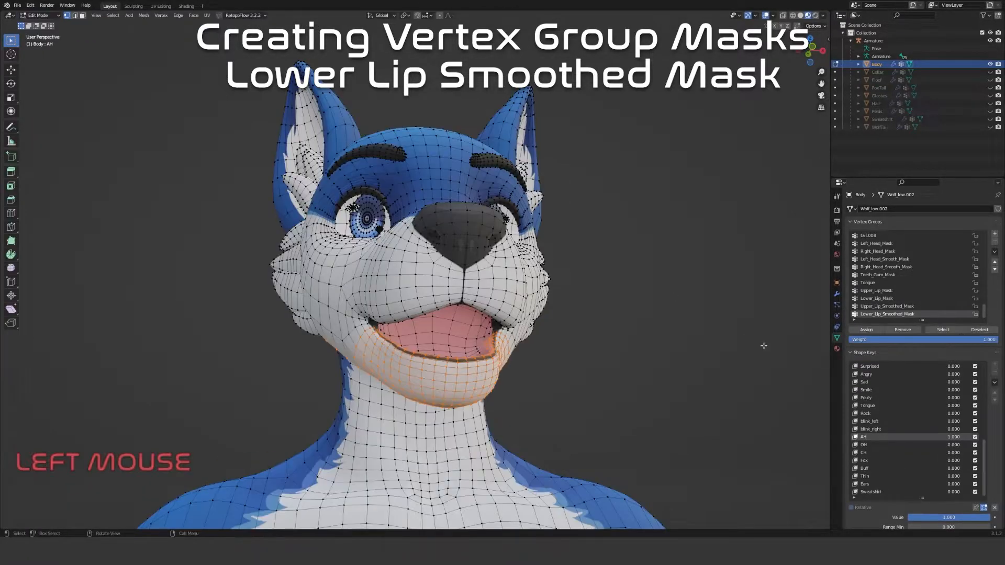
Expand to the next surrounding ring, excluding the full-weight vertices, and assign it to Lower_Lip_Smoothed_Mask at weight 0.75
{"action": "left_click", "coordinate": [939, 339]}
{"action": "type", "text": "0.75"}
{"action": "key", "text": "Return"}
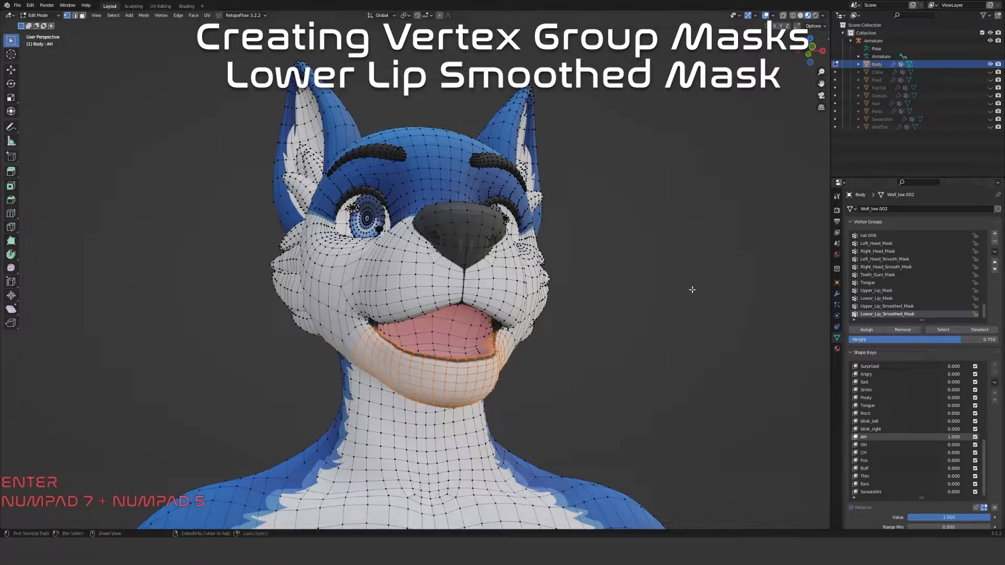
{"action": "key", "text": "ctrl+KP_Add"}
{"action": "left_click", "coordinate": [974, 331]}
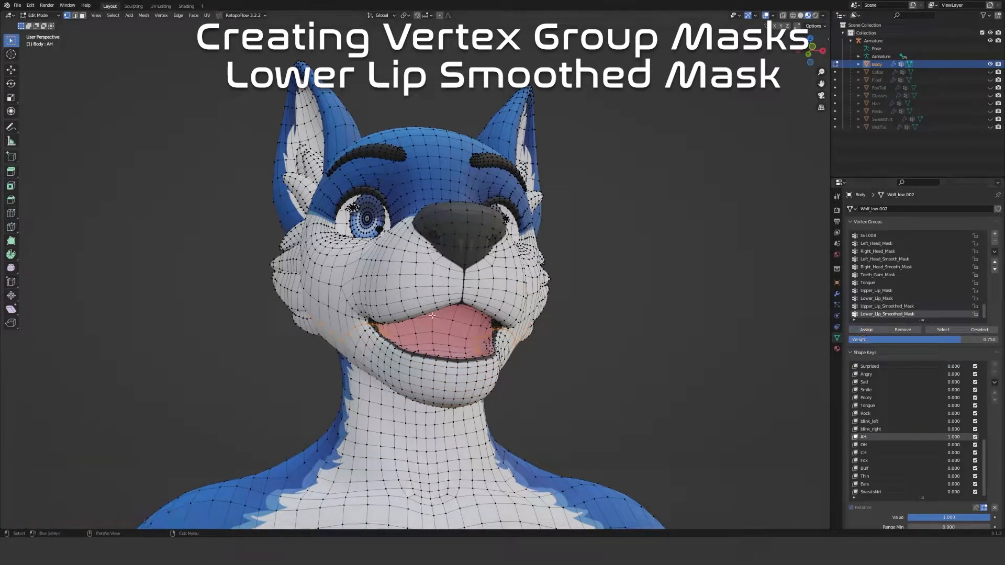
Isolate the ring beyond the 0.75 vertices and assign it to Lower_Lip_Smoothed_Mask at weight 0.5
{"action": "key", "text": "ctrl+KP_Add"}
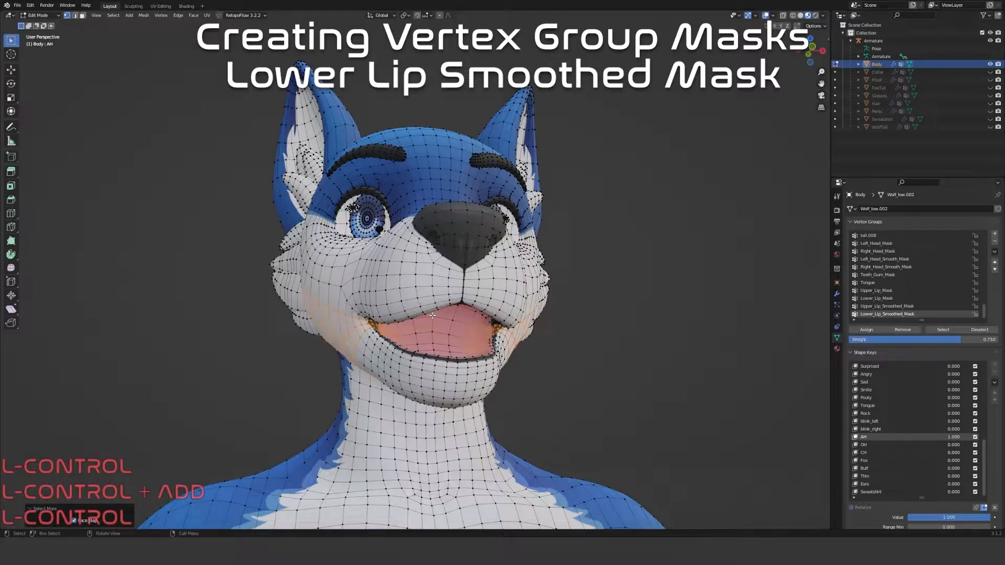
{"action": "left_click", "coordinate": [979, 330]}
{"action": "left_click", "coordinate": [957, 339]}
{"action": "type", "text": "0.5"}
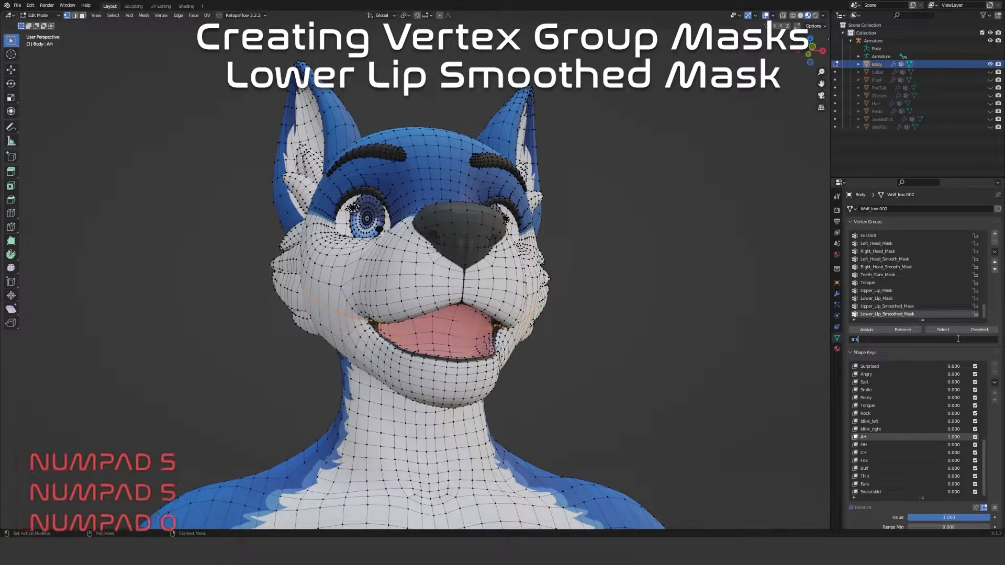
{"action": "key", "text": "Return"}
{"action": "left_click", "coordinate": [868, 331]}
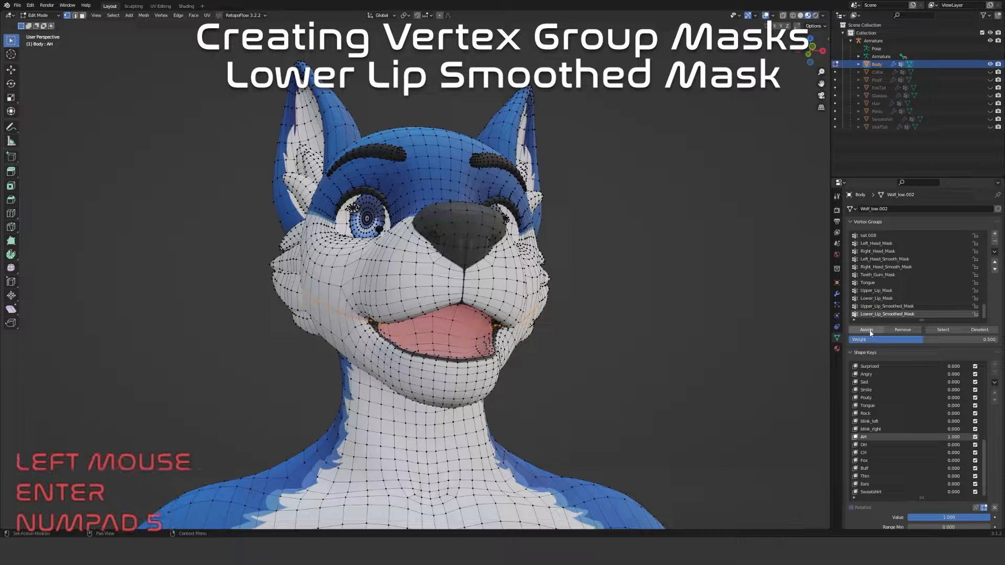
Isolate the outermost ring beyond the 0.5 vertices and assign it to Lower_Lip_Smoothed_Mask at weight 0.25
{"action": "key", "text": "ctrl+KP_Add"}
{"action": "double_click", "coordinate": [976, 338]}
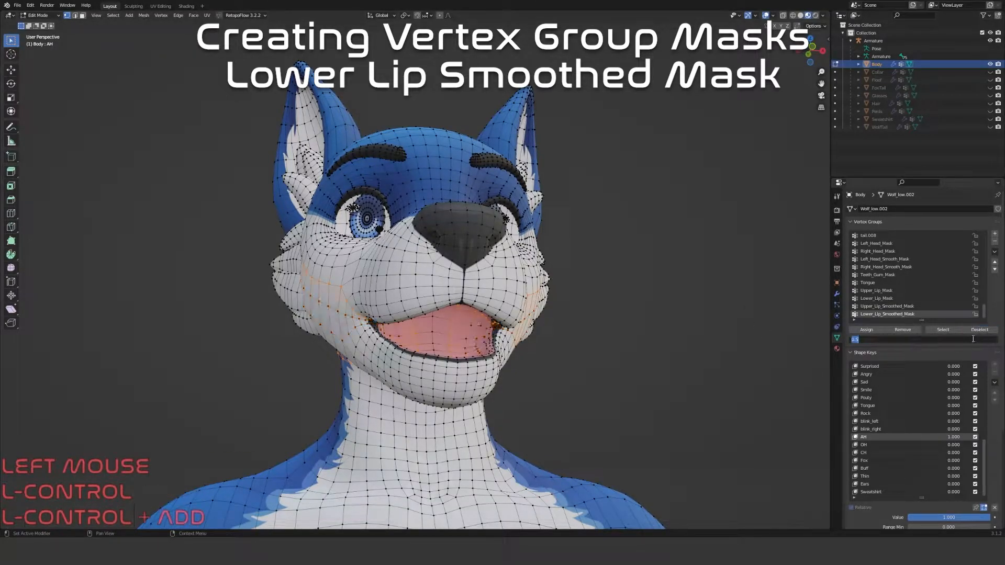
{"action": "type", "text": "0.25"}
{"action": "key", "text": "Return"}
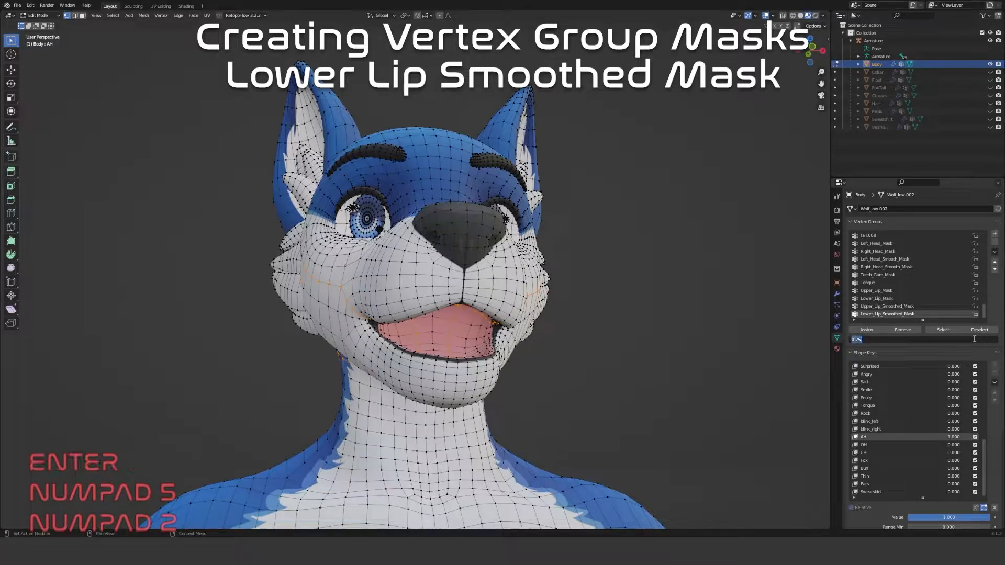
{"action": "left_click", "coordinate": [870, 331]}
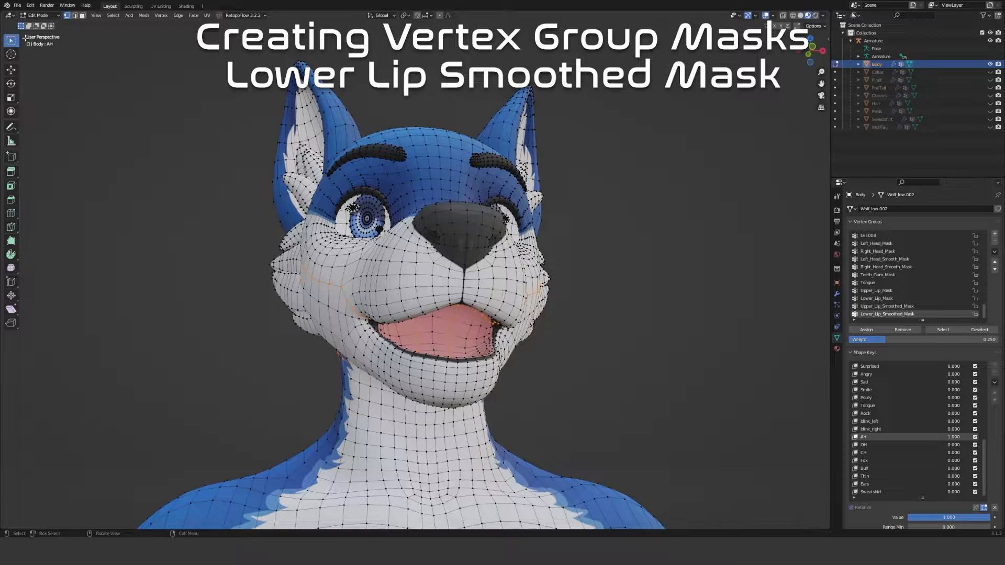
Check the weight falloff of Lower_Lip_Smoothed_Mask along the jaw and cheek in Weight Paint mode
{"action": "key", "text": "Tab"}
{"action": "key", "text": "Tab"}
{"action": "left_click", "coordinate": [40, 16]}
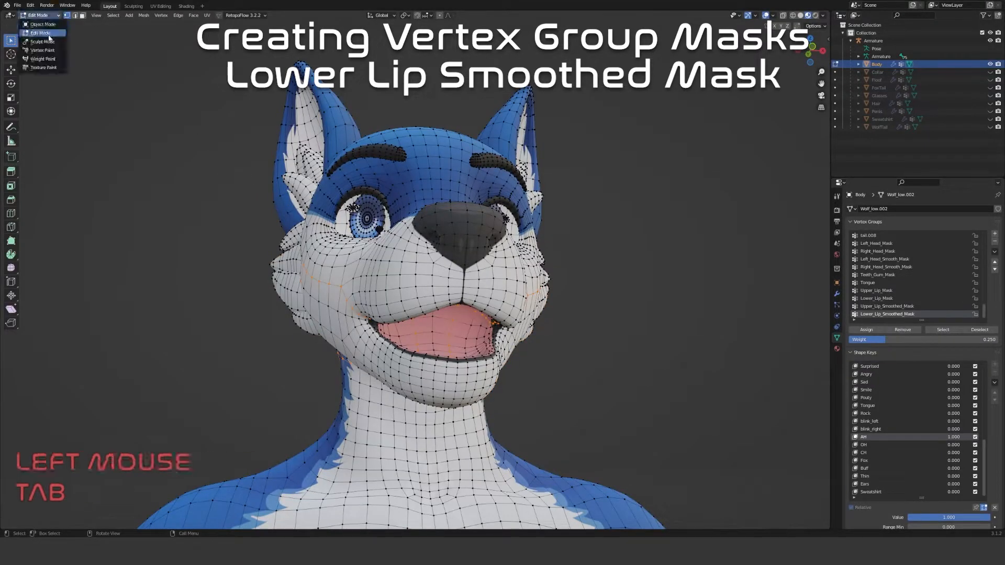
{"action": "left_click", "coordinate": [43, 59]}
{"action": "middle_click_drag", "start_coordinate": [476, 268], "coordinate": [485, 245]}
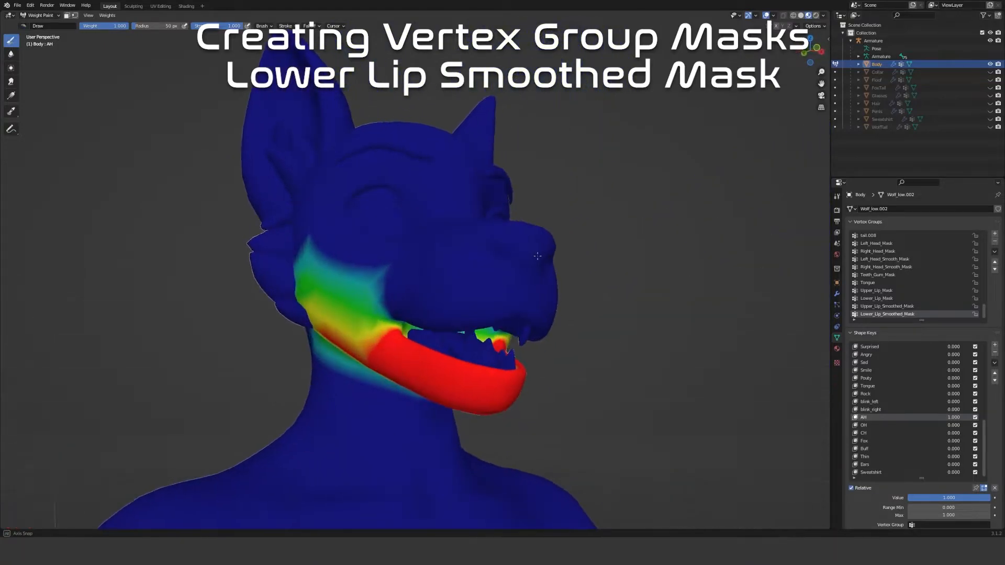
Go back to Edit Mode on the body mesh and clear the vertex selection
{"action": "left_click", "coordinate": [41, 15]}
{"action": "left_click", "coordinate": [42, 24]}
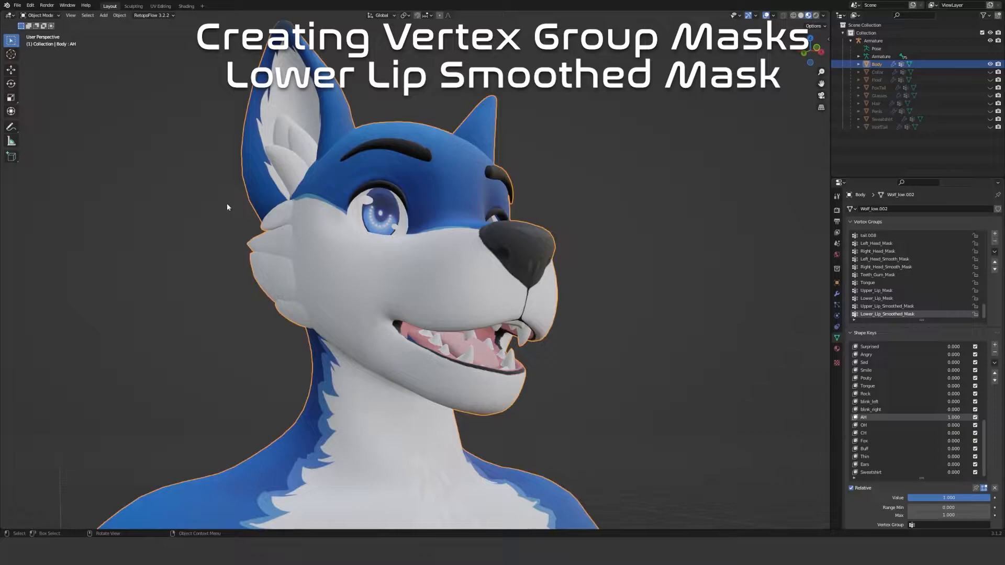
{"action": "left_click", "coordinate": [49, 16]}
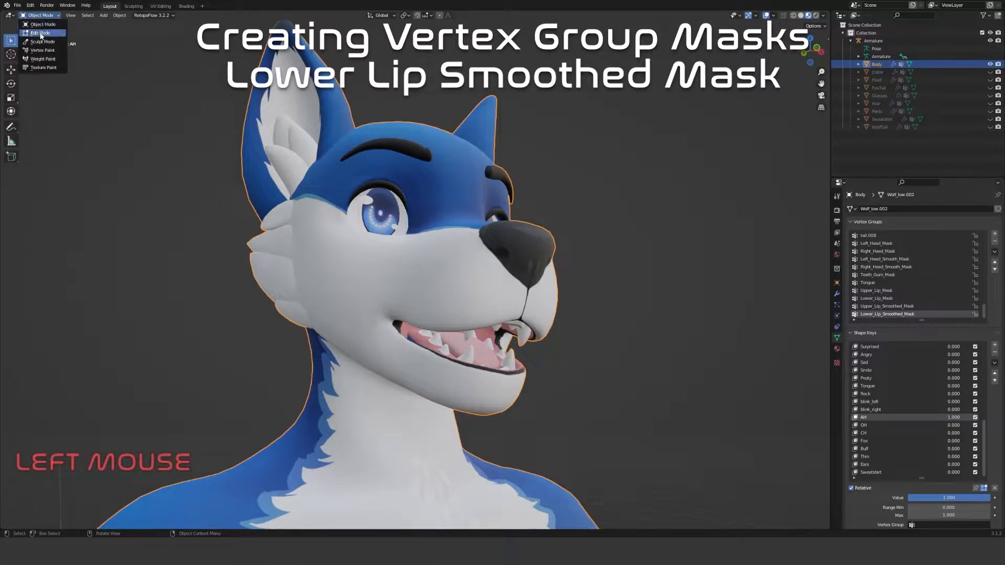
{"action": "left_click", "coordinate": [41, 34]}
{"action": "key", "text": "alt+a"}
{"action": "middle_click_drag", "start_coordinate": [602, 262], "coordinate": [561, 300]}
{"action": "key", "text": "alt+a"}
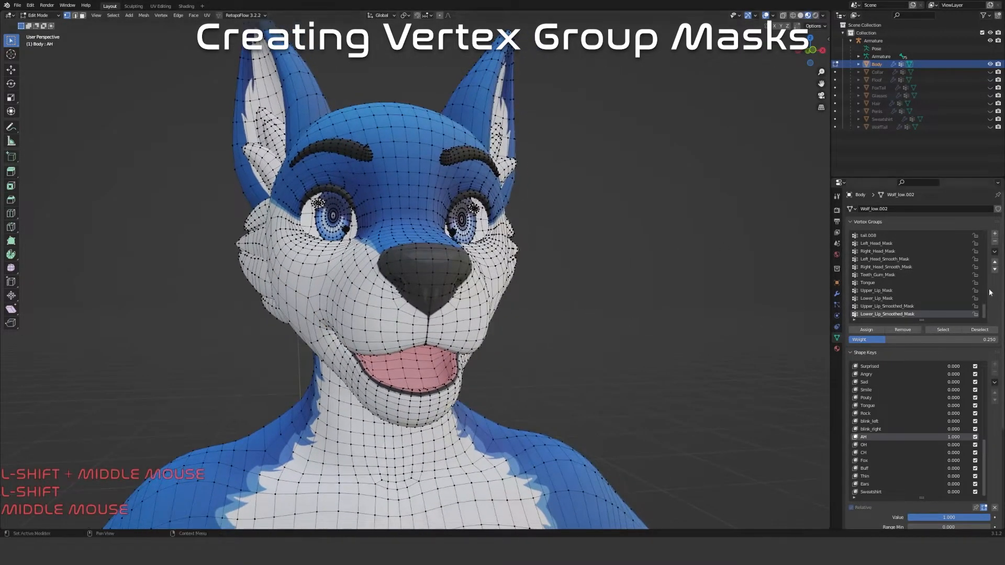
Add a vertex group named Eyes_Mask to the body mesh
{"action": "left_click", "coordinate": [995, 233]}
{"action": "double_click", "coordinate": [875, 313]}
{"action": "type", "text": "Eye"}
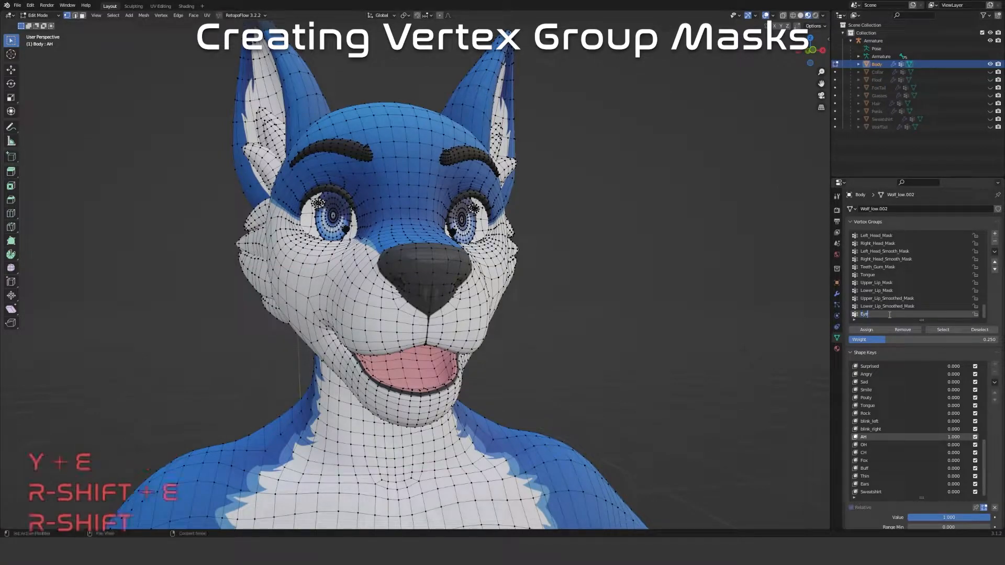
{"action": "type", "text": "s_Mask"}
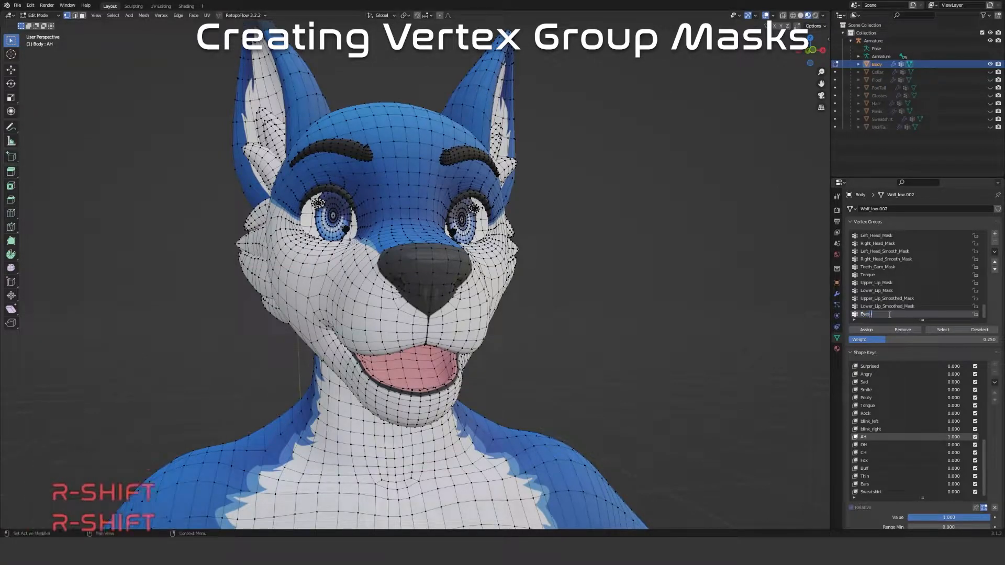
{"action": "key", "text": "Return"}
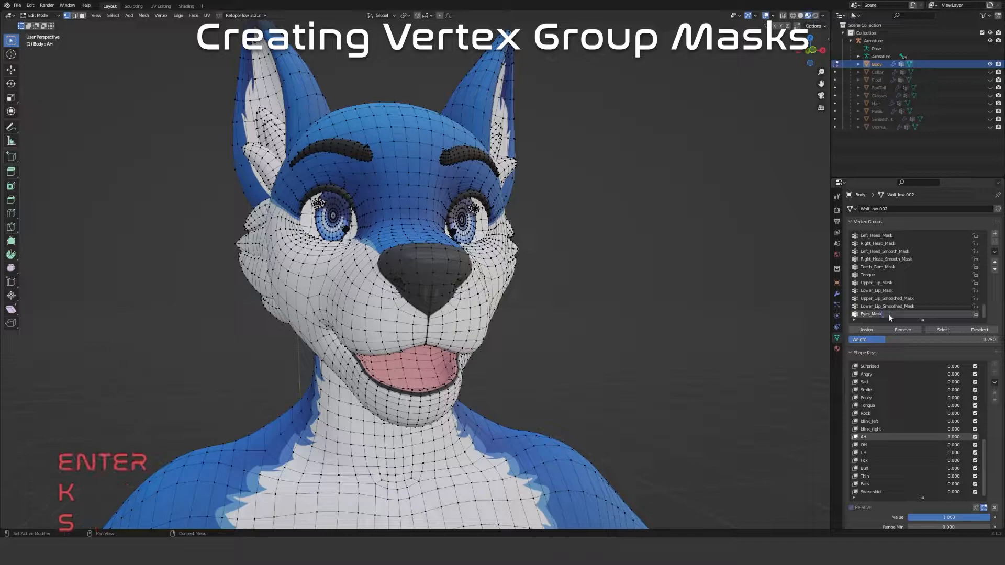
Assign both linked upper eyelash meshes to Eyes_Mask at weight 1 and hide them
{"action": "left_click", "coordinate": [912, 339]}
{"action": "type", "text": "1"}
{"action": "key", "text": "Return"}
{"action": "middle_click", "coordinate": [419, 277]}
{"action": "scroll", "coordinate": [420, 276], "scroll_direction": "up", "scroll_amount": 3}
{"action": "middle_click_drag", "start_coordinate": [420, 276], "coordinate": [489, 295], "text": "shift"}
{"action": "middle_click_drag", "start_coordinate": [406, 310], "coordinate": [550, 199]}
{"action": "scroll", "coordinate": [508, 368], "scroll_direction": "up", "scroll_amount": 4}
{"action": "key", "text": "l"}
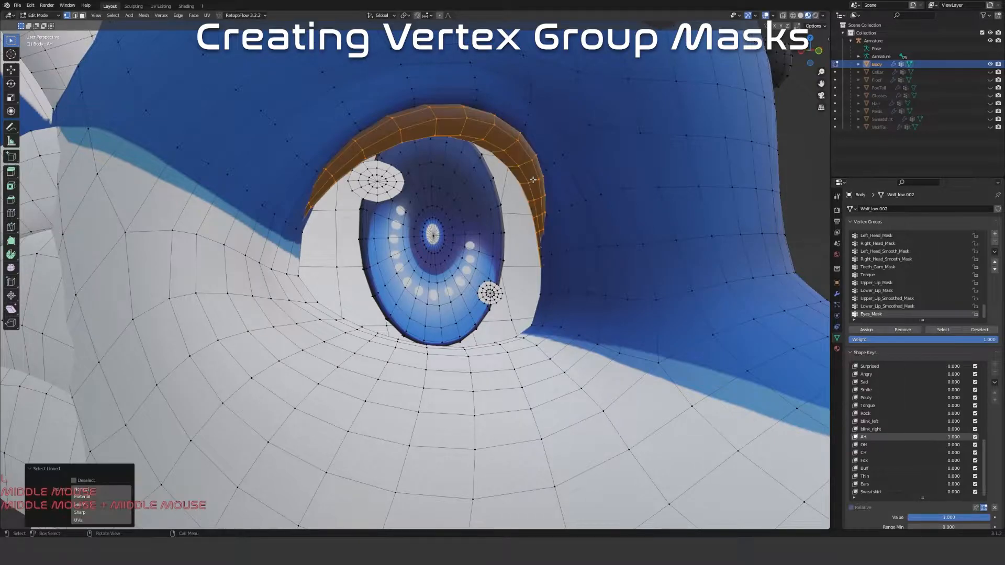
{"action": "scroll", "coordinate": [533, 179], "scroll_direction": "down", "scroll_amount": 4}
{"action": "middle_click_drag", "start_coordinate": [646, 253], "coordinate": [591, 212]}
{"action": "key", "text": "l"}
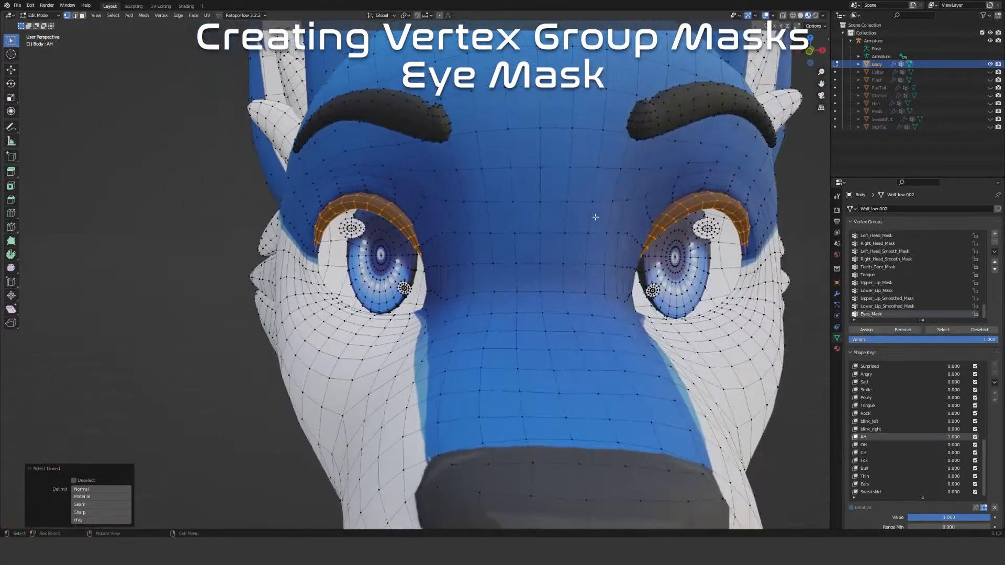
{"action": "left_click", "coordinate": [870, 329]}
{"action": "key", "text": "h"}
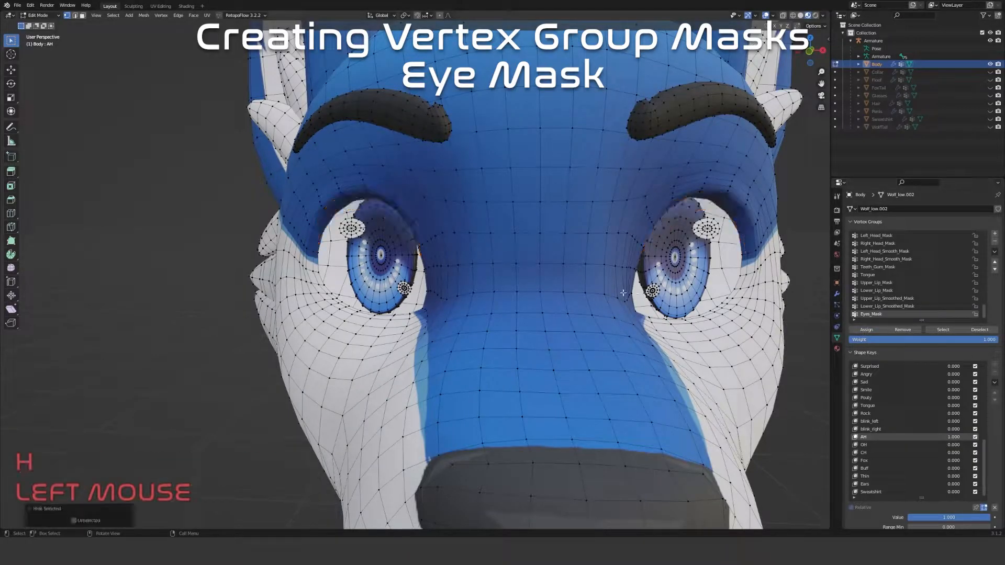
Circle-select the eyelid skin above one eye and down its inner side beside the nose bridge
{"action": "scroll", "coordinate": [361, 209], "scroll_direction": "up", "scroll_amount": 4}
{"action": "middle_click_drag", "start_coordinate": [400, 196], "coordinate": [420, 282]}
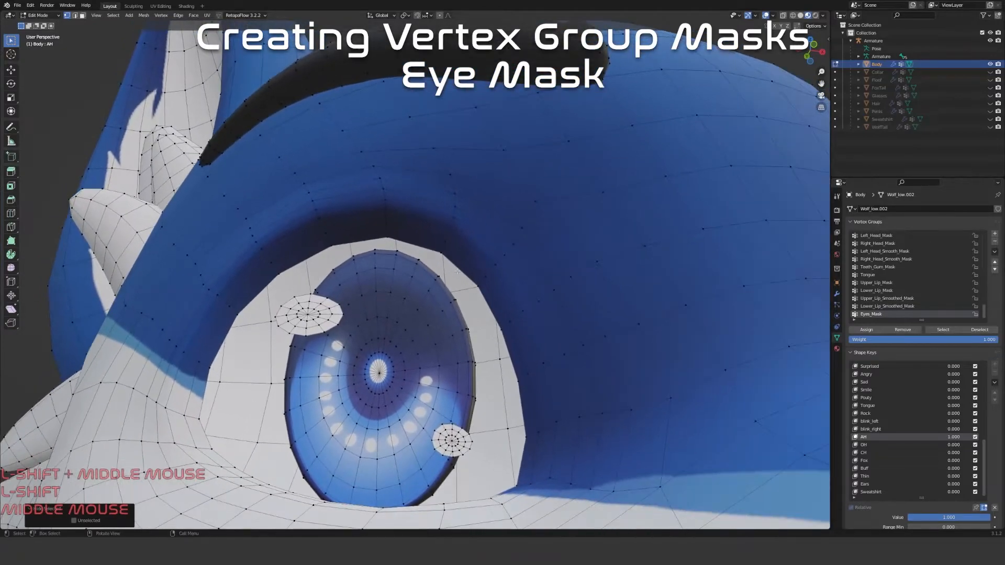
{"action": "key", "text": "c"}
{"action": "mouse_move", "coordinate": [401, 197]}
{"action": "left_mouse_down"}
{"action": "mouse_move", "coordinate": [384, 202]}
{"action": "mouse_move", "coordinate": [389, 209]}
{"action": "mouse_move", "coordinate": [344, 142]}
{"action": "mouse_move", "coordinate": [417, 140]}
{"action": "mouse_move", "coordinate": [457, 239]}
{"action": "mouse_move", "coordinate": [497, 261]}
{"action": "mouse_move", "coordinate": [534, 173]}
{"action": "mouse_move", "coordinate": [478, 121]}
{"action": "left_mouse_up"}
{"action": "right_click", "coordinate": [581, 175]}
{"action": "middle_click_drag", "start_coordinate": [534, 294], "coordinate": [522, 212], "text": "shift"}
{"action": "key", "text": "c"}
{"action": "mouse_move", "coordinate": [522, 212]}
{"action": "left_mouse_down"}
{"action": "mouse_move", "coordinate": [516, 220]}
{"action": "mouse_move", "coordinate": [579, 161]}
{"action": "mouse_move", "coordinate": [553, 120]}
{"action": "mouse_move", "coordinate": [596, 235]}
{"action": "mouse_move", "coordinate": [532, 262]}
{"action": "mouse_move", "coordinate": [606, 209]}
{"action": "left_mouse_up"}
{"action": "right_click", "coordinate": [605, 208]}
{"action": "mouse_move", "coordinate": [606, 209]}
{"action": "middle_mouse_down"}
{"action": "mouse_move", "coordinate": [678, 332]}
{"action": "mouse_move", "coordinate": [647, 204]}
{"action": "middle_mouse_up"}
{"action": "key", "text": "c"}
{"action": "mouse_move", "coordinate": [579, 303]}
{"action": "left_mouse_down"}
{"action": "mouse_move", "coordinate": [555, 309]}
{"action": "mouse_move", "coordinate": [602, 320]}
{"action": "mouse_move", "coordinate": [644, 299]}
{"action": "left_mouse_up"}
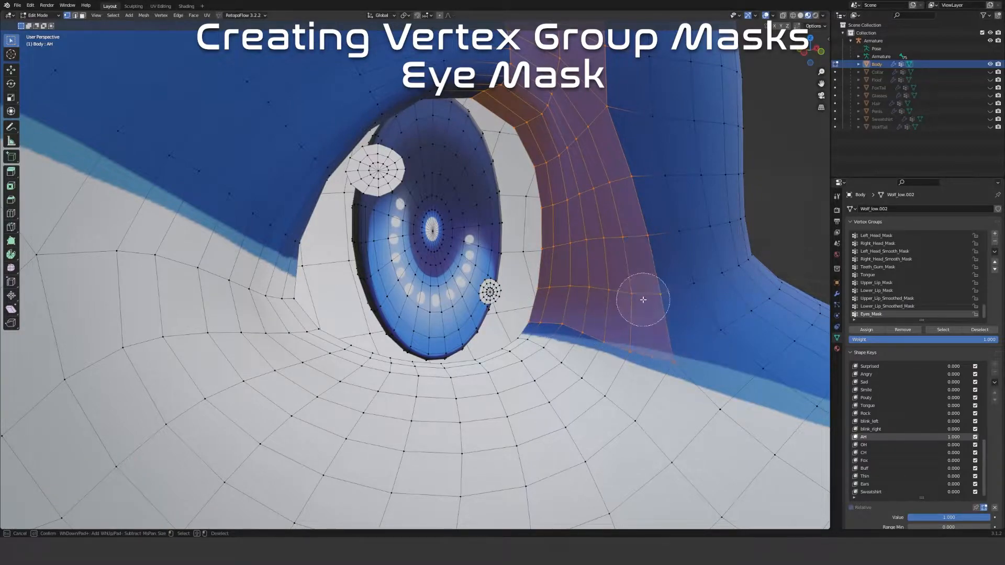
{"action": "right_click", "coordinate": [643, 299]}
{"action": "middle_click_drag", "start_coordinate": [643, 300], "coordinate": [618, 367]}
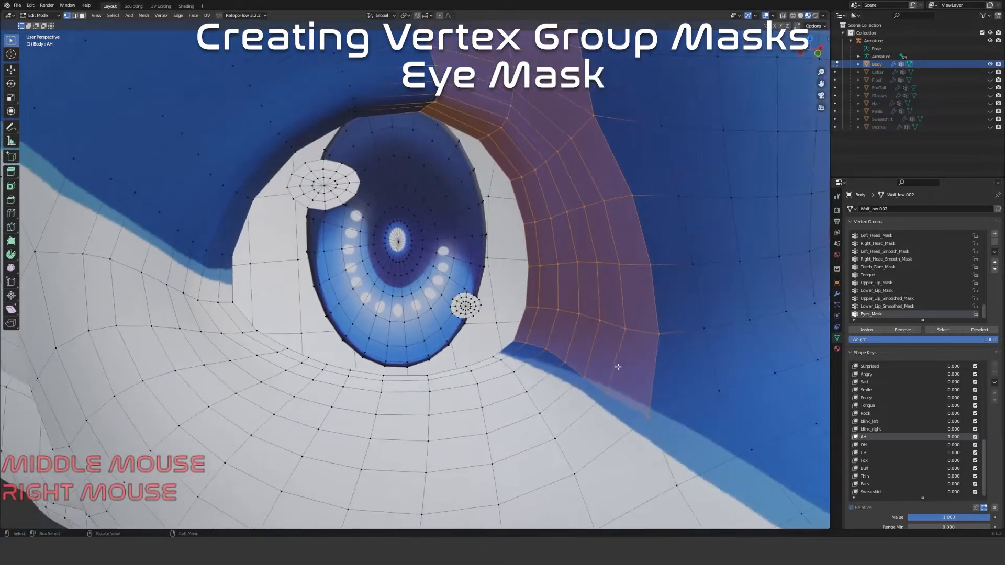
Add the vertices along the lower, outer and upper rim of the eye opening using shortest-path selection
{"action": "left_click", "coordinate": [468, 368], "text": "shift"}
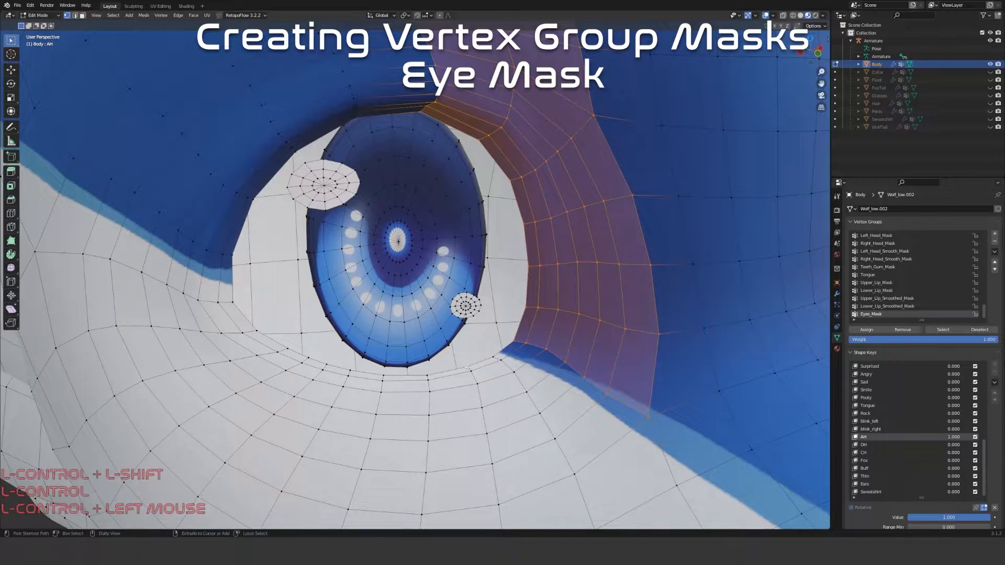
{"action": "left_click", "coordinate": [467, 368], "text": "ctrl+shift"}
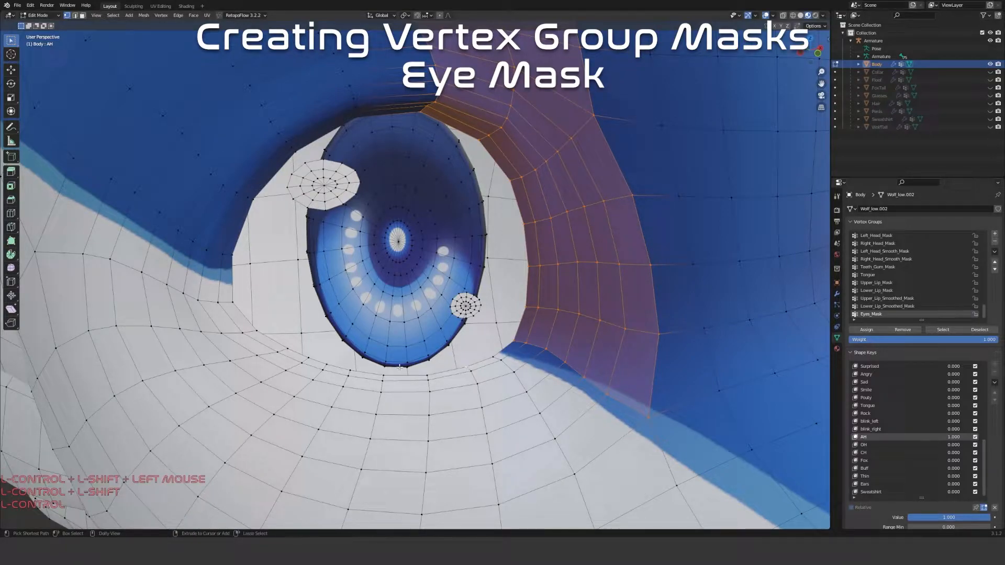
{"action": "left_click", "coordinate": [232, 302], "text": "ctrl+shift"}
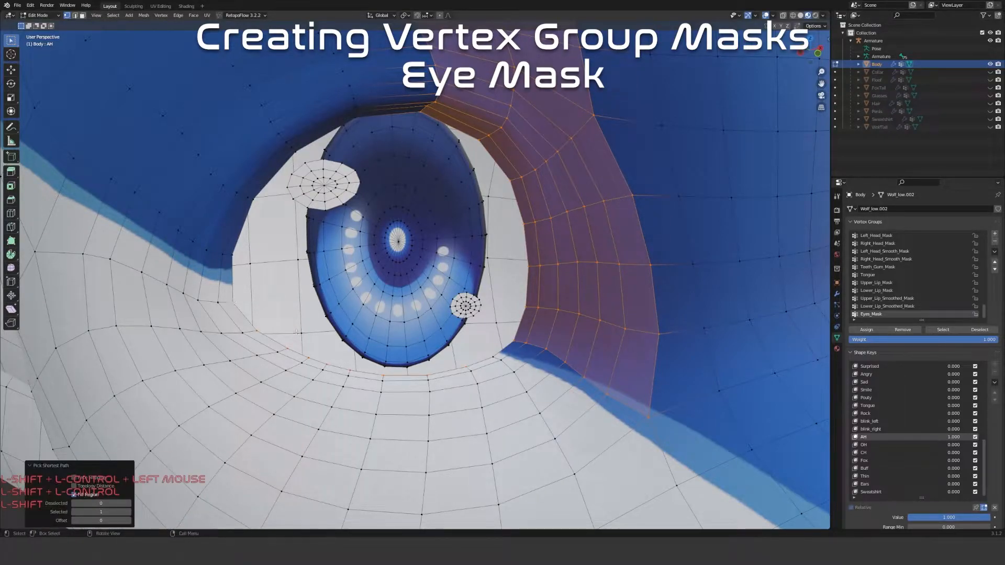
{"action": "left_click", "coordinate": [351, 124], "text": "ctrl+shift"}
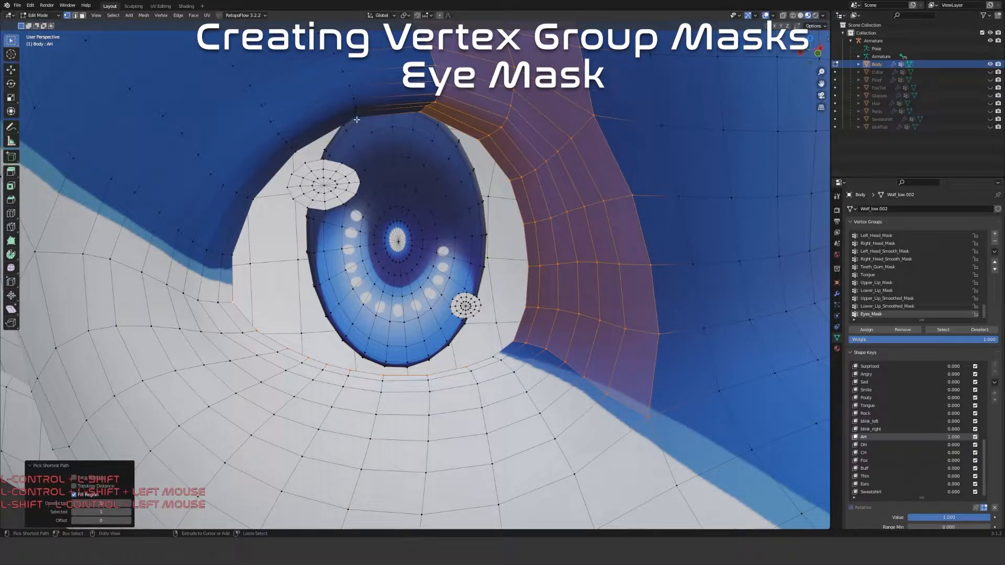
{"action": "left_click", "coordinate": [357, 121], "text": "ctrl+shift"}
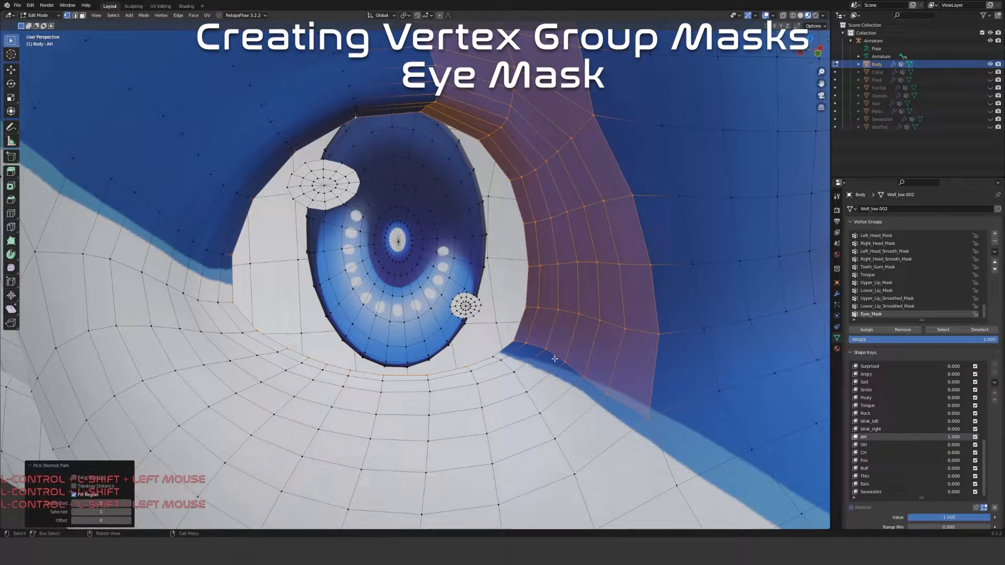
Deselect the skin beside and above the eye so only the rim of the eye opening stays selected
{"action": "middle_click_drag", "start_coordinate": [560, 360], "coordinate": [587, 369]}
{"action": "mouse_move", "coordinate": [586, 369]}
{"action": "middle_mouse_down", "text": "shift"}
{"action": "mouse_move", "coordinate": [634, 394]}
{"action": "mouse_move", "coordinate": [634, 385]}
{"action": "mouse_move", "coordinate": [539, 402]}
{"action": "mouse_move", "coordinate": [544, 346]}
{"action": "middle_mouse_up", "text": "shift"}
{"action": "key", "text": "c"}
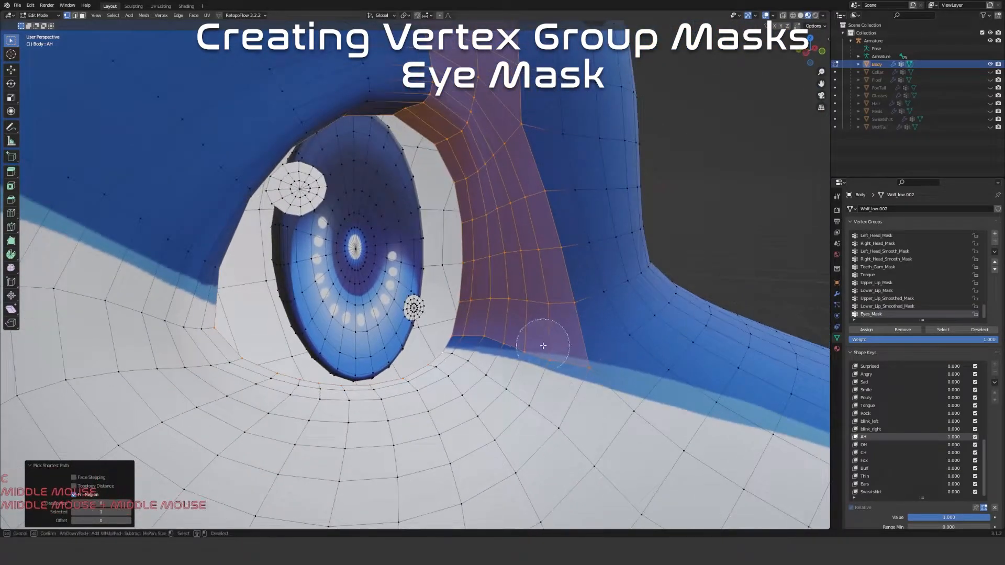
{"action": "mouse_move", "coordinate": [505, 337]}
{"action": "left_mouse_down", "text": "shift"}
{"action": "mouse_move", "coordinate": [489, 330]}
{"action": "mouse_move", "coordinate": [502, 335]}
{"action": "mouse_move", "coordinate": [501, 359]}
{"action": "mouse_move", "coordinate": [489, 336]}
{"action": "mouse_move", "coordinate": [554, 314]}
{"action": "mouse_move", "coordinate": [527, 233]}
{"action": "mouse_move", "coordinate": [504, 258]}
{"action": "left_mouse_up", "text": "shift"}
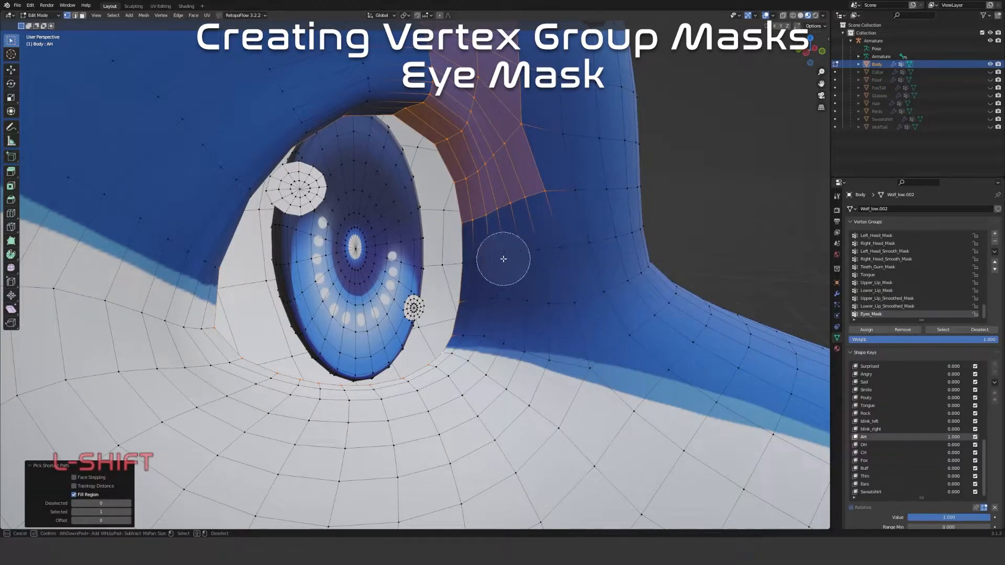
{"action": "right_click", "coordinate": [472, 264]}
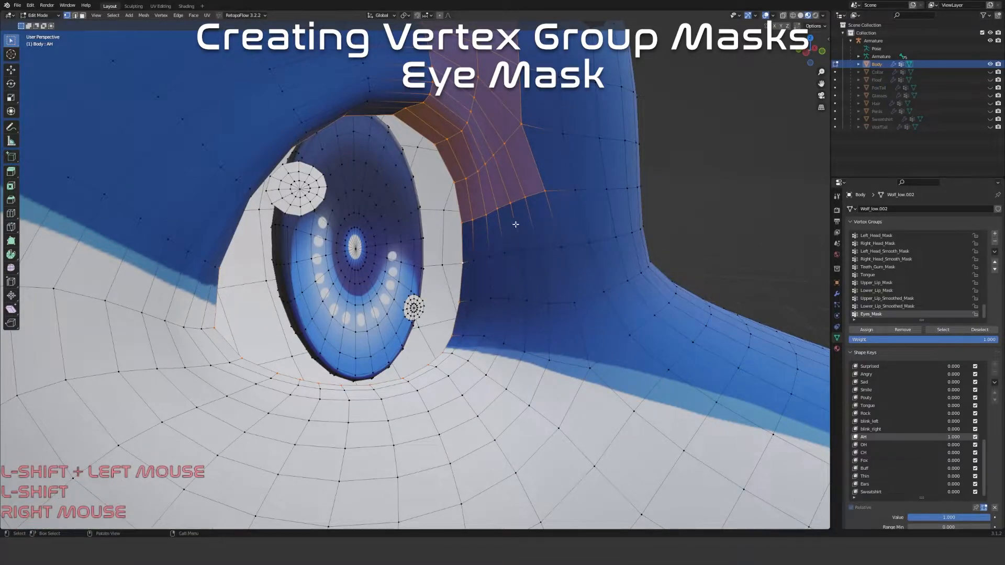
{"action": "key", "text": "c"}
{"action": "mouse_move", "coordinate": [523, 209]}
{"action": "left_mouse_down", "text": "shift"}
{"action": "mouse_move", "coordinate": [505, 213]}
{"action": "mouse_move", "coordinate": [527, 193]}
{"action": "mouse_move", "coordinate": [501, 164]}
{"action": "mouse_move", "coordinate": [482, 162]}
{"action": "mouse_move", "coordinate": [460, 110]}
{"action": "left_mouse_up", "text": "shift"}
{"action": "right_click", "coordinate": [436, 98]}
{"action": "middle_click_drag", "start_coordinate": [436, 98], "coordinate": [335, 126]}
{"action": "scroll", "coordinate": [336, 269], "scroll_direction": "up", "scroll_amount": 2}
{"action": "middle_click_drag", "start_coordinate": [340, 277], "coordinate": [449, 287]}
{"action": "scroll", "coordinate": [520, 363], "scroll_direction": "down", "scroll_amount": 4}
{"action": "key", "text": "c"}
{"action": "mouse_move", "coordinate": [403, 236]}
{"action": "left_mouse_down", "text": "shift"}
{"action": "mouse_move", "coordinate": [344, 186]}
{"action": "mouse_move", "coordinate": [284, 115]}
{"action": "mouse_move", "coordinate": [431, 197]}
{"action": "left_mouse_up", "text": "shift"}
{"action": "right_click", "coordinate": [439, 214]}
Grow the selection outward from the eye rim over the surrounding brow and cheek area and mirror it to the other side
{"action": "mouse_move", "coordinate": [449, 230]}
{"action": "middle_mouse_down", "text": "shift"}
{"action": "mouse_move", "coordinate": [617, 264]}
{"action": "mouse_move", "coordinate": [576, 317]}
{"action": "middle_mouse_up", "text": "shift"}
{"action": "scroll", "coordinate": [617, 265], "scroll_direction": "down", "scroll_amount": 1}
{"action": "scroll", "coordinate": [576, 317], "scroll_direction": "up", "scroll_amount": 2}
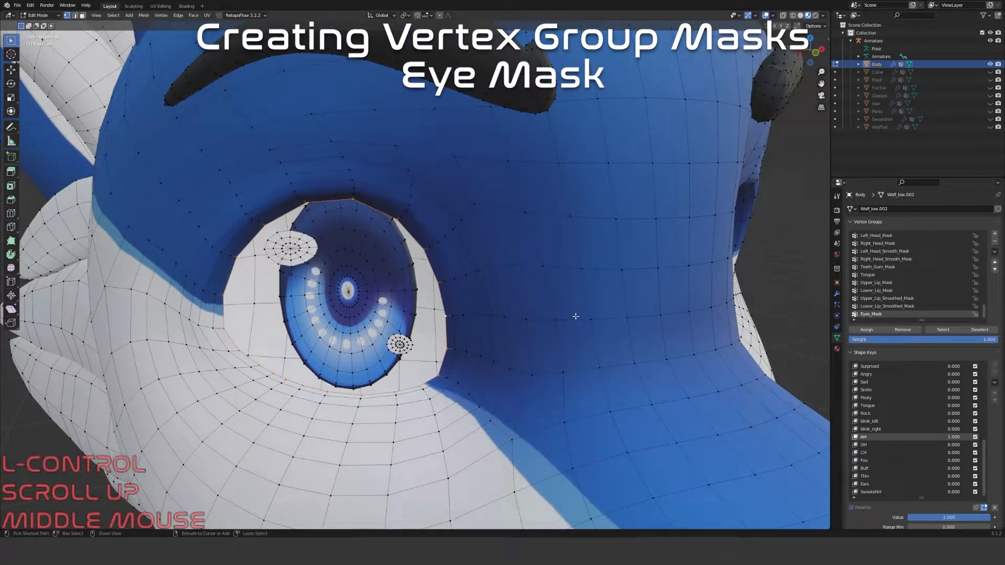
{"action": "key", "text": "ctrl+KP_Add"}
{"action": "key", "text": "ctrl+KP_Add"}
{"action": "key", "text": "ctrl+KP_Add"}
{"action": "key", "text": "ctrl+KP_Add"}
{"action": "key", "text": "ctrl+KP_Add"}
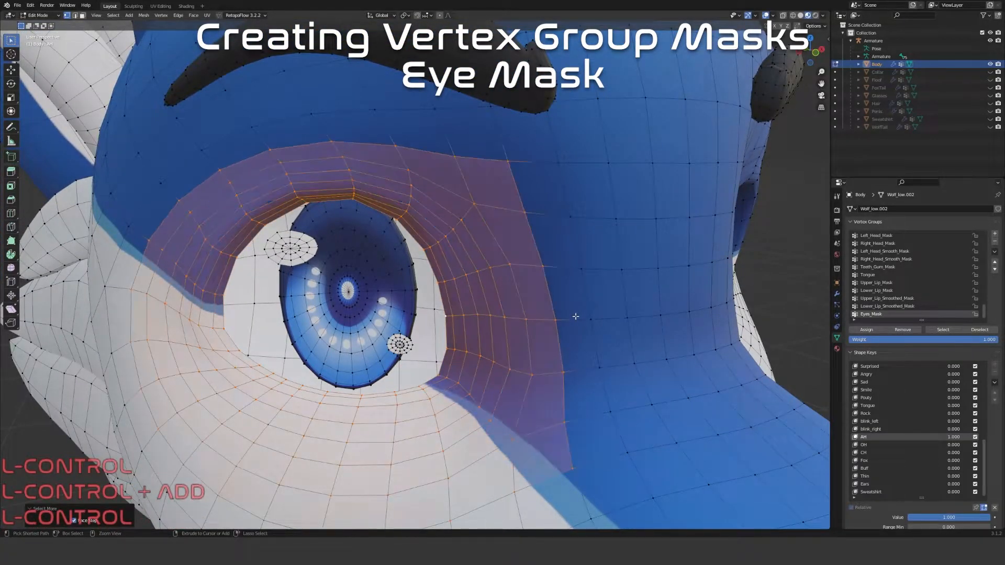
{"action": "scroll", "coordinate": [576, 316], "scroll_direction": "down", "scroll_amount": 3}
{"action": "middle_click_drag", "start_coordinate": [576, 316], "coordinate": [546, 357]}
{"action": "key", "text": "ctrl+KP_Add"}
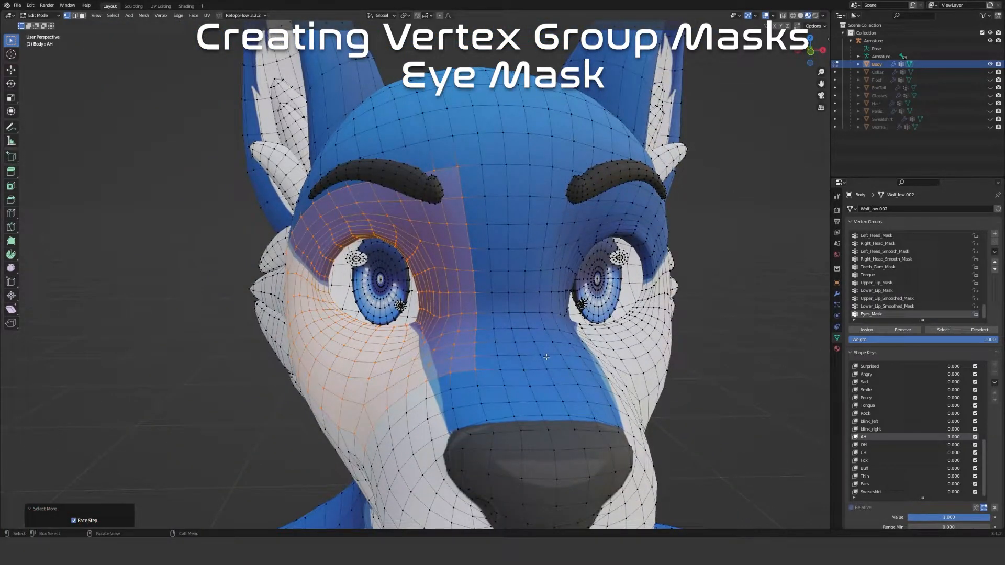
{"action": "key", "text": "shift+ctrl+m"}
Extend the selection toward the nose bridge on both sides and assign it to Eyes_Mask at weight 1
{"action": "middle_click_drag", "start_coordinate": [546, 357], "coordinate": [494, 362], "text": "shift"}
{"action": "key", "text": "c"}
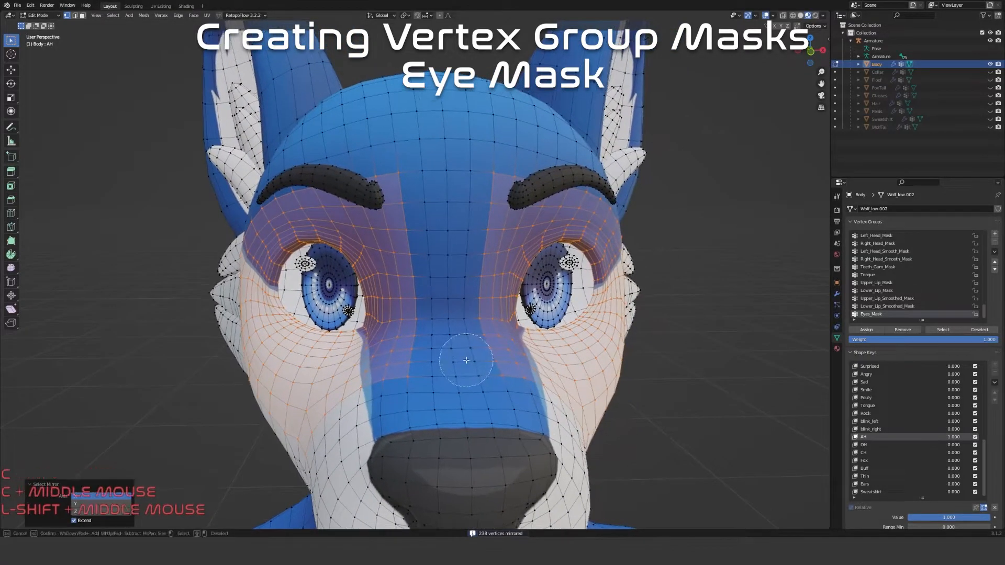
{"action": "right_click", "coordinate": [418, 353]}
{"action": "key", "text": "c"}
{"action": "mouse_move", "coordinate": [419, 337]}
{"action": "left_mouse_down"}
{"action": "mouse_move", "coordinate": [410, 180]}
{"action": "mouse_move", "coordinate": [421, 186]}
{"action": "left_mouse_up"}
{"action": "scroll", "coordinate": [413, 183], "scroll_direction": "up", "scroll_amount": 2}
{"action": "right_click", "coordinate": [421, 186]}
{"action": "key", "text": "ctrl+shift+m"}
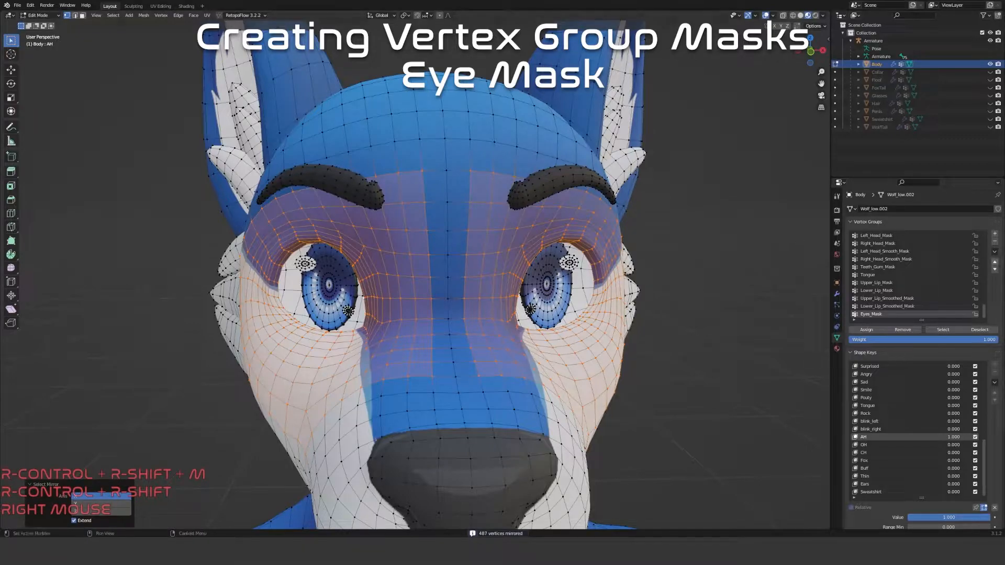
{"action": "left_click", "coordinate": [868, 330]}
Check the coverage of Eyes_Mask around the eyes in Weight Paint mode and return to Edit Mode
{"action": "middle_click_drag", "start_coordinate": [461, 303], "coordinate": [569, 305]}
{"action": "scroll", "coordinate": [715, 333], "scroll_direction": "down", "scroll_amount": 3}
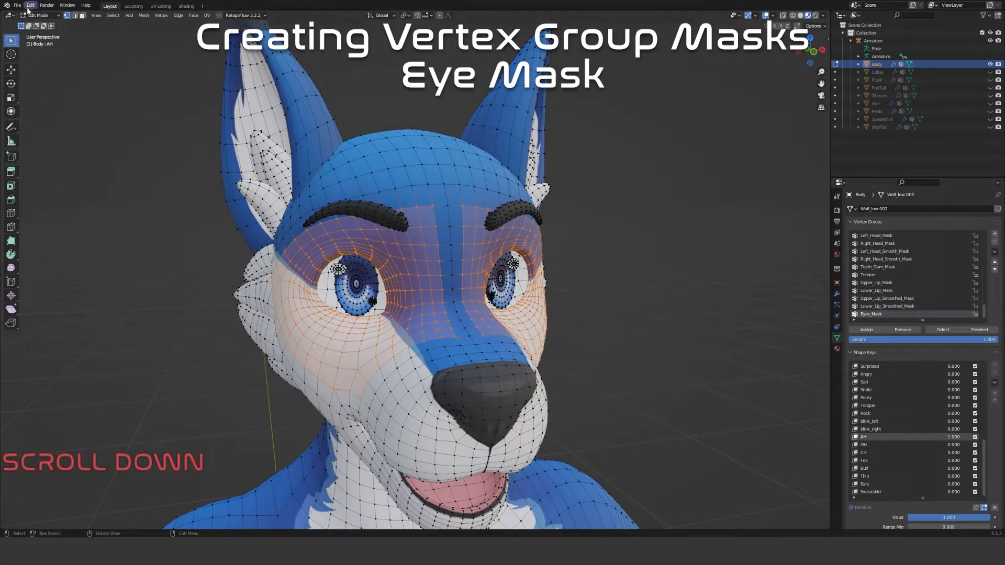
{"action": "left_click", "coordinate": [40, 15]}
{"action": "left_click", "coordinate": [38, 62]}
{"action": "mouse_move", "coordinate": [360, 190]}
{"action": "middle_mouse_down"}
{"action": "mouse_move", "coordinate": [398, 184]}
{"action": "mouse_move", "coordinate": [340, 172]}
{"action": "mouse_move", "coordinate": [314, 188]}
{"action": "mouse_move", "coordinate": [361, 236]}
{"action": "middle_mouse_up"}
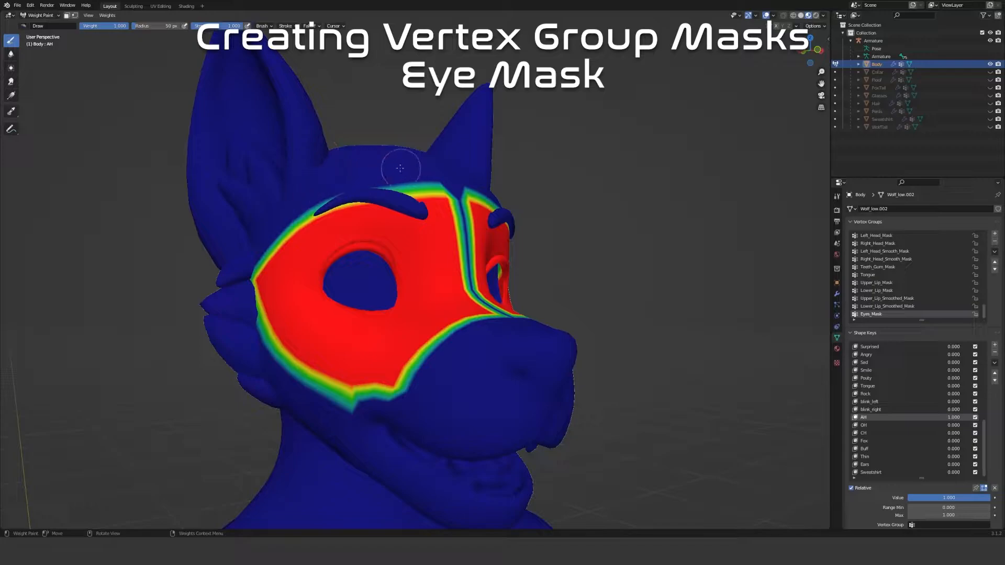
{"action": "left_click", "coordinate": [39, 15]}
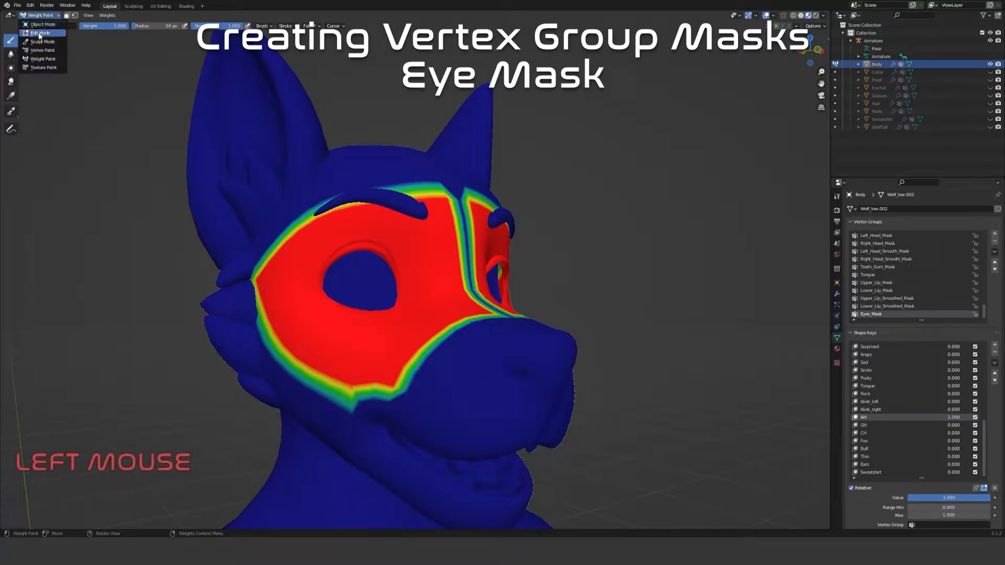
{"action": "left_click", "coordinate": [36, 27]}
Add the temple skin behind the eye, next to the cheek fluff, to the selection
{"action": "scroll", "coordinate": [326, 182], "scroll_direction": "up", "scroll_amount": 2}
{"action": "middle_click_drag", "start_coordinate": [326, 182], "coordinate": [363, 223]}
{"action": "middle_click_drag", "start_coordinate": [323, 197], "coordinate": [387, 277], "text": "shift"}
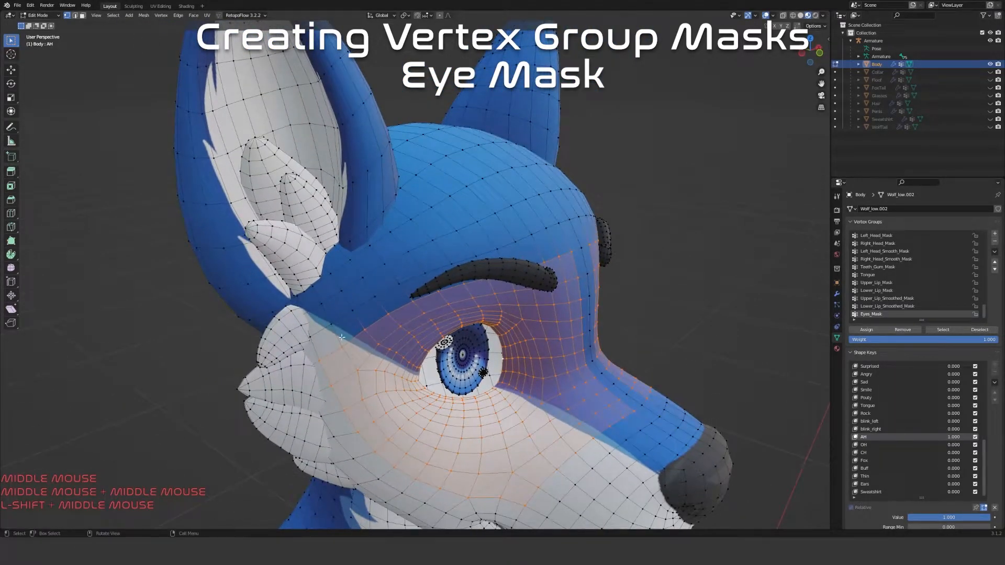
{"action": "scroll", "coordinate": [342, 337], "scroll_direction": "up", "scroll_amount": 2}
{"action": "middle_click_drag", "start_coordinate": [342, 337], "coordinate": [312, 356]}
{"action": "key", "text": "c"}
{"action": "scroll", "coordinate": [313, 356], "scroll_direction": "up", "scroll_amount": 1}
{"action": "mouse_move", "coordinate": [303, 354]}
{"action": "left_mouse_down"}
{"action": "mouse_move", "coordinate": [415, 262]}
{"action": "mouse_move", "coordinate": [561, 220]}
{"action": "mouse_move", "coordinate": [579, 202]}
{"action": "mouse_move", "coordinate": [529, 185]}
{"action": "mouse_move", "coordinate": [366, 256]}
{"action": "mouse_move", "coordinate": [300, 299]}
{"action": "left_mouse_up"}
{"action": "right_click", "coordinate": [300, 299]}
Add the temple vertices tucked beneath the cheek fluff to the selection
{"action": "middle_click_drag", "start_coordinate": [301, 300], "coordinate": [348, 288]}
{"action": "mouse_move", "coordinate": [348, 288]}
{"action": "middle_mouse_down", "text": "shift"}
{"action": "mouse_move", "coordinate": [348, 302]}
{"action": "mouse_move", "coordinate": [324, 283]}
{"action": "mouse_move", "coordinate": [352, 276]}
{"action": "middle_mouse_up", "text": "shift"}
{"action": "scroll", "coordinate": [348, 303], "scroll_direction": "up", "scroll_amount": 2}
{"action": "scroll", "coordinate": [325, 283], "scroll_direction": "up", "scroll_amount": 1}
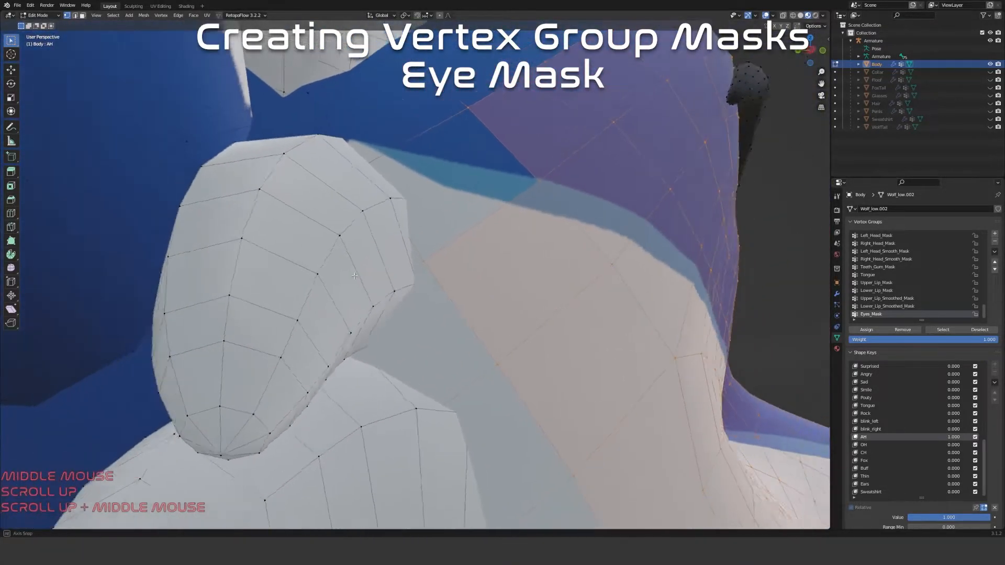
{"action": "scroll", "coordinate": [353, 276], "scroll_direction": "up", "scroll_amount": 4}
{"action": "middle_click_drag", "start_coordinate": [396, 246], "coordinate": [473, 343], "text": "shift"}
{"action": "key", "text": "c"}
{"action": "left_click", "coordinate": [564, 217]}
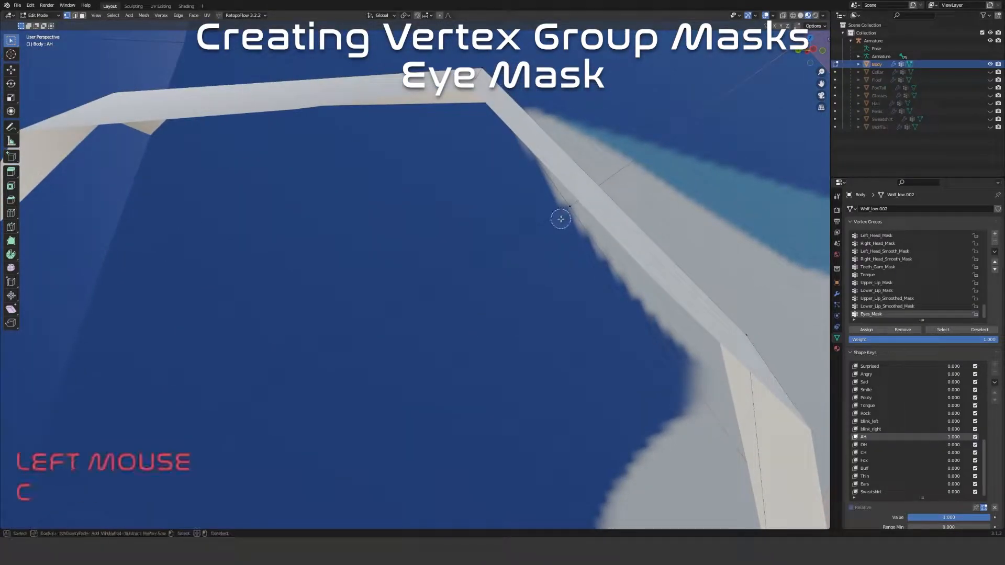
{"action": "right_click", "coordinate": [564, 217]}
Circle-select the skin above the eyebrow from the ear base across the temple and forehead
{"action": "middle_click_drag", "start_coordinate": [564, 216], "coordinate": [346, 291]}
{"action": "scroll", "coordinate": [544, 277], "scroll_direction": "down", "scroll_amount": 5}
{"action": "scroll", "coordinate": [524, 284], "scroll_direction": "up", "scroll_amount": 3}
{"action": "scroll", "coordinate": [439, 292], "scroll_direction": "up", "scroll_amount": 5}
{"action": "key", "text": "v"}
{"action": "key", "text": "c"}
{"action": "left_click_drag", "start_coordinate": [351, 293], "coordinate": [399, 260]}
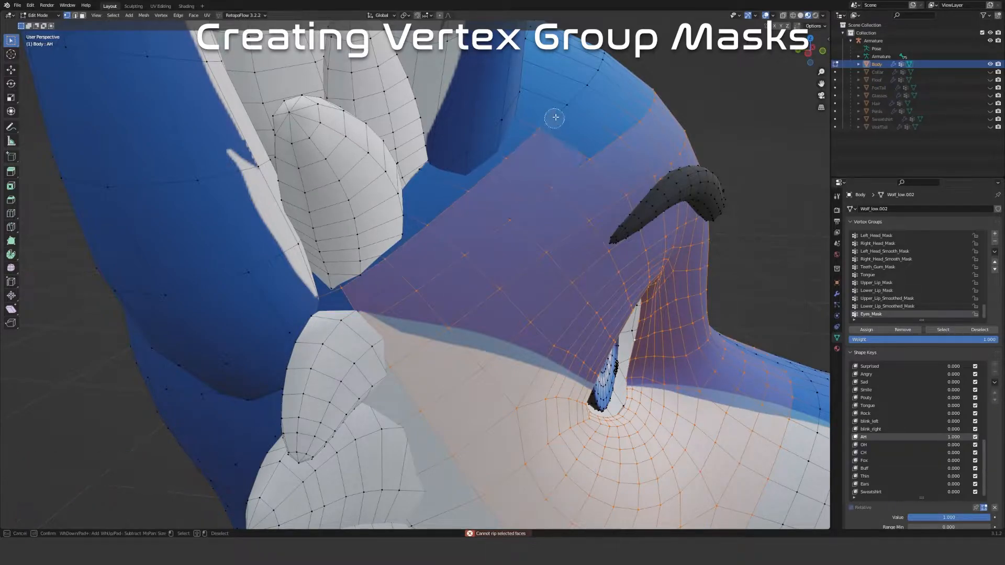
{"action": "right_click", "coordinate": [600, 69]}
{"action": "mouse_move", "coordinate": [602, 72]}
{"action": "middle_mouse_down"}
{"action": "mouse_move", "coordinate": [622, 95]}
{"action": "mouse_move", "coordinate": [556, 209]}
{"action": "middle_mouse_up"}
{"action": "key", "text": "c"}
{"action": "left_click", "coordinate": [555, 212]}
{"action": "left_click_drag", "start_coordinate": [555, 212], "coordinate": [592, 206]}
{"action": "right_click", "coordinate": [589, 210]}
Mirror the enlarged eye and forehead selection to the other side and assign it to Eyes_Mask at weight 1
{"action": "middle_click_drag", "start_coordinate": [531, 327], "coordinate": [458, 233], "text": "shift"}
{"action": "middle_click_drag", "start_coordinate": [458, 233], "coordinate": [436, 231]}
{"action": "scroll", "coordinate": [436, 232], "scroll_direction": "down", "scroll_amount": 2}
{"action": "key", "text": "shift+ctrl+m"}
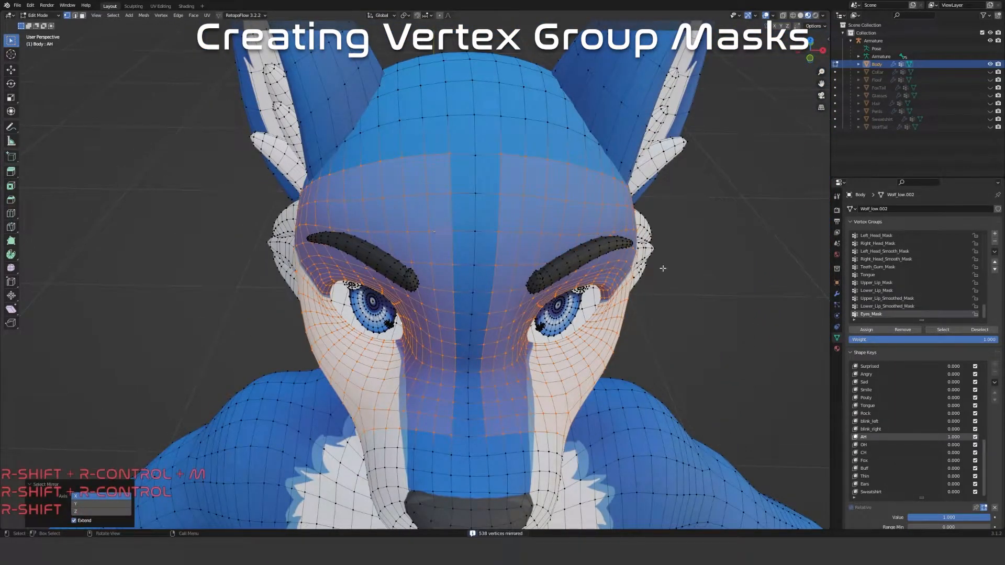
{"action": "left_click", "coordinate": [877, 331]}
Inspect the enlarged Eyes_Mask over the forehead and cheeks in Weight Paint mode and return to Object Mode
{"action": "left_click", "coordinate": [40, 15]}
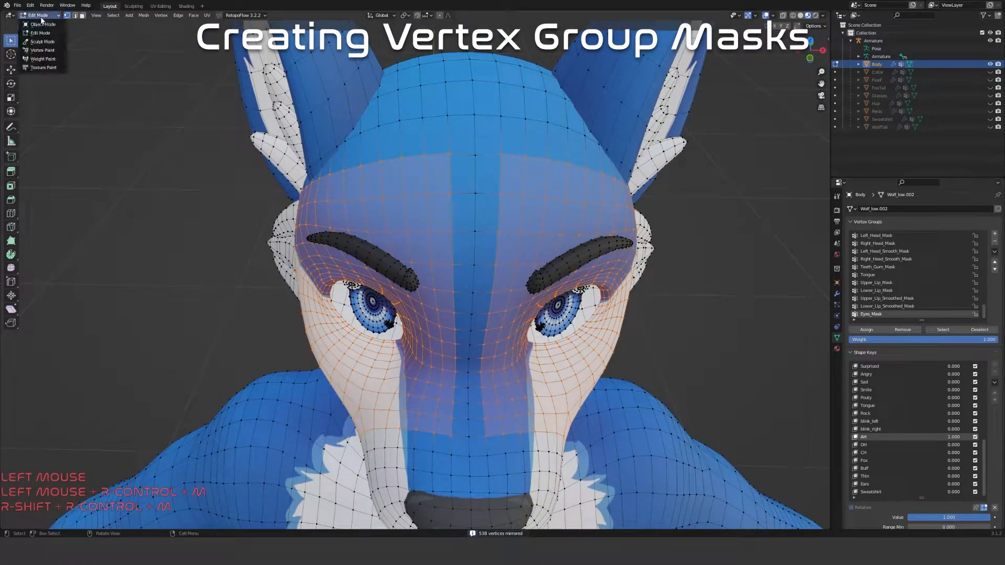
{"action": "left_click", "coordinate": [43, 58]}
{"action": "mouse_move", "coordinate": [335, 230]}
{"action": "middle_mouse_down"}
{"action": "mouse_move", "coordinate": [466, 238]}
{"action": "mouse_move", "coordinate": [354, 243]}
{"action": "middle_mouse_up"}
{"action": "middle_click_drag", "start_coordinate": [508, 339], "coordinate": [446, 383], "text": "shift"}
{"action": "scroll", "coordinate": [410, 285], "scroll_direction": "down", "scroll_amount": 1}
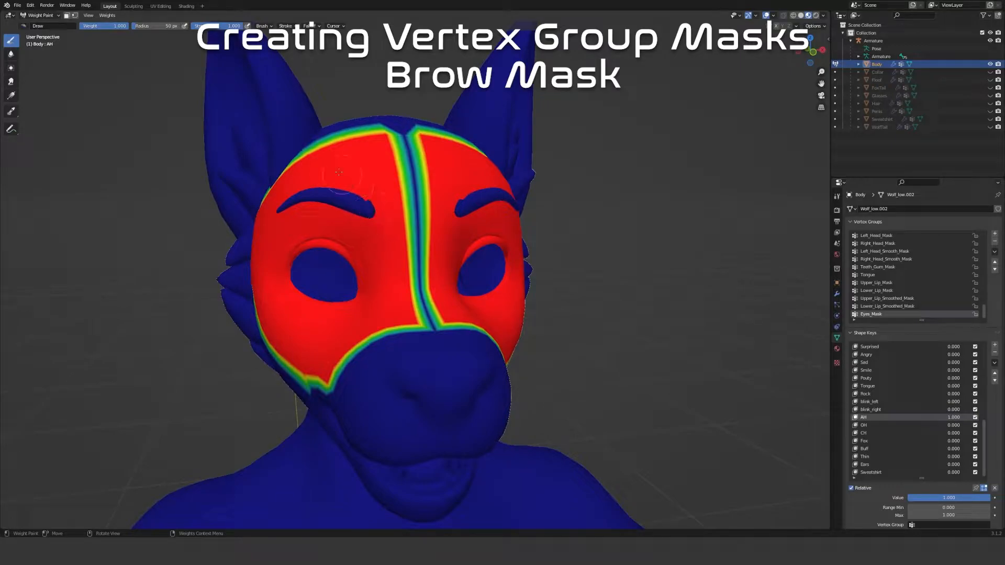
{"action": "left_click", "coordinate": [44, 15]}
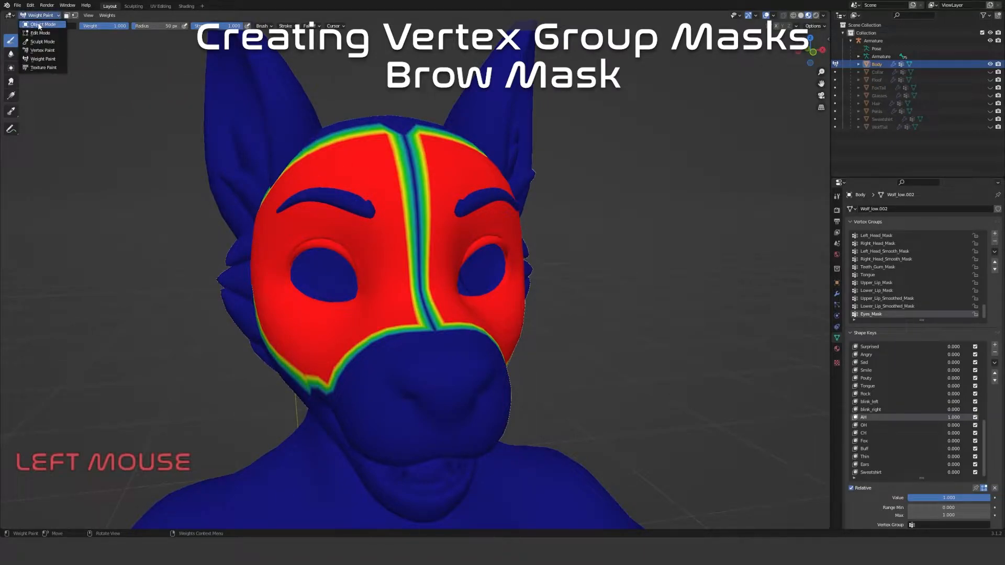
{"action": "left_click", "coordinate": [39, 25]}
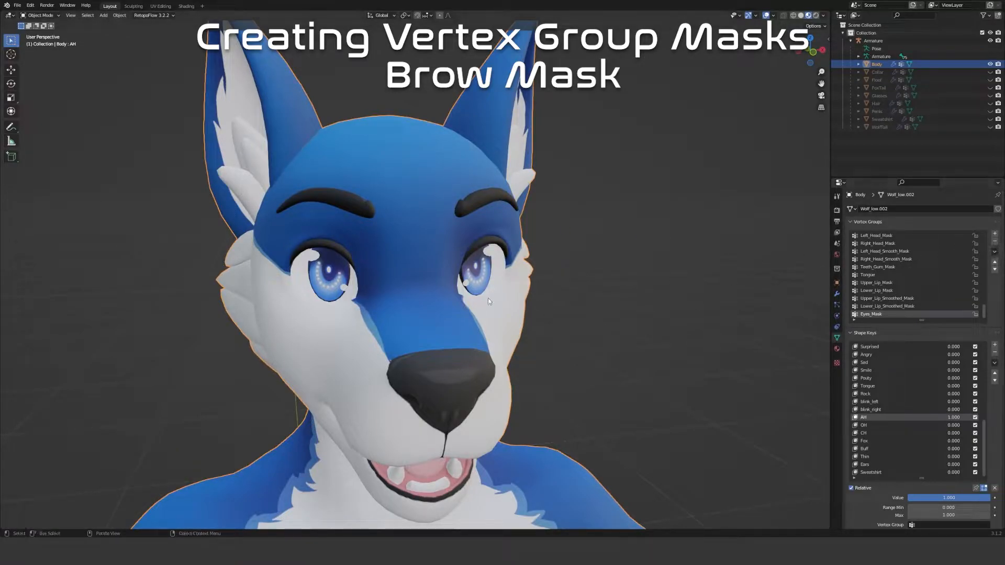
Add a vertex group named Borw_Mask to the body mesh
{"action": "left_click", "coordinate": [995, 234]}
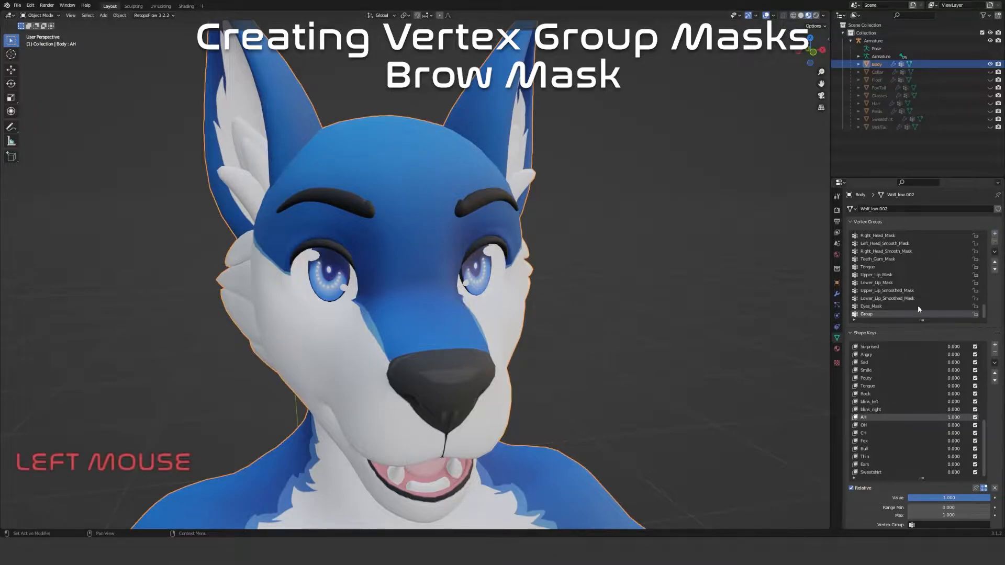
{"action": "double_click", "coordinate": [869, 315]}
{"action": "type", "text": "Brow"}
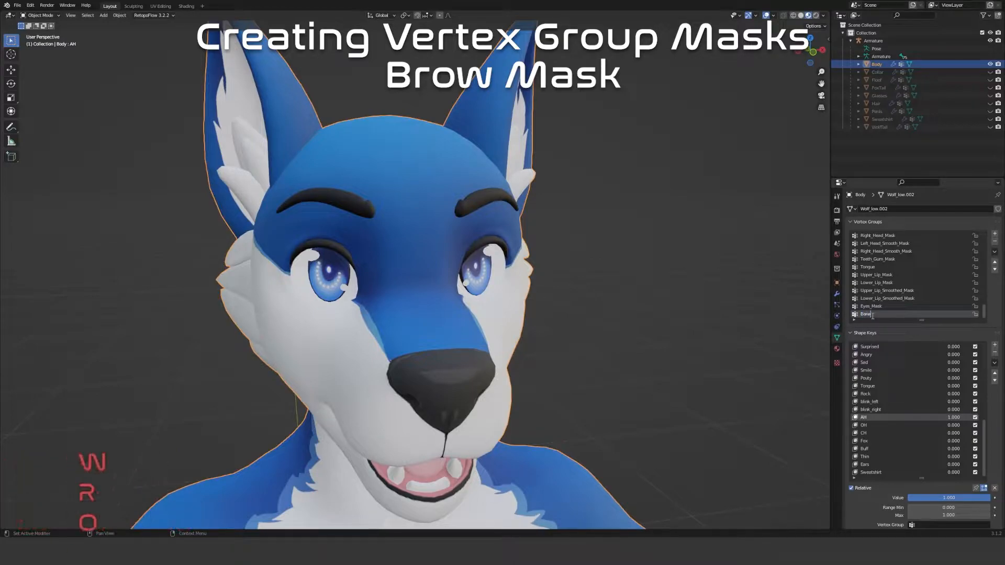
{"action": "type", "text": "_Mask"}
{"action": "key", "text": "Return"}
Enter Edit Mode on the body mesh and clear the vertex selection
{"action": "middle_click_drag", "start_coordinate": [434, 240], "coordinate": [413, 236]}
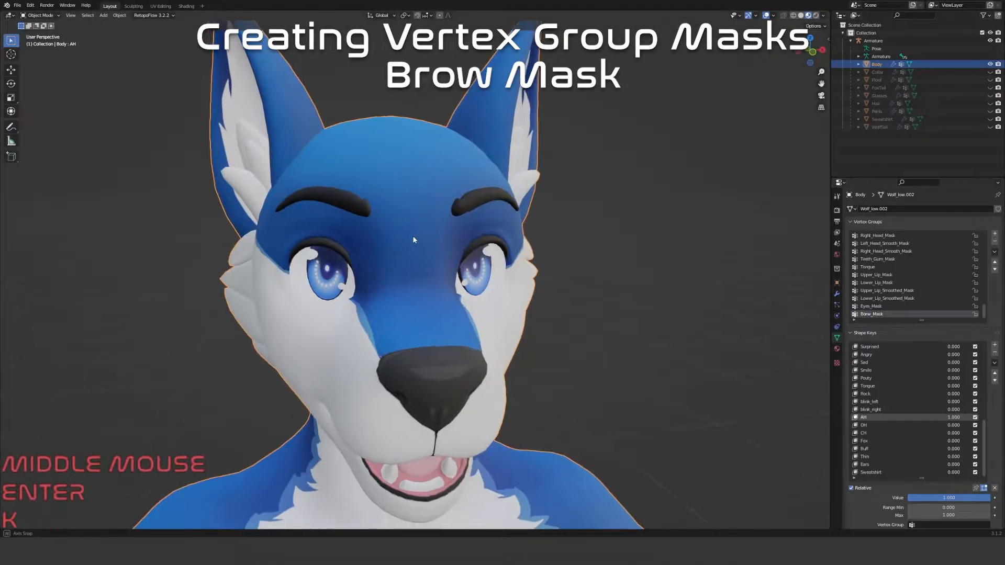
{"action": "key", "text": "Tab"}
{"action": "middle_click_drag", "start_coordinate": [545, 257], "coordinate": [522, 254]}
{"action": "key", "text": "alt+a"}
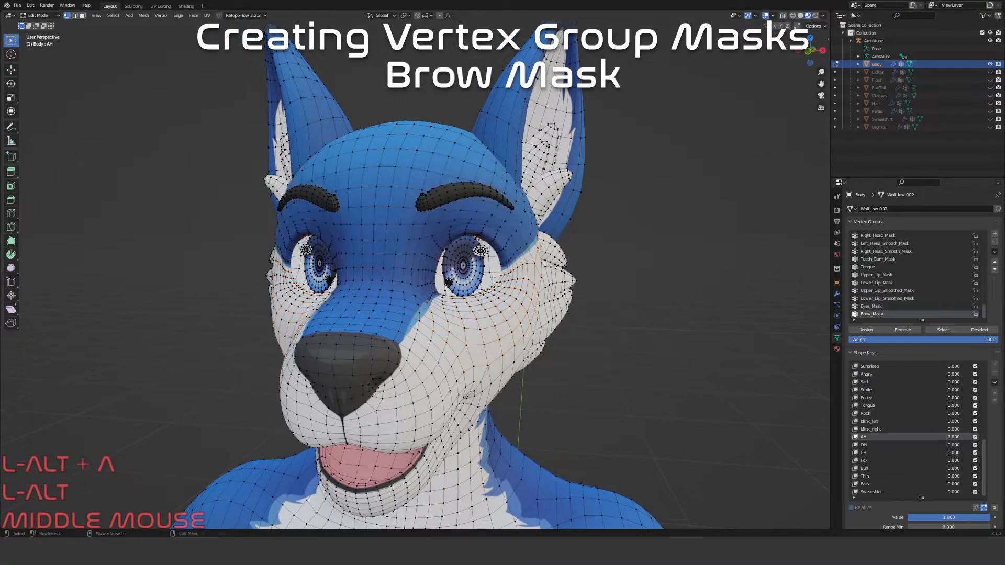
Select the complete linked geometry of both eyebrows and assign it to the Borw_Mask vertex group at weight 1
{"action": "scroll", "coordinate": [357, 129], "scroll_direction": "up", "scroll_amount": 3}
{"action": "middle_click_drag", "start_coordinate": [356, 128], "coordinate": [401, 229], "text": "shift"}
{"action": "key", "text": "l"}
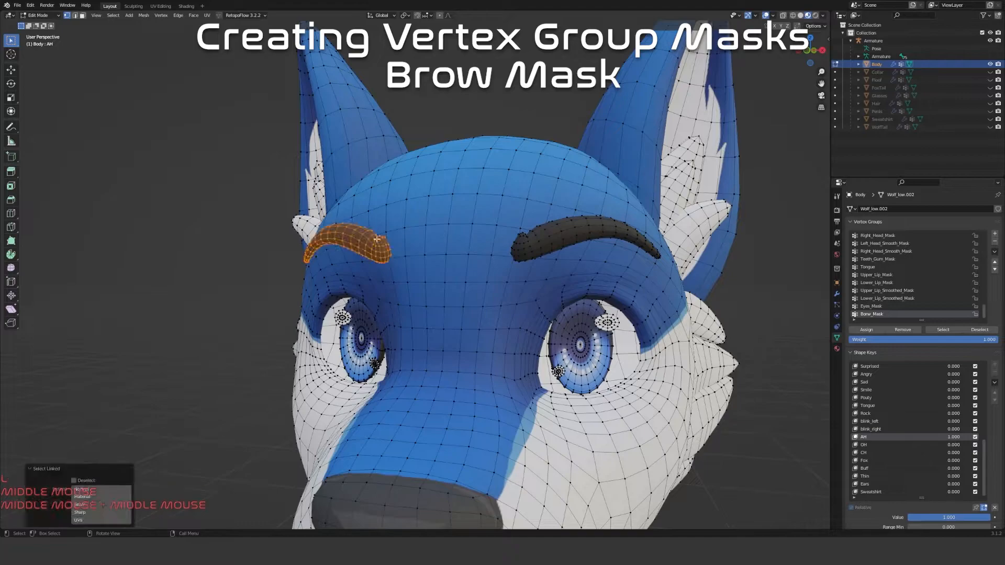
{"action": "key", "text": "l"}
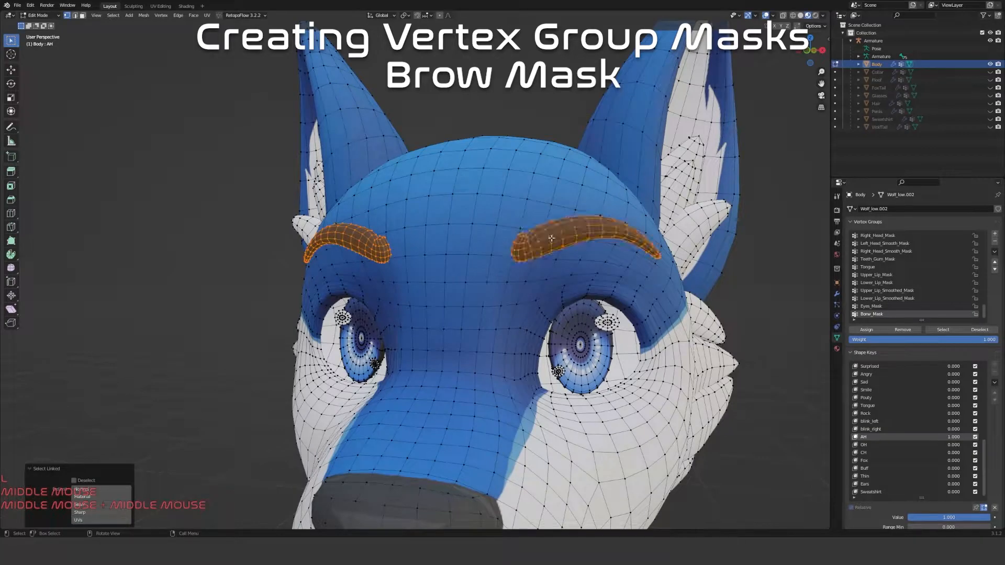
{"action": "left_click", "coordinate": [863, 330]}
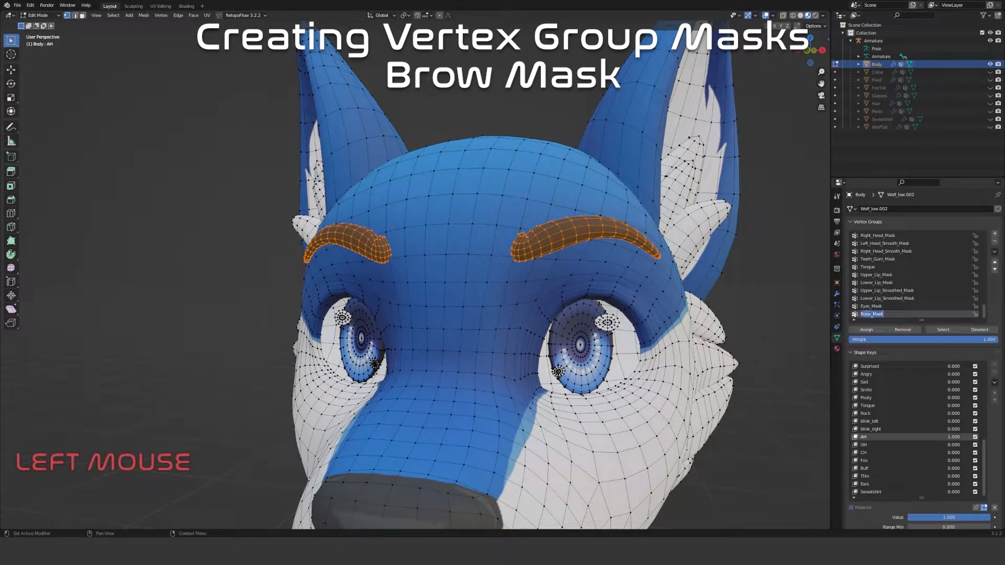
Correct the misspelled Borw_Mask vertex group name to Brow_Mask
{"action": "left_click", "coordinate": [869, 314]}
{"action": "key", "text": "BackSpace"}
{"action": "key", "text": "BackSpace"}
{"action": "type", "text": "ro"}
{"action": "key", "text": "Return"}
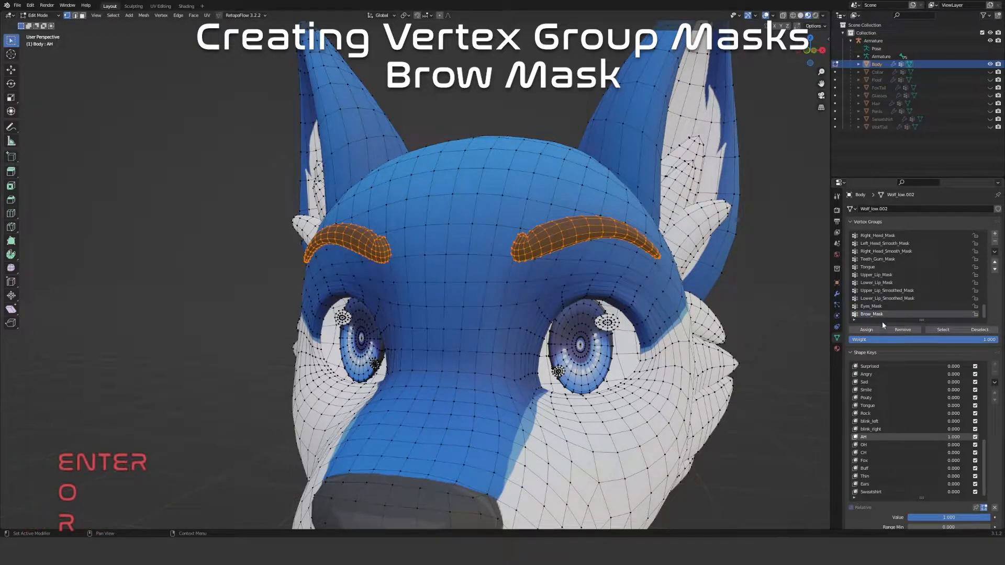
Switch to Weight Paint mode and inspect the Brow_Mask and Eyes_Mask weights on the head
{"action": "middle_click_drag", "start_coordinate": [604, 343], "coordinate": [629, 345]}
{"action": "left_click", "coordinate": [38, 15]}
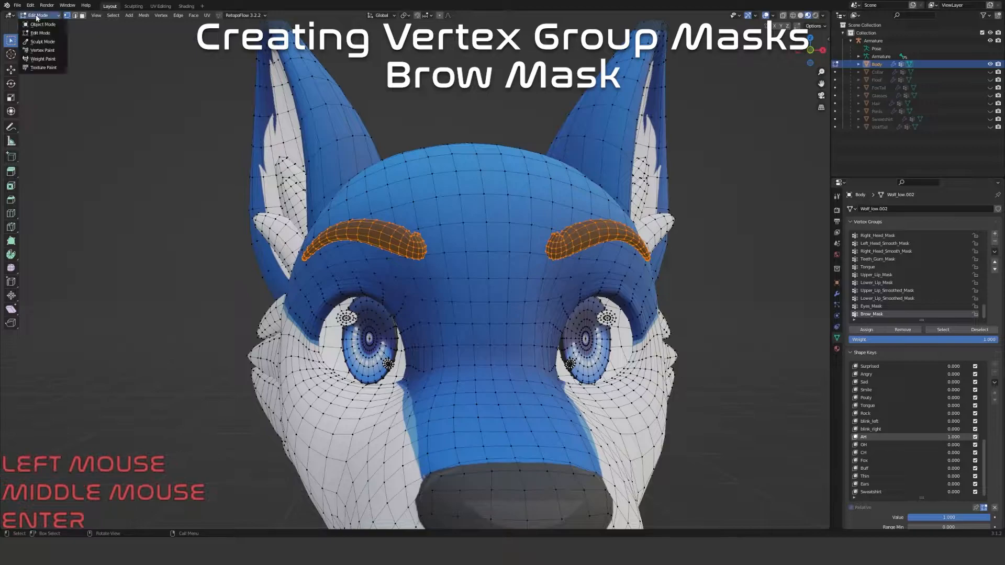
{"action": "left_click", "coordinate": [39, 59]}
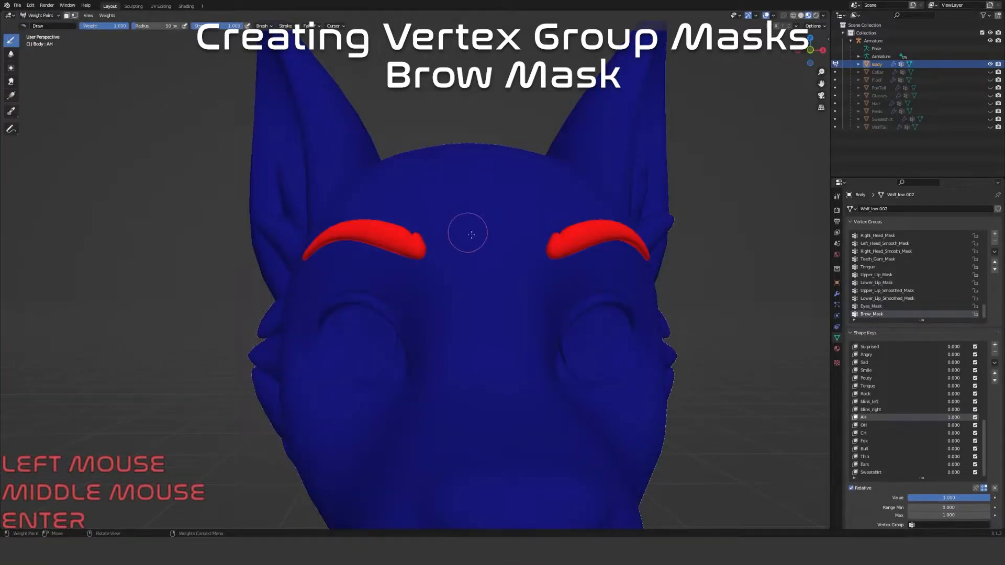
{"action": "left_click", "coordinate": [882, 301]}
{"action": "left_click", "coordinate": [876, 307]}
{"action": "scroll", "coordinate": [891, 292], "scroll_direction": "down", "scroll_amount": 1}
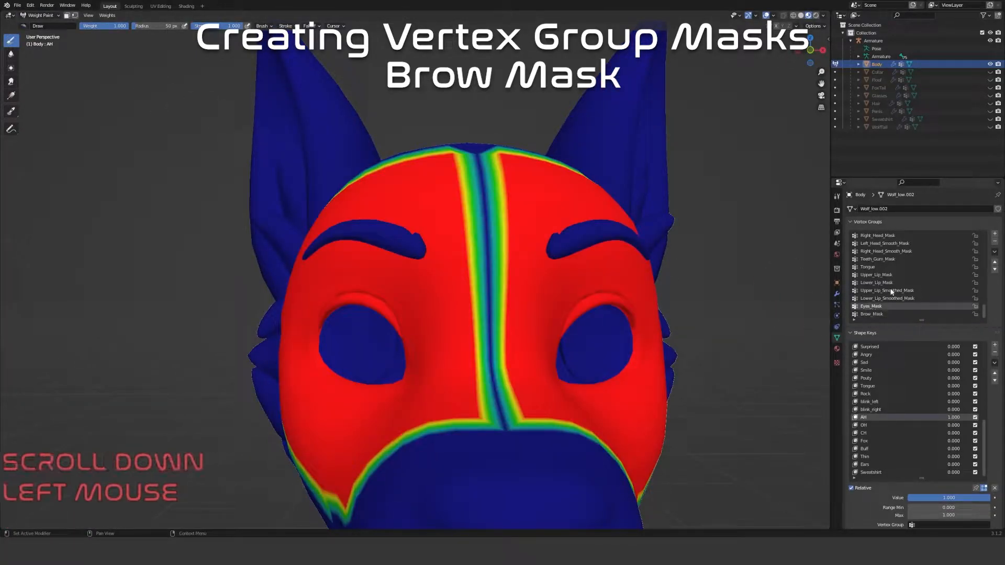
{"action": "scroll", "coordinate": [550, 384], "scroll_direction": "down", "scroll_amount": 3}
{"action": "middle_click_drag", "start_coordinate": [567, 408], "coordinate": [542, 270], "text": "shift"}
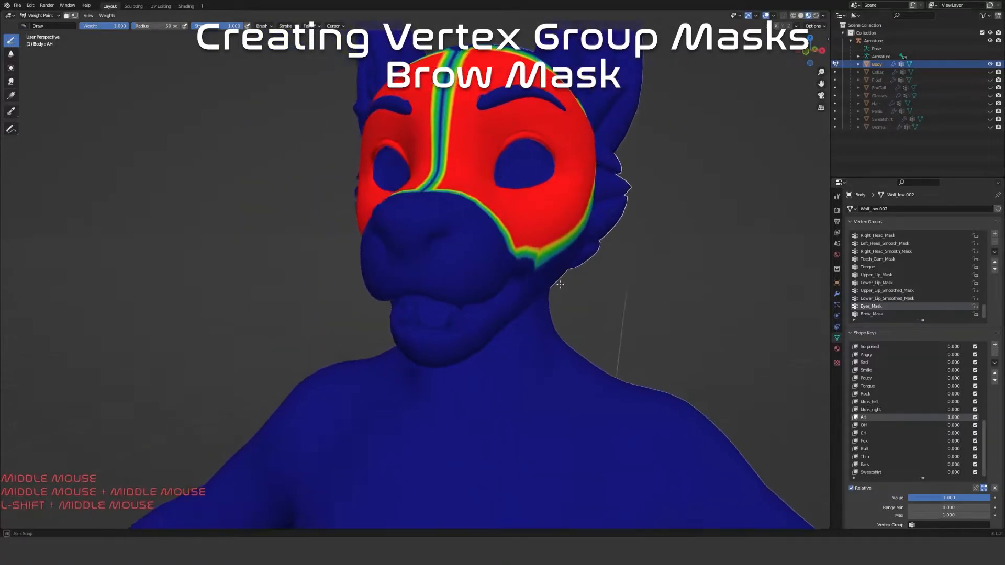
Review the weights of the mask vertex groups from Brow_Mask back to Left_Head_Mask, and return to Object Mode
{"action": "left_click", "coordinate": [882, 313]}
{"action": "key", "text": "Up"}
{"action": "key", "text": "Up"}
{"action": "key", "text": "Up"}
{"action": "key", "text": "Up"}
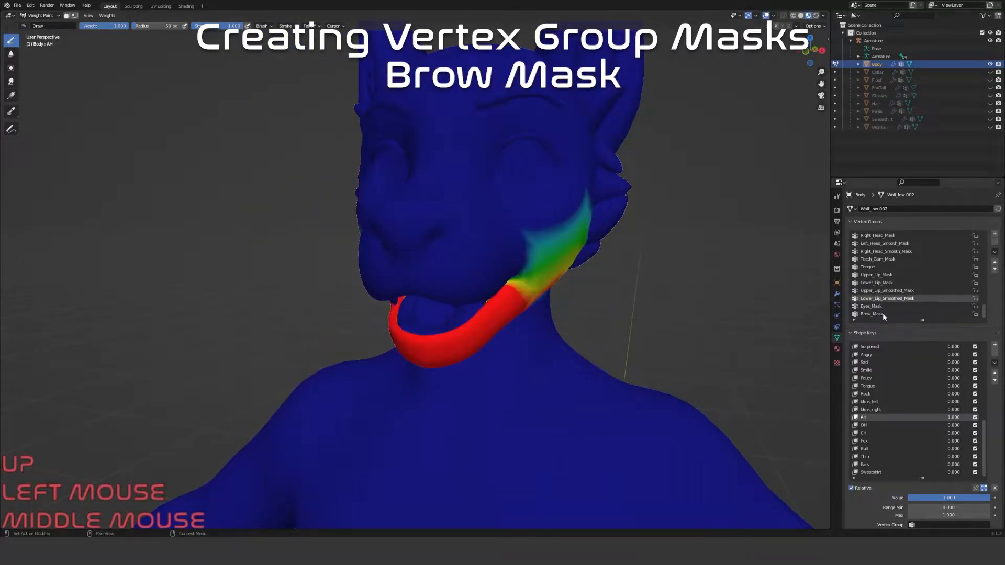
{"action": "key", "text": "Up"}
{"action": "key", "text": "Up"}
{"action": "key", "text": "Up"}
{"action": "key", "text": "Up"}
{"action": "key", "text": "Up"}
{"action": "key", "text": "Up"}
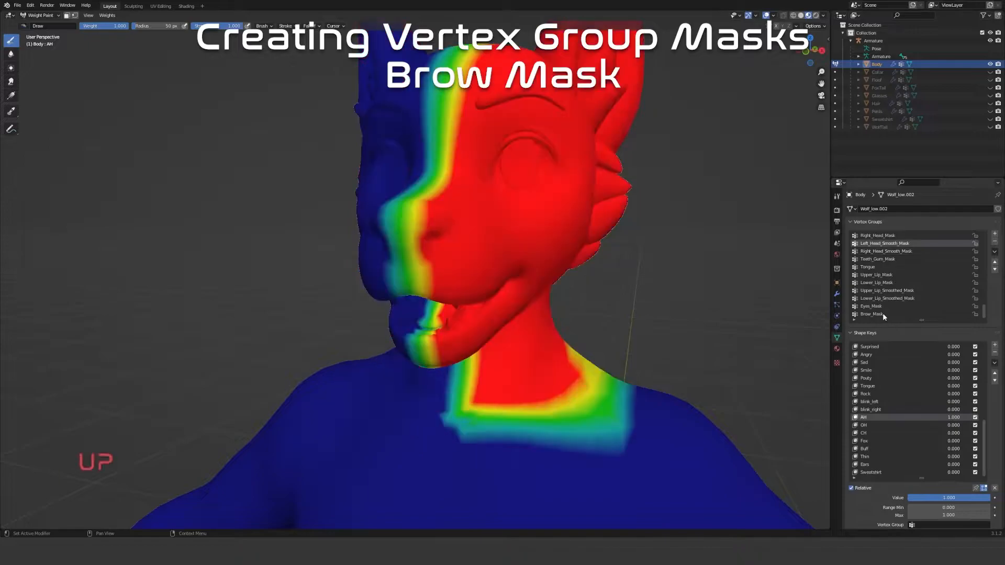
{"action": "key", "text": "Up"}
{"action": "key", "text": "Up"}
{"action": "key", "text": "Down"}
{"action": "key", "text": "Down"}
{"action": "middle_click_drag", "start_coordinate": [266, 258], "coordinate": [295, 234]}
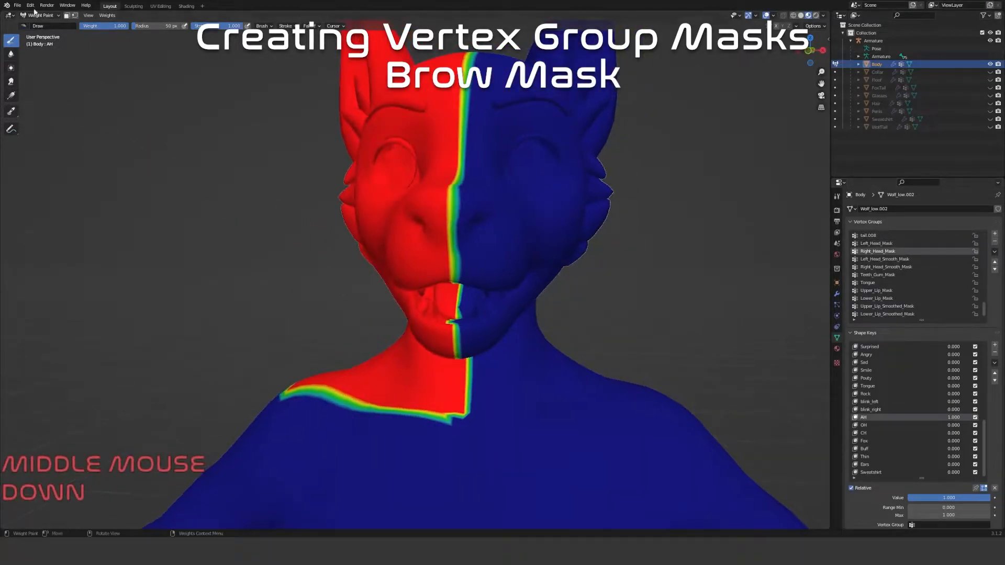
{"action": "left_click", "coordinate": [32, 14]}
{"action": "left_click", "coordinate": [48, 26]}
Enable the display of bones in the viewport overlays
{"action": "middle_click_drag", "start_coordinate": [448, 201], "coordinate": [463, 230]}
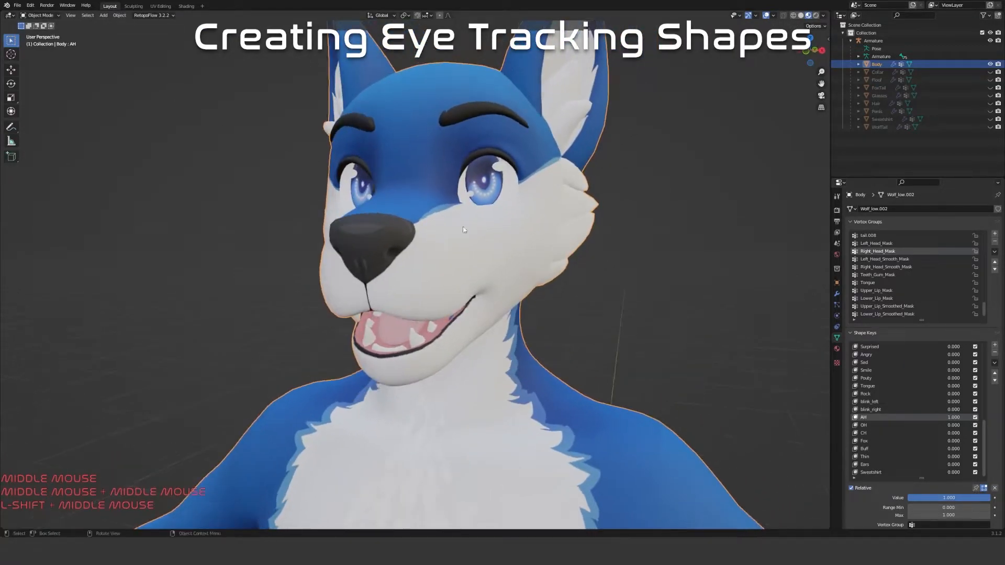
{"action": "left_click", "coordinate": [773, 17]}
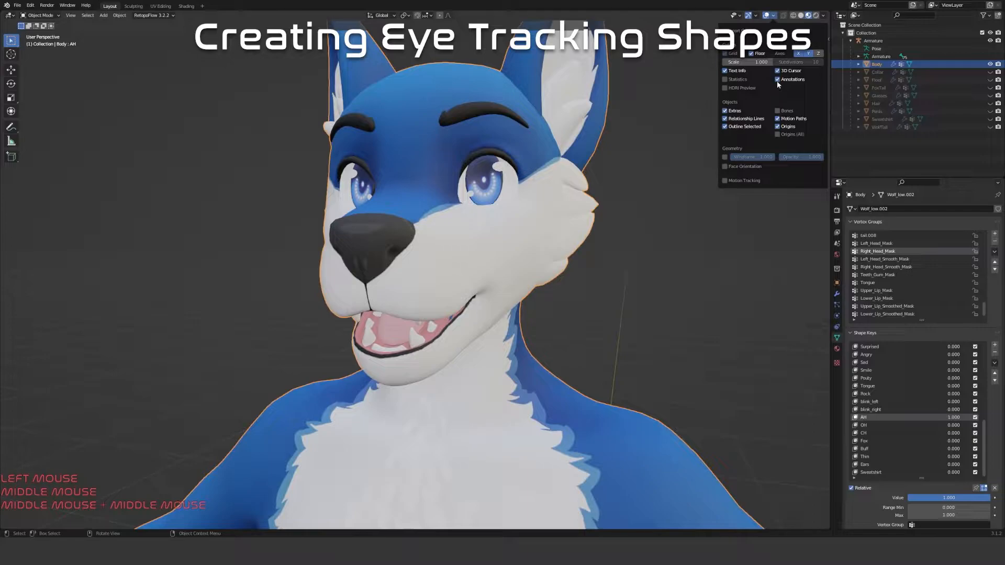
{"action": "left_click", "coordinate": [777, 111]}
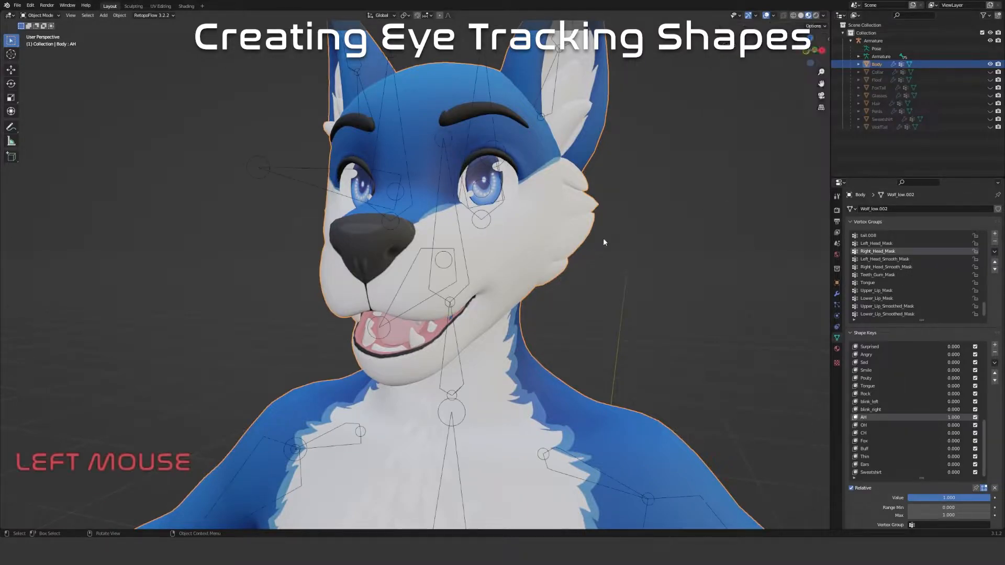
{"action": "middle_click_drag", "start_coordinate": [625, 272], "coordinate": [561, 279], "text": "shift"}
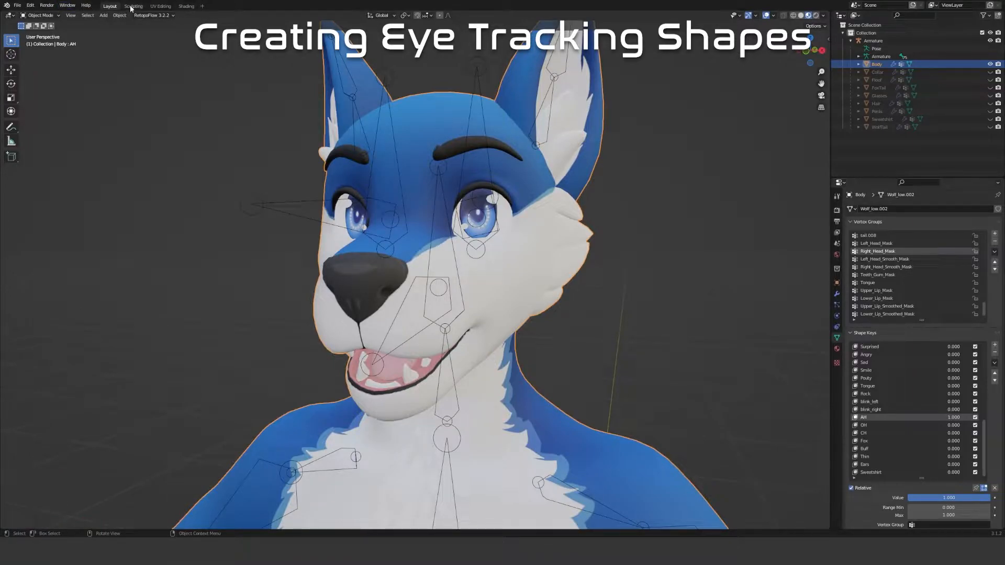
{"action": "left_click", "coordinate": [202, 6]}
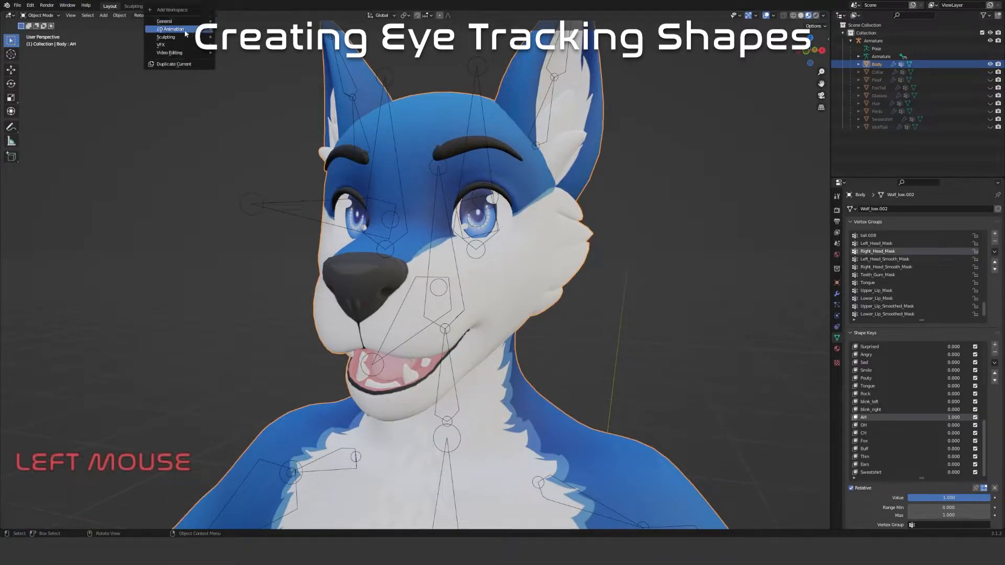
{"action": "mouse_move", "coordinate": [177, 38]}
{"action": "mouse_move", "coordinate": [198, 22]}
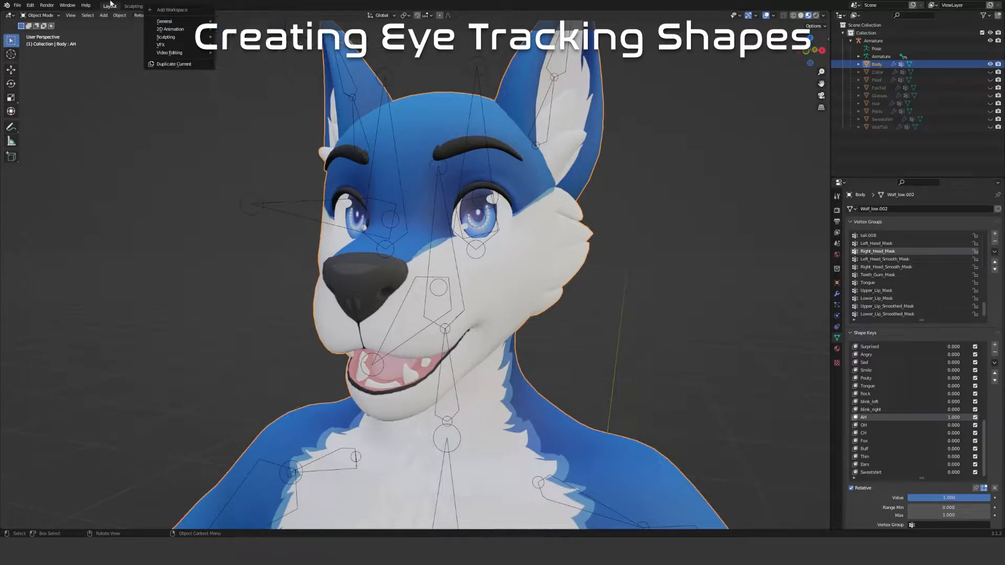
{"action": "left_click", "coordinate": [133, 8]}
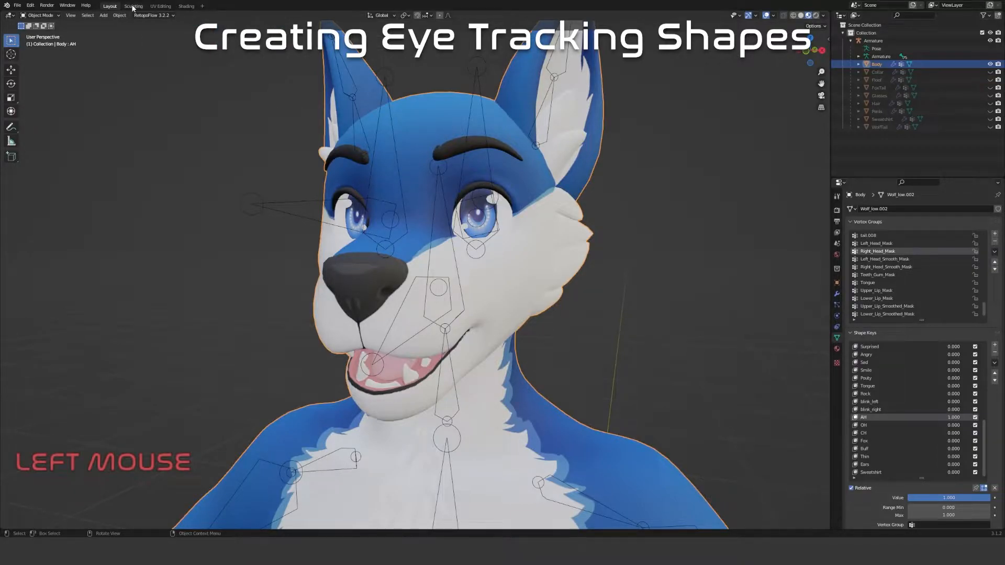
Switch to the Sculpting workspace and display the body mesh's shape keys in an enlarged list
{"action": "left_click", "coordinate": [132, 7]}
{"action": "scroll", "coordinate": [443, 165], "scroll_direction": "up", "scroll_amount": 4}
{"action": "middle_click_drag", "start_coordinate": [444, 165], "coordinate": [440, 309], "text": "shift"}
{"action": "scroll", "coordinate": [431, 218], "scroll_direction": "up", "scroll_amount": 8}
{"action": "middle_click_drag", "start_coordinate": [443, 161], "coordinate": [425, 349], "text": "shift"}
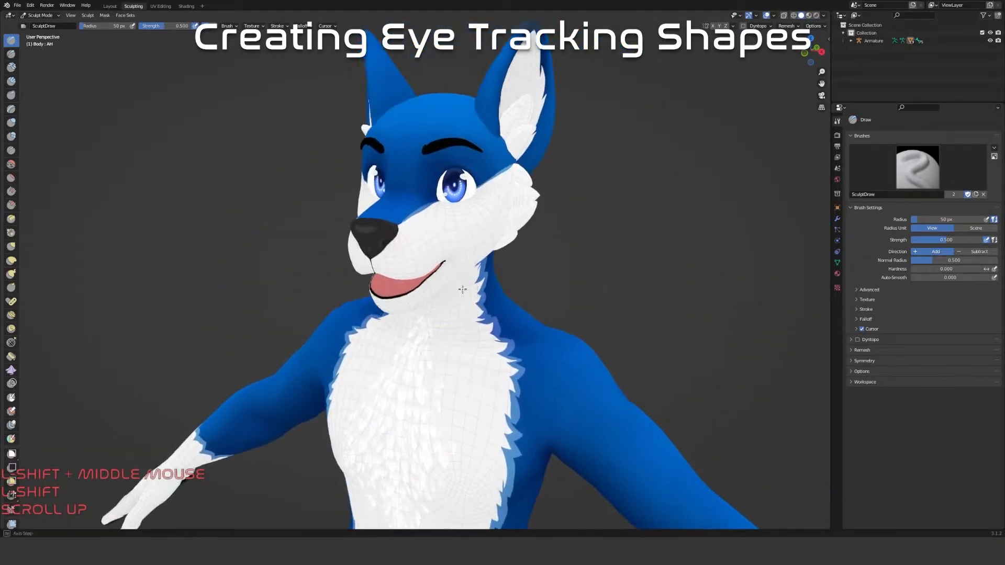
{"action": "middle_click_drag", "start_coordinate": [459, 292], "coordinate": [477, 256]}
{"action": "scroll", "coordinate": [477, 256], "scroll_direction": "up", "scroll_amount": 2}
{"action": "middle_click_drag", "start_coordinate": [504, 97], "coordinate": [434, 362], "text": "shift"}
{"action": "middle_click_drag", "start_coordinate": [433, 361], "coordinate": [619, 289]}
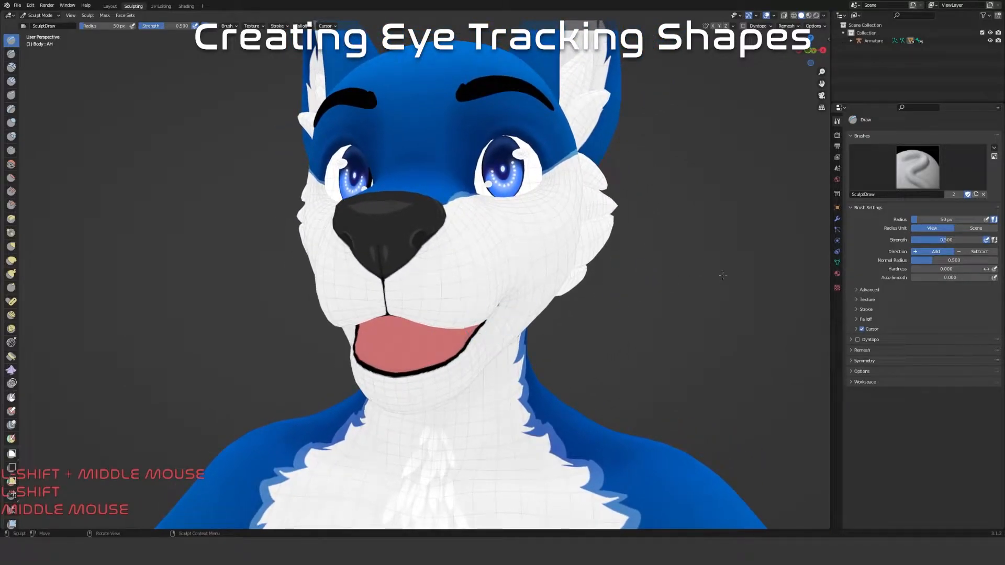
{"action": "middle_click_drag", "start_coordinate": [563, 238], "coordinate": [571, 299], "text": "shift"}
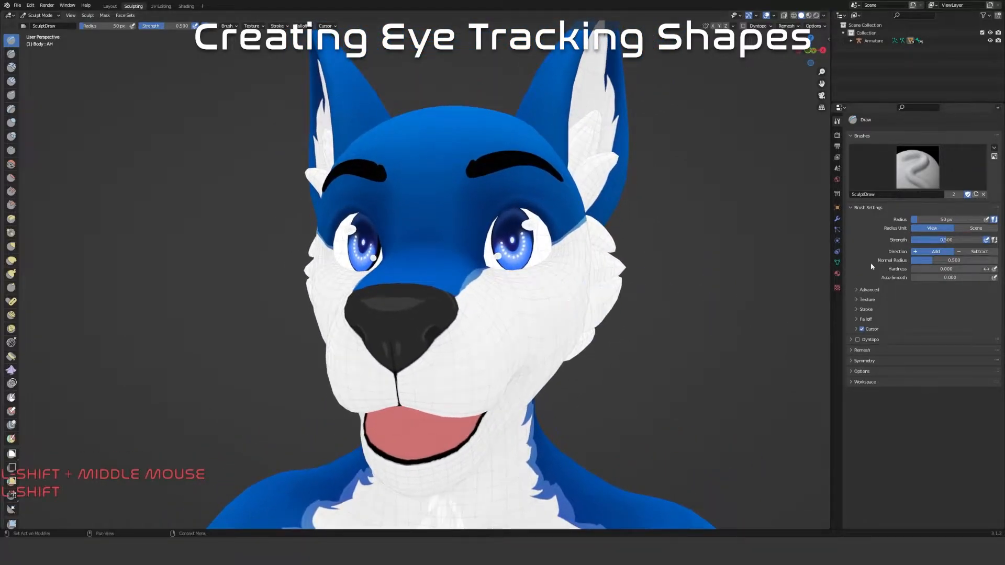
{"action": "left_click", "coordinate": [838, 263]}
{"action": "left_click_drag", "start_coordinate": [922, 261], "coordinate": [923, 403]}
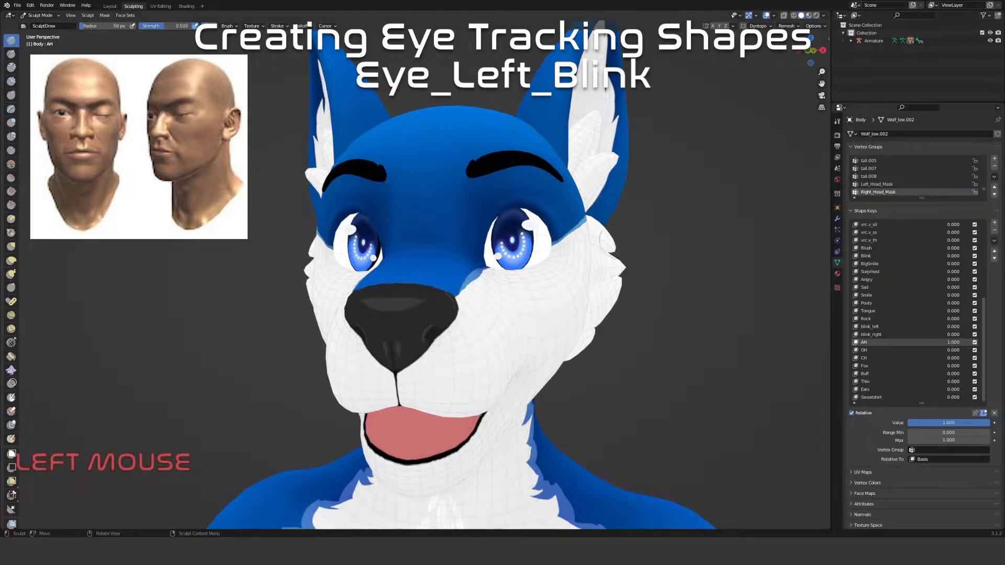
Set the value of the blink_left shape key to 1
{"action": "scroll", "coordinate": [873, 314], "scroll_direction": "down", "scroll_amount": 1}
{"action": "left_click", "coordinate": [876, 327]}
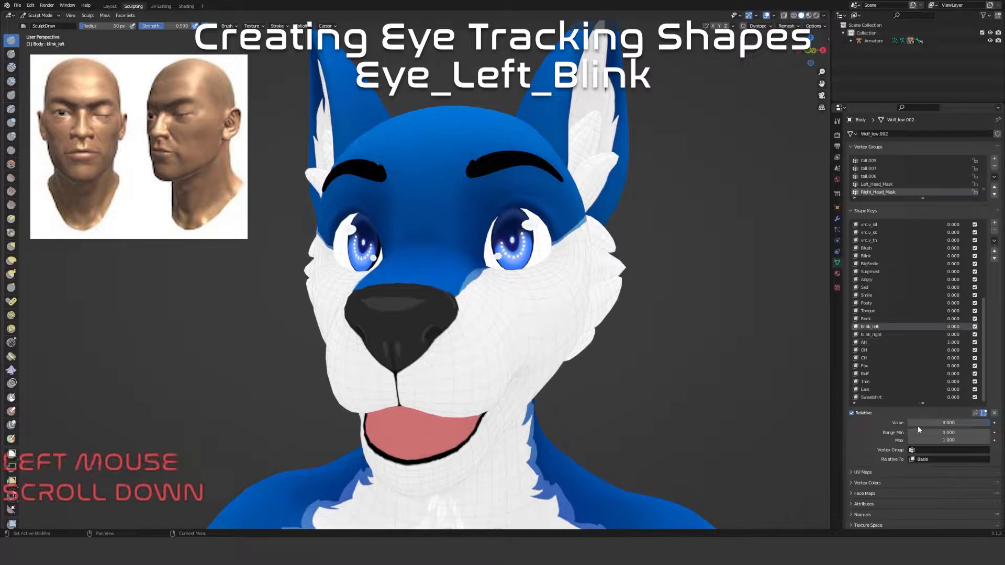
{"action": "left_click_drag", "start_coordinate": [918, 423], "coordinate": [989, 423]}
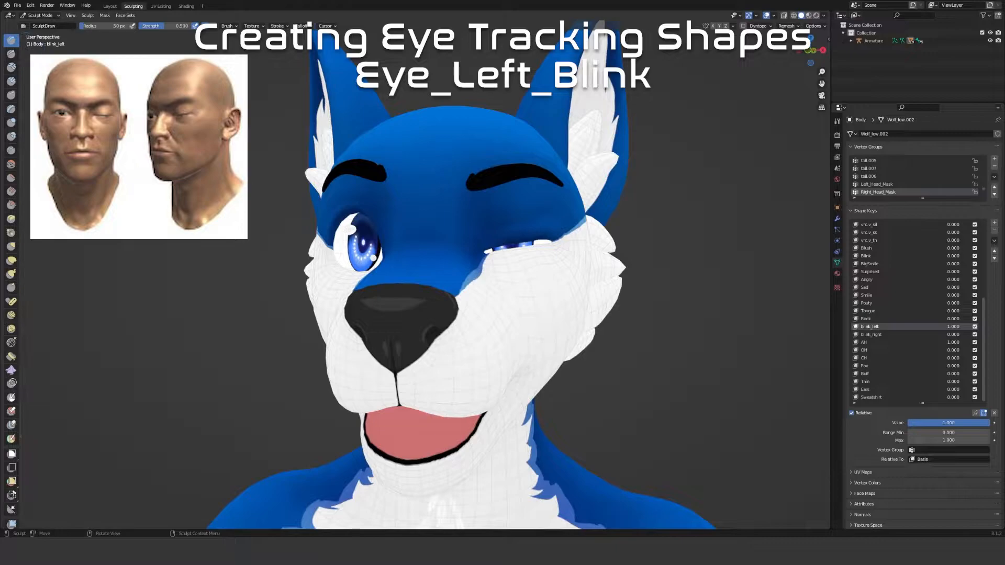
Reveal all hidden geometry of the body mesh in Edit Mode, deselect it and return to Sculpt Mode
{"action": "key", "text": "Tab"}
{"action": "key", "text": "alt+h"}
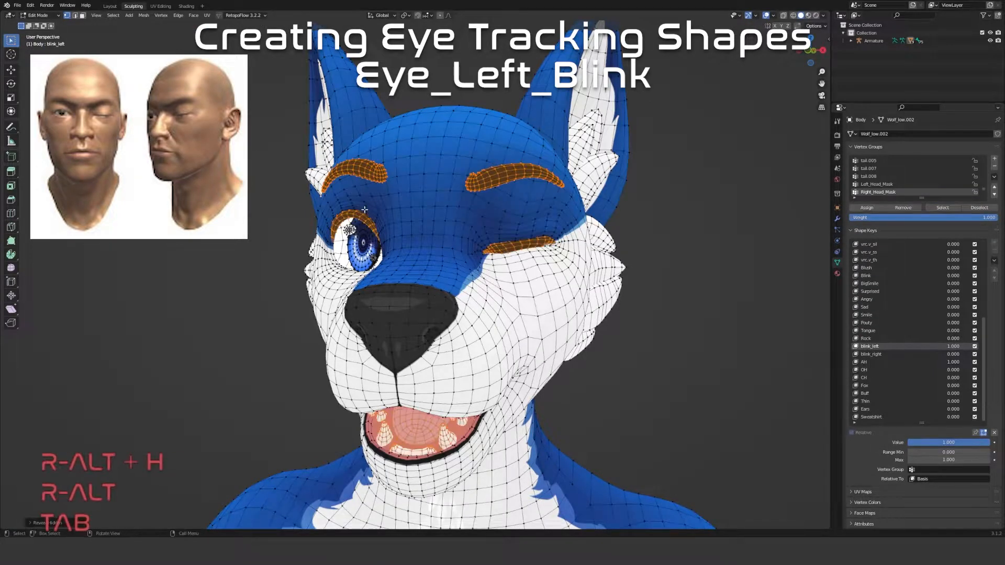
{"action": "key", "text": "alt+h"}
{"action": "key", "text": "alt+a"}
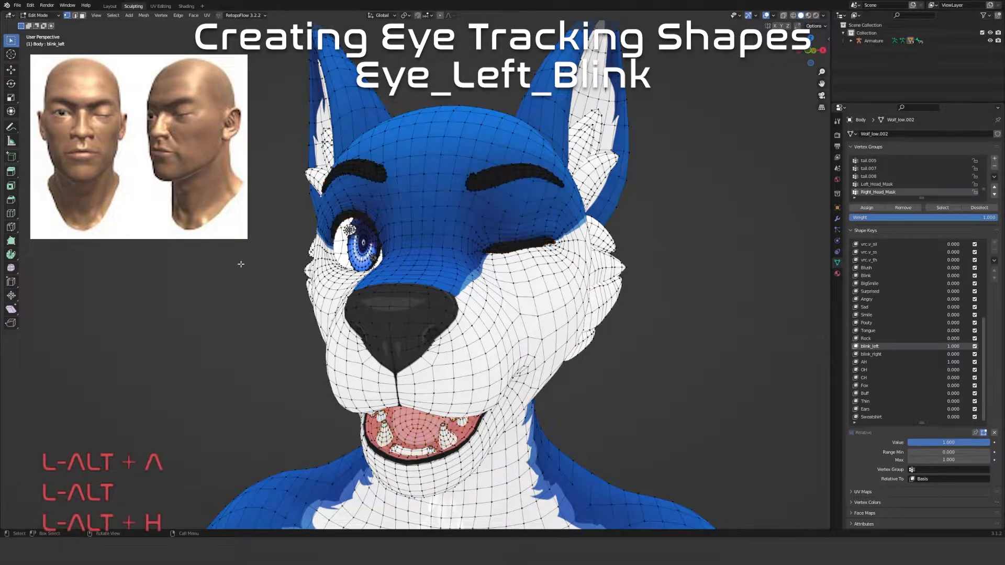
{"action": "key", "text": "Tab"}
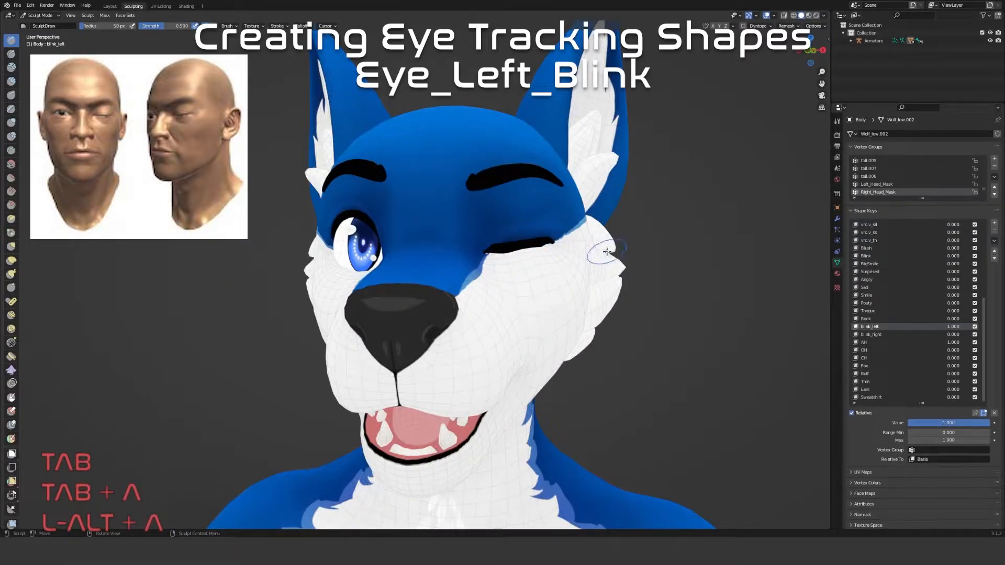
Create a new shape key from the current mix and name it Eye_Left_Blink
{"action": "middle_click_drag", "start_coordinate": [817, 310], "coordinate": [785, 226], "text": "shift"}
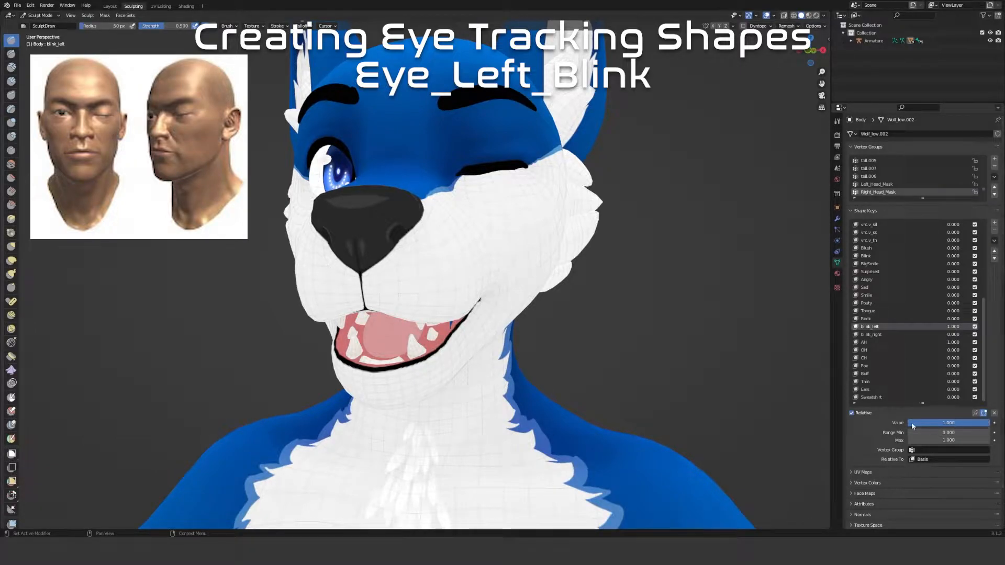
{"action": "left_click", "coordinate": [994, 240]}
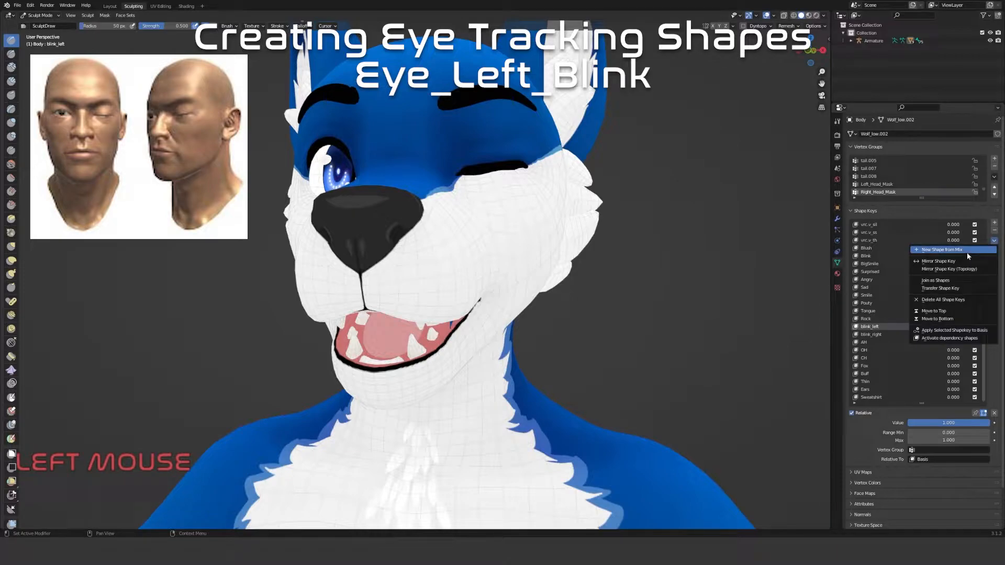
{"action": "left_click", "coordinate": [967, 253]}
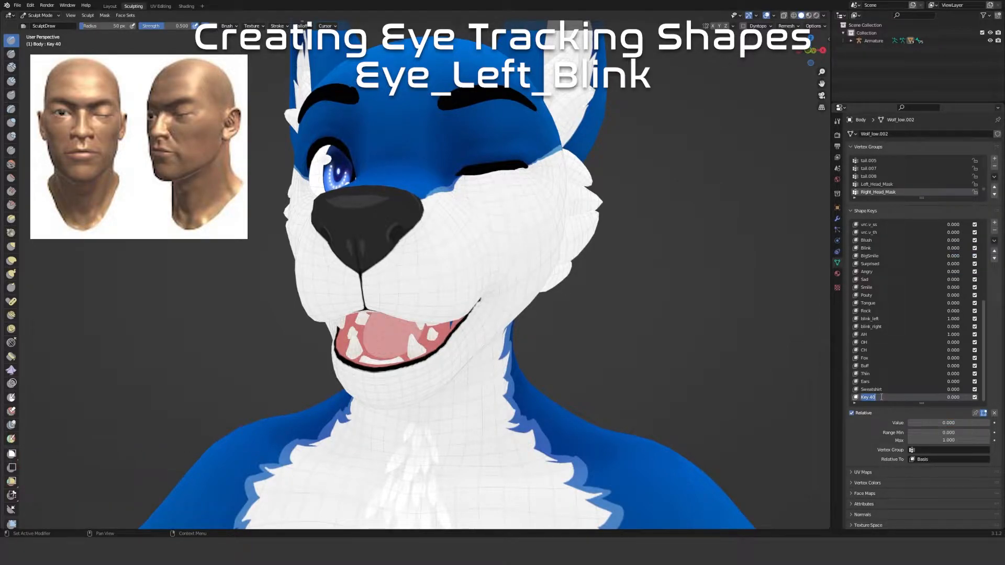
{"action": "type", "text": "Eye"}
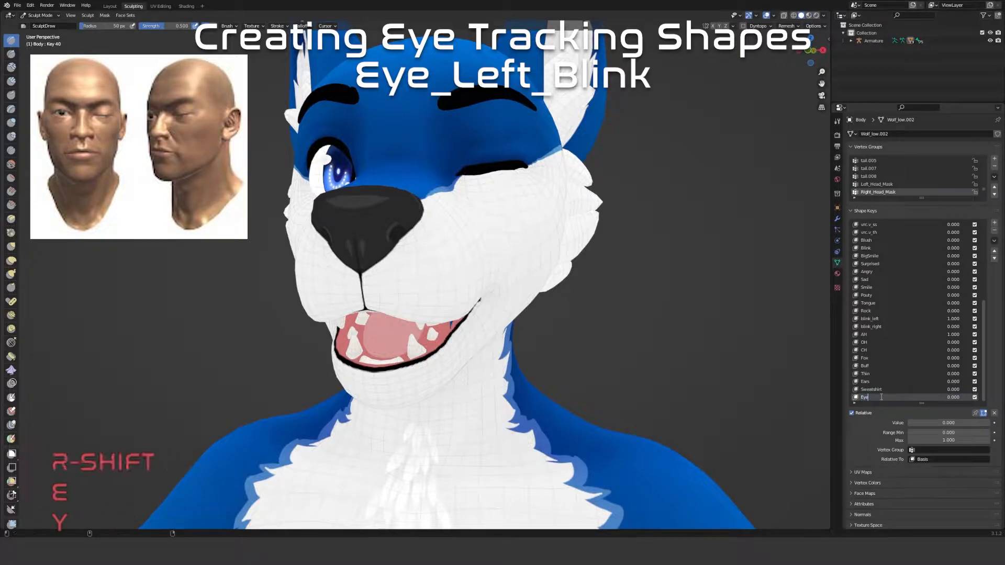
{"action": "type", "text": "_Left_B"}
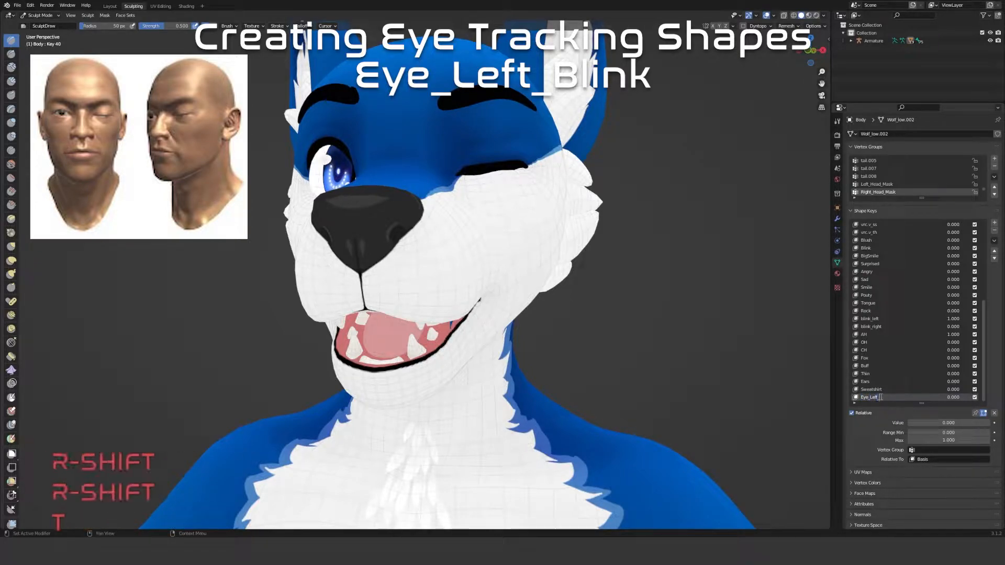
{"action": "type", "text": "link"}
{"action": "key", "text": "Return"}
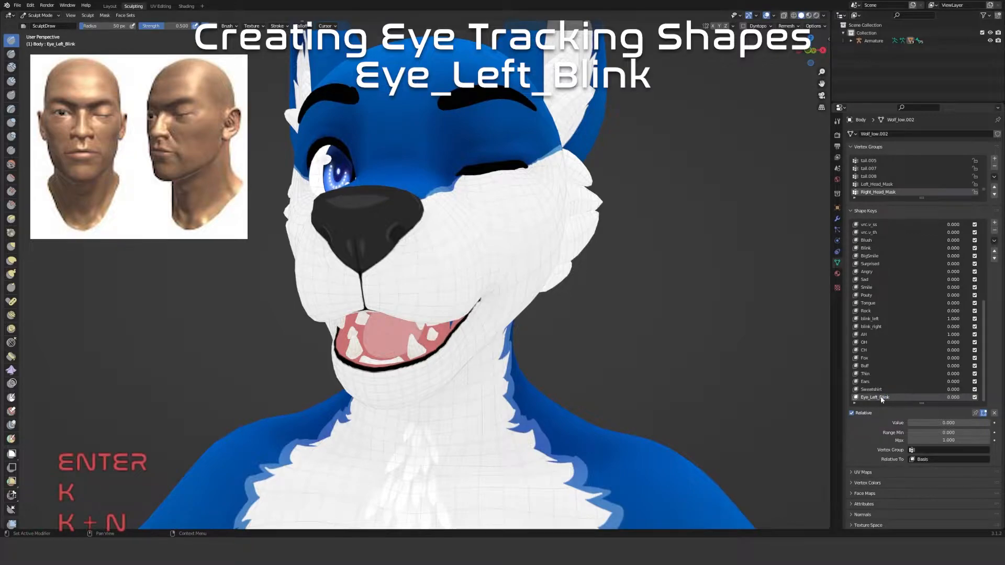
Add a separator shape key named "~~~ SRanipal Shapekeys ~~~" and move it above Eye_Left_Blink
{"action": "left_click", "coordinate": [994, 223]}
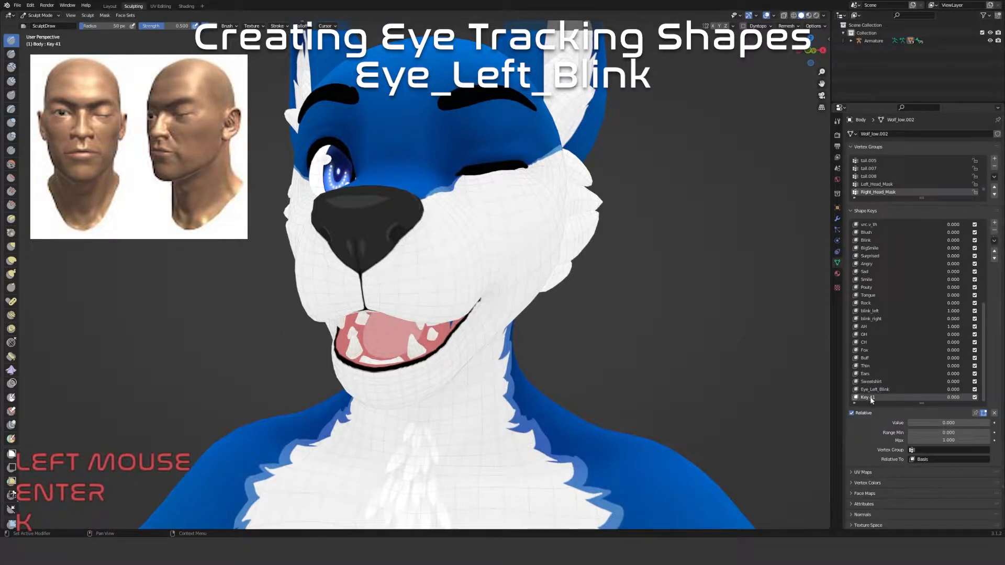
{"action": "type", "text": "~~~  "}
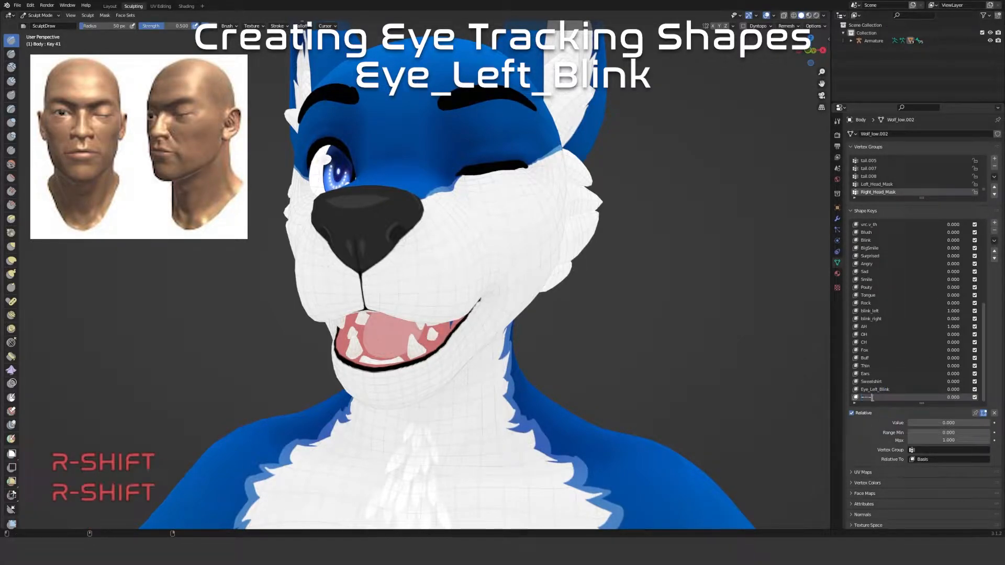
{"action": "type", "text": "SRanipal Shapekeys ~~~"}
{"action": "left_click", "coordinate": [864, 378]}
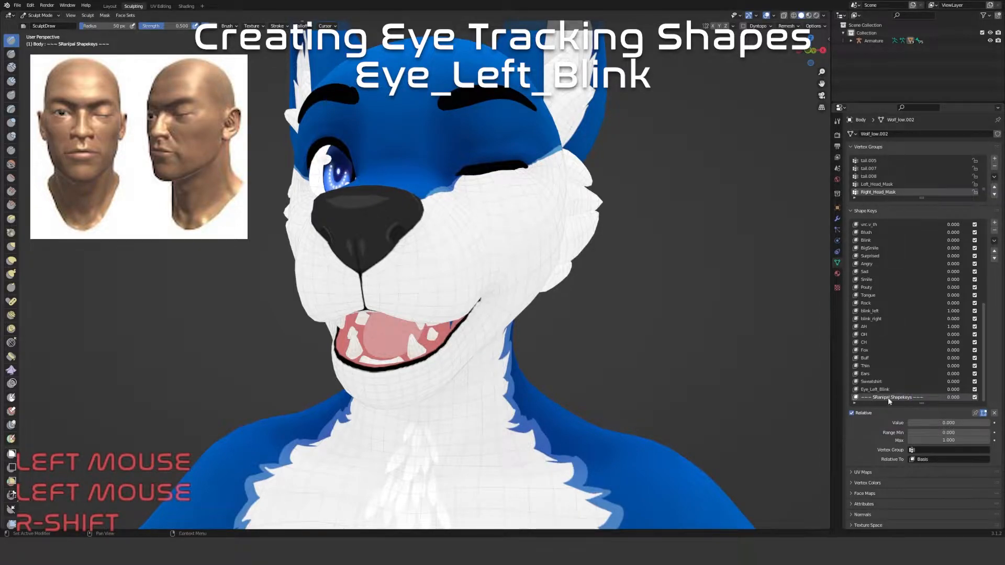
{"action": "left_click", "coordinate": [994, 252]}
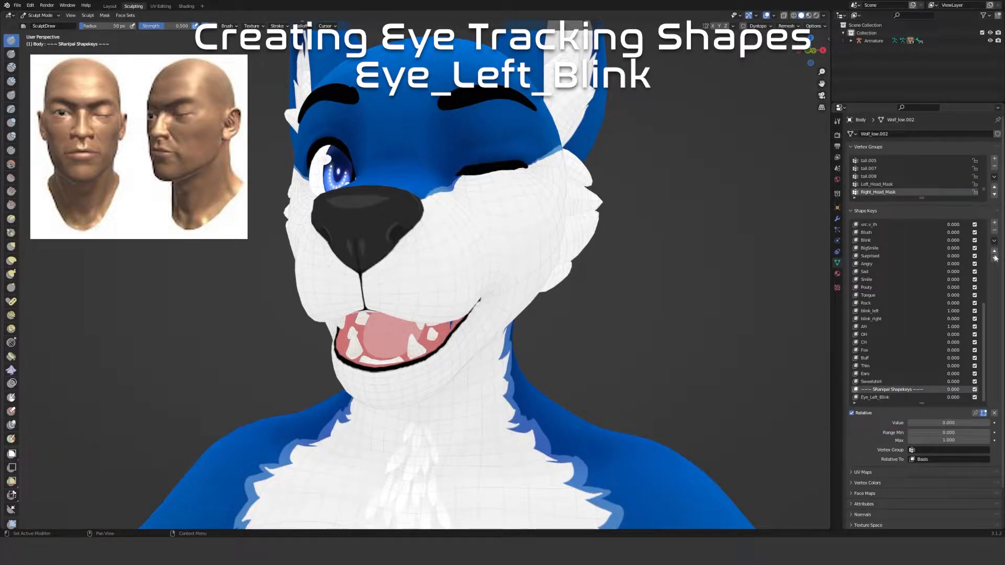
Add another separator shape key named "~~~ Eye Tracking ~~~" and move it between the SRanipal separator and Eye_Left_Blink
{"action": "left_click", "coordinate": [995, 223]}
{"action": "double_click", "coordinate": [877, 396]}
{"action": "type", "text": "~~~ Eye Tracking ~~~"}
{"action": "key", "text": "Return"}
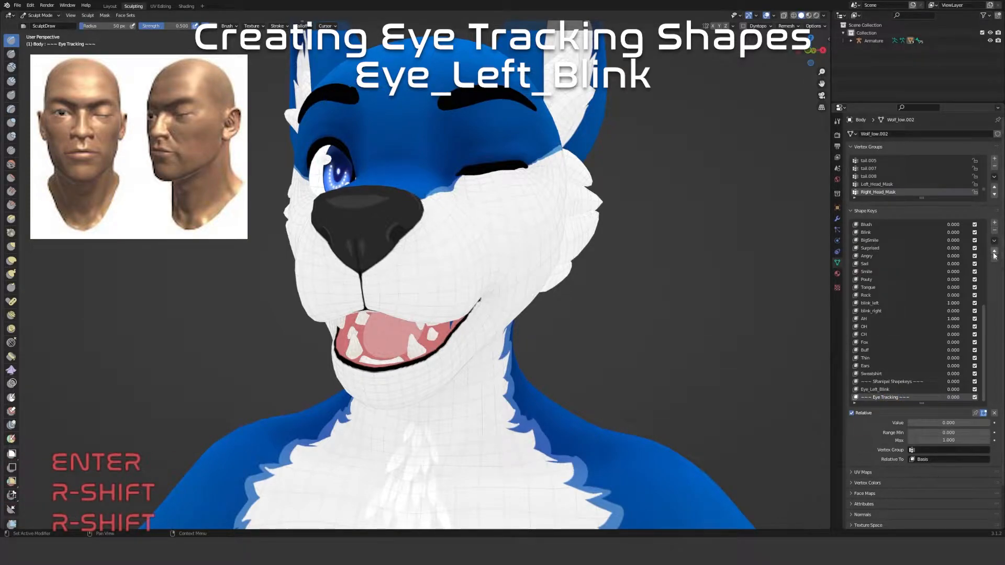
{"action": "left_click", "coordinate": [995, 253]}
Clear all shape key values, set Eye_Left_Blink to 1 and examine its effect on the eye and mouth
{"action": "left_click", "coordinate": [875, 398]}
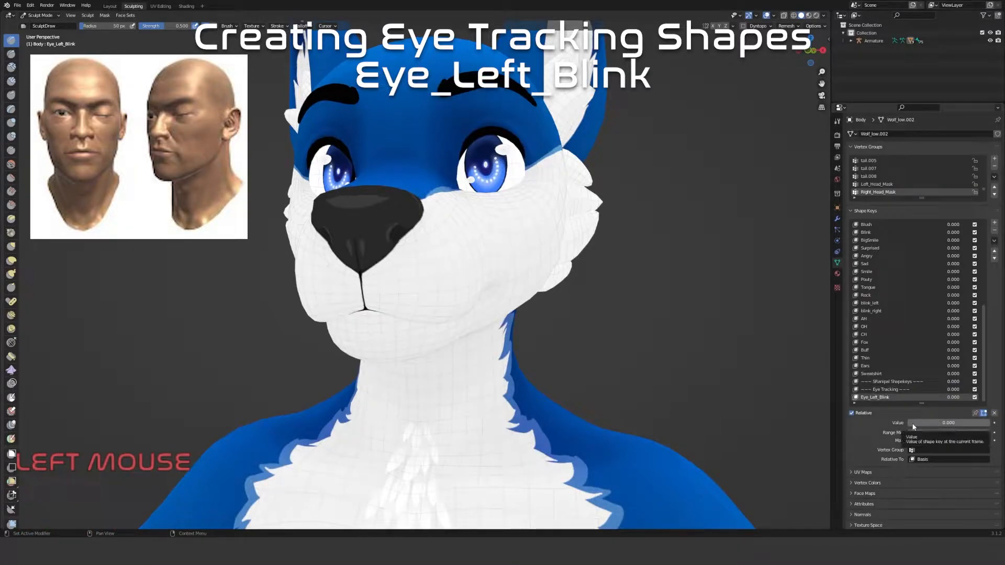
{"action": "left_click_drag", "start_coordinate": [920, 422], "coordinate": [988, 422]}
{"action": "middle_click_drag", "start_coordinate": [623, 398], "coordinate": [449, 336]}
{"action": "scroll", "coordinate": [512, 330], "scroll_direction": "up", "scroll_amount": 2}
{"action": "middle_click_drag", "start_coordinate": [562, 353], "coordinate": [553, 331]}
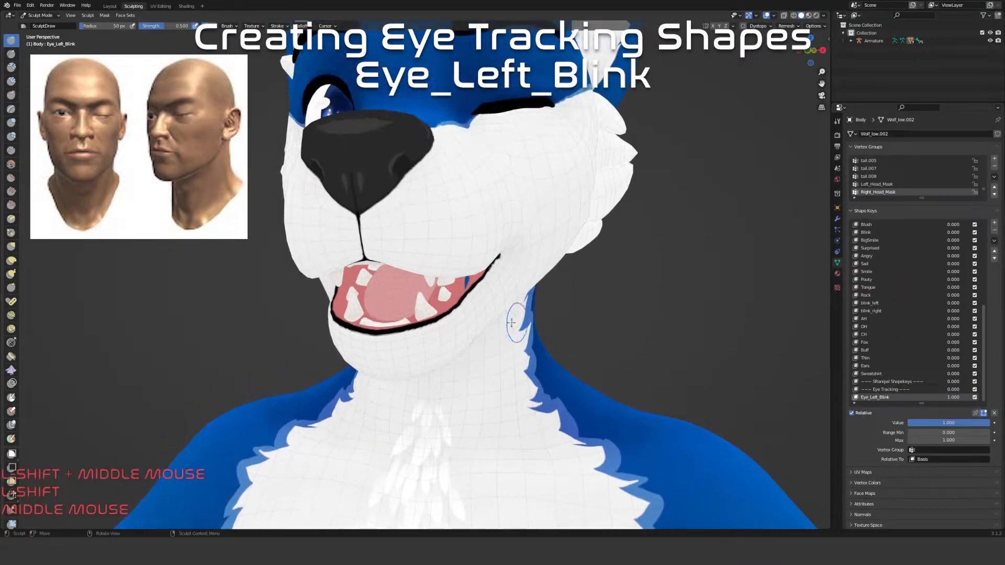
{"action": "middle_click_drag", "start_coordinate": [466, 320], "coordinate": [491, 326], "text": "shift"}
Clear all shape key values and delete the Eye_Left_Blink shape key
{"action": "left_click", "coordinate": [994, 413]}
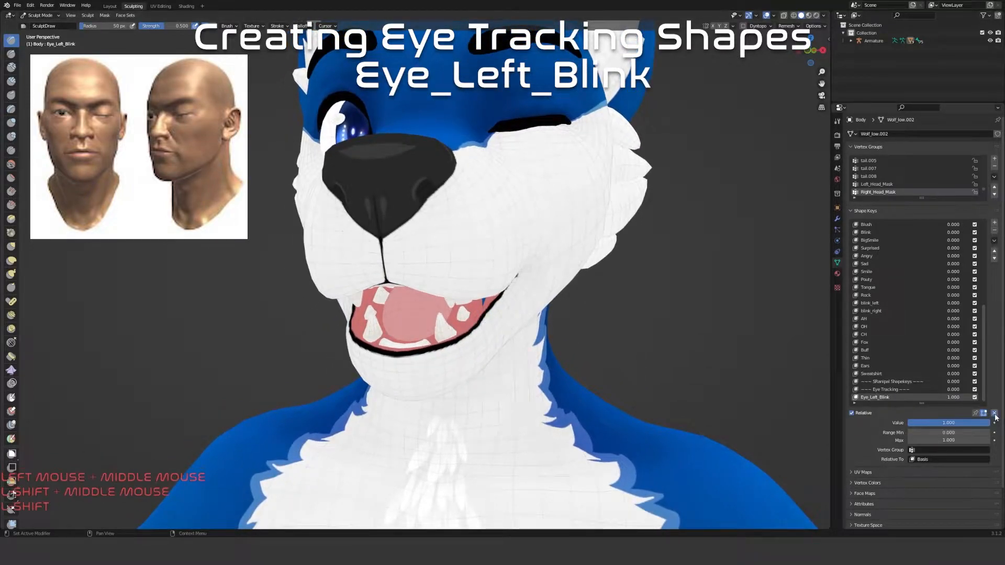
{"action": "left_click", "coordinate": [994, 230]}
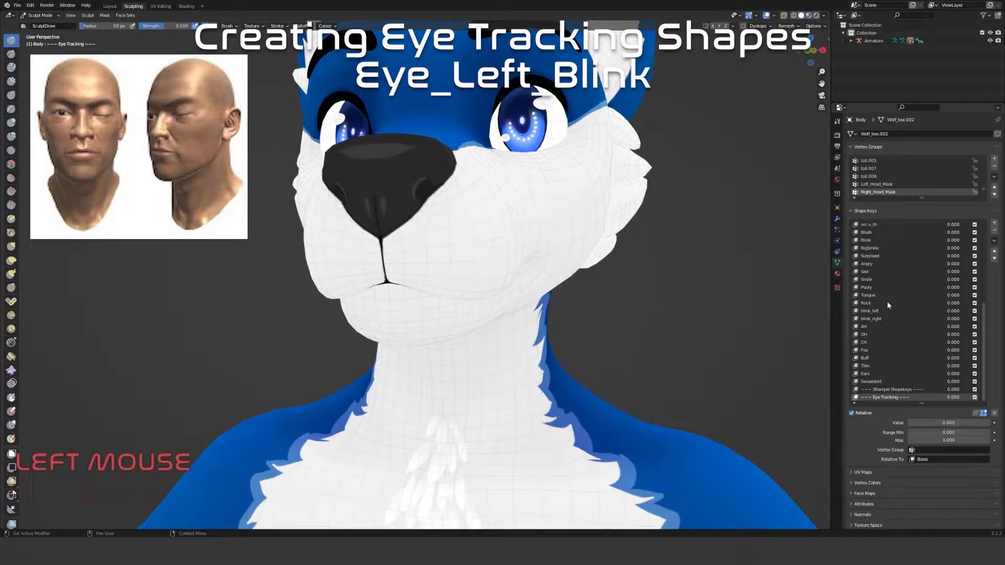
With only blink_left at 1, create a new shape key from the mix named Eye_Left_Blink, and clear all values
{"action": "scroll", "coordinate": [887, 302], "scroll_direction": "up", "scroll_amount": 6}
{"action": "scroll", "coordinate": [885, 310], "scroll_direction": "down", "scroll_amount": 1}
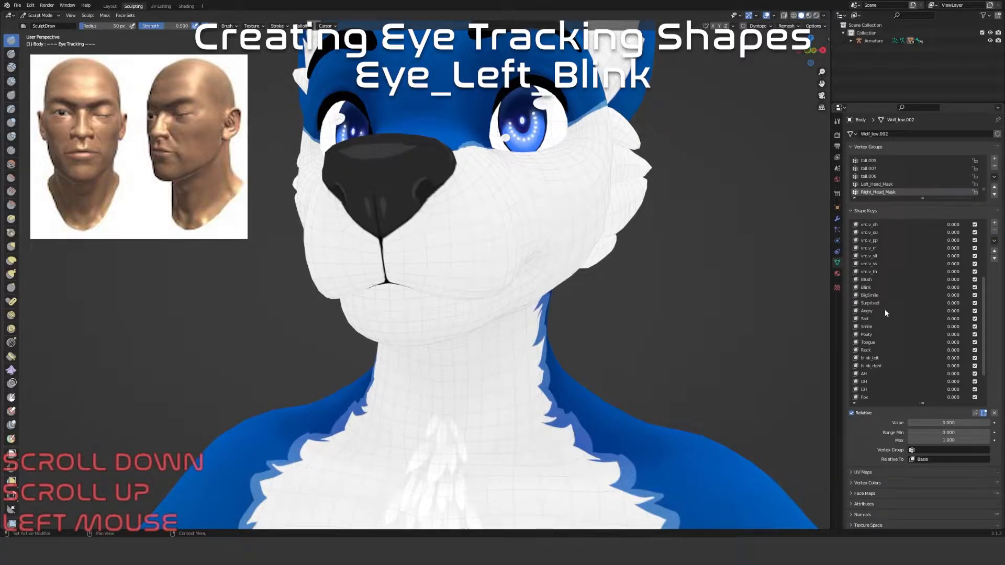
{"action": "left_click", "coordinate": [871, 358]}
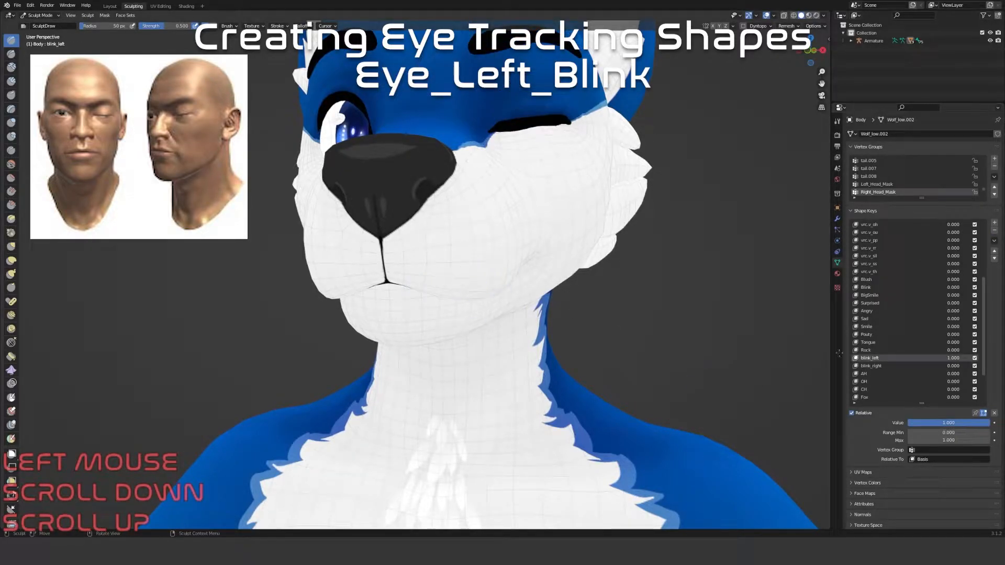
{"action": "left_click", "coordinate": [994, 240]}
{"action": "left_click", "coordinate": [927, 252]}
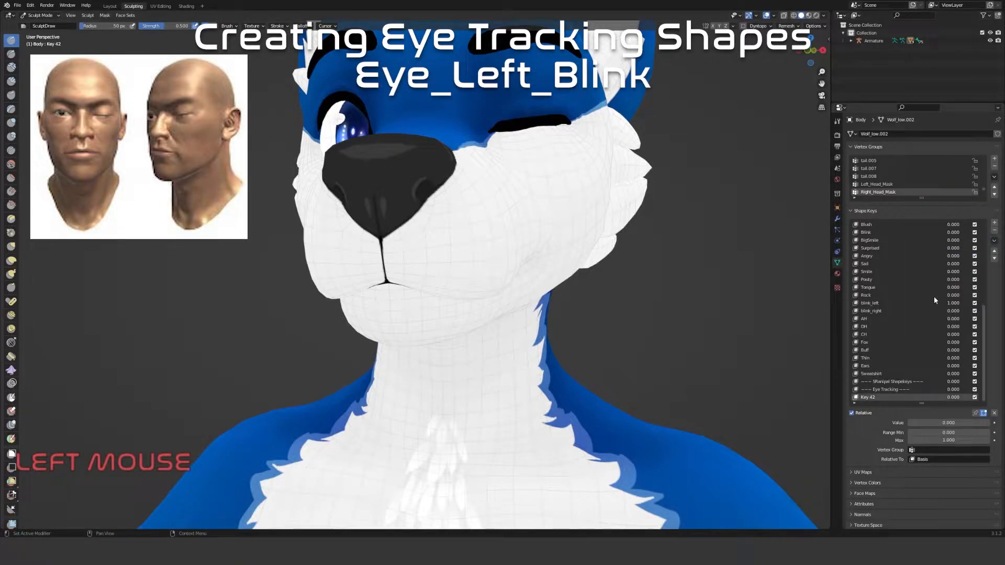
{"action": "double_click", "coordinate": [876, 397]}
{"action": "type", "text": "Eye_"}
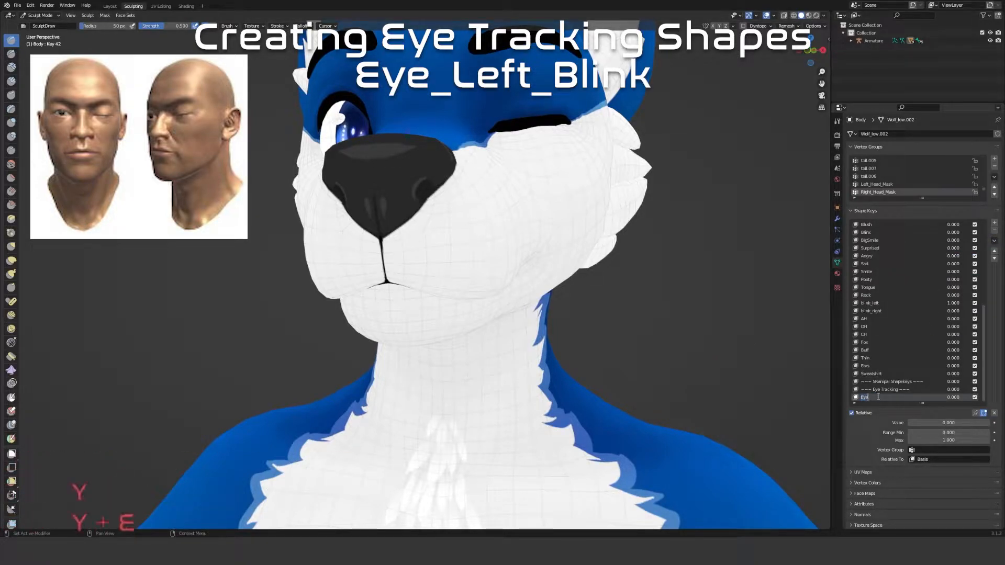
{"action": "type", "text": "Left_Blink"}
{"action": "key", "text": "Return"}
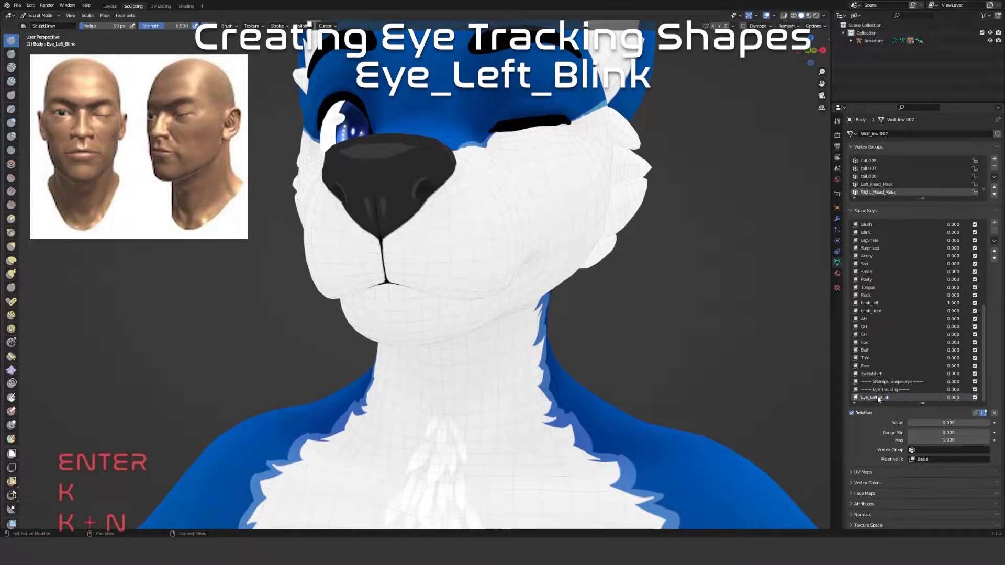
{"action": "left_click", "coordinate": [994, 413]}
With only blink_right at 1, create a new shape key from the mix named Eye_Right_Blink, and clear all values
{"action": "scroll", "coordinate": [884, 293], "scroll_direction": "up", "scroll_amount": 2}
{"action": "scroll", "coordinate": [879, 278], "scroll_direction": "up", "scroll_amount": 2}
{"action": "scroll", "coordinate": [892, 304], "scroll_direction": "down", "scroll_amount": 2}
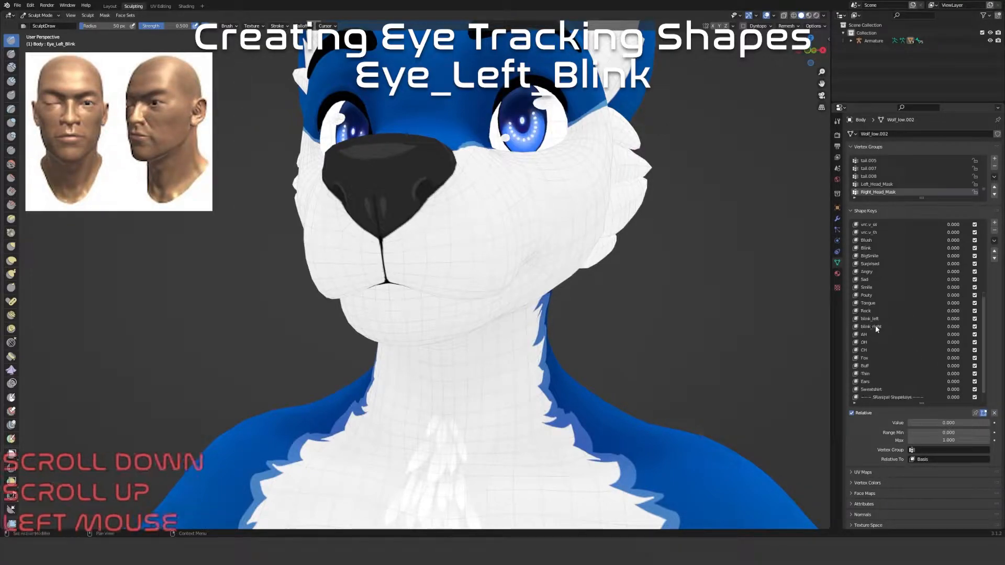
{"action": "left_click", "coordinate": [877, 326]}
{"action": "left_click_drag", "start_coordinate": [911, 422], "coordinate": [991, 423]}
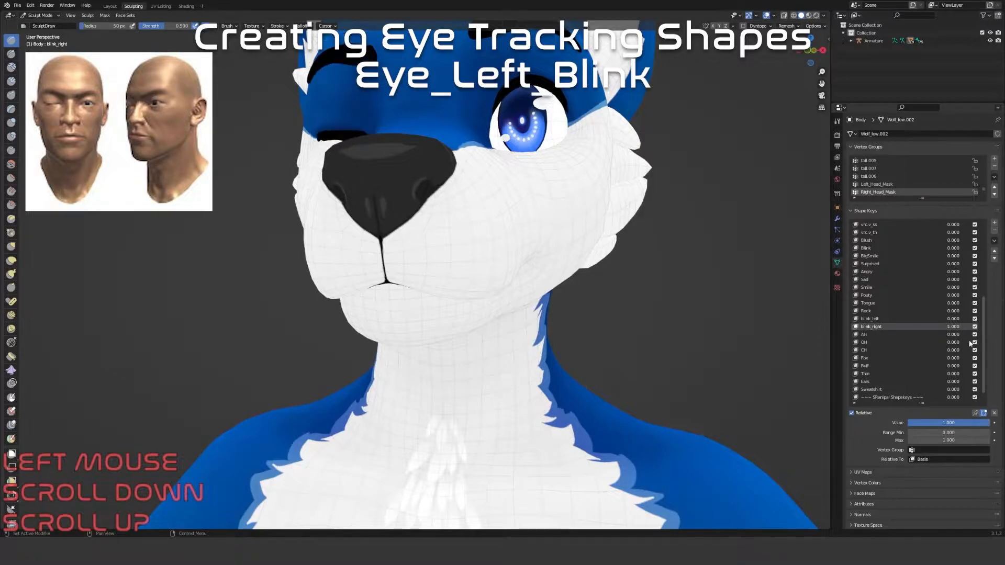
{"action": "left_click", "coordinate": [994, 240]}
{"action": "left_click", "coordinate": [945, 250]}
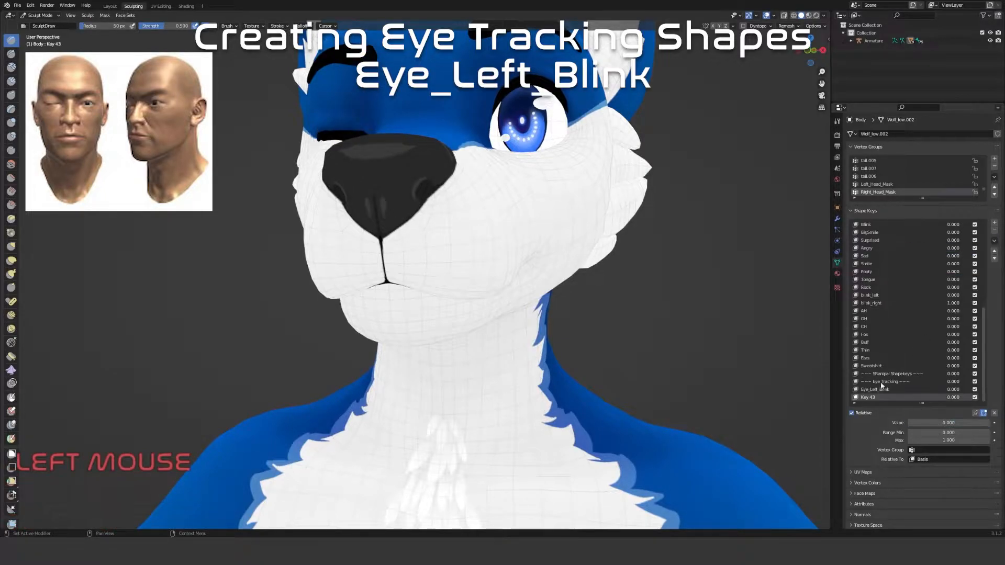
{"action": "double_click", "coordinate": [869, 397]}
{"action": "type", "text": "Eye"}
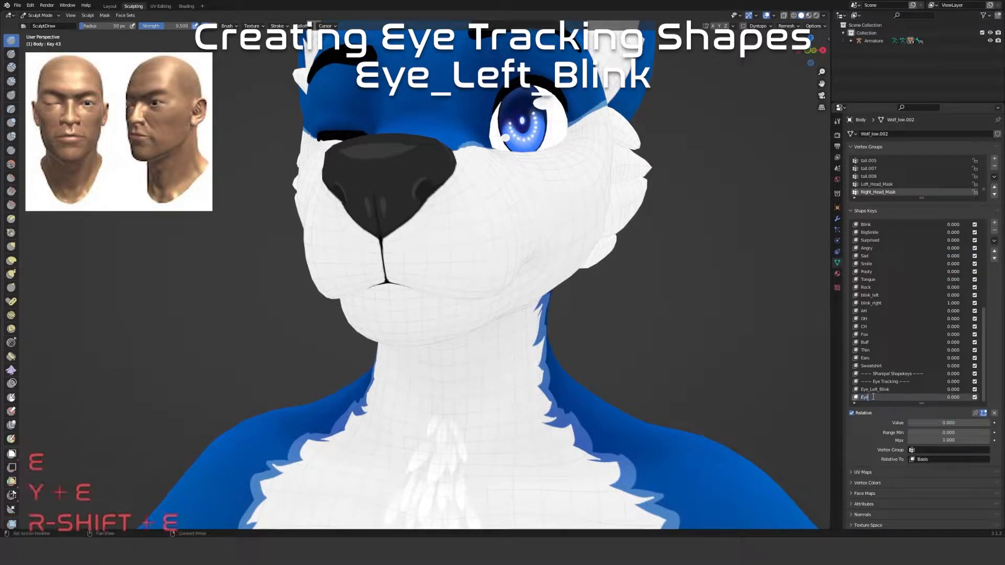
{"action": "type", "text": "_Right"}
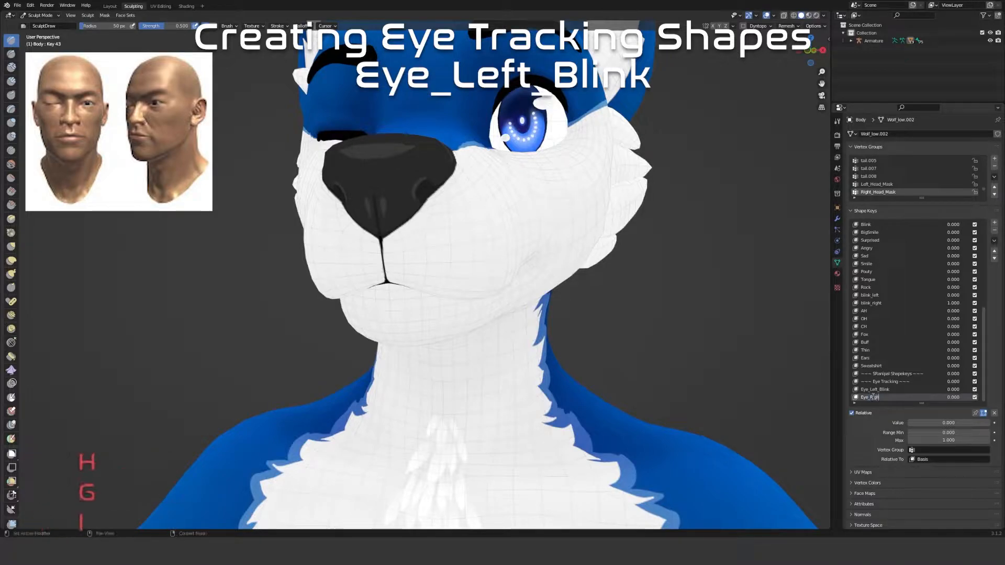
{"action": "type", "text": "_Blink"}
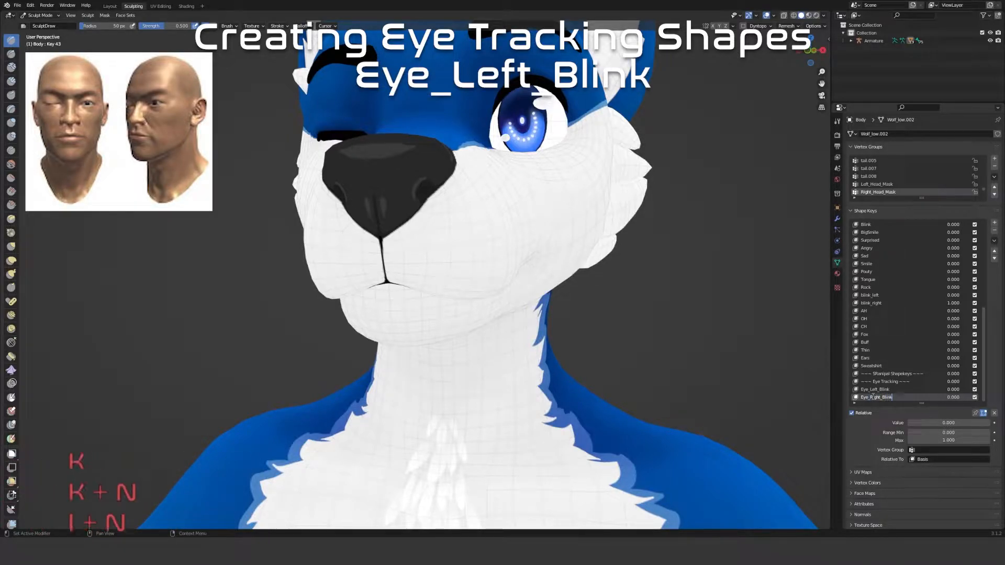
{"action": "key", "text": "Return"}
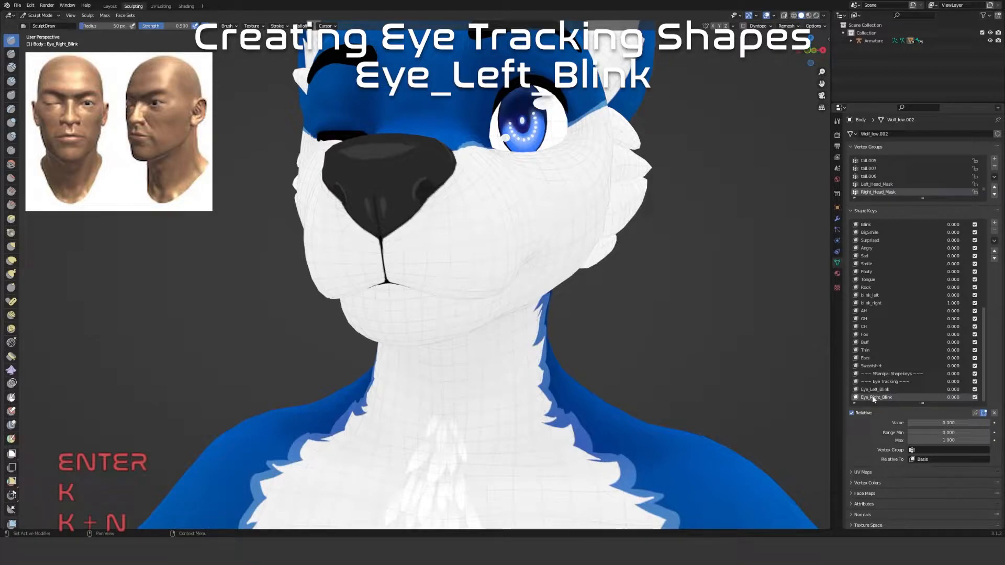
{"action": "left_click", "coordinate": [993, 413]}
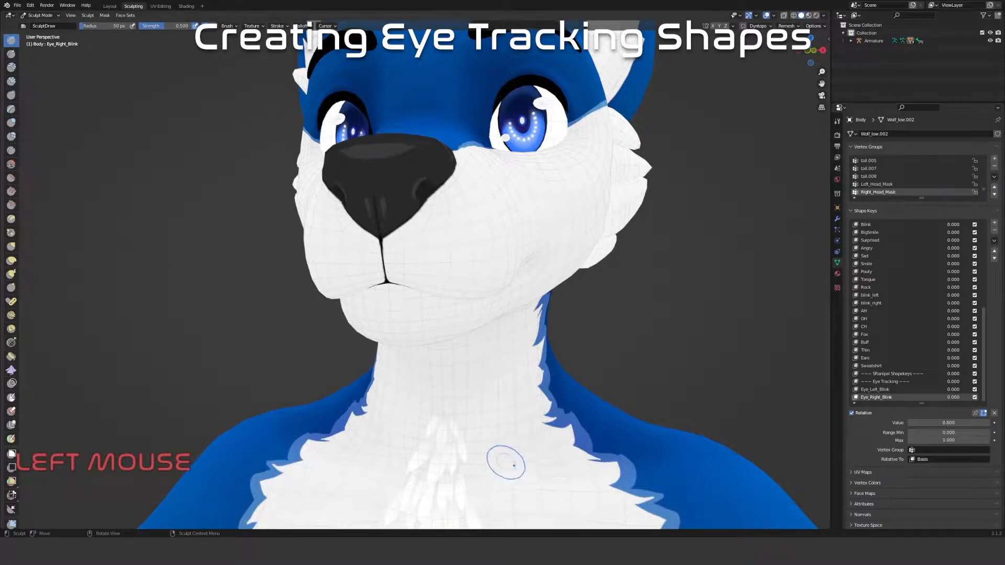
Set the Surprised shape key to 1 and examine how it deforms the eyes and mouth
{"action": "scroll", "coordinate": [911, 314], "scroll_direction": "up", "scroll_amount": 3}
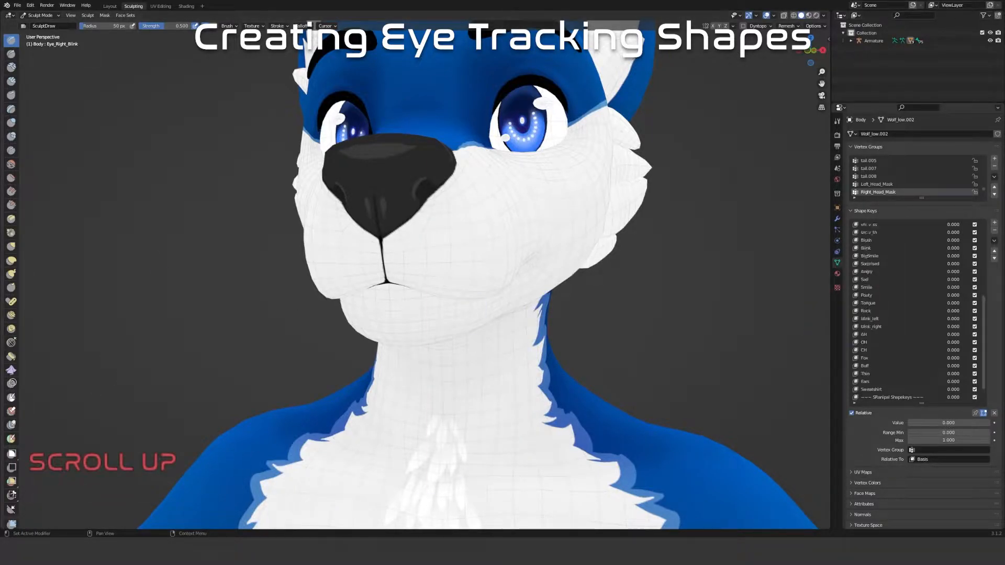
{"action": "left_click", "coordinate": [875, 263]}
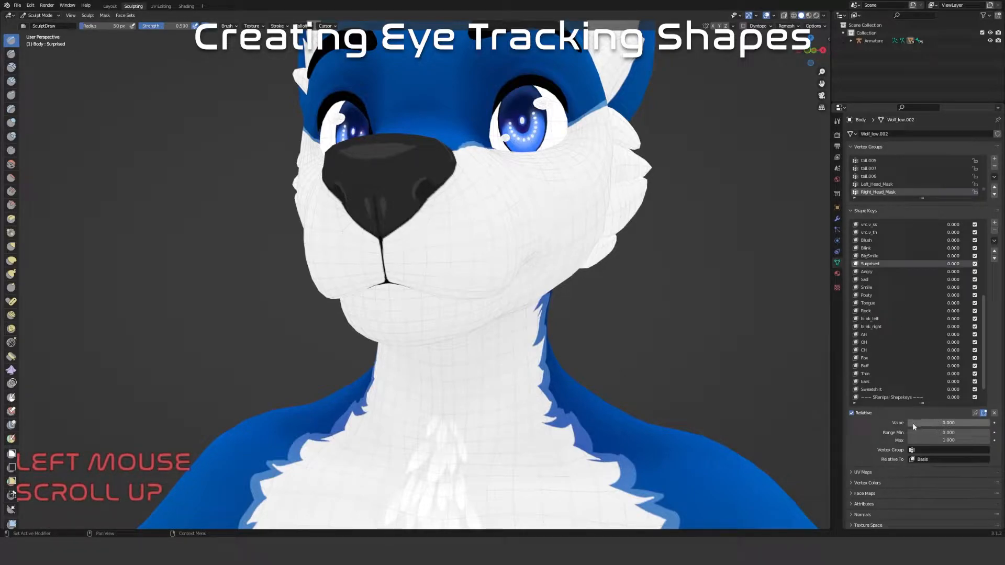
{"action": "left_click_drag", "start_coordinate": [913, 424], "coordinate": [989, 424]}
{"action": "middle_click_drag", "start_coordinate": [492, 319], "coordinate": [537, 302]}
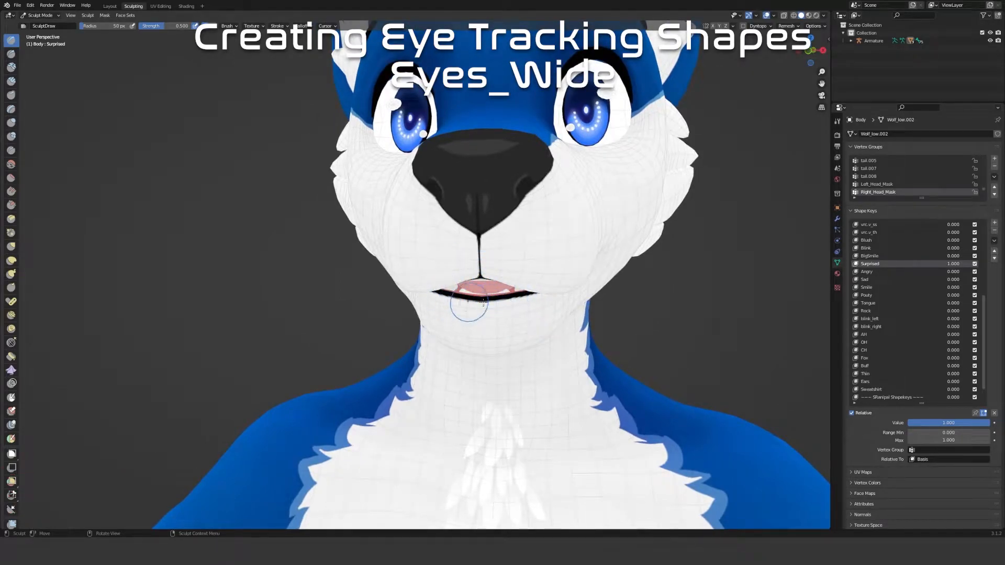
{"action": "middle_click_drag", "start_coordinate": [521, 292], "coordinate": [516, 328], "text": "shift"}
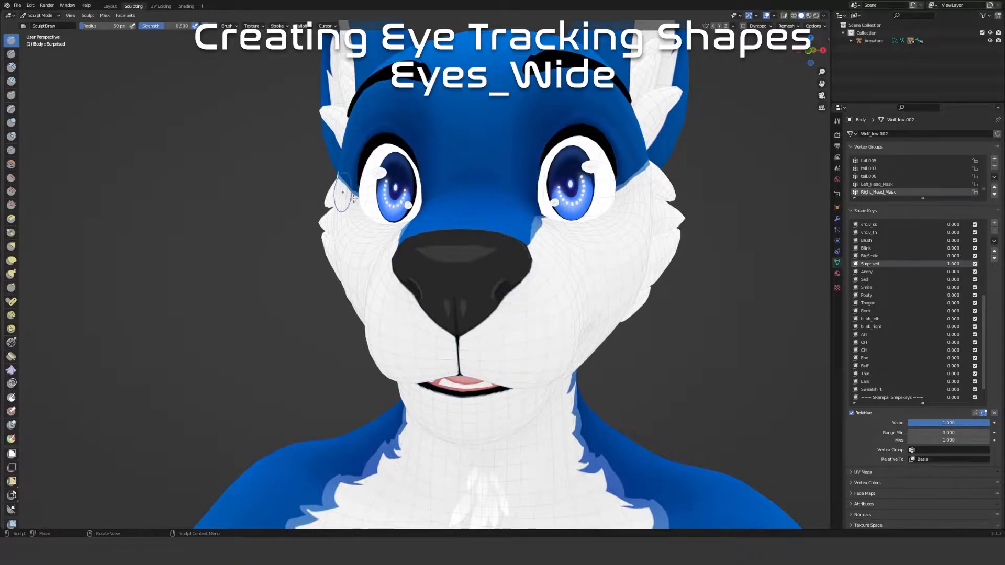
{"action": "middle_click_drag", "start_coordinate": [628, 471], "coordinate": [604, 423], "text": "shift"}
Restrict the Surprised shape key to the Eyes_Mask vertex group and check the face with its value at 1
{"action": "left_click", "coordinate": [924, 451]}
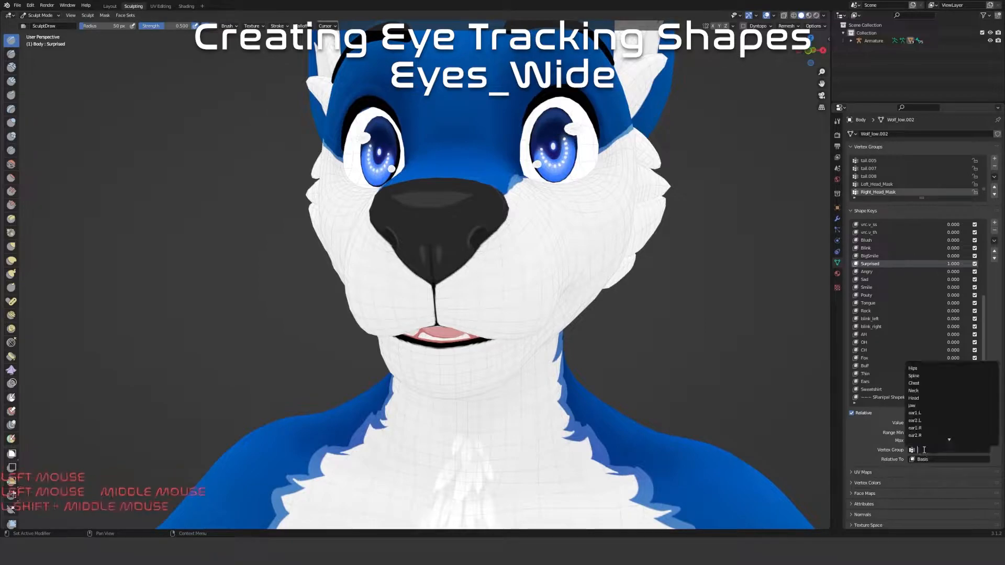
{"action": "type", "text": "eye"}
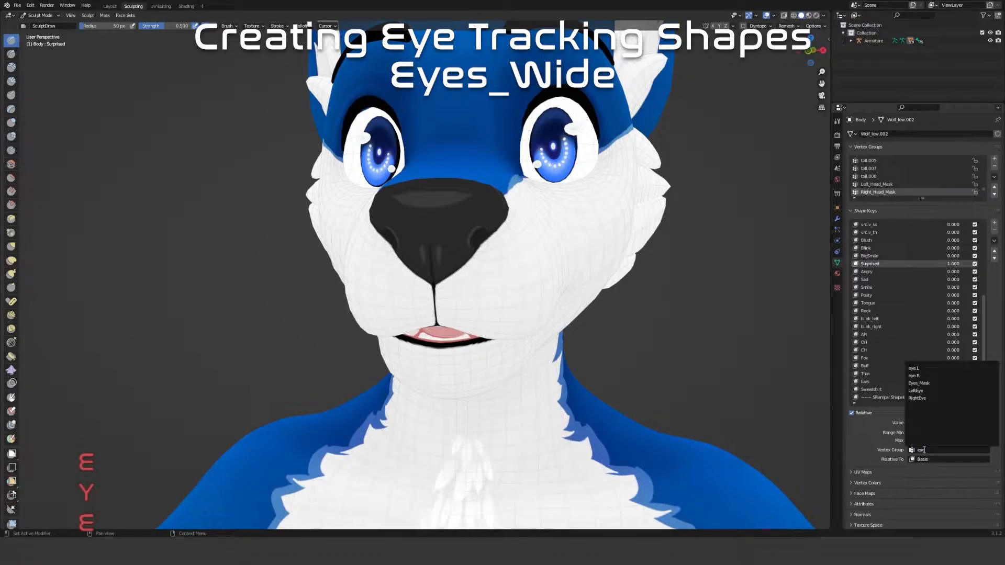
{"action": "left_click", "coordinate": [919, 383]}
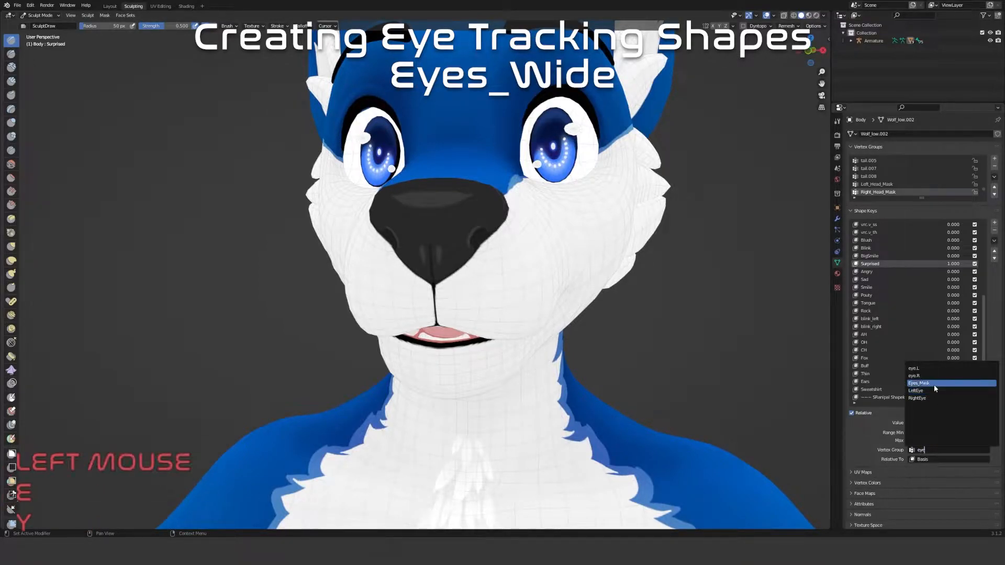
{"action": "mouse_move", "coordinate": [963, 426]}
{"action": "left_mouse_down"}
{"action": "mouse_move", "coordinate": [934, 426]}
{"action": "mouse_move", "coordinate": [965, 426]}
{"action": "left_mouse_up"}
{"action": "middle_click_drag", "start_coordinate": [602, 232], "coordinate": [658, 238]}
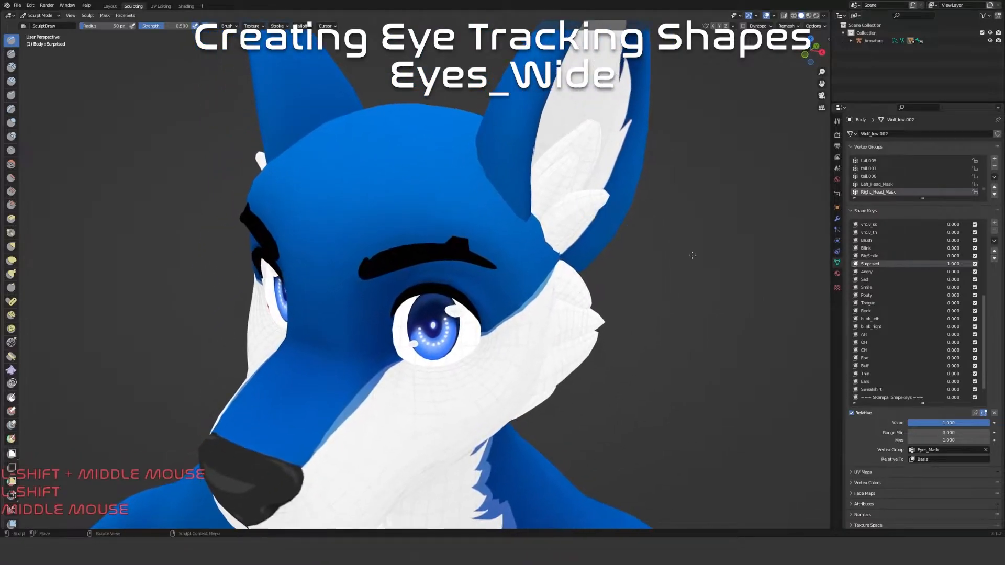
{"action": "mouse_move", "coordinate": [974, 422]}
{"action": "left_mouse_down"}
{"action": "mouse_move", "coordinate": [892, 422]}
{"action": "mouse_move", "coordinate": [989, 422]}
{"action": "left_mouse_up"}
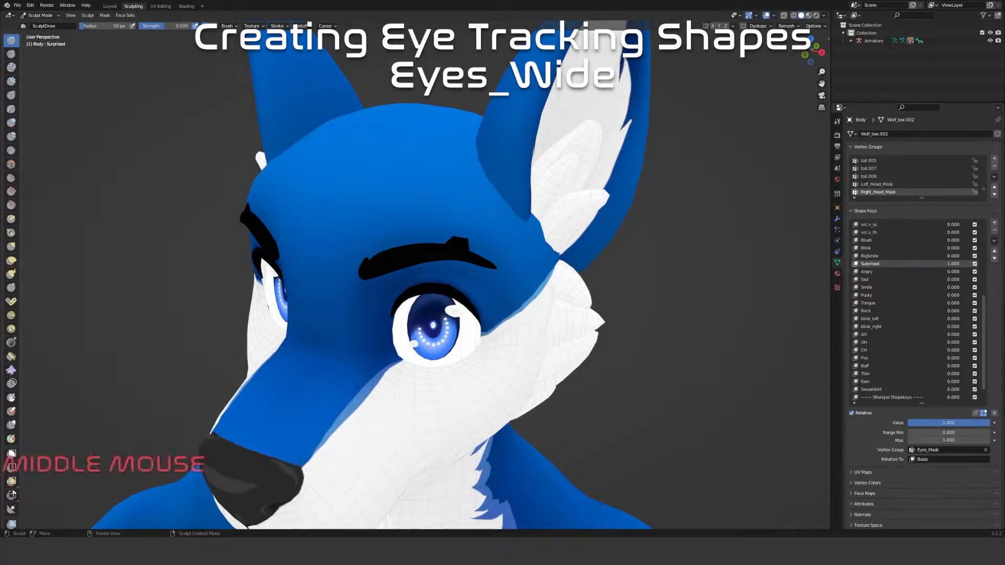
{"action": "middle_click_drag", "start_coordinate": [539, 356], "coordinate": [521, 348]}
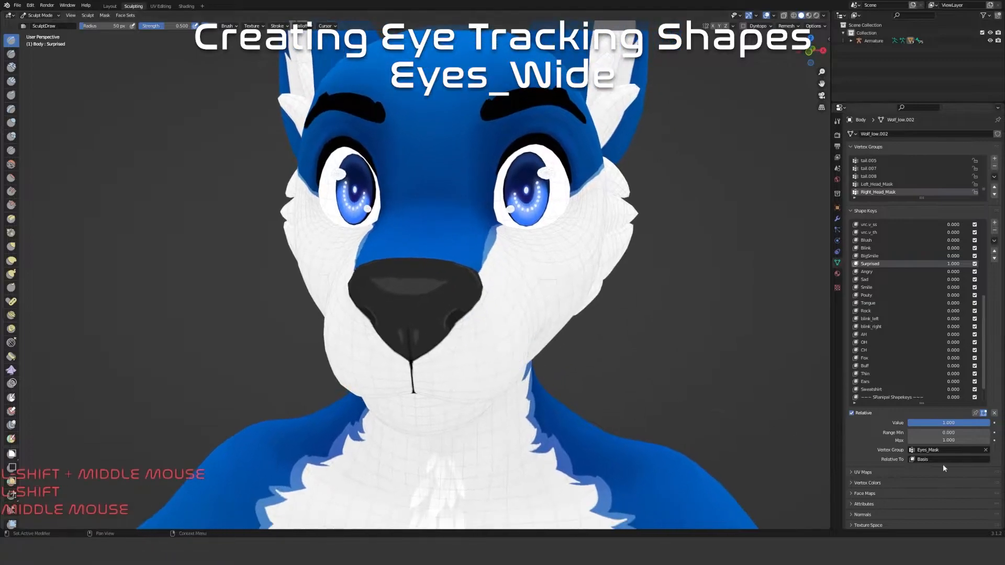
Vary the Surprised shape key's value and examine how both eyebrows deform, leaving it at 1.000
{"action": "mouse_move", "coordinate": [971, 423]}
{"action": "left_mouse_down"}
{"action": "mouse_move", "coordinate": [909, 423]}
{"action": "mouse_move", "coordinate": [988, 423]}
{"action": "left_mouse_up"}
{"action": "middle_click_drag", "start_coordinate": [668, 324], "coordinate": [482, 336]}
{"action": "middle_click_drag", "start_coordinate": [481, 337], "coordinate": [395, 326], "text": "shift"}
{"action": "scroll", "coordinate": [341, 337], "scroll_direction": "up", "scroll_amount": 2}
{"action": "scroll", "coordinate": [470, 262], "scroll_direction": "up", "scroll_amount": 2}
{"action": "middle_click_drag", "start_coordinate": [470, 262], "coordinate": [434, 296], "text": "shift"}
{"action": "mouse_move", "coordinate": [982, 426]}
{"action": "left_mouse_down"}
{"action": "mouse_move", "coordinate": [910, 426]}
{"action": "mouse_move", "coordinate": [989, 423]}
{"action": "left_mouse_up"}
In Edit Mode, inspect the eyebrow mesh and its spiked outer-end vertex, then clear the selection
{"action": "key", "text": "Tab"}
{"action": "middle_click_drag", "start_coordinate": [576, 305], "coordinate": [432, 395]}
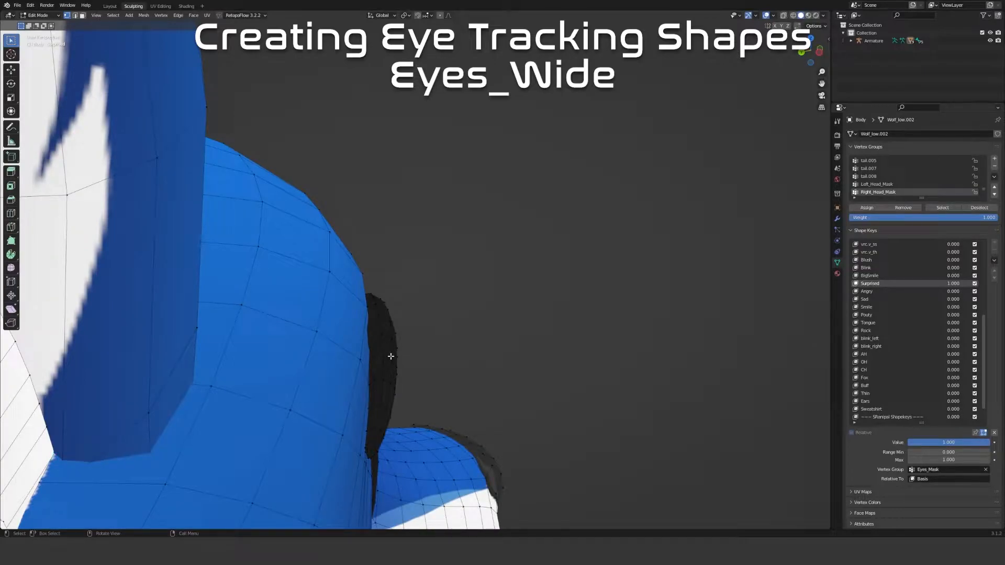
{"action": "key", "text": "l"}
{"action": "scroll", "coordinate": [392, 353], "scroll_direction": "up", "scroll_amount": 5}
{"action": "middle_click_drag", "start_coordinate": [406, 333], "coordinate": [337, 350], "text": "shift"}
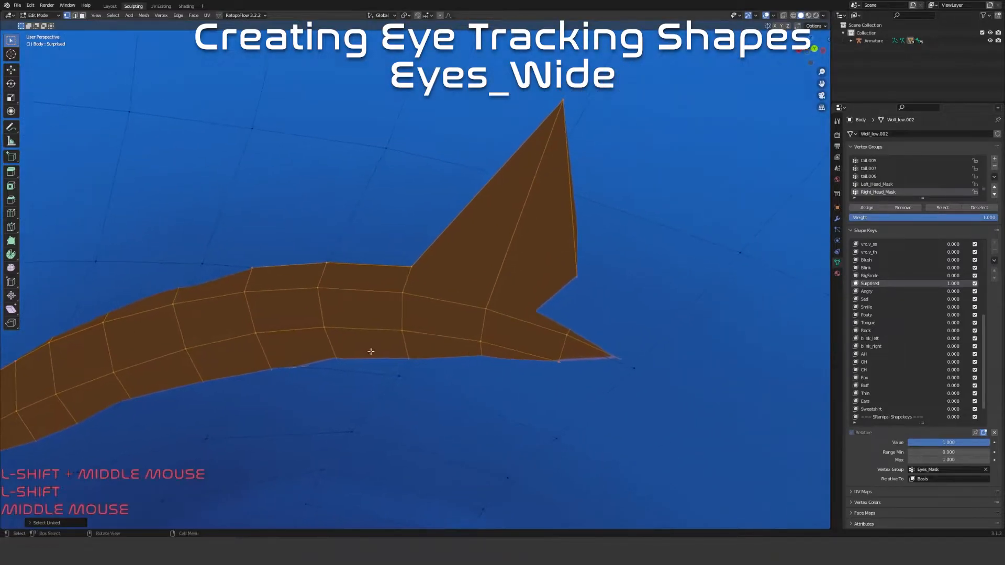
{"action": "mouse_move", "coordinate": [958, 449]}
{"action": "left_mouse_down"}
{"action": "mouse_move", "coordinate": [884, 448]}
{"action": "mouse_move", "coordinate": [958, 448]}
{"action": "left_mouse_up"}
{"action": "left_click", "coordinate": [655, 227]}
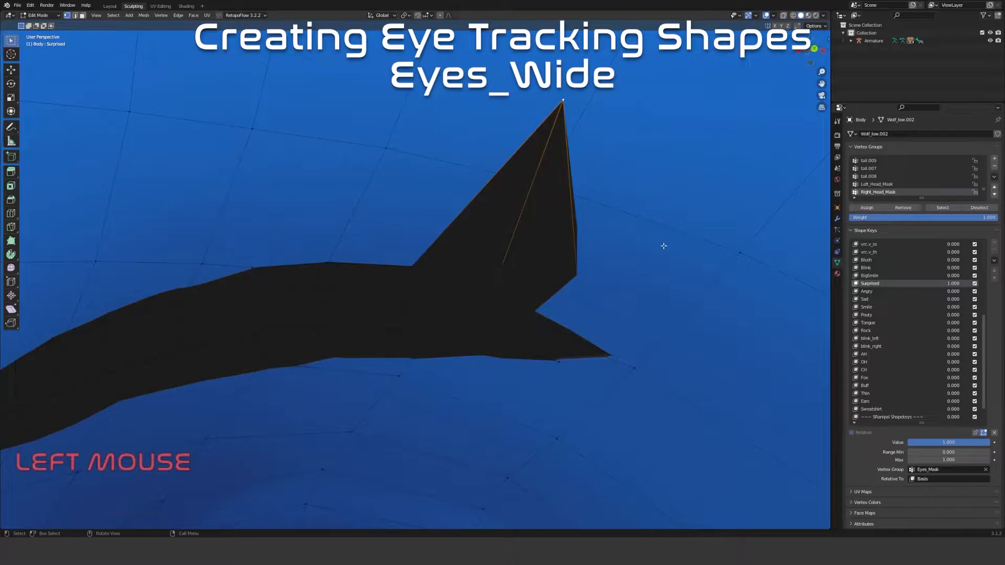
{"action": "middle_click_drag", "start_coordinate": [433, 307], "coordinate": [393, 248], "text": "shift"}
{"action": "scroll", "coordinate": [361, 251], "scroll_direction": "down", "scroll_amount": 2}
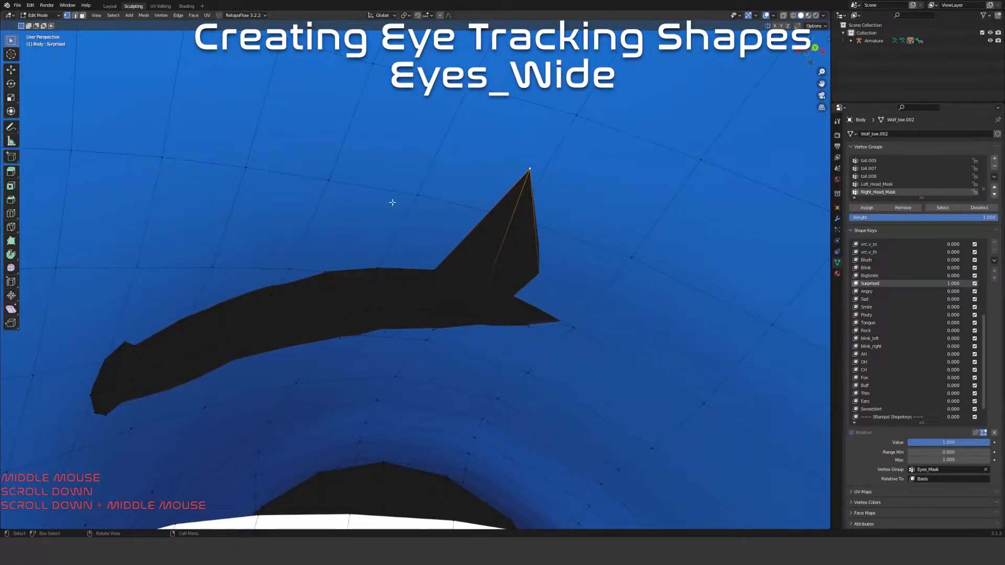
{"action": "key", "text": "alt+a"}
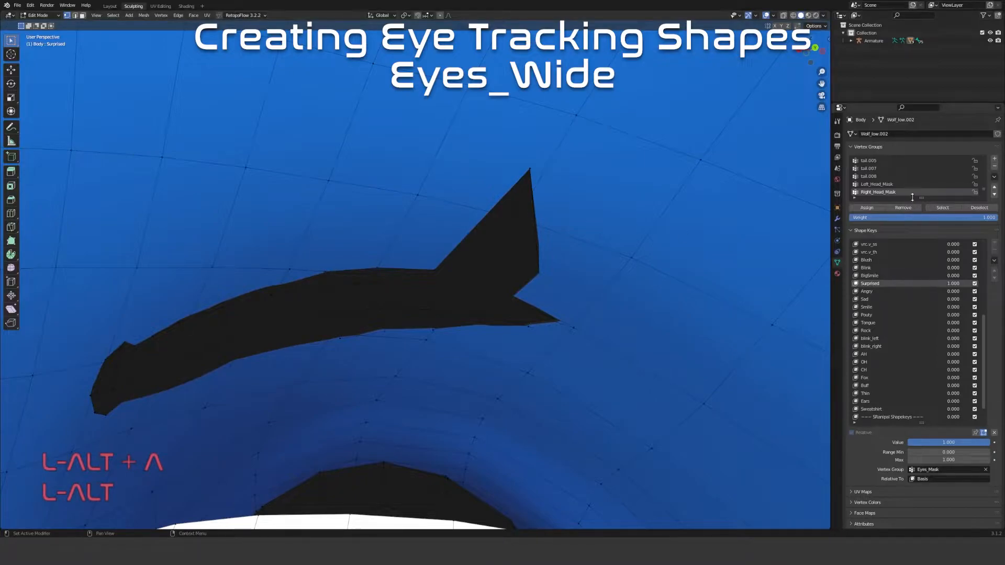
Enlarge the vertex group list, make Eyes_Mask active and check which vertices it contains around the brow, then deselect them
{"action": "left_click_drag", "start_coordinate": [922, 199], "coordinate": [918, 302]}
{"action": "scroll", "coordinate": [918, 303], "scroll_direction": "down", "scroll_amount": 2}
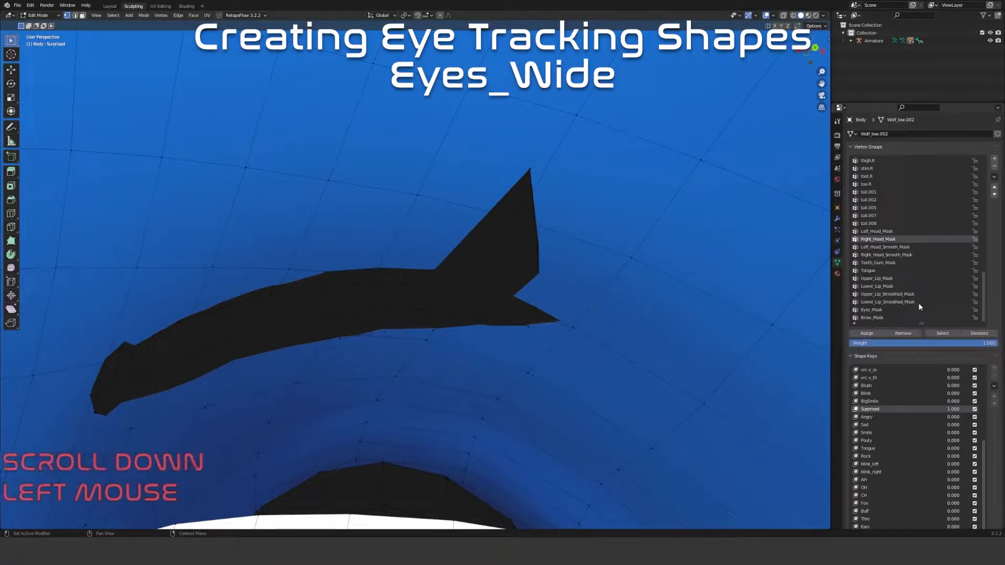
{"action": "left_click", "coordinate": [884, 311]}
{"action": "left_click", "coordinate": [943, 334]}
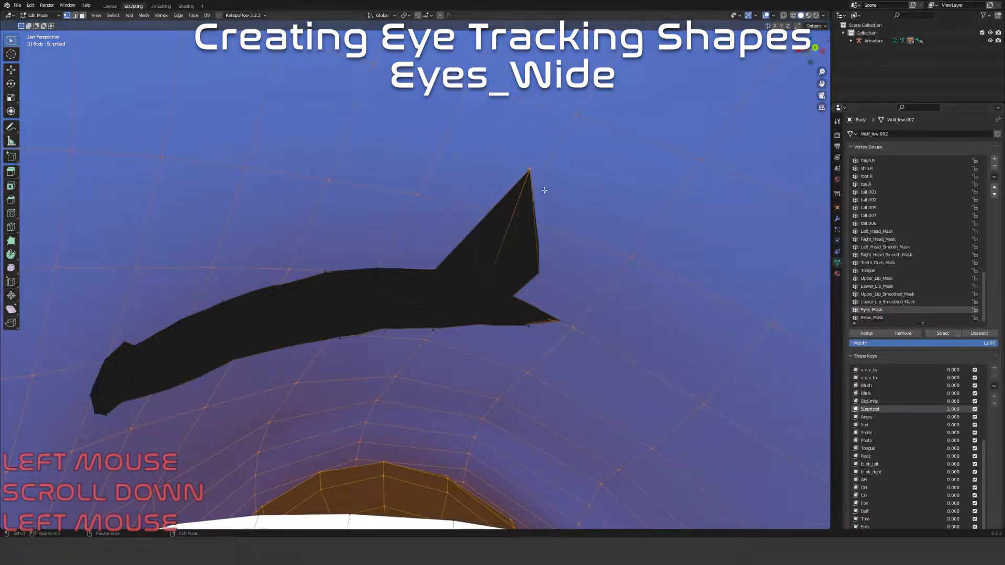
{"action": "middle_click_drag", "start_coordinate": [551, 195], "coordinate": [445, 286], "text": "shift"}
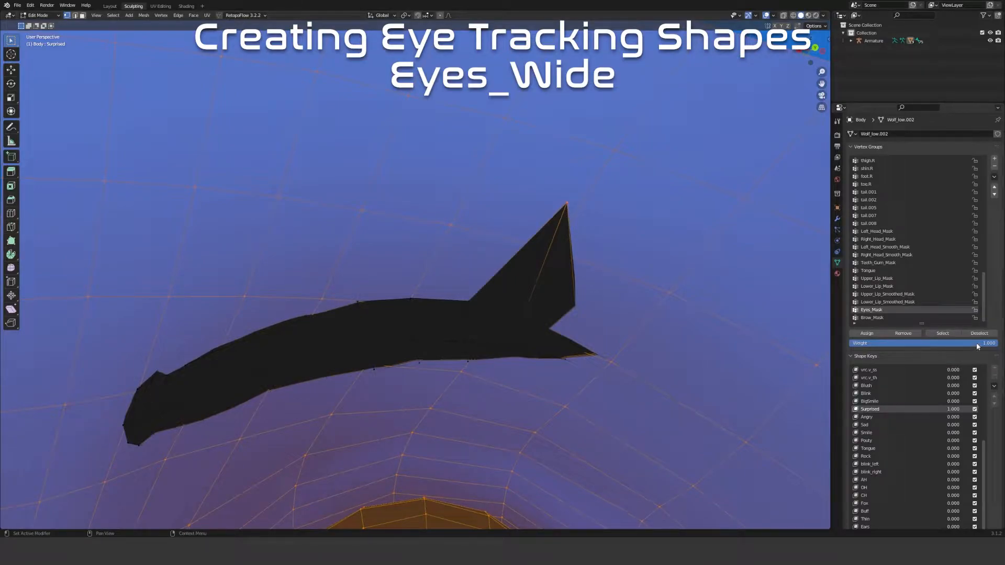
{"action": "middle_click_drag", "start_coordinate": [572, 276], "coordinate": [616, 298], "text": "shift"}
{"action": "scroll", "coordinate": [675, 316], "scroll_direction": "down", "scroll_amount": 5}
{"action": "key", "text": "alt+a"}
Select the spiked brow vertex, mirror the selection to the other brow, and remove that vertex from the Eyes_Mask group
{"action": "middle_click_drag", "start_coordinate": [230, 264], "coordinate": [476, 286], "text": "shift"}
{"action": "middle_click_drag", "start_coordinate": [415, 269], "coordinate": [339, 272]}
{"action": "left_click", "coordinate": [281, 257]}
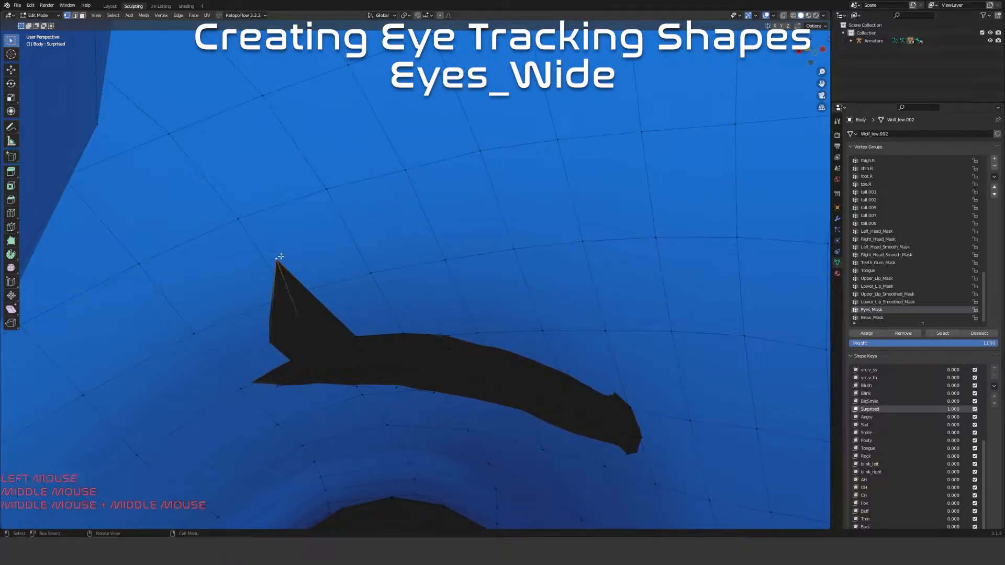
{"action": "middle_click_drag", "start_coordinate": [577, 356], "coordinate": [309, 340], "text": "shift"}
{"action": "key", "text": "ctrl+shift+m"}
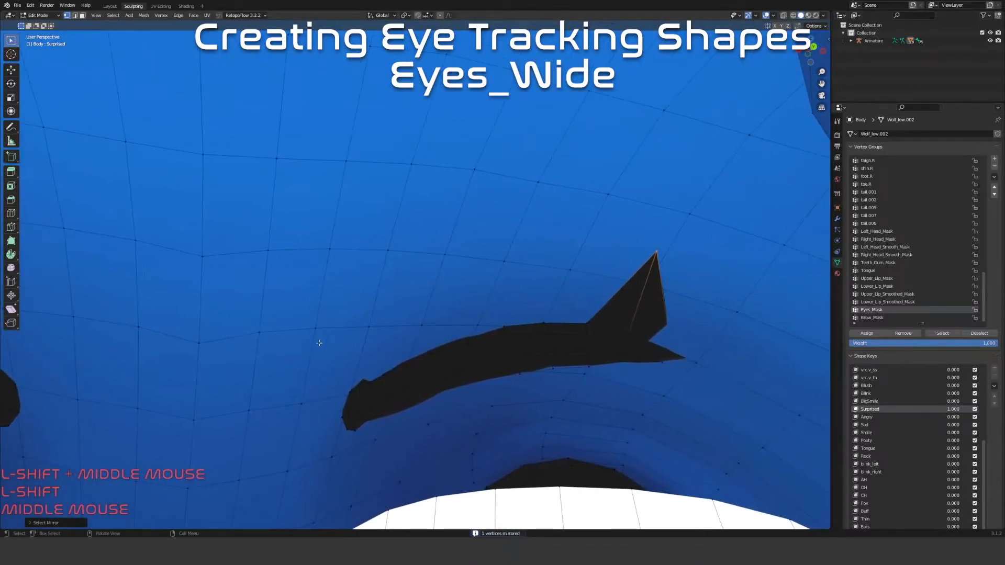
{"action": "left_click", "coordinate": [911, 334]}
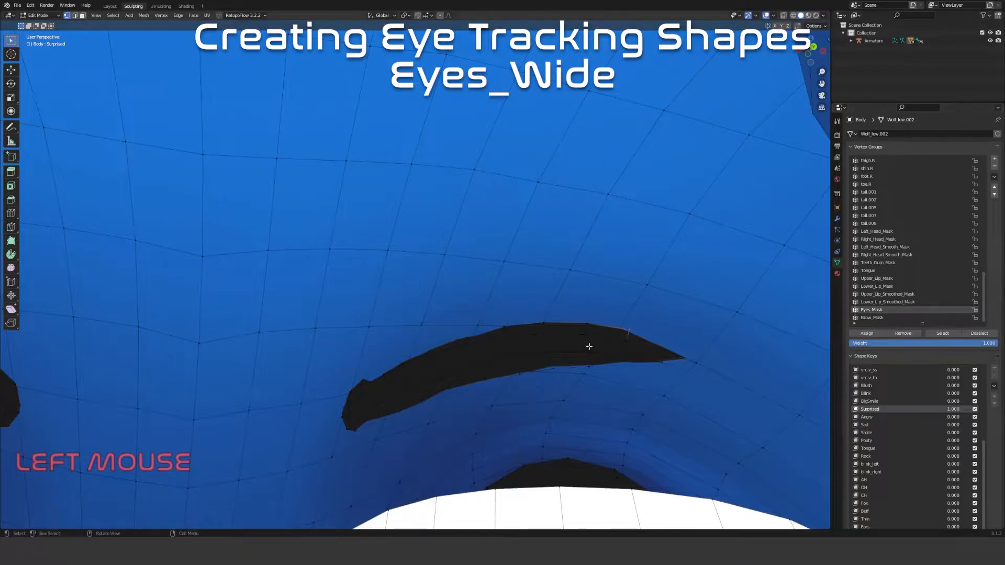
Check the corrected eyebrows, return to Sculpt Mode and preview the Surprised shape key up to 1.000
{"action": "scroll", "coordinate": [999, 457], "scroll_direction": "down", "scroll_amount": 5}
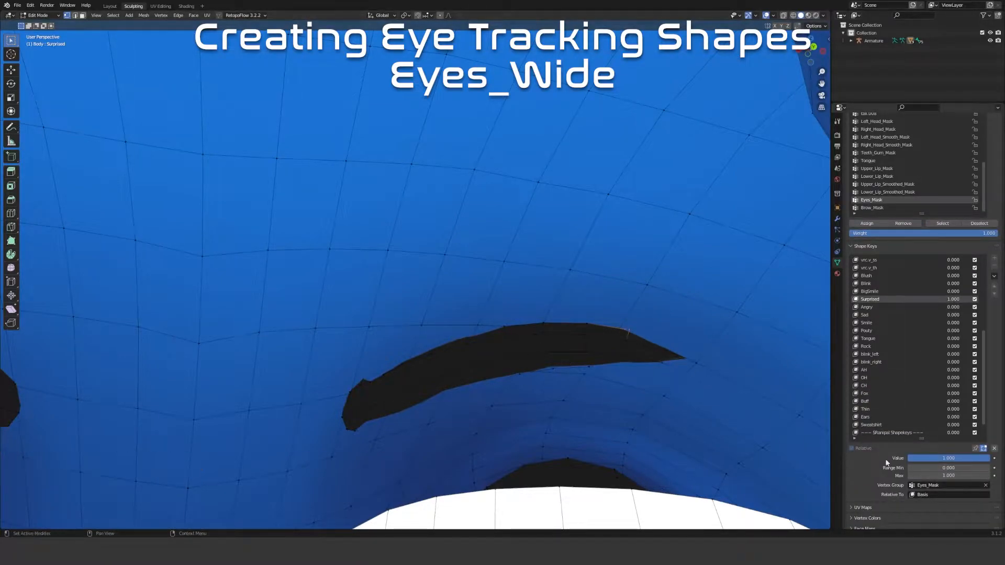
{"action": "middle_click_drag", "start_coordinate": [528, 309], "coordinate": [504, 205]}
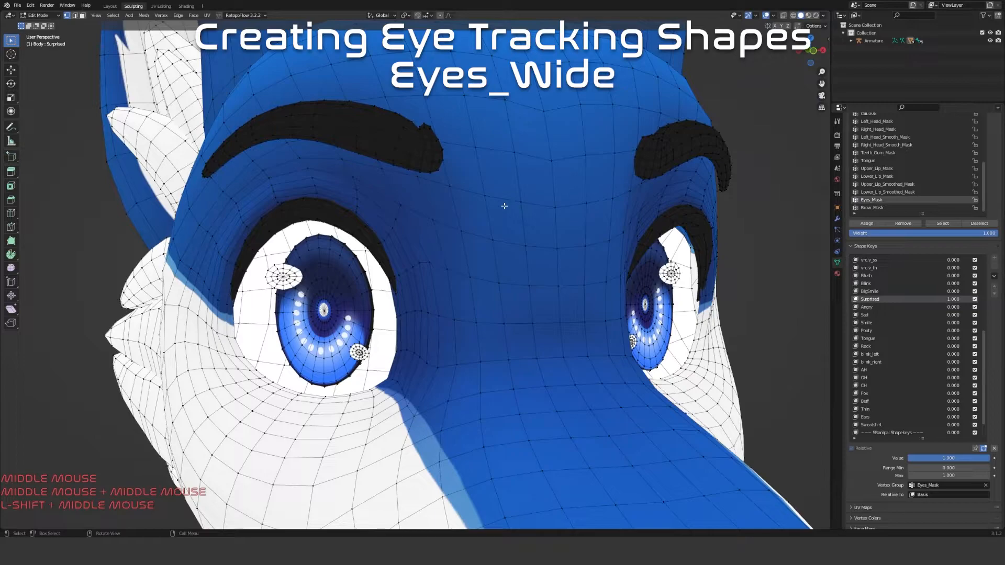
{"action": "middle_click_drag", "start_coordinate": [610, 274], "coordinate": [592, 269]}
{"action": "key", "text": "Tab"}
{"action": "middle_click_drag", "start_coordinate": [664, 344], "coordinate": [526, 301], "text": "shift"}
{"action": "scroll", "coordinate": [526, 300], "scroll_direction": "down", "scroll_amount": 2}
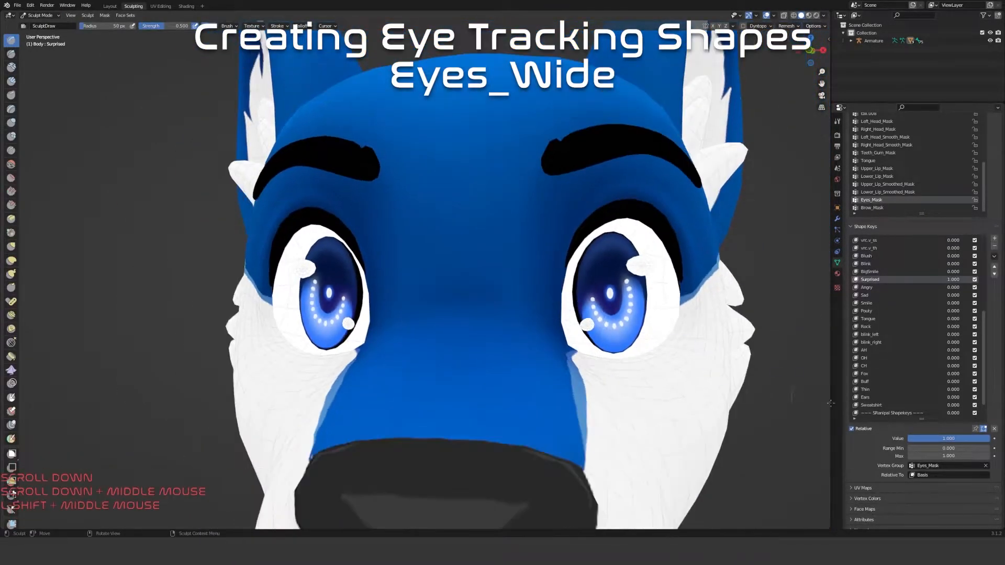
{"action": "mouse_move", "coordinate": [975, 439]}
{"action": "left_mouse_down"}
{"action": "mouse_move", "coordinate": [901, 439]}
{"action": "mouse_move", "coordinate": [977, 440]}
{"action": "left_mouse_up"}
{"action": "middle_click_drag", "start_coordinate": [687, 411], "coordinate": [466, 340], "text": "shift"}
Create a new shape key from the current mix and name it Eyes_Wide
{"action": "middle_click_drag", "start_coordinate": [466, 341], "coordinate": [532, 335]}
{"action": "left_click", "coordinate": [994, 256]}
{"action": "left_click", "coordinate": [953, 266]}
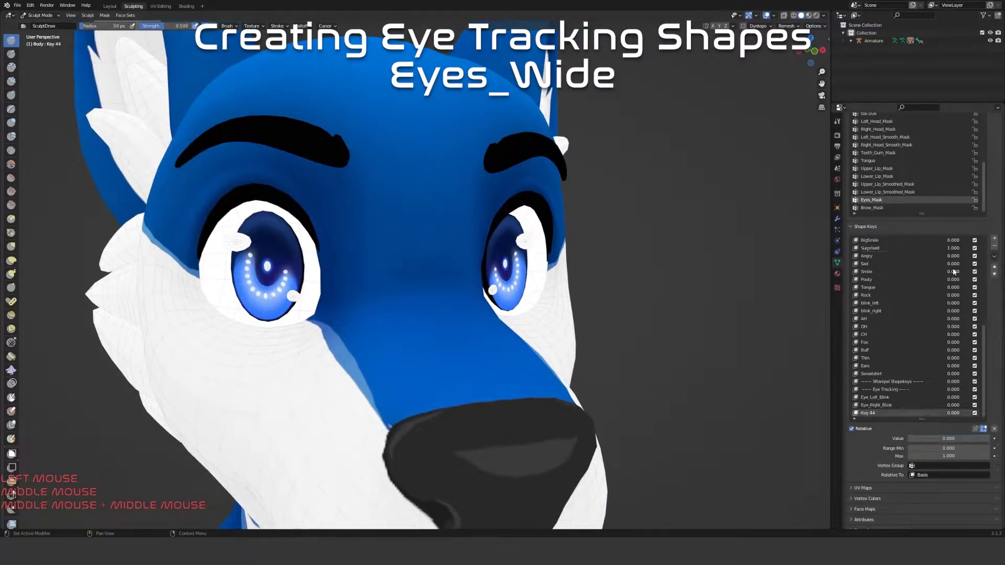
{"action": "double_click", "coordinate": [868, 413]}
{"action": "type", "text": "Eyes_Wide"}
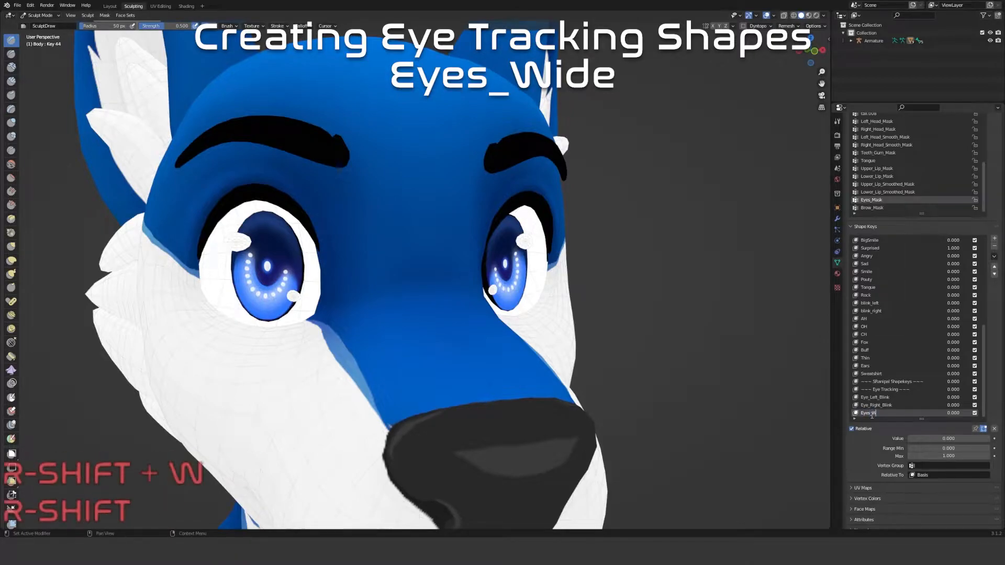
{"action": "key", "text": "Return"}
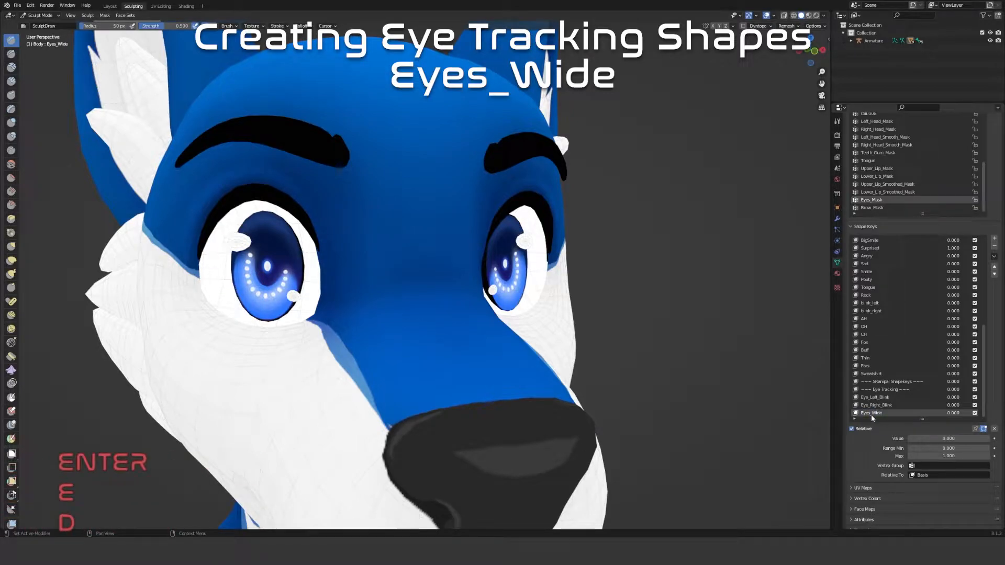
Clear all shape key values and set Eyes_Wide to 1.000
{"action": "left_click", "coordinate": [994, 429]}
{"action": "middle_click_drag", "start_coordinate": [625, 398], "coordinate": [568, 377]}
{"action": "scroll", "coordinate": [559, 374], "scroll_direction": "down", "scroll_amount": 3}
{"action": "left_click_drag", "start_coordinate": [921, 444], "coordinate": [995, 441]}
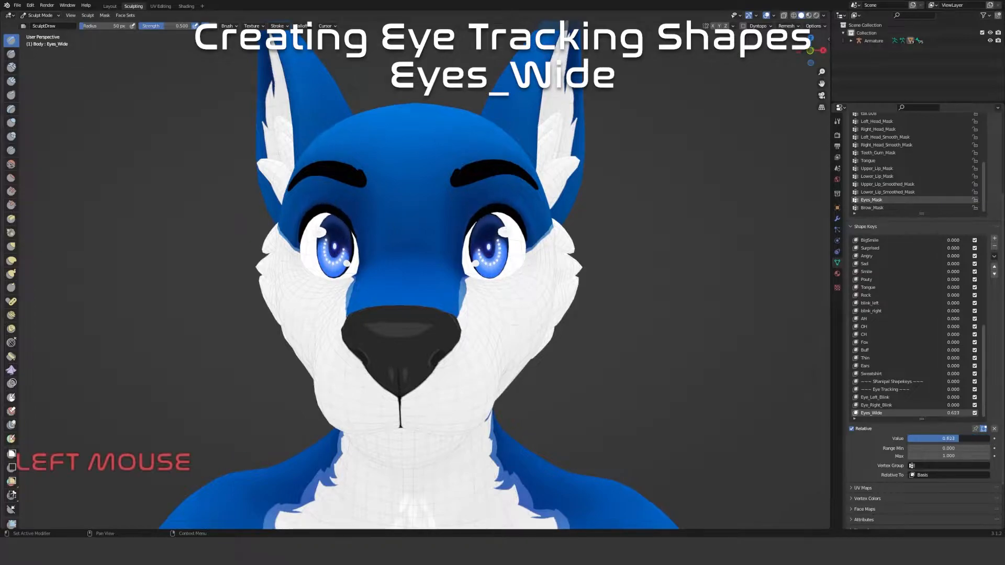
{"action": "middle_click_drag", "start_coordinate": [571, 319], "coordinate": [533, 331]}
{"action": "scroll", "coordinate": [539, 318], "scroll_direction": "up", "scroll_amount": 2}
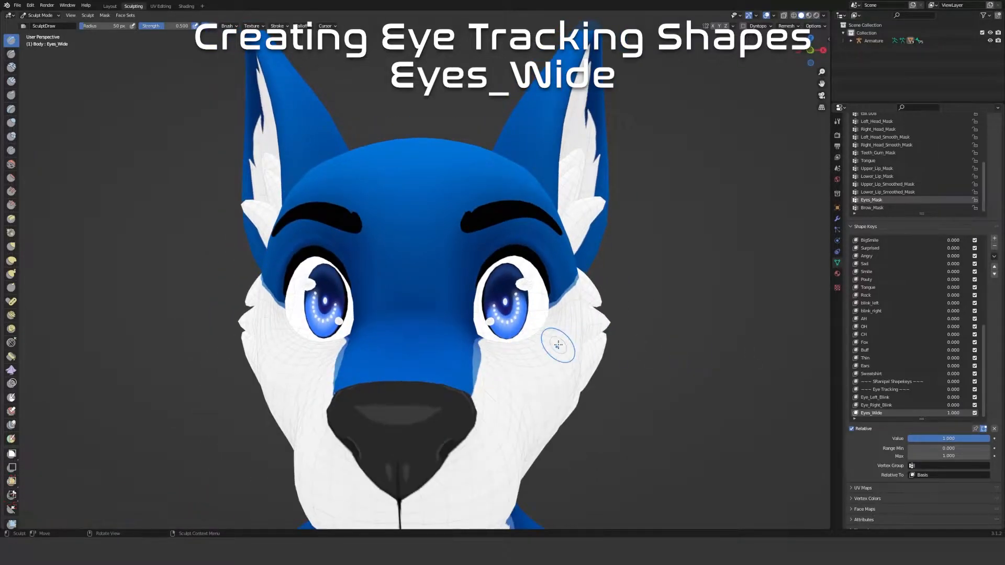
In Edit Mode, select both linked eyebrow meshes and blend them from the Surprised shape at 1.000 with Add enabled
{"action": "key", "text": "Tab"}
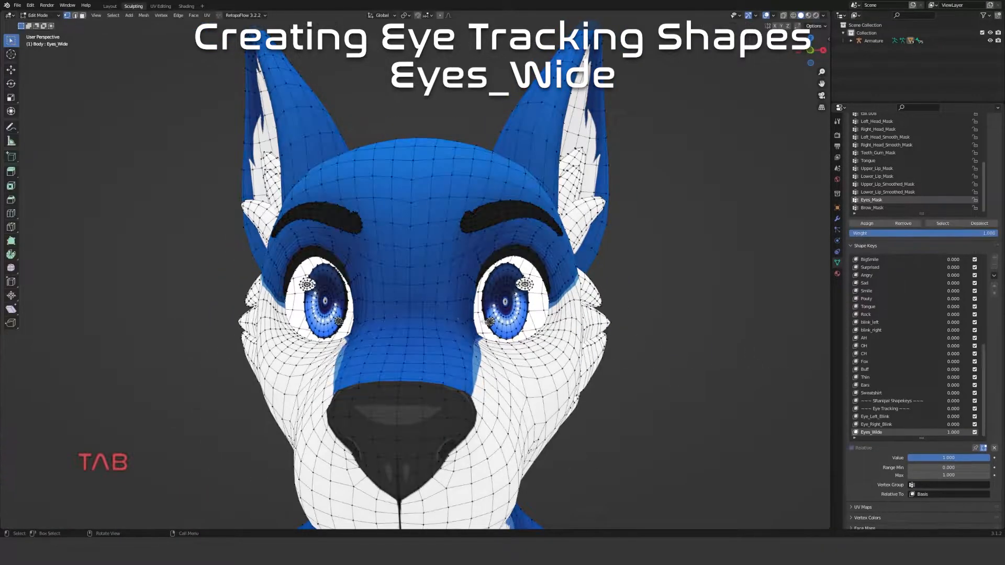
{"action": "left_click", "coordinate": [704, 347]}
{"action": "key", "text": "l"}
{"action": "key", "text": "l"}
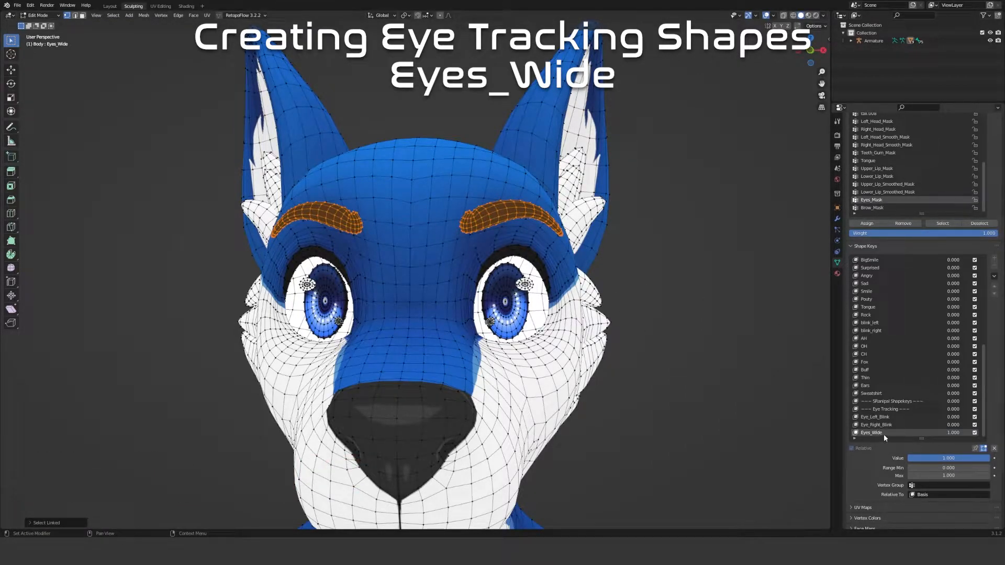
{"action": "left_click", "coordinate": [161, 16]}
{"action": "left_click", "coordinate": [170, 150]}
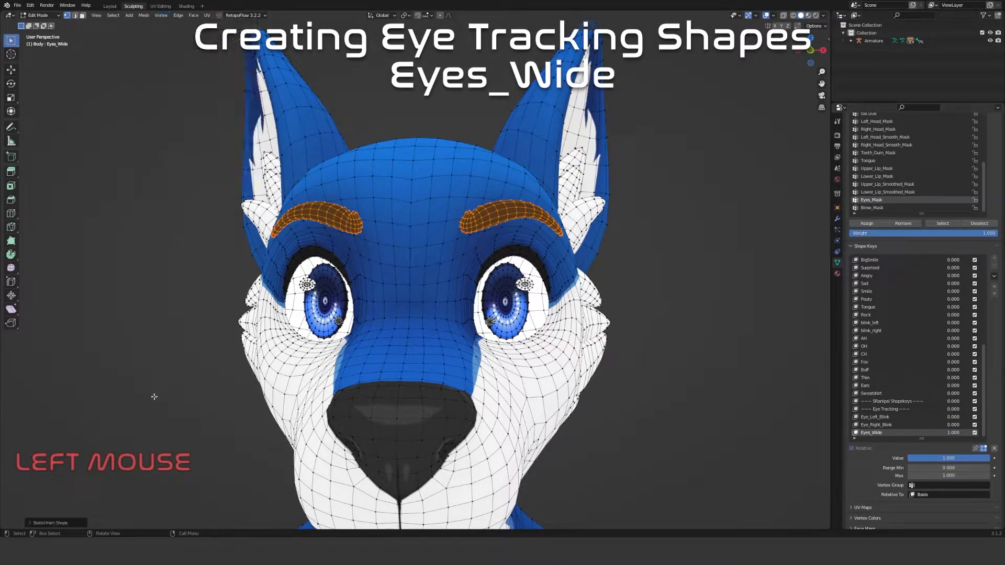
{"action": "left_click", "coordinate": [86, 503]}
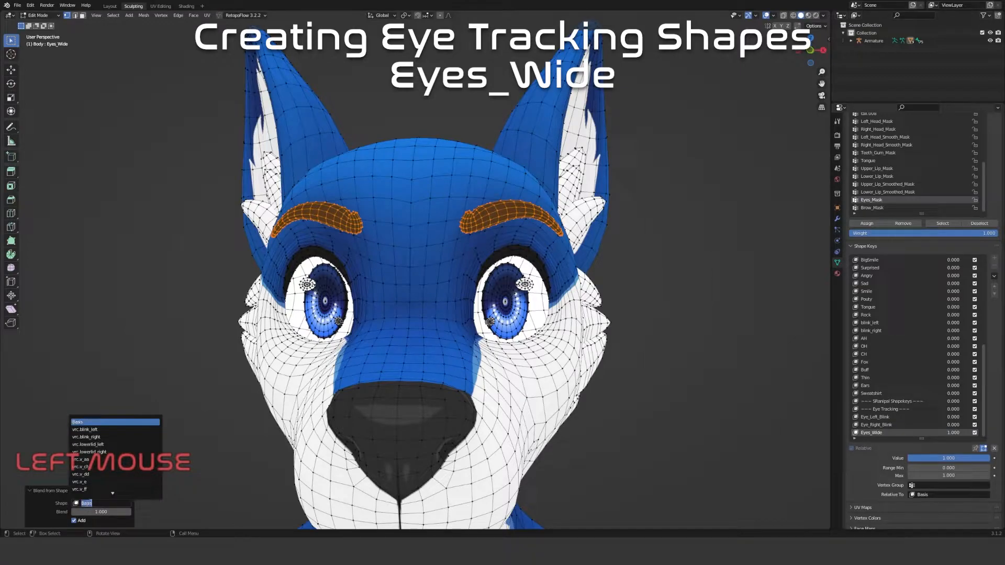
{"action": "type", "text": "sur"}
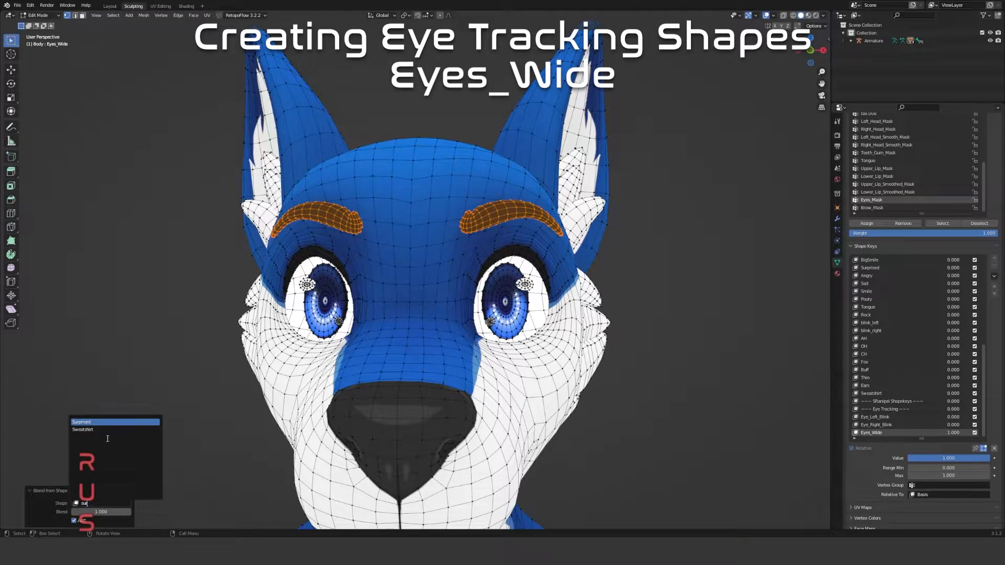
{"action": "key", "text": "Return"}
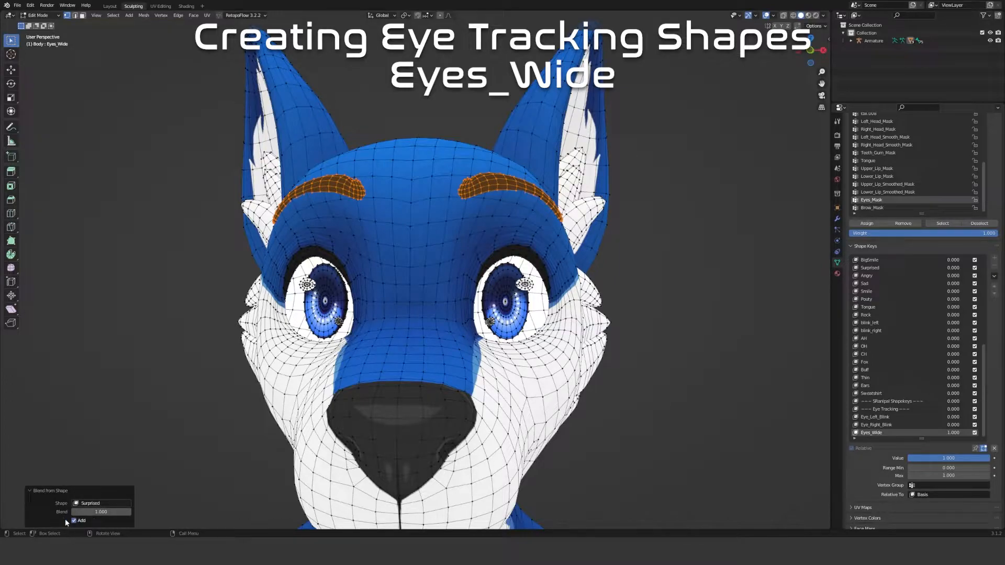
{"action": "left_click", "coordinate": [74, 520]}
{"action": "left_click", "coordinate": [74, 520]}
Deselect the eyebrows and preview Eyes_Wide across its value range from below, leaving it at 1.000
{"action": "left_click_drag", "start_coordinate": [949, 458], "coordinate": [989, 458]}
{"action": "left_click", "coordinate": [712, 366]}
{"action": "middle_click_drag", "start_coordinate": [560, 347], "coordinate": [572, 316]}
{"action": "scroll", "coordinate": [572, 317], "scroll_direction": "up", "scroll_amount": 4}
{"action": "middle_click_drag", "start_coordinate": [497, 314], "coordinate": [705, 397], "text": "shift"}
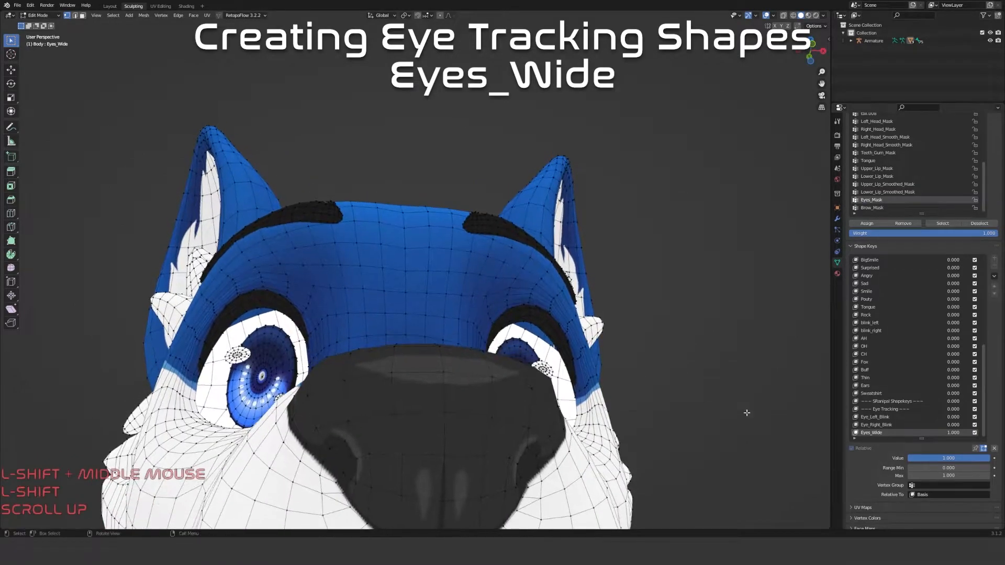
{"action": "left_click_drag", "start_coordinate": [964, 460], "coordinate": [989, 458]}
Remove the Eyes_Mask vertex group from the Surprised shape key and preview the unmasked shape up to 1.000
{"action": "left_click", "coordinate": [880, 268]}
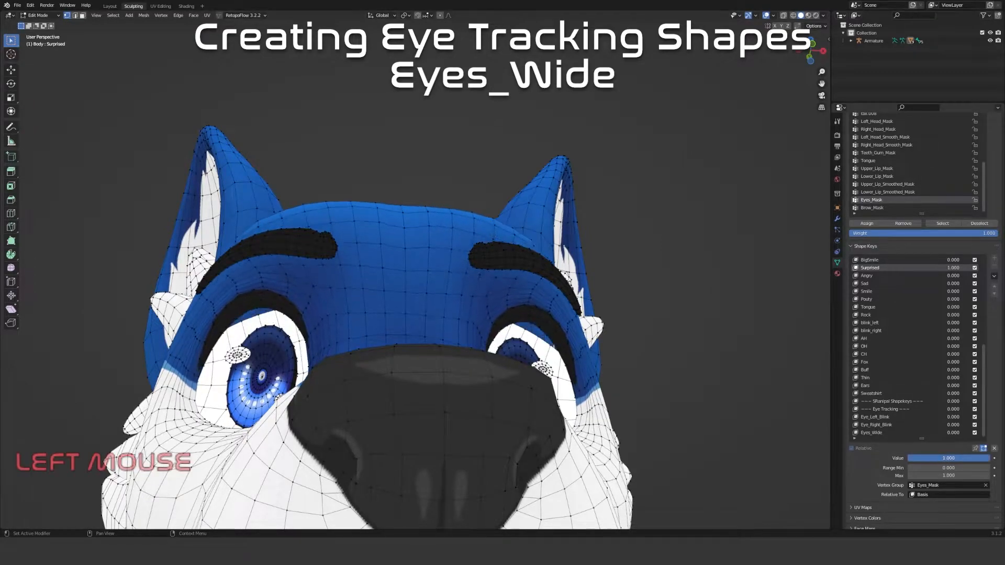
{"action": "left_click", "coordinate": [986, 486]}
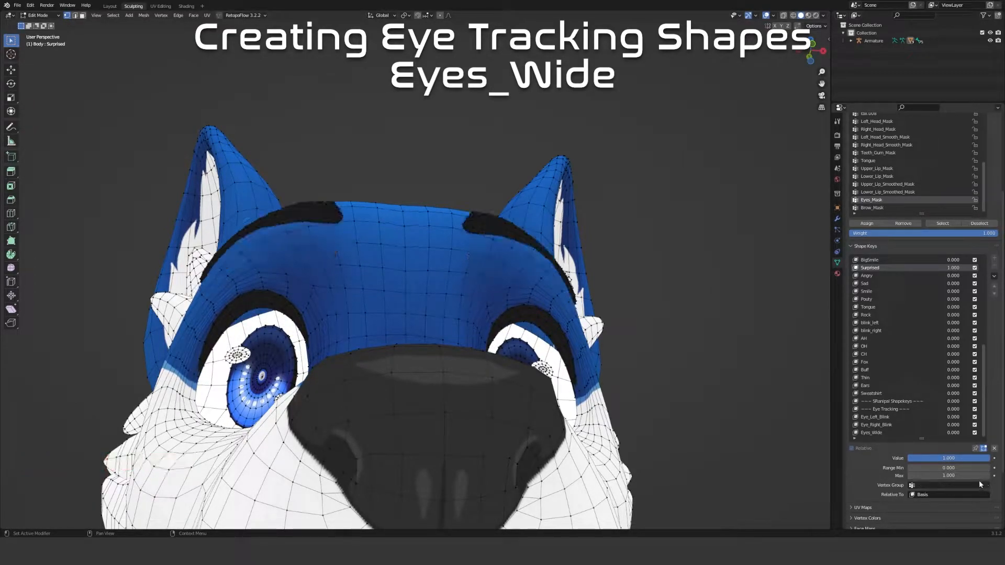
{"action": "left_click_drag", "start_coordinate": [955, 458], "coordinate": [996, 460]}
Select the Eyes_Mask vertices, add the centre strip from snout to forehead with Circle Select, and assign everything to Eyes_Mask
{"action": "left_click", "coordinate": [942, 224]}
{"action": "middle_click_drag", "start_coordinate": [628, 367], "coordinate": [655, 350]}
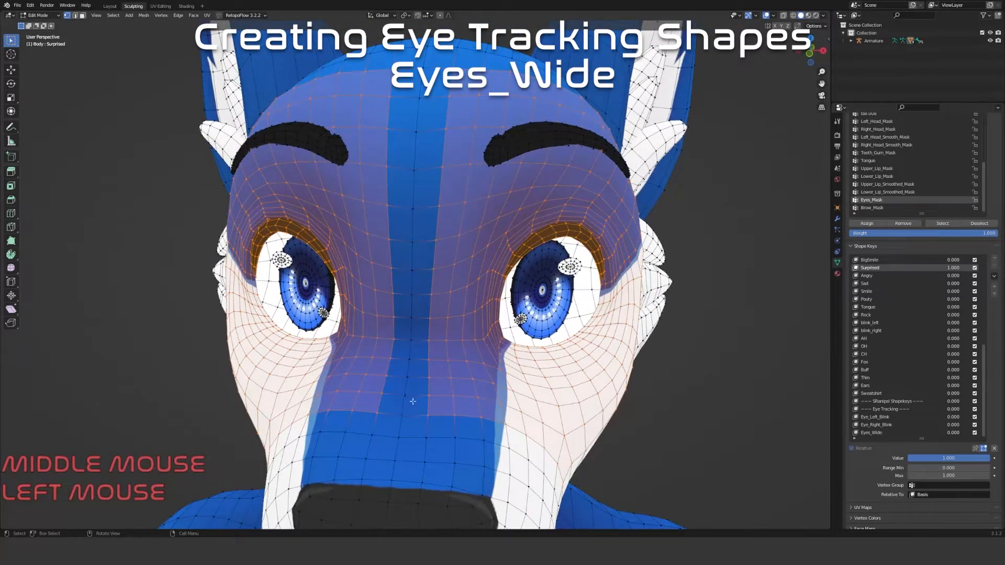
{"action": "key", "text": "c"}
{"action": "mouse_move", "coordinate": [410, 404]}
{"action": "left_mouse_down"}
{"action": "mouse_move", "coordinate": [400, 404]}
{"action": "mouse_move", "coordinate": [419, 78]}
{"action": "left_mouse_up"}
{"action": "right_click", "coordinate": [419, 77]}
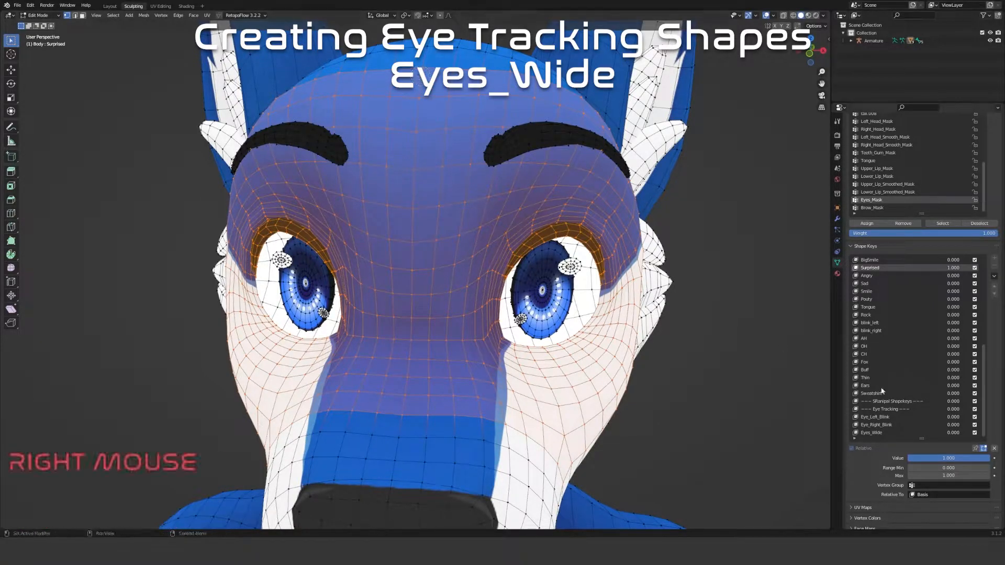
{"action": "scroll", "coordinate": [975, 431], "scroll_direction": "down", "scroll_amount": 1}
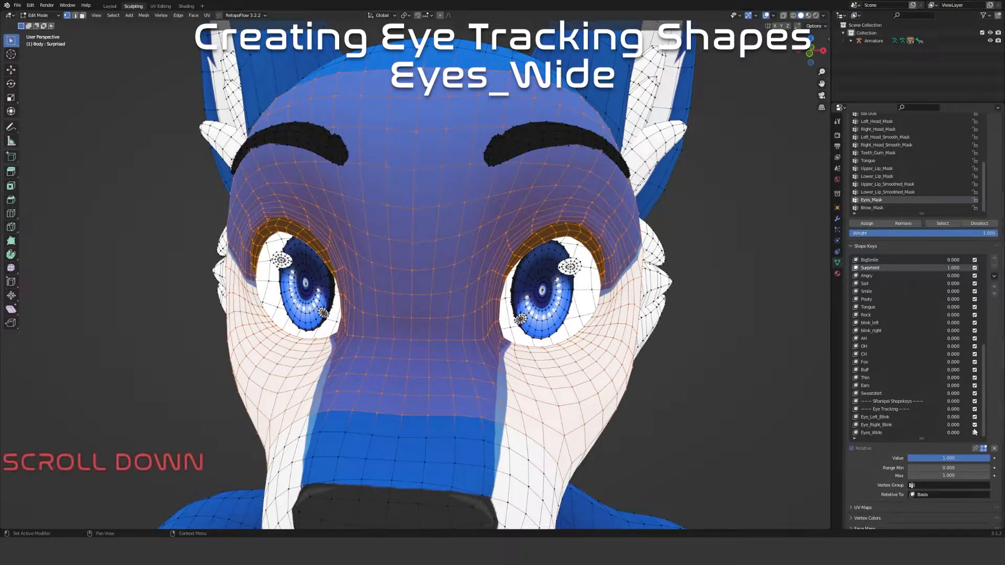
{"action": "left_click", "coordinate": [867, 223]}
Deselect the face vertices and clear all shape key values
{"action": "mouse_move", "coordinate": [498, 250]}
{"action": "middle_mouse_down"}
{"action": "mouse_move", "coordinate": [467, 252]}
{"action": "mouse_move", "coordinate": [501, 260]}
{"action": "middle_mouse_up"}
{"action": "scroll", "coordinate": [505, 262], "scroll_direction": "down", "scroll_amount": 2}
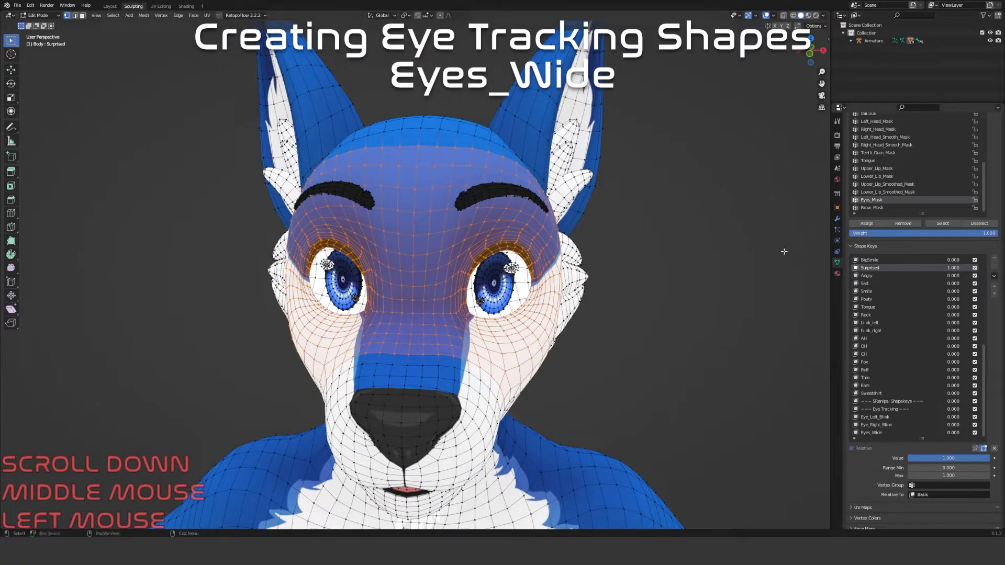
{"action": "left_click", "coordinate": [702, 309]}
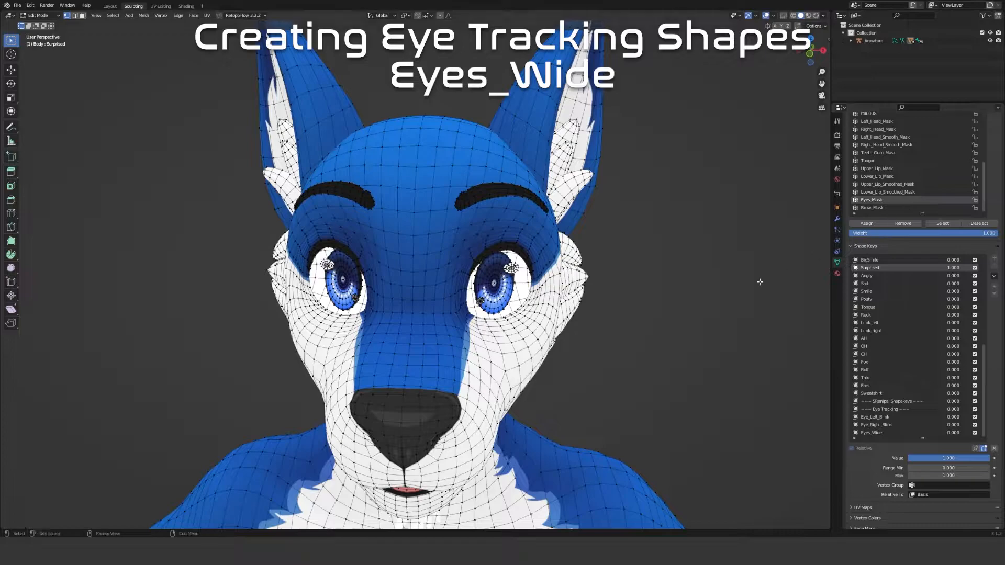
{"action": "middle_click_drag", "start_coordinate": [789, 268], "coordinate": [682, 309]}
{"action": "left_click", "coordinate": [995, 449]}
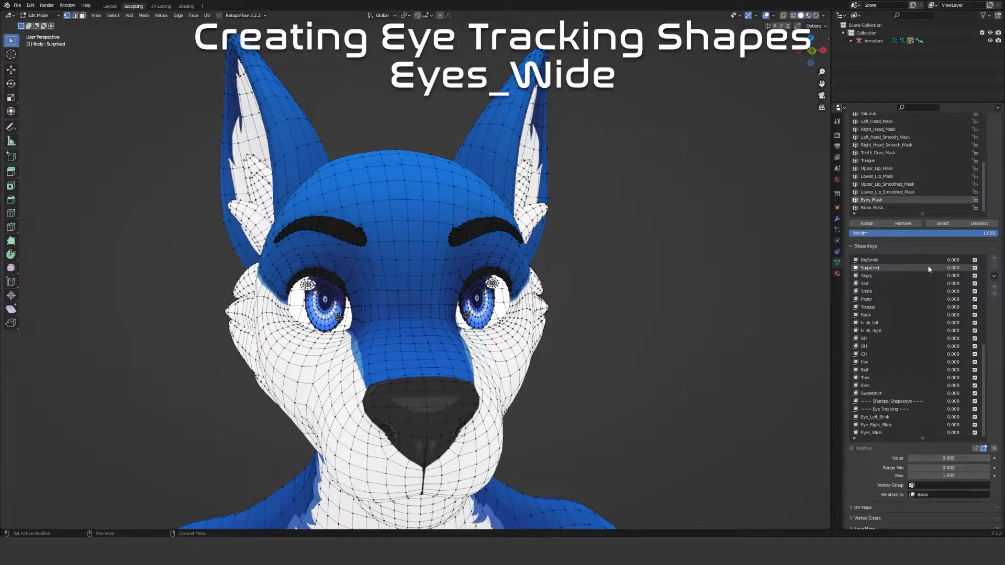
{"action": "scroll", "coordinate": [648, 310], "scroll_direction": "up", "scroll_amount": 4}
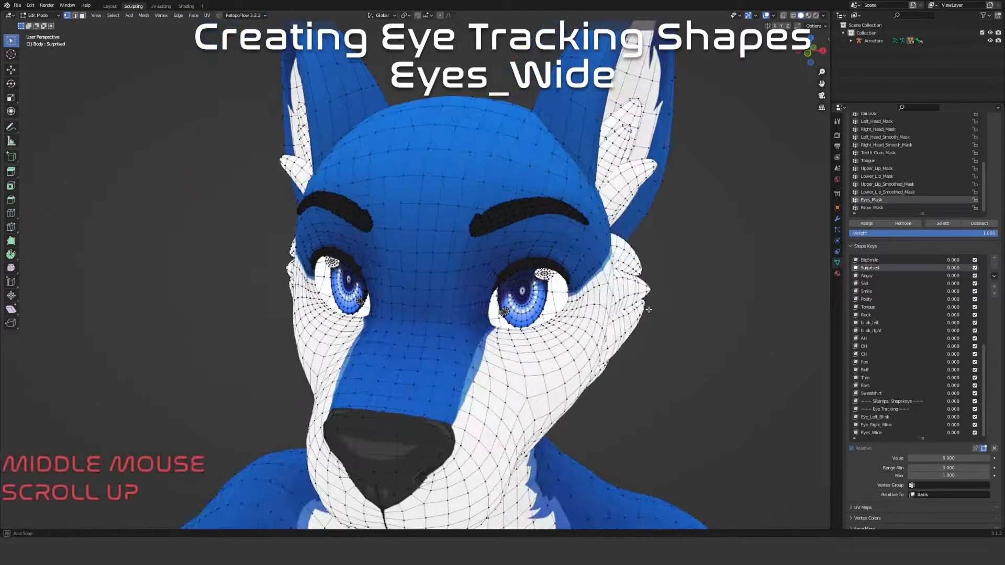
Select the vertices of both the Eyes_Mask and Brow_Mask vertex groups on the wolf's face
{"action": "scroll", "coordinate": [942, 220], "scroll_direction": "up", "scroll_amount": 6}
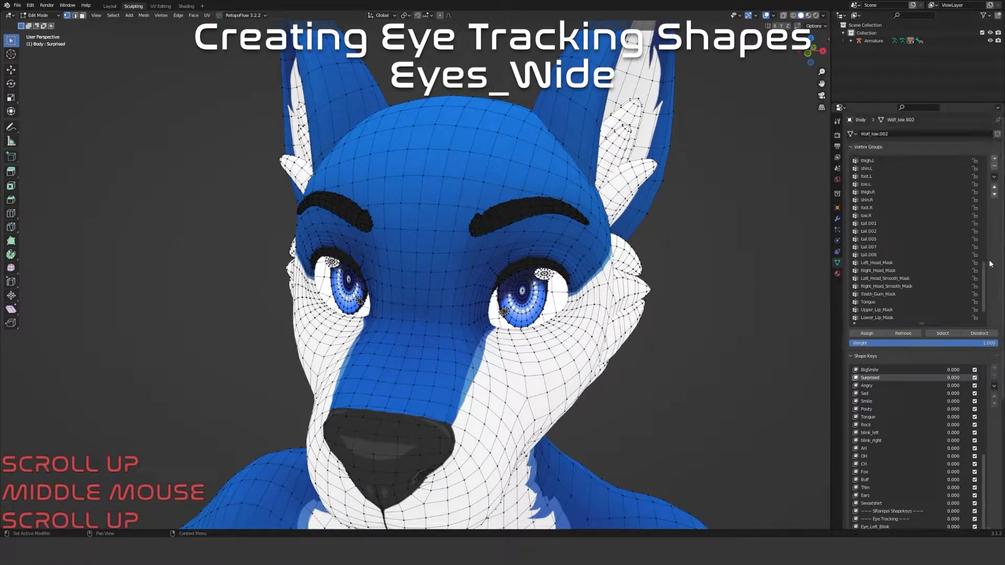
{"action": "left_click_drag", "start_coordinate": [984, 286], "coordinate": [984, 301]}
{"action": "left_click", "coordinate": [890, 309]}
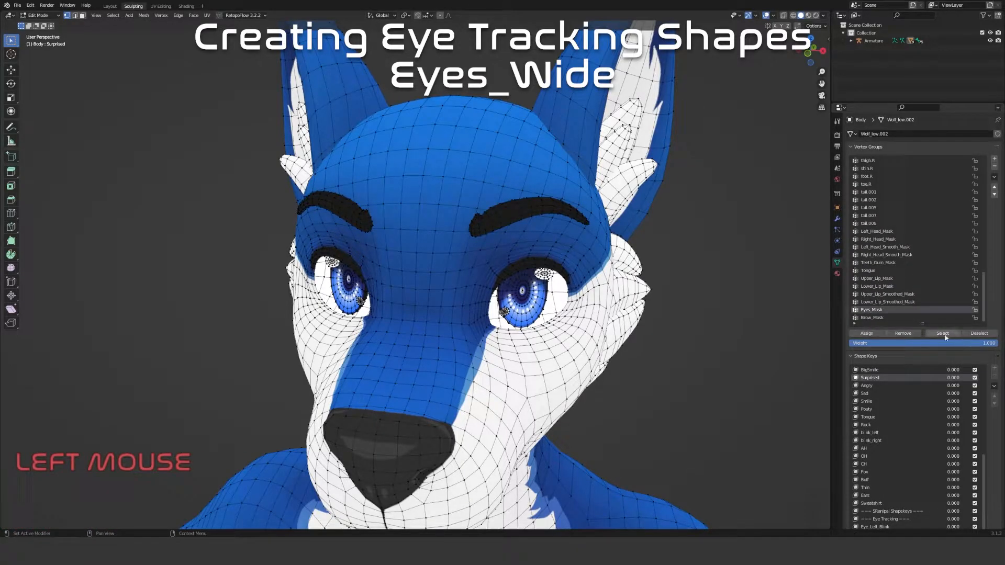
{"action": "left_click", "coordinate": [944, 334]}
{"action": "left_click", "coordinate": [886, 317]}
{"action": "left_click", "coordinate": [943, 334]}
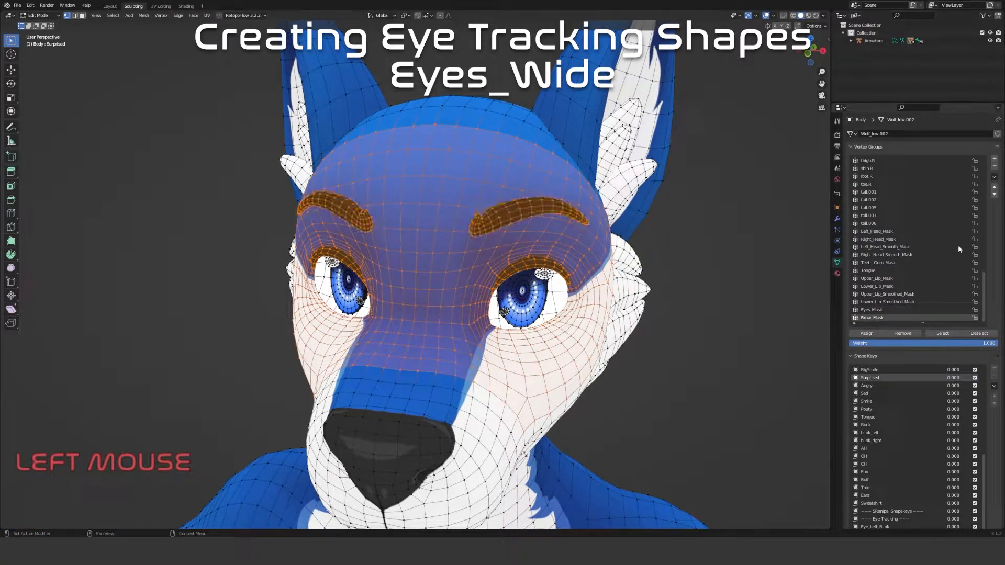
Create a vertex group named Eye+Brow_Mask for the selected eye and brow vertices, and deselect everything
{"action": "left_click", "coordinate": [995, 159]}
{"action": "double_click", "coordinate": [873, 318]}
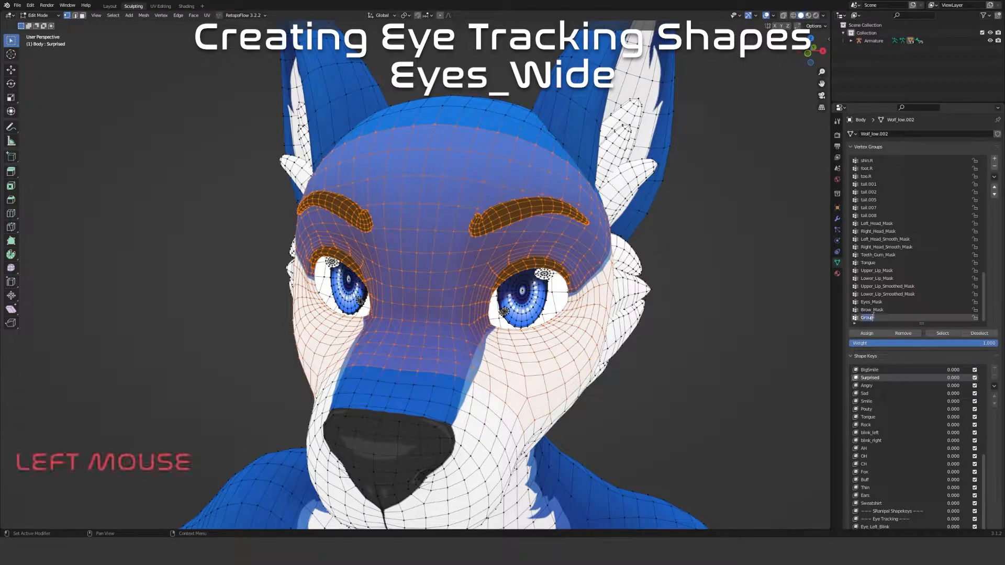
{"action": "type", "text": "Eye"}
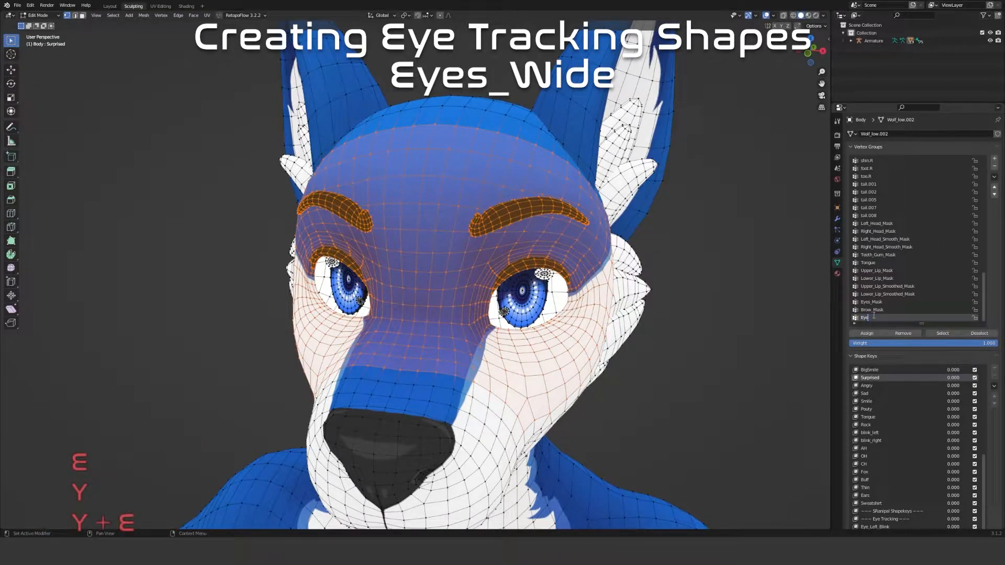
{"action": "type", "text": "+Brown"}
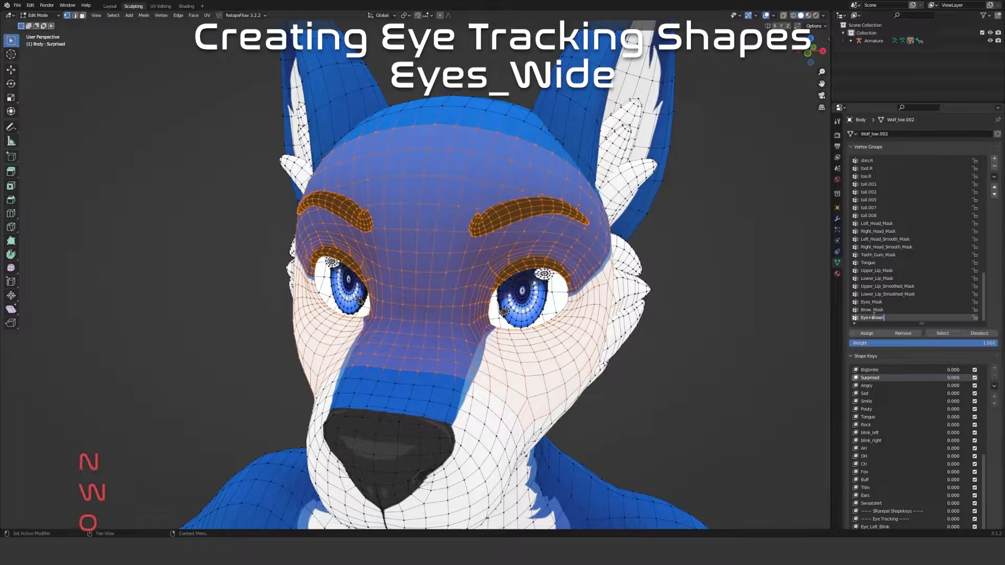
{"action": "key", "text": "BackSpace"}
{"action": "type", "text": "_Mask"}
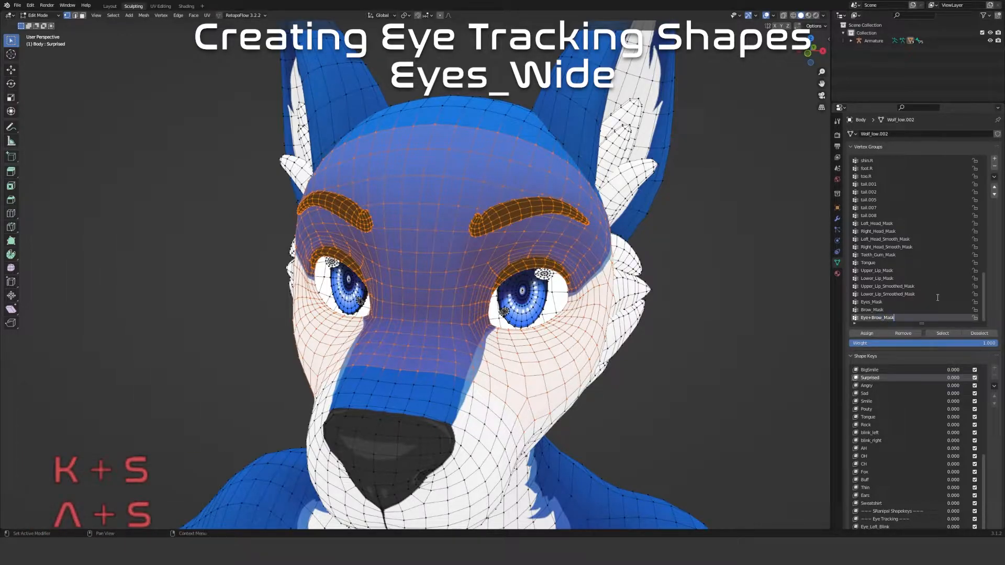
{"action": "left_click", "coordinate": [895, 323]}
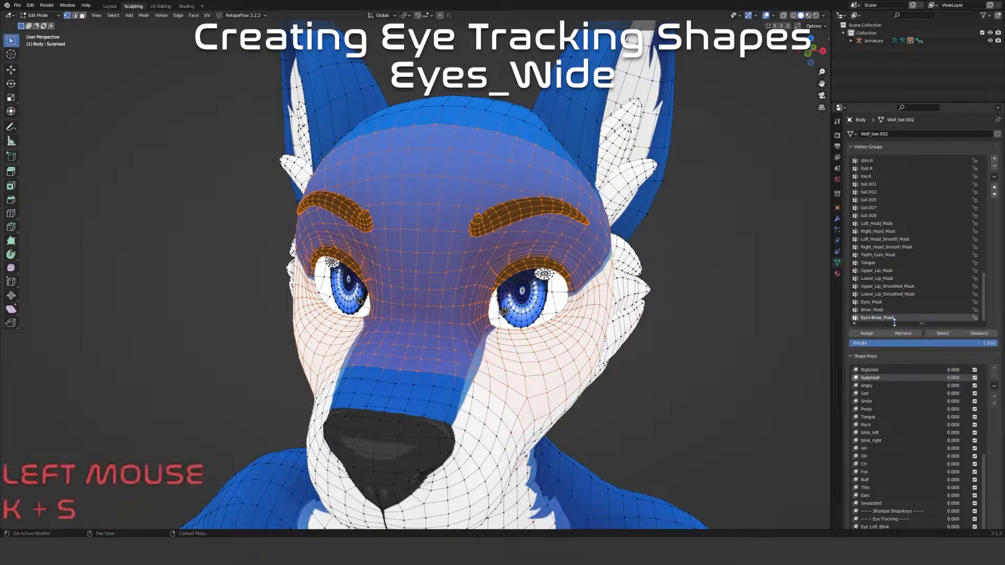
{"action": "middle_click_drag", "start_coordinate": [642, 341], "coordinate": [602, 314]}
{"action": "scroll", "coordinate": [601, 314], "scroll_direction": "down", "scroll_amount": 2}
{"action": "mouse_move", "coordinate": [513, 329]}
{"action": "middle_mouse_down"}
{"action": "mouse_move", "coordinate": [500, 314]}
{"action": "mouse_move", "coordinate": [521, 328]}
{"action": "middle_mouse_up"}
{"action": "key", "text": "alt+a"}
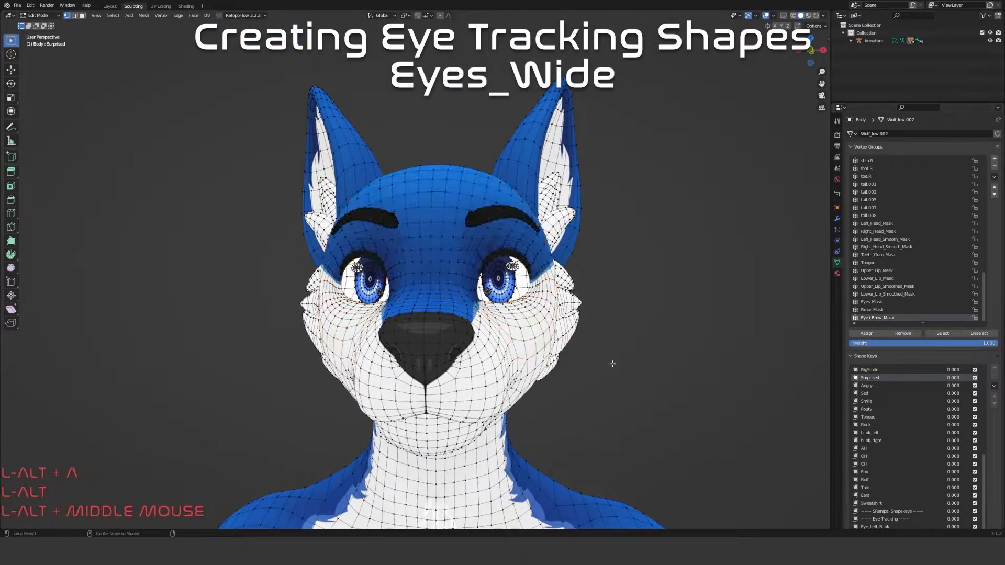
{"action": "left_click", "coordinate": [710, 375]}
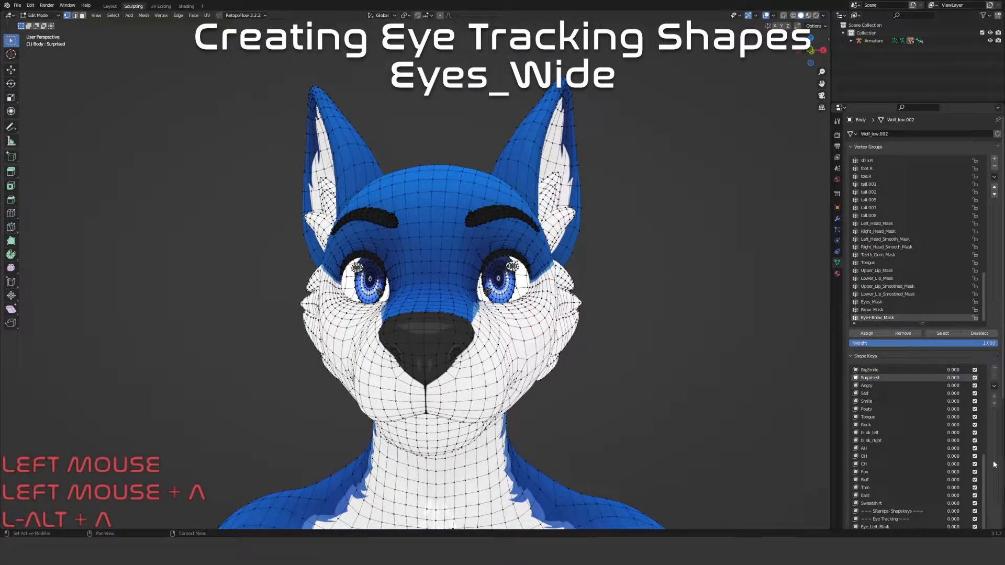
Mask the Surprised shape key with the Eye+Brow_Mask vertex group and set its value to 1.000
{"action": "scroll", "coordinate": [921, 461], "scroll_direction": "down", "scroll_amount": 5}
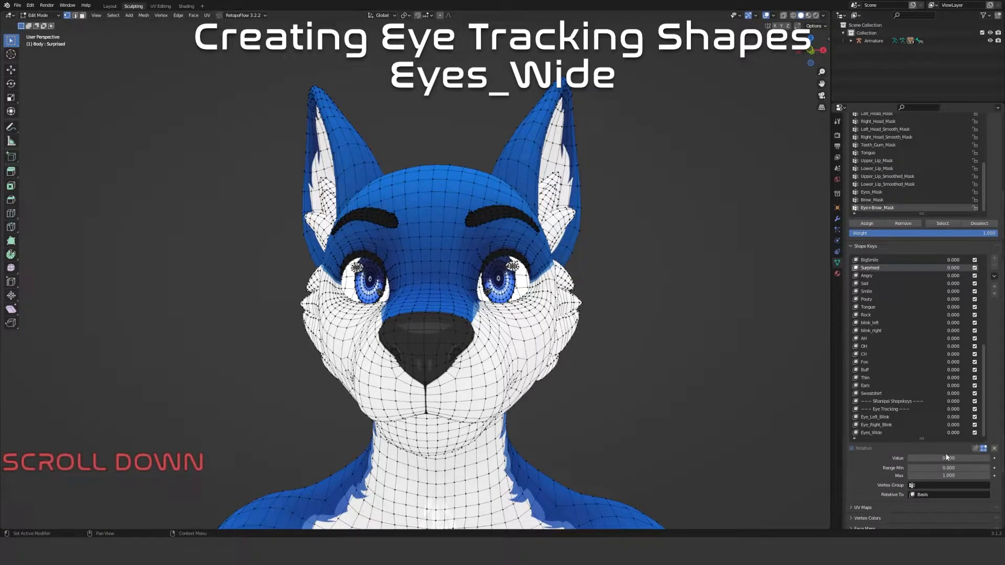
{"action": "left_click", "coordinate": [927, 485]}
{"action": "type", "text": "eye"}
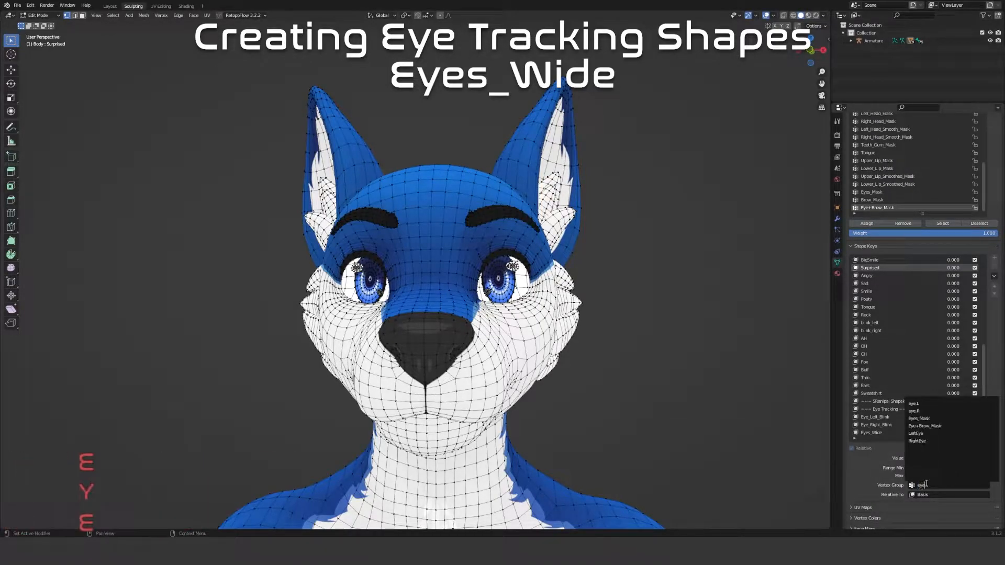
{"action": "left_click", "coordinate": [923, 426]}
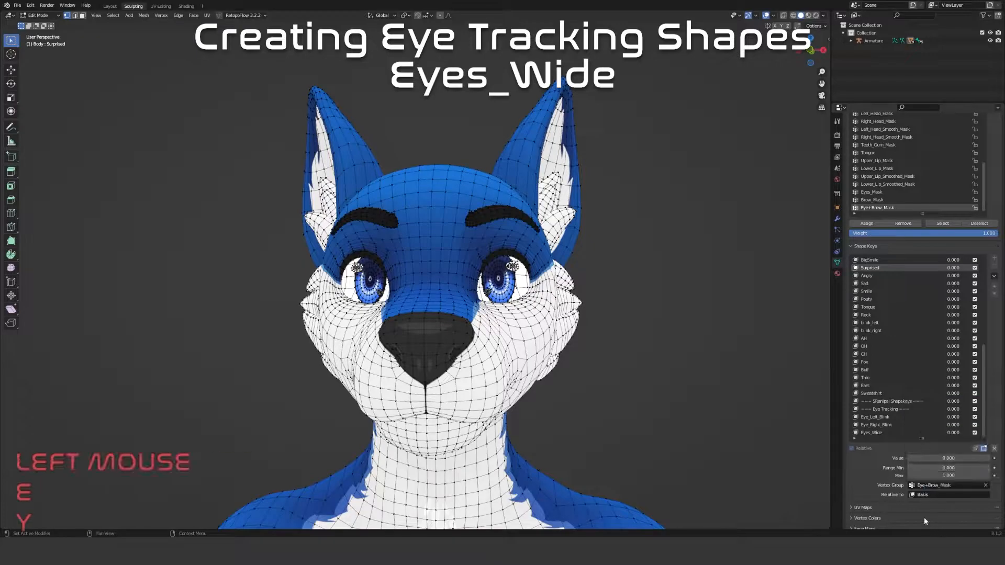
{"action": "left_click_drag", "start_coordinate": [914, 460], "coordinate": [989, 459]}
{"action": "middle_click_drag", "start_coordinate": [631, 341], "coordinate": [660, 313]}
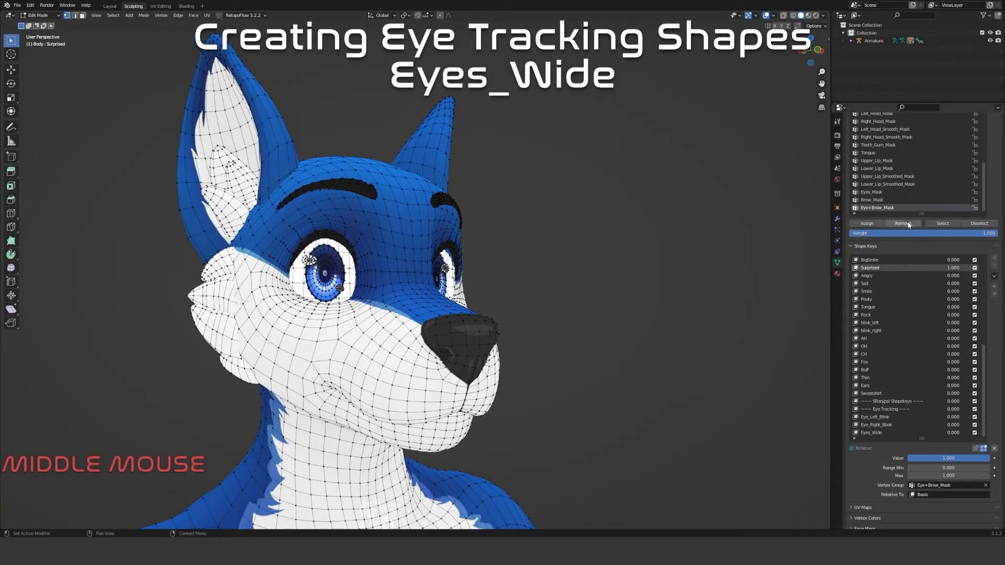
Leave Edit Mode for Sculpt Mode and mirror the Surprised shape key
{"action": "left_click", "coordinate": [994, 276]}
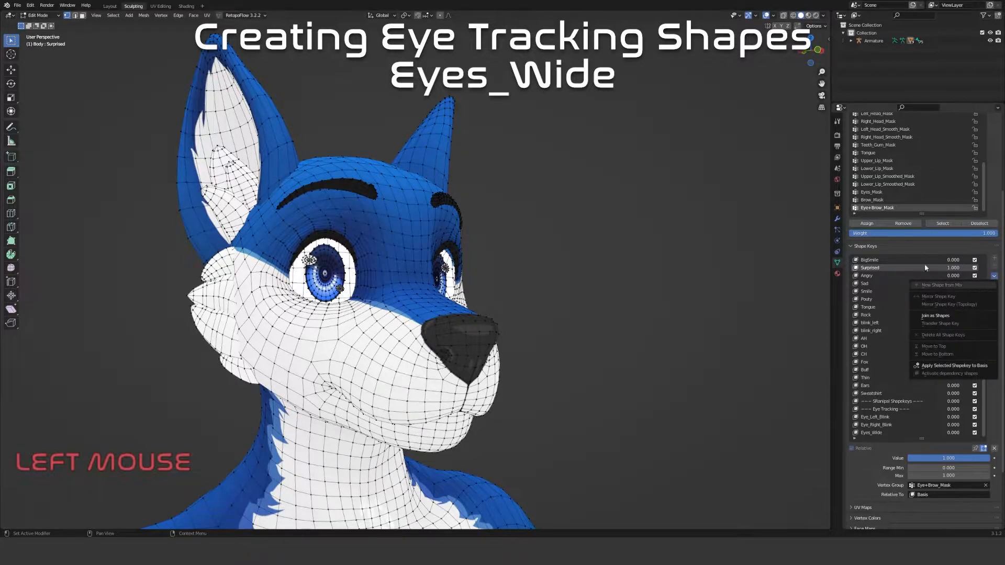
{"action": "middle_click_drag", "start_coordinate": [640, 371], "coordinate": [507, 336]}
{"action": "key", "text": "Tab"}
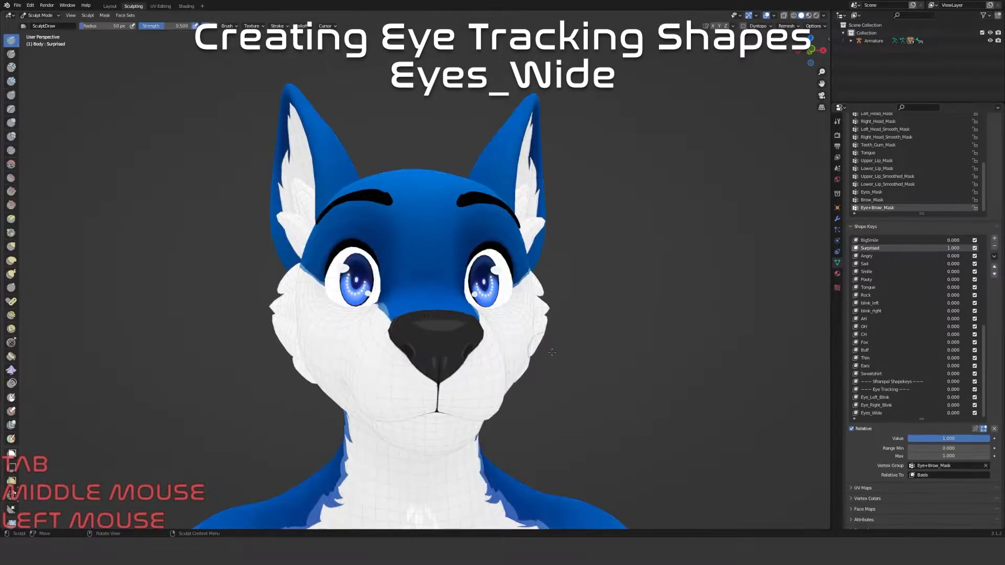
{"action": "left_click", "coordinate": [994, 256]}
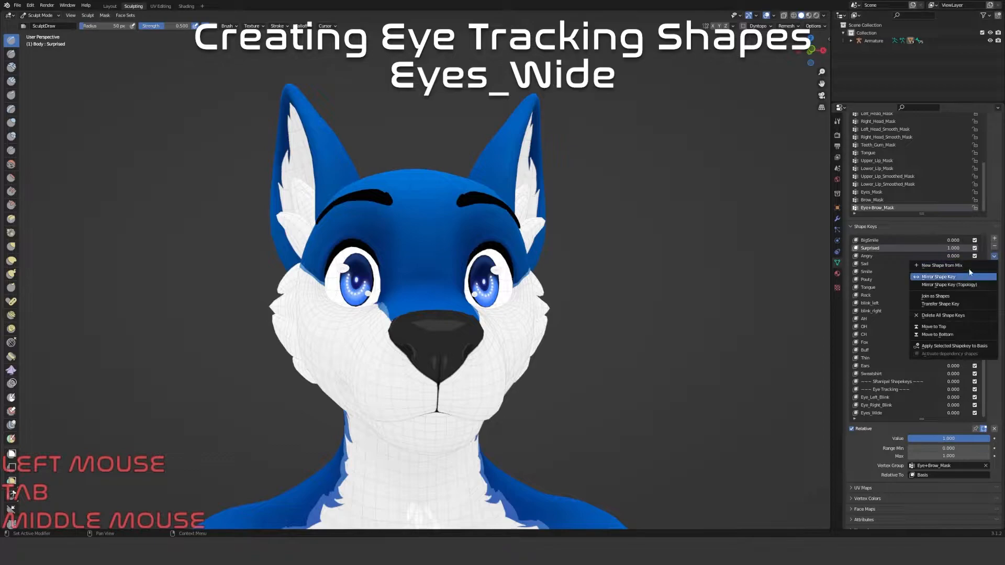
{"action": "left_click", "coordinate": [969, 276]}
{"action": "right_click", "coordinate": [994, 256]}
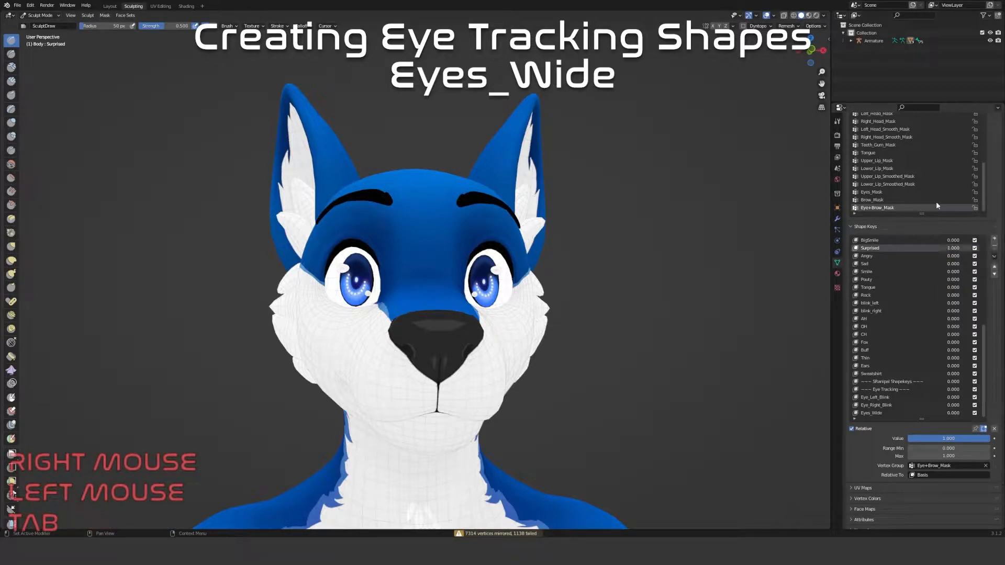
Create a new shape key from the current mix, clear all shape key values and set the new key to 1.000
{"action": "left_click", "coordinate": [994, 256]}
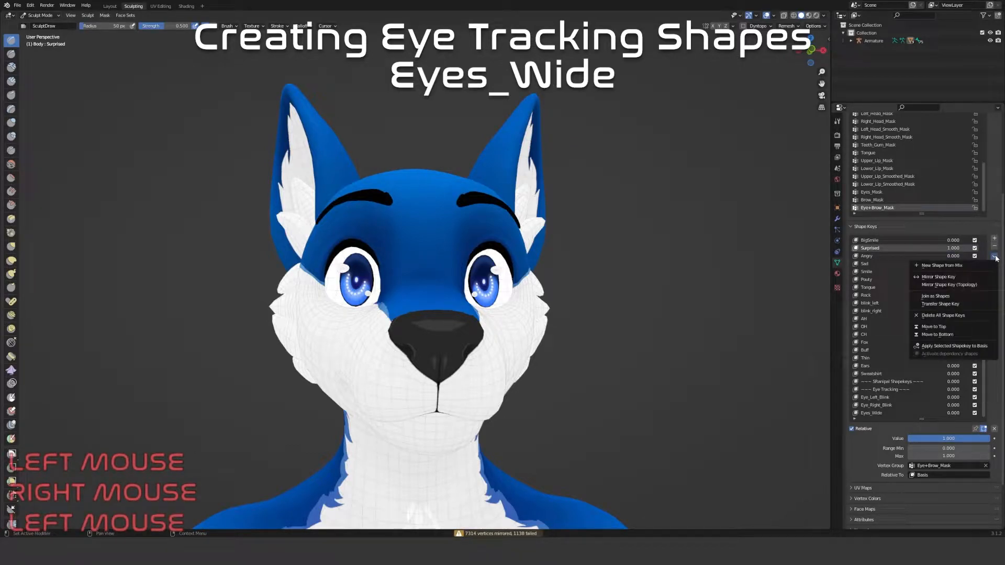
{"action": "left_click", "coordinate": [967, 266]}
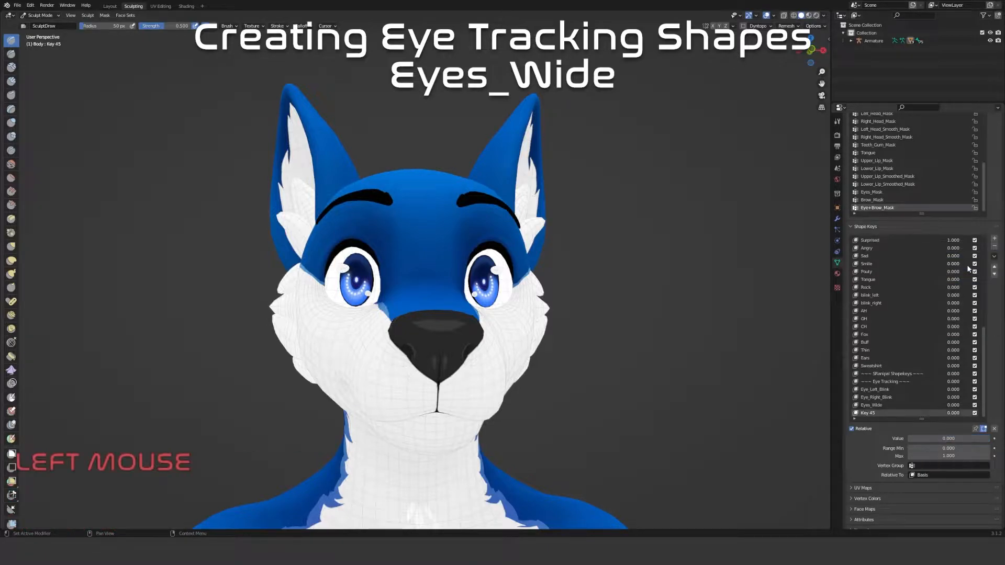
{"action": "left_click", "coordinate": [890, 405]}
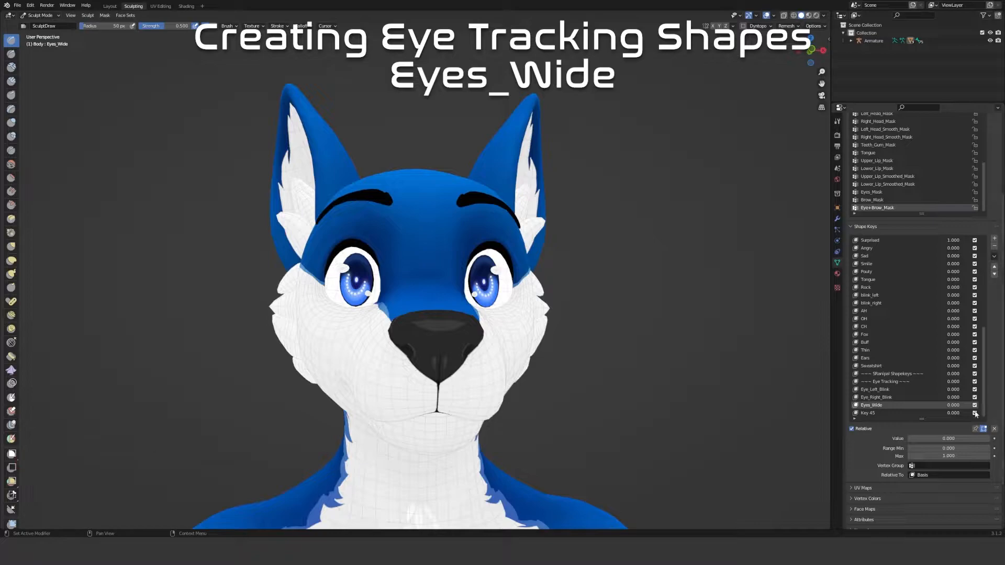
{"action": "left_click", "coordinate": [916, 413]}
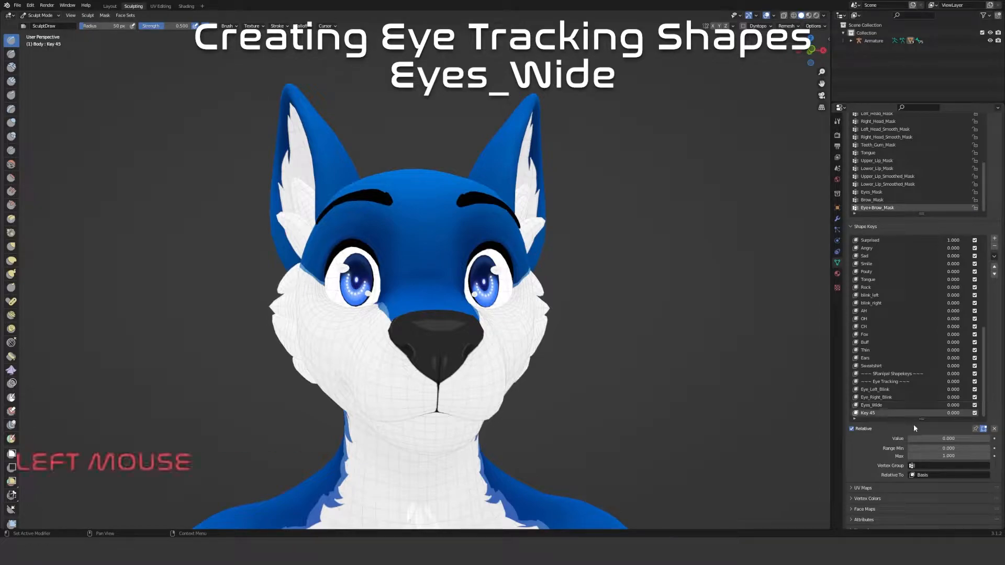
{"action": "left_click", "coordinate": [994, 428]}
{"action": "left_click_drag", "start_coordinate": [963, 439], "coordinate": [989, 439]}
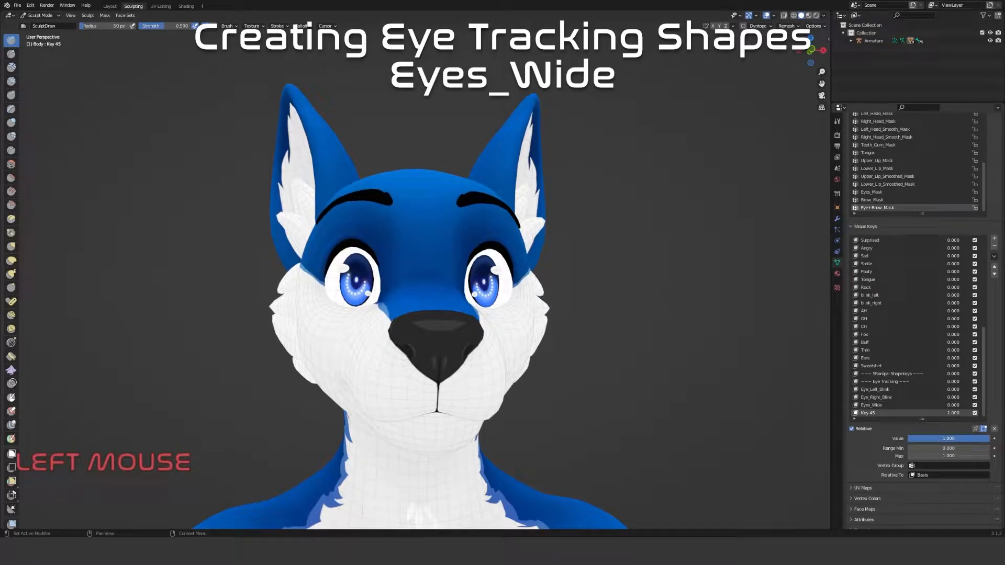
Delete the old Eyes_Wide shape key and rename the newly mixed key as Eyes_Wide
{"action": "left_click", "coordinate": [897, 405]}
{"action": "left_click", "coordinate": [995, 246]}
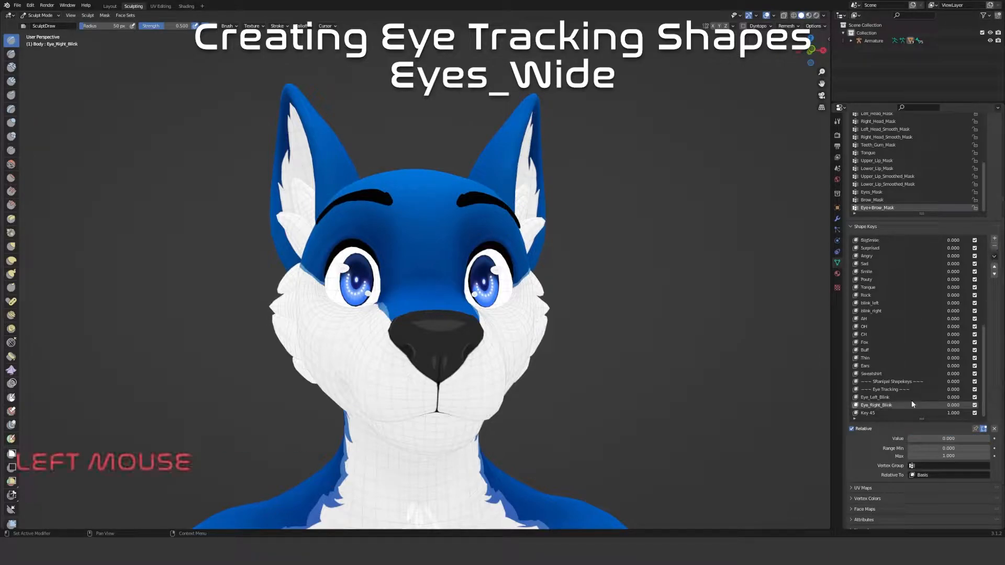
{"action": "double_click", "coordinate": [877, 413]}
{"action": "type", "text": "Eye"}
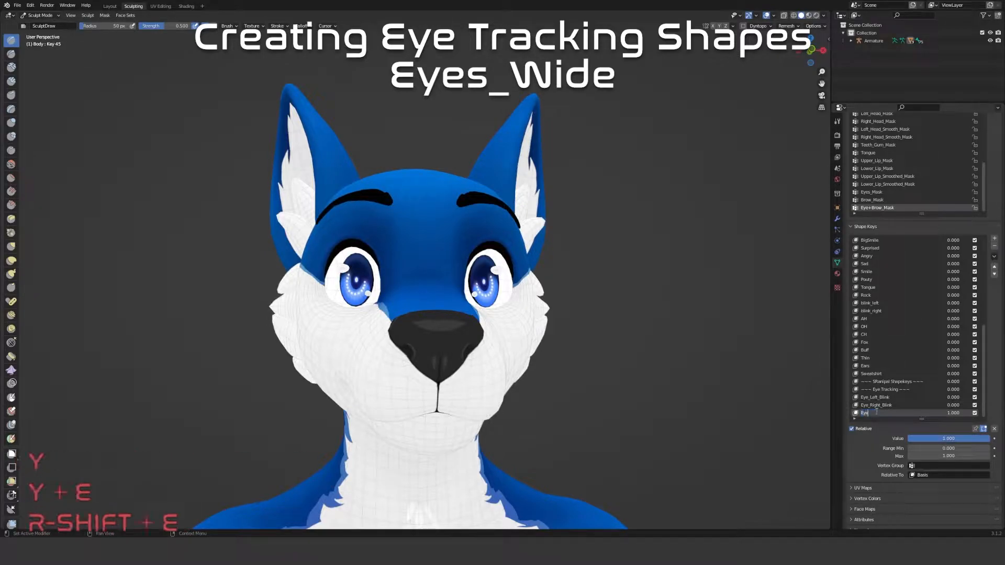
{"action": "type", "text": "s_"}
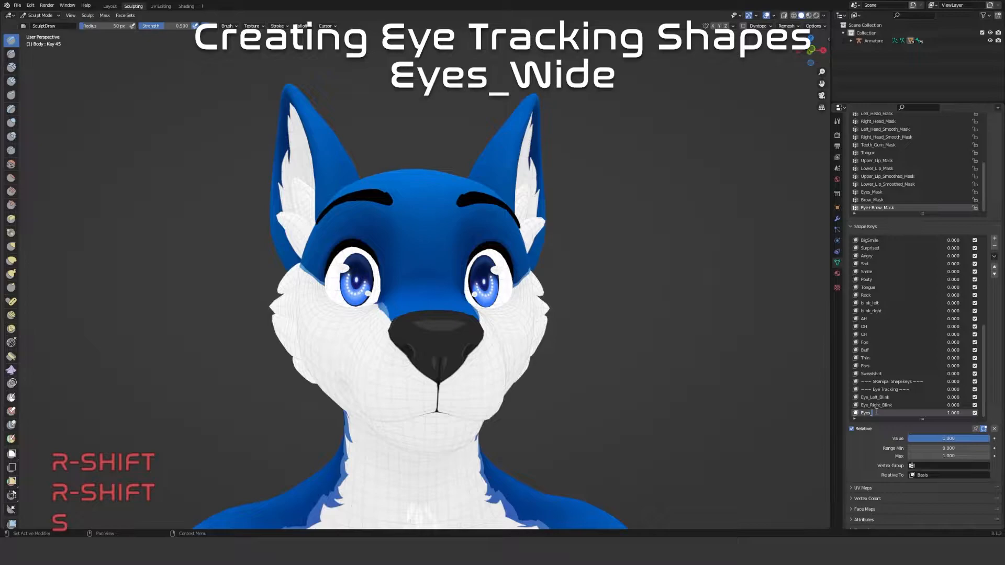
{"action": "type", "text": "Wide"}
{"action": "key", "text": "Return"}
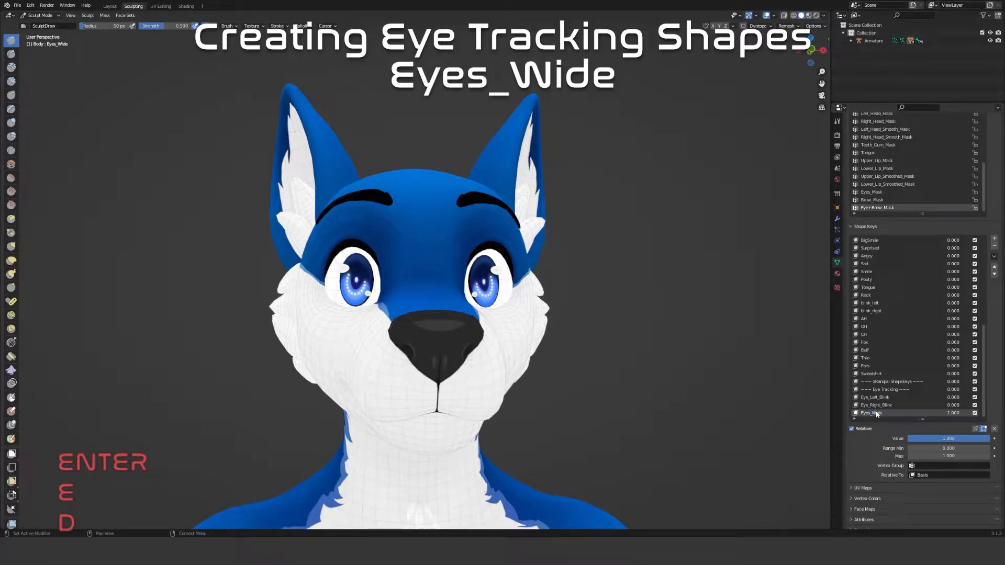
Preview the new Eyes_Wide shape across its value range, clearing the shape keys and returning it to 1.000
{"action": "mouse_move", "coordinate": [987, 438]}
{"action": "left_mouse_down"}
{"action": "mouse_move", "coordinate": [975, 439]}
{"action": "mouse_move", "coordinate": [990, 438]}
{"action": "left_mouse_up"}
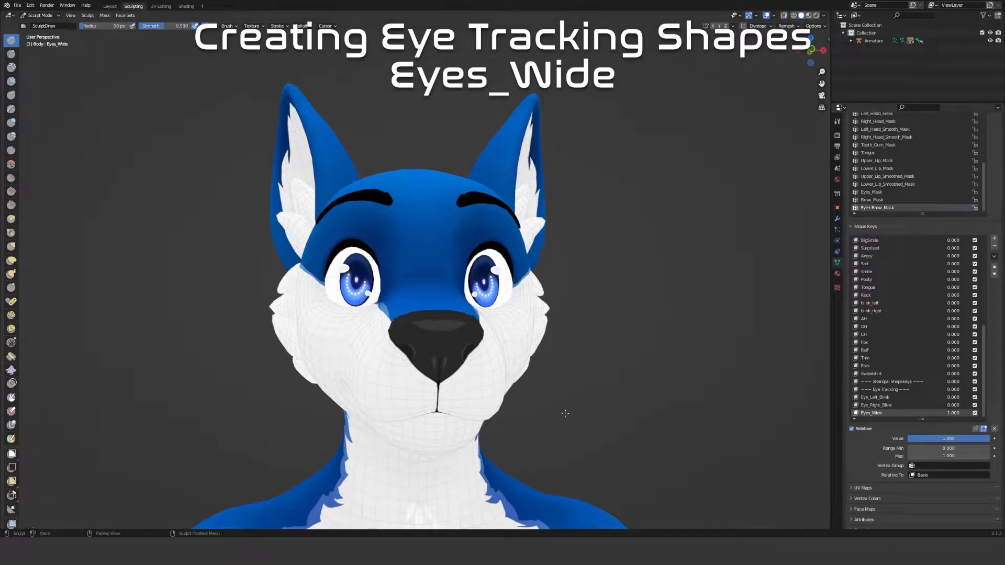
{"action": "middle_click_drag", "start_coordinate": [560, 460], "coordinate": [527, 445], "text": "shift"}
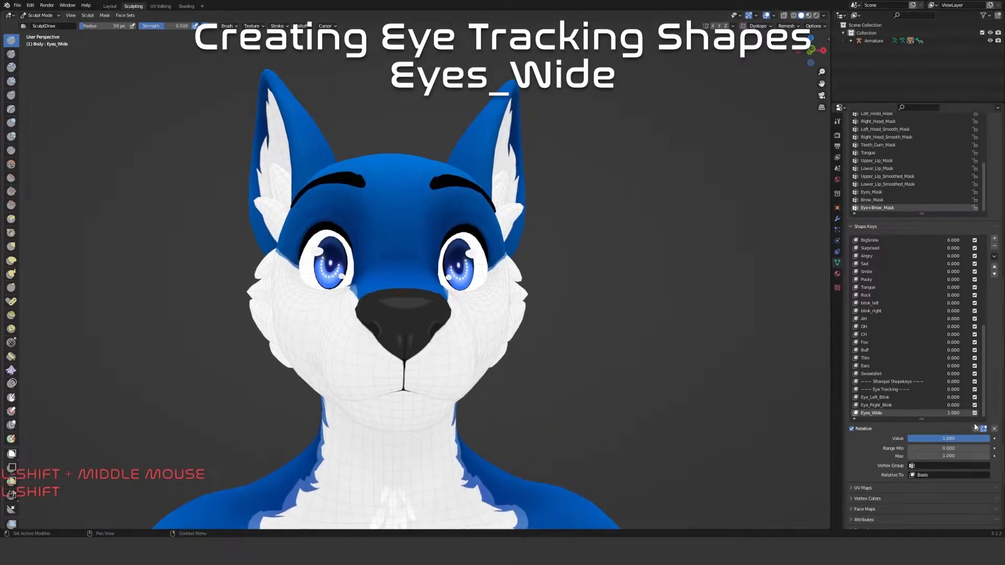
{"action": "left_click", "coordinate": [994, 428]}
{"action": "left_click_drag", "start_coordinate": [921, 439], "coordinate": [990, 439]}
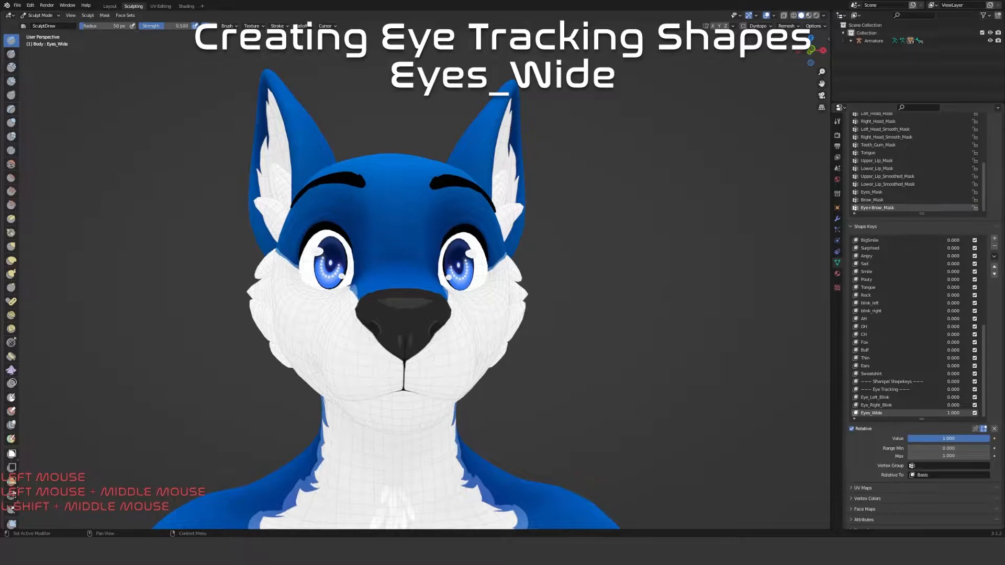
{"action": "middle_click_drag", "start_coordinate": [601, 372], "coordinate": [550, 319]}
Mask the Eyes_Wide shape key with the Left_Head_Smooth_Mask vertex group
{"action": "left_click", "coordinate": [928, 467]}
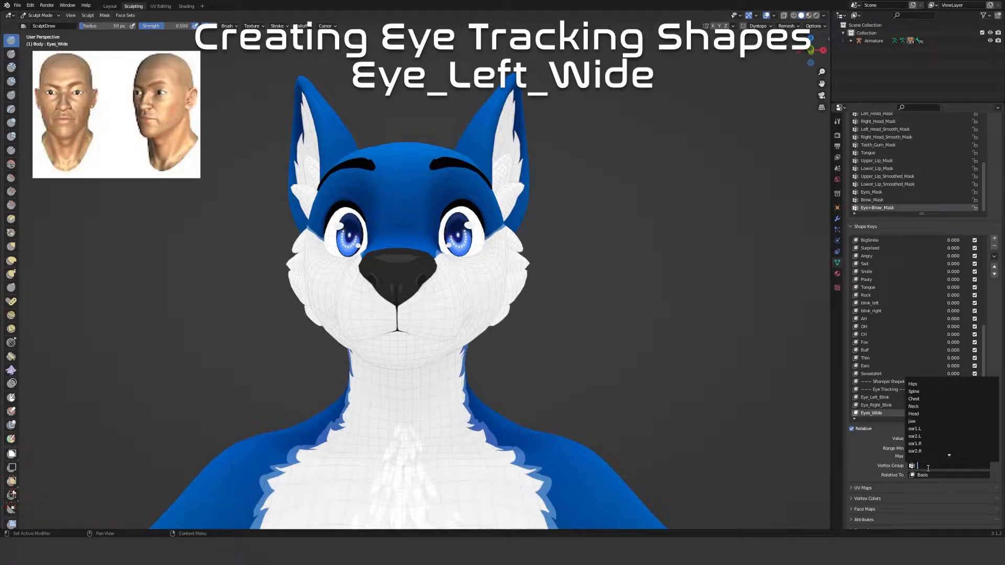
{"action": "type", "text": "head"}
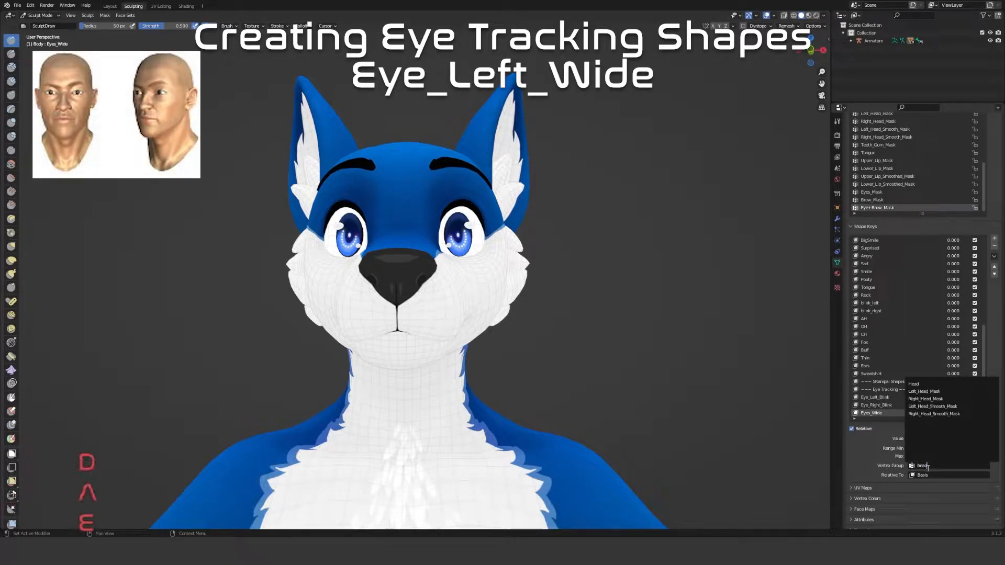
{"action": "left_click", "coordinate": [959, 406]}
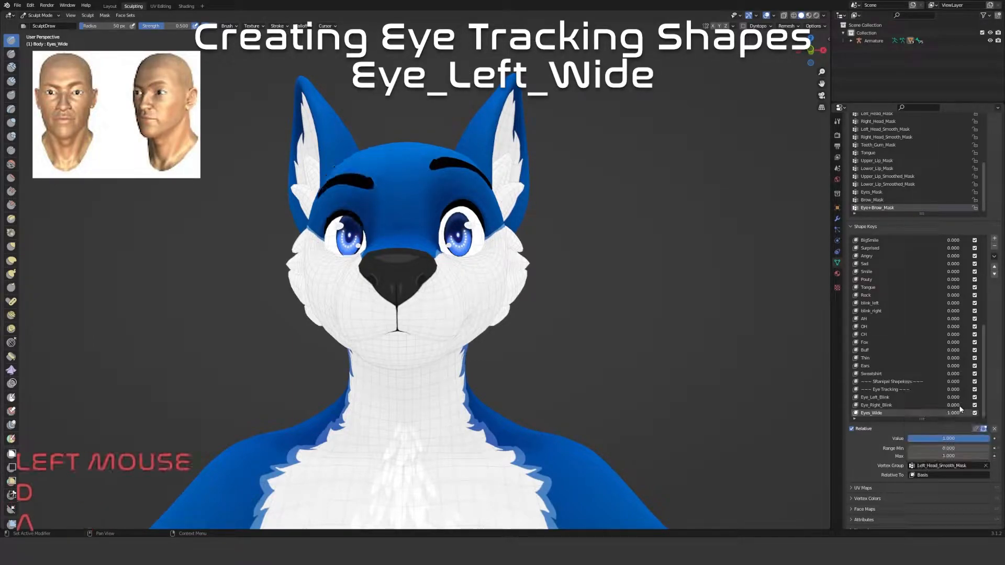
Create a new shape key from the current mix and rename it Eye_Left_Wide
{"action": "left_click", "coordinate": [994, 256]}
{"action": "left_click", "coordinate": [977, 268]}
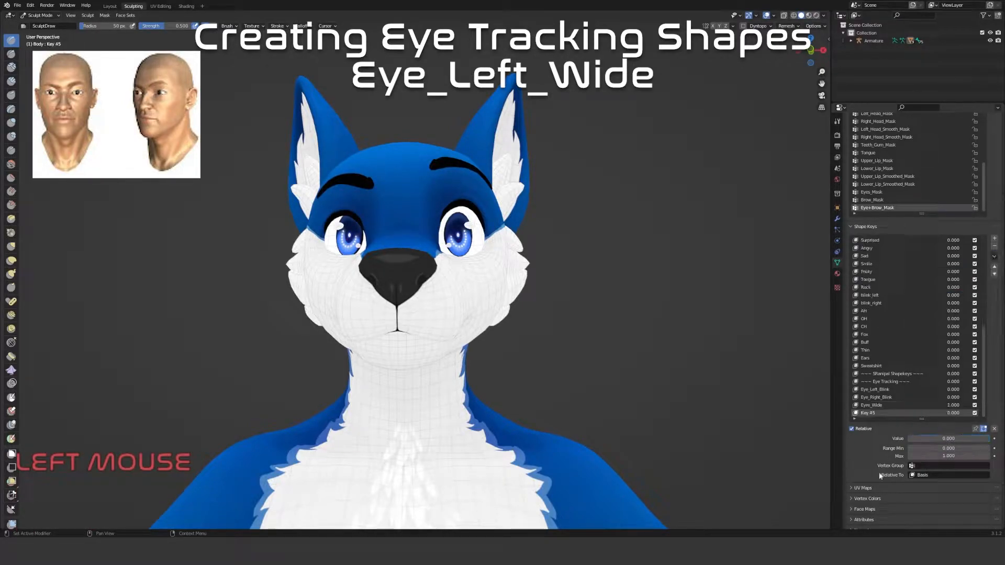
{"action": "double_click", "coordinate": [877, 413]}
{"action": "type", "text": "Eye"}
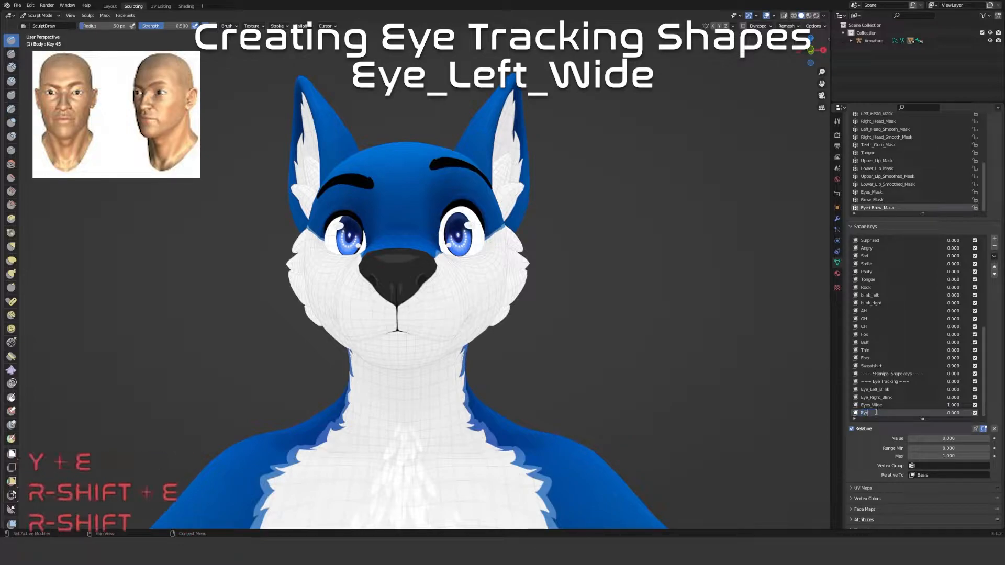
{"action": "type", "text": "_Left_wide"}
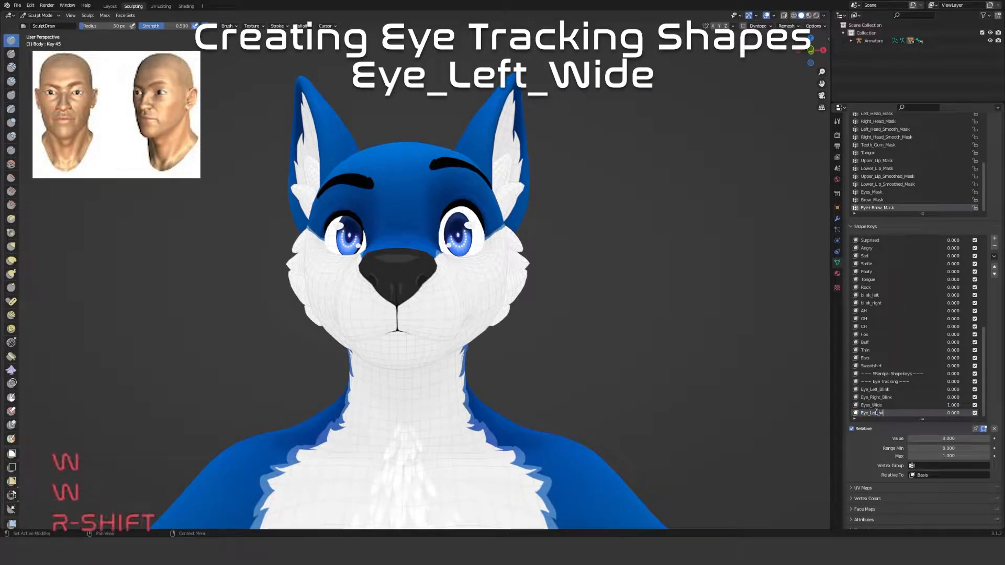
{"action": "key", "text": "Return"}
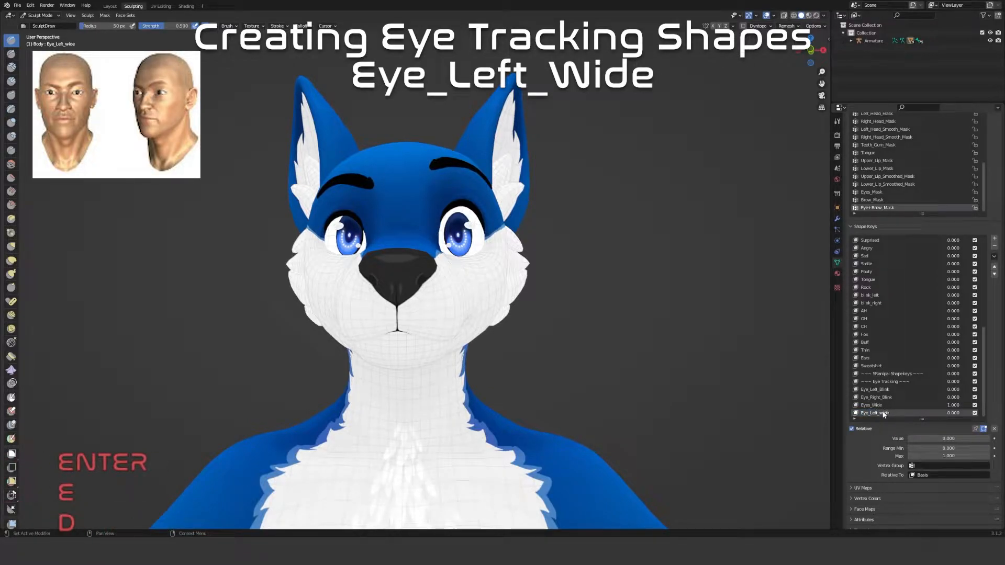
{"action": "left_click", "coordinate": [885, 413]}
{"action": "key", "text": "BackSpace"}
{"action": "type", "text": "W"}
{"action": "key", "text": "Return"}
Switch the Eyes_Wide shape key's vertex group to Right_Head_Smooth_Mask
{"action": "left_click", "coordinate": [884, 405]}
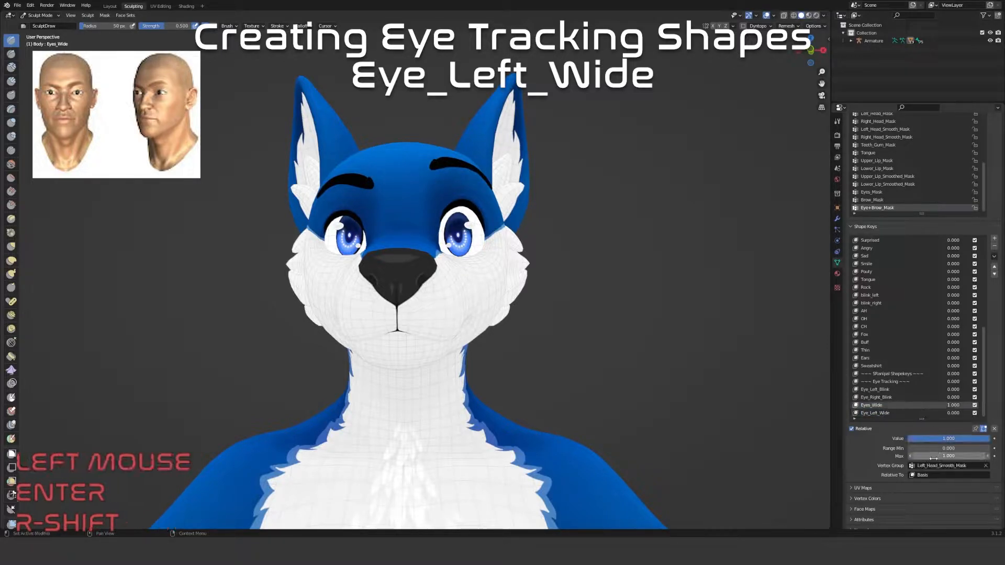
{"action": "left_click", "coordinate": [920, 465]}
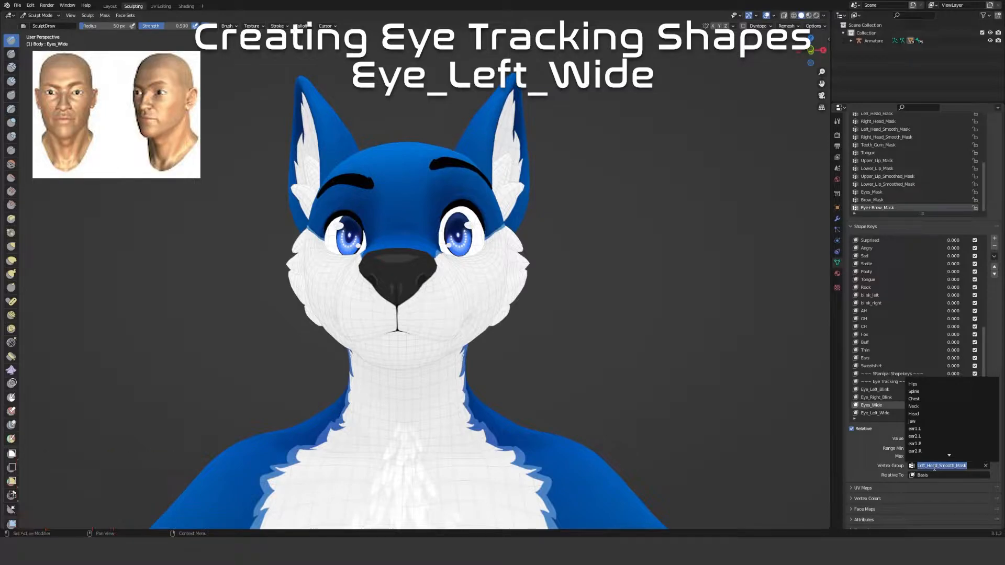
{"action": "type", "text": "head"}
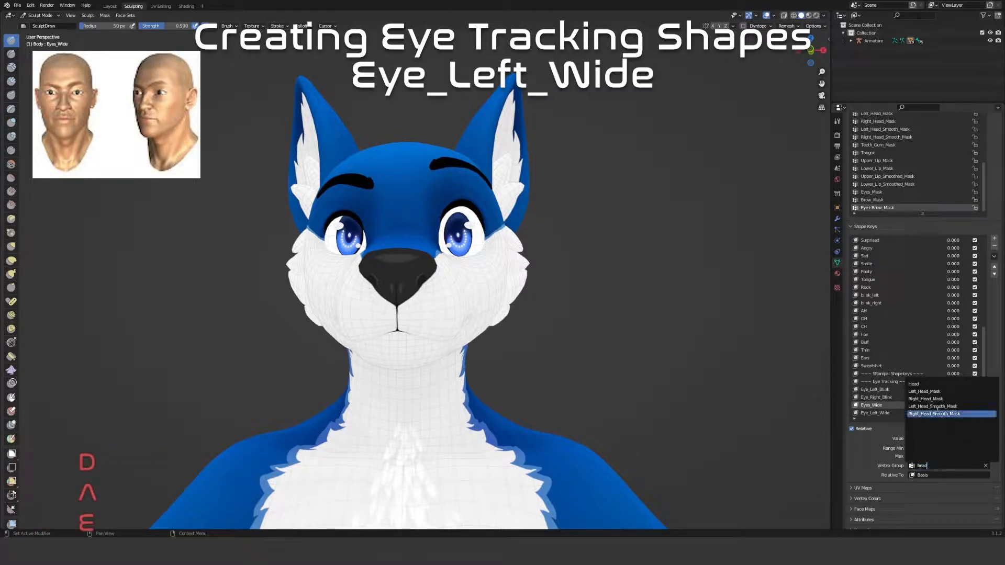
{"action": "left_click", "coordinate": [935, 412]}
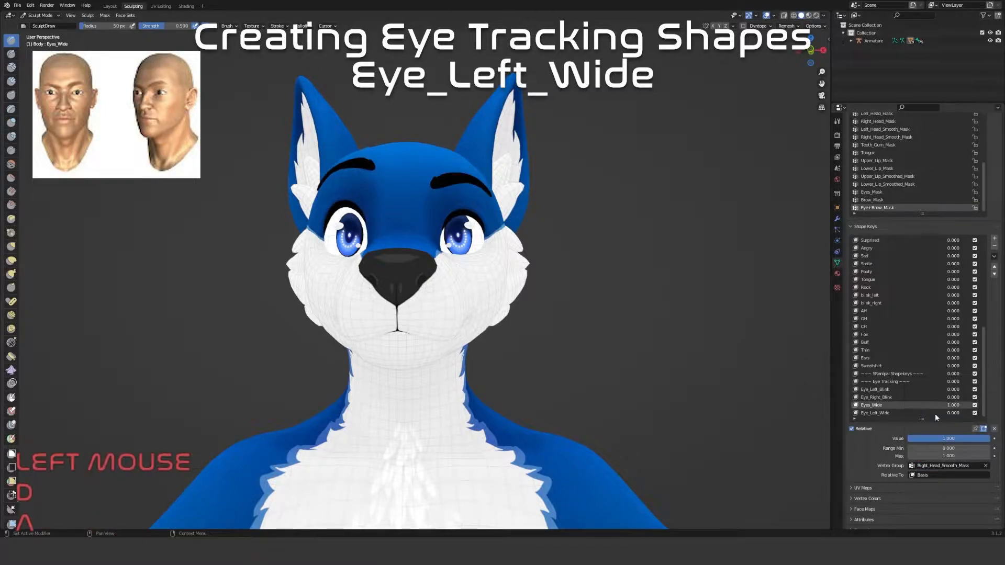
Create another shape key from the current mix and rename it Eye_Right_Wide
{"action": "left_click", "coordinate": [994, 256]}
{"action": "left_click", "coordinate": [937, 264]}
{"action": "double_click", "coordinate": [872, 413]}
{"action": "type", "text": "Eye_R"}
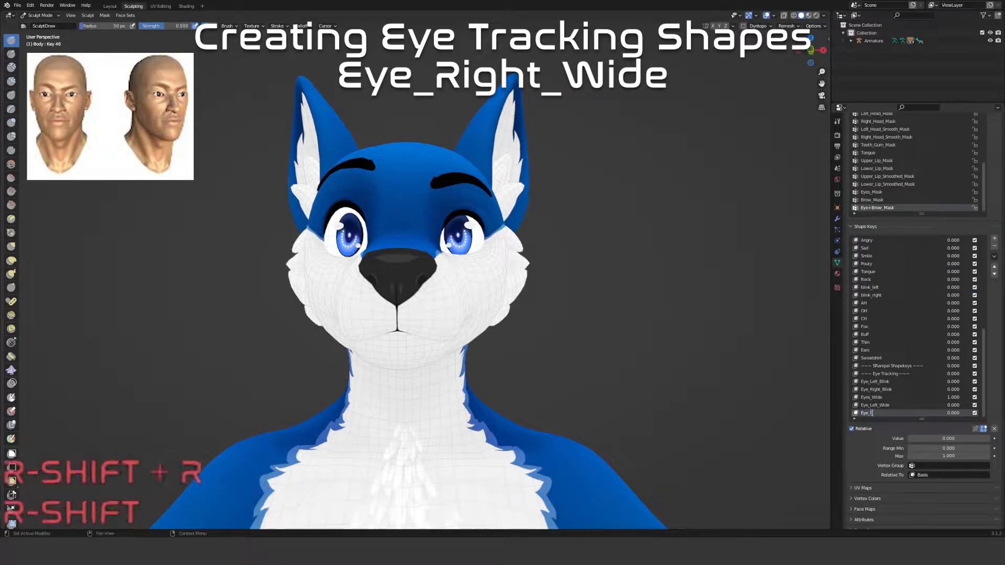
{"action": "type", "text": "ight_Wid"}
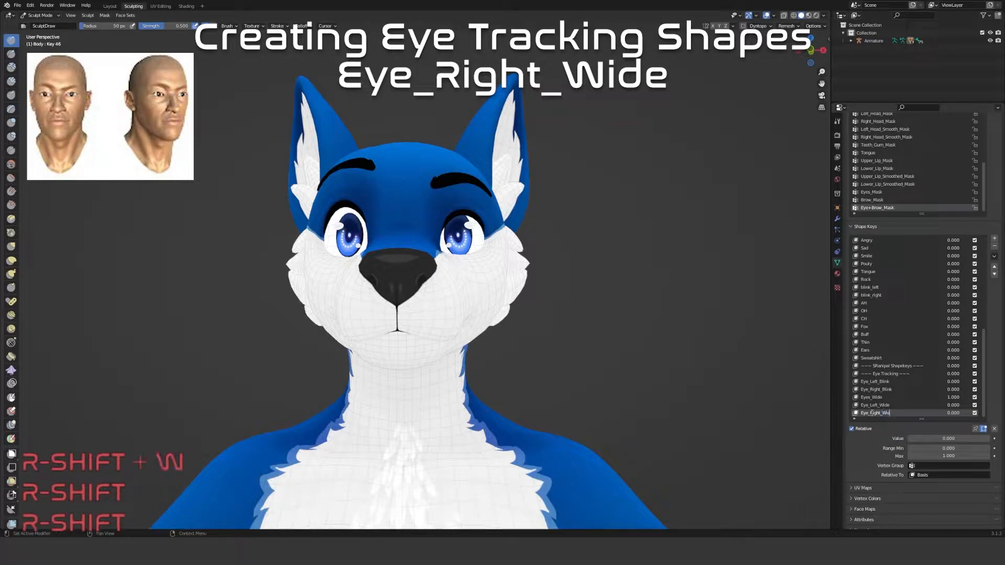
{"action": "type", "text": "e"}
{"action": "key", "text": "Return"}
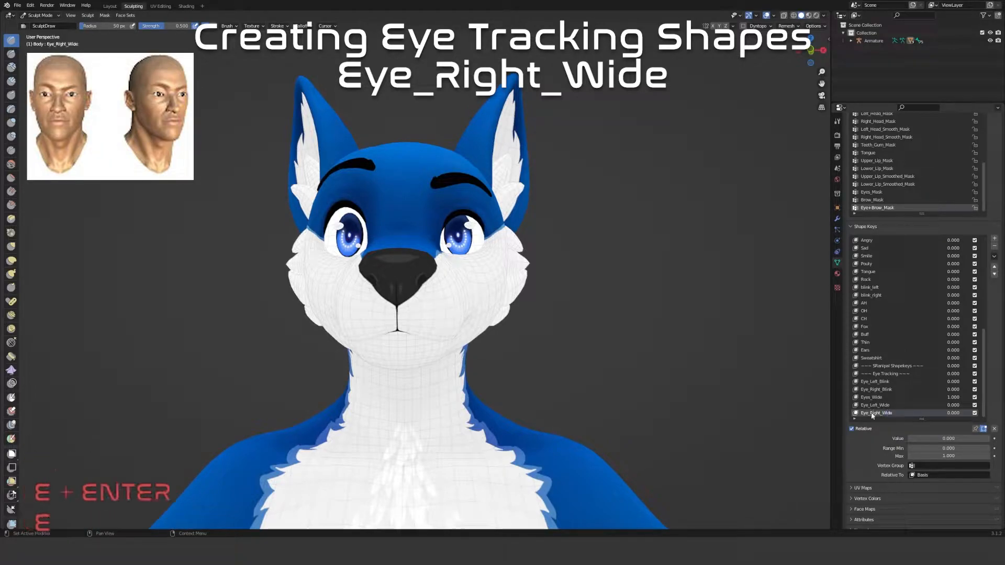
Remove the vertex group mask from Eyes_Wide and clear all shape key values
{"action": "left_click", "coordinate": [887, 398]}
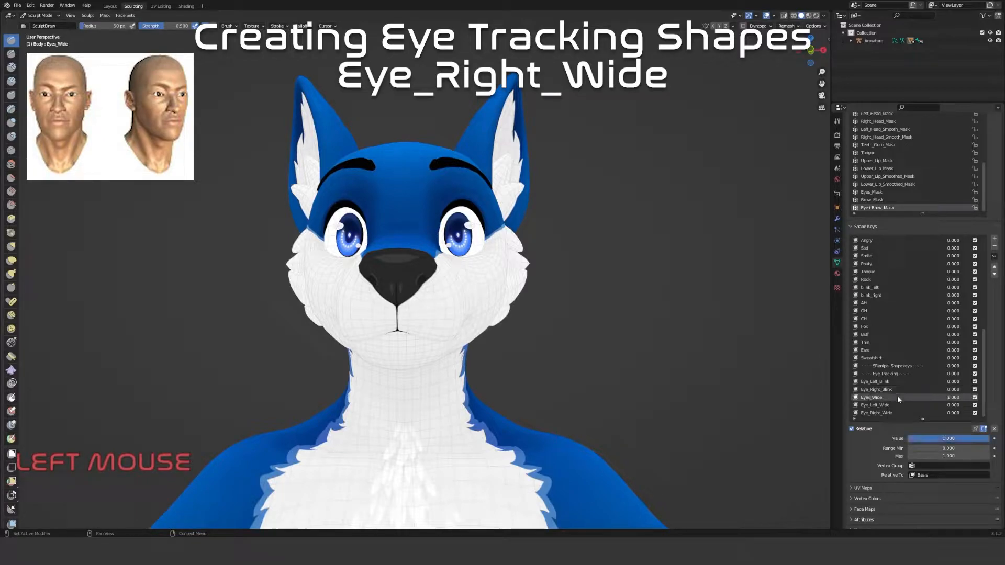
{"action": "left_click", "coordinate": [994, 429]}
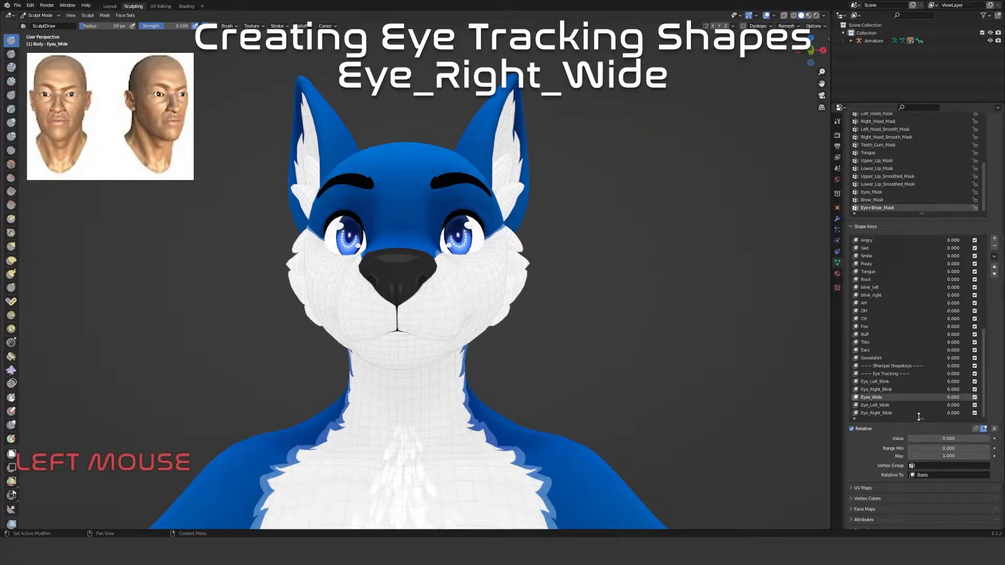
Check the Eye_Left_Wide and Eye_Right_Wide shape keys by previewing their values on the face
{"action": "left_click", "coordinate": [895, 404]}
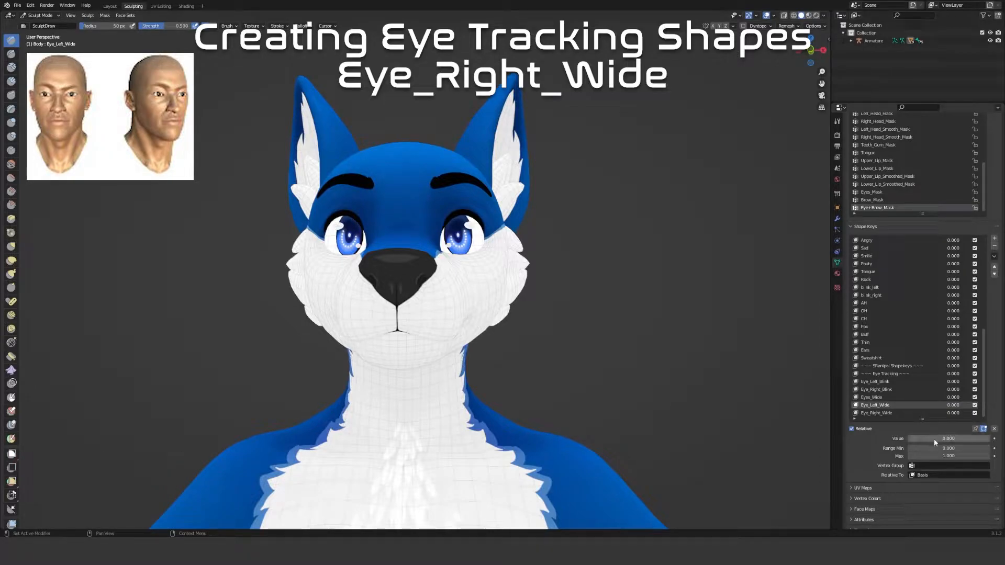
{"action": "left_click", "coordinate": [905, 413]}
{"action": "mouse_move", "coordinate": [916, 438]}
{"action": "left_mouse_down"}
{"action": "mouse_move", "coordinate": [989, 438]}
{"action": "mouse_move", "coordinate": [907, 440]}
{"action": "left_mouse_up"}
{"action": "middle_click_drag", "start_coordinate": [480, 296], "coordinate": [545, 312]}
{"action": "scroll", "coordinate": [538, 286], "scroll_direction": "down", "scroll_amount": 2}
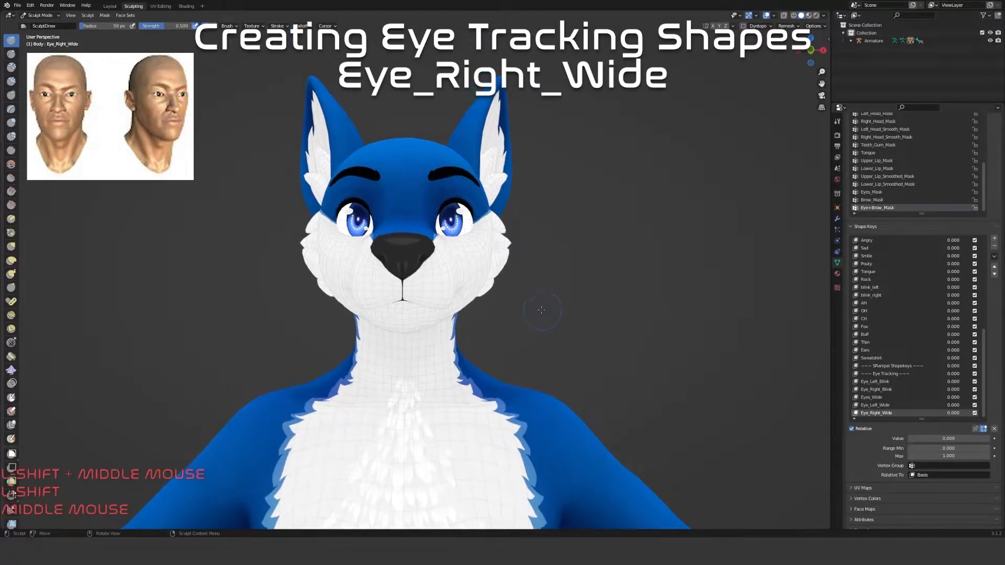
Add a new shape key at the end of the list and name it Eyes_Squeeze
{"action": "scroll", "coordinate": [922, 301], "scroll_direction": "up", "scroll_amount": 2}
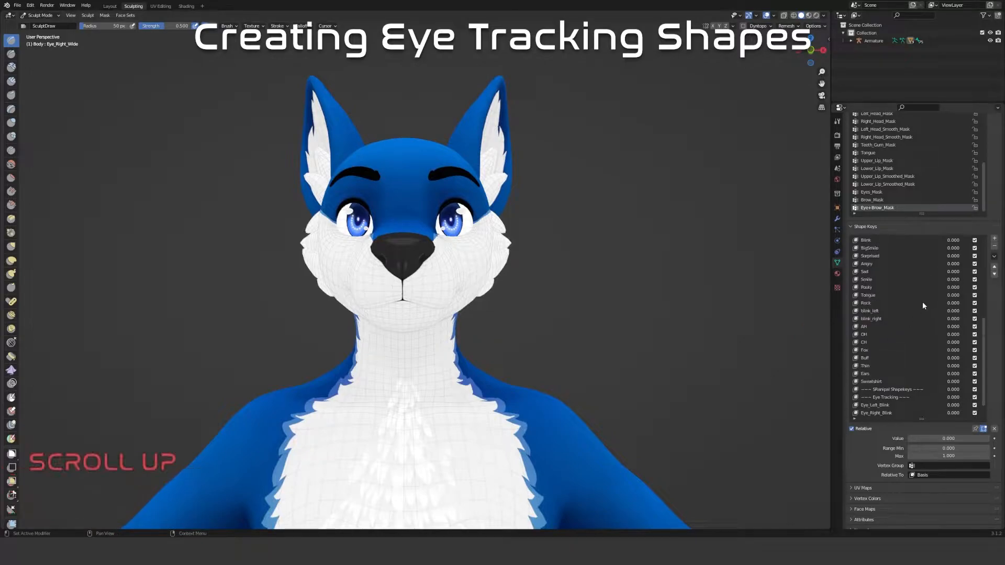
{"action": "scroll", "coordinate": [934, 299], "scroll_direction": "down", "scroll_amount": 5}
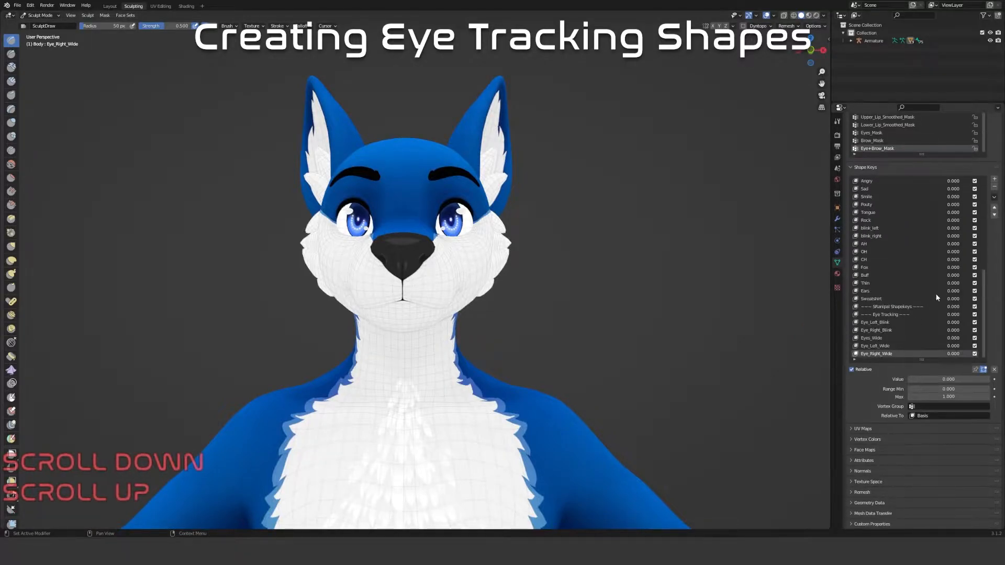
{"action": "left_click", "coordinate": [996, 180]}
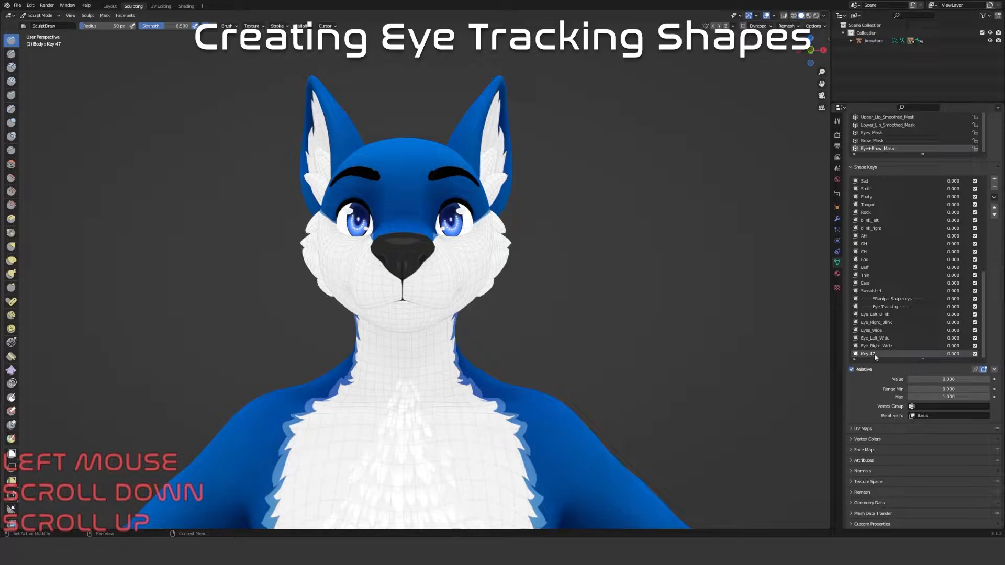
{"action": "type", "text": "E"}
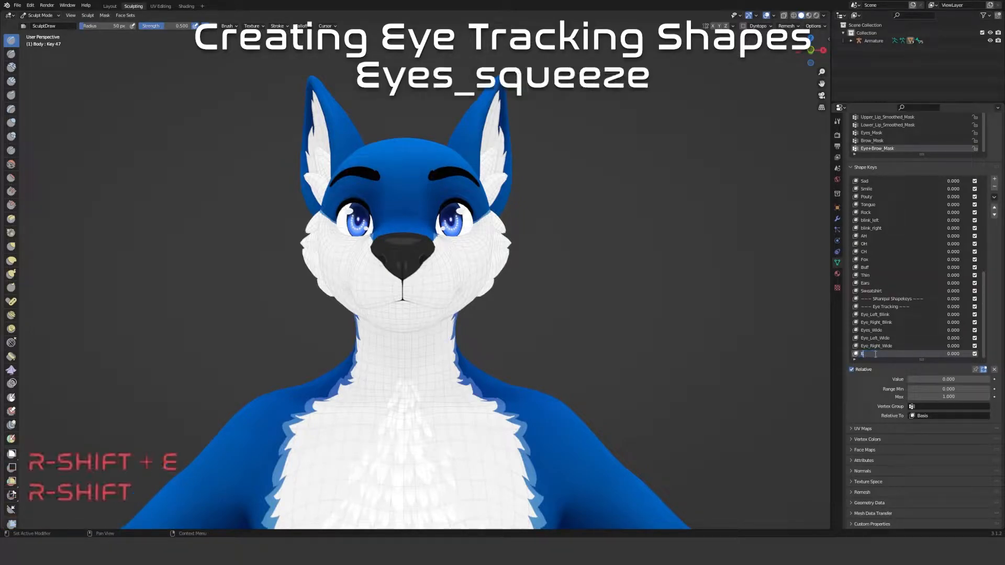
{"action": "type", "text": "yes_"}
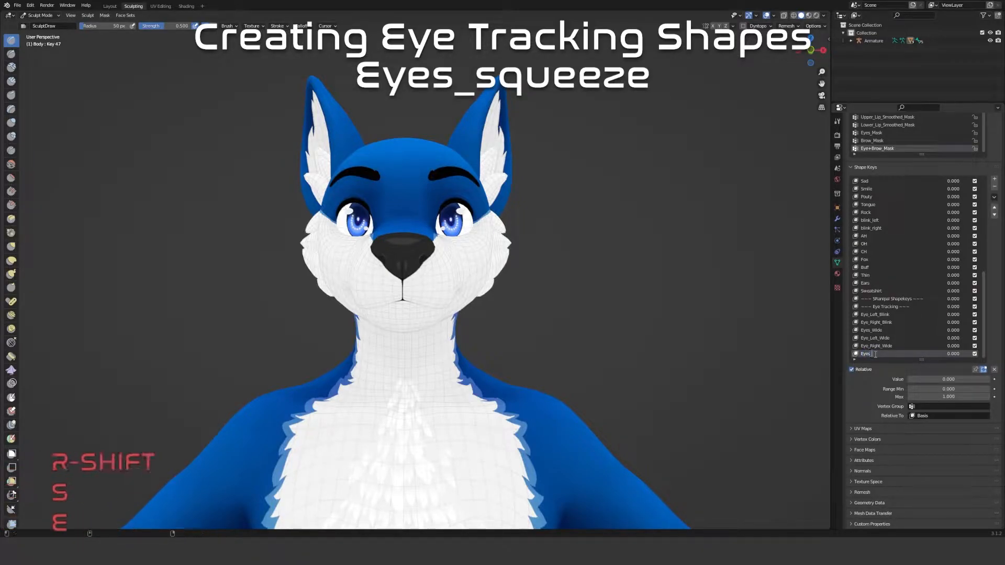
{"action": "type", "text": "Squeeze"}
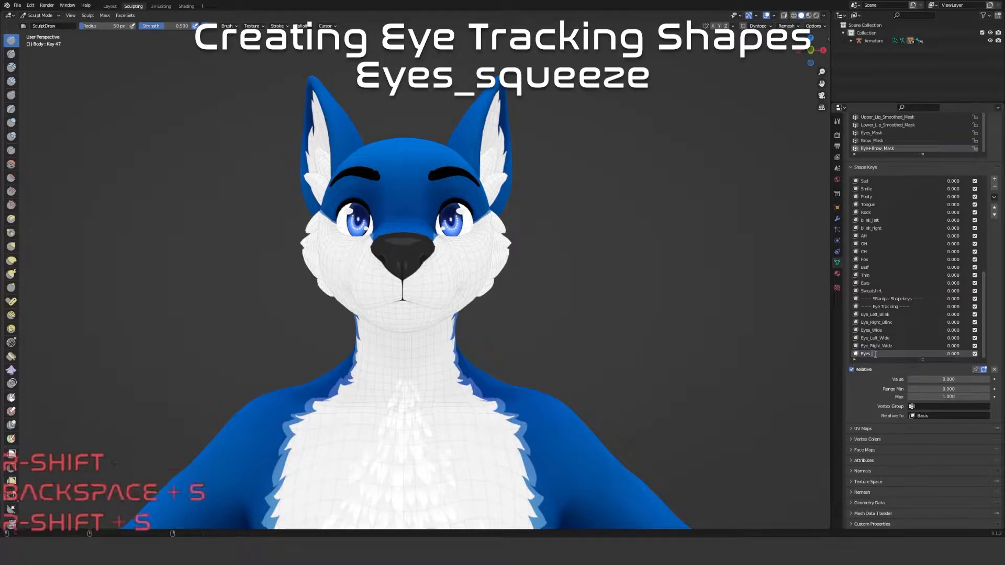
{"action": "key", "text": "Return"}
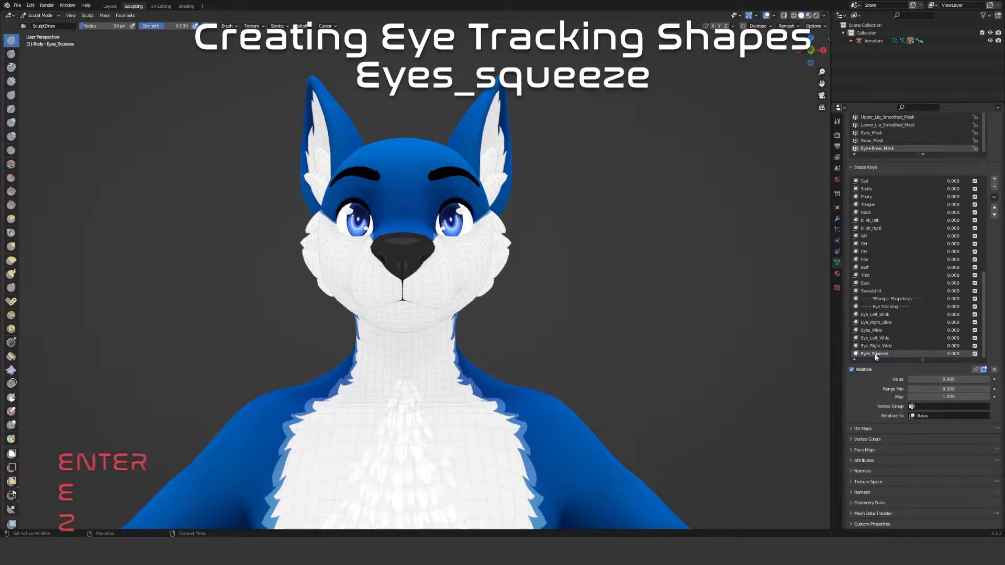
Clear all shape key values and set Eyes_Squeeze to 1.000
{"action": "left_click", "coordinate": [994, 369]}
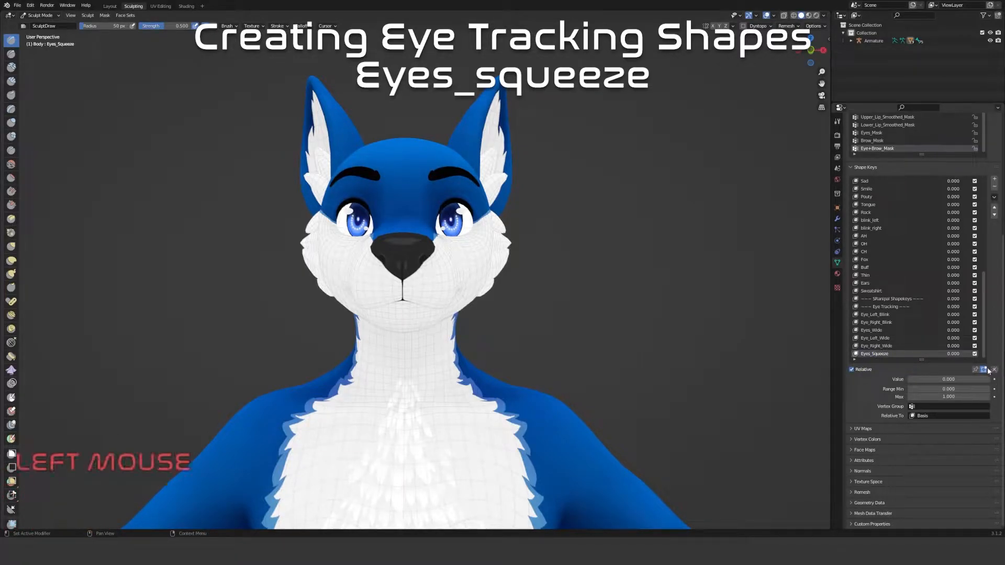
{"action": "left_click_drag", "start_coordinate": [912, 380], "coordinate": [987, 380]}
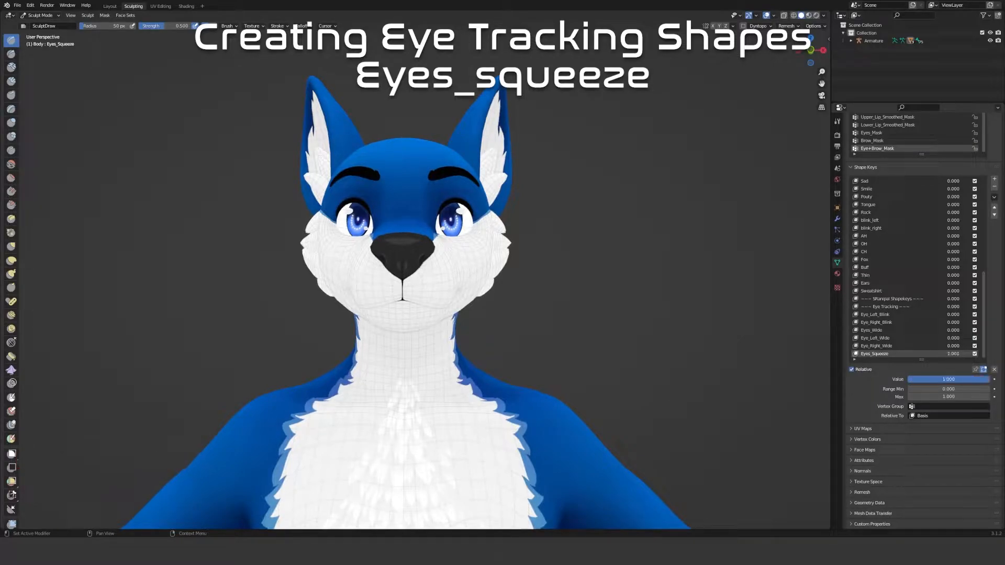
{"action": "middle_click_drag", "start_coordinate": [526, 314], "coordinate": [545, 312]}
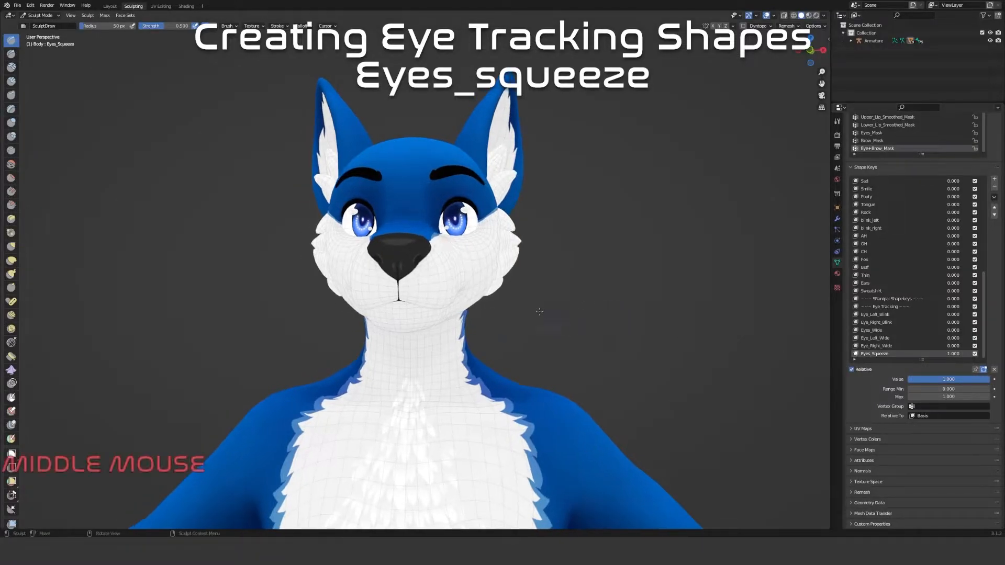
Enter Edit Mode and select the vertices of the Eye+Brow_Mask vertex group around the eyes and brows
{"action": "left_click", "coordinate": [12, 260]}
{"action": "key", "text": "Tab"}
{"action": "key", "text": "grave"}
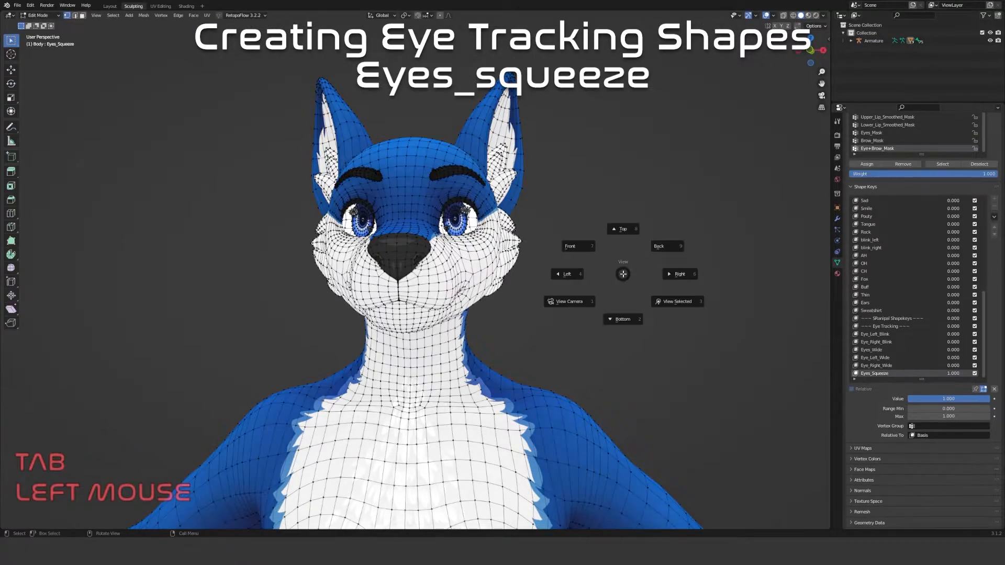
{"action": "right_click", "coordinate": [623, 274]}
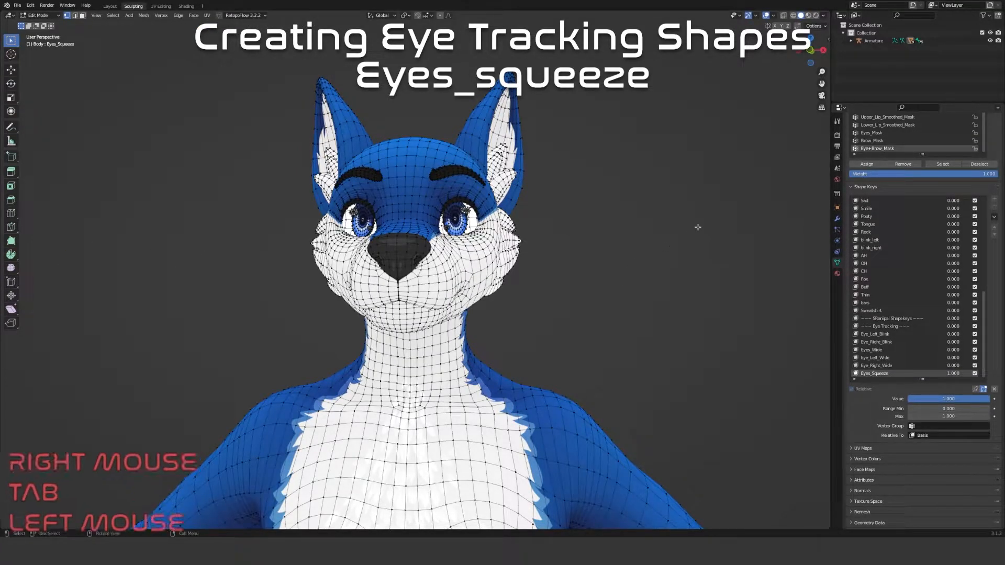
{"action": "scroll", "coordinate": [583, 260], "scroll_direction": "down", "scroll_amount": 1}
{"action": "scroll", "coordinate": [584, 260], "scroll_direction": "up", "scroll_amount": 4}
{"action": "middle_click_drag", "start_coordinate": [583, 261], "coordinate": [583, 299], "text": "shift"}
{"action": "middle_click_drag", "start_coordinate": [583, 299], "coordinate": [596, 277]}
{"action": "left_click_drag", "start_coordinate": [922, 155], "coordinate": [921, 256]}
{"action": "left_click", "coordinate": [890, 234]}
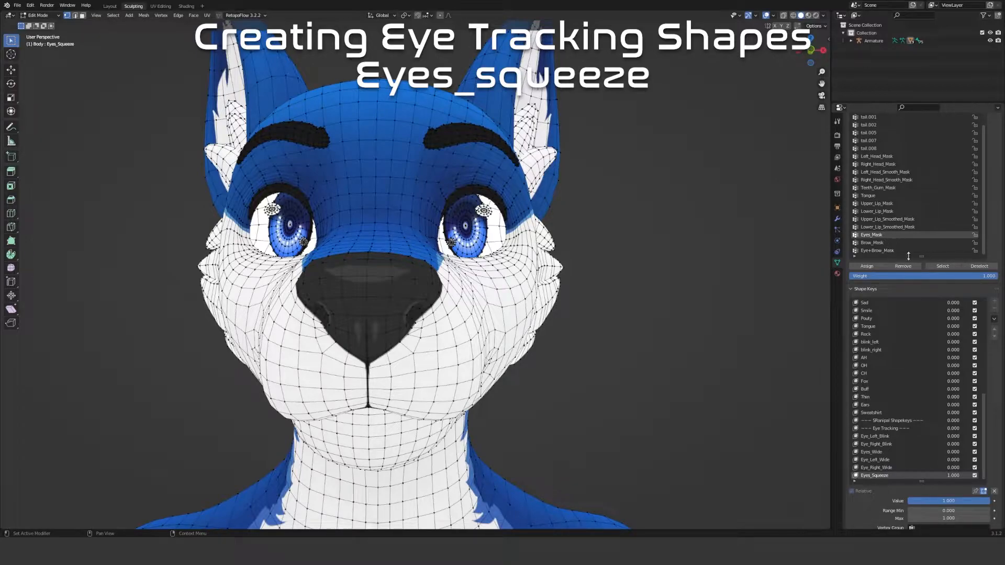
{"action": "left_click", "coordinate": [899, 251]}
{"action": "left_click", "coordinate": [940, 266]}
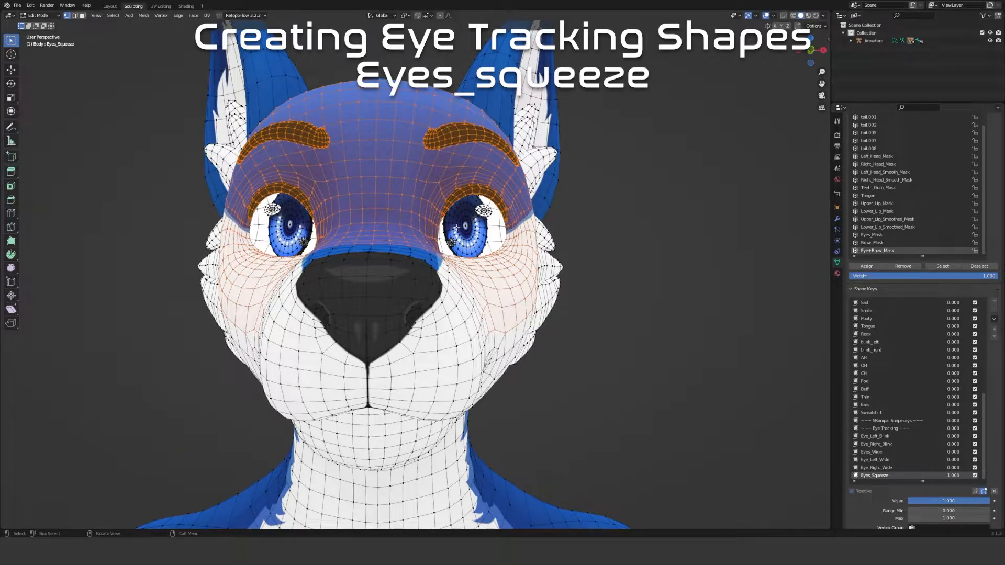
Hide the selected eye and brow vertices to expose the red blush mesh beneath the face
{"action": "key", "text": "h"}
{"action": "middle_click_drag", "start_coordinate": [436, 240], "coordinate": [534, 297]}
{"action": "scroll", "coordinate": [526, 299], "scroll_direction": "down", "scroll_amount": 2}
{"action": "scroll", "coordinate": [534, 296], "scroll_direction": "up", "scroll_amount": 3}
{"action": "middle_click_drag", "start_coordinate": [377, 330], "coordinate": [437, 342], "text": "shift"}
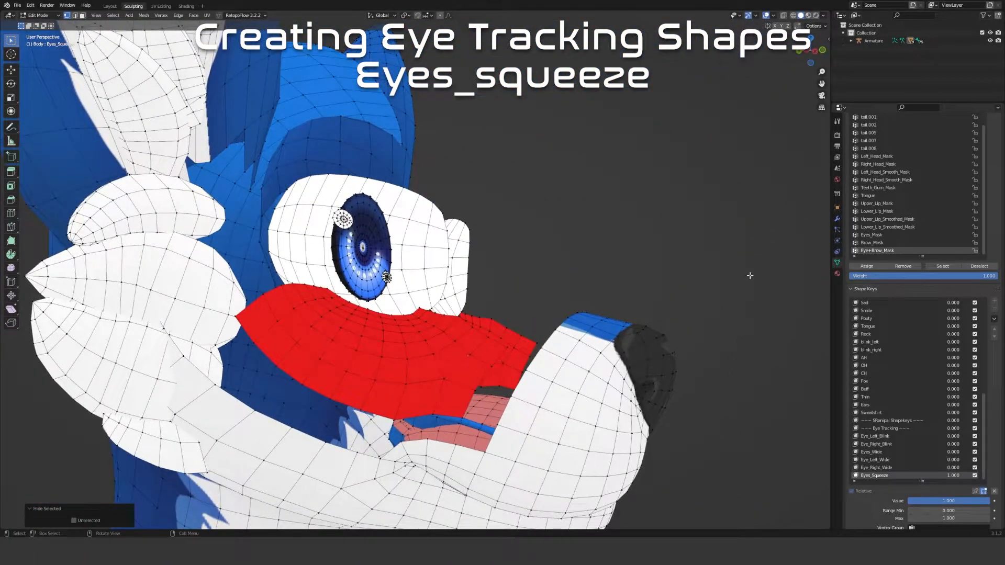
Pick a vertex on the blush mesh and preview the Blush shape key from 0.000 to 1.000 and back
{"action": "left_click", "coordinate": [445, 357]}
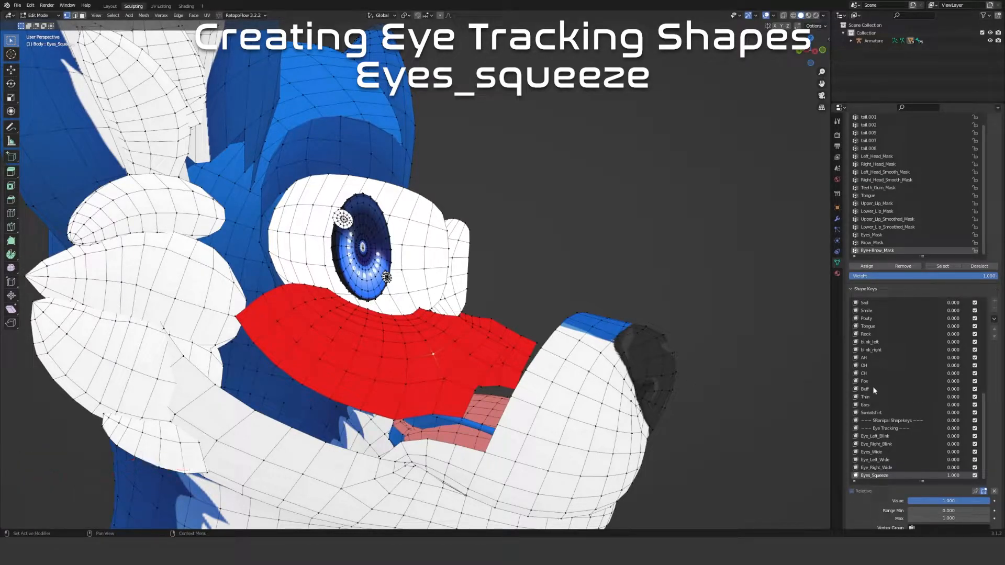
{"action": "scroll", "coordinate": [874, 388], "scroll_direction": "up", "scroll_amount": 8}
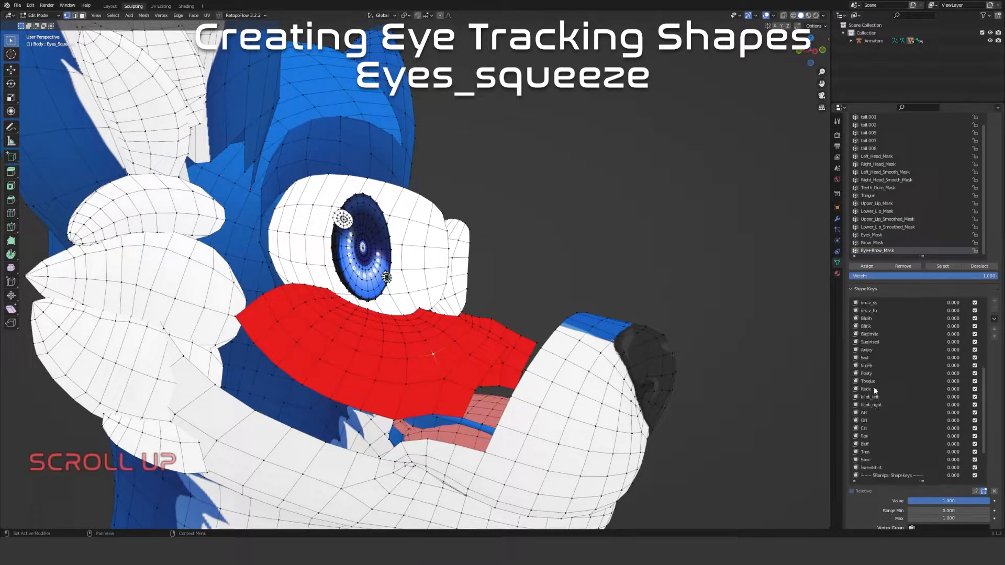
{"action": "scroll", "coordinate": [874, 387], "scroll_direction": "up", "scroll_amount": 5}
{"action": "left_click", "coordinate": [878, 365]}
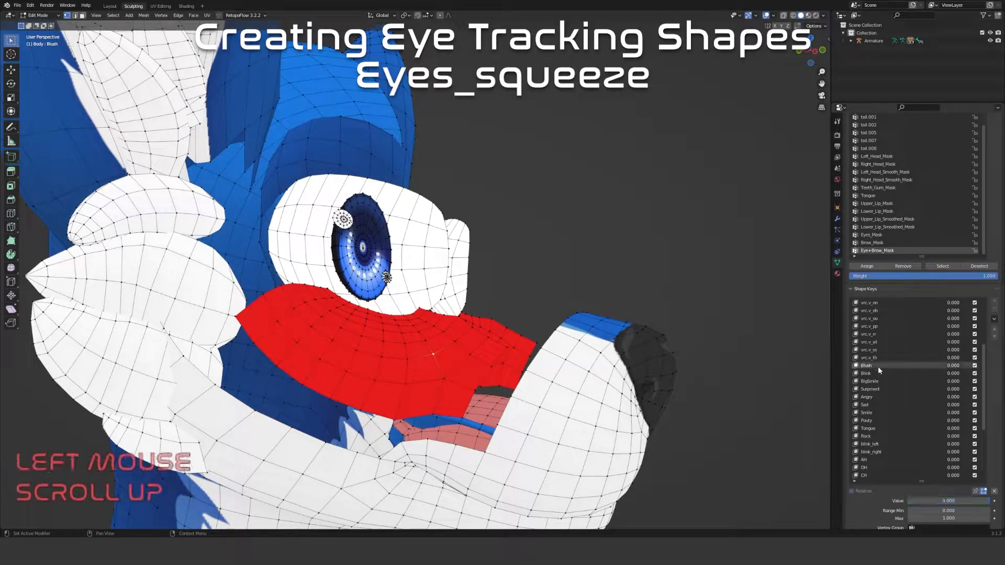
{"action": "left_click_drag", "start_coordinate": [918, 504], "coordinate": [987, 504]}
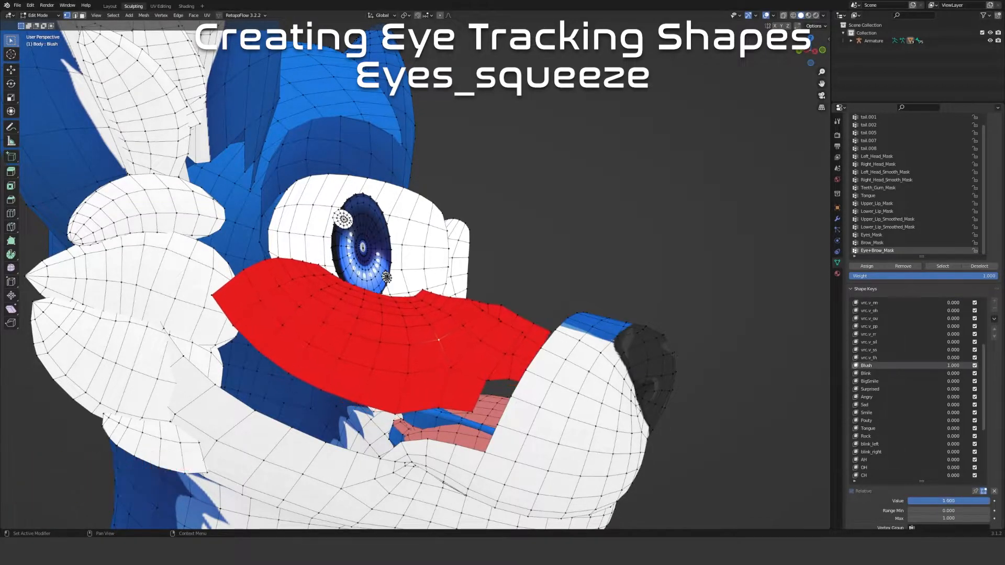
{"action": "left_click_drag", "start_coordinate": [987, 501], "coordinate": [907, 501]}
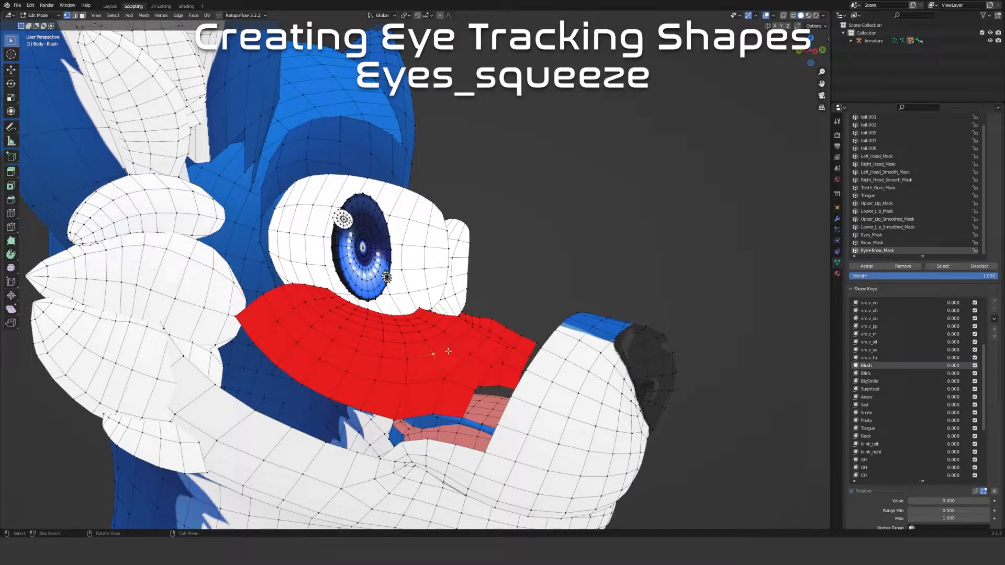
Select the linked red blush meshes on both cheeks and assign them to the Eye+Brow_Mask vertex group
{"action": "key", "text": "l"}
{"action": "middle_click_drag", "start_coordinate": [535, 346], "coordinate": [583, 303]}
{"action": "scroll", "coordinate": [648, 348], "scroll_direction": "down", "scroll_amount": 2}
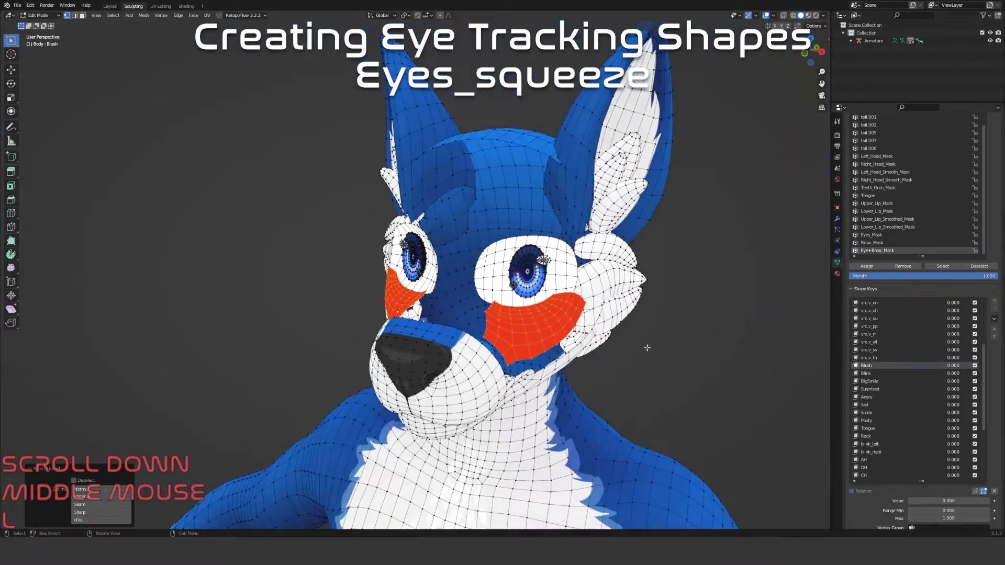
{"action": "left_click", "coordinate": [876, 266]}
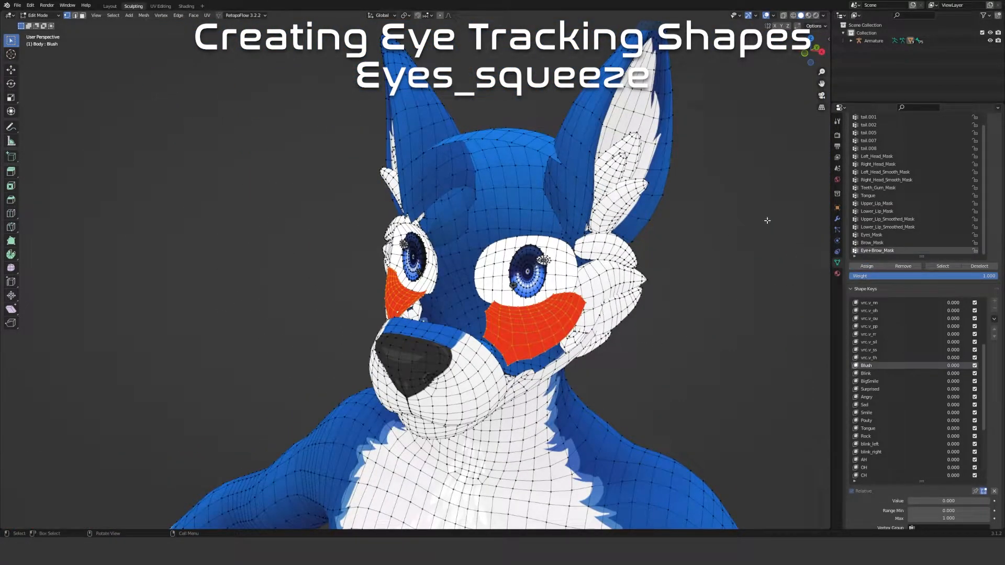
Assign the selected blush meshes to the Upper_Lip_Smoothed_Mask and Upper_Lip_Mask vertex groups
{"action": "middle_click_drag", "start_coordinate": [628, 220], "coordinate": [675, 219]}
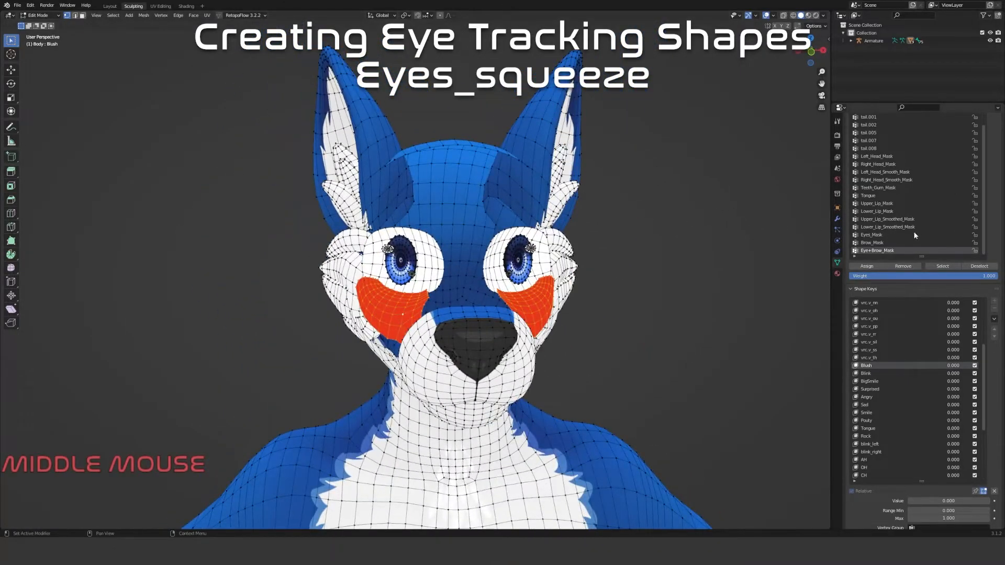
{"action": "left_click", "coordinate": [885, 220]}
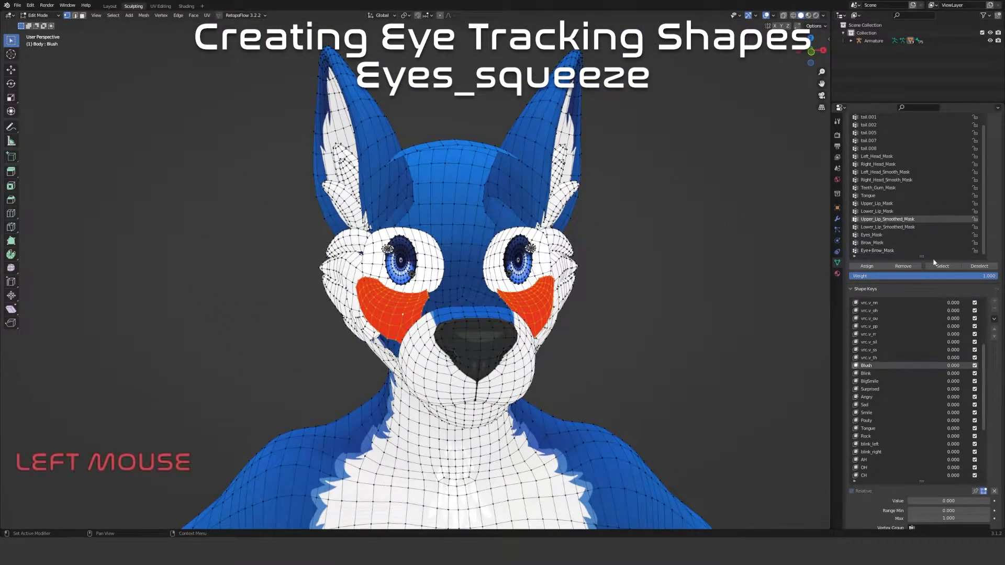
{"action": "left_click", "coordinate": [867, 266]}
{"action": "left_click", "coordinate": [876, 204]}
{"action": "left_click", "coordinate": [864, 267]}
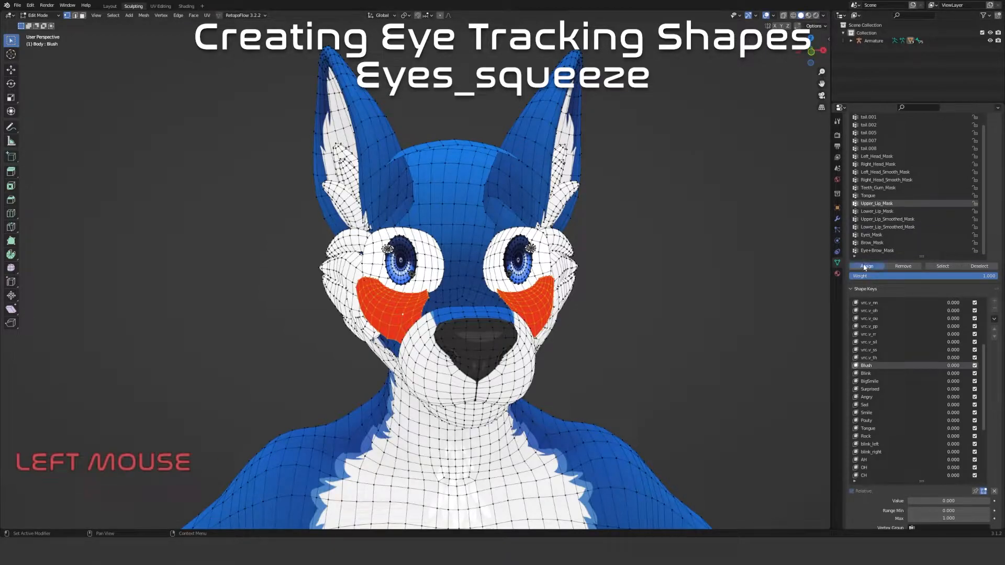
{"action": "middle_click_drag", "start_coordinate": [576, 330], "coordinate": [583, 316]}
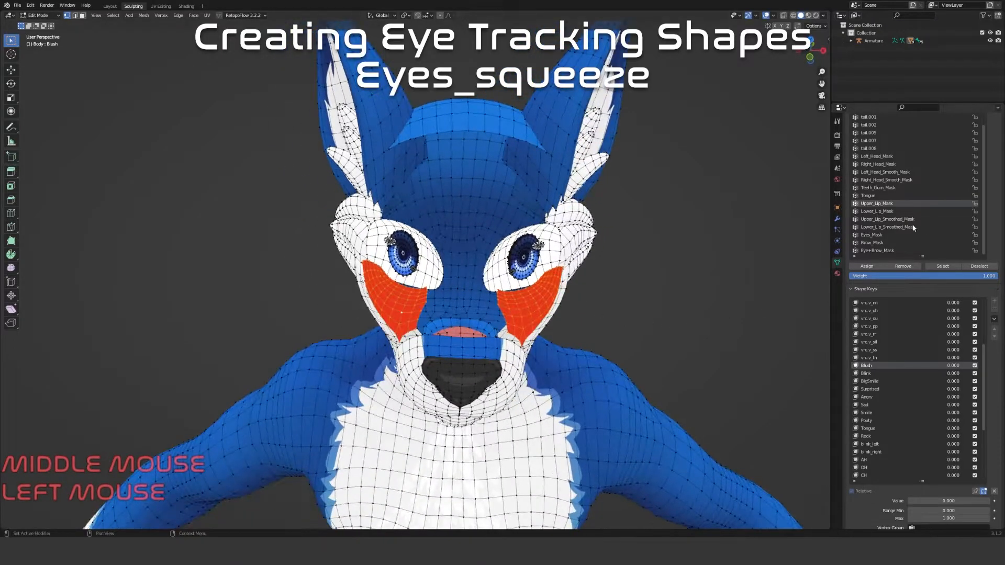
Hide the blush meshes, switch to Sculpt Mode and fill the mask over the remaining visible mesh
{"action": "middle_click_drag", "start_coordinate": [657, 318], "coordinate": [462, 268]}
{"action": "key", "text": "h"}
{"action": "key", "text": "Tab"}
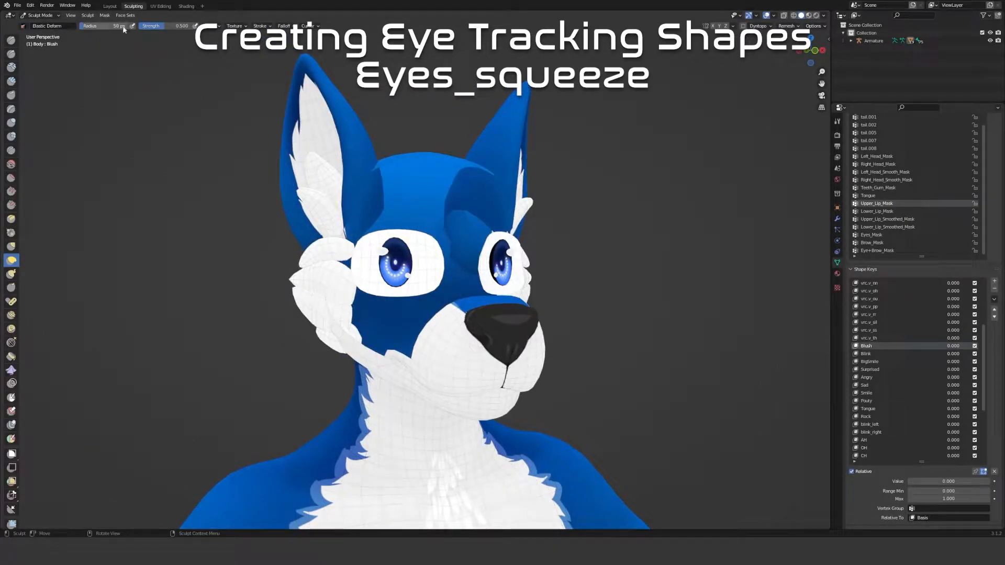
{"action": "left_click", "coordinate": [104, 15]}
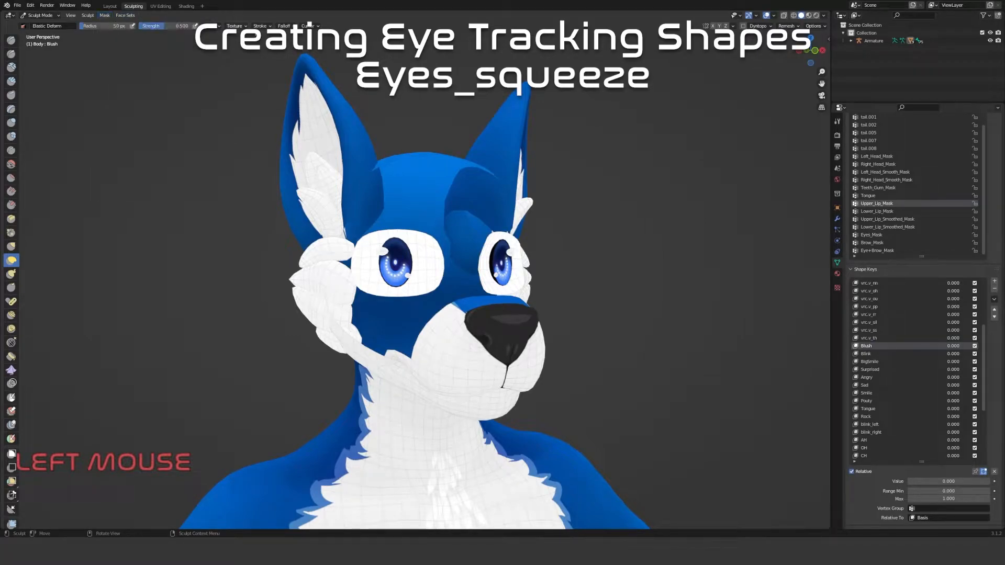
{"action": "left_click", "coordinate": [101, 15]}
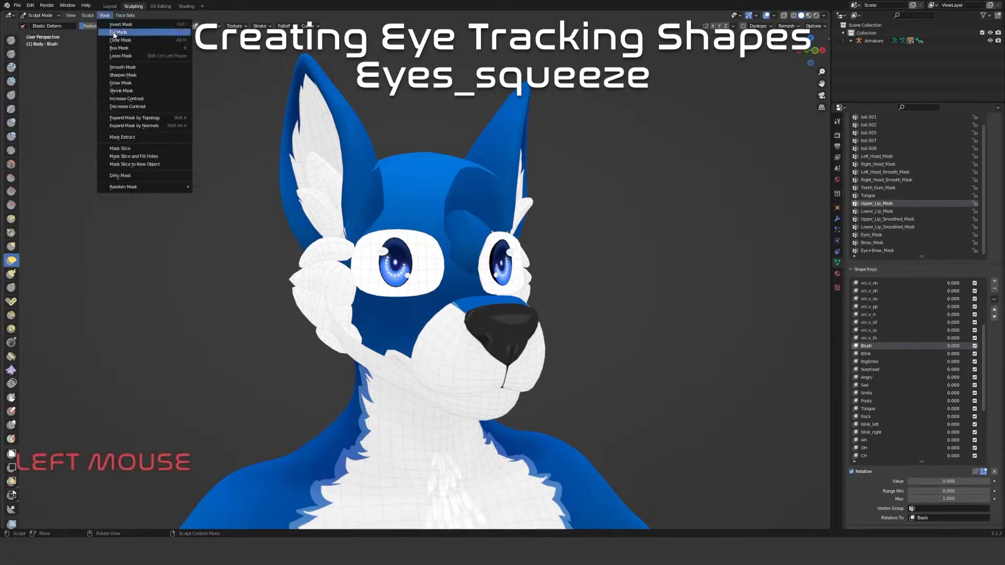
{"action": "left_click", "coordinate": [114, 35]}
{"action": "middle_click_drag", "start_coordinate": [401, 226], "coordinate": [446, 256]}
{"action": "middle_click_drag", "start_coordinate": [505, 291], "coordinate": [466, 287], "text": "shift"}
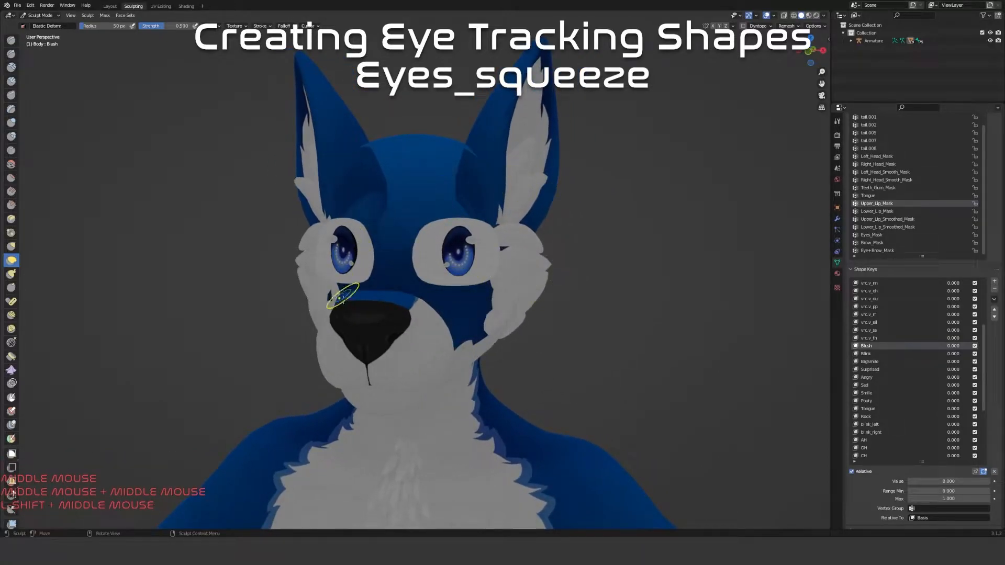
Reveal all hidden vertices in Edit Mode, clear the selection and return to Sculpt Mode facing the head
{"action": "key", "text": "Tab"}
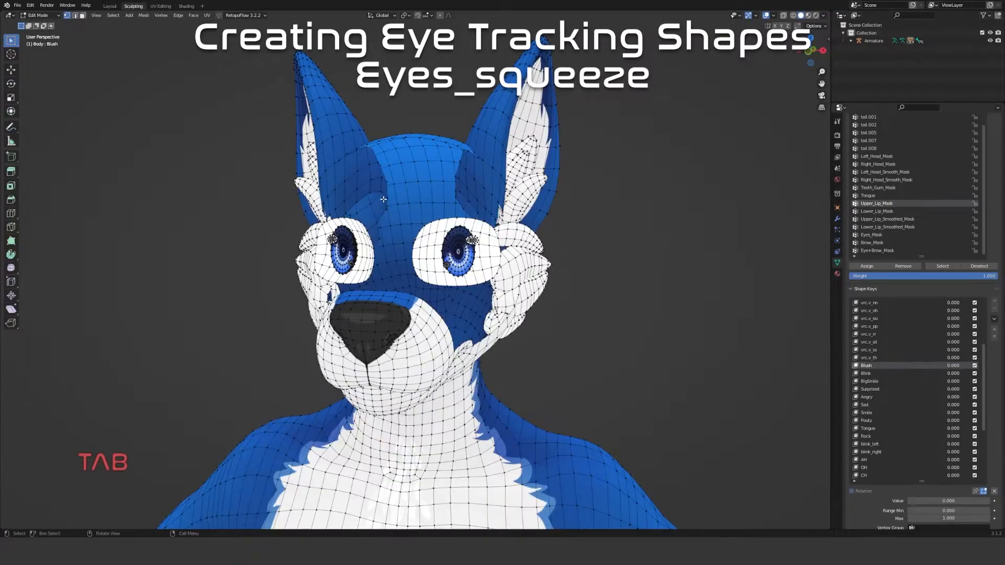
{"action": "key", "text": "alt"}
{"action": "key", "text": "alt+h"}
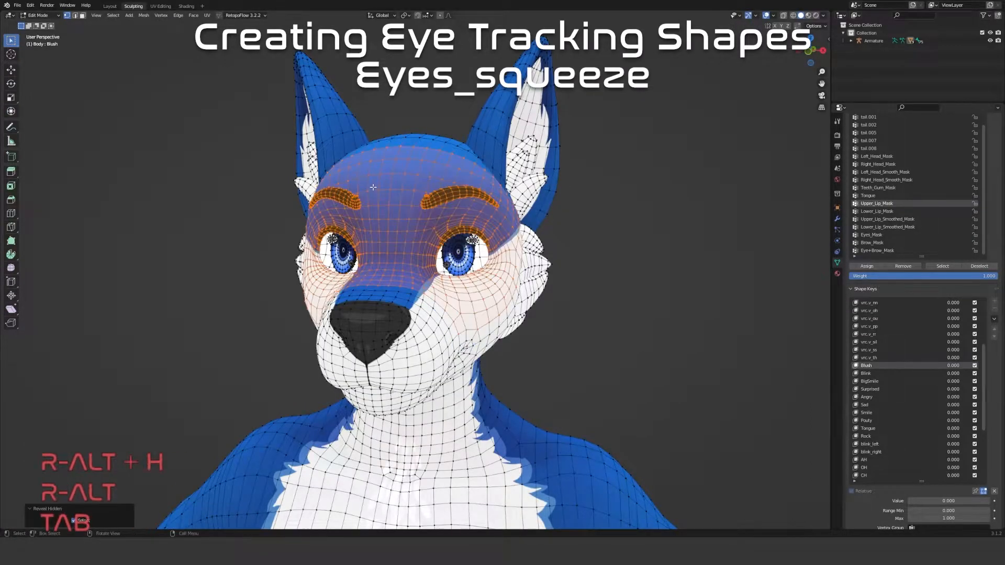
{"action": "key", "text": "alt+a"}
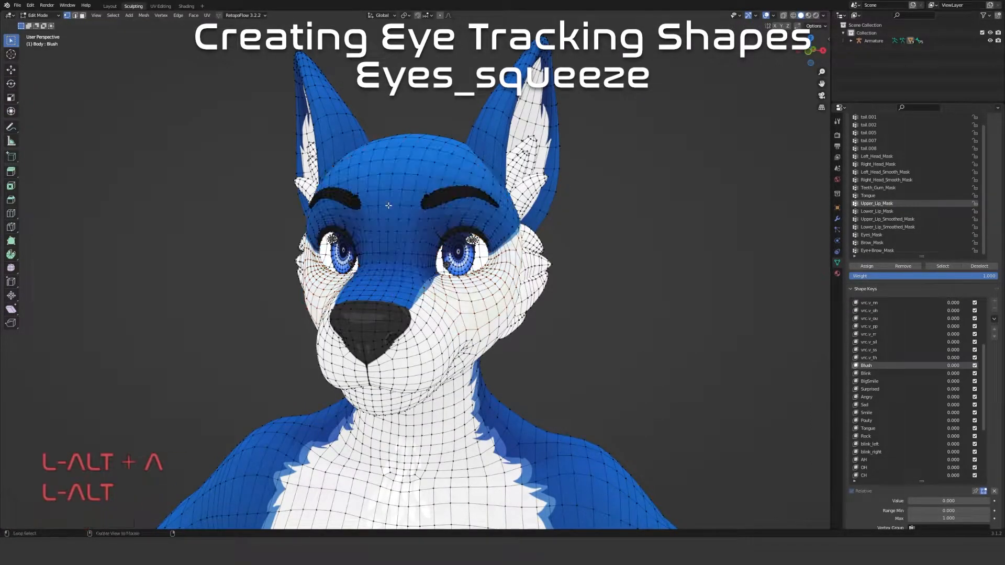
{"action": "key", "text": "Tab"}
{"action": "middle_click_drag", "start_coordinate": [387, 204], "coordinate": [634, 247]}
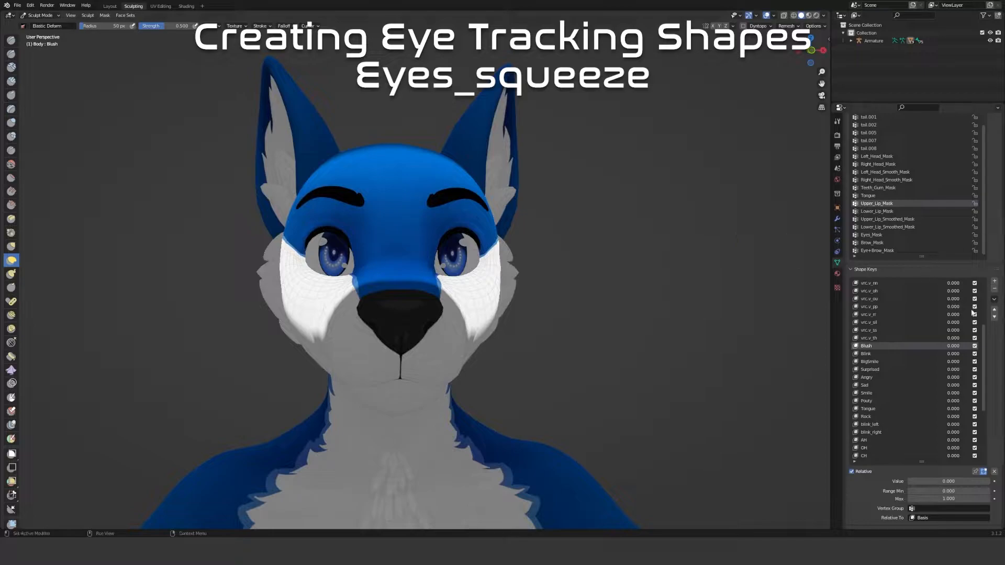
{"action": "scroll", "coordinate": [598, 349], "scroll_direction": "up", "scroll_amount": 3}
{"action": "middle_click_drag", "start_coordinate": [529, 348], "coordinate": [551, 344], "text": "shift"}
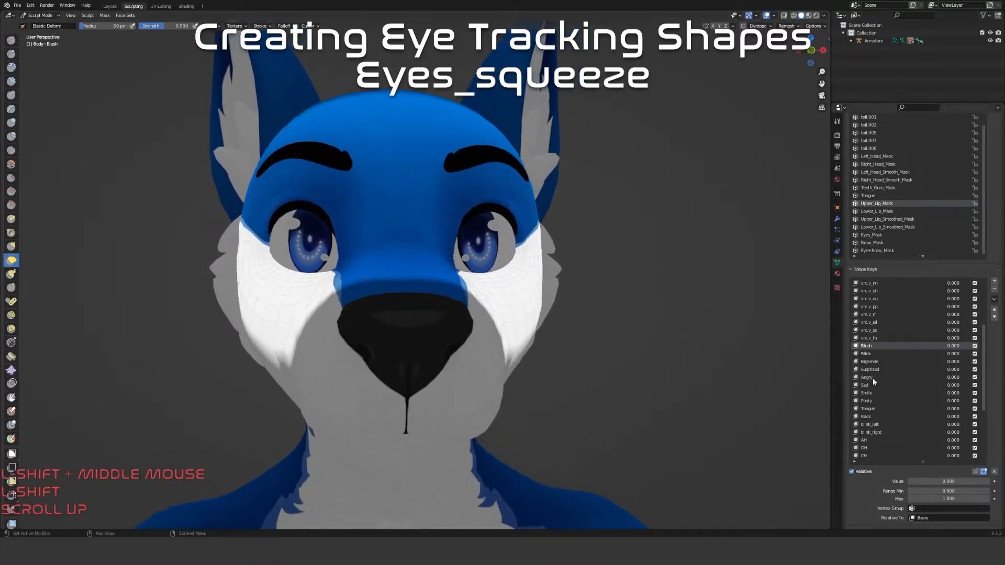
Set the Eye_Left_Blink and Eye_Right_Blink shape keys to 1.000
{"action": "left_click_drag", "start_coordinate": [985, 352], "coordinate": [985, 417]}
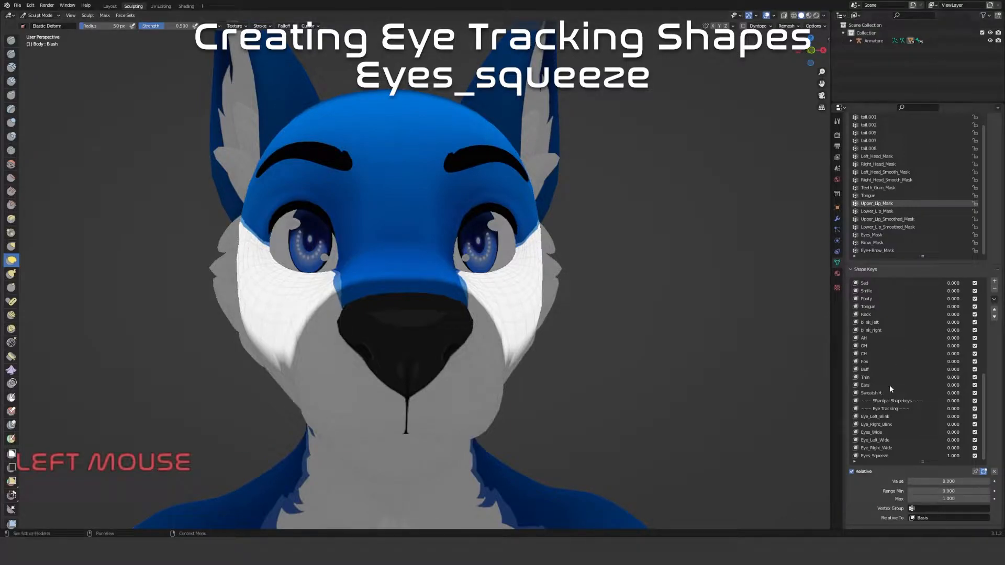
{"action": "left_click", "coordinate": [890, 419]}
{"action": "left_click_drag", "start_coordinate": [922, 481], "coordinate": [990, 481]}
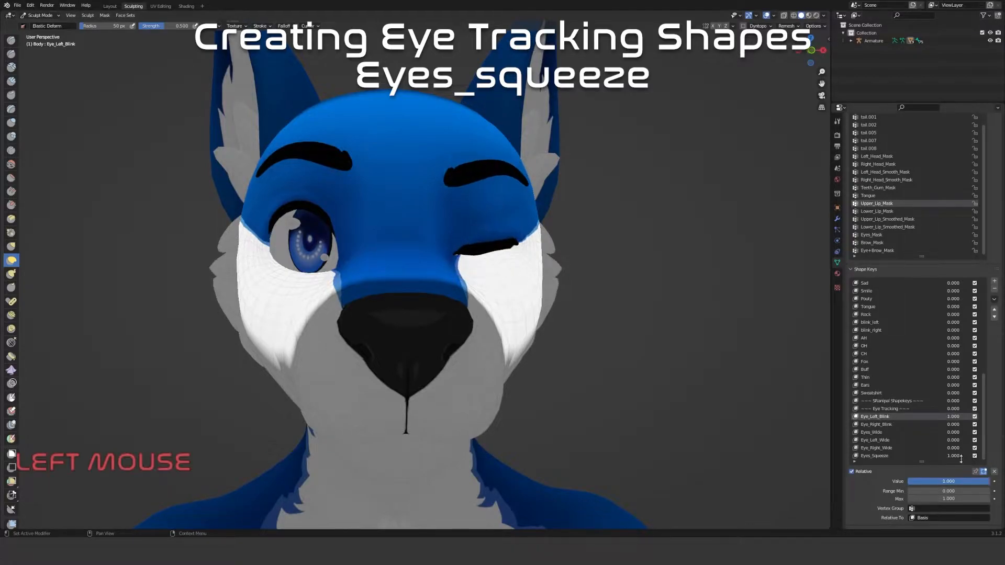
{"action": "left_click", "coordinate": [869, 425]}
{"action": "left_click_drag", "start_coordinate": [921, 481], "coordinate": [990, 481]}
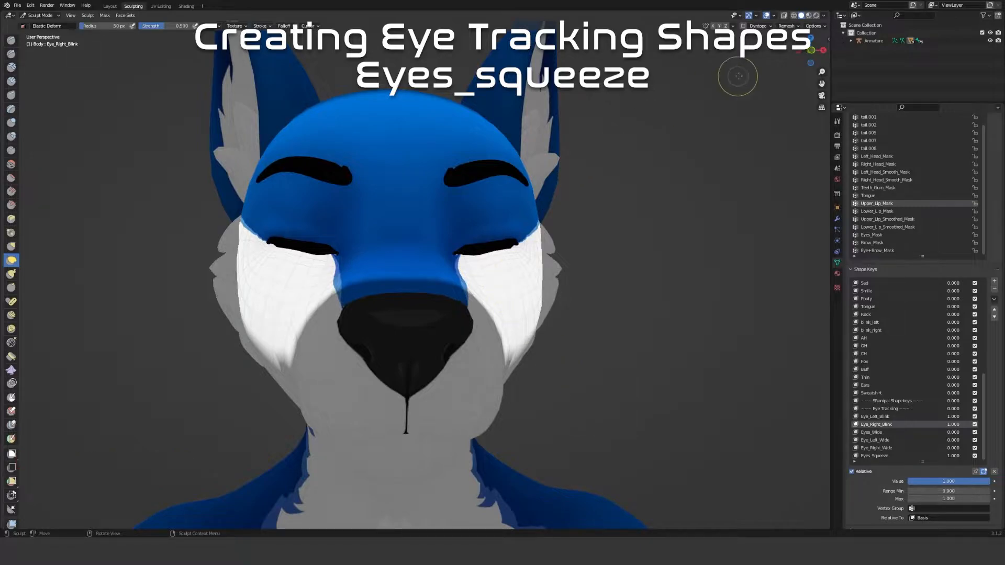
Enable X-axis sculpt symmetry and make Eyes_Squeeze the active shape key
{"action": "left_click", "coordinate": [714, 27]}
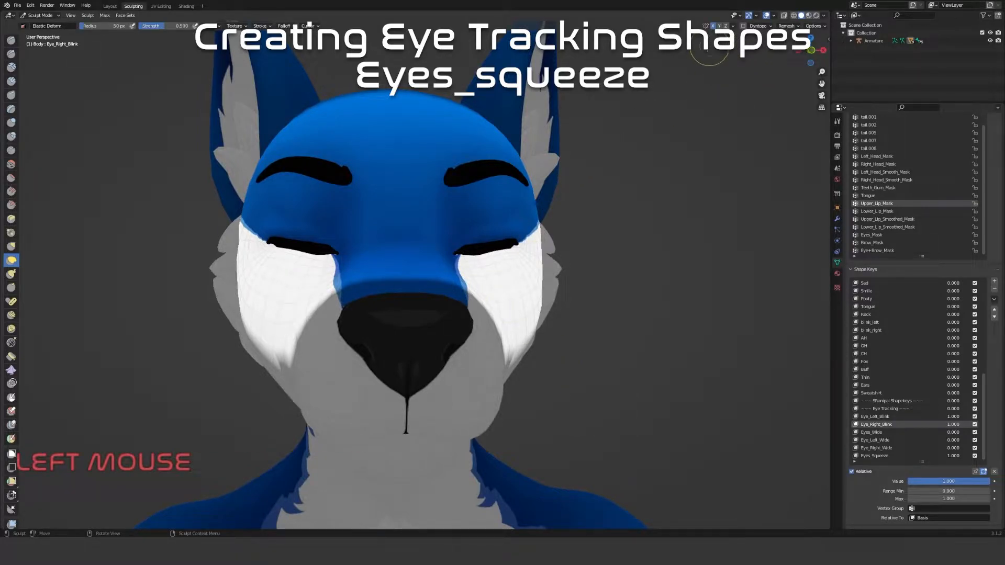
{"action": "middle_click_drag", "start_coordinate": [212, 277], "coordinate": [348, 248]}
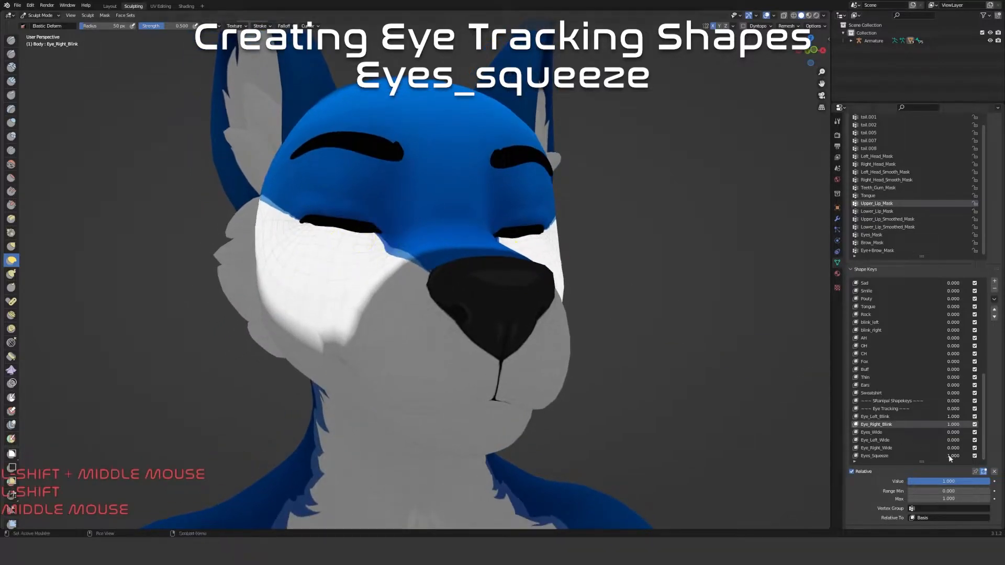
{"action": "left_click", "coordinate": [891, 456]}
{"action": "scroll", "coordinate": [314, 270], "scroll_direction": "up", "scroll_amount": 2}
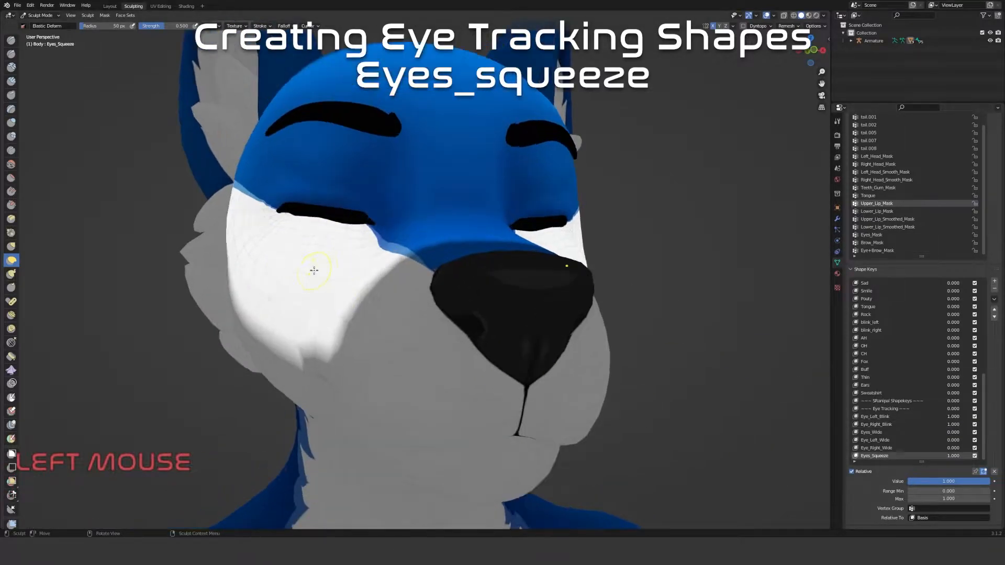
Enlarge the Elastic Deform brush to 143 px and pull the brow down toward the closed eye
{"action": "mouse_move", "coordinate": [332, 213]}
{"action": "middle_mouse_down"}
{"action": "mouse_move", "coordinate": [325, 197]}
{"action": "mouse_move", "coordinate": [381, 249]}
{"action": "mouse_move", "coordinate": [392, 241]}
{"action": "middle_mouse_up"}
{"action": "scroll", "coordinate": [389, 241], "scroll_direction": "up", "scroll_amount": 2}
{"action": "key", "text": "f"}
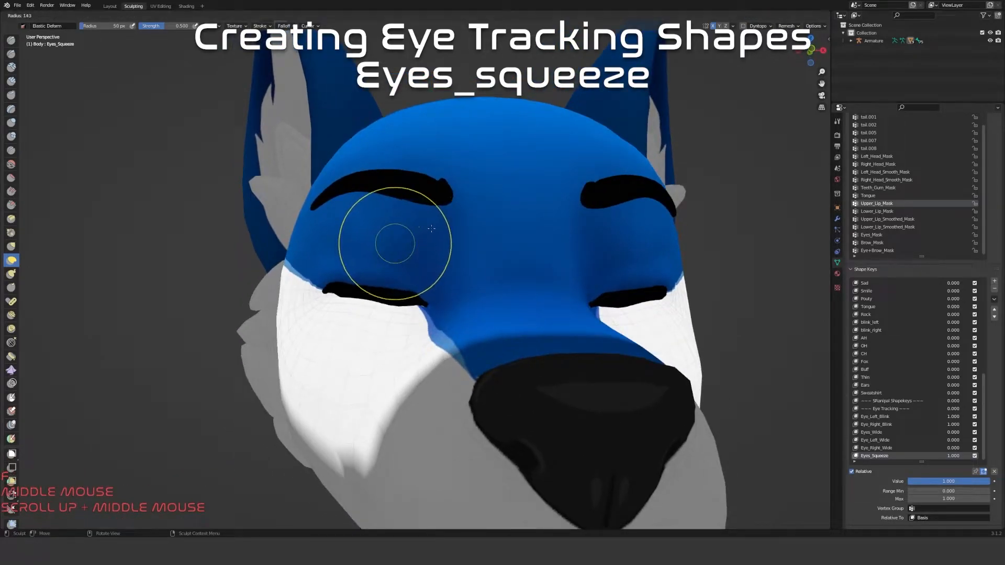
{"action": "left_click", "coordinate": [431, 229]}
{"action": "left_click_drag", "start_coordinate": [424, 193], "coordinate": [417, 256]}
{"action": "mouse_move", "coordinate": [390, 202]}
{"action": "left_mouse_down"}
{"action": "mouse_move", "coordinate": [356, 244]}
{"action": "mouse_move", "coordinate": [348, 231]}
{"action": "mouse_move", "coordinate": [336, 286]}
{"action": "left_mouse_up"}
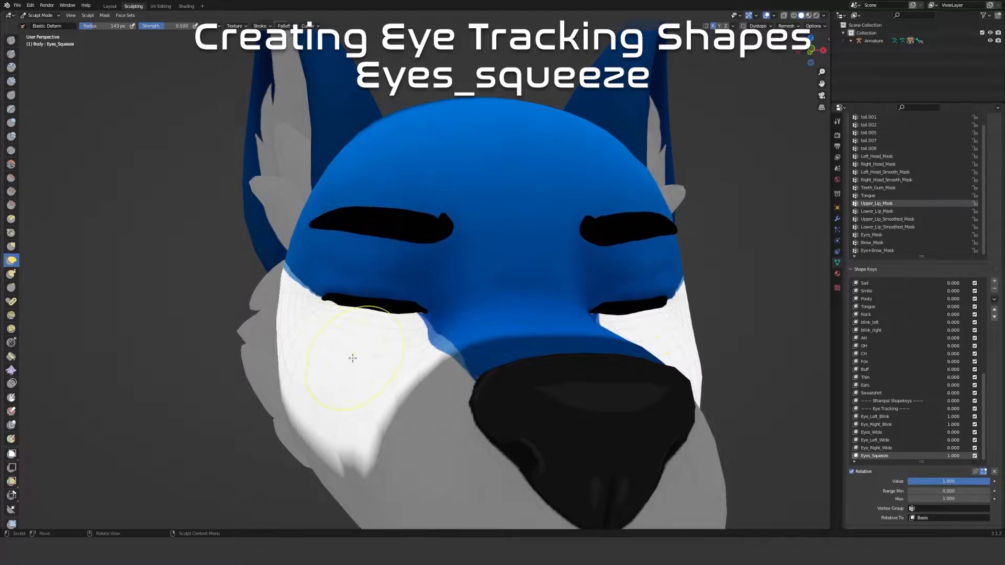
Pull the cheek up beneath the closed eye and check the Elastic Deform brush settings
{"action": "mouse_move", "coordinate": [366, 346]}
{"action": "left_mouse_down"}
{"action": "mouse_move", "coordinate": [370, 336]}
{"action": "mouse_move", "coordinate": [314, 347]}
{"action": "mouse_move", "coordinate": [303, 360]}
{"action": "mouse_move", "coordinate": [305, 332]}
{"action": "mouse_move", "coordinate": [397, 369]}
{"action": "mouse_move", "coordinate": [391, 333]}
{"action": "left_mouse_up"}
{"action": "middle_click_drag", "start_coordinate": [390, 333], "coordinate": [516, 340]}
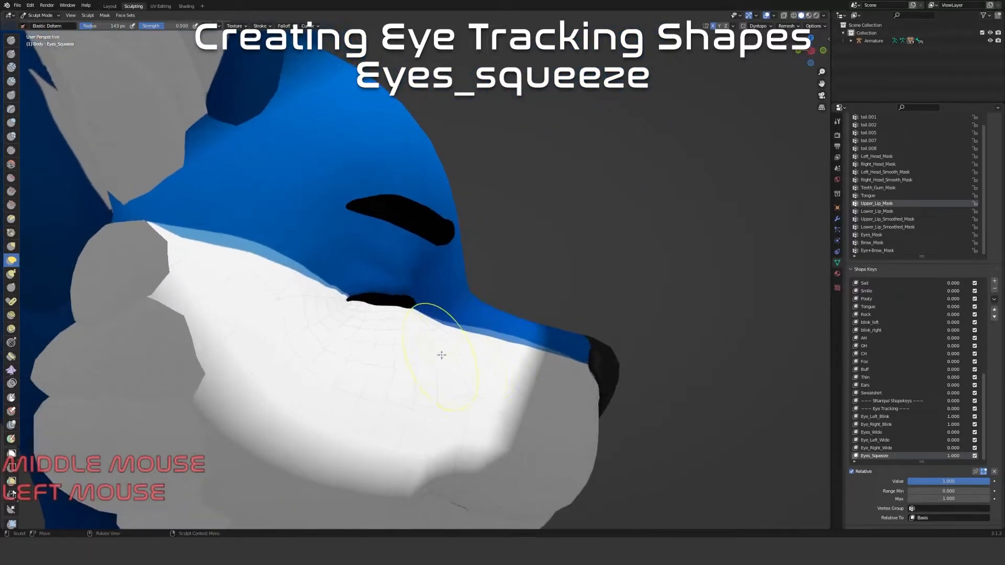
{"action": "scroll", "coordinate": [435, 369], "scroll_direction": "up", "scroll_amount": 4}
{"action": "left_click_drag", "start_coordinate": [431, 361], "coordinate": [420, 338]}
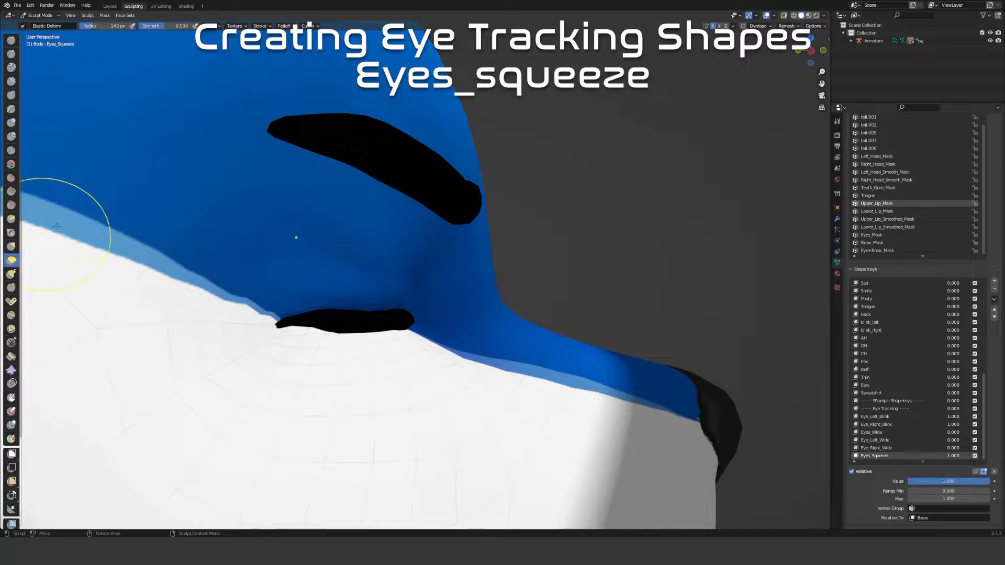
{"action": "left_click", "coordinate": [216, 27]}
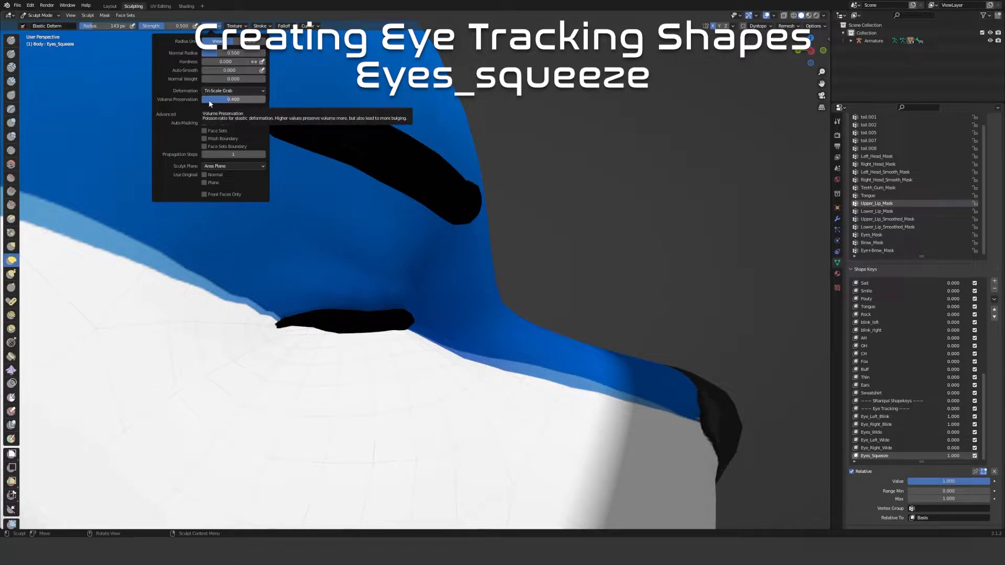
{"action": "left_click", "coordinate": [210, 25]}
Set the brush radius to 207 px and push the lower eyelid and cheek upward along the whole lash line
{"action": "mouse_move", "coordinate": [511, 288]}
{"action": "middle_mouse_down"}
{"action": "mouse_move", "coordinate": [464, 291]}
{"action": "mouse_move", "coordinate": [419, 276]}
{"action": "middle_mouse_up"}
{"action": "key", "text": "f"}
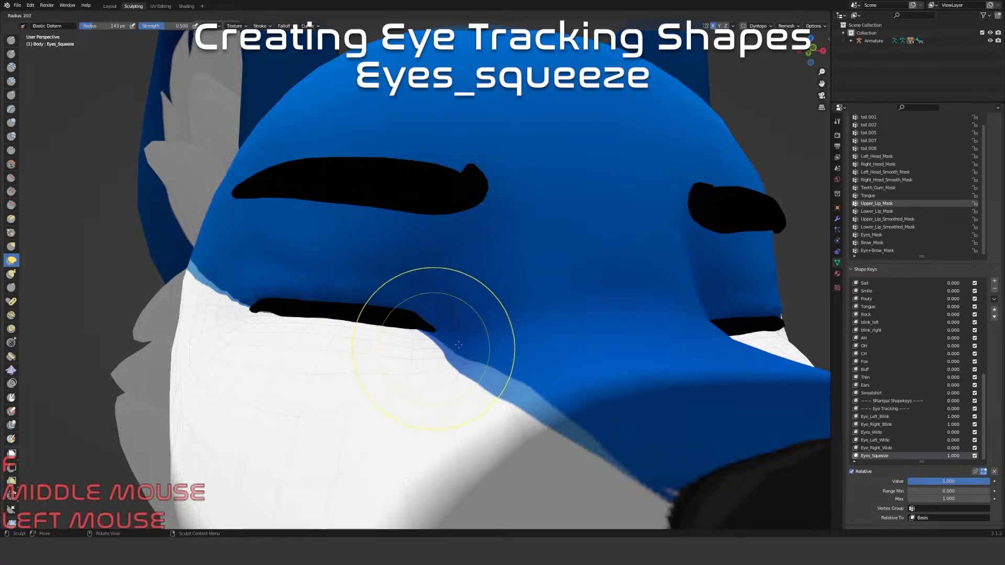
{"action": "left_click", "coordinate": [416, 361]}
{"action": "left_click_drag", "start_coordinate": [415, 366], "coordinate": [411, 352]}
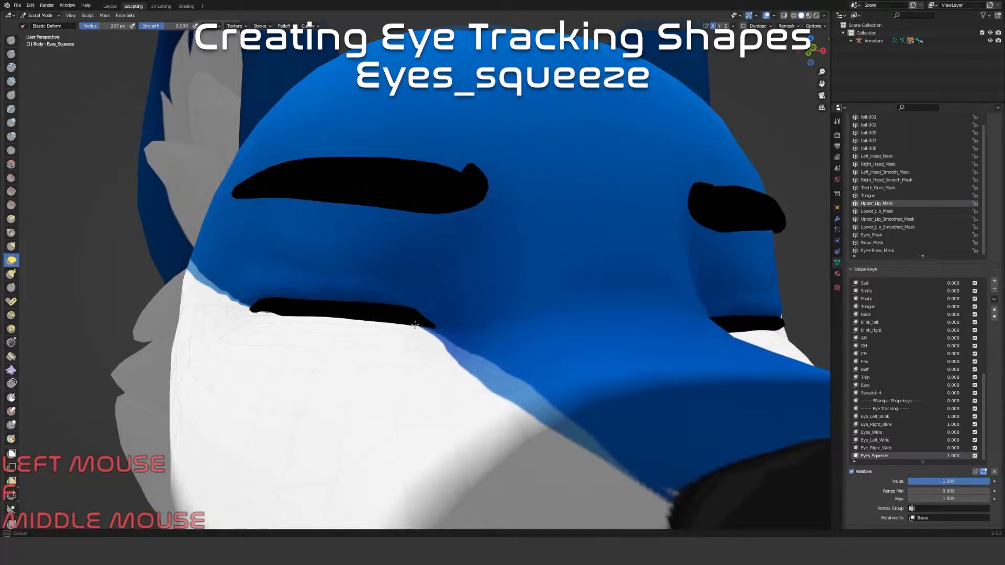
{"action": "left_click_drag", "start_coordinate": [284, 347], "coordinate": [273, 317]}
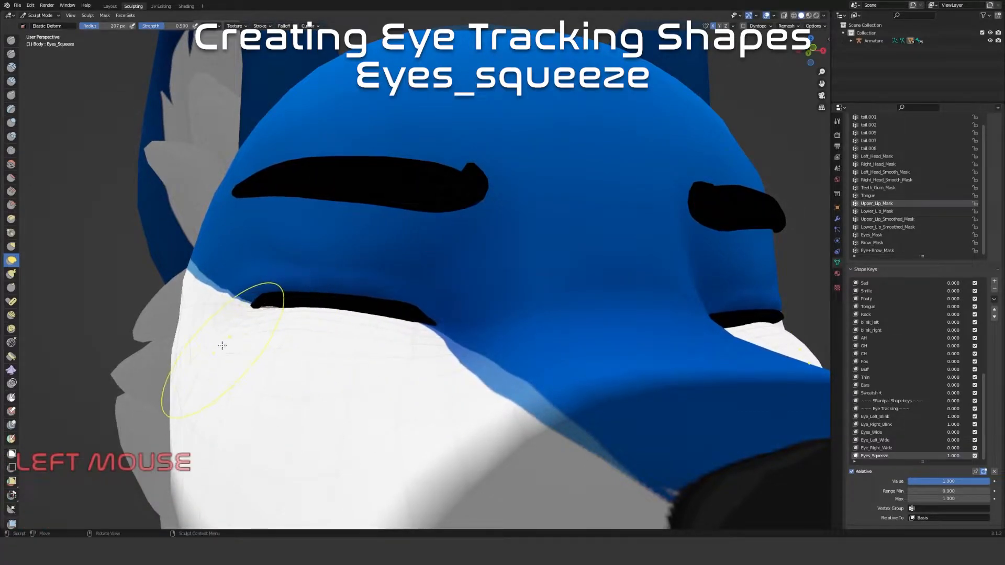
{"action": "left_click_drag", "start_coordinate": [222, 346], "coordinate": [231, 306]}
{"action": "left_click_drag", "start_coordinate": [339, 410], "coordinate": [340, 384]}
Nudge the cheek below the inner part of the eye slightly upward, judging it in profile
{"action": "scroll", "coordinate": [340, 387], "scroll_direction": "down", "scroll_amount": 2}
{"action": "mouse_move", "coordinate": [341, 388]}
{"action": "middle_mouse_down"}
{"action": "mouse_move", "coordinate": [347, 410]}
{"action": "mouse_move", "coordinate": [455, 379]}
{"action": "middle_mouse_up"}
{"action": "left_click_drag", "start_coordinate": [383, 359], "coordinate": [387, 343]}
{"action": "middle_click_drag", "start_coordinate": [410, 349], "coordinate": [352, 269]}
{"action": "scroll", "coordinate": [281, 240], "scroll_direction": "up", "scroll_amount": 2}
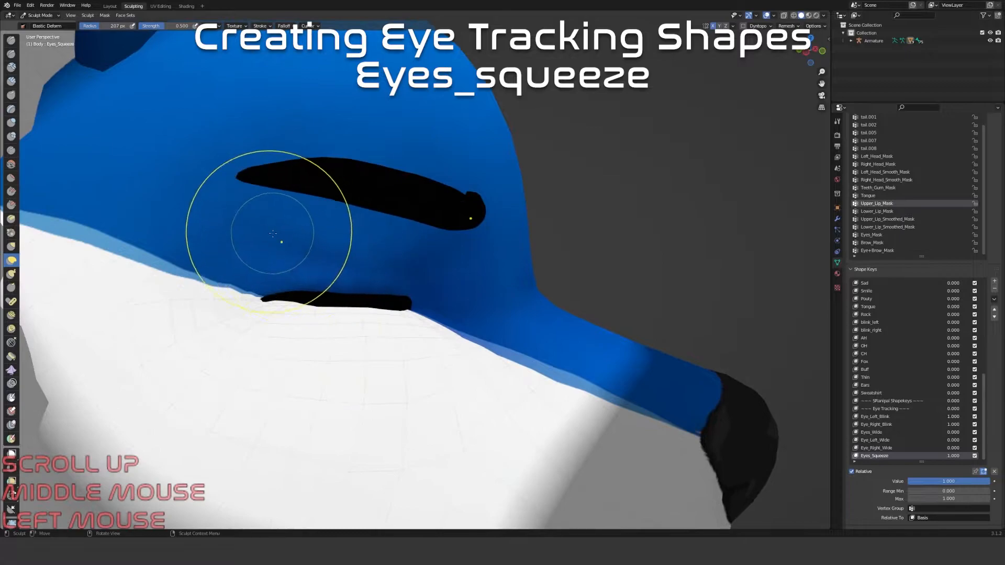
Pull the upper eyelid area down over the closed eye, including the outer end beneath the brow tip
{"action": "scroll", "coordinate": [217, 220], "scroll_direction": "up", "scroll_amount": 3}
{"action": "mouse_move", "coordinate": [218, 219]}
{"action": "middle_mouse_down"}
{"action": "mouse_move", "coordinate": [239, 209]}
{"action": "mouse_move", "coordinate": [186, 184]}
{"action": "middle_mouse_up"}
{"action": "mouse_move", "coordinate": [395, 188]}
{"action": "left_mouse_down"}
{"action": "mouse_move", "coordinate": [401, 232]}
{"action": "mouse_move", "coordinate": [440, 255]}
{"action": "mouse_move", "coordinate": [435, 316]}
{"action": "left_mouse_up"}
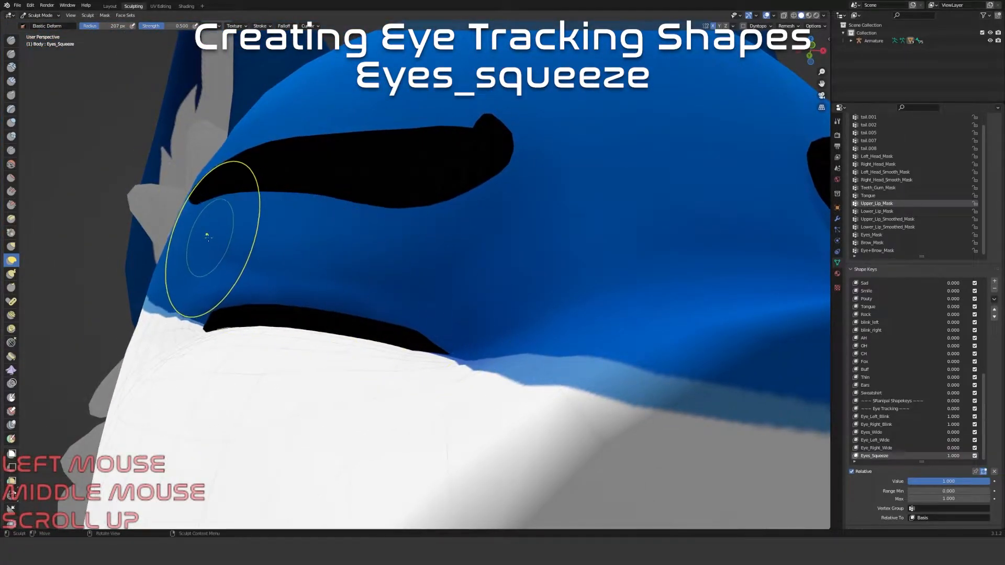
{"action": "left_click_drag", "start_coordinate": [209, 235], "coordinate": [223, 277]}
{"action": "mouse_move", "coordinate": [225, 288]}
{"action": "middle_mouse_down"}
{"action": "mouse_move", "coordinate": [246, 314]}
{"action": "mouse_move", "coordinate": [277, 299]}
{"action": "middle_mouse_up"}
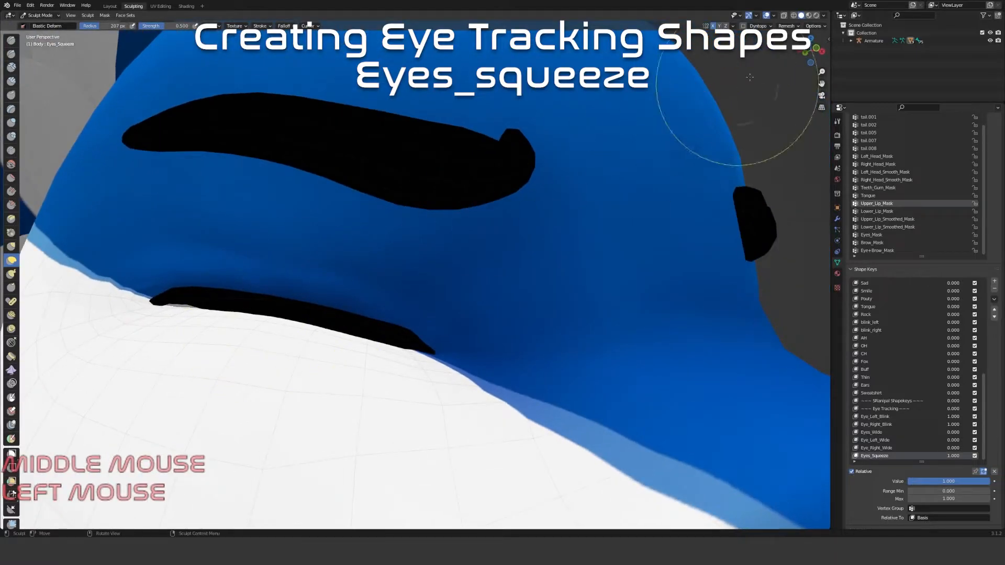
Check the viewport shading options and pull the outer upper eyelid further down
{"action": "left_click", "coordinate": [824, 15]}
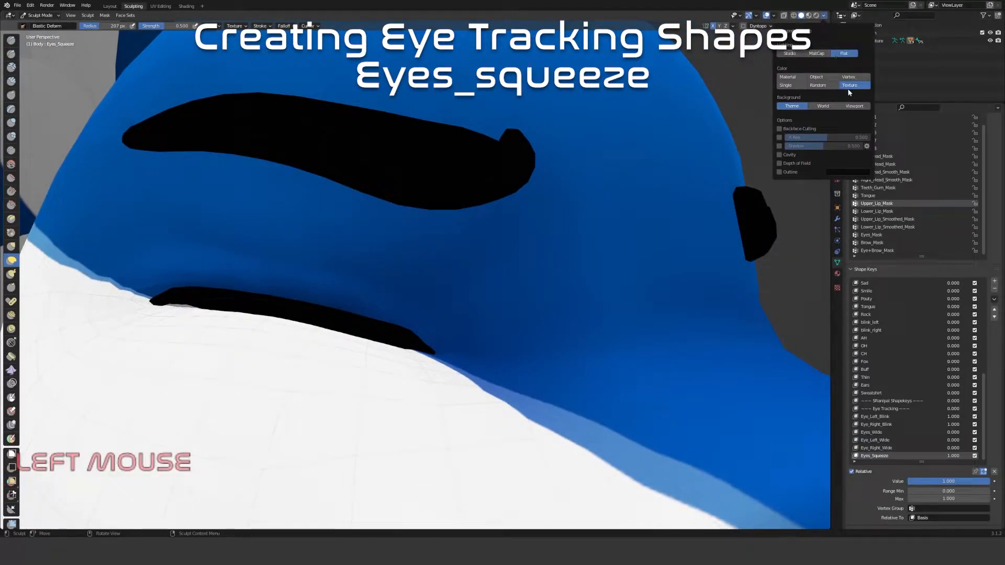
{"action": "middle_click_drag", "start_coordinate": [532, 134], "coordinate": [438, 187]}
{"action": "mouse_move", "coordinate": [258, 212]}
{"action": "middle_mouse_down"}
{"action": "mouse_move", "coordinate": [233, 224]}
{"action": "mouse_move", "coordinate": [376, 194]}
{"action": "middle_mouse_up"}
{"action": "mouse_move", "coordinate": [336, 176]}
{"action": "left_mouse_down"}
{"action": "mouse_move", "coordinate": [333, 197]}
{"action": "mouse_move", "coordinate": [370, 240]}
{"action": "left_mouse_up"}
{"action": "mouse_move", "coordinate": [370, 240]}
{"action": "middle_mouse_down"}
{"action": "mouse_move", "coordinate": [388, 228]}
{"action": "mouse_move", "coordinate": [363, 218]}
{"action": "middle_mouse_up"}
Reduce the brush radius to 171 px and squeeze the outer eye corner with short strokes on the upper lid and cheek
{"action": "key", "text": "f"}
{"action": "left_click", "coordinate": [343, 202]}
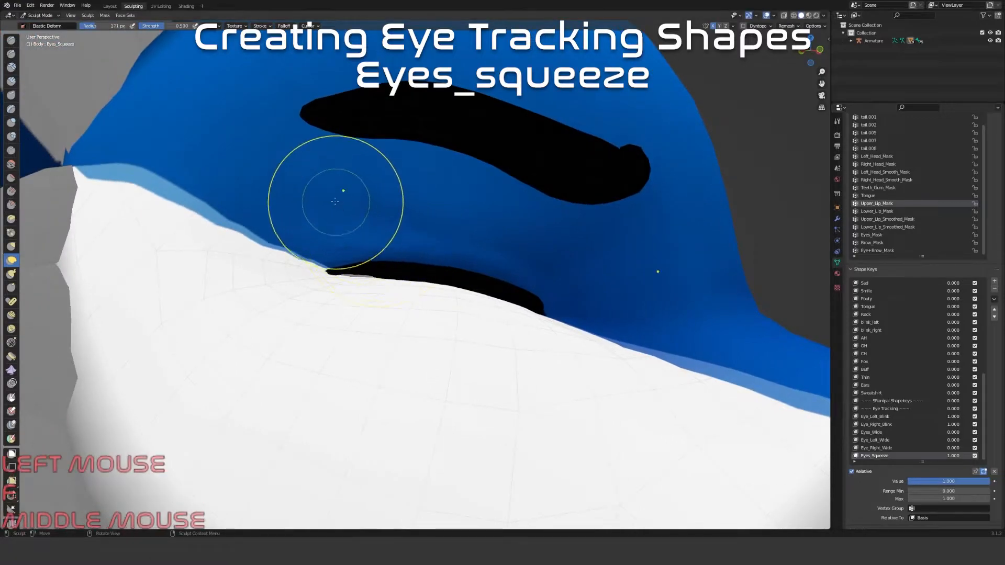
{"action": "left_click_drag", "start_coordinate": [279, 175], "coordinate": [336, 264]}
{"action": "left_click_drag", "start_coordinate": [313, 314], "coordinate": [301, 296]}
{"action": "left_click_drag", "start_coordinate": [277, 234], "coordinate": [282, 245]}
{"action": "left_click_drag", "start_coordinate": [293, 309], "coordinate": [304, 279]}
{"action": "scroll", "coordinate": [367, 296], "scroll_direction": "down", "scroll_amount": 2}
{"action": "middle_click_drag", "start_coordinate": [426, 307], "coordinate": [291, 307]}
{"action": "left_click_drag", "start_coordinate": [292, 307], "coordinate": [273, 276]}
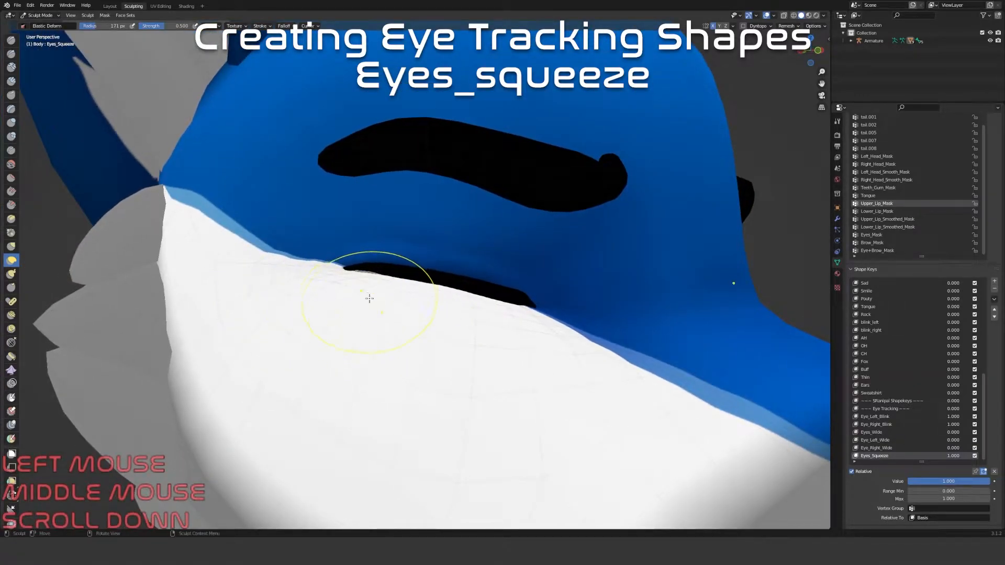
Refine the edge of the cheek beneath the closed eye with short Elastic Deform strokes, including near its outer corner
{"action": "left_click_drag", "start_coordinate": [410, 325], "coordinate": [478, 352]}
{"action": "mouse_move", "coordinate": [478, 352]}
{"action": "middle_mouse_down"}
{"action": "mouse_move", "coordinate": [496, 337]}
{"action": "mouse_move", "coordinate": [534, 354]}
{"action": "mouse_move", "coordinate": [484, 362]}
{"action": "middle_mouse_up"}
{"action": "mouse_move", "coordinate": [485, 361]}
{"action": "middle_mouse_down"}
{"action": "mouse_move", "coordinate": [464, 353]}
{"action": "mouse_move", "coordinate": [440, 366]}
{"action": "mouse_move", "coordinate": [386, 327]}
{"action": "mouse_move", "coordinate": [450, 366]}
{"action": "middle_mouse_up"}
{"action": "scroll", "coordinate": [385, 328], "scroll_direction": "up", "scroll_amount": 2}
{"action": "scroll", "coordinate": [404, 332], "scroll_direction": "up", "scroll_amount": 3}
{"action": "middle_click_drag", "start_coordinate": [366, 319], "coordinate": [404, 332]}
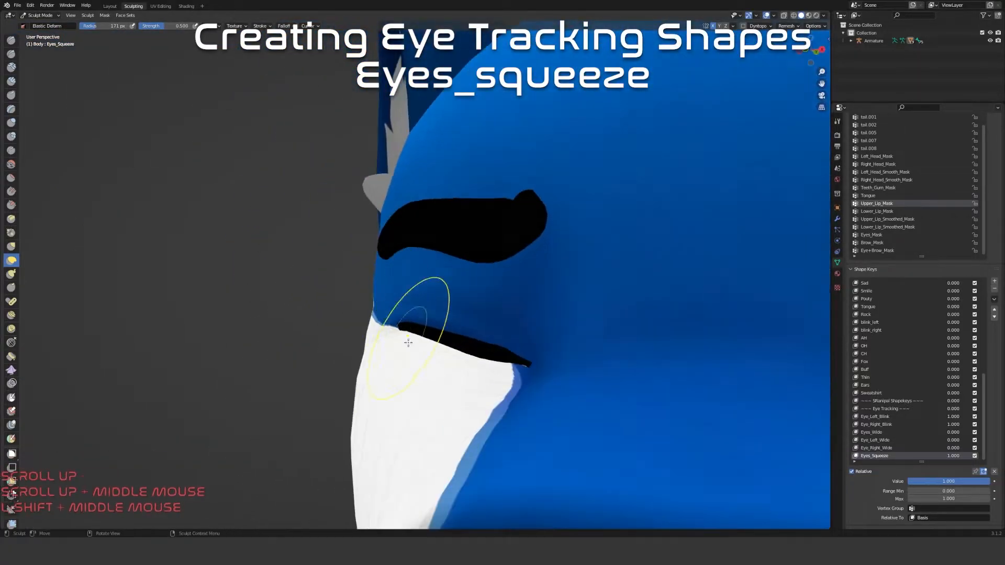
{"action": "left_click_drag", "start_coordinate": [369, 356], "coordinate": [413, 386]}
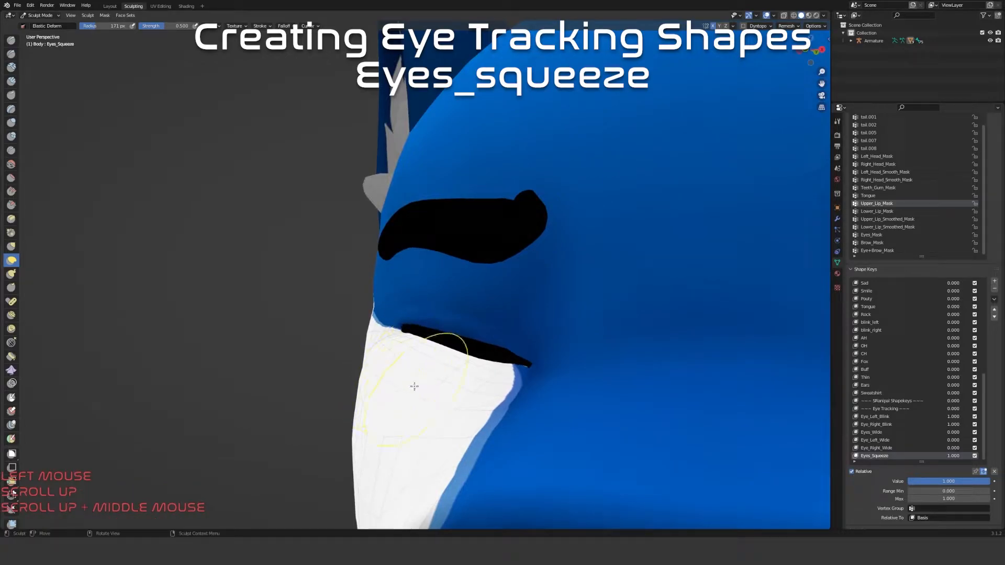
{"action": "scroll", "coordinate": [440, 409], "scroll_direction": "down", "scroll_amount": 3}
{"action": "middle_click_drag", "start_coordinate": [440, 410], "coordinate": [487, 410]}
{"action": "scroll", "coordinate": [494, 417], "scroll_direction": "down", "scroll_amount": 3}
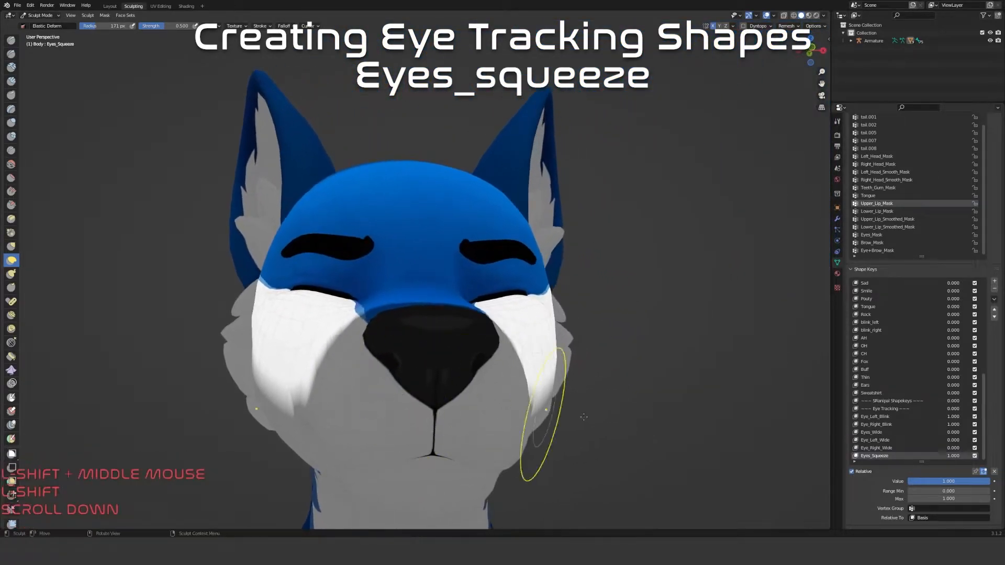
Vary the Eyes_Squeeze value and examine the squeezed eyes from the front and from below
{"action": "mouse_move", "coordinate": [971, 482]}
{"action": "left_mouse_down"}
{"action": "mouse_move", "coordinate": [897, 483]}
{"action": "mouse_move", "coordinate": [987, 483]}
{"action": "left_mouse_up"}
{"action": "mouse_move", "coordinate": [683, 410]}
{"action": "middle_mouse_down"}
{"action": "mouse_move", "coordinate": [431, 367]}
{"action": "mouse_move", "coordinate": [314, 419]}
{"action": "mouse_move", "coordinate": [335, 413]}
{"action": "mouse_move", "coordinate": [453, 287]}
{"action": "mouse_move", "coordinate": [461, 328]}
{"action": "mouse_move", "coordinate": [534, 262]}
{"action": "middle_mouse_up"}
{"action": "scroll", "coordinate": [314, 438], "scroll_direction": "up", "scroll_amount": 2}
{"action": "scroll", "coordinate": [454, 287], "scroll_direction": "up", "scroll_amount": 2}
{"action": "middle_click_drag", "start_coordinate": [620, 331], "coordinate": [532, 339]}
{"action": "left_click_drag", "start_coordinate": [973, 484], "coordinate": [899, 485]}
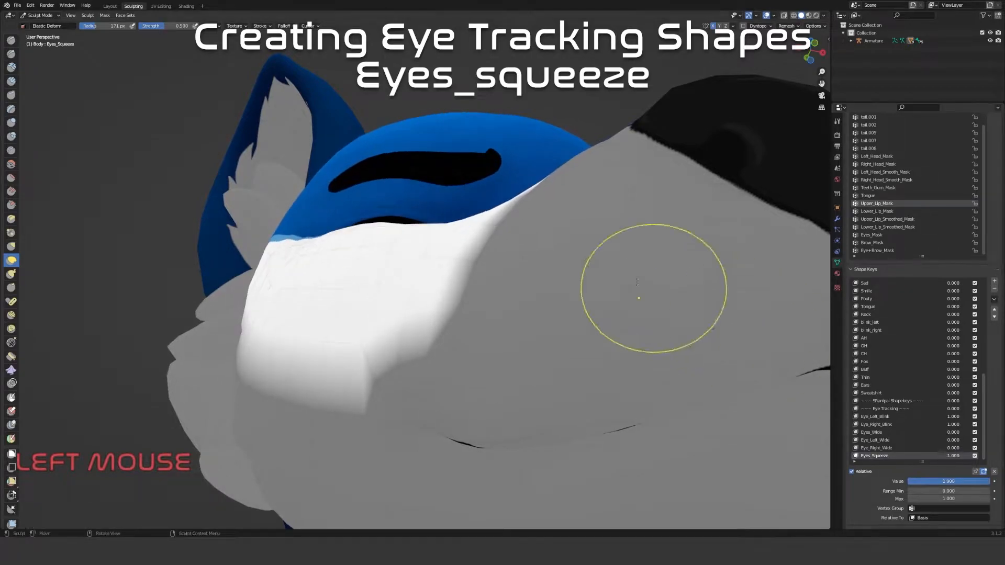
{"action": "scroll", "coordinate": [493, 233], "scroll_direction": "up", "scroll_amount": 2}
{"action": "scroll", "coordinate": [471, 254], "scroll_direction": "down", "scroll_amount": 5}
{"action": "middle_click_drag", "start_coordinate": [500, 244], "coordinate": [427, 302]}
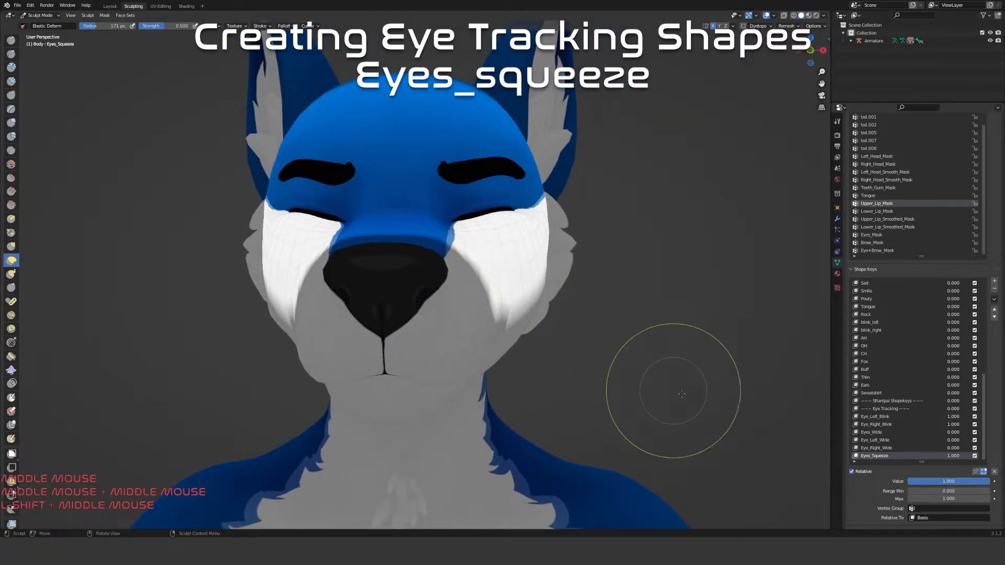
Reset all shape key values and set only Eyes_Squeeze to 1
{"action": "left_click", "coordinate": [994, 471]}
{"action": "scroll", "coordinate": [471, 359], "scroll_direction": "down", "scroll_amount": 2}
{"action": "middle_click_drag", "start_coordinate": [471, 359], "coordinate": [630, 382], "text": "shift"}
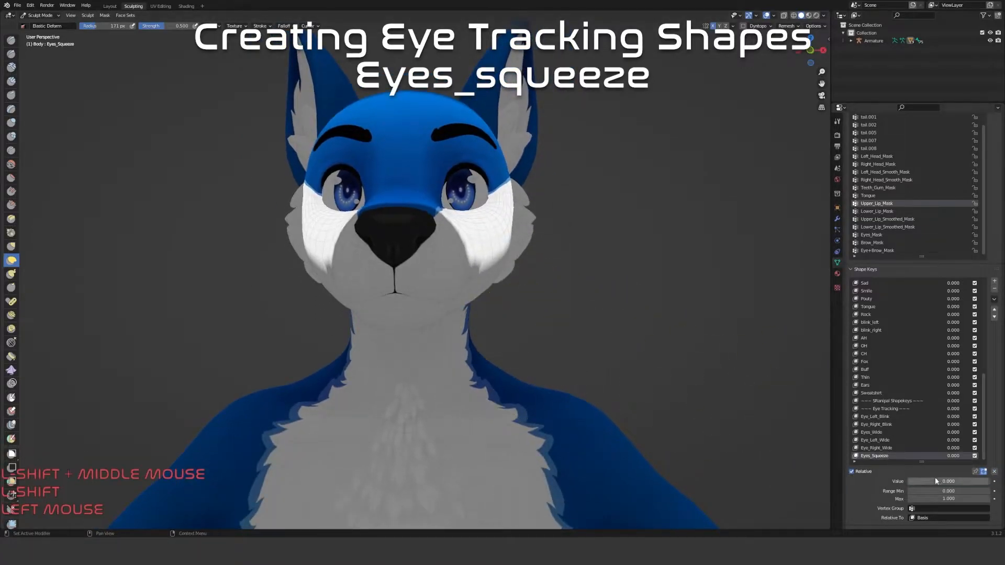
{"action": "left_click_drag", "start_coordinate": [916, 479], "coordinate": [984, 480]}
{"action": "middle_click_drag", "start_coordinate": [584, 314], "coordinate": [501, 283]}
{"action": "scroll", "coordinate": [365, 259], "scroll_direction": "up", "scroll_amount": 1}
{"action": "scroll", "coordinate": [403, 297], "scroll_direction": "down", "scroll_amount": 2}
{"action": "middle_click_drag", "start_coordinate": [401, 301], "coordinate": [411, 268], "text": "shift"}
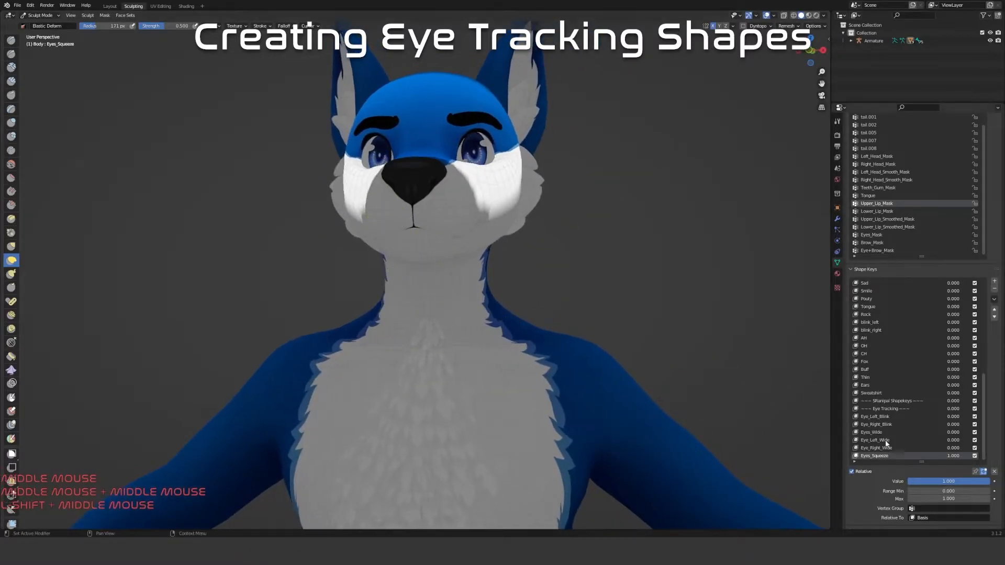
Limit Eyes_Squeeze to the Left_Head_Smooth_Mask vertex group and create a new shape key from the current mix
{"action": "left_click", "coordinate": [940, 508]}
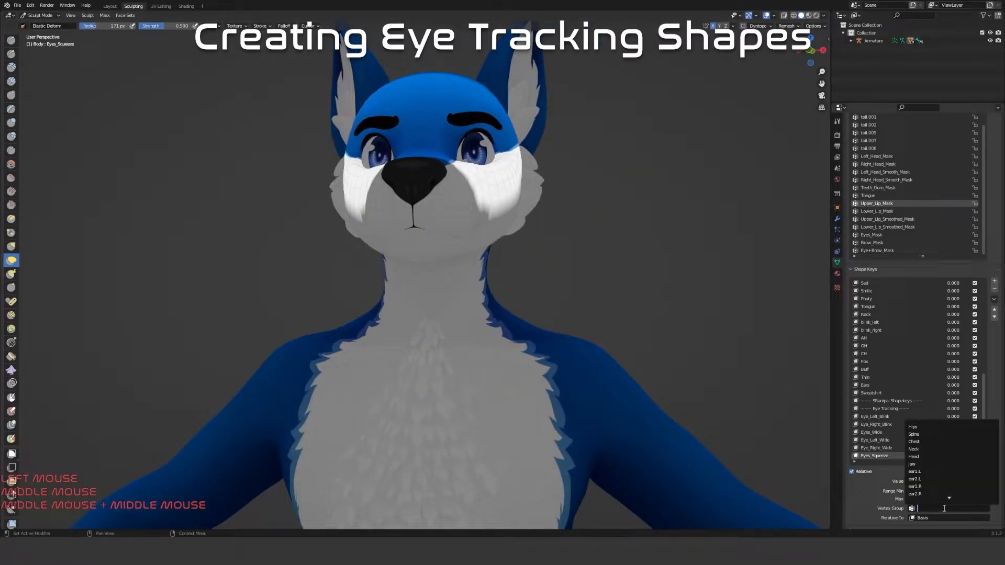
{"action": "type", "text": "head"}
{"action": "left_click", "coordinate": [961, 453]}
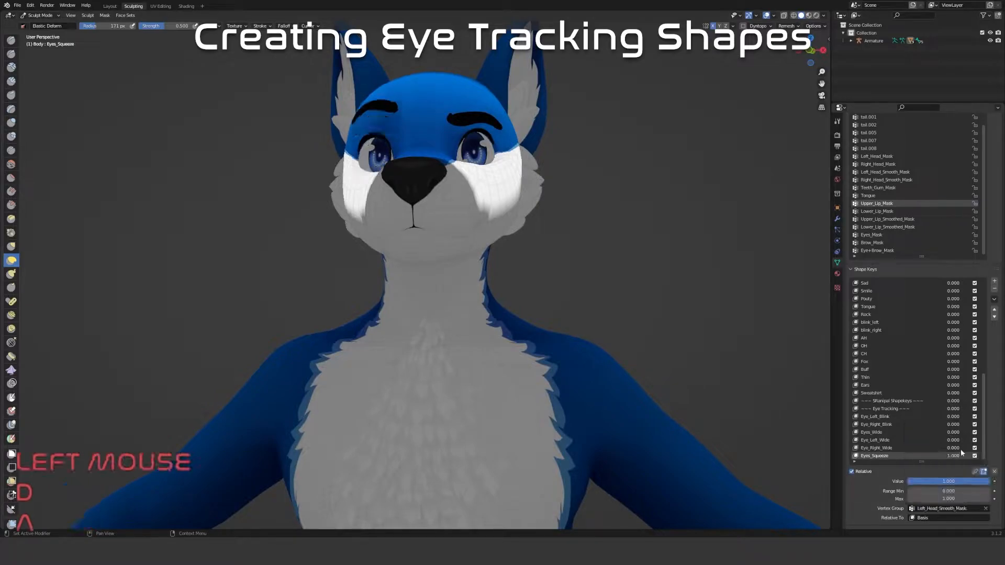
{"action": "middle_click_drag", "start_coordinate": [460, 315], "coordinate": [488, 317]}
{"action": "left_click", "coordinate": [995, 298]}
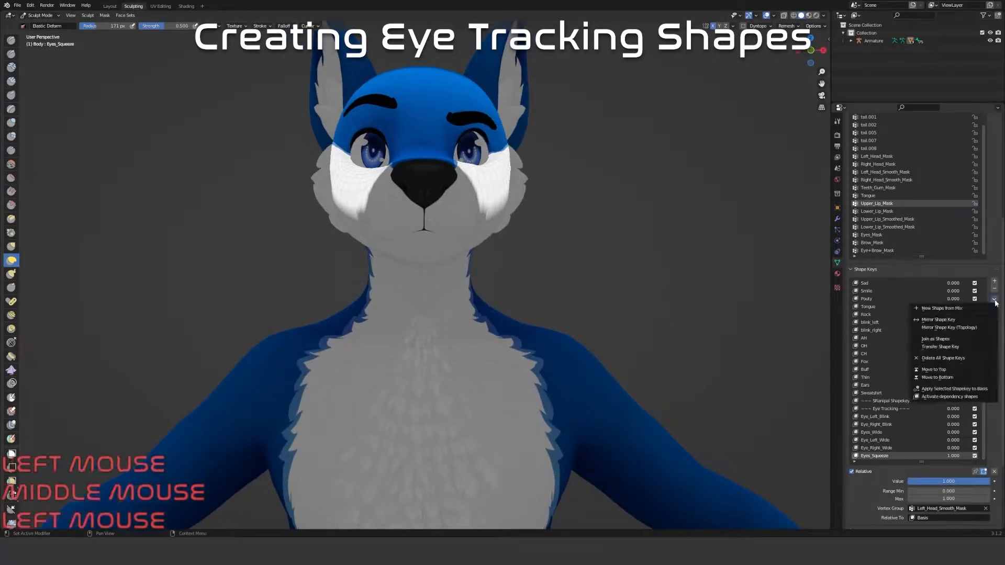
{"action": "left_click", "coordinate": [934, 308]}
Rename the new shape key Eye_Left_squeeze
{"action": "double_click", "coordinate": [868, 456]}
{"action": "type", "text": "Eye_Left"}
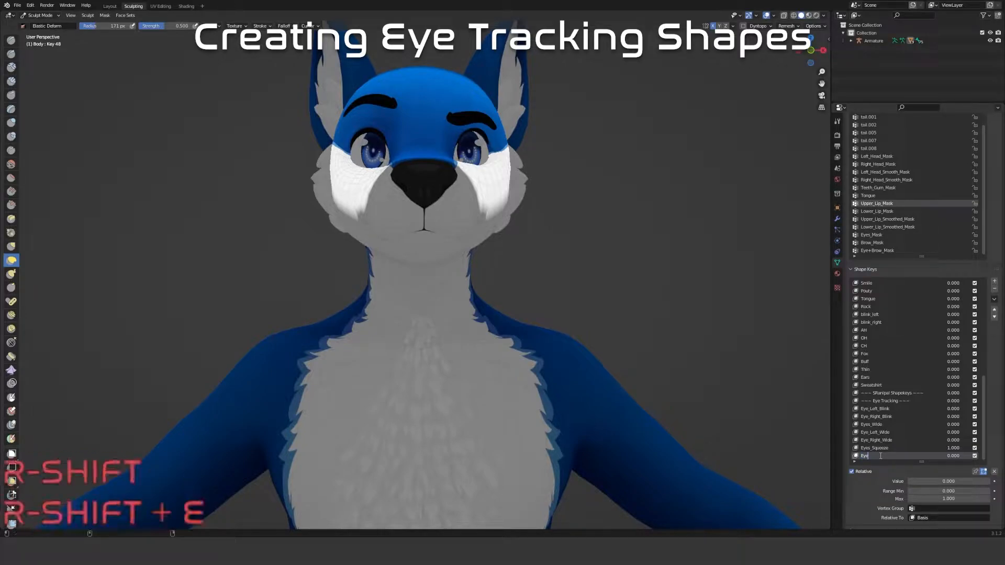
{"action": "type", "text": "_"}
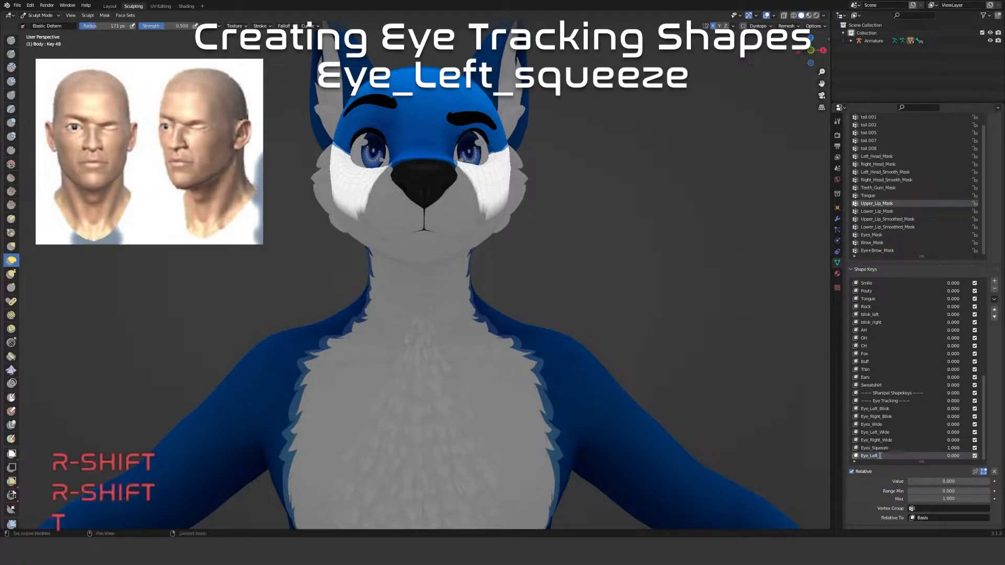
{"action": "type", "text": "squee"}
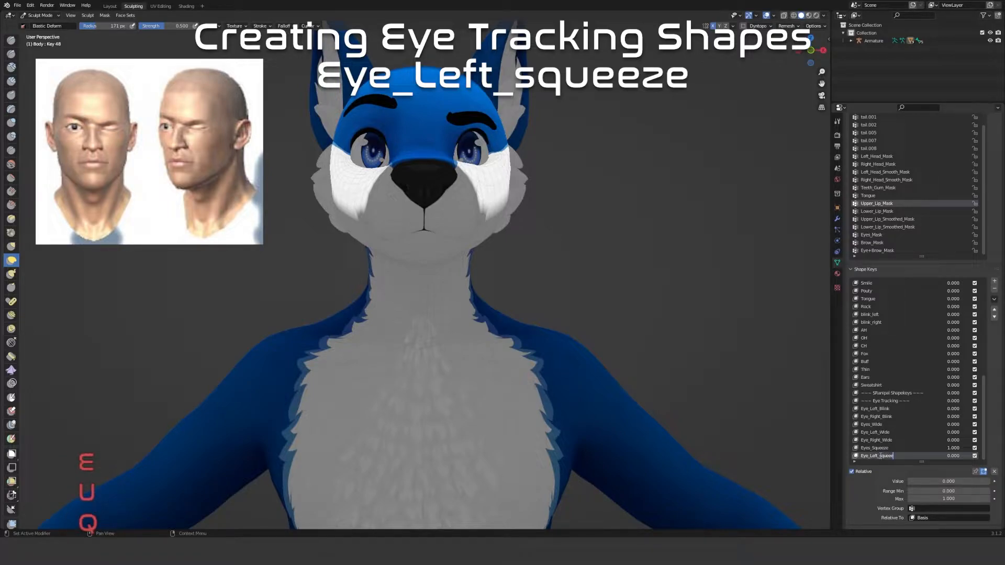
{"action": "key", "text": "BackSpace"}
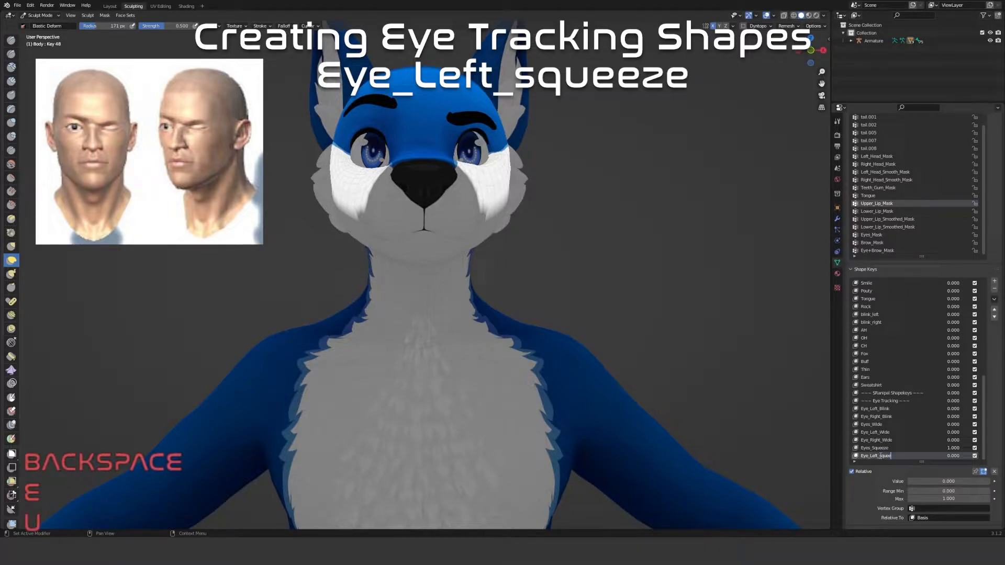
{"action": "type", "text": "eze"}
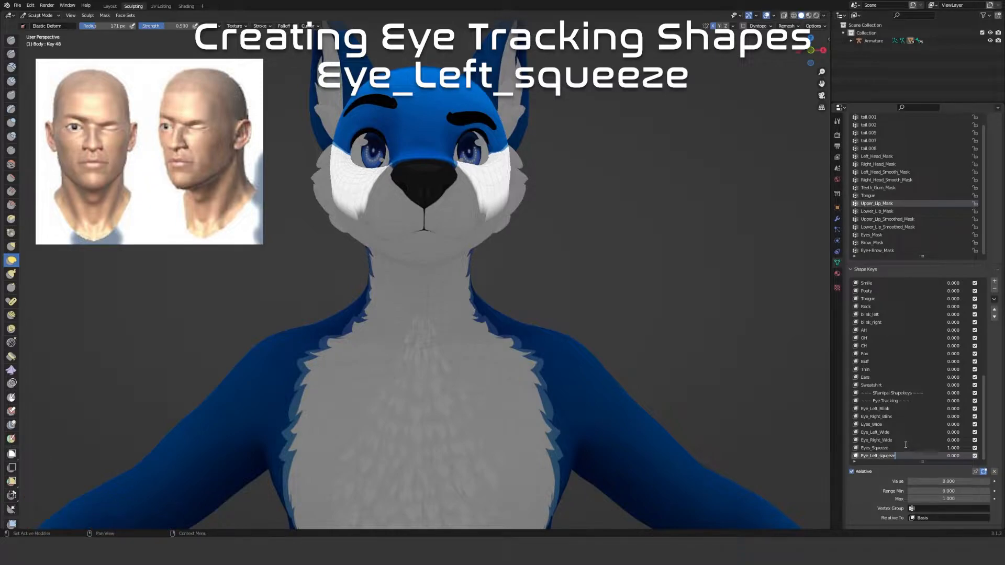
{"action": "left_click", "coordinate": [889, 453]}
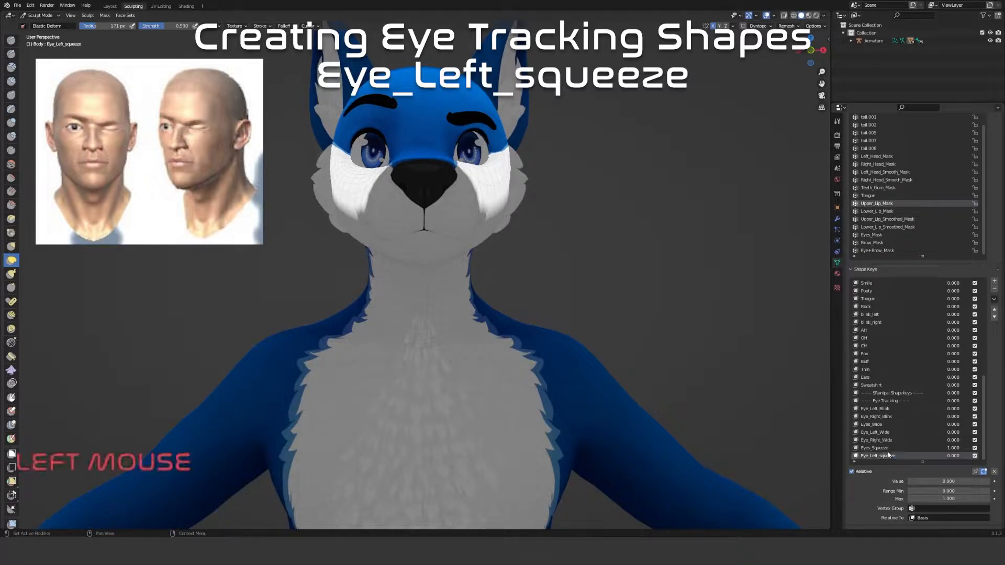
Change the vertex group of the Eyes_Squeeze shape key to Right_Head_Smooth_Mask
{"action": "left_click", "coordinate": [886, 449]}
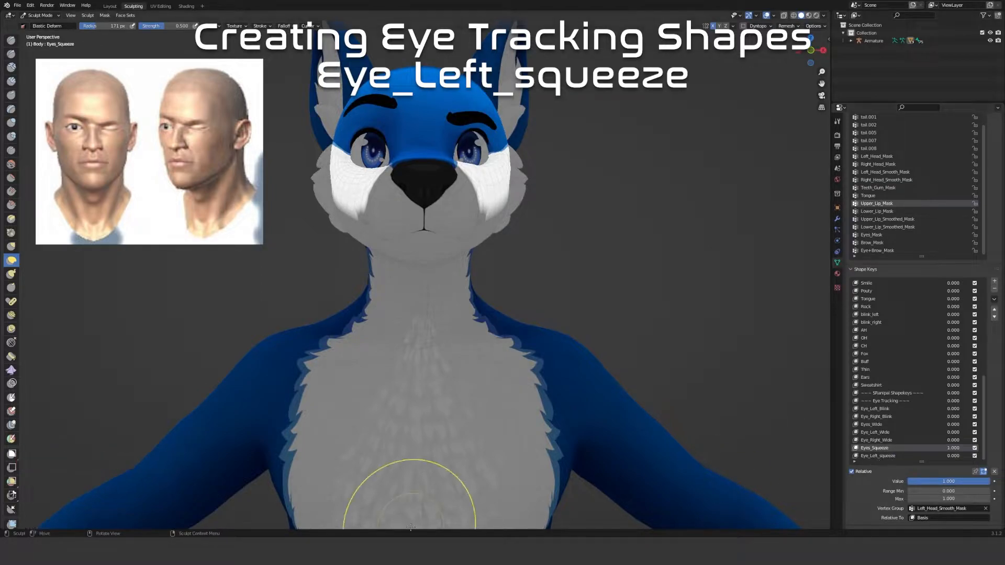
{"action": "left_click", "coordinate": [393, 518]}
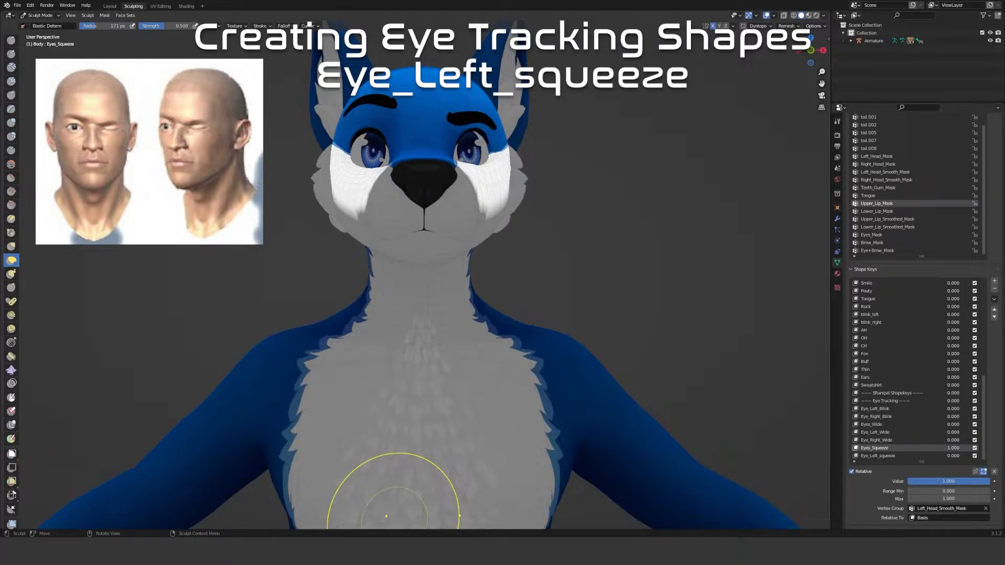
{"action": "left_click", "coordinate": [393, 517]}
{"action": "left_click", "coordinate": [393, 517]}
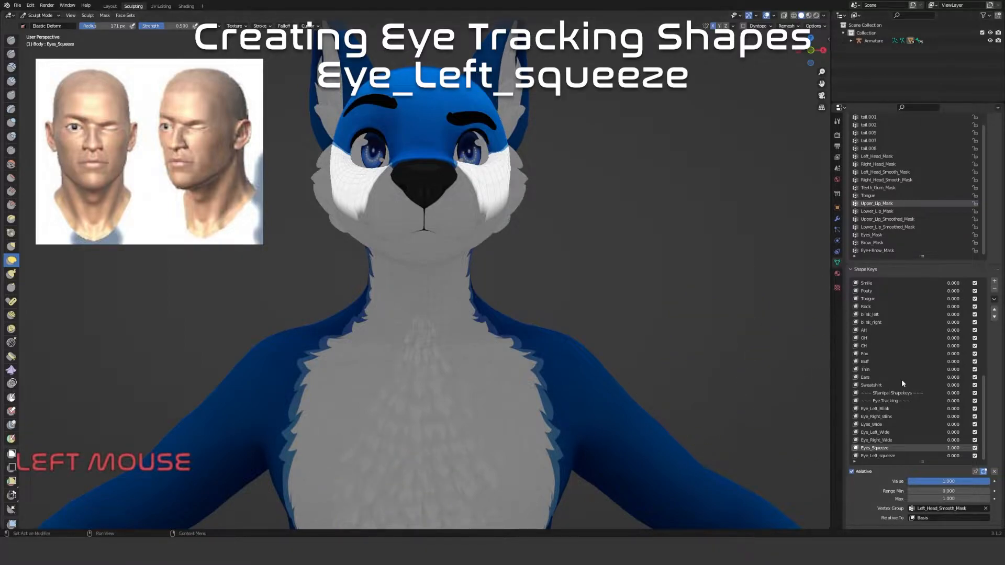
{"action": "left_click", "coordinate": [889, 449]}
{"action": "left_click", "coordinate": [942, 509]}
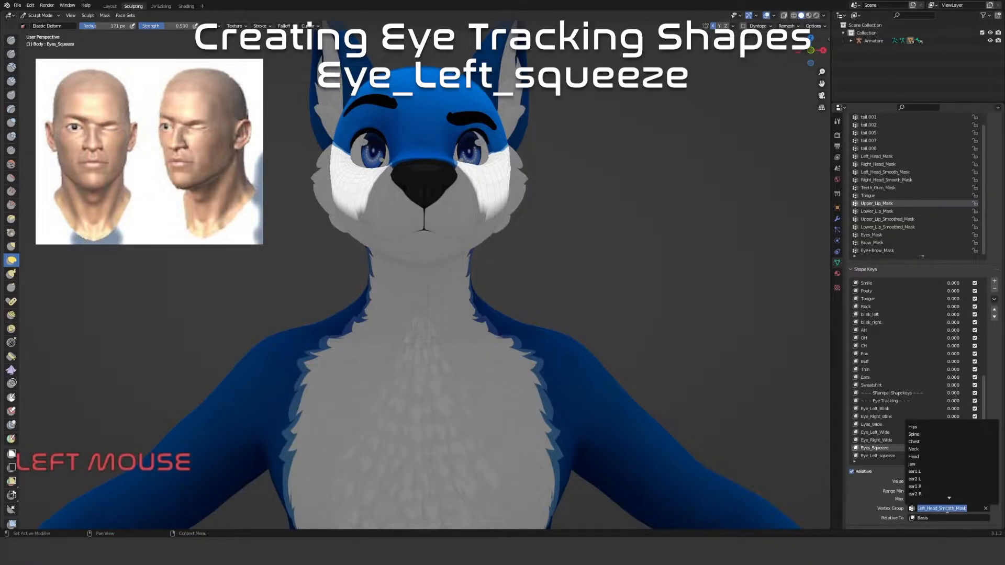
{"action": "type", "text": "right"}
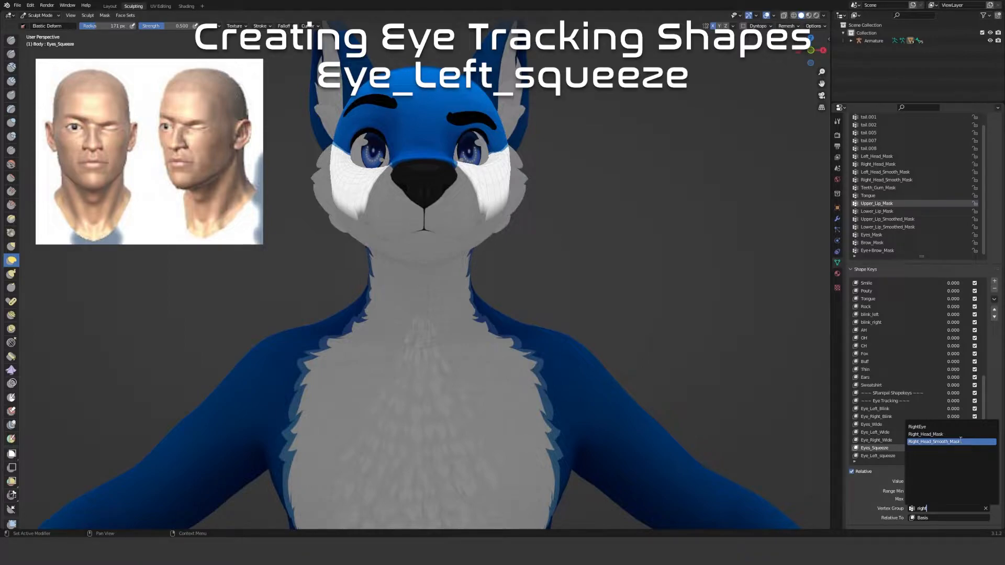
{"action": "left_click", "coordinate": [959, 441]}
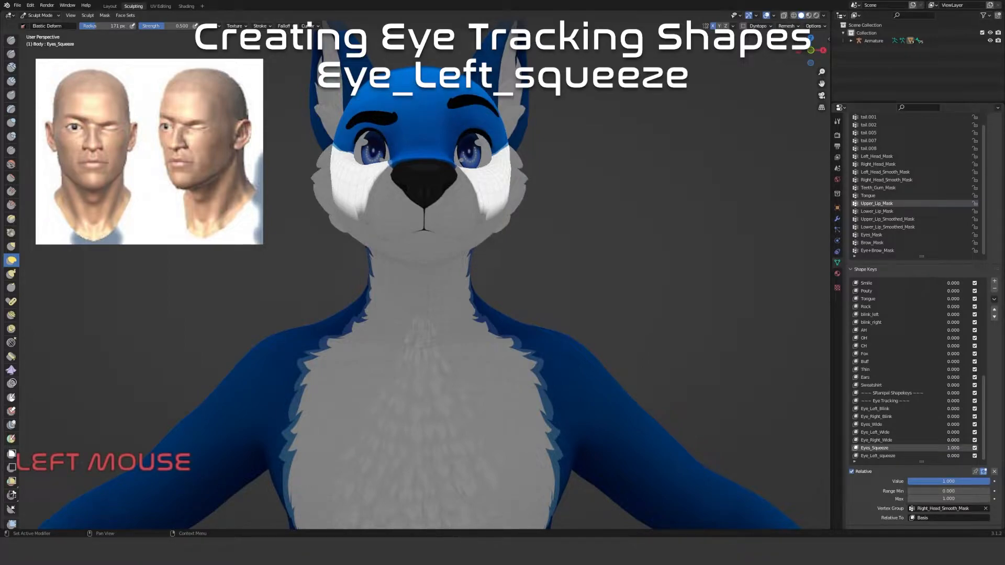
Create another new shape key from the mix and name it Eye_Right_squeeze
{"action": "left_click", "coordinate": [994, 299]}
{"action": "left_click", "coordinate": [921, 307]}
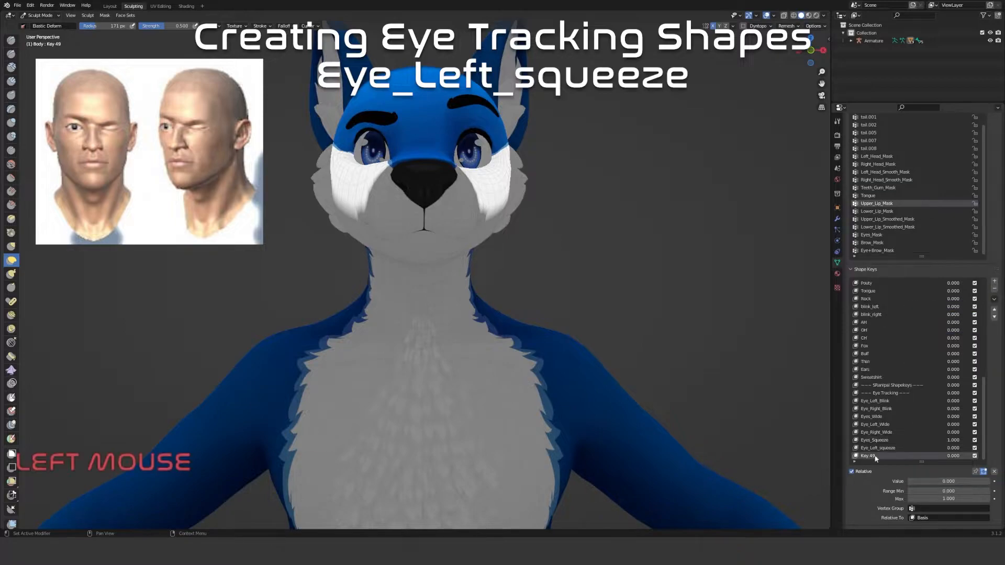
{"action": "double_click", "coordinate": [869, 456]}
{"action": "type", "text": "Eye"}
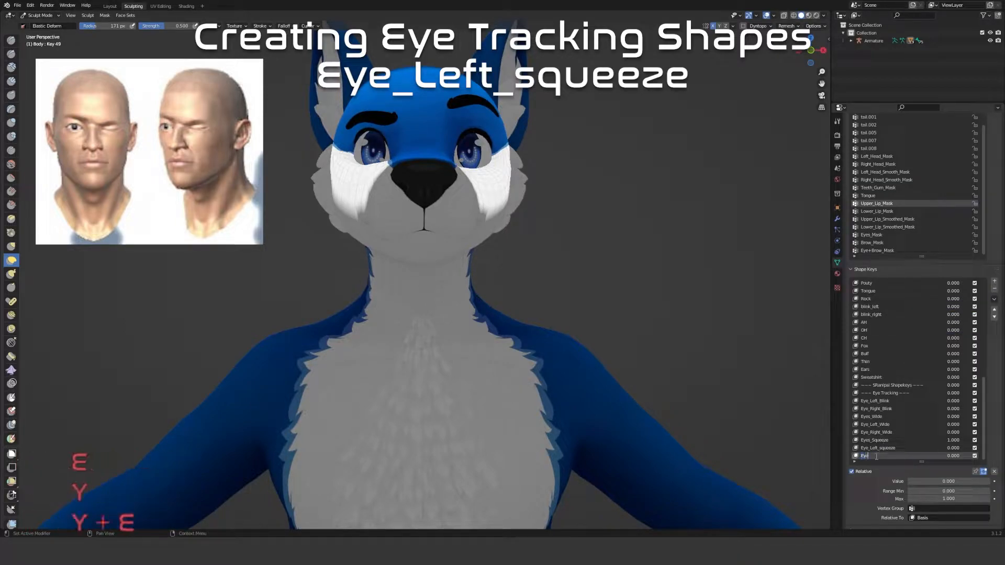
{"action": "type", "text": "_Right"}
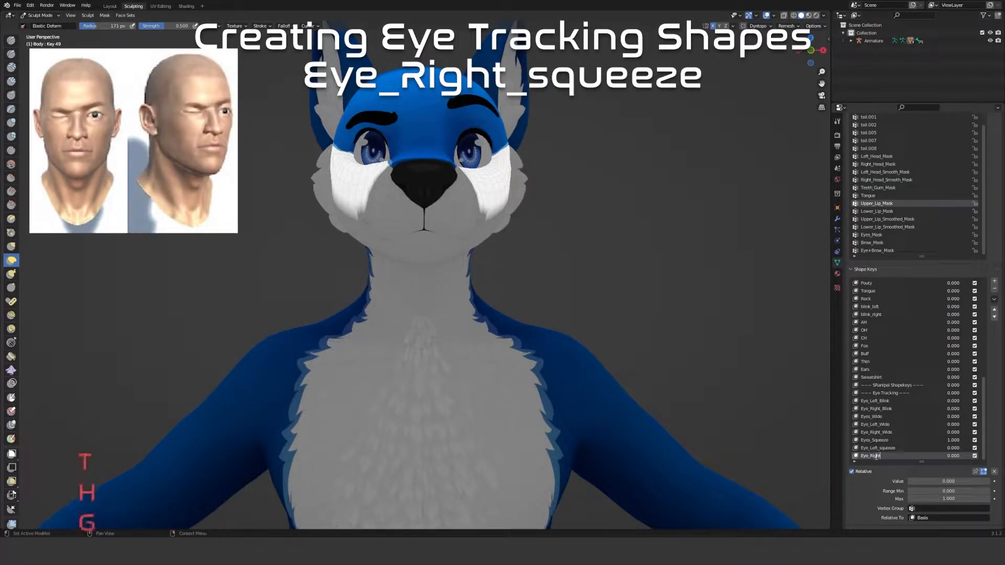
{"action": "type", "text": "_squeeze"}
{"action": "key", "text": "Return"}
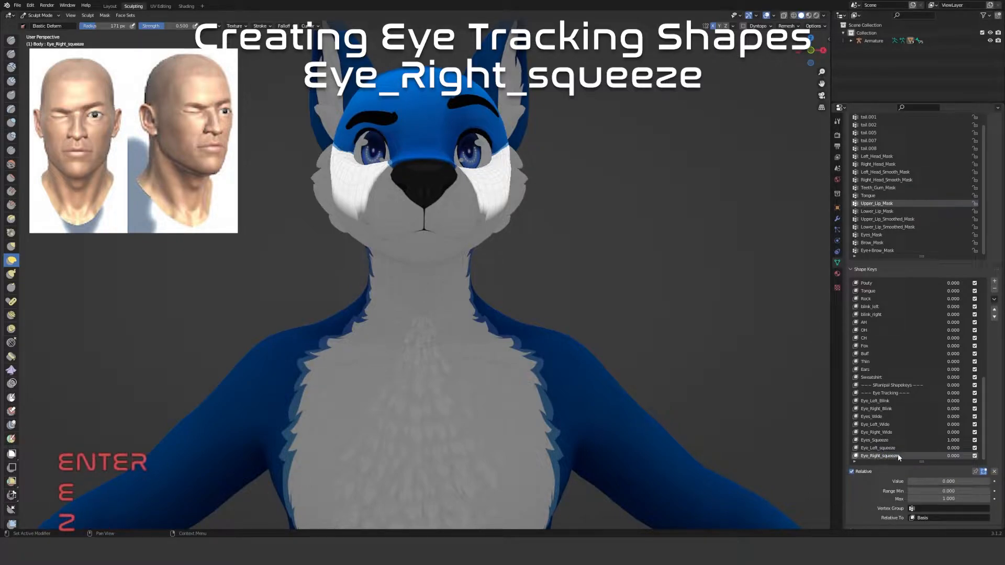
Reset the shape key values, preview Eye_Right_squeeze at 1 and check the other eye-tracking keys, ending with all values reset
{"action": "left_click", "coordinate": [994, 471]}
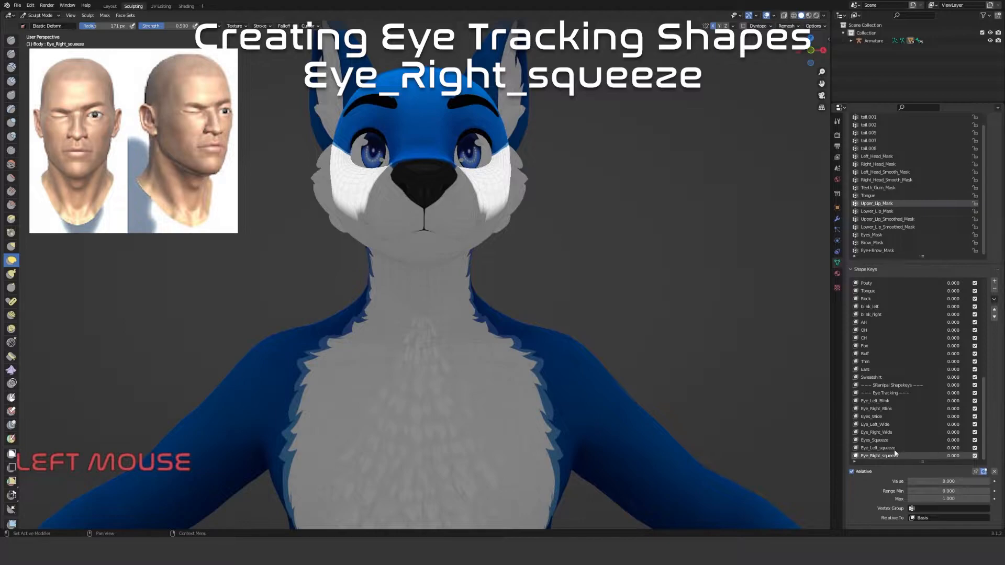
{"action": "left_click_drag", "start_coordinate": [927, 481], "coordinate": [984, 482]}
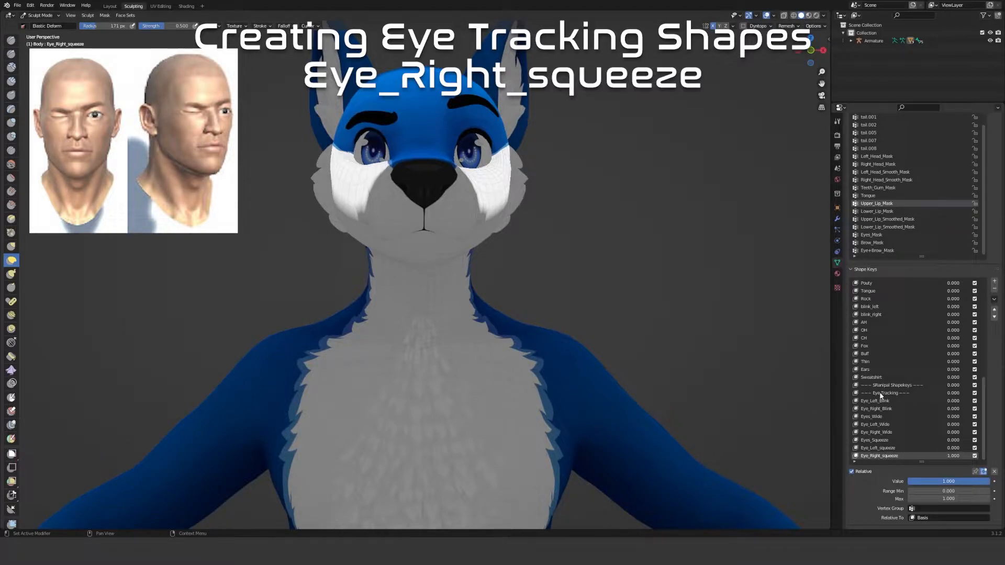
{"action": "left_click", "coordinate": [867, 410]}
{"action": "left_click", "coordinate": [913, 481]}
{"action": "left_click", "coordinate": [878, 490]}
{"action": "mouse_move", "coordinate": [910, 481]}
{"action": "left_mouse_down"}
{"action": "mouse_move", "coordinate": [989, 482]}
{"action": "mouse_move", "coordinate": [909, 482]}
{"action": "left_mouse_up"}
{"action": "left_click", "coordinate": [880, 456]}
{"action": "left_click", "coordinate": [993, 471]}
Remove the vertex group from the Eyes_Squeeze shape key and check the settings of the Eye_Left_Blink key
{"action": "left_click", "coordinate": [875, 440]}
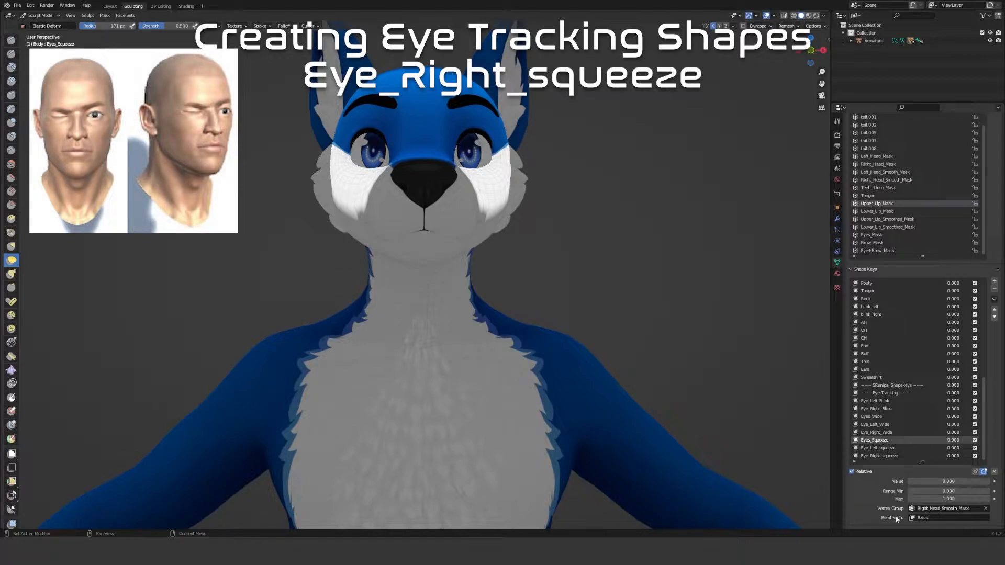
{"action": "left_click", "coordinate": [986, 509]}
{"action": "left_click", "coordinate": [884, 417]}
{"action": "left_click", "coordinate": [882, 409]}
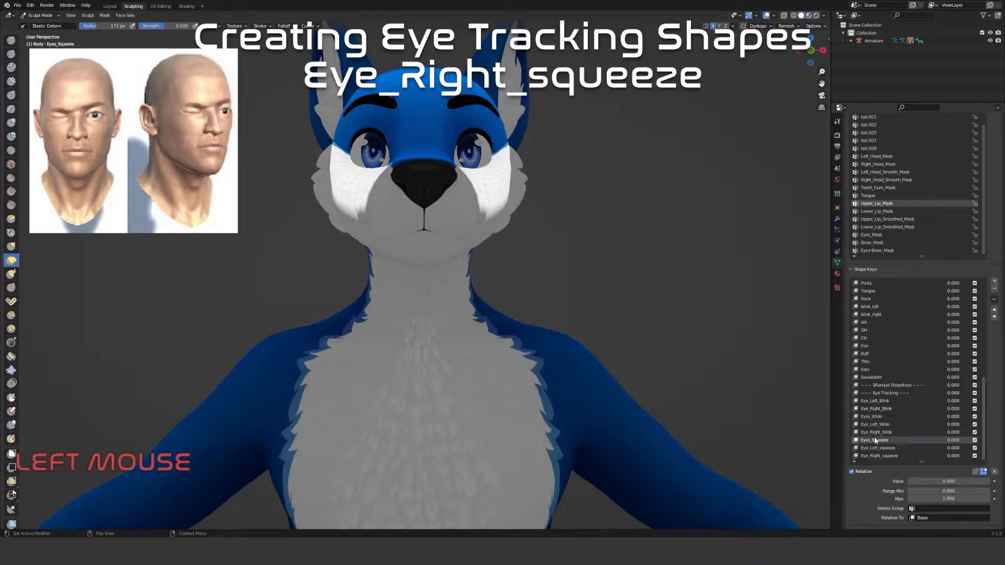
{"action": "left_click", "coordinate": [886, 402]}
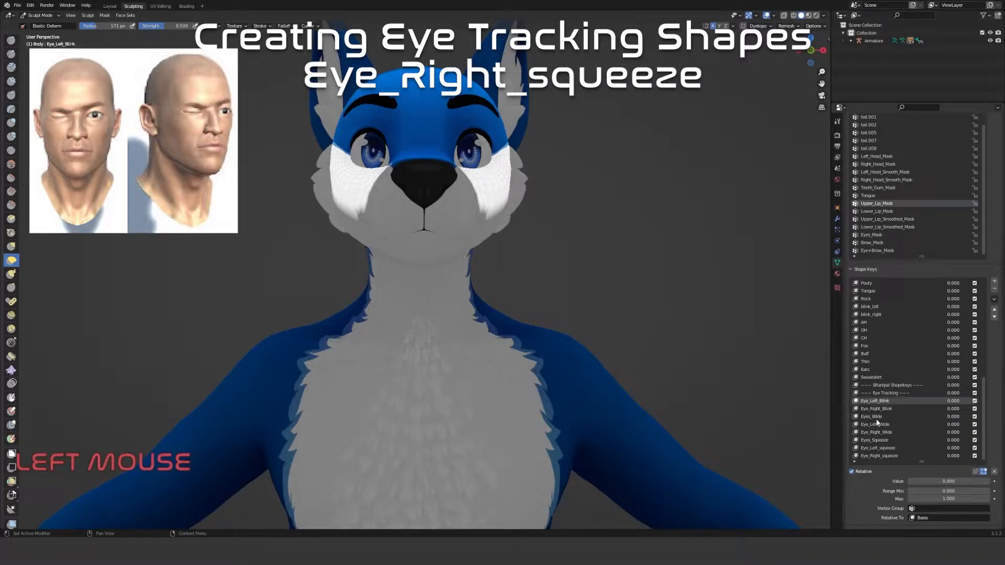
{"action": "left_click", "coordinate": [884, 440]}
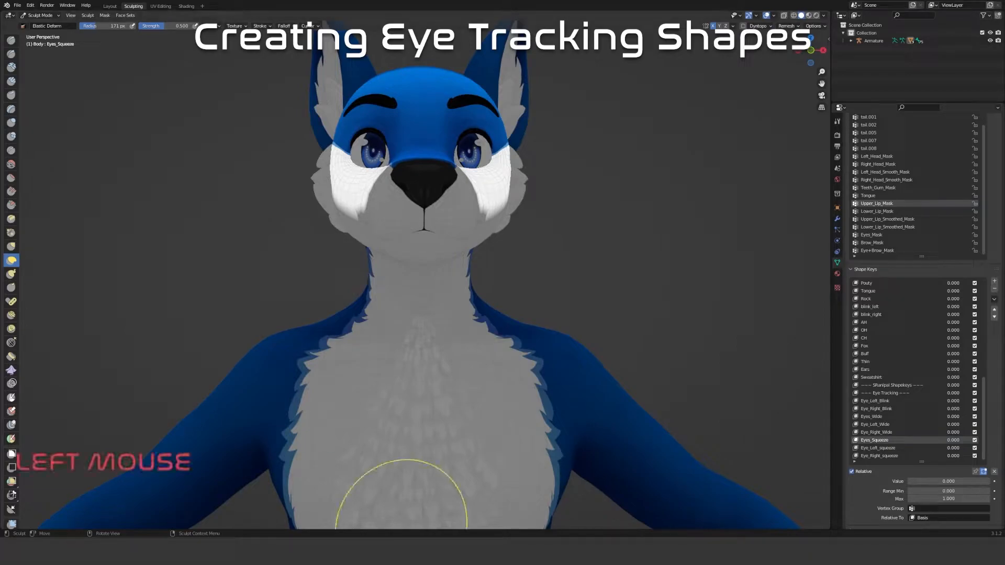
{"action": "scroll", "coordinate": [401, 525], "scroll_direction": "up", "scroll_amount": 1}
{"action": "scroll", "coordinate": [401, 525], "scroll_direction": "down", "scroll_amount": 1}
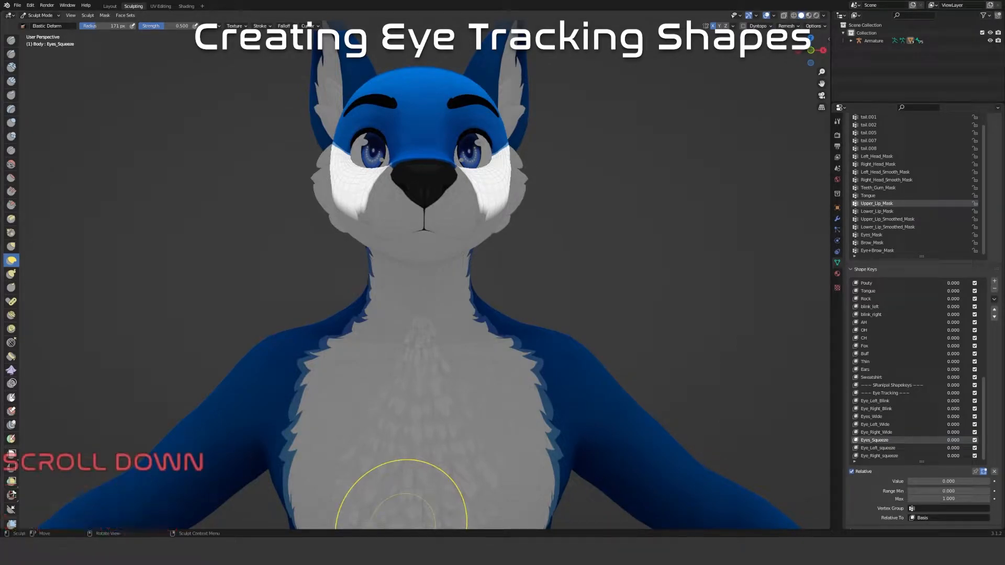
{"action": "scroll", "coordinate": [401, 525], "scroll_direction": "up", "scroll_amount": 1}
{"action": "scroll", "coordinate": [400, 525], "scroll_direction": "down", "scroll_amount": 1}
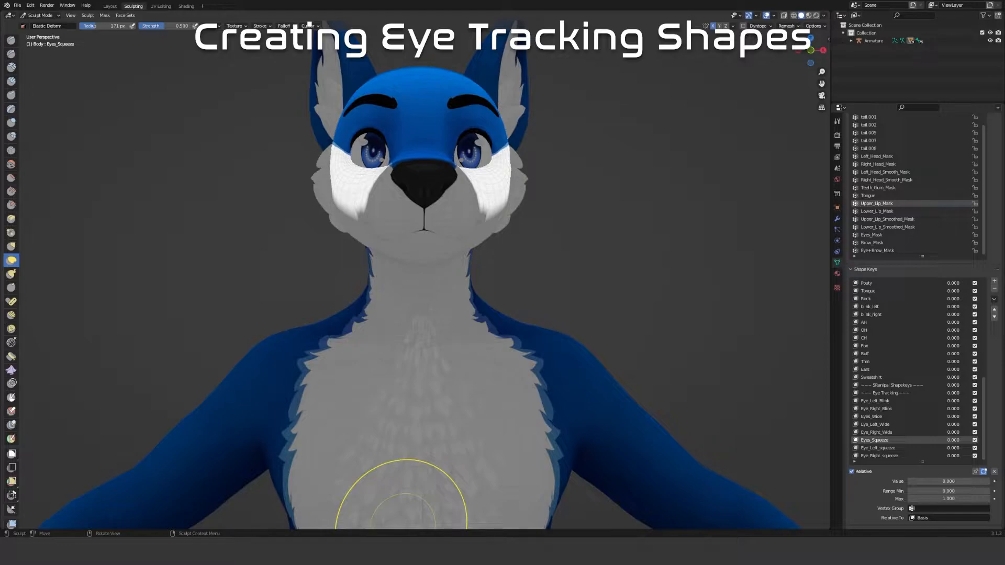
{"action": "scroll", "coordinate": [401, 526], "scroll_direction": "down", "scroll_amount": 1}
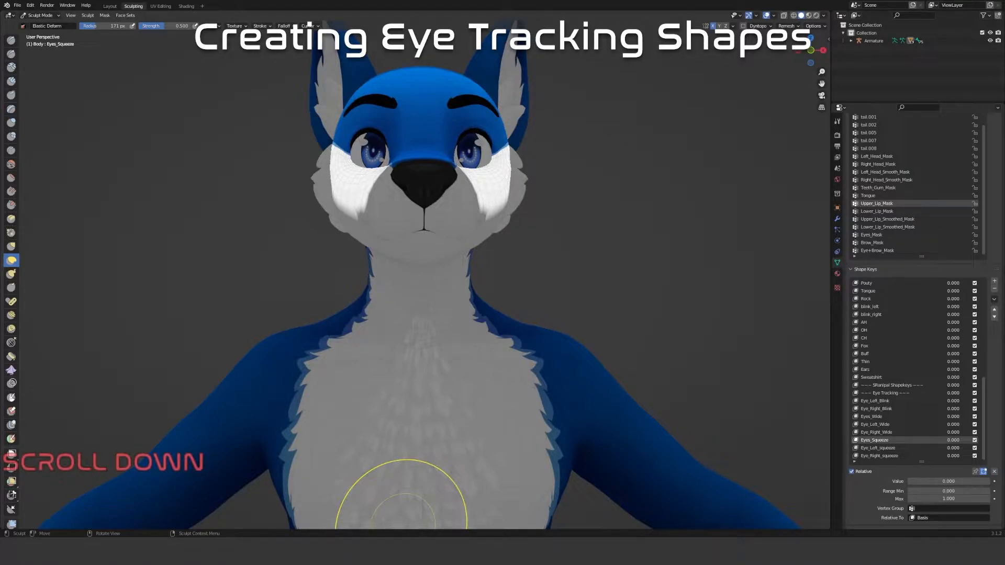
Switch to the Layout workspace, put the armature in Pose Mode and select both the RightEye and LeftEye bones
{"action": "scroll", "coordinate": [401, 525], "scroll_direction": "up", "scroll_amount": 1}
{"action": "scroll", "coordinate": [401, 525], "scroll_direction": "down", "scroll_amount": 1}
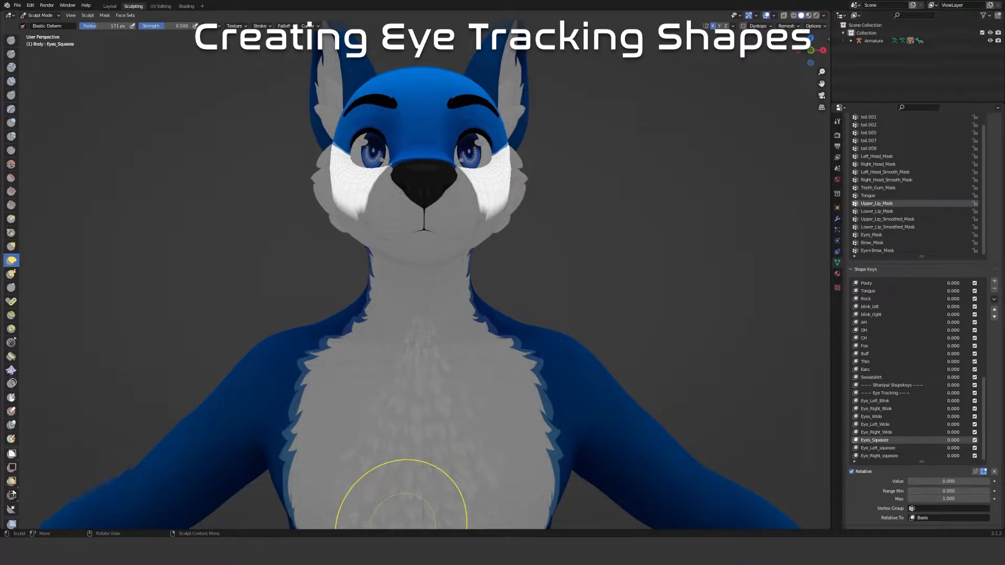
{"action": "left_click", "coordinate": [110, 6]}
{"action": "middle_click_drag", "start_coordinate": [230, 112], "coordinate": [354, 120]}
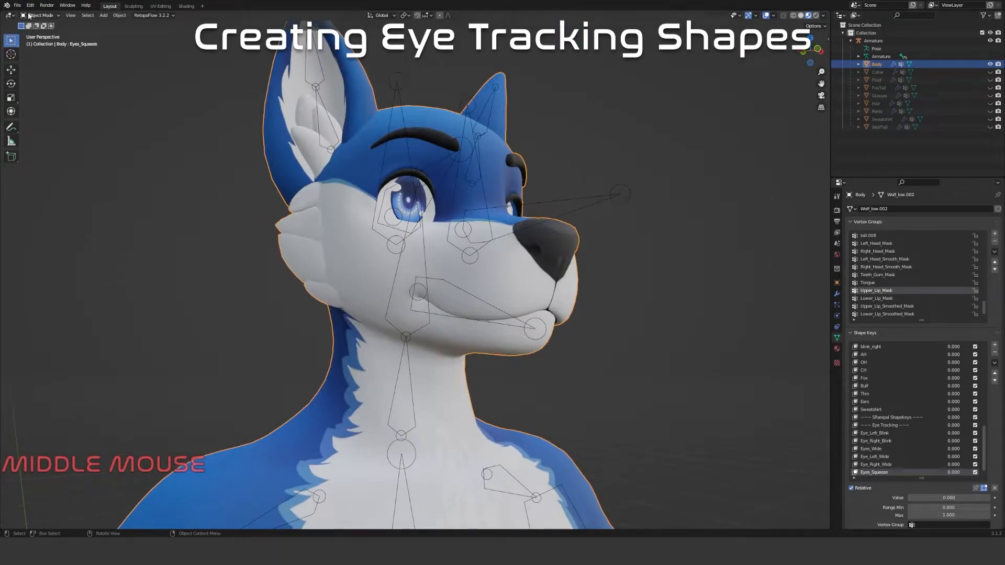
{"action": "left_click", "coordinate": [29, 16]}
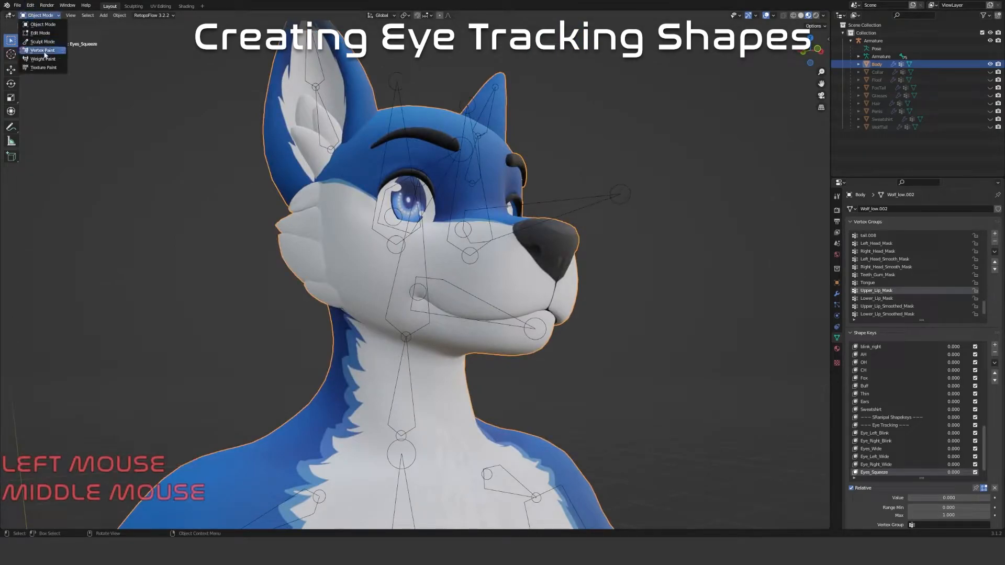
{"action": "left_click", "coordinate": [422, 201]}
{"action": "left_click", "coordinate": [40, 15]}
{"action": "left_click", "coordinate": [41, 42]}
{"action": "middle_click_drag", "start_coordinate": [345, 160], "coordinate": [418, 165]}
{"action": "left_click", "coordinate": [420, 165]}
{"action": "left_click", "coordinate": [449, 172], "text": "shift"}
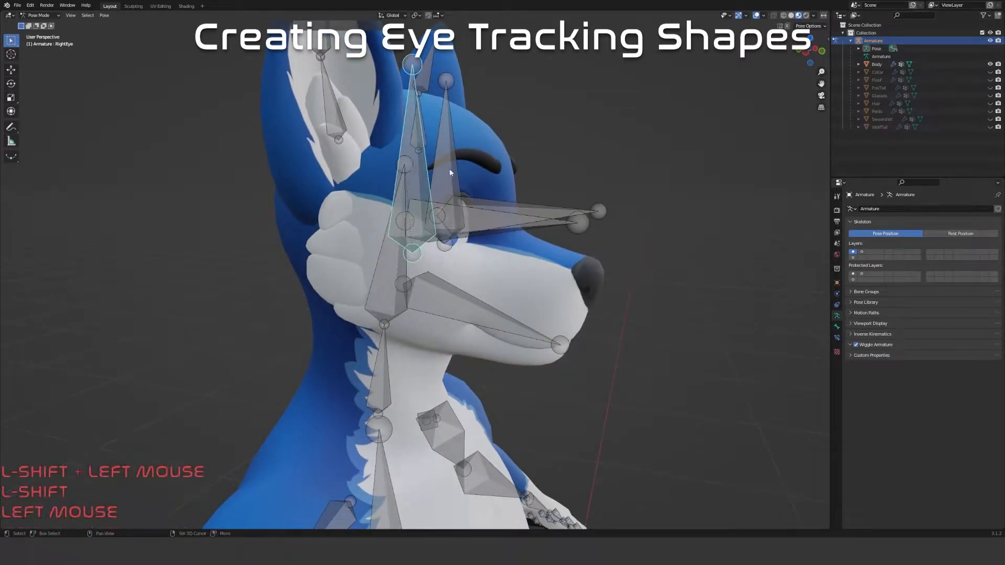
Test the eye movement by rotating both eye bones around the global X axis twice, and return to Object Mode
{"action": "key", "text": "r"}
{"action": "key", "text": "x"}
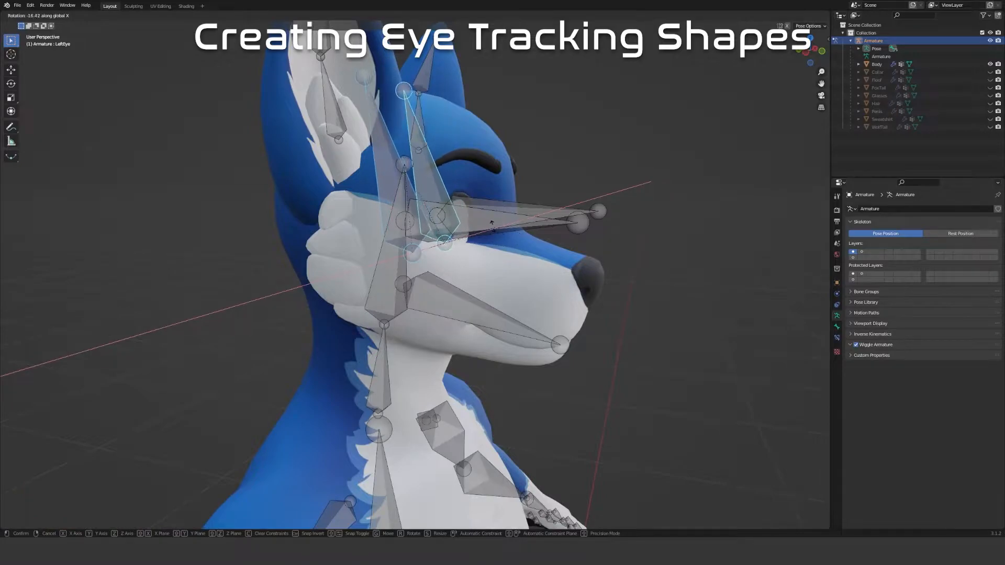
{"action": "left_click", "coordinate": [479, 219]}
{"action": "middle_click_drag", "start_coordinate": [479, 219], "coordinate": [470, 292]}
{"action": "scroll", "coordinate": [385, 227], "scroll_direction": "up", "scroll_amount": 3}
{"action": "middle_click_drag", "start_coordinate": [470, 292], "coordinate": [449, 252]}
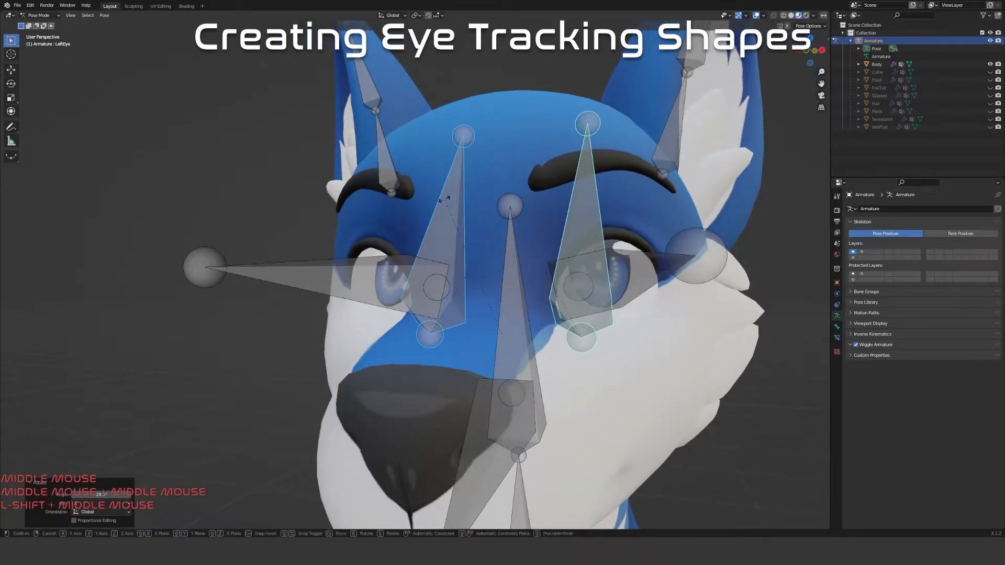
{"action": "key", "text": "r"}
{"action": "key", "text": "x"}
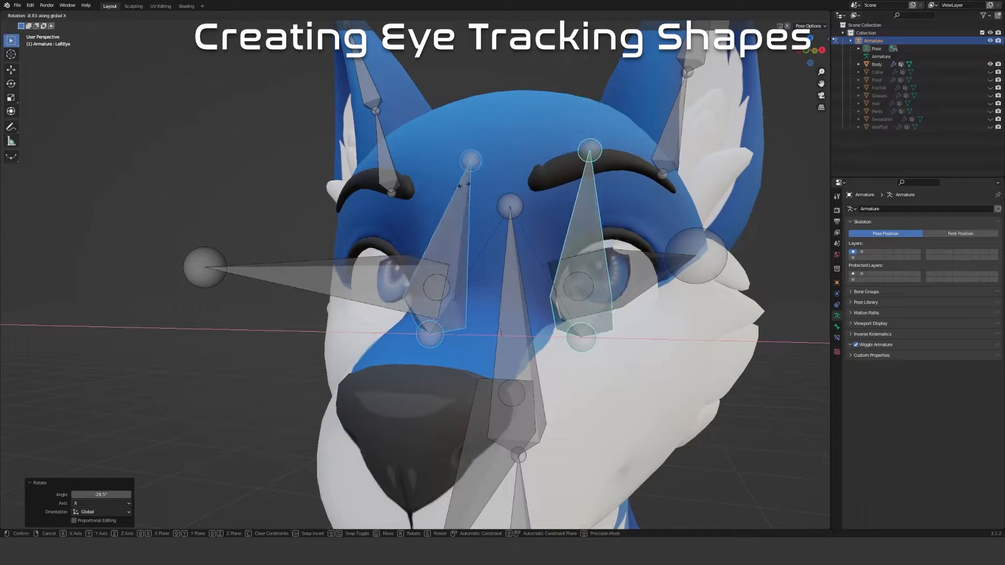
{"action": "left_click", "coordinate": [447, 234]}
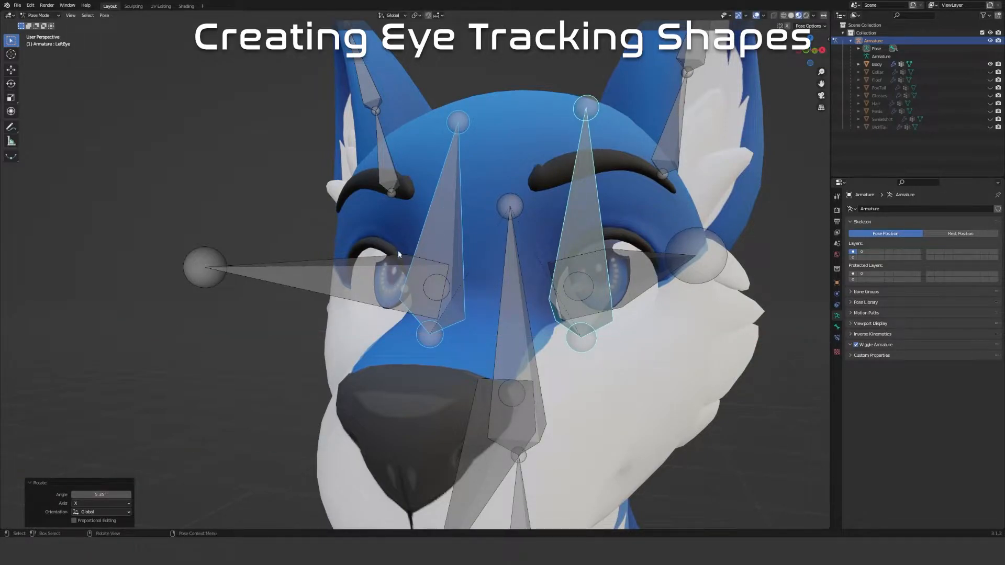
{"action": "left_click", "coordinate": [47, 15]}
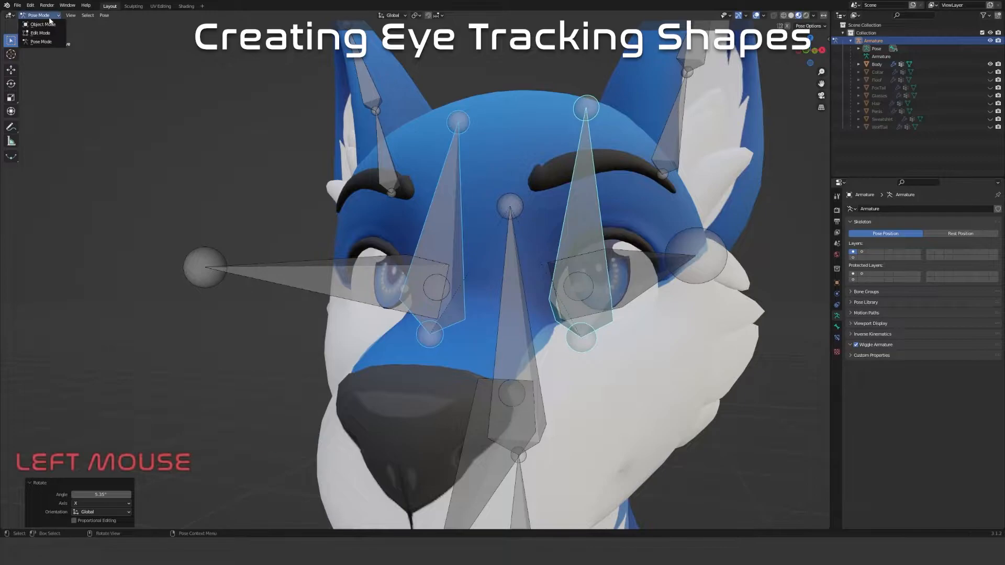
{"action": "left_click", "coordinate": [46, 23]}
{"action": "left_click", "coordinate": [381, 292]}
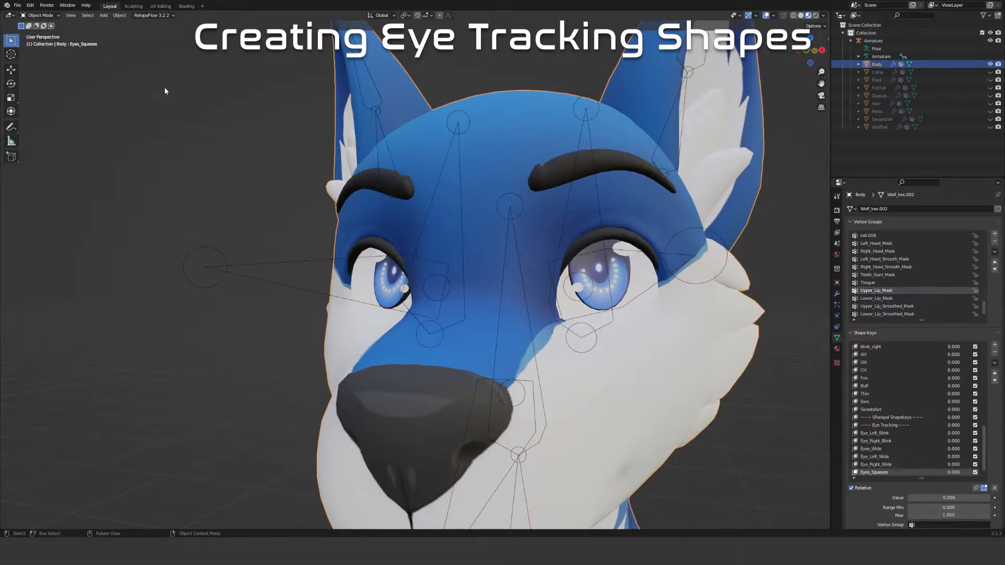
{"action": "left_click", "coordinate": [41, 16]}
{"action": "left_click", "coordinate": [44, 60]}
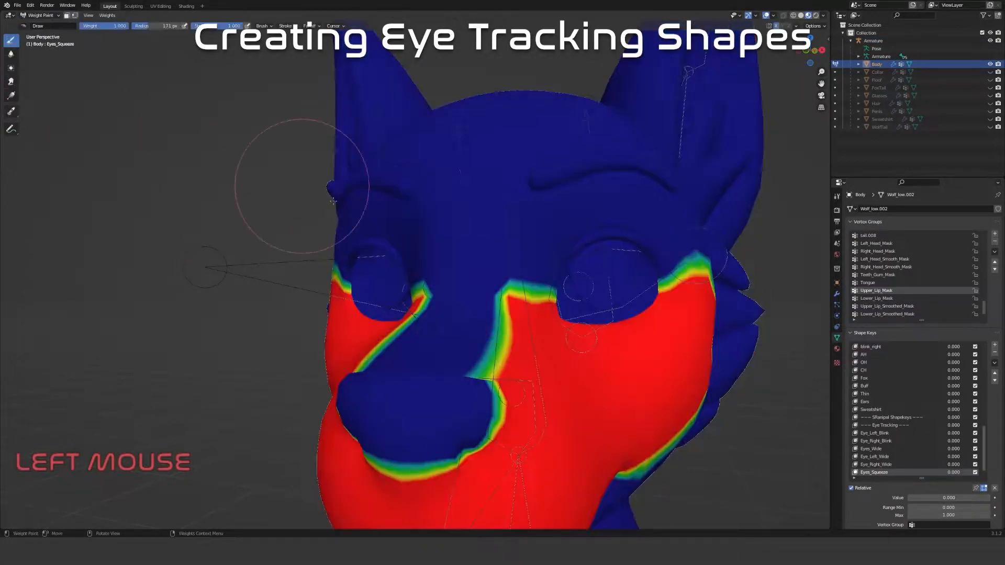
{"action": "left_click", "coordinate": [458, 138], "text": "ctrl"}
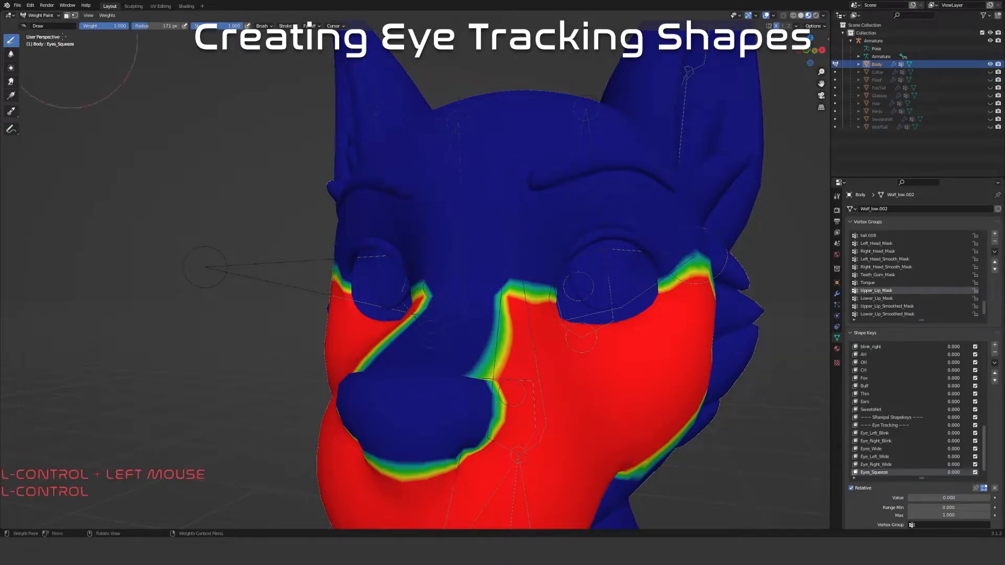
{"action": "left_click", "coordinate": [33, 15]}
{"action": "left_click", "coordinate": [39, 25]}
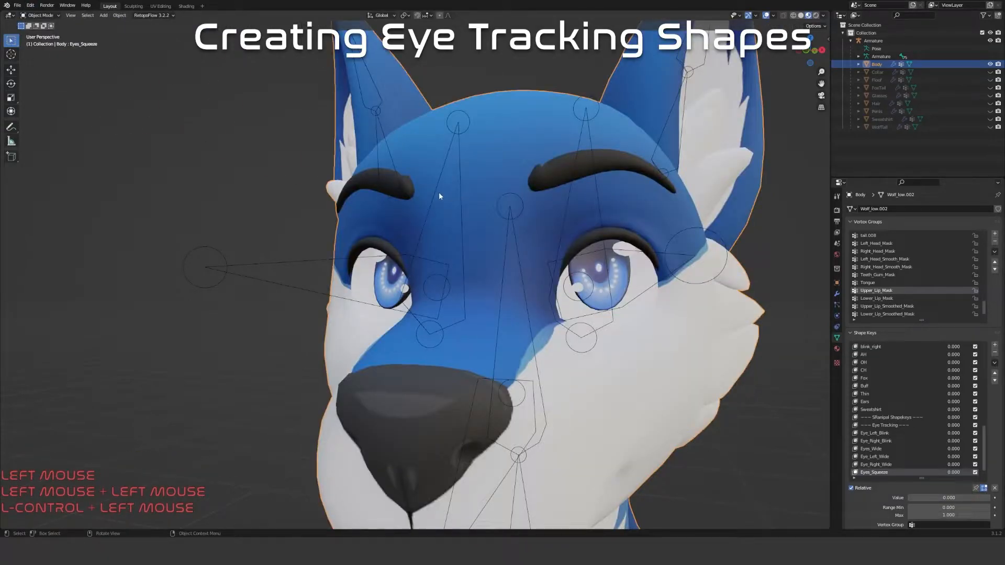
Select the armature together with the Body mesh and enter Weight Paint mode on the body
{"action": "left_click", "coordinate": [457, 132]}
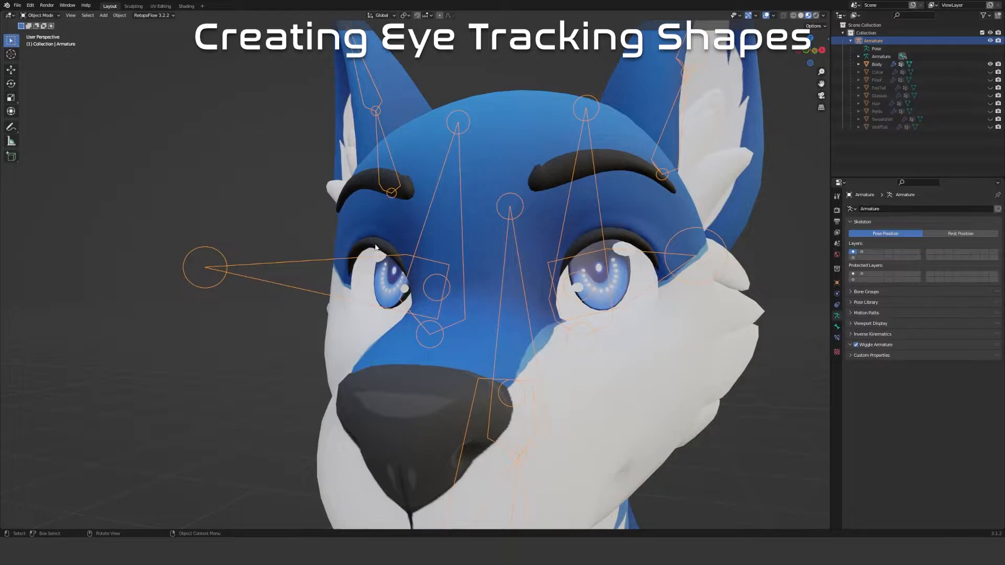
{"action": "left_click", "coordinate": [374, 209], "text": "shift"}
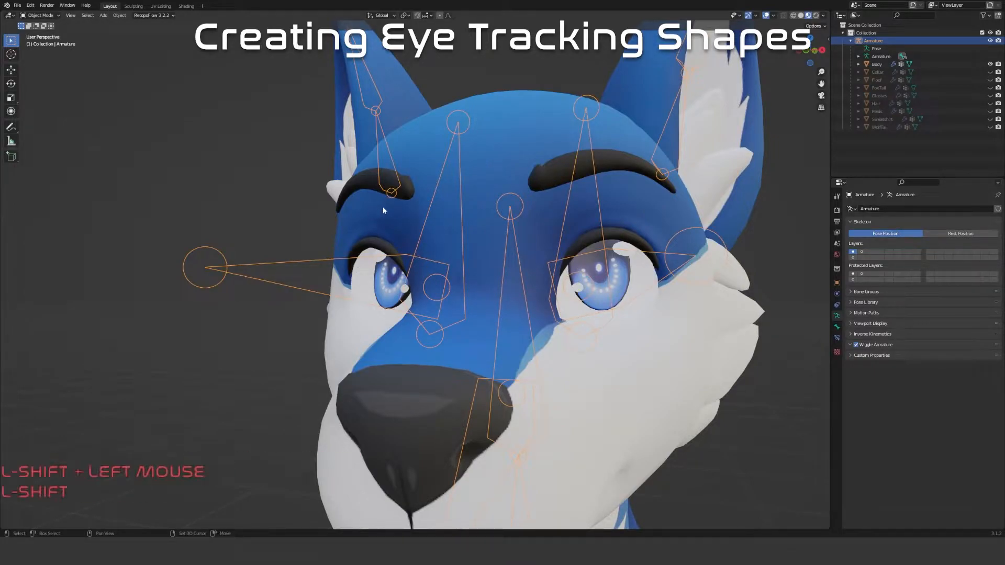
{"action": "left_click", "coordinate": [347, 235], "text": "shift"}
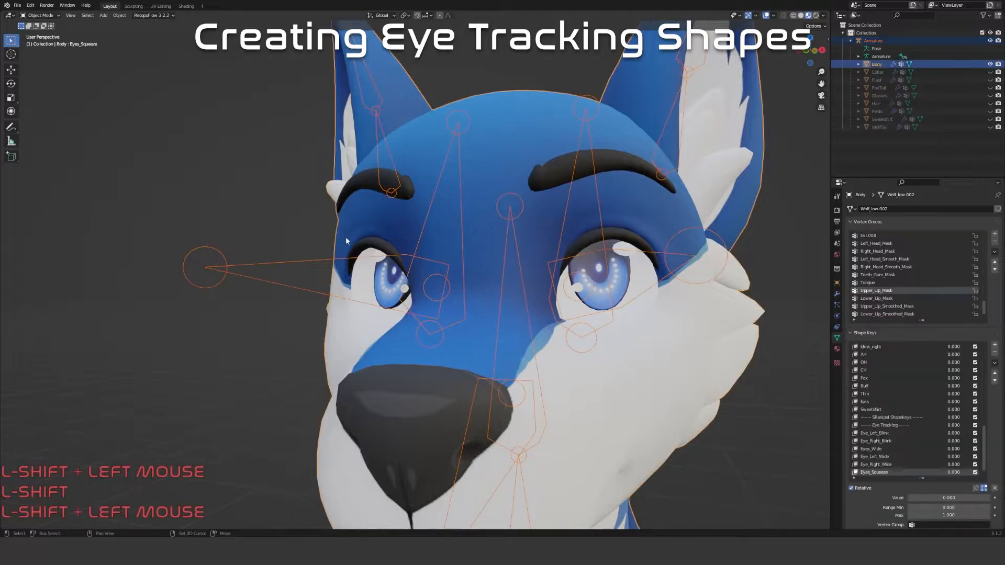
{"action": "left_click", "coordinate": [40, 15]}
{"action": "left_click", "coordinate": [43, 59]}
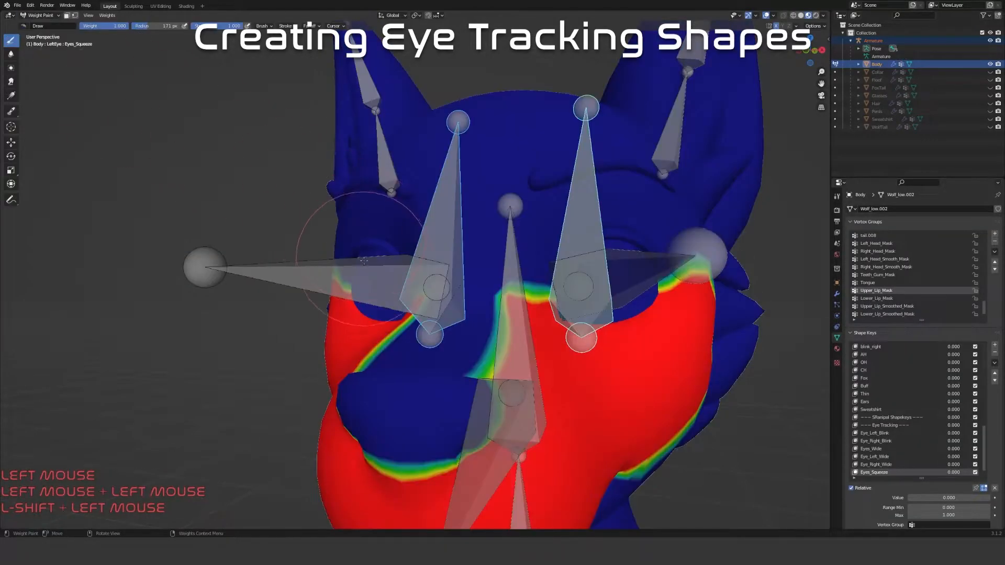
Inspect the body's weights for the RightEye, LeftEye, Head and eye.R bones one after another
{"action": "left_click", "coordinate": [456, 189], "text": "ctrl"}
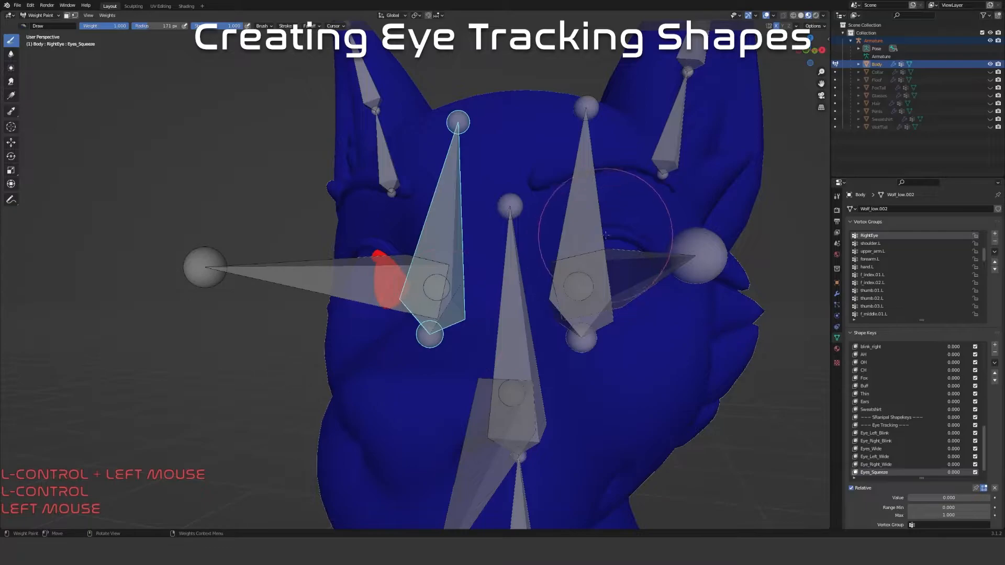
{"action": "left_click", "coordinate": [581, 235], "text": "ctrl"}
{"action": "left_click", "coordinate": [521, 279], "text": "ctrl"}
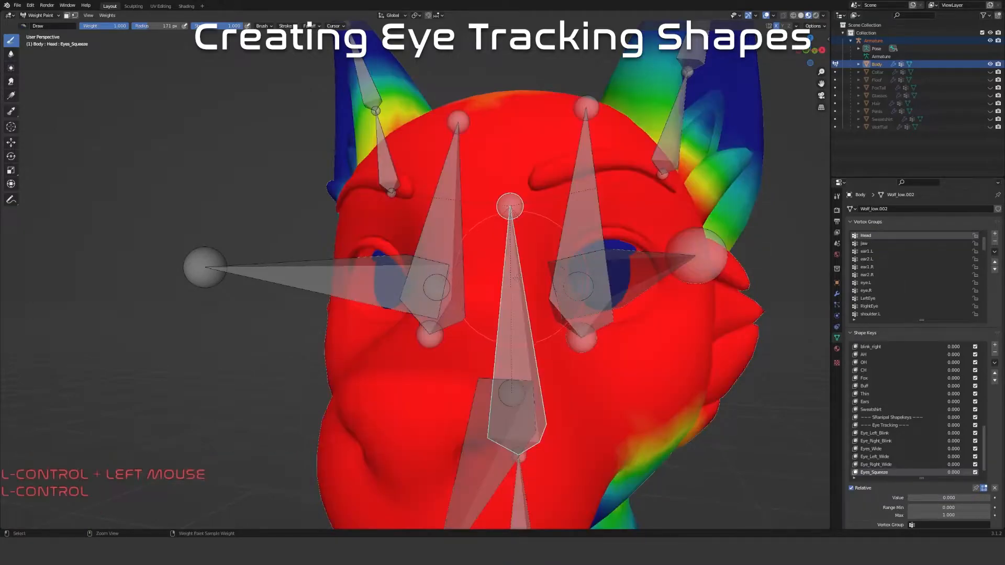
{"action": "left_click", "coordinate": [413, 257], "text": "ctrl"}
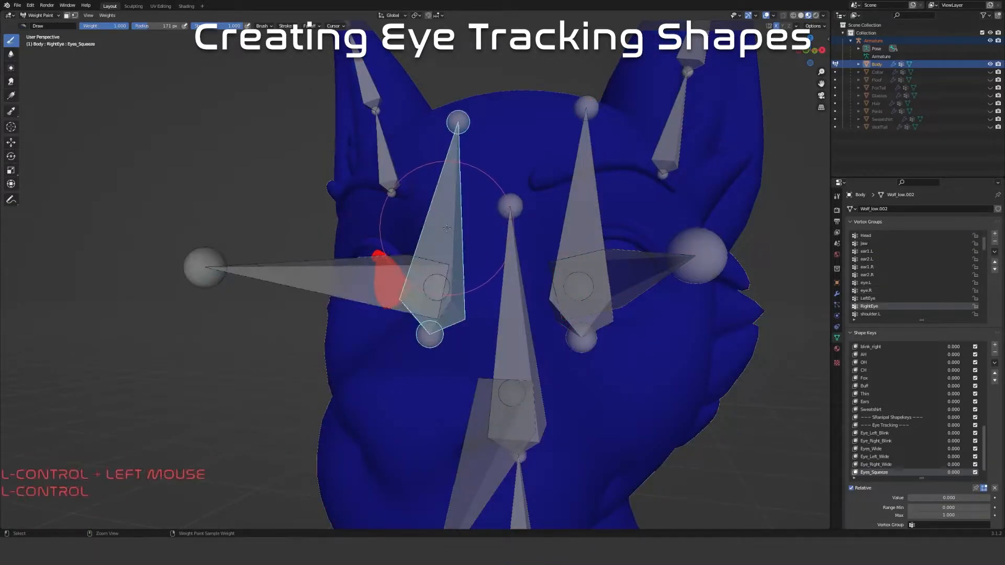
{"action": "left_click", "coordinate": [423, 248], "text": "ctrl"}
{"action": "left_click", "coordinate": [351, 271], "text": "ctrl"}
{"action": "middle_click_drag", "start_coordinate": [500, 272], "coordinate": [408, 286]}
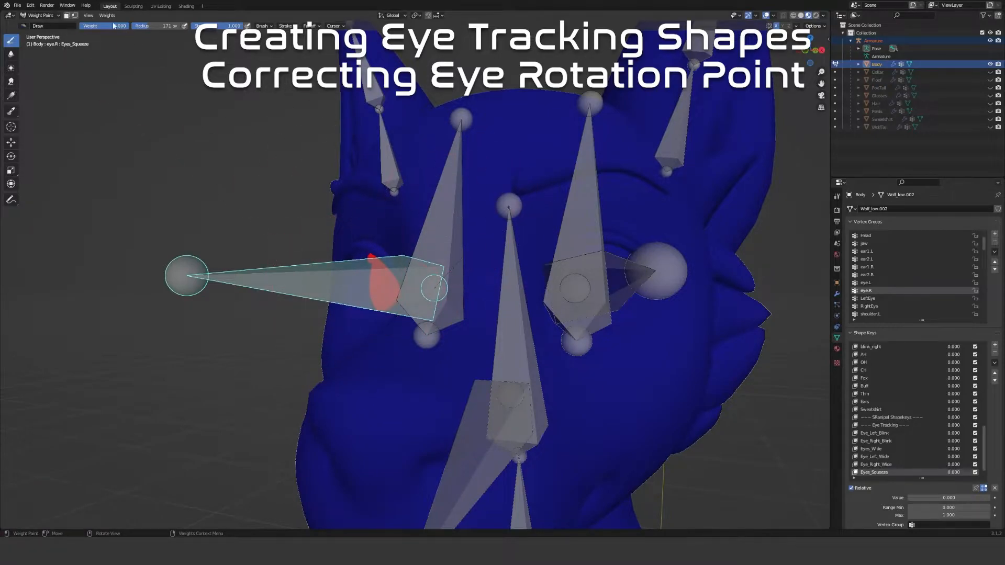
Return the armature to Pose Mode, select both the RightEye and LeftEye bones and clear their rotation
{"action": "left_click", "coordinate": [41, 16]}
{"action": "middle_click_drag", "start_coordinate": [432, 268], "coordinate": [511, 256]}
{"action": "left_click", "coordinate": [456, 222]}
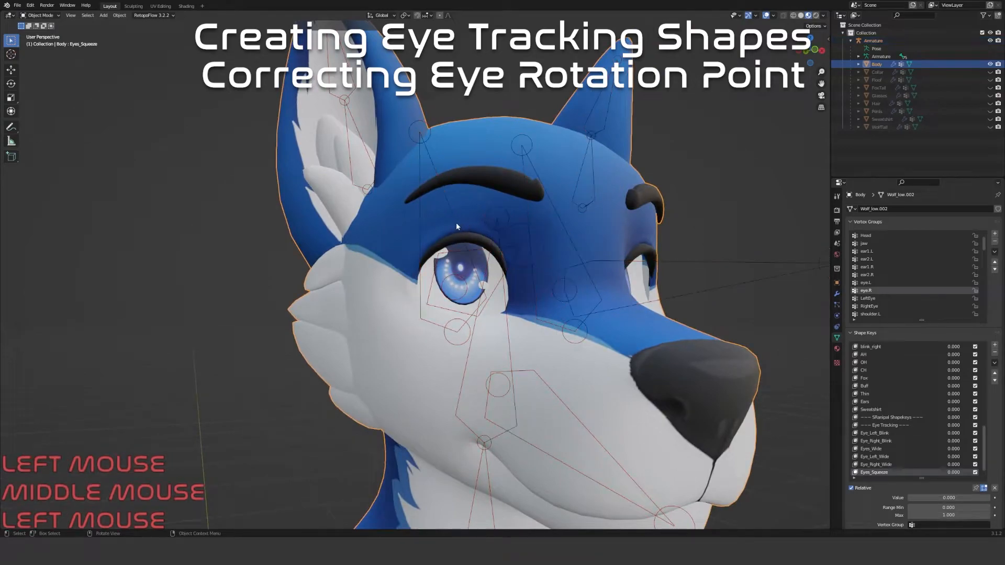
{"action": "left_click", "coordinate": [455, 226]}
{"action": "left_click", "coordinate": [41, 15]}
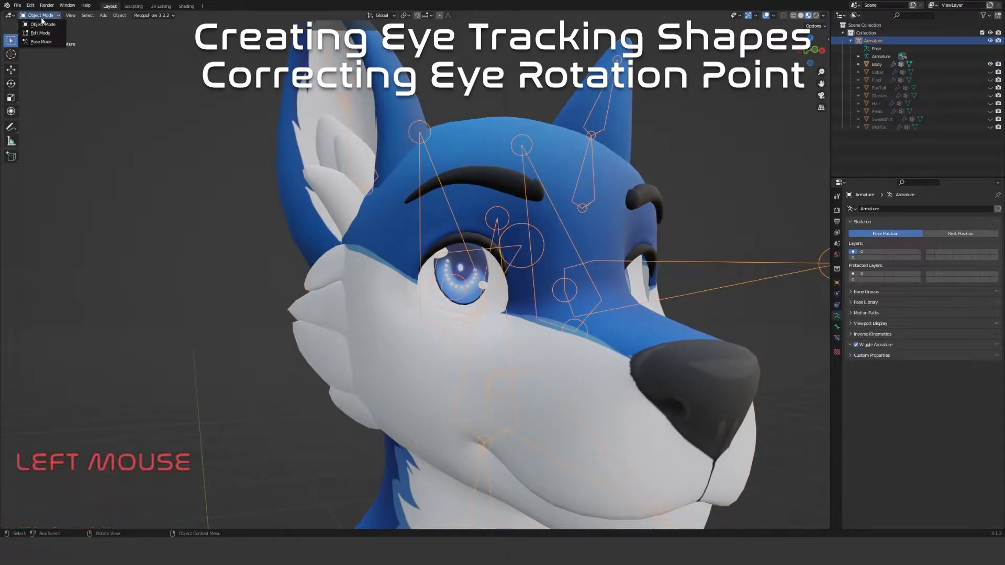
{"action": "left_click", "coordinate": [41, 42]}
{"action": "left_click", "coordinate": [550, 218], "text": "ctrl"}
{"action": "left_click", "coordinate": [549, 218], "text": "shift"}
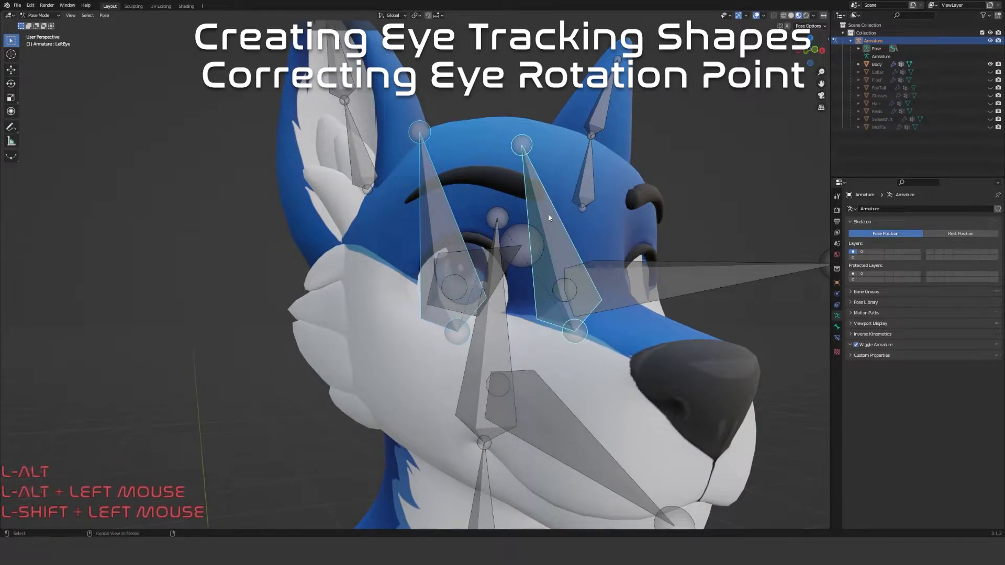
{"action": "key", "text": "alt+r"}
Tilt both eye bones about -35° around the global X axis and examine the eye's rotation point from the side
{"action": "key", "text": "r"}
{"action": "key", "text": "r"}
{"action": "key", "text": "x"}
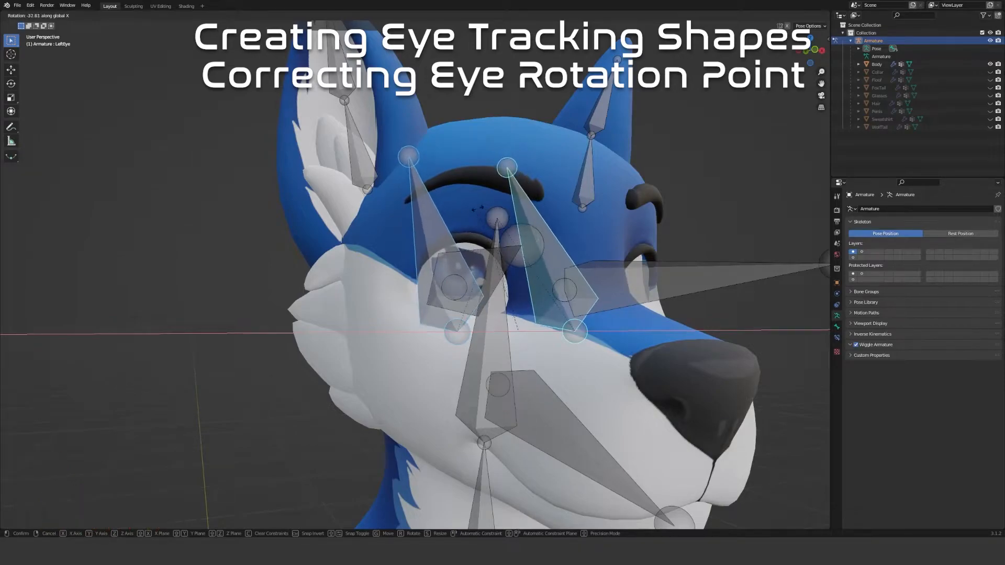
{"action": "left_click", "coordinate": [473, 205]}
{"action": "mouse_move", "coordinate": [473, 206]}
{"action": "middle_mouse_down"}
{"action": "mouse_move", "coordinate": [420, 219]}
{"action": "mouse_move", "coordinate": [386, 212]}
{"action": "mouse_move", "coordinate": [467, 215]}
{"action": "middle_mouse_up"}
{"action": "scroll", "coordinate": [389, 211], "scroll_direction": "up", "scroll_amount": 2}
{"action": "scroll", "coordinate": [386, 212], "scroll_direction": "down", "scroll_amount": 3}
{"action": "scroll", "coordinate": [395, 211], "scroll_direction": "up", "scroll_amount": 3}
{"action": "scroll", "coordinate": [429, 213], "scroll_direction": "up", "scroll_amount": 1}
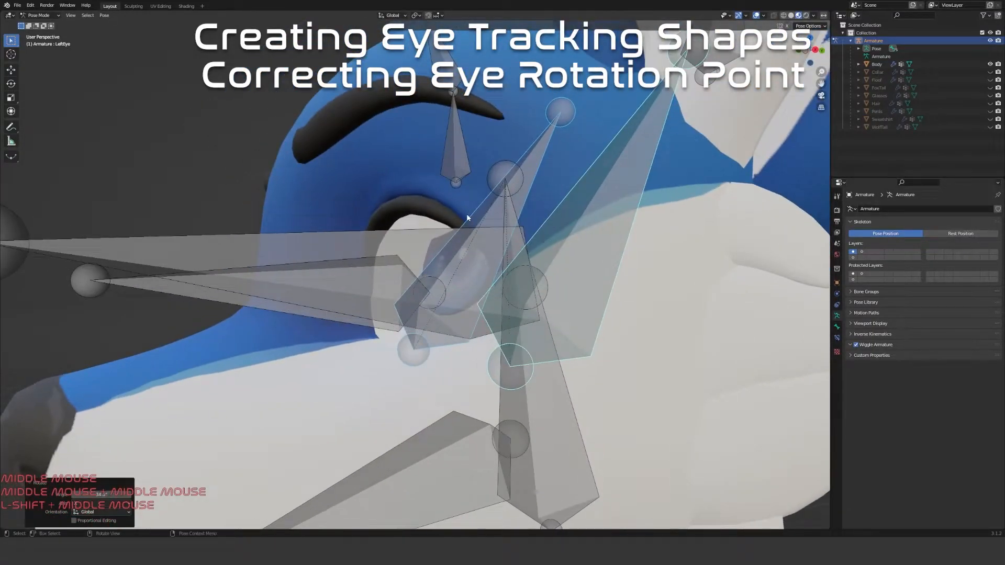
Rotate both eye bones around the global X axis again and examine how the iris sits in the socket up close
{"action": "key", "text": "r"}
{"action": "key", "text": "x"}
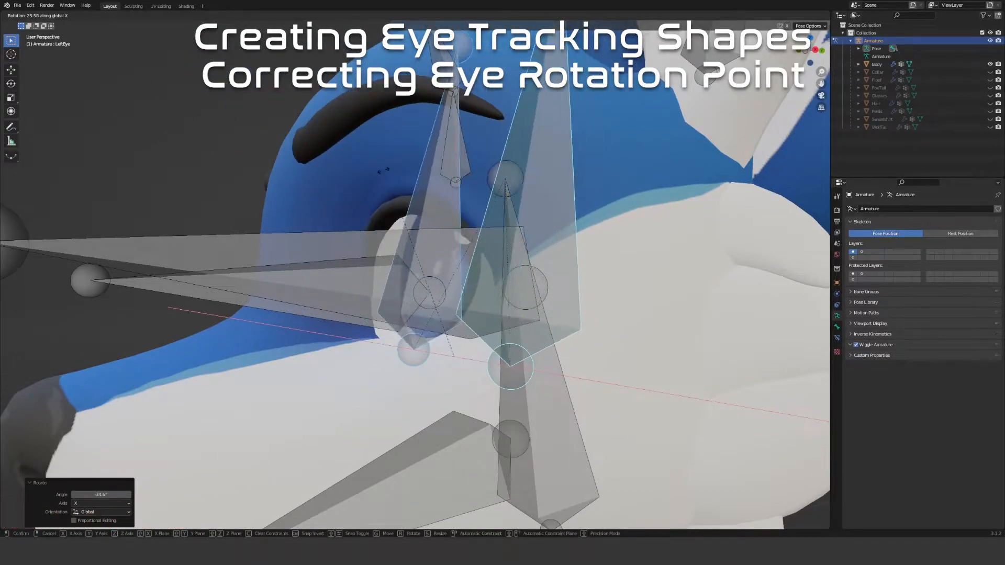
{"action": "left_click", "coordinate": [444, 169]}
{"action": "middle_click_drag", "start_coordinate": [444, 168], "coordinate": [481, 213]}
{"action": "scroll", "coordinate": [515, 174], "scroll_direction": "up", "scroll_amount": 3}
{"action": "key", "text": "Caps_Lock"}
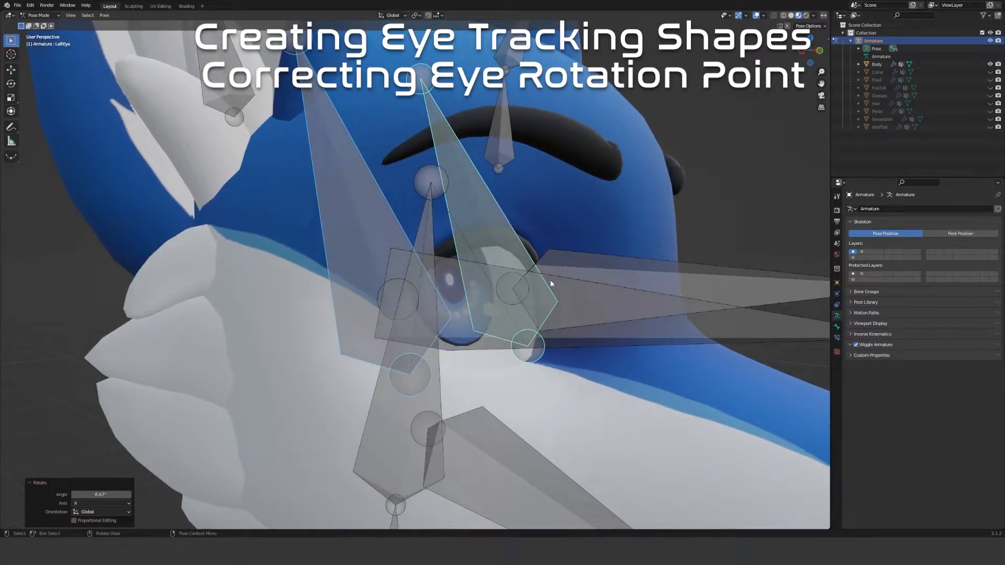
Clear the rotation of both eye bones and leave Pose Mode for Object Mode
{"action": "scroll", "coordinate": [560, 257], "scroll_direction": "down", "scroll_amount": 5}
{"action": "middle_click_drag", "start_coordinate": [526, 263], "coordinate": [382, 241]}
{"action": "key", "text": "alt+r"}
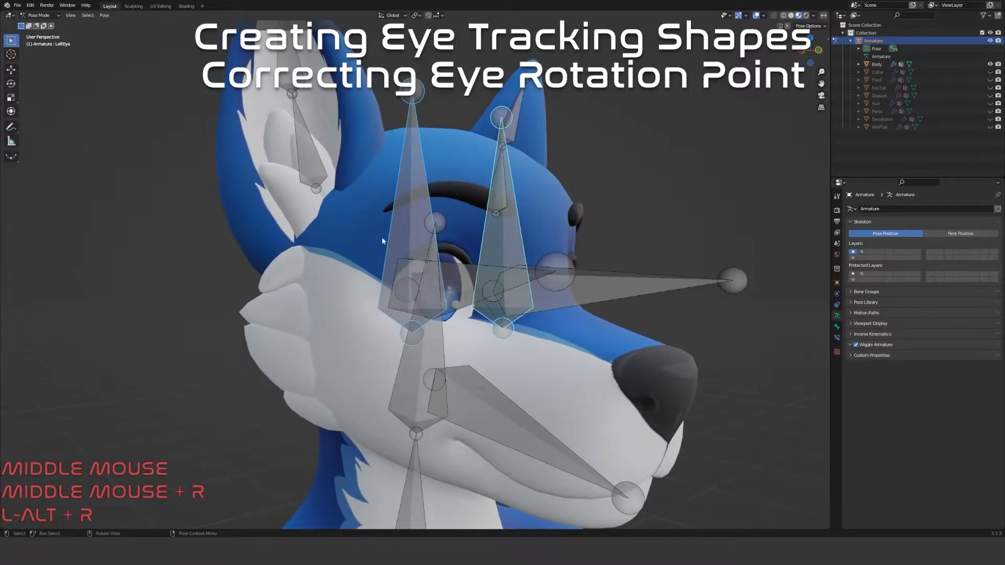
{"action": "left_click", "coordinate": [37, 15]}
{"action": "left_click", "coordinate": [40, 25]}
{"action": "left_click", "coordinate": [526, 280]}
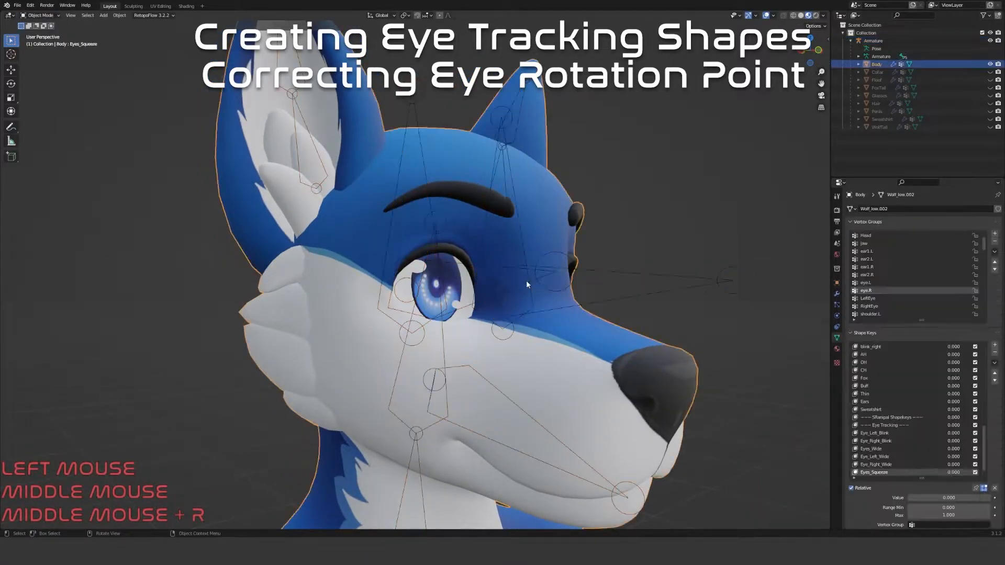
Enter Edit Mode on the armature, select the eye.R bone and reveal it in the Outliner's bone hierarchy
{"action": "left_click", "coordinate": [411, 268]}
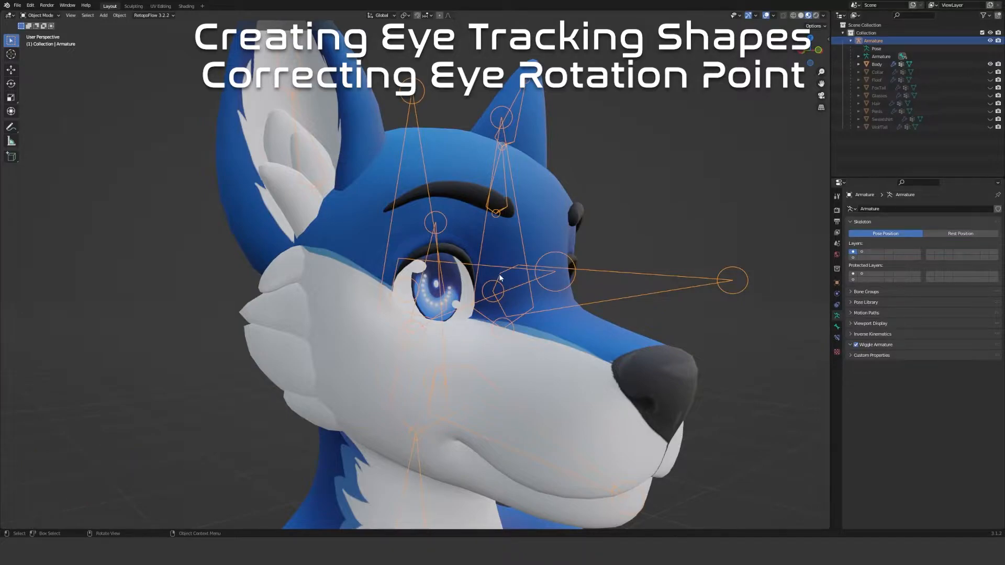
{"action": "key", "text": "Tab"}
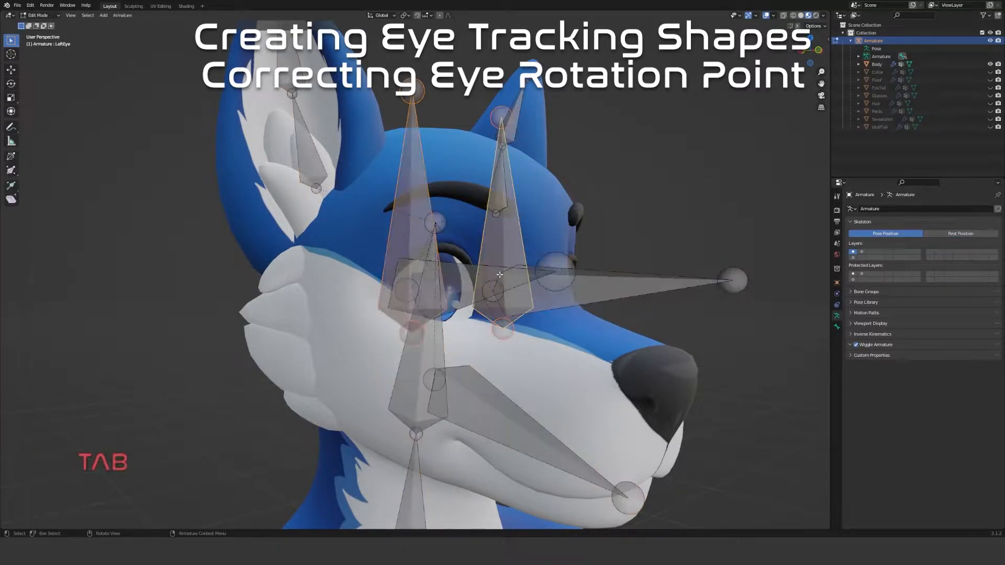
{"action": "left_click", "coordinate": [474, 278]}
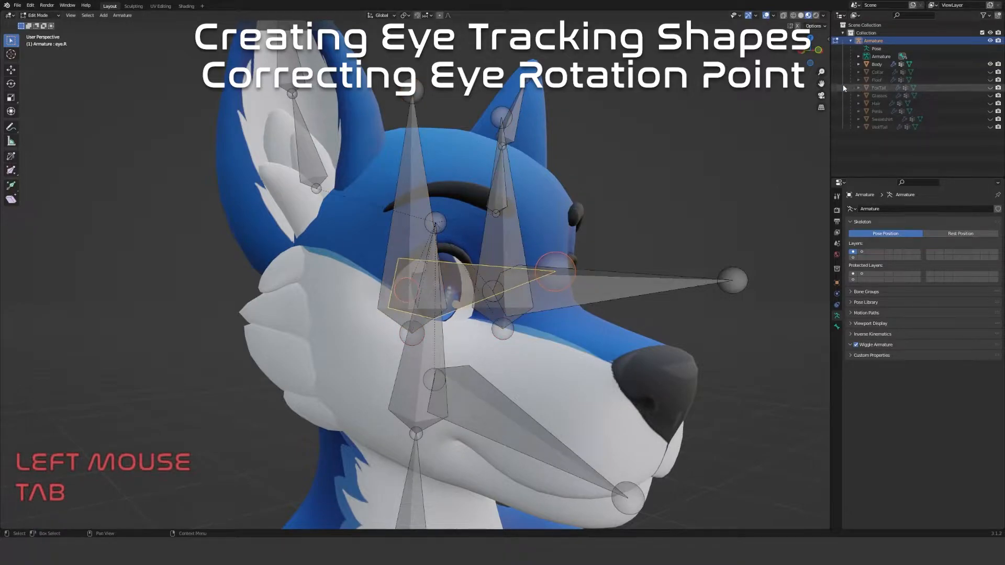
{"action": "key", "text": "KP_Decimal"}
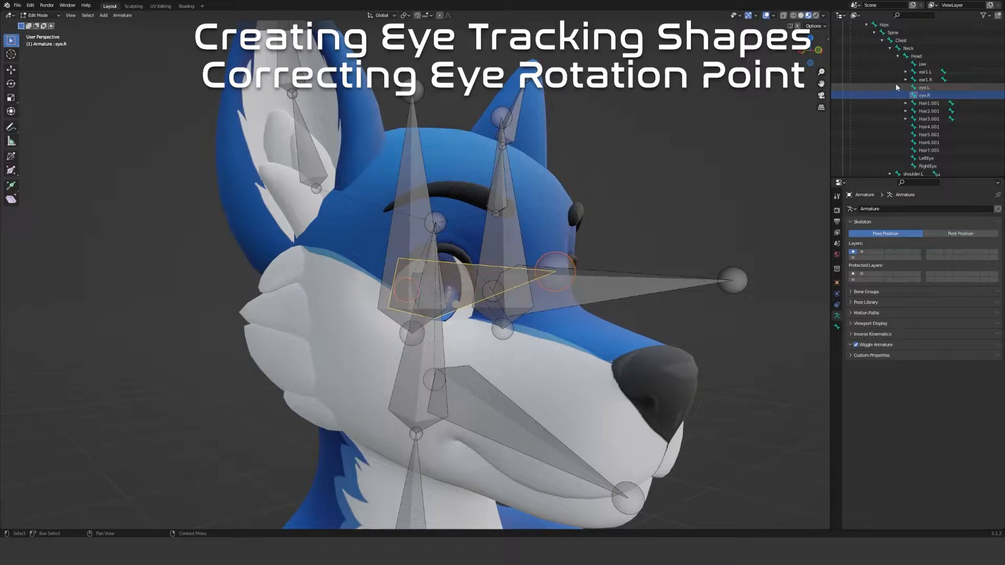
{"action": "middle_click_drag", "start_coordinate": [528, 231], "coordinate": [578, 252]}
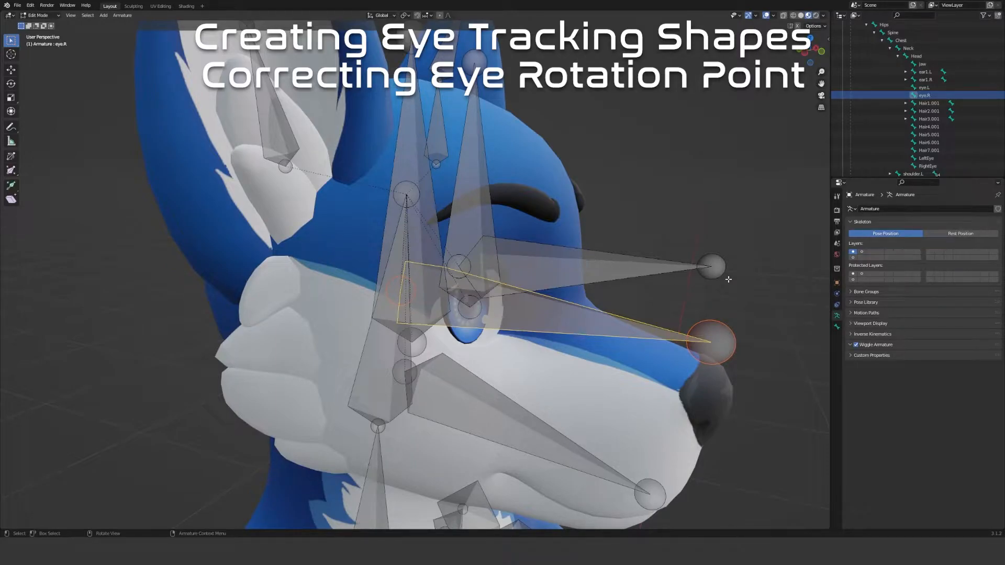
Leave the armature's Edit Mode for Object Mode with the Body mesh selected
{"action": "left_click", "coordinate": [868, 26]}
{"action": "middle_click_drag", "start_coordinate": [481, 324], "coordinate": [507, 338]}
{"action": "middle_click_drag", "start_coordinate": [623, 372], "coordinate": [516, 253], "text": "shift"}
{"action": "left_click", "coordinate": [878, 72]}
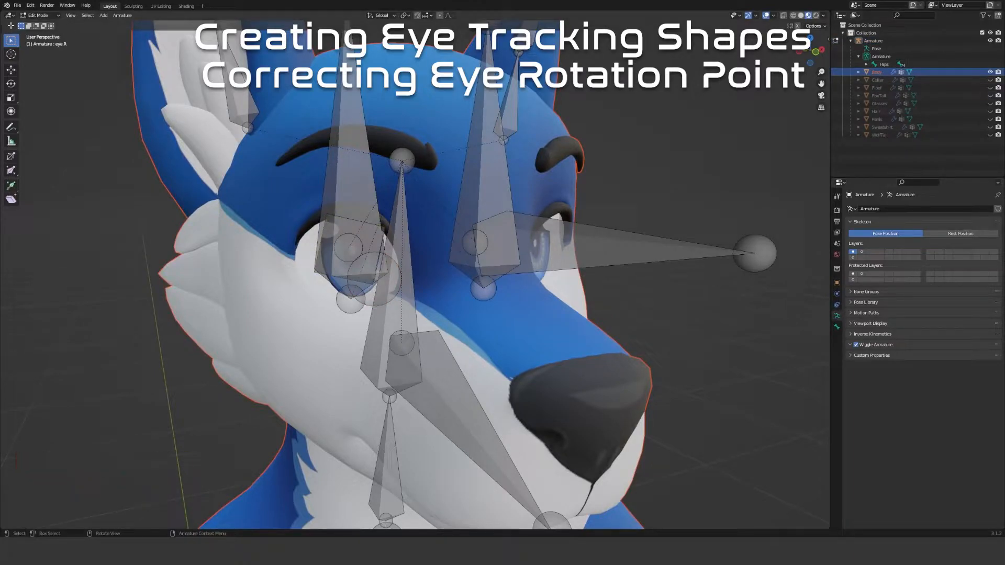
{"action": "left_click", "coordinate": [31, 16]}
{"action": "left_click", "coordinate": [34, 25]}
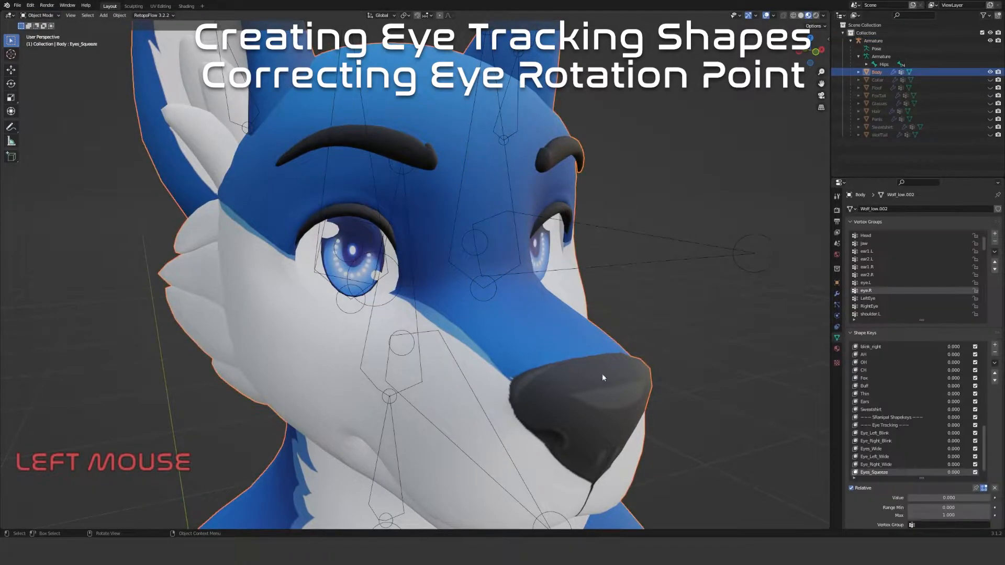
Remove the eye.L and eye.R vertex groups from the Body mesh
{"action": "left_click", "coordinate": [870, 283]}
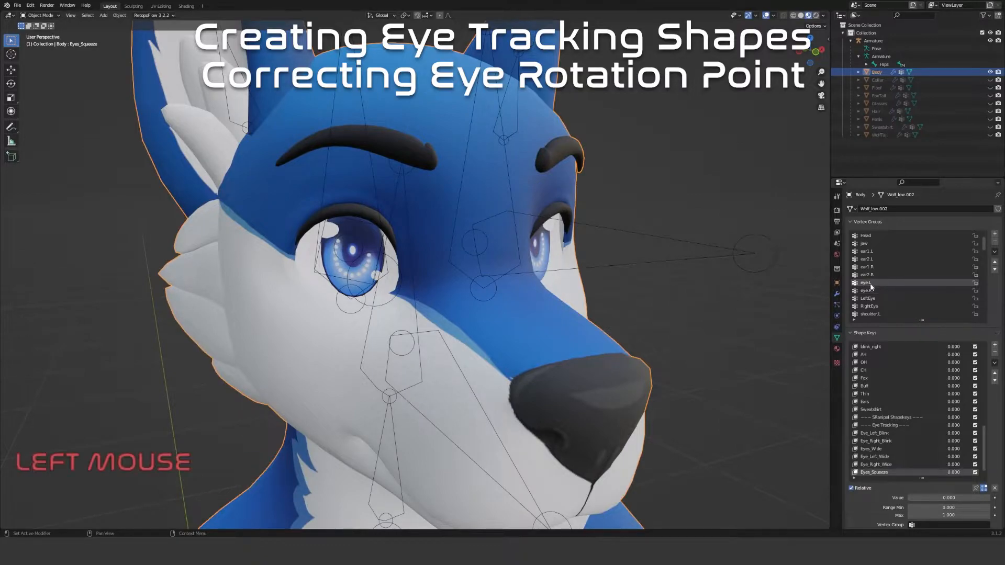
{"action": "left_click", "coordinate": [995, 243]}
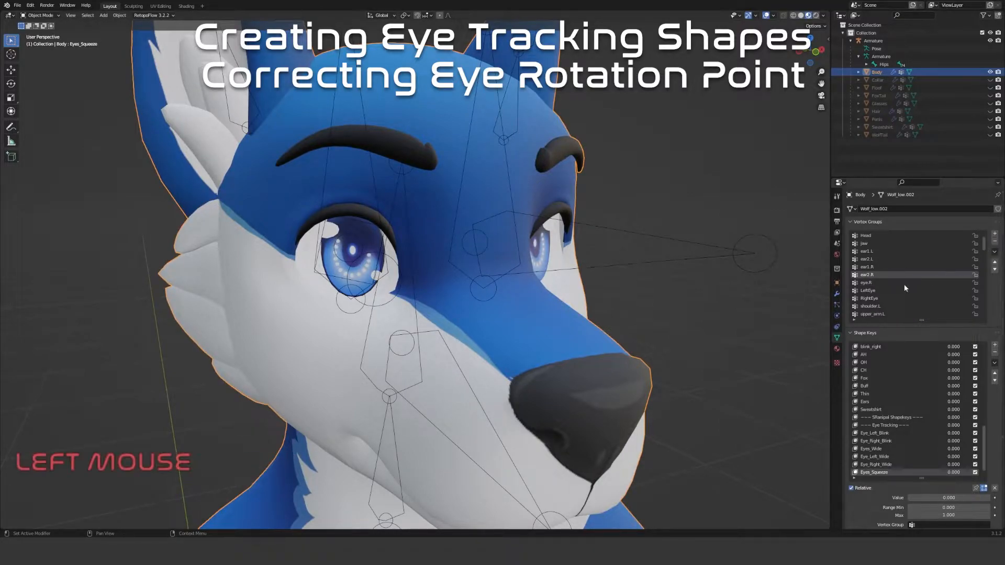
{"action": "left_click", "coordinate": [871, 283]}
{"action": "left_click", "coordinate": [995, 242]}
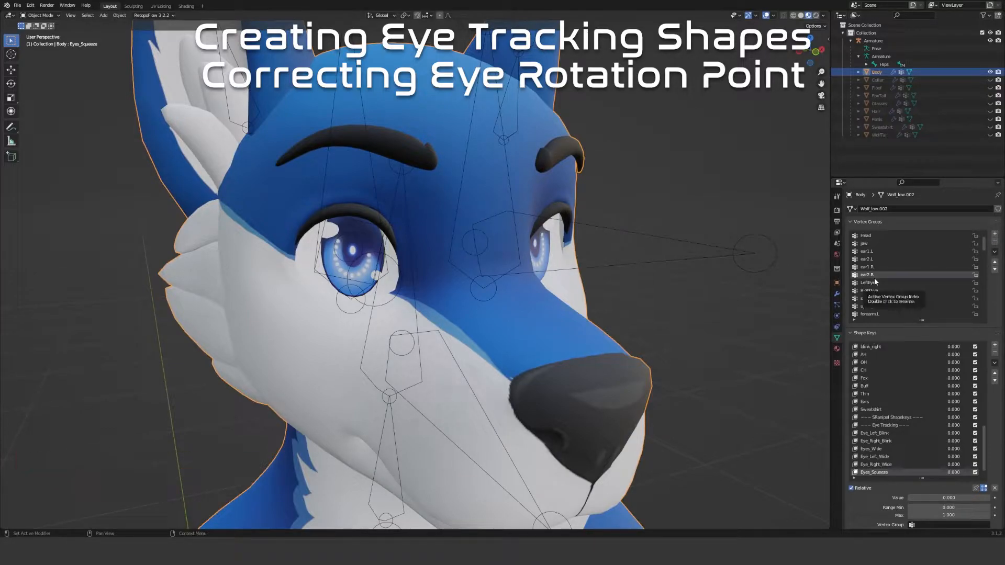
{"action": "middle_click_drag", "start_coordinate": [516, 288], "coordinate": [503, 312]}
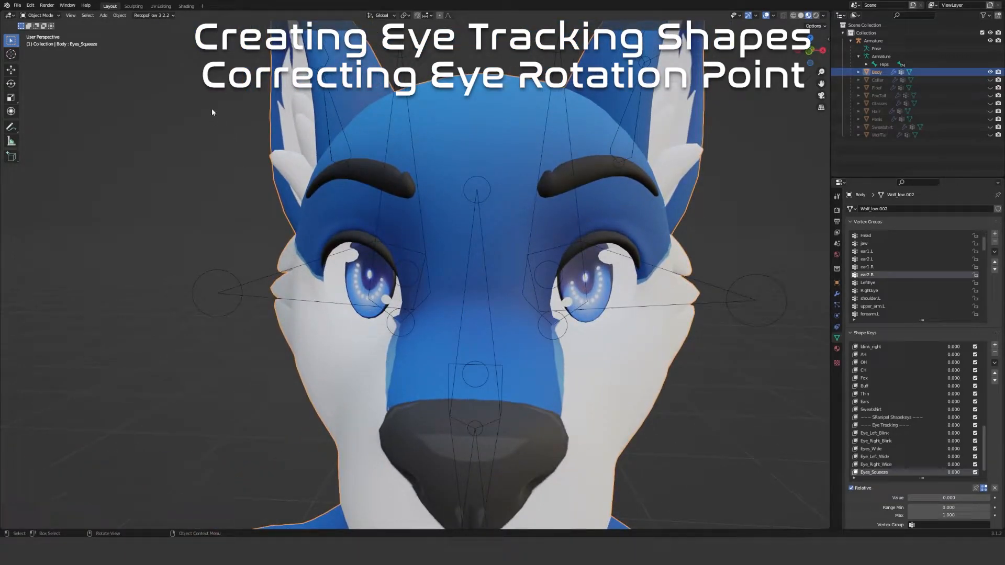
Put the armature in Pose Mode and select both the LeftEye and RightEye bones
{"action": "left_click", "coordinate": [44, 17]}
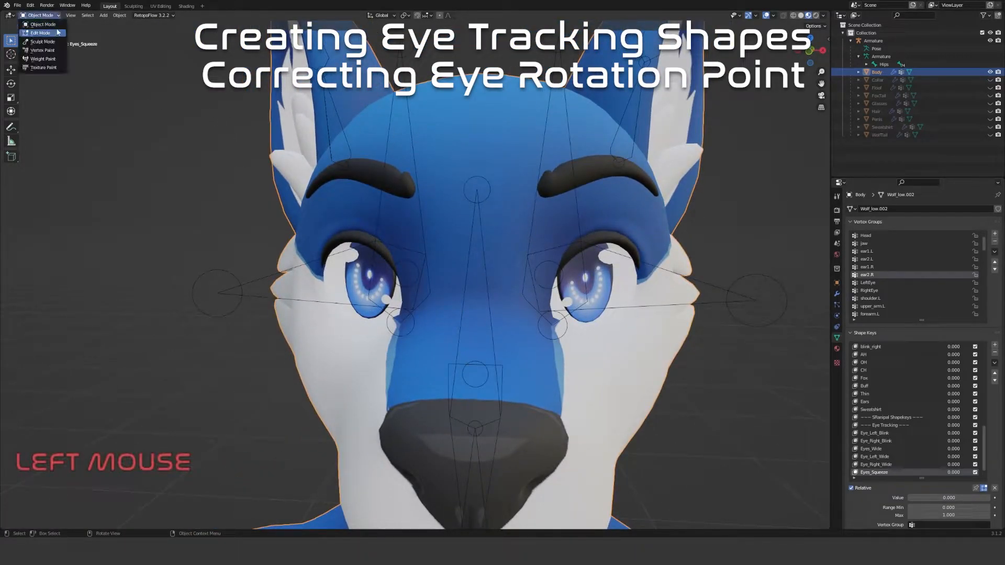
{"action": "left_click", "coordinate": [46, 25]}
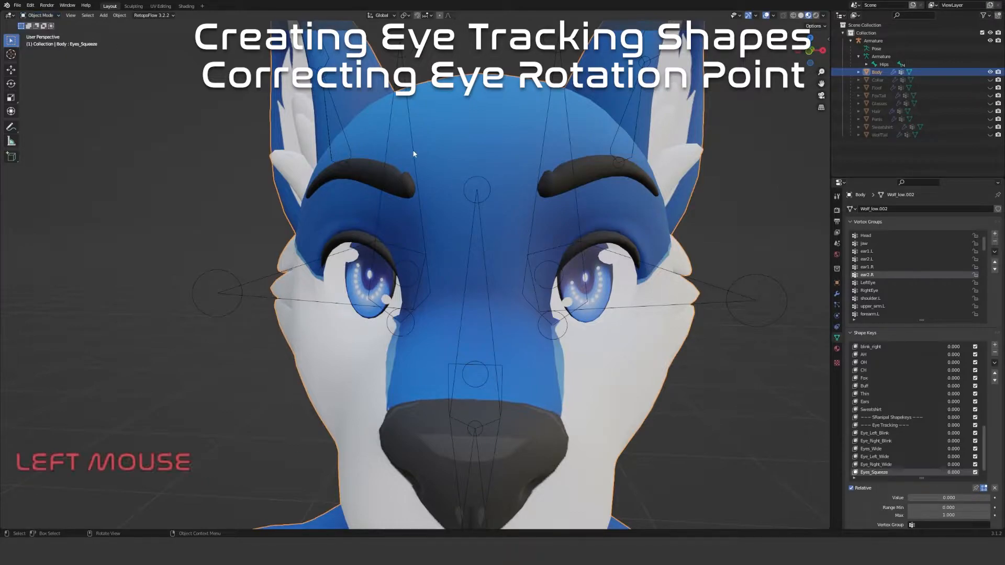
{"action": "left_click", "coordinate": [352, 115]}
{"action": "left_click", "coordinate": [32, 16]}
{"action": "left_click", "coordinate": [53, 40]}
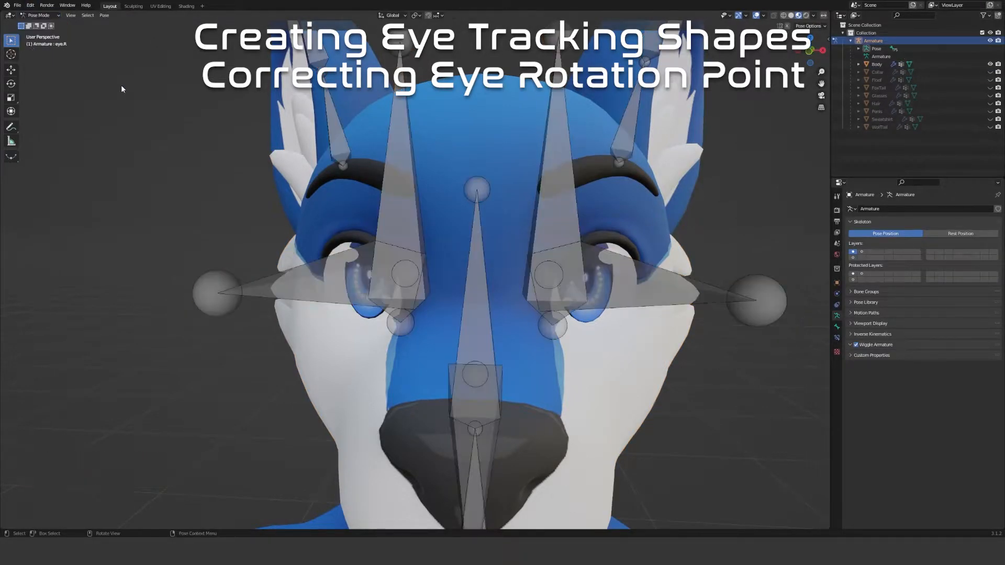
{"action": "middle_click_drag", "start_coordinate": [369, 167], "coordinate": [420, 169]}
{"action": "left_click", "coordinate": [381, 123]}
{"action": "left_click", "coordinate": [545, 162], "text": "shift"}
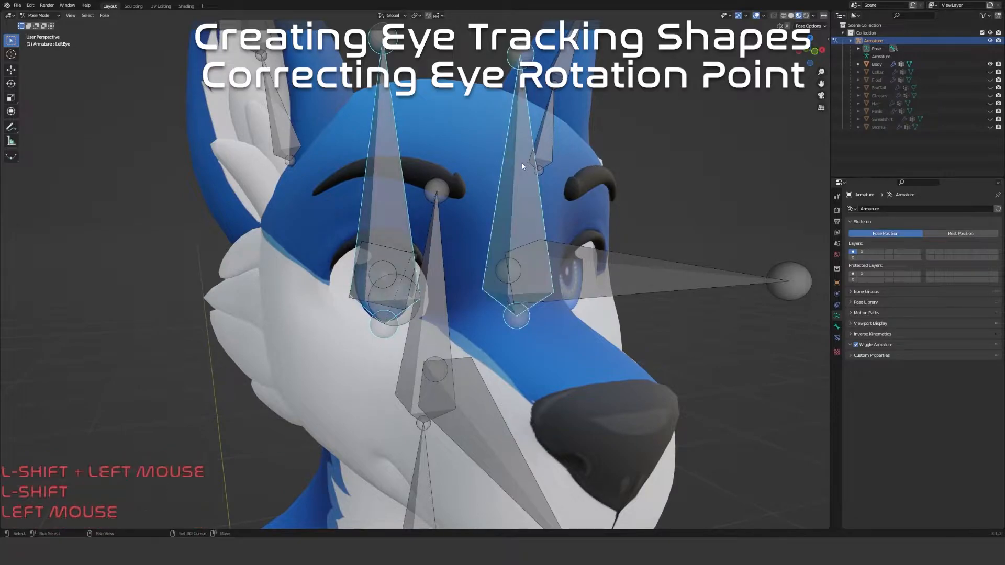
Rotate the LeftEye and RightEye bones about 3.6° around the global X axis
{"action": "middle_click_drag", "start_coordinate": [545, 162], "coordinate": [567, 205]}
{"action": "key", "text": "r"}
{"action": "key", "text": "x"}
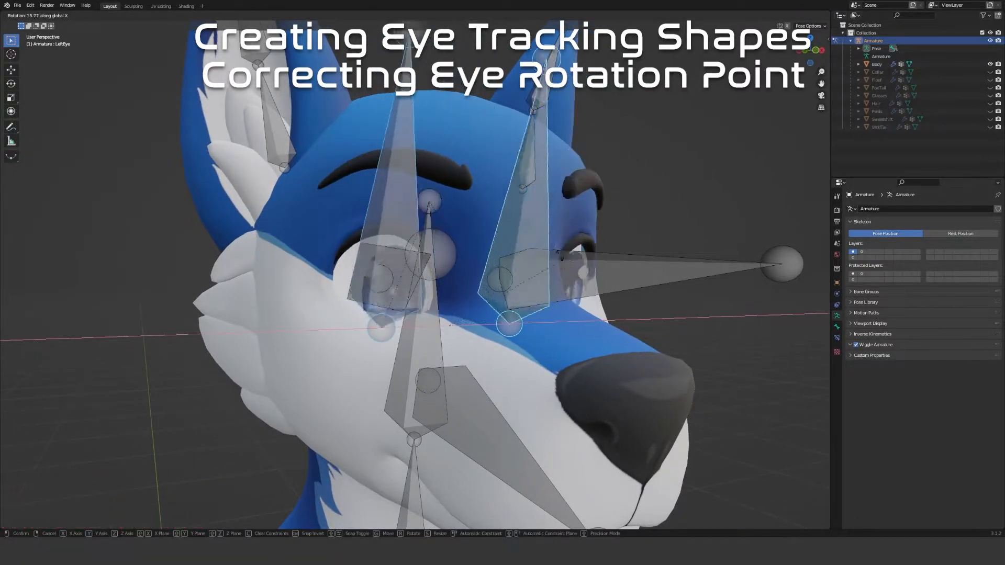
{"action": "left_click", "coordinate": [550, 240]}
Test how the eyes turn in their sockets by tilting both eye bones around the global X axis up close
{"action": "middle_click_drag", "start_coordinate": [550, 239], "coordinate": [601, 241]}
{"action": "scroll", "coordinate": [611, 252], "scroll_direction": "up", "scroll_amount": 2}
{"action": "key", "text": "r"}
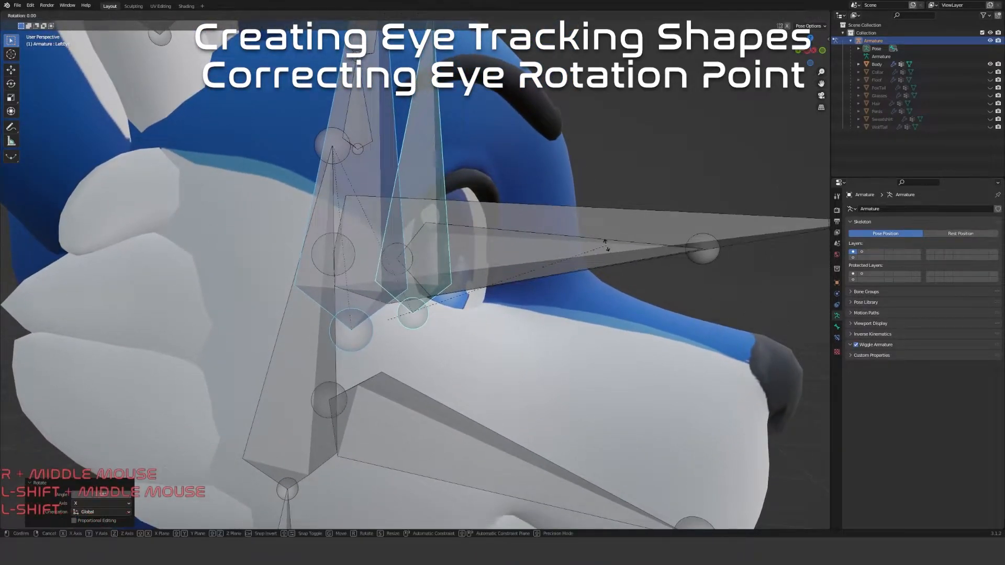
{"action": "key", "text": "x"}
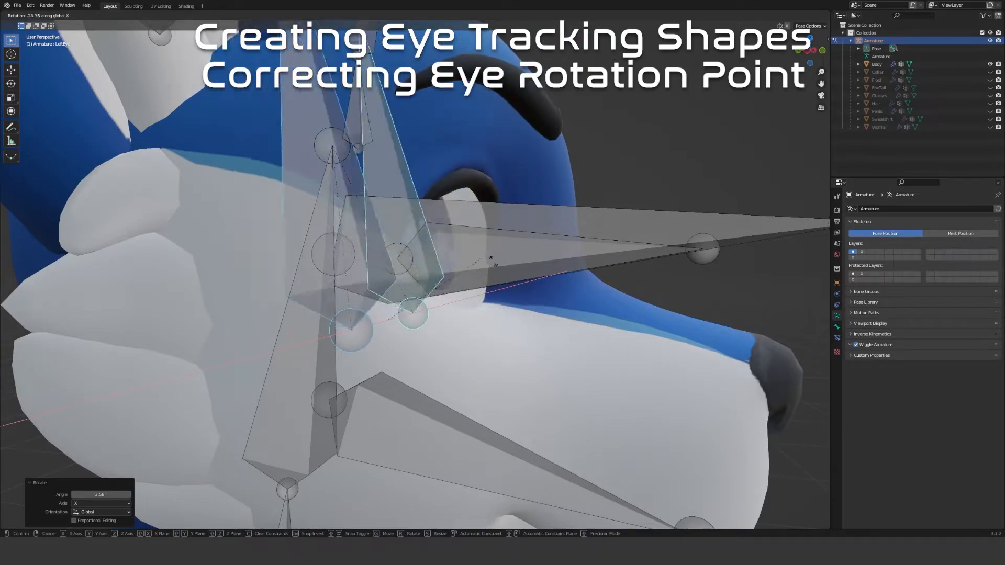
{"action": "right_click", "coordinate": [589, 332]}
{"action": "middle_click_drag", "start_coordinate": [589, 332], "coordinate": [433, 309]}
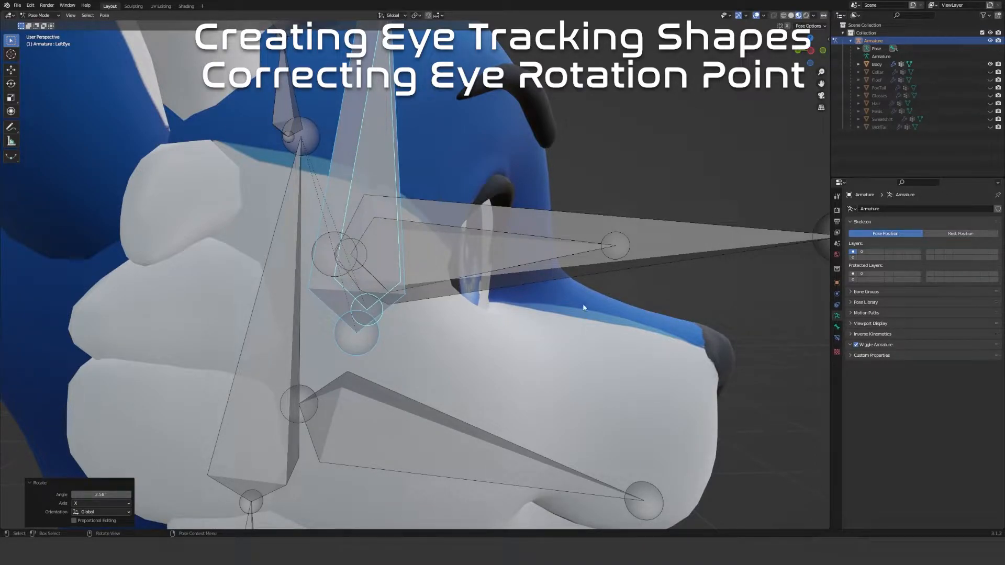
Enter Edit Mode on the armature, select the LeftEye and RightEye bones in the side view and enable X-axis mirroring
{"action": "left_click", "coordinate": [382, 135]}
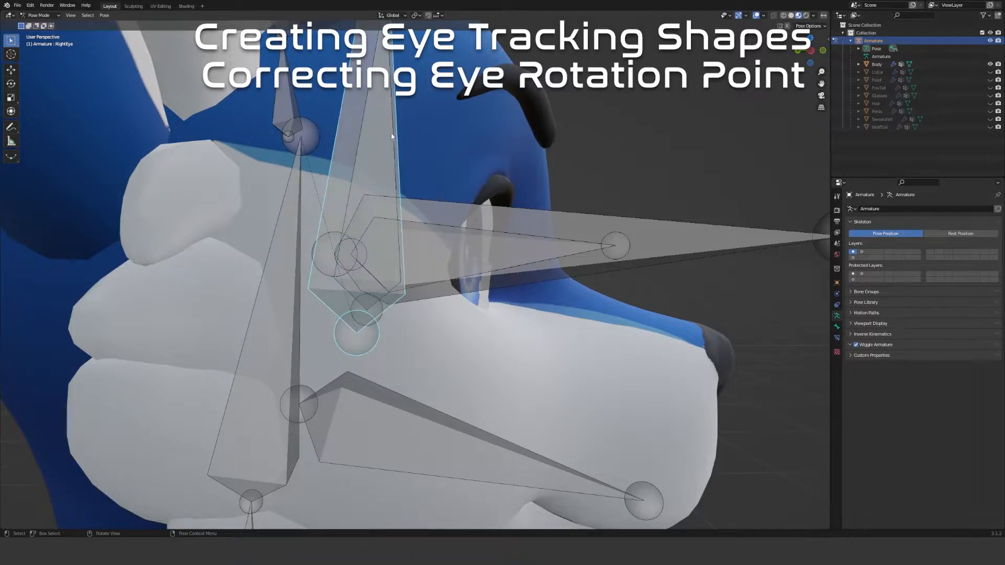
{"action": "left_click", "coordinate": [36, 17]}
{"action": "left_click", "coordinate": [38, 25]}
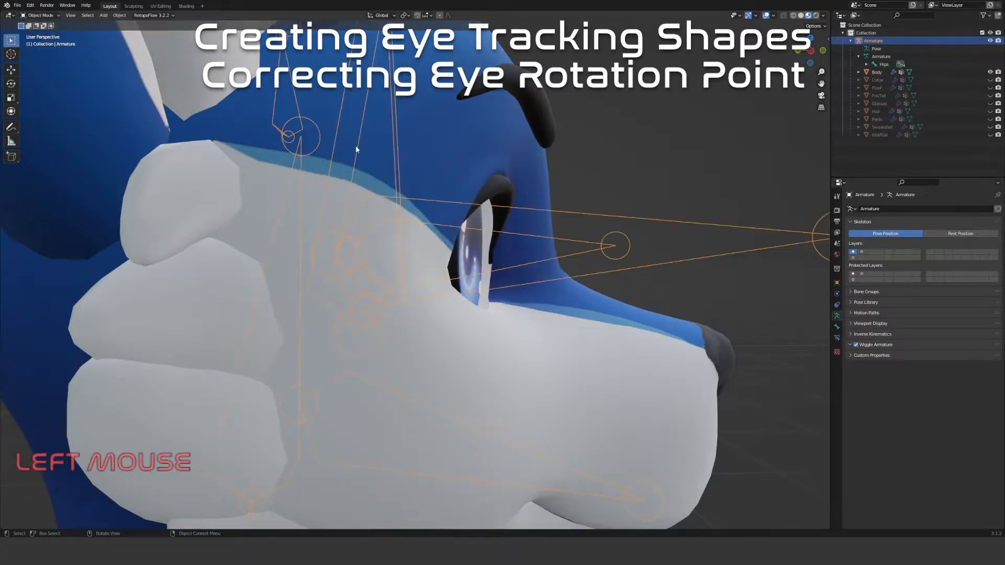
{"action": "left_click", "coordinate": [362, 115]}
{"action": "left_click", "coordinate": [363, 119]}
{"action": "key", "text": "Tab"}
{"action": "left_click", "coordinate": [363, 160]}
{"action": "key", "text": "KP_3"}
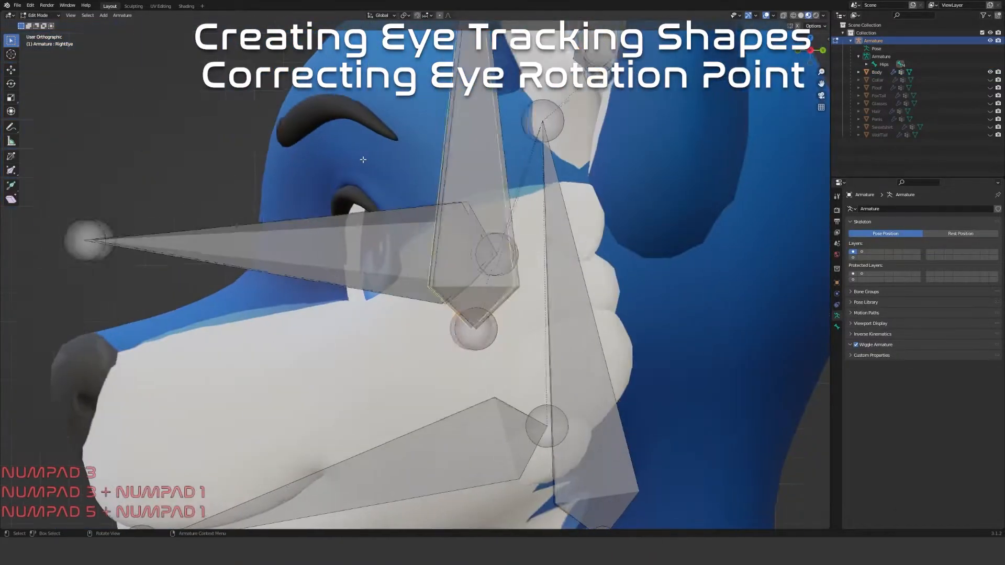
{"action": "left_click", "coordinate": [495, 305], "text": "shift"}
{"action": "left_click", "coordinate": [797, 25]}
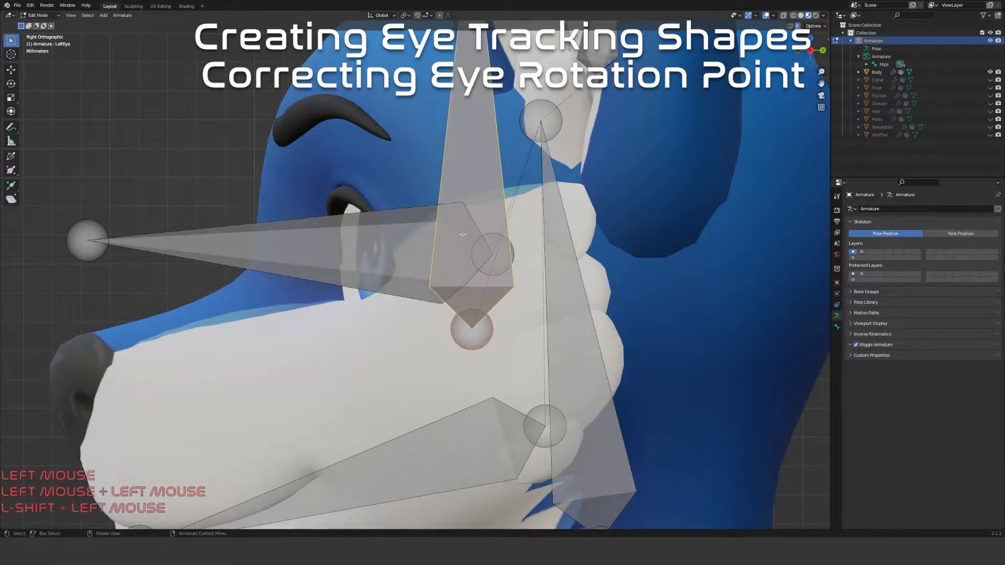
{"action": "key", "text": "g"}
{"action": "key", "text": "y"}
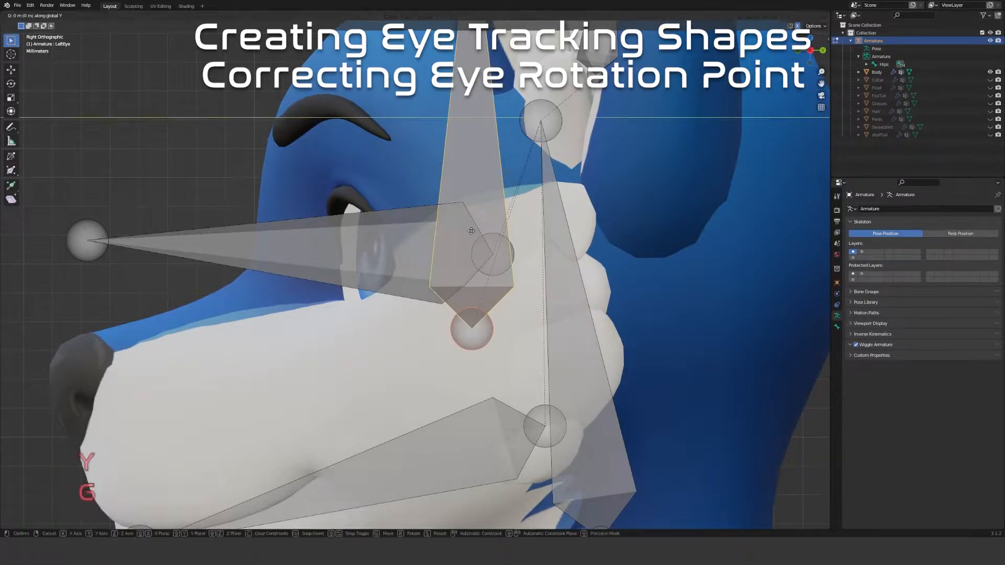
{"action": "key", "text": "shift"}
{"action": "key", "text": "z"}
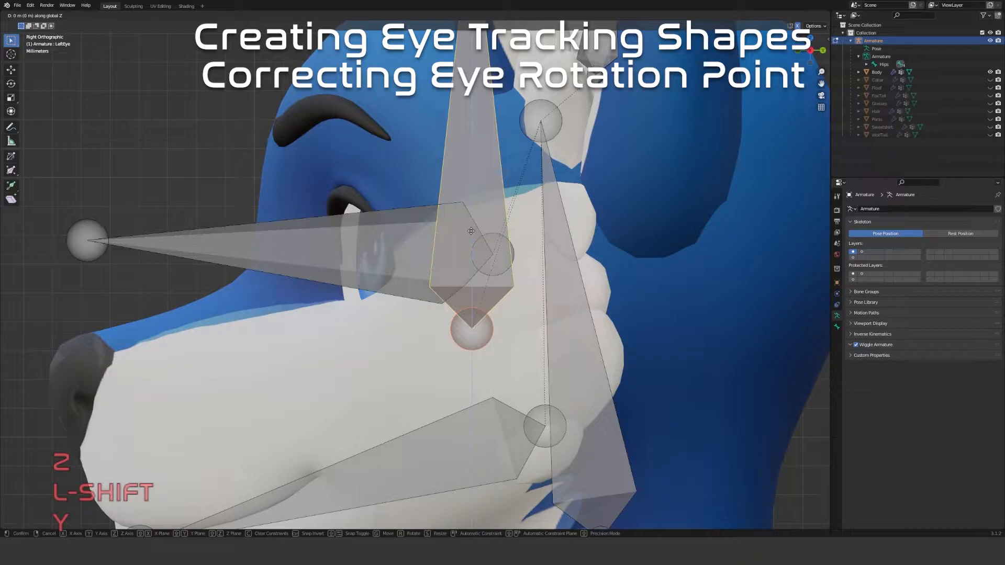
{"action": "right_click", "coordinate": [471, 230]}
Set the transform orientation to Local and raise both eye bones about 0.026 m to the base height of the original eye bones
{"action": "left_click", "coordinate": [386, 16]}
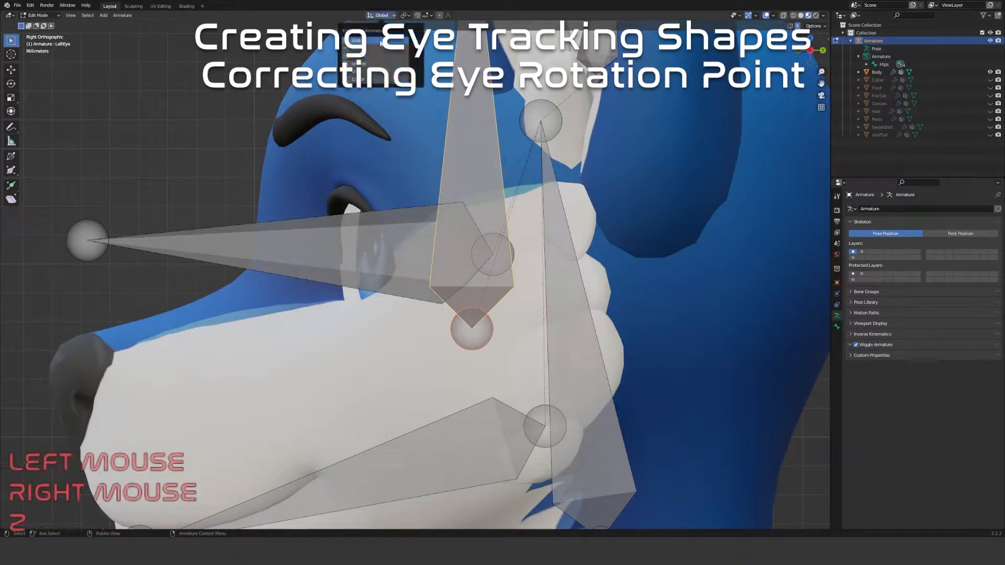
{"action": "left_click", "coordinate": [375, 40]}
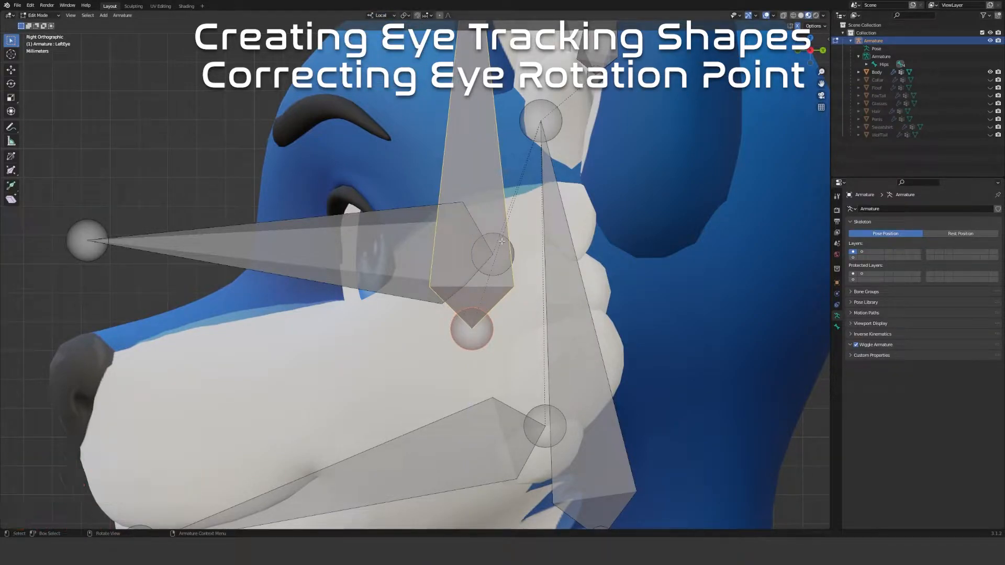
{"action": "key", "text": "g"}
{"action": "key", "text": "y"}
{"action": "key", "text": "z"}
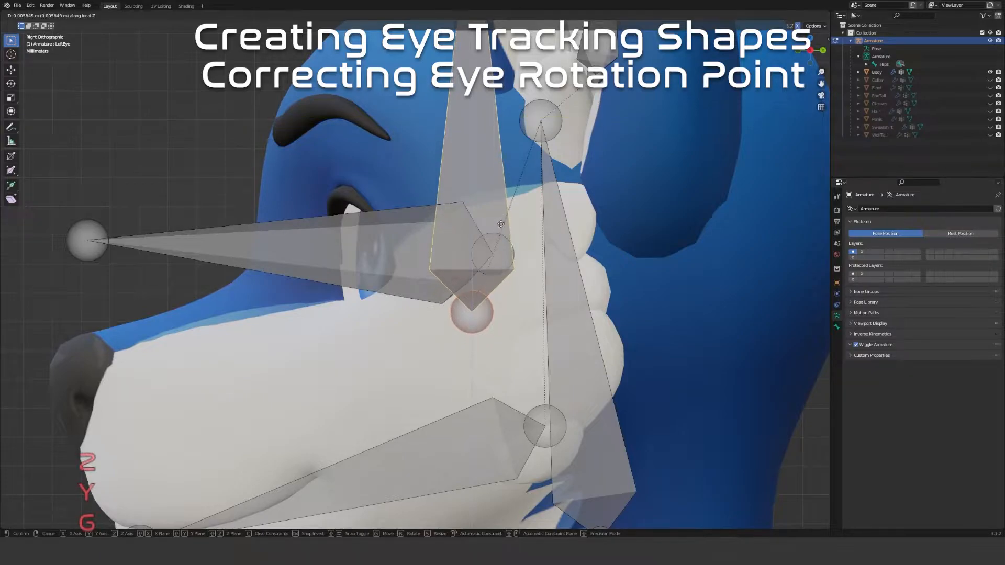
{"action": "left_click", "coordinate": [485, 166]}
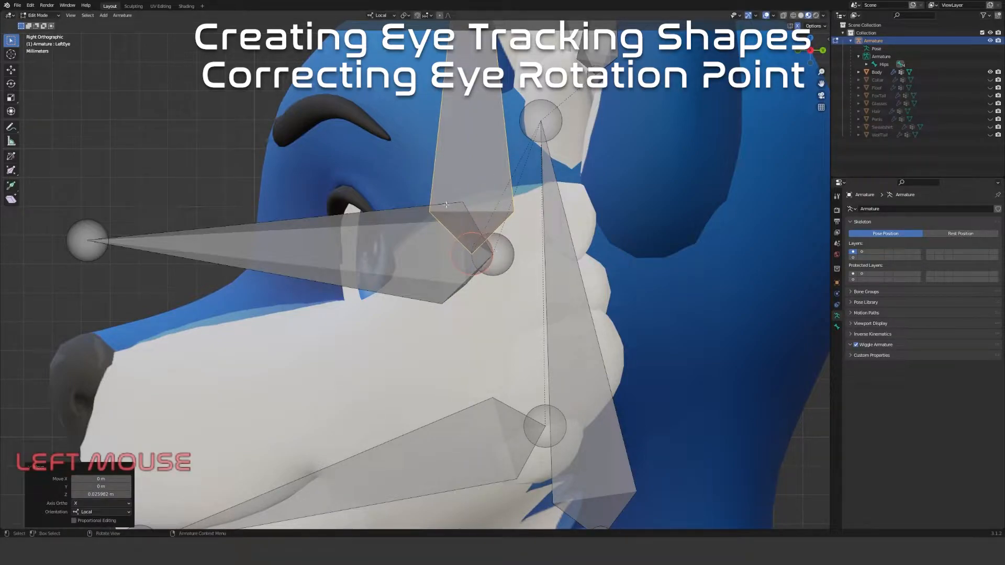
Move both eye bones about 0.007 m along the global Y axis onto the base of the original eye bones
{"action": "key", "text": "g"}
{"action": "key", "text": "y"}
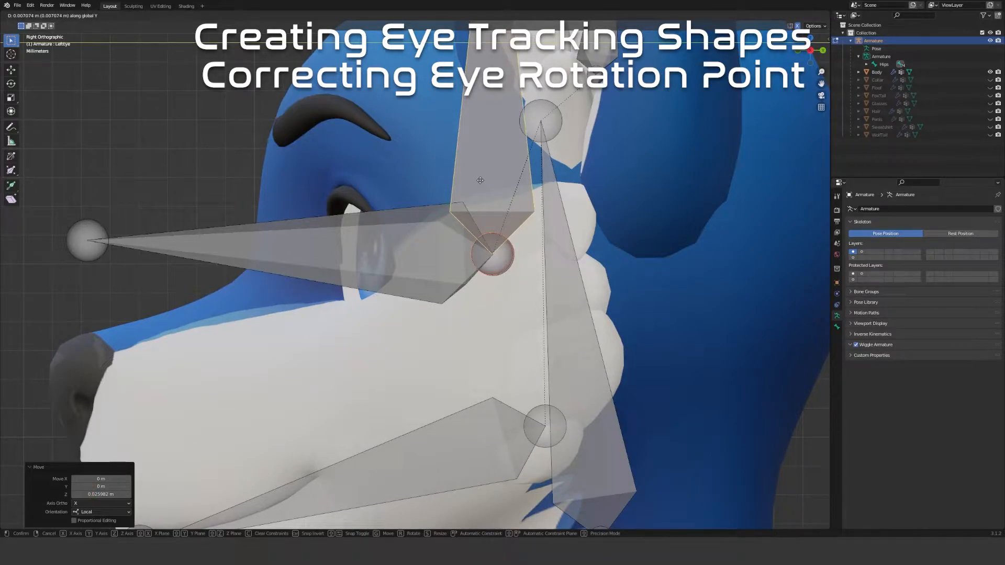
{"action": "left_click", "coordinate": [480, 180]}
In the front view, shift both eye bones inward about 0.0016 m along local X to line up with the original bones' bases
{"action": "middle_click_drag", "start_coordinate": [480, 180], "coordinate": [547, 197]}
{"action": "scroll", "coordinate": [418, 140], "scroll_direction": "down", "scroll_amount": 3}
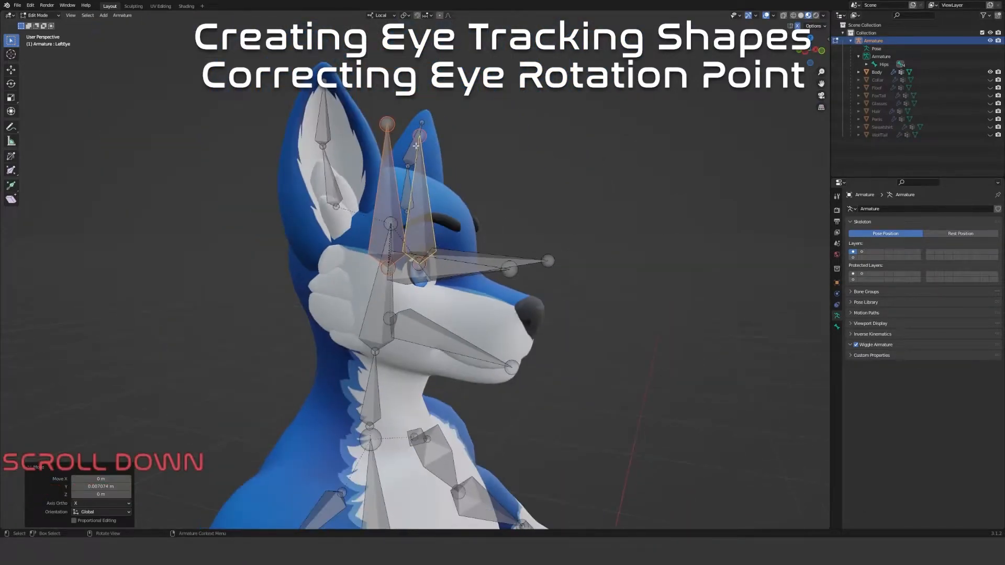
{"action": "middle_click_drag", "start_coordinate": [499, 233], "coordinate": [419, 262]}
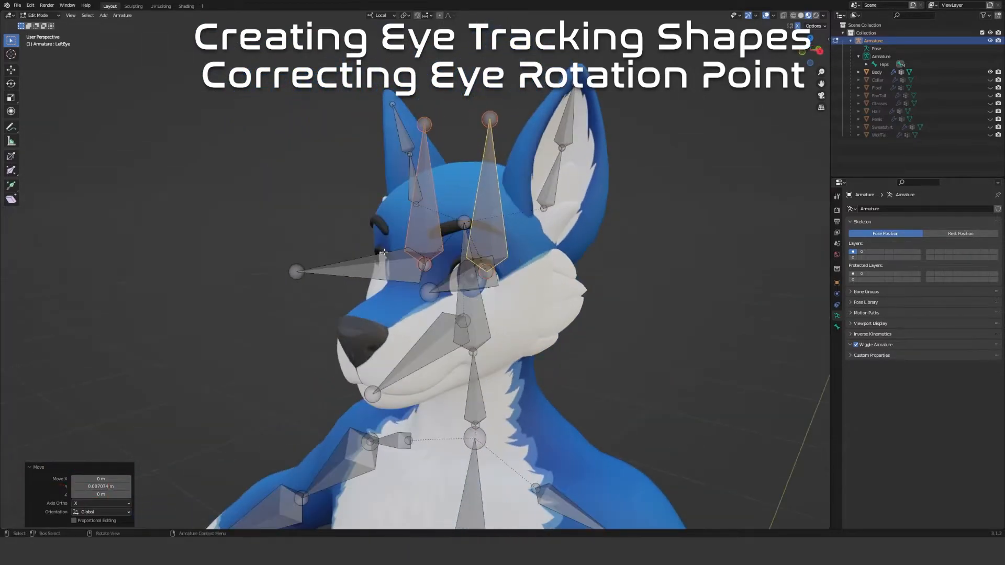
{"action": "scroll", "coordinate": [435, 280], "scroll_direction": "up", "scroll_amount": 6}
{"action": "key", "text": "KP_5"}
{"action": "key", "text": "KP_1"}
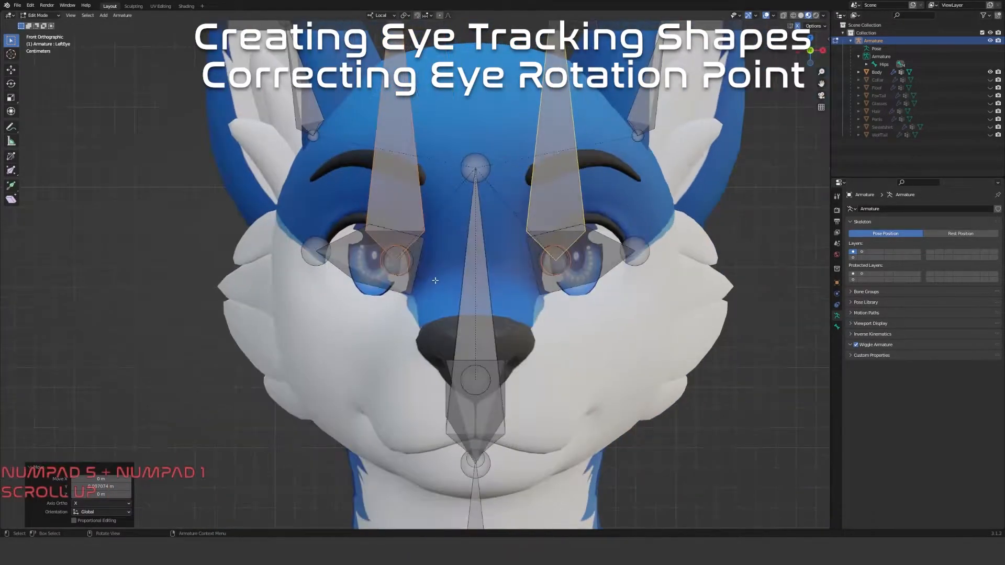
{"action": "scroll", "coordinate": [408, 273], "scroll_direction": "up", "scroll_amount": 6}
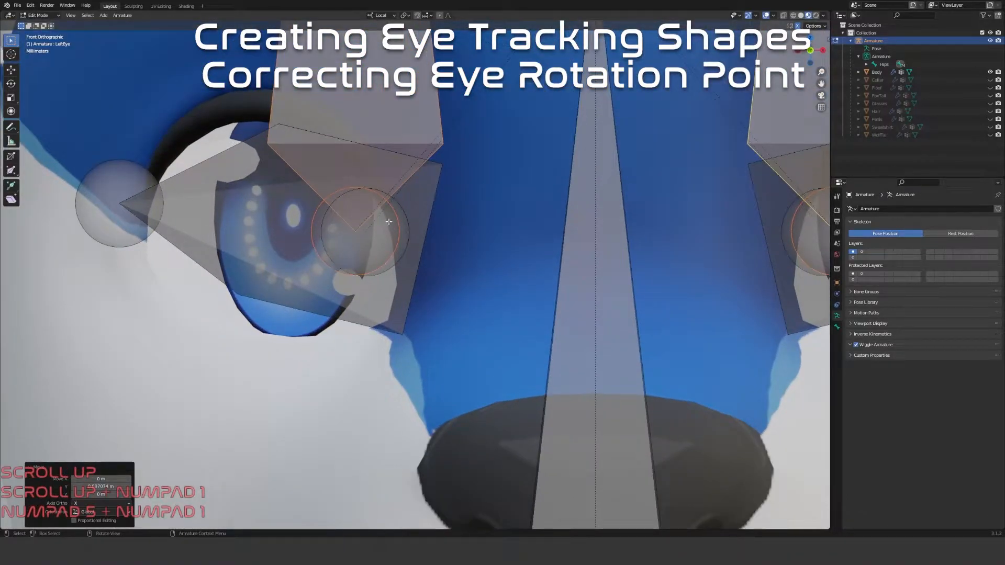
{"action": "key", "text": "g"}
{"action": "key", "text": "x"}
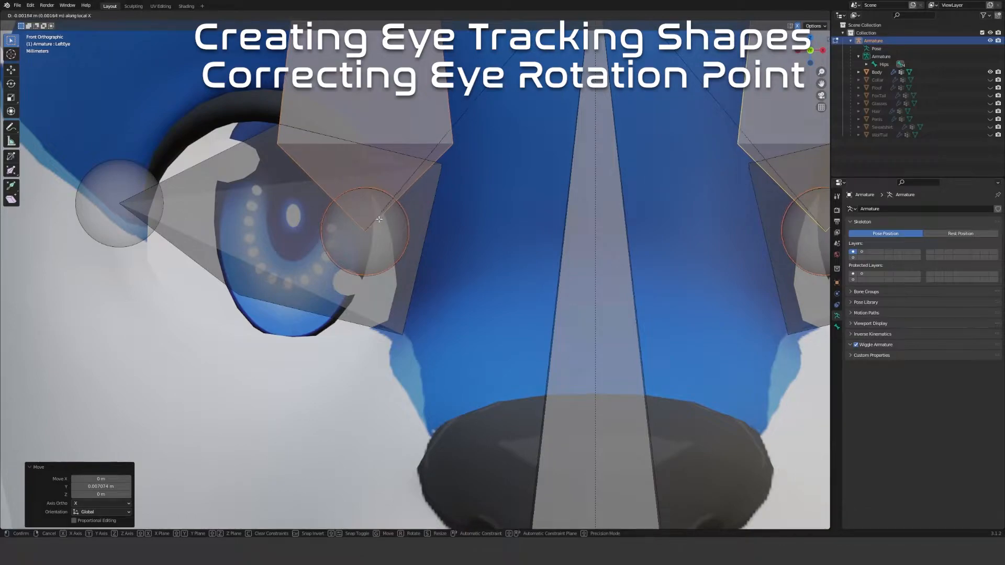
{"action": "left_click", "coordinate": [379, 219]}
Leave Edit Mode and put the armature in Pose Mode, with the eye bones viewed up close
{"action": "scroll", "coordinate": [380, 222], "scroll_direction": "down", "scroll_amount": 6}
{"action": "scroll", "coordinate": [406, 229], "scroll_direction": "down", "scroll_amount": 3}
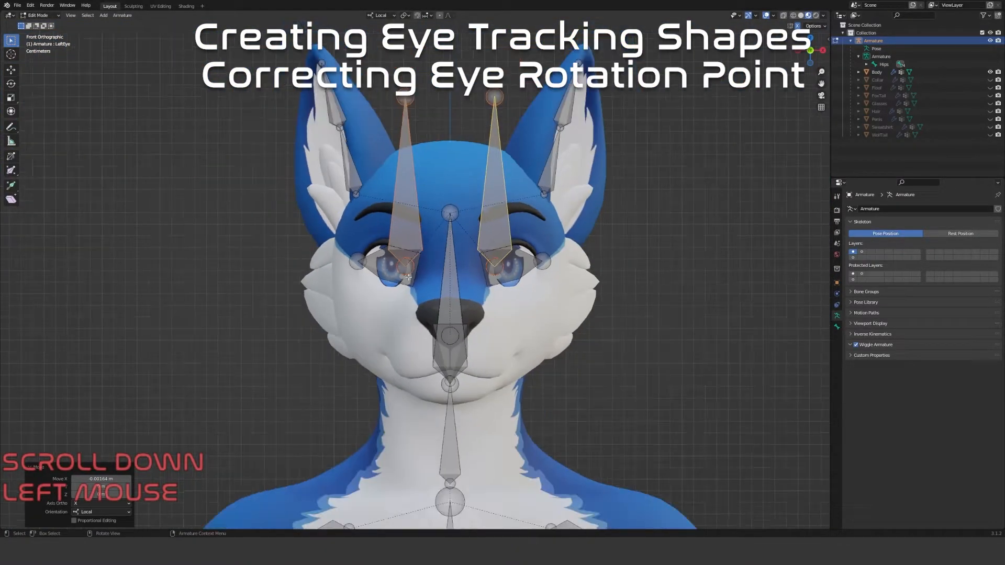
{"action": "middle_click_drag", "start_coordinate": [420, 275], "coordinate": [536, 302]}
{"action": "scroll", "coordinate": [521, 327], "scroll_direction": "up", "scroll_amount": 2}
{"action": "scroll", "coordinate": [529, 321], "scroll_direction": "down", "scroll_amount": 3}
{"action": "scroll", "coordinate": [529, 321], "scroll_direction": "up", "scroll_amount": 3}
{"action": "key", "text": "Tab"}
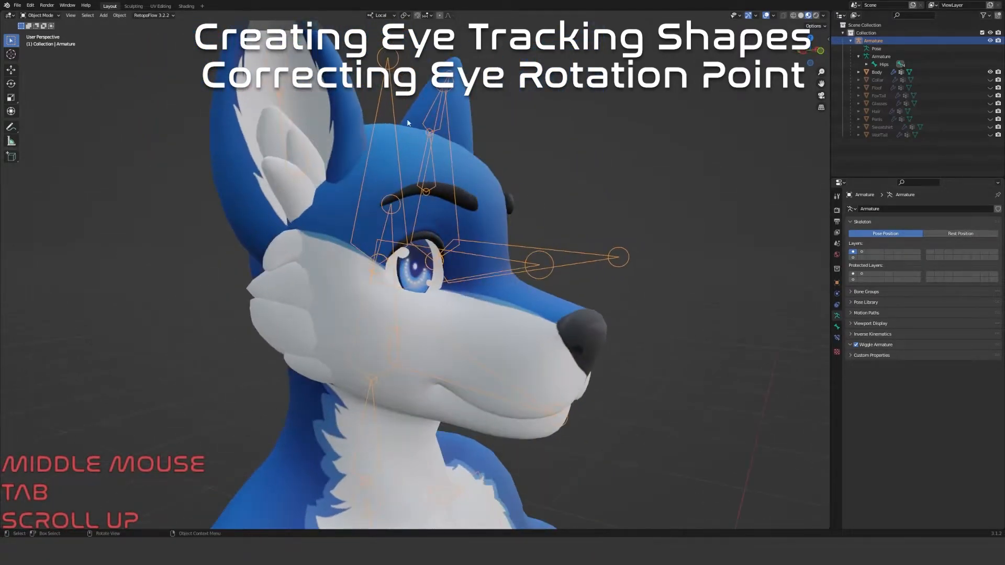
{"action": "left_click", "coordinate": [391, 60]}
{"action": "left_click", "coordinate": [41, 15]}
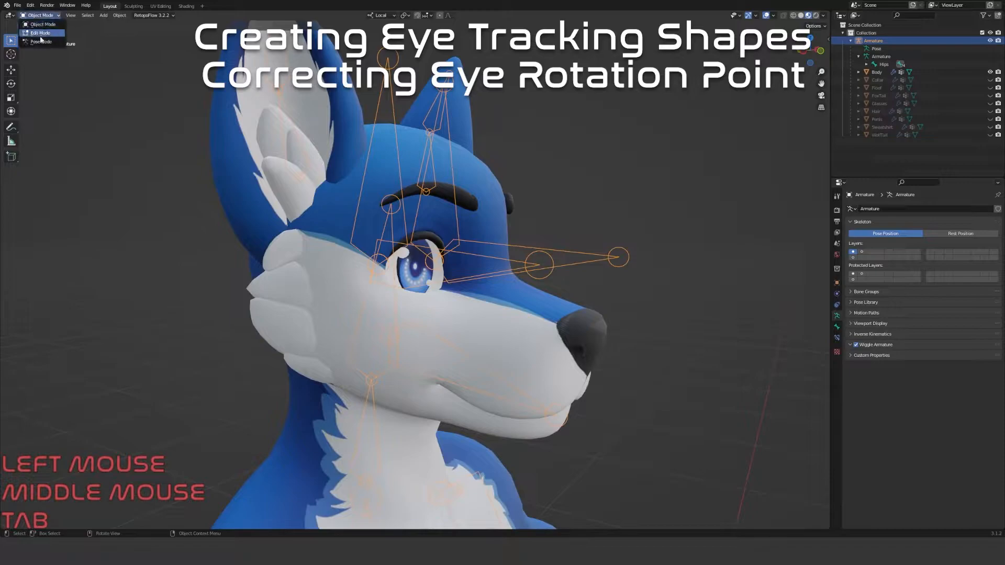
{"action": "left_click", "coordinate": [41, 41]}
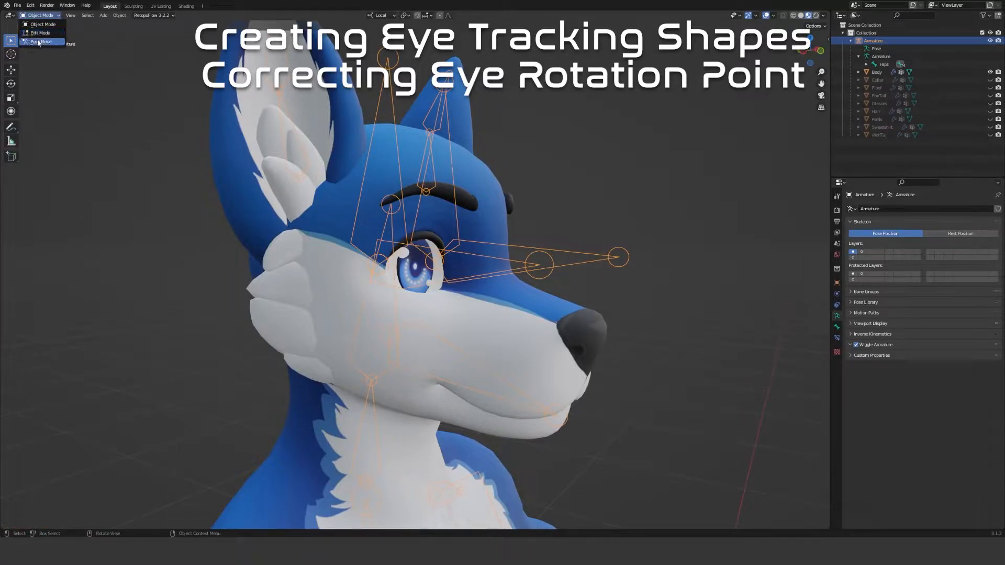
{"action": "scroll", "coordinate": [372, 177], "scroll_direction": "up", "scroll_amount": 4}
{"action": "middle_click_drag", "start_coordinate": [372, 177], "coordinate": [389, 178]}
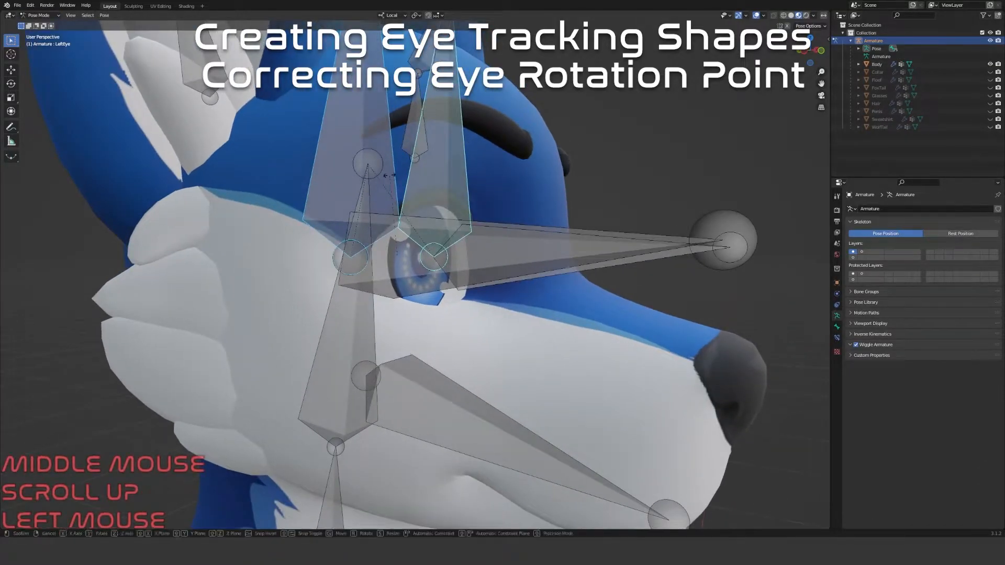
Test the eye bones' rotation point by rotating them in both directions around local X, and clear their rotation
{"action": "key", "text": "r"}
{"action": "key", "text": "x"}
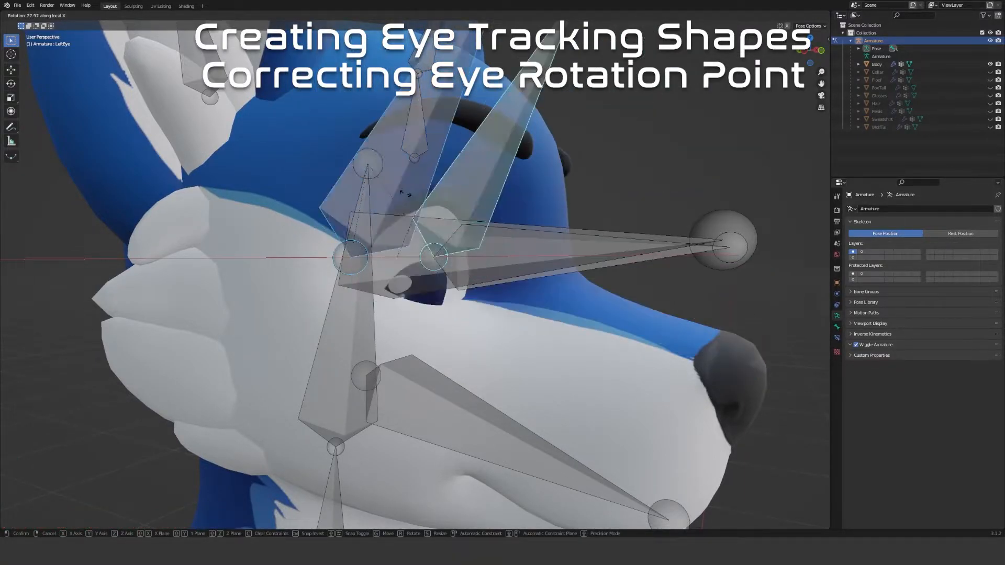
{"action": "left_click", "coordinate": [411, 192]}
{"action": "middle_click_drag", "start_coordinate": [411, 192], "coordinate": [309, 200]}
{"action": "key", "text": "r"}
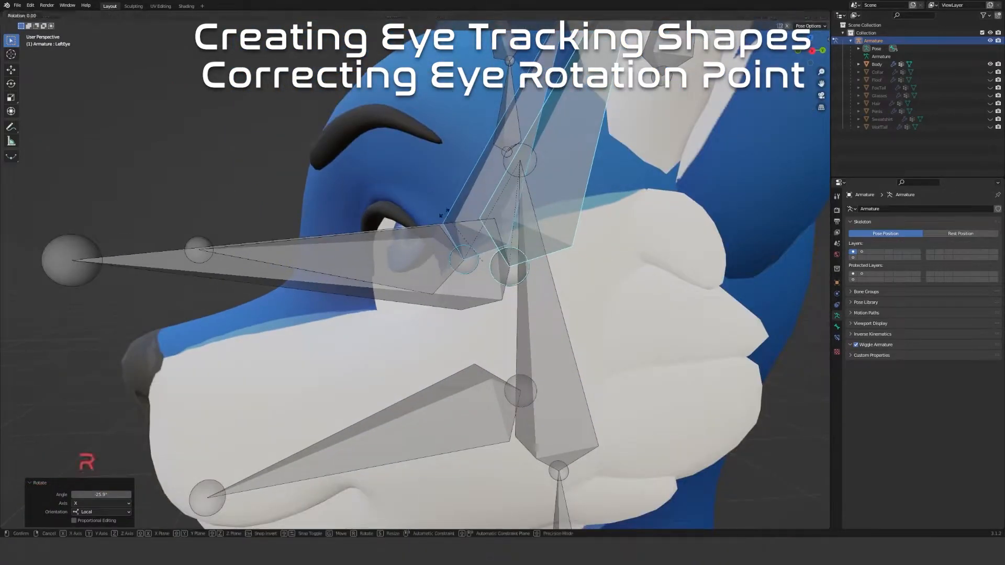
{"action": "key", "text": "x"}
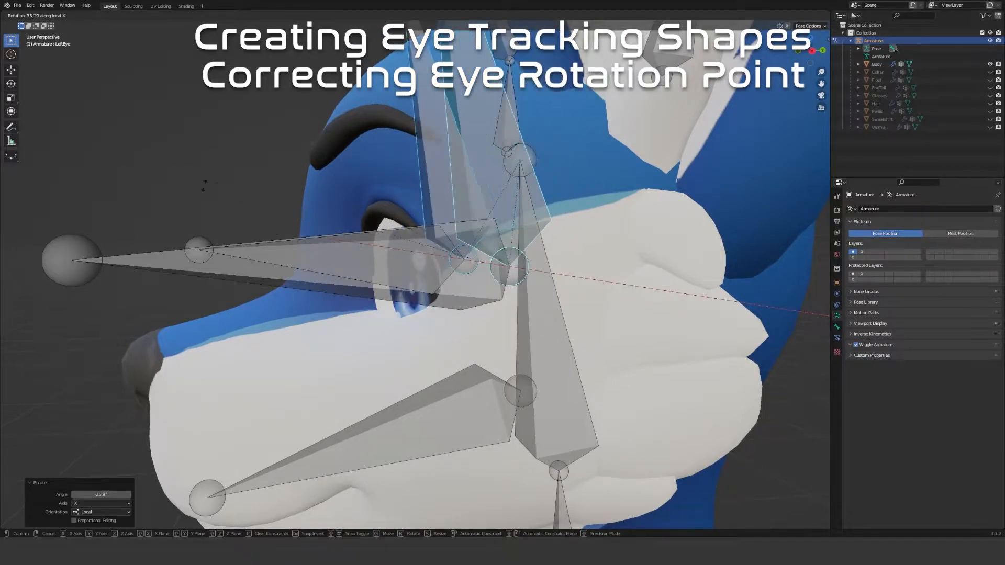
{"action": "right_click", "coordinate": [284, 148]}
{"action": "middle_click_drag", "start_coordinate": [344, 203], "coordinate": [519, 207]}
{"action": "key", "text": "alt+r"}
Rotate both eye bones around local X with an exact angle of -25° so the eyes look up
{"action": "key", "text": "r"}
{"action": "key", "text": "x"}
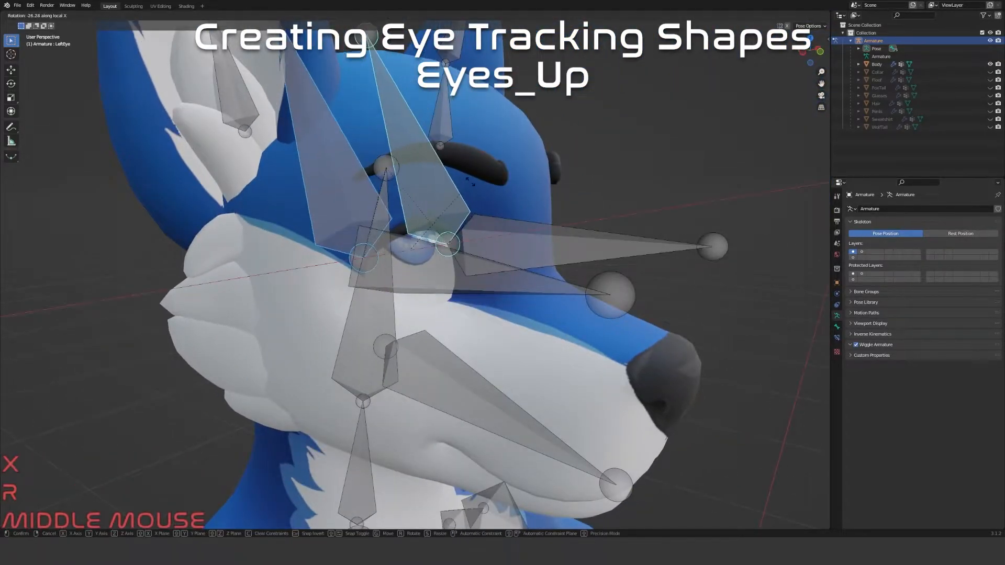
{"action": "left_click", "coordinate": [462, 199]}
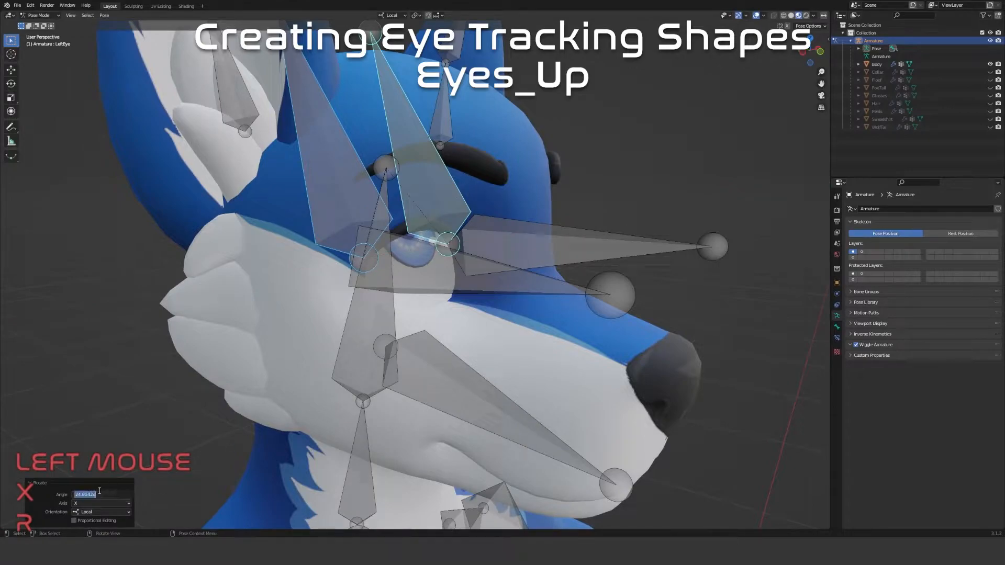
{"action": "type", "text": "-25"}
{"action": "key", "text": "Return"}
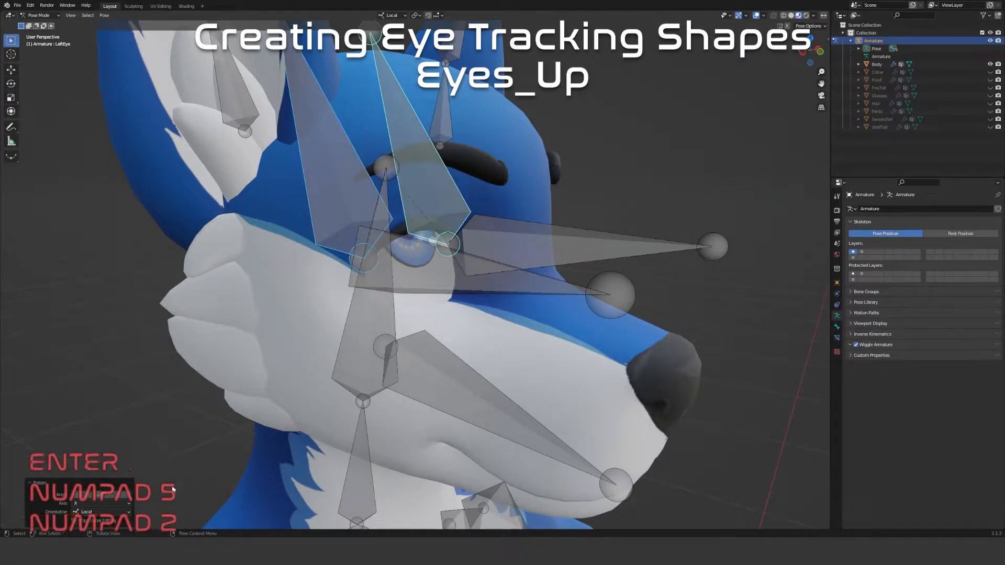
{"action": "mouse_move", "coordinate": [546, 428]}
{"action": "middle_mouse_down"}
{"action": "mouse_move", "coordinate": [491, 419]}
{"action": "mouse_move", "coordinate": [483, 434]}
{"action": "mouse_move", "coordinate": [530, 428]}
{"action": "middle_mouse_up"}
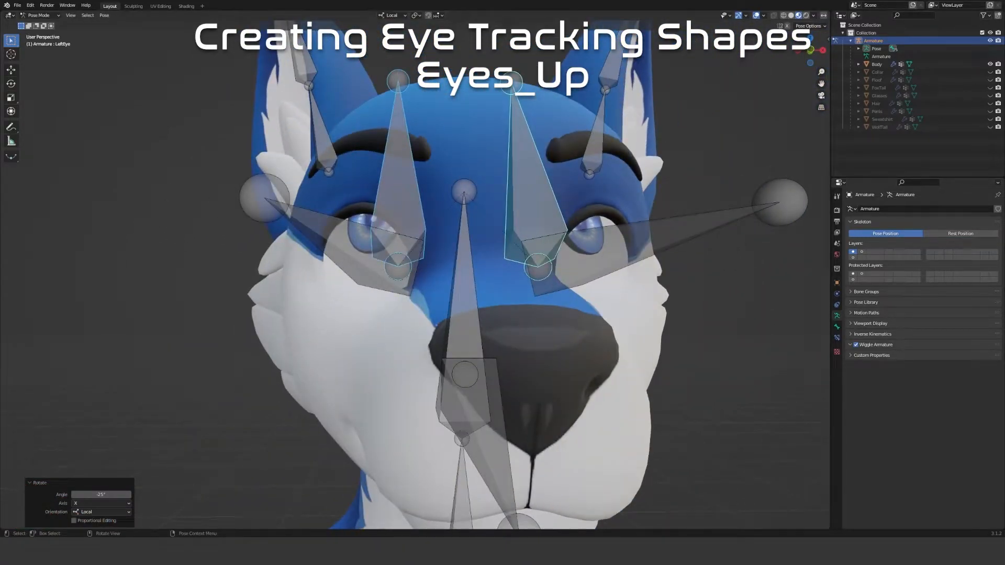
In the Sculpting workspace, leave Pose Mode, select the Body mesh and put it in Sculpt Mode, framed on the face
{"action": "left_click", "coordinate": [133, 7]}
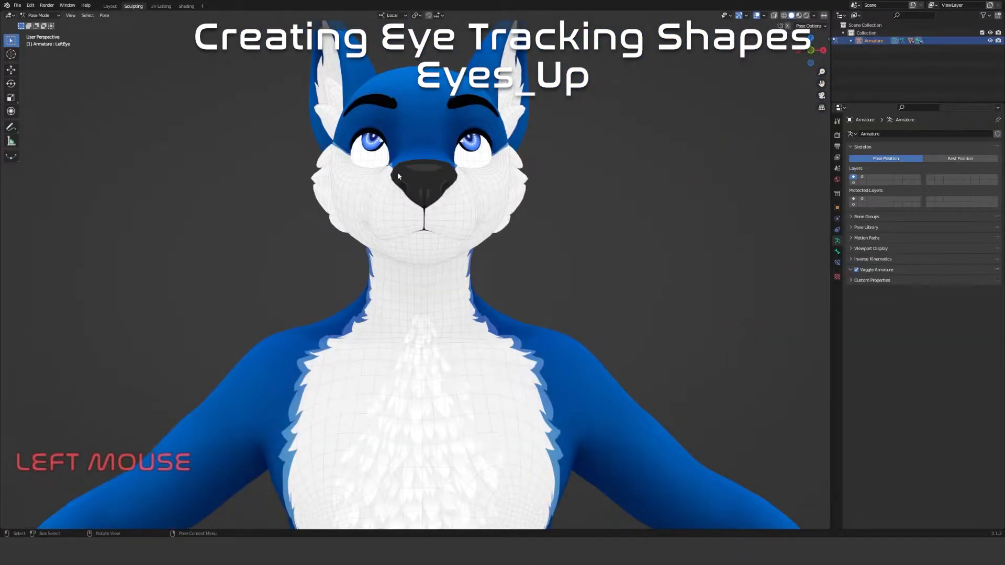
{"action": "left_click", "coordinate": [41, 15]}
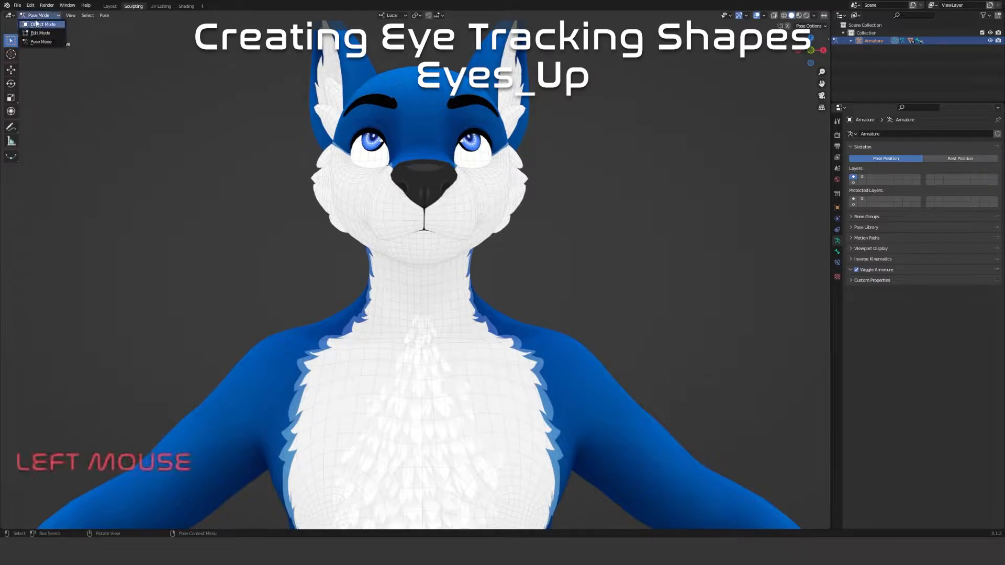
{"action": "left_click", "coordinate": [36, 24]}
{"action": "left_click", "coordinate": [375, 168]}
{"action": "left_click", "coordinate": [39, 16]}
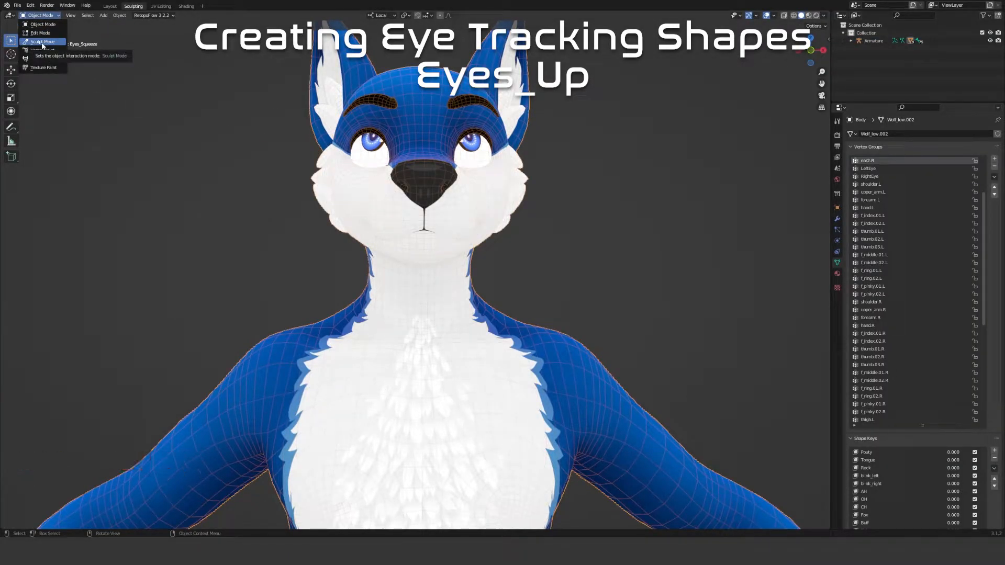
{"action": "left_click", "coordinate": [42, 42]}
{"action": "mouse_move", "coordinate": [414, 136]}
{"action": "middle_mouse_down", "text": "shift"}
{"action": "mouse_move", "coordinate": [413, 256]}
{"action": "mouse_move", "coordinate": [395, 292]}
{"action": "middle_mouse_up", "text": "shift"}
{"action": "scroll", "coordinate": [411, 257], "scroll_direction": "up", "scroll_amount": 2}
{"action": "scroll", "coordinate": [411, 257], "scroll_direction": "up", "scroll_amount": 2}
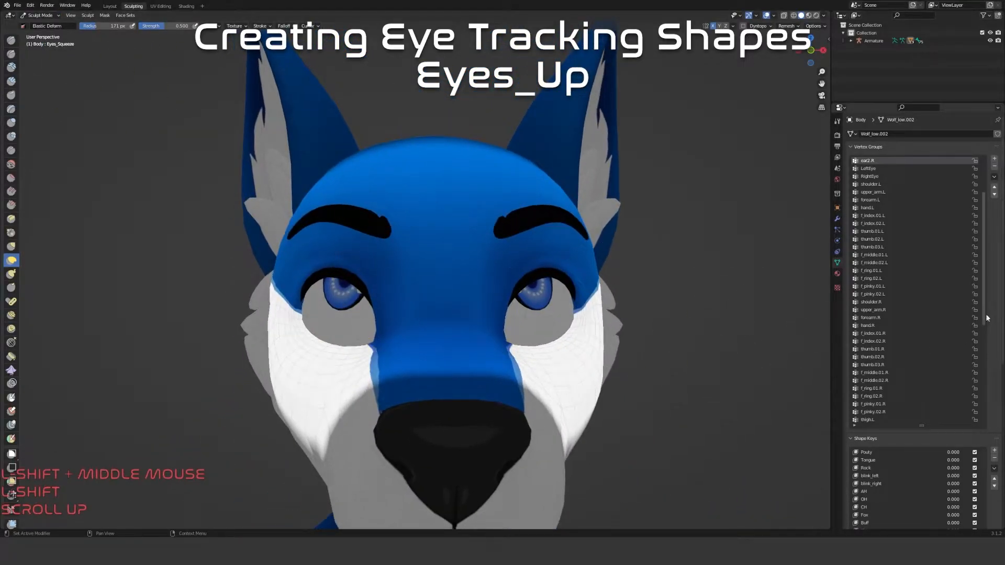
Add a shape key named Eyes_Up at the end of the Body's shape keys and set its value to 1
{"action": "scroll", "coordinate": [987, 319], "scroll_direction": "down", "scroll_amount": 5}
{"action": "scroll", "coordinate": [986, 319], "scroll_direction": "down", "scroll_amount": 5}
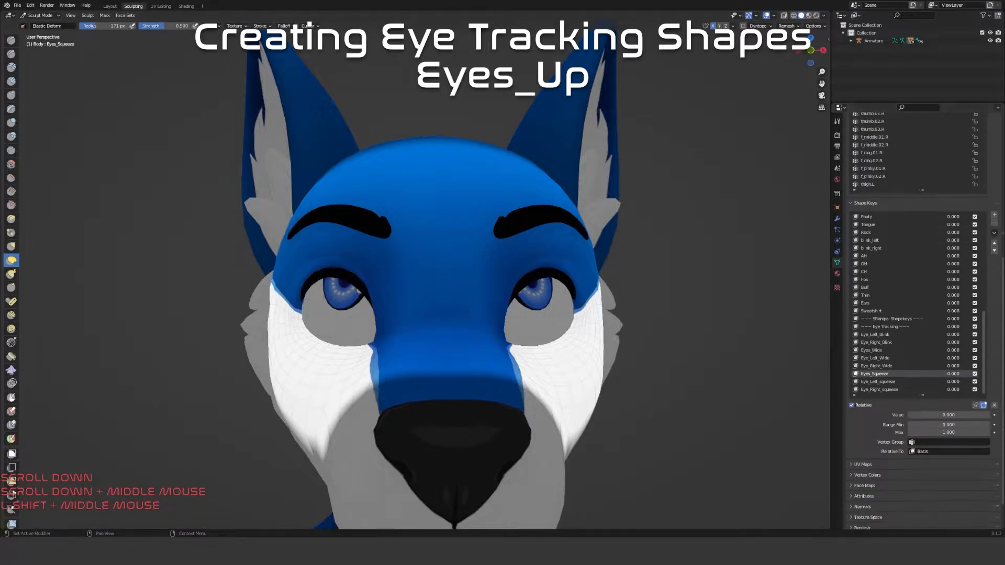
{"action": "left_click", "coordinate": [995, 215]}
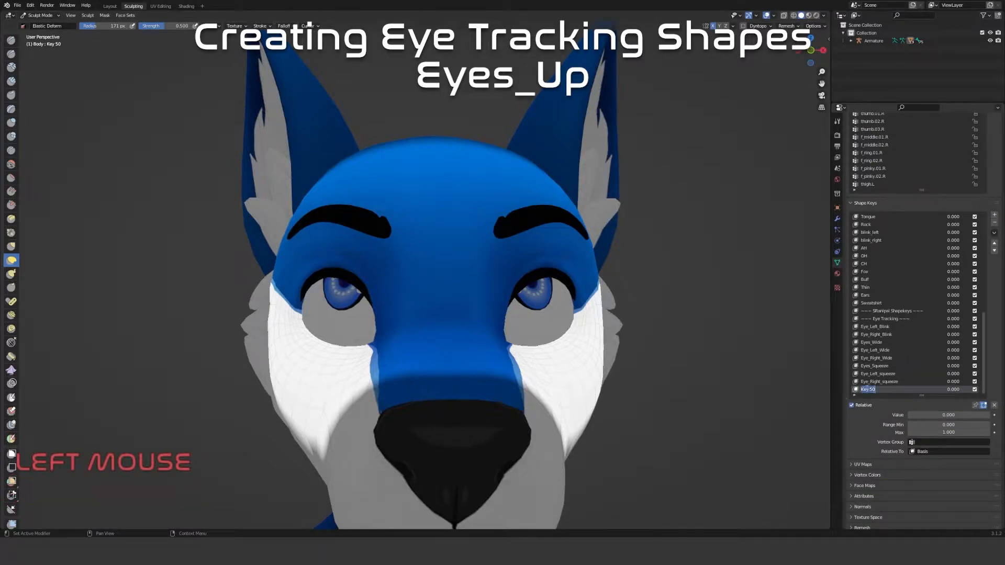
{"action": "type", "text": "EYES"}
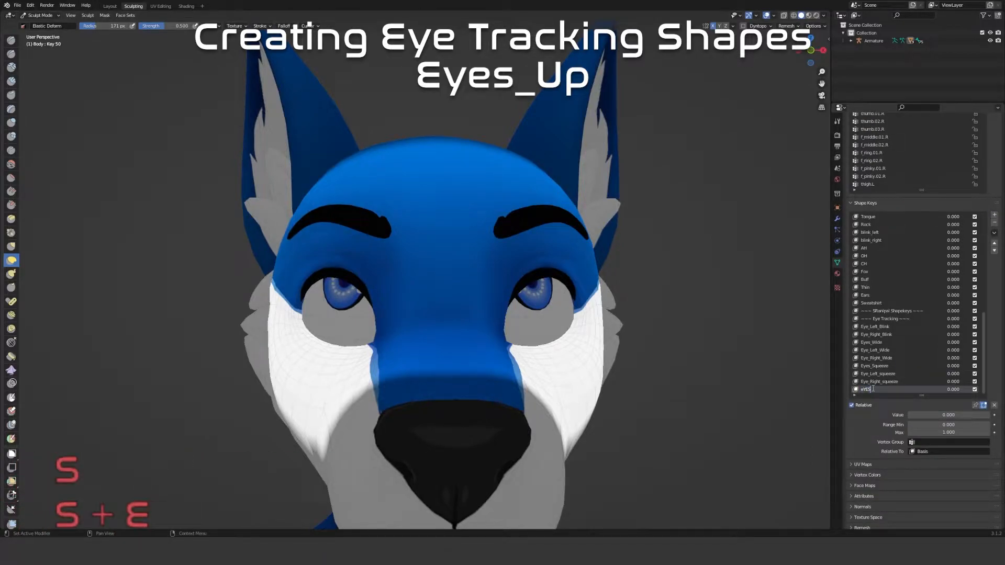
{"action": "key", "text": "BackSpace"}
{"action": "key", "text": "BackSpace"}
{"action": "key", "text": "BackSpace"}
{"action": "type", "text": "Ey"}
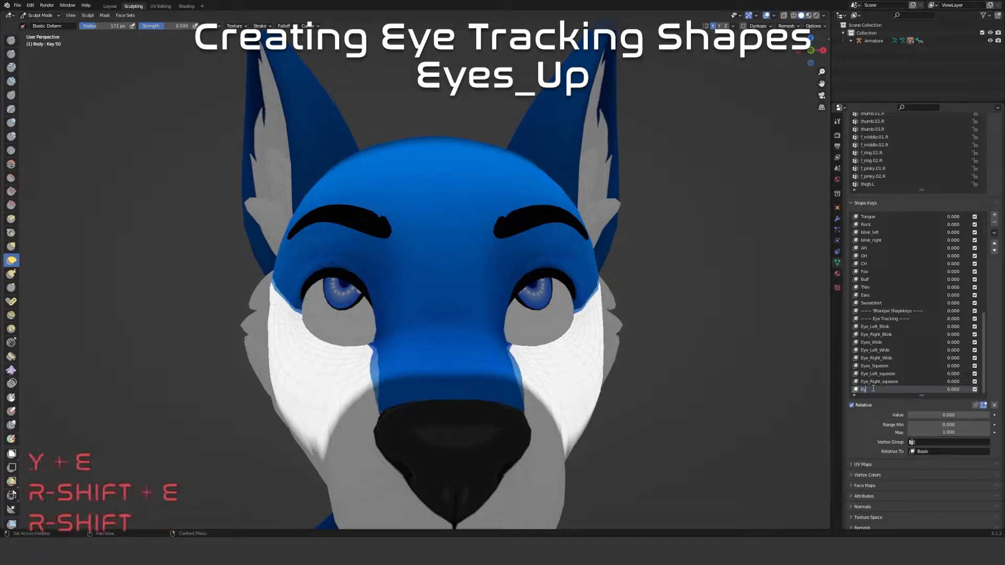
{"action": "type", "text": "es_Up"}
{"action": "key", "text": "Return"}
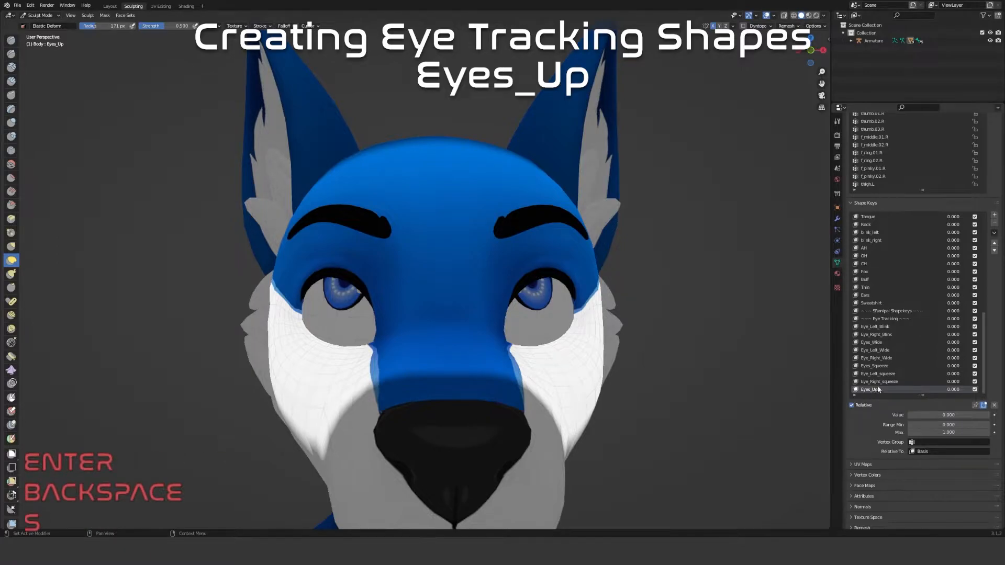
{"action": "left_click_drag", "start_coordinate": [916, 415], "coordinate": [987, 415]}
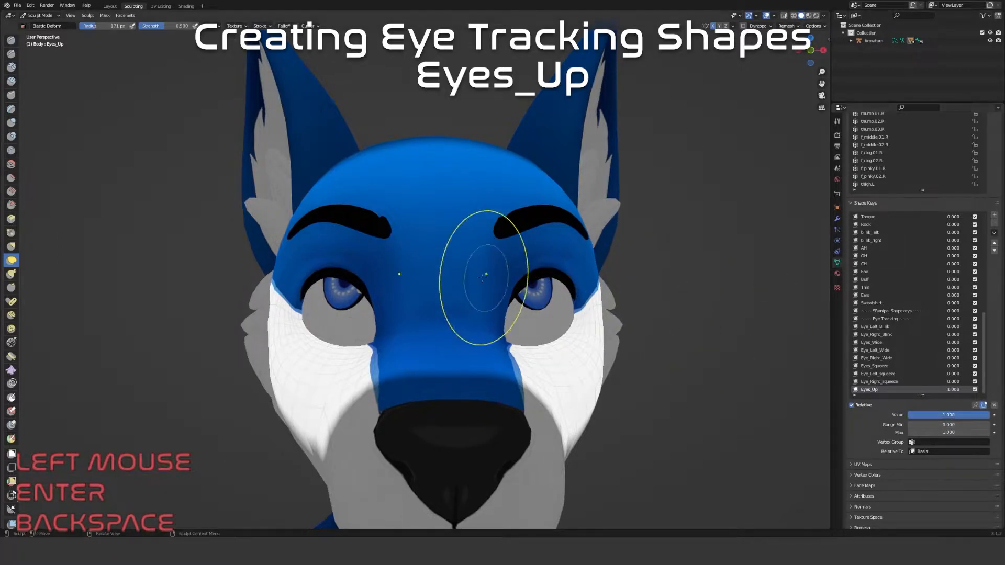
Sculpt the Eyes_Up shape with Elastic Deform, pulling the skin around the eyes upward and checking it from the side
{"action": "scroll", "coordinate": [303, 291], "scroll_direction": "up", "scroll_amount": 4}
{"action": "scroll", "coordinate": [318, 282], "scroll_direction": "down", "scroll_amount": 1}
{"action": "mouse_move", "coordinate": [318, 283]}
{"action": "left_mouse_down"}
{"action": "mouse_move", "coordinate": [322, 229]}
{"action": "mouse_move", "coordinate": [357, 177]}
{"action": "mouse_move", "coordinate": [347, 178]}
{"action": "left_mouse_up"}
{"action": "mouse_move", "coordinate": [330, 233]}
{"action": "middle_mouse_down"}
{"action": "mouse_move", "coordinate": [410, 227]}
{"action": "mouse_move", "coordinate": [314, 241]}
{"action": "mouse_move", "coordinate": [538, 168]}
{"action": "middle_mouse_up"}
{"action": "scroll", "coordinate": [505, 180], "scroll_direction": "up", "scroll_amount": 3}
{"action": "mouse_move", "coordinate": [539, 168]}
{"action": "left_mouse_down"}
{"action": "mouse_move", "coordinate": [519, 156]}
{"action": "mouse_move", "coordinate": [485, 168]}
{"action": "mouse_move", "coordinate": [461, 134]}
{"action": "left_mouse_up"}
{"action": "mouse_move", "coordinate": [544, 175]}
{"action": "middle_mouse_down"}
{"action": "mouse_move", "coordinate": [475, 202]}
{"action": "mouse_move", "coordinate": [562, 205]}
{"action": "mouse_move", "coordinate": [426, 231]}
{"action": "middle_mouse_up"}
{"action": "scroll", "coordinate": [475, 202], "scroll_direction": "down", "scroll_amount": 5}
{"action": "scroll", "coordinate": [482, 198], "scroll_direction": "up", "scroll_amount": 5}
{"action": "scroll", "coordinate": [452, 234], "scroll_direction": "down", "scroll_amount": 3}
{"action": "left_click_drag", "start_coordinate": [426, 230], "coordinate": [414, 199]}
{"action": "left_click_drag", "start_coordinate": [410, 204], "coordinate": [411, 205]}
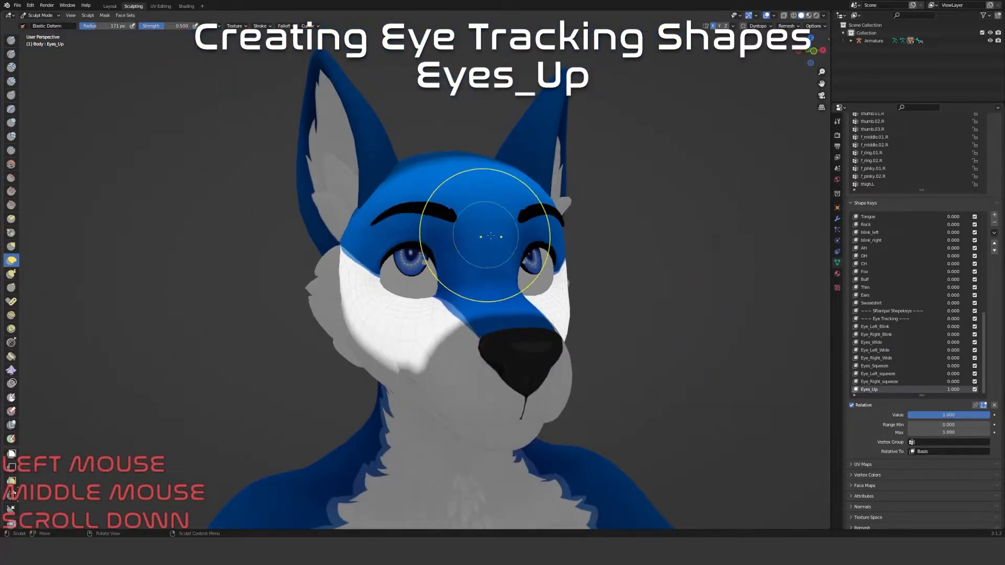
{"action": "middle_click_drag", "start_coordinate": [505, 246], "coordinate": [543, 267]}
Pull the outer corner and lower eyelid upward with Elastic Deform and preview the Eyes_Up value up to 1
{"action": "mouse_move", "coordinate": [981, 418]}
{"action": "left_mouse_down"}
{"action": "mouse_move", "coordinate": [908, 417]}
{"action": "mouse_move", "coordinate": [989, 417]}
{"action": "left_mouse_up"}
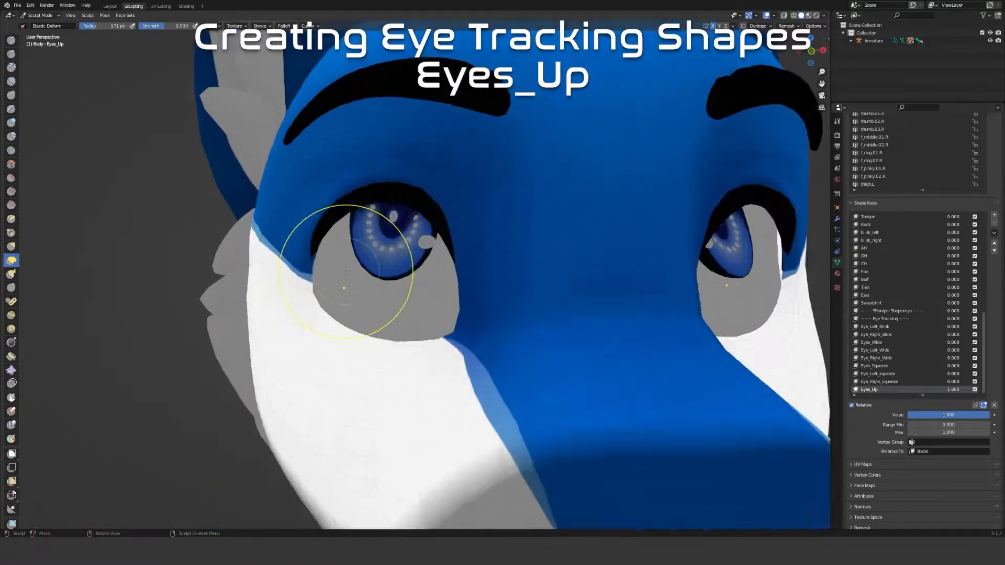
{"action": "left_click_drag", "start_coordinate": [334, 254], "coordinate": [347, 262]}
{"action": "left_click_drag", "start_coordinate": [355, 322], "coordinate": [353, 285]}
{"action": "mouse_move", "coordinate": [427, 326]}
{"action": "left_mouse_down"}
{"action": "mouse_move", "coordinate": [421, 290]}
{"action": "mouse_move", "coordinate": [443, 306]}
{"action": "left_mouse_up"}
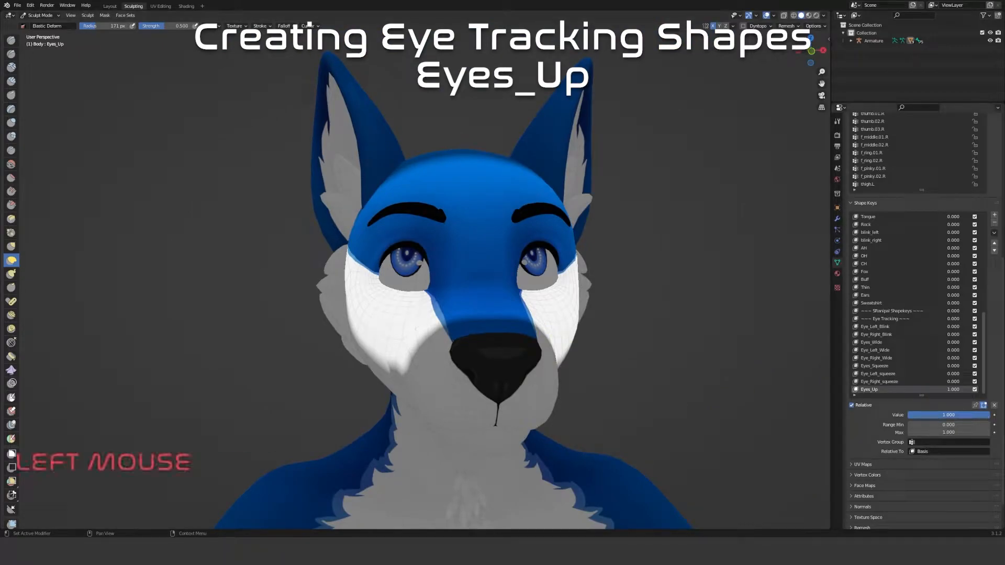
{"action": "mouse_move", "coordinate": [988, 415]}
{"action": "left_mouse_down"}
{"action": "mouse_move", "coordinate": [908, 415]}
{"action": "mouse_move", "coordinate": [989, 416]}
{"action": "left_mouse_up"}
Refine the inner part of the lower eyelid with Elastic Deform and set the Eyes_Up value back to 0
{"action": "scroll", "coordinate": [471, 348], "scroll_direction": "up", "scroll_amount": 5}
{"action": "scroll", "coordinate": [449, 335], "scroll_direction": "down", "scroll_amount": 1}
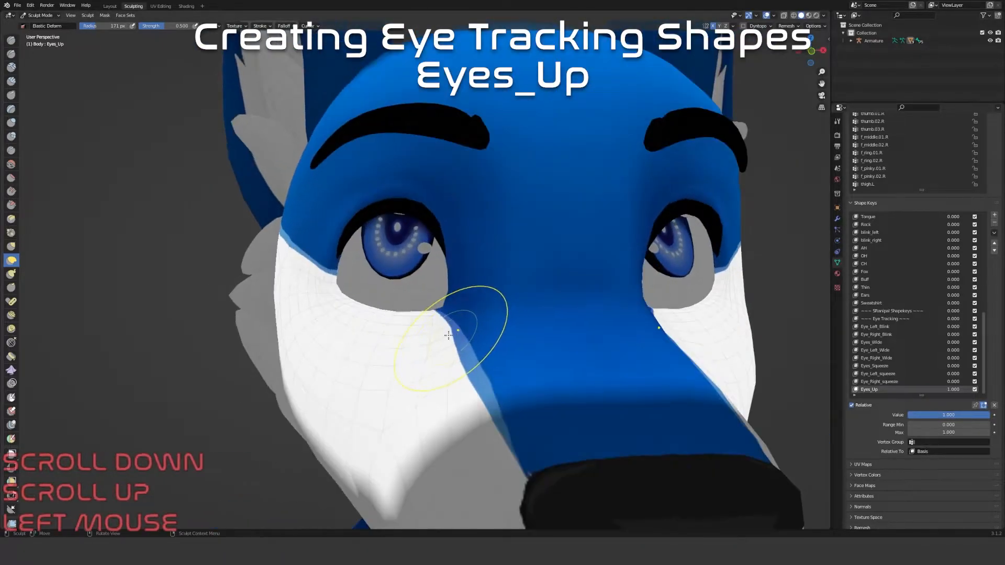
{"action": "scroll", "coordinate": [448, 335], "scroll_direction": "up", "scroll_amount": 2}
{"action": "left_click_drag", "start_coordinate": [457, 330], "coordinate": [457, 330]}
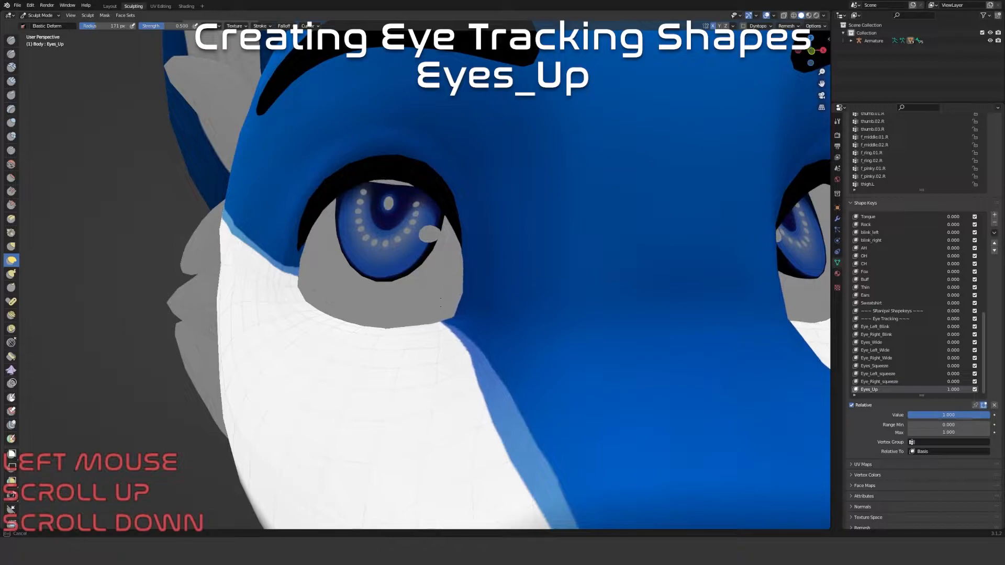
{"action": "left_click_drag", "start_coordinate": [434, 295], "coordinate": [434, 294]}
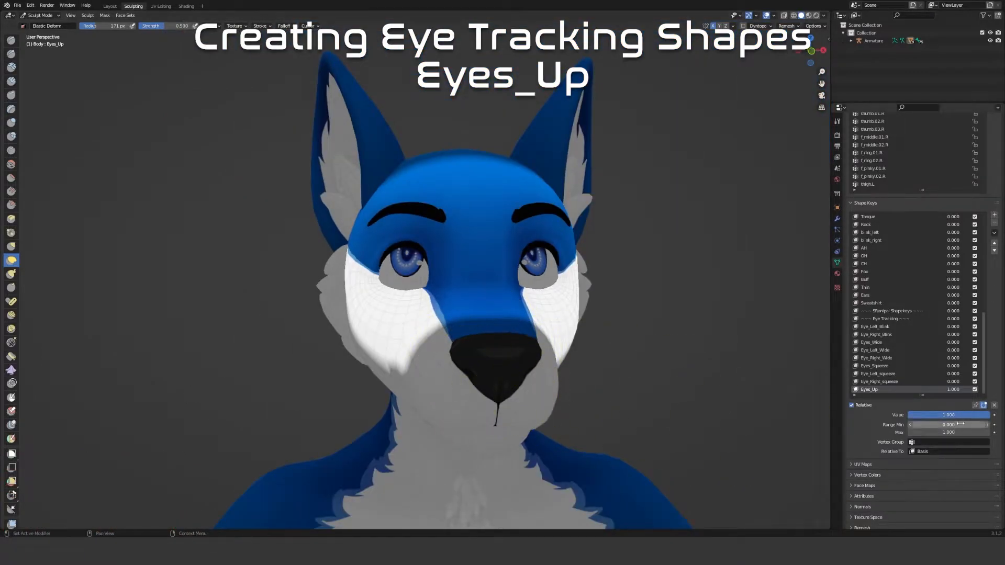
{"action": "left_click_drag", "start_coordinate": [970, 418], "coordinate": [909, 415]}
Add another shape key to the Body named Eyes_Deeper for correcting the eye depth, with the eye viewed from inside the head
{"action": "scroll", "coordinate": [332, 265], "scroll_direction": "up", "scroll_amount": 3}
{"action": "middle_click_drag", "start_coordinate": [426, 273], "coordinate": [409, 240]}
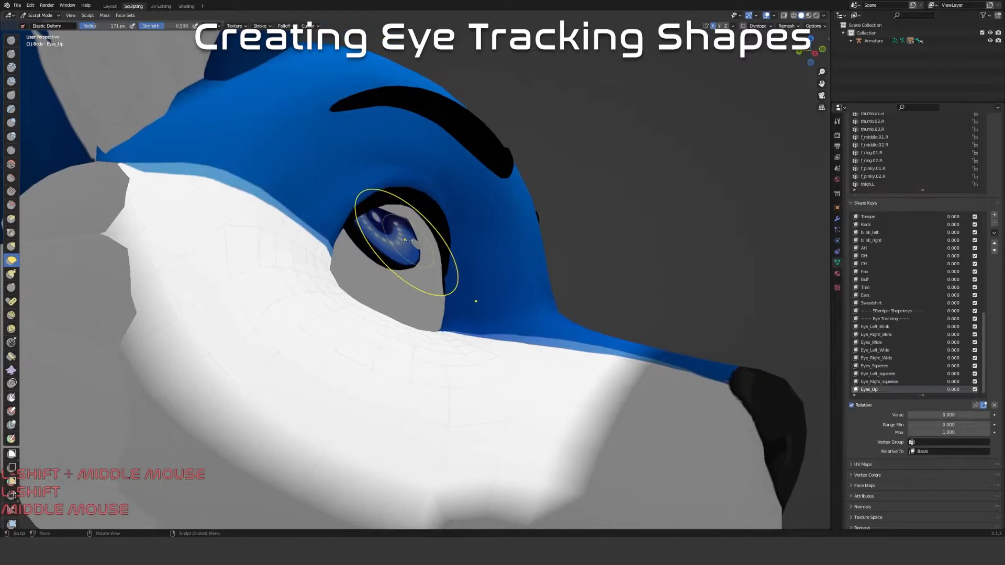
{"action": "middle_click_drag", "start_coordinate": [566, 293], "coordinate": [615, 314]}
{"action": "scroll", "coordinate": [477, 314], "scroll_direction": "up", "scroll_amount": 2}
{"action": "scroll", "coordinate": [424, 268], "scroll_direction": "up", "scroll_amount": 2}
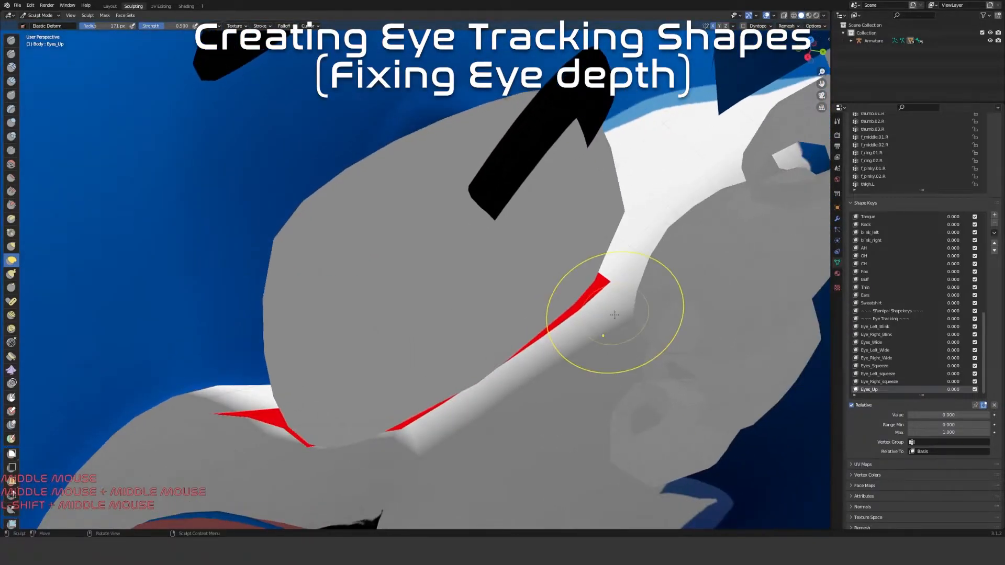
{"action": "left_click", "coordinate": [994, 215]}
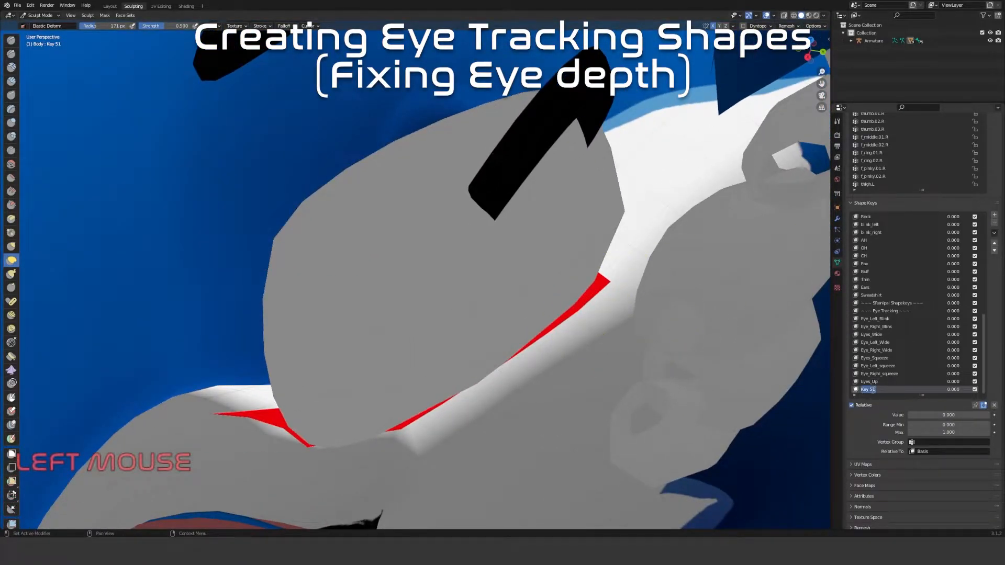
{"action": "type", "text": "E"}
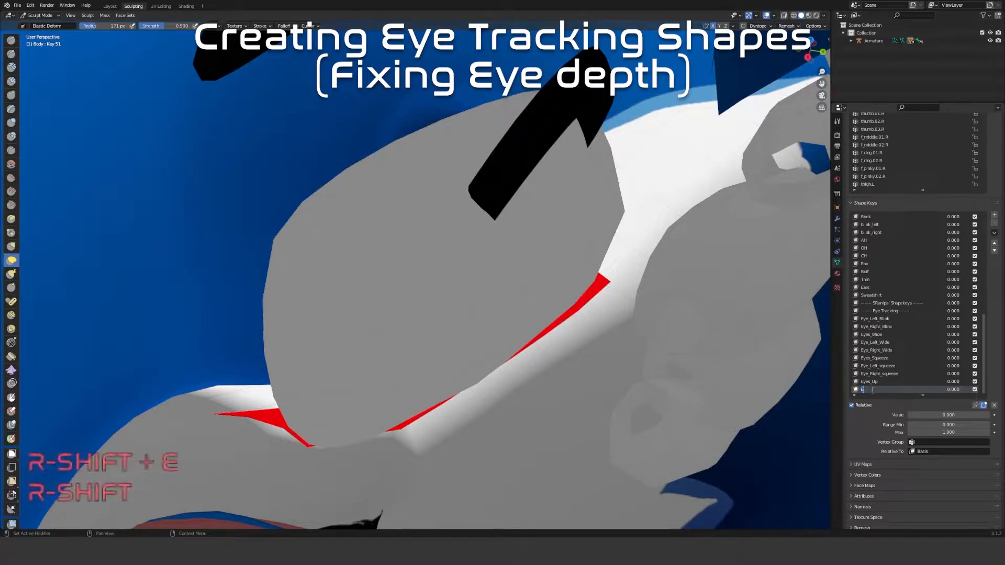
{"action": "type", "text": "yes"}
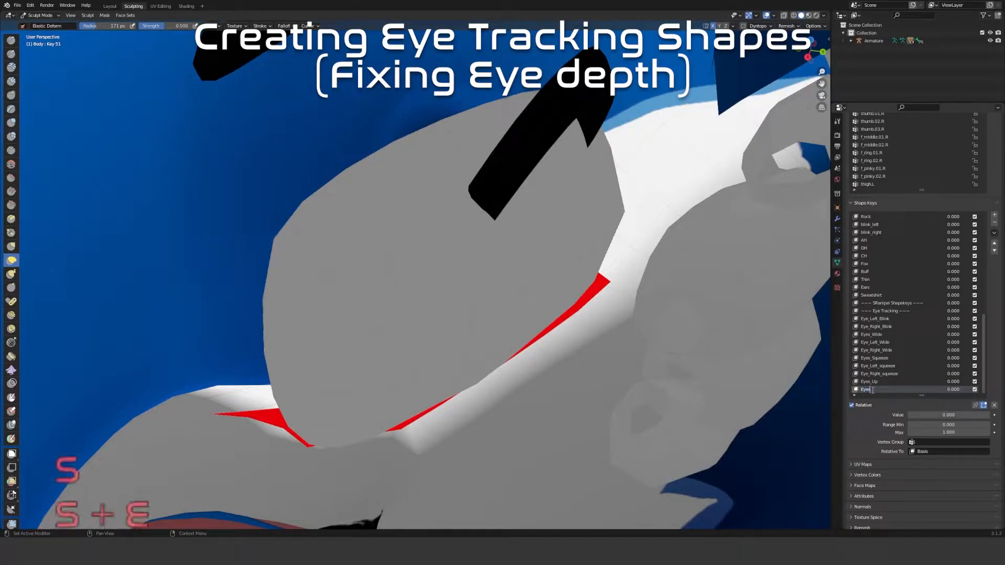
{"action": "type", "text": "_Deeper"}
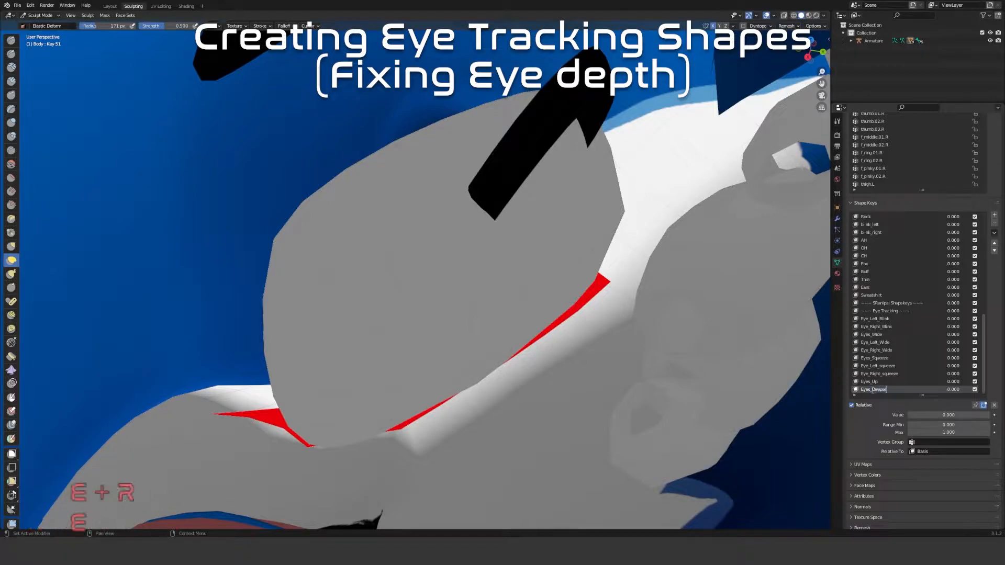
{"action": "key", "text": "Return"}
Move the Eyes_Deeper shape key up to just above the Eye Tracking separator and set its value to 1
{"action": "left_click", "coordinate": [994, 244]}
{"action": "left_click", "coordinate": [994, 244]}
{"action": "left_click", "coordinate": [994, 244]}
{"action": "left_click", "coordinate": [994, 244]}
{"action": "left_click", "coordinate": [993, 244]}
{"action": "left_click", "coordinate": [994, 244]}
{"action": "left_click", "coordinate": [994, 244]}
{"action": "left_click", "coordinate": [994, 244]}
{"action": "left_click", "coordinate": [994, 244]}
{"action": "left_click", "coordinate": [994, 244]}
{"action": "left_click", "coordinate": [917, 420]}
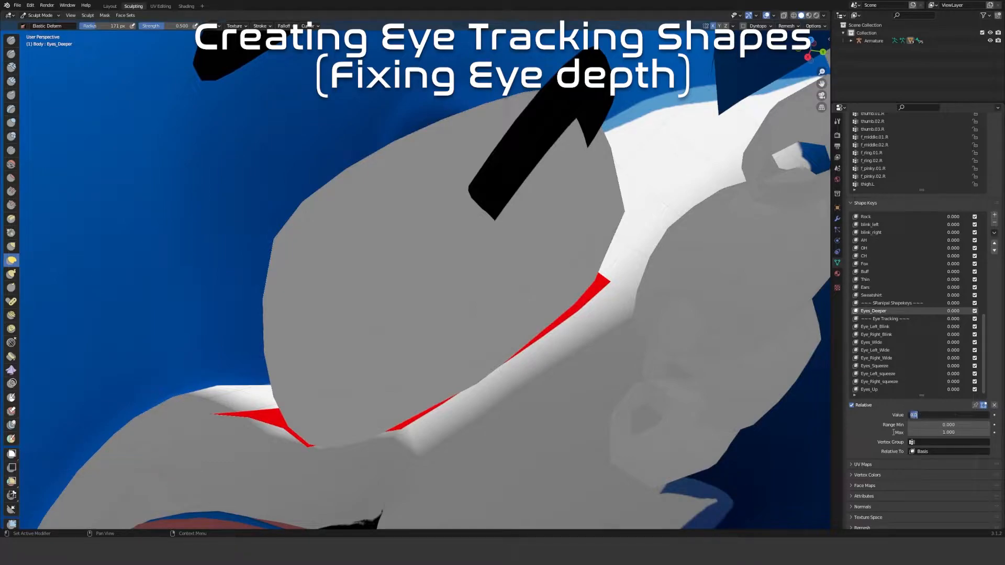
Put the Body mesh in Edit Mode with the back of one eye in view from inside the head
{"action": "mouse_move", "coordinate": [401, 257]}
{"action": "middle_mouse_down"}
{"action": "mouse_move", "coordinate": [471, 262]}
{"action": "mouse_move", "coordinate": [415, 264]}
{"action": "middle_mouse_up"}
{"action": "key", "text": "Tab"}
{"action": "middle_click_drag", "start_coordinate": [482, 285], "coordinate": [439, 278]}
{"action": "middle_click_drag", "start_coordinate": [715, 61], "coordinate": [533, 301]}
Try to select the back faces of one eye with Circle Select and by growing the selection
{"action": "key", "text": "c"}
{"action": "left_click", "coordinate": [512, 237]}
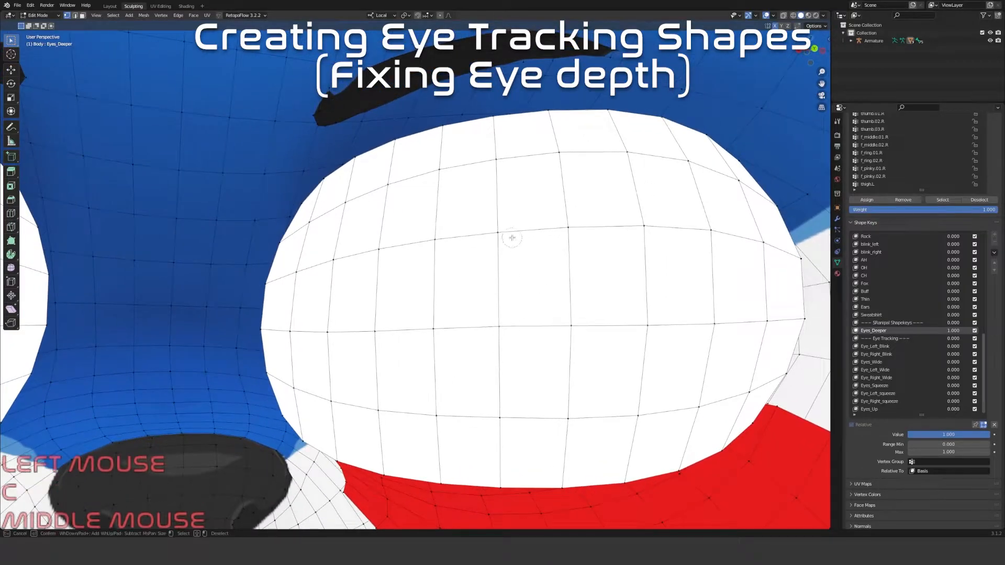
{"action": "right_click", "coordinate": [569, 231]}
{"action": "key", "text": "ctrl+KP_Add"}
{"action": "middle_click_drag", "start_coordinate": [556, 227], "coordinate": [455, 388]}
{"action": "key", "text": "c"}
{"action": "left_click_drag", "start_coordinate": [398, 427], "coordinate": [433, 424], "text": "shift"}
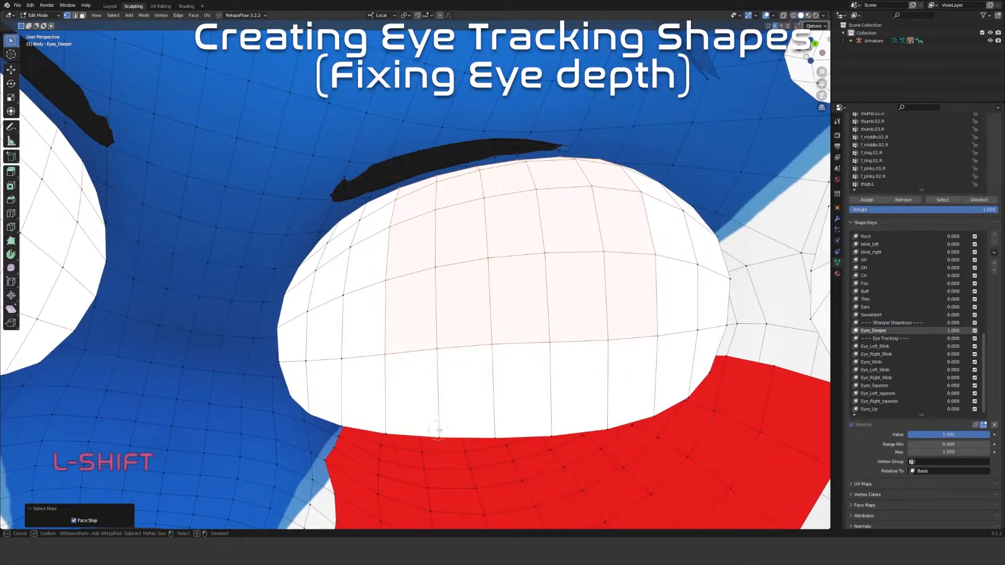
{"action": "right_click", "coordinate": [373, 334]}
{"action": "middle_click_drag", "start_coordinate": [373, 333], "coordinate": [289, 348]}
{"action": "key", "text": "c"}
{"action": "left_click", "coordinate": [399, 395]}
{"action": "right_click", "coordinate": [413, 361]}
Try to isolate the eye's faces by selecting linked geometry and shrinking the selection, and clear the selection
{"action": "key", "text": "l"}
{"action": "middle_click_drag", "start_coordinate": [88, 306], "coordinate": [332, 307]}
{"action": "key", "text": "ctrl+KP_Subtract"}
{"action": "key", "text": "shift+KP_Subtract"}
{"action": "key", "text": "shift+KP_Subtract"}
{"action": "scroll", "coordinate": [392, 335], "scroll_direction": "up", "scroll_amount": 2}
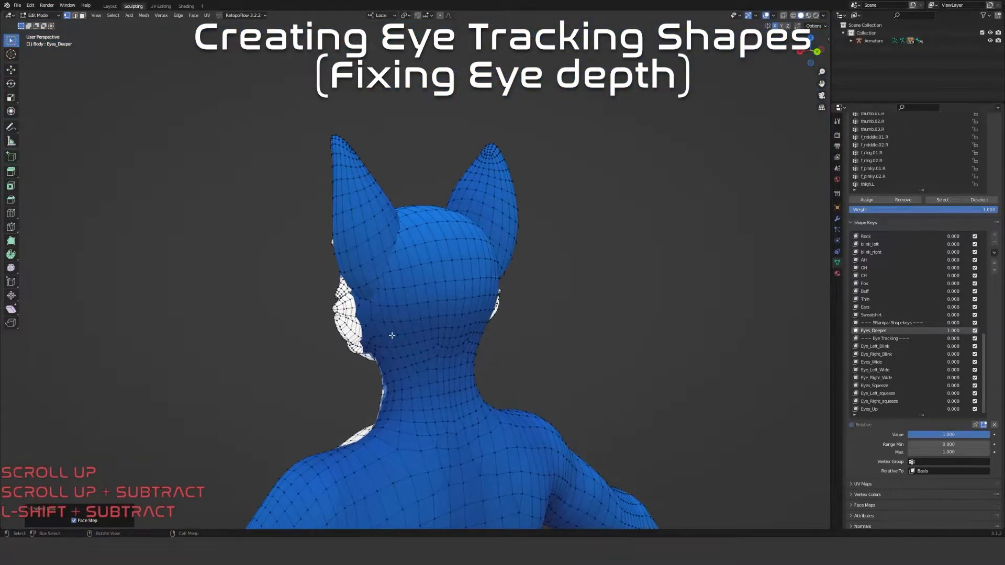
{"action": "scroll", "coordinate": [392, 336], "scroll_direction": "up", "scroll_amount": 5}
{"action": "key", "text": "ctrl+KP_Subtract"}
{"action": "middle_click_drag", "start_coordinate": [369, 332], "coordinate": [426, 296]}
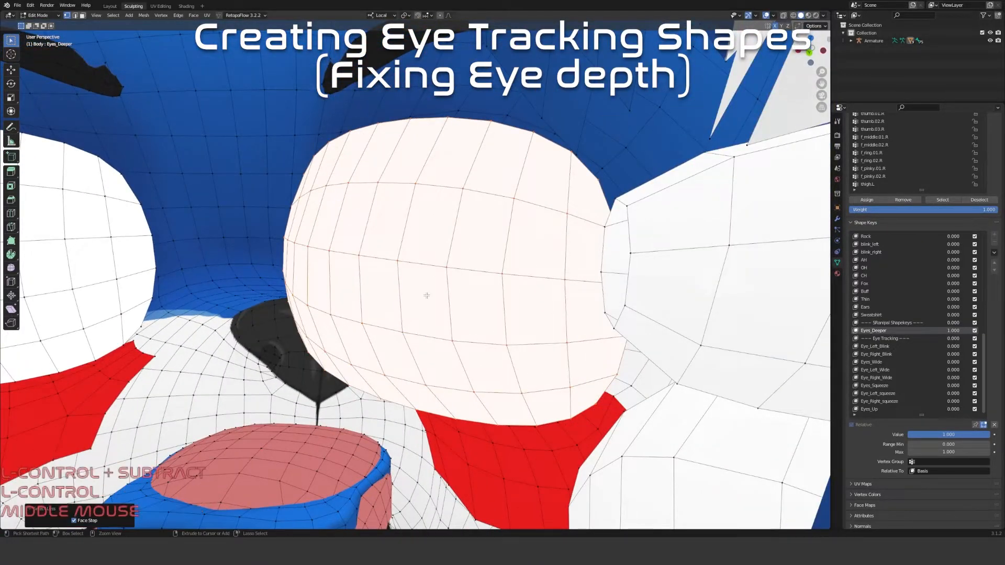
{"action": "left_click", "coordinate": [415, 285]}
{"action": "middle_click_drag", "start_coordinate": [415, 284], "coordinate": [376, 263]}
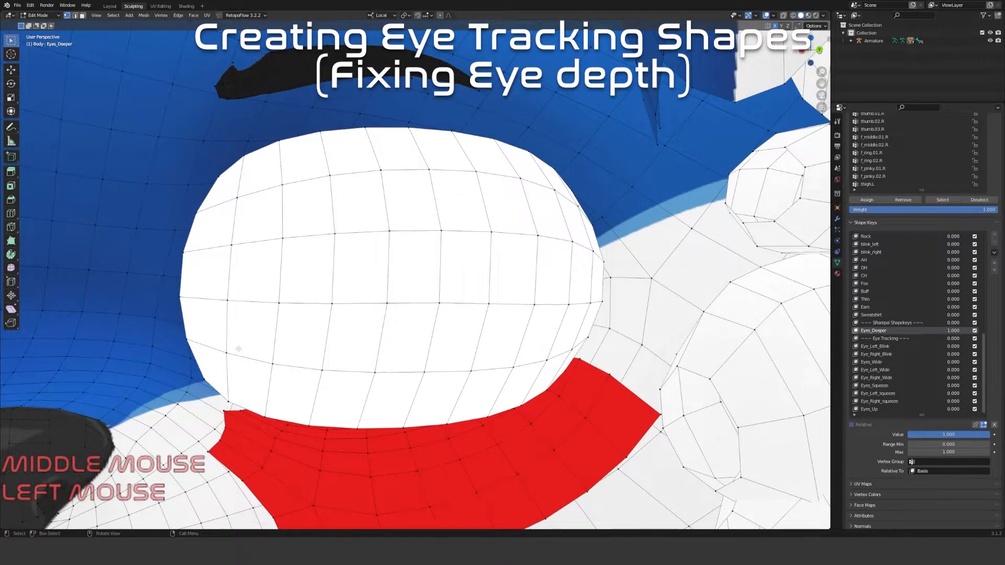
Select the inner faces at the back of one eye white with Circle Select, leaving out the outer ring of faces
{"action": "key", "text": "c"}
{"action": "scroll", "coordinate": [238, 343], "scroll_direction": "down", "scroll_amount": 2}
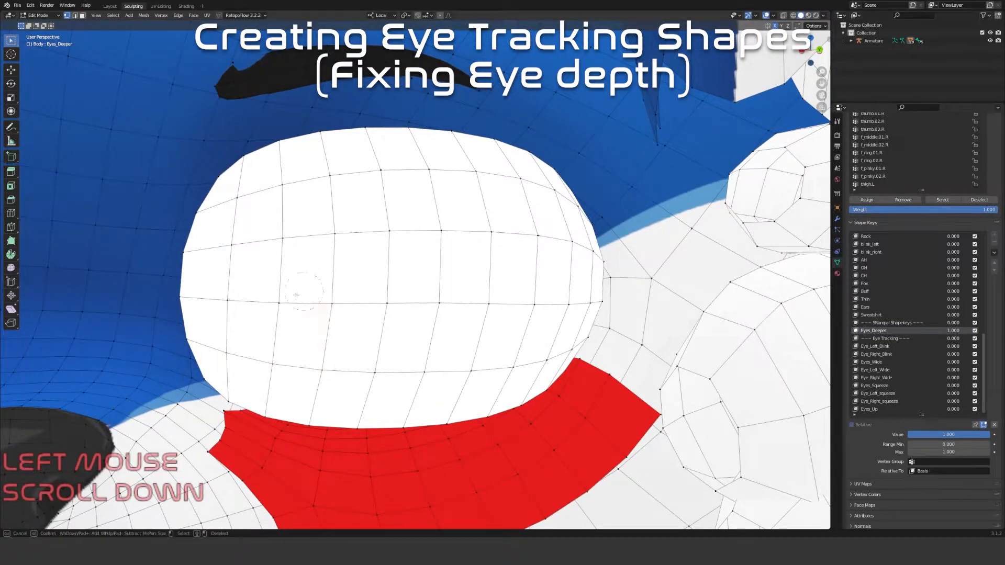
{"action": "left_click_drag", "start_coordinate": [242, 197], "coordinate": [300, 262]}
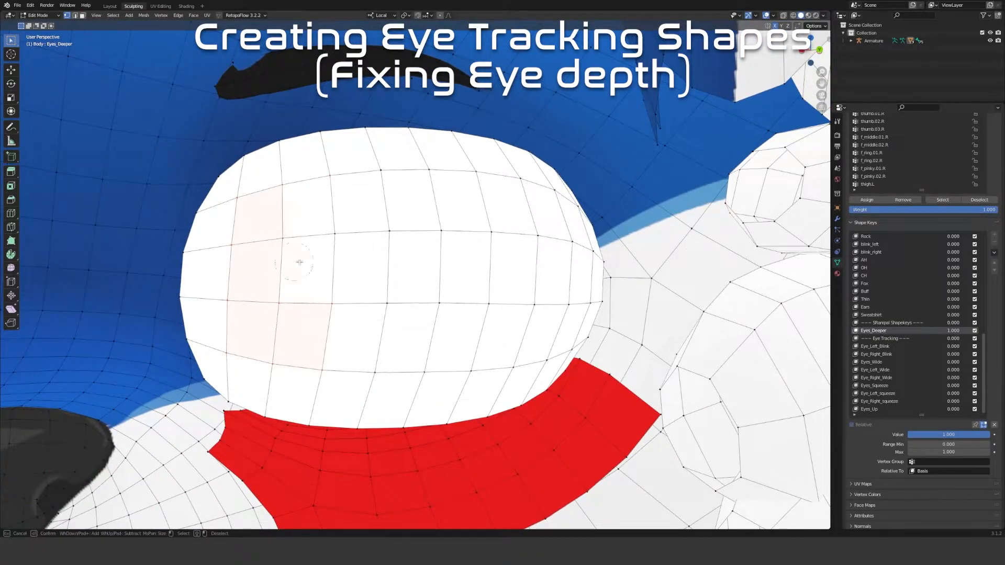
{"action": "right_click", "coordinate": [387, 219]}
{"action": "scroll", "coordinate": [387, 219], "scroll_direction": "down", "scroll_amount": 3}
{"action": "mouse_move", "coordinate": [387, 219]}
{"action": "middle_mouse_down"}
{"action": "mouse_move", "coordinate": [373, 240]}
{"action": "mouse_move", "coordinate": [379, 253]}
{"action": "middle_mouse_up"}
{"action": "scroll", "coordinate": [373, 240], "scroll_direction": "up", "scroll_amount": 2}
{"action": "key", "text": "c"}
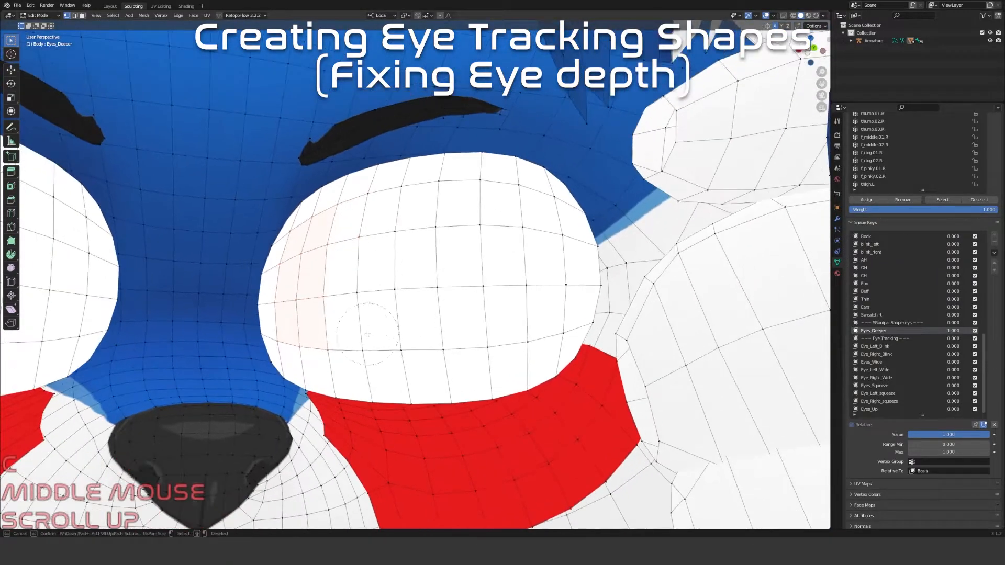
{"action": "scroll", "coordinate": [367, 334], "scroll_direction": "down", "scroll_amount": 2}
{"action": "left_click", "coordinate": [358, 319]}
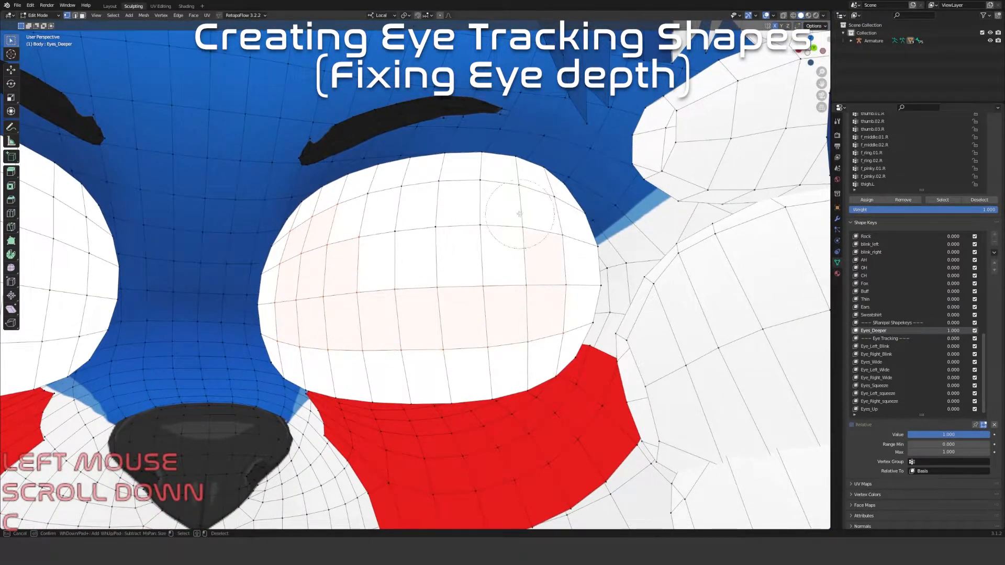
{"action": "right_click", "coordinate": [476, 228]}
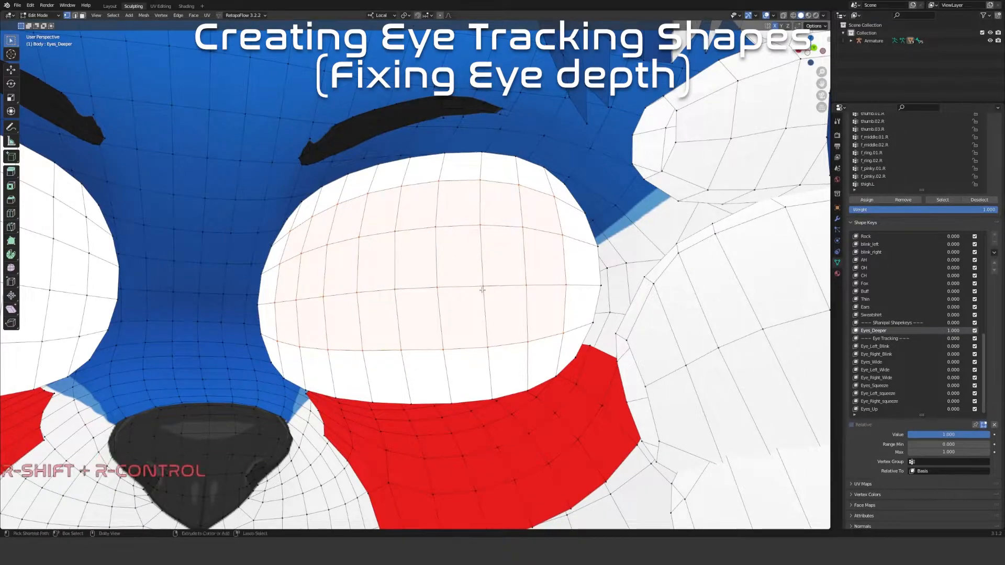
Mirror the face selection across the X axis, extending it to include the other eye
{"action": "key", "text": "shift+ctrl+m"}
{"action": "middle_click_drag", "start_coordinate": [303, 310], "coordinate": [601, 262], "text": "shift"}
{"action": "middle_click_drag", "start_coordinate": [743, 267], "coordinate": [551, 332]}
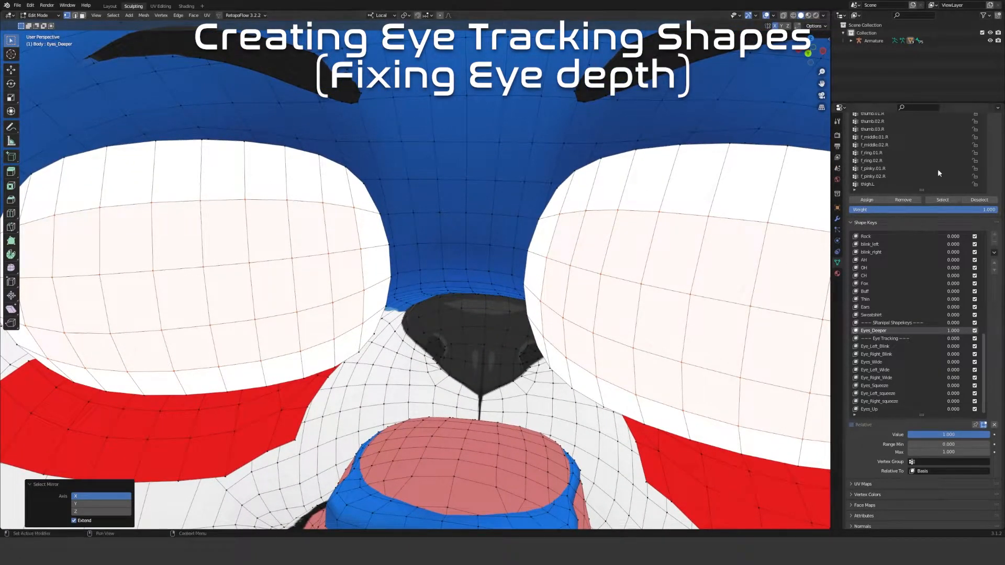
Create a vertex group named Eyes_White_Mask and assign the selected eye-white faces to it
{"action": "scroll", "coordinate": [992, 292], "scroll_direction": "up", "scroll_amount": 8}
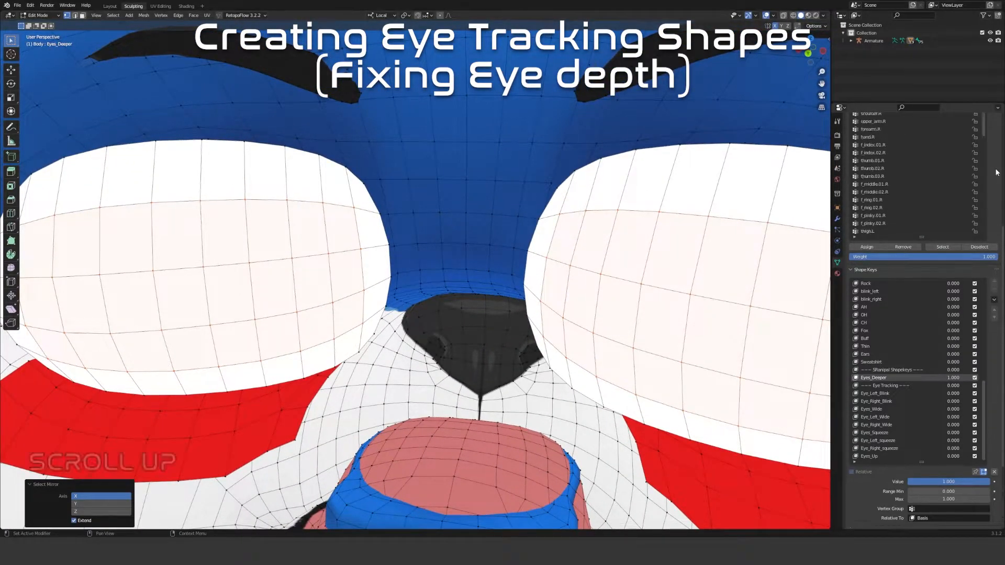
{"action": "left_click_drag", "start_coordinate": [984, 201], "coordinate": [989, 307]}
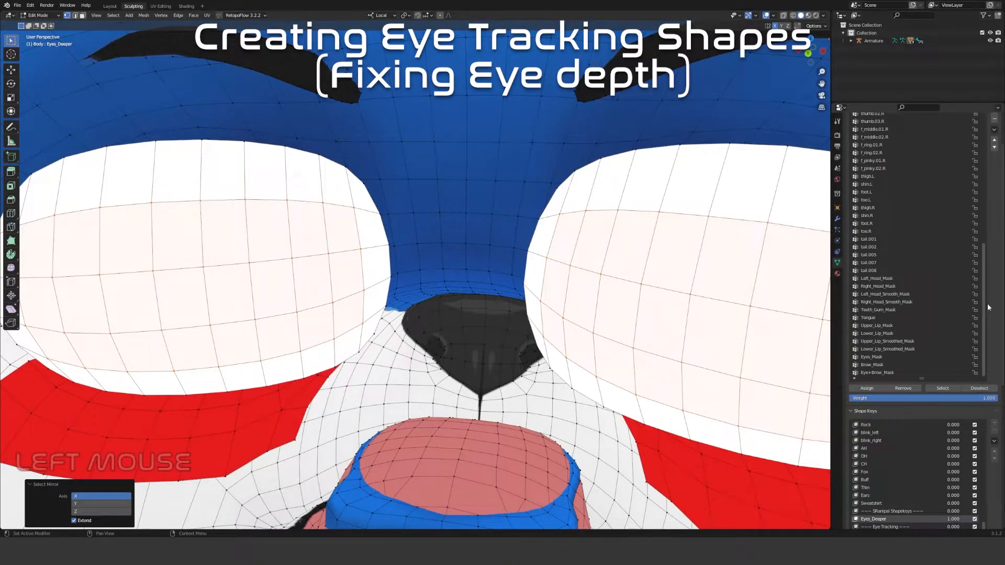
{"action": "left_click", "coordinate": [994, 121]}
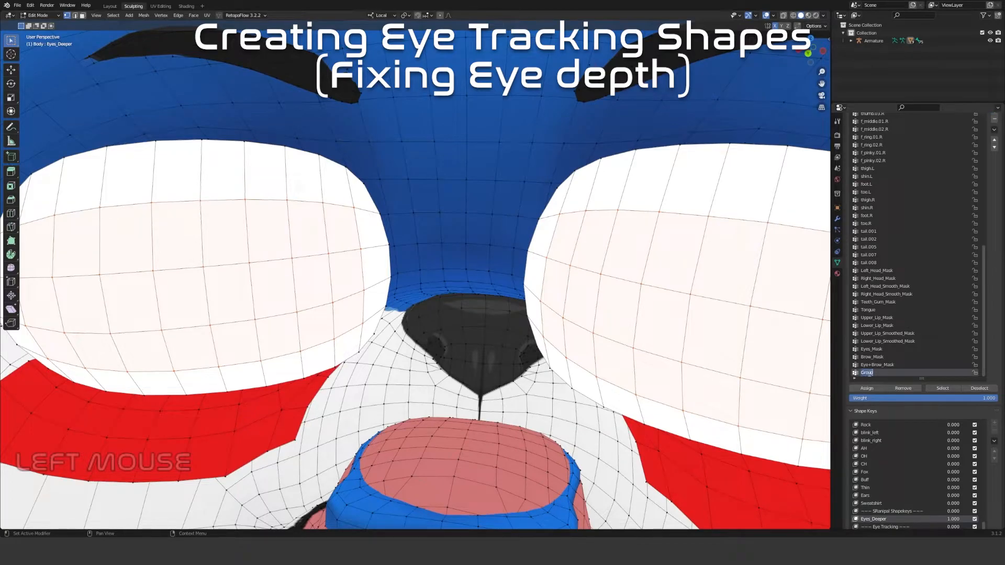
{"action": "type", "text": "Eye"}
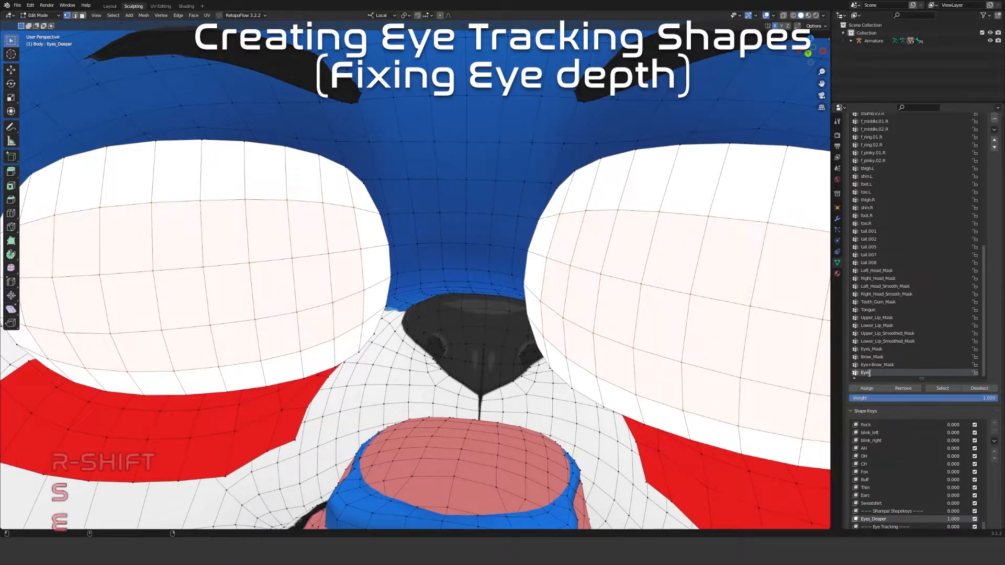
{"action": "type", "text": "S_White"}
{"action": "key", "text": "Return"}
{"action": "left_click", "coordinate": [891, 371]}
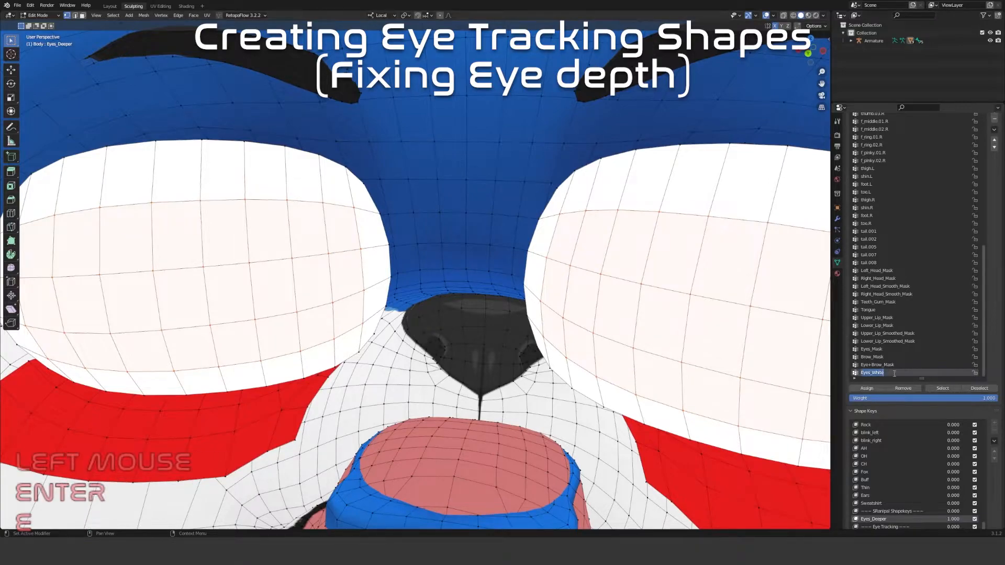
{"action": "type", "text": "_Mask"}
{"action": "key", "text": "Return"}
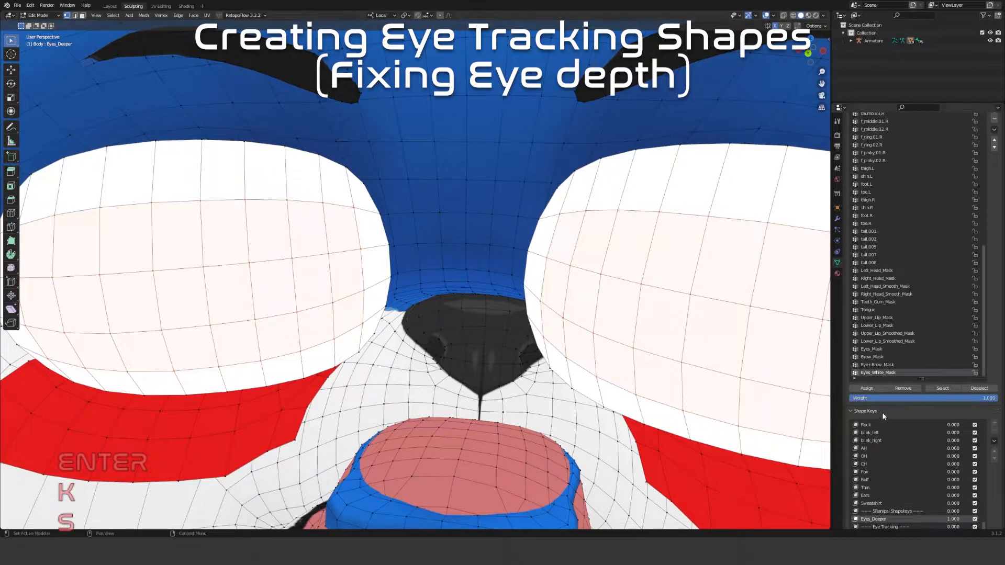
{"action": "left_click", "coordinate": [865, 389]}
Clear the existing sculpt mask from the Body mesh, returning to Edit Mode with the eye whites selected
{"action": "mouse_move", "coordinate": [445, 337]}
{"action": "middle_mouse_down"}
{"action": "mouse_move", "coordinate": [422, 339]}
{"action": "mouse_move", "coordinate": [415, 292]}
{"action": "mouse_move", "coordinate": [198, 109]}
{"action": "middle_mouse_up"}
{"action": "key", "text": "Tab"}
{"action": "scroll", "coordinate": [415, 292], "scroll_direction": "down", "scroll_amount": 2}
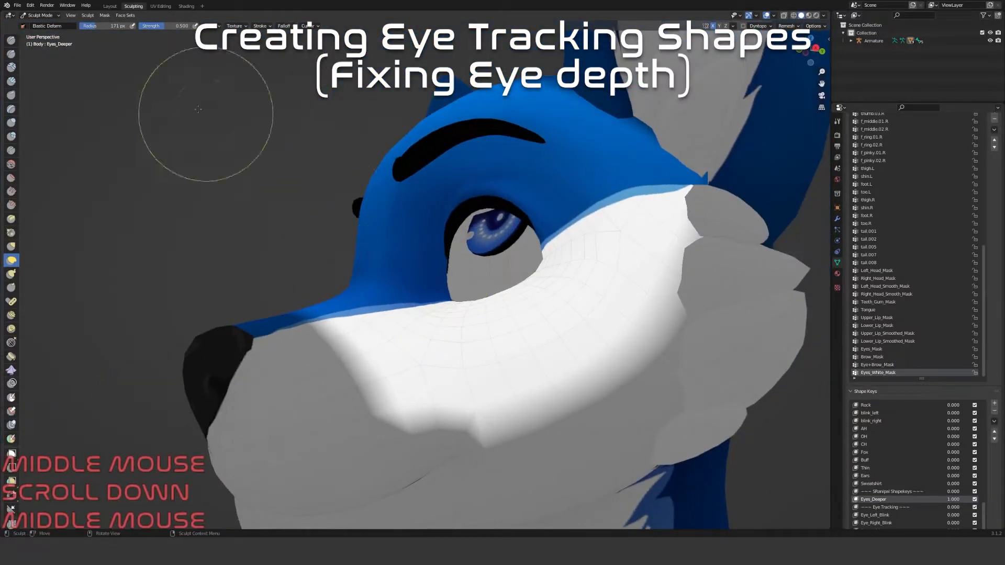
{"action": "left_click", "coordinate": [105, 15]}
{"action": "key", "text": "Tab"}
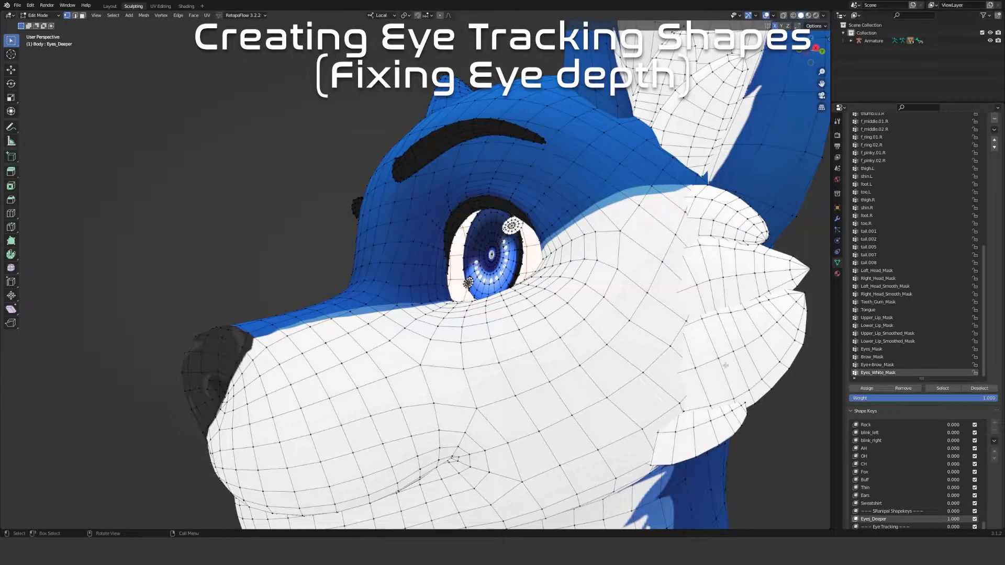
Mask everything except the eye whites by hiding them, filling the sculpt mask and revealing them again
{"action": "key", "text": "h"}
{"action": "key", "text": "Tab"}
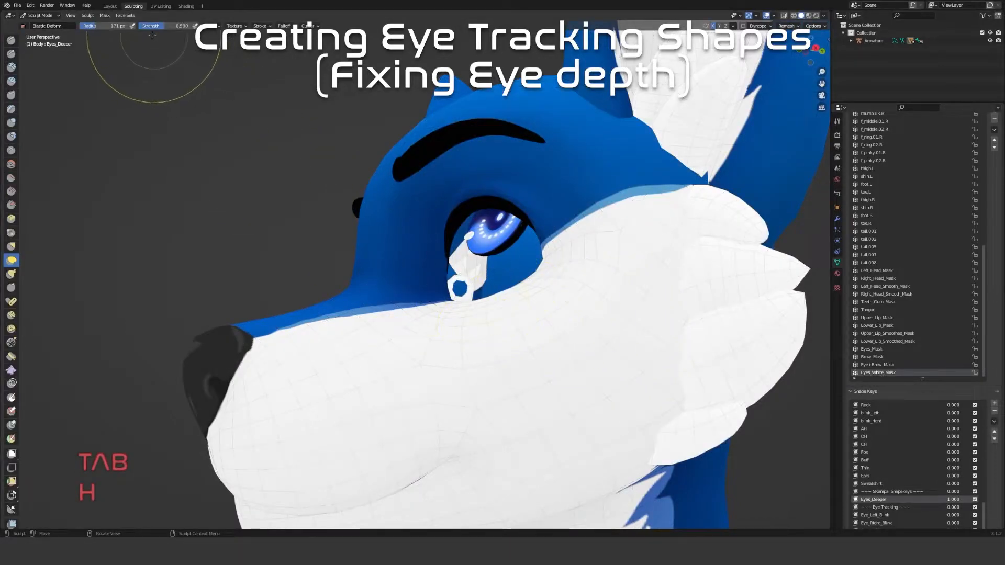
{"action": "left_click", "coordinate": [105, 15]}
{"action": "left_click", "coordinate": [118, 32]}
{"action": "key", "text": "Tab"}
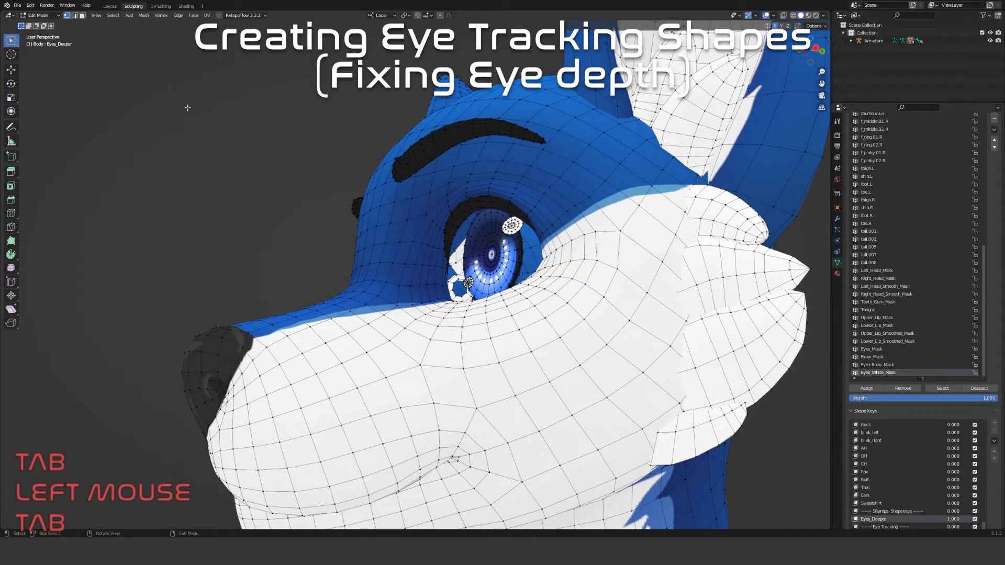
{"action": "key", "text": "alt+h"}
{"action": "key", "text": "Tab"}
Enlarge the Elastic Deform brush to a 313 px radius and pull the backs of the eye whites deeper into the head
{"action": "mouse_move", "coordinate": [366, 214]}
{"action": "middle_mouse_down"}
{"action": "mouse_move", "coordinate": [505, 291]}
{"action": "mouse_move", "coordinate": [464, 298]}
{"action": "mouse_move", "coordinate": [560, 308]}
{"action": "mouse_move", "coordinate": [512, 320]}
{"action": "middle_mouse_up"}
{"action": "scroll", "coordinate": [505, 292], "scroll_direction": "up", "scroll_amount": 3}
{"action": "mouse_move", "coordinate": [597, 382]}
{"action": "middle_mouse_down", "text": "shift"}
{"action": "mouse_move", "coordinate": [545, 323]}
{"action": "mouse_move", "coordinate": [492, 209]}
{"action": "mouse_move", "coordinate": [565, 297]}
{"action": "mouse_move", "coordinate": [556, 269]}
{"action": "middle_mouse_up", "text": "shift"}
{"action": "key", "text": "f"}
{"action": "left_click", "coordinate": [622, 229]}
{"action": "mouse_move", "coordinate": [609, 228]}
{"action": "left_mouse_down"}
{"action": "mouse_move", "coordinate": [486, 126]}
{"action": "mouse_move", "coordinate": [498, 65]}
{"action": "left_mouse_up"}
{"action": "mouse_move", "coordinate": [643, 215]}
{"action": "middle_mouse_down"}
{"action": "mouse_move", "coordinate": [725, 218]}
{"action": "mouse_move", "coordinate": [714, 202]}
{"action": "middle_mouse_up"}
{"action": "middle_click_drag", "start_coordinate": [714, 201], "coordinate": [659, 184], "text": "shift"}
{"action": "left_click_drag", "start_coordinate": [639, 130], "coordinate": [675, 91]}
{"action": "mouse_move", "coordinate": [616, 207]}
{"action": "left_mouse_down"}
{"action": "mouse_move", "coordinate": [579, 224]}
{"action": "mouse_move", "coordinate": [599, 246]}
{"action": "left_mouse_up"}
{"action": "middle_click_drag", "start_coordinate": [530, 250], "coordinate": [492, 270]}
{"action": "left_click_drag", "start_coordinate": [508, 223], "coordinate": [473, 236]}
{"action": "middle_click_drag", "start_coordinate": [646, 276], "coordinate": [551, 269], "text": "shift"}
{"action": "mouse_move", "coordinate": [551, 269]}
{"action": "left_mouse_down"}
{"action": "mouse_move", "coordinate": [606, 269]}
{"action": "mouse_move", "coordinate": [619, 193]}
{"action": "left_mouse_up"}
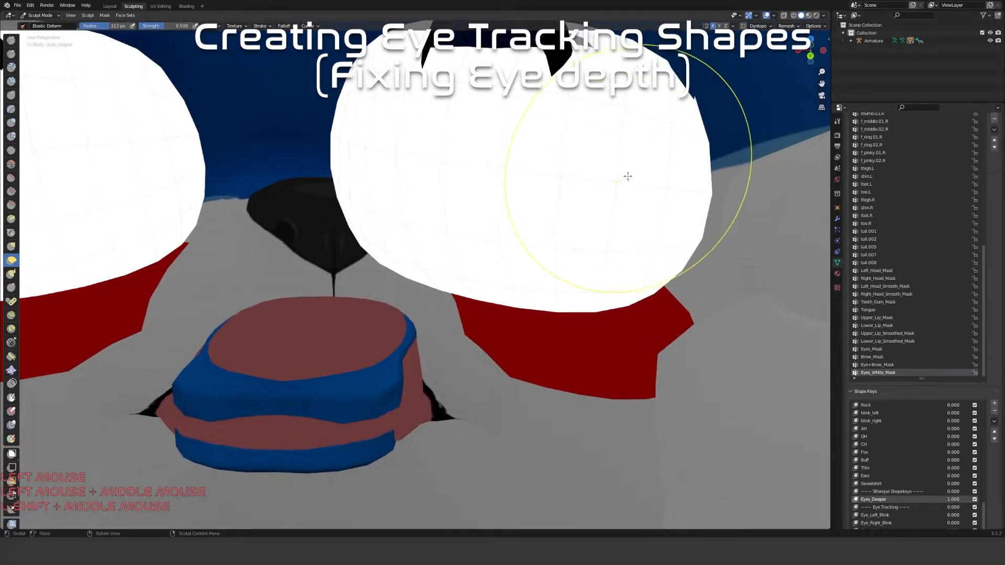
{"action": "middle_click_drag", "start_coordinate": [628, 176], "coordinate": [601, 175]}
{"action": "left_click_drag", "start_coordinate": [602, 175], "coordinate": [487, 121]}
{"action": "mouse_move", "coordinate": [544, 150]}
{"action": "middle_mouse_down"}
{"action": "mouse_move", "coordinate": [472, 157]}
{"action": "mouse_move", "coordinate": [359, 136]}
{"action": "mouse_move", "coordinate": [443, 158]}
{"action": "mouse_move", "coordinate": [567, 278]}
{"action": "mouse_move", "coordinate": [525, 310]}
{"action": "mouse_move", "coordinate": [432, 319]}
{"action": "mouse_move", "coordinate": [505, 178]}
{"action": "middle_mouse_up"}
{"action": "left_click_drag", "start_coordinate": [504, 127], "coordinate": [552, 103]}
{"action": "middle_click_drag", "start_coordinate": [553, 103], "coordinate": [493, 135]}
{"action": "left_click_drag", "start_coordinate": [492, 135], "coordinate": [511, 128]}
{"action": "mouse_move", "coordinate": [510, 128]}
{"action": "middle_mouse_down"}
{"action": "mouse_move", "coordinate": [434, 123]}
{"action": "mouse_move", "coordinate": [506, 146]}
{"action": "middle_mouse_up"}
{"action": "left_click_drag", "start_coordinate": [265, 126], "coordinate": [205, 102]}
{"action": "mouse_move", "coordinate": [185, 142]}
{"action": "left_mouse_down"}
{"action": "mouse_move", "coordinate": [175, 117]}
{"action": "mouse_move", "coordinate": [155, 112]}
{"action": "left_mouse_up"}
Compare the eye depth from outside and inside the head while varying the Eyes_Deeper value between 0 and 1
{"action": "mouse_move", "coordinate": [200, 131]}
{"action": "middle_mouse_down"}
{"action": "mouse_move", "coordinate": [382, 138]}
{"action": "mouse_move", "coordinate": [403, 116]}
{"action": "mouse_move", "coordinate": [422, 176]}
{"action": "mouse_move", "coordinate": [446, 206]}
{"action": "mouse_move", "coordinate": [372, 222]}
{"action": "mouse_move", "coordinate": [523, 283]}
{"action": "middle_mouse_up"}
{"action": "scroll", "coordinate": [423, 175], "scroll_direction": "down", "scroll_amount": 3}
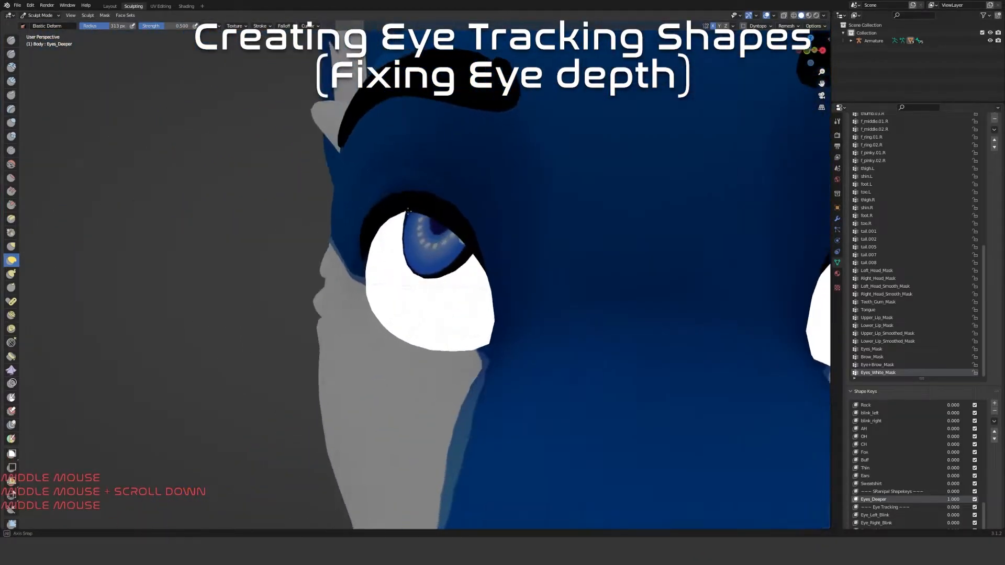
{"action": "scroll", "coordinate": [588, 318], "scroll_direction": "up", "scroll_amount": 5}
{"action": "middle_click_drag", "start_coordinate": [549, 249], "coordinate": [512, 352]}
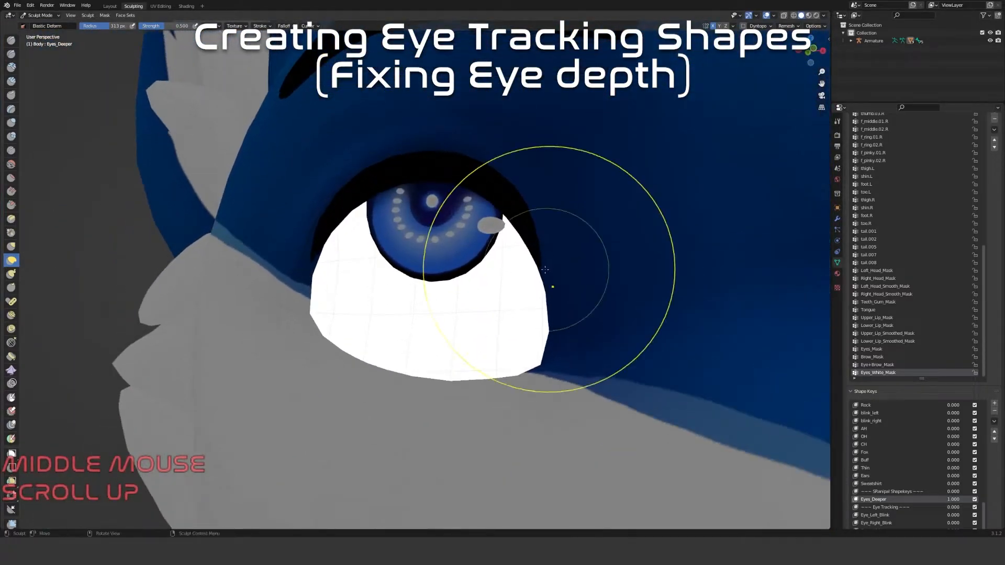
{"action": "scroll", "coordinate": [974, 471], "scroll_direction": "down", "scroll_amount": 5}
{"action": "left_click_drag", "start_coordinate": [980, 495], "coordinate": [911, 495]}
{"action": "middle_click_drag", "start_coordinate": [786, 471], "coordinate": [696, 342]}
{"action": "mouse_move", "coordinate": [911, 493]}
{"action": "left_mouse_down"}
{"action": "mouse_move", "coordinate": [987, 494]}
{"action": "mouse_move", "coordinate": [909, 493]}
{"action": "left_mouse_up"}
{"action": "middle_click_drag", "start_coordinate": [529, 340], "coordinate": [605, 352]}
{"action": "scroll", "coordinate": [426, 251], "scroll_direction": "up", "scroll_amount": 3}
{"action": "middle_click_drag", "start_coordinate": [426, 250], "coordinate": [290, 287]}
{"action": "scroll", "coordinate": [460, 227], "scroll_direction": "up", "scroll_amount": 1}
{"action": "scroll", "coordinate": [594, 207], "scroll_direction": "down", "scroll_amount": 3}
{"action": "scroll", "coordinate": [550, 218], "scroll_direction": "up", "scroll_amount": 2}
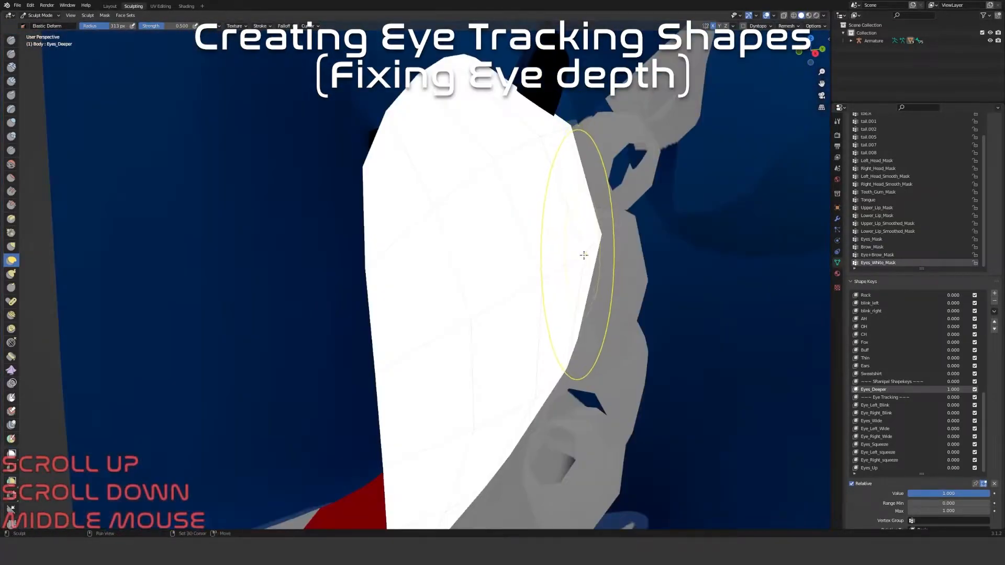
Refine the depth of the eye whites with more Elastic Deform strokes across their backs from inside the head
{"action": "middle_click_drag", "start_coordinate": [584, 255], "coordinate": [455, 302], "text": "shift"}
{"action": "left_click_drag", "start_coordinate": [436, 188], "coordinate": [513, 96]}
{"action": "mouse_move", "coordinate": [354, 212]}
{"action": "middle_mouse_down"}
{"action": "mouse_move", "coordinate": [421, 175]}
{"action": "mouse_move", "coordinate": [461, 189]}
{"action": "middle_mouse_up"}
{"action": "left_click_drag", "start_coordinate": [460, 188], "coordinate": [518, 107]}
{"action": "middle_click_drag", "start_coordinate": [523, 114], "coordinate": [474, 204]}
{"action": "left_click_drag", "start_coordinate": [473, 204], "coordinate": [497, 173]}
{"action": "left_click_drag", "start_coordinate": [314, 198], "coordinate": [322, 175]}
{"action": "mouse_move", "coordinate": [227, 236]}
{"action": "left_mouse_down"}
{"action": "mouse_move", "coordinate": [212, 239]}
{"action": "mouse_move", "coordinate": [200, 211]}
{"action": "left_mouse_up"}
{"action": "mouse_move", "coordinate": [162, 280]}
{"action": "left_mouse_down"}
{"action": "mouse_move", "coordinate": [136, 282]}
{"action": "mouse_move", "coordinate": [84, 249]}
{"action": "mouse_move", "coordinate": [92, 245]}
{"action": "left_mouse_up"}
{"action": "left_click_drag", "start_coordinate": [369, 181], "coordinate": [382, 168]}
Examine the eyes from the front and at an angle with the Eyes_Deeper shape key off and on
{"action": "mouse_move", "coordinate": [382, 168]}
{"action": "middle_mouse_down"}
{"action": "mouse_move", "coordinate": [534, 288]}
{"action": "mouse_move", "coordinate": [500, 354]}
{"action": "mouse_move", "coordinate": [571, 363]}
{"action": "mouse_move", "coordinate": [725, 336]}
{"action": "mouse_move", "coordinate": [602, 314]}
{"action": "mouse_move", "coordinate": [576, 280]}
{"action": "mouse_move", "coordinate": [581, 325]}
{"action": "middle_mouse_up"}
{"action": "scroll", "coordinate": [724, 337], "scroll_direction": "down", "scroll_amount": 3}
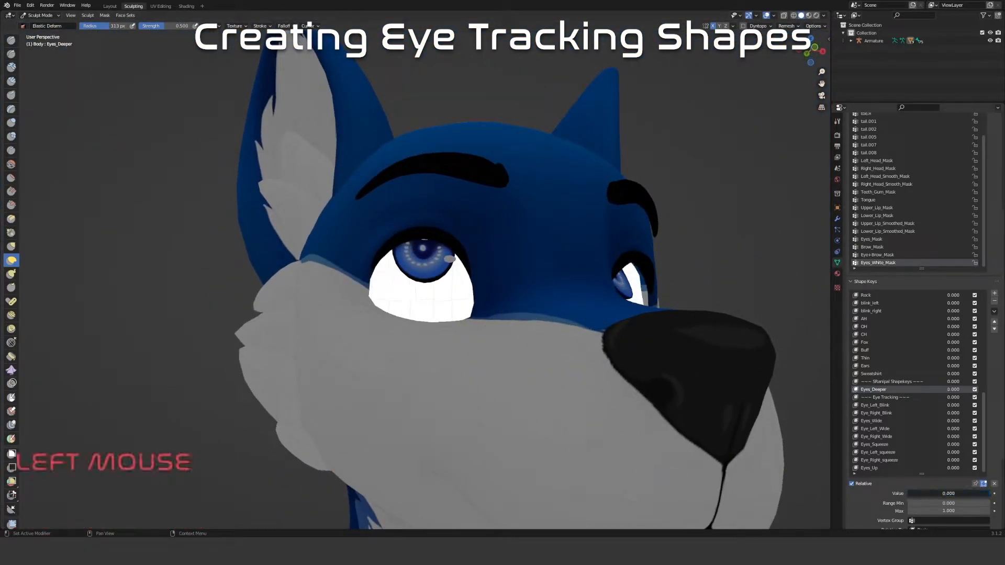
{"action": "middle_click_drag", "start_coordinate": [550, 356], "coordinate": [554, 264]}
{"action": "scroll", "coordinate": [378, 226], "scroll_direction": "up", "scroll_amount": 4}
{"action": "middle_click_drag", "start_coordinate": [377, 226], "coordinate": [478, 317], "text": "shift"}
{"action": "scroll", "coordinate": [498, 332], "scroll_direction": "down", "scroll_amount": 4}
{"action": "scroll", "coordinate": [491, 333], "scroll_direction": "down", "scroll_amount": 1}
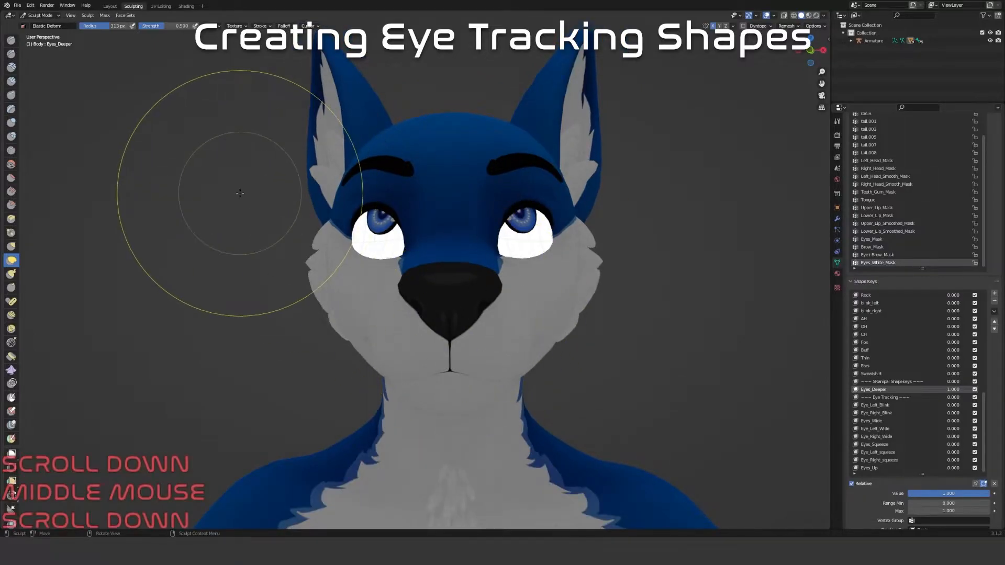
Clear the eye-white sculpt mask and select only the vertices of the Eyes_Mask vertex group in Edit Mode
{"action": "left_click", "coordinate": [105, 16]}
{"action": "left_click", "coordinate": [119, 41]}
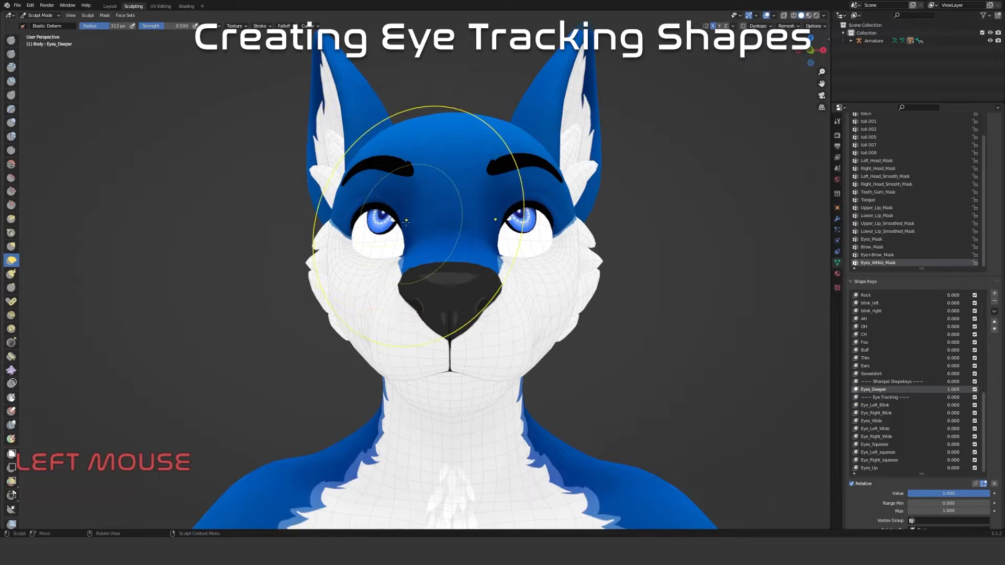
{"action": "key", "text": "Tab"}
{"action": "key", "text": "alt+a"}
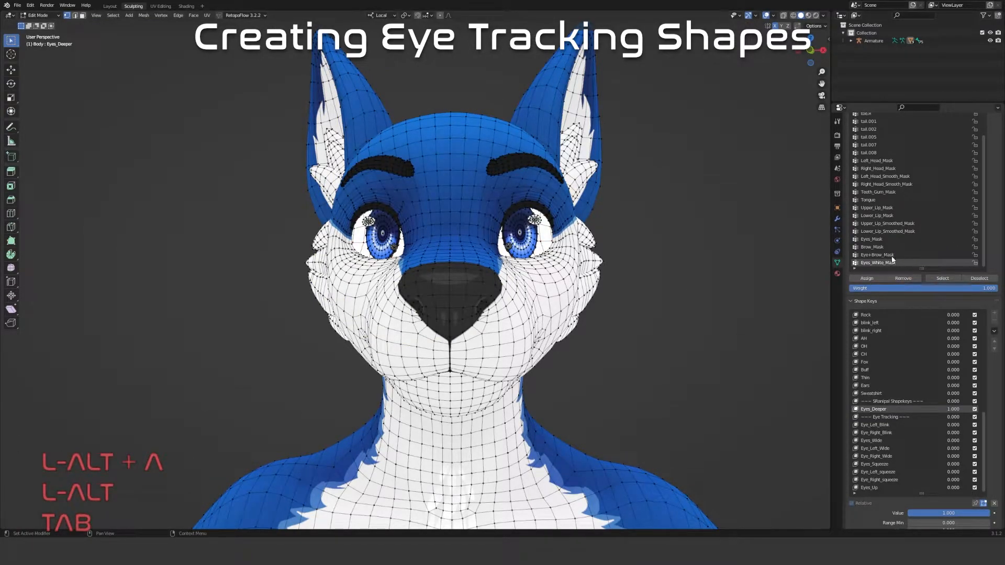
{"action": "left_click", "coordinate": [884, 239]}
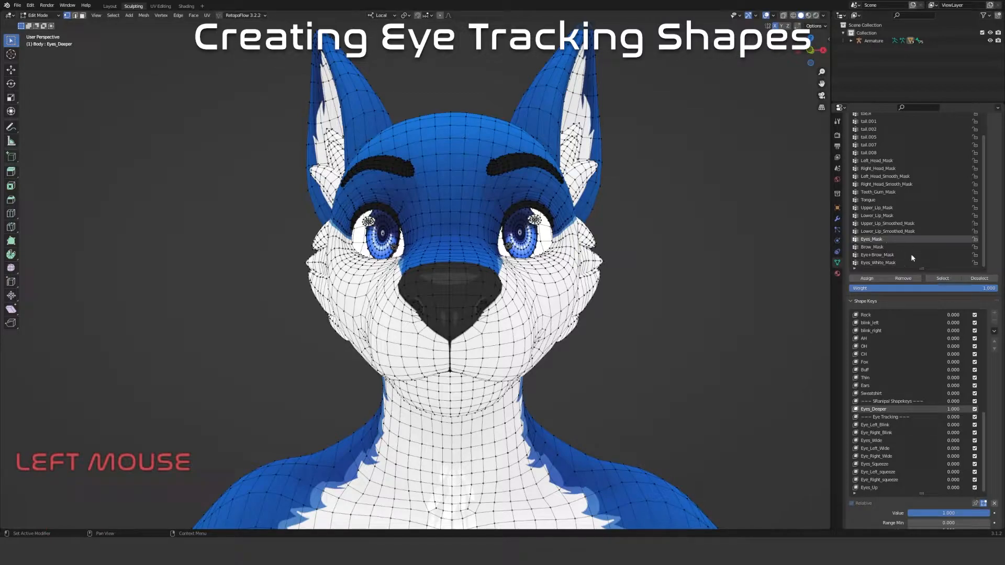
{"action": "left_click", "coordinate": [943, 280]}
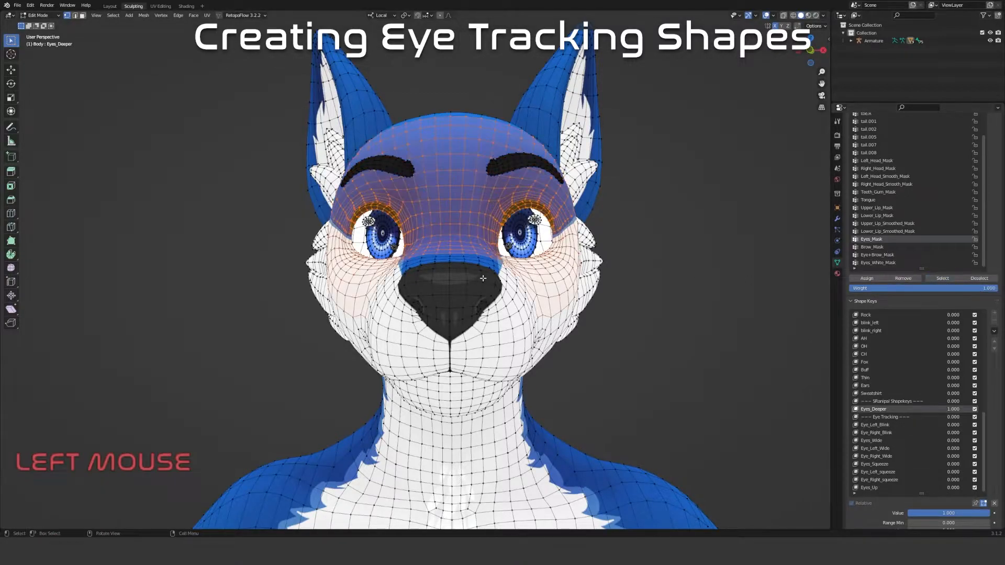
Mask everything outside the Eyes_Mask area by hiding its vertices, filling the sculpt mask and revealing them again
{"action": "key", "text": "h"}
{"action": "key", "text": "Tab"}
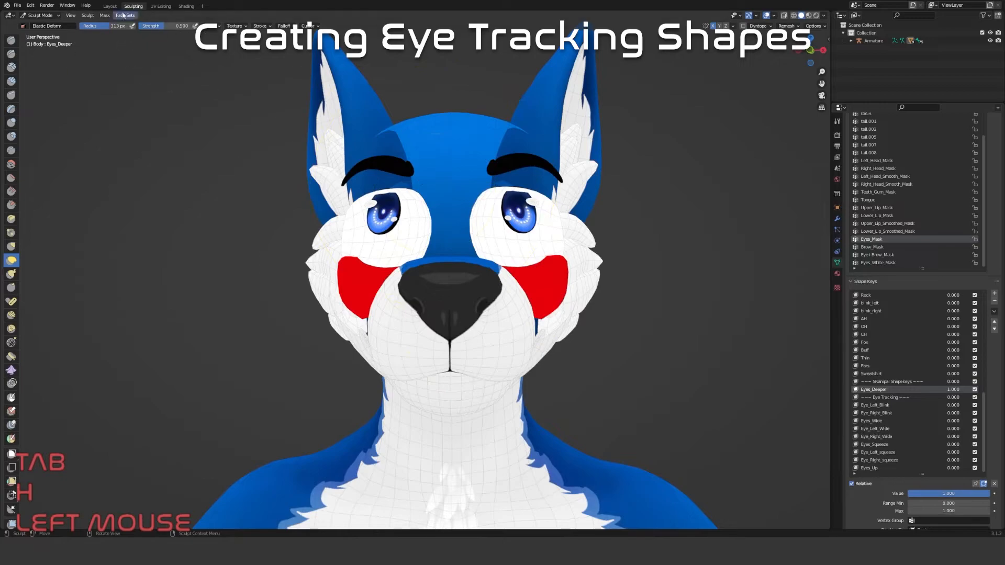
{"action": "left_click", "coordinate": [105, 15]}
{"action": "left_click", "coordinate": [115, 33]}
{"action": "key", "text": "Tab"}
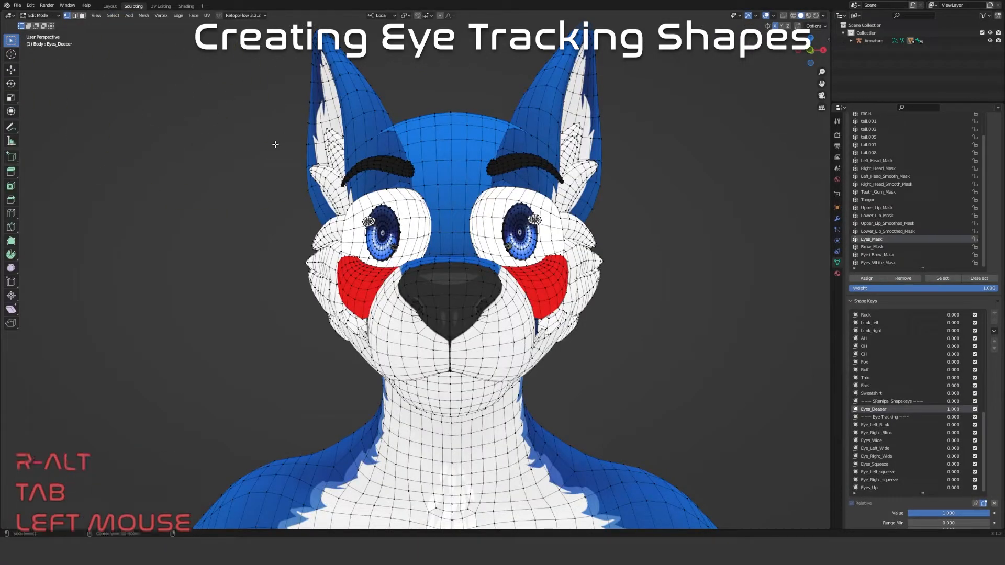
{"action": "key", "text": "alt+h"}
{"action": "key", "text": "Tab"}
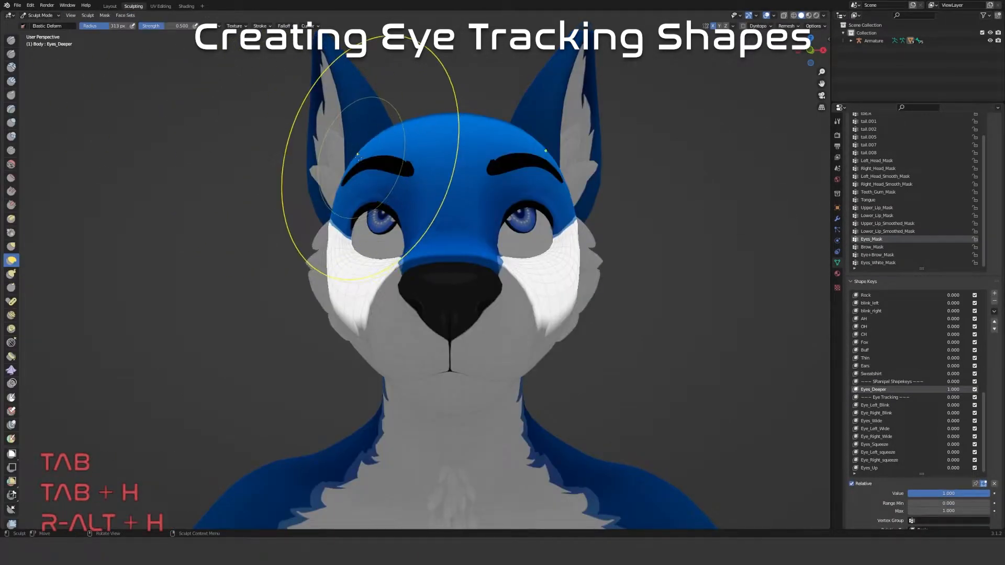
Set the Eyes_Deeper shape key's value to 0 and the Eyes_Up shape key's value to 1
{"action": "middle_click_drag", "start_coordinate": [357, 155], "coordinate": [476, 175]}
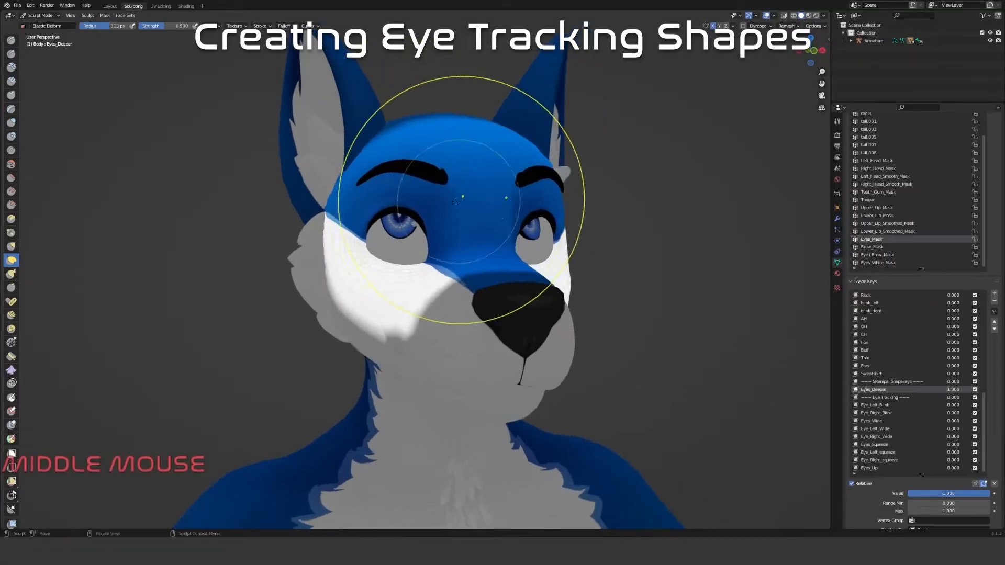
{"action": "scroll", "coordinate": [980, 425], "scroll_direction": "down", "scroll_amount": 1}
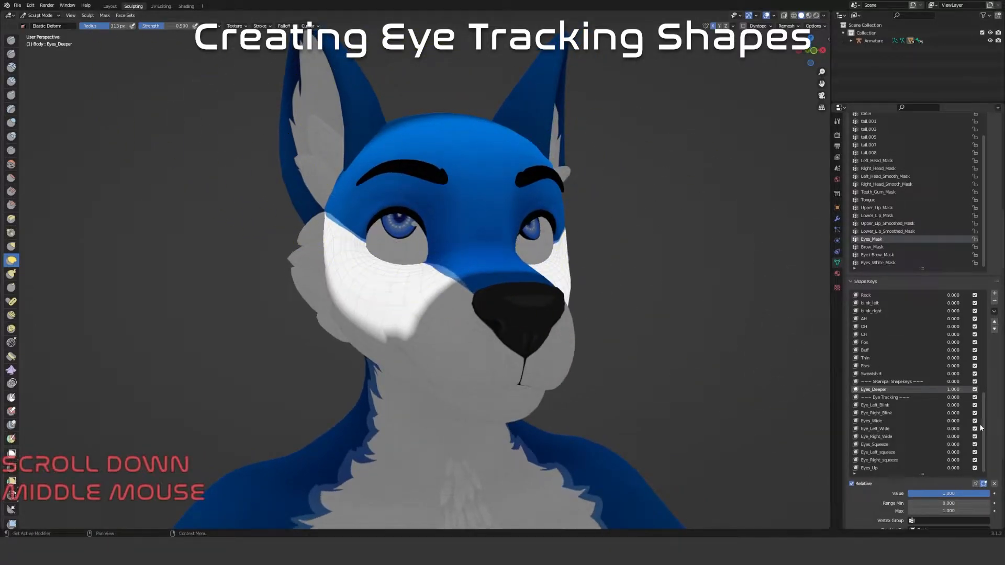
{"action": "left_click", "coordinate": [898, 467]}
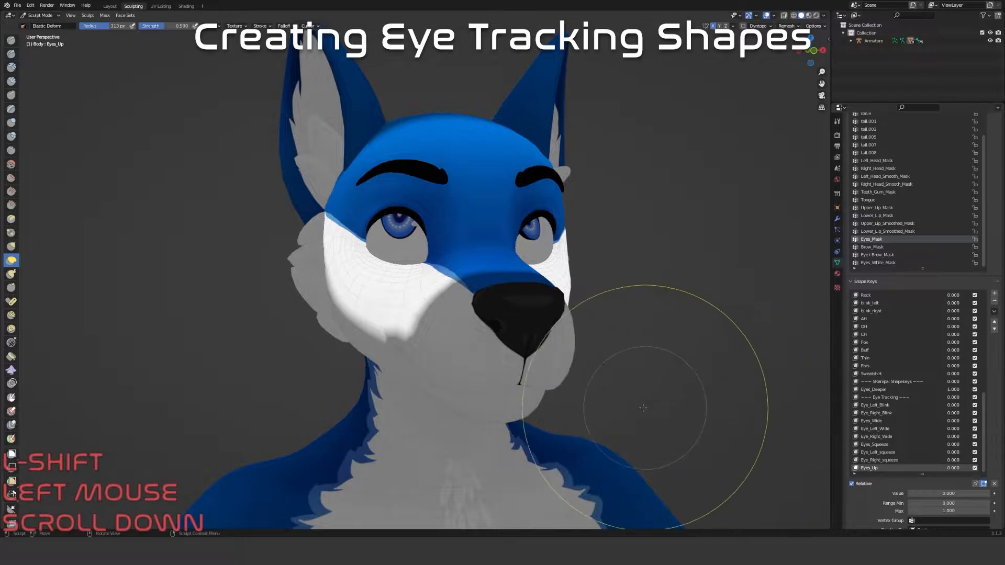
{"action": "middle_click_drag", "start_coordinate": [646, 408], "coordinate": [583, 291], "text": "shift"}
{"action": "scroll", "coordinate": [999, 405], "scroll_direction": "down", "scroll_amount": 3}
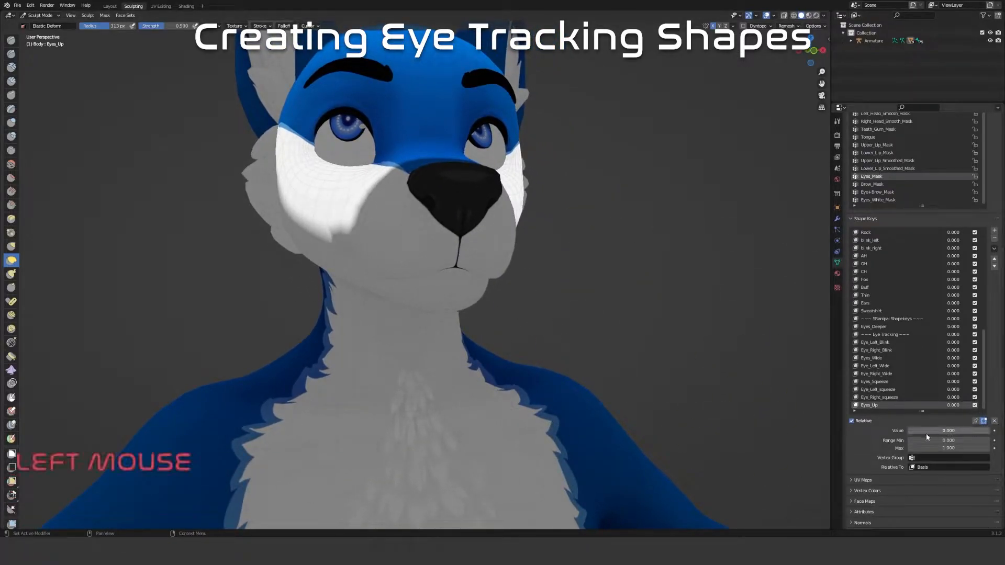
{"action": "left_click_drag", "start_coordinate": [915, 431], "coordinate": [989, 430]}
{"action": "middle_click_drag", "start_coordinate": [775, 365], "coordinate": [755, 373]}
{"action": "mouse_move", "coordinate": [972, 432]}
{"action": "left_mouse_down"}
{"action": "mouse_move", "coordinate": [889, 432]}
{"action": "mouse_move", "coordinate": [979, 432]}
{"action": "left_mouse_up"}
Examine the upward-looking eyes up close and from several angles with the Eyes_Deeper shape key on and off
{"action": "middle_click_drag", "start_coordinate": [314, 292], "coordinate": [390, 303], "text": "shift"}
{"action": "scroll", "coordinate": [406, 272], "scroll_direction": "up", "scroll_amount": 4}
{"action": "mouse_move", "coordinate": [399, 246]}
{"action": "middle_mouse_down", "text": "shift"}
{"action": "mouse_move", "coordinate": [415, 268]}
{"action": "mouse_move", "coordinate": [448, 253]}
{"action": "mouse_move", "coordinate": [478, 275]}
{"action": "middle_mouse_up", "text": "shift"}
{"action": "scroll", "coordinate": [414, 264], "scroll_direction": "up", "scroll_amount": 2}
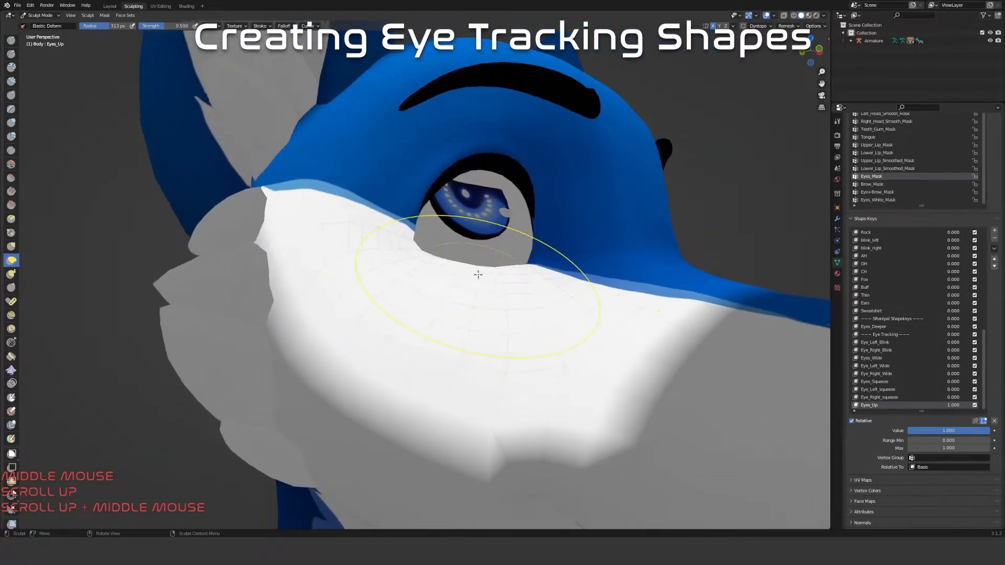
{"action": "left_click", "coordinate": [889, 327]}
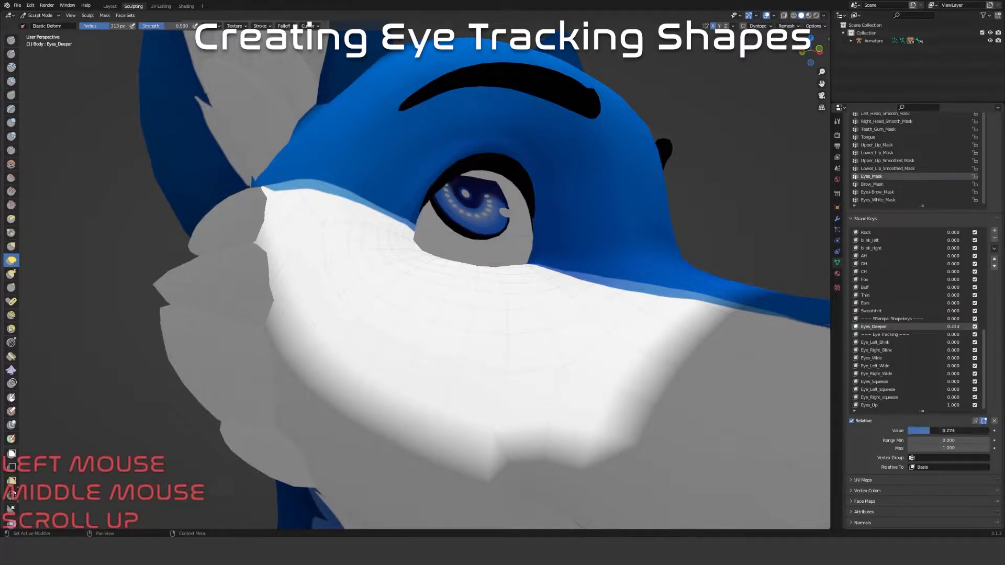
{"action": "left_click_drag", "start_coordinate": [989, 430], "coordinate": [945, 430]}
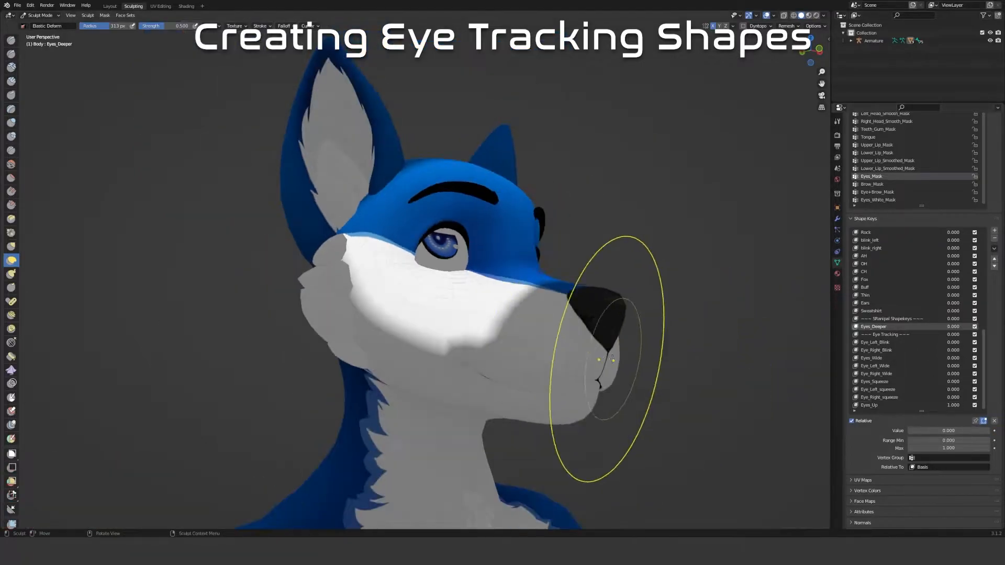
{"action": "middle_click_drag", "start_coordinate": [594, 354], "coordinate": [503, 338]}
{"action": "scroll", "coordinate": [482, 366], "scroll_direction": "up", "scroll_amount": 3}
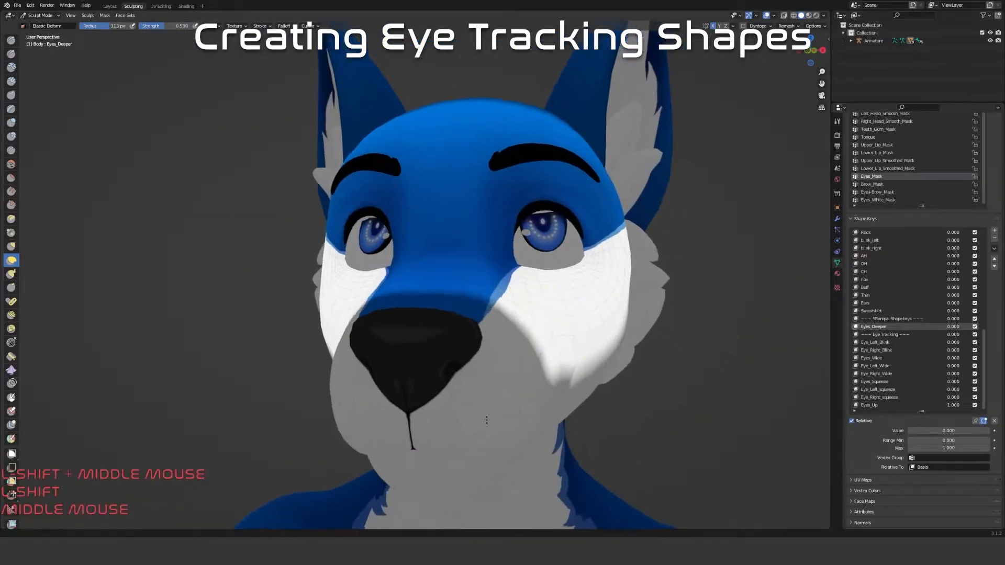
{"action": "scroll", "coordinate": [469, 456], "scroll_direction": "down", "scroll_amount": 2}
{"action": "middle_click_drag", "start_coordinate": [469, 456], "coordinate": [551, 317]}
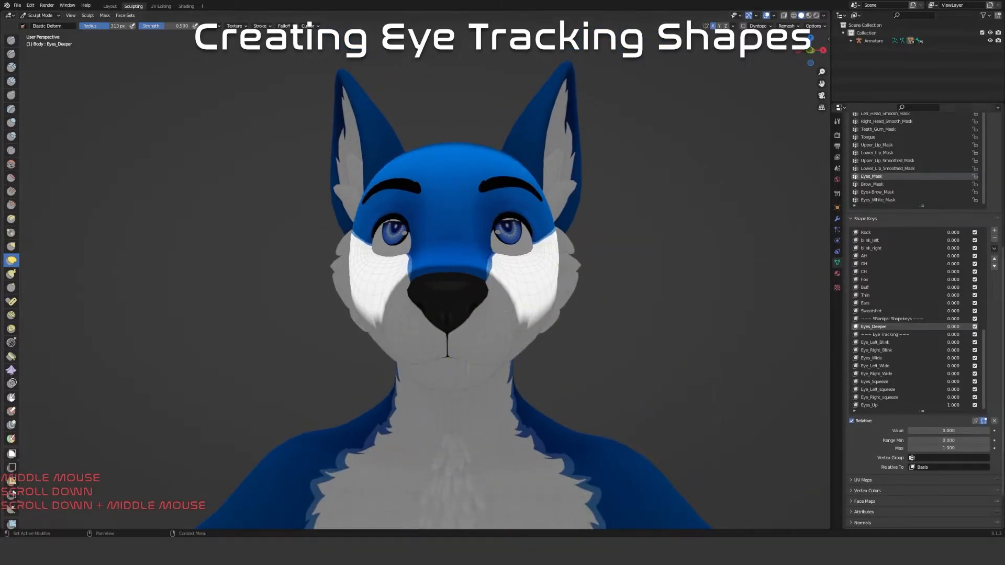
Clear all shape key values, set Eyes_Up to 1 and limit it to the Left_Head_Smooth_Mask vertex group
{"action": "left_click", "coordinate": [994, 422]}
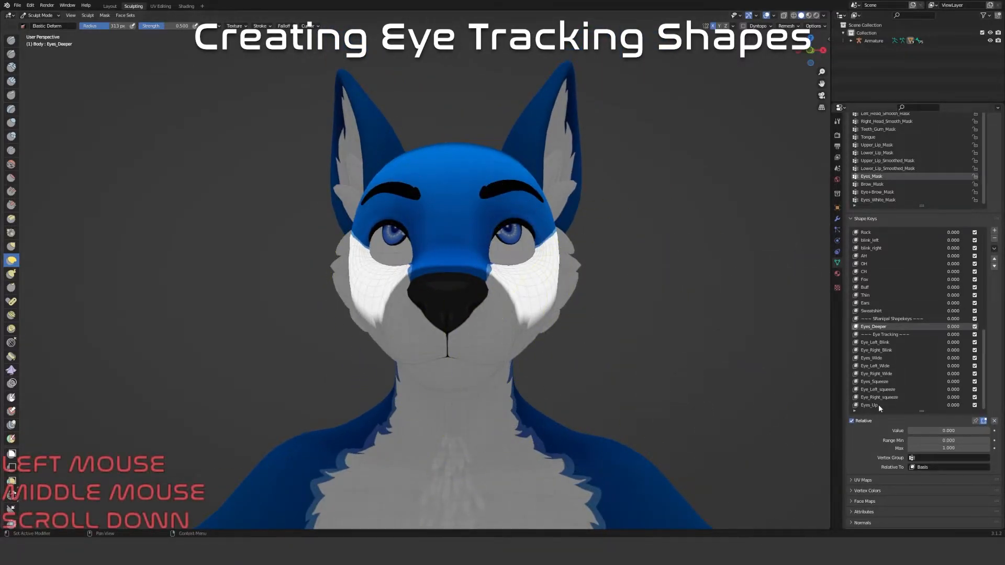
{"action": "left_click", "coordinate": [922, 458]}
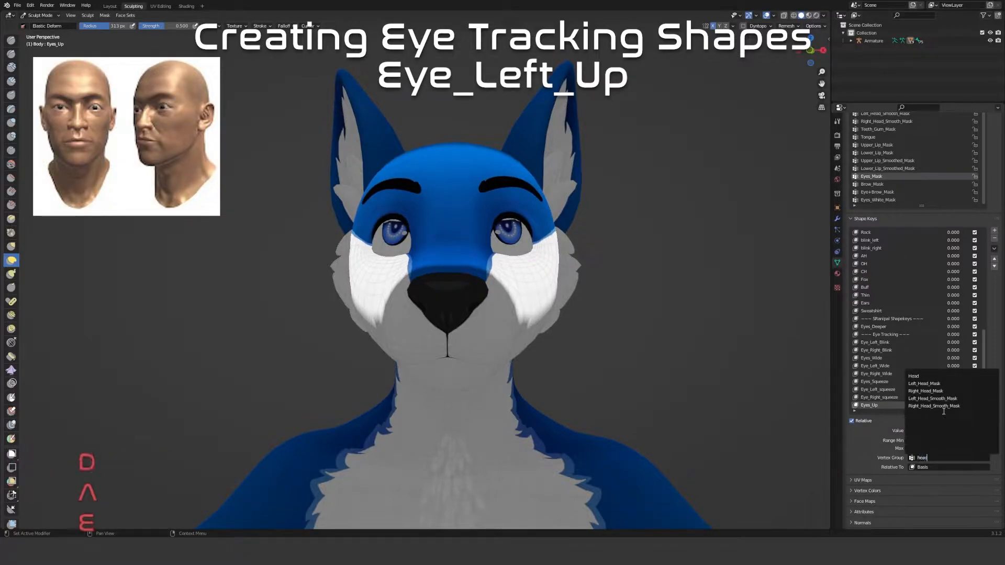
{"action": "left_click", "coordinate": [942, 399]}
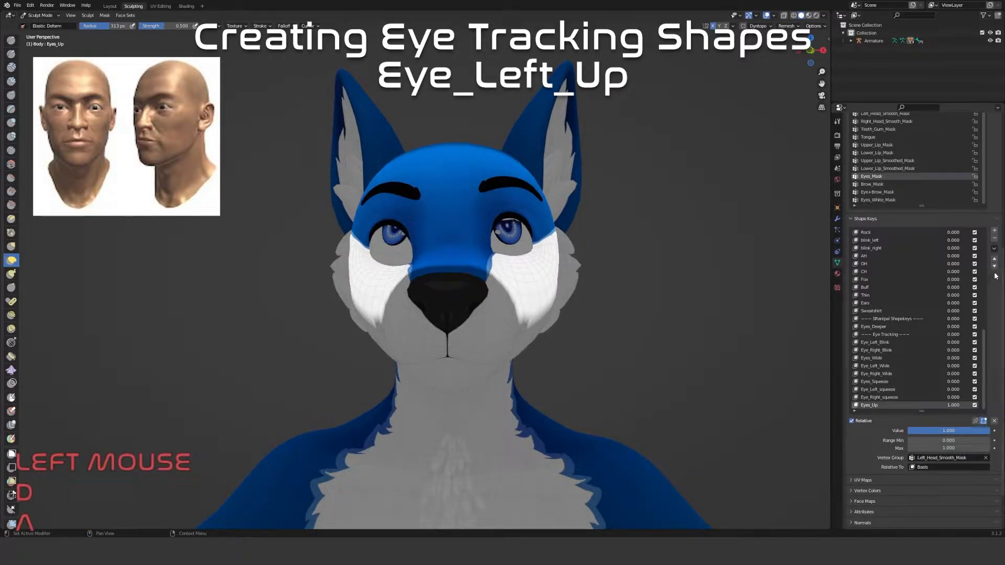
Create a new shape from the current mix and name it Eye_Left_Up
{"action": "left_click", "coordinate": [994, 249]}
{"action": "left_click", "coordinate": [942, 258]}
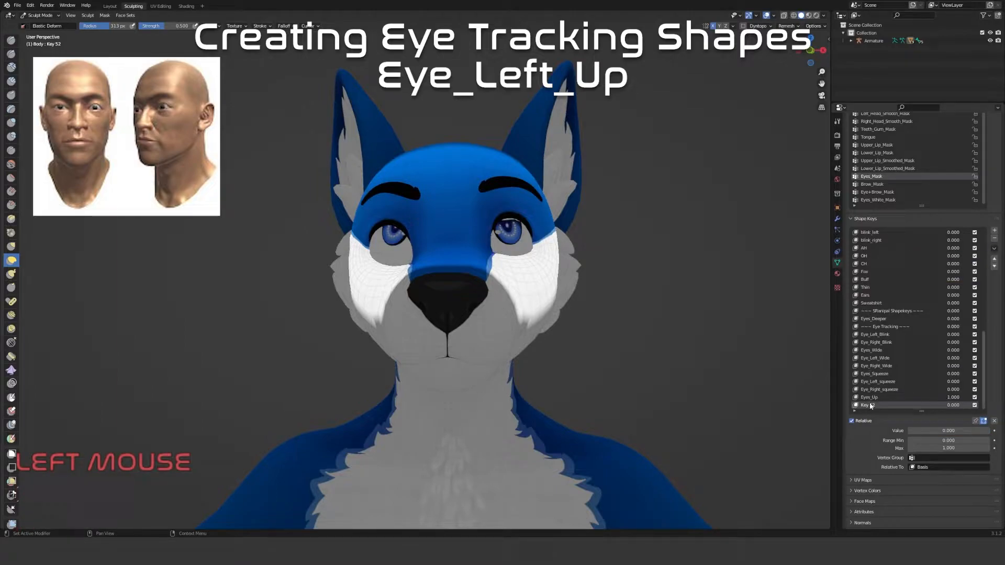
{"action": "type", "text": "Eye"}
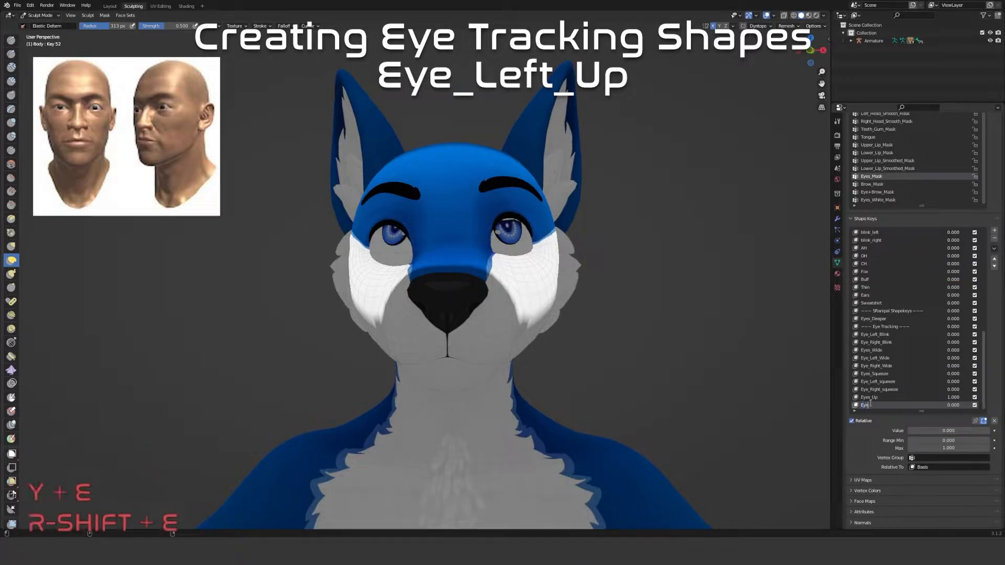
{"action": "type", "text": "_Left_Up"}
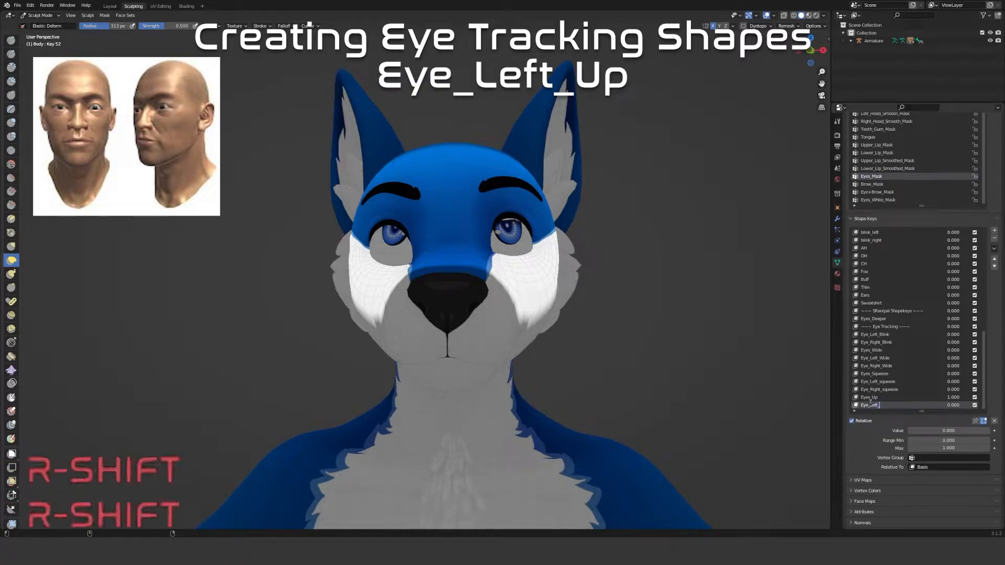
{"action": "key", "text": "Return"}
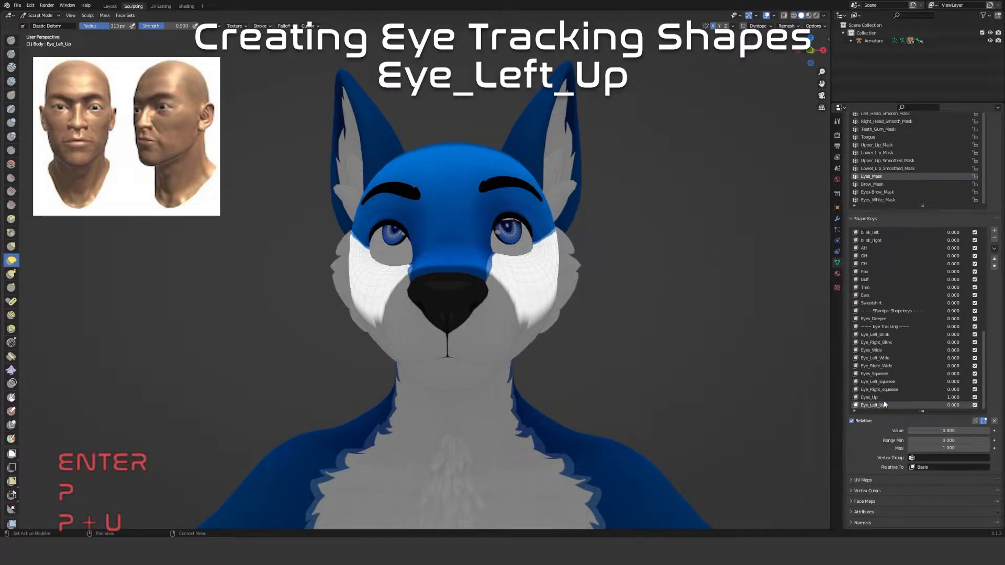
Change the vertex group of the Eyes_Up shape key to Right_Head_Smooth_Mask
{"action": "left_click", "coordinate": [889, 397]}
{"action": "left_click", "coordinate": [957, 458]}
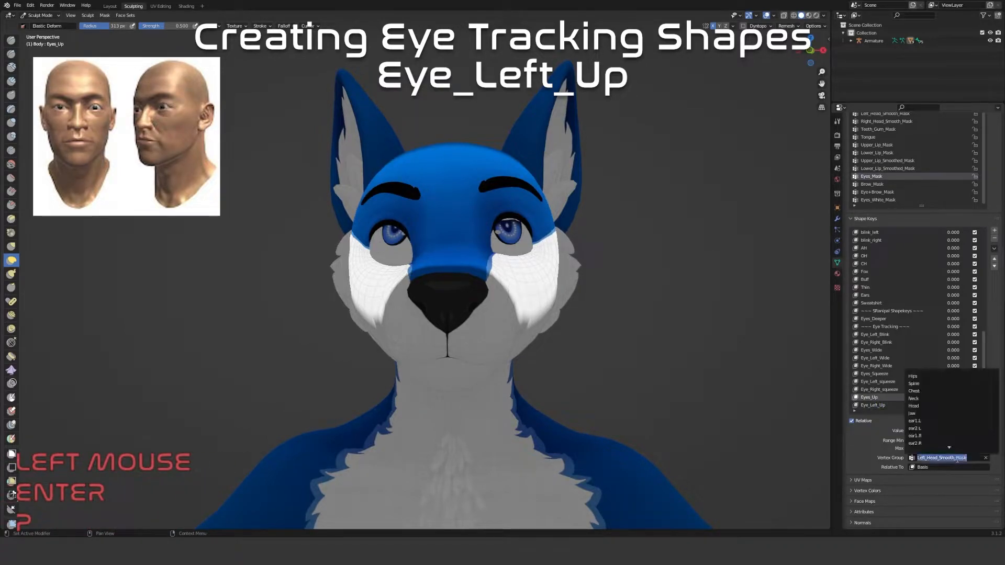
{"action": "type", "text": "head"}
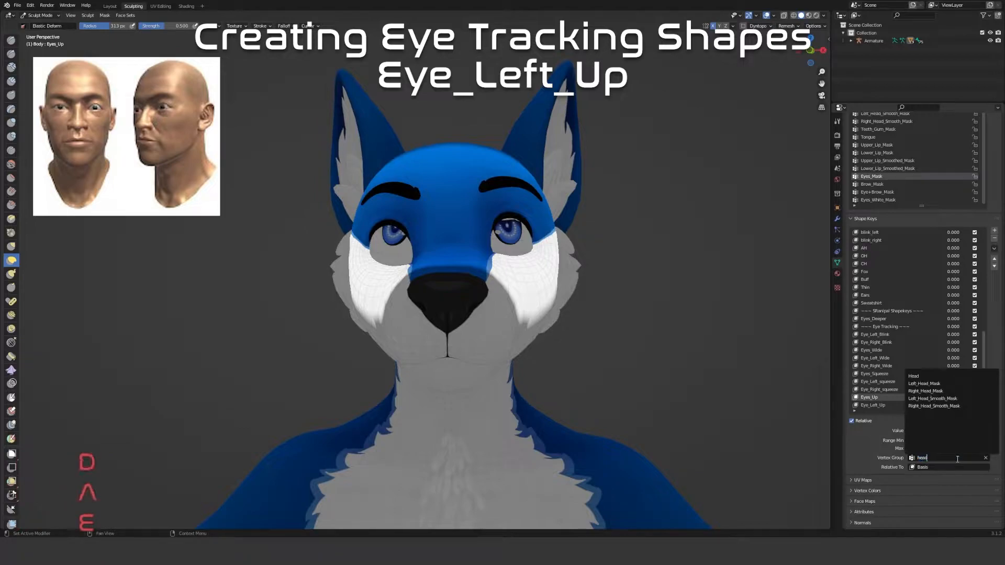
{"action": "left_click", "coordinate": [946, 406]}
Create a new shape from the current mix and name it Eye_Right_Up
{"action": "left_click", "coordinate": [993, 246]}
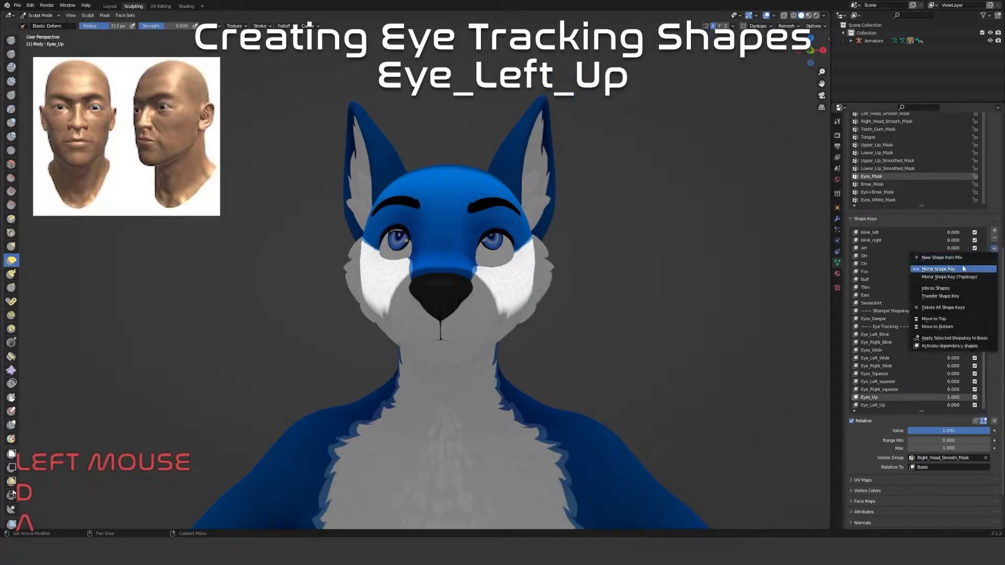
{"action": "left_click", "coordinate": [937, 257]}
{"action": "type", "text": "Eye_Right_Up"}
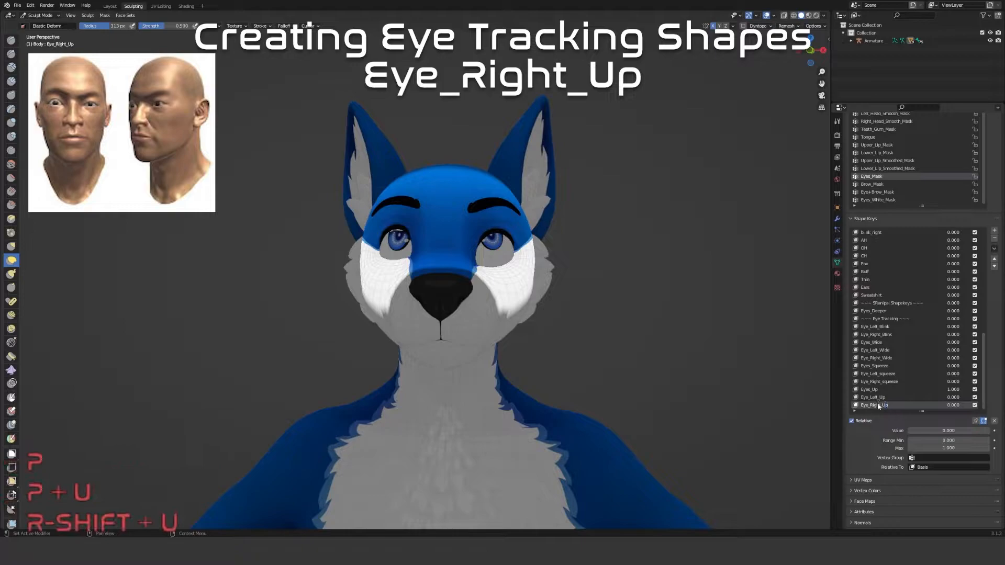
{"action": "key", "text": "Return"}
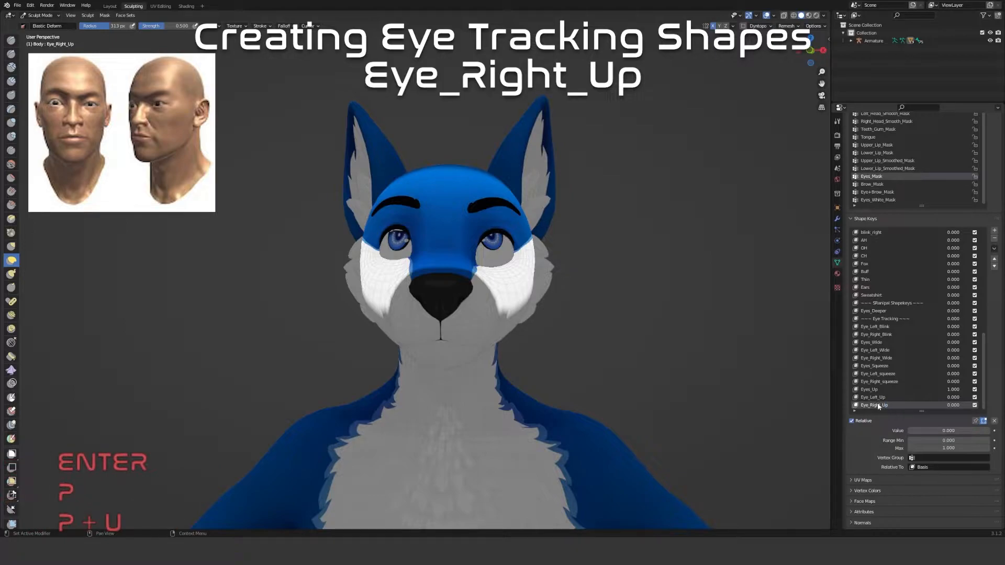
Clear all shape key values and remove the vertex group from the Eyes_Up shape key
{"action": "left_click", "coordinate": [994, 422]}
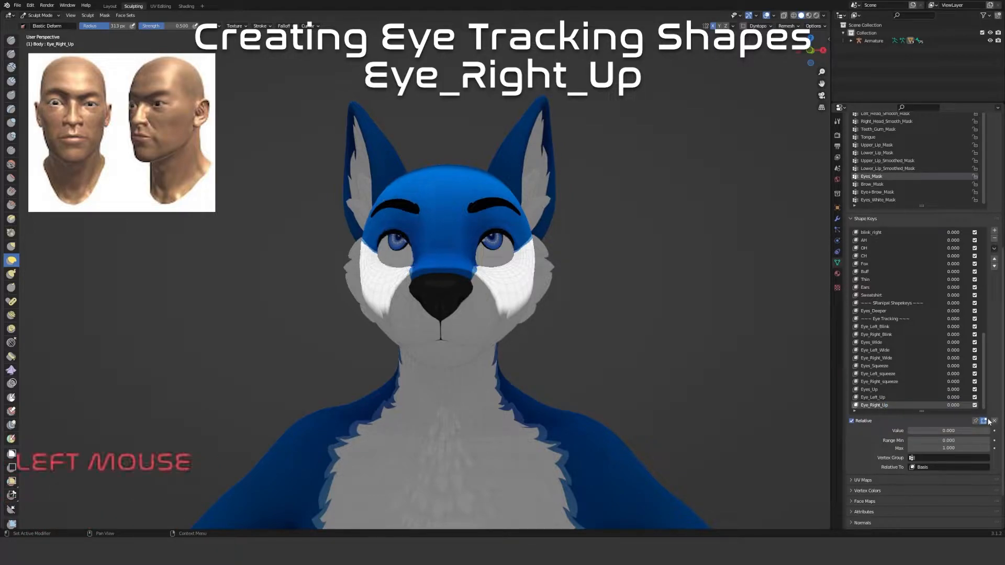
{"action": "middle_click_drag", "start_coordinate": [691, 304], "coordinate": [706, 304]}
{"action": "scroll", "coordinate": [640, 300], "scroll_direction": "up", "scroll_amount": 3}
{"action": "middle_click_drag", "start_coordinate": [640, 300], "coordinate": [585, 331]}
{"action": "scroll", "coordinate": [629, 334], "scroll_direction": "down", "scroll_amount": 1}
{"action": "left_click", "coordinate": [867, 389]}
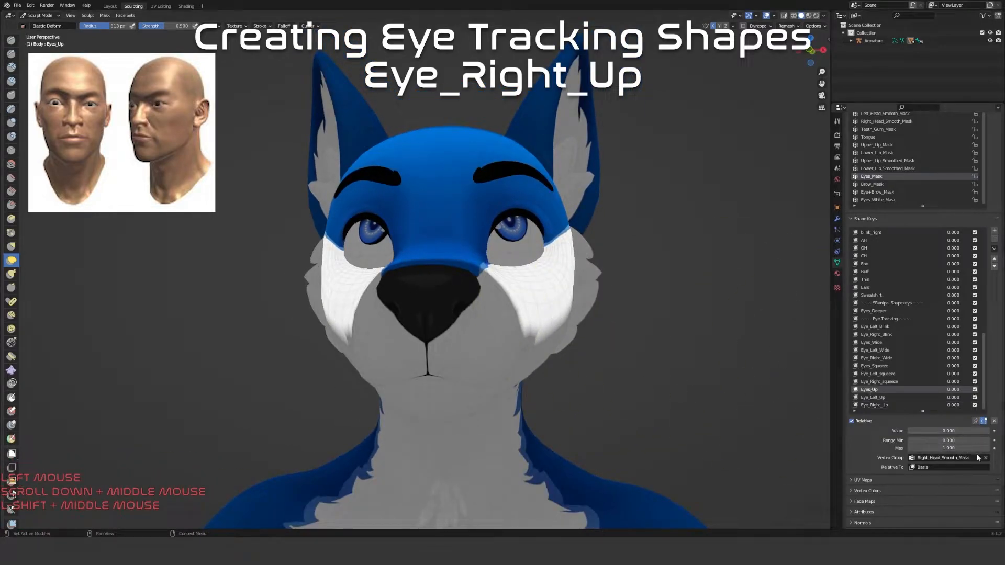
{"action": "left_click", "coordinate": [994, 420]}
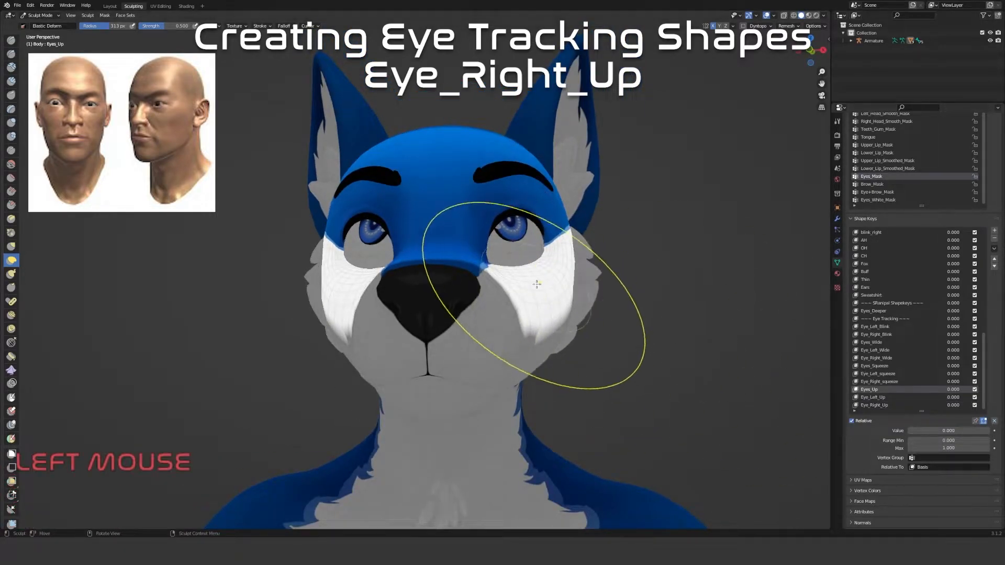
Switch to the Layout workspace, put the armature in Pose Mode and clear the eye bones' rotation
{"action": "middle_click_drag", "start_coordinate": [539, 285], "coordinate": [480, 274]}
{"action": "left_click", "coordinate": [113, 6]}
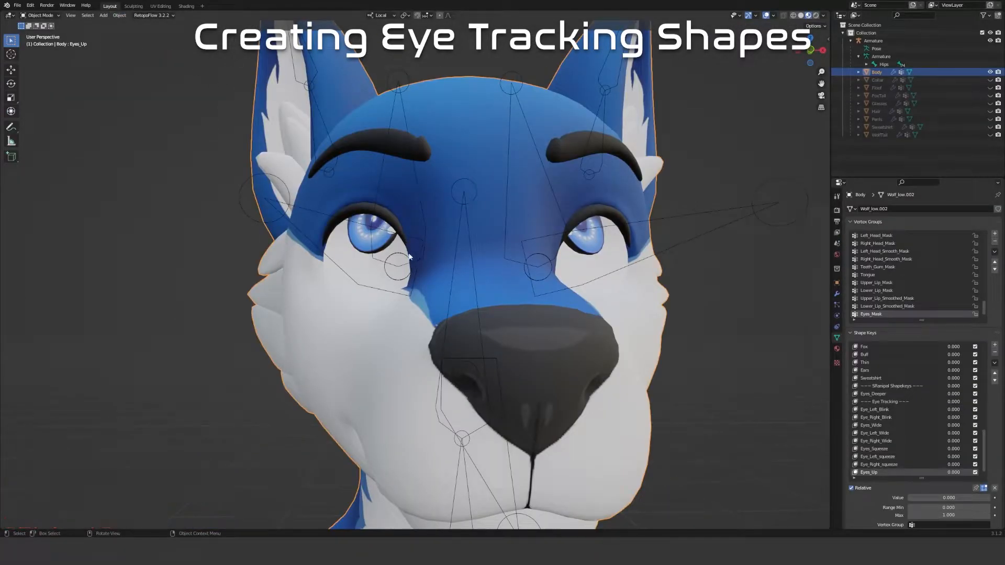
{"action": "left_click", "coordinate": [466, 197]}
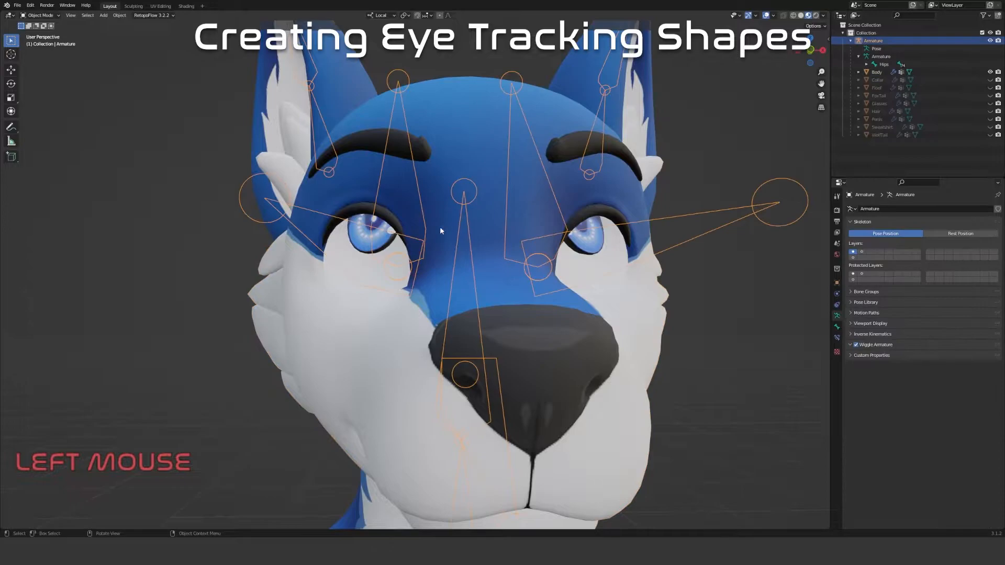
{"action": "left_click", "coordinate": [42, 16]}
{"action": "left_click", "coordinate": [39, 41]}
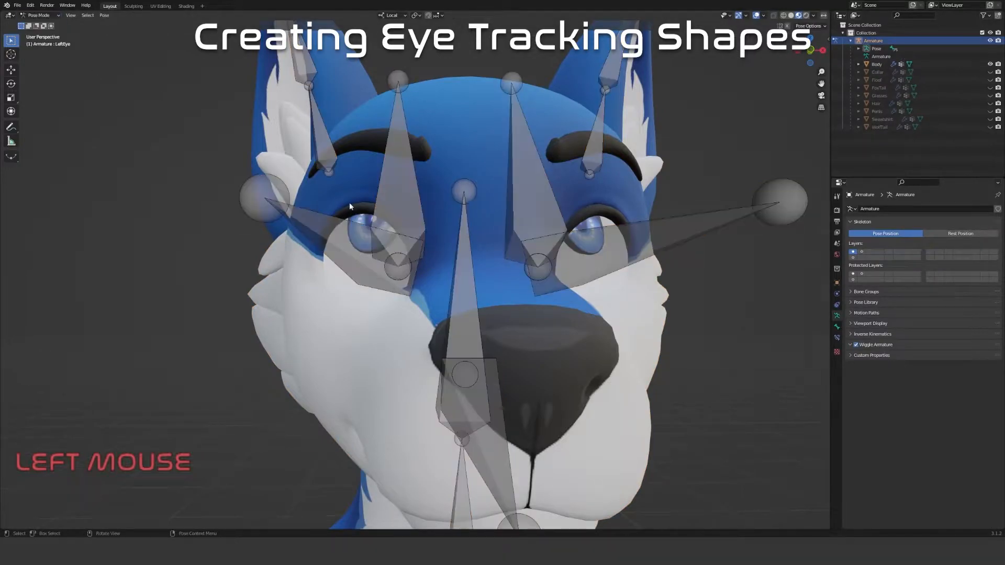
{"action": "key", "text": "alt+r"}
Select the LeftEye and RightEye bones and rotate them 25° around their local X axis so the eyes look down
{"action": "middle_click_drag", "start_coordinate": [349, 202], "coordinate": [573, 285]}
{"action": "left_click", "coordinate": [574, 284]}
{"action": "left_click", "coordinate": [322, 94]}
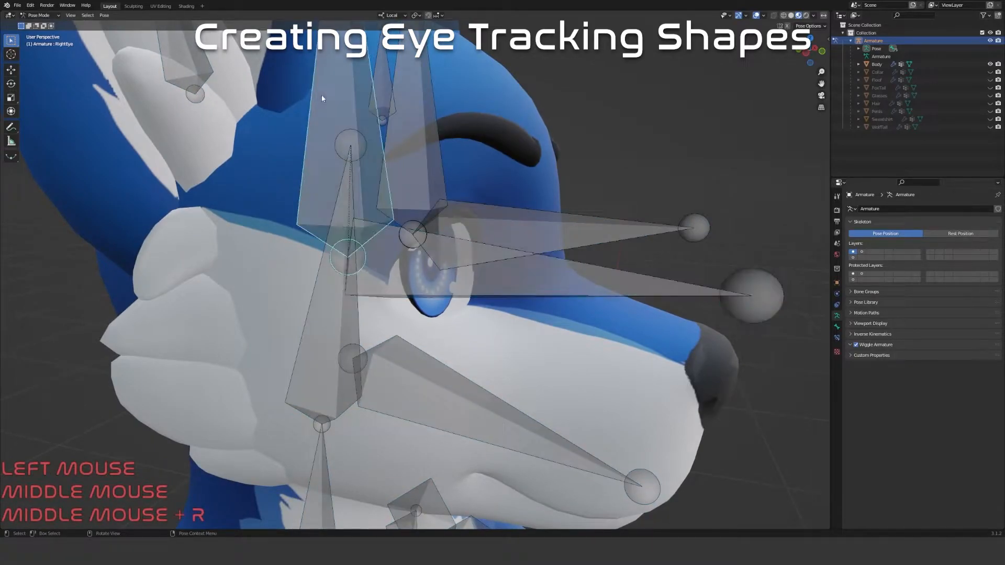
{"action": "left_click", "coordinate": [428, 127], "text": "shift"}
{"action": "middle_click_drag", "start_coordinate": [427, 133], "coordinate": [441, 145]}
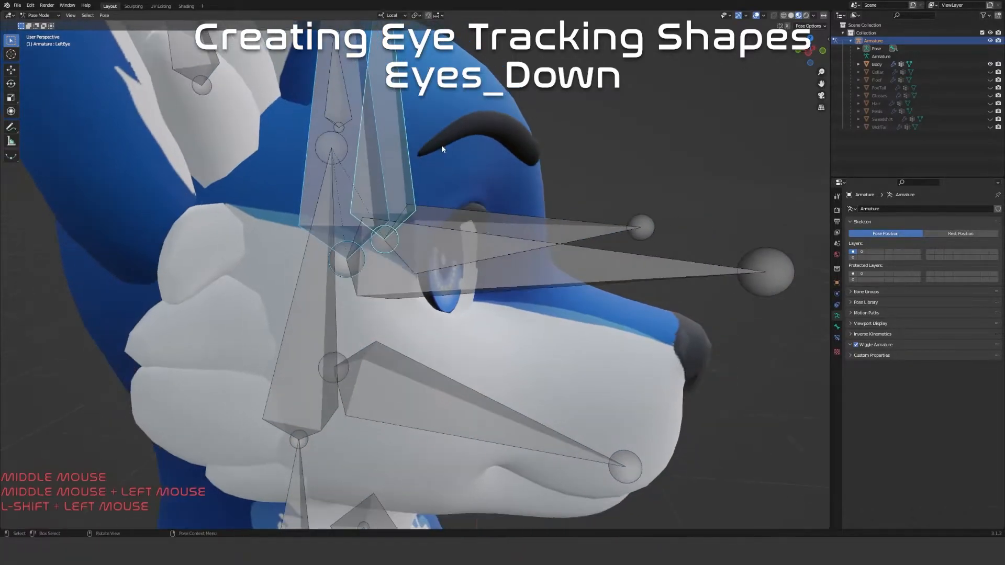
{"action": "key", "text": "r"}
{"action": "key", "text": "x"}
{"action": "left_click", "coordinate": [476, 181]}
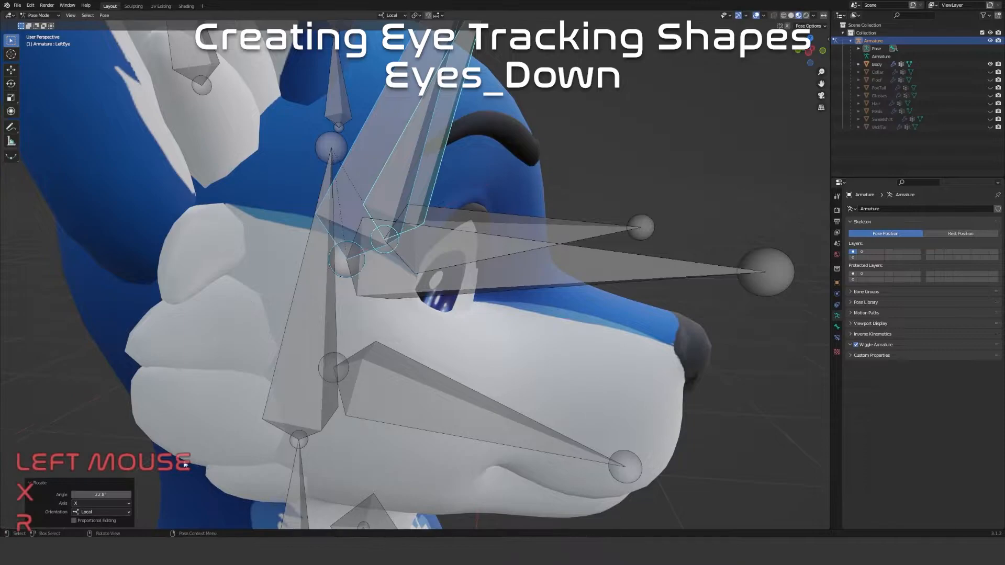
{"action": "type", "text": "25"}
{"action": "key", "text": "Return"}
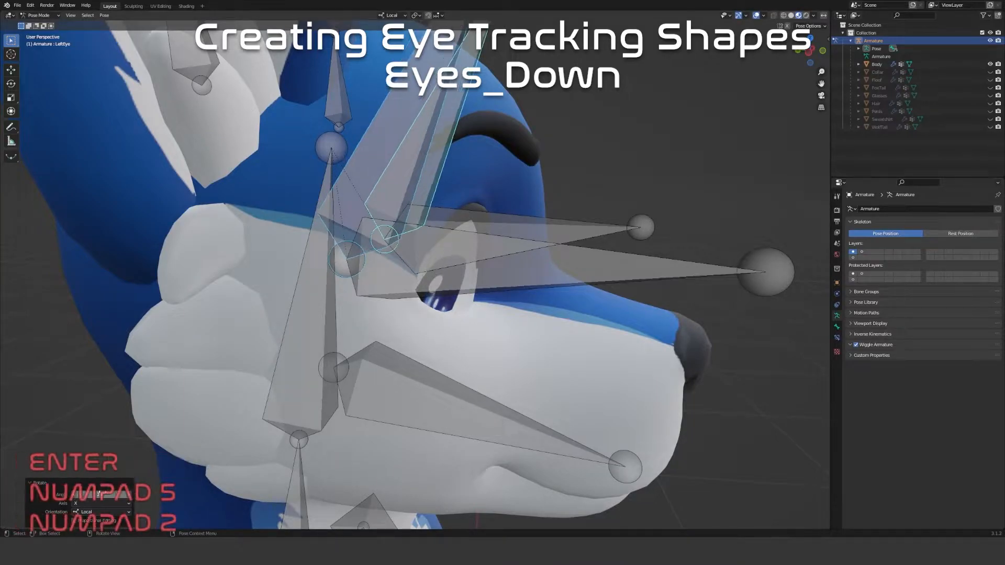
{"action": "scroll", "coordinate": [503, 410], "scroll_direction": "down", "scroll_amount": 1}
{"action": "middle_click_drag", "start_coordinate": [502, 411], "coordinate": [415, 397]}
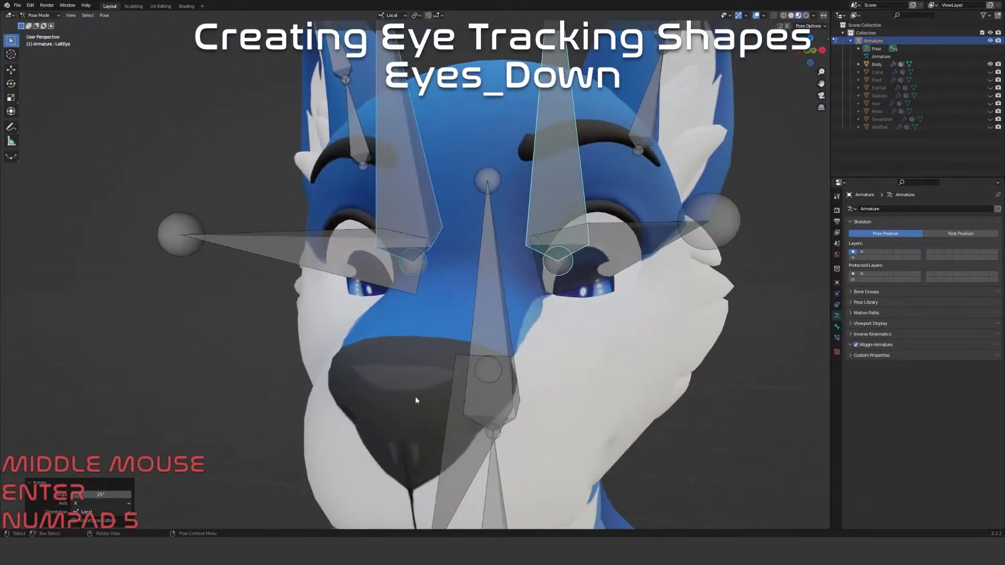
Return to the Sculpting workspace, put the armature in Object Mode and open the wolf's body mesh in Sculpt Mode
{"action": "left_click", "coordinate": [134, 6]}
{"action": "middle_click_drag", "start_coordinate": [374, 246], "coordinate": [444, 210]}
{"action": "left_click", "coordinate": [445, 209]}
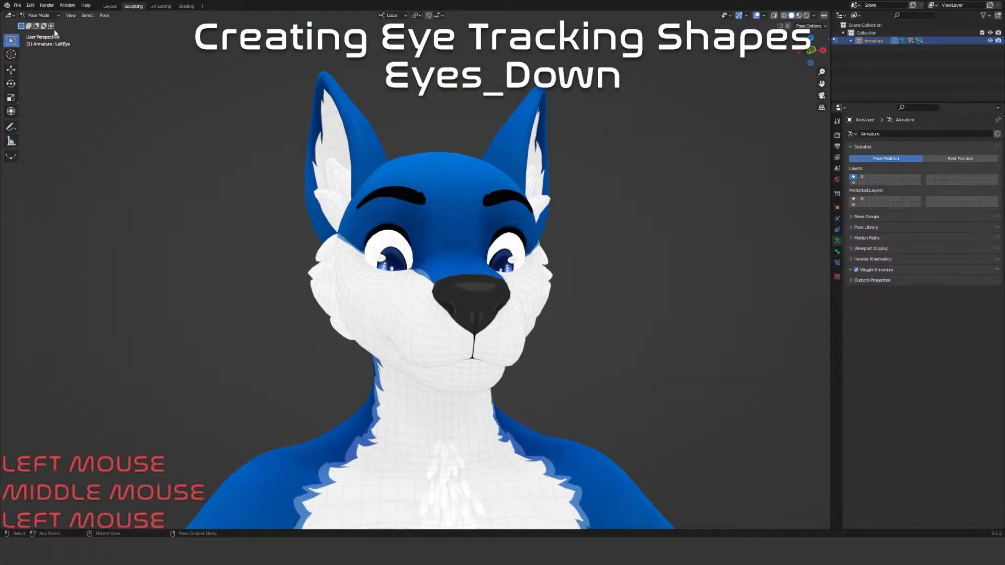
{"action": "left_click", "coordinate": [37, 24]}
{"action": "left_click", "coordinate": [438, 194]}
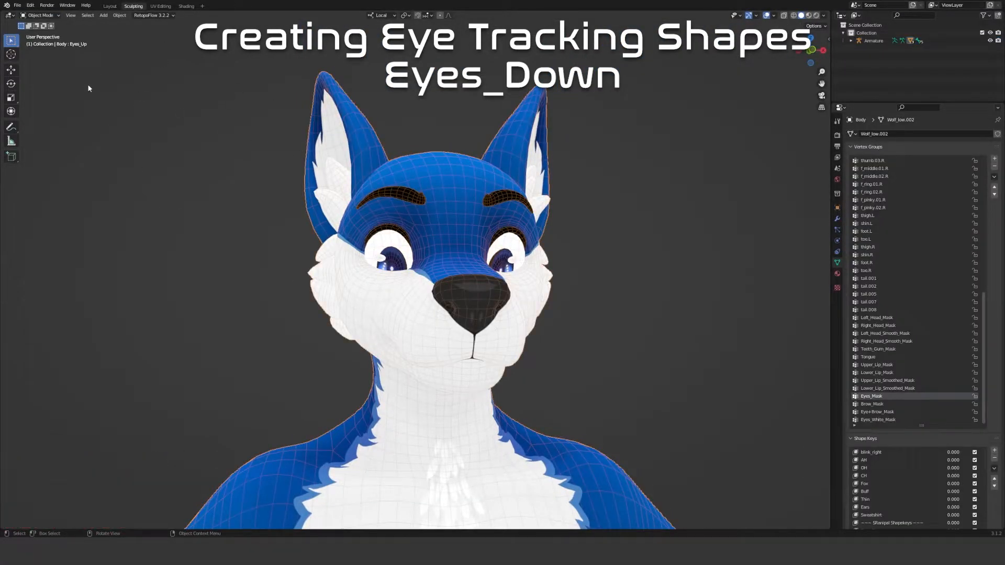
{"action": "left_click", "coordinate": [41, 15]}
{"action": "left_click", "coordinate": [43, 42]}
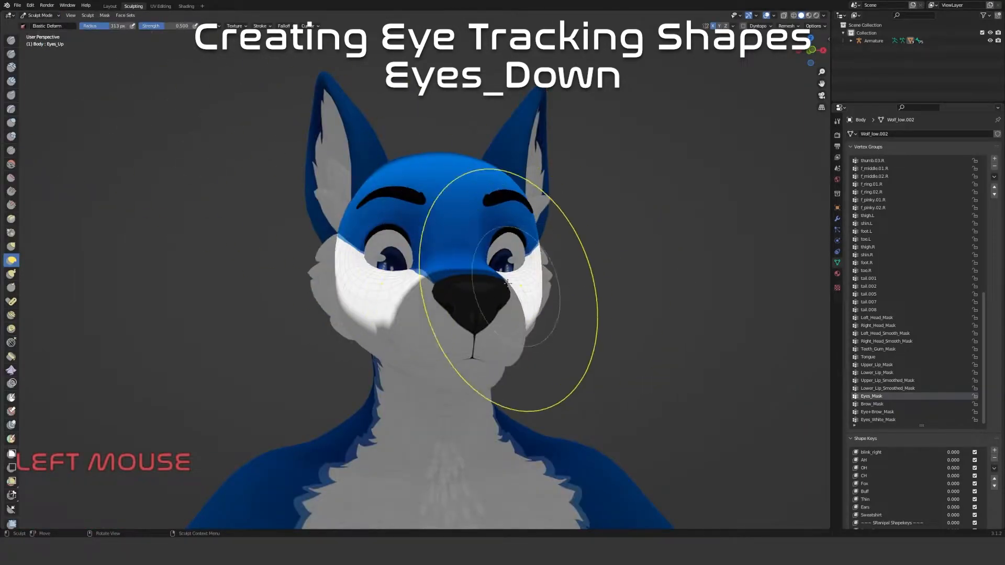
Shorten the vertex group list so the shape key list and its settings are in view
{"action": "scroll", "coordinate": [520, 314], "scroll_direction": "up", "scroll_amount": 4}
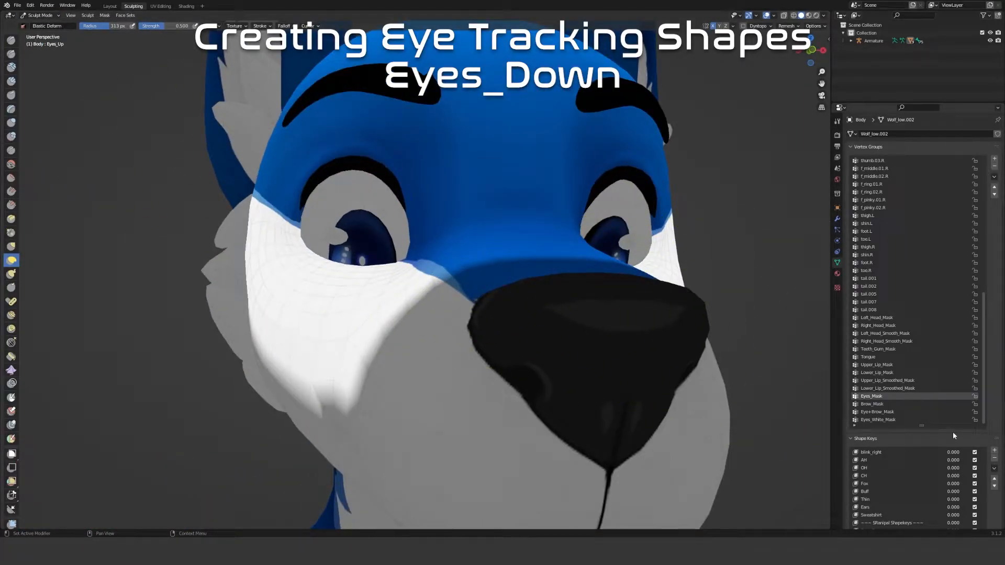
{"action": "left_click_drag", "start_coordinate": [922, 427], "coordinate": [923, 282]}
{"action": "scroll", "coordinate": [984, 262], "scroll_direction": "down", "scroll_amount": 4}
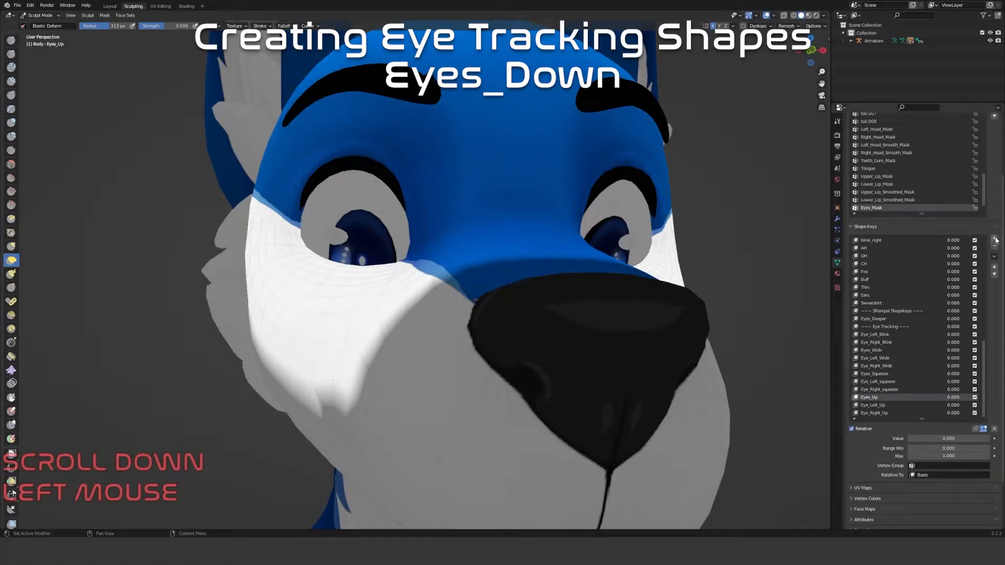
Add a new shape key named Eyes_Down and set its value to 1.000
{"action": "left_click", "coordinate": [995, 239]}
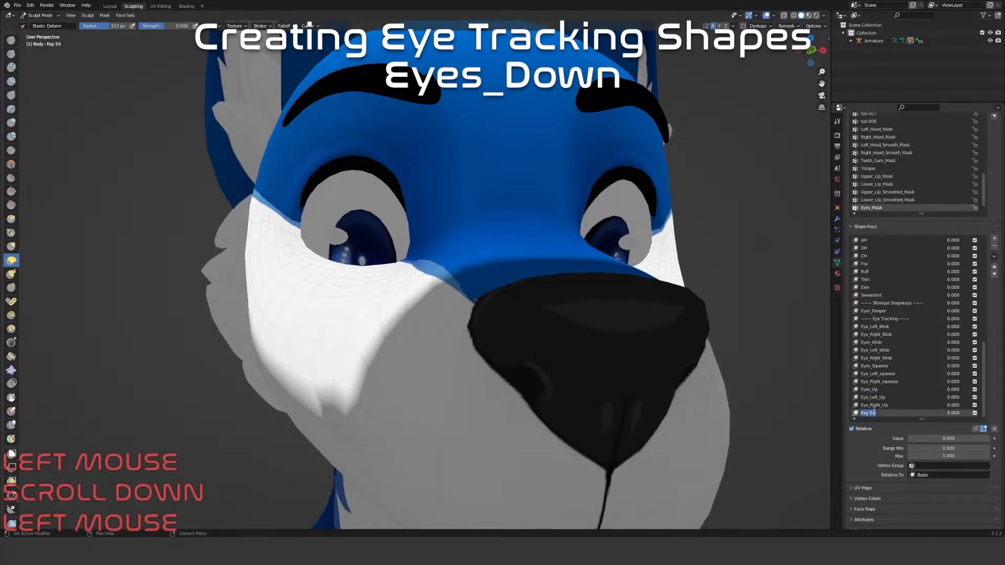
{"action": "type", "text": "Eyes_Down"}
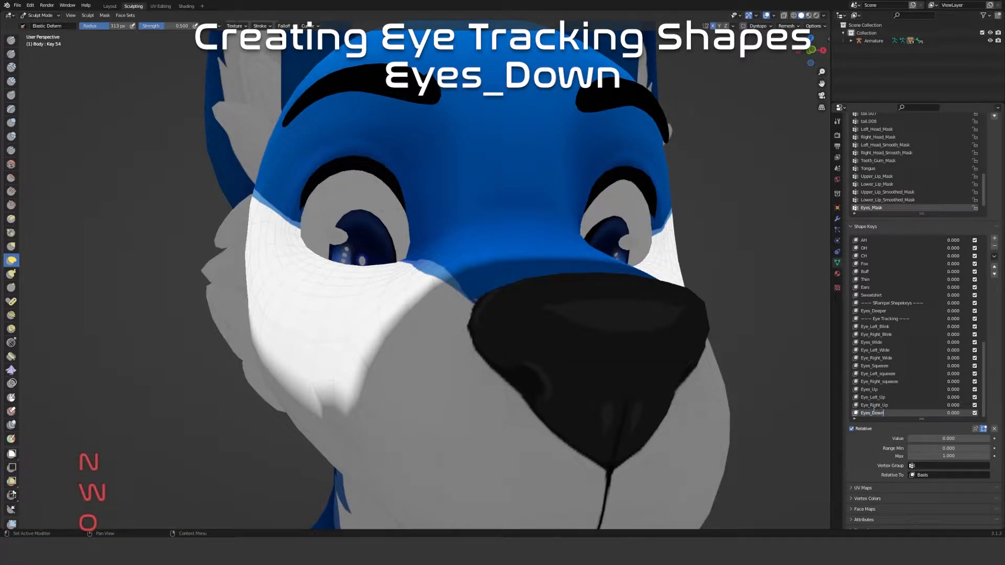
{"action": "left_click", "coordinate": [870, 364]}
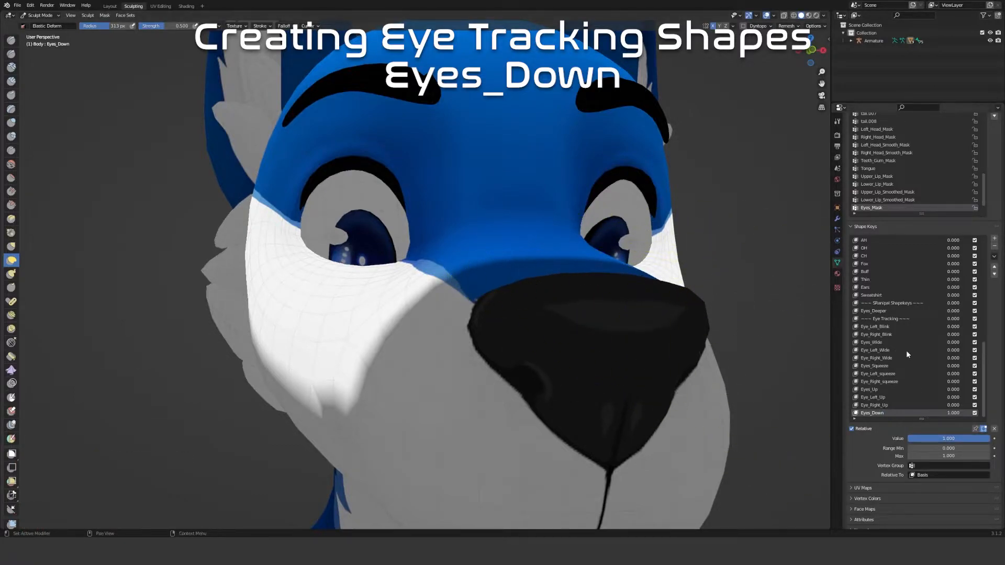
Pull the upper eyelids down over both eyes with the Elastic Deform brush, shaping them from the front and side
{"action": "scroll", "coordinate": [367, 199], "scroll_direction": "up", "scroll_amount": 3}
{"action": "middle_click_drag", "start_coordinate": [359, 168], "coordinate": [319, 158]}
{"action": "scroll", "coordinate": [324, 162], "scroll_direction": "down", "scroll_amount": 2}
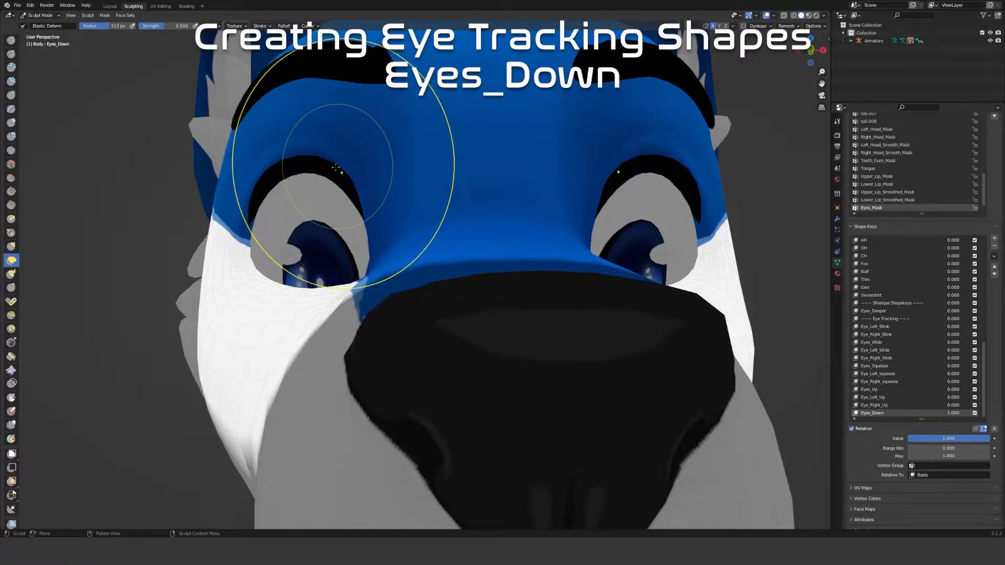
{"action": "left_click_drag", "start_coordinate": [335, 168], "coordinate": [322, 235]}
{"action": "middle_click_drag", "start_coordinate": [322, 235], "coordinate": [555, 251]}
{"action": "mouse_move", "coordinate": [569, 253]}
{"action": "left_mouse_down"}
{"action": "mouse_move", "coordinate": [575, 262]}
{"action": "mouse_move", "coordinate": [550, 343]}
{"action": "left_mouse_up"}
{"action": "mouse_move", "coordinate": [550, 343]}
{"action": "middle_mouse_down"}
{"action": "mouse_move", "coordinate": [473, 340]}
{"action": "mouse_move", "coordinate": [555, 336]}
{"action": "mouse_move", "coordinate": [574, 294]}
{"action": "mouse_move", "coordinate": [572, 260]}
{"action": "middle_mouse_up"}
{"action": "scroll", "coordinate": [566, 337], "scroll_direction": "up", "scroll_amount": 5}
{"action": "left_click_drag", "start_coordinate": [574, 259], "coordinate": [597, 250]}
Reduce the brush radius to 212 px and refine the upper and outer eyelid contours on Eyes_Down
{"action": "key", "text": "f"}
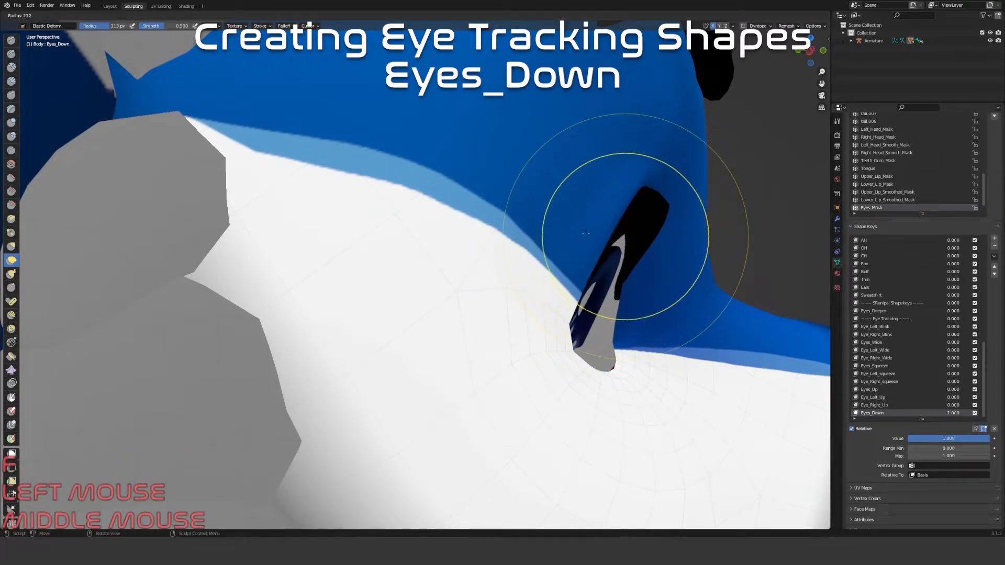
{"action": "left_click", "coordinate": [585, 233]}
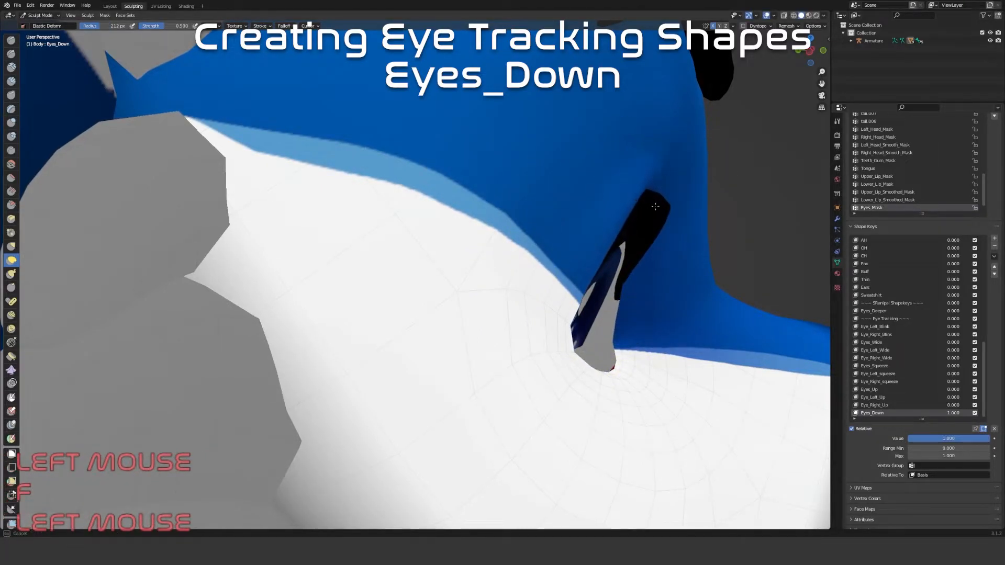
{"action": "middle_click_drag", "start_coordinate": [698, 233], "coordinate": [426, 253]}
{"action": "left_click_drag", "start_coordinate": [246, 274], "coordinate": [240, 317]}
{"action": "mouse_move", "coordinate": [275, 329]}
{"action": "middle_mouse_down"}
{"action": "mouse_move", "coordinate": [299, 334]}
{"action": "mouse_move", "coordinate": [292, 318]}
{"action": "middle_mouse_up"}
{"action": "left_click_drag", "start_coordinate": [369, 361], "coordinate": [358, 352]}
{"action": "scroll", "coordinate": [358, 356], "scroll_direction": "down", "scroll_amount": 3}
{"action": "mouse_move", "coordinate": [356, 359]}
{"action": "middle_mouse_down"}
{"action": "mouse_move", "coordinate": [357, 334]}
{"action": "mouse_move", "coordinate": [366, 335]}
{"action": "middle_mouse_up"}
{"action": "scroll", "coordinate": [359, 335], "scroll_direction": "down", "scroll_amount": 2}
Set the Eyes_Deeper shape key's value to 1.000
{"action": "left_click", "coordinate": [880, 312]}
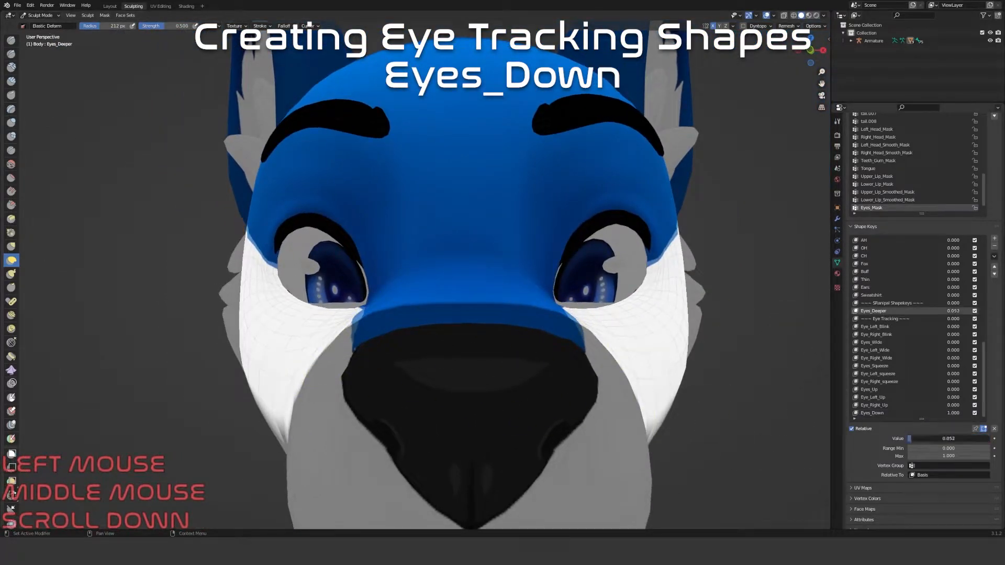
{"action": "scroll", "coordinate": [387, 293], "scroll_direction": "up", "scroll_amount": 2}
{"action": "mouse_move", "coordinate": [309, 310]}
{"action": "middle_mouse_down"}
{"action": "mouse_move", "coordinate": [360, 310]}
{"action": "mouse_move", "coordinate": [334, 307]}
{"action": "mouse_move", "coordinate": [325, 335]}
{"action": "mouse_move", "coordinate": [308, 324]}
{"action": "middle_mouse_up"}
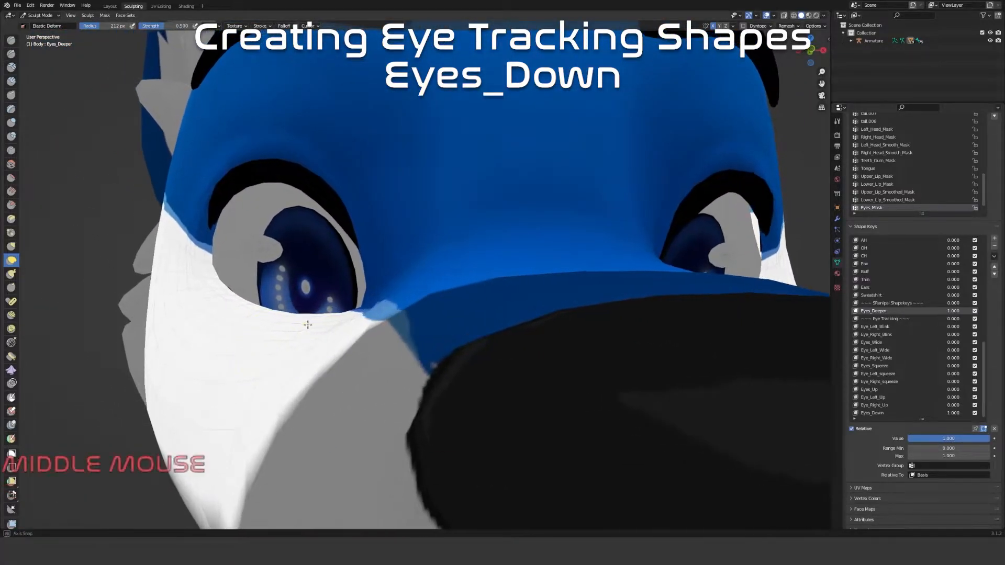
Nudge the lower eyelid edges upward on the Eyes_Down shape key
{"action": "left_click", "coordinate": [883, 412]}
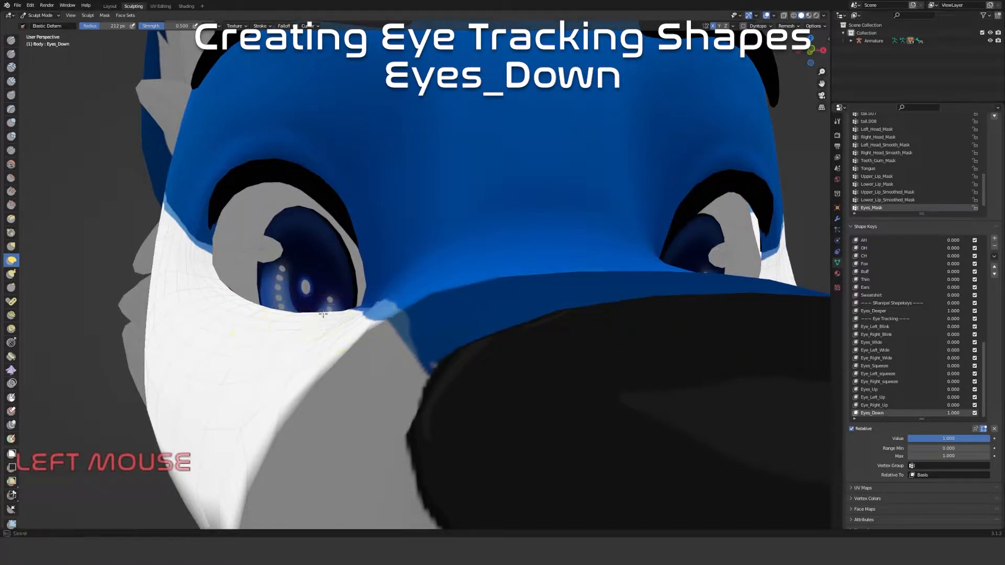
{"action": "left_click_drag", "start_coordinate": [315, 298], "coordinate": [268, 312]}
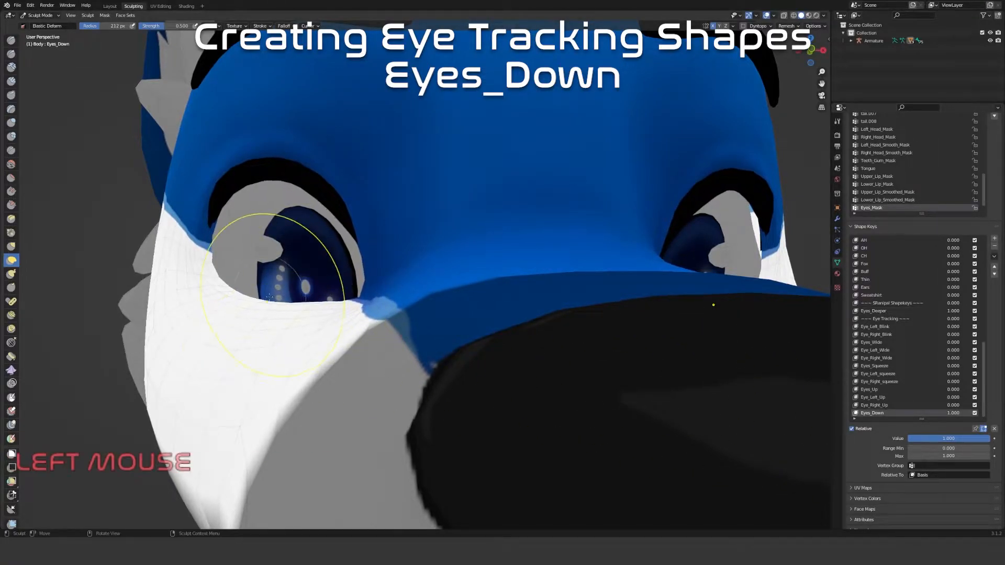
{"action": "scroll", "coordinate": [269, 297], "scroll_direction": "down", "scroll_amount": 5}
{"action": "middle_click_drag", "start_coordinate": [471, 363], "coordinate": [466, 387]}
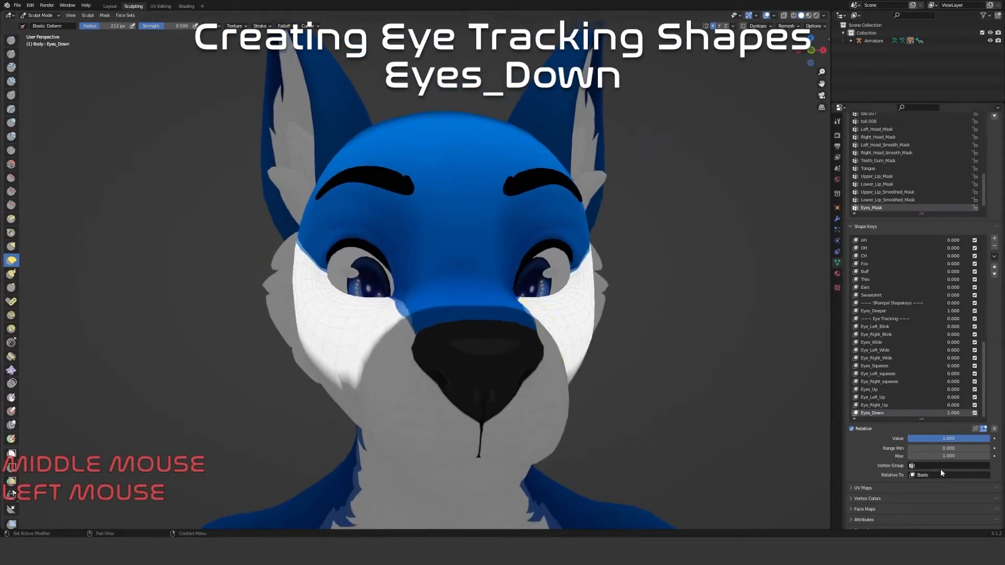
Vary the Eyes_Down value to examine the eyelid movement from the front, side and below, ending at 1.000
{"action": "mouse_move", "coordinate": [968, 441]}
{"action": "left_mouse_down"}
{"action": "mouse_move", "coordinate": [885, 441]}
{"action": "mouse_move", "coordinate": [968, 441]}
{"action": "left_mouse_up"}
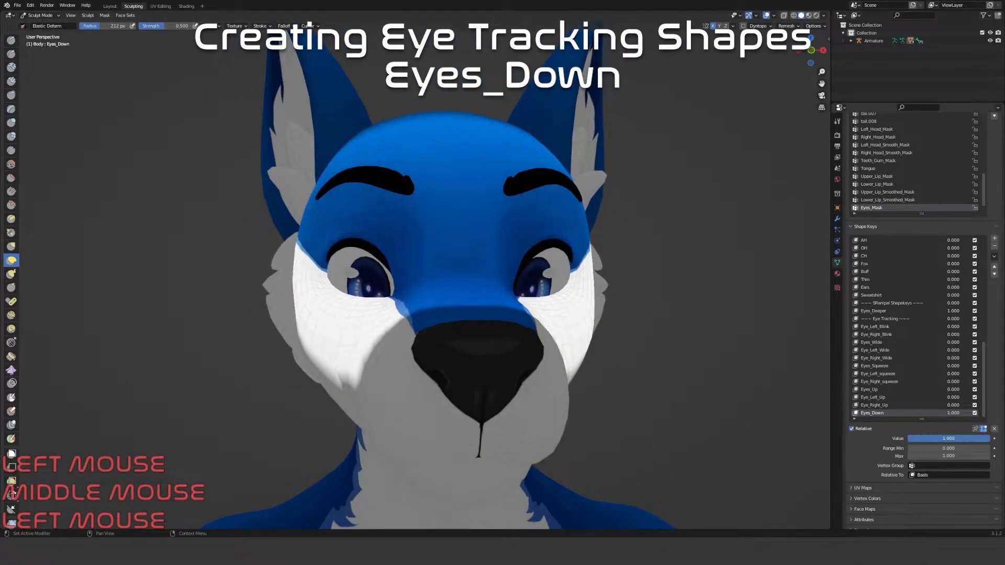
{"action": "scroll", "coordinate": [269, 359], "scroll_direction": "up", "scroll_amount": 5}
{"action": "scroll", "coordinate": [292, 365], "scroll_direction": "down", "scroll_amount": 1}
{"action": "middle_click_drag", "start_coordinate": [292, 366], "coordinate": [491, 357]}
{"action": "scroll", "coordinate": [471, 393], "scroll_direction": "down", "scroll_amount": 2}
{"action": "scroll", "coordinate": [491, 357], "scroll_direction": "down", "scroll_amount": 3}
{"action": "middle_click_drag", "start_coordinate": [568, 382], "coordinate": [559, 388]}
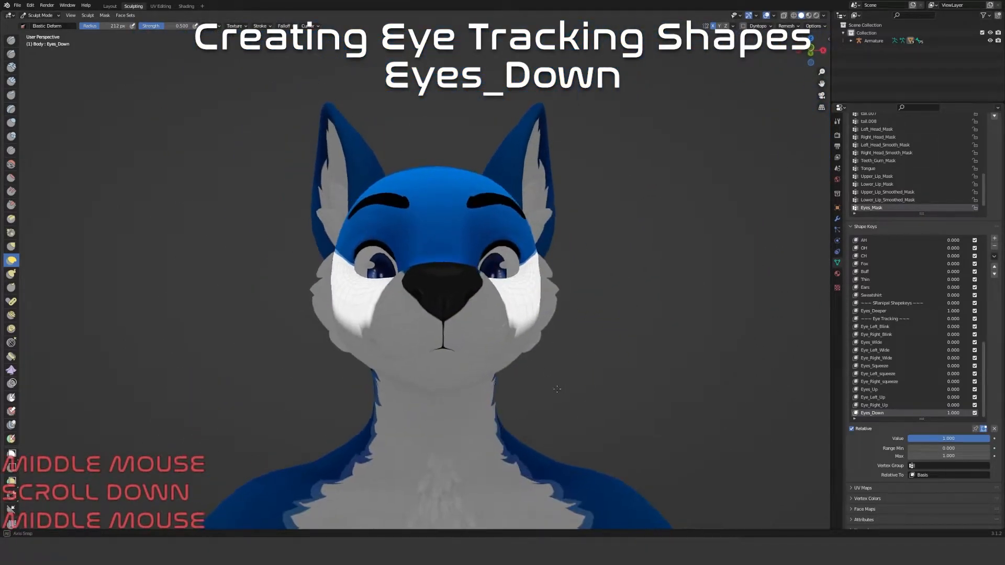
{"action": "mouse_move", "coordinate": [976, 440]}
{"action": "left_mouse_down"}
{"action": "mouse_move", "coordinate": [899, 439]}
{"action": "mouse_move", "coordinate": [977, 440]}
{"action": "left_mouse_up"}
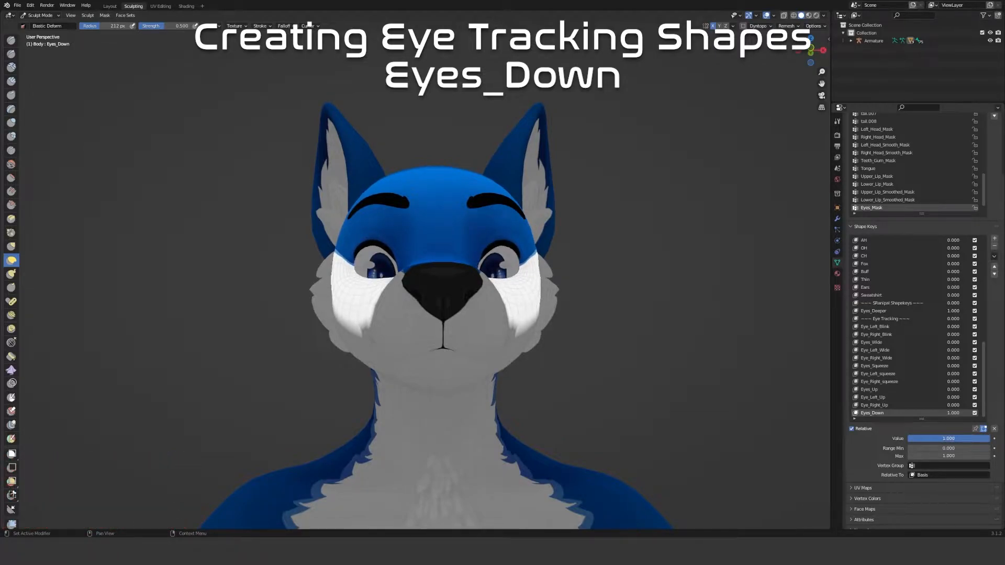
{"action": "middle_click_drag", "start_coordinate": [637, 371], "coordinate": [635, 358]}
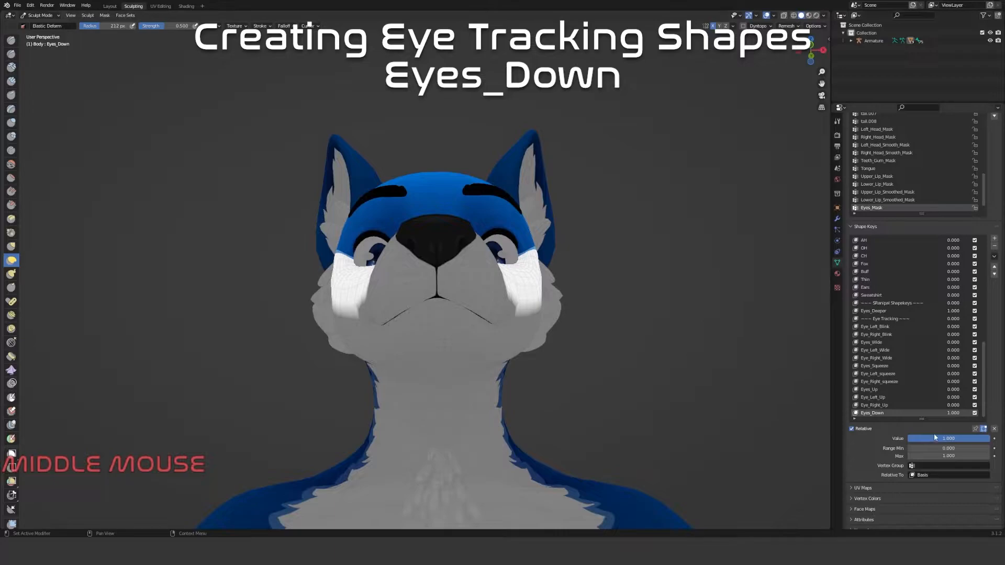
{"action": "mouse_move", "coordinate": [964, 440]}
{"action": "left_mouse_down"}
{"action": "mouse_move", "coordinate": [907, 439]}
{"action": "mouse_move", "coordinate": [989, 440]}
{"action": "left_mouse_up"}
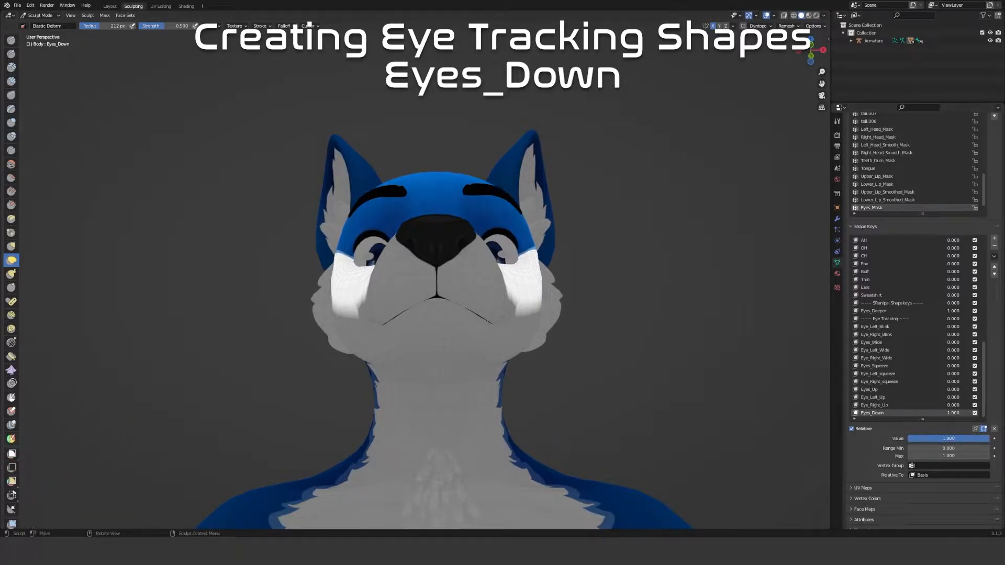
{"action": "middle_click_drag", "start_coordinate": [224, 298], "coordinate": [226, 351]}
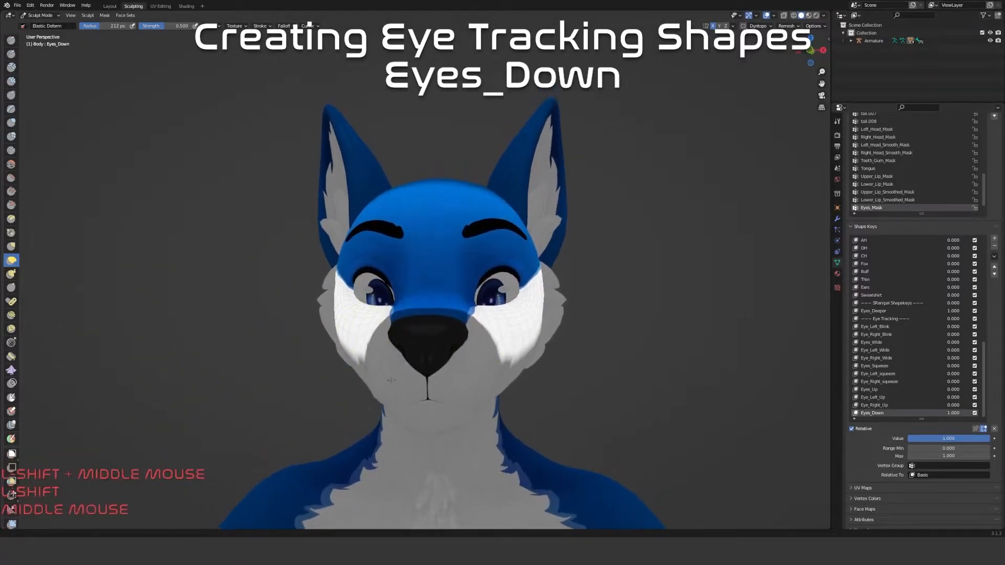
{"action": "left_click_drag", "start_coordinate": [971, 439], "coordinate": [916, 448]}
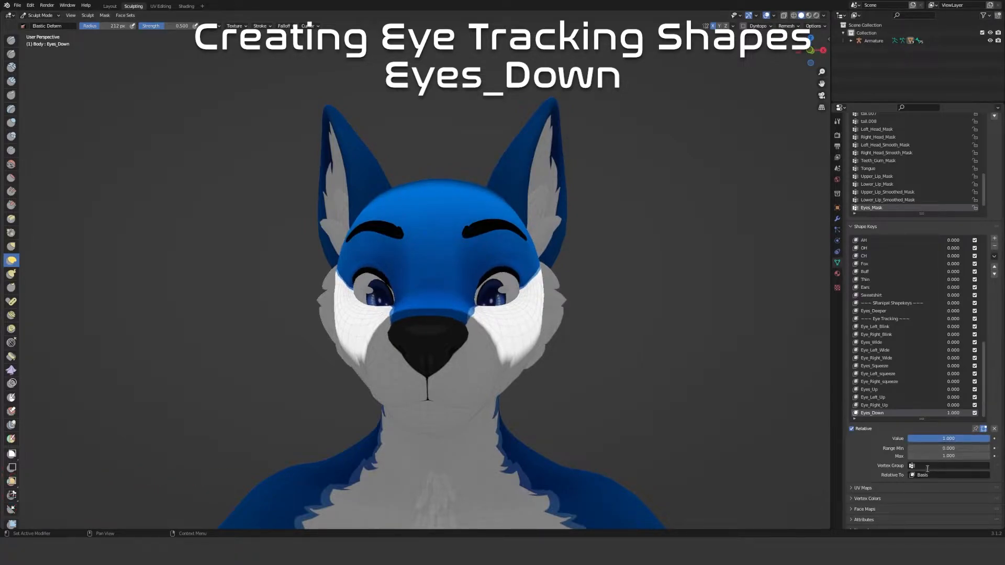
Assign the Left_Head_Smooth_Mask vertex group to the Eyes_Down shape key
{"action": "left_click", "coordinate": [922, 466]}
{"action": "type", "text": "head"}
{"action": "left_click", "coordinate": [960, 407]}
Create a new shape from the current mix and name it Eye_Left_Down
{"action": "left_click", "coordinate": [994, 257]}
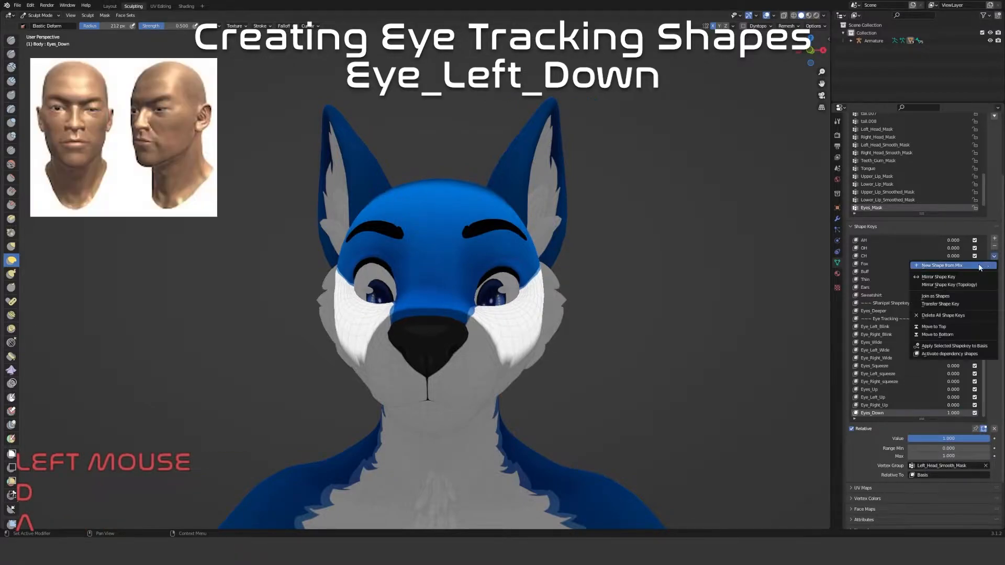
{"action": "left_click", "coordinate": [921, 265]}
{"action": "double_click", "coordinate": [874, 414]}
{"action": "type", "text": "E"}
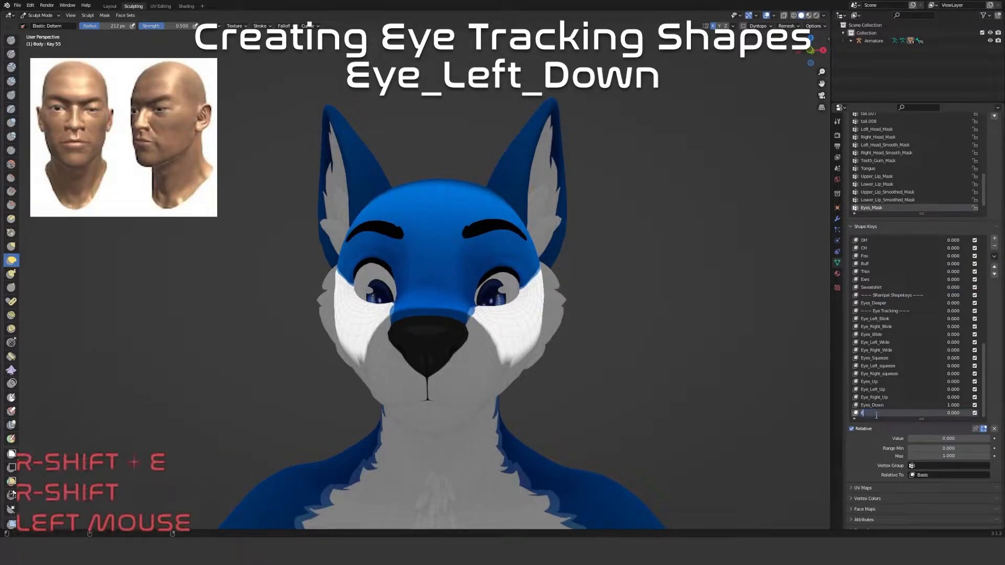
{"action": "type", "text": "ye_Left"}
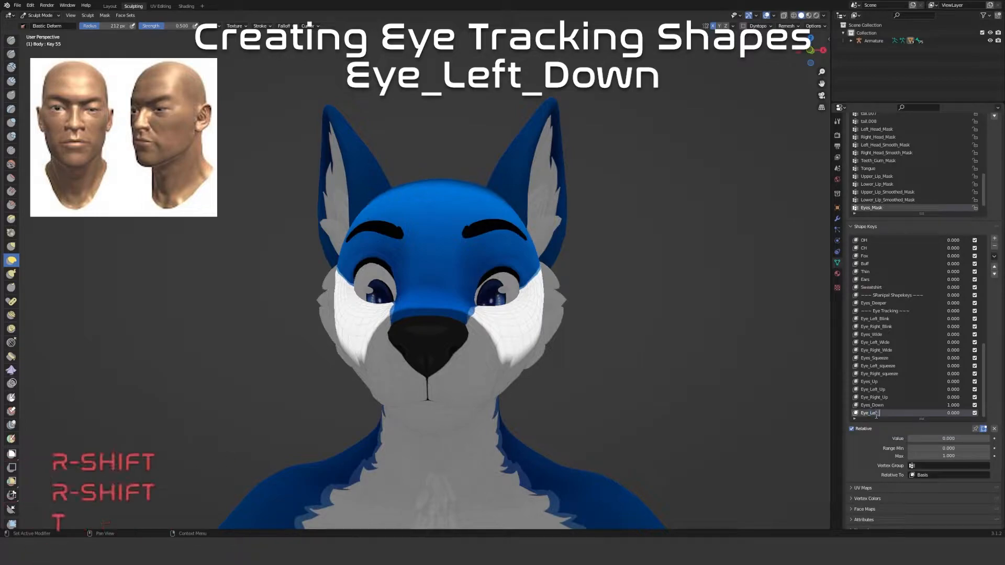
{"action": "type", "text": "_Down"}
{"action": "key", "text": "Return"}
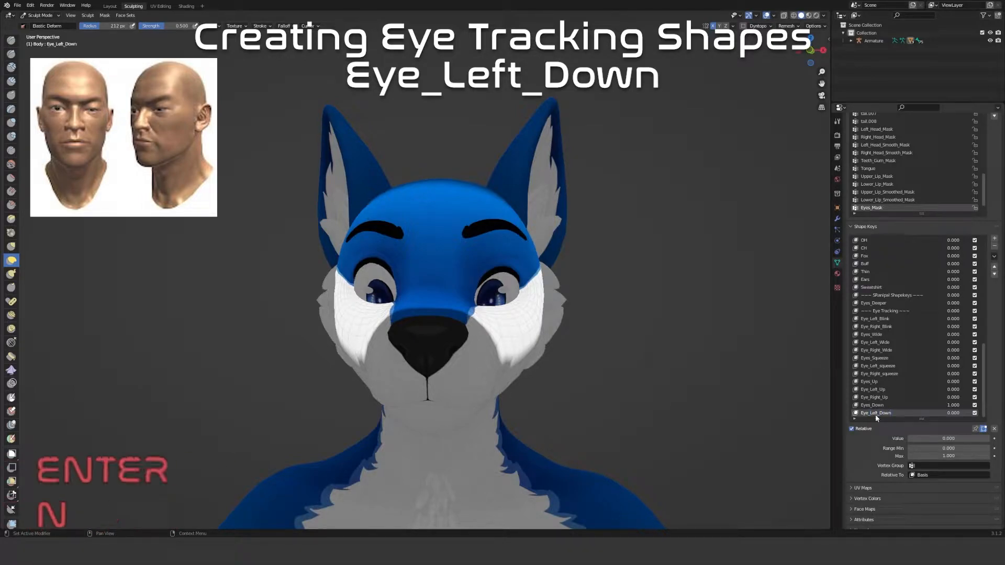
Clear all shape key values, then give Eyes_Down the Right_Head_Smooth_Mask vertex group and a value of 1.000
{"action": "left_click", "coordinate": [995, 428]}
{"action": "left_click", "coordinate": [865, 406]}
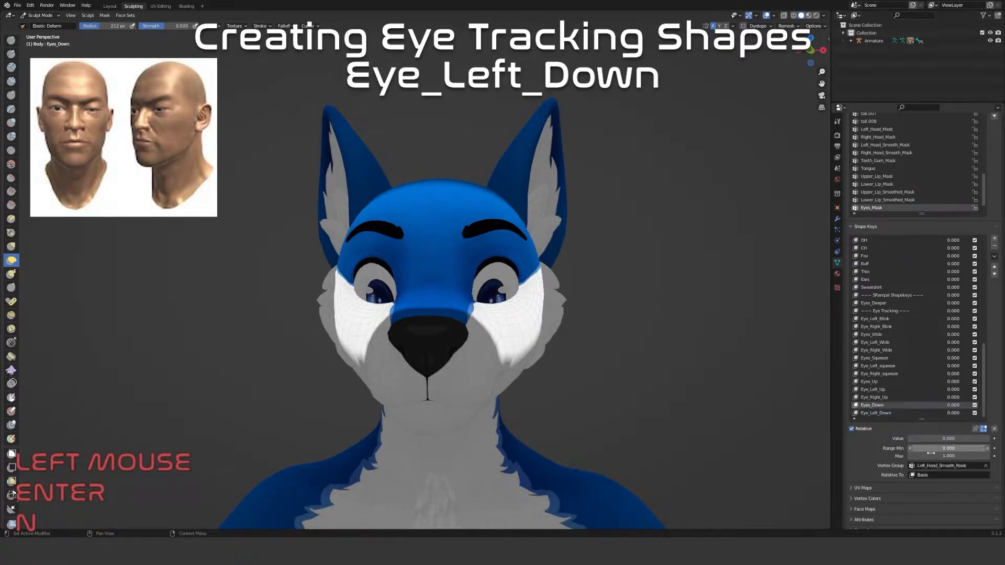
{"action": "left_click", "coordinate": [942, 466]}
{"action": "type", "text": "head"}
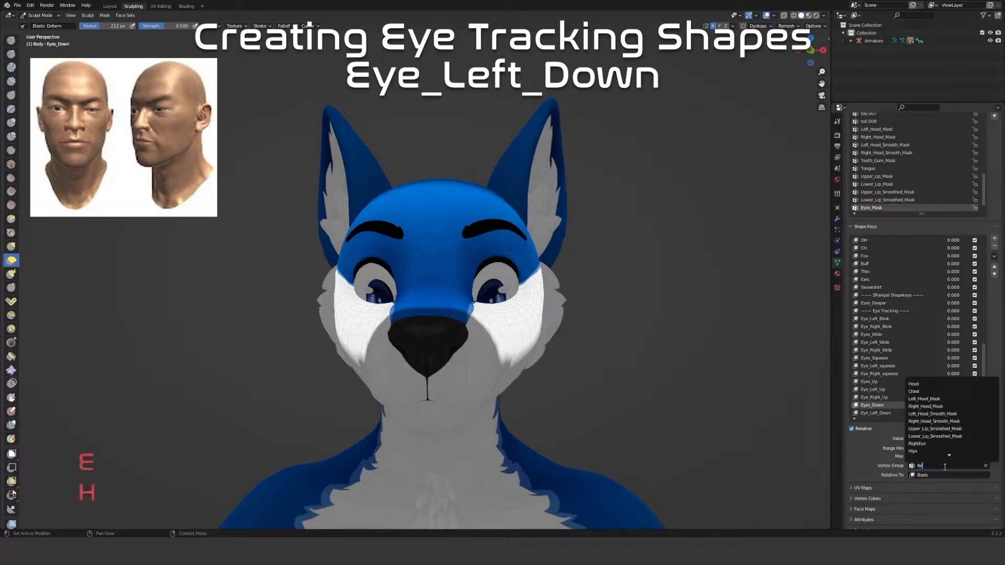
{"action": "left_click", "coordinate": [948, 414]}
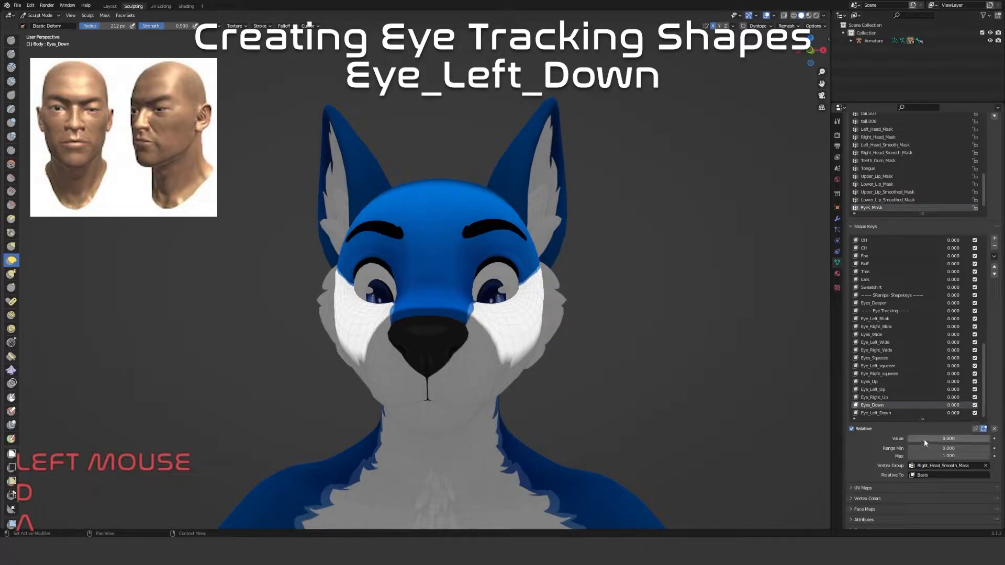
{"action": "left_click_drag", "start_coordinate": [924, 439], "coordinate": [994, 442]}
Create another new shape from the current mix and name it Eye_Right_Down
{"action": "left_click", "coordinate": [994, 258]}
{"action": "left_click", "coordinate": [975, 267]}
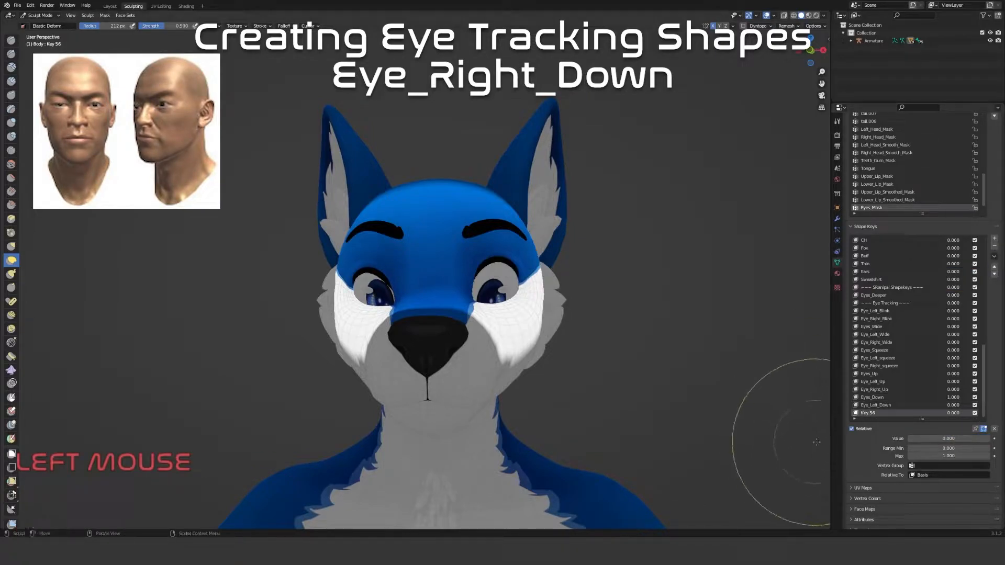
{"action": "left_click", "coordinate": [881, 411]}
{"action": "type", "text": "Eye_Right_D"}
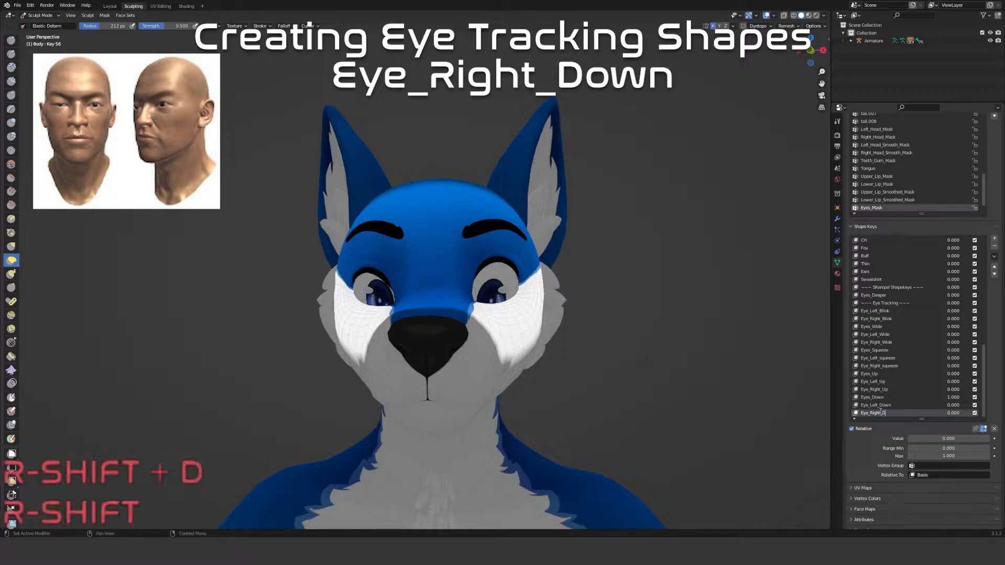
{"action": "type", "text": "own"}
{"action": "key", "text": "Return"}
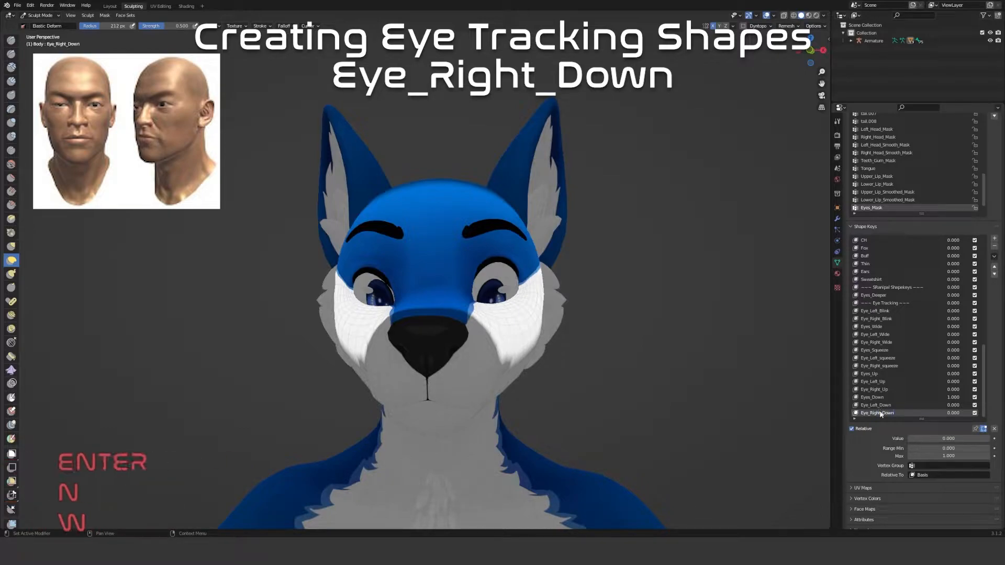
Reset all shape key values to 0.000 and remove the vertex group from Eyes_Down
{"action": "left_click", "coordinate": [995, 429]}
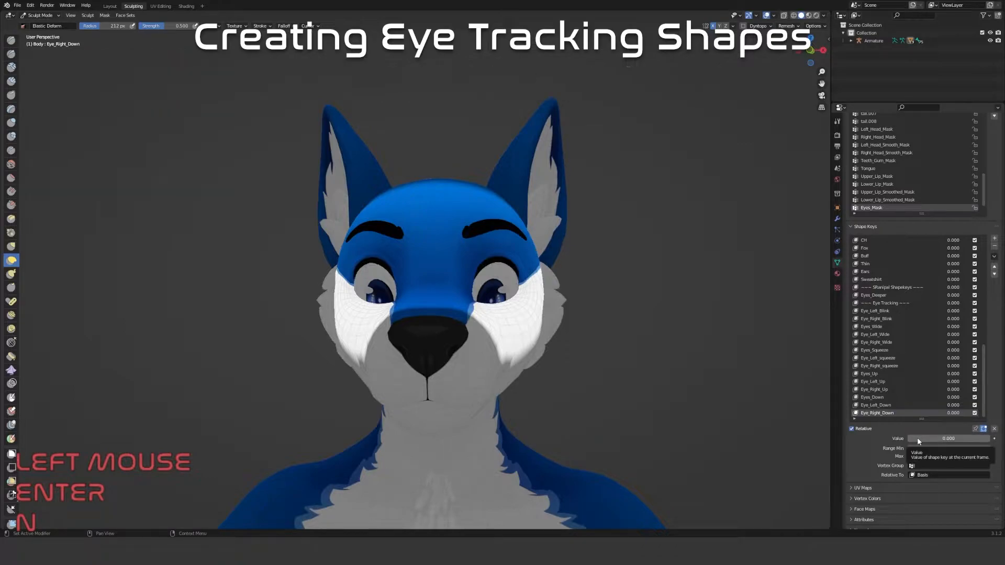
{"action": "mouse_move", "coordinate": [918, 439]}
{"action": "left_mouse_down"}
{"action": "mouse_move", "coordinate": [990, 438]}
{"action": "mouse_move", "coordinate": [910, 439]}
{"action": "left_mouse_up"}
{"action": "left_click", "coordinate": [902, 398]}
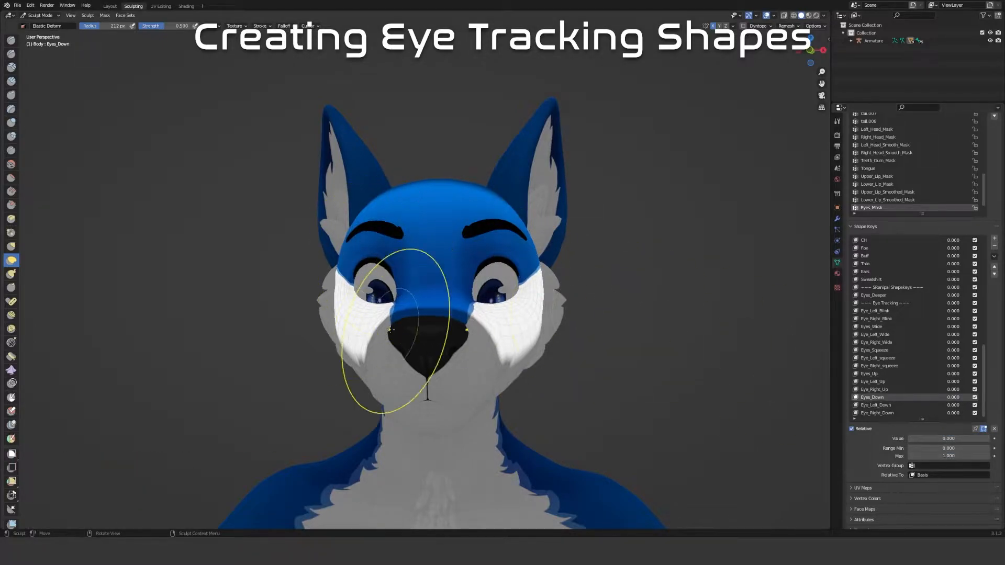
{"action": "middle_click_drag", "start_coordinate": [356, 381], "coordinate": [388, 321]}
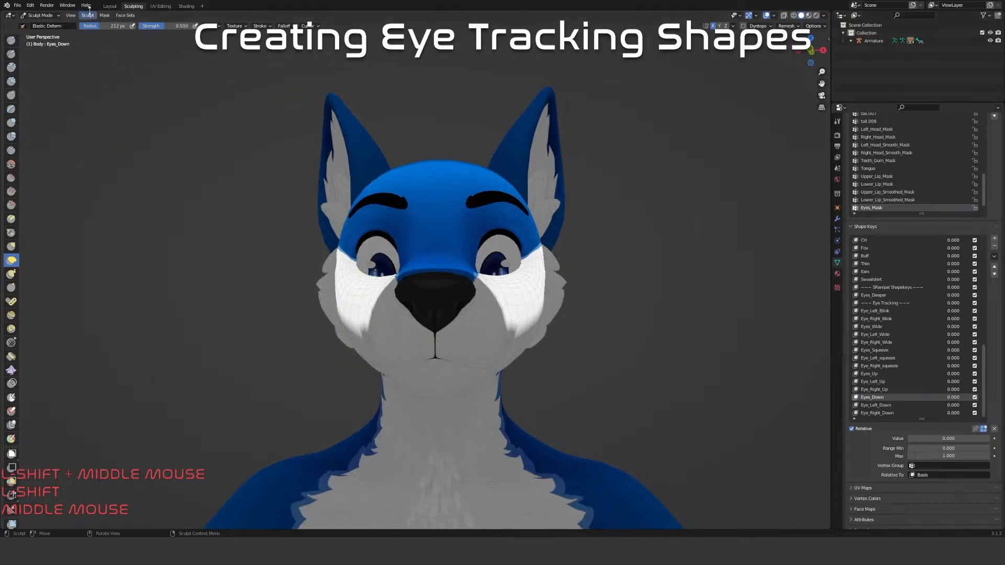
Switch to the Layout workspace, put the armature in Pose Mode and select the right eye bone
{"action": "left_click", "coordinate": [110, 7]}
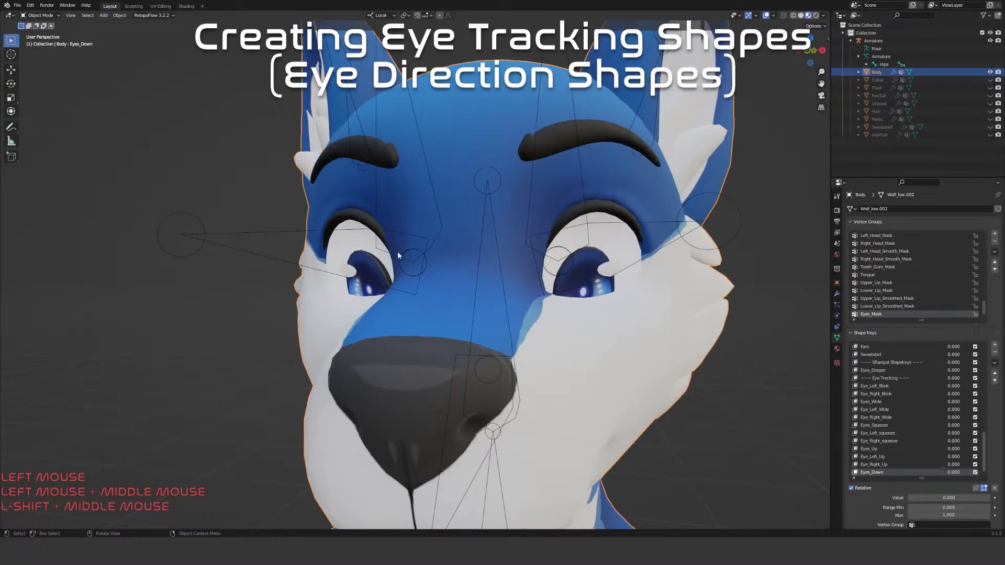
{"action": "left_click", "coordinate": [411, 259]}
{"action": "left_click", "coordinate": [38, 15]}
{"action": "left_click", "coordinate": [46, 43]}
{"action": "left_click", "coordinate": [391, 183]}
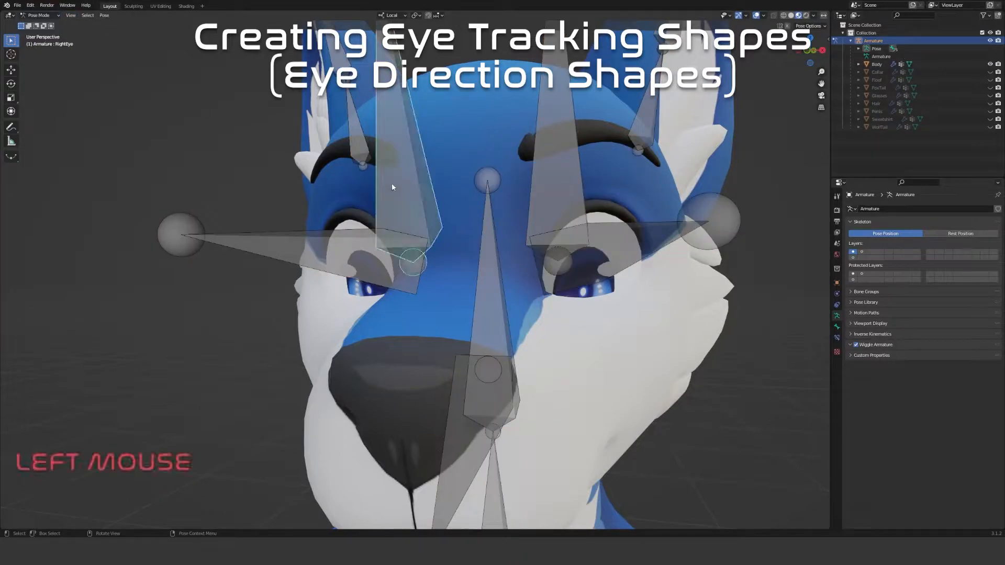
Clear the rotation of all pose bones, leaving only the right eye bone selected
{"action": "key", "text": "a"}
{"action": "key", "text": "alt+r"}
{"action": "left_click", "coordinate": [422, 196]}
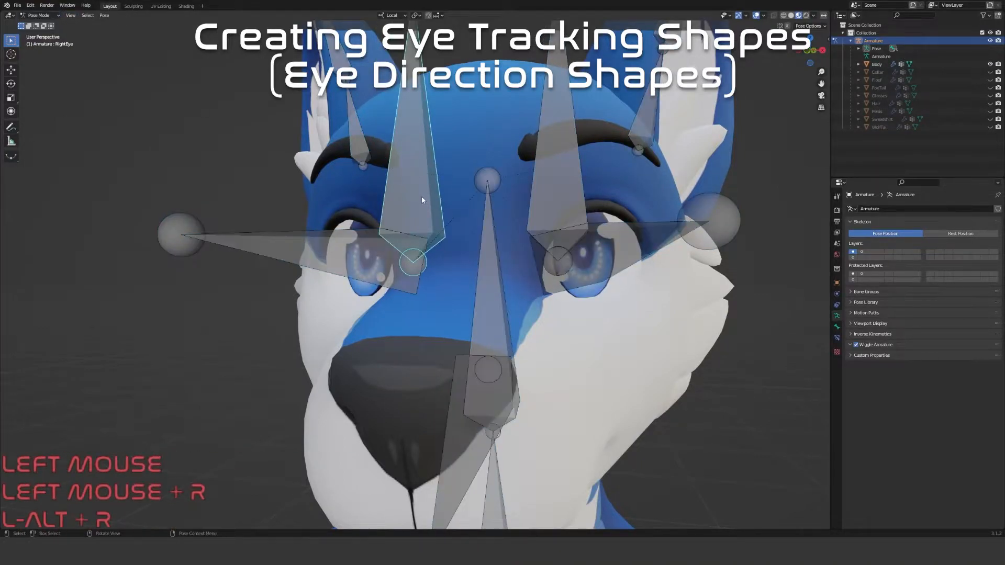
{"action": "middle_click_drag", "start_coordinate": [434, 182], "coordinate": [398, 229]}
{"action": "scroll", "coordinate": [437, 186], "scroll_direction": "down", "scroll_amount": 2}
{"action": "scroll", "coordinate": [408, 215], "scroll_direction": "up", "scroll_amount": 2}
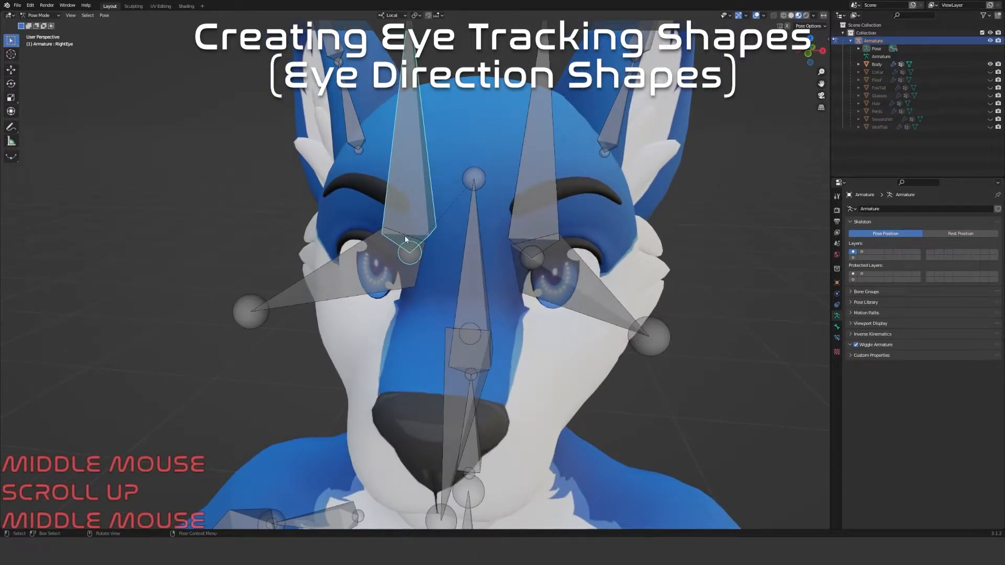
{"action": "key", "text": "r"}
{"action": "key", "text": "y"}
{"action": "right_click", "coordinate": [405, 236]}
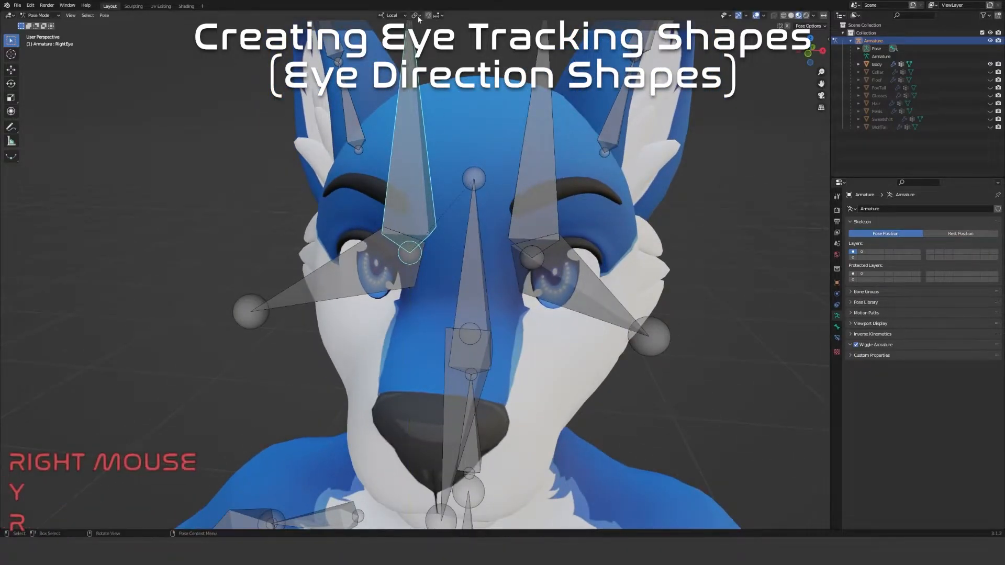
Rotate the right eye bone 25° around its local Y axis
{"action": "key", "text": "r"}
{"action": "key", "text": "y"}
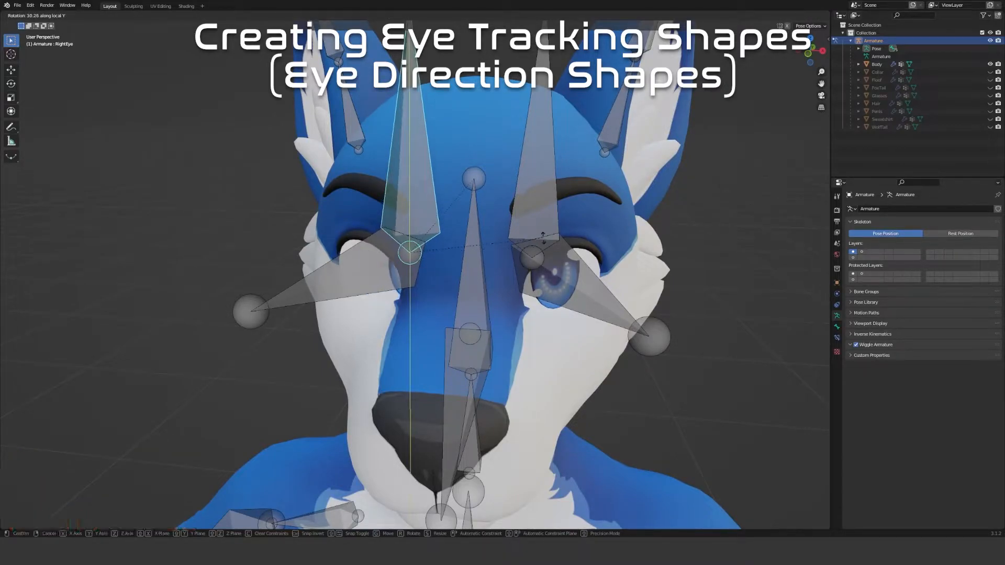
{"action": "left_click", "coordinate": [492, 283]}
{"action": "middle_click_drag", "start_coordinate": [492, 283], "coordinate": [154, 496]}
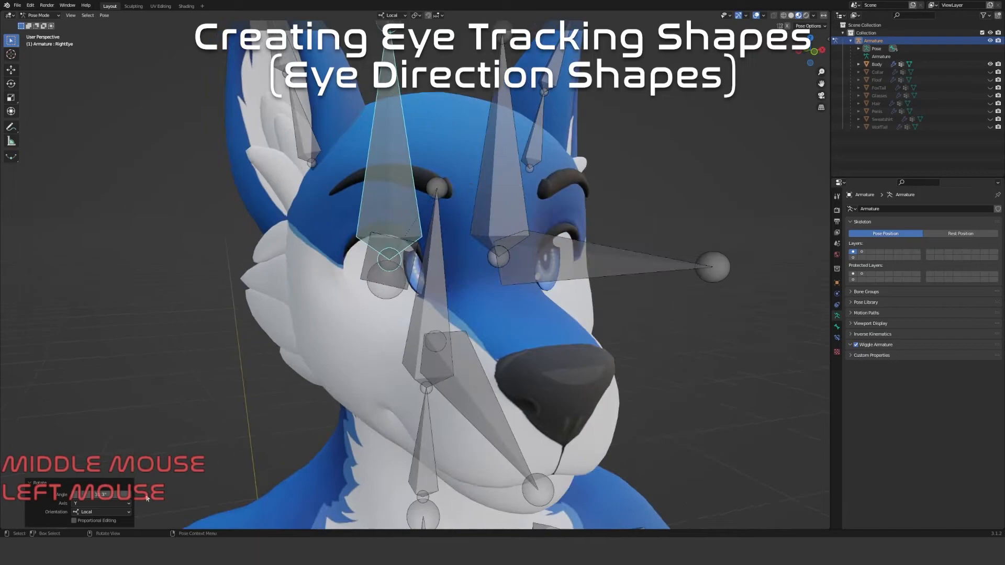
{"action": "left_click", "coordinate": [103, 494]}
{"action": "type", "text": "25"}
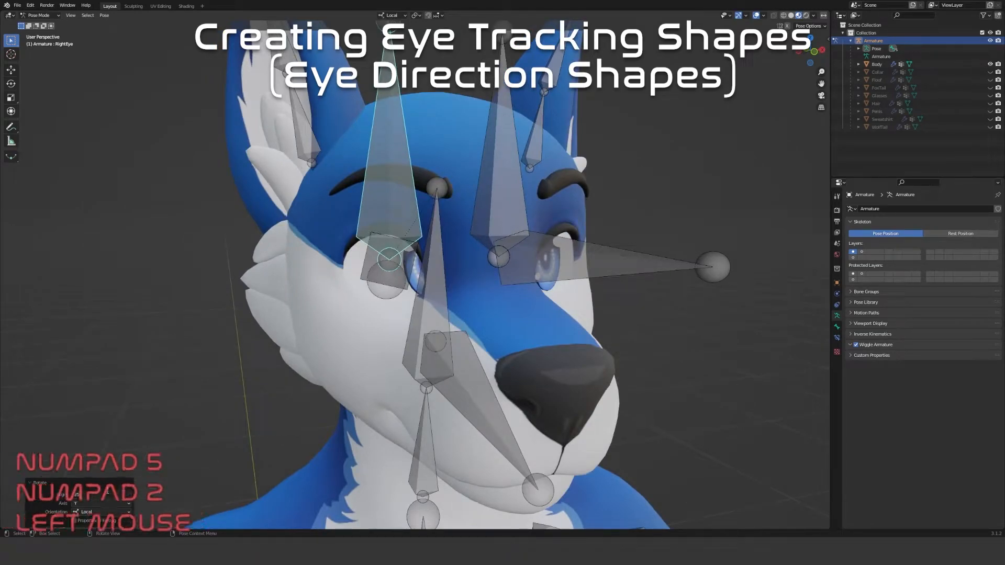
{"action": "key", "text": "Return"}
Select the left eye bone and rotate it 25° around its local Y axis
{"action": "middle_click_drag", "start_coordinate": [310, 474], "coordinate": [424, 380]}
{"action": "left_click", "coordinate": [498, 177]}
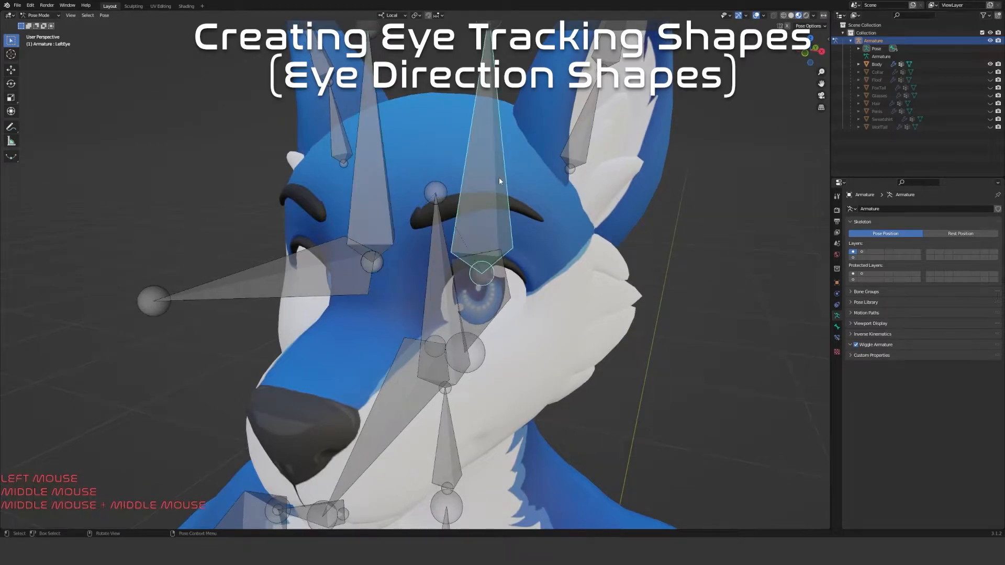
{"action": "key", "text": "r"}
{"action": "key", "text": "y"}
{"action": "left_click", "coordinate": [535, 293]}
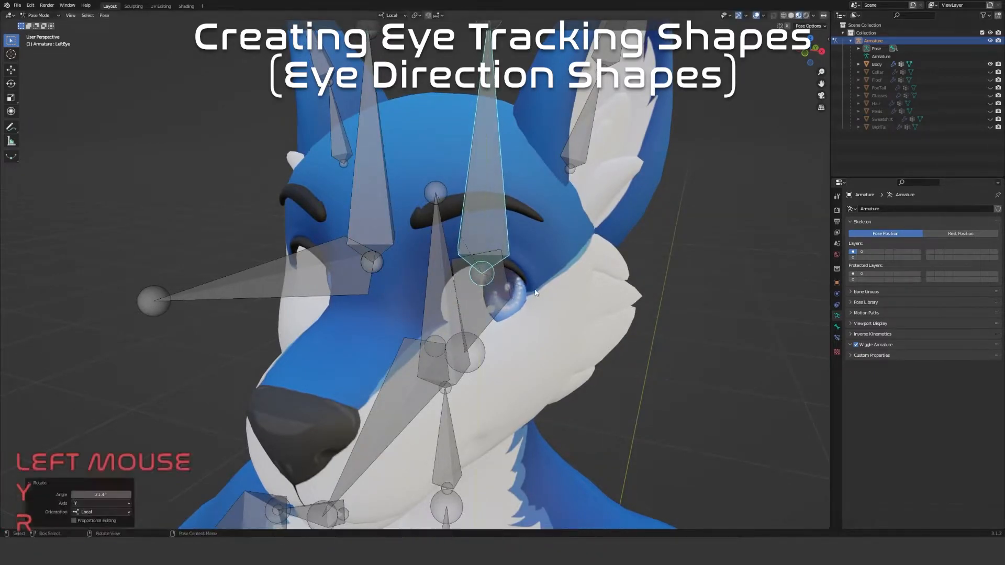
{"action": "type", "text": "25"}
{"action": "key", "text": "KP_Enter"}
Switch to the Sculpting workspace, leave Pose Mode and put the wolf's body mesh in Sculpt Mode
{"action": "middle_click_drag", "start_coordinate": [366, 361], "coordinate": [434, 338]}
{"action": "scroll", "coordinate": [426, 354], "scroll_direction": "down", "scroll_amount": 2}
{"action": "scroll", "coordinate": [427, 354], "scroll_direction": "up", "scroll_amount": 1}
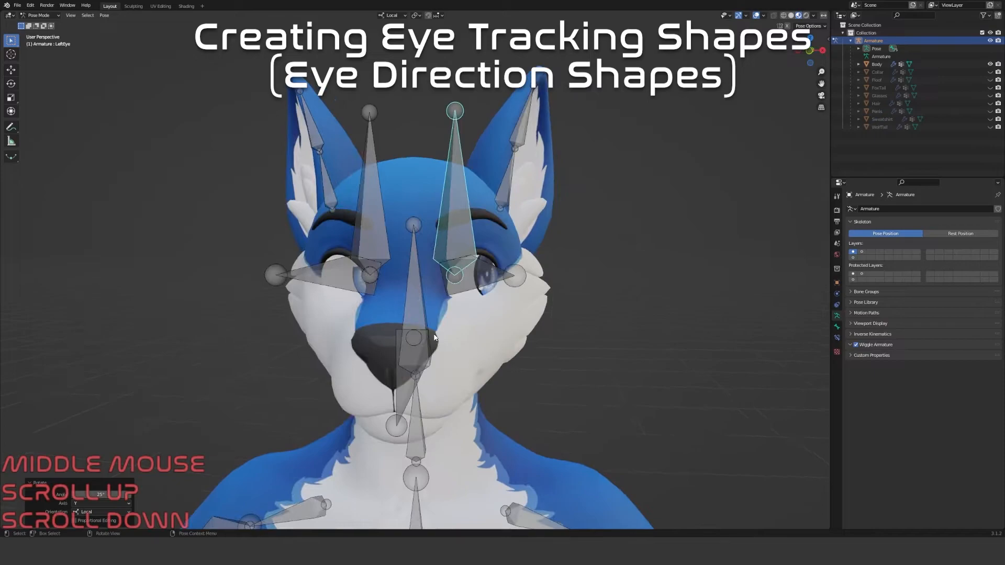
{"action": "left_click", "coordinate": [135, 6]}
{"action": "left_click", "coordinate": [40, 16]}
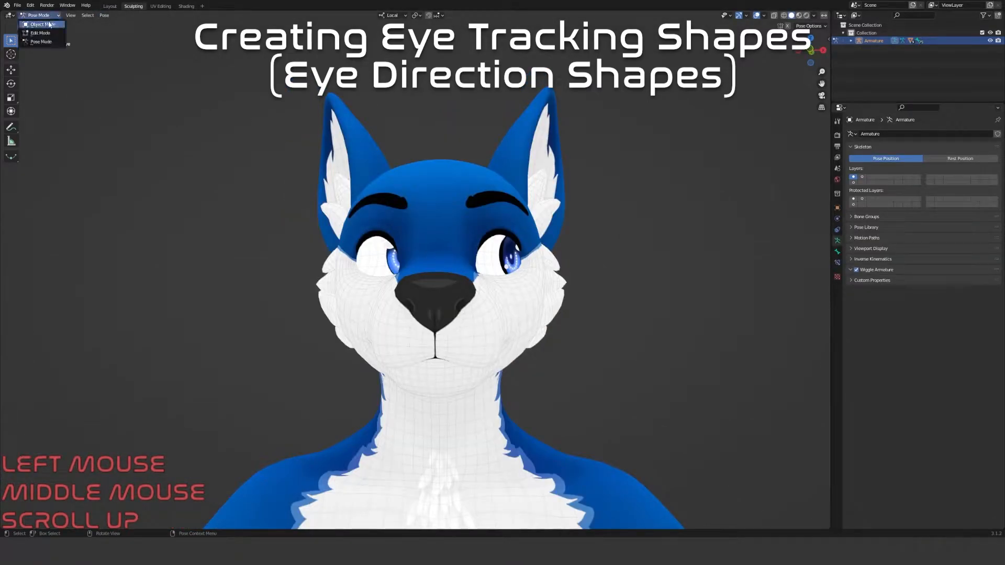
{"action": "left_click", "coordinate": [46, 24]}
{"action": "left_click", "coordinate": [426, 194]}
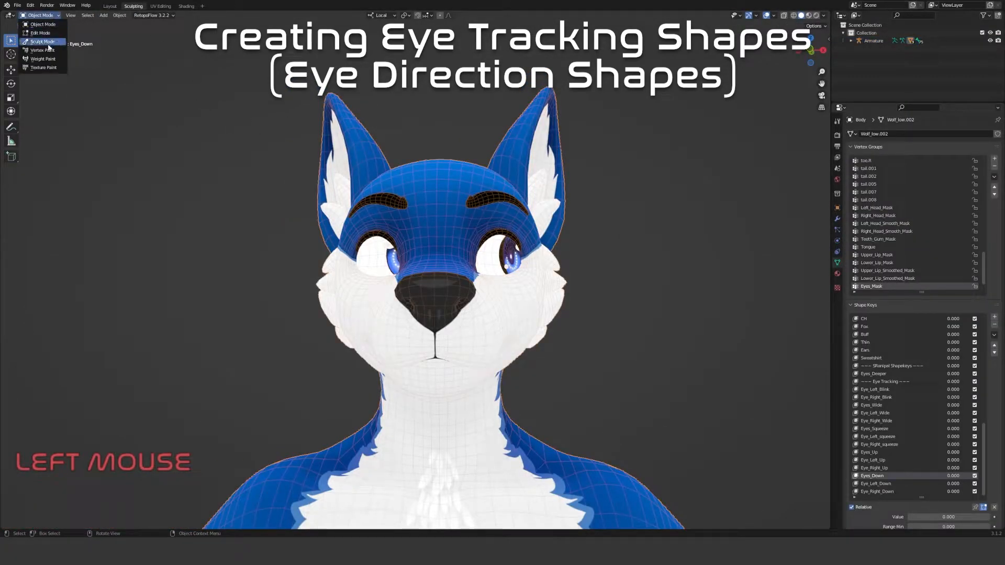
{"action": "left_click", "coordinate": [40, 15]}
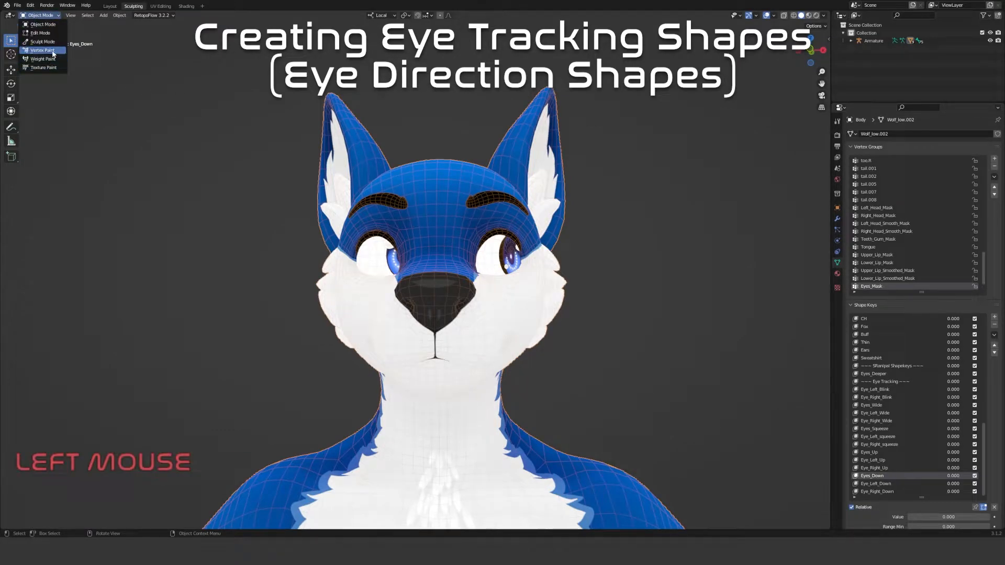
{"action": "left_click", "coordinate": [43, 50]}
{"action": "left_click", "coordinate": [41, 15]}
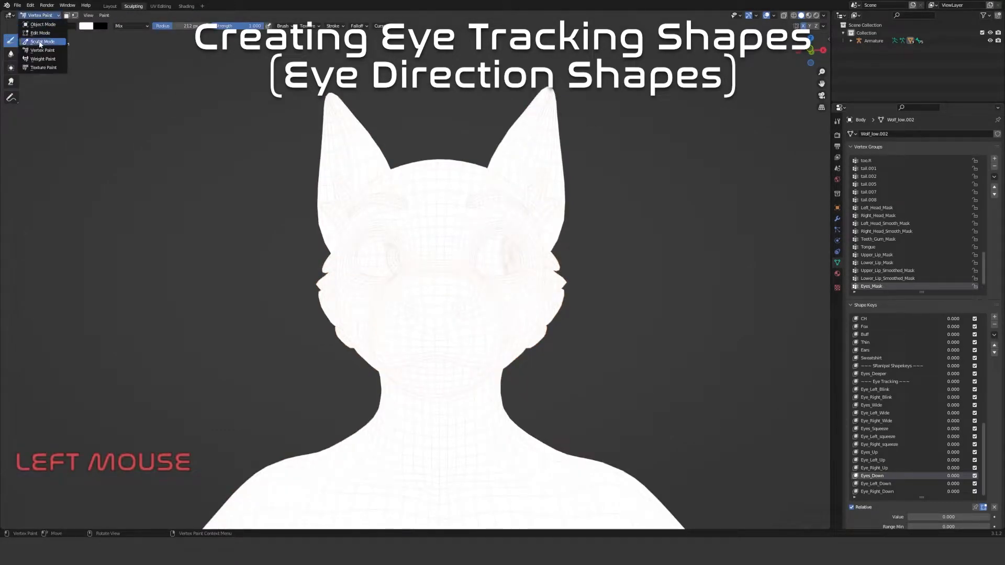
{"action": "left_click", "coordinate": [40, 41]}
Add a new shape key at the end of the list and name it Eyes_Left
{"action": "middle_click_drag", "start_coordinate": [478, 314], "coordinate": [502, 325]}
{"action": "scroll", "coordinate": [483, 314], "scroll_direction": "up", "scroll_amount": 3}
{"action": "scroll", "coordinate": [984, 464], "scroll_direction": "down", "scroll_amount": 1}
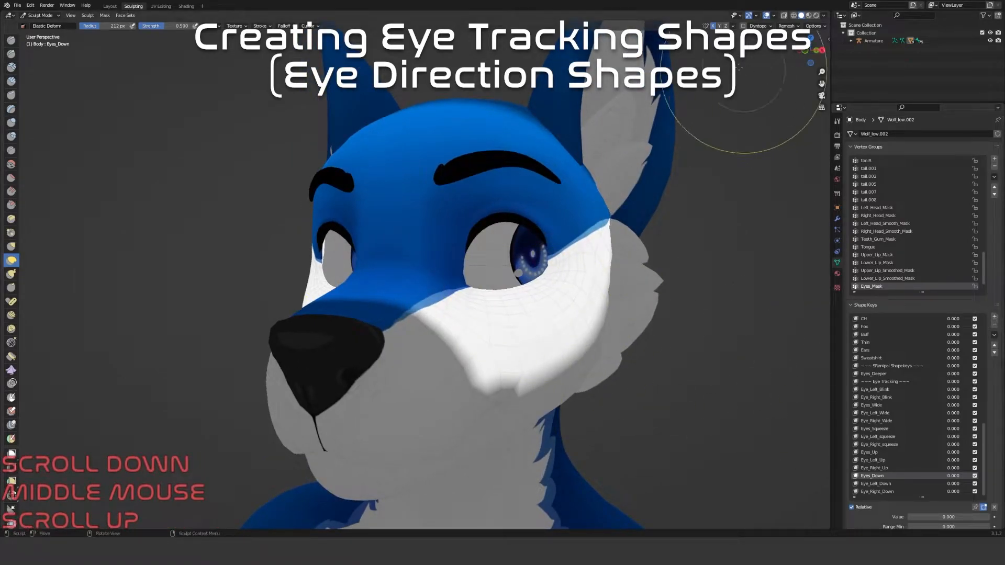
{"action": "left_click", "coordinate": [994, 317]}
{"action": "left_click", "coordinate": [872, 484]}
{"action": "double_click", "coordinate": [872, 492]}
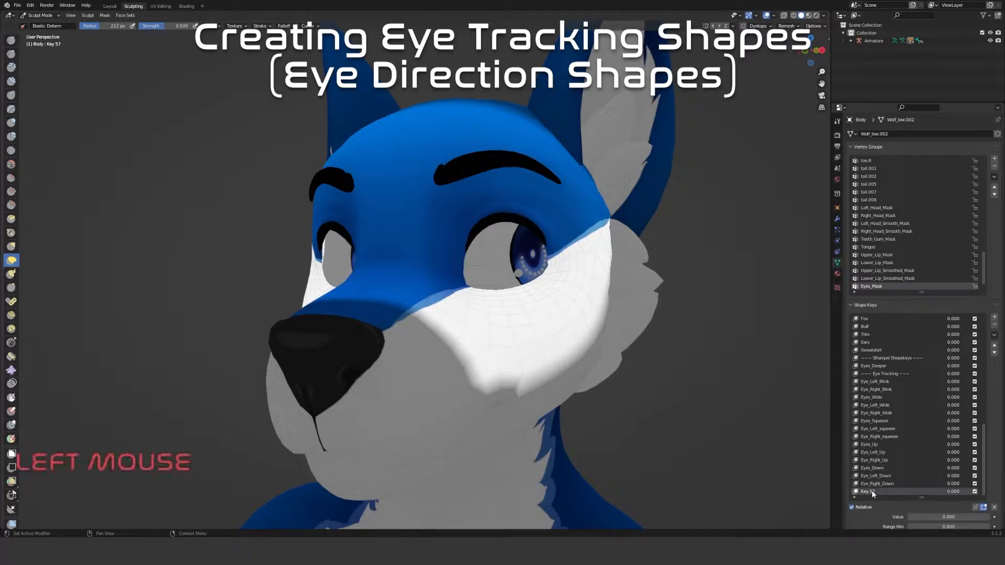
{"action": "type", "text": "Eye"}
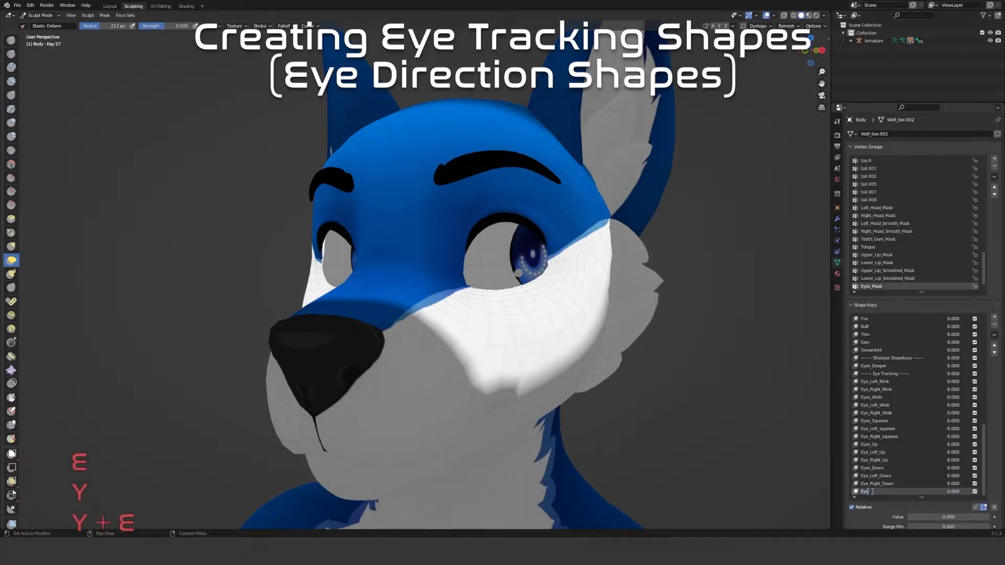
{"action": "type", "text": "s_Left"}
{"action": "key", "text": "Return"}
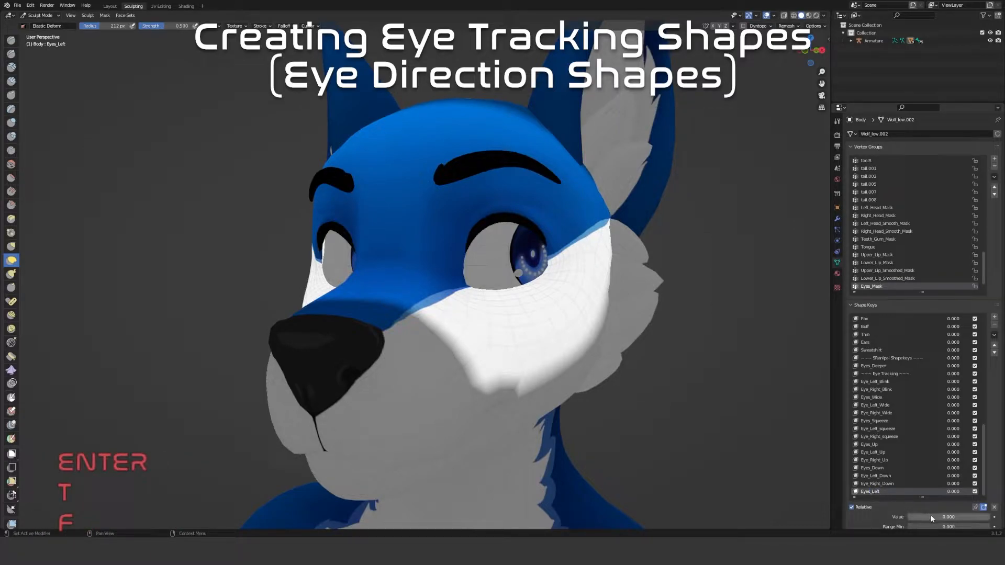
Set Eyes_Left to 1.000 and reshape the left eye's outer corner and lids around the turned iris with Elastic Deform
{"action": "left_click_drag", "start_coordinate": [932, 519], "coordinate": [952, 518]}
{"action": "scroll", "coordinate": [486, 324], "scroll_direction": "up", "scroll_amount": 4}
{"action": "middle_click_drag", "start_coordinate": [487, 324], "coordinate": [448, 295]}
{"action": "scroll", "coordinate": [448, 295], "scroll_direction": "up", "scroll_amount": 2}
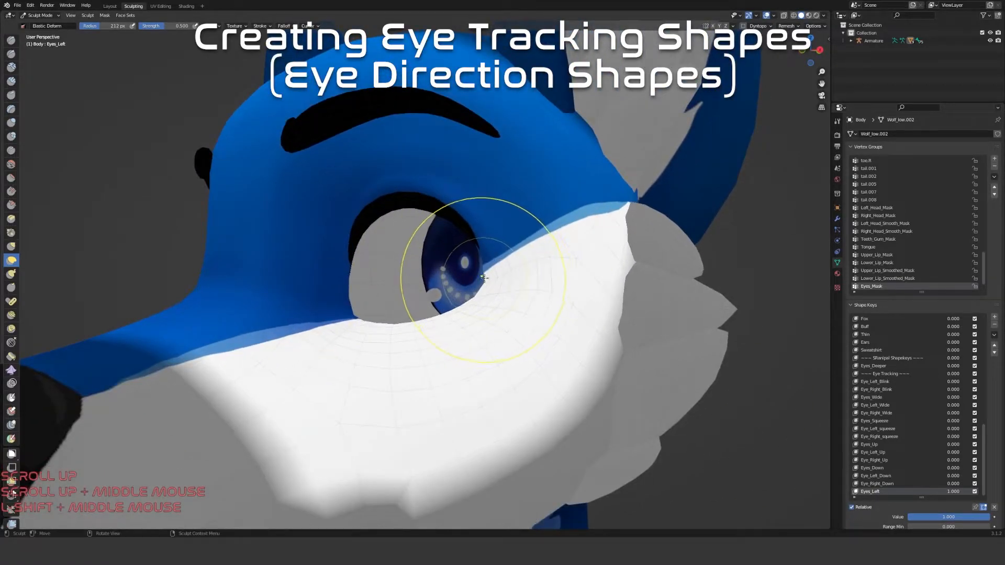
{"action": "mouse_move", "coordinate": [483, 277]}
{"action": "left_mouse_down"}
{"action": "mouse_move", "coordinate": [554, 269]}
{"action": "mouse_move", "coordinate": [493, 213]}
{"action": "mouse_move", "coordinate": [469, 208]}
{"action": "mouse_move", "coordinate": [476, 230]}
{"action": "left_mouse_up"}
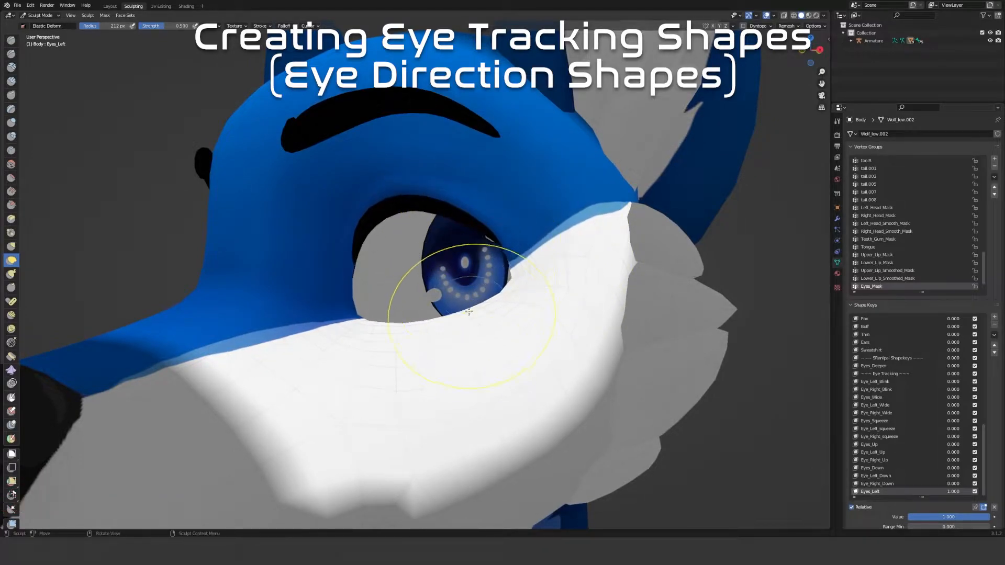
{"action": "left_click_drag", "start_coordinate": [474, 311], "coordinate": [461, 315]}
{"action": "left_click_drag", "start_coordinate": [360, 298], "coordinate": [360, 299]}
Reshape the right eye's inner corner, upper lid and lower lid around the turned iris with Elastic Deform
{"action": "mouse_move", "coordinate": [361, 299]}
{"action": "middle_mouse_down"}
{"action": "mouse_move", "coordinate": [348, 314]}
{"action": "mouse_move", "coordinate": [359, 291]}
{"action": "middle_mouse_up"}
{"action": "scroll", "coordinate": [337, 258], "scroll_direction": "up", "scroll_amount": 3}
{"action": "middle_click_drag", "start_coordinate": [337, 258], "coordinate": [351, 271]}
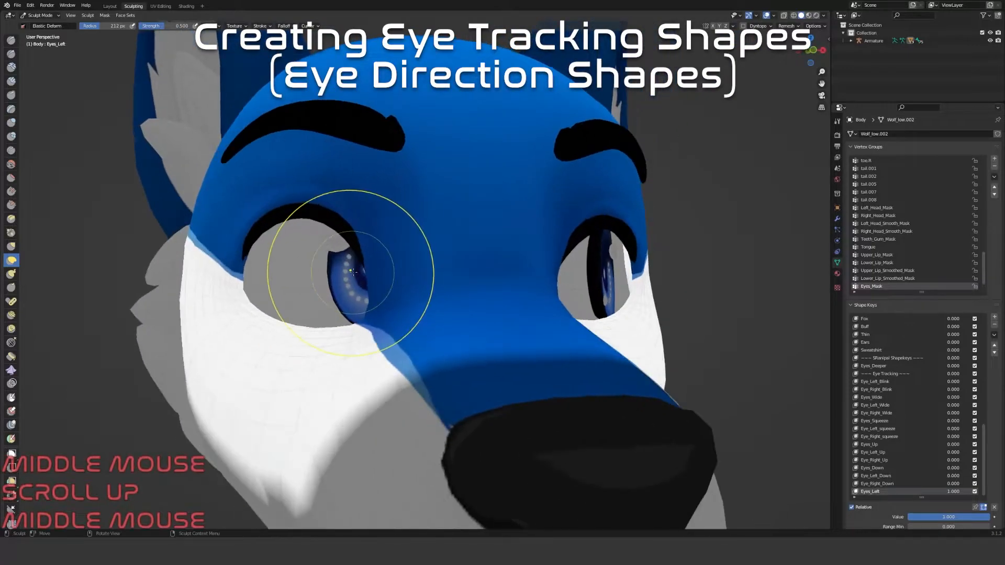
{"action": "left_click_drag", "start_coordinate": [371, 269], "coordinate": [400, 240]}
{"action": "mouse_move", "coordinate": [332, 204]}
{"action": "left_mouse_down"}
{"action": "mouse_move", "coordinate": [316, 206]}
{"action": "mouse_move", "coordinate": [319, 234]}
{"action": "left_mouse_up"}
{"action": "left_click_drag", "start_coordinate": [252, 315], "coordinate": [257, 303]}
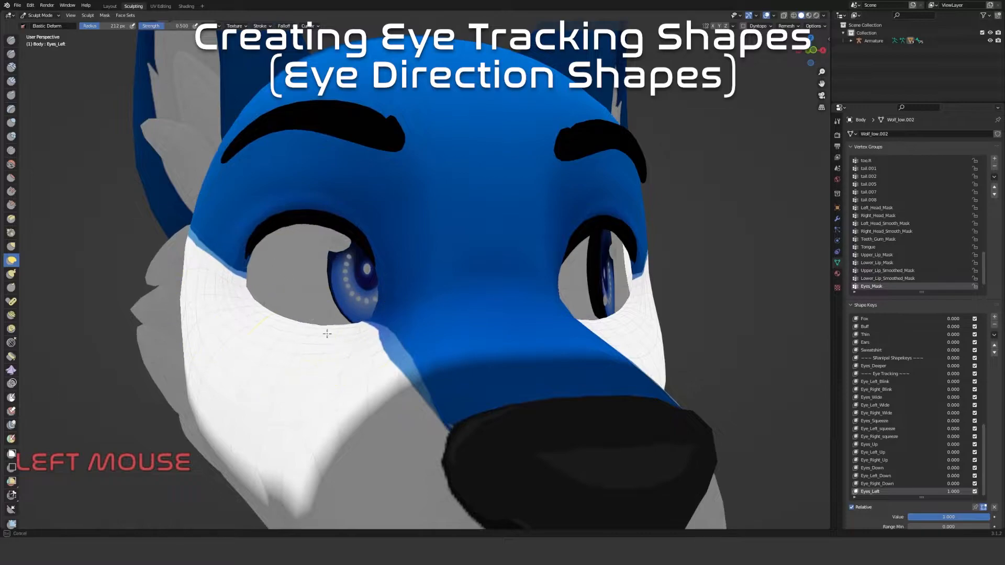
{"action": "left_click_drag", "start_coordinate": [380, 287], "coordinate": [388, 286]}
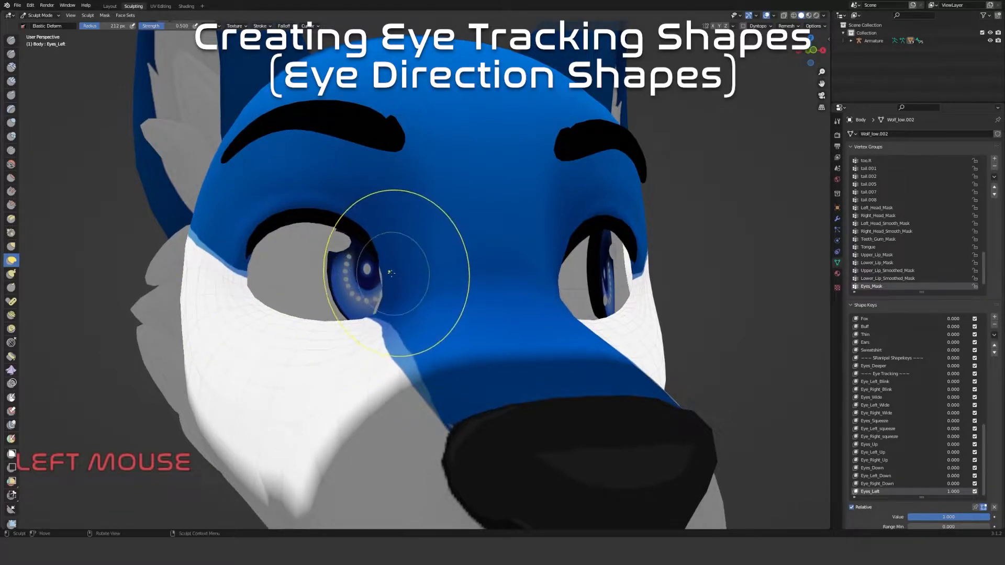
Preview the Eyes_Left shape on the whole face by varying its value, ending at 1.000
{"action": "middle_click_drag", "start_coordinate": [381, 271], "coordinate": [438, 349]}
{"action": "scroll", "coordinate": [415, 376], "scroll_direction": "down", "scroll_amount": 4}
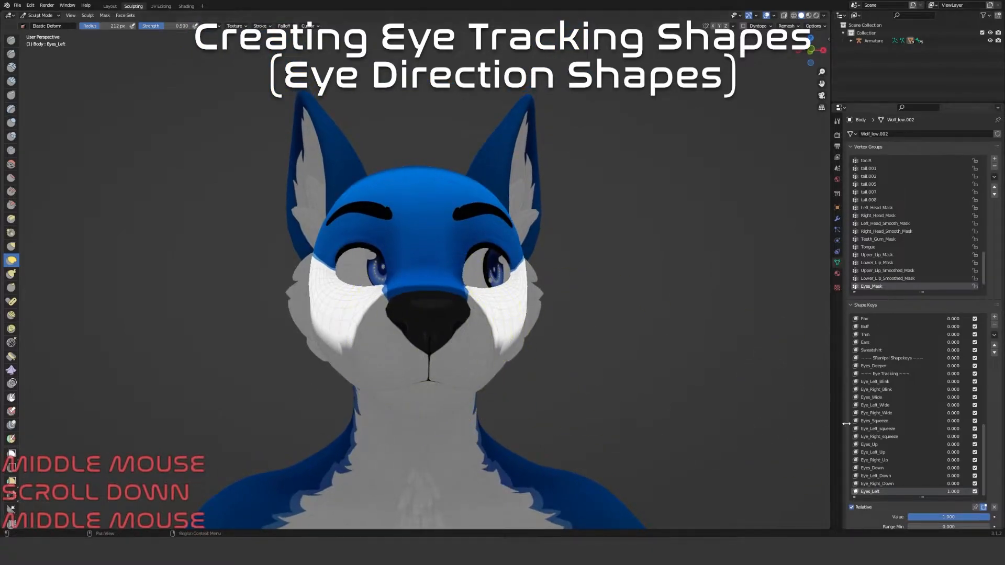
{"action": "left_click_drag", "start_coordinate": [933, 516], "coordinate": [978, 517]}
{"action": "middle_click_drag", "start_coordinate": [634, 375], "coordinate": [648, 388]}
Select Eyes_Deeper and test its value on the turned eyes from several angles, leaving it at 0.000
{"action": "left_click", "coordinate": [885, 367]}
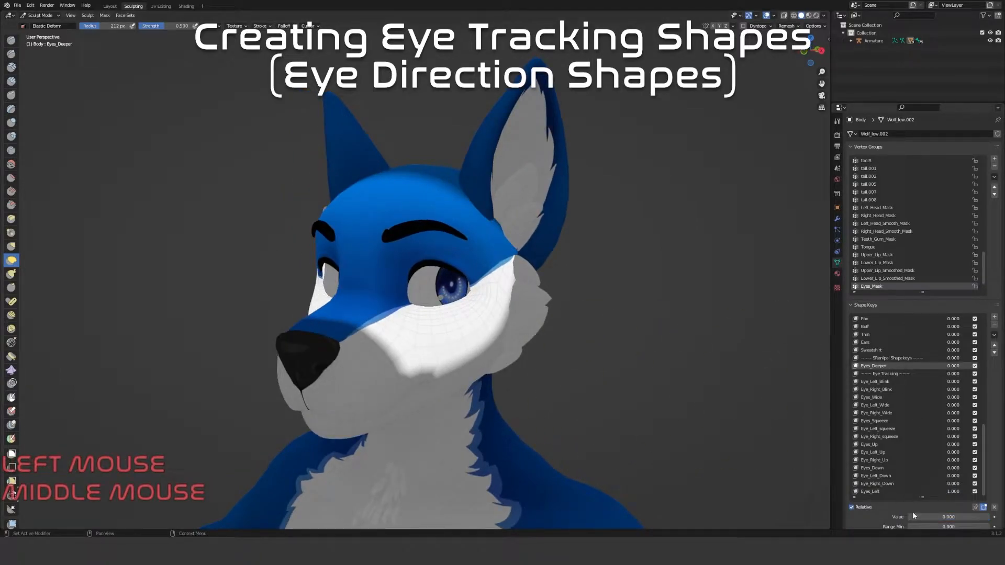
{"action": "scroll", "coordinate": [388, 276], "scroll_direction": "up", "scroll_amount": 5}
{"action": "mouse_move", "coordinate": [469, 271]}
{"action": "middle_mouse_down"}
{"action": "mouse_move", "coordinate": [516, 299]}
{"action": "mouse_move", "coordinate": [510, 278]}
{"action": "mouse_move", "coordinate": [486, 286]}
{"action": "mouse_move", "coordinate": [528, 309]}
{"action": "mouse_move", "coordinate": [448, 363]}
{"action": "middle_mouse_up"}
{"action": "left_click_drag", "start_coordinate": [963, 519], "coordinate": [910, 520]}
{"action": "scroll", "coordinate": [471, 351], "scroll_direction": "down", "scroll_amount": 2}
{"action": "mouse_move", "coordinate": [482, 370]}
{"action": "middle_mouse_down"}
{"action": "mouse_move", "coordinate": [551, 354]}
{"action": "mouse_move", "coordinate": [529, 340]}
{"action": "mouse_move", "coordinate": [501, 365]}
{"action": "middle_mouse_up"}
{"action": "scroll", "coordinate": [530, 341], "scroll_direction": "down", "scroll_amount": 2}
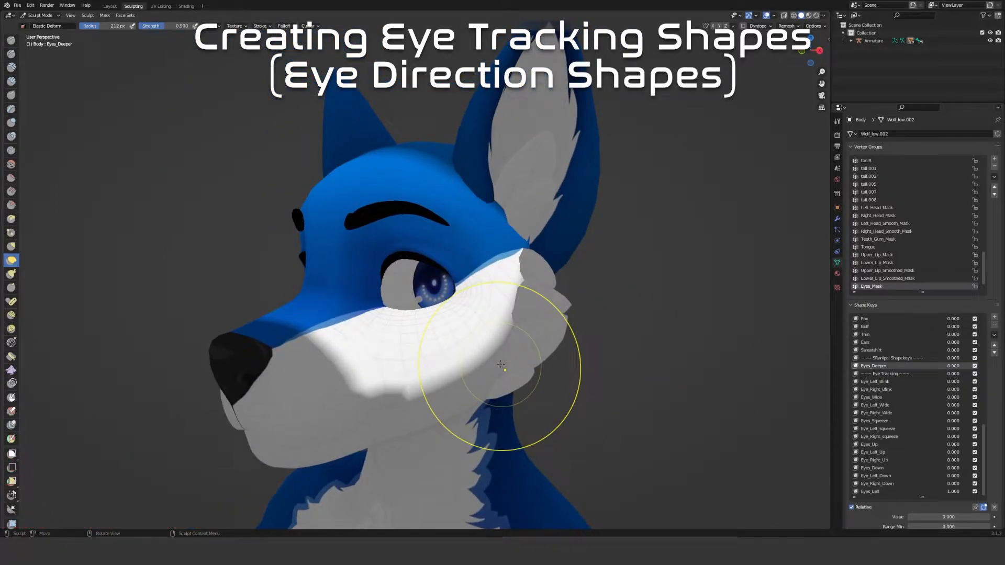
{"action": "middle_click_drag", "start_coordinate": [501, 365], "coordinate": [465, 366]}
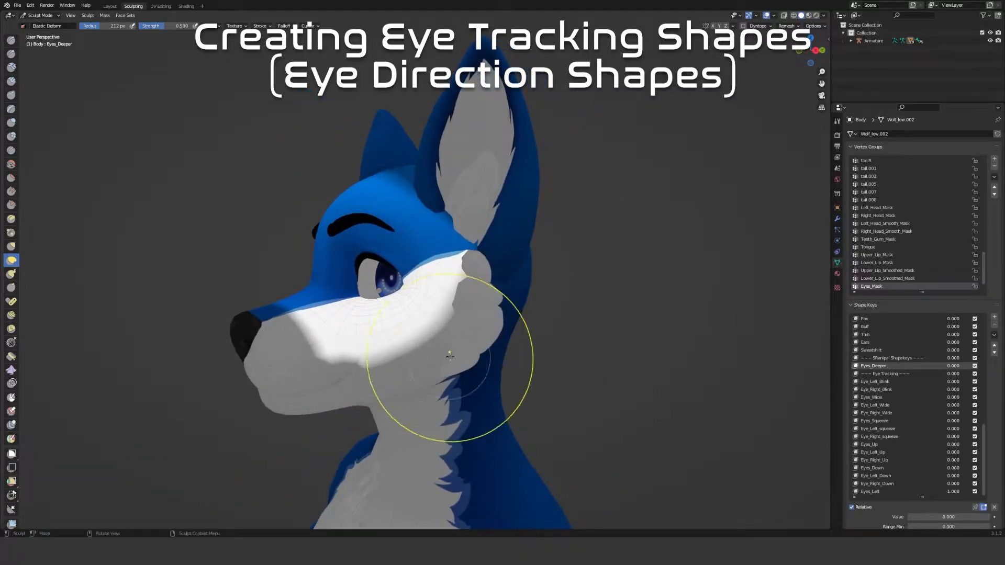
{"action": "scroll", "coordinate": [913, 461], "scroll_direction": "down", "scroll_amount": 2}
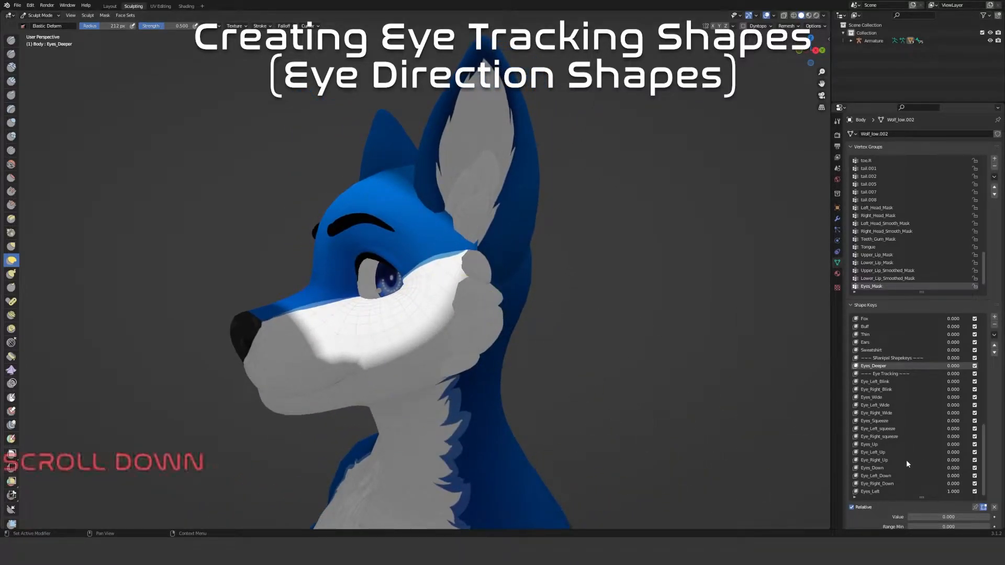
Select Eyes_Left, check the shape from the side and front, and reset all shape key values
{"action": "left_click", "coordinate": [875, 493]}
{"action": "mouse_move", "coordinate": [979, 517]}
{"action": "left_mouse_down"}
{"action": "mouse_move", "coordinate": [907, 517]}
{"action": "mouse_move", "coordinate": [989, 517]}
{"action": "left_mouse_up"}
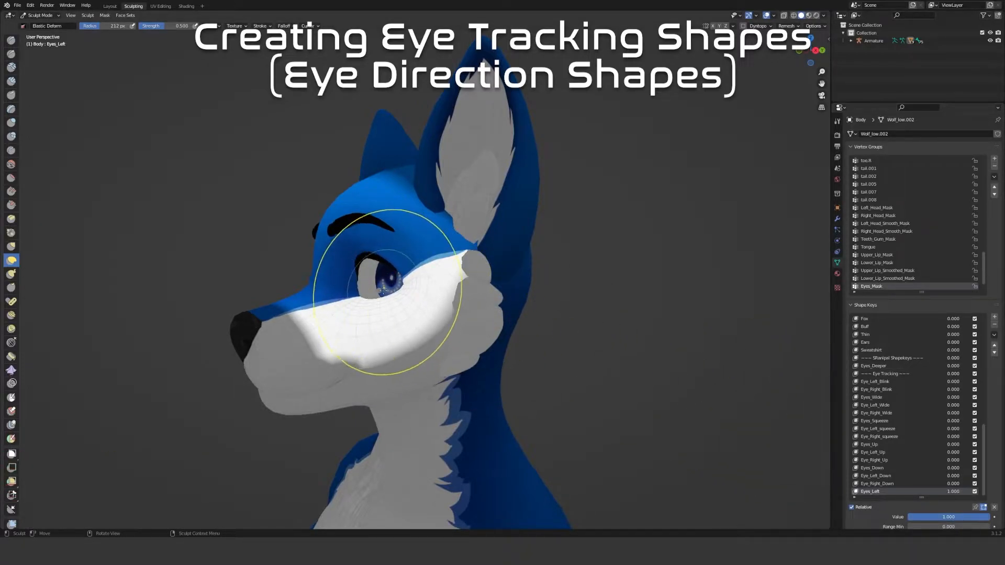
{"action": "middle_click_drag", "start_coordinate": [359, 325], "coordinate": [409, 309], "text": "shift"}
{"action": "scroll", "coordinate": [408, 310], "scroll_direction": "down", "scroll_amount": 1}
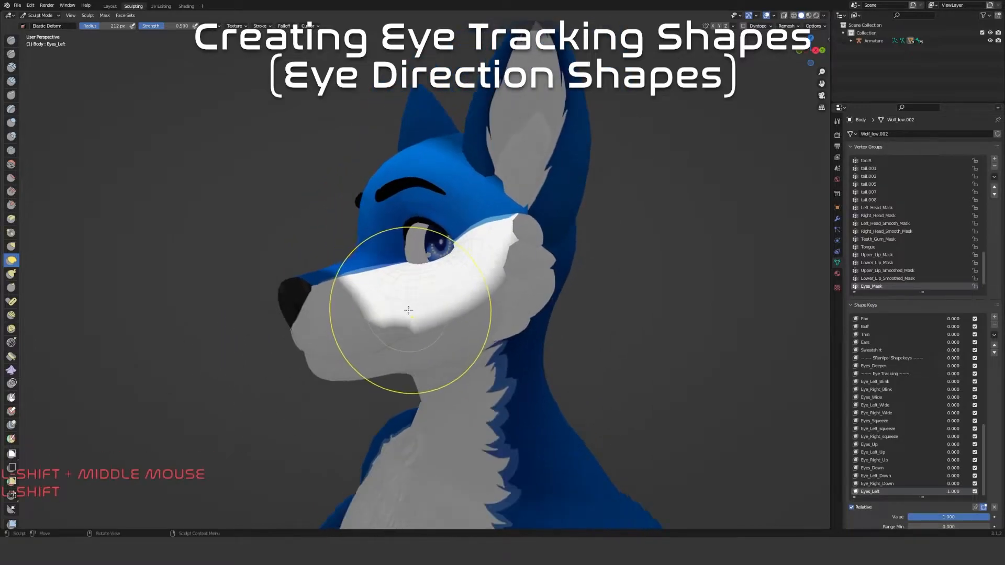
{"action": "scroll", "coordinate": [997, 478], "scroll_direction": "down", "scroll_amount": 2}
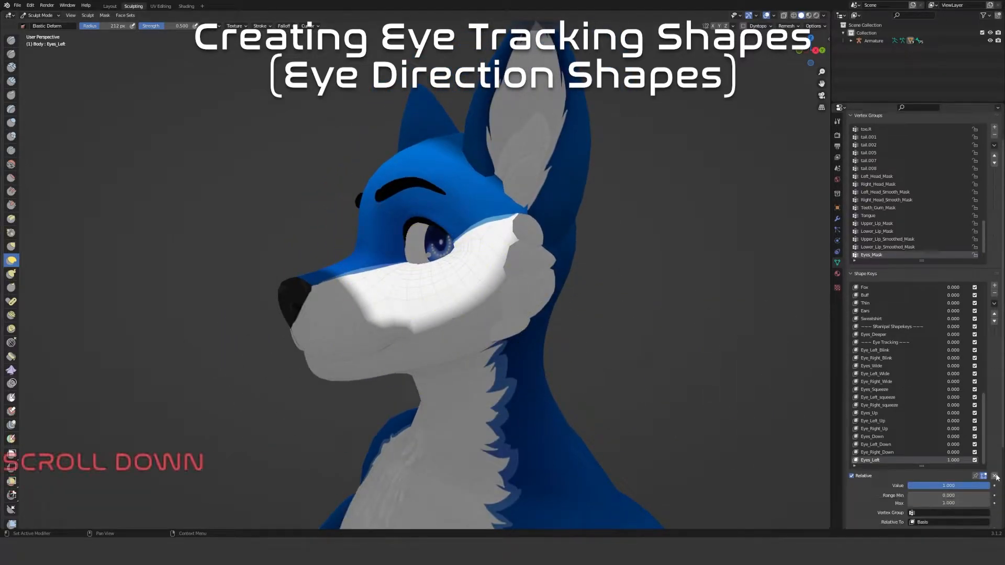
{"action": "scroll", "coordinate": [469, 316], "scroll_direction": "down", "scroll_amount": 3}
{"action": "middle_click_drag", "start_coordinate": [469, 315], "coordinate": [461, 382]}
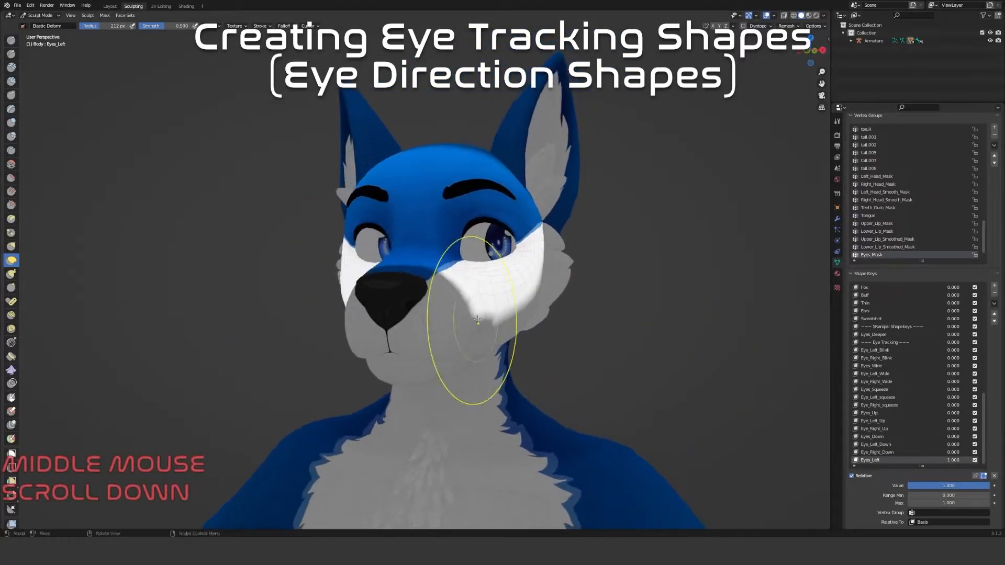
{"action": "left_click", "coordinate": [996, 478]}
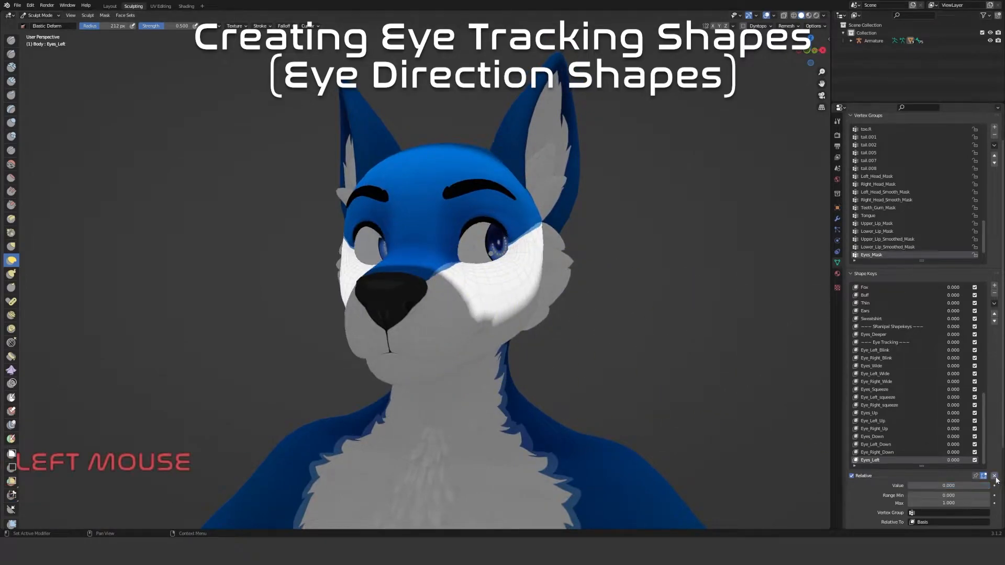
Set Eyes_Left to 1.000 and assign Left_Head_Smooth_Mask as its vertex group
{"action": "left_click_drag", "start_coordinate": [922, 486], "coordinate": [989, 486]}
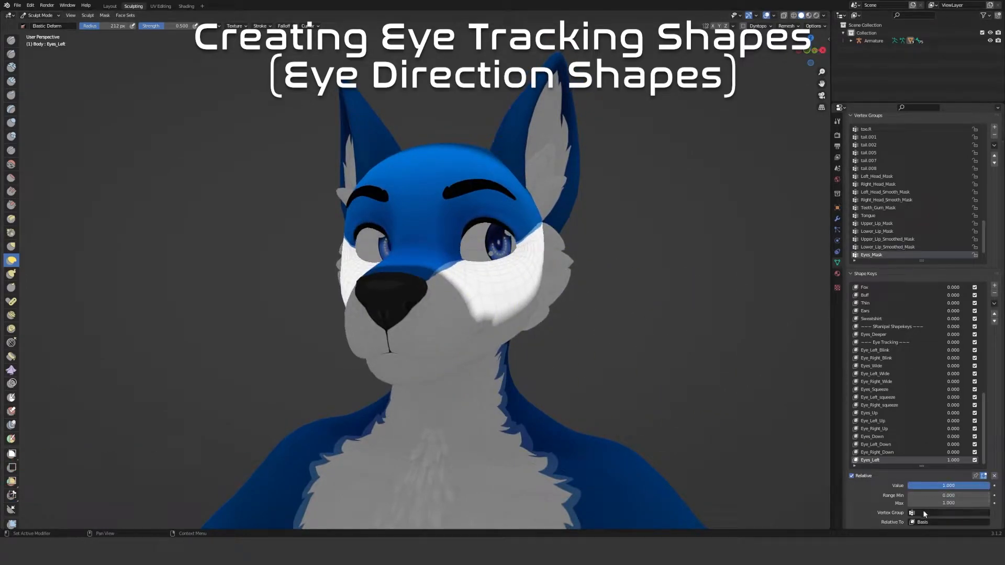
{"action": "left_click", "coordinate": [923, 514]}
{"action": "type", "text": "head"}
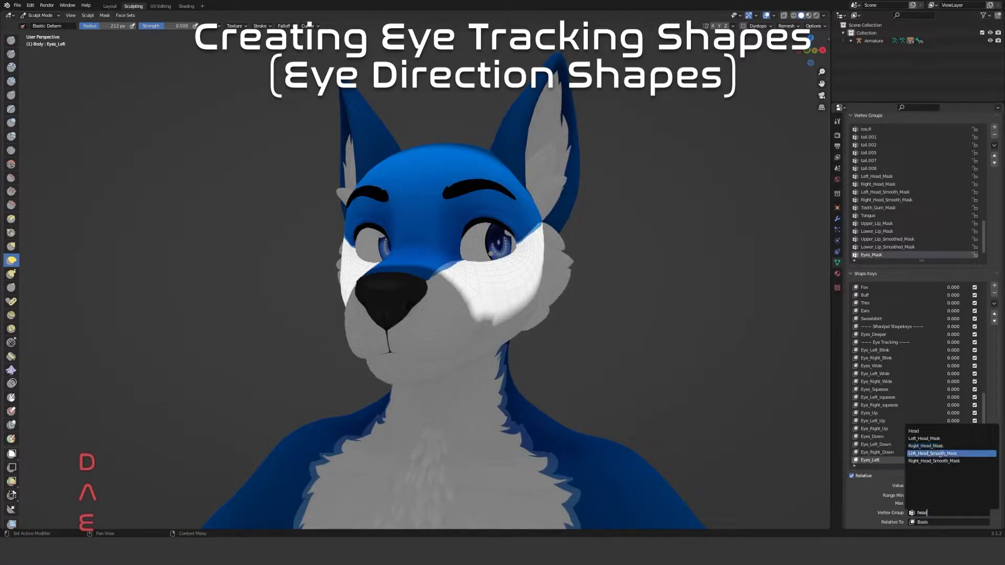
{"action": "left_click", "coordinate": [939, 454]}
Create a new shape from the current mix and name it Eye_Left_Left
{"action": "left_click", "coordinate": [996, 304]}
{"action": "left_click", "coordinate": [974, 317]}
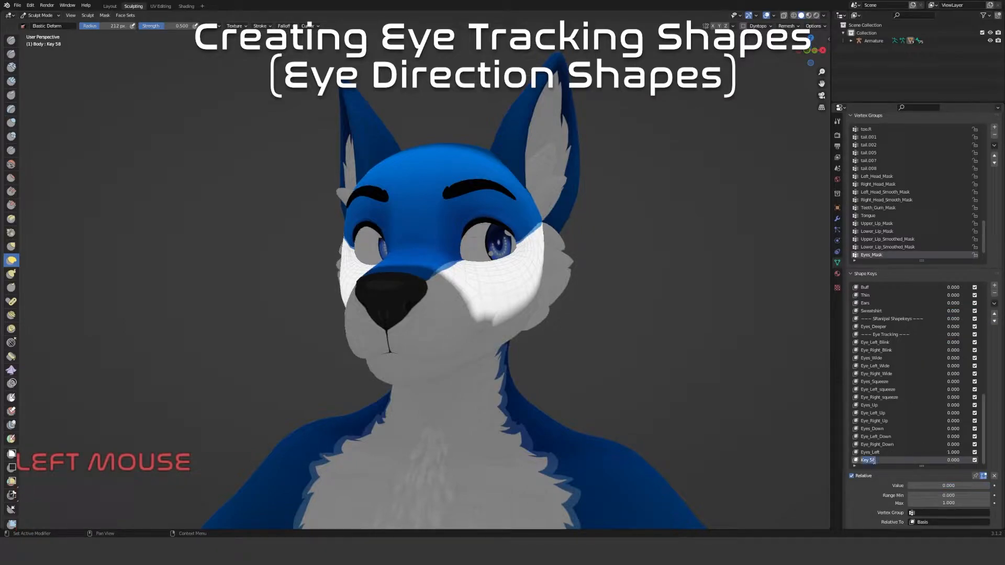
{"action": "type", "text": "Eye_"}
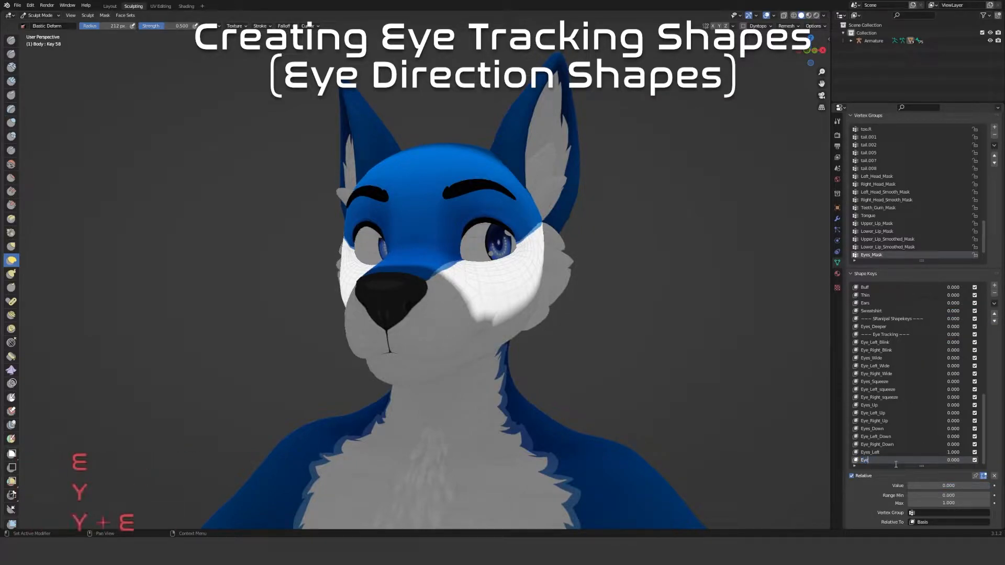
{"action": "type", "text": "Left_Left"}
{"action": "key", "text": "Return"}
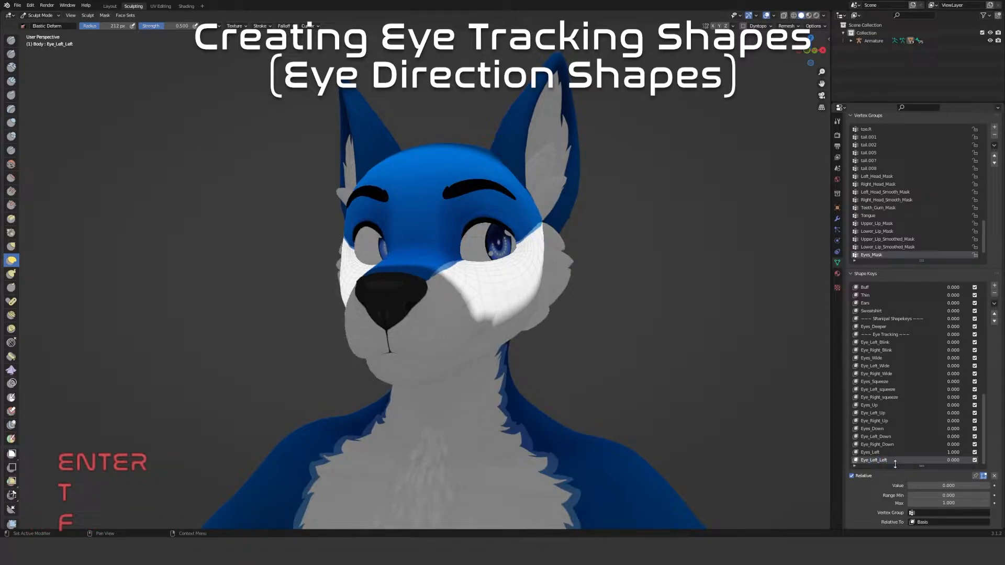
Change the vertex group of the Eyes_Left shape key to Right_Head_Smooth_Mask
{"action": "left_click", "coordinate": [896, 453]}
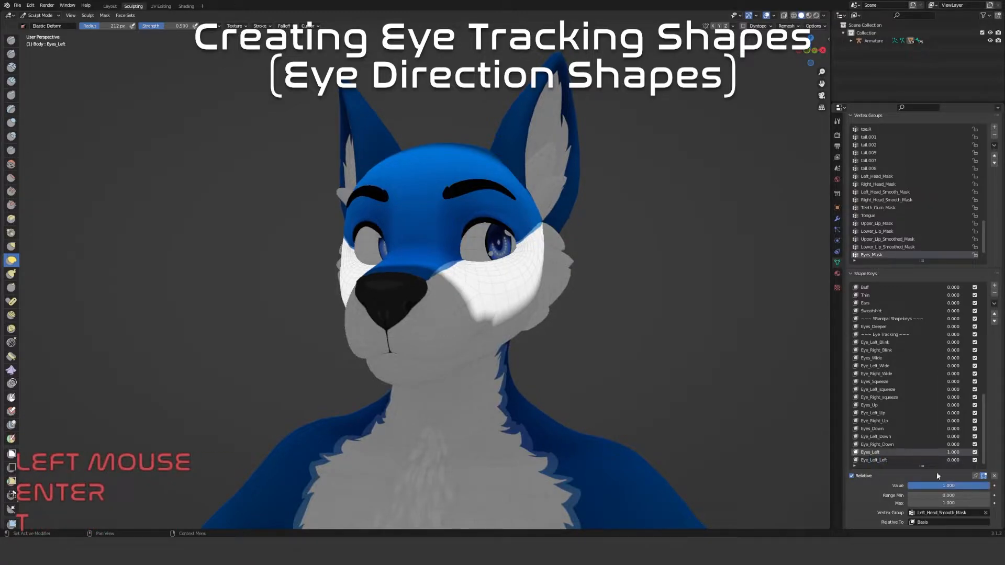
{"action": "left_click", "coordinate": [970, 512]}
{"action": "type", "text": "head"}
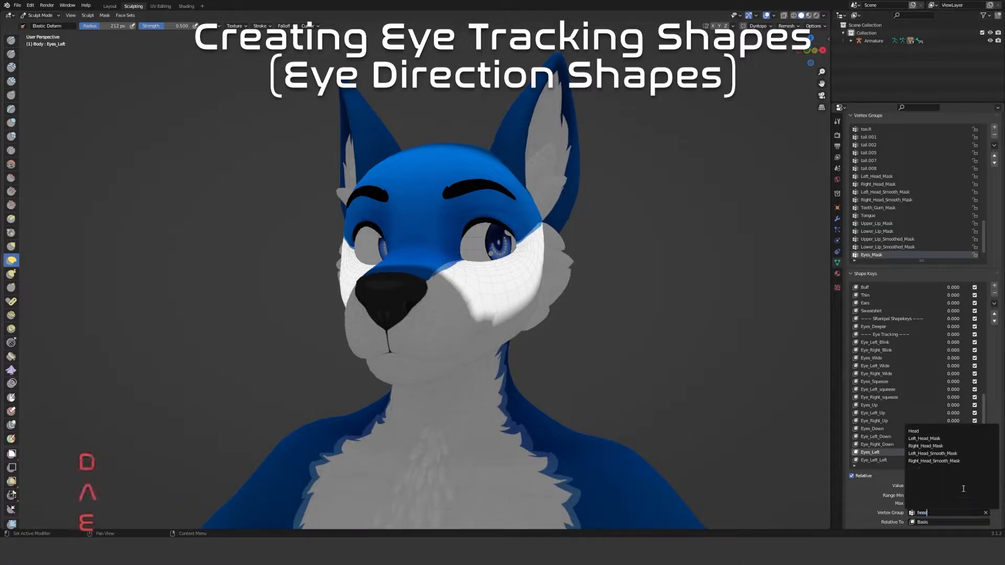
{"action": "left_click", "coordinate": [936, 460]}
{"action": "double_click", "coordinate": [878, 461]}
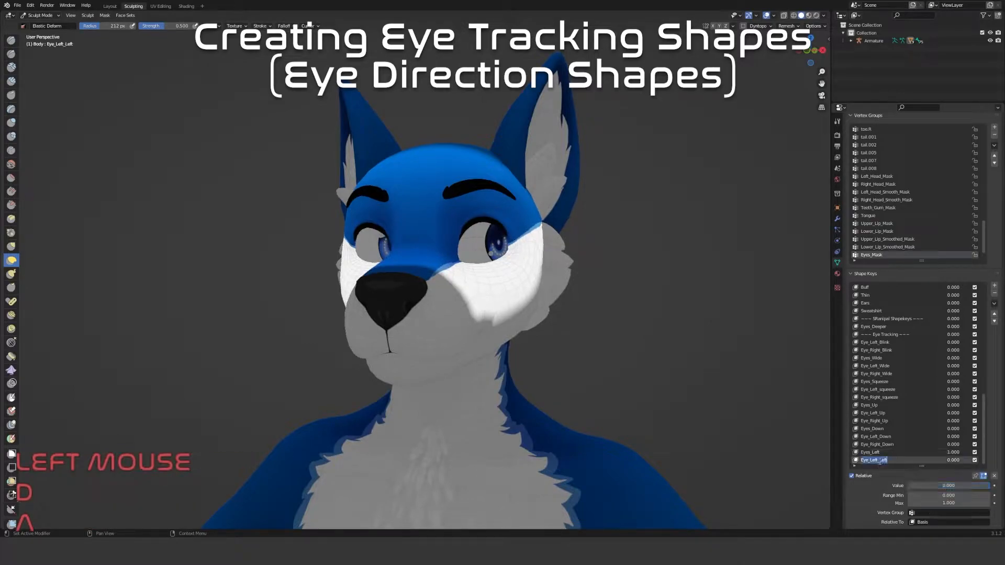
{"action": "left_click", "coordinate": [883, 480]}
{"action": "left_click", "coordinate": [888, 453]}
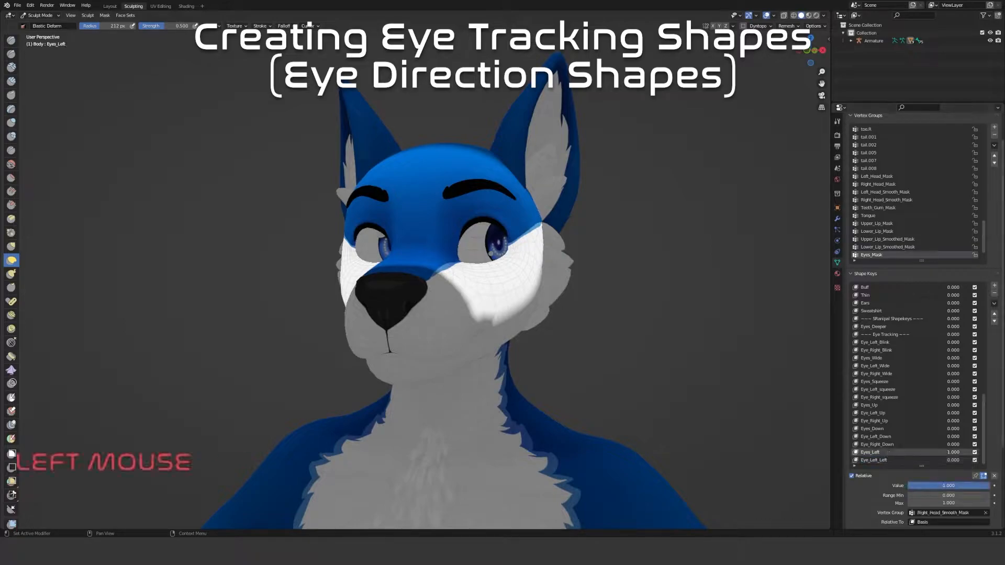
Create a new shape from the current mix and name it Eye_Right_Left
{"action": "left_click", "coordinate": [993, 304]}
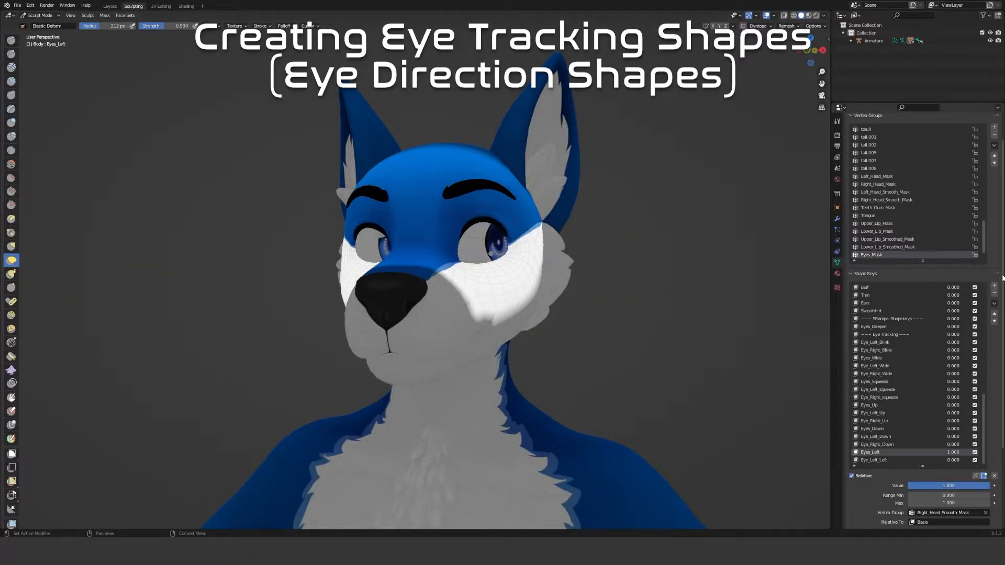
{"action": "left_click", "coordinate": [994, 303]}
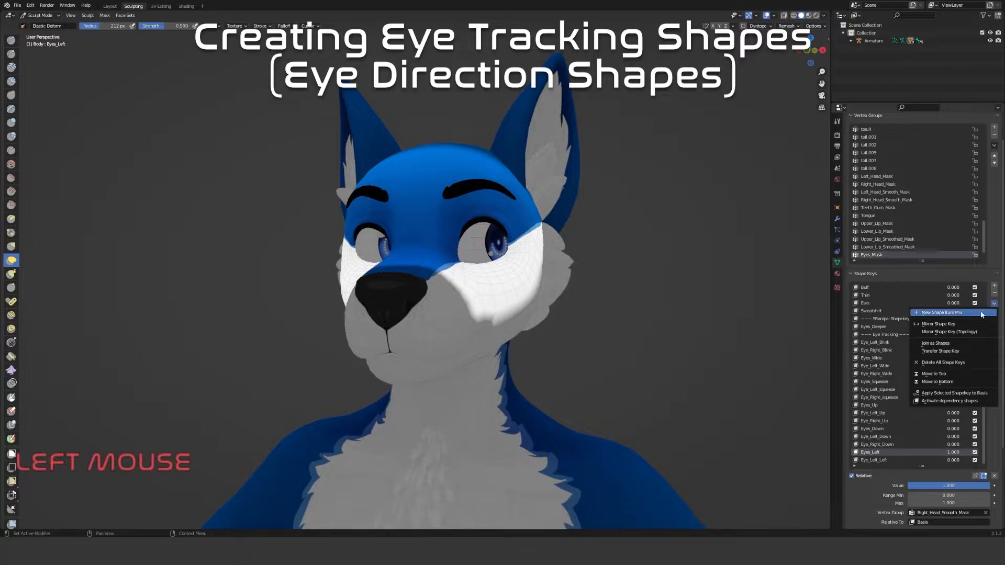
{"action": "left_click", "coordinate": [942, 312]}
{"action": "double_click", "coordinate": [870, 460]}
{"action": "type", "text": "Eye"}
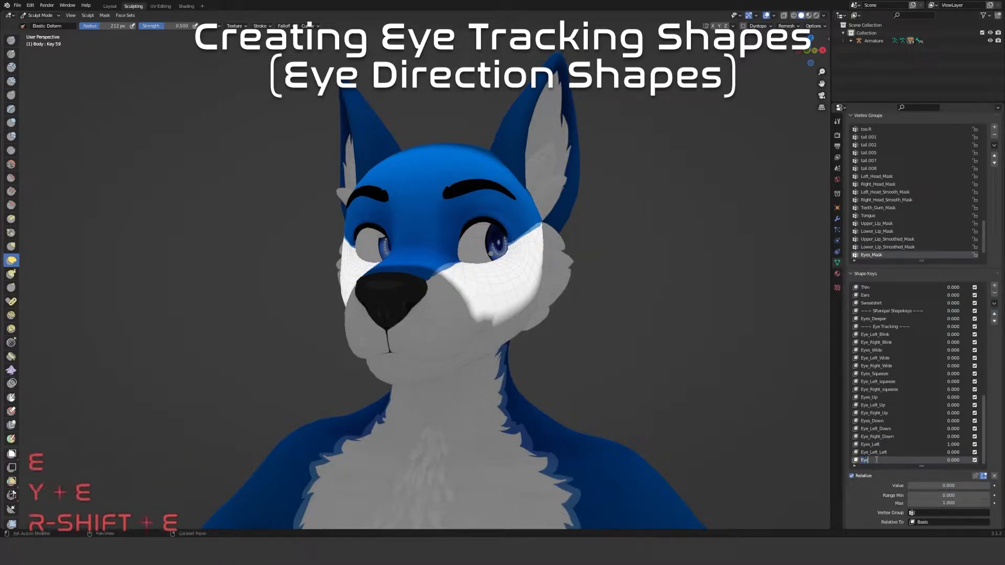
{"action": "type", "text": "_Right"}
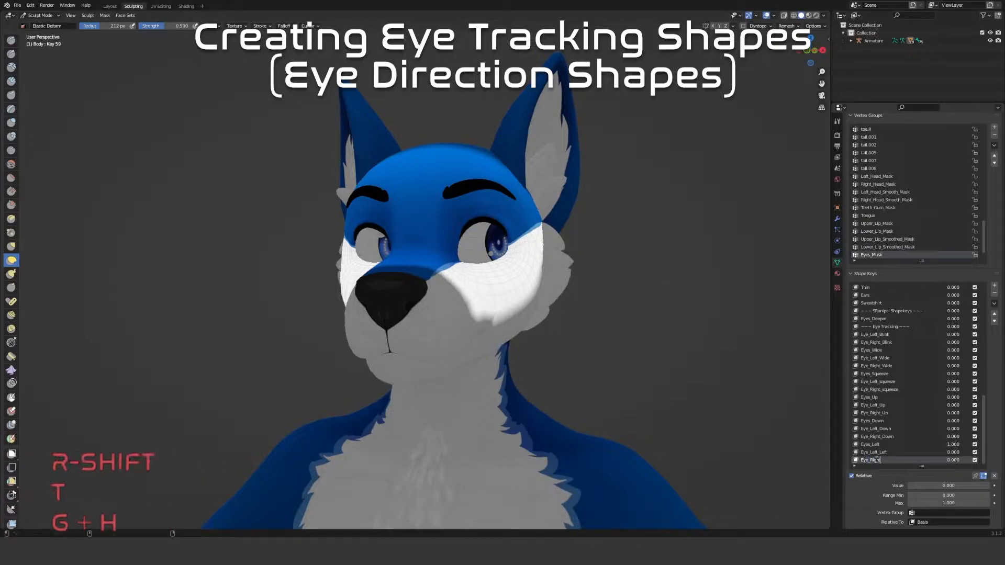
{"action": "type", "text": "_Left"}
{"action": "key", "text": "Return"}
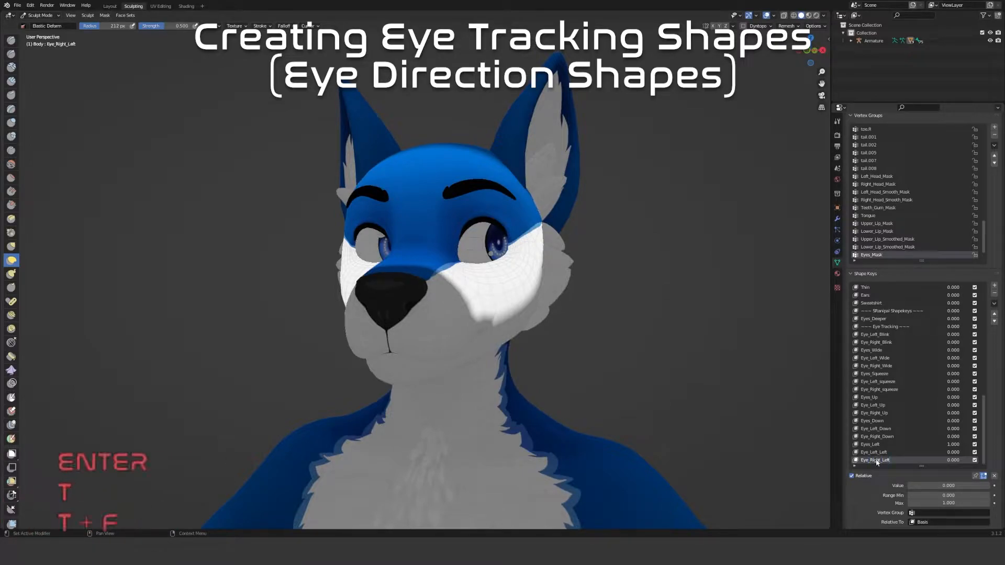
Clear the vertex group and value of Eyes_Left, and test Eye_Right_Left and Eye_Left_Left, leaving both at 0.000
{"action": "left_click", "coordinate": [884, 445]}
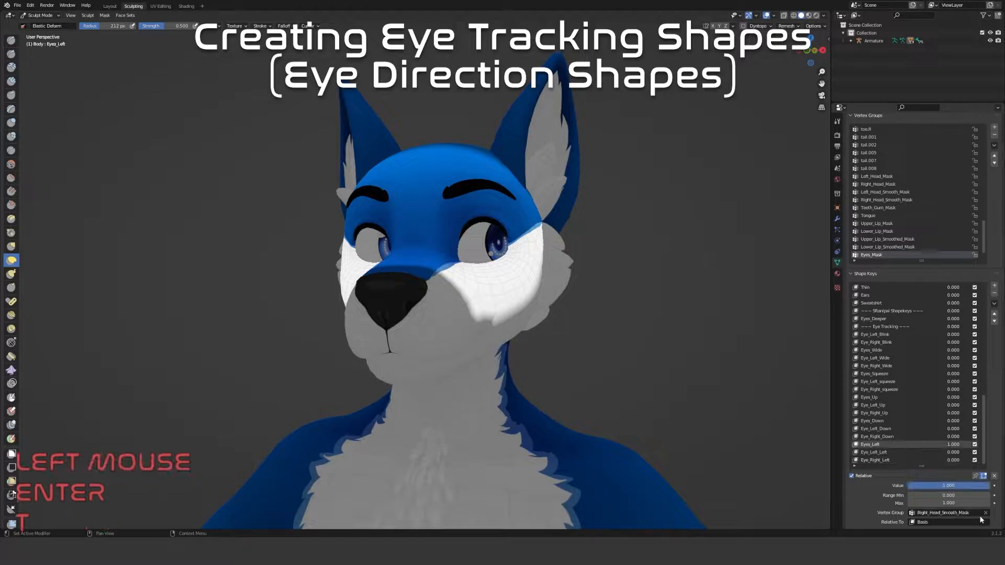
{"action": "left_click", "coordinate": [992, 478]}
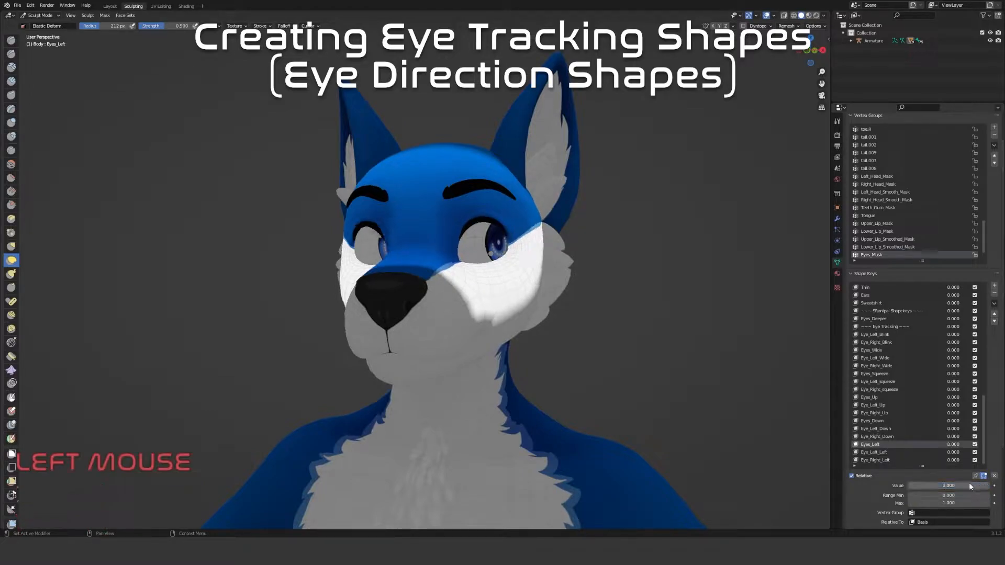
{"action": "left_click", "coordinate": [882, 460]}
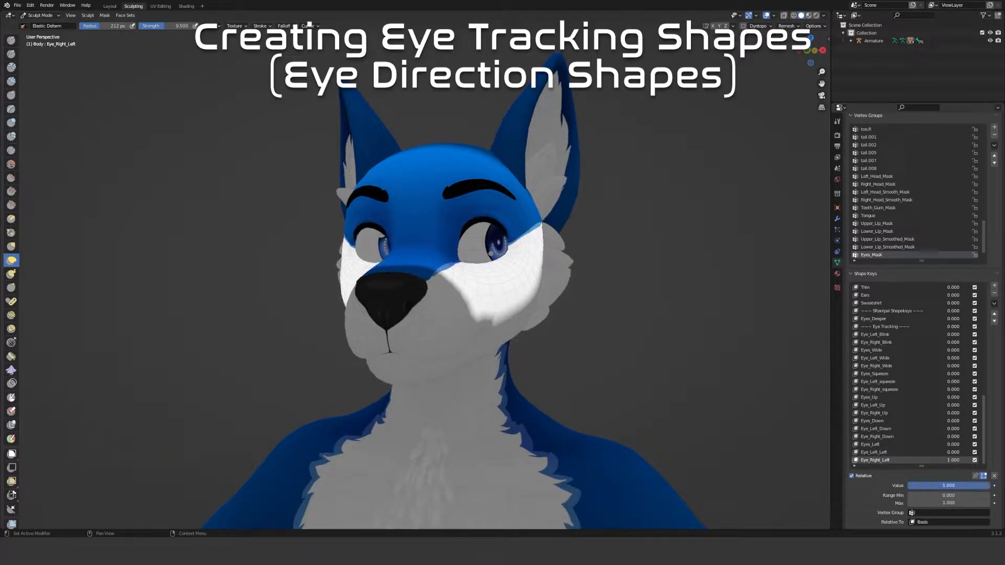
{"action": "left_click", "coordinate": [887, 452]}
{"action": "left_click_drag", "start_coordinate": [921, 486], "coordinate": [945, 488]}
{"action": "left_click", "coordinate": [994, 476]}
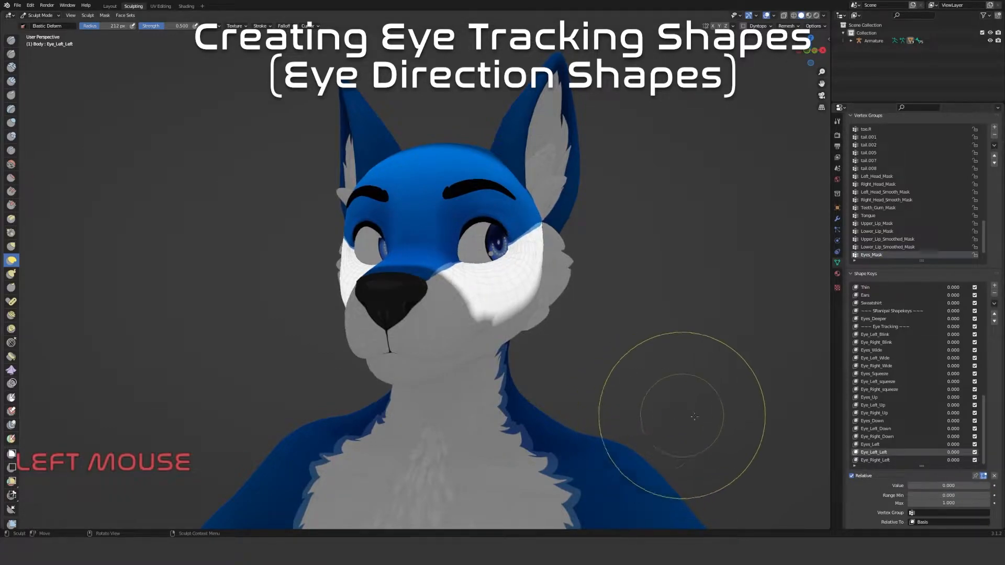
Set Eyes_Left to 1.000 and create a new shape key from the current mix
{"action": "left_click", "coordinate": [881, 445]}
{"action": "mouse_move", "coordinate": [382, 291]}
{"action": "middle_mouse_down"}
{"action": "mouse_move", "coordinate": [383, 355]}
{"action": "mouse_move", "coordinate": [433, 297]}
{"action": "mouse_move", "coordinate": [457, 296]}
{"action": "middle_mouse_up"}
{"action": "scroll", "coordinate": [384, 355], "scroll_direction": "up", "scroll_amount": 2}
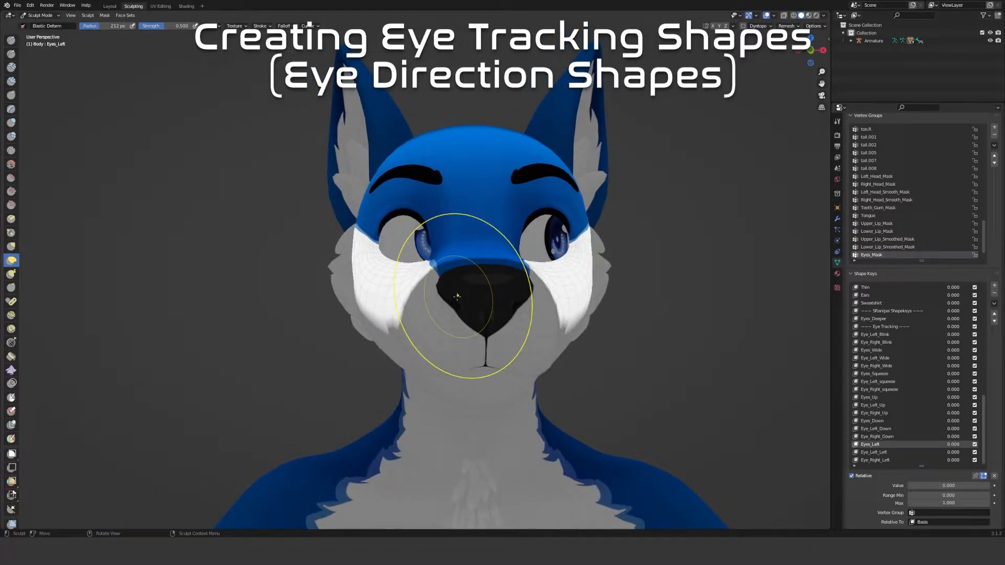
{"action": "scroll", "coordinate": [457, 296], "scroll_direction": "up", "scroll_amount": 1}
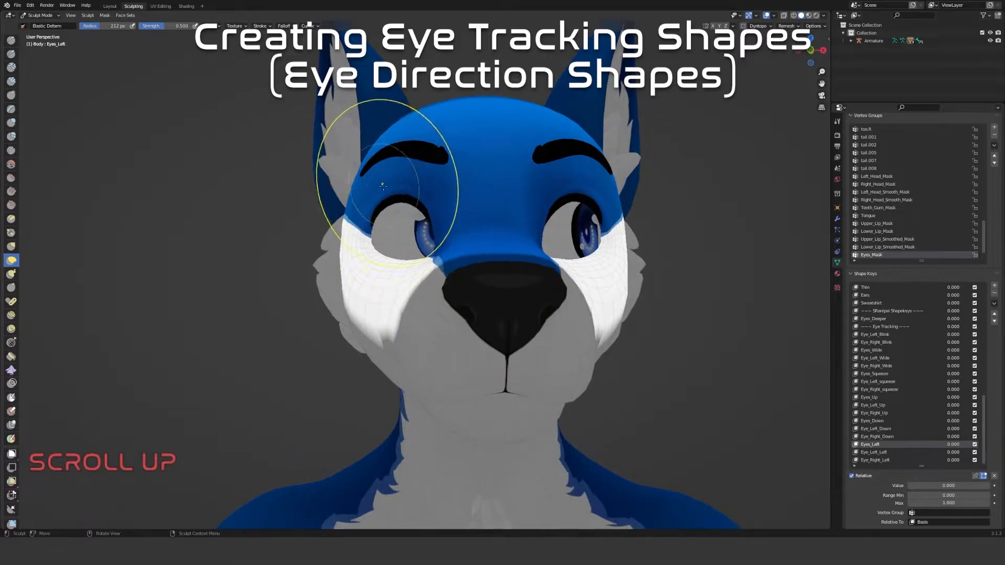
{"action": "left_click_drag", "start_coordinate": [916, 486], "coordinate": [992, 485]}
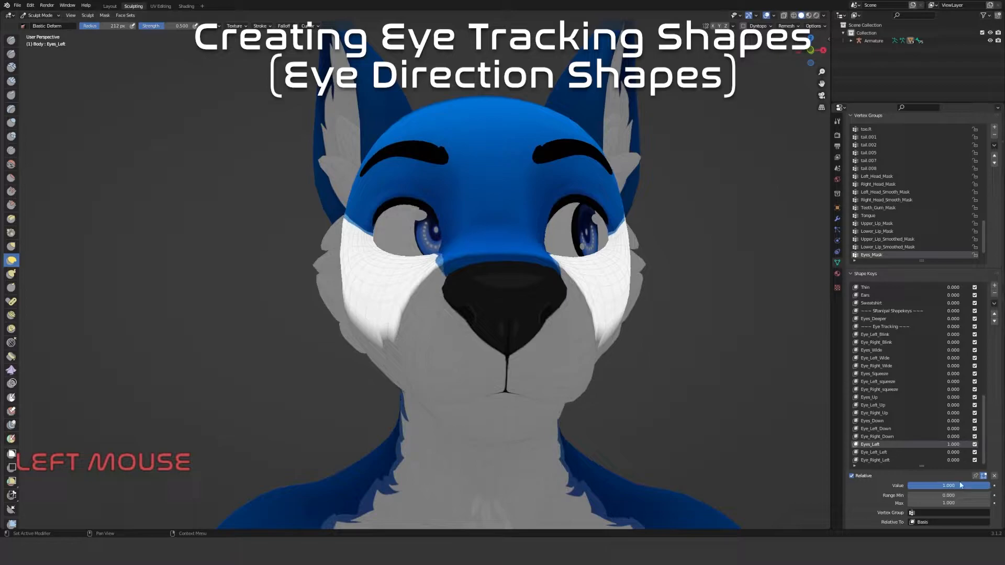
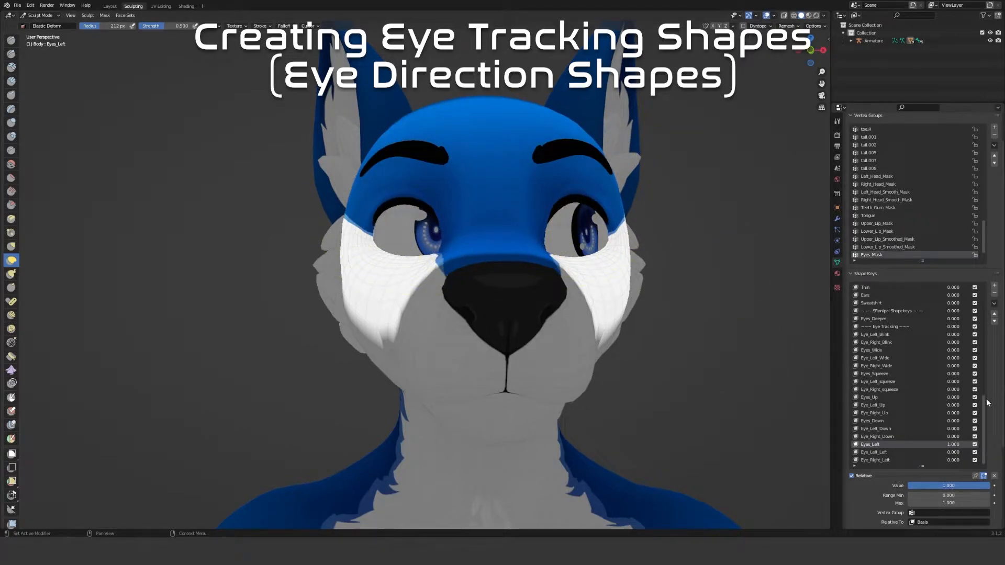
{"action": "left_click", "coordinate": [994, 303]}
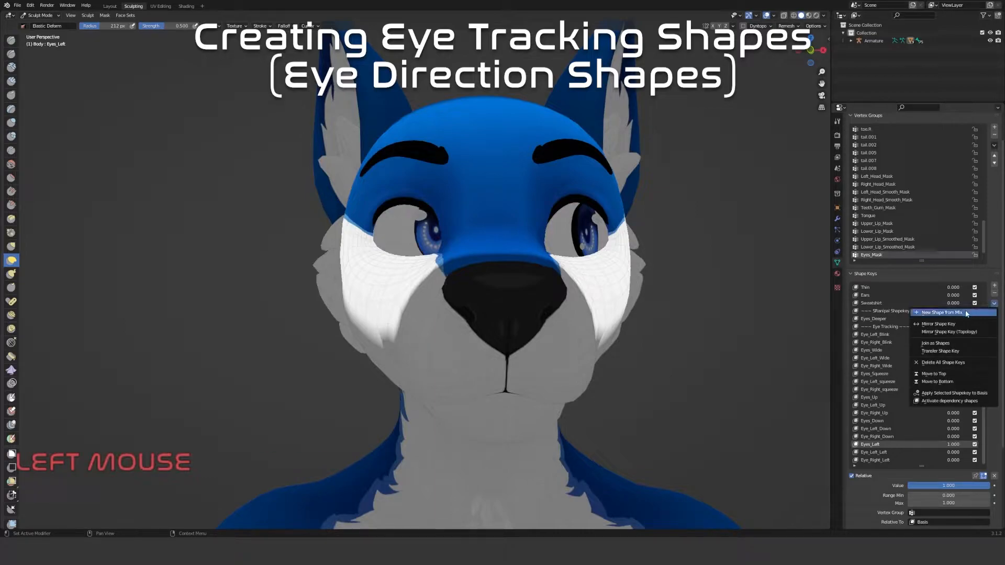
{"action": "left_click", "coordinate": [967, 313]}
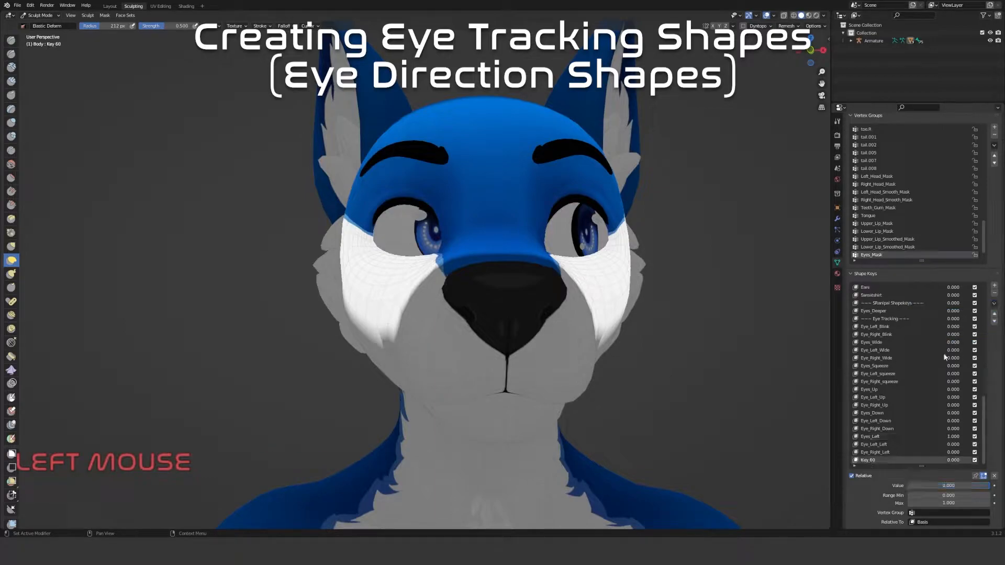
Reset all shape key values, set the new key to 1.000 and try to mirror it with Mirror Shape Key
{"action": "left_click", "coordinate": [871, 476]}
{"action": "left_click", "coordinate": [983, 477]}
{"action": "left_click", "coordinate": [853, 475]}
{"action": "left_click", "coordinate": [993, 476]}
{"action": "left_click_drag", "start_coordinate": [913, 485], "coordinate": [989, 485]}
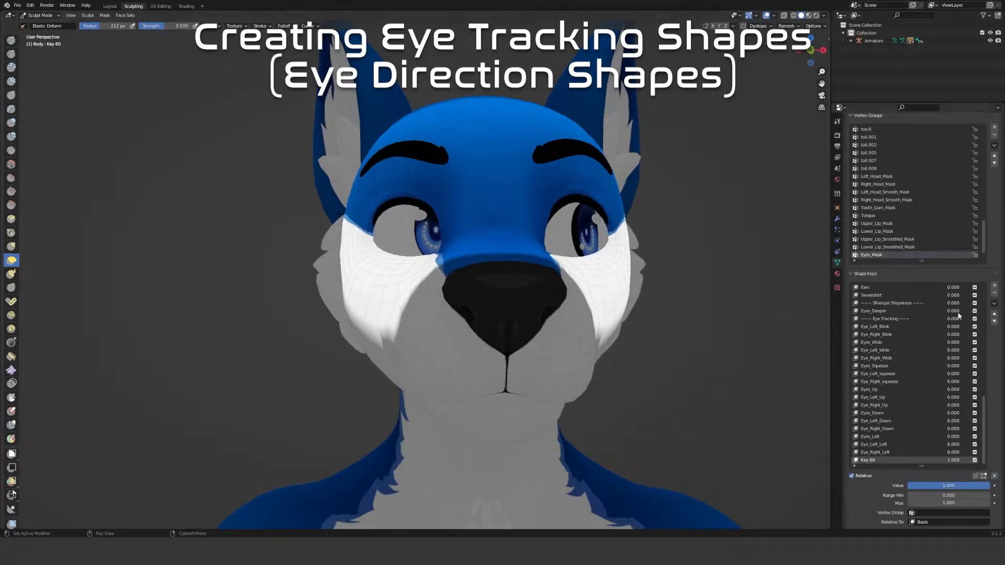
{"action": "left_click", "coordinate": [994, 303]}
{"action": "left_click", "coordinate": [955, 325]}
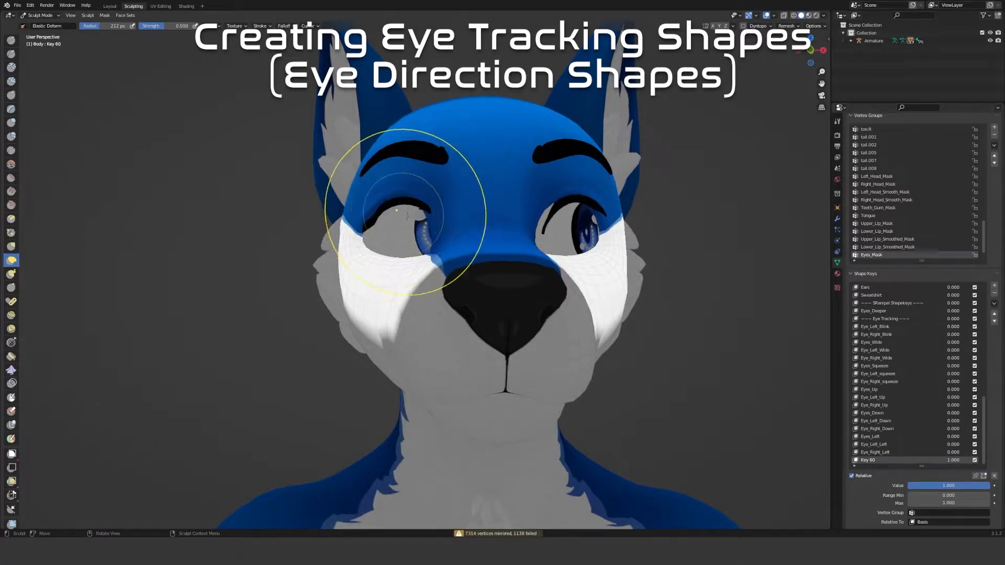
Inspect the mirrored eyelids up close and from both sides, and delete the mirrored shape key
{"action": "scroll", "coordinate": [443, 314], "scroll_direction": "up", "scroll_amount": 5}
{"action": "middle_click_drag", "start_coordinate": [443, 319], "coordinate": [361, 218], "text": "shift"}
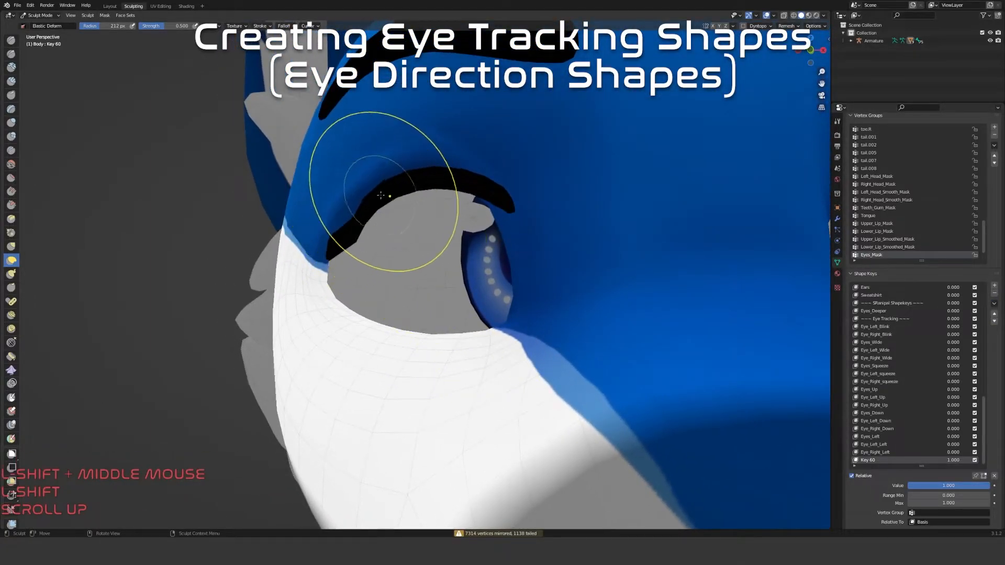
{"action": "scroll", "coordinate": [513, 172], "scroll_direction": "down", "scroll_amount": 5}
{"action": "middle_click_drag", "start_coordinate": [709, 279], "coordinate": [650, 292]}
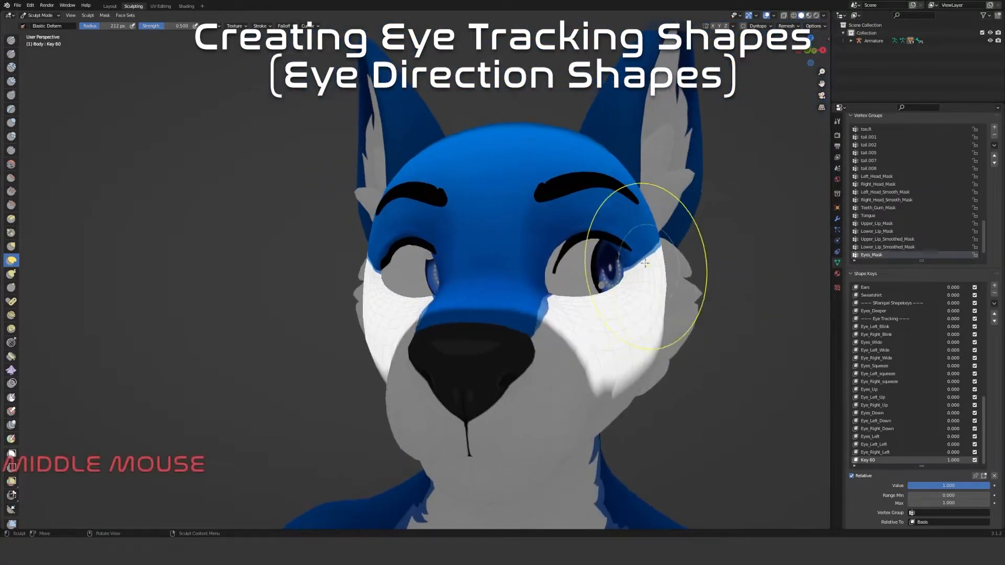
{"action": "mouse_move", "coordinate": [579, 292]}
{"action": "middle_mouse_down", "text": "shift"}
{"action": "mouse_move", "coordinate": [478, 399]}
{"action": "mouse_move", "coordinate": [472, 321]}
{"action": "mouse_move", "coordinate": [529, 314]}
{"action": "mouse_move", "coordinate": [495, 328]}
{"action": "mouse_move", "coordinate": [518, 335]}
{"action": "middle_mouse_up", "text": "shift"}
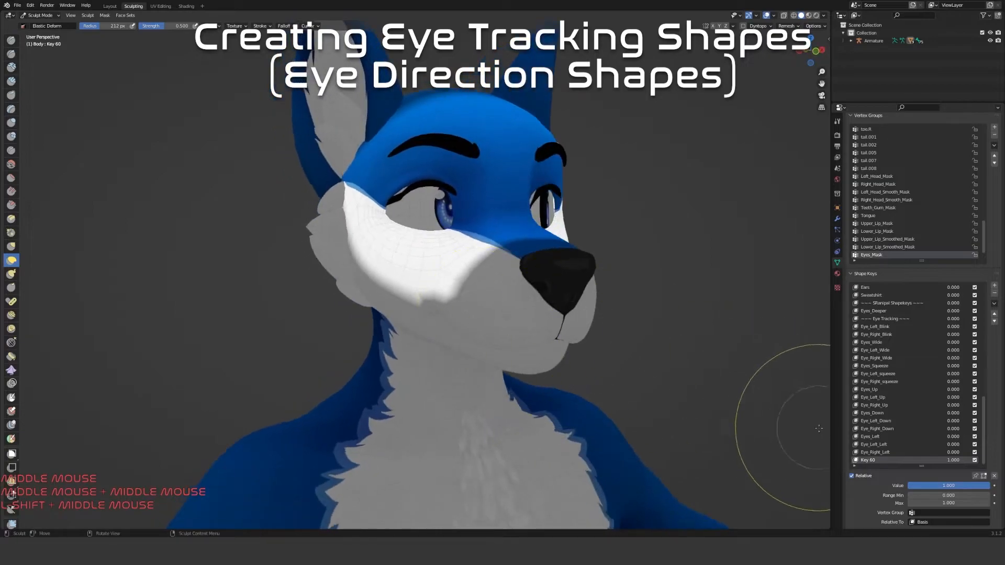
{"action": "left_click", "coordinate": [994, 295]}
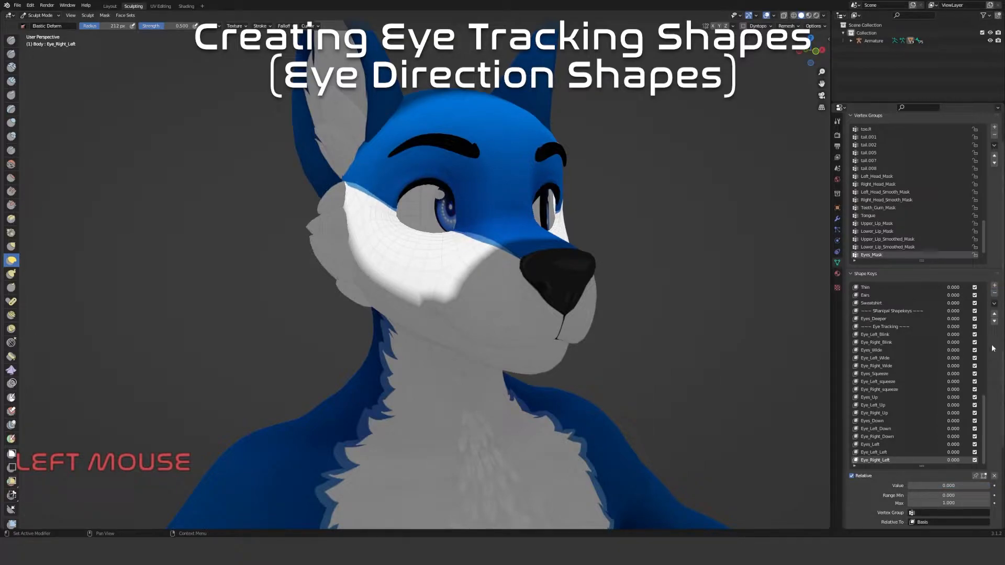
Add a new empty shape key named Eyes_Right and set its value to 1.000
{"action": "left_click", "coordinate": [994, 286]}
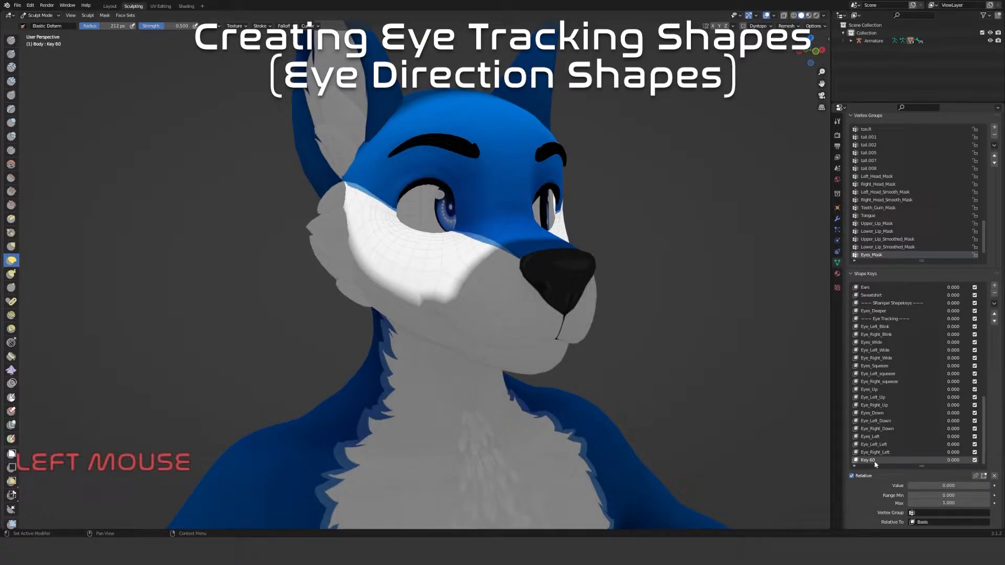
{"action": "type", "text": "Eyes"}
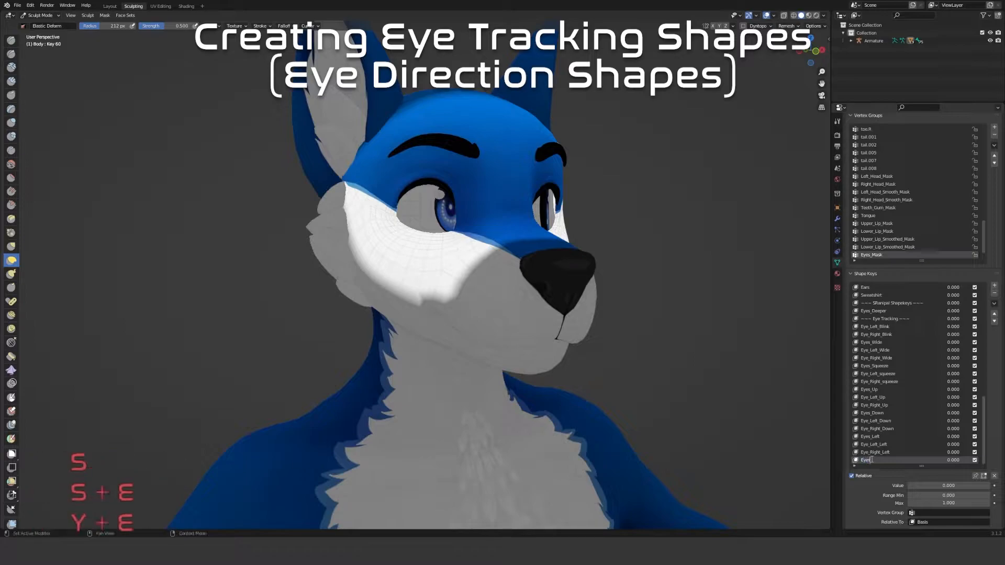
{"action": "type", "text": "_Right"}
{"action": "key", "text": "Return"}
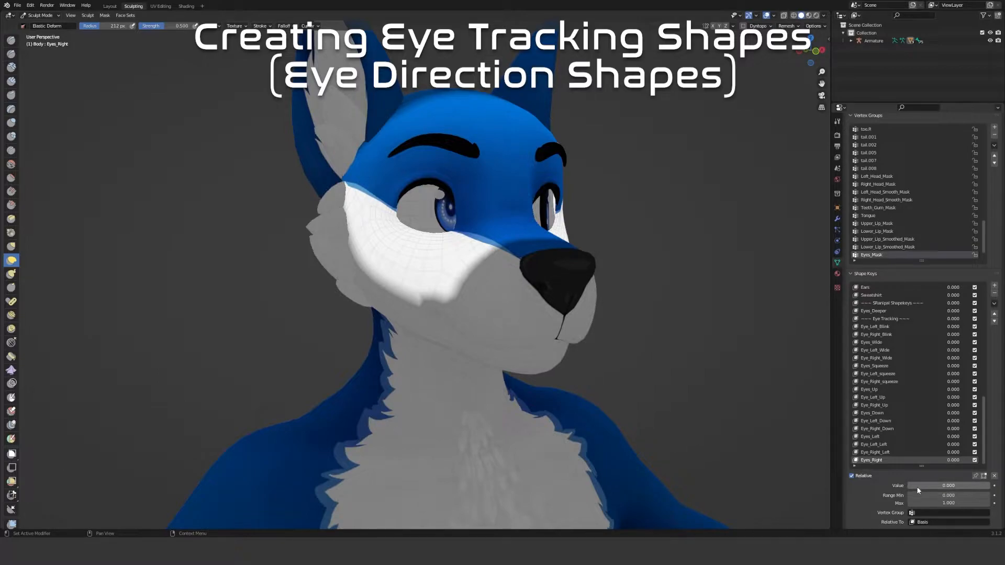
{"action": "left_click_drag", "start_coordinate": [917, 485], "coordinate": [989, 485]}
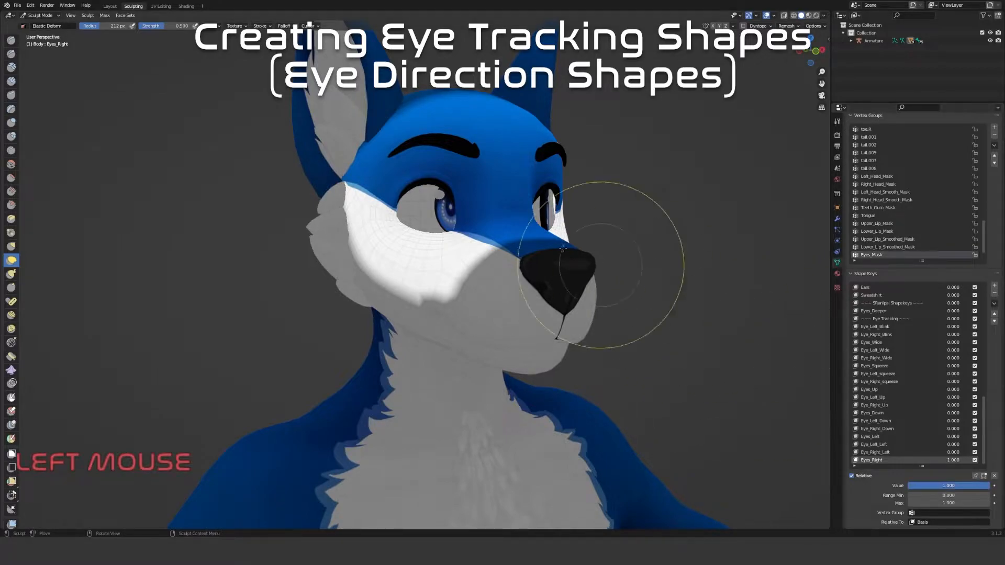
Switch to the Layout workspace, select the armature and put it into Pose Mode
{"action": "left_click", "coordinate": [110, 6]}
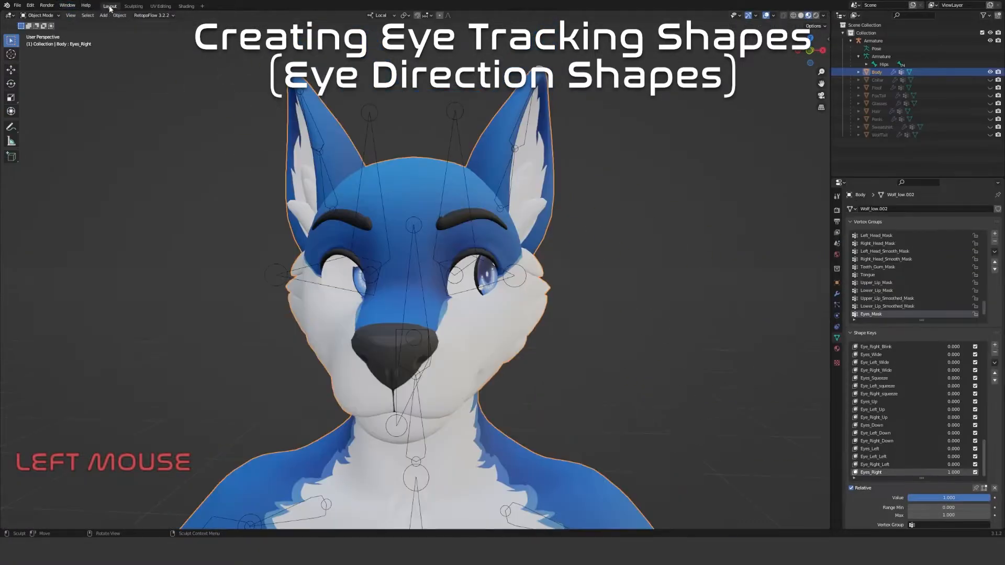
{"action": "left_click", "coordinate": [41, 15]}
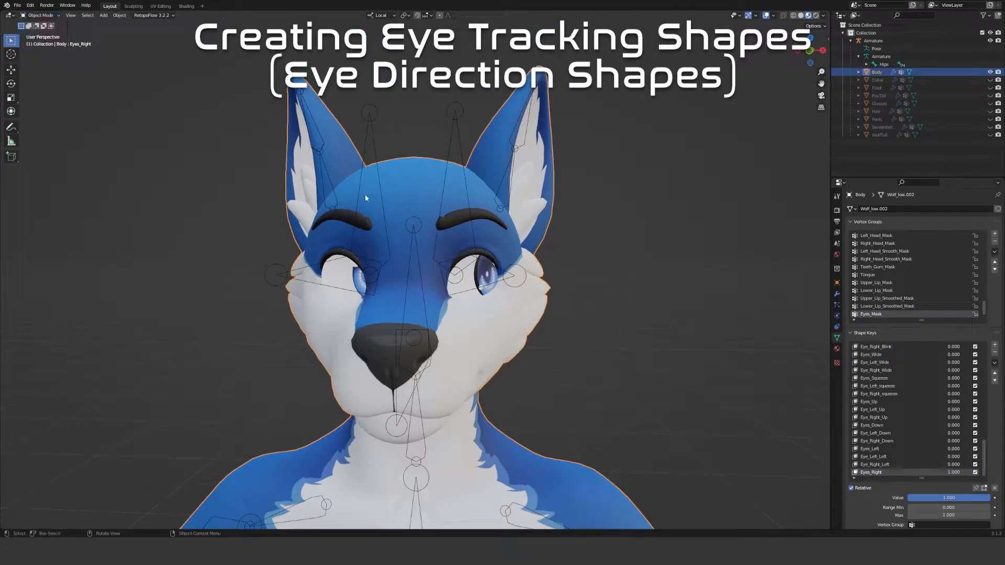
{"action": "left_click", "coordinate": [369, 118]}
{"action": "left_click", "coordinate": [42, 16]}
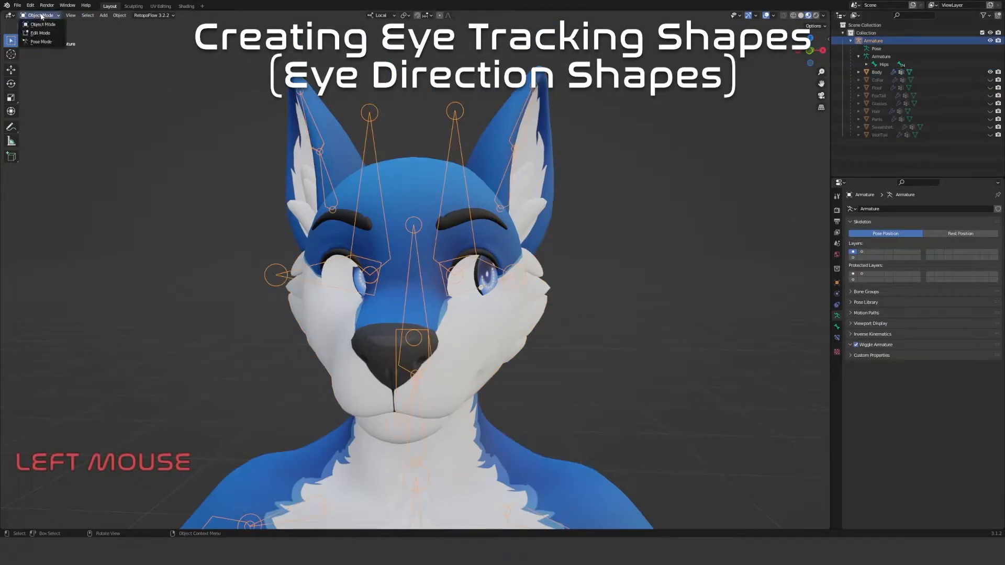
{"action": "left_click", "coordinate": [42, 42]}
Select all bones of the armature and clear their rotation
{"action": "left_click", "coordinate": [369, 220]}
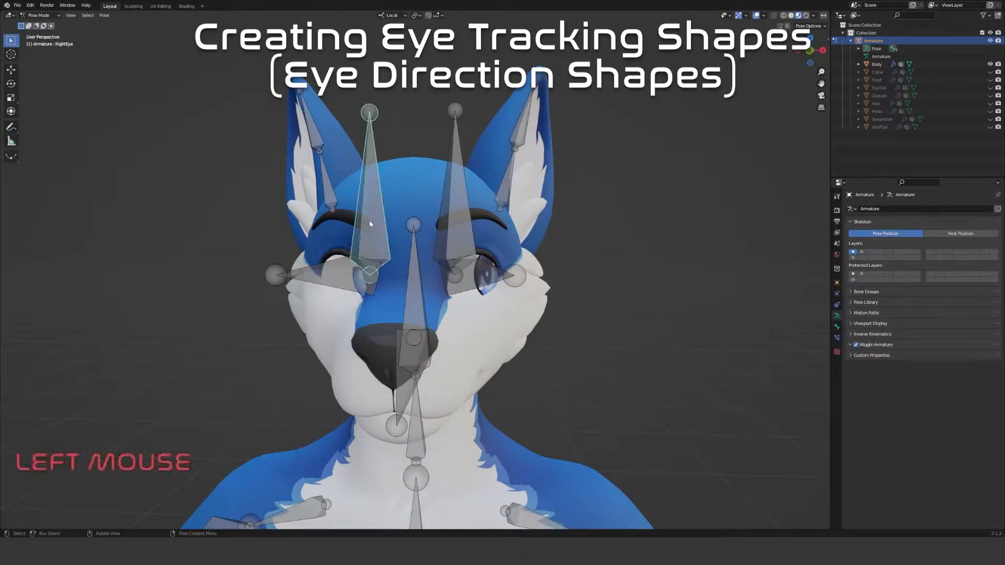
{"action": "key", "text": "a"}
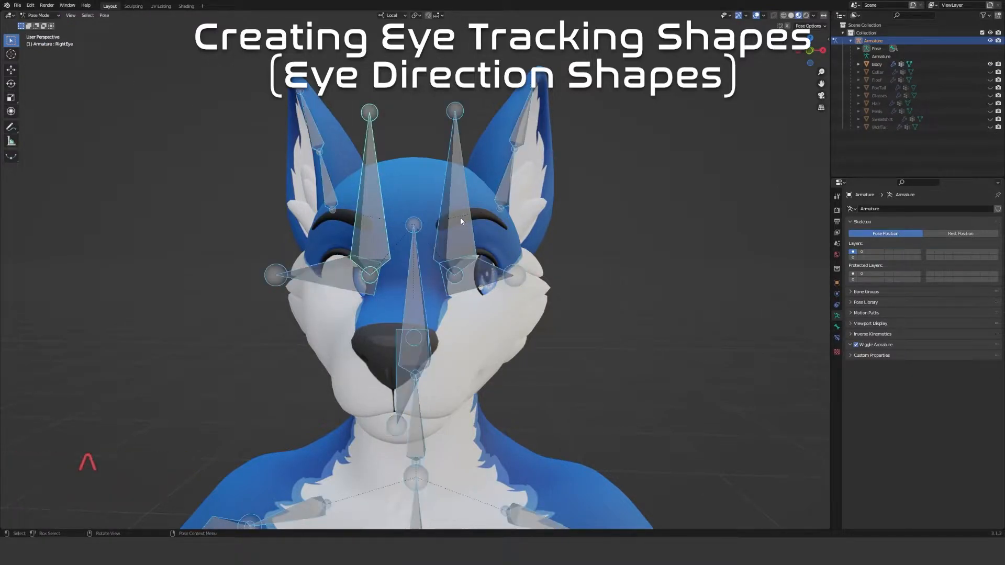
{"action": "key", "text": "alt+r"}
Rotate the RightEye bone by -25° around its local Y axis
{"action": "left_click", "coordinate": [369, 209]}
{"action": "middle_click_drag", "start_coordinate": [369, 209], "coordinate": [394, 235]}
{"action": "key", "text": "r"}
{"action": "key", "text": "y"}
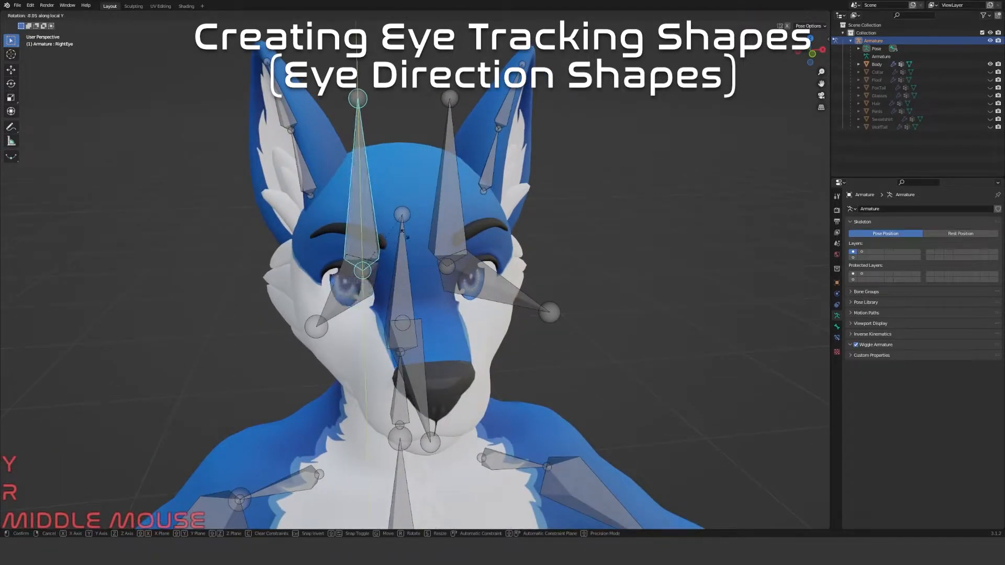
{"action": "left_click", "coordinate": [426, 259]}
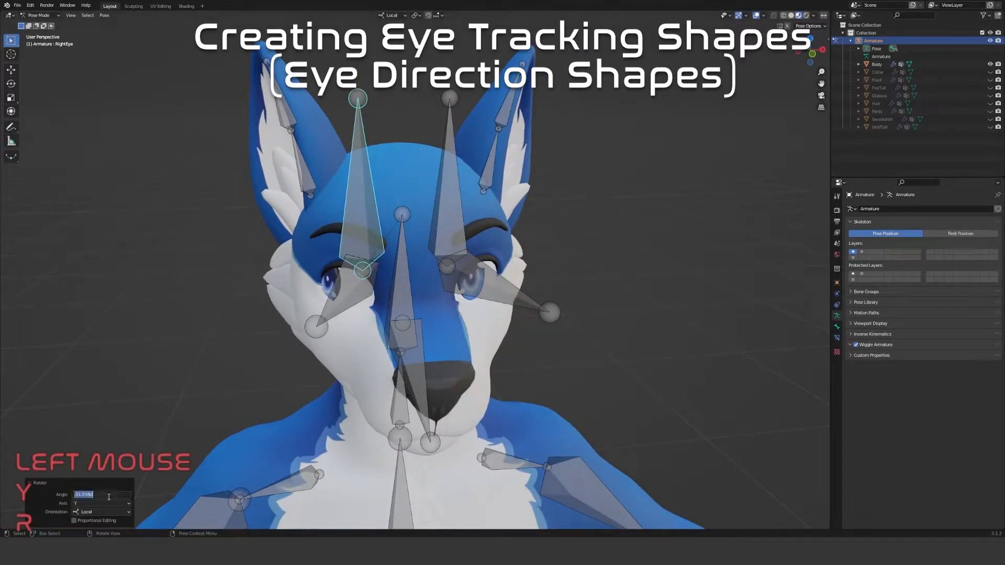
{"action": "type", "text": "-25"}
{"action": "key", "text": "Return"}
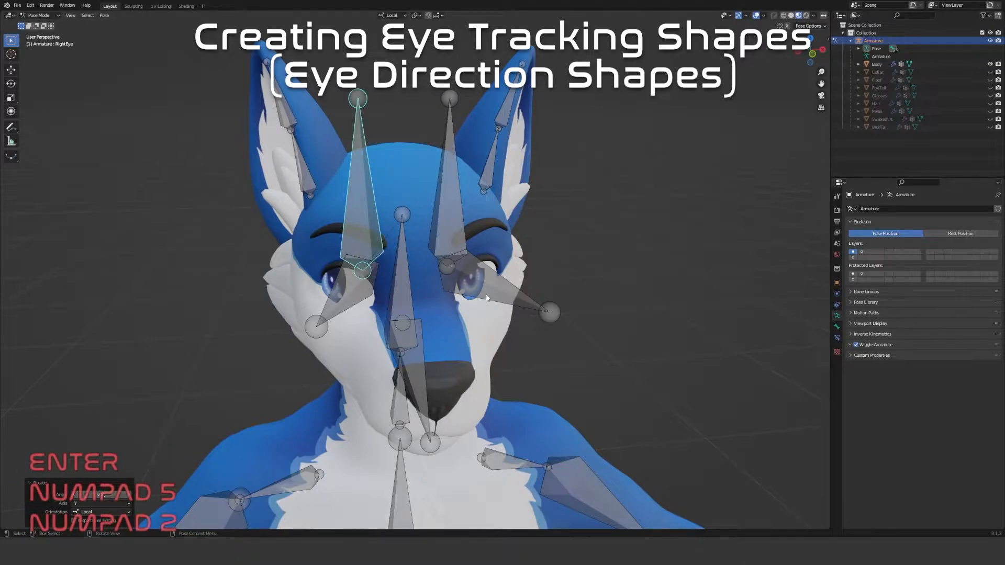
Rotate the LeftEye bone by -25° around its local Y axis to match the other eye
{"action": "left_click", "coordinate": [458, 231]}
{"action": "key", "text": "r"}
{"action": "key", "text": "y"}
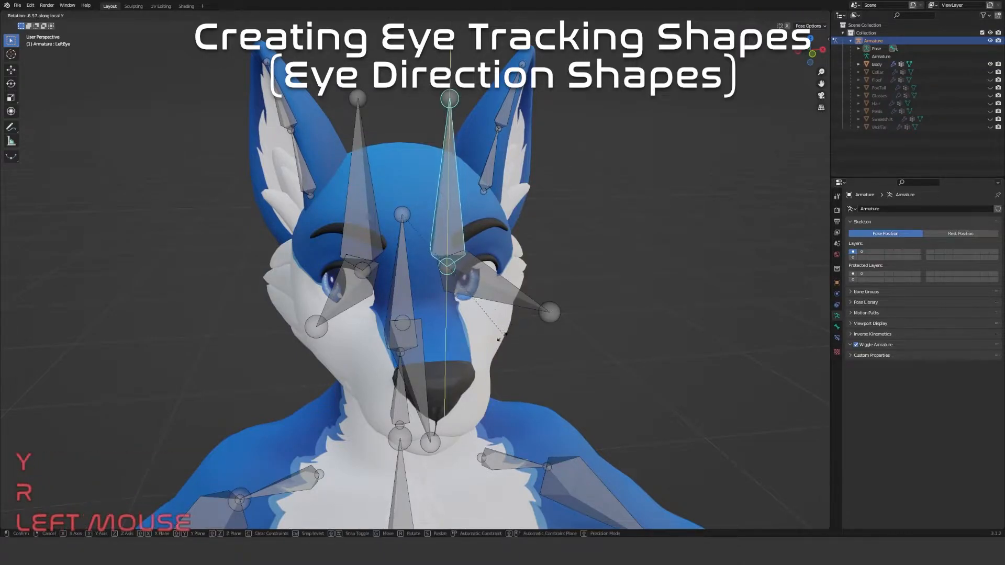
{"action": "left_click", "coordinate": [485, 341]}
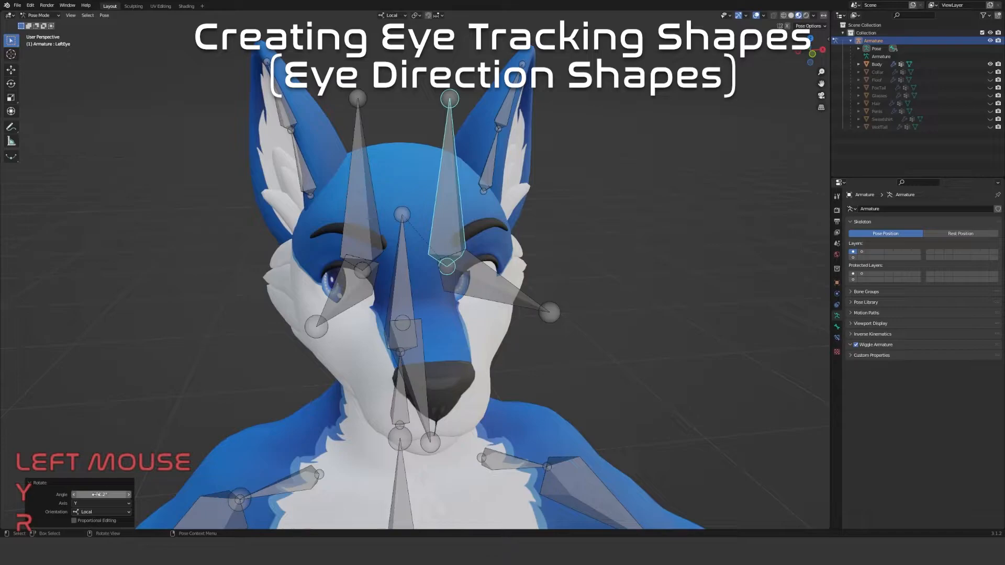
{"action": "type", "text": "-25"}
{"action": "key", "text": "Return"}
{"action": "middle_click_drag", "start_coordinate": [506, 339], "coordinate": [501, 328]}
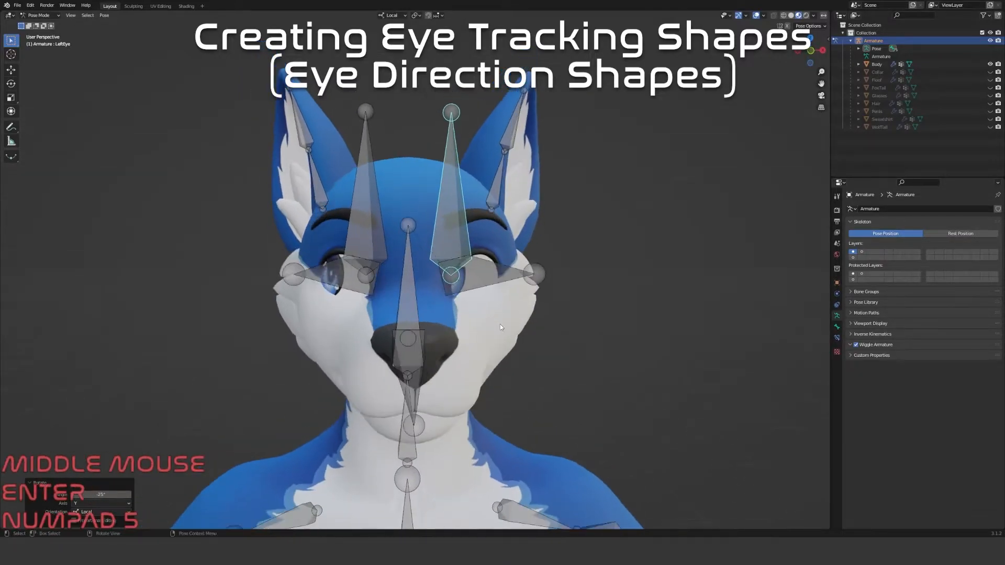
Switch to the Sculpting workspace, leave Pose Mode, select the body mesh and put it into Sculpt Mode
{"action": "left_click_drag", "start_coordinate": [135, 10], "coordinate": [135, 8]}
{"action": "left_click", "coordinate": [135, 6]}
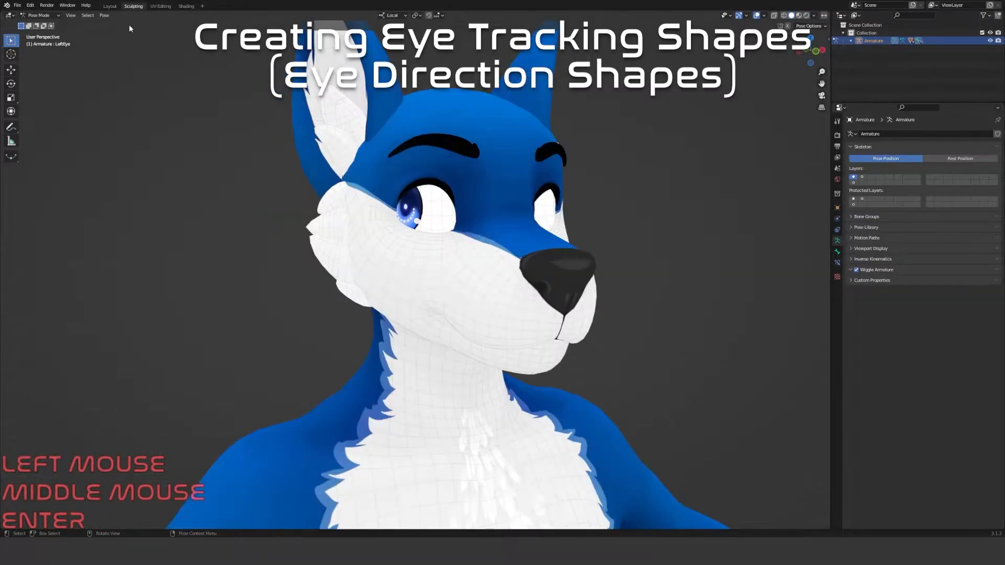
{"action": "left_click", "coordinate": [45, 19]}
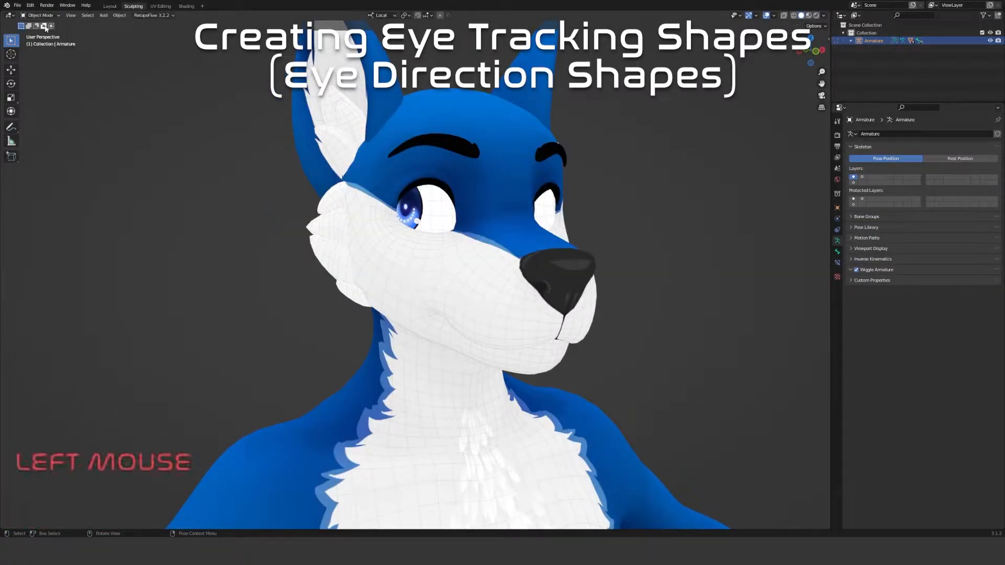
{"action": "left_click", "coordinate": [39, 25]}
{"action": "left_click", "coordinate": [394, 151]}
{"action": "left_click", "coordinate": [32, 15]}
{"action": "left_click", "coordinate": [41, 46]}
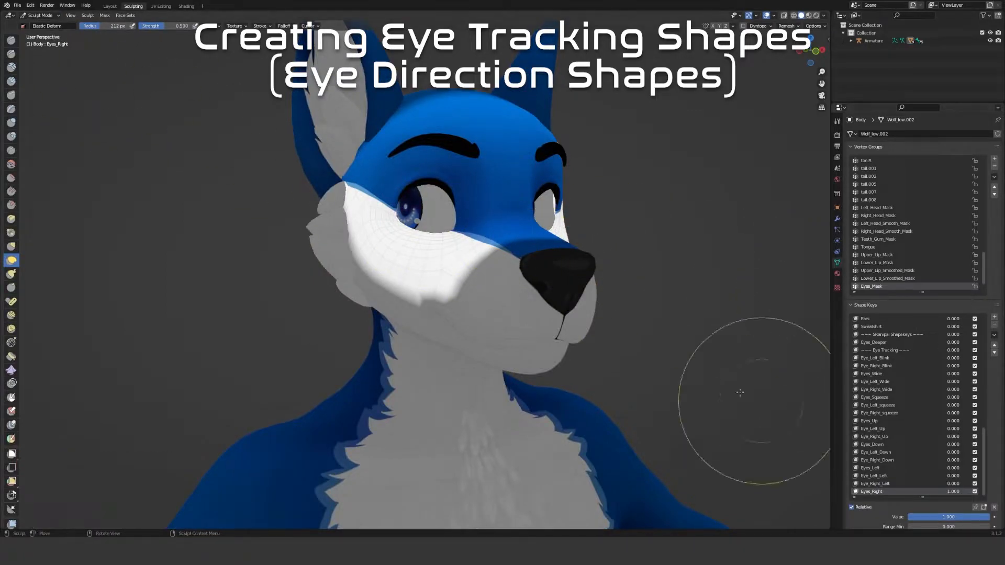
Sculpt the eyelid edges around the wolf's right eye with Elastic Deform to follow the eye's rightward gaze
{"action": "scroll", "coordinate": [467, 246], "scroll_direction": "up", "scroll_amount": 4}
{"action": "middle_click_drag", "start_coordinate": [411, 190], "coordinate": [426, 308], "text": "shift"}
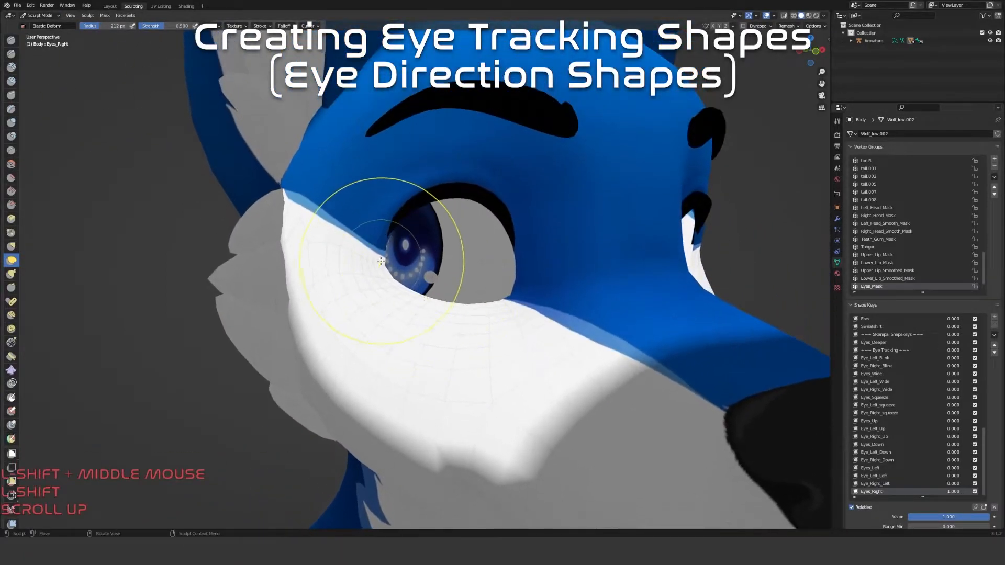
{"action": "scroll", "coordinate": [421, 269], "scroll_direction": "down", "scroll_amount": 1}
{"action": "scroll", "coordinate": [407, 260], "scroll_direction": "up", "scroll_amount": 1}
{"action": "mouse_move", "coordinate": [407, 260]}
{"action": "middle_mouse_down"}
{"action": "mouse_move", "coordinate": [404, 252]}
{"action": "mouse_move", "coordinate": [427, 254]}
{"action": "middle_mouse_up"}
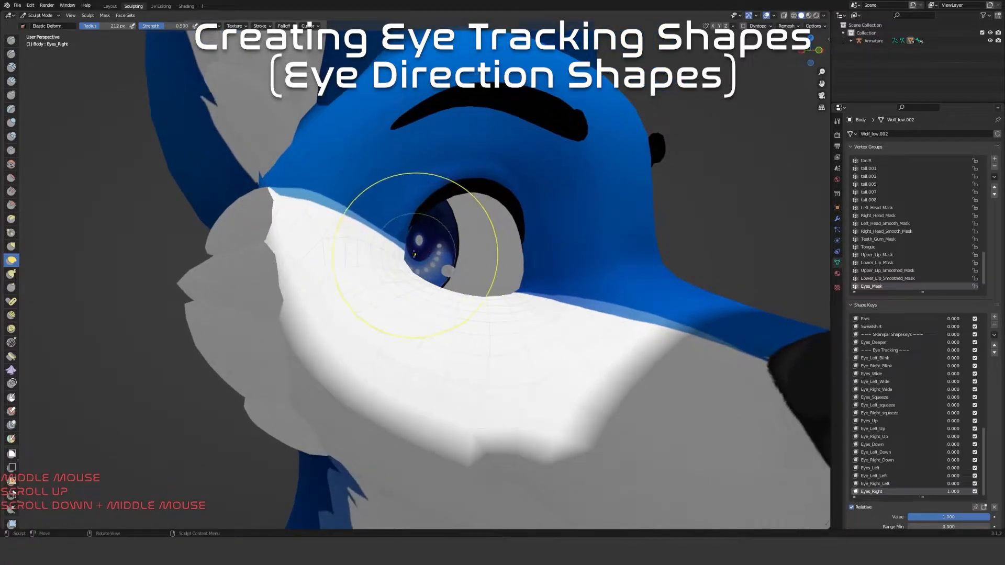
{"action": "left_click_drag", "start_coordinate": [382, 258], "coordinate": [365, 239]}
{"action": "left_click_drag", "start_coordinate": [448, 182], "coordinate": [448, 191]}
{"action": "left_click_drag", "start_coordinate": [508, 191], "coordinate": [503, 215]}
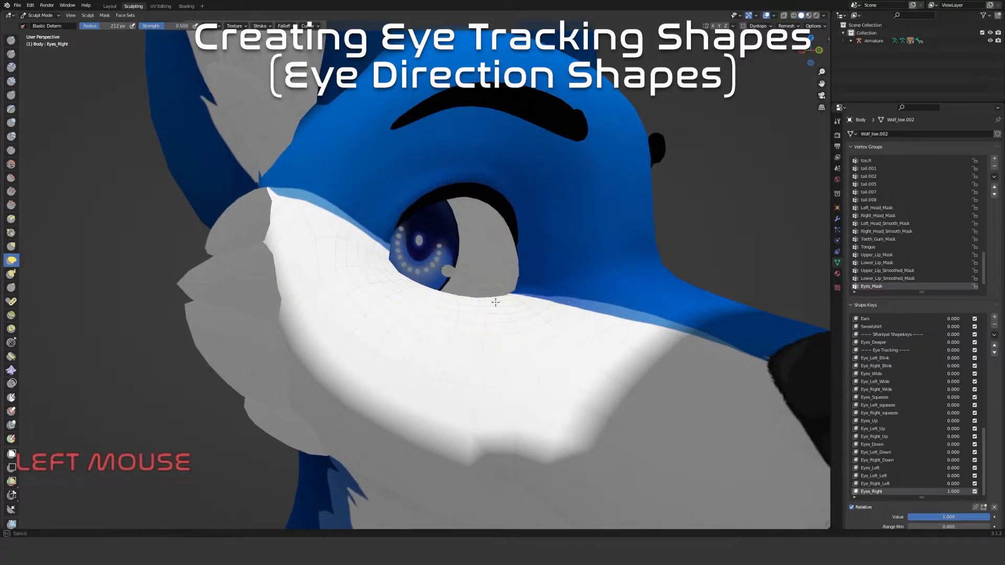
{"action": "left_click_drag", "start_coordinate": [494, 286], "coordinate": [505, 291]}
Sculpt the upper and lower eyelids of the wolf's left eye with Elastic Deform to follow the rightward gaze
{"action": "middle_click_drag", "start_coordinate": [544, 307], "coordinate": [461, 298]}
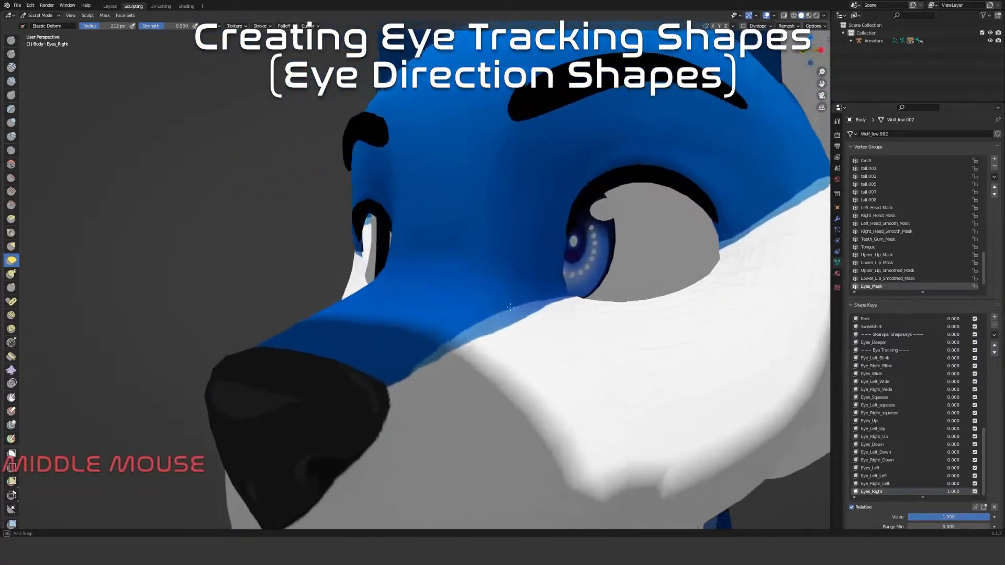
{"action": "scroll", "coordinate": [545, 274], "scroll_direction": "down", "scroll_amount": 4}
{"action": "scroll", "coordinate": [576, 256], "scroll_direction": "up", "scroll_amount": 5}
{"action": "left_click_drag", "start_coordinate": [610, 230], "coordinate": [556, 216]}
{"action": "left_click_drag", "start_coordinate": [696, 306], "coordinate": [725, 288]}
{"action": "middle_click_drag", "start_coordinate": [771, 269], "coordinate": [646, 286], "text": "shift"}
{"action": "scroll", "coordinate": [647, 287], "scroll_direction": "down", "scroll_amount": 2}
{"action": "left_click_drag", "start_coordinate": [622, 199], "coordinate": [603, 210]}
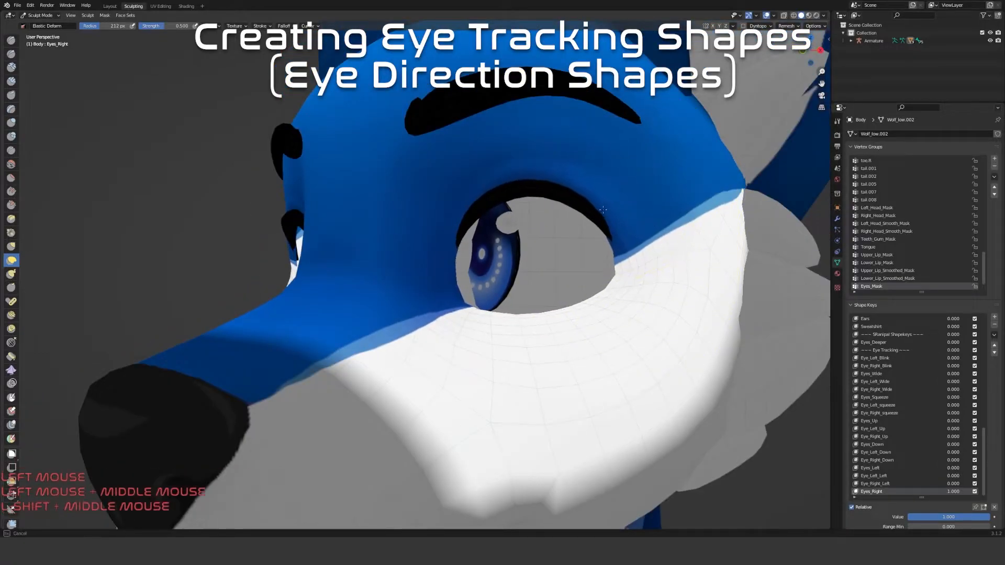
{"action": "mouse_move", "coordinate": [600, 299]}
{"action": "left_mouse_down"}
{"action": "mouse_move", "coordinate": [596, 280]}
{"action": "mouse_move", "coordinate": [581, 298]}
{"action": "mouse_move", "coordinate": [530, 310]}
{"action": "left_mouse_up"}
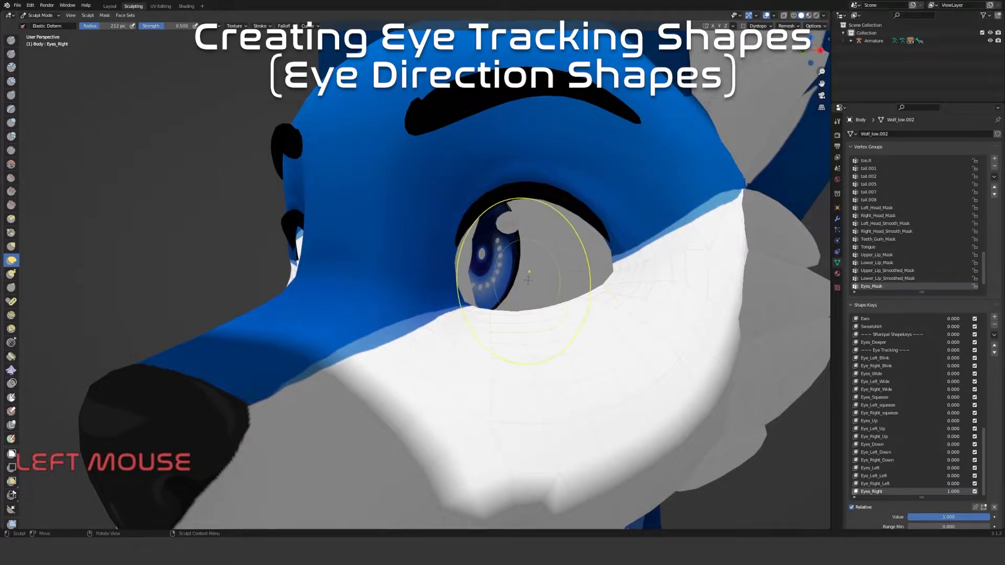
Inspect the sculpted eyelids from several angles while varying the Eyes_Right value, ending at 1.000
{"action": "mouse_move", "coordinate": [434, 168]}
{"action": "middle_mouse_down"}
{"action": "mouse_move", "coordinate": [519, 193]}
{"action": "mouse_move", "coordinate": [512, 197]}
{"action": "middle_mouse_up"}
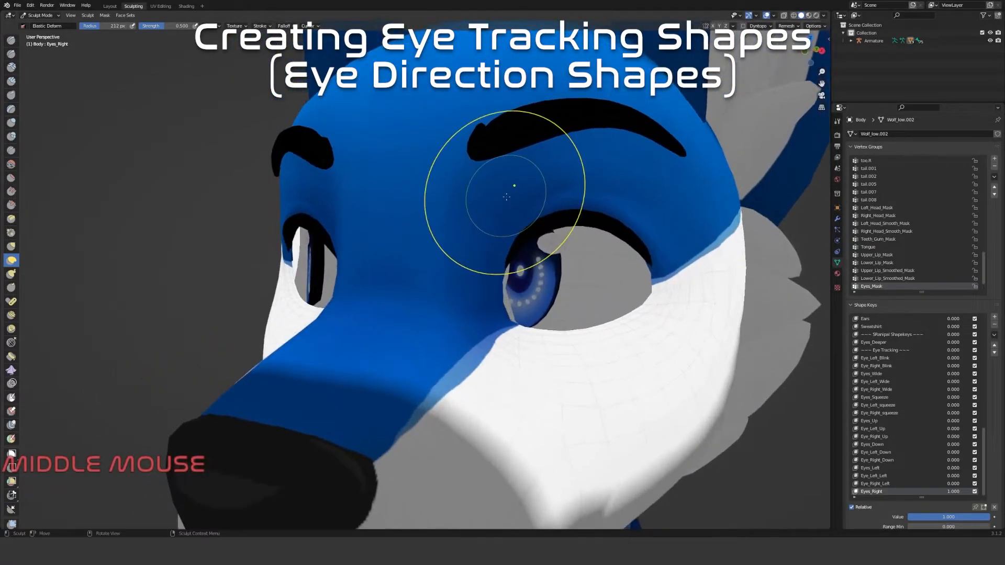
{"action": "middle_click_drag", "start_coordinate": [591, 248], "coordinate": [504, 233]}
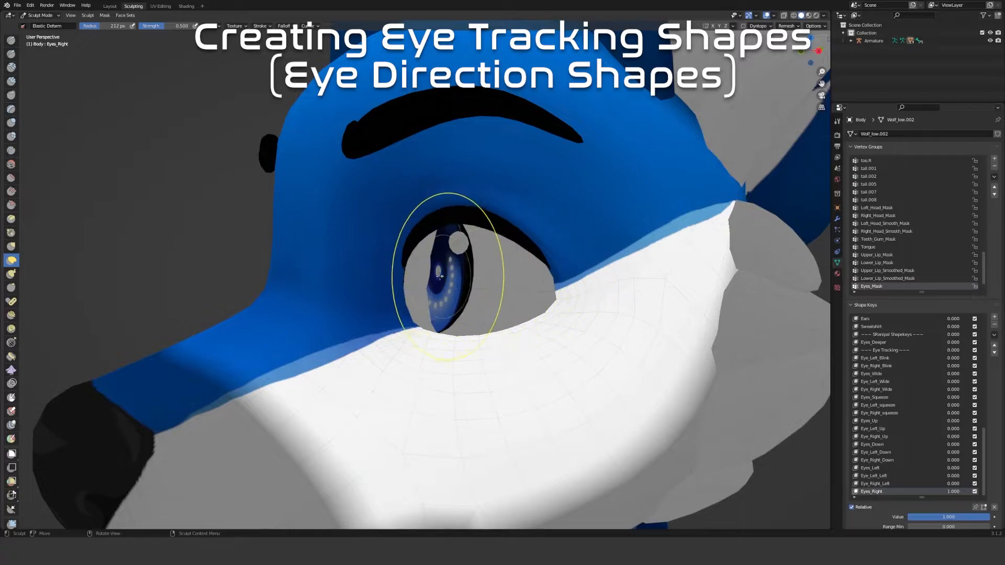
{"action": "mouse_move", "coordinate": [484, 267]}
{"action": "middle_mouse_down"}
{"action": "mouse_move", "coordinate": [581, 254]}
{"action": "mouse_move", "coordinate": [672, 222]}
{"action": "middle_mouse_up"}
{"action": "mouse_move", "coordinate": [673, 219]}
{"action": "left_mouse_down"}
{"action": "mouse_move", "coordinate": [685, 250]}
{"action": "mouse_move", "coordinate": [652, 280]}
{"action": "left_mouse_up"}
{"action": "mouse_move", "coordinate": [652, 280]}
{"action": "middle_mouse_down"}
{"action": "mouse_move", "coordinate": [618, 367]}
{"action": "mouse_move", "coordinate": [602, 282]}
{"action": "middle_mouse_up"}
{"action": "mouse_move", "coordinate": [969, 519]}
{"action": "left_mouse_down"}
{"action": "mouse_move", "coordinate": [913, 518]}
{"action": "mouse_move", "coordinate": [979, 518]}
{"action": "left_mouse_up"}
{"action": "middle_click_drag", "start_coordinate": [606, 332], "coordinate": [522, 283]}
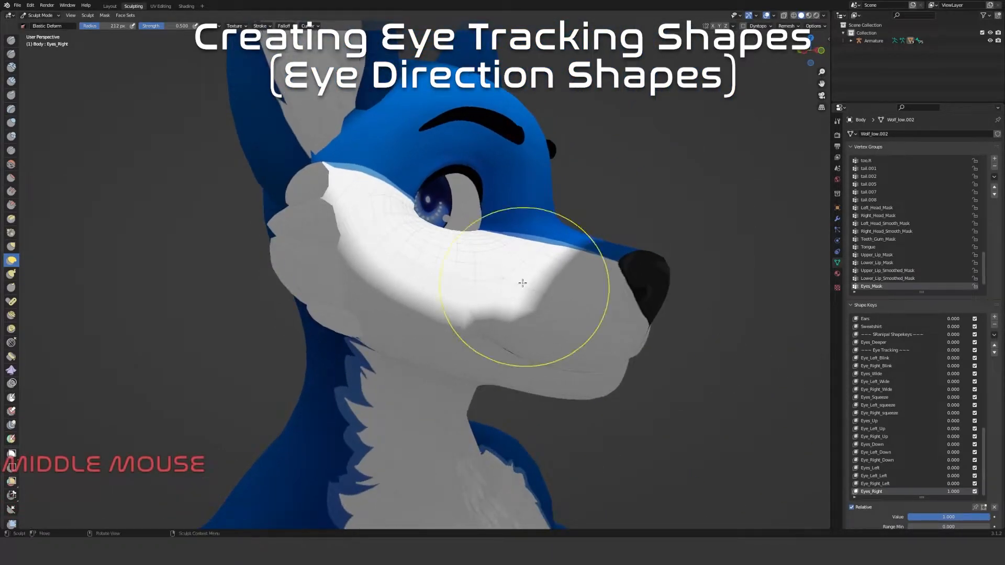
{"action": "left_click_drag", "start_coordinate": [965, 516], "coordinate": [988, 518]}
{"action": "middle_click_drag", "start_coordinate": [627, 325], "coordinate": [574, 320]}
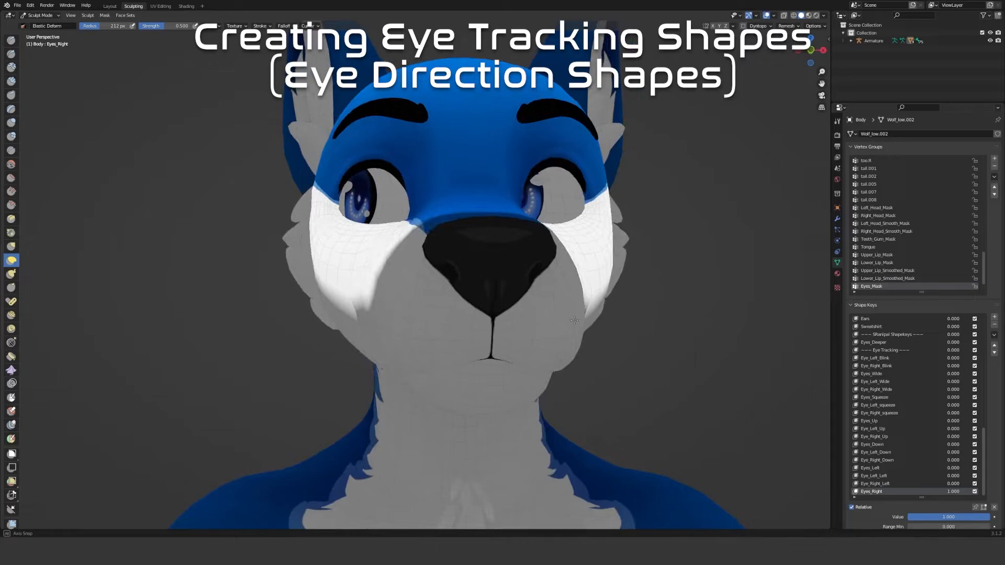
{"action": "left_click", "coordinate": [993, 508]}
{"action": "left_click_drag", "start_coordinate": [922, 518], "coordinate": [988, 517]}
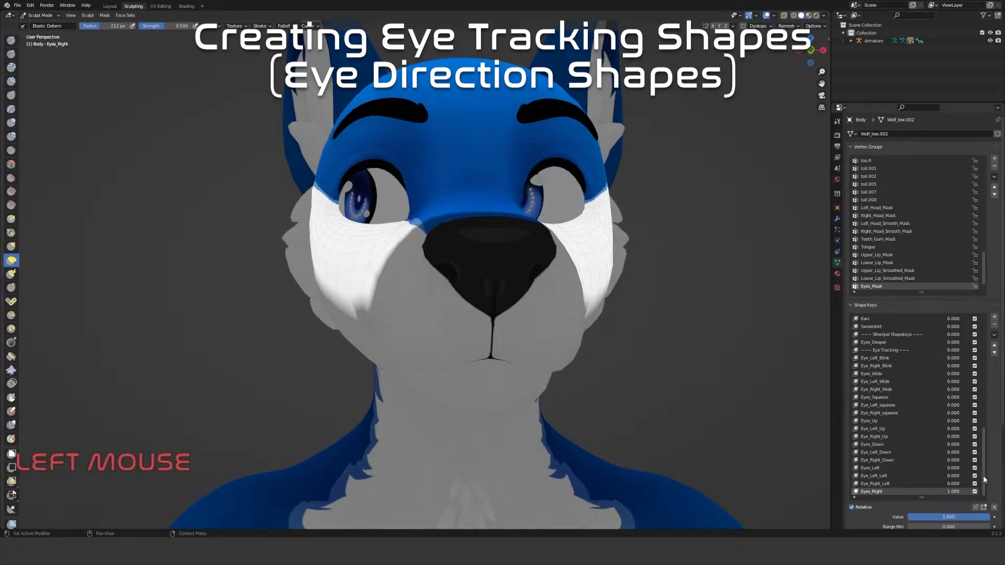
Limit the Eyes_Right shape key to the Left_Head_Smooth_Mask vertex group
{"action": "left_click", "coordinate": [993, 335]}
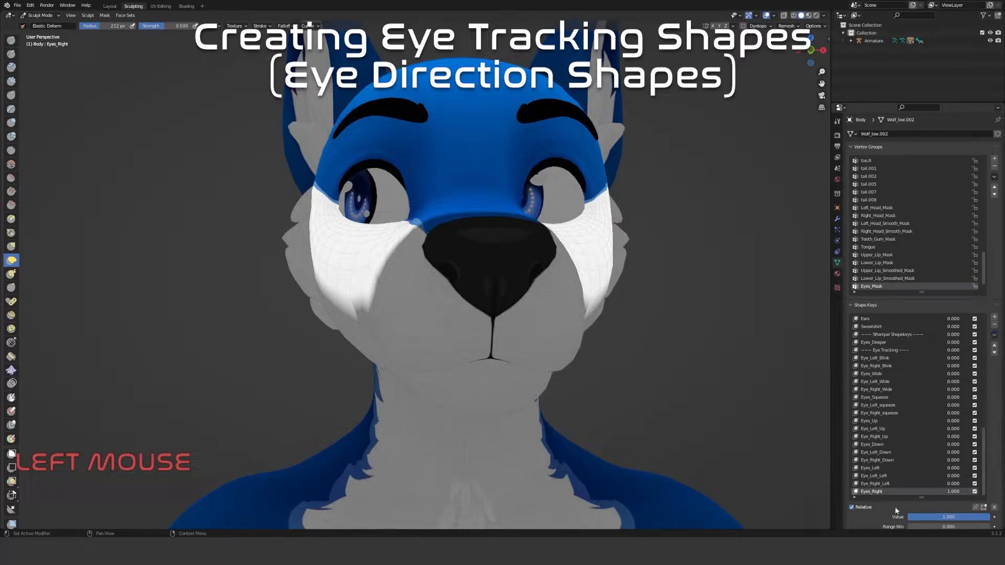
{"action": "scroll", "coordinate": [890, 502], "scroll_direction": "down", "scroll_amount": 5}
{"action": "scroll", "coordinate": [911, 472], "scroll_direction": "down", "scroll_amount": 2}
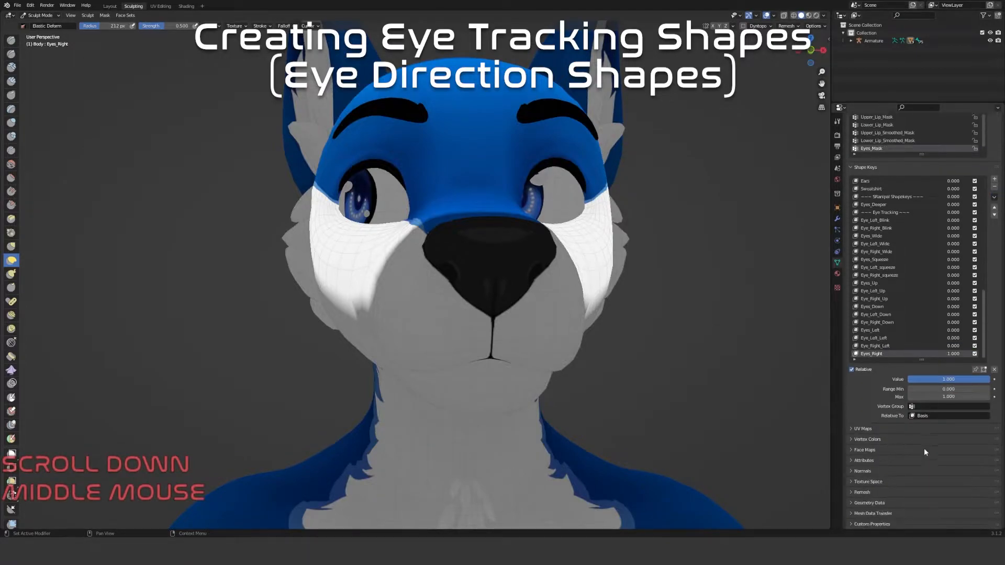
{"action": "left_click", "coordinate": [929, 406]}
{"action": "type", "text": "head"}
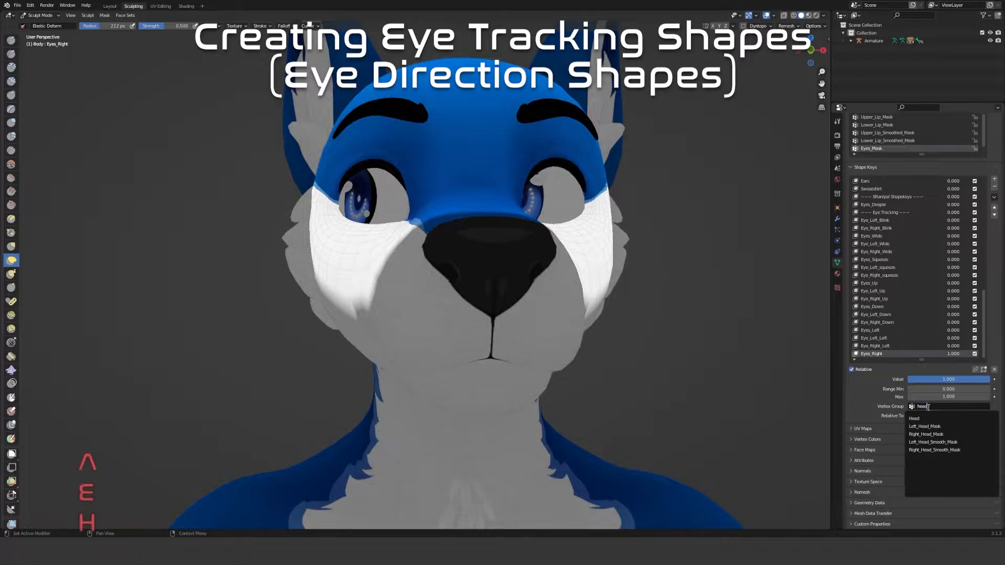
{"action": "left_click", "coordinate": [945, 443]}
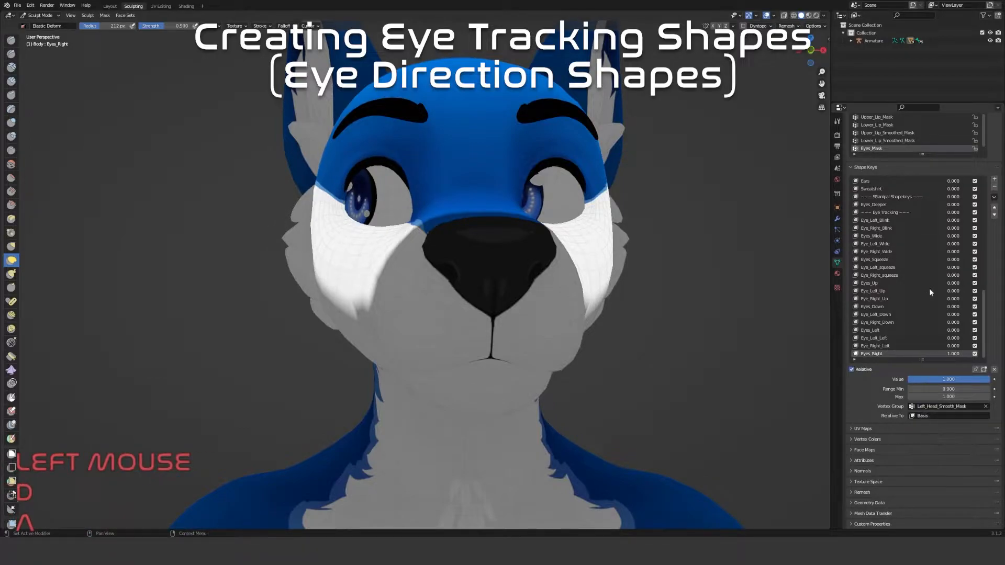
Create a new shape key from the current mix and name it Eye_Left_Right
{"action": "left_click", "coordinate": [994, 196]}
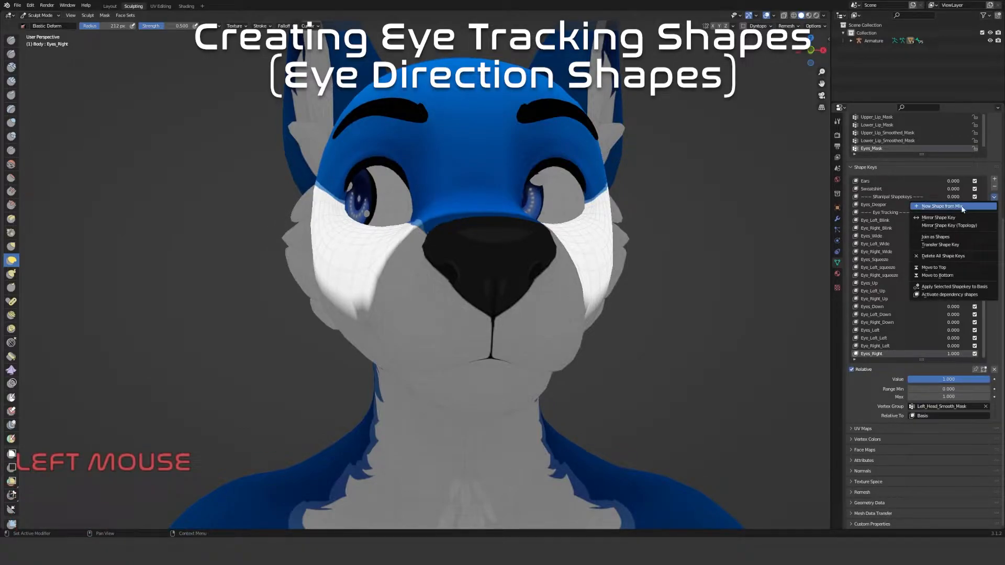
{"action": "left_click", "coordinate": [962, 207]}
{"action": "double_click", "coordinate": [869, 354]}
{"action": "type", "text": "Eye_Left_Right"}
{"action": "key", "text": "Return"}
Change the vertex group of the Eyes_Right shape key to Right_Head_Smooth_Mask
{"action": "left_click", "coordinate": [889, 346]}
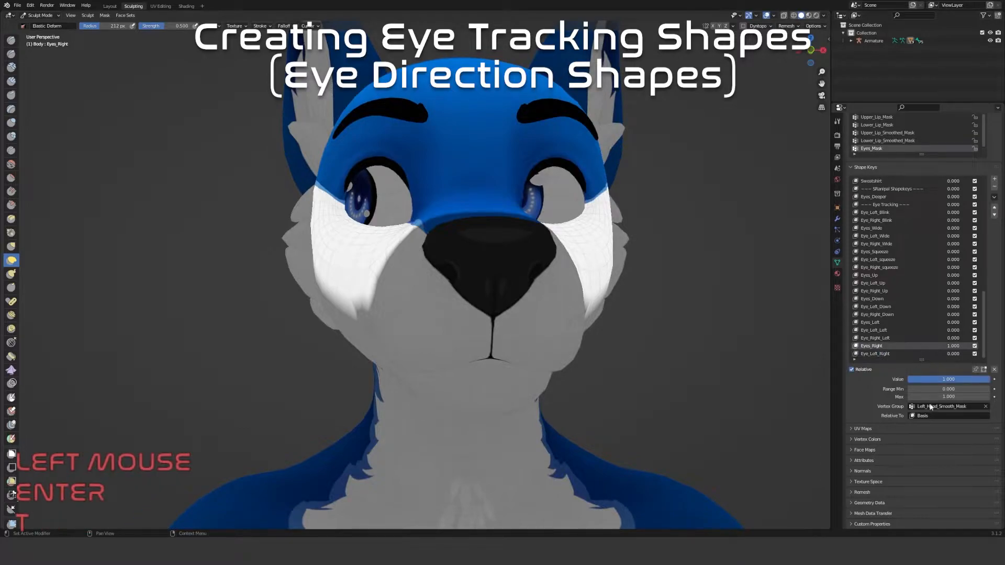
{"action": "left_click", "coordinate": [942, 406]}
{"action": "type", "text": "head"}
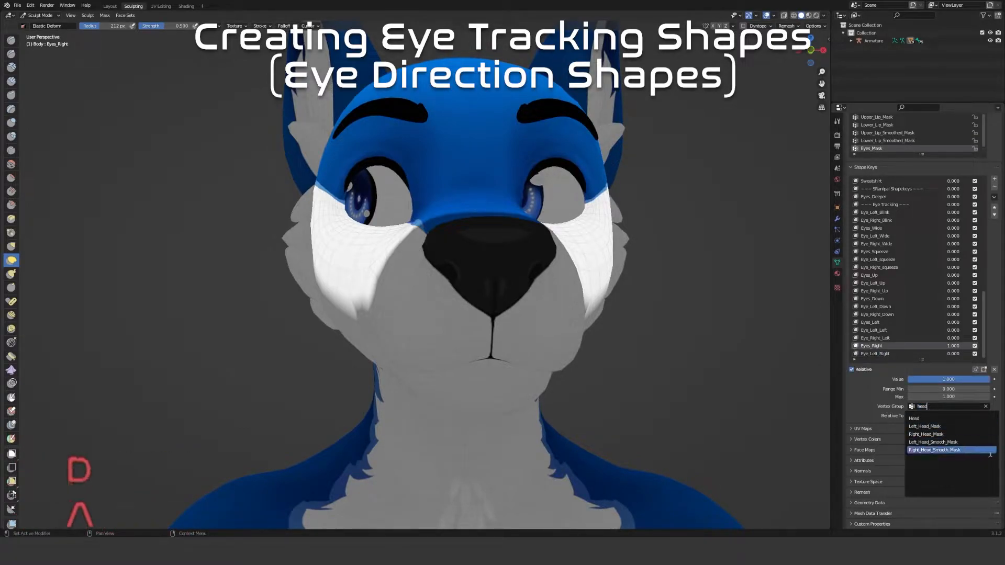
{"action": "left_click", "coordinate": [964, 450]}
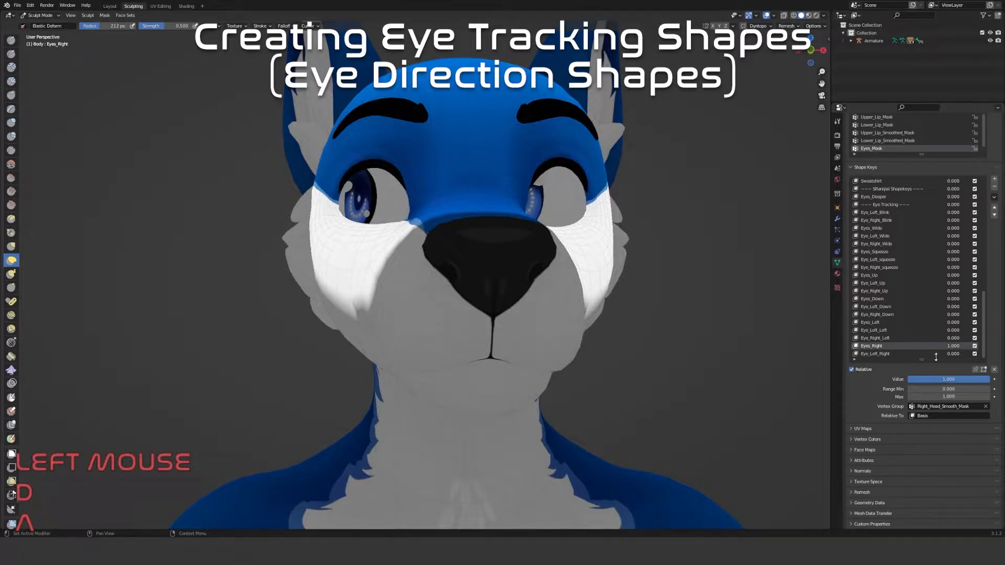
Create another shape key from the current mix and name it Eye_Right_Right
{"action": "left_click", "coordinate": [999, 196]}
{"action": "left_click", "coordinate": [932, 206]}
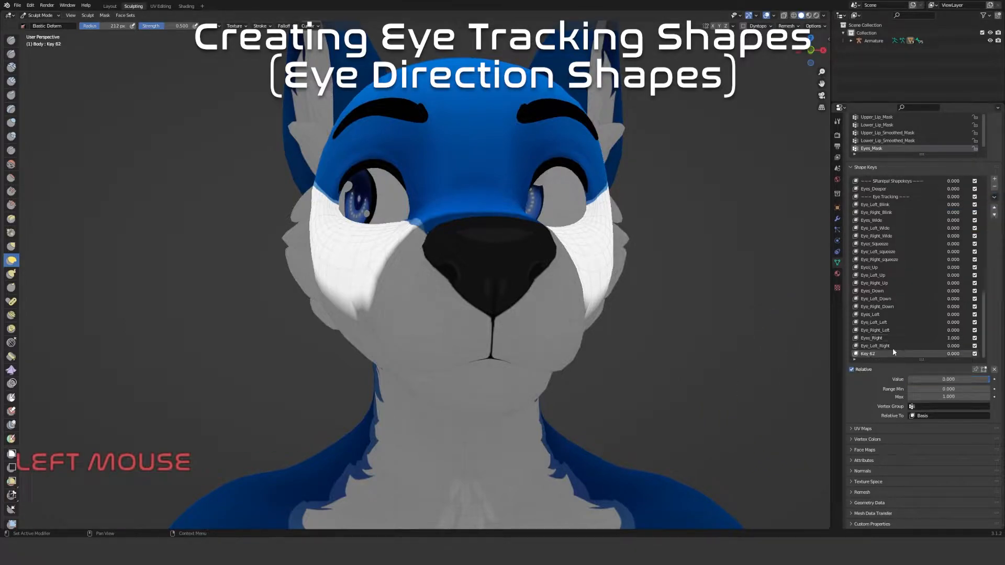
{"action": "double_click", "coordinate": [868, 353]}
{"action": "type", "text": "Ey"}
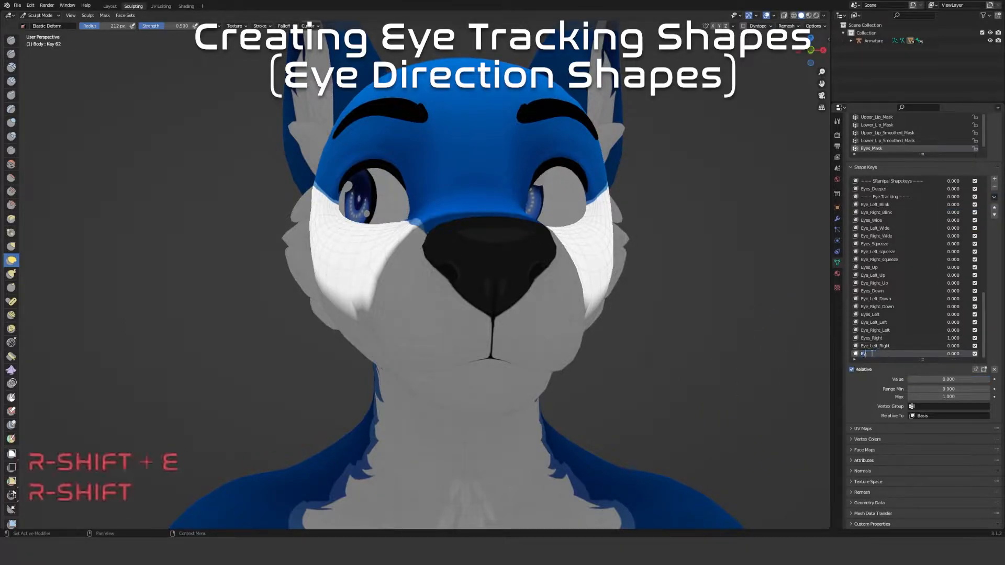
{"action": "type", "text": "e_Right"}
{"action": "key", "text": "BackSpace"}
{"action": "type", "text": "_Right"}
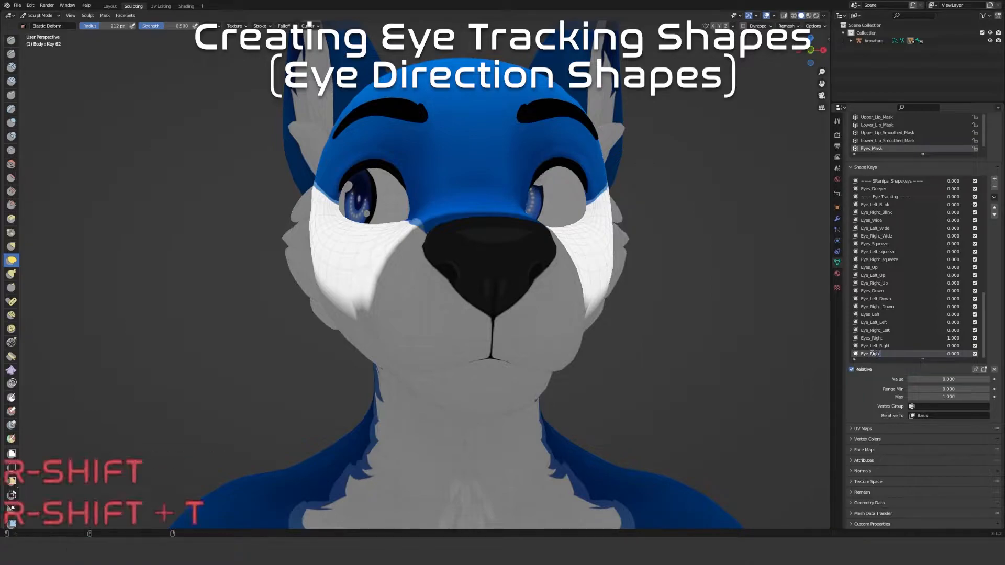
{"action": "type", "text": "_Right"}
{"action": "key", "text": "Return"}
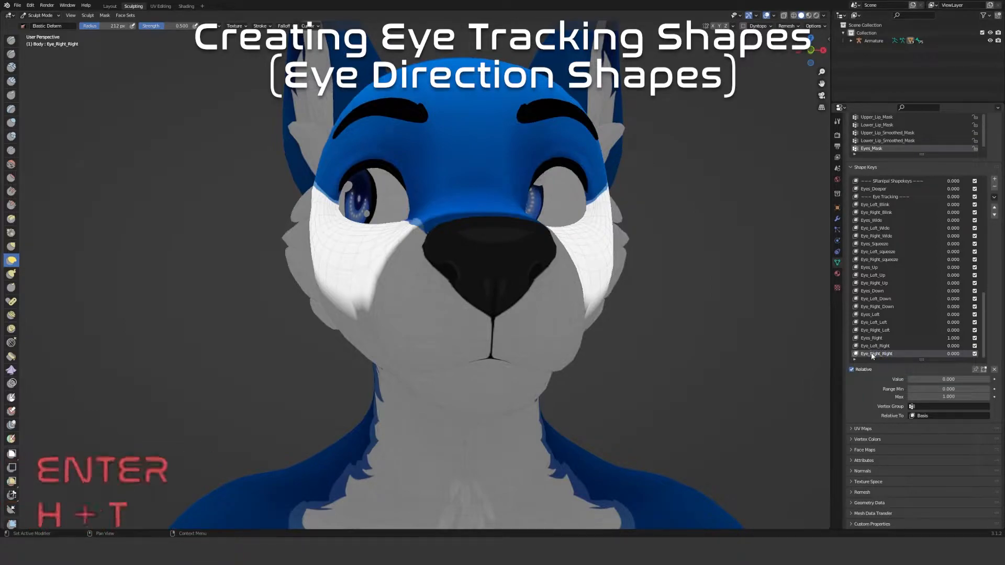
Clear all shape key values and remove the vertex group from Eyes_Right
{"action": "left_click", "coordinate": [994, 370]}
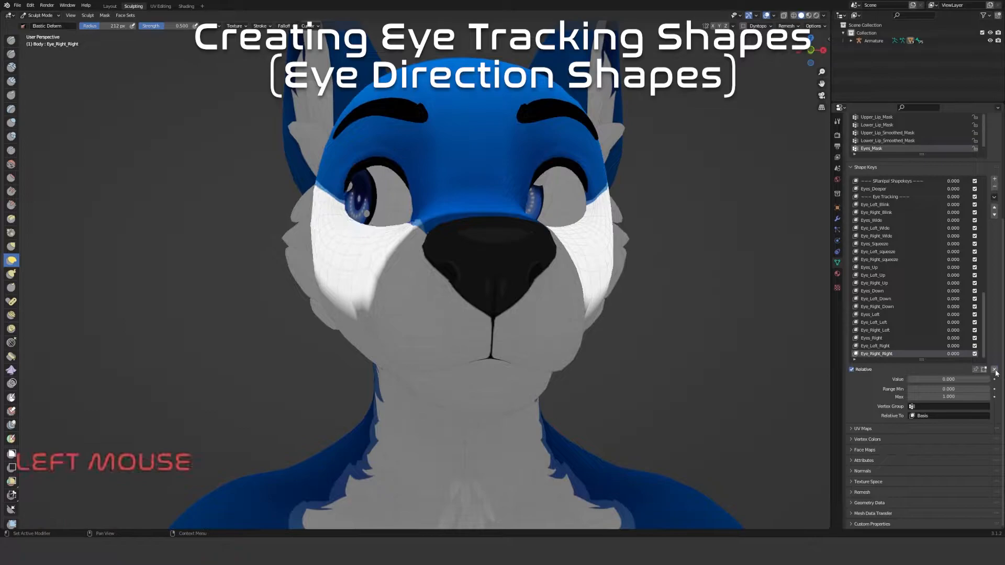
{"action": "left_click", "coordinate": [881, 339]}
{"action": "left_click", "coordinate": [985, 407]}
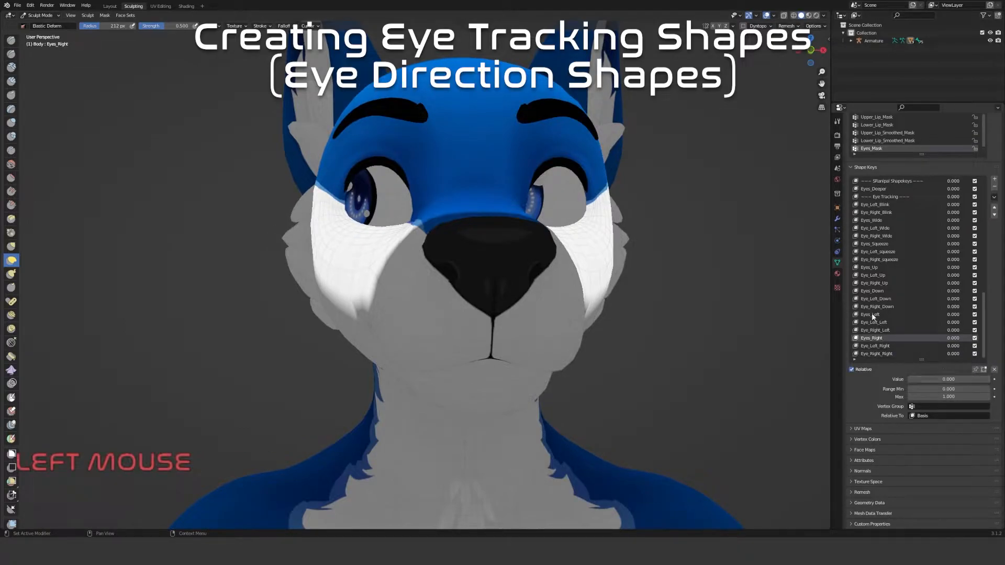
Check the per-eye right-looking shape keys by previewing Eye_Left_Right and selecting Eye_Right_Right
{"action": "left_click", "coordinate": [871, 315]}
{"action": "left_click", "coordinate": [877, 347]}
{"action": "mouse_move", "coordinate": [912, 379]}
{"action": "left_mouse_down"}
{"action": "mouse_move", "coordinate": [989, 379]}
{"action": "mouse_move", "coordinate": [907, 379]}
{"action": "left_mouse_up"}
{"action": "left_click", "coordinate": [893, 354]}
{"action": "scroll", "coordinate": [602, 311], "scroll_direction": "down", "scroll_amount": 2}
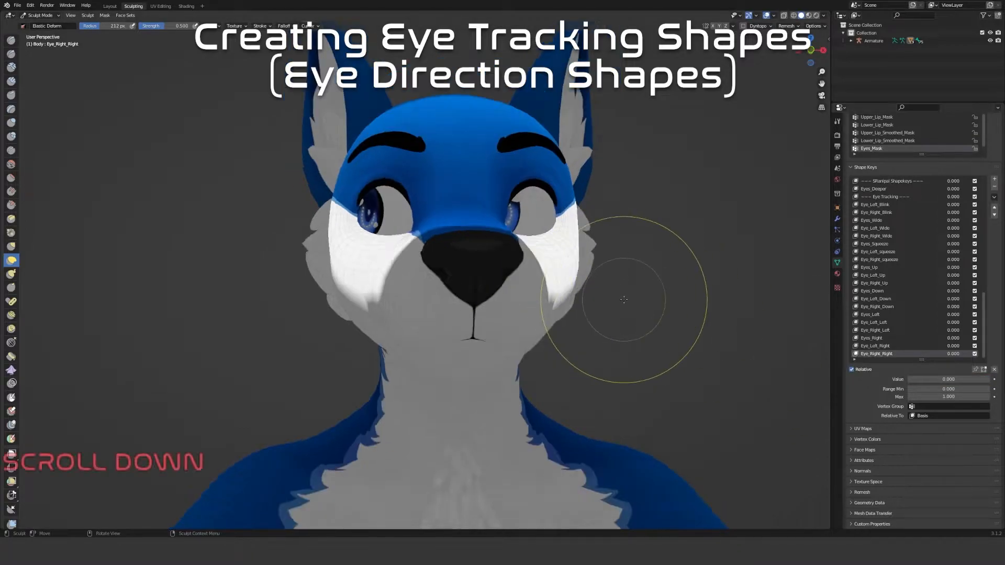
{"action": "left_click", "coordinate": [415, 517]}
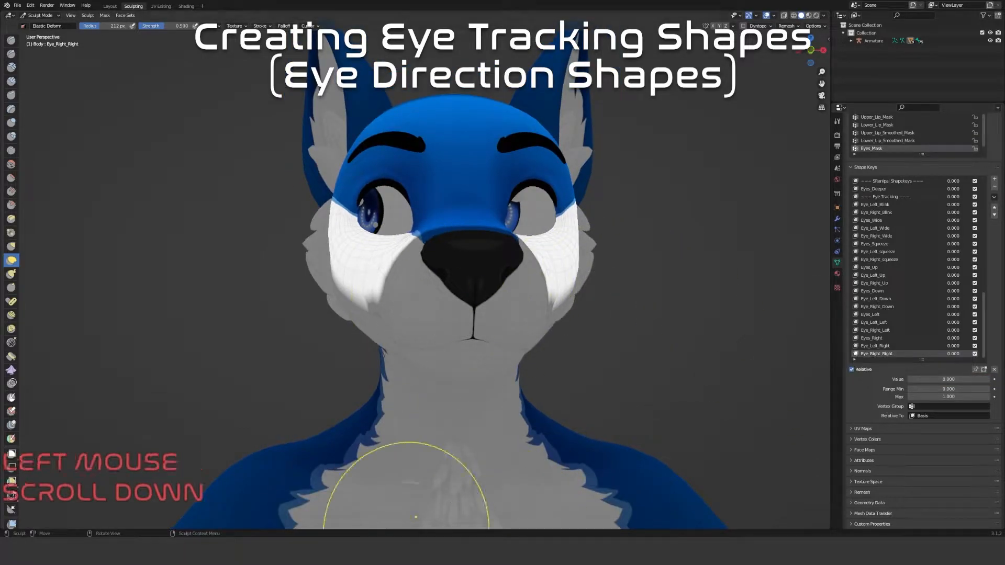
{"action": "scroll", "coordinate": [415, 517], "scroll_direction": "down", "scroll_amount": 1}
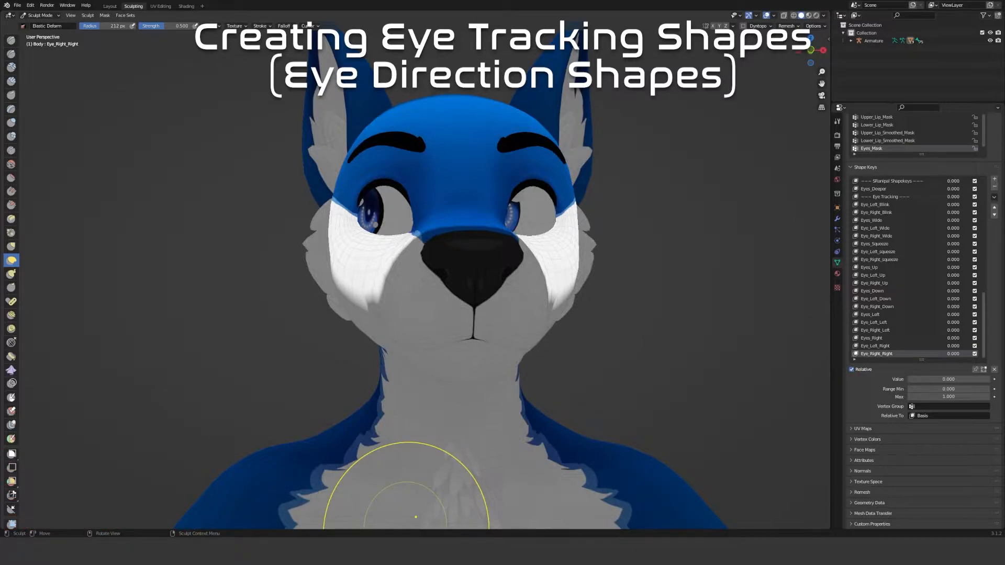
{"action": "scroll", "coordinate": [415, 517], "scroll_direction": "down", "scroll_amount": 1}
Switch to the Layout workspace, put the armature in Pose Mode and clear the rotation of all bones
{"action": "left_click", "coordinate": [110, 6]}
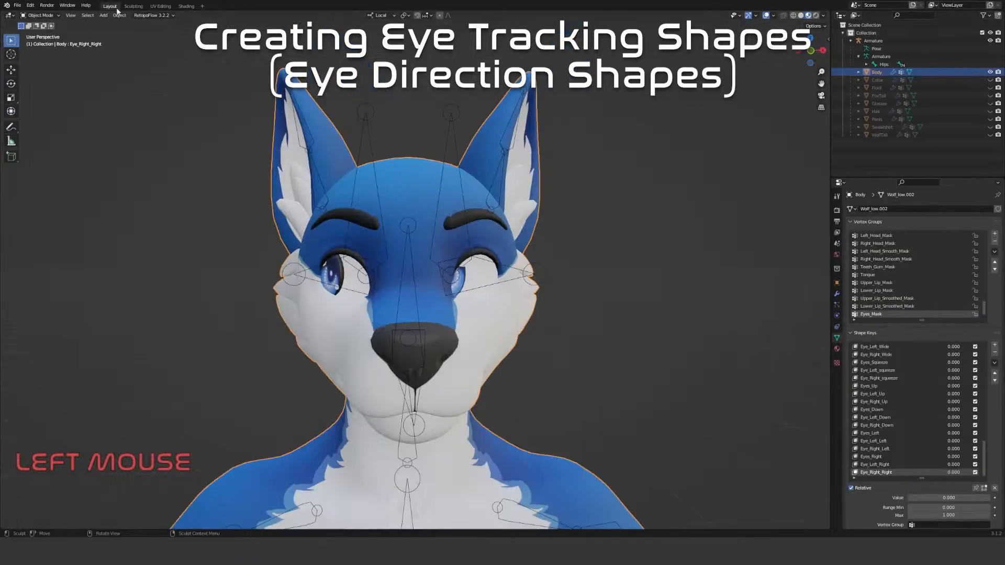
{"action": "left_click", "coordinate": [379, 203]}
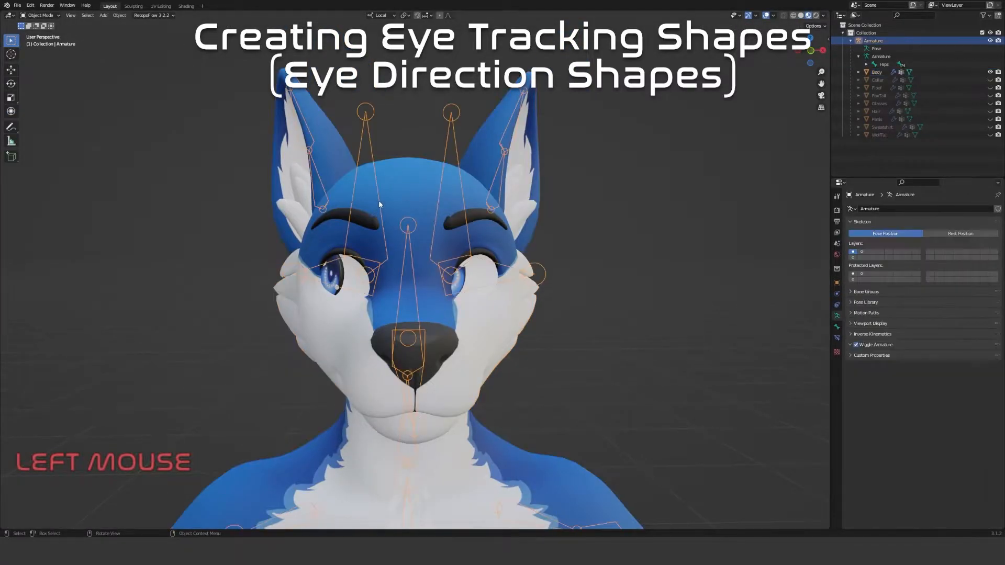
{"action": "left_click", "coordinate": [39, 15]}
{"action": "left_click", "coordinate": [37, 43]}
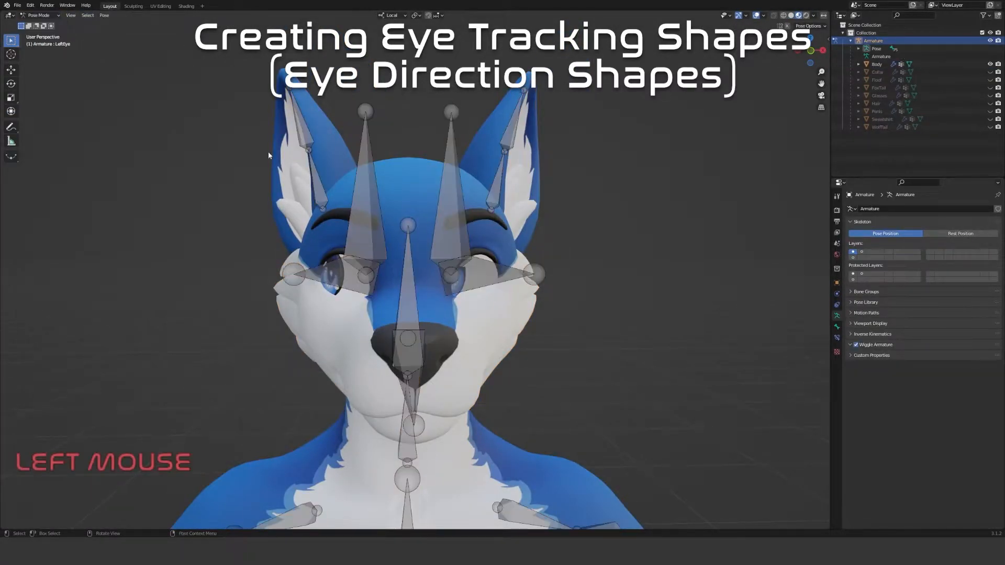
{"action": "key", "text": "alt+r"}
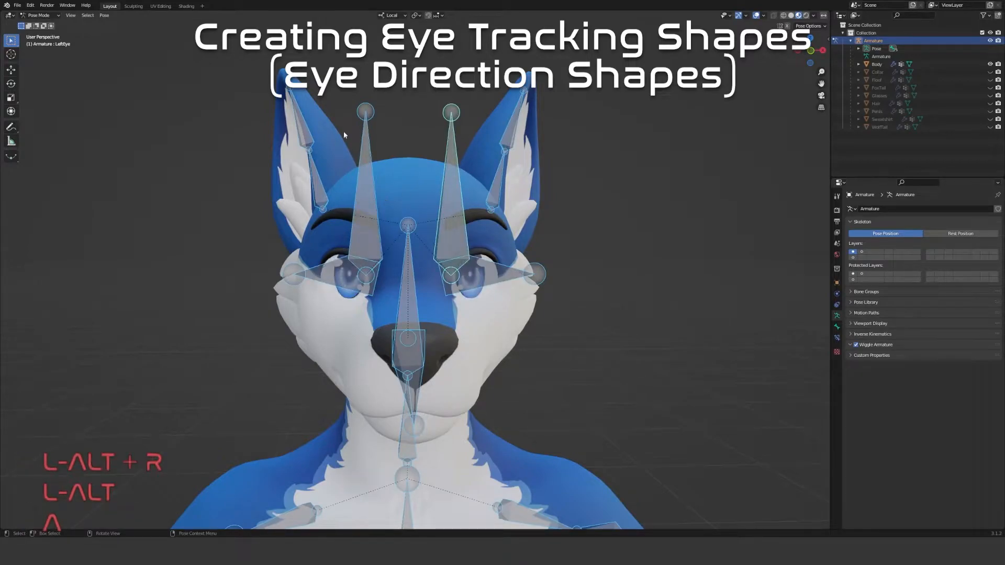
Return to the Sculpting workspace and put the wolf's Body mesh back in Sculpt Mode
{"action": "left_click", "coordinate": [137, 8]}
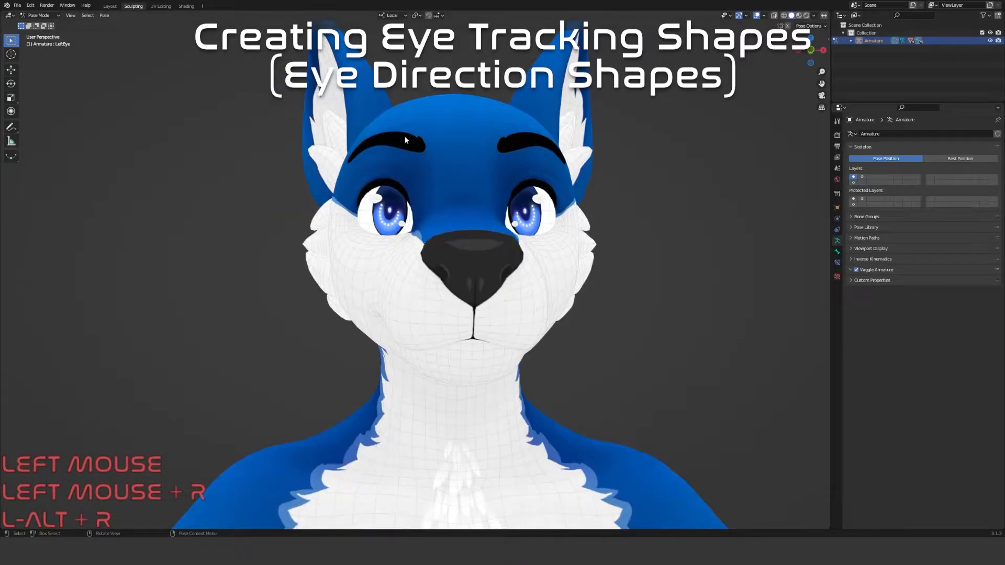
{"action": "left_click", "coordinate": [39, 15]}
{"action": "left_click", "coordinate": [37, 25]}
{"action": "left_click", "coordinate": [330, 123]}
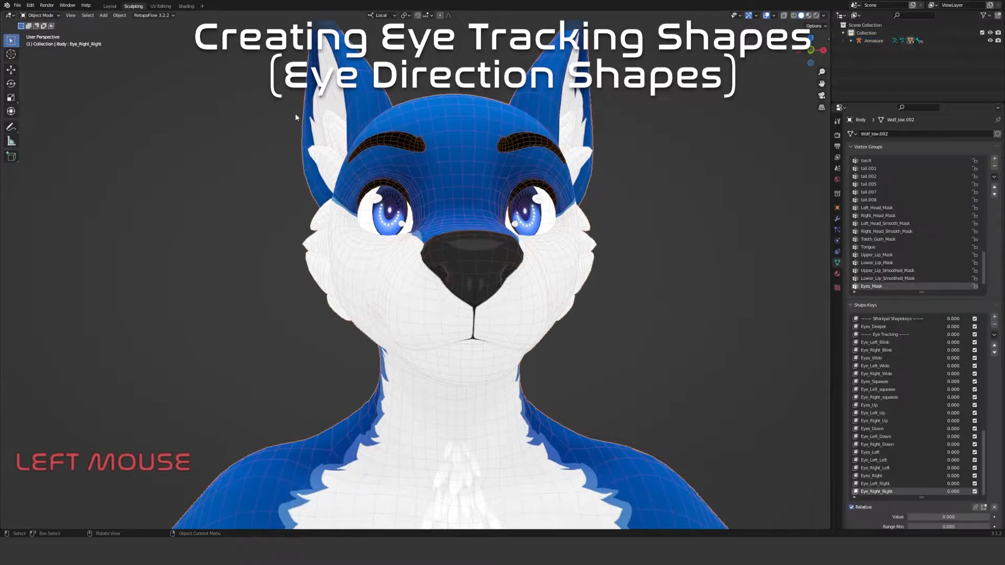
{"action": "left_click", "coordinate": [41, 16]}
{"action": "left_click", "coordinate": [39, 44]}
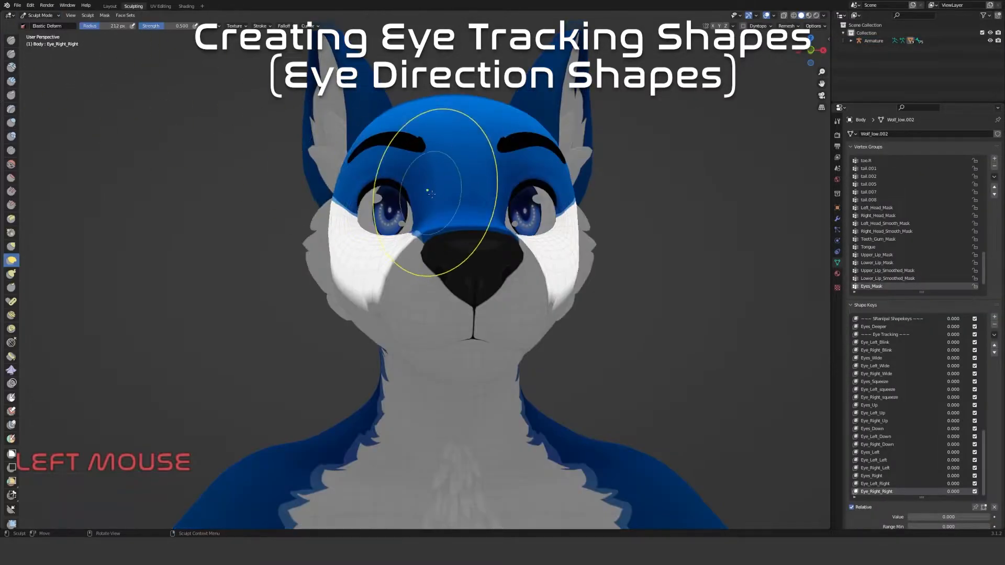
Examine the mesh topology of the eye's iris and pupil up close in Edit Mode
{"action": "scroll", "coordinate": [433, 197], "scroll_direction": "up", "scroll_amount": 4}
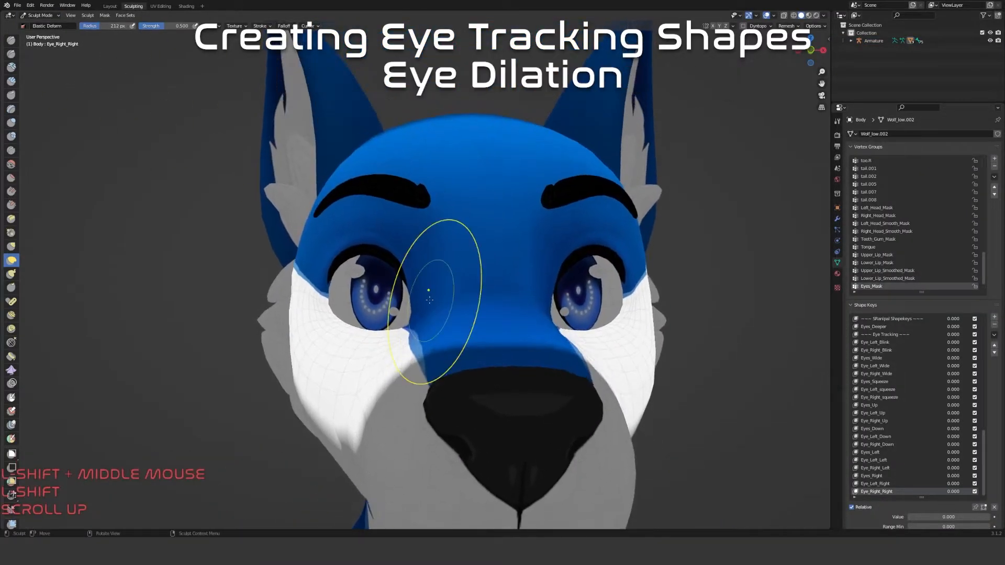
{"action": "scroll", "coordinate": [416, 293], "scroll_direction": "up", "scroll_amount": 6}
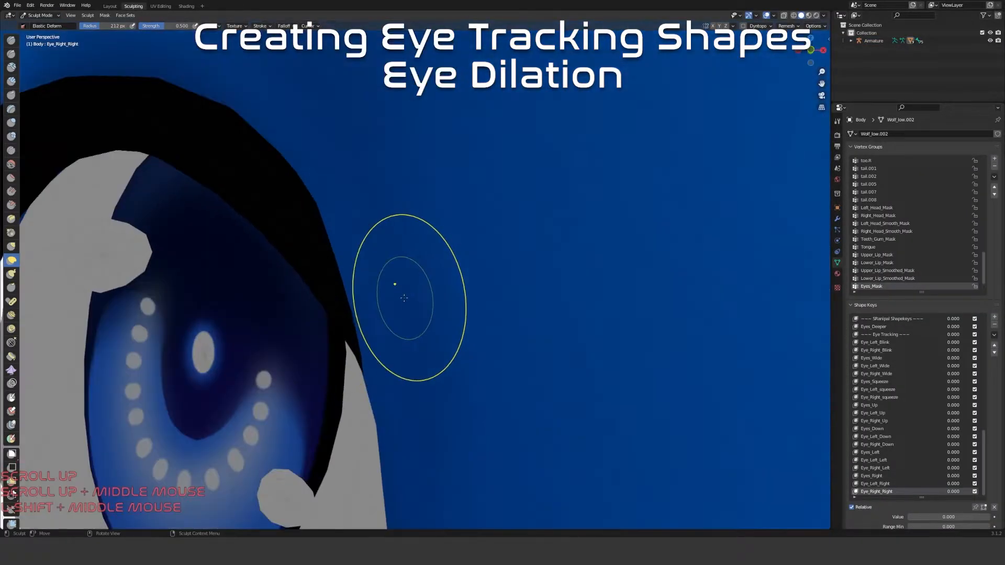
{"action": "mouse_move", "coordinate": [404, 298]}
{"action": "middle_mouse_down"}
{"action": "mouse_move", "coordinate": [449, 289]}
{"action": "mouse_move", "coordinate": [297, 289]}
{"action": "middle_mouse_up"}
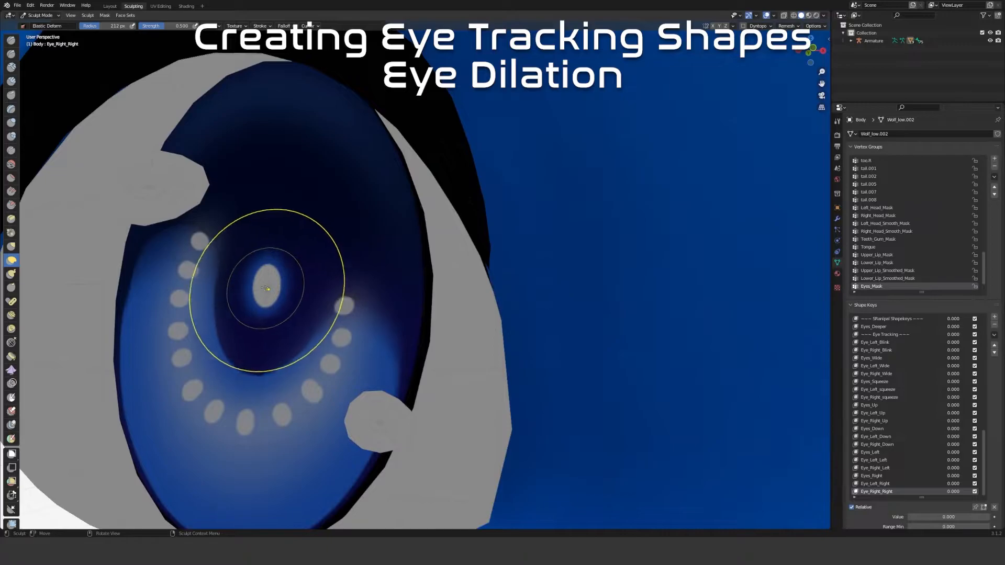
{"action": "key", "text": "Tab"}
{"action": "mouse_move", "coordinate": [317, 314]}
{"action": "middle_mouse_down"}
{"action": "mouse_move", "coordinate": [354, 308]}
{"action": "mouse_move", "coordinate": [220, 314]}
{"action": "middle_mouse_up"}
{"action": "scroll", "coordinate": [354, 302], "scroll_direction": "down", "scroll_amount": 5}
{"action": "middle_click_drag", "start_coordinate": [482, 361], "coordinate": [401, 368]}
{"action": "key", "text": "alt+a"}
{"action": "middle_click_drag", "start_coordinate": [400, 421], "coordinate": [458, 370], "text": "shift"}
{"action": "scroll", "coordinate": [458, 370], "scroll_direction": "up", "scroll_amount": 5}
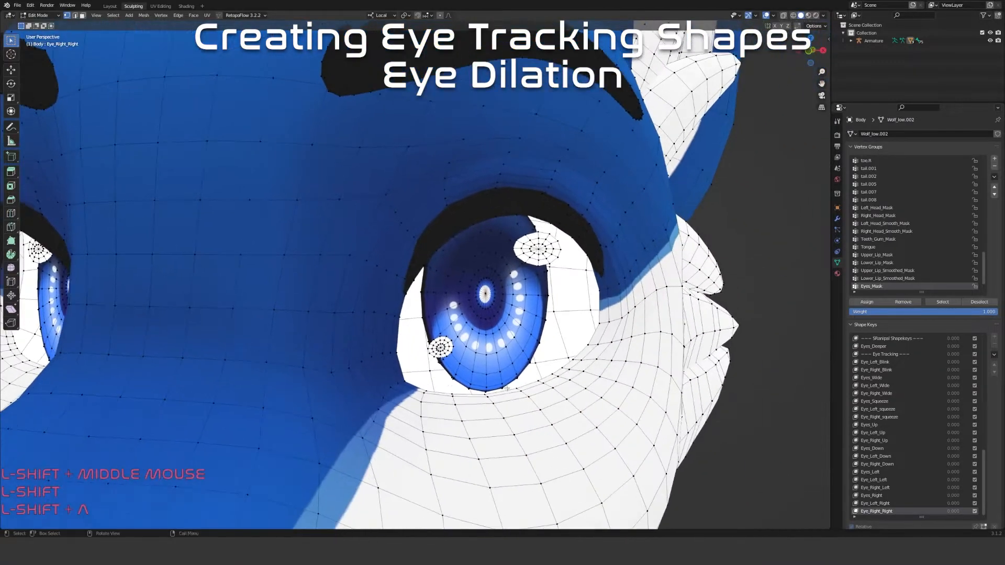
{"action": "scroll", "coordinate": [459, 371], "scroll_direction": "up", "scroll_amount": 3}
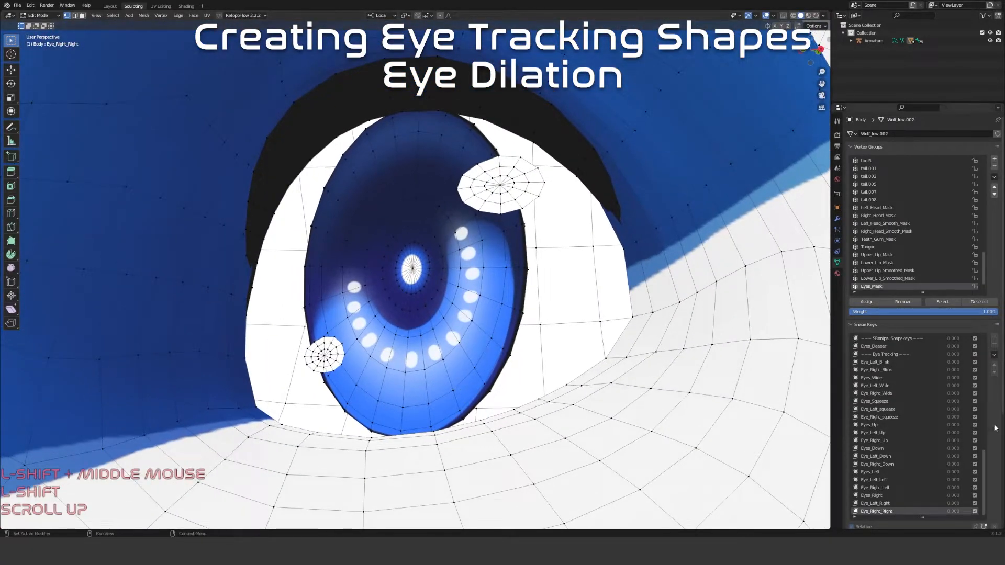
Leave Edit Mode and add a new shape key named Eyes_Contrict
{"action": "scroll", "coordinate": [998, 429], "scroll_direction": "down", "scroll_amount": 3}
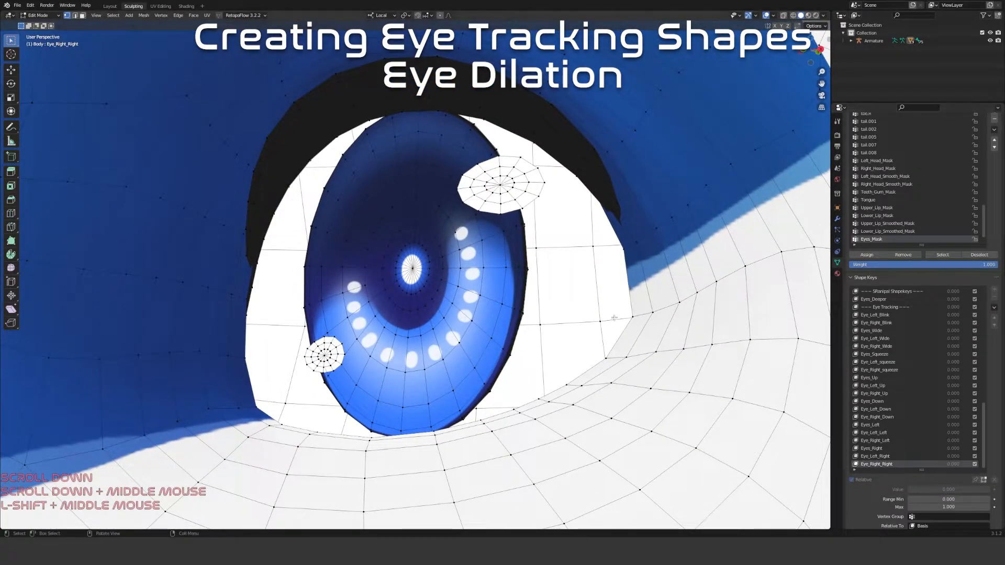
{"action": "key", "text": "Tab"}
{"action": "left_click", "coordinate": [994, 272]}
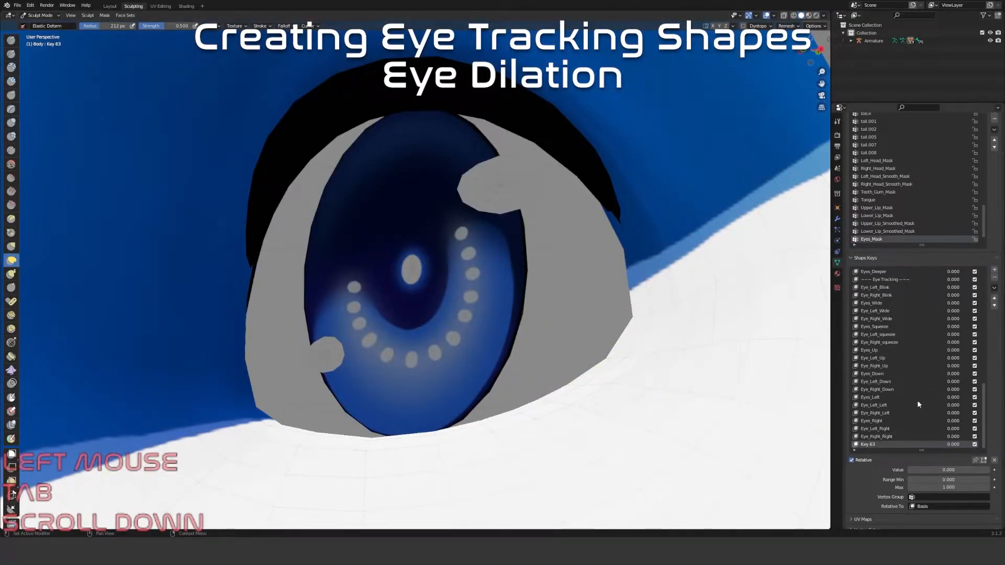
{"action": "type", "text": "E"}
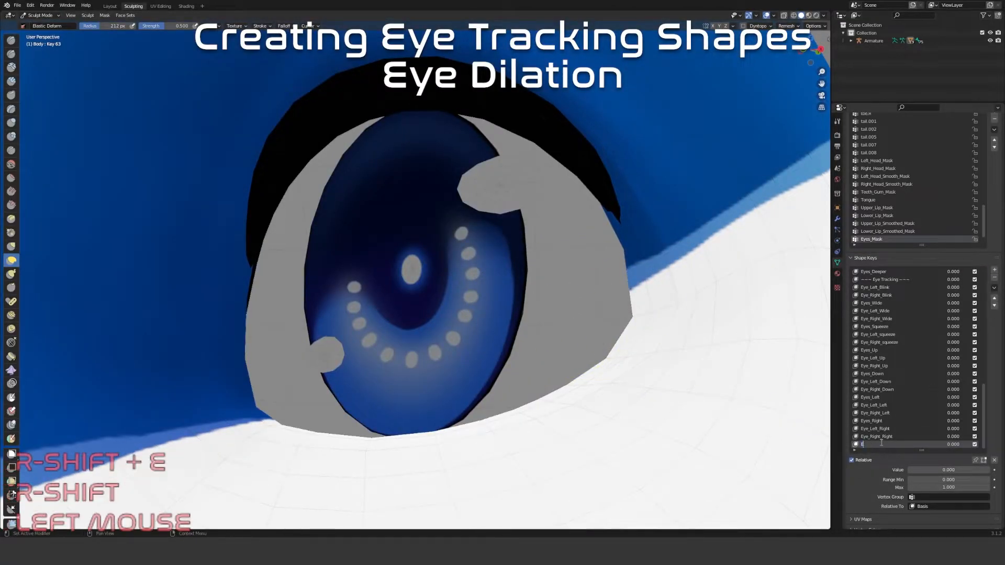
{"action": "type", "text": "yes_Contrict"}
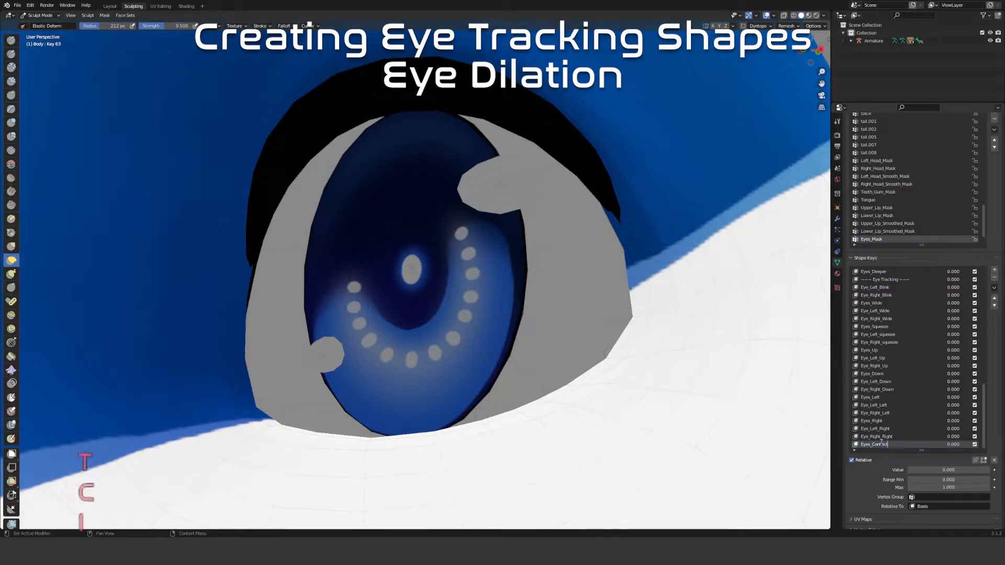
{"action": "key", "text": "Return"}
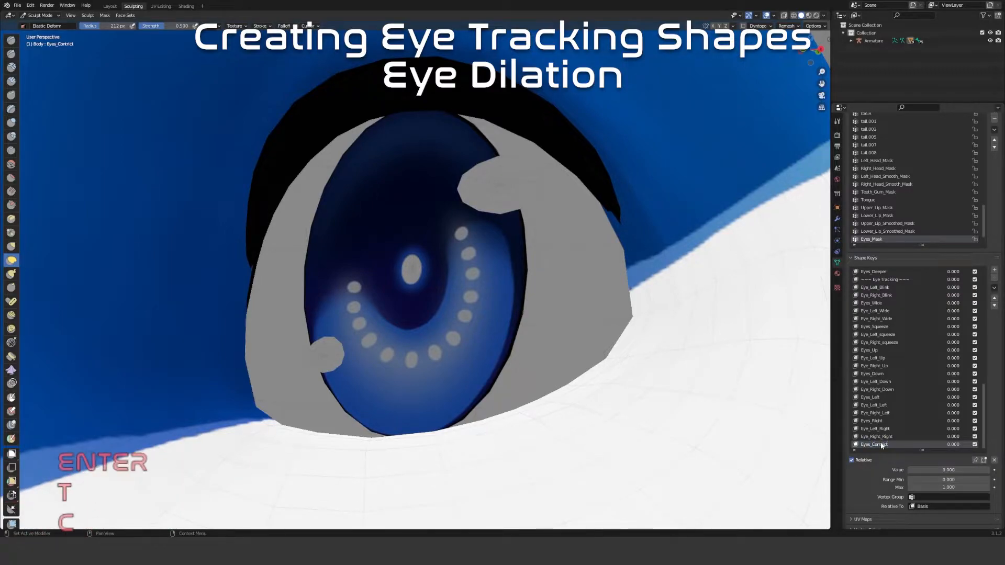
Add another shape key named Eyes_Dilation
{"action": "left_click", "coordinate": [994, 270]}
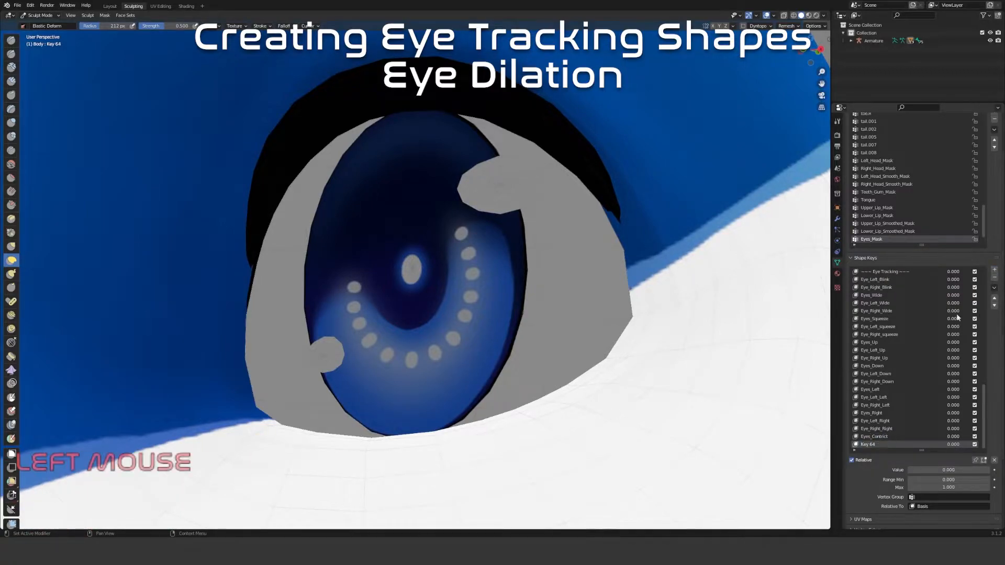
{"action": "type", "text": "Eye"}
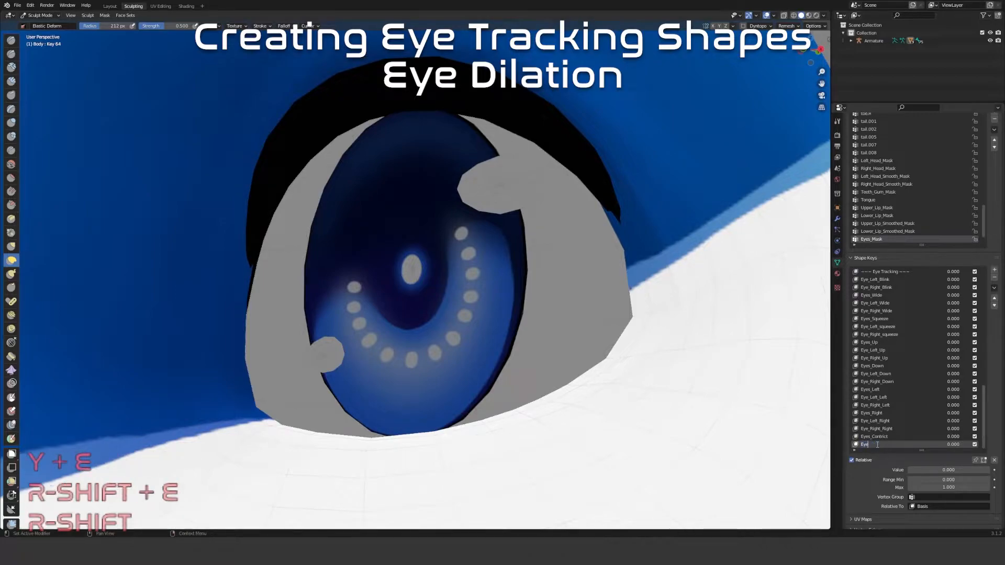
{"action": "type", "text": "s_Dilations"}
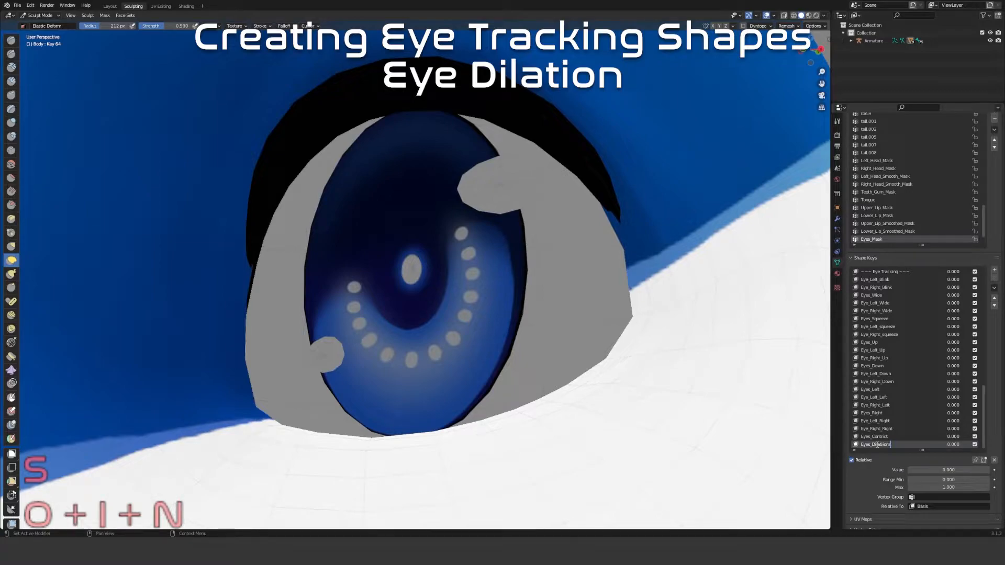
{"action": "key", "text": "BackSpace"}
{"action": "key", "text": "Return"}
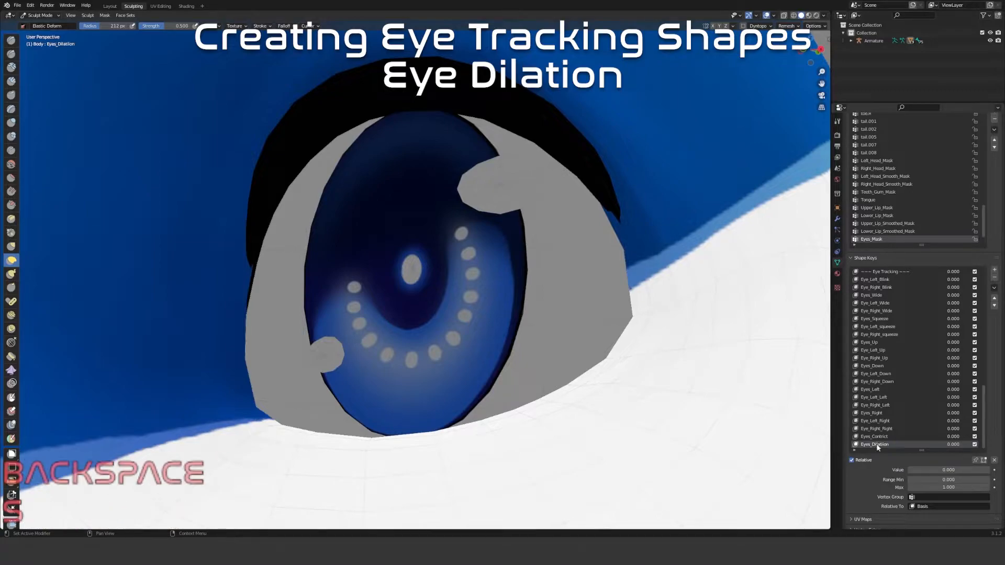
Make Eyes_Contrict the active shape key and select the ring of vertices around the pupil highlight in Edit Mode
{"action": "left_click", "coordinate": [879, 436]}
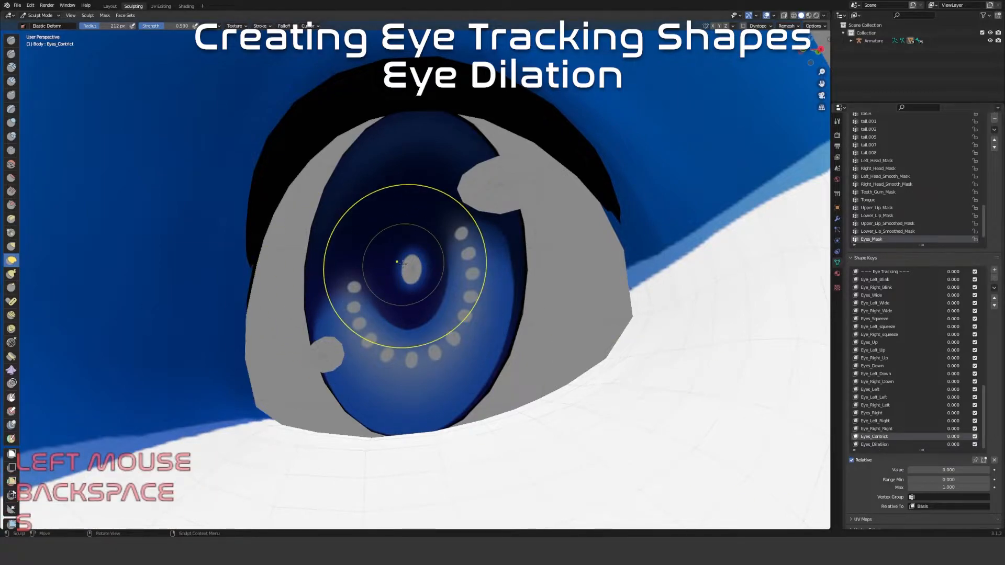
{"action": "key", "text": "Tab"}
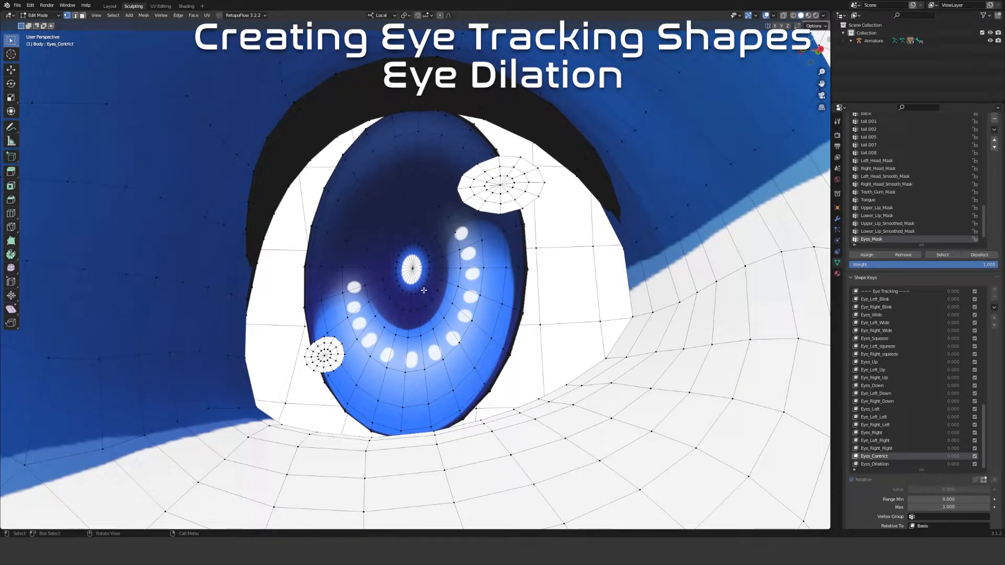
{"action": "left_click", "coordinate": [422, 291], "text": "ctrl+shift"}
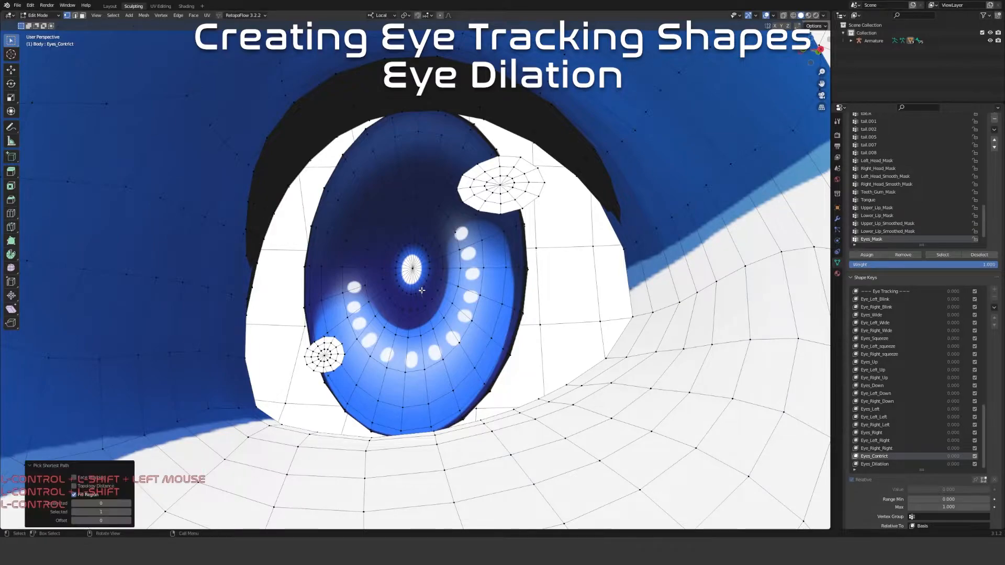
{"action": "left_click", "coordinate": [420, 290]}
{"action": "scroll", "coordinate": [429, 281], "scroll_direction": "up", "scroll_amount": 5}
{"action": "middle_click_drag", "start_coordinate": [429, 281], "coordinate": [471, 278]}
{"action": "middle_click_drag", "start_coordinate": [658, 256], "coordinate": [526, 281], "text": "shift"}
{"action": "middle_click_drag", "start_coordinate": [526, 280], "coordinate": [525, 275], "text": "ctrl"}
{"action": "left_click", "coordinate": [525, 276], "text": "alt+shift"}
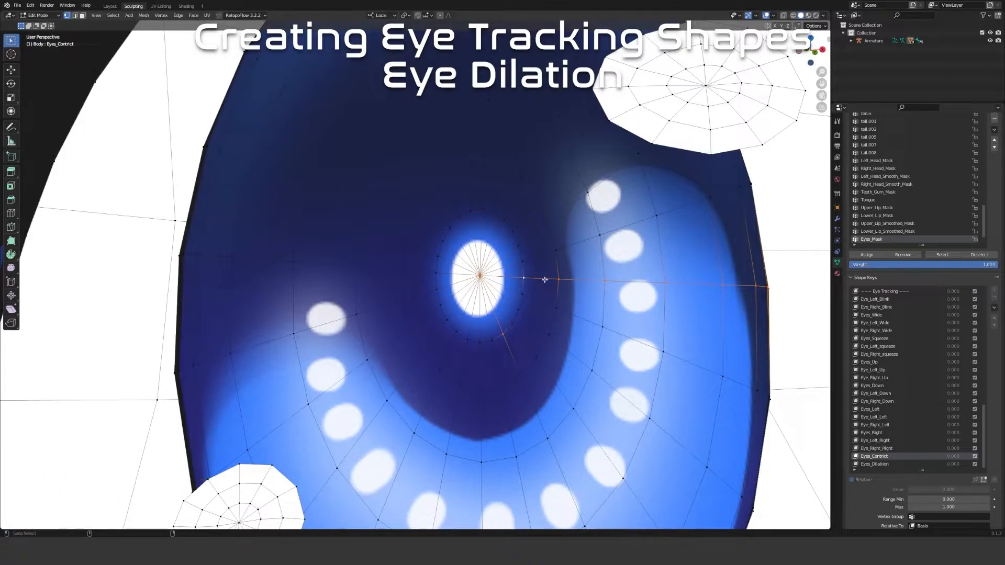
{"action": "left_click", "coordinate": [522, 278], "text": "alt"}
{"action": "left_click", "coordinate": [522, 261], "text": "ctrl"}
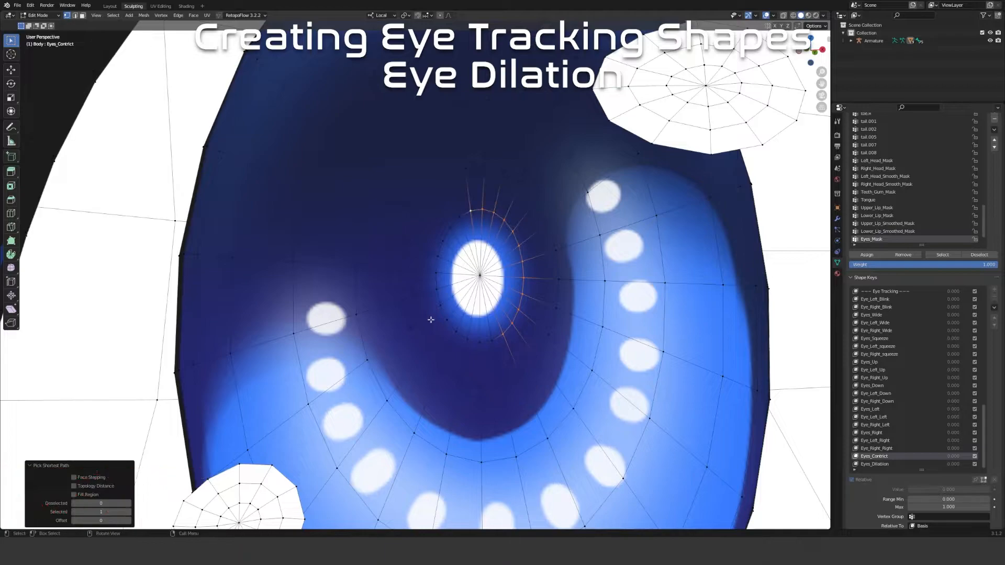
{"action": "left_click", "coordinate": [436, 289], "text": "ctrl"}
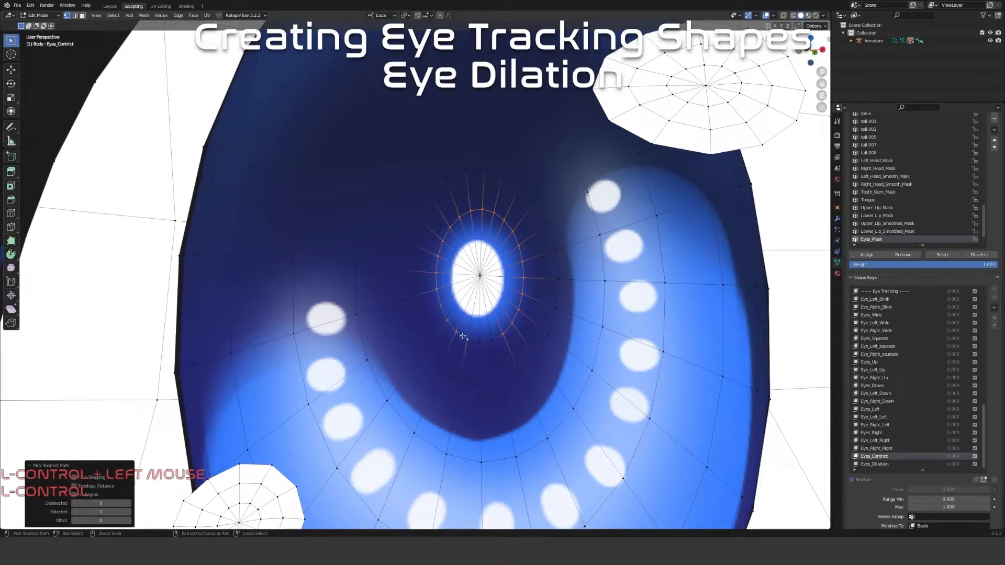
Switch to edge selection and add the iris's concentric edge loops, out to its rim, to the selection
{"action": "scroll", "coordinate": [497, 303], "scroll_direction": "down", "scroll_amount": 4}
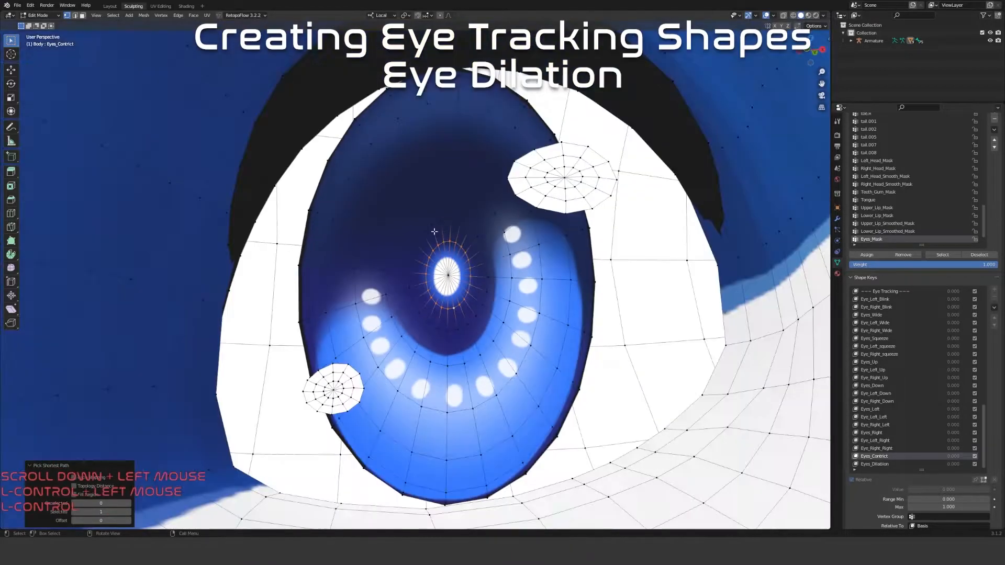
{"action": "scroll", "coordinate": [504, 263], "scroll_direction": "up", "scroll_amount": 2}
{"action": "middle_click_drag", "start_coordinate": [505, 263], "coordinate": [482, 272]}
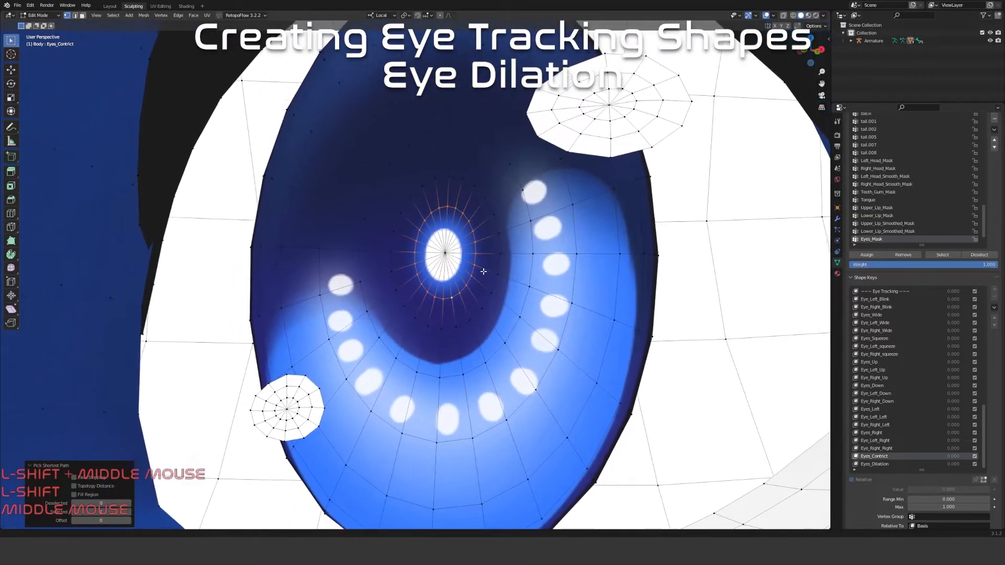
{"action": "left_click", "coordinate": [75, 16]}
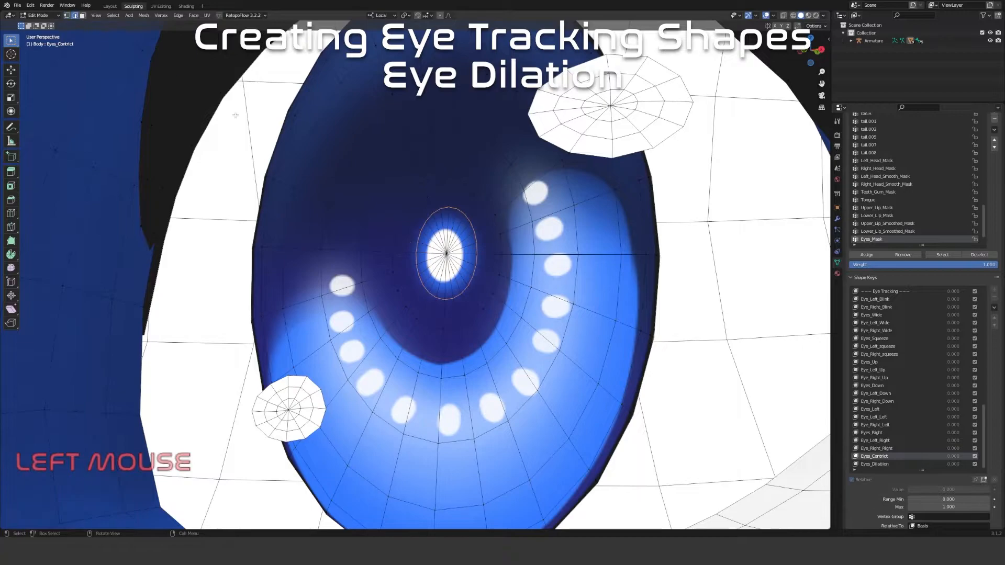
{"action": "left_click", "coordinate": [461, 328], "text": "alt+shift"}
{"action": "left_click", "coordinate": [461, 327], "text": "alt+shift"}
{"action": "left_click", "coordinate": [462, 328], "text": "alt+shift"}
{"action": "left_click", "coordinate": [477, 373], "text": "alt+shift"}
{"action": "left_click", "coordinate": [500, 446], "text": "alt+shift"}
{"action": "left_click", "coordinate": [503, 494], "text": "alt+shift"}
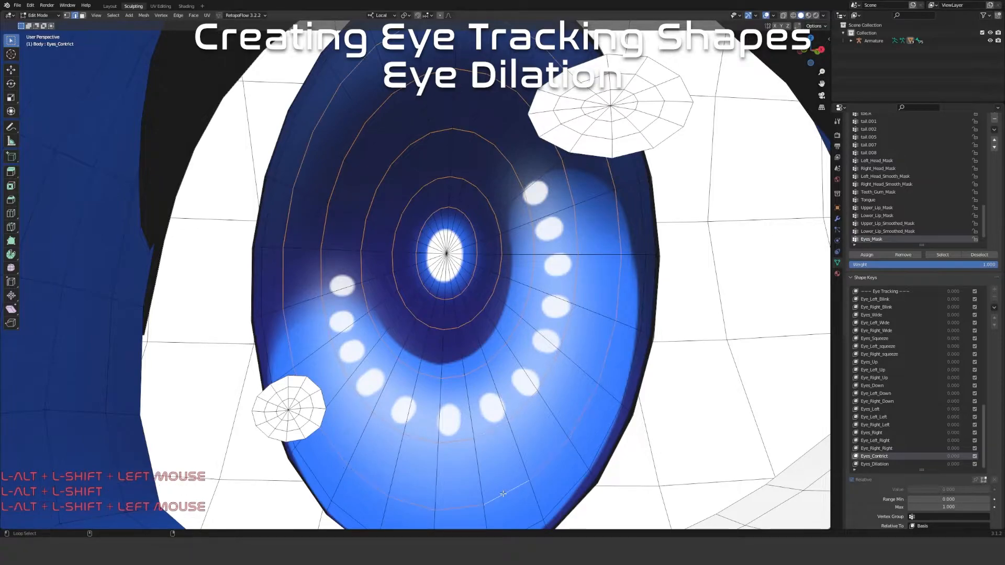
{"action": "scroll", "coordinate": [508, 384], "scroll_direction": "down", "scroll_amount": 4}
{"action": "scroll", "coordinate": [495, 377], "scroll_direction": "up", "scroll_amount": 3}
{"action": "scroll", "coordinate": [478, 370], "scroll_direction": "down", "scroll_amount": 1}
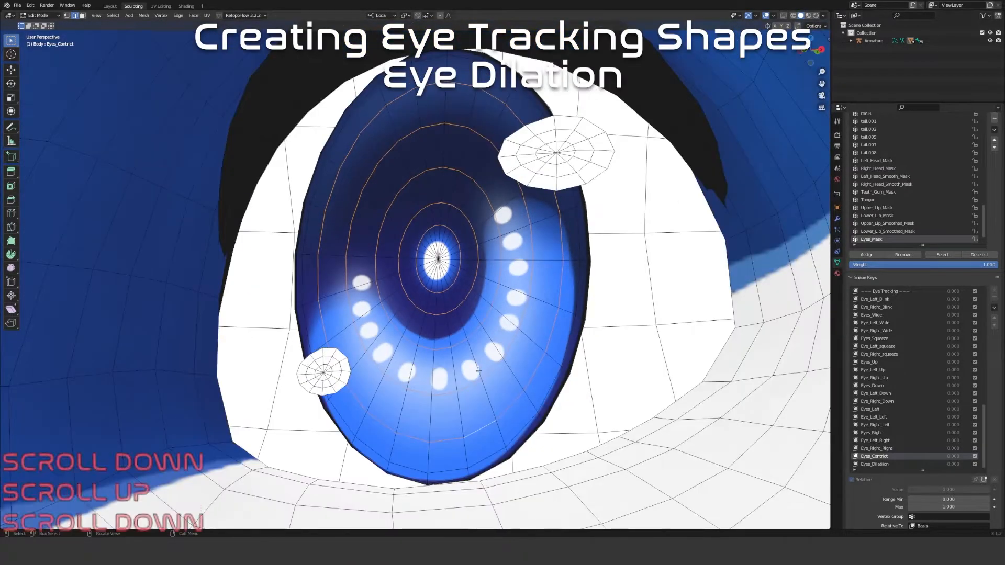
{"action": "left_click", "coordinate": [479, 462], "text": "alt+shift"}
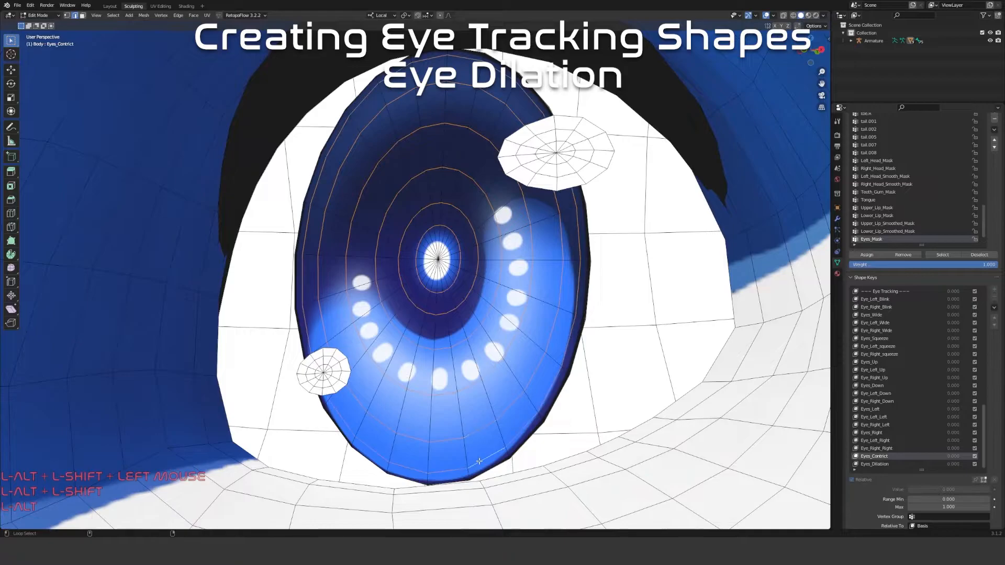
Enable X-axis mesh mirroring and activate the Edge Slide tool for the selected iris edge loops
{"action": "scroll", "coordinate": [471, 438], "scroll_direction": "down", "scroll_amount": 3}
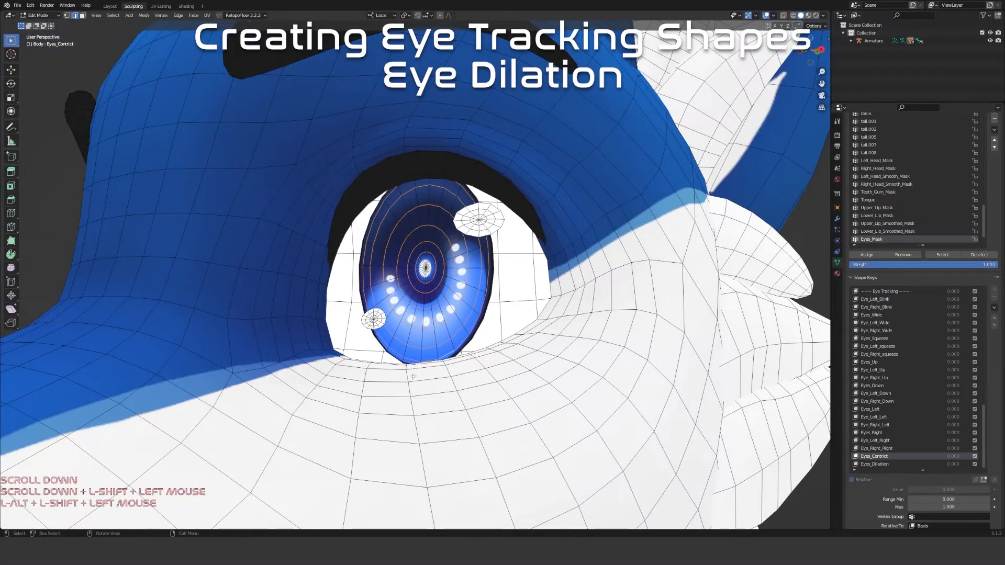
{"action": "middle_click_drag", "start_coordinate": [287, 311], "coordinate": [394, 236]}
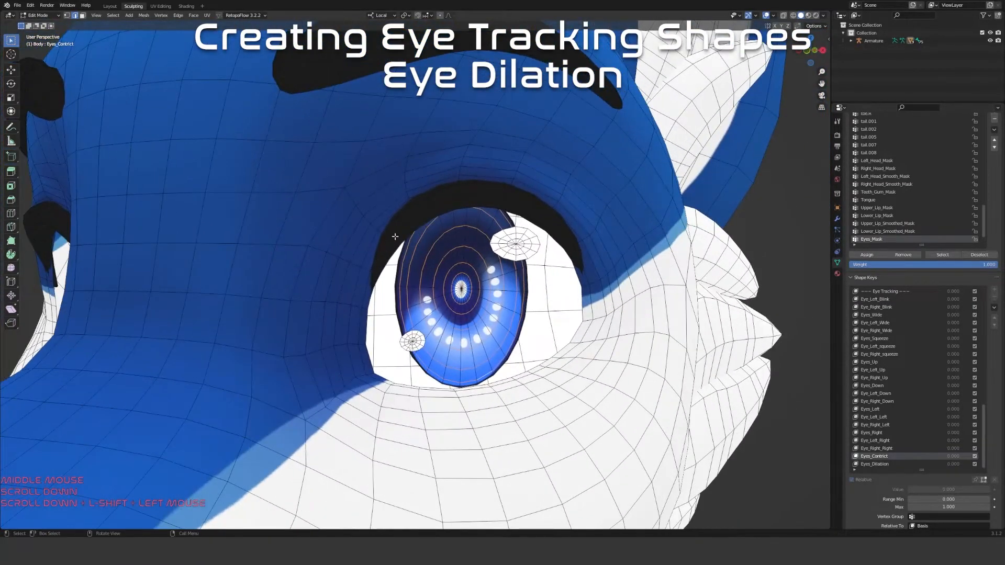
{"action": "left_click", "coordinate": [771, 26]}
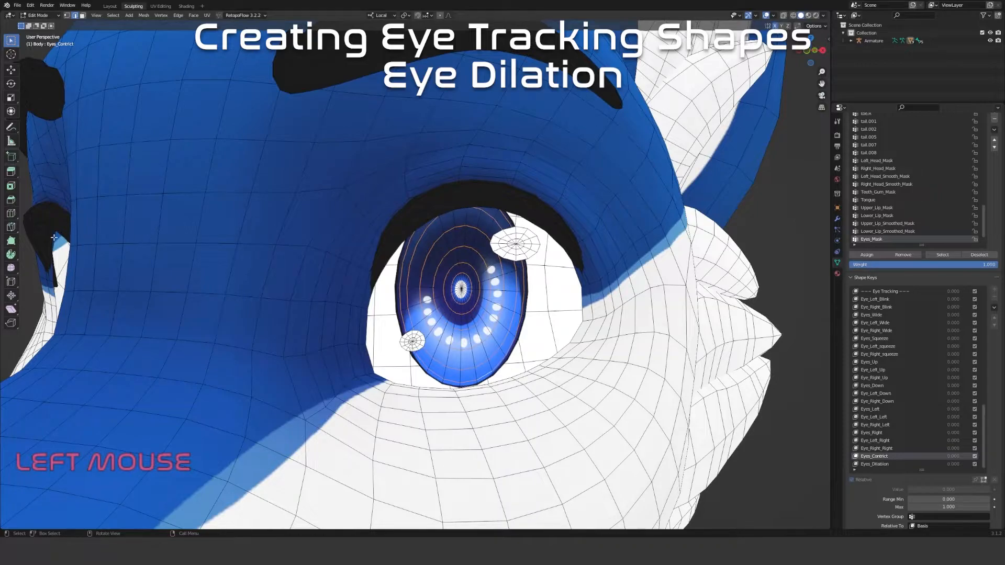
{"action": "left_click", "coordinate": [11, 283]}
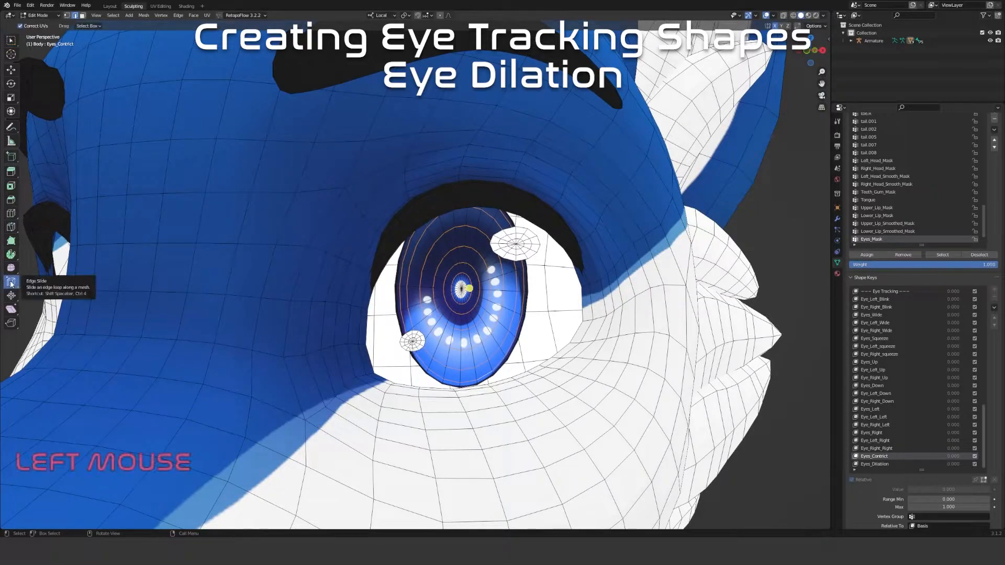
Try sliding the selected iris loops outward with an edge slide factor of -1, inspect both eyes and undo the slide
{"action": "left_click_drag", "start_coordinate": [468, 289], "coordinate": [486, 284]}
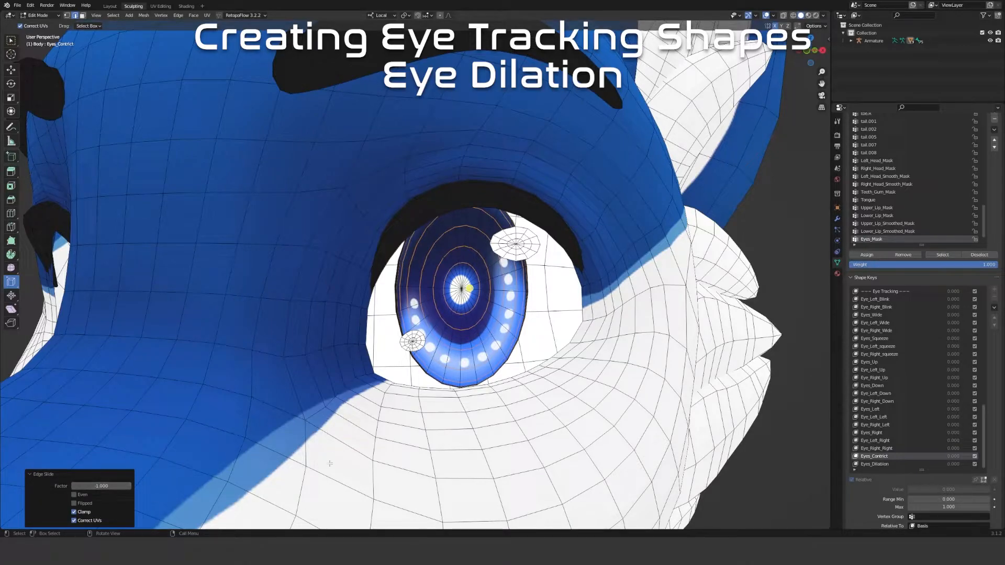
{"action": "scroll", "coordinate": [283, 484], "scroll_direction": "down", "scroll_amount": 3}
{"action": "middle_click_drag", "start_coordinate": [347, 440], "coordinate": [400, 415]}
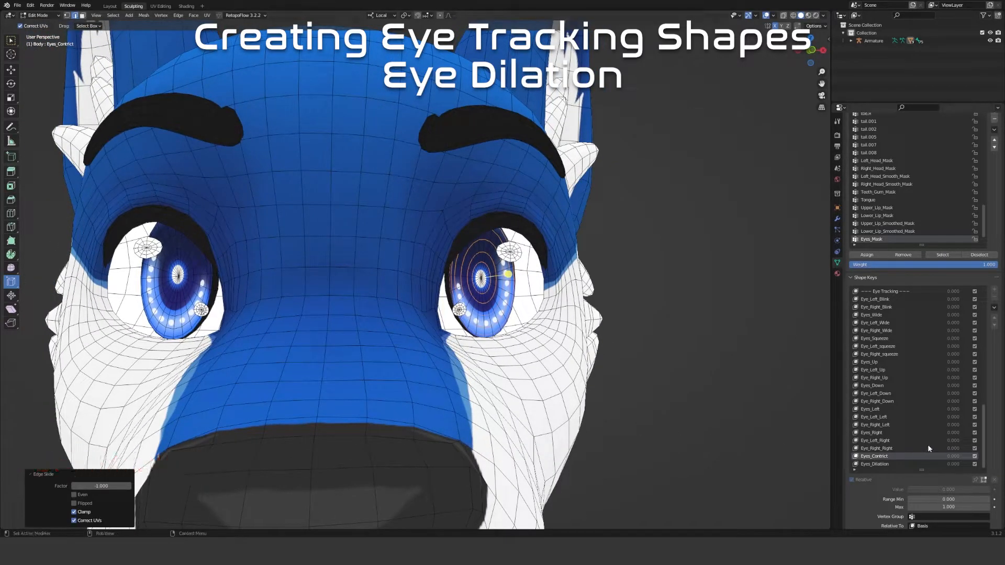
{"action": "scroll", "coordinate": [569, 368], "scroll_direction": "up", "scroll_amount": 5}
{"action": "scroll", "coordinate": [569, 368], "scroll_direction": "down", "scroll_amount": 2}
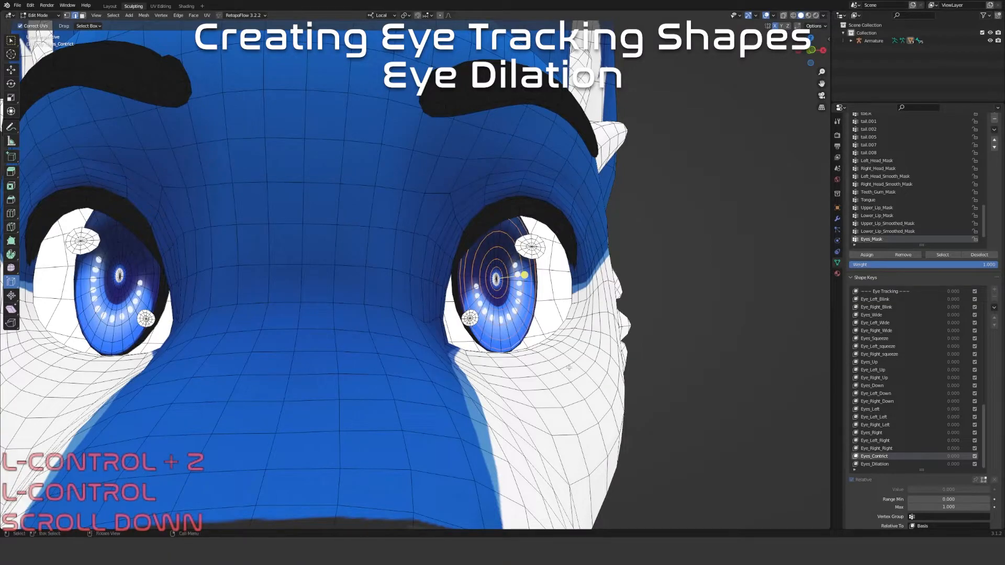
{"action": "scroll", "coordinate": [746, 397], "scroll_direction": "down", "scroll_amount": 2}
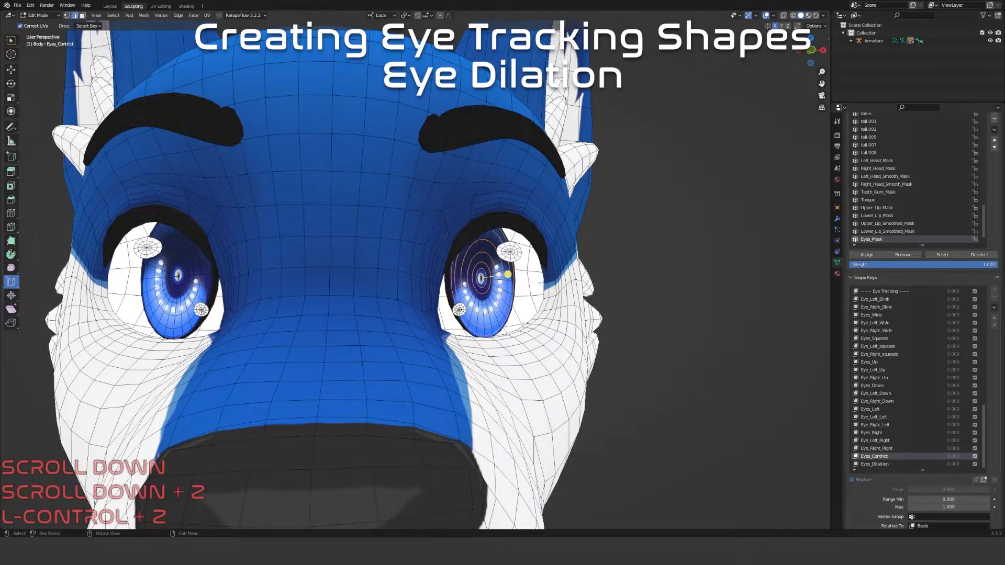
Edge-slide the selected iris loops inward and set the slide factor to -0.5
{"action": "left_click_drag", "start_coordinate": [508, 275], "coordinate": [499, 276]}
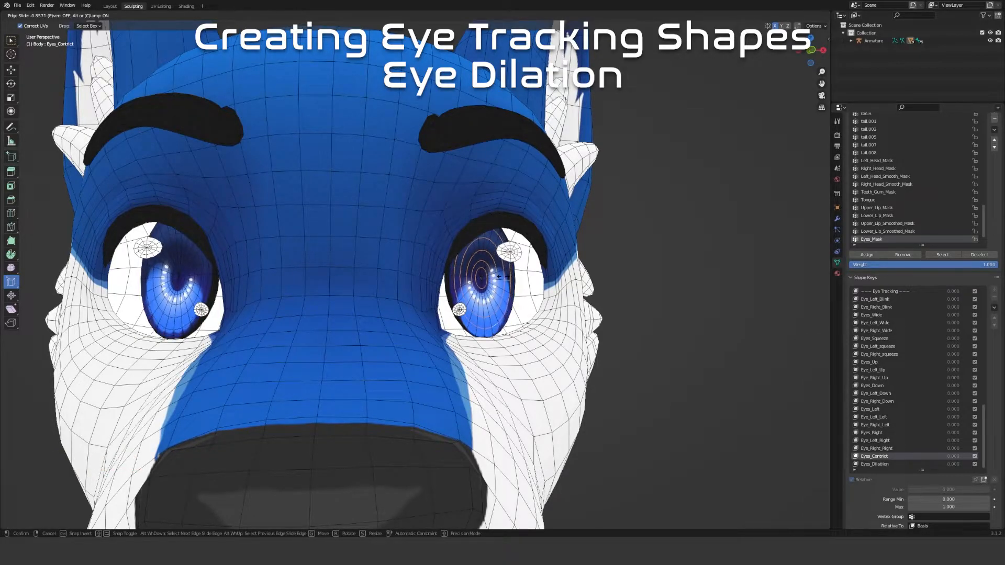
{"action": "left_click", "coordinate": [502, 276]}
{"action": "left_click", "coordinate": [108, 484]}
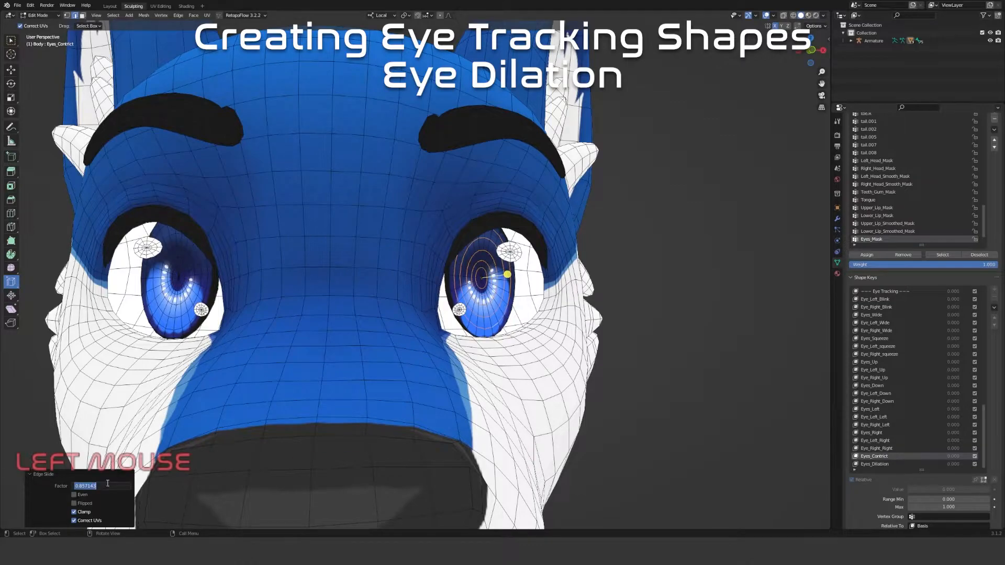
{"action": "type", "text": "0.5"}
{"action": "key", "text": "Return"}
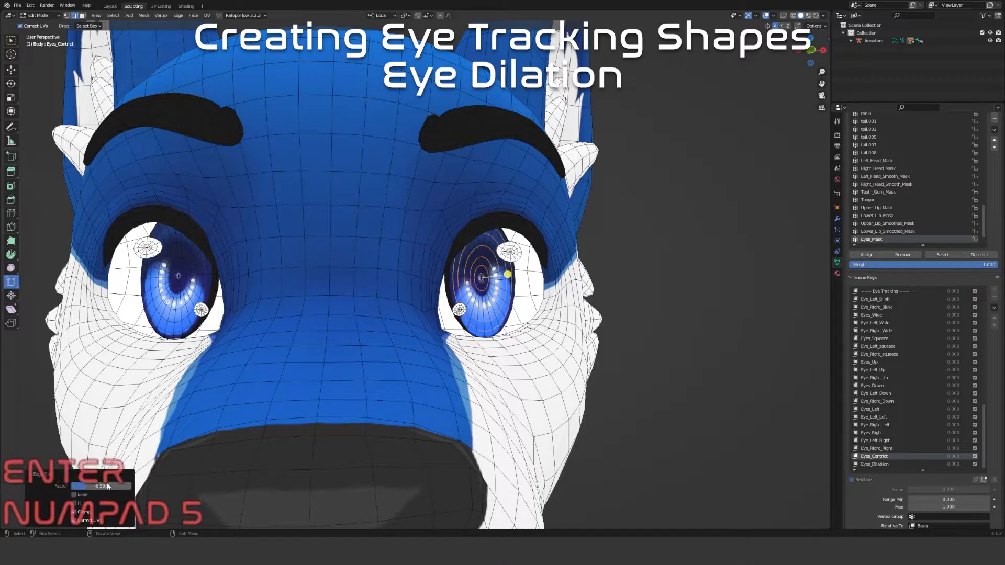
Enable shape key display in Edit Mode and set the Eyes_Contrict value to 1 to preview the constricted pupil
{"action": "left_click", "coordinate": [983, 480]}
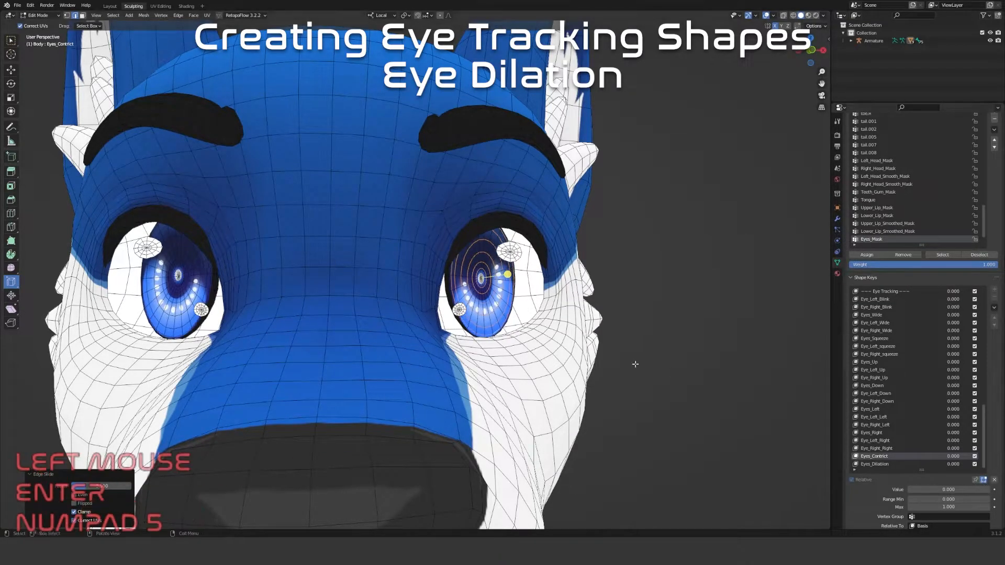
{"action": "scroll", "coordinate": [628, 367], "scroll_direction": "up", "scroll_amount": 2}
{"action": "scroll", "coordinate": [621, 365], "scroll_direction": "down", "scroll_amount": 2}
{"action": "mouse_move", "coordinate": [621, 365]}
{"action": "middle_mouse_down", "text": "shift"}
{"action": "mouse_move", "coordinate": [531, 365]}
{"action": "mouse_move", "coordinate": [453, 321]}
{"action": "mouse_move", "coordinate": [607, 358]}
{"action": "middle_mouse_up", "text": "shift"}
{"action": "scroll", "coordinate": [454, 320], "scroll_direction": "up", "scroll_amount": 3}
{"action": "mouse_move", "coordinate": [923, 490]}
{"action": "left_mouse_down"}
{"action": "mouse_move", "coordinate": [973, 490]}
{"action": "mouse_move", "coordinate": [910, 489]}
{"action": "mouse_move", "coordinate": [989, 489]}
{"action": "mouse_move", "coordinate": [908, 490]}
{"action": "left_mouse_up"}
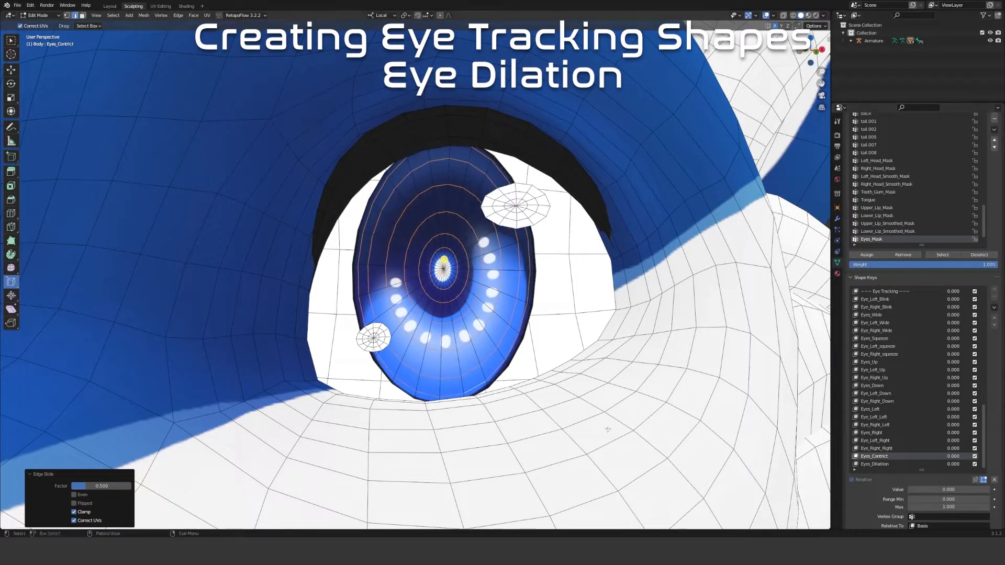
{"action": "scroll", "coordinate": [471, 324], "scroll_direction": "down", "scroll_amount": 2}
{"action": "middle_click_drag", "start_coordinate": [470, 330], "coordinate": [504, 316], "text": "shift"}
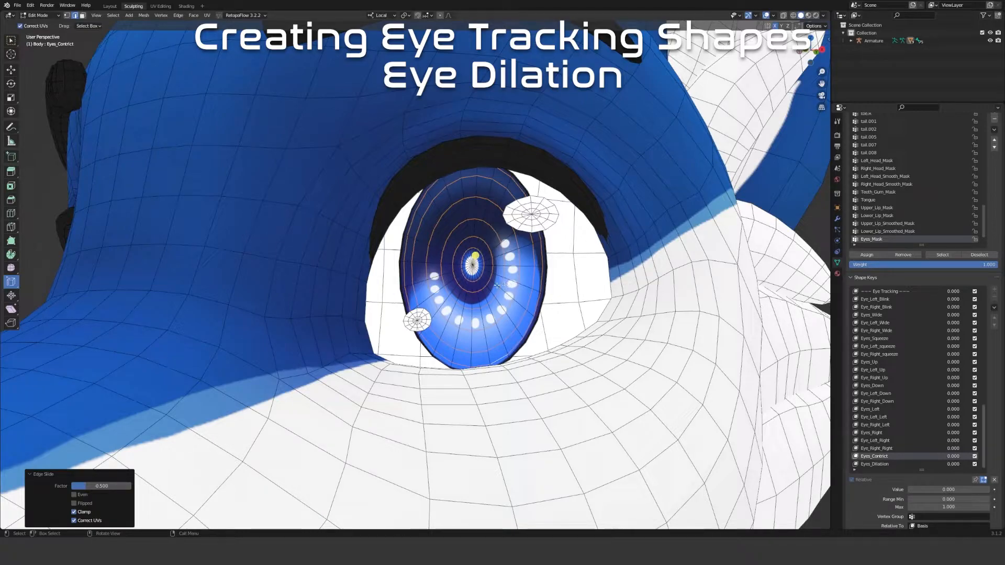
{"action": "left_click_drag", "start_coordinate": [915, 489], "coordinate": [995, 489]}
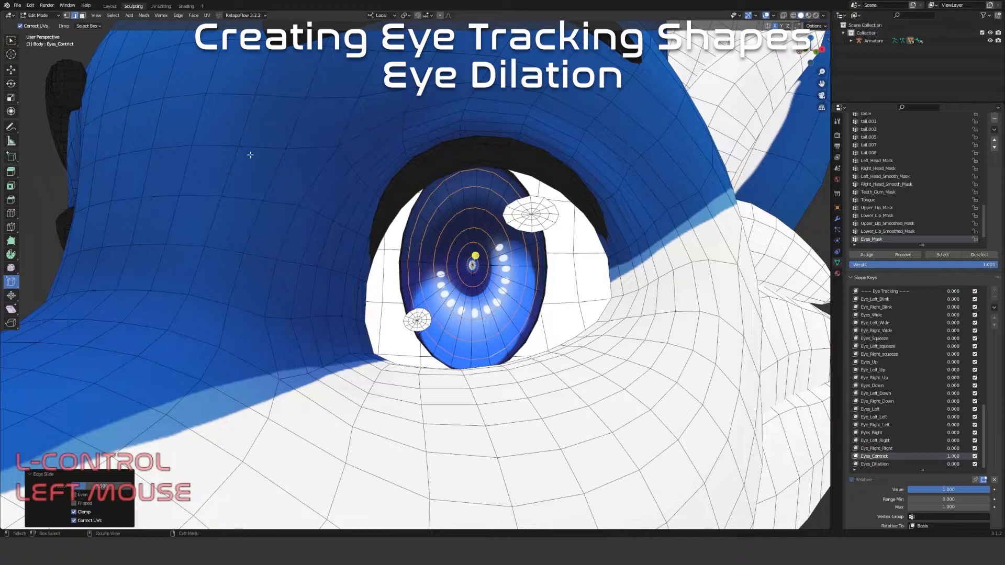
Reset the selected iris loops by blending them from the Basis shape with Add turned off
{"action": "left_click", "coordinate": [161, 15]}
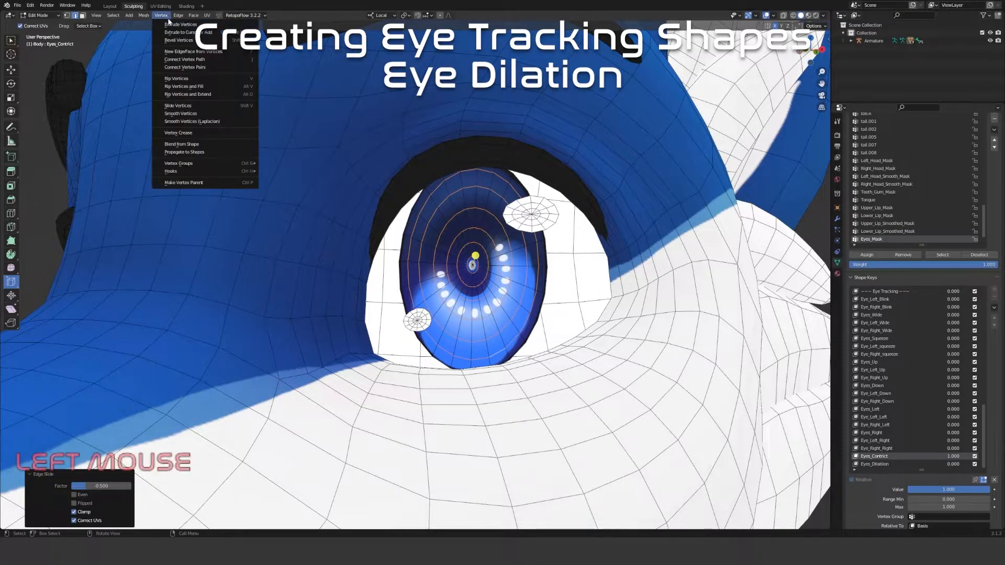
{"action": "left_click", "coordinate": [204, 144]}
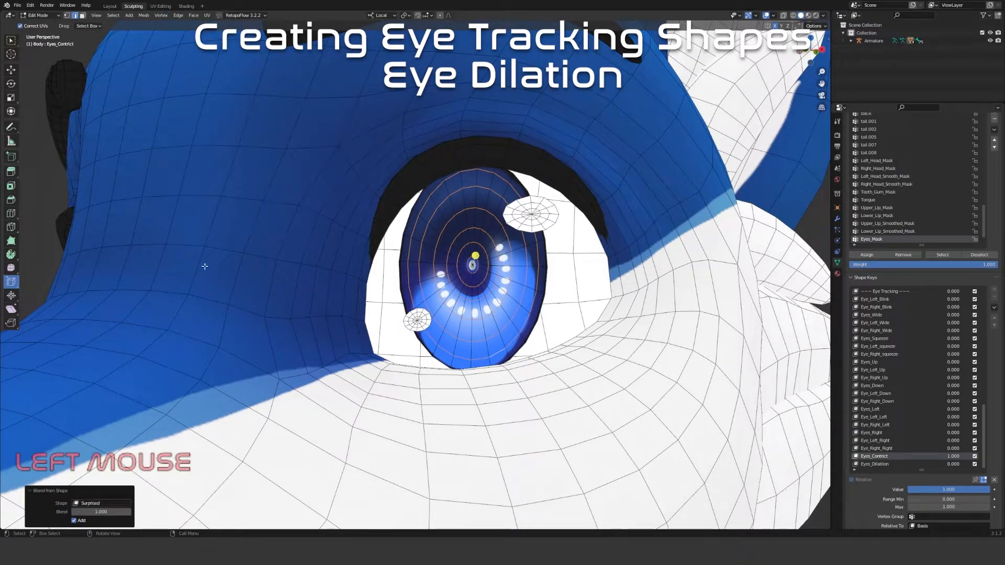
{"action": "left_click", "coordinate": [96, 503]}
{"action": "type", "text": "bas"}
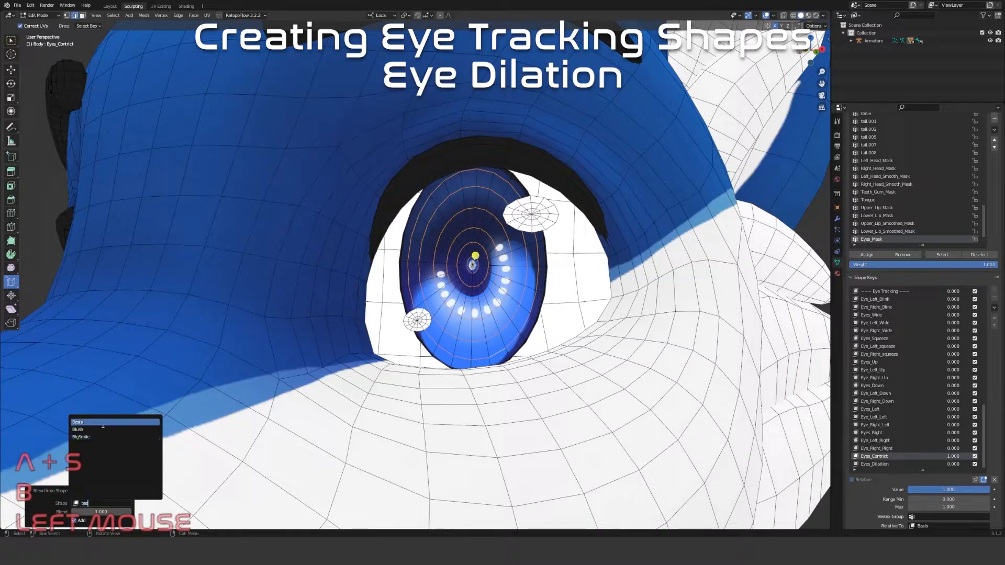
{"action": "left_click", "coordinate": [98, 422]}
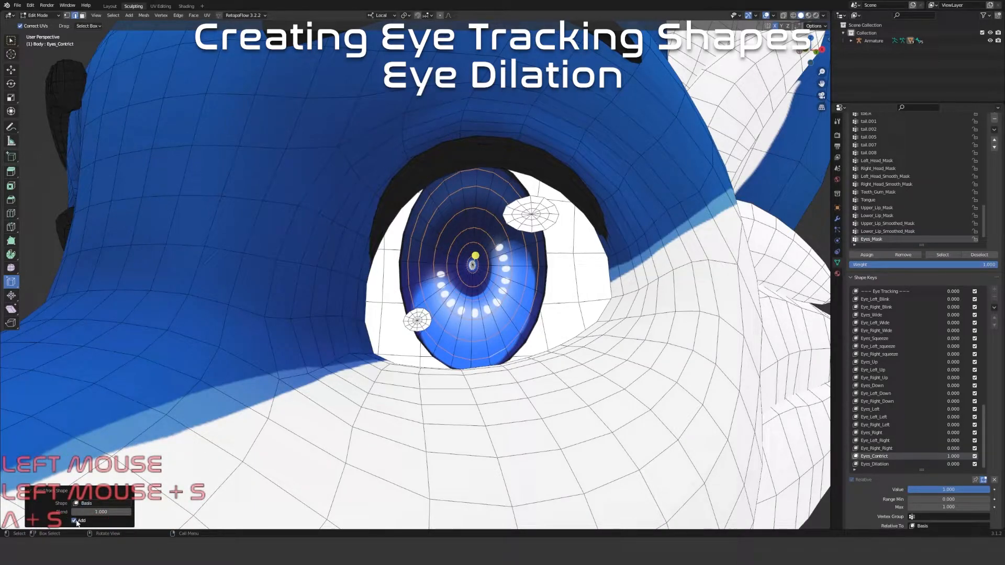
{"action": "left_click", "coordinate": [74, 520]}
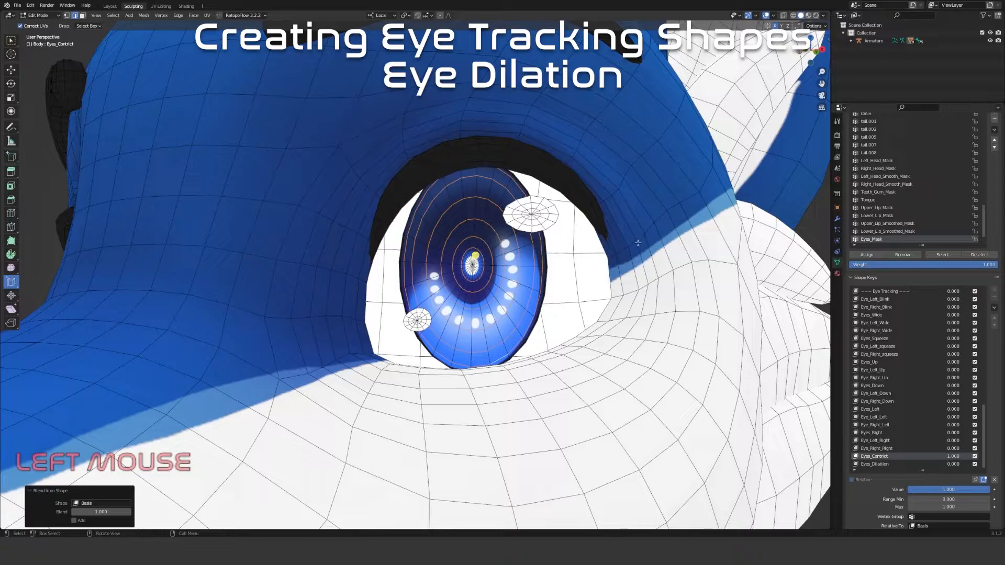
Edge-slide the iris loops inward on Eyes_Contrict with a factor of -1
{"action": "left_click_drag", "start_coordinate": [475, 255], "coordinate": [468, 264]}
{"action": "left_click", "coordinate": [113, 484]}
{"action": "type", "text": "-1"}
{"action": "key", "text": "Return"}
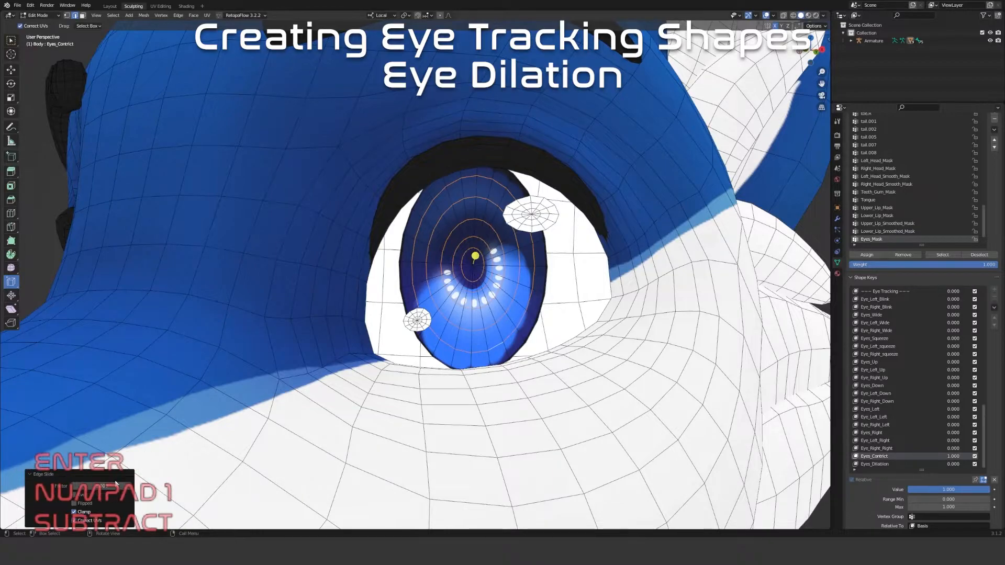
Make Eyes_Dilation active with Edit Mode shape key display off, and edge-slide the iris loops outward with a factor of 1
{"action": "left_click", "coordinate": [894, 464]}
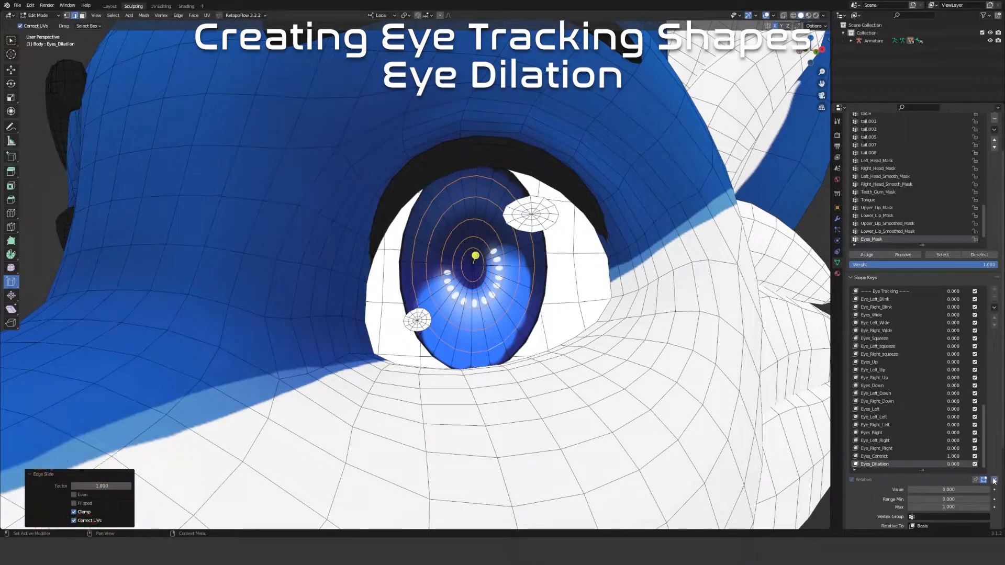
{"action": "left_click", "coordinate": [973, 480]}
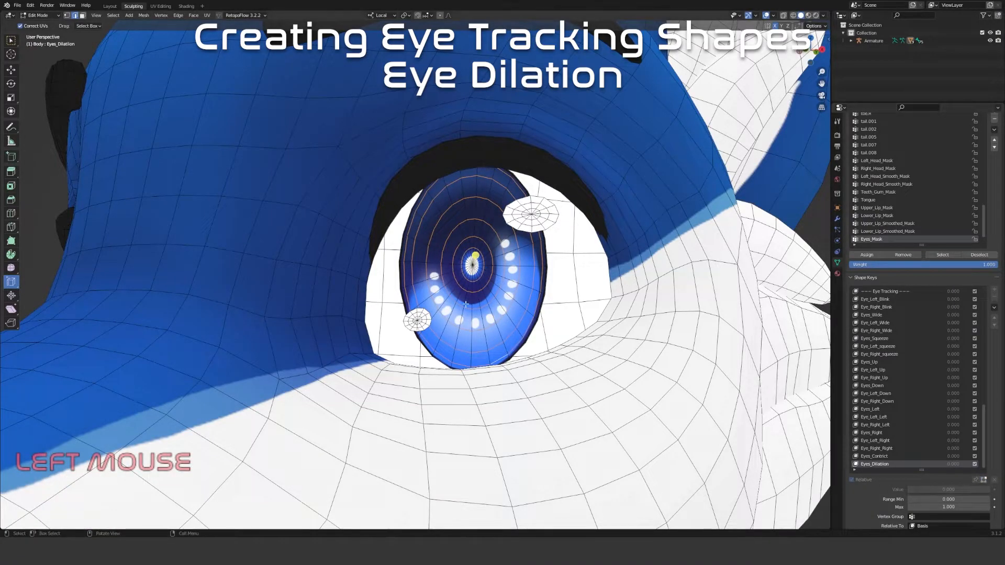
{"action": "left_click_drag", "start_coordinate": [477, 254], "coordinate": [380, 379]}
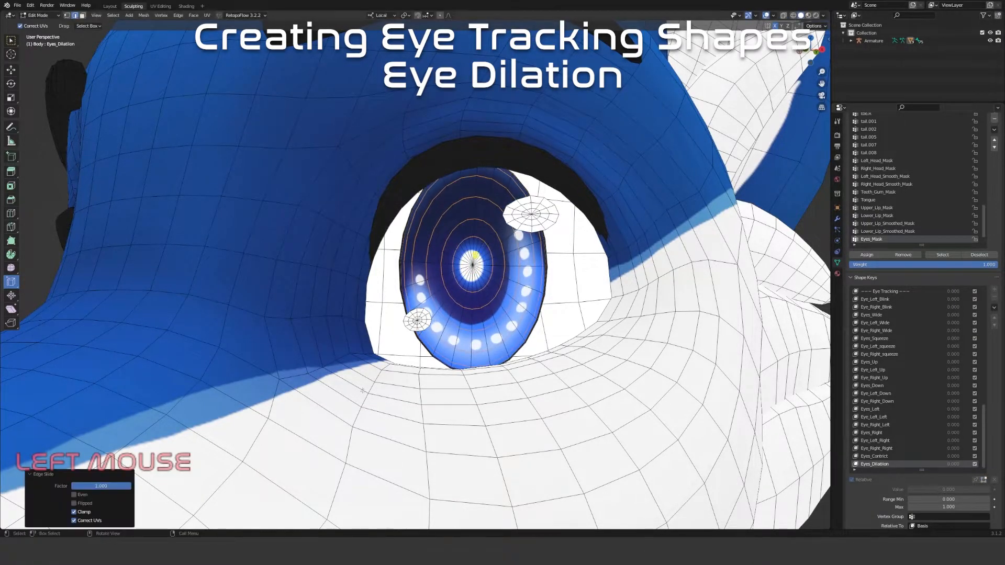
Inspect the opposite eye's mirrored iris under Eyes_Dilation and Eyes_Contrict
{"action": "scroll", "coordinate": [590, 380], "scroll_direction": "down", "scroll_amount": 4}
{"action": "middle_click_drag", "start_coordinate": [429, 353], "coordinate": [516, 372]}
{"action": "scroll", "coordinate": [516, 372], "scroll_direction": "up", "scroll_amount": 4}
{"action": "middle_click_drag", "start_coordinate": [272, 360], "coordinate": [398, 356], "text": "shift"}
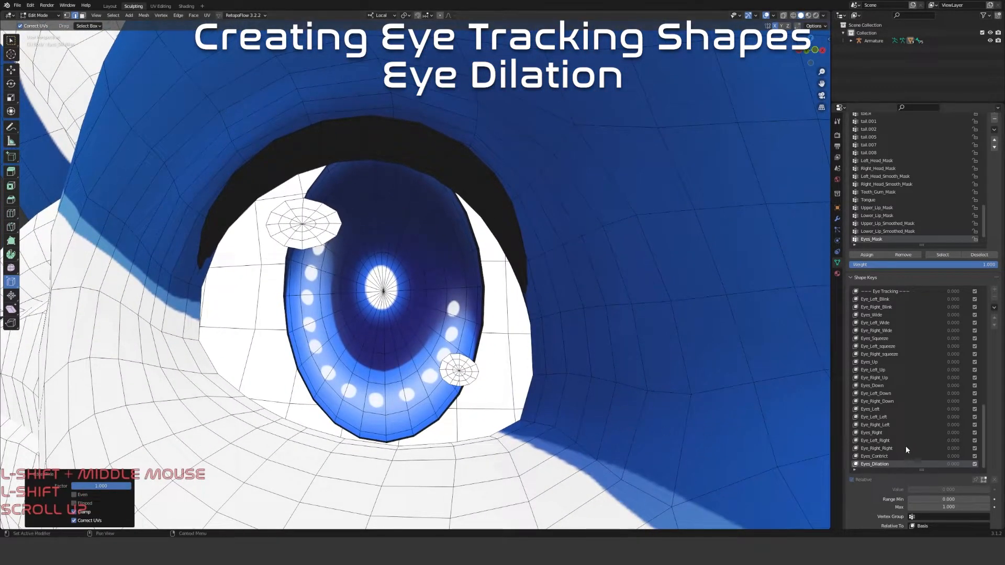
{"action": "left_click", "coordinate": [887, 458]}
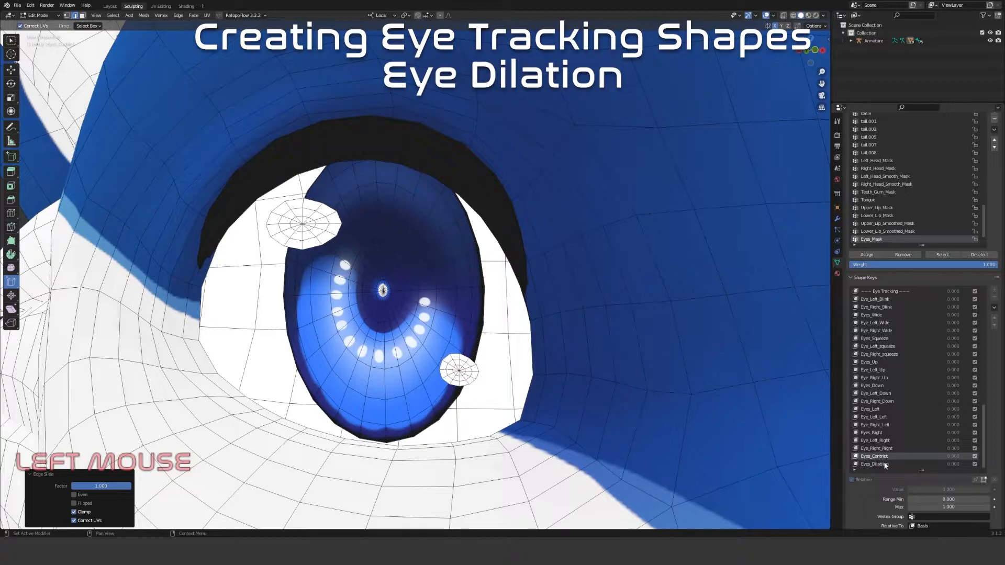
Preview the Eyes_Dilation value with shape keys displayed in Edit Mode, and make Eyes_Contrict active again
{"action": "left_click", "coordinate": [887, 463]}
{"action": "left_click", "coordinate": [983, 479]}
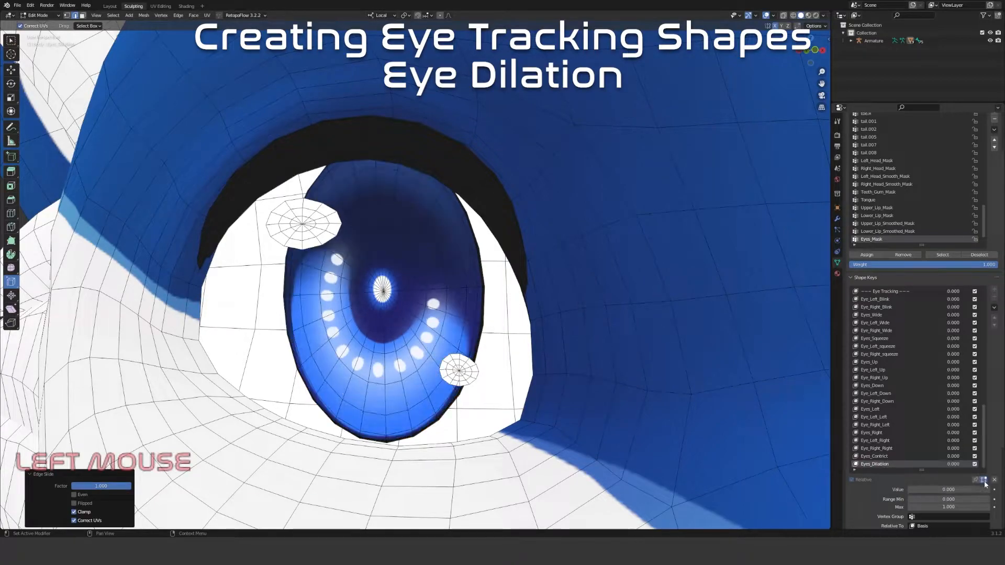
{"action": "left_click_drag", "start_coordinate": [920, 489], "coordinate": [992, 489]}
{"action": "left_click", "coordinate": [883, 458]}
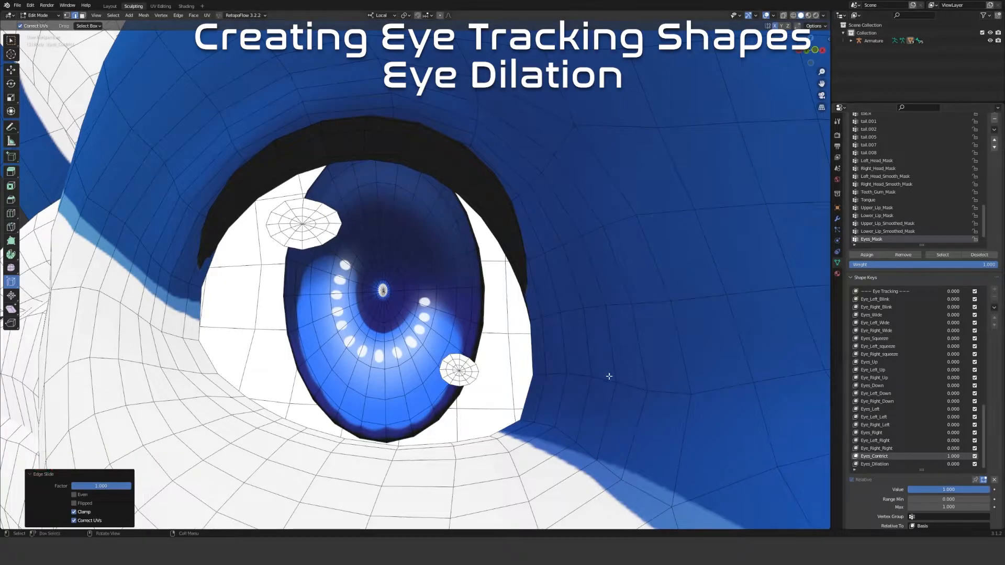
Replace the selection with the inner edge loops around the pupil of the originally edited eye
{"action": "scroll", "coordinate": [635, 381], "scroll_direction": "up", "scroll_amount": 3}
{"action": "middle_click_drag", "start_coordinate": [451, 340], "coordinate": [392, 349]}
{"action": "scroll", "coordinate": [565, 385], "scroll_direction": "down", "scroll_amount": 6}
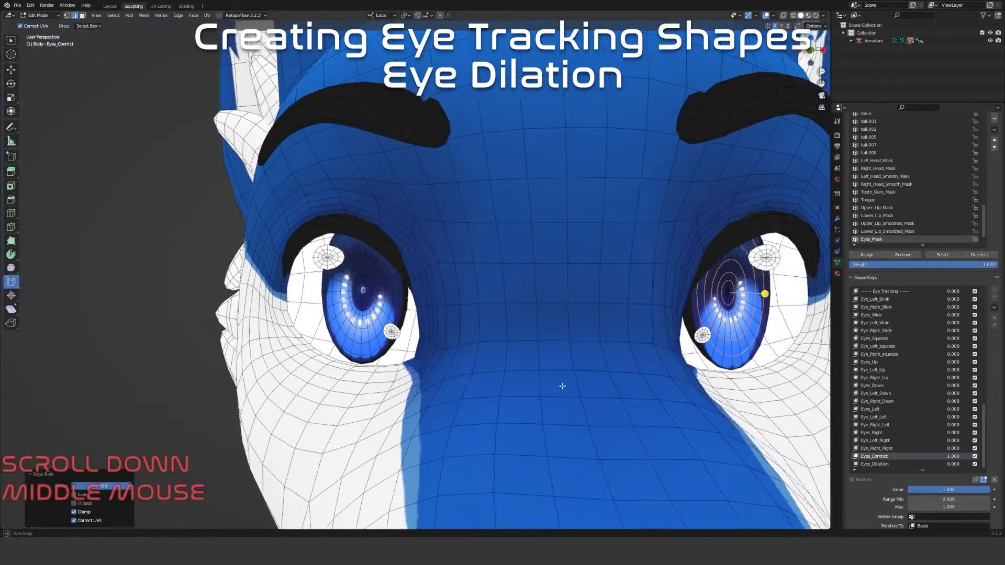
{"action": "middle_click_drag", "start_coordinate": [565, 386], "coordinate": [546, 388]}
{"action": "middle_click_drag", "start_coordinate": [718, 379], "coordinate": [521, 370], "text": "shift"}
{"action": "scroll", "coordinate": [512, 364], "scroll_direction": "up", "scroll_amount": 4}
{"action": "left_click", "coordinate": [567, 363]}
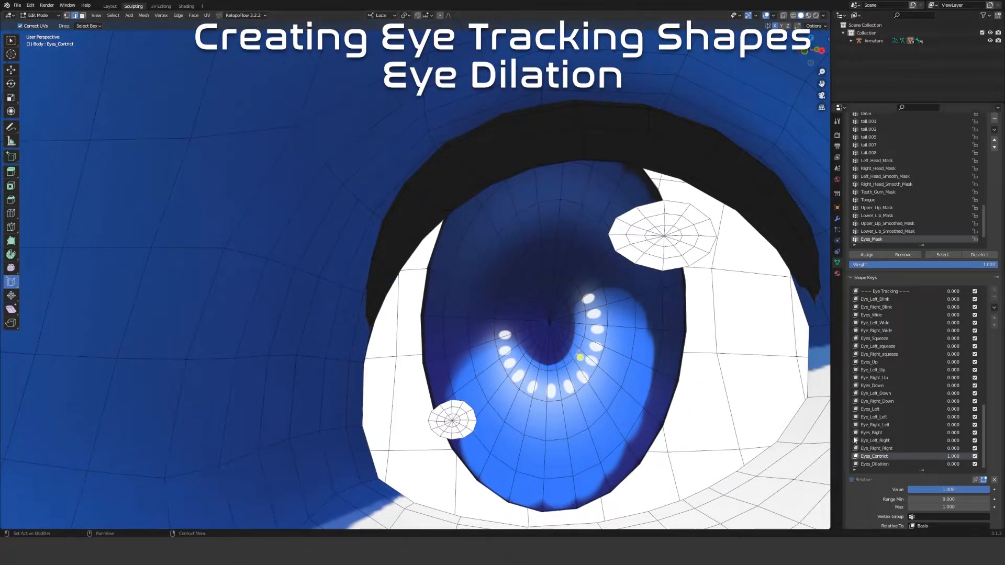
{"action": "left_click", "coordinate": [578, 355], "text": "alt+shift"}
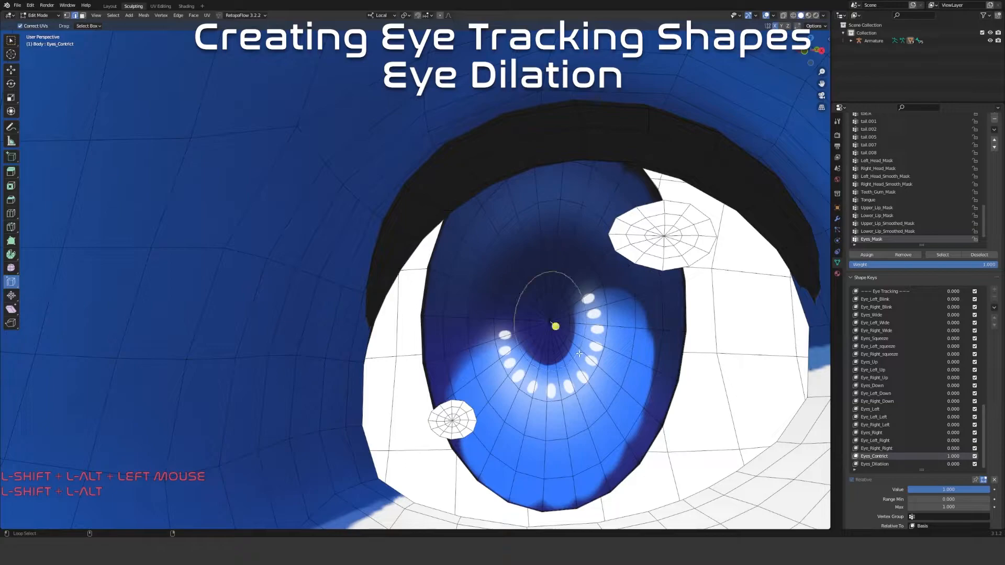
Undo a trial inward slide of the pupil loops and add the next loop outward to the selection
{"action": "left_click_drag", "start_coordinate": [556, 326], "coordinate": [536, 322]}
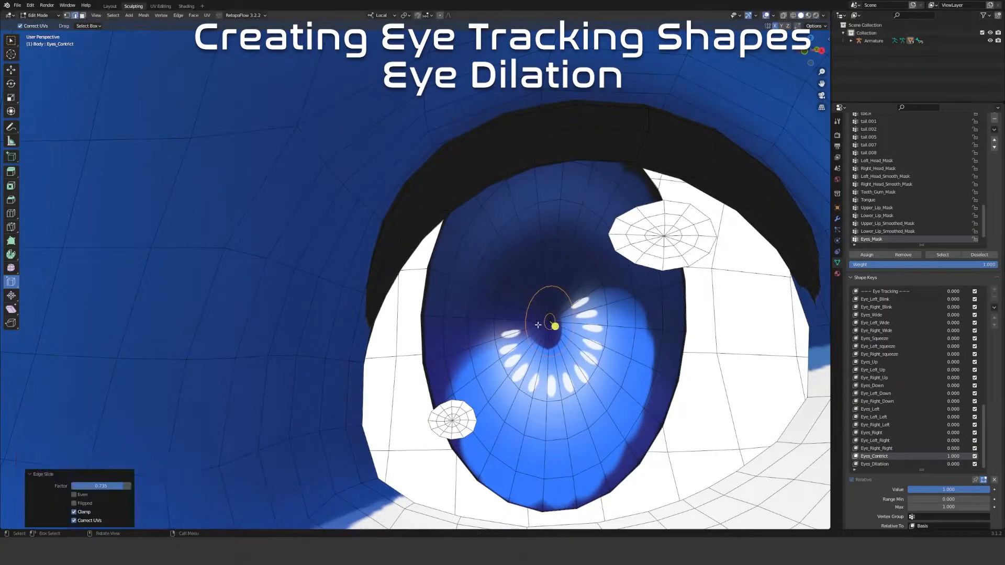
{"action": "key", "text": "ctrl+2"}
{"action": "left_click", "coordinate": [556, 376], "text": "alt+shift"}
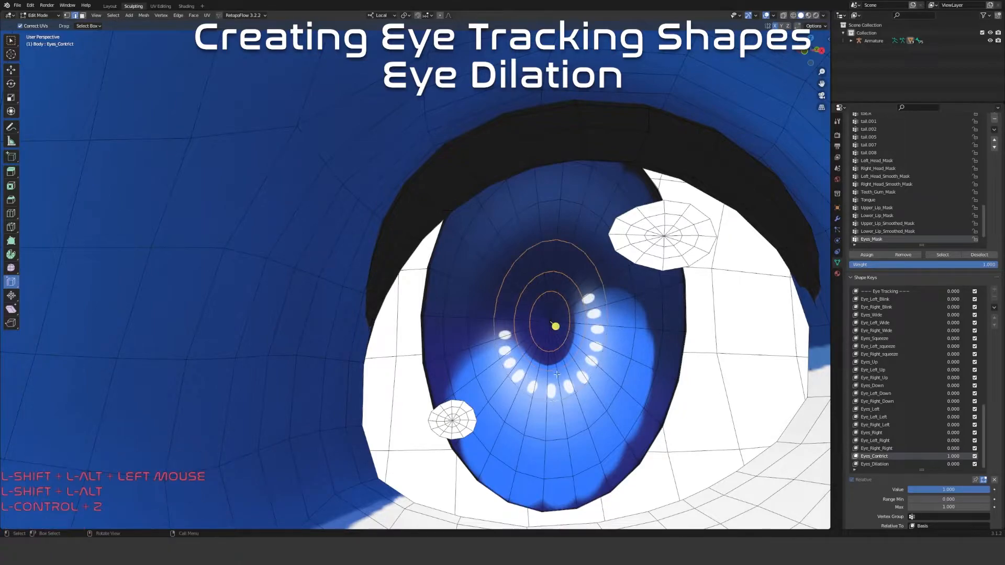
Edge-slide the three selected pupil loops on Eyes_Contrict and set the slide factor to 0.55
{"action": "left_click_drag", "start_coordinate": [556, 327], "coordinate": [536, 325]}
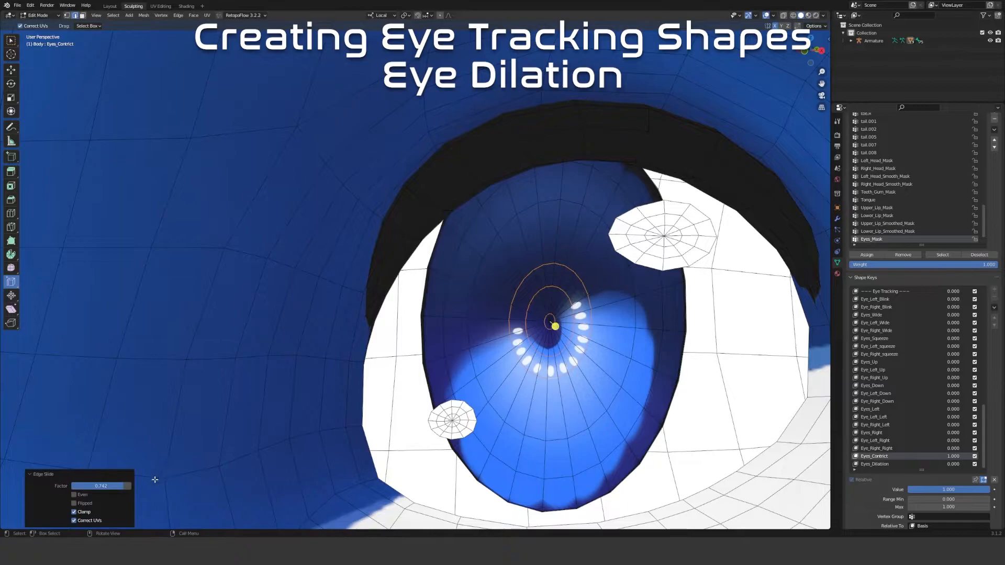
{"action": "left_click", "coordinate": [101, 486]}
{"action": "type", "text": "0.55"}
{"action": "key", "text": "Return"}
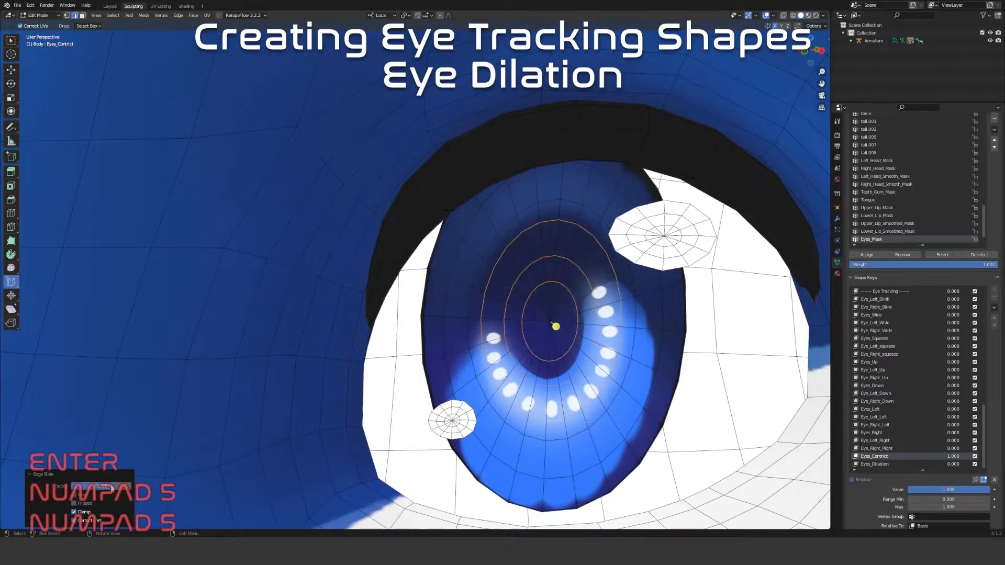
Set the edge slide factor of the selected pupil loops to -0.5
{"action": "left_click", "coordinate": [101, 486]}
{"action": "type", "text": "-0.55"}
{"action": "key", "text": "Return"}
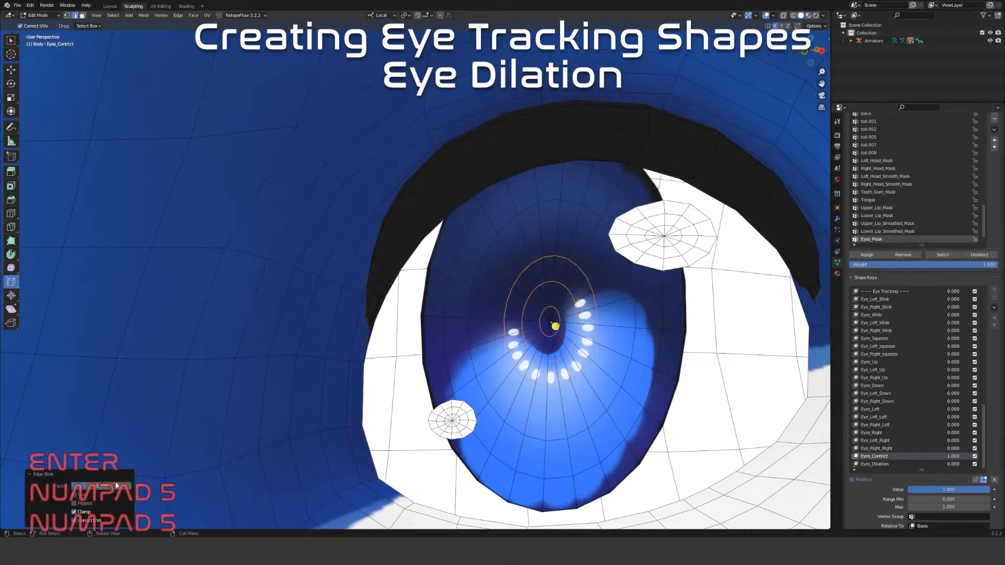
Compare both pupils with the Eyes_Contrict value at 0.000 and at 1.000
{"action": "scroll", "coordinate": [418, 314], "scroll_direction": "down", "scroll_amount": 7}
{"action": "middle_click_drag", "start_coordinate": [419, 314], "coordinate": [476, 313]}
{"action": "left_click_drag", "start_coordinate": [971, 491], "coordinate": [893, 491]}
{"action": "middle_click_drag", "start_coordinate": [460, 365], "coordinate": [522, 365]}
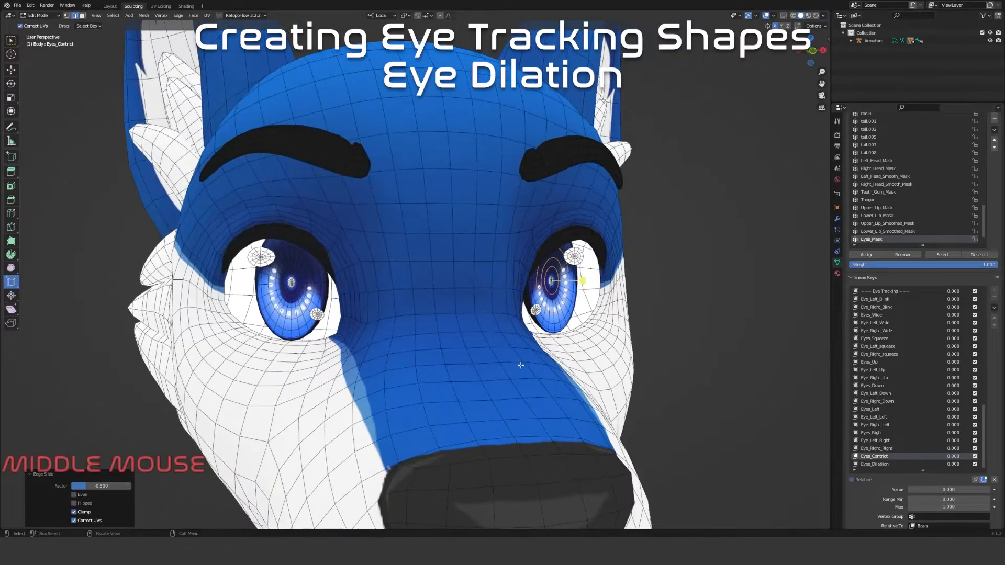
{"action": "scroll", "coordinate": [384, 329], "scroll_direction": "up", "scroll_amount": 5}
{"action": "mouse_move", "coordinate": [383, 330]}
{"action": "middle_mouse_down"}
{"action": "mouse_move", "coordinate": [347, 321]}
{"action": "mouse_move", "coordinate": [376, 321]}
{"action": "middle_mouse_up"}
{"action": "scroll", "coordinate": [375, 323], "scroll_direction": "down", "scroll_amount": 2}
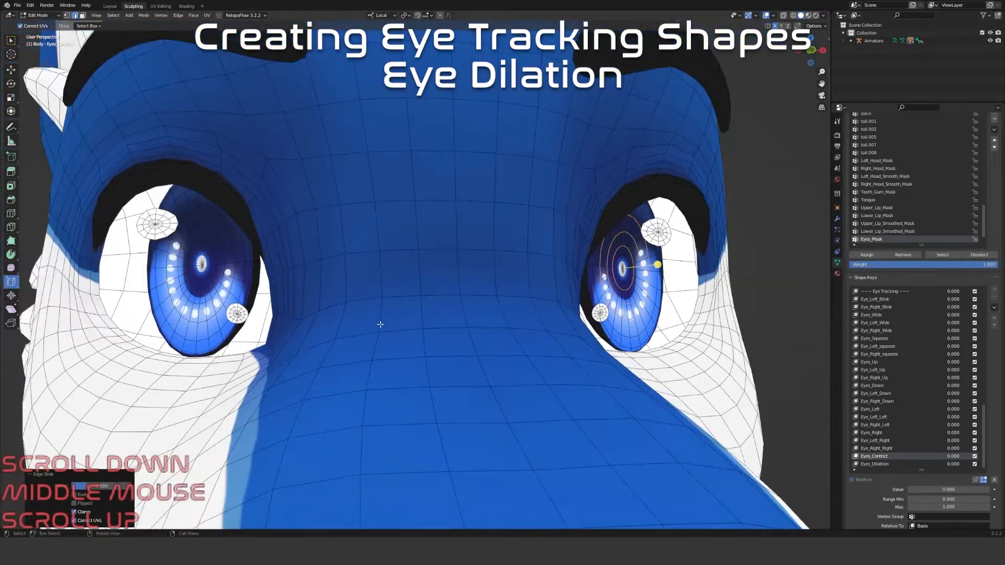
{"action": "left_click_drag", "start_coordinate": [922, 492], "coordinate": [992, 492]}
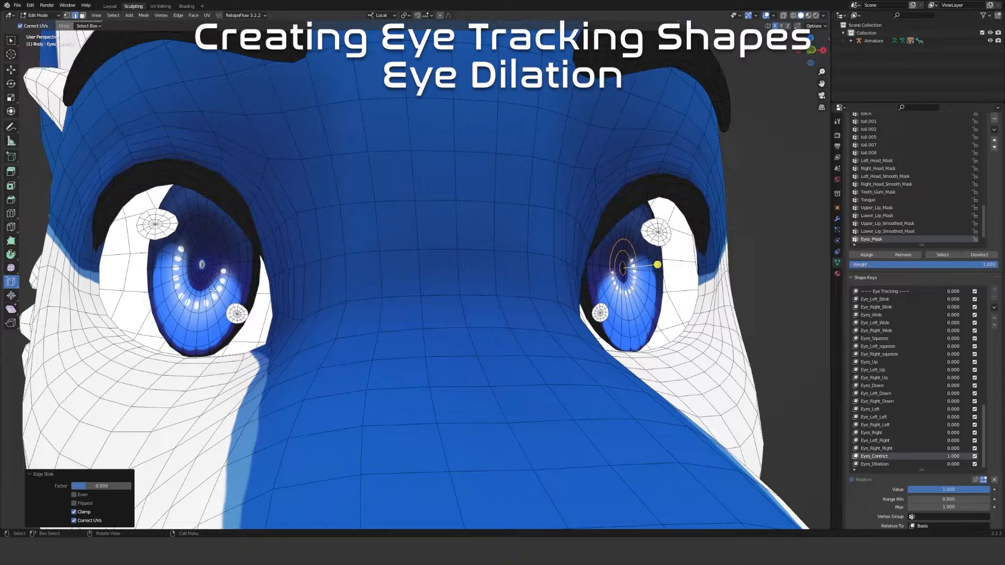
Try mirroring the pupil loop selection to the other eye on X without extending it and edge-sliding it, and undo both
{"action": "key", "text": "ctrl+shift+m"}
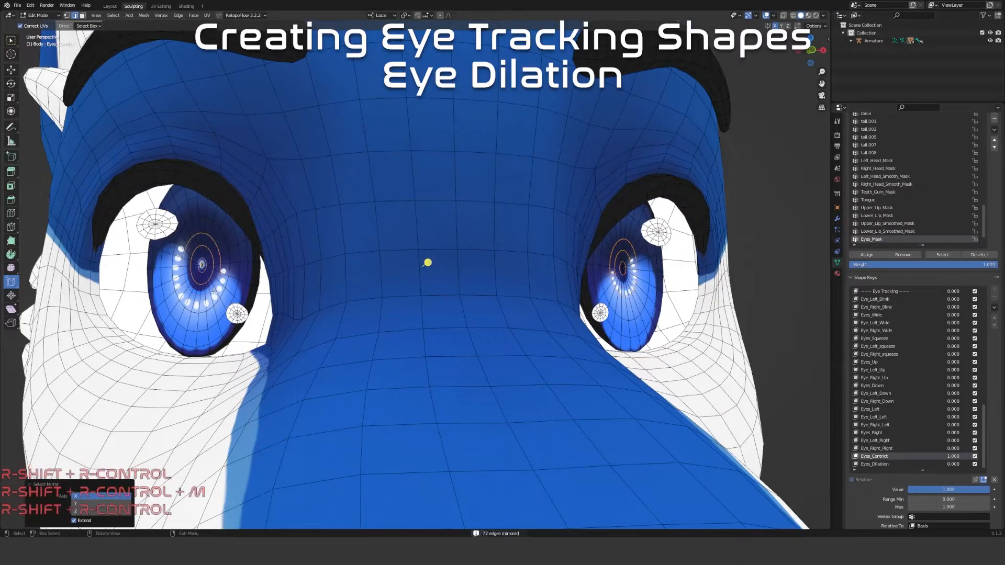
{"action": "left_click", "coordinate": [74, 520]}
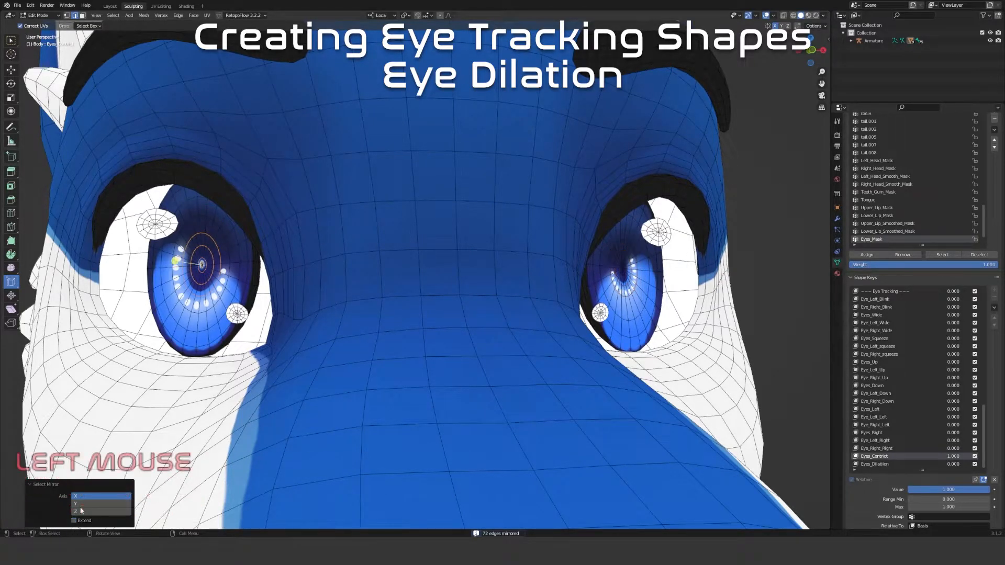
{"action": "key", "text": "g"}
{"action": "key", "text": "g"}
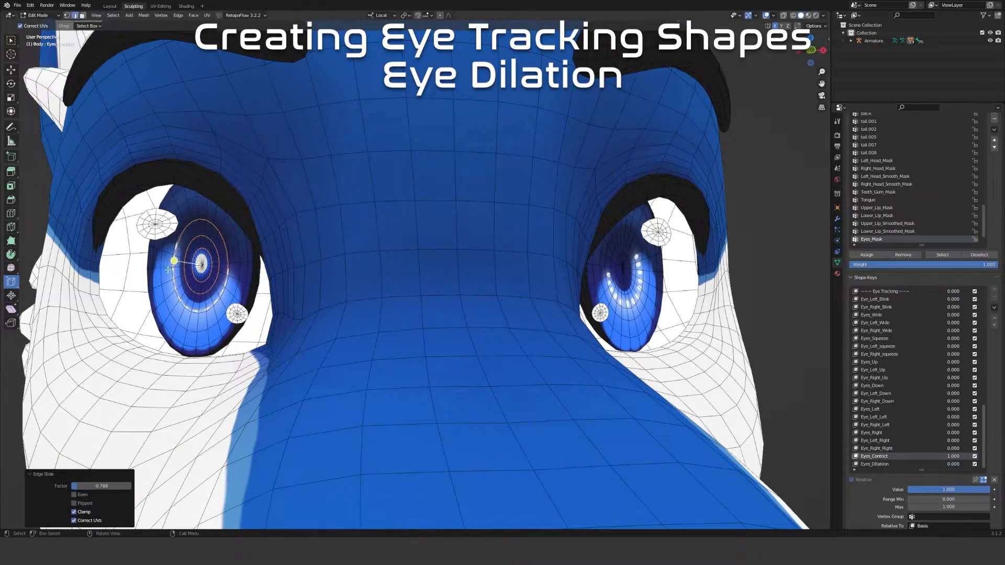
{"action": "key", "text": "ctrl+z"}
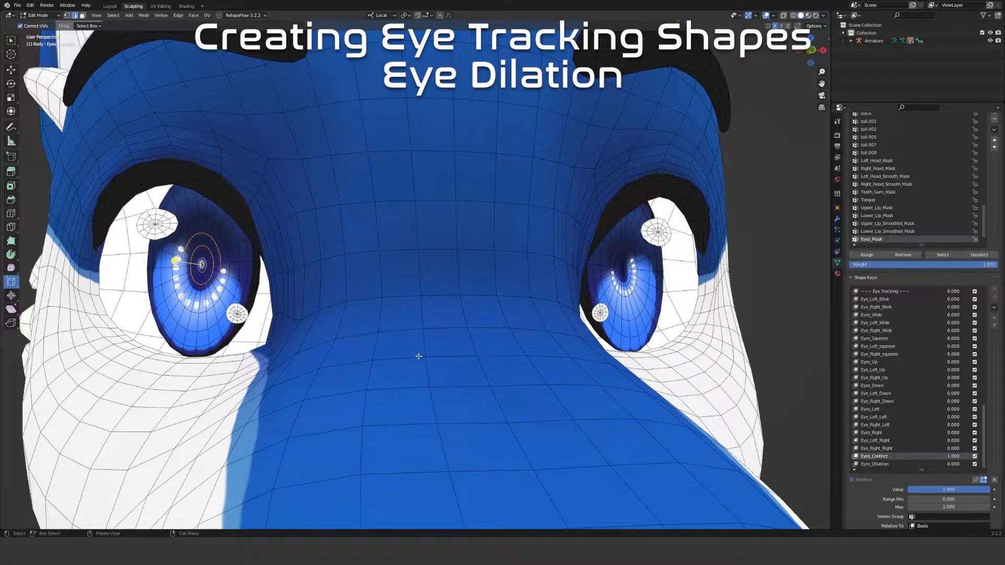
{"action": "key", "text": "ctrl+z"}
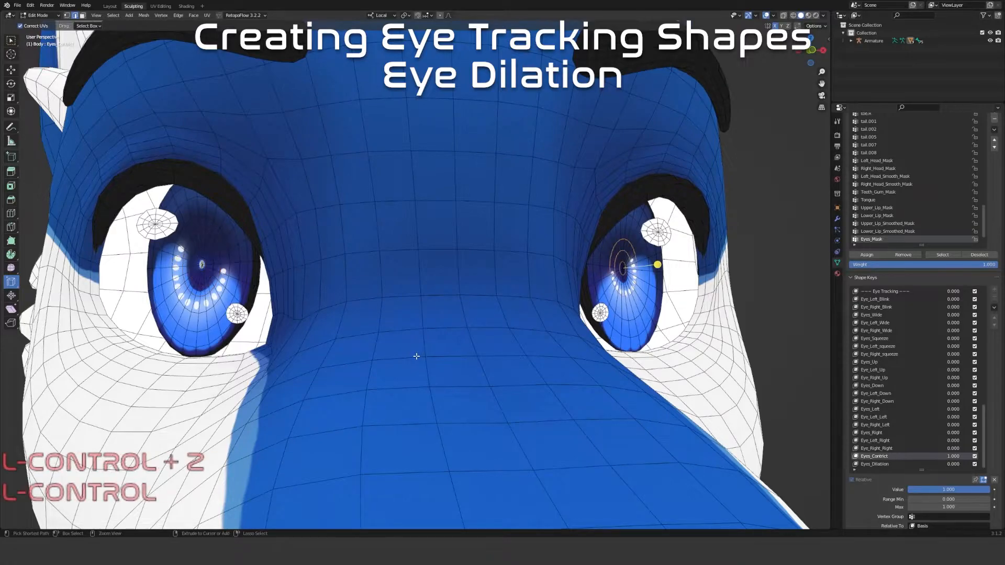
Edge-slide the pupil loops of the originally edited eye inward again and set the slide factor to -0.5
{"action": "left_click", "coordinate": [203, 282], "text": "alt+shift"}
{"action": "left_click", "coordinate": [205, 295], "text": "alt+shift"}
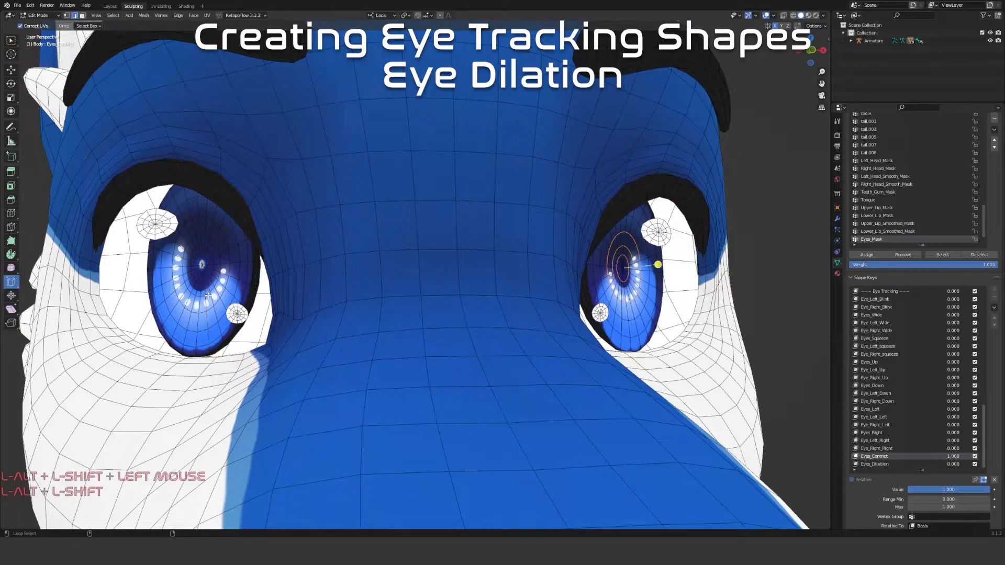
{"action": "left_click_drag", "start_coordinate": [656, 266], "coordinate": [649, 270]}
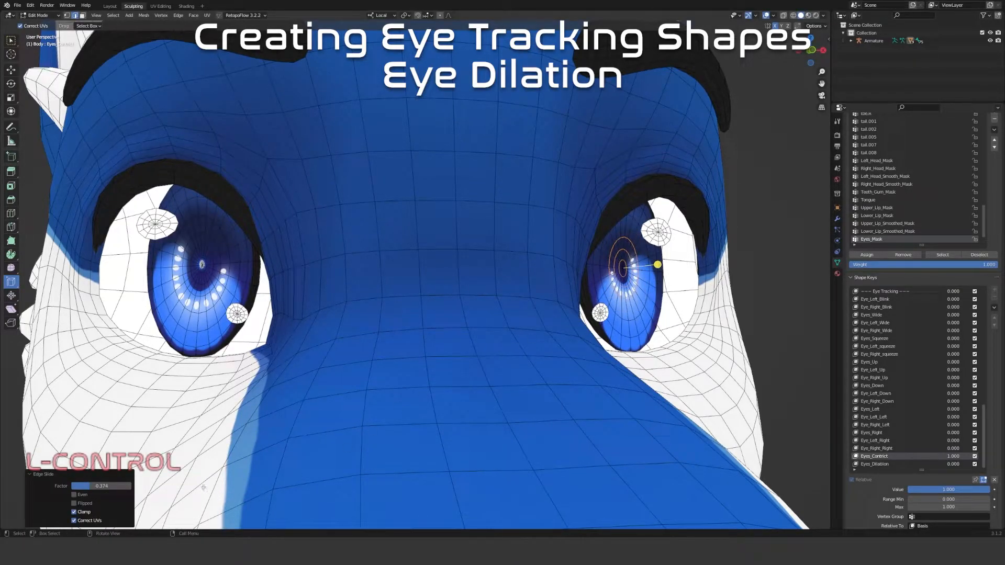
{"action": "left_click", "coordinate": [105, 486]}
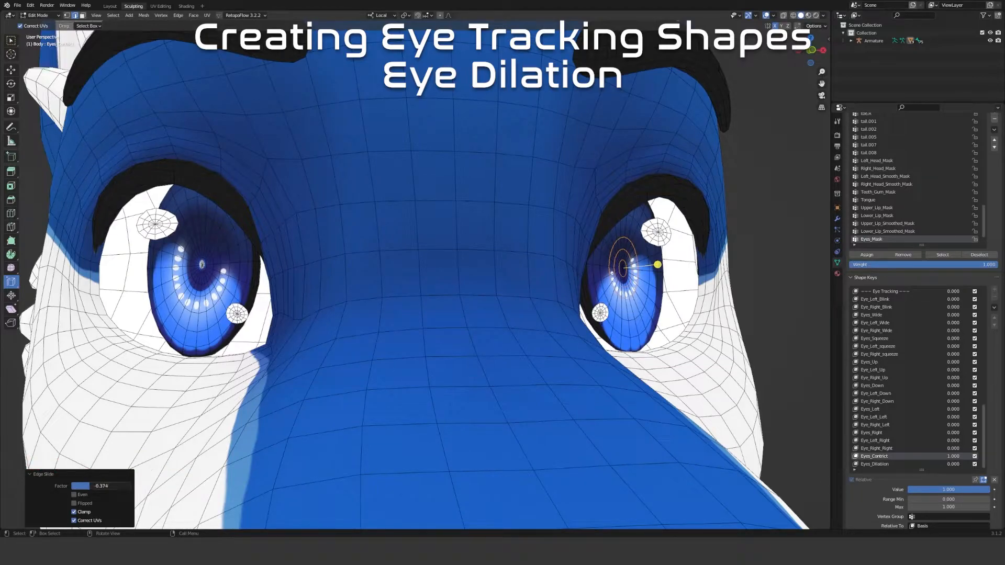
{"action": "type", "text": "-0.55"}
{"action": "key", "text": "Return"}
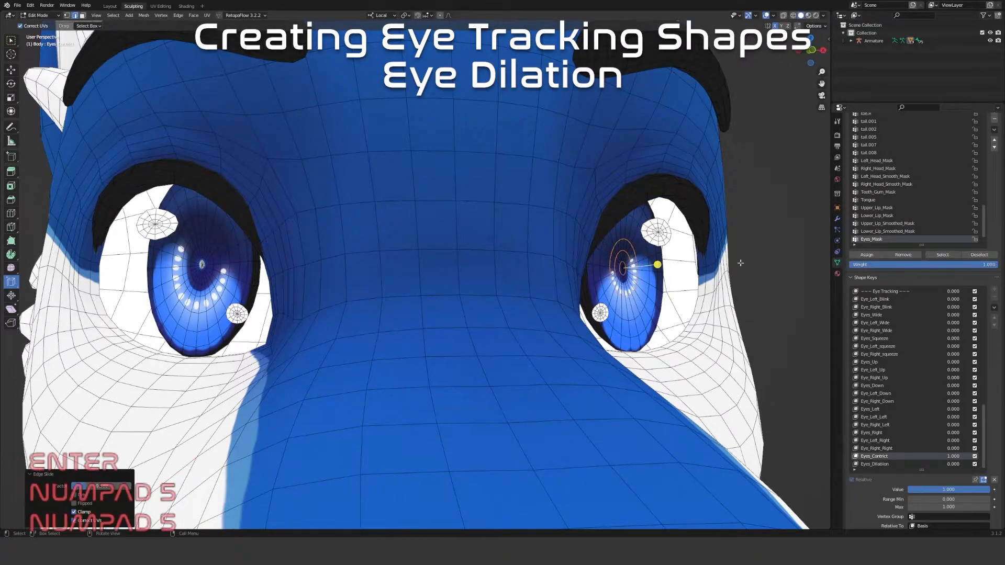
{"action": "left_click", "coordinate": [765, 15]}
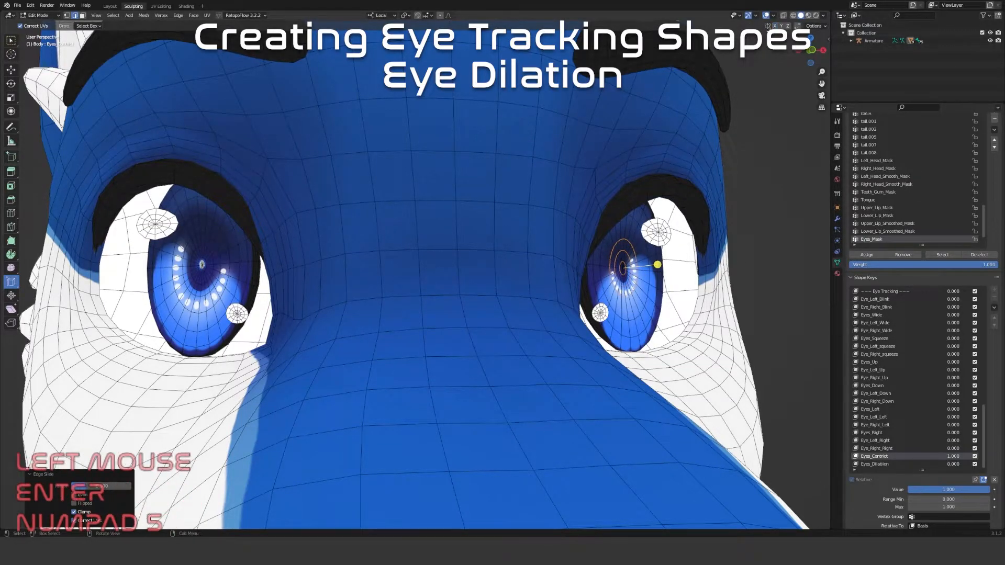
Replace the selection with the inner edge loops around the pupil of the other eye
{"action": "left_click", "coordinate": [203, 296]}
{"action": "left_click", "coordinate": [207, 293], "text": "alt+shift"}
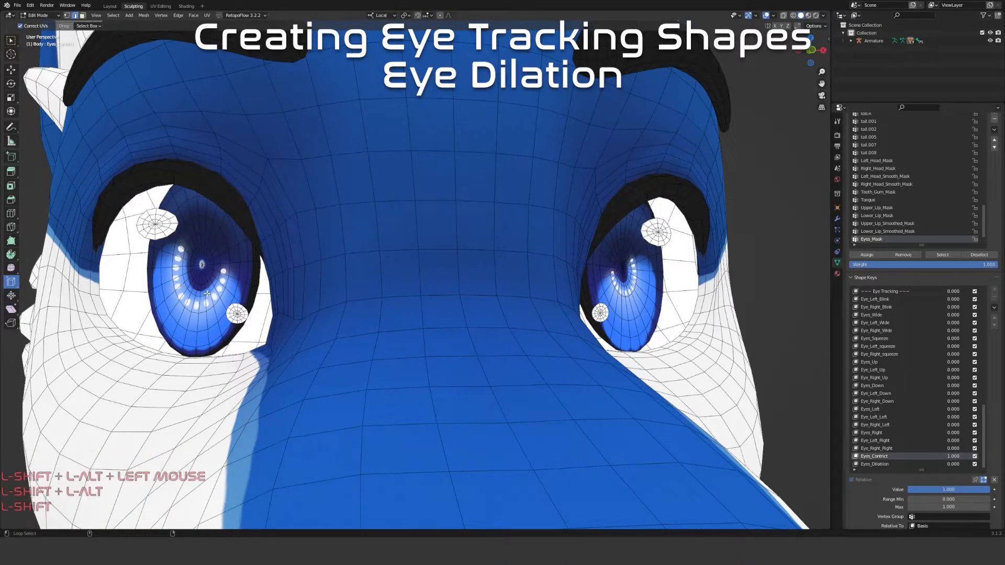
{"action": "left_click", "coordinate": [202, 285], "text": "alt+shift"}
{"action": "scroll", "coordinate": [201, 282], "scroll_direction": "up", "scroll_amount": 5}
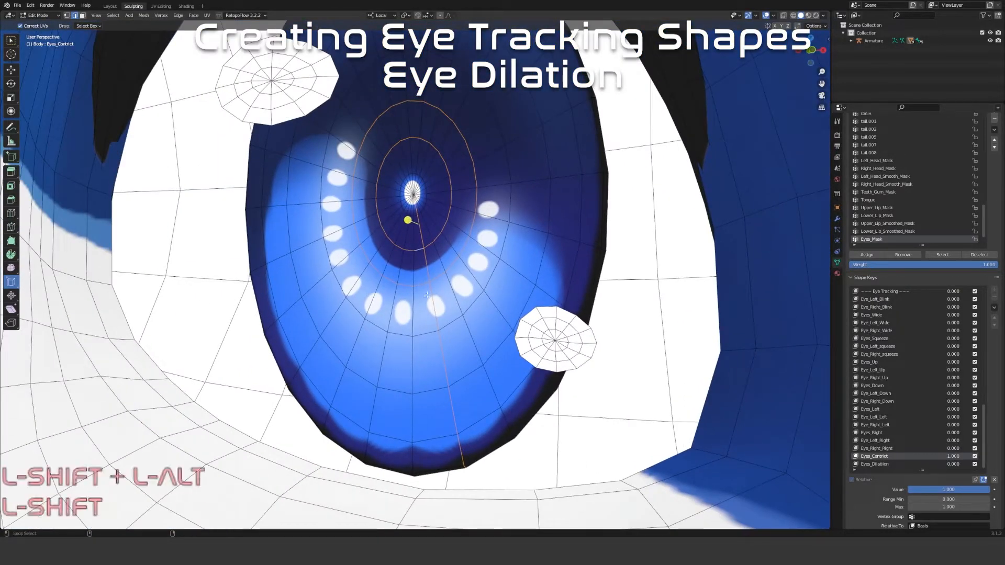
{"action": "left_click", "coordinate": [426, 271], "text": "alt+shift"}
{"action": "left_click", "coordinate": [426, 271], "text": "alt+shift"}
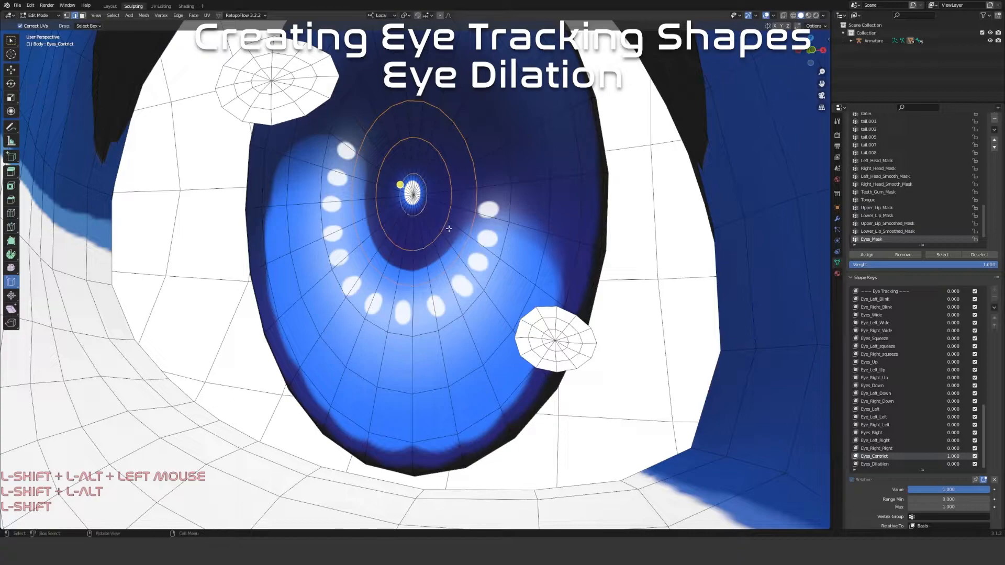
Undo a trial slide, adjust the loop selection, and edge-slide the other eye's pupil loops inward with a factor of -0.5
{"action": "scroll", "coordinate": [448, 227], "scroll_direction": "down", "scroll_amount": 1}
{"action": "left_click_drag", "start_coordinate": [400, 204], "coordinate": [402, 208]}
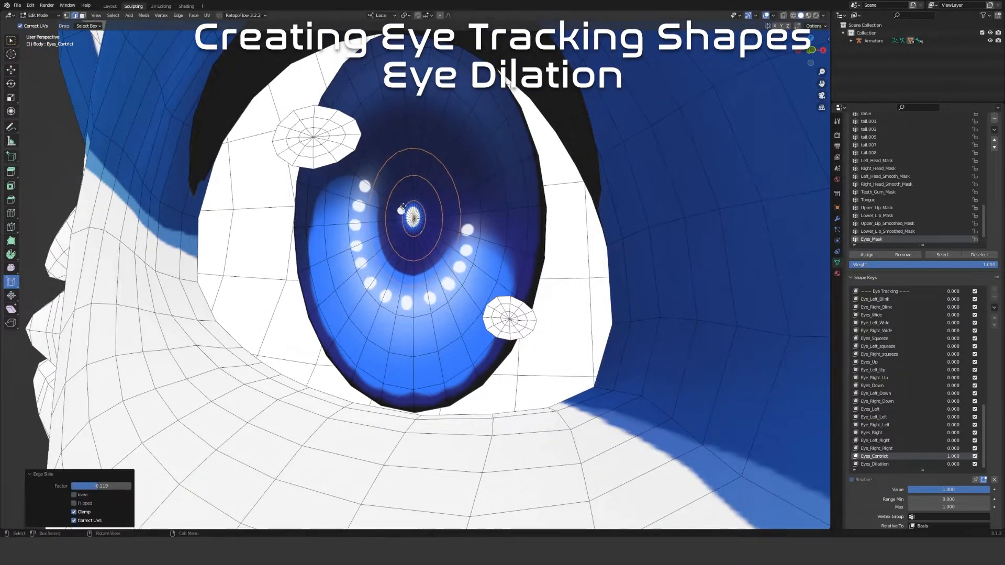
{"action": "key", "text": "ctrl+z"}
{"action": "left_click", "coordinate": [410, 253], "text": "alt+shift"}
{"action": "mouse_move", "coordinate": [403, 209]}
{"action": "left_mouse_down"}
{"action": "mouse_move", "coordinate": [413, 216]}
{"action": "mouse_move", "coordinate": [403, 211]}
{"action": "left_mouse_up"}
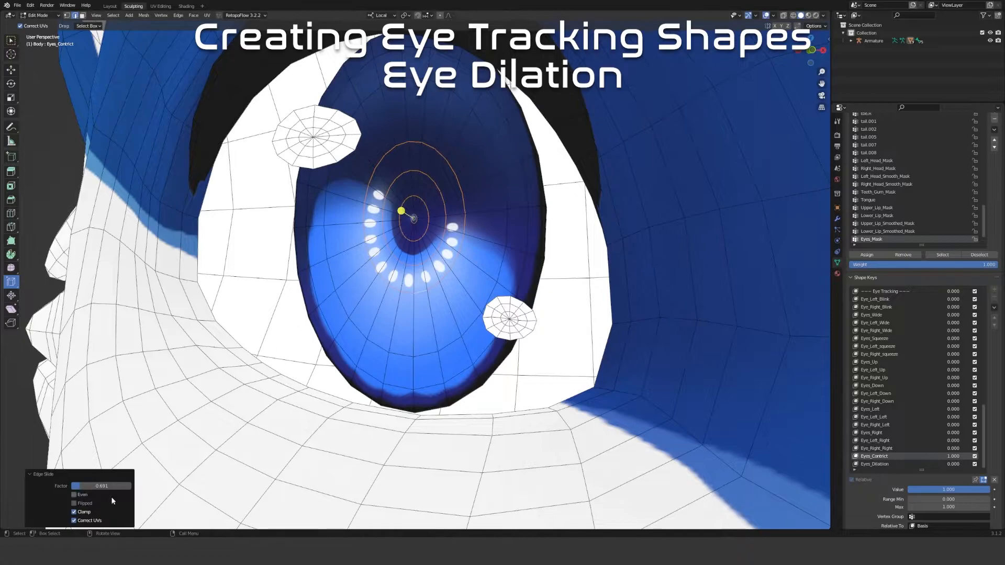
{"action": "type", "text": "-0.5"}
{"action": "key", "text": "Return"}
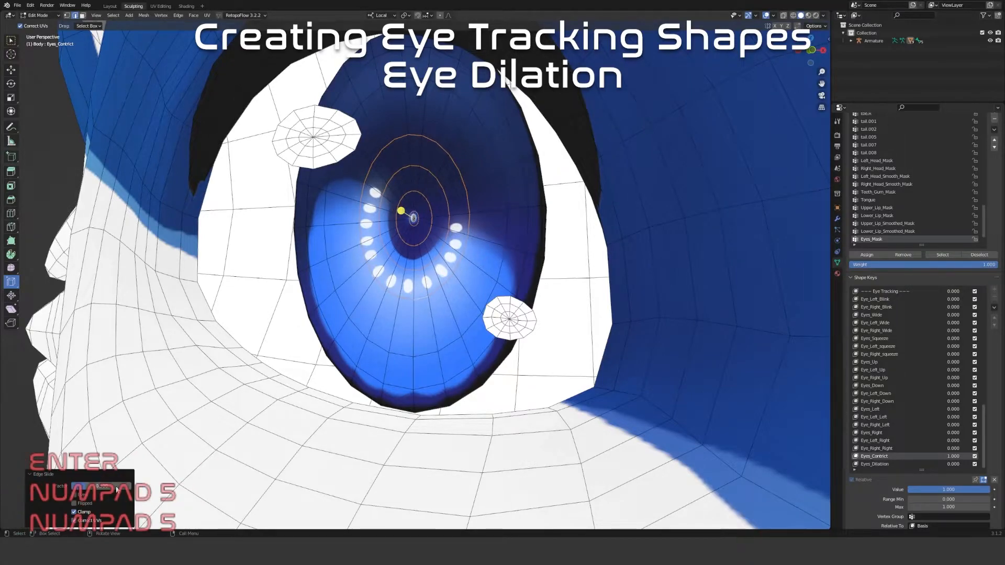
Reset Eyes_Contrict to 0.000, make Eyes_Dilation active and view it at a value of 1.000 from the front
{"action": "scroll", "coordinate": [452, 452], "scroll_direction": "down", "scroll_amount": 6}
{"action": "scroll", "coordinate": [453, 451], "scroll_direction": "down", "scroll_amount": 3}
{"action": "middle_click_drag", "start_coordinate": [452, 452], "coordinate": [406, 451]}
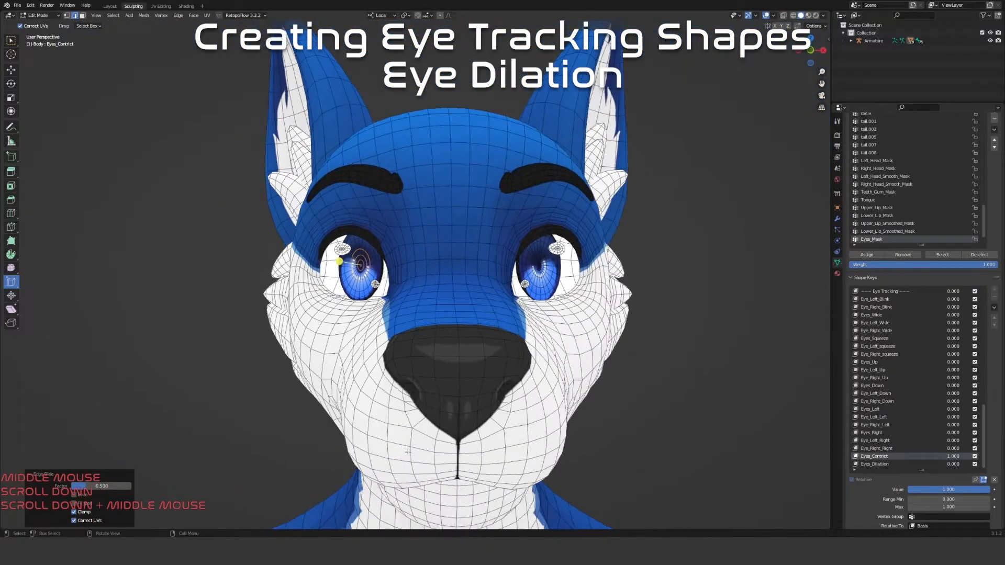
{"action": "left_click_drag", "start_coordinate": [975, 493], "coordinate": [907, 493]}
{"action": "left_click", "coordinate": [883, 464]}
{"action": "left_click_drag", "start_coordinate": [922, 489], "coordinate": [990, 489]}
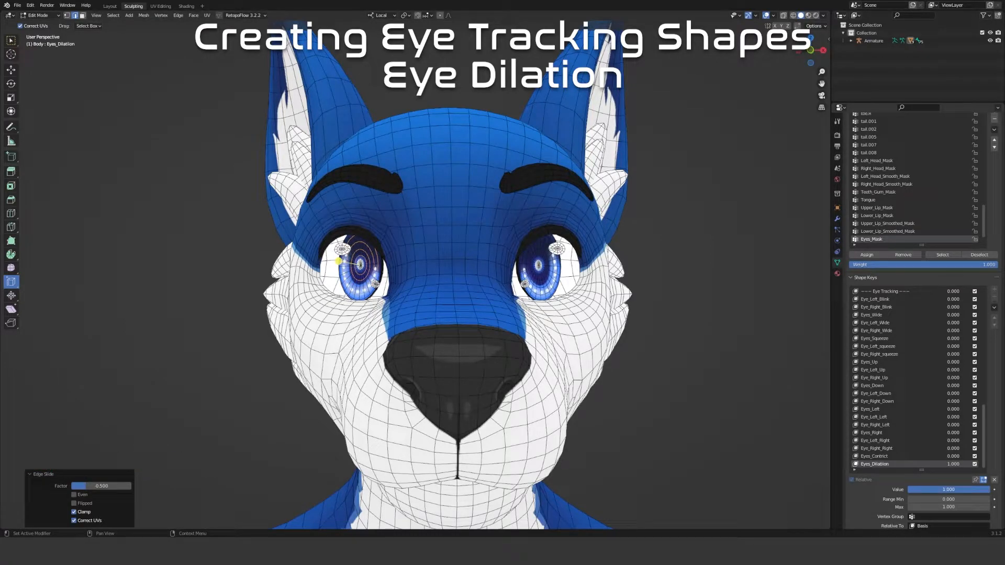
Replace the selection with the concentric edge loops around the pupil of one eye on Eyes_Dilation
{"action": "scroll", "coordinate": [448, 325], "scroll_direction": "up", "scroll_amount": 2}
{"action": "middle_click_drag", "start_coordinate": [339, 314], "coordinate": [419, 328]}
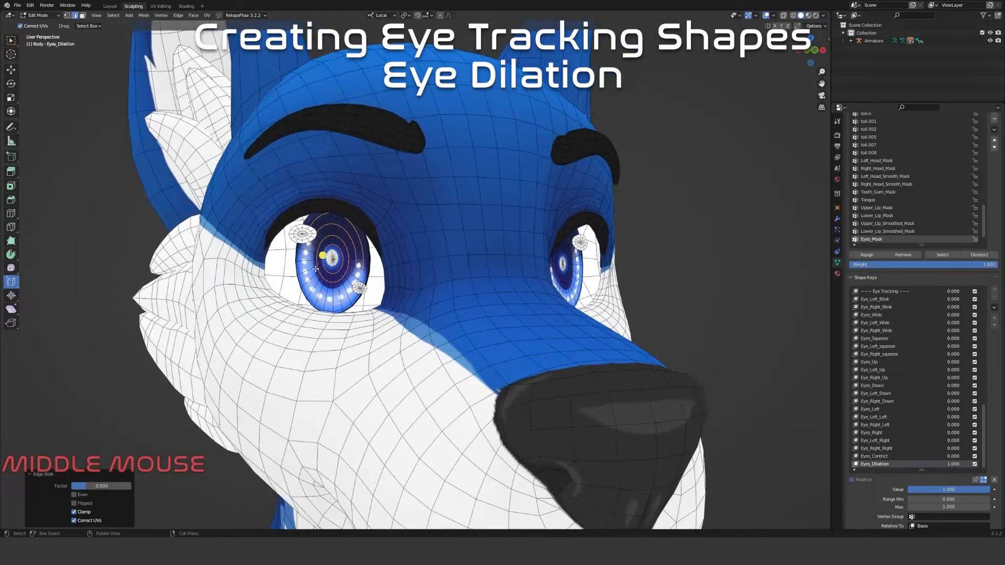
{"action": "scroll", "coordinate": [434, 275], "scroll_direction": "up", "scroll_amount": 2}
{"action": "scroll", "coordinate": [299, 266], "scroll_direction": "up", "scroll_amount": 3}
{"action": "middle_click_drag", "start_coordinate": [300, 267], "coordinate": [331, 285], "text": "shift"}
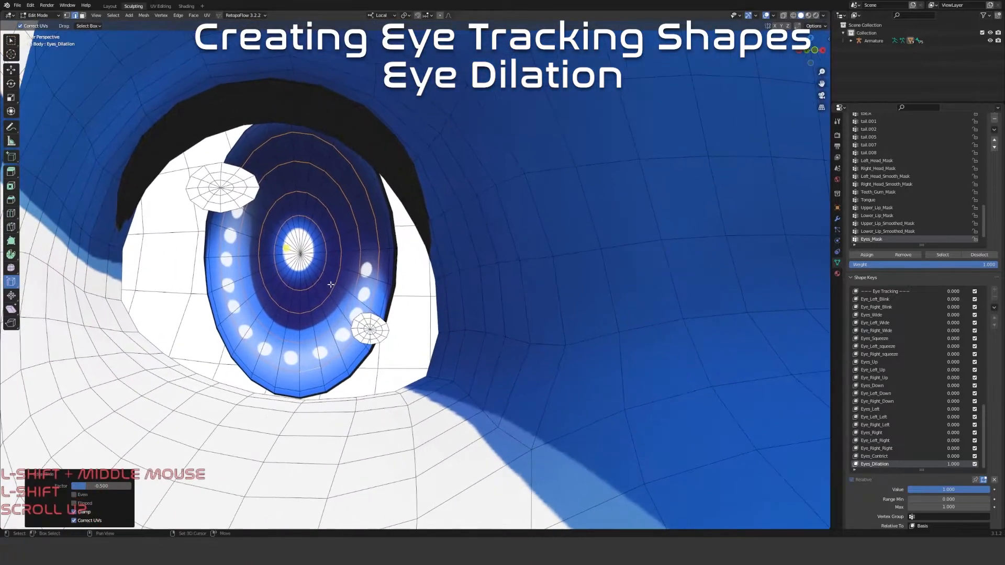
{"action": "left_click", "coordinate": [292, 285]}
{"action": "left_click", "coordinate": [292, 284], "text": "alt+shift"}
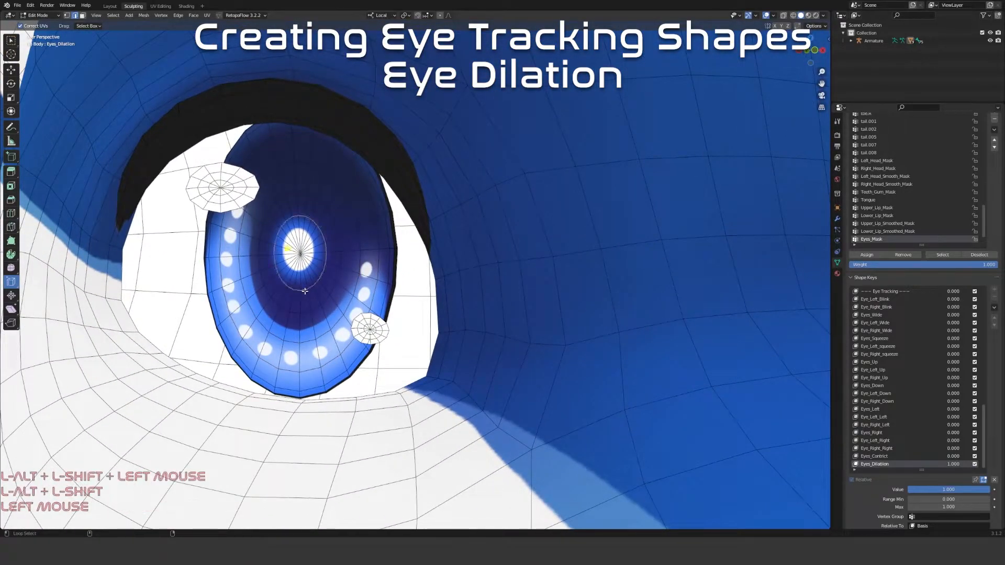
{"action": "left_click", "coordinate": [304, 314], "text": "alt+shift"}
{"action": "left_click", "coordinate": [305, 340], "text": "alt+shift"}
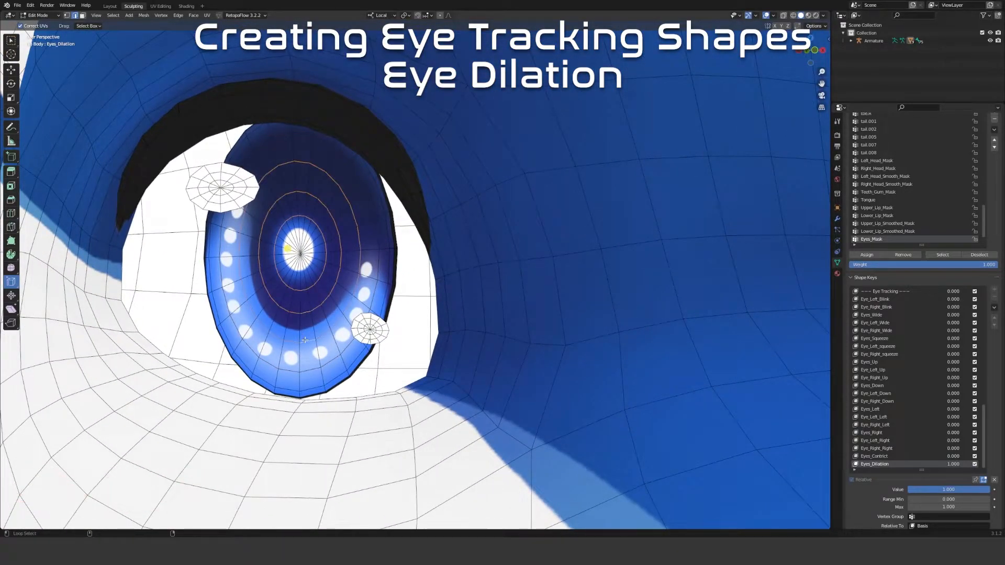
{"action": "left_click", "coordinate": [309, 368], "text": "alt+shift"}
Try edge-sliding the selected pupil loops on Eyes_Dilation with different slide factors
{"action": "scroll", "coordinate": [310, 368], "scroll_direction": "down", "scroll_amount": 5}
{"action": "middle_click_drag", "start_coordinate": [591, 374], "coordinate": [319, 308]}
{"action": "left_click_drag", "start_coordinate": [312, 292], "coordinate": [306, 295]}
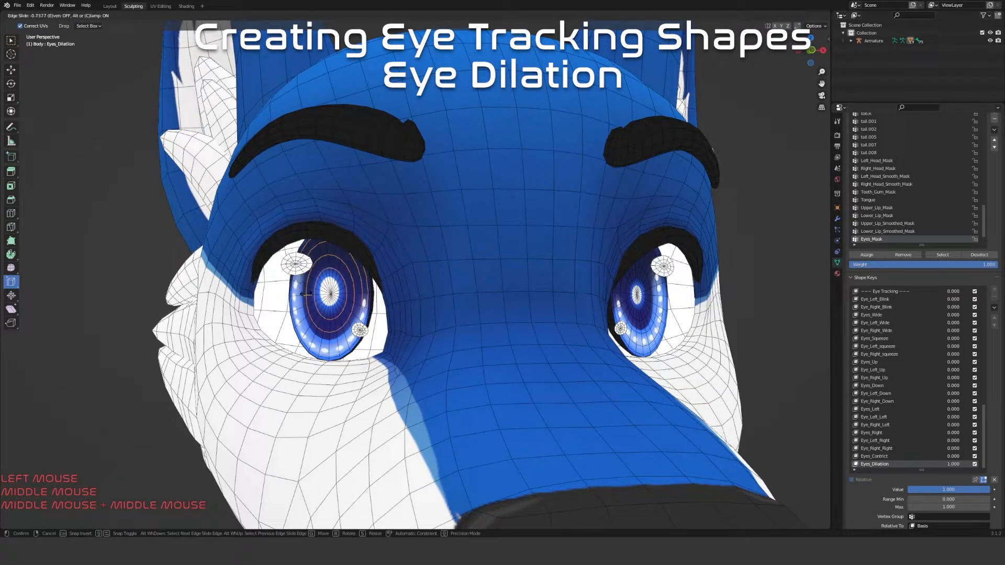
{"action": "left_click", "coordinate": [311, 292]}
{"action": "type", "text": "-0.55"}
{"action": "key", "text": "Return"}
{"action": "left_click", "coordinate": [108, 488]}
{"action": "type", "text": "0.55"}
{"action": "key", "text": "Return"}
Try a slide factor of 0.25 on the Eyes_Dilation pupil loops and undo the slide
{"action": "scroll", "coordinate": [408, 398], "scroll_direction": "down", "scroll_amount": 3}
{"action": "middle_click_drag", "start_coordinate": [408, 398], "coordinate": [417, 409]}
{"action": "left_click", "coordinate": [111, 485]}
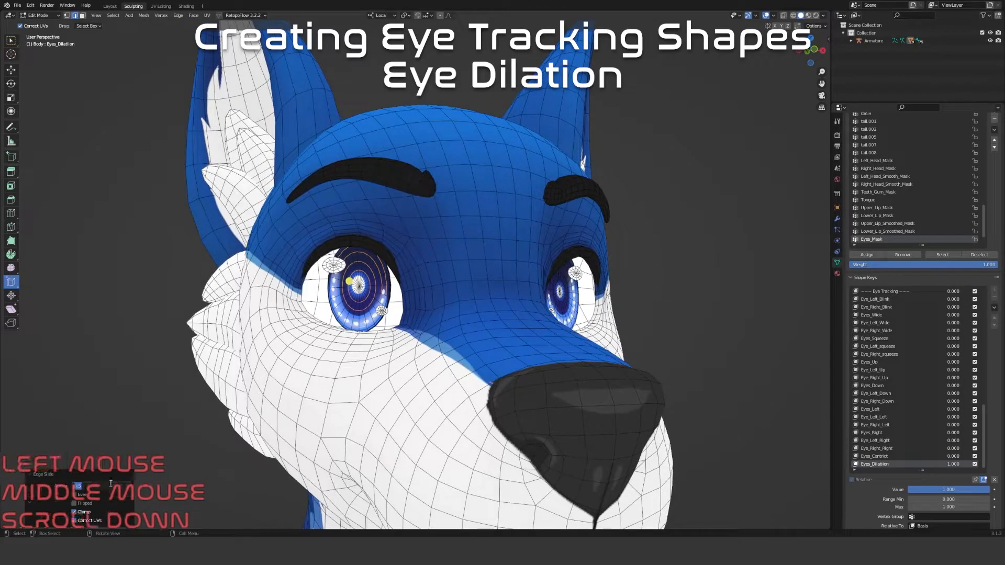
{"action": "type", "text": "25"}
{"action": "key", "text": "Return"}
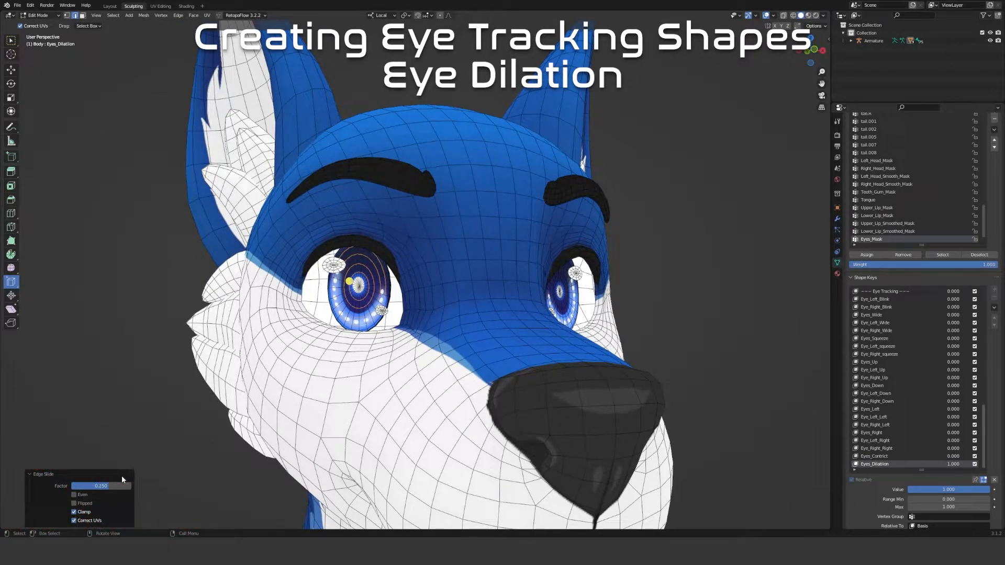
{"action": "key", "text": "ctrl+z"}
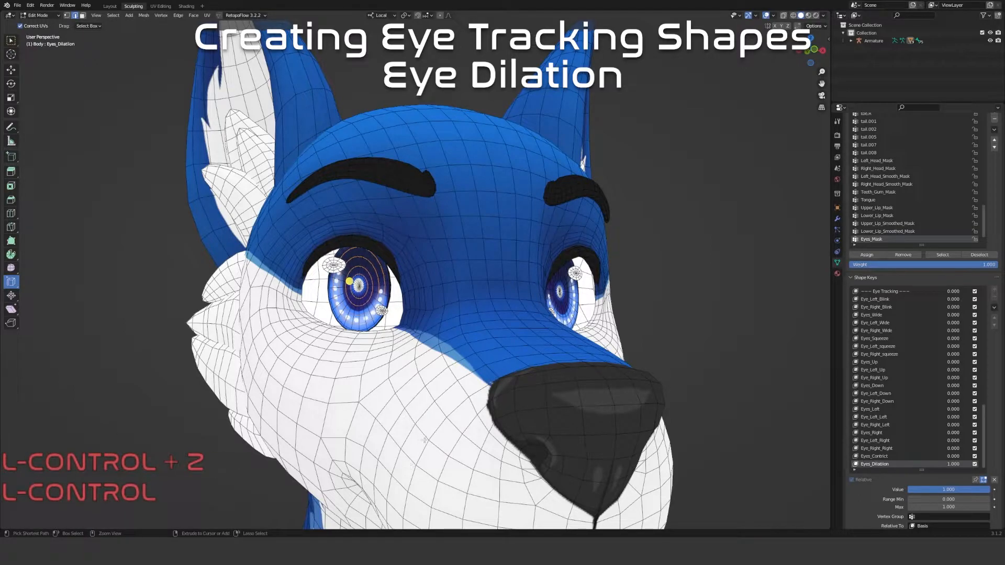
Deselect the mesh, return Eyes_Dilation to 0.000, make Eyes_Contrict active and clear the shape key values
{"action": "scroll", "coordinate": [424, 440], "scroll_direction": "down", "scroll_amount": 5}
{"action": "middle_click_drag", "start_coordinate": [424, 440], "coordinate": [645, 412]}
{"action": "left_click", "coordinate": [644, 412]}
{"action": "left_click_drag", "start_coordinate": [988, 490], "coordinate": [909, 489]}
{"action": "left_click", "coordinate": [891, 457]}
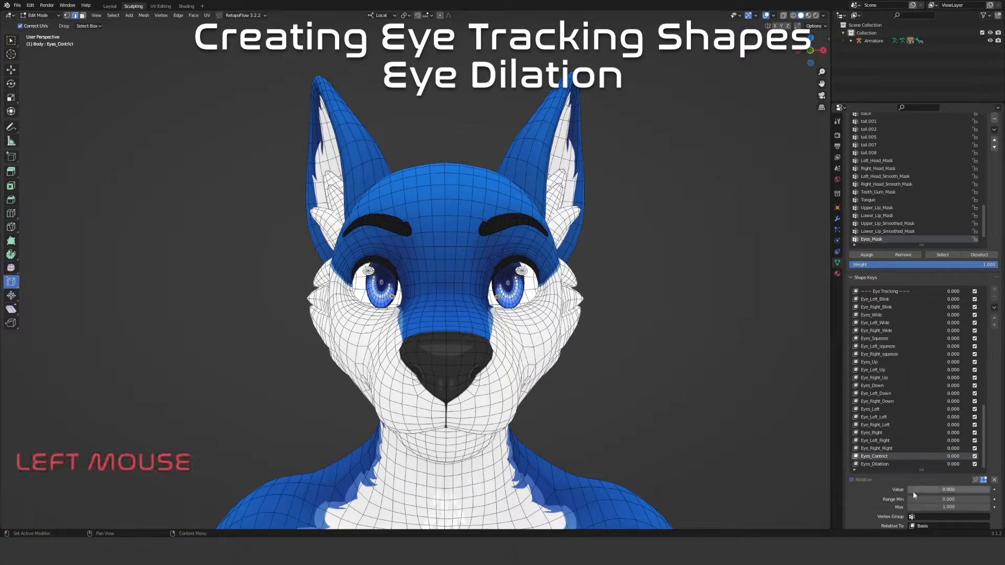
{"action": "left_click", "coordinate": [995, 480]}
Leave Edit Mode for Sculpt Mode and set the Eyes_Contrict value to 1.000
{"action": "mouse_move", "coordinate": [629, 435]}
{"action": "middle_mouse_down", "text": "shift"}
{"action": "mouse_move", "coordinate": [615, 361]}
{"action": "mouse_move", "coordinate": [635, 359]}
{"action": "middle_mouse_up", "text": "shift"}
{"action": "key", "text": "Tab"}
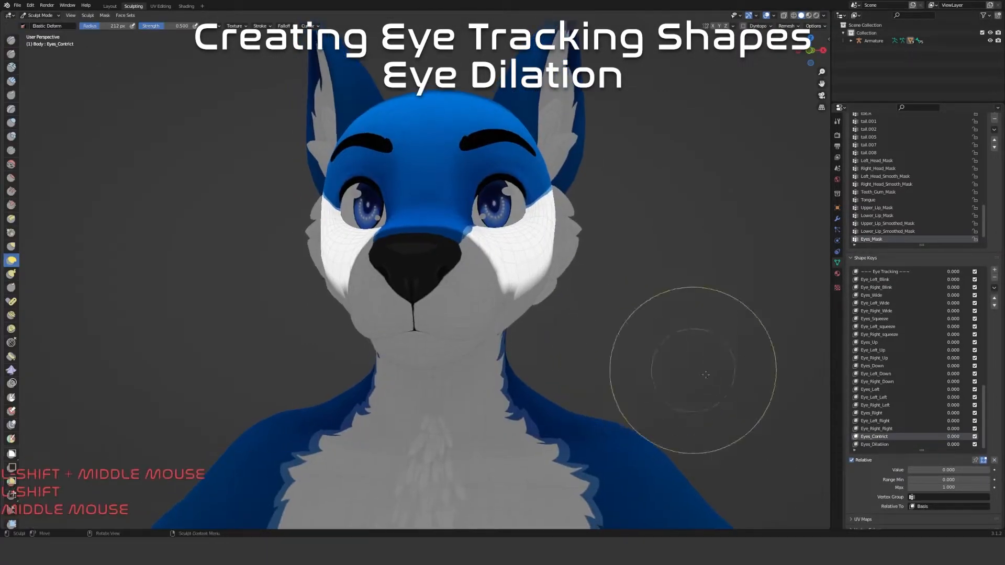
{"action": "left_click_drag", "start_coordinate": [912, 469], "coordinate": [989, 469]}
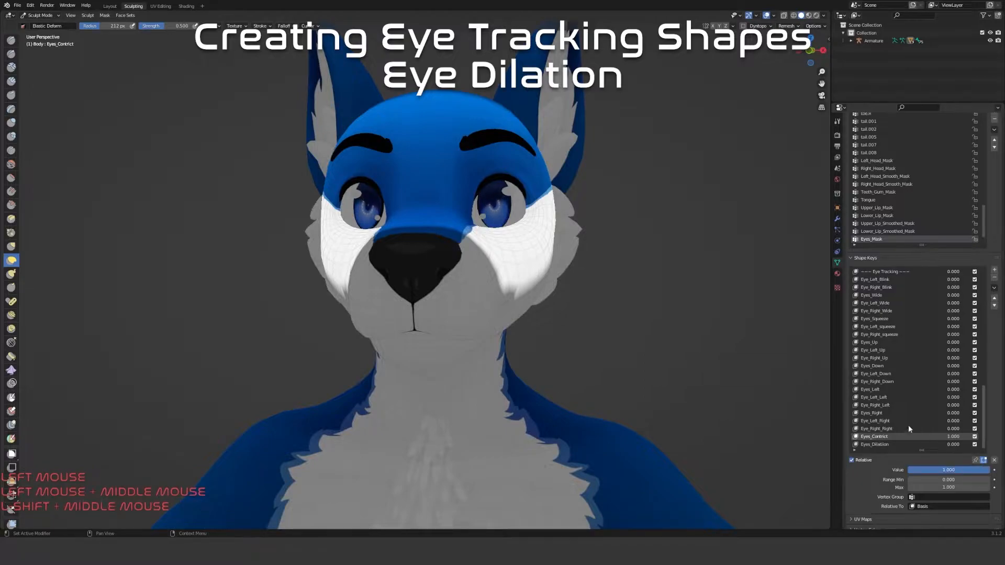
Limit the Eyes_Contrict shape key to the Left_Head_Smooth_Mask vertex group
{"action": "left_click", "coordinate": [994, 288]}
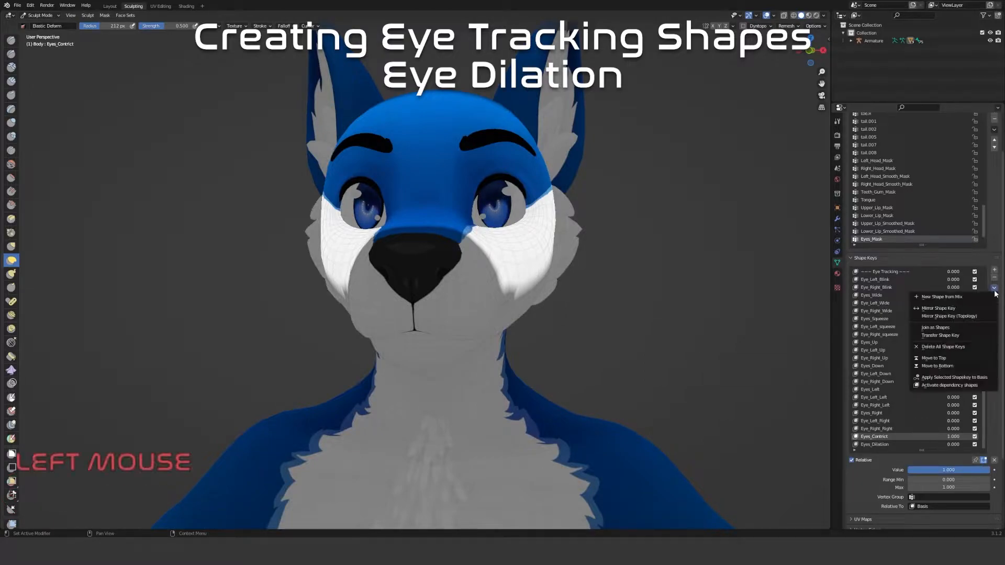
{"action": "left_click", "coordinate": [927, 497]}
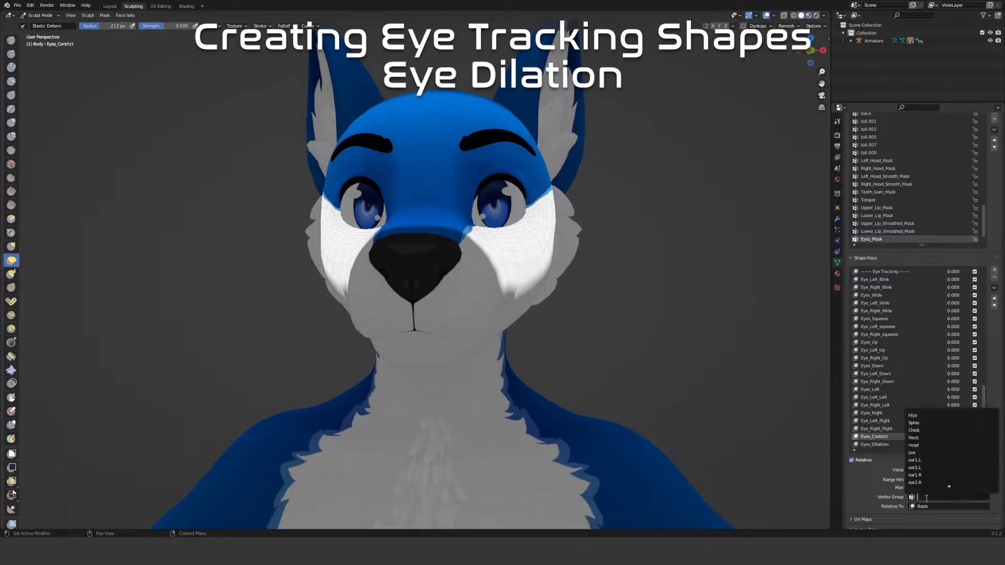
{"action": "type", "text": "head"}
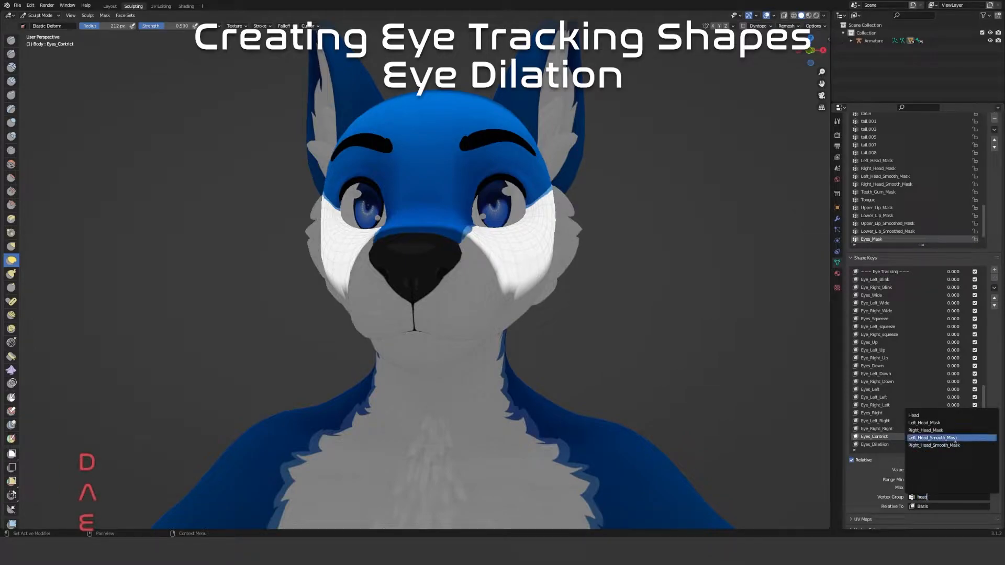
{"action": "left_click", "coordinate": [937, 436]}
Create a new shape key from the current mix and name it Eye_Left_Dilation
{"action": "left_click", "coordinate": [994, 288]}
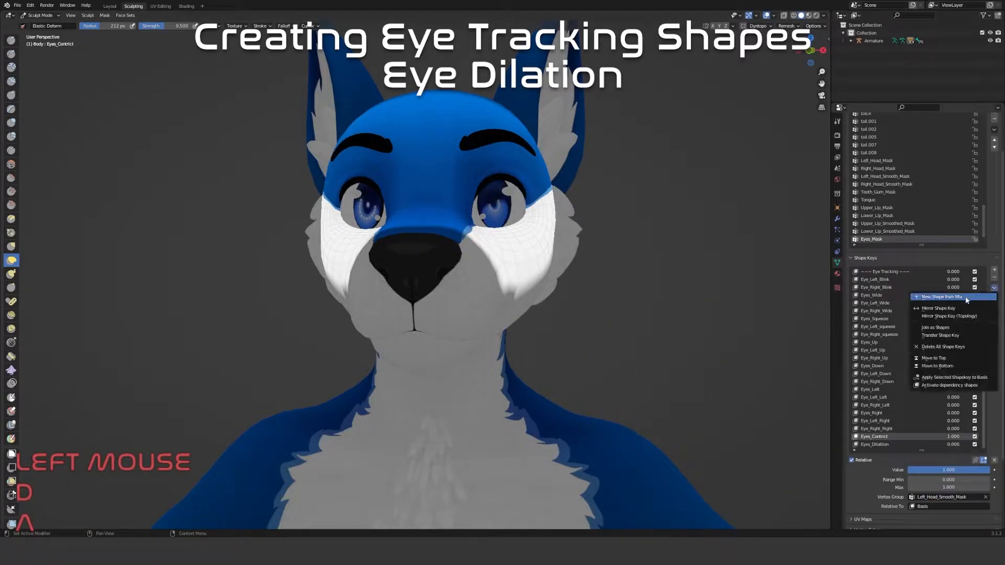
{"action": "left_click", "coordinate": [967, 297]}
{"action": "type", "text": "Eye_Left_Dilation"}
{"action": "left_click", "coordinate": [912, 436]}
{"action": "left_click", "coordinate": [896, 437]}
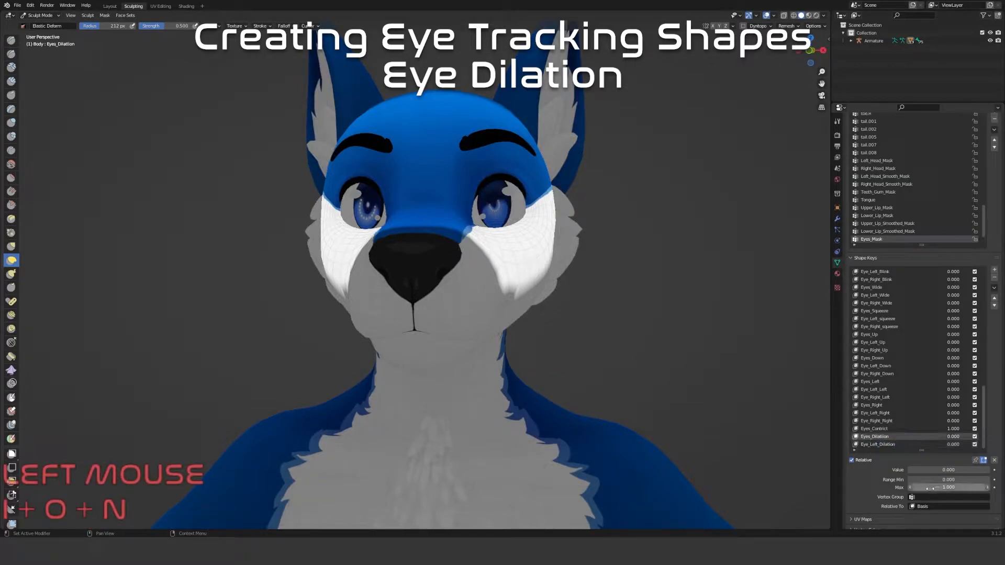
Rename the new Eye_Left_Dilation shape key as Eye_Left_Constrict
{"action": "double_click", "coordinate": [897, 445]}
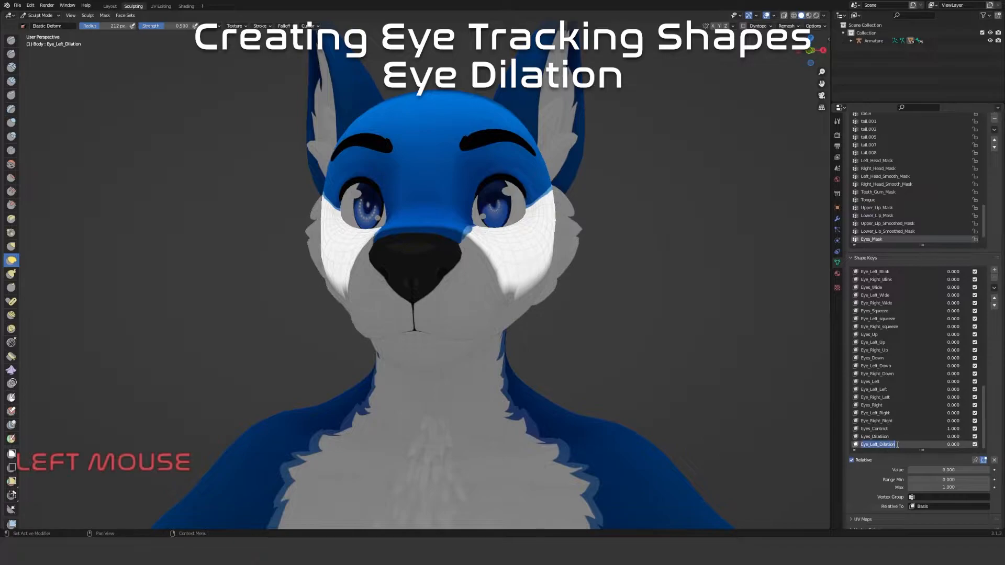
{"action": "type", "text": "Constrict"}
{"action": "key", "text": "Return"}
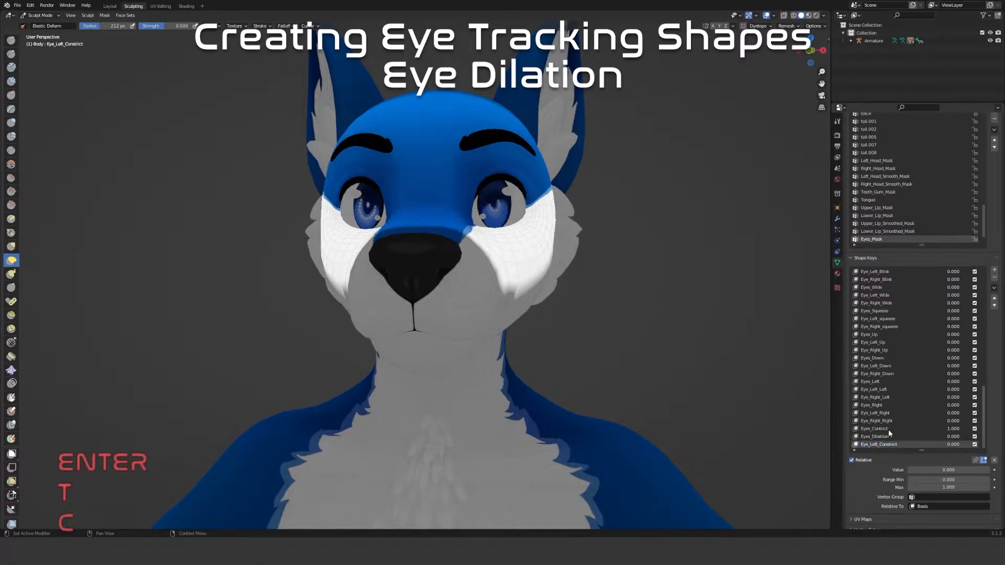
Change the vertex group of Eyes_Contrict to Right_Head_Smooth_Mask
{"action": "left_click", "coordinate": [889, 432]}
{"action": "left_click", "coordinate": [932, 499]}
{"action": "type", "text": "head"}
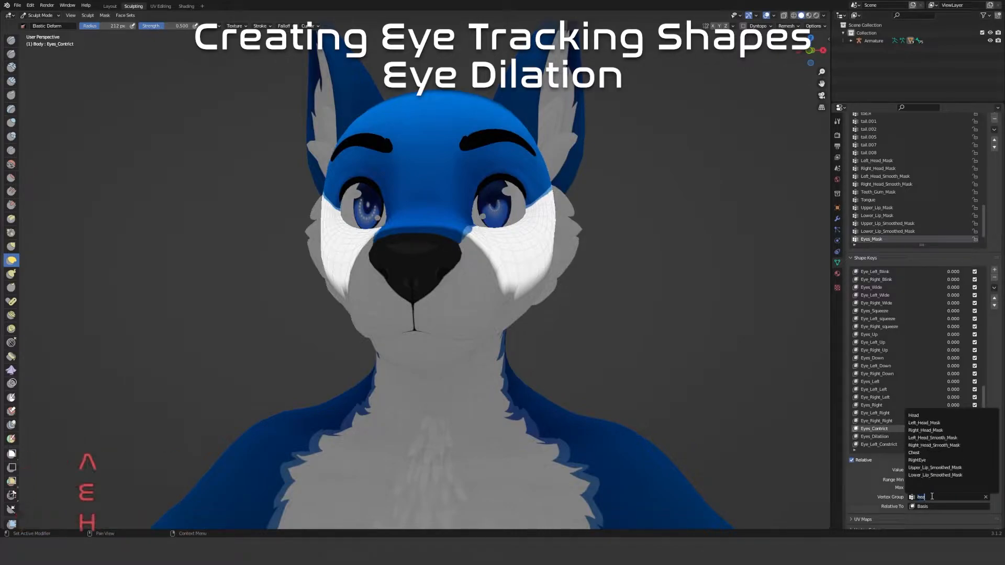
{"action": "left_click", "coordinate": [953, 445]}
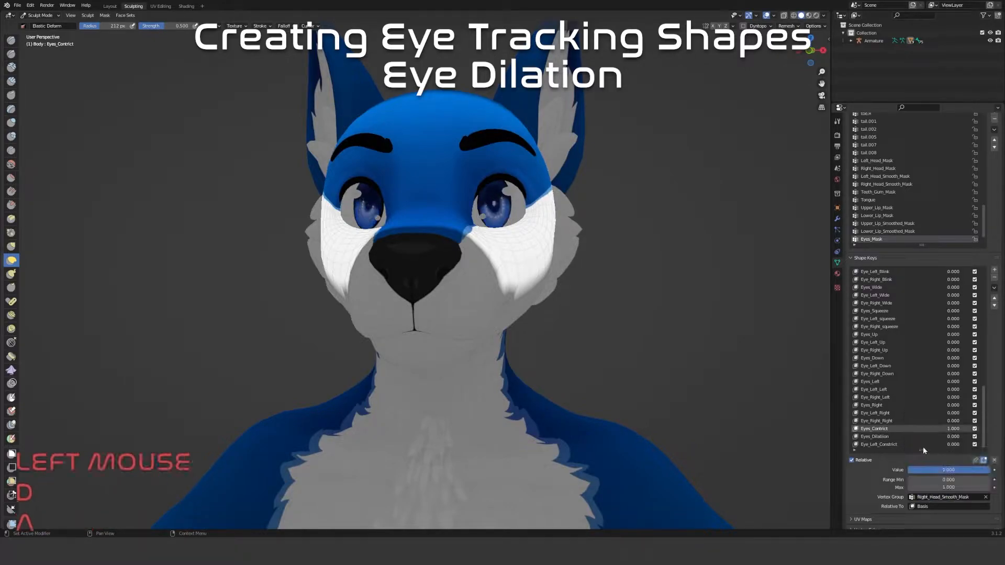
Create a new shape key from the right-side mix and name it Eye_Right_Constrict
{"action": "left_click", "coordinate": [994, 287]}
{"action": "left_click", "coordinate": [973, 296]}
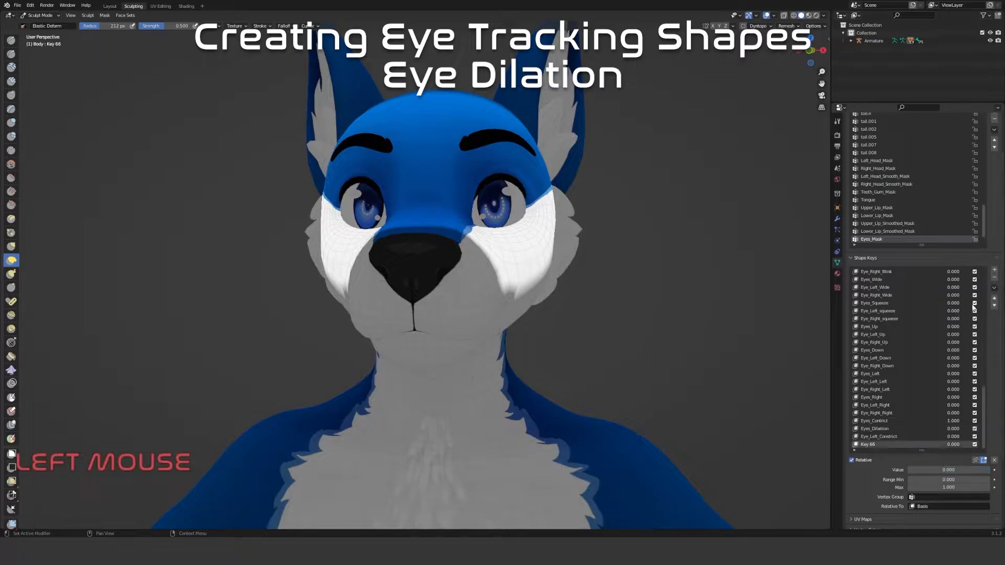
{"action": "type", "text": "Ey"}
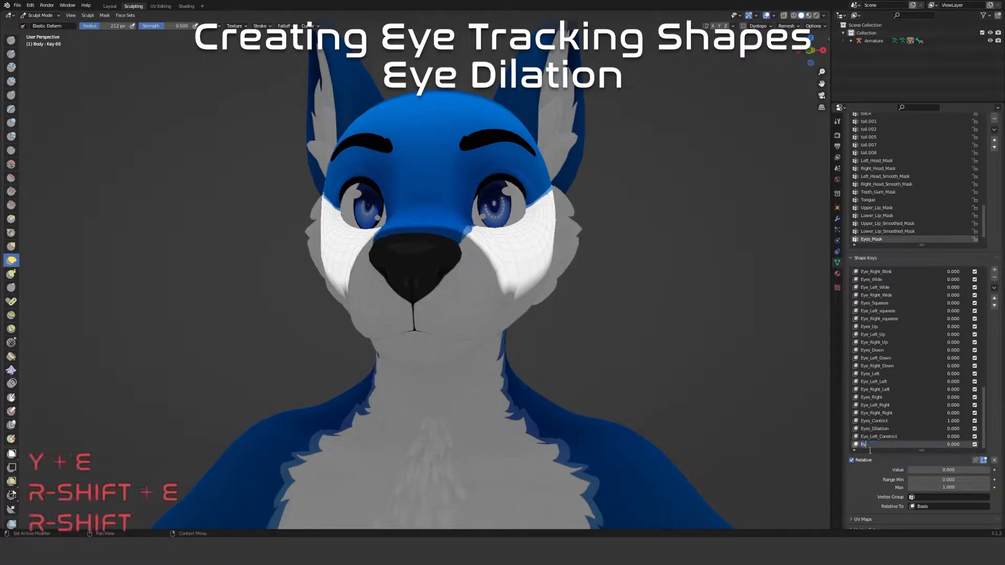
{"action": "type", "text": "e_Right"}
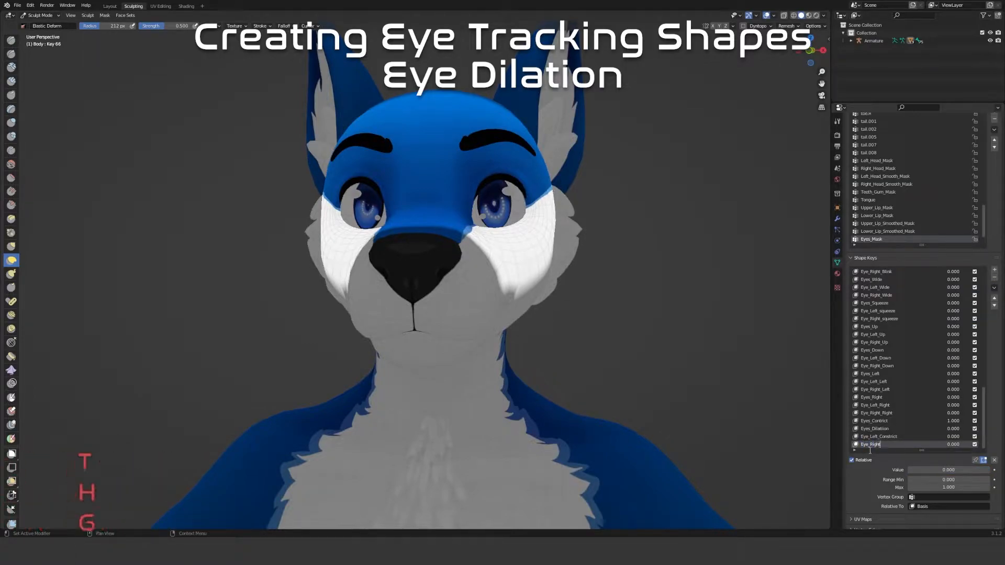
{"action": "type", "text": "_Constrict"}
{"action": "key", "text": "Return"}
Return Eyes_Contrict to 0.000, set Eyes_Dilation to 1.000 and limit Eyes_Dilation to the Left_Head_Smooth_Mask vertex group
{"action": "left_click", "coordinate": [884, 421]}
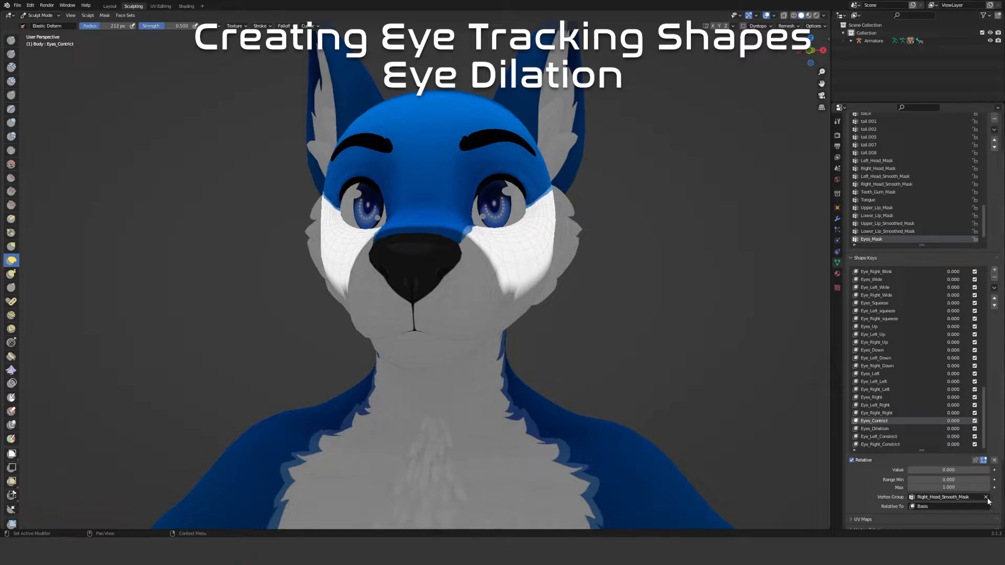
{"action": "left_click", "coordinate": [884, 429]}
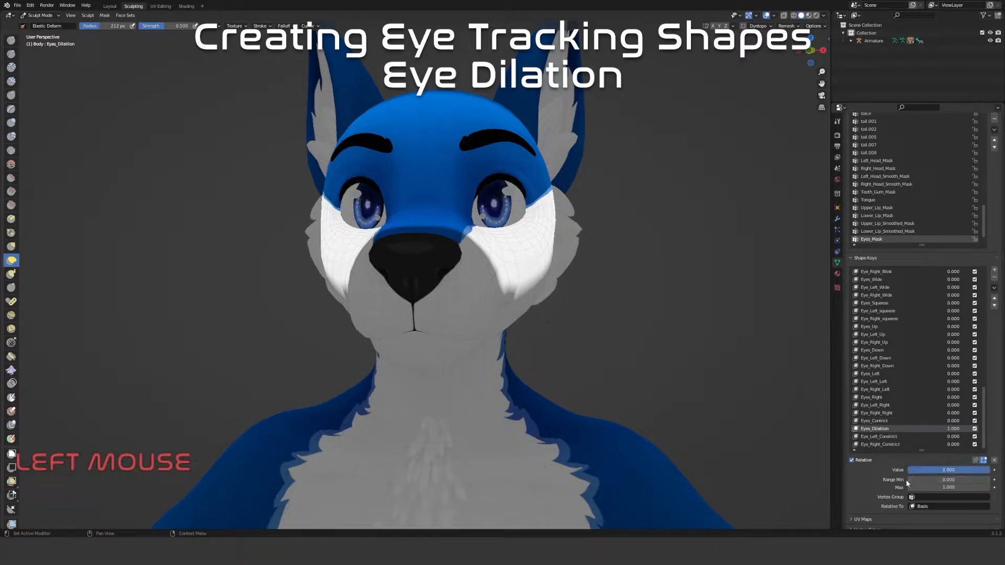
{"action": "left_click", "coordinate": [919, 497]}
{"action": "type", "text": "head"}
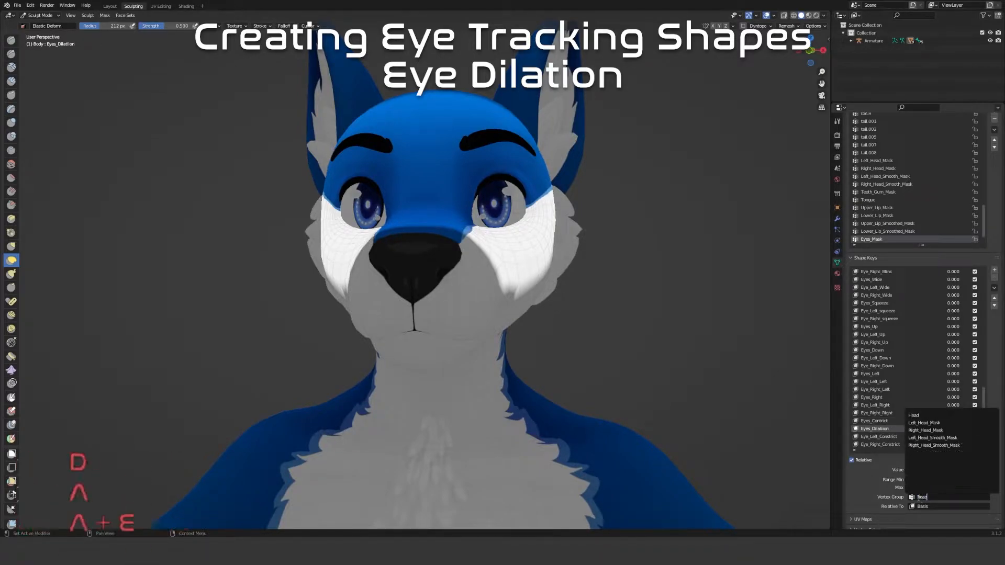
{"action": "left_click", "coordinate": [940, 437]}
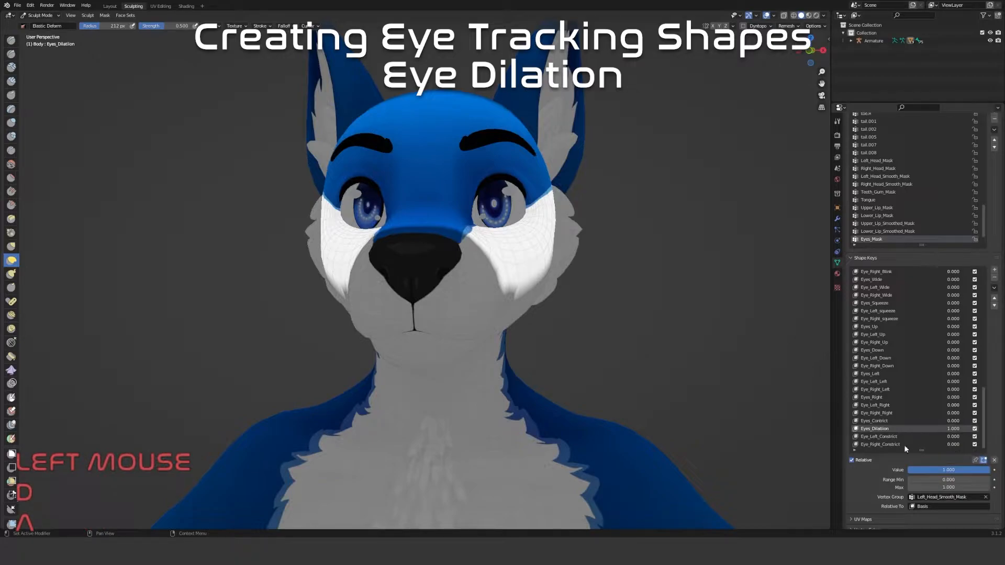
Create a new shape key from the left-side dilation mix and name it Eye_Left_Dilation
{"action": "left_click", "coordinate": [994, 288]}
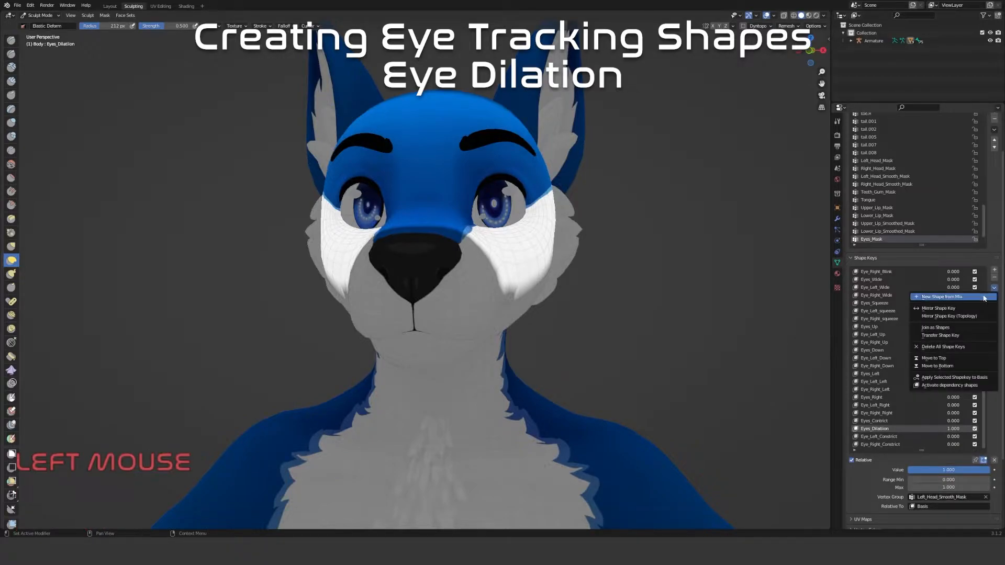
{"action": "left_click", "coordinate": [985, 299]}
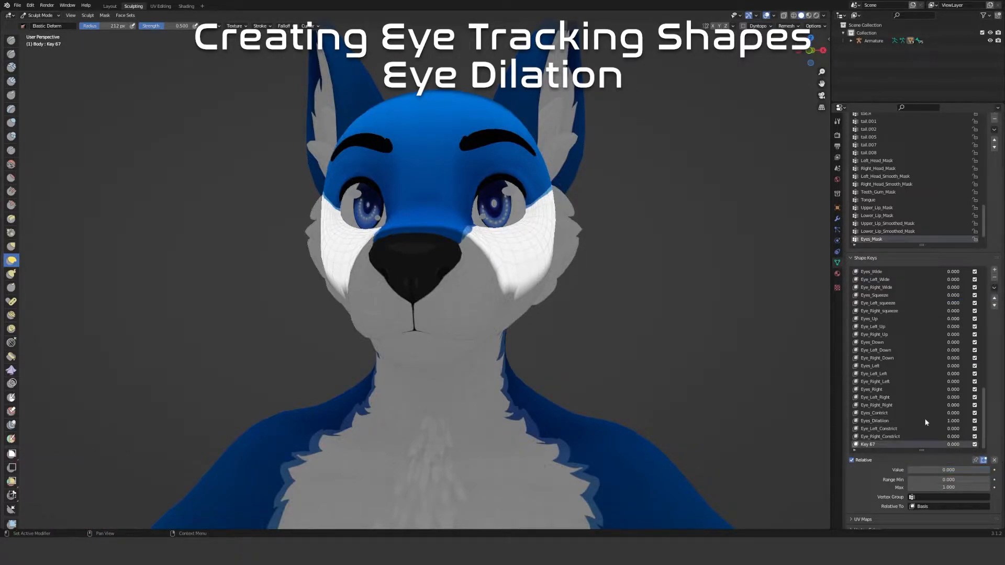
{"action": "left_click", "coordinate": [878, 446]}
{"action": "type", "text": "Eye"}
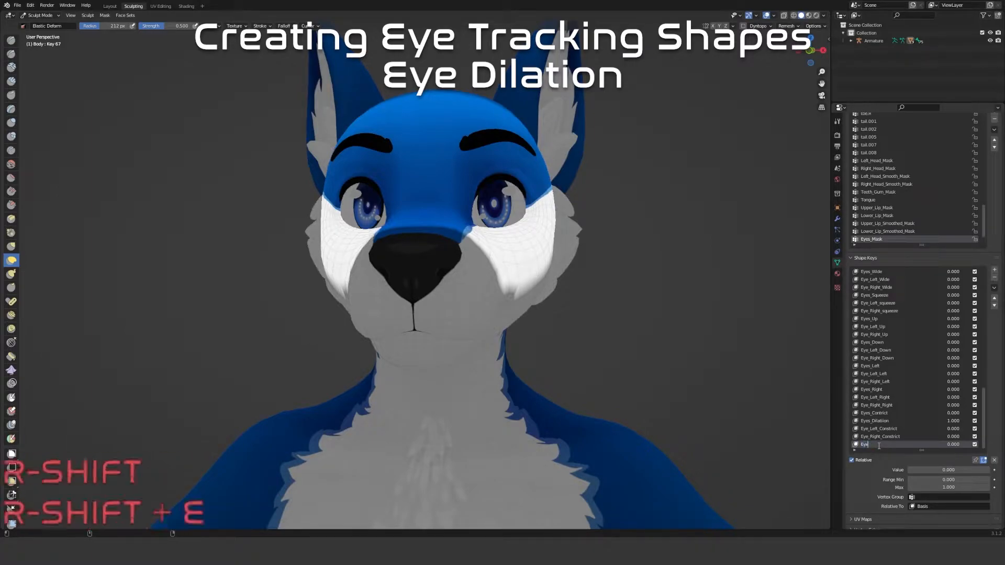
{"action": "type", "text": "_L"}
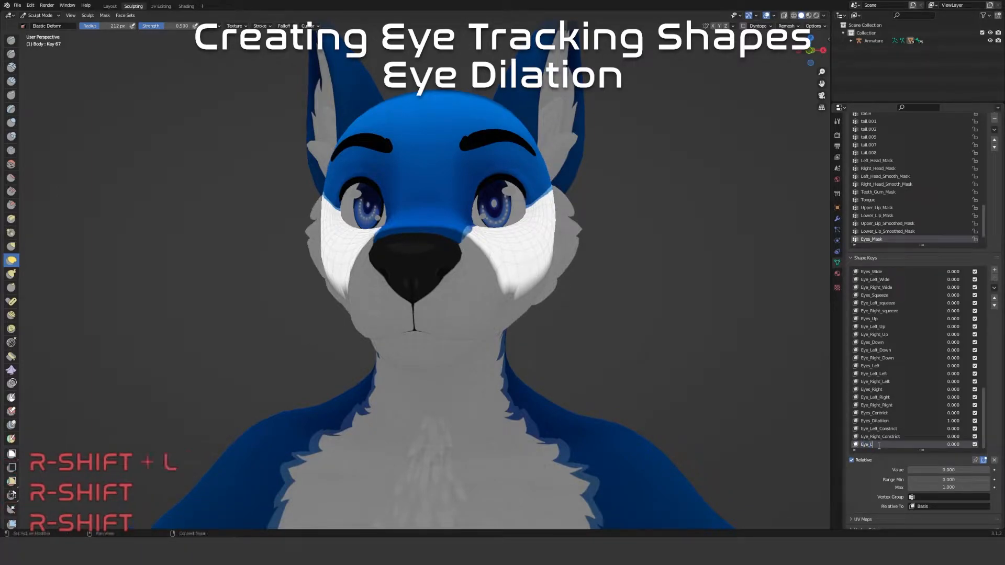
{"action": "type", "text": "eft_Dilation"}
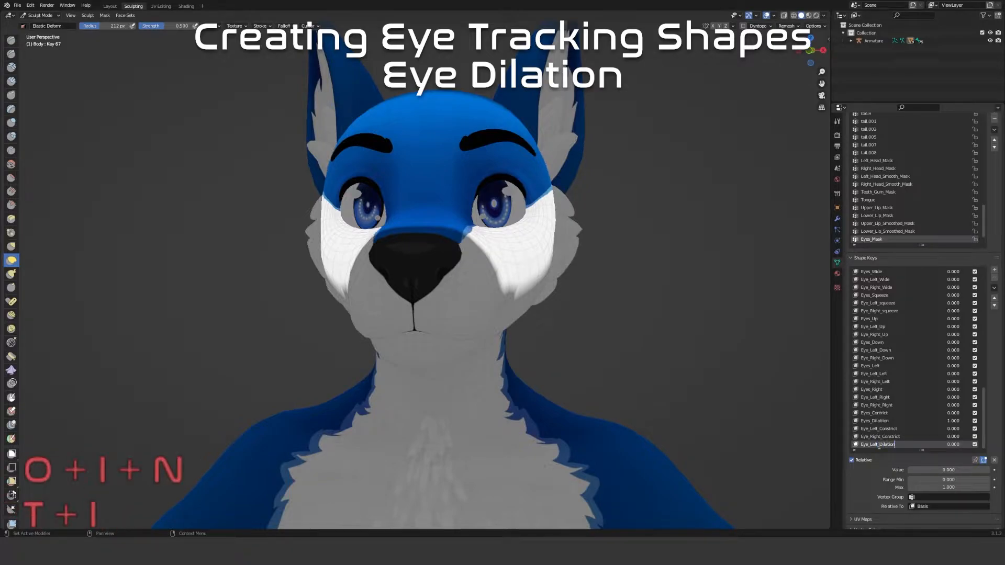
{"action": "key", "text": "Return"}
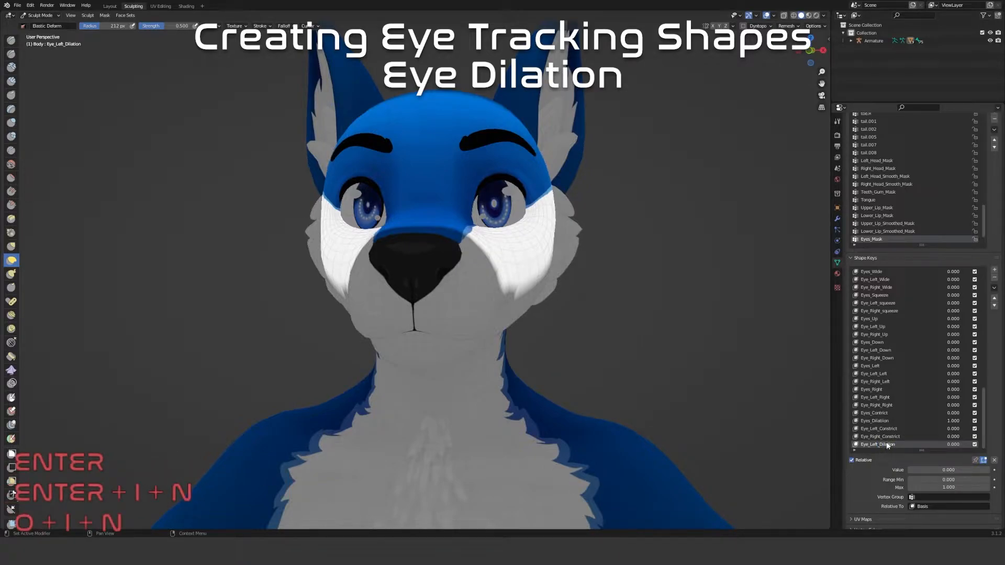
Change the vertex group of Eyes_Dilation to Right_Head_Smooth_Mask
{"action": "left_click", "coordinate": [879, 421]}
{"action": "left_click", "coordinate": [950, 497]}
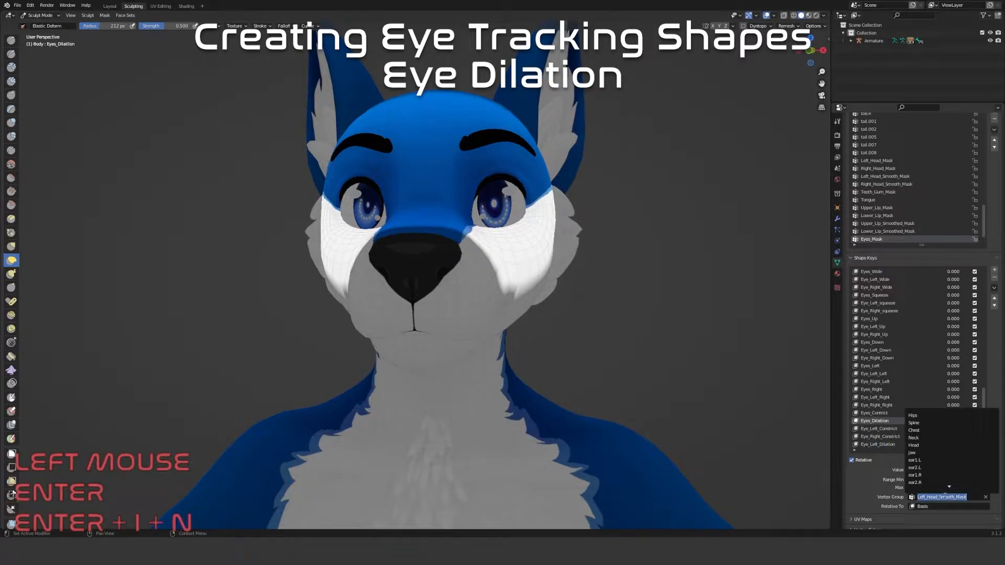
{"action": "type", "text": "right"}
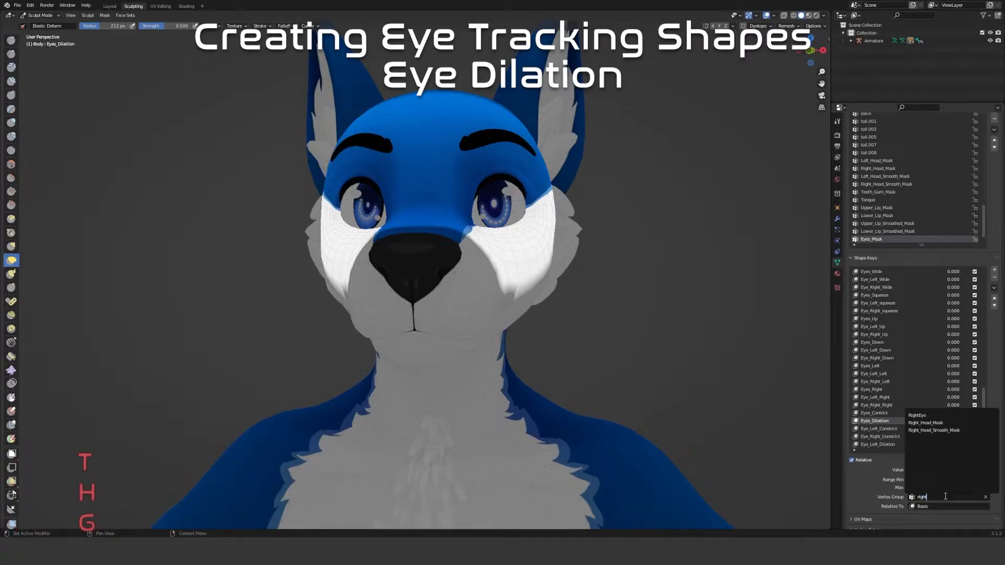
{"action": "left_click", "coordinate": [937, 431]}
Create a new shape key from the right-side dilation mix and name it Eye_Right_Dilation
{"action": "left_click", "coordinate": [994, 288]}
{"action": "left_click", "coordinate": [961, 296]}
{"action": "double_click", "coordinate": [869, 444]}
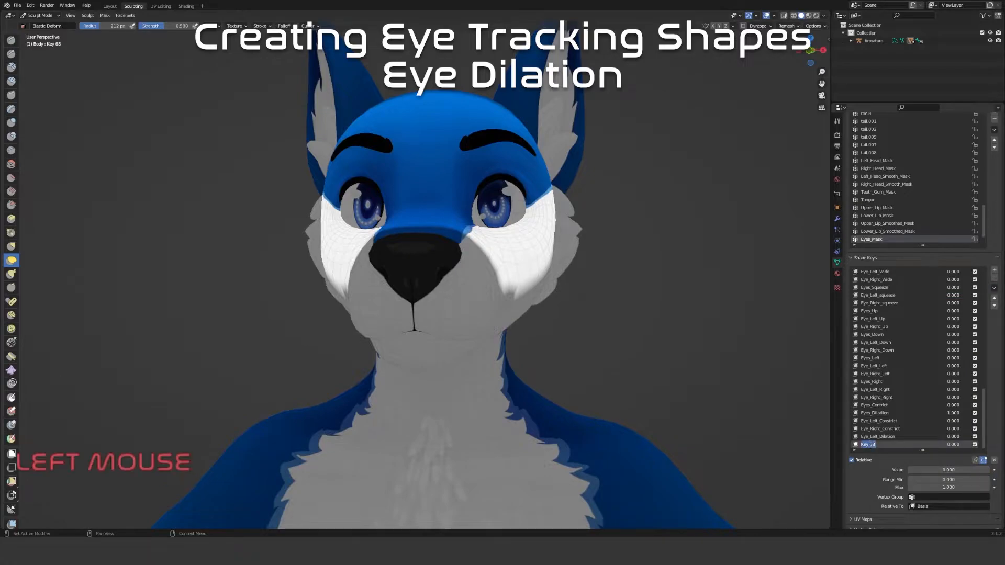
{"action": "type", "text": "Eye"}
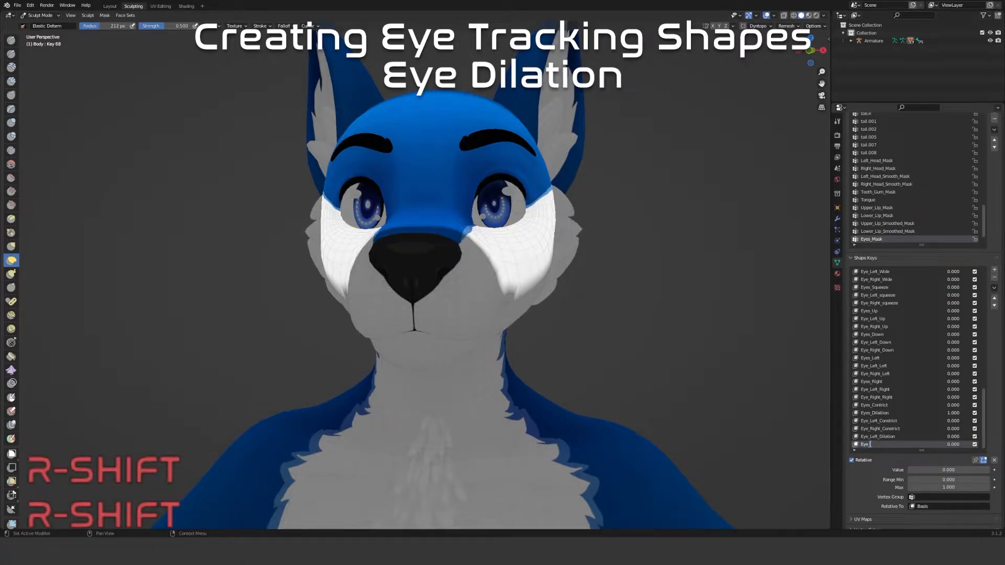
{"action": "type", "text": "_Right_Dilation"}
{"action": "key", "text": "Return"}
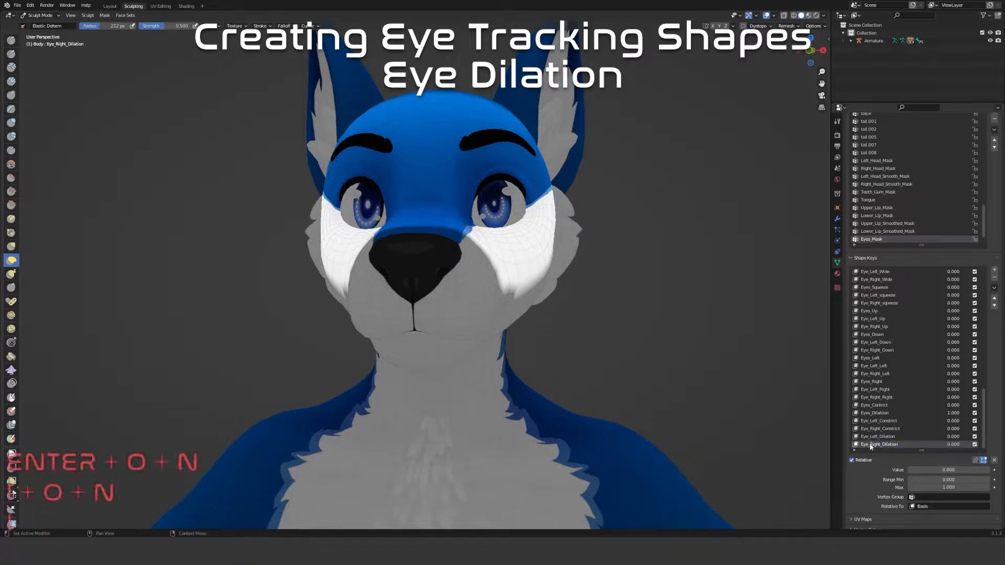
Clear the shape key values so Eyes_Dilation is back at 0.000, and make Eye_Right_Dilation the active shape key
{"action": "left_click", "coordinate": [909, 413]}
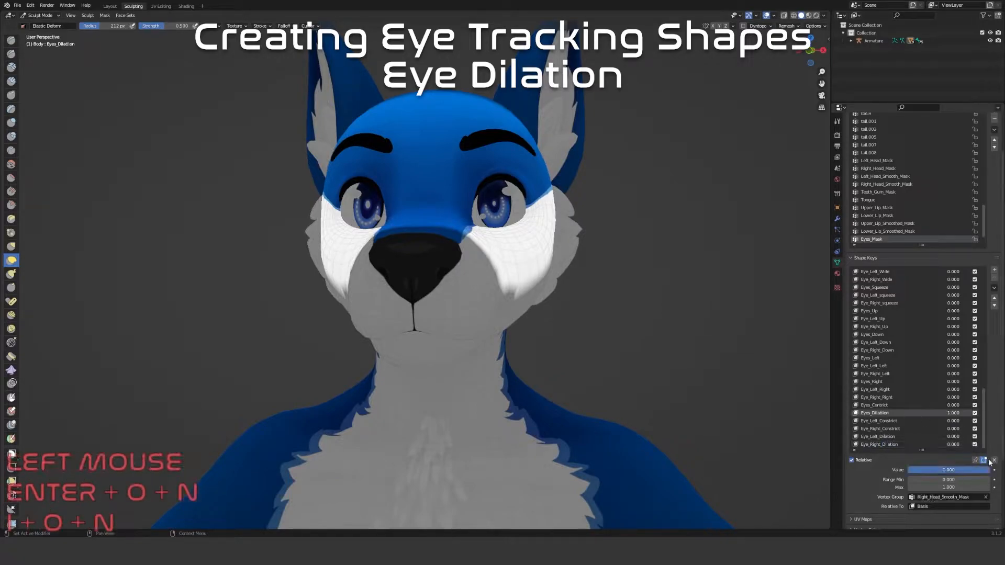
{"action": "left_click", "coordinate": [995, 461]}
{"action": "left_click", "coordinate": [877, 445]}
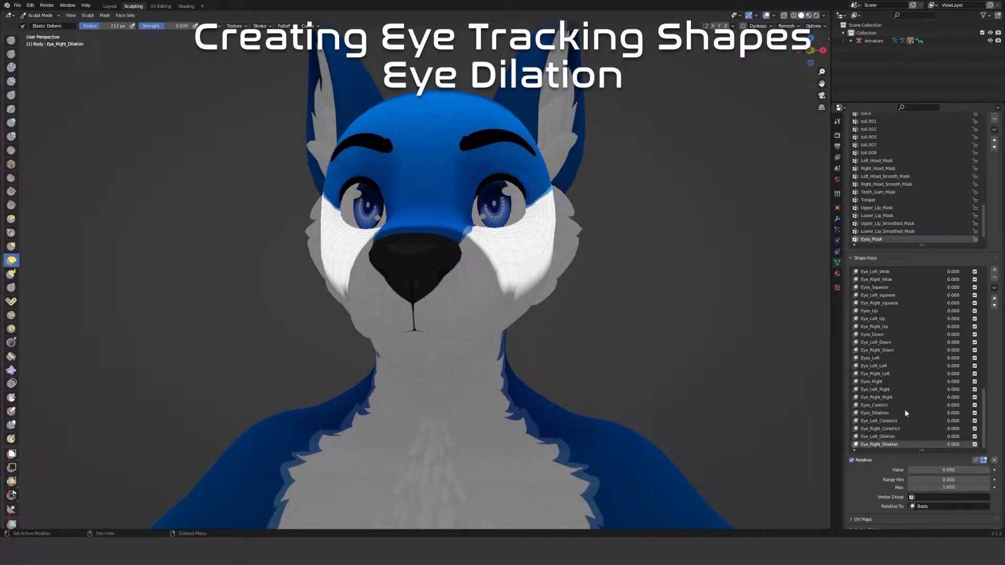
{"action": "scroll", "coordinate": [904, 409], "scroll_direction": "up", "scroll_amount": 2}
{"action": "scroll", "coordinate": [892, 407], "scroll_direction": "down", "scroll_amount": 2}
{"action": "scroll", "coordinate": [892, 406], "scroll_direction": "up", "scroll_amount": 2}
{"action": "scroll", "coordinate": [891, 406], "scroll_direction": "down", "scroll_amount": 2}
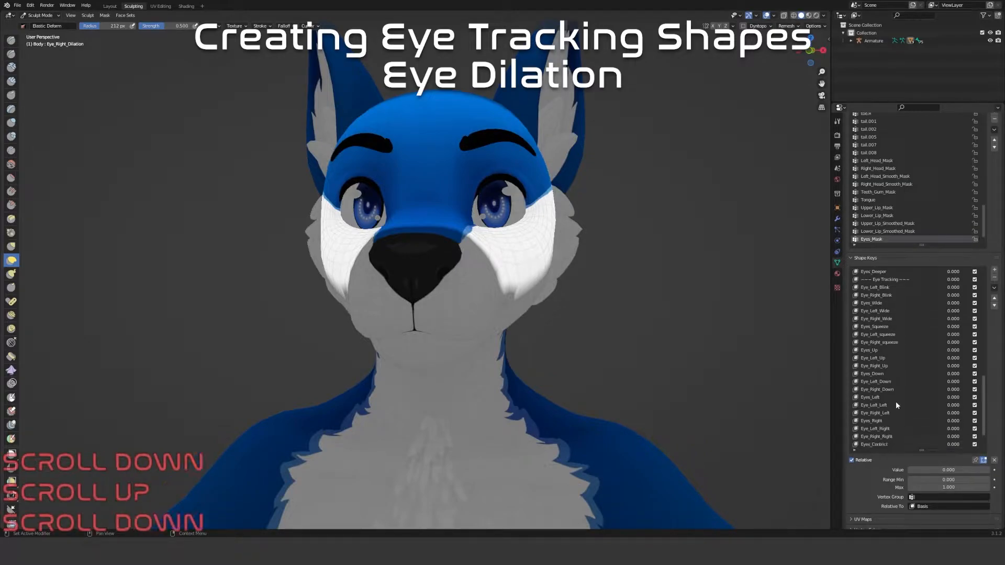
{"action": "mouse_move", "coordinate": [684, 340]}
{"action": "middle_mouse_down"}
{"action": "mouse_move", "coordinate": [668, 347]}
{"action": "mouse_move", "coordinate": [672, 335]}
{"action": "middle_mouse_up"}
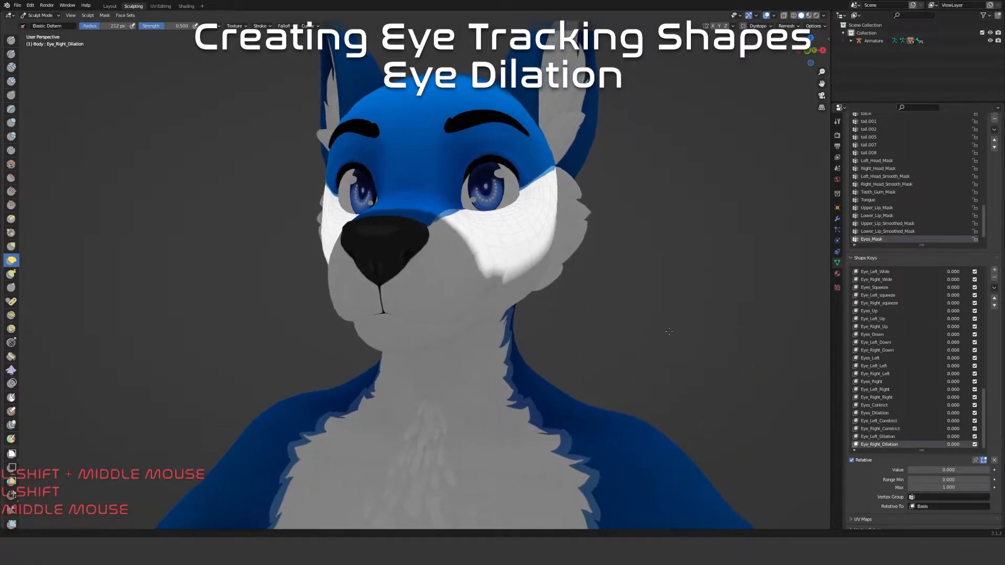
Turn off shape key edit mode, make Eye_Left_Blink the active shape key and enter Edit Mode
{"action": "left_click", "coordinate": [983, 460]}
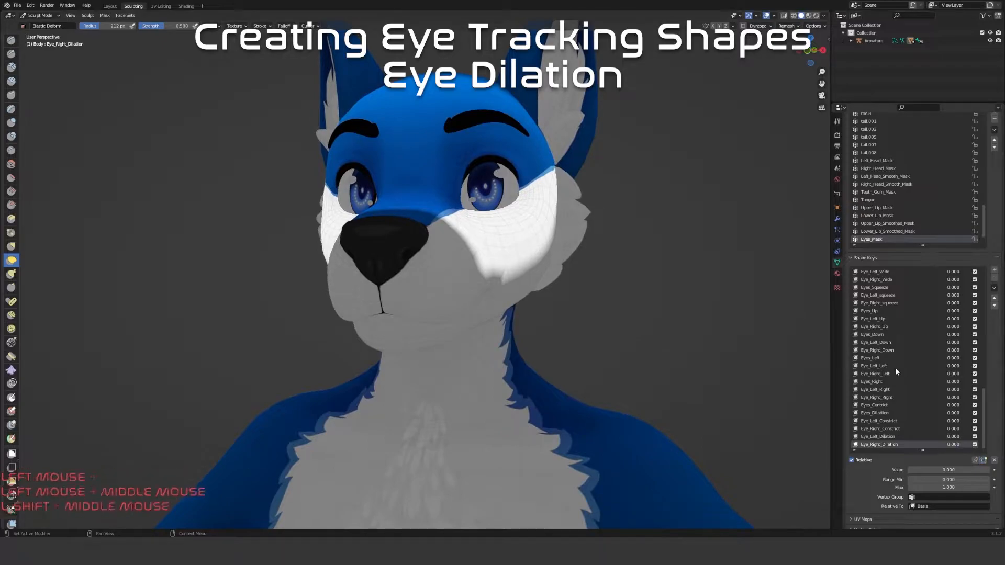
{"action": "scroll", "coordinate": [904, 376], "scroll_direction": "up", "scroll_amount": 9}
{"action": "left_click", "coordinate": [887, 319]}
{"action": "key", "text": "Tab"}
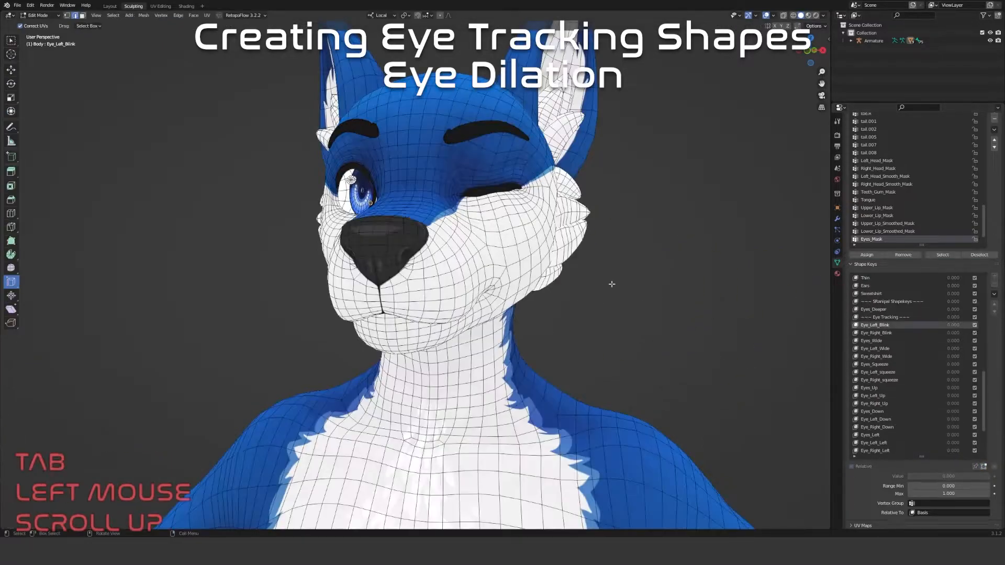
Step through the eye tracking shape keys one by one, from Eye_Left_Blink to Eye_Right_Dilation, examining each shape on the face
{"action": "key", "text": "Down"}
{"action": "key", "text": "Down"}
{"action": "key", "text": "Down"}
{"action": "key", "text": "Down"}
{"action": "key", "text": "Down"}
{"action": "key", "text": "Down"}
{"action": "key", "text": "Down"}
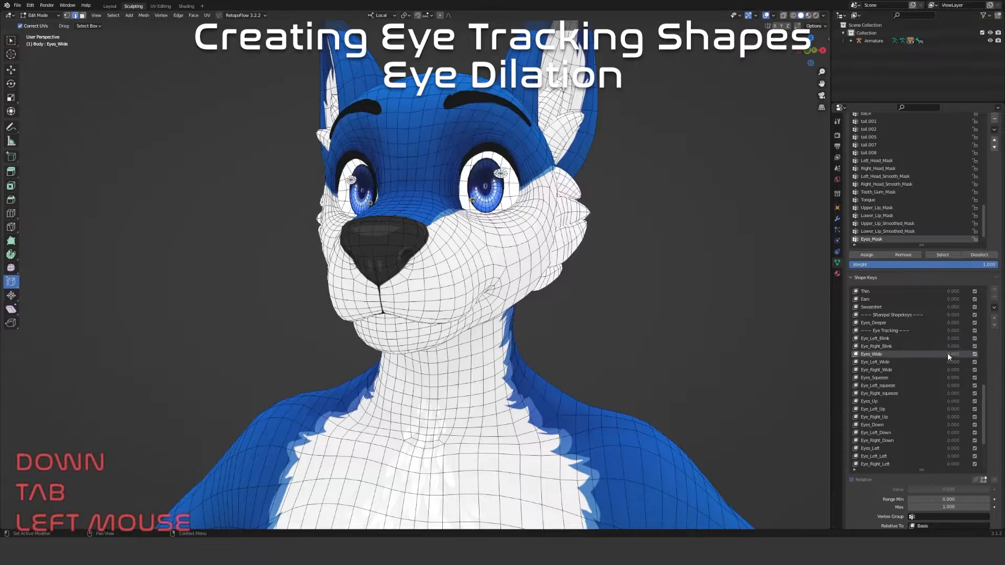
{"action": "key", "text": "Down"}
{"action": "key", "text": "Down"}
{"action": "key", "text": "Down"}
{"action": "key", "text": "Down"}
{"action": "key", "text": "Down"}
{"action": "key", "text": "Down"}
{"action": "key", "text": "Down"}
{"action": "key", "text": "Down"}
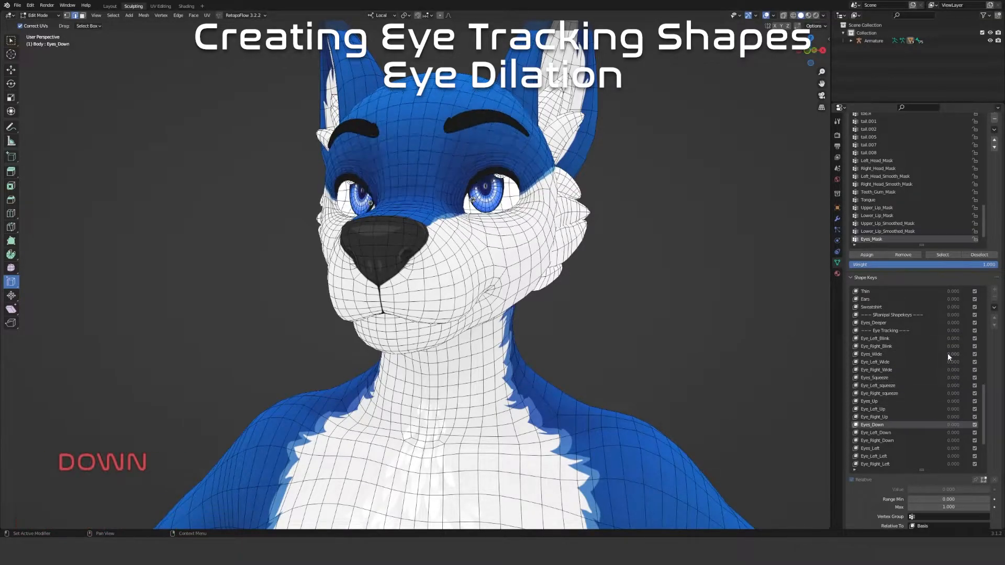
{"action": "key", "text": "Down"}
{"action": "key", "text": "Down"}
{"action": "key", "text": "Down"}
{"action": "key", "text": "Down"}
{"action": "key", "text": "Down"}
{"action": "key", "text": "Down"}
{"action": "key", "text": "Down"}
{"action": "key", "text": "Down"}
{"action": "key", "text": "Down"}
{"action": "key", "text": "Down"}
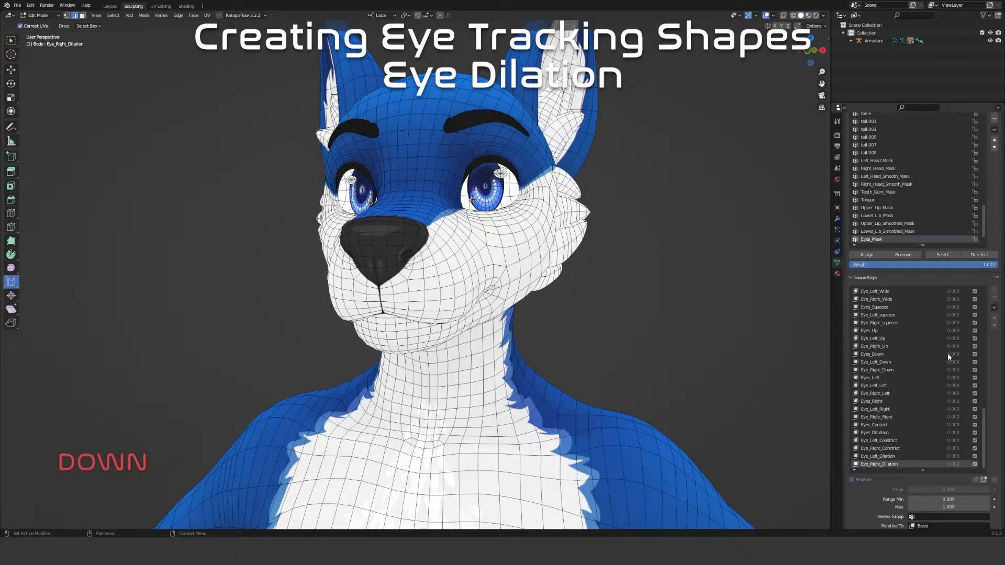
Return to Sculpt Mode and clear the sculpt mask from the wolf's body
{"action": "key", "text": "Tab"}
{"action": "middle_click_drag", "start_coordinate": [525, 320], "coordinate": [305, 151]}
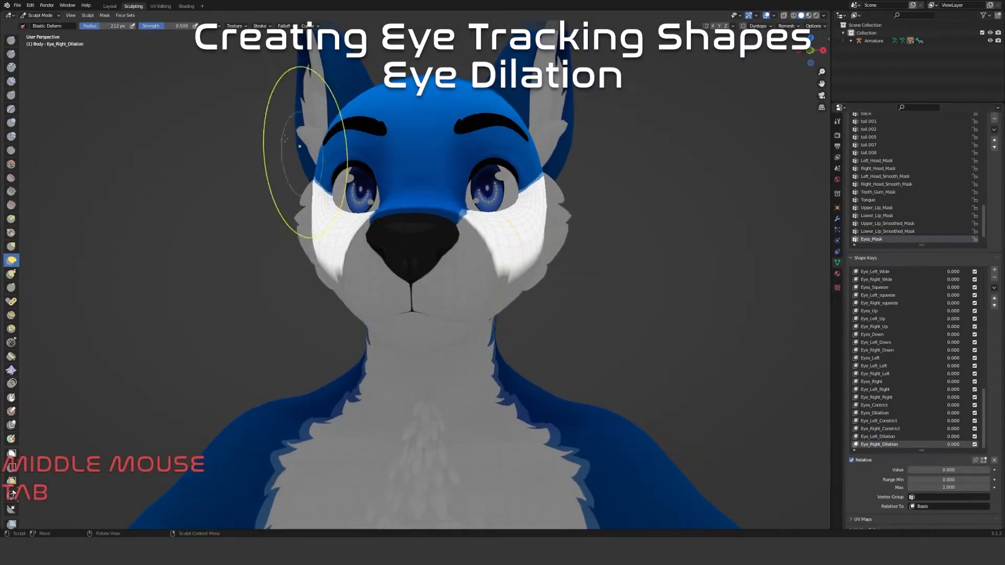
{"action": "left_click", "coordinate": [105, 15]}
{"action": "left_click", "coordinate": [123, 40]}
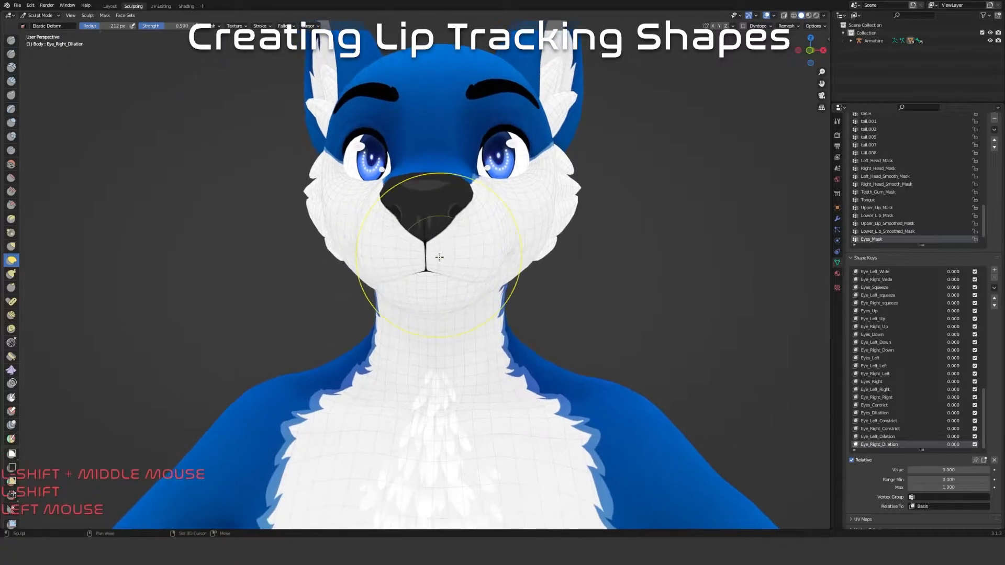
Add a new shape key after Eye_Right_Dilation and name it as a Face Tracking separator
{"action": "left_click", "coordinate": [994, 270]}
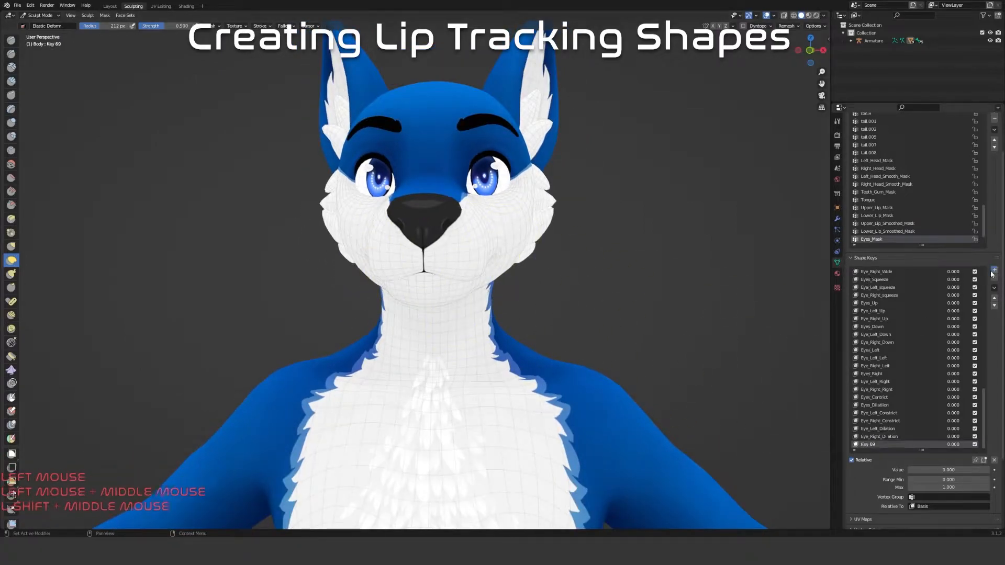
{"action": "double_click", "coordinate": [871, 444]}
{"action": "type", "text": "J"}
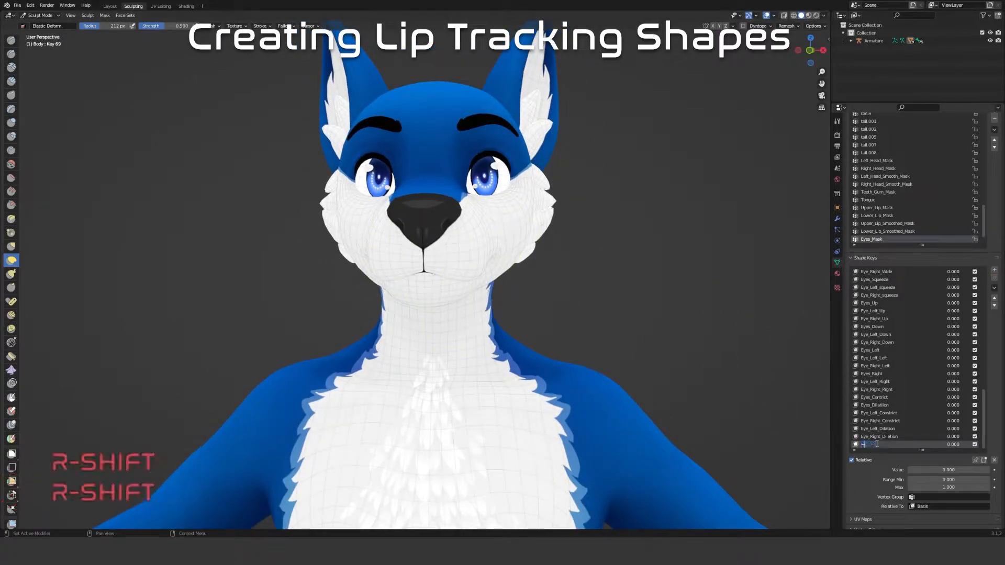
{"action": "type", "text": "-- F"}
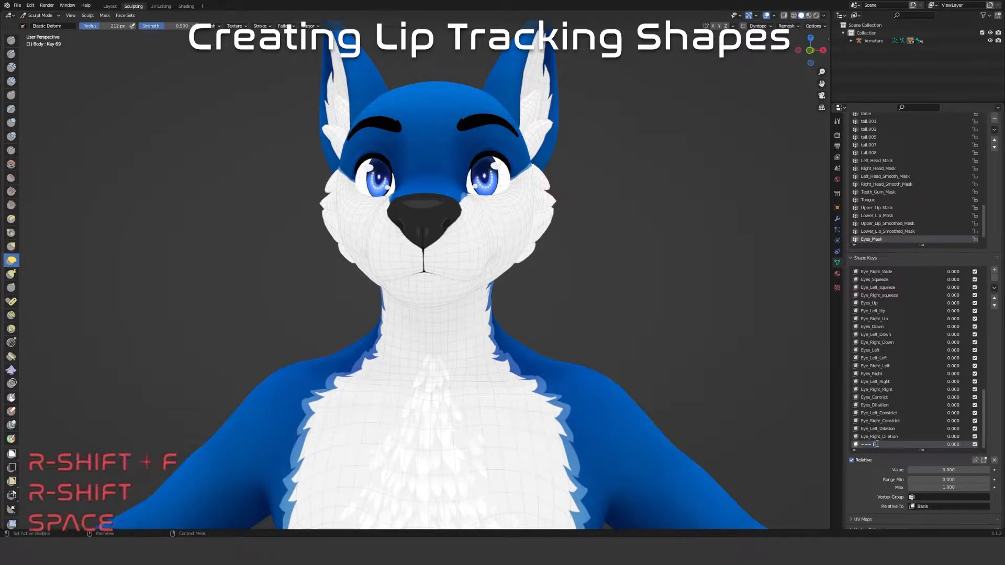
{"action": "type", "text": "ace Tracking ---"}
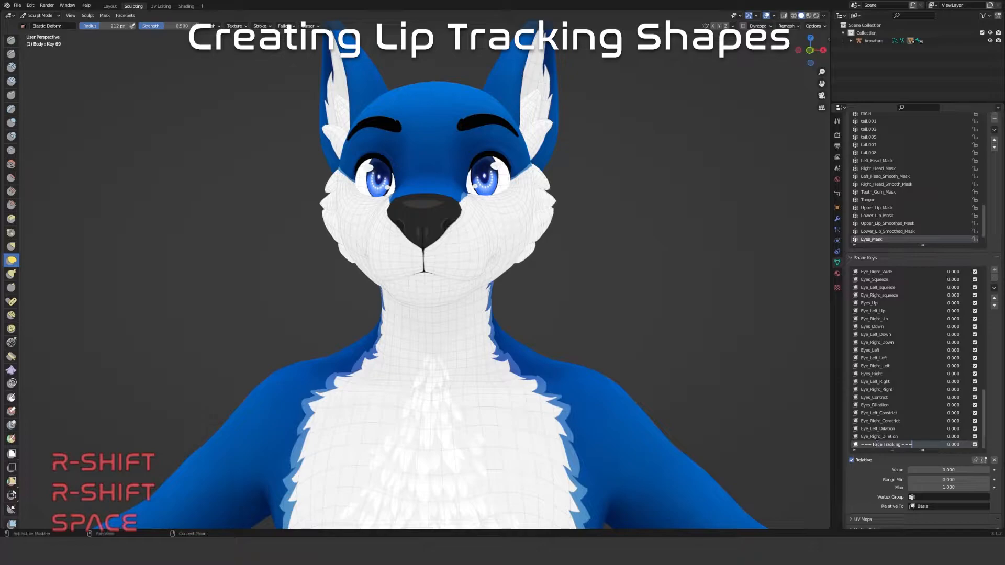
Change the new separator's title to Lip Tracking, keeping the decorative characters on both sides and the spaces around the title
{"action": "left_click", "coordinate": [887, 444]}
{"action": "key", "text": "BackSpace"}
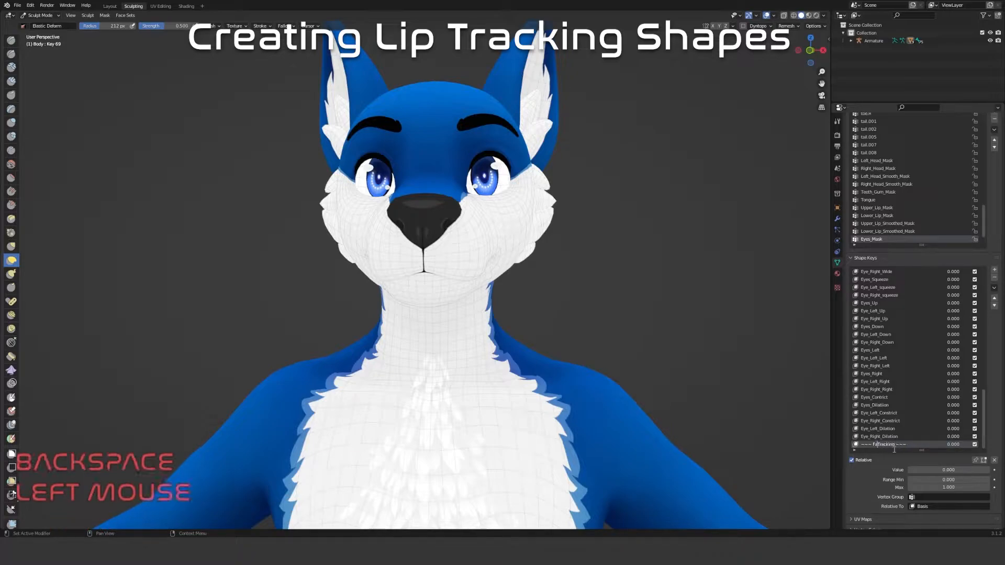
{"action": "type", "text": "Lip"}
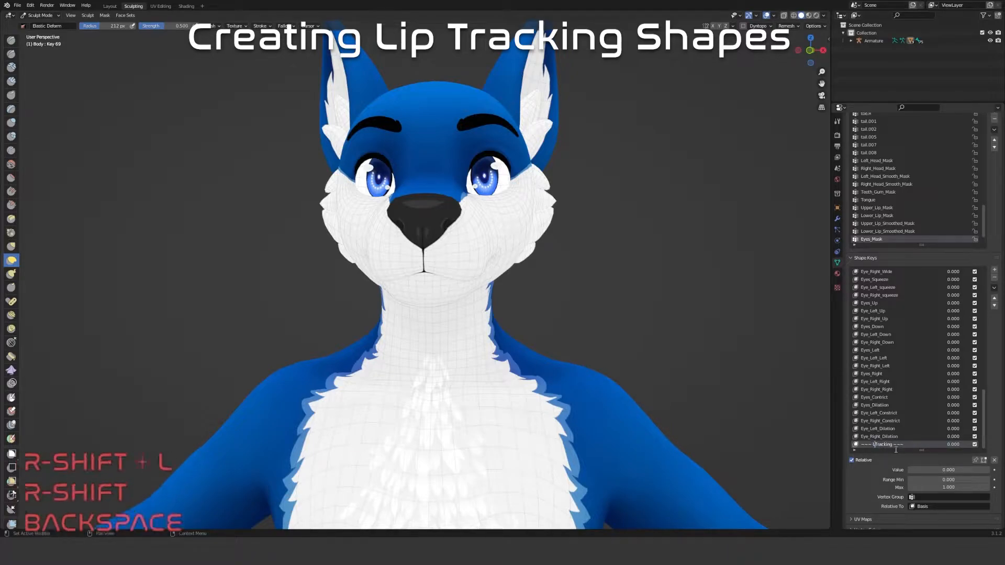
{"action": "key", "text": "Return"}
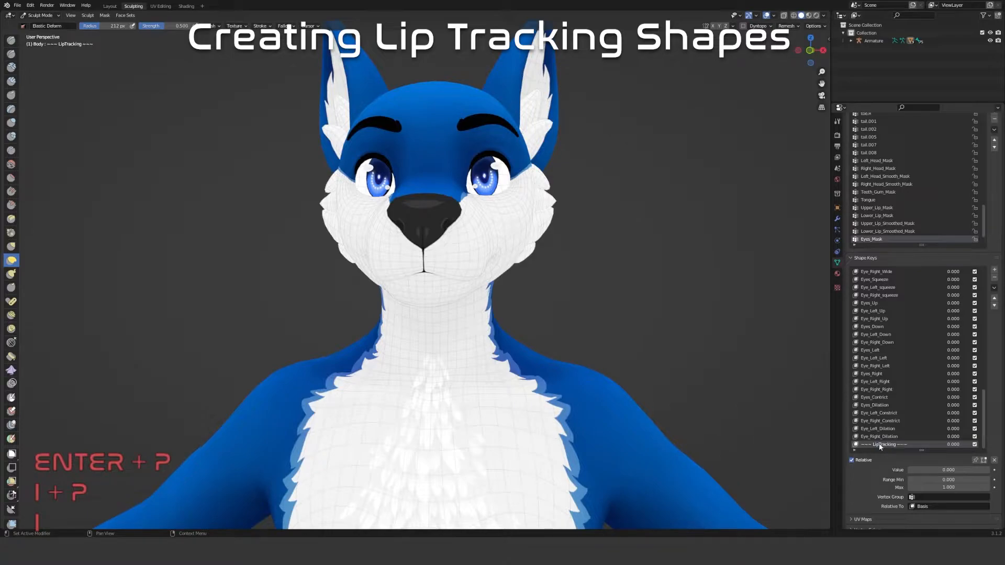
{"action": "double_click", "coordinate": [881, 445]}
{"action": "key", "text": "Return"}
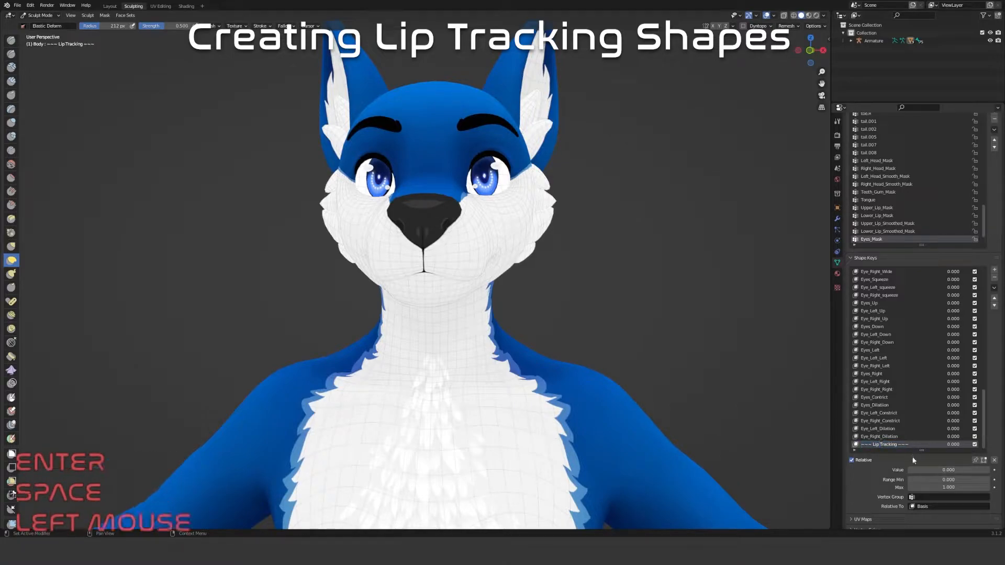
{"action": "middle_click_drag", "start_coordinate": [460, 381], "coordinate": [487, 366]}
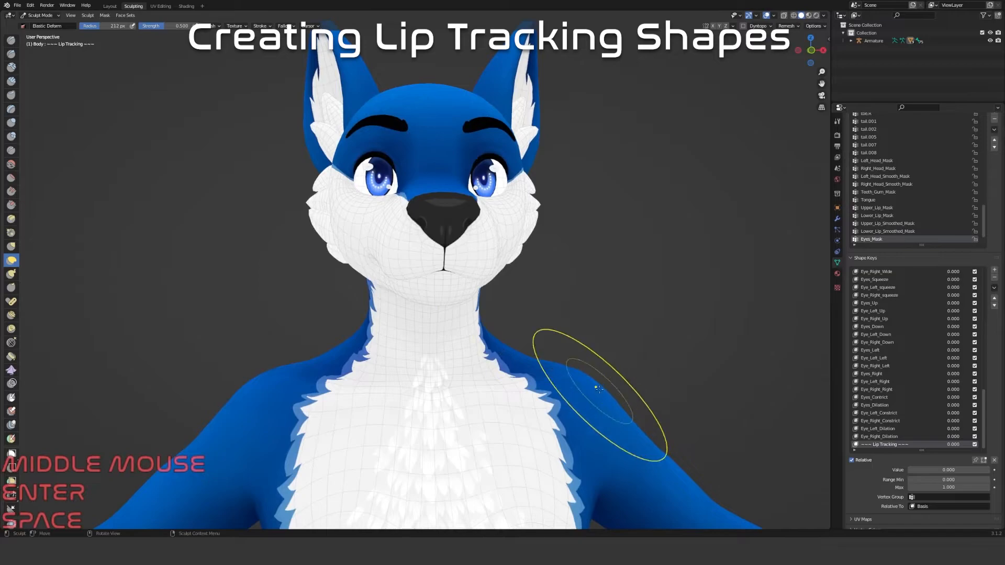
{"action": "scroll", "coordinate": [581, 413], "scroll_direction": "up", "scroll_amount": 1}
{"action": "middle_click_drag", "start_coordinate": [557, 398], "coordinate": [567, 423], "text": "shift"}
{"action": "scroll", "coordinate": [567, 423], "scroll_direction": "down", "scroll_amount": 2}
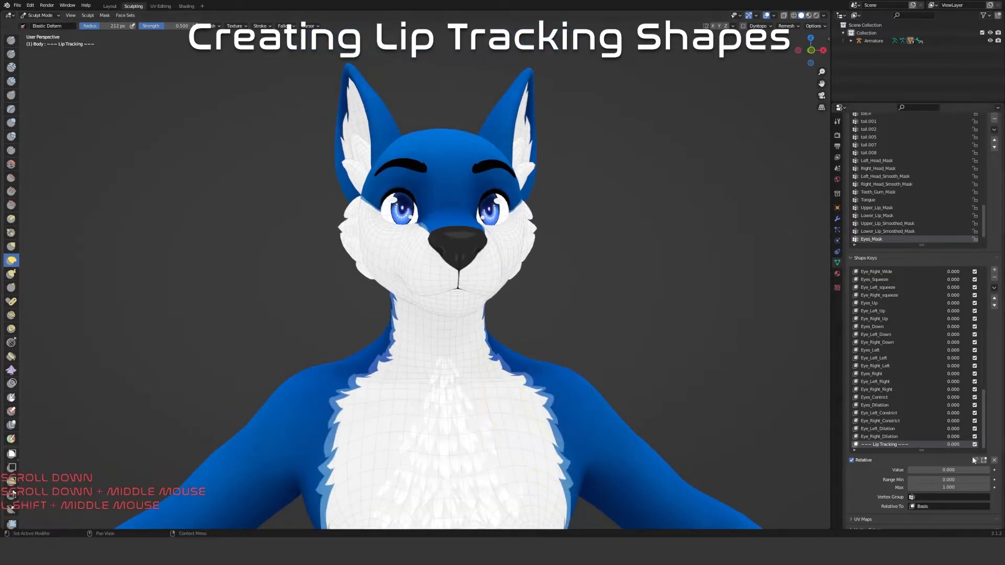
{"action": "left_click", "coordinate": [994, 460]}
{"action": "scroll", "coordinate": [516, 340], "scroll_direction": "up", "scroll_amount": 2}
{"action": "middle_click_drag", "start_coordinate": [445, 321], "coordinate": [471, 352], "text": "shift"}
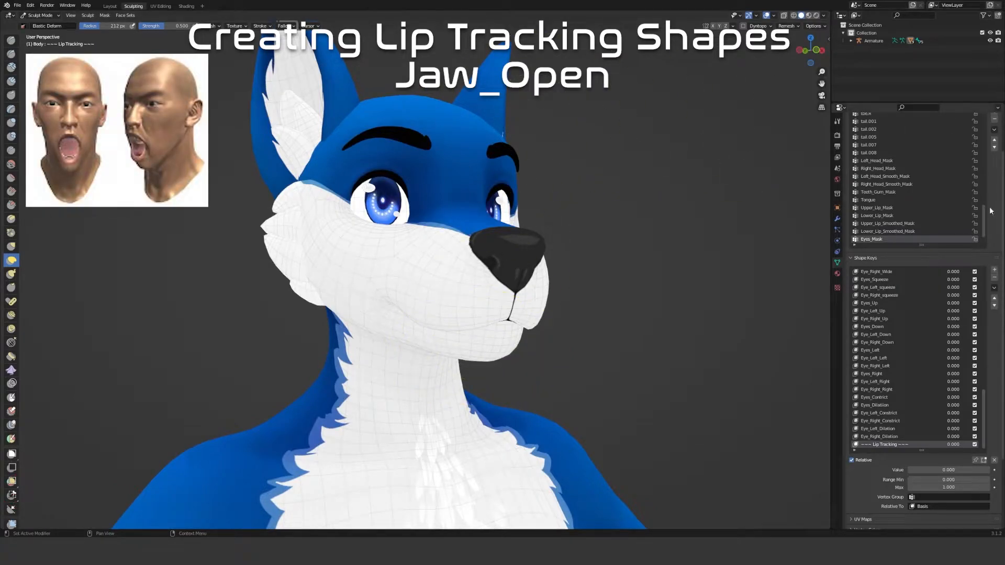
Preview the existing AH mouth shape key at value 1.000, examine the open mouth, and return it to 0.000
{"action": "left_click_drag", "start_coordinate": [984, 216], "coordinate": [978, 143]}
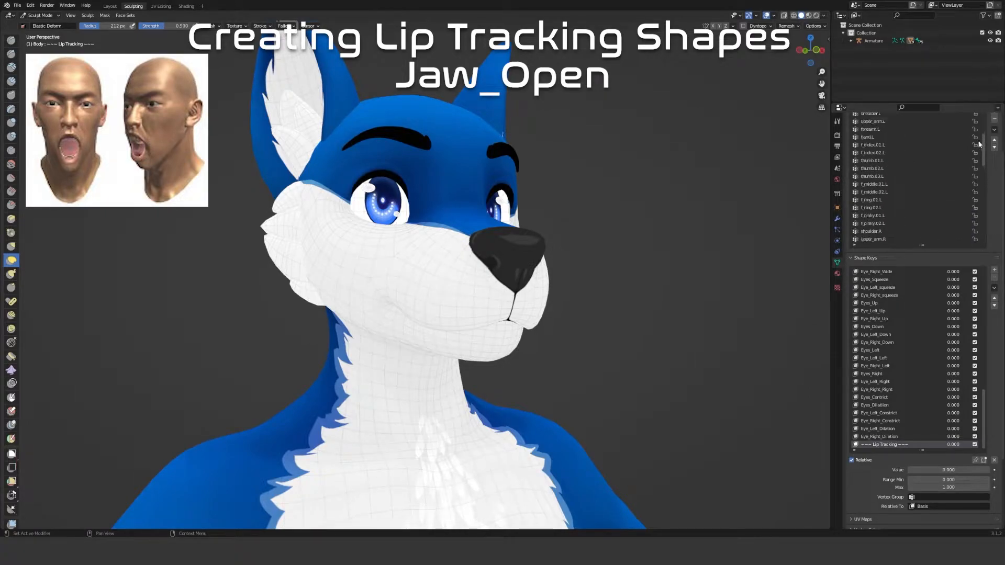
{"action": "left_click_drag", "start_coordinate": [985, 406], "coordinate": [987, 314]}
{"action": "left_click_drag", "start_coordinate": [984, 290], "coordinate": [979, 320]}
{"action": "left_click", "coordinate": [879, 405]}
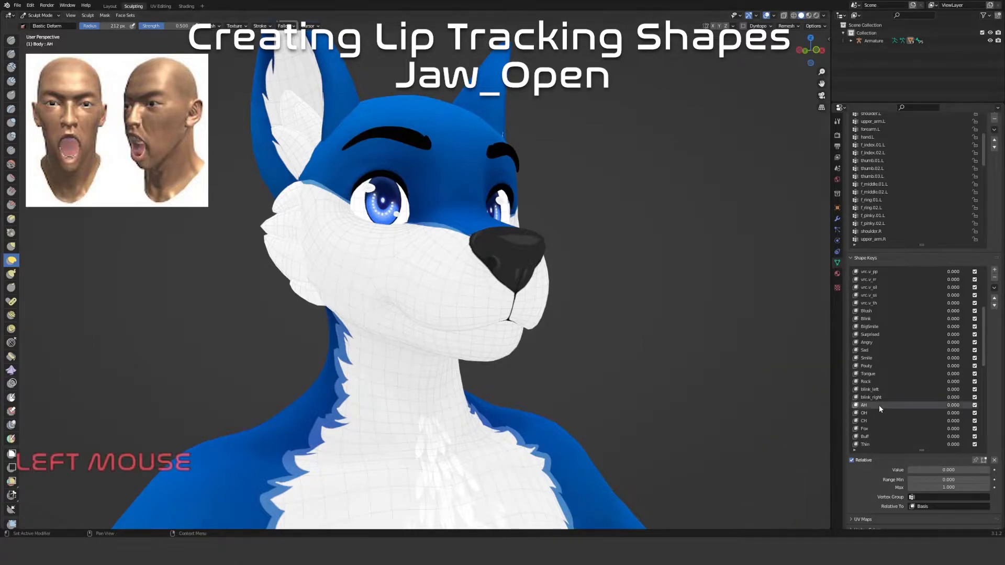
{"action": "scroll", "coordinate": [879, 405], "scroll_direction": "down", "scroll_amount": 5}
{"action": "left_click_drag", "start_coordinate": [937, 392], "coordinate": [989, 391]}
{"action": "middle_click_drag", "start_coordinate": [654, 335], "coordinate": [681, 293]}
{"action": "scroll", "coordinate": [743, 335], "scroll_direction": "down", "scroll_amount": 3}
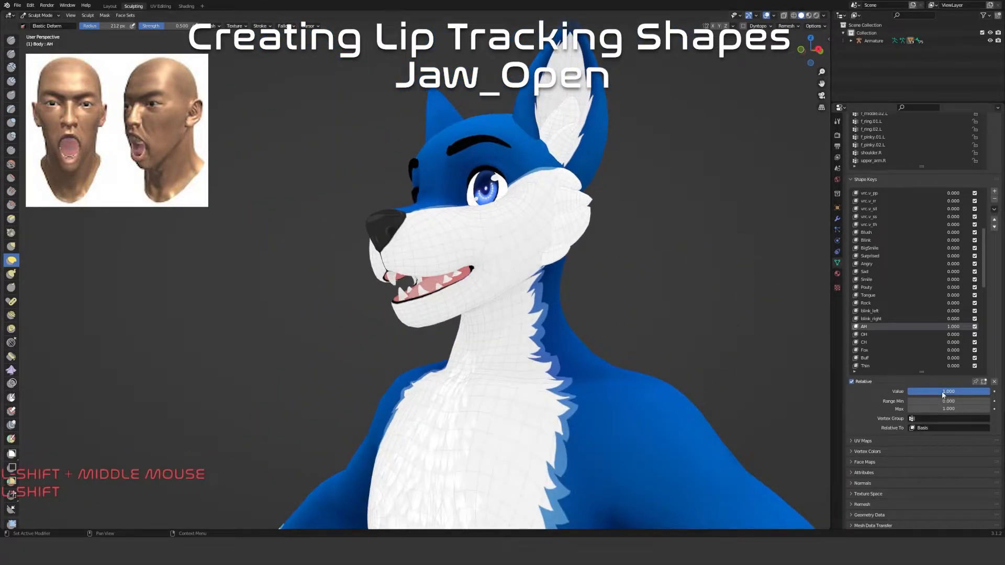
{"action": "left_click_drag", "start_coordinate": [944, 394], "coordinate": [908, 394]}
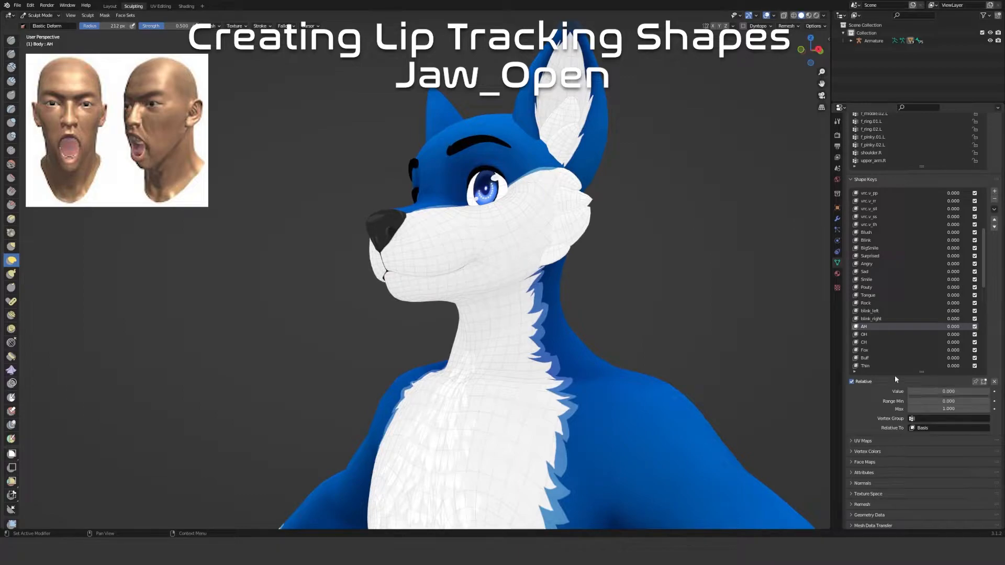
Switch to the Layout workspace, put the armature in Pose Mode and select the jaw bone
{"action": "left_click", "coordinate": [110, 7]}
{"action": "middle_click_drag", "start_coordinate": [328, 234], "coordinate": [486, 191]}
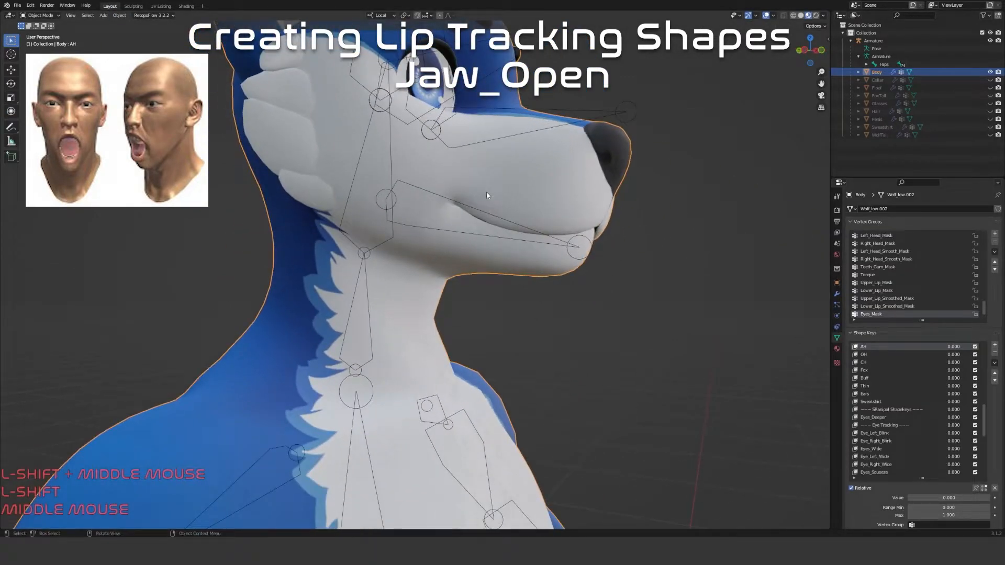
{"action": "left_click", "coordinate": [451, 201]}
{"action": "left_click", "coordinate": [39, 15]}
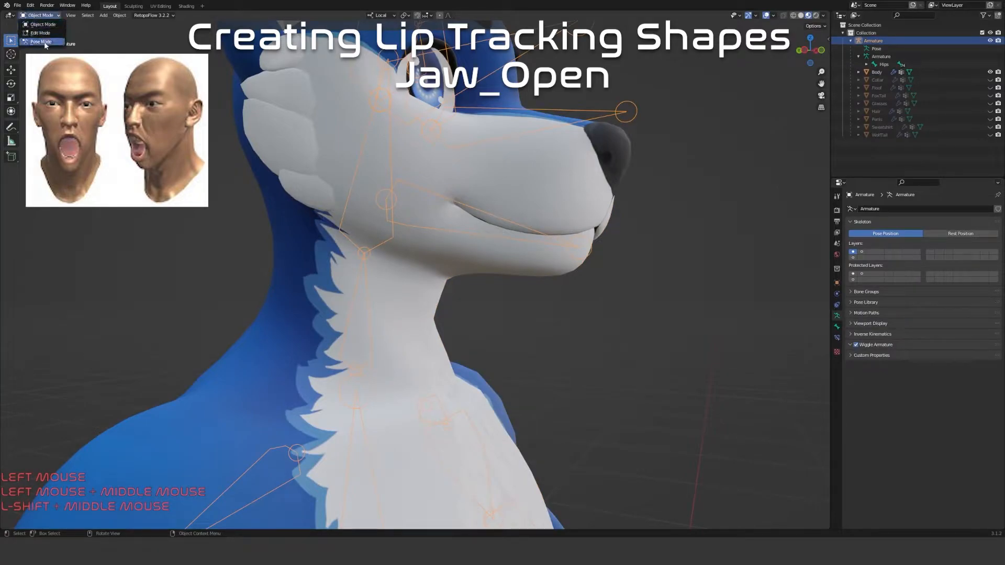
{"action": "left_click", "coordinate": [40, 44]}
{"action": "left_click", "coordinate": [430, 207]}
{"action": "key", "text": "t"}
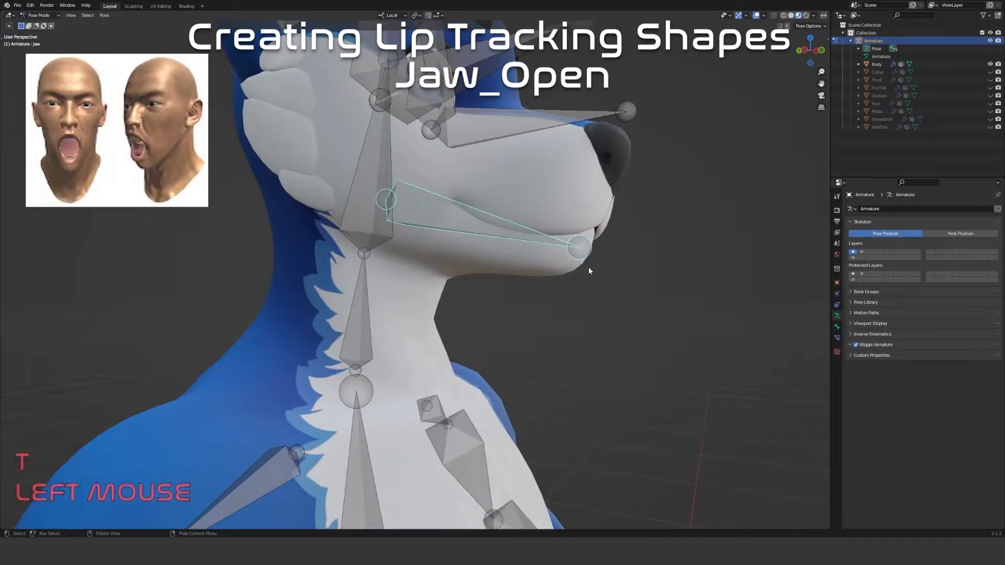
Try opening the mouth by rotating the jaw bone about 21° around its local X axis, and clear its rotation
{"action": "right_click", "coordinate": [589, 267]}
{"action": "key", "text": "r"}
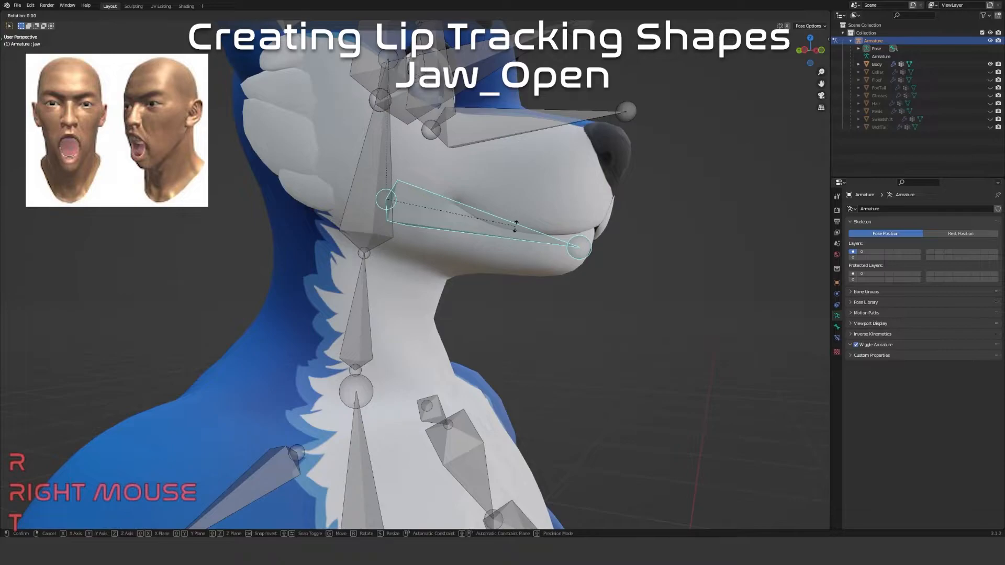
{"action": "key", "text": "x"}
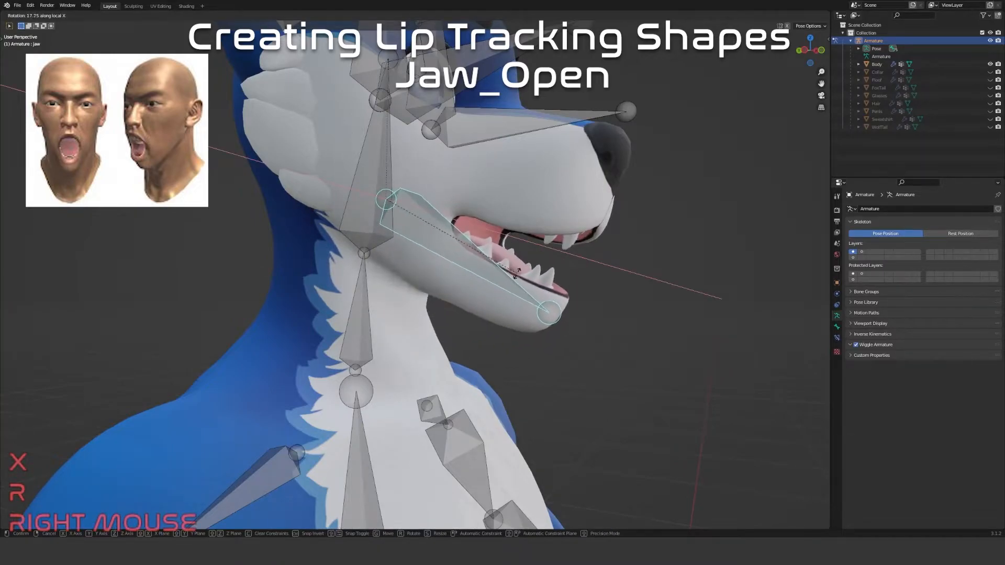
{"action": "left_click", "coordinate": [518, 272]}
{"action": "middle_click_drag", "start_coordinate": [517, 272], "coordinate": [398, 277]}
{"action": "key", "text": "r"}
{"action": "key", "text": "x"}
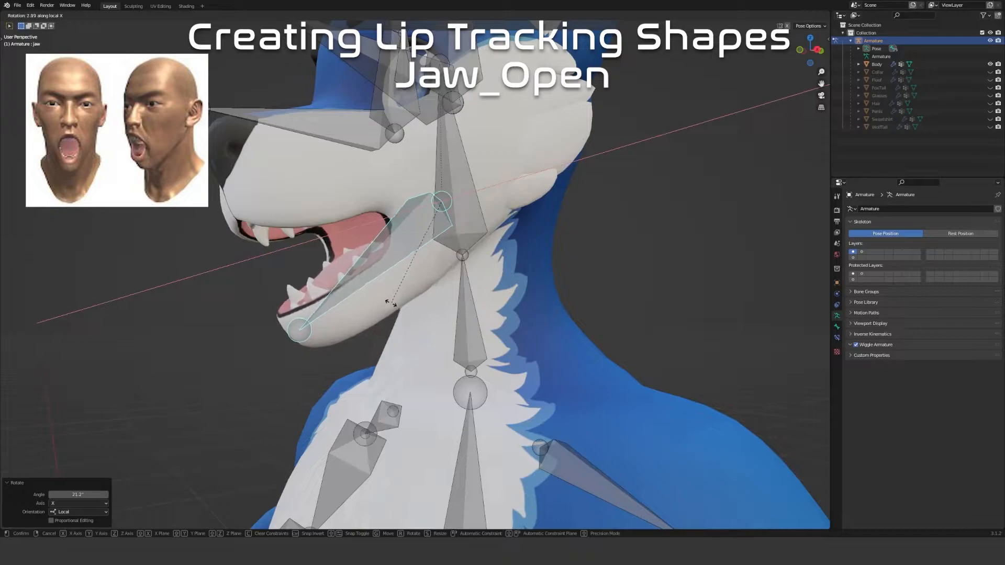
{"action": "right_click", "coordinate": [444, 274]}
{"action": "key", "text": "alt+r"}
Rotate the jaw bone around its local X axis by exactly 23° to open the mouth
{"action": "key", "text": "r"}
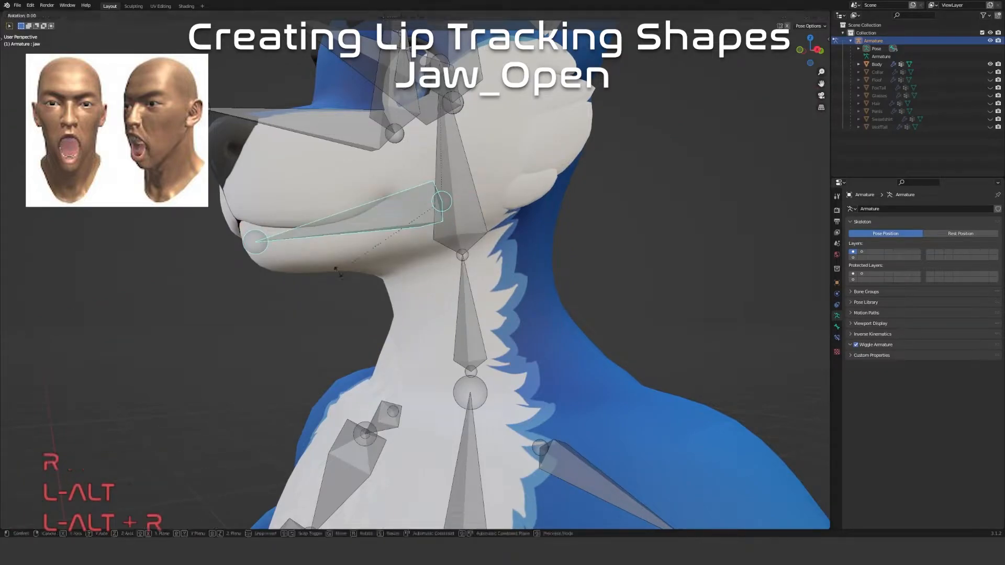
{"action": "key", "text": "x"}
{"action": "left_click", "coordinate": [338, 337]}
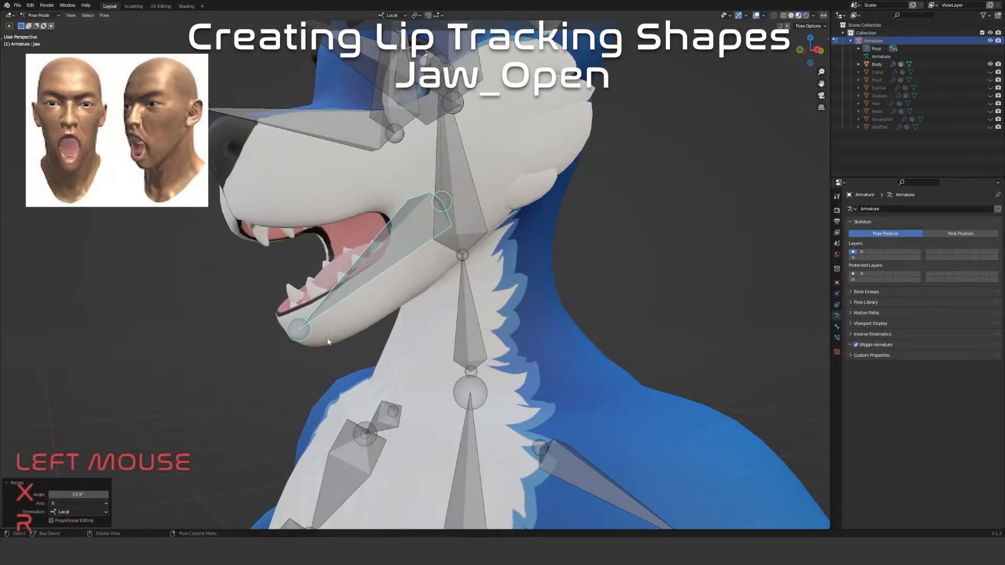
{"action": "left_click", "coordinate": [86, 493]}
{"action": "type", "text": "23"}
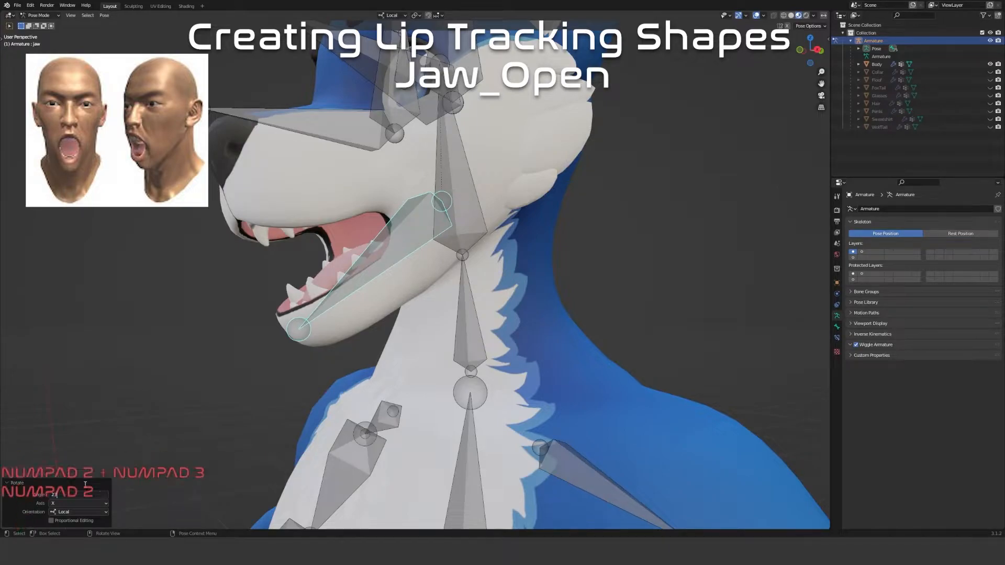
{"action": "key", "text": "Return"}
Examine the opened jaw from several angles, including the front and side views
{"action": "middle_click_drag", "start_coordinate": [370, 376], "coordinate": [488, 332]}
{"action": "scroll", "coordinate": [497, 365], "scroll_direction": "down", "scroll_amount": 1}
{"action": "key", "text": "KP_5"}
{"action": "key", "text": "KP_5"}
{"action": "key", "text": "KP_1"}
{"action": "key", "text": "KP_3"}
{"action": "scroll", "coordinate": [529, 314], "scroll_direction": "up", "scroll_amount": 1}
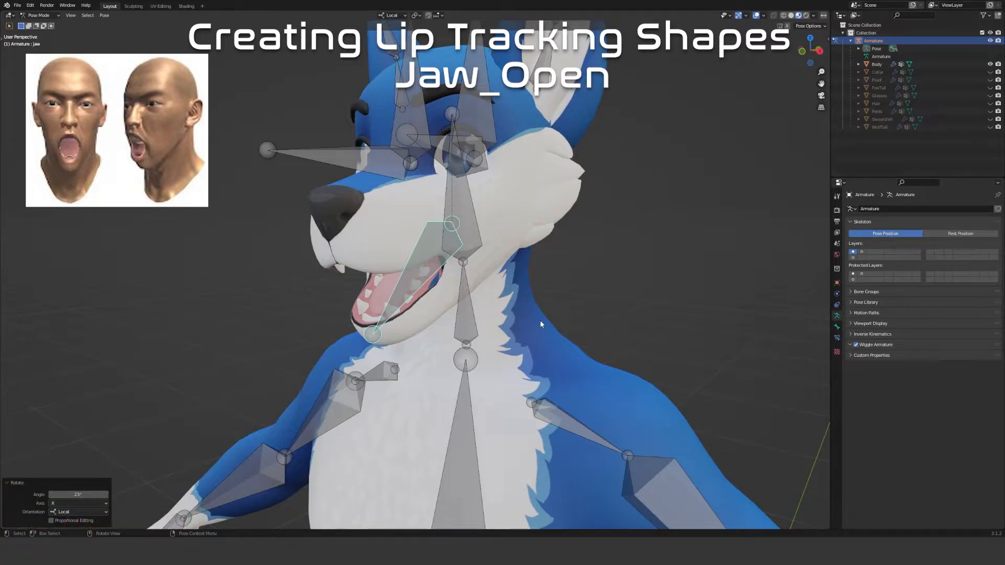
Create a pose library on the armature, store the current pose in it as Jaw_Open, and clear the jaw bone's rotation
{"action": "left_click", "coordinate": [853, 303]}
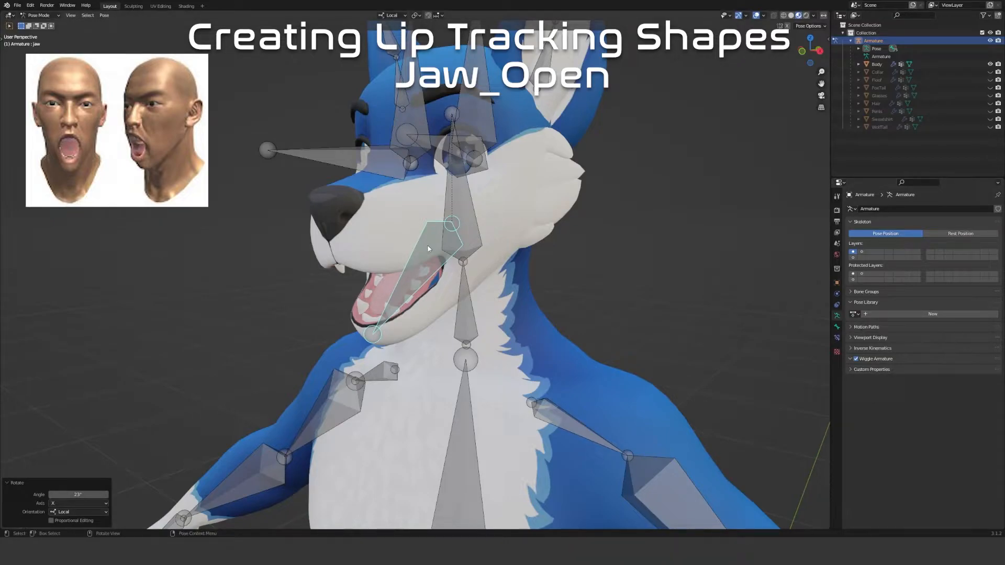
{"action": "left_click", "coordinate": [884, 314]}
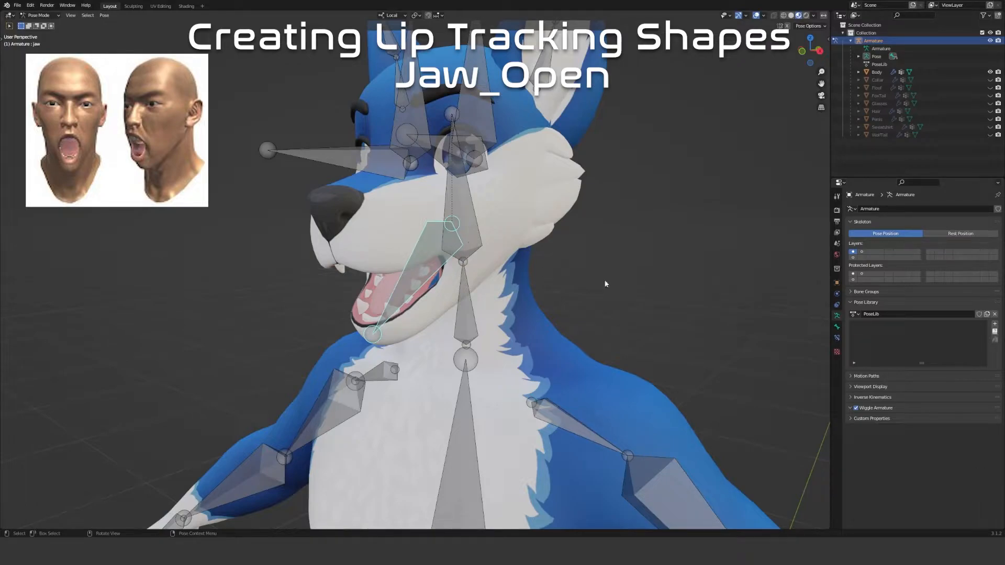
{"action": "left_click", "coordinate": [995, 325]}
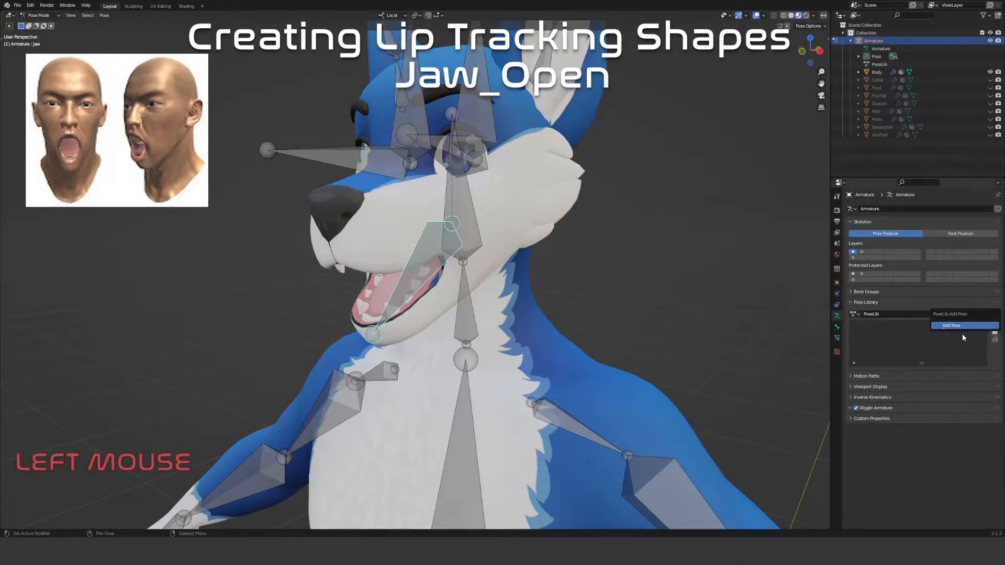
{"action": "left_click", "coordinate": [994, 325]}
{"action": "double_click", "coordinate": [878, 325]}
{"action": "type", "text": "Jaw_Open"}
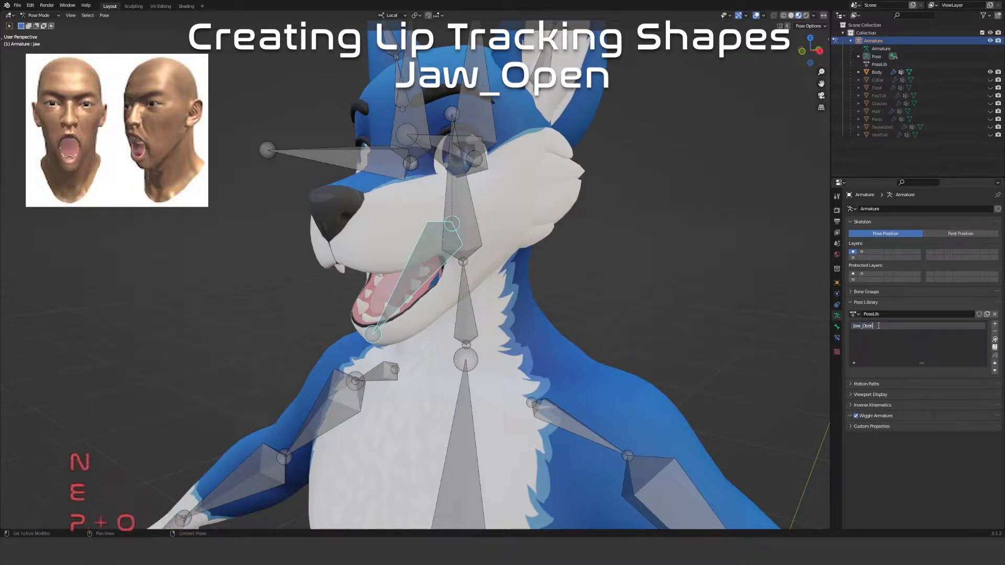
{"action": "middle_click_drag", "start_coordinate": [442, 372], "coordinate": [440, 363]}
{"action": "key", "text": "alt+r"}
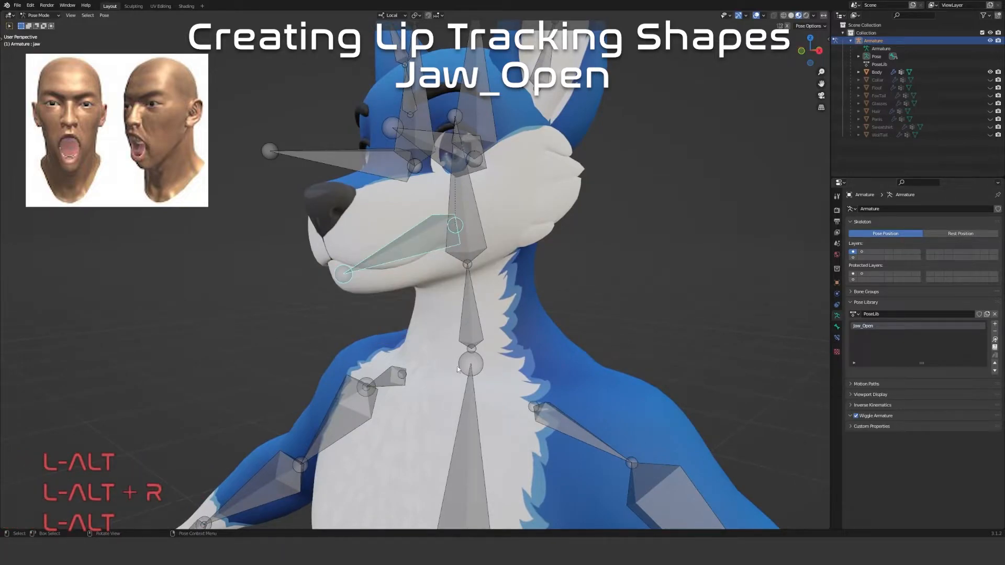
Apply the stored Jaw_Open pose from the pose library and examine the opened mouth
{"action": "left_click", "coordinate": [653, 367]}
{"action": "left_click", "coordinate": [994, 339]}
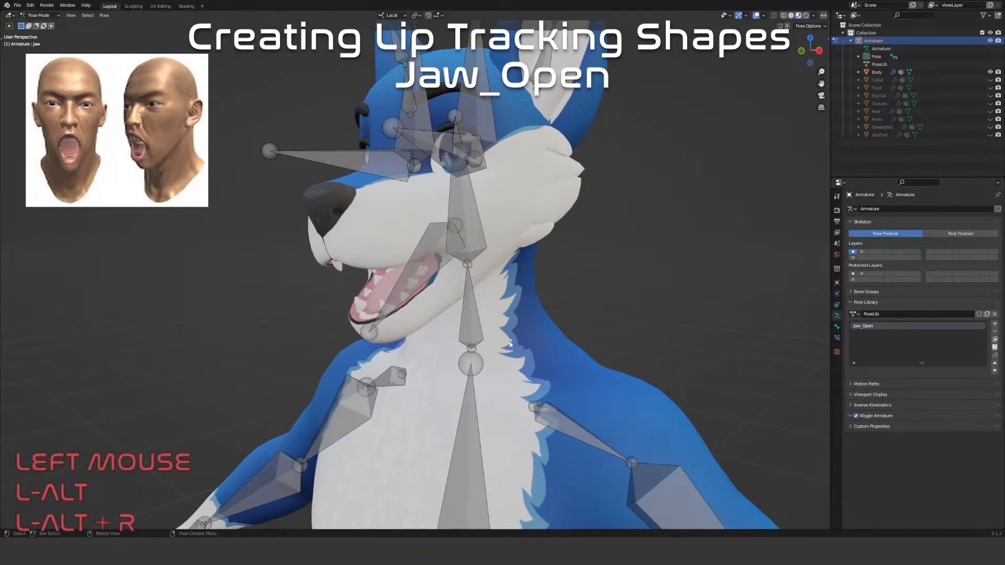
{"action": "middle_click_drag", "start_coordinate": [506, 338], "coordinate": [484, 308]}
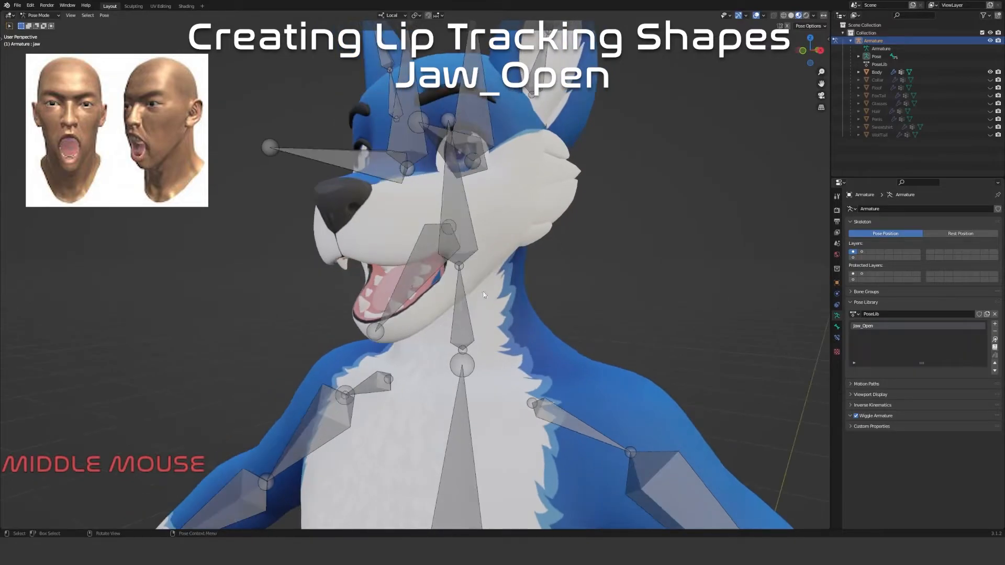
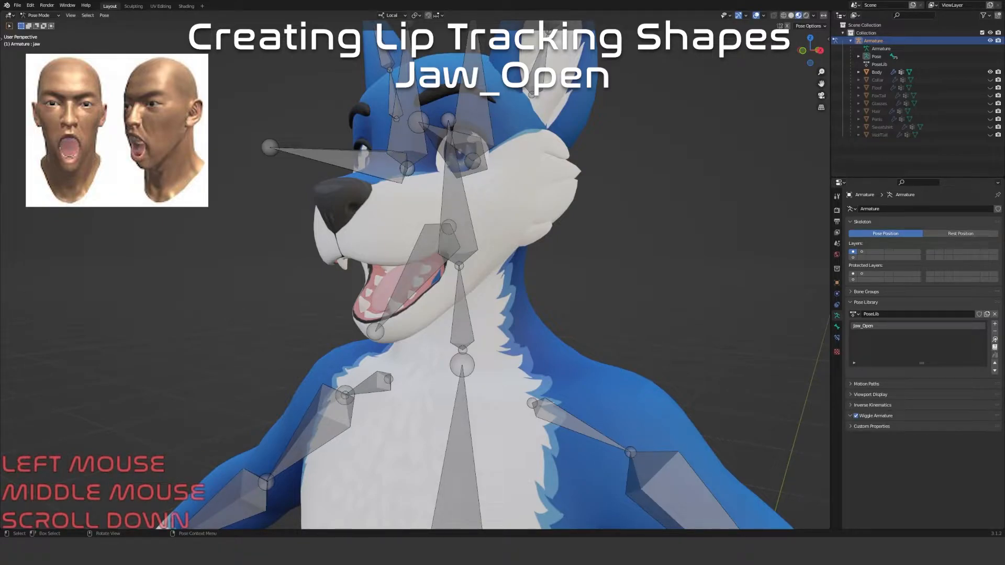
{"action": "middle_click_drag", "start_coordinate": [588, 330], "coordinate": [491, 313]}
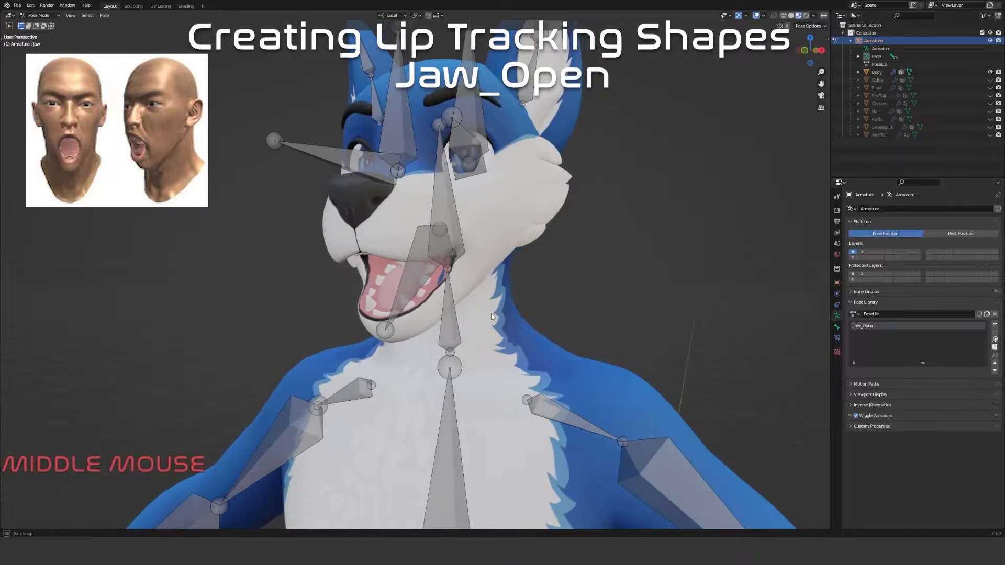
Clear the jaw bone's rotation and rotate the bone about -8° around its local Z axis
{"action": "left_click", "coordinate": [409, 282]}
{"action": "key", "text": "alt+r"}
{"action": "middle_click_drag", "start_coordinate": [409, 282], "coordinate": [443, 293]}
{"action": "key", "text": "r"}
{"action": "key", "text": "z"}
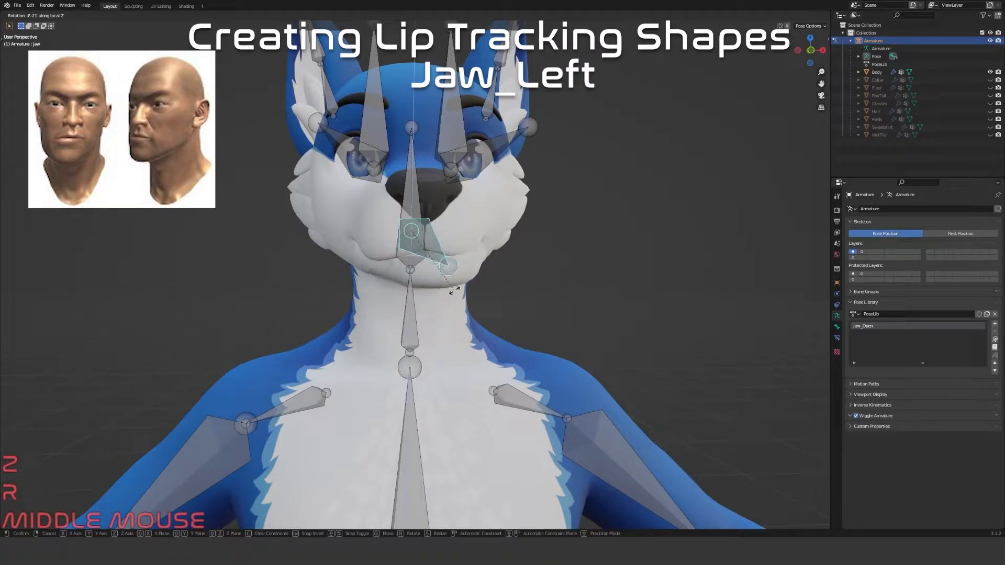
{"action": "left_click", "coordinate": [461, 293]}
Try a jaw rotation angle of -7° and settle on -6°, judging the shape from below the muzzle
{"action": "middle_click_drag", "start_coordinate": [462, 293], "coordinate": [429, 152]}
{"action": "scroll", "coordinate": [429, 152], "scroll_direction": "up", "scroll_amount": 4}
{"action": "middle_click_drag", "start_coordinate": [428, 264], "coordinate": [443, 337], "text": "shift"}
{"action": "scroll", "coordinate": [448, 345], "scroll_direction": "up", "scroll_amount": 2}
{"action": "left_click", "coordinate": [73, 494]}
{"action": "type", "text": "-7"}
{"action": "key", "text": "Return"}
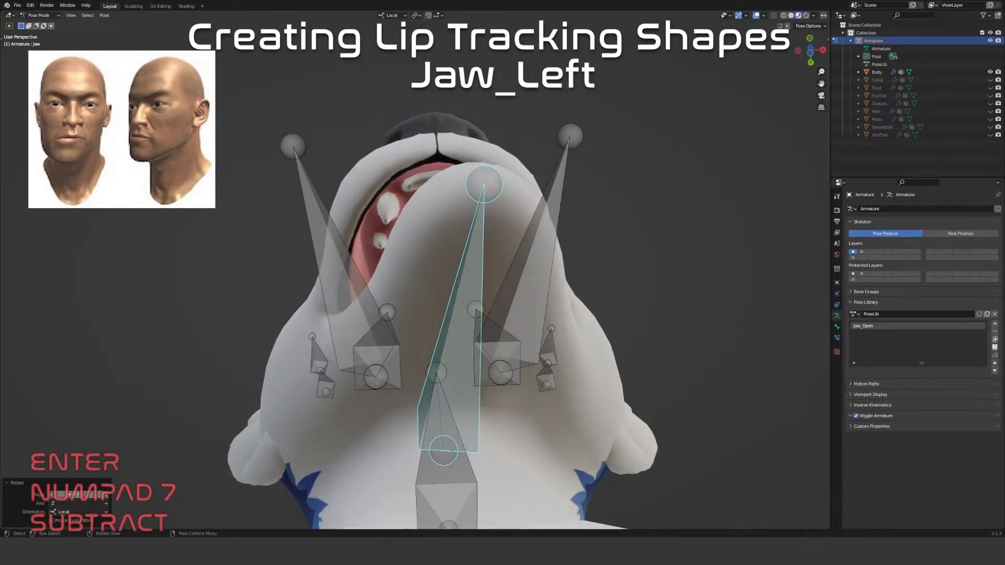
{"action": "left_click", "coordinate": [76, 495]}
{"action": "type", "text": "-6"}
{"action": "key", "text": "Return"}
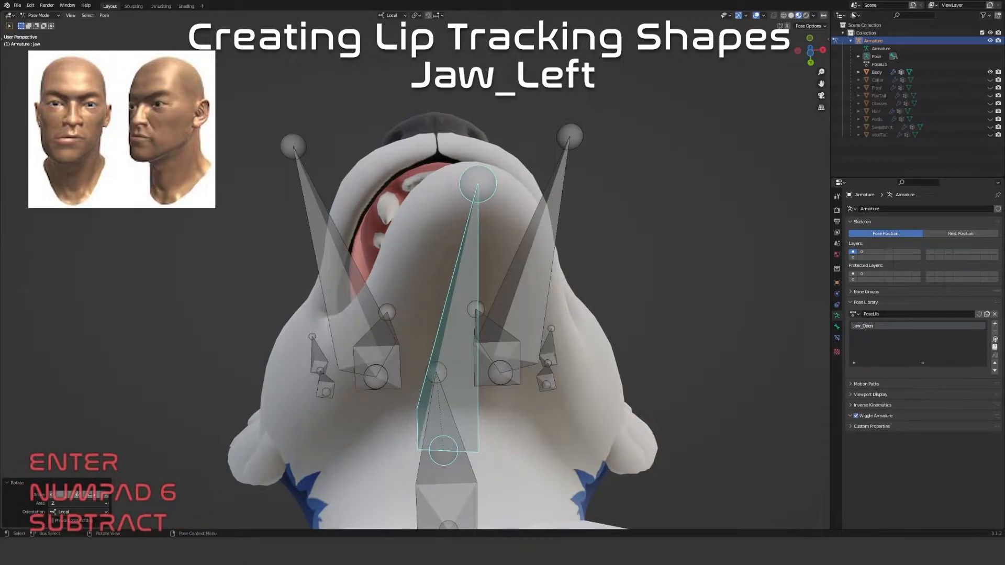
Store the current jaw pose in the pose library as Jaw_Left
{"action": "scroll", "coordinate": [762, 375], "scroll_direction": "down", "scroll_amount": 2}
{"action": "middle_click_drag", "start_coordinate": [762, 374], "coordinate": [518, 398]}
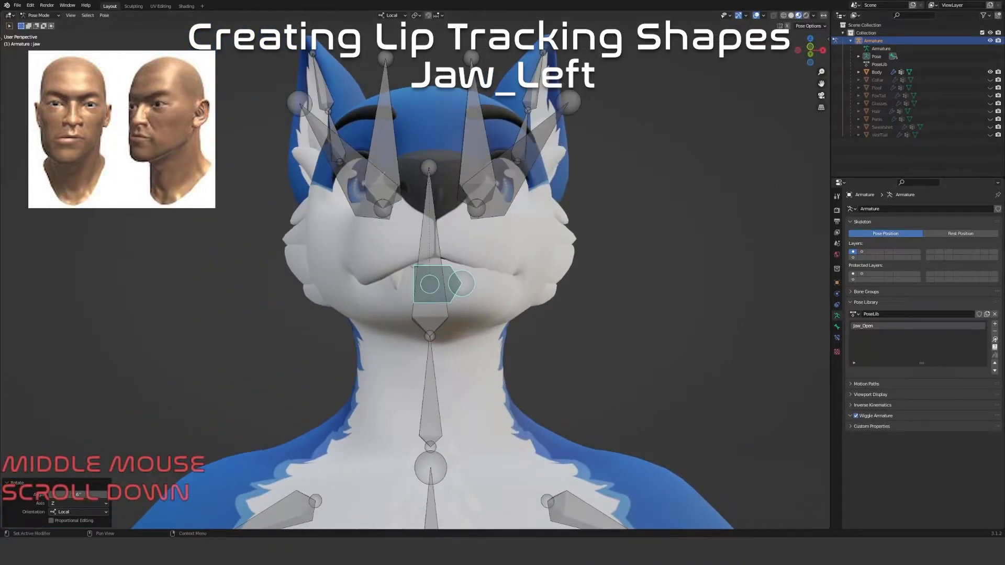
{"action": "left_click", "coordinate": [995, 323]}
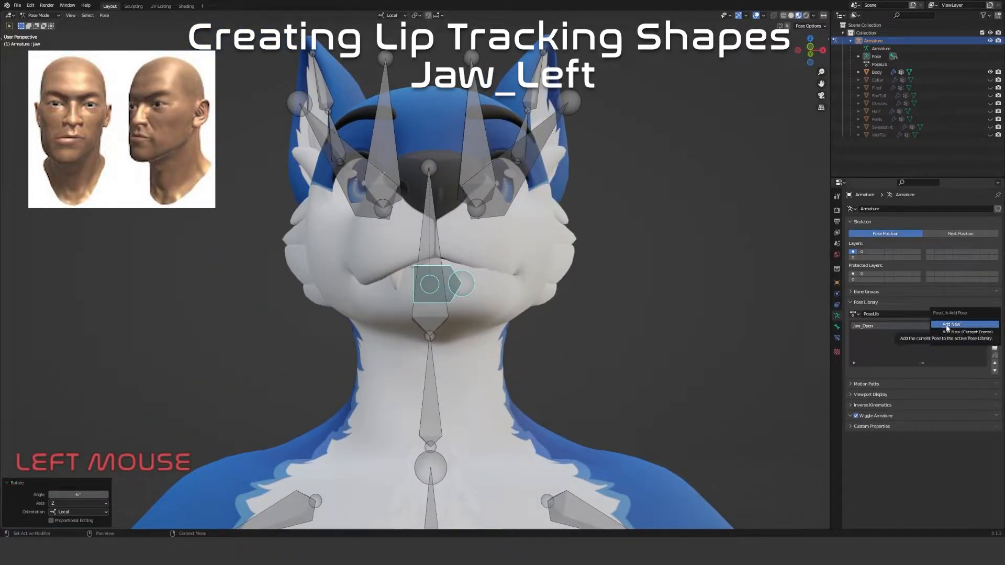
{"action": "left_click", "coordinate": [950, 325]}
{"action": "type", "text": "Jaw_Left"}
{"action": "key", "text": "Return"}
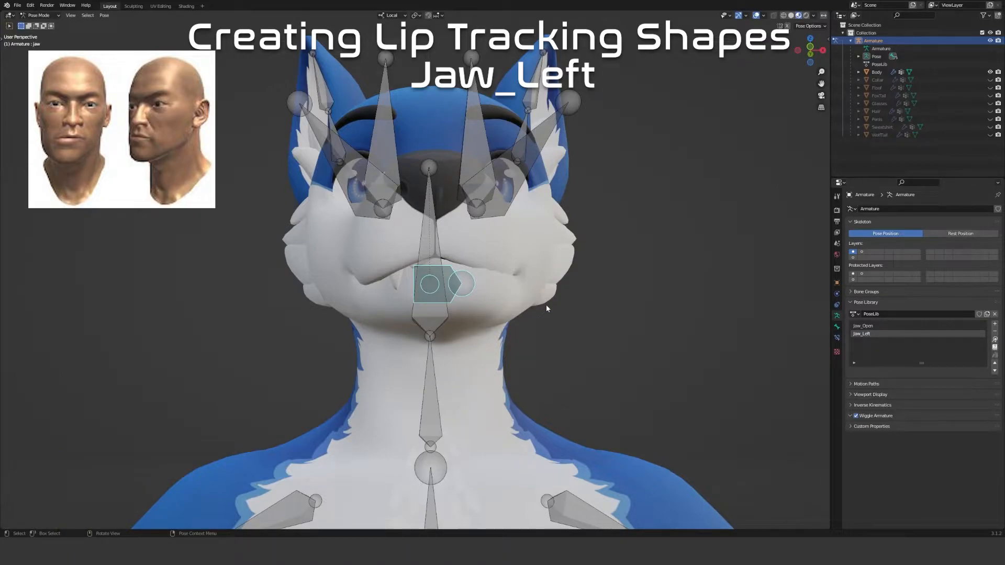
Copy the jaw bone's pose and paste it flipped on the X axis to mirror the shift
{"action": "key", "text": "ctrl+c"}
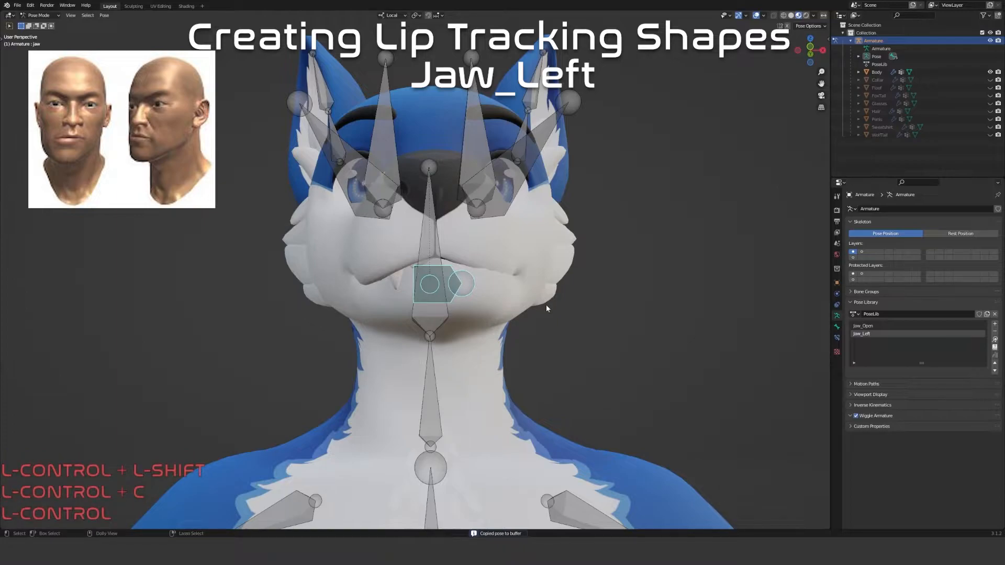
{"action": "key", "text": "ctrl+shift+v"}
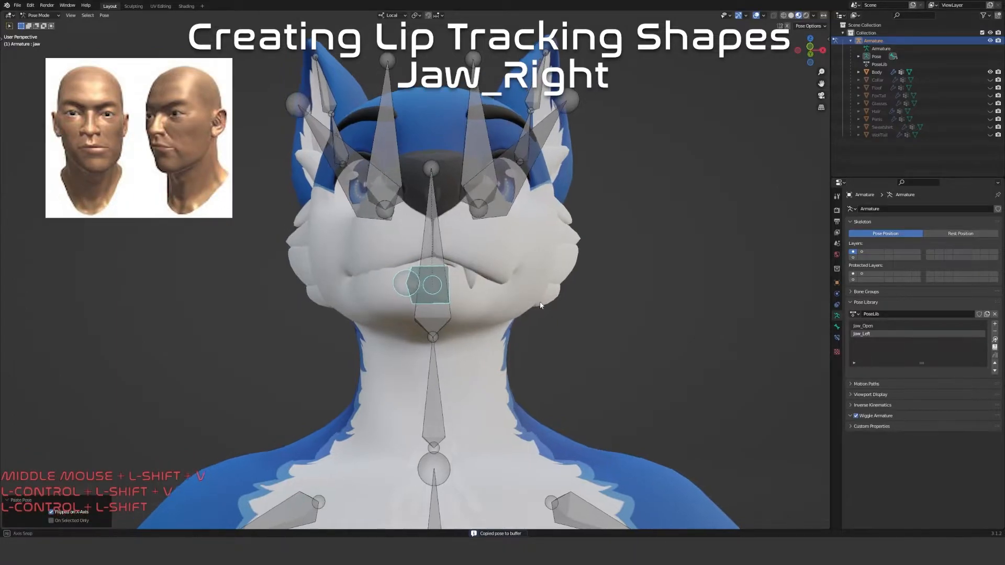
{"action": "middle_click_drag", "start_coordinate": [544, 295], "coordinate": [541, 286]}
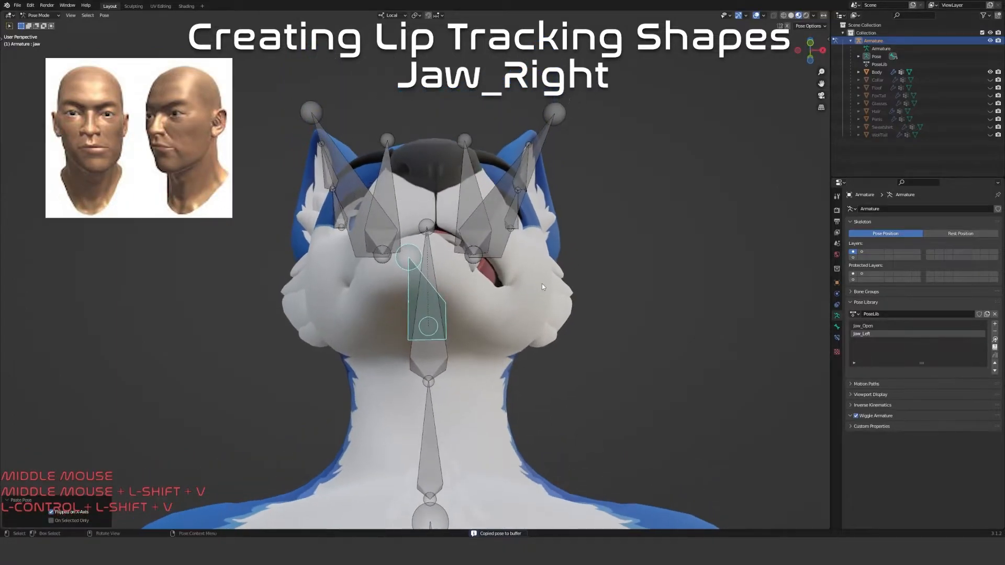
Store the mirrored jaw pose in the pose library as Jaw_Right
{"action": "left_click", "coordinate": [995, 324]}
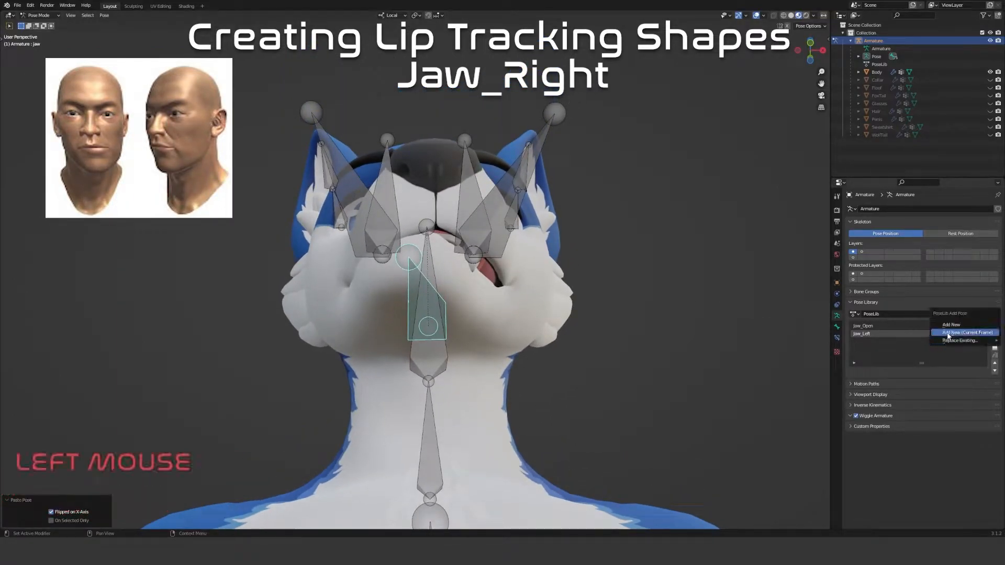
{"action": "left_click", "coordinate": [951, 325]}
{"action": "double_click", "coordinate": [863, 341]}
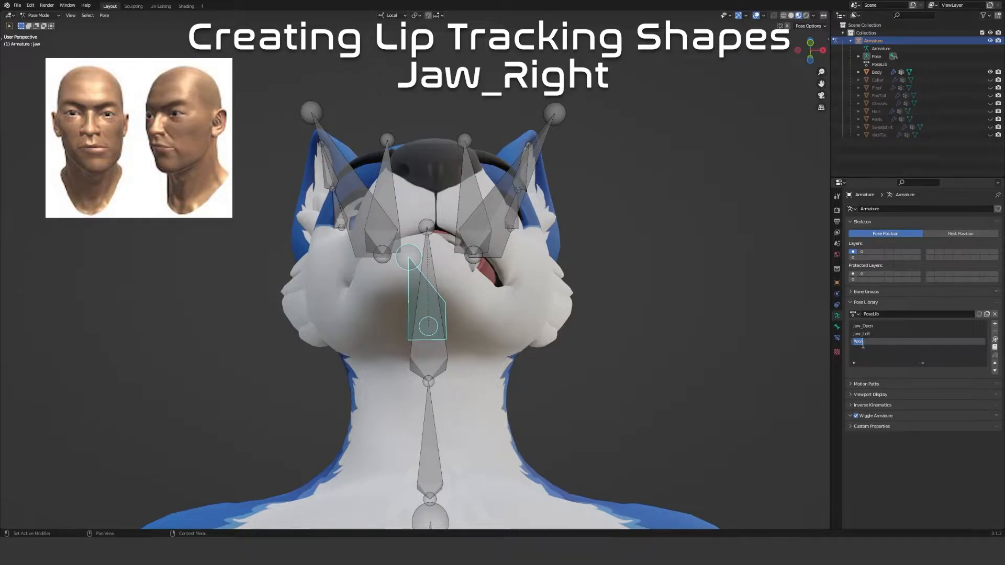
{"action": "type", "text": "Jaw_"}
{"action": "type", "text": "Right"}
{"action": "left_click", "coordinate": [679, 319]}
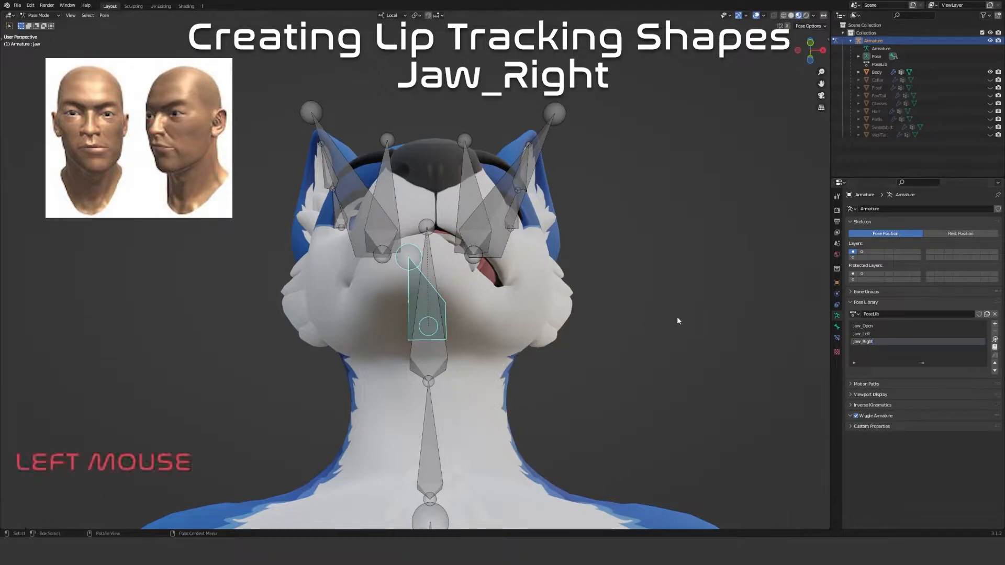
Select all bones of the armature and clear their rotations
{"action": "mouse_move", "coordinate": [677, 323]}
{"action": "middle_mouse_down"}
{"action": "mouse_move", "coordinate": [623, 325]}
{"action": "mouse_move", "coordinate": [640, 305]}
{"action": "mouse_move", "coordinate": [668, 328]}
{"action": "middle_mouse_up"}
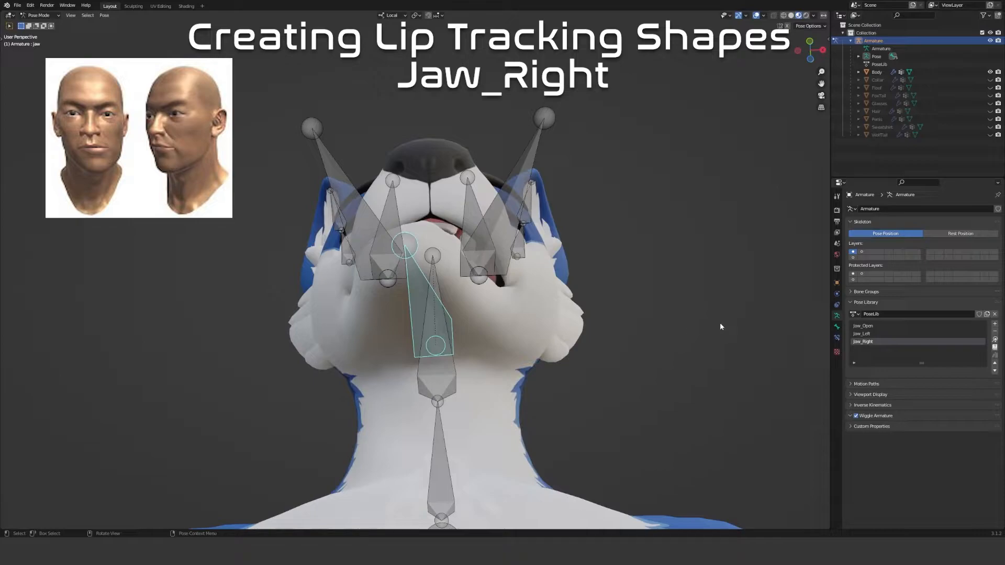
{"action": "left_click", "coordinate": [660, 308]}
{"action": "scroll", "coordinate": [601, 317], "scroll_direction": "up", "scroll_amount": 2}
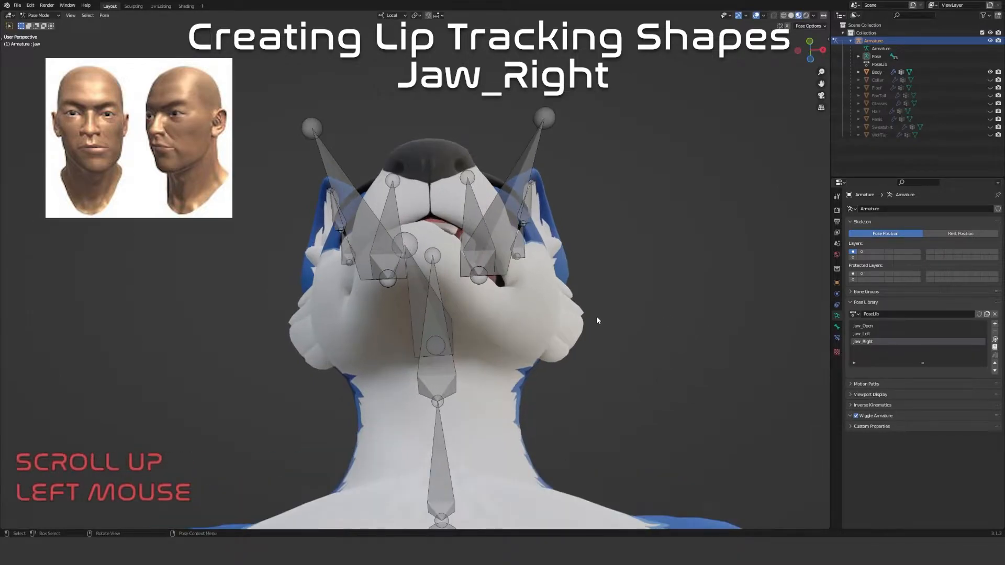
{"action": "middle_click_drag", "start_coordinate": [596, 319], "coordinate": [601, 309]}
{"action": "middle_click_drag", "start_coordinate": [773, 335], "coordinate": [586, 304]}
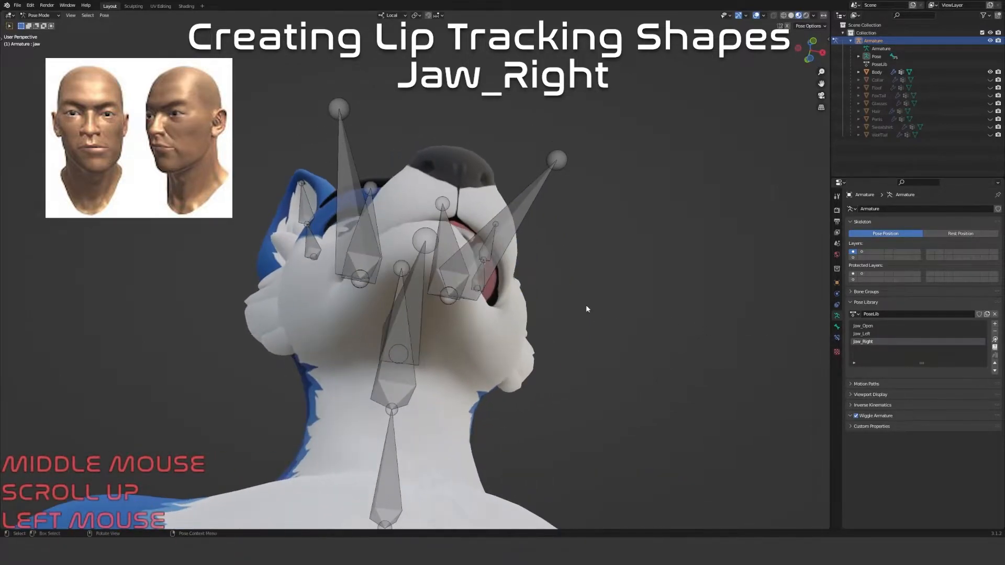
{"action": "key", "text": "a"}
{"action": "key", "text": "alt+r"}
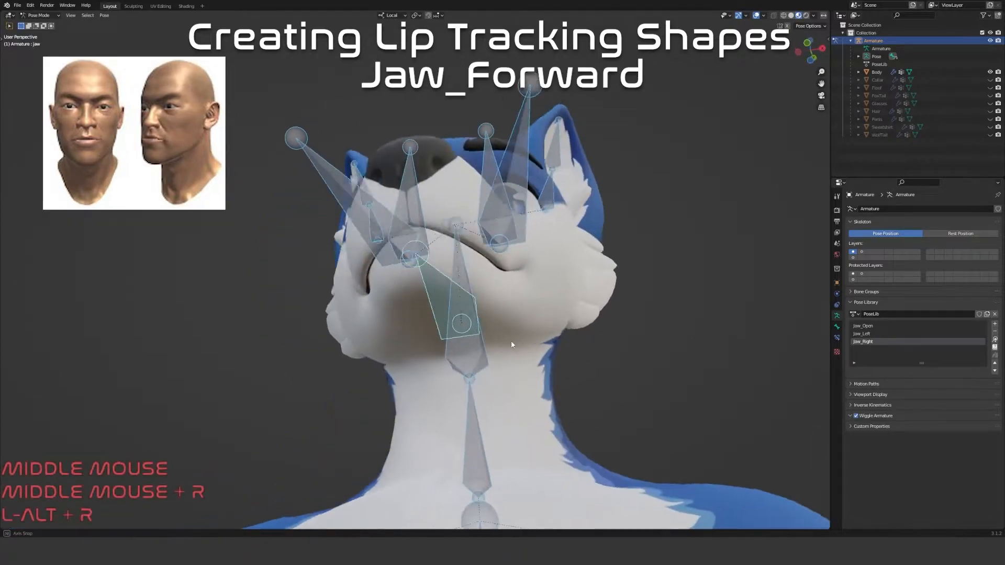
Move only the jaw bone forward about 0.011 m along its local Y axis
{"action": "middle_click_drag", "start_coordinate": [511, 341], "coordinate": [452, 306]}
{"action": "left_click", "coordinate": [476, 277]}
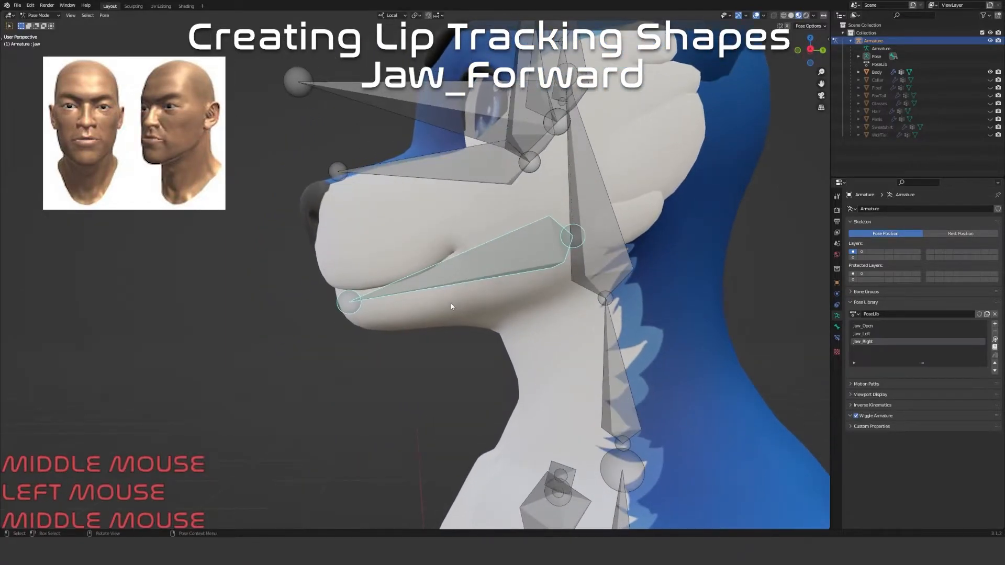
{"action": "key", "text": "g"}
{"action": "key", "text": "y"}
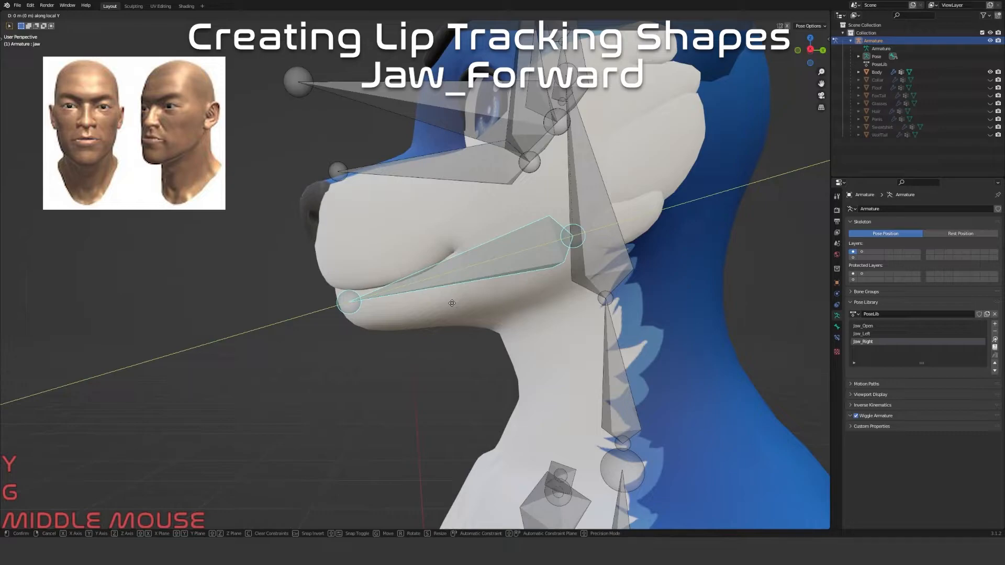
{"action": "left_click", "coordinate": [435, 306]}
{"action": "mouse_move", "coordinate": [435, 306]}
{"action": "middle_mouse_down"}
{"action": "mouse_move", "coordinate": [499, 324]}
{"action": "mouse_move", "coordinate": [548, 316]}
{"action": "mouse_move", "coordinate": [443, 315]}
{"action": "middle_mouse_up"}
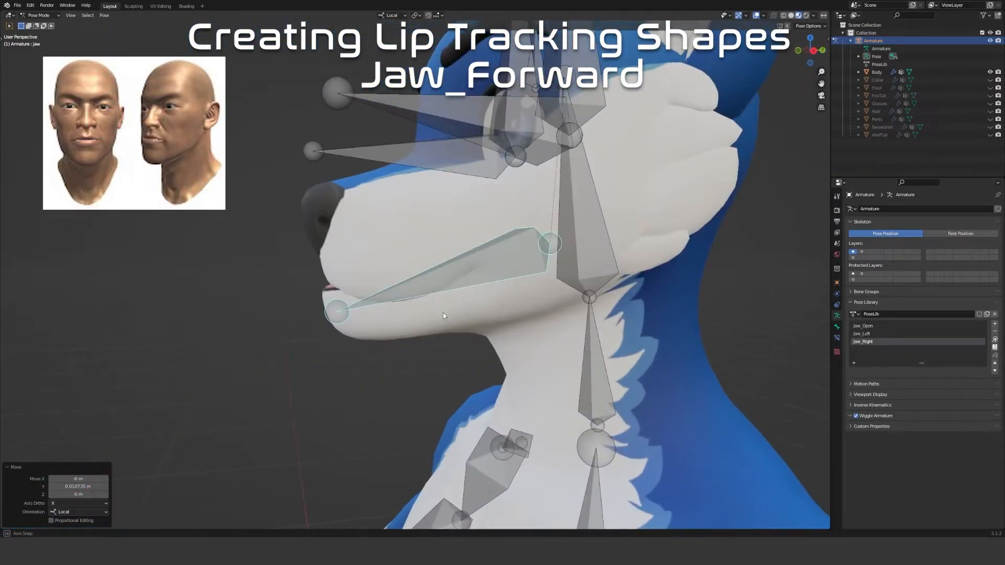
Set the jaw bone's local Y move distance to 0.01 m
{"action": "left_click", "coordinate": [79, 487]}
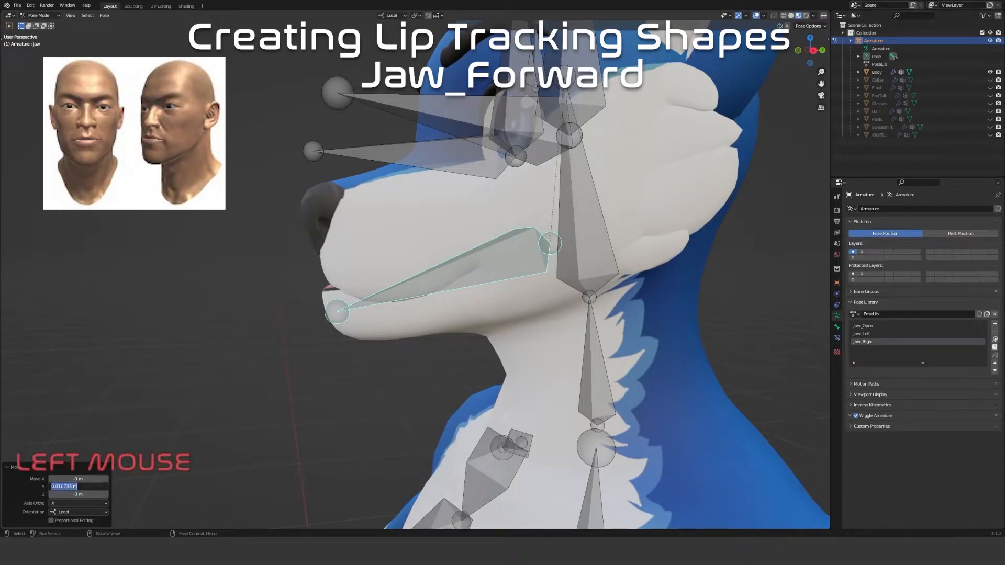
{"action": "type", "text": "0.011"}
{"action": "key", "text": "Return"}
Store the forward jaw pose in the pose library as Jaw_Forward
{"action": "middle_click_drag", "start_coordinate": [337, 369], "coordinate": [688, 411]}
{"action": "scroll", "coordinate": [476, 361], "scroll_direction": "up", "scroll_amount": 3}
{"action": "left_click", "coordinate": [995, 325]}
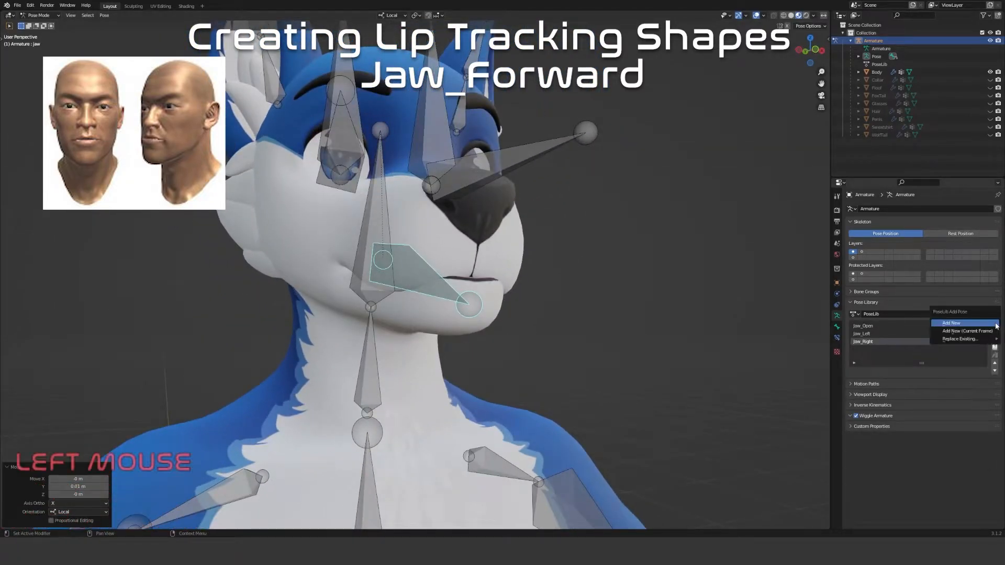
{"action": "left_click", "coordinate": [963, 325]}
{"action": "type", "text": "Jaw_Forward"}
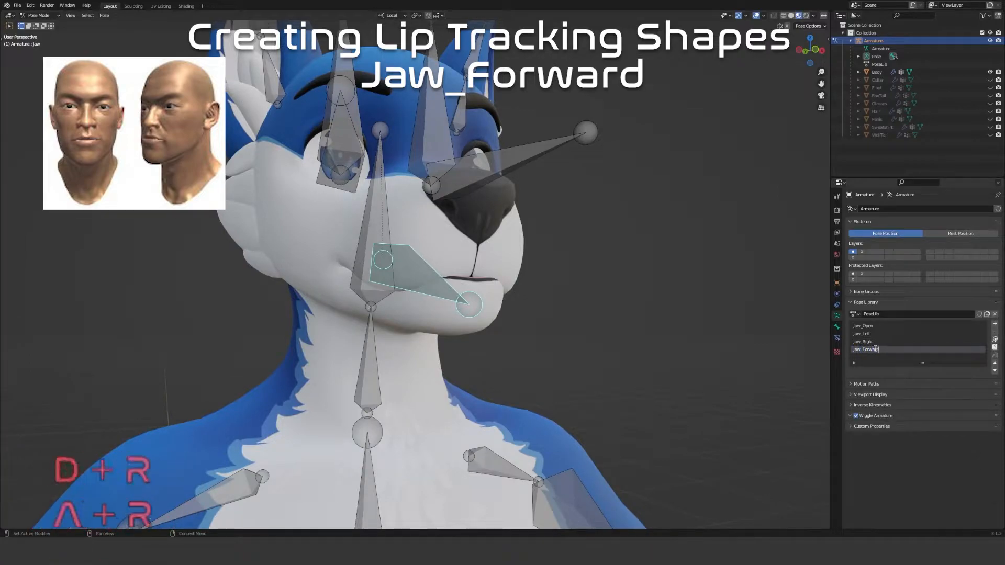
{"action": "key", "text": "Return"}
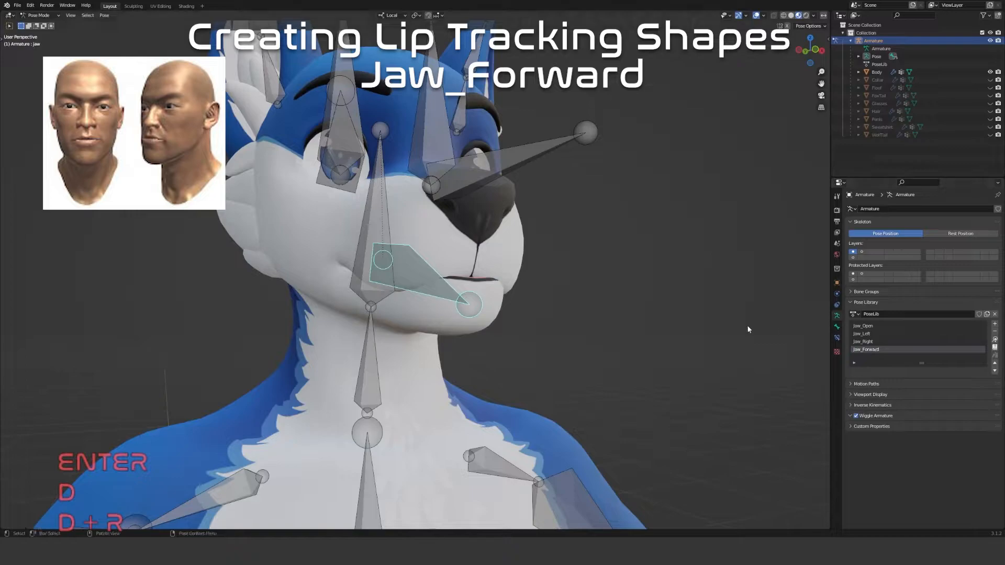
Clear the jaw bone's transforms to return it to its rest pose
{"action": "middle_click_drag", "start_coordinate": [547, 271], "coordinate": [542, 264]}
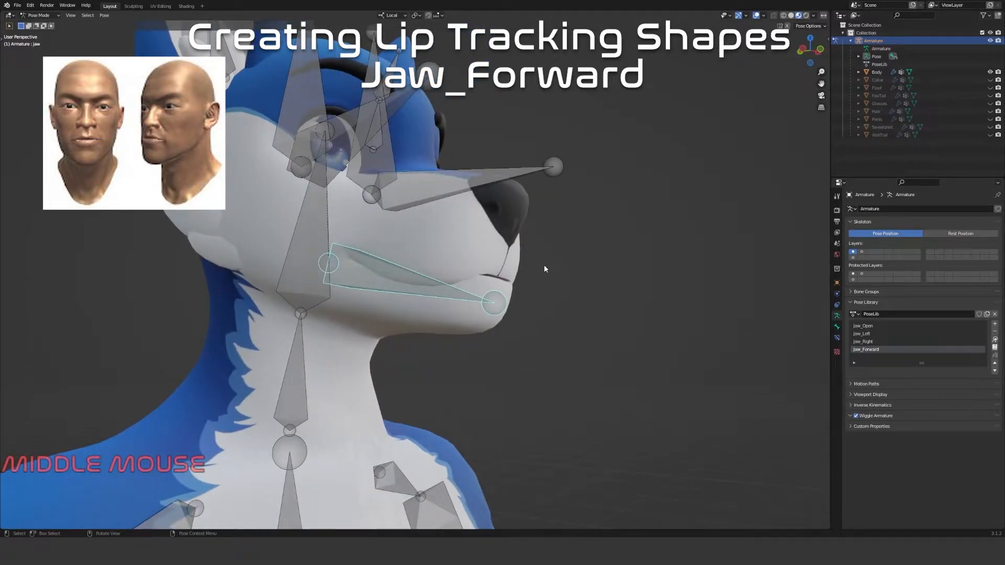
{"action": "left_click", "coordinate": [104, 15]}
{"action": "mouse_move", "coordinate": [157, 32]}
{"action": "left_click", "coordinate": [198, 34]}
{"action": "middle_click_drag", "start_coordinate": [529, 246], "coordinate": [562, 246]}
{"action": "left_click", "coordinate": [104, 15]}
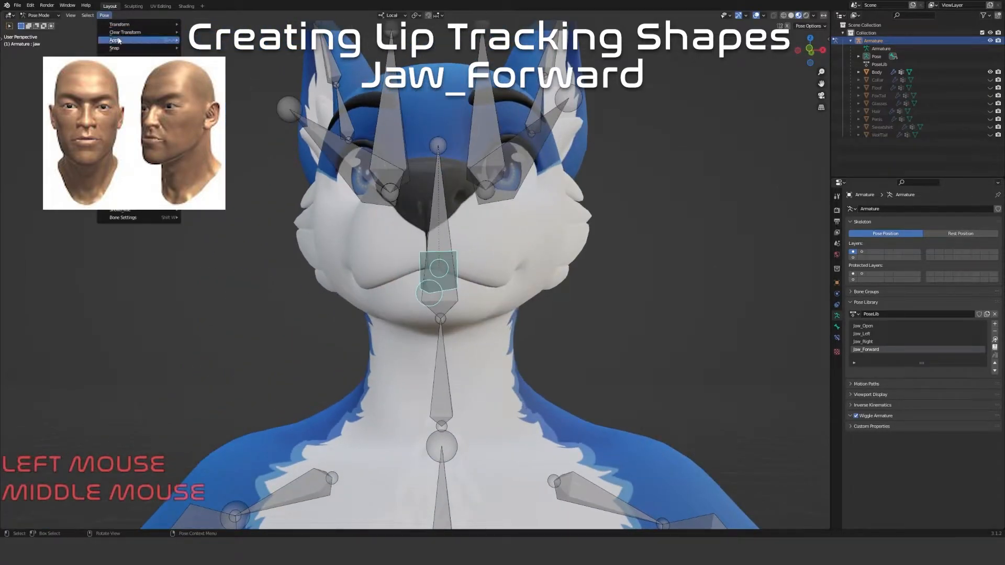
{"action": "mouse_move", "coordinate": [137, 33]}
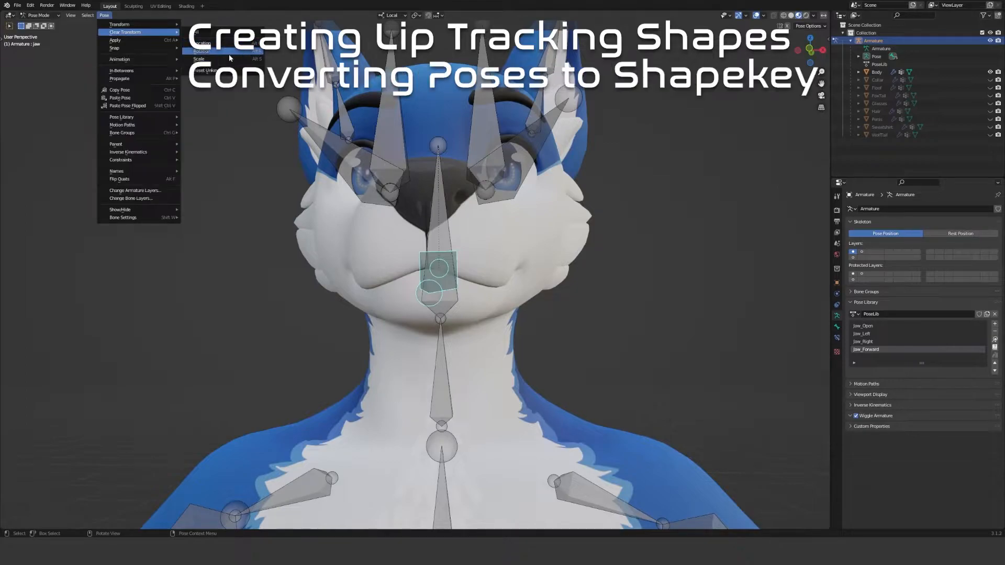
{"action": "left_click", "coordinate": [251, 63]}
Apply the stored Jaw_Open pose to the armature and select the Body mesh
{"action": "middle_click_drag", "start_coordinate": [360, 143], "coordinate": [451, 174]}
{"action": "scroll", "coordinate": [439, 150], "scroll_direction": "down", "scroll_amount": 3}
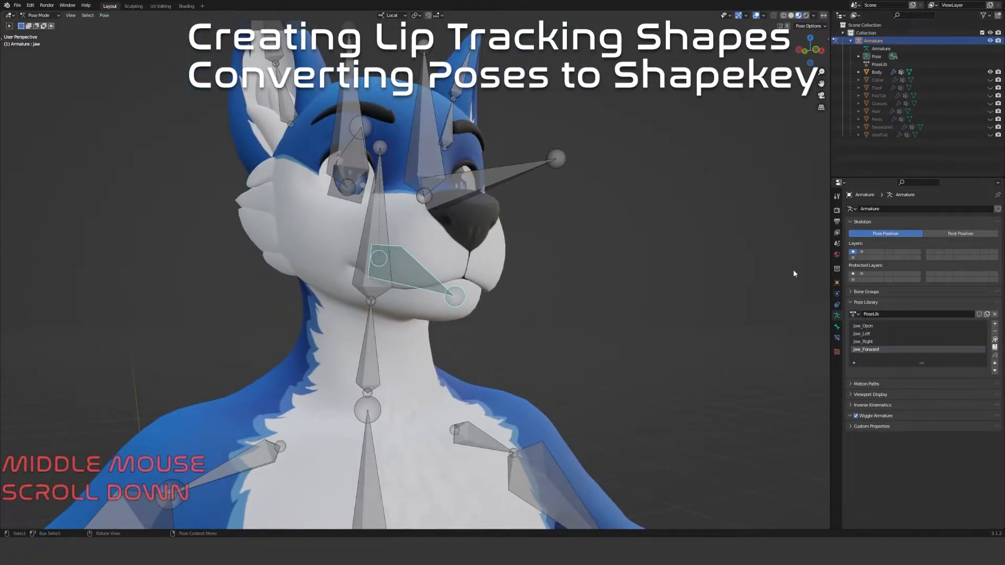
{"action": "middle_click_drag", "start_coordinate": [637, 321], "coordinate": [615, 283]}
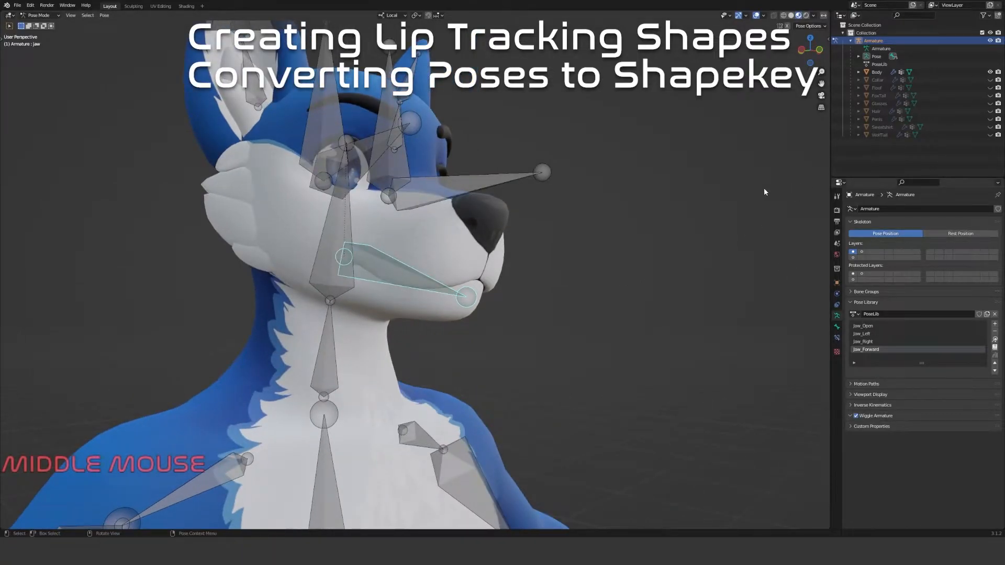
{"action": "left_click", "coordinate": [864, 326]}
{"action": "left_click", "coordinate": [995, 338]}
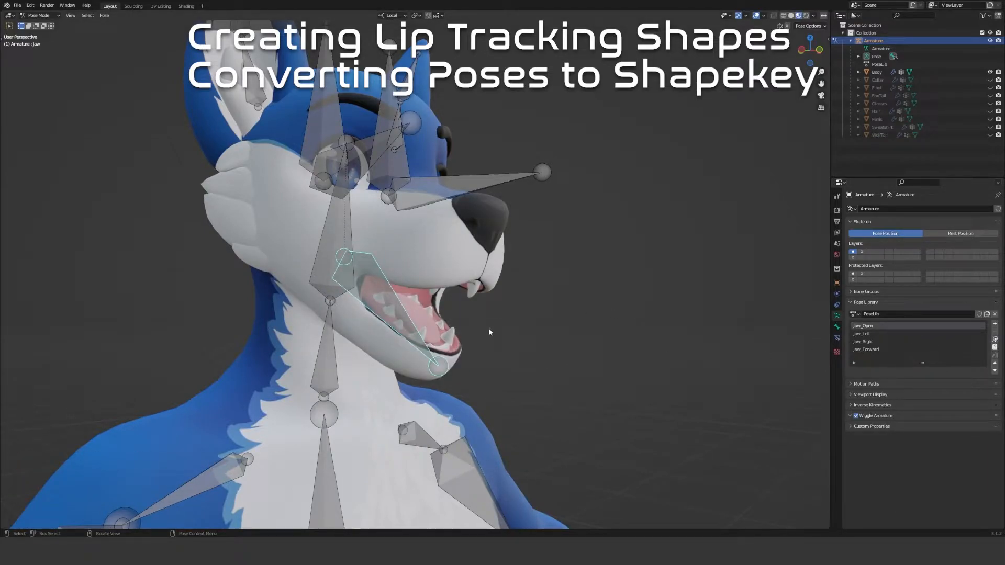
{"action": "left_click", "coordinate": [878, 73]}
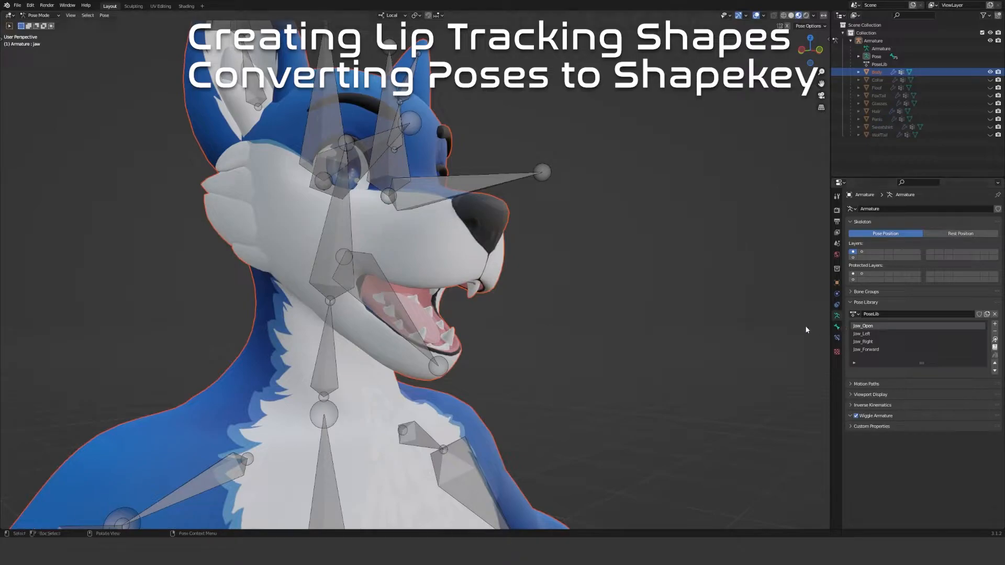
{"action": "mouse_move", "coordinate": [548, 271]}
{"action": "middle_mouse_down"}
{"action": "mouse_move", "coordinate": [564, 231]}
{"action": "mouse_move", "coordinate": [501, 236]}
{"action": "mouse_move", "coordinate": [375, 187]}
{"action": "middle_mouse_up"}
{"action": "left_click", "coordinate": [132, 7]}
{"action": "left_click", "coordinate": [110, 6]}
{"action": "middle_click_drag", "start_coordinate": [234, 112], "coordinate": [279, 143]}
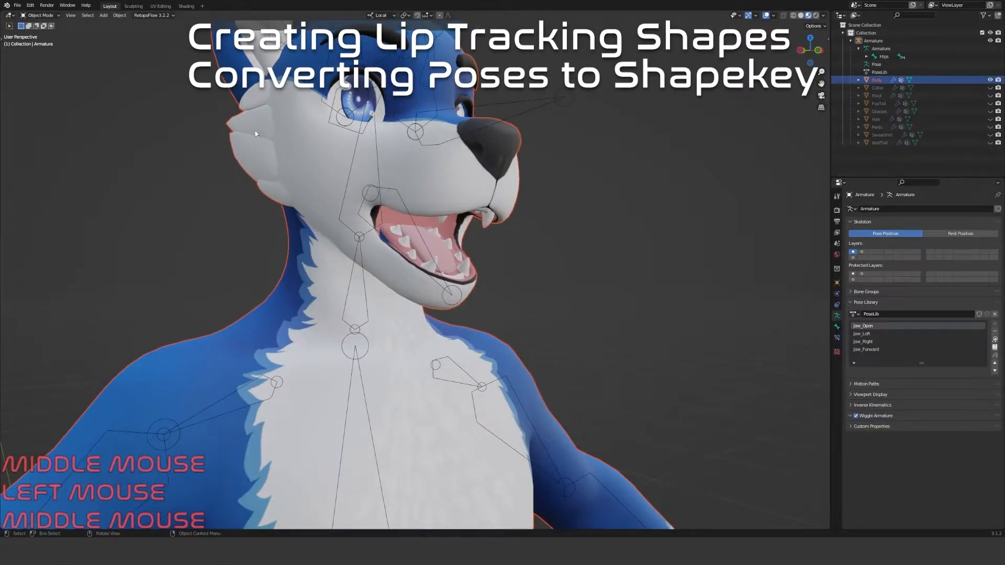
Turn off Lock Object Modes so objects in different modes can be selected directly
{"action": "left_click", "coordinate": [31, 6]}
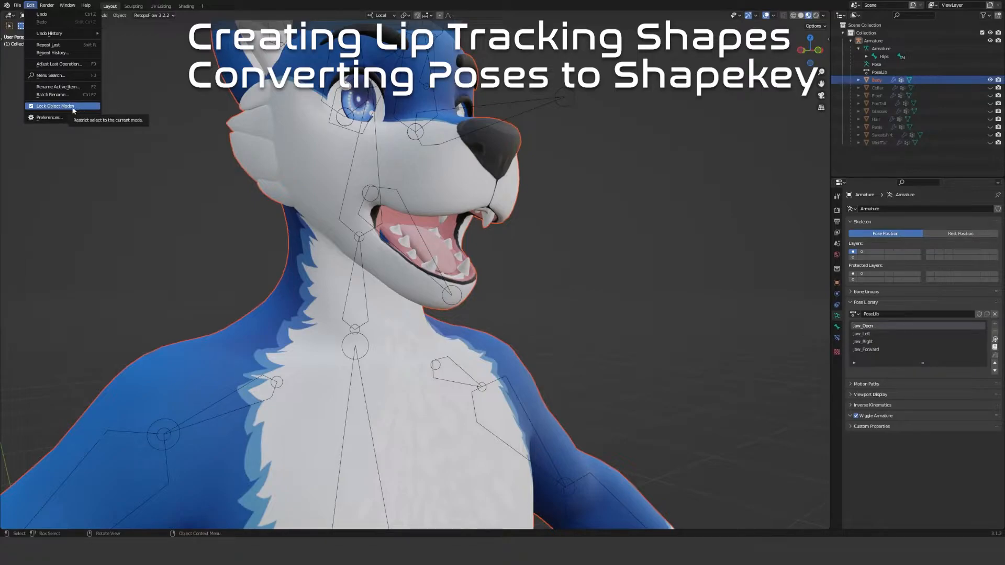
{"action": "left_click", "coordinate": [33, 107]}
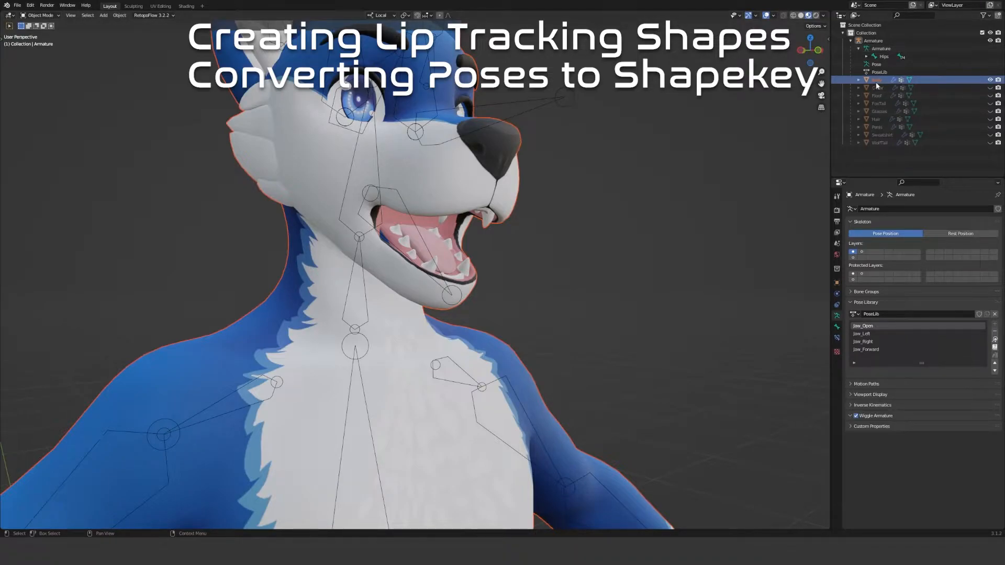
{"action": "left_click", "coordinate": [31, 5]}
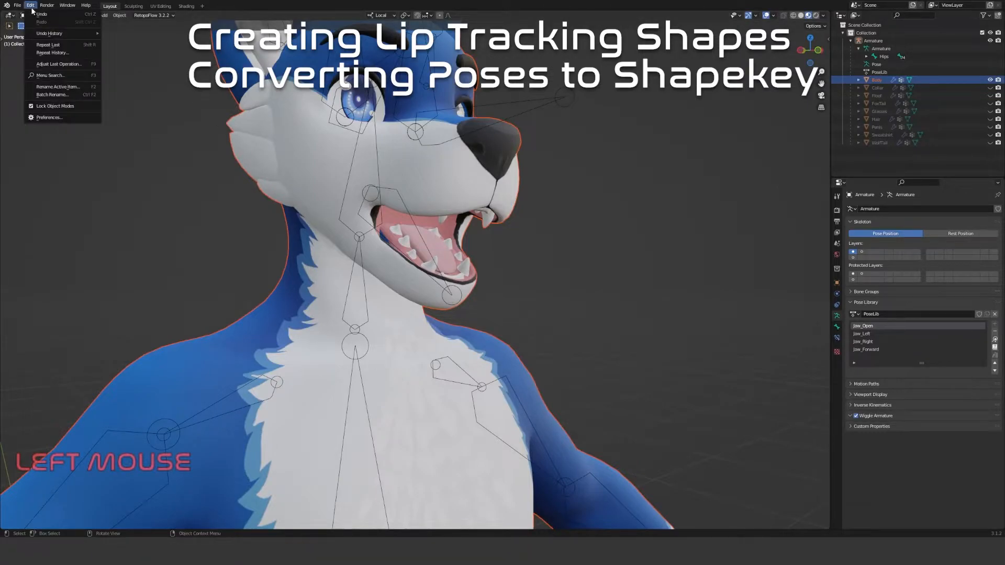
{"action": "left_click", "coordinate": [30, 106]}
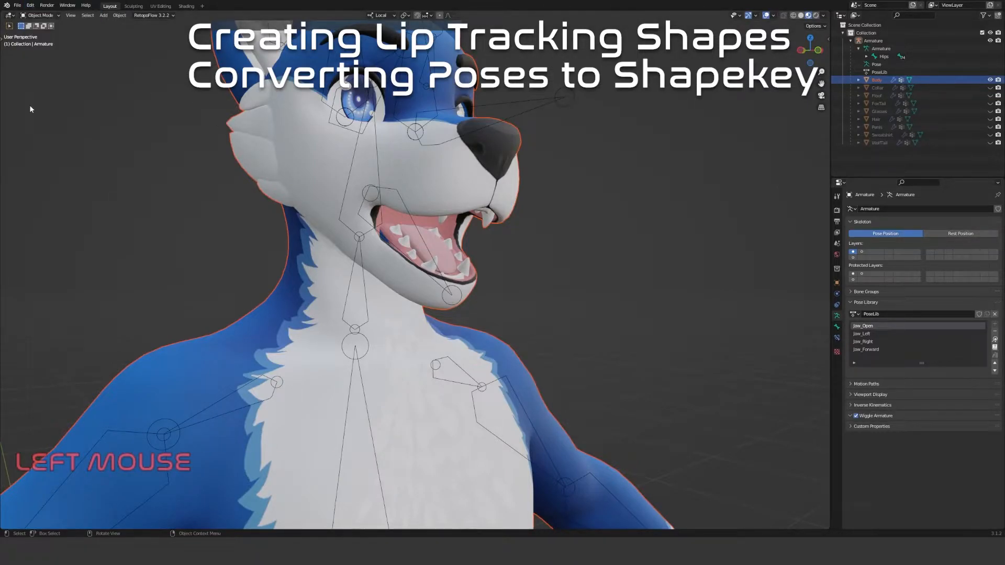
{"action": "left_click", "coordinate": [30, 5]}
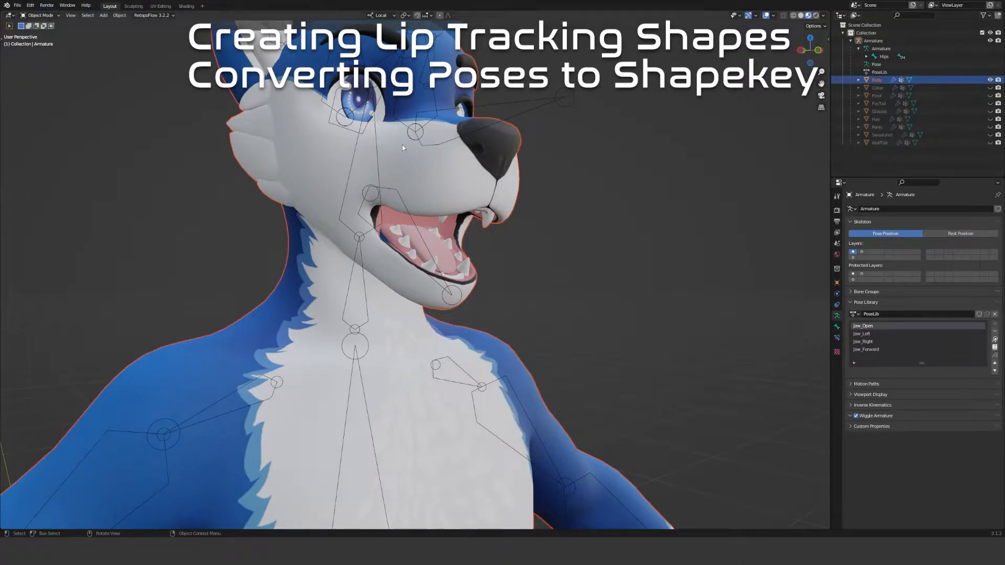
Select the Armature and put it in Pose Mode
{"action": "middle_click_drag", "start_coordinate": [554, 217], "coordinate": [568, 224]}
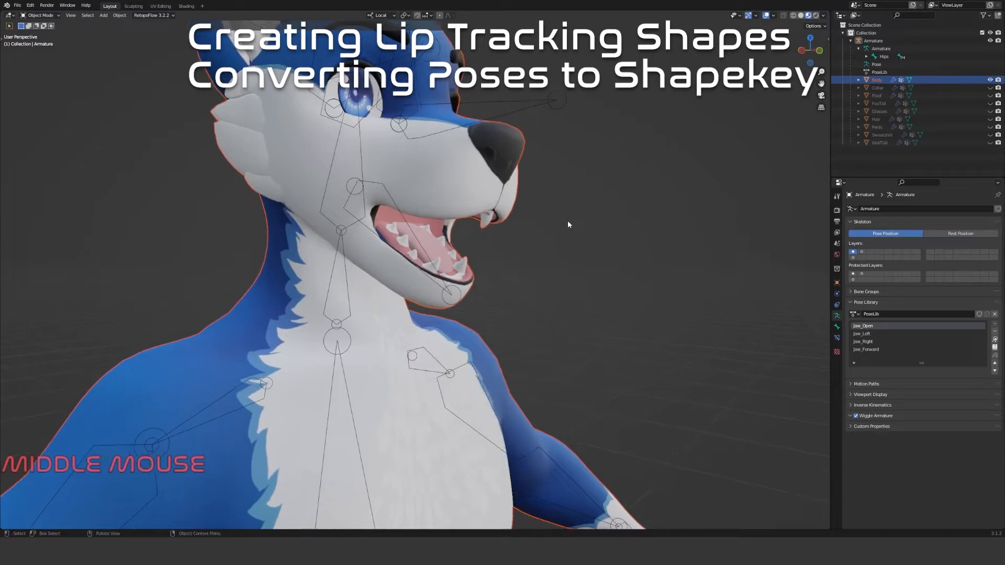
{"action": "left_click", "coordinate": [881, 49]}
{"action": "left_click", "coordinate": [47, 15]}
{"action": "left_click", "coordinate": [46, 42]}
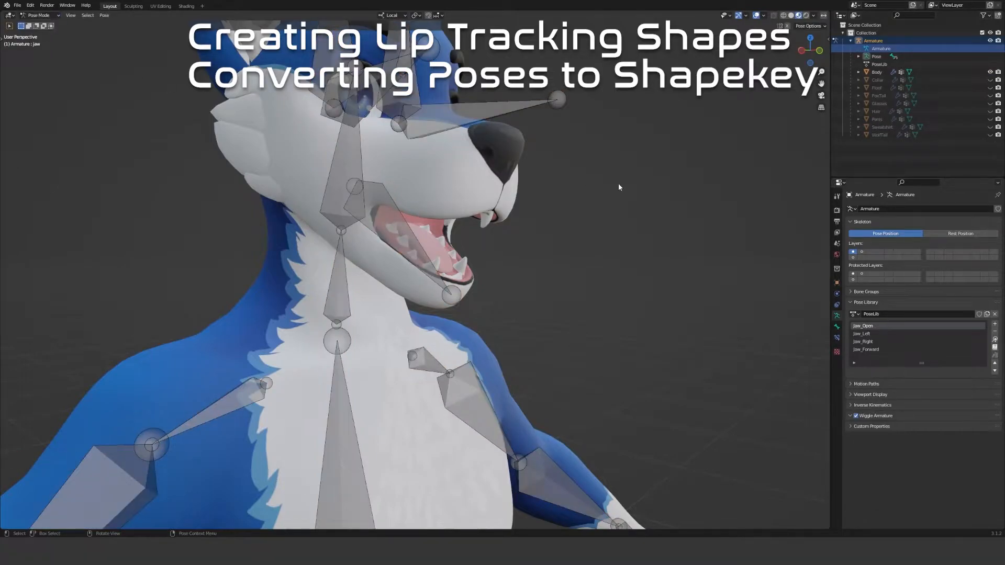
Select the Body mesh and bring up the settings of its Armature modifier
{"action": "left_click", "coordinate": [878, 73]}
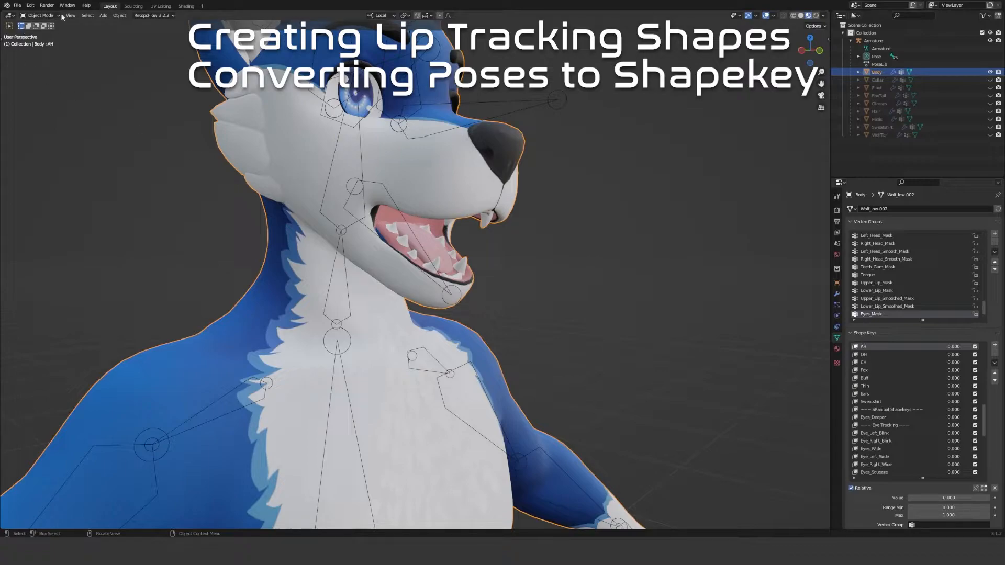
{"action": "middle_click_drag", "start_coordinate": [476, 202], "coordinate": [602, 257]}
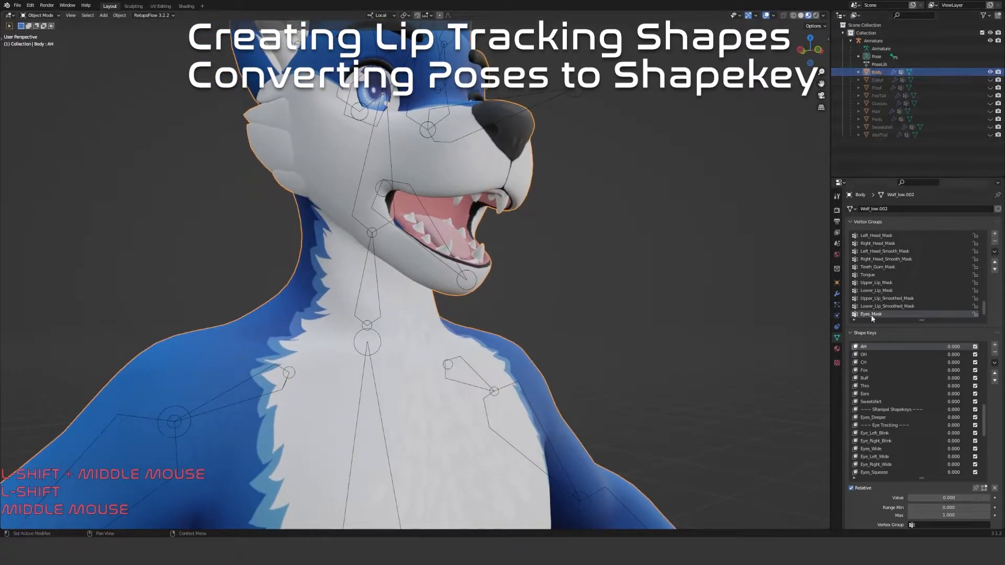
{"action": "left_click", "coordinate": [837, 295]}
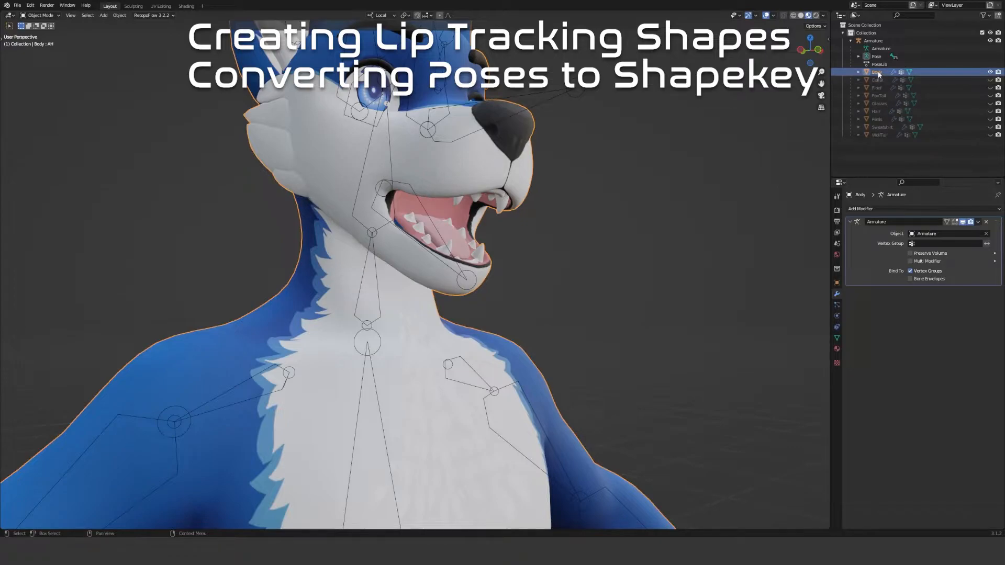
{"action": "left_click", "coordinate": [836, 338]}
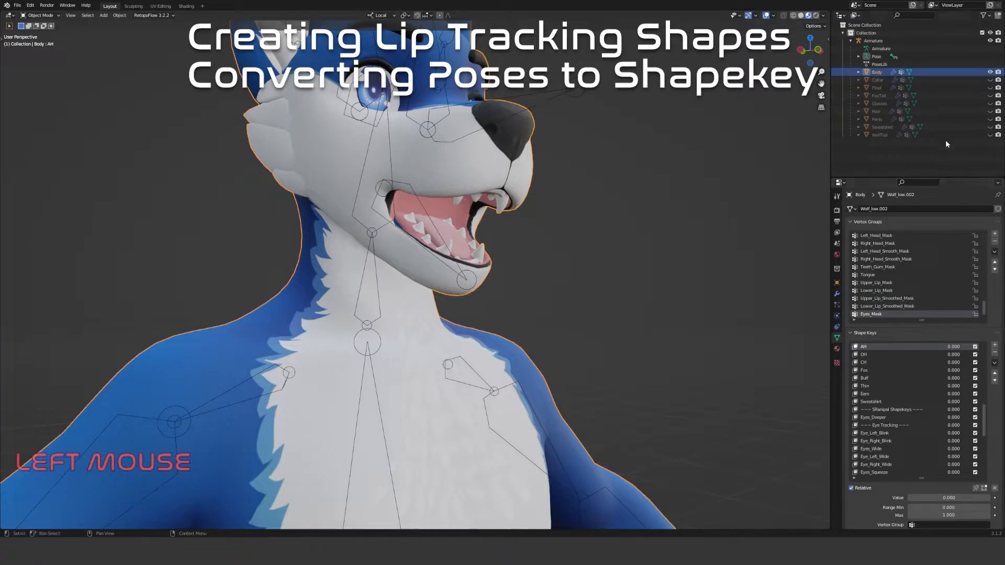
{"action": "left_click", "coordinate": [836, 294]}
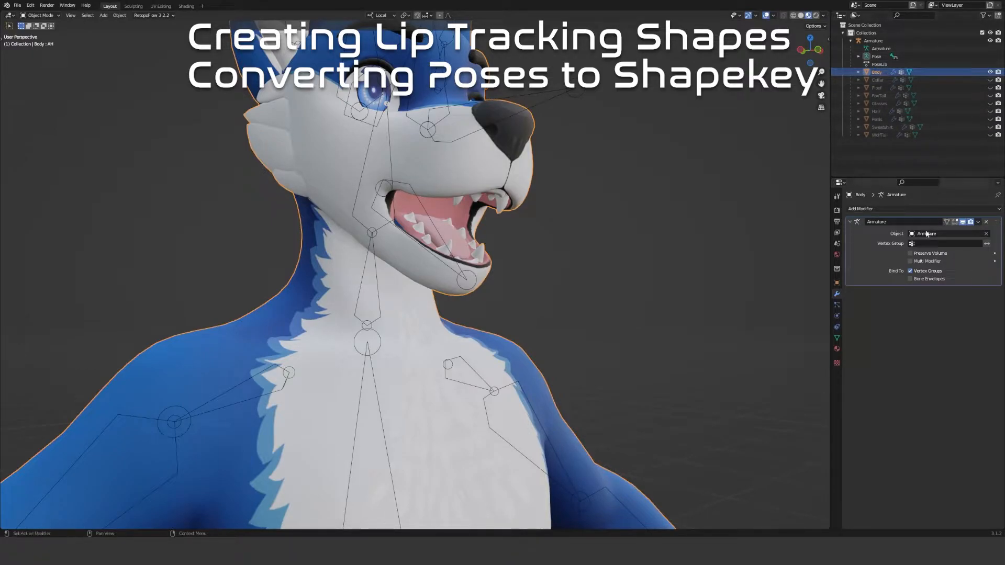
Rename the Body's Armature modifier to Jaw_Open and save its deformation as a shape key while keeping the modifier
{"action": "left_click", "coordinate": [882, 223]}
{"action": "type", "text": "Jaw_Open"}
{"action": "left_click", "coordinate": [978, 223]}
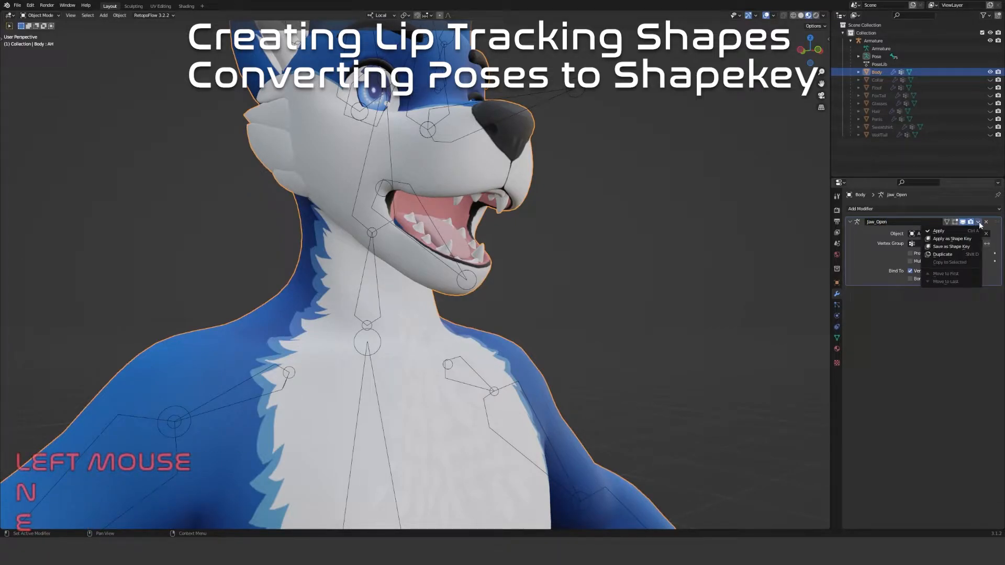
{"action": "left_click", "coordinate": [959, 247]}
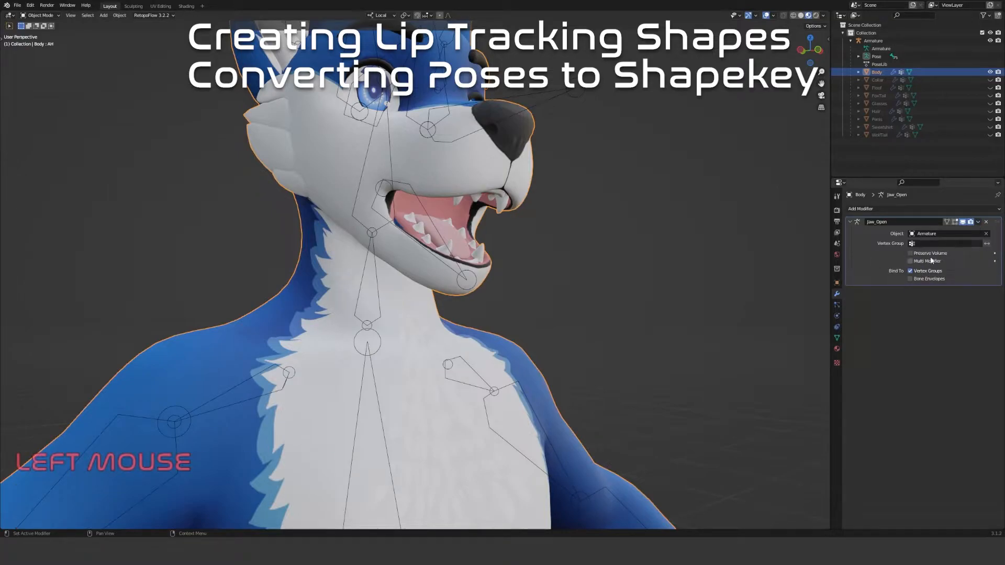
Select the Jaw_Open shape key under the Lip Tracking heading in the Body's shape key list
{"action": "left_click", "coordinate": [841, 337]}
{"action": "scroll", "coordinate": [937, 444], "scroll_direction": "down", "scroll_amount": 5}
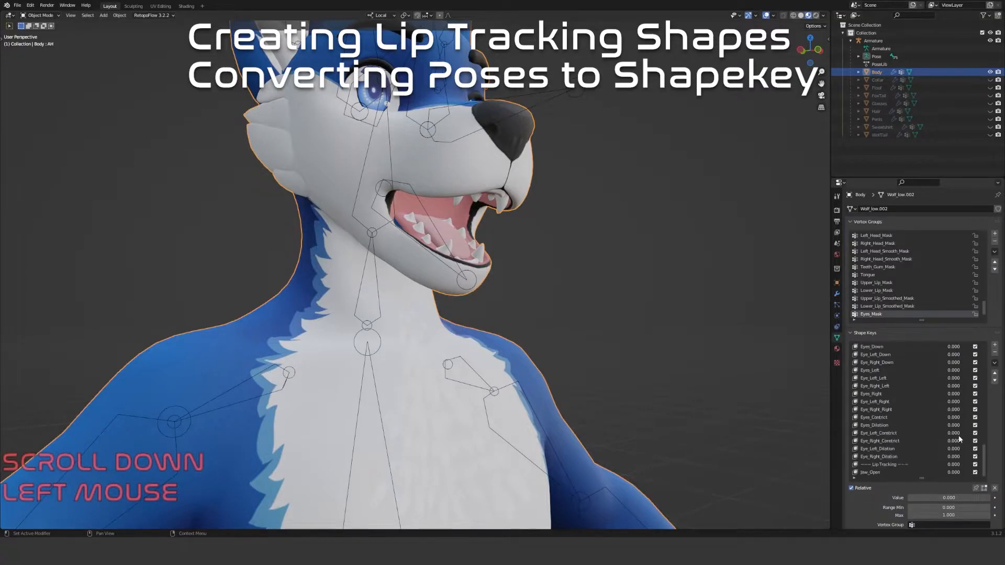
{"action": "left_click", "coordinate": [963, 472]}
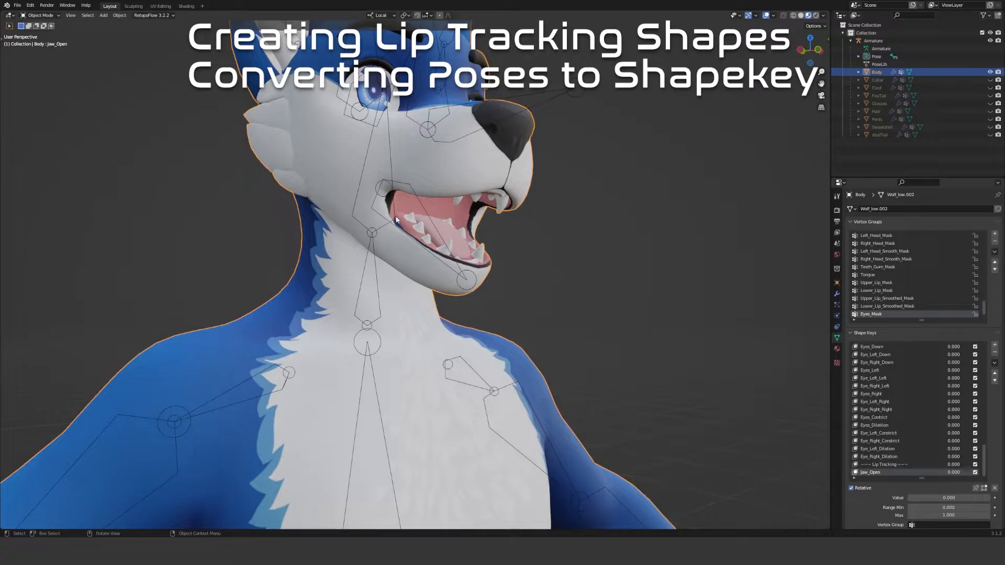
Select the jaw bone and apply the Jaw_Left pose from the armature's pose library
{"action": "left_click", "coordinate": [381, 187]}
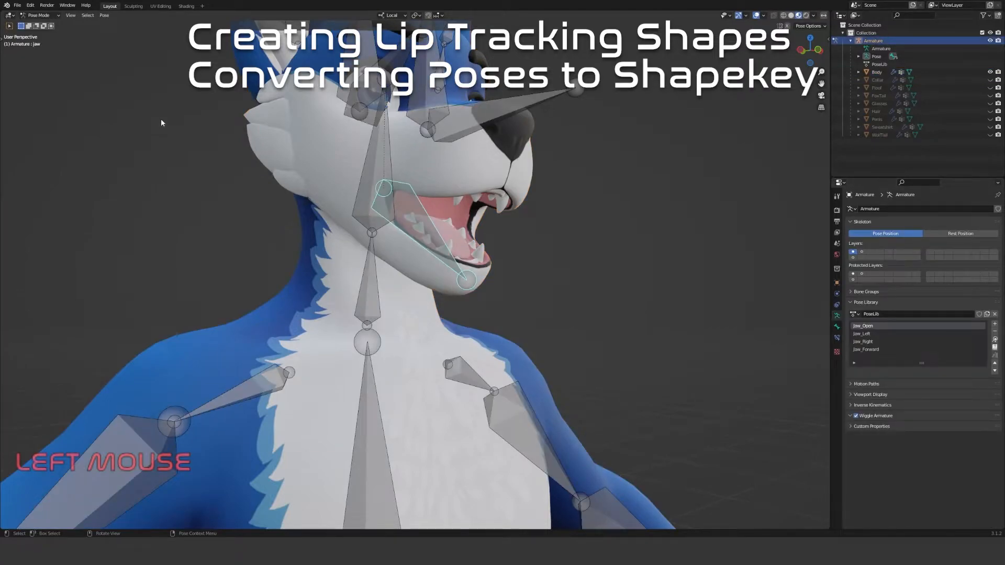
{"action": "left_click", "coordinate": [883, 333]}
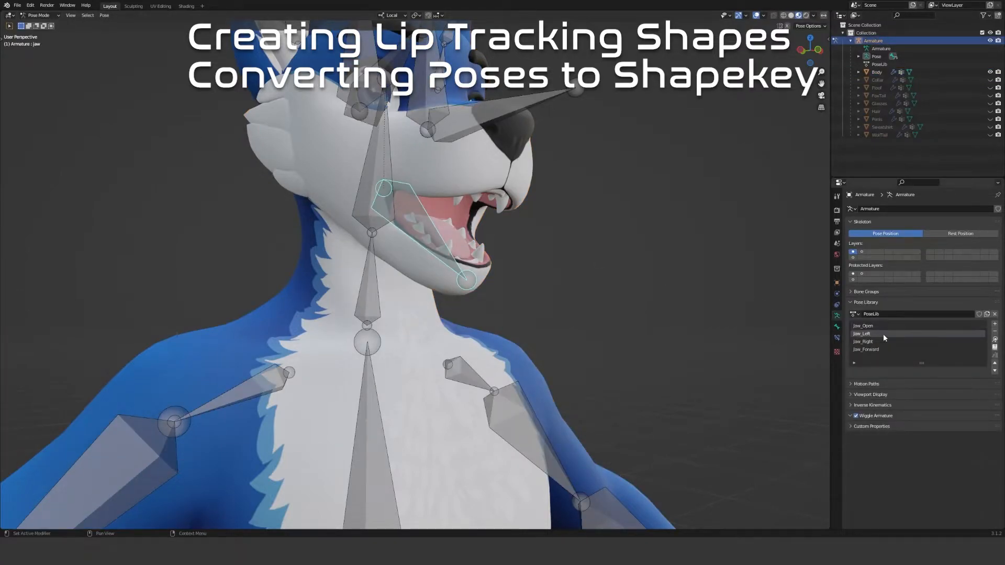
{"action": "left_click", "coordinate": [994, 338]}
{"action": "middle_click_drag", "start_coordinate": [602, 278], "coordinate": [555, 283]}
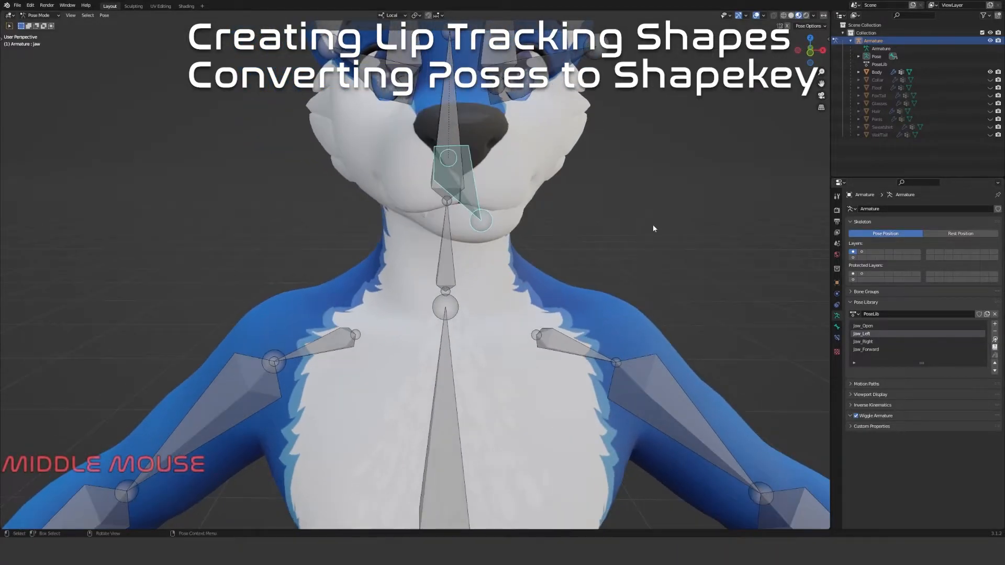
Rename the Body's Armature modifier to Jaw_Left and save the current pose as a shape key, keeping the modifier
{"action": "left_click", "coordinate": [876, 73]}
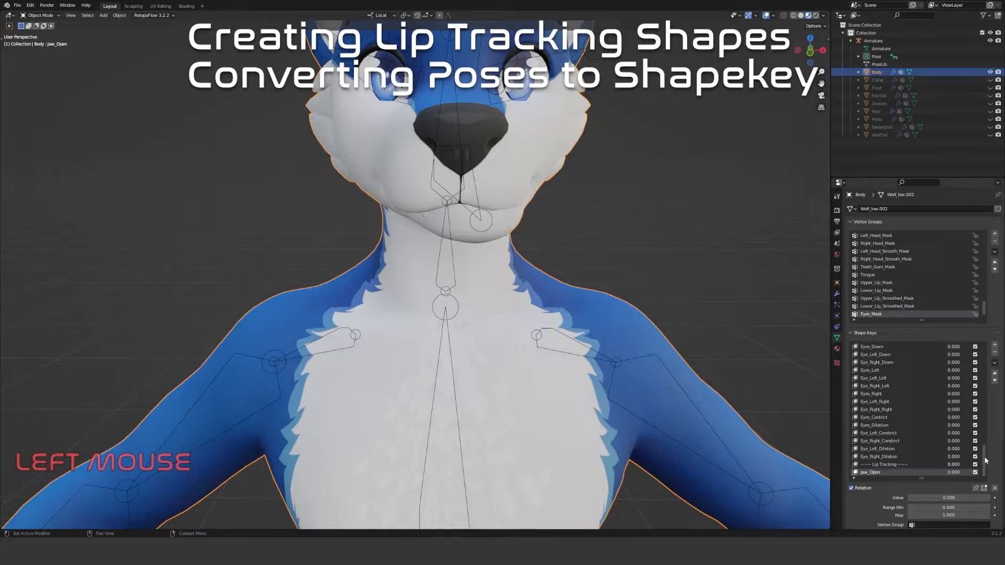
{"action": "left_click", "coordinate": [837, 294]}
{"action": "left_click", "coordinate": [891, 224]}
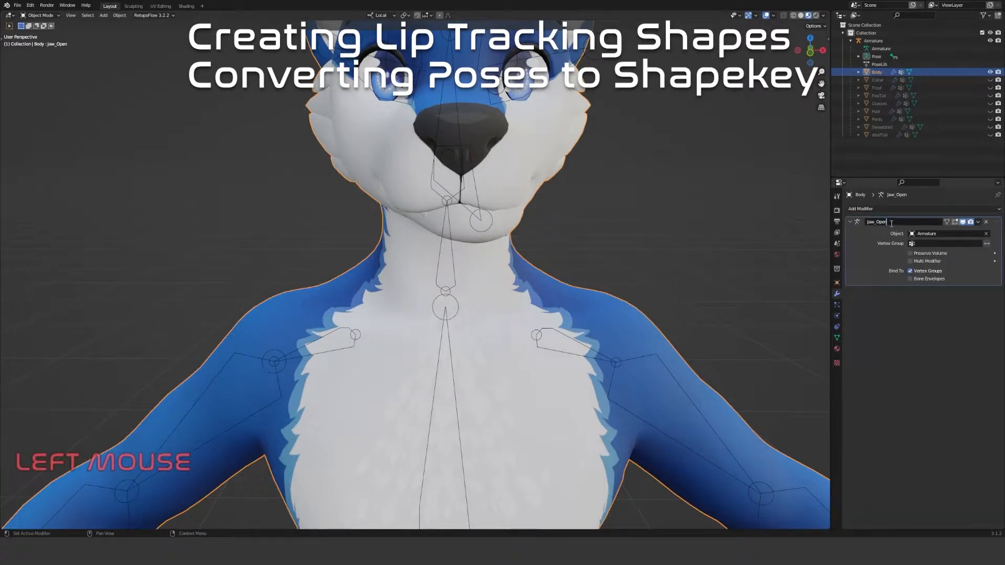
{"action": "key", "text": "BackSpace"}
{"action": "key", "text": "BackSpace"}
{"action": "key", "text": "BackSpace"}
{"action": "key", "text": "BackSpace"}
{"action": "type", "text": "Leftt"}
{"action": "left_click", "coordinate": [965, 272]}
{"action": "left_click", "coordinate": [978, 222]}
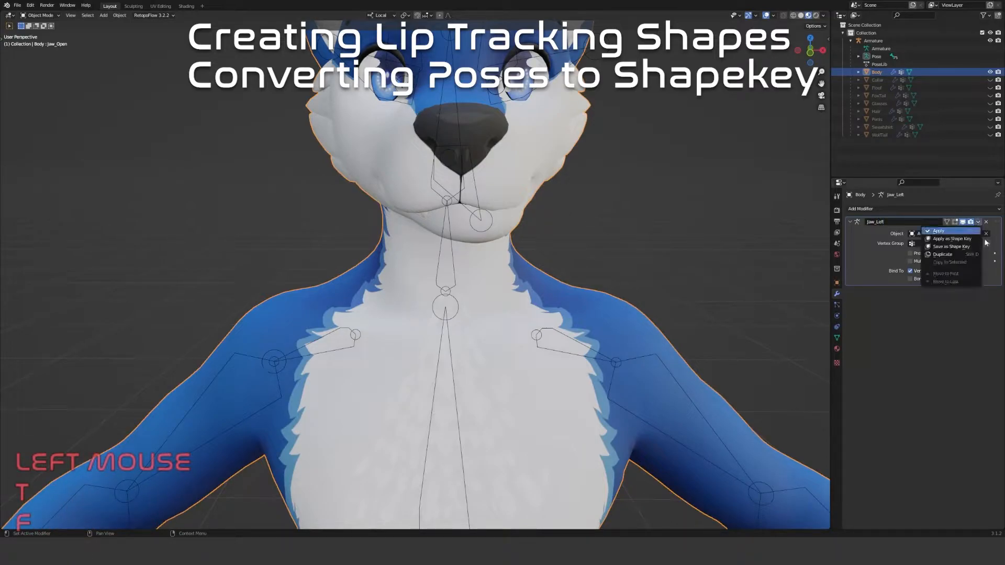
{"action": "left_click", "coordinate": [960, 247]}
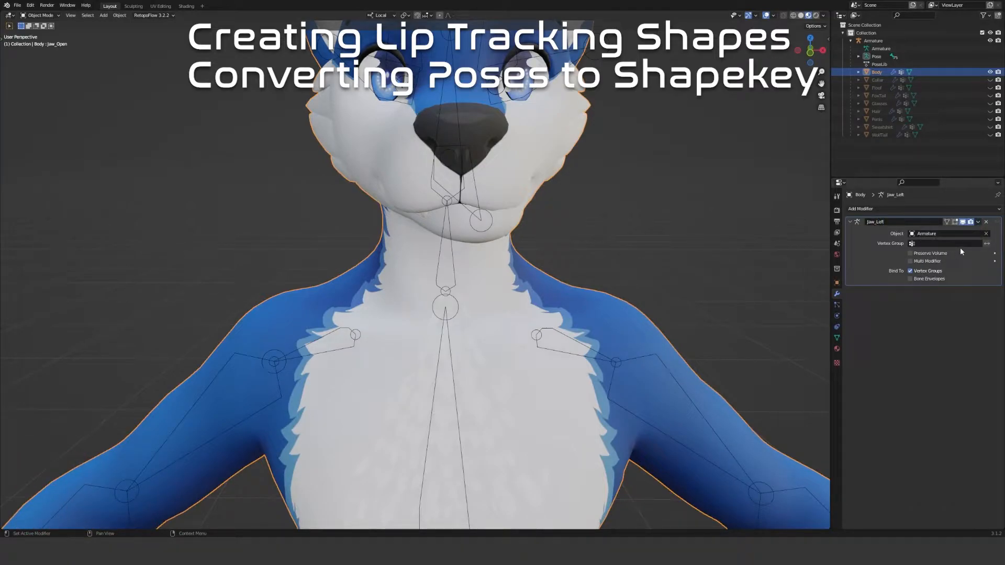
Select the jaw bone again and apply the Jaw_Right pose from the armature's pose library
{"action": "left_click", "coordinate": [881, 57]}
{"action": "left_click", "coordinate": [471, 197]}
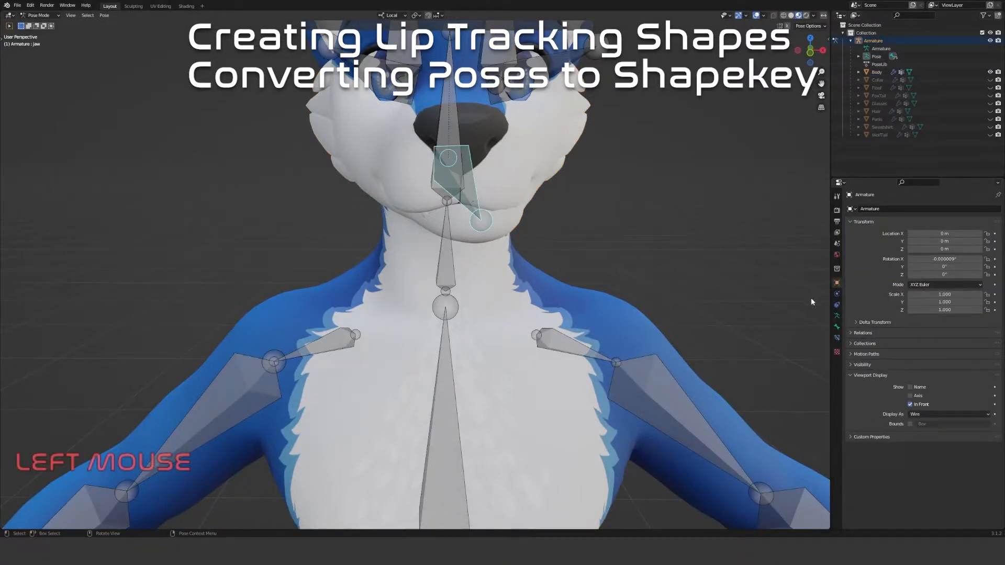
{"action": "left_click", "coordinate": [837, 315]}
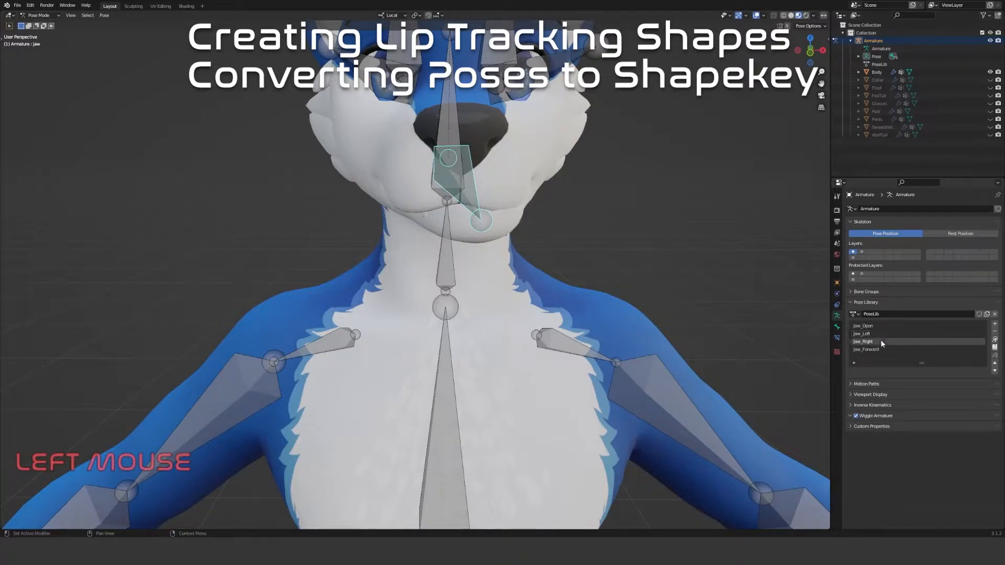
{"action": "left_click", "coordinate": [994, 340]}
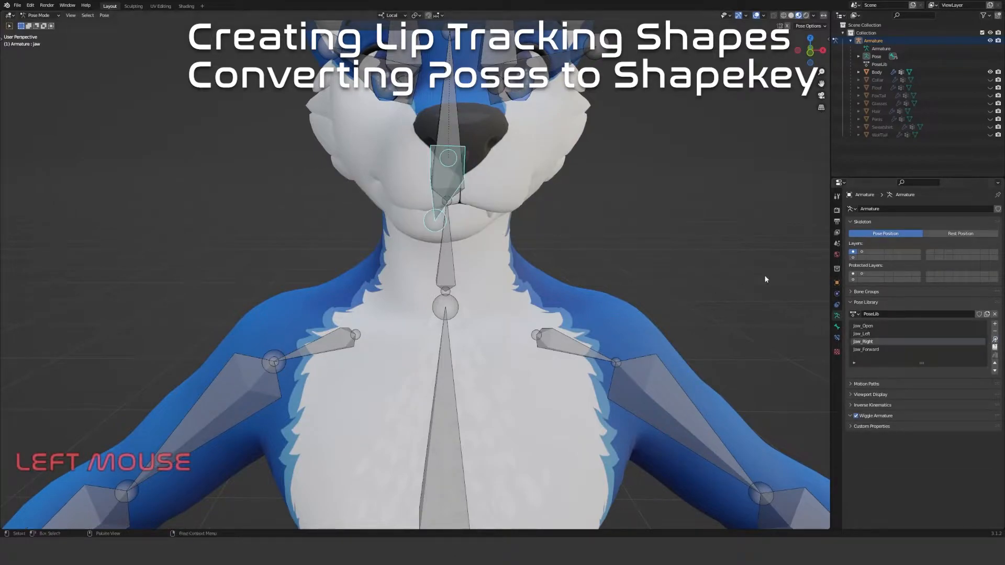
Rename the Body's Armature modifier to Jaw_Right and save the current pose as a shape key, keeping the modifier
{"action": "left_click", "coordinate": [880, 73]}
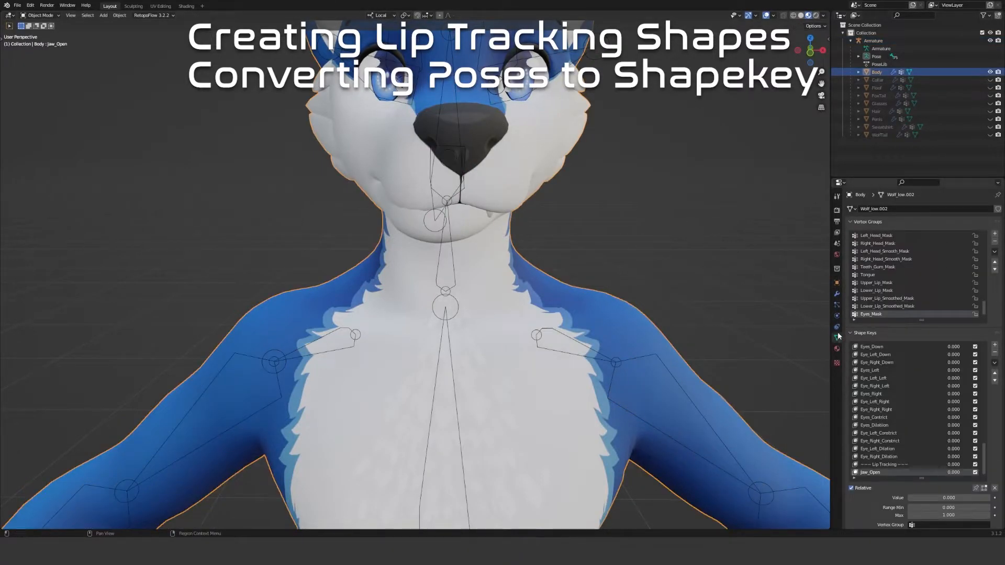
{"action": "left_click", "coordinate": [837, 294]}
{"action": "left_click", "coordinate": [890, 224]}
{"action": "key", "text": "BackSpace"}
{"action": "key", "text": "BackSpace"}
{"action": "key", "text": "BackSpace"}
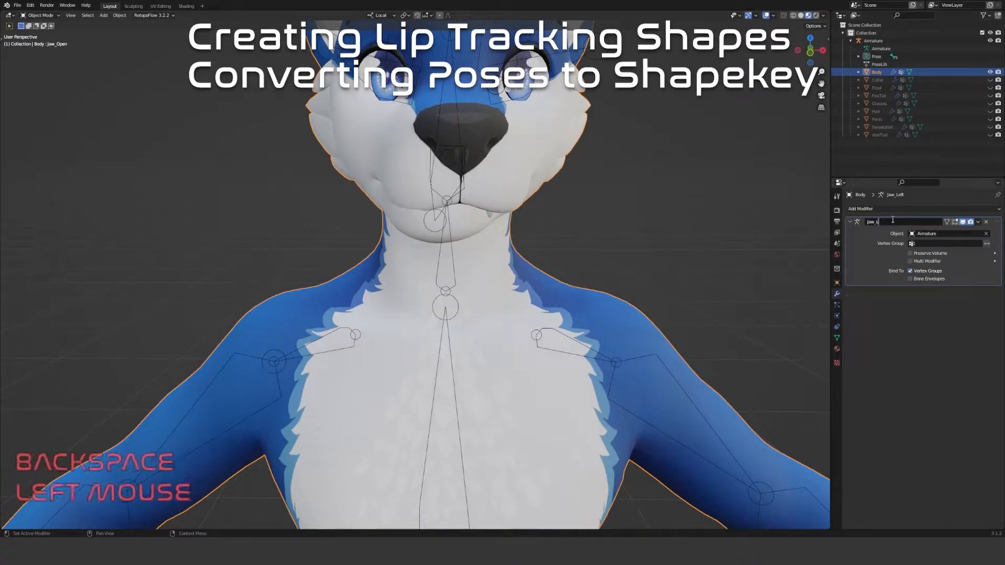
{"action": "key", "text": "BackSpace"}
{"action": "type", "text": "Right"}
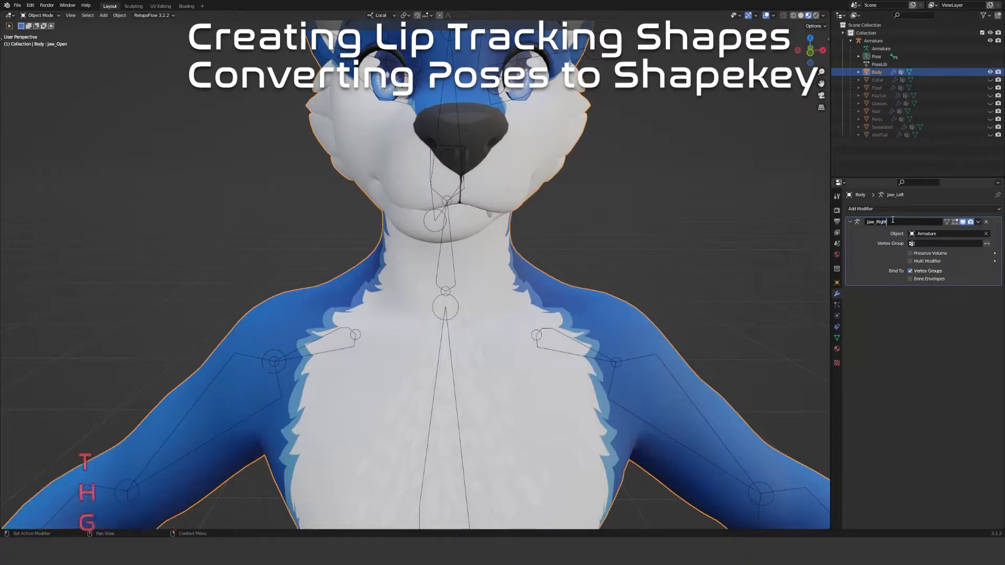
{"action": "left_click", "coordinate": [981, 222]}
{"action": "left_click", "coordinate": [978, 222]}
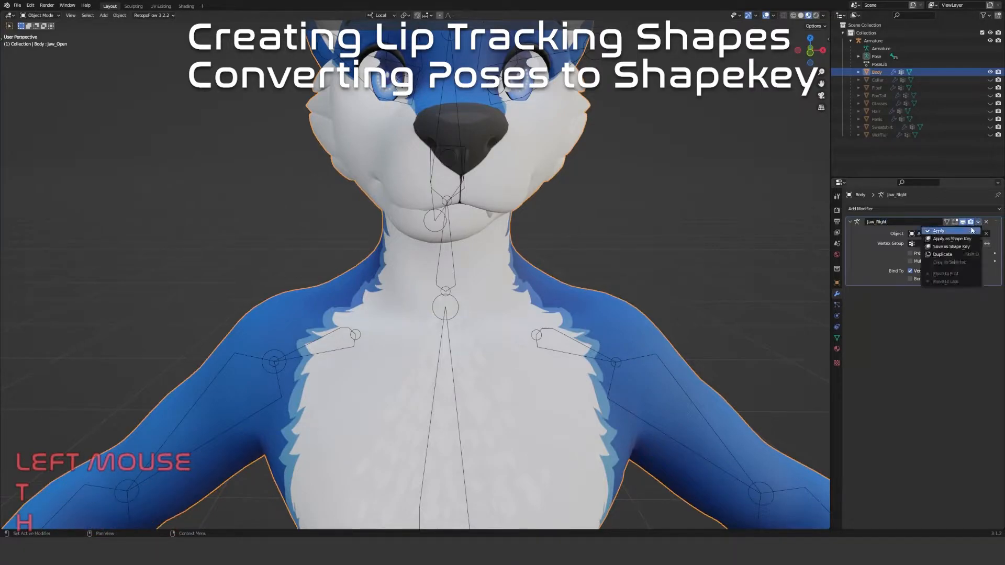
{"action": "left_click", "coordinate": [951, 249]}
Return to the armature's pose and apply the Jaw_Forward pose from its pose library
{"action": "left_click", "coordinate": [876, 57]}
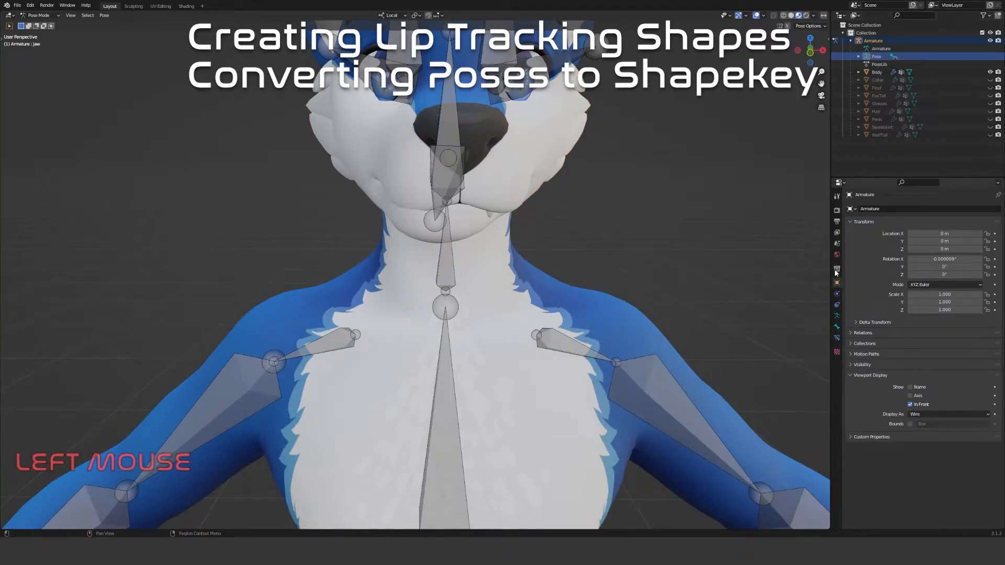
{"action": "left_click", "coordinate": [837, 316]}
{"action": "left_click", "coordinate": [881, 349]}
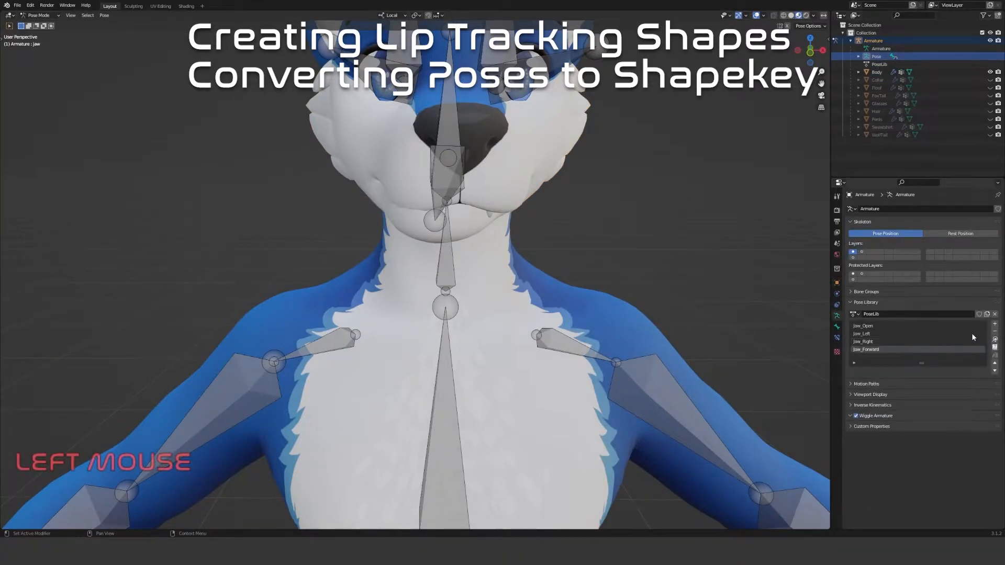
{"action": "left_click", "coordinate": [995, 340]}
{"action": "middle_click_drag", "start_coordinate": [618, 293], "coordinate": [588, 292]}
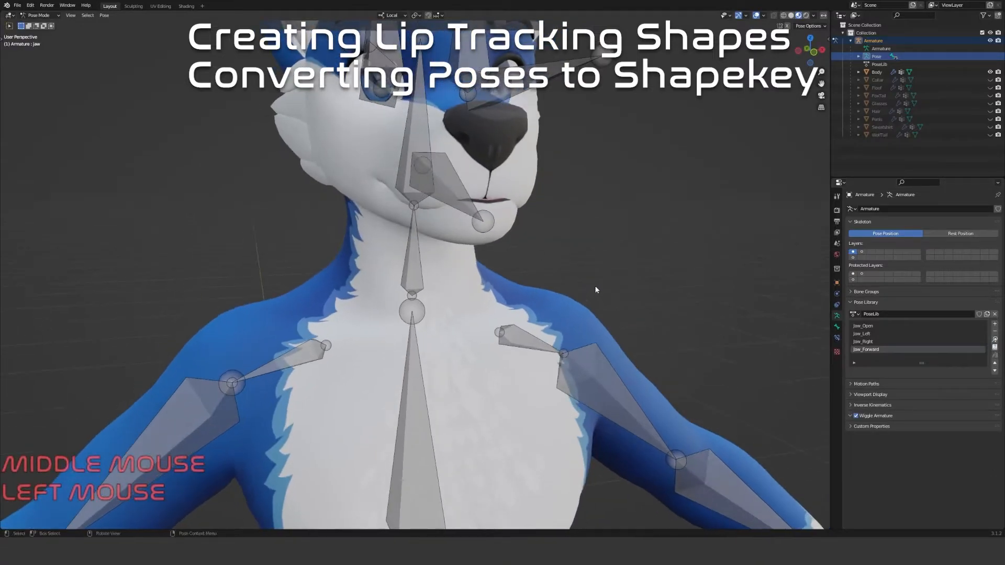
Rename the Body's Armature modifier to Jaw_Forward and save the current pose as a shape key, keeping the modifier
{"action": "left_click", "coordinate": [878, 72]}
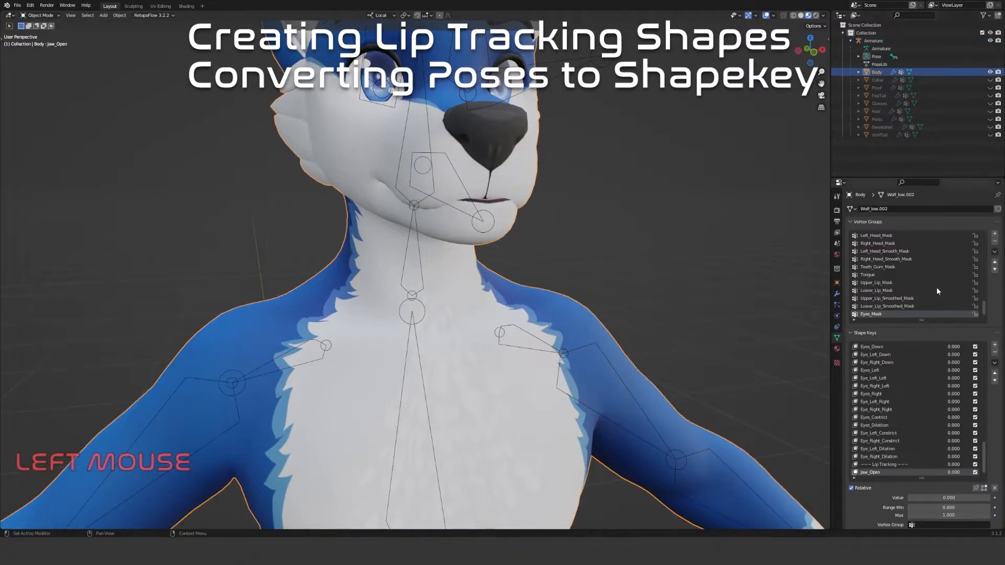
{"action": "left_click", "coordinate": [836, 295]}
{"action": "double_click", "coordinate": [897, 222]}
{"action": "key", "text": "BackSpace"}
{"action": "key", "text": "BackSpace"}
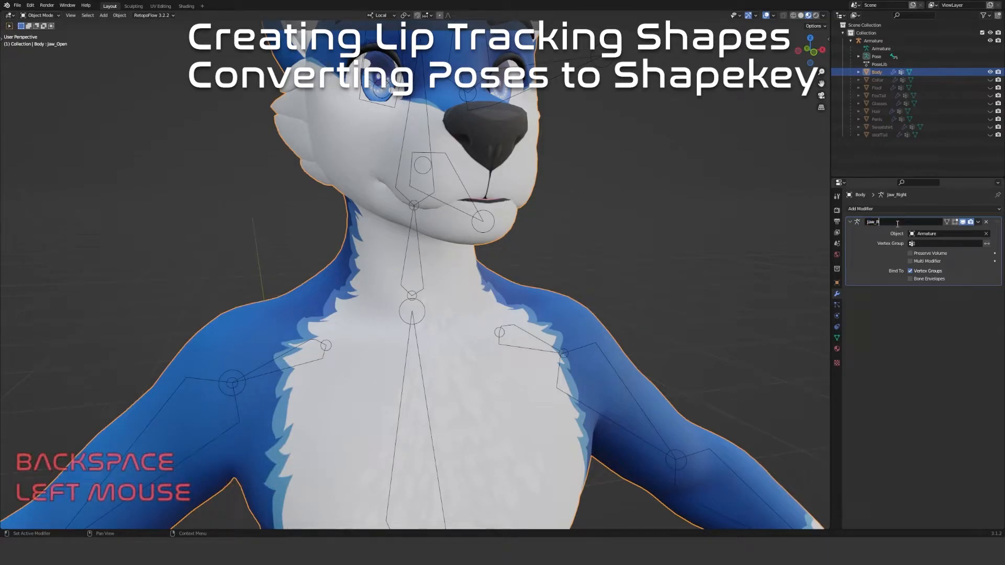
{"action": "type", "text": "Forward"}
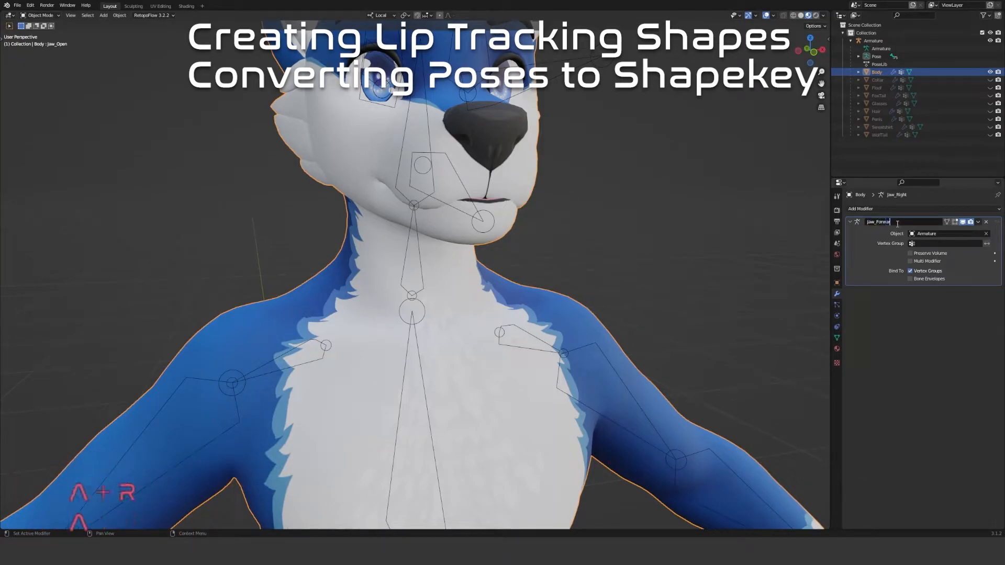
{"action": "left_click", "coordinate": [872, 276]}
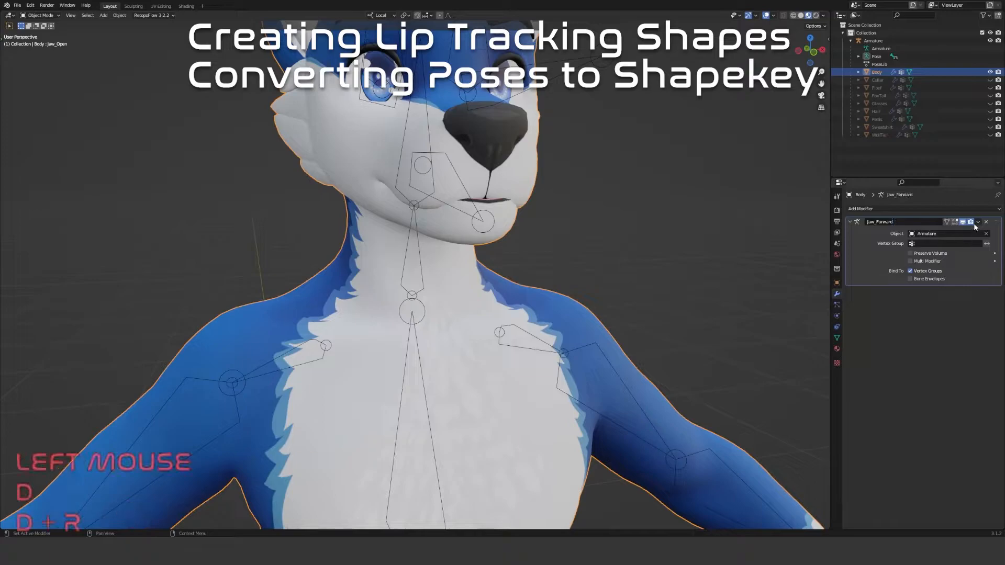
{"action": "left_click", "coordinate": [977, 223]}
{"action": "left_click", "coordinate": [964, 248]}
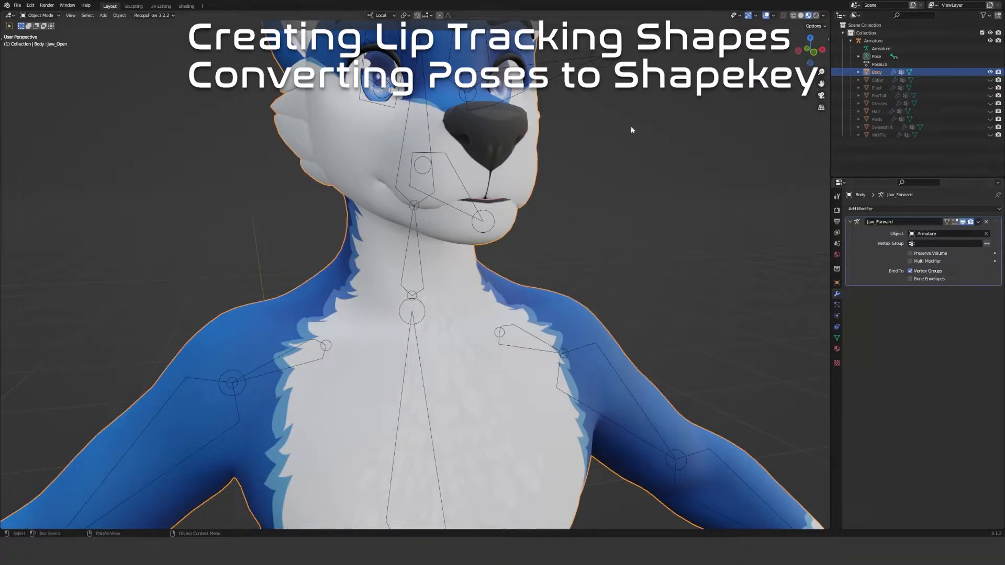
Return to the armature's pose, select the jaw bone and clear its location back to rest
{"action": "left_click", "coordinate": [877, 56]}
{"action": "left_click", "coordinate": [447, 175]}
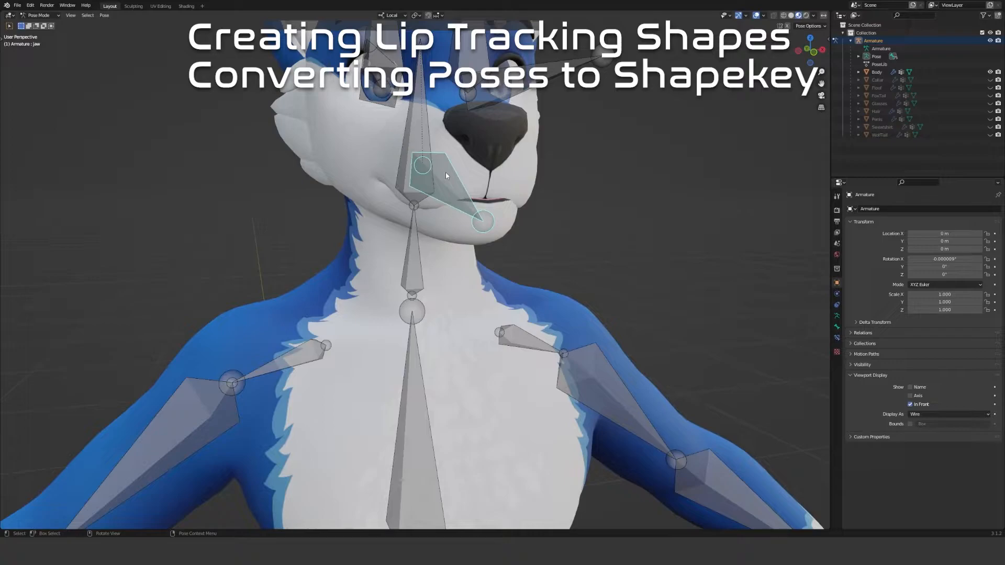
{"action": "key", "text": "alt+g"}
{"action": "middle_click_drag", "start_coordinate": [446, 175], "coordinate": [696, 272]}
{"action": "scroll", "coordinate": [541, 255], "scroll_direction": "down", "scroll_amount": 3}
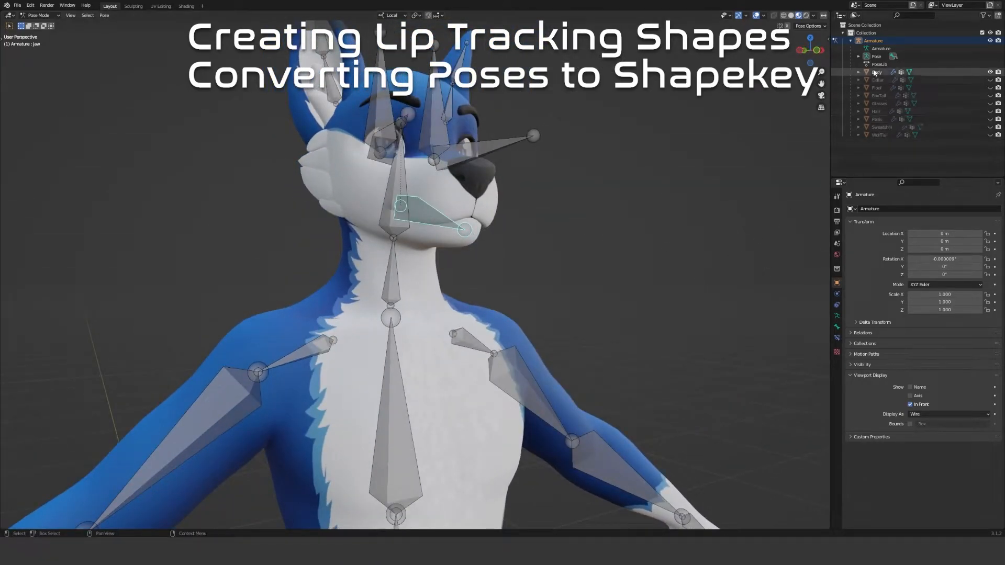
Rename the Body's Jaw_Forward modifier back to Armature
{"action": "left_click", "coordinate": [893, 72]}
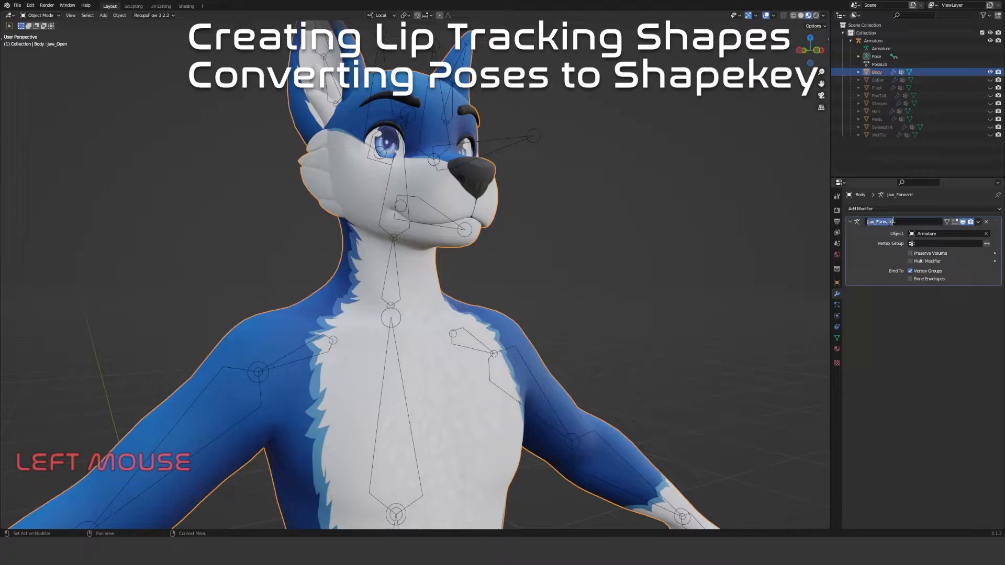
{"action": "type", "text": "Armture"}
{"action": "key", "text": "Return"}
{"action": "left_click", "coordinate": [885, 222]}
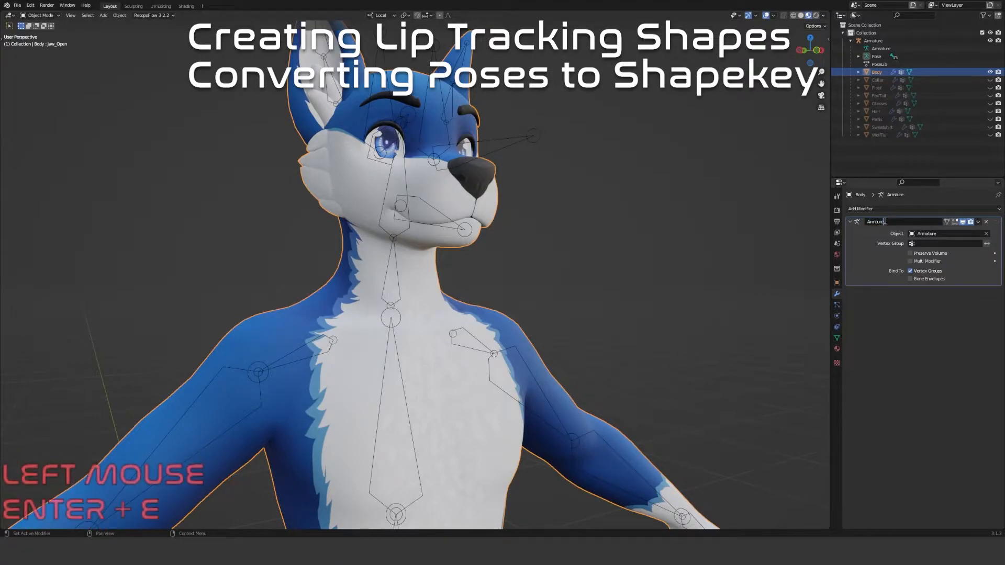
{"action": "type", "text": "a"}
{"action": "key", "text": "Return"}
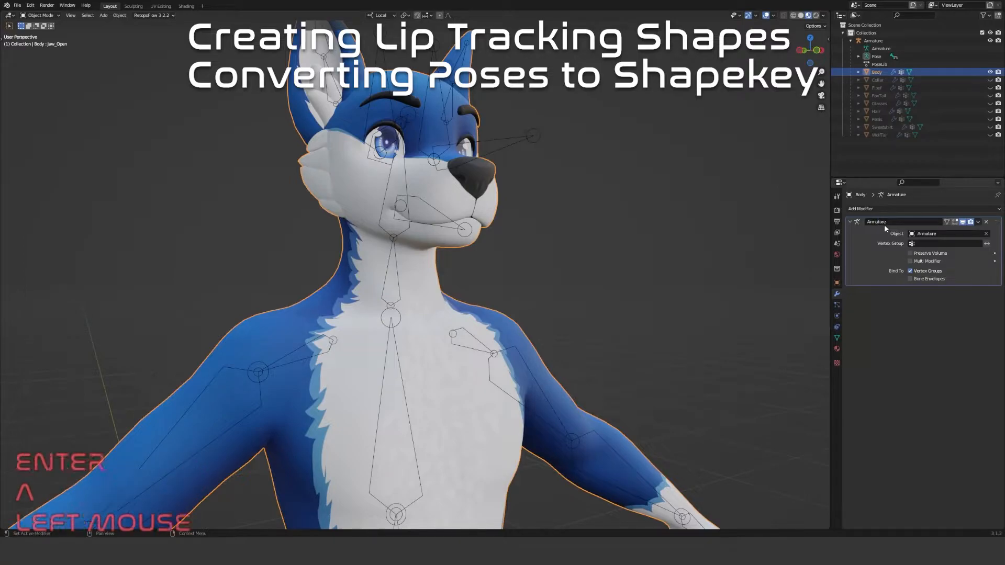
Switch to the Sculpting workspace with the Body still active
{"action": "middle_click_drag", "start_coordinate": [806, 220], "coordinate": [603, 309]}
{"action": "left_click", "coordinate": [133, 6]}
{"action": "mouse_move", "coordinate": [602, 367]}
{"action": "middle_mouse_down"}
{"action": "mouse_move", "coordinate": [560, 386]}
{"action": "mouse_move", "coordinate": [568, 327]}
{"action": "middle_mouse_up"}
{"action": "middle_click_drag", "start_coordinate": [568, 327], "coordinate": [510, 325]}
{"action": "middle_click_drag", "start_coordinate": [511, 325], "coordinate": [484, 339], "text": "shift"}
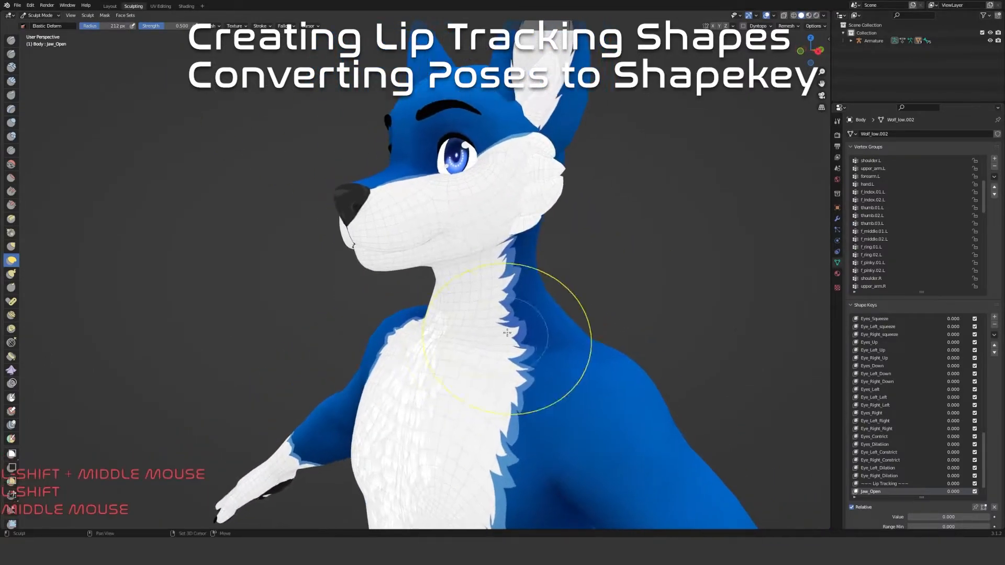
{"action": "scroll", "coordinate": [887, 407], "scroll_direction": "down", "scroll_amount": 3}
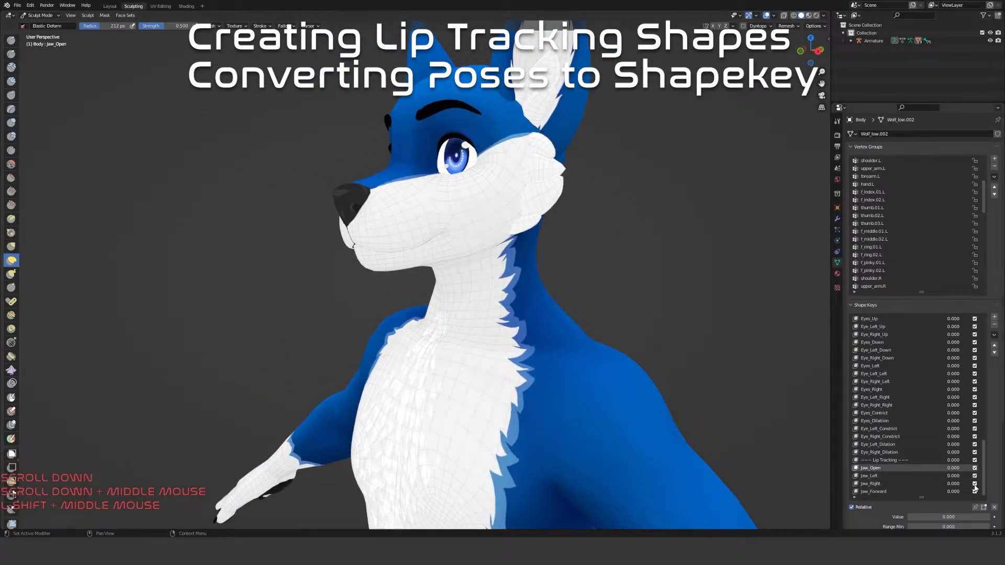
Check the Jaw_Left, Jaw_Right and Jaw_Forward shape keys one by one on the Body mesh in Edit Mode
{"action": "key", "text": "Tab"}
{"action": "middle_click_drag", "start_coordinate": [623, 272], "coordinate": [660, 292]}
{"action": "left_click", "coordinate": [873, 495]}
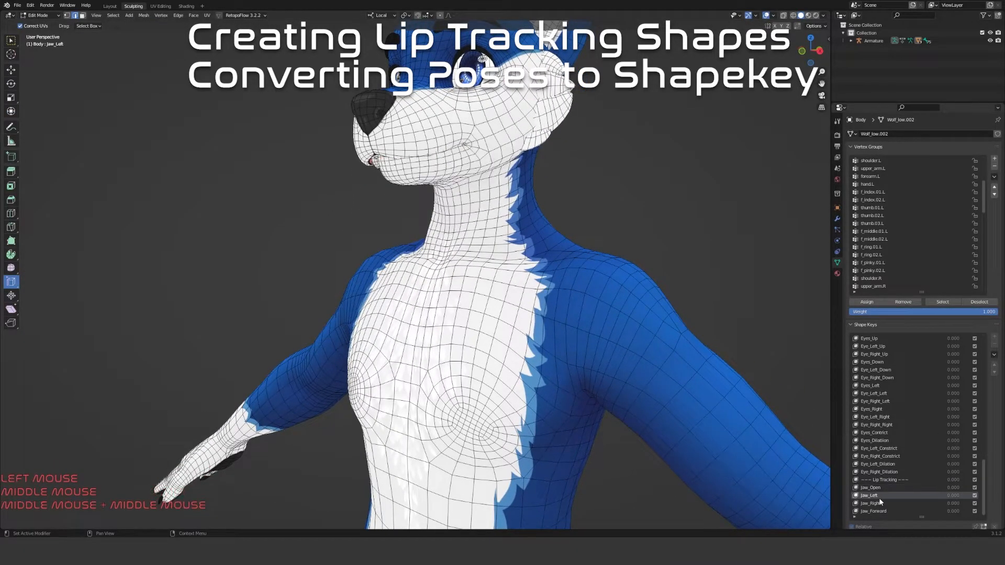
{"action": "left_click", "coordinate": [877, 504]}
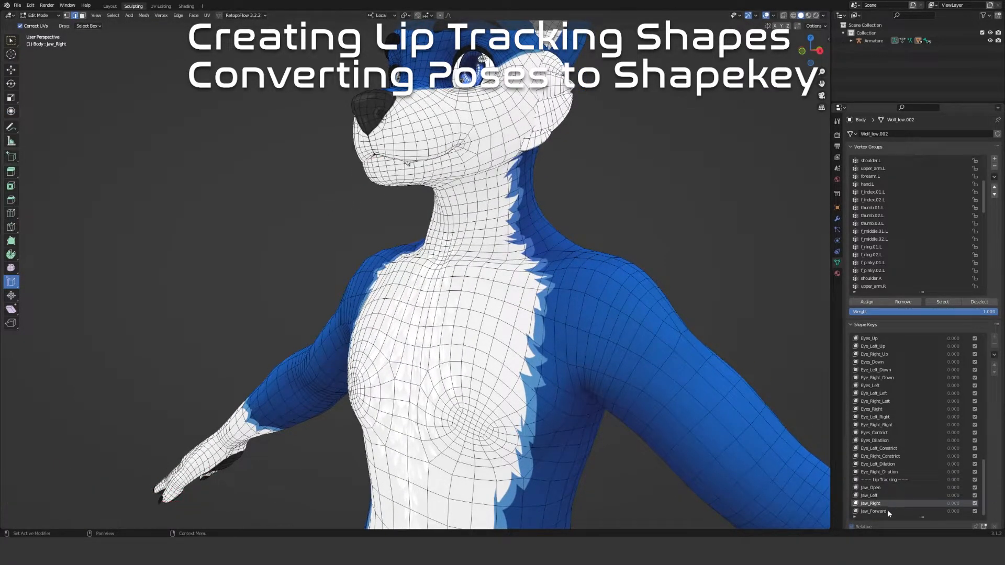
{"action": "left_click", "coordinate": [883, 511]}
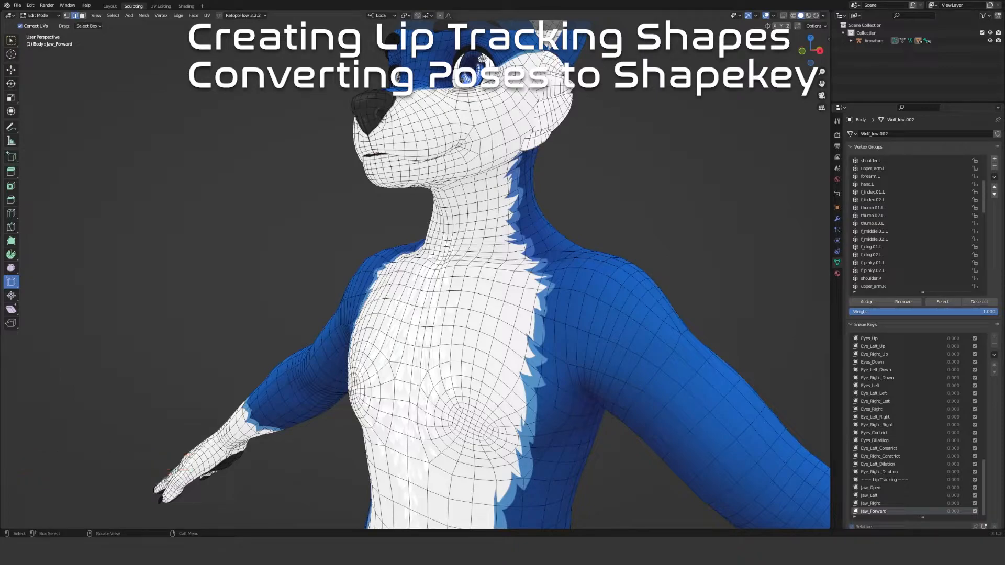
{"action": "scroll", "coordinate": [890, 471], "scroll_direction": "down", "scroll_amount": 1}
{"action": "left_click", "coordinate": [652, 194]}
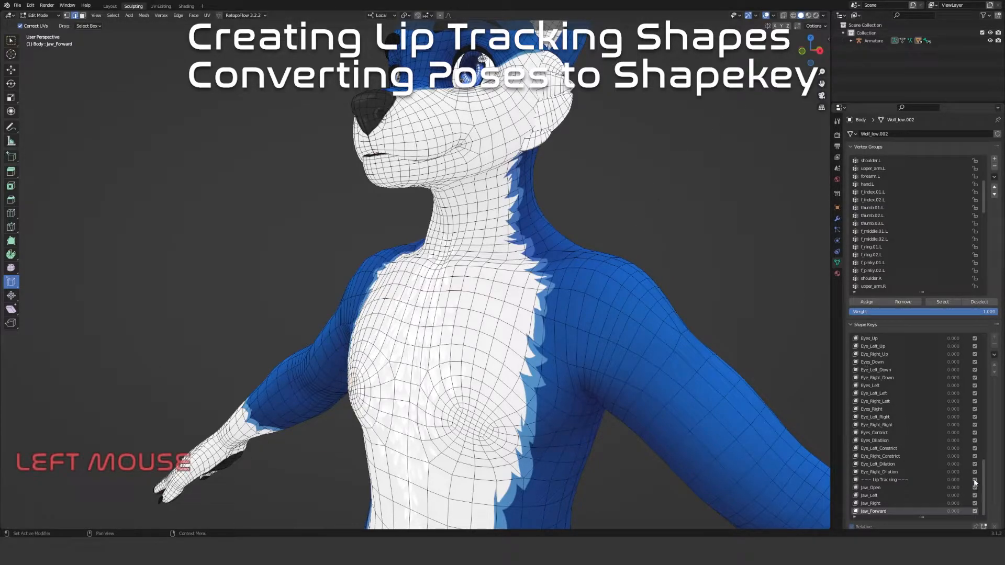
Select the Jaw_Open shape key, return to Sculpt Mode and set the key's value to 0.6
{"action": "scroll", "coordinate": [893, 409], "scroll_direction": "down", "scroll_amount": 5}
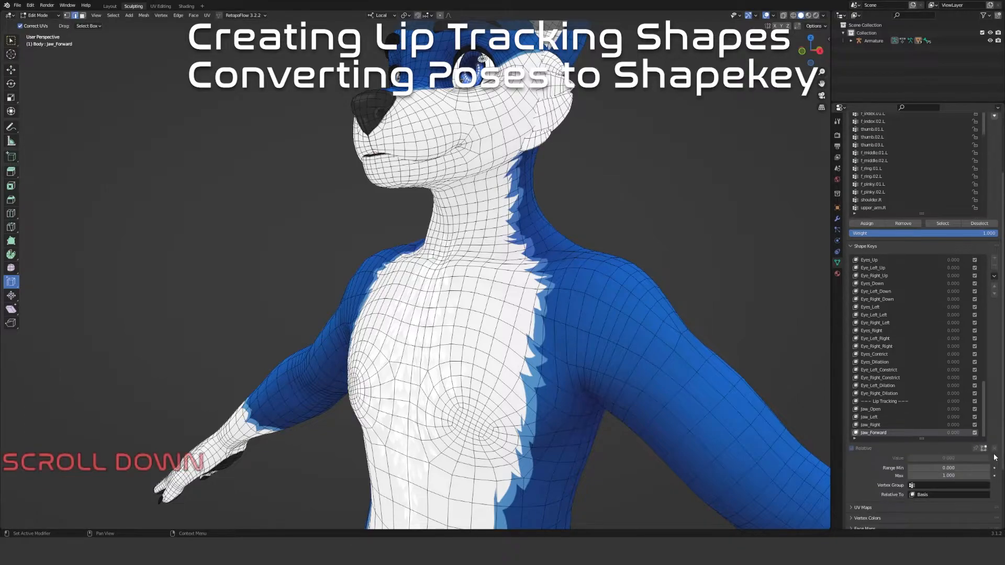
{"action": "left_click", "coordinate": [893, 409]}
{"action": "key", "text": "Tab"}
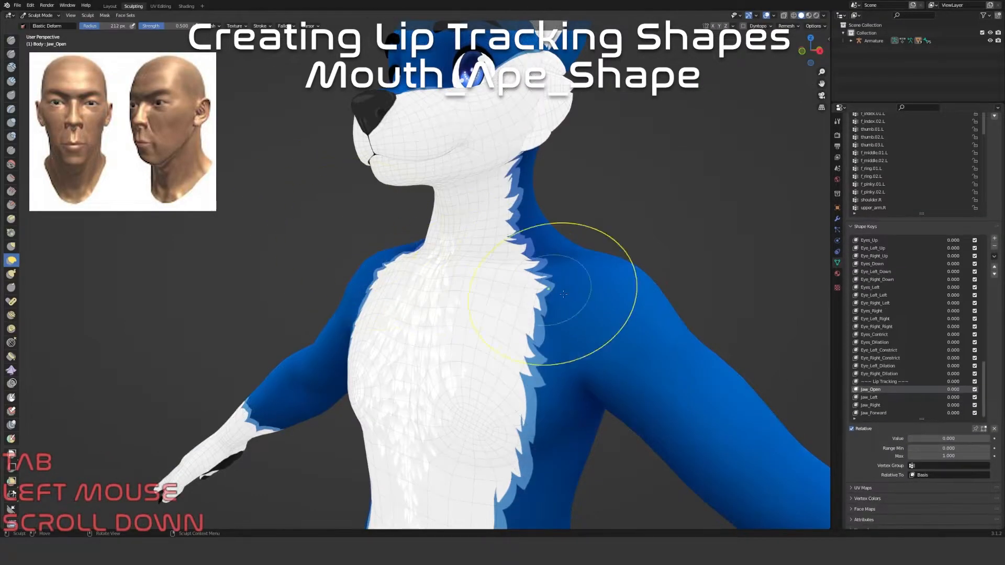
{"action": "left_click_drag", "start_coordinate": [920, 441], "coordinate": [952, 438]}
{"action": "left_click", "coordinate": [951, 438]}
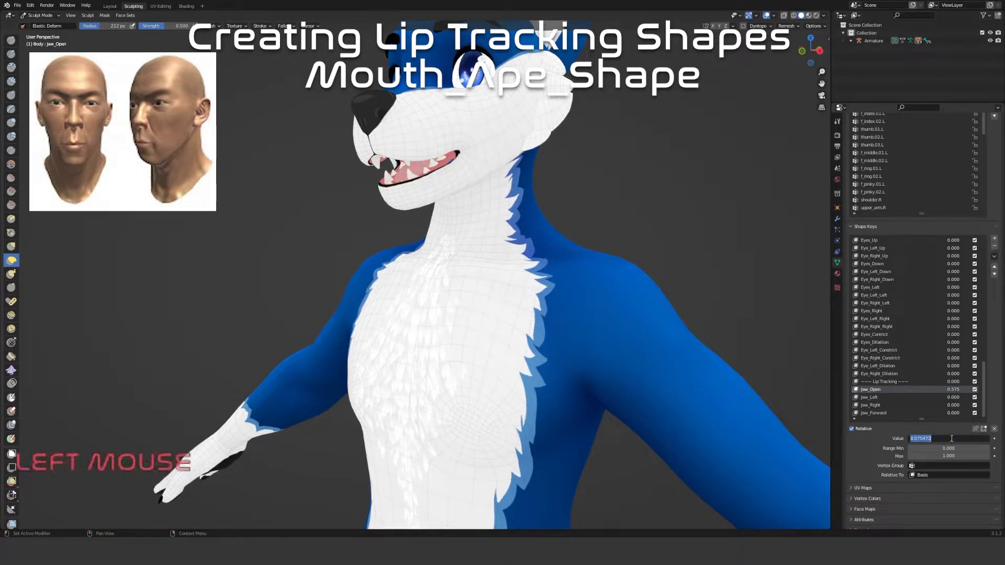
{"action": "type", "text": "0"}
{"action": "key", "text": "Return"}
{"action": "left_click", "coordinate": [951, 439]}
{"action": "type", "text": "0.6"}
{"action": "key", "text": "Return"}
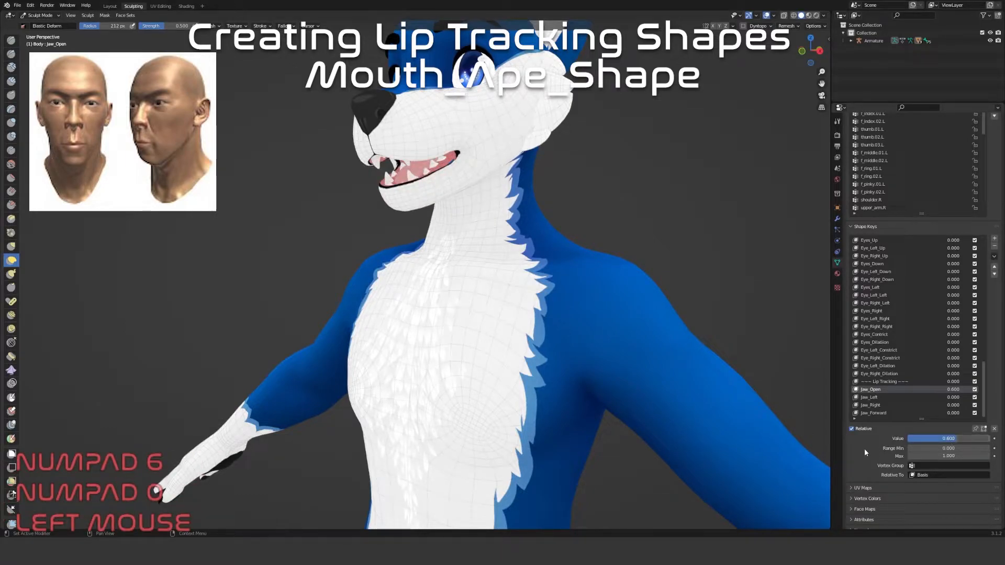
Create a new shape key from the current mix, name it Mouth_Ape_Shape and set its value to 1
{"action": "left_click", "coordinate": [995, 258]}
{"action": "left_click", "coordinate": [937, 262]}
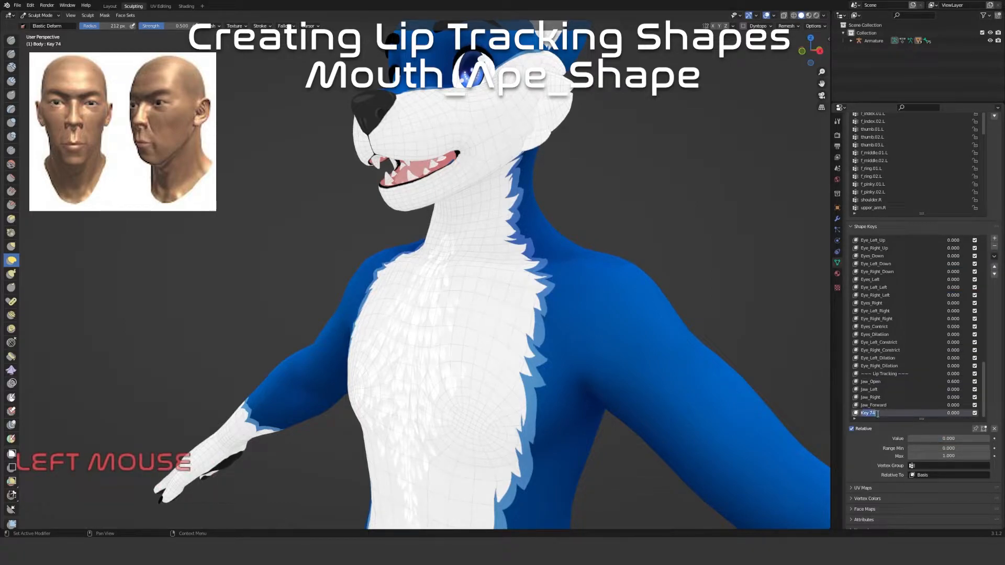
{"action": "type", "text": "Mouth"}
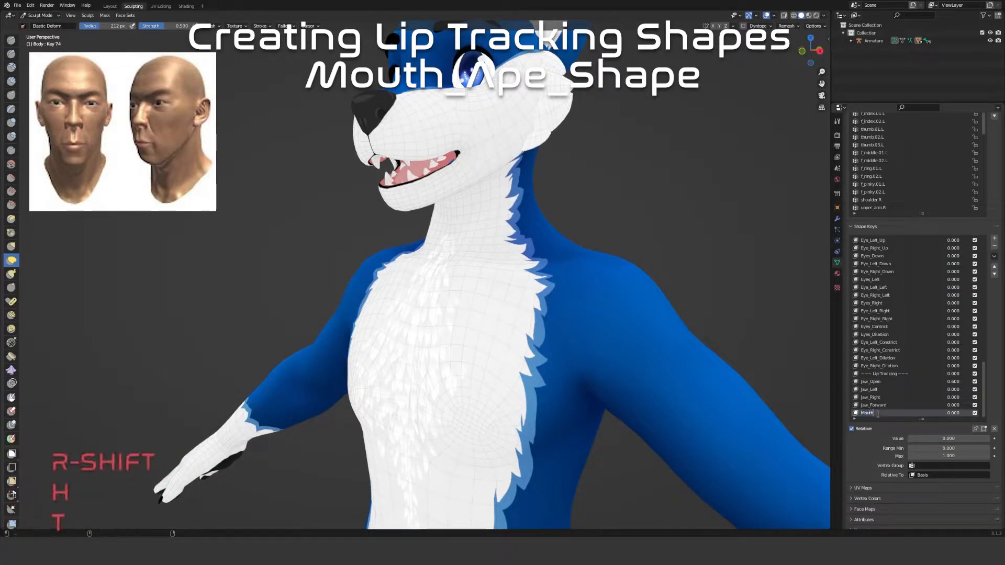
{"action": "type", "text": "_Ape_Shape"}
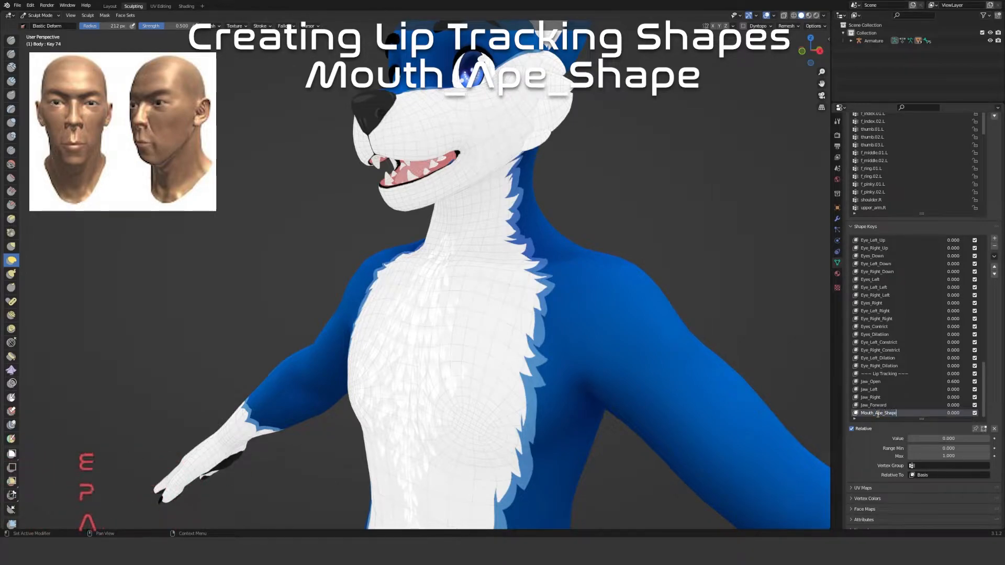
{"action": "key", "text": "Return"}
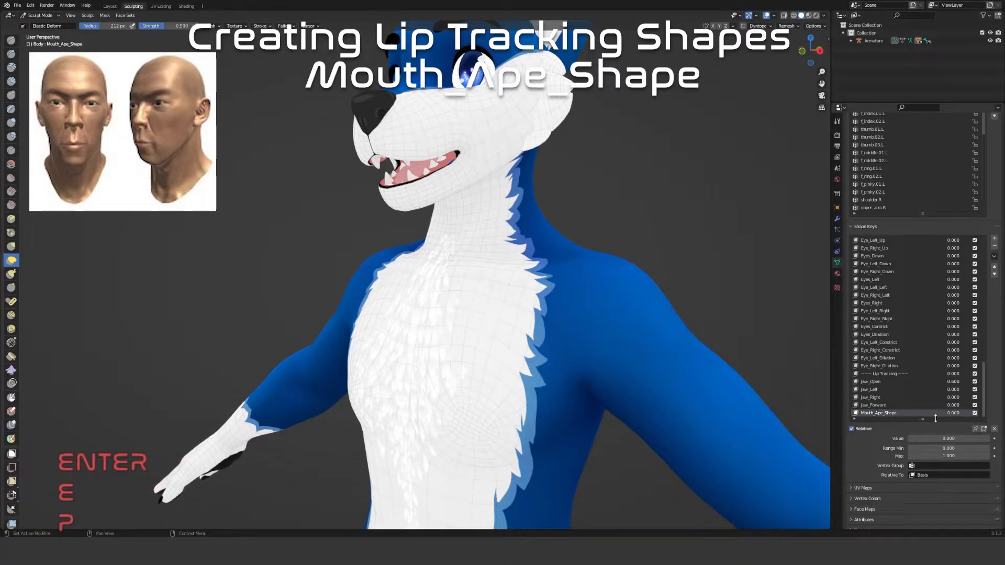
{"action": "left_click_drag", "start_coordinate": [937, 439], "coordinate": [989, 439]}
Select the vertices of the Upper_Lip_Mask vertex group on the Body in Edit Mode with vertex selection
{"action": "mouse_move", "coordinate": [527, 315]}
{"action": "middle_mouse_down"}
{"action": "mouse_move", "coordinate": [396, 251]}
{"action": "mouse_move", "coordinate": [373, 288]}
{"action": "mouse_move", "coordinate": [406, 344]}
{"action": "mouse_move", "coordinate": [395, 367]}
{"action": "middle_mouse_up"}
{"action": "key", "text": "Tab"}
{"action": "scroll", "coordinate": [400, 306], "scroll_direction": "up", "scroll_amount": 2}
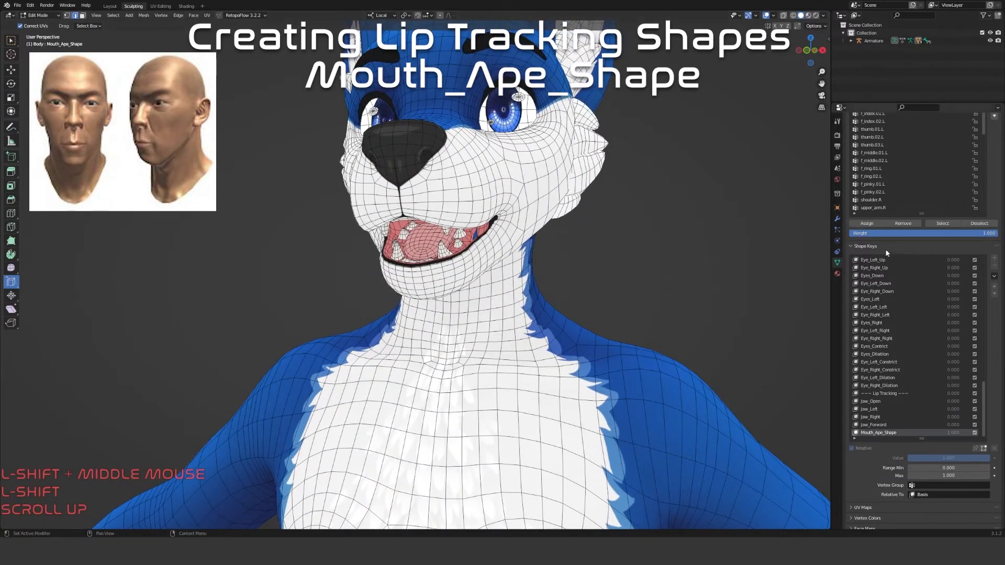
{"action": "scroll", "coordinate": [598, 287], "scroll_direction": "down", "scroll_amount": 2}
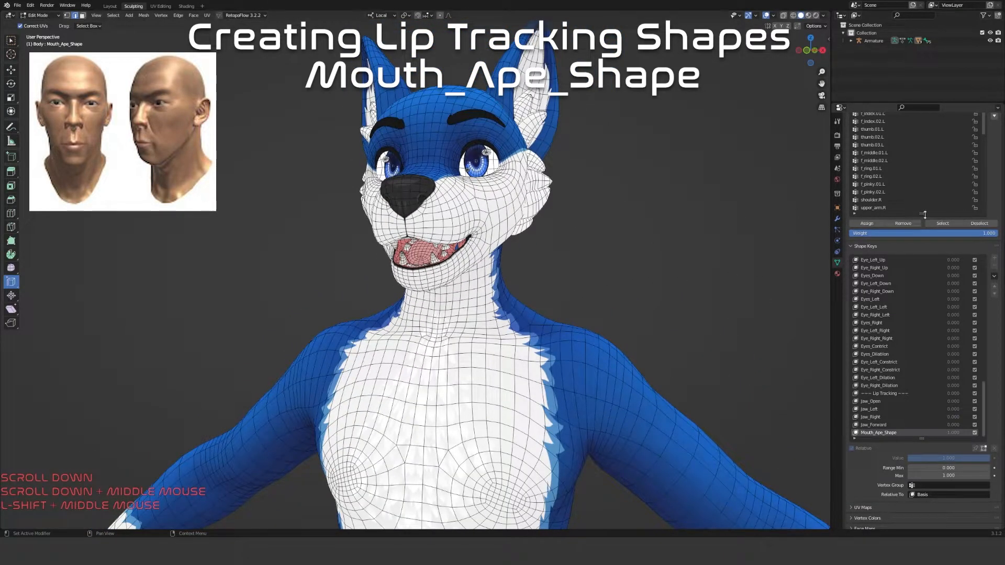
{"action": "left_click", "coordinate": [67, 16]}
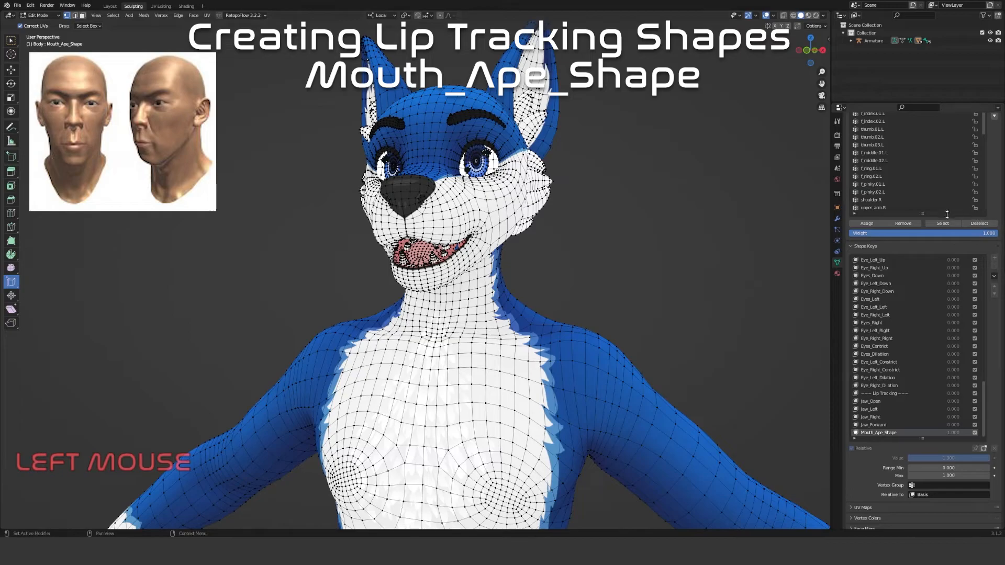
{"action": "left_click_drag", "start_coordinate": [919, 213], "coordinate": [920, 260]}
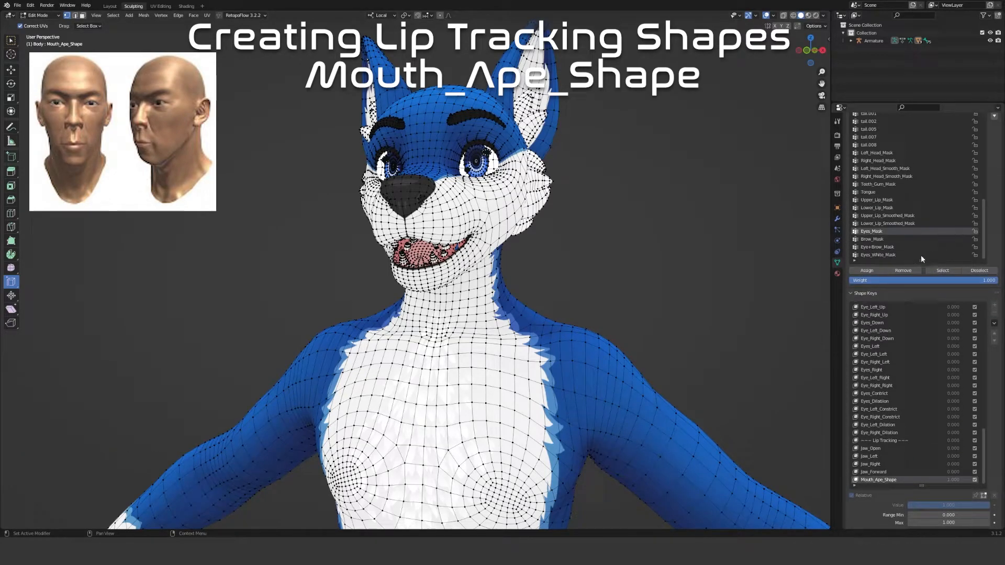
{"action": "left_click", "coordinate": [891, 208]}
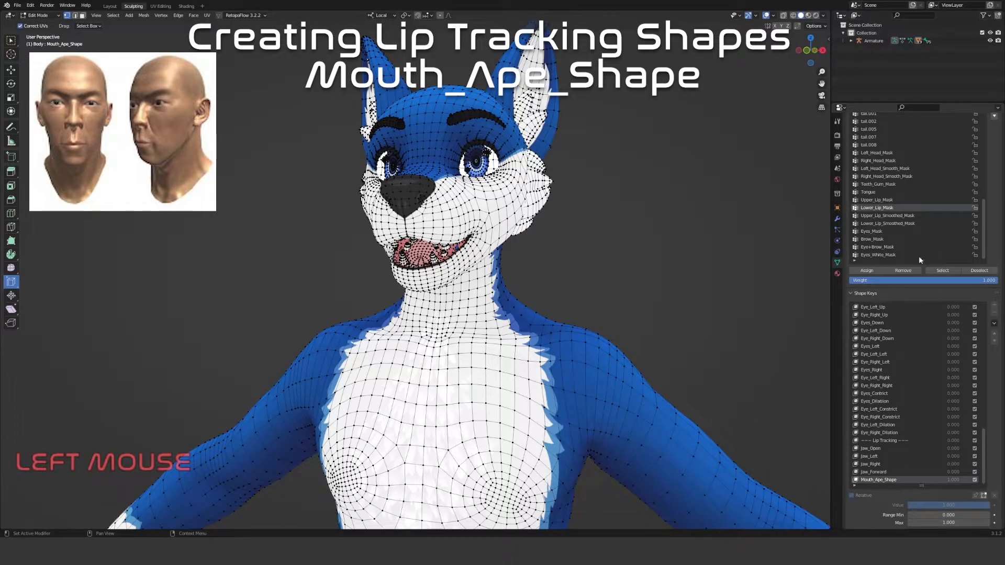
{"action": "left_click", "coordinate": [891, 201]}
{"action": "left_click", "coordinate": [943, 271]}
Hide the selected upper lip vertices and mask all of the remaining visible mesh in Sculpt Mode
{"action": "mouse_move", "coordinate": [484, 266]}
{"action": "middle_mouse_down"}
{"action": "mouse_move", "coordinate": [552, 271]}
{"action": "mouse_move", "coordinate": [516, 281]}
{"action": "middle_mouse_up"}
{"action": "scroll", "coordinate": [492, 269], "scroll_direction": "up", "scroll_amount": 2}
{"action": "key", "text": "h"}
{"action": "key", "text": "Tab"}
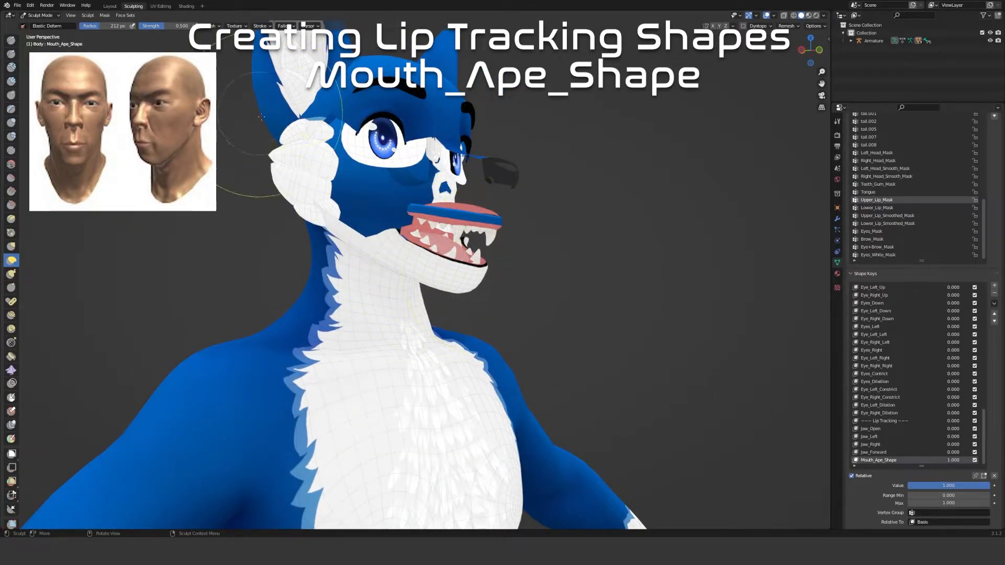
{"action": "left_click", "coordinate": [100, 16]}
{"action": "left_click", "coordinate": [109, 32]}
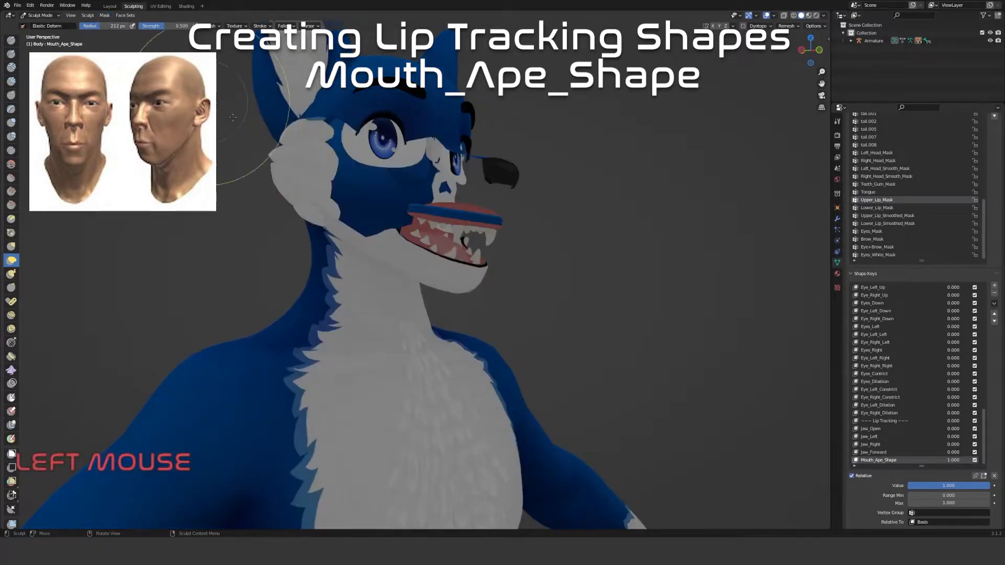
Reveal the hidden upper lip vertices, then return to Sculpt Mode and enable X-axis symmetry for shaping the muzzle
{"action": "key", "text": "Tab"}
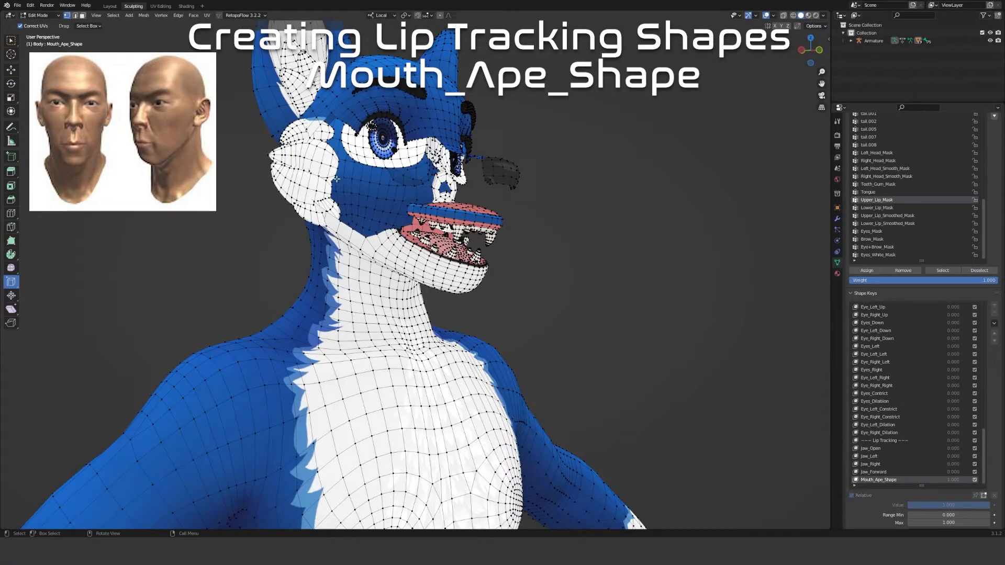
{"action": "key", "text": "alt+h"}
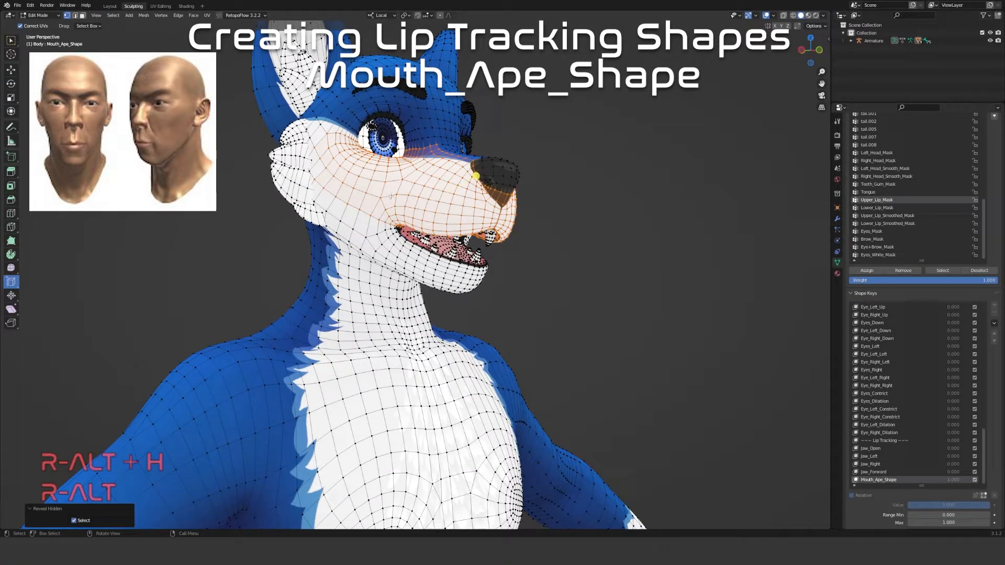
{"action": "key", "text": "Tab"}
{"action": "mouse_move", "coordinate": [460, 224]}
{"action": "middle_mouse_down"}
{"action": "mouse_move", "coordinate": [400, 219]}
{"action": "mouse_move", "coordinate": [434, 222]}
{"action": "middle_mouse_up"}
{"action": "scroll", "coordinate": [408, 225], "scroll_direction": "up", "scroll_amount": 5}
{"action": "left_click", "coordinate": [712, 26]}
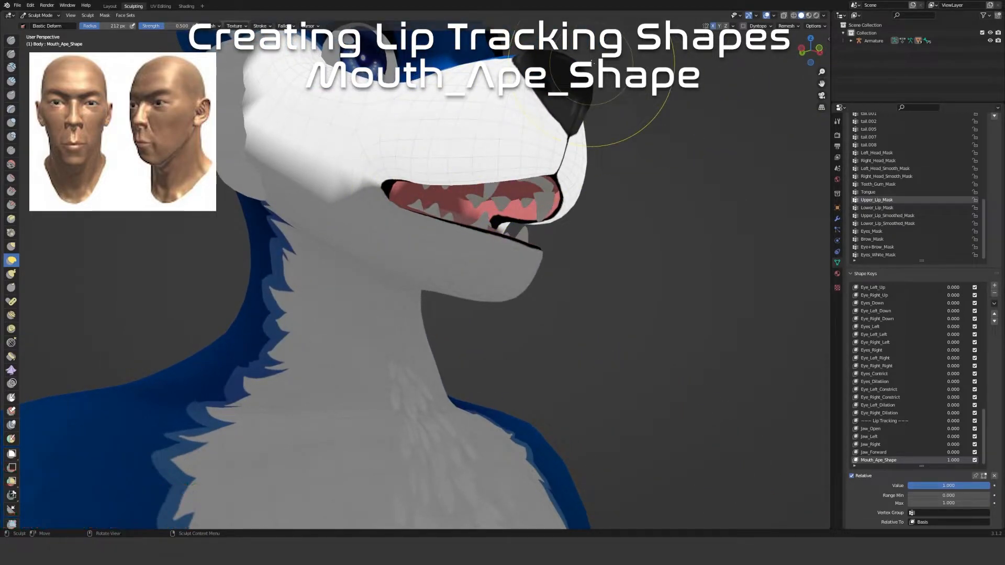
{"action": "scroll", "coordinate": [432, 204], "scroll_direction": "up", "scroll_amount": 1}
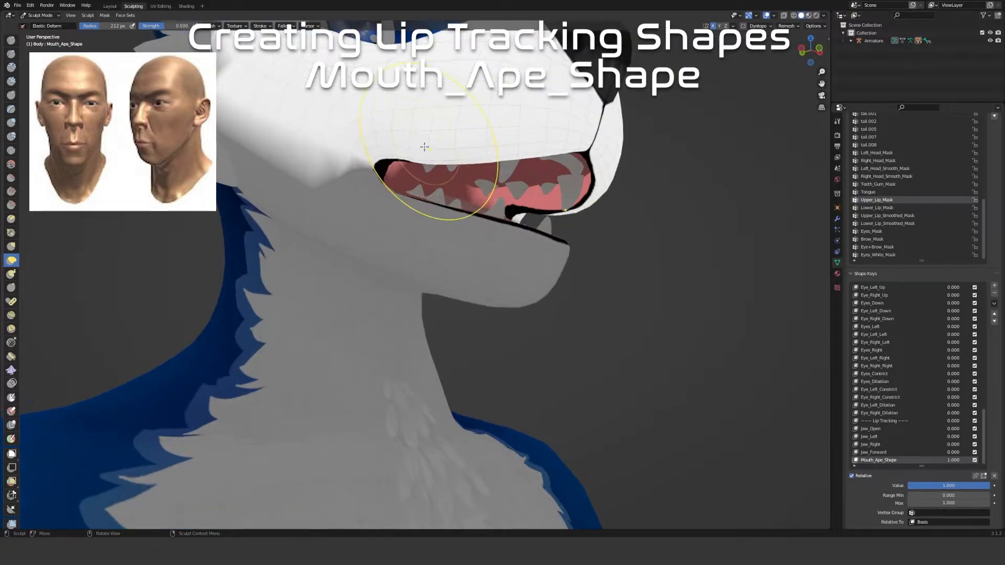
Set the Elastic Deform brush radius to 141 px and pull the side of the upper lip down toward the lower jaw
{"action": "key", "text": "f"}
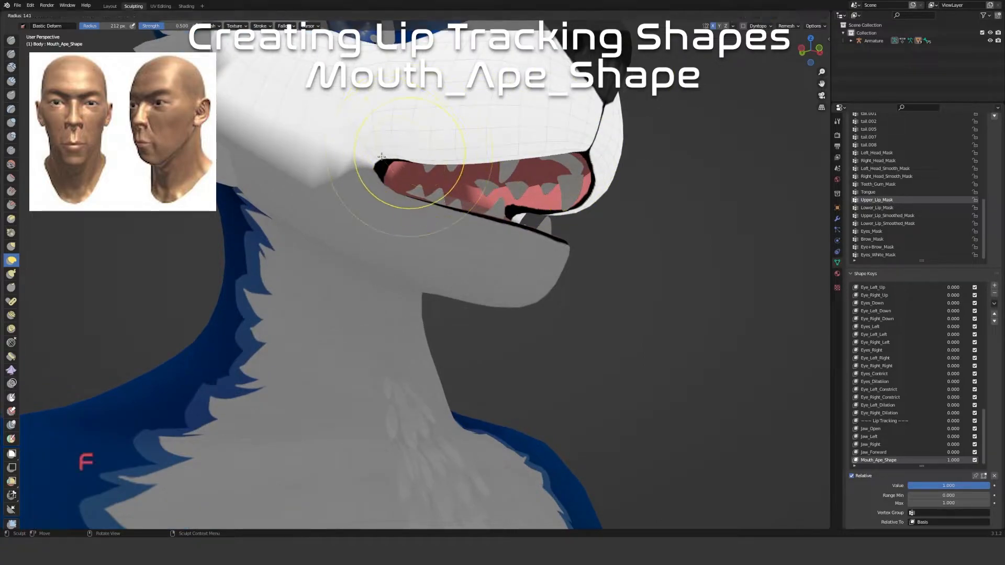
{"action": "left_click", "coordinate": [461, 167]}
{"action": "mouse_move", "coordinate": [406, 156]}
{"action": "left_mouse_down"}
{"action": "mouse_move", "coordinate": [398, 184]}
{"action": "mouse_move", "coordinate": [425, 163]}
{"action": "mouse_move", "coordinate": [422, 189]}
{"action": "mouse_move", "coordinate": [457, 185]}
{"action": "mouse_move", "coordinate": [459, 195]}
{"action": "left_mouse_up"}
{"action": "left_click_drag", "start_coordinate": [490, 163], "coordinate": [488, 208]}
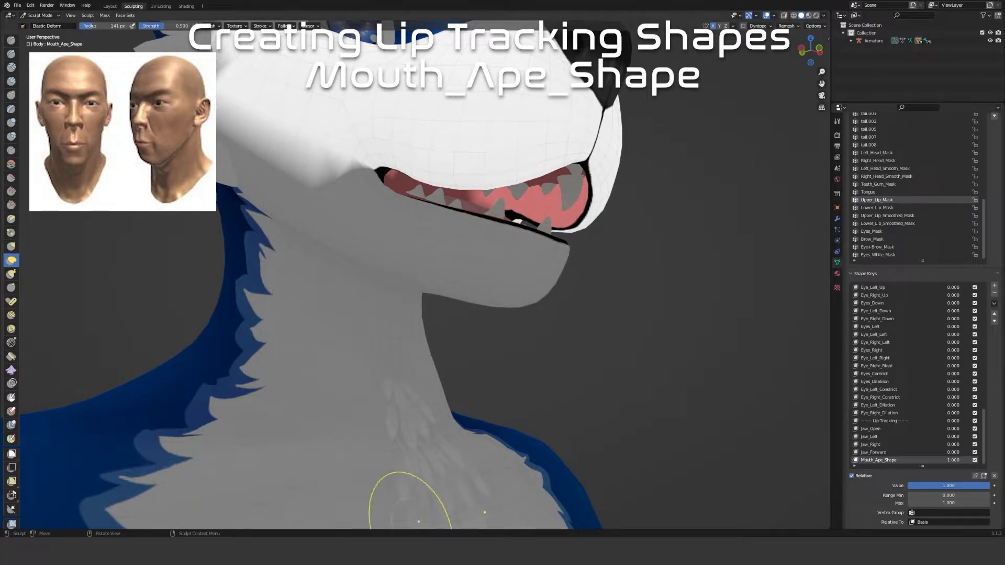
Pull the front of the muzzle and its lip edge down from several angles to narrow the mouth opening
{"action": "middle_click_drag", "start_coordinate": [594, 197], "coordinate": [472, 139]}
{"action": "left_click_drag", "start_coordinate": [472, 138], "coordinate": [470, 159]}
{"action": "left_click_drag", "start_coordinate": [395, 158], "coordinate": [397, 175]}
{"action": "middle_click_drag", "start_coordinate": [398, 175], "coordinate": [507, 214]}
{"action": "left_click_drag", "start_coordinate": [475, 188], "coordinate": [477, 180]}
{"action": "left_click_drag", "start_coordinate": [543, 221], "coordinate": [535, 232]}
{"action": "middle_click_drag", "start_coordinate": [588, 265], "coordinate": [446, 194]}
{"action": "left_click_drag", "start_coordinate": [446, 194], "coordinate": [450, 220]}
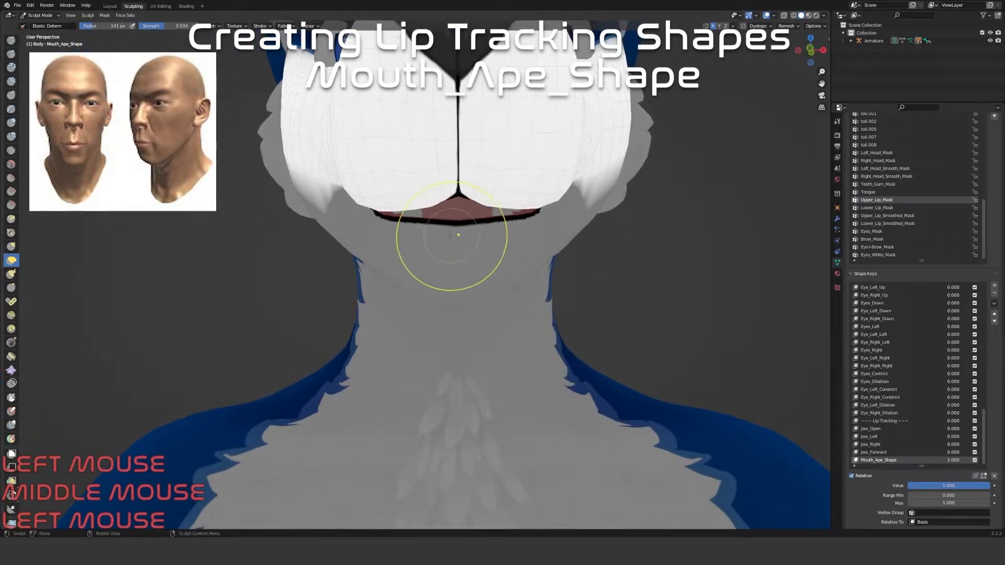
Refine the upper lip's front edge and muzzle contour so the lip curves evenly on both sides of the centre line
{"action": "middle_click_drag", "start_coordinate": [453, 238], "coordinate": [440, 211]}
{"action": "left_click_drag", "start_coordinate": [433, 203], "coordinate": [415, 191]}
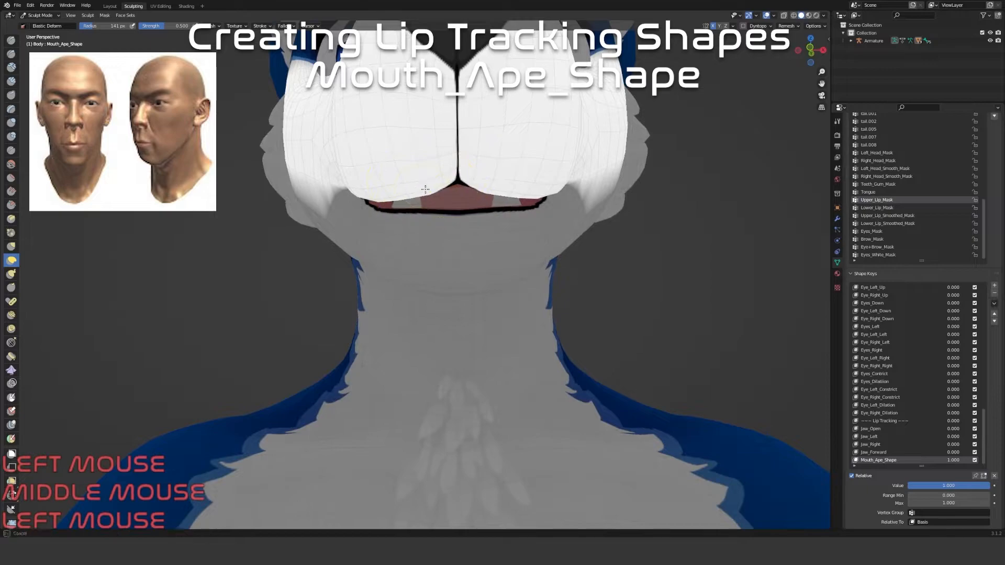
{"action": "mouse_move", "coordinate": [416, 190]}
{"action": "middle_mouse_down"}
{"action": "mouse_move", "coordinate": [535, 213]}
{"action": "mouse_move", "coordinate": [518, 225]}
{"action": "middle_mouse_up"}
{"action": "mouse_move", "coordinate": [545, 225]}
{"action": "left_mouse_down"}
{"action": "mouse_move", "coordinate": [482, 213]}
{"action": "mouse_move", "coordinate": [463, 195]}
{"action": "mouse_move", "coordinate": [474, 181]}
{"action": "mouse_move", "coordinate": [571, 235]}
{"action": "mouse_move", "coordinate": [566, 254]}
{"action": "left_mouse_up"}
{"action": "middle_click_drag", "start_coordinate": [566, 254], "coordinate": [426, 202]}
{"action": "left_click_drag", "start_coordinate": [426, 202], "coordinate": [425, 191]}
Preview the upper lip deformation by varying the Mouth_Ape_Shape value and viewing the whole face
{"action": "scroll", "coordinate": [425, 191], "scroll_direction": "down", "scroll_amount": 3}
{"action": "middle_click_drag", "start_coordinate": [433, 224], "coordinate": [473, 249]}
{"action": "mouse_move", "coordinate": [972, 486]}
{"action": "left_mouse_down"}
{"action": "mouse_move", "coordinate": [890, 485]}
{"action": "mouse_move", "coordinate": [990, 486]}
{"action": "left_mouse_up"}
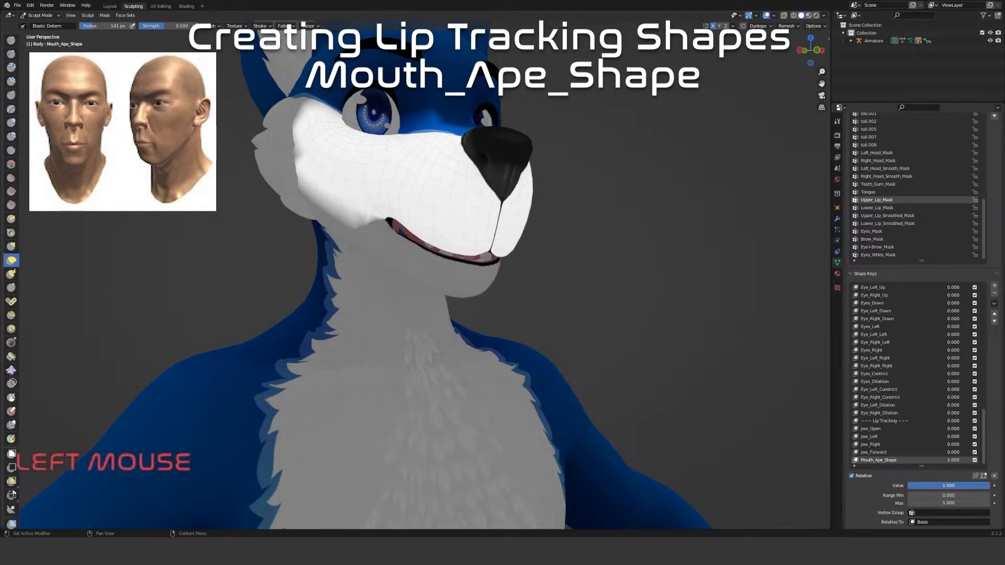
{"action": "middle_click_drag", "start_coordinate": [594, 314], "coordinate": [370, 202]}
Clear the sculpt mask and select only the vertices of the Lower_Lip_Mask vertex group in Edit Mode
{"action": "left_click", "coordinate": [105, 15]}
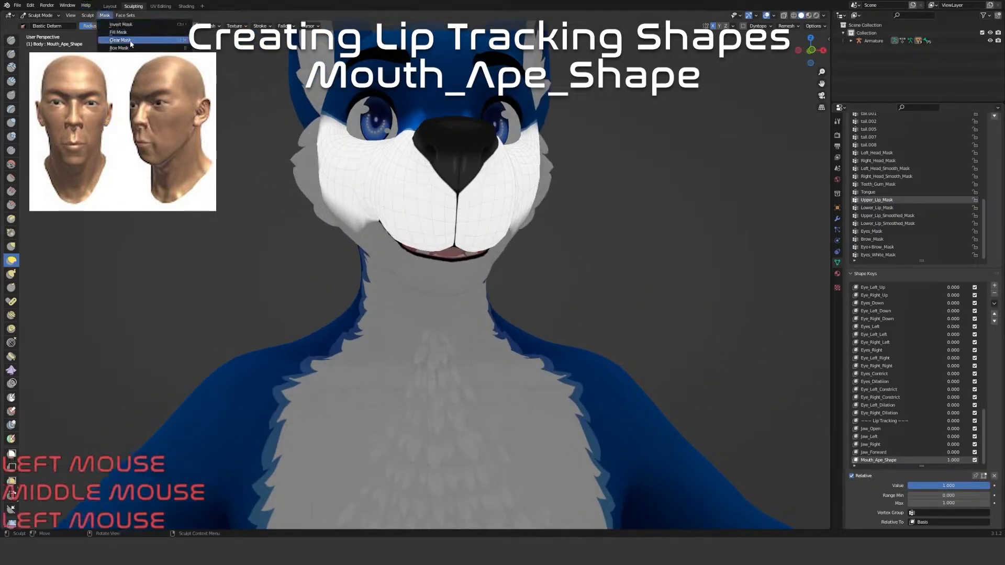
{"action": "key", "text": "Tab"}
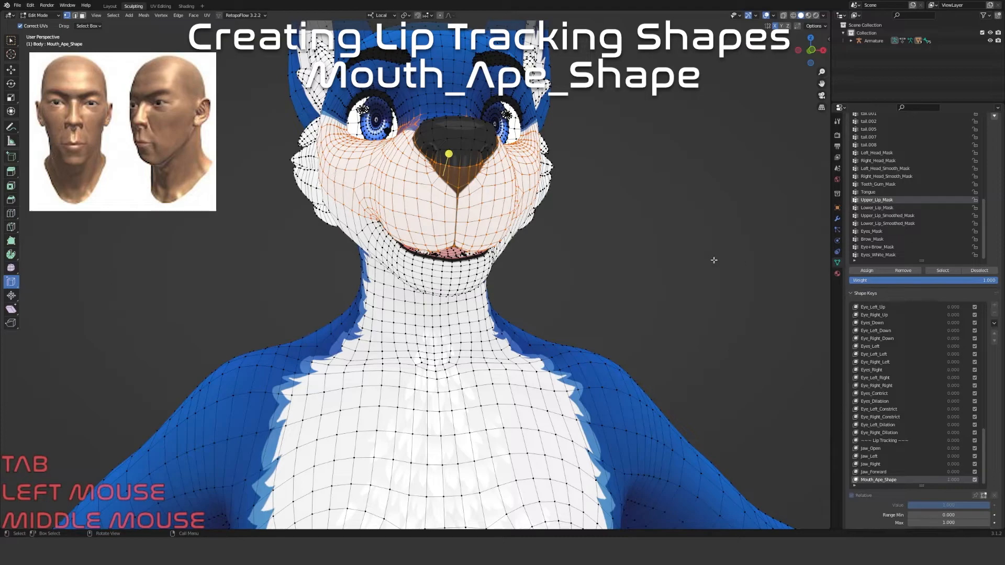
{"action": "key", "text": "alt+a"}
{"action": "left_click", "coordinate": [877, 208]}
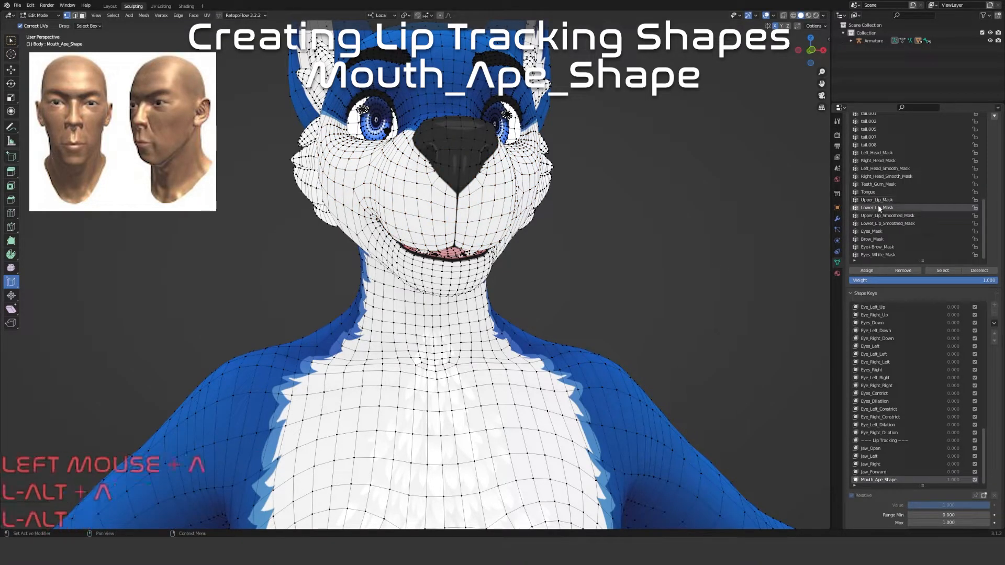
{"action": "left_click", "coordinate": [942, 271]}
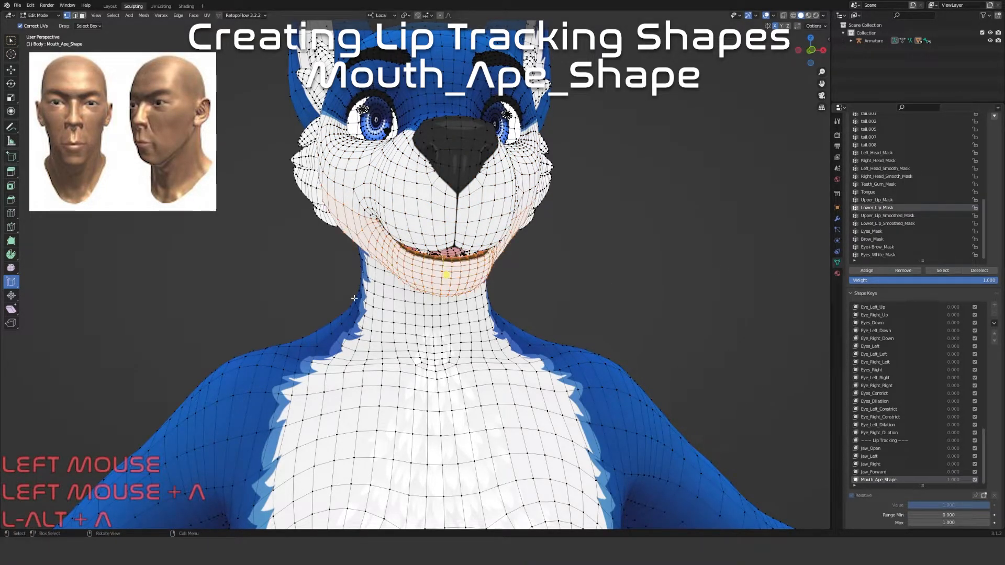
Mask everything except the lower lip by filling the mask in Sculpt Mode with the lip vertices hidden, and reveal them again
{"action": "key", "text": "Tab"}
{"action": "left_click", "coordinate": [105, 15]}
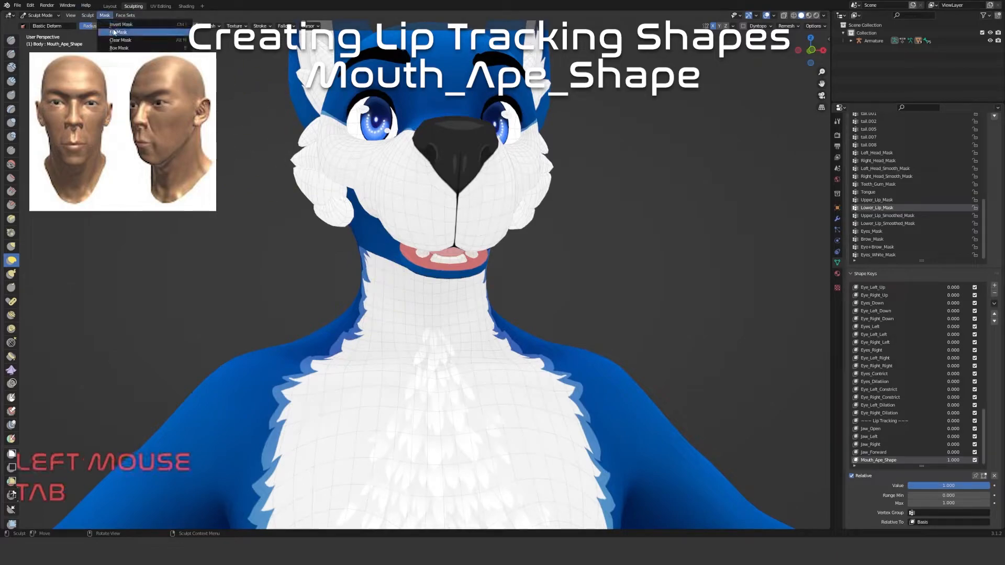
{"action": "key", "text": "Tab"}
{"action": "key", "text": "alt+h"}
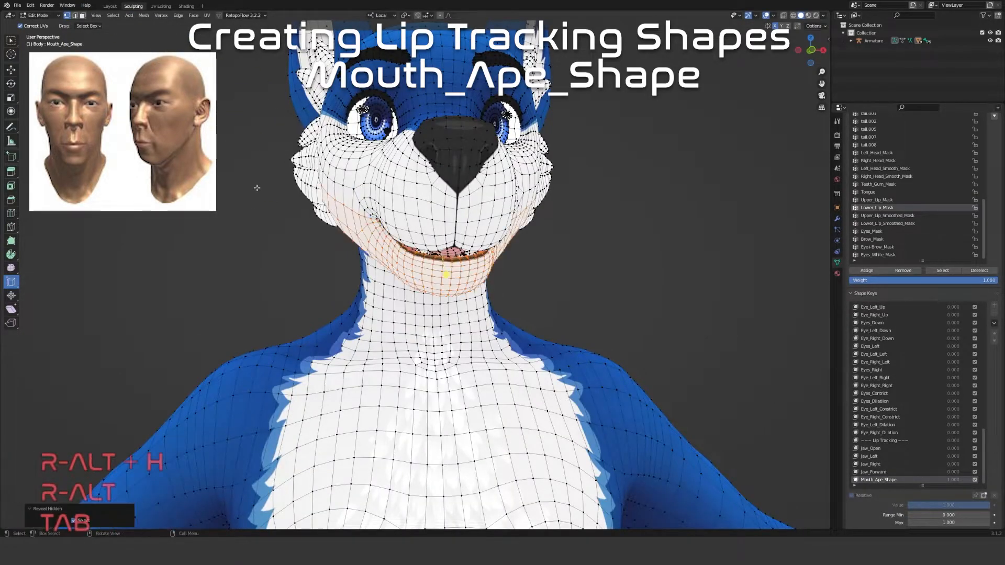
{"action": "key", "text": "Tab"}
Pull the front of the lower lip up toward the upper lip with the Elastic Deform brush
{"action": "mouse_move", "coordinate": [415, 280]}
{"action": "middle_mouse_down"}
{"action": "mouse_move", "coordinate": [404, 213]}
{"action": "mouse_move", "coordinate": [472, 239]}
{"action": "middle_mouse_up"}
{"action": "scroll", "coordinate": [404, 213], "scroll_direction": "up", "scroll_amount": 2}
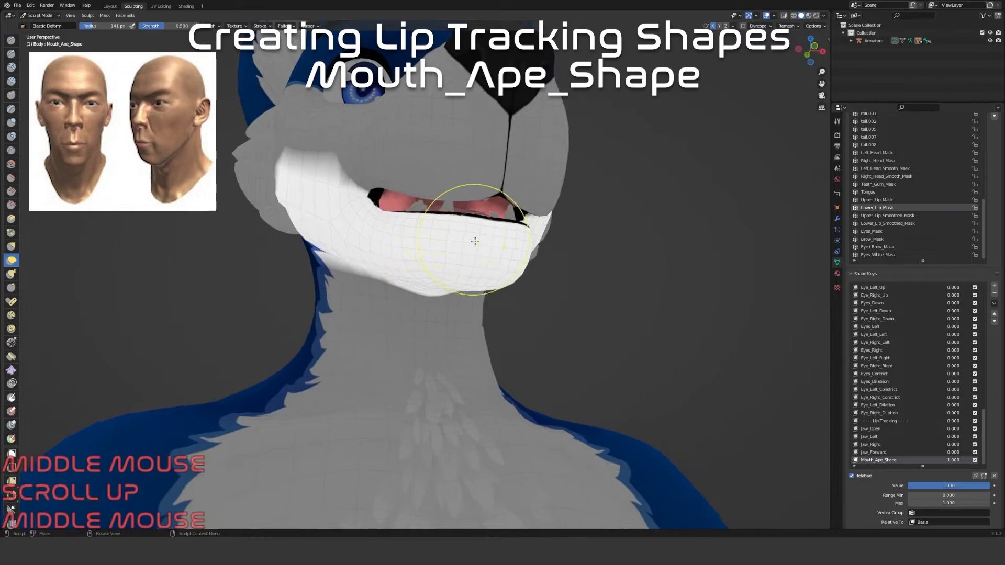
{"action": "mouse_move", "coordinate": [474, 232]}
{"action": "left_mouse_down"}
{"action": "mouse_move", "coordinate": [456, 184]}
{"action": "mouse_move", "coordinate": [464, 173]}
{"action": "left_mouse_up"}
{"action": "left_click_drag", "start_coordinate": [495, 207], "coordinate": [498, 155]}
Shape the chin in side view and raise the lower jaw line toward the upper lip
{"action": "mouse_move", "coordinate": [439, 251]}
{"action": "middle_mouse_down"}
{"action": "mouse_move", "coordinate": [419, 273]}
{"action": "mouse_move", "coordinate": [360, 293]}
{"action": "mouse_move", "coordinate": [231, 306]}
{"action": "middle_mouse_up"}
{"action": "scroll", "coordinate": [419, 274], "scroll_direction": "up", "scroll_amount": 3}
{"action": "left_click_drag", "start_coordinate": [224, 313], "coordinate": [195, 318]}
{"action": "left_click_drag", "start_coordinate": [197, 281], "coordinate": [181, 291]}
{"action": "middle_click_drag", "start_coordinate": [219, 256], "coordinate": [251, 239]}
{"action": "left_click_drag", "start_coordinate": [258, 194], "coordinate": [220, 111]}
{"action": "left_click_drag", "start_coordinate": [305, 172], "coordinate": [271, 83]}
{"action": "left_click_drag", "start_coordinate": [355, 142], "coordinate": [340, 110]}
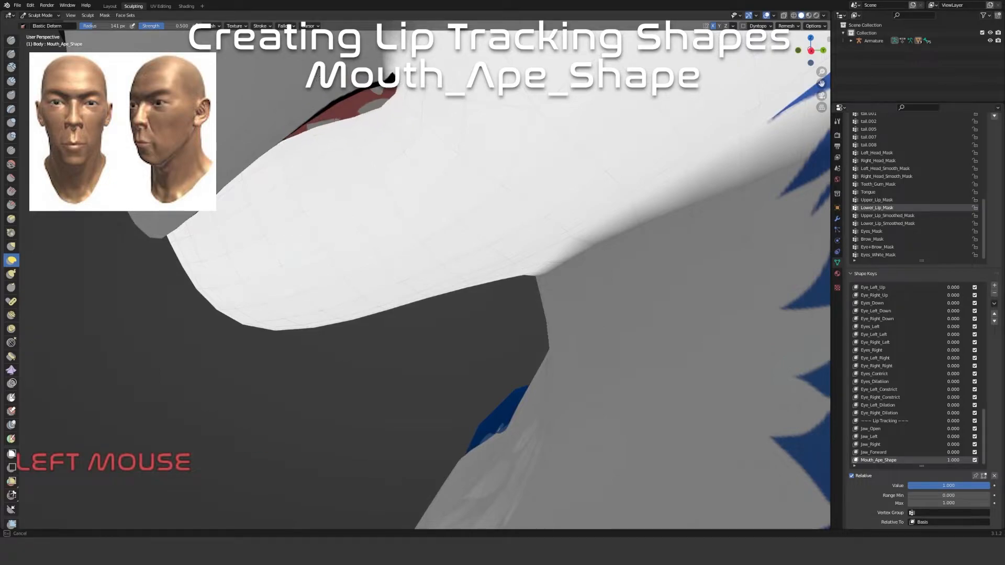
Sculpt the mouth corner and the adjoining lower lip edge to narrow the gap, reducing the brush radius for finer strokes
{"action": "middle_click_drag", "start_coordinate": [307, 62], "coordinate": [417, 128]}
{"action": "scroll", "coordinate": [435, 148], "scroll_direction": "up", "scroll_amount": 2}
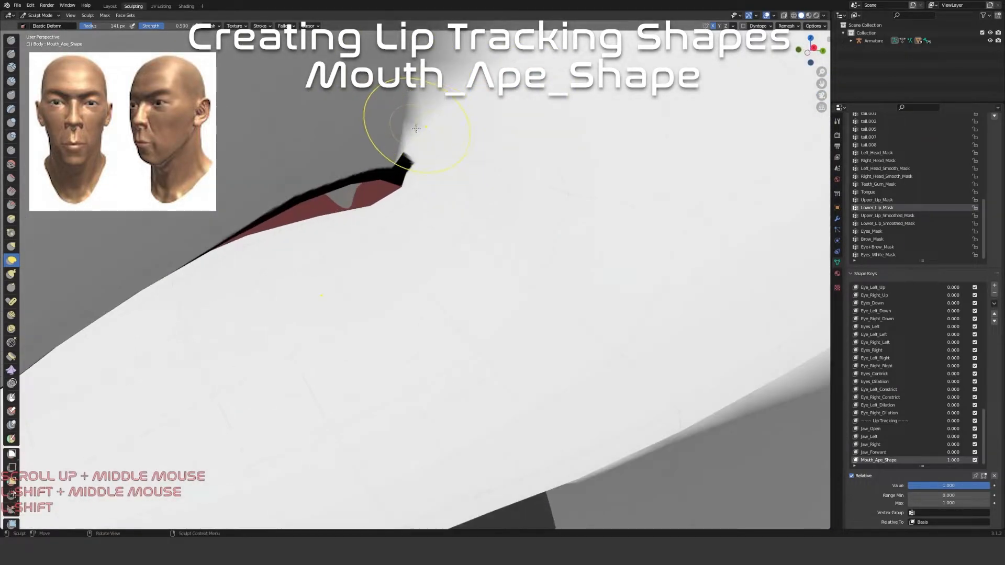
{"action": "left_click_drag", "start_coordinate": [414, 151], "coordinate": [430, 202]}
{"action": "middle_click_drag", "start_coordinate": [367, 224], "coordinate": [413, 281]}
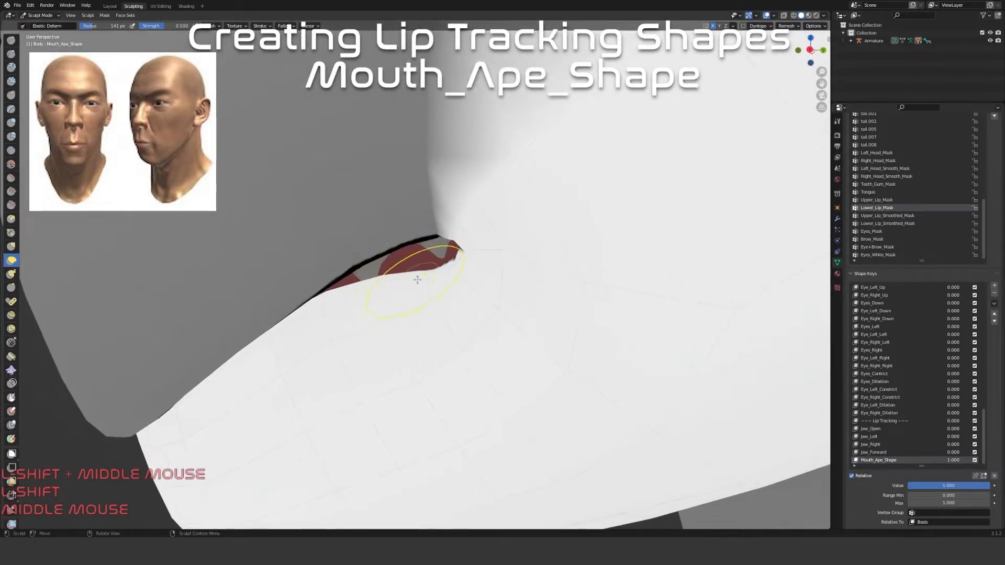
{"action": "left_click_drag", "start_coordinate": [426, 275], "coordinate": [424, 271]}
{"action": "left_click_drag", "start_coordinate": [394, 230], "coordinate": [393, 236]}
{"action": "left_click", "coordinate": [380, 269]}
{"action": "key", "text": "f"}
{"action": "left_click", "coordinate": [370, 273]}
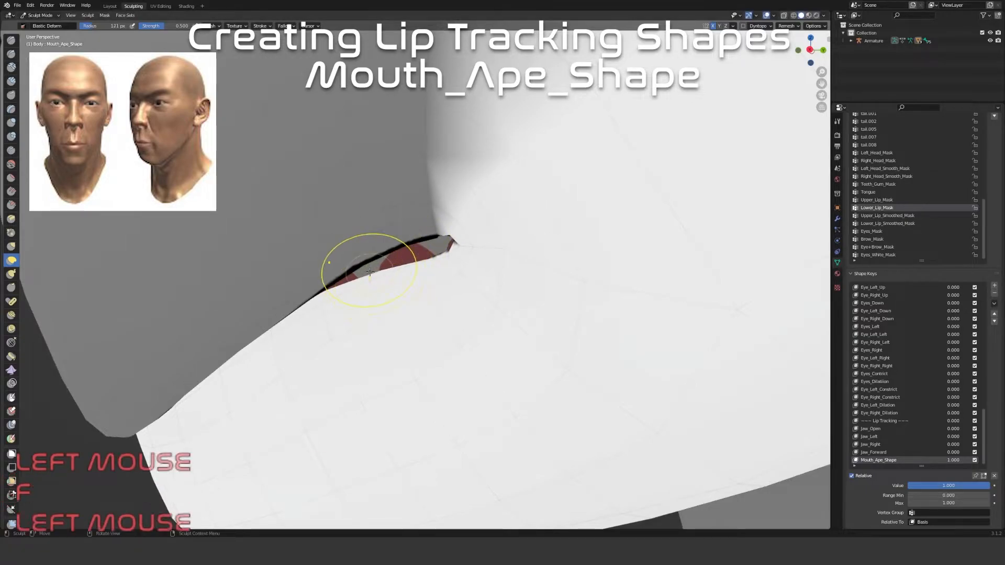
{"action": "mouse_move", "coordinate": [420, 251]}
{"action": "left_mouse_down"}
{"action": "mouse_move", "coordinate": [405, 238]}
{"action": "mouse_move", "coordinate": [472, 263]}
{"action": "left_mouse_up"}
Push the lower lip edge near the mouth corner upward in close-up to close the remaining gap
{"action": "middle_click_drag", "start_coordinate": [466, 263], "coordinate": [335, 186]}
{"action": "scroll", "coordinate": [427, 220], "scroll_direction": "up", "scroll_amount": 2}
{"action": "middle_click_drag", "start_coordinate": [335, 186], "coordinate": [410, 228], "text": "shift"}
{"action": "scroll", "coordinate": [426, 213], "scroll_direction": "up", "scroll_amount": 2}
{"action": "left_click_drag", "start_coordinate": [466, 198], "coordinate": [495, 113]}
{"action": "mouse_move", "coordinate": [430, 198]}
{"action": "left_mouse_down"}
{"action": "mouse_move", "coordinate": [408, 260]}
{"action": "mouse_move", "coordinate": [304, 104]}
{"action": "left_mouse_up"}
{"action": "left_click_drag", "start_coordinate": [481, 229], "coordinate": [283, 34]}
{"action": "mouse_move", "coordinate": [451, 145]}
{"action": "left_mouse_down"}
{"action": "mouse_move", "coordinate": [466, 239]}
{"action": "mouse_move", "coordinate": [413, 191]}
{"action": "mouse_move", "coordinate": [370, 171]}
{"action": "mouse_move", "coordinate": [438, 173]}
{"action": "left_mouse_up"}
Examine the inner lip edge at the mouth corner up close from inside the mouth
{"action": "scroll", "coordinate": [375, 219], "scroll_direction": "down", "scroll_amount": 3}
{"action": "mouse_move", "coordinate": [374, 219]}
{"action": "middle_mouse_down"}
{"action": "mouse_move", "coordinate": [368, 209]}
{"action": "mouse_move", "coordinate": [361, 220]}
{"action": "middle_mouse_up"}
{"action": "middle_click_drag", "start_coordinate": [361, 220], "coordinate": [414, 294], "text": "shift"}
{"action": "scroll", "coordinate": [284, 278], "scroll_direction": "up", "scroll_amount": 4}
{"action": "middle_click_drag", "start_coordinate": [414, 294], "coordinate": [331, 241], "text": "shift"}
{"action": "scroll", "coordinate": [331, 241], "scroll_direction": "up", "scroll_amount": 2}
{"action": "scroll", "coordinate": [371, 291], "scroll_direction": "down", "scroll_amount": 2}
{"action": "middle_click_drag", "start_coordinate": [381, 291], "coordinate": [376, 252]}
{"action": "scroll", "coordinate": [377, 251], "scroll_direction": "down", "scroll_amount": 4}
{"action": "scroll", "coordinate": [419, 267], "scroll_direction": "up", "scroll_amount": 4}
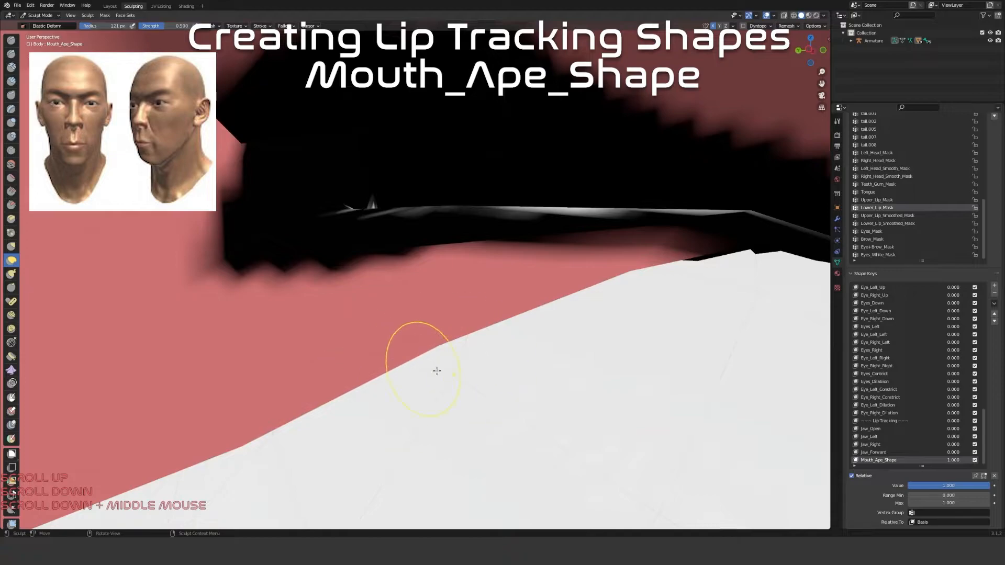
Set the 3D viewport's clip start to 0.005 m
{"action": "left_click", "coordinate": [829, 40]}
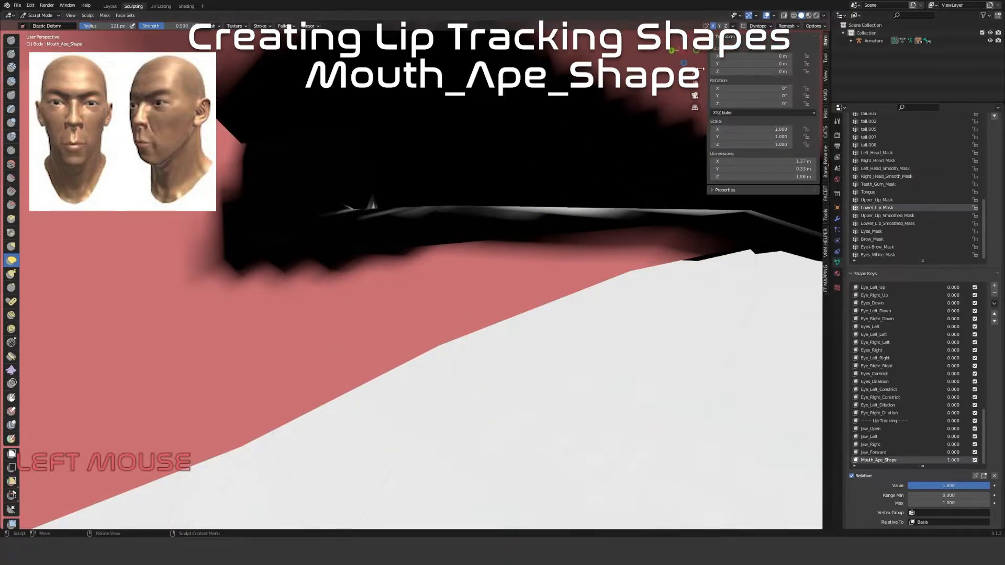
{"action": "left_click", "coordinate": [827, 78]}
{"action": "left_click", "coordinate": [772, 56]}
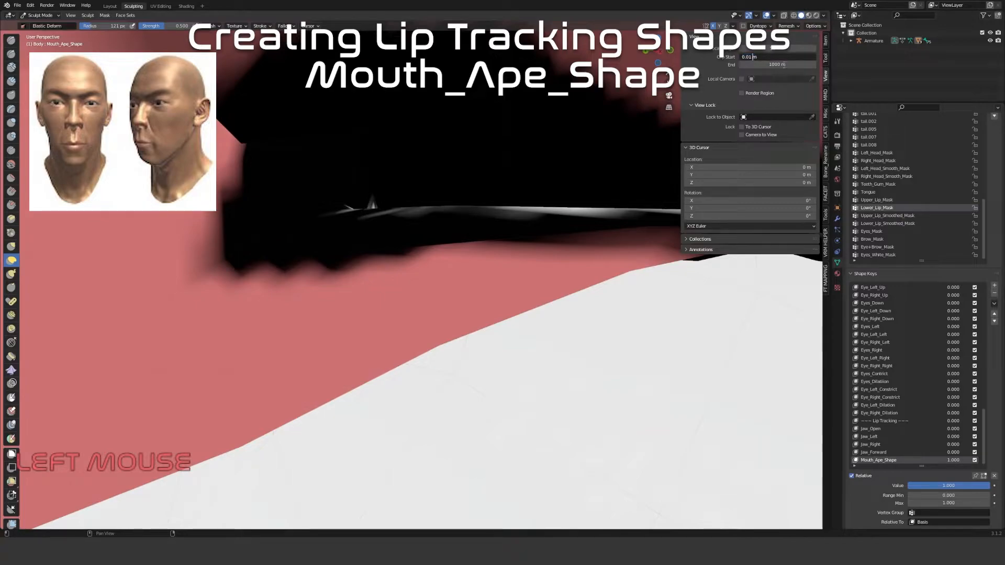
{"action": "key", "text": "BackSpace"}
{"action": "type", "text": "05"}
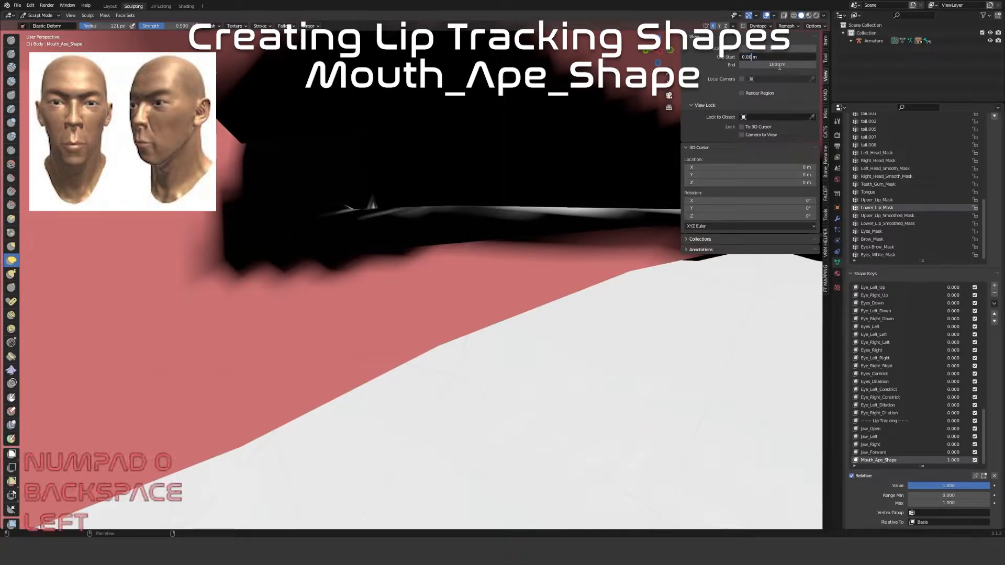
{"action": "key", "text": "Return"}
Pull the lower lip's inner edge at the mouth corner up to meet the upper lip
{"action": "middle_click_drag", "start_coordinate": [623, 157], "coordinate": [513, 257]}
{"action": "scroll", "coordinate": [512, 257], "scroll_direction": "down", "scroll_amount": 1}
{"action": "scroll", "coordinate": [377, 288], "scroll_direction": "up", "scroll_amount": 3}
{"action": "middle_click_drag", "start_coordinate": [374, 287], "coordinate": [347, 263]}
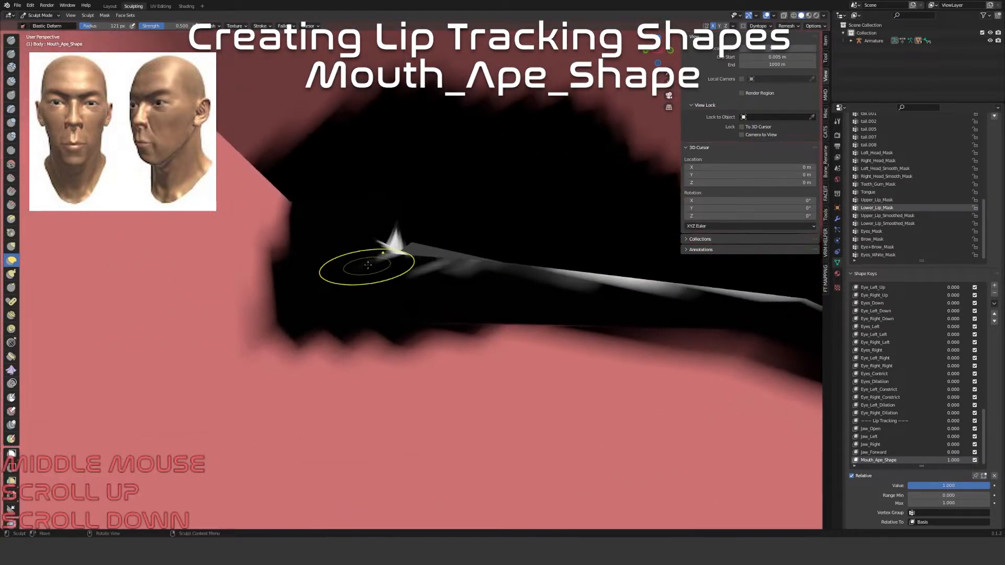
{"action": "mouse_move", "coordinate": [377, 252]}
{"action": "left_mouse_down"}
{"action": "mouse_move", "coordinate": [430, 229]}
{"action": "mouse_move", "coordinate": [390, 230]}
{"action": "left_mouse_up"}
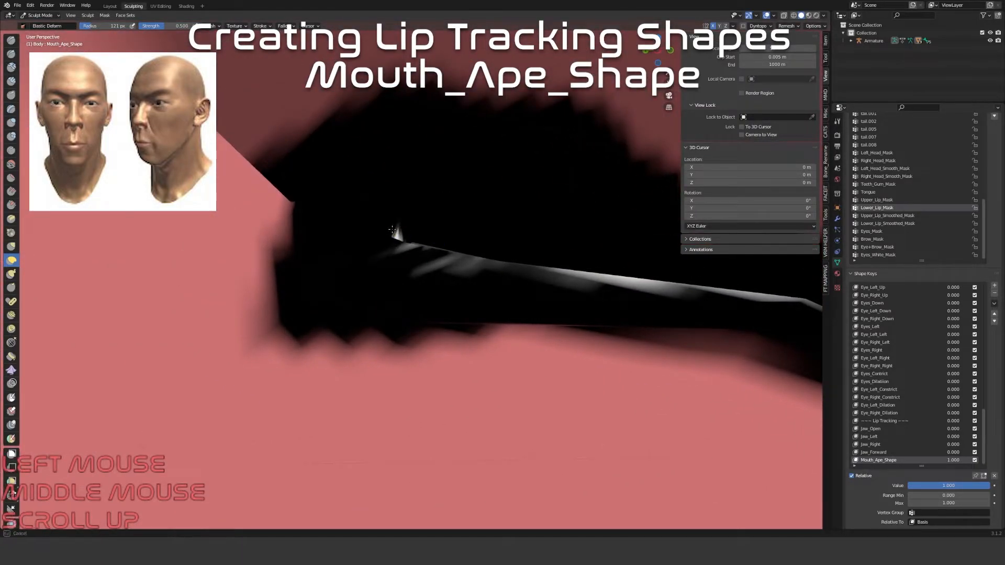
{"action": "left_click_drag", "start_coordinate": [480, 224], "coordinate": [482, 225]}
{"action": "left_click_drag", "start_coordinate": [480, 260], "coordinate": [535, 219]}
Adjust the lip edge further along from the mouth corner to tighten the seam between the lips
{"action": "middle_click_drag", "start_coordinate": [632, 305], "coordinate": [471, 294], "text": "shift"}
{"action": "left_click_drag", "start_coordinate": [605, 296], "coordinate": [594, 304]}
{"action": "left_click_drag", "start_coordinate": [279, 314], "coordinate": [323, 245]}
{"action": "left_click_drag", "start_coordinate": [161, 293], "coordinate": [242, 197]}
{"action": "left_click_drag", "start_coordinate": [532, 329], "coordinate": [536, 368]}
Push the protruding lower lip surface beside the mouth corner out of the mouth interior
{"action": "mouse_move", "coordinate": [536, 368]}
{"action": "middle_mouse_down"}
{"action": "mouse_move", "coordinate": [514, 374]}
{"action": "mouse_move", "coordinate": [433, 343]}
{"action": "mouse_move", "coordinate": [424, 355]}
{"action": "mouse_move", "coordinate": [430, 379]}
{"action": "mouse_move", "coordinate": [454, 315]}
{"action": "middle_mouse_up"}
{"action": "left_click_drag", "start_coordinate": [232, 272], "coordinate": [288, 269]}
{"action": "mouse_move", "coordinate": [108, 386]}
{"action": "left_mouse_down"}
{"action": "mouse_move", "coordinate": [220, 361]}
{"action": "mouse_move", "coordinate": [178, 319]}
{"action": "mouse_move", "coordinate": [154, 322]}
{"action": "mouse_move", "coordinate": [275, 372]}
{"action": "left_mouse_up"}
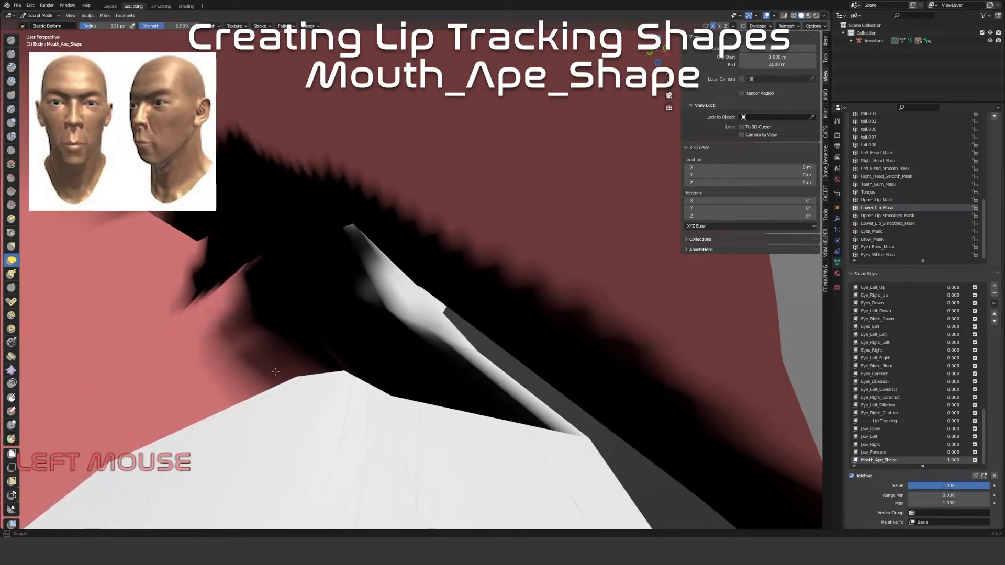
{"action": "middle_click_drag", "start_coordinate": [305, 382], "coordinate": [217, 376]}
{"action": "mouse_move", "coordinate": [180, 384]}
{"action": "left_mouse_down"}
{"action": "mouse_move", "coordinate": [251, 335]}
{"action": "mouse_move", "coordinate": [426, 321]}
{"action": "mouse_move", "coordinate": [487, 283]}
{"action": "mouse_move", "coordinate": [495, 290]}
{"action": "left_mouse_up"}
Close the remaining slit along the lip seam with strokes made from inside the mouth
{"action": "scroll", "coordinate": [497, 353], "scroll_direction": "down", "scroll_amount": 4}
{"action": "middle_click_drag", "start_coordinate": [497, 353], "coordinate": [523, 379]}
{"action": "scroll", "coordinate": [523, 378], "scroll_direction": "up", "scroll_amount": 2}
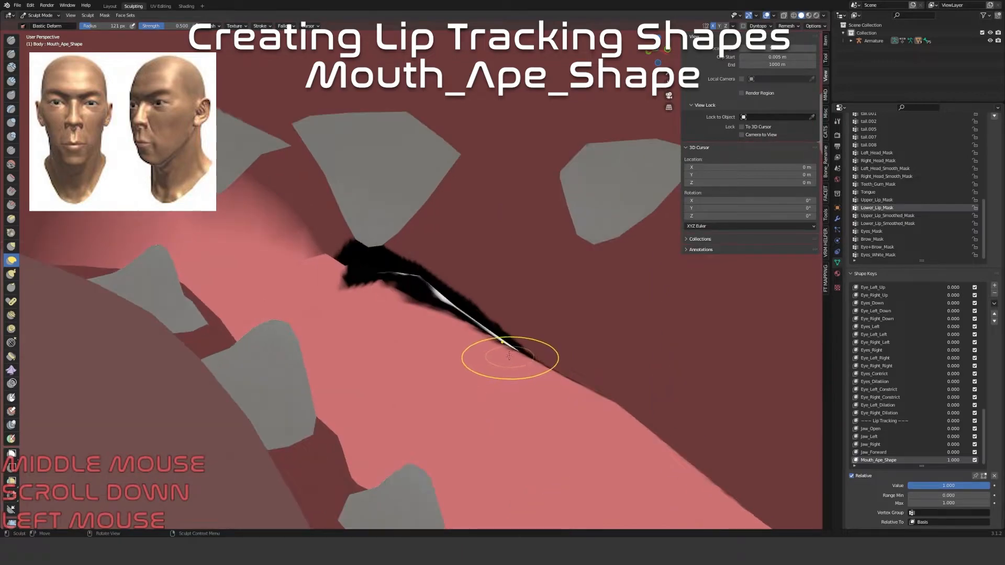
{"action": "left_click_drag", "start_coordinate": [423, 320], "coordinate": [468, 351]}
{"action": "left_click_drag", "start_coordinate": [595, 404], "coordinate": [599, 448]}
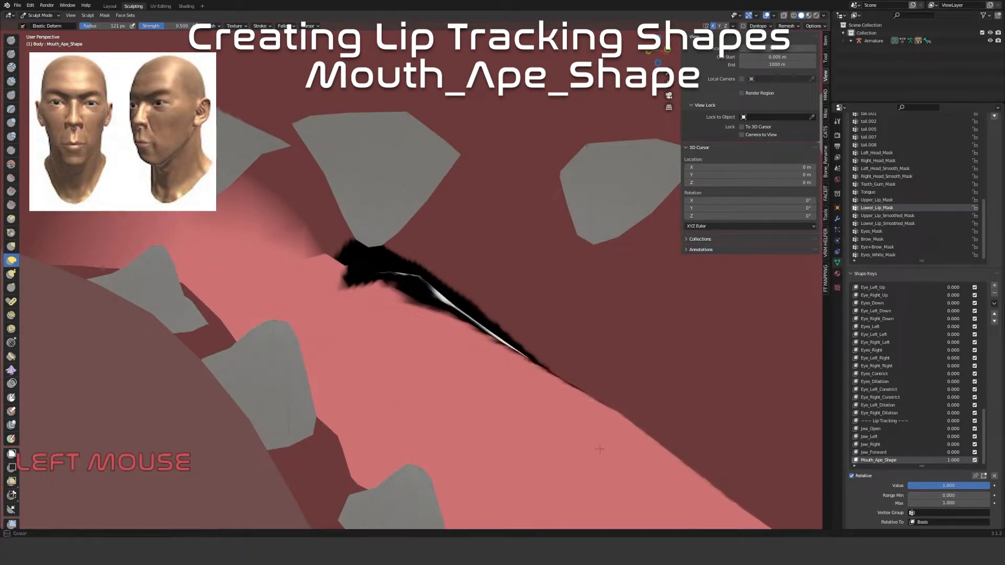
Review Mouth_Ape_Shape on the whole head from several angles while varying its value
{"action": "scroll", "coordinate": [578, 468], "scroll_direction": "down", "scroll_amount": 5}
{"action": "middle_click_drag", "start_coordinate": [570, 462], "coordinate": [561, 433]}
{"action": "scroll", "coordinate": [524, 428], "scroll_direction": "down", "scroll_amount": 3}
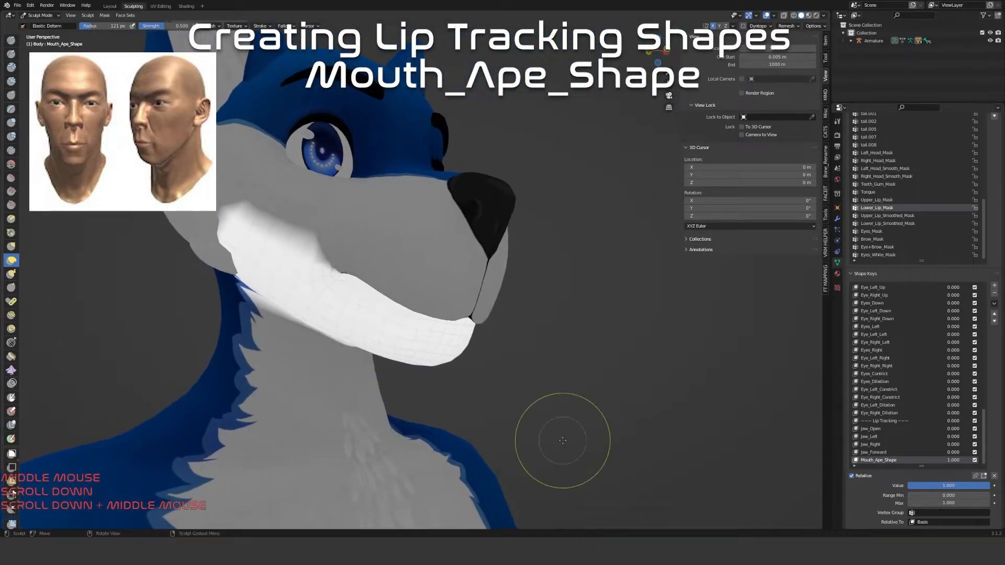
{"action": "mouse_move", "coordinate": [977, 488]}
{"action": "left_mouse_down"}
{"action": "mouse_move", "coordinate": [894, 488]}
{"action": "mouse_move", "coordinate": [989, 489]}
{"action": "left_mouse_up"}
{"action": "scroll", "coordinate": [625, 424], "scroll_direction": "down", "scroll_amount": 1}
{"action": "middle_click_drag", "start_coordinate": [558, 371], "coordinate": [575, 398]}
{"action": "scroll", "coordinate": [478, 382], "scroll_direction": "down", "scroll_amount": 2}
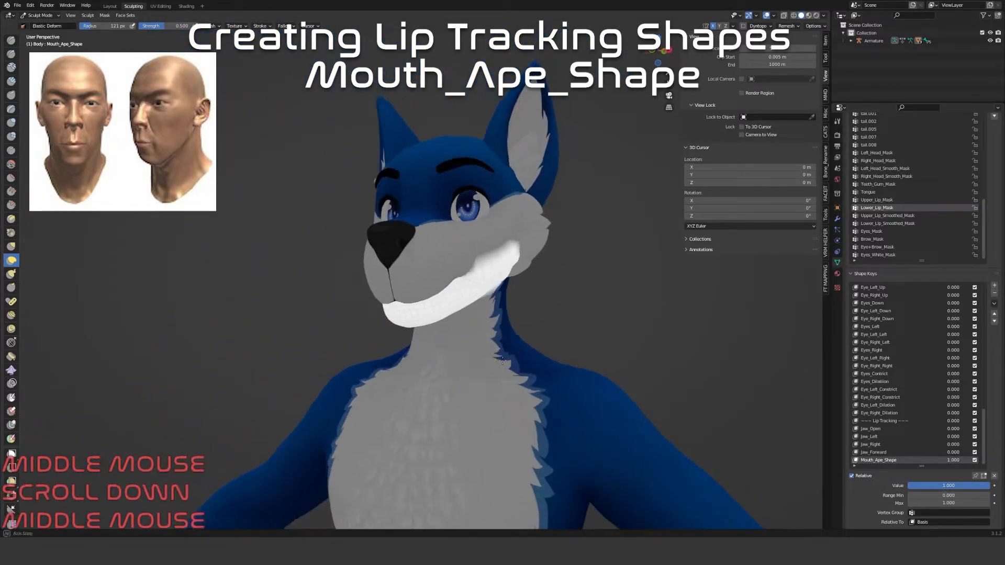
{"action": "left_click_drag", "start_coordinate": [967, 486], "coordinate": [908, 486]}
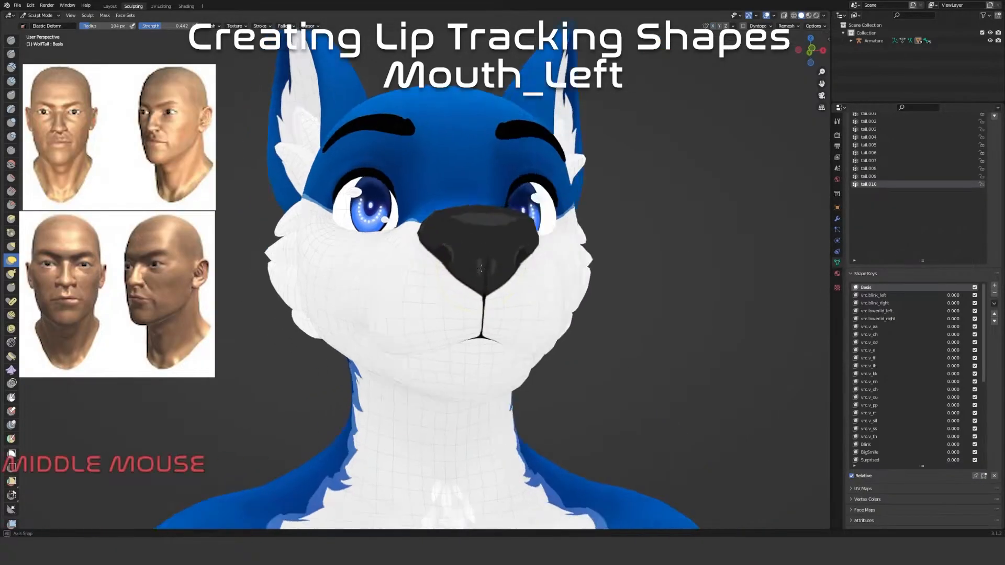
Switch from WolfTail to the Body through Object Mode, enter Sculpt Mode and clear the Body's mask
{"action": "left_click", "coordinate": [38, 15]}
{"action": "left_click", "coordinate": [42, 28]}
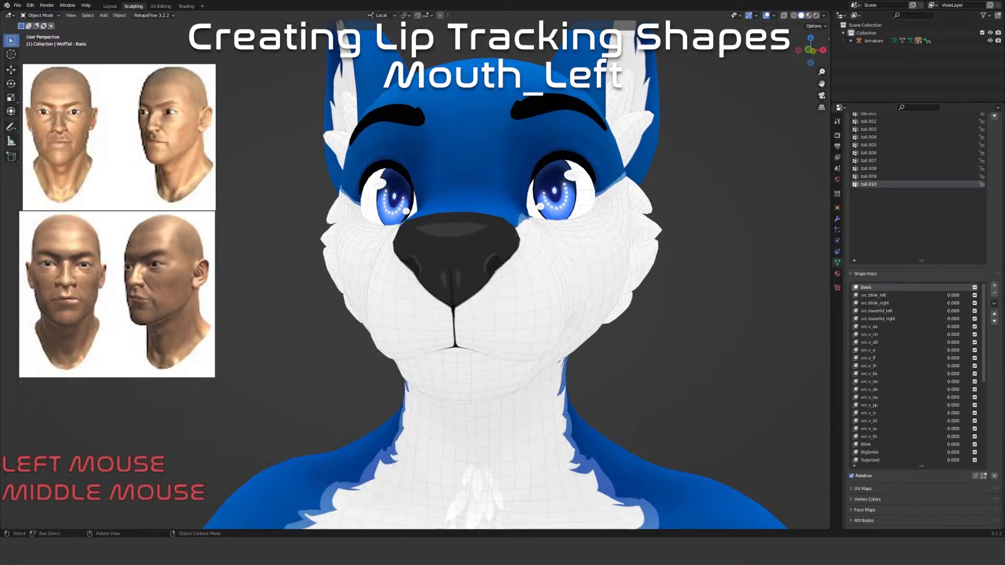
{"action": "left_click", "coordinate": [479, 276]}
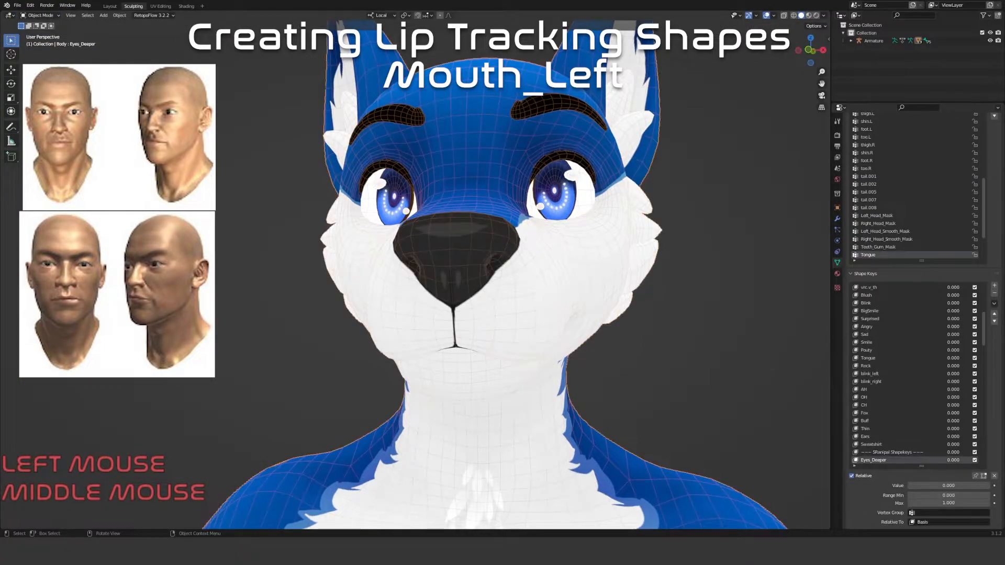
{"action": "left_click", "coordinate": [35, 15]}
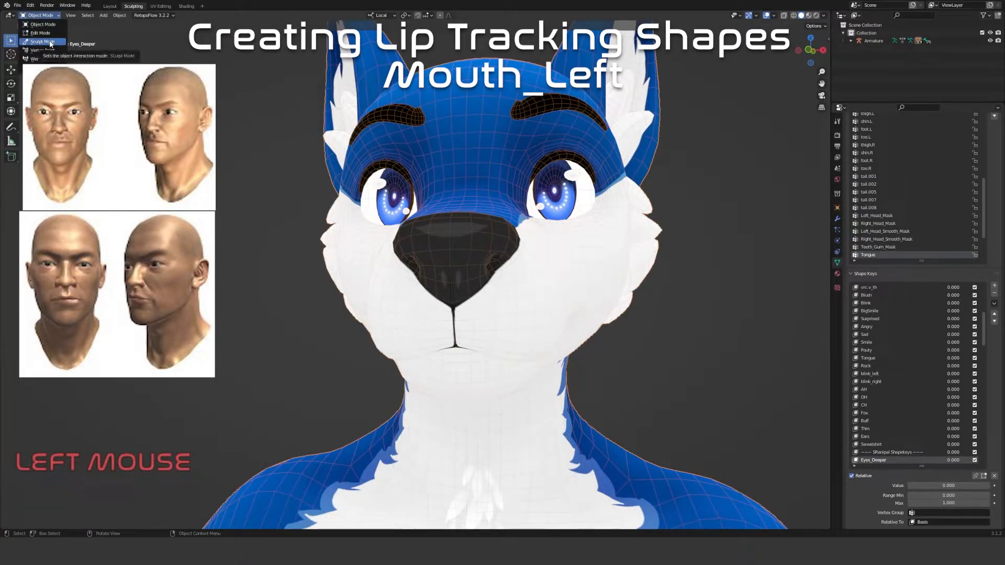
{"action": "left_click", "coordinate": [42, 42]}
{"action": "left_click", "coordinate": [103, 17]}
{"action": "left_click", "coordinate": [121, 41]}
Select the vertices of both the Upper_Lip_Mask and Lower_Lip_Mask vertex groups in Edit Mode
{"action": "key", "text": "Tab"}
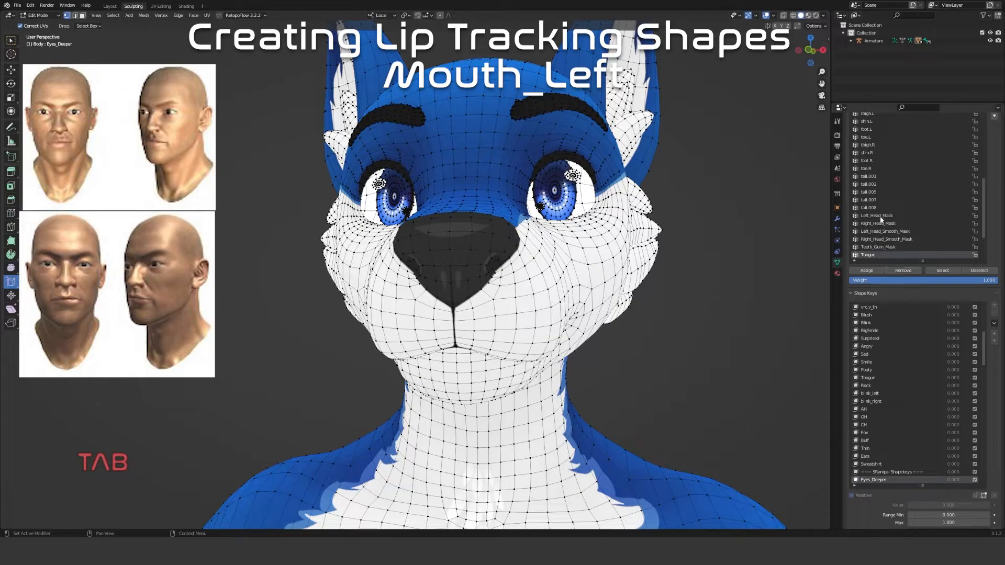
{"action": "scroll", "coordinate": [883, 230], "scroll_direction": "up", "scroll_amount": 2}
{"action": "scroll", "coordinate": [883, 231], "scroll_direction": "down", "scroll_amount": 10}
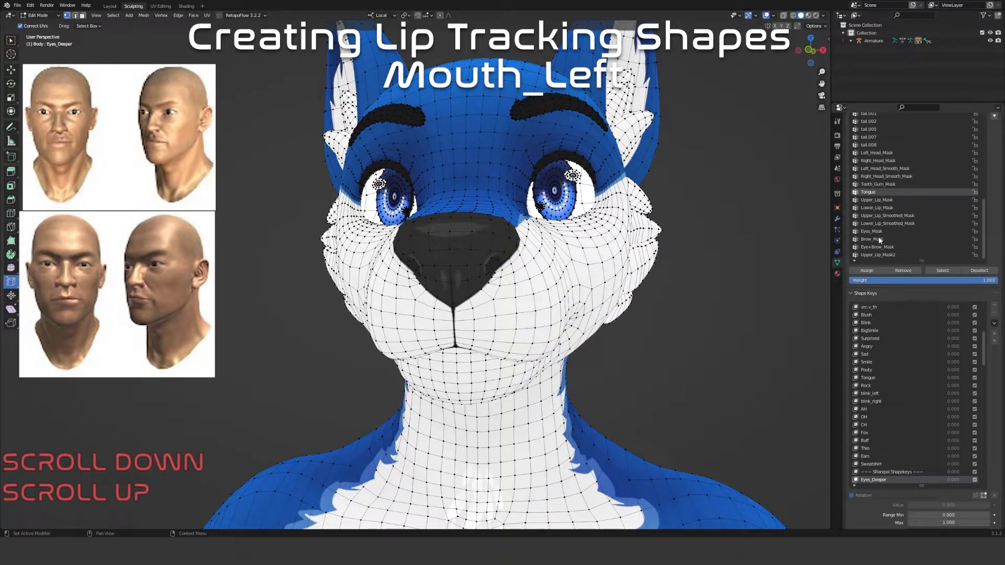
{"action": "left_click", "coordinate": [888, 200]}
{"action": "left_click", "coordinate": [937, 271]}
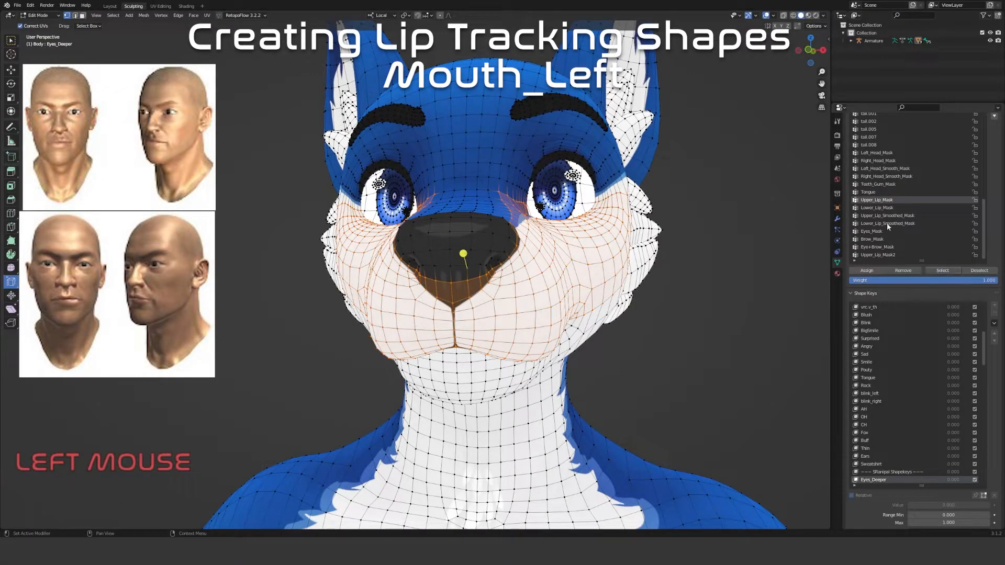
{"action": "left_click", "coordinate": [877, 207]}
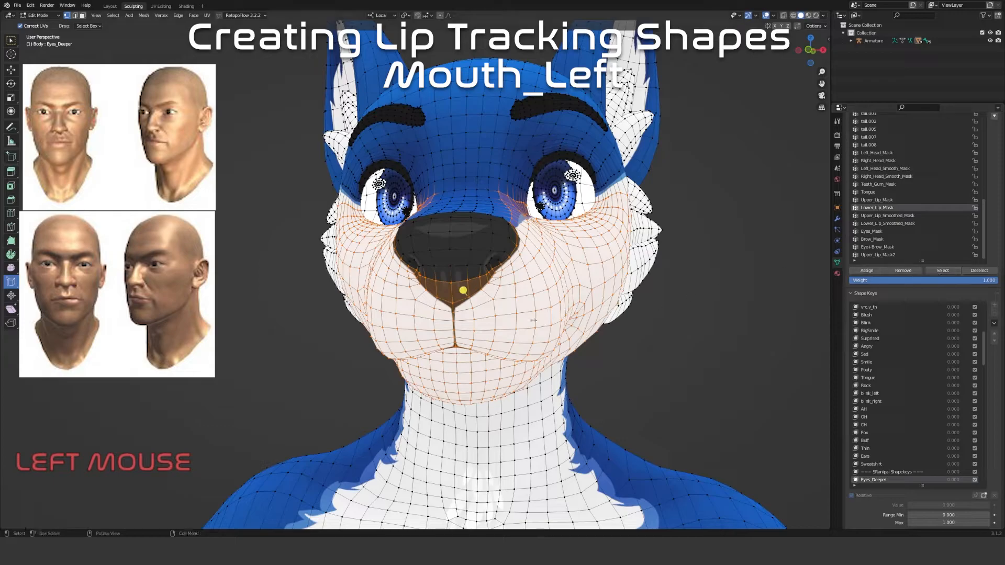
Mask everything on the Body except the selected lip vertices by hiding them, then reveal them and return to Sculpt Mode
{"action": "key", "text": "h"}
{"action": "key", "text": "Tab"}
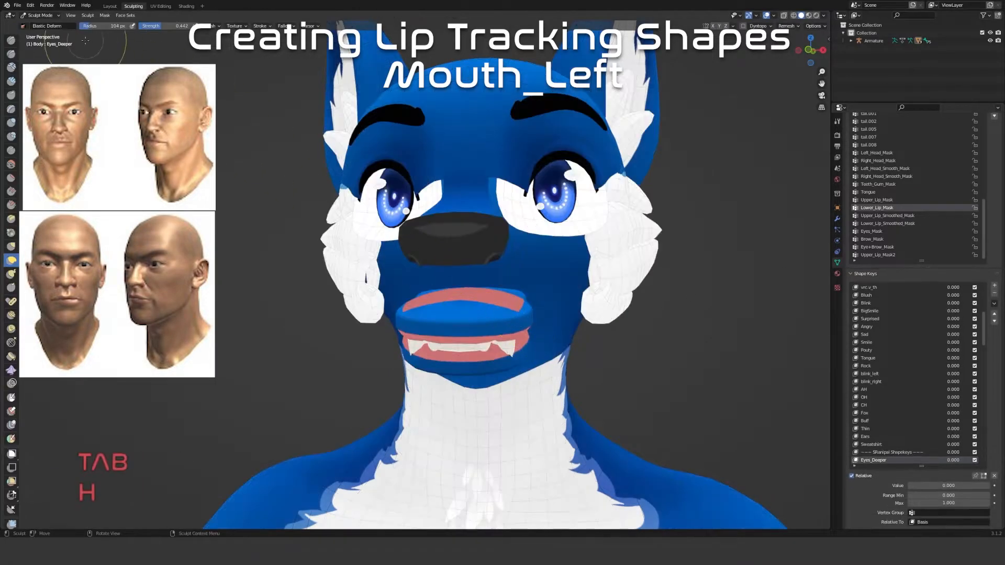
{"action": "left_click", "coordinate": [104, 15]}
{"action": "left_click", "coordinate": [123, 34]}
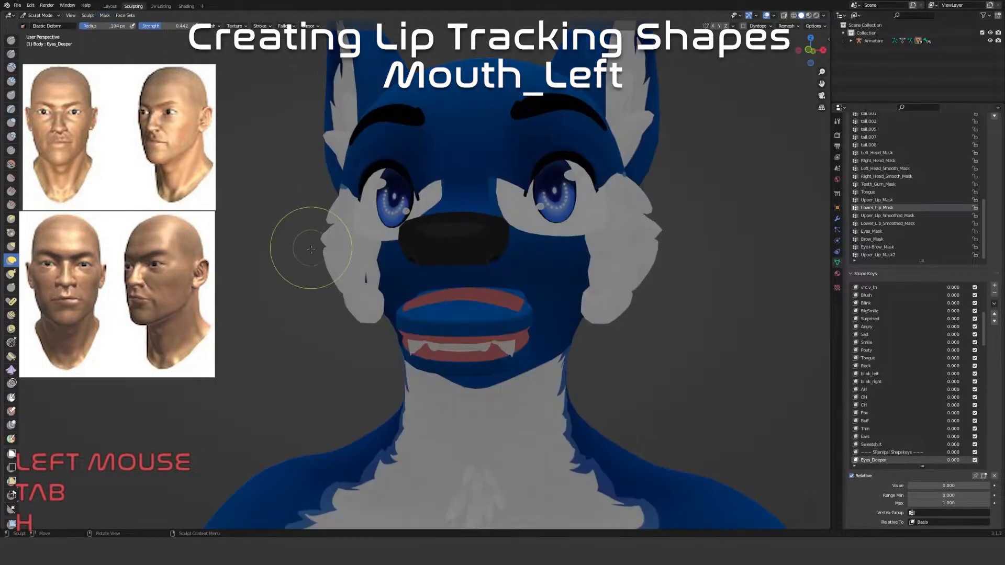
{"action": "key", "text": "Tab"}
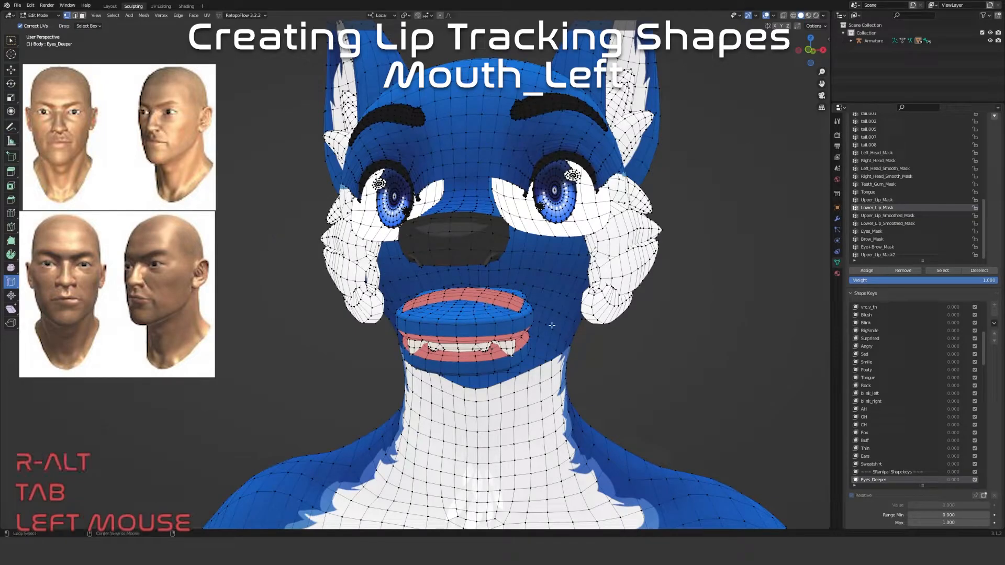
{"action": "key", "text": "alt+h"}
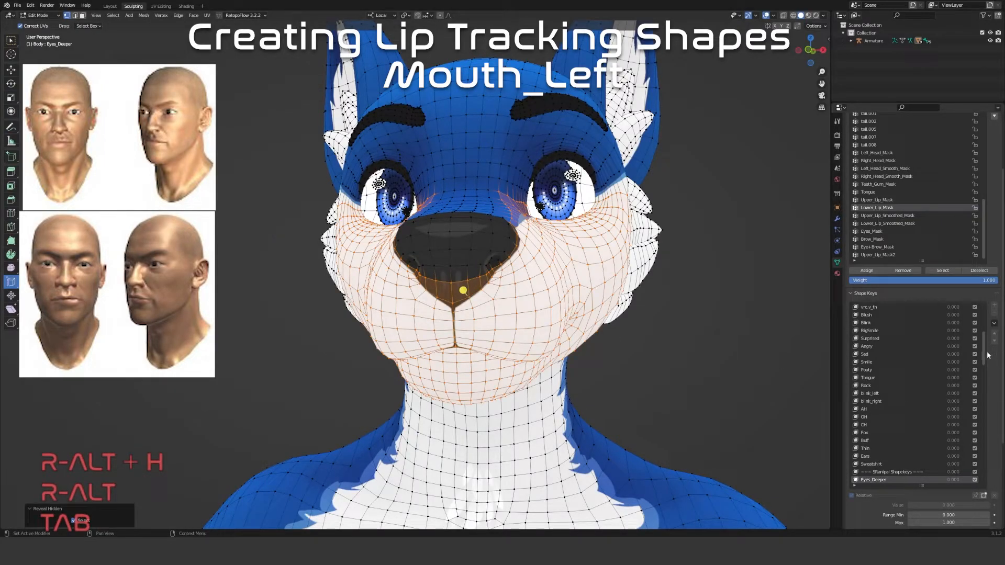
{"action": "middle_click_drag", "start_coordinate": [702, 369], "coordinate": [668, 386]}
{"action": "key", "text": "Tab"}
Add a new shape key named Mouth_Left and set its value to 1.000
{"action": "left_click", "coordinate": [994, 285]}
{"action": "left_click", "coordinate": [865, 461]}
{"action": "type", "text": "Mouth"}
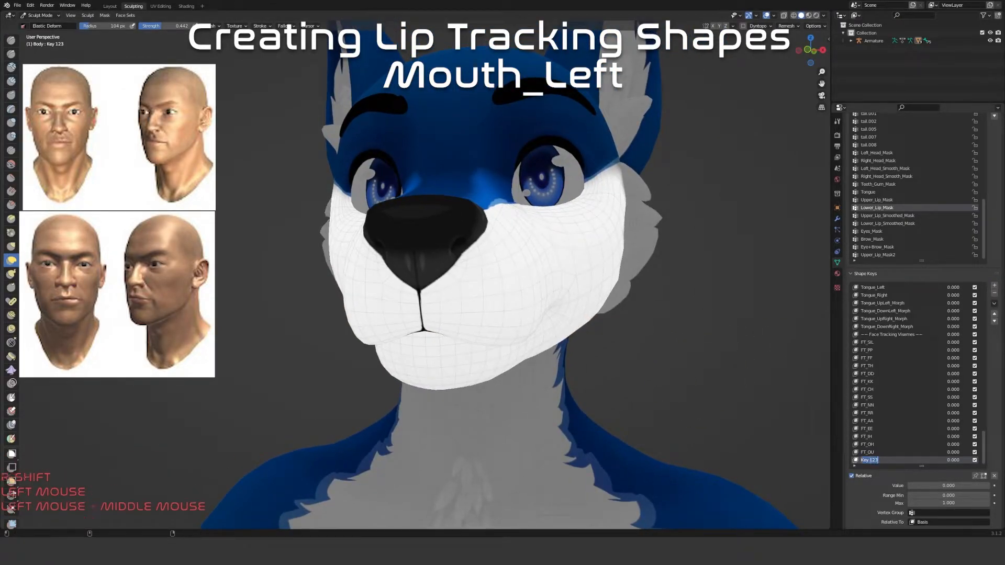
{"action": "type", "text": "_Left"}
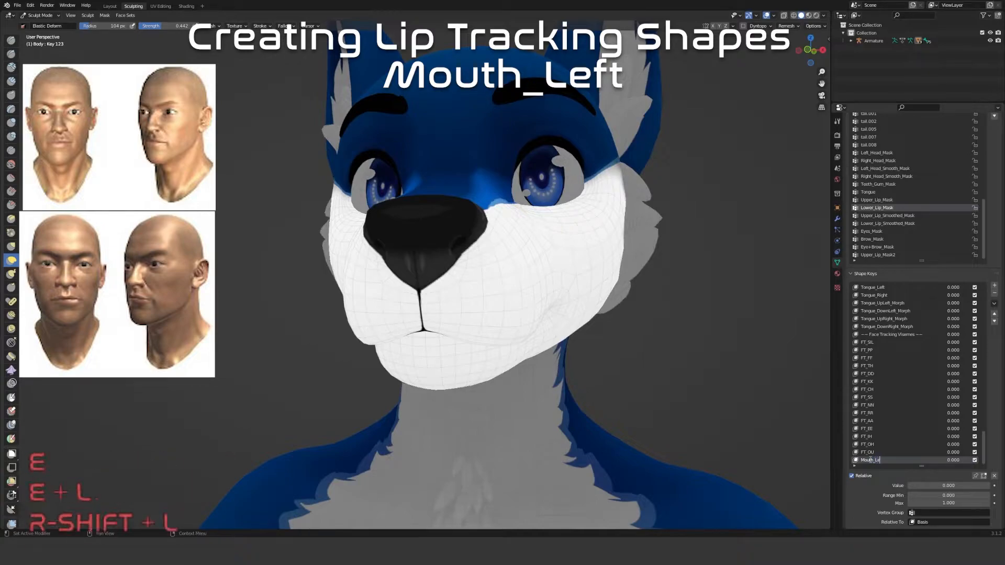
{"action": "left_click", "coordinate": [897, 461]}
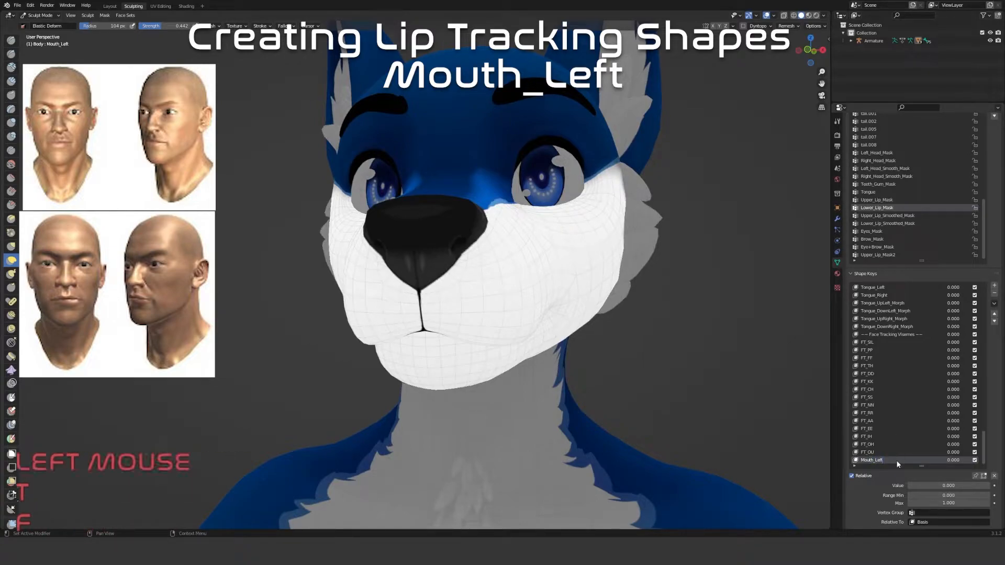
Enlarge the Elastic Deform brush to 161 px and pull the lips and mouth corner toward the character's left
{"action": "middle_click_drag", "start_coordinate": [639, 347], "coordinate": [411, 332]}
{"action": "key", "text": "f"}
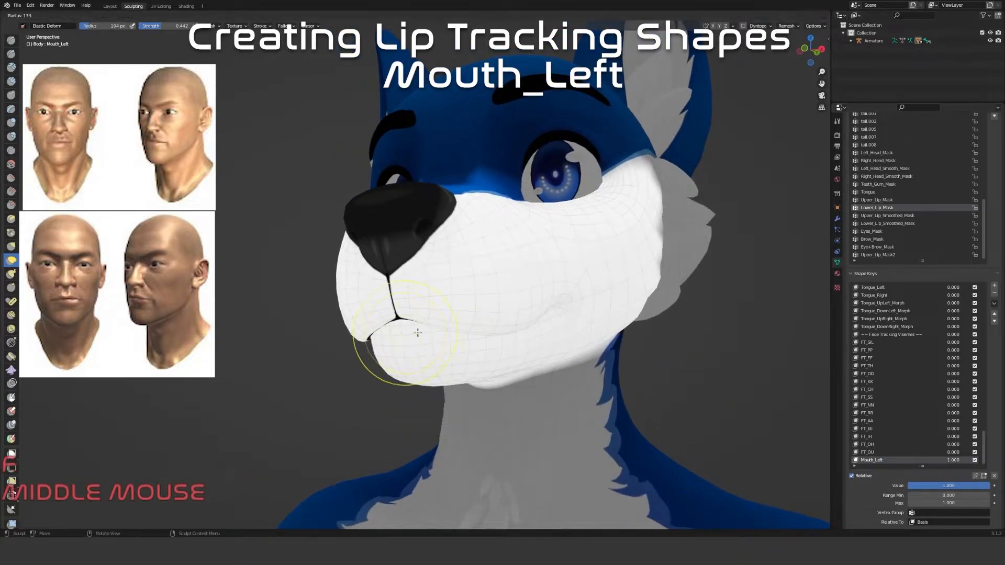
{"action": "left_click", "coordinate": [427, 331]}
{"action": "left_click_drag", "start_coordinate": [406, 328], "coordinate": [435, 330]}
{"action": "middle_click_drag", "start_coordinate": [435, 330], "coordinate": [393, 335]}
{"action": "left_click_drag", "start_coordinate": [392, 334], "coordinate": [410, 330]}
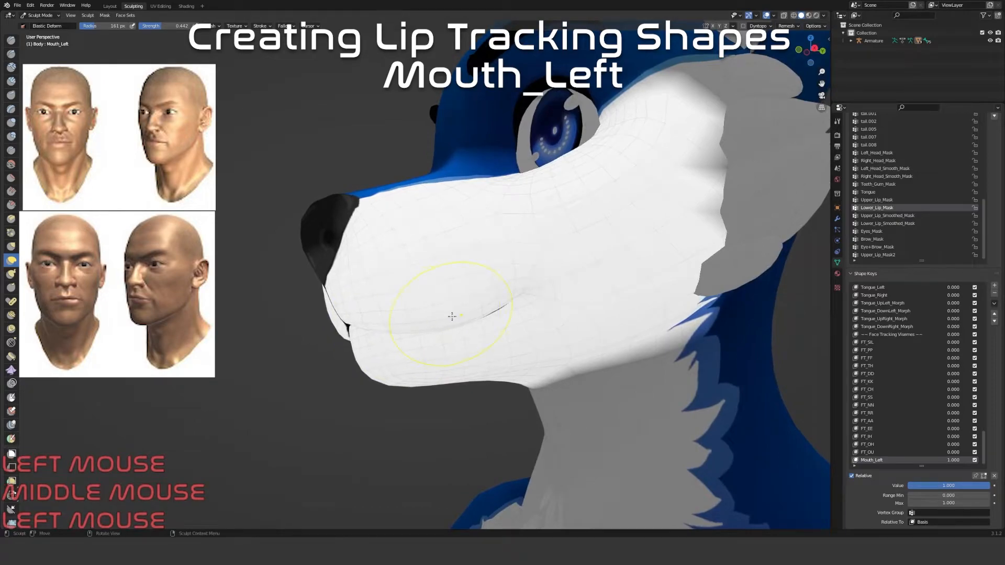
{"action": "left_click_drag", "start_coordinate": [527, 296], "coordinate": [581, 242]}
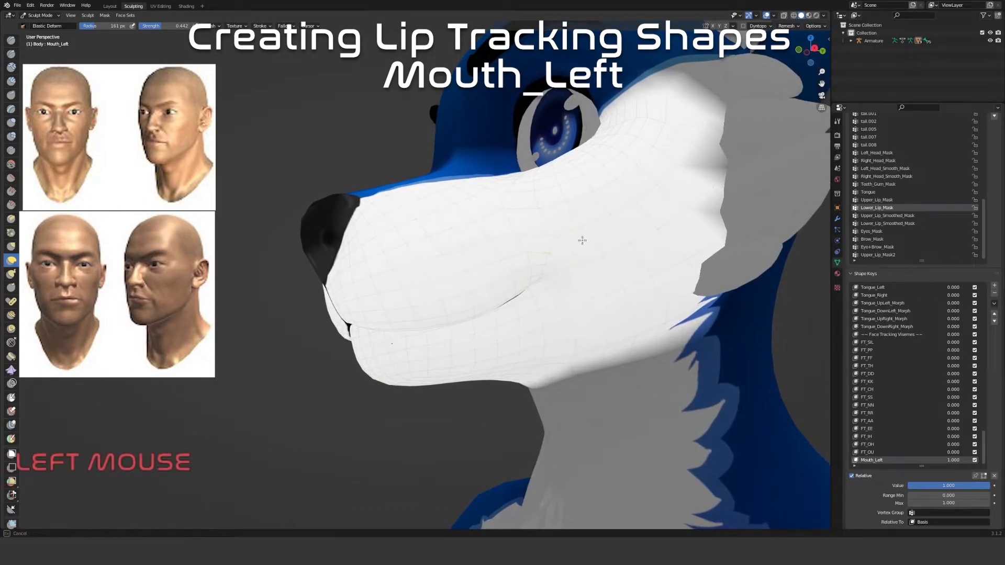
Refine the shifted muzzle and lips of Mouth_Left with Elastic Deform strokes made from several angles
{"action": "middle_click_drag", "start_coordinate": [454, 322], "coordinate": [382, 348]}
{"action": "left_click_drag", "start_coordinate": [382, 348], "coordinate": [359, 370]}
{"action": "middle_click_drag", "start_coordinate": [359, 370], "coordinate": [555, 337]}
{"action": "left_click_drag", "start_coordinate": [381, 317], "coordinate": [378, 315]}
{"action": "middle_click_drag", "start_coordinate": [451, 340], "coordinate": [381, 359]}
{"action": "left_click", "coordinate": [405, 347]}
{"action": "left_click_drag", "start_coordinate": [381, 359], "coordinate": [392, 331]}
{"action": "middle_click_drag", "start_coordinate": [395, 329], "coordinate": [423, 323]}
{"action": "left_click_drag", "start_coordinate": [423, 323], "coordinate": [454, 320]}
{"action": "middle_click_drag", "start_coordinate": [464, 336], "coordinate": [470, 318]}
{"action": "left_click_drag", "start_coordinate": [471, 317], "coordinate": [507, 322]}
{"action": "left_click_drag", "start_coordinate": [401, 339], "coordinate": [379, 357]}
{"action": "mouse_move", "coordinate": [381, 358]}
{"action": "middle_mouse_down"}
{"action": "mouse_move", "coordinate": [408, 348]}
{"action": "mouse_move", "coordinate": [395, 347]}
{"action": "middle_mouse_up"}
Review Mouth_Left on the whole head while varying its value up to 1.000
{"action": "scroll", "coordinate": [431, 344], "scroll_direction": "down", "scroll_amount": 2}
{"action": "left_click_drag", "start_coordinate": [967, 487], "coordinate": [990, 488]}
{"action": "mouse_move", "coordinate": [595, 426]}
{"action": "middle_mouse_down"}
{"action": "mouse_move", "coordinate": [618, 421]}
{"action": "mouse_move", "coordinate": [528, 413]}
{"action": "mouse_move", "coordinate": [560, 417]}
{"action": "mouse_move", "coordinate": [501, 400]}
{"action": "middle_mouse_up"}
Check Mouth_Left in combination with Jaw_Open at 1.000, and clear all shape key values
{"action": "scroll", "coordinate": [897, 366], "scroll_direction": "up", "scroll_amount": 5}
{"action": "scroll", "coordinate": [896, 372], "scroll_direction": "down", "scroll_amount": 2}
{"action": "scroll", "coordinate": [896, 373], "scroll_direction": "up", "scroll_amount": 5}
{"action": "scroll", "coordinate": [896, 373], "scroll_direction": "up", "scroll_amount": 3}
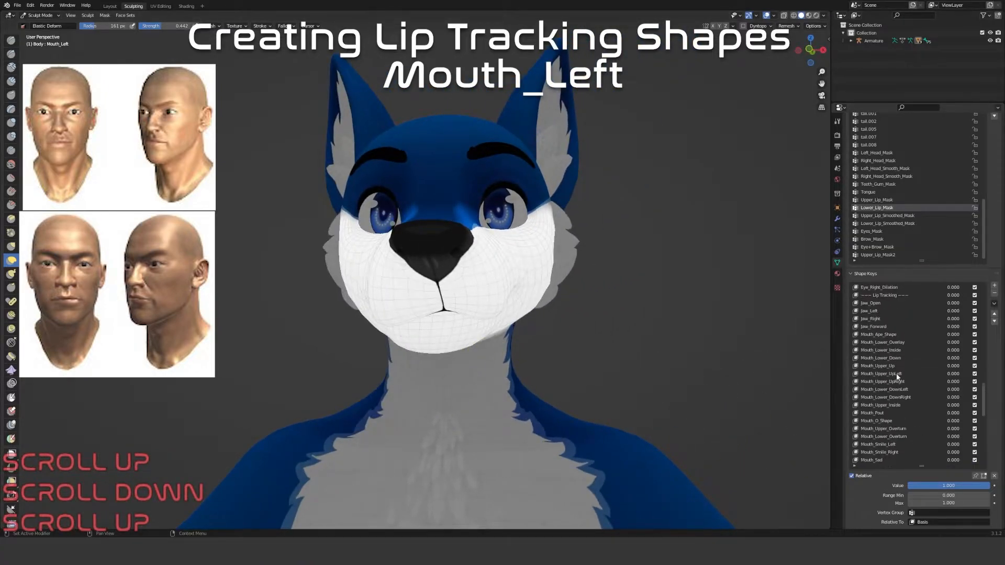
{"action": "left_click", "coordinate": [879, 326]}
{"action": "left_click_drag", "start_coordinate": [913, 486], "coordinate": [991, 486]}
{"action": "mouse_move", "coordinate": [601, 397]}
{"action": "middle_mouse_down"}
{"action": "mouse_move", "coordinate": [645, 394]}
{"action": "mouse_move", "coordinate": [546, 390]}
{"action": "mouse_move", "coordinate": [681, 396]}
{"action": "mouse_move", "coordinate": [606, 395]}
{"action": "mouse_move", "coordinate": [615, 394]}
{"action": "middle_mouse_up"}
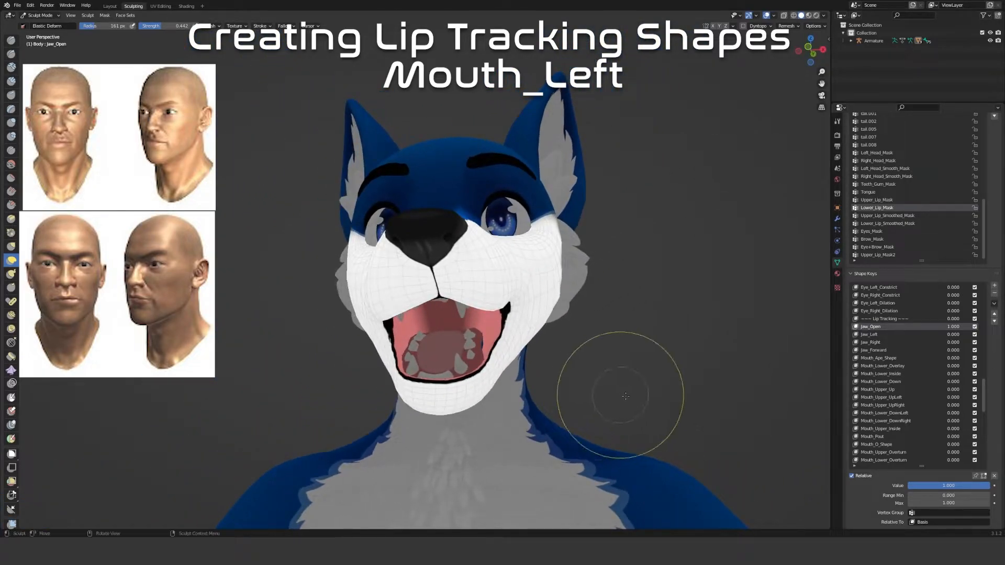
{"action": "left_click", "coordinate": [995, 477]}
Set Mouth_Left to 1.000, create a new shape from the mix and name it Mouth_Right
{"action": "left_click_drag", "start_coordinate": [986, 405], "coordinate": [994, 469]}
{"action": "left_click", "coordinate": [878, 460]}
{"action": "left_click_drag", "start_coordinate": [921, 486], "coordinate": [972, 478]}
{"action": "left_click", "coordinate": [994, 303]}
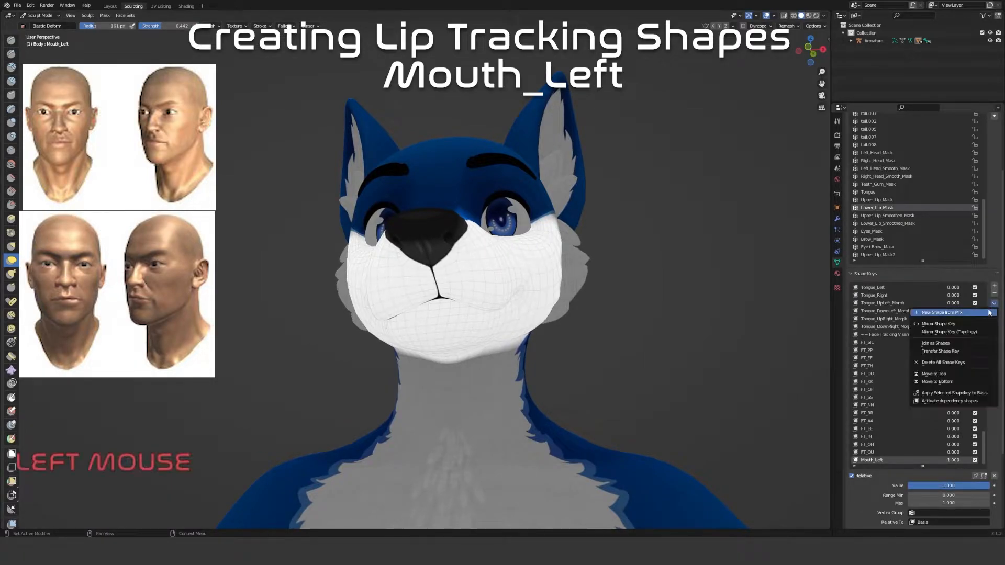
{"action": "left_click", "coordinate": [942, 313]}
{"action": "double_click", "coordinate": [870, 460]}
{"action": "type", "text": "Mouth_Right"}
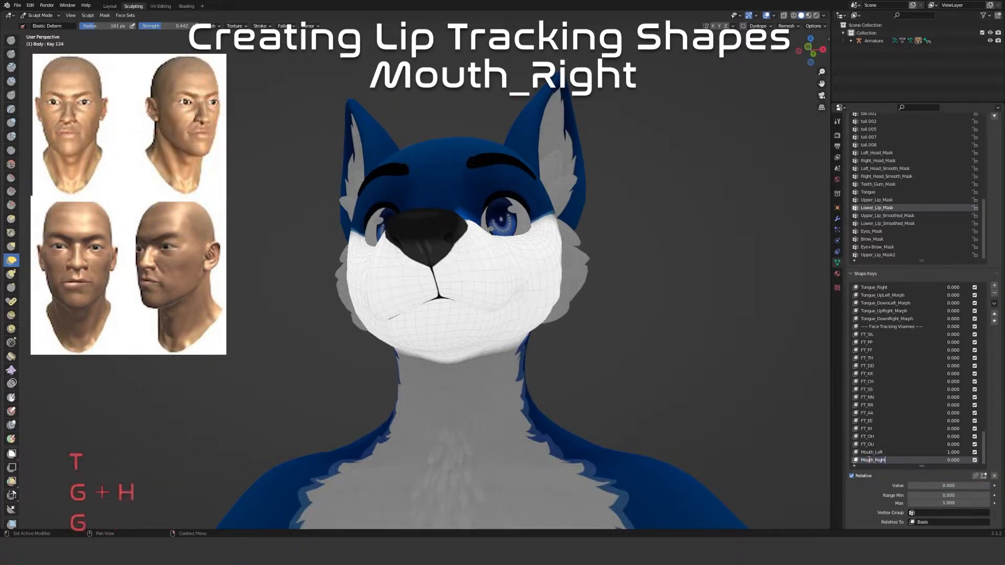
{"action": "key", "text": "Return"}
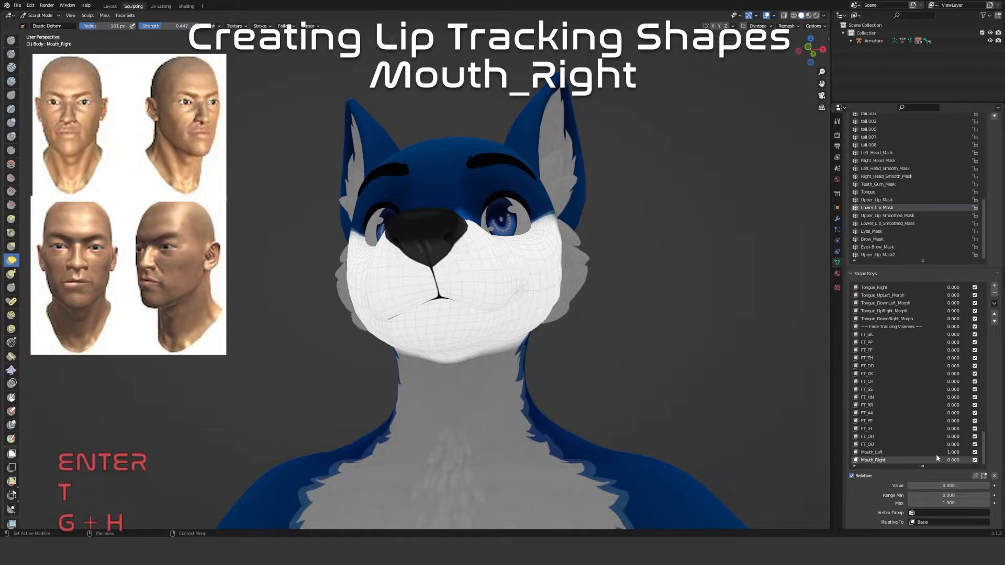
Clear all shape key values, set Mouth_Right to 1.000 and mirror that shape key
{"action": "left_click", "coordinate": [994, 477]}
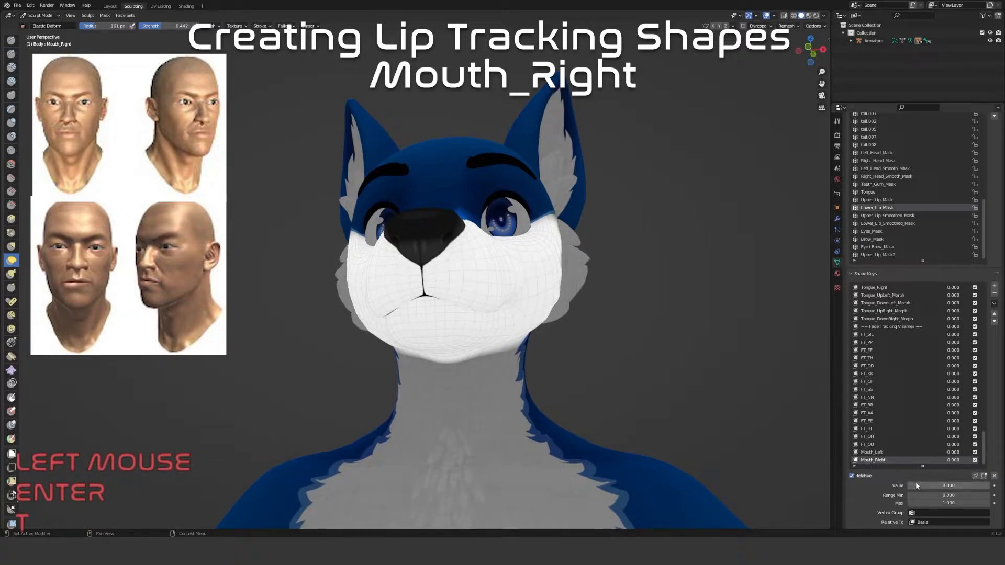
{"action": "left_click_drag", "start_coordinate": [916, 485], "coordinate": [990, 486]}
{"action": "left_click", "coordinate": [994, 303]}
{"action": "left_click", "coordinate": [937, 325]}
Inspect Mouth_Right from the side and together with Jaw_Open at 1.000, and clear all shape key values
{"action": "middle_click_drag", "start_coordinate": [654, 388], "coordinate": [440, 407]}
{"action": "scroll", "coordinate": [532, 382], "scroll_direction": "up", "scroll_amount": 2}
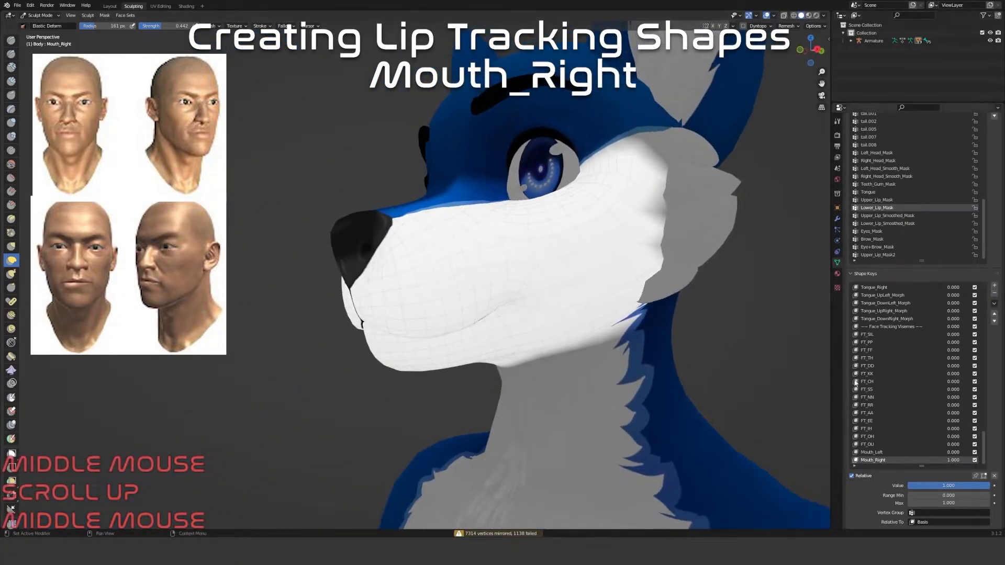
{"action": "scroll", "coordinate": [893, 366], "scroll_direction": "up", "scroll_amount": 2}
{"action": "scroll", "coordinate": [894, 366], "scroll_direction": "down", "scroll_amount": 1}
{"action": "scroll", "coordinate": [894, 366], "scroll_direction": "up", "scroll_amount": 18}
{"action": "scroll", "coordinate": [896, 373], "scroll_direction": "up", "scroll_amount": 17}
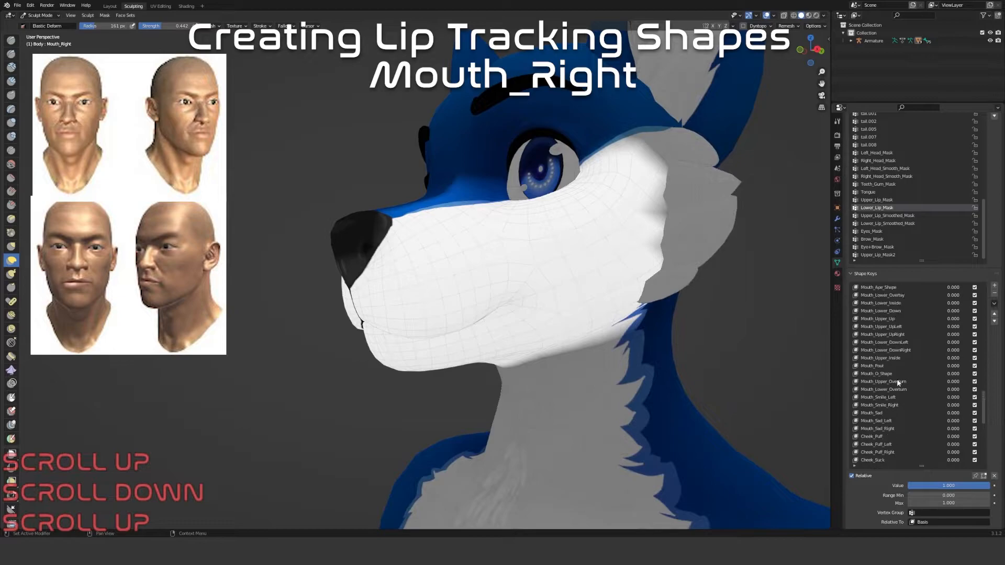
{"action": "left_click", "coordinate": [874, 319]}
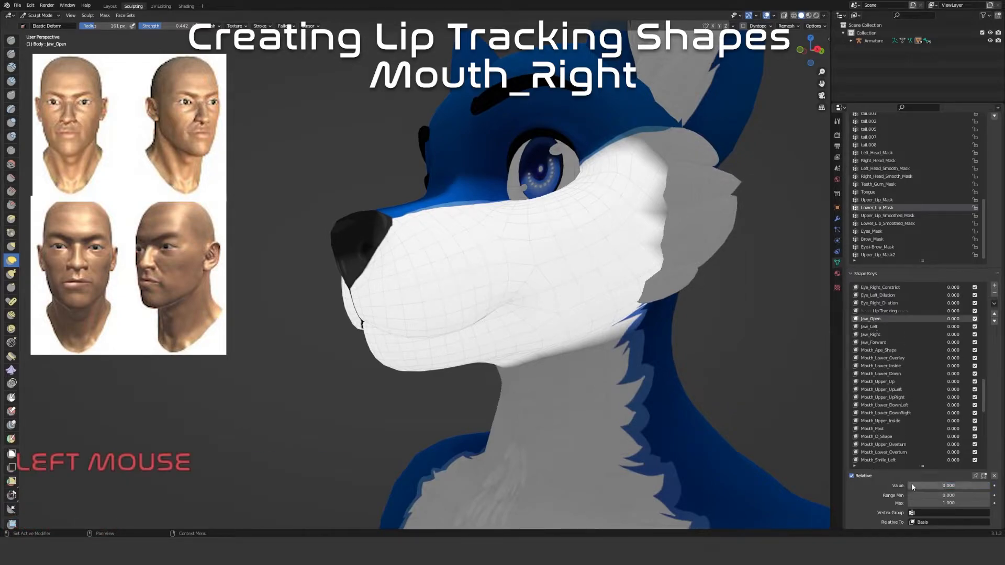
{"action": "left_click_drag", "start_coordinate": [911, 488], "coordinate": [989, 487]}
{"action": "middle_click_drag", "start_coordinate": [774, 437], "coordinate": [617, 382]}
{"action": "left_click", "coordinate": [994, 476]}
Select the Mouth_Left shape key, set its value to 1.000 and view the head from the front
{"action": "scroll", "coordinate": [901, 445], "scroll_direction": "down", "scroll_amount": 7}
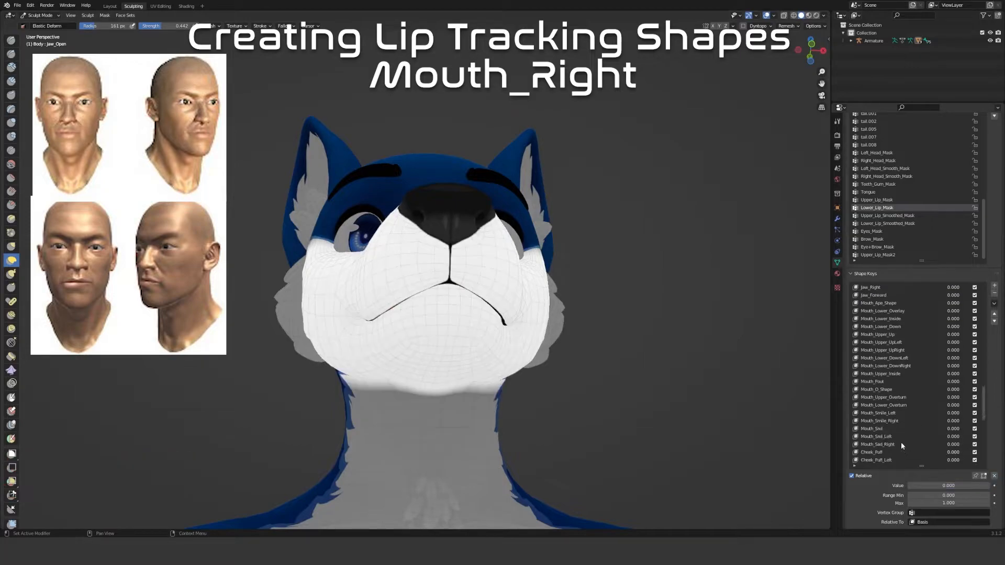
{"action": "scroll", "coordinate": [890, 440], "scroll_direction": "down", "scroll_amount": 20}
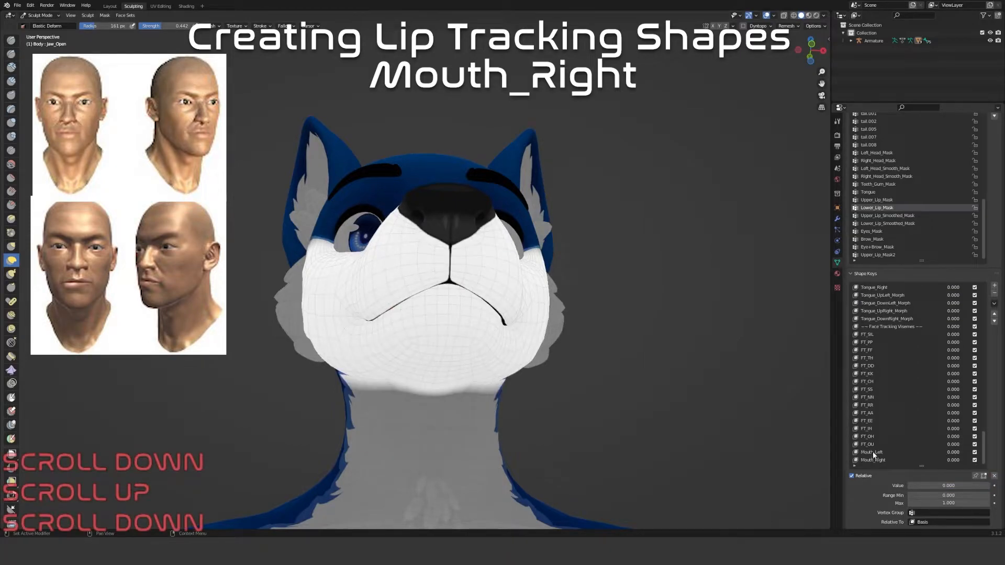
{"action": "left_click", "coordinate": [872, 451]}
{"action": "left_click_drag", "start_coordinate": [913, 486], "coordinate": [989, 486]}
{"action": "middle_click_drag", "start_coordinate": [616, 424], "coordinate": [584, 442]}
{"action": "middle_click_drag", "start_coordinate": [584, 443], "coordinate": [593, 420], "text": "shift"}
{"action": "scroll", "coordinate": [599, 419], "scroll_direction": "down", "scroll_amount": 2}
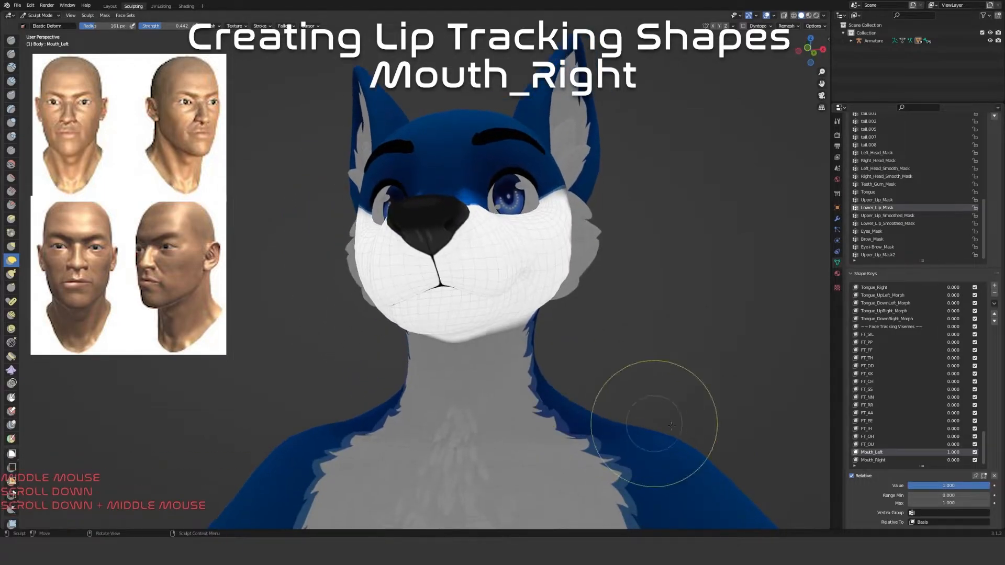
Limit Mouth_Left to the Upper_Lip_Smoothed_Mask vertex group and check the effect by varying its value
{"action": "left_click", "coordinate": [938, 513]}
{"action": "type", "text": "upper"}
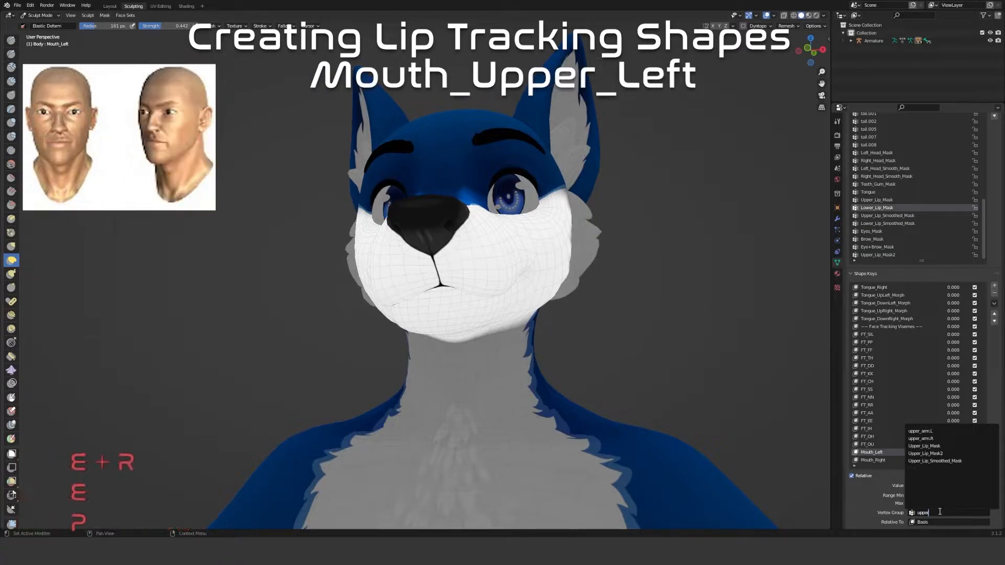
{"action": "left_click", "coordinate": [941, 463]}
{"action": "middle_click_drag", "start_coordinate": [471, 366], "coordinate": [476, 361]}
{"action": "mouse_move", "coordinate": [982, 487]}
{"action": "left_mouse_down"}
{"action": "mouse_move", "coordinate": [908, 486]}
{"action": "mouse_move", "coordinate": [989, 486]}
{"action": "left_mouse_up"}
{"action": "middle_click_drag", "start_coordinate": [602, 416], "coordinate": [621, 428]}
Remove the vertex group from Mouth_Left while in Edit Mode, return to Sculpt Mode and recheck the shape's value
{"action": "key", "text": "Tab"}
{"action": "mouse_move", "coordinate": [526, 428]}
{"action": "middle_mouse_down"}
{"action": "mouse_move", "coordinate": [540, 437]}
{"action": "mouse_move", "coordinate": [530, 441]}
{"action": "middle_mouse_up"}
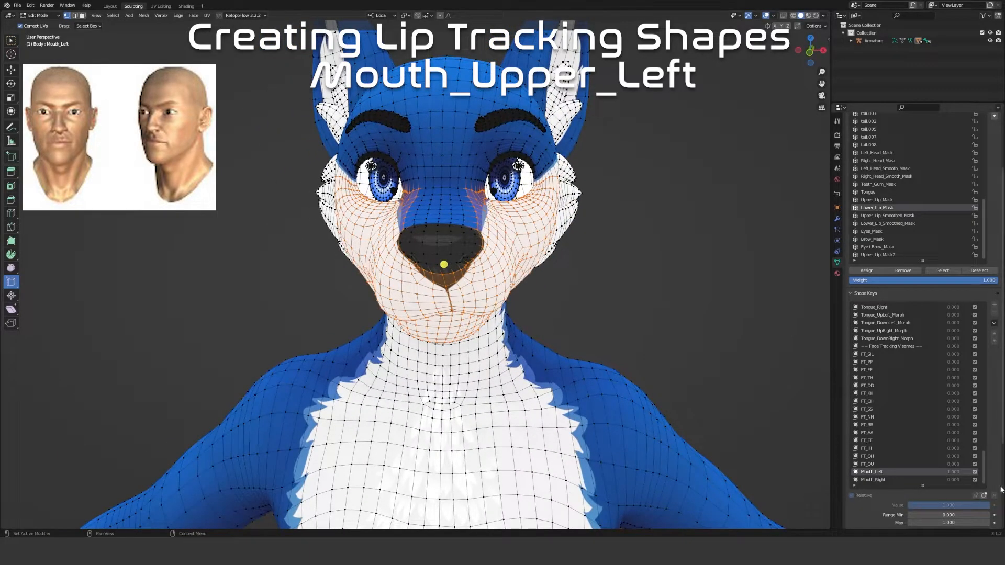
{"action": "scroll", "coordinate": [976, 479], "scroll_direction": "down", "scroll_amount": 3}
{"action": "left_click", "coordinate": [986, 470]}
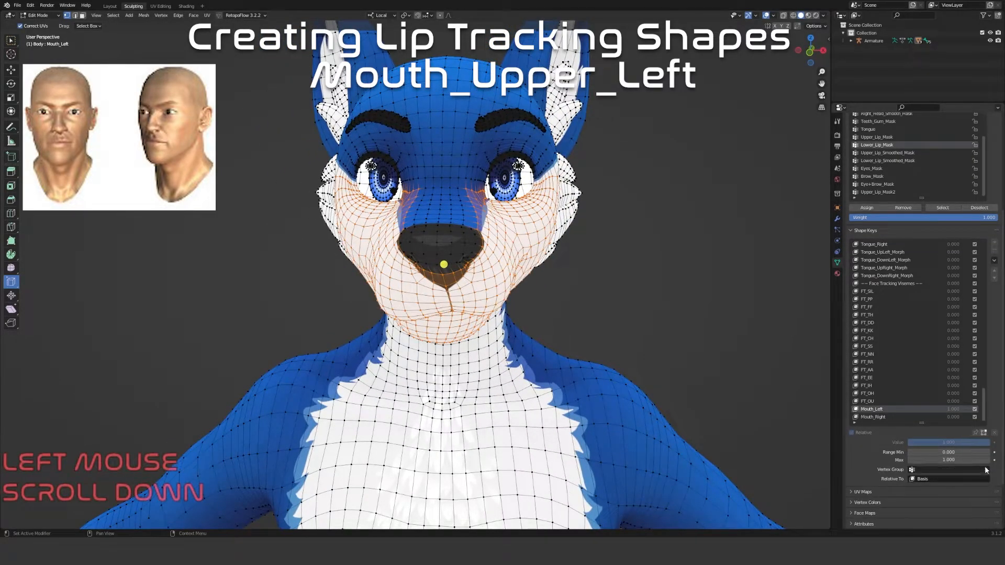
{"action": "key", "text": "Tab"}
{"action": "middle_click_drag", "start_coordinate": [456, 382], "coordinate": [454, 352]}
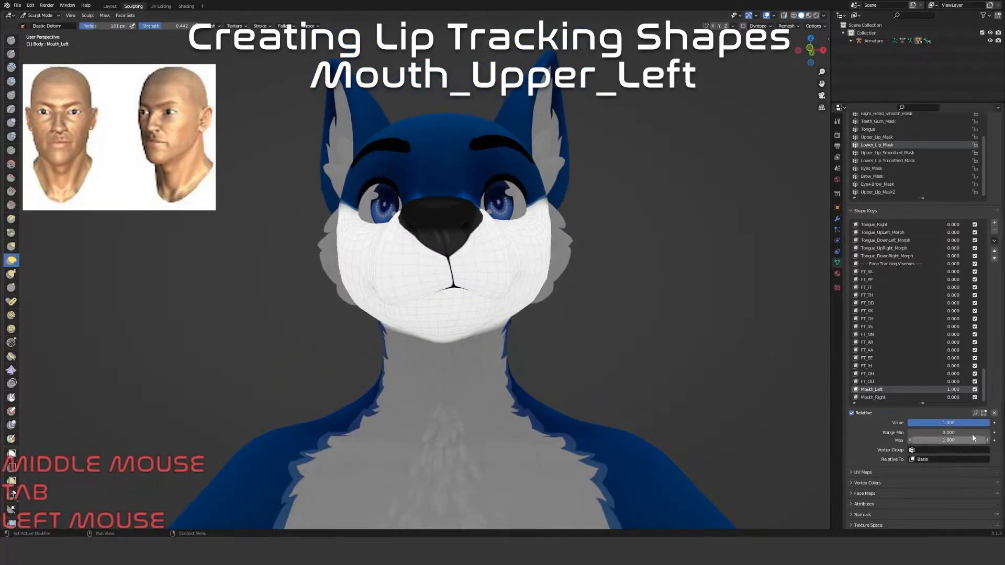
{"action": "mouse_move", "coordinate": [982, 424]}
{"action": "left_mouse_down"}
{"action": "mouse_move", "coordinate": [908, 423]}
{"action": "mouse_move", "coordinate": [987, 424]}
{"action": "left_mouse_up"}
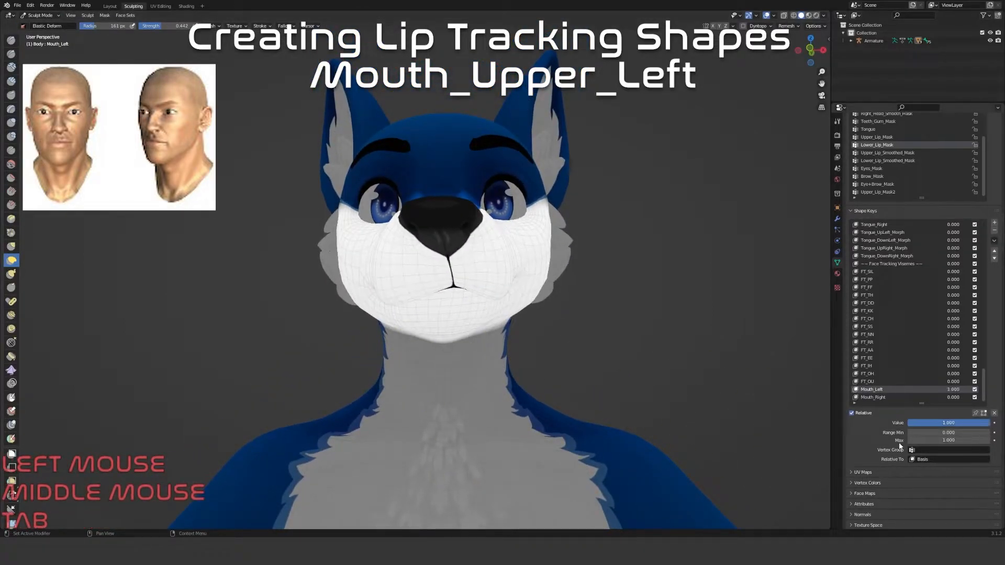
Assign Upper_Lip_Smoothed_Mask as the vertex group of Mouth_Left and view the result from the front
{"action": "left_click", "coordinate": [929, 452]}
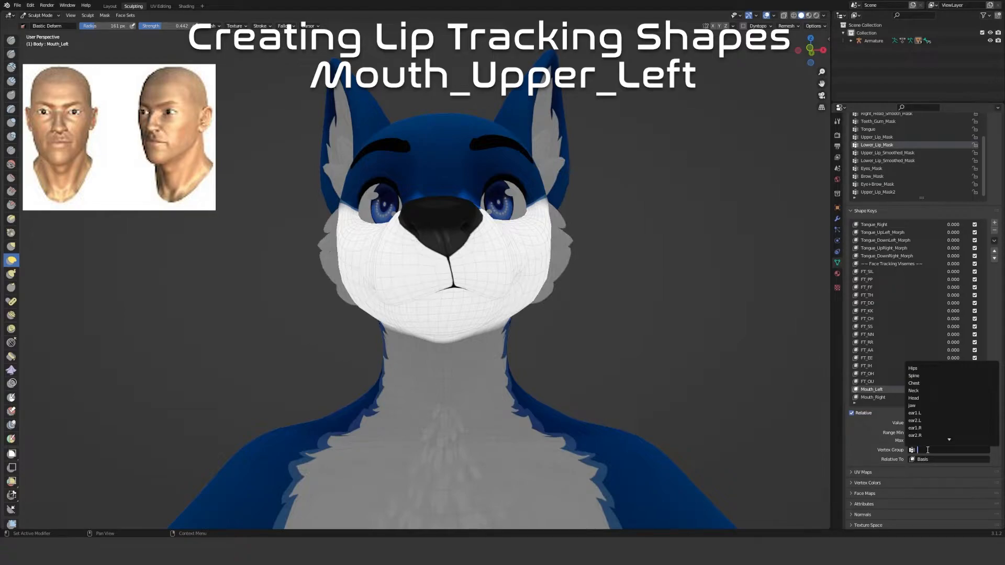
{"action": "type", "text": "ma"}
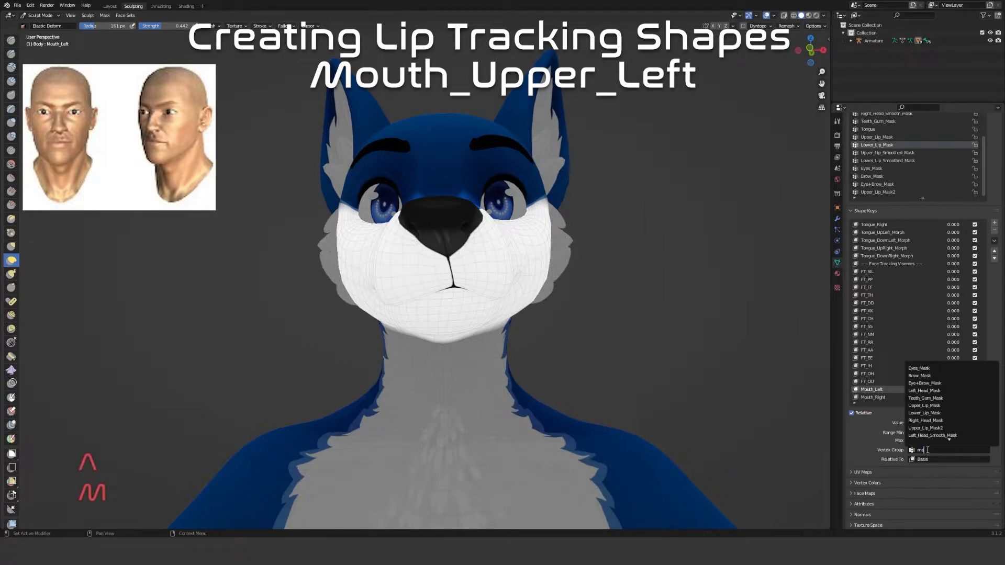
{"action": "key", "text": "BackSpace"}
{"action": "key", "text": "BackSpace"}
{"action": "type", "text": "lower"}
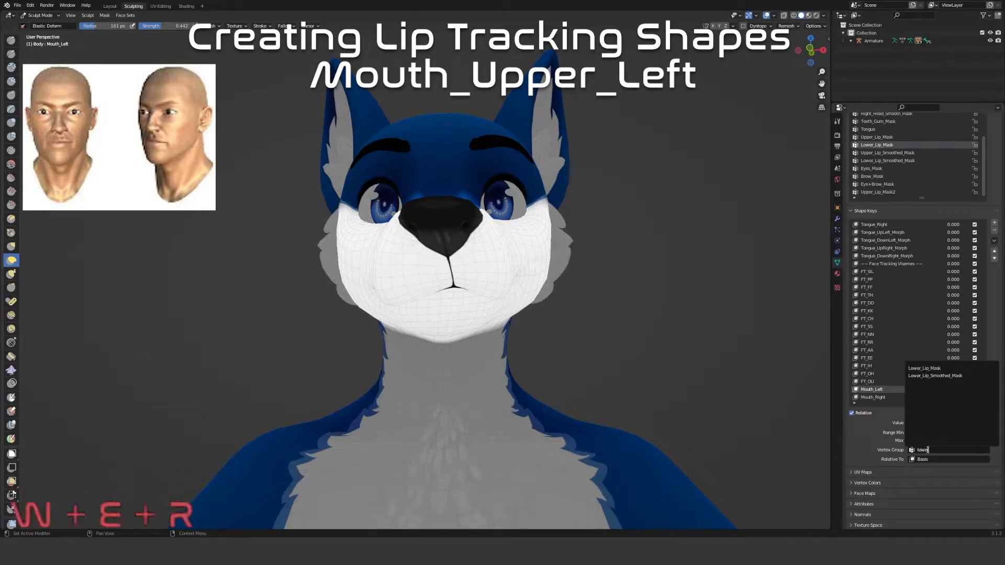
{"action": "key", "text": "BackSpace"}
{"action": "key", "text": "BackSpace"}
{"action": "key", "text": "BackSpace"}
{"action": "key", "text": "BackSpace"}
{"action": "key", "text": "BackSpace"}
{"action": "type", "text": "upper"}
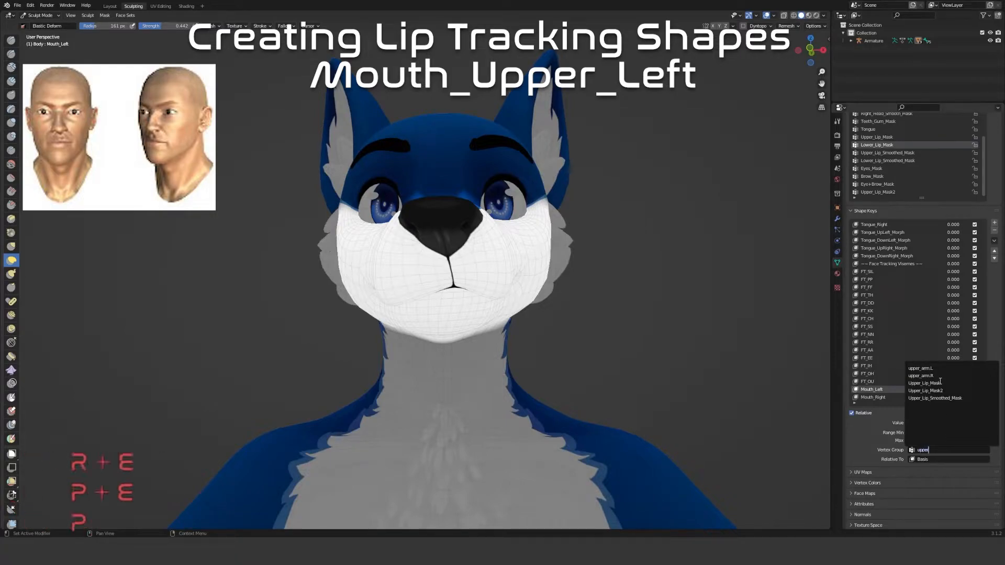
{"action": "left_click", "coordinate": [928, 397]}
{"action": "mouse_move", "coordinate": [710, 369]}
{"action": "middle_mouse_down"}
{"action": "mouse_move", "coordinate": [559, 356]}
{"action": "mouse_move", "coordinate": [477, 329]}
{"action": "mouse_move", "coordinate": [451, 320]}
{"action": "mouse_move", "coordinate": [435, 277]}
{"action": "middle_mouse_up"}
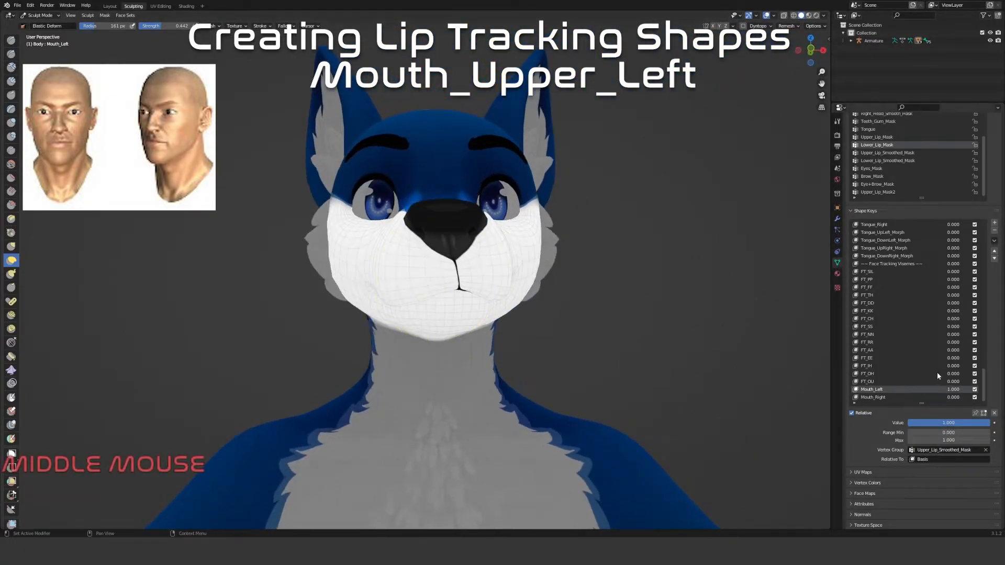
Create a new shape key from the current mix and name it Mouth_Upper_Left
{"action": "left_click", "coordinate": [994, 244]}
{"action": "left_click", "coordinate": [936, 250]}
{"action": "double_click", "coordinate": [869, 398]}
{"action": "type", "text": "Mouth_Upper_Left"}
{"action": "key", "text": "Return"}
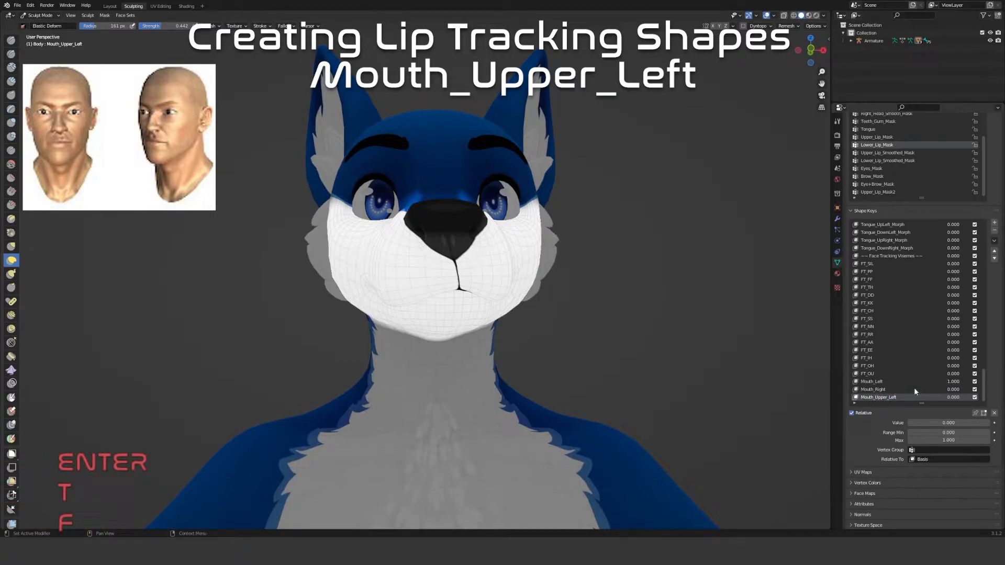
Assign Lower_Lip_Smoothed_Mask as the vertex group of Mouth_Left and keep its value at 1.000
{"action": "left_click", "coordinate": [898, 383]}
{"action": "left_click", "coordinate": [935, 451]}
{"action": "type", "text": "lower"}
{"action": "left_click", "coordinate": [935, 376]}
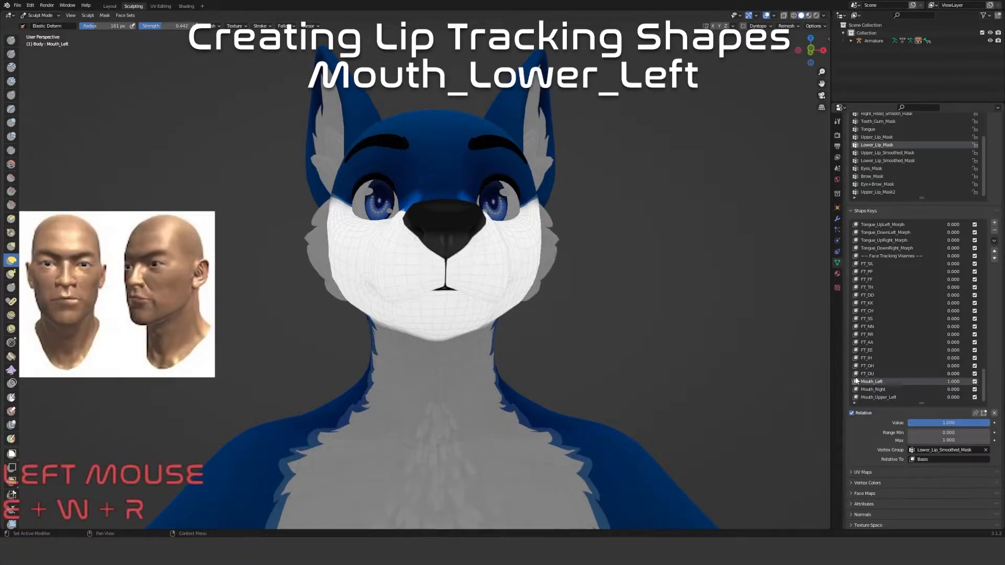
{"action": "left_click_drag", "start_coordinate": [958, 423], "coordinate": [991, 423]}
Create a new shape key from the current mix and name it Mouth_Lower_Left
{"action": "left_click", "coordinate": [994, 240]}
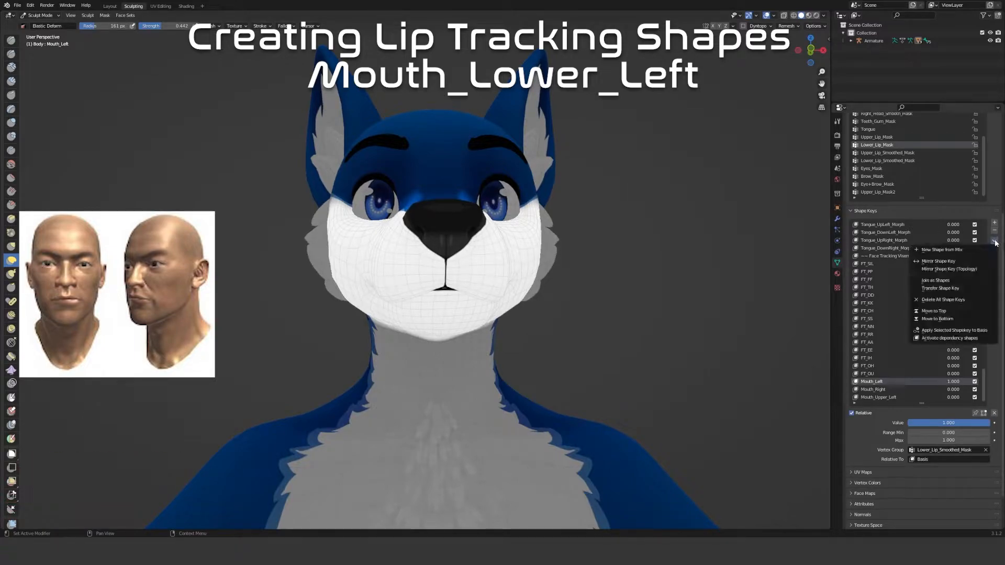
{"action": "left_click", "coordinate": [938, 262]}
{"action": "type", "text": "Mouth_Lower_Left"}
{"action": "key", "text": "Return"}
Clear the vertex group from Mouth_Left and set the value of Mouth_Right to 1.000
{"action": "left_click", "coordinate": [890, 375]}
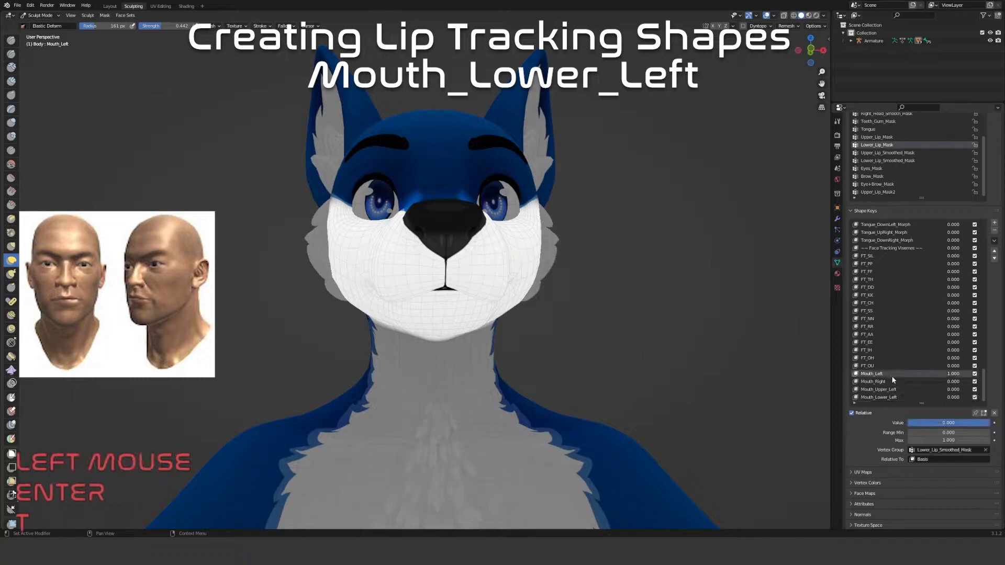
{"action": "left_click", "coordinate": [985, 450]}
{"action": "left_click", "coordinate": [874, 381]}
{"action": "left_click_drag", "start_coordinate": [906, 422], "coordinate": [987, 413]}
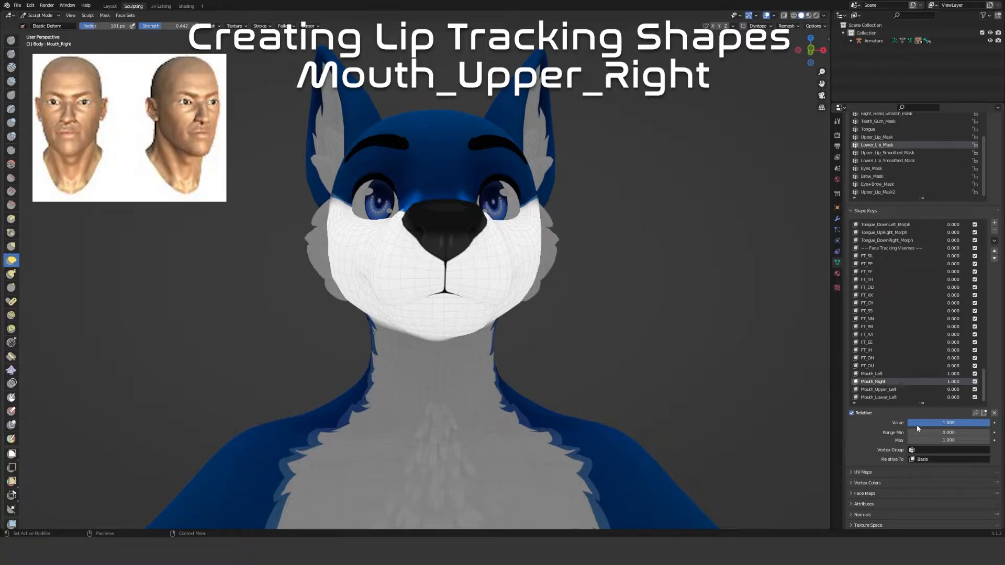
Reset Mouth_Left to 0.000 and assign Upper_Lip_Smoothed_Mask as the vertex group of Mouth_Right
{"action": "left_click", "coordinate": [920, 373]}
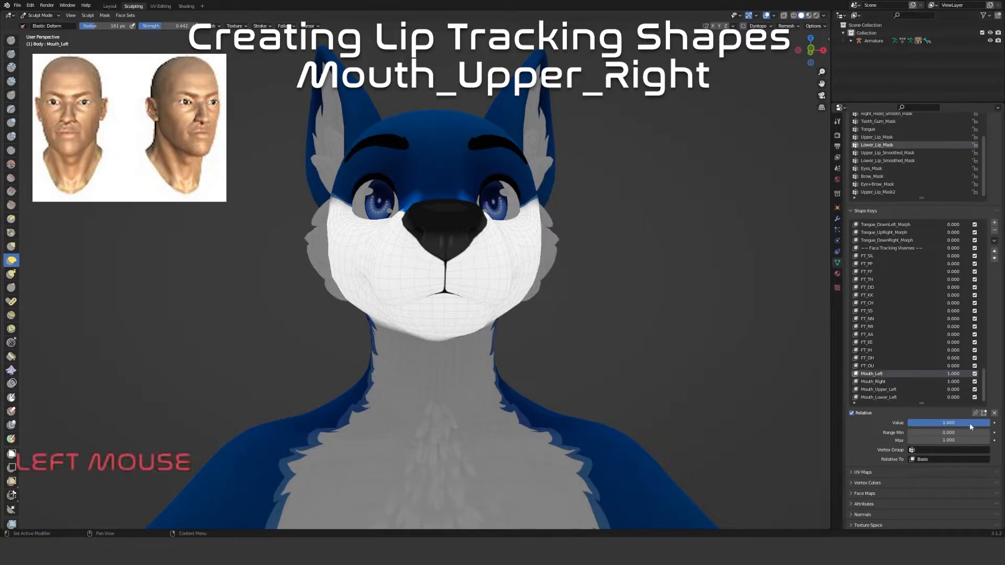
{"action": "left_click_drag", "start_coordinate": [966, 421], "coordinate": [943, 425]}
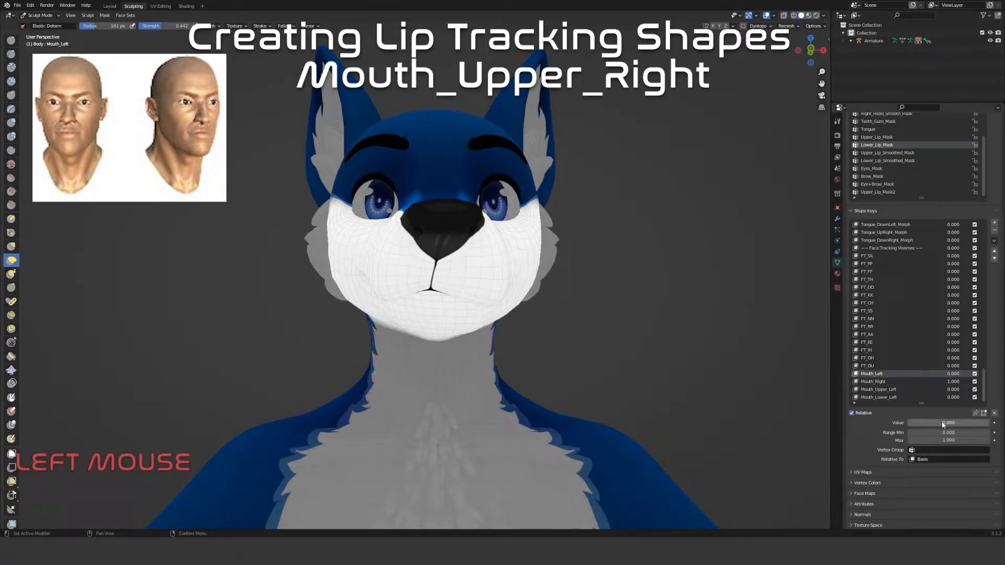
{"action": "left_click", "coordinate": [885, 381]}
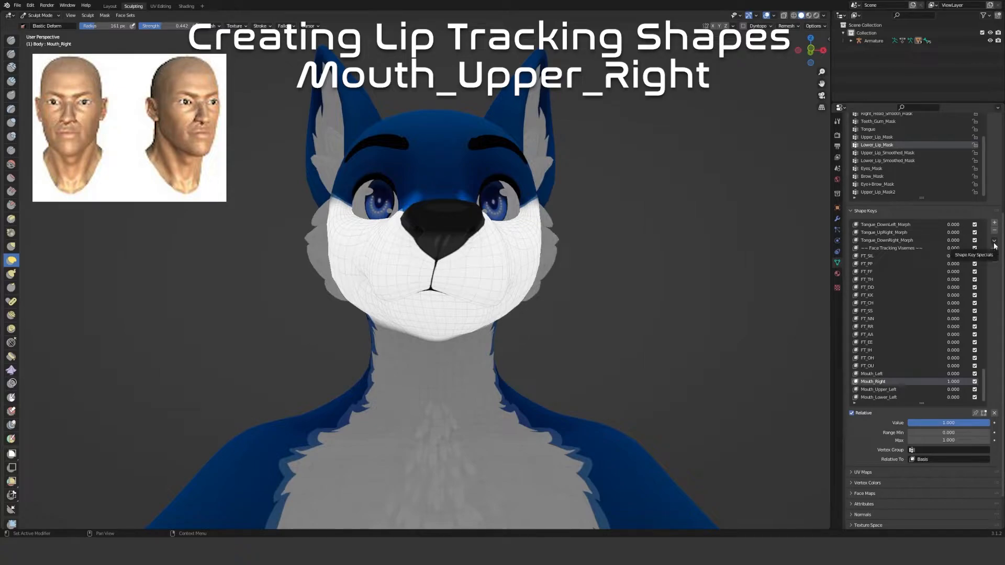
{"action": "left_click", "coordinate": [935, 450]}
{"action": "type", "text": "upper"}
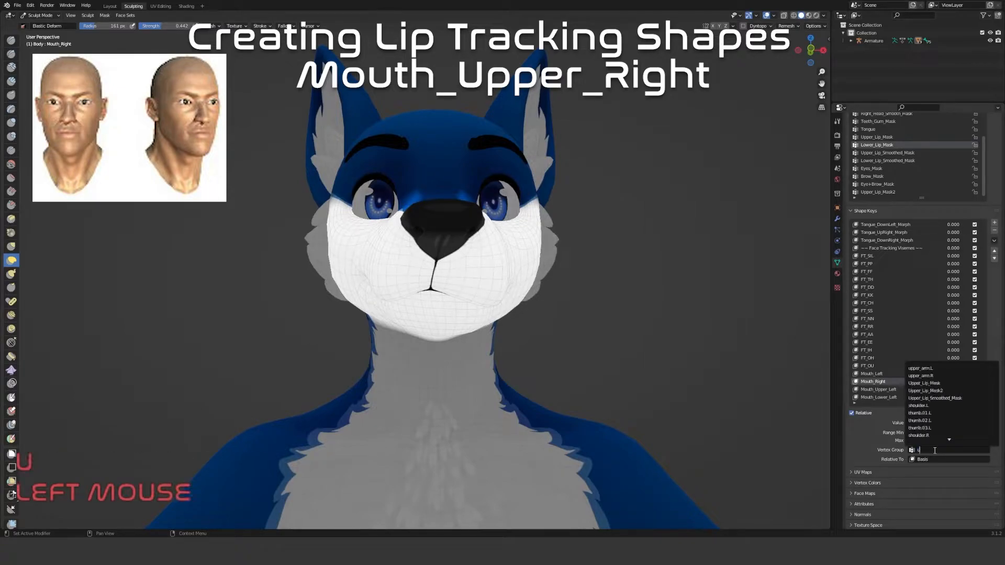
{"action": "left_click", "coordinate": [942, 399]}
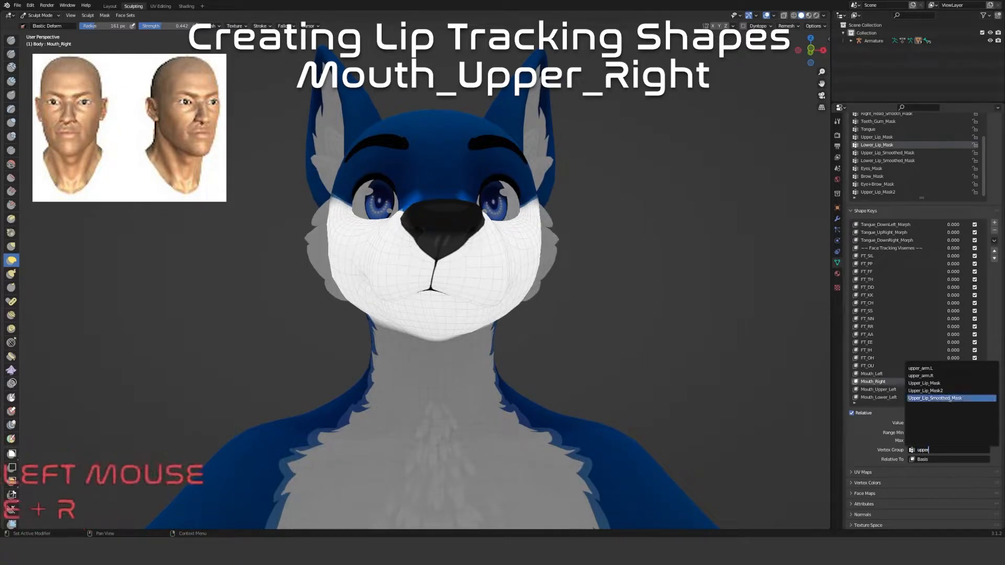
Create a new shape key from the current mix and name it Mouth_Upper_Right
{"action": "left_click", "coordinate": [994, 240]}
{"action": "left_click", "coordinate": [939, 249]}
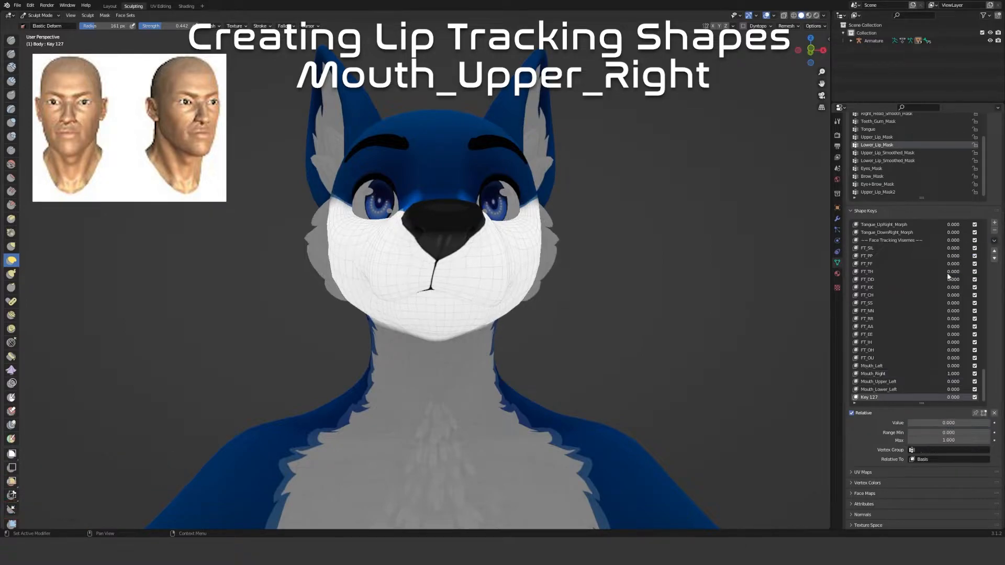
{"action": "double_click", "coordinate": [875, 397]}
{"action": "type", "text": "Mouth_U"}
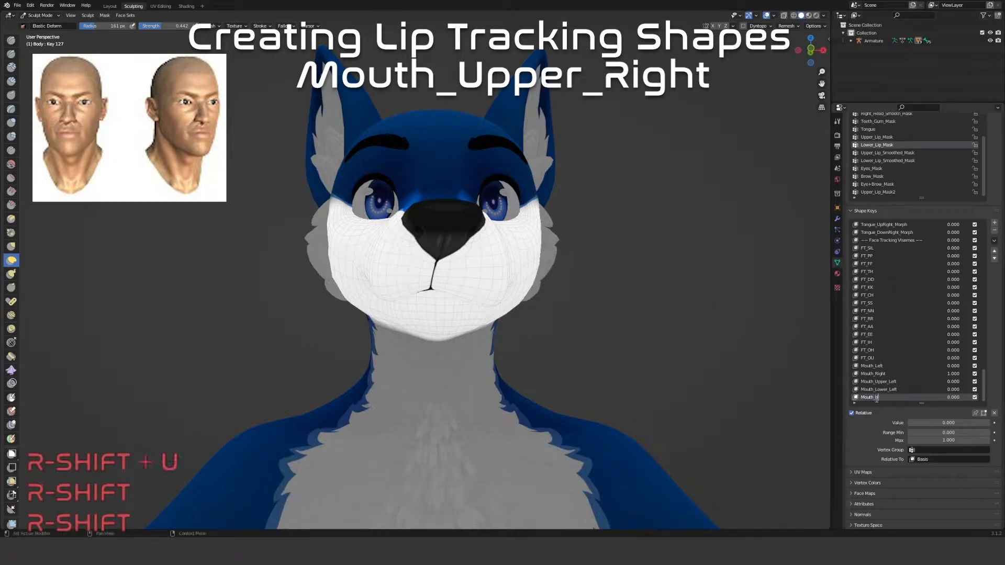
{"action": "type", "text": "pper_Right"}
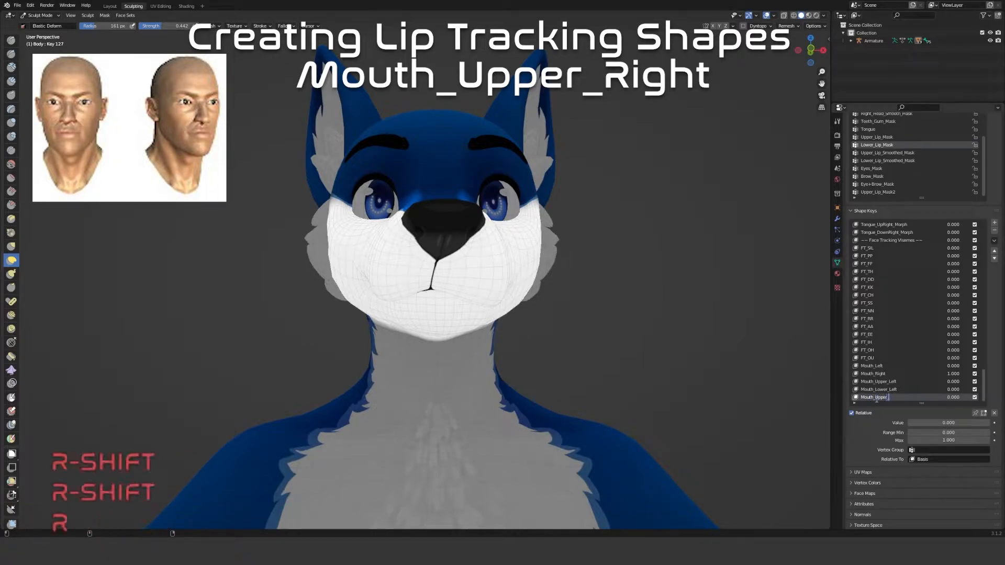
{"action": "key", "text": "Return"}
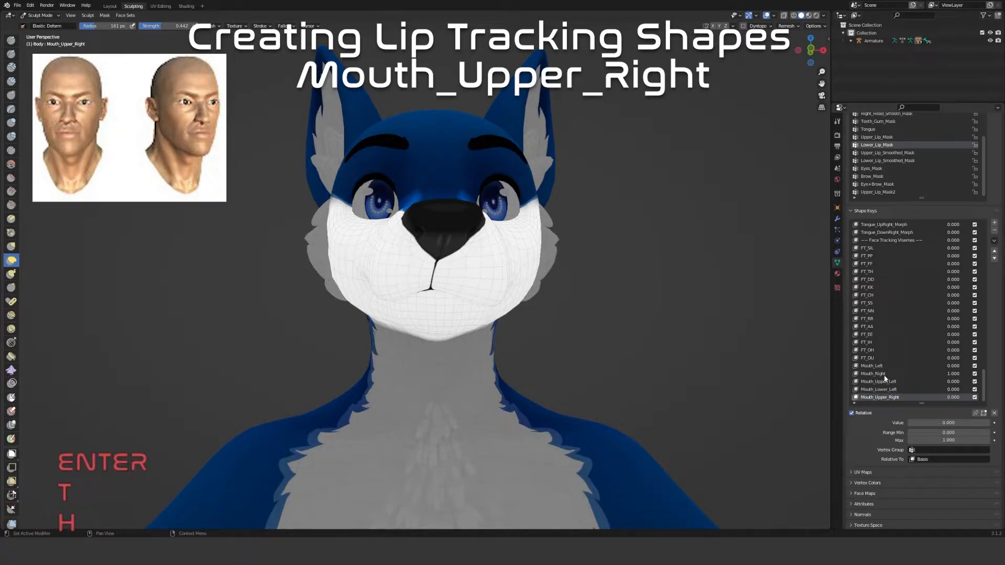
Replace the vertex group of Mouth_Right with Lower_Lip_Smoothed_Mask
{"action": "left_click", "coordinate": [884, 375]}
{"action": "left_click", "coordinate": [914, 451]}
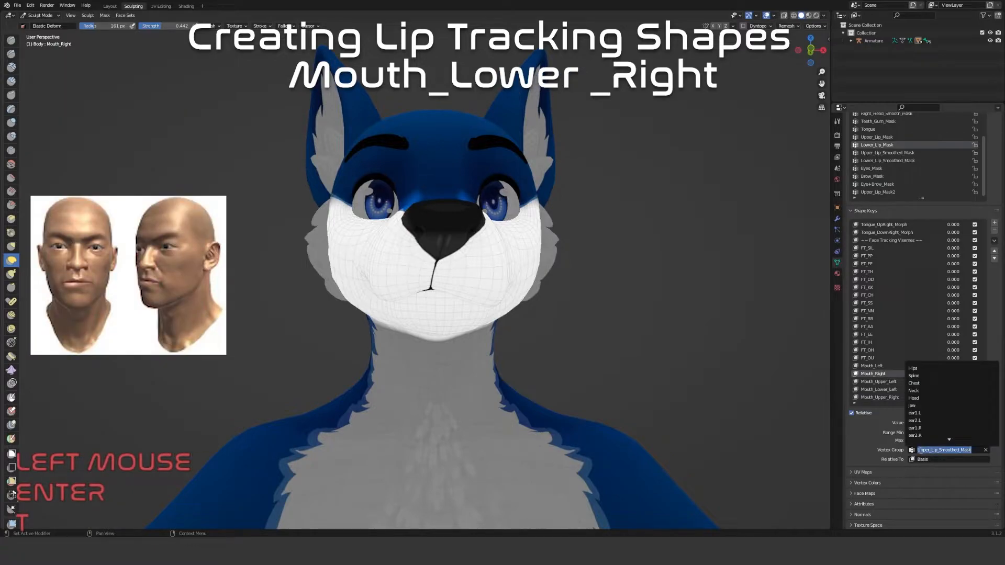
{"action": "type", "text": "lower"}
{"action": "left_click", "coordinate": [952, 376]}
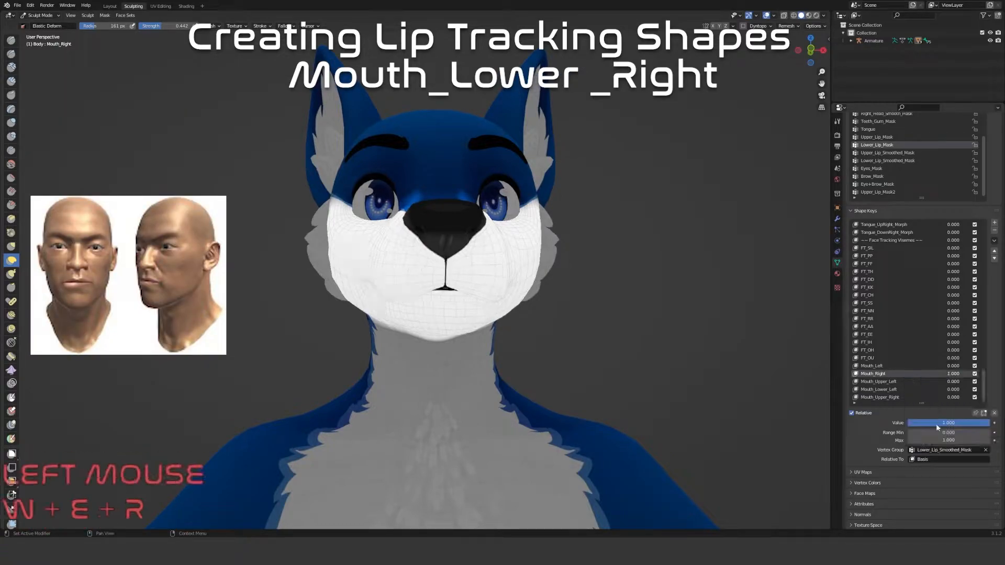
Create a new shape key from the current mix and name it Mouth_Lower_Right
{"action": "left_click", "coordinate": [994, 240]}
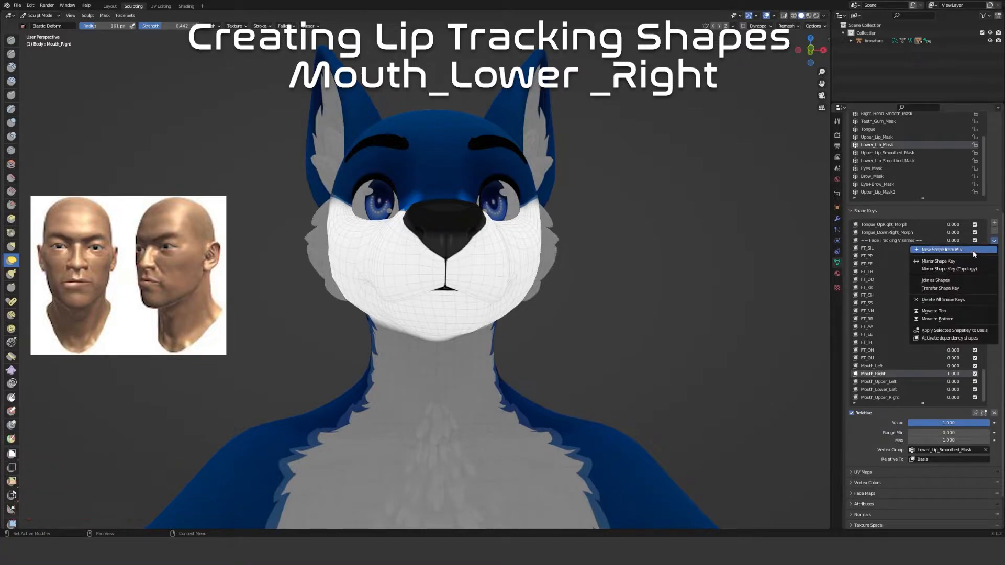
{"action": "left_click", "coordinate": [973, 250]}
{"action": "double_click", "coordinate": [881, 398]}
{"action": "type", "text": "Mouth"}
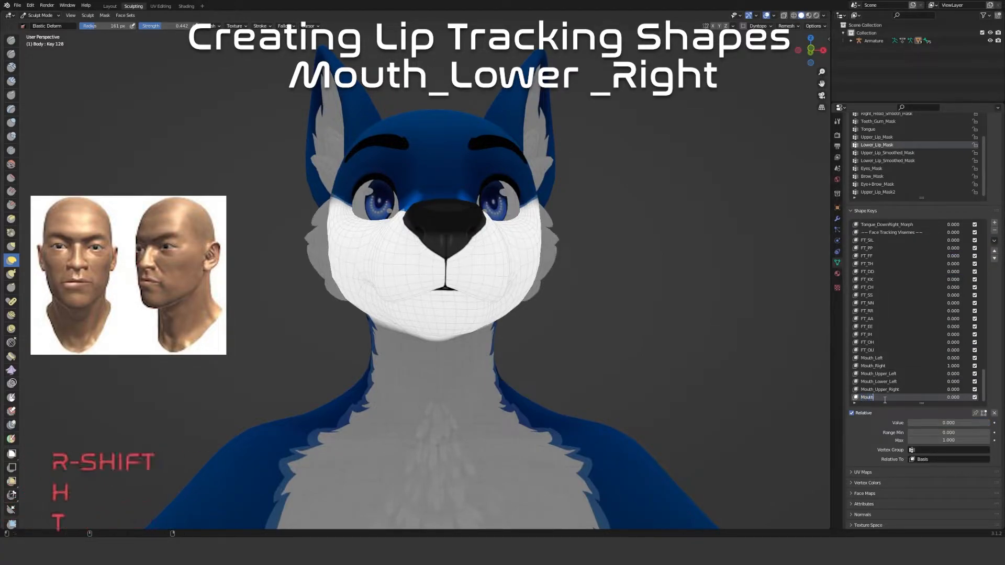
{"action": "type", "text": "_Lower"}
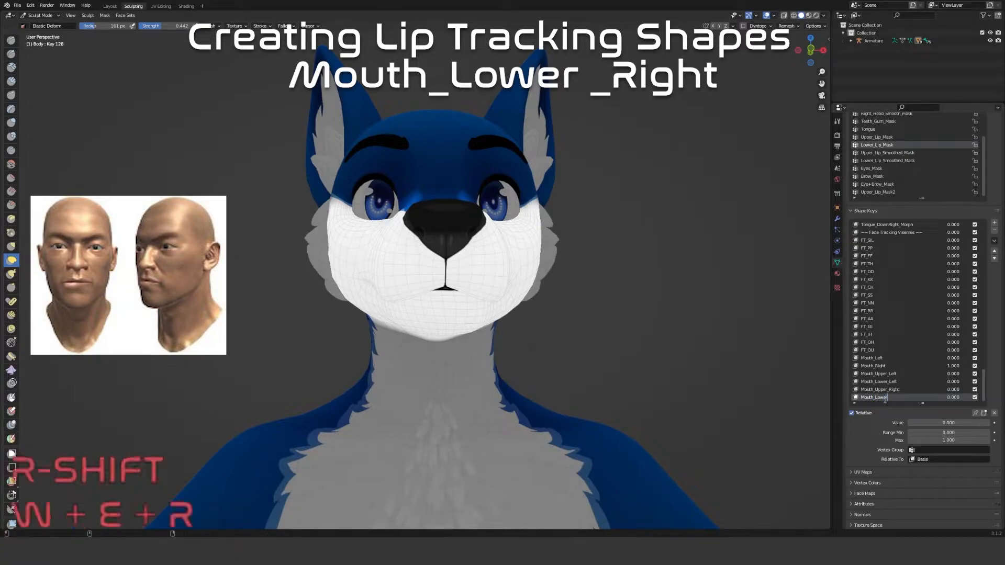
{"action": "type", "text": "_Right"}
{"action": "key", "text": "Return"}
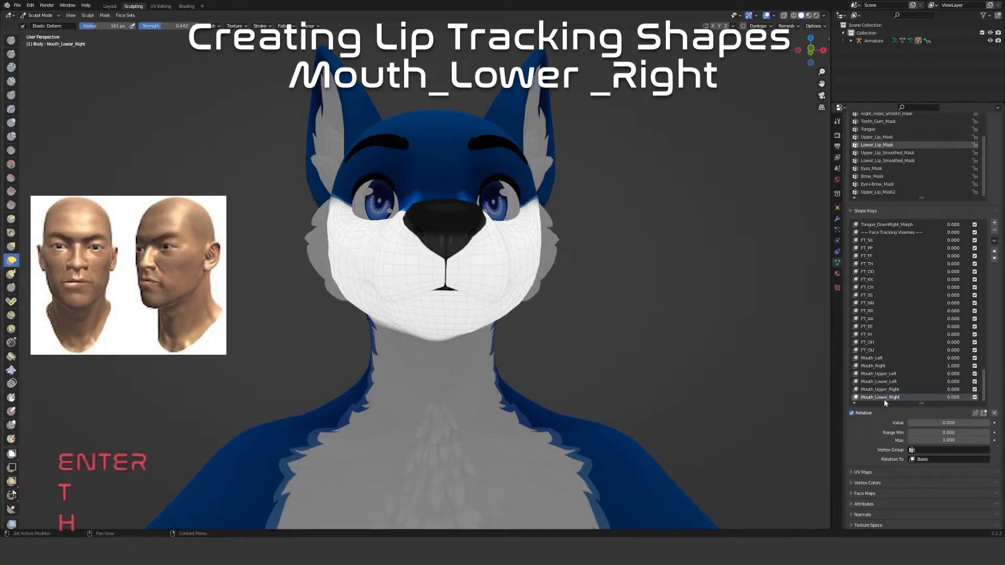
{"action": "left_click", "coordinate": [900, 378]}
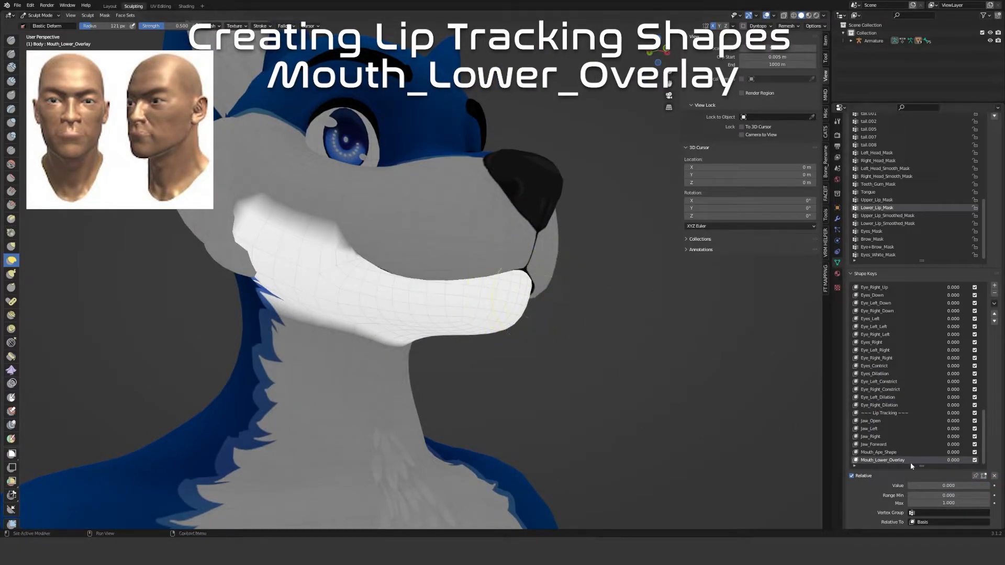
Set Mouth_Lower_Overlay to 1.000 and pull the front of the lower lip up over the upper lip with a 165 px Elastic Deform brush
{"action": "left_click_drag", "start_coordinate": [912, 489], "coordinate": [989, 487]}
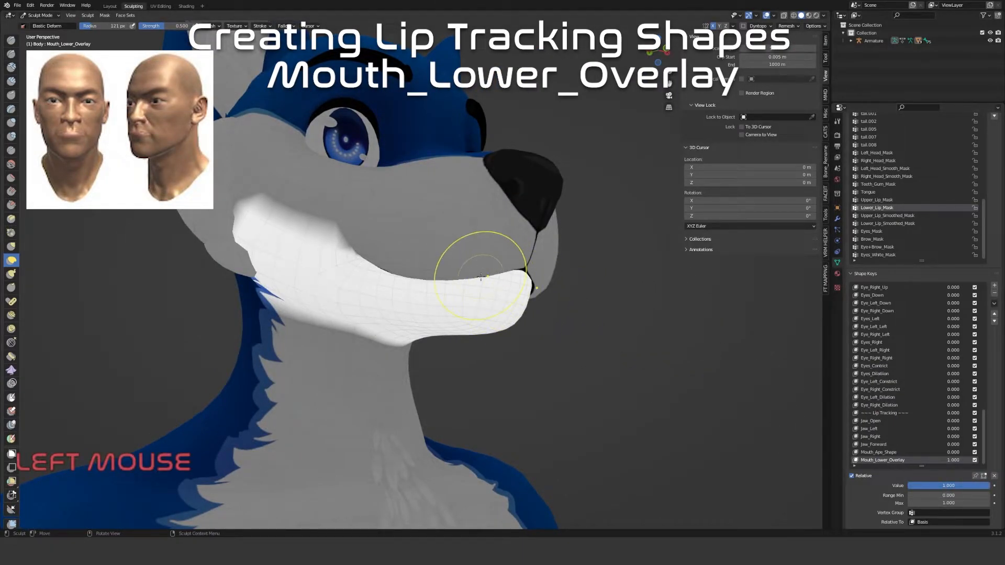
{"action": "middle_click_drag", "start_coordinate": [489, 269], "coordinate": [511, 273]}
{"action": "scroll", "coordinate": [511, 272], "scroll_direction": "up", "scroll_amount": 3}
{"action": "key", "text": "f"}
{"action": "left_click", "coordinate": [537, 298]}
{"action": "mouse_move", "coordinate": [537, 295]}
{"action": "left_mouse_down"}
{"action": "mouse_move", "coordinate": [650, 336]}
{"action": "mouse_move", "coordinate": [683, 286]}
{"action": "mouse_move", "coordinate": [669, 291]}
{"action": "left_mouse_up"}
{"action": "mouse_move", "coordinate": [668, 291]}
{"action": "middle_mouse_down"}
{"action": "mouse_move", "coordinate": [583, 314]}
{"action": "mouse_move", "coordinate": [448, 269]}
{"action": "middle_mouse_up"}
{"action": "left_click_drag", "start_coordinate": [449, 269], "coordinate": [381, 388]}
{"action": "middle_click_drag", "start_coordinate": [461, 304], "coordinate": [570, 309]}
{"action": "scroll", "coordinate": [537, 322], "scroll_direction": "up", "scroll_amount": 2}
{"action": "mouse_move", "coordinate": [537, 323]}
{"action": "left_mouse_down"}
{"action": "mouse_move", "coordinate": [548, 211]}
{"action": "mouse_move", "coordinate": [565, 188]}
{"action": "left_mouse_up"}
{"action": "mouse_move", "coordinate": [565, 189]}
{"action": "middle_mouse_down"}
{"action": "mouse_move", "coordinate": [498, 270]}
{"action": "mouse_move", "coordinate": [516, 269]}
{"action": "mouse_move", "coordinate": [528, 210]}
{"action": "mouse_move", "coordinate": [482, 178]}
{"action": "mouse_move", "coordinate": [480, 224]}
{"action": "mouse_move", "coordinate": [437, 224]}
{"action": "middle_mouse_up"}
{"action": "mouse_move", "coordinate": [397, 236]}
{"action": "left_mouse_down"}
{"action": "mouse_move", "coordinate": [413, 226]}
{"action": "mouse_move", "coordinate": [405, 206]}
{"action": "mouse_move", "coordinate": [417, 180]}
{"action": "left_mouse_up"}
{"action": "mouse_move", "coordinate": [416, 181]}
{"action": "middle_mouse_down"}
{"action": "mouse_move", "coordinate": [473, 206]}
{"action": "mouse_move", "coordinate": [512, 240]}
{"action": "middle_mouse_up"}
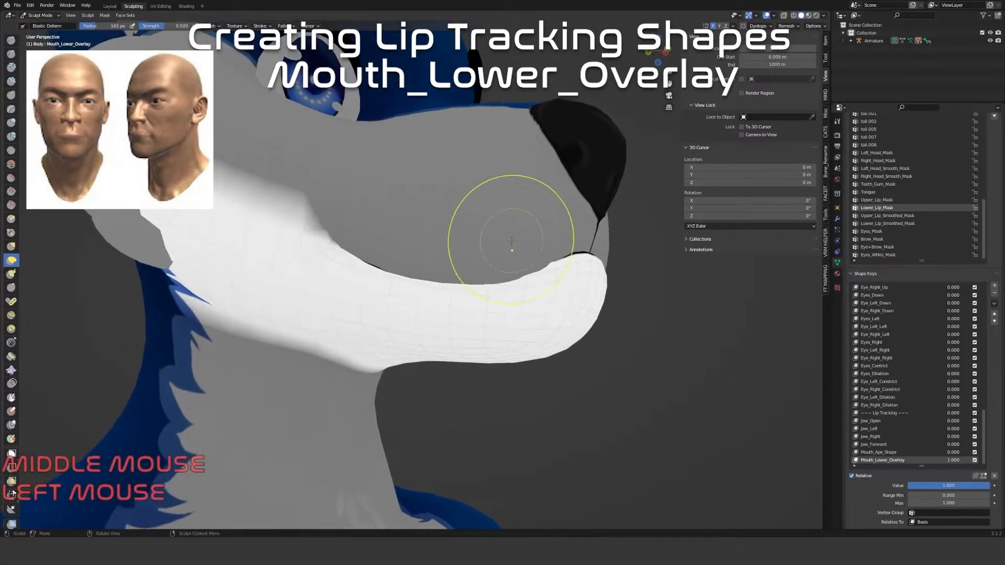
Refine the raised lower lip of Mouth_Lower_Overlay from several angles and compare the shape by varying its value
{"action": "mouse_move", "coordinate": [969, 486]}
{"action": "left_mouse_down"}
{"action": "mouse_move", "coordinate": [911, 485]}
{"action": "mouse_move", "coordinate": [990, 485]}
{"action": "left_mouse_up"}
{"action": "left_click_drag", "start_coordinate": [492, 278], "coordinate": [513, 275]}
{"action": "mouse_move", "coordinate": [557, 273]}
{"action": "middle_mouse_down"}
{"action": "mouse_move", "coordinate": [540, 249]}
{"action": "mouse_move", "coordinate": [492, 246]}
{"action": "middle_mouse_up"}
{"action": "left_click_drag", "start_coordinate": [489, 245], "coordinate": [437, 280]}
{"action": "mouse_move", "coordinate": [437, 281]}
{"action": "middle_mouse_down"}
{"action": "mouse_move", "coordinate": [482, 299]}
{"action": "mouse_move", "coordinate": [491, 287]}
{"action": "middle_mouse_up"}
{"action": "left_click_drag", "start_coordinate": [587, 262], "coordinate": [583, 258]}
{"action": "mouse_move", "coordinate": [584, 258]}
{"action": "middle_mouse_down"}
{"action": "mouse_move", "coordinate": [575, 282]}
{"action": "mouse_move", "coordinate": [604, 309]}
{"action": "mouse_move", "coordinate": [541, 312]}
{"action": "mouse_move", "coordinate": [547, 319]}
{"action": "middle_mouse_up"}
{"action": "scroll", "coordinate": [603, 309], "scroll_direction": "down", "scroll_amount": 3}
{"action": "scroll", "coordinate": [541, 312], "scroll_direction": "down", "scroll_amount": 3}
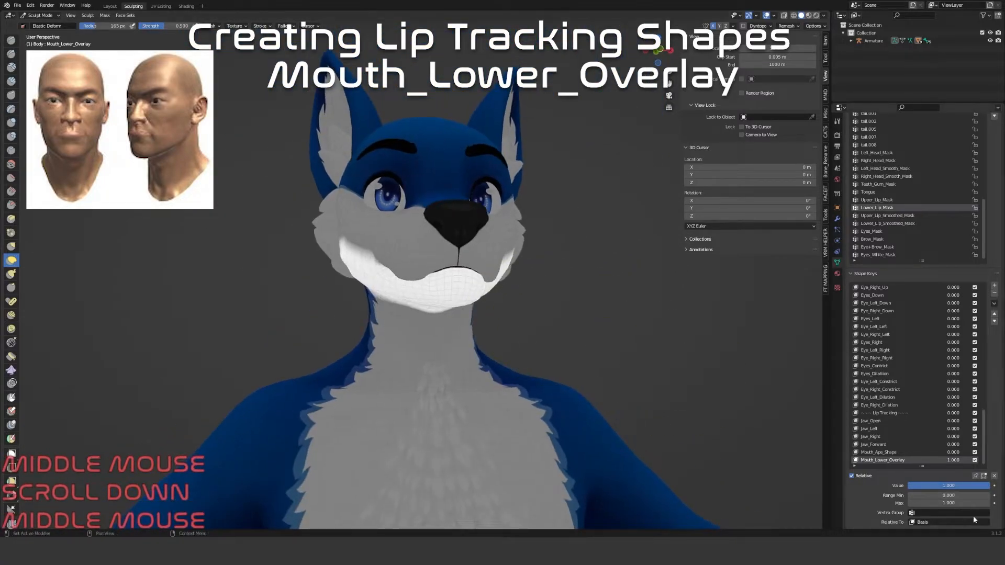
{"action": "left_click_drag", "start_coordinate": [977, 491], "coordinate": [908, 490]}
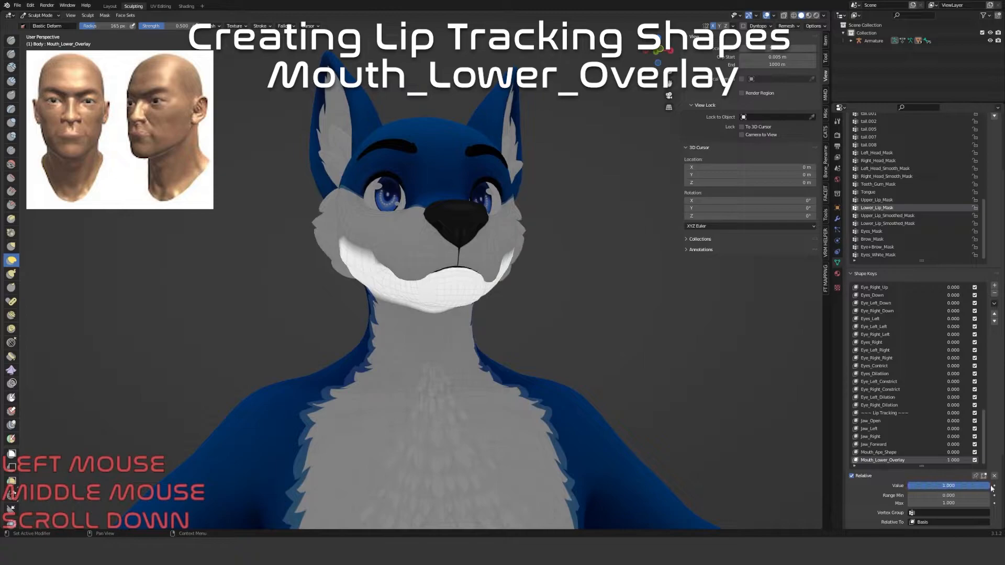
Adjust the lower lip from the front with another Elastic Deform stroke and reset Mouth_Lower_Overlay to 0.000
{"action": "scroll", "coordinate": [567, 377], "scroll_direction": "up", "scroll_amount": 2}
{"action": "mouse_move", "coordinate": [567, 377]}
{"action": "middle_mouse_down"}
{"action": "mouse_move", "coordinate": [641, 369]}
{"action": "mouse_move", "coordinate": [549, 362]}
{"action": "mouse_move", "coordinate": [448, 254]}
{"action": "middle_mouse_up"}
{"action": "left_click_drag", "start_coordinate": [448, 254], "coordinate": [467, 288]}
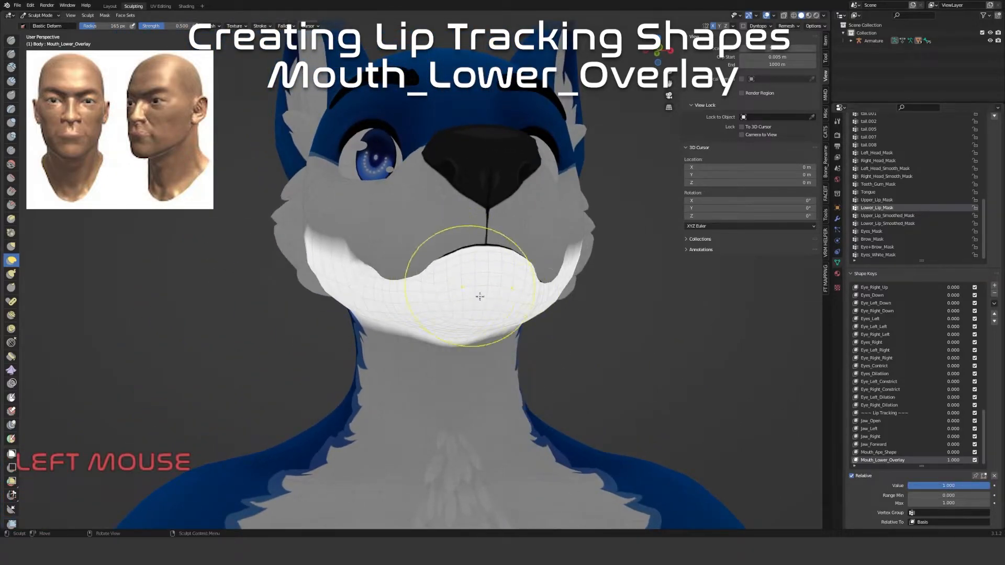
{"action": "scroll", "coordinate": [520, 354], "scroll_direction": "down", "scroll_amount": 3}
{"action": "mouse_move", "coordinate": [520, 355]}
{"action": "middle_mouse_down"}
{"action": "mouse_move", "coordinate": [545, 370]}
{"action": "mouse_move", "coordinate": [456, 395]}
{"action": "middle_mouse_up"}
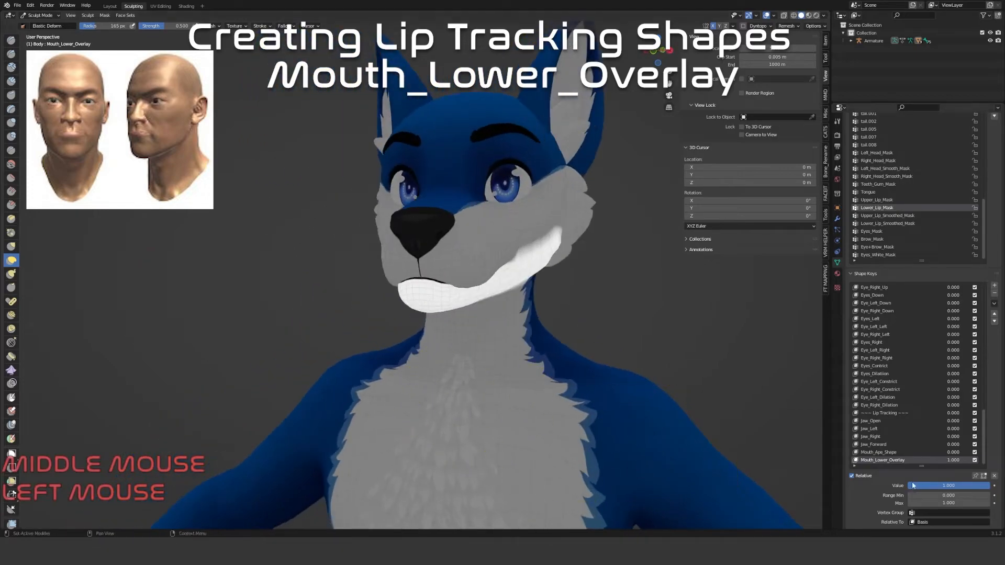
{"action": "left_click_drag", "start_coordinate": [967, 487], "coordinate": [921, 487]}
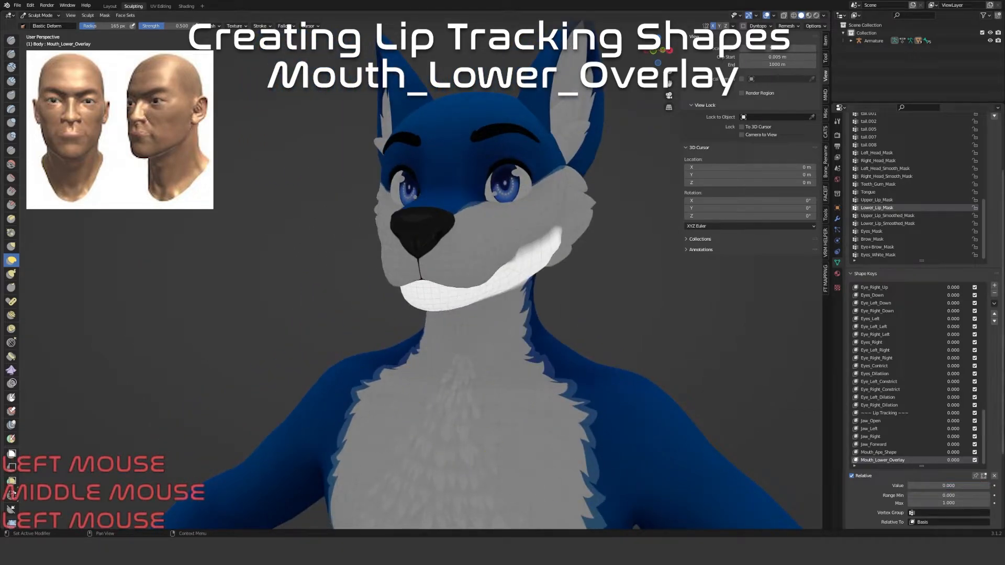
Add a new shape key and name it Mouth_Lower_Inside
{"action": "left_click", "coordinate": [994, 286]}
{"action": "double_click", "coordinate": [869, 460]}
{"action": "type", "text": "Mouth"}
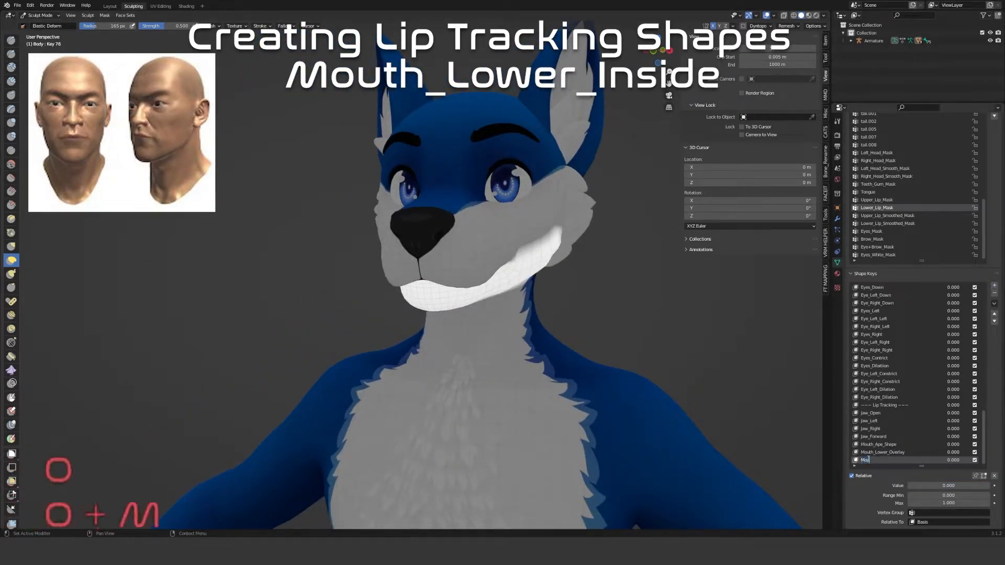
{"action": "type", "text": "_Lwoe"}
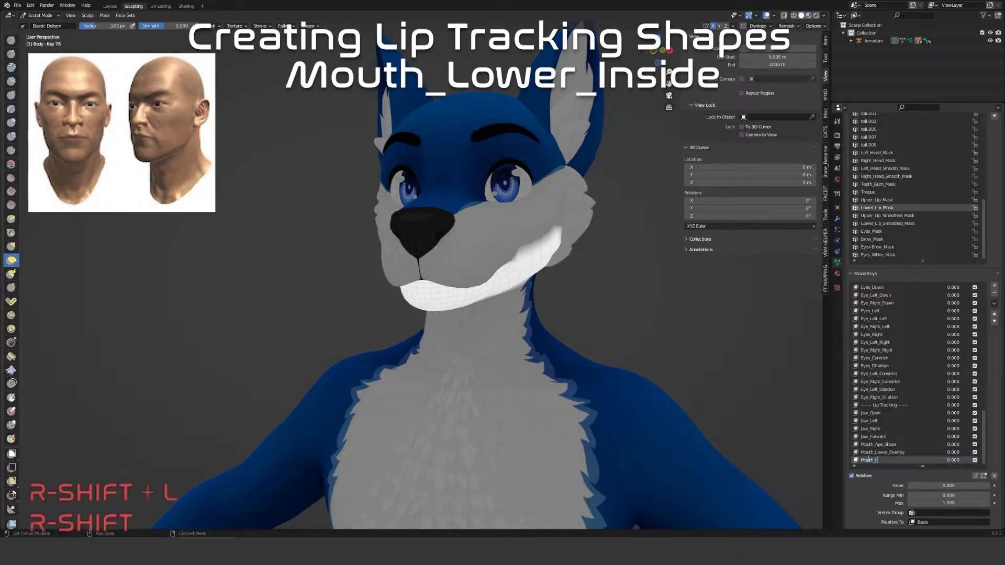
{"action": "key", "text": "BackSpace"}
{"action": "key", "text": "BackSpace"}
{"action": "type", "text": "ower_"}
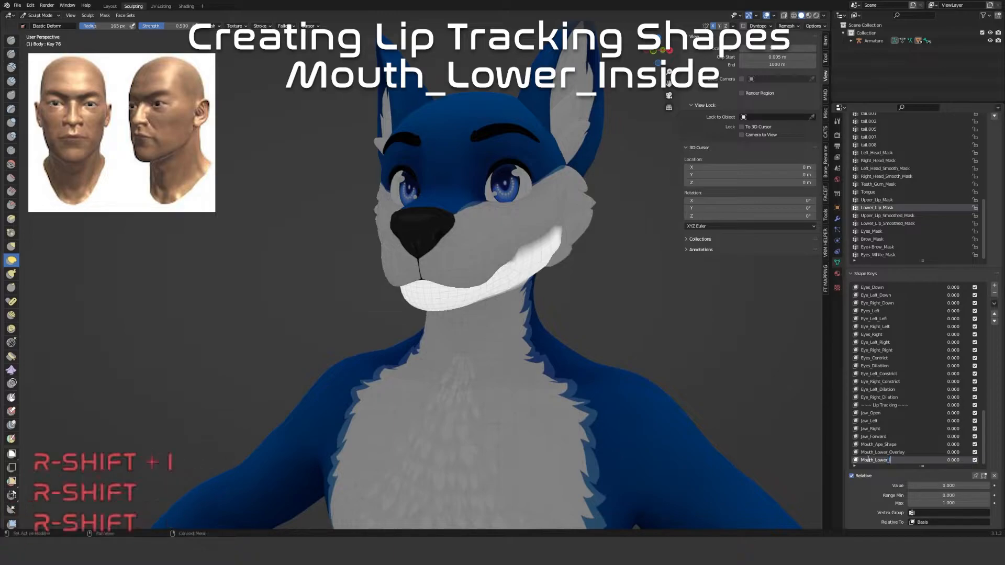
{"action": "type", "text": "Inside"}
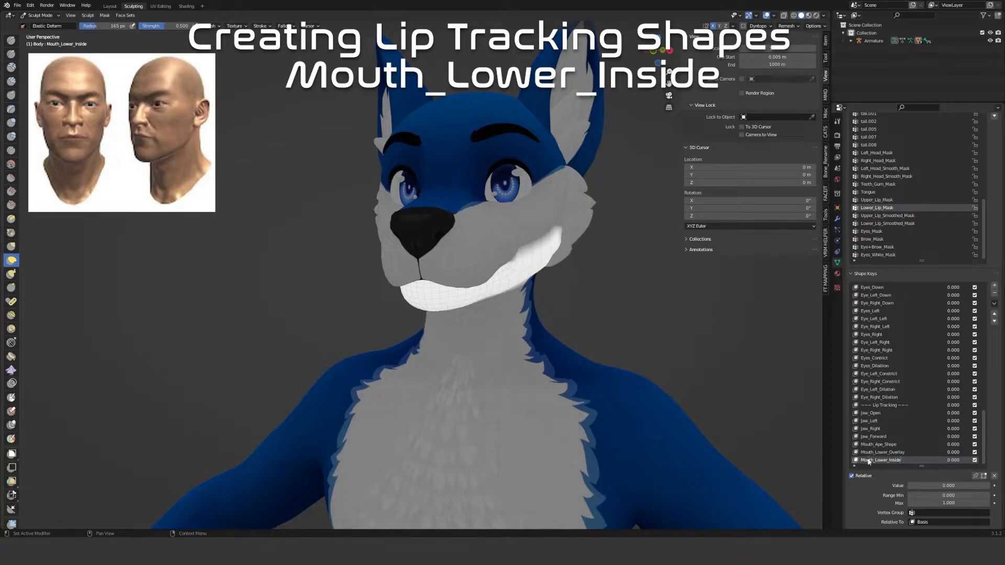
Set Mouth_Lower_Inside to 1.000 and push the front tip of the lower lip back into the mouth with Elastic Deform
{"action": "left_click", "coordinate": [918, 485]}
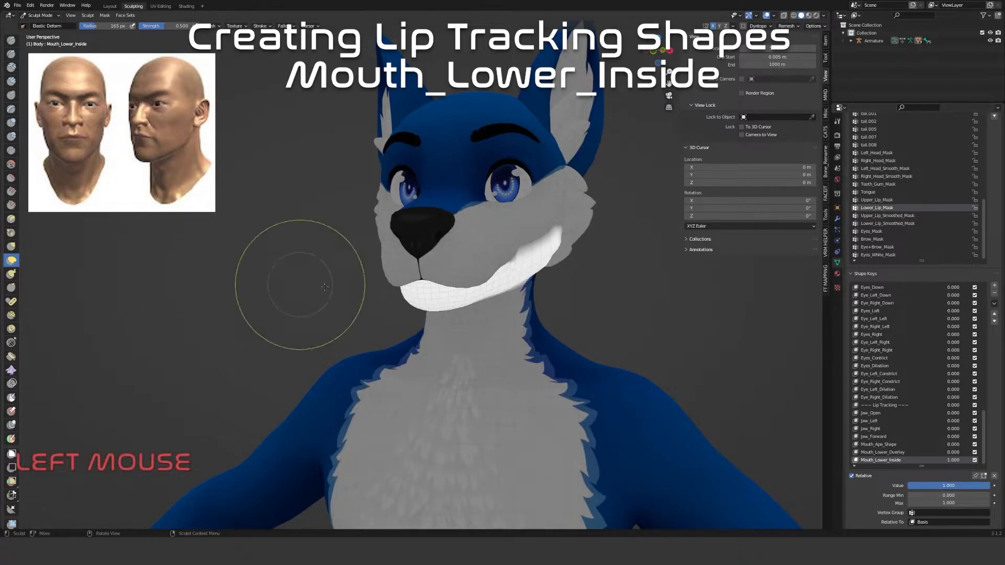
{"action": "mouse_move", "coordinate": [403, 254]}
{"action": "middle_mouse_down"}
{"action": "mouse_move", "coordinate": [377, 262]}
{"action": "mouse_move", "coordinate": [317, 253]}
{"action": "mouse_move", "coordinate": [366, 260]}
{"action": "middle_mouse_up"}
{"action": "scroll", "coordinate": [365, 265], "scroll_direction": "up", "scroll_amount": 3}
{"action": "scroll", "coordinate": [336, 230], "scroll_direction": "up", "scroll_amount": 2}
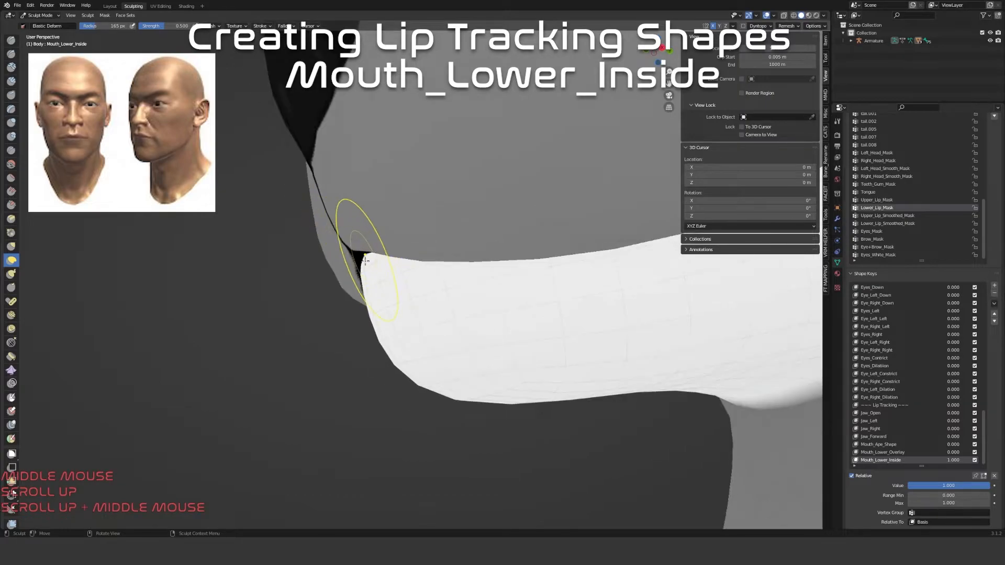
{"action": "left_click_drag", "start_coordinate": [375, 264], "coordinate": [375, 263]}
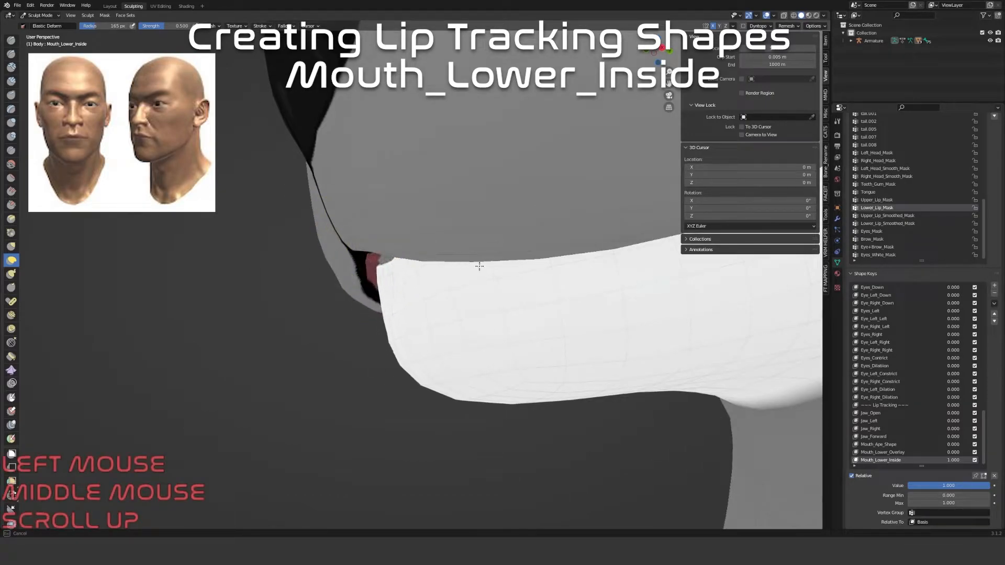
{"action": "mouse_move", "coordinate": [493, 274]}
{"action": "left_mouse_down"}
{"action": "mouse_move", "coordinate": [483, 321]}
{"action": "mouse_move", "coordinate": [486, 305]}
{"action": "mouse_move", "coordinate": [440, 283]}
{"action": "left_mouse_up"}
{"action": "mouse_move", "coordinate": [440, 283]}
{"action": "middle_mouse_down"}
{"action": "mouse_move", "coordinate": [485, 238]}
{"action": "mouse_move", "coordinate": [491, 198]}
{"action": "mouse_move", "coordinate": [467, 235]}
{"action": "mouse_move", "coordinate": [471, 275]}
{"action": "middle_mouse_up"}
{"action": "scroll", "coordinate": [492, 191], "scroll_direction": "up", "scroll_amount": 2}
Push the front edge of the lower lip back and down behind the upper lip with Elastic Deform strokes from the side
{"action": "left_click_drag", "start_coordinate": [492, 262], "coordinate": [508, 322]}
{"action": "left_click_drag", "start_coordinate": [450, 288], "coordinate": [470, 283]}
{"action": "mouse_move", "coordinate": [543, 288]}
{"action": "middle_mouse_down"}
{"action": "mouse_move", "coordinate": [552, 293]}
{"action": "mouse_move", "coordinate": [512, 319]}
{"action": "mouse_move", "coordinate": [487, 262]}
{"action": "middle_mouse_up"}
{"action": "mouse_move", "coordinate": [487, 262]}
{"action": "left_mouse_down"}
{"action": "mouse_move", "coordinate": [516, 287]}
{"action": "mouse_move", "coordinate": [522, 265]}
{"action": "left_mouse_up"}
{"action": "mouse_move", "coordinate": [460, 282]}
{"action": "left_mouse_down"}
{"action": "mouse_move", "coordinate": [482, 287]}
{"action": "mouse_move", "coordinate": [491, 348]}
{"action": "mouse_move", "coordinate": [492, 318]}
{"action": "left_mouse_up"}
{"action": "middle_click_drag", "start_coordinate": [487, 319], "coordinate": [548, 279]}
{"action": "left_click_drag", "start_coordinate": [440, 328], "coordinate": [469, 356]}
{"action": "mouse_move", "coordinate": [469, 356]}
{"action": "middle_mouse_down"}
{"action": "mouse_move", "coordinate": [470, 385]}
{"action": "mouse_move", "coordinate": [474, 367]}
{"action": "middle_mouse_up"}
{"action": "mouse_move", "coordinate": [475, 366]}
{"action": "left_mouse_down"}
{"action": "mouse_move", "coordinate": [471, 337]}
{"action": "mouse_move", "coordinate": [445, 331]}
{"action": "left_mouse_up"}
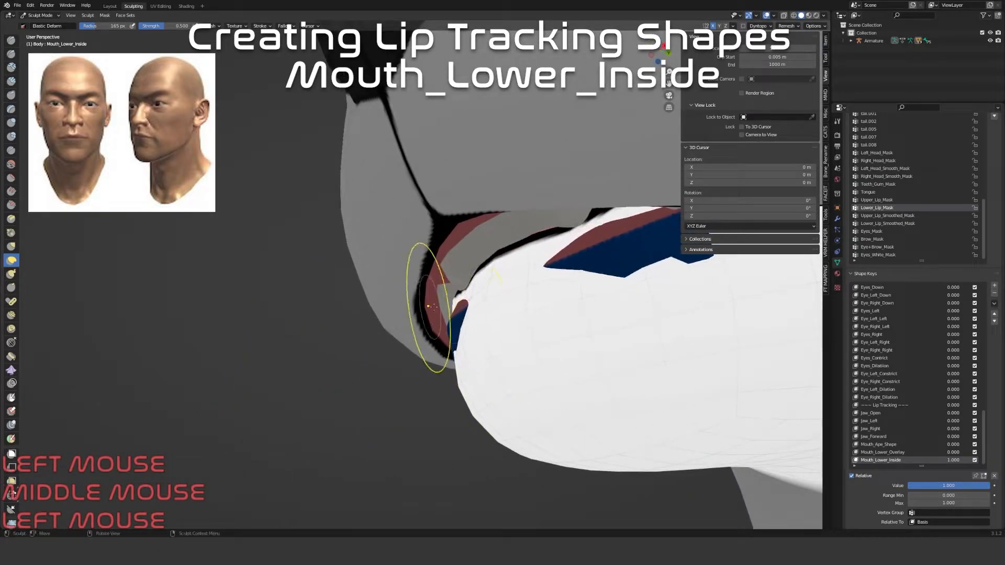
Even out the tucked-in lower lip along the front and side of the mouth with Elastic Deform, working from below
{"action": "scroll", "coordinate": [403, 314], "scroll_direction": "up", "scroll_amount": 2}
{"action": "middle_click_drag", "start_coordinate": [403, 314], "coordinate": [496, 355]}
{"action": "left_click_drag", "start_coordinate": [496, 355], "coordinate": [453, 287]}
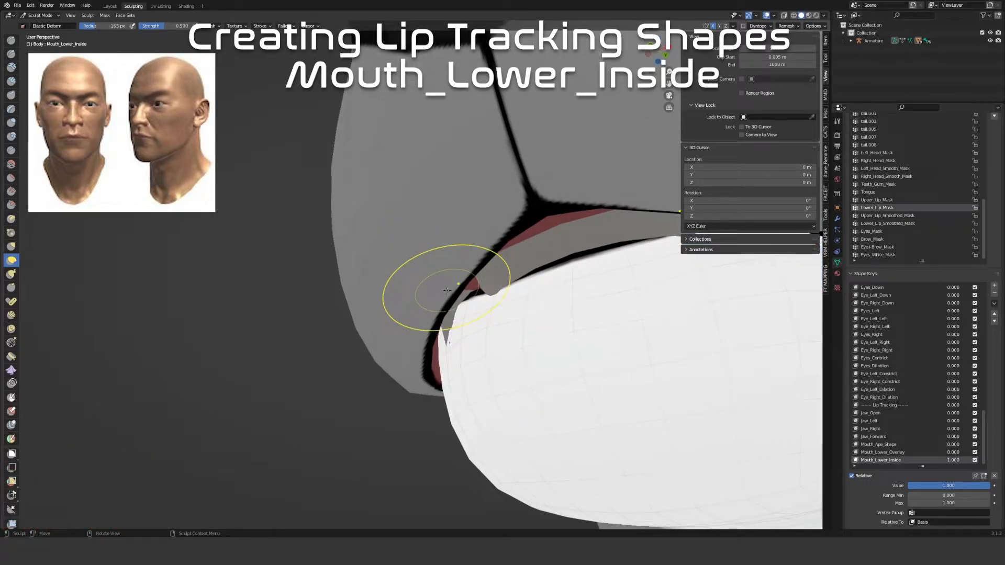
{"action": "mouse_move", "coordinate": [447, 290]}
{"action": "middle_mouse_down"}
{"action": "mouse_move", "coordinate": [444, 329]}
{"action": "mouse_move", "coordinate": [456, 313]}
{"action": "mouse_move", "coordinate": [431, 345]}
{"action": "mouse_move", "coordinate": [449, 273]}
{"action": "middle_mouse_up"}
{"action": "scroll", "coordinate": [455, 313], "scroll_direction": "up", "scroll_amount": 2}
{"action": "mouse_move", "coordinate": [449, 273]}
{"action": "left_mouse_down"}
{"action": "mouse_move", "coordinate": [478, 269]}
{"action": "mouse_move", "coordinate": [469, 328]}
{"action": "mouse_move", "coordinate": [459, 260]}
{"action": "mouse_move", "coordinate": [516, 245]}
{"action": "mouse_move", "coordinate": [545, 258]}
{"action": "left_mouse_up"}
{"action": "mouse_move", "coordinate": [545, 258]}
{"action": "middle_mouse_down"}
{"action": "mouse_move", "coordinate": [536, 330]}
{"action": "mouse_move", "coordinate": [560, 354]}
{"action": "mouse_move", "coordinate": [422, 338]}
{"action": "mouse_move", "coordinate": [469, 316]}
{"action": "mouse_move", "coordinate": [532, 245]}
{"action": "middle_mouse_up"}
{"action": "scroll", "coordinate": [535, 341], "scroll_direction": "down", "scroll_amount": 3}
{"action": "left_click_drag", "start_coordinate": [532, 239], "coordinate": [531, 222]}
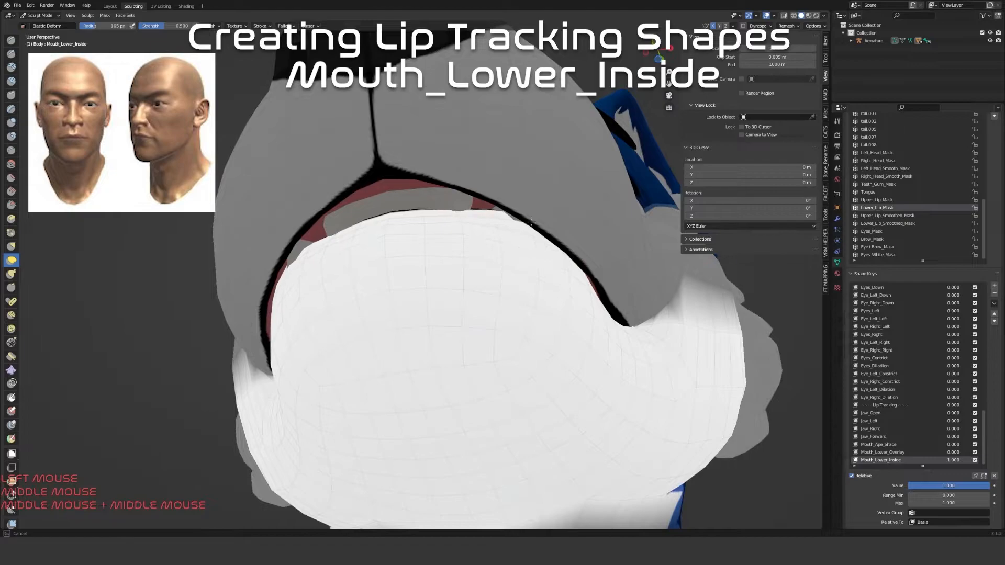
{"action": "left_click_drag", "start_coordinate": [532, 219], "coordinate": [532, 216]}
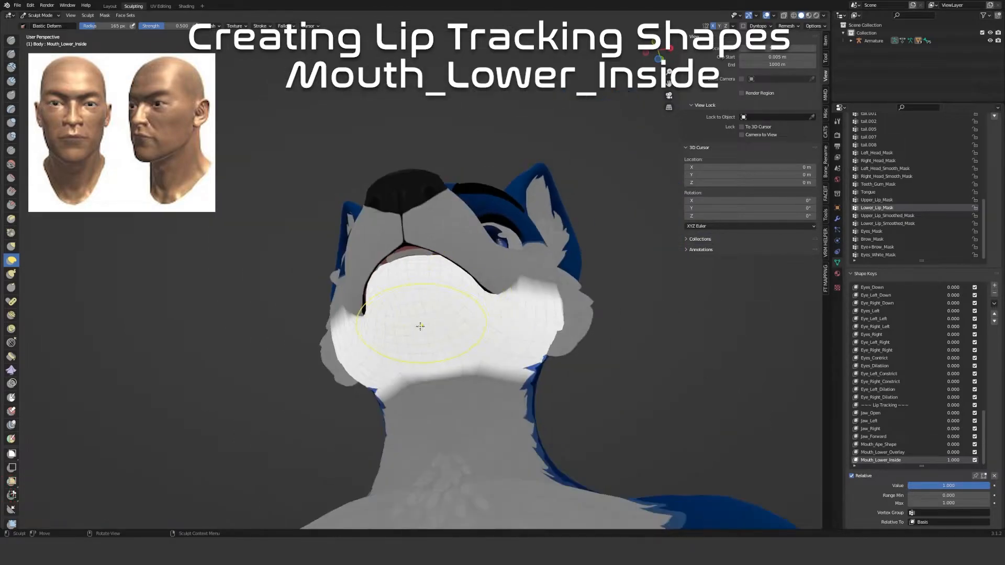
Touch up the lower lip's front edge with a smaller Elastic Deform brush and reset Mouth_Lower_Inside to 0.000
{"action": "middle_click_drag", "start_coordinate": [419, 325], "coordinate": [485, 348]}
{"action": "scroll", "coordinate": [455, 294], "scroll_direction": "up", "scroll_amount": 2}
{"action": "mouse_move", "coordinate": [455, 294]}
{"action": "middle_mouse_down"}
{"action": "mouse_move", "coordinate": [441, 309]}
{"action": "mouse_move", "coordinate": [427, 224]}
{"action": "middle_mouse_up"}
{"action": "scroll", "coordinate": [427, 224], "scroll_direction": "up", "scroll_amount": 3}
{"action": "middle_click_drag", "start_coordinate": [392, 173], "coordinate": [403, 320], "text": "shift"}
{"action": "key", "text": "f"}
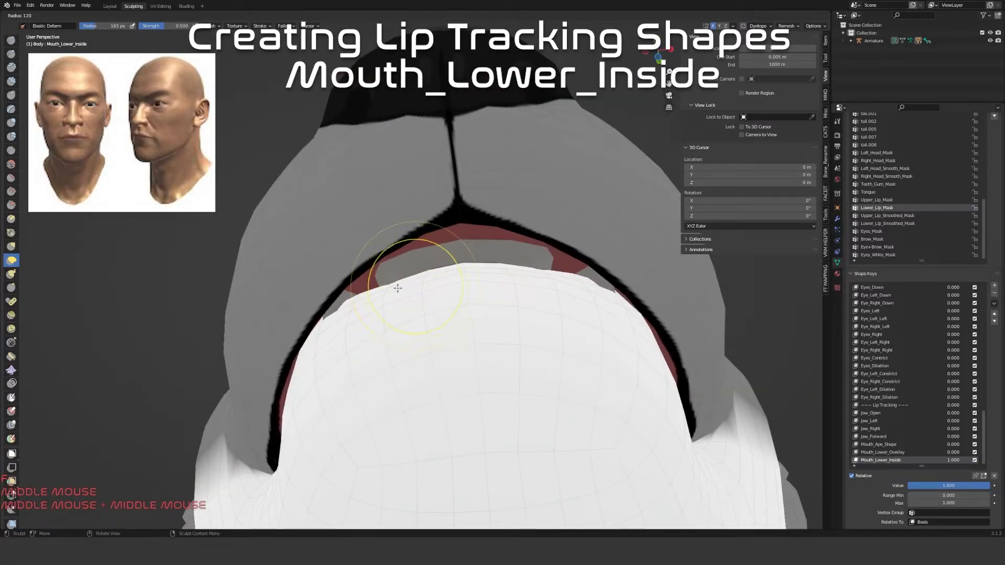
{"action": "left_click", "coordinate": [397, 288]}
{"action": "left_click_drag", "start_coordinate": [389, 288], "coordinate": [383, 273]}
{"action": "scroll", "coordinate": [384, 274], "scroll_direction": "down", "scroll_amount": 5}
{"action": "mouse_move", "coordinate": [522, 350]}
{"action": "middle_mouse_down"}
{"action": "mouse_move", "coordinate": [466, 385]}
{"action": "mouse_move", "coordinate": [457, 398]}
{"action": "mouse_move", "coordinate": [471, 409]}
{"action": "middle_mouse_up"}
{"action": "left_click_drag", "start_coordinate": [959, 490], "coordinate": [910, 487]}
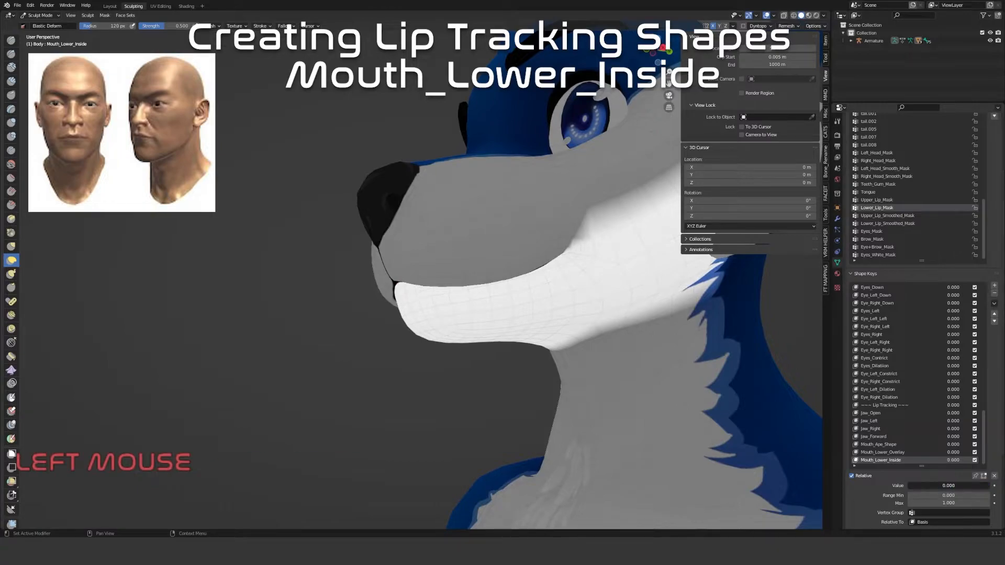
{"action": "middle_click_drag", "start_coordinate": [609, 415], "coordinate": [658, 411]}
{"action": "scroll", "coordinate": [468, 350], "scroll_direction": "up", "scroll_amount": 3}
{"action": "middle_click_drag", "start_coordinate": [468, 349], "coordinate": [657, 377]}
{"action": "scroll", "coordinate": [657, 378], "scroll_direction": "down", "scroll_amount": 3}
{"action": "scroll", "coordinate": [599, 374], "scroll_direction": "up", "scroll_amount": 3}
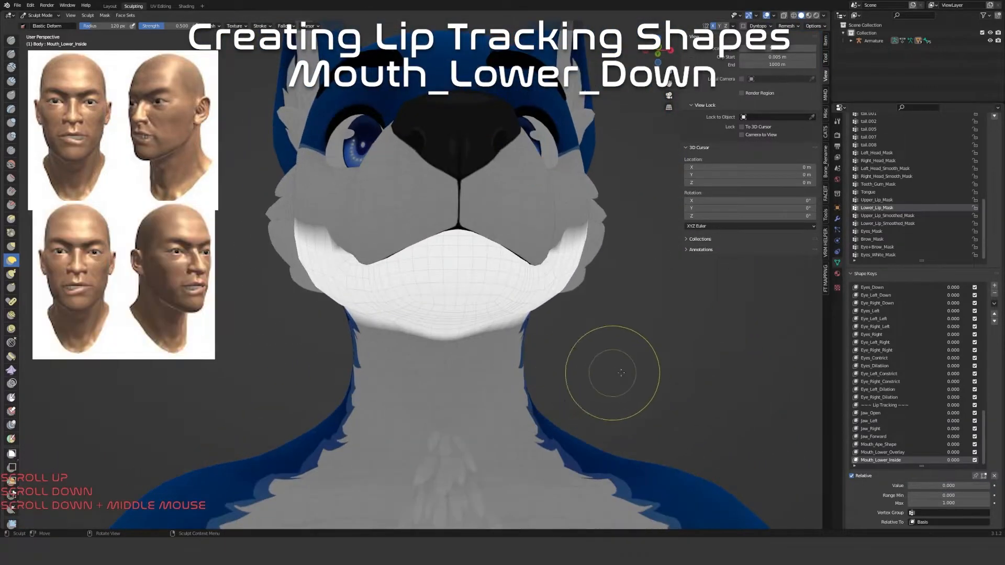
Add a new shape key and name it Mouth_Lower_Down
{"action": "left_click", "coordinate": [994, 286]}
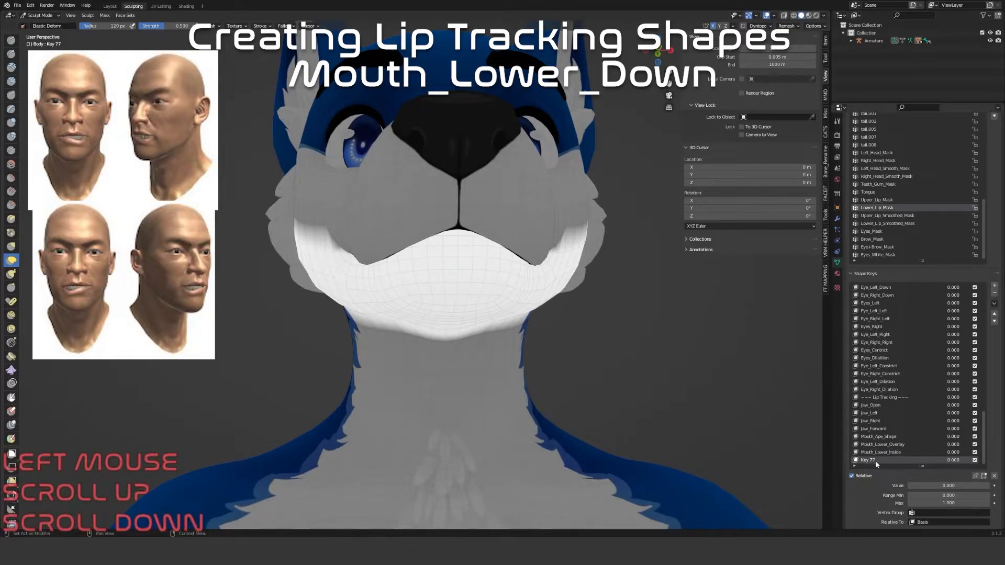
{"action": "type", "text": "Mout"}
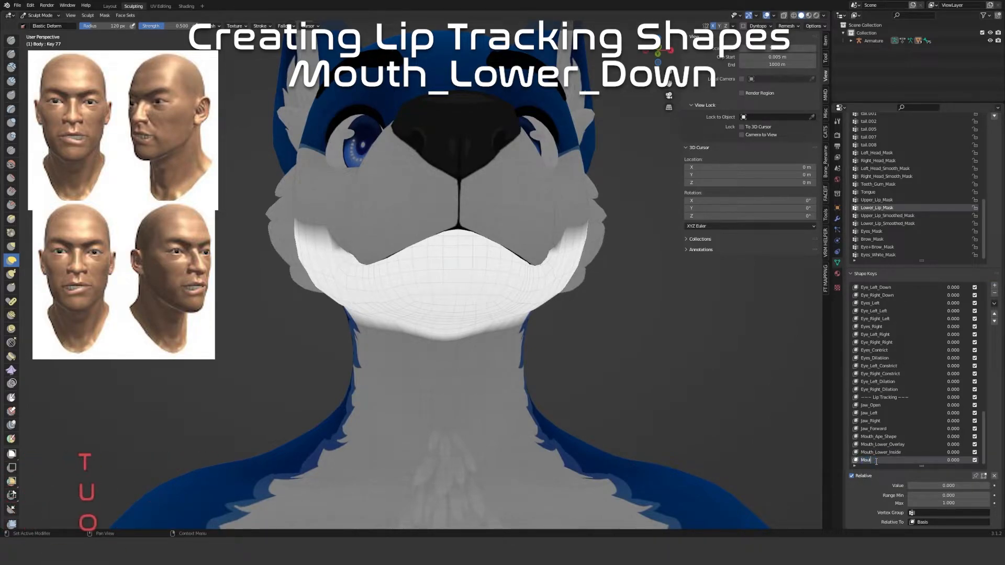
{"action": "type", "text": "h_Lower"}
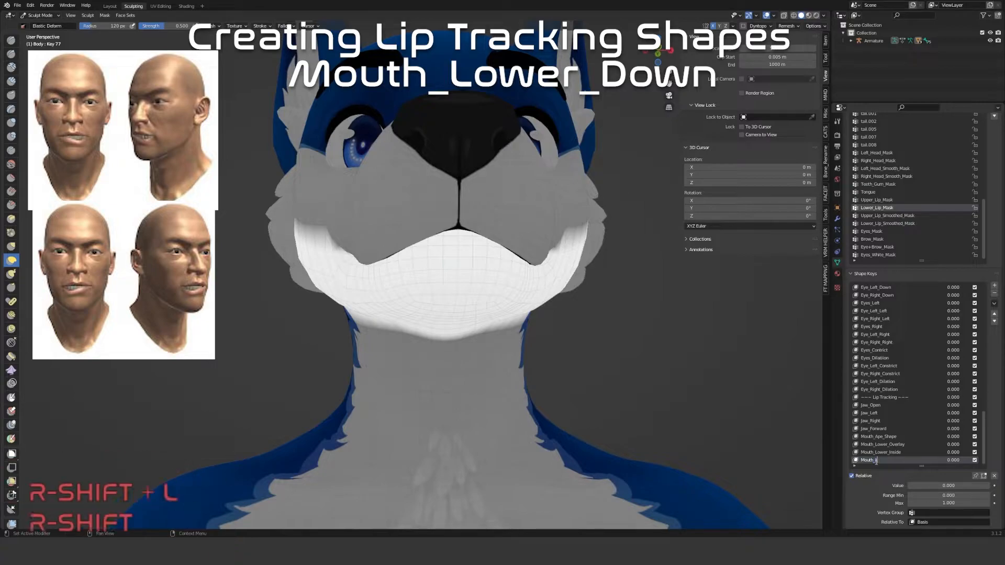
{"action": "key", "text": "BackSpace"}
{"action": "key", "text": "BackSpace"}
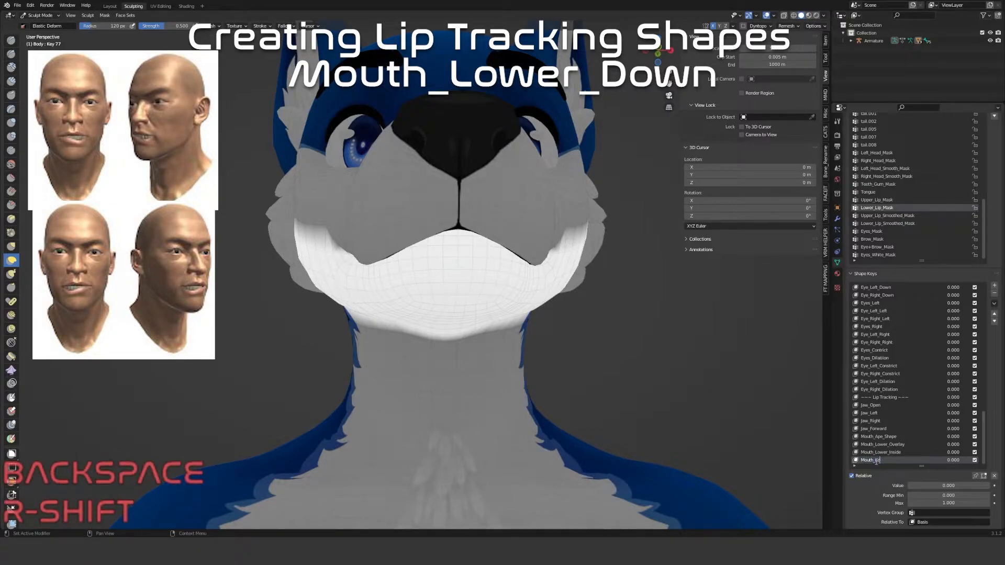
{"action": "type", "text": "wer_"}
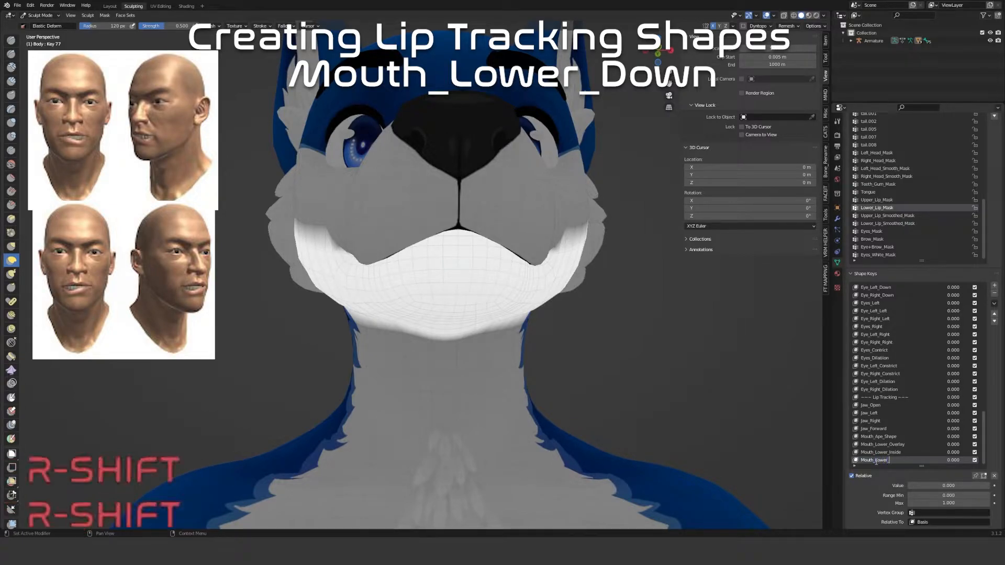
{"action": "type", "text": "Down"}
{"action": "key", "text": "Return"}
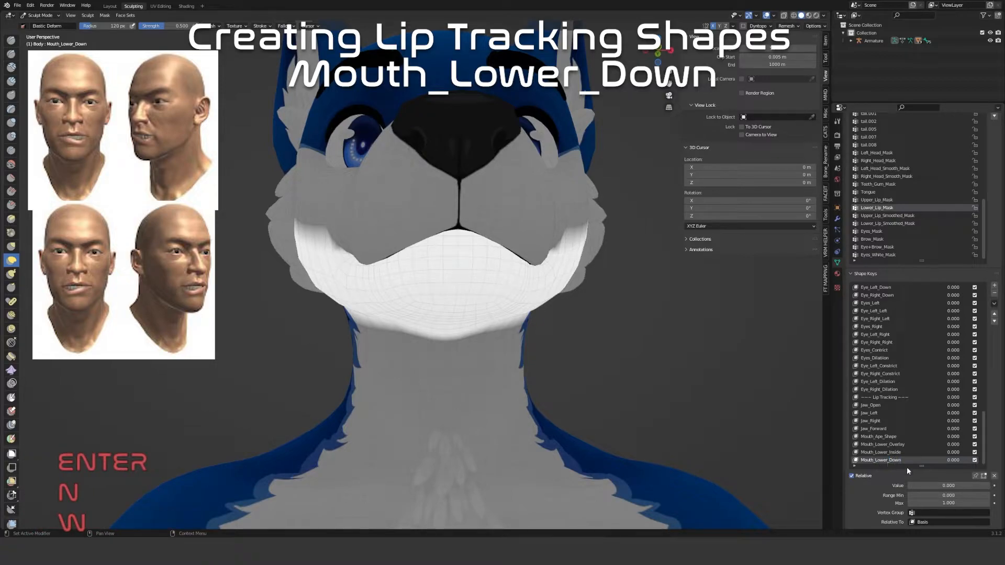
Set Mouth_Lower_Down to 1.000 and pull the lower lip down away from the upper lip with a 154 px Elastic Deform brush
{"action": "left_click_drag", "start_coordinate": [918, 487], "coordinate": [989, 487]}
{"action": "scroll", "coordinate": [516, 287], "scroll_direction": "up", "scroll_amount": 3}
{"action": "middle_click_drag", "start_coordinate": [516, 288], "coordinate": [456, 260]}
{"action": "key", "text": "f"}
{"action": "left_click", "coordinate": [459, 234]}
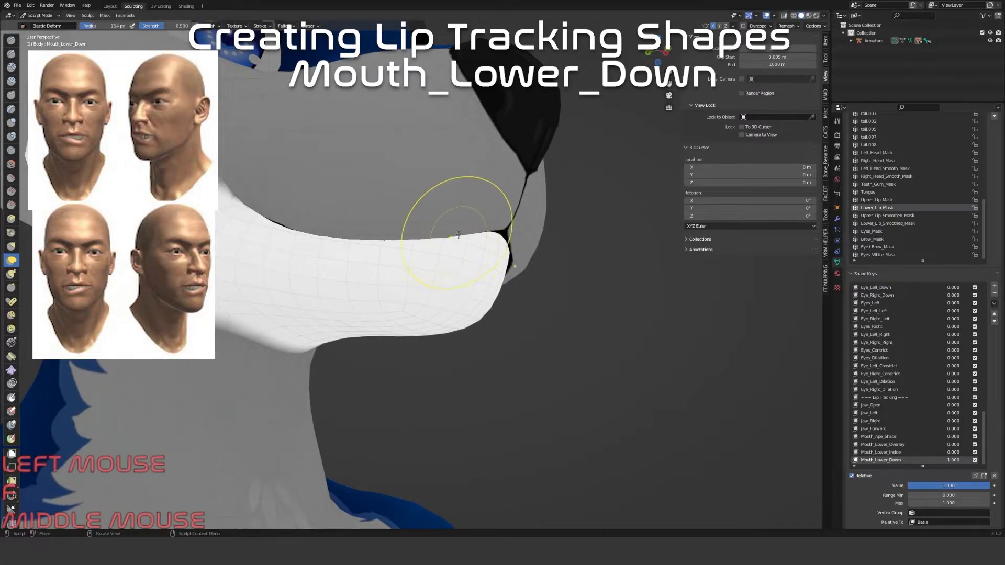
{"action": "left_click_drag", "start_coordinate": [451, 319], "coordinate": [446, 377]}
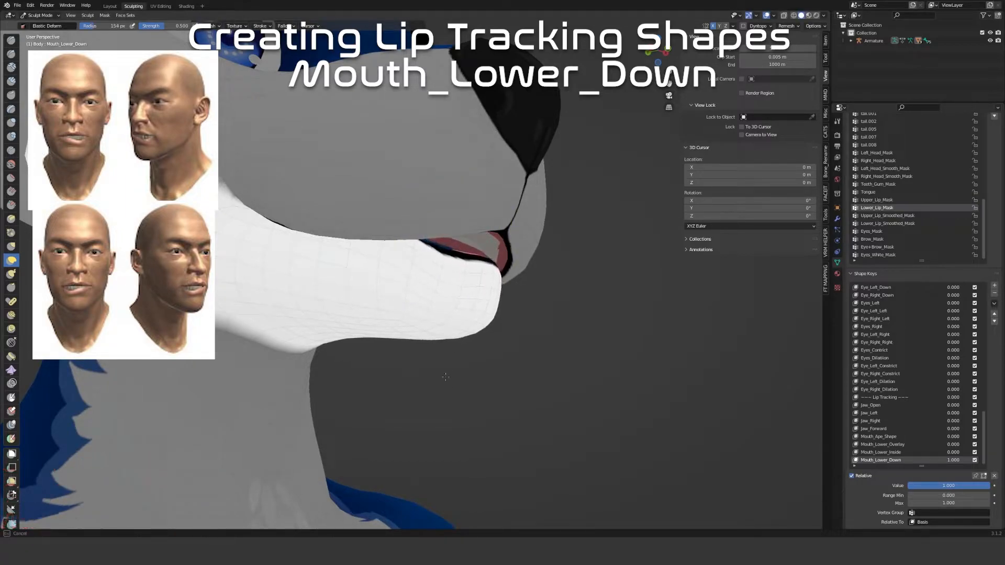
{"action": "mouse_move", "coordinate": [412, 281]}
{"action": "left_mouse_down"}
{"action": "mouse_move", "coordinate": [388, 248]}
{"action": "mouse_move", "coordinate": [402, 242]}
{"action": "mouse_move", "coordinate": [403, 222]}
{"action": "left_mouse_up"}
{"action": "middle_click_drag", "start_coordinate": [385, 224], "coordinate": [411, 235]}
{"action": "left_click_drag", "start_coordinate": [373, 229], "coordinate": [365, 237]}
{"action": "middle_click_drag", "start_coordinate": [317, 232], "coordinate": [288, 261]}
{"action": "left_click_drag", "start_coordinate": [384, 243], "coordinate": [378, 254]}
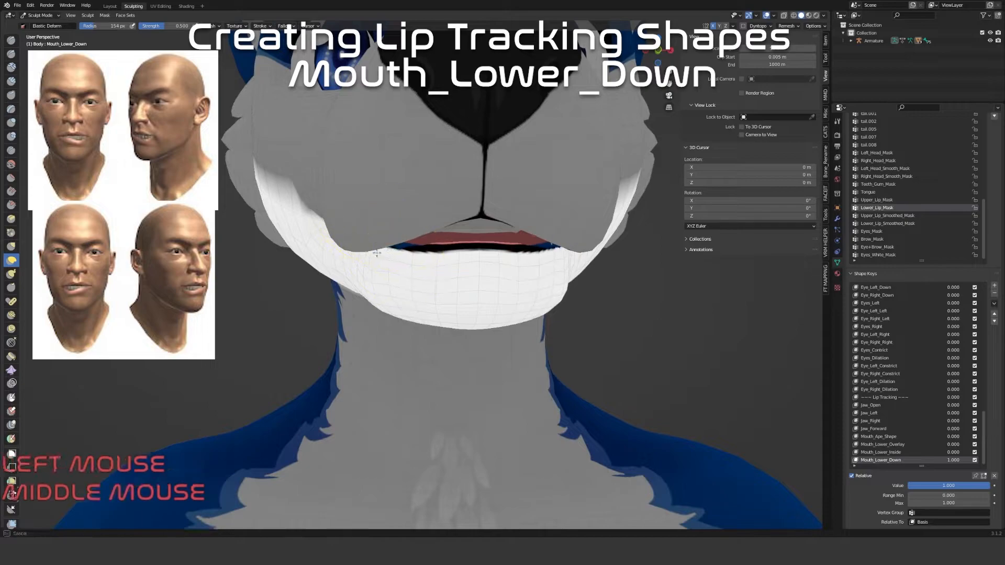
Refine the lowered lip edge towards the mouth corner with a 113 px Elastic Deform brush
{"action": "middle_click_drag", "start_coordinate": [424, 269], "coordinate": [418, 259]}
{"action": "scroll", "coordinate": [419, 259], "scroll_direction": "up", "scroll_amount": 3}
{"action": "key", "text": "f"}
{"action": "left_click", "coordinate": [431, 241]}
{"action": "left_click_drag", "start_coordinate": [431, 240], "coordinate": [408, 231]}
{"action": "mouse_move", "coordinate": [398, 243]}
{"action": "middle_mouse_down"}
{"action": "mouse_move", "coordinate": [421, 247]}
{"action": "mouse_move", "coordinate": [415, 237]}
{"action": "middle_mouse_up"}
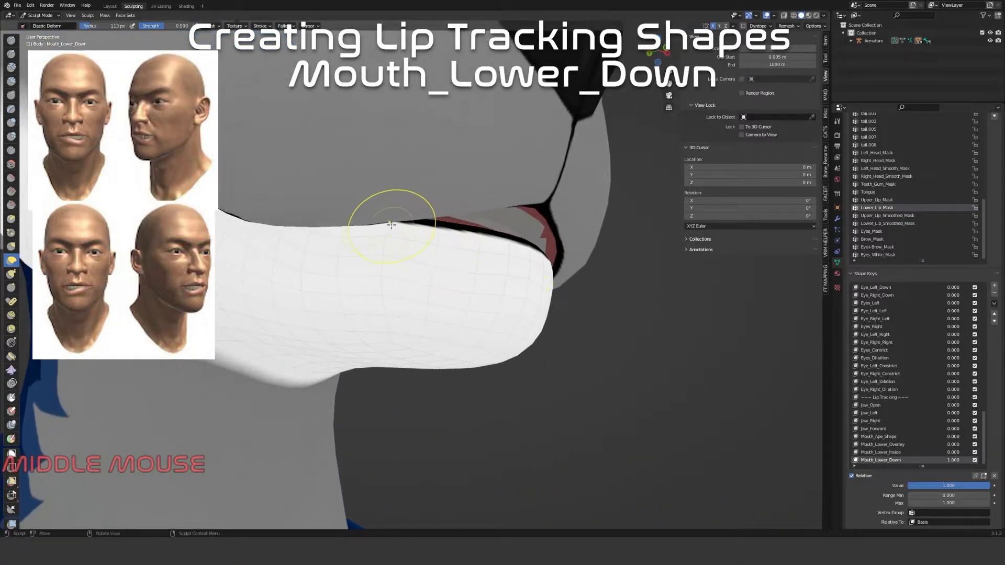
{"action": "left_click_drag", "start_coordinate": [391, 225], "coordinate": [386, 253]}
{"action": "scroll", "coordinate": [389, 241], "scroll_direction": "down", "scroll_amount": 2}
{"action": "middle_click_drag", "start_coordinate": [340, 230], "coordinate": [383, 238]}
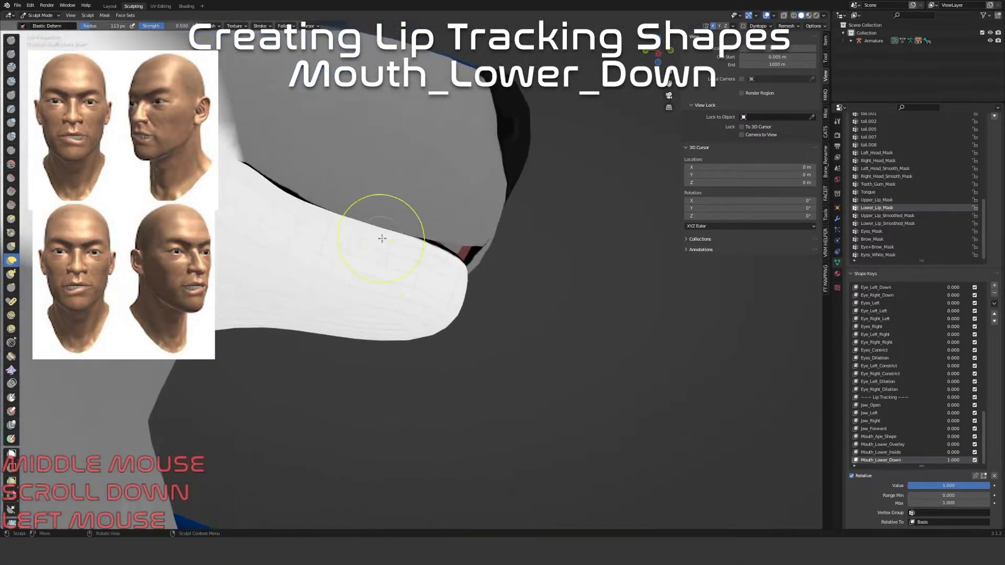
{"action": "left_click_drag", "start_coordinate": [301, 202], "coordinate": [287, 211]}
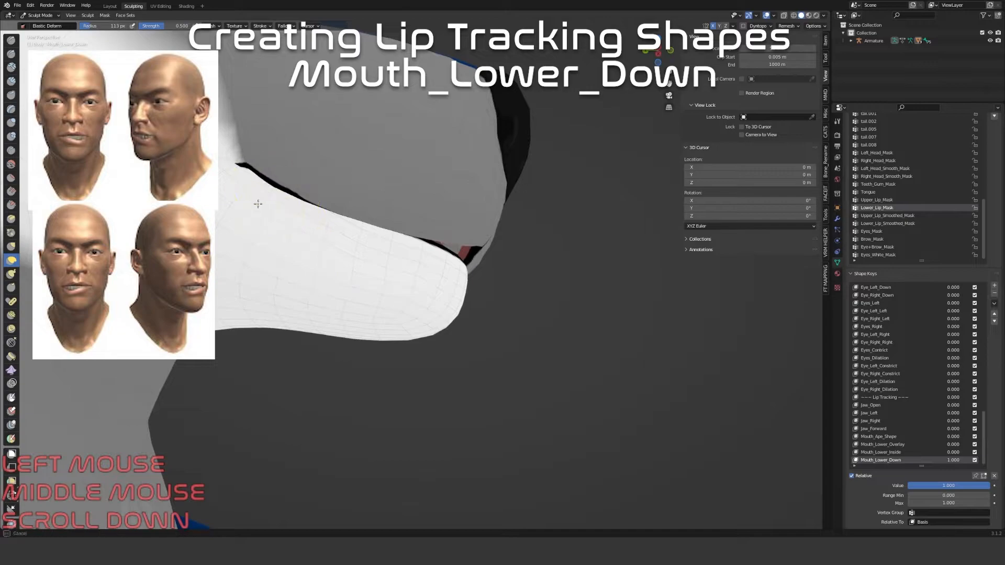
{"action": "middle_click_drag", "start_coordinate": [244, 223], "coordinate": [229, 218]}
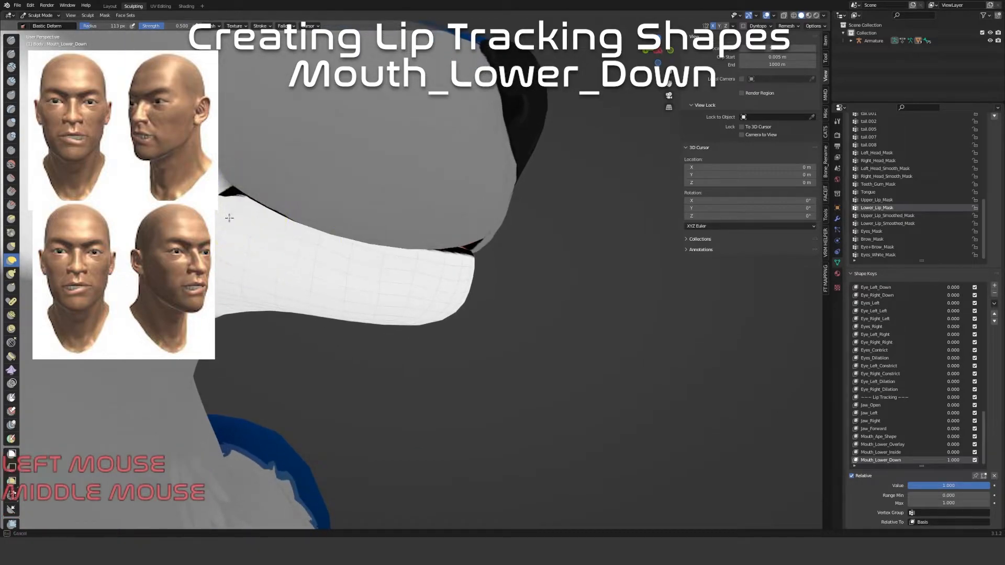
Set the Jaw_Open shape key to 0.476 to open the mouth for sculpting
{"action": "left_click", "coordinate": [896, 399]}
{"action": "left_click", "coordinate": [875, 405]}
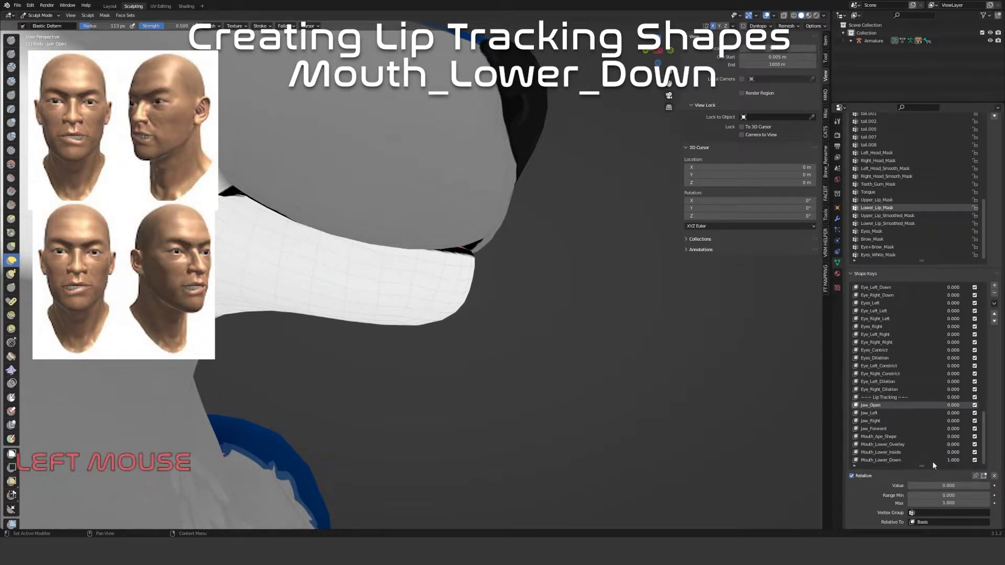
{"action": "left_click_drag", "start_coordinate": [916, 486], "coordinate": [944, 486]}
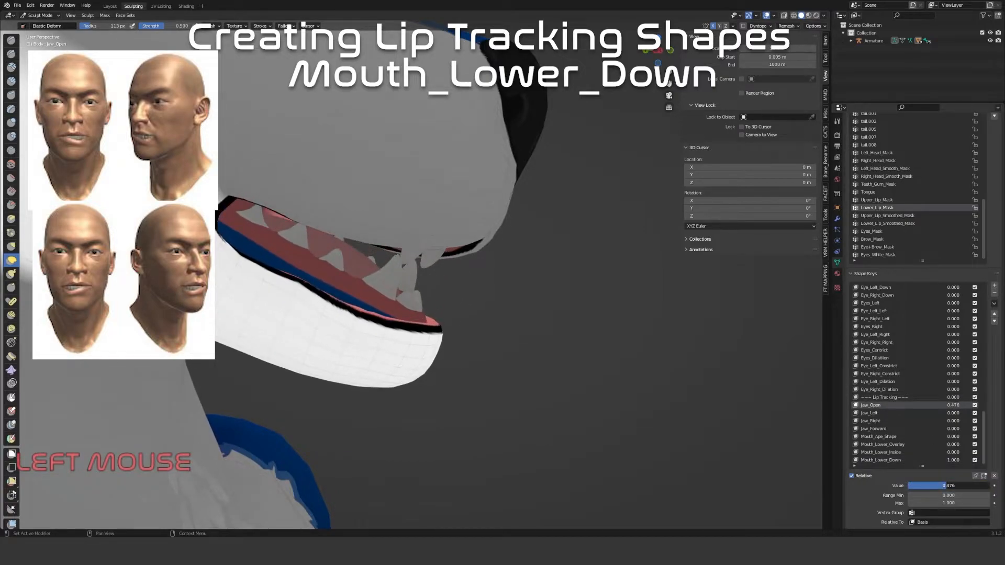
{"action": "scroll", "coordinate": [907, 433], "scroll_direction": "down", "scroll_amount": 1}
Select Mouth_Lower_Down and reshape the lower lip near the mouth corner with a resized Elastic Deform brush
{"action": "left_click", "coordinate": [911, 459]}
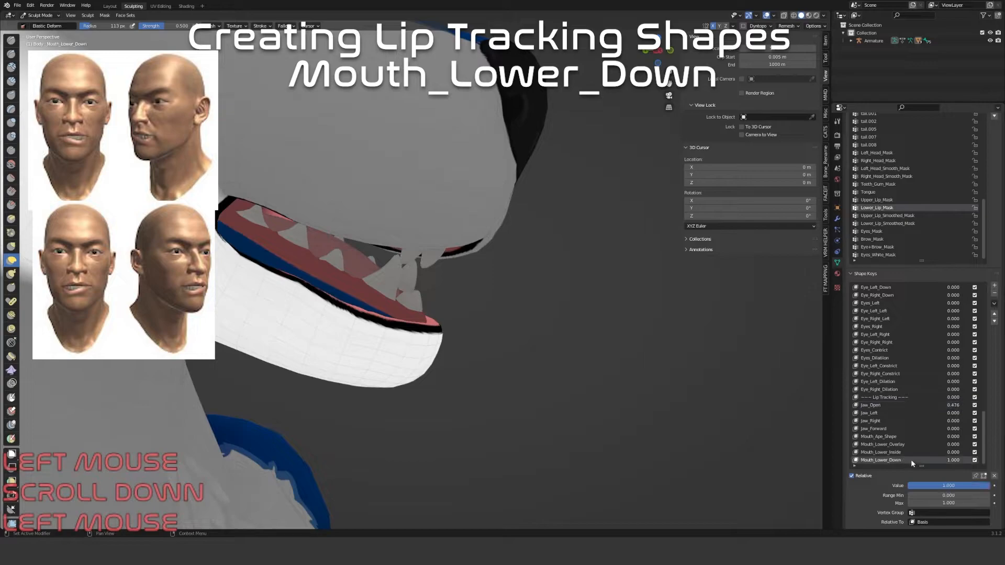
{"action": "scroll", "coordinate": [388, 377], "scroll_direction": "up", "scroll_amount": 4}
{"action": "mouse_move", "coordinate": [314, 355]}
{"action": "middle_mouse_down"}
{"action": "mouse_move", "coordinate": [348, 331]}
{"action": "mouse_move", "coordinate": [303, 346]}
{"action": "middle_mouse_up"}
{"action": "mouse_move", "coordinate": [337, 314]}
{"action": "left_mouse_down"}
{"action": "mouse_move", "coordinate": [352, 304]}
{"action": "mouse_move", "coordinate": [280, 301]}
{"action": "left_mouse_up"}
{"action": "key", "text": "f"}
{"action": "mouse_move", "coordinate": [333, 329]}
{"action": "left_mouse_down"}
{"action": "mouse_move", "coordinate": [315, 332]}
{"action": "mouse_move", "coordinate": [298, 297]}
{"action": "left_mouse_up"}
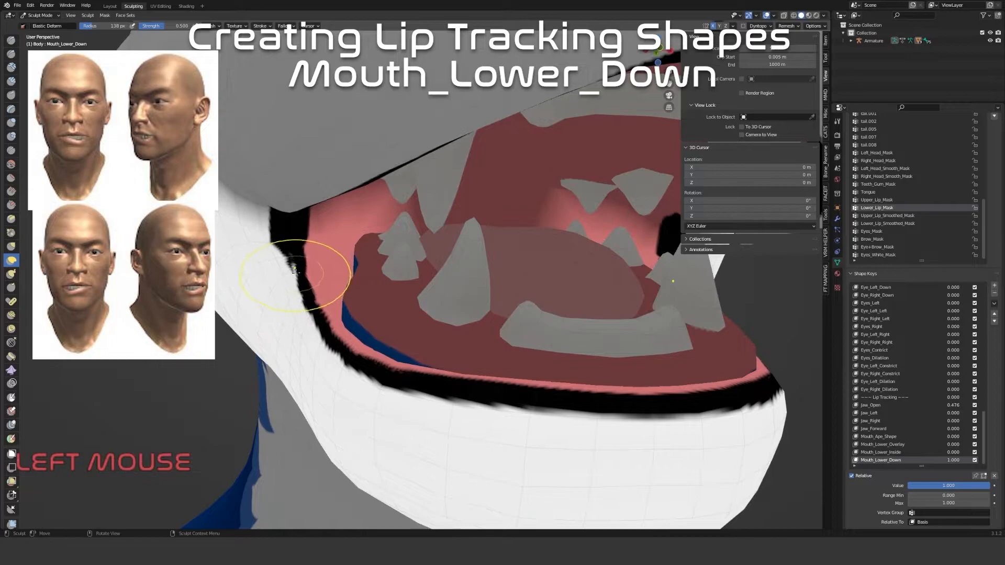
Adjust the lower lip's dark edge along the side of the mouth with a smaller Elastic Deform brush
{"action": "middle_click_drag", "start_coordinate": [314, 257], "coordinate": [364, 293]}
{"action": "key", "text": "f"}
{"action": "left_click", "coordinate": [415, 359]}
{"action": "left_click_drag", "start_coordinate": [421, 353], "coordinate": [439, 336]}
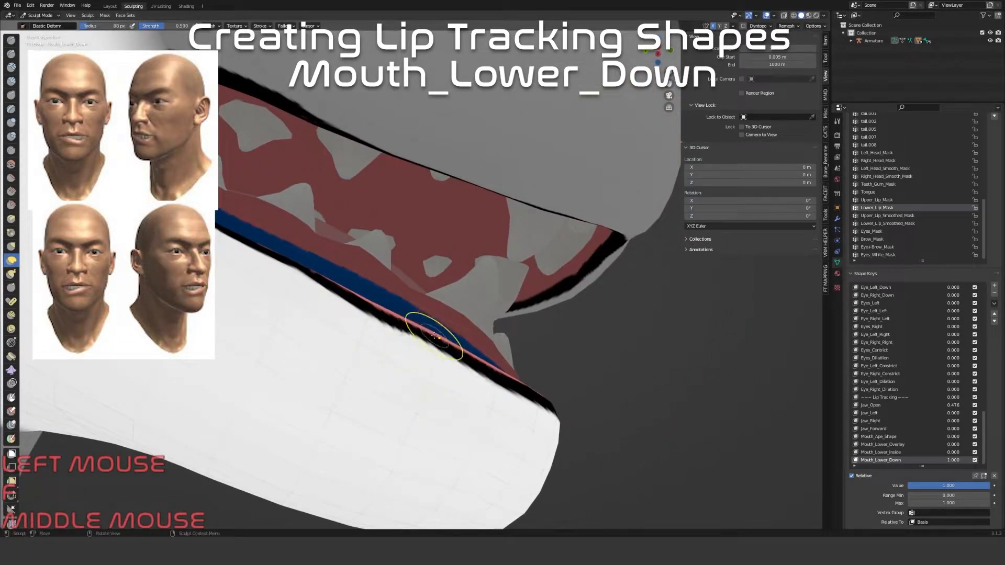
{"action": "left_click_drag", "start_coordinate": [375, 328], "coordinate": [370, 321]}
{"action": "left_click_drag", "start_coordinate": [309, 271], "coordinate": [301, 274]}
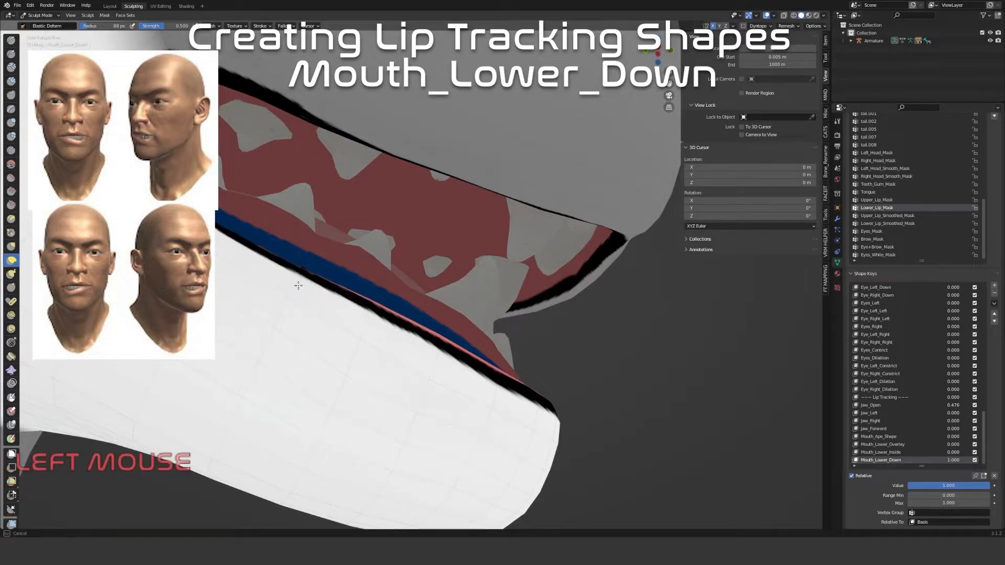
{"action": "left_click_drag", "start_coordinate": [230, 243], "coordinate": [234, 249]}
Pull the side and front of the open mouth's lower lip down below the gum with a 164 px Elastic Deform brush
{"action": "mouse_move", "coordinate": [277, 251]}
{"action": "middle_mouse_down"}
{"action": "mouse_move", "coordinate": [246, 277]}
{"action": "mouse_move", "coordinate": [220, 273]}
{"action": "mouse_move", "coordinate": [229, 254]}
{"action": "middle_mouse_up"}
{"action": "left_click_drag", "start_coordinate": [519, 366], "coordinate": [520, 379]}
{"action": "key", "text": "f"}
{"action": "left_click", "coordinate": [560, 381]}
{"action": "middle_click_drag", "start_coordinate": [562, 385], "coordinate": [532, 385]}
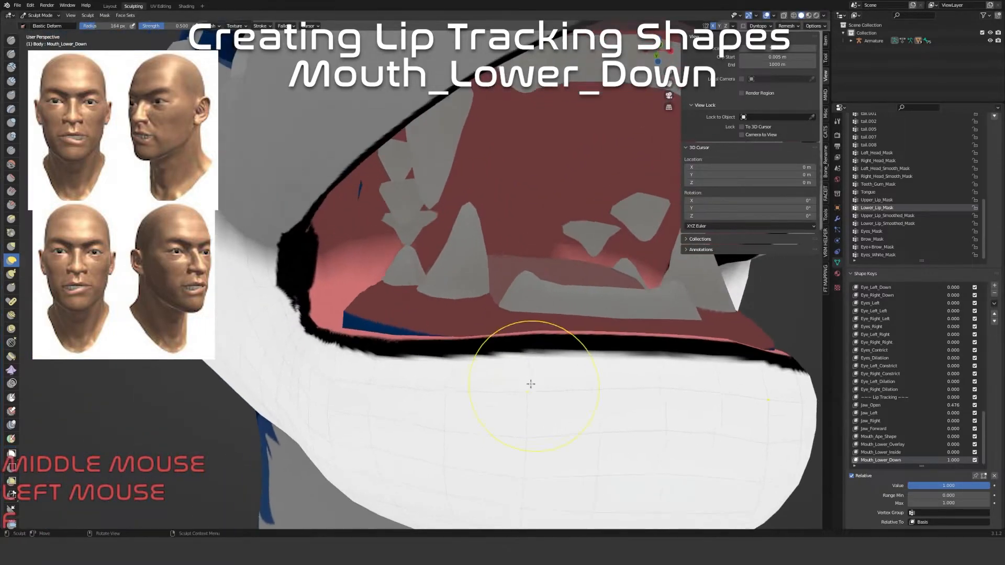
{"action": "scroll", "coordinate": [532, 385], "scroll_direction": "down", "scroll_amount": 1}
{"action": "left_click_drag", "start_coordinate": [449, 343], "coordinate": [446, 378]}
{"action": "left_click_drag", "start_coordinate": [399, 403], "coordinate": [404, 463]}
{"action": "left_click_drag", "start_coordinate": [507, 331], "coordinate": [505, 393]}
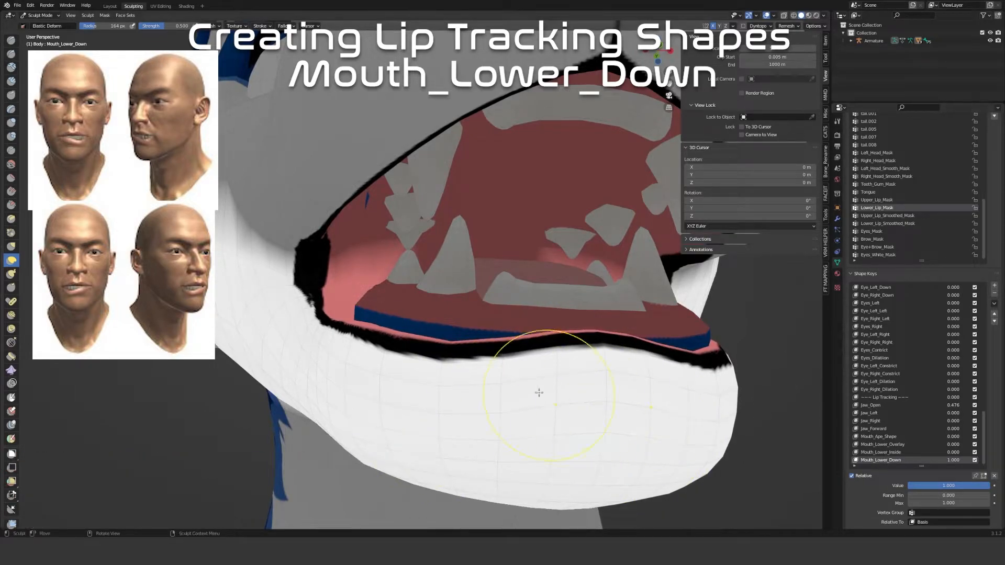
{"action": "left_click_drag", "start_coordinate": [534, 357], "coordinate": [537, 392]}
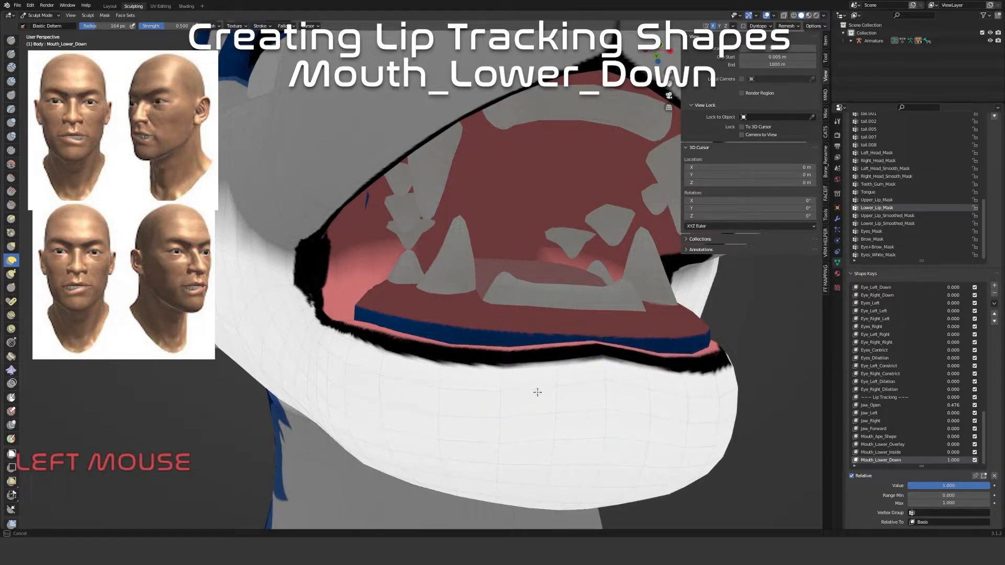
{"action": "left_click_drag", "start_coordinate": [511, 356], "coordinate": [511, 361]}
{"action": "left_click_drag", "start_coordinate": [595, 347], "coordinate": [599, 393]}
Smooth out the lowered lip line with short Elastic Deform strokes along the front, side and mouth corner
{"action": "scroll", "coordinate": [596, 407], "scroll_direction": "down", "scroll_amount": 2}
{"action": "middle_click_drag", "start_coordinate": [549, 411], "coordinate": [630, 402]}
{"action": "scroll", "coordinate": [556, 399], "scroll_direction": "up", "scroll_amount": 2}
{"action": "left_click_drag", "start_coordinate": [517, 398], "coordinate": [523, 403]}
{"action": "middle_click_drag", "start_coordinate": [522, 403], "coordinate": [538, 386]}
{"action": "scroll", "coordinate": [487, 365], "scroll_direction": "down", "scroll_amount": 2}
{"action": "mouse_move", "coordinate": [408, 311]}
{"action": "left_mouse_down"}
{"action": "mouse_move", "coordinate": [408, 327]}
{"action": "mouse_move", "coordinate": [400, 324]}
{"action": "left_mouse_up"}
{"action": "left_click_drag", "start_coordinate": [547, 355], "coordinate": [556, 375]}
{"action": "middle_click_drag", "start_coordinate": [572, 401], "coordinate": [340, 380]}
{"action": "left_click_drag", "start_coordinate": [309, 366], "coordinate": [319, 386]}
Pull the front side of the lowered lip slightly outward with Elastic Deform strokes from the front
{"action": "scroll", "coordinate": [471, 303], "scroll_direction": "down", "scroll_amount": 5}
{"action": "middle_click_drag", "start_coordinate": [471, 304], "coordinate": [408, 356]}
{"action": "scroll", "coordinate": [408, 356], "scroll_direction": "up", "scroll_amount": 3}
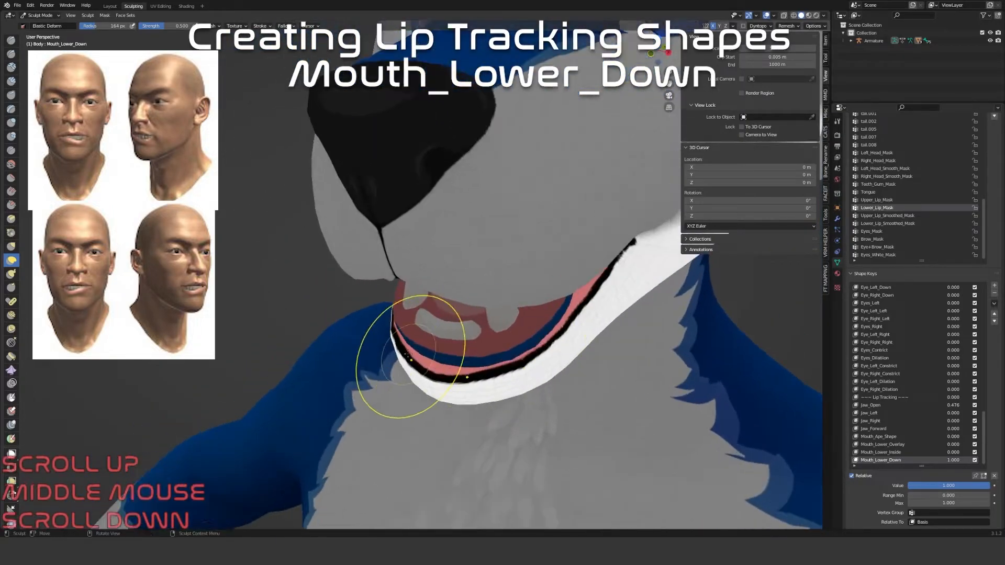
{"action": "left_click_drag", "start_coordinate": [406, 356], "coordinate": [380, 361]}
{"action": "mouse_move", "coordinate": [392, 340]}
{"action": "middle_mouse_down"}
{"action": "mouse_move", "coordinate": [449, 330]}
{"action": "mouse_move", "coordinate": [455, 337]}
{"action": "middle_mouse_up"}
{"action": "left_click_drag", "start_coordinate": [385, 332], "coordinate": [380, 336]}
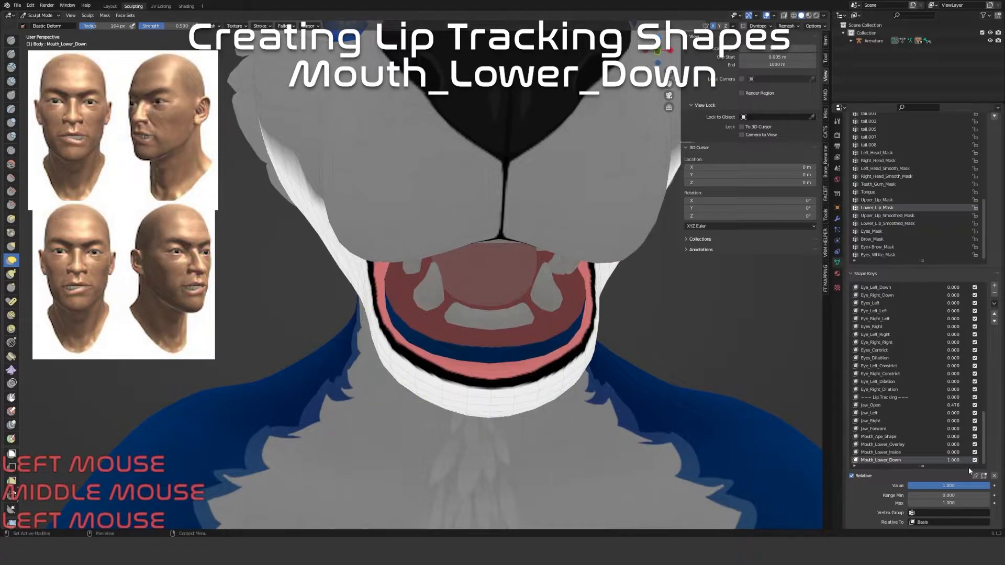
Check Mouth_Lower_Down at 1.000 and raise the lower lip slightly along the side and near the mouth corner
{"action": "mouse_move", "coordinate": [972, 485]}
{"action": "left_mouse_down"}
{"action": "mouse_move", "coordinate": [890, 485]}
{"action": "mouse_move", "coordinate": [990, 485]}
{"action": "left_mouse_up"}
{"action": "mouse_move", "coordinate": [503, 375]}
{"action": "middle_mouse_down"}
{"action": "mouse_move", "coordinate": [587, 365]}
{"action": "mouse_move", "coordinate": [558, 372]}
{"action": "middle_mouse_up"}
{"action": "mouse_move", "coordinate": [426, 341]}
{"action": "left_mouse_down"}
{"action": "mouse_move", "coordinate": [436, 313]}
{"action": "mouse_move", "coordinate": [390, 303]}
{"action": "left_mouse_up"}
{"action": "left_click_drag", "start_coordinate": [510, 360], "coordinate": [516, 324]}
{"action": "left_click_drag", "start_coordinate": [364, 306], "coordinate": [366, 303]}
Nudge the mouth corner upward with Elastic Deform and compare the shape by varying Mouth_Lower_Down, leaving it at 1.000
{"action": "mouse_move", "coordinate": [982, 488]}
{"action": "left_mouse_down"}
{"action": "mouse_move", "coordinate": [937, 485]}
{"action": "mouse_move", "coordinate": [974, 483]}
{"action": "left_mouse_up"}
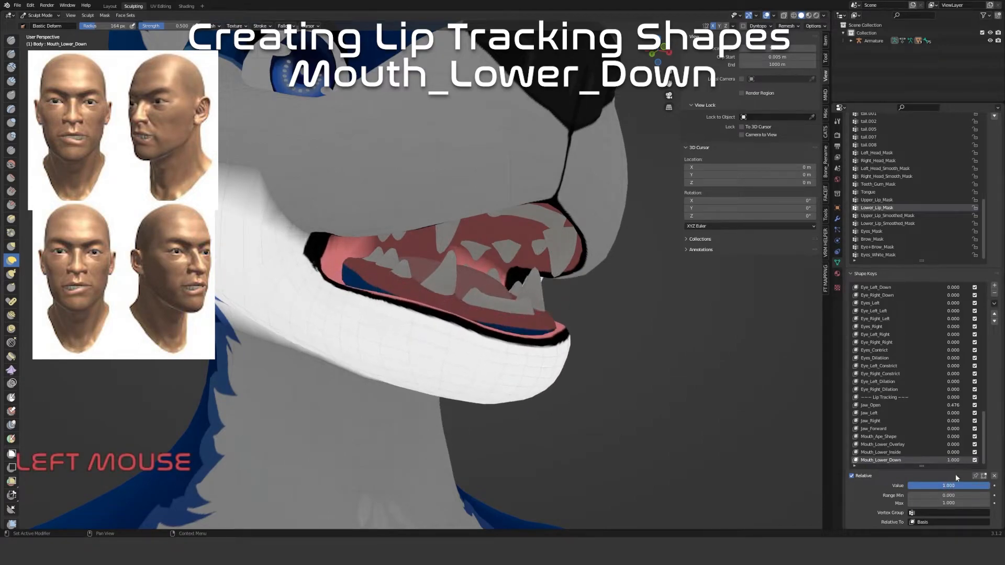
{"action": "left_click_drag", "start_coordinate": [312, 272], "coordinate": [315, 247]}
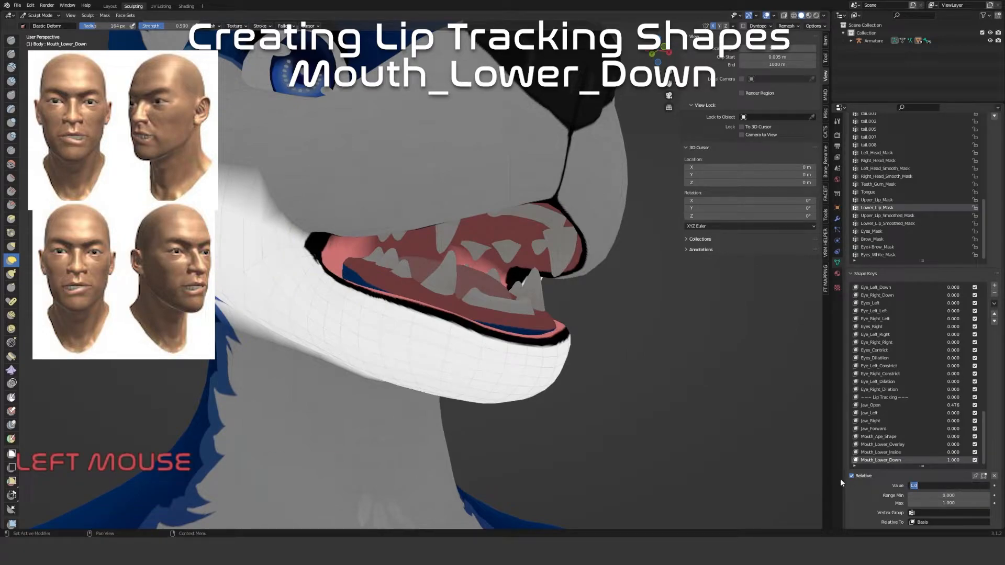
{"action": "mouse_move", "coordinate": [954, 487]}
{"action": "left_mouse_down"}
{"action": "mouse_move", "coordinate": [890, 488]}
{"action": "mouse_move", "coordinate": [953, 488]}
{"action": "left_mouse_up"}
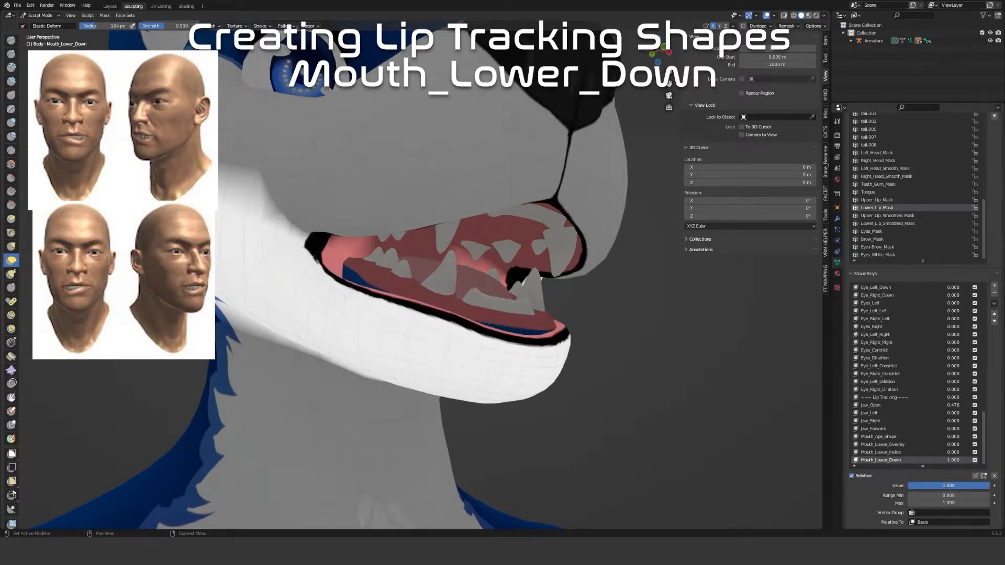
{"action": "scroll", "coordinate": [213, 438], "scroll_direction": "down", "scroll_amount": 6}
{"action": "scroll", "coordinate": [347, 337], "scroll_direction": "up", "scroll_amount": 6}
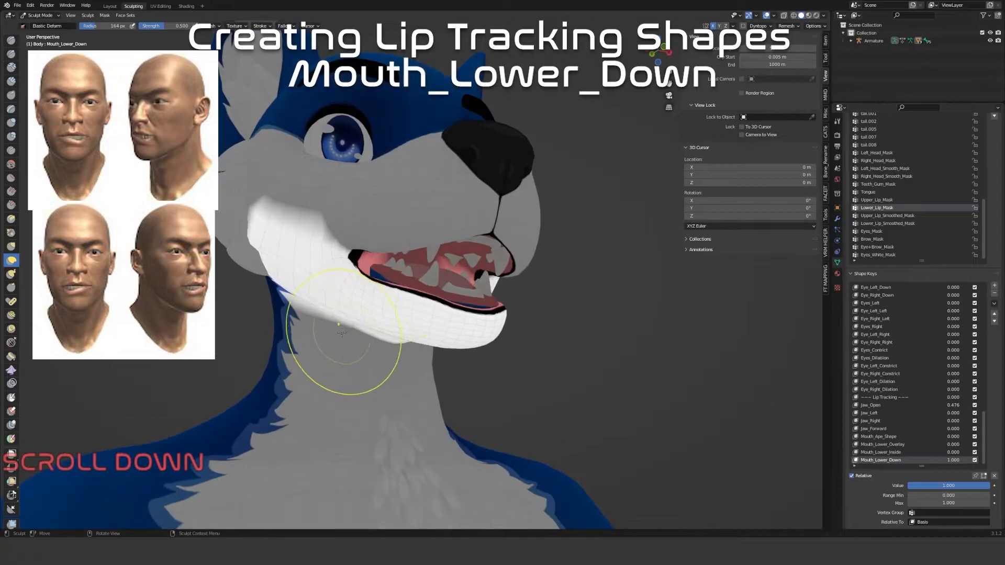
Reset Jaw_Open to 0.000, and return Mouth_Lower_Down to 0.000 after comparing the lowered lip with the jaw closed
{"action": "middle_click_drag", "start_coordinate": [399, 341], "coordinate": [446, 371]}
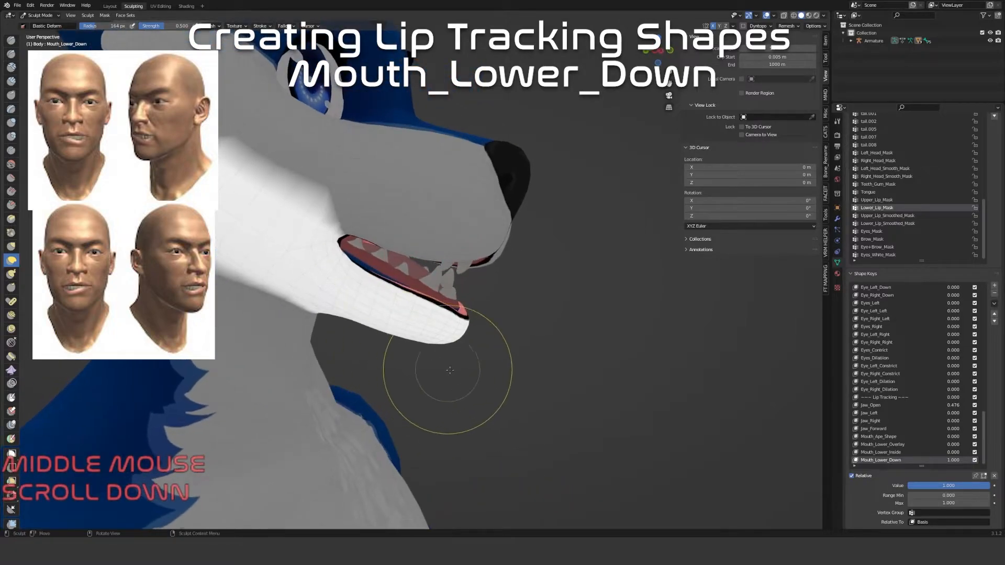
{"action": "left_click", "coordinate": [882, 406]}
{"action": "left_click_drag", "start_coordinate": [960, 485], "coordinate": [911, 486]}
{"action": "middle_click_drag", "start_coordinate": [715, 413], "coordinate": [635, 403]}
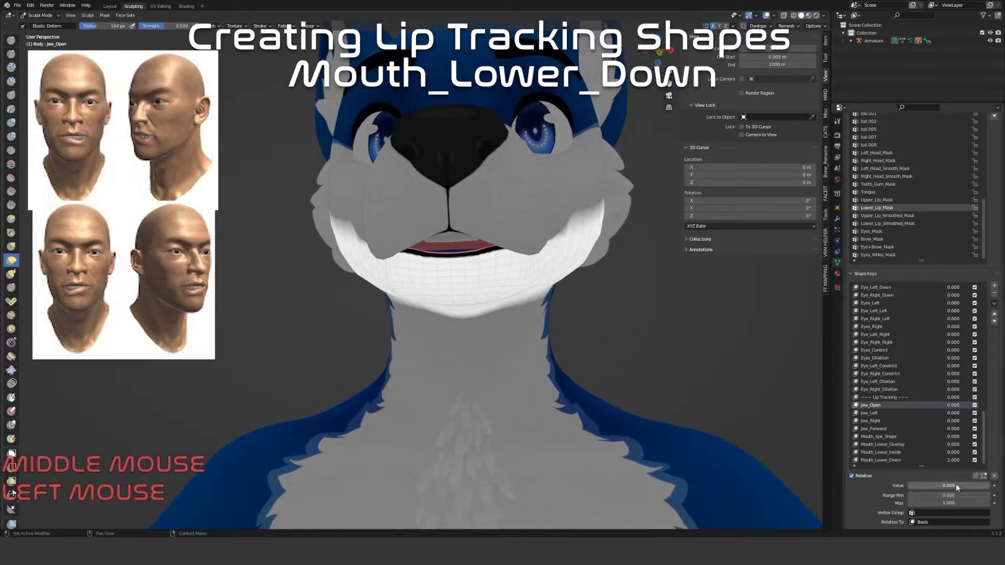
{"action": "left_click", "coordinate": [882, 461]}
{"action": "scroll", "coordinate": [950, 495], "scroll_direction": "down", "scroll_amount": 1}
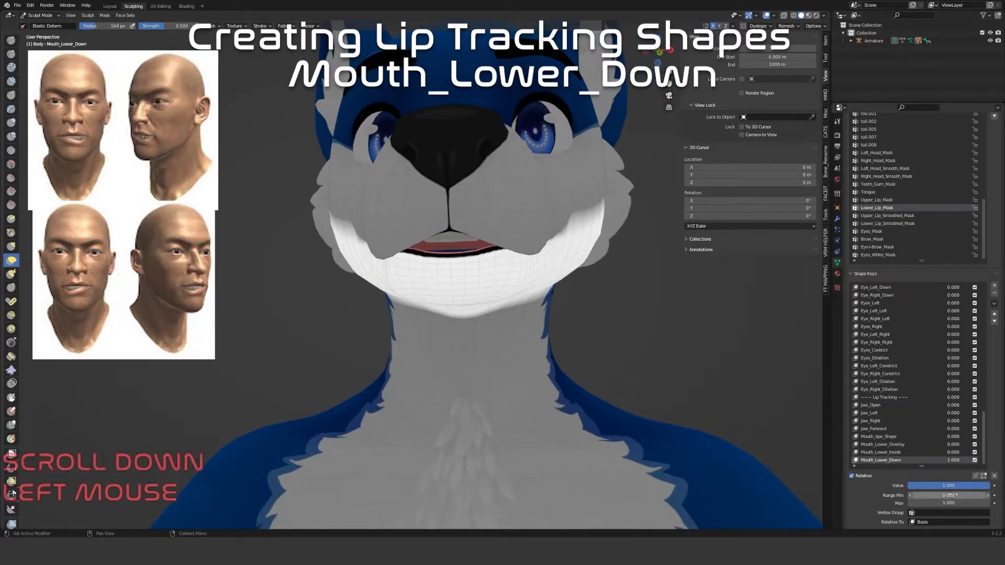
{"action": "left_click_drag", "start_coordinate": [981, 486], "coordinate": [914, 486]}
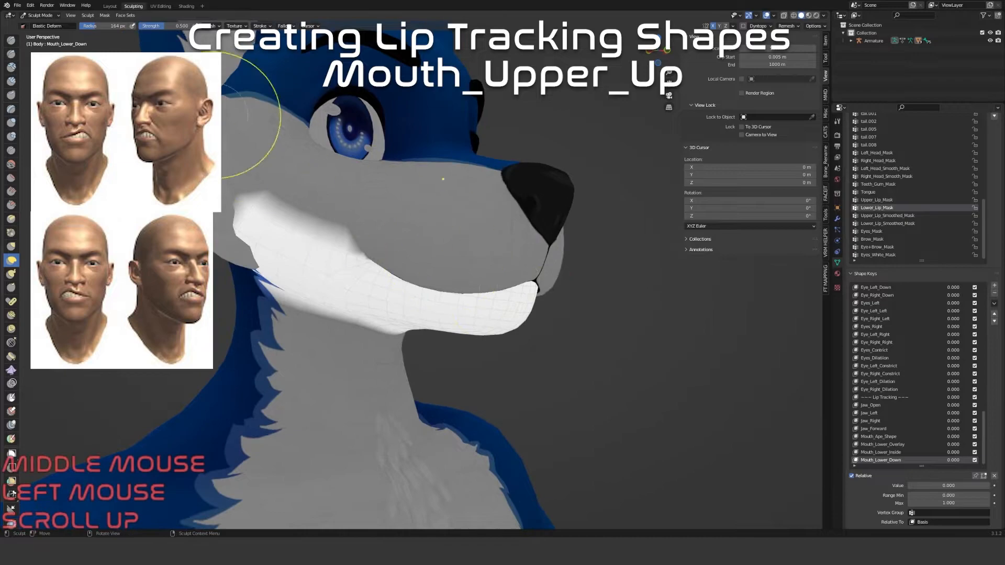
Clear the sculpt mask, hide the Upper_Lip_Mask vertices in Edit Mode, and return to Sculpt Mode
{"action": "left_click", "coordinate": [105, 15]}
{"action": "left_click", "coordinate": [111, 40]}
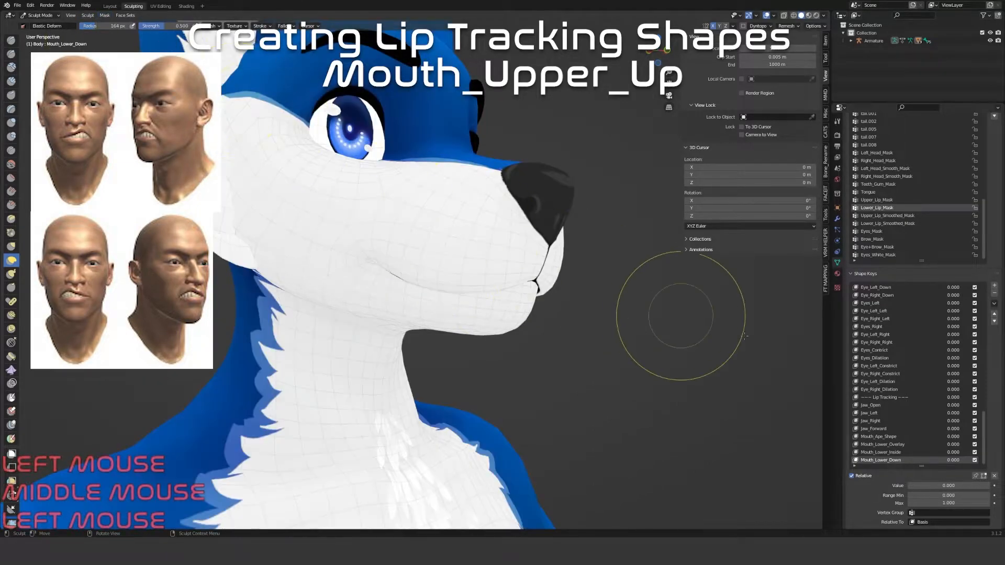
{"action": "key", "text": "Tab"}
{"action": "key", "text": "alt+a"}
{"action": "left_click", "coordinate": [899, 200]}
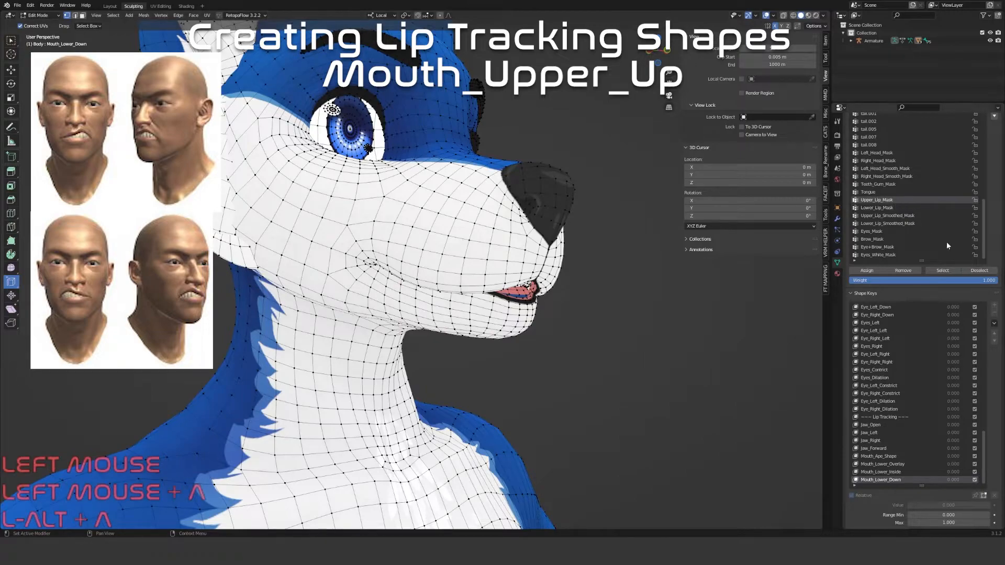
{"action": "left_click", "coordinate": [942, 271]}
{"action": "key", "text": "h"}
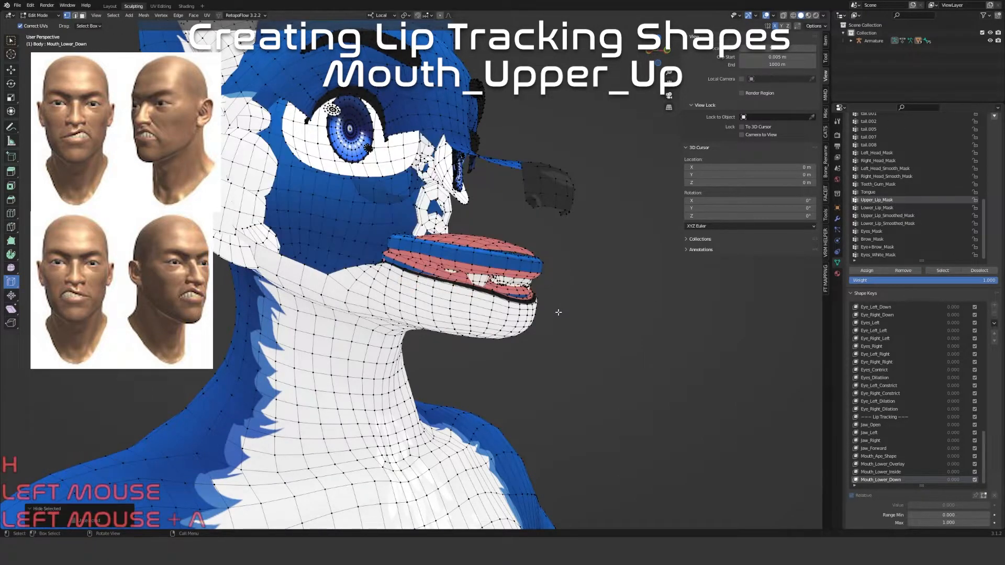
{"action": "key", "text": "Tab"}
{"action": "mouse_move", "coordinate": [572, 332]}
{"action": "middle_mouse_down"}
{"action": "mouse_move", "coordinate": [592, 358]}
{"action": "mouse_move", "coordinate": [617, 353]}
{"action": "middle_mouse_up"}
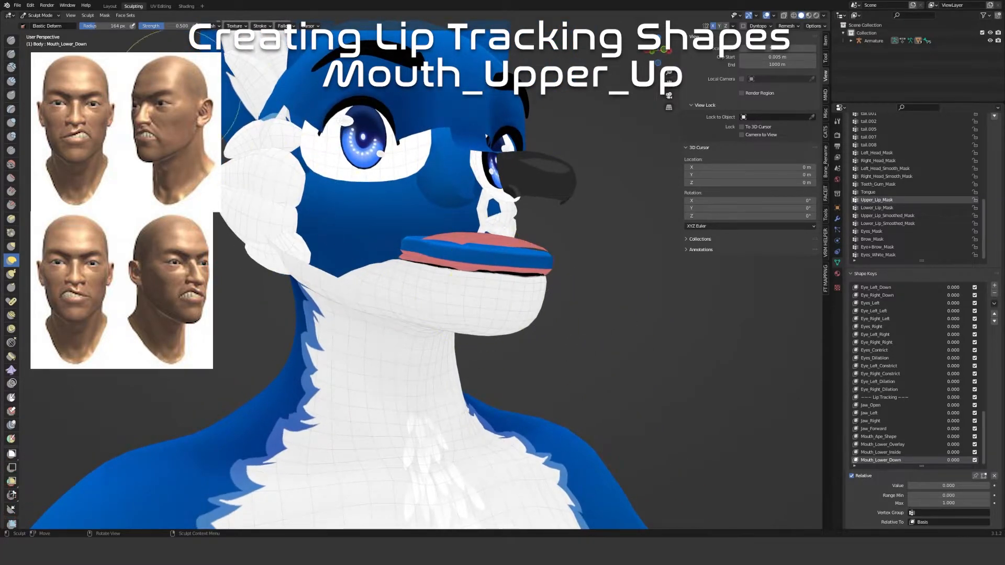
Mask all of the visible mesh and reveal the hidden upper lip vertices, leaving only them unmasked for sculpting
{"action": "left_click", "coordinate": [106, 16]}
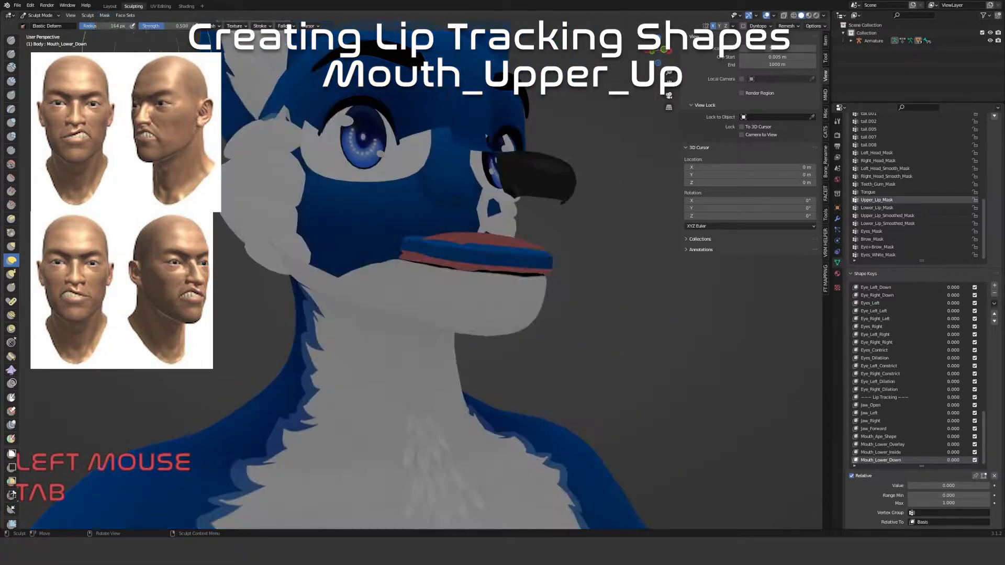
{"action": "key", "text": "Tab"}
{"action": "key", "text": "alt+h"}
{"action": "key", "text": "Tab"}
{"action": "mouse_move", "coordinate": [596, 314]}
{"action": "middle_mouse_down"}
{"action": "mouse_move", "coordinate": [623, 316]}
{"action": "mouse_move", "coordinate": [598, 317]}
{"action": "middle_mouse_up"}
{"action": "scroll", "coordinate": [928, 444], "scroll_direction": "down", "scroll_amount": 2}
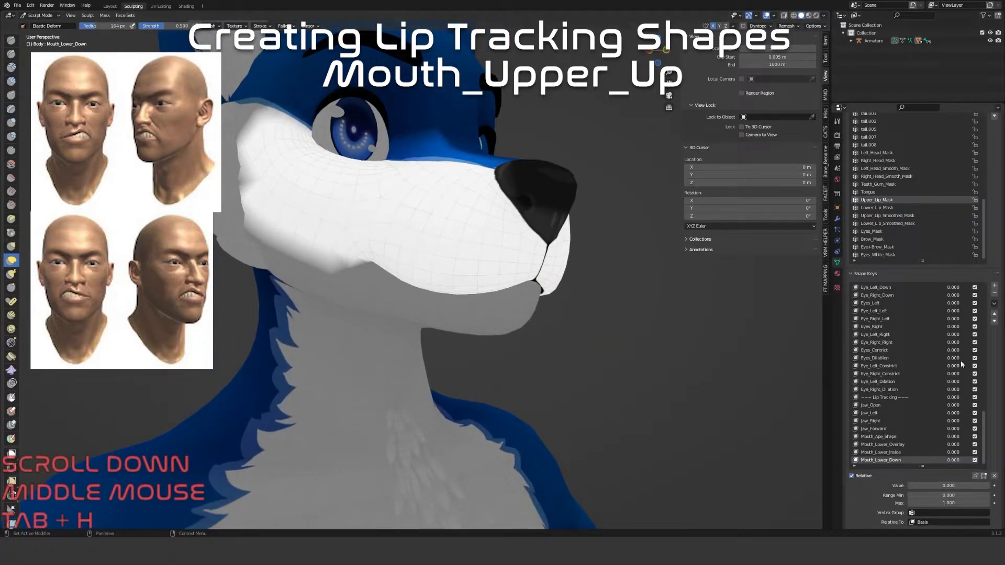
Add a new shape key at the end of the list and name it Mouth_Upper_Up
{"action": "left_click", "coordinate": [994, 285]}
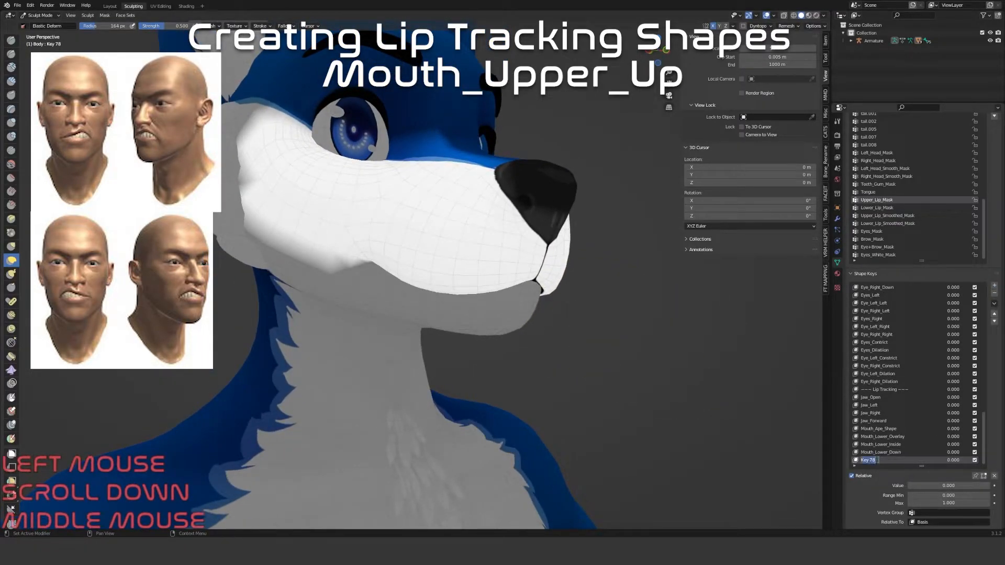
{"action": "type", "text": "Mouth"}
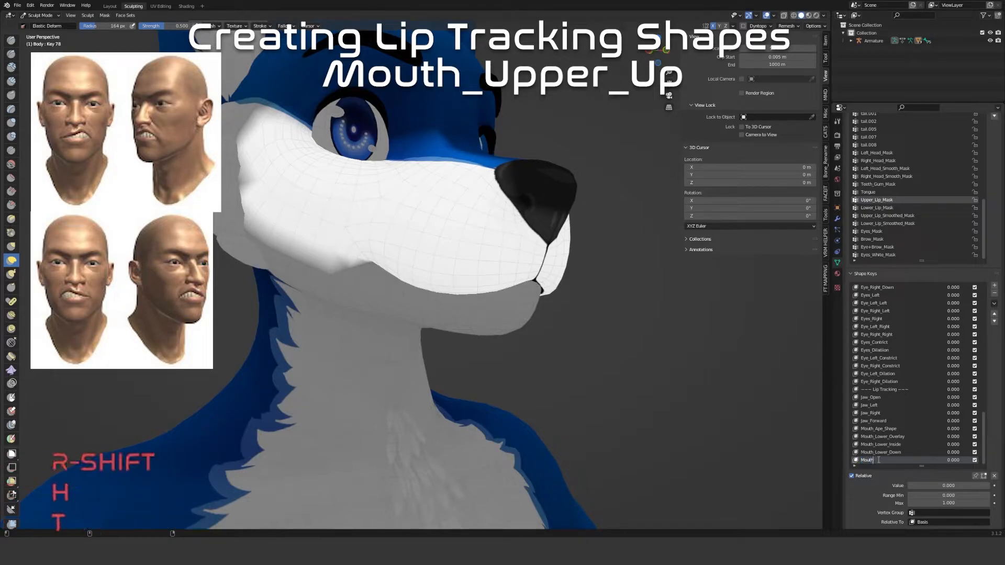
{"action": "type", "text": "_Upper"}
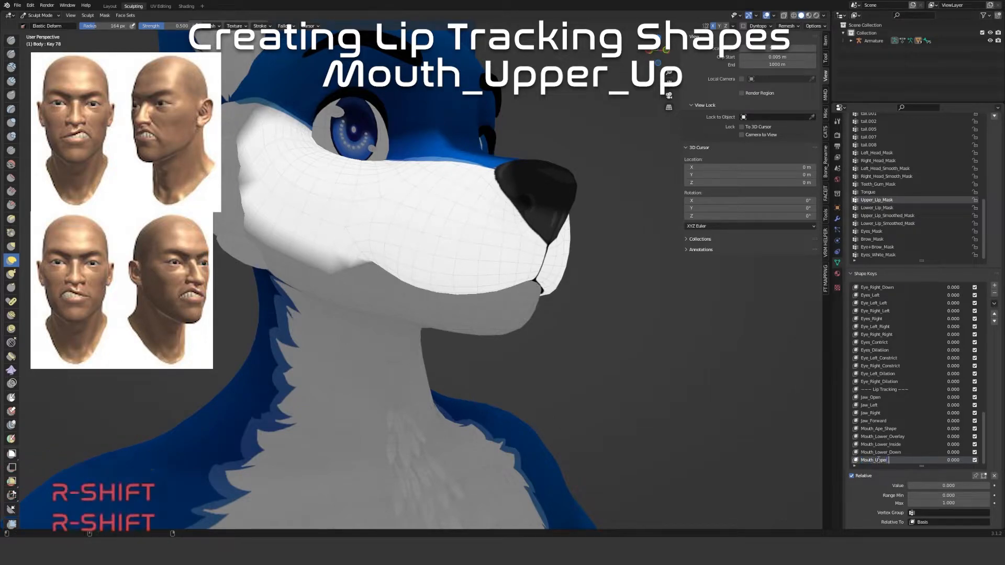
{"action": "type", "text": "_Upp"}
{"action": "key", "text": "Return"}
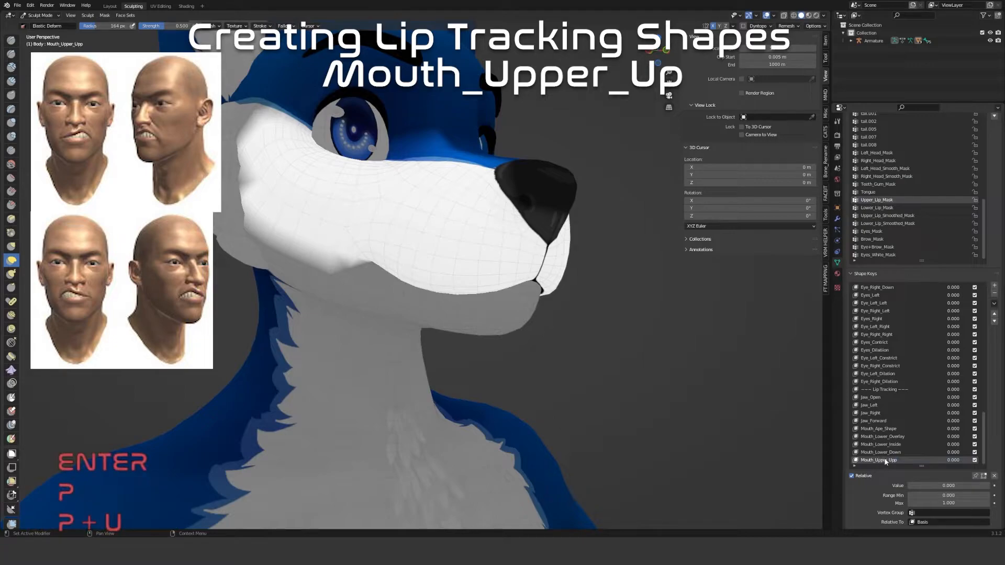
{"action": "double_click", "coordinate": [885, 460]}
{"action": "key", "text": "BackSpace"}
{"action": "key", "text": "Return"}
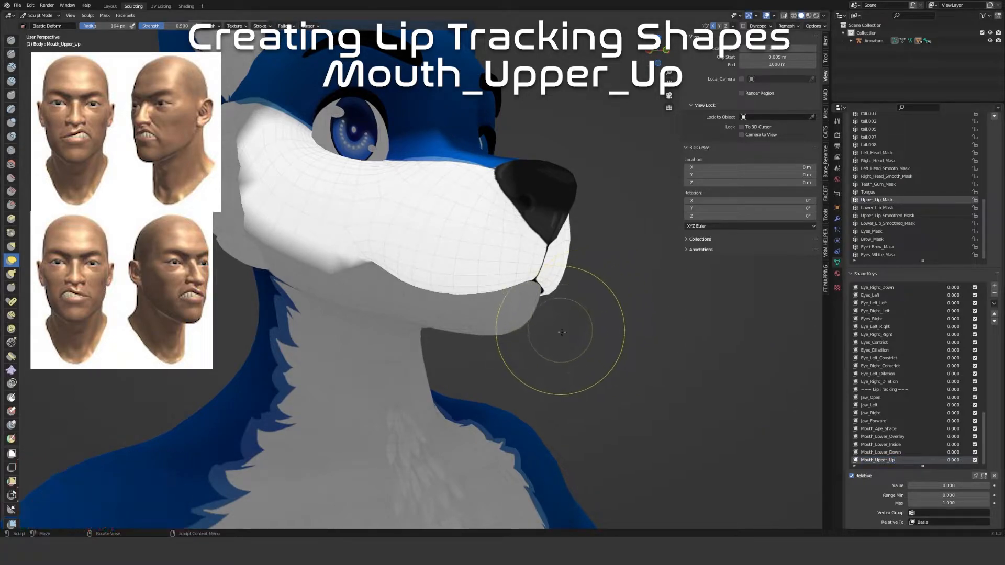
Set the Mouth_Upper_Up value to 1.000 for sculpting the side of the muzzle
{"action": "mouse_move", "coordinate": [359, 292]}
{"action": "middle_mouse_down"}
{"action": "mouse_move", "coordinate": [381, 252]}
{"action": "mouse_move", "coordinate": [380, 272]}
{"action": "mouse_move", "coordinate": [404, 303]}
{"action": "middle_mouse_up"}
{"action": "scroll", "coordinate": [381, 252], "scroll_direction": "up", "scroll_amount": 2}
{"action": "scroll", "coordinate": [366, 241], "scroll_direction": "down", "scroll_amount": 2}
{"action": "scroll", "coordinate": [356, 241], "scroll_direction": "up", "scroll_amount": 3}
{"action": "scroll", "coordinate": [404, 303], "scroll_direction": "up", "scroll_amount": 2}
{"action": "left_click_drag", "start_coordinate": [402, 304], "coordinate": [402, 304]}
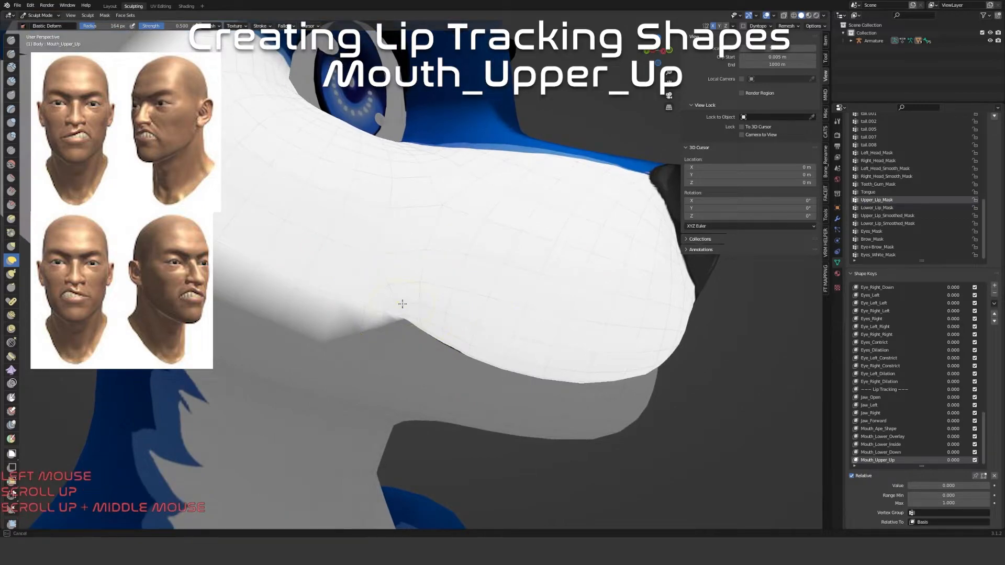
{"action": "left_click_drag", "start_coordinate": [933, 485], "coordinate": [988, 485]}
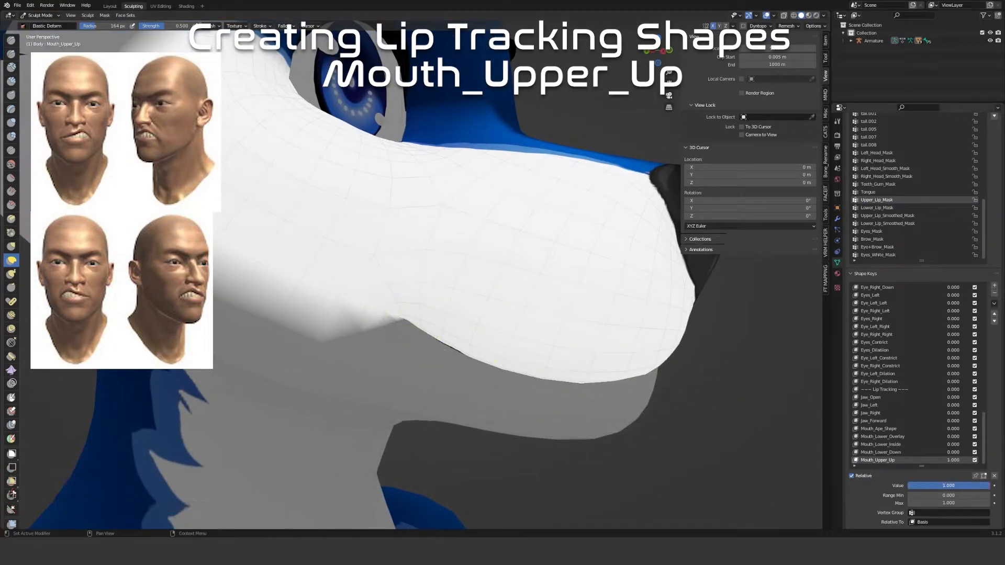
Raise the upper lip edge near the mouth corner with Elastic Deform strokes
{"action": "mouse_move", "coordinate": [430, 325]}
{"action": "middle_mouse_down"}
{"action": "mouse_move", "coordinate": [427, 296]}
{"action": "mouse_move", "coordinate": [426, 307]}
{"action": "middle_mouse_up"}
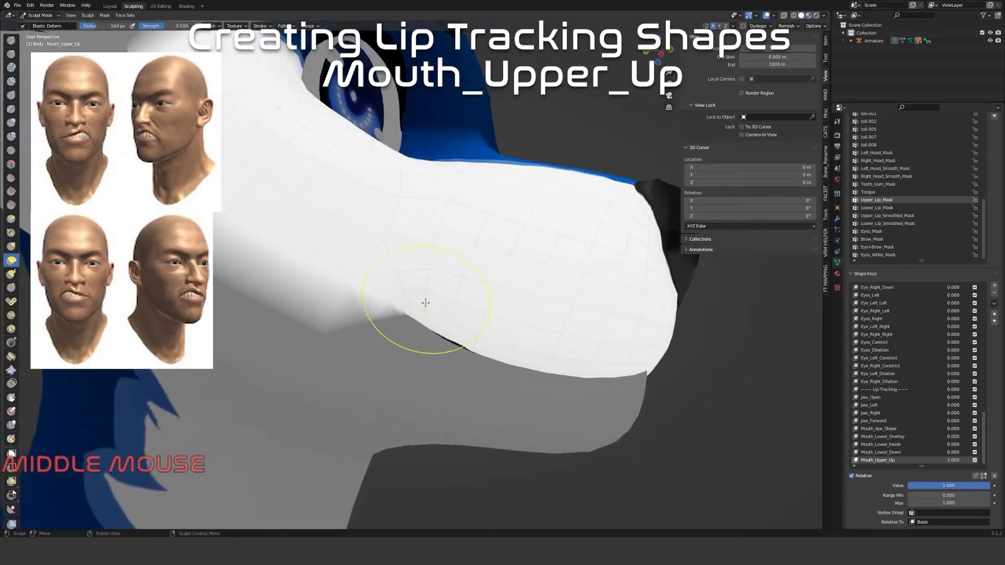
{"action": "left_click_drag", "start_coordinate": [428, 320], "coordinate": [428, 320]}
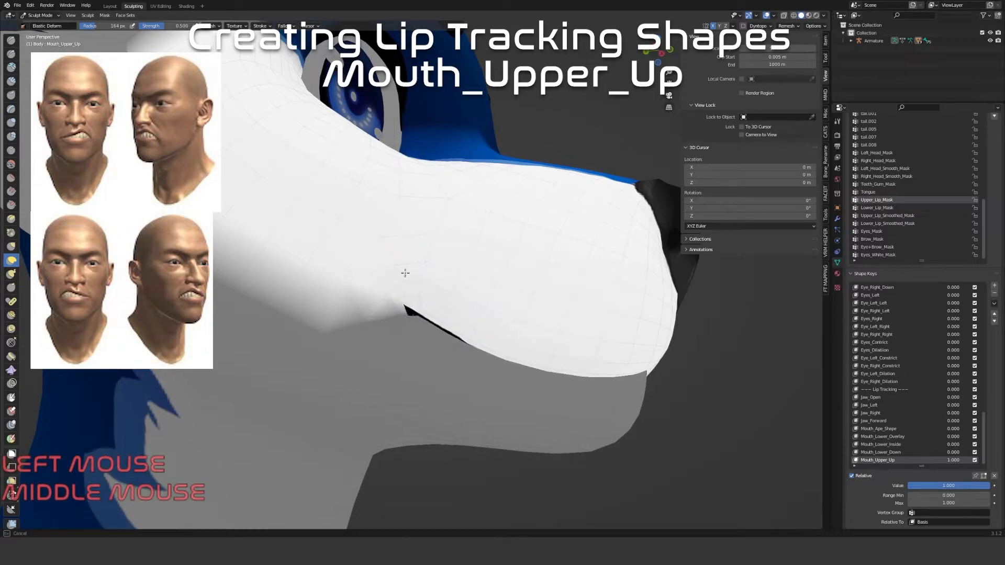
{"action": "left_click_drag", "start_coordinate": [405, 273], "coordinate": [405, 273]}
{"action": "left_click_drag", "start_coordinate": [460, 317], "coordinate": [460, 318]}
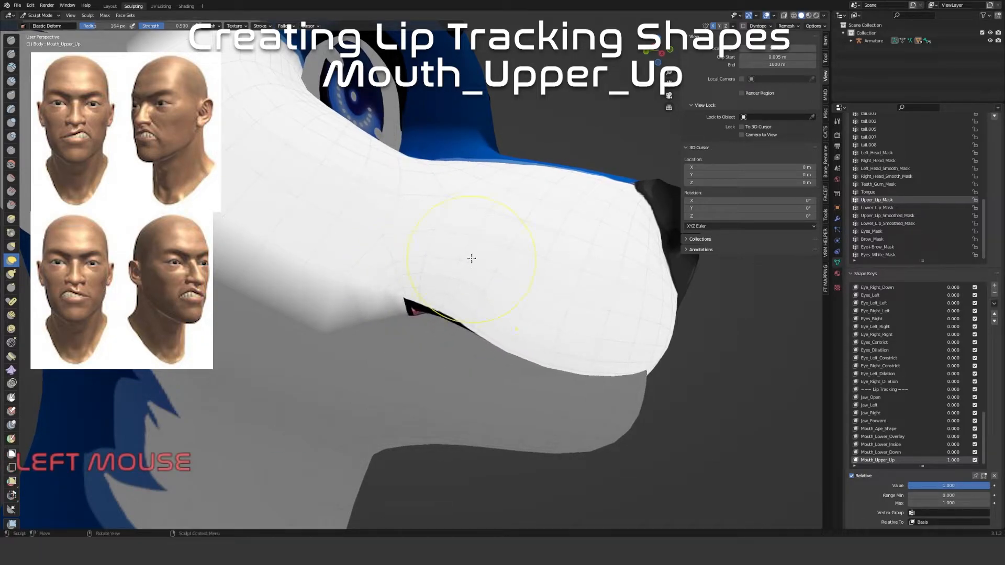
{"action": "mouse_move", "coordinate": [527, 347]}
{"action": "left_mouse_down"}
{"action": "mouse_move", "coordinate": [544, 267]}
{"action": "mouse_move", "coordinate": [533, 298]}
{"action": "mouse_move", "coordinate": [443, 286]}
{"action": "mouse_move", "coordinate": [359, 299]}
{"action": "left_mouse_up"}
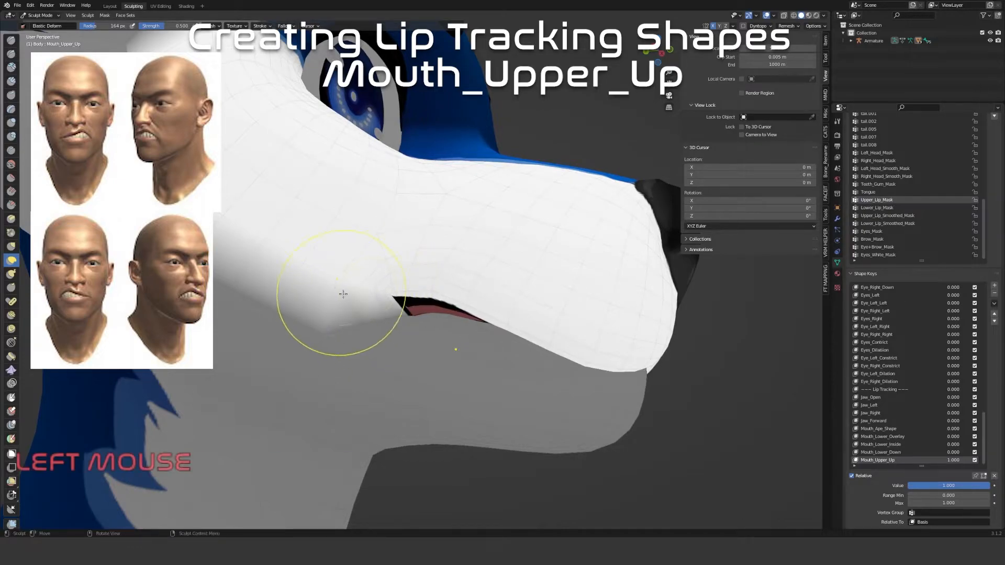
Extend the raised upper lip from the cheek toward the front of the muzzle with Elastic Deform strokes
{"action": "left_click_drag", "start_coordinate": [354, 237], "coordinate": [326, 209]}
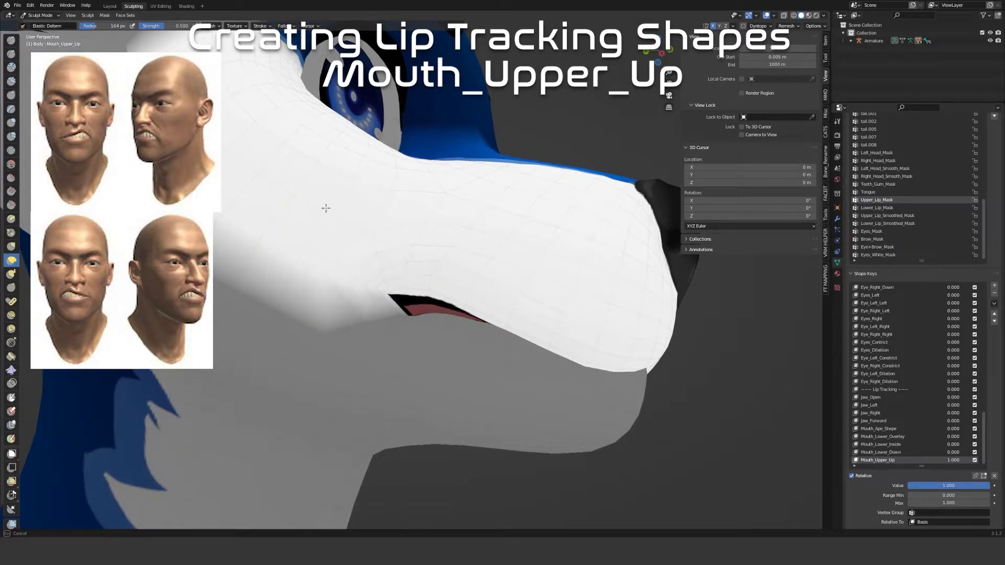
{"action": "left_click_drag", "start_coordinate": [519, 325], "coordinate": [509, 315]}
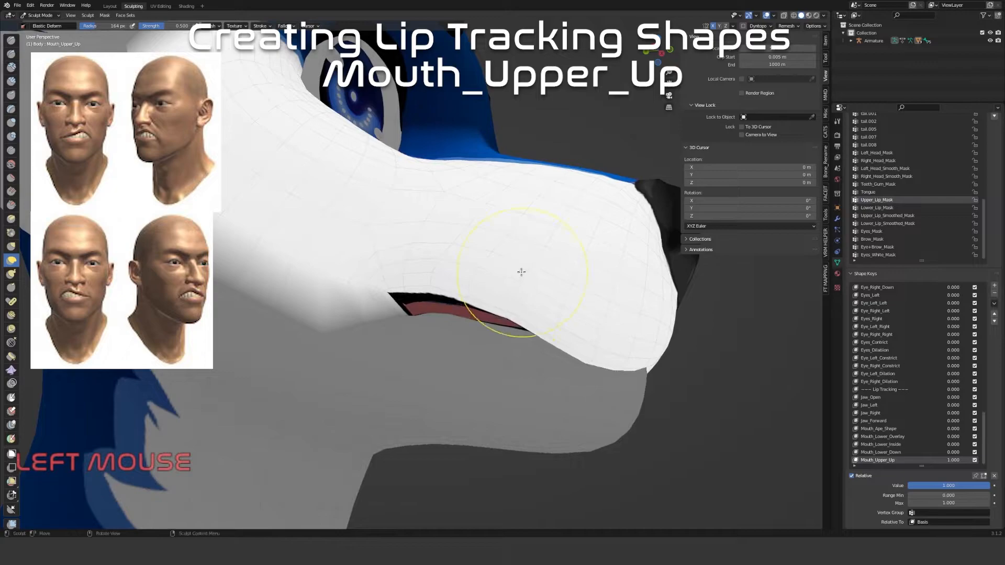
{"action": "left_click_drag", "start_coordinate": [578, 350], "coordinate": [591, 319]}
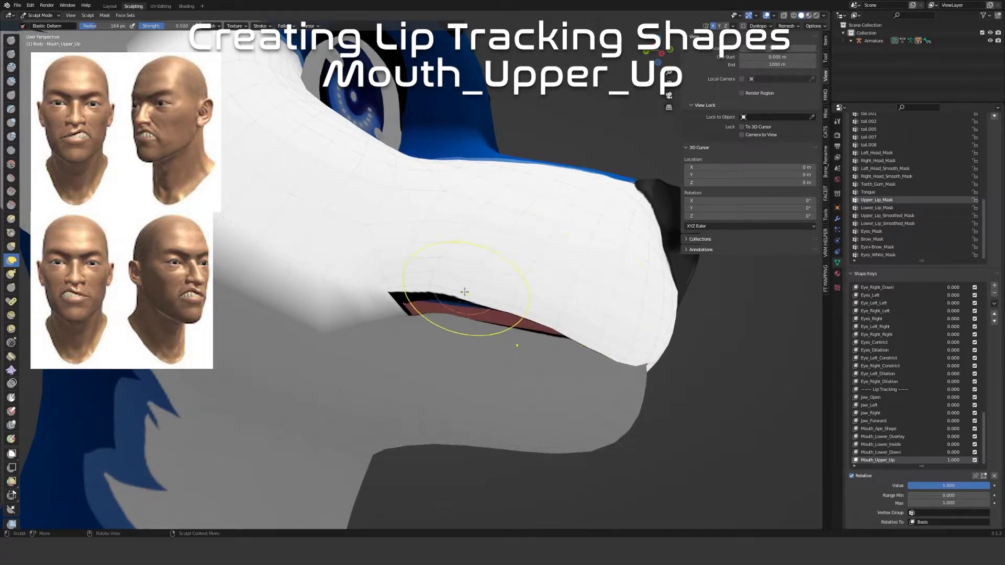
{"action": "left_click_drag", "start_coordinate": [470, 293], "coordinate": [455, 302]}
{"action": "middle_click_drag", "start_coordinate": [484, 320], "coordinate": [595, 359]}
{"action": "mouse_move", "coordinate": [594, 359]}
{"action": "left_mouse_down"}
{"action": "mouse_move", "coordinate": [604, 277]}
{"action": "mouse_move", "coordinate": [603, 293]}
{"action": "left_mouse_up"}
Enlarge the brush radius to 209 px and lift the upper lip further from the front view
{"action": "scroll", "coordinate": [601, 370], "scroll_direction": "down", "scroll_amount": 3}
{"action": "middle_click_drag", "start_coordinate": [601, 370], "coordinate": [534, 329]}
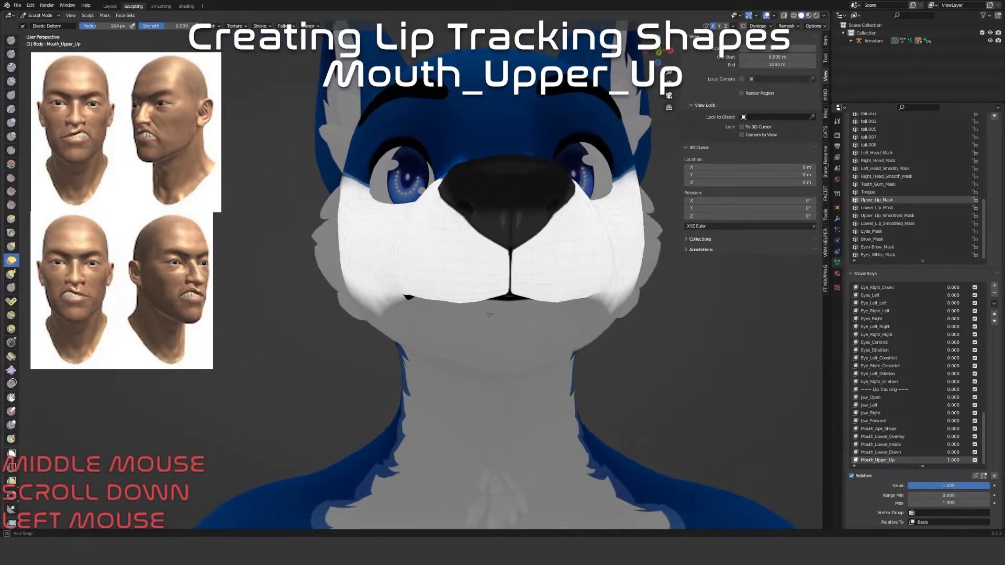
{"action": "key", "text": "f"}
{"action": "left_click_drag", "start_coordinate": [456, 317], "coordinate": [451, 300]}
{"action": "middle_click_drag", "start_coordinate": [451, 300], "coordinate": [413, 306]}
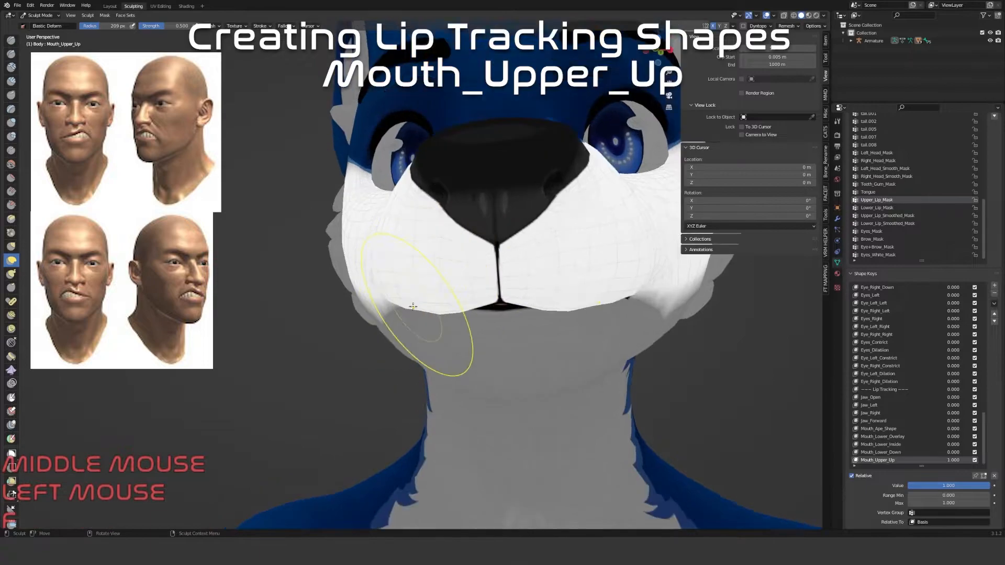
{"action": "mouse_move", "coordinate": [417, 306]}
{"action": "left_mouse_down"}
{"action": "mouse_move", "coordinate": [408, 312]}
{"action": "mouse_move", "coordinate": [420, 283]}
{"action": "left_mouse_up"}
{"action": "middle_click_drag", "start_coordinate": [420, 283], "coordinate": [467, 297]}
Reduce the brush radius to 148 px and even out the raised upper lip at the front and along the side
{"action": "key", "text": "f"}
{"action": "left_click", "coordinate": [490, 308]}
{"action": "left_click_drag", "start_coordinate": [490, 307], "coordinate": [490, 344]}
{"action": "mouse_move", "coordinate": [492, 346]}
{"action": "middle_mouse_down"}
{"action": "mouse_move", "coordinate": [524, 362]}
{"action": "mouse_move", "coordinate": [521, 333]}
{"action": "middle_mouse_up"}
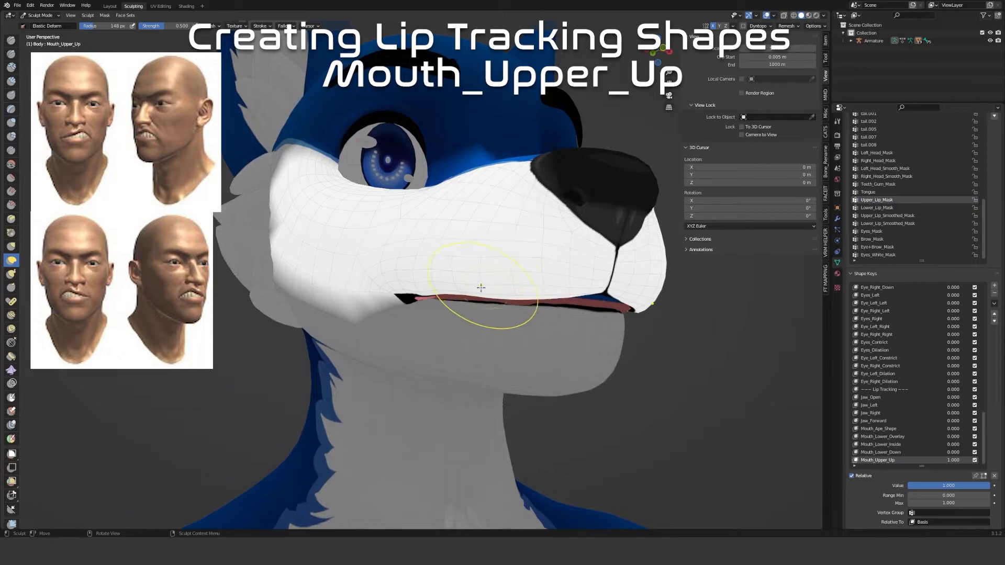
{"action": "mouse_move", "coordinate": [464, 296]}
{"action": "left_mouse_down"}
{"action": "mouse_move", "coordinate": [420, 298]}
{"action": "mouse_move", "coordinate": [429, 283]}
{"action": "left_mouse_up"}
Reduce the brush radius to 113 px and refine the upper lip edge between the mouth corner and the nose
{"action": "scroll", "coordinate": [431, 287], "scroll_direction": "up", "scroll_amount": 2}
{"action": "middle_click_drag", "start_coordinate": [432, 287], "coordinate": [521, 308]}
{"action": "key", "text": "f"}
{"action": "left_click", "coordinate": [447, 288]}
{"action": "left_click_drag", "start_coordinate": [492, 298], "coordinate": [490, 304]}
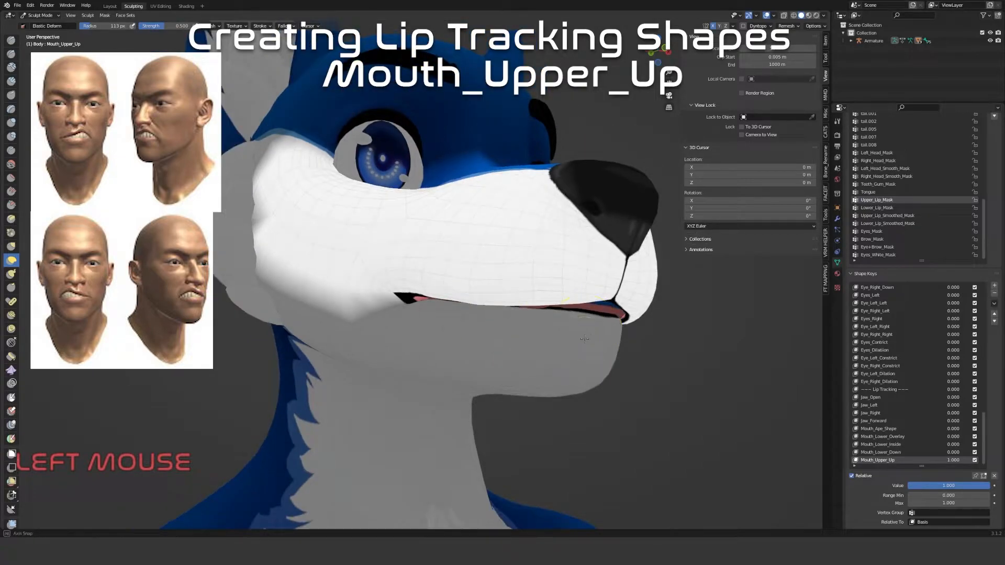
{"action": "middle_click_drag", "start_coordinate": [544, 335], "coordinate": [567, 352]}
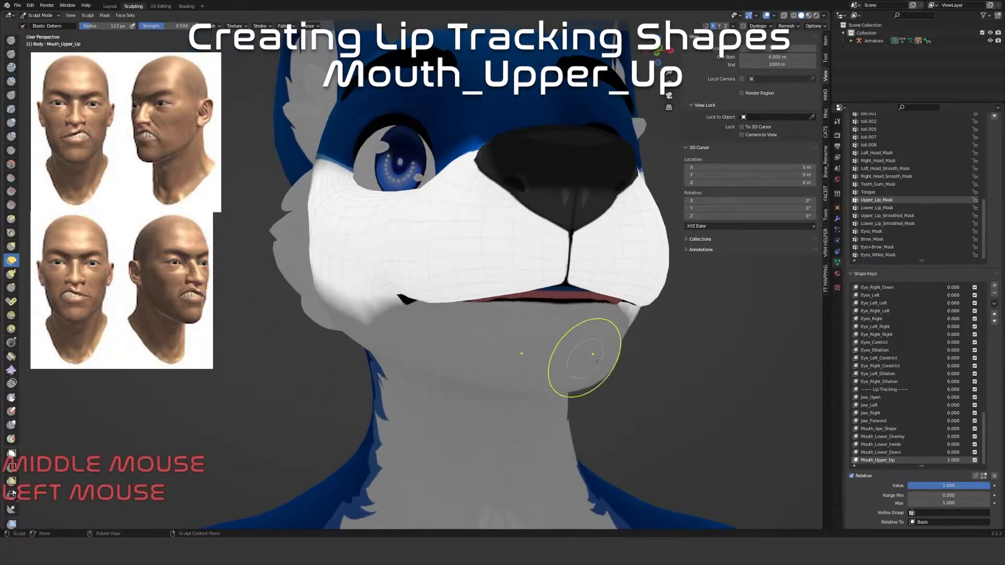
Set Mouth_Lower_Down to 1.000 and vary Mouth_Upper_Up to test both lip shapes together, leaving it at 1.000
{"action": "left_click", "coordinate": [900, 453]}
{"action": "left_click_drag", "start_coordinate": [911, 485], "coordinate": [989, 486]}
{"action": "middle_click_drag", "start_coordinate": [544, 351], "coordinate": [636, 361]}
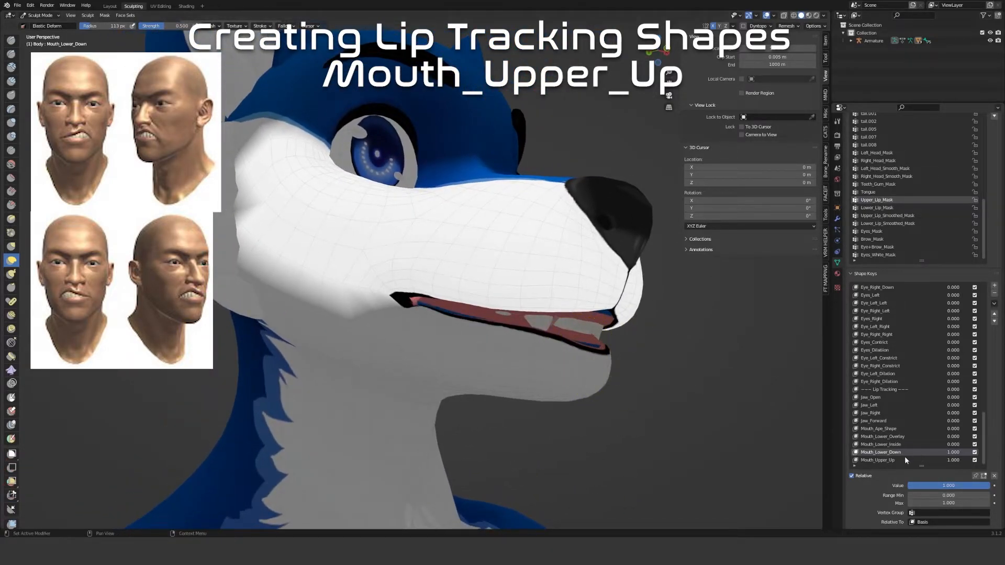
{"action": "left_click", "coordinate": [890, 460]}
{"action": "left_click_drag", "start_coordinate": [962, 485], "coordinate": [984, 485]}
Nudge the mouth corner of Mouth_Upper_Up slightly downward with Elastic Deform
{"action": "scroll", "coordinate": [419, 325], "scroll_direction": "up", "scroll_amount": 5}
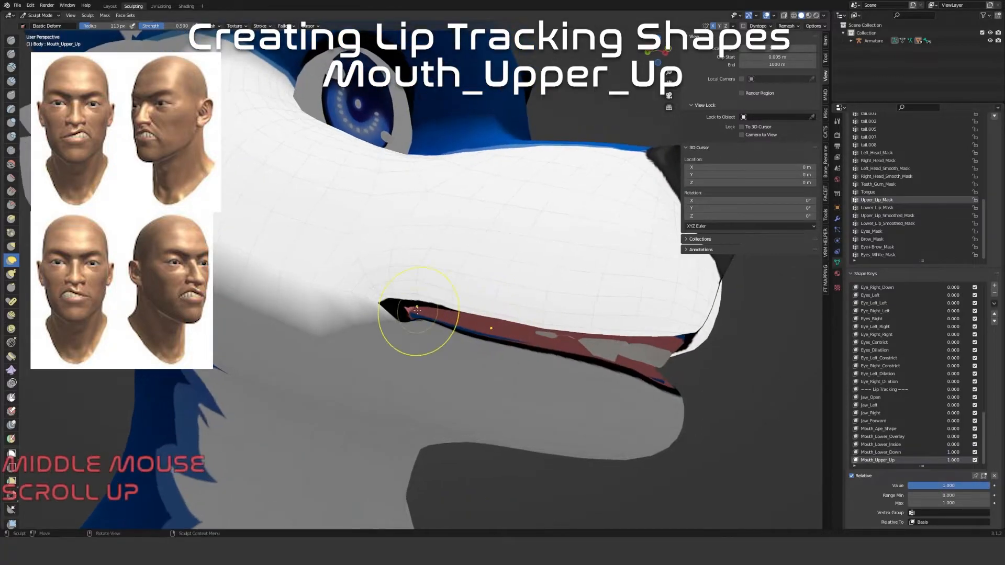
{"action": "scroll", "coordinate": [398, 313], "scroll_direction": "up", "scroll_amount": 2}
{"action": "middle_click_drag", "start_coordinate": [359, 314], "coordinate": [350, 315]}
{"action": "left_click_drag", "start_coordinate": [350, 315], "coordinate": [350, 333]}
Vary Mouth_Lower_Down and Mouth_Upper_Up to compare the mouth corner from the opposite side, leaving both at 1.000
{"action": "left_click", "coordinate": [907, 452]}
{"action": "left_click_drag", "start_coordinate": [951, 486], "coordinate": [989, 485]}
{"action": "scroll", "coordinate": [587, 386], "scroll_direction": "down", "scroll_amount": 2}
{"action": "middle_click_drag", "start_coordinate": [588, 385], "coordinate": [493, 392]}
{"action": "scroll", "coordinate": [494, 393], "scroll_direction": "down", "scroll_amount": 4}
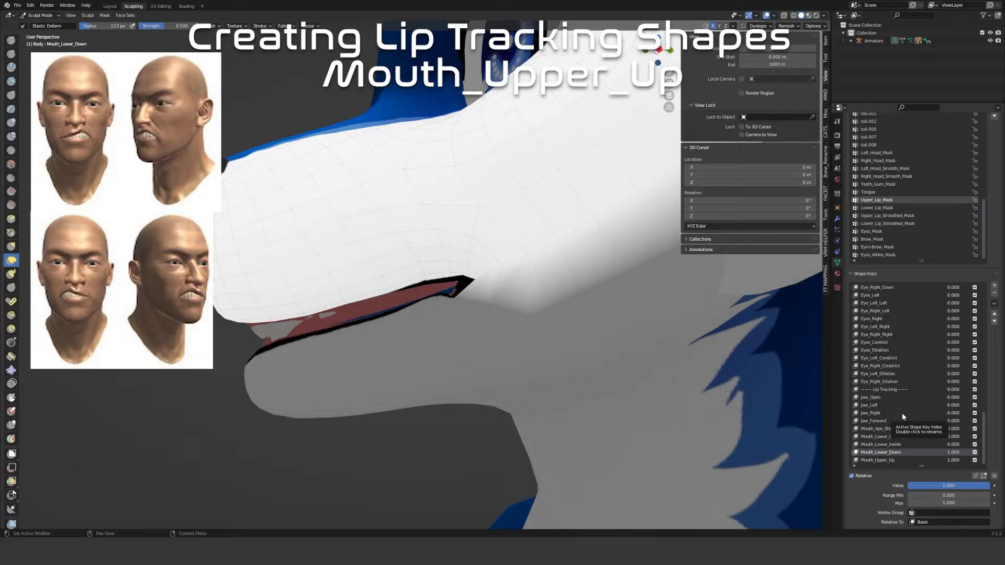
{"action": "left_click", "coordinate": [875, 461]}
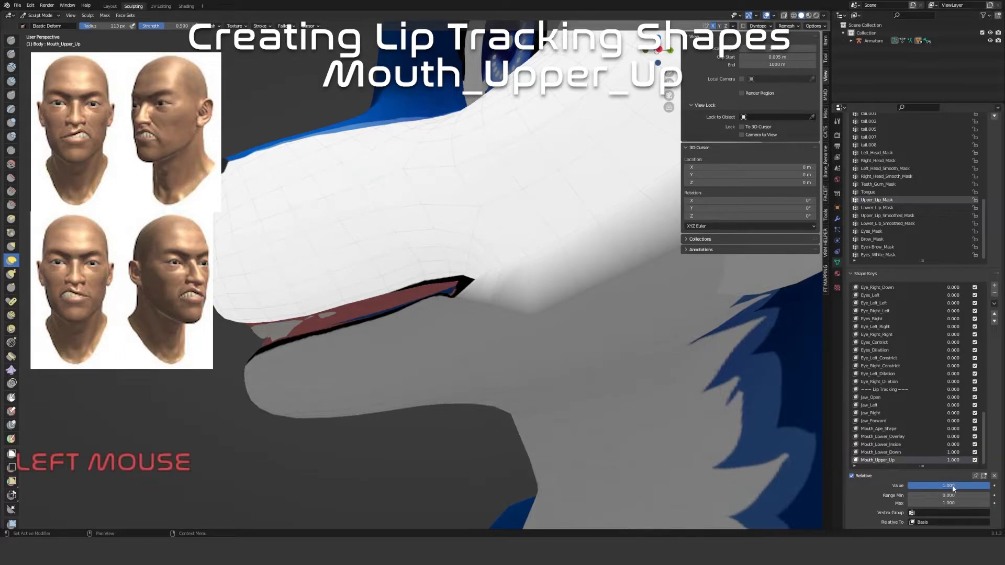
{"action": "mouse_move", "coordinate": [973, 486]}
{"action": "left_mouse_down"}
{"action": "mouse_move", "coordinate": [907, 486]}
{"action": "mouse_move", "coordinate": [990, 486]}
{"action": "left_mouse_up"}
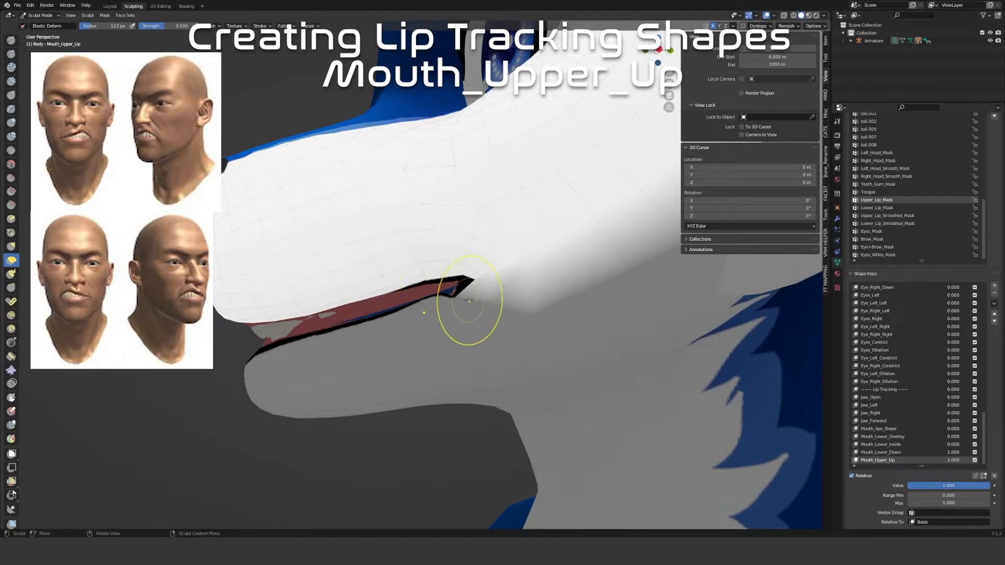
Enter Edit Mode and add the cheek vertices just behind the mouth corner to the upper lip selection
{"action": "middle_click_drag", "start_coordinate": [468, 299], "coordinate": [611, 311]}
{"action": "scroll", "coordinate": [408, 312], "scroll_direction": "up", "scroll_amount": 5}
{"action": "mouse_move", "coordinate": [455, 318]}
{"action": "middle_mouse_down"}
{"action": "mouse_move", "coordinate": [511, 319]}
{"action": "mouse_move", "coordinate": [494, 310]}
{"action": "mouse_move", "coordinate": [534, 383]}
{"action": "mouse_move", "coordinate": [566, 387]}
{"action": "mouse_move", "coordinate": [533, 364]}
{"action": "middle_mouse_up"}
{"action": "scroll", "coordinate": [494, 311], "scroll_direction": "up", "scroll_amount": 3}
{"action": "key", "text": "Tab"}
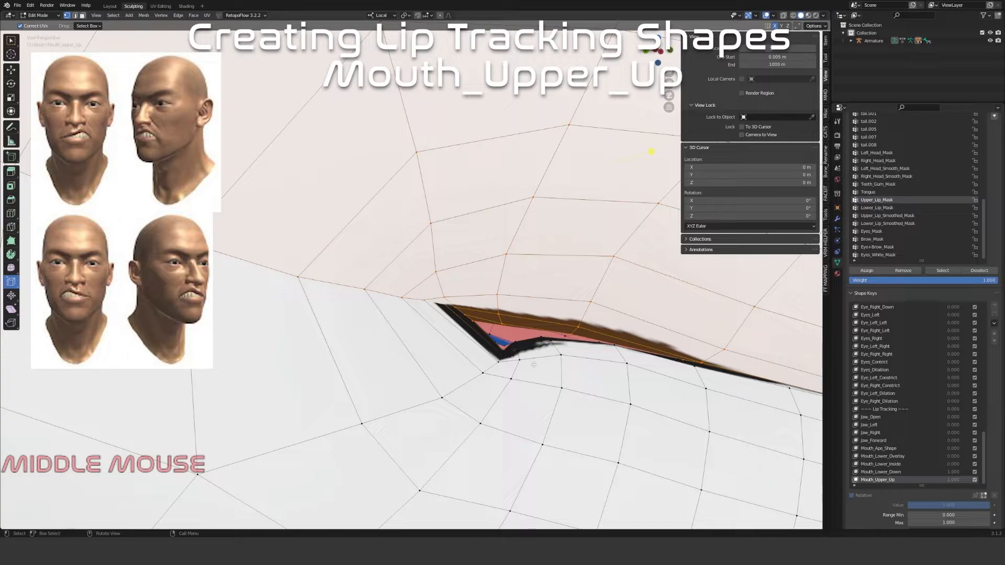
{"action": "mouse_move", "coordinate": [534, 365]}
{"action": "middle_mouse_down"}
{"action": "mouse_move", "coordinate": [521, 373]}
{"action": "mouse_move", "coordinate": [444, 355]}
{"action": "mouse_move", "coordinate": [356, 419]}
{"action": "mouse_move", "coordinate": [429, 363]}
{"action": "mouse_move", "coordinate": [397, 374]}
{"action": "middle_mouse_up"}
{"action": "scroll", "coordinate": [430, 363], "scroll_direction": "down", "scroll_amount": 2}
{"action": "scroll", "coordinate": [429, 363], "scroll_direction": "down", "scroll_amount": 1}
{"action": "key", "text": "c"}
{"action": "left_click", "coordinate": [382, 329]}
{"action": "right_click", "coordinate": [471, 289]}
{"action": "scroll", "coordinate": [470, 290], "scroll_direction": "up", "scroll_amount": 2}
{"action": "middle_click_drag", "start_coordinate": [470, 290], "coordinate": [475, 310]}
{"action": "key", "text": "c"}
{"action": "left_click", "coordinate": [623, 253]}
{"action": "right_click", "coordinate": [626, 257]}
Extend the selection over the dark lip rim at the mouth corner and the skin vertices directly below it
{"action": "middle_click_drag", "start_coordinate": [626, 257], "coordinate": [543, 294]}
{"action": "key", "text": "c"}
{"action": "scroll", "coordinate": [463, 365], "scroll_direction": "up", "scroll_amount": 2}
{"action": "scroll", "coordinate": [461, 365], "scroll_direction": "down", "scroll_amount": 2}
{"action": "left_click", "coordinate": [454, 366]}
{"action": "right_click", "coordinate": [512, 361]}
{"action": "mouse_move", "coordinate": [512, 362]}
{"action": "middle_mouse_down"}
{"action": "mouse_move", "coordinate": [489, 370]}
{"action": "mouse_move", "coordinate": [572, 280]}
{"action": "mouse_move", "coordinate": [489, 310]}
{"action": "middle_mouse_up"}
{"action": "scroll", "coordinate": [572, 280], "scroll_direction": "up", "scroll_amount": 3}
{"action": "key", "text": "c"}
{"action": "mouse_move", "coordinate": [495, 346]}
{"action": "left_mouse_down"}
{"action": "mouse_move", "coordinate": [523, 391]}
{"action": "mouse_move", "coordinate": [595, 438]}
{"action": "left_mouse_up"}
{"action": "middle_click_drag", "start_coordinate": [594, 438], "coordinate": [579, 426]}
{"action": "key", "text": "c"}
{"action": "left_click_drag", "start_coordinate": [615, 512], "coordinate": [439, 320]}
{"action": "right_click", "coordinate": [438, 321]}
{"action": "mouse_move", "coordinate": [439, 321]}
{"action": "middle_mouse_down"}
{"action": "mouse_move", "coordinate": [490, 350]}
{"action": "mouse_move", "coordinate": [523, 314]}
{"action": "mouse_move", "coordinate": [558, 178]}
{"action": "middle_mouse_up"}
{"action": "key", "text": "c"}
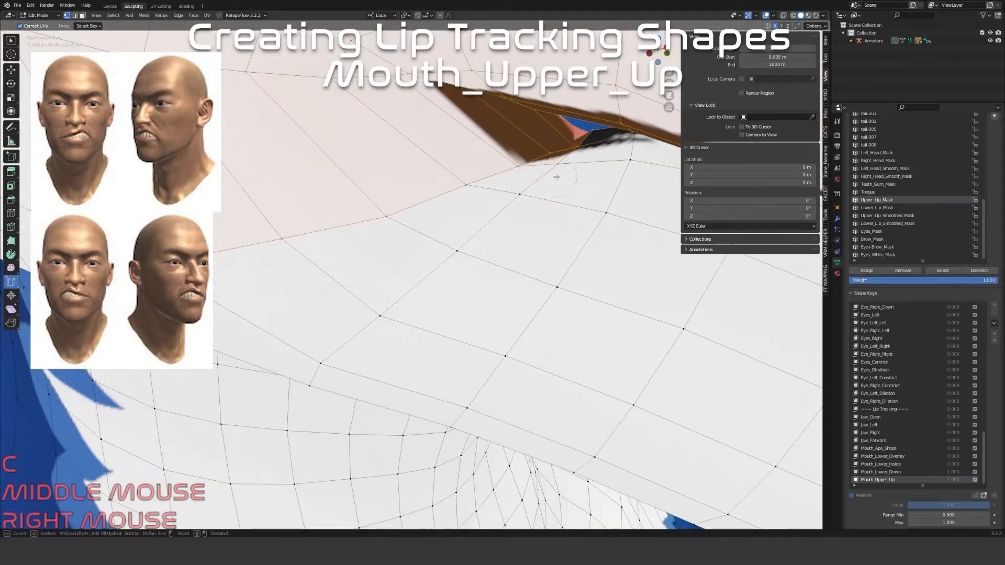
{"action": "left_click_drag", "start_coordinate": [558, 178], "coordinate": [470, 264]}
{"action": "right_click", "coordinate": [335, 359]}
{"action": "mouse_move", "coordinate": [449, 305]}
{"action": "middle_mouse_down", "text": "shift"}
{"action": "mouse_move", "coordinate": [411, 327]}
{"action": "mouse_move", "coordinate": [433, 296]}
{"action": "middle_mouse_up", "text": "shift"}
{"action": "scroll", "coordinate": [410, 327], "scroll_direction": "down", "scroll_amount": 1}
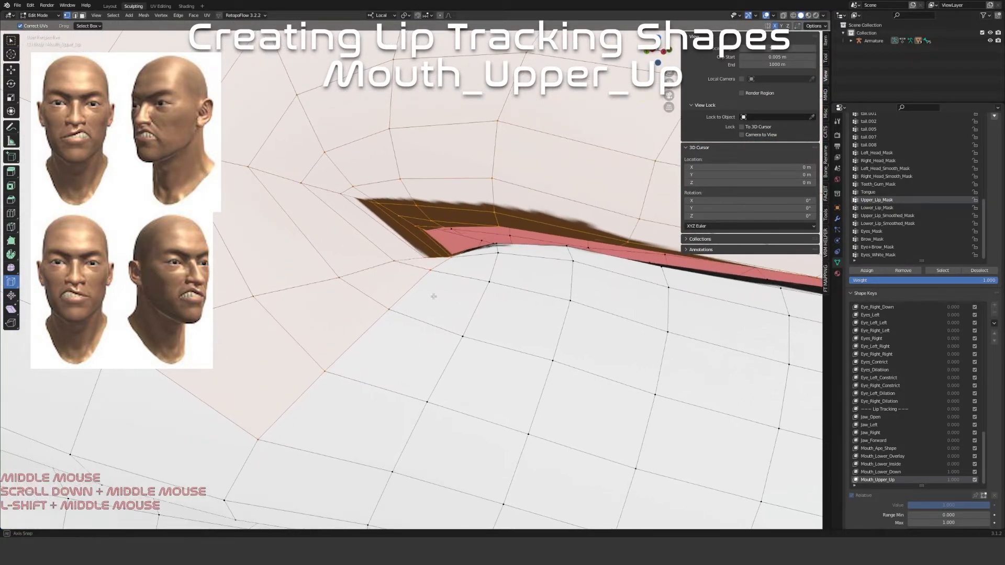
Extend the selection further back across the cheek with a larger Circle Select brush
{"action": "scroll", "coordinate": [477, 331], "scroll_direction": "down", "scroll_amount": 4}
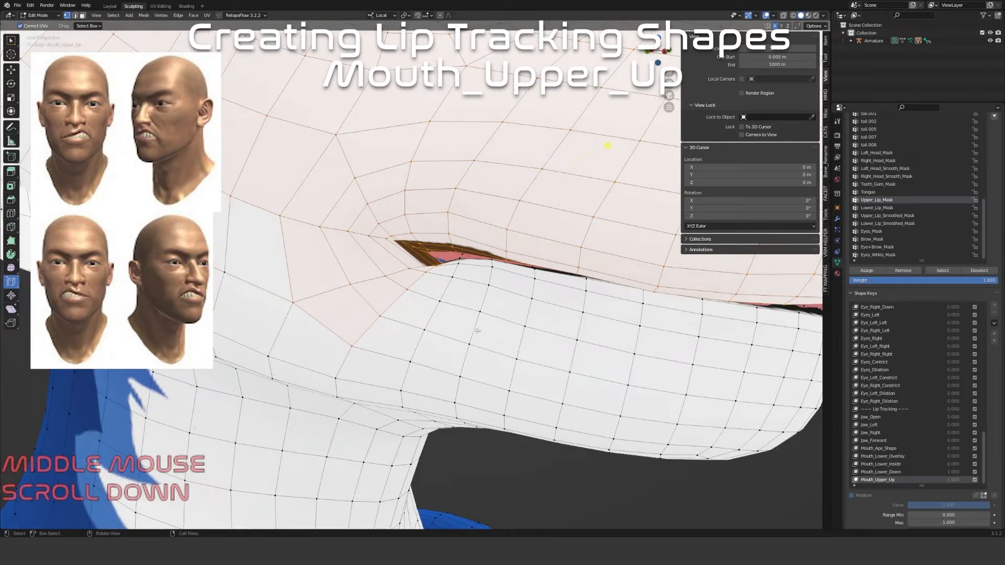
{"action": "scroll", "coordinate": [478, 330], "scroll_direction": "down", "scroll_amount": 3}
{"action": "key", "text": "c"}
{"action": "scroll", "coordinate": [400, 93], "scroll_direction": "up", "scroll_amount": 1}
{"action": "left_click", "coordinate": [400, 93]}
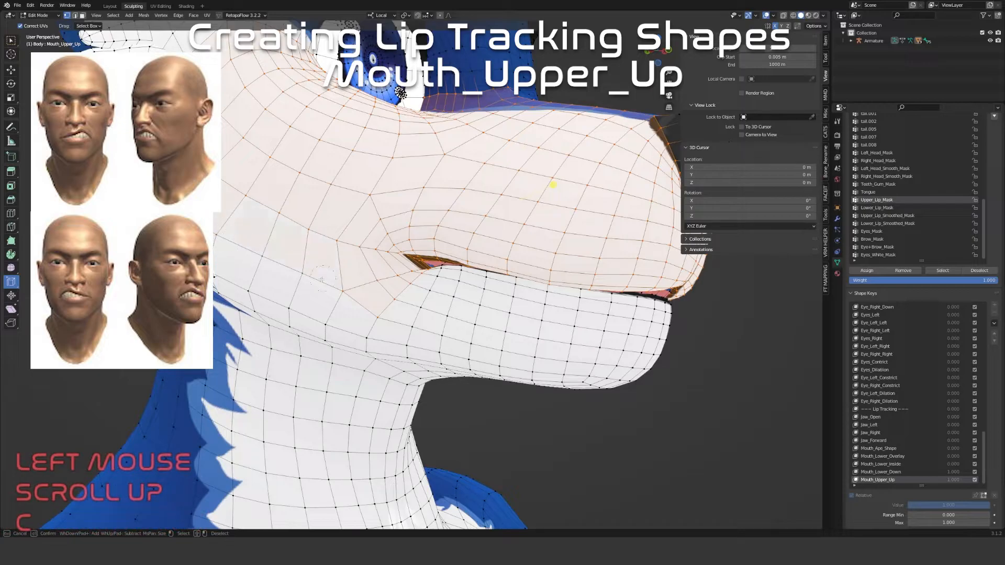
{"action": "right_click", "coordinate": [281, 308]}
Mirror the selection across X with Extend enabled and assign it to the Upper_Lip_Mask2 vertex group
{"action": "mouse_move", "coordinate": [425, 295]}
{"action": "middle_mouse_down"}
{"action": "mouse_move", "coordinate": [461, 296]}
{"action": "mouse_move", "coordinate": [426, 295]}
{"action": "middle_mouse_up"}
{"action": "key", "text": "shift+ctrl+m"}
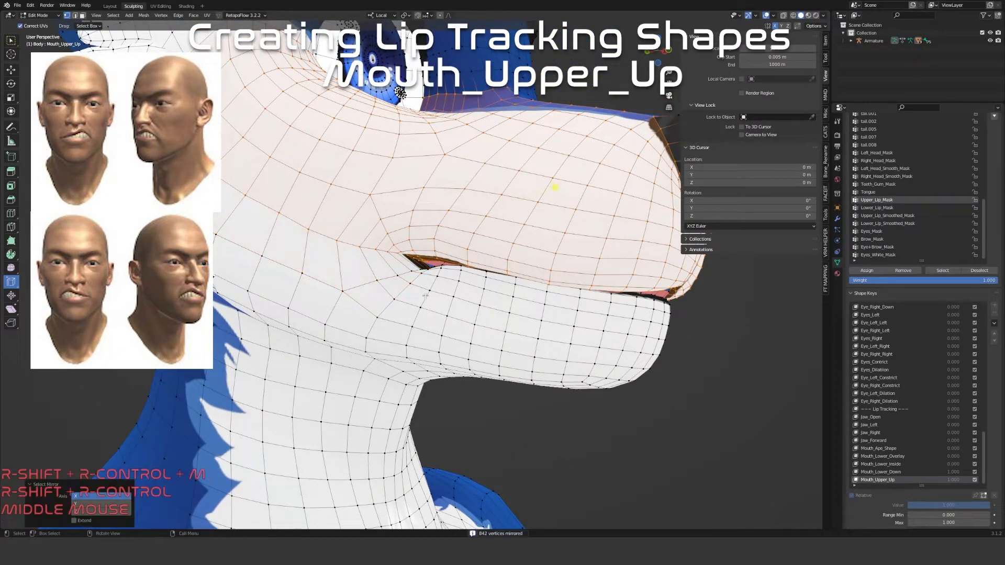
{"action": "left_click", "coordinate": [77, 521]}
{"action": "middle_click_drag", "start_coordinate": [186, 456], "coordinate": [159, 456]}
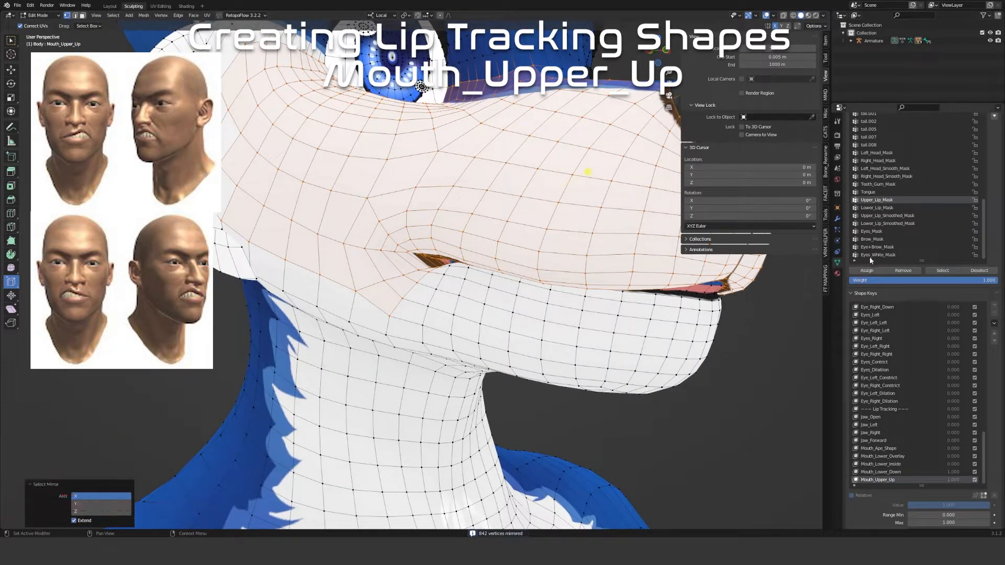
{"action": "left_click", "coordinate": [865, 271]}
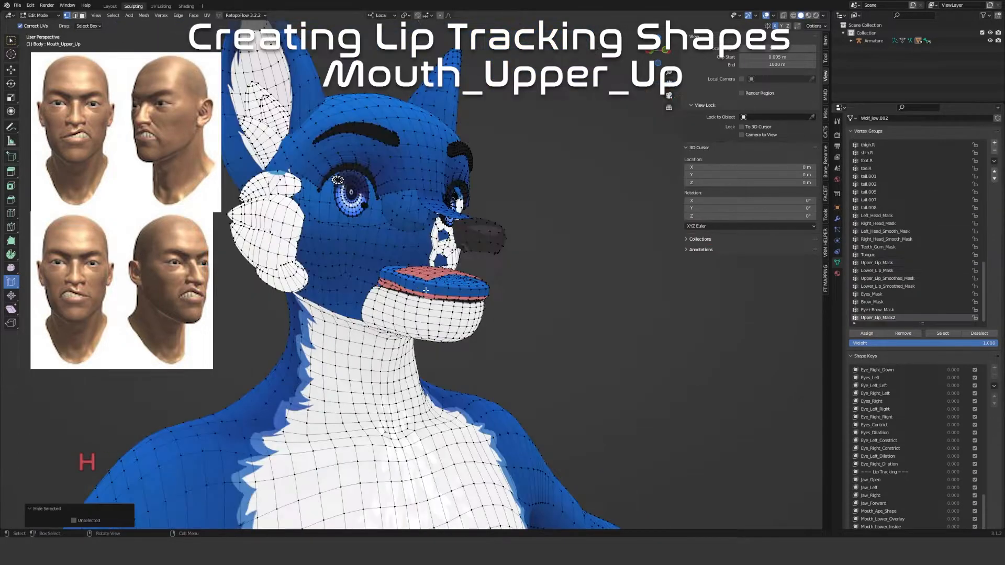
Fill the sculpt mask on everything outside the temporarily hidden upper lip selection, reveal the hidden area and return to Sculpt Mode
{"action": "key", "text": "Tab"}
{"action": "left_click", "coordinate": [96, 21]}
{"action": "key", "text": "Tab"}
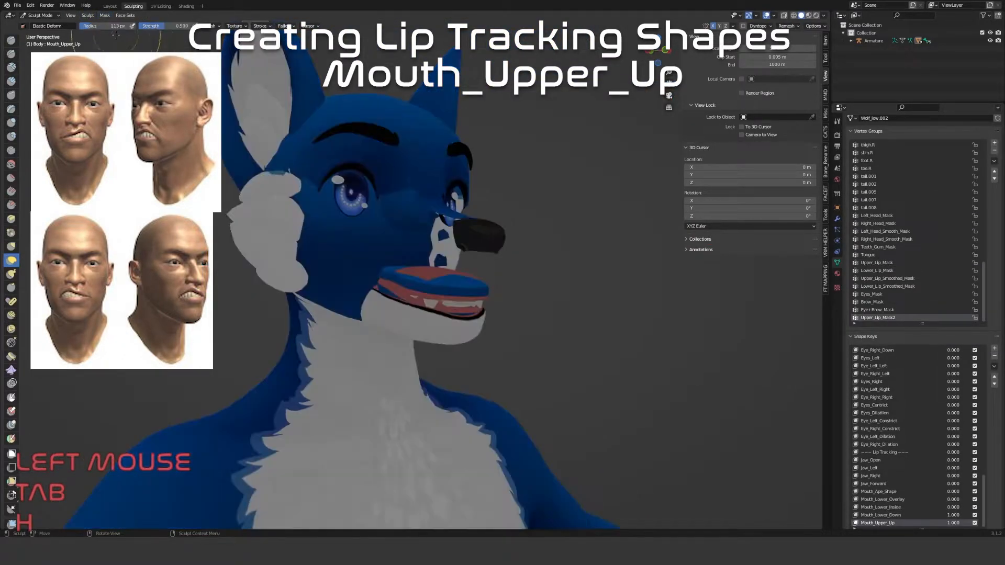
{"action": "key", "text": "alt+h"}
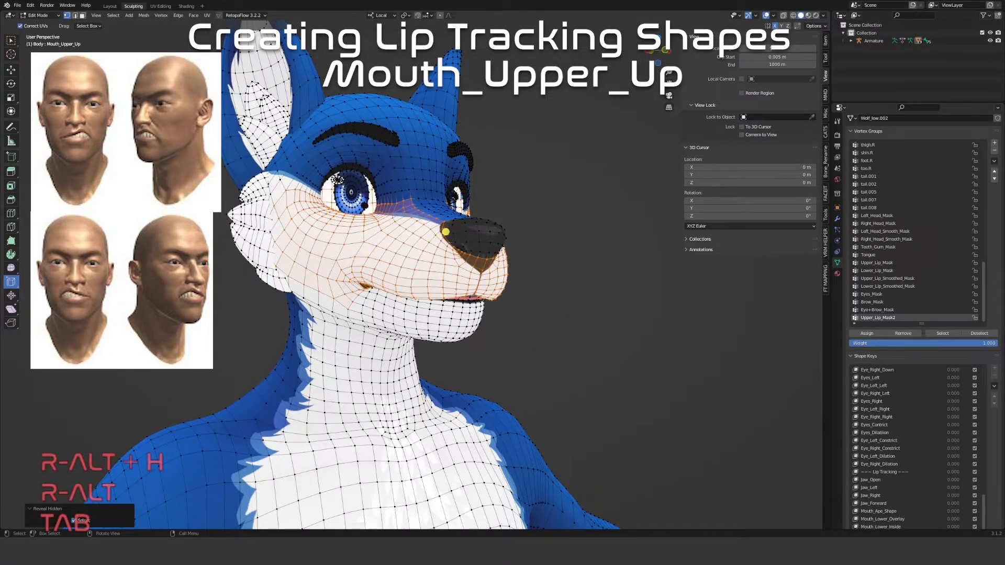
{"action": "key", "text": "Tab"}
Reshape the mouth corner of Mouth_Upper_Up and the skin just below it with Elastic Deform
{"action": "middle_click_drag", "start_coordinate": [411, 278], "coordinate": [456, 283]}
{"action": "scroll", "coordinate": [371, 294], "scroll_direction": "up", "scroll_amount": 5}
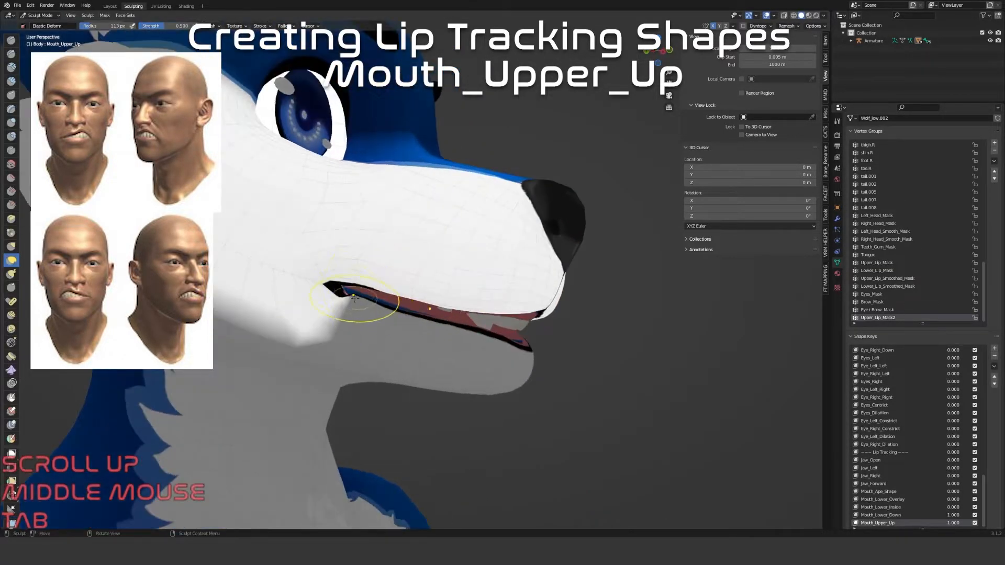
{"action": "middle_click_drag", "start_coordinate": [337, 327], "coordinate": [475, 303], "text": "shift"}
{"action": "scroll", "coordinate": [455, 281], "scroll_direction": "up", "scroll_amount": 3}
{"action": "scroll", "coordinate": [513, 274], "scroll_direction": "up", "scroll_amount": 1}
{"action": "middle_click_drag", "start_coordinate": [516, 272], "coordinate": [457, 277], "text": "shift"}
{"action": "left_click_drag", "start_coordinate": [451, 276], "coordinate": [430, 233]}
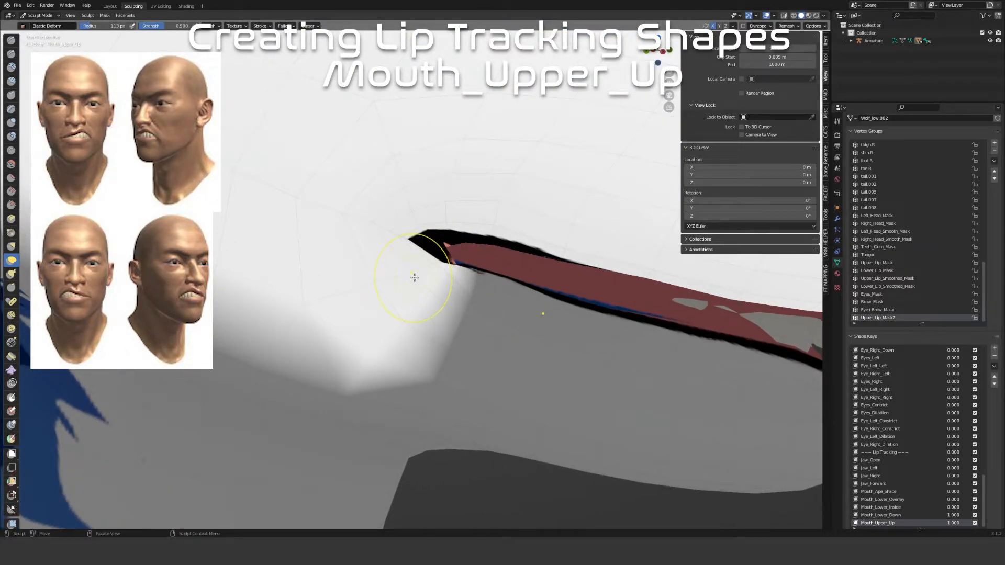
{"action": "left_click_drag", "start_coordinate": [419, 272], "coordinate": [411, 274]}
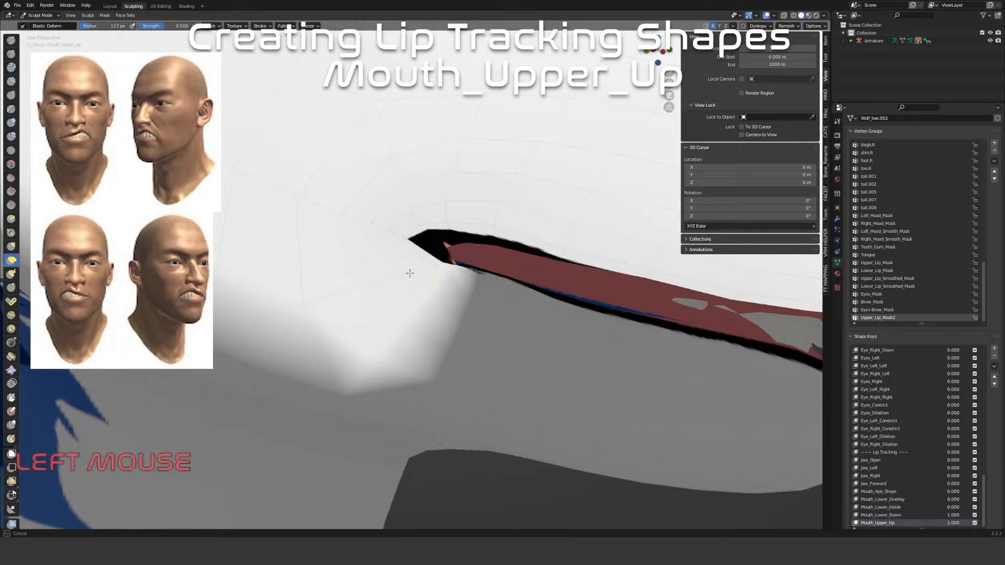
{"action": "scroll", "coordinate": [442, 273], "scroll_direction": "up", "scroll_amount": 2}
{"action": "middle_click_drag", "start_coordinate": [442, 273], "coordinate": [460, 225]}
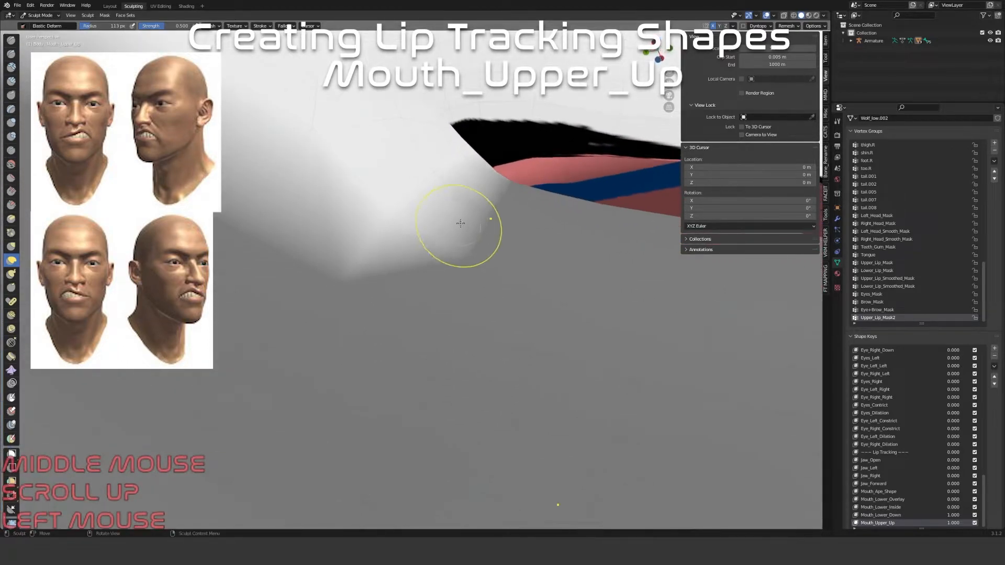
{"action": "left_click_drag", "start_coordinate": [471, 154], "coordinate": [481, 165]}
Refine the dark lip rim at the mouth corner and the cheek skin directly behind it
{"action": "mouse_move", "coordinate": [482, 165]}
{"action": "middle_mouse_down"}
{"action": "mouse_move", "coordinate": [426, 213]}
{"action": "mouse_move", "coordinate": [335, 240]}
{"action": "mouse_move", "coordinate": [561, 344]}
{"action": "middle_mouse_up"}
{"action": "scroll", "coordinate": [460, 298], "scroll_direction": "up", "scroll_amount": 1}
{"action": "left_click_drag", "start_coordinate": [560, 345], "coordinate": [525, 323]}
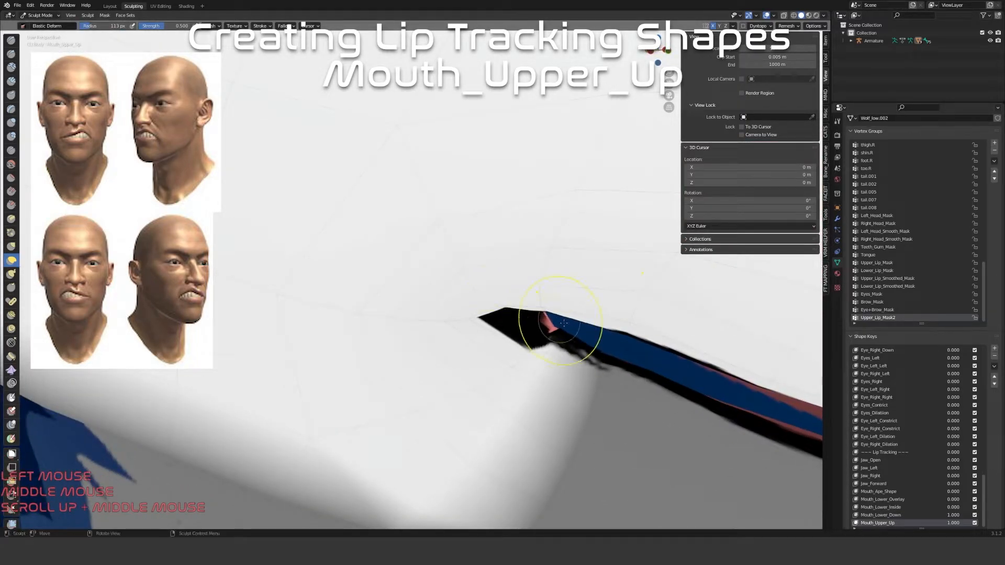
{"action": "middle_click_drag", "start_coordinate": [550, 337], "coordinate": [562, 339]}
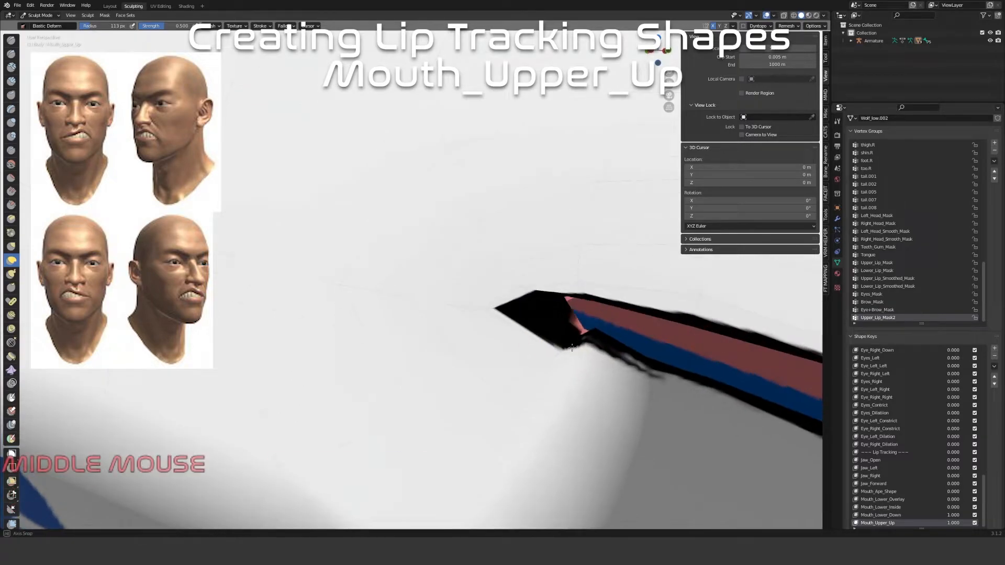
{"action": "scroll", "coordinate": [569, 341], "scroll_direction": "up", "scroll_amount": 2}
{"action": "scroll", "coordinate": [581, 362], "scroll_direction": "down", "scroll_amount": 1}
{"action": "left_click_drag", "start_coordinate": [591, 382], "coordinate": [490, 317]}
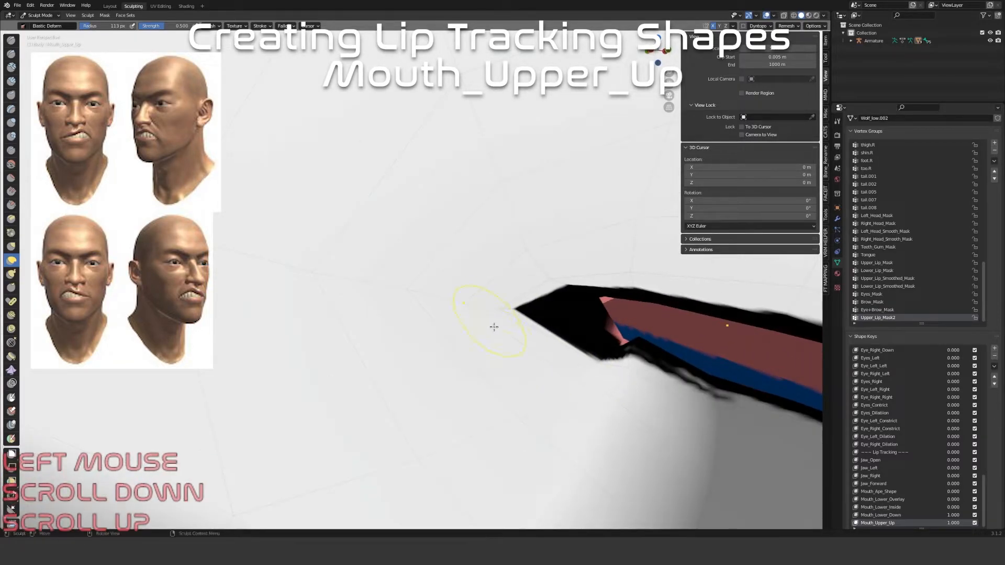
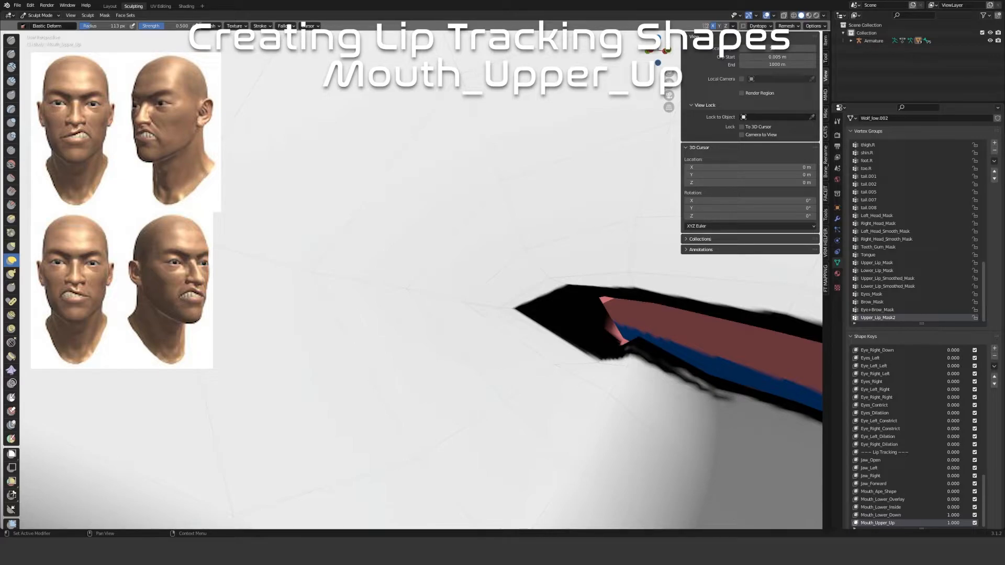
Smooth out the lower edge of the mouth corner and its neighbouring cheek with Elastic Deform strokes from several angles
{"action": "middle_click_drag", "start_coordinate": [638, 356], "coordinate": [620, 360]}
{"action": "mouse_move", "coordinate": [620, 360]}
{"action": "left_mouse_down"}
{"action": "mouse_move", "coordinate": [573, 325]}
{"action": "mouse_move", "coordinate": [660, 431]}
{"action": "left_mouse_up"}
{"action": "mouse_move", "coordinate": [600, 354]}
{"action": "left_mouse_down"}
{"action": "mouse_move", "coordinate": [615, 361]}
{"action": "mouse_move", "coordinate": [539, 268]}
{"action": "left_mouse_up"}
{"action": "left_click_drag", "start_coordinate": [631, 341], "coordinate": [684, 395]}
{"action": "left_click_drag", "start_coordinate": [631, 364], "coordinate": [671, 393]}
{"action": "left_click_drag", "start_coordinate": [570, 413], "coordinate": [636, 463]}
{"action": "mouse_move", "coordinate": [636, 463]}
{"action": "middle_mouse_down"}
{"action": "mouse_move", "coordinate": [635, 424]}
{"action": "mouse_move", "coordinate": [569, 418]}
{"action": "mouse_move", "coordinate": [477, 316]}
{"action": "mouse_move", "coordinate": [411, 355]}
{"action": "middle_mouse_up"}
{"action": "left_click_drag", "start_coordinate": [353, 364], "coordinate": [367, 292]}
{"action": "mouse_move", "coordinate": [399, 350]}
{"action": "left_mouse_down"}
{"action": "mouse_move", "coordinate": [379, 209]}
{"action": "mouse_move", "coordinate": [390, 219]}
{"action": "mouse_move", "coordinate": [377, 361]}
{"action": "mouse_move", "coordinate": [332, 385]}
{"action": "left_mouse_up"}
{"action": "mouse_move", "coordinate": [332, 385]}
{"action": "middle_mouse_down"}
{"action": "mouse_move", "coordinate": [359, 359]}
{"action": "mouse_move", "coordinate": [541, 379]}
{"action": "middle_mouse_up"}
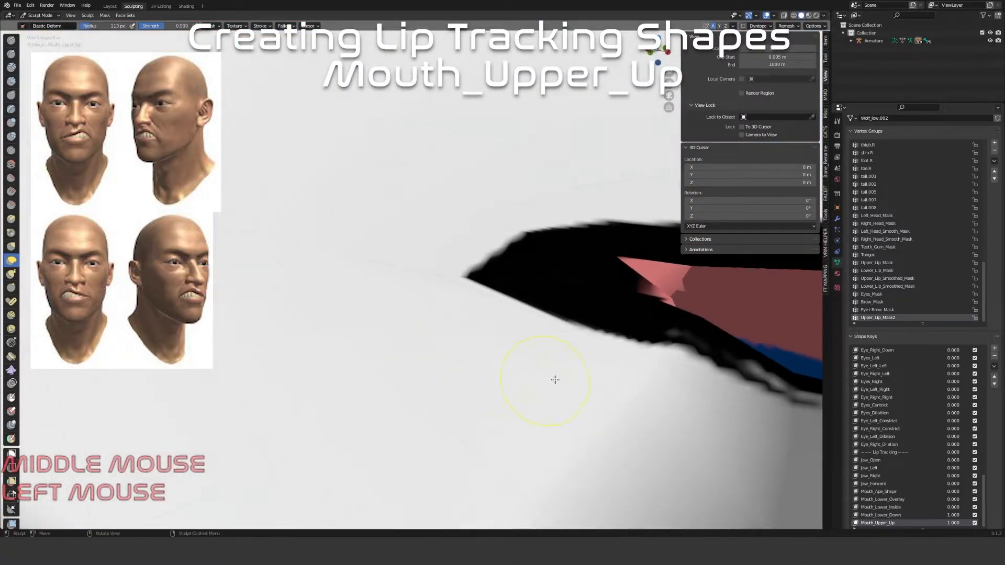
{"action": "left_click_drag", "start_coordinate": [628, 321], "coordinate": [598, 263]}
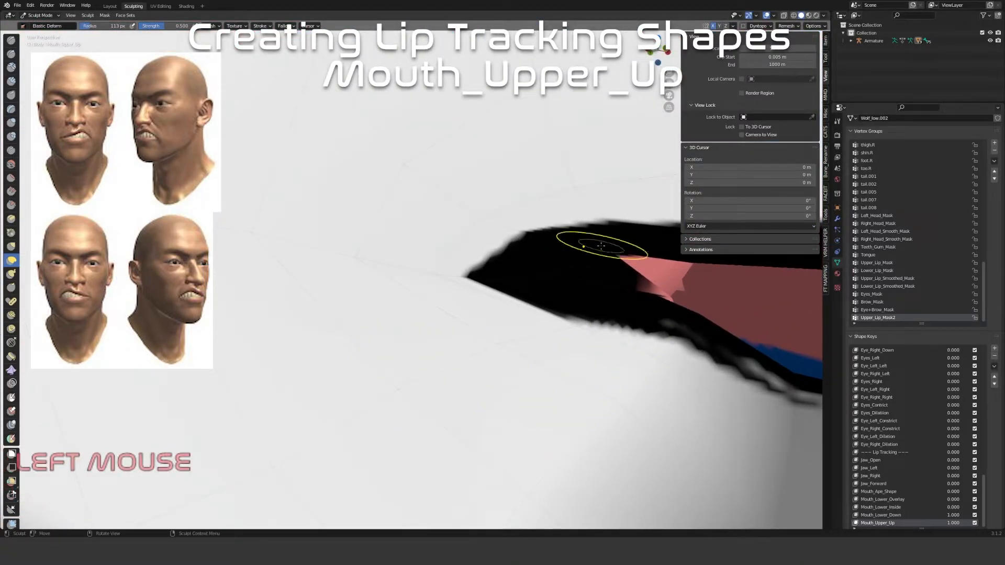
Switch the viewport shading color to Material and hide the sidebar
{"action": "left_click", "coordinate": [825, 16]}
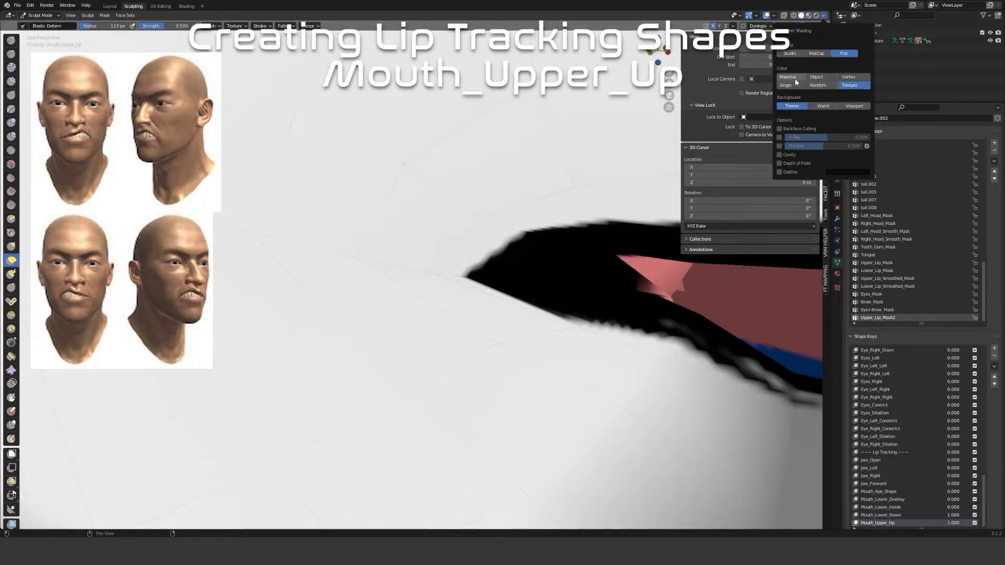
{"action": "left_click", "coordinate": [788, 77]}
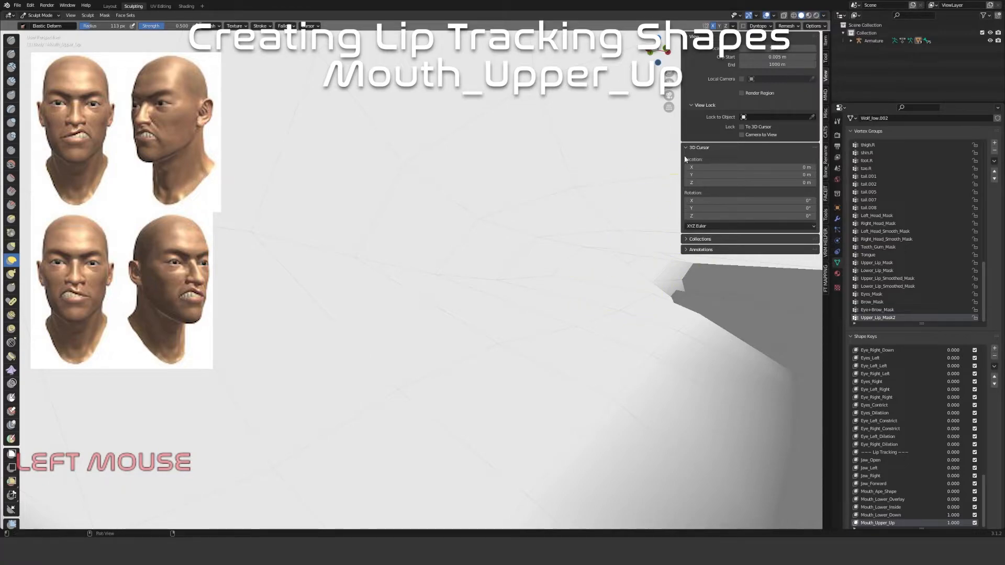
{"action": "mouse_move", "coordinate": [581, 150]}
{"action": "middle_mouse_down"}
{"action": "mouse_move", "coordinate": [527, 204]}
{"action": "mouse_move", "coordinate": [507, 247]}
{"action": "mouse_move", "coordinate": [621, 330]}
{"action": "mouse_move", "coordinate": [575, 231]}
{"action": "middle_mouse_up"}
{"action": "key", "text": "n"}
{"action": "mouse_move", "coordinate": [519, 198]}
{"action": "middle_mouse_down"}
{"action": "mouse_move", "coordinate": [466, 207]}
{"action": "mouse_move", "coordinate": [483, 196]}
{"action": "mouse_move", "coordinate": [433, 190]}
{"action": "middle_mouse_up"}
Increase the Elastic Deform radius to 236 px and smooth the cheek surface around the mouth corner fold
{"action": "key", "text": "f"}
{"action": "left_click", "coordinate": [483, 181]}
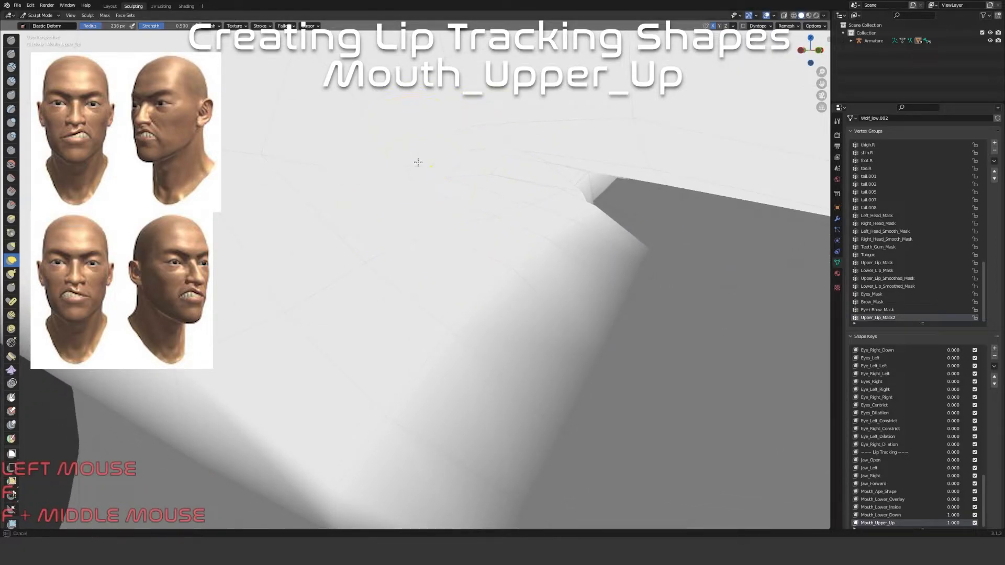
{"action": "left_click_drag", "start_coordinate": [325, 159], "coordinate": [350, 115]}
{"action": "middle_click_drag", "start_coordinate": [350, 115], "coordinate": [346, 113]}
{"action": "scroll", "coordinate": [345, 113], "scroll_direction": "up", "scroll_amount": 3}
{"action": "scroll", "coordinate": [476, 140], "scroll_direction": "down", "scroll_amount": 1}
{"action": "middle_click_drag", "start_coordinate": [470, 136], "coordinate": [449, 141]}
{"action": "scroll", "coordinate": [419, 99], "scroll_direction": "down", "scroll_amount": 1}
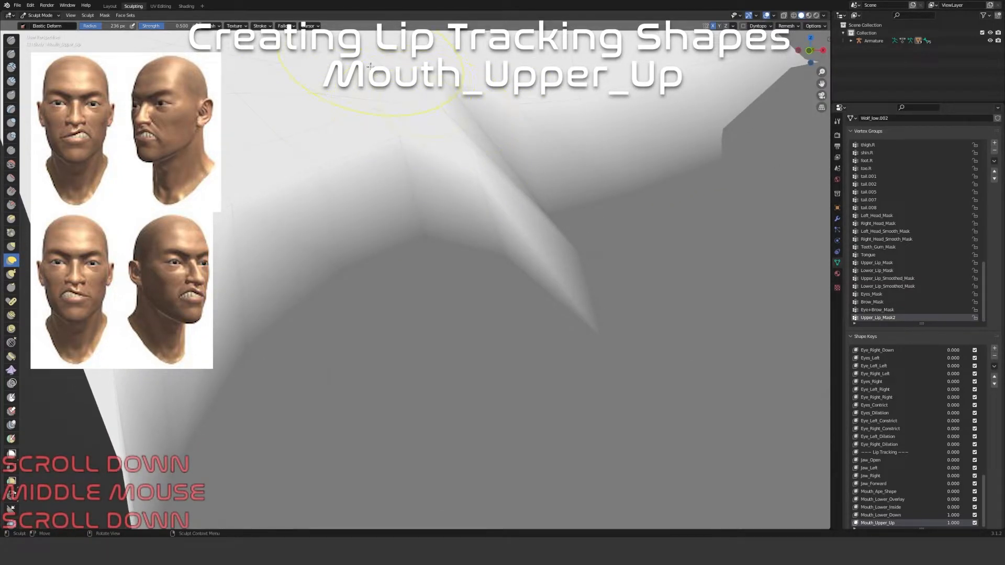
{"action": "left_click_drag", "start_coordinate": [369, 65], "coordinate": [426, 115]}
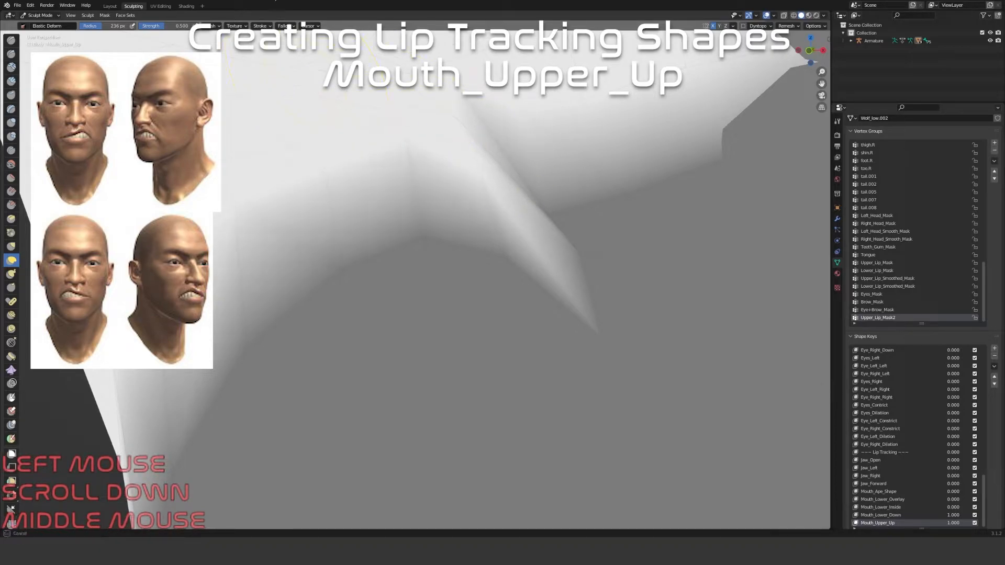
{"action": "mouse_move", "coordinate": [379, 142]}
{"action": "left_mouse_down"}
{"action": "mouse_move", "coordinate": [359, 141]}
{"action": "mouse_move", "coordinate": [320, 181]}
{"action": "left_mouse_up"}
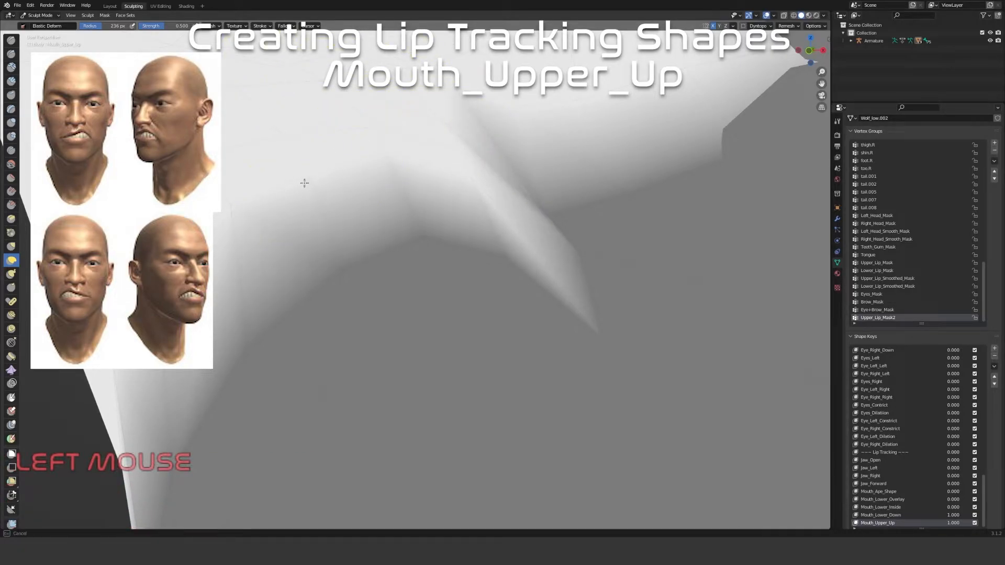
{"action": "mouse_move", "coordinate": [282, 210]}
{"action": "left_mouse_down"}
{"action": "mouse_move", "coordinate": [359, 146]}
{"action": "mouse_move", "coordinate": [339, 142]}
{"action": "left_mouse_up"}
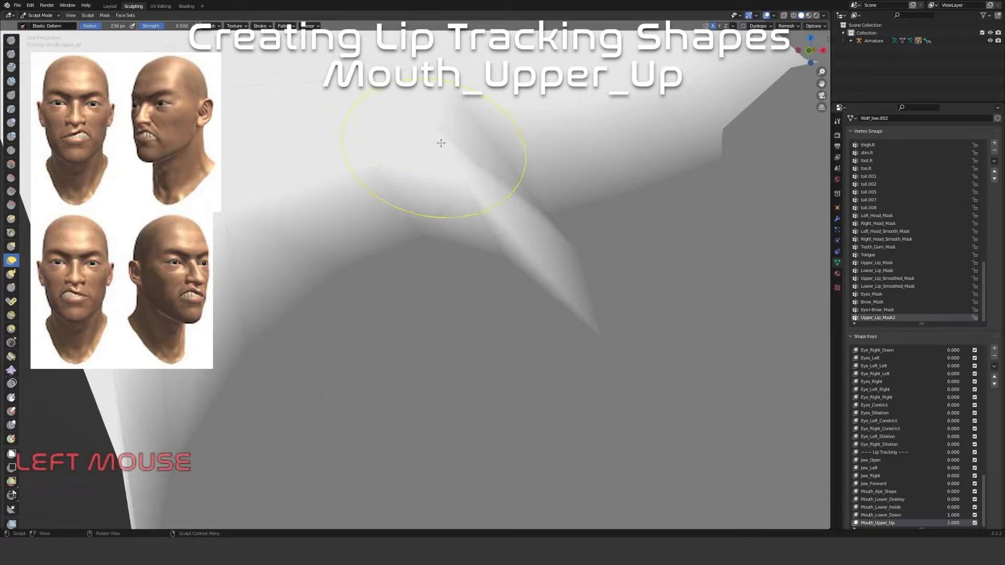
{"action": "left_click_drag", "start_coordinate": [435, 151], "coordinate": [426, 180]}
Adjust the broad cheek area above and behind the mouth corner with wide Elastic Deform strokes
{"action": "scroll", "coordinate": [431, 179], "scroll_direction": "down", "scroll_amount": 5}
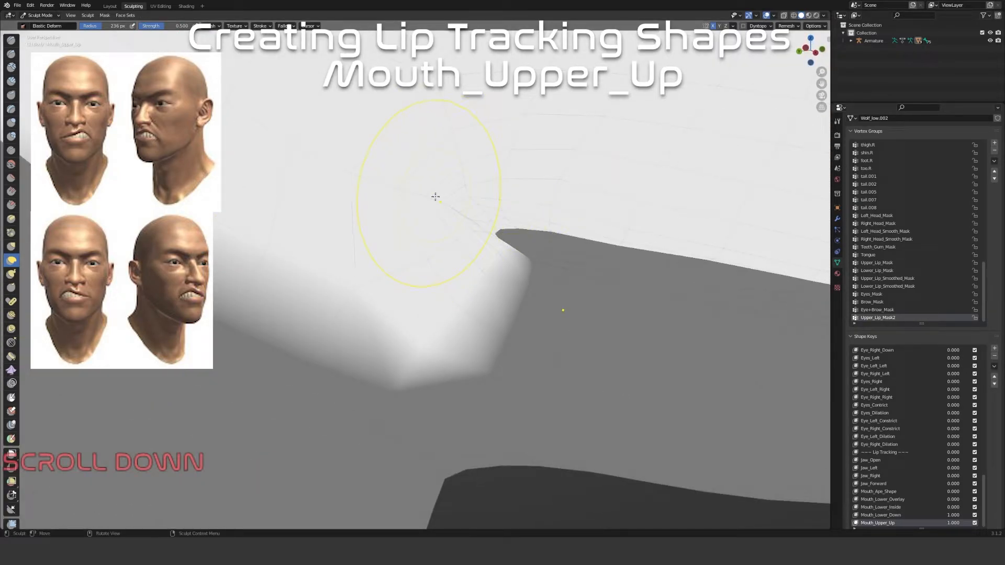
{"action": "left_click_drag", "start_coordinate": [433, 195], "coordinate": [418, 172]}
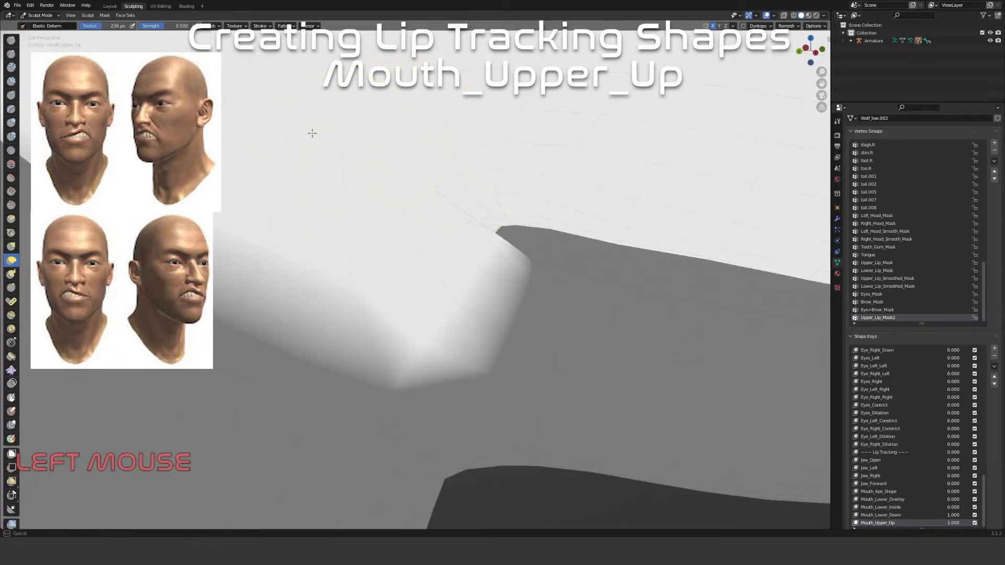
{"action": "mouse_move", "coordinate": [290, 105]}
{"action": "left_mouse_down"}
{"action": "mouse_move", "coordinate": [307, 206]}
{"action": "mouse_move", "coordinate": [292, 258]}
{"action": "left_mouse_up"}
{"action": "mouse_move", "coordinate": [325, 287]}
{"action": "left_mouse_down"}
{"action": "mouse_move", "coordinate": [377, 330]}
{"action": "mouse_move", "coordinate": [377, 314]}
{"action": "left_mouse_up"}
{"action": "mouse_move", "coordinate": [378, 309]}
{"action": "middle_mouse_down"}
{"action": "mouse_move", "coordinate": [462, 206]}
{"action": "mouse_move", "coordinate": [413, 188]}
{"action": "middle_mouse_up"}
{"action": "left_click_drag", "start_coordinate": [413, 189], "coordinate": [419, 164]}
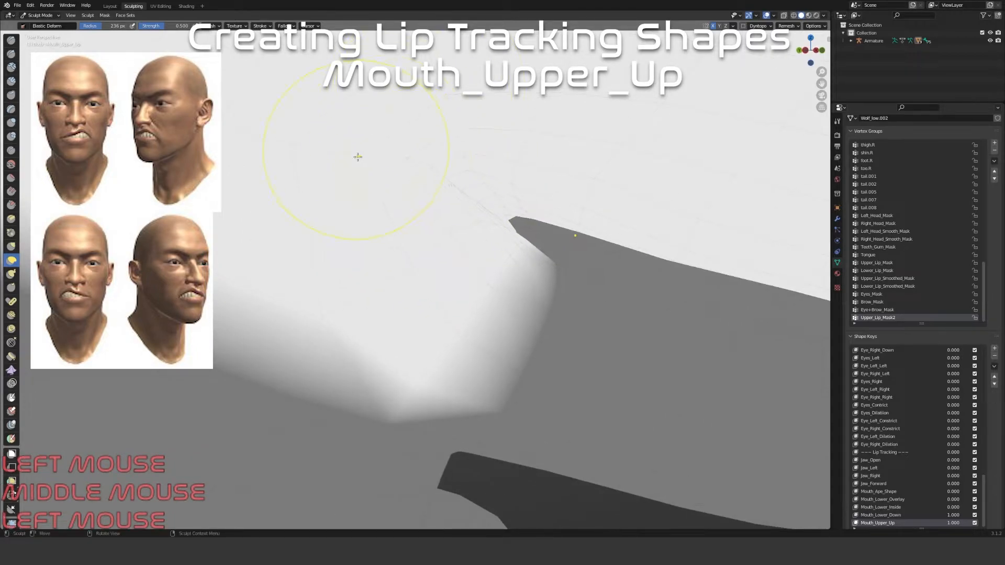
{"action": "mouse_move", "coordinate": [302, 146]}
{"action": "left_mouse_down"}
{"action": "mouse_move", "coordinate": [273, 122]}
{"action": "mouse_move", "coordinate": [314, 146]}
{"action": "left_mouse_up"}
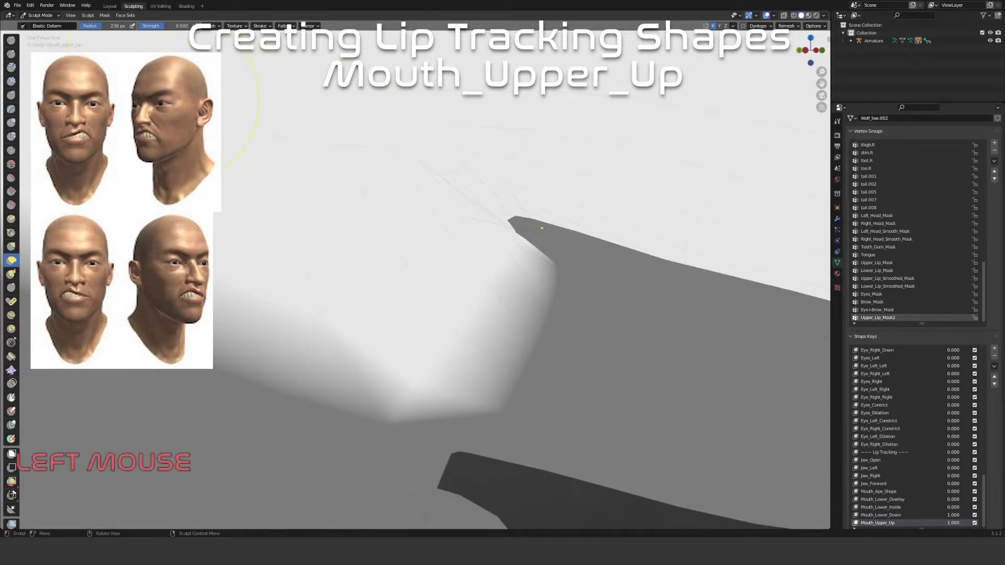
Reshape the upper lip skin right around the mouth corner using the 236 px brush
{"action": "scroll", "coordinate": [314, 146], "scroll_direction": "down", "scroll_amount": 2}
{"action": "middle_click_drag", "start_coordinate": [314, 146], "coordinate": [341, 134]}
{"action": "scroll", "coordinate": [447, 179], "scroll_direction": "up", "scroll_amount": 1}
{"action": "middle_click_drag", "start_coordinate": [444, 181], "coordinate": [467, 197]}
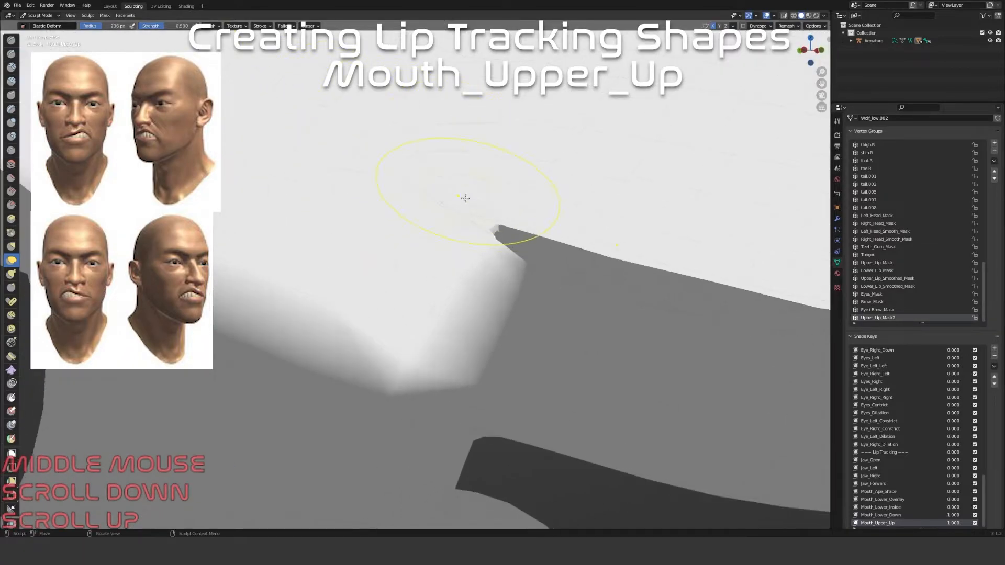
{"action": "scroll", "coordinate": [499, 217], "scroll_direction": "down", "scroll_amount": 1}
{"action": "mouse_move", "coordinate": [505, 189]}
{"action": "left_mouse_down"}
{"action": "mouse_move", "coordinate": [491, 157]}
{"action": "mouse_move", "coordinate": [417, 101]}
{"action": "left_mouse_up"}
{"action": "left_click_drag", "start_coordinate": [517, 206], "coordinate": [559, 277]}
{"action": "mouse_move", "coordinate": [499, 228]}
{"action": "left_mouse_down"}
{"action": "mouse_move", "coordinate": [449, 253]}
{"action": "mouse_move", "coordinate": [473, 283]}
{"action": "left_mouse_up"}
Reshape the cheek behind the mouth corner using Elastic Deform with a 322 px radius and 0.442 strength
{"action": "mouse_move", "coordinate": [473, 283]}
{"action": "middle_mouse_down"}
{"action": "mouse_move", "coordinate": [529, 280]}
{"action": "mouse_move", "coordinate": [473, 269]}
{"action": "mouse_move", "coordinate": [462, 251]}
{"action": "middle_mouse_up"}
{"action": "scroll", "coordinate": [459, 252], "scroll_direction": "down", "scroll_amount": 3}
{"action": "scroll", "coordinate": [462, 251], "scroll_direction": "up", "scroll_amount": 2}
{"action": "left_click_drag", "start_coordinate": [377, 213], "coordinate": [326, 188]}
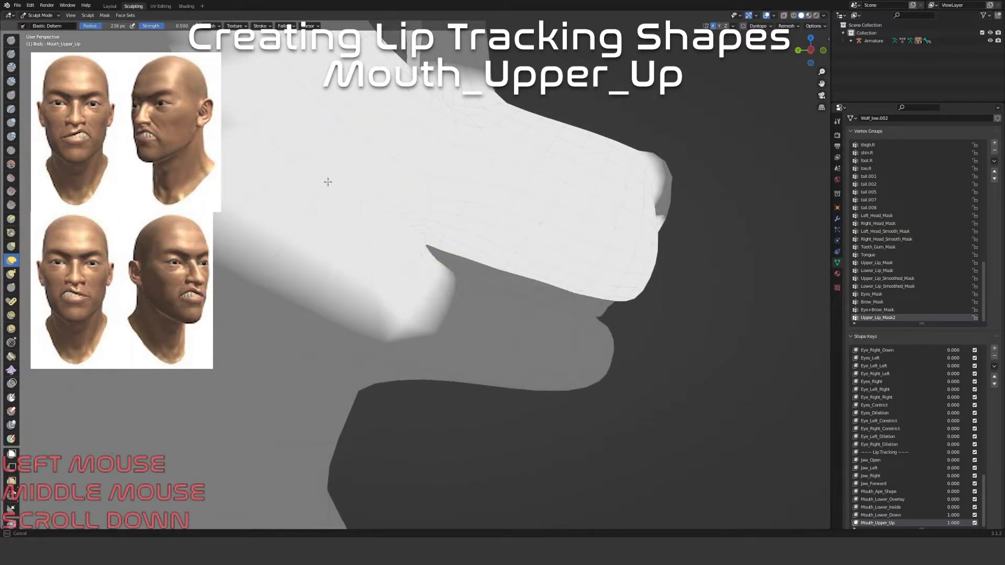
{"action": "key", "text": "f"}
{"action": "left_click", "coordinate": [311, 186]}
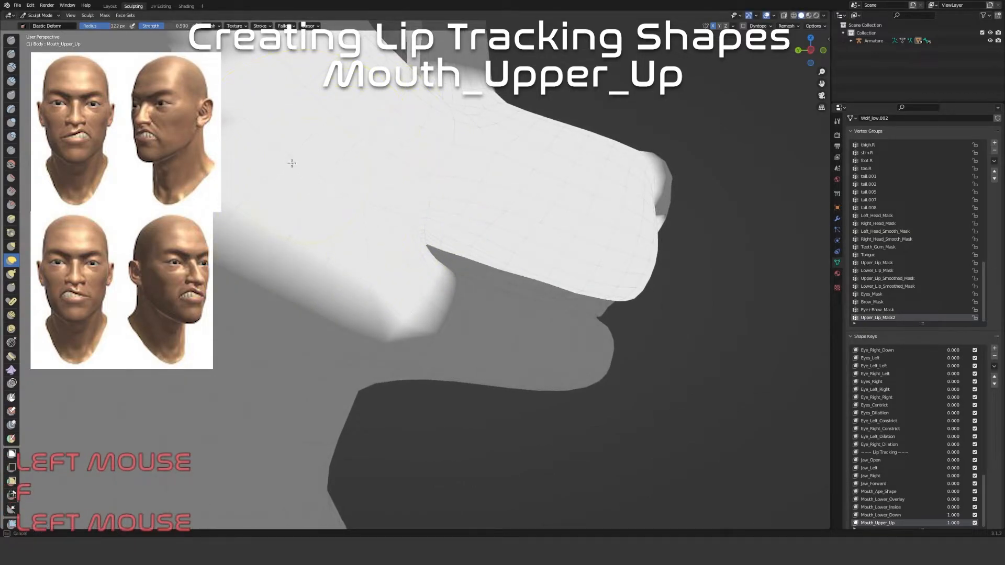
{"action": "key", "text": "shift+f"}
{"action": "left_click", "coordinate": [309, 173]}
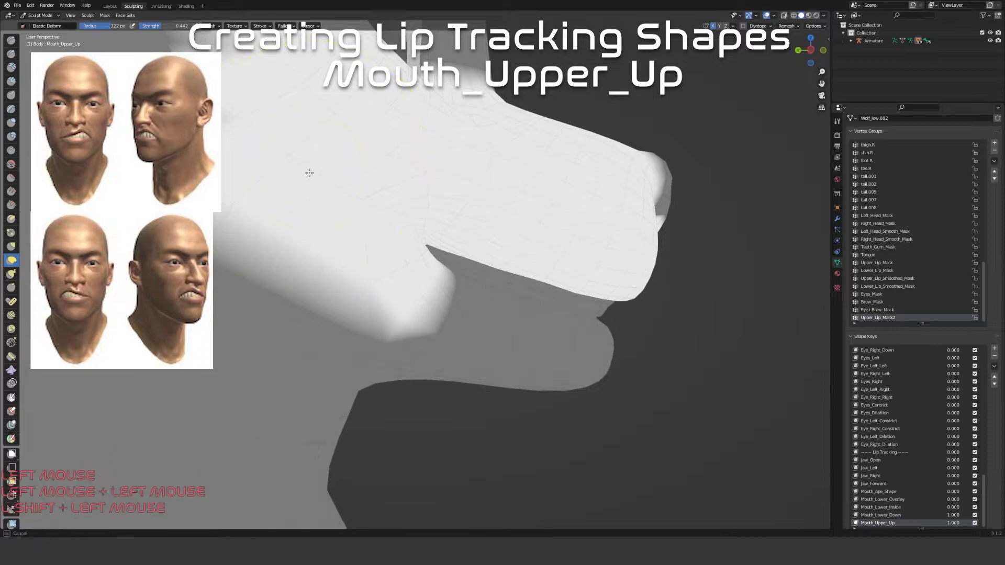
{"action": "mouse_move", "coordinate": [338, 172]}
{"action": "middle_mouse_down"}
{"action": "mouse_move", "coordinate": [314, 197]}
{"action": "mouse_move", "coordinate": [357, 170]}
{"action": "middle_mouse_up"}
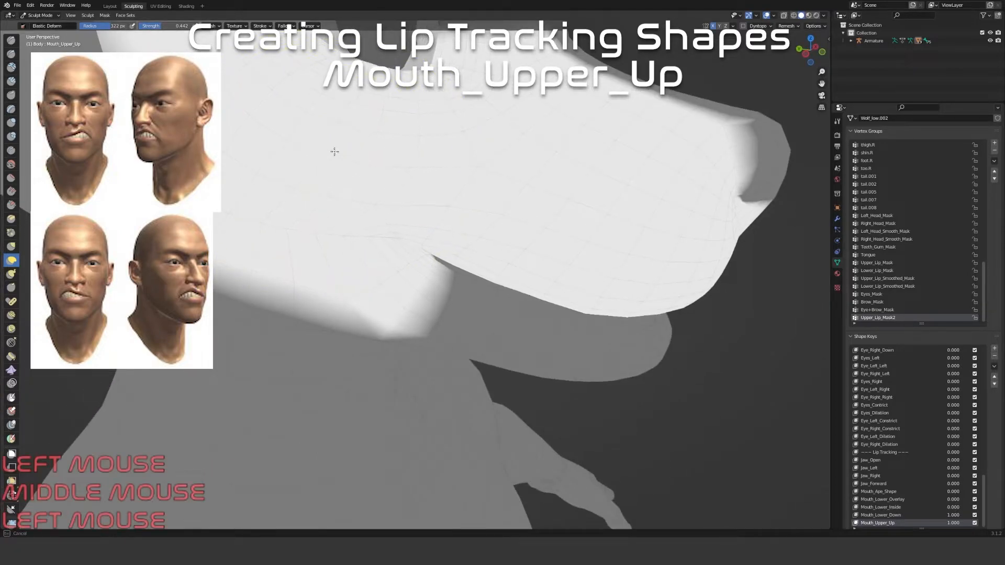
{"action": "middle_click_drag", "start_coordinate": [313, 119], "coordinate": [313, 135]}
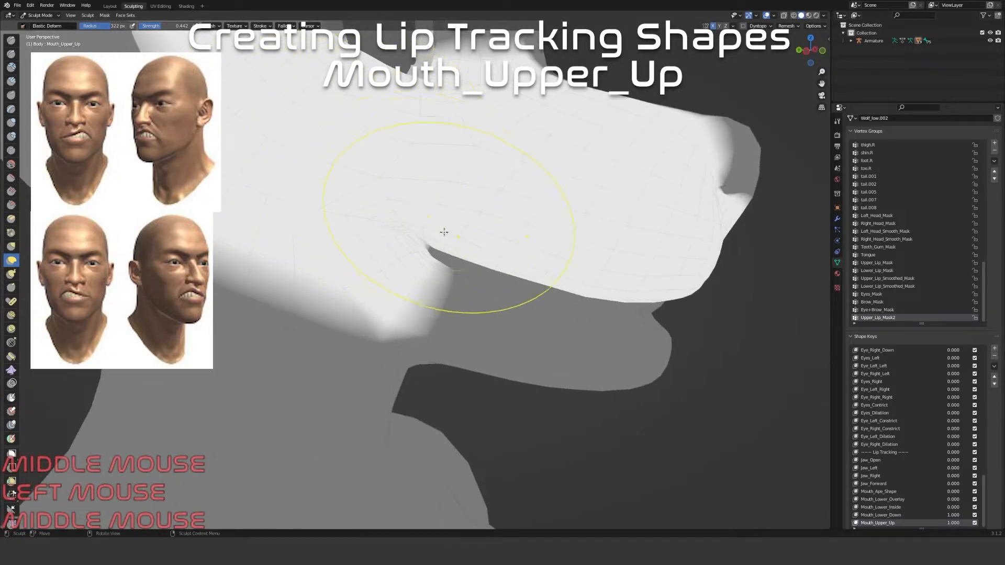
Reduce the Elastic Deform radius to 205 px and reshape the upper lip around the mouth corner from outside and inside
{"action": "scroll", "coordinate": [443, 232], "scroll_direction": "up", "scroll_amount": 3}
{"action": "left_click", "coordinate": [390, 230]}
{"action": "key", "text": "f"}
{"action": "left_click", "coordinate": [377, 224]}
{"action": "scroll", "coordinate": [450, 225], "scroll_direction": "up", "scroll_amount": 2}
{"action": "mouse_move", "coordinate": [451, 224]}
{"action": "middle_mouse_down"}
{"action": "mouse_move", "coordinate": [370, 209]}
{"action": "mouse_move", "coordinate": [430, 193]}
{"action": "mouse_move", "coordinate": [408, 197]}
{"action": "mouse_move", "coordinate": [428, 174]}
{"action": "middle_mouse_up"}
{"action": "left_click_drag", "start_coordinate": [428, 174], "coordinate": [421, 186]}
{"action": "middle_click_drag", "start_coordinate": [428, 195], "coordinate": [476, 298]}
{"action": "scroll", "coordinate": [489, 265], "scroll_direction": "up", "scroll_amount": 2}
{"action": "middle_click_drag", "start_coordinate": [489, 265], "coordinate": [359, 258]}
{"action": "mouse_move", "coordinate": [359, 258]}
{"action": "left_mouse_down"}
{"action": "mouse_move", "coordinate": [363, 220]}
{"action": "mouse_move", "coordinate": [355, 250]}
{"action": "mouse_move", "coordinate": [379, 213]}
{"action": "left_mouse_up"}
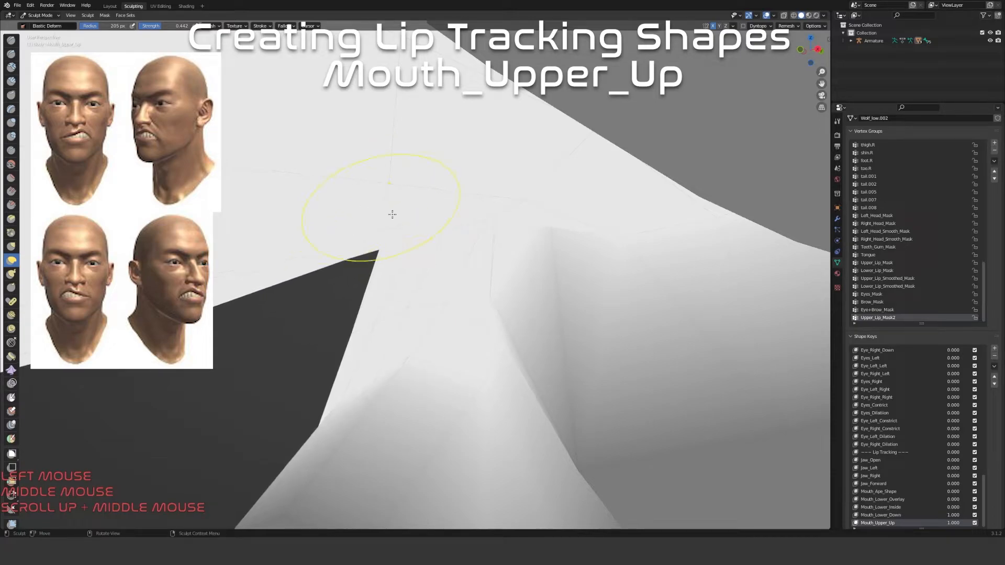
Reduce the brush radius to 128 px and adjust the skin fold on the inner side of the mouth corner
{"action": "left_click_drag", "start_coordinate": [522, 207], "coordinate": [527, 185]}
{"action": "key", "text": "f"}
{"action": "left_click", "coordinate": [487, 288]}
{"action": "mouse_move", "coordinate": [651, 299]}
{"action": "middle_mouse_down"}
{"action": "mouse_move", "coordinate": [621, 352]}
{"action": "mouse_move", "coordinate": [619, 324]}
{"action": "middle_mouse_up"}
{"action": "left_click_drag", "start_coordinate": [518, 319], "coordinate": [584, 304]}
{"action": "mouse_move", "coordinate": [534, 332]}
{"action": "middle_mouse_down"}
{"action": "mouse_move", "coordinate": [579, 330]}
{"action": "mouse_move", "coordinate": [561, 314]}
{"action": "middle_mouse_up"}
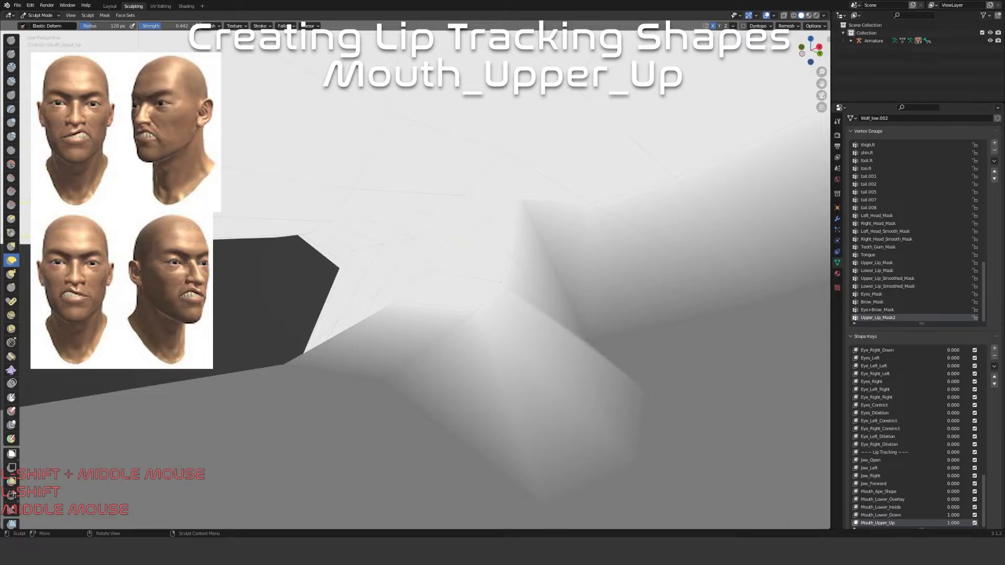
Erase the mask from the shaded fold inside the mouth corner with the Mask brush
{"action": "left_click", "coordinate": [11, 397]}
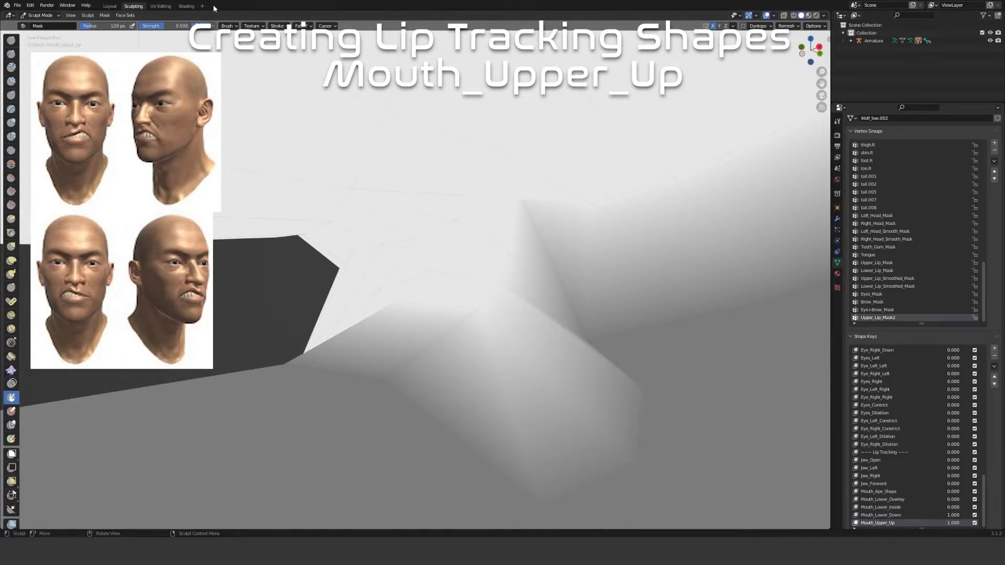
{"action": "left_click", "coordinate": [214, 29]}
{"action": "left_click_drag", "start_coordinate": [606, 340], "coordinate": [585, 320]}
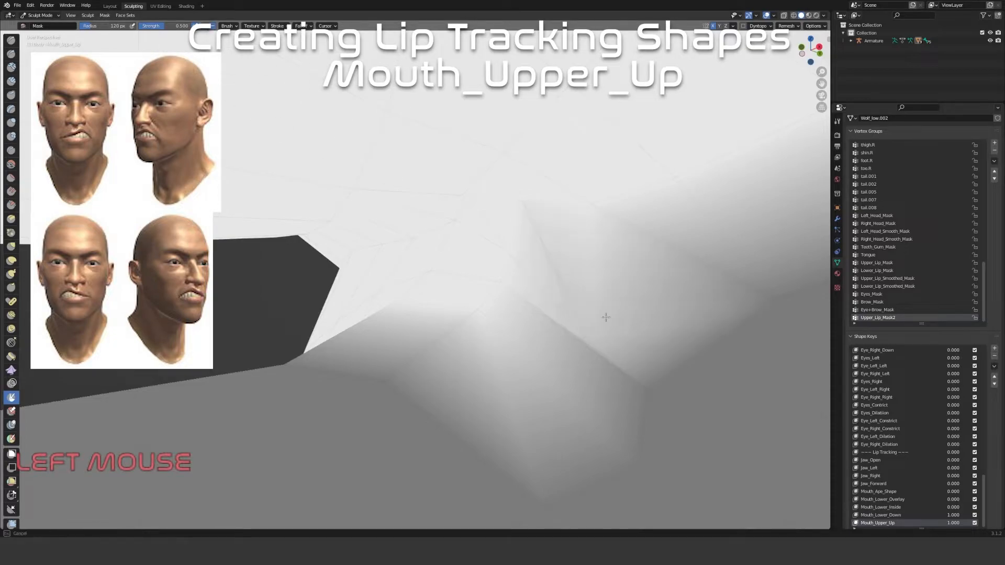
{"action": "mouse_move", "coordinate": [654, 298]}
{"action": "left_mouse_down"}
{"action": "mouse_move", "coordinate": [763, 283]}
{"action": "mouse_move", "coordinate": [697, 263]}
{"action": "left_mouse_up"}
{"action": "mouse_move", "coordinate": [697, 262]}
{"action": "middle_mouse_down"}
{"action": "mouse_move", "coordinate": [652, 315]}
{"action": "mouse_move", "coordinate": [649, 351]}
{"action": "middle_mouse_up"}
{"action": "mouse_move", "coordinate": [649, 350]}
{"action": "left_mouse_down"}
{"action": "mouse_move", "coordinate": [639, 429]}
{"action": "mouse_move", "coordinate": [628, 421]}
{"action": "left_mouse_up"}
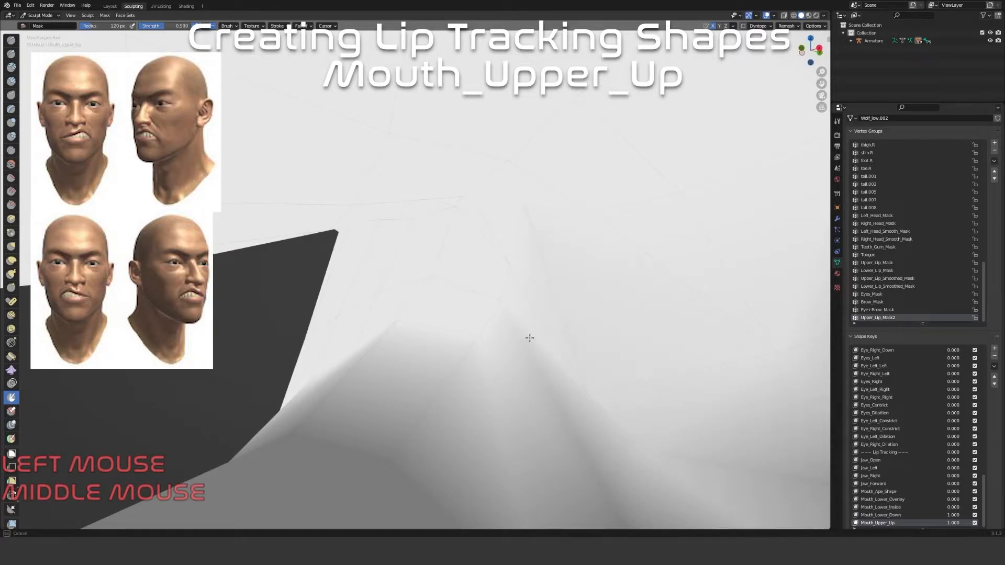
Return to Elastic Deform and nudge the newly unmasked surface inside the mouth corner
{"action": "left_click", "coordinate": [12, 258]}
{"action": "middle_click_drag", "start_coordinate": [530, 415], "coordinate": [563, 366], "text": "shift"}
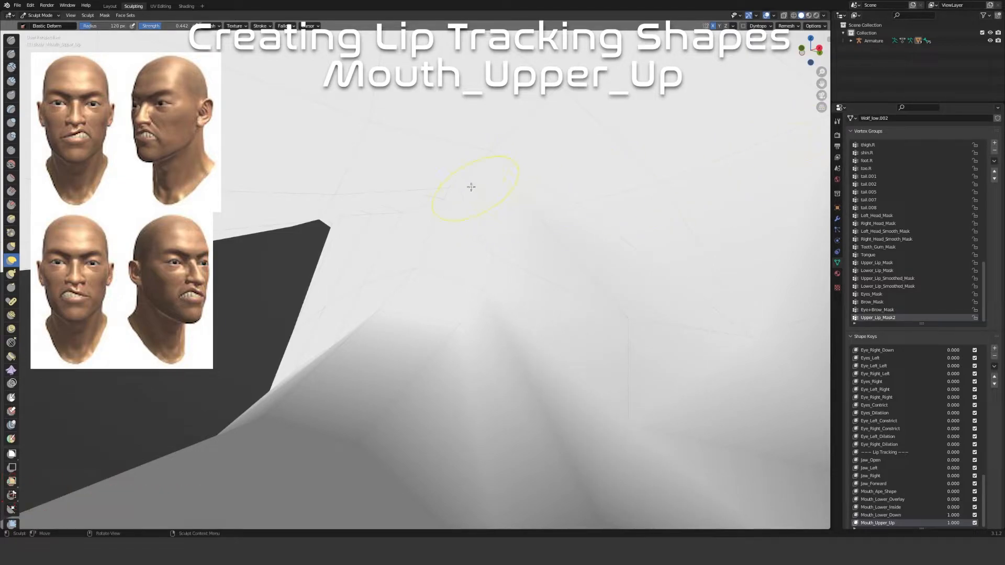
{"action": "left_click_drag", "start_coordinate": [470, 175], "coordinate": [469, 174]}
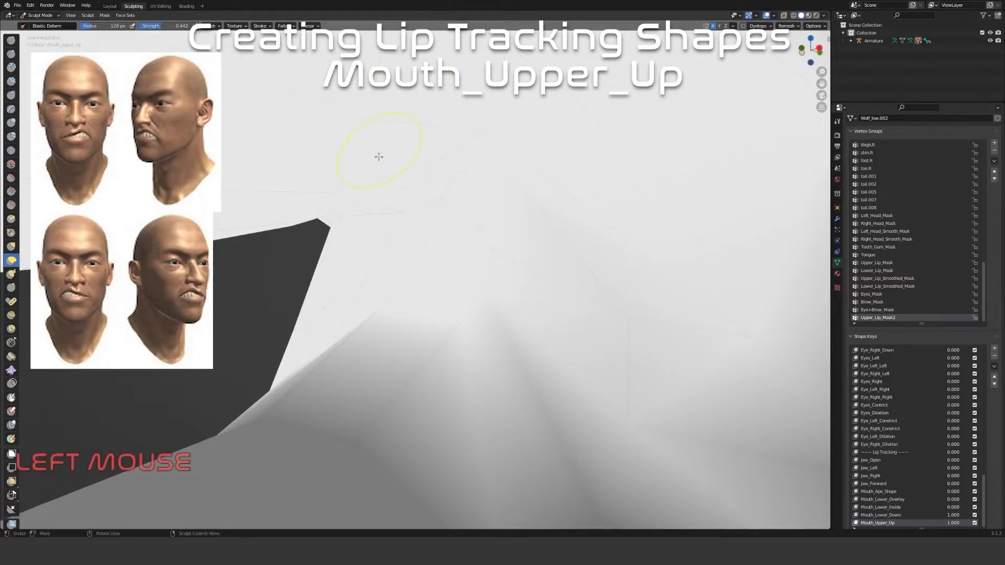
{"action": "left_click_drag", "start_coordinate": [308, 214], "coordinate": [305, 183]}
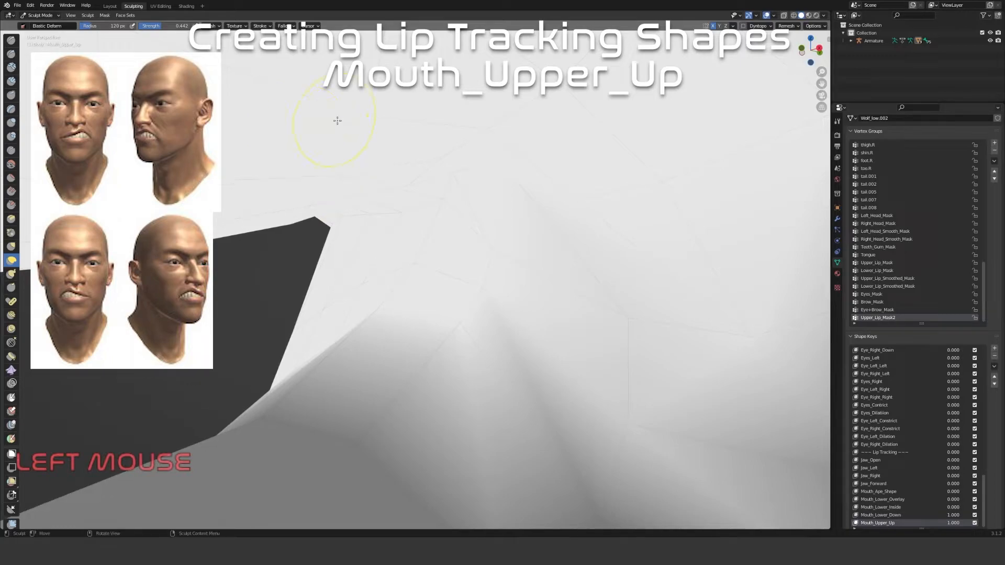
{"action": "mouse_move", "coordinate": [360, 54]}
{"action": "middle_mouse_down"}
{"action": "mouse_move", "coordinate": [489, 157]}
{"action": "mouse_move", "coordinate": [549, 141]}
{"action": "mouse_move", "coordinate": [584, 155]}
{"action": "mouse_move", "coordinate": [498, 112]}
{"action": "mouse_move", "coordinate": [401, 198]}
{"action": "middle_mouse_up"}
{"action": "left_click_drag", "start_coordinate": [441, 179], "coordinate": [442, 178]}
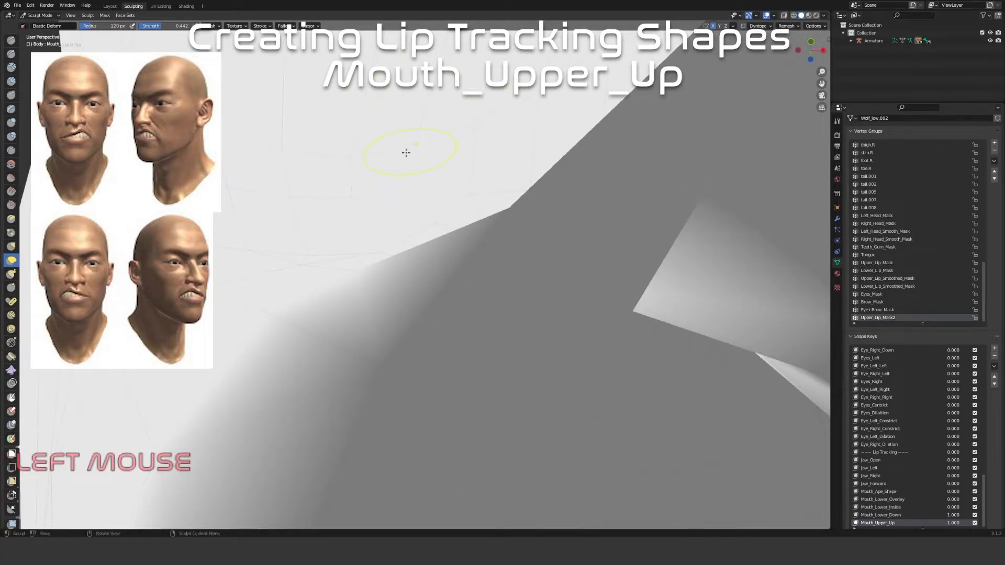
Even out the inner cheek surface above the mouth corner fold with small Elastic Deform strokes
{"action": "mouse_move", "coordinate": [261, 157]}
{"action": "middle_mouse_down"}
{"action": "mouse_move", "coordinate": [406, 202]}
{"action": "mouse_move", "coordinate": [410, 188]}
{"action": "middle_mouse_up"}
{"action": "left_click_drag", "start_coordinate": [403, 209], "coordinate": [402, 214]}
{"action": "mouse_move", "coordinate": [376, 278]}
{"action": "middle_mouse_down"}
{"action": "mouse_move", "coordinate": [306, 267]}
{"action": "mouse_move", "coordinate": [527, 188]}
{"action": "middle_mouse_up"}
{"action": "left_click_drag", "start_coordinate": [573, 210], "coordinate": [574, 212]}
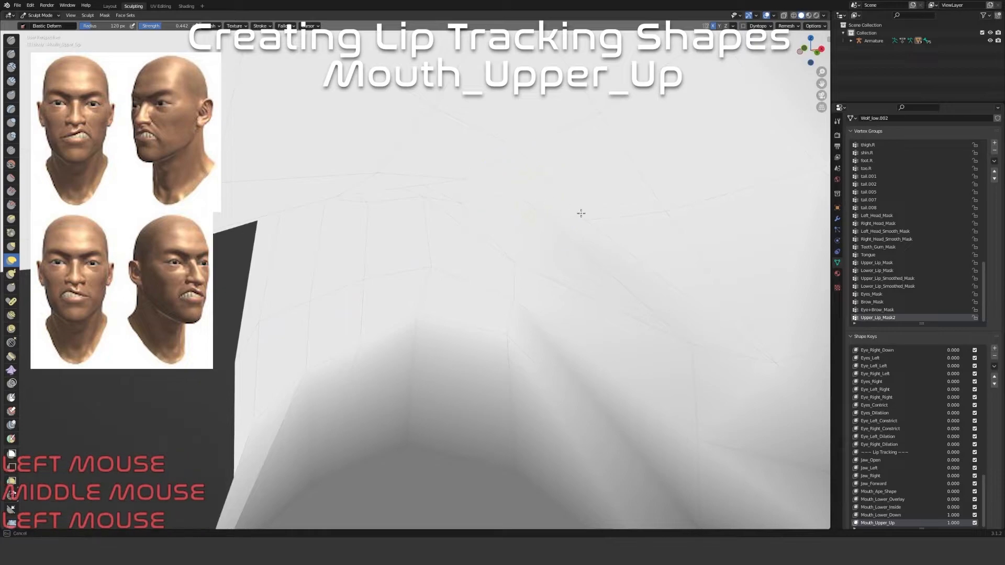
{"action": "left_click_drag", "start_coordinate": [781, 166], "coordinate": [781, 167]}
{"action": "left_click_drag", "start_coordinate": [628, 211], "coordinate": [704, 190]}
{"action": "mouse_move", "coordinate": [545, 207]}
{"action": "middle_mouse_down"}
{"action": "mouse_move", "coordinate": [565, 197]}
{"action": "mouse_move", "coordinate": [551, 204]}
{"action": "middle_mouse_up"}
{"action": "left_click_drag", "start_coordinate": [528, 209], "coordinate": [513, 207]}
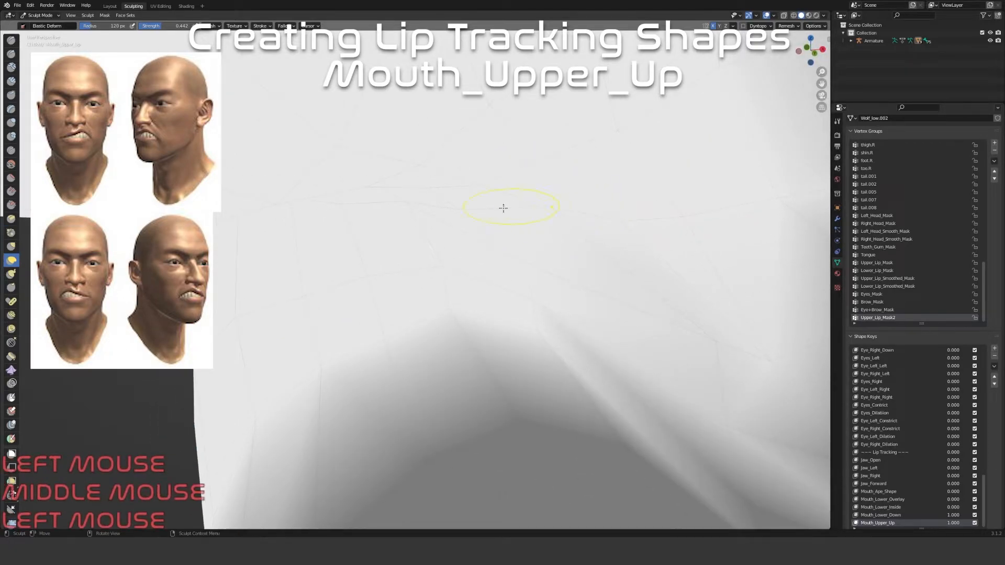
Smooth the inner lip surface beside the mouth corner from the opposite viewing angle, then review the muzzle's side profile
{"action": "mouse_move", "coordinate": [539, 219]}
{"action": "middle_mouse_down"}
{"action": "mouse_move", "coordinate": [554, 204]}
{"action": "mouse_move", "coordinate": [412, 156]}
{"action": "middle_mouse_up"}
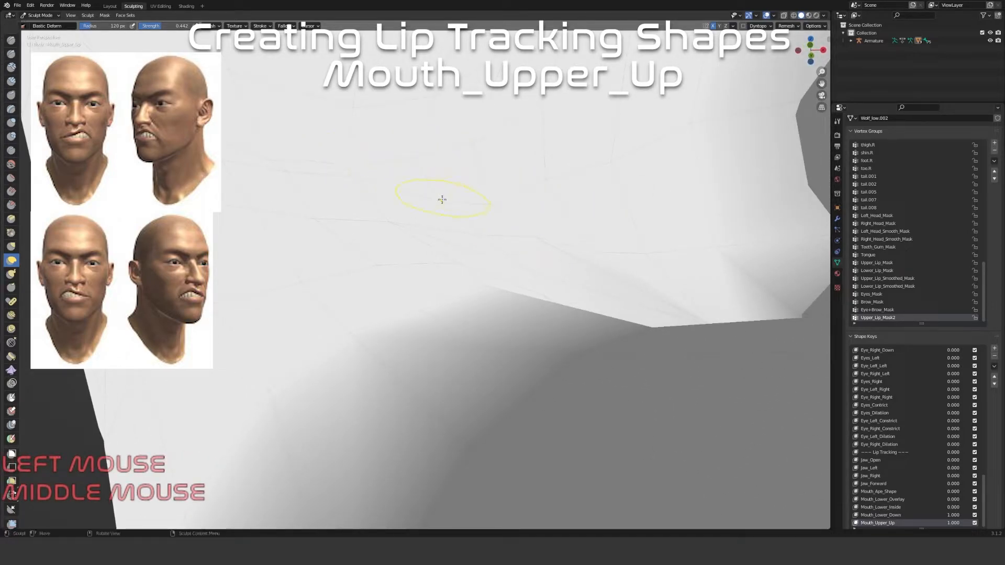
{"action": "left_click_drag", "start_coordinate": [442, 199], "coordinate": [407, 161]}
{"action": "left_click_drag", "start_coordinate": [486, 191], "coordinate": [500, 189]}
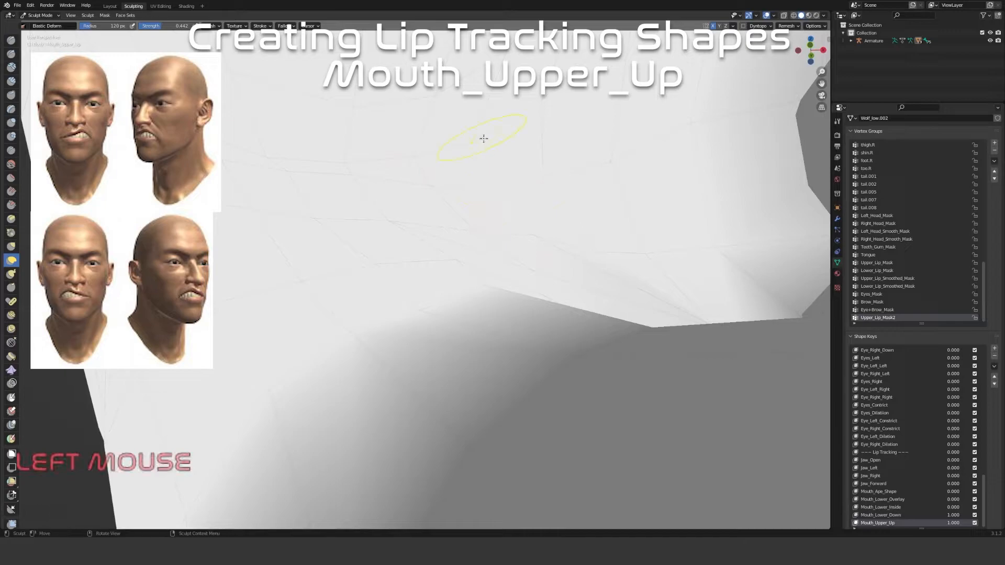
{"action": "left_click_drag", "start_coordinate": [481, 139], "coordinate": [475, 202]}
{"action": "mouse_move", "coordinate": [476, 202]}
{"action": "middle_mouse_down"}
{"action": "mouse_move", "coordinate": [518, 209]}
{"action": "mouse_move", "coordinate": [498, 251]}
{"action": "mouse_move", "coordinate": [449, 273]}
{"action": "middle_mouse_up"}
{"action": "scroll", "coordinate": [498, 251], "scroll_direction": "up", "scroll_amount": 2}
{"action": "mouse_move", "coordinate": [449, 274]}
{"action": "left_mouse_down"}
{"action": "mouse_move", "coordinate": [444, 313]}
{"action": "mouse_move", "coordinate": [423, 332]}
{"action": "mouse_move", "coordinate": [466, 304]}
{"action": "mouse_move", "coordinate": [429, 312]}
{"action": "mouse_move", "coordinate": [432, 288]}
{"action": "left_mouse_up"}
{"action": "scroll", "coordinate": [423, 332], "scroll_direction": "down", "scroll_amount": 2}
{"action": "scroll", "coordinate": [456, 308], "scroll_direction": "down", "scroll_amount": 3}
{"action": "mouse_move", "coordinate": [432, 288]}
{"action": "middle_mouse_down"}
{"action": "mouse_move", "coordinate": [465, 277]}
{"action": "mouse_move", "coordinate": [410, 308]}
{"action": "middle_mouse_up"}
{"action": "scroll", "coordinate": [461, 277], "scroll_direction": "down", "scroll_amount": 2}
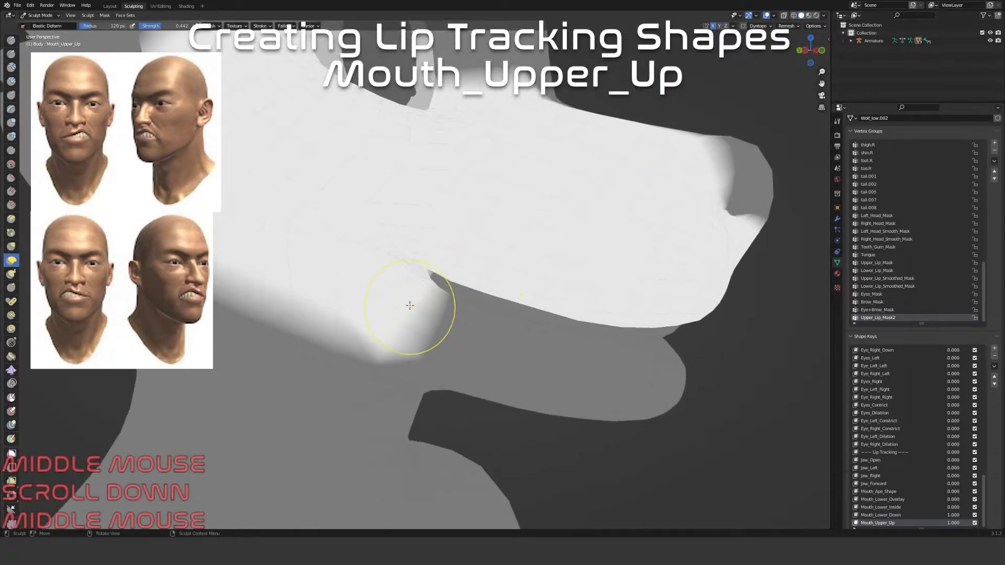
Set the viewport shading color to Texture to show the model's painted lip line
{"action": "scroll", "coordinate": [386, 280], "scroll_direction": "up", "scroll_amount": 3}
{"action": "scroll", "coordinate": [392, 263], "scroll_direction": "down", "scroll_amount": 1}
{"action": "middle_click_drag", "start_coordinate": [377, 272], "coordinate": [400, 240]}
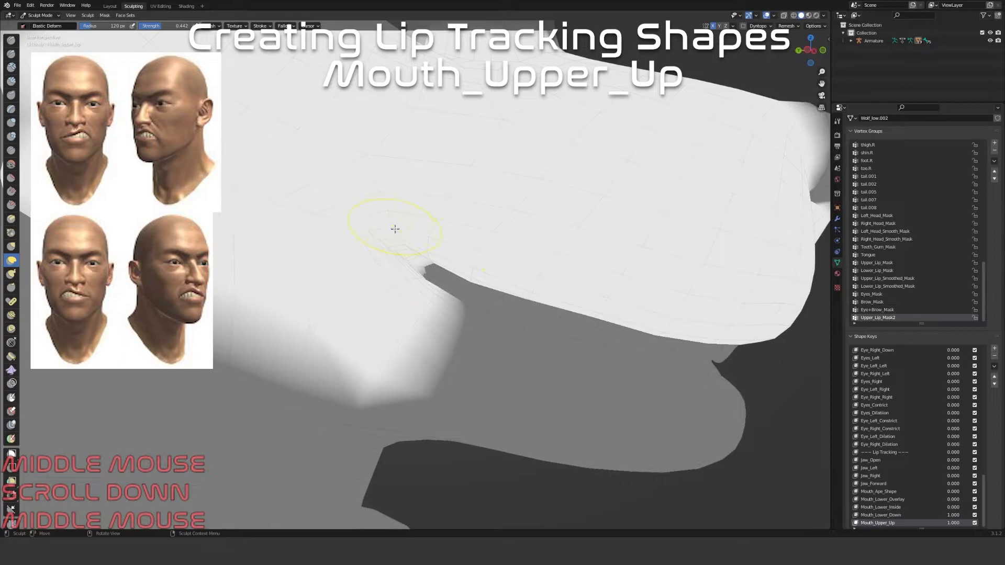
{"action": "left_click", "coordinate": [824, 15]}
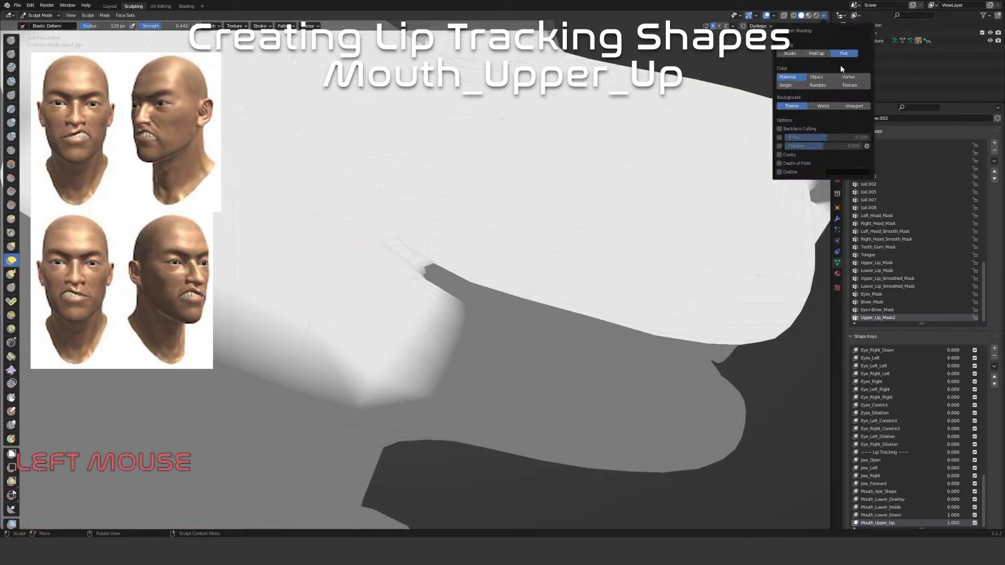
{"action": "left_click", "coordinate": [848, 86]}
Reshape the tip and upper edge of the black lip line at the mouth corner with Elastic Deform
{"action": "mouse_move", "coordinate": [532, 215]}
{"action": "middle_mouse_down"}
{"action": "mouse_move", "coordinate": [426, 252]}
{"action": "mouse_move", "coordinate": [366, 231]}
{"action": "mouse_move", "coordinate": [335, 259]}
{"action": "mouse_move", "coordinate": [325, 292]}
{"action": "middle_mouse_up"}
{"action": "scroll", "coordinate": [426, 251], "scroll_direction": "up", "scroll_amount": 3}
{"action": "left_click_drag", "start_coordinate": [325, 292], "coordinate": [385, 271]}
{"action": "left_click_drag", "start_coordinate": [401, 328], "coordinate": [398, 309]}
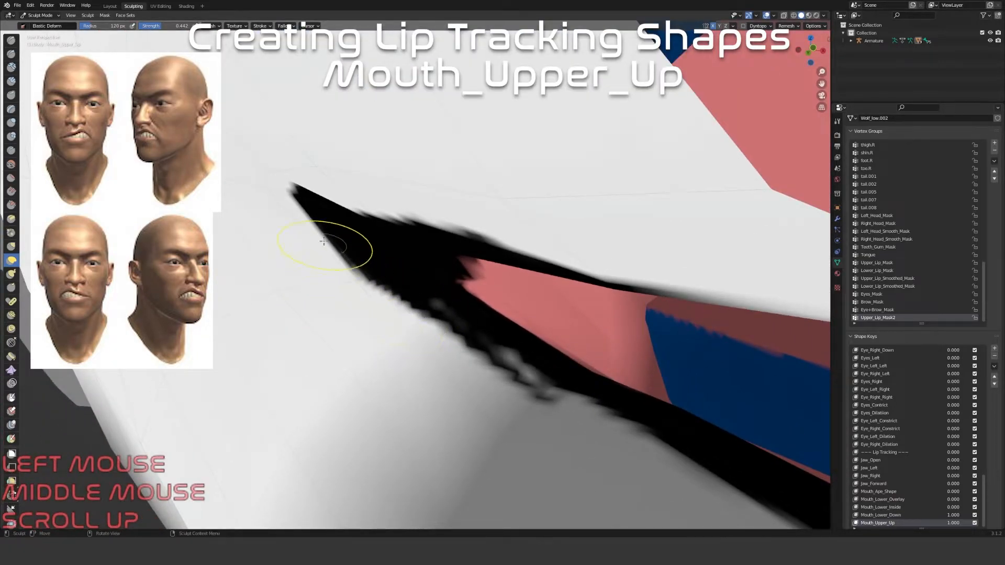
{"action": "left_click_drag", "start_coordinate": [272, 195], "coordinate": [327, 230]}
{"action": "mouse_move", "coordinate": [327, 231]}
{"action": "middle_mouse_down"}
{"action": "mouse_move", "coordinate": [340, 202]}
{"action": "mouse_move", "coordinate": [281, 172]}
{"action": "middle_mouse_up"}
{"action": "mouse_move", "coordinate": [281, 173]}
{"action": "left_mouse_down"}
{"action": "mouse_move", "coordinate": [330, 181]}
{"action": "mouse_move", "coordinate": [343, 167]}
{"action": "left_mouse_up"}
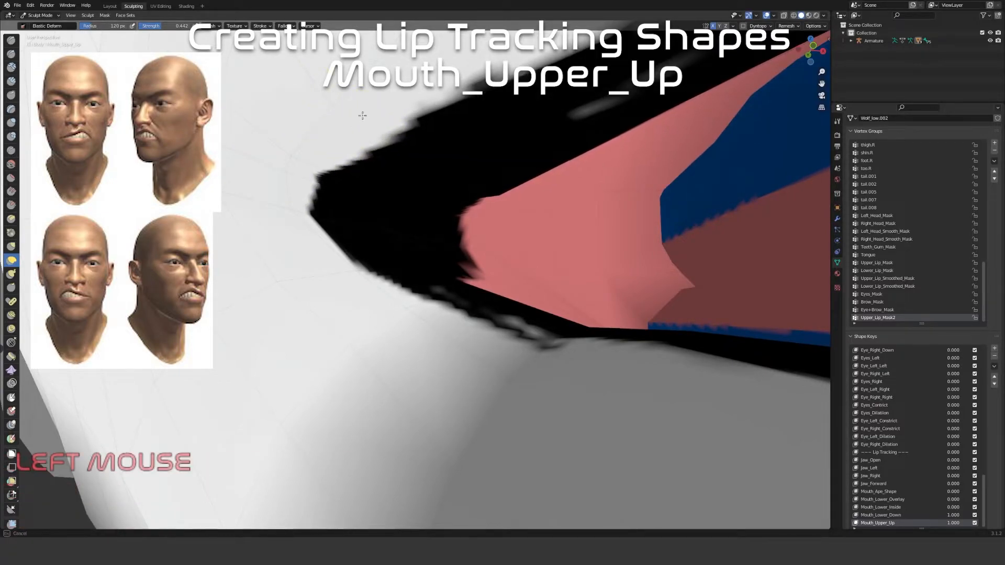
{"action": "scroll", "coordinate": [377, 199], "scroll_direction": "down", "scroll_amount": 6}
{"action": "middle_click_drag", "start_coordinate": [355, 243], "coordinate": [446, 258]}
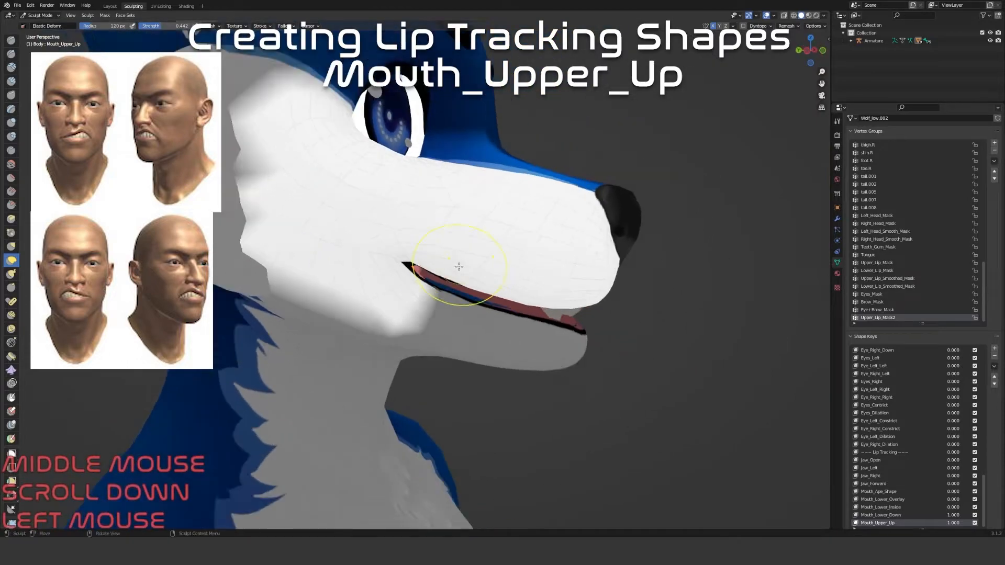
Refine the skin below and behind the mouth corner and the adjoining lower lip edge in side view
{"action": "scroll", "coordinate": [450, 259], "scroll_direction": "up", "scroll_amount": 5}
{"action": "left_click_drag", "start_coordinate": [404, 282], "coordinate": [408, 314]}
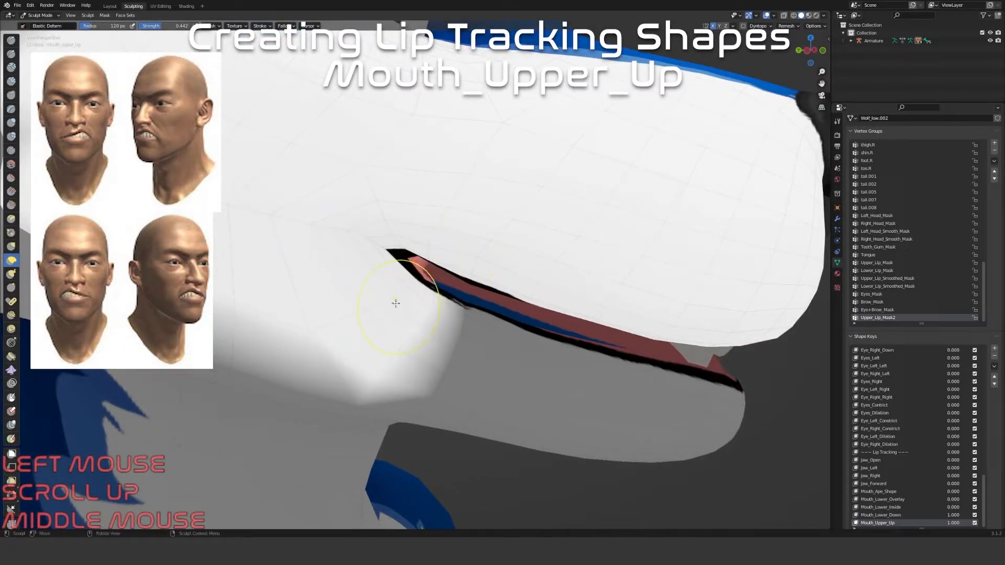
{"action": "left_click_drag", "start_coordinate": [333, 267], "coordinate": [270, 220]}
{"action": "scroll", "coordinate": [337, 256], "scroll_direction": "down", "scroll_amount": 6}
{"action": "mouse_move", "coordinate": [388, 255]}
{"action": "middle_mouse_down"}
{"action": "mouse_move", "coordinate": [413, 261]}
{"action": "mouse_move", "coordinate": [438, 292]}
{"action": "middle_mouse_up"}
{"action": "scroll", "coordinate": [437, 289], "scroll_direction": "up", "scroll_amount": 8}
{"action": "left_click_drag", "start_coordinate": [437, 292], "coordinate": [457, 307]}
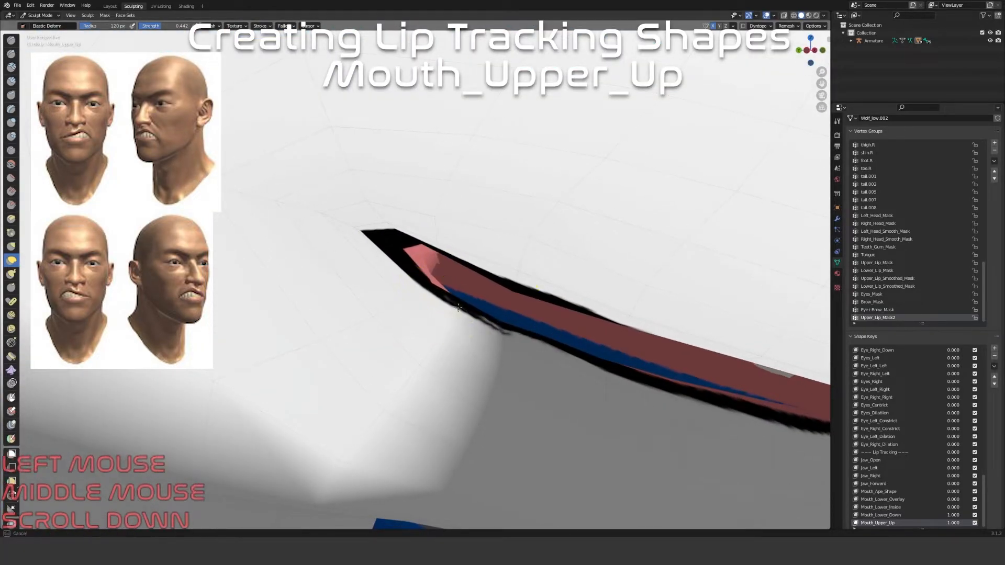
{"action": "scroll", "coordinate": [456, 301], "scroll_direction": "up", "scroll_amount": 2}
{"action": "middle_click_drag", "start_coordinate": [450, 291], "coordinate": [431, 291]}
{"action": "left_click_drag", "start_coordinate": [432, 291], "coordinate": [434, 279]}
Reshape the black lip border and pink inner cheek from inside the mouth corner
{"action": "middle_click_drag", "start_coordinate": [413, 288], "coordinate": [434, 272]}
{"action": "scroll", "coordinate": [446, 259], "scroll_direction": "up", "scroll_amount": 4}
{"action": "scroll", "coordinate": [446, 259], "scroll_direction": "up", "scroll_amount": 2}
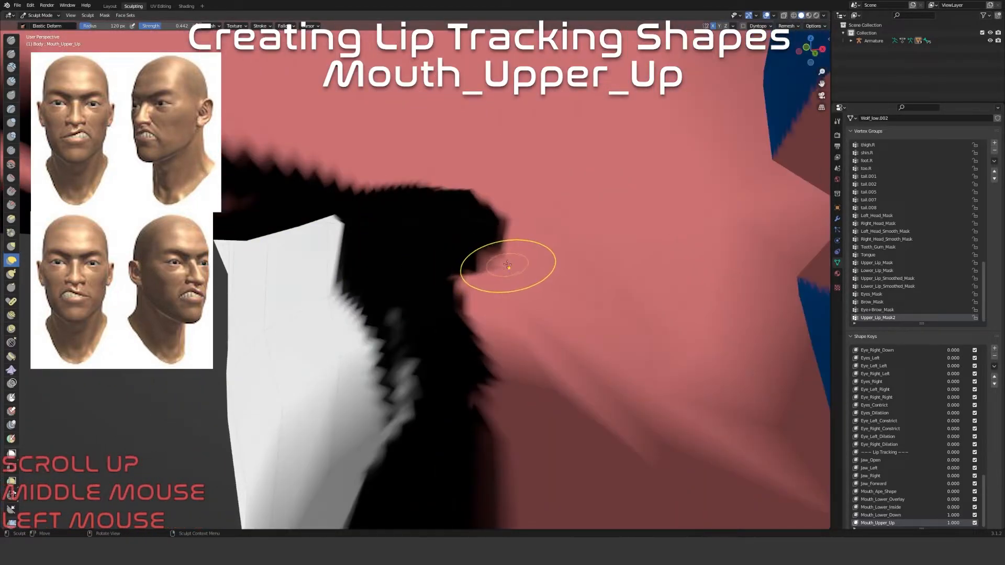
{"action": "middle_click_drag", "start_coordinate": [508, 264], "coordinate": [391, 238]}
{"action": "mouse_move", "coordinate": [448, 223]}
{"action": "left_mouse_down"}
{"action": "mouse_move", "coordinate": [425, 235]}
{"action": "mouse_move", "coordinate": [438, 250]}
{"action": "mouse_move", "coordinate": [397, 233]}
{"action": "mouse_move", "coordinate": [441, 252]}
{"action": "left_mouse_up"}
{"action": "mouse_move", "coordinate": [437, 260]}
{"action": "left_mouse_down"}
{"action": "mouse_move", "coordinate": [429, 267]}
{"action": "mouse_move", "coordinate": [495, 267]}
{"action": "left_mouse_up"}
{"action": "mouse_move", "coordinate": [468, 202]}
{"action": "left_mouse_down"}
{"action": "mouse_move", "coordinate": [435, 210]}
{"action": "mouse_move", "coordinate": [433, 196]}
{"action": "mouse_move", "coordinate": [398, 210]}
{"action": "mouse_move", "coordinate": [466, 265]}
{"action": "left_mouse_up"}
{"action": "mouse_move", "coordinate": [384, 347]}
{"action": "left_mouse_down"}
{"action": "mouse_move", "coordinate": [361, 336]}
{"action": "mouse_move", "coordinate": [392, 389]}
{"action": "mouse_move", "coordinate": [362, 384]}
{"action": "mouse_move", "coordinate": [439, 340]}
{"action": "left_mouse_up"}
Pull the lower black lip edge and the cheek skin beneath the mouth corner into a smoother curve
{"action": "mouse_move", "coordinate": [492, 329]}
{"action": "middle_mouse_down"}
{"action": "mouse_move", "coordinate": [434, 347]}
{"action": "mouse_move", "coordinate": [450, 344]}
{"action": "middle_mouse_up"}
{"action": "mouse_move", "coordinate": [489, 309]}
{"action": "left_mouse_down"}
{"action": "mouse_move", "coordinate": [460, 341]}
{"action": "mouse_move", "coordinate": [504, 332]}
{"action": "left_mouse_up"}
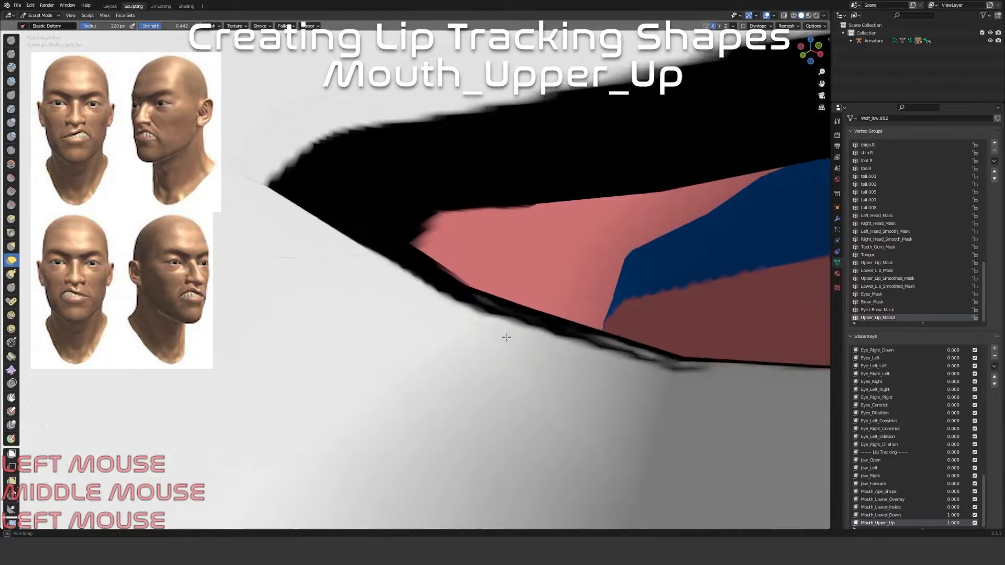
{"action": "middle_click_drag", "start_coordinate": [504, 332], "coordinate": [487, 325]}
{"action": "left_click_drag", "start_coordinate": [487, 325], "coordinate": [477, 351]}
{"action": "left_click_drag", "start_coordinate": [503, 312], "coordinate": [498, 330]}
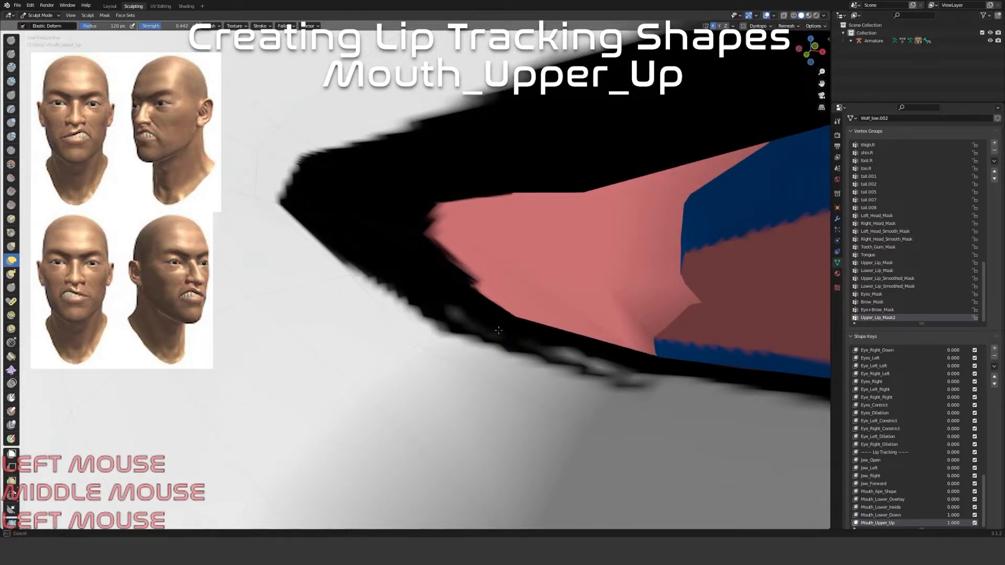
{"action": "left_click_drag", "start_coordinate": [316, 308], "coordinate": [348, 391]}
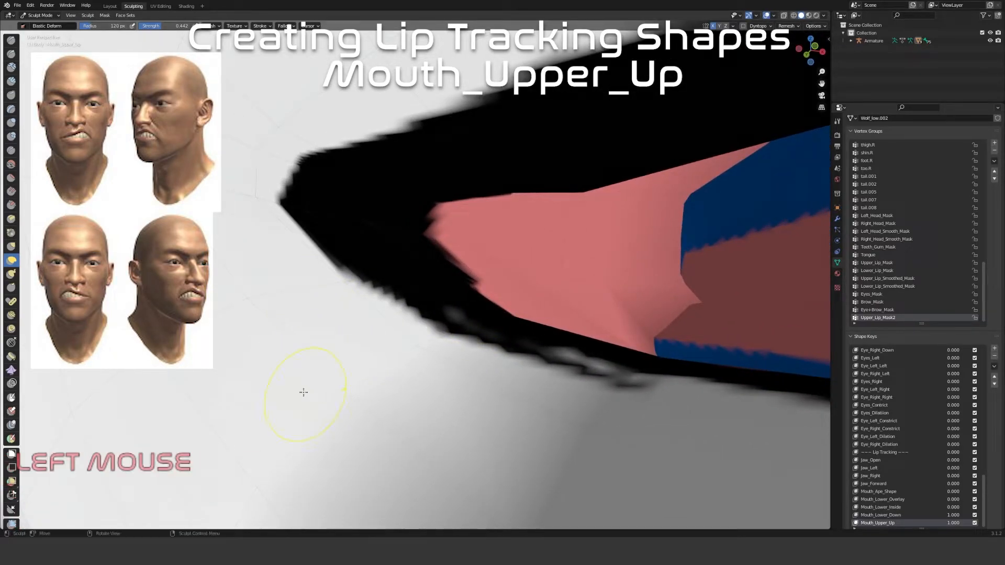
{"action": "left_click_drag", "start_coordinate": [249, 295], "coordinate": [261, 298]}
Touch up the mouth corner with a short Elastic Deform stroke and inspect the lip line from the side and below
{"action": "scroll", "coordinate": [272, 301], "scroll_direction": "down", "scroll_amount": 3}
{"action": "mouse_move", "coordinate": [293, 307]}
{"action": "middle_mouse_down"}
{"action": "mouse_move", "coordinate": [347, 317]}
{"action": "mouse_move", "coordinate": [404, 293]}
{"action": "mouse_move", "coordinate": [380, 273]}
{"action": "middle_mouse_up"}
{"action": "left_click_drag", "start_coordinate": [380, 272], "coordinate": [394, 257]}
{"action": "middle_click_drag", "start_coordinate": [364, 254], "coordinate": [705, 390]}
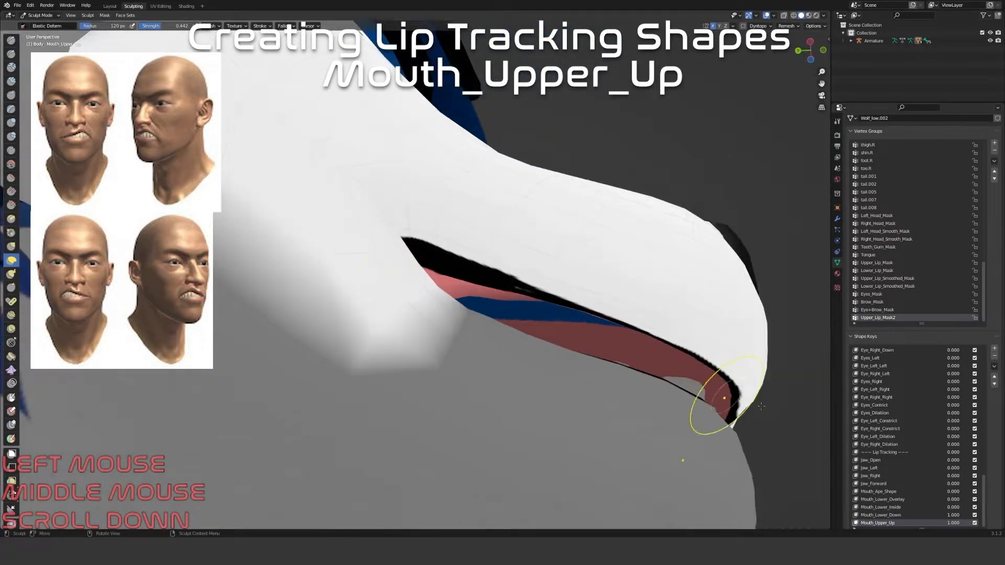
{"action": "scroll", "coordinate": [987, 492], "scroll_direction": "down", "scroll_amount": 3}
{"action": "middle_click_drag", "start_coordinate": [539, 293], "coordinate": [502, 337]}
Set the Mouth_Lower_Down shape key's value to 0.000
{"action": "mouse_move", "coordinate": [984, 486]}
{"action": "left_mouse_down"}
{"action": "mouse_move", "coordinate": [908, 486]}
{"action": "mouse_move", "coordinate": [989, 486]}
{"action": "left_mouse_up"}
{"action": "scroll", "coordinate": [705, 381], "scroll_direction": "down", "scroll_amount": 4}
{"action": "middle_click_drag", "start_coordinate": [691, 380], "coordinate": [728, 381]}
{"action": "scroll", "coordinate": [551, 376], "scroll_direction": "down", "scroll_amount": 3}
{"action": "left_click", "coordinate": [890, 452]}
{"action": "left_click_drag", "start_coordinate": [968, 486], "coordinate": [908, 486]}
Make Mouth_Upper_Up the active shape key and test its slider, ending at 1.000, while viewing the opposite mouth corner
{"action": "middle_click_drag", "start_coordinate": [725, 411], "coordinate": [576, 393]}
{"action": "scroll", "coordinate": [576, 393], "scroll_direction": "up", "scroll_amount": 4}
{"action": "middle_click_drag", "start_coordinate": [596, 332], "coordinate": [572, 332]}
{"action": "left_click", "coordinate": [909, 460]}
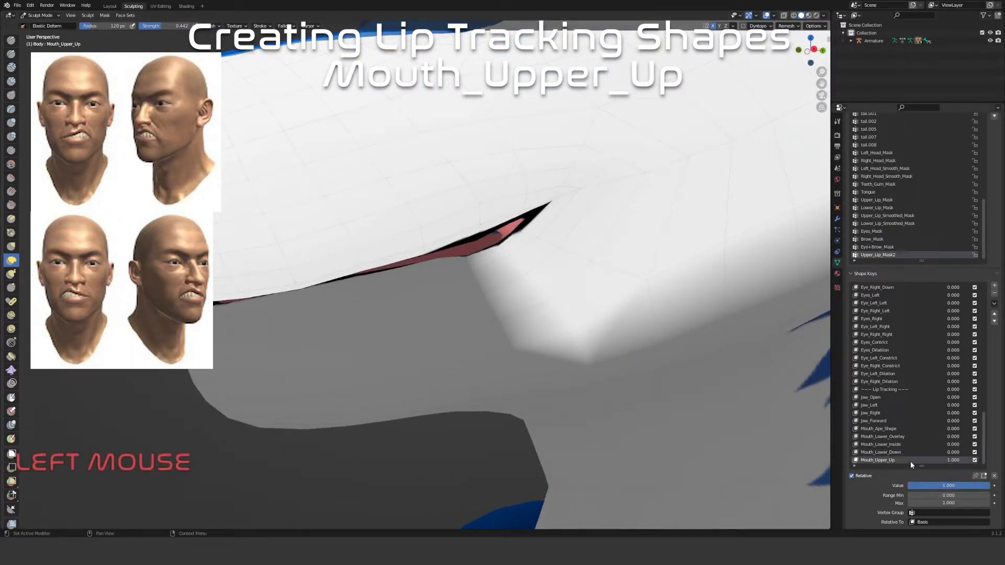
{"action": "mouse_move", "coordinate": [975, 486]}
{"action": "left_mouse_down"}
{"action": "mouse_move", "coordinate": [939, 486]}
{"action": "mouse_move", "coordinate": [989, 486]}
{"action": "left_mouse_up"}
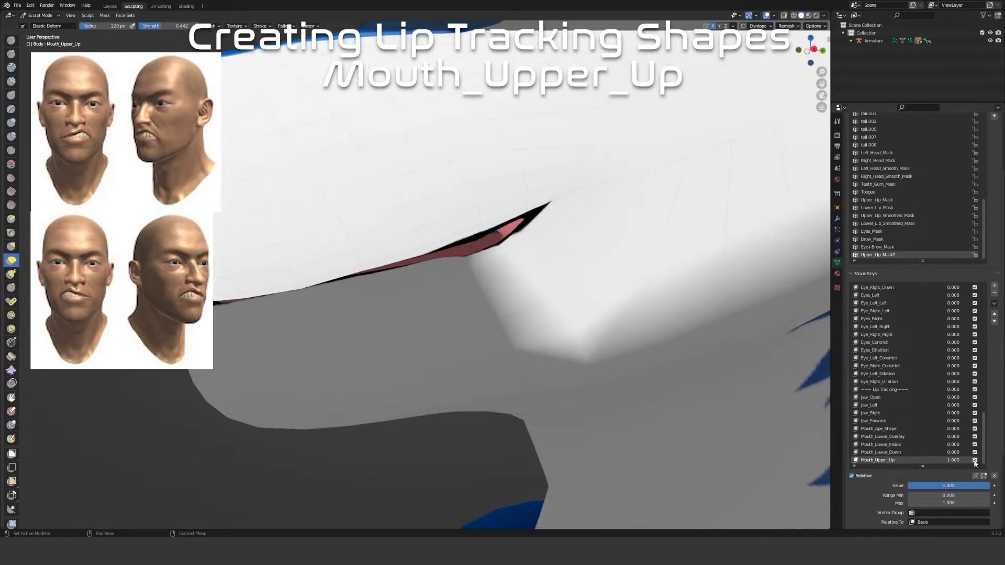
Extend the unmasked area with the Mask brush over the lower lip and cheek skin in front of the mouth corner
{"action": "scroll", "coordinate": [534, 287], "scroll_direction": "up", "scroll_amount": 3}
{"action": "middle_click_drag", "start_coordinate": [533, 250], "coordinate": [373, 291]}
{"action": "mouse_move", "coordinate": [373, 291]}
{"action": "middle_mouse_down", "text": "shift"}
{"action": "mouse_move", "coordinate": [340, 308]}
{"action": "mouse_move", "coordinate": [370, 274]}
{"action": "mouse_move", "coordinate": [337, 294]}
{"action": "mouse_move", "coordinate": [454, 220]}
{"action": "middle_mouse_up", "text": "shift"}
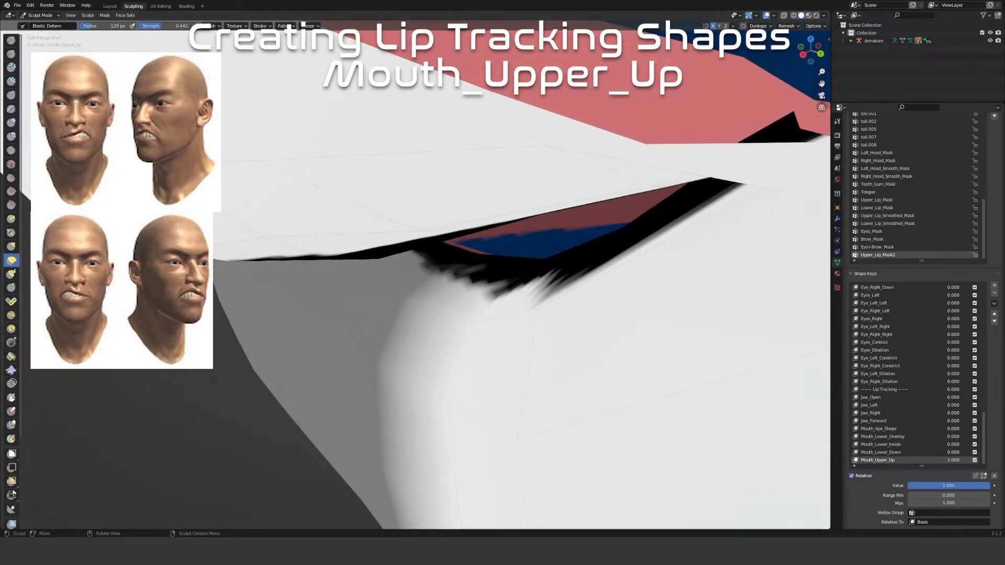
{"action": "left_click", "coordinate": [11, 399]}
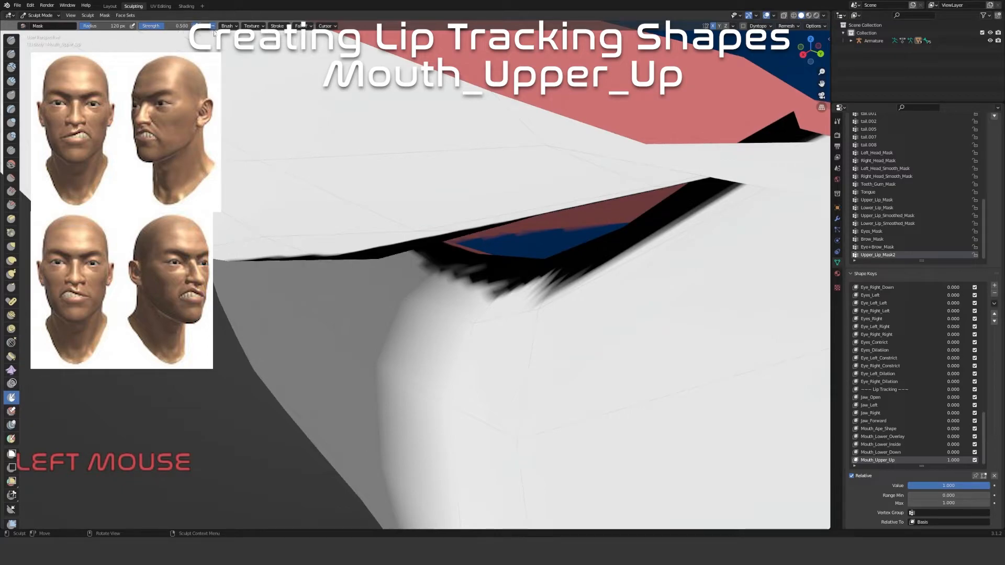
{"action": "left_click_drag", "start_coordinate": [435, 299], "coordinate": [382, 372]}
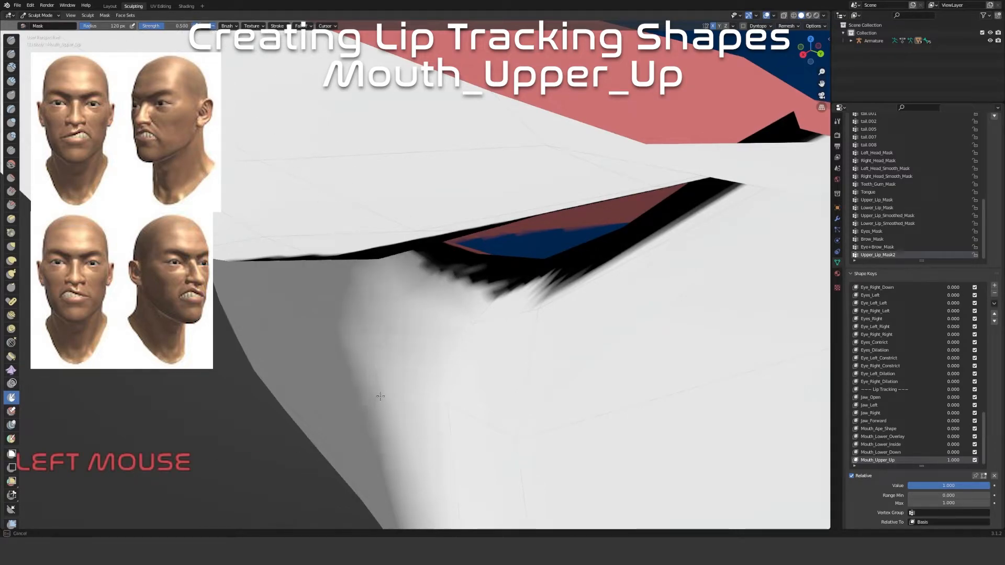
{"action": "left_click_drag", "start_coordinate": [439, 276], "coordinate": [462, 260]}
Smooth the mask along the lip edge from inside the mouth
{"action": "mouse_move", "coordinate": [462, 259]}
{"action": "middle_mouse_down"}
{"action": "mouse_move", "coordinate": [398, 282]}
{"action": "mouse_move", "coordinate": [565, 204]}
{"action": "mouse_move", "coordinate": [525, 264]}
{"action": "mouse_move", "coordinate": [492, 272]}
{"action": "mouse_move", "coordinate": [336, 276]}
{"action": "mouse_move", "coordinate": [335, 227]}
{"action": "mouse_move", "coordinate": [361, 213]}
{"action": "mouse_move", "coordinate": [310, 226]}
{"action": "mouse_move", "coordinate": [408, 178]}
{"action": "mouse_move", "coordinate": [563, 171]}
{"action": "mouse_move", "coordinate": [617, 180]}
{"action": "mouse_move", "coordinate": [579, 207]}
{"action": "mouse_move", "coordinate": [565, 196]}
{"action": "middle_mouse_up"}
{"action": "scroll", "coordinate": [525, 263], "scroll_direction": "up", "scroll_amount": 3}
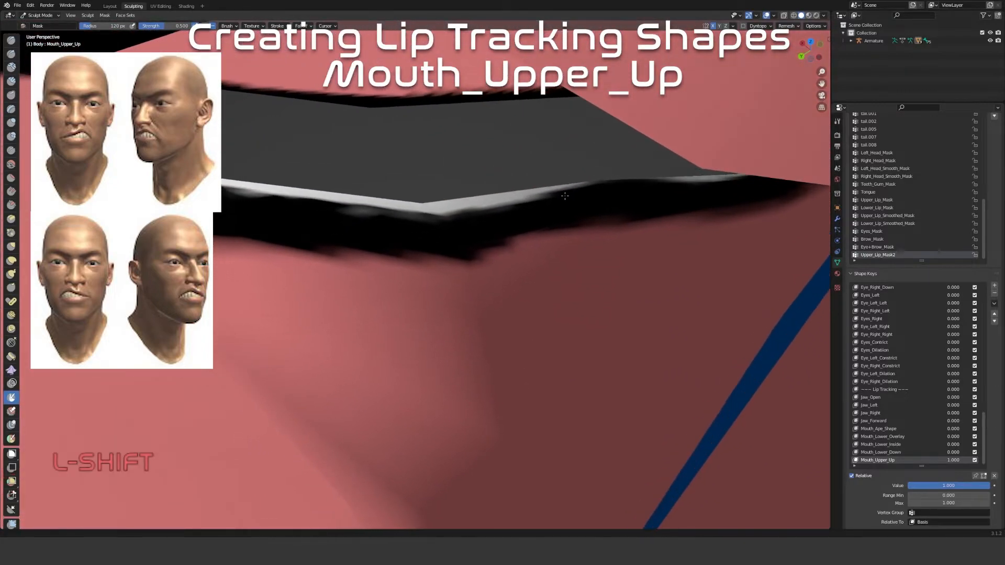
{"action": "mouse_move", "coordinate": [393, 203]}
{"action": "left_mouse_down", "text": "shift"}
{"action": "mouse_move", "coordinate": [486, 325]}
{"action": "mouse_move", "coordinate": [513, 445]}
{"action": "mouse_move", "coordinate": [473, 283]}
{"action": "mouse_move", "coordinate": [413, 192]}
{"action": "left_mouse_up", "text": "shift"}
Pull the lower lip edge near the mouth corner upward using Elastic Deform with a 157 px radius
{"action": "scroll", "coordinate": [464, 280], "scroll_direction": "down", "scroll_amount": 6}
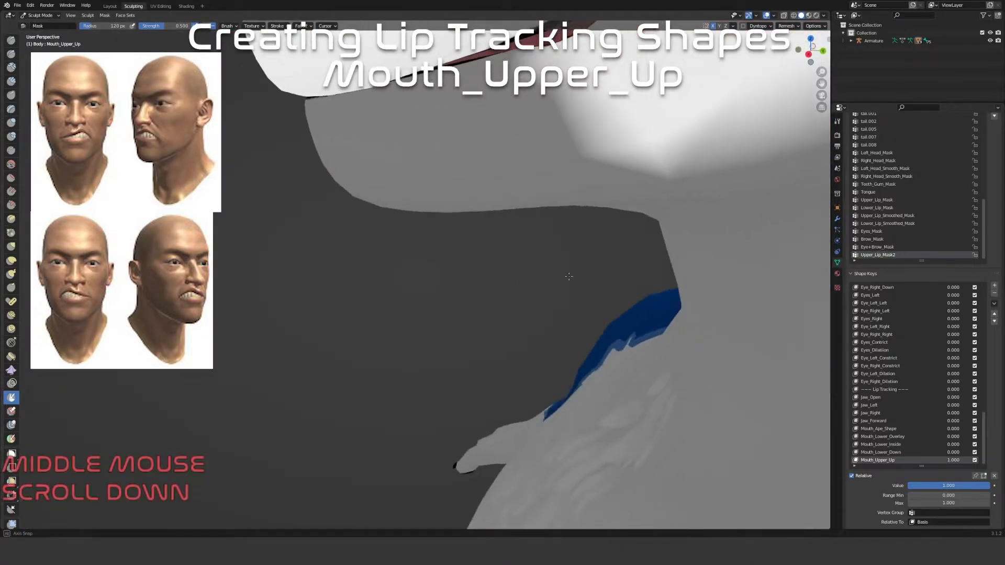
{"action": "middle_click_drag", "start_coordinate": [473, 293], "coordinate": [401, 188], "text": "shift"}
{"action": "scroll", "coordinate": [388, 183], "scroll_direction": "up", "scroll_amount": 7}
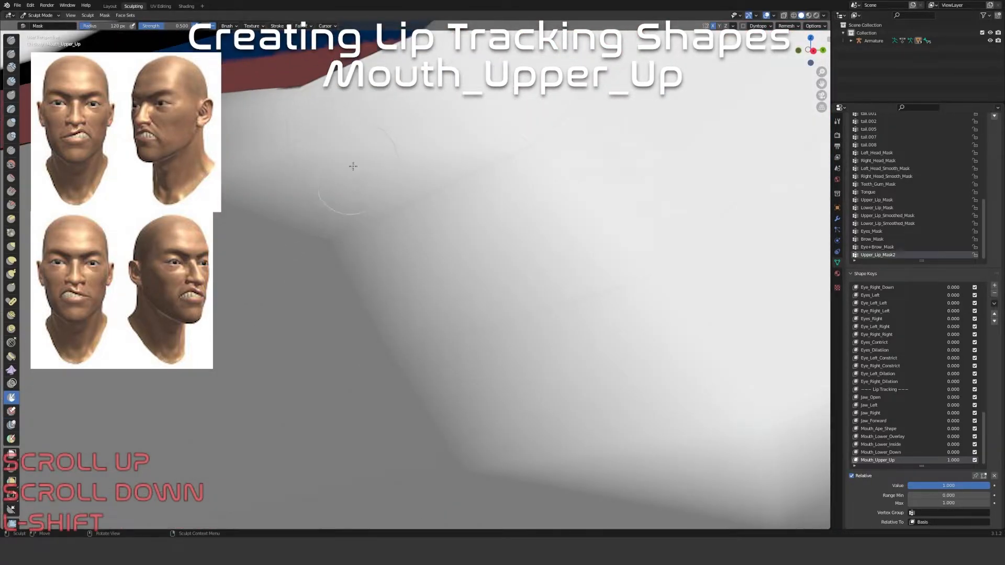
{"action": "middle_click_drag", "start_coordinate": [353, 166], "coordinate": [288, 309], "text": "shift"}
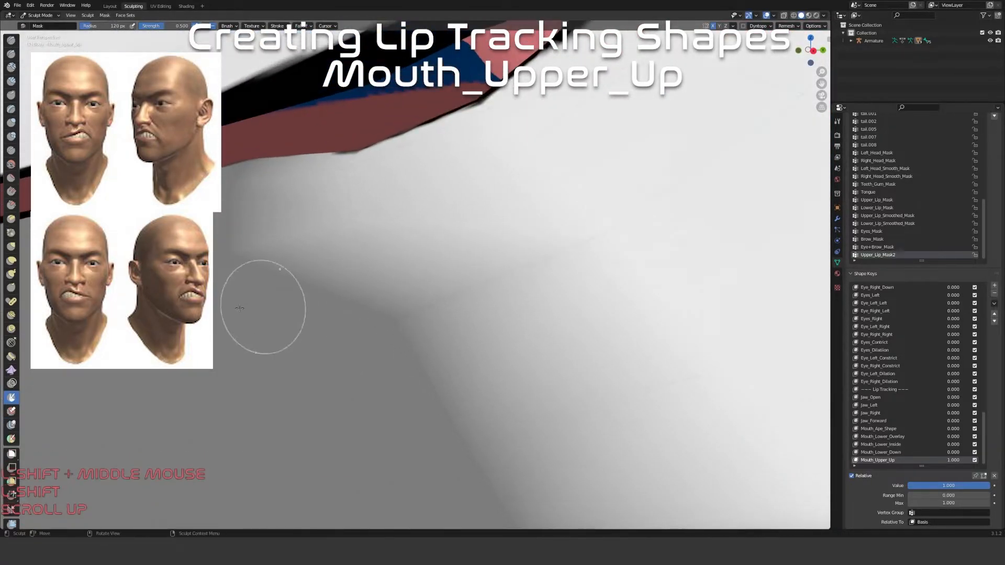
{"action": "left_click", "coordinate": [11, 260]}
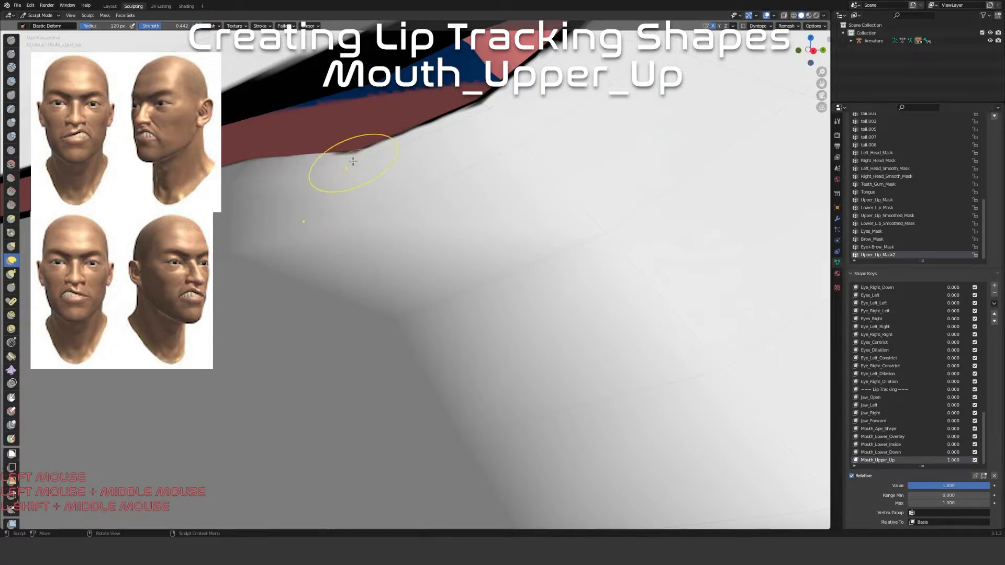
{"action": "key", "text": "f"}
{"action": "left_click", "coordinate": [375, 152]}
{"action": "left_click_drag", "start_coordinate": [359, 156], "coordinate": [320, 38]}
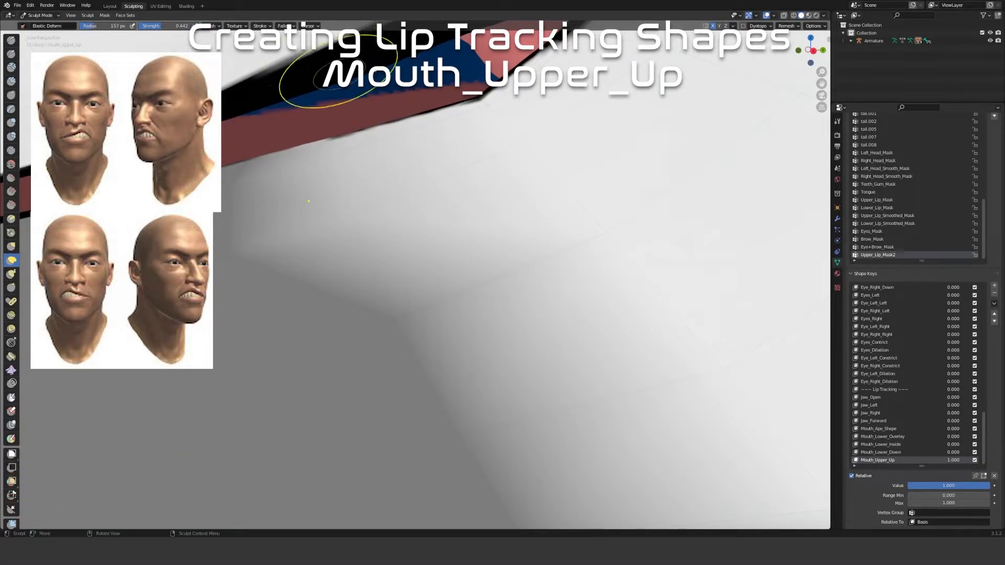
Even out the side lip line with two more Elastic Deform strokes near the mouth corner
{"action": "scroll", "coordinate": [467, 269], "scroll_direction": "down", "scroll_amount": 8}
{"action": "middle_click_drag", "start_coordinate": [510, 348], "coordinate": [500, 335]}
{"action": "scroll", "coordinate": [499, 335], "scroll_direction": "down", "scroll_amount": 3}
{"action": "middle_click_drag", "start_coordinate": [500, 335], "coordinate": [419, 288]}
{"action": "scroll", "coordinate": [399, 275], "scroll_direction": "up", "scroll_amount": 5}
{"action": "mouse_move", "coordinate": [334, 244]}
{"action": "left_mouse_down"}
{"action": "mouse_move", "coordinate": [309, 186]}
{"action": "mouse_move", "coordinate": [285, 197]}
{"action": "left_mouse_up"}
{"action": "left_click_drag", "start_coordinate": [396, 233], "coordinate": [403, 246]}
Reduce the Elastic Deform radius to 52 px and lift a small section of the lip edge near the mouth corner
{"action": "scroll", "coordinate": [404, 236], "scroll_direction": "up", "scroll_amount": 2}
{"action": "mouse_move", "coordinate": [404, 224]}
{"action": "middle_mouse_down"}
{"action": "mouse_move", "coordinate": [397, 194]}
{"action": "mouse_move", "coordinate": [404, 202]}
{"action": "middle_mouse_up"}
{"action": "key", "text": "f"}
{"action": "left_click", "coordinate": [453, 205]}
{"action": "left_click_drag", "start_coordinate": [404, 202], "coordinate": [393, 151]}
Nudge the upper lip edge midway along the muzzle's side with a short Elastic Deform stroke
{"action": "scroll", "coordinate": [453, 247], "scroll_direction": "down", "scroll_amount": 4}
{"action": "scroll", "coordinate": [454, 248], "scroll_direction": "down", "scroll_amount": 4}
{"action": "middle_click_drag", "start_coordinate": [448, 287], "coordinate": [414, 293]}
{"action": "scroll", "coordinate": [388, 299], "scroll_direction": "up", "scroll_amount": 4}
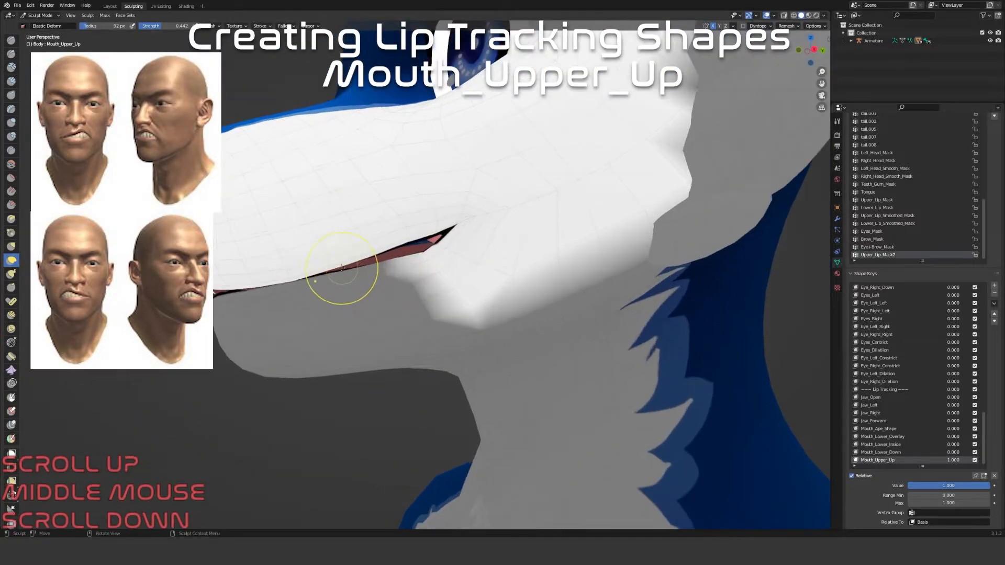
{"action": "left_click_drag", "start_coordinate": [321, 250], "coordinate": [306, 254]}
Test the Mouth_Upper_Up slider, ending at 1.000, while examining the muzzle from the side and front
{"action": "scroll", "coordinate": [393, 298], "scroll_direction": "down", "scroll_amount": 4}
{"action": "middle_click_drag", "start_coordinate": [393, 299], "coordinate": [777, 408]}
{"action": "mouse_move", "coordinate": [970, 487]}
{"action": "left_mouse_down"}
{"action": "mouse_move", "coordinate": [890, 488]}
{"action": "mouse_move", "coordinate": [984, 487]}
{"action": "left_mouse_up"}
{"action": "left_click_drag", "start_coordinate": [448, 210], "coordinate": [449, 210]}
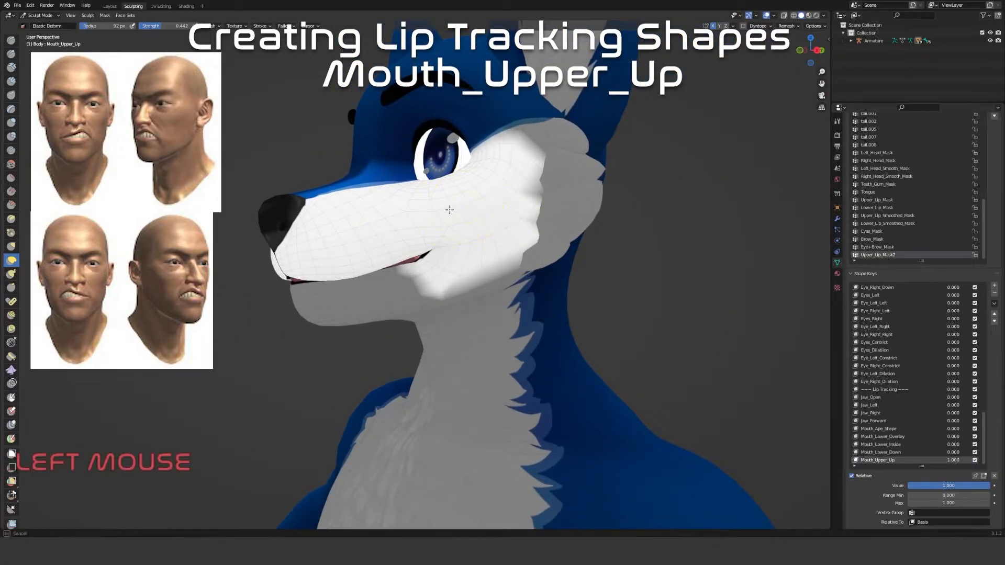
{"action": "middle_click_drag", "start_coordinate": [503, 216], "coordinate": [605, 212]}
{"action": "scroll", "coordinate": [605, 214], "scroll_direction": "up", "scroll_amount": 1}
{"action": "left_click_drag", "start_coordinate": [952, 488], "coordinate": [984, 488]}
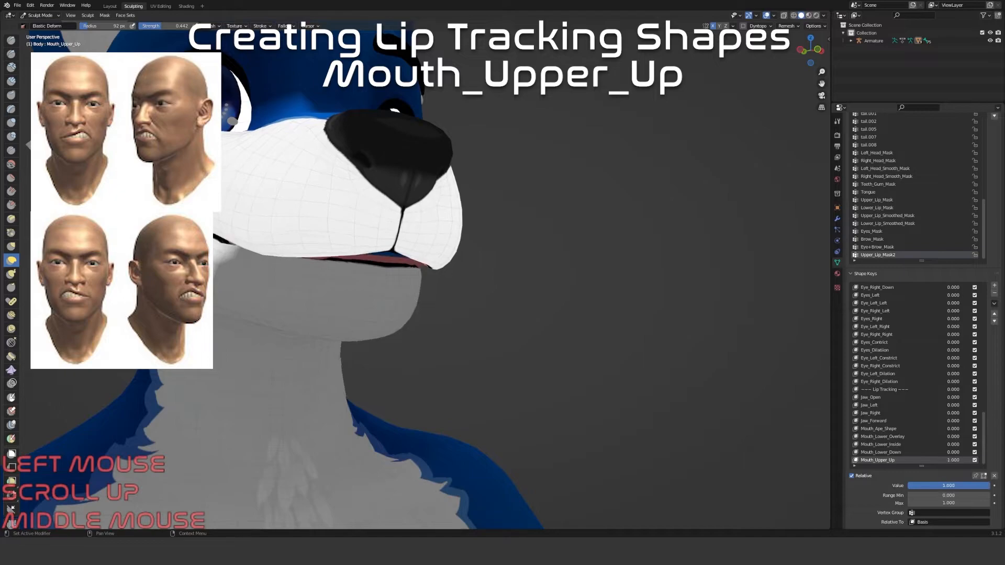
Raise the upper lip edge beside the front of the muzzle with Elastic Deform and check the whole face
{"action": "scroll", "coordinate": [384, 317], "scroll_direction": "up", "scroll_amount": 1}
{"action": "mouse_move", "coordinate": [320, 249]}
{"action": "left_mouse_down"}
{"action": "mouse_move", "coordinate": [281, 254]}
{"action": "mouse_move", "coordinate": [336, 233]}
{"action": "left_mouse_up"}
{"action": "scroll", "coordinate": [355, 306], "scroll_direction": "down", "scroll_amount": 6}
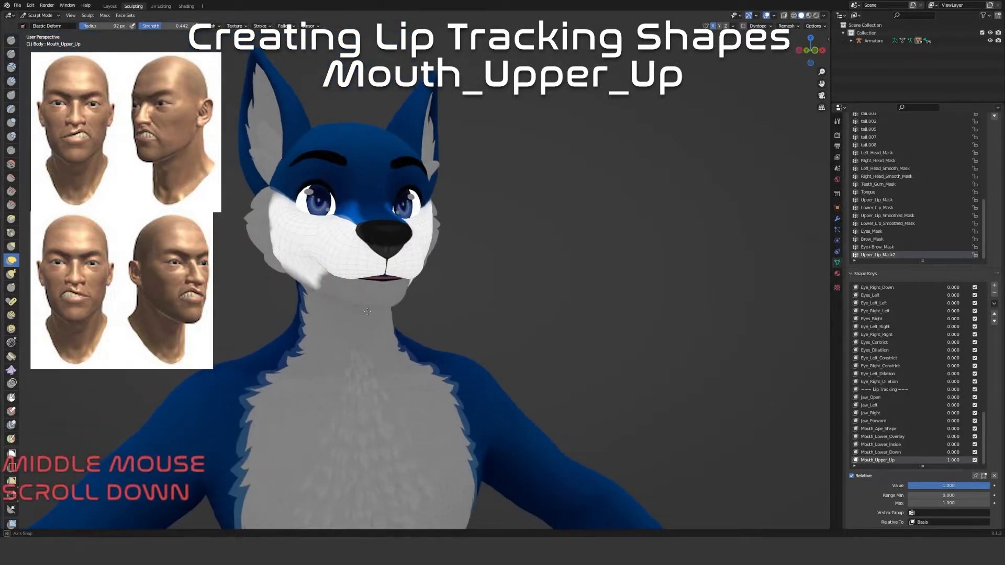
Set the Mouth_Upper_Up shape key's value to 0.000 and view the muzzle's side
{"action": "left_click_drag", "start_coordinate": [959, 488], "coordinate": [908, 486]}
{"action": "middle_click_drag", "start_coordinate": [785, 426], "coordinate": [539, 397]}
{"action": "scroll", "coordinate": [538, 397], "scroll_direction": "up", "scroll_amount": 1}
{"action": "middle_click_drag", "start_coordinate": [464, 423], "coordinate": [450, 376], "text": "shift"}
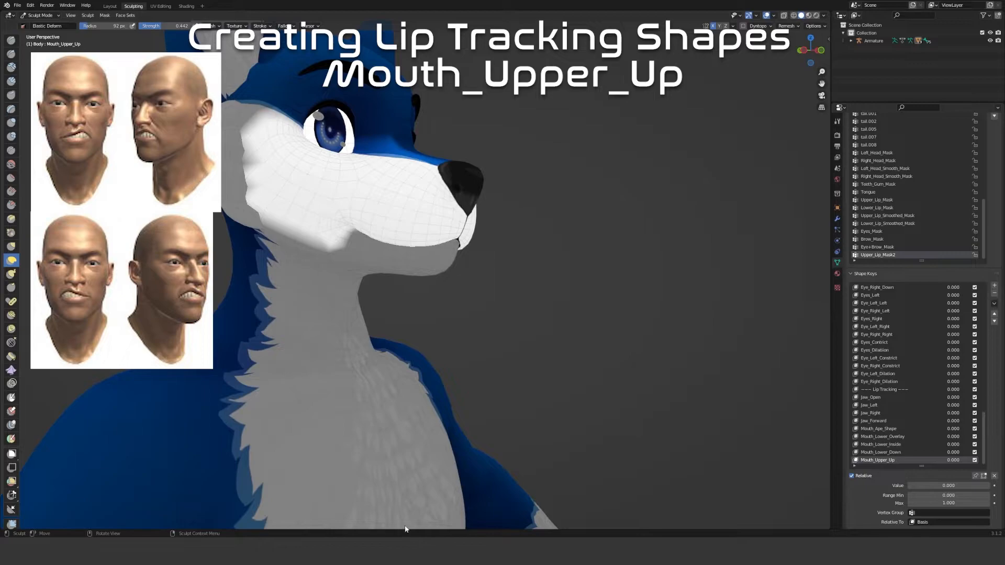
{"action": "left_click_drag", "start_coordinate": [425, 507], "coordinate": [427, 496]}
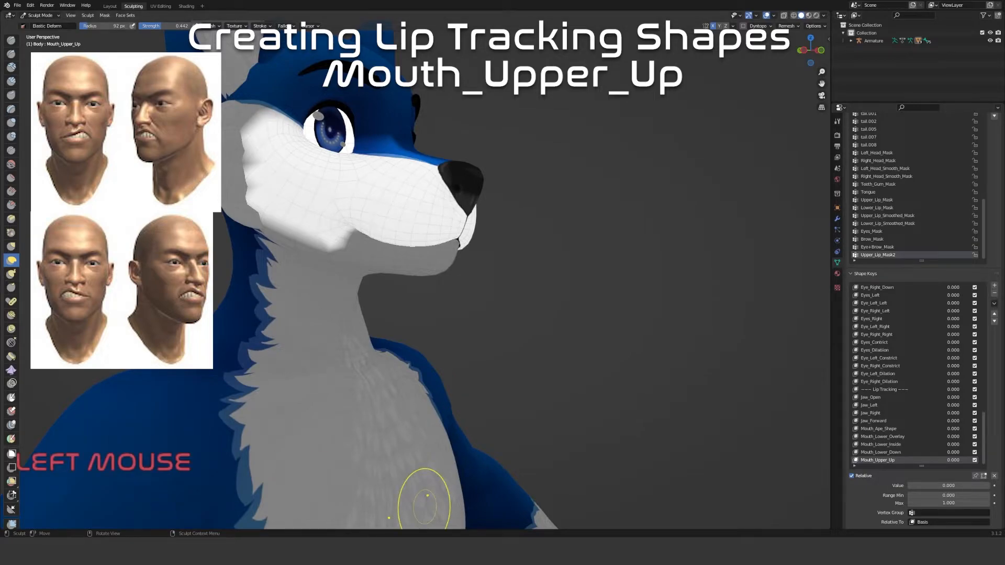
{"action": "scroll", "coordinate": [428, 495], "scroll_direction": "down", "scroll_amount": 1}
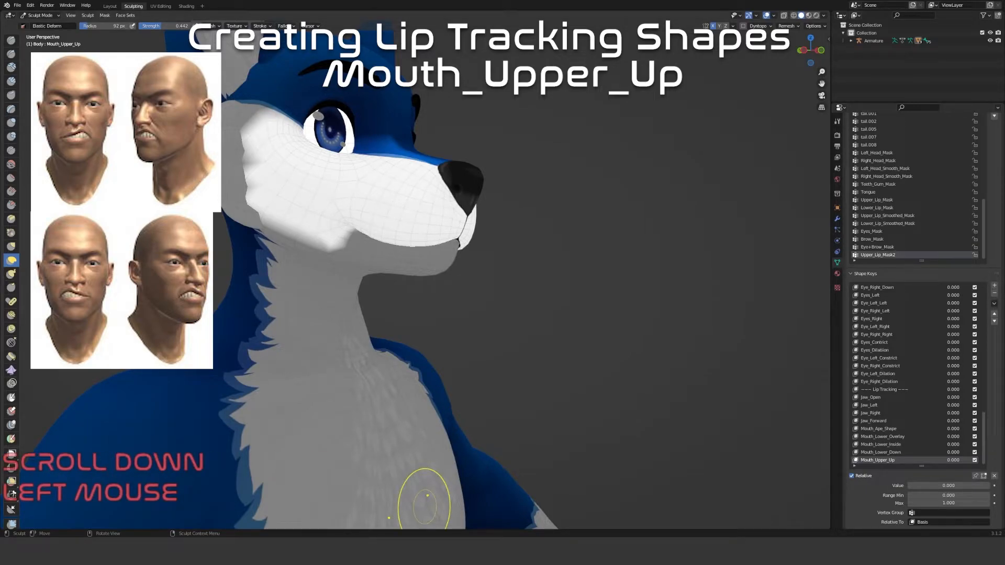
{"action": "scroll", "coordinate": [428, 496], "scroll_direction": "up", "scroll_amount": 1}
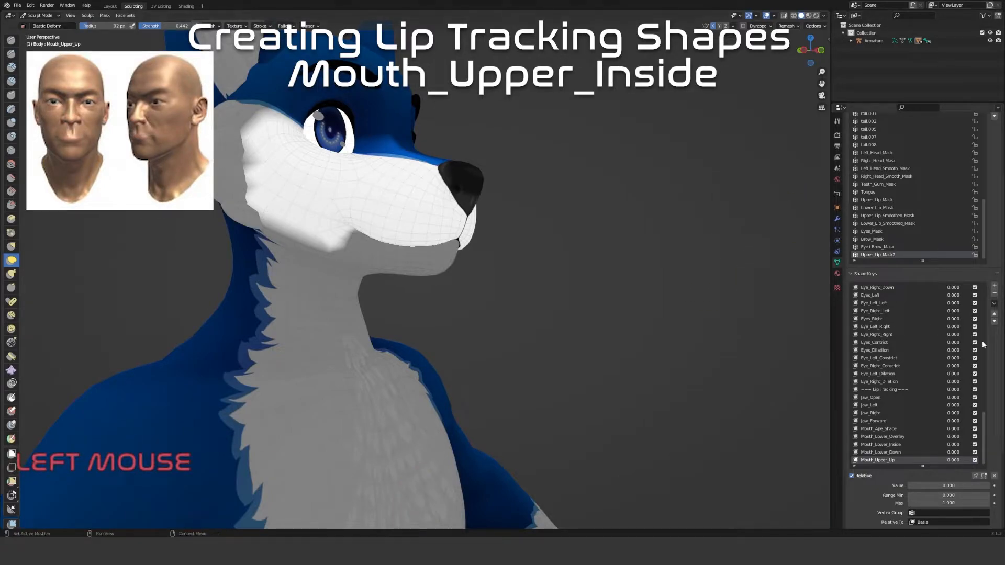
Add a new shape key named Mouth_Upper_Inside
{"action": "left_click", "coordinate": [995, 286]}
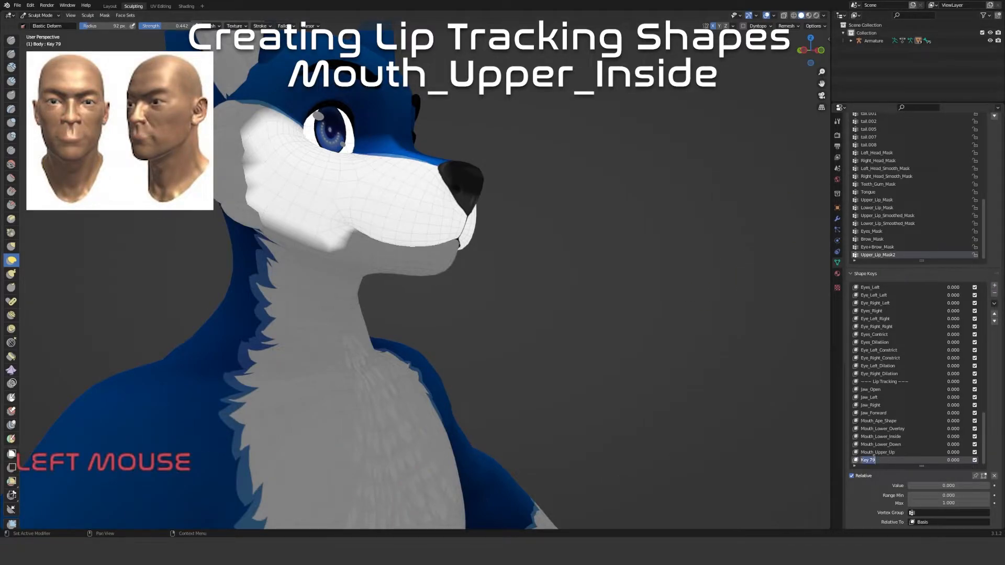
{"action": "type", "text": "Mouth"}
{"action": "key", "text": "BackSpace"}
{"action": "type", "text": "h"}
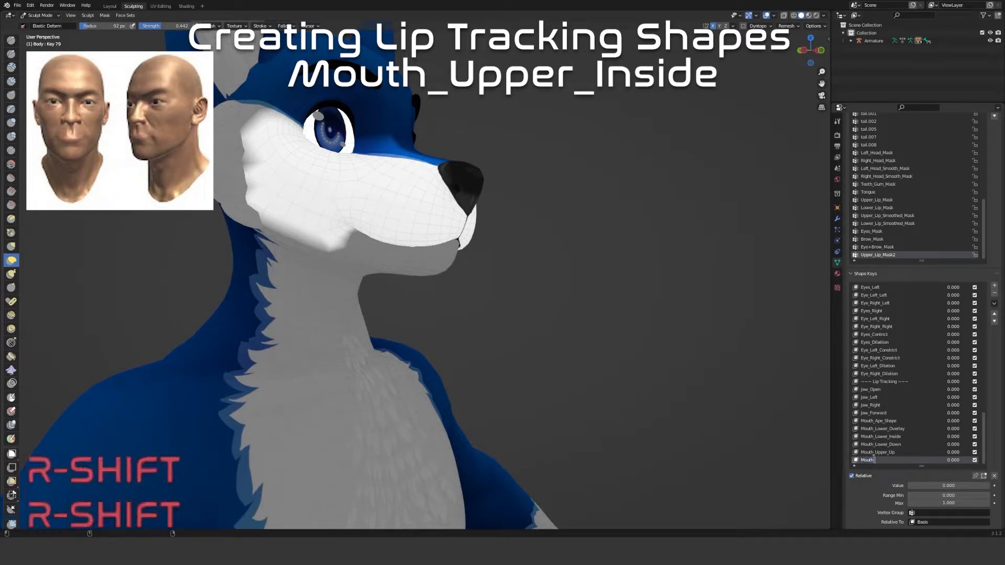
{"action": "type", "text": "_Upper_Inside"}
{"action": "key", "text": "Return"}
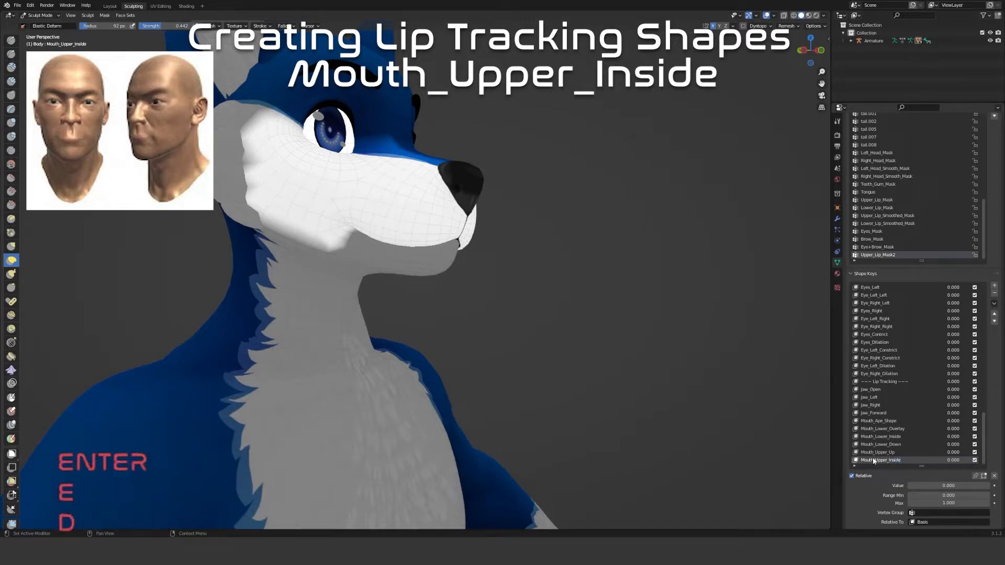
Set Mouth_Upper_Inside's value to 1.000 and push the front tip of the upper lip inward with Elastic Deform
{"action": "left_click_drag", "start_coordinate": [923, 490], "coordinate": [987, 489]}
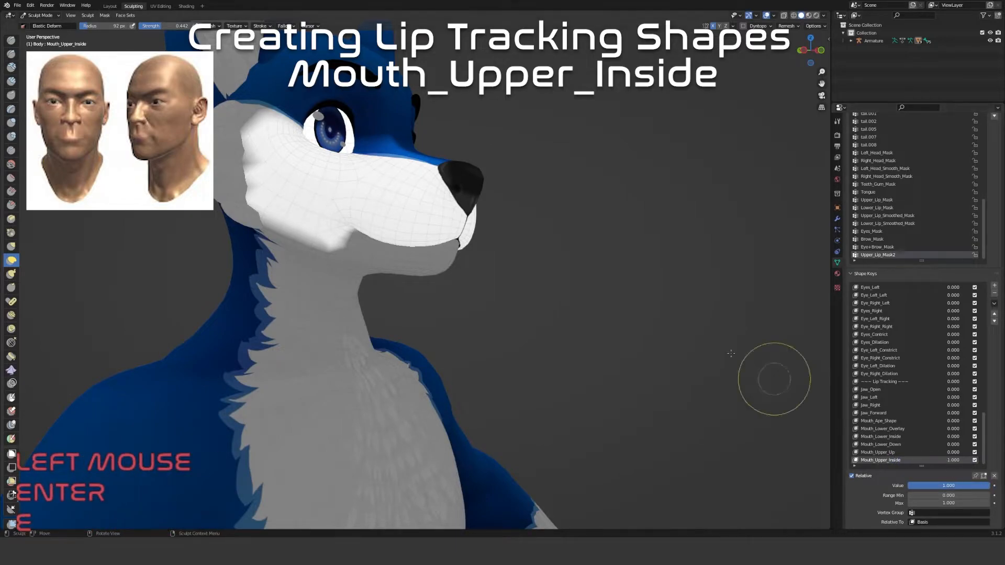
{"action": "scroll", "coordinate": [449, 243], "scroll_direction": "up", "scroll_amount": 3}
{"action": "middle_click_drag", "start_coordinate": [449, 242], "coordinate": [477, 230]}
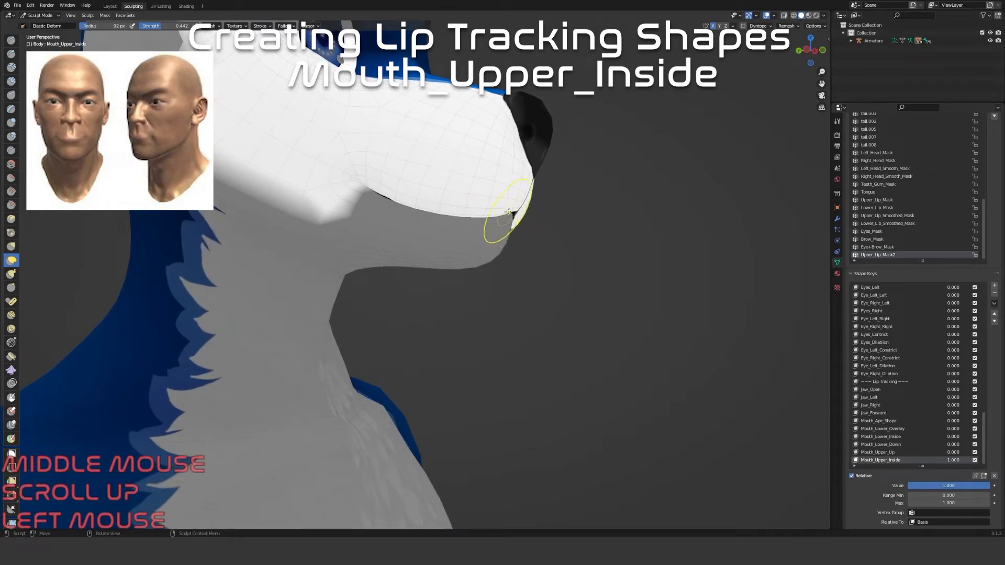
{"action": "left_click_drag", "start_coordinate": [508, 211], "coordinate": [509, 212]}
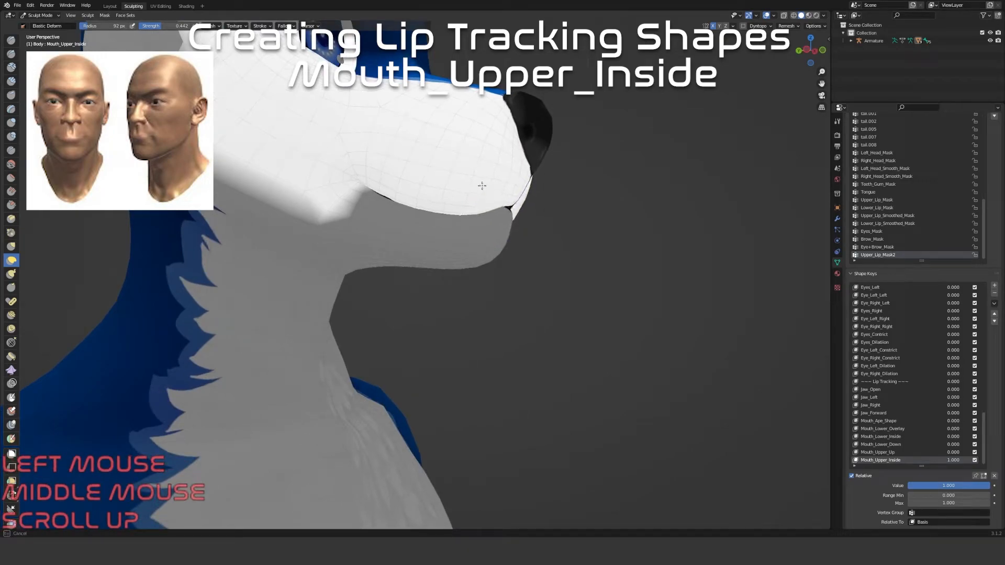
{"action": "mouse_move", "coordinate": [471, 168]}
{"action": "middle_mouse_down"}
{"action": "mouse_move", "coordinate": [304, 202]}
{"action": "mouse_move", "coordinate": [329, 211]}
{"action": "mouse_move", "coordinate": [400, 175]}
{"action": "mouse_move", "coordinate": [337, 164]}
{"action": "middle_mouse_up"}
{"action": "left_click_drag", "start_coordinate": [343, 152], "coordinate": [347, 145]}
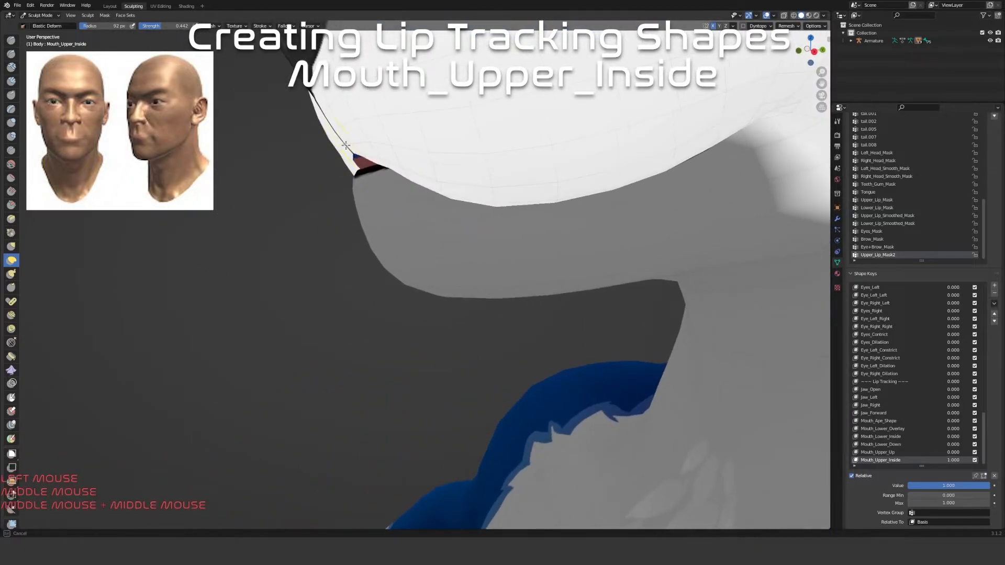
Enlarge the Elastic Deform radius to 224 px and reshape the upper lip's front edge against the lower lip
{"action": "key", "text": "f"}
{"action": "left_click", "coordinate": [361, 183]}
{"action": "middle_click_drag", "start_coordinate": [382, 213], "coordinate": [546, 176]}
{"action": "mouse_move", "coordinate": [437, 179]}
{"action": "left_mouse_down"}
{"action": "mouse_move", "coordinate": [418, 164]}
{"action": "mouse_move", "coordinate": [385, 176]}
{"action": "mouse_move", "coordinate": [375, 151]}
{"action": "left_mouse_up"}
{"action": "left_click_drag", "start_coordinate": [466, 151], "coordinate": [448, 202]}
{"action": "mouse_move", "coordinate": [449, 202]}
{"action": "middle_mouse_down"}
{"action": "mouse_move", "coordinate": [414, 144]}
{"action": "mouse_move", "coordinate": [411, 107]}
{"action": "middle_mouse_up"}
{"action": "left_click_drag", "start_coordinate": [372, 238], "coordinate": [354, 267]}
Pull the front of the upper lip slightly forward and up from the side view
{"action": "mouse_move", "coordinate": [390, 239]}
{"action": "middle_mouse_down"}
{"action": "mouse_move", "coordinate": [464, 293]}
{"action": "mouse_move", "coordinate": [466, 268]}
{"action": "middle_mouse_up"}
{"action": "scroll", "coordinate": [482, 298], "scroll_direction": "down", "scroll_amount": 2}
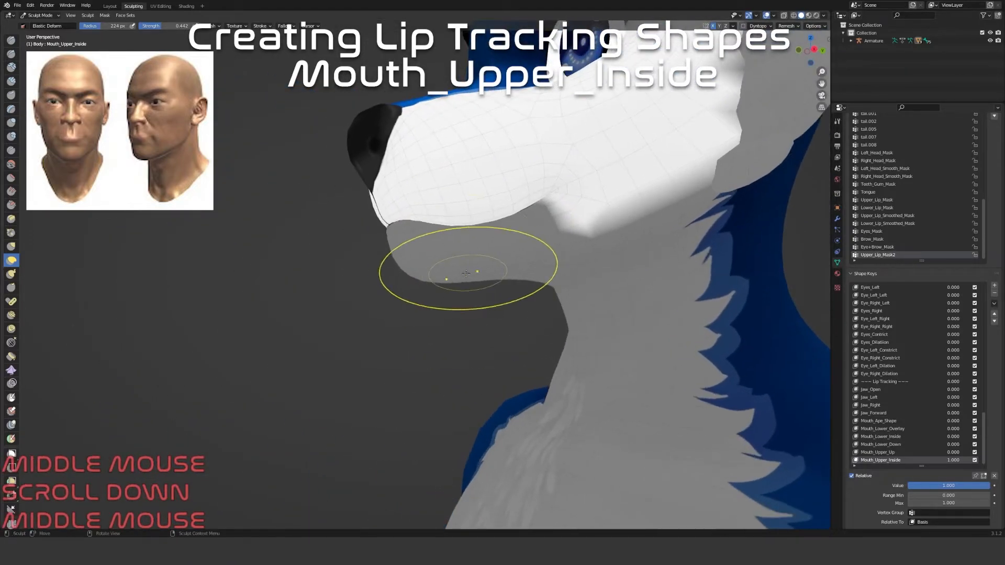
{"action": "scroll", "coordinate": [456, 257], "scroll_direction": "up", "scroll_amount": 1}
{"action": "left_click_drag", "start_coordinate": [394, 203], "coordinate": [360, 179]}
Test the Mouth_Upper_Inside slider from the opposite side and set its value to 0.000
{"action": "mouse_move", "coordinate": [971, 485]}
{"action": "left_mouse_down"}
{"action": "mouse_move", "coordinate": [890, 485]}
{"action": "mouse_move", "coordinate": [984, 485]}
{"action": "left_mouse_up"}
{"action": "middle_click_drag", "start_coordinate": [552, 331], "coordinate": [734, 365]}
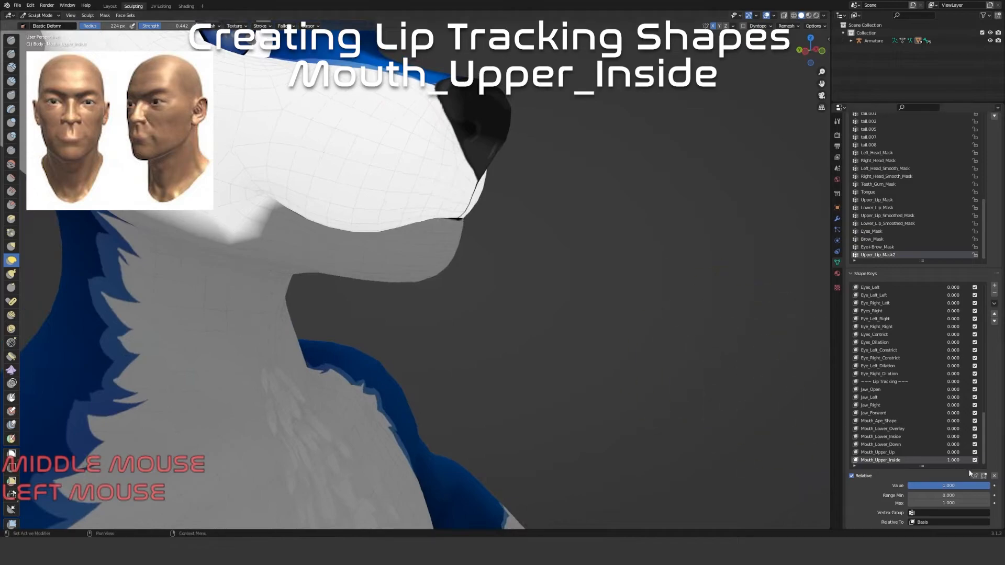
{"action": "left_click_drag", "start_coordinate": [969, 486], "coordinate": [890, 485]}
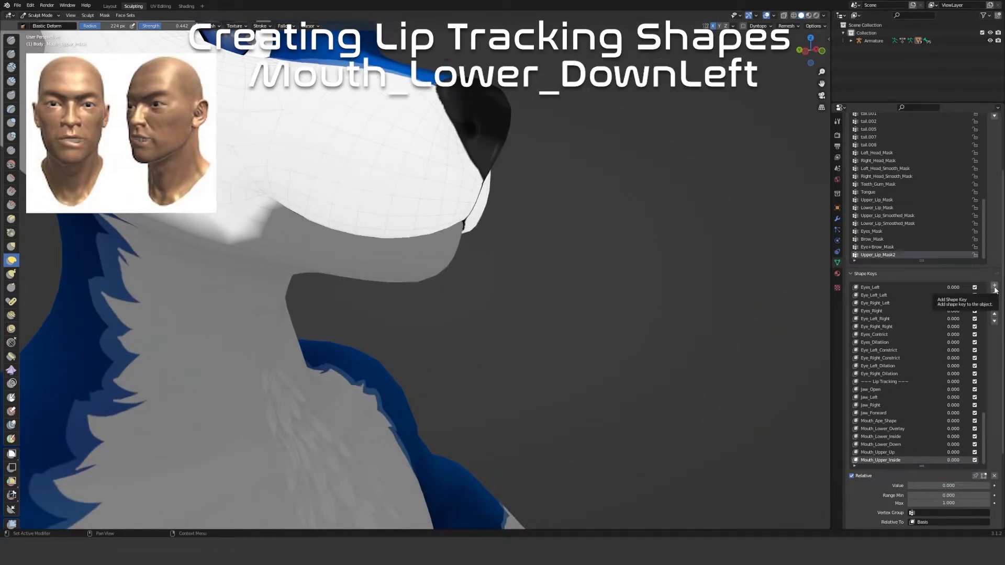
Make Mouth_Lower_Down the active shape key and set its value to 1.000 while viewing the face from the front
{"action": "left_click", "coordinate": [884, 446]}
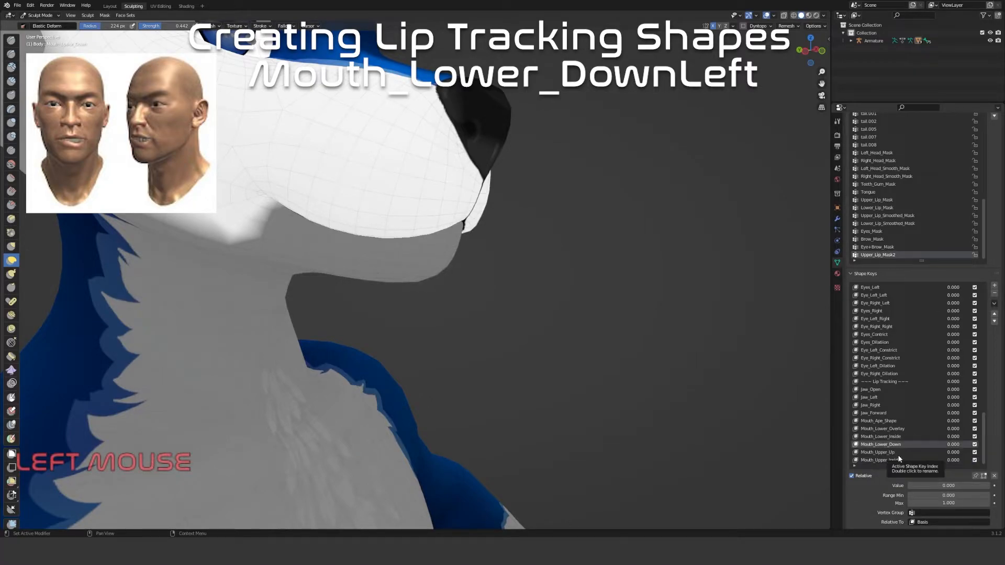
{"action": "scroll", "coordinate": [606, 379], "scroll_direction": "down", "scroll_amount": 3}
{"action": "middle_click_drag", "start_coordinate": [605, 379], "coordinate": [526, 359]}
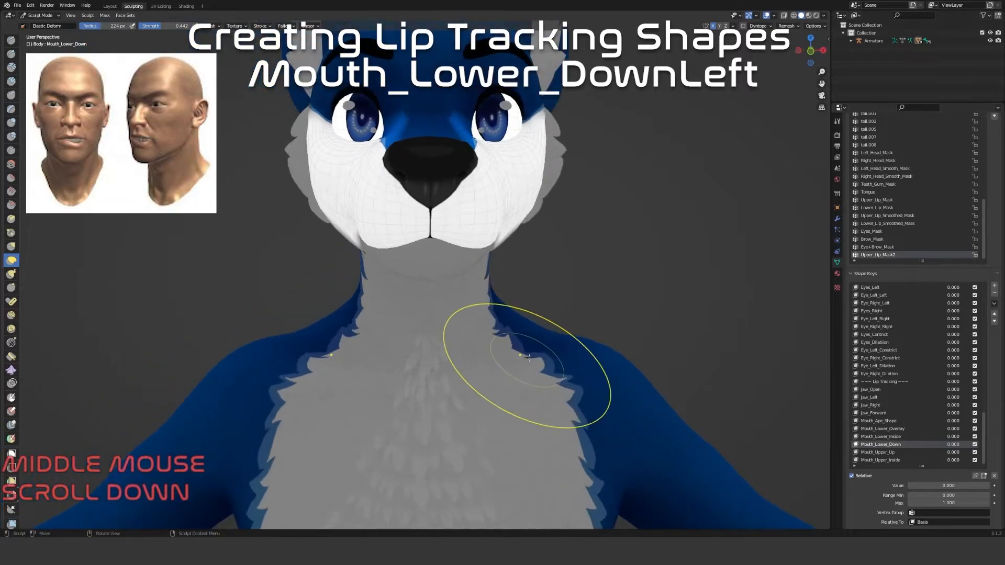
{"action": "scroll", "coordinate": [673, 422], "scroll_direction": "up", "scroll_amount": 2}
{"action": "middle_click_drag", "start_coordinate": [673, 422], "coordinate": [547, 407]}
{"action": "scroll", "coordinate": [646, 395], "scroll_direction": "down", "scroll_amount": 2}
{"action": "scroll", "coordinate": [575, 438], "scroll_direction": "down", "scroll_amount": 2}
{"action": "mouse_move", "coordinate": [537, 405]}
{"action": "middle_mouse_down", "text": "shift"}
{"action": "mouse_move", "coordinate": [574, 437]}
{"action": "mouse_move", "coordinate": [602, 439]}
{"action": "middle_mouse_up", "text": "shift"}
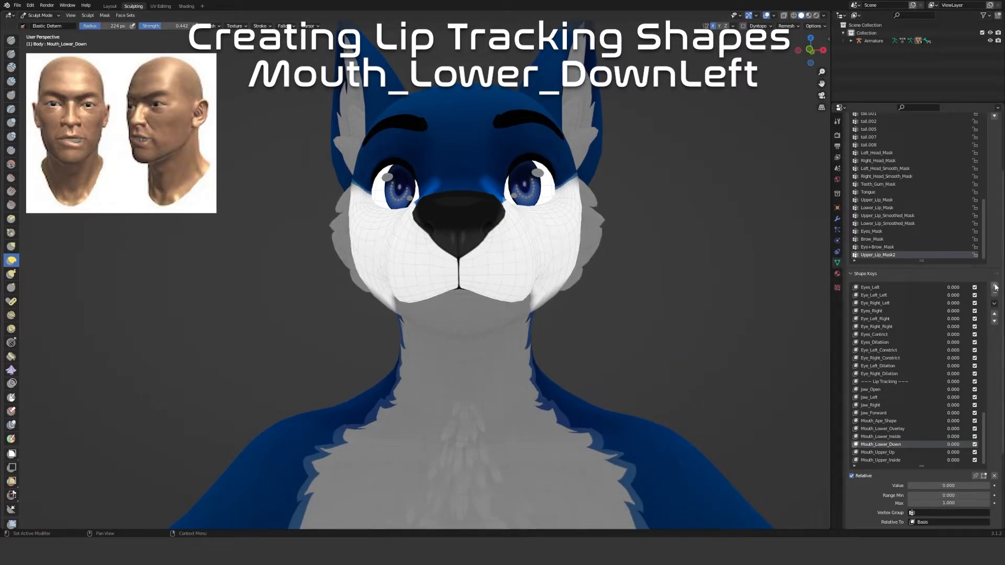
{"action": "left_click_drag", "start_coordinate": [942, 486], "coordinate": [985, 487]}
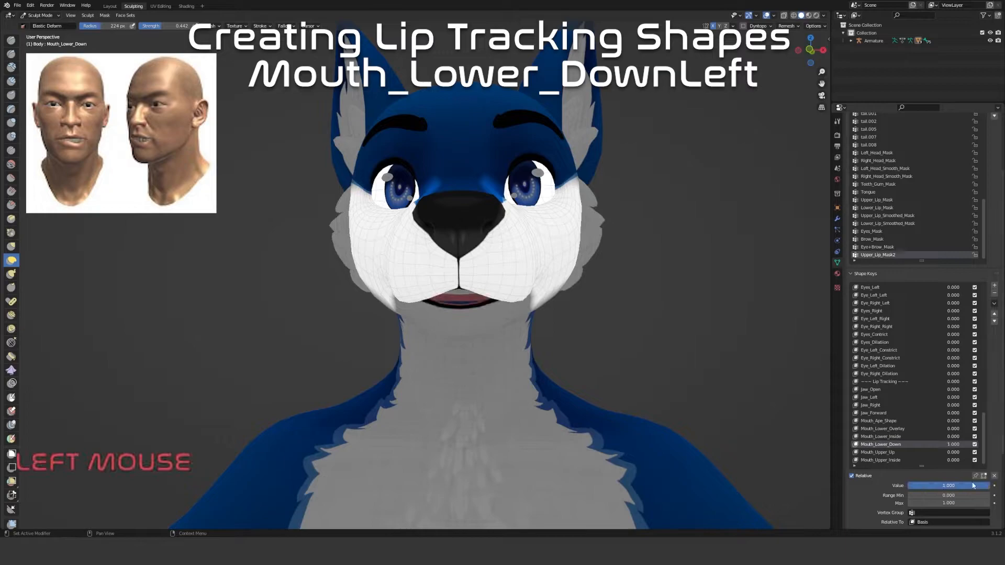
{"action": "middle_click_drag", "start_coordinate": [635, 408], "coordinate": [550, 335], "text": "shift"}
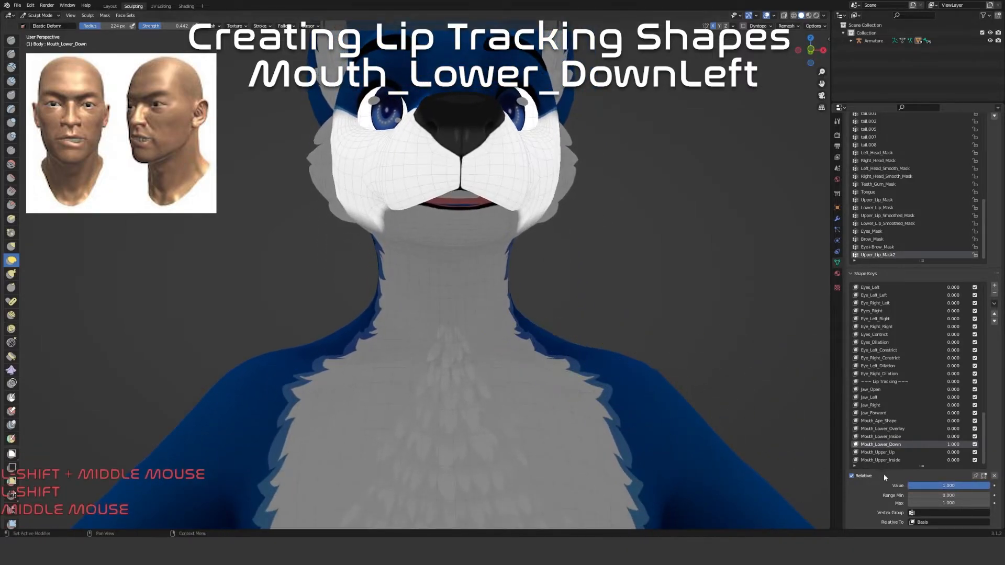
Limit Mouth_Lower_Down to the Left_Head_Smooth_Mask vertex group and check the mouth from an angle
{"action": "left_click", "coordinate": [923, 513]}
{"action": "type", "text": "head"}
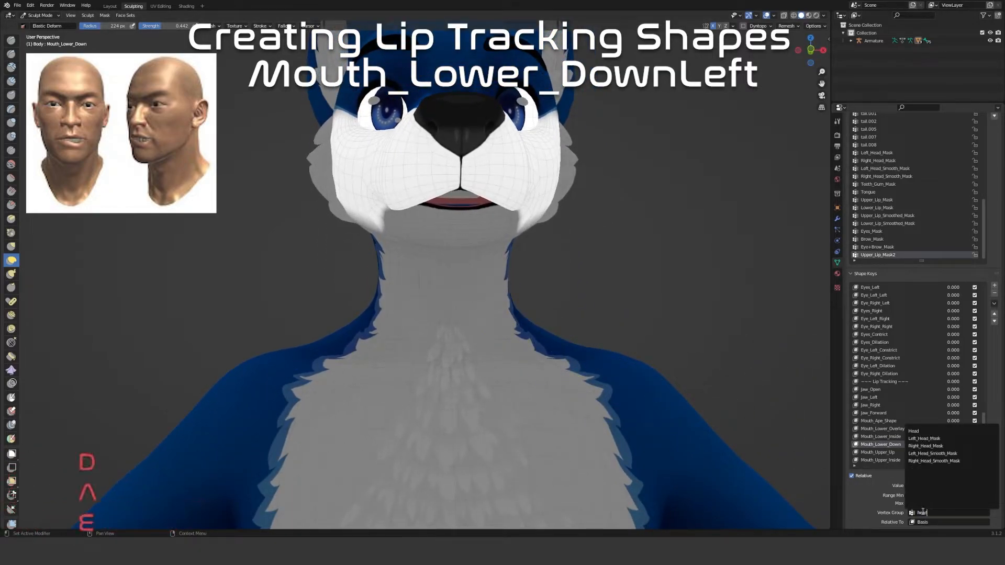
{"action": "left_click", "coordinate": [932, 453]}
{"action": "middle_click_drag", "start_coordinate": [725, 426], "coordinate": [586, 392]}
Create a new shape key from the current mix and name it Mouth_Lower_DownLeft
{"action": "left_click", "coordinate": [994, 304]}
{"action": "left_click", "coordinate": [951, 314]}
{"action": "double_click", "coordinate": [870, 460]}
{"action": "type", "text": "Mouth"}
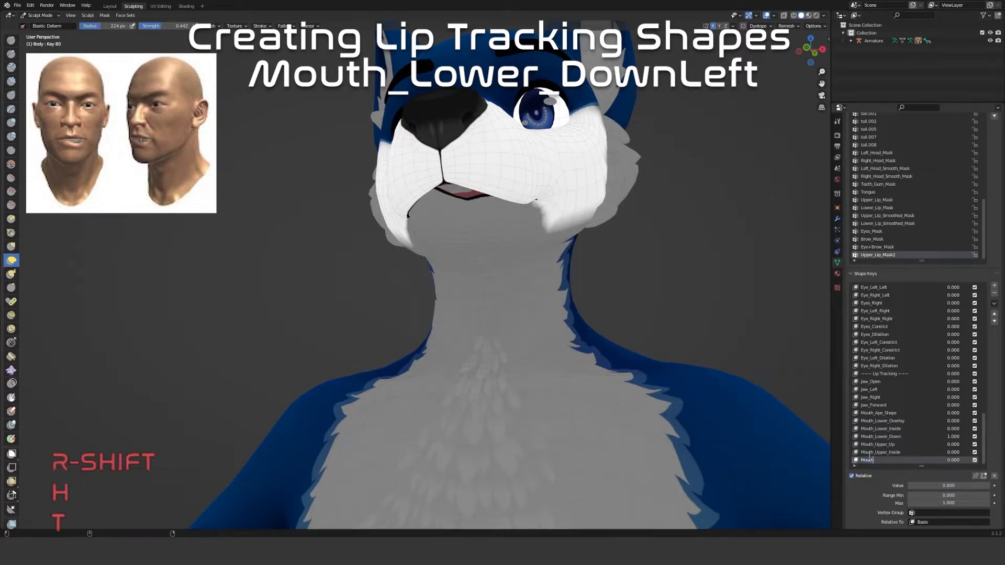
{"action": "type", "text": "_Lower_"}
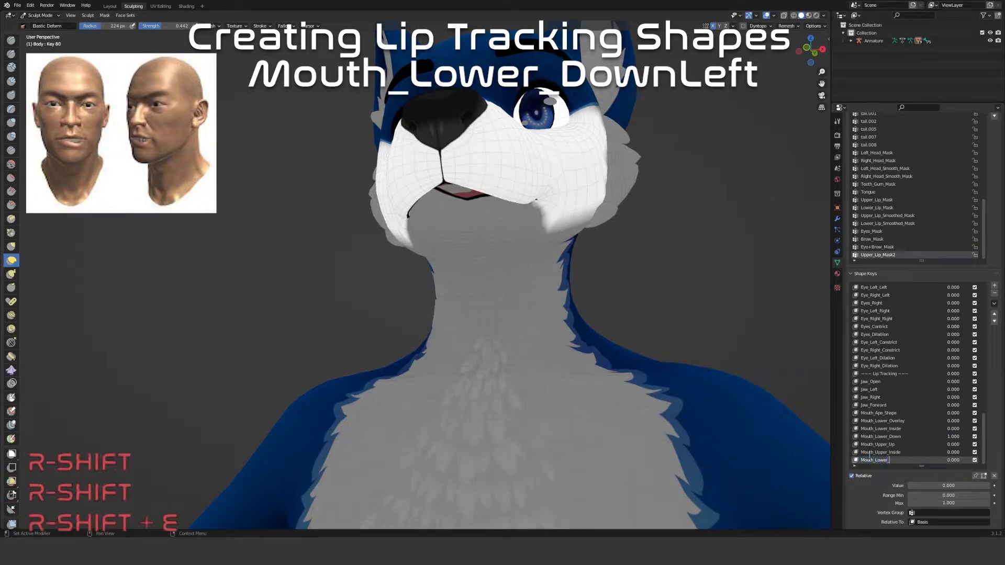
{"action": "type", "text": "Down"}
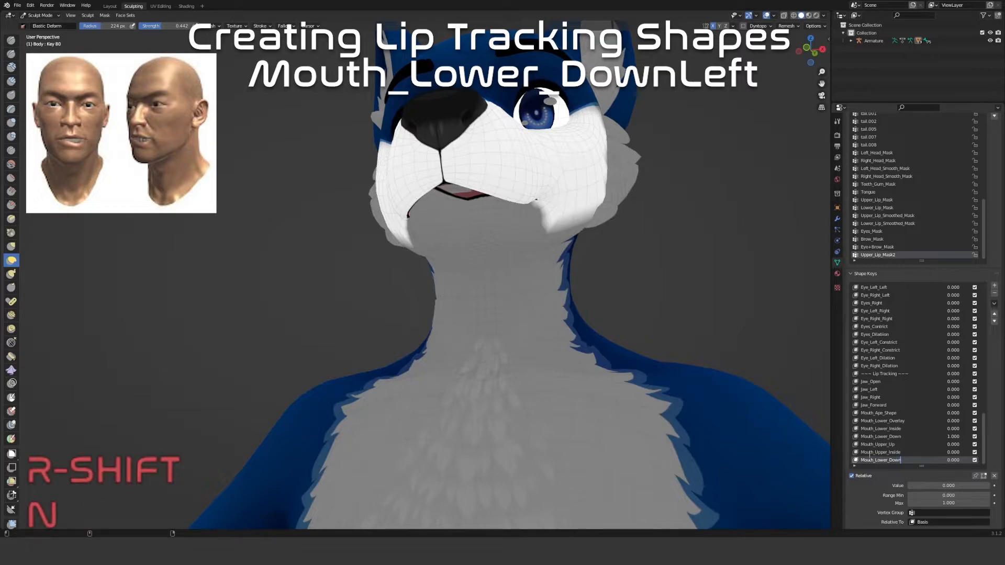
{"action": "type", "text": "Left"}
{"action": "key", "text": "Return"}
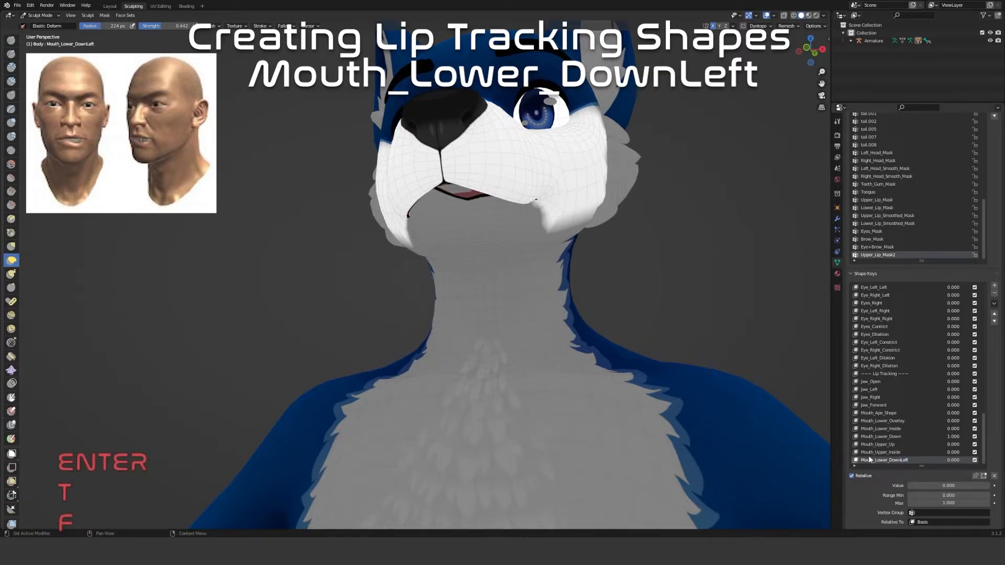
Switch Mouth_Lower_Down's vertex group to Right_Head_Smooth_Mask
{"action": "left_click", "coordinate": [894, 437]}
{"action": "left_click", "coordinate": [936, 513]}
{"action": "type", "text": "head"}
{"action": "left_click", "coordinate": [952, 462]}
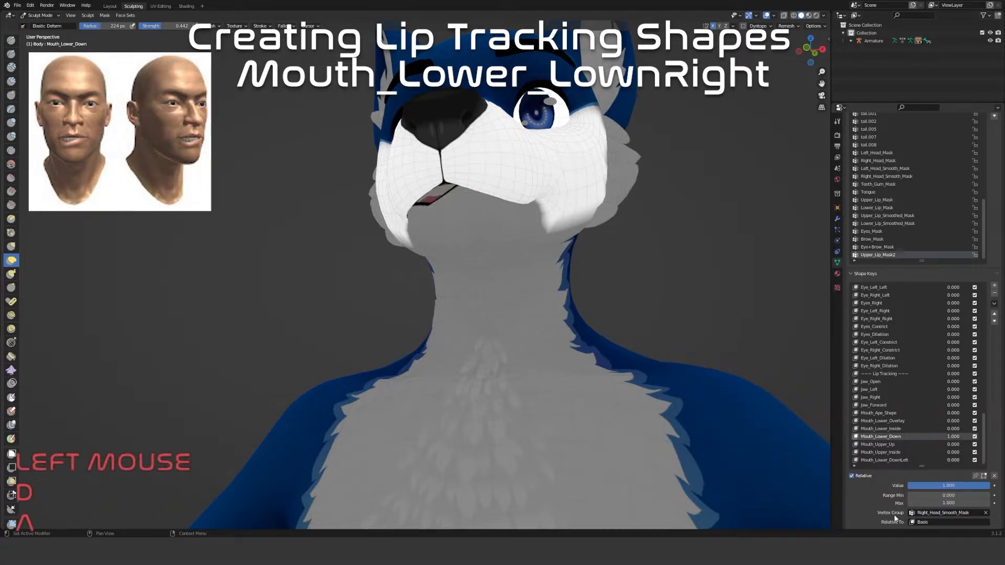
Create another shape key from the current mix and start renaming it with "Mou"
{"action": "left_click", "coordinate": [994, 303]}
{"action": "left_click", "coordinate": [964, 314]}
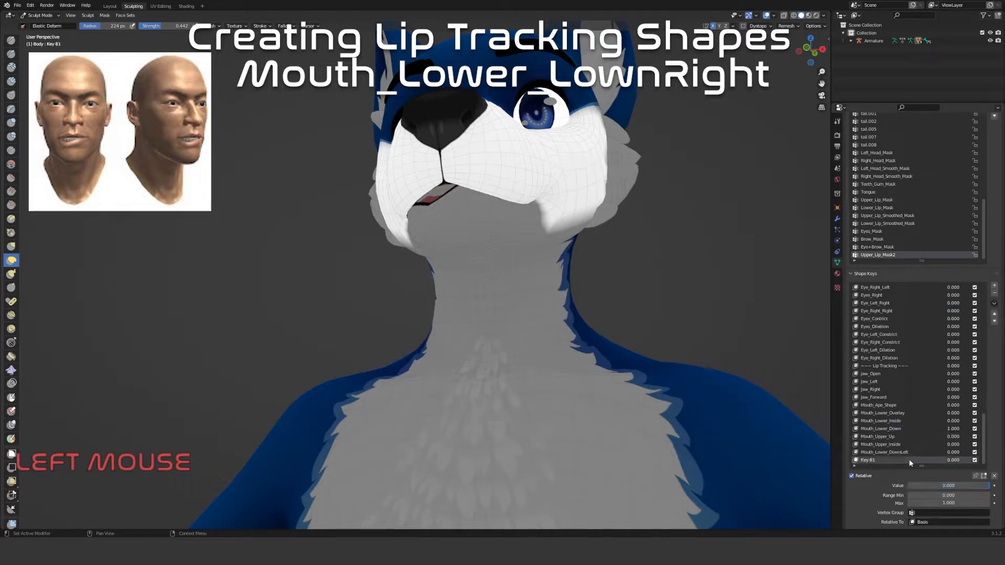
{"action": "double_click", "coordinate": [878, 459]}
{"action": "type", "text": "Mou"}
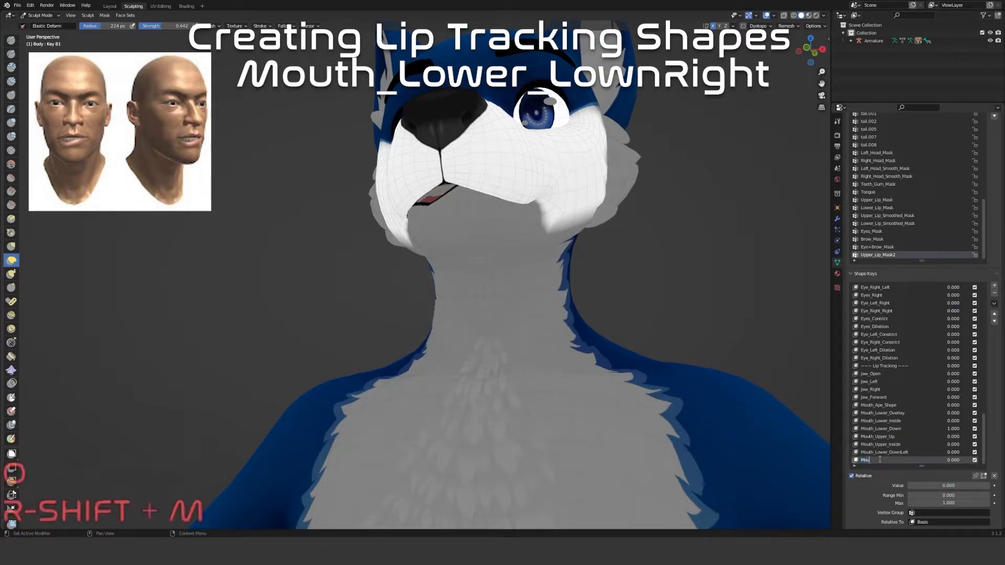
Name the new shape key Mouth_Lower_DownRight, and clear the vertex group and value of Mouth_Lower_Down
{"action": "type", "text": "th_Lower"}
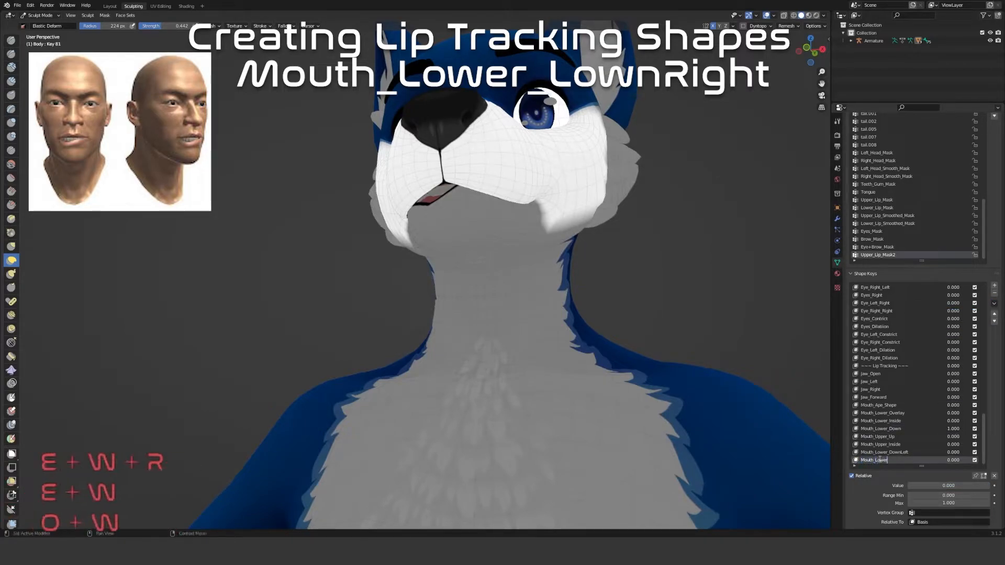
{"action": "type", "text": "_DownRight"}
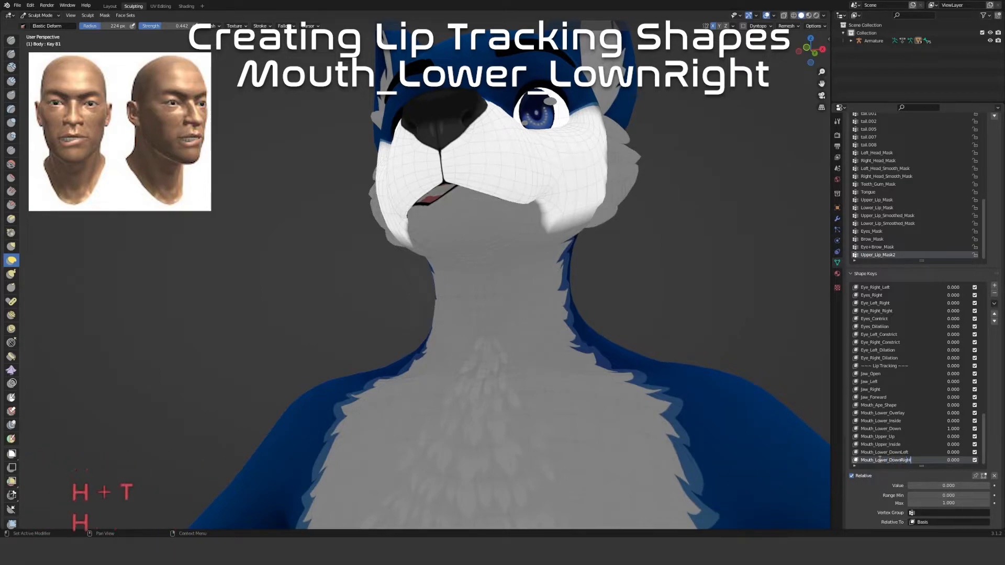
{"action": "key", "text": "Return"}
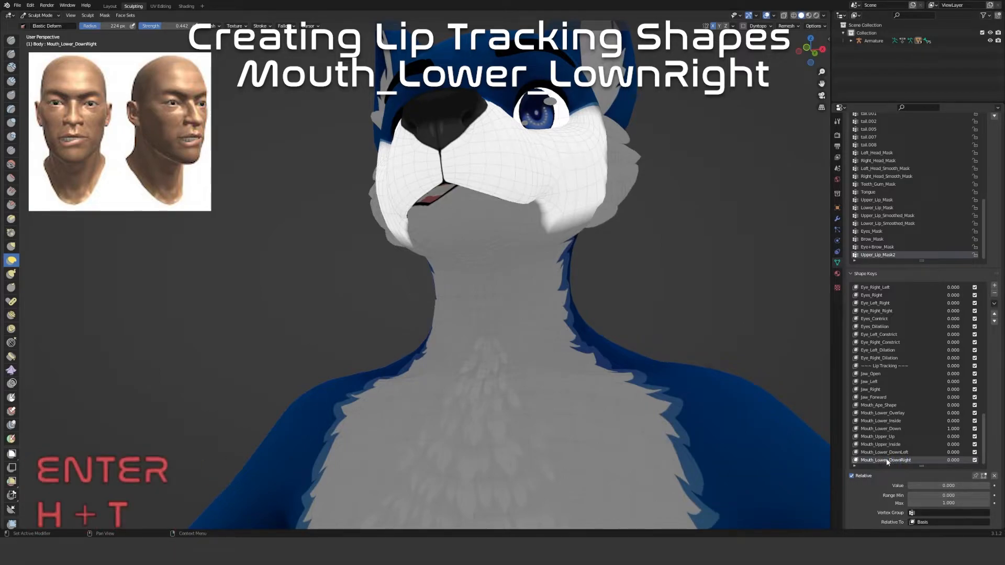
{"action": "left_click", "coordinate": [909, 430]}
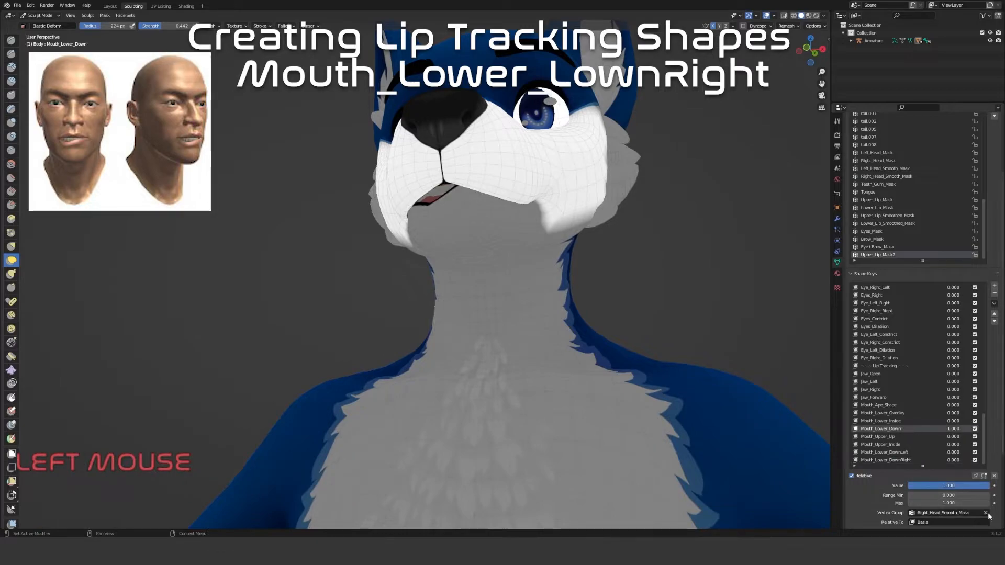
{"action": "mouse_move", "coordinate": [992, 486]}
{"action": "left_mouse_down"}
{"action": "mouse_move", "coordinate": [913, 486]}
{"action": "mouse_move", "coordinate": [989, 486]}
{"action": "left_mouse_up"}
Preview Mouth_Lower_DownLeft and Mouth_Lower_DownRight together at 1.000 and examine the lower lip from the front
{"action": "left_click", "coordinate": [899, 452]}
{"action": "left_click", "coordinate": [904, 460]}
{"action": "left_click_drag", "start_coordinate": [923, 486], "coordinate": [989, 486]}
{"action": "mouse_move", "coordinate": [823, 351]}
{"action": "middle_mouse_down"}
{"action": "mouse_move", "coordinate": [576, 314]}
{"action": "mouse_move", "coordinate": [461, 308]}
{"action": "mouse_move", "coordinate": [550, 303]}
{"action": "mouse_move", "coordinate": [514, 301]}
{"action": "mouse_move", "coordinate": [601, 282]}
{"action": "mouse_move", "coordinate": [544, 251]}
{"action": "mouse_move", "coordinate": [550, 295]}
{"action": "middle_mouse_up"}
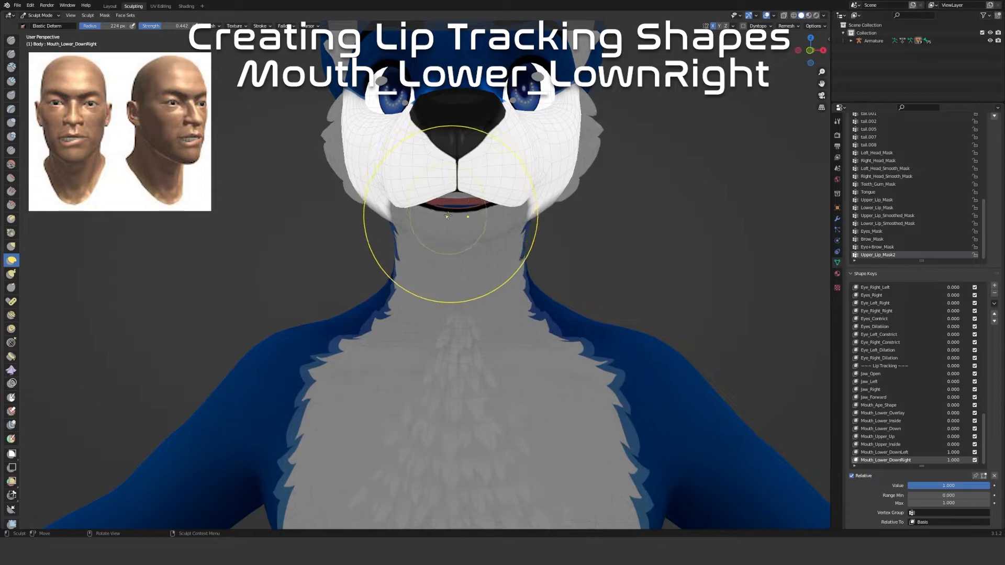
{"action": "scroll", "coordinate": [453, 212], "scroll_direction": "up", "scroll_amount": 5}
{"action": "middle_click_drag", "start_coordinate": [456, 166], "coordinate": [388, 269], "text": "shift"}
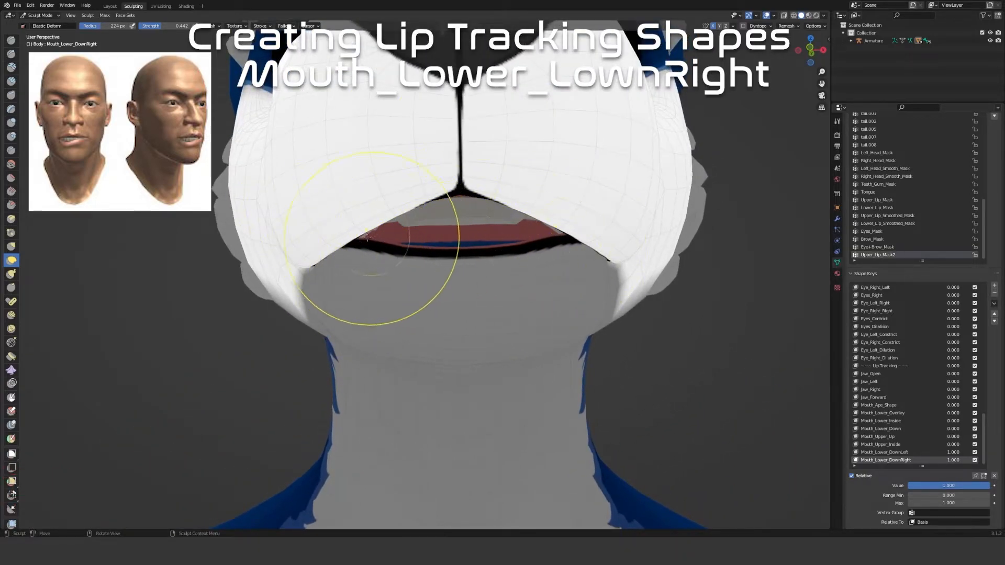
{"action": "scroll", "coordinate": [413, 256], "scroll_direction": "down", "scroll_amount": 5}
{"action": "scroll", "coordinate": [421, 270], "scroll_direction": "down", "scroll_amount": 5}
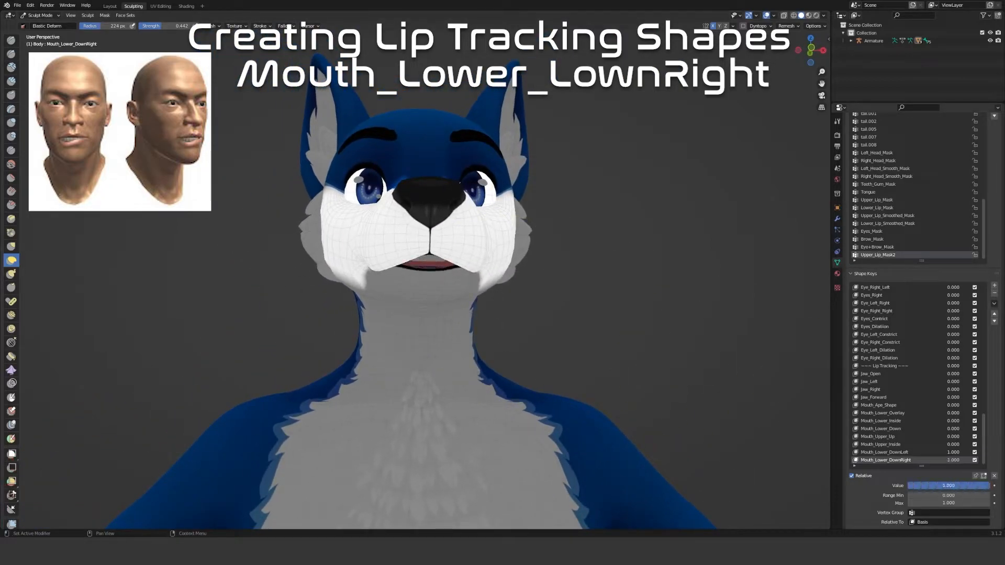
Set Mouth_Lower_DownLeft to 0.000, check the right-side shape alone, and set Mouth_Lower_DownRight to 0.000
{"action": "left_click", "coordinate": [896, 453]}
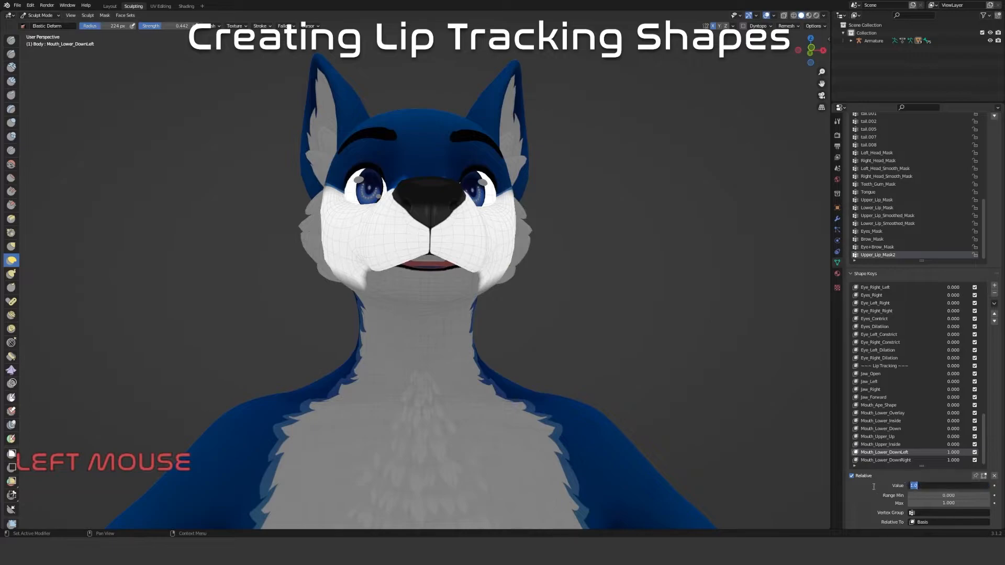
{"action": "left_click", "coordinate": [913, 486]}
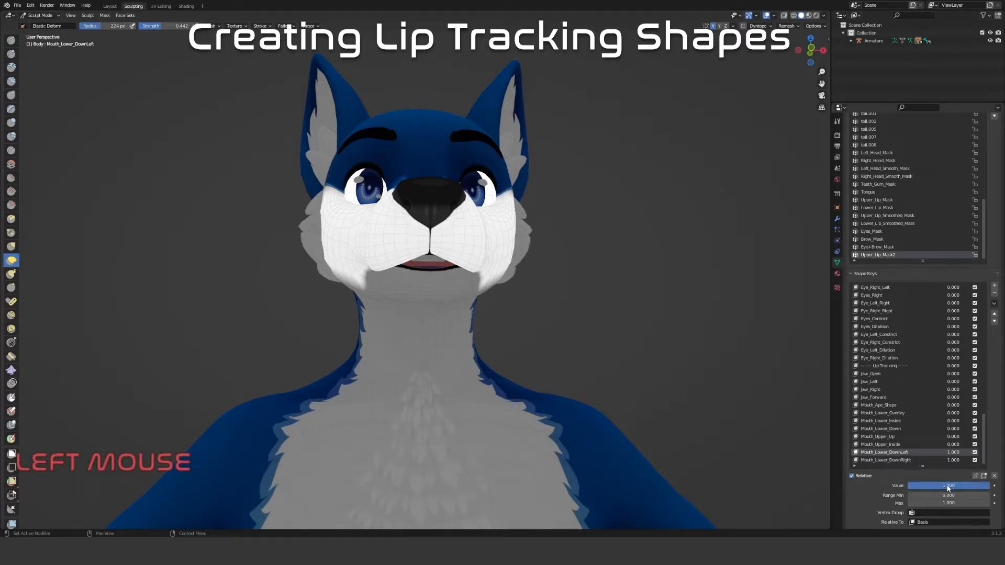
{"action": "mouse_move", "coordinate": [908, 486]}
{"action": "left_mouse_down"}
{"action": "mouse_move", "coordinate": [989, 486]}
{"action": "mouse_move", "coordinate": [908, 486]}
{"action": "left_mouse_up"}
{"action": "scroll", "coordinate": [398, 242], "scroll_direction": "up", "scroll_amount": 6}
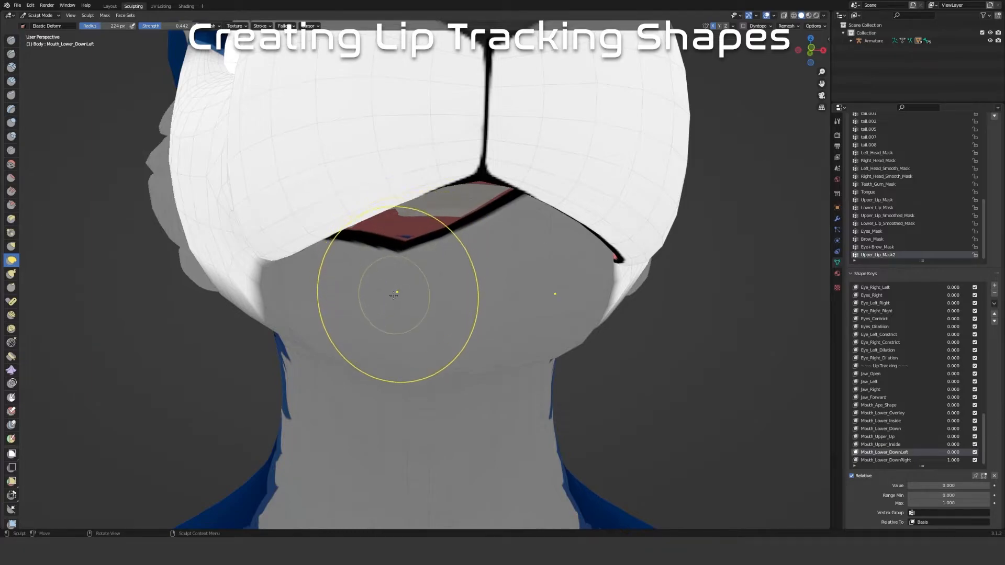
{"action": "scroll", "coordinate": [440, 285], "scroll_direction": "down", "scroll_amount": 3}
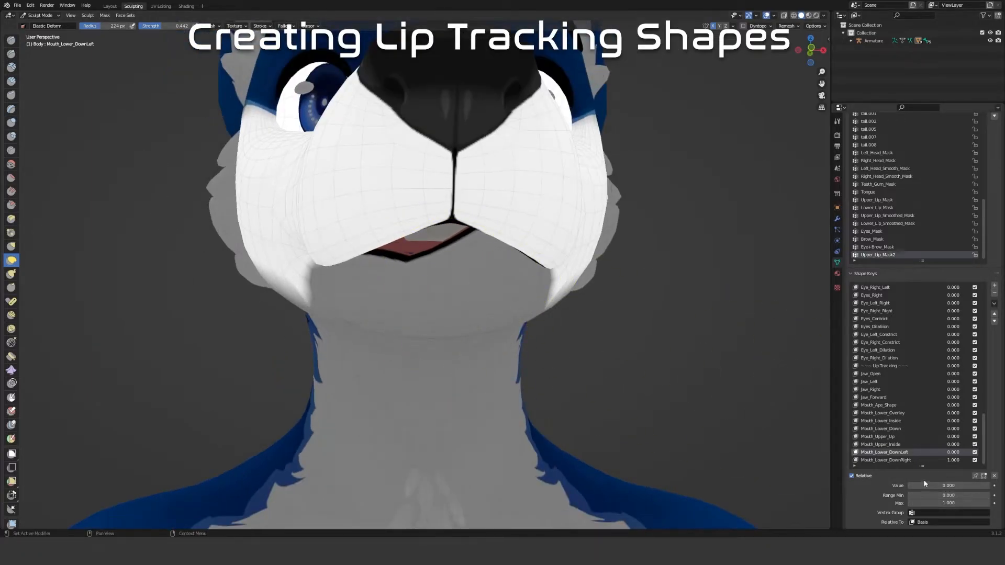
{"action": "left_click", "coordinate": [898, 460]}
{"action": "mouse_move", "coordinate": [990, 486]}
{"action": "left_mouse_down"}
{"action": "mouse_move", "coordinate": [909, 486]}
{"action": "mouse_move", "coordinate": [989, 485]}
{"action": "left_mouse_up"}
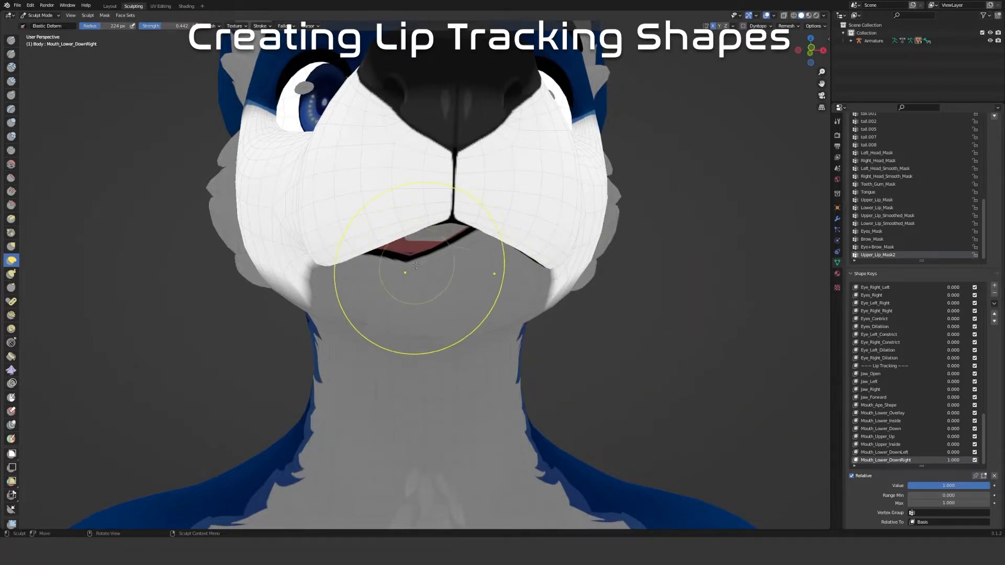
{"action": "left_click_drag", "start_coordinate": [976, 488], "coordinate": [947, 486]}
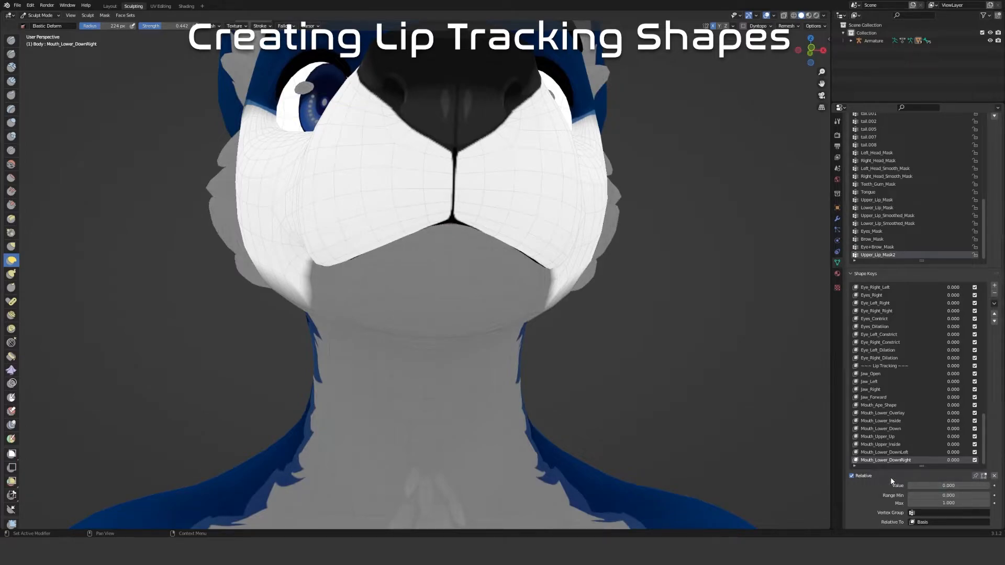
Set the Mouth_Upper_Up shape key to 1.000 and limit it to the Left_Head_Smooth_Mask vertex group
{"action": "left_click", "coordinate": [899, 437]}
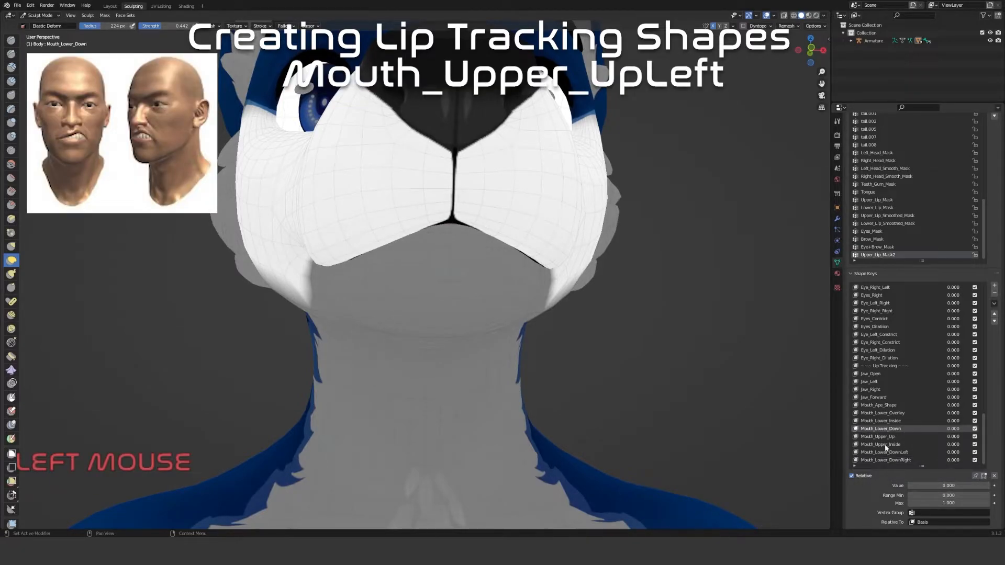
{"action": "left_click_drag", "start_coordinate": [922, 486], "coordinate": [990, 486]}
{"action": "scroll", "coordinate": [496, 317], "scroll_direction": "down", "scroll_amount": 2}
{"action": "middle_click_drag", "start_coordinate": [496, 317], "coordinate": [628, 359]}
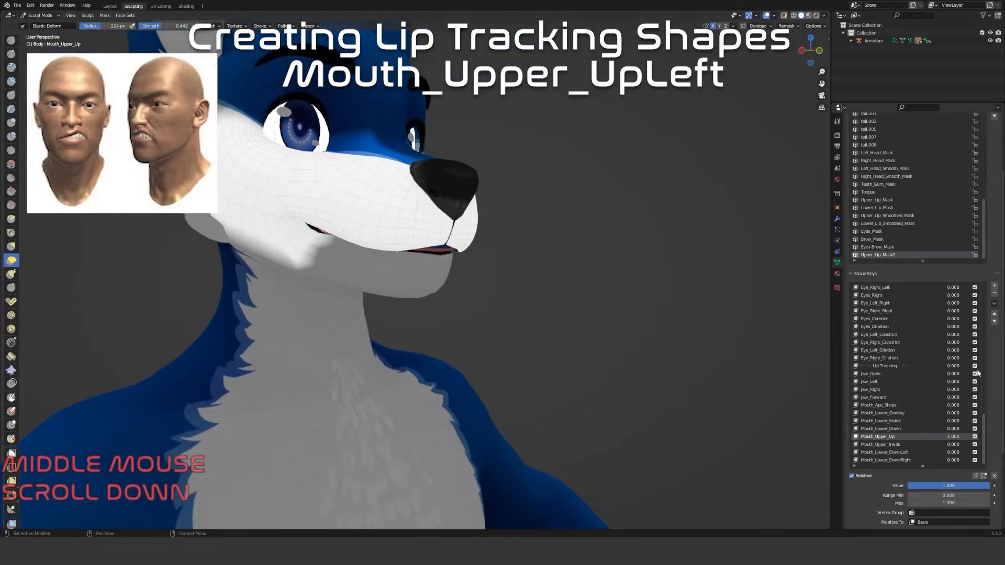
{"action": "left_click", "coordinate": [994, 303]}
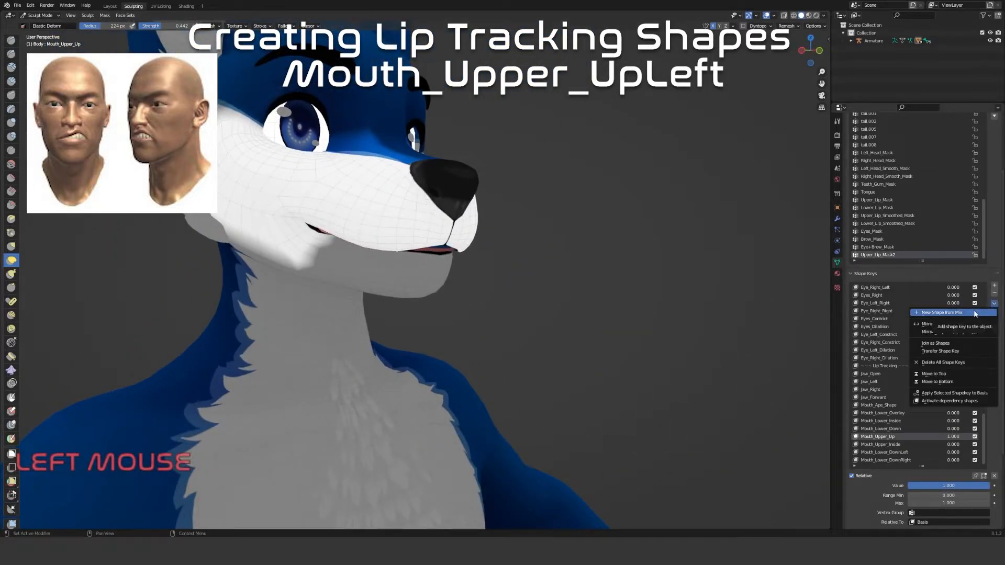
{"action": "left_click", "coordinate": [928, 512]}
{"action": "type", "text": "head"}
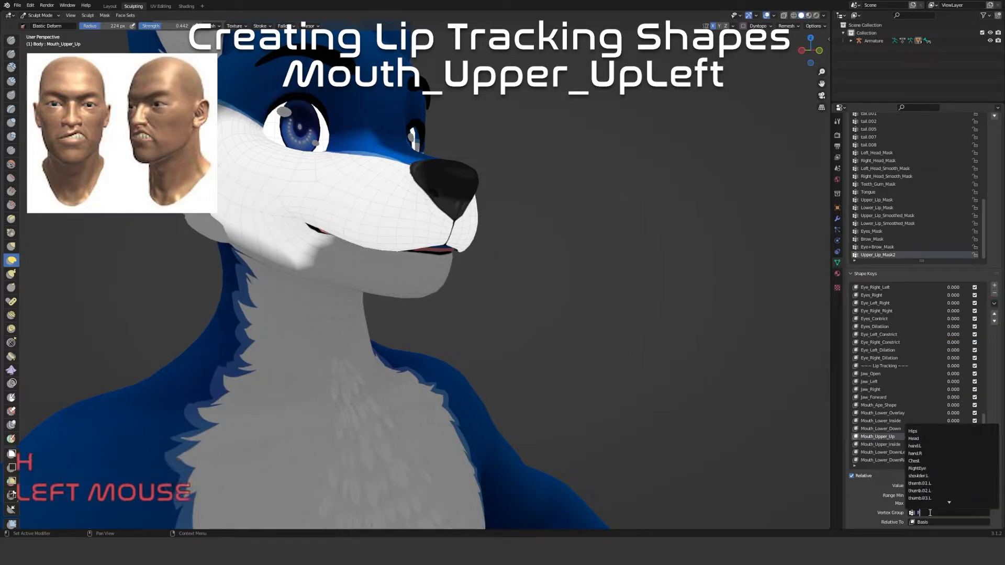
{"action": "left_click", "coordinate": [933, 453]}
Create a new shape key from the current mix and name it Mouth_Upper_UpLeft
{"action": "middle_click_drag", "start_coordinate": [684, 382], "coordinate": [618, 362]}
{"action": "left_click", "coordinate": [996, 304]}
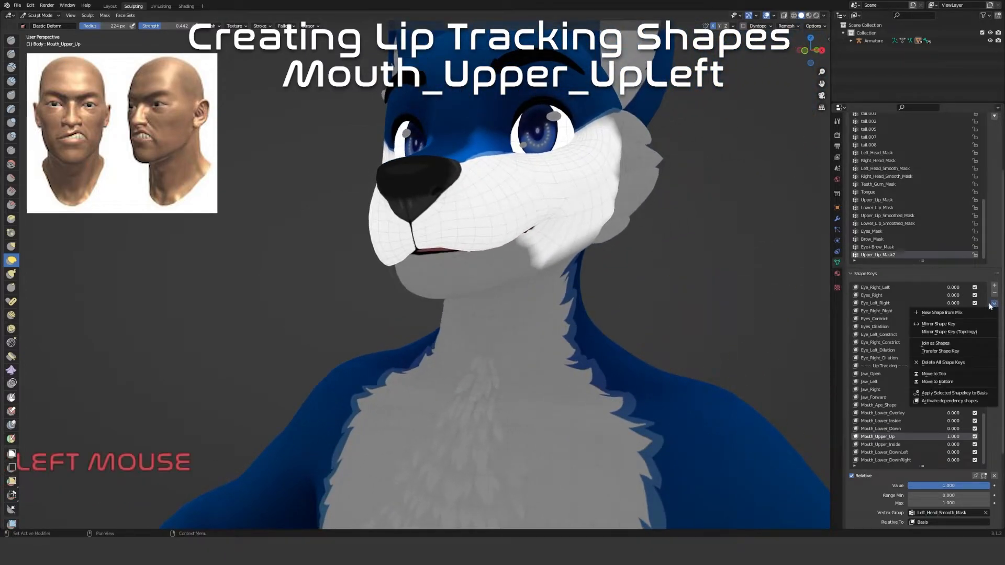
{"action": "left_click", "coordinate": [961, 317]}
{"action": "type", "text": "Mouth_Lower"}
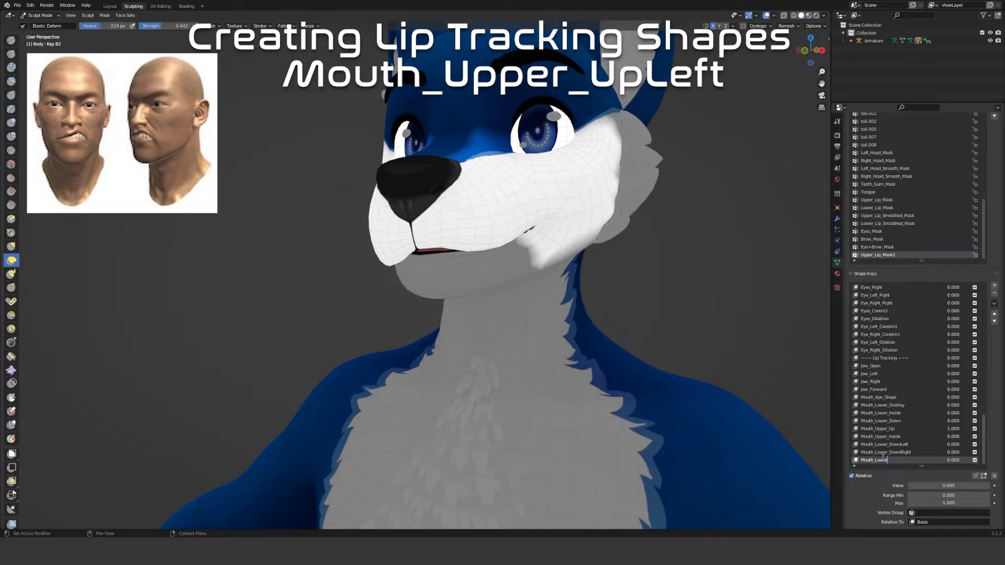
{"action": "type", "text": "_U"}
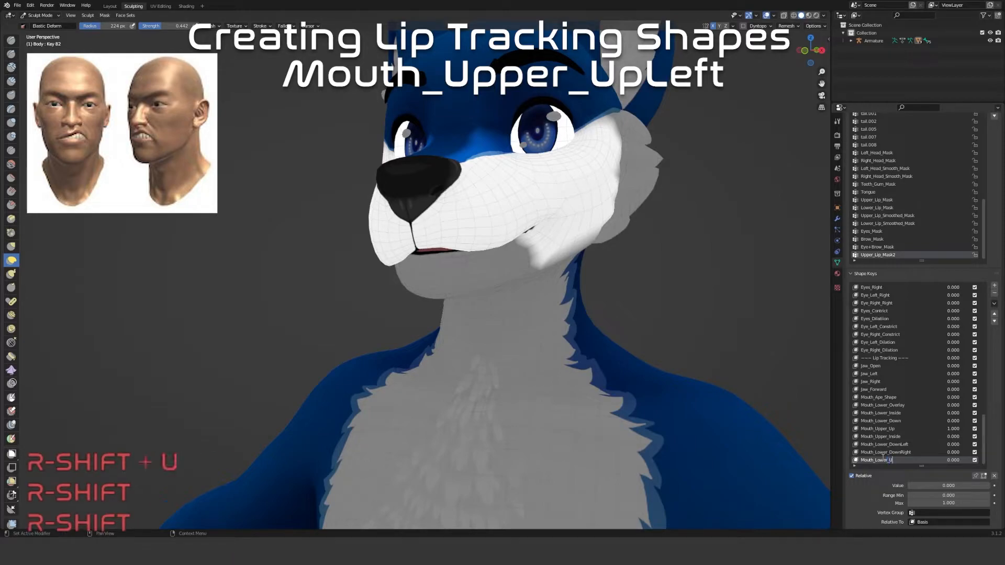
{"action": "key", "text": "BackSpace"}
{"action": "key", "text": "BackSpace"}
{"action": "type", "text": "pper"}
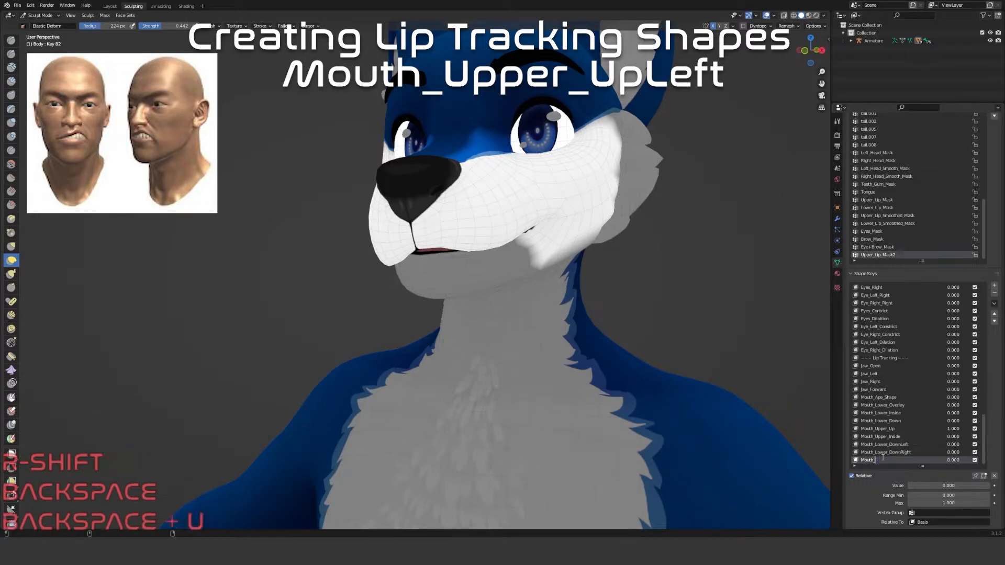
{"action": "type", "text": "_Upper"}
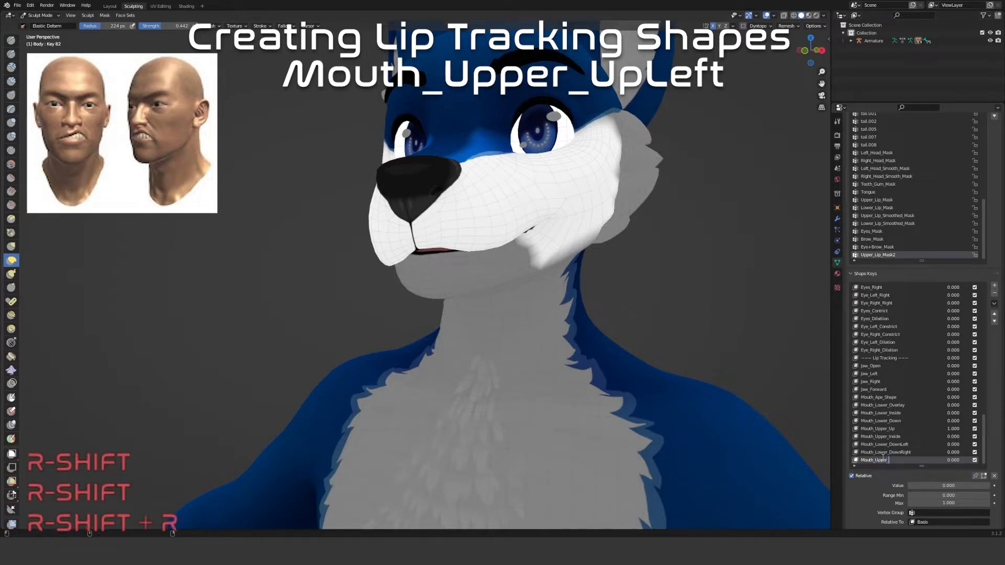
{"action": "type", "text": "p"}
{"action": "key", "text": "BackSpace"}
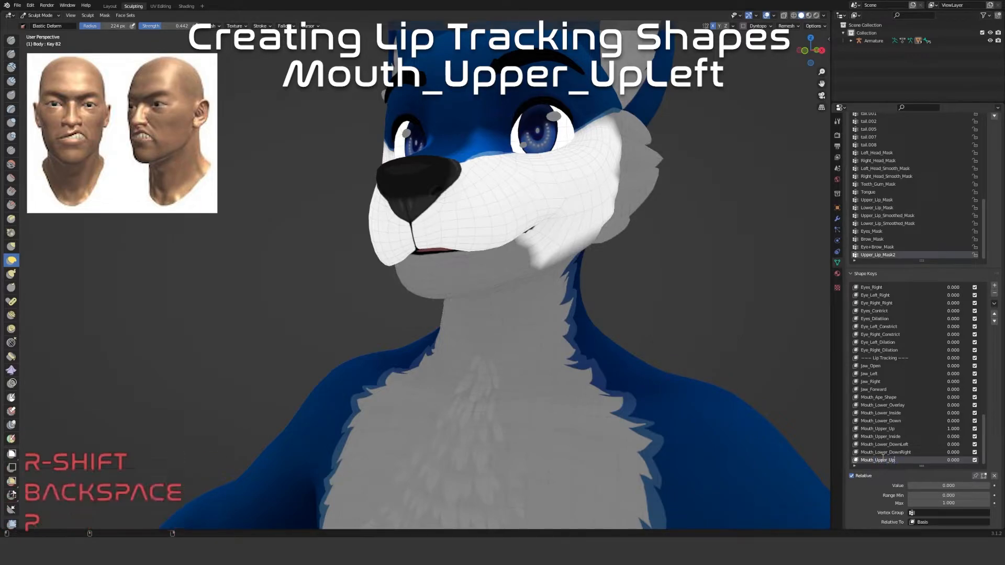
{"action": "type", "text": "_Left"}
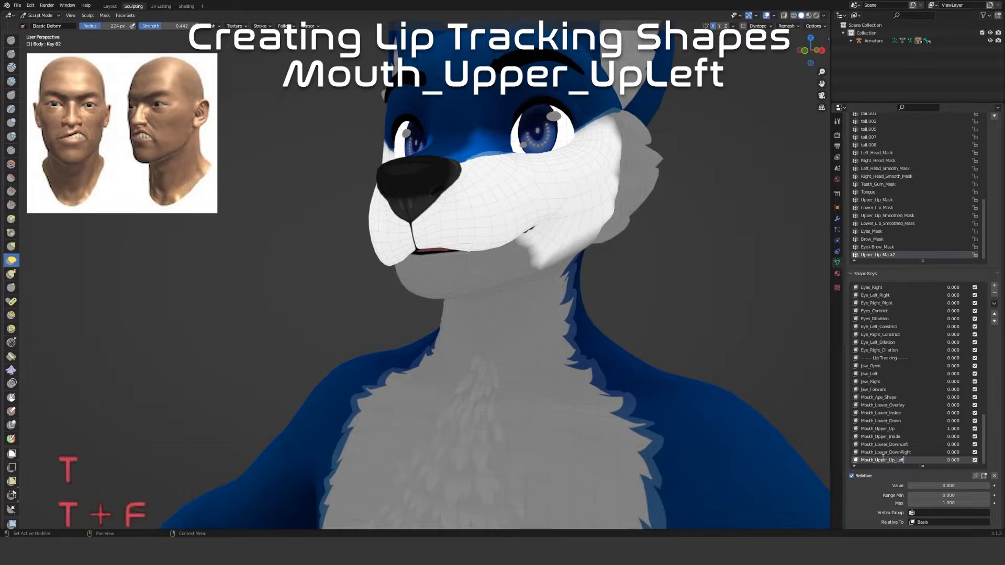
{"action": "left_click", "coordinate": [901, 460]}
{"action": "key", "text": "Left"}
{"action": "key", "text": "BackSpace"}
{"action": "key", "text": "Return"}
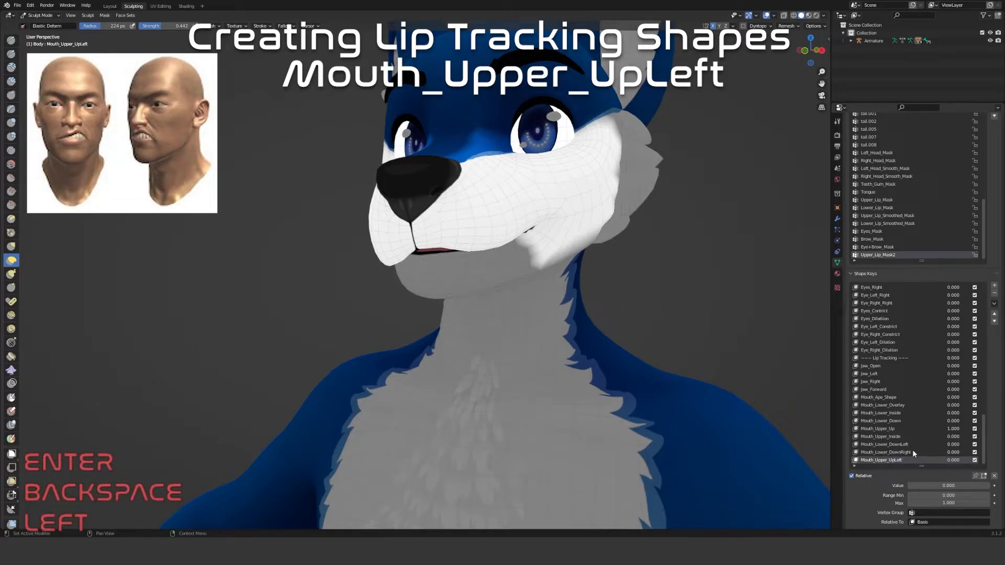
Switch the vertex group of Mouth_Upper_Up to Right_Head_Smooth_Mask
{"action": "left_click", "coordinate": [884, 429]}
{"action": "left_click", "coordinate": [948, 513]}
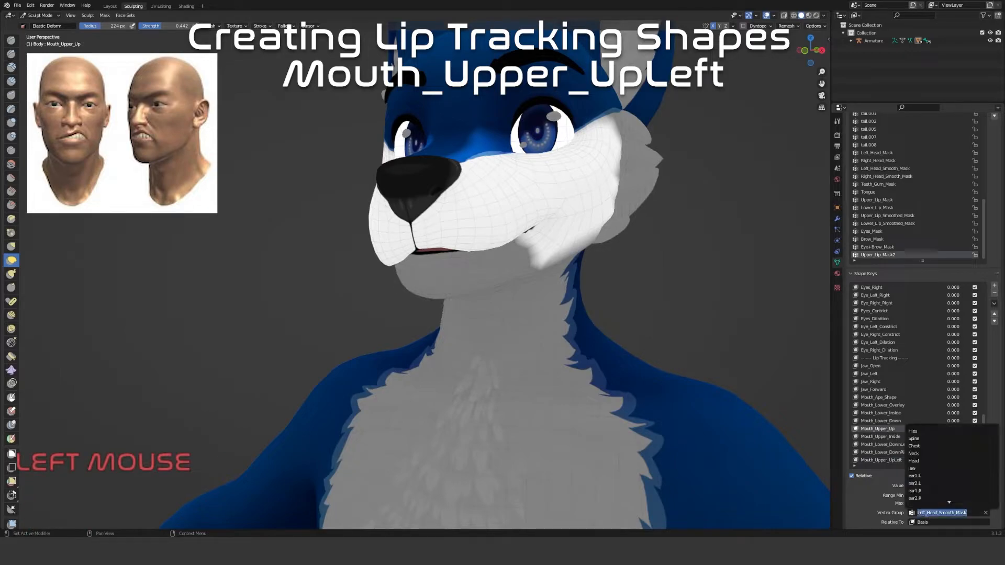
{"action": "type", "text": "head"}
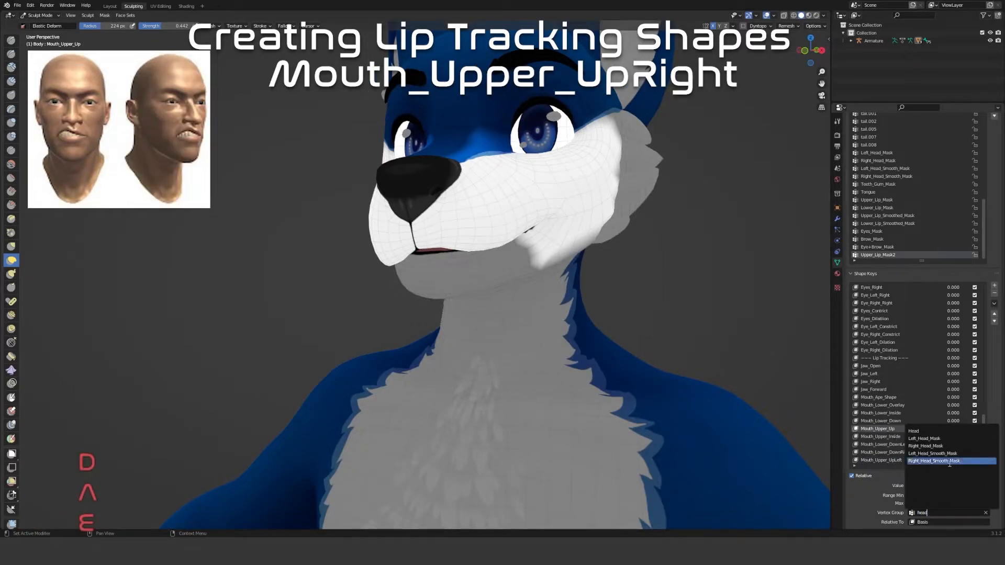
{"action": "left_click", "coordinate": [949, 461]}
Create another shape key from the current mix and name it Mouth_Upper_UpRight
{"action": "left_click", "coordinate": [994, 305]}
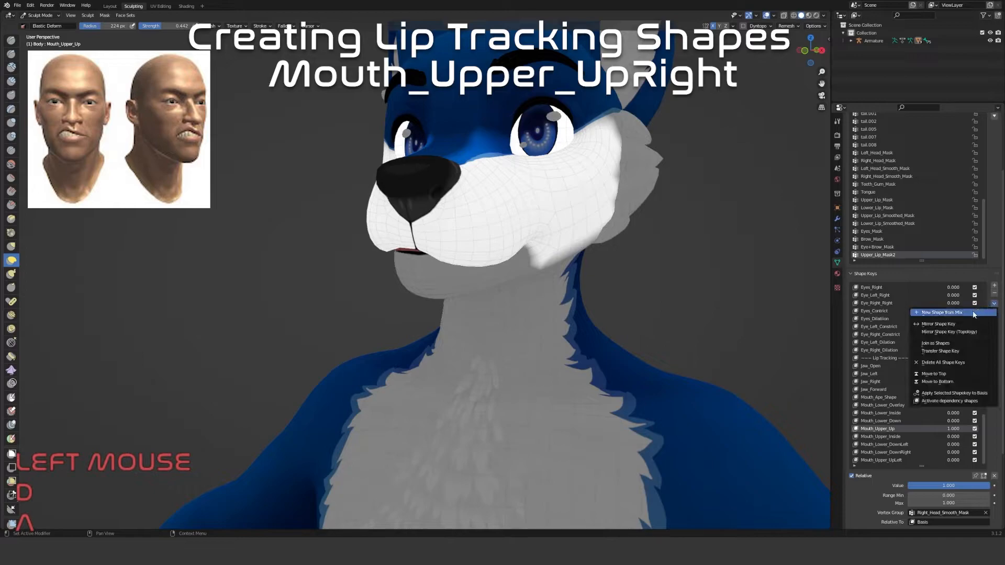
{"action": "left_click", "coordinate": [911, 310]}
{"action": "double_click", "coordinate": [869, 460]}
{"action": "type", "text": "M"}
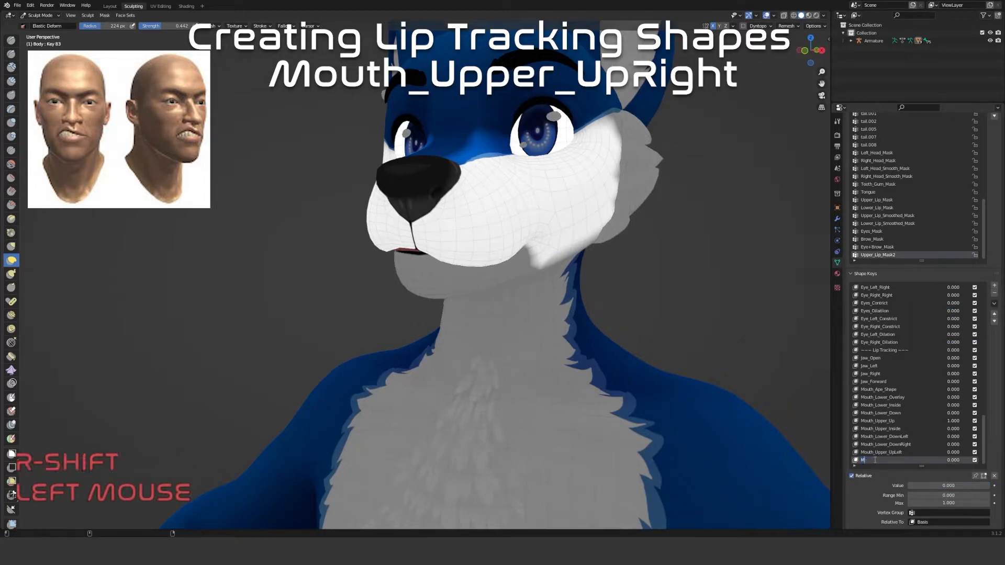
{"action": "type", "text": "outh_U"}
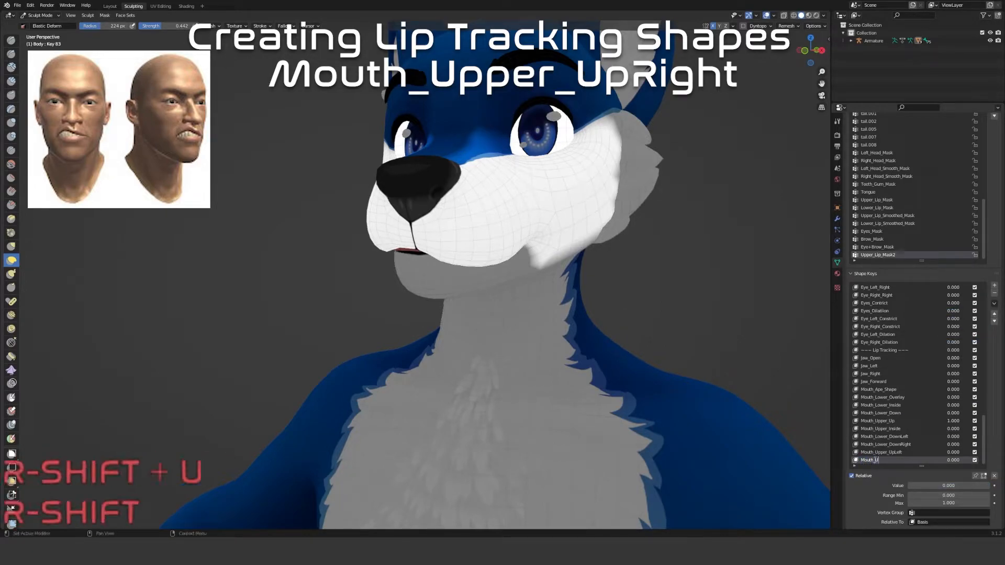
{"action": "type", "text": "pper"}
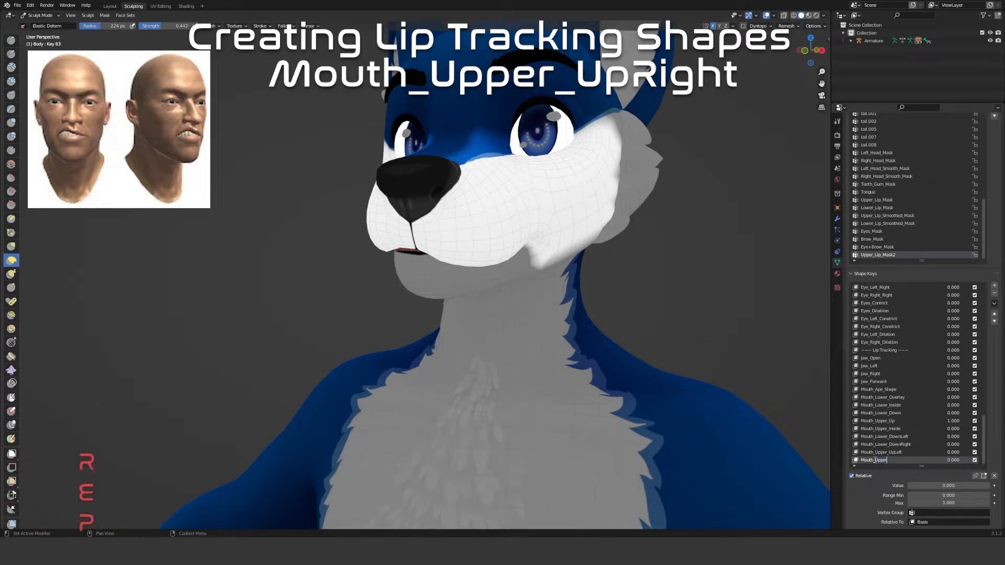
{"action": "type", "text": "_Up"}
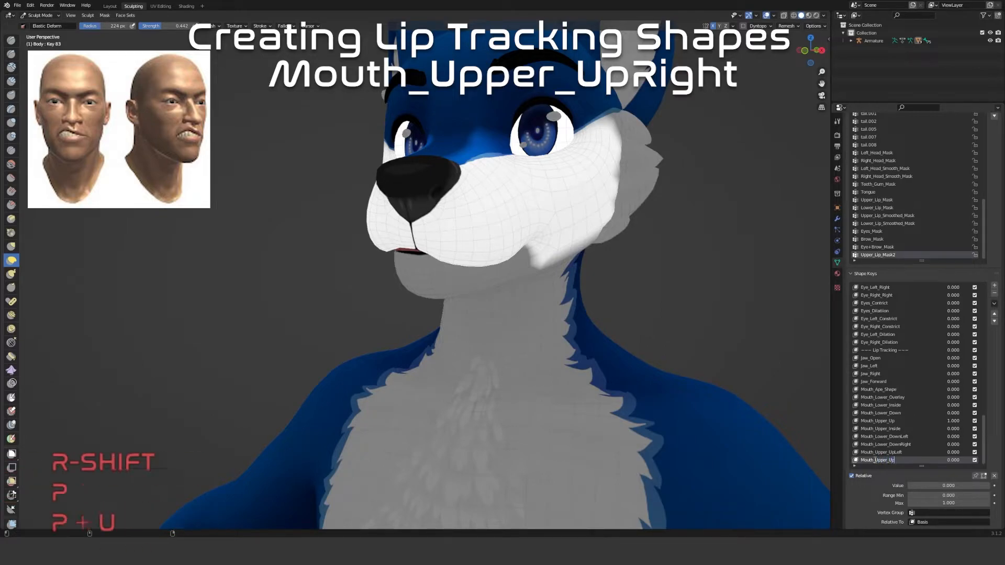
{"action": "type", "text": "Right"}
{"action": "key", "text": "Return"}
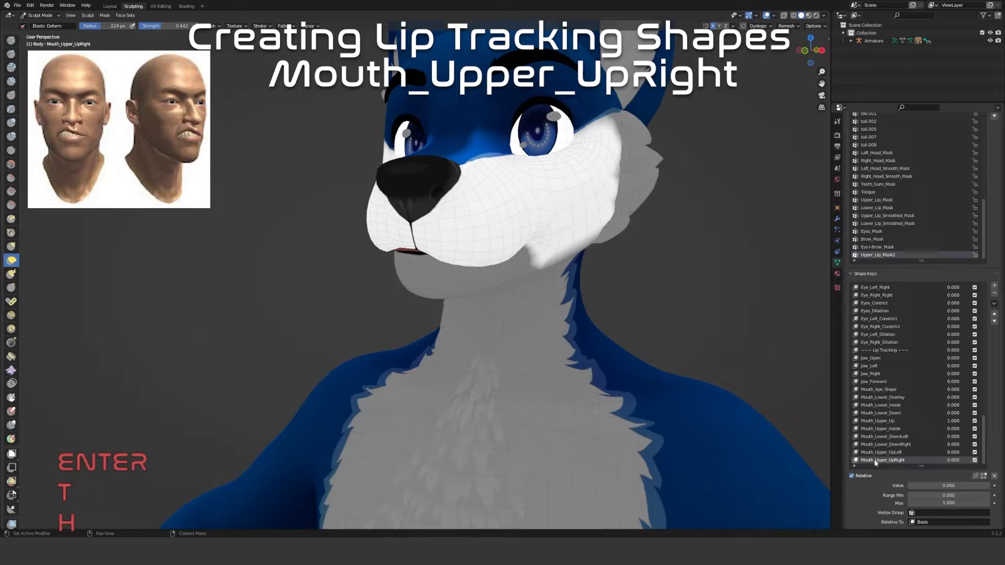
Clear the vertex group of Mouth_Upper_Up and reset its value to 0.000
{"action": "left_click", "coordinate": [884, 420]}
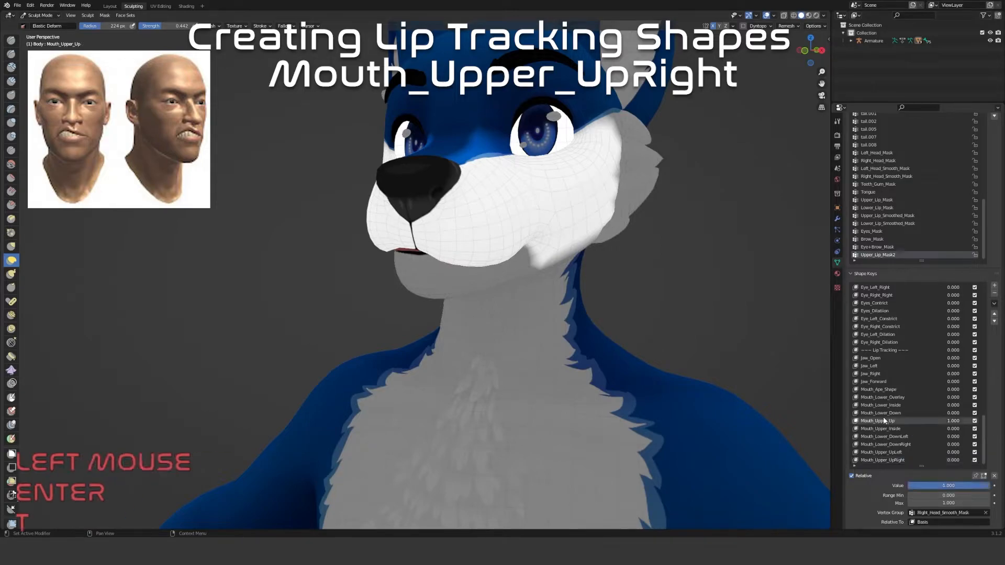
{"action": "left_click", "coordinate": [986, 513]}
{"action": "left_click", "coordinate": [984, 476]}
Set the Mouth_Upper_UpLeft shape key to 1.000 to preview the left upper lip
{"action": "left_click", "coordinate": [892, 454]}
{"action": "left_click_drag", "start_coordinate": [919, 485], "coordinate": [991, 488]}
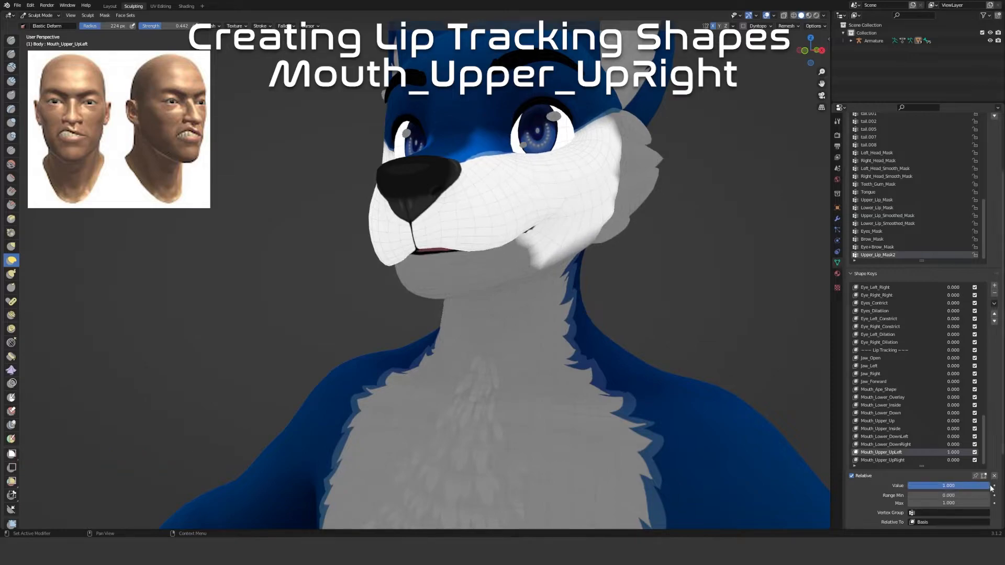
Set the Mouth_Upper_UpRight shape key to 1.000 to check the full upper-lip raise from the front
{"action": "left_click", "coordinate": [895, 459]}
{"action": "left_click_drag", "start_coordinate": [919, 486], "coordinate": [991, 487]}
{"action": "scroll", "coordinate": [572, 359], "scroll_direction": "down", "scroll_amount": 3}
{"action": "middle_click_drag", "start_coordinate": [572, 359], "coordinate": [549, 292]}
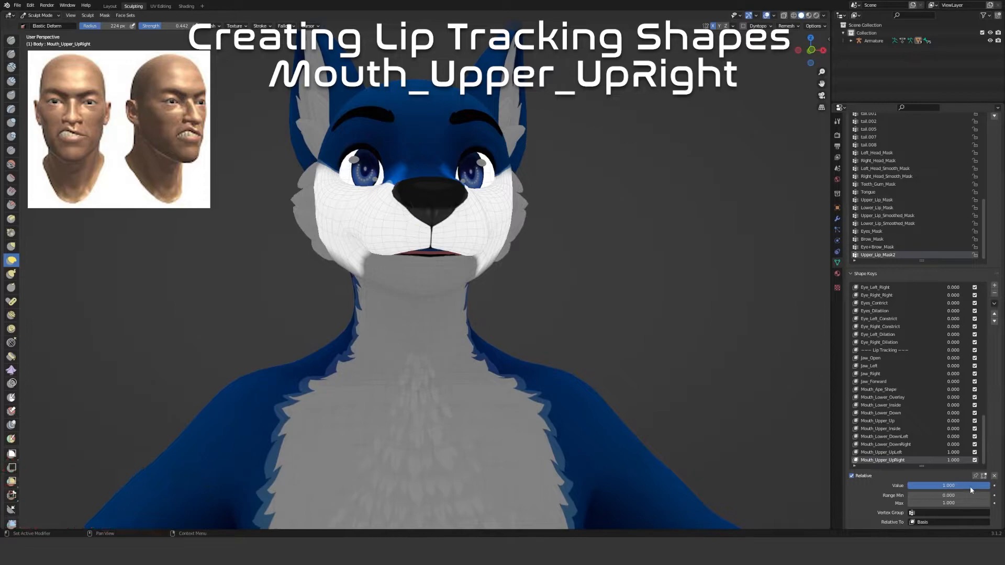
Compare Mouth_Upper_UpLeft and Mouth_Upper_UpRight by toggling their values between 0.000 and 1.000, and reset all shape keys to 0.000
{"action": "left_click_drag", "start_coordinate": [971, 490], "coordinate": [909, 489]}
{"action": "middle_click_drag", "start_coordinate": [555, 392], "coordinate": [613, 394]}
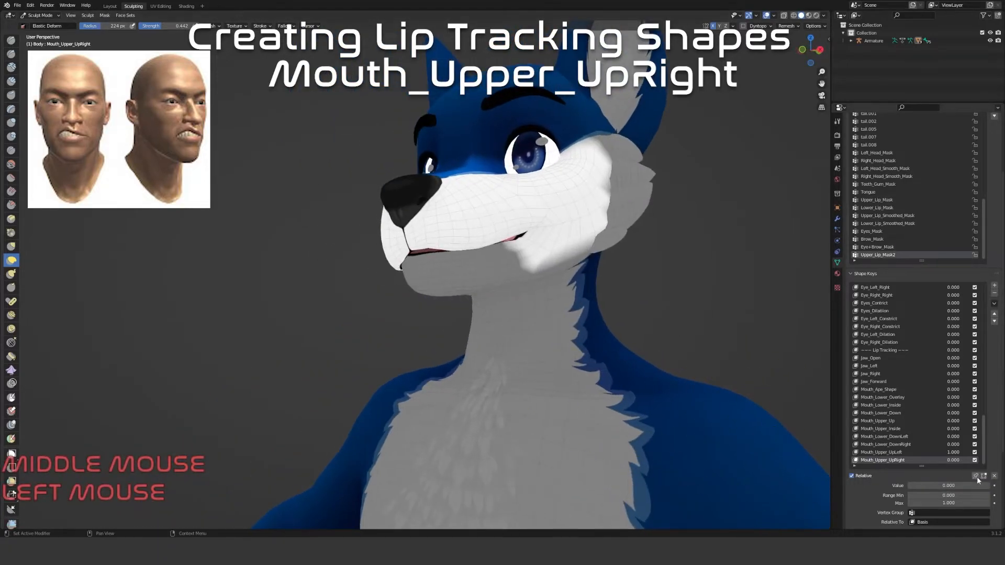
{"action": "left_click", "coordinate": [922, 453]}
{"action": "mouse_move", "coordinate": [971, 485]}
{"action": "left_mouse_down"}
{"action": "mouse_move", "coordinate": [911, 486]}
{"action": "mouse_move", "coordinate": [989, 486]}
{"action": "left_mouse_up"}
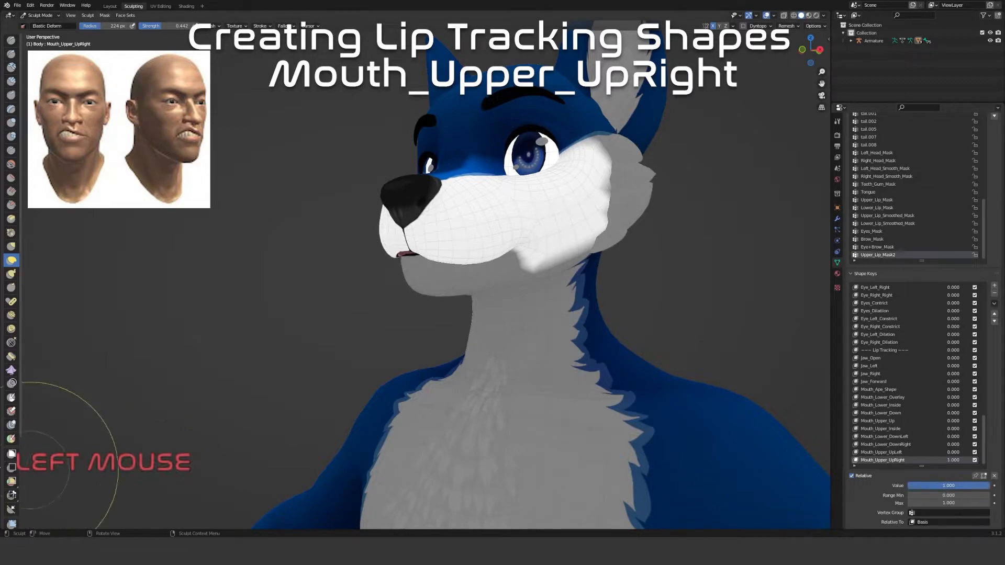
{"action": "mouse_move", "coordinate": [225, 416]}
{"action": "middle_mouse_down"}
{"action": "mouse_move", "coordinate": [434, 370]}
{"action": "mouse_move", "coordinate": [337, 359]}
{"action": "middle_mouse_up"}
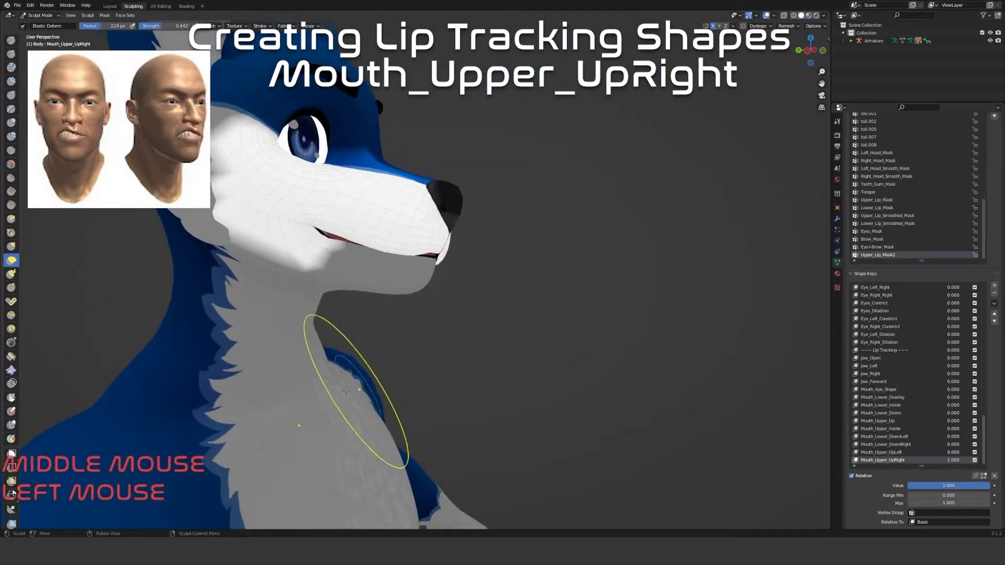
{"action": "left_click", "coordinate": [991, 477]}
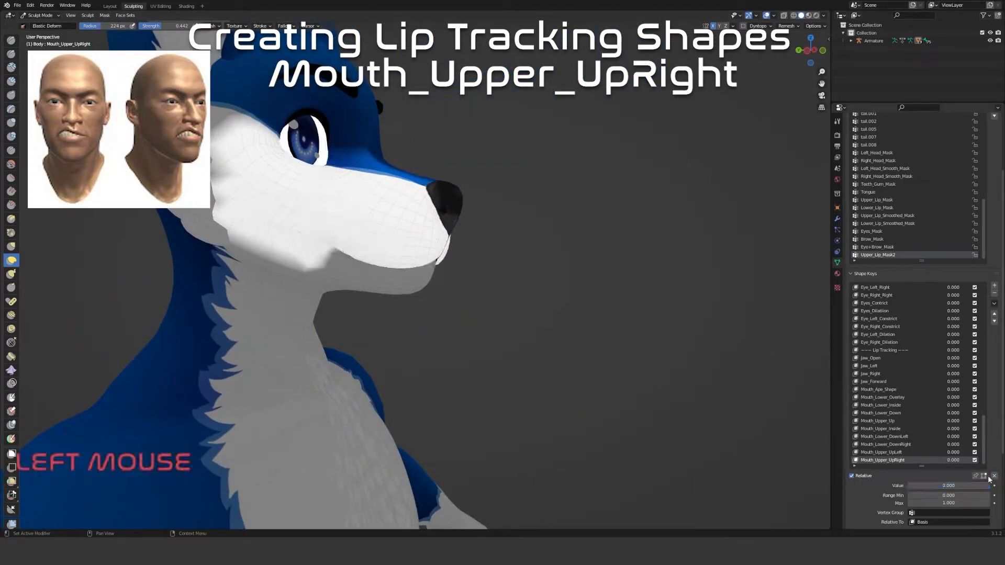
Move the Mouth_Upper_UpLeft shape key directly below Mouth_Upper_Up in the shape key order
{"action": "left_click", "coordinate": [890, 453]}
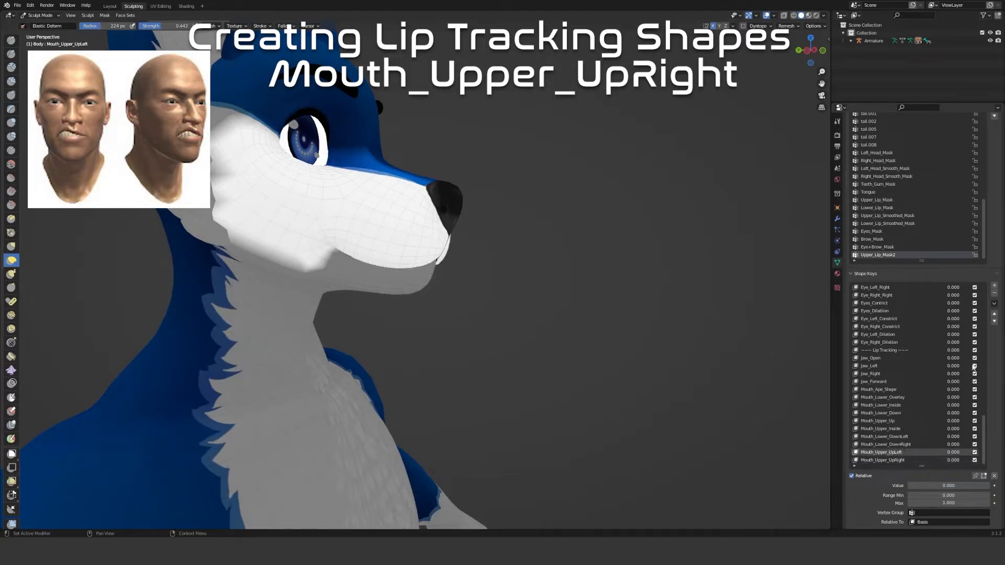
{"action": "left_click", "coordinate": [994, 313]}
{"action": "left_click", "coordinate": [994, 313]}
{"action": "left_click", "coordinate": [994, 314]}
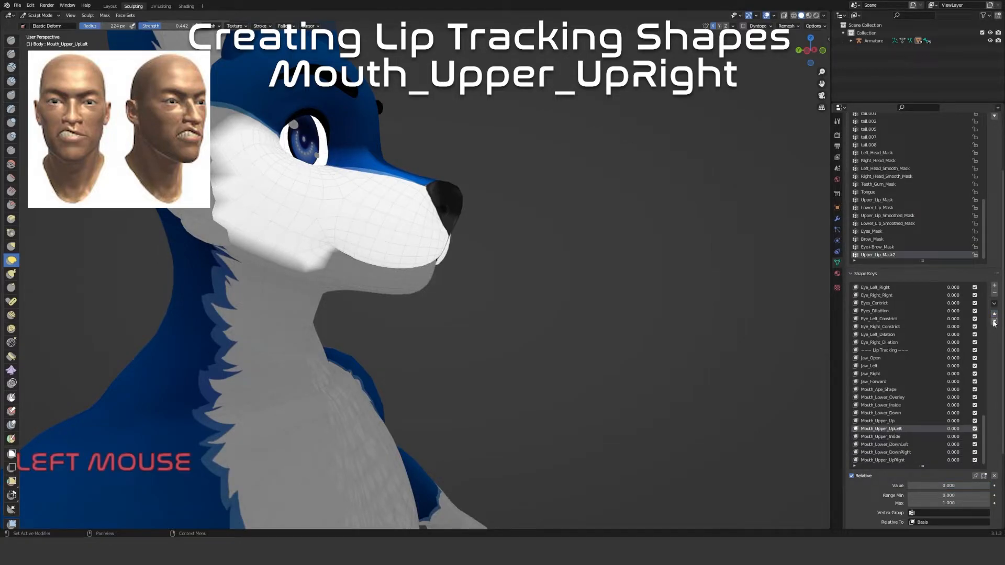
Move the Mouth_Upper_UpRight shape key directly below Mouth_Upper_UpLeft
{"action": "left_click", "coordinate": [890, 460]}
{"action": "left_click", "coordinate": [994, 315]}
{"action": "left_click", "coordinate": [994, 315]}
{"action": "left_click", "coordinate": [994, 315]}
Reorder Mouth_Lower_DownLeft and Mouth_Lower_DownRight so they sit between Mouth_Upper_UpRight and Mouth_Upper_Inside
{"action": "left_click", "coordinate": [906, 453]}
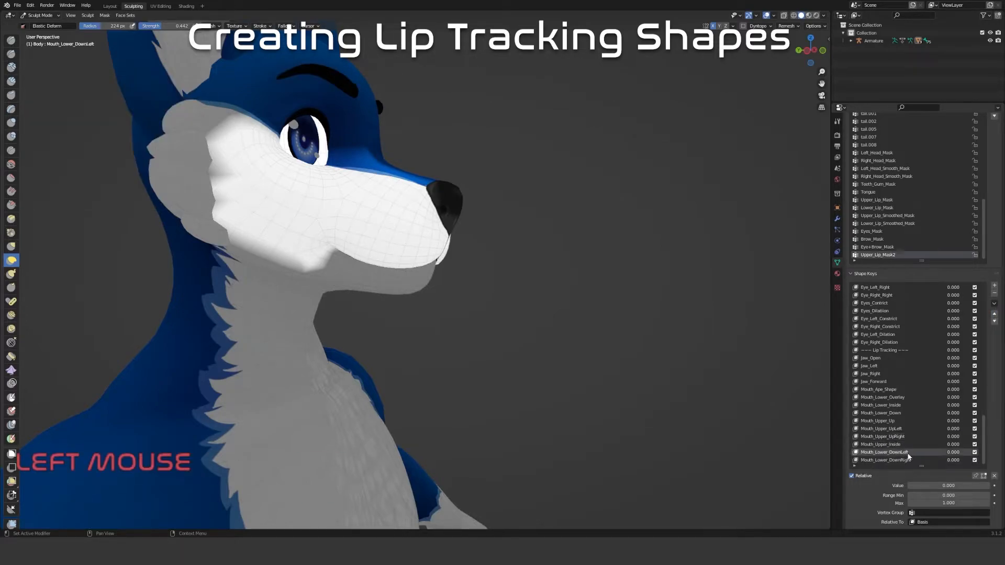
{"action": "left_click", "coordinate": [994, 314]}
{"action": "left_click", "coordinate": [994, 313]}
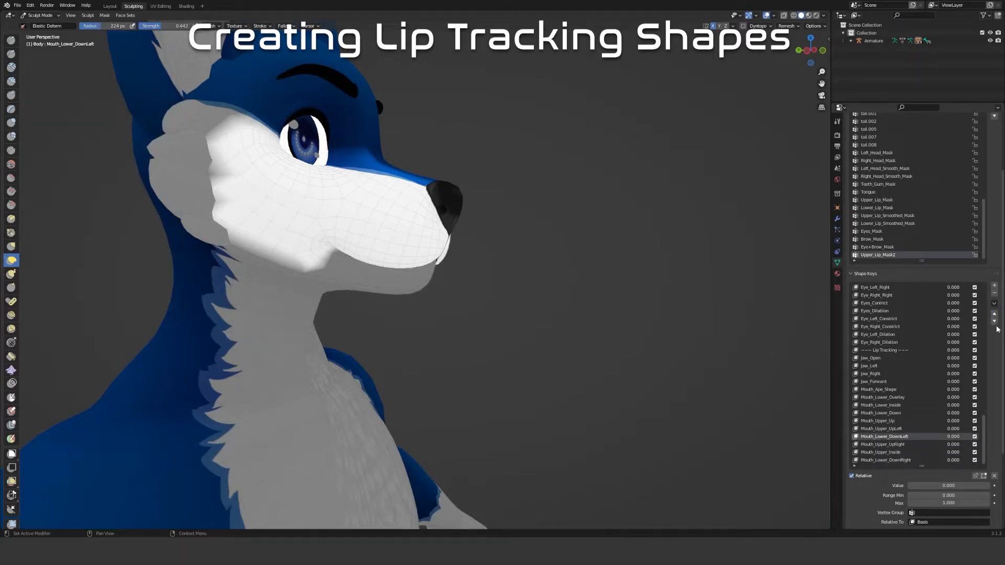
{"action": "left_click", "coordinate": [994, 321]}
{"action": "left_click", "coordinate": [903, 460]}
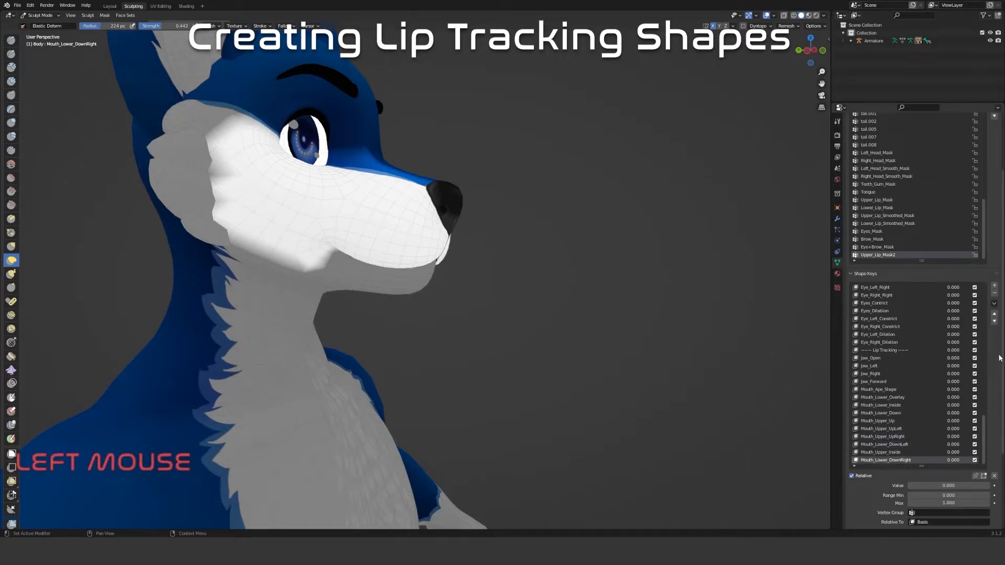
{"action": "left_click", "coordinate": [994, 314]}
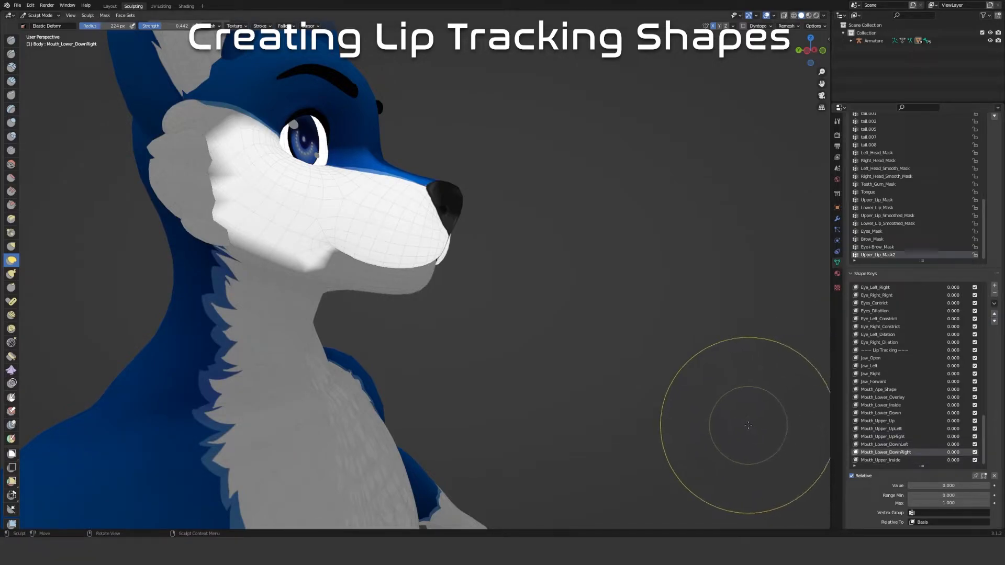
Add a new shape key at the end of the list and name it Mouth_Pout
{"action": "mouse_move", "coordinate": [621, 476]}
{"action": "middle_mouse_down"}
{"action": "mouse_move", "coordinate": [626, 405]}
{"action": "mouse_move", "coordinate": [578, 393]}
{"action": "mouse_move", "coordinate": [581, 411]}
{"action": "mouse_move", "coordinate": [551, 425]}
{"action": "mouse_move", "coordinate": [565, 370]}
{"action": "middle_mouse_up"}
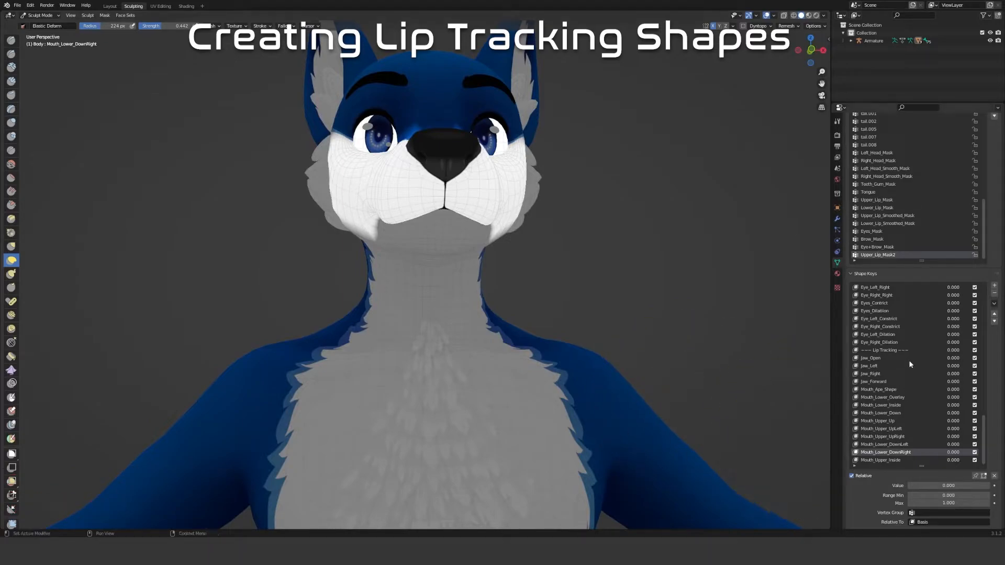
{"action": "left_click", "coordinate": [995, 287]}
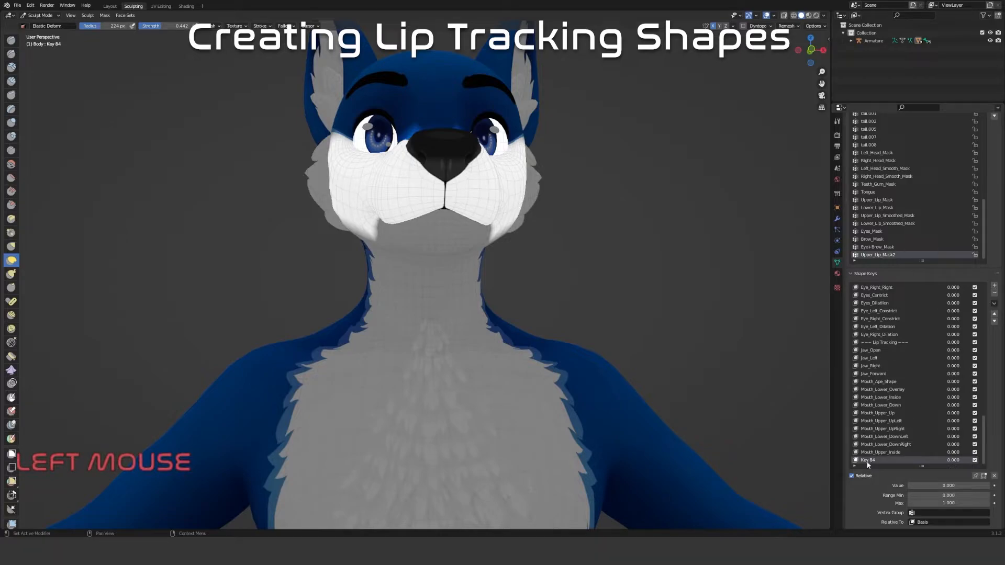
{"action": "double_click", "coordinate": [869, 460]}
{"action": "type", "text": "Mouth_PO"}
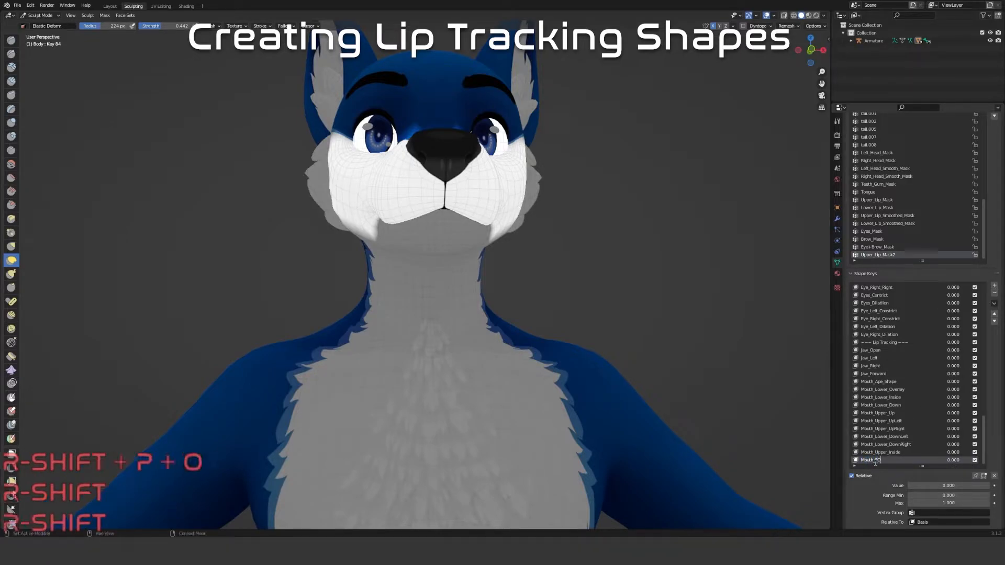
{"action": "key", "text": "BackSpace"}
{"action": "type", "text": "t"}
{"action": "key", "text": "Return"}
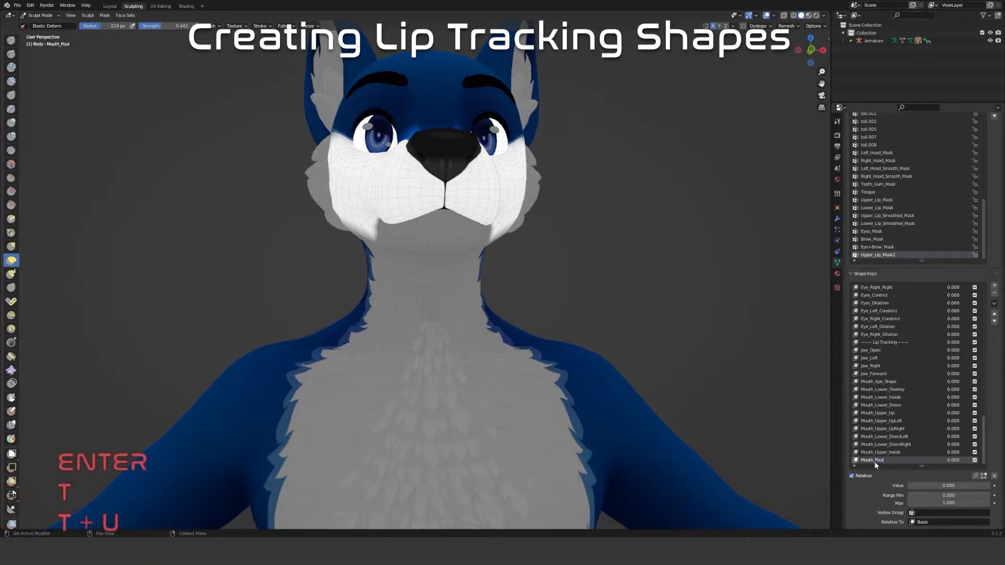
Set Mouth_Pout to 1.000 and pull the front of the upper lip forward and up with the Elastic Deform brush
{"action": "scroll", "coordinate": [438, 243], "scroll_direction": "up", "scroll_amount": 3}
{"action": "middle_click_drag", "start_coordinate": [437, 242], "coordinate": [450, 298]}
{"action": "scroll", "coordinate": [458, 179], "scroll_direction": "up", "scroll_amount": 3}
{"action": "scroll", "coordinate": [425, 294], "scroll_direction": "up", "scroll_amount": 1}
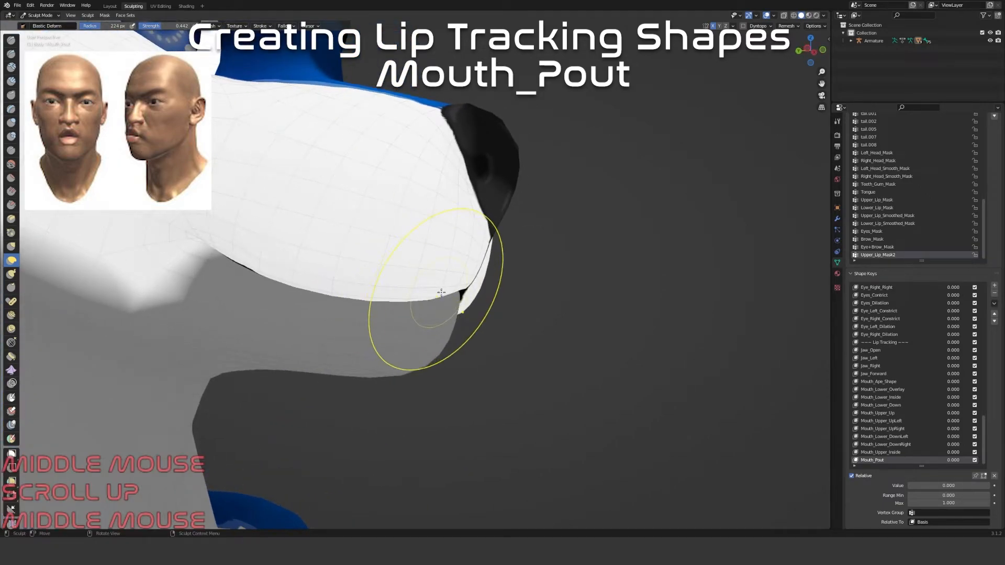
{"action": "left_click_drag", "start_coordinate": [910, 485], "coordinate": [990, 485]}
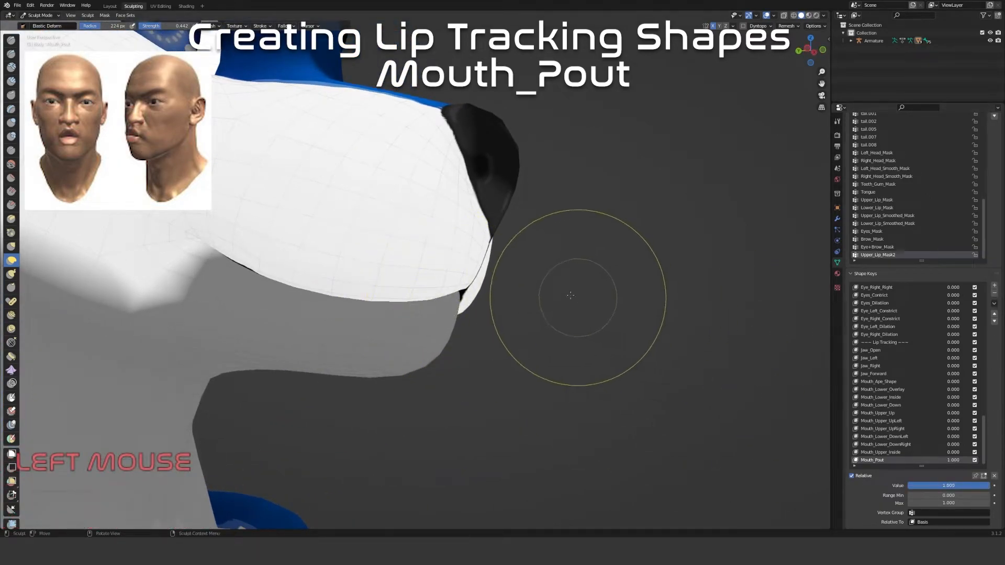
{"action": "mouse_move", "coordinate": [433, 285]}
{"action": "left_mouse_down"}
{"action": "mouse_move", "coordinate": [482, 291]}
{"action": "mouse_move", "coordinate": [514, 235]}
{"action": "left_mouse_up"}
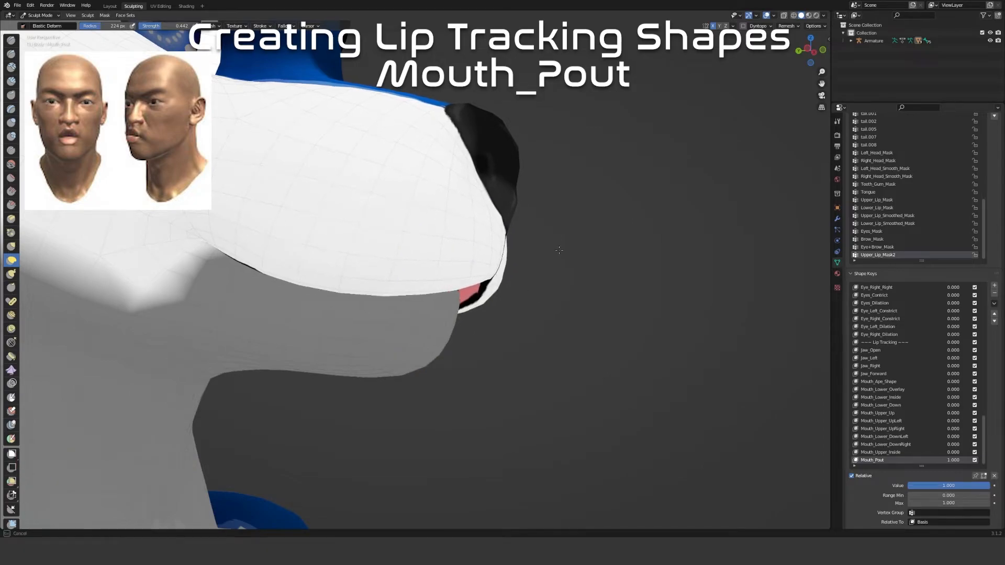
{"action": "left_click_drag", "start_coordinate": [388, 290], "coordinate": [405, 278]}
{"action": "middle_click_drag", "start_coordinate": [420, 266], "coordinate": [258, 254]}
{"action": "mouse_move", "coordinate": [367, 277]}
{"action": "left_mouse_down"}
{"action": "mouse_move", "coordinate": [382, 257]}
{"action": "mouse_move", "coordinate": [330, 248]}
{"action": "mouse_move", "coordinate": [321, 242]}
{"action": "mouse_move", "coordinate": [338, 231]}
{"action": "mouse_move", "coordinate": [303, 220]}
{"action": "mouse_move", "coordinate": [359, 222]}
{"action": "left_mouse_up"}
Reduce the brush radius to 139 px and reshape the upper lip's edge near the mouth opening
{"action": "scroll", "coordinate": [374, 265], "scroll_direction": "up", "scroll_amount": 2}
{"action": "key", "text": "f"}
{"action": "left_click", "coordinate": [336, 267]}
{"action": "mouse_move", "coordinate": [358, 221]}
{"action": "middle_mouse_down"}
{"action": "mouse_move", "coordinate": [460, 233]}
{"action": "mouse_move", "coordinate": [460, 254]}
{"action": "middle_mouse_up"}
{"action": "left_click_drag", "start_coordinate": [462, 255], "coordinate": [420, 289]}
{"action": "scroll", "coordinate": [449, 314], "scroll_direction": "down", "scroll_amount": 3}
{"action": "middle_click_drag", "start_coordinate": [449, 314], "coordinate": [438, 274]}
{"action": "left_click_drag", "start_coordinate": [437, 280], "coordinate": [461, 270]}
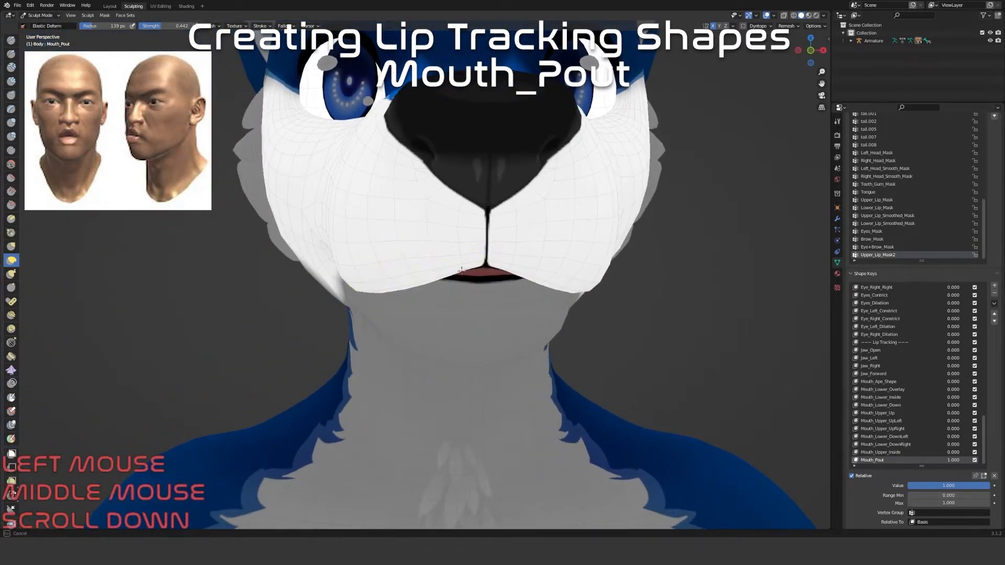
Refine the sides and front edge of the pouting upper lip with small Elastic Deform strokes from several angles
{"action": "left_click_drag", "start_coordinate": [381, 289], "coordinate": [400, 283]}
{"action": "mouse_move", "coordinate": [401, 282]}
{"action": "middle_mouse_down"}
{"action": "mouse_move", "coordinate": [446, 203]}
{"action": "mouse_move", "coordinate": [439, 186]}
{"action": "middle_mouse_up"}
{"action": "mouse_move", "coordinate": [407, 283]}
{"action": "left_mouse_down"}
{"action": "mouse_move", "coordinate": [395, 283]}
{"action": "mouse_move", "coordinate": [379, 258]}
{"action": "mouse_move", "coordinate": [432, 244]}
{"action": "left_mouse_up"}
{"action": "scroll", "coordinate": [432, 245], "scroll_direction": "up", "scroll_amount": 2}
{"action": "middle_click_drag", "start_coordinate": [433, 244], "coordinate": [413, 234]}
{"action": "scroll", "coordinate": [413, 234], "scroll_direction": "up", "scroll_amount": 1}
{"action": "mouse_move", "coordinate": [404, 229]}
{"action": "left_mouse_down"}
{"action": "mouse_move", "coordinate": [370, 247]}
{"action": "mouse_move", "coordinate": [365, 238]}
{"action": "left_mouse_up"}
{"action": "left_click_drag", "start_coordinate": [397, 206], "coordinate": [435, 223]}
{"action": "left_click_drag", "start_coordinate": [449, 172], "coordinate": [474, 205]}
{"action": "scroll", "coordinate": [475, 205], "scroll_direction": "down", "scroll_amount": 3}
{"action": "middle_click_drag", "start_coordinate": [474, 205], "coordinate": [525, 333]}
{"action": "scroll", "coordinate": [524, 332], "scroll_direction": "down", "scroll_amount": 1}
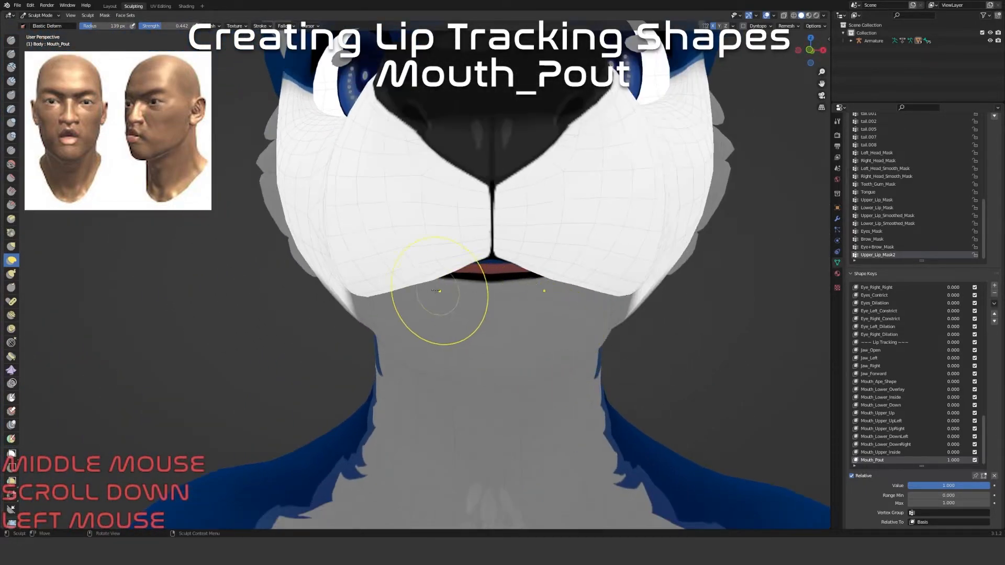
{"action": "left_click_drag", "start_coordinate": [427, 275], "coordinate": [428, 277]}
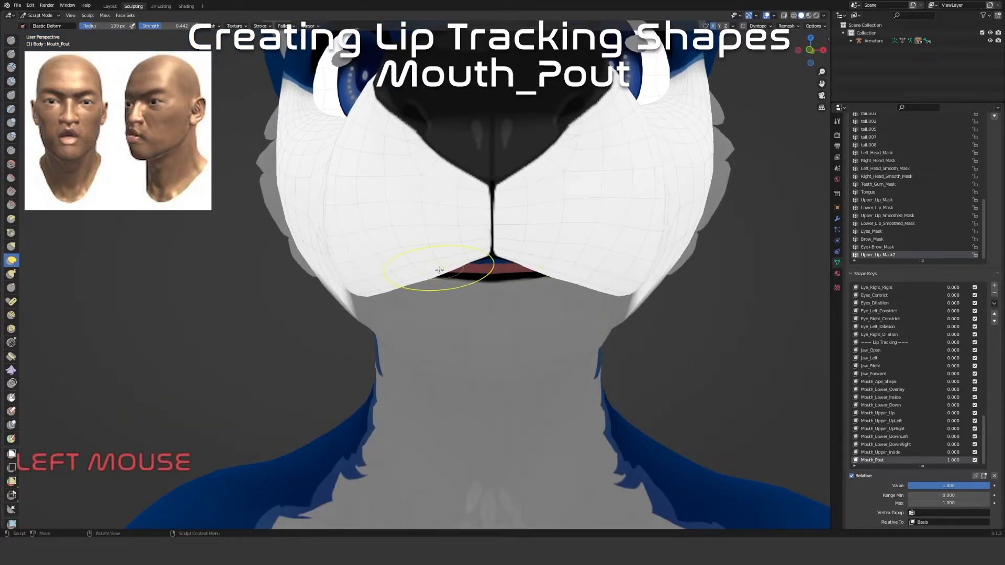
Enlarge the brush to 304 px, adjust the centre of the upper lip, and check Mouth_Pout at value 1.000
{"action": "left_click_drag", "start_coordinate": [964, 486], "coordinate": [989, 487]}
{"action": "key", "text": "f"}
{"action": "left_click", "coordinate": [583, 299]}
{"action": "mouse_move", "coordinate": [496, 244]}
{"action": "left_mouse_down"}
{"action": "mouse_move", "coordinate": [485, 293]}
{"action": "mouse_move", "coordinate": [461, 272]}
{"action": "mouse_move", "coordinate": [461, 281]}
{"action": "left_mouse_up"}
{"action": "scroll", "coordinate": [461, 281], "scroll_direction": "down", "scroll_amount": 2}
{"action": "mouse_move", "coordinate": [445, 333]}
{"action": "middle_mouse_down"}
{"action": "mouse_move", "coordinate": [467, 337]}
{"action": "mouse_move", "coordinate": [487, 370]}
{"action": "middle_mouse_up"}
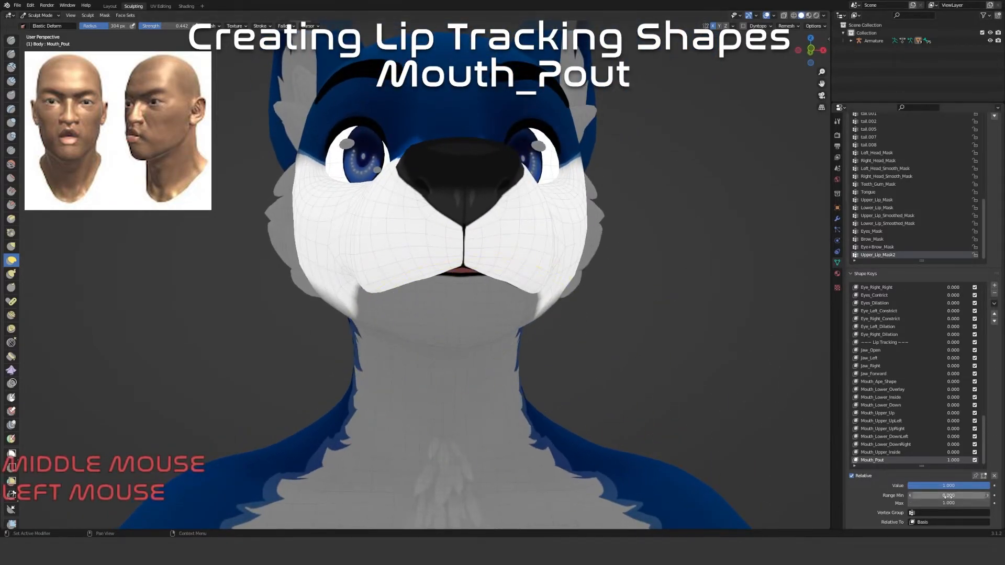
{"action": "left_click_drag", "start_coordinate": [965, 487], "coordinate": [989, 487]}
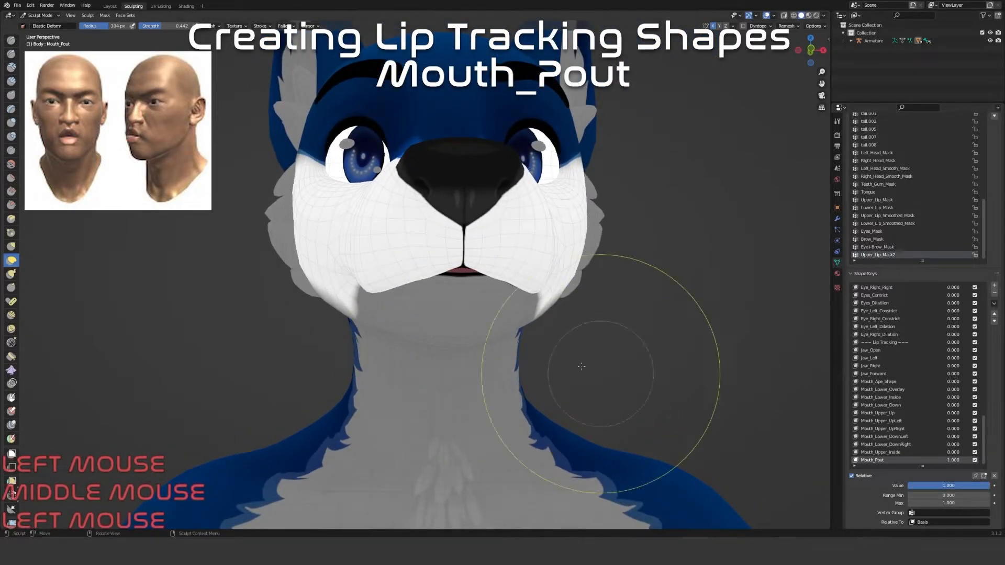
Adjust the upper lip's front edge with a 209 px brush and set Mouth_Pout back to 0.000 for comparison
{"action": "scroll", "coordinate": [418, 295], "scroll_direction": "up", "scroll_amount": 5}
{"action": "scroll", "coordinate": [418, 296], "scroll_direction": "up", "scroll_amount": 1}
{"action": "key", "text": "f"}
{"action": "left_click", "coordinate": [450, 291]}
{"action": "mouse_move", "coordinate": [462, 282]}
{"action": "left_mouse_down"}
{"action": "mouse_move", "coordinate": [481, 255]}
{"action": "mouse_move", "coordinate": [537, 256]}
{"action": "left_mouse_up"}
{"action": "scroll", "coordinate": [560, 330], "scroll_direction": "down", "scroll_amount": 3}
{"action": "middle_click_drag", "start_coordinate": [571, 356], "coordinate": [557, 350]}
{"action": "scroll", "coordinate": [549, 354], "scroll_direction": "down", "scroll_amount": 3}
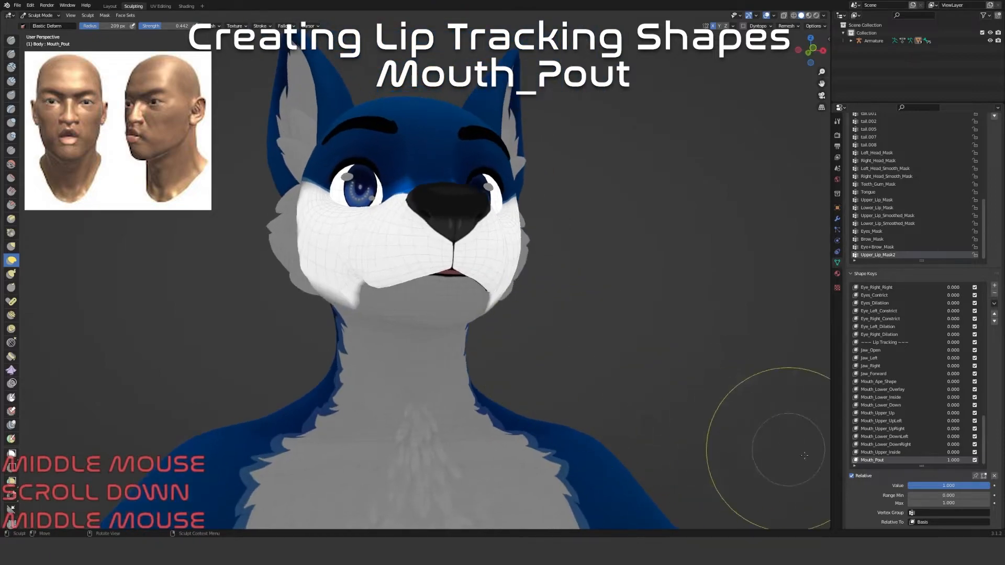
{"action": "left_click_drag", "start_coordinate": [967, 490], "coordinate": [897, 487]}
{"action": "mouse_move", "coordinate": [594, 384]}
{"action": "middle_mouse_down"}
{"action": "mouse_move", "coordinate": [519, 371]}
{"action": "mouse_move", "coordinate": [529, 359]}
{"action": "middle_mouse_up"}
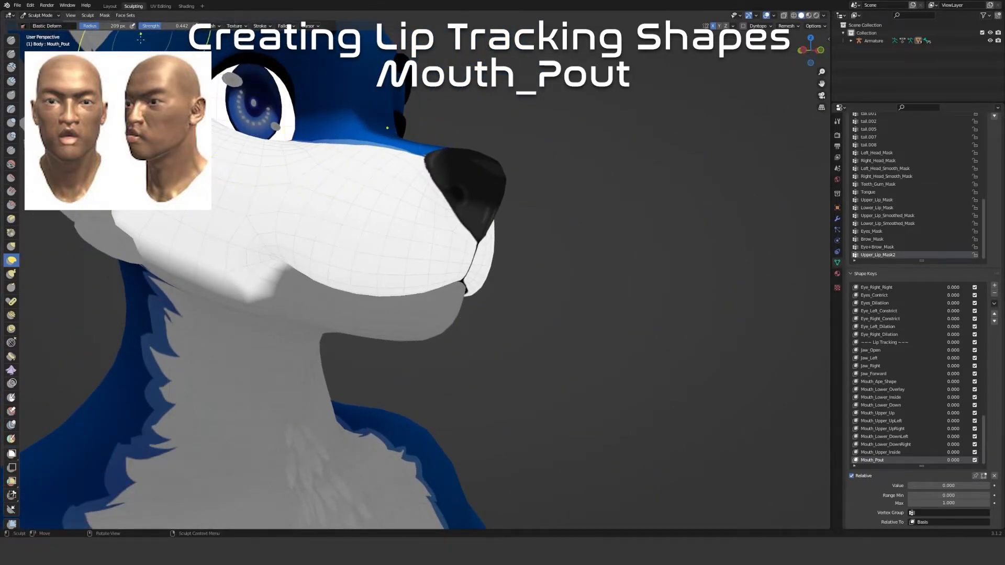
Clear the upper-lip sculpt mask and deselect all of the mesh's vertices in Edit Mode
{"action": "left_click", "coordinate": [105, 15]}
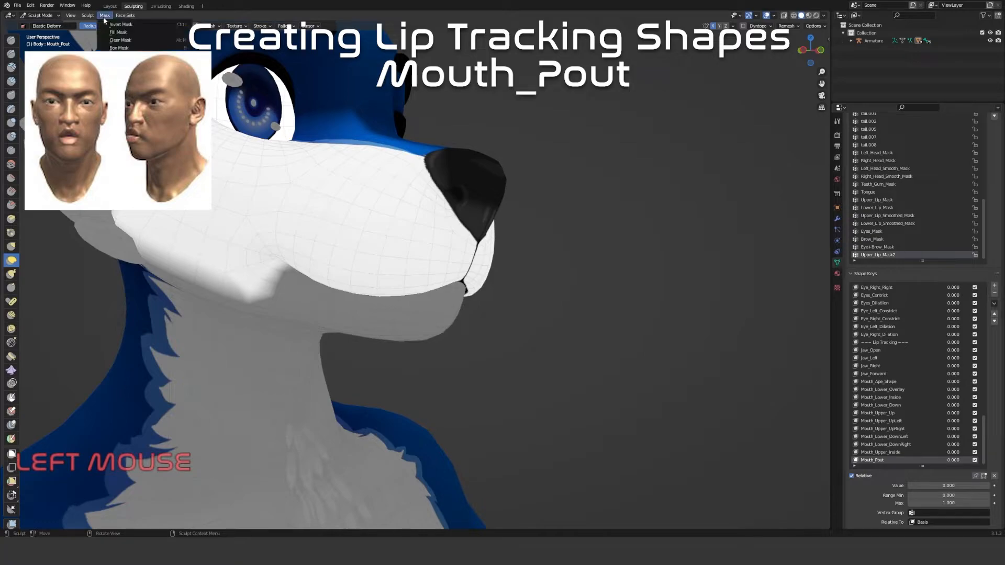
{"action": "left_click", "coordinate": [119, 41]}
{"action": "key", "text": "Tab"}
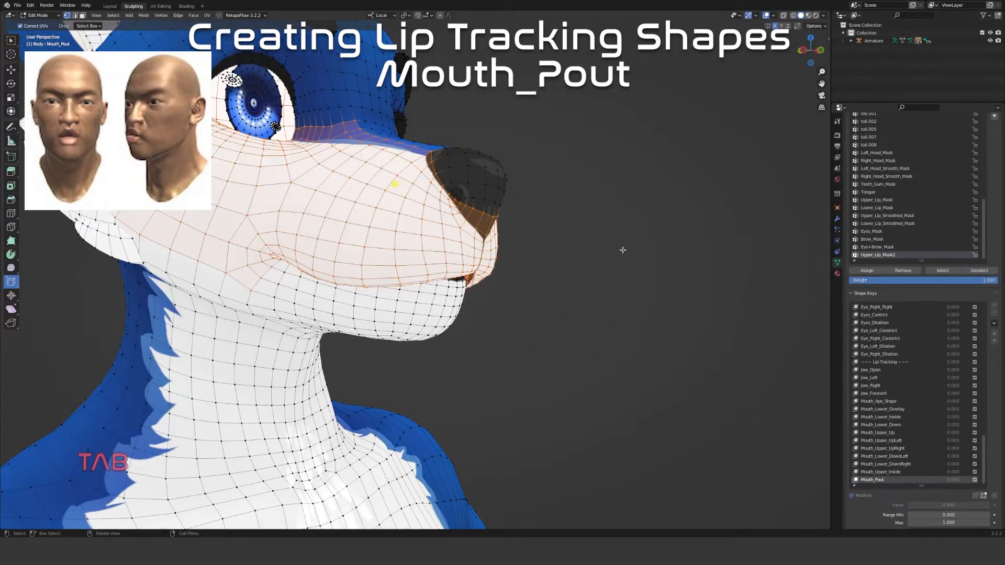
{"action": "key", "text": "alt+a"}
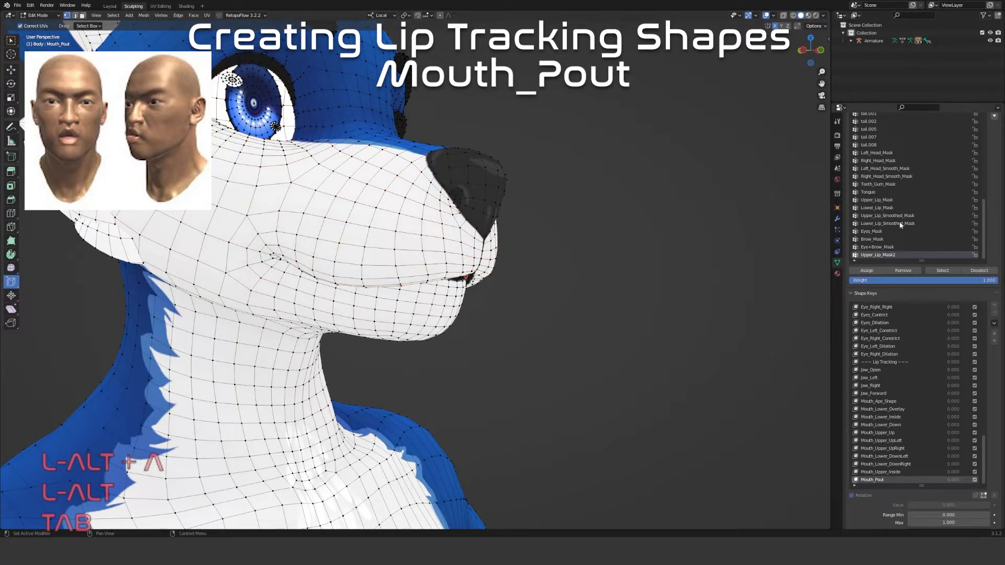
Select the vertices of the Lower_Lip_Mask vertex group and hide them
{"action": "left_click", "coordinate": [891, 209]}
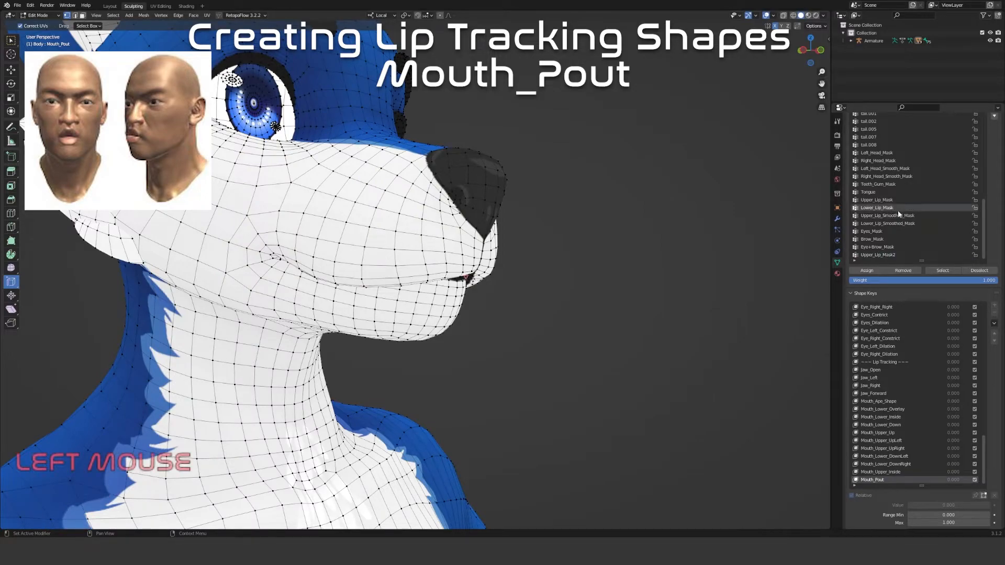
{"action": "key", "text": "Tab"}
{"action": "key", "text": "h"}
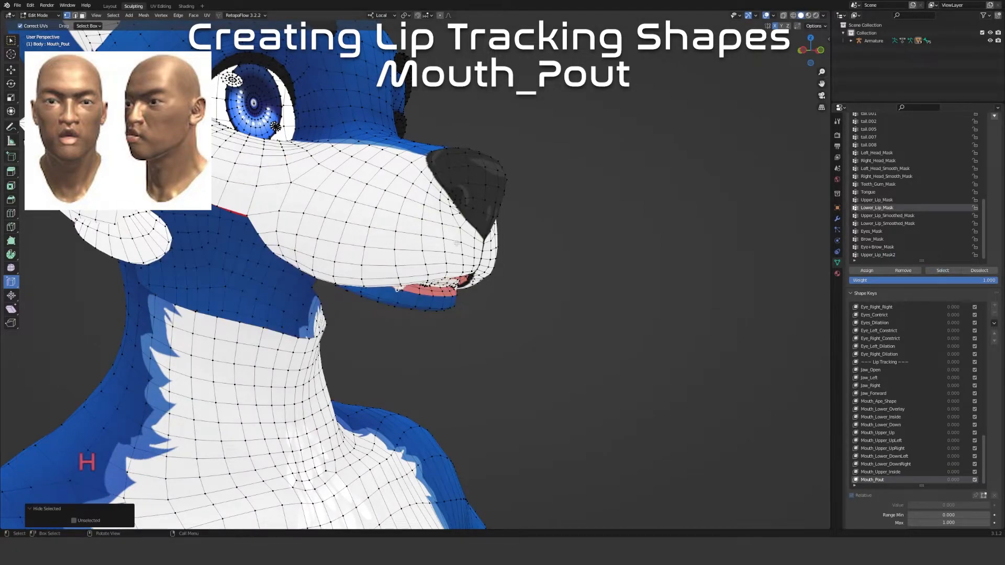
Fill the sculpt mask over the visible geometry and unhide the lower lip so only it stays editable
{"action": "left_click", "coordinate": [105, 15]}
{"action": "left_click", "coordinate": [117, 34]}
{"action": "key", "text": "Tab"}
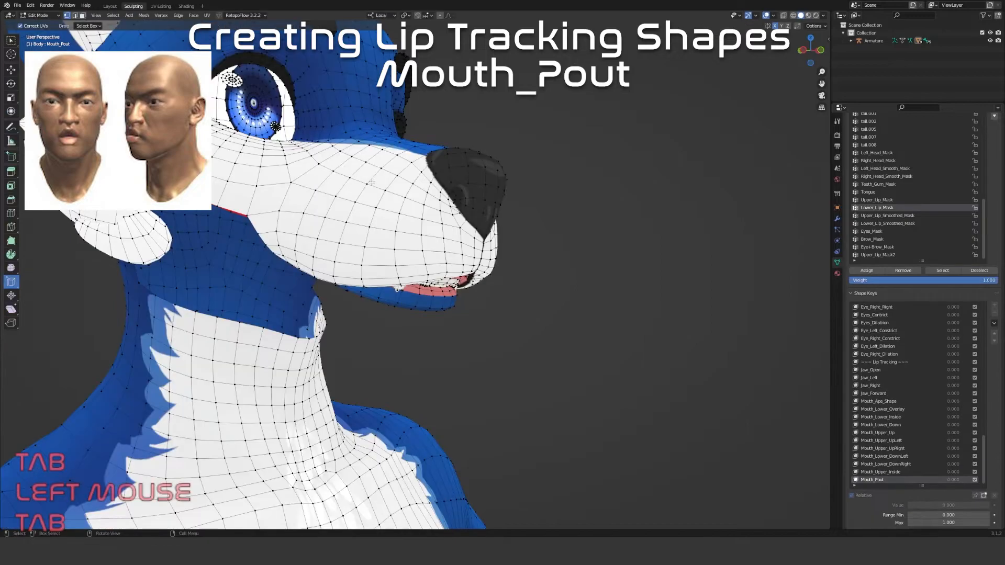
{"action": "key", "text": "alt+h"}
{"action": "key", "text": "Tab"}
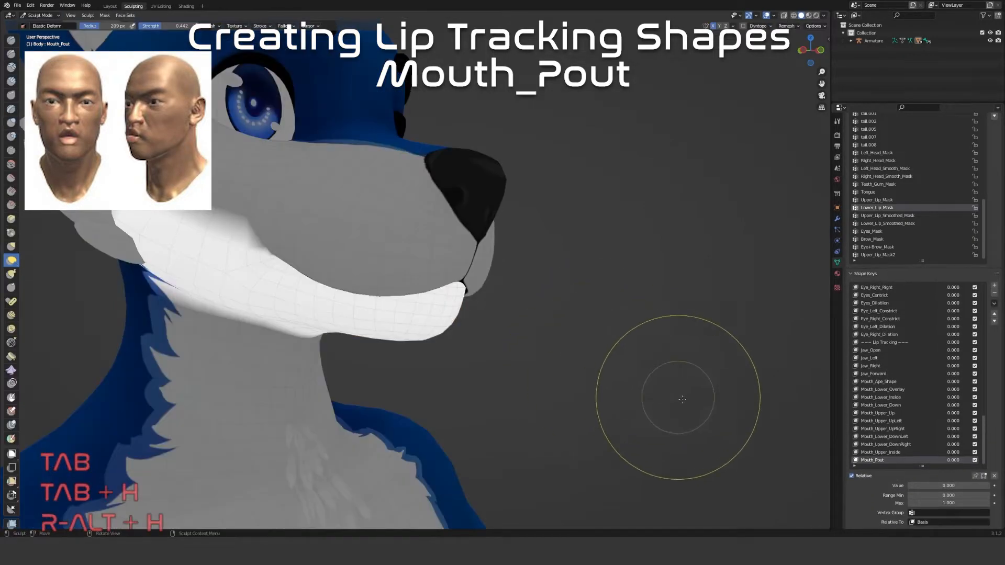
Set Mouth_Pout to 1.000 and pull the front of the lower lip outward with the Elastic Deform brush
{"action": "left_click_drag", "start_coordinate": [910, 483], "coordinate": [989, 482]}
{"action": "scroll", "coordinate": [469, 300], "scroll_direction": "up", "scroll_amount": 3}
{"action": "middle_click_drag", "start_coordinate": [469, 300], "coordinate": [471, 314]}
{"action": "left_click_drag", "start_coordinate": [468, 287], "coordinate": [505, 348]}
{"action": "mouse_move", "coordinate": [425, 306]}
{"action": "left_mouse_down"}
{"action": "mouse_move", "coordinate": [448, 285]}
{"action": "mouse_move", "coordinate": [482, 306]}
{"action": "mouse_move", "coordinate": [511, 291]}
{"action": "left_mouse_up"}
{"action": "scroll", "coordinate": [426, 343], "scroll_direction": "down", "scroll_amount": 2}
{"action": "mouse_move", "coordinate": [426, 343]}
{"action": "middle_mouse_down"}
{"action": "mouse_move", "coordinate": [455, 330]}
{"action": "mouse_move", "coordinate": [421, 307]}
{"action": "middle_mouse_up"}
{"action": "left_click_drag", "start_coordinate": [420, 307], "coordinate": [435, 298]}
Shape the sides and underside of the pouting lower lip and check it with Mouth_Pout at 1.000
{"action": "middle_click_drag", "start_coordinate": [322, 294], "coordinate": [332, 298]}
{"action": "left_click_drag", "start_coordinate": [332, 299], "coordinate": [302, 285]}
{"action": "left_click_drag", "start_coordinate": [387, 288], "coordinate": [380, 287]}
{"action": "mouse_move", "coordinate": [555, 309]}
{"action": "middle_mouse_down"}
{"action": "mouse_move", "coordinate": [440, 290]}
{"action": "mouse_move", "coordinate": [359, 314]}
{"action": "middle_mouse_up"}
{"action": "scroll", "coordinate": [446, 293], "scroll_direction": "down", "scroll_amount": 3}
{"action": "mouse_move", "coordinate": [359, 314]}
{"action": "left_mouse_down"}
{"action": "mouse_move", "coordinate": [370, 305]}
{"action": "mouse_move", "coordinate": [418, 333]}
{"action": "mouse_move", "coordinate": [457, 320]}
{"action": "mouse_move", "coordinate": [459, 336]}
{"action": "left_mouse_up"}
{"action": "mouse_move", "coordinate": [967, 489]}
{"action": "left_mouse_down"}
{"action": "mouse_move", "coordinate": [886, 488]}
{"action": "mouse_move", "coordinate": [969, 489]}
{"action": "left_mouse_up"}
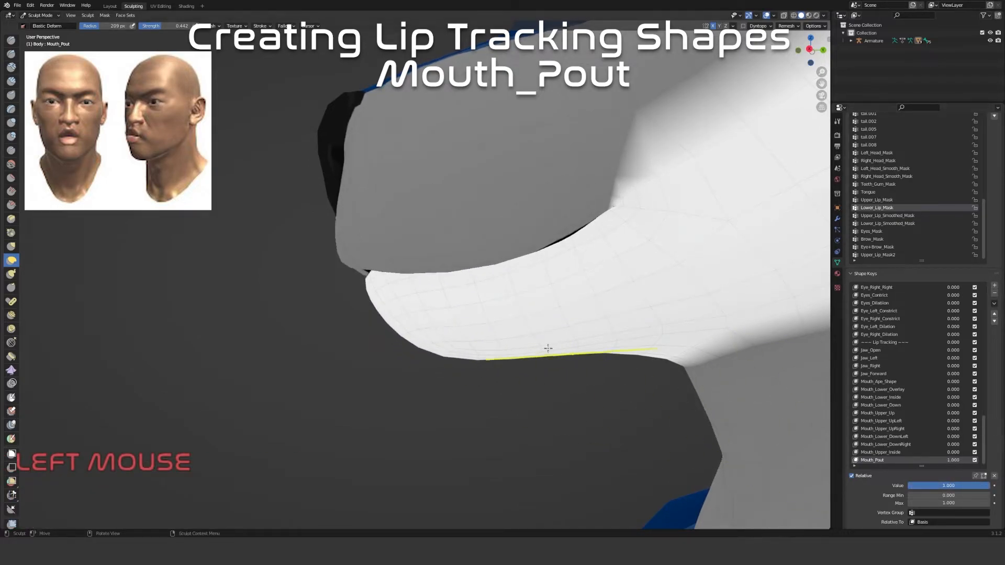
Pull the front tip of the lower lip forward in Mouth_Pout, reducing the Elastic Deform brush radius to 135 px
{"action": "left_click_drag", "start_coordinate": [377, 288], "coordinate": [361, 294]}
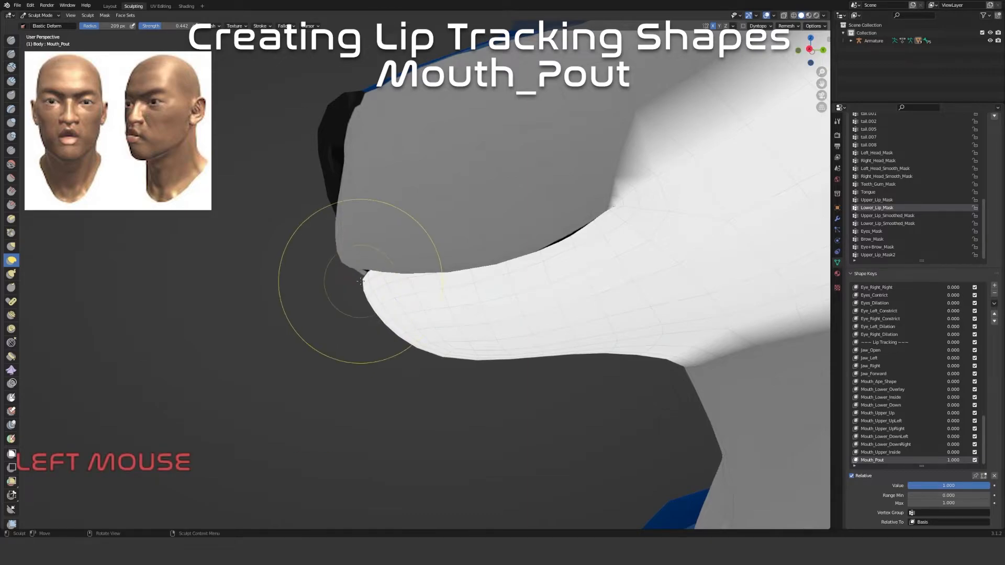
{"action": "key", "text": "f"}
{"action": "left_click", "coordinate": [335, 283]}
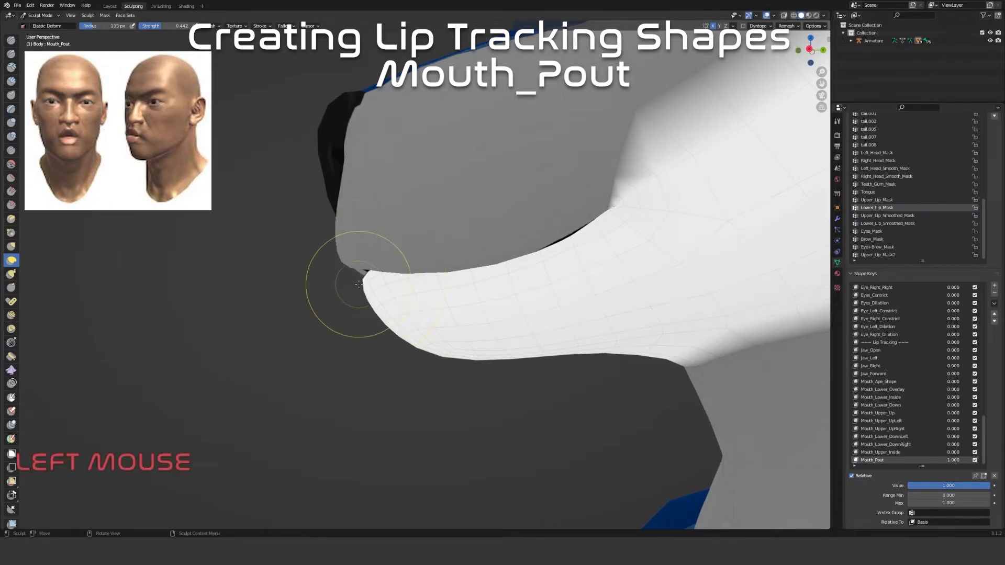
{"action": "left_click_drag", "start_coordinate": [343, 296], "coordinate": [340, 306]}
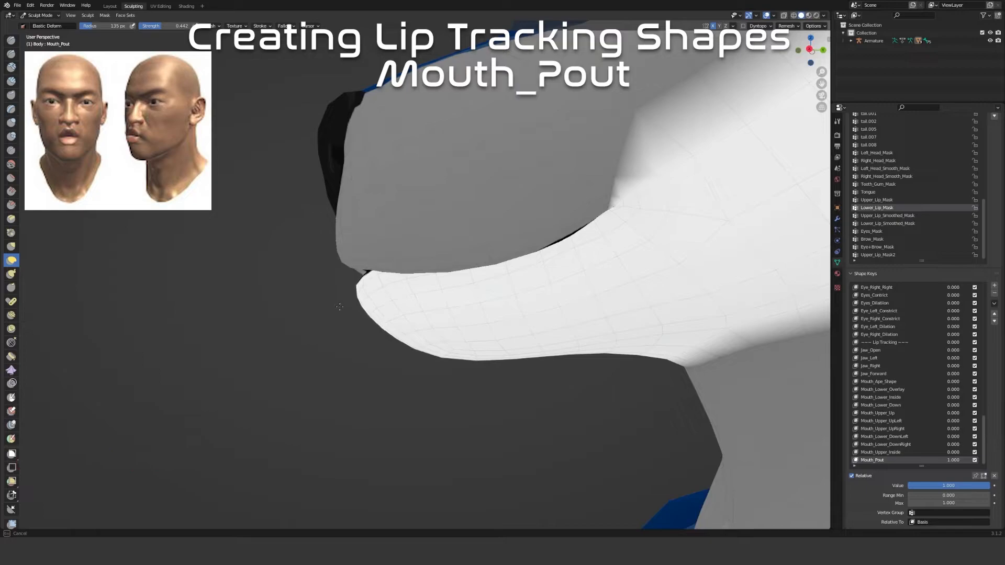
{"action": "left_click_drag", "start_coordinate": [384, 281], "coordinate": [378, 273]}
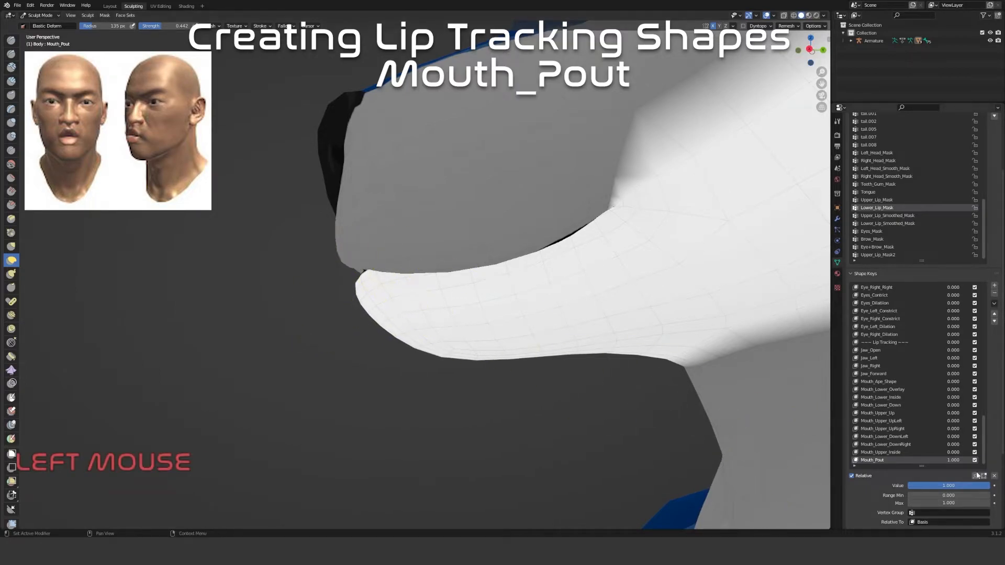
Scrub Mouth_Pout up to 1.000 and examine the pouting lower lip from the side and front
{"action": "mouse_move", "coordinate": [971, 489]}
{"action": "left_mouse_down"}
{"action": "mouse_move", "coordinate": [909, 489]}
{"action": "mouse_move", "coordinate": [989, 489]}
{"action": "mouse_move", "coordinate": [909, 486]}
{"action": "mouse_move", "coordinate": [989, 485]}
{"action": "left_mouse_up"}
{"action": "scroll", "coordinate": [576, 313], "scroll_direction": "down", "scroll_amount": 5}
{"action": "middle_click_drag", "start_coordinate": [403, 305], "coordinate": [445, 293]}
{"action": "scroll", "coordinate": [453, 290], "scroll_direction": "up", "scroll_amount": 4}
{"action": "mouse_move", "coordinate": [489, 317]}
{"action": "middle_mouse_down"}
{"action": "mouse_move", "coordinate": [479, 270]}
{"action": "mouse_move", "coordinate": [473, 316]}
{"action": "middle_mouse_up"}
{"action": "scroll", "coordinate": [473, 317], "scroll_direction": "down", "scroll_amount": 5}
{"action": "mouse_move", "coordinate": [966, 486]}
{"action": "left_mouse_down"}
{"action": "mouse_move", "coordinate": [890, 485]}
{"action": "mouse_move", "coordinate": [973, 486]}
{"action": "left_mouse_up"}
{"action": "scroll", "coordinate": [514, 289], "scroll_direction": "up", "scroll_amount": 3}
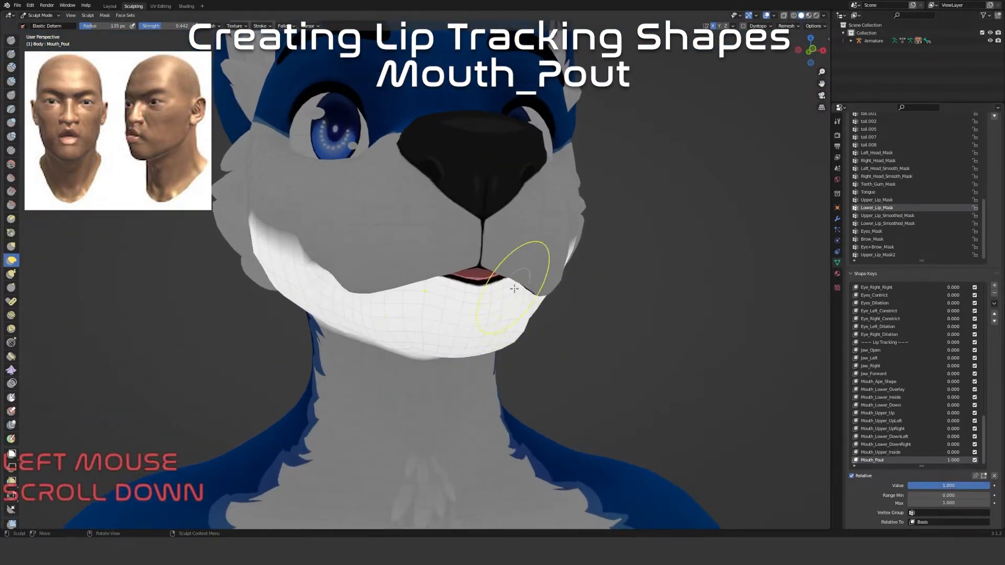
Shape the front of the pouting lower lip around the mouth opening with the Elastic Deform brush
{"action": "scroll", "coordinate": [514, 288], "scroll_direction": "up", "scroll_amount": 3}
{"action": "middle_click_drag", "start_coordinate": [549, 298], "coordinate": [498, 325], "text": "shift"}
{"action": "left_click_drag", "start_coordinate": [508, 341], "coordinate": [479, 267]}
{"action": "mouse_move", "coordinate": [562, 335]}
{"action": "left_mouse_down"}
{"action": "mouse_move", "coordinate": [565, 308]}
{"action": "mouse_move", "coordinate": [505, 366]}
{"action": "left_mouse_up"}
{"action": "mouse_move", "coordinate": [550, 335]}
{"action": "left_mouse_down"}
{"action": "mouse_move", "coordinate": [510, 379]}
{"action": "mouse_move", "coordinate": [516, 428]}
{"action": "left_mouse_up"}
{"action": "scroll", "coordinate": [493, 453], "scroll_direction": "down", "scroll_amount": 3}
{"action": "middle_click_drag", "start_coordinate": [494, 453], "coordinate": [495, 410]}
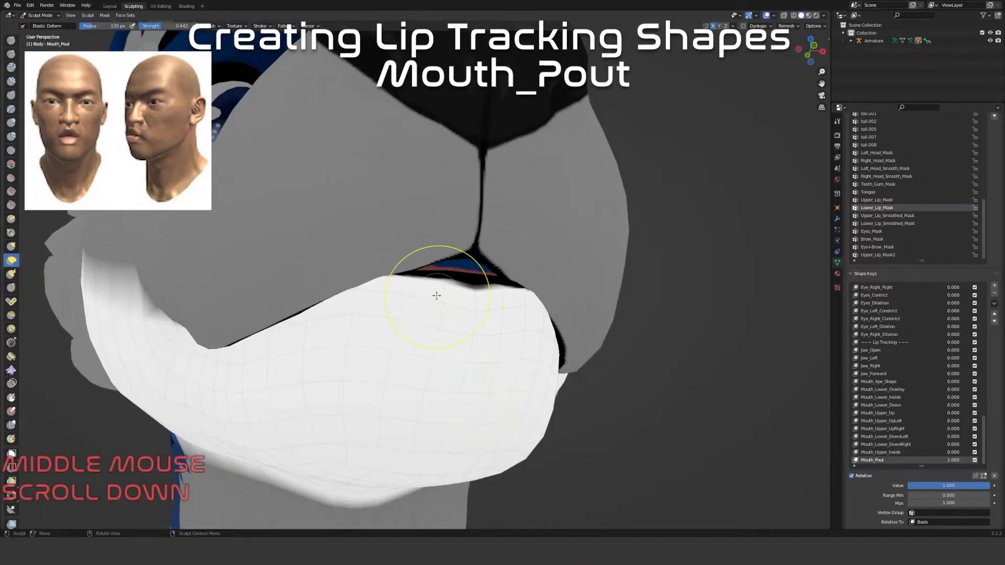
{"action": "left_click_drag", "start_coordinate": [437, 296], "coordinate": [437, 315]}
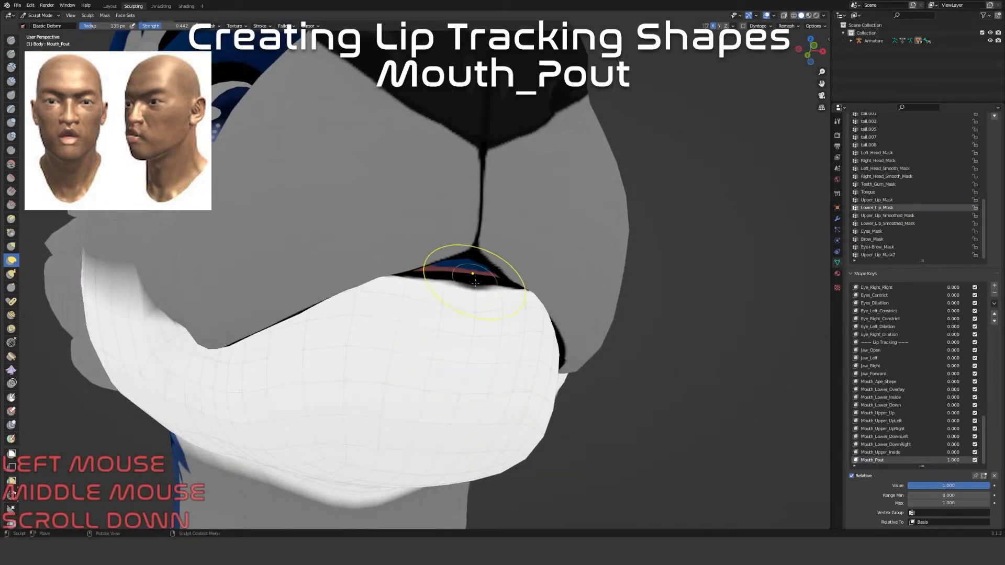
Check the pout at 1.000 and refine the lower lip's upper edge beside the mouth opening
{"action": "scroll", "coordinate": [474, 279], "scroll_direction": "down", "scroll_amount": 5}
{"action": "middle_click_drag", "start_coordinate": [474, 278], "coordinate": [506, 363]}
{"action": "left_click_drag", "start_coordinate": [941, 485], "coordinate": [988, 486]}
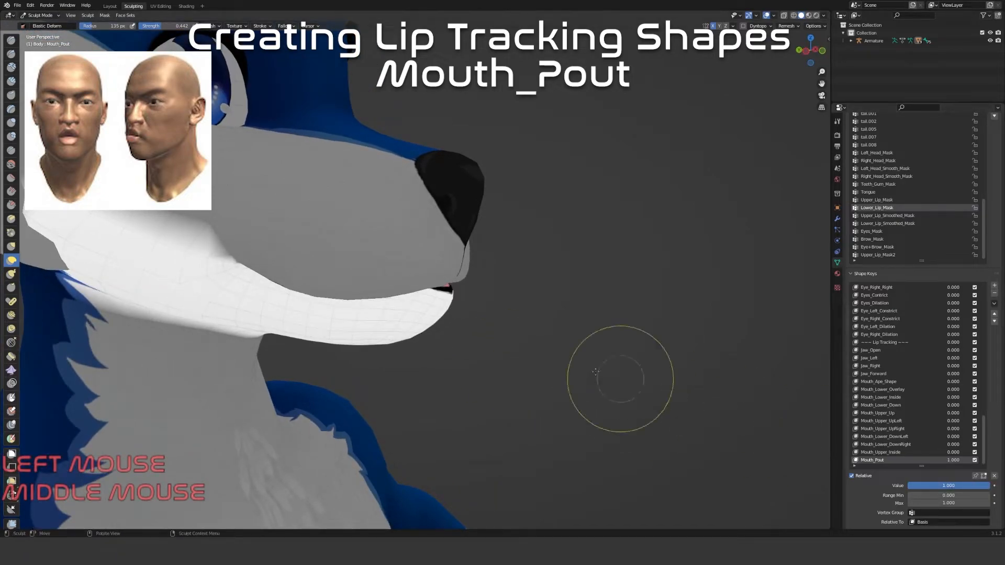
{"action": "scroll", "coordinate": [642, 386], "scroll_direction": "up", "scroll_amount": 3}
{"action": "left_click_drag", "start_coordinate": [425, 293], "coordinate": [413, 300]}
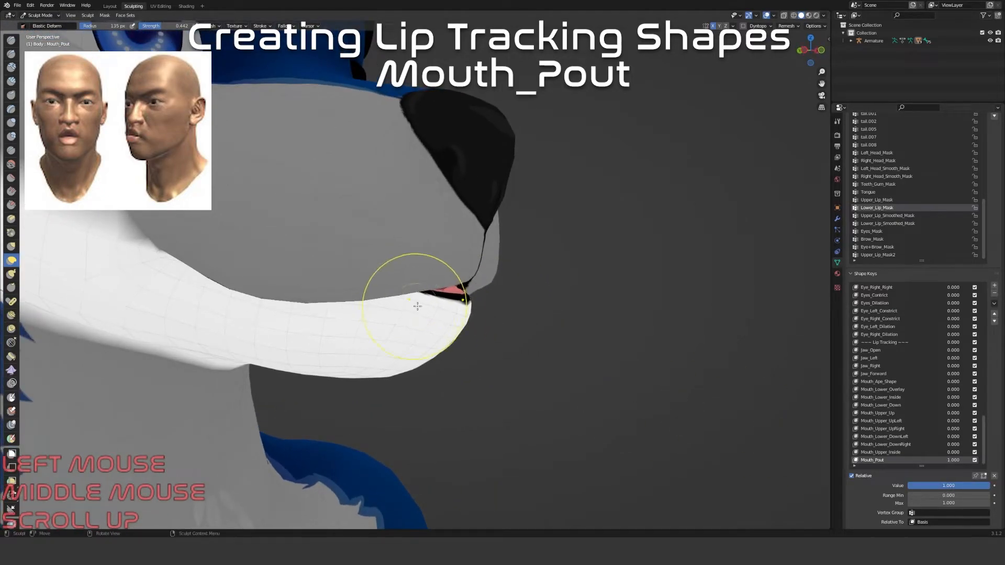
{"action": "scroll", "coordinate": [460, 308], "scroll_direction": "down", "scroll_amount": 4}
{"action": "middle_click_drag", "start_coordinate": [471, 335], "coordinate": [328, 345]}
{"action": "scroll", "coordinate": [398, 330], "scroll_direction": "up", "scroll_amount": 3}
{"action": "mouse_move", "coordinate": [395, 337]}
{"action": "left_mouse_down"}
{"action": "mouse_move", "coordinate": [413, 324]}
{"action": "mouse_move", "coordinate": [378, 300]}
{"action": "left_mouse_up"}
{"action": "scroll", "coordinate": [396, 327], "scroll_direction": "down", "scroll_amount": 4}
{"action": "middle_click_drag", "start_coordinate": [397, 327], "coordinate": [523, 408]}
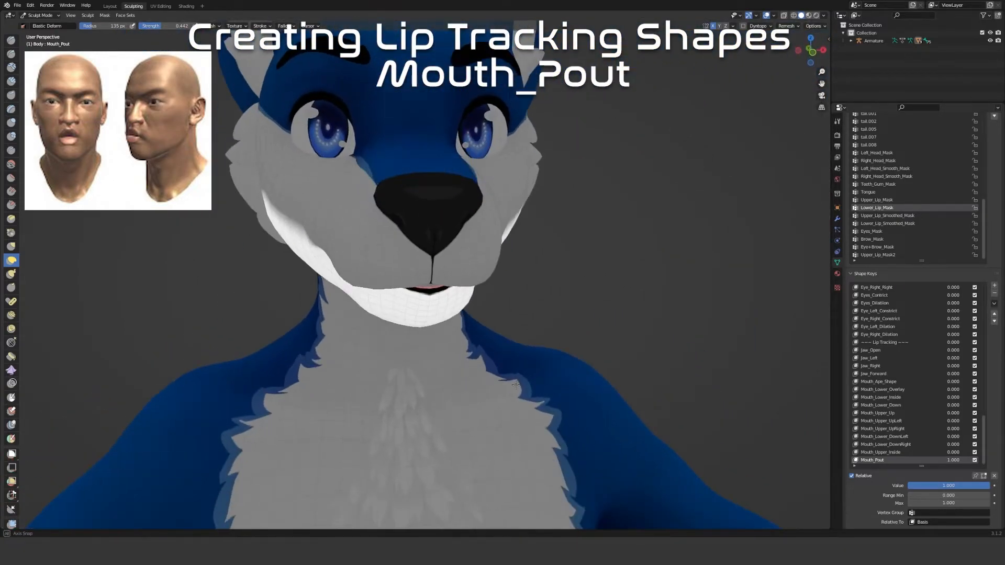
Reset all shape key values to zero, then add a new shape key named Mouth__O_Shape
{"action": "left_click", "coordinate": [995, 477]}
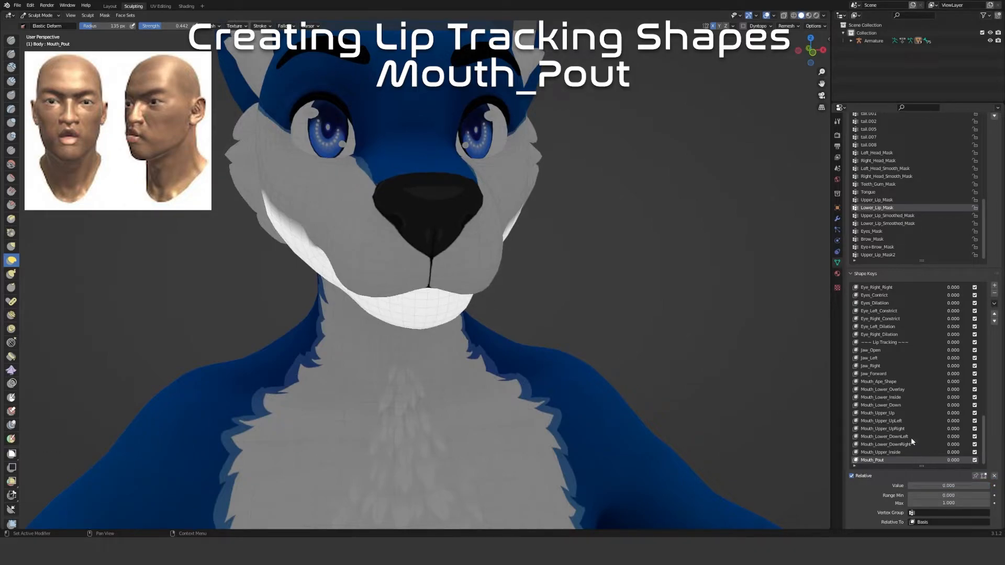
{"action": "left_click", "coordinate": [994, 287]}
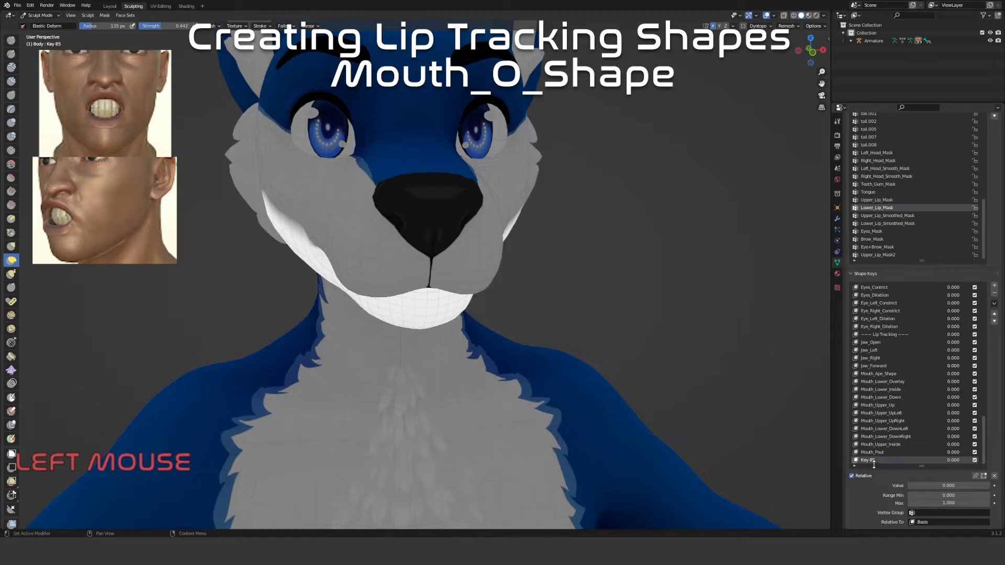
{"action": "type", "text": "Mouth"}
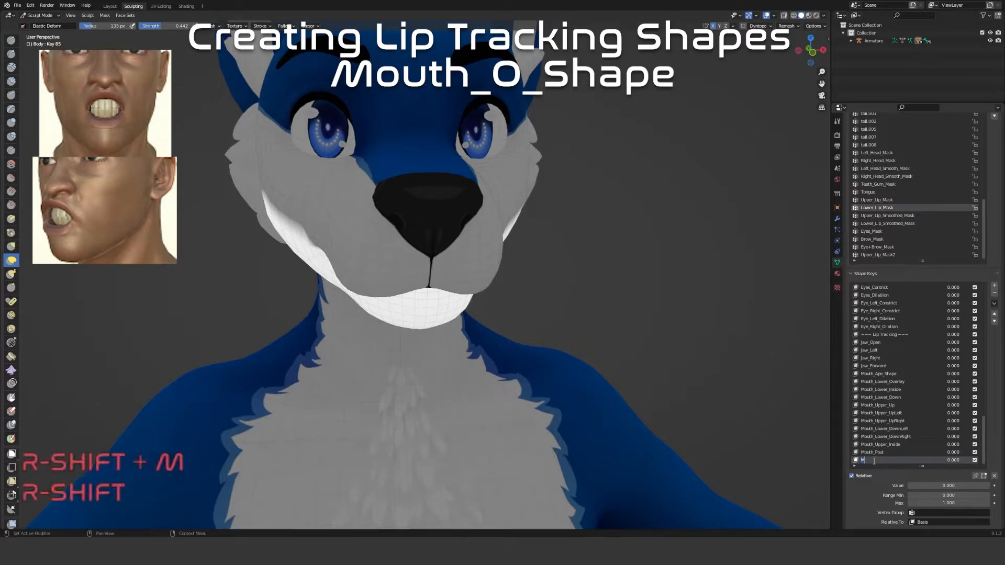
{"action": "key", "text": "shift"}
{"action": "key", "text": "shift"}
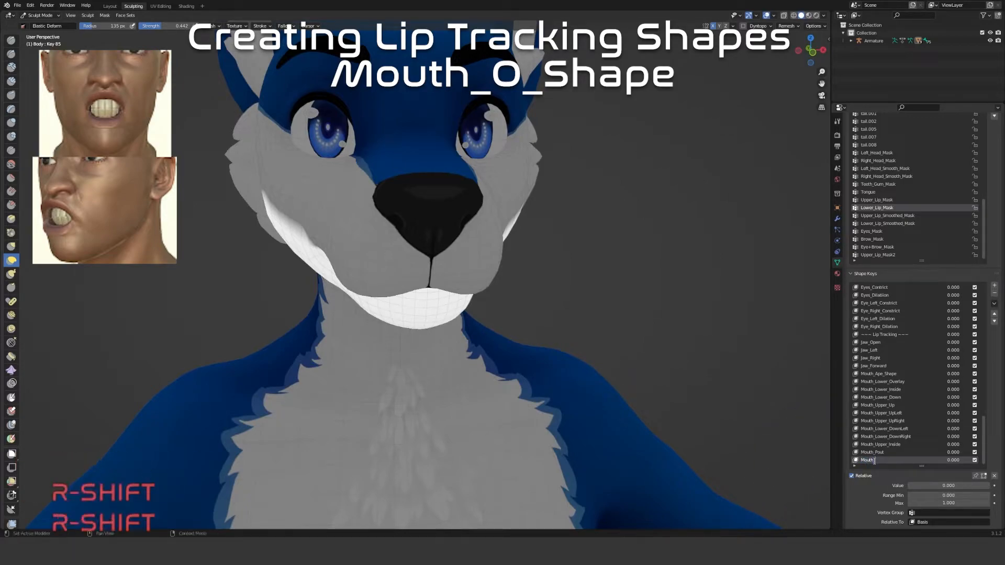
{"action": "key", "text": "shift"}
{"action": "type", "text": "_O_Shape"}
{"action": "key", "text": "Return"}
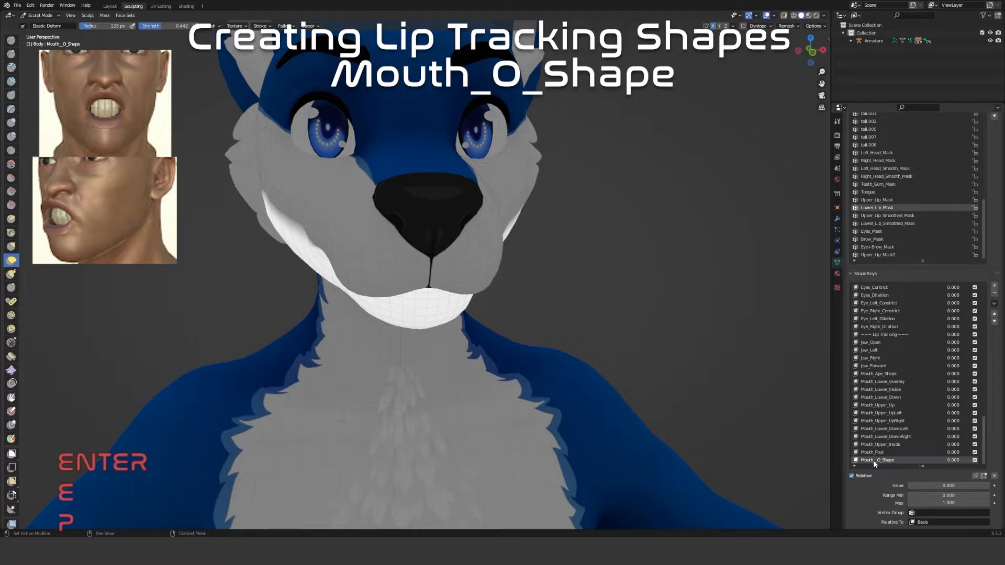
Remove the extra underscore from the new shape key's name so it reads Mouth_O_Shape
{"action": "left_click", "coordinate": [994, 476]}
{"action": "middle_click_drag", "start_coordinate": [383, 342], "coordinate": [472, 351]}
{"action": "scroll", "coordinate": [378, 324], "scroll_direction": "up", "scroll_amount": 2}
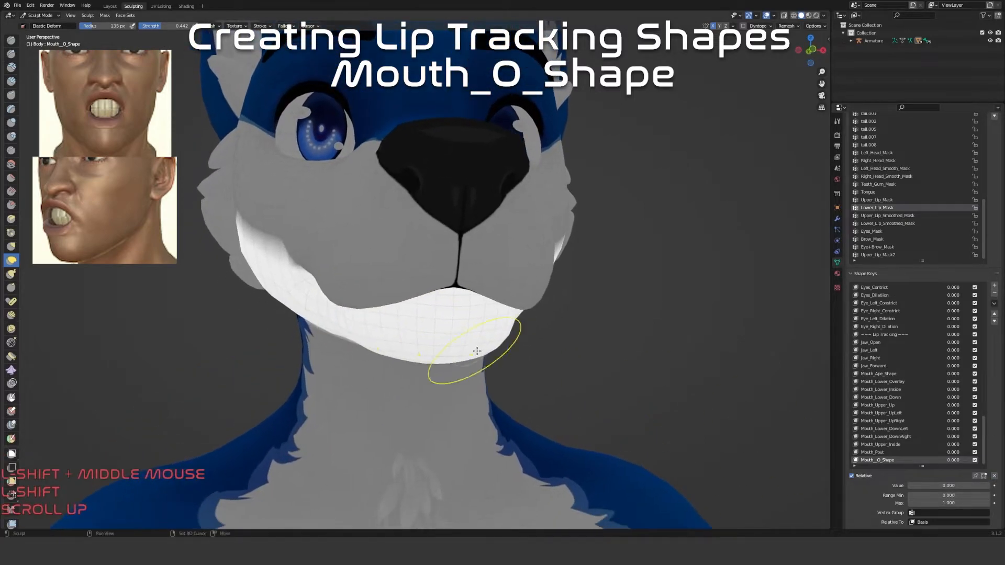
{"action": "double_click", "coordinate": [876, 460]}
{"action": "key", "text": "BackSpace"}
{"action": "key", "text": "Return"}
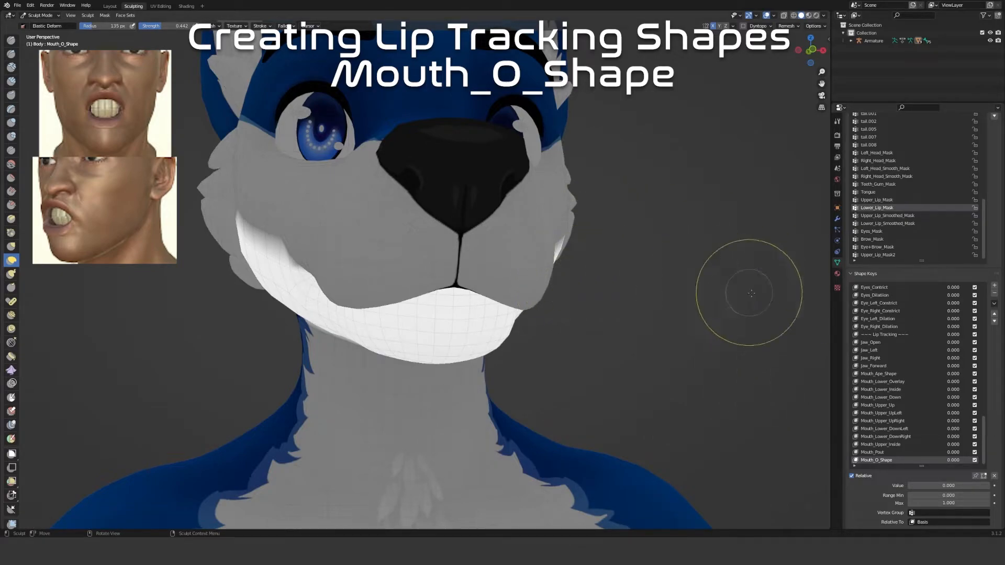
Set the Mouth_Upper_UpLeft and Mouth_Upper_UpRight shape keys to 1.000
{"action": "left_click", "coordinate": [901, 413]}
{"action": "left_click_drag", "start_coordinate": [912, 486], "coordinate": [988, 469]}
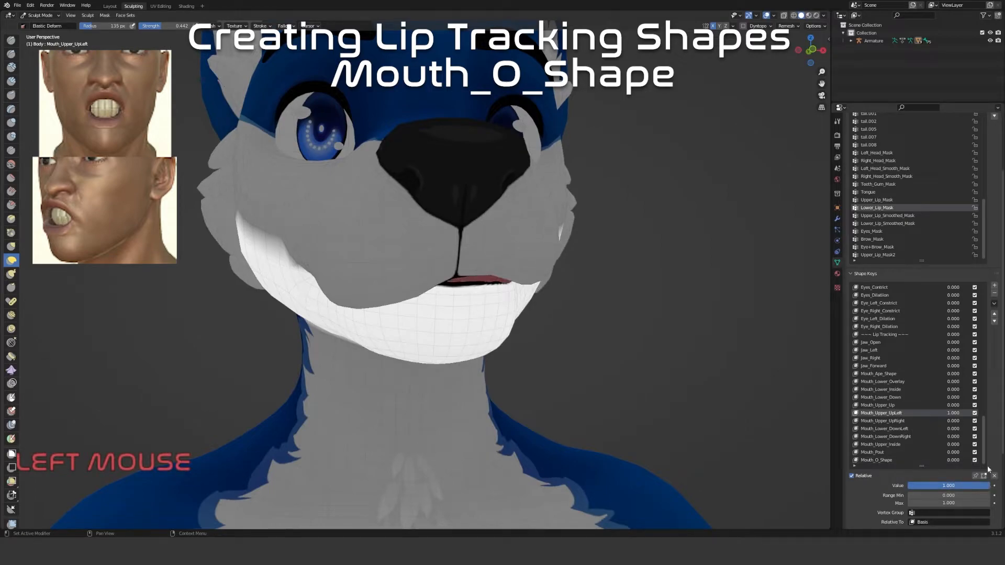
{"action": "left_click", "coordinate": [899, 419]}
{"action": "left_click_drag", "start_coordinate": [914, 486], "coordinate": [989, 482]}
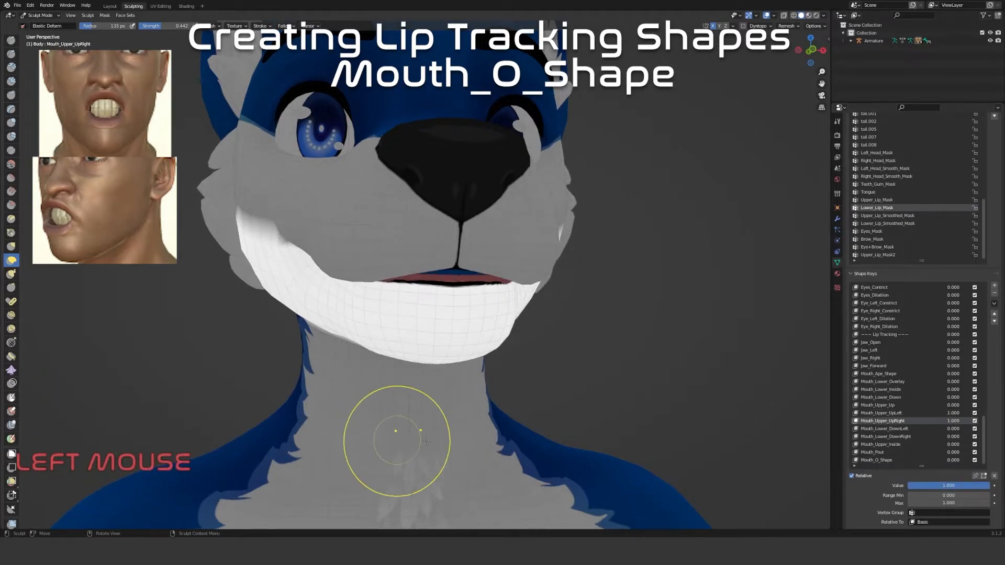
Set the Mouth_Lower_DownRight and Mouth_Lower_DownLeft shape keys to 1.000
{"action": "left_click", "coordinate": [901, 436]}
{"action": "left_click_drag", "start_coordinate": [924, 486], "coordinate": [988, 485]}
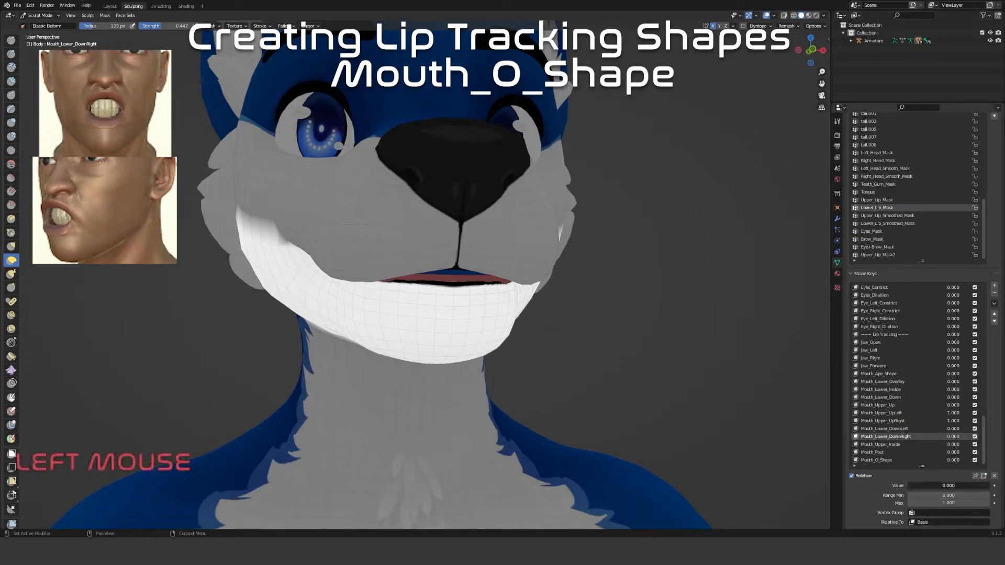
{"action": "left_click", "coordinate": [896, 429]}
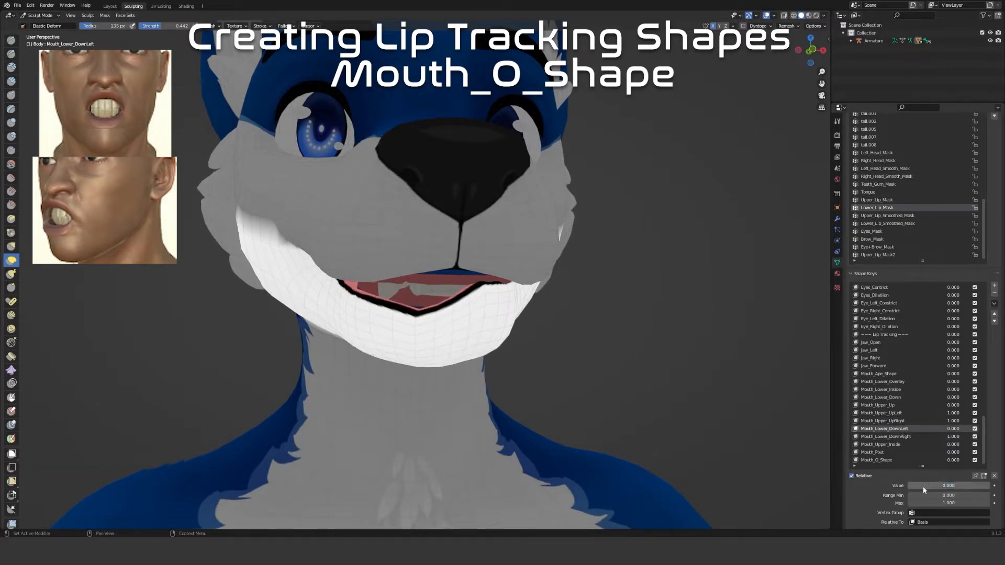
{"action": "left_click_drag", "start_coordinate": [923, 486], "coordinate": [989, 485]}
{"action": "scroll", "coordinate": [495, 371], "scroll_direction": "down", "scroll_amount": 1}
{"action": "mouse_move", "coordinate": [495, 371]}
{"action": "middle_mouse_down"}
{"action": "mouse_move", "coordinate": [383, 326]}
{"action": "mouse_move", "coordinate": [454, 334]}
{"action": "middle_mouse_up"}
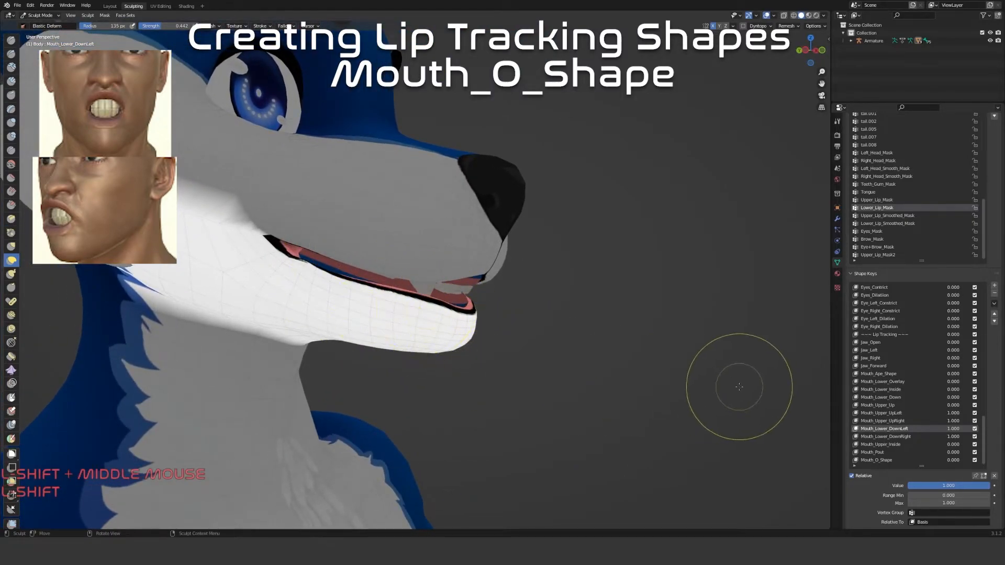
Clear the sculpt mask, switch to Edit Mode and deselect all vertices
{"action": "left_click", "coordinate": [107, 15]}
{"action": "left_click", "coordinate": [120, 41]}
{"action": "key", "text": "Tab"}
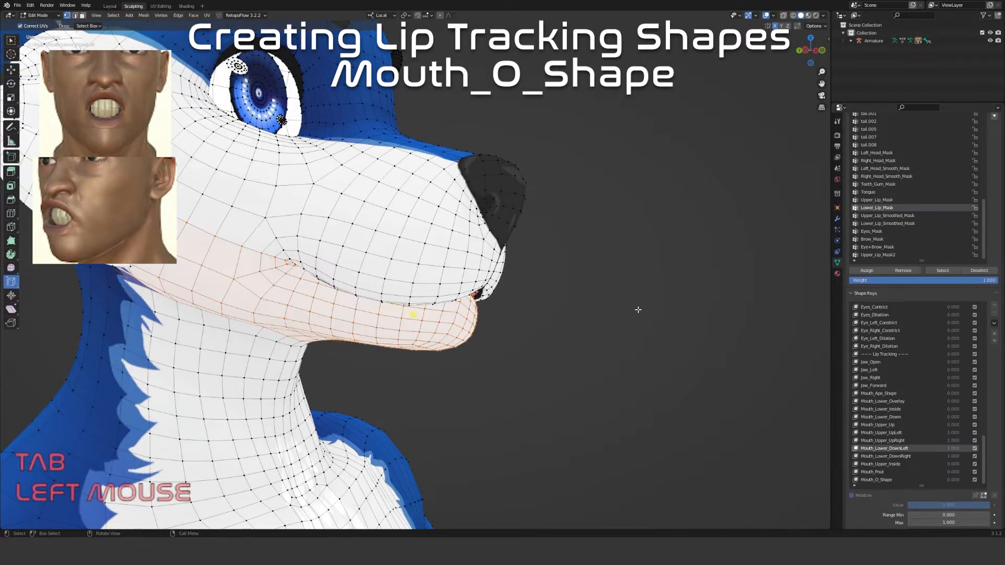
{"action": "key", "text": "alt+a"}
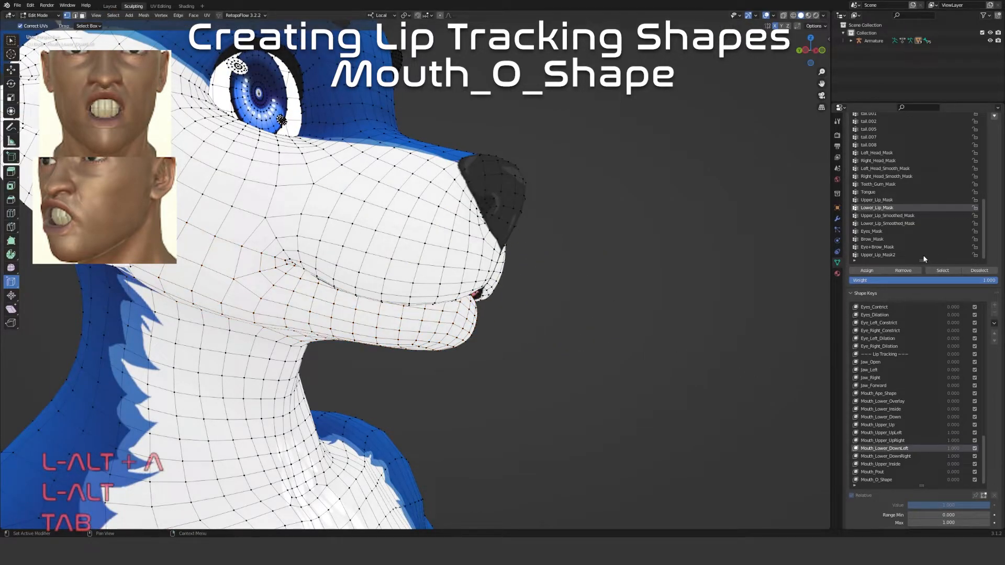
Select the vertices of the Lower_Lip_Mask and Upper_Lip_Mask groups and hide them
{"action": "left_click", "coordinate": [951, 269]}
{"action": "left_click", "coordinate": [892, 200]}
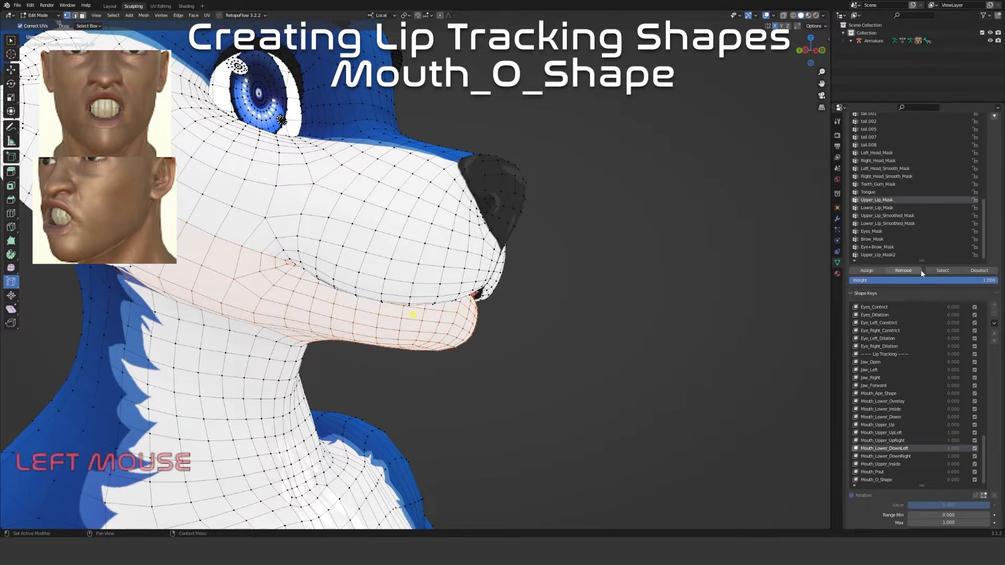
{"action": "left_click", "coordinate": [886, 208]}
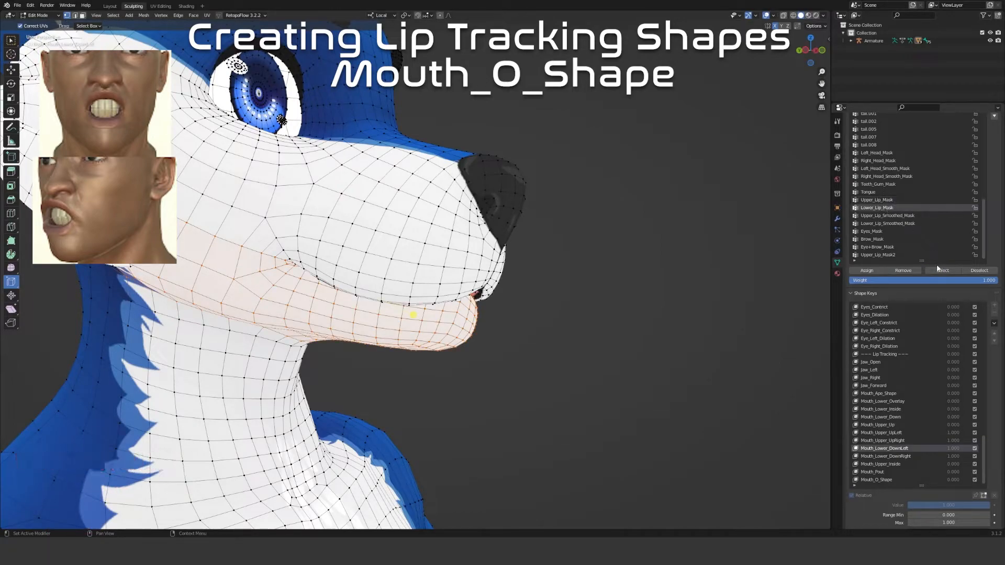
{"action": "left_click", "coordinate": [946, 272]}
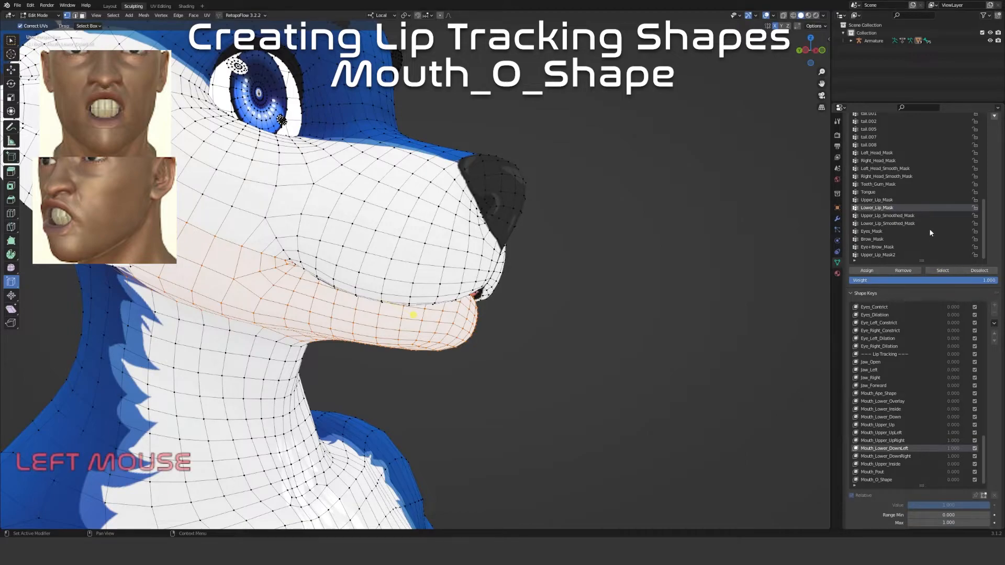
{"action": "left_click", "coordinate": [893, 200]}
{"action": "left_click", "coordinate": [943, 271]}
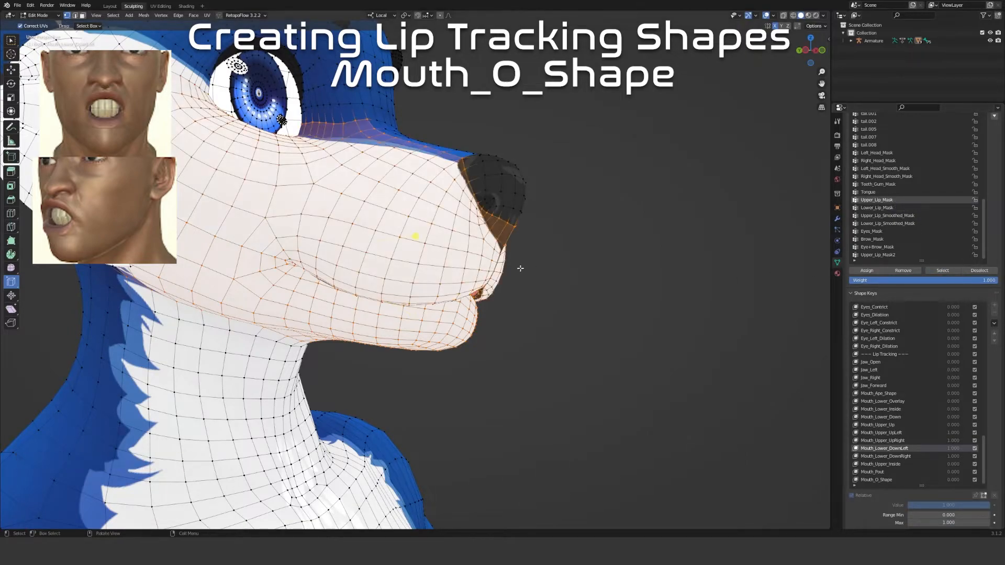
{"action": "key", "text": "h"}
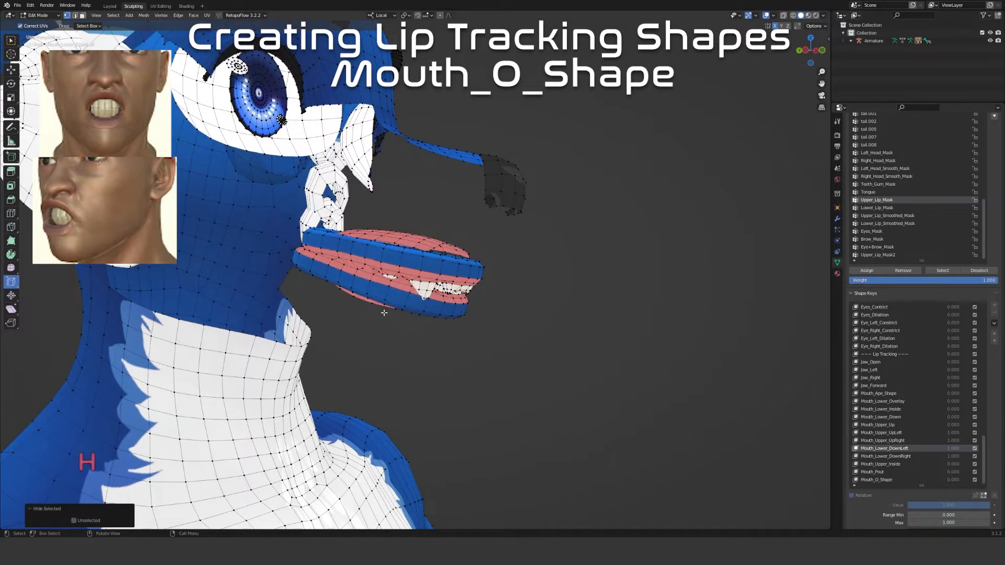
Fill the sculpt mask over the visible geometry and unhide both lips so only they stay editable in Sculpt Mode
{"action": "key", "text": "Tab"}
{"action": "left_click", "coordinate": [106, 17]}
{"action": "left_click", "coordinate": [112, 33]}
{"action": "key", "text": "Tab"}
{"action": "key", "text": "alt+h"}
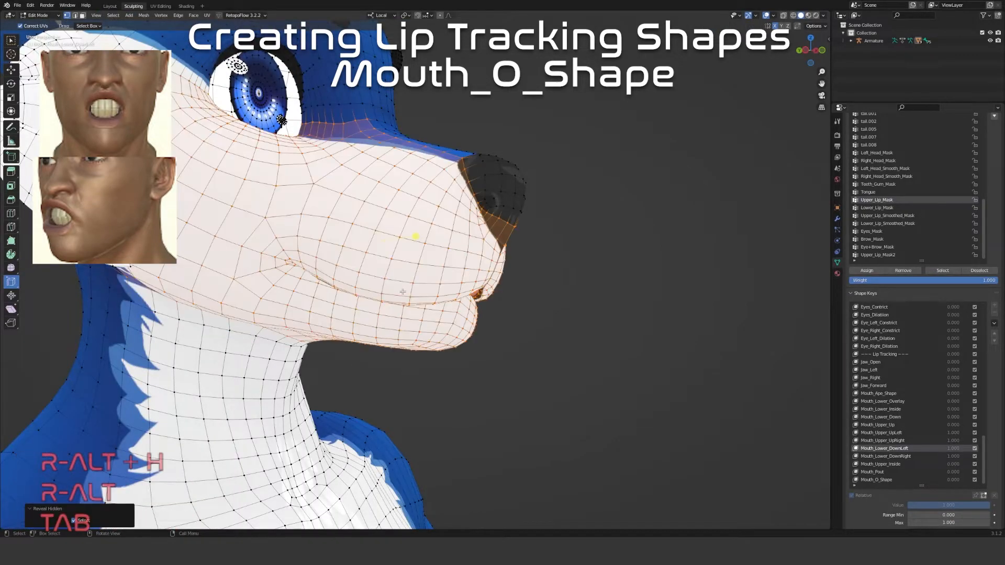
{"action": "key", "text": "Tab"}
{"action": "mouse_move", "coordinate": [597, 392]}
{"action": "middle_mouse_down"}
{"action": "mouse_move", "coordinate": [466, 390]}
{"action": "mouse_move", "coordinate": [441, 381]}
{"action": "middle_mouse_up"}
{"action": "scroll", "coordinate": [442, 381], "scroll_direction": "down", "scroll_amount": 2}
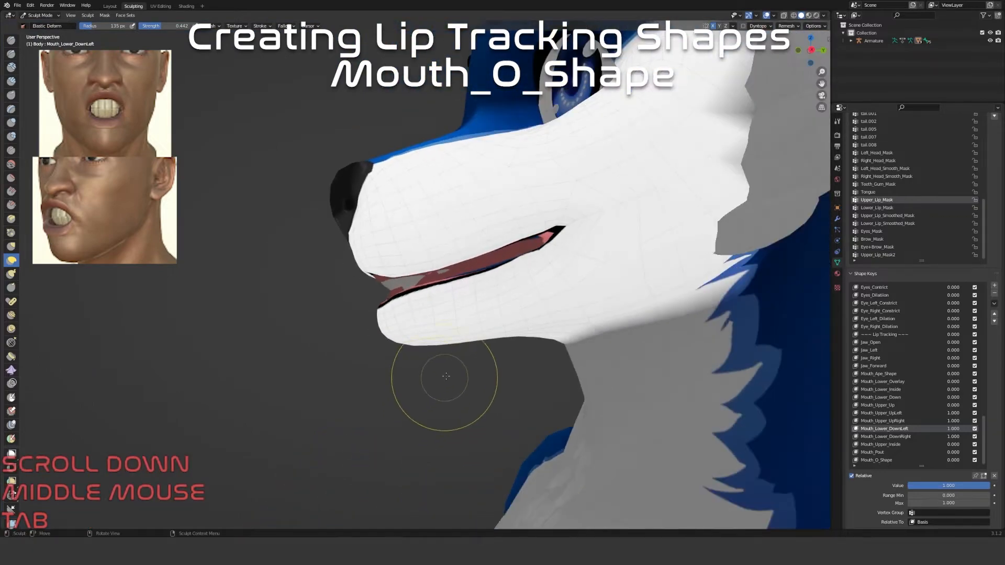
Activate the Mouth_O_Shape key at 1.000 and pull the mouth corners forward using Elastic Deform with a 181 px radius
{"action": "left_click", "coordinate": [882, 461]}
{"action": "left_click_drag", "start_coordinate": [923, 487], "coordinate": [945, 486]}
{"action": "middle_click_drag", "start_coordinate": [617, 235], "coordinate": [471, 287], "text": "shift"}
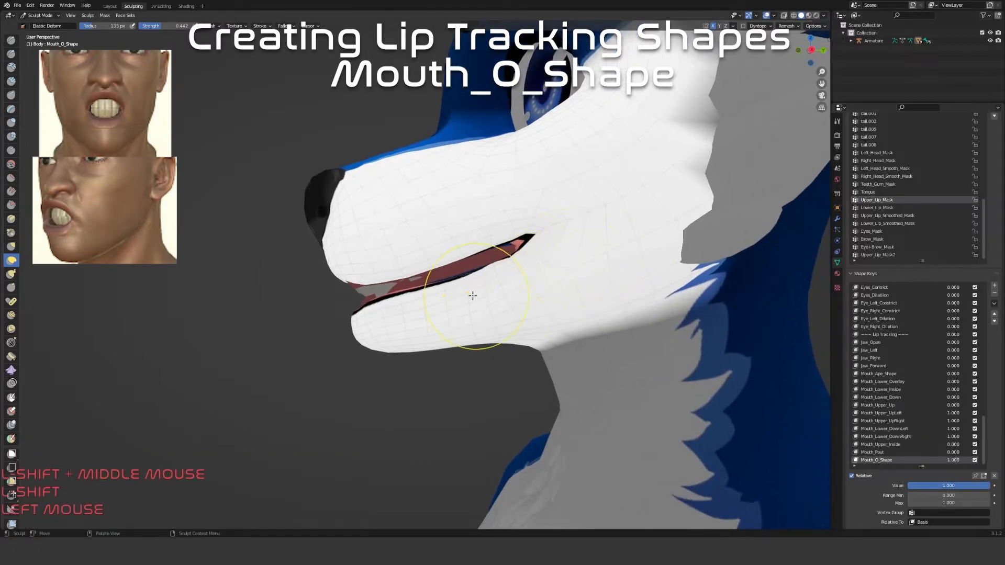
{"action": "scroll", "coordinate": [465, 283], "scroll_direction": "up", "scroll_amount": 2}
{"action": "left_click_drag", "start_coordinate": [468, 282], "coordinate": [478, 276]}
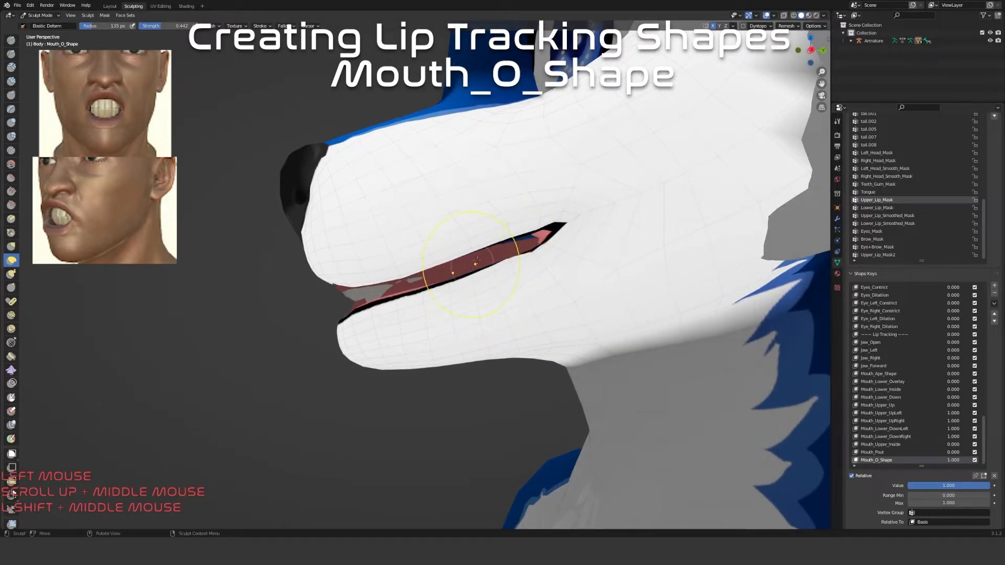
{"action": "left_click", "coordinate": [587, 225]}
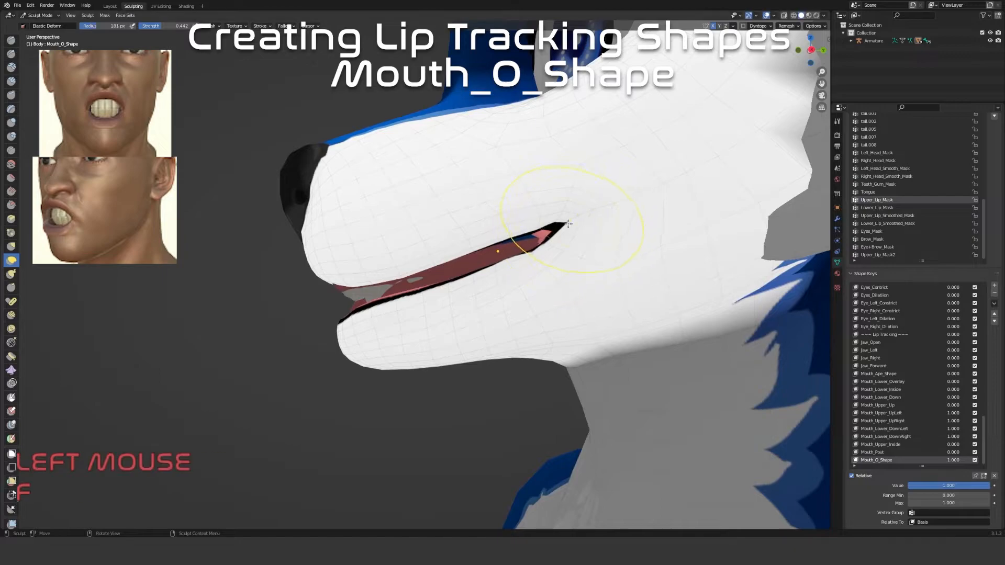
{"action": "left_click_drag", "start_coordinate": [428, 271], "coordinate": [325, 310]}
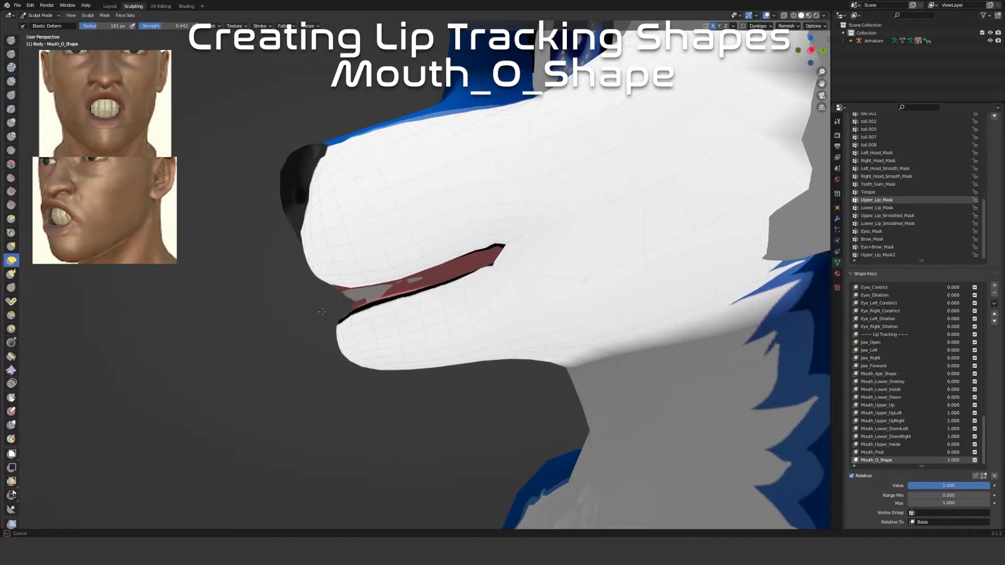
{"action": "left_click_drag", "start_coordinate": [477, 283], "coordinate": [385, 298]}
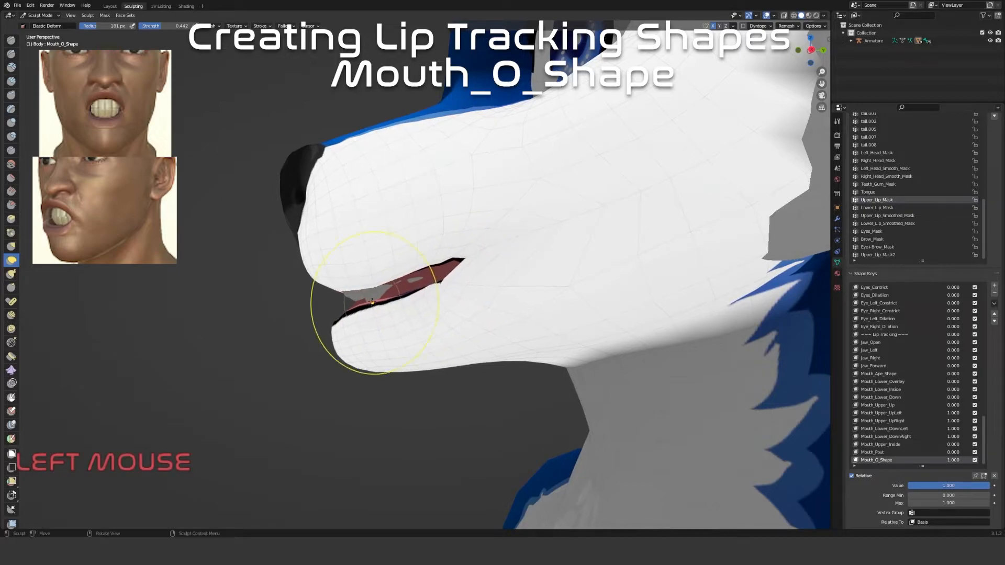
Pull the front of the lower lip down and the upper lip up to open the front of the mouth
{"action": "scroll", "coordinate": [383, 269], "scroll_direction": "up", "scroll_amount": 3}
{"action": "mouse_move", "coordinate": [452, 303]}
{"action": "middle_mouse_down"}
{"action": "mouse_move", "coordinate": [631, 305]}
{"action": "mouse_move", "coordinate": [614, 317]}
{"action": "middle_mouse_up"}
{"action": "left_click_drag", "start_coordinate": [399, 309], "coordinate": [421, 292]}
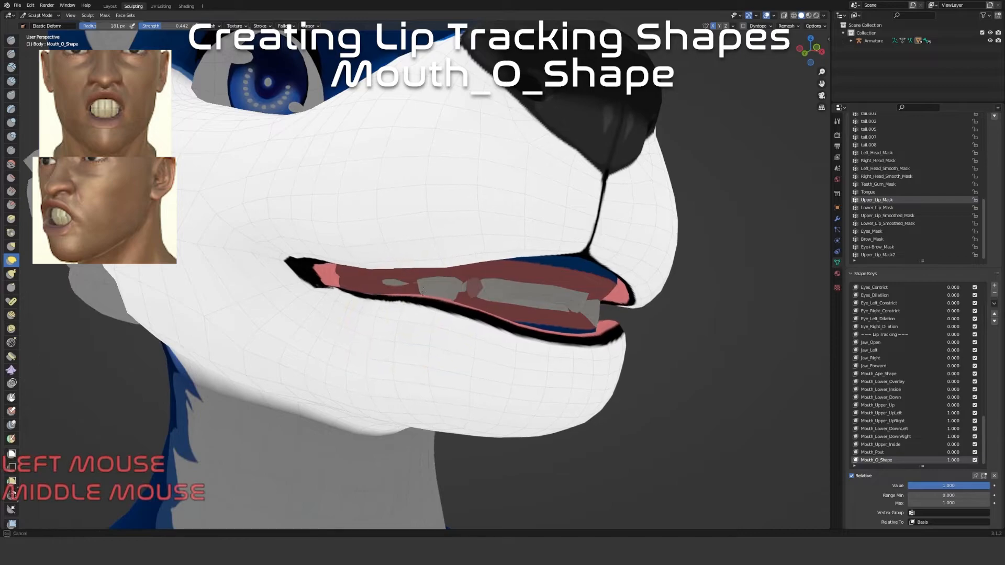
{"action": "left_click_drag", "start_coordinate": [524, 340], "coordinate": [543, 434]}
{"action": "left_click_drag", "start_coordinate": [547, 273], "coordinate": [570, 220]}
{"action": "scroll", "coordinate": [624, 363], "scroll_direction": "down", "scroll_amount": 2}
{"action": "middle_click_drag", "start_coordinate": [623, 363], "coordinate": [550, 366]}
{"action": "scroll", "coordinate": [464, 311], "scroll_direction": "up", "scroll_amount": 3}
{"action": "left_click_drag", "start_coordinate": [395, 281], "coordinate": [403, 316]}
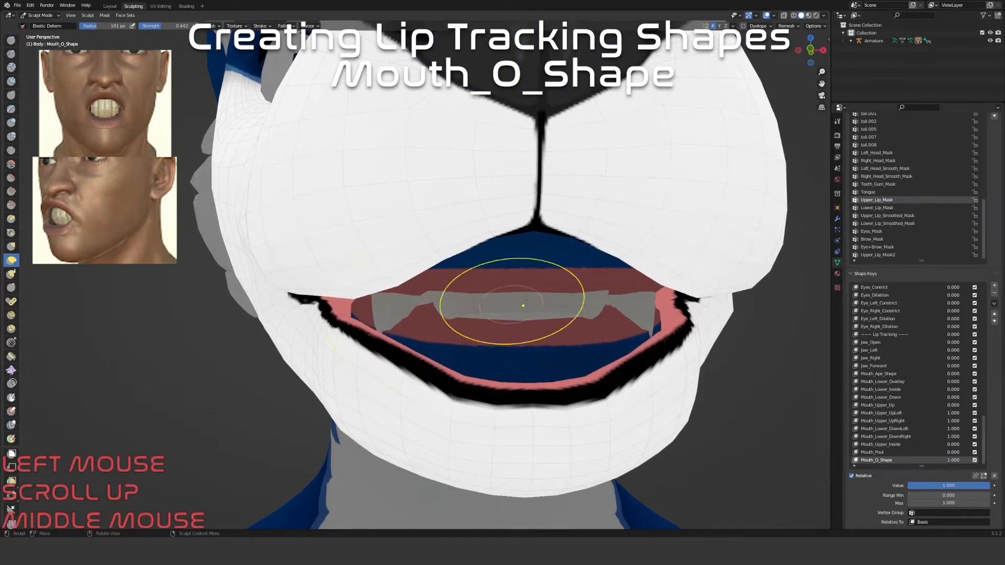
Reshape the lips around the mouth corner in close-up, shifting the black lip border outward
{"action": "mouse_move", "coordinate": [606, 311]}
{"action": "middle_mouse_down"}
{"action": "mouse_move", "coordinate": [377, 314]}
{"action": "mouse_move", "coordinate": [469, 314]}
{"action": "mouse_move", "coordinate": [437, 301]}
{"action": "middle_mouse_up"}
{"action": "scroll", "coordinate": [370, 314], "scroll_direction": "up", "scroll_amount": 4}
{"action": "left_click_drag", "start_coordinate": [403, 285], "coordinate": [364, 300]}
{"action": "left_click_drag", "start_coordinate": [421, 313], "coordinate": [411, 291]}
{"action": "mouse_move", "coordinate": [506, 330]}
{"action": "left_mouse_down"}
{"action": "mouse_move", "coordinate": [495, 367]}
{"action": "mouse_move", "coordinate": [489, 353]}
{"action": "mouse_move", "coordinate": [460, 371]}
{"action": "left_mouse_up"}
{"action": "mouse_move", "coordinate": [460, 371]}
{"action": "middle_mouse_down"}
{"action": "mouse_move", "coordinate": [377, 370]}
{"action": "mouse_move", "coordinate": [392, 344]}
{"action": "mouse_move", "coordinate": [239, 342]}
{"action": "middle_mouse_up"}
{"action": "mouse_move", "coordinate": [159, 347]}
{"action": "left_mouse_down"}
{"action": "mouse_move", "coordinate": [238, 316]}
{"action": "mouse_move", "coordinate": [353, 305]}
{"action": "left_mouse_up"}
{"action": "mouse_move", "coordinate": [195, 335]}
{"action": "left_mouse_down"}
{"action": "mouse_move", "coordinate": [158, 342]}
{"action": "mouse_move", "coordinate": [199, 350]}
{"action": "mouse_move", "coordinate": [215, 301]}
{"action": "mouse_move", "coordinate": [236, 293]}
{"action": "mouse_move", "coordinate": [220, 283]}
{"action": "left_mouse_up"}
{"action": "mouse_move", "coordinate": [230, 223]}
{"action": "left_mouse_down"}
{"action": "mouse_move", "coordinate": [189, 224]}
{"action": "mouse_move", "coordinate": [181, 235]}
{"action": "left_mouse_up"}
{"action": "left_click_drag", "start_coordinate": [249, 296], "coordinate": [197, 307]}
{"action": "mouse_move", "coordinate": [296, 310]}
{"action": "left_mouse_down"}
{"action": "mouse_move", "coordinate": [265, 320]}
{"action": "mouse_move", "coordinate": [238, 362]}
{"action": "mouse_move", "coordinate": [304, 337]}
{"action": "mouse_move", "coordinate": [218, 318]}
{"action": "mouse_move", "coordinate": [305, 293]}
{"action": "left_mouse_up"}
{"action": "left_click_drag", "start_coordinate": [330, 252], "coordinate": [292, 242]}
Refine the inner and outer lip edges at the mouth corner from several angles to round the opening
{"action": "mouse_move", "coordinate": [292, 242]}
{"action": "middle_mouse_down"}
{"action": "mouse_move", "coordinate": [348, 231]}
{"action": "mouse_move", "coordinate": [291, 215]}
{"action": "middle_mouse_up"}
{"action": "mouse_move", "coordinate": [305, 248]}
{"action": "left_mouse_down"}
{"action": "mouse_move", "coordinate": [213, 190]}
{"action": "mouse_move", "coordinate": [233, 261]}
{"action": "left_mouse_up"}
{"action": "left_click_drag", "start_coordinate": [325, 292], "coordinate": [392, 303]}
{"action": "mouse_move", "coordinate": [393, 303]}
{"action": "middle_mouse_down"}
{"action": "mouse_move", "coordinate": [427, 294]}
{"action": "mouse_move", "coordinate": [415, 303]}
{"action": "middle_mouse_up"}
{"action": "mouse_move", "coordinate": [415, 303]}
{"action": "left_mouse_down"}
{"action": "mouse_move", "coordinate": [303, 253]}
{"action": "mouse_move", "coordinate": [321, 253]}
{"action": "left_mouse_up"}
{"action": "middle_click_drag", "start_coordinate": [321, 254], "coordinate": [355, 278]}
{"action": "left_click_drag", "start_coordinate": [391, 297], "coordinate": [361, 270]}
{"action": "left_click_drag", "start_coordinate": [258, 196], "coordinate": [283, 235]}
{"action": "mouse_move", "coordinate": [283, 235]}
{"action": "middle_mouse_down"}
{"action": "mouse_move", "coordinate": [316, 233]}
{"action": "mouse_move", "coordinate": [327, 220]}
{"action": "middle_mouse_up"}
{"action": "mouse_move", "coordinate": [348, 128]}
{"action": "left_mouse_down"}
{"action": "mouse_move", "coordinate": [375, 166]}
{"action": "mouse_move", "coordinate": [407, 172]}
{"action": "mouse_move", "coordinate": [412, 185]}
{"action": "left_mouse_up"}
{"action": "middle_click_drag", "start_coordinate": [412, 186], "coordinate": [309, 230]}
{"action": "left_click_drag", "start_coordinate": [232, 283], "coordinate": [251, 271]}
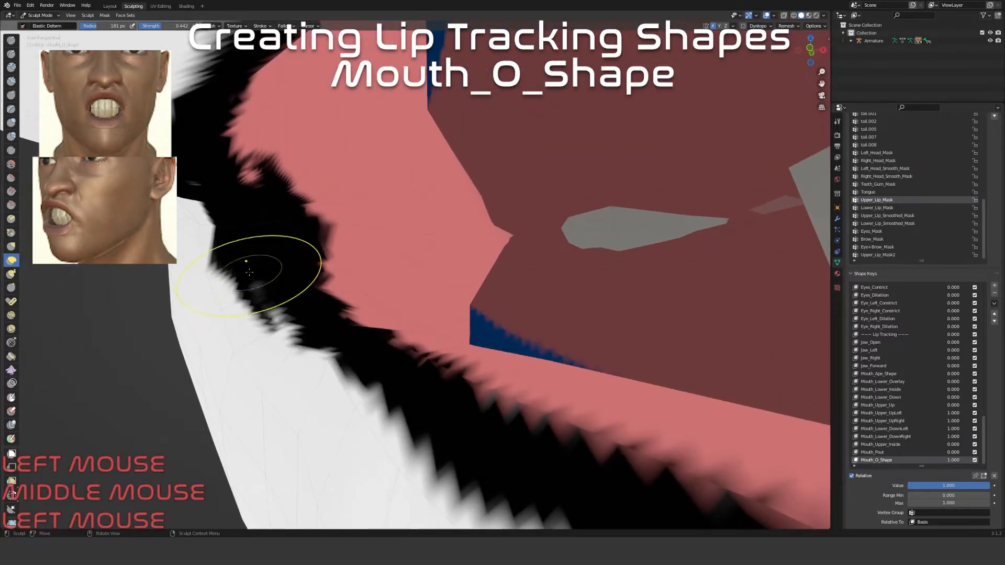
{"action": "mouse_move", "coordinate": [177, 314]}
{"action": "left_mouse_down"}
{"action": "mouse_move", "coordinate": [202, 291]}
{"action": "mouse_move", "coordinate": [195, 287]}
{"action": "left_mouse_up"}
Adjust the cheek and lip surface beside the mouth corner, working from the front and from below
{"action": "middle_click_drag", "start_coordinate": [196, 287], "coordinate": [241, 225]}
{"action": "scroll", "coordinate": [251, 205], "scroll_direction": "down", "scroll_amount": 4}
{"action": "mouse_move", "coordinate": [325, 240]}
{"action": "middle_mouse_down"}
{"action": "mouse_move", "coordinate": [347, 294]}
{"action": "mouse_move", "coordinate": [328, 306]}
{"action": "mouse_move", "coordinate": [362, 341]}
{"action": "mouse_move", "coordinate": [365, 363]}
{"action": "mouse_move", "coordinate": [344, 357]}
{"action": "middle_mouse_up"}
{"action": "mouse_move", "coordinate": [307, 362]}
{"action": "left_mouse_down"}
{"action": "mouse_move", "coordinate": [314, 330]}
{"action": "mouse_move", "coordinate": [359, 336]}
{"action": "mouse_move", "coordinate": [362, 328]}
{"action": "left_mouse_up"}
{"action": "mouse_move", "coordinate": [378, 370]}
{"action": "middle_mouse_down"}
{"action": "mouse_move", "coordinate": [385, 291]}
{"action": "mouse_move", "coordinate": [415, 251]}
{"action": "mouse_move", "coordinate": [453, 272]}
{"action": "mouse_move", "coordinate": [448, 230]}
{"action": "middle_mouse_up"}
{"action": "scroll", "coordinate": [416, 252], "scroll_direction": "up", "scroll_amount": 2}
{"action": "mouse_move", "coordinate": [447, 230]}
{"action": "left_mouse_down"}
{"action": "mouse_move", "coordinate": [385, 231]}
{"action": "mouse_move", "coordinate": [395, 226]}
{"action": "left_mouse_up"}
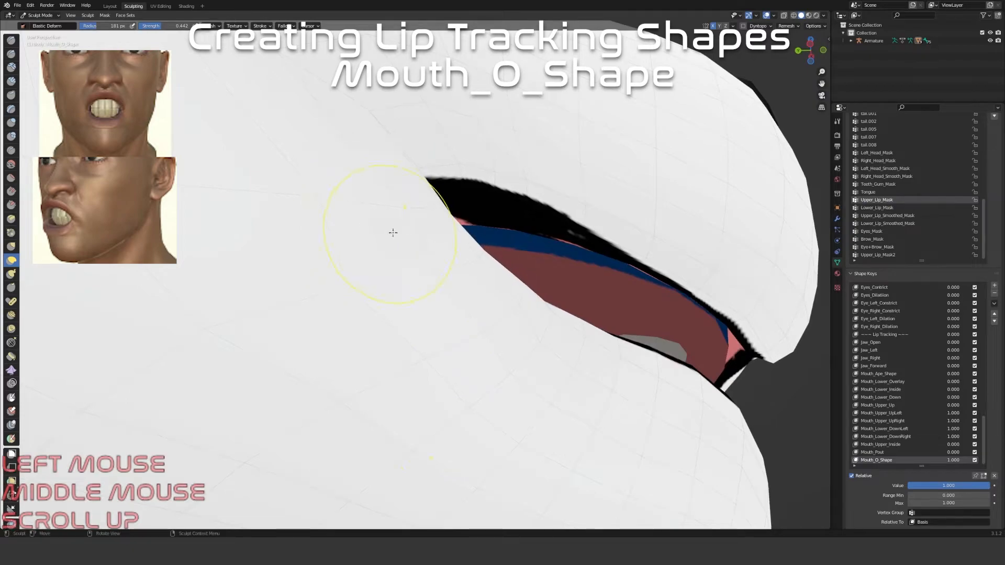
Reduce the brush radius to 86 px and fine-tune the mouth corner's tip and the lower lip beneath it
{"action": "middle_click_drag", "start_coordinate": [394, 226], "coordinate": [359, 262]}
{"action": "key", "text": "f"}
{"action": "left_click", "coordinate": [327, 275]}
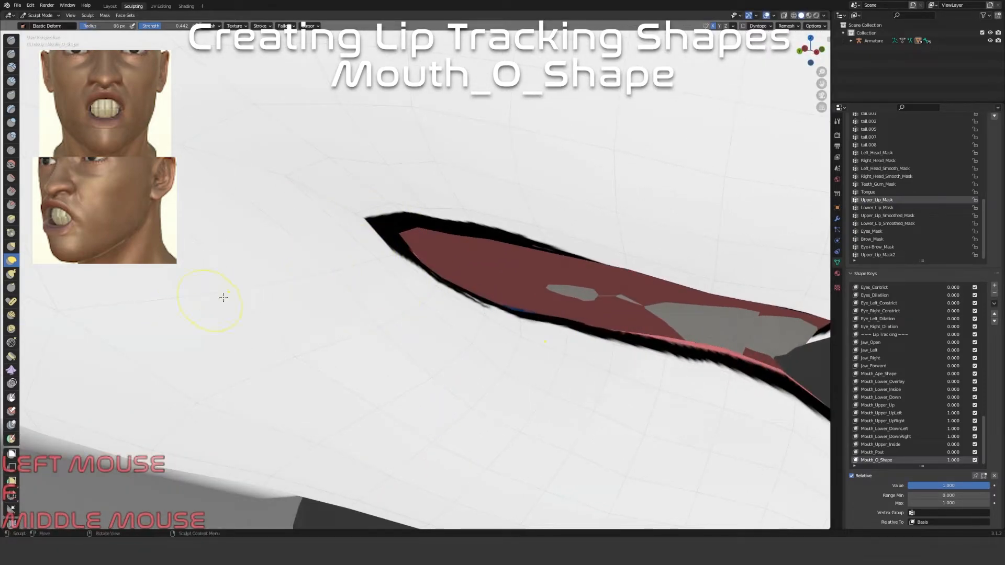
{"action": "mouse_move", "coordinate": [326, 280]}
{"action": "left_mouse_down"}
{"action": "mouse_move", "coordinate": [299, 270]}
{"action": "mouse_move", "coordinate": [343, 265]}
{"action": "left_mouse_up"}
{"action": "left_click_drag", "start_coordinate": [418, 309], "coordinate": [395, 328]}
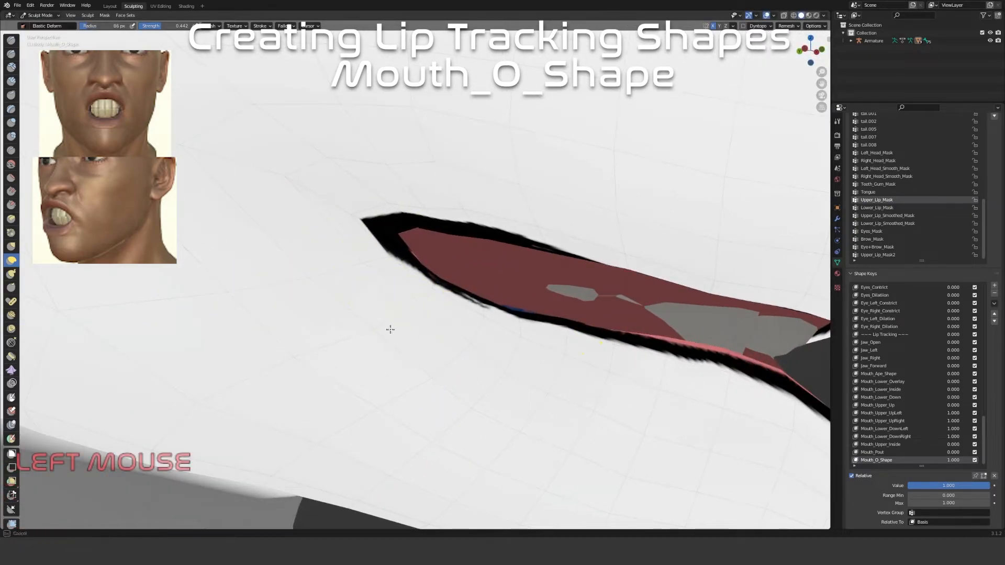
{"action": "scroll", "coordinate": [411, 390], "scroll_direction": "down", "scroll_amount": 4}
{"action": "middle_click_drag", "start_coordinate": [416, 437], "coordinate": [362, 352]}
{"action": "left_click_drag", "start_coordinate": [368, 350], "coordinate": [374, 347]}
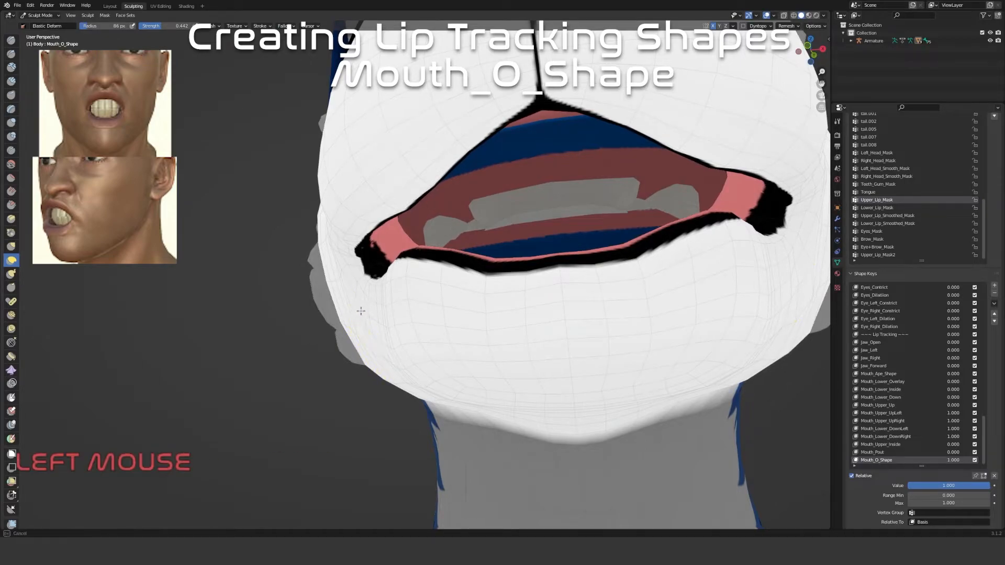
Even out the lower lip's side edge and the upper lip near the mouth corner with small pulls
{"action": "mouse_move", "coordinate": [360, 291]}
{"action": "middle_mouse_down"}
{"action": "mouse_move", "coordinate": [415, 285]}
{"action": "mouse_move", "coordinate": [437, 314]}
{"action": "mouse_move", "coordinate": [406, 285]}
{"action": "middle_mouse_up"}
{"action": "mouse_move", "coordinate": [406, 285]}
{"action": "left_mouse_down"}
{"action": "mouse_move", "coordinate": [389, 296]}
{"action": "mouse_move", "coordinate": [310, 284]}
{"action": "left_mouse_up"}
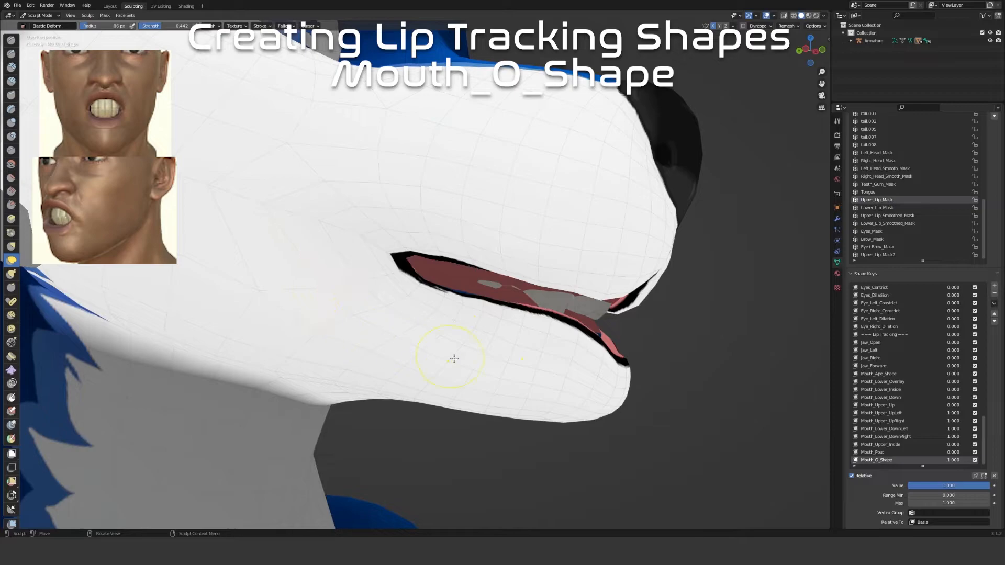
{"action": "left_click_drag", "start_coordinate": [509, 362], "coordinate": [513, 352]}
{"action": "middle_click_drag", "start_coordinate": [521, 338], "coordinate": [503, 329]}
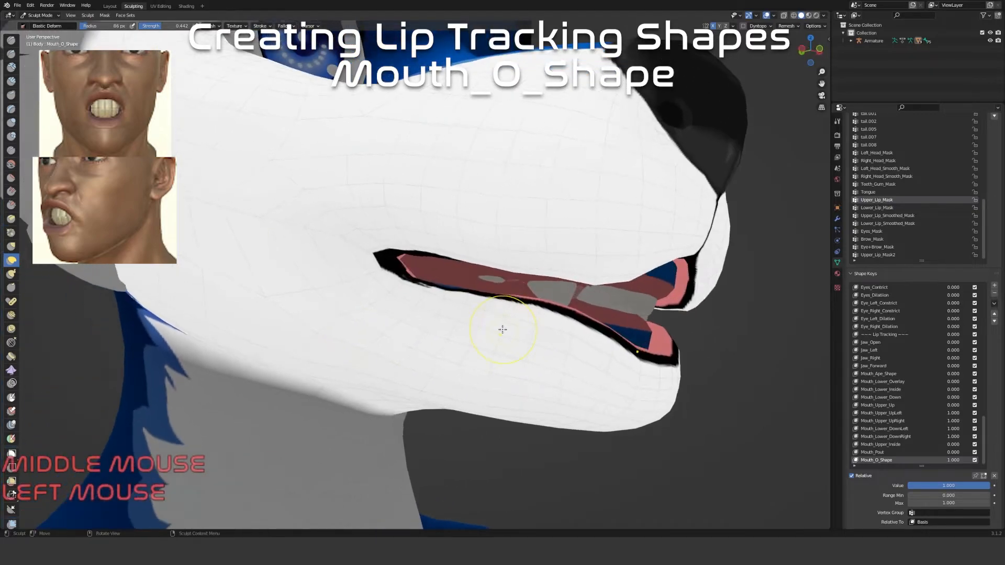
{"action": "mouse_move", "coordinate": [542, 306]}
{"action": "left_mouse_down"}
{"action": "mouse_move", "coordinate": [537, 328]}
{"action": "mouse_move", "coordinate": [516, 296]}
{"action": "left_mouse_up"}
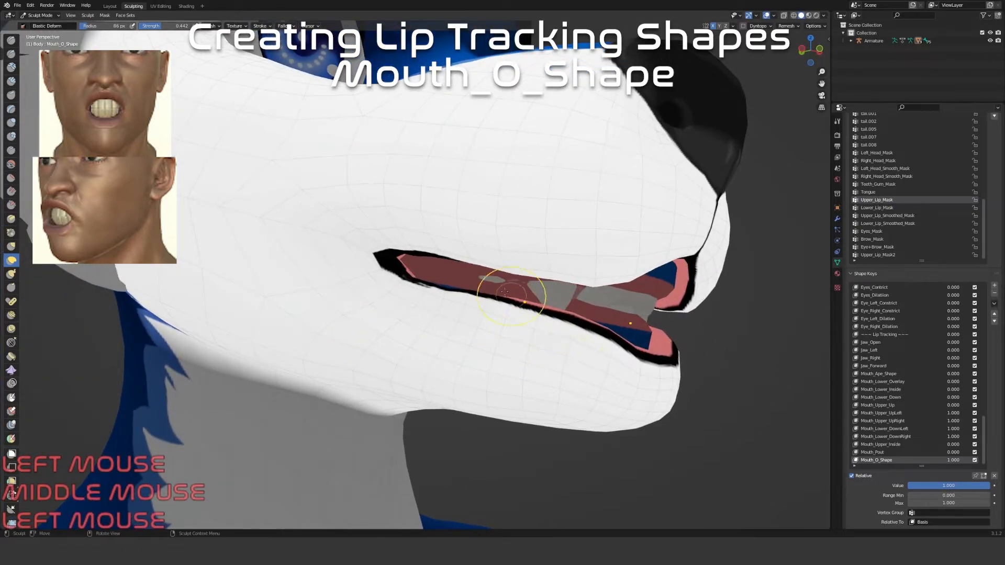
{"action": "left_click_drag", "start_coordinate": [454, 264], "coordinate": [437, 253]}
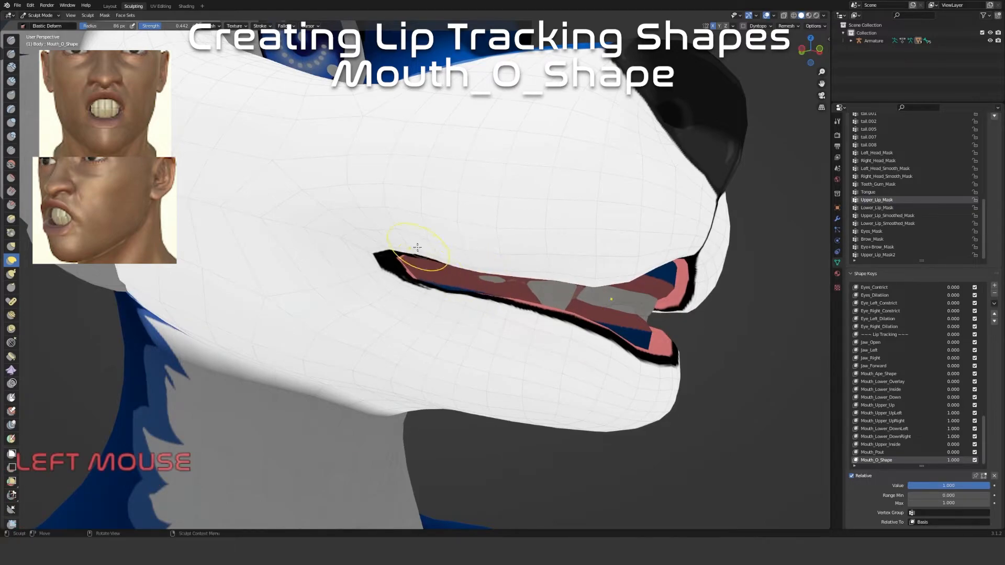
{"action": "middle_click_drag", "start_coordinate": [430, 293], "coordinate": [425, 322]}
{"action": "left_click_drag", "start_coordinate": [425, 322], "coordinate": [424, 330]}
Adjust the jaw-side lip surface and nudge the side edge of the upper lip upward
{"action": "middle_click_drag", "start_coordinate": [440, 350], "coordinate": [387, 359]}
{"action": "mouse_move", "coordinate": [386, 359]}
{"action": "left_mouse_down"}
{"action": "mouse_move", "coordinate": [364, 394]}
{"action": "mouse_move", "coordinate": [401, 399]}
{"action": "mouse_move", "coordinate": [383, 425]}
{"action": "left_mouse_up"}
{"action": "scroll", "coordinate": [384, 426], "scroll_direction": "down", "scroll_amount": 5}
{"action": "mouse_move", "coordinate": [384, 426]}
{"action": "middle_mouse_down"}
{"action": "mouse_move", "coordinate": [502, 375]}
{"action": "mouse_move", "coordinate": [501, 309]}
{"action": "middle_mouse_up"}
{"action": "scroll", "coordinate": [502, 374], "scroll_direction": "up", "scroll_amount": 4}
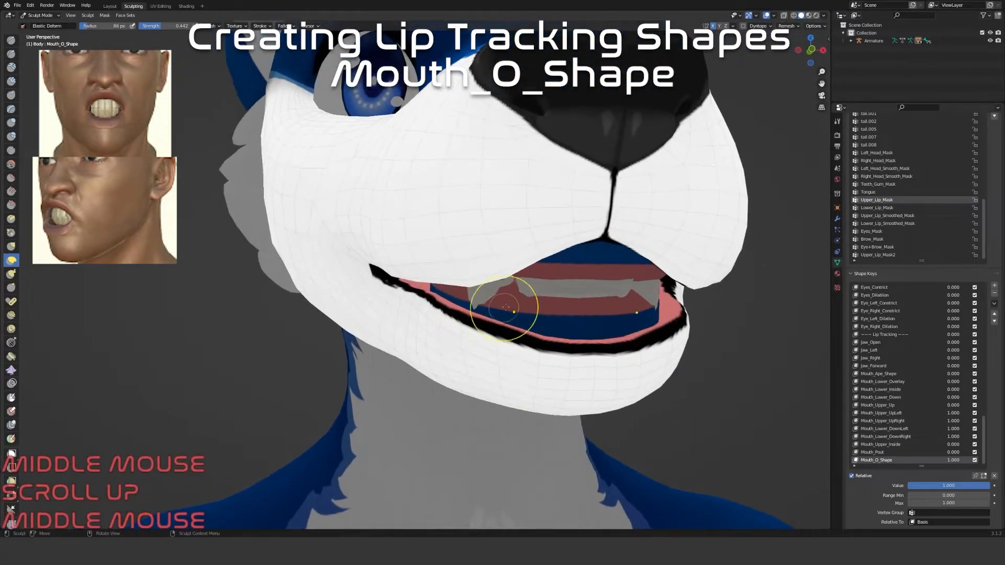
{"action": "left_click_drag", "start_coordinate": [510, 271], "coordinate": [497, 260]}
{"action": "scroll", "coordinate": [498, 261], "scroll_direction": "down", "scroll_amount": 4}
{"action": "middle_click_drag", "start_coordinate": [514, 321], "coordinate": [509, 325]}
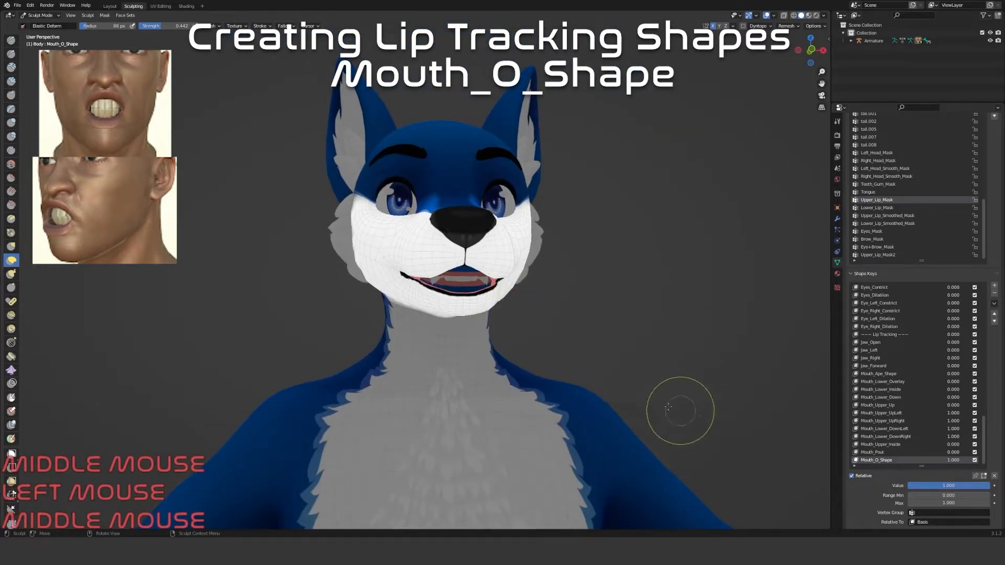
Shape the lower lip's rim and its front tip so the front of the mouth curves evenly
{"action": "scroll", "coordinate": [459, 306], "scroll_direction": "up", "scroll_amount": 2}
{"action": "left_click_drag", "start_coordinate": [459, 306], "coordinate": [446, 300]}
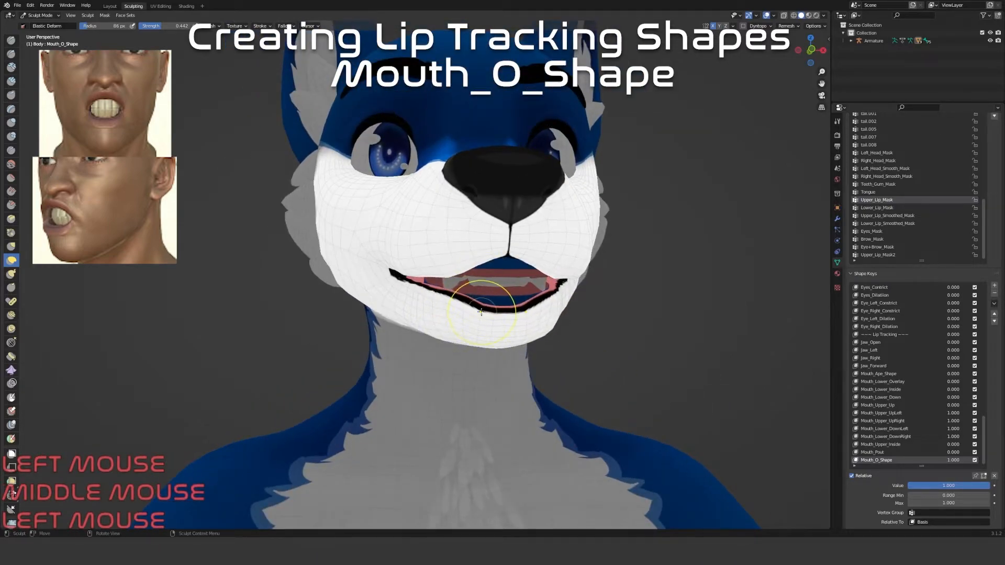
{"action": "scroll", "coordinate": [545, 303], "scroll_direction": "down", "scroll_amount": 1}
{"action": "middle_click_drag", "start_coordinate": [482, 305], "coordinate": [567, 317]}
{"action": "scroll", "coordinate": [545, 303], "scroll_direction": "up", "scroll_amount": 3}
{"action": "scroll", "coordinate": [555, 316], "scroll_direction": "up", "scroll_amount": 2}
{"action": "left_click_drag", "start_coordinate": [641, 356], "coordinate": [663, 349]}
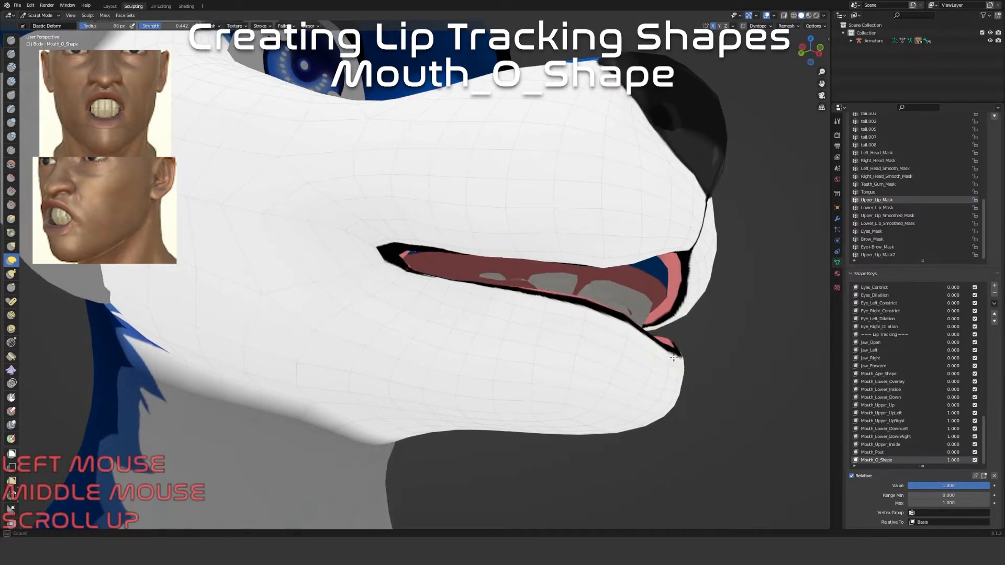
{"action": "left_click_drag", "start_coordinate": [723, 379], "coordinate": [733, 391]}
Reposition the lower lip's underside and the front part of the lips, working from the side and below
{"action": "mouse_move", "coordinate": [733, 391]}
{"action": "middle_mouse_down"}
{"action": "mouse_move", "coordinate": [682, 386]}
{"action": "mouse_move", "coordinate": [569, 412]}
{"action": "middle_mouse_up"}
{"action": "scroll", "coordinate": [394, 419], "scroll_direction": "down", "scroll_amount": 1}
{"action": "mouse_move", "coordinate": [341, 408]}
{"action": "middle_mouse_down"}
{"action": "mouse_move", "coordinate": [293, 400]}
{"action": "mouse_move", "coordinate": [365, 390]}
{"action": "middle_mouse_up"}
{"action": "left_click_drag", "start_coordinate": [357, 419], "coordinate": [382, 466]}
{"action": "scroll", "coordinate": [382, 466], "scroll_direction": "down", "scroll_amount": 5}
{"action": "mouse_move", "coordinate": [382, 466]}
{"action": "middle_mouse_down"}
{"action": "mouse_move", "coordinate": [487, 404]}
{"action": "mouse_move", "coordinate": [513, 322]}
{"action": "mouse_move", "coordinate": [498, 330]}
{"action": "mouse_move", "coordinate": [448, 269]}
{"action": "middle_mouse_up"}
{"action": "scroll", "coordinate": [498, 330], "scroll_direction": "up", "scroll_amount": 2}
{"action": "mouse_move", "coordinate": [449, 269]}
{"action": "left_mouse_down"}
{"action": "mouse_move", "coordinate": [451, 286]}
{"action": "mouse_move", "coordinate": [413, 288]}
{"action": "mouse_move", "coordinate": [426, 310]}
{"action": "mouse_move", "coordinate": [456, 283]}
{"action": "mouse_move", "coordinate": [483, 287]}
{"action": "mouse_move", "coordinate": [544, 299]}
{"action": "mouse_move", "coordinate": [644, 344]}
{"action": "left_mouse_up"}
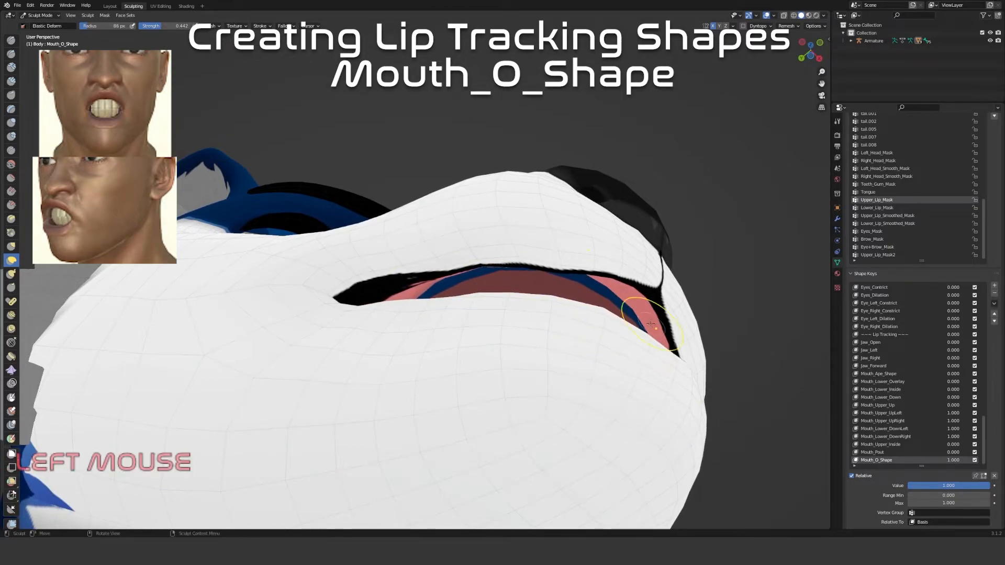
Preview Mouth_Pout at 1.000 combined with Mouth_O_Shape from the side, and reset Mouth_Pout to 0.000
{"action": "left_click", "coordinate": [884, 453]}
{"action": "left_click_drag", "start_coordinate": [911, 486], "coordinate": [989, 485]}
{"action": "scroll", "coordinate": [677, 377], "scroll_direction": "down", "scroll_amount": 2}
{"action": "middle_click_drag", "start_coordinate": [678, 377], "coordinate": [536, 392]}
{"action": "scroll", "coordinate": [531, 426], "scroll_direction": "down", "scroll_amount": 2}
{"action": "mouse_move", "coordinate": [961, 488]}
{"action": "left_mouse_down"}
{"action": "mouse_move", "coordinate": [926, 489]}
{"action": "mouse_move", "coordinate": [969, 488]}
{"action": "left_mouse_up"}
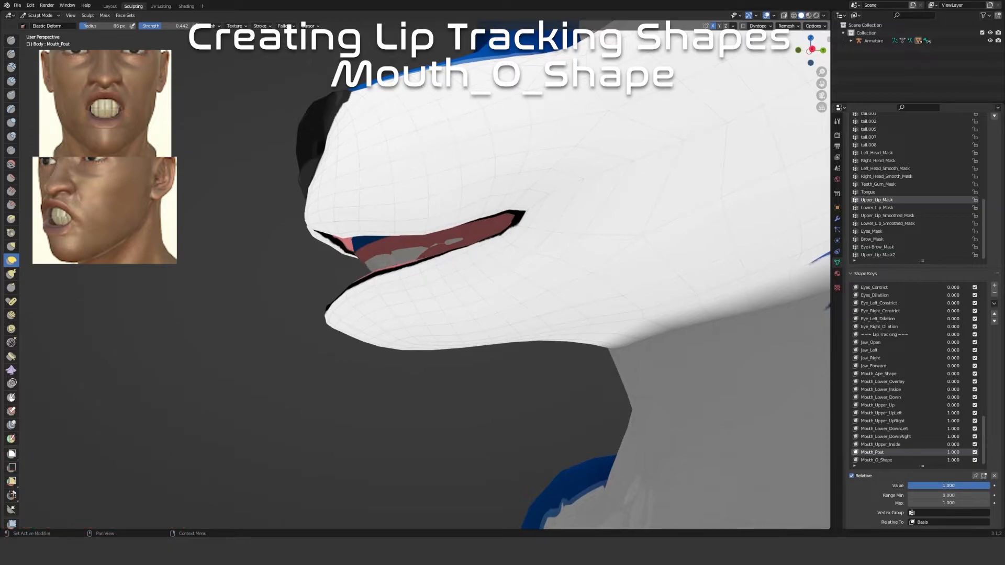
{"action": "left_click_drag", "start_coordinate": [968, 486], "coordinate": [907, 486]}
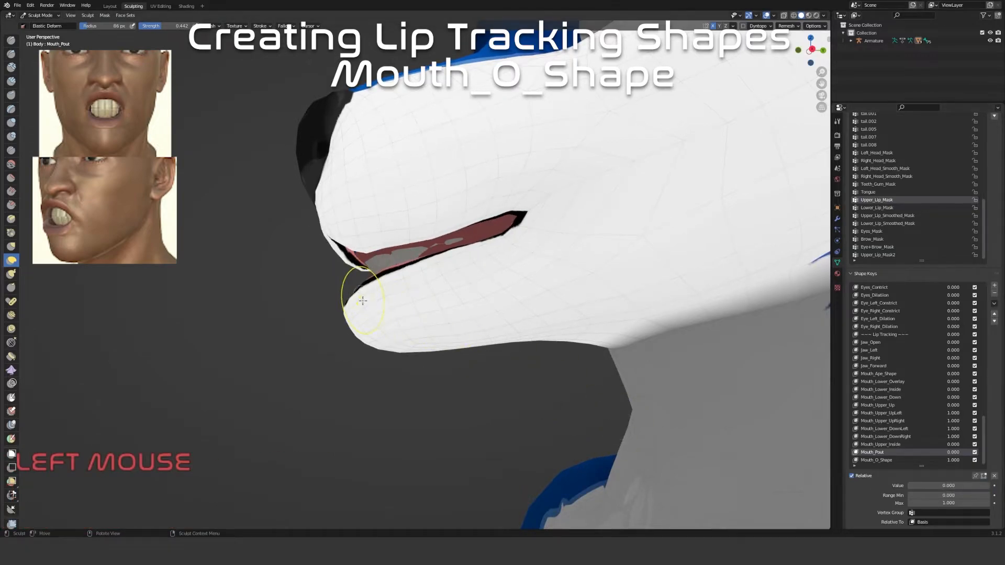
Enlarge the brush, reactivate Mouth_O_Shape and sculpt the front of both lips in profile
{"action": "key", "text": "f"}
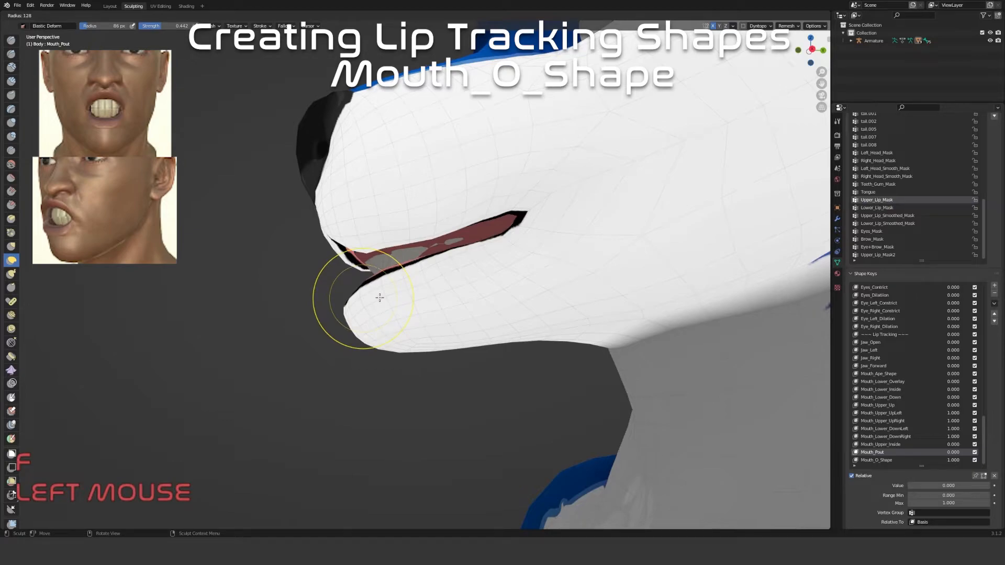
{"action": "left_click", "coordinate": [373, 305]}
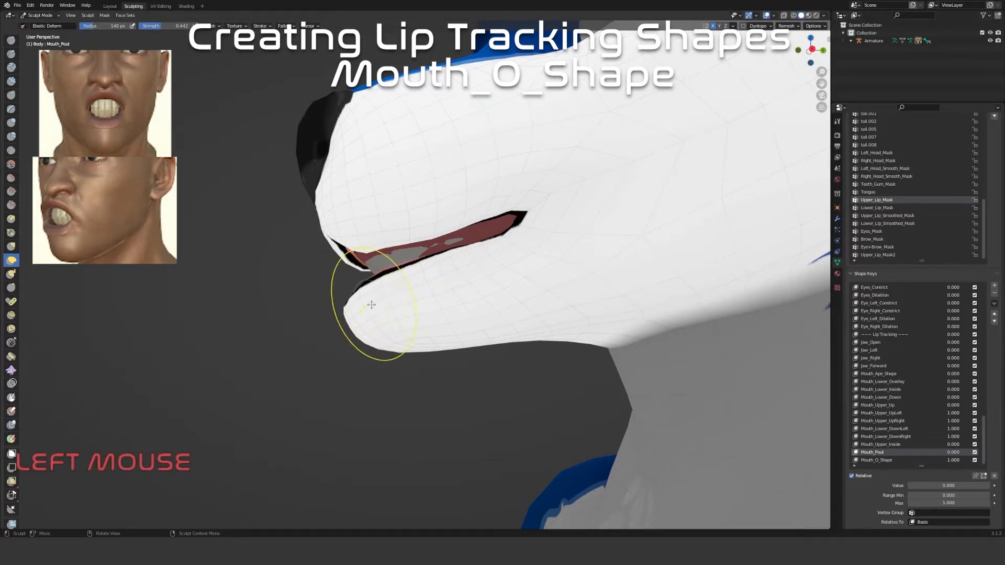
{"action": "left_click_drag", "start_coordinate": [363, 312], "coordinate": [385, 292]}
{"action": "left_click", "coordinate": [912, 463]}
{"action": "mouse_move", "coordinate": [385, 292]}
{"action": "middle_mouse_down"}
{"action": "mouse_move", "coordinate": [525, 298]}
{"action": "mouse_move", "coordinate": [586, 283]}
{"action": "mouse_move", "coordinate": [597, 241]}
{"action": "mouse_move", "coordinate": [705, 249]}
{"action": "mouse_move", "coordinate": [539, 224]}
{"action": "mouse_move", "coordinate": [475, 143]}
{"action": "mouse_move", "coordinate": [439, 228]}
{"action": "mouse_move", "coordinate": [370, 278]}
{"action": "mouse_move", "coordinate": [375, 220]}
{"action": "middle_mouse_up"}
{"action": "scroll", "coordinate": [525, 298], "scroll_direction": "up", "scroll_amount": 2}
{"action": "mouse_move", "coordinate": [357, 244]}
{"action": "left_mouse_down"}
{"action": "mouse_move", "coordinate": [344, 252]}
{"action": "mouse_move", "coordinate": [369, 309]}
{"action": "left_mouse_up"}
{"action": "left_click_drag", "start_coordinate": [413, 341], "coordinate": [392, 336]}
Pull the middle of the upper lip forward toward the nose line, working from below the muzzle
{"action": "mouse_move", "coordinate": [392, 336]}
{"action": "middle_mouse_down"}
{"action": "mouse_move", "coordinate": [449, 242]}
{"action": "mouse_move", "coordinate": [537, 172]}
{"action": "middle_mouse_up"}
{"action": "scroll", "coordinate": [537, 172], "scroll_direction": "up", "scroll_amount": 1}
{"action": "mouse_move", "coordinate": [565, 90]}
{"action": "middle_mouse_down", "text": "shift"}
{"action": "mouse_move", "coordinate": [575, 94]}
{"action": "mouse_move", "coordinate": [492, 220]}
{"action": "mouse_move", "coordinate": [496, 193]}
{"action": "middle_mouse_up", "text": "shift"}
{"action": "scroll", "coordinate": [495, 193], "scroll_direction": "up", "scroll_amount": 1}
{"action": "key", "text": "f"}
{"action": "left_click", "coordinate": [498, 191]}
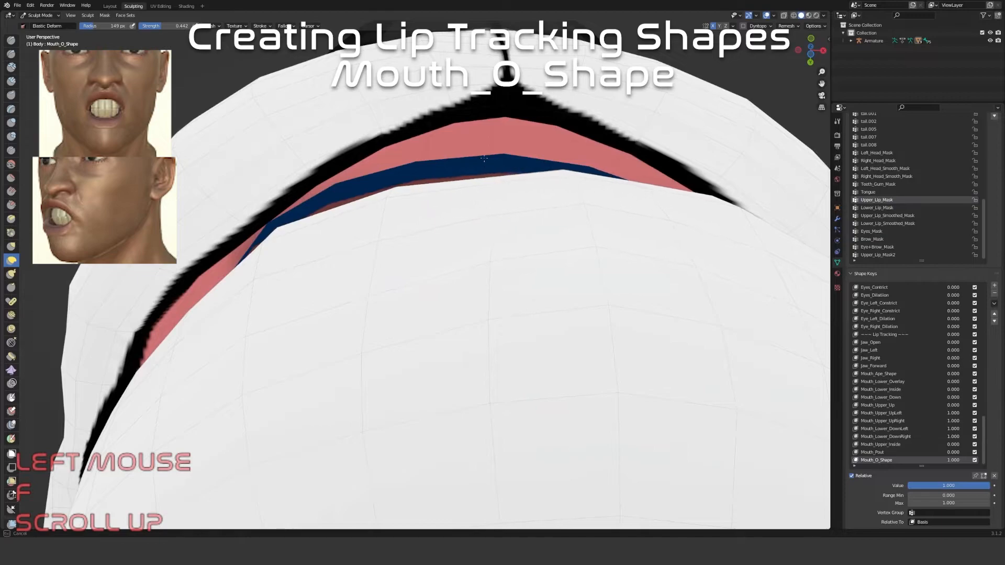
{"action": "middle_click_drag", "start_coordinate": [498, 139], "coordinate": [507, 181]}
{"action": "left_click_drag", "start_coordinate": [489, 182], "coordinate": [481, 151]}
Set Mouth_Pout to 1.000, examine the combined lip shape and make Mouth_O_Shape the active key again
{"action": "scroll", "coordinate": [539, 243], "scroll_direction": "down", "scroll_amount": 1}
{"action": "mouse_move", "coordinate": [538, 242]}
{"action": "middle_mouse_down"}
{"action": "mouse_move", "coordinate": [614, 281]}
{"action": "mouse_move", "coordinate": [632, 323]}
{"action": "mouse_move", "coordinate": [645, 322]}
{"action": "middle_mouse_up"}
{"action": "left_click_drag", "start_coordinate": [924, 487], "coordinate": [992, 487]}
{"action": "scroll", "coordinate": [311, 389], "scroll_direction": "down", "scroll_amount": 2}
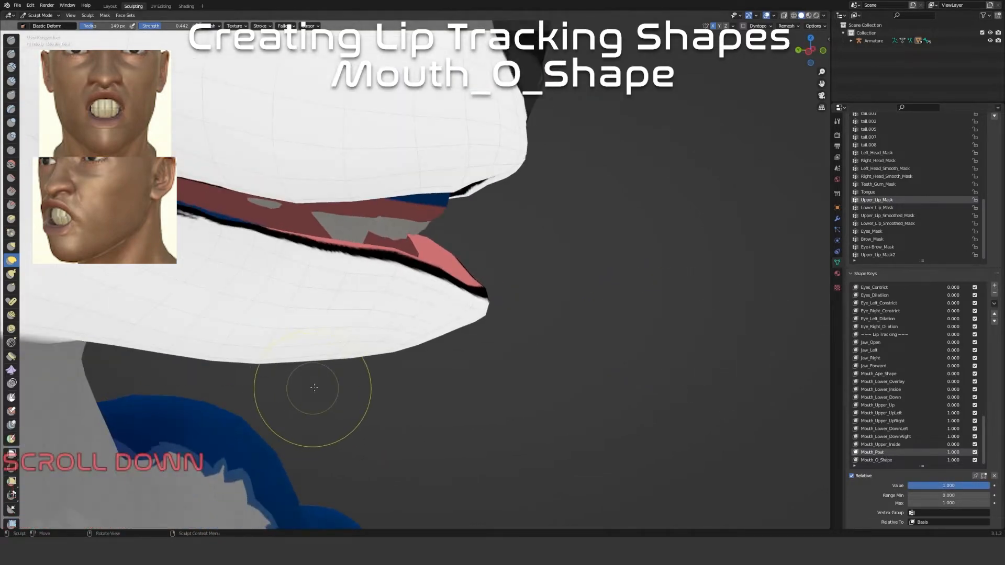
{"action": "scroll", "coordinate": [311, 388], "scroll_direction": "down", "scroll_amount": 5}
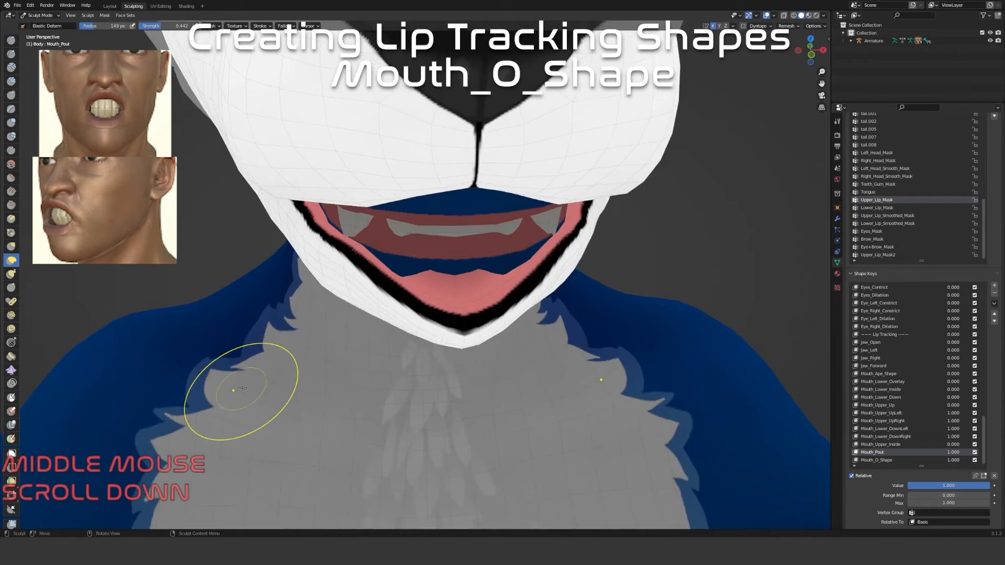
{"action": "left_click", "coordinate": [873, 461]}
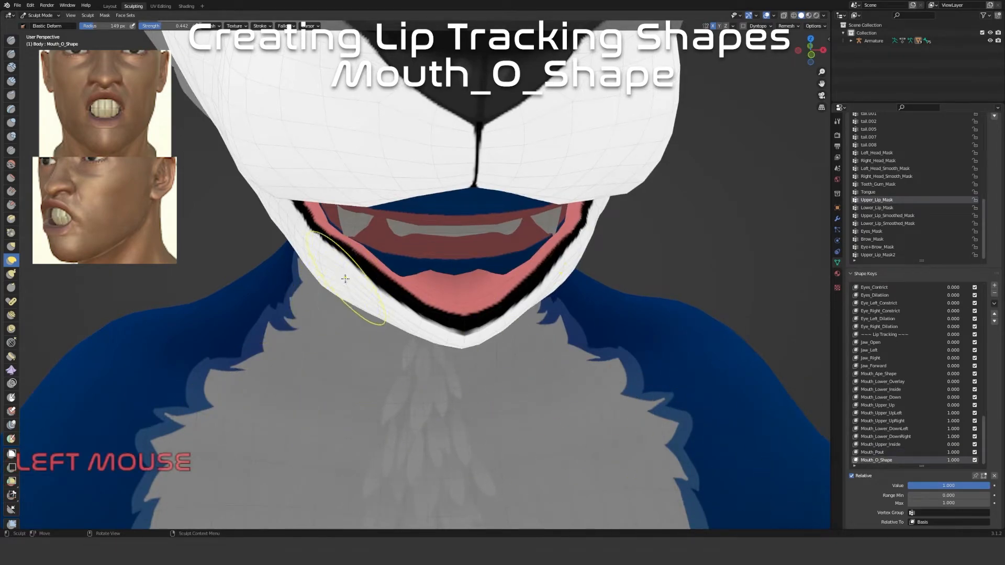
Widen the lower lip's sides and adjust the upper lip's side edge with Mouth_Pout still applied
{"action": "left_click_drag", "start_coordinate": [351, 266], "coordinate": [323, 284]}
{"action": "middle_click_drag", "start_coordinate": [340, 286], "coordinate": [395, 239]}
{"action": "left_click_drag", "start_coordinate": [314, 228], "coordinate": [379, 225]}
{"action": "middle_click_drag", "start_coordinate": [380, 225], "coordinate": [377, 208]}
{"action": "left_click_drag", "start_coordinate": [353, 178], "coordinate": [360, 226]}
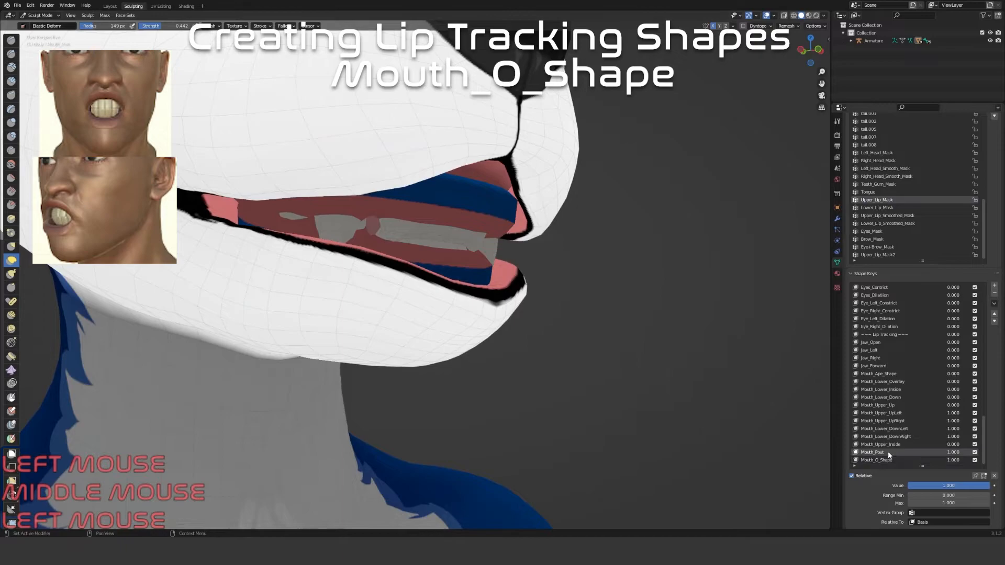
Reset Mouth_Pout to 0.000 and reactivate Mouth_O_Shape for sculpting the upper lip in profile
{"action": "left_click_drag", "start_coordinate": [981, 488], "coordinate": [899, 488]}
{"action": "scroll", "coordinate": [479, 334], "scroll_direction": "down", "scroll_amount": 3}
{"action": "middle_click_drag", "start_coordinate": [479, 334], "coordinate": [429, 293]}
{"action": "scroll", "coordinate": [423, 217], "scroll_direction": "up", "scroll_amount": 5}
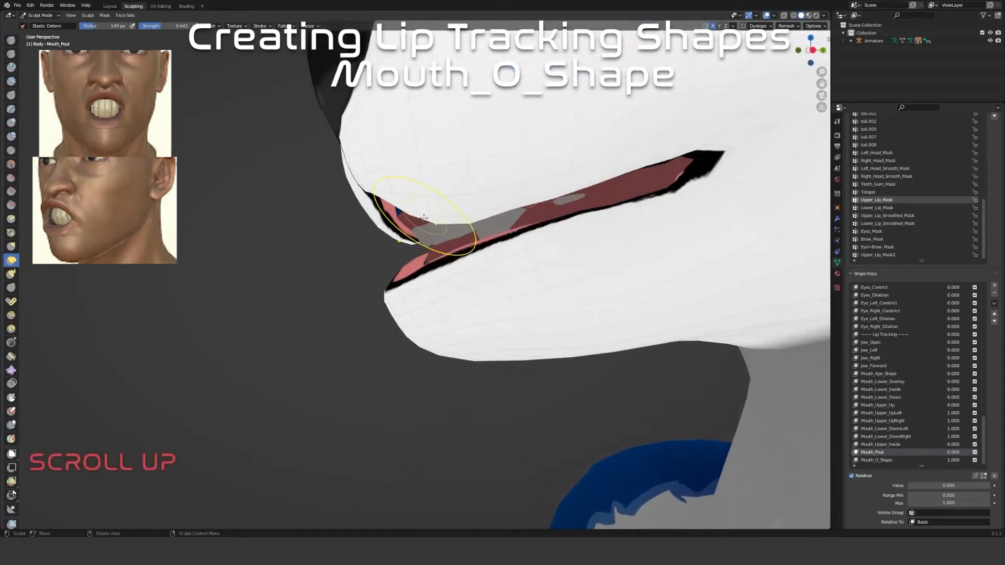
{"action": "left_click_drag", "start_coordinate": [435, 216], "coordinate": [435, 223]}
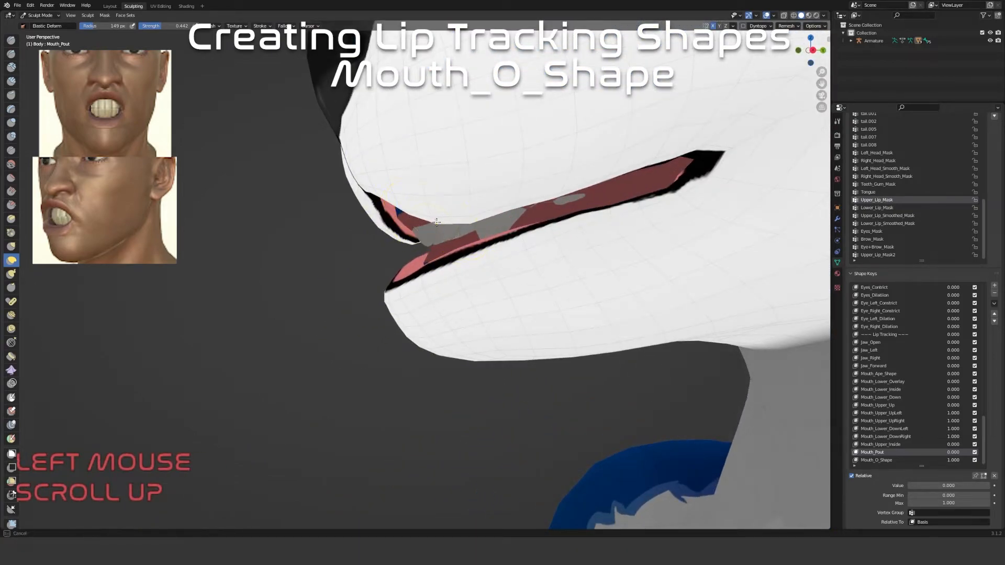
{"action": "left_click", "coordinate": [899, 459]}
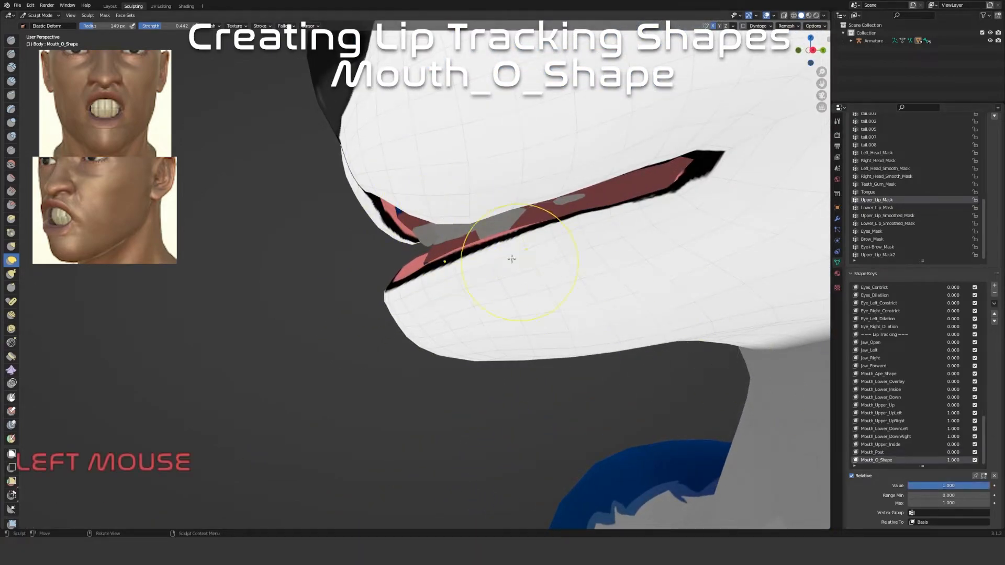
Nudge the upper lip's front edge upward in profile and reduce the Elastic Deform brush radius
{"action": "scroll", "coordinate": [518, 235], "scroll_direction": "up", "scroll_amount": 3}
{"action": "middle_click_drag", "start_coordinate": [510, 202], "coordinate": [429, 253], "text": "shift"}
{"action": "left_click_drag", "start_coordinate": [428, 259], "coordinate": [431, 247]}
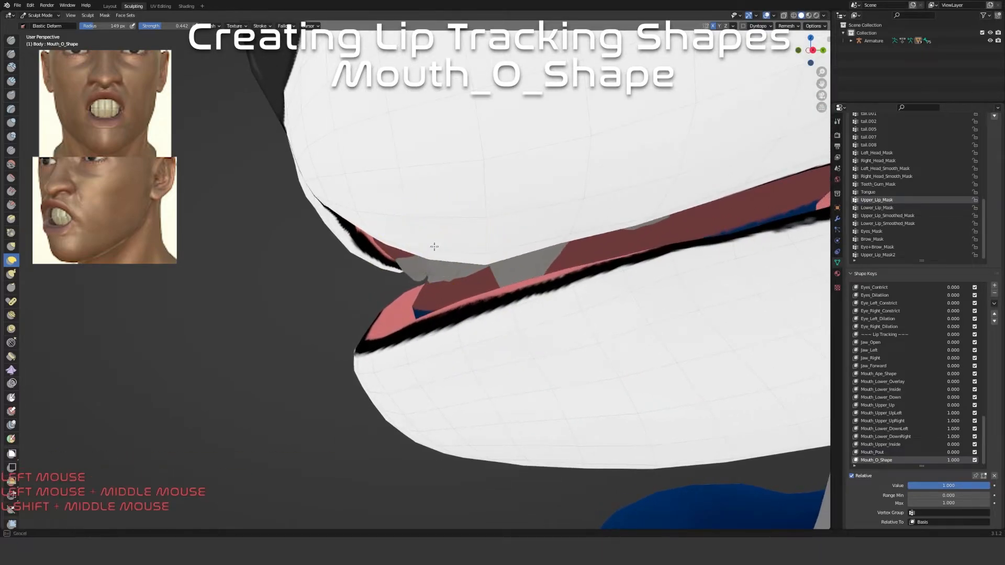
{"action": "key", "text": "f"}
{"action": "left_click", "coordinate": [478, 262]}
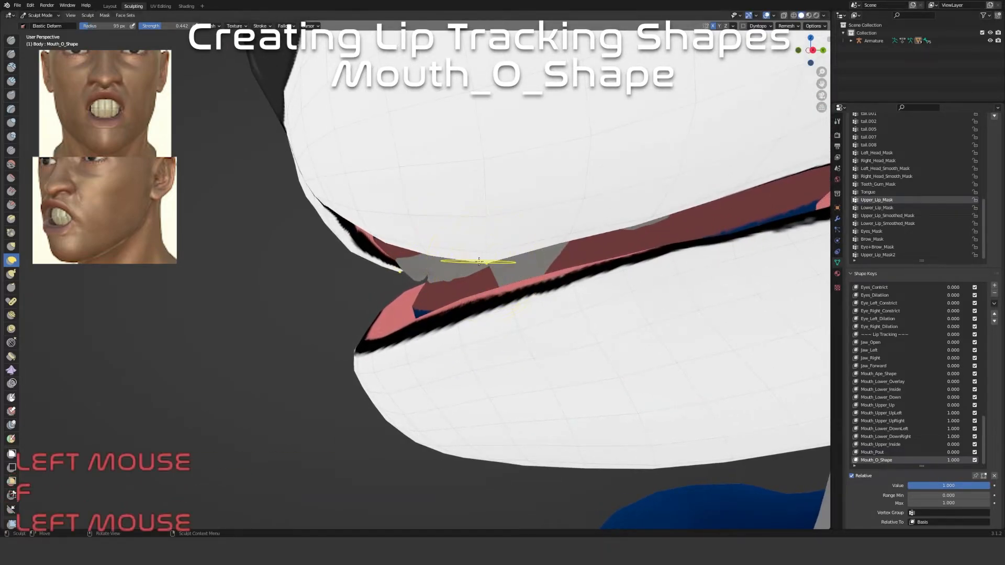
Enlarge the brush and adjust the lower lip's edge just in front of the mouth corner
{"action": "scroll", "coordinate": [592, 317], "scroll_direction": "down", "scroll_amount": 5}
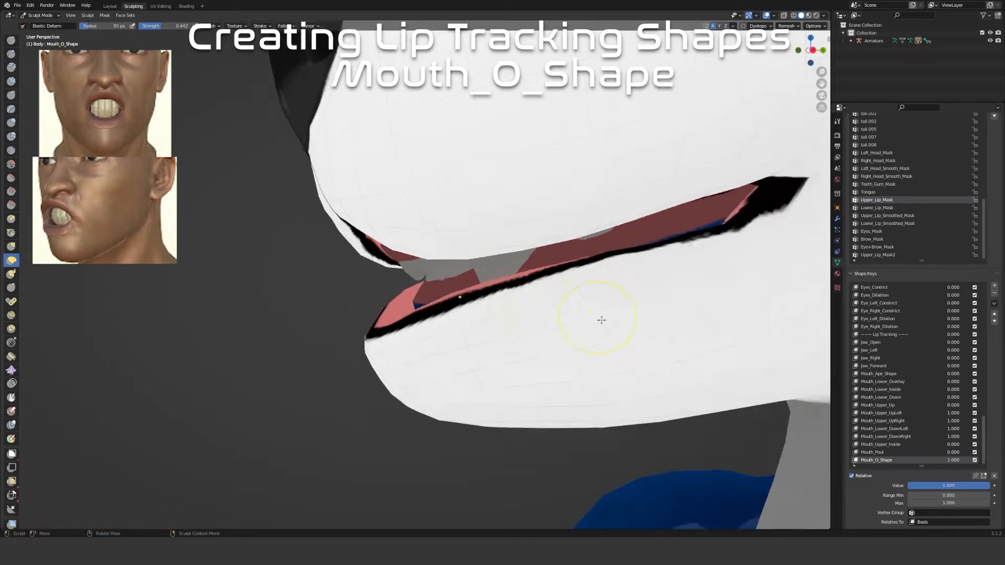
{"action": "middle_click_drag", "start_coordinate": [614, 303], "coordinate": [512, 316], "text": "shift"}
{"action": "scroll", "coordinate": [511, 316], "scroll_direction": "up", "scroll_amount": 3}
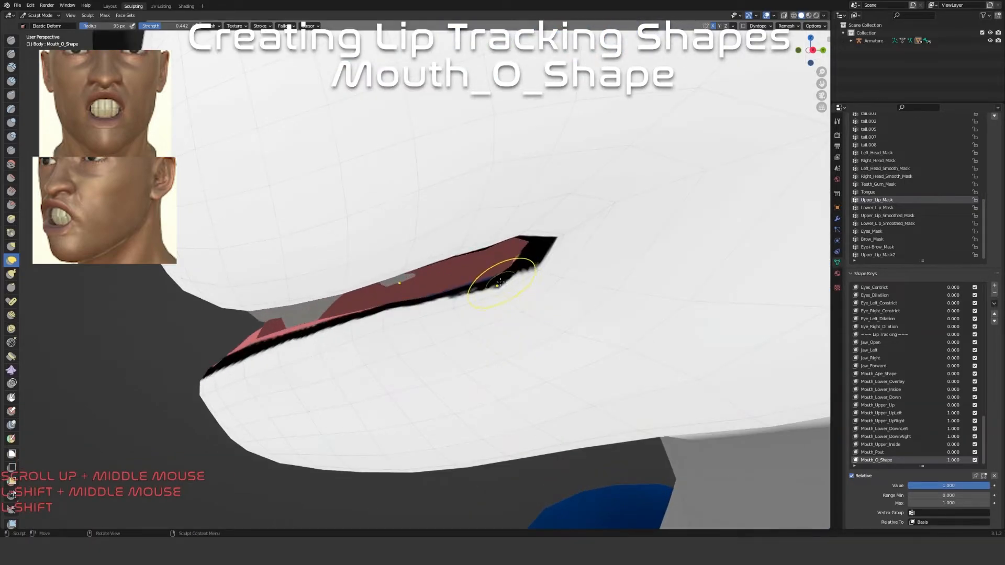
{"action": "key", "text": "f"}
{"action": "left_click", "coordinate": [500, 285]}
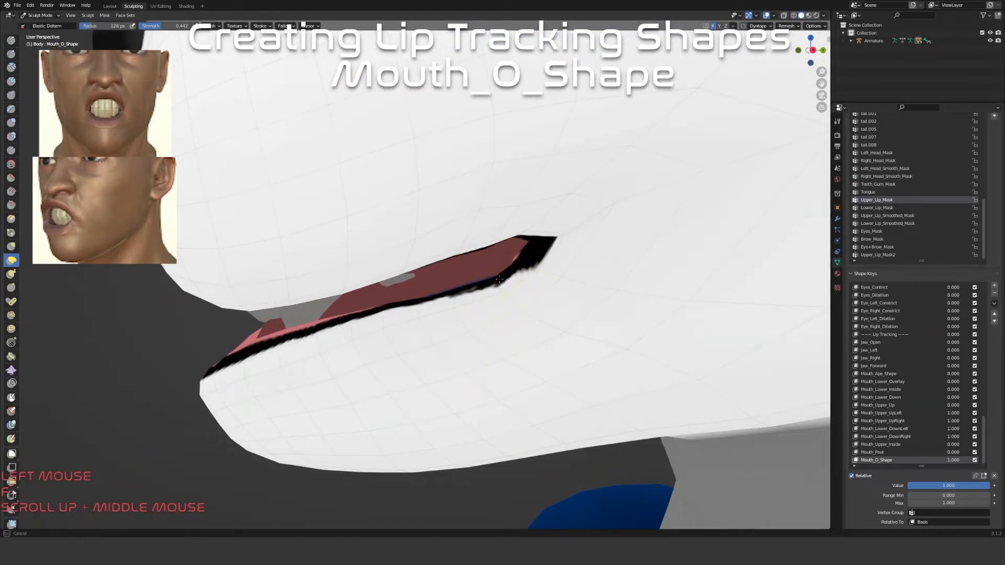
{"action": "left_click_drag", "start_coordinate": [494, 277], "coordinate": [465, 268]}
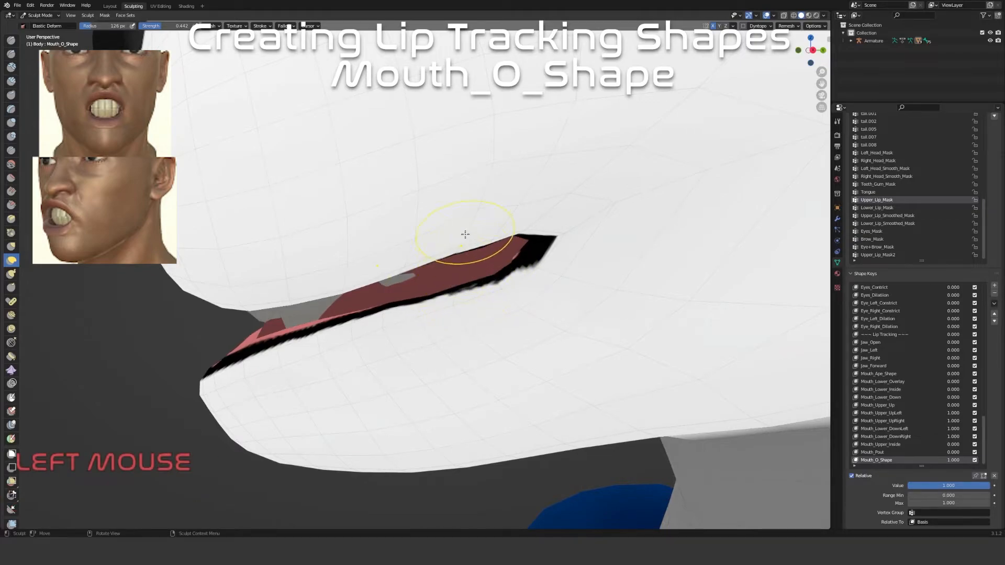
Adjust the upper lip's edge toward the mouth corner so that its black rim shows evenly
{"action": "scroll", "coordinate": [423, 212], "scroll_direction": "down", "scroll_amount": 3}
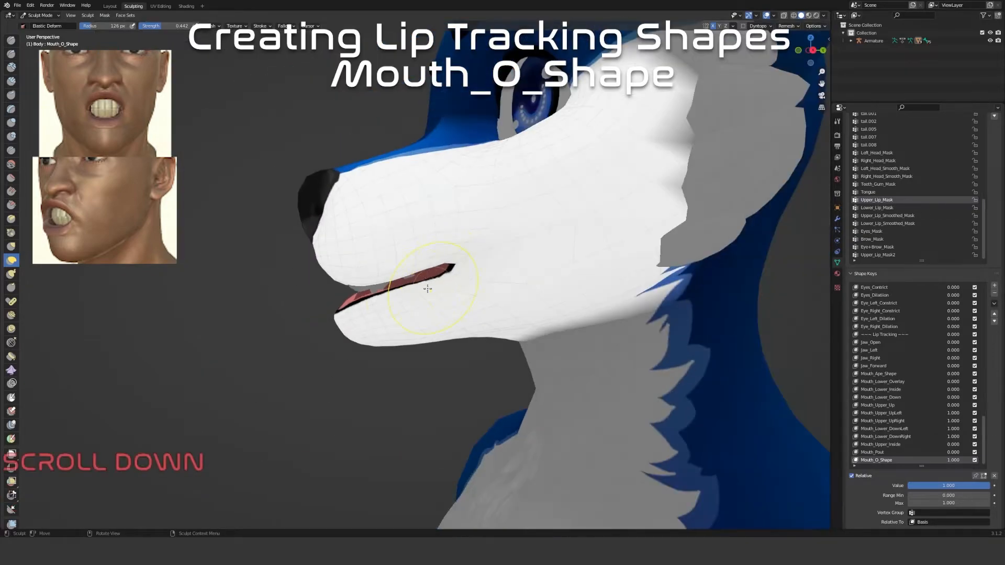
{"action": "middle_click_drag", "start_coordinate": [423, 211], "coordinate": [450, 217]}
{"action": "scroll", "coordinate": [450, 218], "scroll_direction": "up", "scroll_amount": 6}
{"action": "middle_click_drag", "start_coordinate": [503, 196], "coordinate": [411, 229], "text": "shift"}
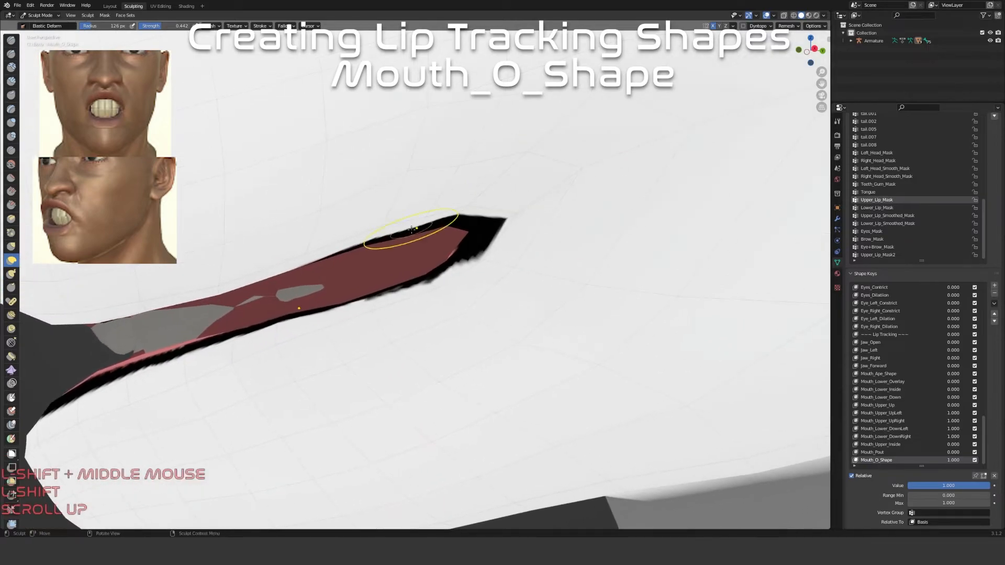
{"action": "left_click_drag", "start_coordinate": [385, 240], "coordinate": [457, 219]}
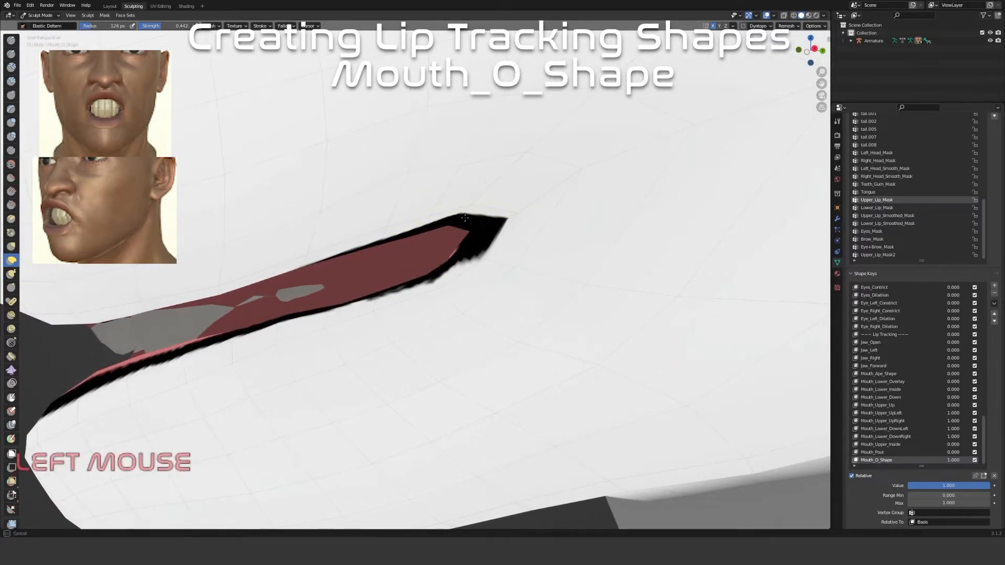
Even out the lower lip's edge on the character's right side, using a 158 px brush near the mouth corner
{"action": "scroll", "coordinate": [456, 299], "scroll_direction": "down", "scroll_amount": 5}
{"action": "mouse_move", "coordinate": [455, 299]}
{"action": "middle_mouse_down"}
{"action": "mouse_move", "coordinate": [410, 341]}
{"action": "mouse_move", "coordinate": [506, 327]}
{"action": "mouse_move", "coordinate": [427, 246]}
{"action": "mouse_move", "coordinate": [415, 314]}
{"action": "mouse_move", "coordinate": [471, 296]}
{"action": "middle_mouse_up"}
{"action": "scroll", "coordinate": [426, 247], "scroll_direction": "up", "scroll_amount": 2}
{"action": "scroll", "coordinate": [427, 292], "scroll_direction": "up", "scroll_amount": 4}
{"action": "mouse_move", "coordinate": [491, 274]}
{"action": "left_mouse_down"}
{"action": "mouse_move", "coordinate": [550, 314]}
{"action": "mouse_move", "coordinate": [592, 311]}
{"action": "left_mouse_up"}
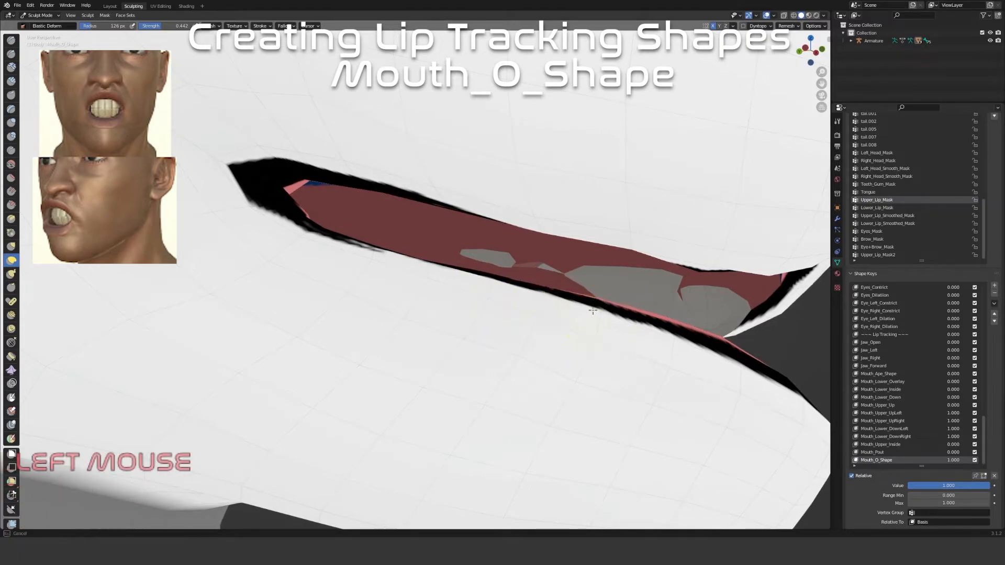
{"action": "left_click_drag", "start_coordinate": [368, 254], "coordinate": [387, 248]}
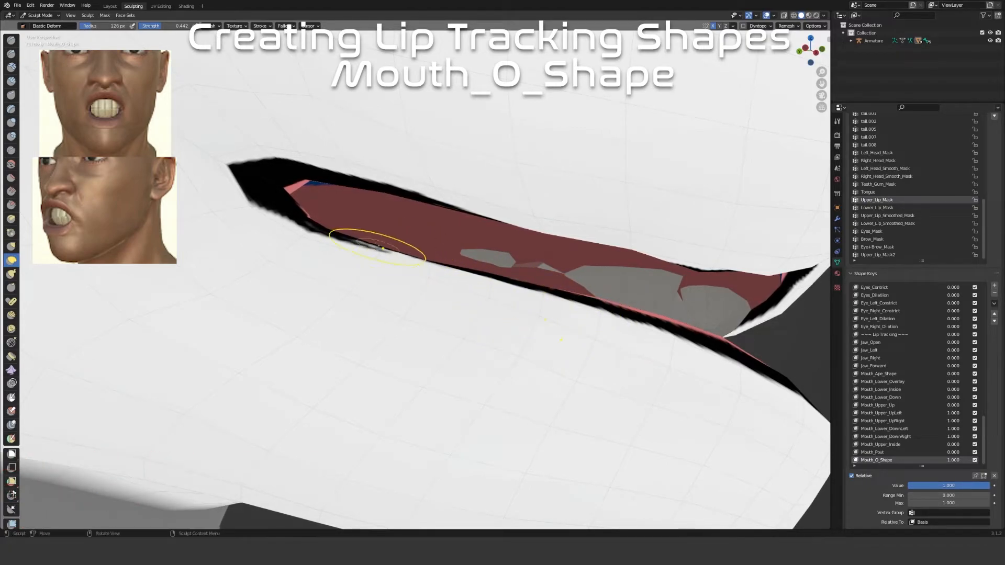
{"action": "key", "text": "f"}
{"action": "left_click", "coordinate": [392, 229]}
{"action": "mouse_move", "coordinate": [317, 230]}
{"action": "left_mouse_down"}
{"action": "mouse_move", "coordinate": [313, 223]}
{"action": "mouse_move", "coordinate": [256, 265]}
{"action": "left_mouse_up"}
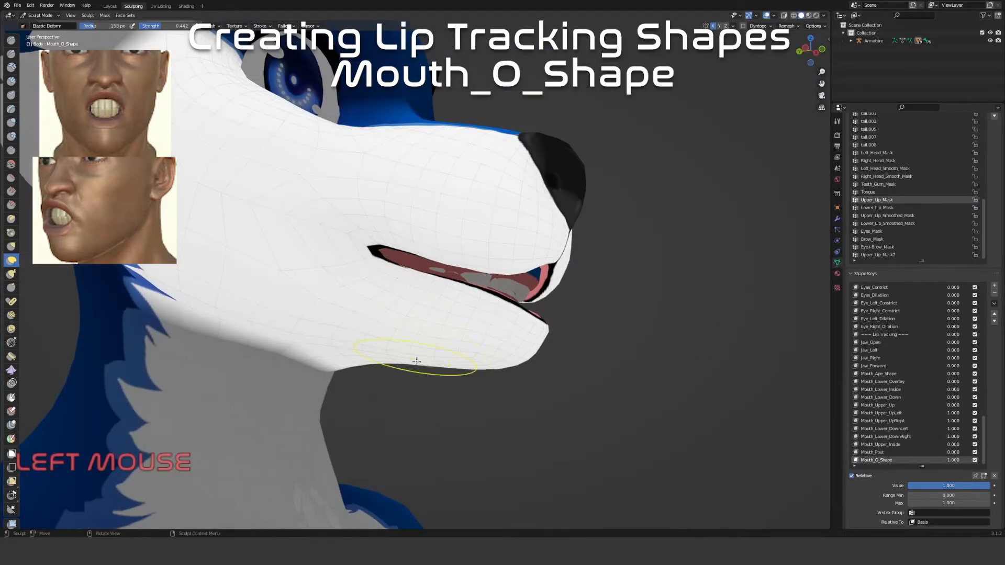
Set Mouth_O_Shape to 0.000 and examine the lower lip's uneven edge near the right mouth corner
{"action": "middle_click_drag", "start_coordinate": [484, 437], "coordinate": [390, 411]}
{"action": "scroll", "coordinate": [461, 419], "scroll_direction": "down", "scroll_amount": 3}
{"action": "scroll", "coordinate": [462, 419], "scroll_direction": "down", "scroll_amount": 1}
{"action": "left_click_drag", "start_coordinate": [973, 488], "coordinate": [909, 486]}
{"action": "middle_click_drag", "start_coordinate": [540, 404], "coordinate": [574, 390]}
{"action": "scroll", "coordinate": [403, 301], "scroll_direction": "up", "scroll_amount": 7}
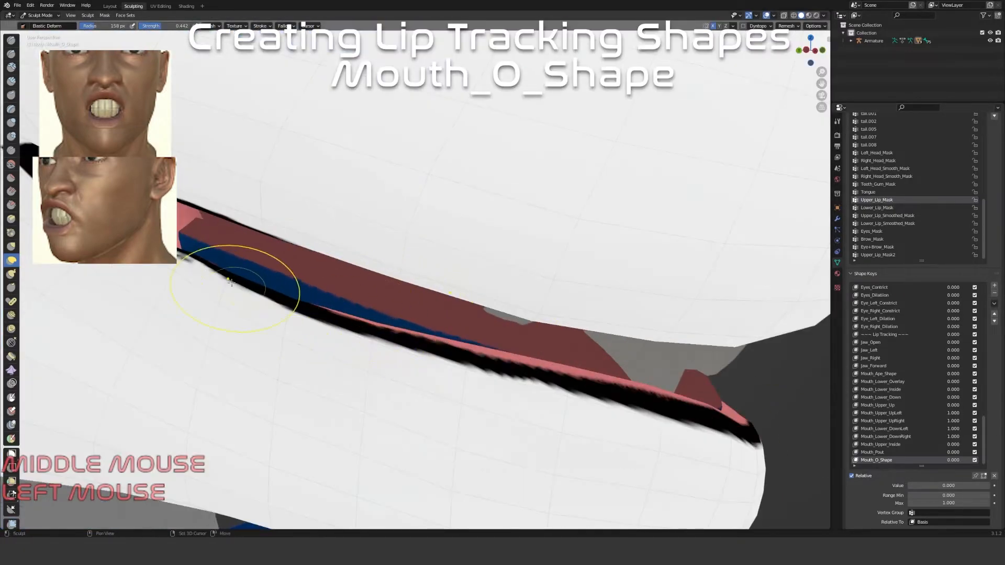
{"action": "middle_click_drag", "start_coordinate": [241, 286], "coordinate": [342, 265], "text": "shift"}
{"action": "left_click_drag", "start_coordinate": [339, 251], "coordinate": [335, 265]}
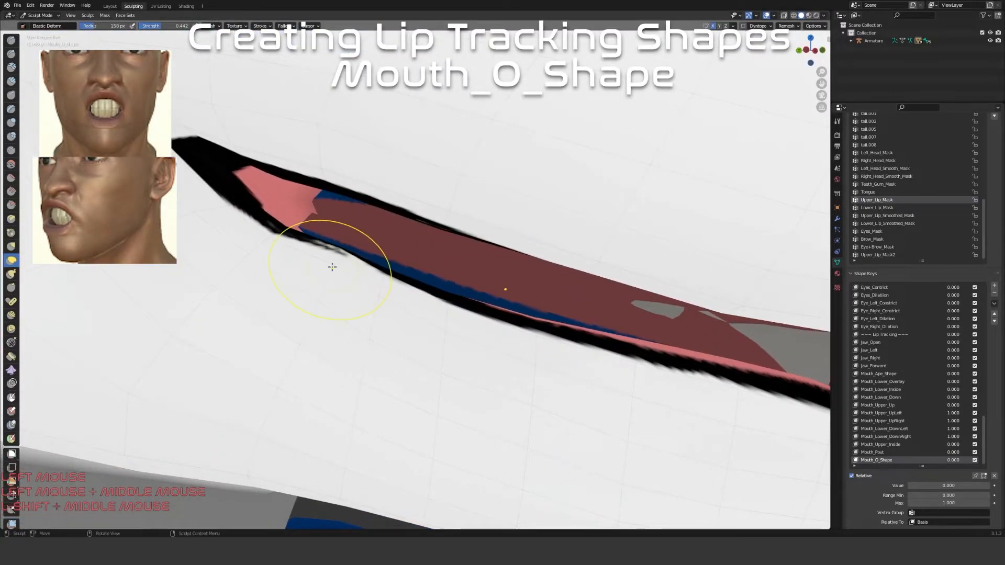
{"action": "mouse_move", "coordinate": [922, 486]}
{"action": "left_mouse_down"}
{"action": "mouse_move", "coordinate": [989, 486]}
{"action": "mouse_move", "coordinate": [908, 486]}
{"action": "left_mouse_up"}
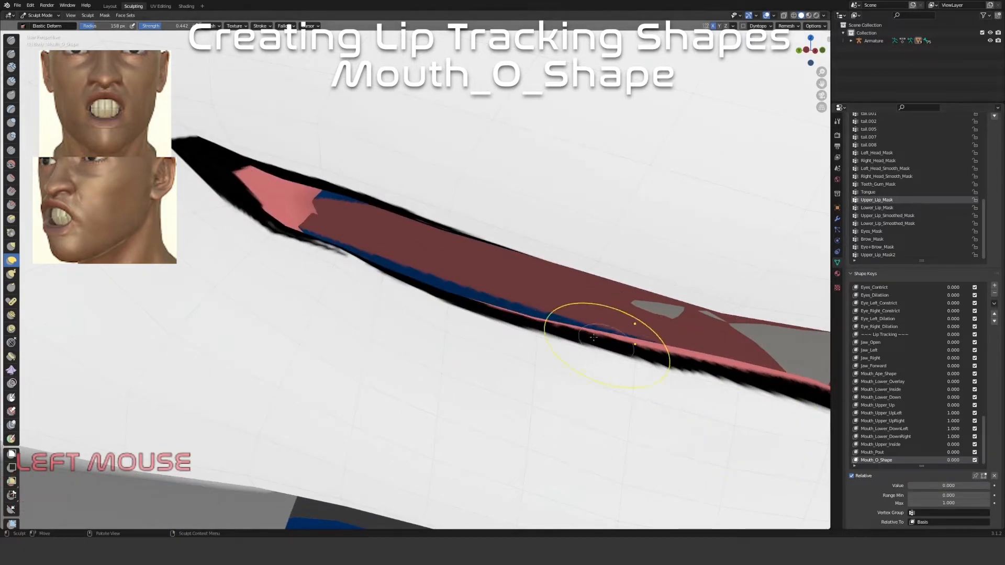
{"action": "scroll", "coordinate": [616, 346], "scroll_direction": "down", "scroll_amount": 4}
{"action": "middle_click_drag", "start_coordinate": [445, 316], "coordinate": [439, 313]}
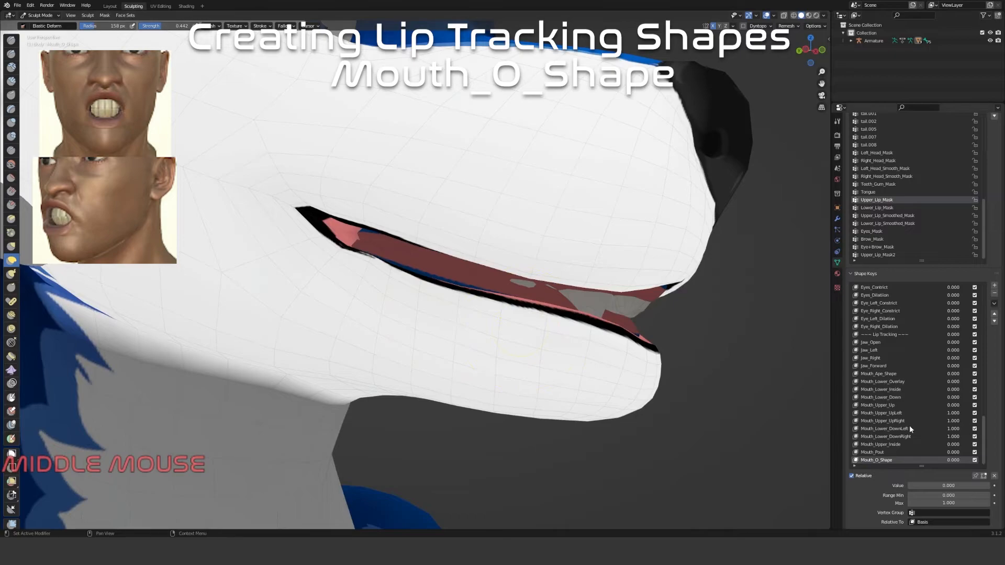
Vary Mouth_Lower_DownRight and Mouth_Lower_DownLeft to compare their effect on the lower lip, returning both to 1.000
{"action": "left_click", "coordinate": [904, 438]}
{"action": "mouse_move", "coordinate": [978, 491]}
{"action": "left_mouse_down"}
{"action": "mouse_move", "coordinate": [908, 491]}
{"action": "mouse_move", "coordinate": [991, 486]}
{"action": "left_mouse_up"}
{"action": "left_click", "coordinate": [925, 429]}
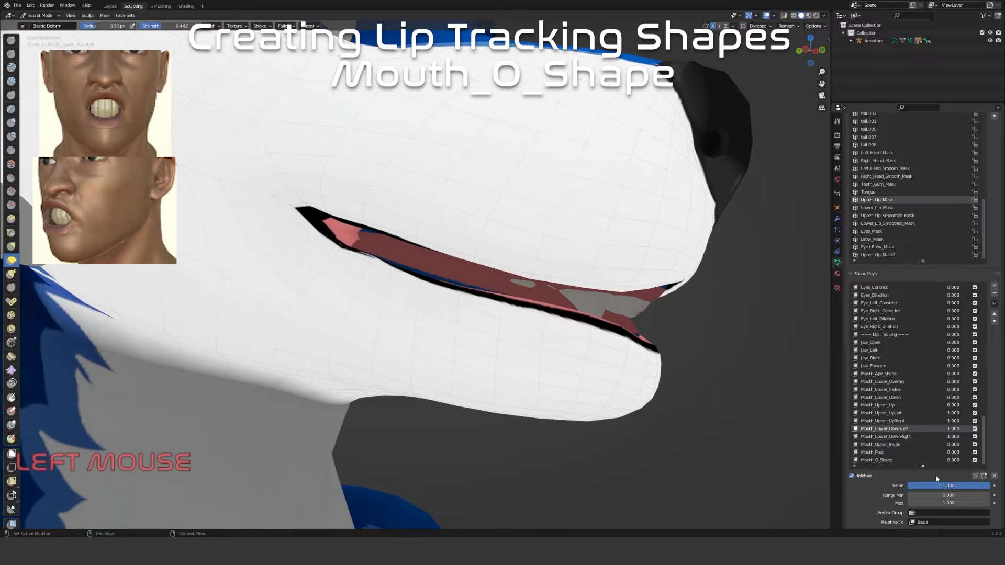
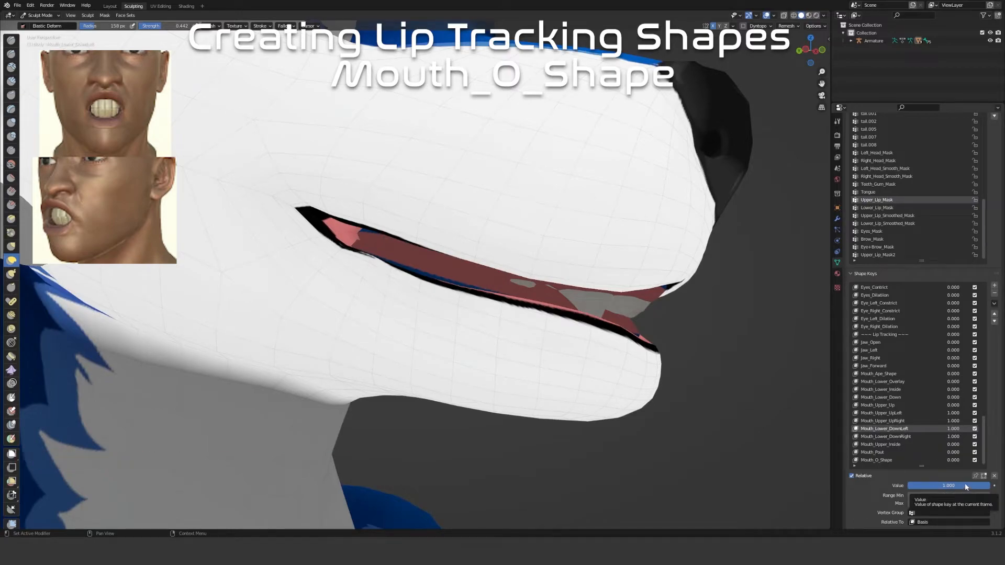
{"action": "left_click", "coordinate": [919, 436]}
{"action": "mouse_move", "coordinate": [969, 485]}
{"action": "left_mouse_down"}
{"action": "mouse_move", "coordinate": [910, 485]}
{"action": "mouse_move", "coordinate": [994, 485]}
{"action": "left_mouse_up"}
{"action": "left_click", "coordinate": [914, 429]}
{"action": "left_click", "coordinate": [899, 436]}
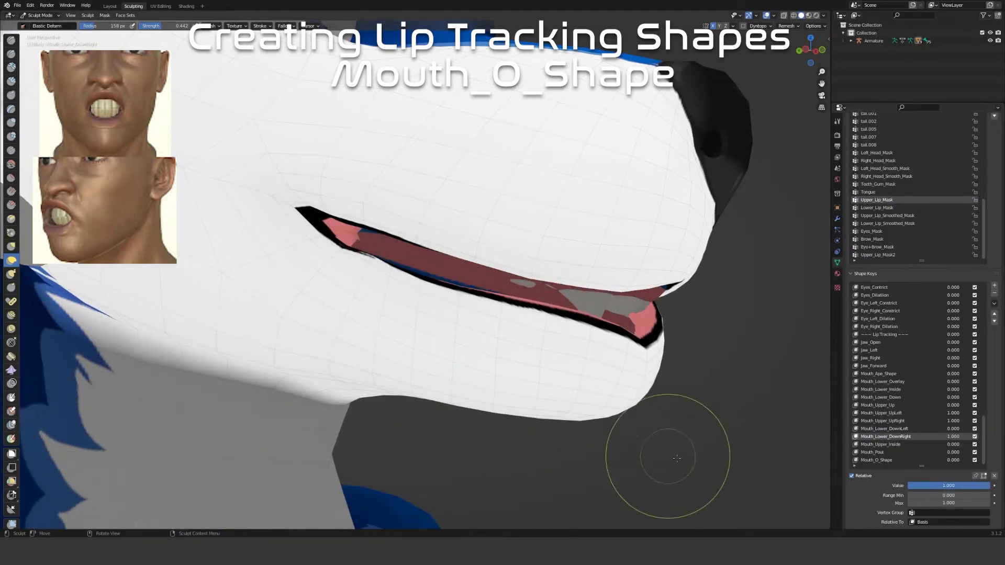
{"action": "left_click", "coordinate": [916, 428]}
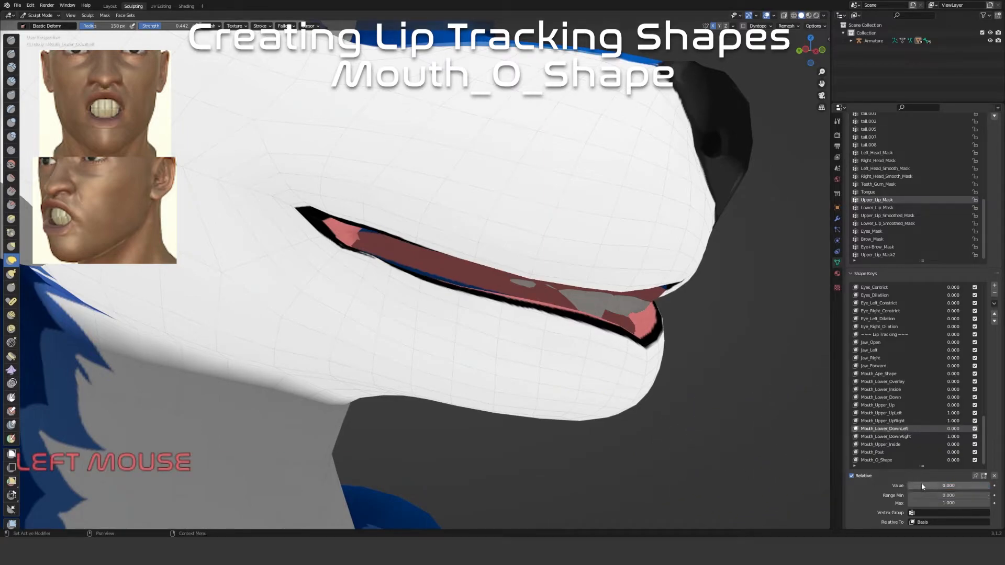
{"action": "left_click_drag", "start_coordinate": [941, 485], "coordinate": [989, 485]}
Turn off X symmetry and smooth the lower lip's edge near the left mouth corner in Mouth_Lower_DownLeft
{"action": "middle_click_drag", "start_coordinate": [560, 403], "coordinate": [419, 392]}
{"action": "scroll", "coordinate": [464, 240], "scroll_direction": "up", "scroll_amount": 3}
{"action": "scroll", "coordinate": [517, 234], "scroll_direction": "up", "scroll_amount": 3}
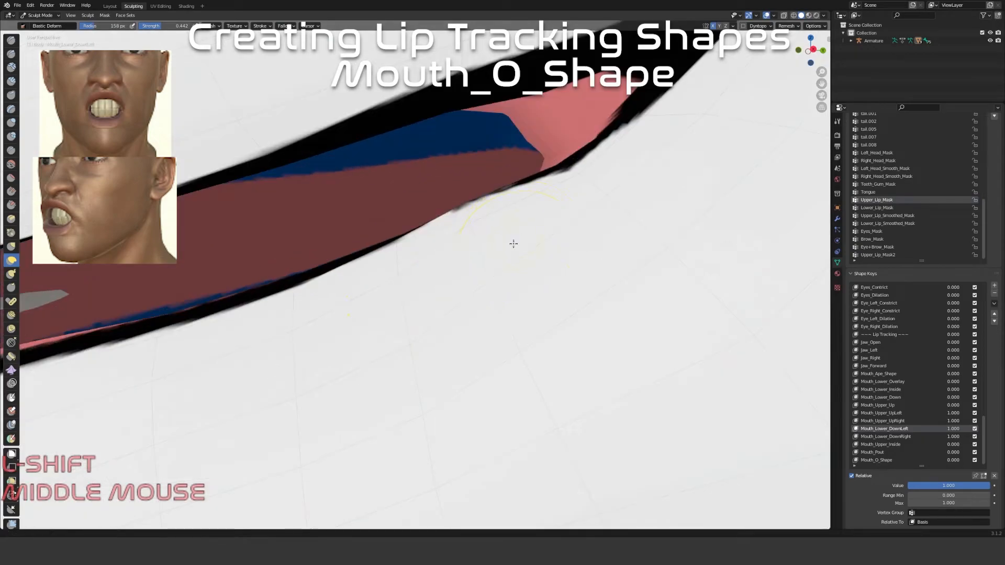
{"action": "middle_click_drag", "start_coordinate": [513, 243], "coordinate": [497, 274], "text": "shift"}
{"action": "scroll", "coordinate": [545, 340], "scroll_direction": "down", "scroll_amount": 2}
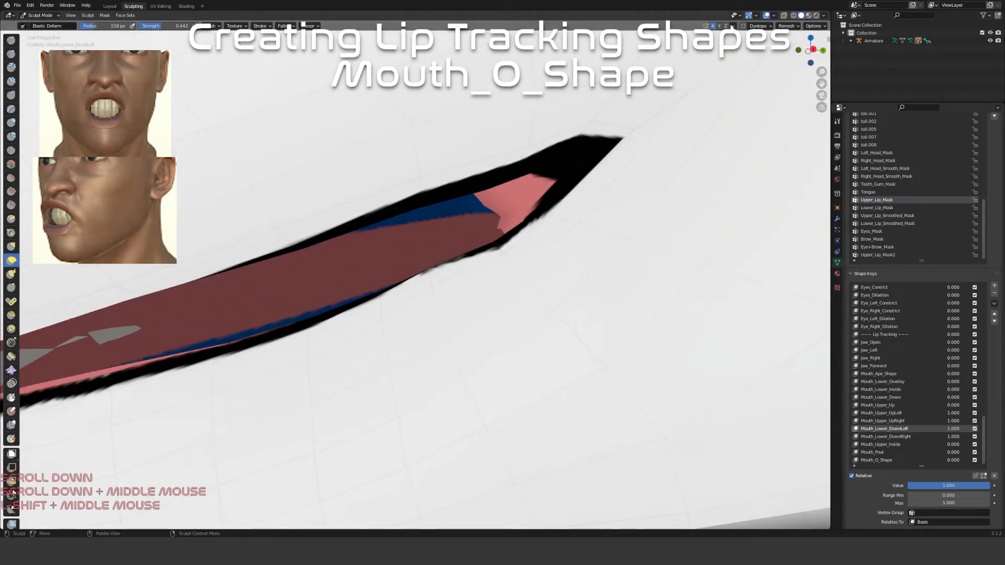
{"action": "left_click", "coordinate": [713, 26]}
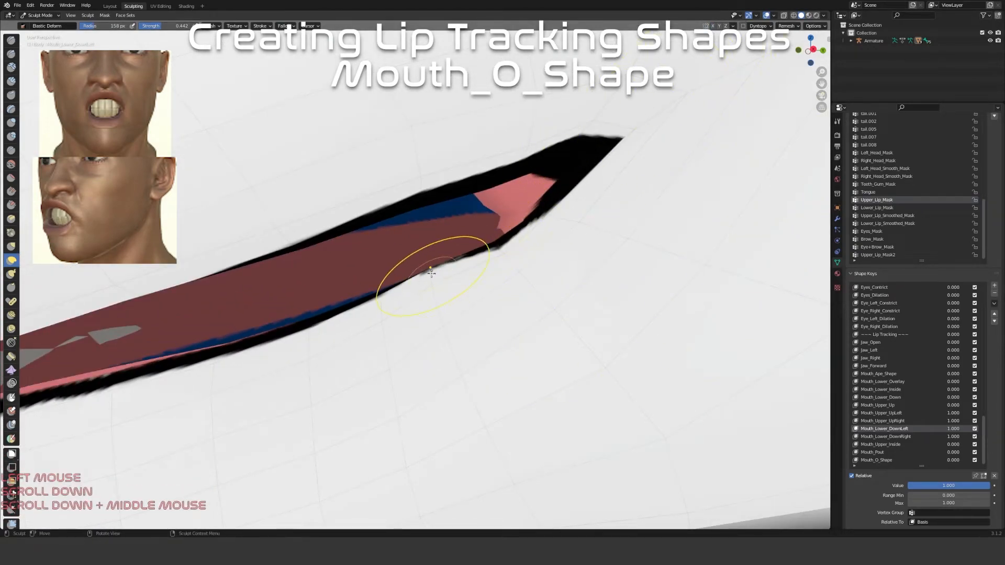
{"action": "left_click_drag", "start_coordinate": [437, 284], "coordinate": [462, 311]}
Activate Mouth_Lower_DownRight and smooth the lower lip's edge near the right mouth corner
{"action": "middle_click_drag", "start_coordinate": [462, 311], "coordinate": [583, 333]}
{"action": "left_click", "coordinate": [898, 437]}
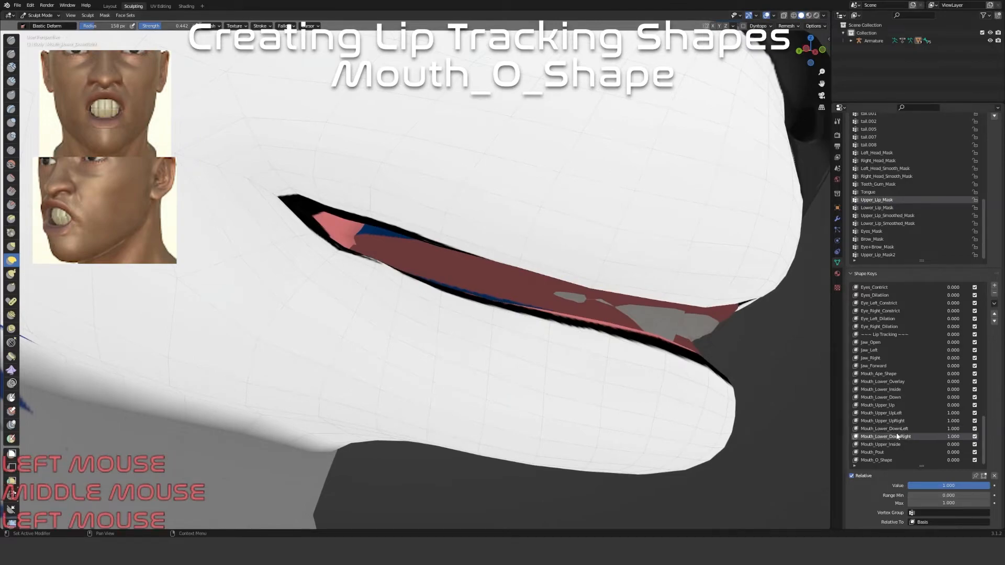
{"action": "scroll", "coordinate": [422, 303], "scroll_direction": "up", "scroll_amount": 4}
{"action": "left_click_drag", "start_coordinate": [318, 254], "coordinate": [291, 303]}
Set Mouth_Lower_DownRight and Mouth_Lower_DownLeft to 0.000 to check both sides of the lower lip
{"action": "scroll", "coordinate": [473, 410], "scroll_direction": "down", "scroll_amount": 3}
{"action": "left_click_drag", "start_coordinate": [971, 486], "coordinate": [890, 485]}
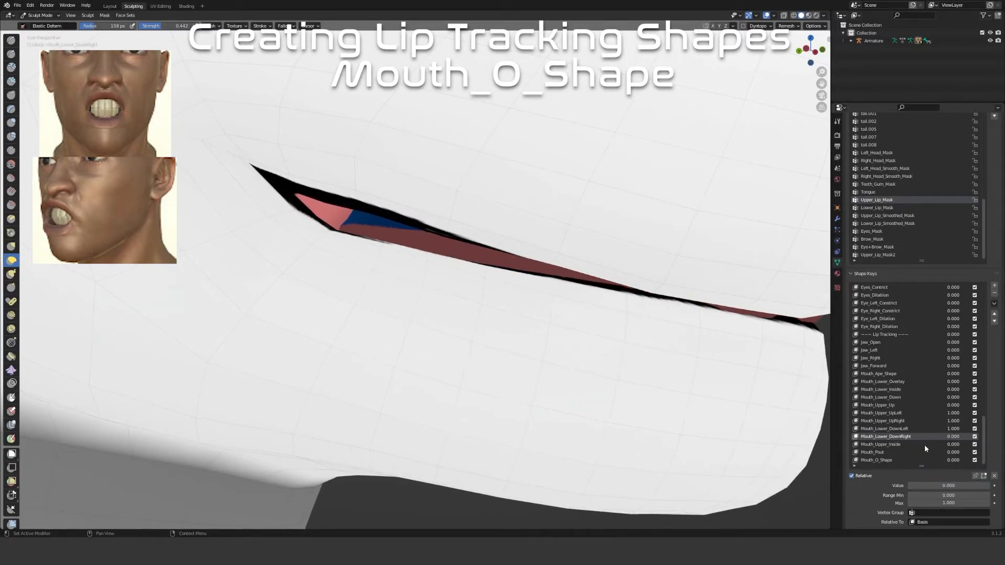
{"action": "scroll", "coordinate": [527, 321], "scroll_direction": "down", "scroll_amount": 3}
{"action": "middle_click_drag", "start_coordinate": [527, 321], "coordinate": [391, 330]}
{"action": "scroll", "coordinate": [442, 343], "scroll_direction": "up", "scroll_amount": 3}
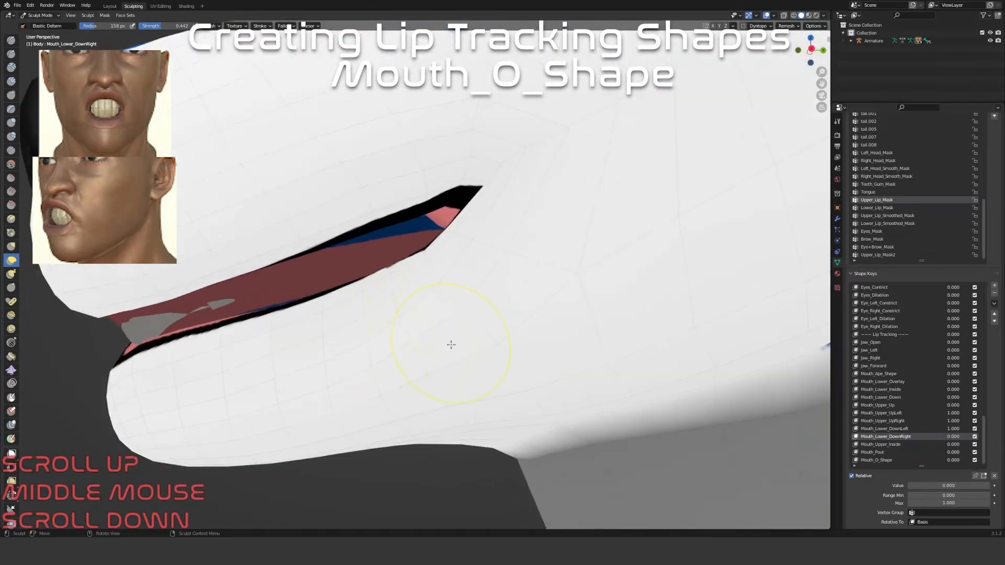
{"action": "left_click", "coordinate": [922, 429]}
{"action": "left_click_drag", "start_coordinate": [967, 487], "coordinate": [886, 487]}
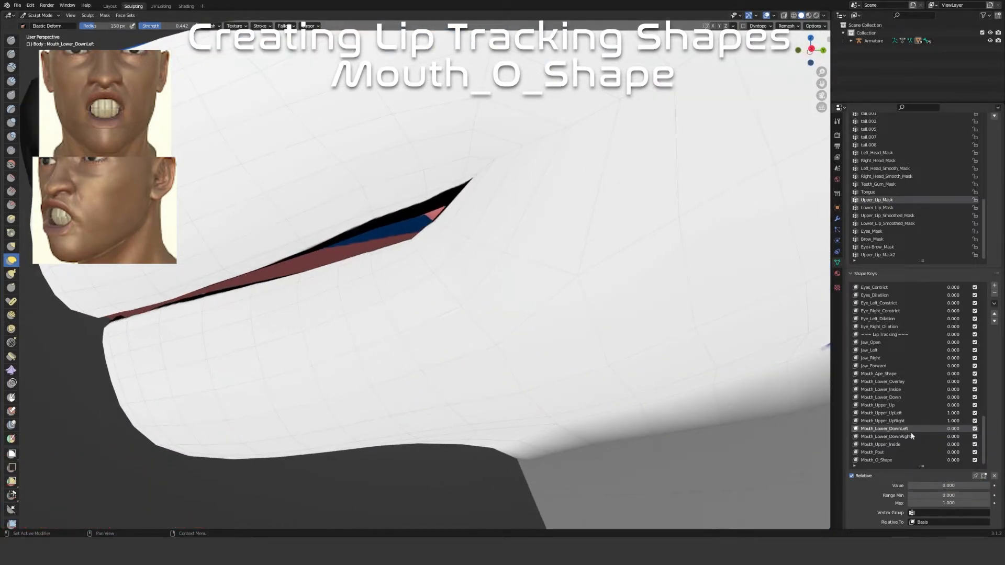
Vary the Mouth_Upper_UpRight value to check the upper lip, returning it to 1.000
{"action": "left_click", "coordinate": [898, 420]}
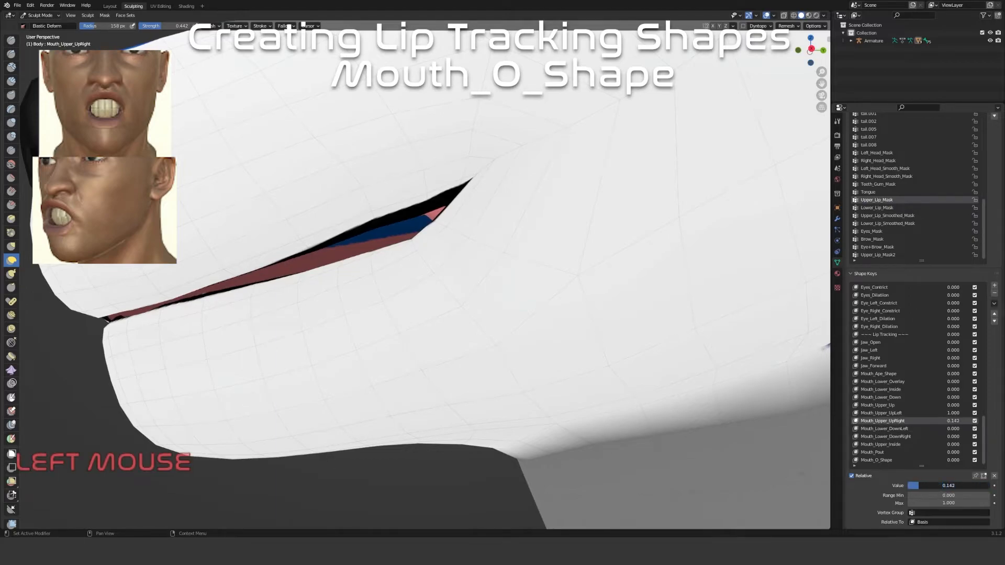
{"action": "left_click", "coordinate": [937, 486]}
{"action": "mouse_move", "coordinate": [972, 487]}
{"action": "left_mouse_down"}
{"action": "mouse_move", "coordinate": [914, 487]}
{"action": "mouse_move", "coordinate": [990, 487]}
{"action": "left_mouse_up"}
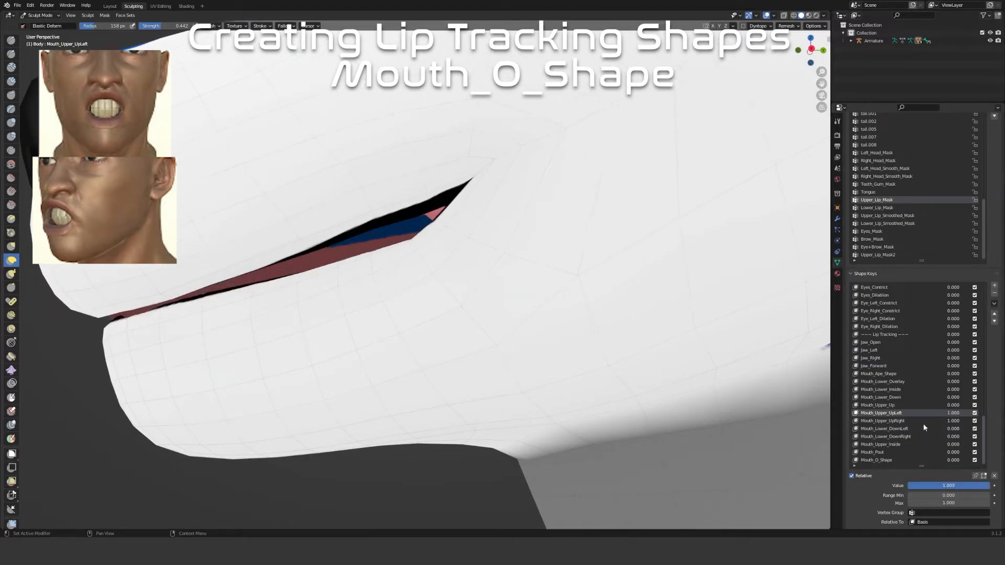
Set Mouth_Lower_DownRight and Mouth_Lower_DownLeft to 1.000 and make Mouth_O_Shape the active key at 1.000
{"action": "left_click", "coordinate": [890, 437]}
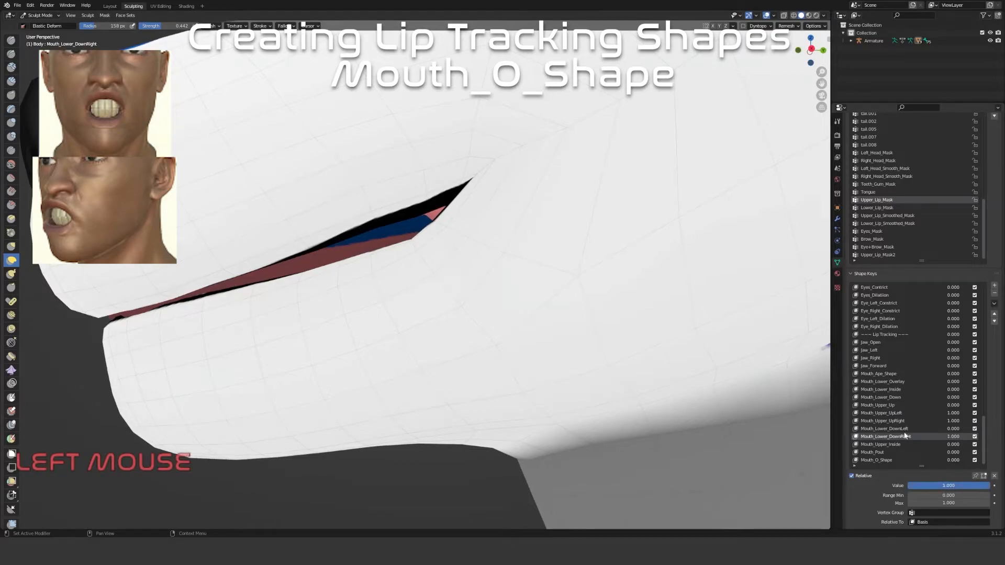
{"action": "left_click_drag", "start_coordinate": [916, 486], "coordinate": [989, 487]}
{"action": "left_click", "coordinate": [897, 430]}
{"action": "left_click_drag", "start_coordinate": [915, 485], "coordinate": [989, 486]}
{"action": "left_click", "coordinate": [897, 459]}
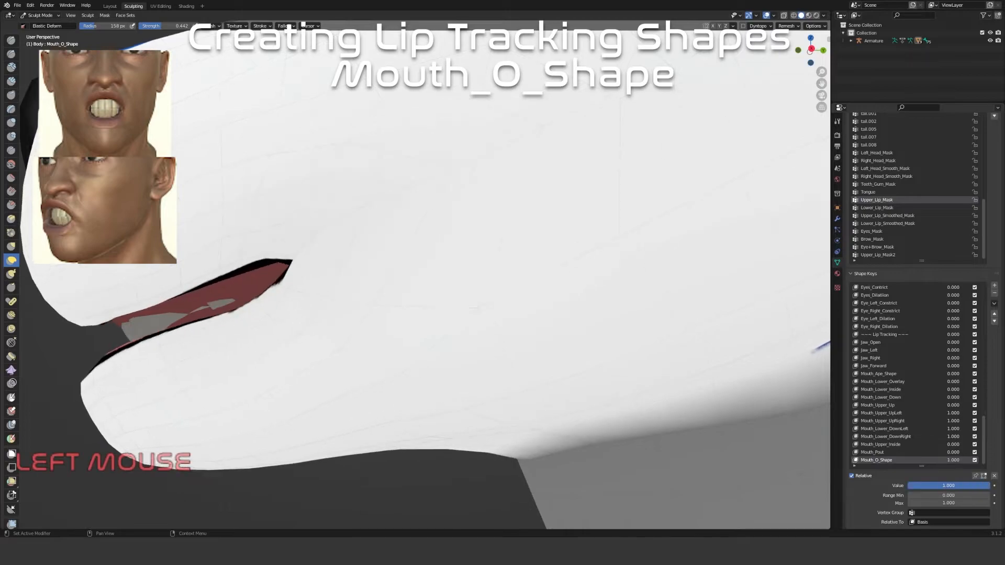
Refine the lower lip's edge near the left mouth corner in Mouth_O_Shape
{"action": "scroll", "coordinate": [316, 321], "scroll_direction": "down", "scroll_amount": 5}
{"action": "middle_click_drag", "start_coordinate": [316, 321], "coordinate": [375, 268]}
{"action": "scroll", "coordinate": [294, 231], "scroll_direction": "up", "scroll_amount": 2}
{"action": "middle_click_drag", "start_coordinate": [209, 168], "coordinate": [390, 289], "text": "shift"}
{"action": "scroll", "coordinate": [449, 312], "scroll_direction": "up", "scroll_amount": 2}
{"action": "mouse_move", "coordinate": [389, 332]}
{"action": "left_mouse_down"}
{"action": "mouse_move", "coordinate": [417, 331]}
{"action": "mouse_move", "coordinate": [392, 356]}
{"action": "mouse_move", "coordinate": [419, 362]}
{"action": "left_mouse_up"}
Refine the matching lip edge on the character's right side in Mouth_O_Shape
{"action": "scroll", "coordinate": [451, 343], "scroll_direction": "down", "scroll_amount": 5}
{"action": "scroll", "coordinate": [451, 343], "scroll_direction": "down", "scroll_amount": 5}
{"action": "middle_click_drag", "start_coordinate": [452, 342], "coordinate": [536, 363]}
{"action": "scroll", "coordinate": [362, 314], "scroll_direction": "up", "scroll_amount": 4}
{"action": "mouse_move", "coordinate": [362, 314]}
{"action": "middle_mouse_down", "text": "shift"}
{"action": "mouse_move", "coordinate": [454, 330]}
{"action": "mouse_move", "coordinate": [456, 305]}
{"action": "middle_mouse_up", "text": "shift"}
{"action": "mouse_move", "coordinate": [463, 303]}
{"action": "left_mouse_down"}
{"action": "mouse_move", "coordinate": [478, 356]}
{"action": "mouse_move", "coordinate": [525, 346]}
{"action": "mouse_move", "coordinate": [541, 386]}
{"action": "left_mouse_up"}
Reshape the right mouth corner, touch up the adjacent lower lip edge with a 111 px brush and check from the front
{"action": "mouse_move", "coordinate": [541, 386]}
{"action": "middle_mouse_down"}
{"action": "mouse_move", "coordinate": [528, 449]}
{"action": "mouse_move", "coordinate": [516, 438]}
{"action": "mouse_move", "coordinate": [460, 449]}
{"action": "middle_mouse_up"}
{"action": "scroll", "coordinate": [489, 482], "scroll_direction": "up", "scroll_amount": 3}
{"action": "middle_click_drag", "start_coordinate": [489, 482], "coordinate": [453, 359], "text": "shift"}
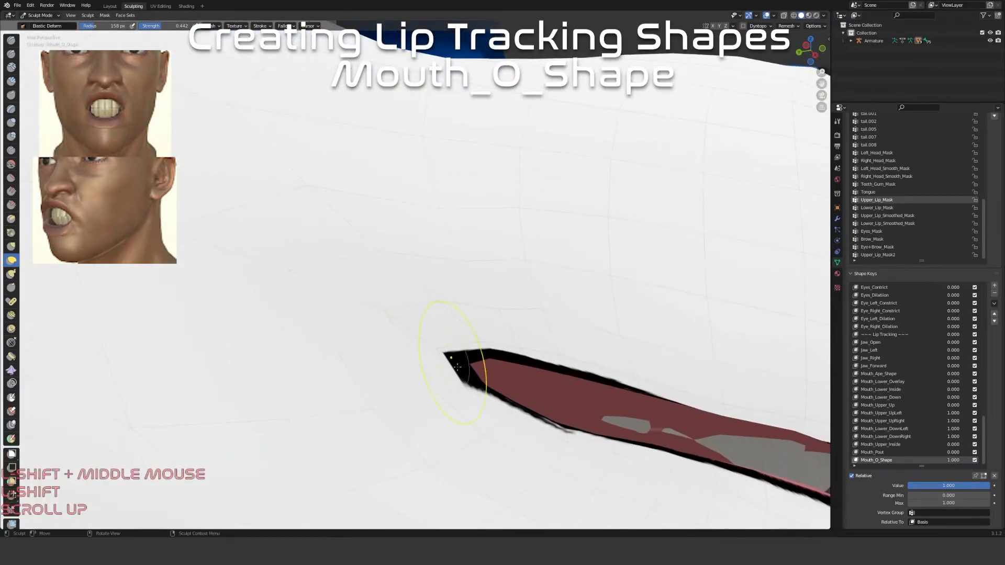
{"action": "left_click_drag", "start_coordinate": [460, 396], "coordinate": [460, 374]}
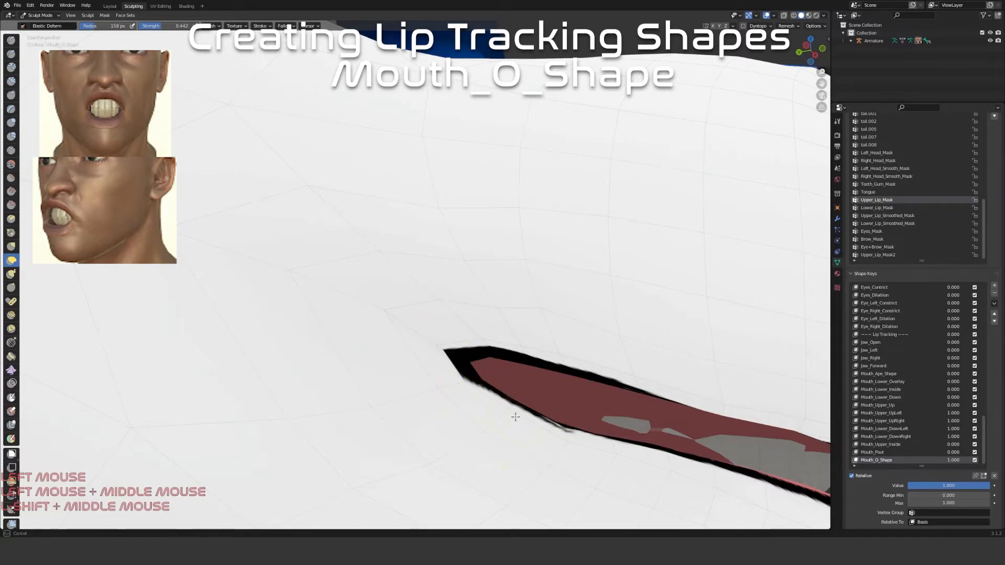
{"action": "key", "text": "f"}
{"action": "left_click", "coordinate": [565, 448]}
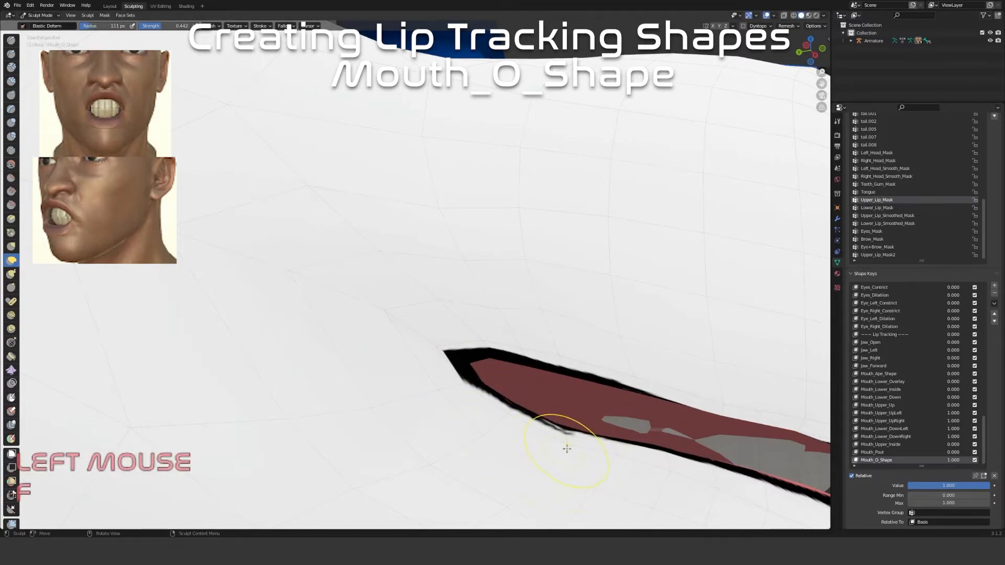
{"action": "left_click_drag", "start_coordinate": [565, 435], "coordinate": [563, 439]}
{"action": "scroll", "coordinate": [531, 460], "scroll_direction": "down", "scroll_amount": 4}
{"action": "middle_click_drag", "start_coordinate": [532, 460], "coordinate": [503, 479]}
{"action": "scroll", "coordinate": [498, 478], "scroll_direction": "down", "scroll_amount": 3}
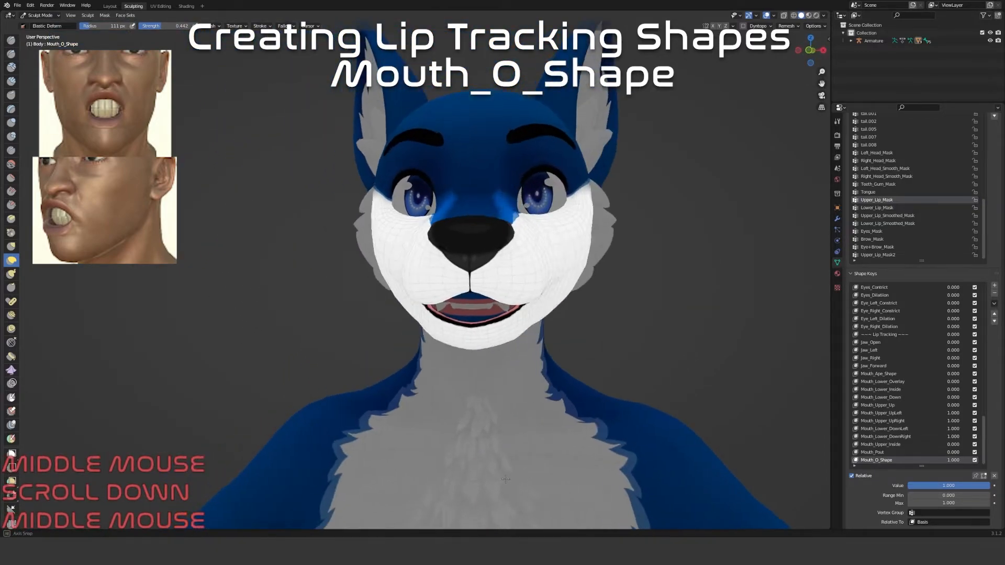
Isolate Mouth_O_Shape at 1.000 with all other shape keys cleared, and limit it to the Upper_Lip_Smoothed_Mask vertex group
{"action": "mouse_move", "coordinate": [963, 485]}
{"action": "left_mouse_down"}
{"action": "mouse_move", "coordinate": [930, 485]}
{"action": "mouse_move", "coordinate": [966, 486]}
{"action": "left_mouse_up"}
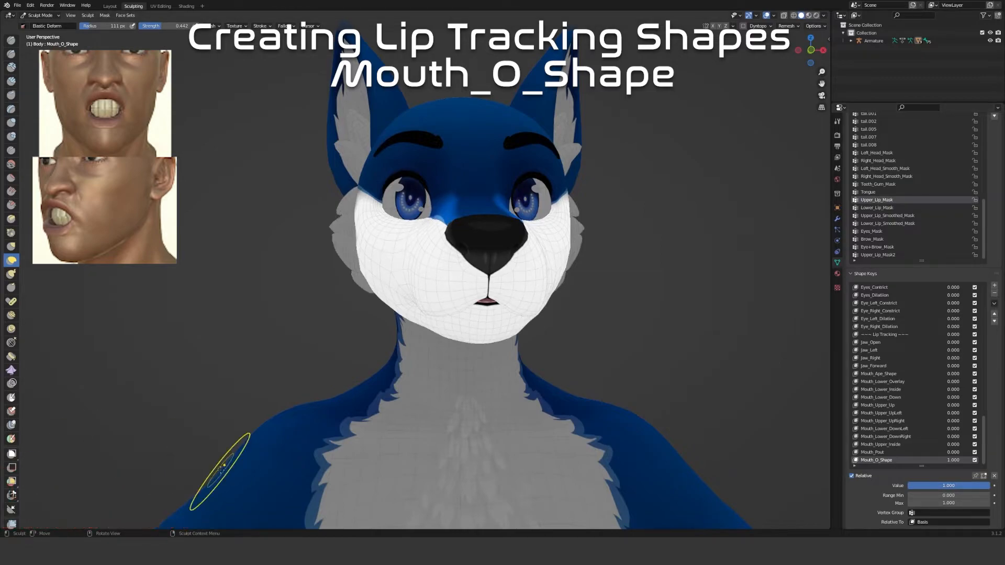
{"action": "middle_click_drag", "start_coordinate": [413, 416], "coordinate": [510, 396]}
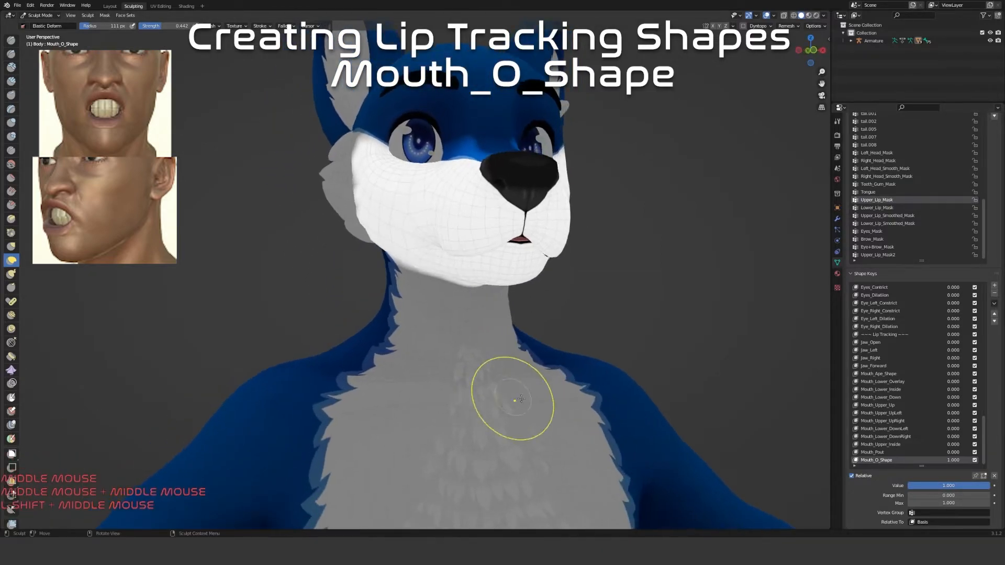
{"action": "left_click", "coordinate": [937, 513]}
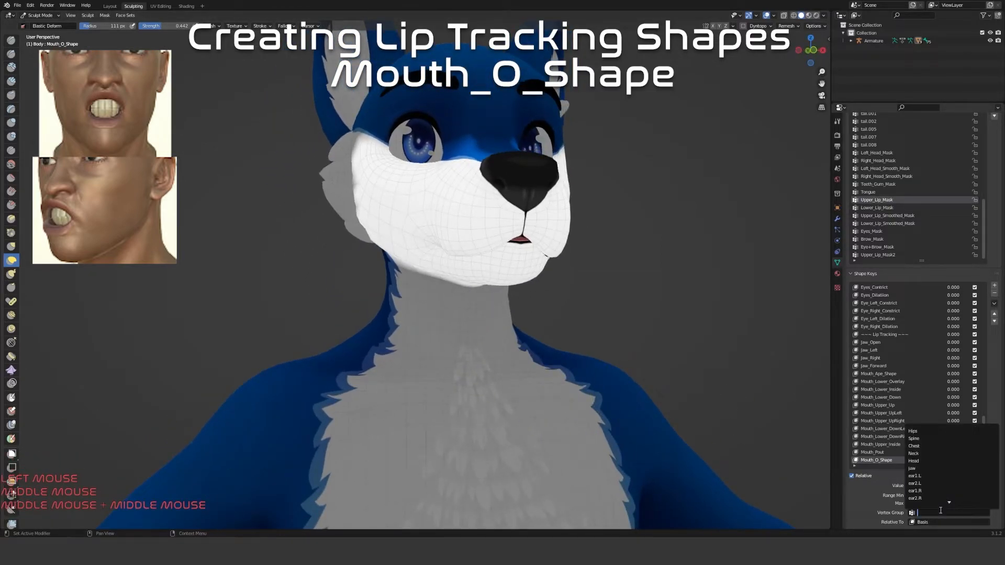
{"action": "type", "text": "upper"}
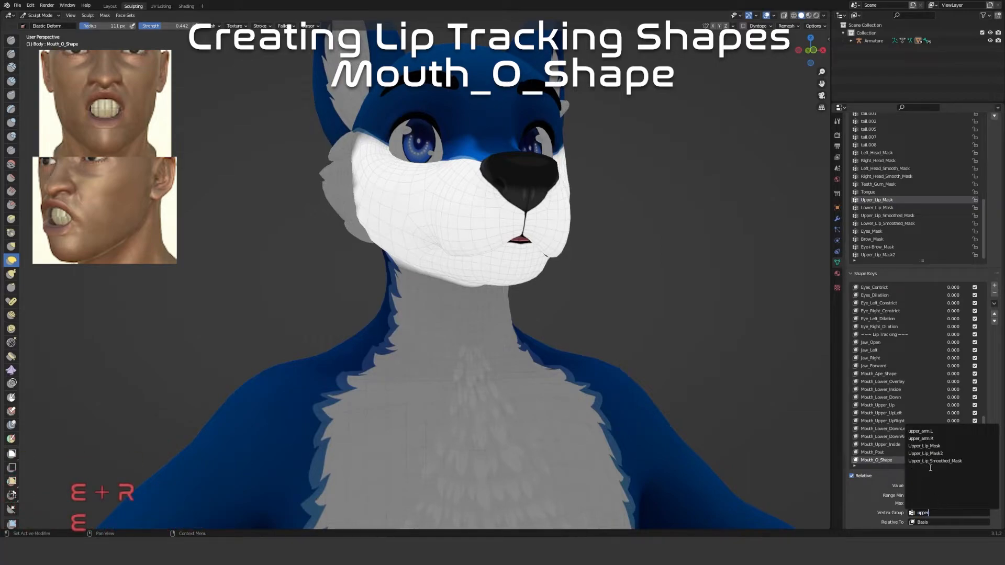
{"action": "left_click", "coordinate": [935, 461]}
{"action": "middle_click_drag", "start_coordinate": [539, 382], "coordinate": [595, 356]}
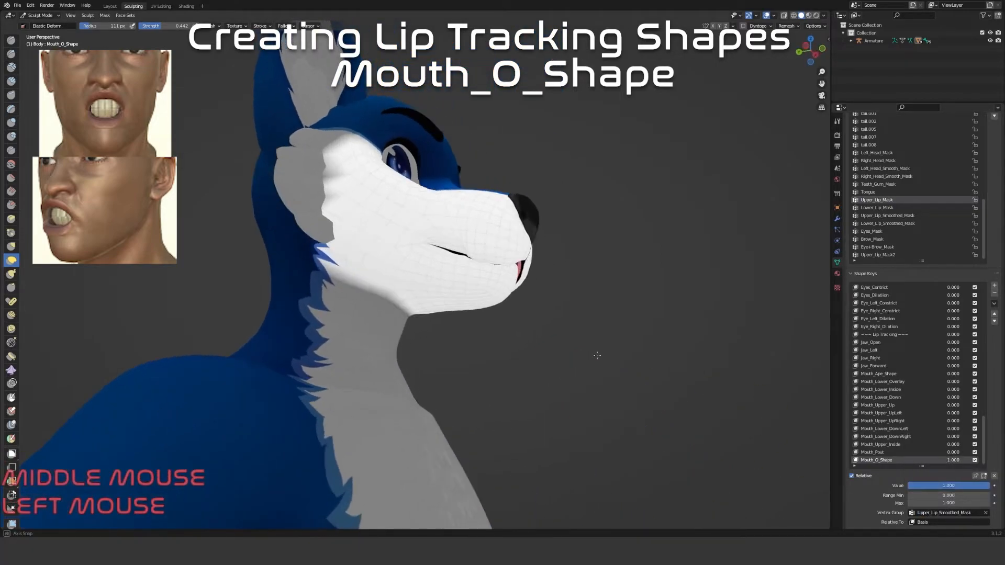
{"action": "scroll", "coordinate": [579, 327], "scroll_direction": "up", "scroll_amount": 5}
{"action": "middle_click_drag", "start_coordinate": [578, 323], "coordinate": [461, 410], "text": "shift"}
{"action": "scroll", "coordinate": [461, 410], "scroll_direction": "down", "scroll_amount": 2}
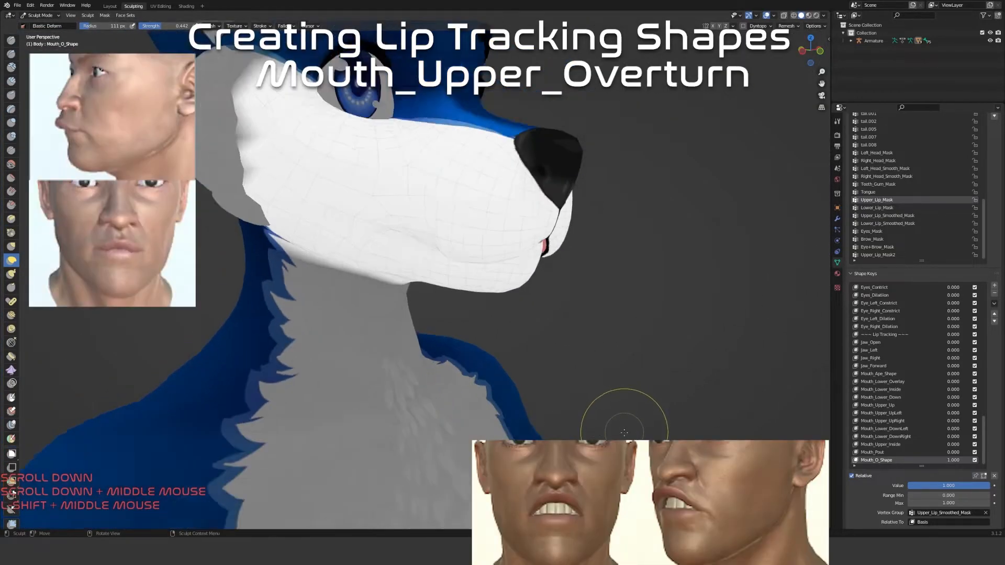
{"action": "middle_click_drag", "start_coordinate": [606, 415], "coordinate": [575, 419]}
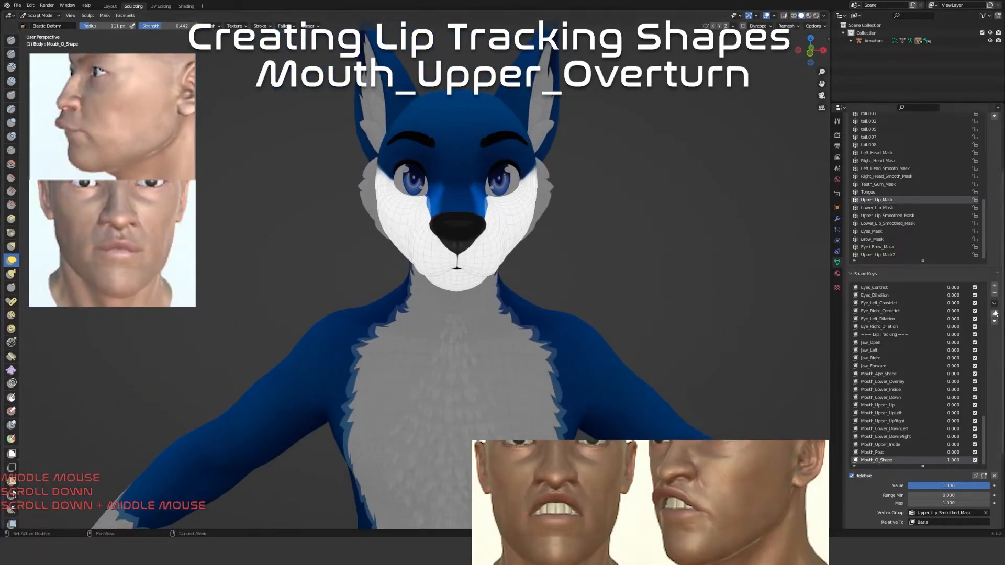
Create a new shape key from the current mix and name it Mouth_Upper_Overturn
{"action": "left_click", "coordinate": [994, 304]}
{"action": "left_click", "coordinate": [960, 313]}
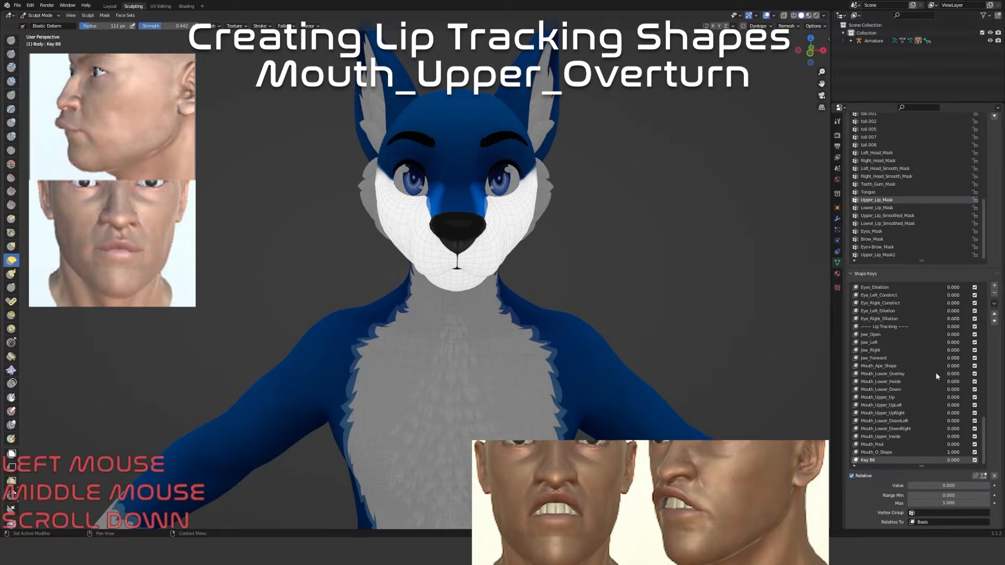
{"action": "double_click", "coordinate": [873, 459]}
{"action": "type", "text": "optt"}
{"action": "key", "text": "BackSpace"}
{"action": "key", "text": "BackSpace"}
{"action": "type", "text": "uth"}
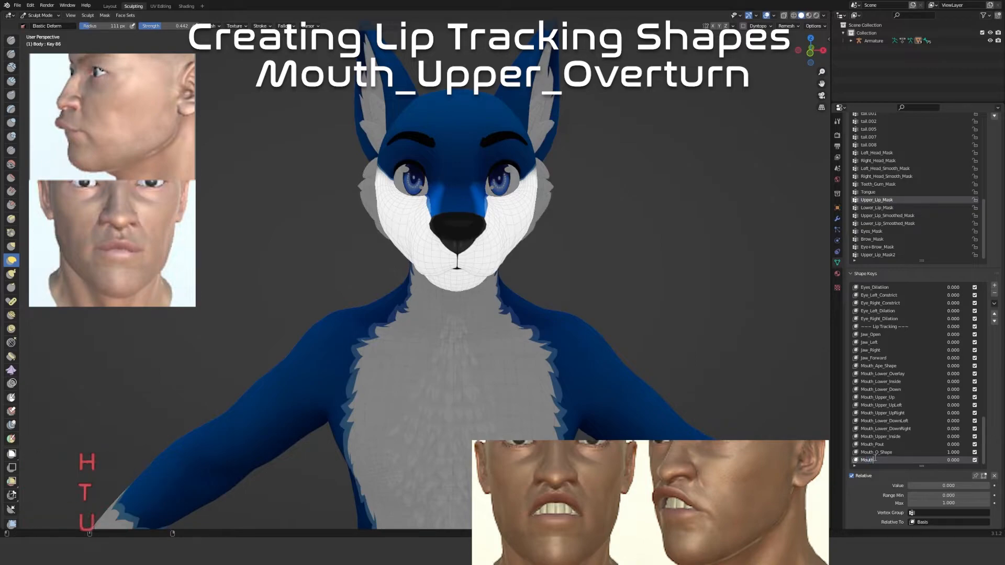
{"action": "type", "text": "_Upper"}
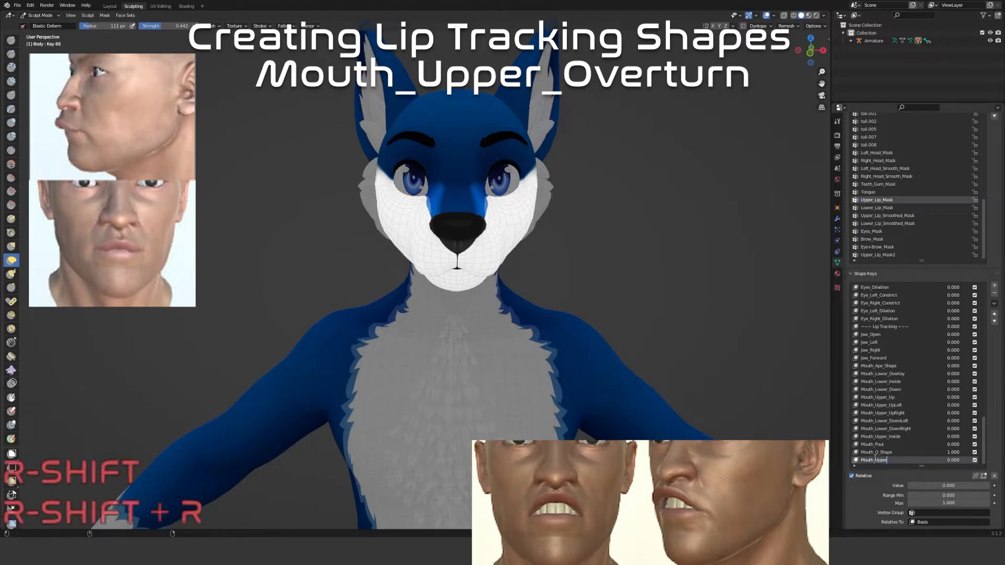
{"action": "type", "text": "_Overutnr"}
{"action": "key", "text": "Return"}
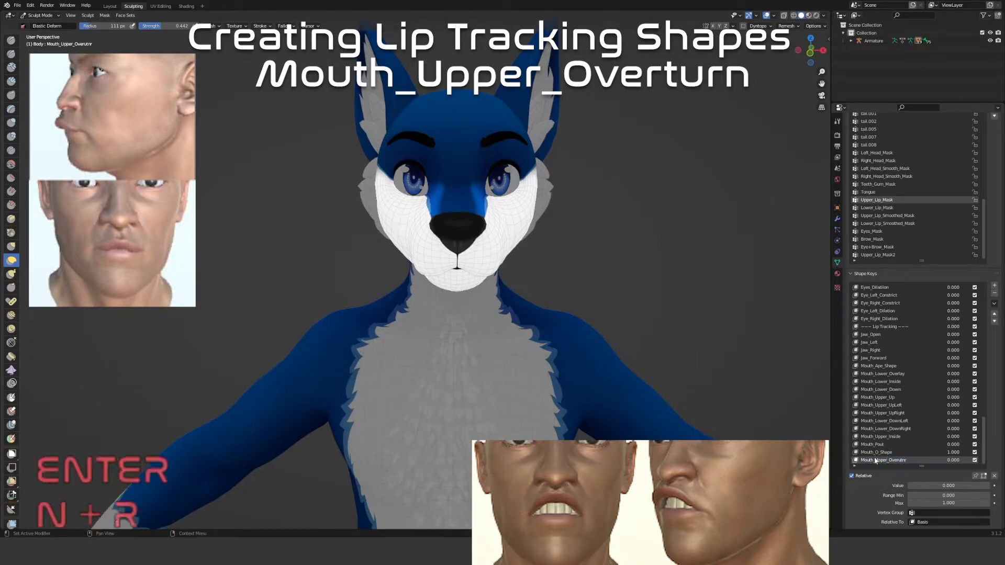
{"action": "double_click", "coordinate": [910, 460]}
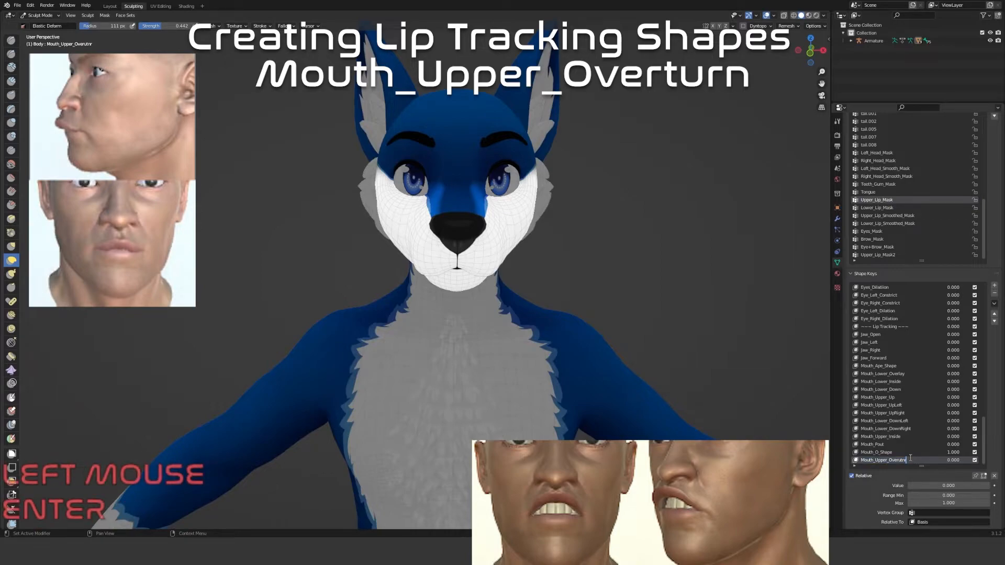
{"action": "key", "text": "BackSpace"}
{"action": "key", "text": "BackSpace"}
{"action": "type", "text": "turn"}
{"action": "key", "text": "Return"}
Switch the vertex group of Mouth_O_Shape to Lower_Lip_Smoothed_Mask and inspect the muzzle from the side
{"action": "left_click", "coordinate": [891, 453]}
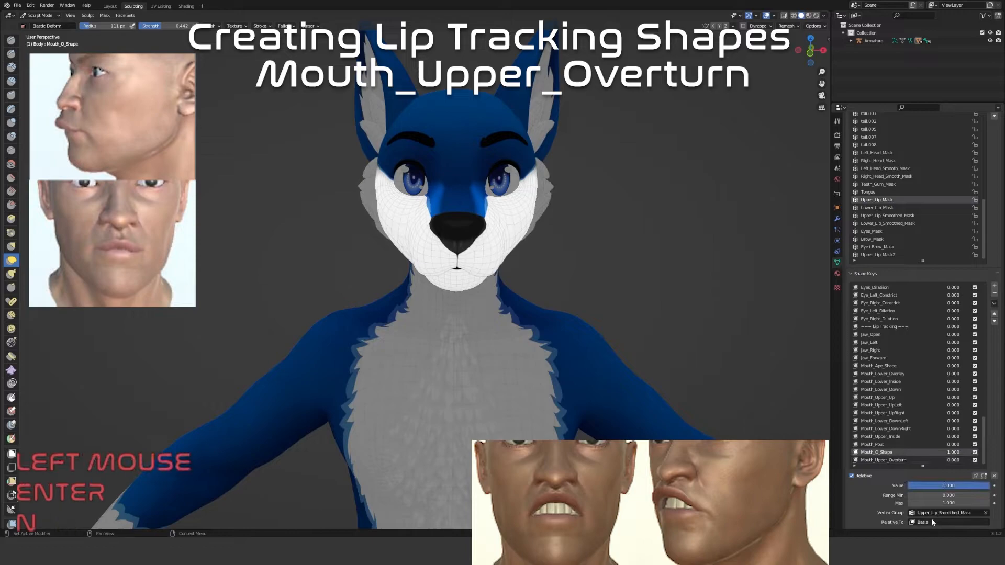
{"action": "left_click", "coordinate": [936, 515]}
{"action": "type", "text": "lower"}
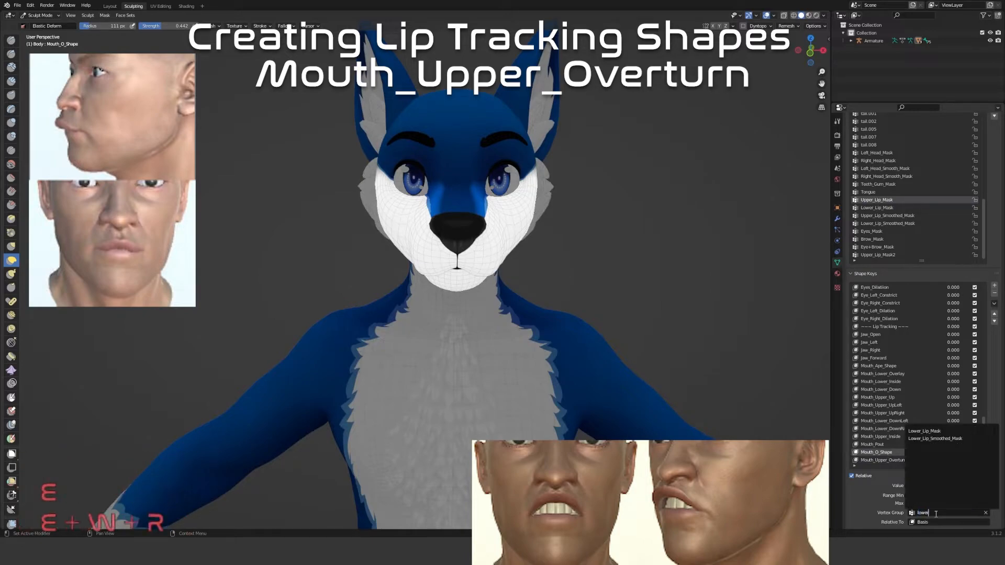
{"action": "left_click", "coordinate": [935, 439]}
{"action": "middle_click_drag", "start_coordinate": [524, 299], "coordinate": [604, 315]}
{"action": "scroll", "coordinate": [571, 302], "scroll_direction": "up", "scroll_amount": 3}
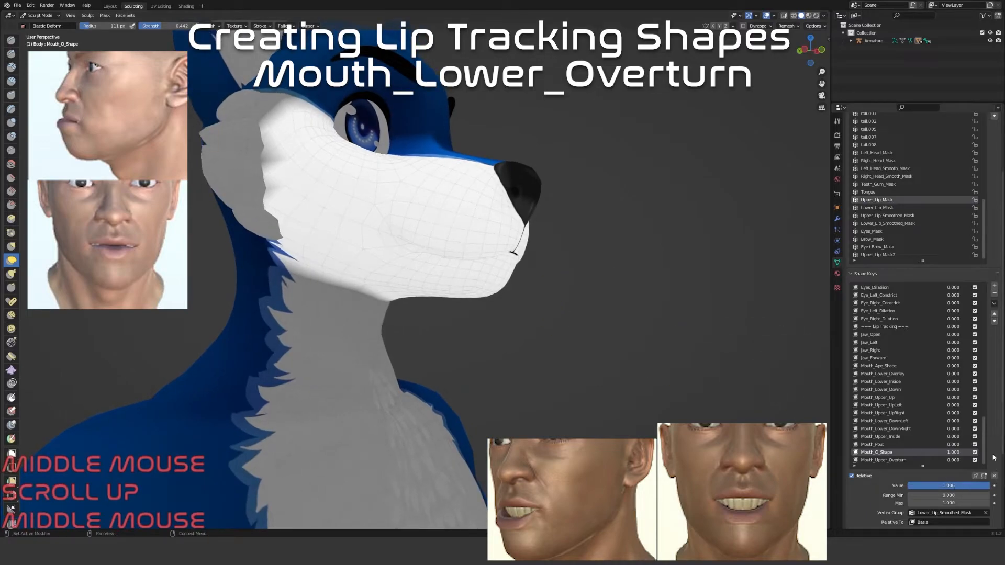
Create another shape key from the current mix and name it Mouth_Lower_Overturn
{"action": "left_click", "coordinate": [994, 304]}
{"action": "left_click", "coordinate": [952, 311]}
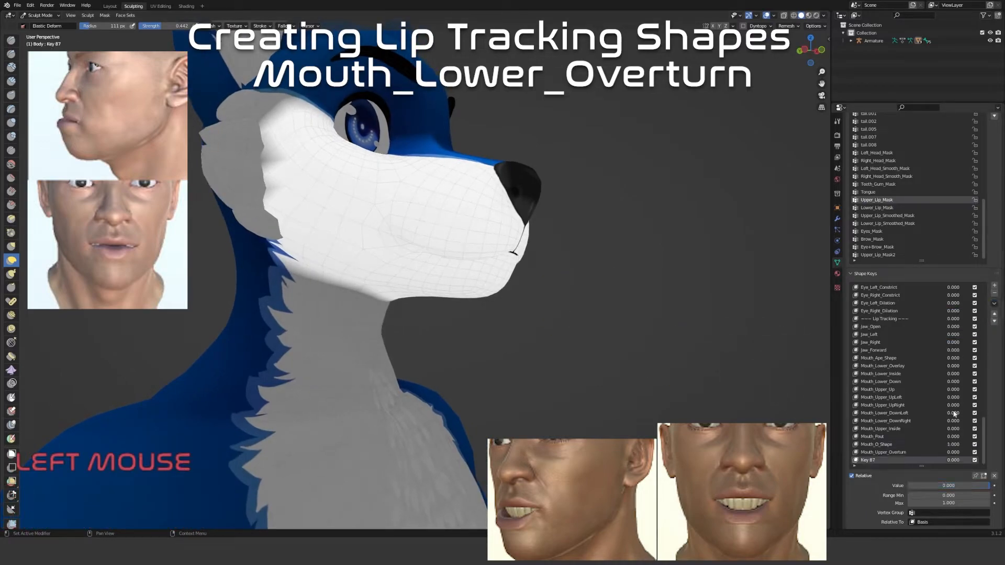
{"action": "type", "text": "M"}
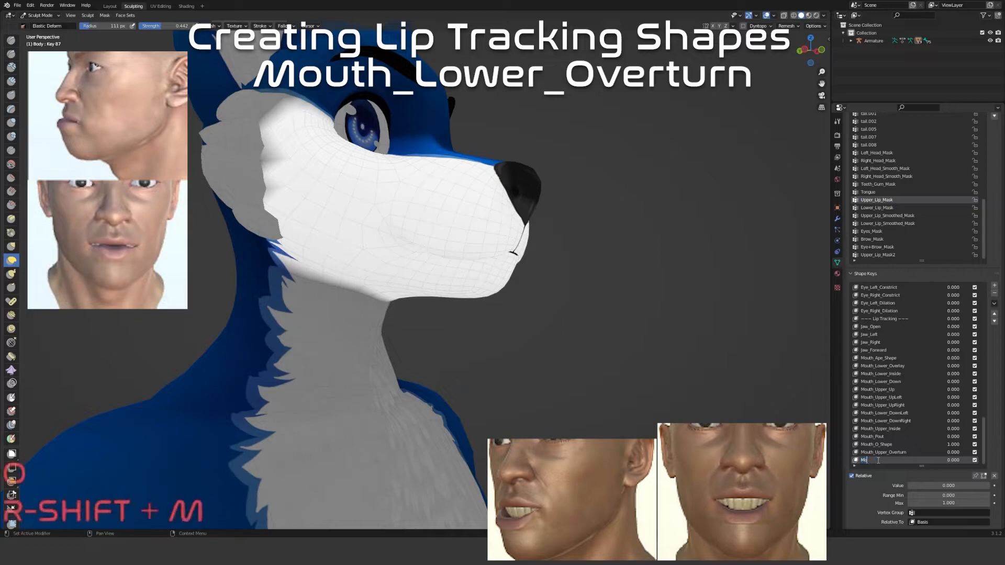
{"action": "type", "text": "outh_Low"}
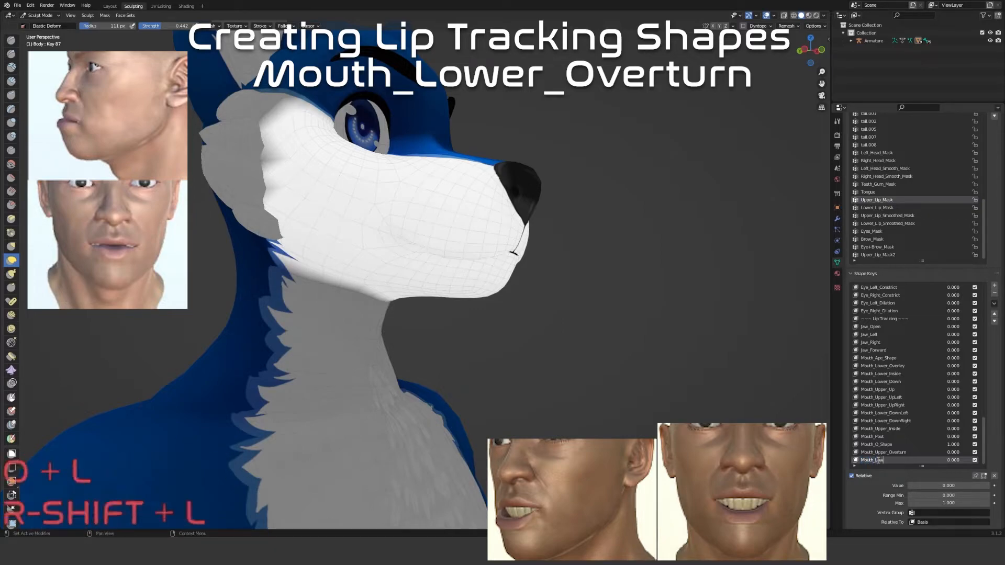
{"action": "type", "text": "er_Overutnr"}
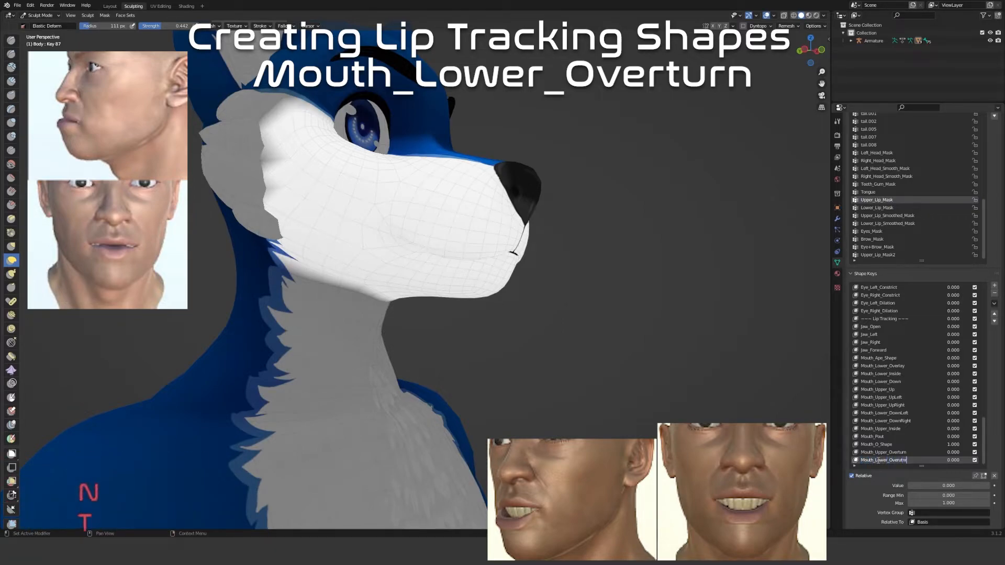
{"action": "key", "text": "Return"}
{"action": "double_click", "coordinate": [903, 462]}
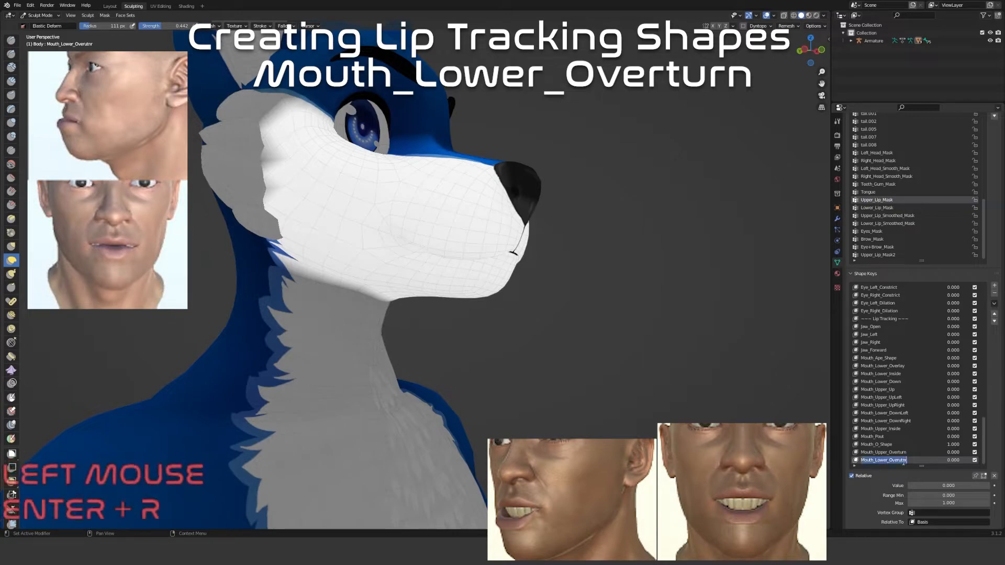
{"action": "key", "text": "BackSpace"}
{"action": "key", "text": "BackSpace"}
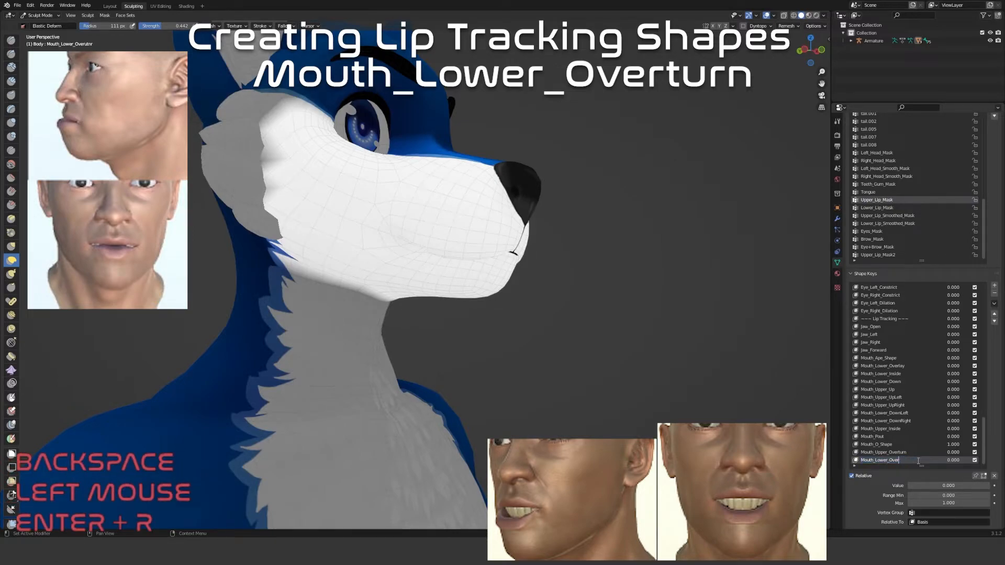
{"action": "type", "text": "turn"}
{"action": "key", "text": "Return"}
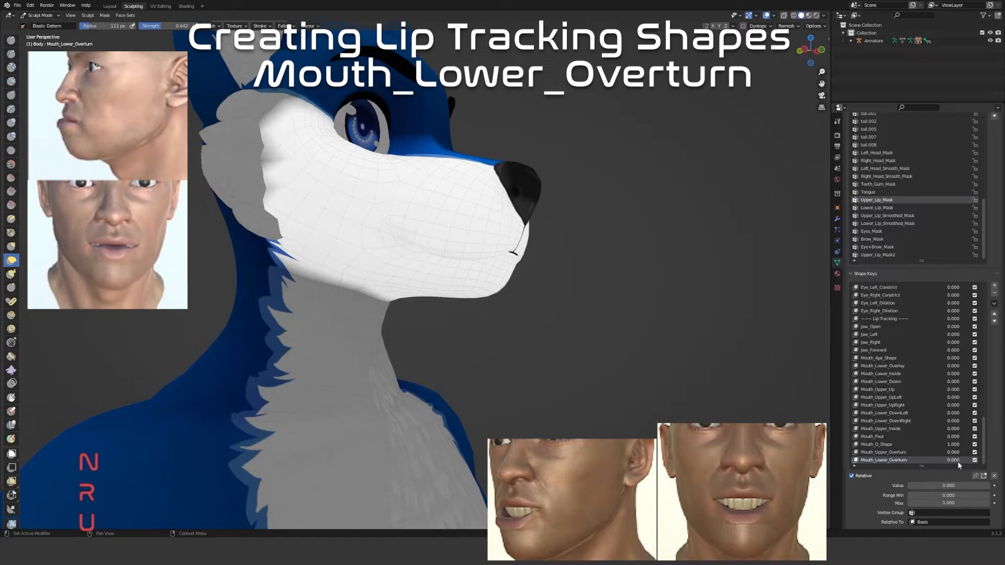
Clear all shape keys, set Mouth_Upper_Overturn and Mouth_Lower_Overturn to 1.000 and inspect the combined lips
{"action": "left_click", "coordinate": [994, 477]}
{"action": "left_click", "coordinate": [890, 452]}
{"action": "left_click_drag", "start_coordinate": [926, 486], "coordinate": [989, 486]}
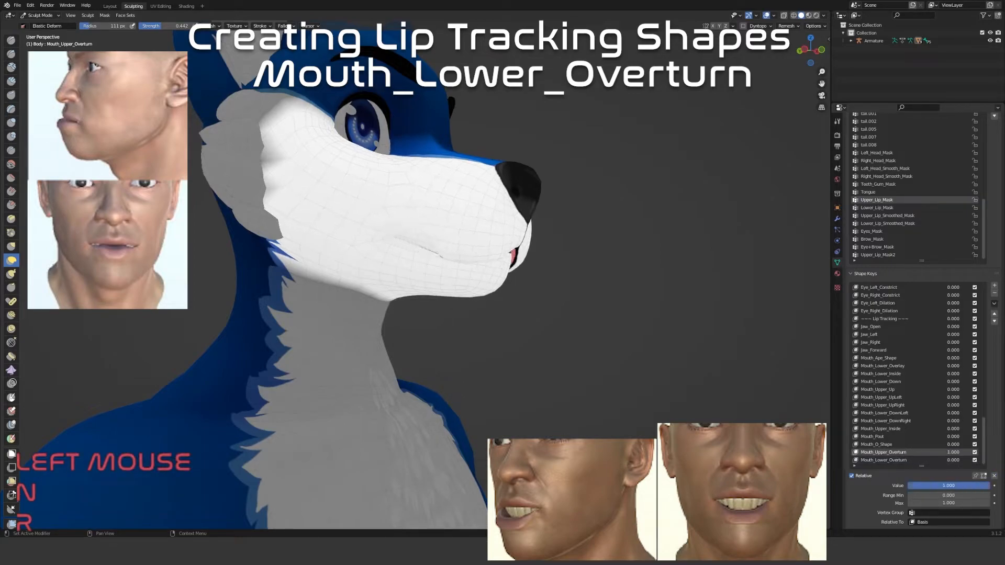
{"action": "left_click", "coordinate": [879, 460]}
{"action": "left_click_drag", "start_coordinate": [924, 486], "coordinate": [990, 485]}
{"action": "middle_click_drag", "start_coordinate": [633, 366], "coordinate": [594, 367]}
{"action": "middle_click_drag", "start_coordinate": [645, 412], "coordinate": [716, 405]}
Test the overturn keys together with Mouth_Upper_UpLeft, Mouth_Upper_UpRight, Mouth_Lower_DownLeft and Mouth_Lower_DownRight, each set to 1.000
{"action": "left_click", "coordinate": [884, 397]}
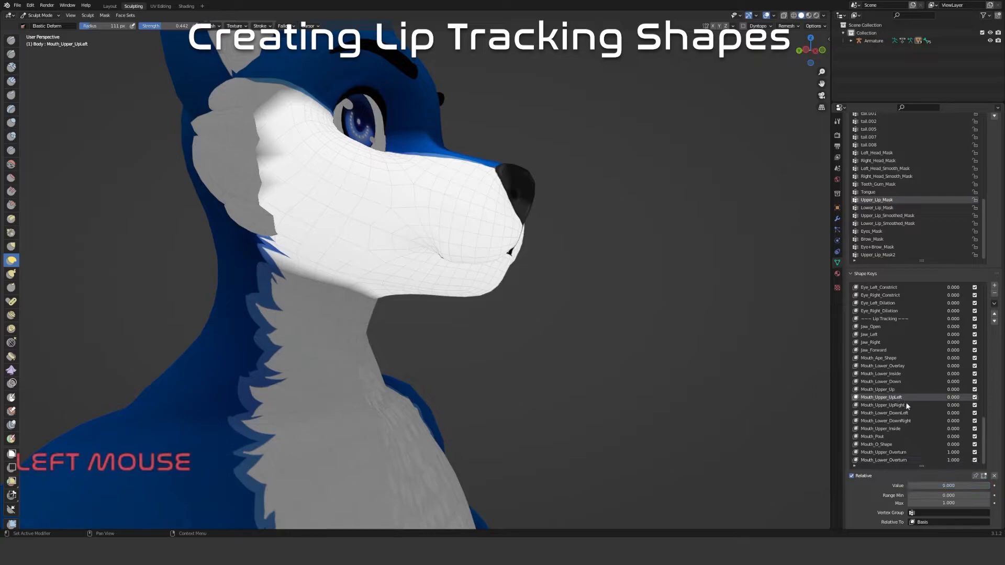
{"action": "left_click_drag", "start_coordinate": [924, 487], "coordinate": [992, 486]}
{"action": "left_click", "coordinate": [890, 405]}
{"action": "left_click_drag", "start_coordinate": [924, 486], "coordinate": [991, 487]}
{"action": "left_click", "coordinate": [884, 413]}
{"action": "left_click_drag", "start_coordinate": [923, 486], "coordinate": [991, 487]}
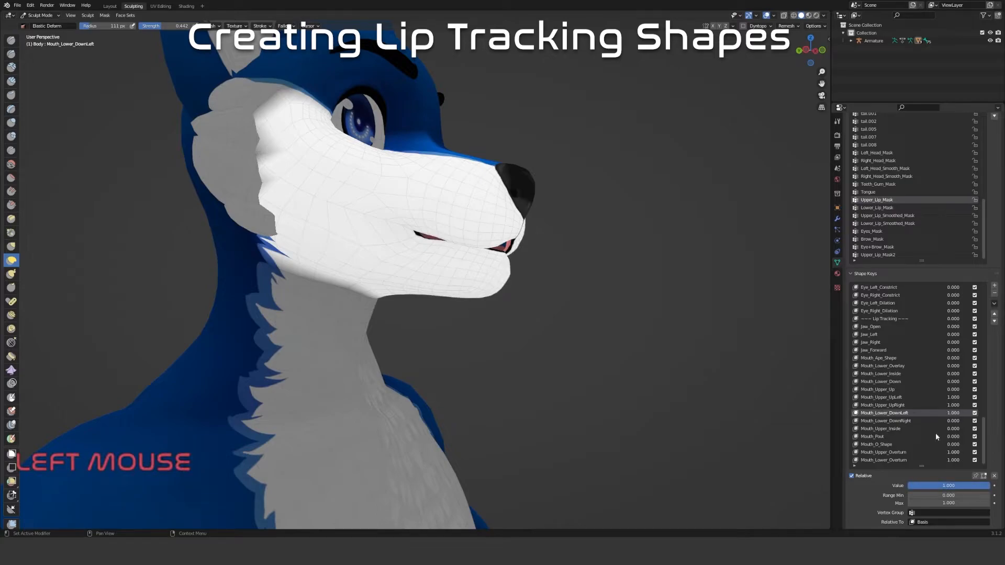
{"action": "left_click", "coordinate": [884, 421]}
{"action": "left_click_drag", "start_coordinate": [923, 487], "coordinate": [991, 486]}
{"action": "middle_click_drag", "start_coordinate": [607, 405], "coordinate": [552, 408]}
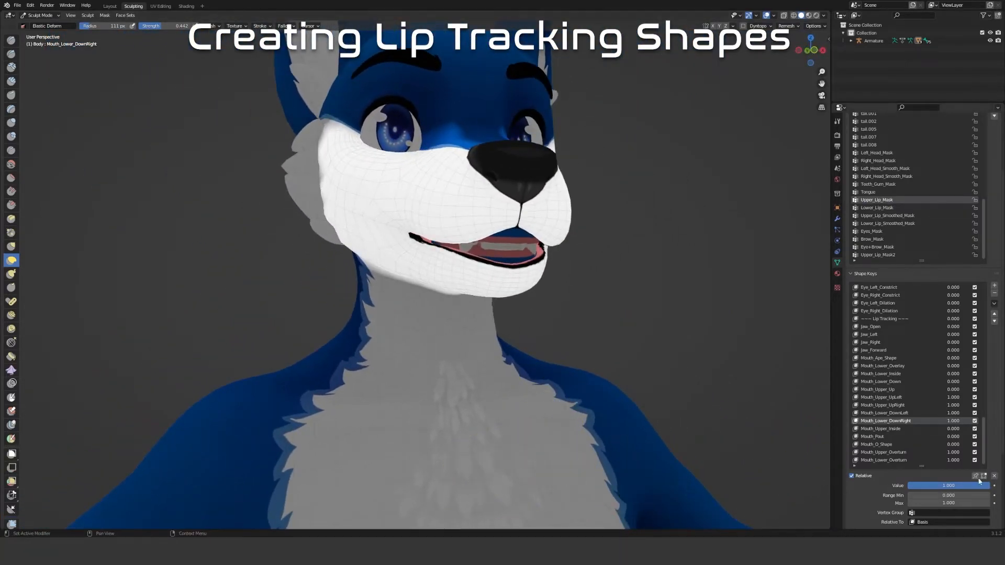
Clear all shape key values and remove the vertex group from Mouth_O_Shape
{"action": "left_click", "coordinate": [994, 476]}
{"action": "left_click", "coordinate": [888, 445]}
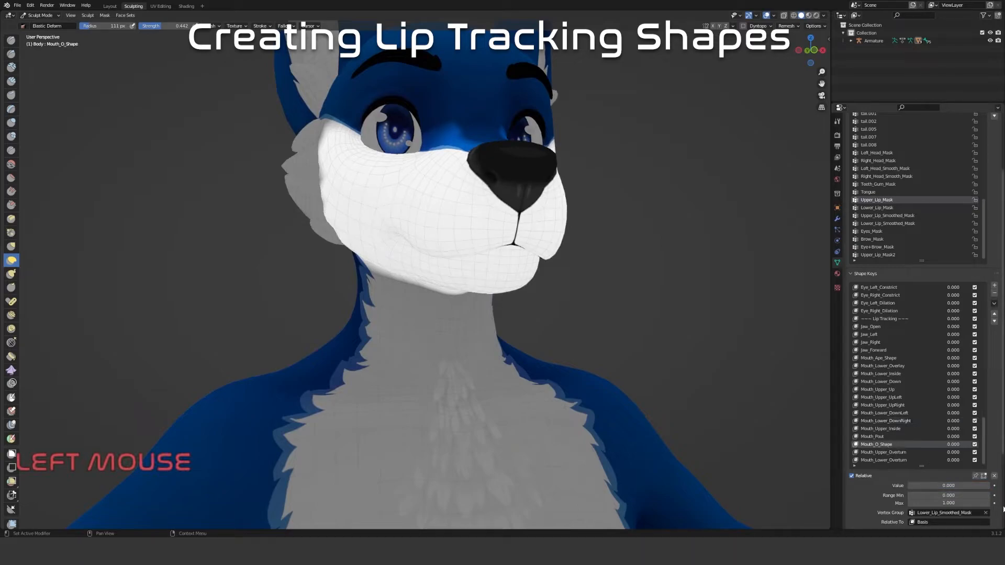
{"action": "left_click", "coordinate": [986, 513]}
{"action": "scroll", "coordinate": [862, 460], "scroll_direction": "down", "scroll_amount": 2}
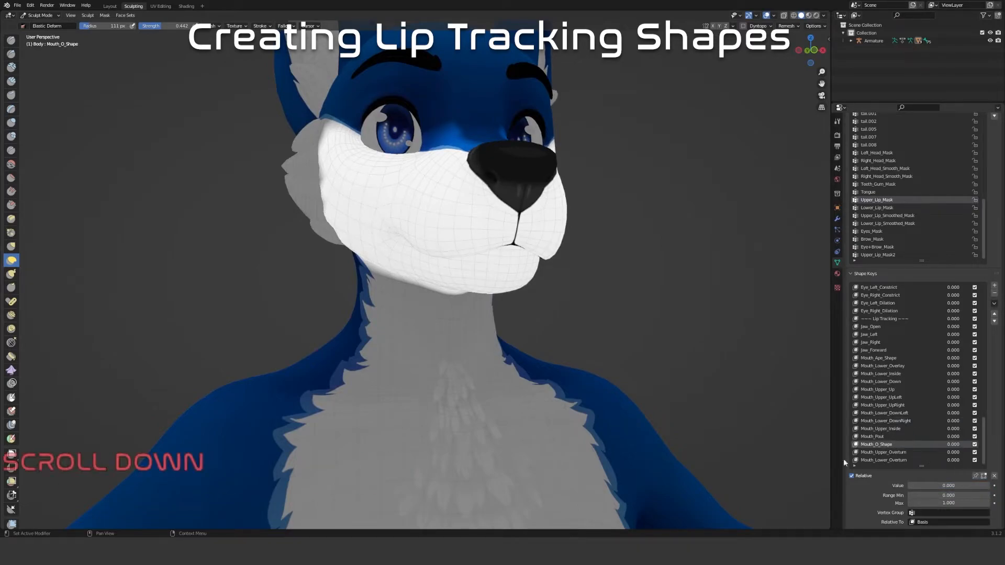
Add a new shape key and name it Mouth_Smile
{"action": "left_click", "coordinate": [884, 436]}
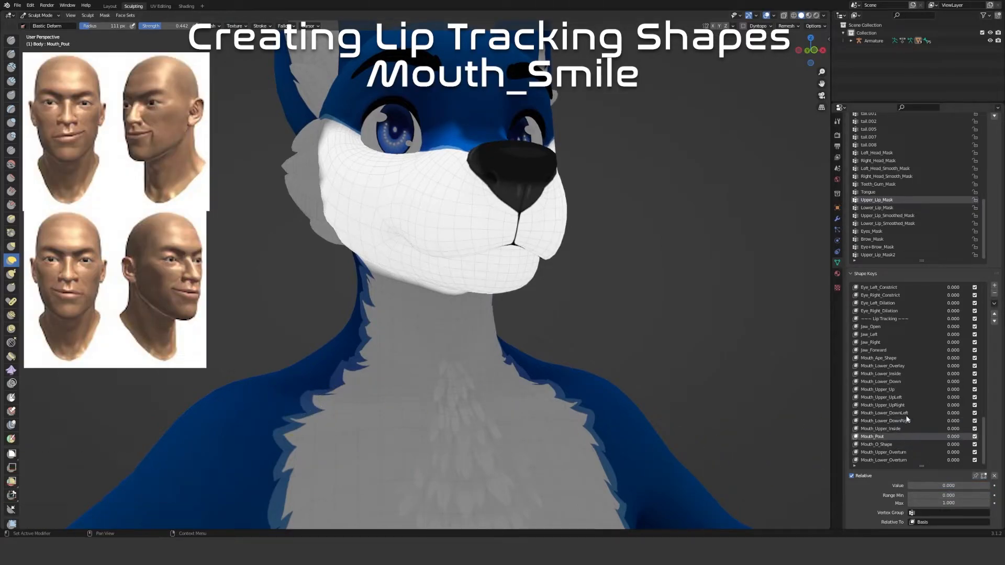
{"action": "left_click", "coordinate": [994, 285]}
{"action": "type", "text": "M"}
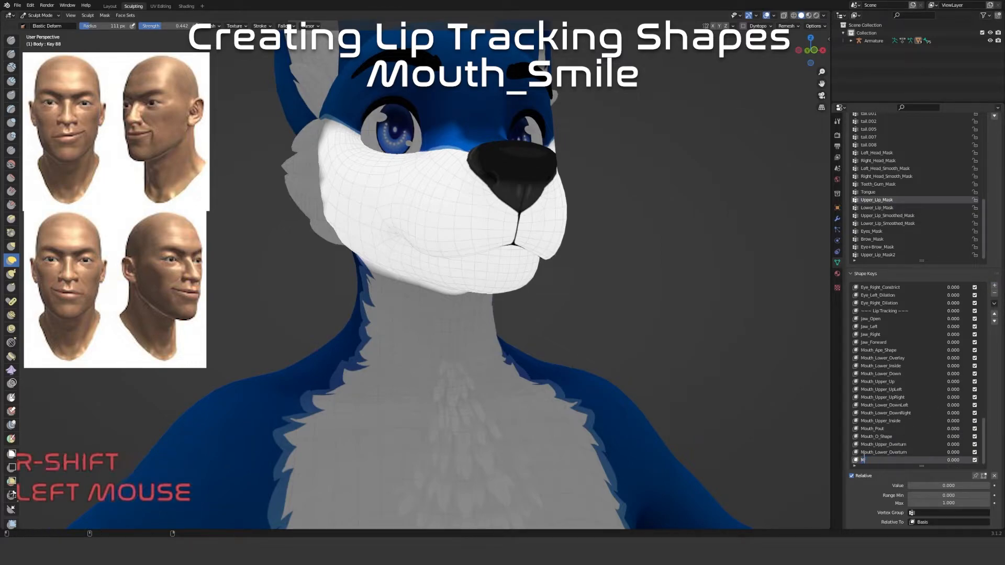
{"action": "type", "text": "outh_Smile"}
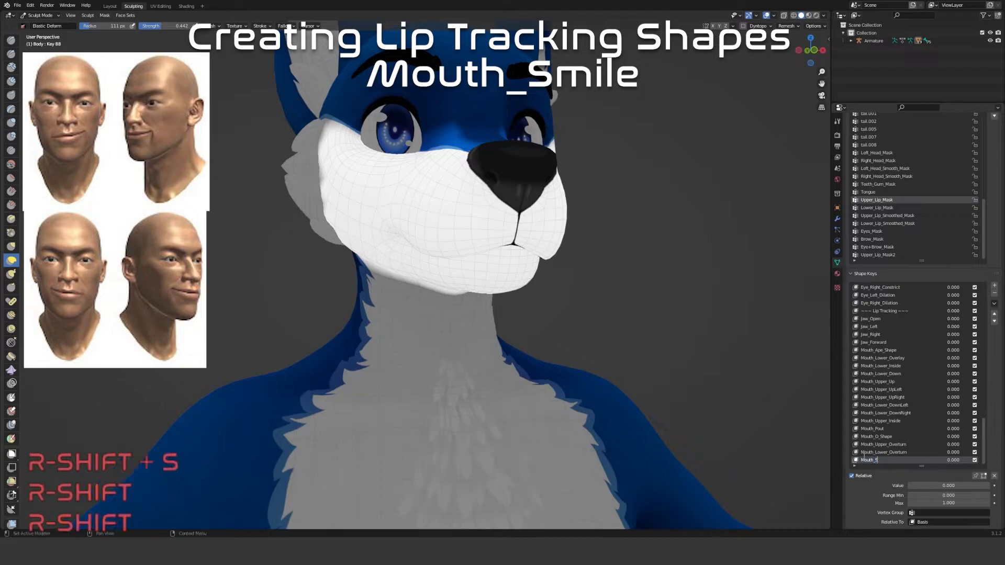
{"action": "key", "text": "Return"}
Select the existing Smile expression key and set its value to 1.000, viewing the muzzle up close from the side
{"action": "scroll", "coordinate": [359, 229], "scroll_direction": "up", "scroll_amount": 3}
{"action": "middle_click_drag", "start_coordinate": [359, 229], "coordinate": [401, 248]}
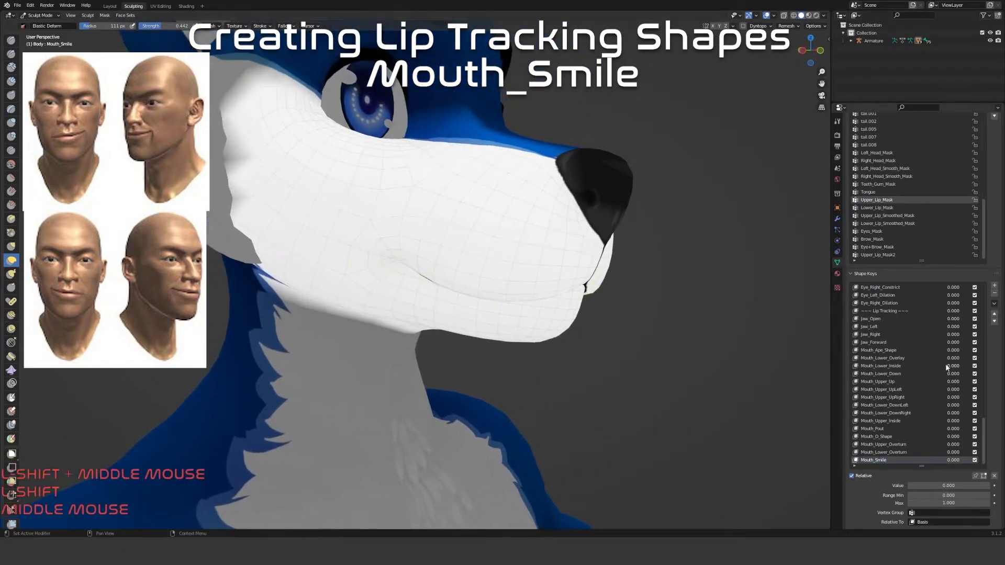
{"action": "left_click_drag", "start_coordinate": [984, 438], "coordinate": [987, 339]}
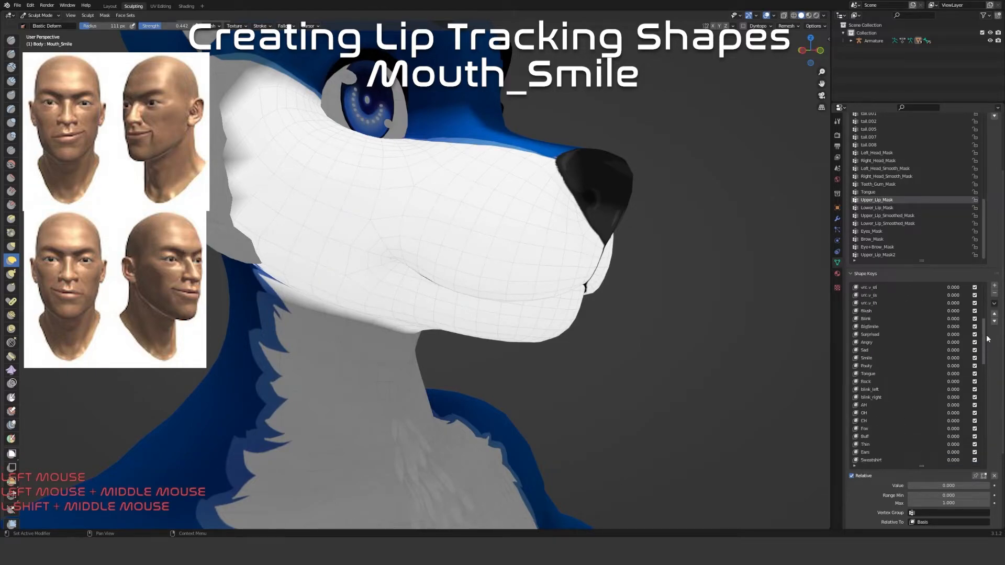
{"action": "left_click", "coordinate": [880, 367]}
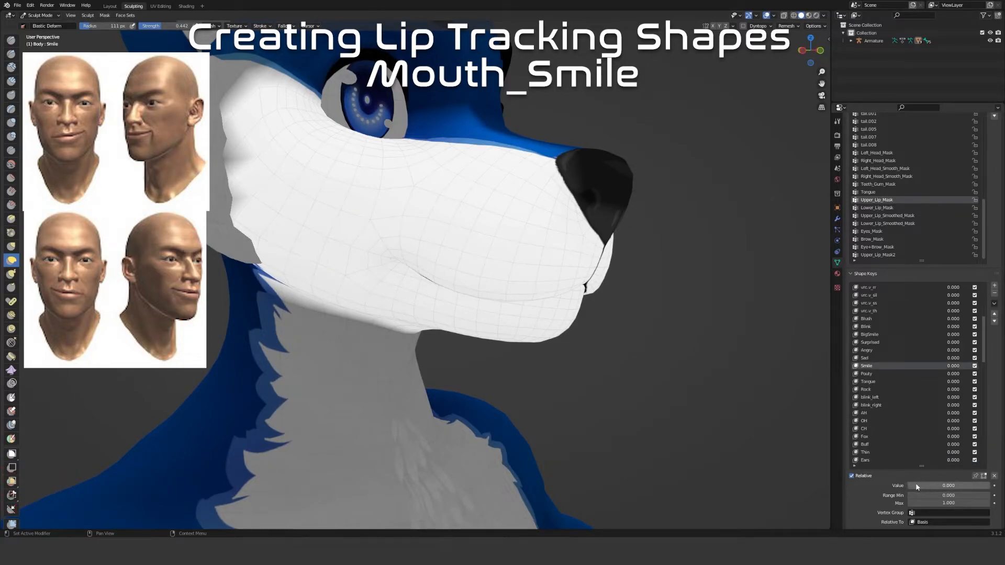
{"action": "left_click_drag", "start_coordinate": [916, 487], "coordinate": [989, 486]}
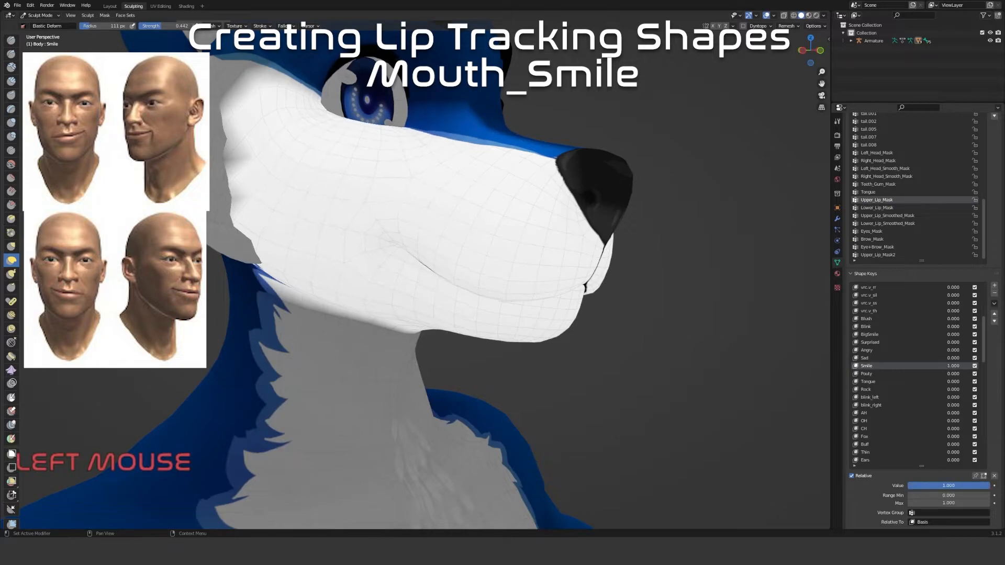
Inspect the Smile expression at a value of 1.000 from both sides of the muzzle
{"action": "scroll", "coordinate": [592, 327], "scroll_direction": "down", "scroll_amount": 1}
{"action": "middle_click_drag", "start_coordinate": [615, 343], "coordinate": [498, 339]}
{"action": "scroll", "coordinate": [497, 339], "scroll_direction": "down", "scroll_amount": 1}
{"action": "middle_click_drag", "start_coordinate": [575, 346], "coordinate": [511, 347]}
{"action": "mouse_move", "coordinate": [973, 487]}
{"action": "left_mouse_down"}
{"action": "mouse_move", "coordinate": [908, 487]}
{"action": "mouse_move", "coordinate": [990, 485]}
{"action": "left_mouse_up"}
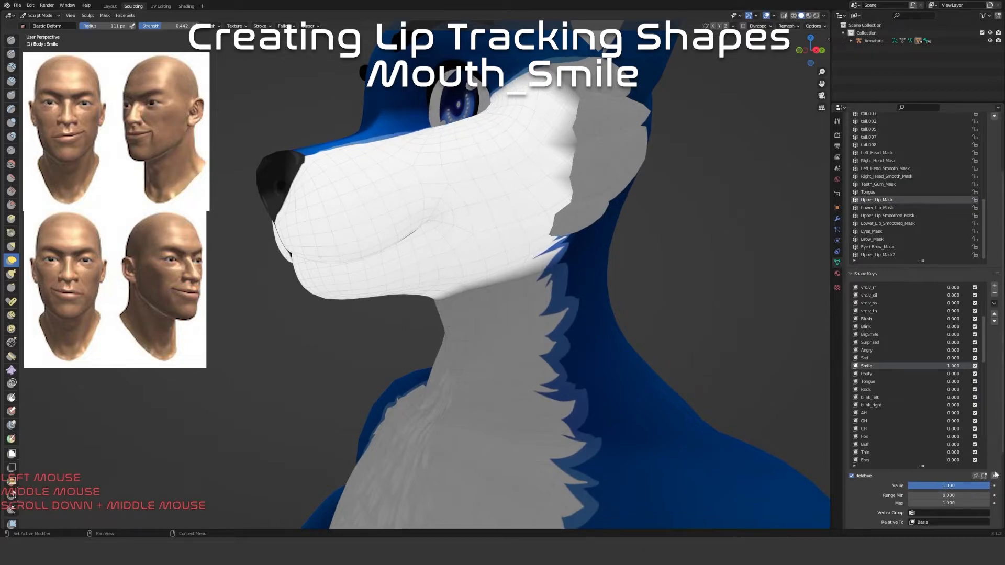
Test Smile combined with Mouth_Upper_UpLeft and Mouth_Upper_UpRight, both set to 1.000, checking both sides of the mouth
{"action": "scroll", "coordinate": [896, 406], "scroll_direction": "down", "scroll_amount": 10}
{"action": "scroll", "coordinate": [907, 422], "scroll_direction": "down", "scroll_amount": 4}
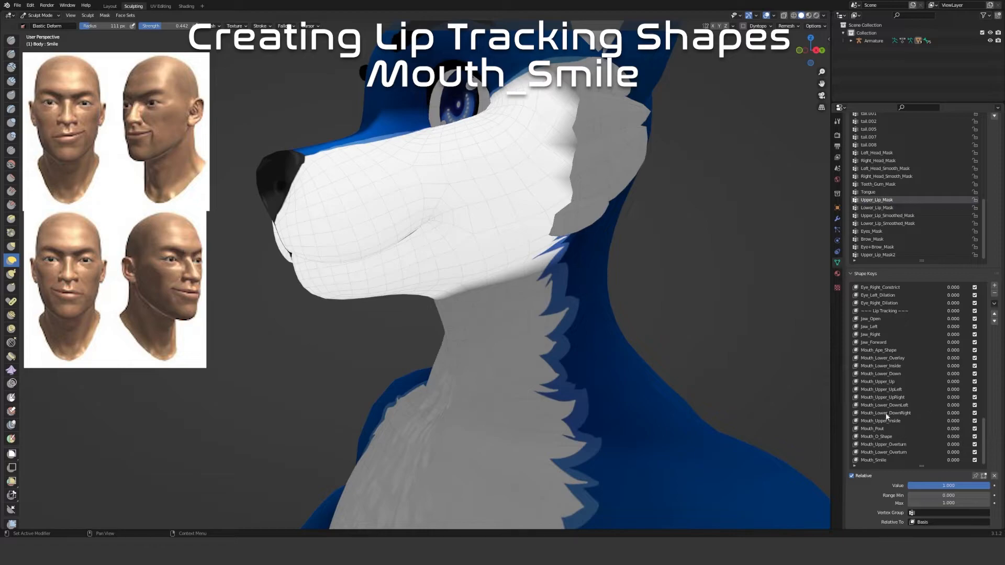
{"action": "left_click", "coordinate": [879, 381]}
{"action": "left_click", "coordinate": [899, 392]}
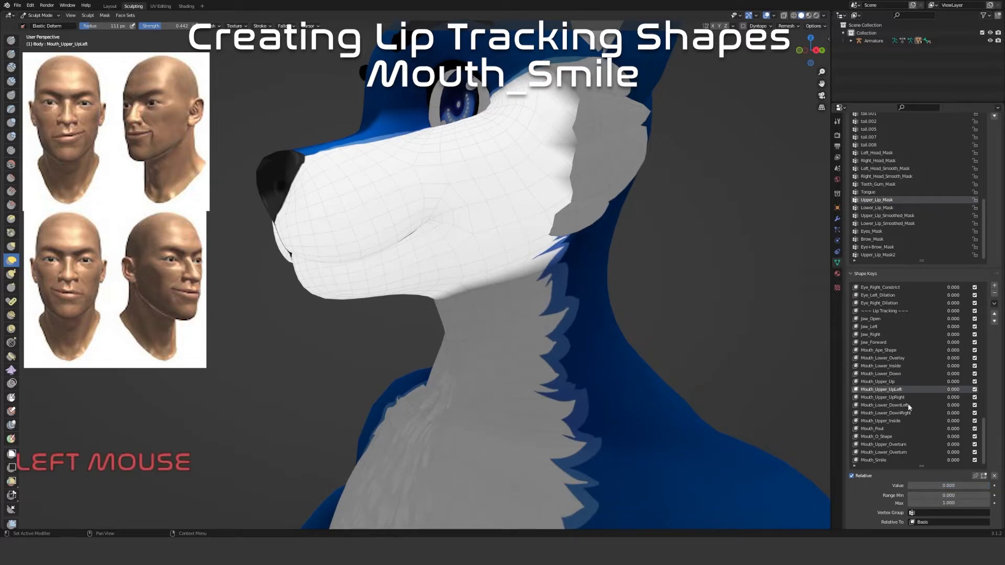
{"action": "left_click_drag", "start_coordinate": [921, 486], "coordinate": [989, 485]}
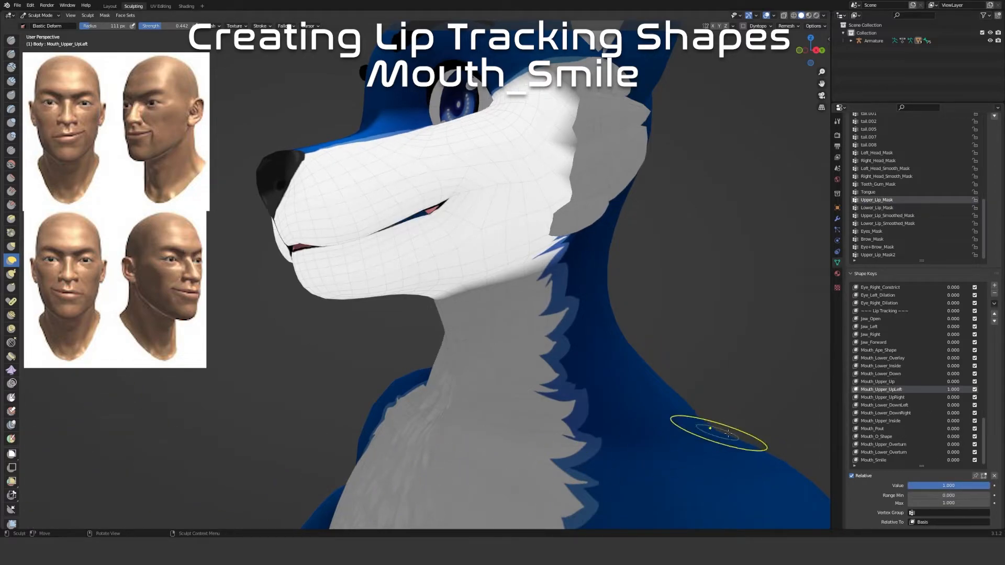
{"action": "left_click", "coordinate": [895, 398]}
{"action": "left_click_drag", "start_coordinate": [921, 485], "coordinate": [989, 486]}
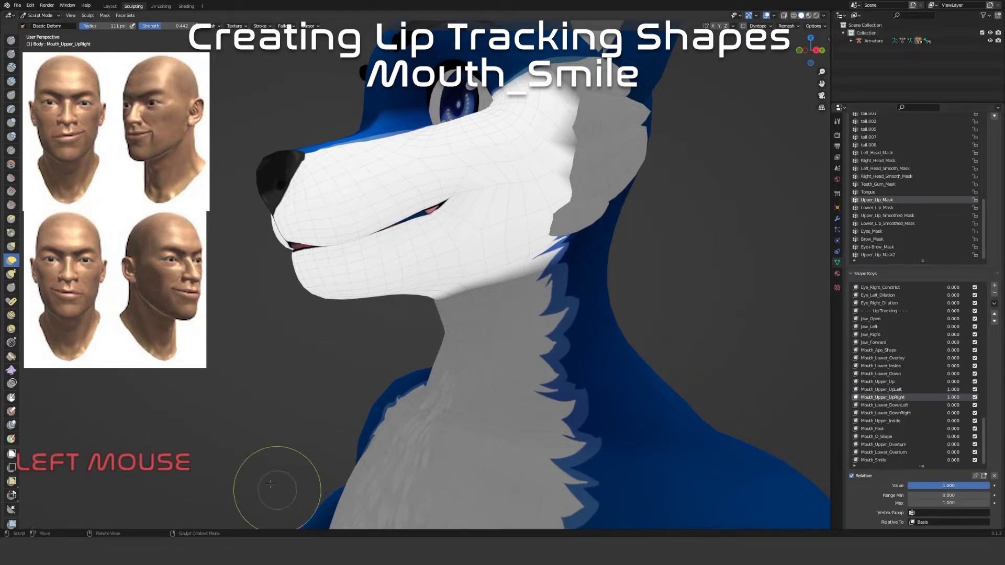
{"action": "middle_click_drag", "start_coordinate": [385, 337], "coordinate": [531, 337]}
Clear all shape key values and set the existing Smile key back to 1.000
{"action": "scroll", "coordinate": [900, 354], "scroll_direction": "up", "scroll_amount": 5}
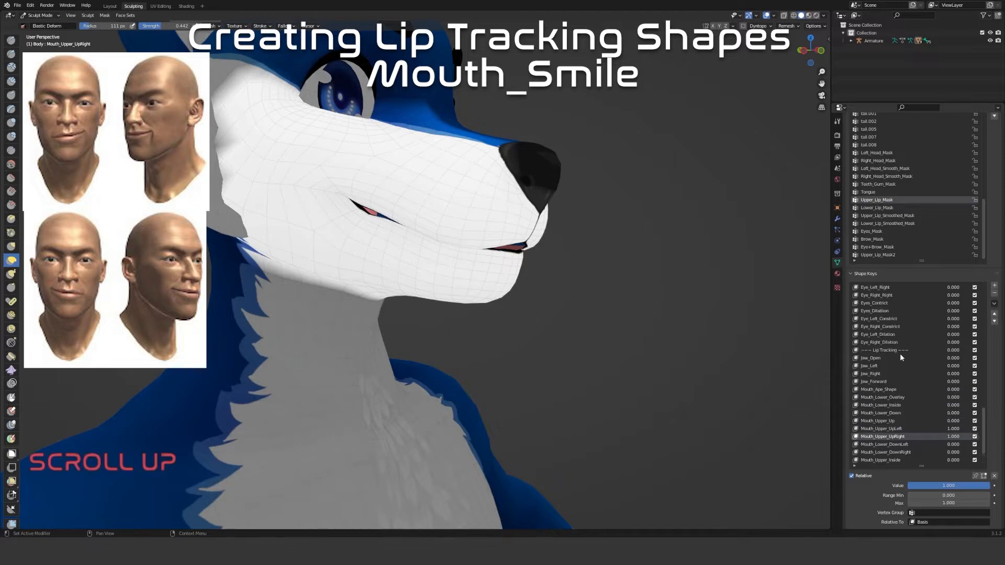
{"action": "scroll", "coordinate": [899, 353], "scroll_direction": "down", "scroll_amount": 2}
{"action": "scroll", "coordinate": [900, 353], "scroll_direction": "up", "scroll_amount": 10}
{"action": "scroll", "coordinate": [899, 353], "scroll_direction": "up", "scroll_amount": 10}
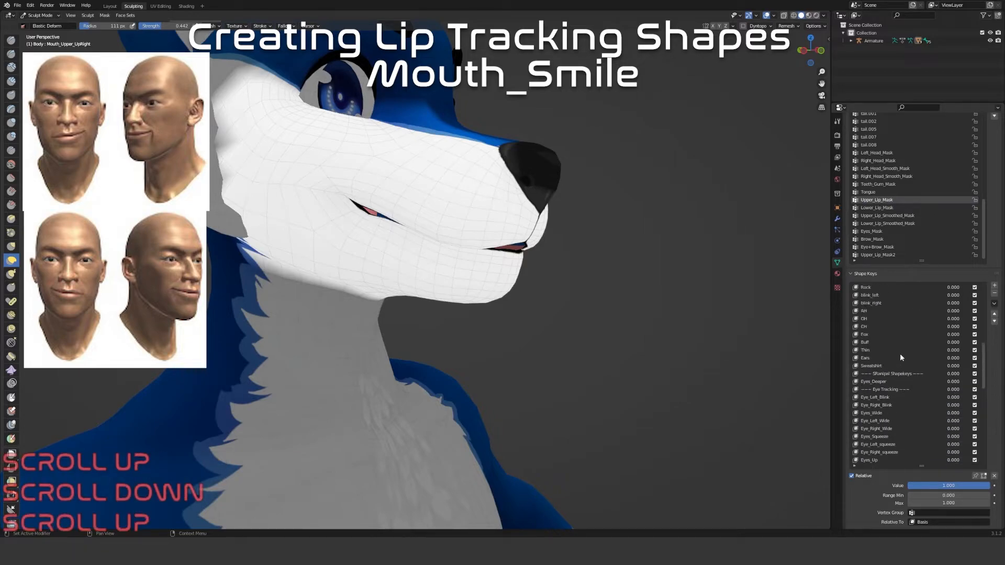
{"action": "scroll", "coordinate": [885, 332], "scroll_direction": "up", "scroll_amount": 2}
{"action": "left_click", "coordinate": [881, 319]}
{"action": "mouse_move", "coordinate": [966, 489]}
{"action": "left_mouse_down"}
{"action": "mouse_move", "coordinate": [889, 490]}
{"action": "mouse_move", "coordinate": [971, 489]}
{"action": "left_mouse_up"}
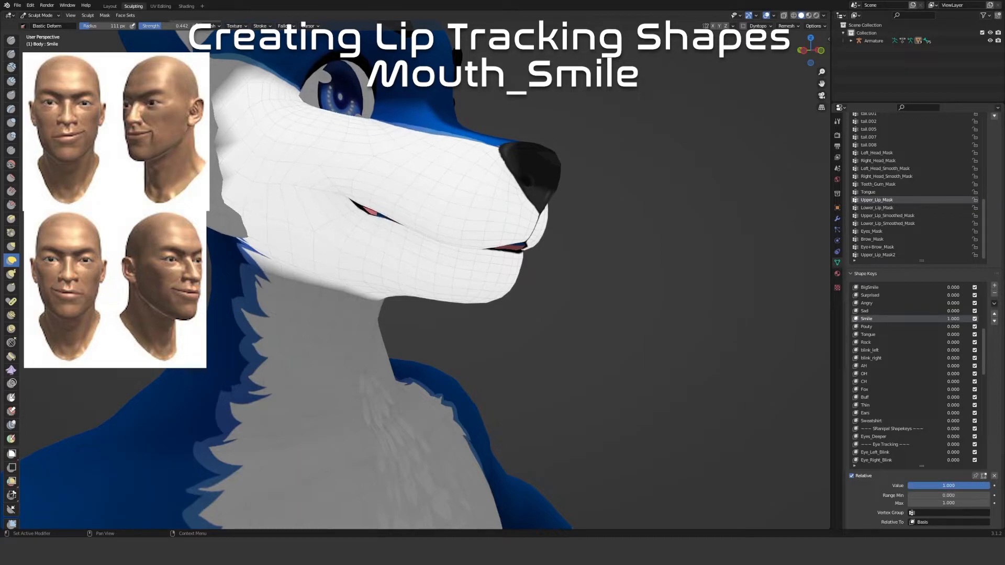
{"action": "left_click", "coordinate": [992, 476]}
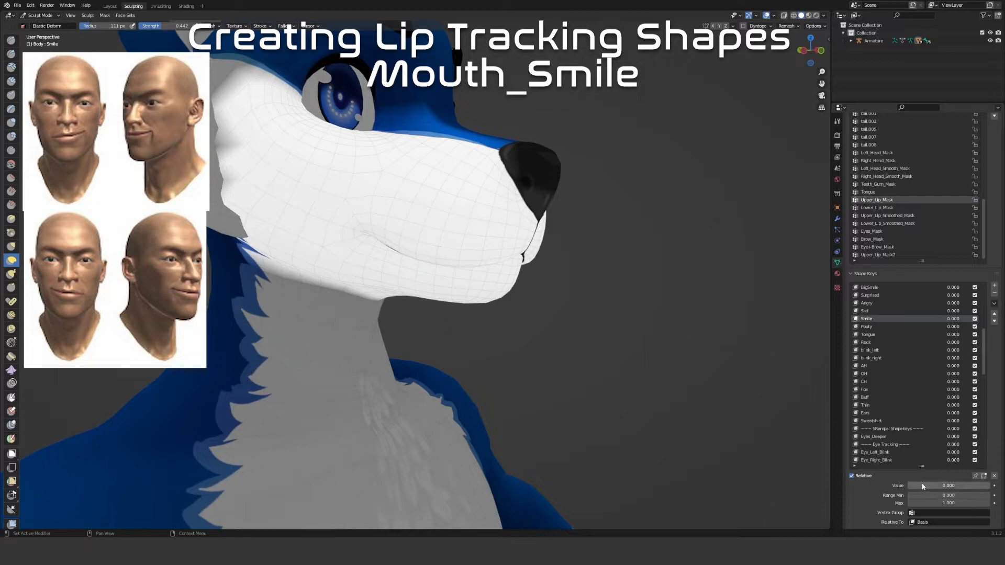
{"action": "left_click_drag", "start_coordinate": [922, 486], "coordinate": [990, 486]}
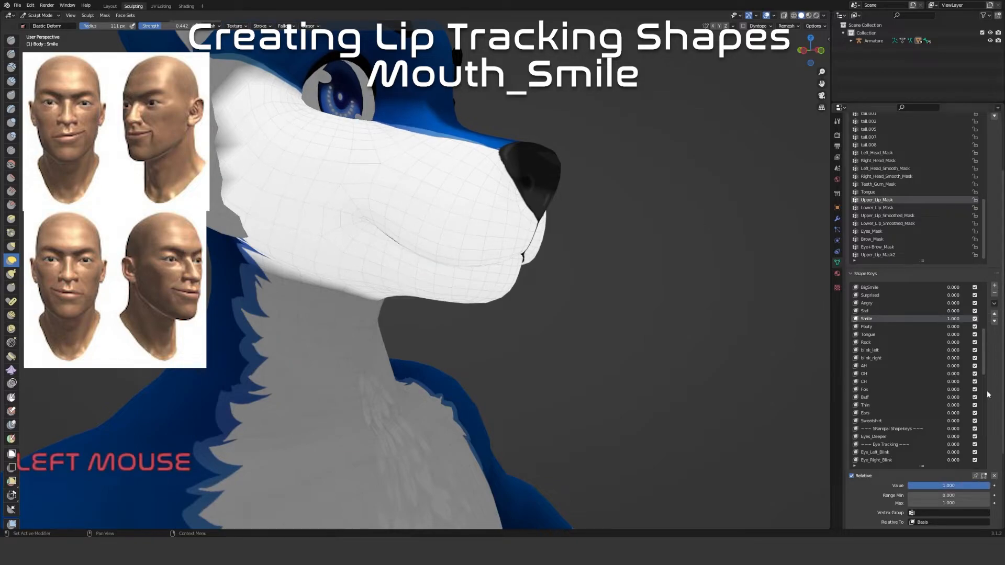
Delete the Mouth_Smile shape key at the end of the shape key list
{"action": "scroll", "coordinate": [989, 381], "scroll_direction": "down", "scroll_amount": 5}
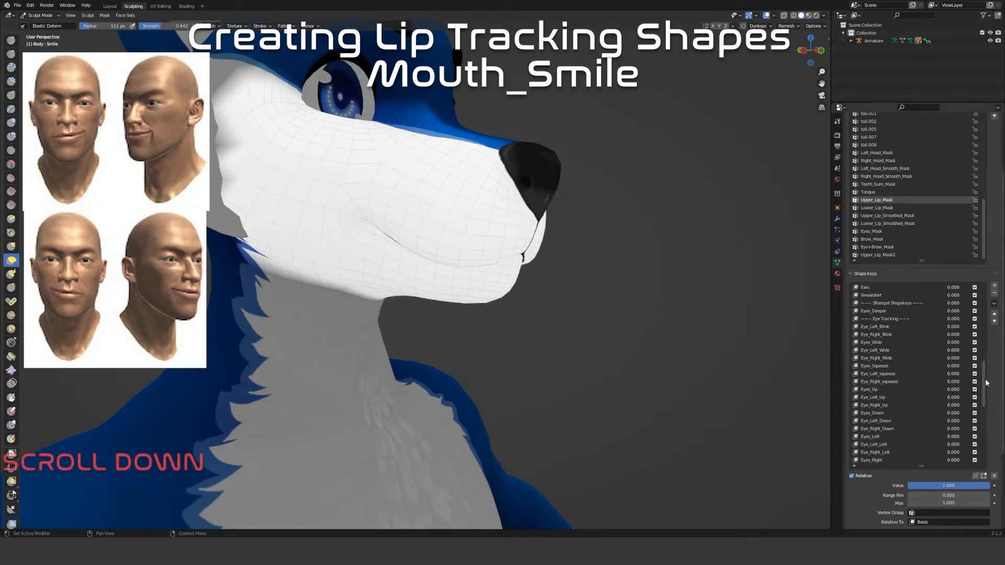
{"action": "left_click_drag", "start_coordinate": [986, 383], "coordinate": [986, 434]}
{"action": "left_click", "coordinate": [876, 461]}
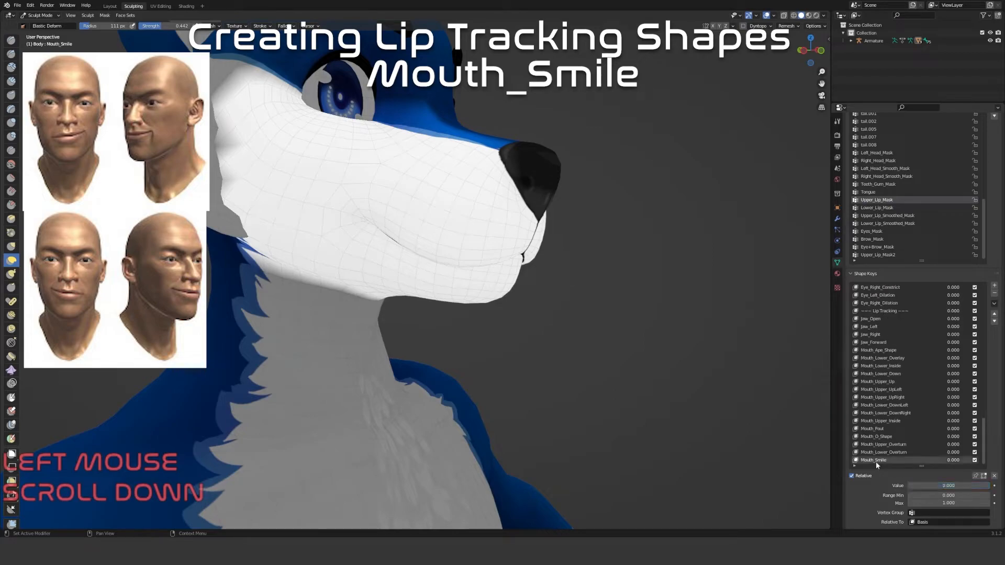
{"action": "left_click", "coordinate": [994, 296]}
Limit the existing Smile key to the vertex group Left_Head_Smooth_Mask
{"action": "scroll", "coordinate": [908, 403], "scroll_direction": "up", "scroll_amount": 10}
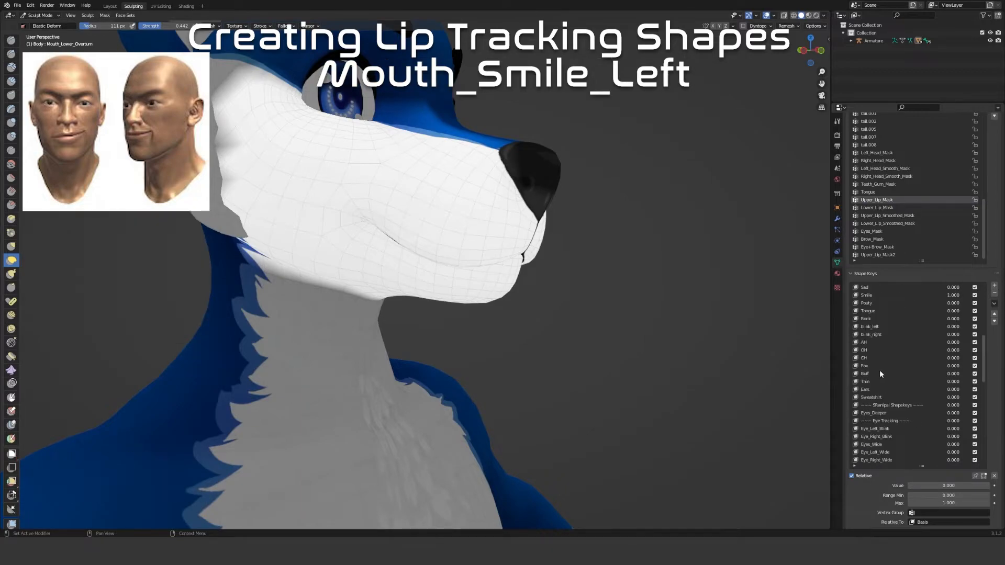
{"action": "scroll", "coordinate": [879, 371], "scroll_direction": "up", "scroll_amount": 3}
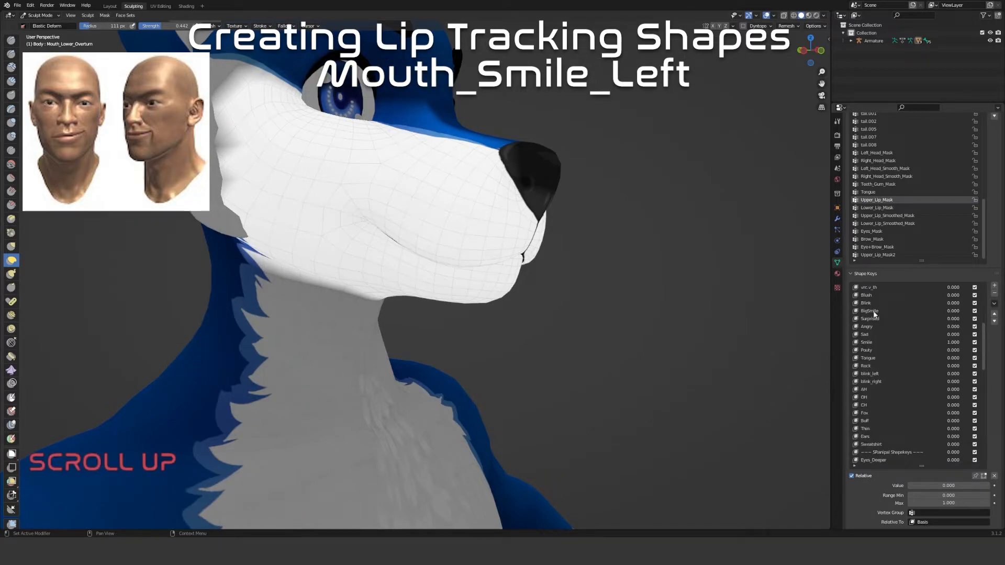
{"action": "left_click", "coordinate": [875, 341]}
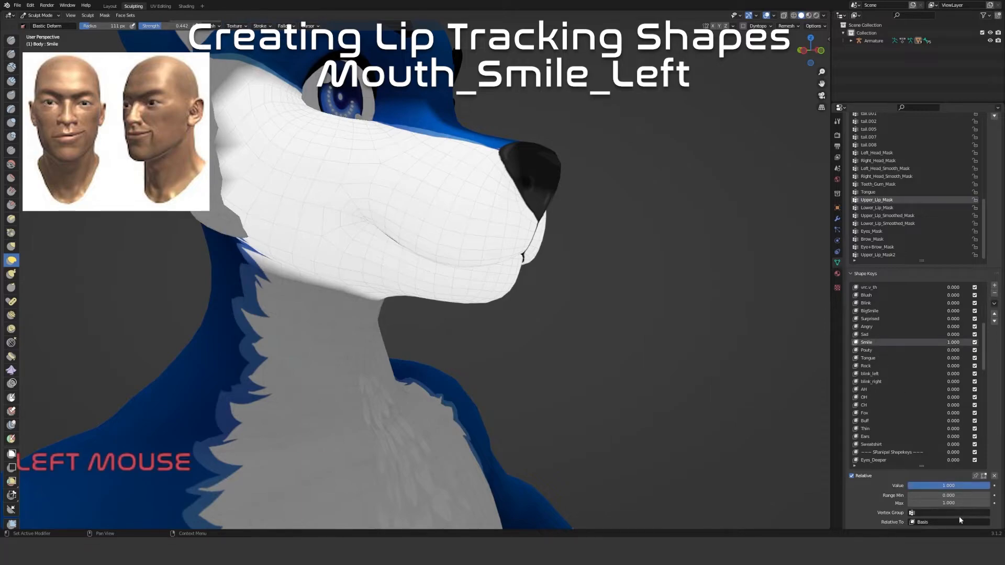
{"action": "left_click", "coordinate": [928, 514]}
{"action": "type", "text": "head"}
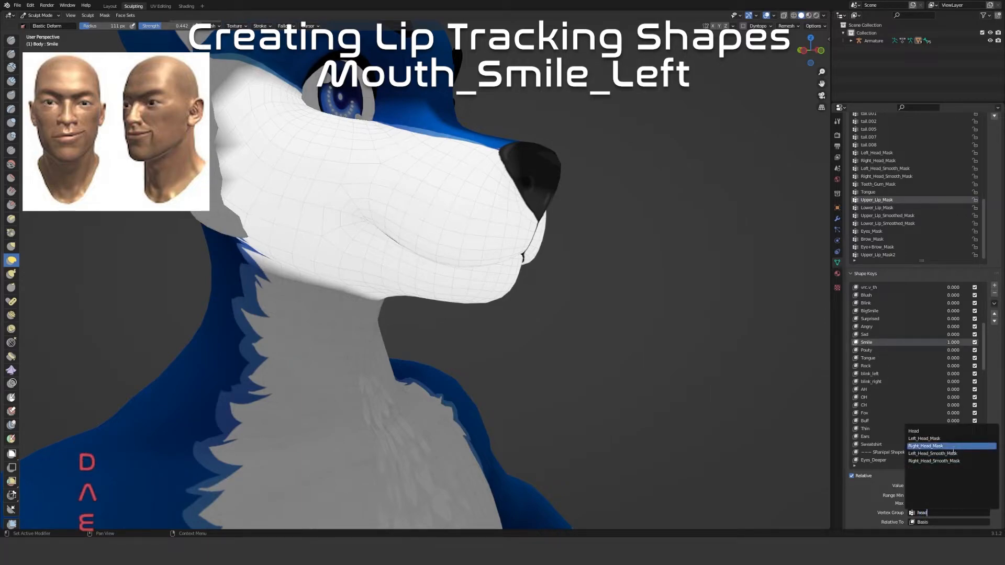
{"action": "left_click", "coordinate": [949, 455]}
Create a new shape key from the current mix and name it Mouth_Smile_Left
{"action": "middle_click_drag", "start_coordinate": [597, 335], "coordinate": [484, 335]}
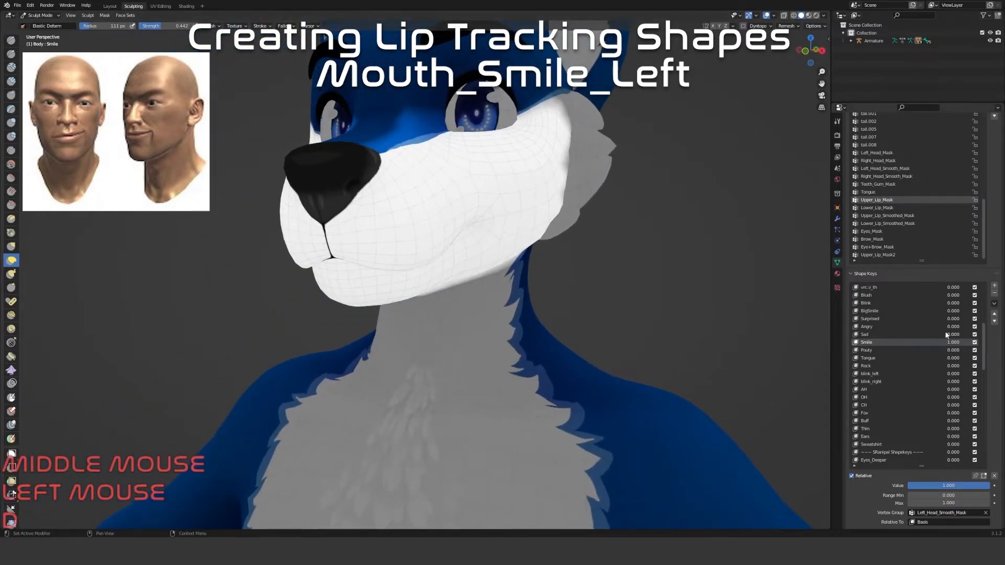
{"action": "left_click", "coordinate": [994, 303]}
{"action": "left_click", "coordinate": [976, 313]}
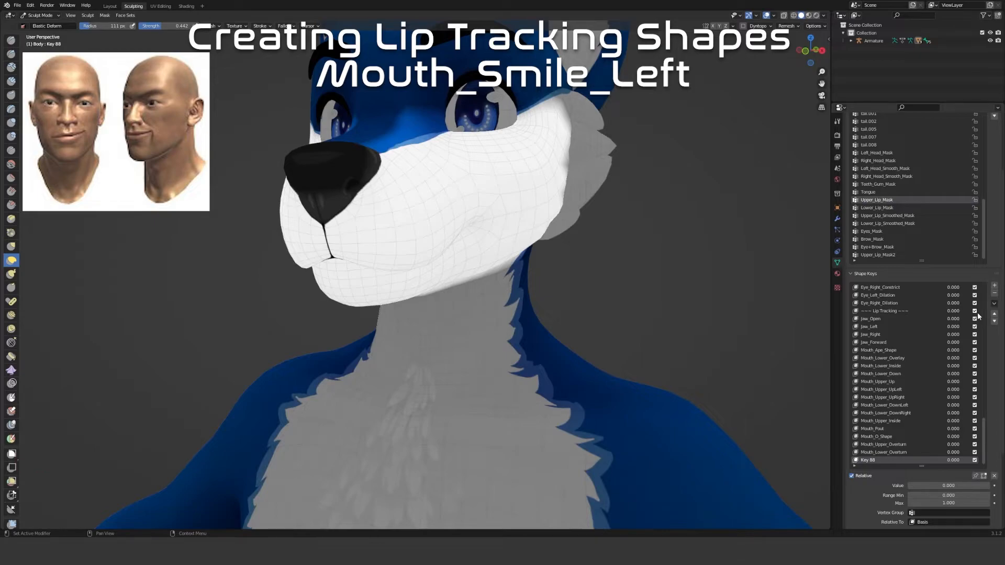
{"action": "double_click", "coordinate": [876, 459]}
{"action": "type", "text": "Mouty"}
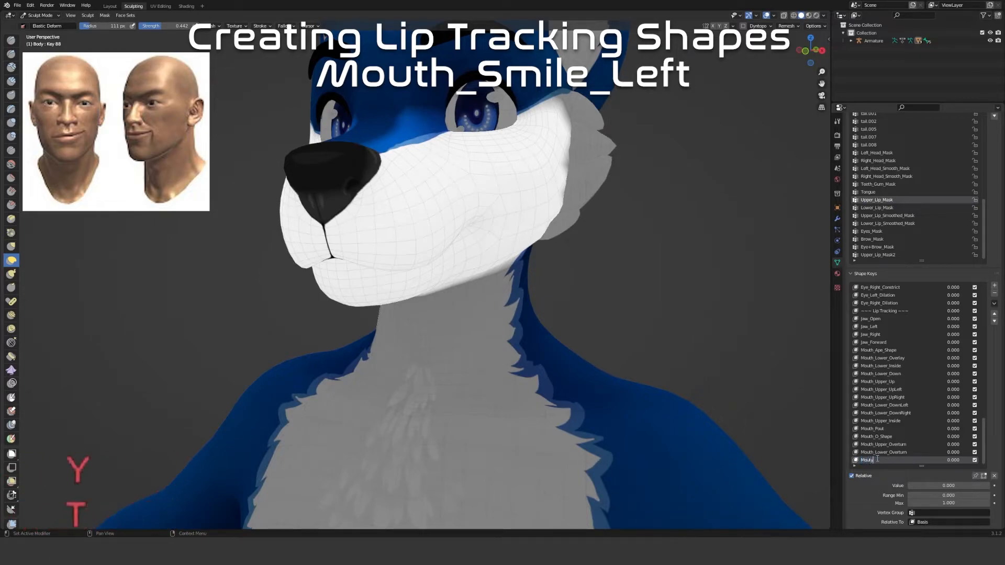
{"action": "key", "text": "BackSpace"}
{"action": "type", "text": "h"}
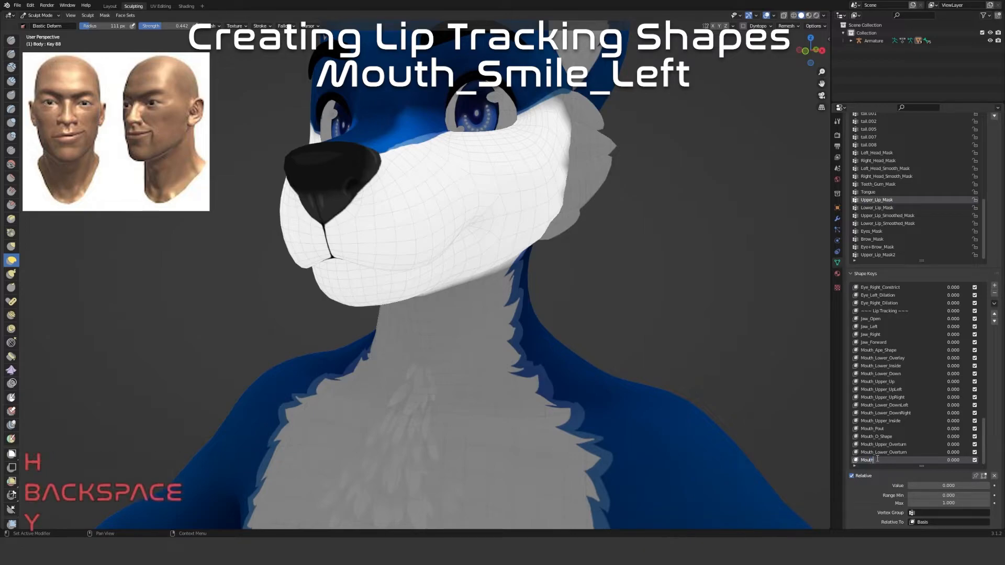
{"action": "type", "text": "_Smile"}
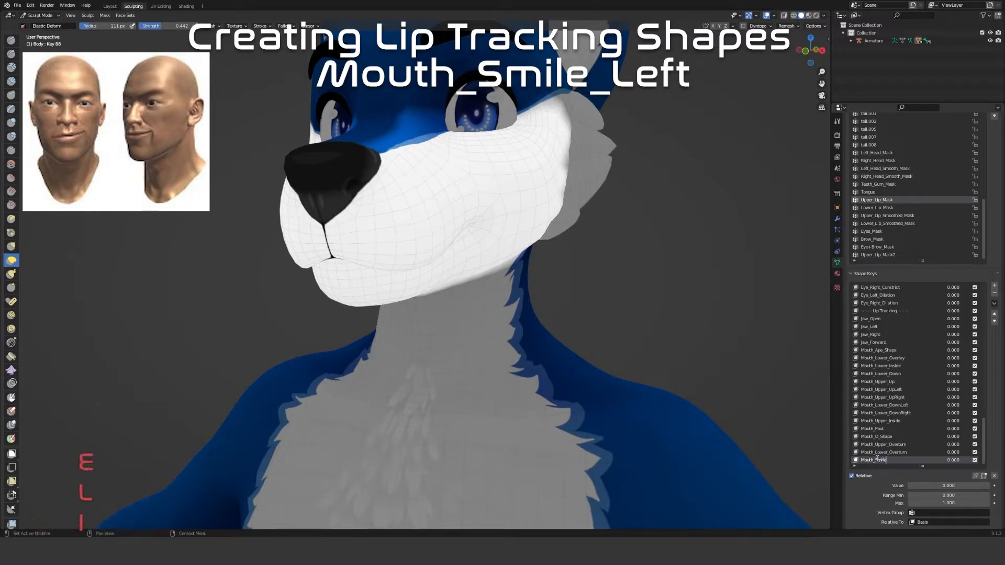
{"action": "type", "text": "_Left"}
{"action": "left_click", "coordinate": [898, 450]}
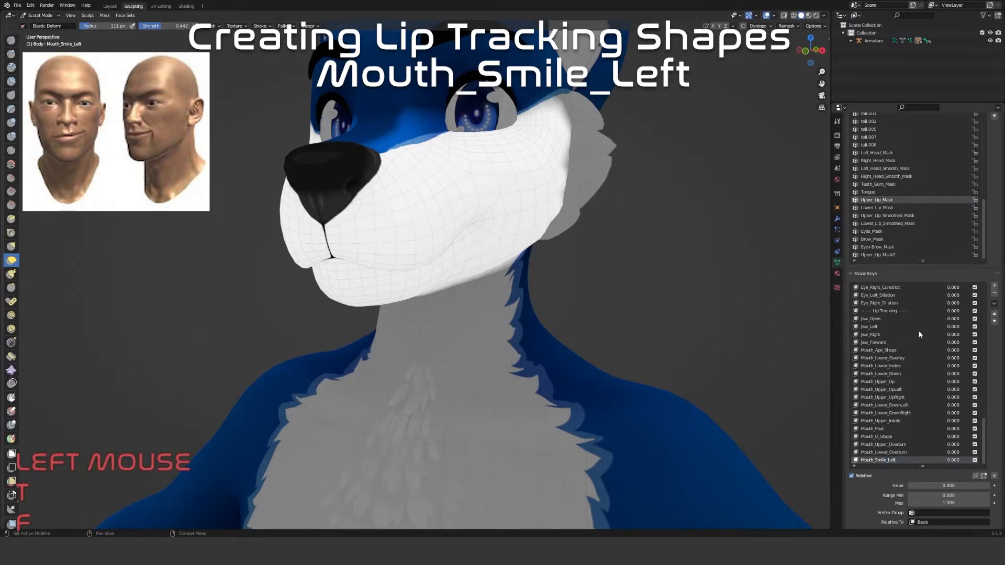
Change the Smile key's vertex group to Right_Head_Smooth_Mask
{"action": "scroll", "coordinate": [899, 205], "scroll_direction": "up", "scroll_amount": 3}
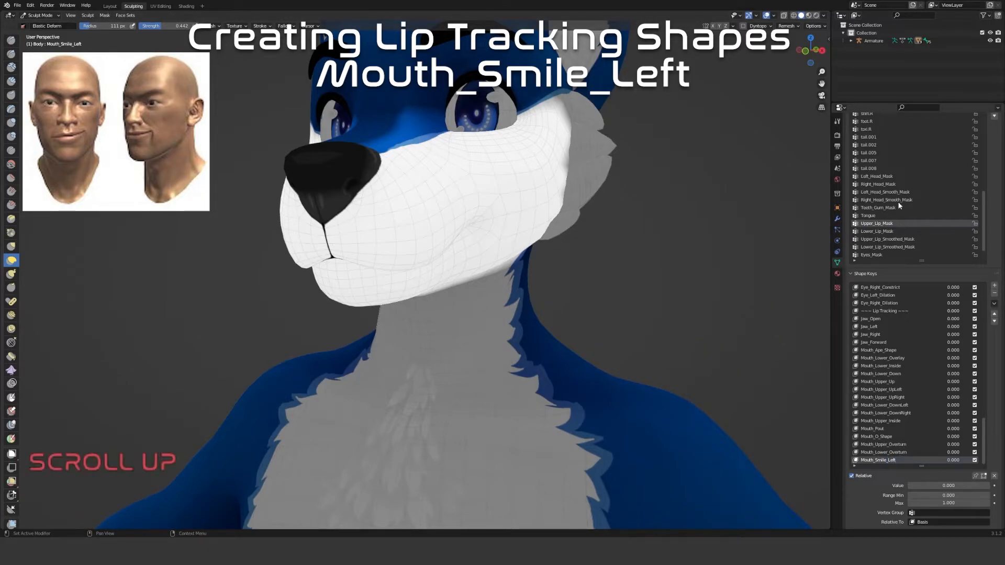
{"action": "scroll", "coordinate": [898, 204], "scroll_direction": "up", "scroll_amount": 6}
{"action": "scroll", "coordinate": [899, 204], "scroll_direction": "down", "scroll_amount": 4}
{"action": "scroll", "coordinate": [923, 340], "scroll_direction": "up", "scroll_amount": 15}
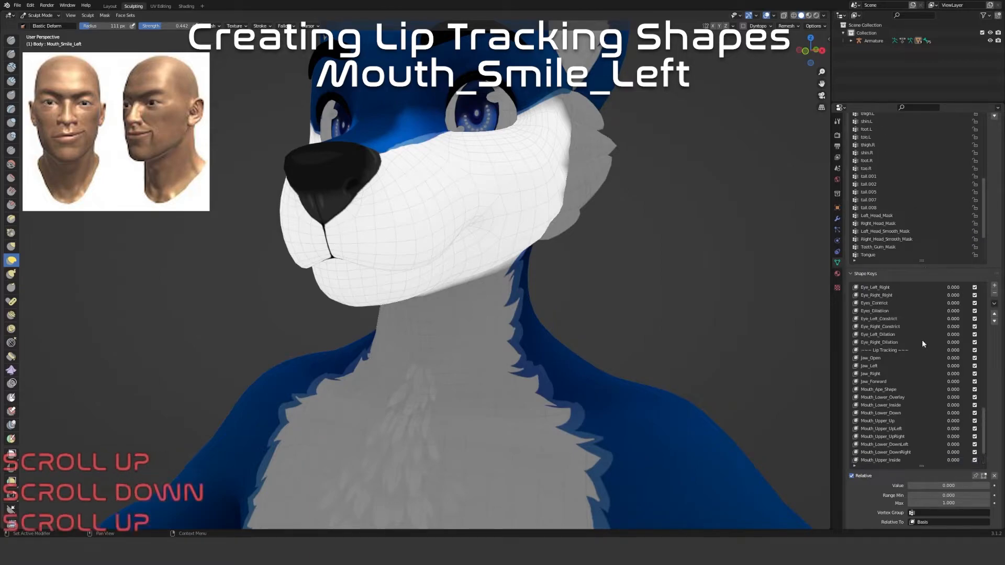
{"action": "scroll", "coordinate": [922, 343], "scroll_direction": "up", "scroll_amount": 8}
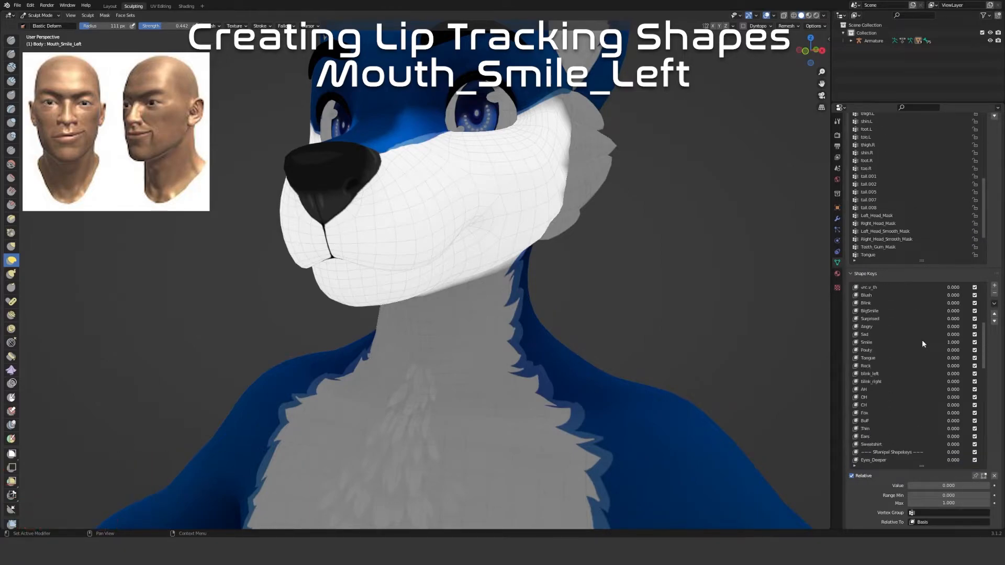
{"action": "left_click", "coordinate": [881, 341]}
{"action": "left_click", "coordinate": [930, 512]}
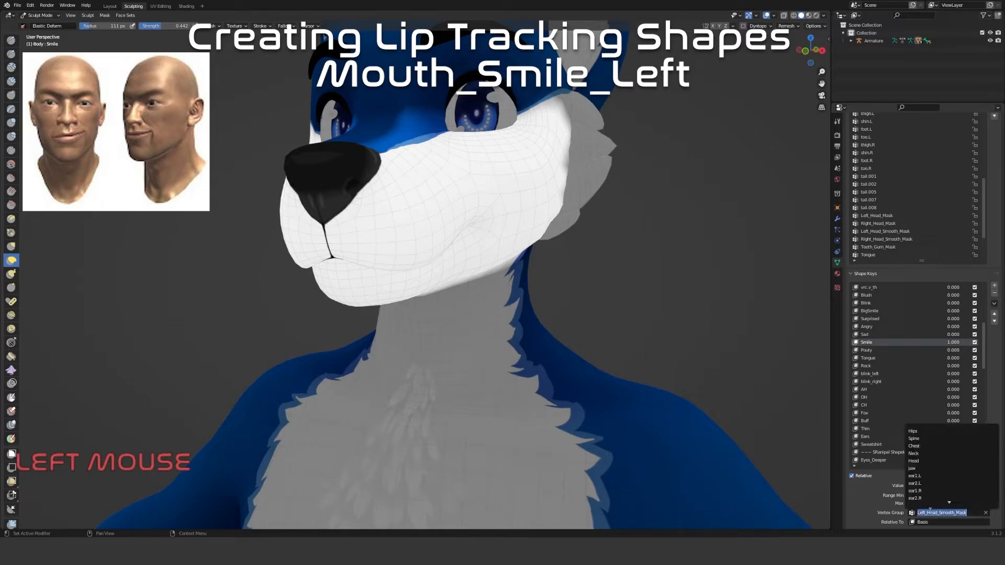
{"action": "type", "text": "head"}
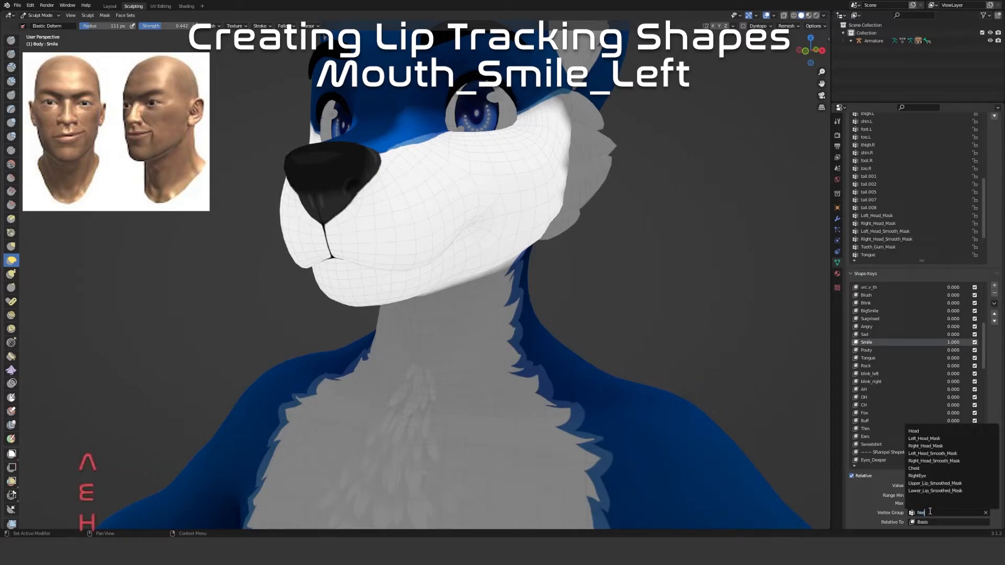
{"action": "left_click", "coordinate": [935, 460]}
Create another shape key from the mix and name it Mouth_Smile_Right
{"action": "middle_click_drag", "start_coordinate": [417, 341], "coordinate": [533, 320]}
{"action": "left_click", "coordinate": [994, 303]}
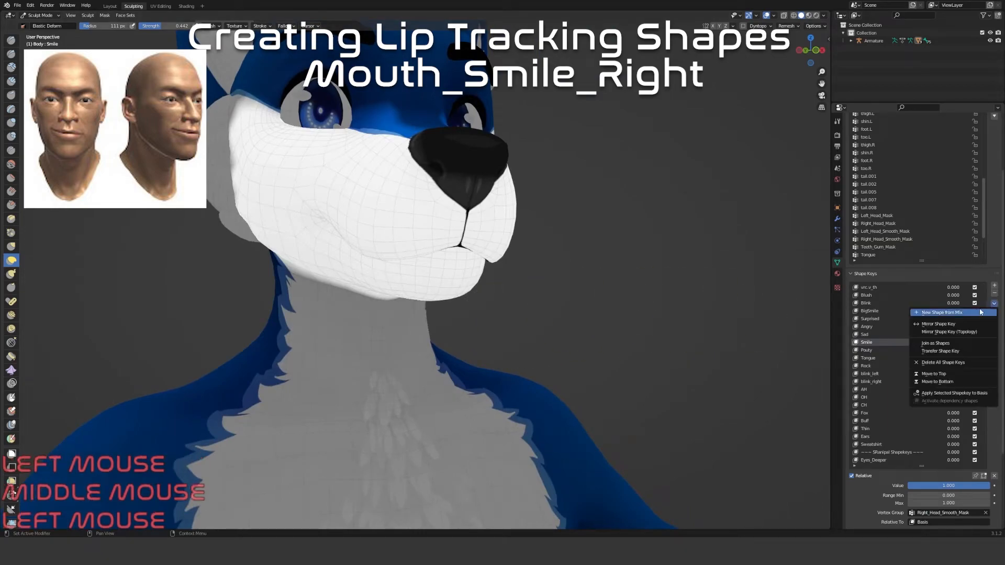
{"action": "left_click", "coordinate": [942, 312]}
{"action": "type", "text": "Mouth"}
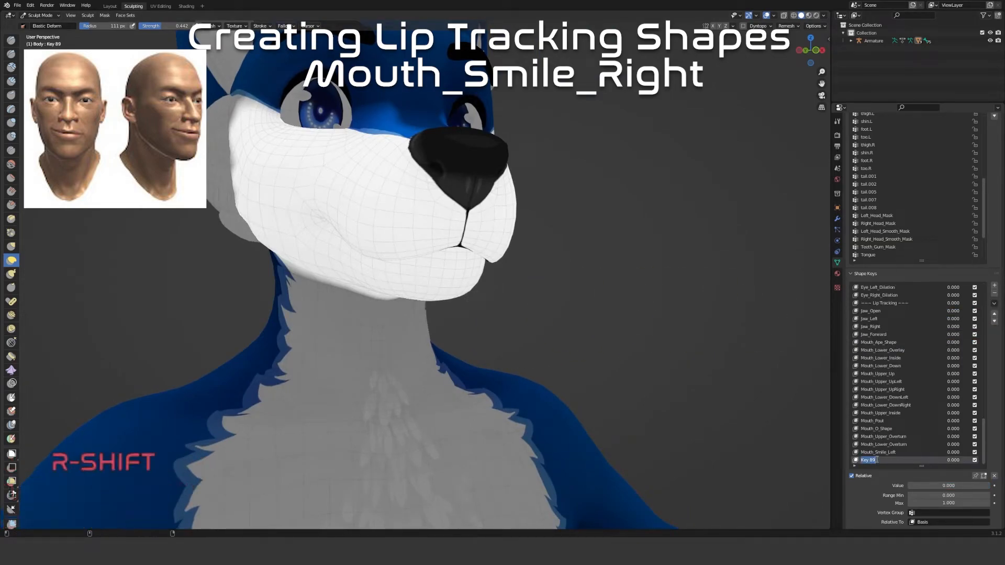
{"action": "type", "text": "_S"}
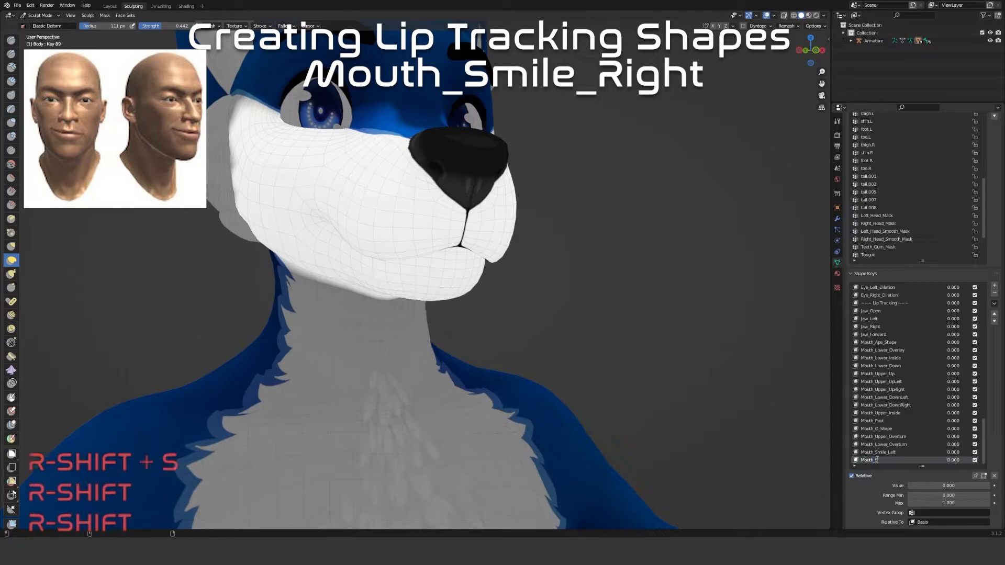
{"action": "type", "text": "mile_Right"}
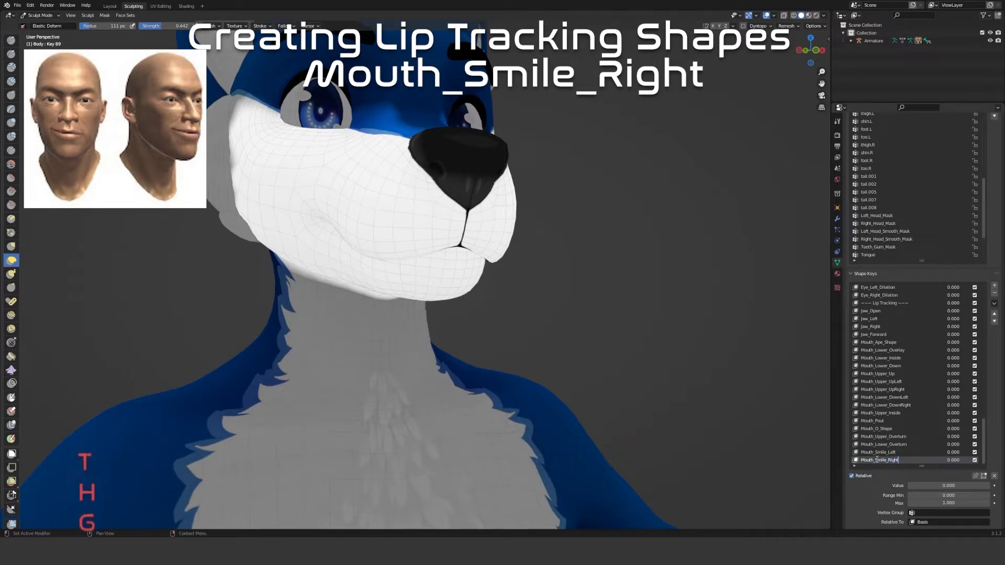
{"action": "key", "text": "Return"}
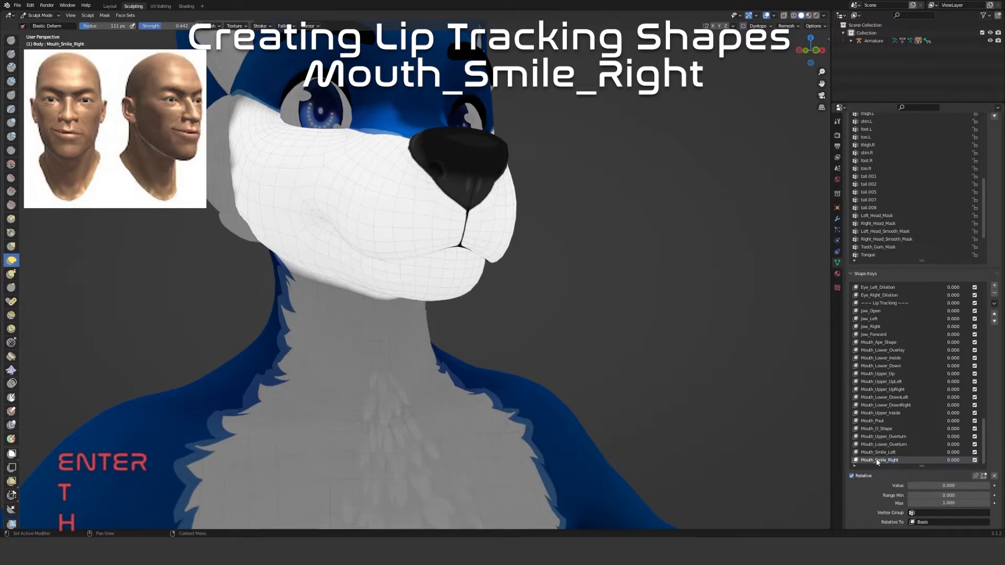
Reset all shape key values and remove the vertex group assignment from the Smile key
{"action": "left_click", "coordinate": [994, 477]}
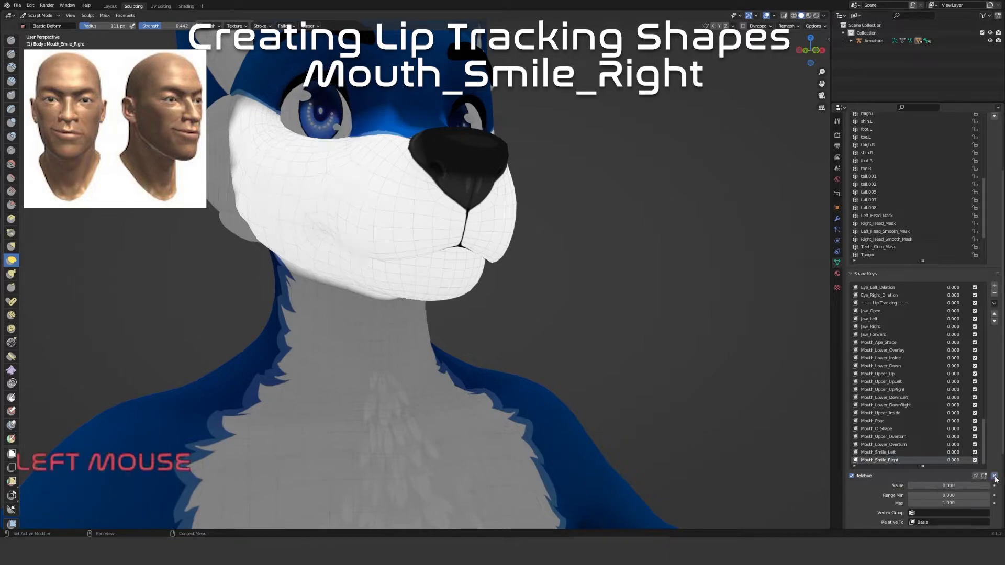
{"action": "scroll", "coordinate": [929, 440], "scroll_direction": "down", "scroll_amount": 1}
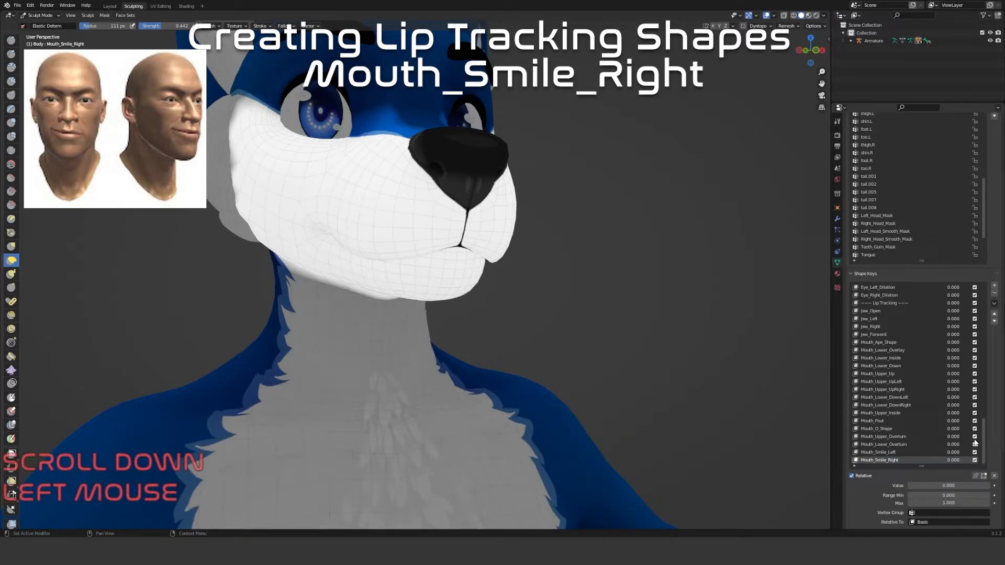
{"action": "left_click_drag", "start_coordinate": [984, 437], "coordinate": [979, 318]}
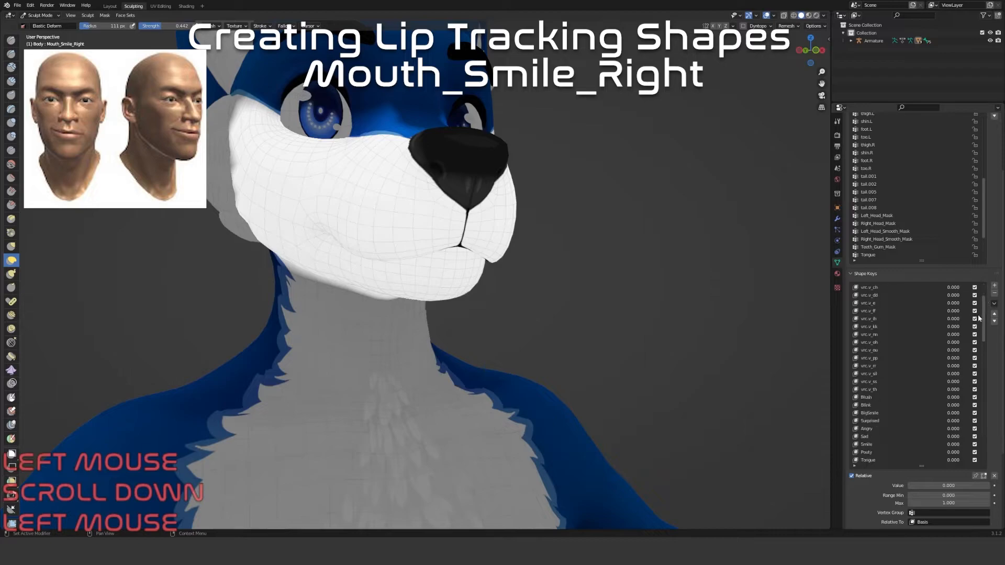
{"action": "left_click", "coordinate": [866, 405]}
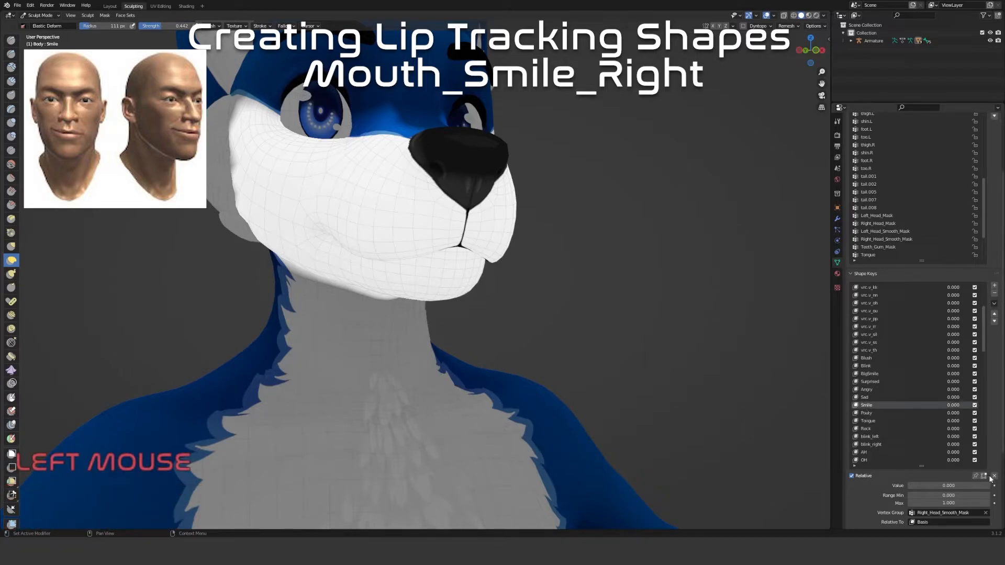
{"action": "left_click", "coordinate": [986, 512]}
{"action": "left_click", "coordinate": [890, 397]}
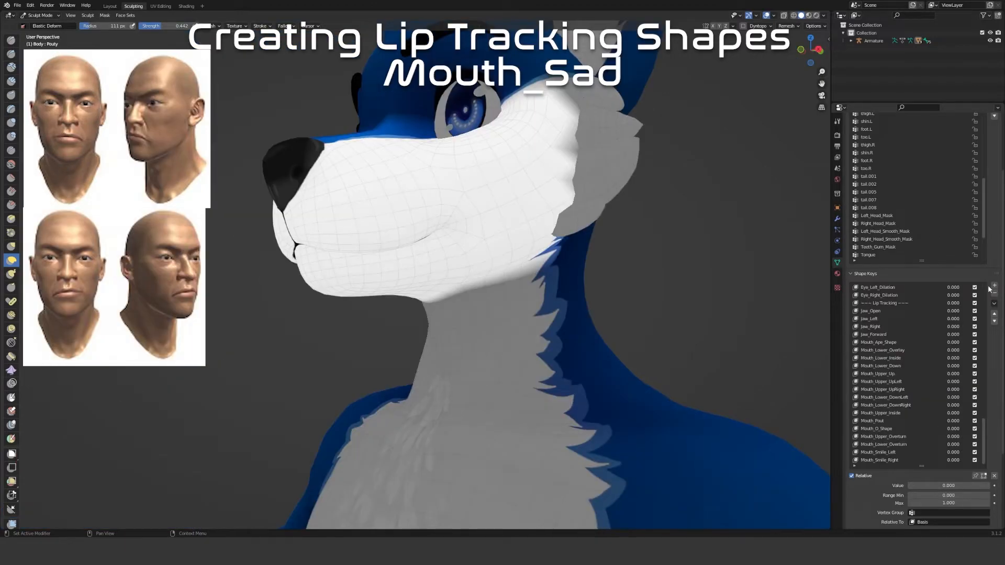
Add a new shape key named Mouth_Sad and set its value to 1.000
{"action": "left_click", "coordinate": [994, 285]}
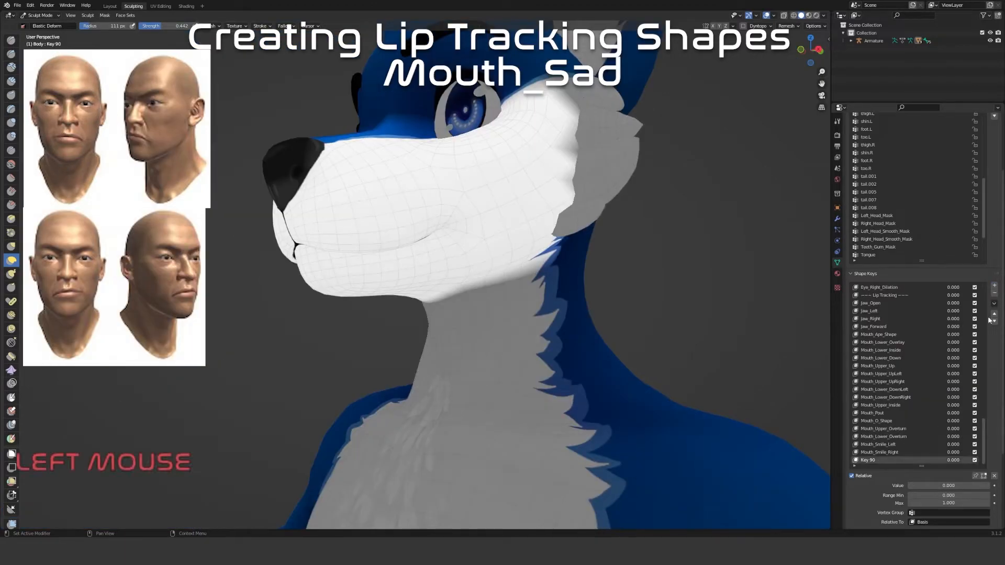
{"action": "type", "text": "M"}
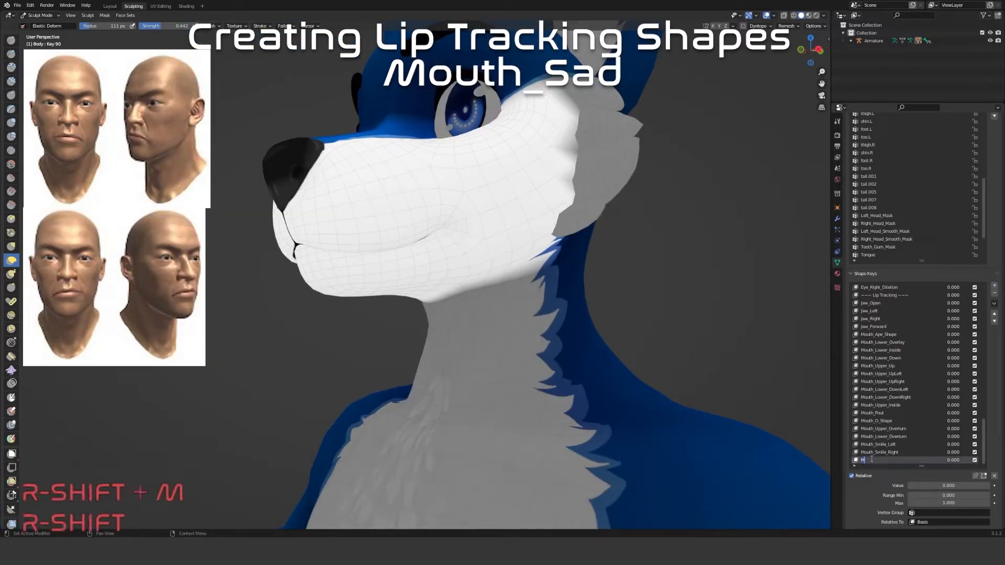
{"action": "type", "text": "outh_Sad"}
{"action": "key", "text": "Return"}
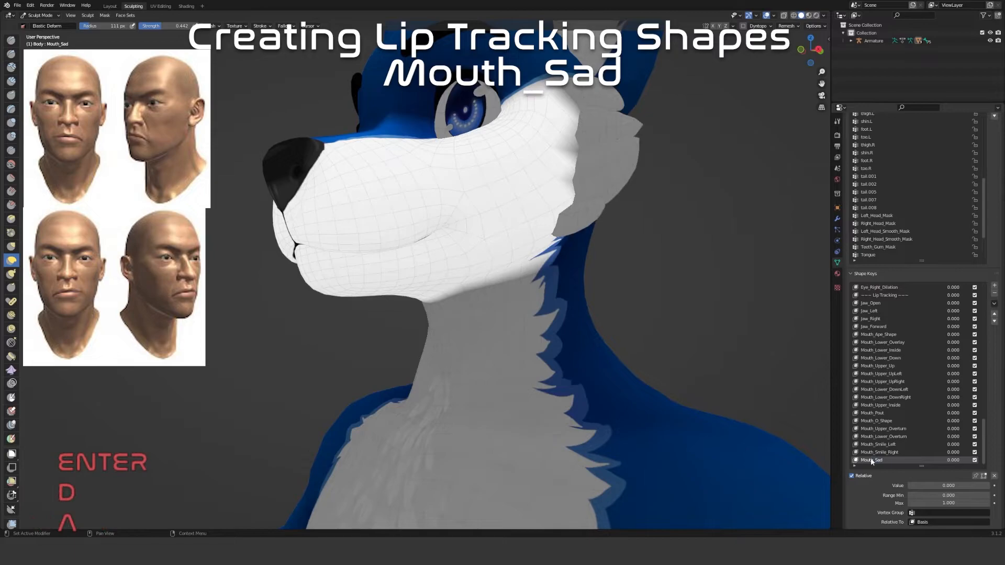
{"action": "left_click_drag", "start_coordinate": [942, 486], "coordinate": [958, 485]}
Enable X-axis sculpt symmetry and pull the mouth corner of Mouth_Sad downward with the Elastic Deform brush
{"action": "middle_click_drag", "start_coordinate": [644, 362], "coordinate": [586, 372]}
{"action": "scroll", "coordinate": [400, 248], "scroll_direction": "up", "scroll_amount": 1}
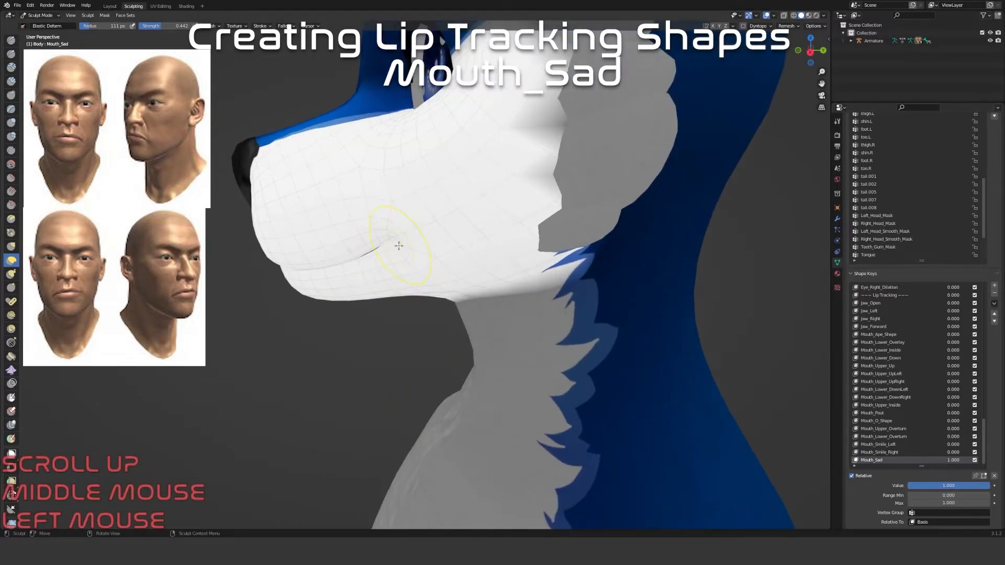
{"action": "middle_click_drag", "start_coordinate": [401, 247], "coordinate": [399, 231]}
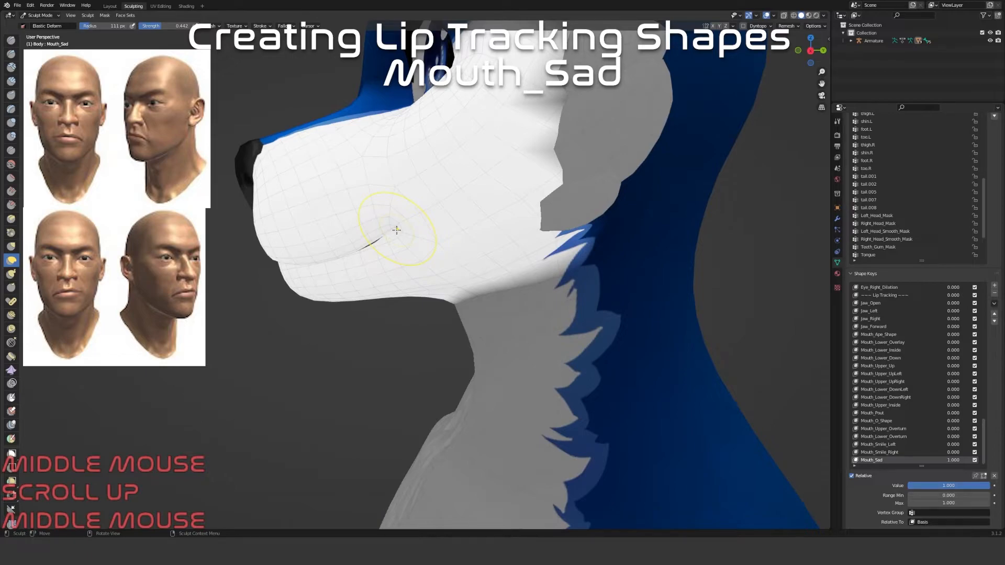
{"action": "left_click", "coordinate": [713, 26]}
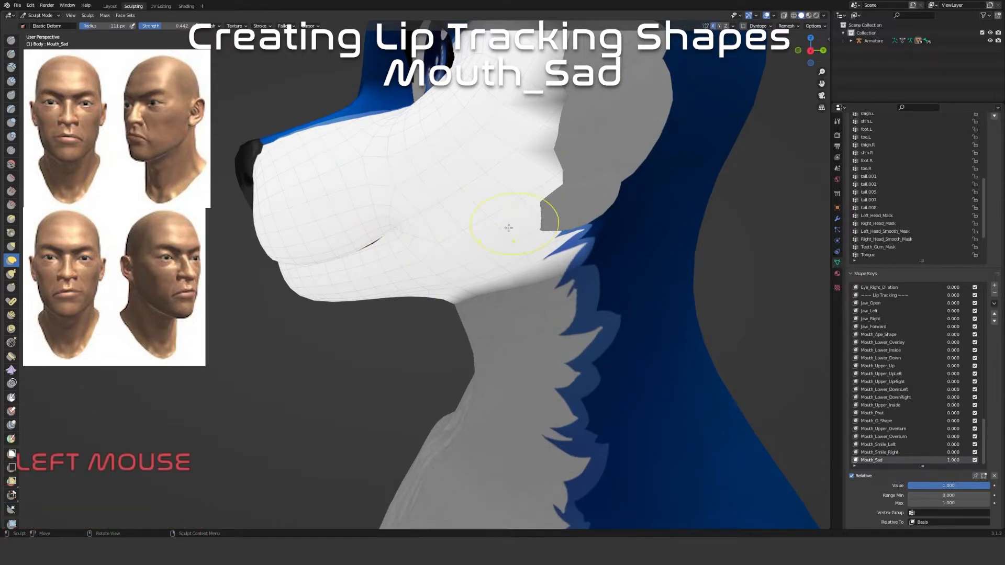
{"action": "left_click_drag", "start_coordinate": [394, 229], "coordinate": [404, 359]}
Refine the lip line around the lowered mouth corners with short Elastic Deform strokes
{"action": "mouse_move", "coordinate": [404, 359]}
{"action": "middle_mouse_down"}
{"action": "mouse_move", "coordinate": [395, 278]}
{"action": "mouse_move", "coordinate": [464, 251]}
{"action": "mouse_move", "coordinate": [534, 270]}
{"action": "middle_mouse_up"}
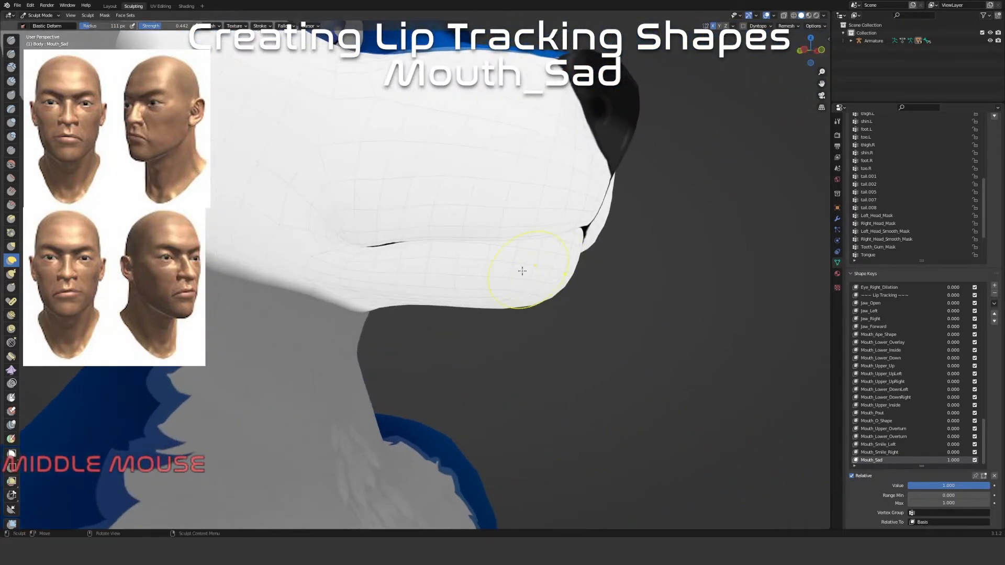
{"action": "left_click_drag", "start_coordinate": [345, 257], "coordinate": [343, 253]}
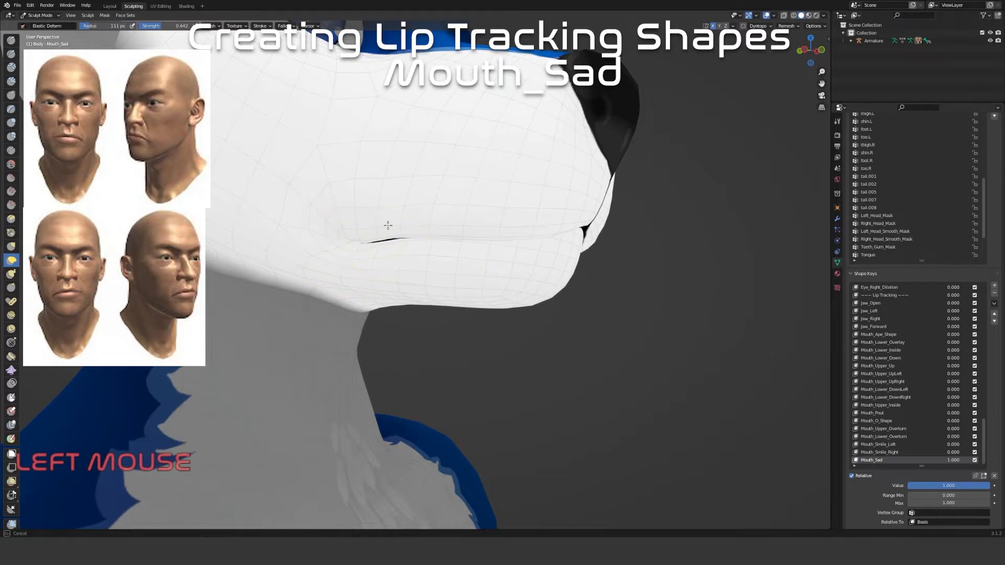
{"action": "left_click_drag", "start_coordinate": [382, 206], "coordinate": [406, 216]}
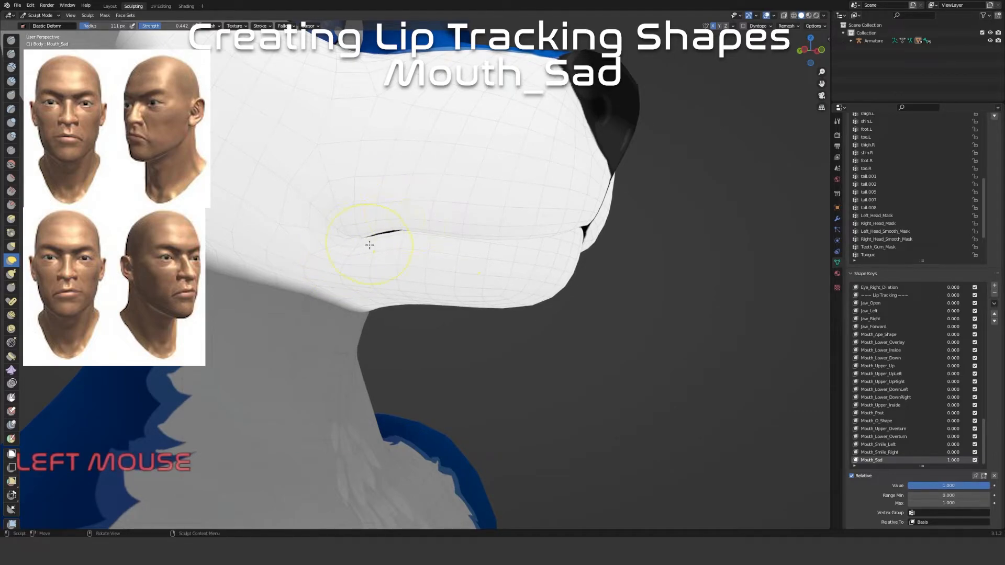
{"action": "scroll", "coordinate": [437, 314], "scroll_direction": "down", "scroll_amount": 5}
{"action": "mouse_move", "coordinate": [438, 314]}
{"action": "middle_mouse_down"}
{"action": "mouse_move", "coordinate": [348, 328]}
{"action": "mouse_move", "coordinate": [470, 290]}
{"action": "middle_mouse_up"}
{"action": "scroll", "coordinate": [392, 319], "scroll_direction": "up", "scroll_amount": 3}
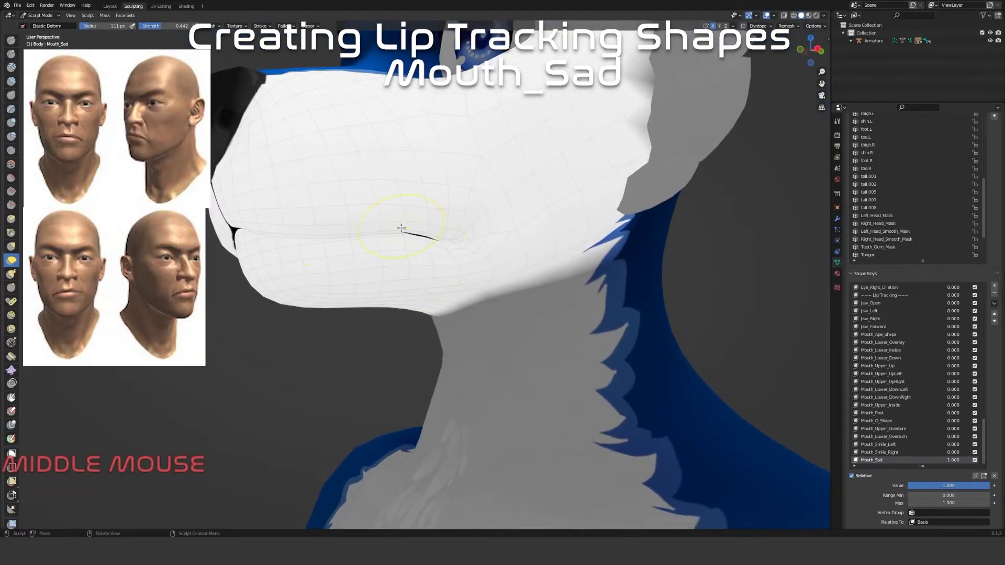
{"action": "left_click_drag", "start_coordinate": [403, 229], "coordinate": [403, 229]}
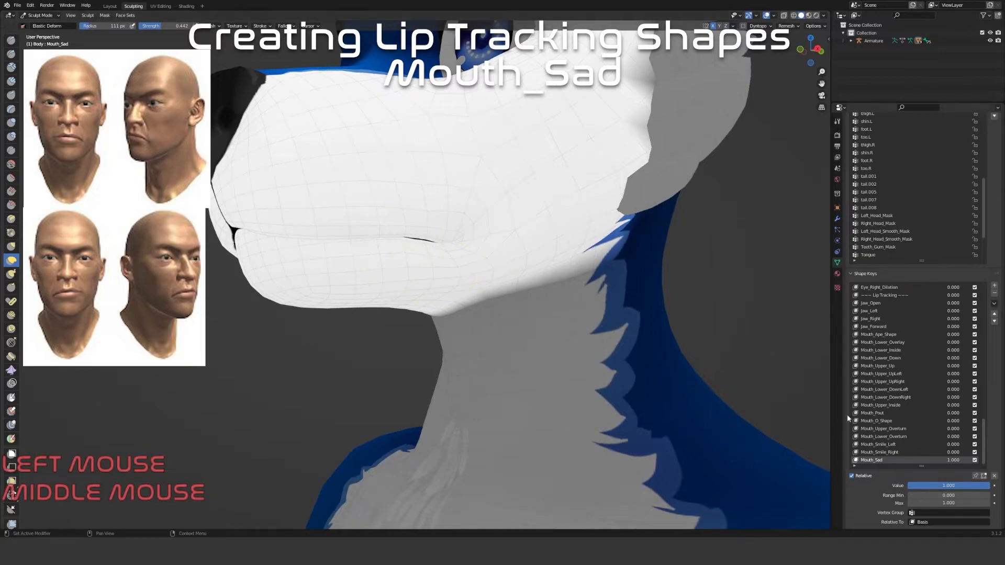
Set Mouth_Lower_DownLeft and Mouth_Lower_DownRight to 1.000 and make Mouth_Sad the active shape key again
{"action": "left_click", "coordinate": [896, 390]}
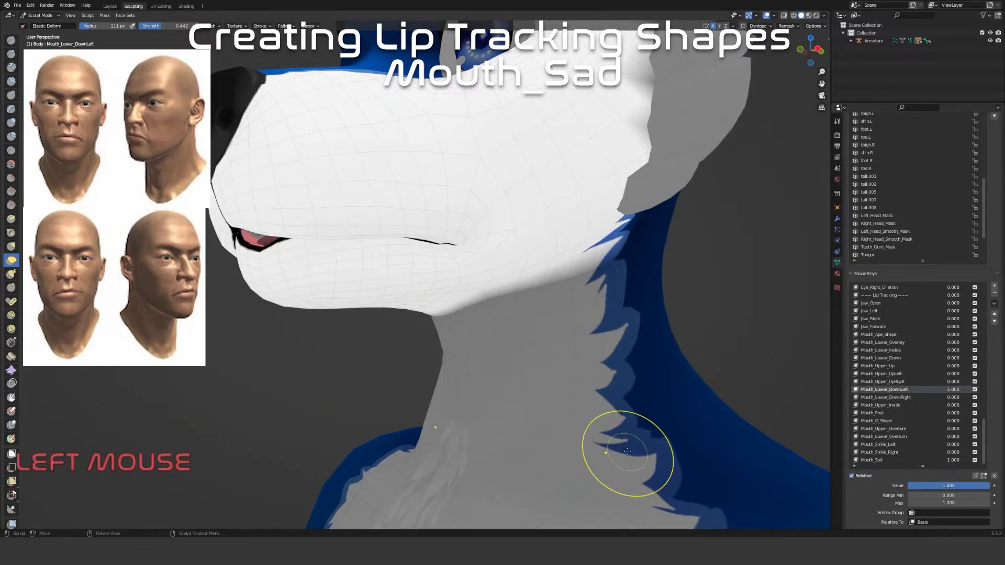
{"action": "left_click", "coordinate": [906, 398]}
{"action": "left_click_drag", "start_coordinate": [914, 486], "coordinate": [989, 486]}
{"action": "middle_click_drag", "start_coordinate": [441, 368], "coordinate": [461, 334]}
{"action": "scroll", "coordinate": [461, 334], "scroll_direction": "up", "scroll_amount": 3}
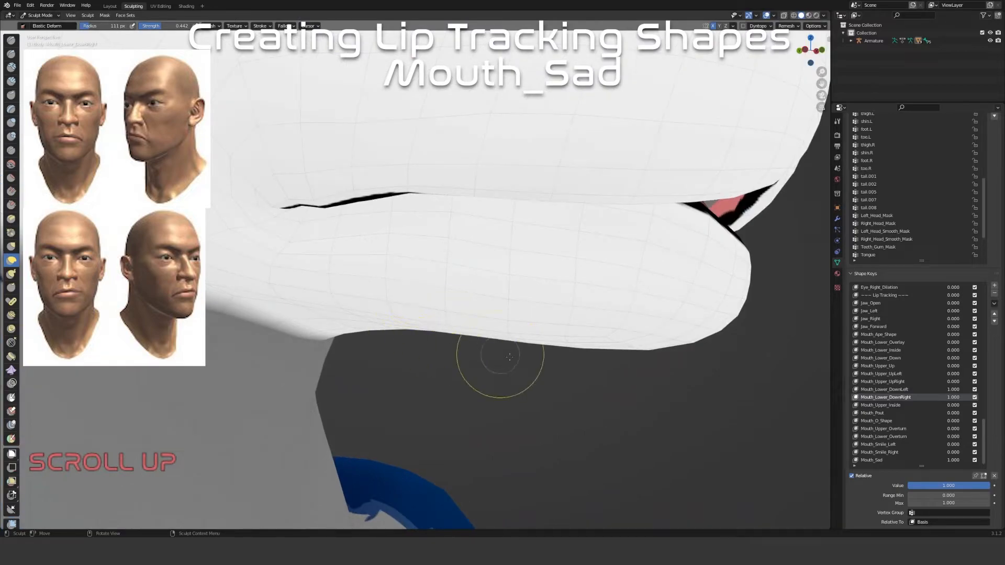
{"action": "scroll", "coordinate": [895, 453], "scroll_direction": "down", "scroll_amount": 1}
{"action": "left_click", "coordinate": [879, 460]}
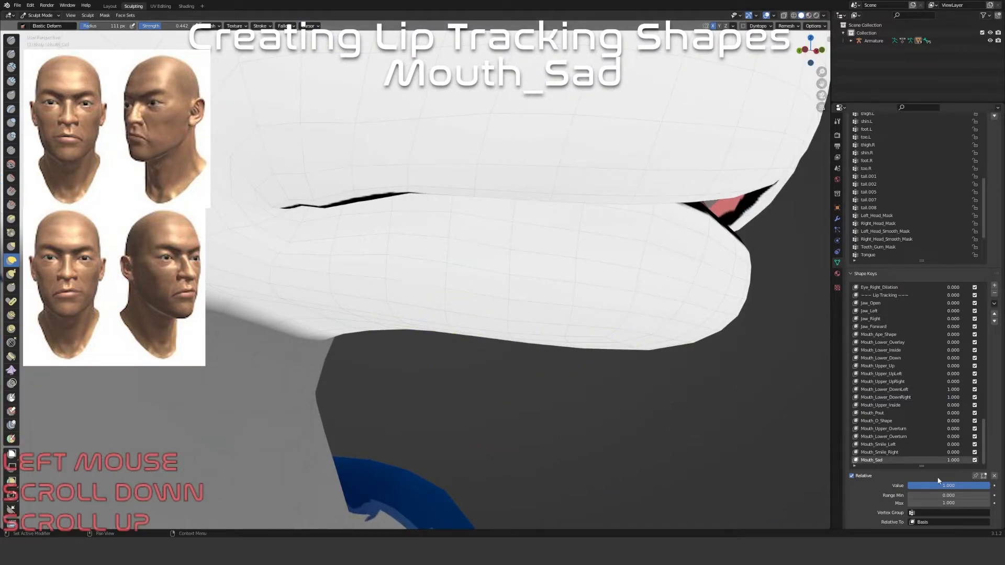
{"action": "mouse_move", "coordinate": [965, 488]}
{"action": "left_mouse_down"}
{"action": "mouse_move", "coordinate": [883, 488]}
{"action": "mouse_move", "coordinate": [965, 487]}
{"action": "left_mouse_up"}
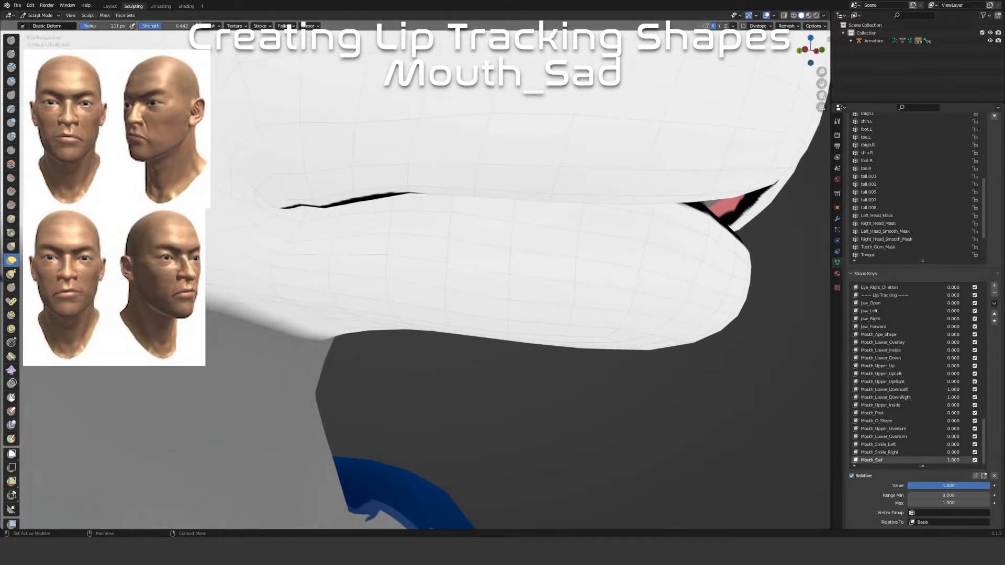
Push the lip edges near the mouth corner upward to smooth the jagged gap in Mouth_Sad
{"action": "scroll", "coordinate": [271, 208], "scroll_direction": "up", "scroll_amount": 2}
{"action": "middle_click_drag", "start_coordinate": [317, 177], "coordinate": [395, 251], "text": "shift"}
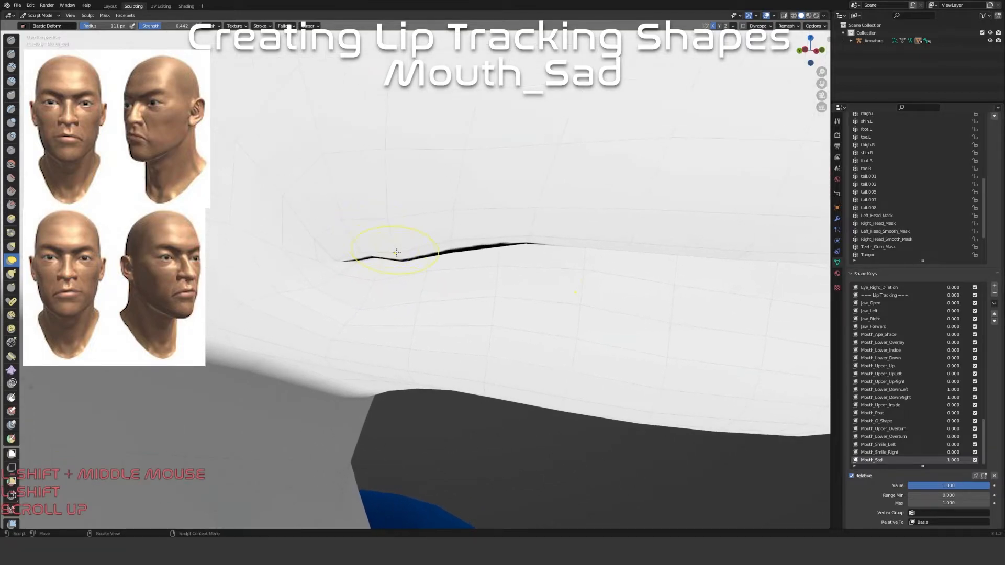
{"action": "left_click_drag", "start_coordinate": [401, 255], "coordinate": [393, 201]}
{"action": "left_click_drag", "start_coordinate": [446, 244], "coordinate": [447, 218]}
{"action": "left_click_drag", "start_coordinate": [372, 272], "coordinate": [375, 240]}
{"action": "scroll", "coordinate": [398, 293], "scroll_direction": "down", "scroll_amount": 6}
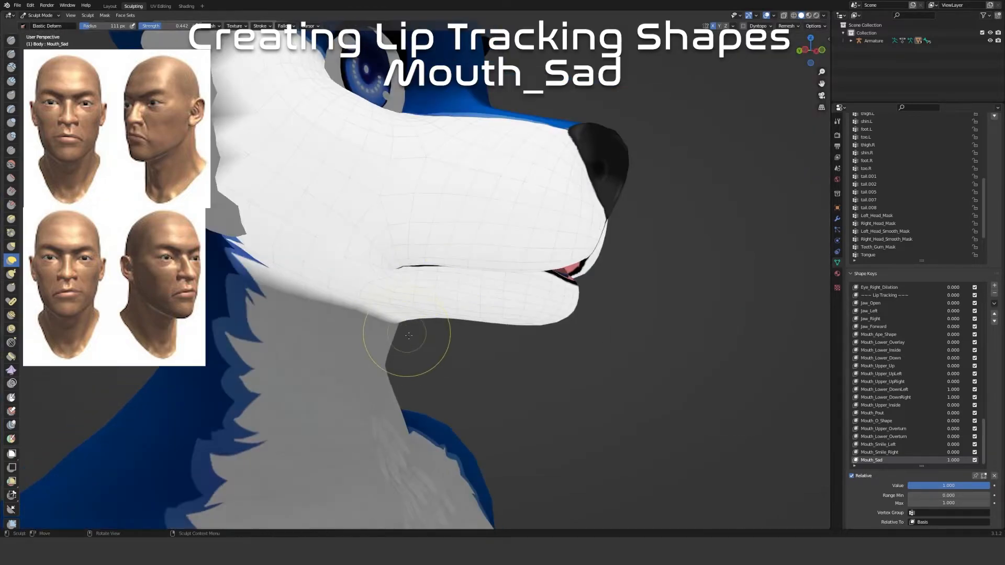
Reduce the brush radius to 79 px and smooth the lip edge at the opposite mouth corner
{"action": "middle_click_drag", "start_coordinate": [460, 355], "coordinate": [362, 314]}
{"action": "scroll", "coordinate": [398, 293], "scroll_direction": "up", "scroll_amount": 10}
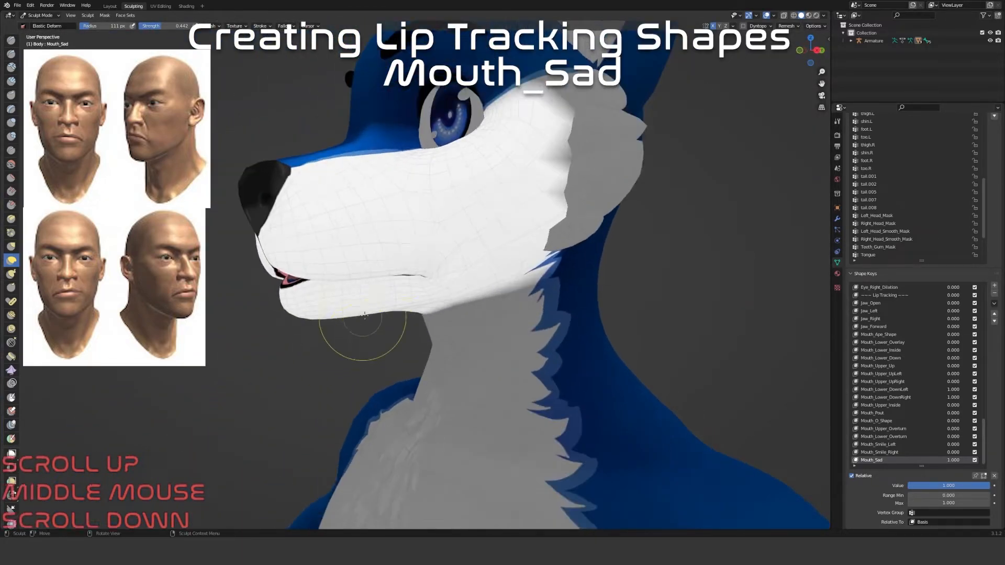
{"action": "left_click_drag", "start_coordinate": [391, 325], "coordinate": [403, 307]}
{"action": "key", "text": "f"}
{"action": "left_click", "coordinate": [412, 279]}
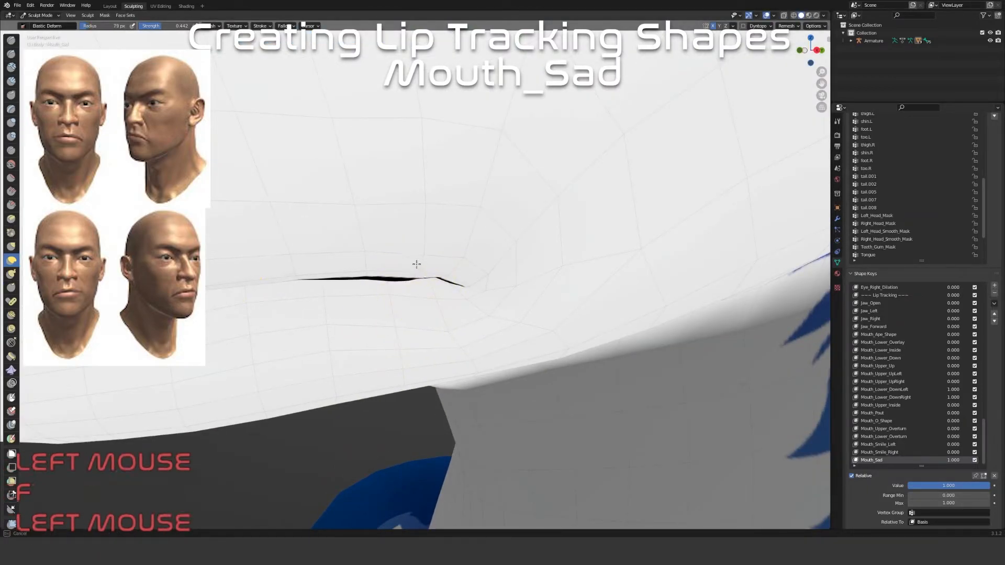
{"action": "mouse_move", "coordinate": [417, 261]}
{"action": "left_mouse_down"}
{"action": "mouse_move", "coordinate": [367, 244]}
{"action": "mouse_move", "coordinate": [432, 233]}
{"action": "left_mouse_up"}
{"action": "left_click_drag", "start_coordinate": [367, 272], "coordinate": [412, 266]}
{"action": "scroll", "coordinate": [417, 282], "scroll_direction": "down", "scroll_amount": 5}
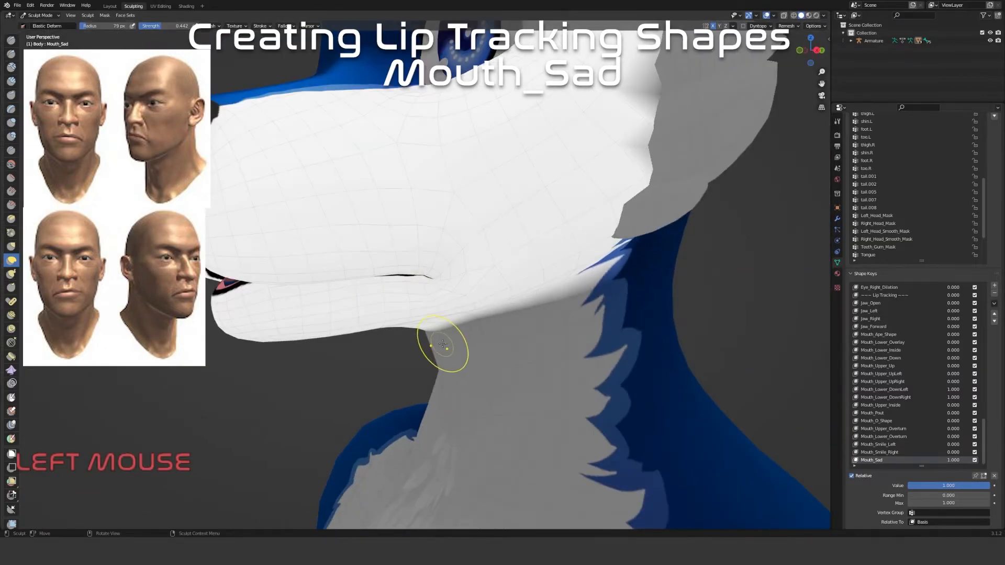
Set Jaw_Open to 0.340 and reshape the open mouth's corner on the Mouth_Sad key
{"action": "left_click", "coordinate": [882, 304]}
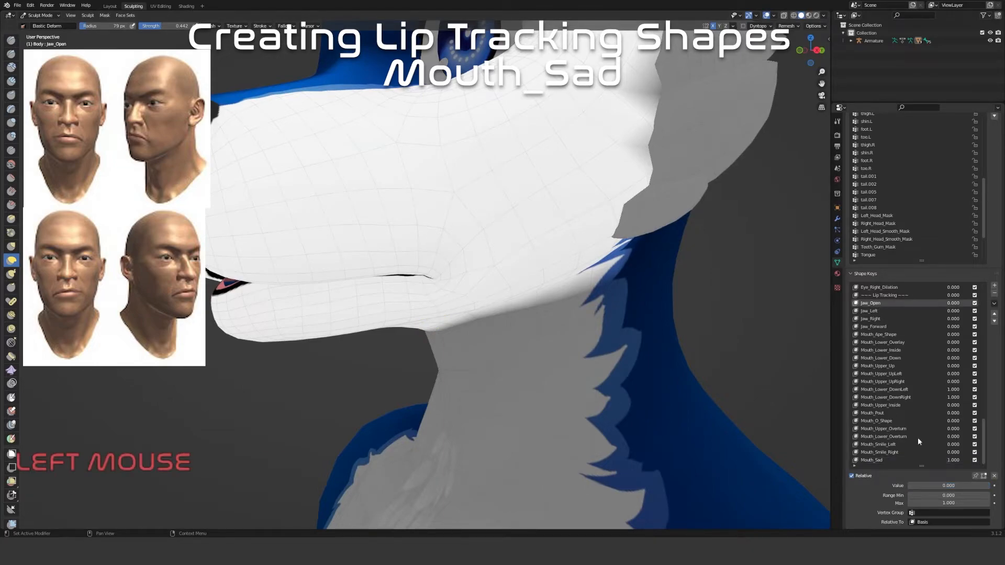
{"action": "left_click_drag", "start_coordinate": [912, 485], "coordinate": [939, 485]}
{"action": "middle_click_drag", "start_coordinate": [601, 363], "coordinate": [489, 328]}
{"action": "scroll", "coordinate": [489, 327], "scroll_direction": "up", "scroll_amount": 5}
{"action": "middle_click_drag", "start_coordinate": [328, 254], "coordinate": [522, 252]}
{"action": "middle_click_drag", "start_coordinate": [639, 280], "coordinate": [532, 319], "text": "shift"}
{"action": "scroll", "coordinate": [904, 453], "scroll_direction": "down", "scroll_amount": 1}
{"action": "left_click", "coordinate": [879, 460]}
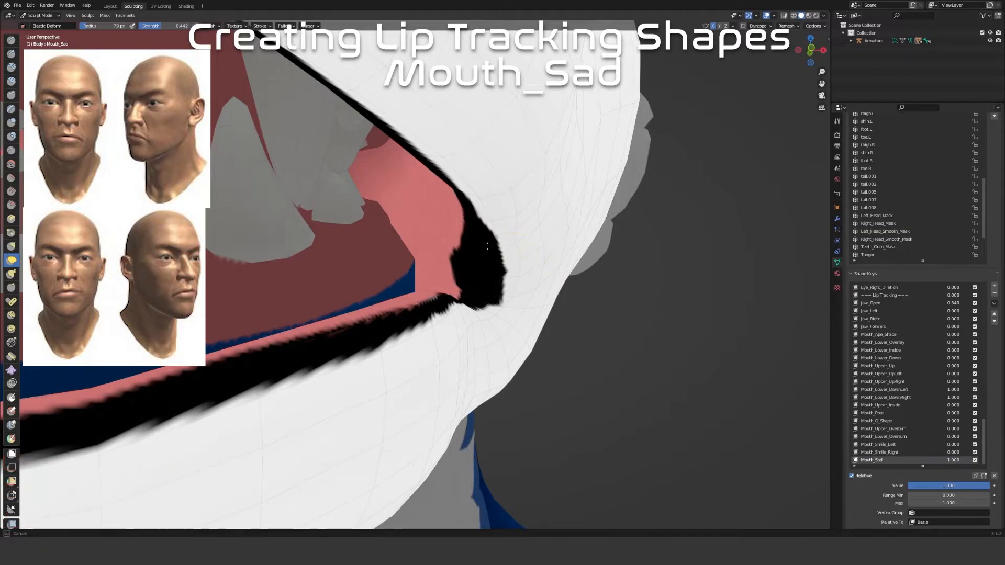
{"action": "mouse_move", "coordinate": [500, 270]}
{"action": "left_mouse_down"}
{"action": "mouse_move", "coordinate": [478, 280]}
{"action": "mouse_move", "coordinate": [482, 303]}
{"action": "left_mouse_up"}
{"action": "scroll", "coordinate": [615, 381], "scroll_direction": "down", "scroll_amount": 5}
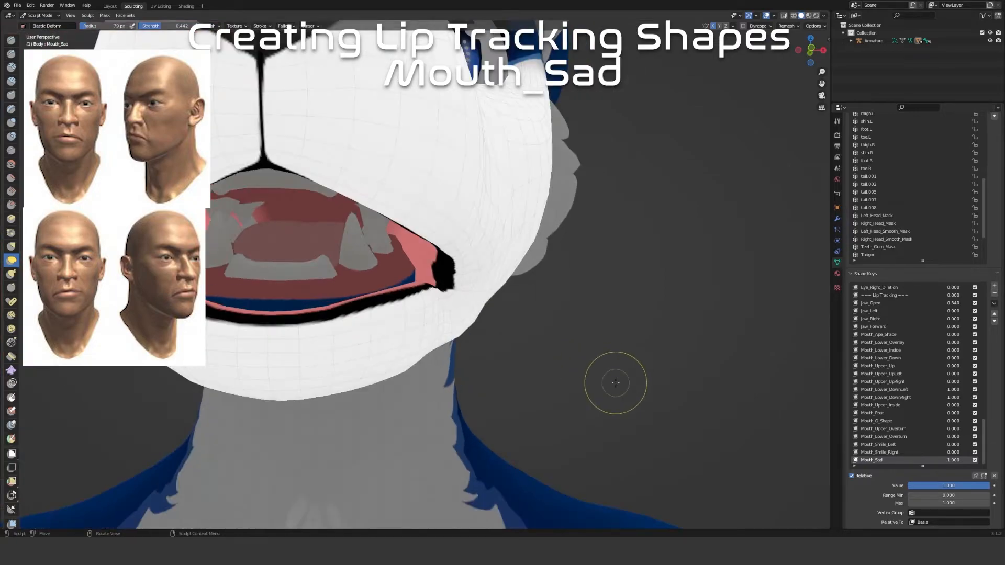
Set Jaw_Open back to 0.000 and check the closed sad mouth from the side and front
{"action": "left_click", "coordinate": [878, 303]}
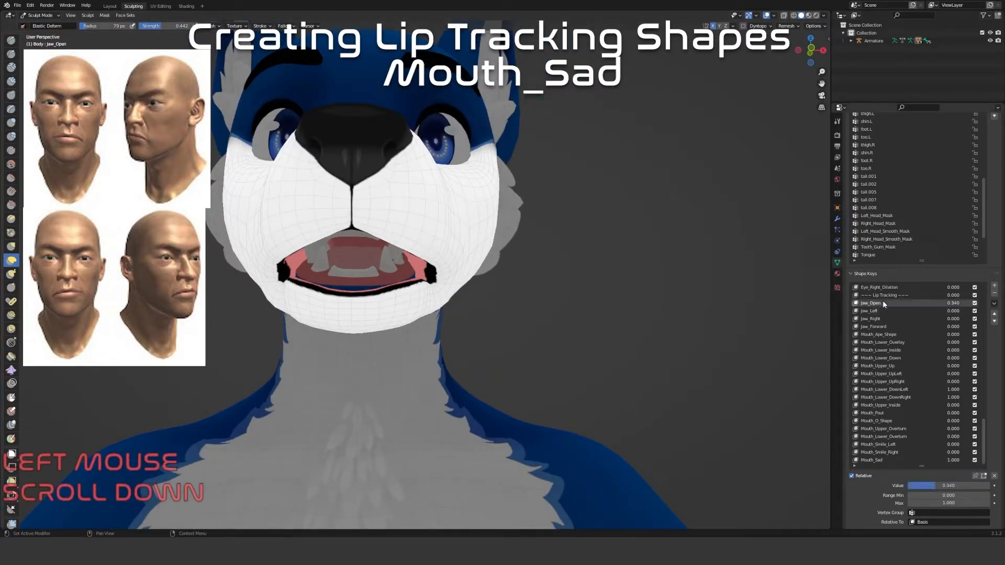
{"action": "left_click_drag", "start_coordinate": [944, 486], "coordinate": [908, 486]}
{"action": "middle_click_drag", "start_coordinate": [719, 361], "coordinate": [601, 361]}
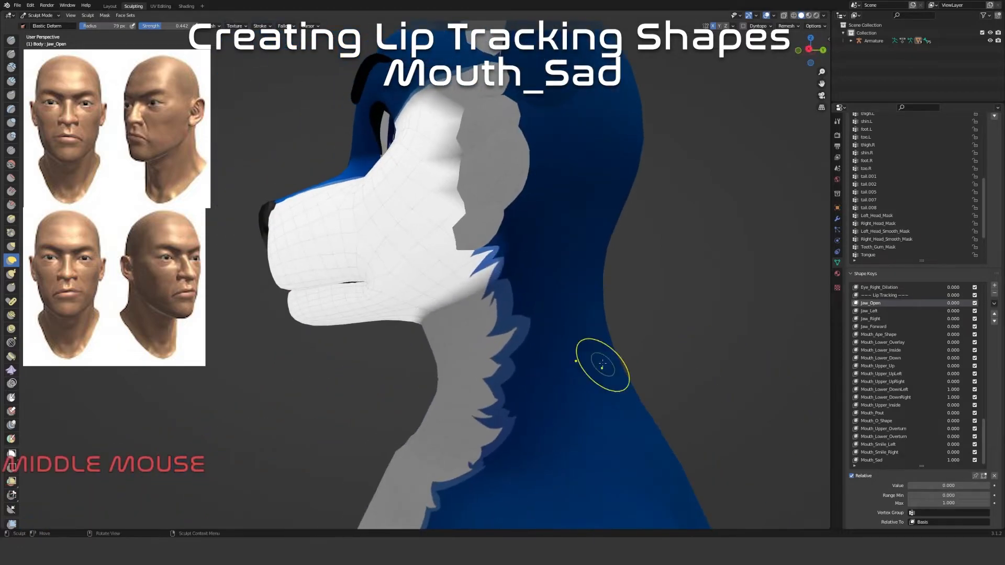
{"action": "scroll", "coordinate": [388, 295], "scroll_direction": "up", "scroll_amount": 4}
{"action": "middle_click_drag", "start_coordinate": [389, 295], "coordinate": [414, 263]}
{"action": "scroll", "coordinate": [411, 269], "scroll_direction": "down", "scroll_amount": 5}
{"action": "middle_click_drag", "start_coordinate": [492, 335], "coordinate": [512, 354]}
Clear all shape key values, set only Mouth_Sad to 1.000 and review the expression on the whole head
{"action": "left_click", "coordinate": [994, 477]}
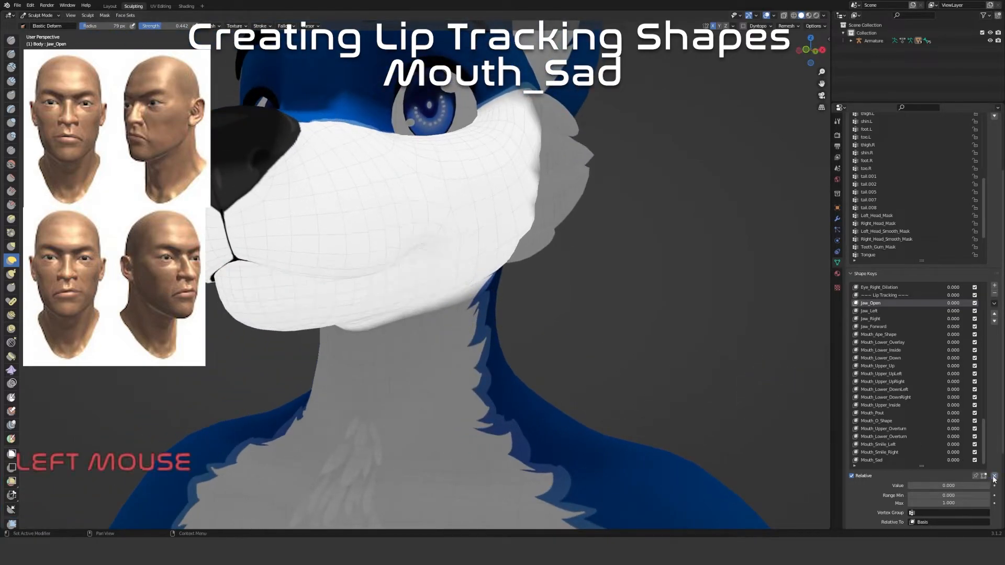
{"action": "left_click", "coordinate": [873, 460]}
{"action": "left_click_drag", "start_coordinate": [953, 460], "coordinate": [974, 460]}
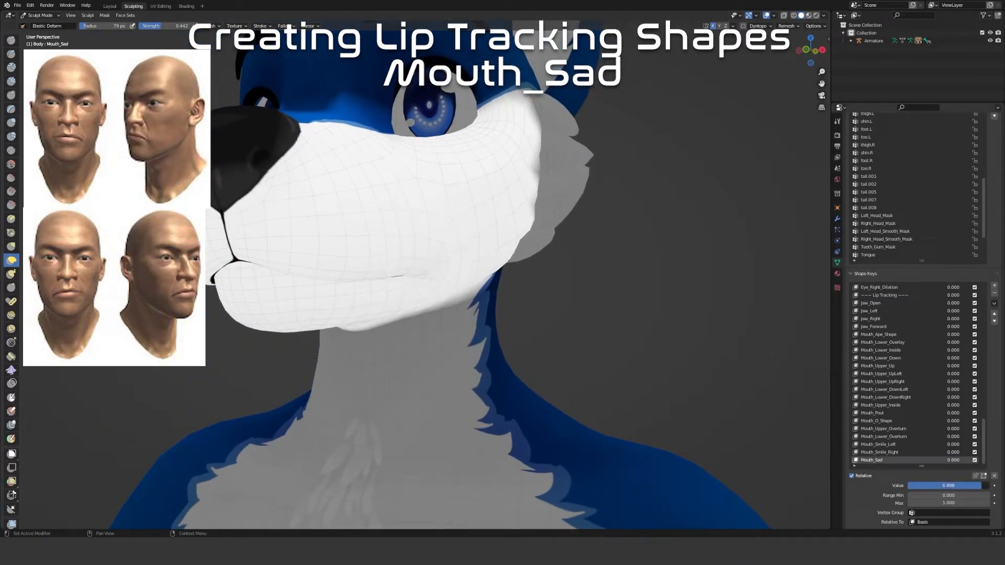
{"action": "scroll", "coordinate": [460, 363], "scroll_direction": "down", "scroll_amount": 4}
{"action": "middle_click_drag", "start_coordinate": [460, 363], "coordinate": [413, 338]}
{"action": "scroll", "coordinate": [348, 314], "scroll_direction": "up", "scroll_amount": 5}
{"action": "scroll", "coordinate": [413, 337], "scroll_direction": "down", "scroll_amount": 3}
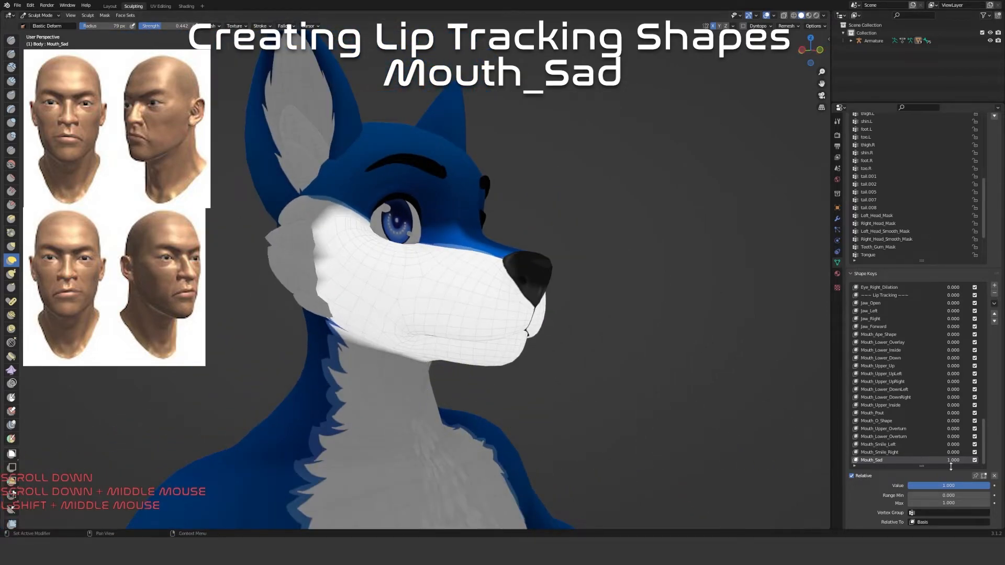
Set only Mouth_Sad to 1.000 and restrict it with the Left_Head_Smooth_Mask vertex group
{"action": "left_click", "coordinate": [994, 476]}
{"action": "left_click_drag", "start_coordinate": [948, 486], "coordinate": [920, 486]}
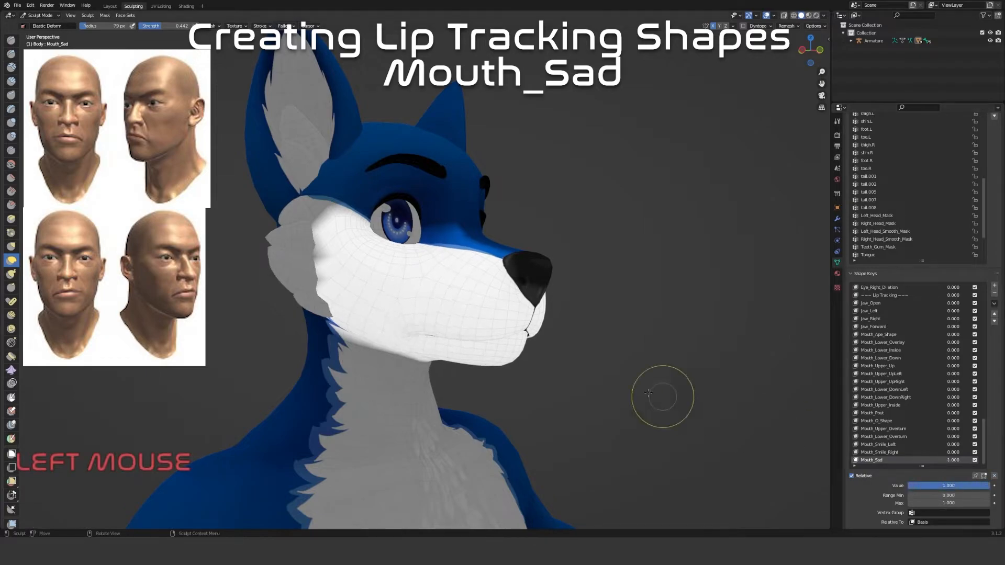
{"action": "left_click", "coordinate": [913, 514]}
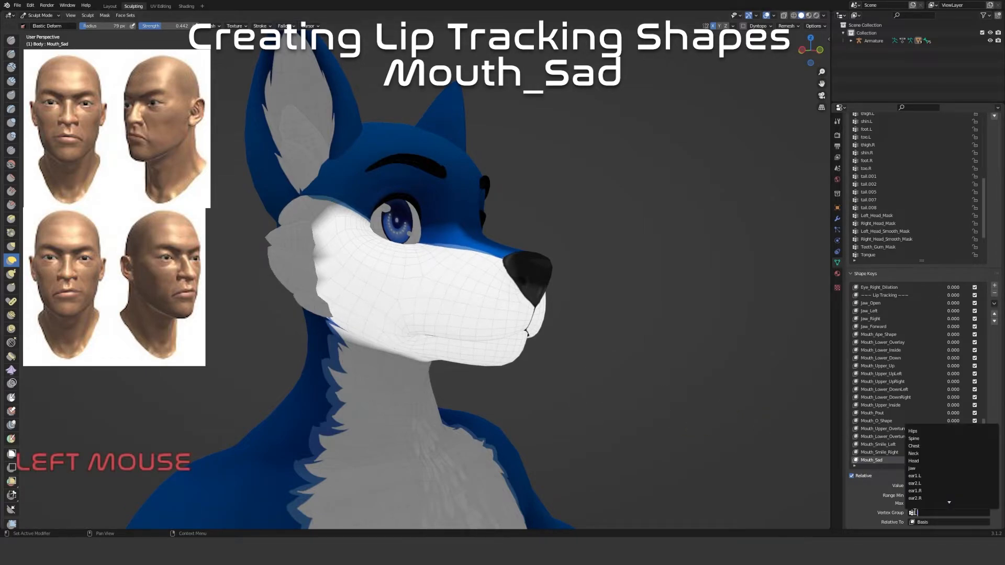
{"action": "type", "text": "head"}
{"action": "left_click", "coordinate": [945, 455]}
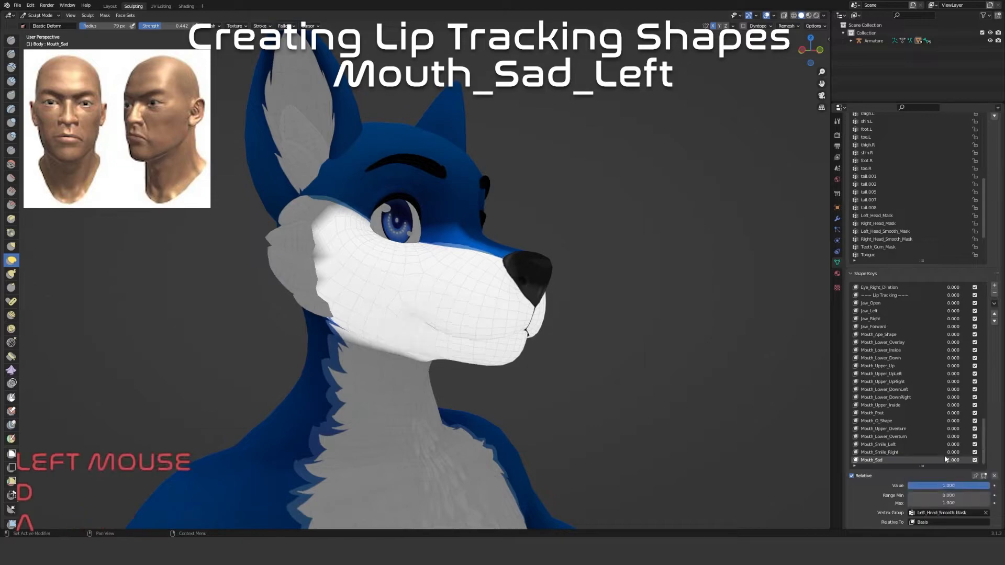
Create a new shape key from the current mix and name it Mouth_Sad_Left
{"action": "left_click", "coordinate": [994, 303]}
{"action": "left_click", "coordinate": [956, 360]}
{"action": "double_click", "coordinate": [872, 460]}
{"action": "type", "text": "Mouth_Sa"}
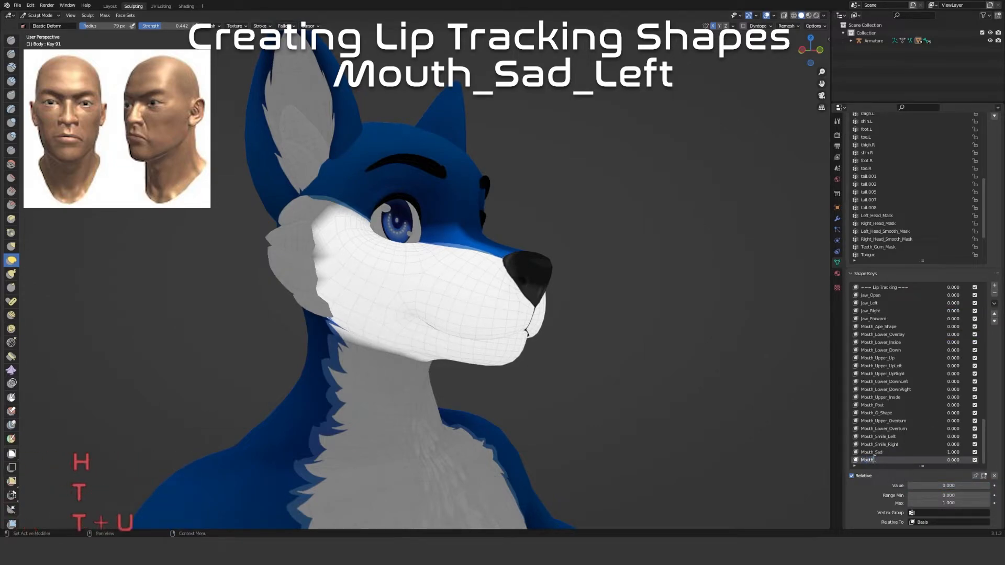
{"action": "type", "text": "d_Le"}
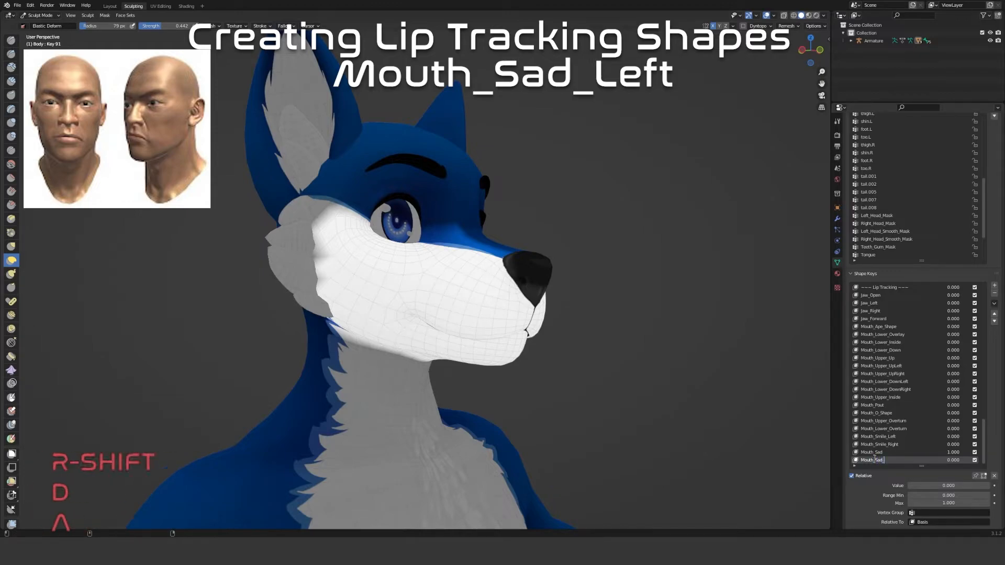
{"action": "type", "text": "ft"}
{"action": "key", "text": "Return"}
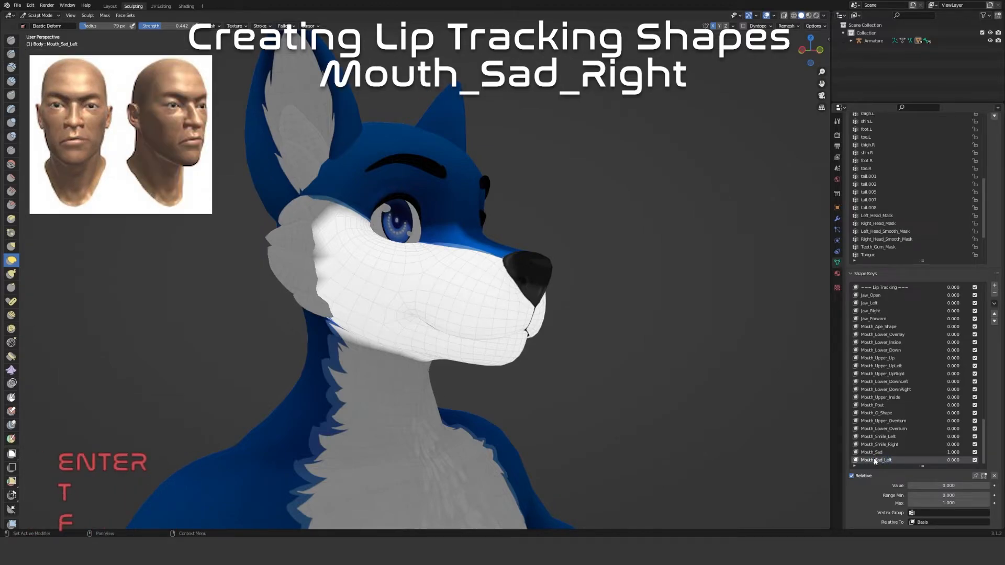
Change the vertex group of the Mouth_Sad shape key to Right_Head_Smooth_Mask
{"action": "left_click", "coordinate": [878, 452]}
{"action": "left_click", "coordinate": [938, 513]}
{"action": "type", "text": "head"}
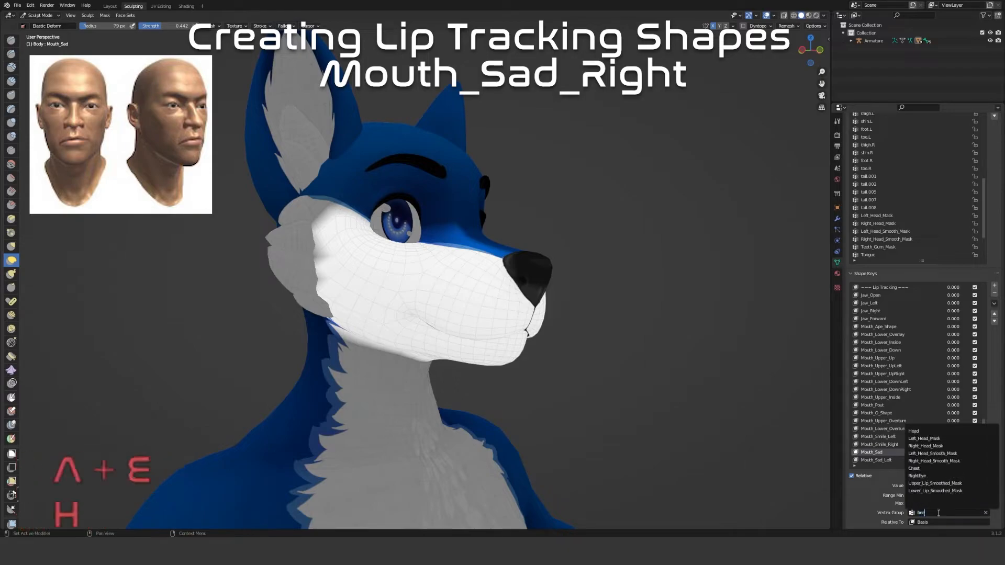
{"action": "left_click", "coordinate": [943, 462]}
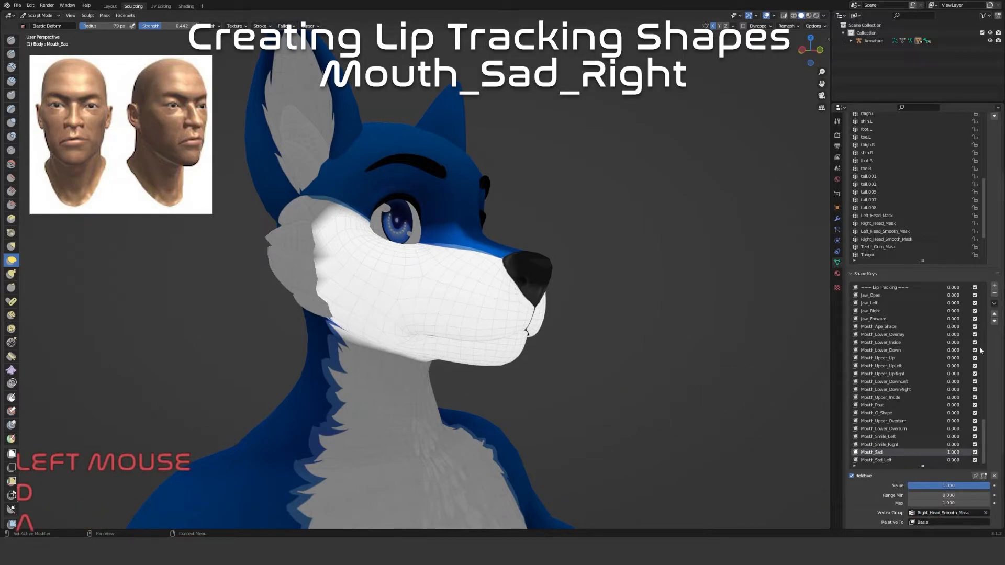
Create another shape key from the current mix and name it Mouth_Sad_Right
{"action": "left_click", "coordinate": [994, 303]}
{"action": "left_click", "coordinate": [976, 314]}
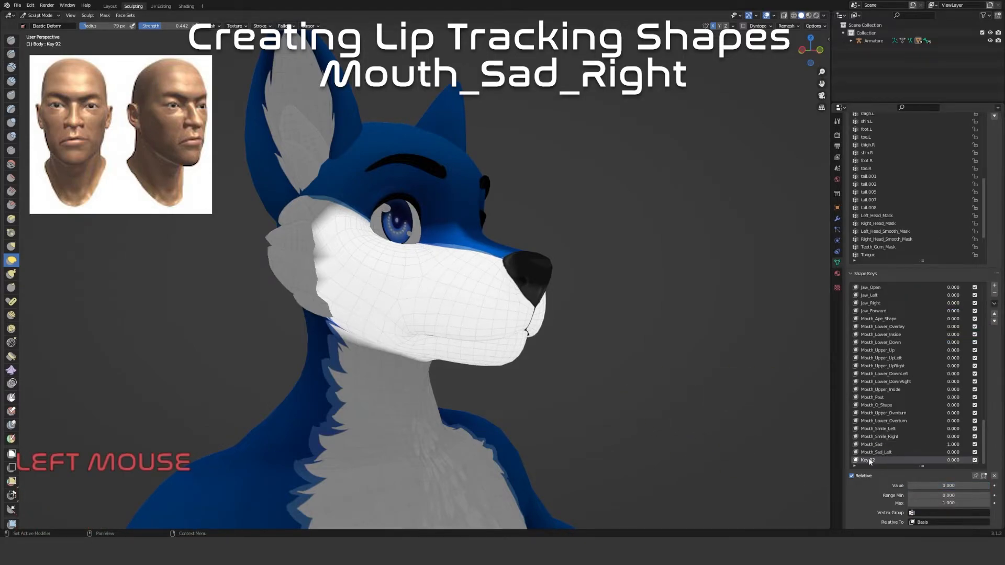
{"action": "type", "text": "Mouth"}
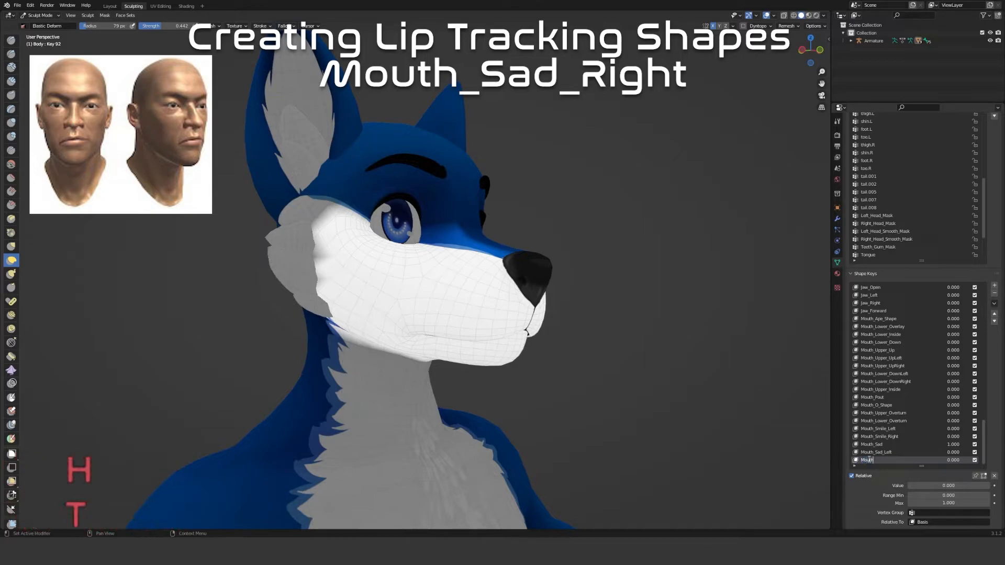
{"action": "type", "text": "_Sad"}
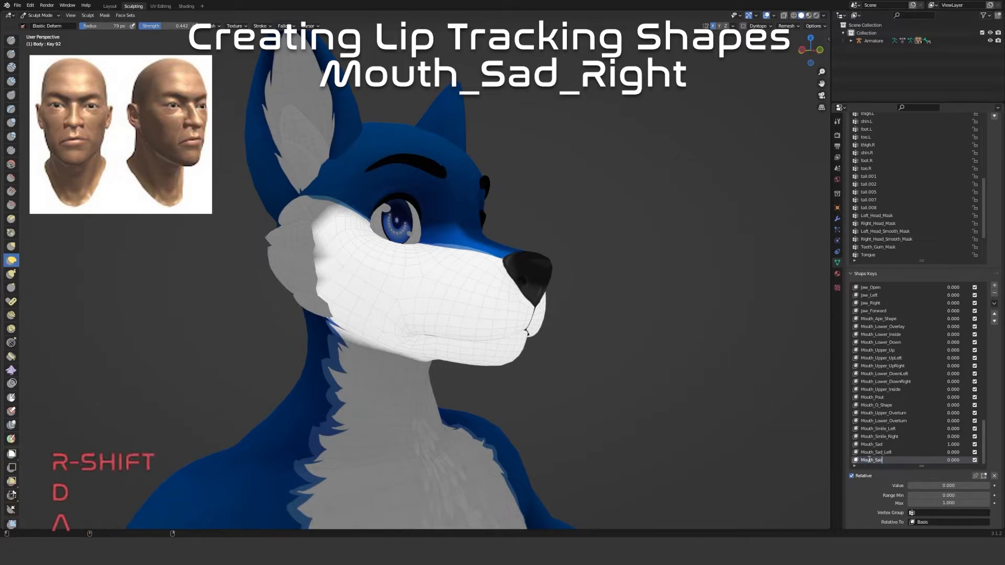
{"action": "type", "text": "_Right"}
{"action": "key", "text": "Return"}
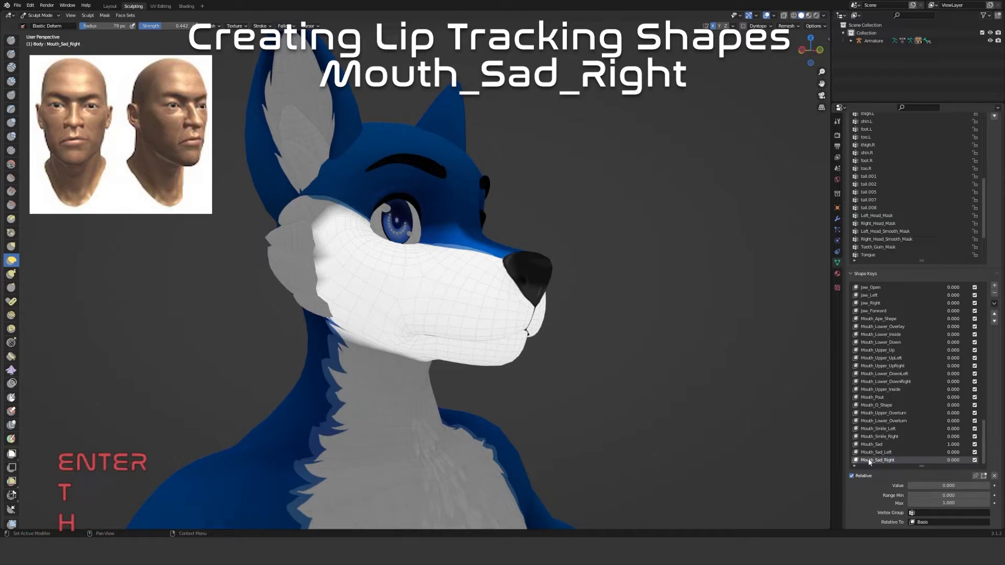
Clear all shape key values and remove the vertex group mask from Mouth_Sad
{"action": "left_click", "coordinate": [994, 476]}
{"action": "left_click", "coordinate": [920, 445]}
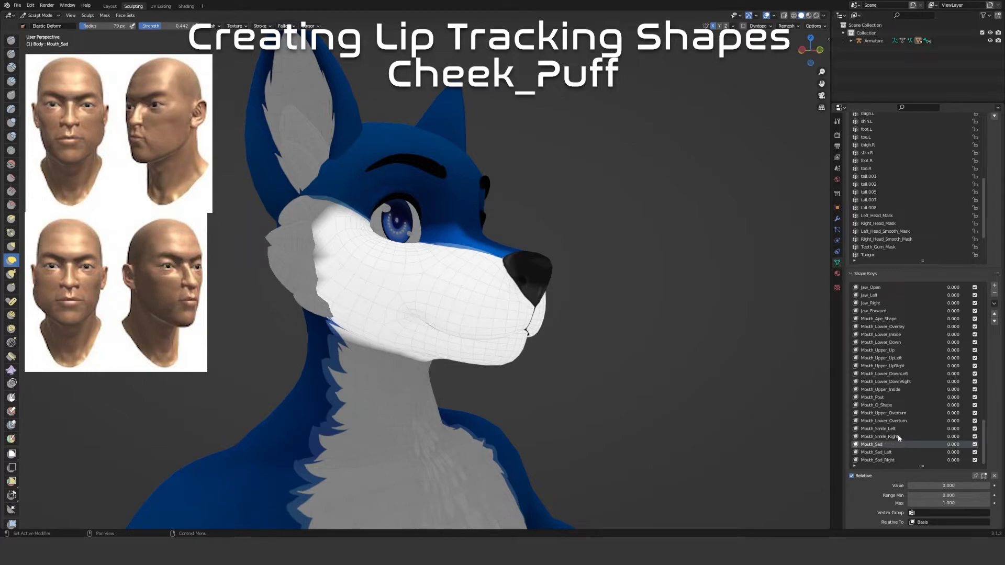
Set only the existing Pouty shape key to 1.000 and review its puffed cheeks from the front
{"action": "middle_click_drag", "start_coordinate": [626, 417], "coordinate": [572, 426]}
{"action": "scroll", "coordinate": [907, 438], "scroll_direction": "up", "scroll_amount": 5}
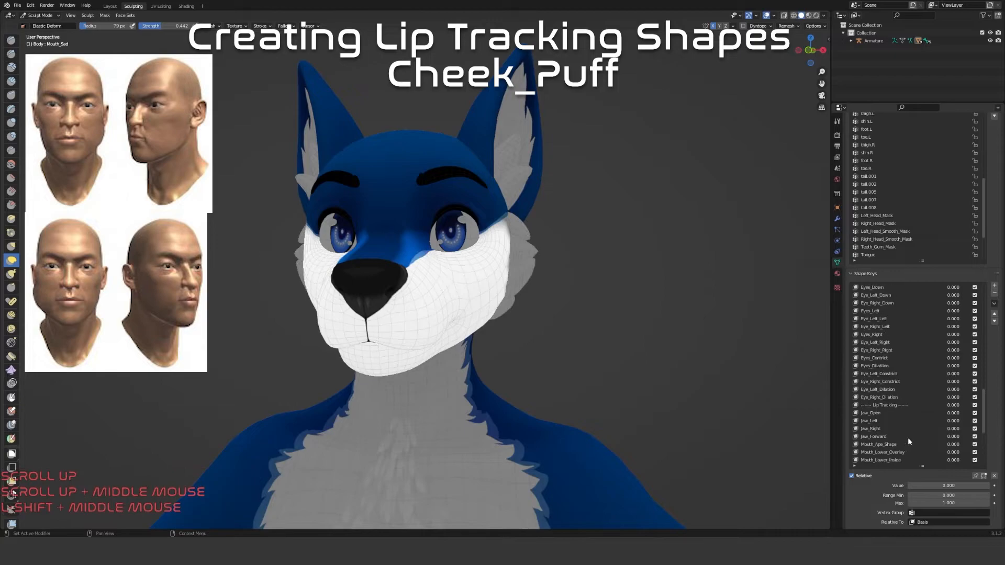
{"action": "scroll", "coordinate": [907, 438], "scroll_direction": "down", "scroll_amount": 1}
{"action": "scroll", "coordinate": [908, 437], "scroll_direction": "up", "scroll_amount": 10}
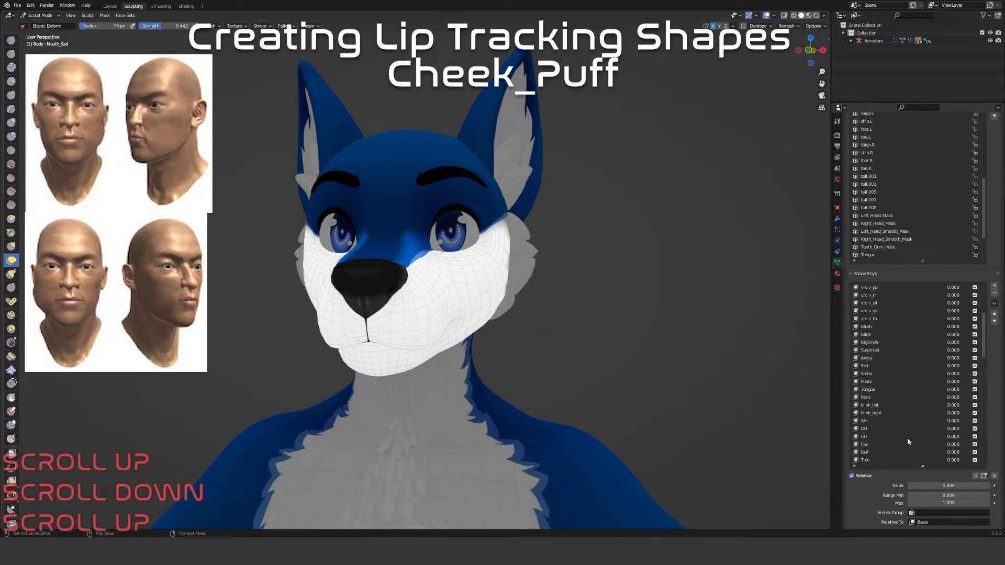
{"action": "left_click", "coordinate": [875, 383]}
{"action": "left_click_drag", "start_coordinate": [916, 486], "coordinate": [990, 486]}
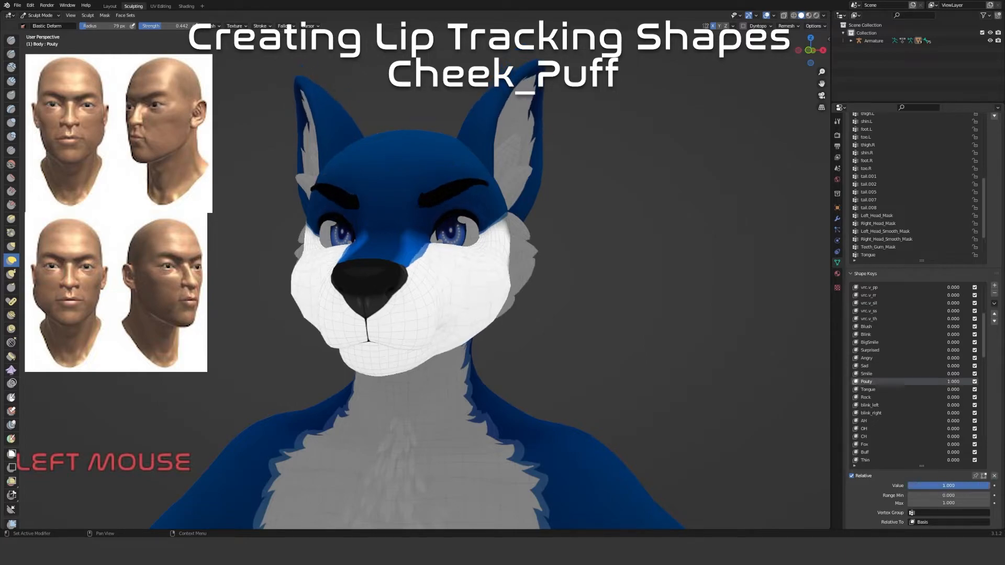
{"action": "mouse_move", "coordinate": [565, 398]}
{"action": "middle_mouse_down"}
{"action": "mouse_move", "coordinate": [602, 397]}
{"action": "mouse_move", "coordinate": [544, 396]}
{"action": "mouse_move", "coordinate": [568, 384]}
{"action": "mouse_move", "coordinate": [533, 398]}
{"action": "mouse_move", "coordinate": [585, 404]}
{"action": "middle_mouse_up"}
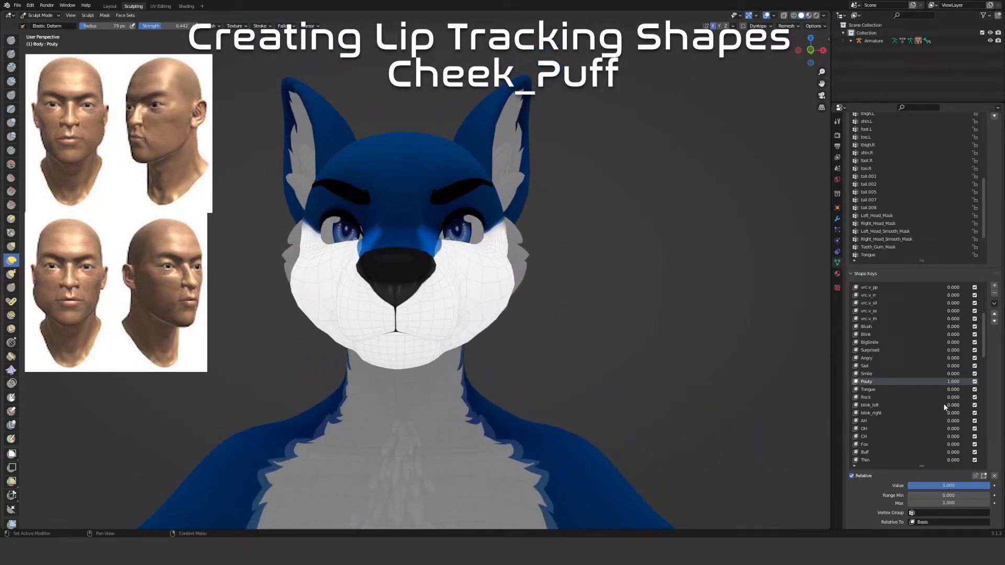
{"action": "left_click", "coordinate": [995, 476]}
{"action": "left_click_drag", "start_coordinate": [915, 486], "coordinate": [988, 486]}
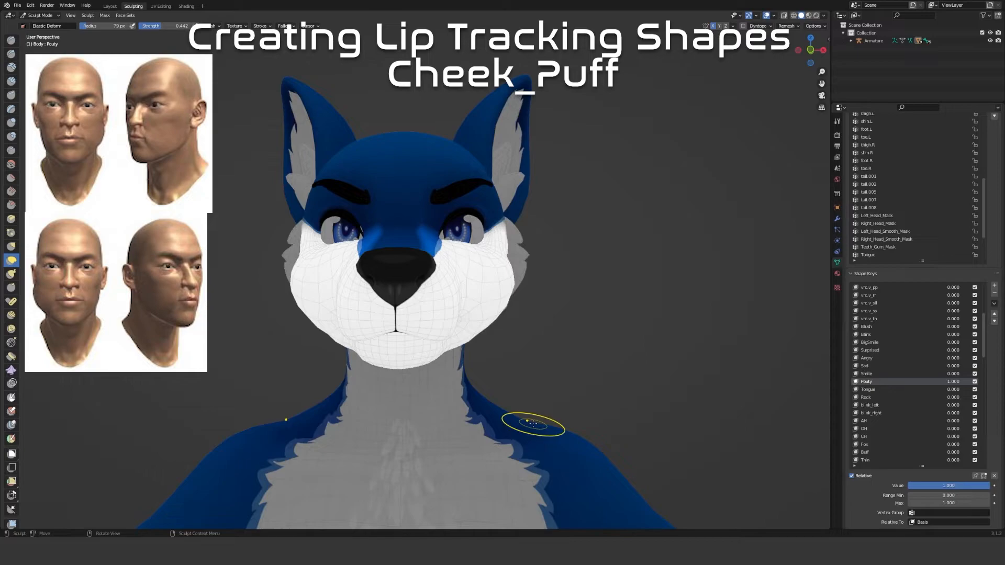
Create a new shape key from the Pouty mix and name it Cheek_Puff
{"action": "left_click", "coordinate": [994, 304]}
{"action": "left_click", "coordinate": [955, 314]}
{"action": "double_click", "coordinate": [873, 459]}
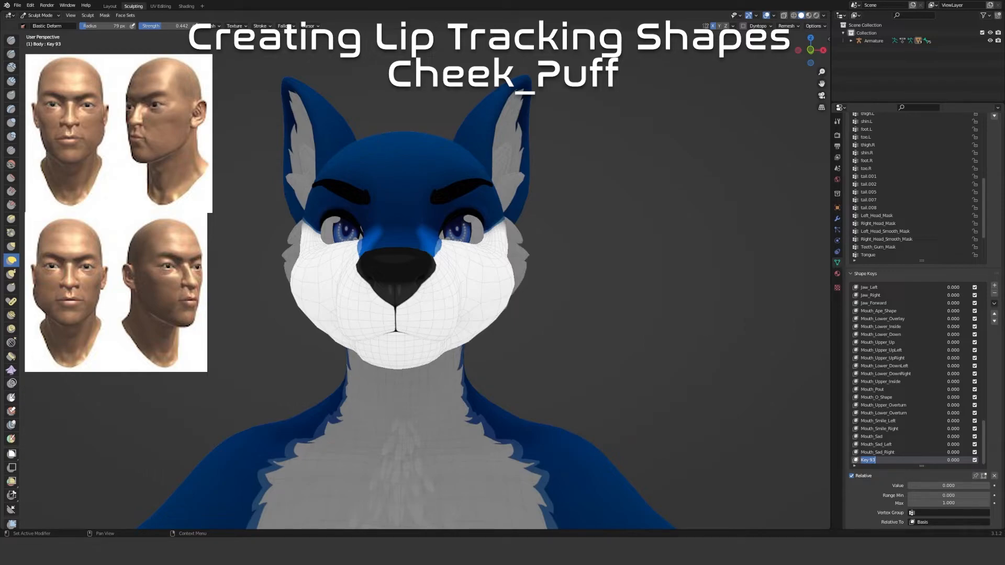
{"action": "type", "text": "Chec"}
{"action": "key", "text": "BackSpace"}
{"action": "type", "text": "ek"}
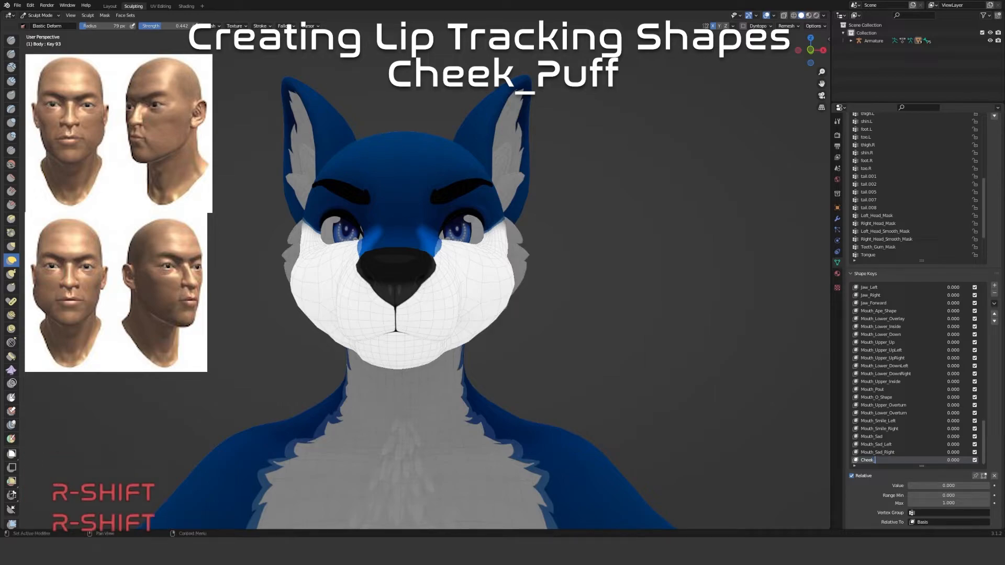
{"action": "key", "text": "BackSpace"}
{"action": "type", "text": "k_Puff"}
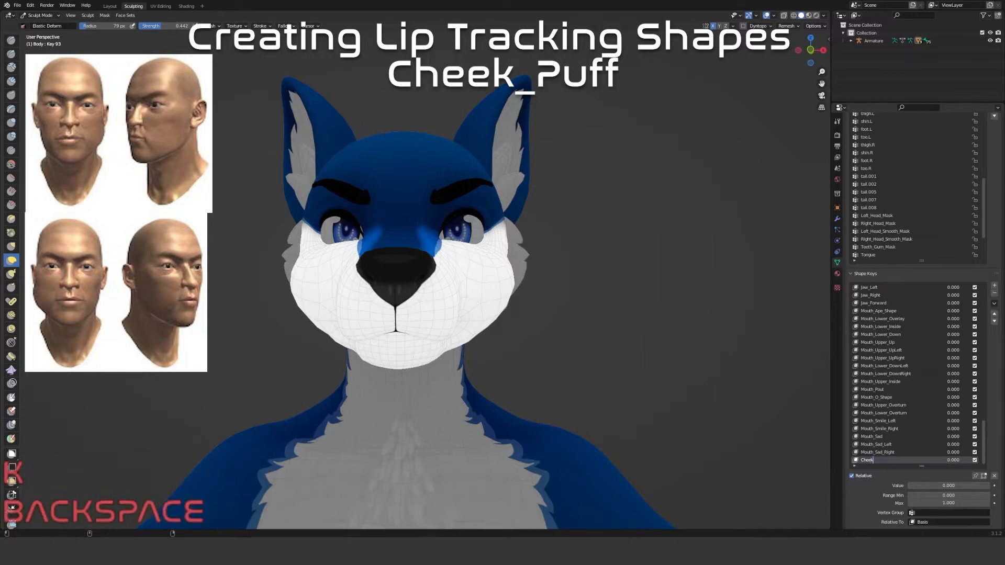
{"action": "key", "text": "Return"}
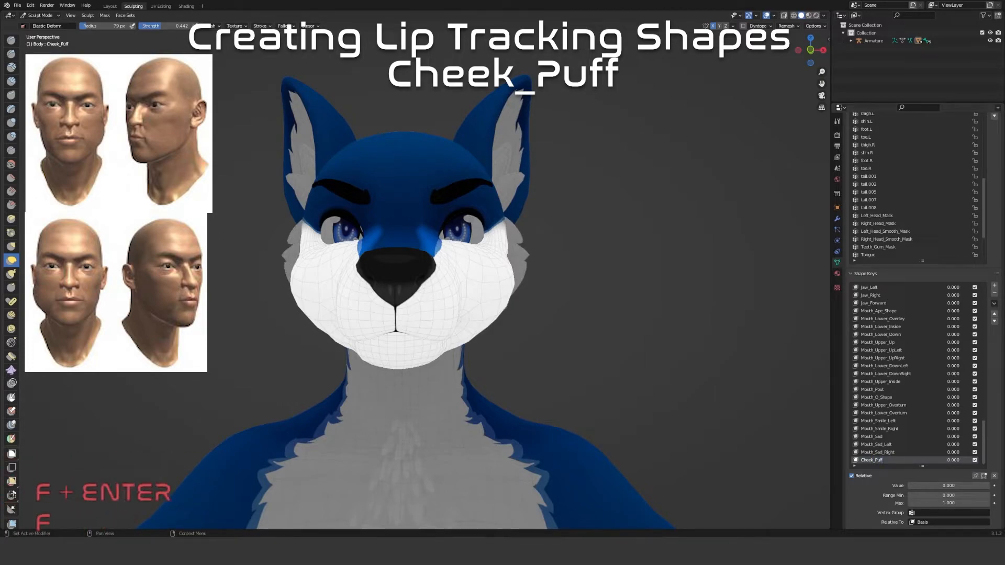
Set only Cheek_Puff to 1.000, invert the muzzle selection and restore all vertices outside the muzzle to the neutral shape
{"action": "left_click", "coordinate": [994, 475]}
{"action": "left_click_drag", "start_coordinate": [920, 490], "coordinate": [990, 489]}
{"action": "middle_click_drag", "start_coordinate": [456, 305], "coordinate": [433, 328]}
{"action": "key", "text": "Tab"}
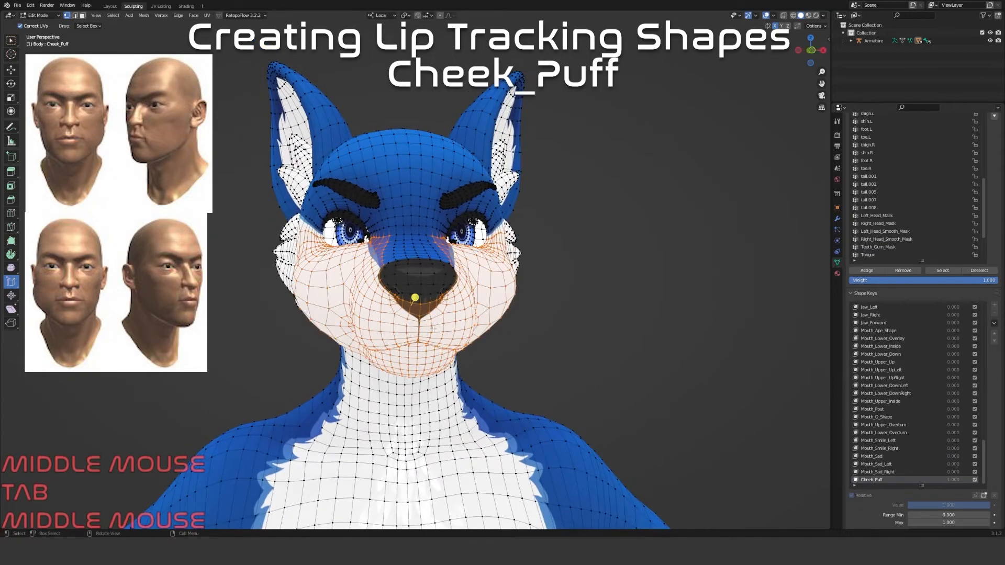
{"action": "key", "text": "ctrl+i"}
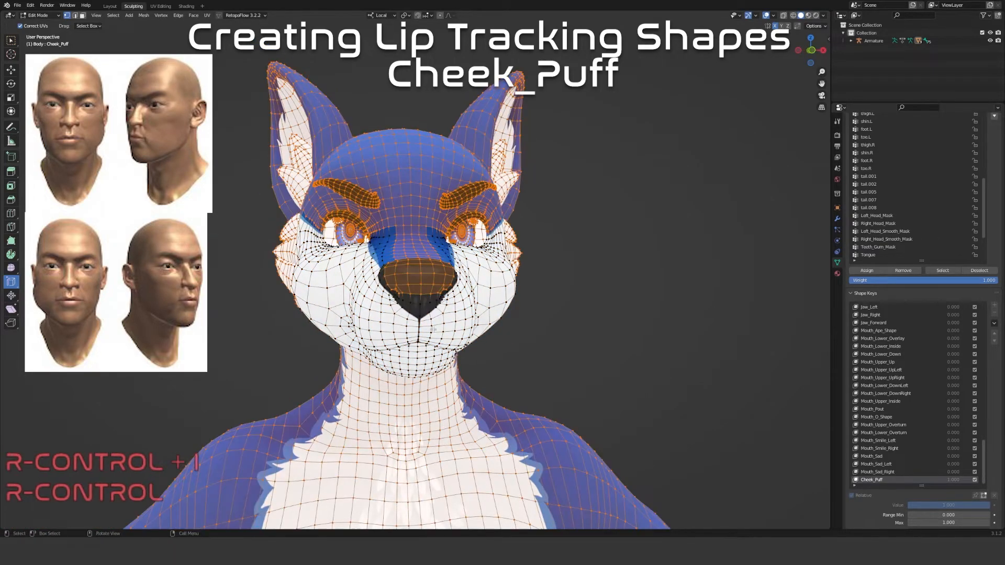
{"action": "left_click", "coordinate": [158, 15]}
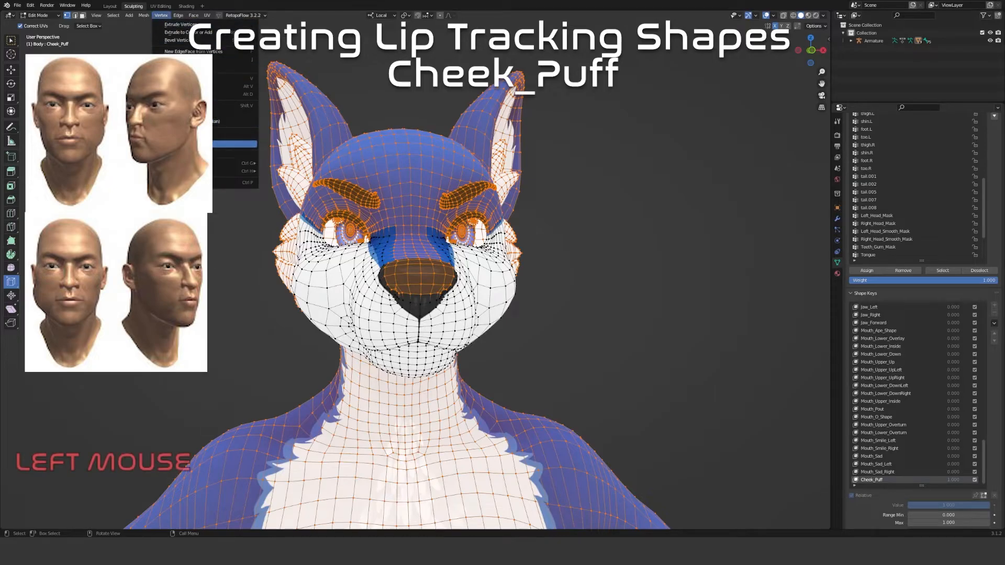
{"action": "left_click", "coordinate": [238, 132]}
{"action": "middle_click_drag", "start_coordinate": [405, 273], "coordinate": [429, 283]}
{"action": "key", "text": "Tab"}
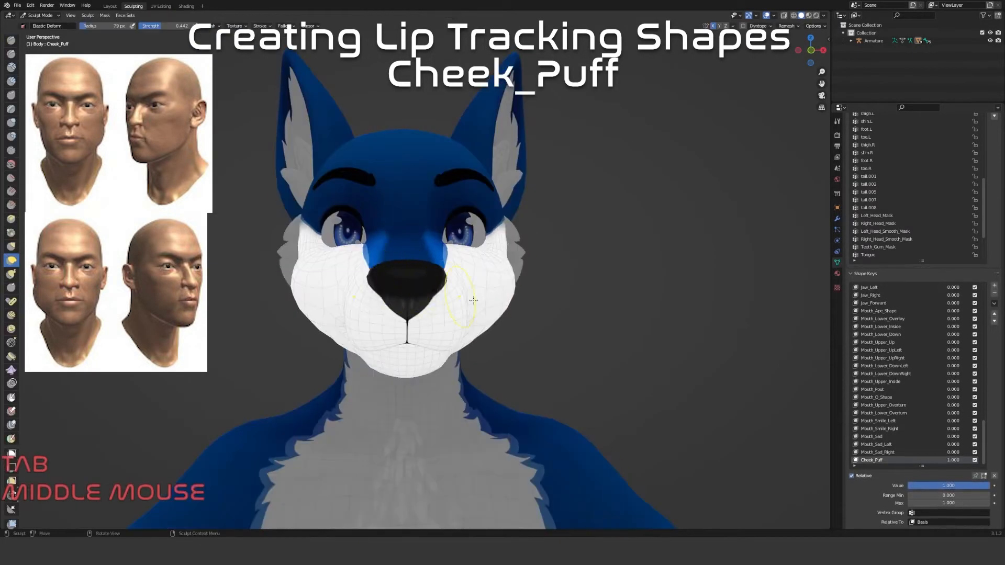
Preview Cheek_Puff at 1.000 and restrict it with the Left_Head_Smooth_Mask vertex group
{"action": "left_click_drag", "start_coordinate": [969, 489], "coordinate": [990, 486]}
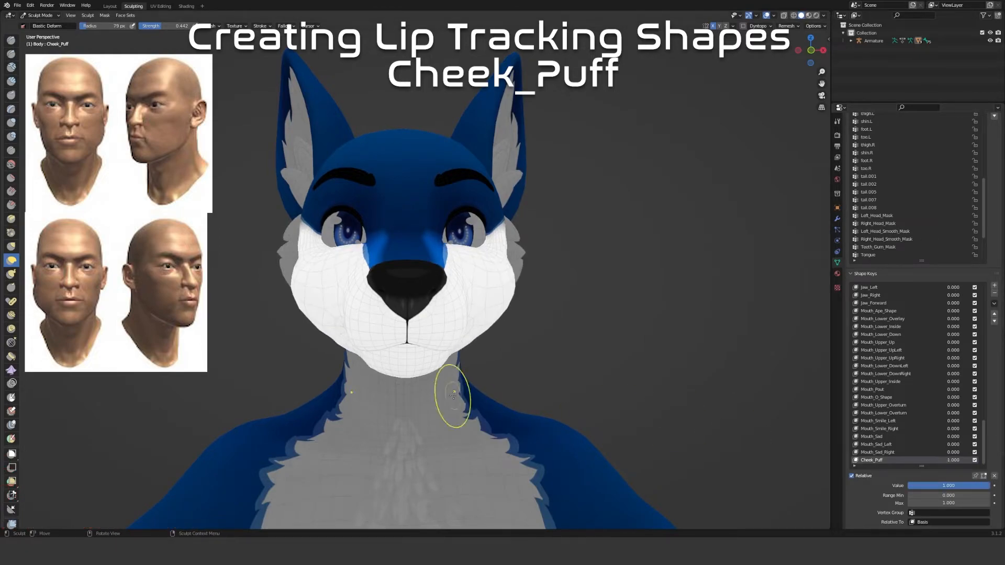
{"action": "middle_click_drag", "start_coordinate": [453, 396], "coordinate": [442, 382]}
{"action": "scroll", "coordinate": [442, 382], "scroll_direction": "up", "scroll_amount": 1}
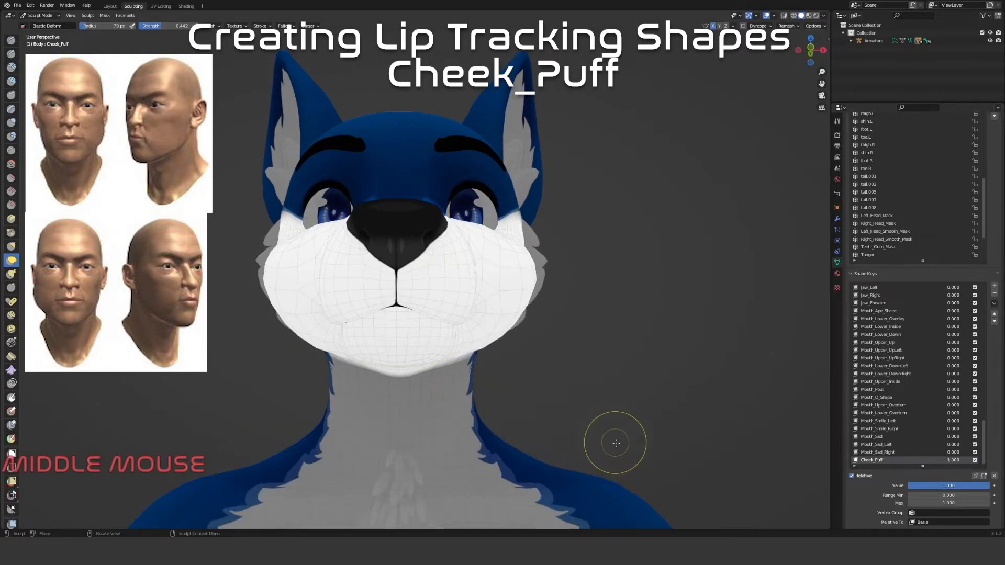
{"action": "scroll", "coordinate": [628, 445], "scroll_direction": "down", "scroll_amount": 1}
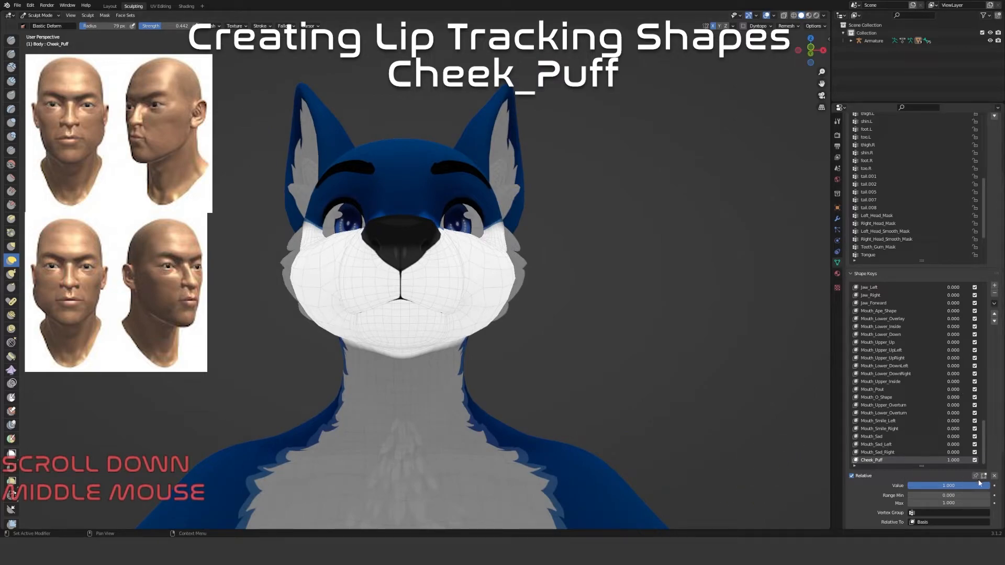
{"action": "left_click", "coordinate": [939, 513]}
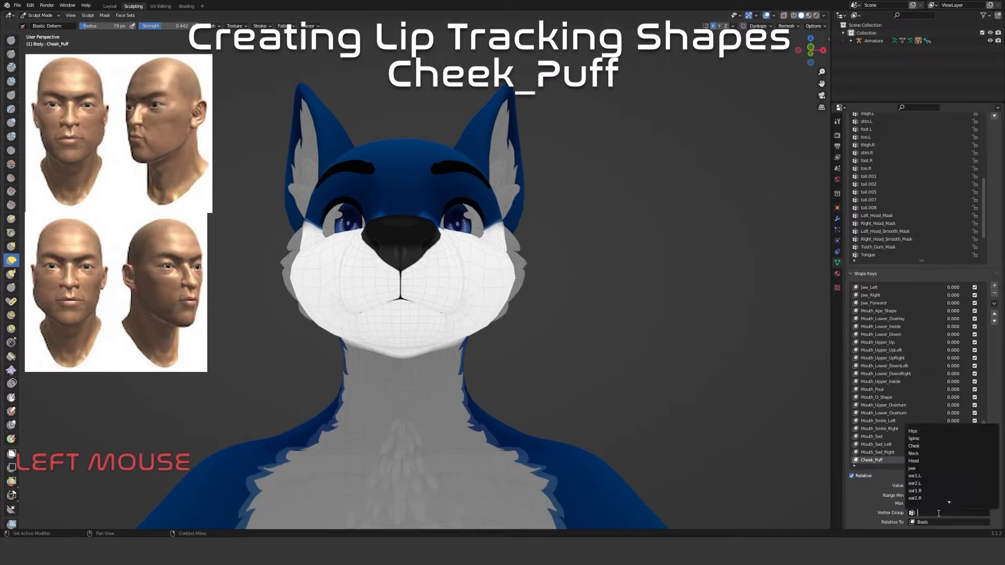
{"action": "type", "text": "head"}
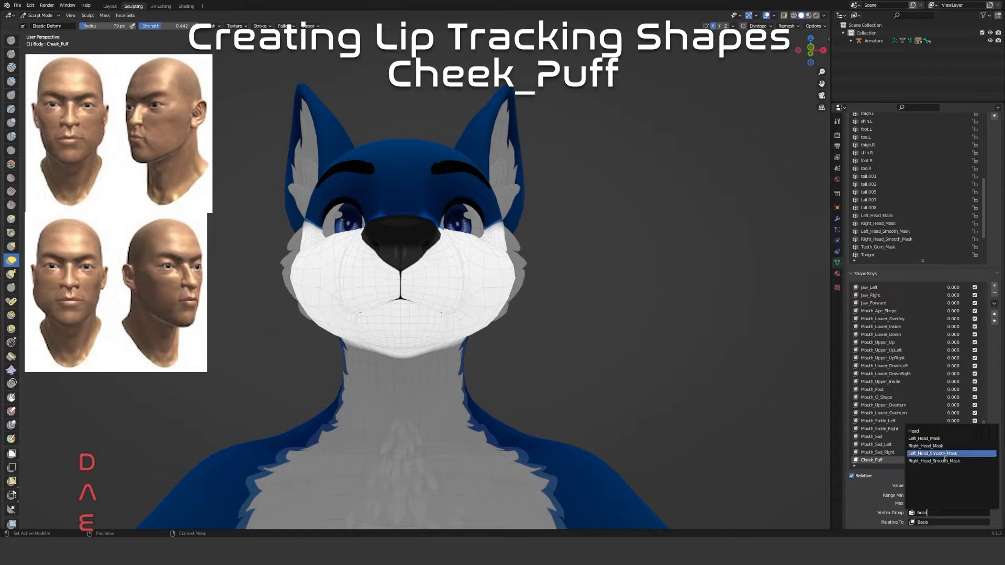
{"action": "left_click", "coordinate": [945, 454]}
Create a new shape key from the masked cheek puff mix and name it Cheek_Puff_Left
{"action": "middle_click_drag", "start_coordinate": [690, 478], "coordinate": [400, 425]}
{"action": "left_click", "coordinate": [994, 303]}
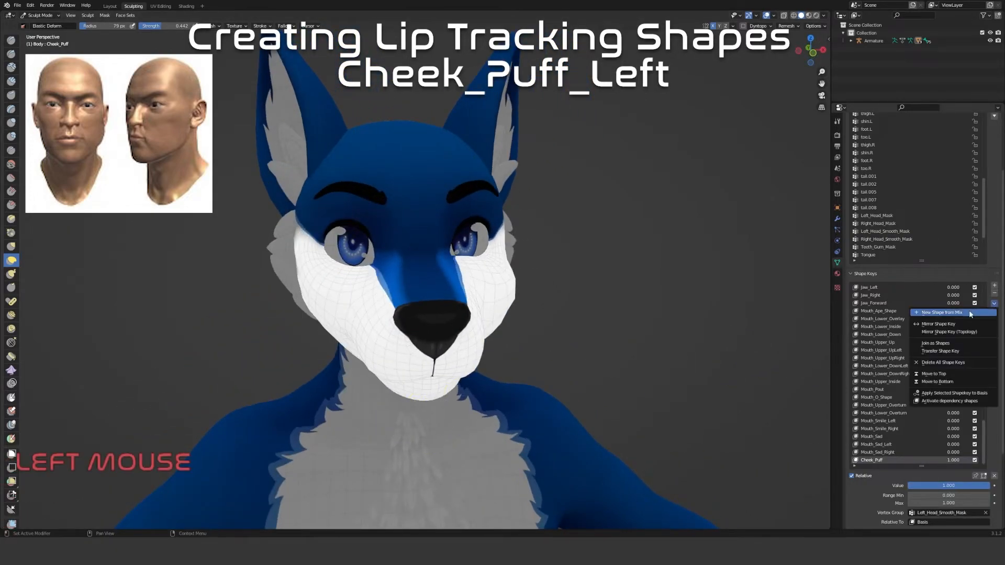
{"action": "left_click", "coordinate": [942, 312]}
{"action": "type", "text": "Cheek"}
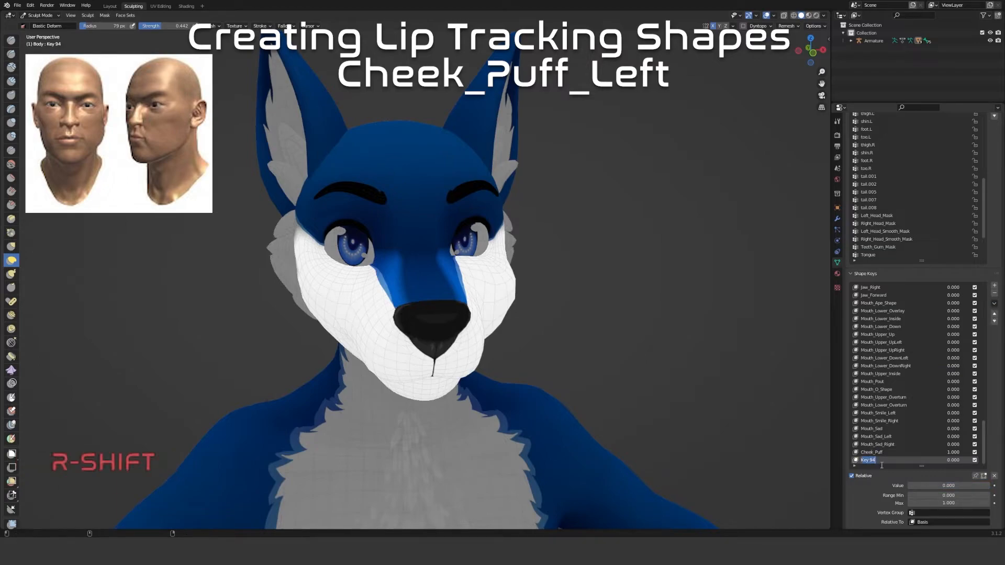
{"action": "type", "text": "_Py"}
{"action": "key", "text": "BackSpace"}
{"action": "type", "text": "uff"}
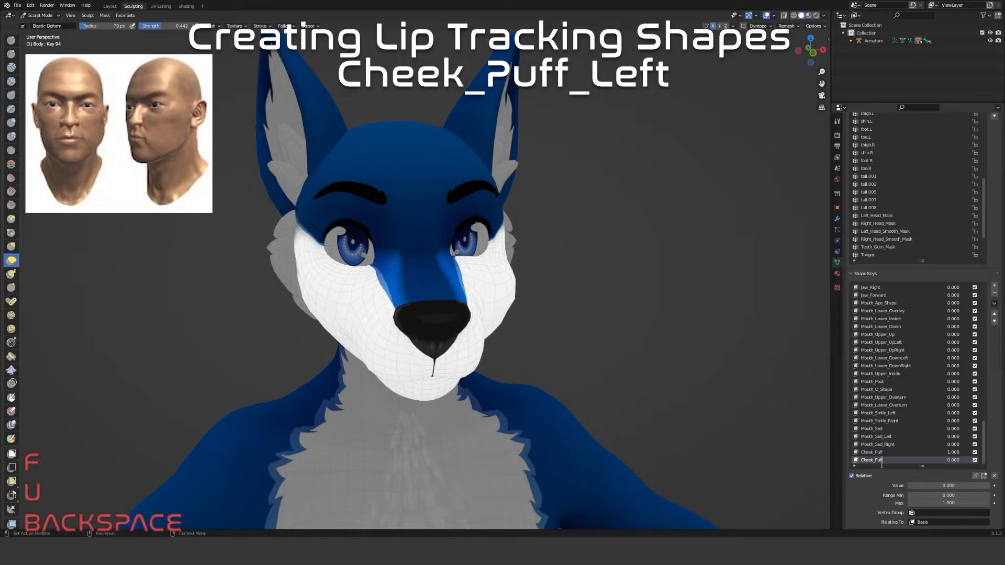
{"action": "type", "text": "_Left"}
{"action": "key", "text": "Return"}
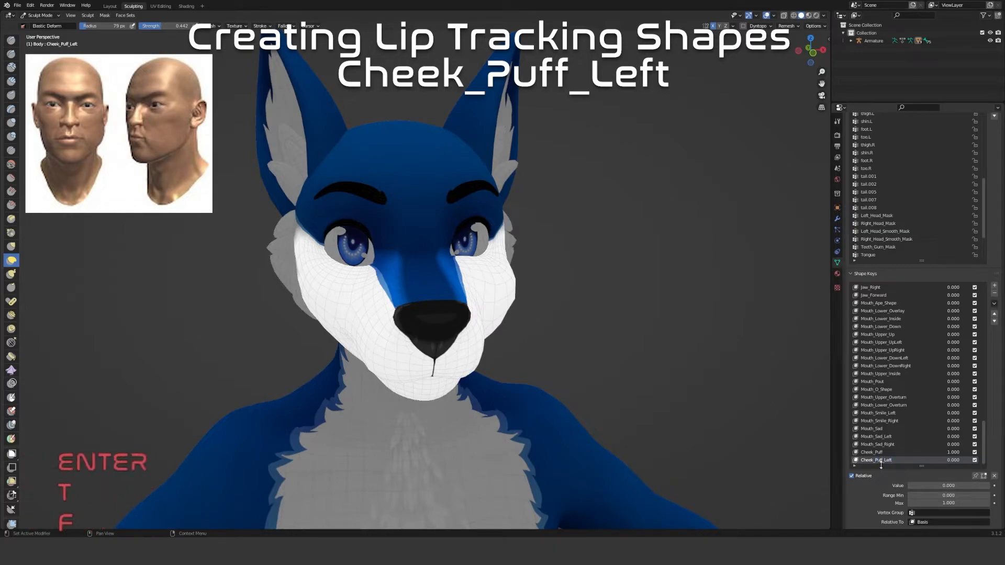
Restrict the Cheek_Puff shape key with the Right_Head_Smooth_Mask vertex group
{"action": "left_click", "coordinate": [888, 453]}
{"action": "left_click", "coordinate": [935, 512]}
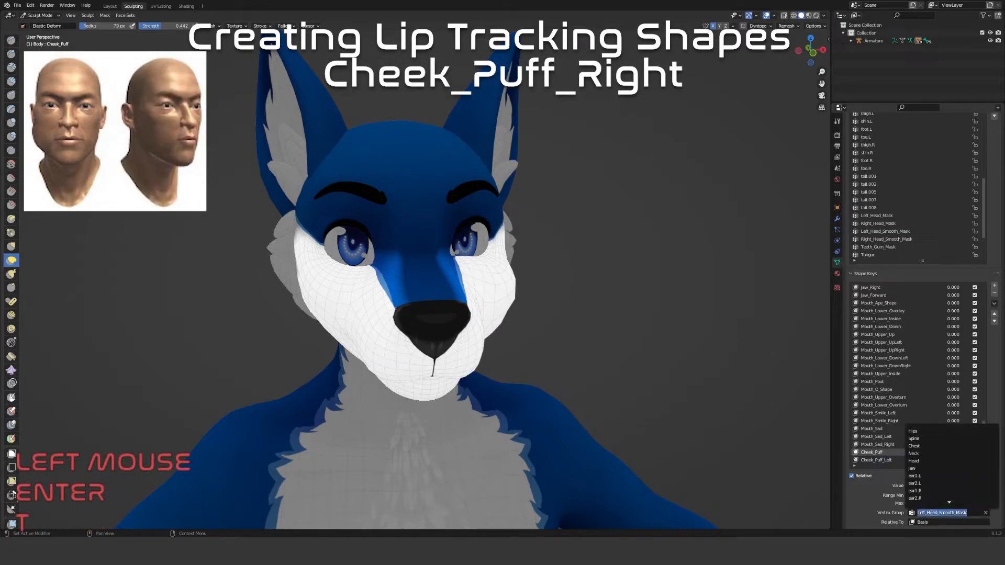
{"action": "type", "text": "head"}
{"action": "left_click", "coordinate": [953, 461]}
Create a new shape key from the masked cheek puff mix and name it Cheek_Puff_Right
{"action": "middle_click_drag", "start_coordinate": [789, 430], "coordinate": [640, 421]}
{"action": "left_click", "coordinate": [993, 304]}
{"action": "left_click", "coordinate": [936, 312]}
{"action": "type", "text": "Cheek_Puf"}
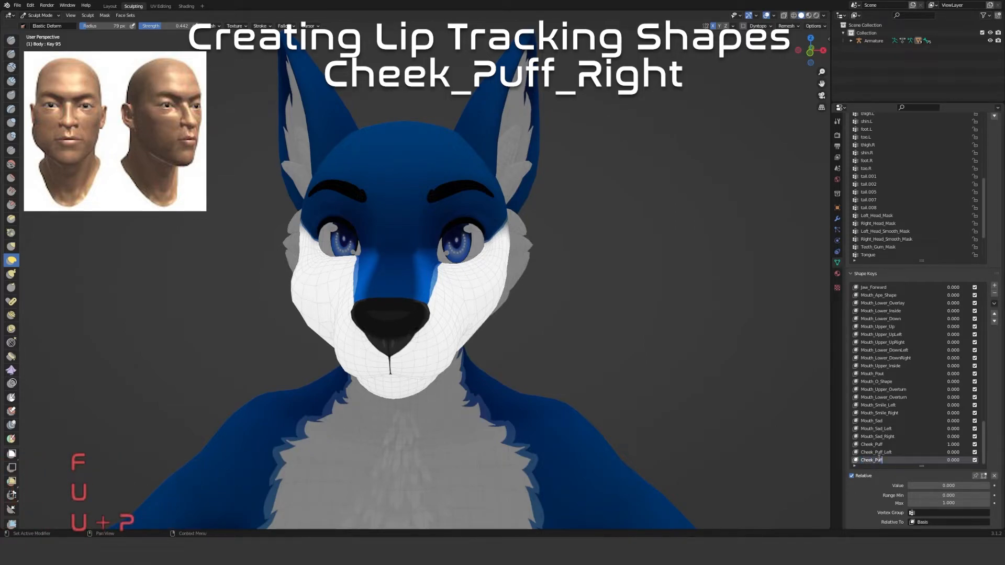
{"action": "type", "text": "f_Right"}
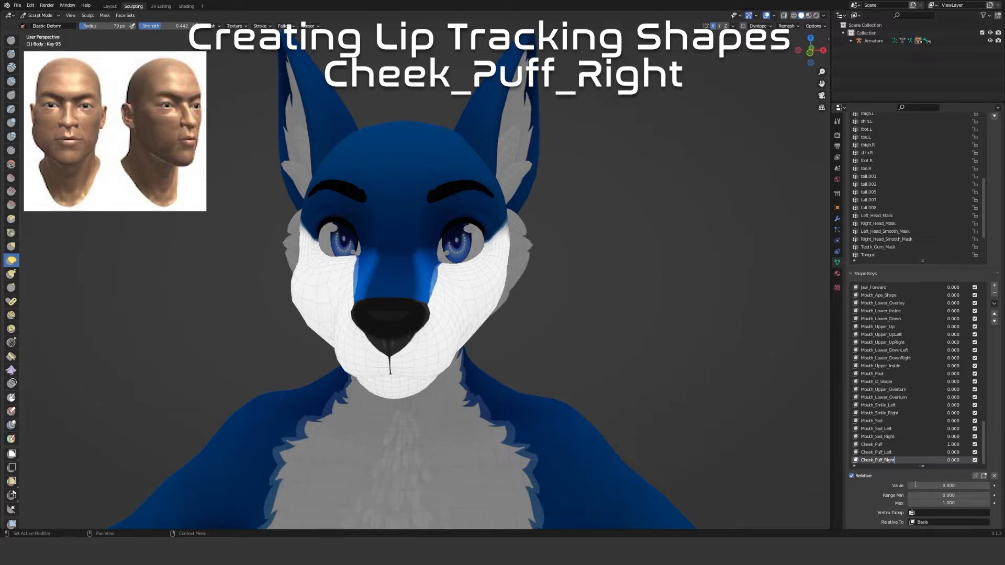
{"action": "left_click", "coordinate": [907, 459]}
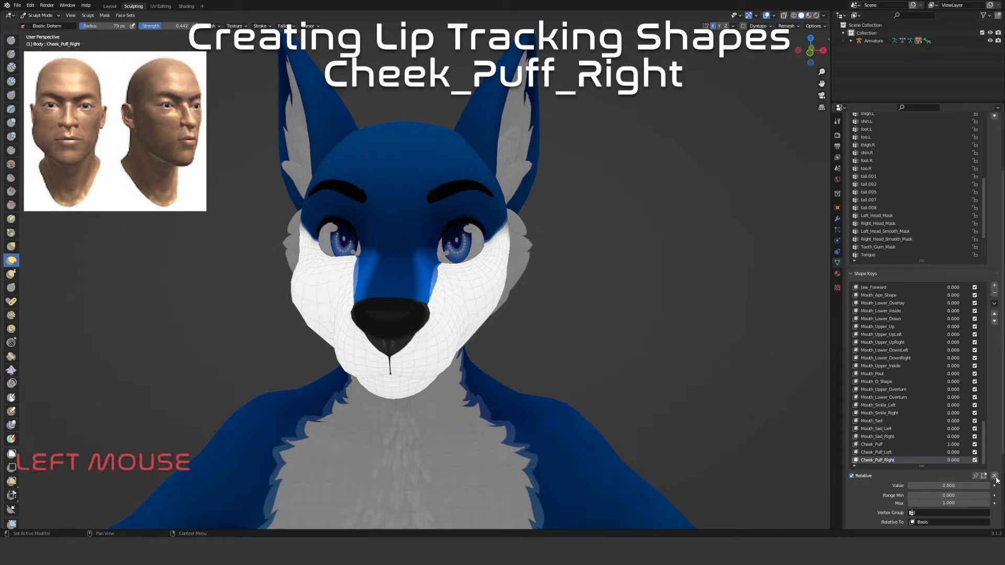
Clear the shape key values and check the Cheek_Puff_Left and Cheek_Puff_Right shape keys
{"action": "left_click", "coordinate": [882, 452]}
{"action": "mouse_move", "coordinate": [911, 486]}
{"action": "left_mouse_down"}
{"action": "mouse_move", "coordinate": [989, 485]}
{"action": "mouse_move", "coordinate": [908, 486]}
{"action": "left_mouse_up"}
{"action": "left_click", "coordinate": [895, 460]}
{"action": "middle_click_drag", "start_coordinate": [556, 422], "coordinate": [595, 404]}
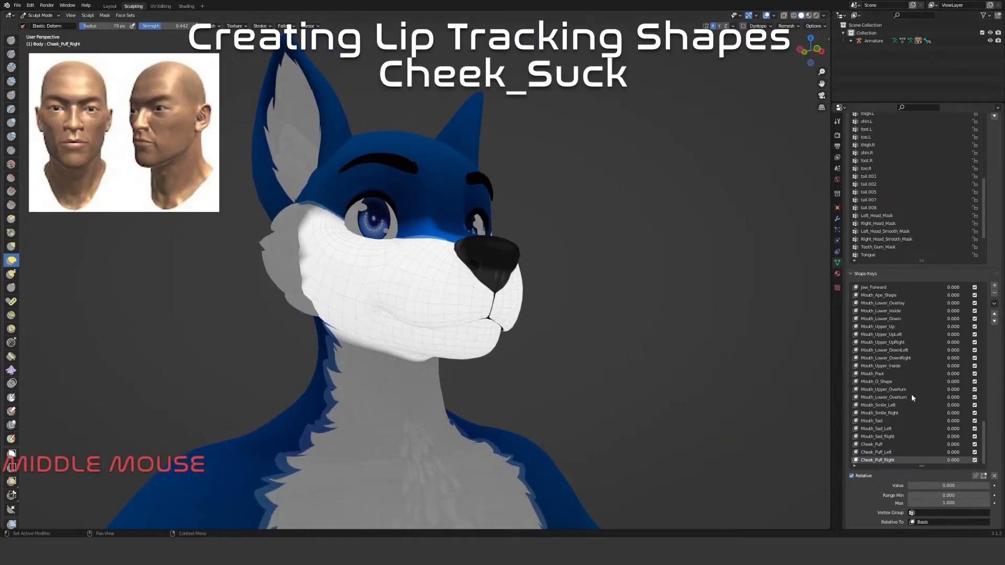
Add a new shape key named Cheek_Suck and set its value to 1.000
{"action": "left_click", "coordinate": [994, 286]}
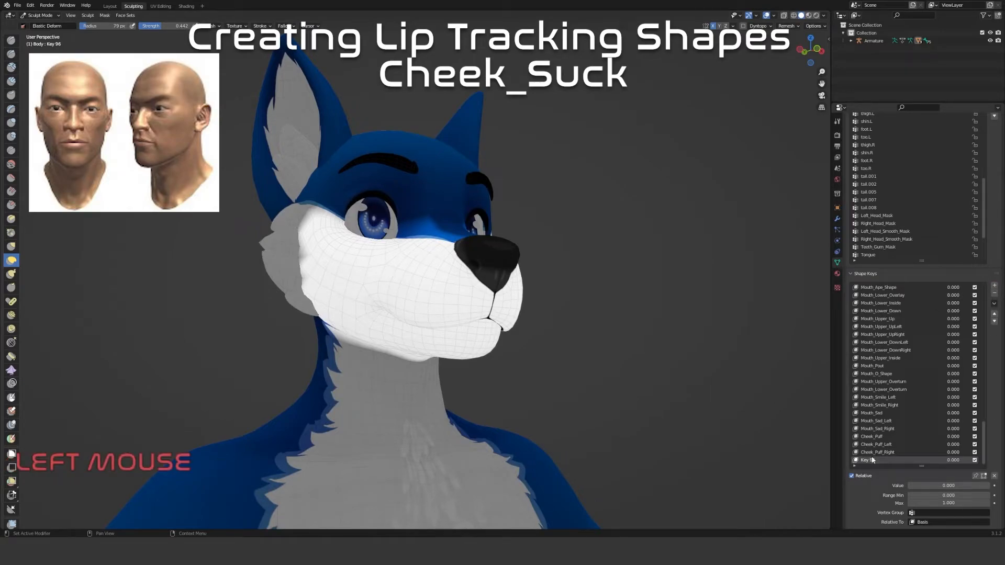
{"action": "type", "text": "Cheek_Suck"}
{"action": "key", "text": "Return"}
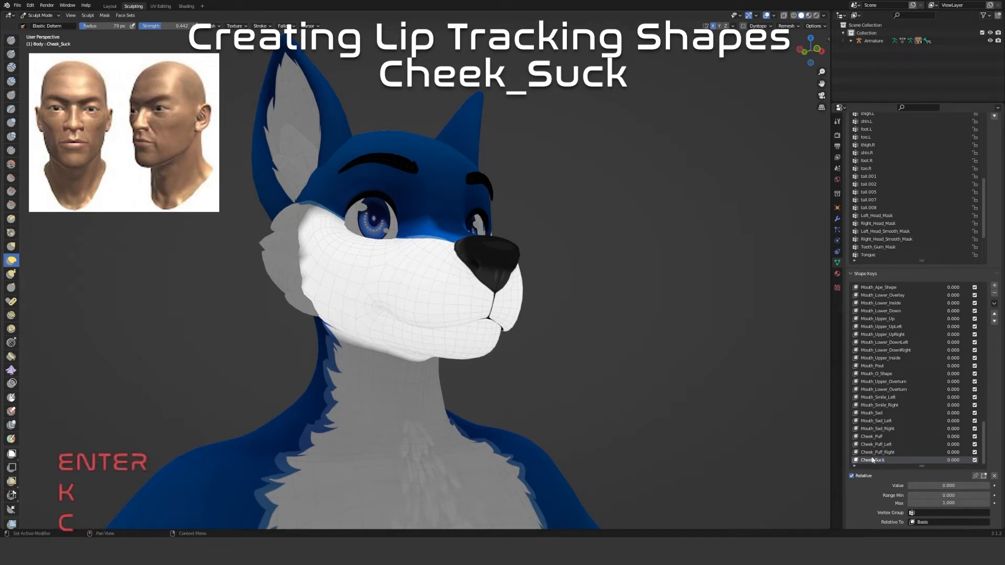
{"action": "middle_click_drag", "start_coordinate": [497, 316], "coordinate": [433, 341]}
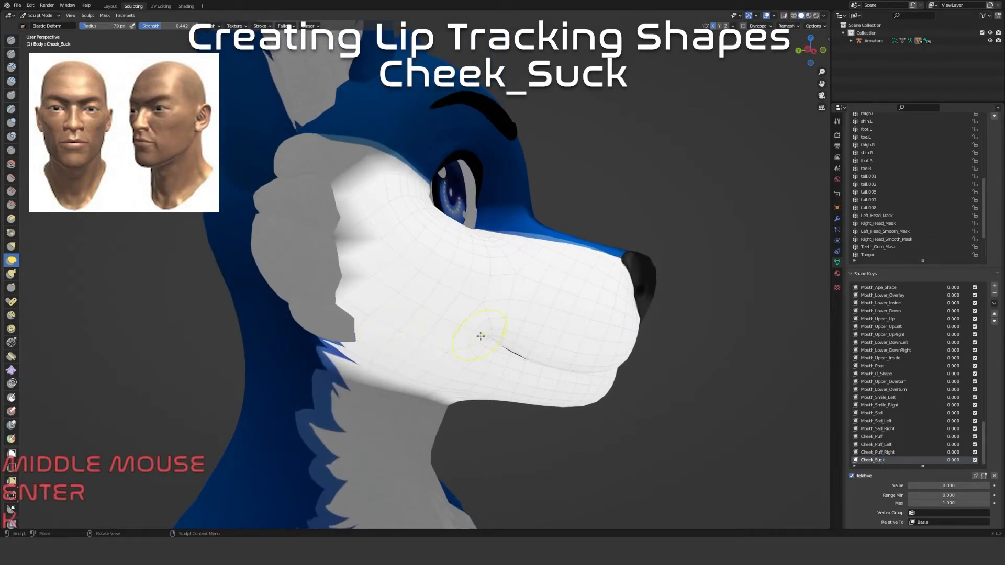
{"action": "left_click_drag", "start_coordinate": [921, 486], "coordinate": [991, 486]}
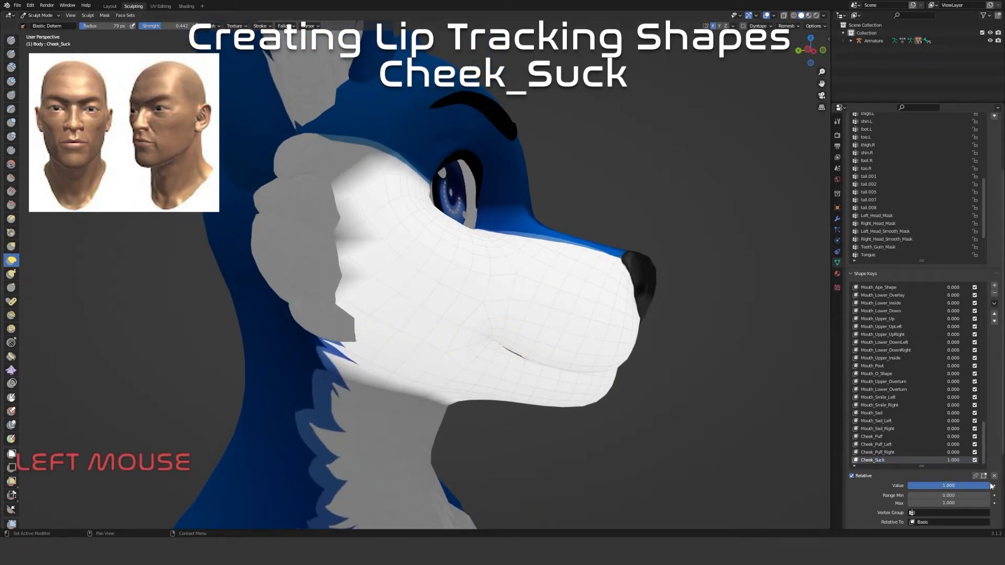
Enlarge the Elastic Deform brush to 167 px and sculpt the mouth corners and cheeks inward for Cheek_Suck
{"action": "scroll", "coordinate": [623, 386], "scroll_direction": "up", "scroll_amount": 5}
{"action": "mouse_move", "coordinate": [624, 385]}
{"action": "middle_mouse_down"}
{"action": "mouse_move", "coordinate": [476, 332]}
{"action": "mouse_move", "coordinate": [492, 335]}
{"action": "middle_mouse_up"}
{"action": "scroll", "coordinate": [567, 368], "scroll_direction": "down", "scroll_amount": 4}
{"action": "middle_click_drag", "start_coordinate": [492, 335], "coordinate": [511, 355], "text": "shift"}
{"action": "key", "text": "f"}
{"action": "left_click", "coordinate": [511, 323]}
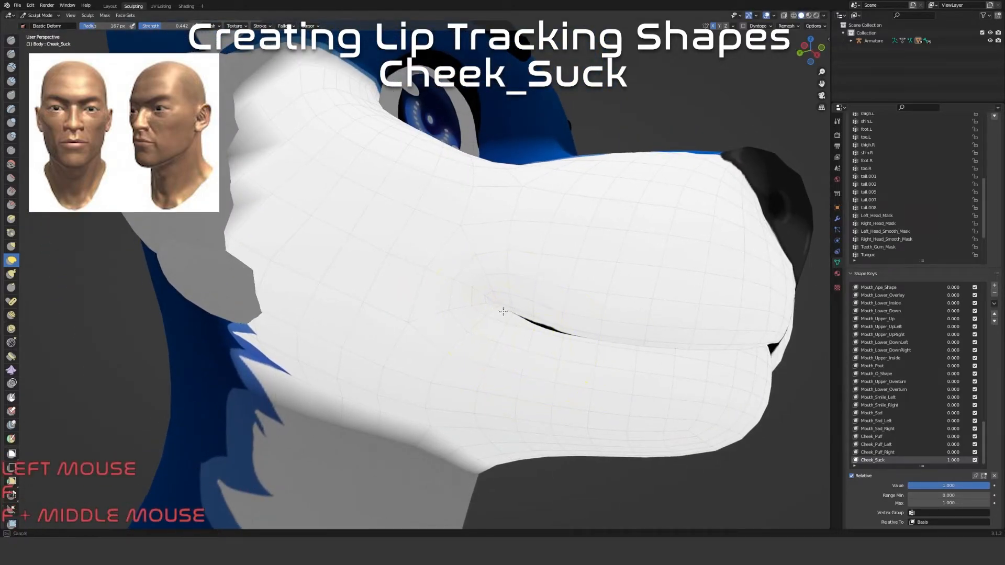
{"action": "left_click_drag", "start_coordinate": [565, 332], "coordinate": [679, 348]}
{"action": "mouse_move", "coordinate": [608, 369]}
{"action": "middle_mouse_down"}
{"action": "mouse_move", "coordinate": [545, 353]}
{"action": "mouse_move", "coordinate": [347, 361]}
{"action": "middle_mouse_up"}
{"action": "mouse_move", "coordinate": [289, 349]}
{"action": "left_mouse_down"}
{"action": "mouse_move", "coordinate": [298, 341]}
{"action": "mouse_move", "coordinate": [350, 362]}
{"action": "mouse_move", "coordinate": [426, 352]}
{"action": "mouse_move", "coordinate": [473, 332]}
{"action": "mouse_move", "coordinate": [454, 357]}
{"action": "mouse_move", "coordinate": [505, 362]}
{"action": "left_mouse_up"}
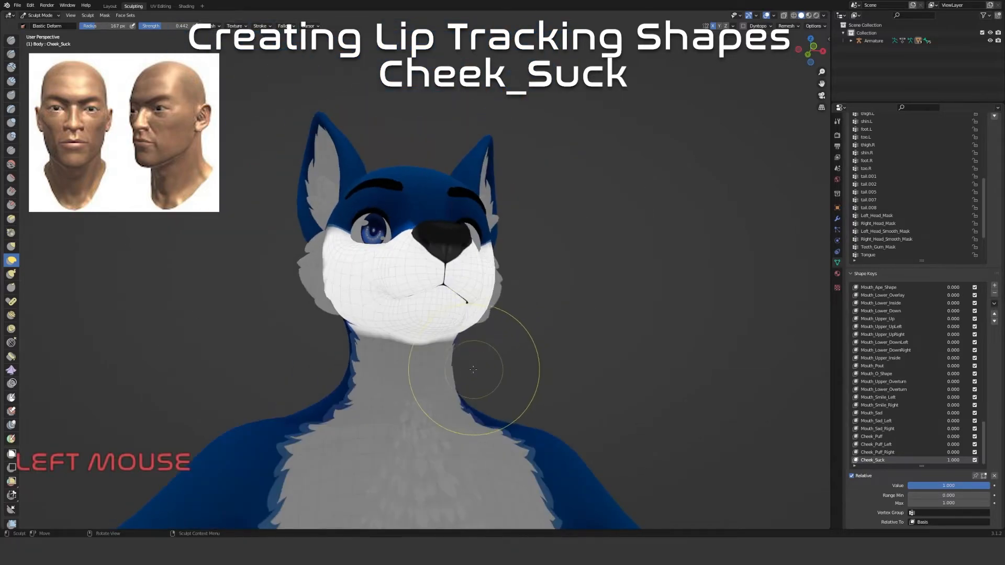
Refine the sucked-in cheeks with small Elastic Deform strokes around the muzzle sides, mouth corners and rear cheeks
{"action": "middle_click_drag", "start_coordinate": [498, 426], "coordinate": [496, 359]}
{"action": "scroll", "coordinate": [504, 365], "scroll_direction": "up", "scroll_amount": 3}
{"action": "left_click_drag", "start_coordinate": [366, 413], "coordinate": [359, 420]}
{"action": "middle_click_drag", "start_coordinate": [359, 419], "coordinate": [329, 341]}
{"action": "left_click_drag", "start_coordinate": [330, 341], "coordinate": [322, 338]}
{"action": "left_click_drag", "start_coordinate": [545, 397], "coordinate": [527, 391]}
{"action": "middle_click_drag", "start_coordinate": [527, 391], "coordinate": [482, 364]}
{"action": "middle_click_drag", "start_coordinate": [317, 250], "coordinate": [353, 283]}
{"action": "left_click_drag", "start_coordinate": [410, 373], "coordinate": [405, 375]}
{"action": "scroll", "coordinate": [415, 371], "scroll_direction": "down", "scroll_amount": 3}
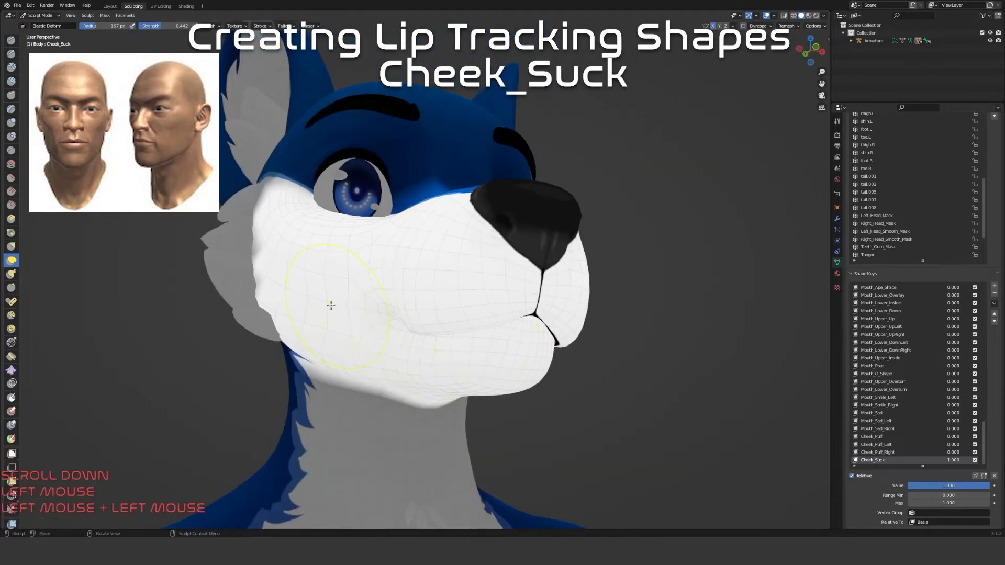
{"action": "left_click_drag", "start_coordinate": [337, 317], "coordinate": [327, 288]}
{"action": "middle_click_drag", "start_coordinate": [329, 298], "coordinate": [277, 247]}
{"action": "scroll", "coordinate": [252, 278], "scroll_direction": "up", "scroll_amount": 3}
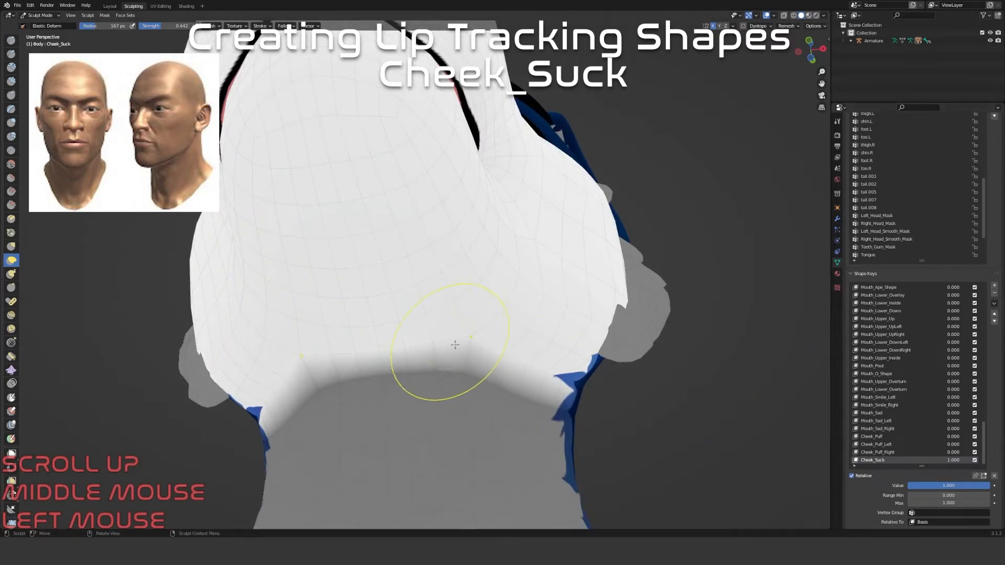
Preview Cheek_Suck by varying its value and reset all shape key values to zero
{"action": "mouse_move", "coordinate": [972, 486]}
{"action": "left_mouse_down"}
{"action": "mouse_move", "coordinate": [908, 486]}
{"action": "mouse_move", "coordinate": [989, 485]}
{"action": "left_mouse_up"}
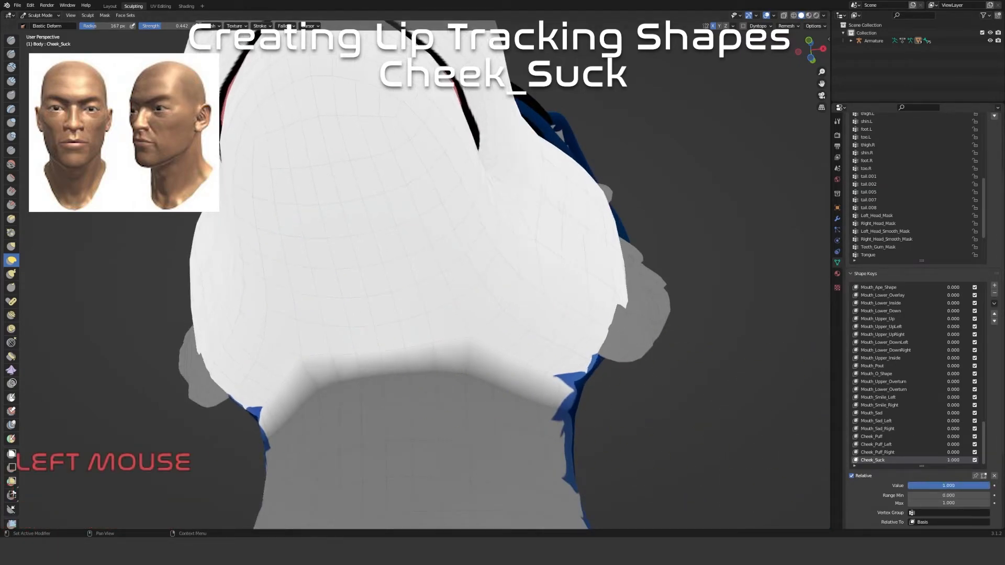
{"action": "middle_click_drag", "start_coordinate": [699, 362], "coordinate": [545, 390]}
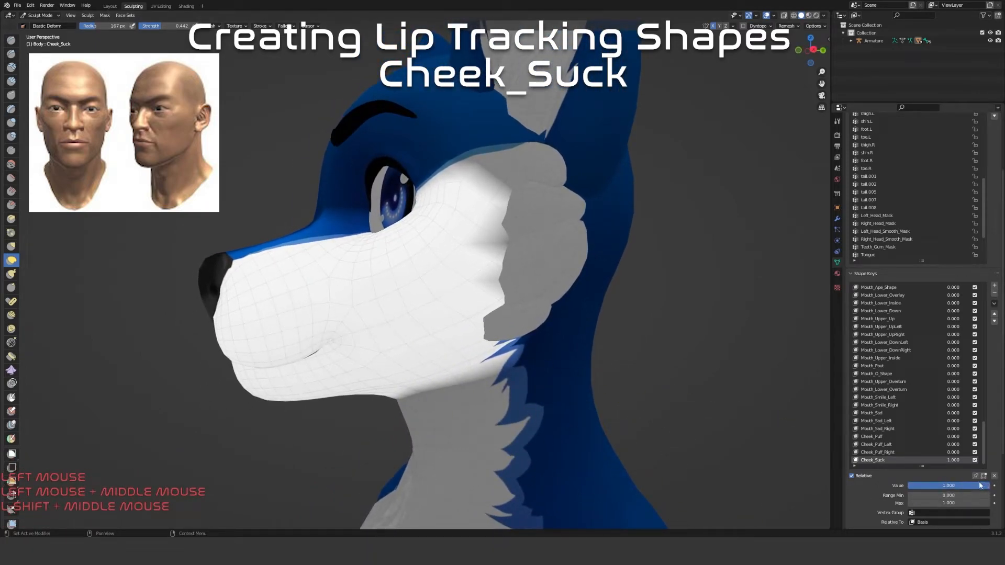
{"action": "left_click_drag", "start_coordinate": [981, 485], "coordinate": [924, 482]}
{"action": "left_click", "coordinate": [994, 475]}
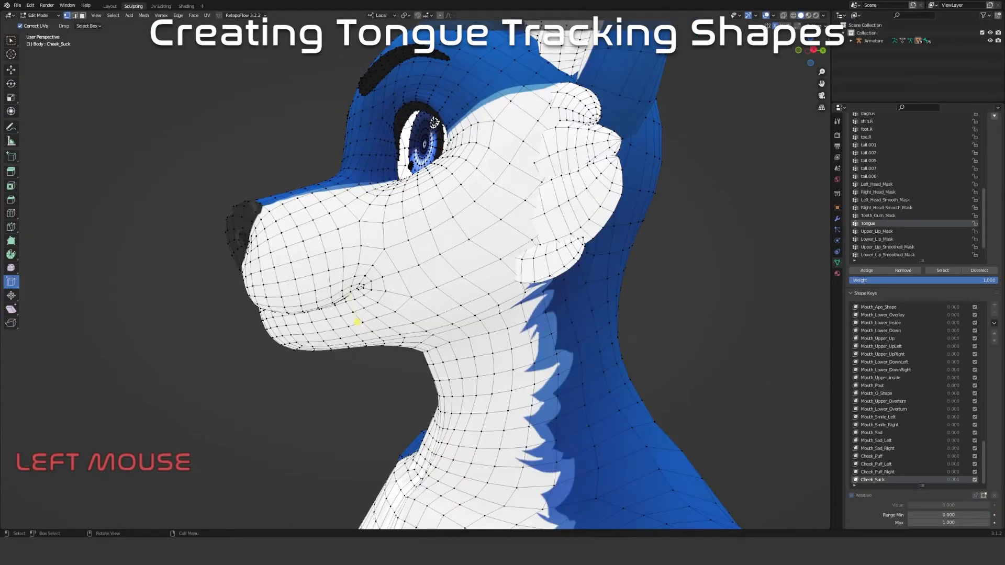
Examine the mesh around the mouth corner and lips in Edit Mode from several close angles
{"action": "scroll", "coordinate": [345, 317], "scroll_direction": "up", "scroll_amount": 2}
{"action": "middle_click_drag", "start_coordinate": [337, 314], "coordinate": [354, 314]}
{"action": "scroll", "coordinate": [314, 322], "scroll_direction": "up", "scroll_amount": 4}
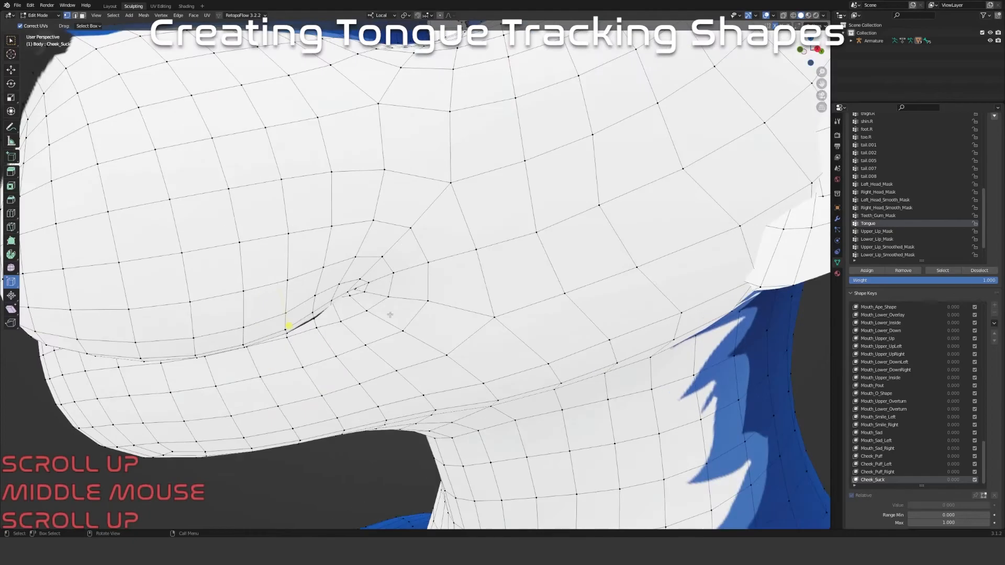
{"action": "middle_click_drag", "start_coordinate": [285, 329], "coordinate": [329, 316]}
{"action": "scroll", "coordinate": [401, 301], "scroll_direction": "down", "scroll_amount": 6}
{"action": "scroll", "coordinate": [361, 291], "scroll_direction": "up", "scroll_amount": 8}
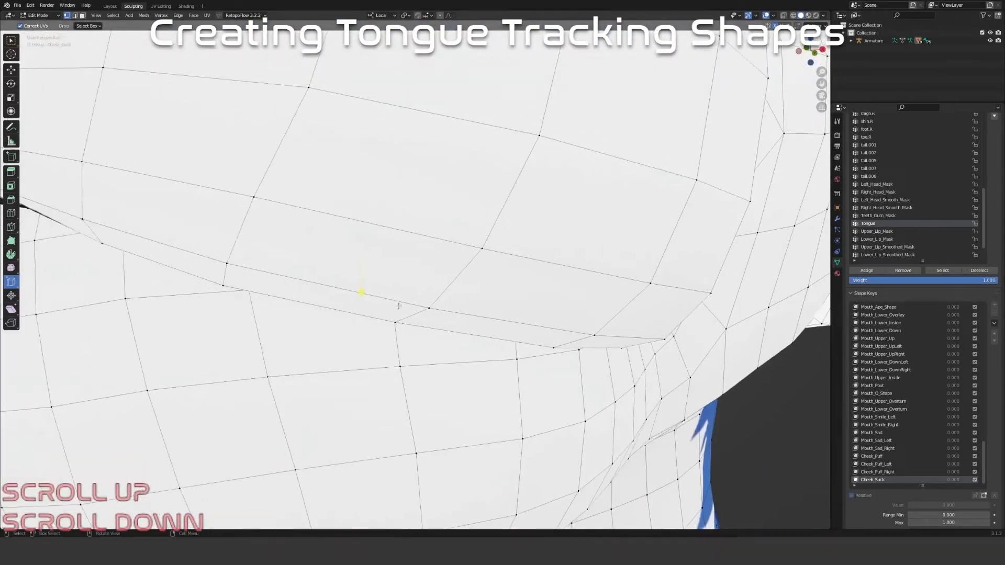
{"action": "middle_click_drag", "start_coordinate": [420, 303], "coordinate": [413, 300]}
{"action": "scroll", "coordinate": [312, 334], "scroll_direction": "up", "scroll_amount": 5}
{"action": "middle_click_drag", "start_coordinate": [312, 334], "coordinate": [400, 327]}
{"action": "scroll", "coordinate": [491, 360], "scroll_direction": "down", "scroll_amount": 4}
{"action": "scroll", "coordinate": [398, 325], "scroll_direction": "down", "scroll_amount": 3}
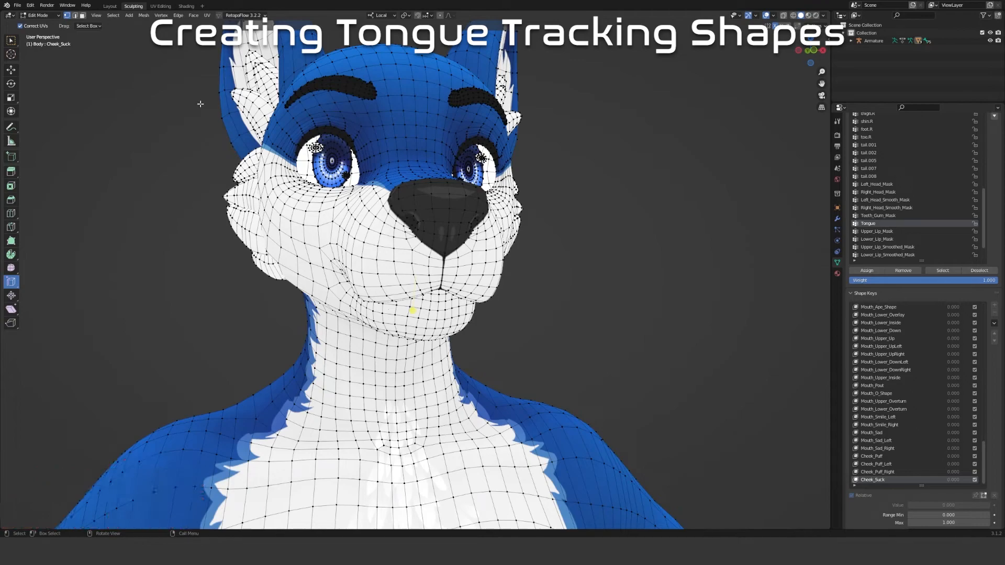
Hide the selected tongue, mask all remaining visible geometry in Sculpt Mode, and reveal the tongue again for sculpting
{"action": "key", "text": "h"}
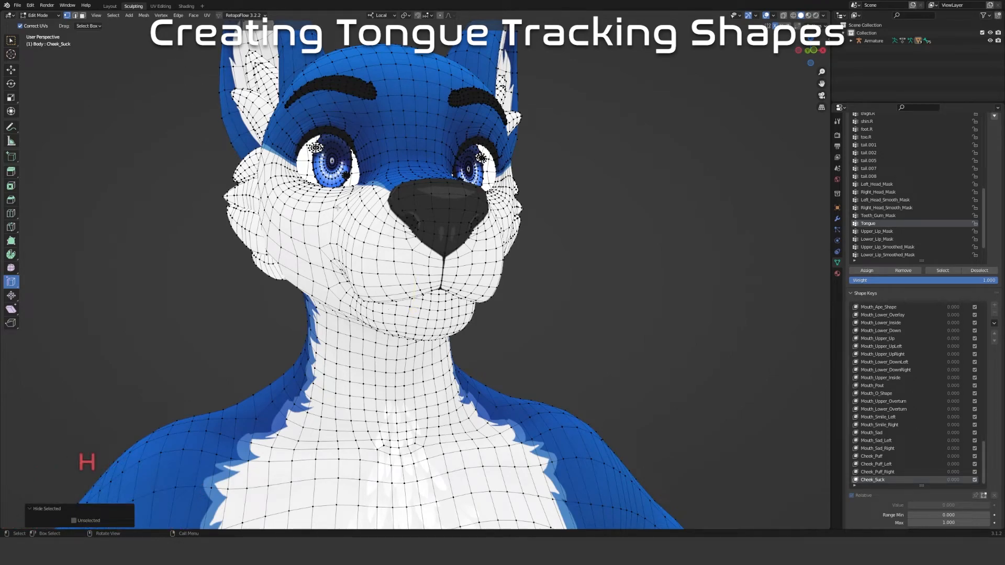
{"action": "key", "text": "Tab"}
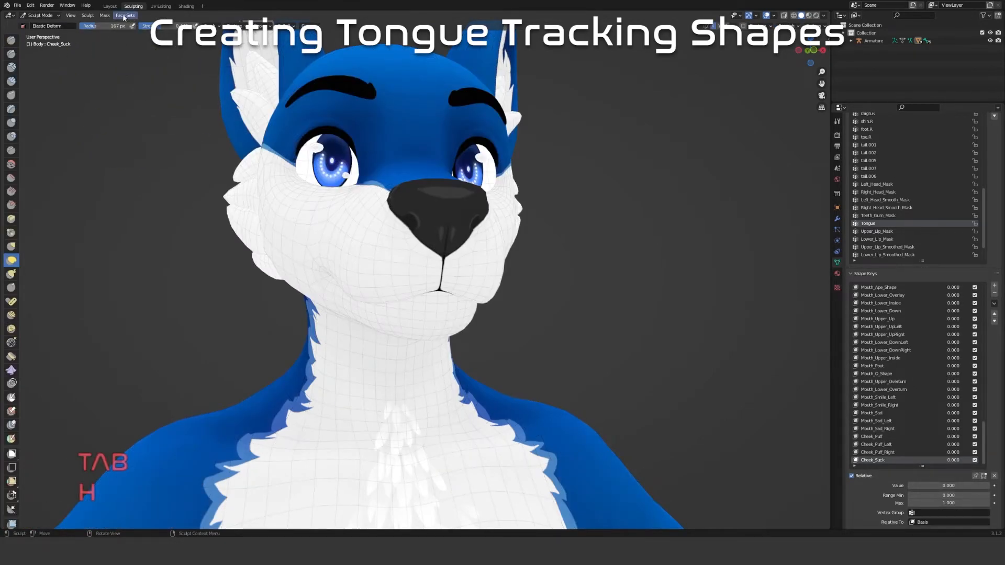
{"action": "left_click", "coordinate": [105, 15]}
{"action": "left_click", "coordinate": [117, 32]}
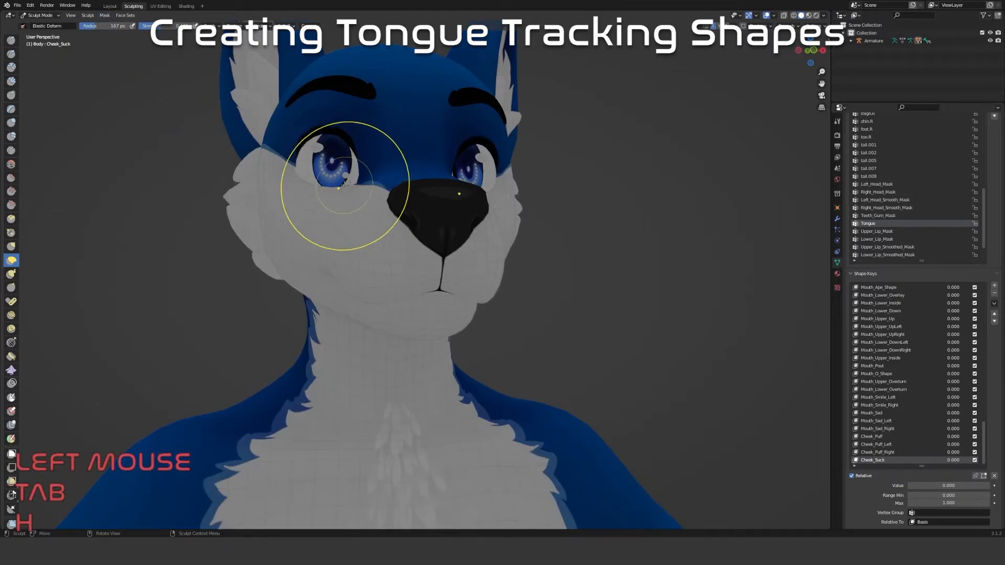
{"action": "key", "text": "Tab"}
{"action": "key", "text": "alt"}
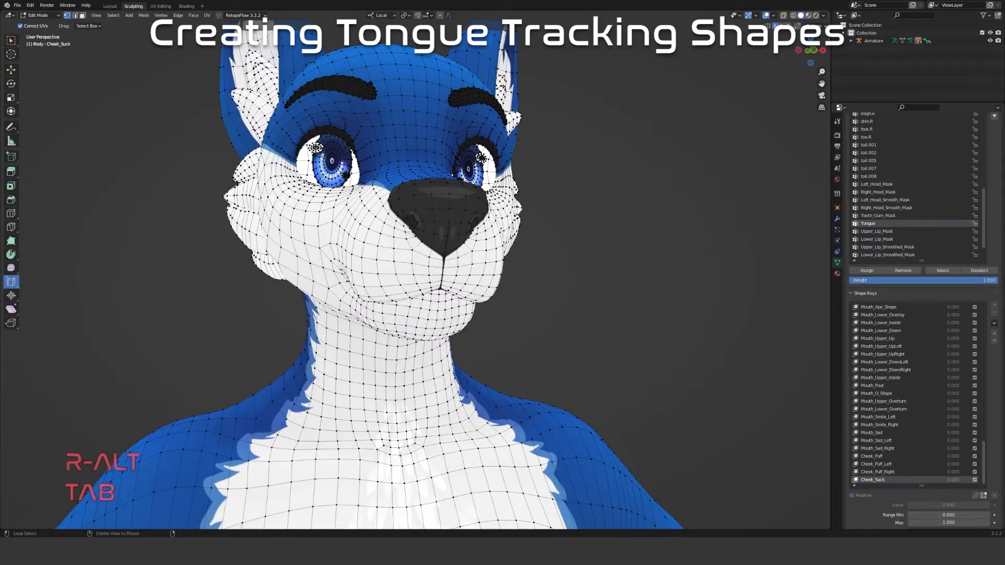
{"action": "key", "text": "alt+h"}
{"action": "mouse_move", "coordinate": [475, 281]}
{"action": "middle_mouse_down", "text": "alt"}
{"action": "mouse_move", "coordinate": [461, 294]}
{"action": "mouse_move", "coordinate": [539, 296]}
{"action": "middle_mouse_up", "text": "alt"}
{"action": "key", "text": "Tab"}
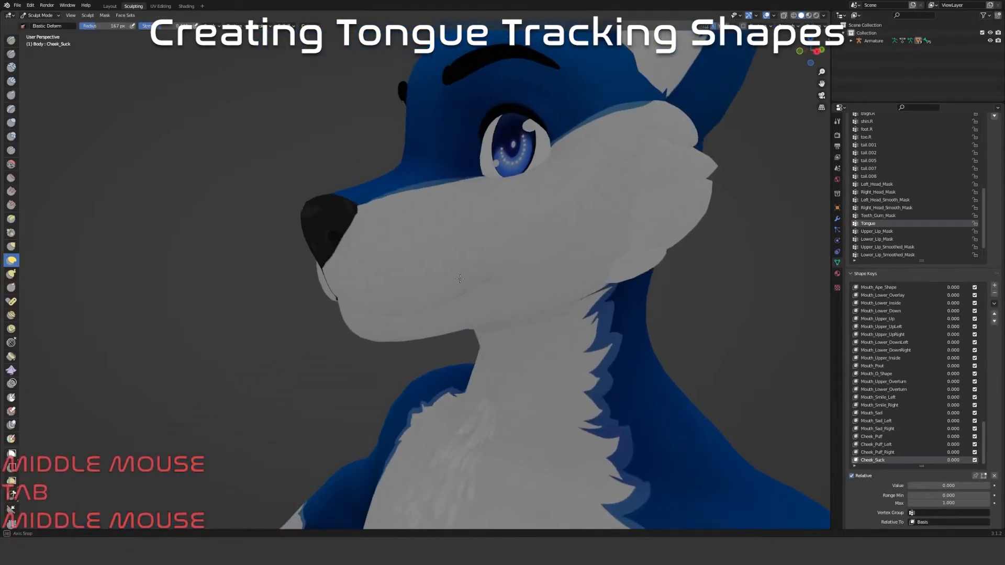
Set the Jaw_Open shape key to about 0.439 to expose the tongue
{"action": "scroll", "coordinate": [890, 348], "scroll_direction": "up", "scroll_amount": 4}
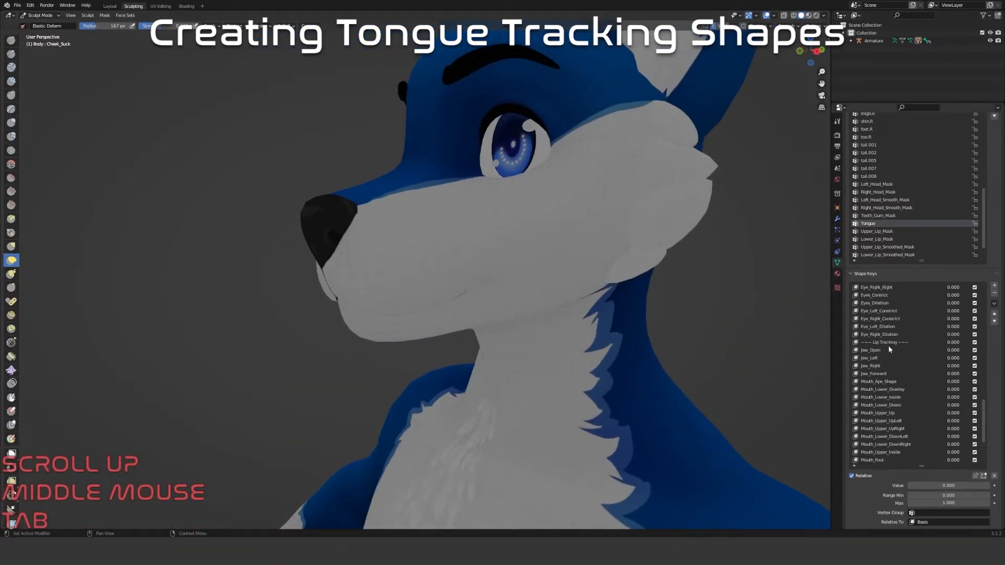
{"action": "left_click", "coordinate": [888, 348]}
{"action": "left_click_drag", "start_coordinate": [923, 486], "coordinate": [960, 487]}
{"action": "scroll", "coordinate": [523, 388], "scroll_direction": "up", "scroll_amount": 4}
{"action": "mouse_move", "coordinate": [523, 388]}
{"action": "middle_mouse_down"}
{"action": "mouse_move", "coordinate": [503, 352]}
{"action": "mouse_move", "coordinate": [545, 332]}
{"action": "middle_mouse_up"}
{"action": "mouse_move", "coordinate": [601, 382]}
{"action": "middle_mouse_down"}
{"action": "mouse_move", "coordinate": [579, 399]}
{"action": "mouse_move", "coordinate": [616, 401]}
{"action": "mouse_move", "coordinate": [618, 386]}
{"action": "middle_mouse_up"}
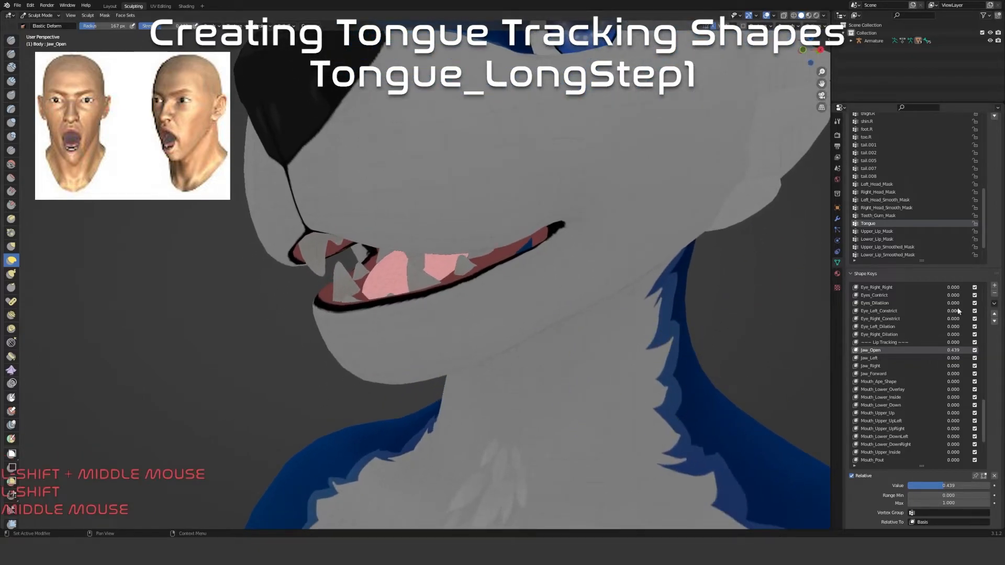
Add a new shape key named Tongue_LongStep1 and set its value to 1.000
{"action": "left_click", "coordinate": [995, 286]}
{"action": "type", "text": "Tongue"}
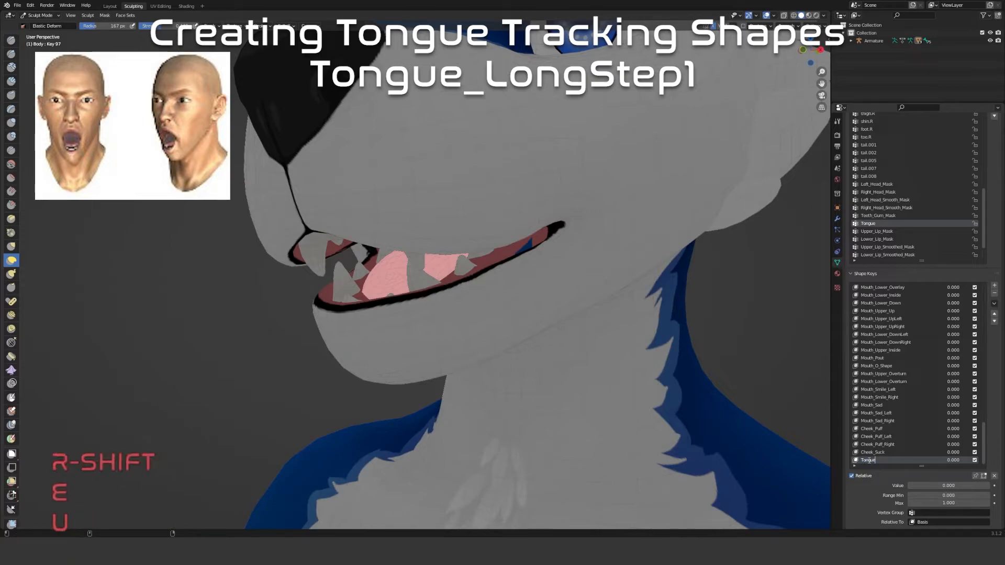
{"action": "type", "text": "_LongStep1"}
{"action": "key", "text": "Return"}
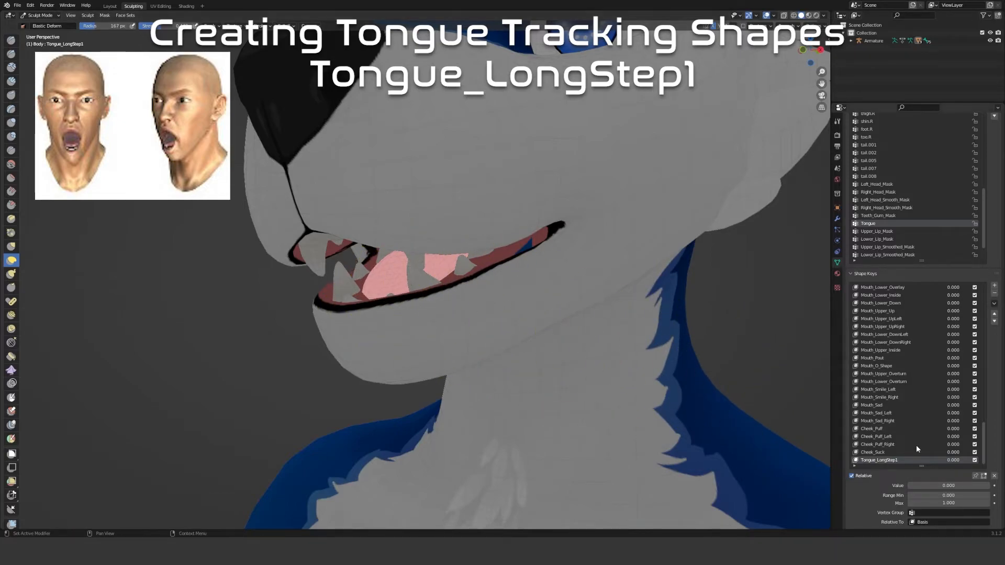
{"action": "left_click_drag", "start_coordinate": [910, 486], "coordinate": [989, 486]}
{"action": "scroll", "coordinate": [576, 345], "scroll_direction": "up", "scroll_amount": 1}
{"action": "middle_click_drag", "start_coordinate": [576, 345], "coordinate": [527, 335]}
{"action": "middle_click_drag", "start_coordinate": [443, 329], "coordinate": [430, 315]}
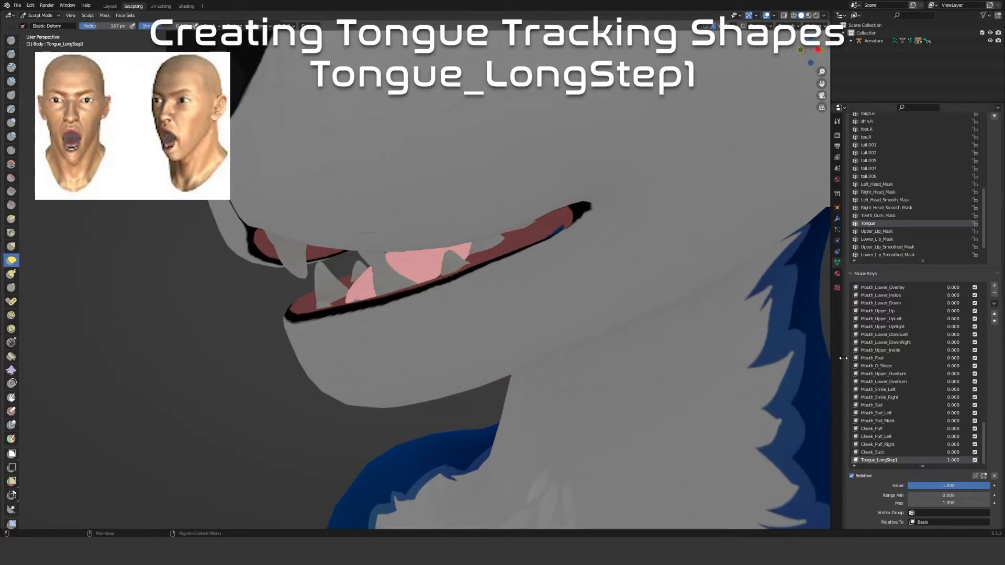
Set the Jaw_Open shape key to 0.5 and make Tongue_LongStep1 the active shape key again
{"action": "scroll", "coordinate": [902, 367], "scroll_direction": "up", "scroll_amount": 4}
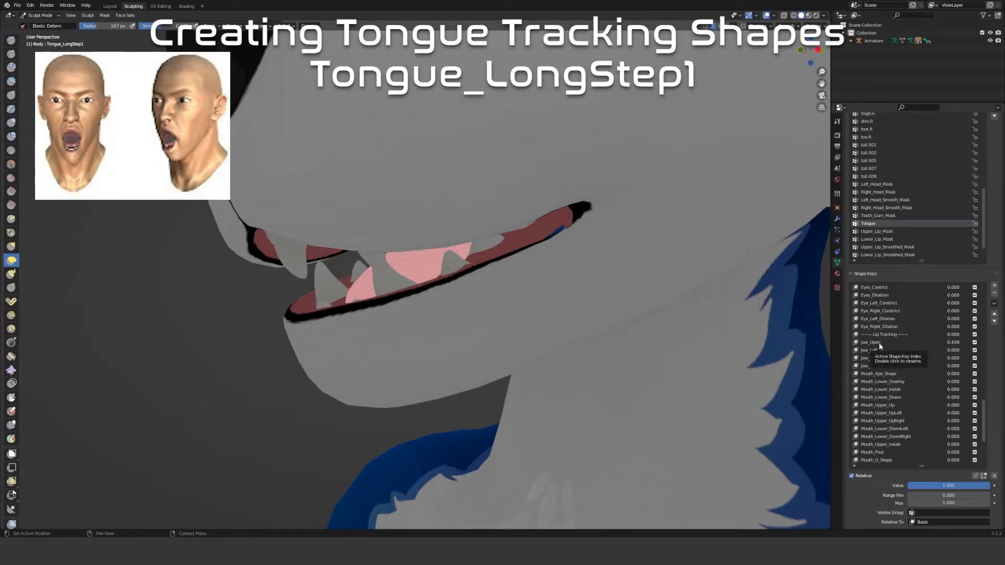
{"action": "left_click", "coordinate": [878, 343]}
{"action": "left_click", "coordinate": [940, 486]}
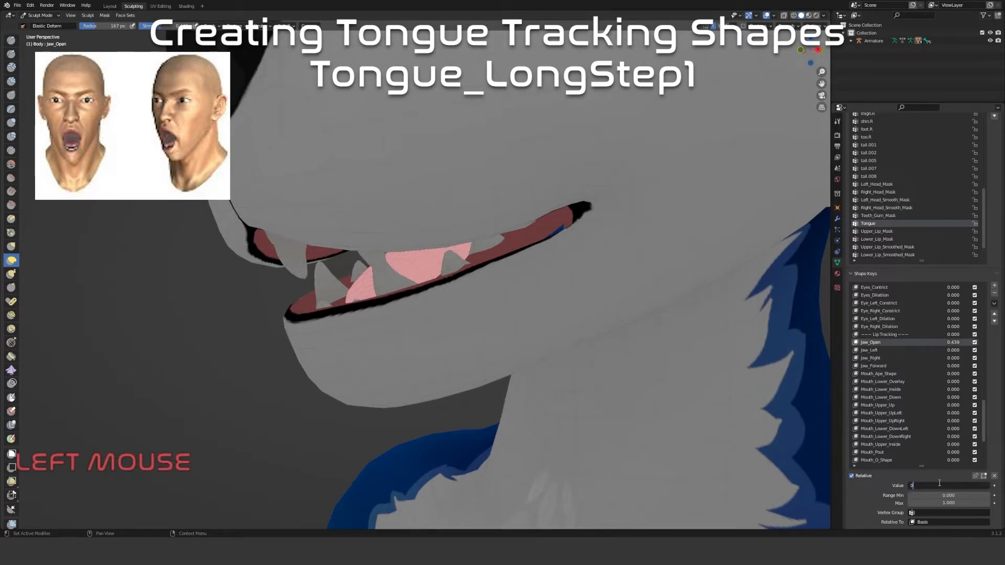
{"action": "type", "text": "0.5"}
{"action": "key", "text": "Return"}
{"action": "scroll", "coordinate": [946, 420], "scroll_direction": "down", "scroll_amount": 5}
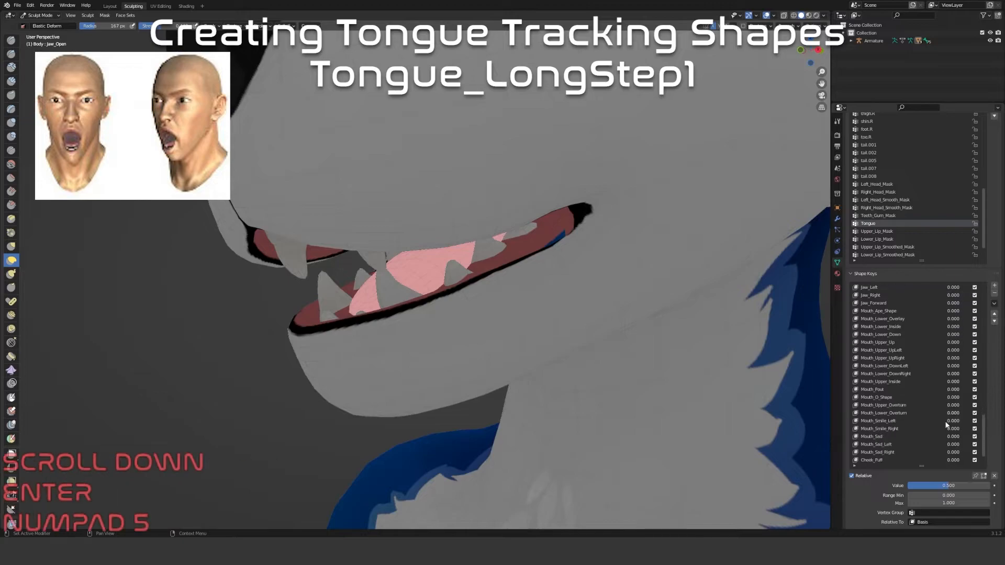
{"action": "left_click", "coordinate": [879, 460]}
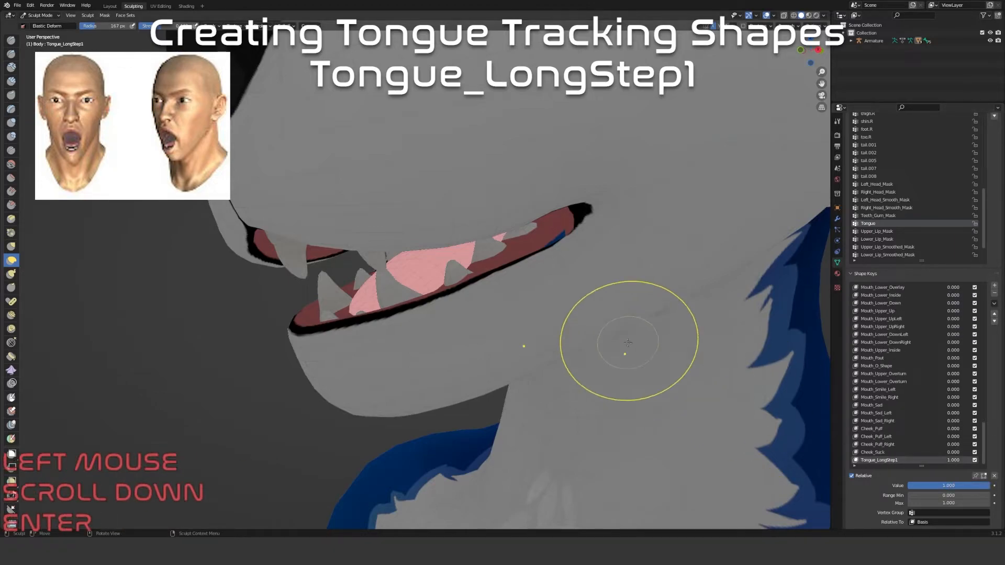
Examine the tongue inside the open mouth up close and check the undo history of the recent sculpting operations
{"action": "middle_click_drag", "start_coordinate": [639, 347], "coordinate": [538, 348]}
{"action": "scroll", "coordinate": [370, 321], "scroll_direction": "up", "scroll_amount": 3}
{"action": "middle_click_drag", "start_coordinate": [370, 321], "coordinate": [527, 273], "text": "shift"}
{"action": "scroll", "coordinate": [910, 395], "scroll_direction": "up", "scroll_amount": 5}
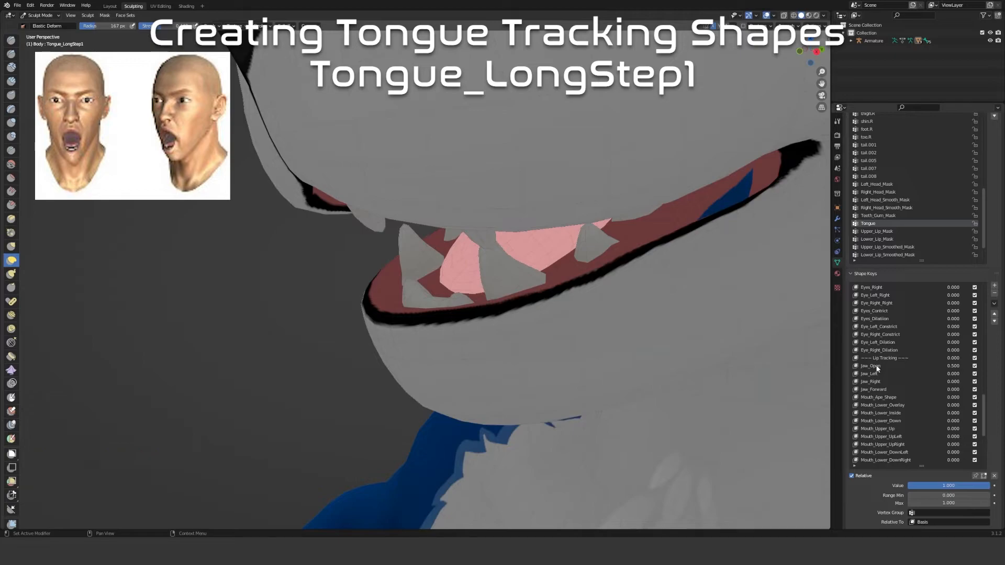
{"action": "left_click", "coordinate": [30, 6]}
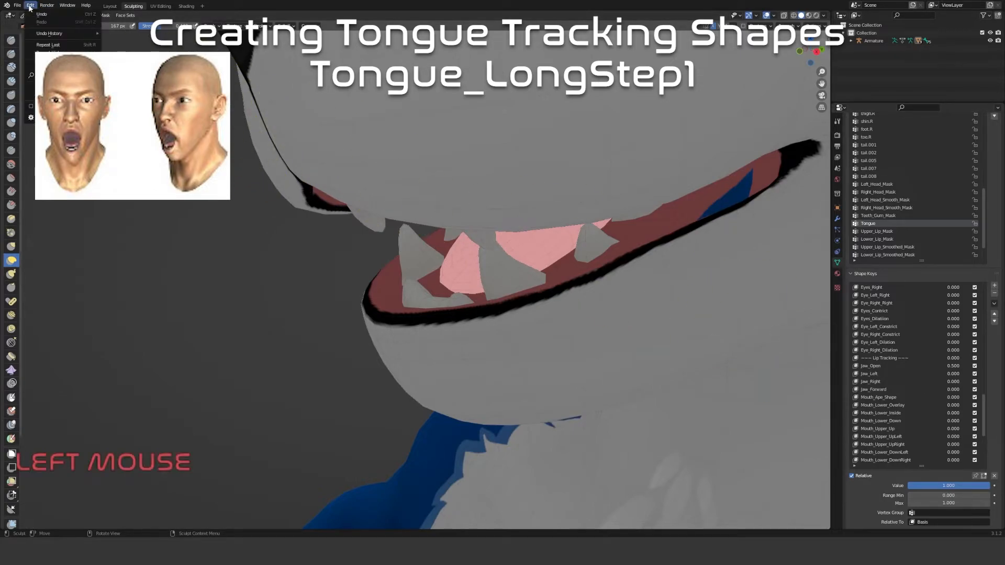
{"action": "mouse_move", "coordinate": [43, 35]}
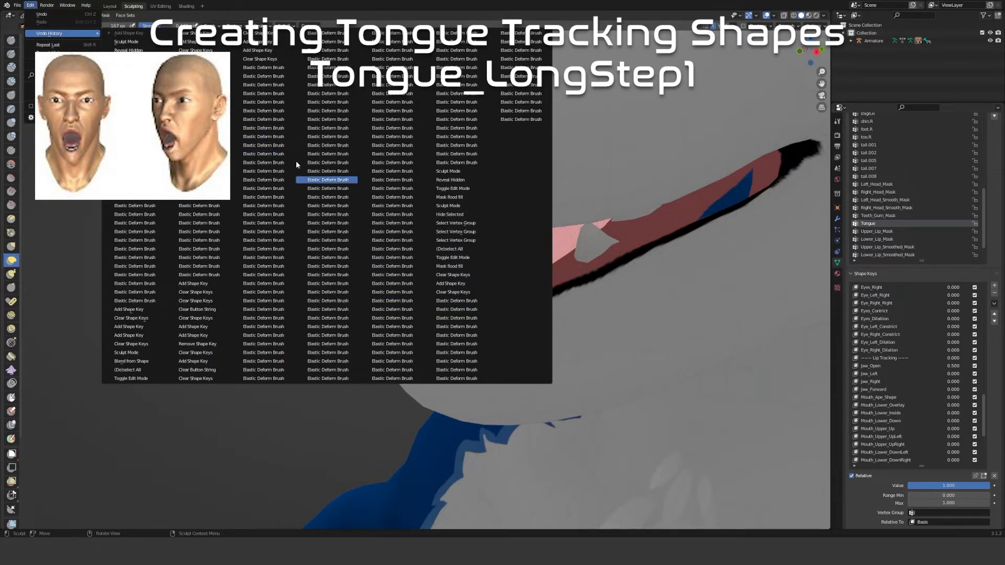
{"action": "left_click", "coordinate": [326, 197]}
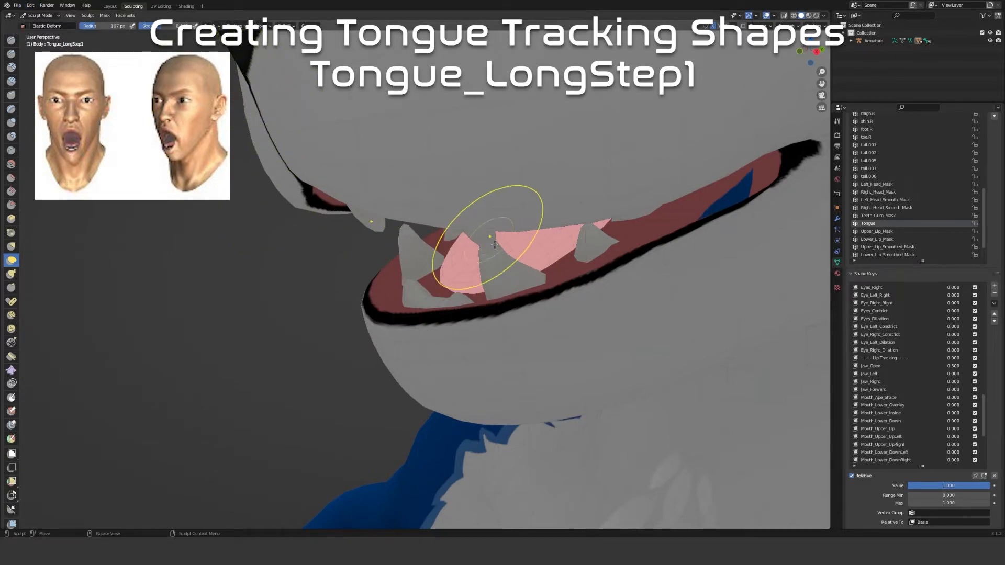
{"action": "scroll", "coordinate": [917, 450], "scroll_direction": "down", "scroll_amount": 5}
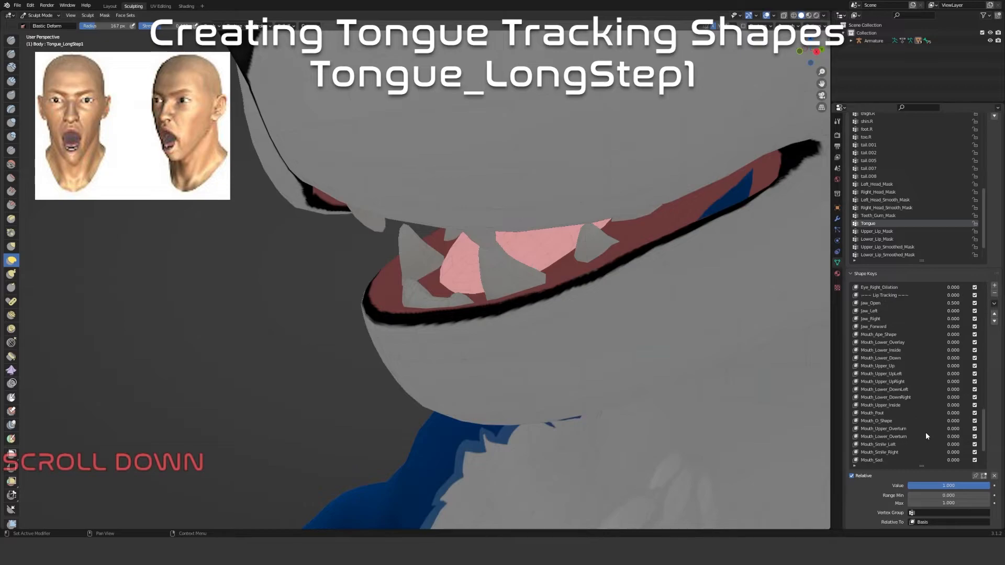
Resize the Elastic Deform brush and pull the front of the tongue forward towards the lower lip for Tongue_LongStep1
{"action": "middle_click_drag", "start_coordinate": [487, 289], "coordinate": [483, 279]}
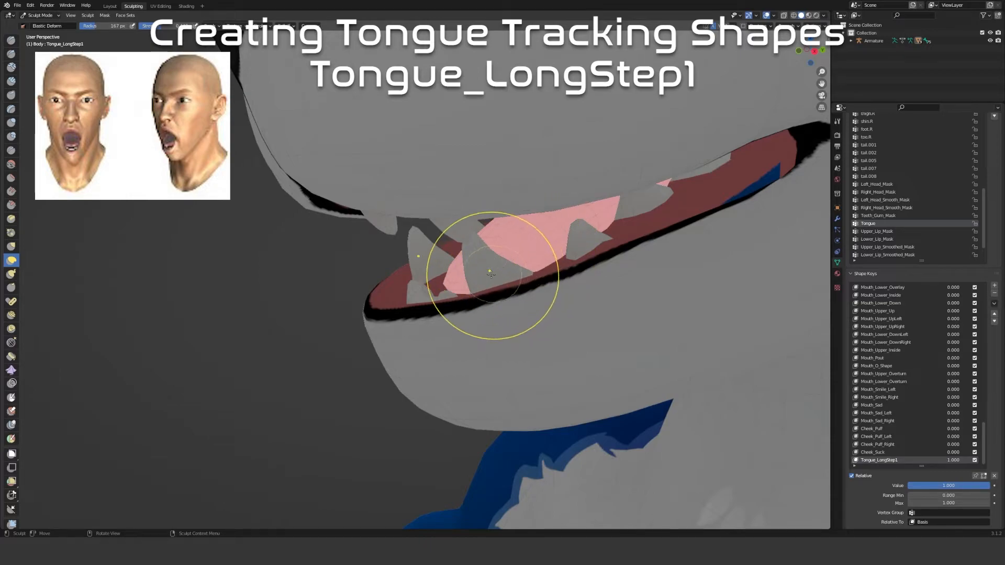
{"action": "mouse_move", "coordinate": [471, 280]}
{"action": "middle_mouse_down"}
{"action": "mouse_move", "coordinate": [518, 287]}
{"action": "mouse_move", "coordinate": [505, 280]}
{"action": "mouse_move", "coordinate": [461, 294]}
{"action": "mouse_move", "coordinate": [459, 270]}
{"action": "middle_mouse_up"}
{"action": "key", "text": "f"}
{"action": "left_click", "coordinate": [550, 266]}
{"action": "scroll", "coordinate": [460, 294], "scroll_direction": "down", "scroll_amount": 2}
{"action": "scroll", "coordinate": [460, 270], "scroll_direction": "down", "scroll_amount": 3}
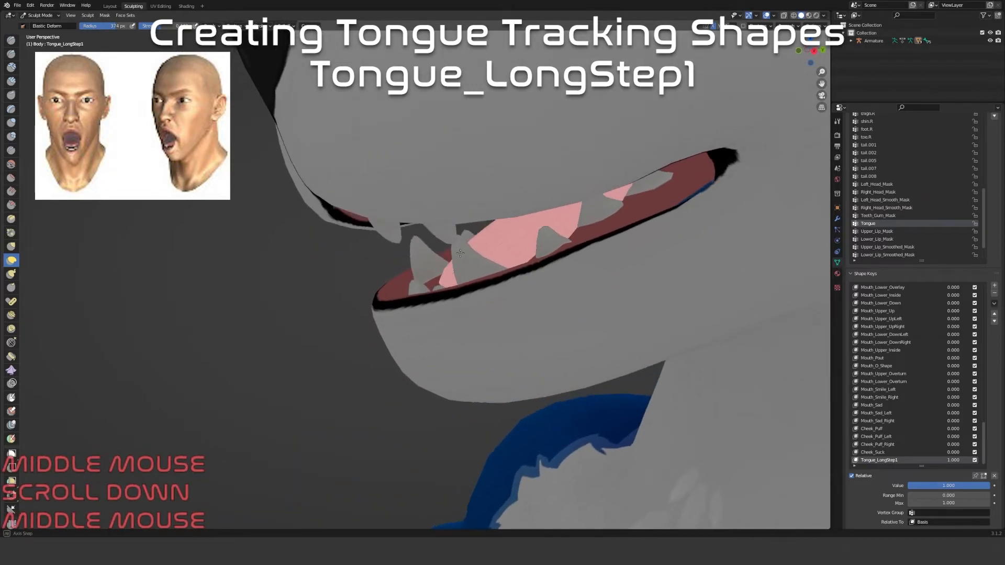
{"action": "left_click_drag", "start_coordinate": [476, 269], "coordinate": [455, 267]}
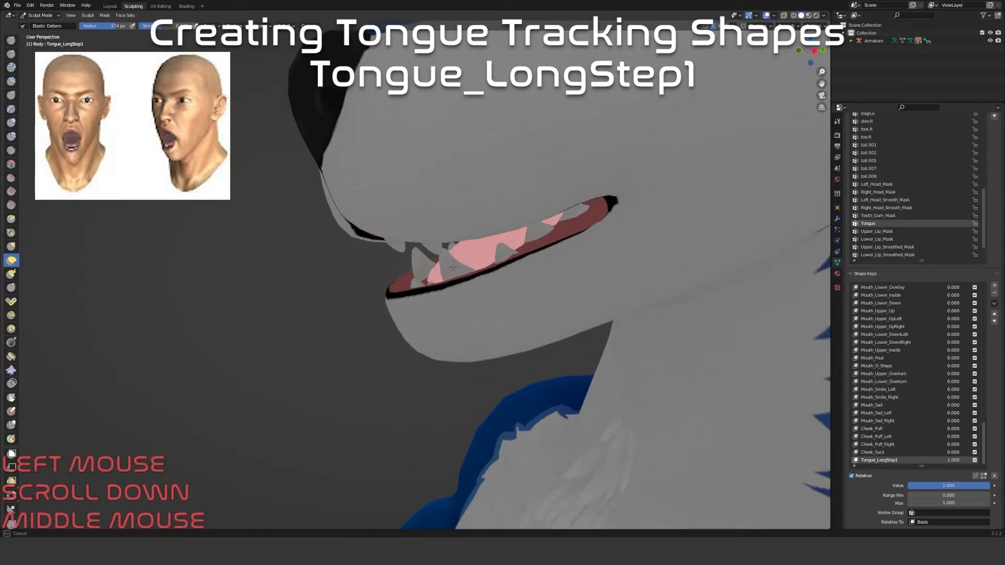
{"action": "left_click_drag", "start_coordinate": [320, 264], "coordinate": [336, 262]}
{"action": "mouse_move", "coordinate": [336, 262]}
{"action": "middle_mouse_down"}
{"action": "mouse_move", "coordinate": [421, 247]}
{"action": "mouse_move", "coordinate": [461, 260]}
{"action": "mouse_move", "coordinate": [524, 256]}
{"action": "mouse_move", "coordinate": [356, 257]}
{"action": "middle_mouse_up"}
{"action": "scroll", "coordinate": [428, 256], "scroll_direction": "up", "scroll_amount": 1}
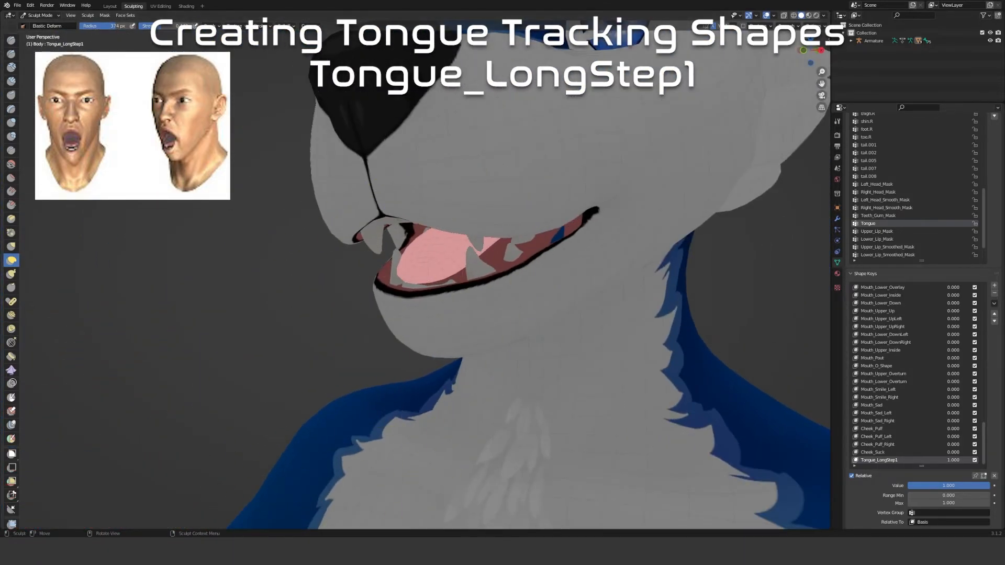
Sculpt the Tongue_LongStep1 shape with Elastic Deform, lifting the tongue tip and its upper edge above the lower front teeth
{"action": "scroll", "coordinate": [396, 305], "scroll_direction": "up", "scroll_amount": 6}
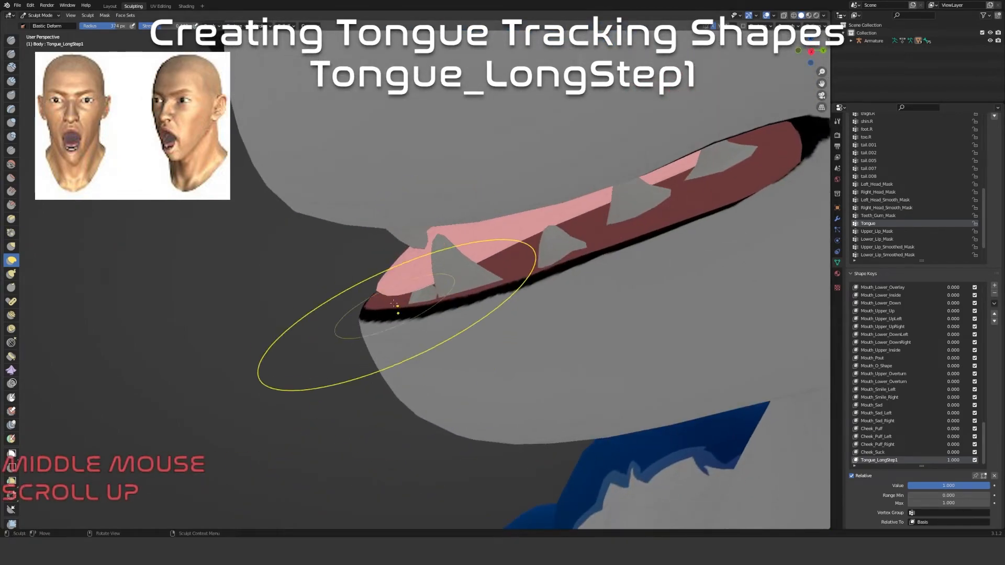
{"action": "left_click_drag", "start_coordinate": [396, 305], "coordinate": [380, 244]}
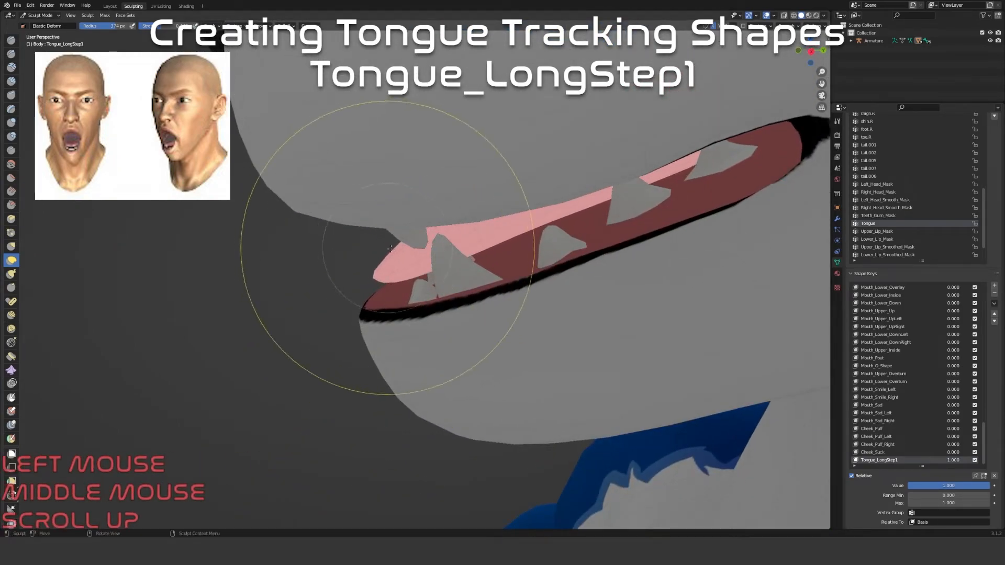
{"action": "left_click_drag", "start_coordinate": [440, 258], "coordinate": [441, 252]}
{"action": "left_click_drag", "start_coordinate": [494, 232], "coordinate": [510, 230]}
{"action": "scroll", "coordinate": [536, 291], "scroll_direction": "down", "scroll_amount": 3}
{"action": "mouse_move", "coordinate": [536, 292]}
{"action": "middle_mouse_down"}
{"action": "mouse_move", "coordinate": [585, 285]}
{"action": "mouse_move", "coordinate": [570, 308]}
{"action": "middle_mouse_up"}
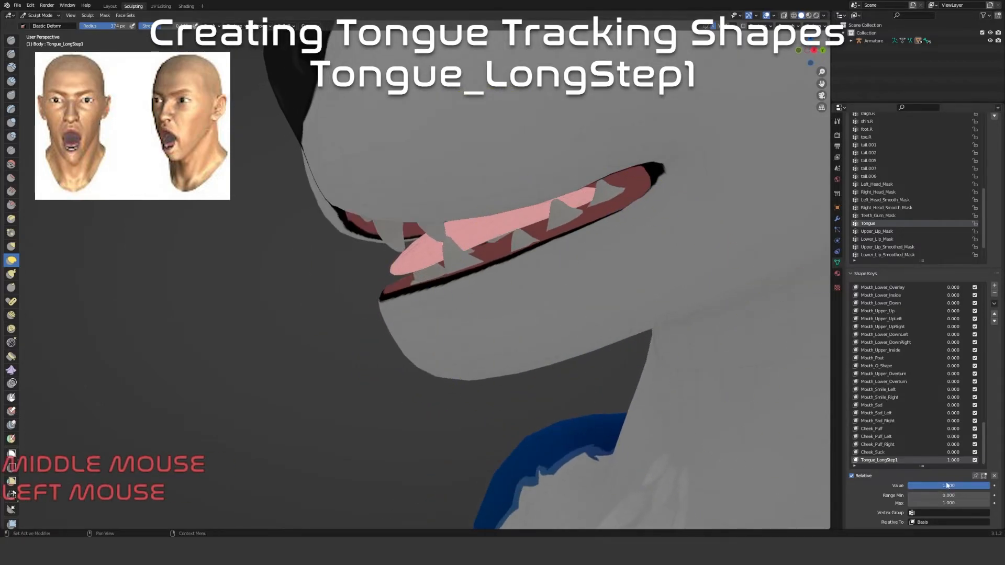
Set the brush radius to 288 px and preview Tongue_LongStep1 across its value range, returning it to 1.000
{"action": "mouse_move", "coordinate": [978, 489]}
{"action": "left_mouse_down"}
{"action": "mouse_move", "coordinate": [944, 489]}
{"action": "mouse_move", "coordinate": [989, 485]}
{"action": "left_mouse_up"}
{"action": "middle_click_drag", "start_coordinate": [696, 340], "coordinate": [598, 193]}
{"action": "key", "text": "f"}
{"action": "left_click", "coordinate": [618, 192]}
{"action": "scroll", "coordinate": [662, 207], "scroll_direction": "down", "scroll_amount": 2}
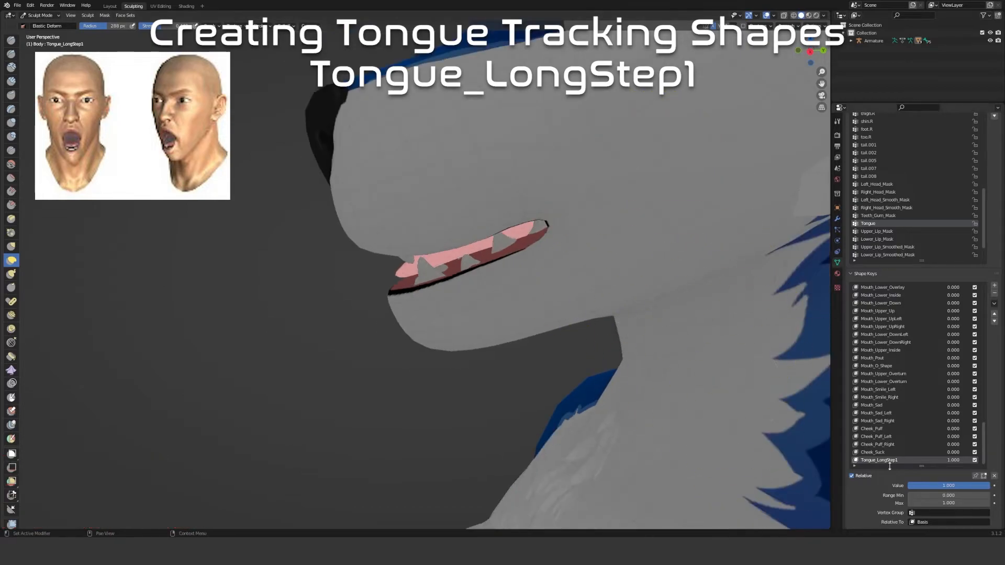
{"action": "left_click_drag", "start_coordinate": [919, 485], "coordinate": [913, 485]}
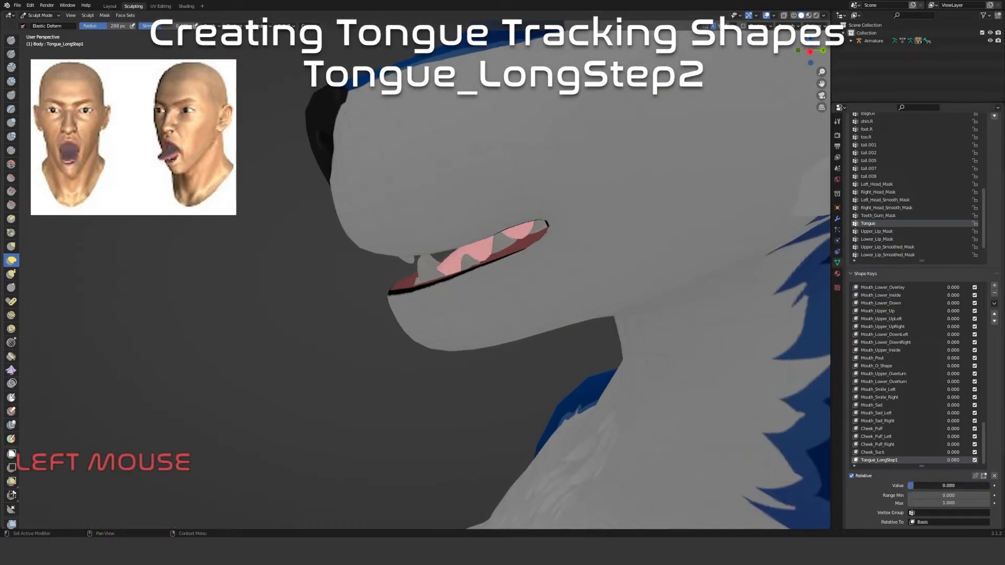
{"action": "middle_click_drag", "start_coordinate": [482, 336], "coordinate": [581, 416]}
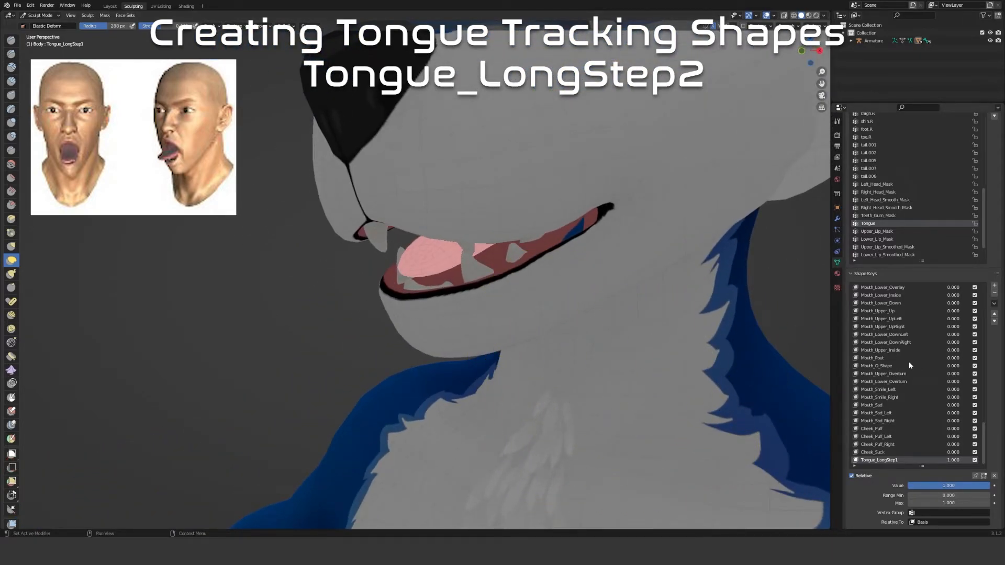
Add a new shape key and name it Tongue_LongStep2
{"action": "left_click", "coordinate": [994, 286]}
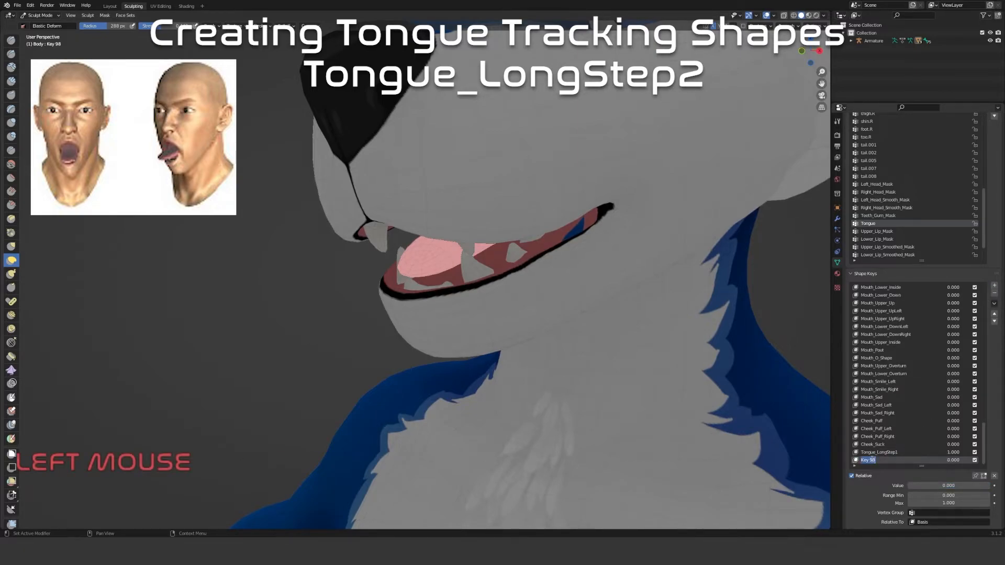
{"action": "type", "text": "Tongue"}
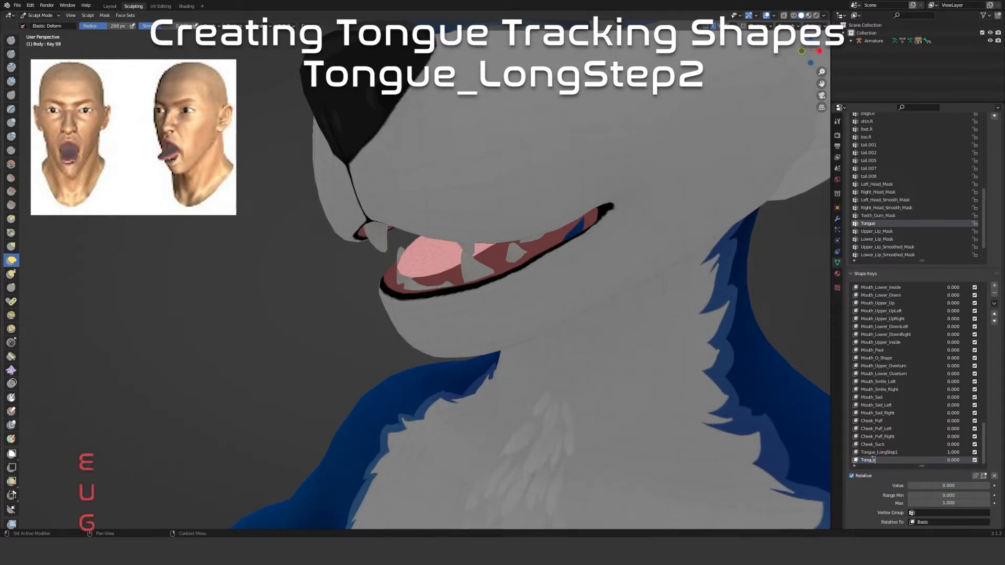
{"action": "key", "text": "shift"}
{"action": "type", "text": "ong"}
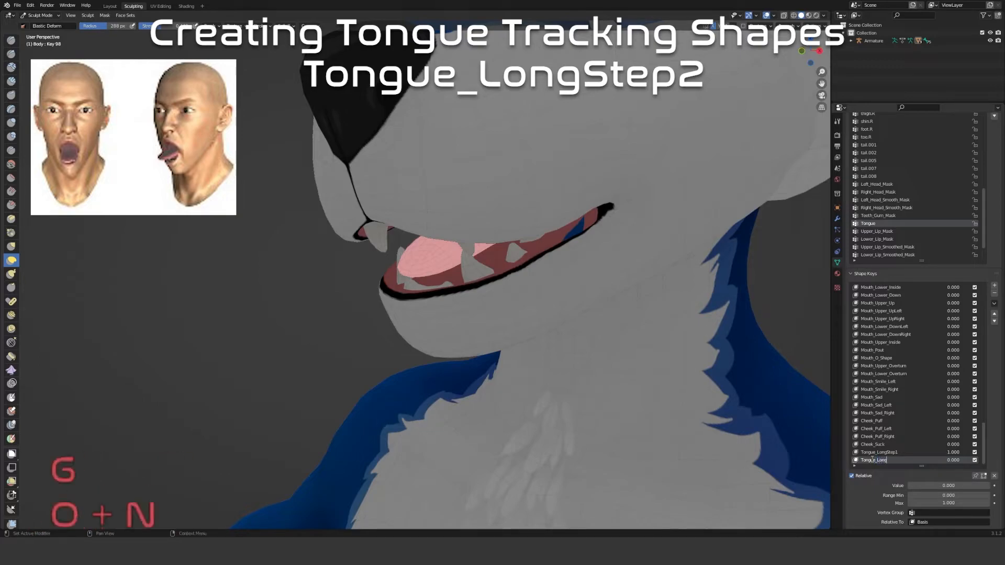
{"action": "type", "text": "Step2"}
{"action": "key", "text": "Return"}
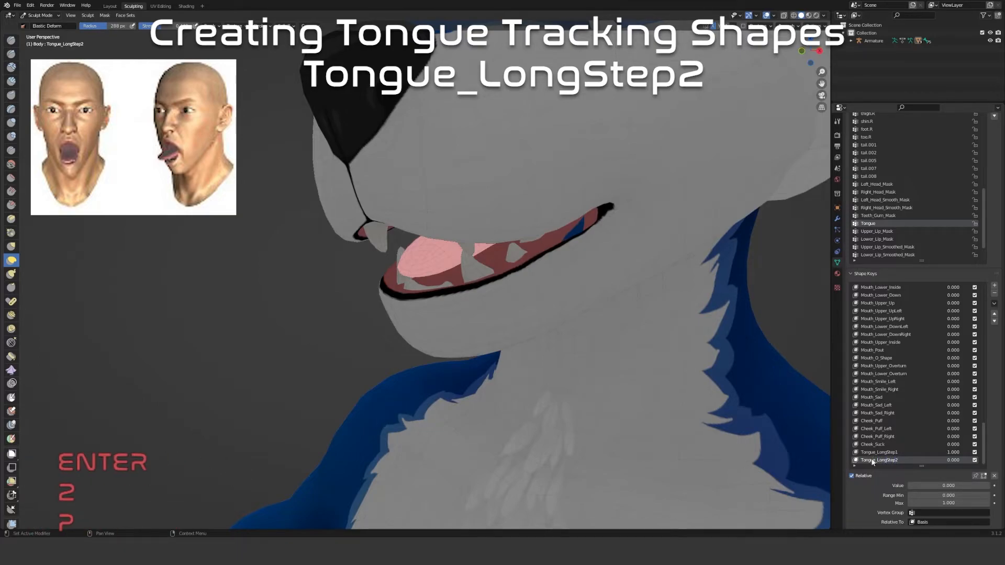
Set Tongue_LongStep2 to 1.000 and pull the tongue forward out of the mouth with Elastic Deform
{"action": "left_click_drag", "start_coordinate": [920, 486], "coordinate": [929, 485]}
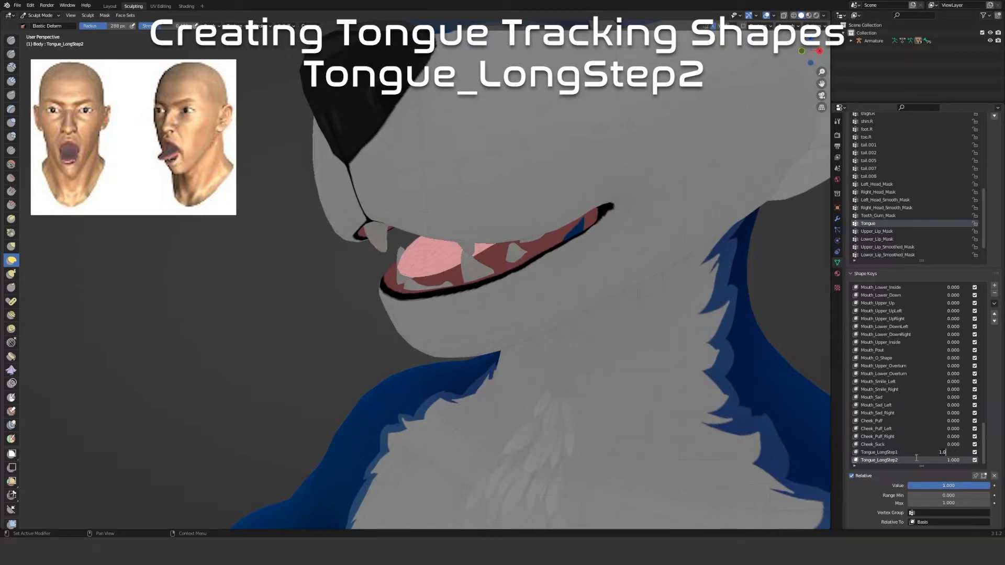
{"action": "middle_click_drag", "start_coordinate": [516, 340], "coordinate": [492, 346]}
{"action": "scroll", "coordinate": [492, 345], "scroll_direction": "down", "scroll_amount": 2}
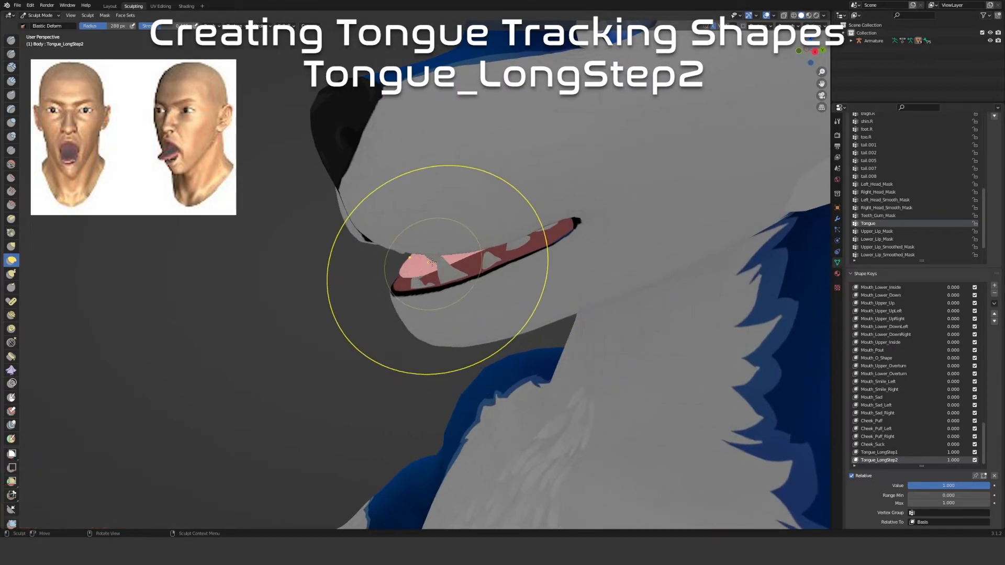
{"action": "left_click_drag", "start_coordinate": [438, 276], "coordinate": [430, 269]}
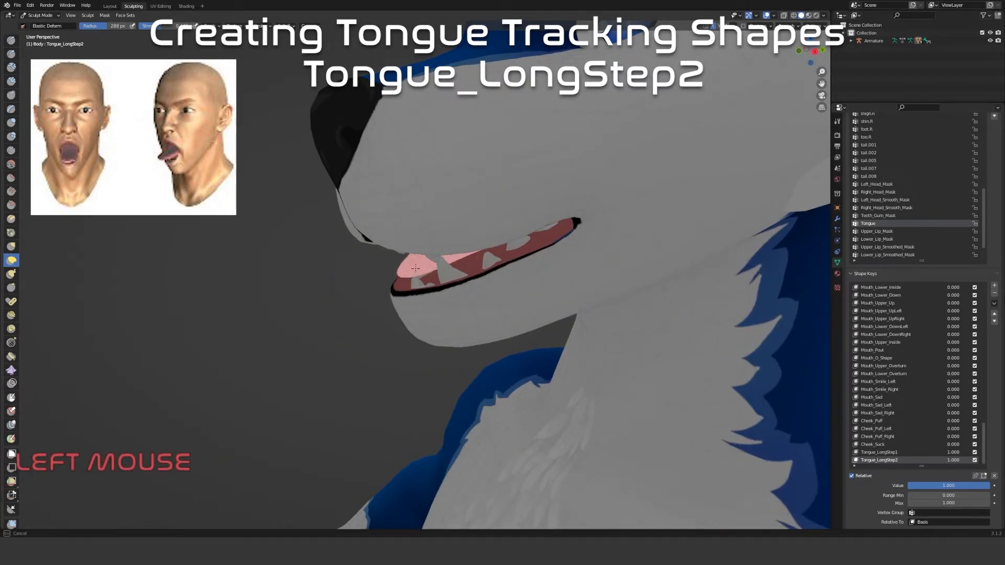
{"action": "left_click_drag", "start_coordinate": [350, 271], "coordinate": [223, 310]}
{"action": "left_click_drag", "start_coordinate": [45, 386], "coordinate": [47, 385]}
{"action": "middle_click_drag", "start_coordinate": [337, 314], "coordinate": [334, 319]}
{"action": "middle_click_drag", "start_coordinate": [449, 229], "coordinate": [479, 235]}
{"action": "left_click_drag", "start_coordinate": [479, 235], "coordinate": [553, 226]}
Preview the Tongue_LongStep2 extension by lowering its value to 0 and restoring it to 1.000
{"action": "left_click_drag", "start_coordinate": [984, 485], "coordinate": [907, 486]}
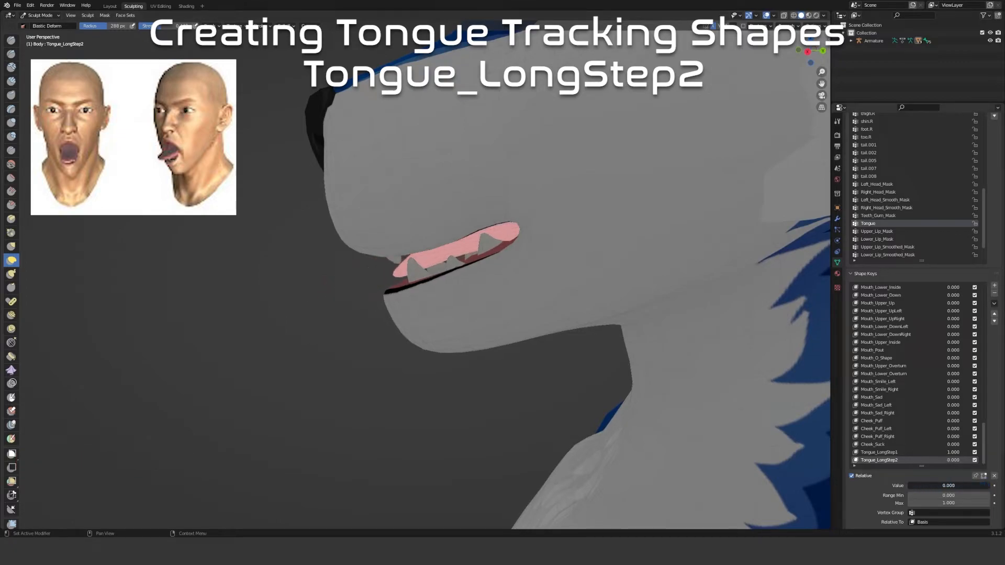
{"action": "left_click_drag", "start_coordinate": [465, 250], "coordinate": [510, 234]}
{"action": "mouse_move", "coordinate": [460, 251]}
{"action": "middle_mouse_down"}
{"action": "mouse_move", "coordinate": [647, 250]}
{"action": "mouse_move", "coordinate": [445, 260]}
{"action": "middle_mouse_up"}
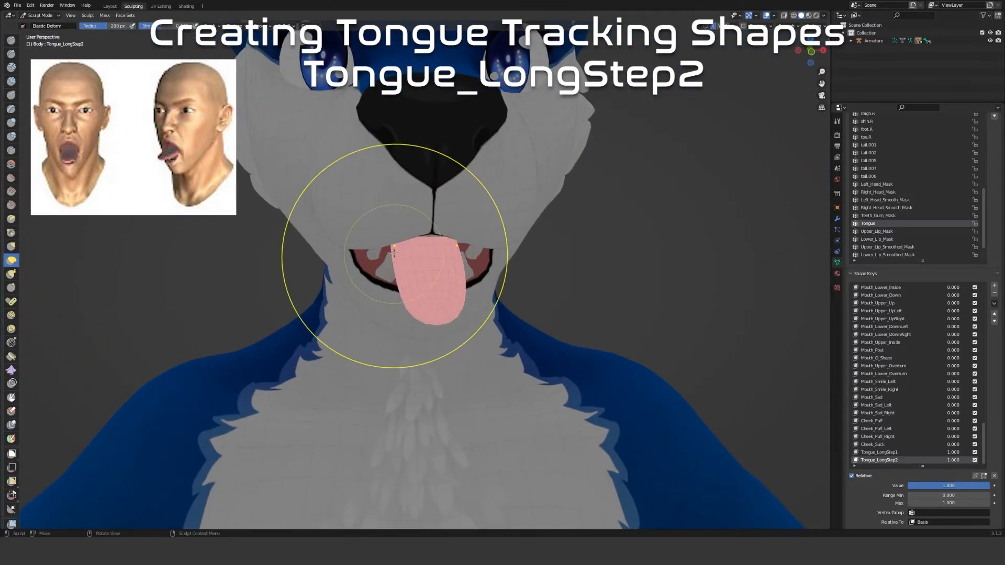
Widen the extended tongue in front view by pulling its sides outward
{"action": "left_click_drag", "start_coordinate": [387, 270], "coordinate": [343, 273]}
{"action": "left_click_drag", "start_coordinate": [391, 251], "coordinate": [359, 242]}
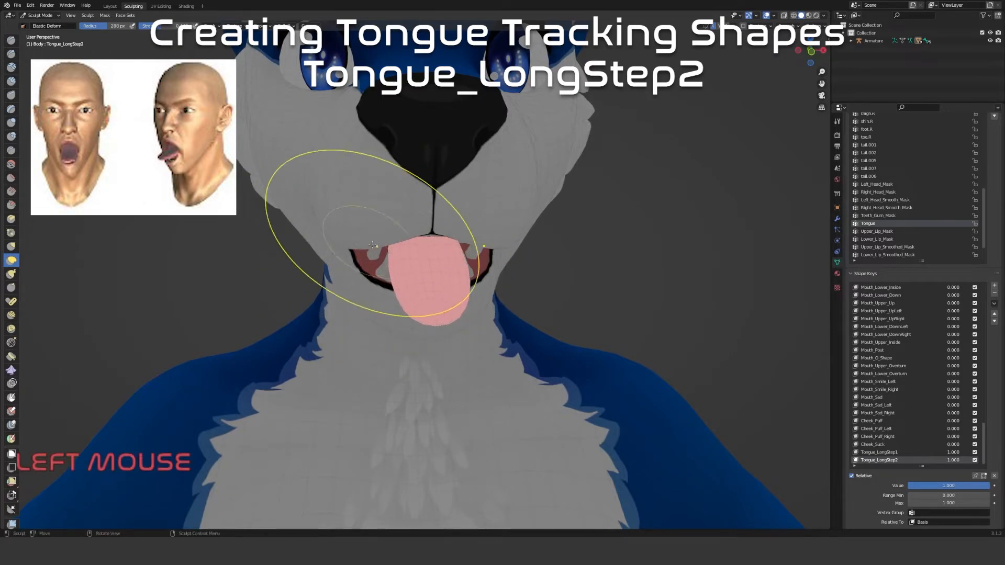
{"action": "scroll", "coordinate": [360, 242], "scroll_direction": "up", "scroll_amount": 3}
{"action": "middle_click_drag", "start_coordinate": [360, 242], "coordinate": [370, 207]}
{"action": "left_click_drag", "start_coordinate": [370, 207], "coordinate": [376, 214]}
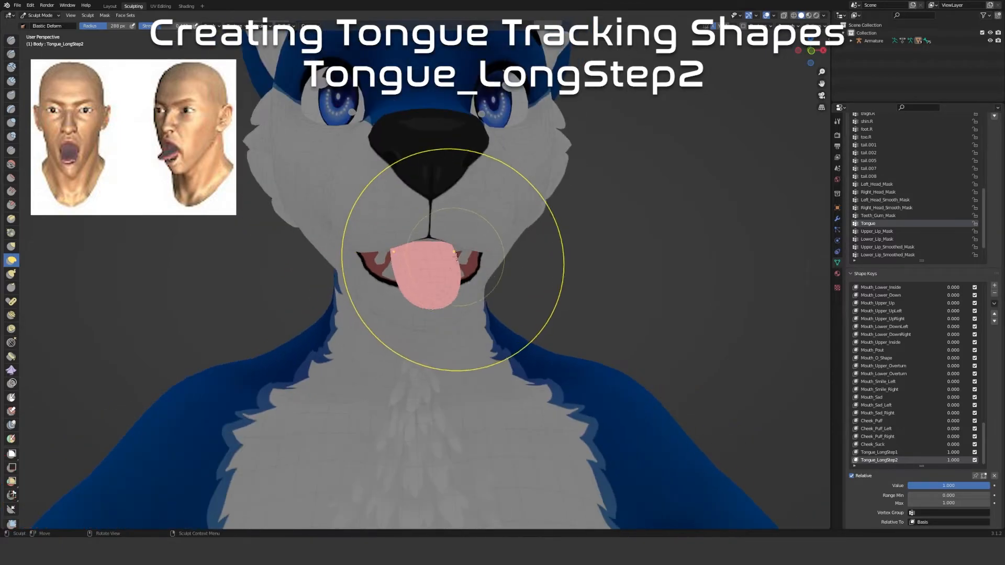
{"action": "middle_click_drag", "start_coordinate": [410, 269], "coordinate": [500, 258]}
Test the extended tongue against Jaw_Open from 0 upward, return Jaw_Open to 0.5, and inspect the tongue from the front
{"action": "scroll", "coordinate": [895, 322], "scroll_direction": "up", "scroll_amount": 5}
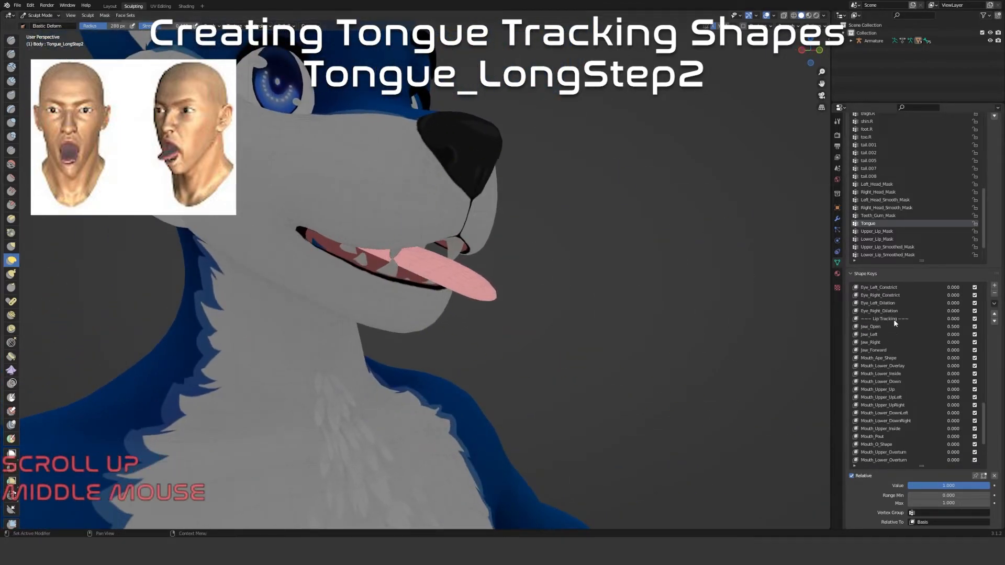
{"action": "left_click", "coordinate": [875, 351]}
{"action": "left_click_drag", "start_coordinate": [948, 486], "coordinate": [907, 486]}
{"action": "middle_click_drag", "start_coordinate": [638, 333], "coordinate": [534, 332]}
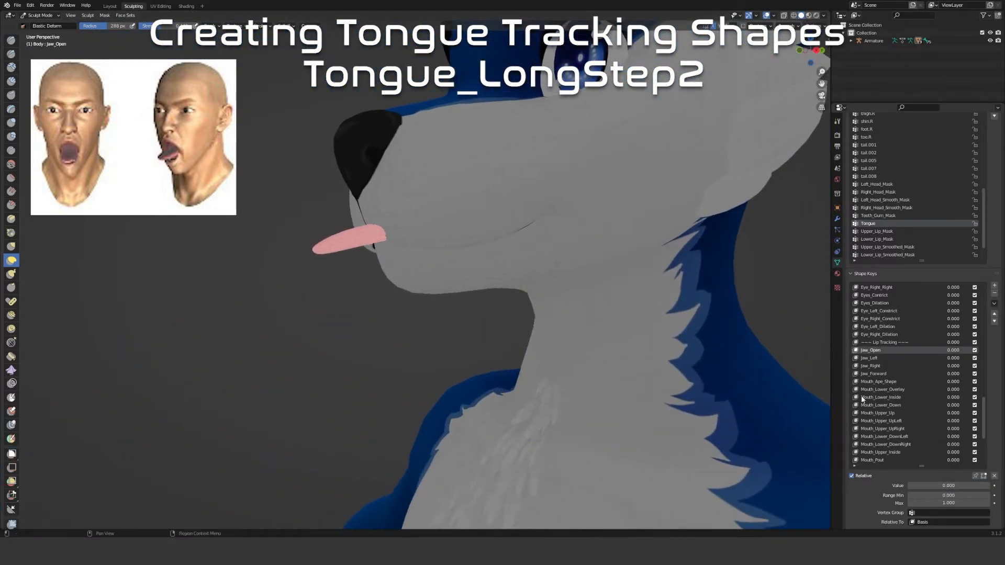
{"action": "left_click_drag", "start_coordinate": [919, 485], "coordinate": [934, 485]}
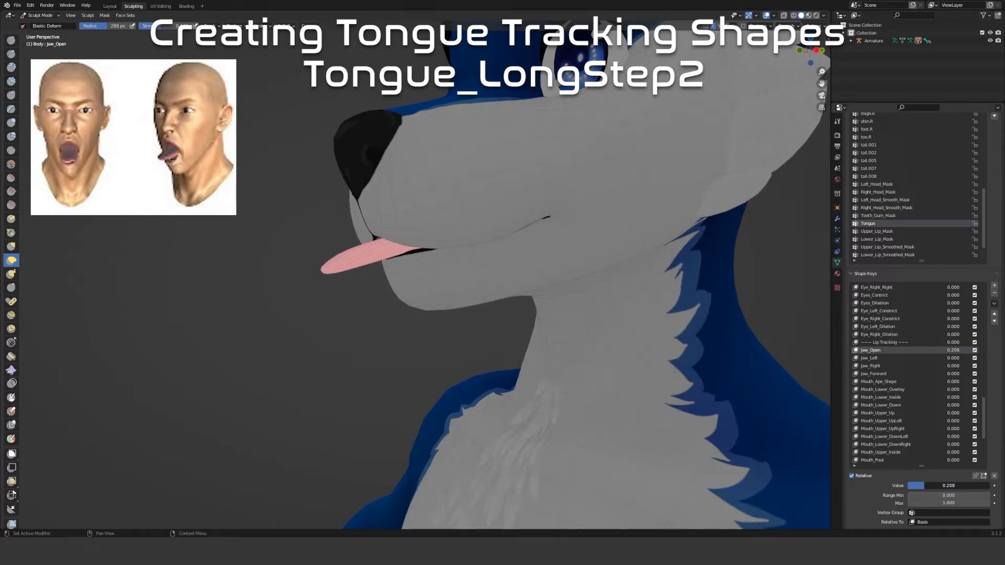
{"action": "left_click_drag", "start_coordinate": [934, 485], "coordinate": [940, 483]}
{"action": "left_click", "coordinate": [943, 485]}
{"action": "type", "text": "0.5"}
{"action": "key", "text": "Return"}
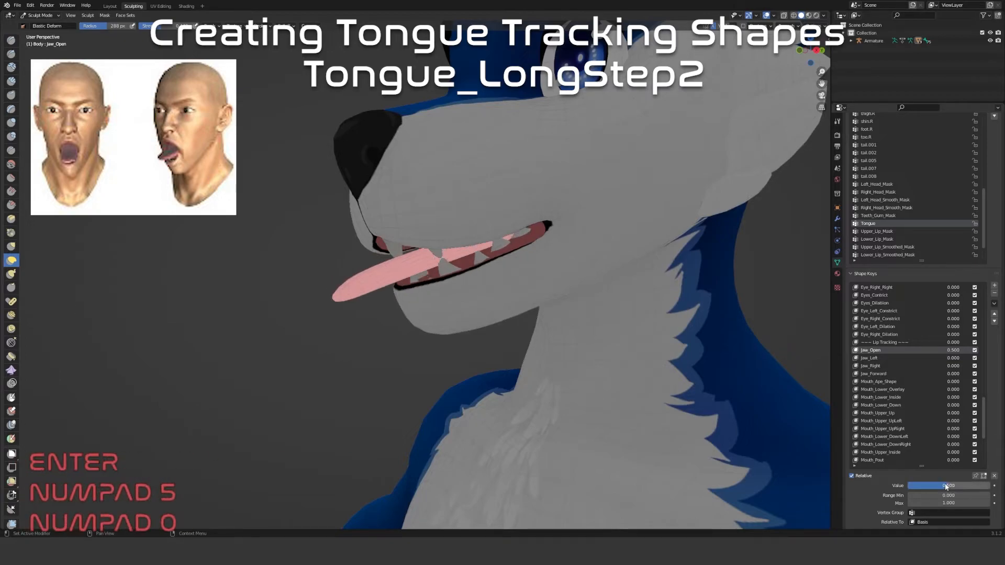
{"action": "middle_click_drag", "start_coordinate": [381, 321], "coordinate": [463, 312]}
{"action": "scroll", "coordinate": [471, 345], "scroll_direction": "up", "scroll_amount": 4}
{"action": "mouse_move", "coordinate": [474, 350]}
{"action": "middle_mouse_down"}
{"action": "mouse_move", "coordinate": [503, 326]}
{"action": "mouse_move", "coordinate": [674, 359]}
{"action": "middle_mouse_up"}
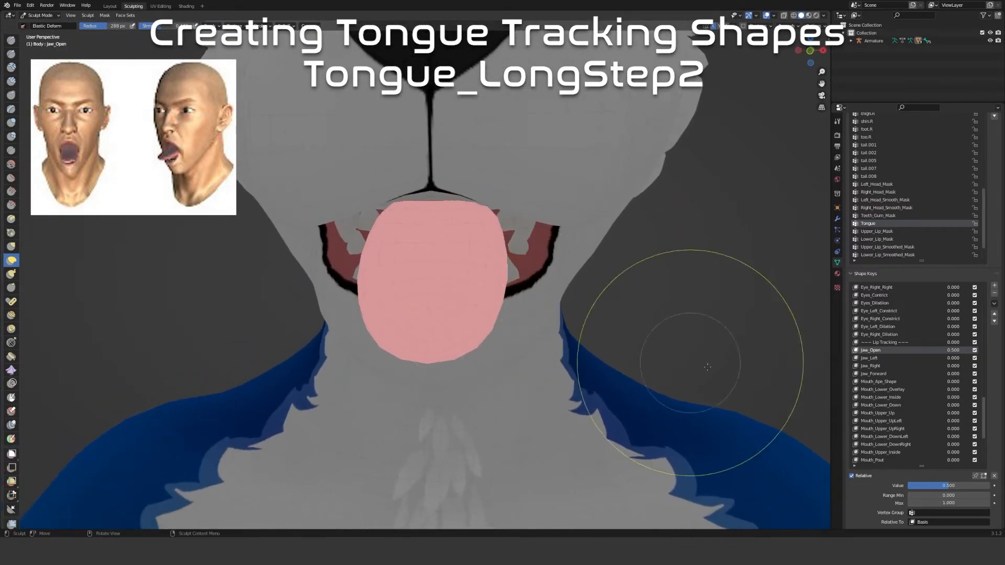
Add another shape key at the end of the list and name it Tongue_Up
{"action": "scroll", "coordinate": [919, 408], "scroll_direction": "down", "scroll_amount": 5}
{"action": "scroll", "coordinate": [919, 411], "scroll_direction": "up", "scroll_amount": 1}
{"action": "scroll", "coordinate": [917, 415], "scroll_direction": "down", "scroll_amount": 2}
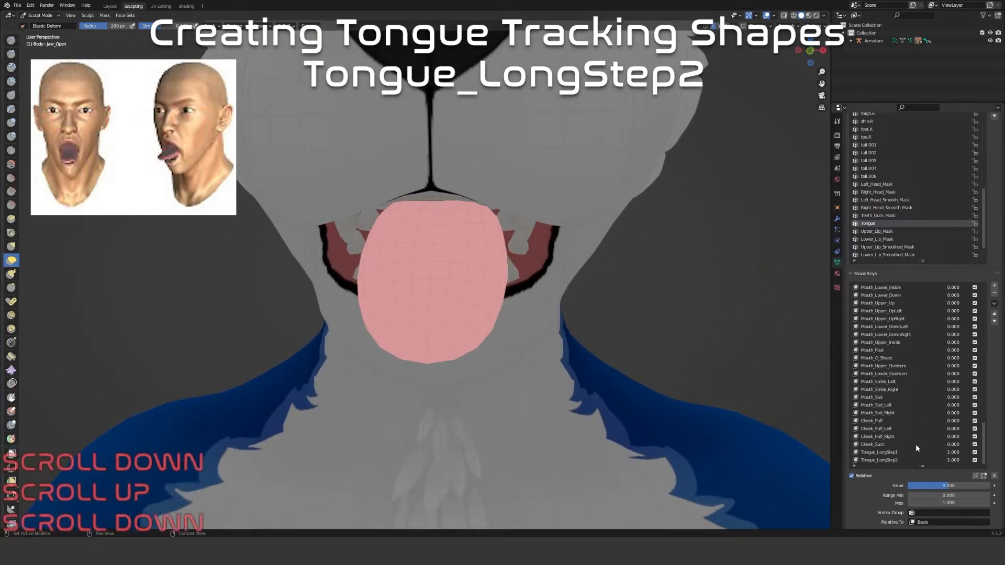
{"action": "left_click", "coordinate": [995, 286]}
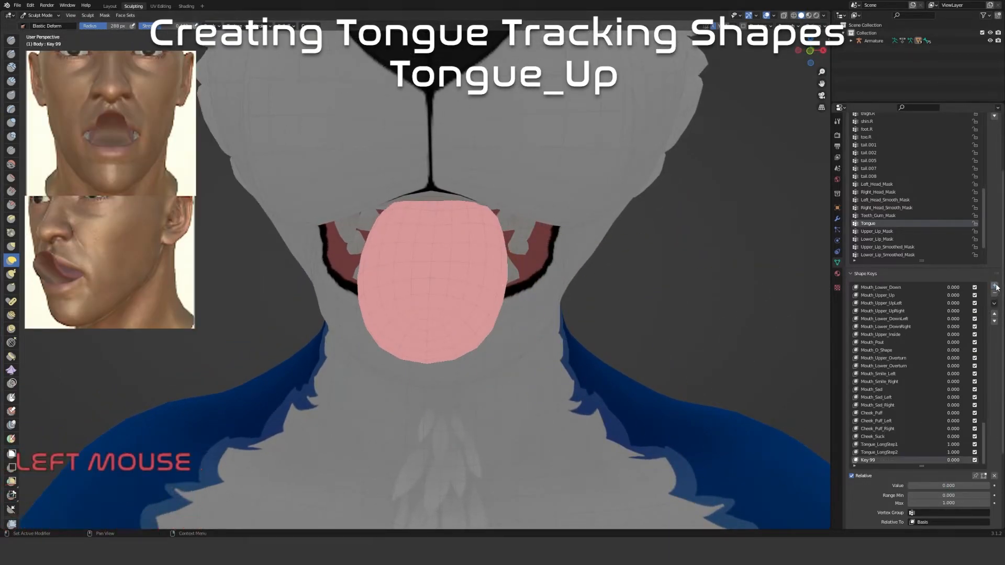
{"action": "double_click", "coordinate": [868, 460]}
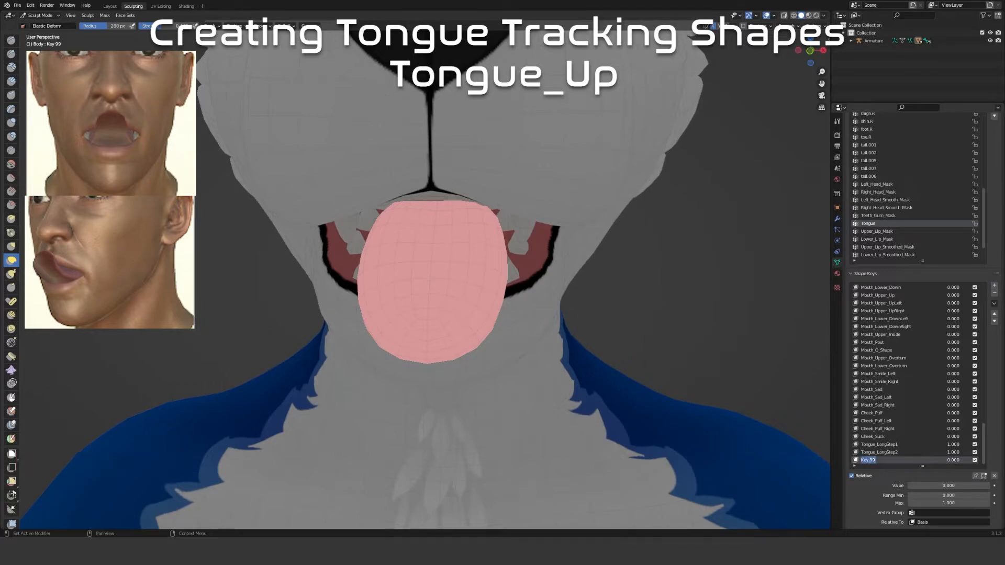
{"action": "type", "text": "Tongue"}
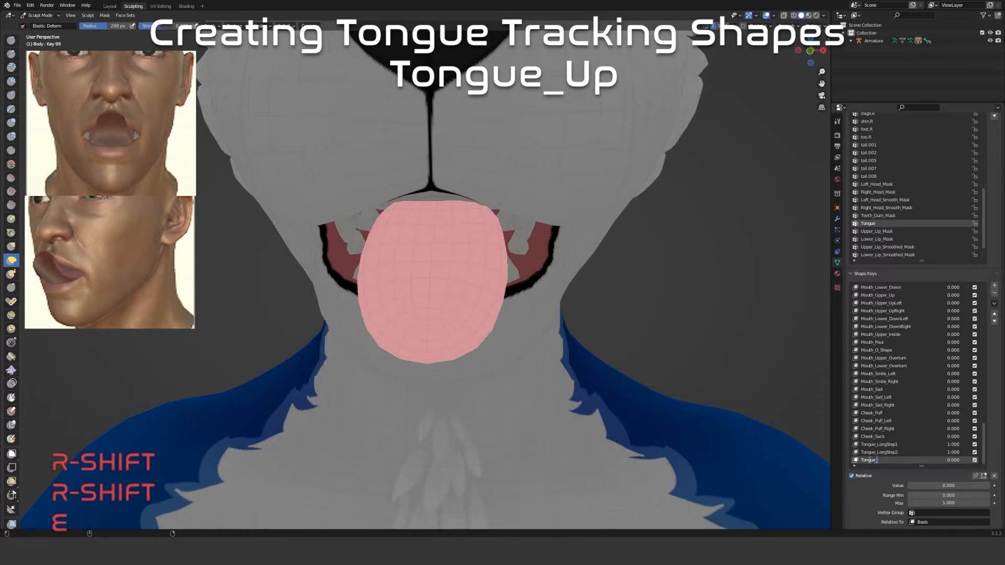
{"action": "type", "text": "_Up"}
{"action": "key", "text": "Return"}
Set Tongue_Up to 1.000 and raise the front of the extended tongue with Elastic Deform
{"action": "left_click_drag", "start_coordinate": [926, 486], "coordinate": [933, 487]}
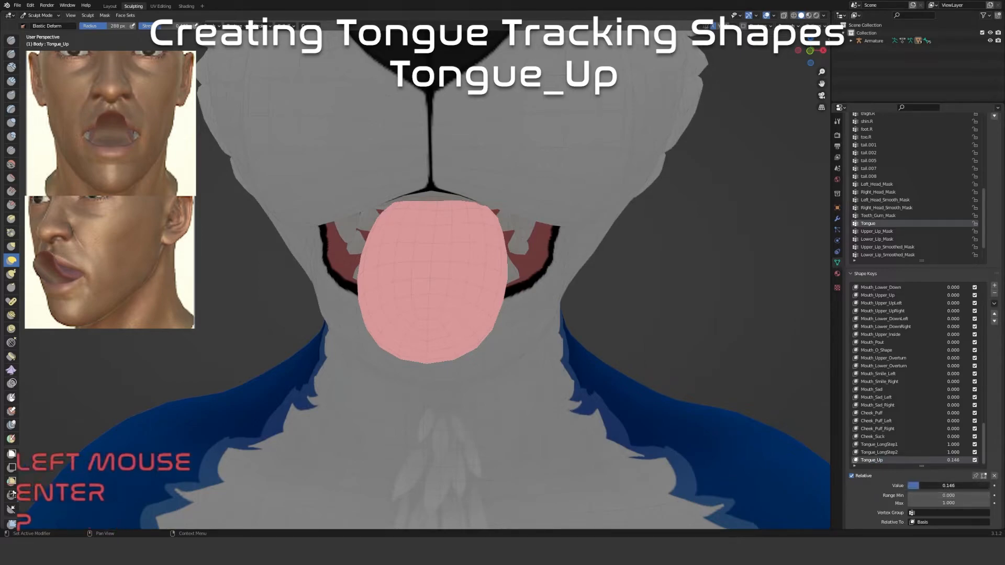
{"action": "middle_click_drag", "start_coordinate": [580, 366], "coordinate": [589, 321]}
{"action": "mouse_move", "coordinate": [587, 317]}
{"action": "left_mouse_down"}
{"action": "mouse_move", "coordinate": [634, 143]}
{"action": "mouse_move", "coordinate": [602, 52]}
{"action": "mouse_move", "coordinate": [570, 3]}
{"action": "left_mouse_up"}
{"action": "mouse_move", "coordinate": [491, 252]}
{"action": "left_mouse_down"}
{"action": "mouse_move", "coordinate": [493, 232]}
{"action": "mouse_move", "coordinate": [481, 324]}
{"action": "left_mouse_up"}
{"action": "middle_click_drag", "start_coordinate": [498, 320], "coordinate": [431, 311]}
{"action": "left_click_drag", "start_coordinate": [540, 297], "coordinate": [541, 266]}
{"action": "scroll", "coordinate": [541, 266], "scroll_direction": "up", "scroll_amount": 2}
{"action": "mouse_move", "coordinate": [549, 272]}
{"action": "middle_mouse_down"}
{"action": "mouse_move", "coordinate": [585, 288]}
{"action": "mouse_move", "coordinate": [616, 258]}
{"action": "mouse_move", "coordinate": [472, 248]}
{"action": "middle_mouse_up"}
{"action": "left_click_drag", "start_coordinate": [447, 239], "coordinate": [528, 253]}
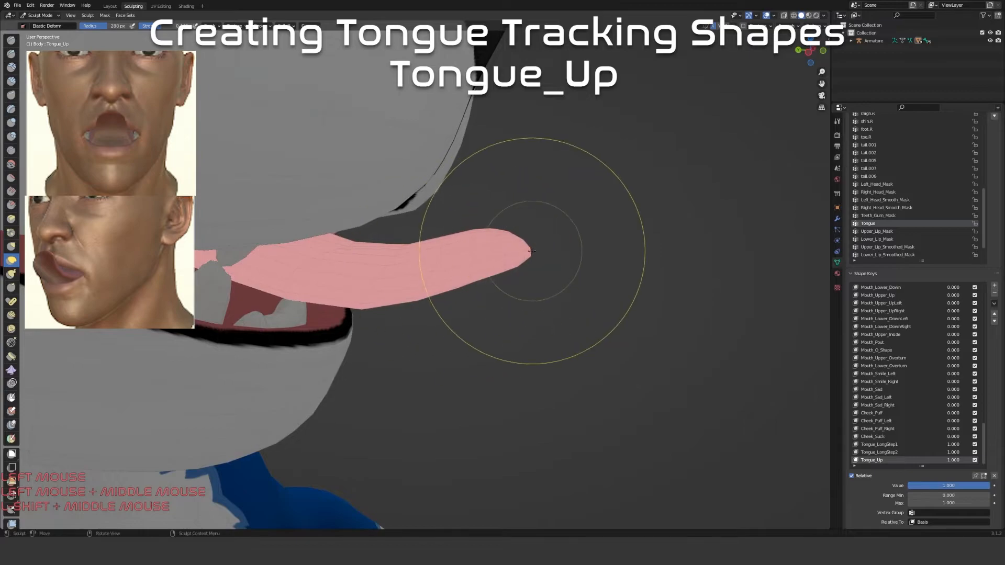
Bend the tongue tip further upward and shape its curve from both sides
{"action": "left_click_drag", "start_coordinate": [524, 216], "coordinate": [509, 137]}
{"action": "left_click_drag", "start_coordinate": [453, 216], "coordinate": [454, 215]}
{"action": "left_click_drag", "start_coordinate": [511, 232], "coordinate": [534, 246]}
{"action": "mouse_move", "coordinate": [534, 247]}
{"action": "middle_mouse_down"}
{"action": "mouse_move", "coordinate": [439, 194]}
{"action": "mouse_move", "coordinate": [350, 241]}
{"action": "middle_mouse_up"}
{"action": "left_click_drag", "start_coordinate": [343, 244], "coordinate": [293, 246]}
{"action": "middle_click_drag", "start_coordinate": [293, 247], "coordinate": [337, 246]}
{"action": "mouse_move", "coordinate": [335, 244]}
{"action": "left_mouse_down"}
{"action": "mouse_move", "coordinate": [327, 229]}
{"action": "mouse_move", "coordinate": [340, 215]}
{"action": "left_mouse_up"}
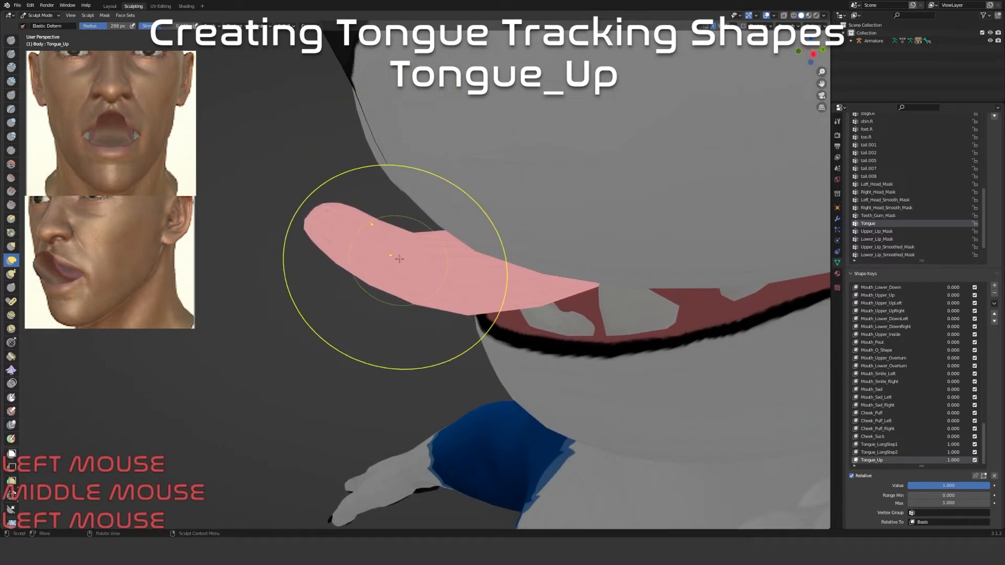
Reduce the brush radius to 189 px and smooth out the kink on the tongue's upper edge
{"action": "scroll", "coordinate": [455, 279], "scroll_direction": "up", "scroll_amount": 3}
{"action": "key", "text": "f"}
{"action": "left_click", "coordinate": [438, 283]}
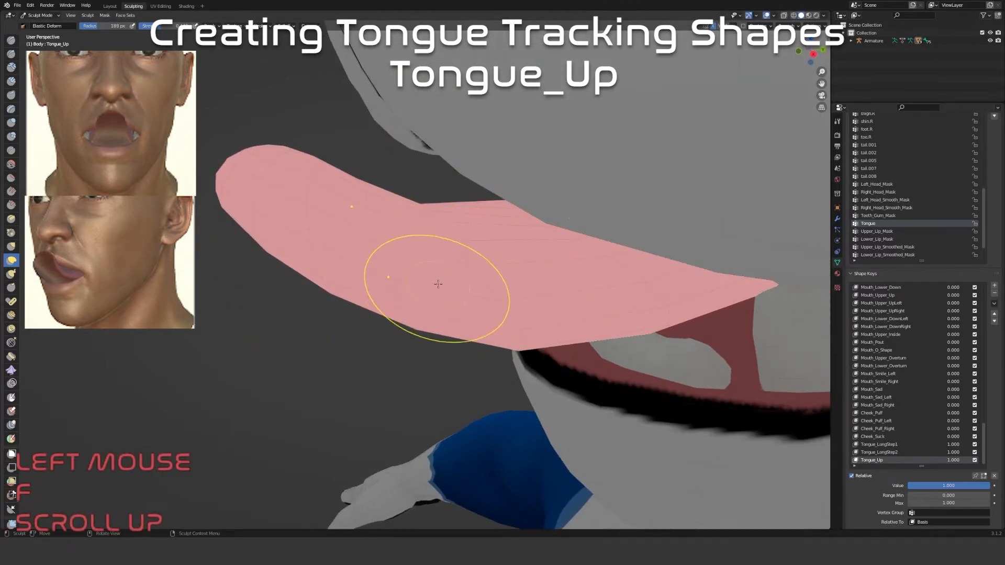
{"action": "left_click_drag", "start_coordinate": [465, 227], "coordinate": [544, 229]}
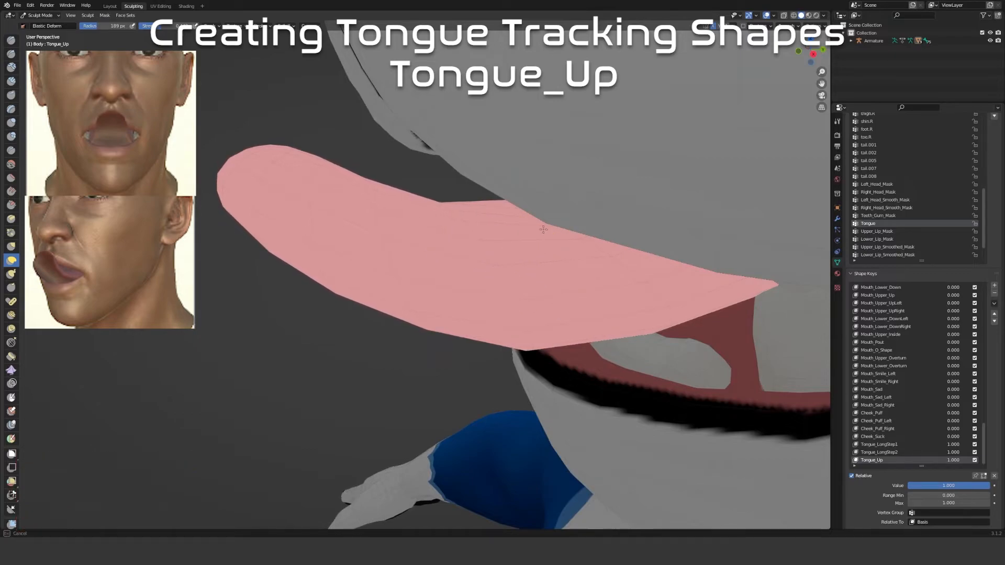
{"action": "left_click_drag", "start_coordinate": [441, 222], "coordinate": [419, 217]}
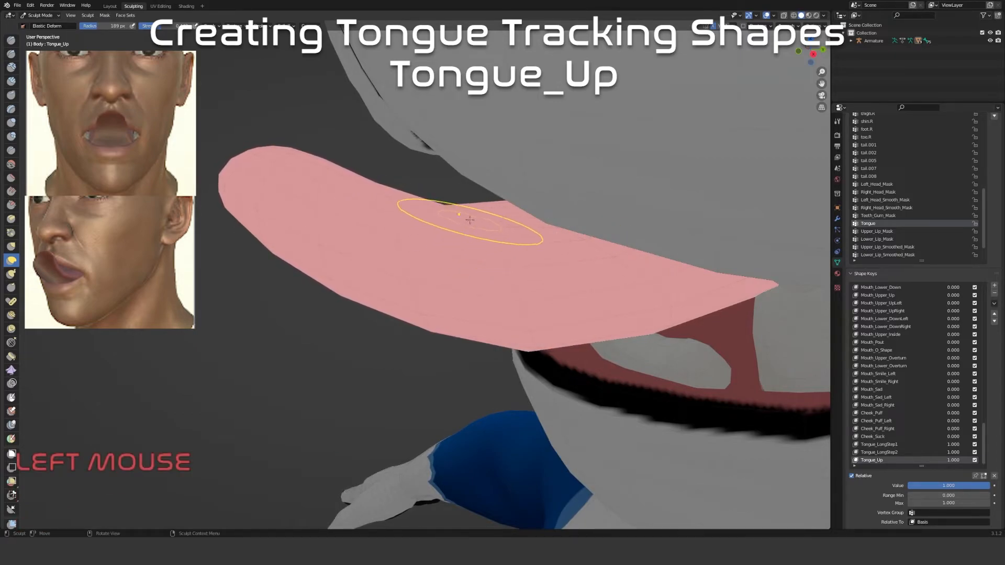
{"action": "left_click_drag", "start_coordinate": [484, 217], "coordinate": [526, 216]}
Refine the upturned tongue's curve and tip from several angles with small Elastic Deform strokes
{"action": "mouse_move", "coordinate": [563, 261]}
{"action": "middle_mouse_down"}
{"action": "mouse_move", "coordinate": [591, 285]}
{"action": "mouse_move", "coordinate": [584, 291]}
{"action": "mouse_move", "coordinate": [547, 192]}
{"action": "mouse_move", "coordinate": [496, 186]}
{"action": "middle_mouse_up"}
{"action": "left_click", "coordinate": [597, 288]}
{"action": "left_click_drag", "start_coordinate": [502, 175], "coordinate": [550, 211]}
{"action": "left_click_drag", "start_coordinate": [599, 169], "coordinate": [535, 94]}
{"action": "middle_click_drag", "start_coordinate": [608, 173], "coordinate": [392, 128]}
{"action": "left_click_drag", "start_coordinate": [393, 127], "coordinate": [356, 123]}
{"action": "middle_click_drag", "start_coordinate": [361, 127], "coordinate": [487, 251]}
{"action": "scroll", "coordinate": [474, 262], "scroll_direction": "down", "scroll_amount": 2}
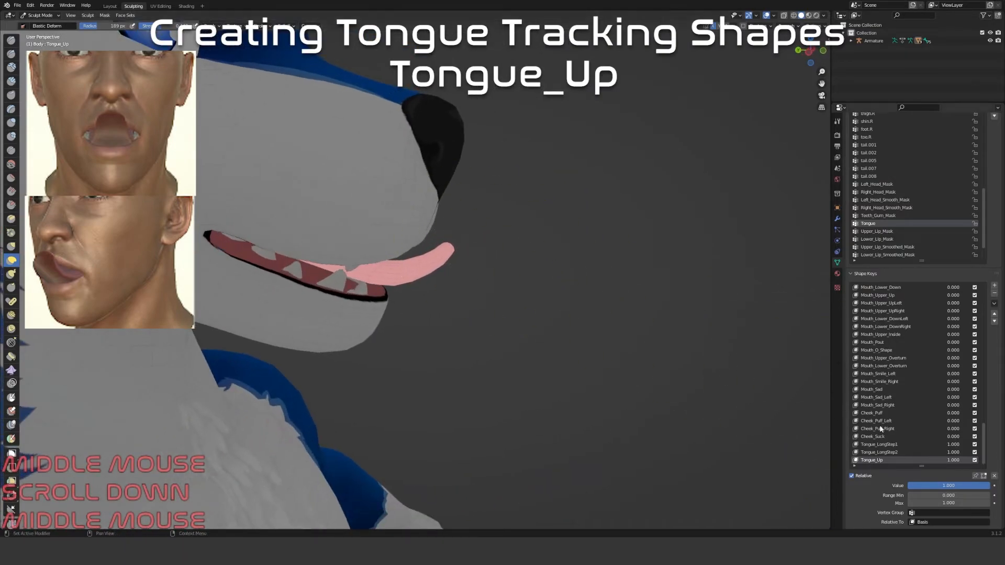
Preview the tongue's upward bend by varying the Tongue_Up value and return it to 1.000
{"action": "mouse_move", "coordinate": [968, 488]}
{"action": "left_mouse_down"}
{"action": "mouse_move", "coordinate": [885, 488]}
{"action": "mouse_move", "coordinate": [981, 486]}
{"action": "left_mouse_up"}
{"action": "left_click_drag", "start_coordinate": [444, 253], "coordinate": [450, 251]}
{"action": "mouse_move", "coordinate": [947, 460]}
{"action": "left_mouse_down"}
{"action": "mouse_move", "coordinate": [932, 460]}
{"action": "mouse_move", "coordinate": [953, 460]}
{"action": "left_mouse_up"}
{"action": "left_click_drag", "start_coordinate": [435, 257], "coordinate": [518, 283]}
{"action": "mouse_move", "coordinate": [519, 283]}
{"action": "middle_mouse_down"}
{"action": "mouse_move", "coordinate": [383, 311]}
{"action": "mouse_move", "coordinate": [419, 303]}
{"action": "middle_mouse_up"}
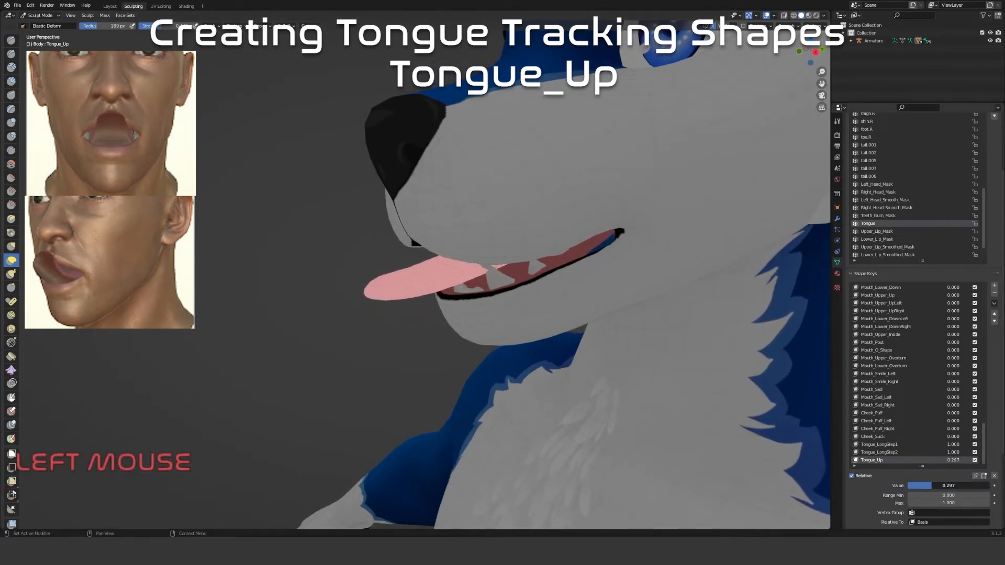
{"action": "left_click_drag", "start_coordinate": [979, 486], "coordinate": [990, 486]}
{"action": "middle_click_drag", "start_coordinate": [456, 296], "coordinate": [426, 287]}
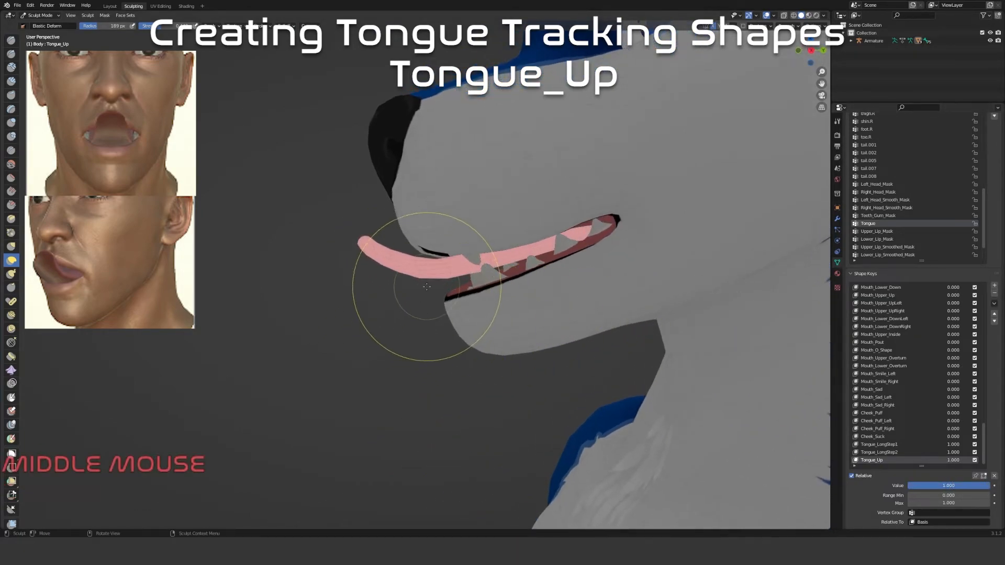
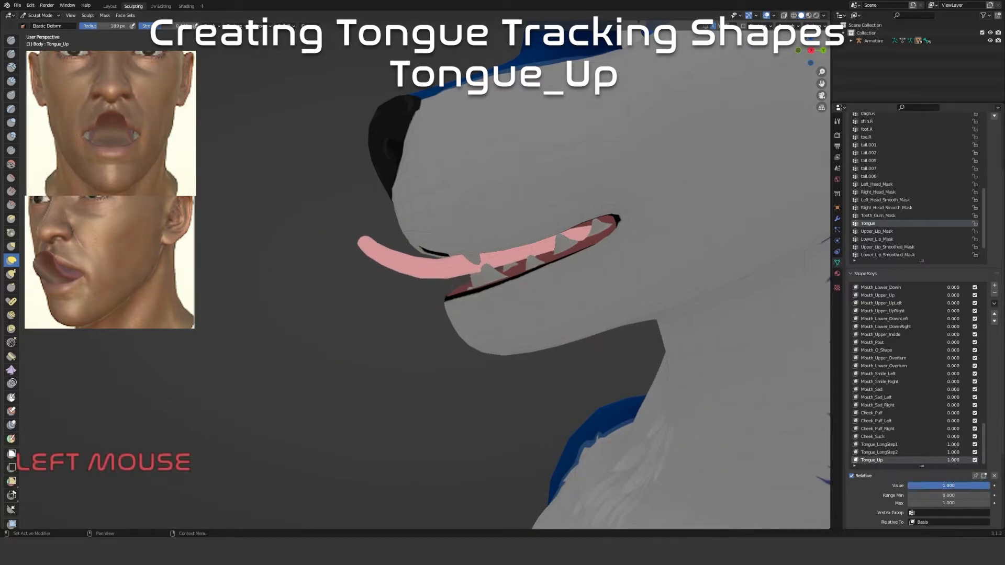
Reduce the brush radius to 130 px and refine the upturned tongue's tip with small Elastic Deform strokes
{"action": "scroll", "coordinate": [316, 247], "scroll_direction": "up", "scroll_amount": 3}
{"action": "mouse_move", "coordinate": [316, 247]}
{"action": "middle_mouse_down"}
{"action": "mouse_move", "coordinate": [304, 240]}
{"action": "mouse_move", "coordinate": [359, 233]}
{"action": "middle_mouse_up"}
{"action": "scroll", "coordinate": [303, 240], "scroll_direction": "up", "scroll_amount": 2}
{"action": "scroll", "coordinate": [358, 233], "scroll_direction": "up", "scroll_amount": 2}
{"action": "middle_click_drag", "start_coordinate": [358, 233], "coordinate": [370, 231]}
{"action": "key", "text": "f"}
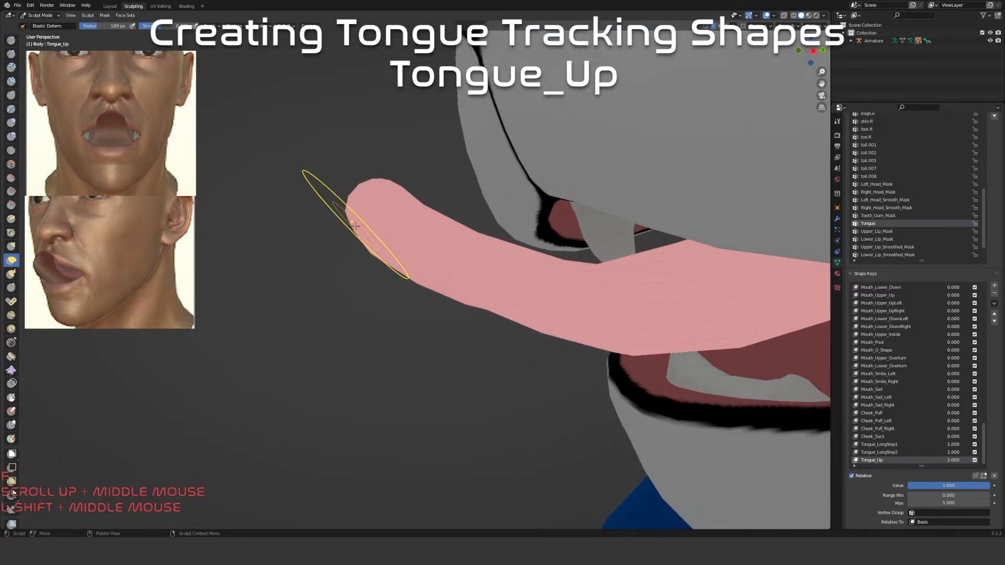
{"action": "left_click", "coordinate": [364, 216]}
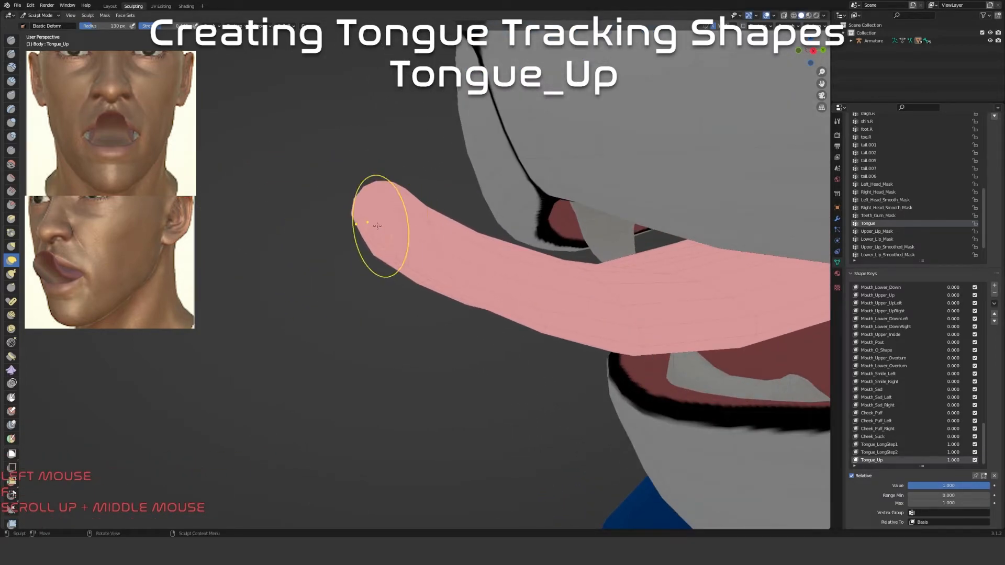
{"action": "left_click_drag", "start_coordinate": [355, 217], "coordinate": [362, 219]}
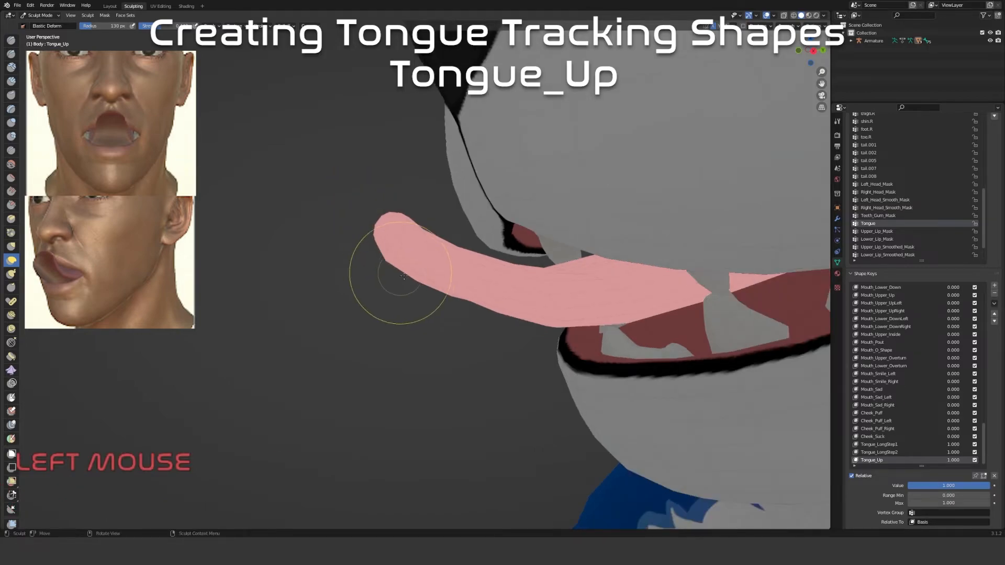
{"action": "mouse_move", "coordinate": [400, 274]}
{"action": "middle_mouse_down"}
{"action": "mouse_move", "coordinate": [451, 249]}
{"action": "mouse_move", "coordinate": [555, 279]}
{"action": "middle_mouse_up"}
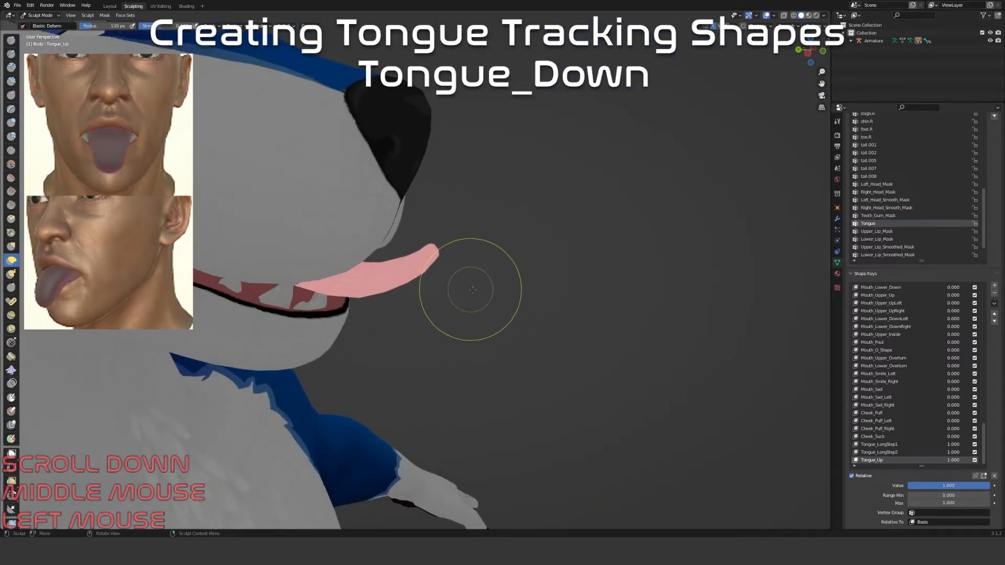
Reset Tongue_Up to 0.000 and add a shape key named Tongue_Down with its value at 1.000
{"action": "middle_click_drag", "start_coordinate": [471, 291], "coordinate": [834, 424]}
{"action": "left_click_drag", "start_coordinate": [975, 487], "coordinate": [908, 475]}
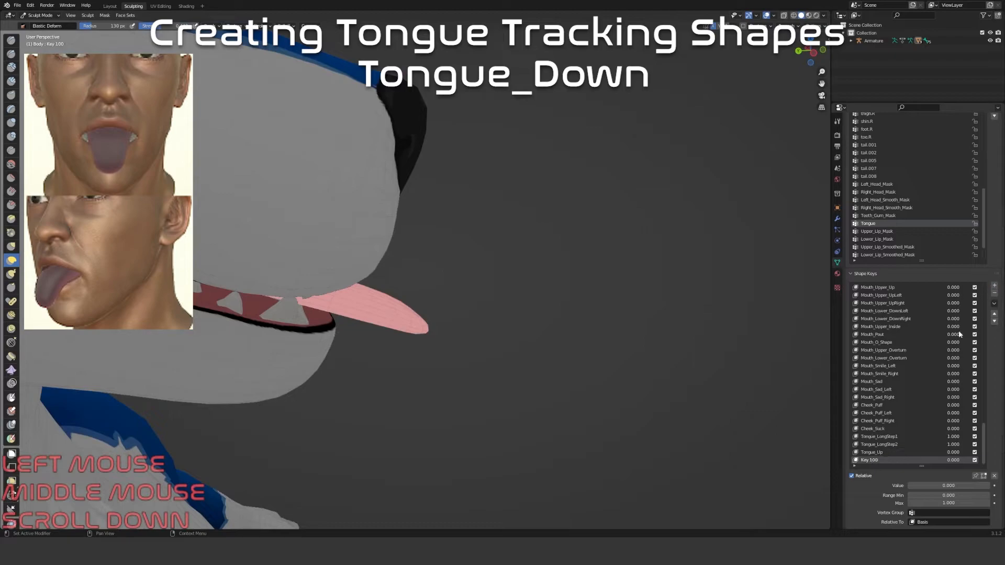
{"action": "double_click", "coordinate": [874, 461]}
{"action": "type", "text": "T"}
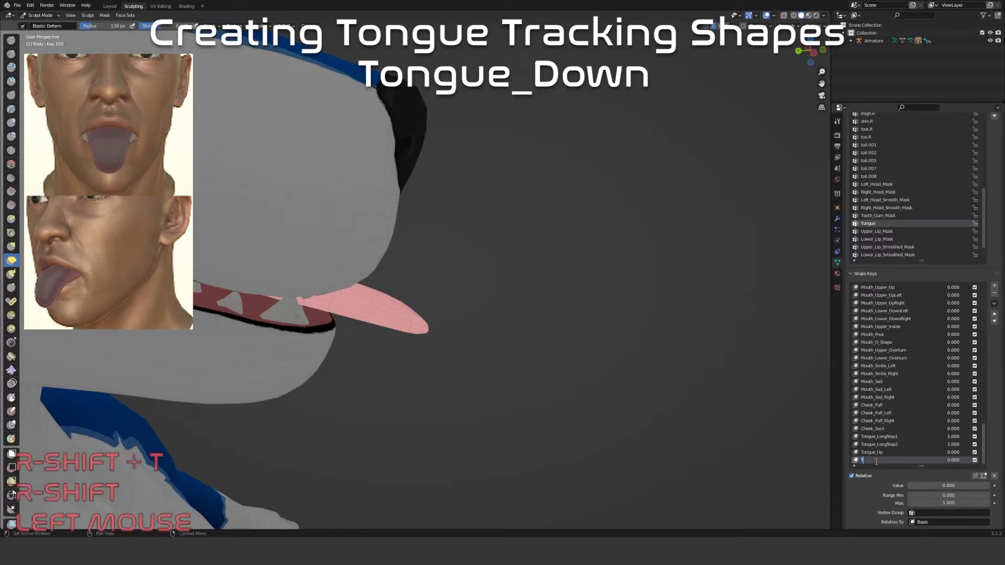
{"action": "type", "text": "ongue_Down"}
{"action": "key", "text": "Return"}
{"action": "left_click_drag", "start_coordinate": [922, 486], "coordinate": [942, 485]}
Enlarge the brush radius to 249 px and bend the protruding tongue downward over the lower lip
{"action": "mouse_move", "coordinate": [497, 324]}
{"action": "middle_mouse_down"}
{"action": "mouse_move", "coordinate": [415, 372]}
{"action": "mouse_move", "coordinate": [530, 303]}
{"action": "mouse_move", "coordinate": [498, 298]}
{"action": "middle_mouse_up"}
{"action": "scroll", "coordinate": [460, 341], "scroll_direction": "up", "scroll_amount": 2}
{"action": "left_click_drag", "start_coordinate": [495, 303], "coordinate": [389, 413]}
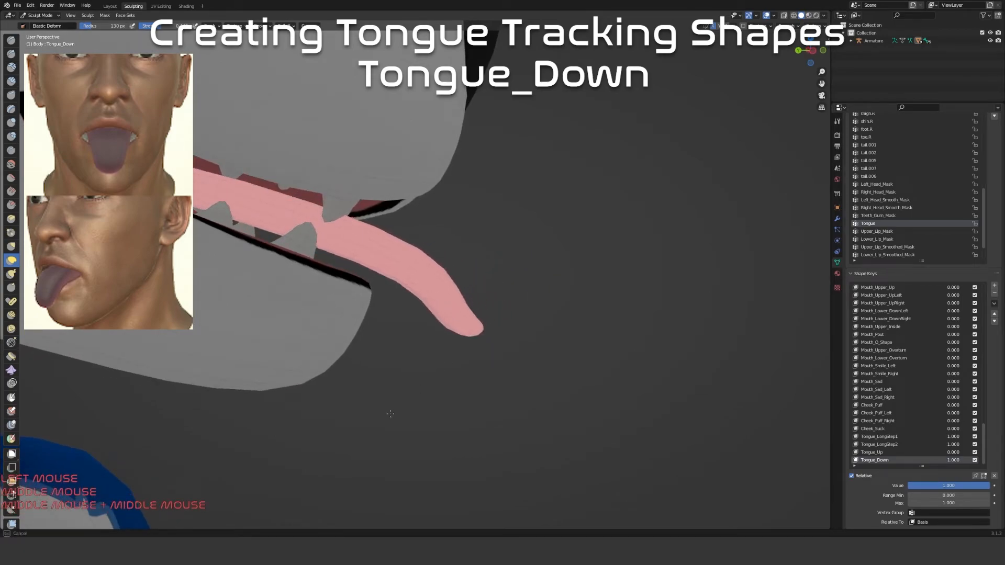
{"action": "key", "text": "ctrl+z"}
{"action": "key", "text": "f"}
{"action": "left_click", "coordinate": [510, 339]}
{"action": "mouse_move", "coordinate": [499, 291]}
{"action": "left_mouse_down"}
{"action": "mouse_move", "coordinate": [368, 444]}
{"action": "mouse_move", "coordinate": [242, 502]}
{"action": "mouse_move", "coordinate": [209, 544]}
{"action": "left_mouse_up"}
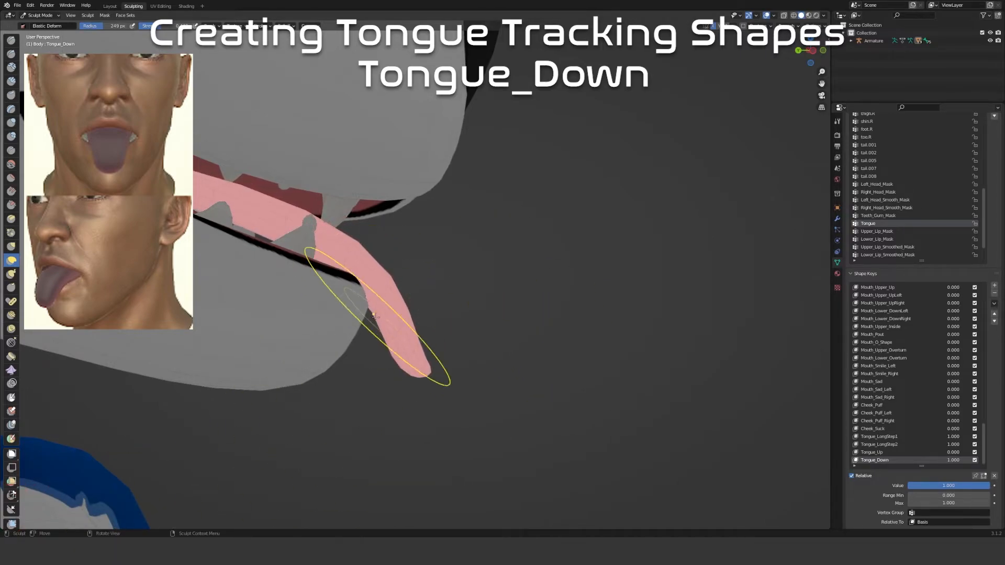
{"action": "left_click_drag", "start_coordinate": [382, 325], "coordinate": [444, 279]}
Reduce the brush radius to 186 px and adjust the lower half and tip of the downward-bent tongue from both sides
{"action": "middle_click_drag", "start_coordinate": [437, 299], "coordinate": [416, 291]}
{"action": "middle_click_drag", "start_coordinate": [415, 370], "coordinate": [399, 262], "text": "shift"}
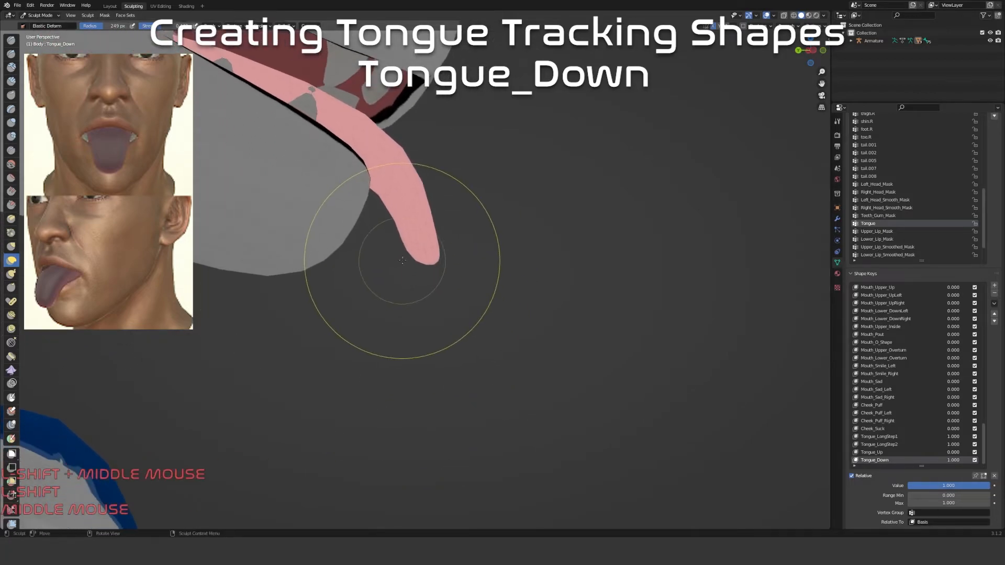
{"action": "scroll", "coordinate": [399, 263], "scroll_direction": "up", "scroll_amount": 4}
{"action": "middle_click_drag", "start_coordinate": [433, 234], "coordinate": [419, 226]}
{"action": "key", "text": "f"}
{"action": "left_click", "coordinate": [400, 224]}
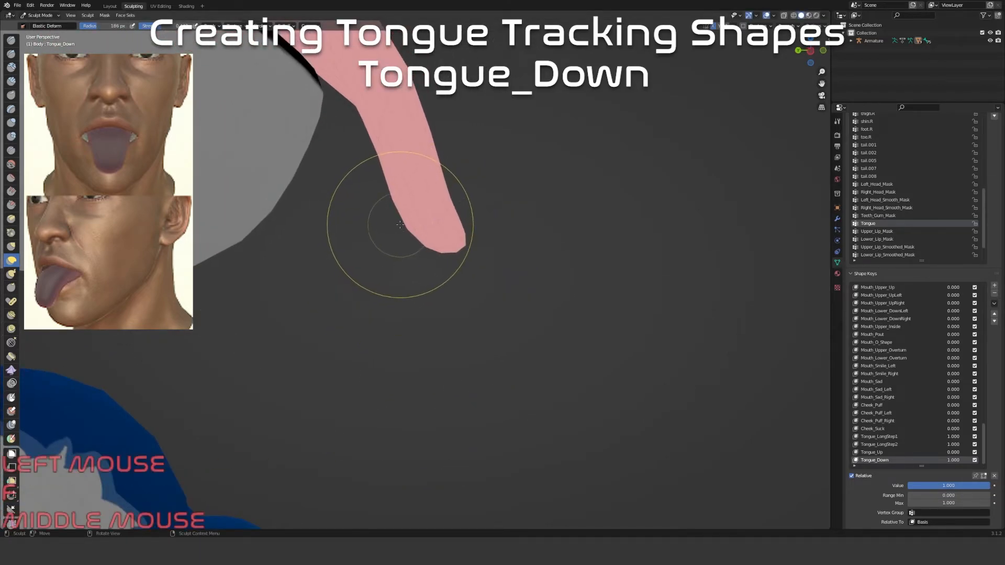
{"action": "middle_click_drag", "start_coordinate": [440, 211], "coordinate": [317, 236]}
{"action": "left_click_drag", "start_coordinate": [386, 201], "coordinate": [353, 185]}
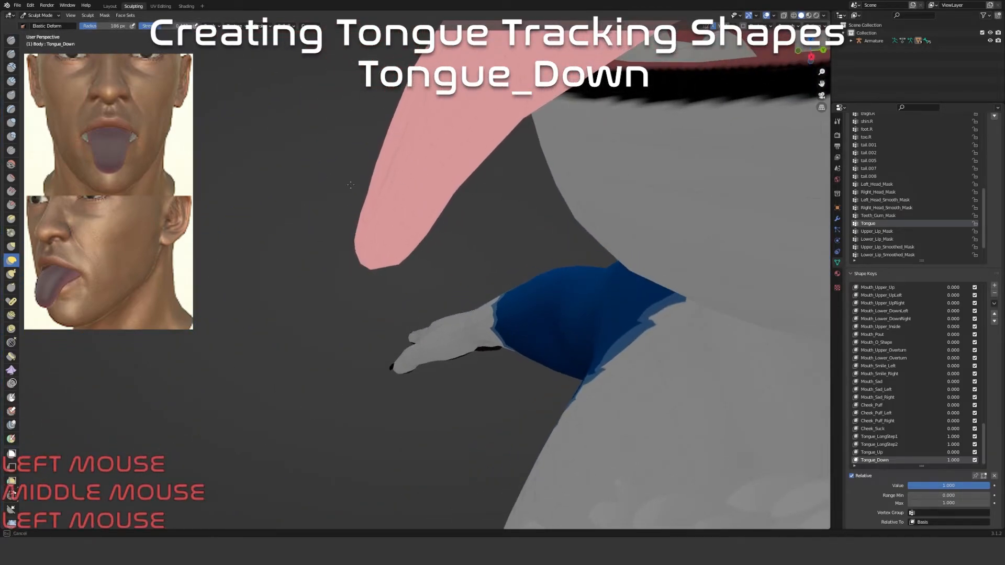
{"action": "left_click_drag", "start_coordinate": [365, 255], "coordinate": [359, 260]}
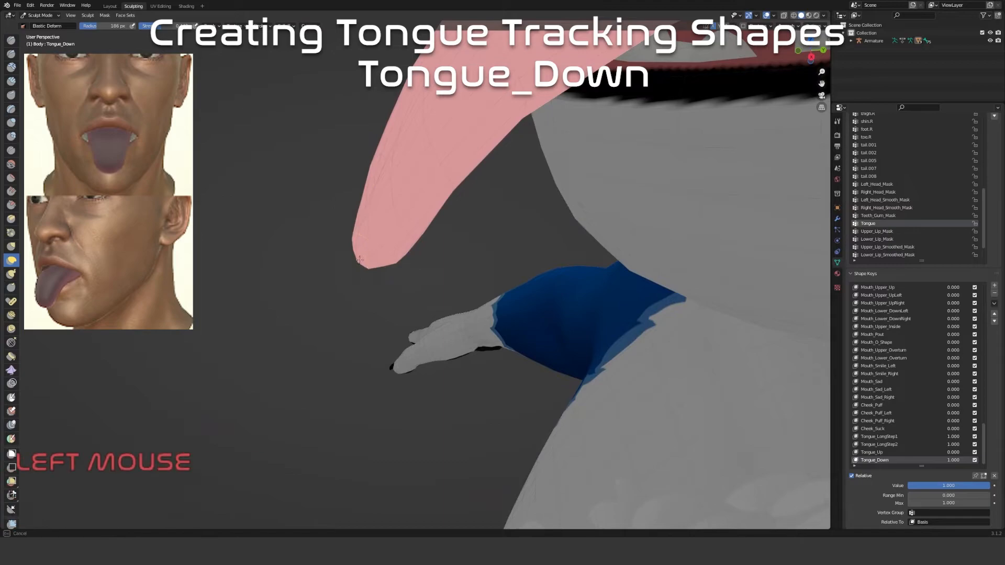
{"action": "middle_click_drag", "start_coordinate": [438, 288], "coordinate": [378, 244]}
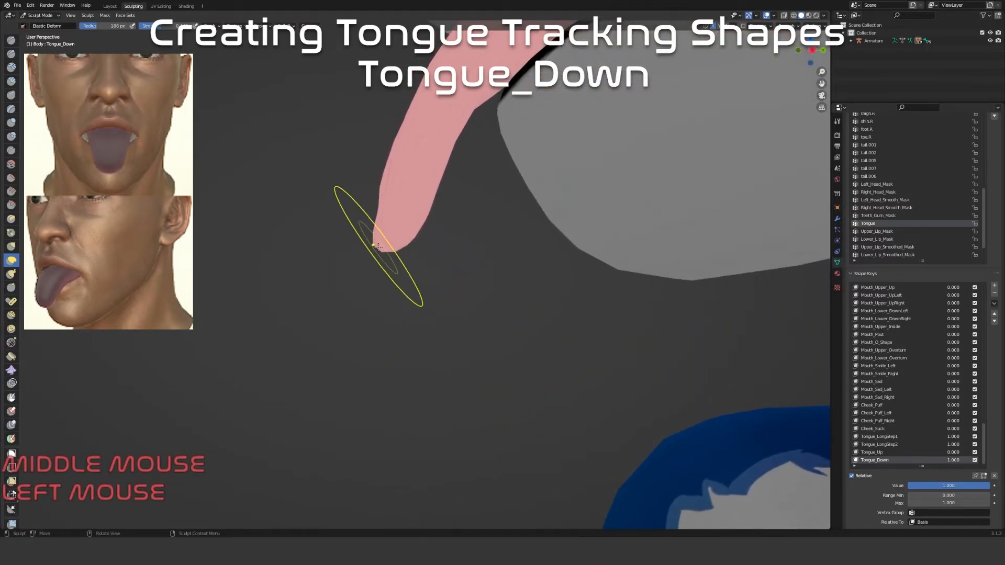
{"action": "left_click_drag", "start_coordinate": [379, 247], "coordinate": [380, 250]}
Reduce the brush radius to about 125 px and round the drooping tongue's tip and outer edge with small strokes
{"action": "key", "text": "f"}
{"action": "left_click", "coordinate": [382, 255]}
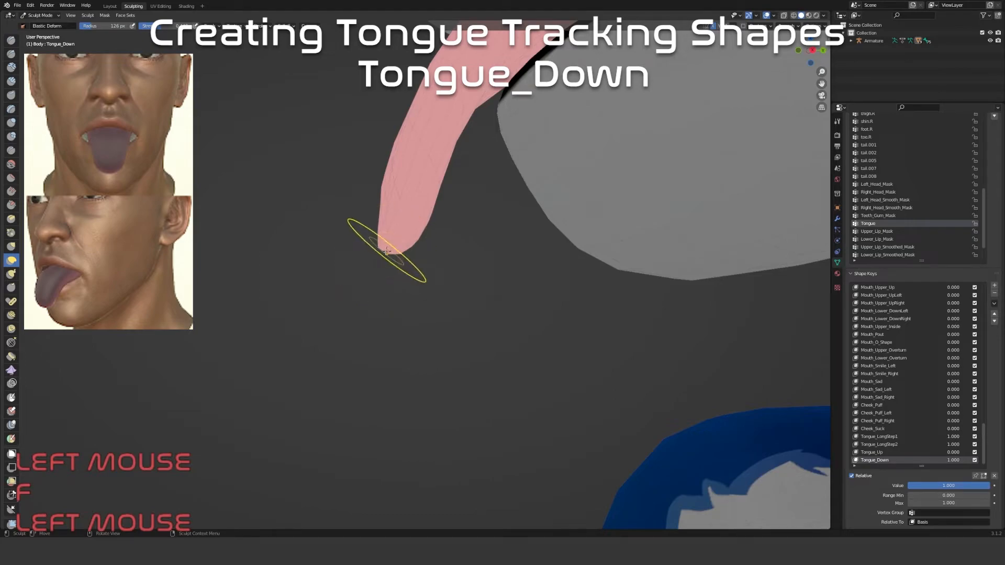
{"action": "mouse_move", "coordinate": [416, 263]}
{"action": "left_mouse_down"}
{"action": "mouse_move", "coordinate": [445, 260]}
{"action": "mouse_move", "coordinate": [373, 257]}
{"action": "left_mouse_up"}
{"action": "scroll", "coordinate": [361, 264], "scroll_direction": "up", "scroll_amount": 2}
{"action": "middle_click_drag", "start_coordinate": [400, 274], "coordinate": [378, 248]}
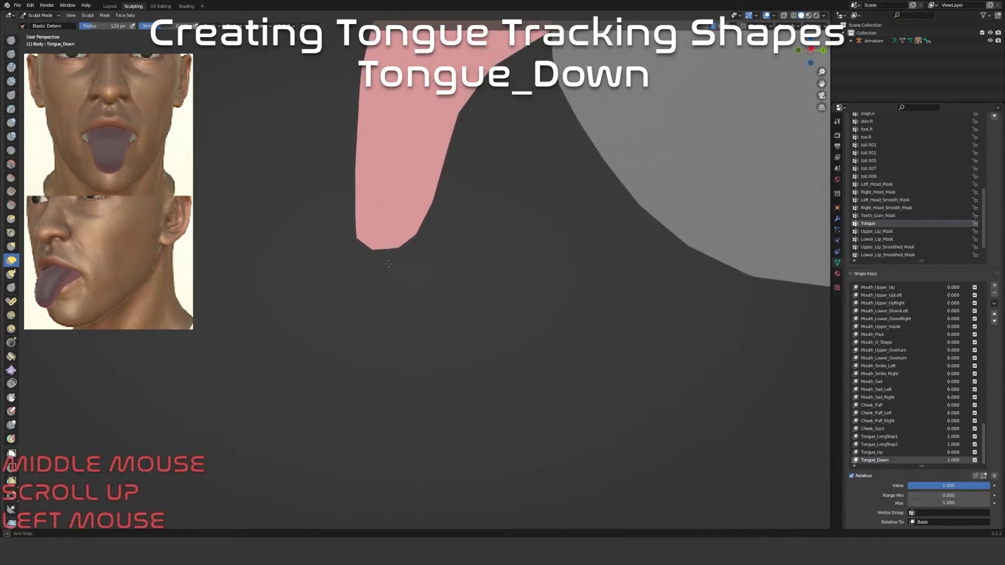
{"action": "left_click", "coordinate": [382, 250]}
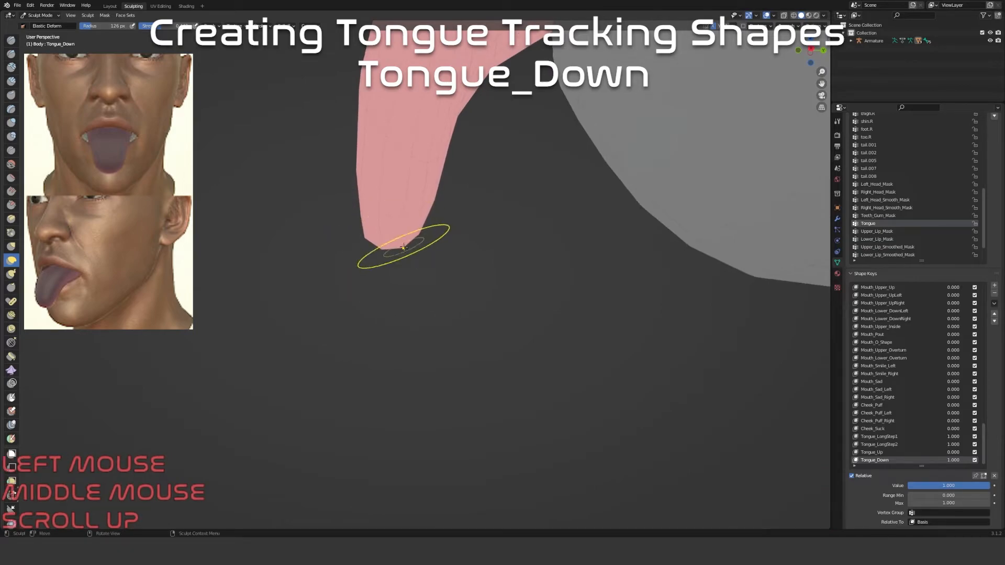
{"action": "mouse_move", "coordinate": [403, 248]}
{"action": "left_mouse_down"}
{"action": "mouse_move", "coordinate": [348, 235]}
{"action": "mouse_move", "coordinate": [382, 239]}
{"action": "left_mouse_up"}
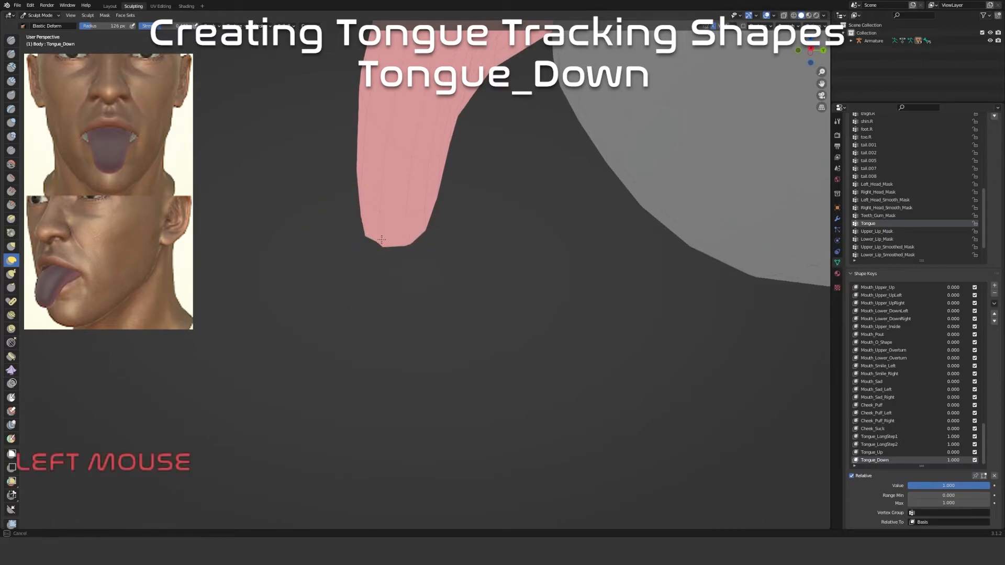
{"action": "mouse_move", "coordinate": [362, 239]}
{"action": "middle_mouse_down"}
{"action": "mouse_move", "coordinate": [385, 251]}
{"action": "mouse_move", "coordinate": [474, 229]}
{"action": "mouse_move", "coordinate": [389, 234]}
{"action": "middle_mouse_up"}
{"action": "scroll", "coordinate": [385, 251], "scroll_direction": "down", "scroll_amount": 2}
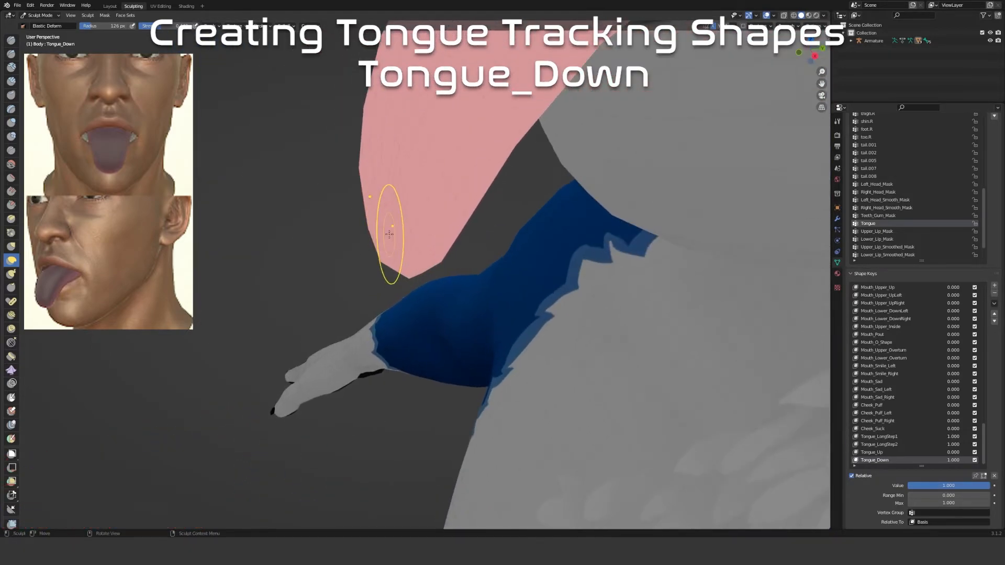
{"action": "left_click_drag", "start_coordinate": [384, 230], "coordinate": [359, 226]}
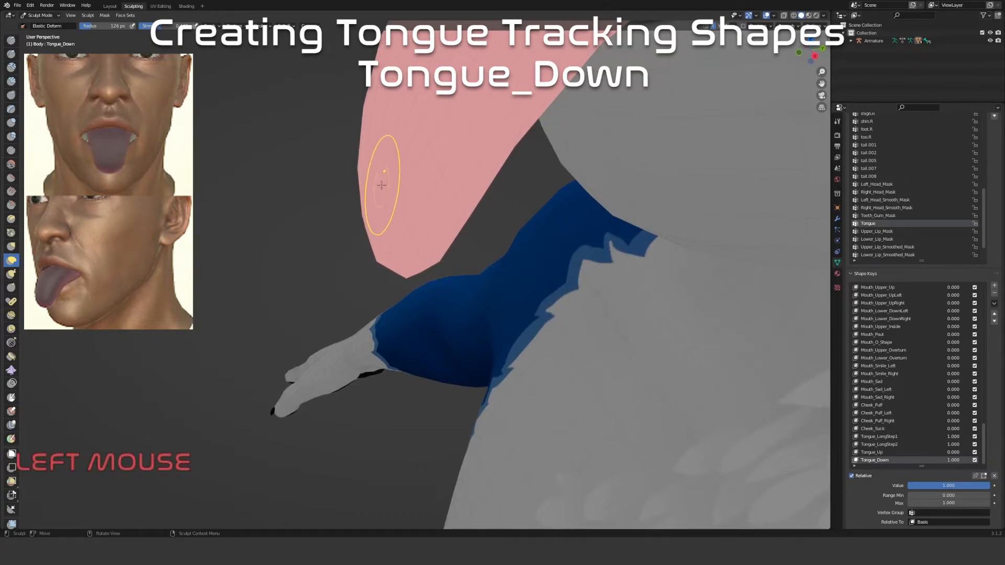
Examine the curve and thickness of the downward-bent tongue from the side and the front
{"action": "middle_click_drag", "start_coordinate": [377, 217], "coordinate": [408, 184]}
{"action": "scroll", "coordinate": [408, 186], "scroll_direction": "down", "scroll_amount": 2}
{"action": "middle_click_drag", "start_coordinate": [408, 230], "coordinate": [518, 296], "text": "shift"}
{"action": "scroll", "coordinate": [383, 287], "scroll_direction": "down", "scroll_amount": 1}
{"action": "scroll", "coordinate": [423, 296], "scroll_direction": "up", "scroll_amount": 1}
{"action": "middle_click_drag", "start_coordinate": [423, 296], "coordinate": [423, 315]}
{"action": "scroll", "coordinate": [455, 377], "scroll_direction": "up", "scroll_amount": 3}
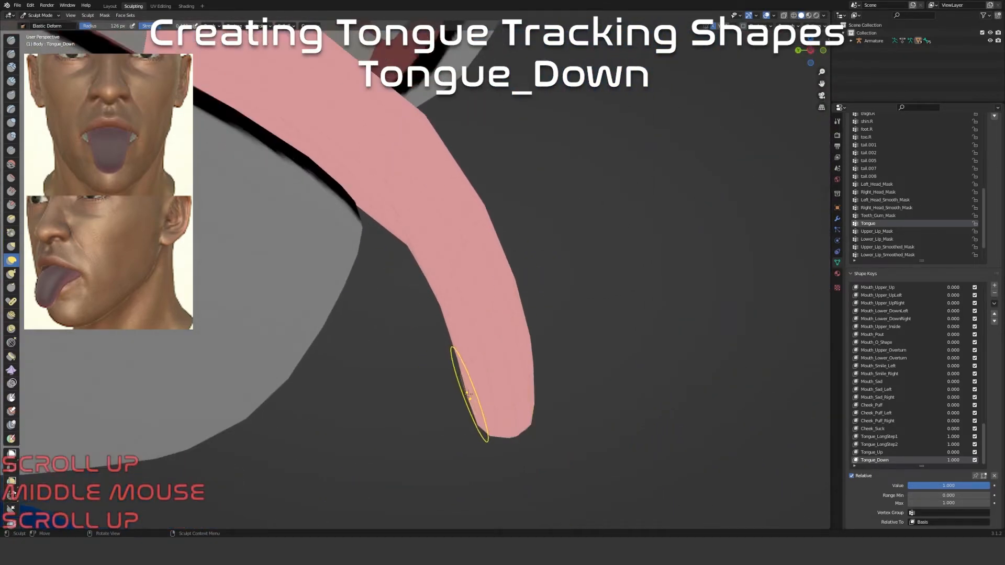
{"action": "scroll", "coordinate": [471, 414], "scroll_direction": "down", "scroll_amount": 3}
{"action": "middle_click_drag", "start_coordinate": [482, 419], "coordinate": [496, 361]}
{"action": "scroll", "coordinate": [479, 403], "scroll_direction": "down", "scroll_amount": 2}
{"action": "scroll", "coordinate": [477, 386], "scroll_direction": "up", "scroll_amount": 3}
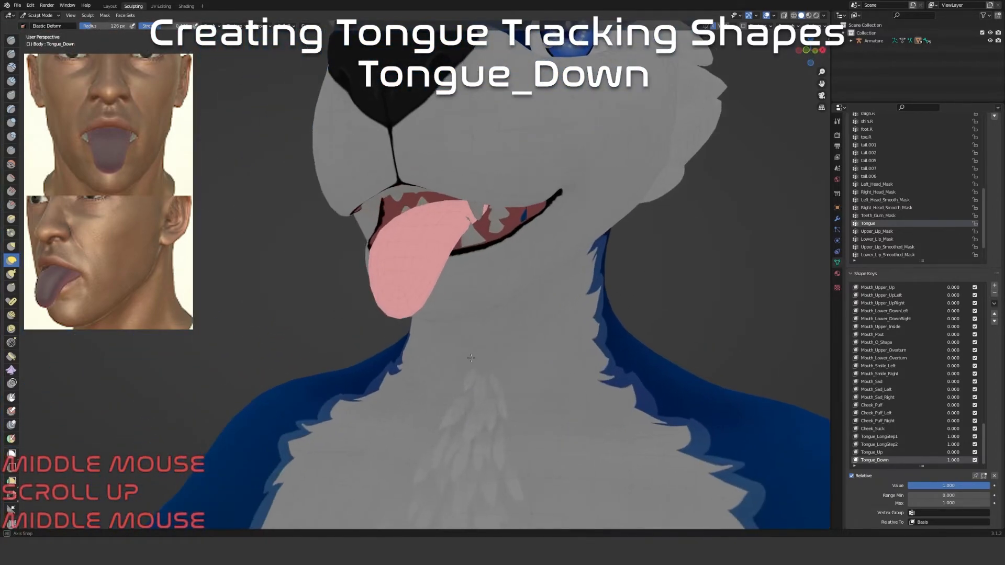
{"action": "scroll", "coordinate": [497, 361], "scroll_direction": "up", "scroll_amount": 1}
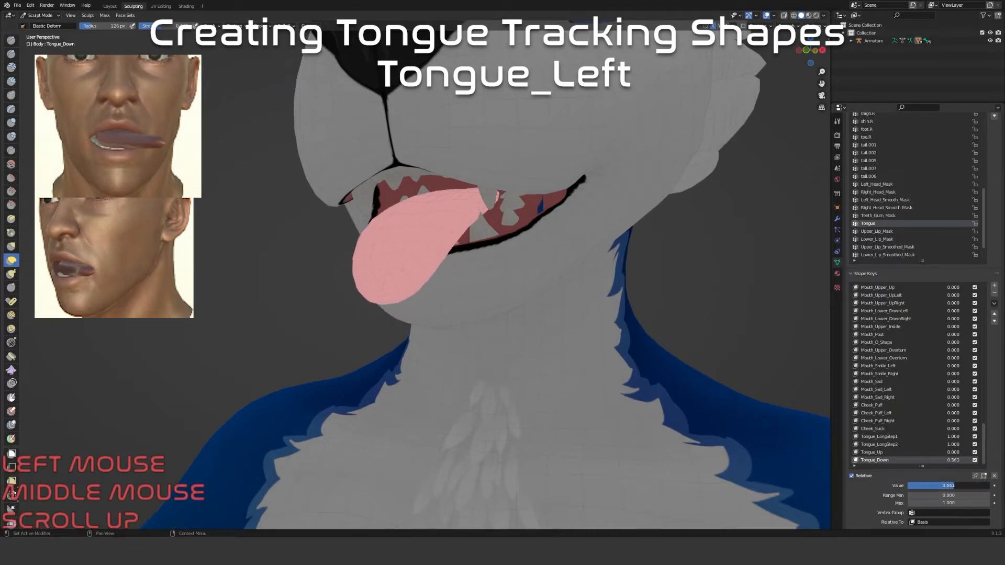
Reset Tongue_Down to 0.000 and add a shape key named Tongue_Left
{"action": "left_click_drag", "start_coordinate": [955, 486], "coordinate": [909, 486]}
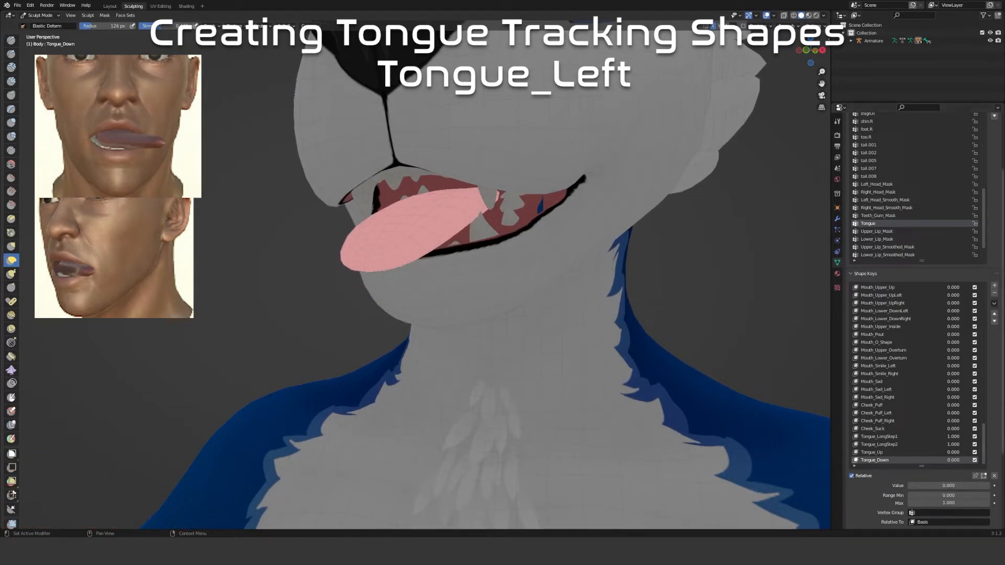
{"action": "left_click", "coordinate": [995, 286]}
{"action": "type", "text": "Tongue_Left"}
{"action": "key", "text": "Return"}
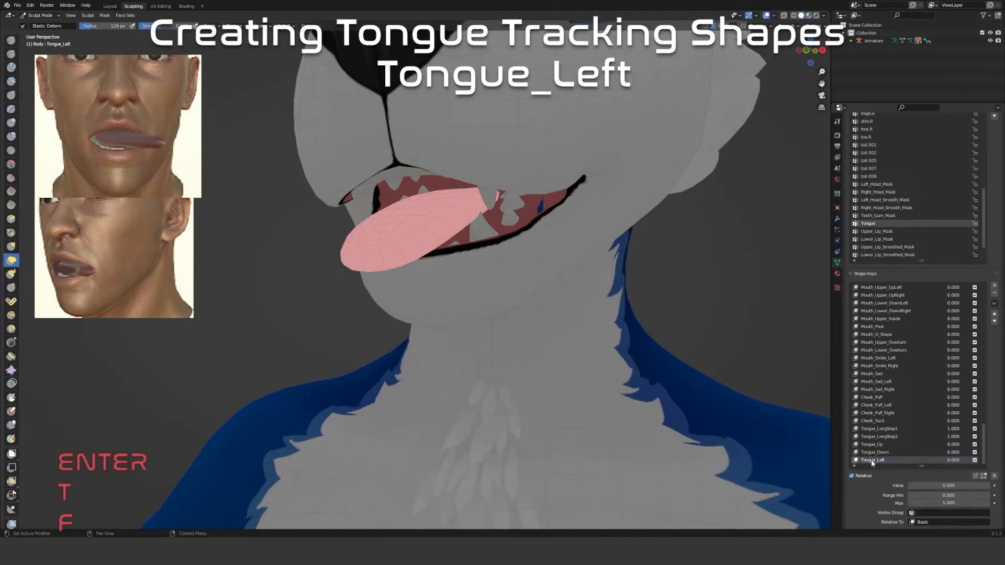
Turn off X-axis sculpt symmetry for shaping the tongue from a front view
{"action": "middle_click_drag", "start_coordinate": [410, 347], "coordinate": [435, 372]}
{"action": "scroll", "coordinate": [435, 372], "scroll_direction": "up", "scroll_amount": 4}
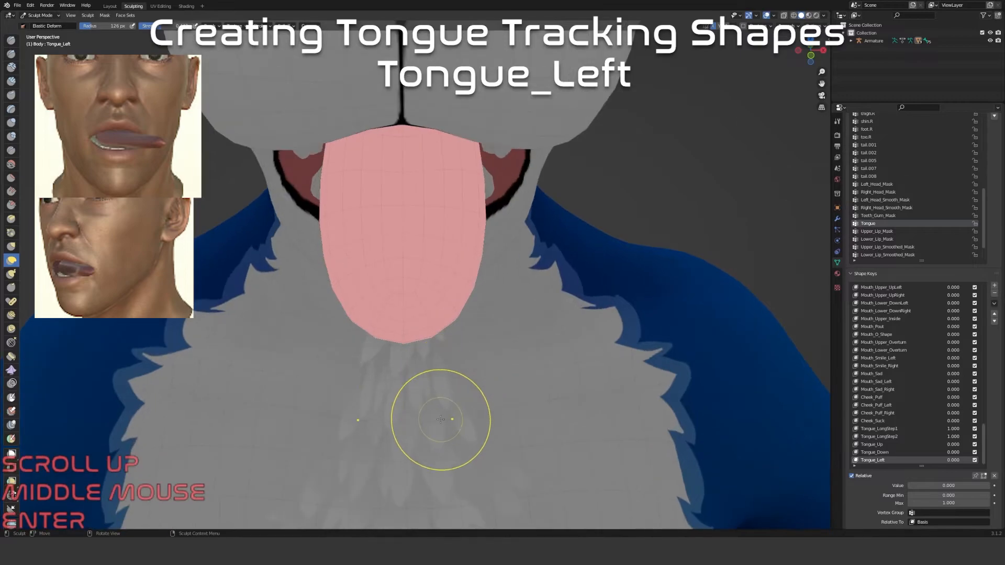
{"action": "middle_click_drag", "start_coordinate": [438, 419], "coordinate": [451, 493], "text": "shift"}
{"action": "scroll", "coordinate": [455, 457], "scroll_direction": "down", "scroll_amount": 3}
{"action": "scroll", "coordinate": [455, 457], "scroll_direction": "up", "scroll_amount": 1}
{"action": "middle_click_drag", "start_coordinate": [456, 458], "coordinate": [443, 476]}
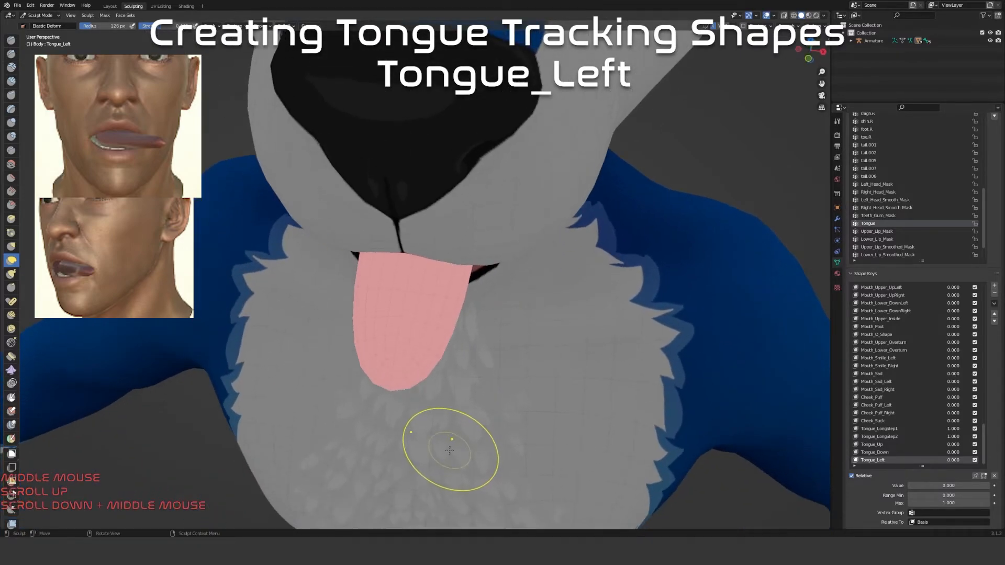
{"action": "scroll", "coordinate": [439, 441], "scroll_direction": "up", "scroll_amount": 1}
{"action": "scroll", "coordinate": [433, 435], "scroll_direction": "down", "scroll_amount": 2}
{"action": "middle_click_drag", "start_coordinate": [433, 435], "coordinate": [435, 373]}
{"action": "left_click", "coordinate": [713, 27]}
{"action": "mouse_move", "coordinate": [661, 149]}
{"action": "middle_mouse_down"}
{"action": "mouse_move", "coordinate": [658, 191]}
{"action": "mouse_move", "coordinate": [657, 161]}
{"action": "middle_mouse_up"}
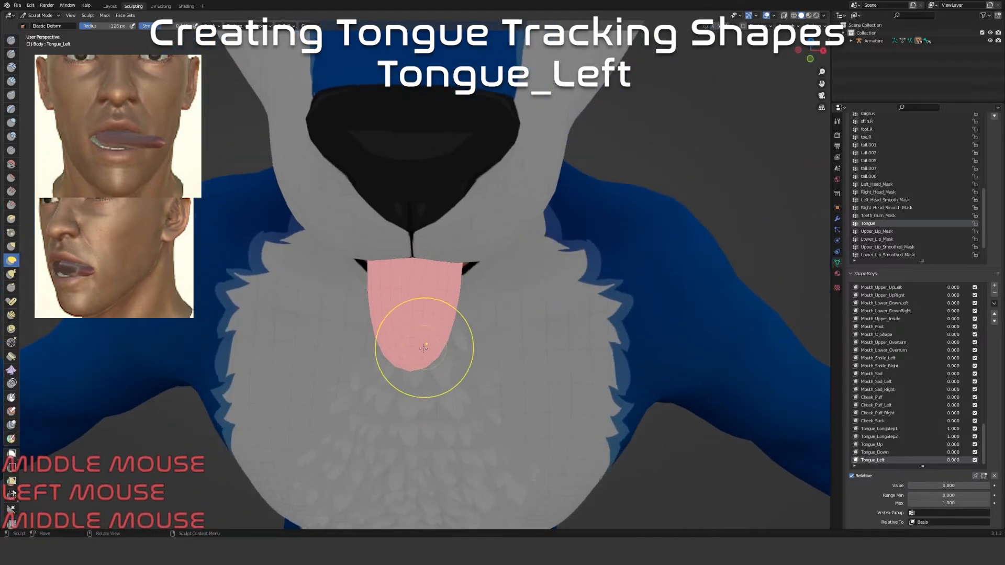
Set the brush radius to 178 px and Tongue_Left to 1.000, and nudge the tongue tip toward the character's left
{"action": "key", "text": "f"}
{"action": "left_click", "coordinate": [421, 356]}
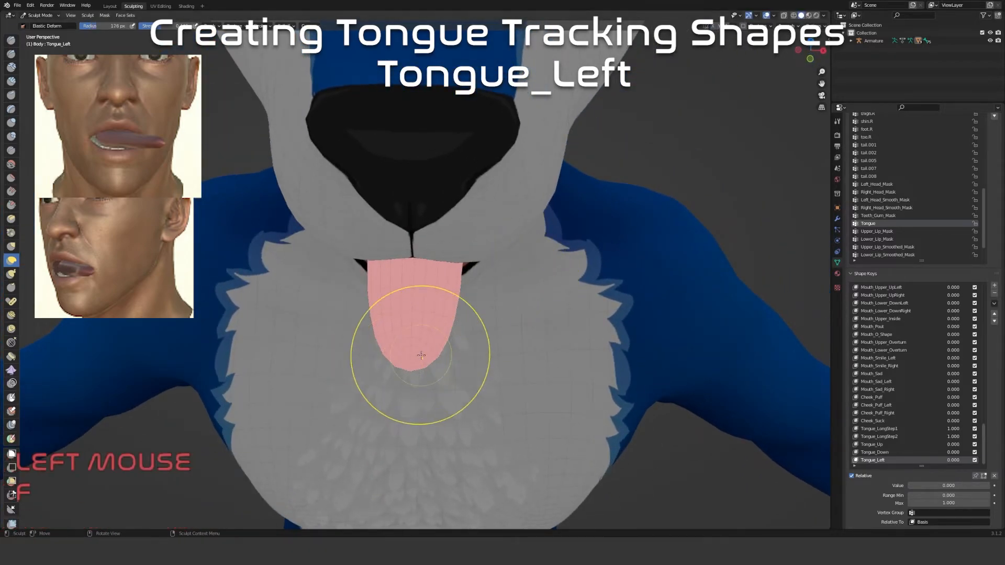
{"action": "left_click_drag", "start_coordinate": [411, 369], "coordinate": [412, 370]}
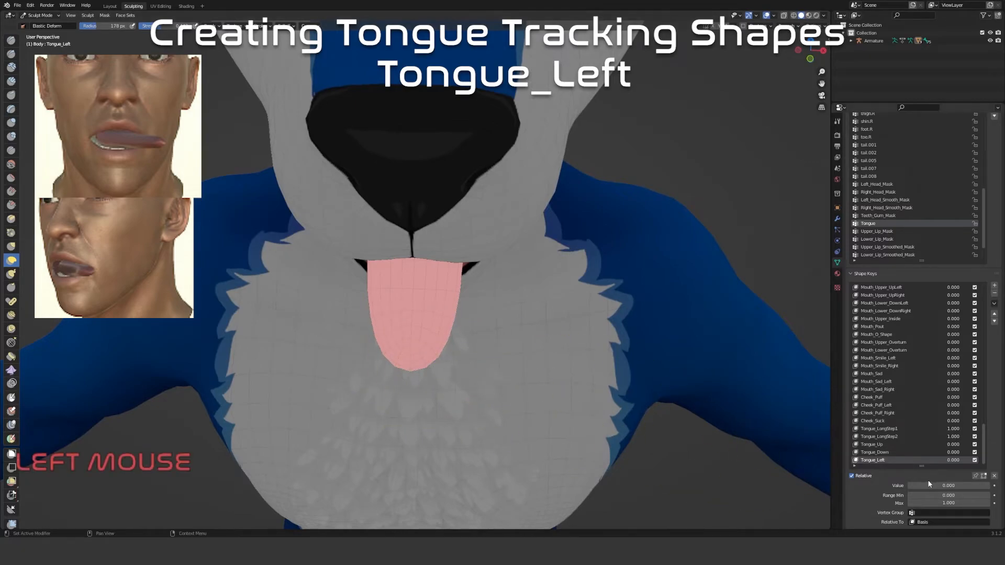
{"action": "left_click_drag", "start_coordinate": [929, 484], "coordinate": [932, 485]}
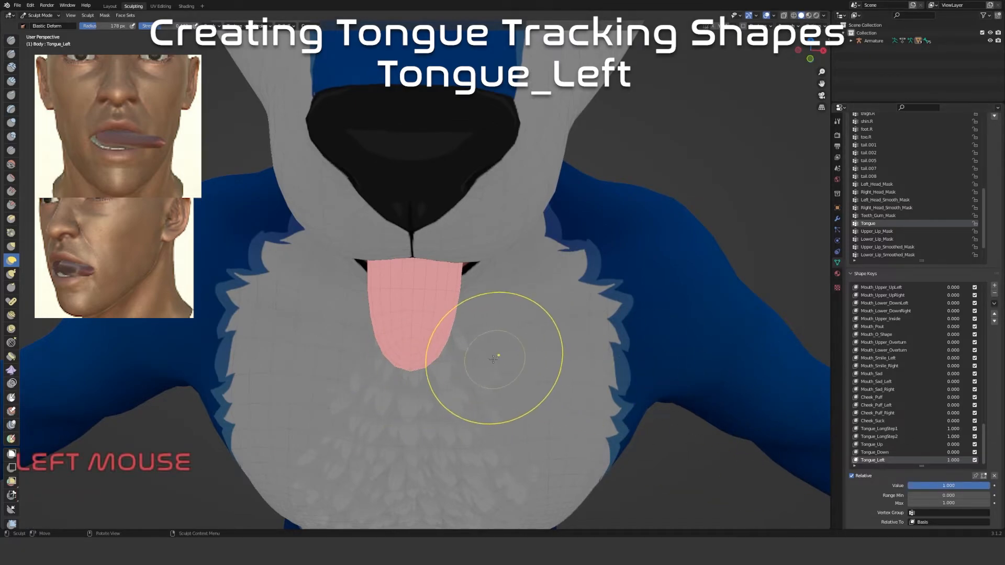
{"action": "left_click_drag", "start_coordinate": [410, 374], "coordinate": [424, 369]}
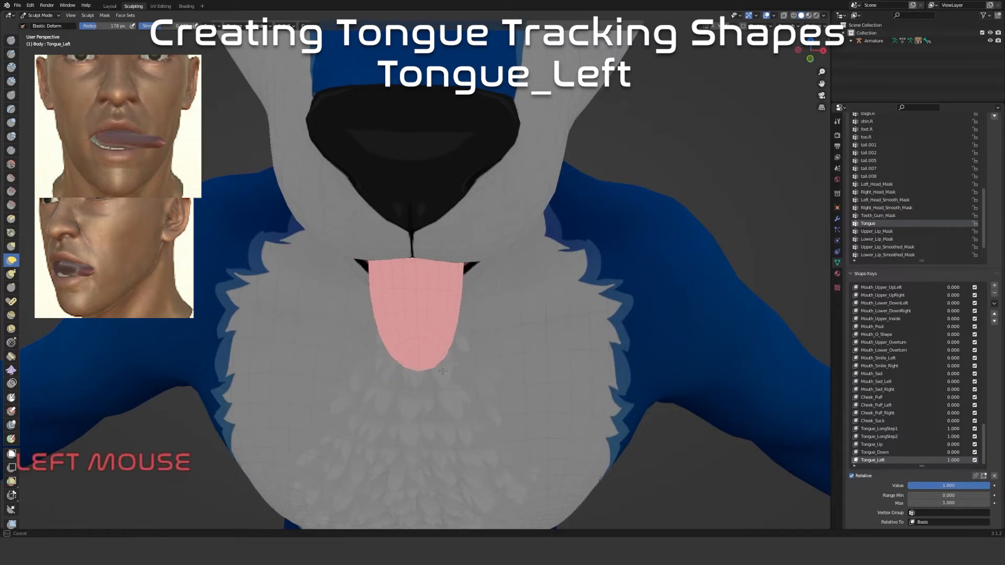
Enlarge the brush radius to 290 px and pull the whole tongue farther toward the character's left
{"action": "key", "text": "f"}
{"action": "left_click", "coordinate": [602, 360]}
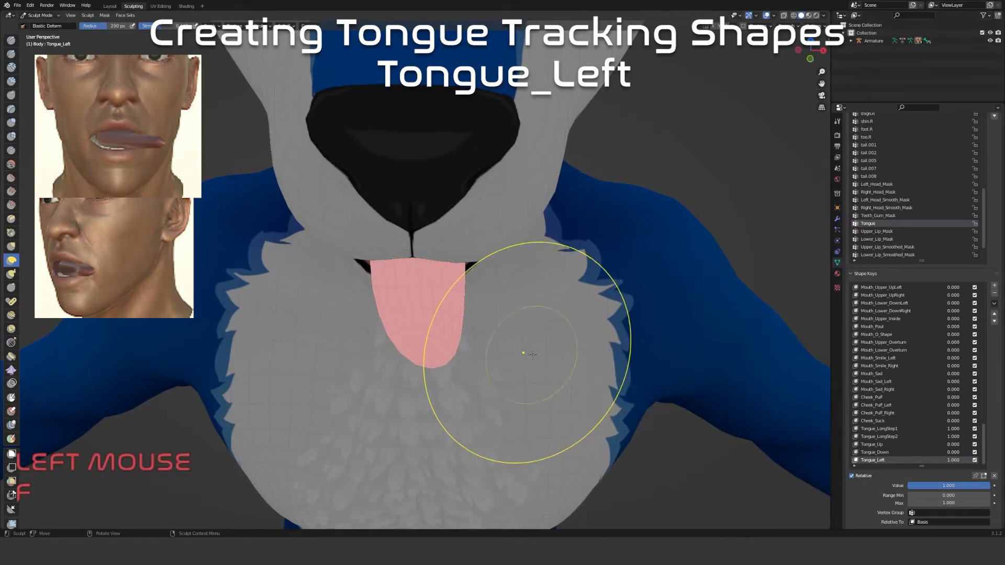
{"action": "left_click_drag", "start_coordinate": [437, 363], "coordinate": [505, 329]}
Set the brush radius to 173 px and reshape the side of the tongue where it passes between the teeth
{"action": "scroll", "coordinate": [550, 260], "scroll_direction": "up", "scroll_amount": 2}
{"action": "key", "text": "f"}
{"action": "left_click", "coordinate": [518, 243]}
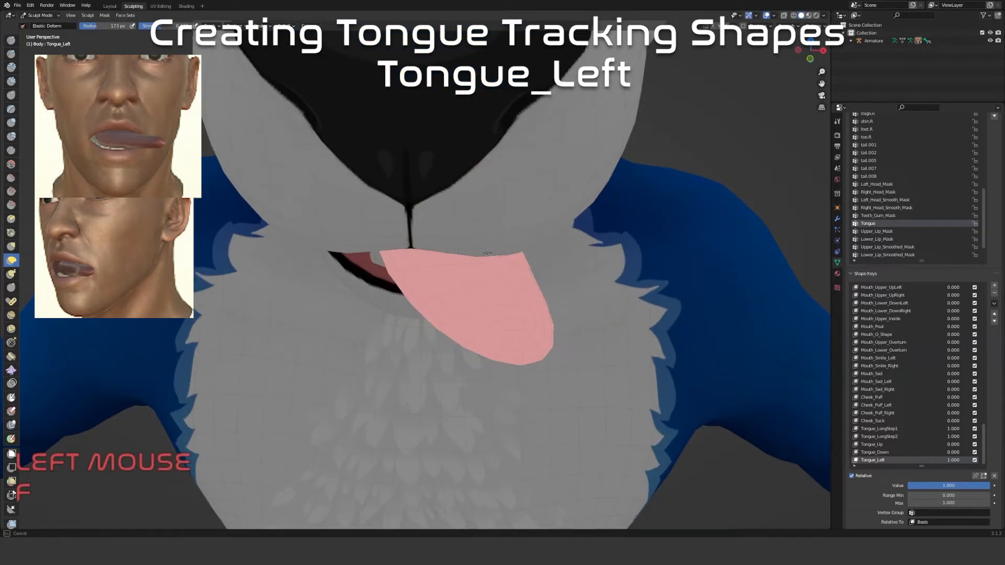
{"action": "middle_click_drag", "start_coordinate": [398, 236], "coordinate": [392, 239]}
{"action": "left_click_drag", "start_coordinate": [392, 239], "coordinate": [406, 250]}
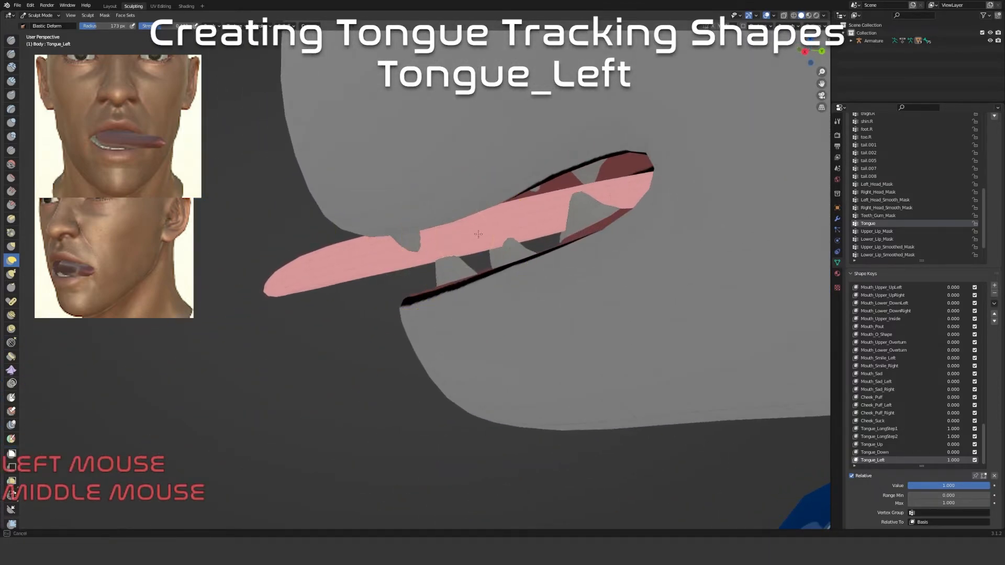
{"action": "left_click_drag", "start_coordinate": [325, 264], "coordinate": [327, 266]}
{"action": "left_click_drag", "start_coordinate": [388, 255], "coordinate": [393, 258]}
{"action": "middle_click_drag", "start_coordinate": [393, 258], "coordinate": [522, 290]}
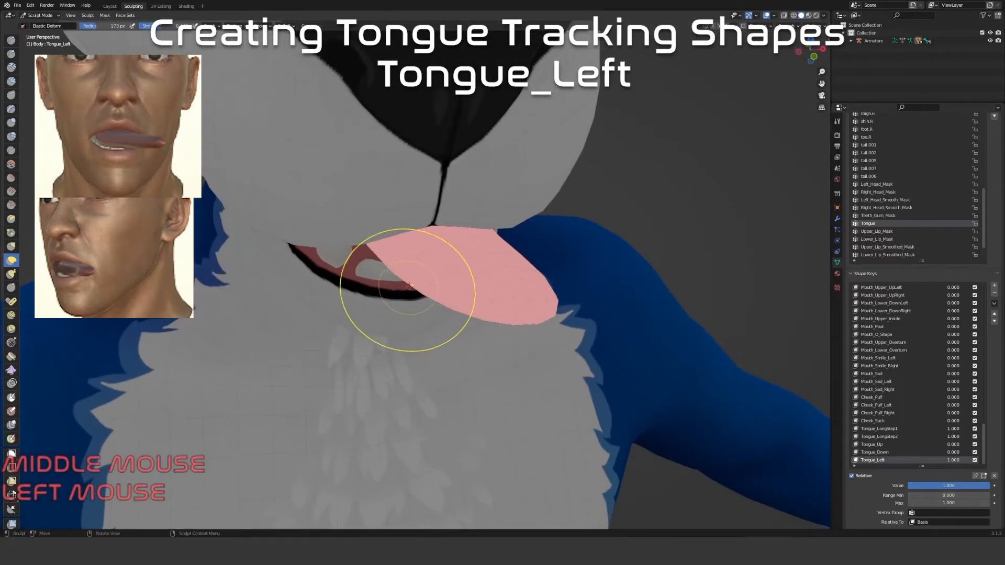
Adjust the tongue's middle section from both sides of the mouth so it bends smoothly past the teeth
{"action": "middle_click_drag", "start_coordinate": [435, 284], "coordinate": [472, 240]}
{"action": "left_click_drag", "start_coordinate": [383, 250], "coordinate": [412, 254]}
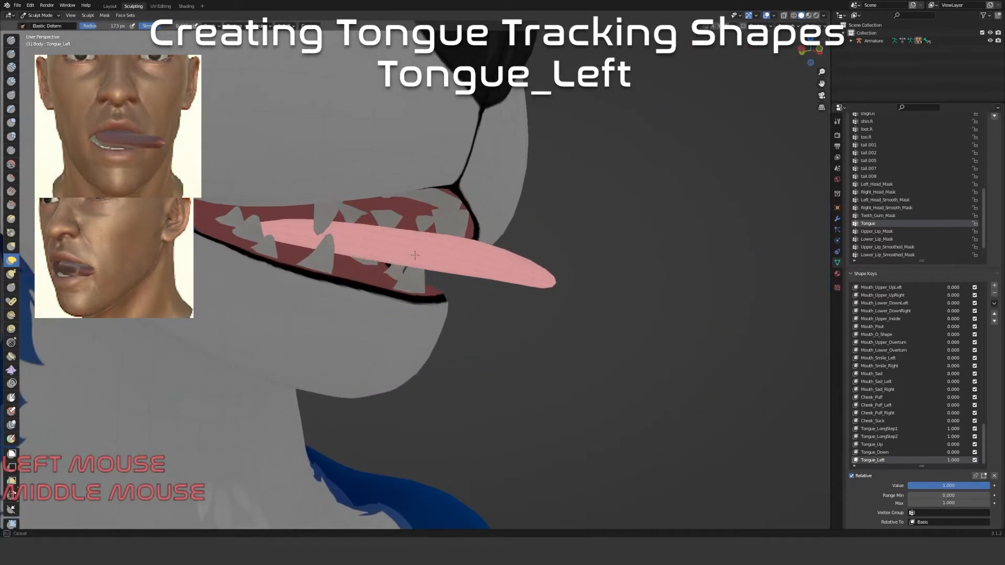
{"action": "middle_click_drag", "start_coordinate": [578, 290], "coordinate": [337, 298]}
{"action": "left_click_drag", "start_coordinate": [340, 293], "coordinate": [430, 268]}
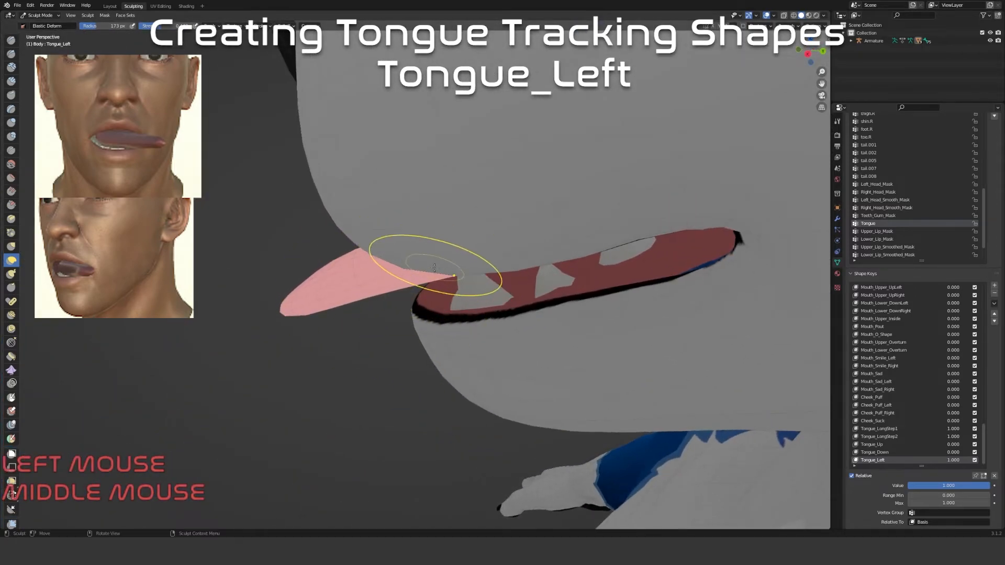
{"action": "middle_click_drag", "start_coordinate": [442, 269], "coordinate": [448, 247]}
{"action": "left_click_drag", "start_coordinate": [449, 246], "coordinate": [472, 249]}
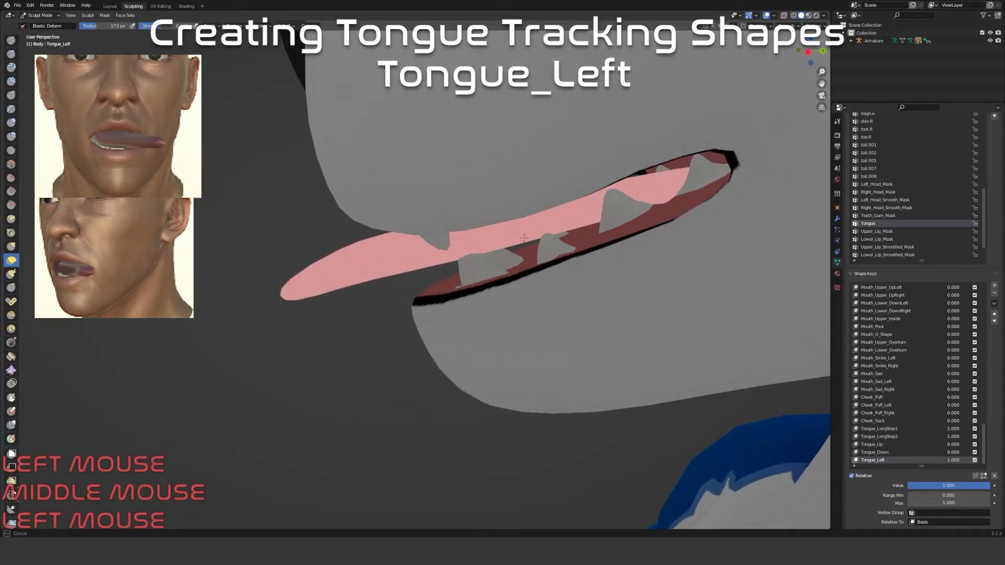
{"action": "middle_click_drag", "start_coordinate": [525, 234], "coordinate": [468, 315]}
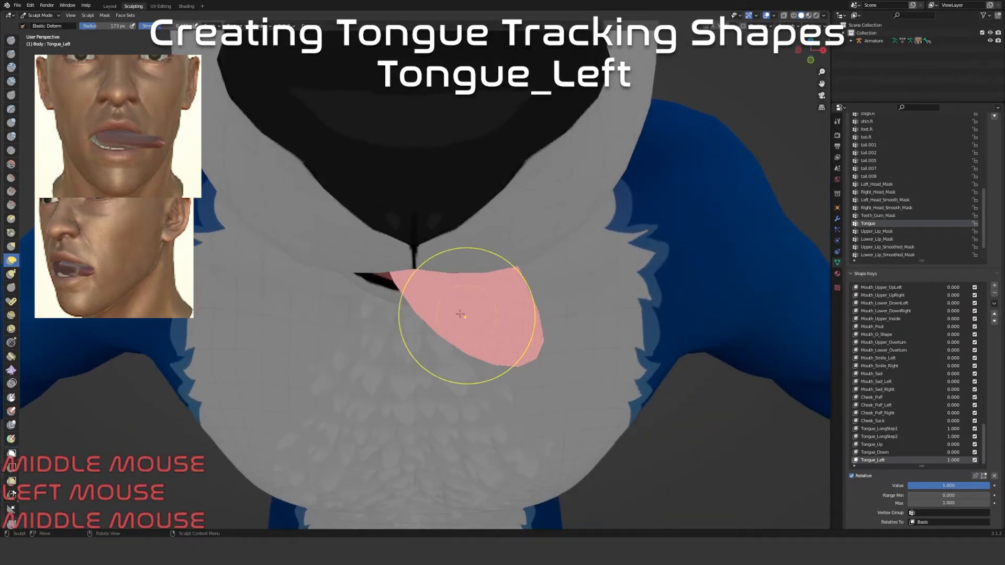
Nudge the tongue's inner edge and the outer edge near its tip to even out the outline
{"action": "left_click_drag", "start_coordinate": [424, 310], "coordinate": [424, 311]}
{"action": "middle_click_drag", "start_coordinate": [430, 320], "coordinate": [427, 321]}
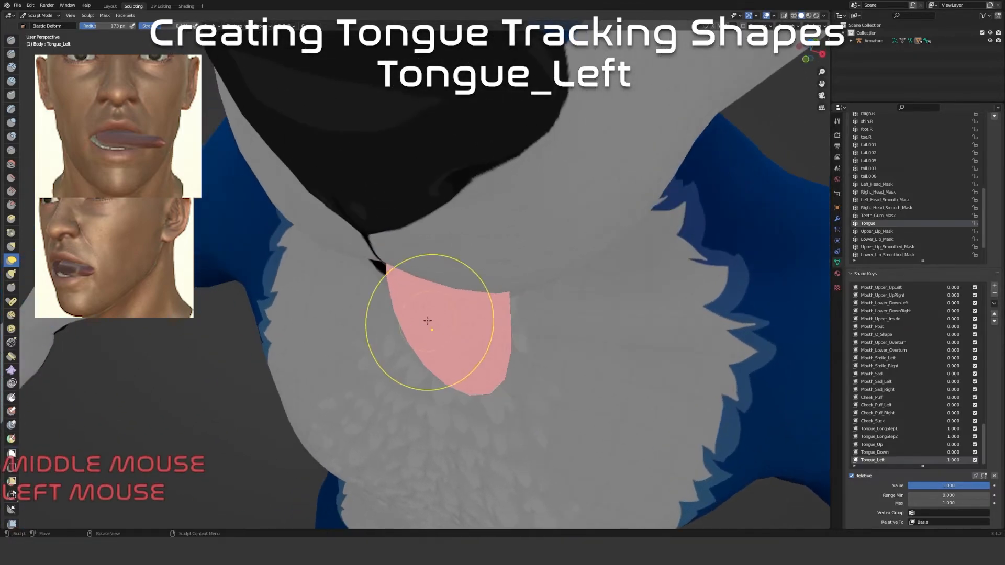
{"action": "left_click_drag", "start_coordinate": [506, 345], "coordinate": [512, 339]}
{"action": "middle_click_drag", "start_coordinate": [521, 360], "coordinate": [464, 375]}
Reduce the brush radius and reshape the tongue tip and its outer edge on the character's left
{"action": "key", "text": "f"}
{"action": "left_click", "coordinate": [444, 373]}
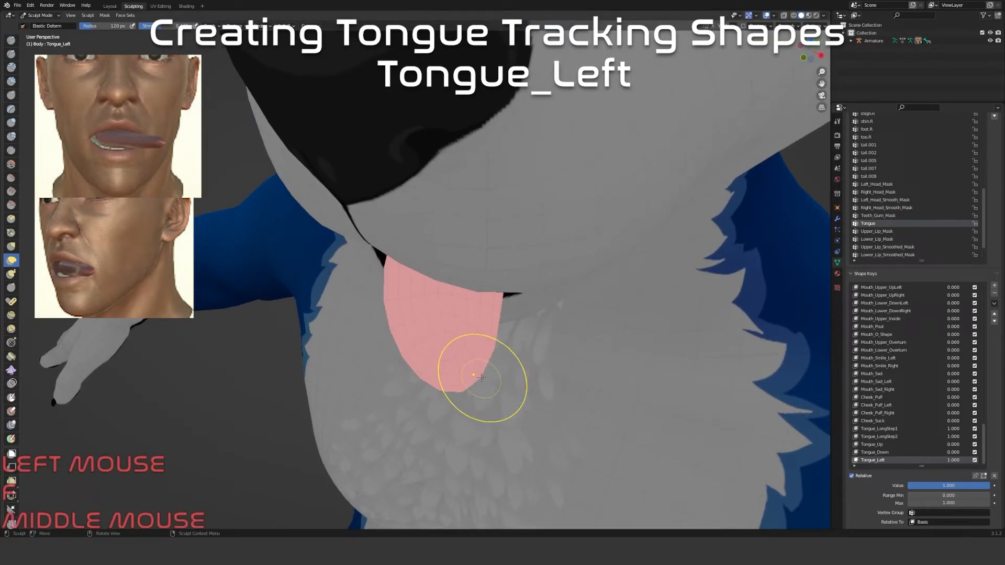
{"action": "left_click_drag", "start_coordinate": [491, 361], "coordinate": [506, 330]}
{"action": "left_click_drag", "start_coordinate": [440, 382], "coordinate": [451, 389]}
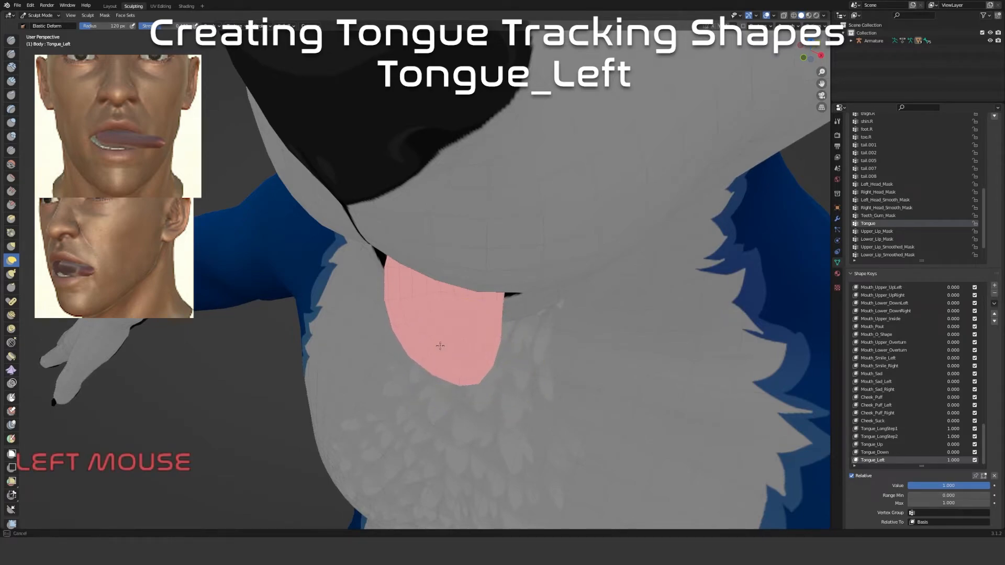
{"action": "middle_click_drag", "start_coordinate": [470, 384], "coordinate": [456, 363]}
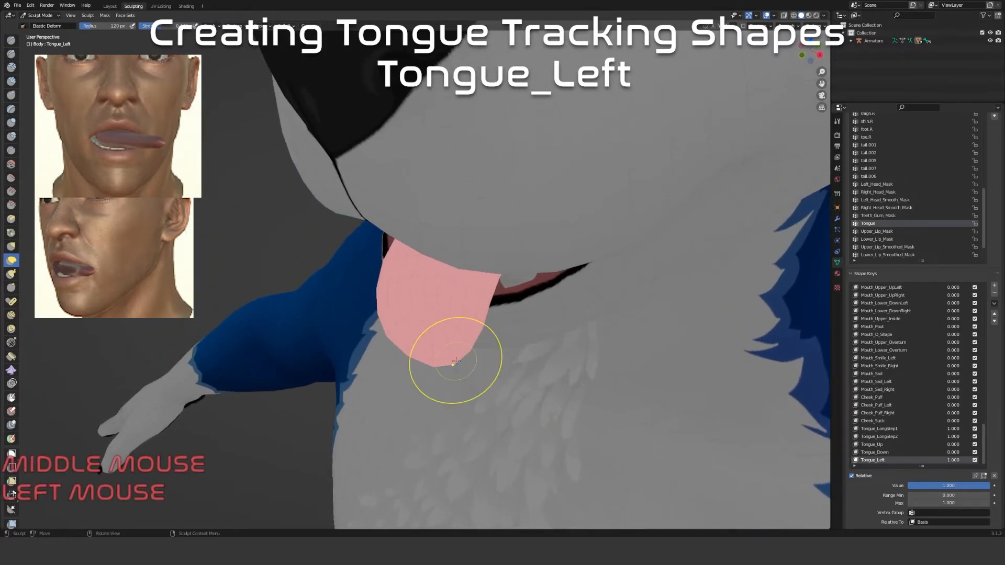
{"action": "left_click_drag", "start_coordinate": [455, 363], "coordinate": [450, 361]}
{"action": "left_click_drag", "start_coordinate": [474, 321], "coordinate": [471, 319]}
Smooth the side profile of the protruding tongue with short strokes along its middle and tip
{"action": "mouse_move", "coordinate": [471, 319]}
{"action": "middle_mouse_down"}
{"action": "mouse_move", "coordinate": [429, 162]}
{"action": "mouse_move", "coordinate": [370, 270]}
{"action": "middle_mouse_up"}
{"action": "scroll", "coordinate": [426, 157], "scroll_direction": "up", "scroll_amount": 3}
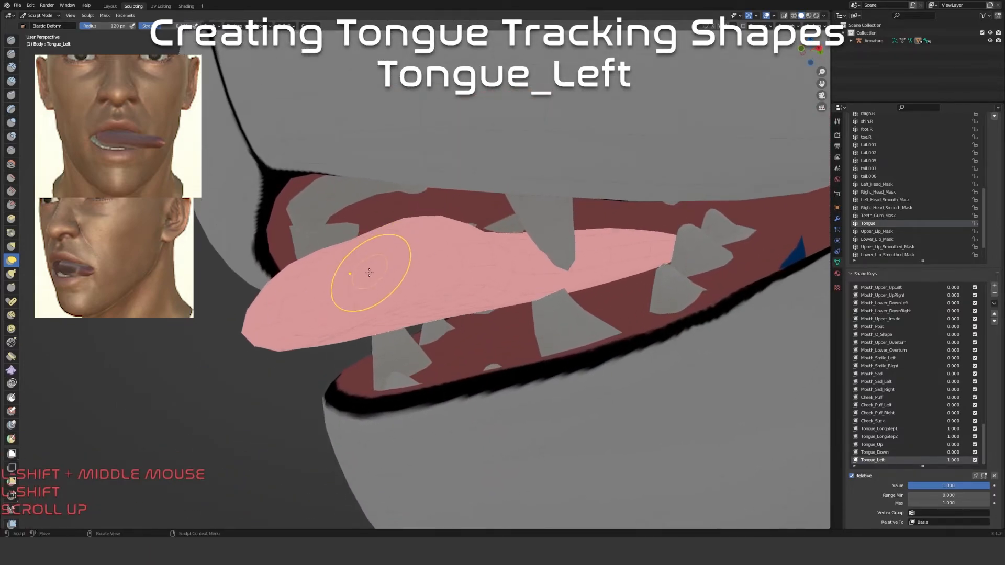
{"action": "left_click_drag", "start_coordinate": [350, 300], "coordinate": [394, 277]}
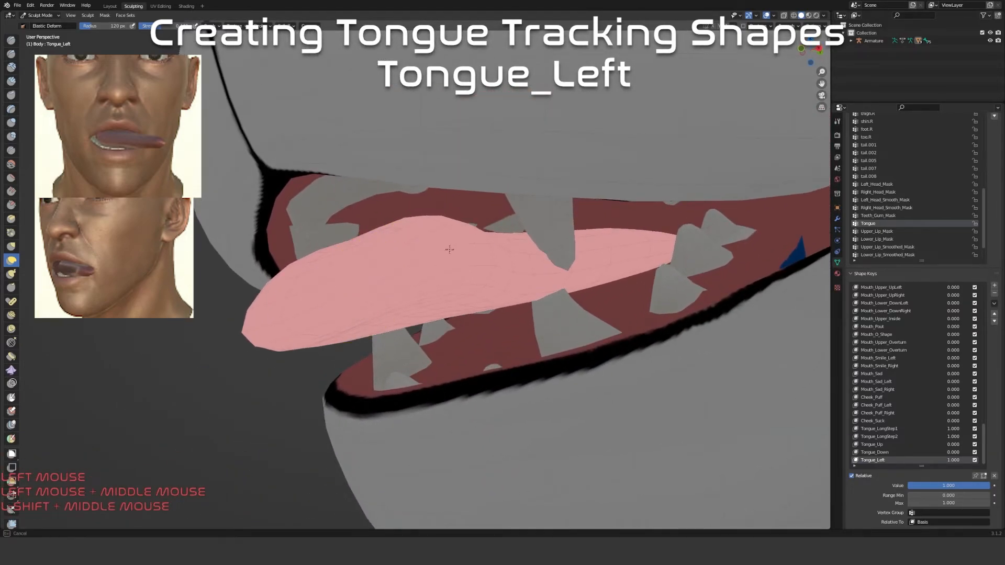
{"action": "left_click_drag", "start_coordinate": [303, 327], "coordinate": [311, 307]}
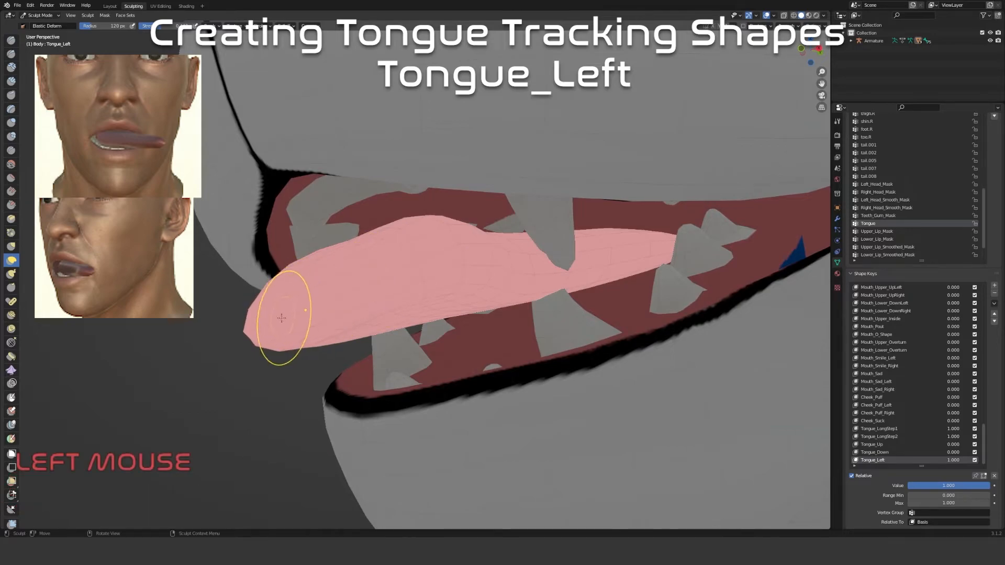
{"action": "left_click_drag", "start_coordinate": [255, 327], "coordinate": [312, 307]}
Set the brush radius to 168 px and even out the tongue's side edge from the tip back to the teeth
{"action": "middle_click_drag", "start_coordinate": [375, 299], "coordinate": [291, 332]}
{"action": "key", "text": "f"}
{"action": "left_click", "coordinate": [311, 325]}
{"action": "left_click_drag", "start_coordinate": [311, 325], "coordinate": [322, 327]}
{"action": "left_click_drag", "start_coordinate": [384, 322], "coordinate": [415, 314]}
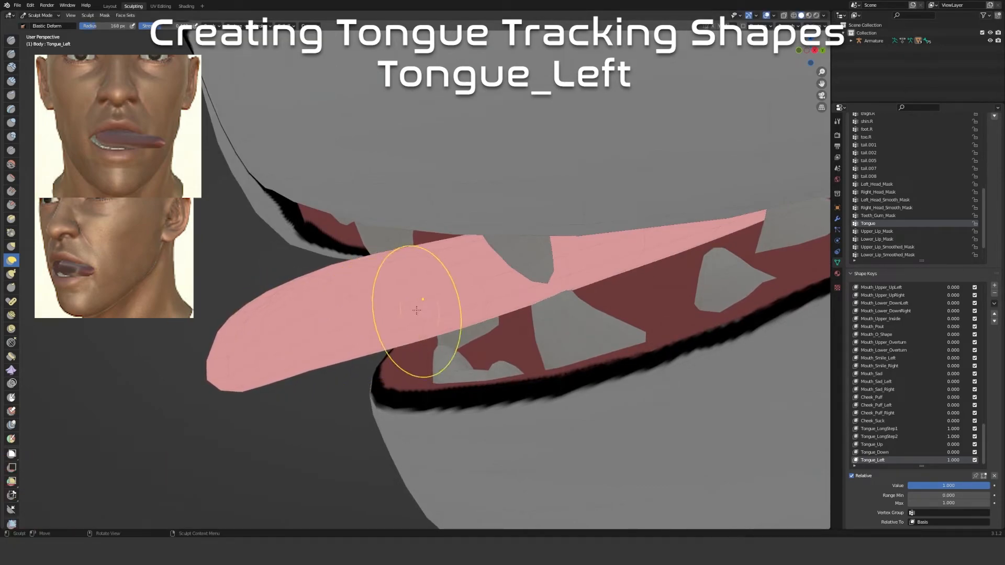
{"action": "left_click_drag", "start_coordinate": [348, 288], "coordinate": [364, 276]}
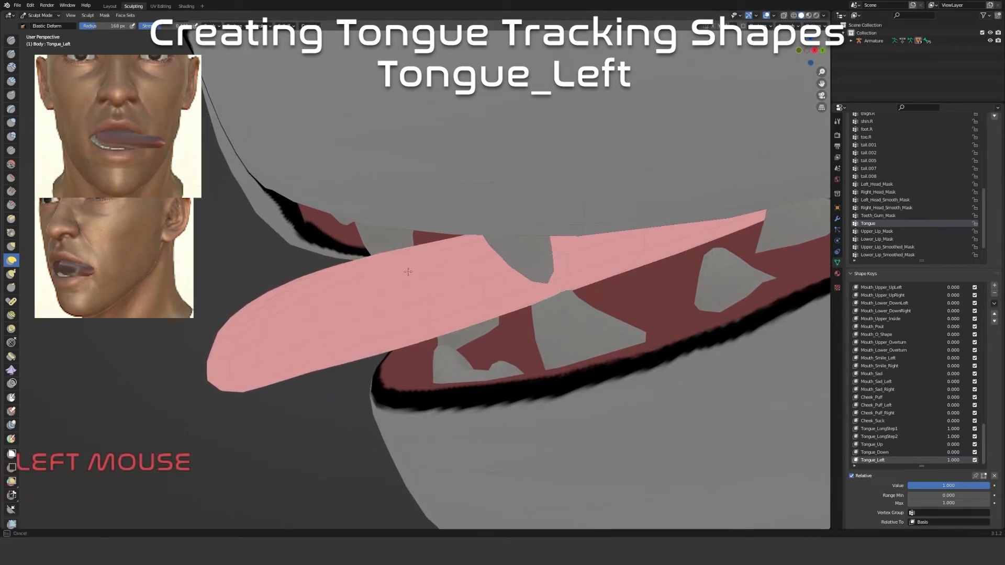
{"action": "left_click_drag", "start_coordinate": [412, 303], "coordinate": [430, 321]}
Flatten the bump on the tongue's upper side edge just in front of the teeth
{"action": "middle_click_drag", "start_coordinate": [429, 320], "coordinate": [447, 301]}
{"action": "left_click_drag", "start_coordinate": [449, 301], "coordinate": [453, 303]}
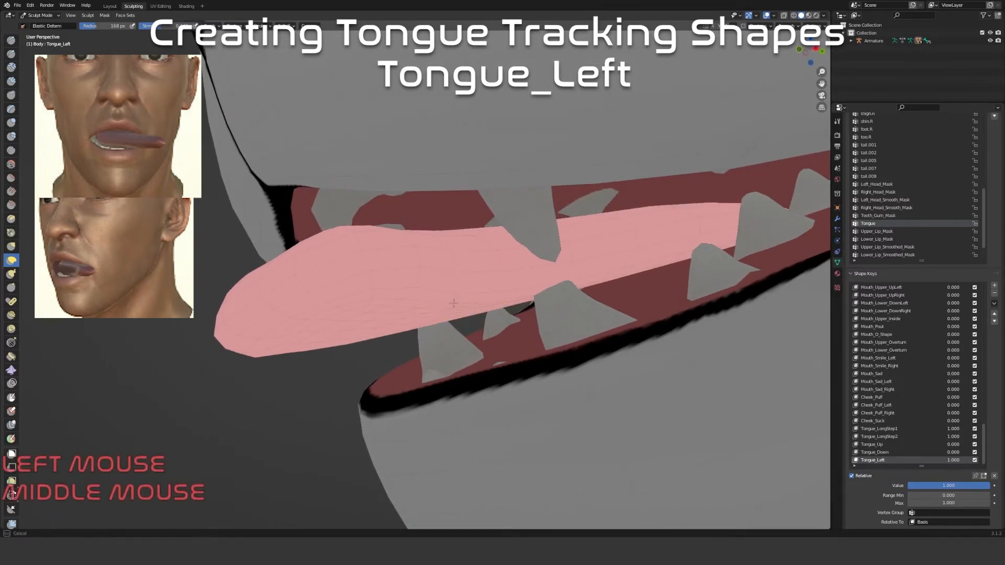
{"action": "middle_click_drag", "start_coordinate": [372, 292], "coordinate": [370, 307]}
{"action": "left_click_drag", "start_coordinate": [370, 307], "coordinate": [363, 305]}
{"action": "middle_click_drag", "start_coordinate": [362, 305], "coordinate": [410, 293]}
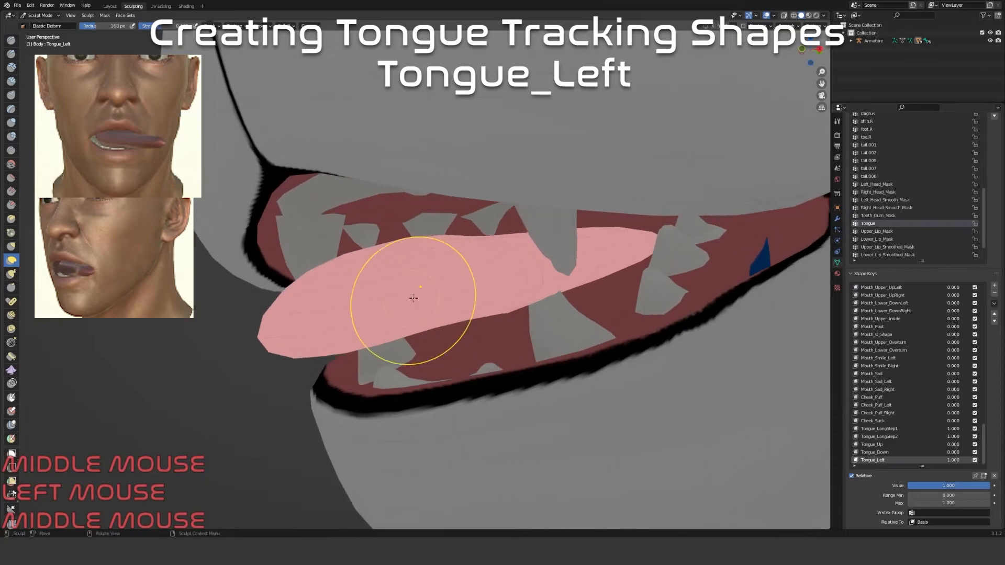
Set the brush radius to 123 px and adjust the tongue's edge around the upper side tooth
{"action": "key", "text": "f"}
{"action": "left_click", "coordinate": [508, 259]}
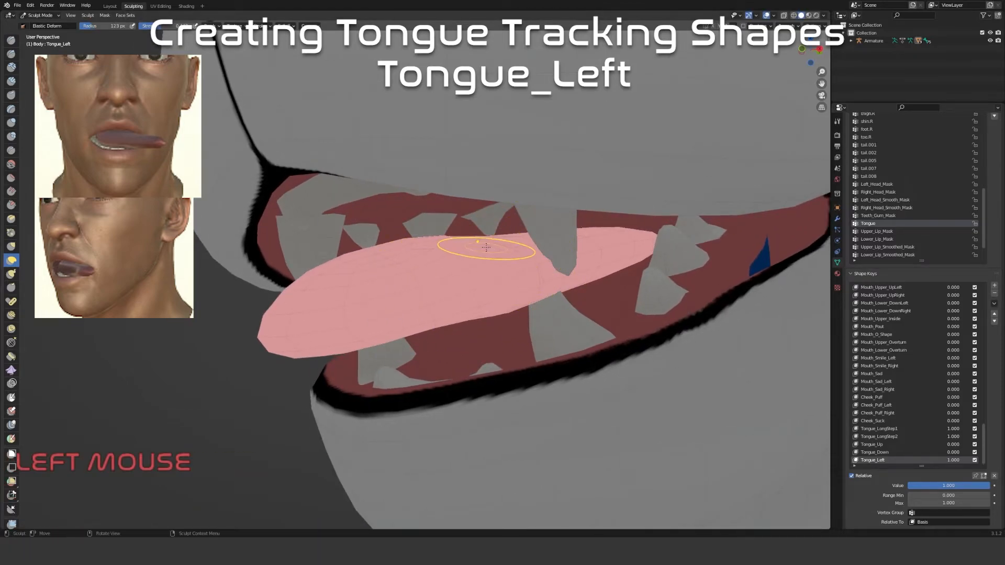
{"action": "left_click_drag", "start_coordinate": [529, 271], "coordinate": [525, 270]}
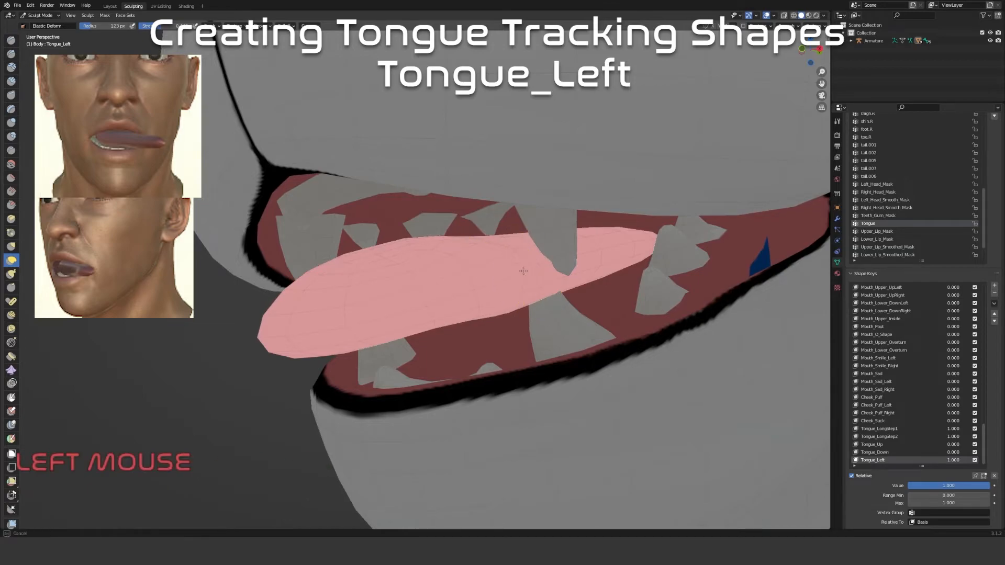
{"action": "middle_click_drag", "start_coordinate": [507, 275], "coordinate": [471, 277]}
{"action": "left_click", "coordinate": [528, 263]}
{"action": "left_click_drag", "start_coordinate": [391, 310], "coordinate": [411, 306]}
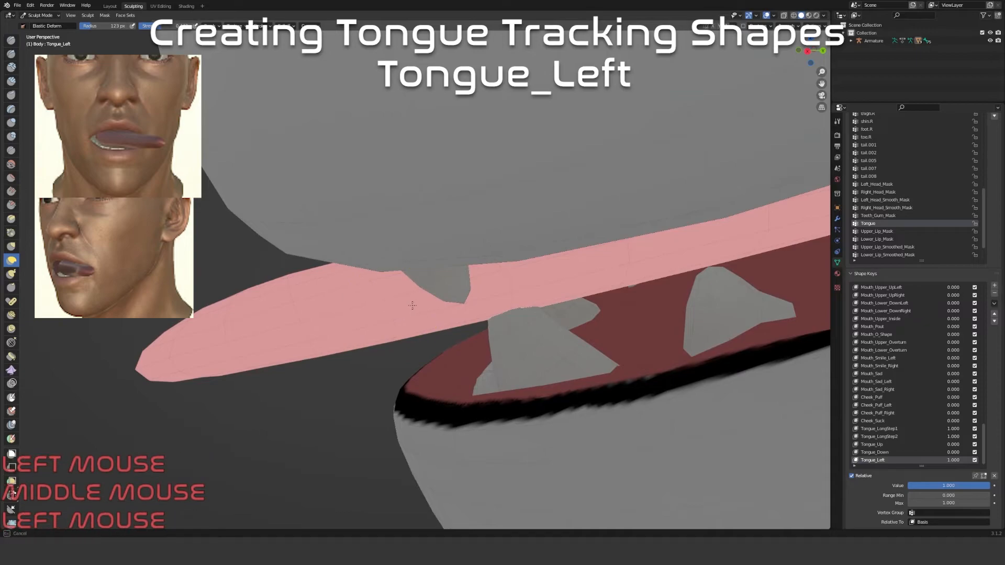
Refine the underside of the protruding tongue and its lower edge near the tip
{"action": "middle_click_drag", "start_coordinate": [405, 295], "coordinate": [419, 311]}
{"action": "left_click_drag", "start_coordinate": [366, 345], "coordinate": [291, 359]}
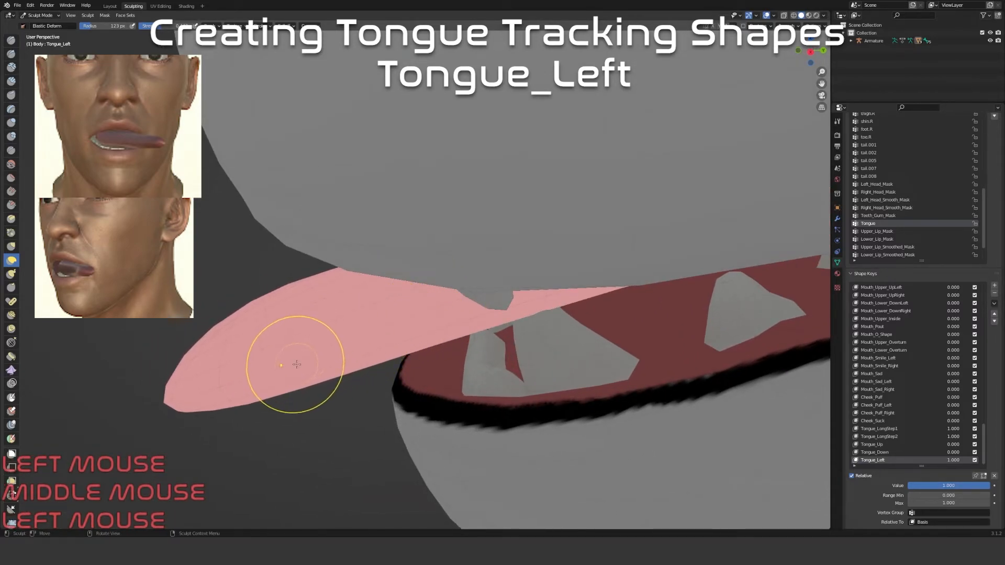
{"action": "mouse_move", "coordinate": [330, 360]}
{"action": "middle_mouse_down"}
{"action": "mouse_move", "coordinate": [400, 348]}
{"action": "mouse_move", "coordinate": [399, 370]}
{"action": "mouse_move", "coordinate": [505, 437]}
{"action": "mouse_move", "coordinate": [479, 453]}
{"action": "middle_mouse_up"}
{"action": "left_click_drag", "start_coordinate": [446, 465], "coordinate": [469, 444]}
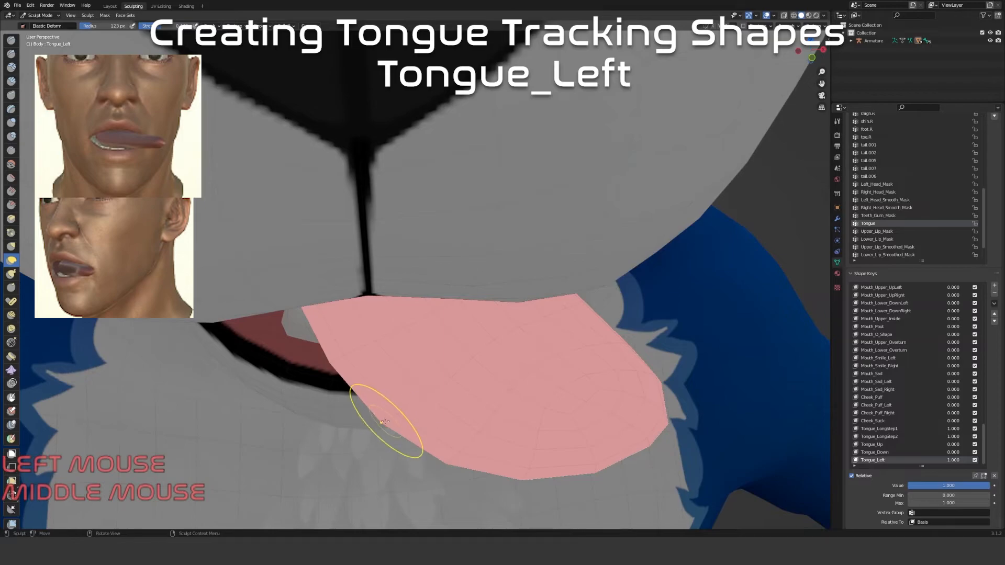
Smooth the tongue's inner edge where it leaves the mouth beside the lower lip
{"action": "left_click_drag", "start_coordinate": [384, 421], "coordinate": [395, 413]}
{"action": "left_click_drag", "start_coordinate": [333, 362], "coordinate": [381, 384]}
{"action": "mouse_move", "coordinate": [381, 384]}
{"action": "middle_mouse_down"}
{"action": "mouse_move", "coordinate": [369, 334]}
{"action": "mouse_move", "coordinate": [348, 332]}
{"action": "middle_mouse_up"}
{"action": "left_click_drag", "start_coordinate": [347, 332], "coordinate": [364, 330]}
{"action": "mouse_move", "coordinate": [363, 331]}
{"action": "middle_mouse_down"}
{"action": "mouse_move", "coordinate": [376, 421]}
{"action": "mouse_move", "coordinate": [461, 469]}
{"action": "middle_mouse_up"}
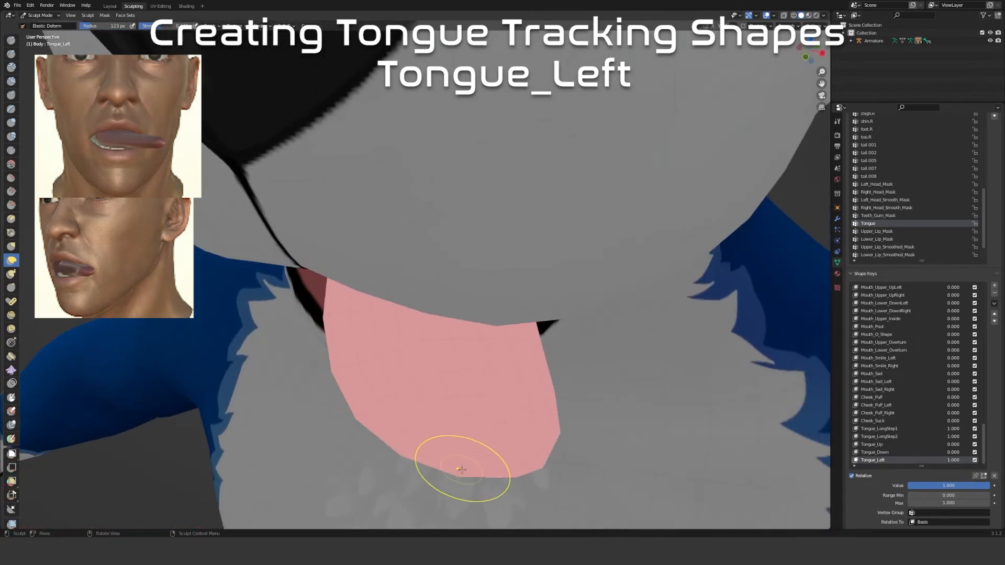
Round out the tongue tip's lower edge and test the Tongue_Left value, leaving it at 1.000
{"action": "left_click_drag", "start_coordinate": [461, 475], "coordinate": [464, 492]}
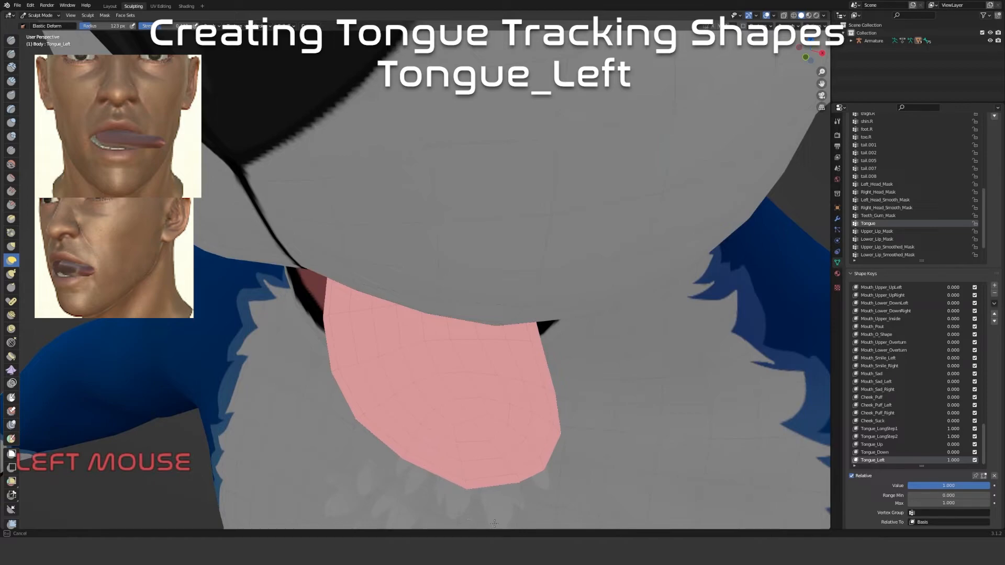
{"action": "left_click_drag", "start_coordinate": [501, 530], "coordinate": [455, 482]}
{"action": "left_click_drag", "start_coordinate": [404, 461], "coordinate": [406, 461]}
{"action": "scroll", "coordinate": [477, 517], "scroll_direction": "down", "scroll_amount": 3}
{"action": "middle_click_drag", "start_coordinate": [477, 517], "coordinate": [518, 472]}
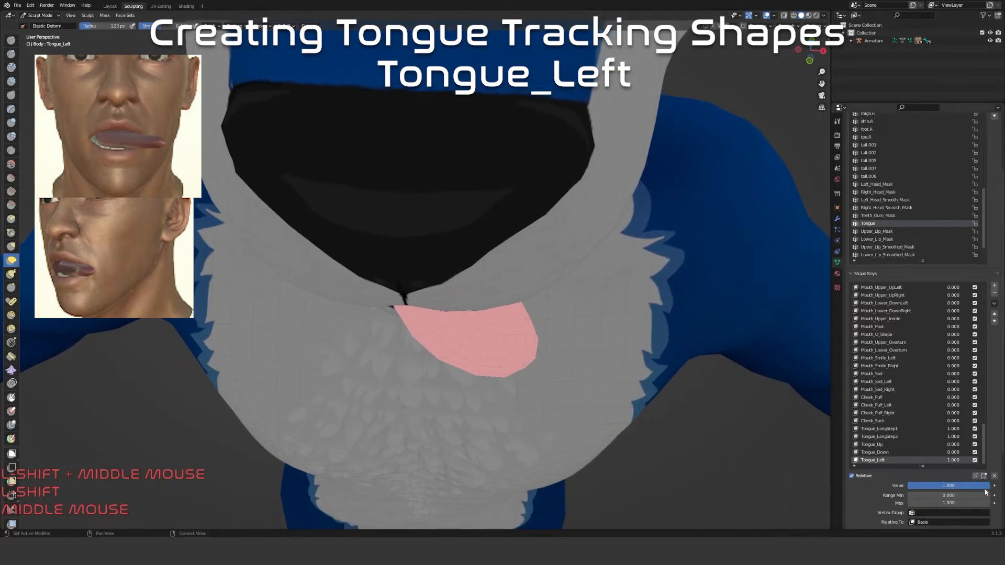
{"action": "mouse_move", "coordinate": [986, 486]}
{"action": "left_mouse_down"}
{"action": "mouse_move", "coordinate": [915, 486]}
{"action": "mouse_move", "coordinate": [990, 486]}
{"action": "left_mouse_up"}
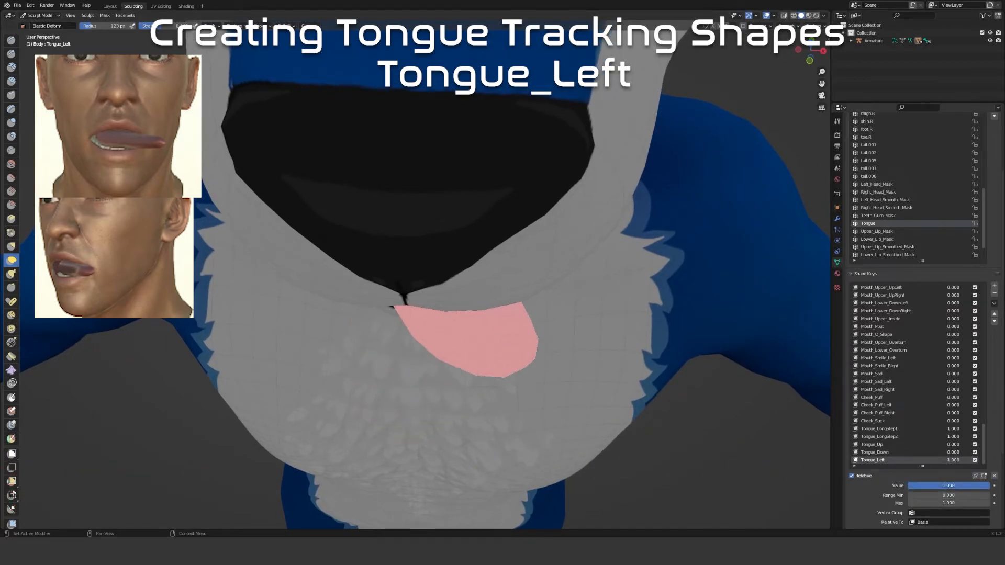
With a 219 px brush radius, pull the tongue tip farther outward and down, checking Tongue_Left between 0.000 and 1.000
{"action": "key", "text": "f"}
{"action": "left_click", "coordinate": [530, 378]}
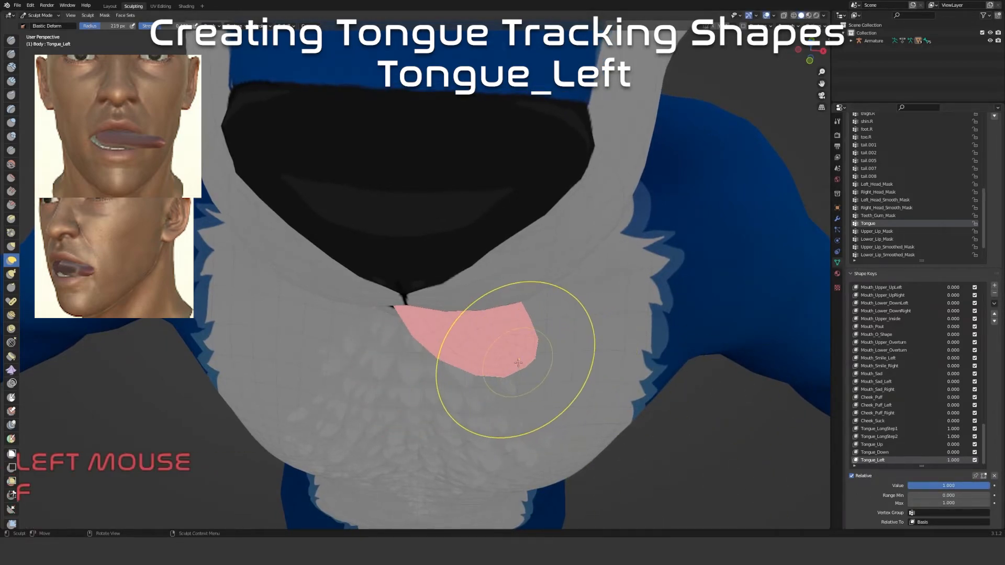
{"action": "left_click_drag", "start_coordinate": [543, 401], "coordinate": [548, 407]}
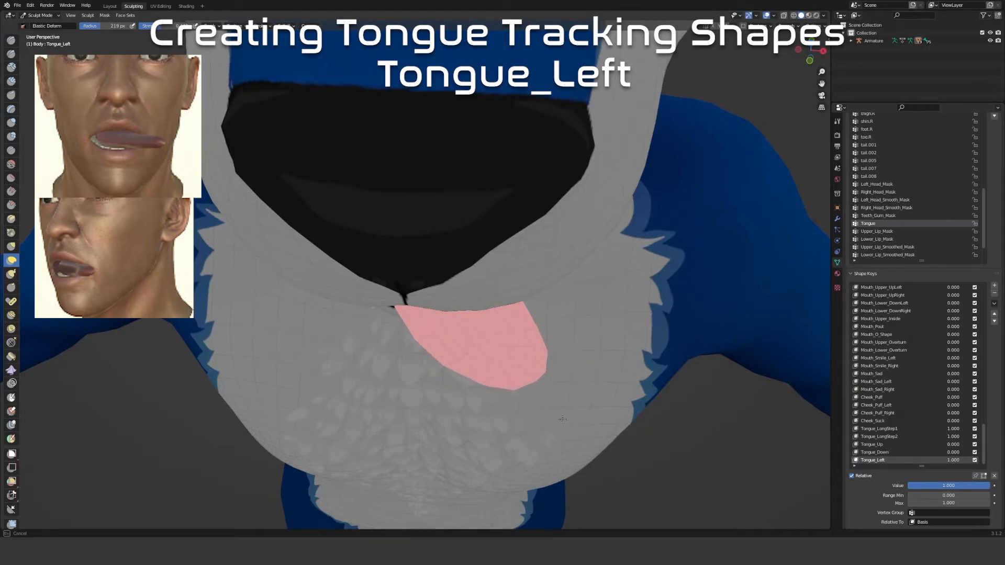
{"action": "mouse_move", "coordinate": [975, 487]}
{"action": "left_mouse_down"}
{"action": "mouse_move", "coordinate": [909, 486]}
{"action": "mouse_move", "coordinate": [988, 486]}
{"action": "left_mouse_up"}
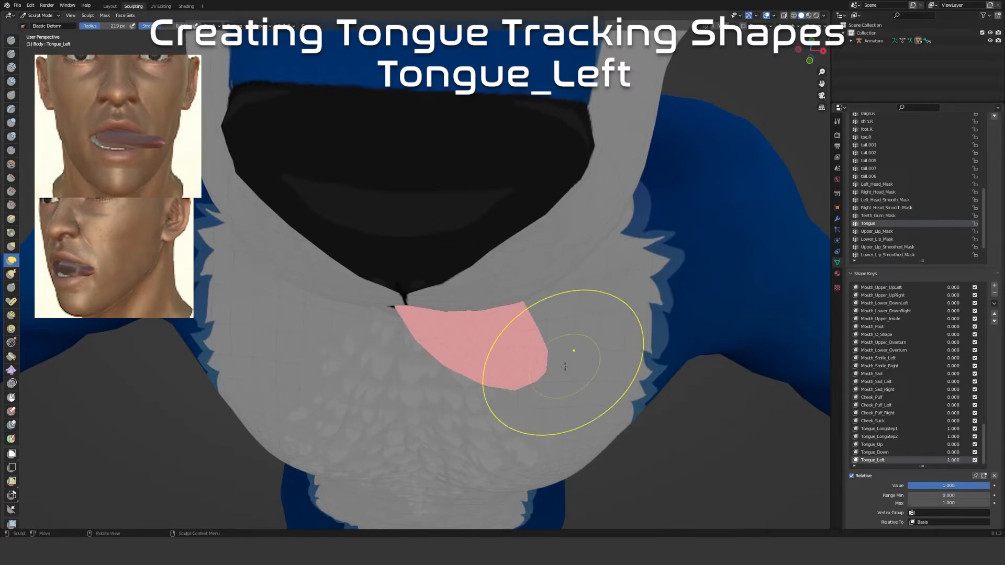
{"action": "left_click_drag", "start_coordinate": [545, 386], "coordinate": [571, 406]}
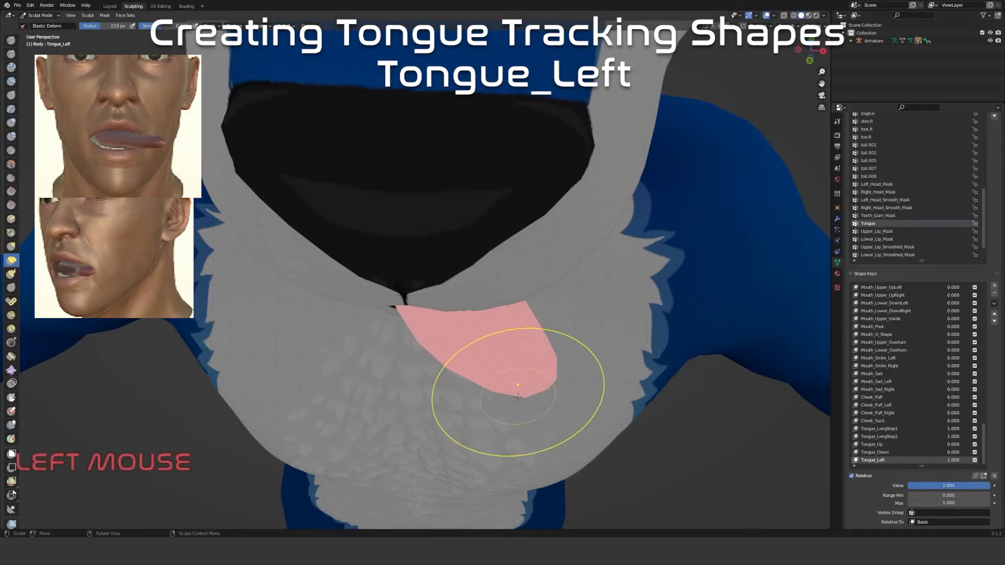
{"action": "left_click_drag", "start_coordinate": [976, 491], "coordinate": [909, 486]}
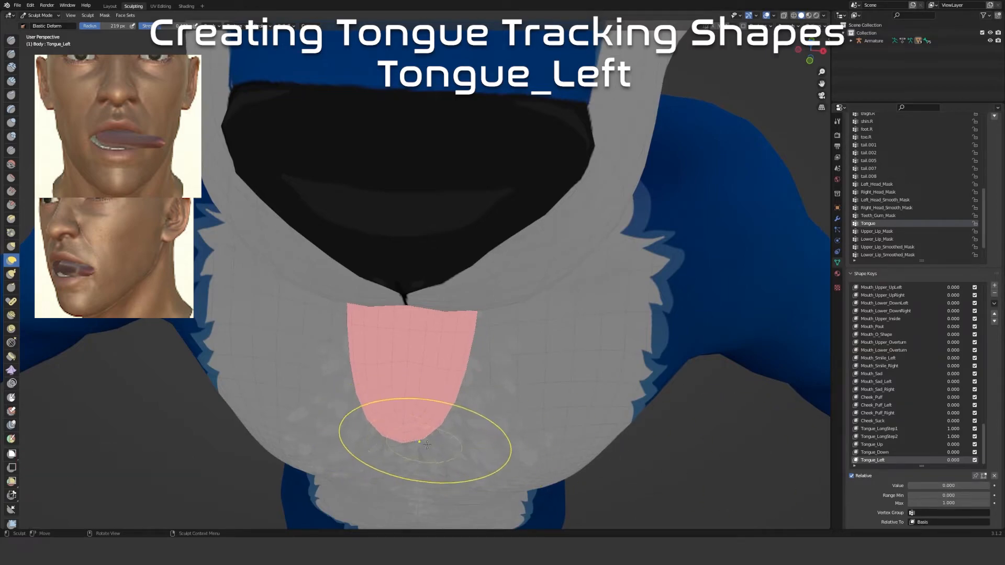
{"action": "left_click_drag", "start_coordinate": [914, 487], "coordinate": [989, 487]}
Reduce the Elastic Deform brush radius to 175 px and smooth the tongue's lower edge from the lower lip toward the tip
{"action": "middle_click_drag", "start_coordinate": [458, 368], "coordinate": [524, 292]}
{"action": "scroll", "coordinate": [475, 314], "scroll_direction": "up", "scroll_amount": 3}
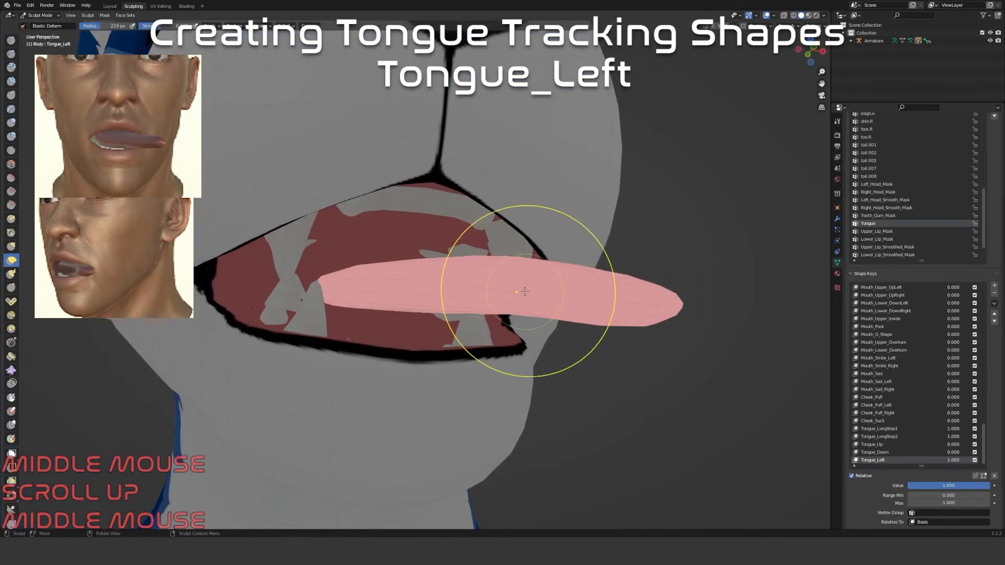
{"action": "key", "text": "f"}
{"action": "left_click", "coordinate": [507, 289]}
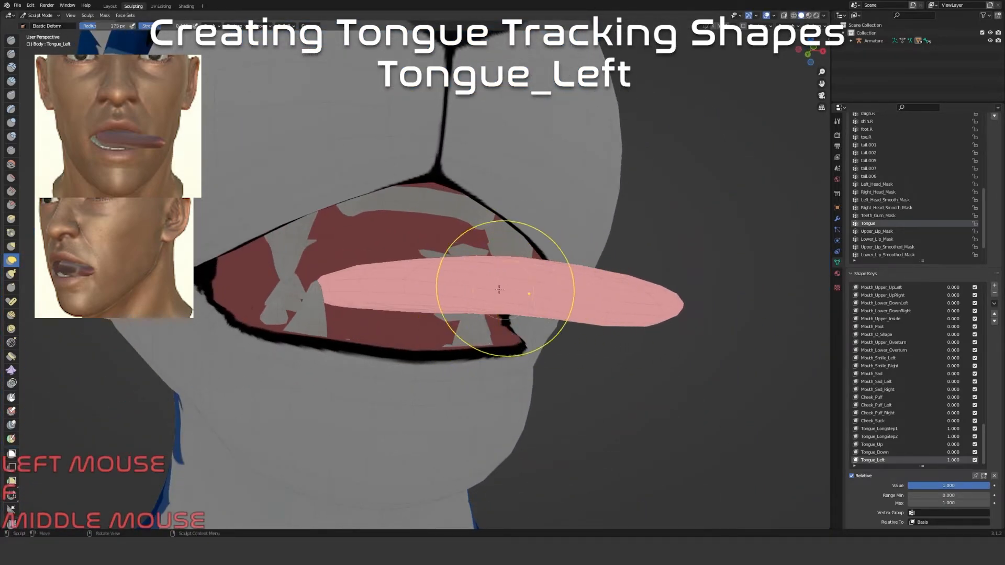
{"action": "mouse_move", "coordinate": [398, 285]}
{"action": "middle_mouse_down"}
{"action": "mouse_move", "coordinate": [481, 376]}
{"action": "mouse_move", "coordinate": [471, 399]}
{"action": "mouse_move", "coordinate": [478, 385]}
{"action": "middle_mouse_up"}
{"action": "scroll", "coordinate": [478, 385], "scroll_direction": "up", "scroll_amount": 4}
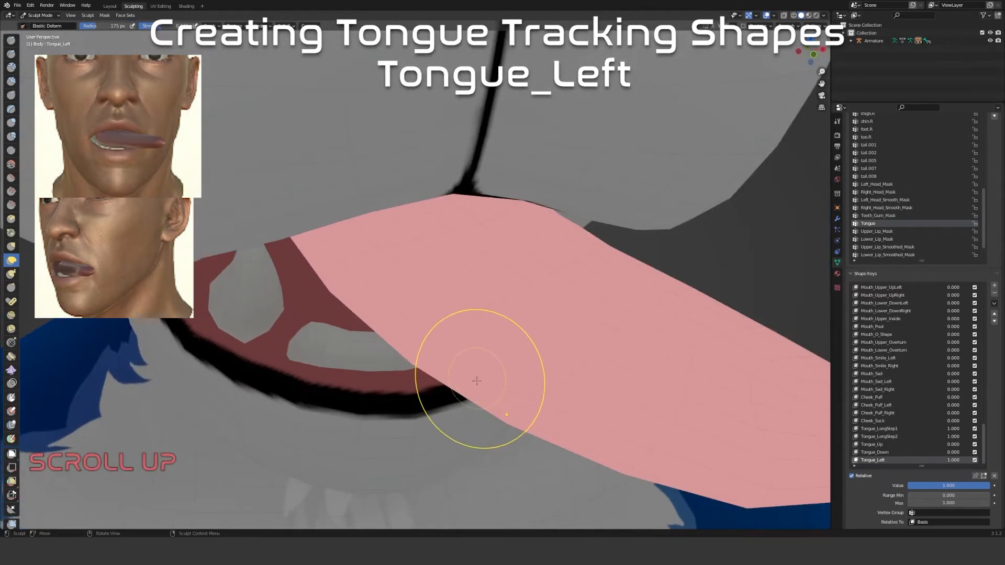
{"action": "mouse_move", "coordinate": [505, 415]}
{"action": "left_mouse_down"}
{"action": "mouse_move", "coordinate": [560, 460]}
{"action": "mouse_move", "coordinate": [568, 444]}
{"action": "left_mouse_up"}
{"action": "left_click_drag", "start_coordinate": [430, 356], "coordinate": [674, 488]}
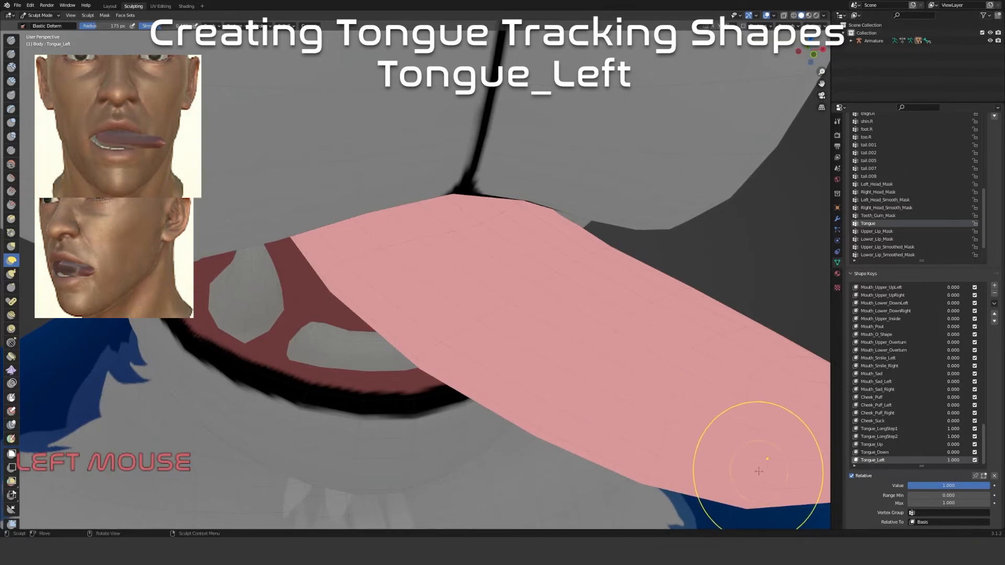
Adjust the protruding tongue's edge beside the muzzle between the tip and the lip
{"action": "scroll", "coordinate": [691, 462], "scroll_direction": "down", "scroll_amount": 4}
{"action": "middle_click_drag", "start_coordinate": [690, 462], "coordinate": [555, 463]}
{"action": "left_click_drag", "start_coordinate": [359, 449], "coordinate": [404, 427]}
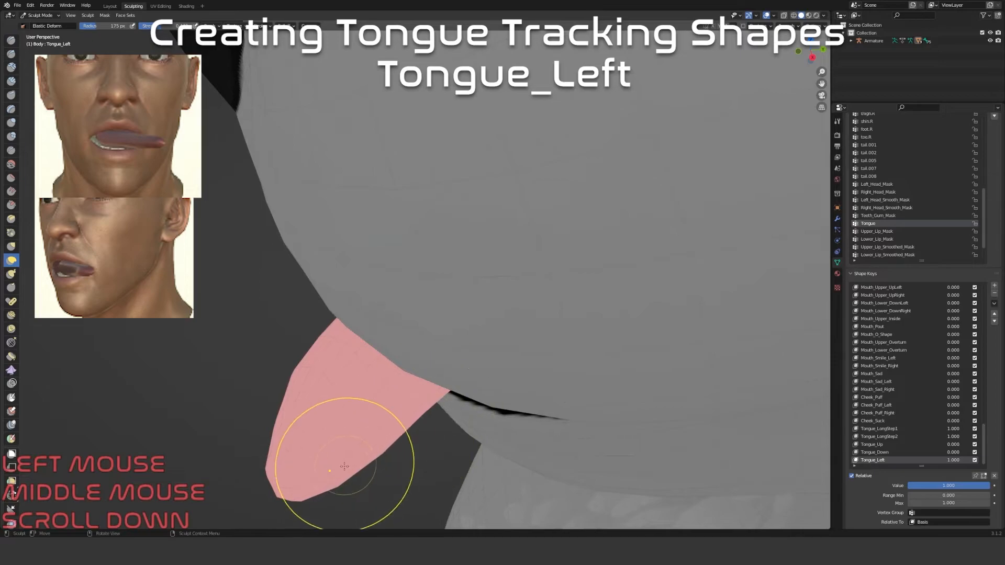
{"action": "scroll", "coordinate": [351, 470], "scroll_direction": "down", "scroll_amount": 3}
{"action": "middle_click_drag", "start_coordinate": [350, 470], "coordinate": [426, 405]}
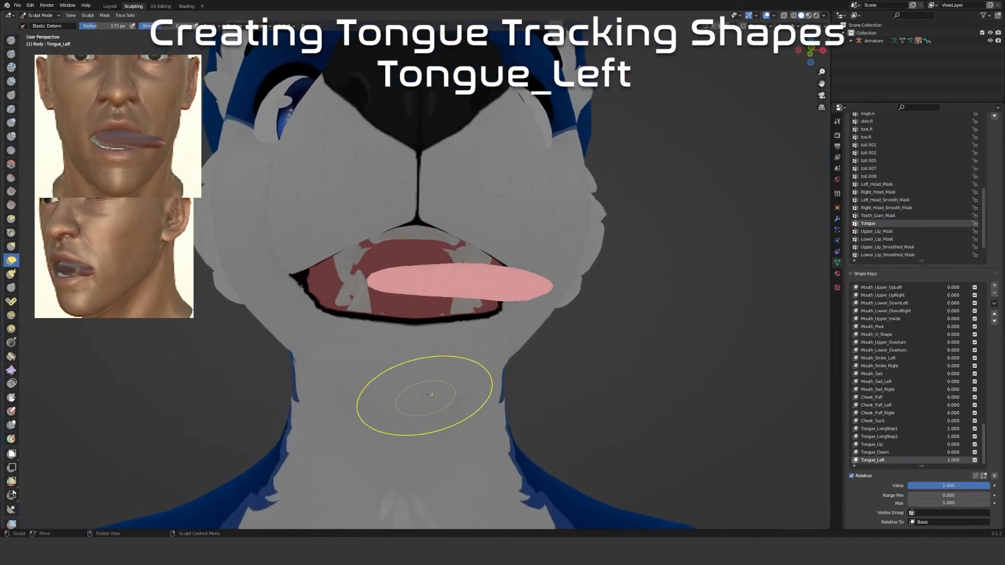
Lift the tongue slightly along its length, working from the tip back toward the mouth
{"action": "scroll", "coordinate": [529, 304], "scroll_direction": "up", "scroll_amount": 5}
{"action": "scroll", "coordinate": [544, 317], "scroll_direction": "down", "scroll_amount": 2}
{"action": "mouse_move", "coordinate": [551, 320]}
{"action": "middle_mouse_down"}
{"action": "mouse_move", "coordinate": [567, 300]}
{"action": "mouse_move", "coordinate": [523, 290]}
{"action": "middle_mouse_up"}
{"action": "scroll", "coordinate": [530, 287], "scroll_direction": "up", "scroll_amount": 2}
{"action": "left_click_drag", "start_coordinate": [594, 287], "coordinate": [596, 280]}
{"action": "left_click_drag", "start_coordinate": [596, 243], "coordinate": [595, 241]}
{"action": "left_click_drag", "start_coordinate": [497, 269], "coordinate": [491, 252]}
{"action": "left_click_drag", "start_coordinate": [426, 275], "coordinate": [415, 253]}
Round the tongue tip's outline and smooth the outer edge running up from it, judged from above
{"action": "middle_click_drag", "start_coordinate": [426, 248], "coordinate": [345, 310]}
{"action": "scroll", "coordinate": [399, 256], "scroll_direction": "down", "scroll_amount": 2}
{"action": "middle_click_drag", "start_coordinate": [370, 345], "coordinate": [489, 320], "text": "shift"}
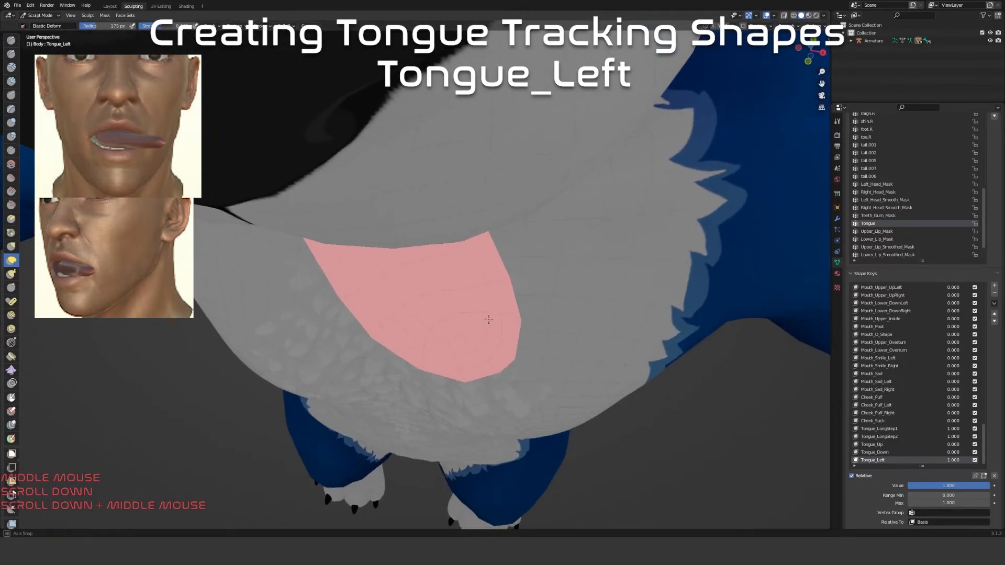
{"action": "scroll", "coordinate": [527, 359], "scroll_direction": "up", "scroll_amount": 4}
{"action": "left_click_drag", "start_coordinate": [612, 421], "coordinate": [612, 423]}
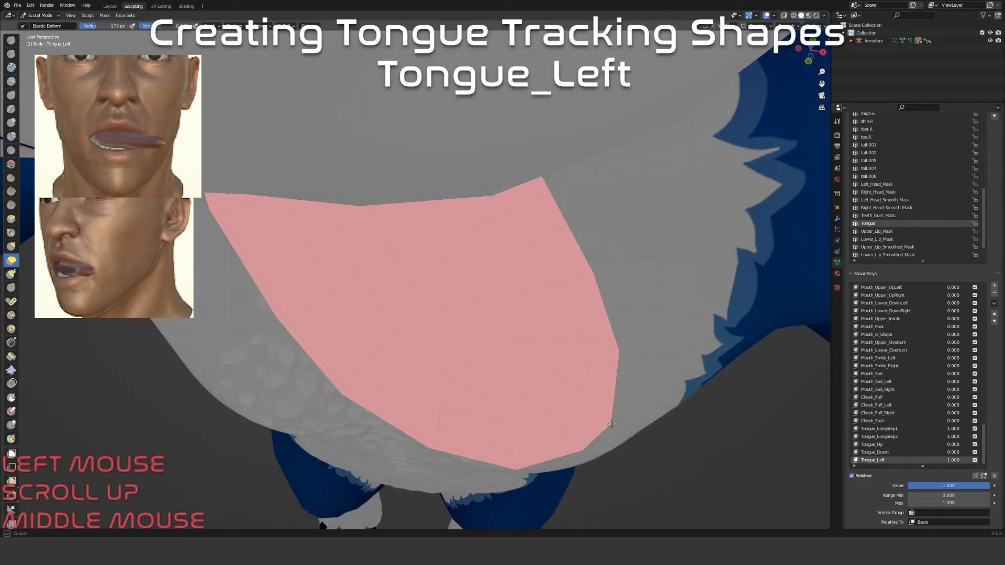
{"action": "left_click_drag", "start_coordinate": [607, 382], "coordinate": [608, 384]}
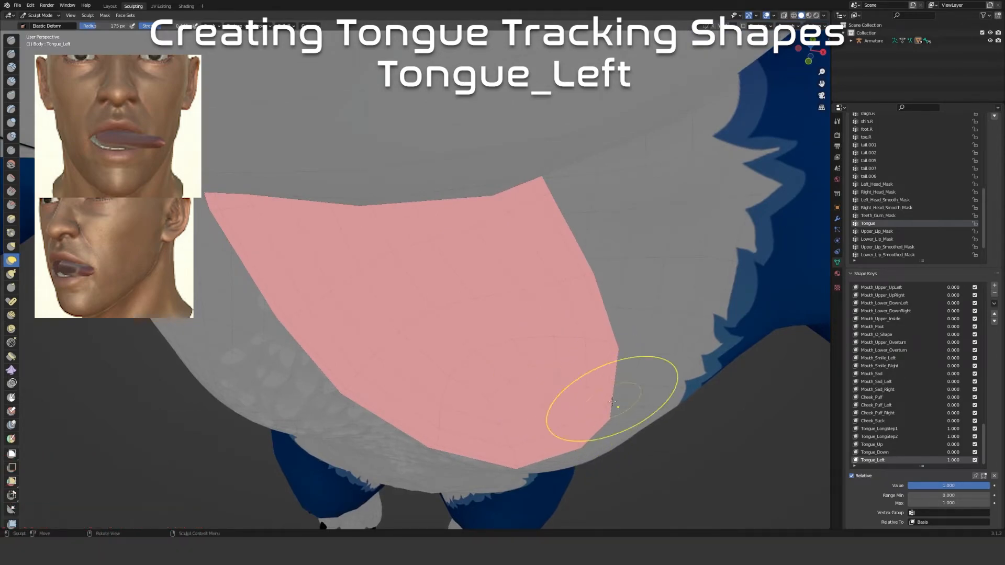
{"action": "middle_click_drag", "start_coordinate": [612, 403], "coordinate": [599, 404]}
{"action": "mouse_move", "coordinate": [591, 427]}
{"action": "left_mouse_down"}
{"action": "mouse_move", "coordinate": [617, 369]}
{"action": "mouse_move", "coordinate": [519, 467]}
{"action": "left_mouse_up"}
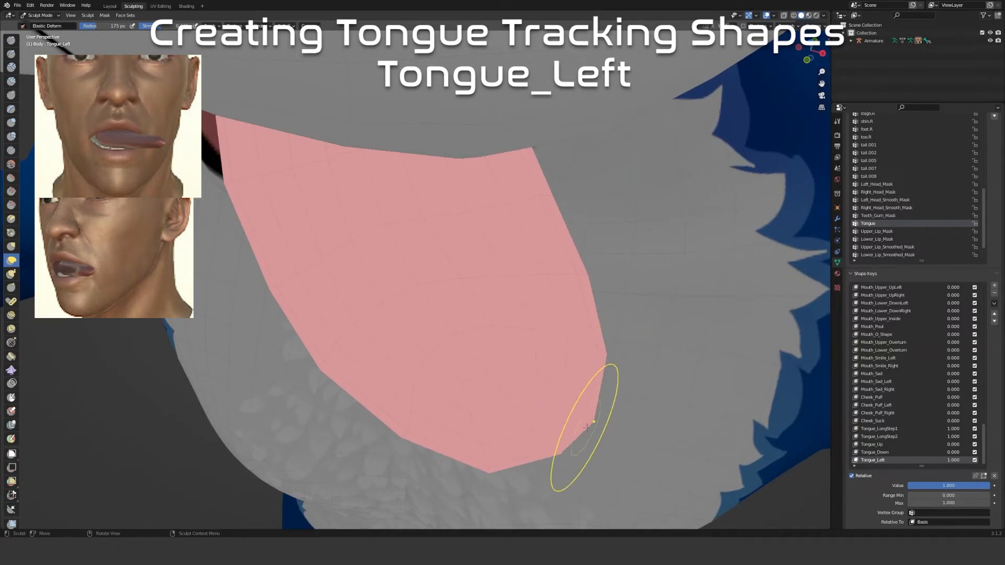
{"action": "mouse_move", "coordinate": [592, 419]}
{"action": "left_mouse_down"}
{"action": "mouse_move", "coordinate": [610, 386]}
{"action": "mouse_move", "coordinate": [603, 390]}
{"action": "left_mouse_up"}
{"action": "left_click_drag", "start_coordinate": [606, 354], "coordinate": [607, 341]}
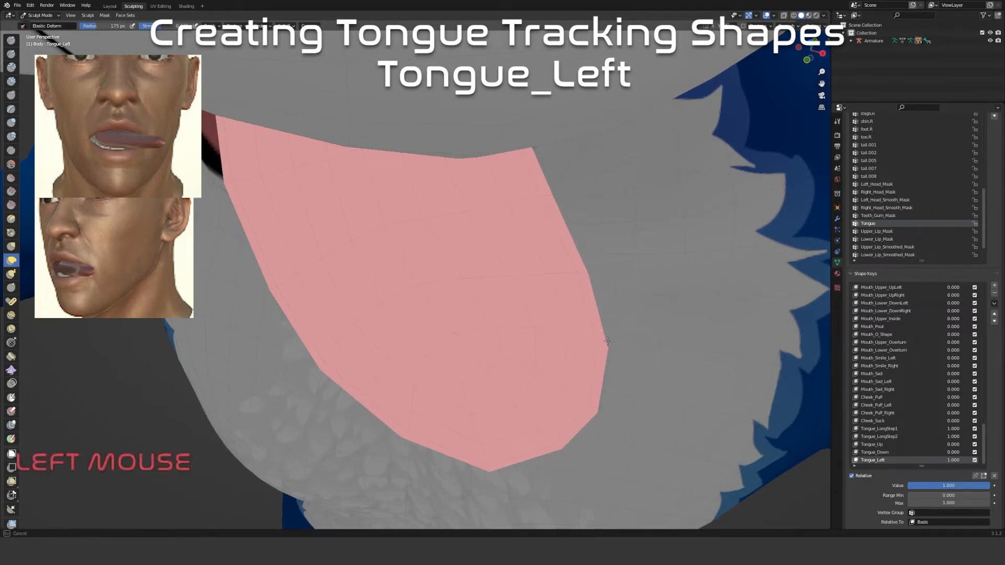
{"action": "left_click_drag", "start_coordinate": [583, 269], "coordinate": [586, 261]}
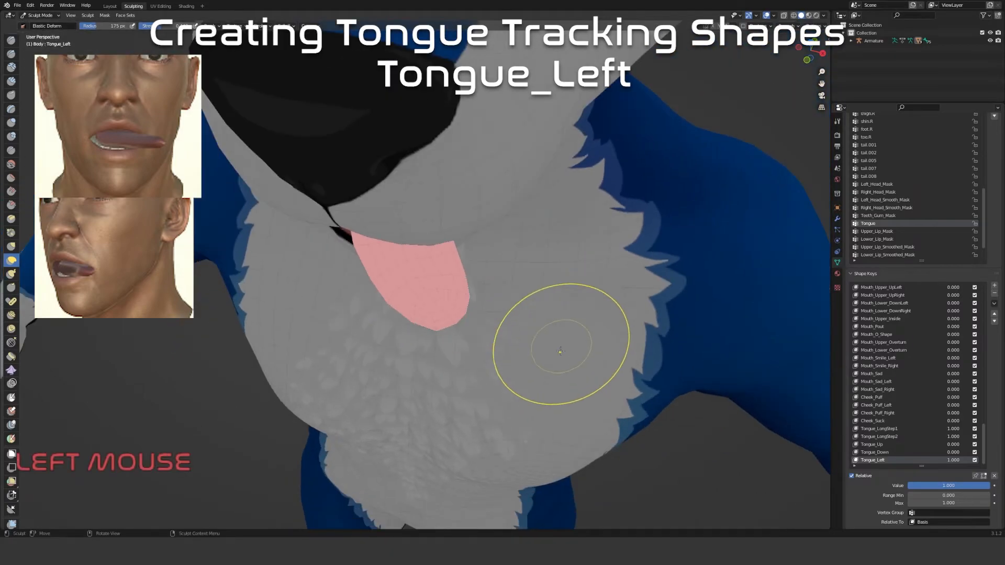
Refine the thickness and curve of the tongue tip in side profile
{"action": "middle_click_drag", "start_coordinate": [560, 351], "coordinate": [376, 291]}
{"action": "scroll", "coordinate": [377, 291], "scroll_direction": "up", "scroll_amount": 3}
{"action": "left_click_drag", "start_coordinate": [325, 265], "coordinate": [324, 265]}
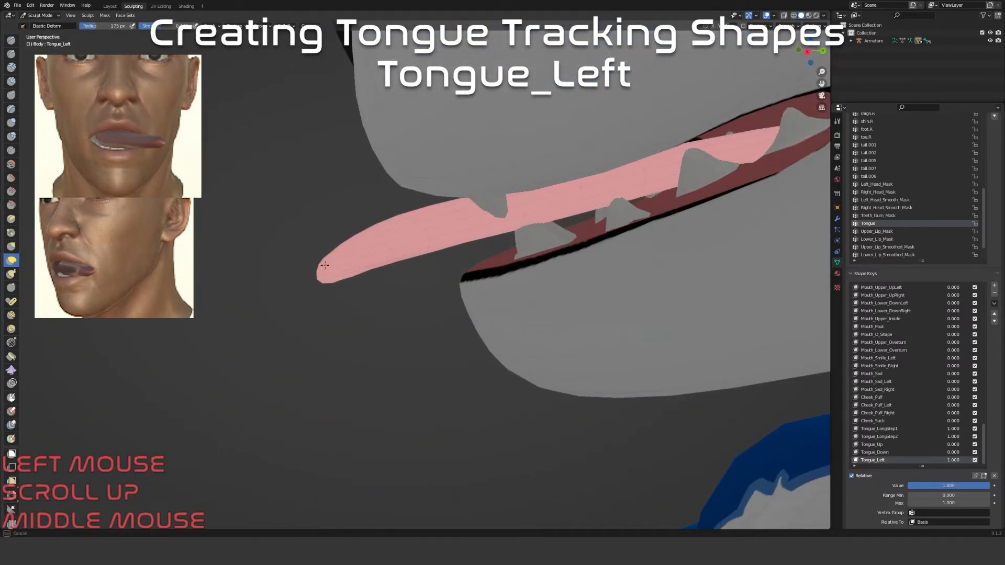
{"action": "scroll", "coordinate": [331, 276], "scroll_direction": "up", "scroll_amount": 2}
{"action": "middle_click_drag", "start_coordinate": [331, 276], "coordinate": [247, 262]}
{"action": "left_click_drag", "start_coordinate": [248, 277], "coordinate": [314, 246]}
{"action": "scroll", "coordinate": [314, 292], "scroll_direction": "down", "scroll_amount": 4}
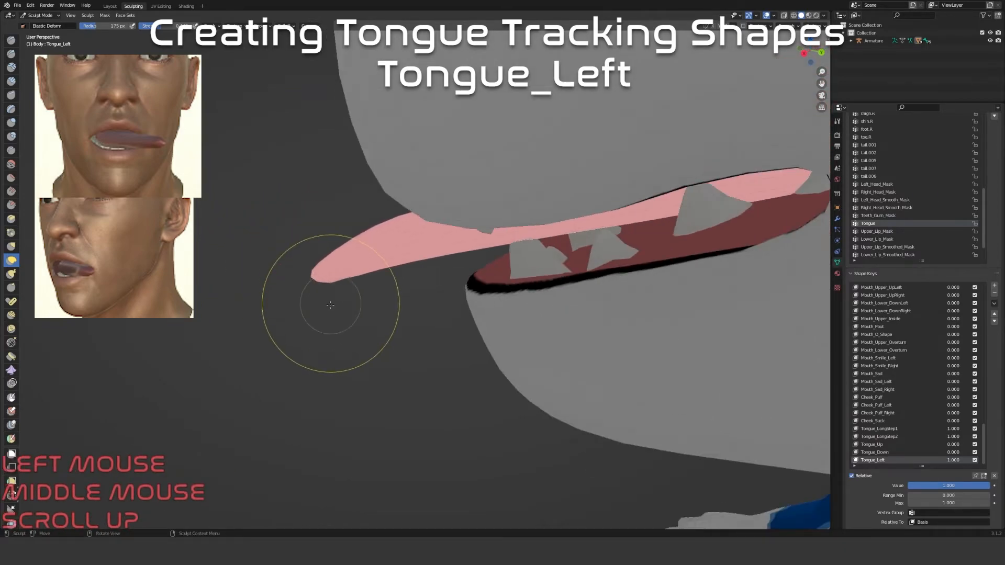
Push the tongue tip's lower edge slightly inward, then round its corner with a 115 px brush radius
{"action": "middle_click_drag", "start_coordinate": [330, 336], "coordinate": [476, 346]}
{"action": "scroll", "coordinate": [455, 321], "scroll_direction": "up", "scroll_amount": 3}
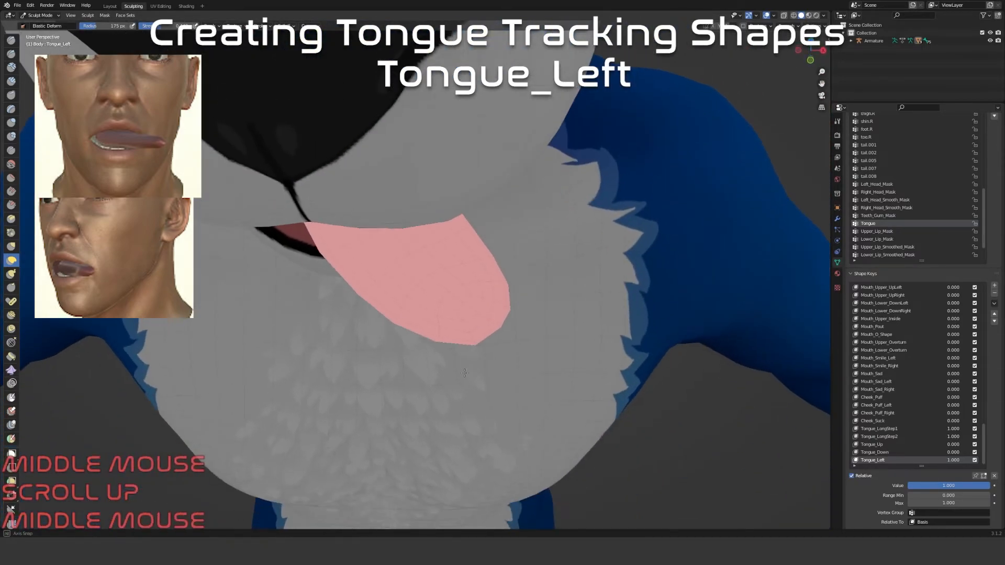
{"action": "left_click_drag", "start_coordinate": [461, 331], "coordinate": [462, 324]}
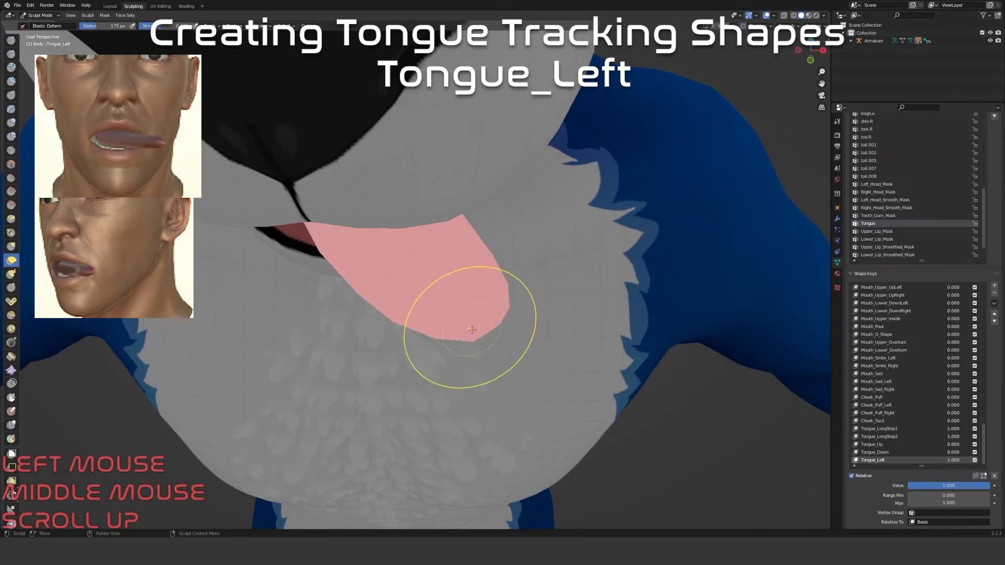
{"action": "key", "text": "f"}
{"action": "left_click", "coordinate": [499, 323]}
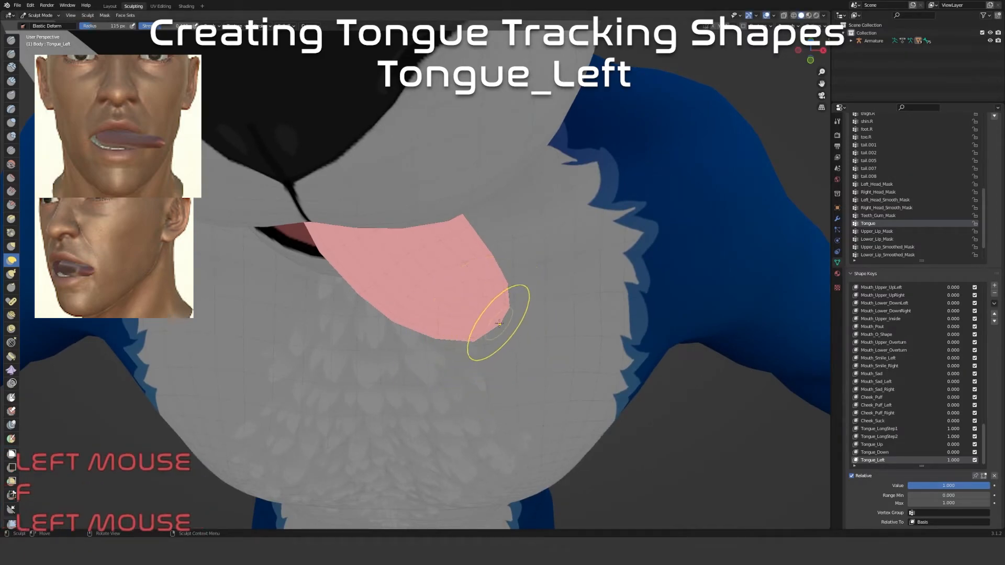
{"action": "left_click_drag", "start_coordinate": [474, 354], "coordinate": [478, 331]}
Nudge the side of the tongue and check the Tongue_Left pose, leaving its value at 1.000
{"action": "scroll", "coordinate": [471, 350], "scroll_direction": "down", "scroll_amount": 4}
{"action": "mouse_move", "coordinate": [467, 356]}
{"action": "middle_mouse_down"}
{"action": "mouse_move", "coordinate": [468, 257]}
{"action": "mouse_move", "coordinate": [470, 302]}
{"action": "middle_mouse_up"}
{"action": "scroll", "coordinate": [400, 293], "scroll_direction": "up", "scroll_amount": 3}
{"action": "scroll", "coordinate": [399, 293], "scroll_direction": "down", "scroll_amount": 1}
{"action": "left_click_drag", "start_coordinate": [397, 270], "coordinate": [390, 269]}
{"action": "scroll", "coordinate": [404, 302], "scroll_direction": "down", "scroll_amount": 3}
{"action": "mouse_move", "coordinate": [415, 334]}
{"action": "middle_mouse_down"}
{"action": "mouse_move", "coordinate": [418, 391]}
{"action": "mouse_move", "coordinate": [428, 381]}
{"action": "middle_mouse_up"}
{"action": "left_click_drag", "start_coordinate": [951, 486], "coordinate": [991, 485]}
{"action": "middle_click_drag", "start_coordinate": [662, 378], "coordinate": [559, 353]}
{"action": "middle_click_drag", "start_coordinate": [531, 405], "coordinate": [581, 345], "text": "shift"}
{"action": "middle_click_drag", "start_coordinate": [581, 346], "coordinate": [572, 314]}
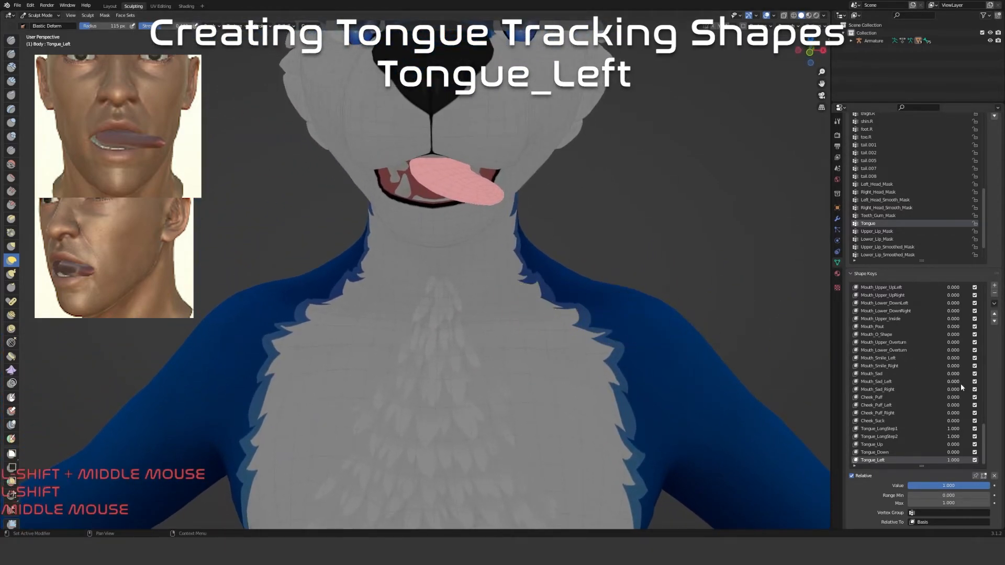
With only Tongue_Left active at 1.000, create a new shape key from the mix and name it Tongue_Right
{"action": "left_click", "coordinate": [994, 477]}
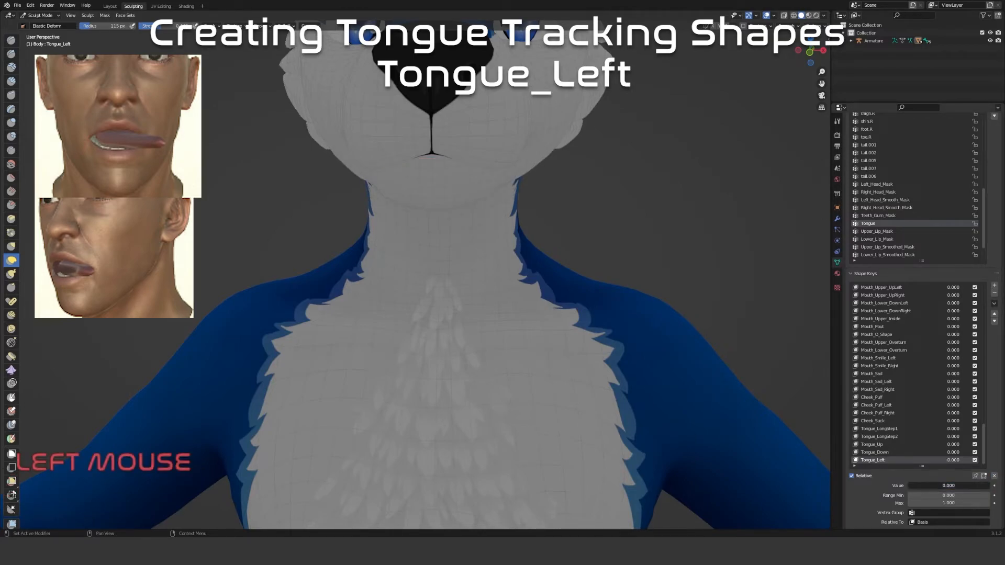
{"action": "left_click_drag", "start_coordinate": [949, 486], "coordinate": [990, 485]}
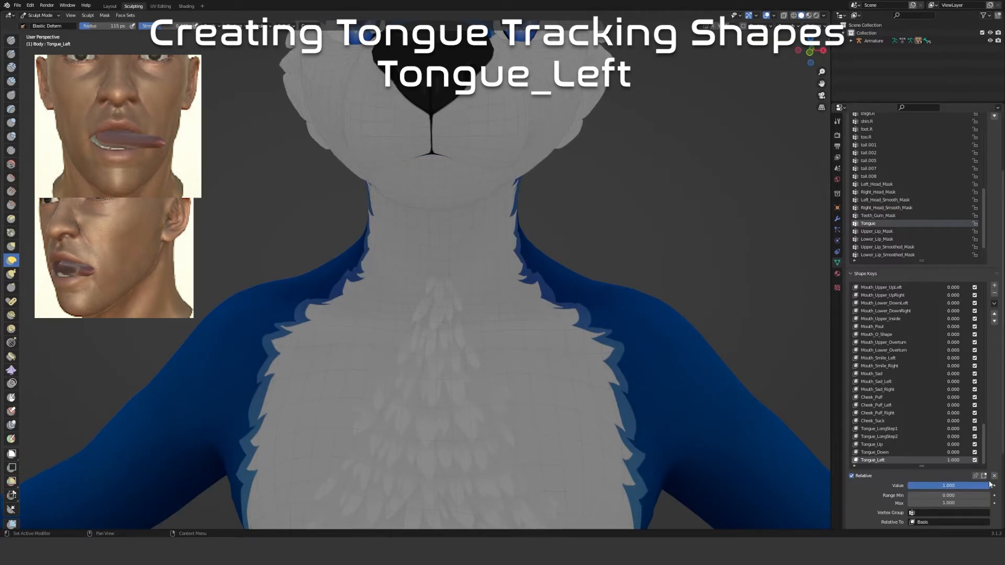
{"action": "left_click", "coordinate": [994, 304]}
{"action": "left_click", "coordinate": [977, 315]}
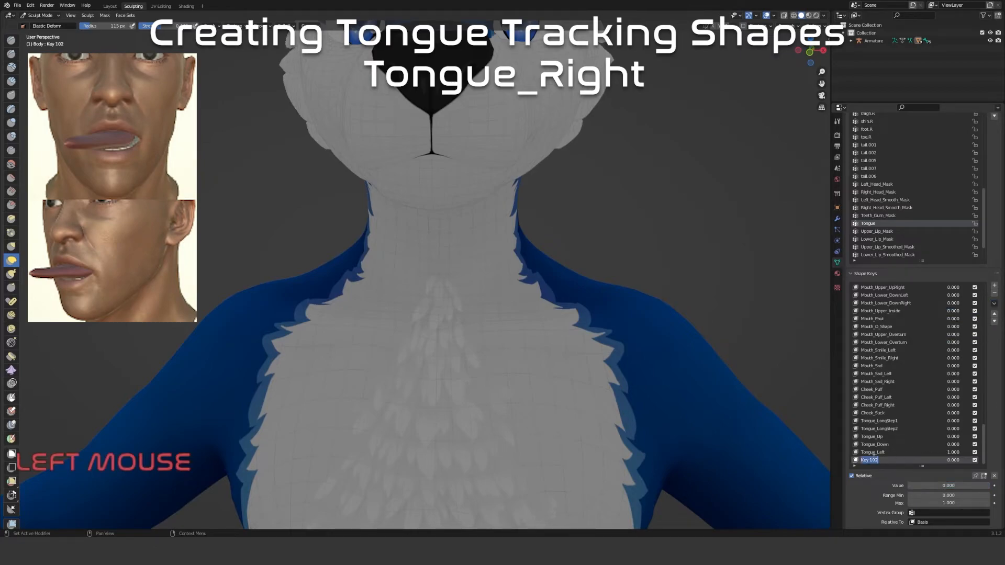
{"action": "type", "text": "Tongue_Right"}
{"action": "key", "text": "Return"}
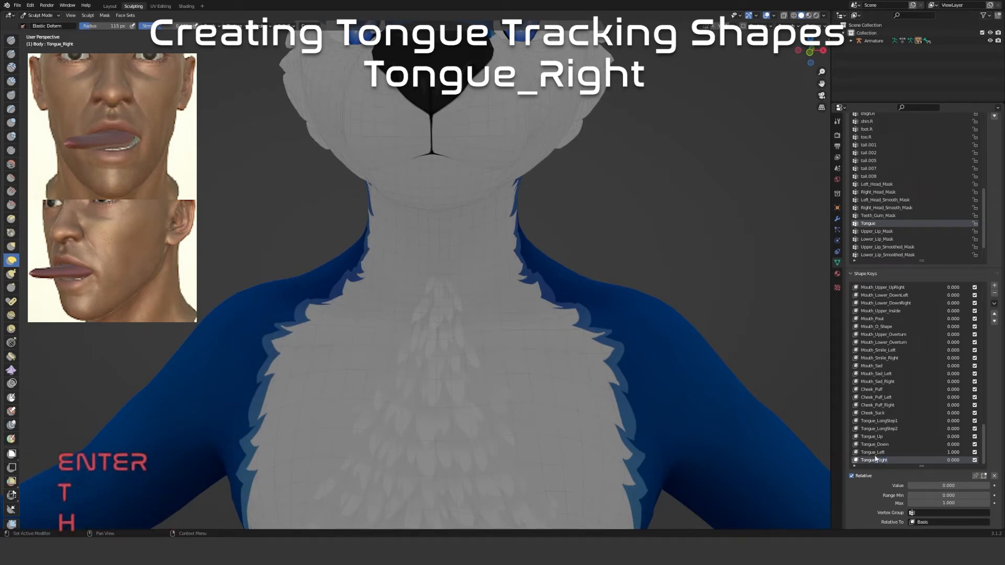
Set both Tongue_LongStep1 and Tongue_LongStep2 to 1.000
{"action": "left_click", "coordinate": [873, 422]}
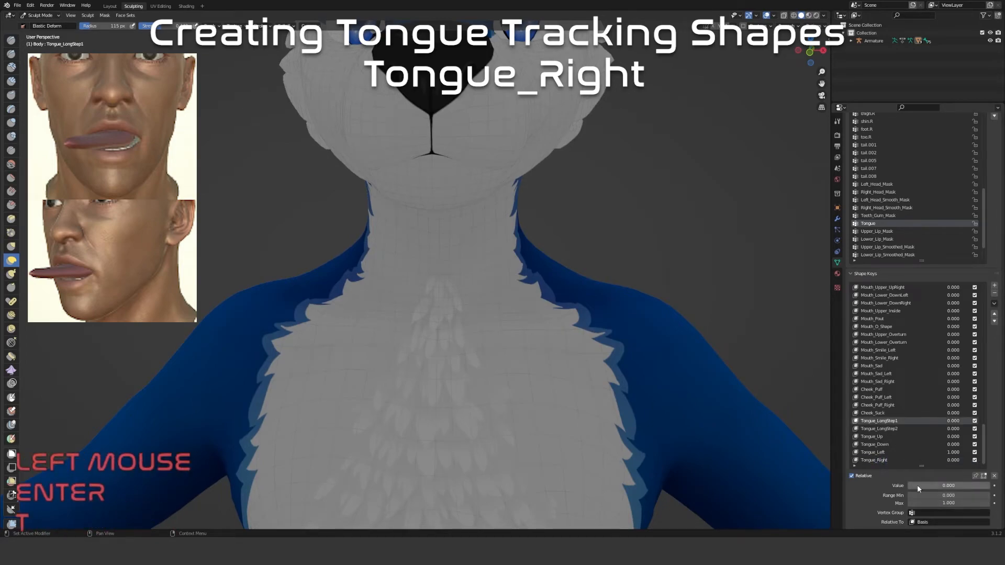
{"action": "left_click", "coordinate": [884, 428]}
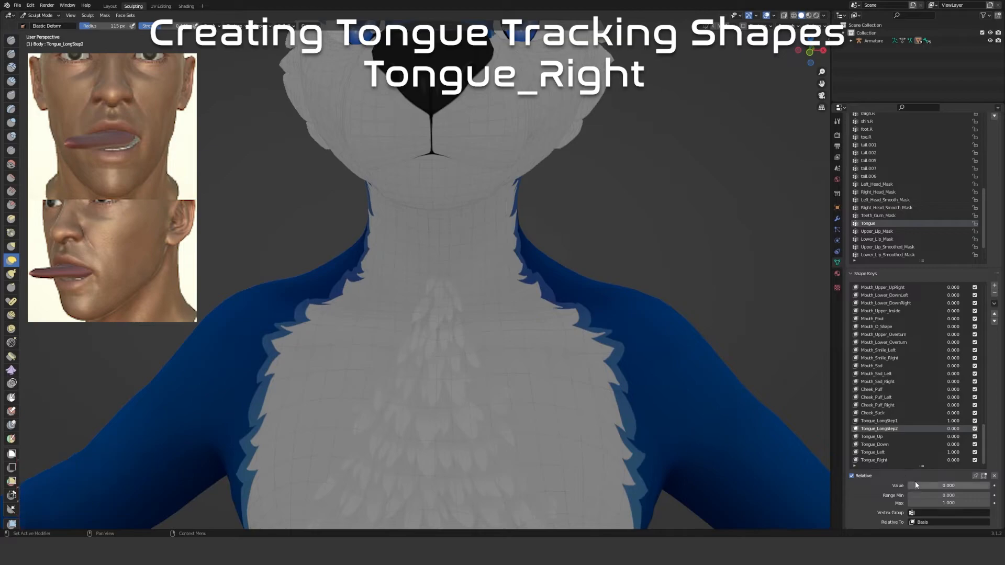
{"action": "left_click_drag", "start_coordinate": [915, 485], "coordinate": [990, 485]}
Set the Jaw_Open shape key's value to 0.5
{"action": "scroll", "coordinate": [885, 321], "scroll_direction": "up", "scroll_amount": 5}
{"action": "scroll", "coordinate": [886, 321], "scroll_direction": "down", "scroll_amount": 1}
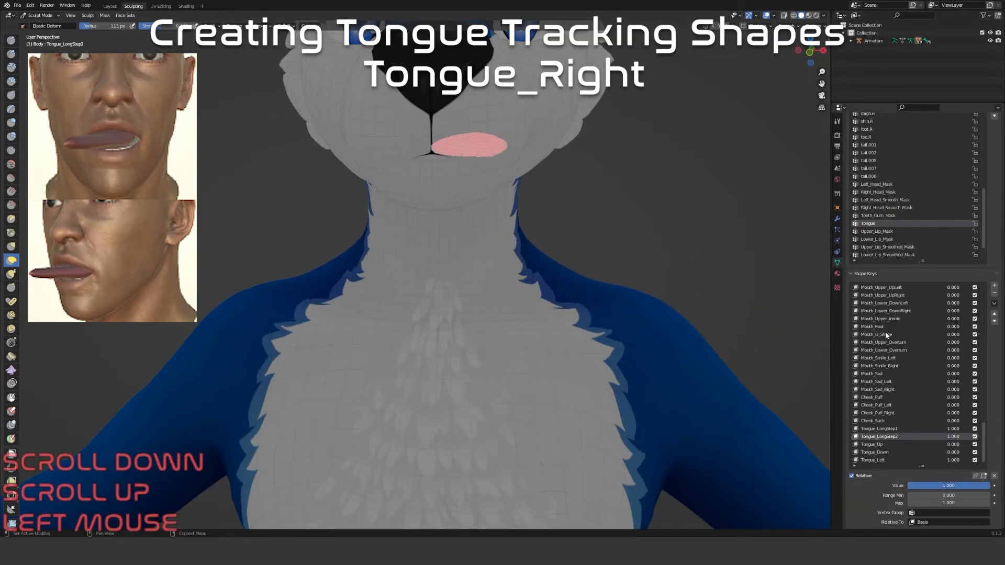
{"action": "scroll", "coordinate": [886, 322], "scroll_direction": "up", "scroll_amount": 4}
{"action": "left_click", "coordinate": [884, 311]}
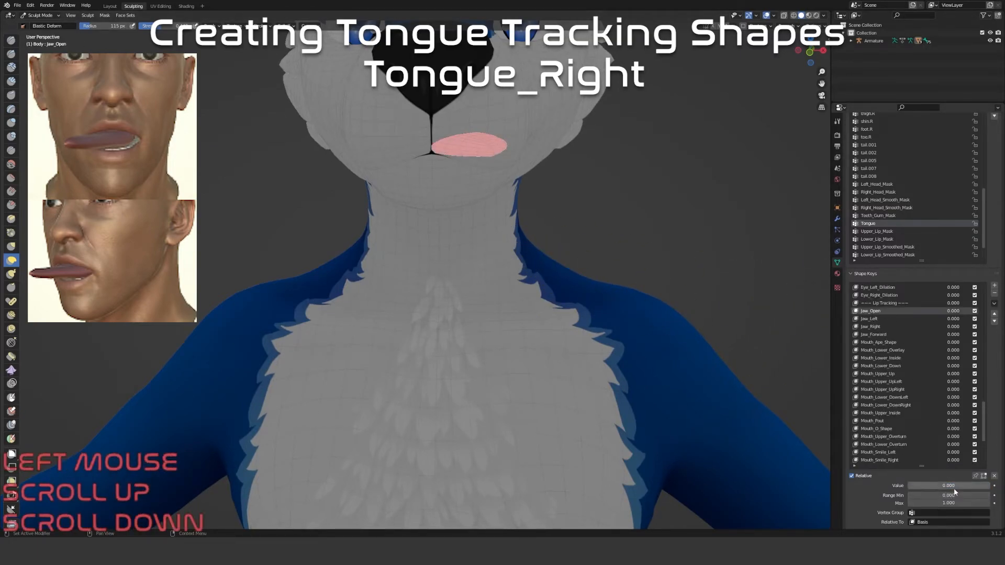
{"action": "type", "text": "0.5"}
{"action": "key", "text": "Return"}
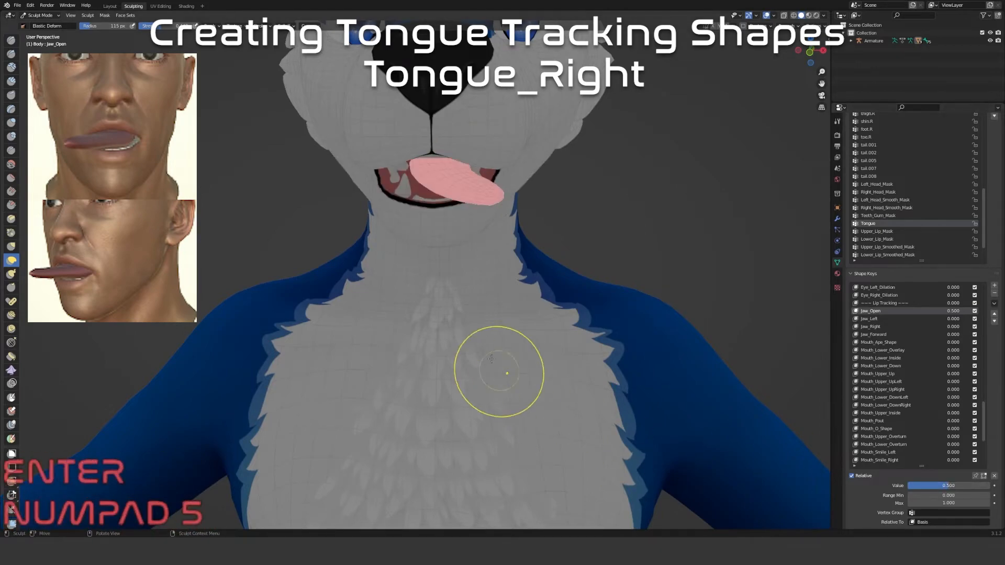
Mirror the Tongue_Right shape key with Mirror Shape Key
{"action": "middle_click_drag", "start_coordinate": [511, 371], "coordinate": [471, 373]}
{"action": "scroll", "coordinate": [471, 373], "scroll_direction": "down", "scroll_amount": 3}
{"action": "scroll", "coordinate": [890, 454], "scroll_direction": "down", "scroll_amount": 5}
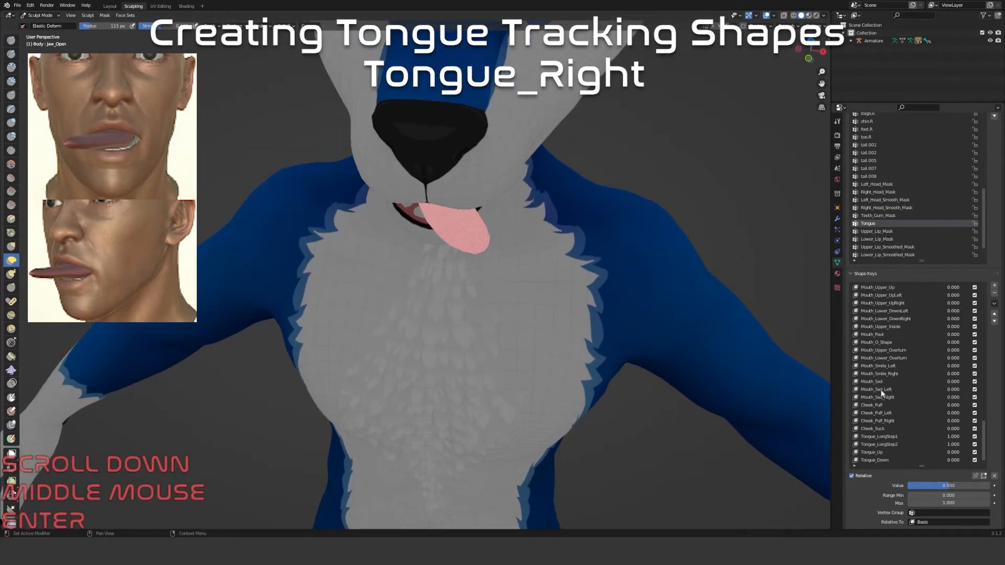
{"action": "left_click", "coordinate": [890, 458]}
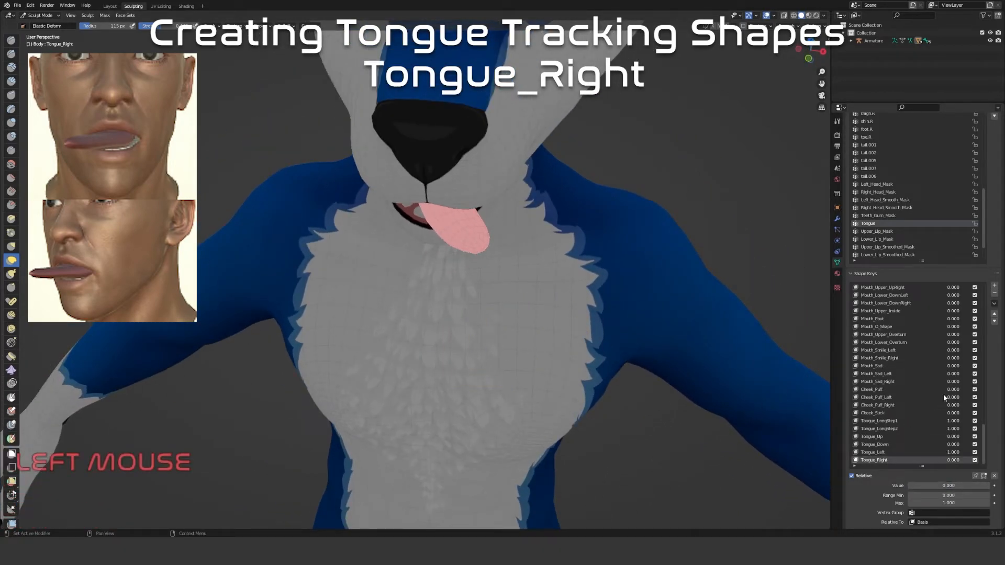
{"action": "left_click", "coordinate": [993, 305]}
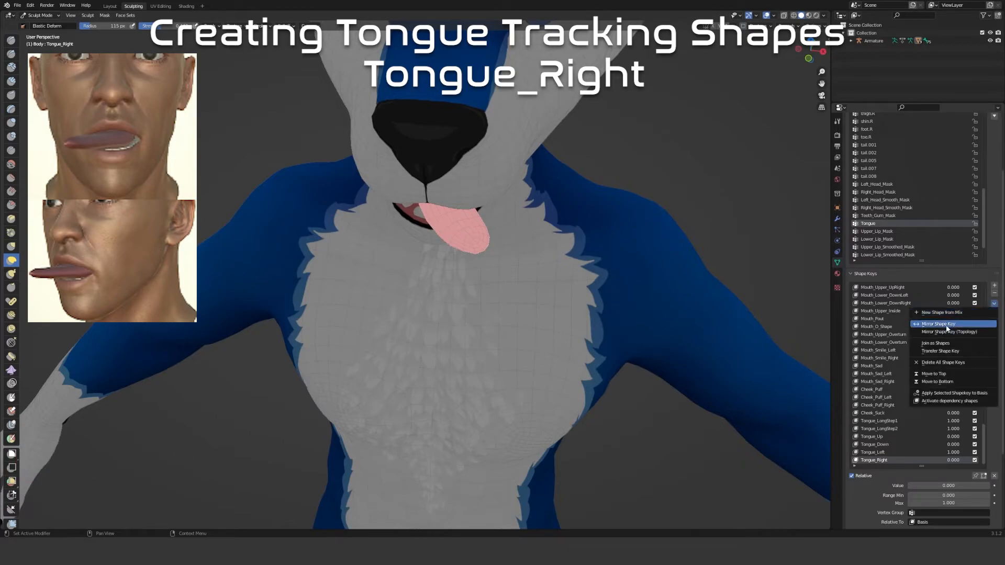
{"action": "left_click", "coordinate": [947, 325]}
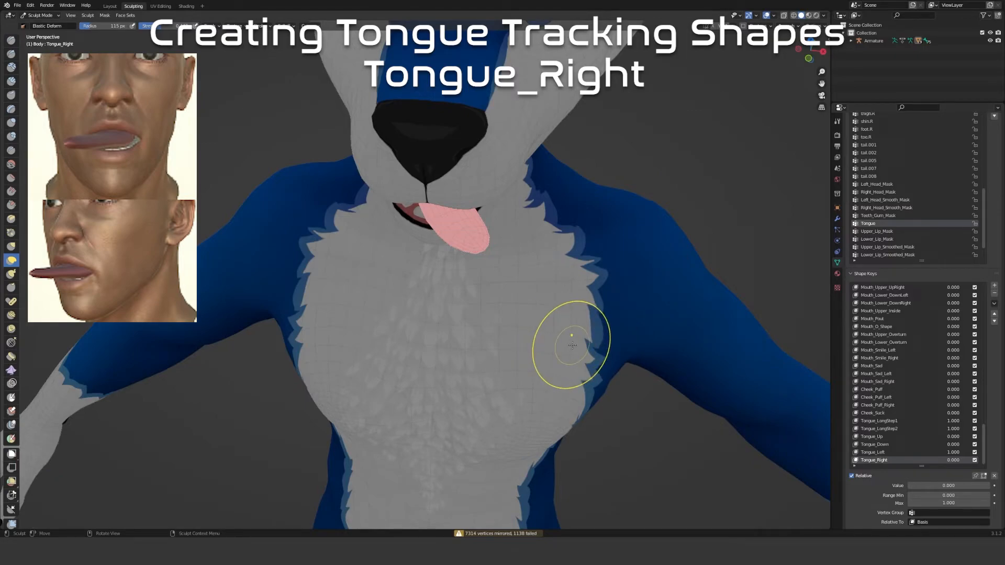
Set Tongue_Left to 0.000 and Tongue_Right to 1.000 to preview the mirrored tongue pose
{"action": "left_click", "coordinate": [891, 452]}
{"action": "mouse_move", "coordinate": [984, 485]}
{"action": "left_mouse_down"}
{"action": "mouse_move", "coordinate": [907, 486]}
{"action": "mouse_move", "coordinate": [992, 485]}
{"action": "left_mouse_up"}
{"action": "left_click", "coordinate": [899, 459]}
{"action": "scroll", "coordinate": [699, 373], "scroll_direction": "up", "scroll_amount": 5}
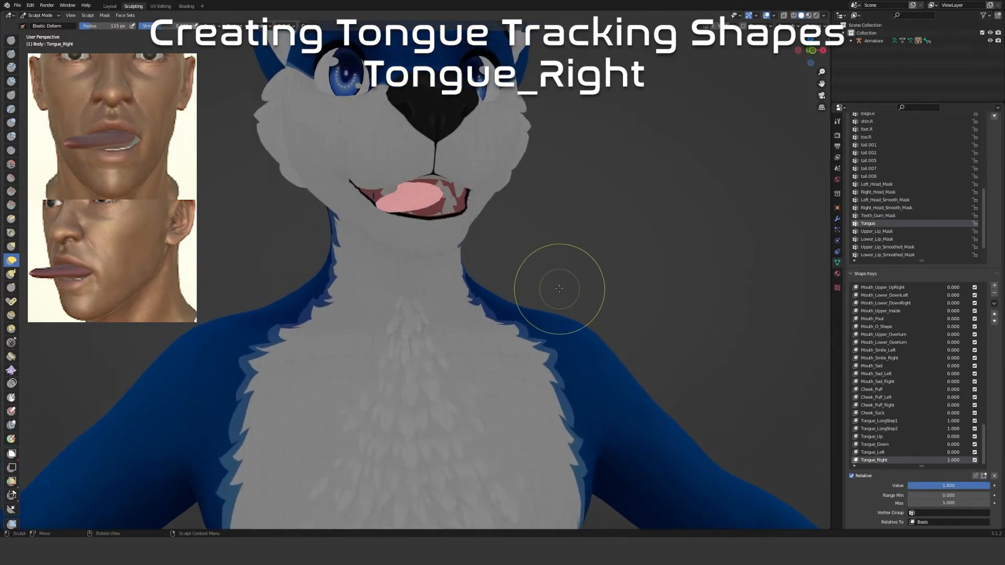
{"action": "middle_click_drag", "start_coordinate": [420, 265], "coordinate": [474, 367], "text": "shift"}
{"action": "scroll", "coordinate": [497, 382], "scroll_direction": "up", "scroll_amount": 1}
{"action": "middle_click_drag", "start_coordinate": [526, 392], "coordinate": [503, 400]}
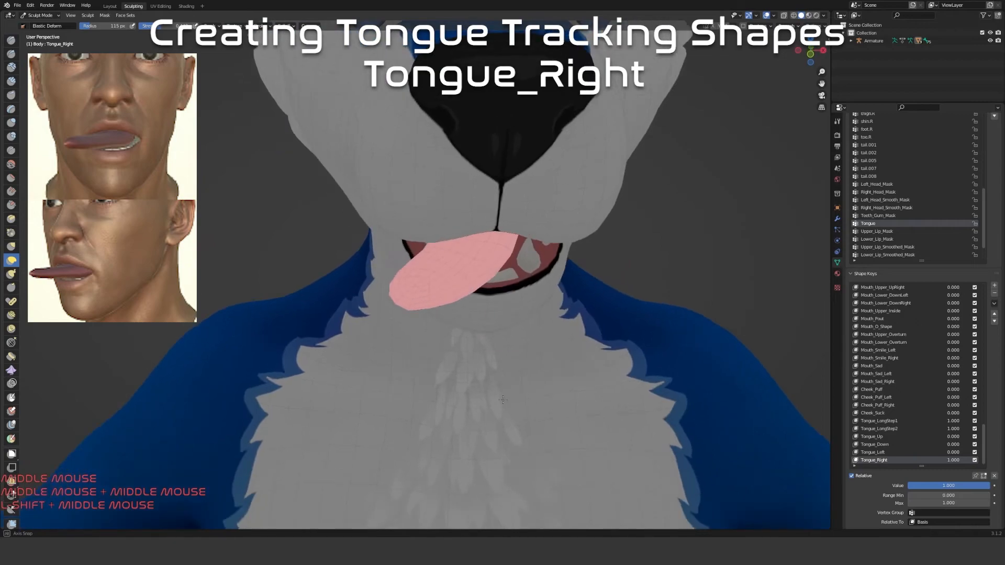
Mirror the Tongue_Right shape key to the other side and back again to compare
{"action": "left_click", "coordinate": [994, 303]}
{"action": "left_click", "coordinate": [962, 325]}
{"action": "left_click", "coordinate": [994, 305]}
{"action": "left_click", "coordinate": [961, 325]}
Examine the mirrored Tongue_Right pose around the teeth and the open corner of the mouth
{"action": "middle_click_drag", "start_coordinate": [492, 272], "coordinate": [438, 278]}
{"action": "scroll", "coordinate": [478, 224], "scroll_direction": "up", "scroll_amount": 2}
{"action": "scroll", "coordinate": [438, 277], "scroll_direction": "down", "scroll_amount": 5}
{"action": "scroll", "coordinate": [487, 302], "scroll_direction": "up", "scroll_amount": 3}
{"action": "middle_click_drag", "start_coordinate": [487, 303], "coordinate": [456, 264]}
{"action": "scroll", "coordinate": [455, 261], "scroll_direction": "up", "scroll_amount": 2}
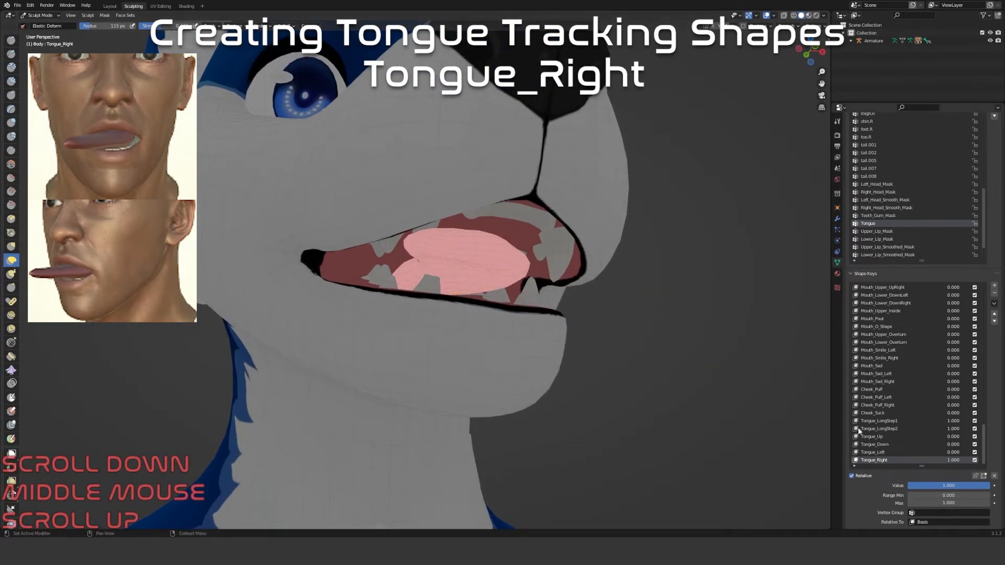
{"action": "scroll", "coordinate": [449, 246], "scroll_direction": "up", "scroll_amount": 3}
{"action": "middle_click_drag", "start_coordinate": [471, 231], "coordinate": [465, 258], "text": "shift"}
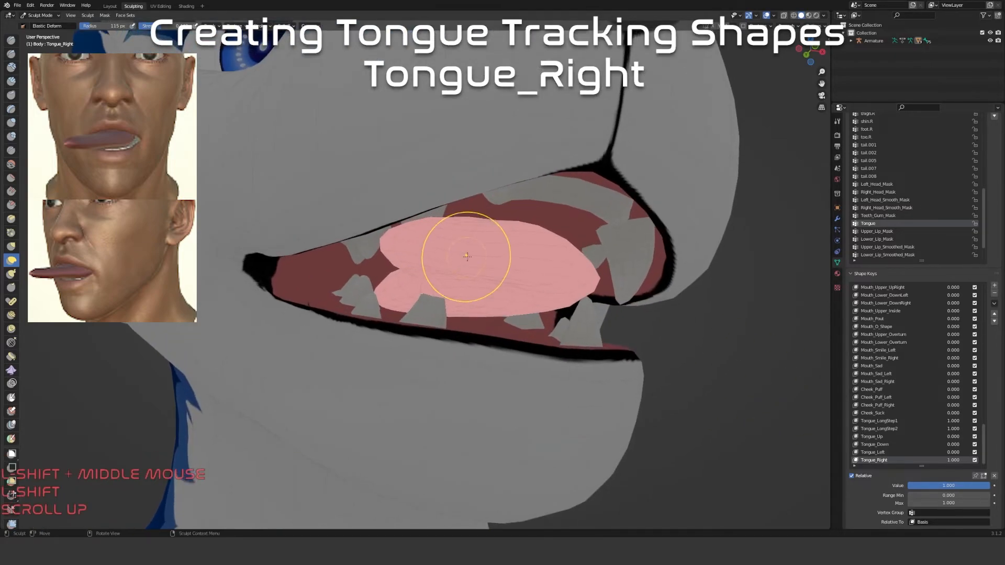
Refine the Tongue_Right shape with Elastic Deform along the tongue's side and tip, reducing the brush radius to 75 px
{"action": "mouse_move", "coordinate": [476, 240]}
{"action": "left_mouse_down"}
{"action": "mouse_move", "coordinate": [475, 222]}
{"action": "mouse_move", "coordinate": [438, 224]}
{"action": "mouse_move", "coordinate": [439, 205]}
{"action": "left_mouse_up"}
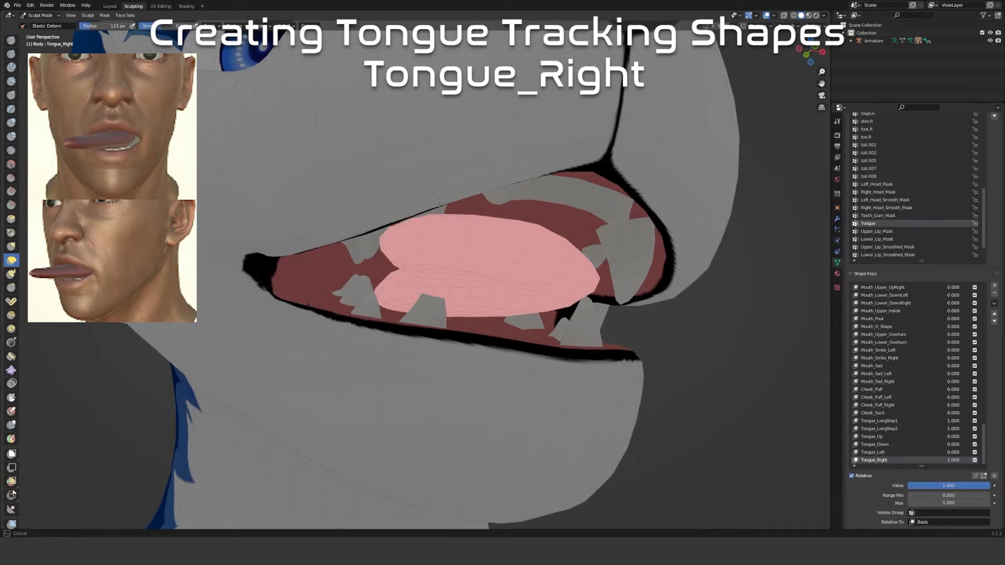
{"action": "key", "text": "f"}
{"action": "left_click", "coordinate": [523, 251]}
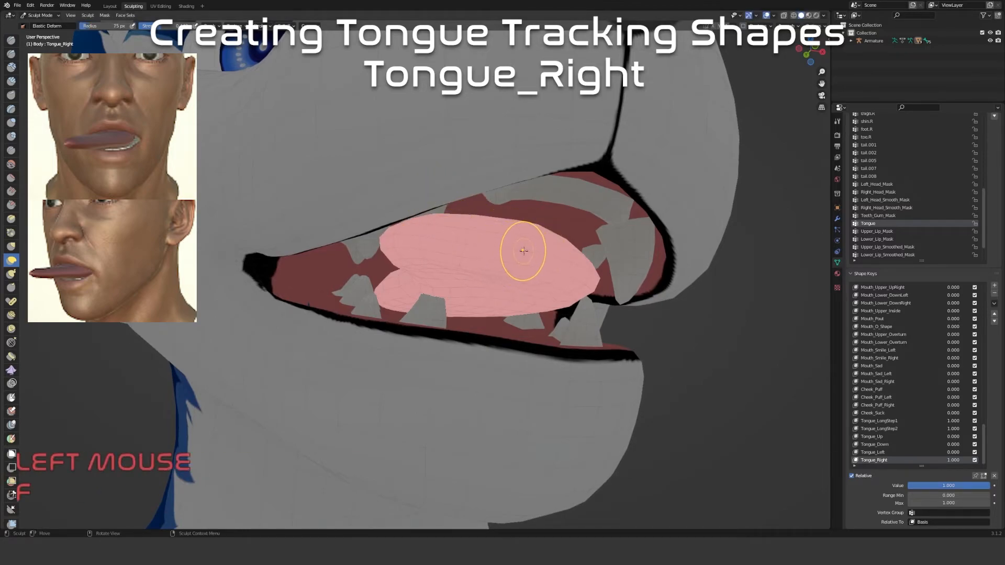
{"action": "left_click_drag", "start_coordinate": [496, 248], "coordinate": [504, 253]}
{"action": "scroll", "coordinate": [506, 259], "scroll_direction": "down", "scroll_amount": 2}
{"action": "mouse_move", "coordinate": [559, 260]}
{"action": "middle_mouse_down"}
{"action": "mouse_move", "coordinate": [495, 275]}
{"action": "mouse_move", "coordinate": [483, 323]}
{"action": "mouse_move", "coordinate": [442, 338]}
{"action": "middle_mouse_up"}
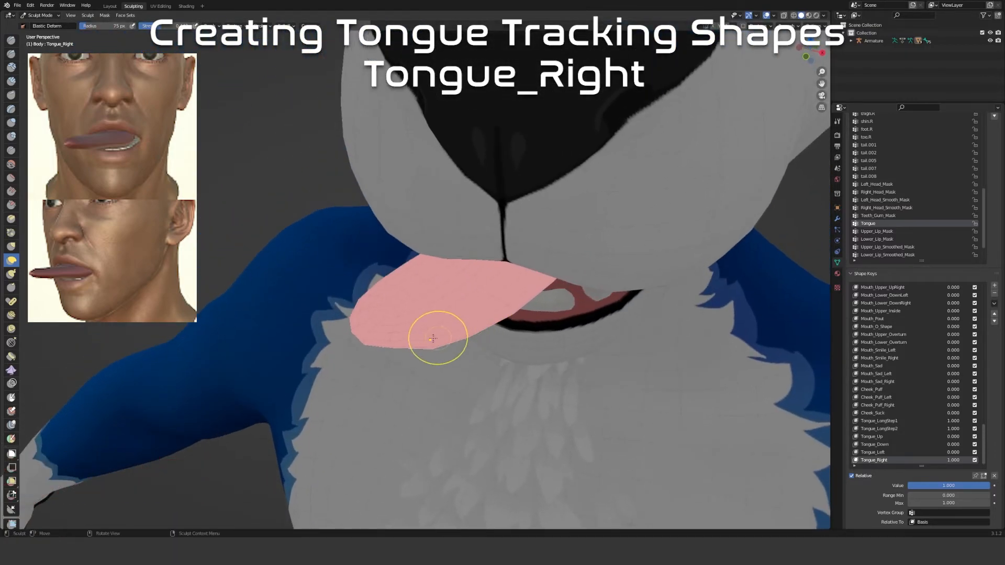
{"action": "left_click_drag", "start_coordinate": [393, 342], "coordinate": [393, 348]}
{"action": "mouse_move", "coordinate": [400, 367]}
{"action": "middle_mouse_down"}
{"action": "mouse_move", "coordinate": [475, 321]}
{"action": "mouse_move", "coordinate": [400, 337]}
{"action": "mouse_move", "coordinate": [463, 369]}
{"action": "middle_mouse_up"}
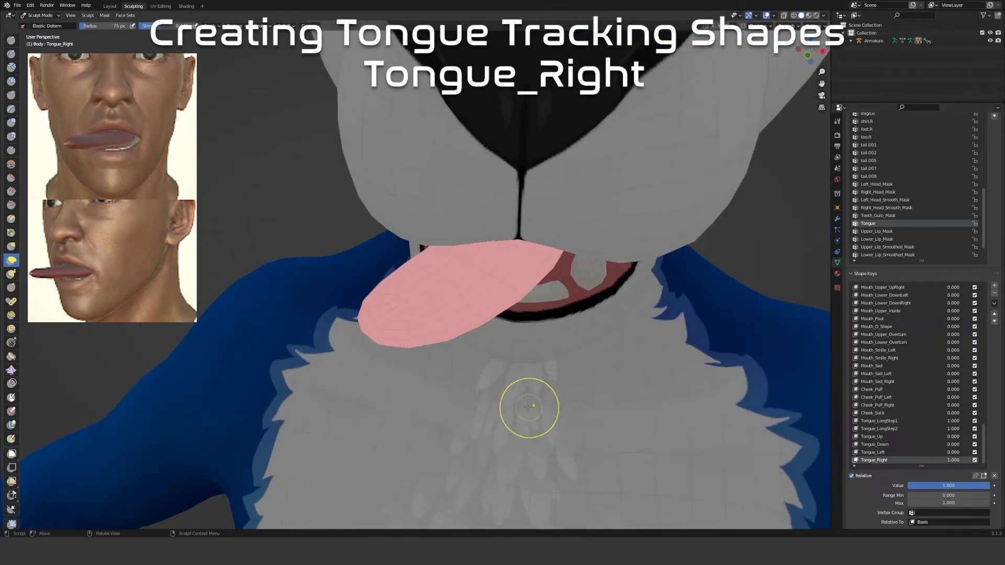
Make Tongue_Left the active shape key at value 1.000, with Tongue_Right at 0.000
{"action": "scroll", "coordinate": [533, 409], "scroll_direction": "down", "scroll_amount": 4}
{"action": "middle_click_drag", "start_coordinate": [507, 397], "coordinate": [446, 291]}
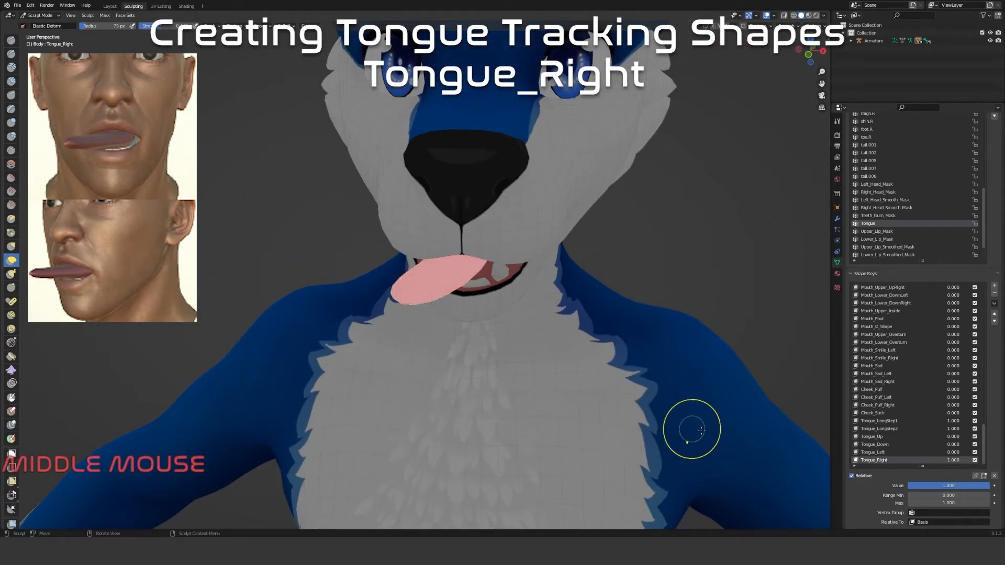
{"action": "scroll", "coordinate": [426, 346], "scroll_direction": "up", "scroll_amount": 2}
{"action": "middle_click_drag", "start_coordinate": [426, 346], "coordinate": [446, 312]}
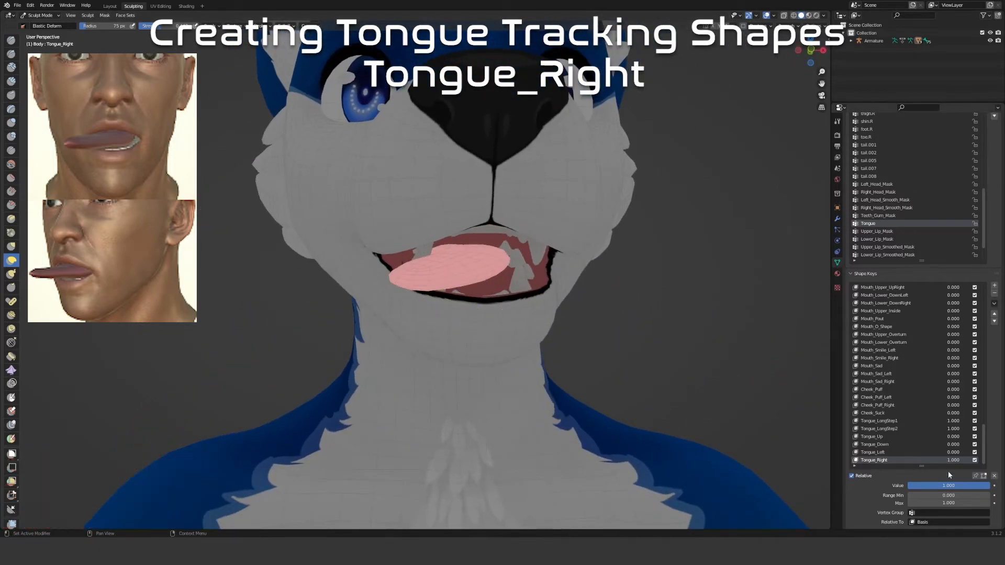
{"action": "mouse_move", "coordinate": [969, 483]}
{"action": "left_mouse_down"}
{"action": "mouse_move", "coordinate": [908, 480]}
{"action": "mouse_move", "coordinate": [990, 485]}
{"action": "left_mouse_up"}
Enter Edit Mode on the body mesh and enable shape key display in Edit Mode
{"action": "middle_click_drag", "start_coordinate": [732, 366], "coordinate": [639, 370]}
{"action": "key", "text": "Tab"}
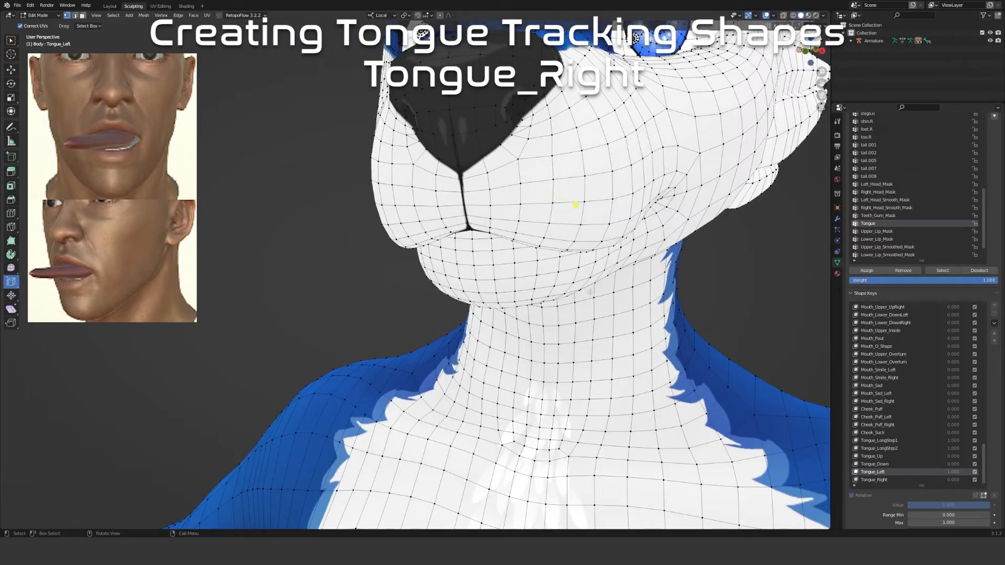
{"action": "left_click", "coordinate": [984, 495]}
{"action": "scroll", "coordinate": [602, 340], "scroll_direction": "down", "scroll_amount": 2}
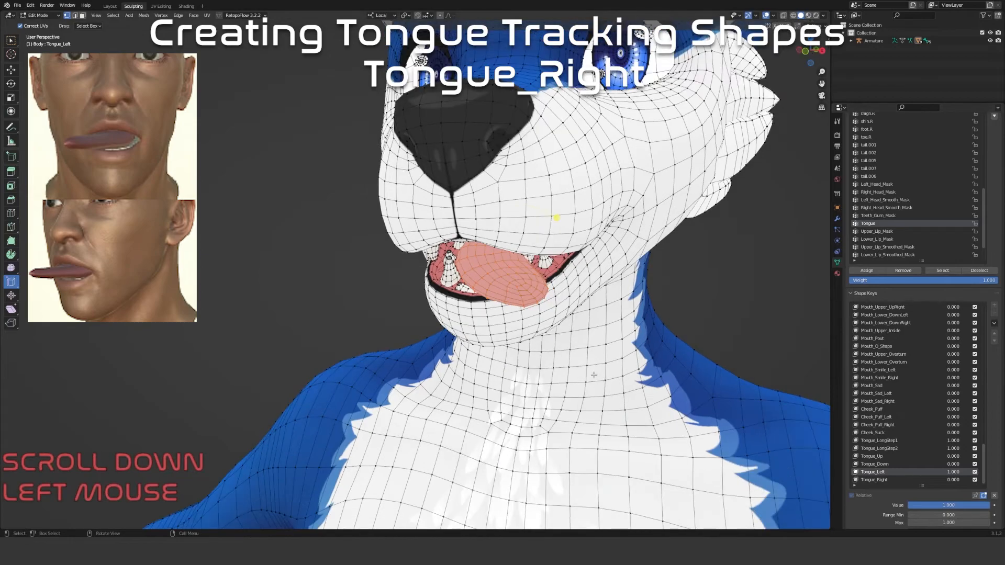
{"action": "middle_click_drag", "start_coordinate": [643, 377], "coordinate": [609, 378]}
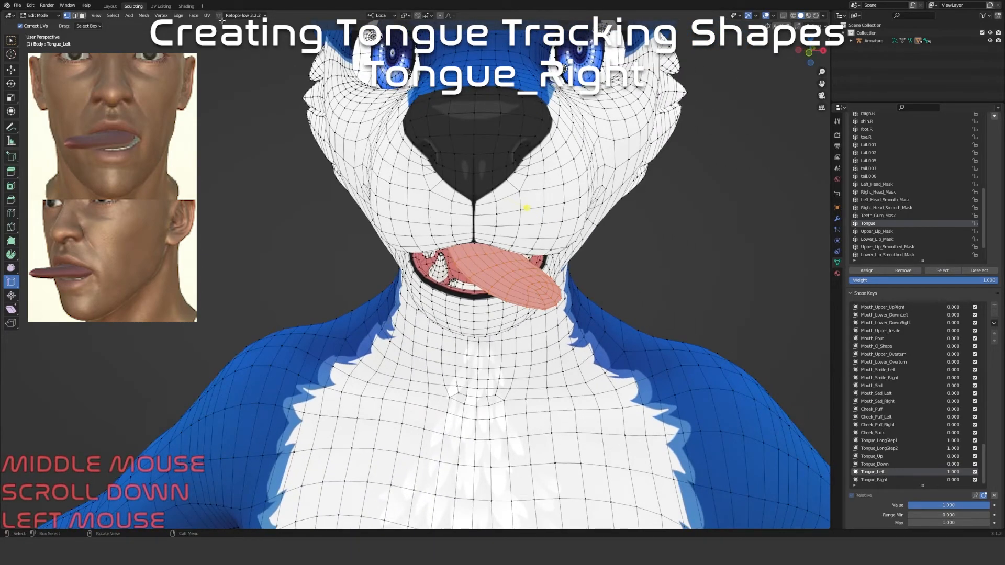
Copy the refined pose into Tongue_Left using Blend from Shape with Tongue_Right at blend 1.000, and return to Sculpt Mode
{"action": "left_click", "coordinate": [161, 15]}
{"action": "left_click", "coordinate": [180, 144]}
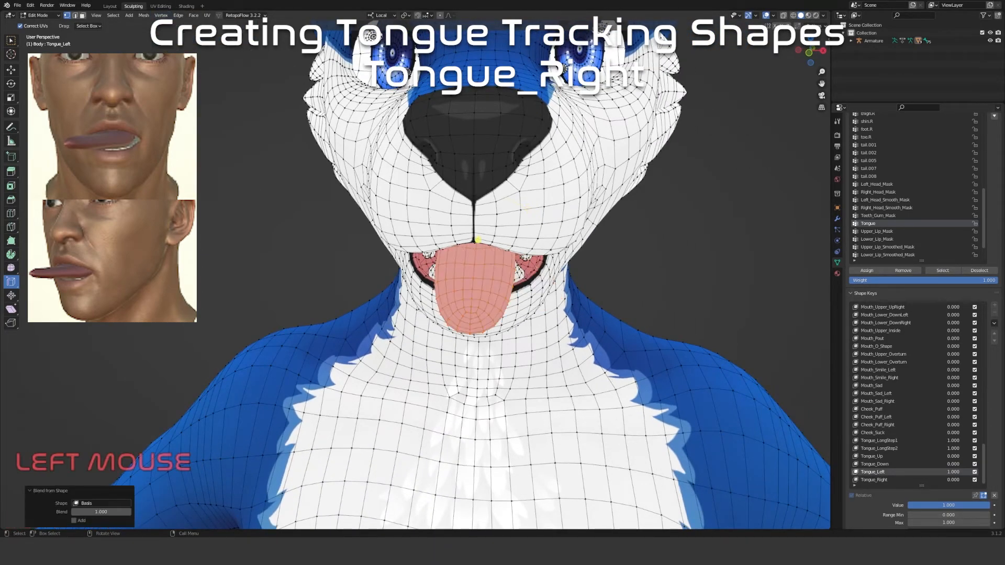
{"action": "left_click", "coordinate": [82, 502]}
{"action": "type", "text": "tongue"}
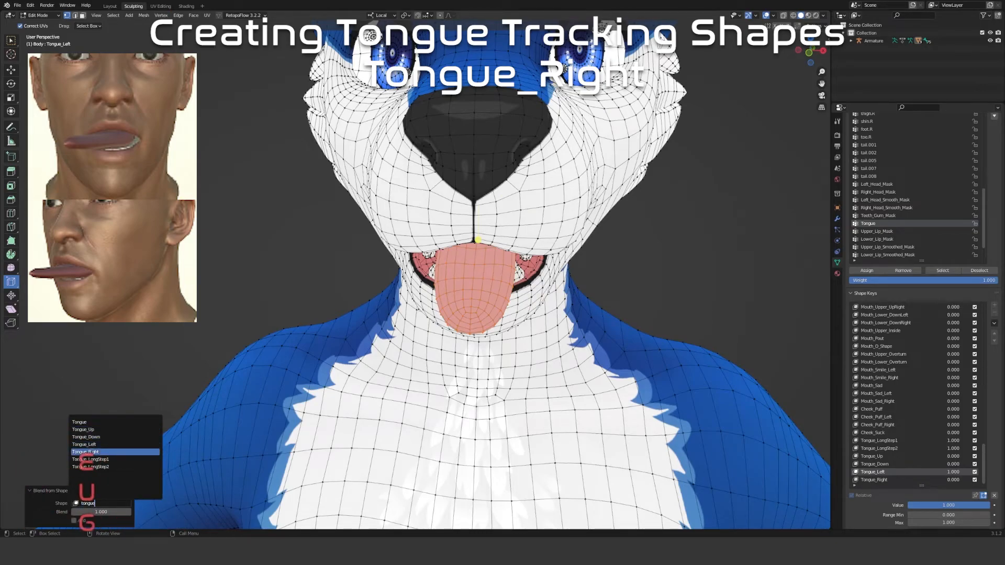
{"action": "left_click", "coordinate": [90, 451]}
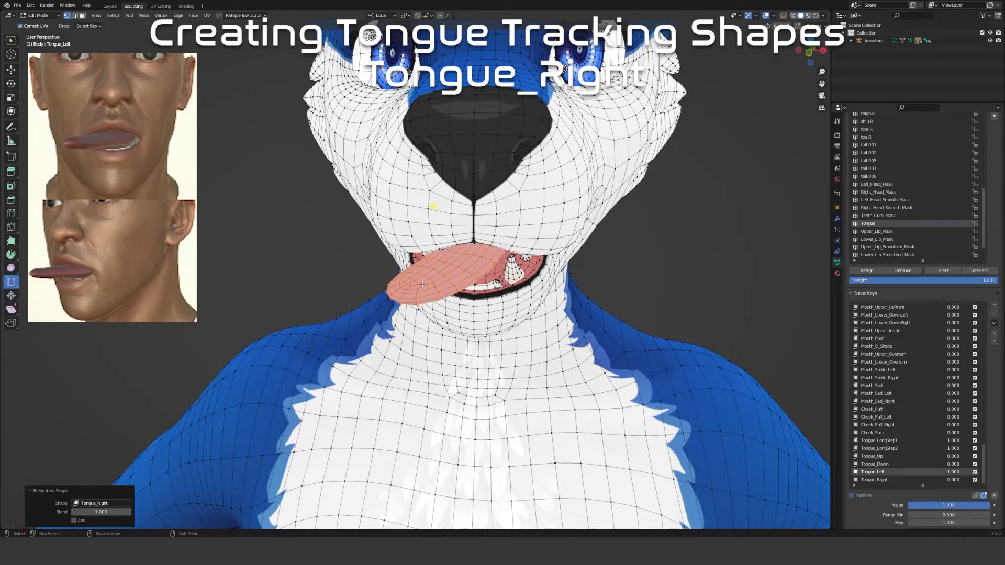
{"action": "key", "text": "Tab"}
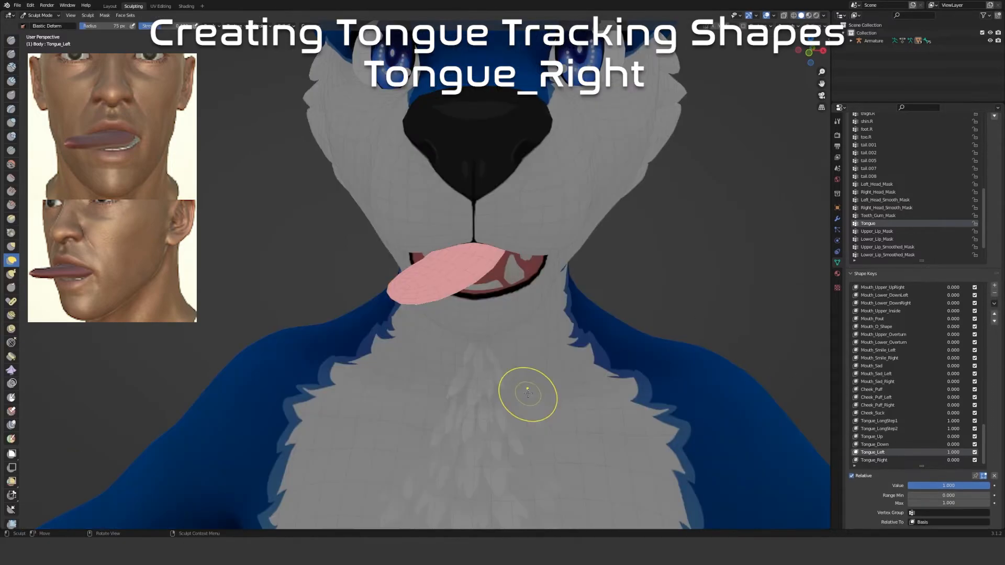
Mirror the Tongue_Left shape key so the tongue points to the opposite side, and check the pose
{"action": "left_click", "coordinate": [994, 304]}
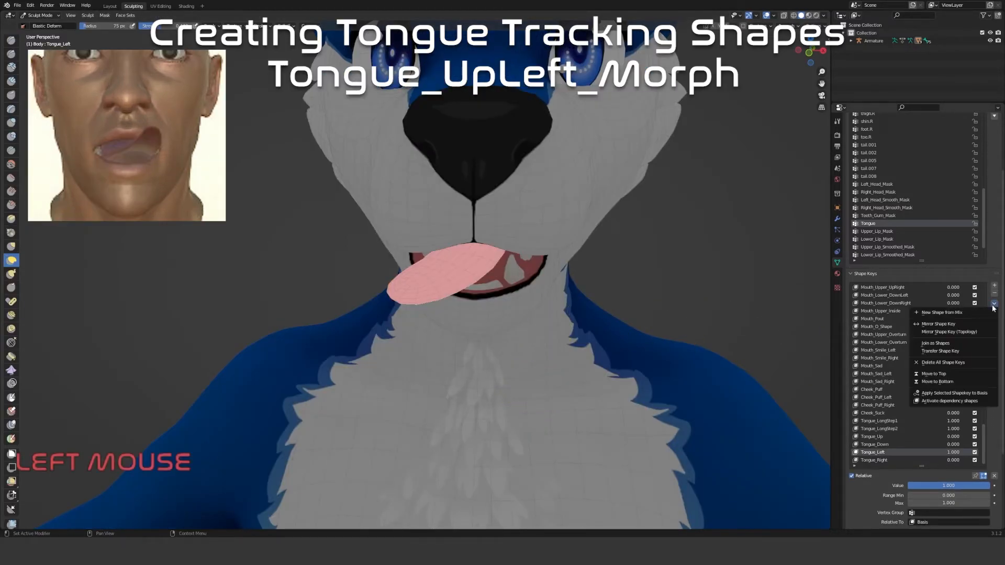
{"action": "left_click", "coordinate": [970, 325]}
{"action": "middle_click_drag", "start_coordinate": [556, 358], "coordinate": [498, 336]}
{"action": "scroll", "coordinate": [562, 325], "scroll_direction": "down", "scroll_amount": 1}
{"action": "scroll", "coordinate": [498, 336], "scroll_direction": "up", "scroll_amount": 2}
{"action": "middle_click_drag", "start_coordinate": [551, 369], "coordinate": [545, 343]}
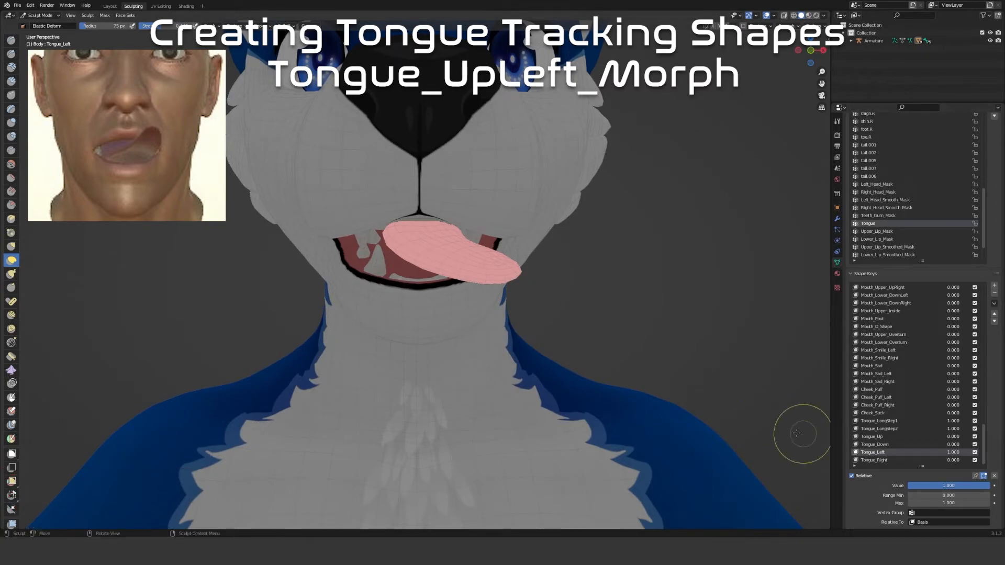
Set the Tongue_Up shape key to 1.000 to combine it with Tongue_Left
{"action": "scroll", "coordinate": [884, 403], "scroll_direction": "up", "scroll_amount": 4}
{"action": "scroll", "coordinate": [896, 399], "scroll_direction": "down", "scroll_amount": 2}
{"action": "scroll", "coordinate": [897, 404], "scroll_direction": "down", "scroll_amount": 2}
{"action": "left_click", "coordinate": [879, 437]}
{"action": "left_click_drag", "start_coordinate": [918, 486], "coordinate": [987, 486]}
{"action": "middle_click_drag", "start_coordinate": [670, 335], "coordinate": [563, 367]}
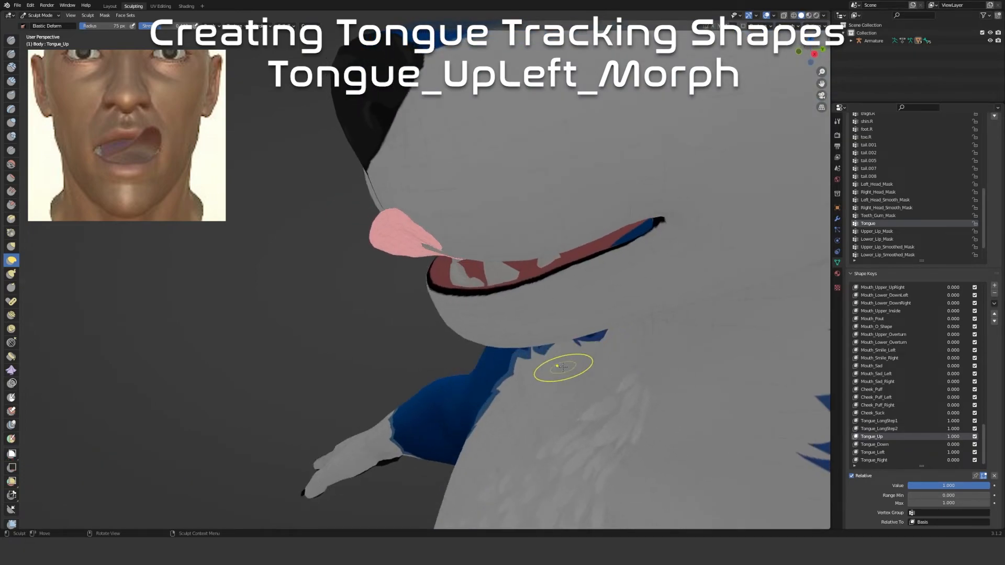
Add a new shape key and name it Tongue_UpLeft_Morph
{"action": "left_click", "coordinate": [994, 286]}
{"action": "type", "text": "Tongue"}
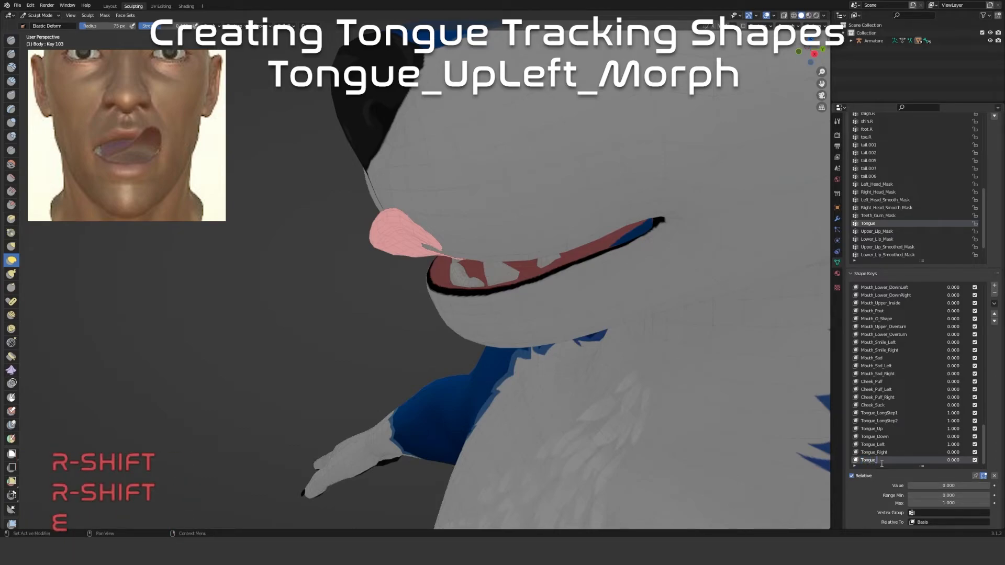
{"action": "type", "text": "_UpLeft"}
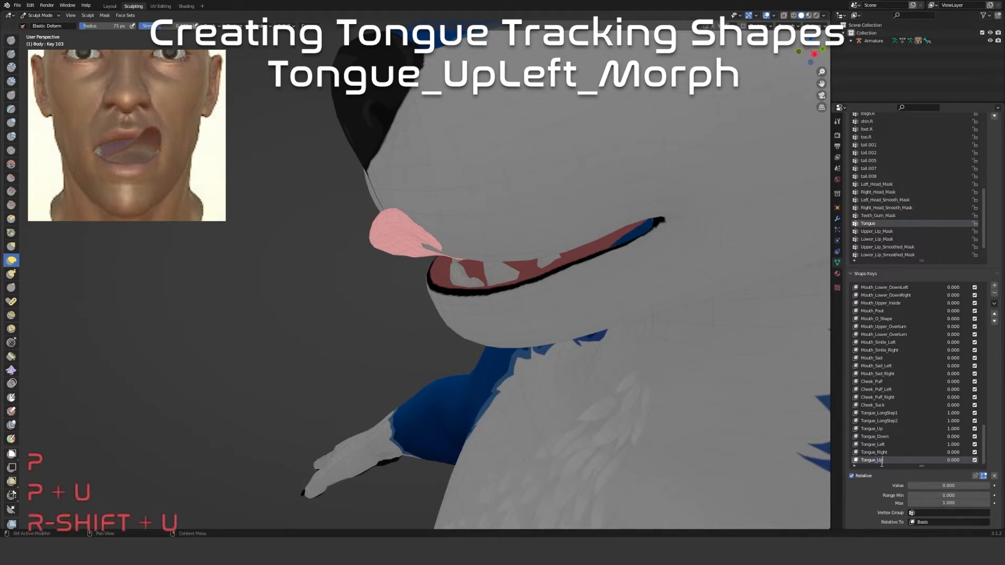
{"action": "type", "text": "_Morph"}
{"action": "key", "text": "Return"}
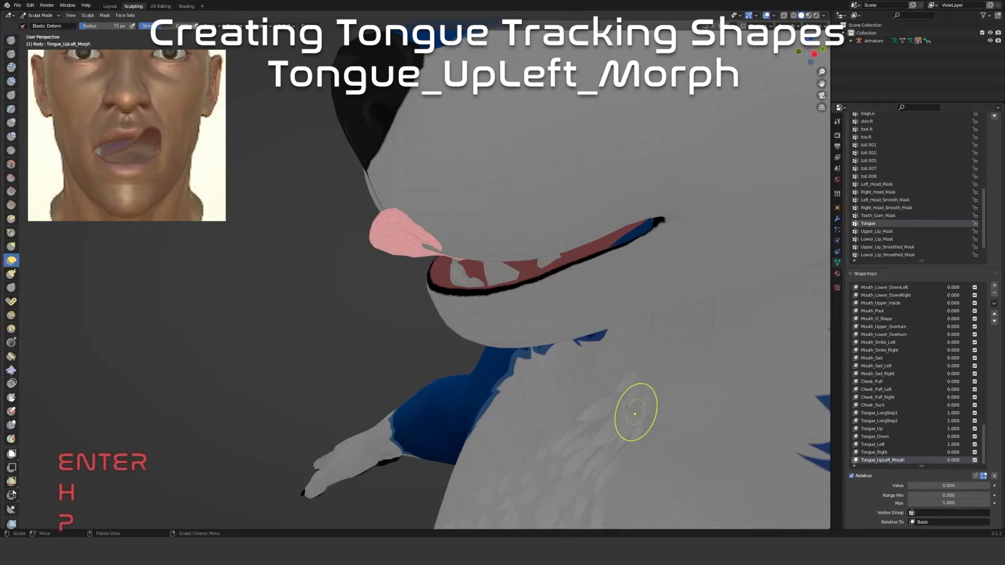
Set the Tongue_UpLeft_Morph value to 1.000 and bring the side of the tongue into view
{"action": "scroll", "coordinate": [415, 287], "scroll_direction": "up", "scroll_amount": 2}
{"action": "scroll", "coordinate": [415, 287], "scroll_direction": "down", "scroll_amount": 1}
{"action": "middle_click_drag", "start_coordinate": [416, 288], "coordinate": [450, 269]}
{"action": "left_click_drag", "start_coordinate": [911, 489], "coordinate": [968, 474]}
{"action": "middle_click_drag", "start_coordinate": [475, 281], "coordinate": [421, 275]}
Pull the raised tongue clear of the muzzle and widen it with Elastic Deform strokes at a 191 px brush radius
{"action": "key", "text": "f"}
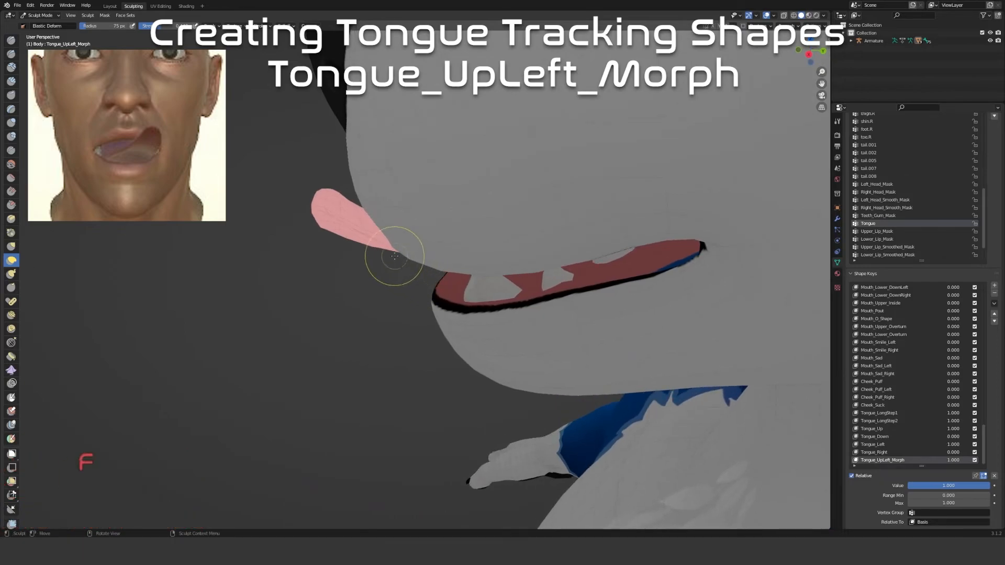
{"action": "left_click", "coordinate": [439, 249]}
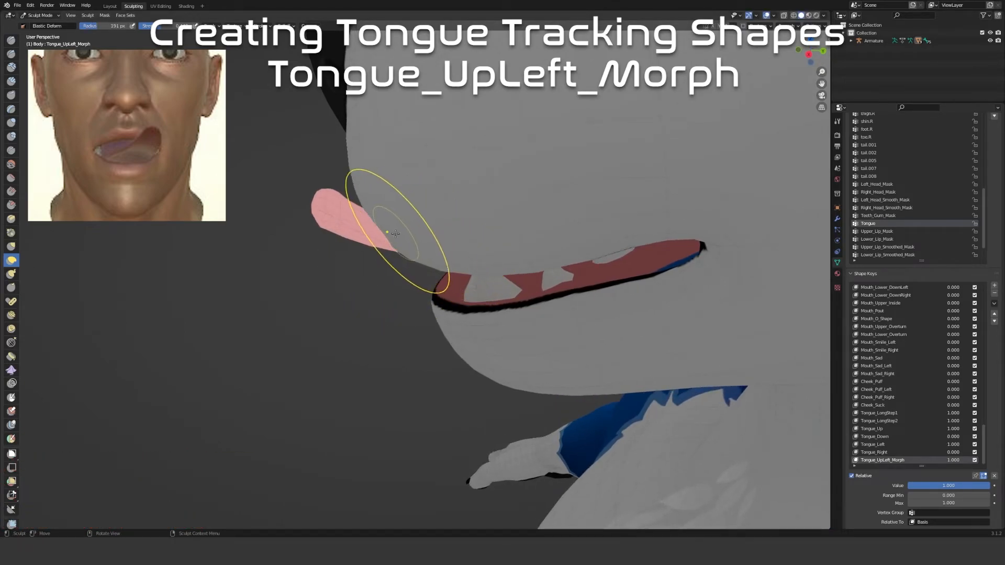
{"action": "left_click_drag", "start_coordinate": [387, 232], "coordinate": [425, 271]}
{"action": "left_click_drag", "start_coordinate": [436, 365], "coordinate": [437, 366]}
{"action": "mouse_move", "coordinate": [437, 366]}
{"action": "middle_mouse_down"}
{"action": "mouse_move", "coordinate": [426, 359]}
{"action": "mouse_move", "coordinate": [488, 252]}
{"action": "middle_mouse_up"}
{"action": "scroll", "coordinate": [426, 359], "scroll_direction": "up", "scroll_amount": 3}
{"action": "mouse_move", "coordinate": [488, 251]}
{"action": "left_mouse_down"}
{"action": "mouse_move", "coordinate": [490, 236]}
{"action": "mouse_move", "coordinate": [494, 282]}
{"action": "left_mouse_up"}
{"action": "mouse_move", "coordinate": [502, 215]}
{"action": "middle_mouse_down"}
{"action": "mouse_move", "coordinate": [562, 206]}
{"action": "mouse_move", "coordinate": [523, 193]}
{"action": "middle_mouse_up"}
{"action": "mouse_move", "coordinate": [524, 193]}
{"action": "left_mouse_down"}
{"action": "mouse_move", "coordinate": [537, 260]}
{"action": "mouse_move", "coordinate": [573, 264]}
{"action": "mouse_move", "coordinate": [579, 190]}
{"action": "mouse_move", "coordinate": [607, 209]}
{"action": "left_mouse_up"}
{"action": "middle_click_drag", "start_coordinate": [619, 216], "coordinate": [260, 182]}
{"action": "left_click_drag", "start_coordinate": [217, 233], "coordinate": [183, 266]}
{"action": "middle_click_drag", "start_coordinate": [183, 266], "coordinate": [266, 280]}
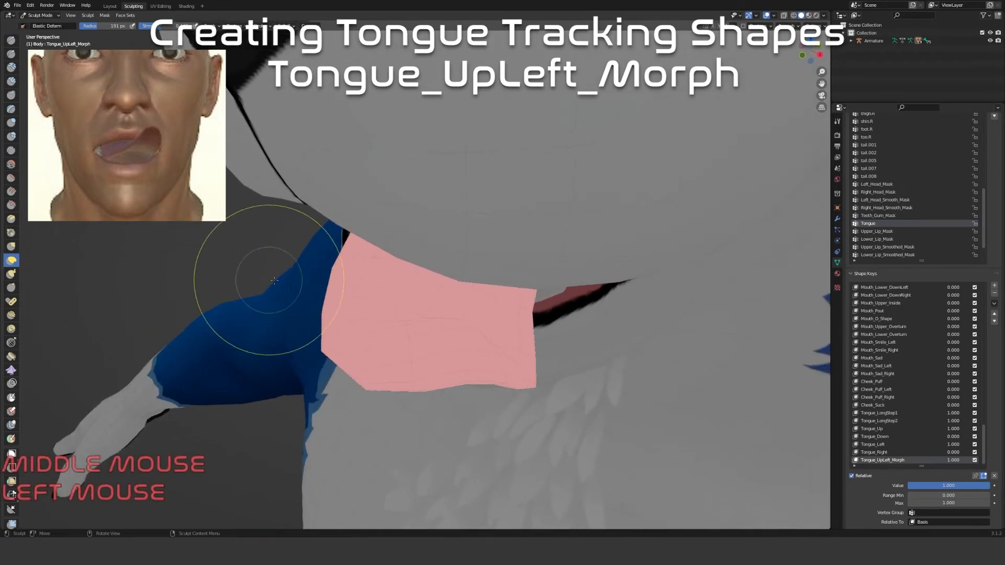
Reduce the brush radius to 118 px and reshape the tongue's side and lower edge where it leaves the mouth
{"action": "middle_click_drag", "start_coordinate": [473, 340], "coordinate": [415, 340]}
{"action": "key", "text": "f"}
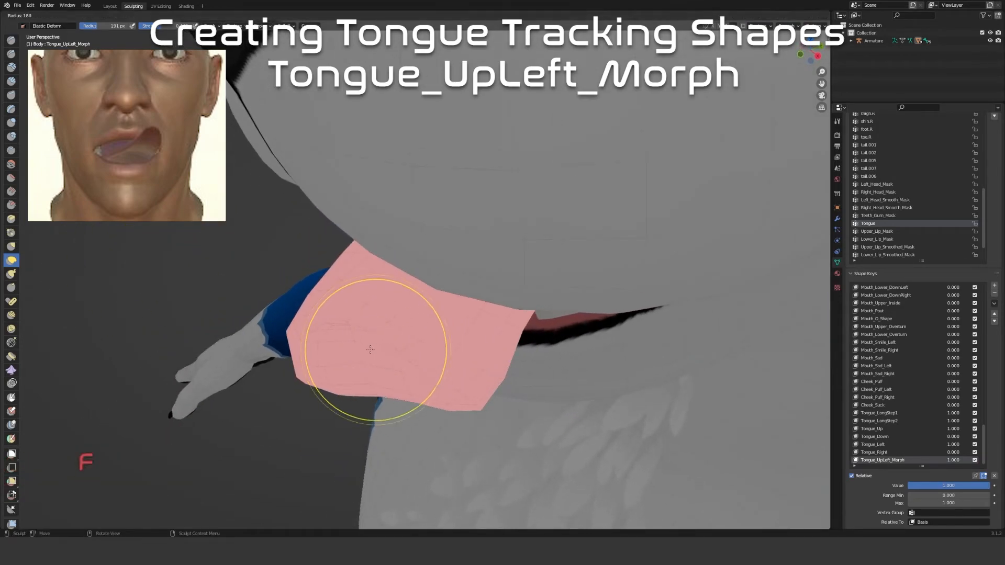
{"action": "left_click", "coordinate": [347, 351]}
{"action": "left_click_drag", "start_coordinate": [343, 362], "coordinate": [352, 343]}
{"action": "mouse_move", "coordinate": [384, 381]}
{"action": "left_mouse_down"}
{"action": "mouse_move", "coordinate": [367, 387]}
{"action": "mouse_move", "coordinate": [393, 426]}
{"action": "left_mouse_up"}
{"action": "mouse_move", "coordinate": [392, 426]}
{"action": "middle_mouse_down"}
{"action": "mouse_move", "coordinate": [359, 274]}
{"action": "mouse_move", "coordinate": [333, 278]}
{"action": "mouse_move", "coordinate": [264, 258]}
{"action": "mouse_move", "coordinate": [404, 198]}
{"action": "mouse_move", "coordinate": [490, 264]}
{"action": "mouse_move", "coordinate": [556, 294]}
{"action": "middle_mouse_up"}
{"action": "left_click_drag", "start_coordinate": [415, 119], "coordinate": [410, 148]}
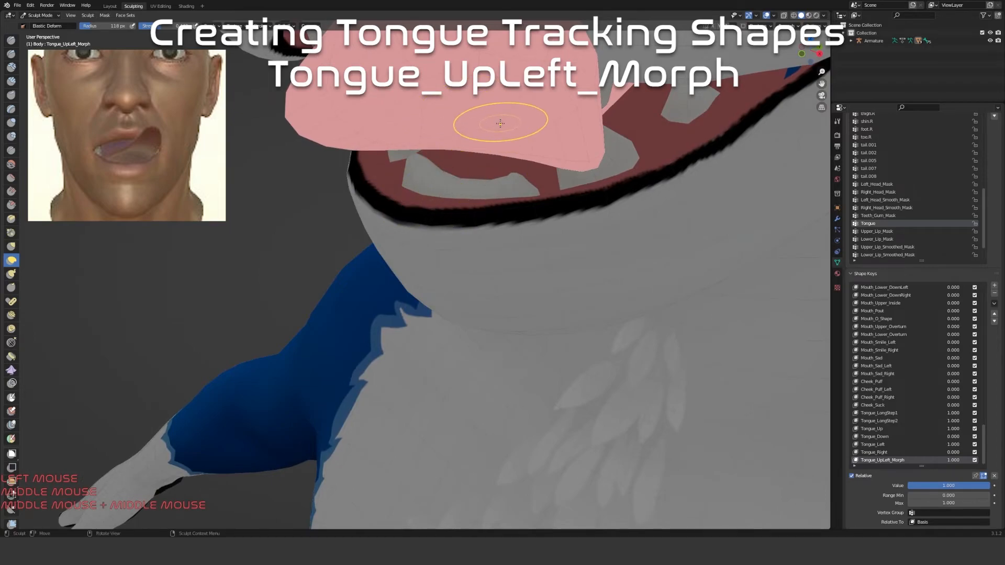
{"action": "left_click_drag", "start_coordinate": [532, 148], "coordinate": [536, 149]}
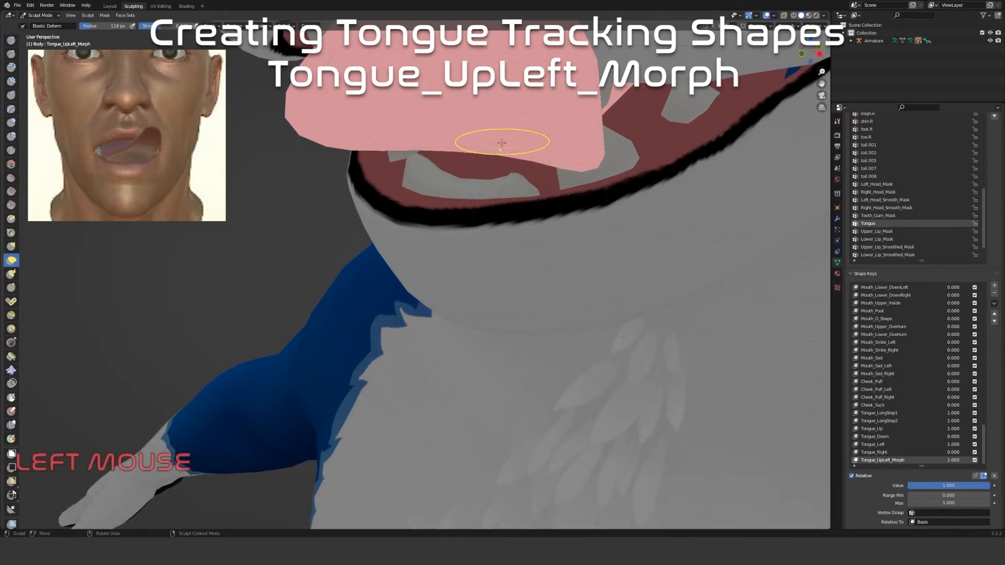
Round the tongue tip and adjust its upward curve with Elastic Deform strokes from several angles
{"action": "scroll", "coordinate": [544, 136], "scroll_direction": "down", "scroll_amount": 2}
{"action": "mouse_move", "coordinate": [560, 168]}
{"action": "middle_mouse_down"}
{"action": "mouse_move", "coordinate": [458, 126]}
{"action": "mouse_move", "coordinate": [388, 118]}
{"action": "mouse_move", "coordinate": [343, 94]}
{"action": "middle_mouse_up"}
{"action": "scroll", "coordinate": [384, 118], "scroll_direction": "up", "scroll_amount": 2}
{"action": "left_click_drag", "start_coordinate": [340, 97], "coordinate": [302, 128]}
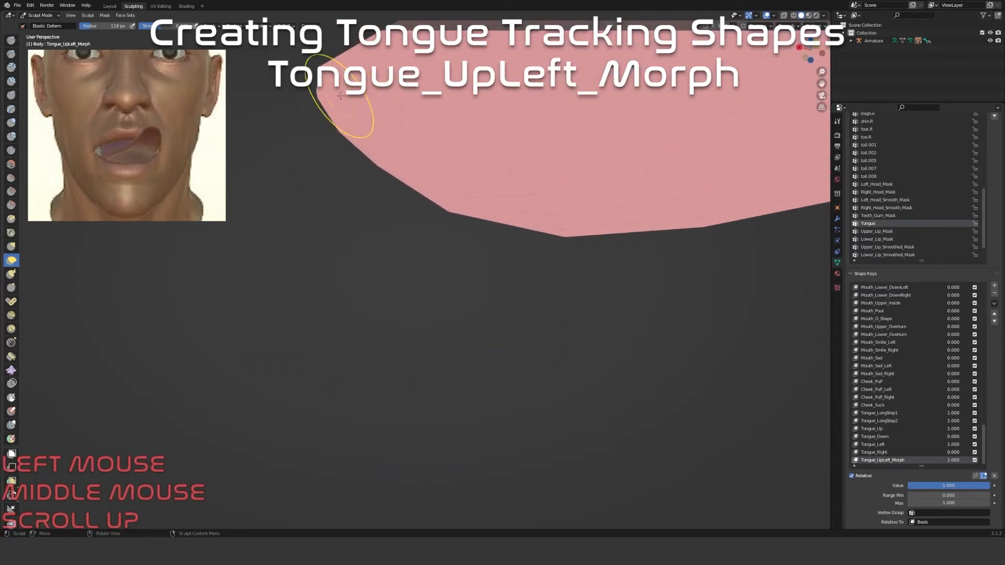
{"action": "scroll", "coordinate": [409, 94], "scroll_direction": "down", "scroll_amount": 1}
{"action": "left_click", "coordinate": [410, 86]}
{"action": "middle_click_drag", "start_coordinate": [410, 87], "coordinate": [398, 136]}
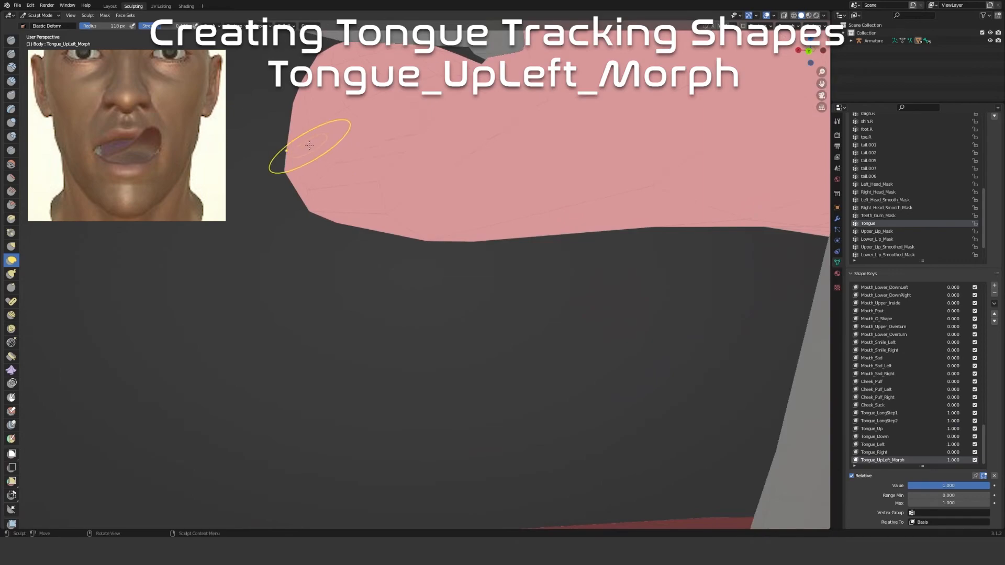
{"action": "left_click_drag", "start_coordinate": [310, 145], "coordinate": [301, 106]}
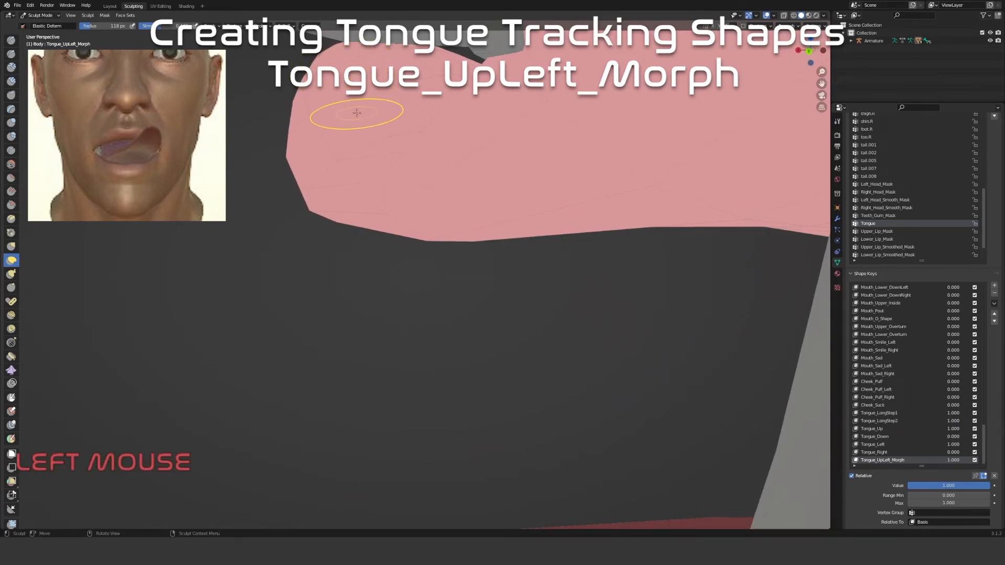
{"action": "mouse_move", "coordinate": [347, 78]}
{"action": "middle_mouse_down"}
{"action": "mouse_move", "coordinate": [406, 128]}
{"action": "mouse_move", "coordinate": [575, 178]}
{"action": "middle_mouse_up"}
{"action": "left_click_drag", "start_coordinate": [576, 178], "coordinate": [558, 114]}
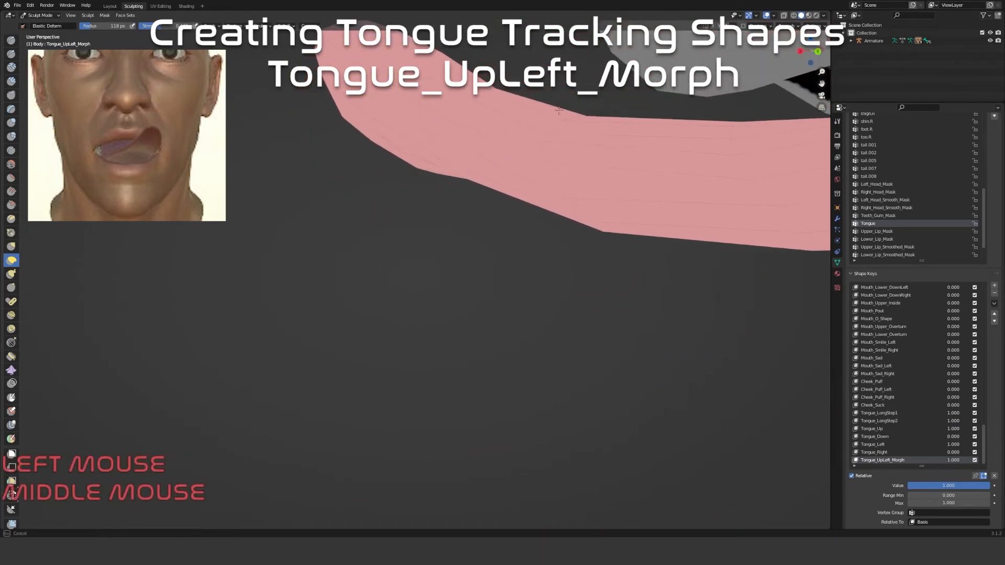
Increase the brush radius to 139 px and adjust the tongue's bend just in front of the teeth
{"action": "mouse_move", "coordinate": [590, 197]}
{"action": "middle_mouse_down"}
{"action": "mouse_move", "coordinate": [579, 239]}
{"action": "mouse_move", "coordinate": [564, 185]}
{"action": "mouse_move", "coordinate": [527, 168]}
{"action": "mouse_move", "coordinate": [523, 197]}
{"action": "mouse_move", "coordinate": [583, 242]}
{"action": "mouse_move", "coordinate": [560, 224]}
{"action": "middle_mouse_up"}
{"action": "key", "text": "f"}
{"action": "left_click", "coordinate": [571, 224]}
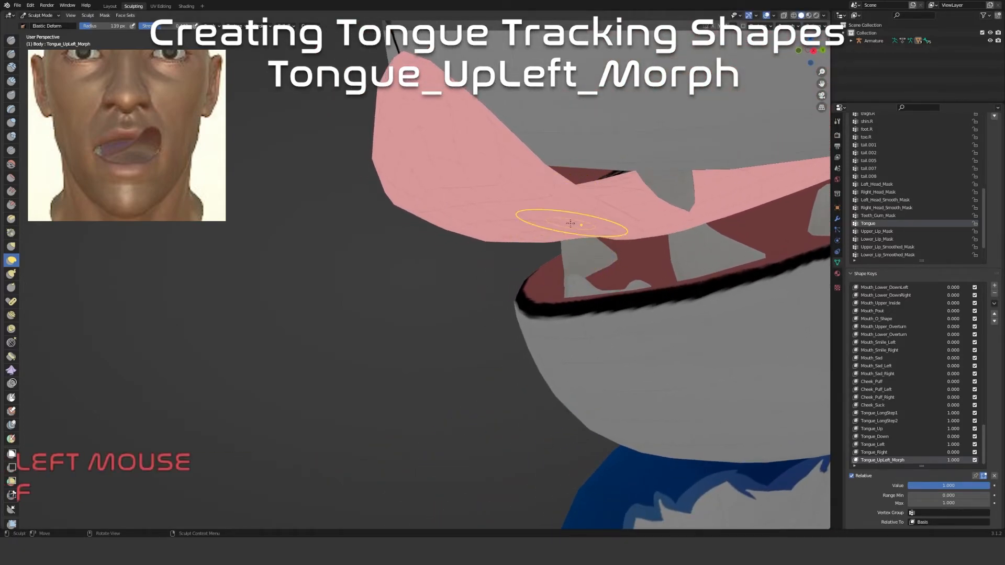
{"action": "mouse_move", "coordinate": [518, 207]}
{"action": "left_mouse_down"}
{"action": "mouse_move", "coordinate": [509, 208]}
{"action": "mouse_move", "coordinate": [519, 233]}
{"action": "left_mouse_up"}
{"action": "mouse_move", "coordinate": [519, 233]}
{"action": "middle_mouse_down"}
{"action": "mouse_move", "coordinate": [577, 227]}
{"action": "mouse_move", "coordinate": [460, 175]}
{"action": "middle_mouse_up"}
{"action": "left_click_drag", "start_coordinate": [463, 168], "coordinate": [465, 170]}
{"action": "middle_click_drag", "start_coordinate": [465, 169], "coordinate": [388, 236]}
Reshape the upper end and side edges of the raised tongue beside the nose with Elastic Deform
{"action": "scroll", "coordinate": [440, 162], "scroll_direction": "up", "scroll_amount": 1}
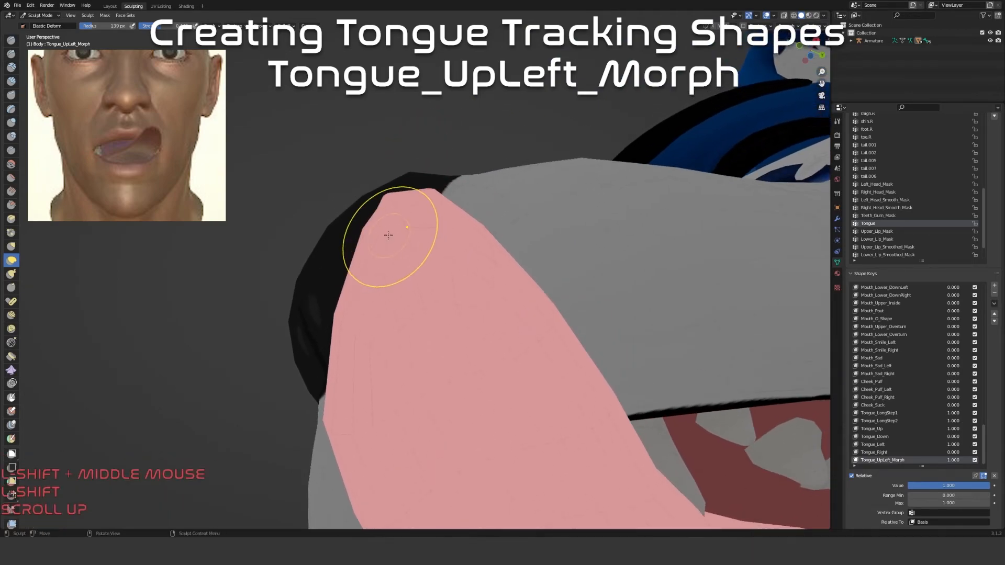
{"action": "scroll", "coordinate": [388, 235], "scroll_direction": "up", "scroll_amount": 1}
{"action": "left_click_drag", "start_coordinate": [376, 182], "coordinate": [440, 146]}
{"action": "mouse_move", "coordinate": [403, 215]}
{"action": "left_mouse_down"}
{"action": "mouse_move", "coordinate": [406, 185]}
{"action": "mouse_move", "coordinate": [439, 198]}
{"action": "left_mouse_up"}
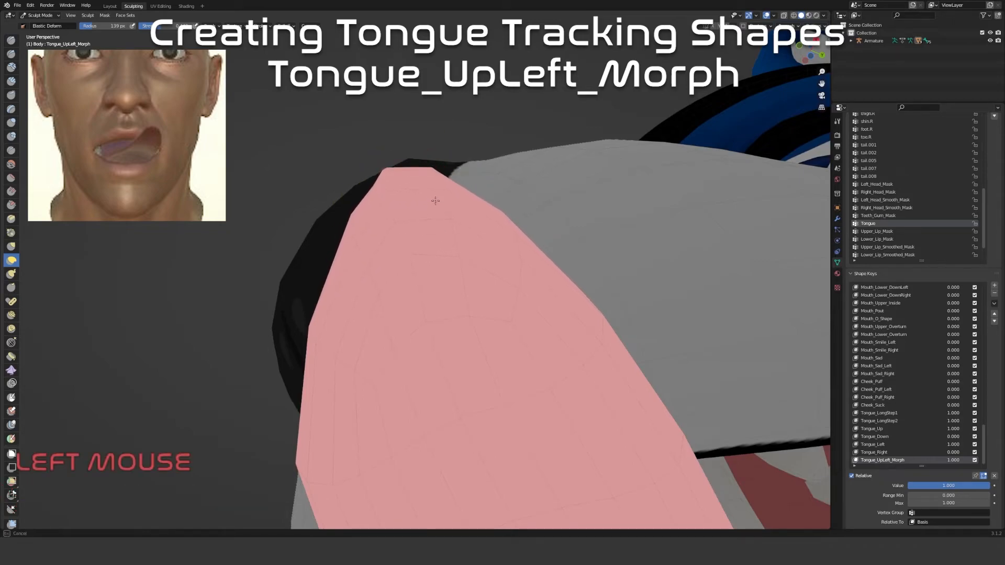
{"action": "mouse_move", "coordinate": [406, 234]}
{"action": "left_mouse_down"}
{"action": "mouse_move", "coordinate": [424, 213]}
{"action": "mouse_move", "coordinate": [388, 183]}
{"action": "left_mouse_up"}
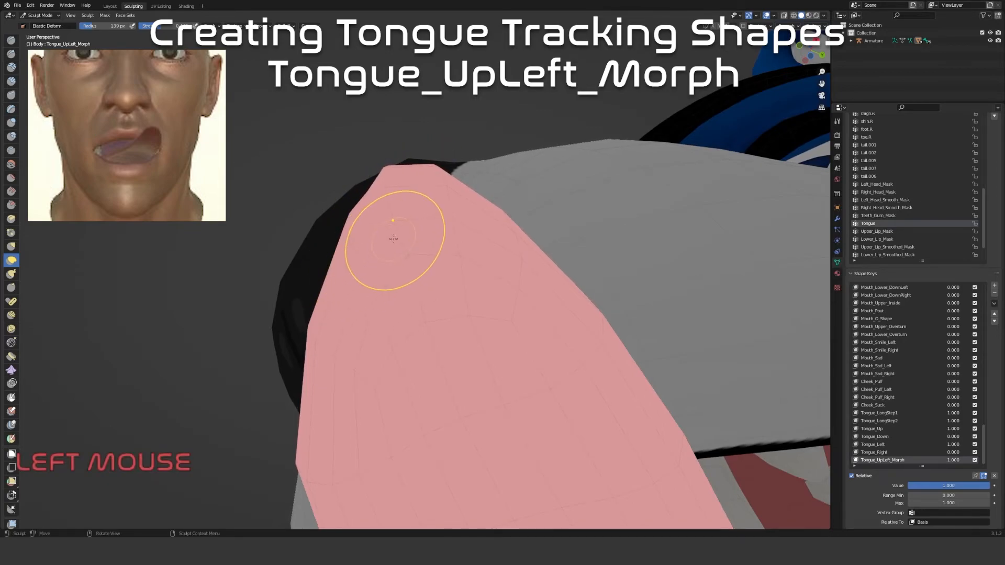
{"action": "mouse_move", "coordinate": [381, 288]}
{"action": "left_mouse_down"}
{"action": "mouse_move", "coordinate": [359, 292]}
{"action": "mouse_move", "coordinate": [386, 274]}
{"action": "mouse_move", "coordinate": [464, 258]}
{"action": "left_mouse_up"}
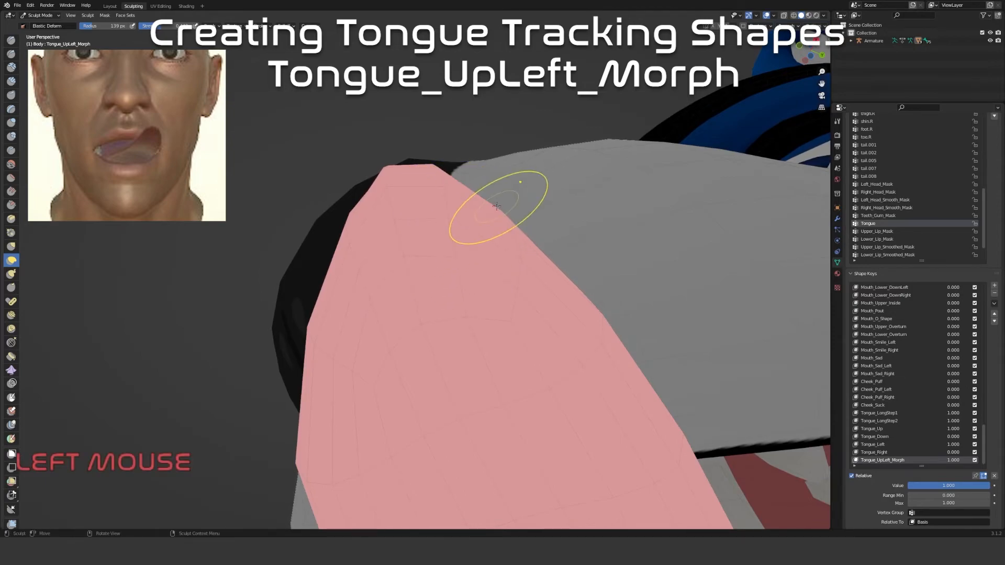
{"action": "left_click_drag", "start_coordinate": [572, 320], "coordinate": [556, 314]}
Fill out the tongue's inner side edge from near the tip down to the teeth with Elastic Deform strokes
{"action": "scroll", "coordinate": [556, 314], "scroll_direction": "down", "scroll_amount": 1}
{"action": "mouse_move", "coordinate": [556, 314]}
{"action": "middle_mouse_down"}
{"action": "mouse_move", "coordinate": [570, 417]}
{"action": "mouse_move", "coordinate": [492, 128]}
{"action": "mouse_move", "coordinate": [452, 74]}
{"action": "middle_mouse_up"}
{"action": "middle_click_drag", "start_coordinate": [496, 225], "coordinate": [492, 181]}
{"action": "left_click_drag", "start_coordinate": [460, 163], "coordinate": [471, 167]}
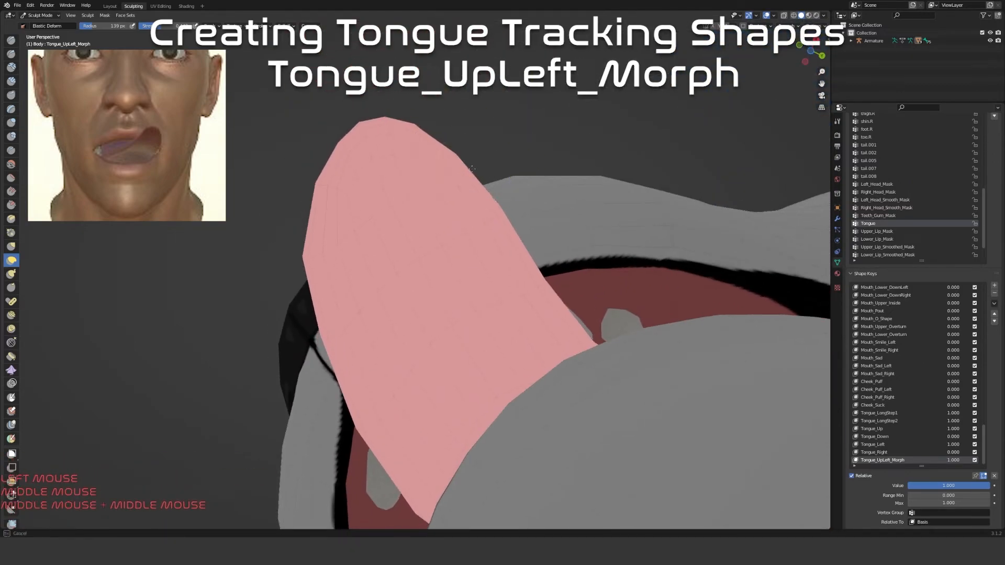
{"action": "left_click_drag", "start_coordinate": [490, 199], "coordinate": [525, 242]}
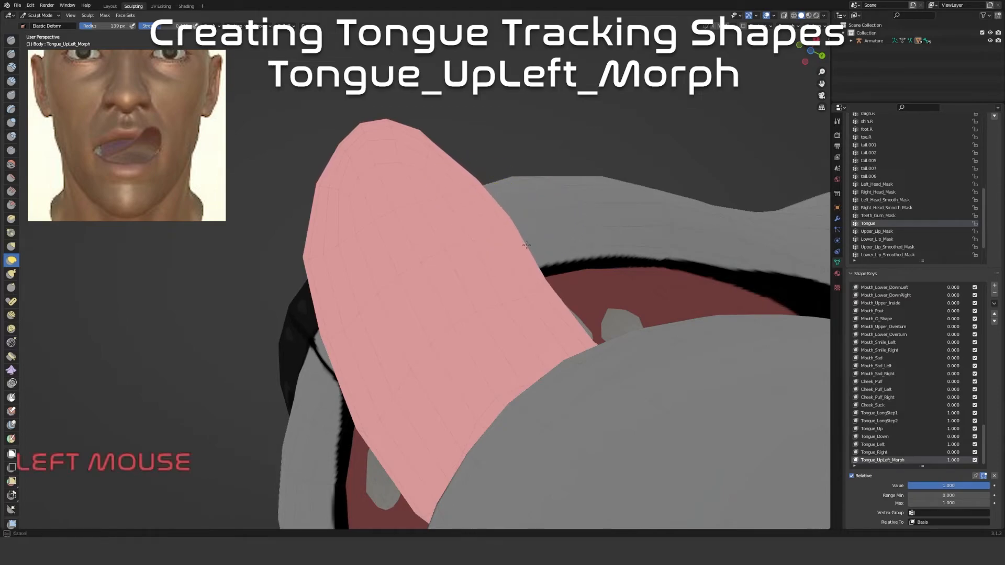
{"action": "mouse_move", "coordinate": [551, 294]}
{"action": "left_mouse_down"}
{"action": "mouse_move", "coordinate": [604, 375]}
{"action": "mouse_move", "coordinate": [594, 397]}
{"action": "left_mouse_up"}
{"action": "scroll", "coordinate": [487, 416], "scroll_direction": "down", "scroll_amount": 5}
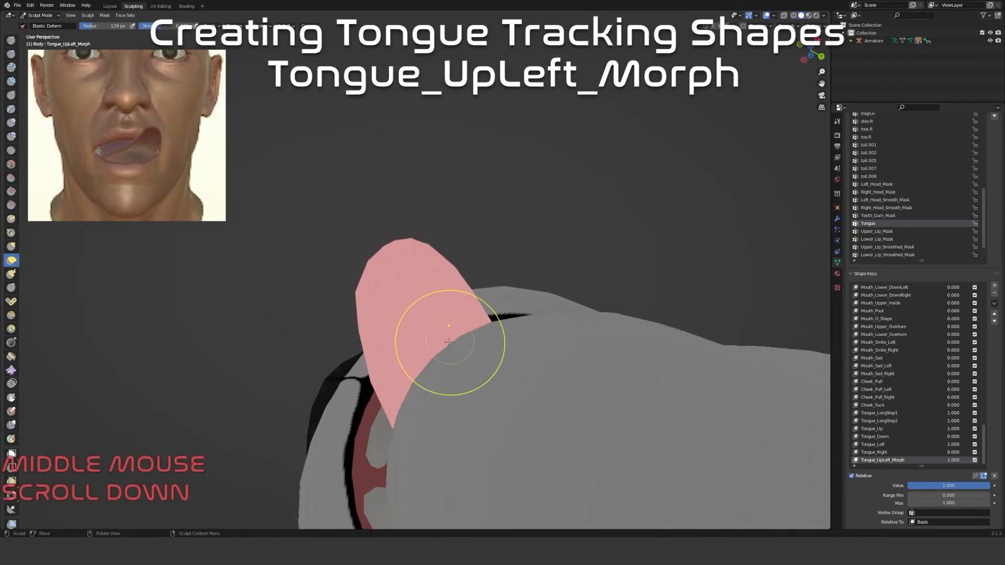
Adjust the thickness and upward curl of the tongue's front section beside the upper lip
{"action": "mouse_move", "coordinate": [381, 303]}
{"action": "middle_mouse_down"}
{"action": "mouse_move", "coordinate": [467, 406]}
{"action": "mouse_move", "coordinate": [461, 340]}
{"action": "mouse_move", "coordinate": [352, 179]}
{"action": "mouse_move", "coordinate": [460, 352]}
{"action": "mouse_move", "coordinate": [459, 297]}
{"action": "mouse_move", "coordinate": [448, 292]}
{"action": "middle_mouse_up"}
{"action": "scroll", "coordinate": [460, 314], "scroll_direction": "up", "scroll_amount": 3}
{"action": "left_click_drag", "start_coordinate": [449, 291], "coordinate": [442, 283]}
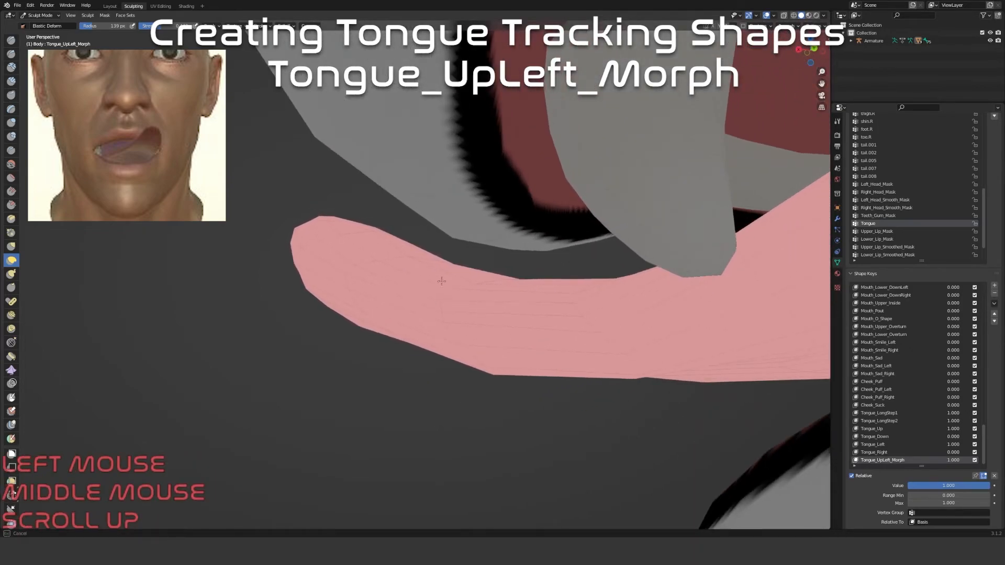
{"action": "left_click_drag", "start_coordinate": [443, 317], "coordinate": [451, 298]}
{"action": "middle_click_drag", "start_coordinate": [413, 344], "coordinate": [512, 321]}
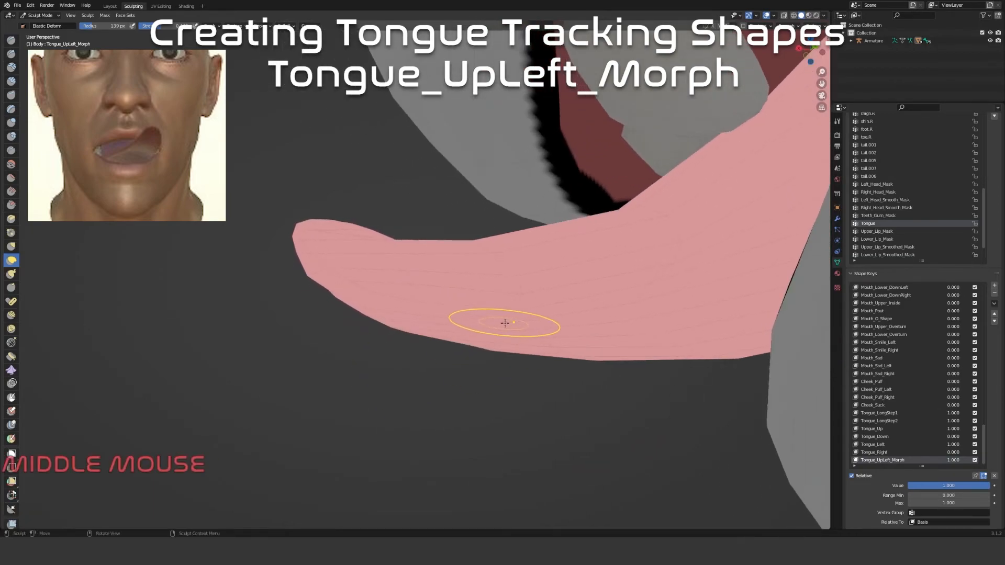
Smooth the lower contour of the tongue's bend just outside the mouth with Elastic Deform from several angles
{"action": "left_click_drag", "start_coordinate": [521, 330], "coordinate": [527, 346]}
{"action": "middle_click_drag", "start_coordinate": [602, 319], "coordinate": [588, 346]}
{"action": "left_click_drag", "start_coordinate": [541, 326], "coordinate": [558, 360]}
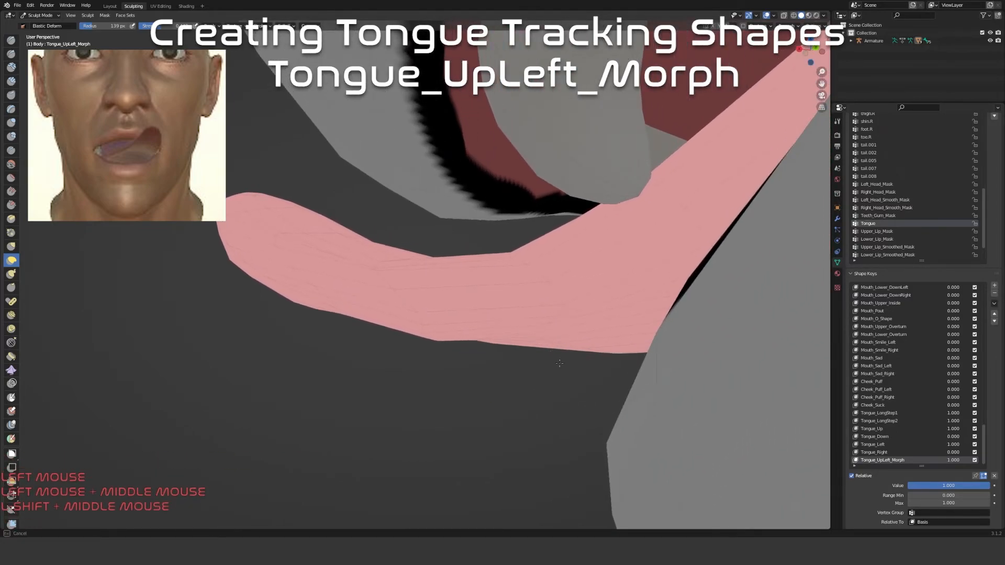
{"action": "middle_click_drag", "start_coordinate": [579, 376], "coordinate": [586, 361]}
{"action": "mouse_move", "coordinate": [586, 361]}
{"action": "left_mouse_down"}
{"action": "mouse_move", "coordinate": [598, 346]}
{"action": "mouse_move", "coordinate": [605, 382]}
{"action": "left_mouse_up"}
{"action": "middle_click_drag", "start_coordinate": [606, 381], "coordinate": [522, 346]}
{"action": "mouse_move", "coordinate": [506, 352]}
{"action": "left_mouse_down"}
{"action": "mouse_move", "coordinate": [501, 377]}
{"action": "mouse_move", "coordinate": [534, 353]}
{"action": "left_mouse_up"}
{"action": "left_click_drag", "start_coordinate": [591, 387], "coordinate": [591, 386]}
{"action": "middle_click_drag", "start_coordinate": [591, 386], "coordinate": [634, 361]}
Reshape the tongue's underside and lower edge where it passes between the upper and lower teeth
{"action": "left_click_drag", "start_coordinate": [714, 312], "coordinate": [694, 239]}
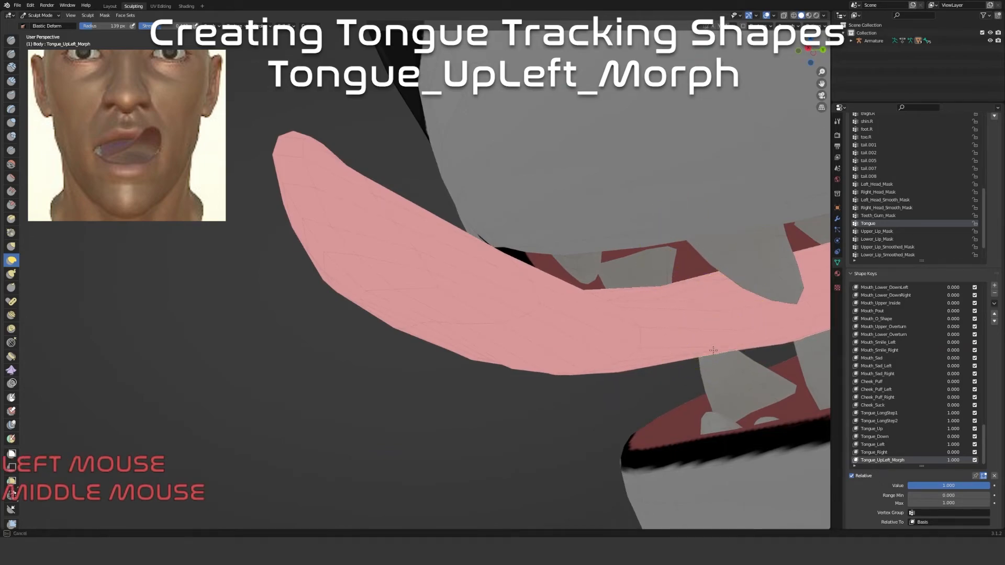
{"action": "left_click_drag", "start_coordinate": [713, 350], "coordinate": [715, 405]}
{"action": "mouse_move", "coordinate": [696, 315]}
{"action": "left_mouse_down"}
{"action": "mouse_move", "coordinate": [715, 283]}
{"action": "mouse_move", "coordinate": [730, 347]}
{"action": "left_mouse_up"}
{"action": "left_click_drag", "start_coordinate": [710, 389], "coordinate": [722, 309]}
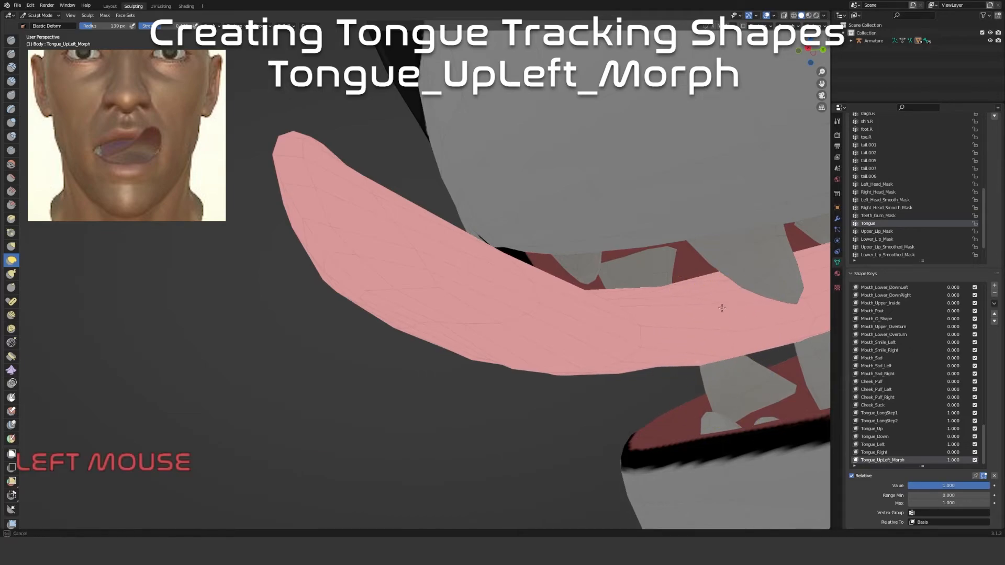
{"action": "middle_click_drag", "start_coordinate": [695, 366], "coordinate": [666, 350]}
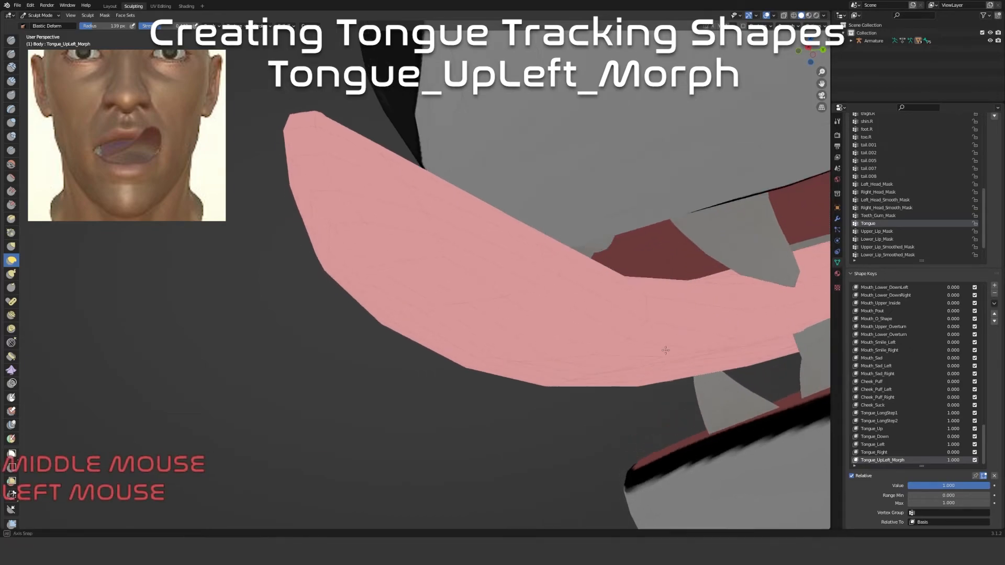
{"action": "left_click_drag", "start_coordinate": [662, 363], "coordinate": [668, 386]}
{"action": "middle_click_drag", "start_coordinate": [662, 390], "coordinate": [635, 380]}
{"action": "left_click_drag", "start_coordinate": [468, 403], "coordinate": [440, 399]}
{"action": "mouse_move", "coordinate": [436, 391]}
{"action": "middle_mouse_down"}
{"action": "mouse_move", "coordinate": [404, 347]}
{"action": "mouse_move", "coordinate": [344, 315]}
{"action": "mouse_move", "coordinate": [471, 370]}
{"action": "mouse_move", "coordinate": [471, 359]}
{"action": "middle_mouse_up"}
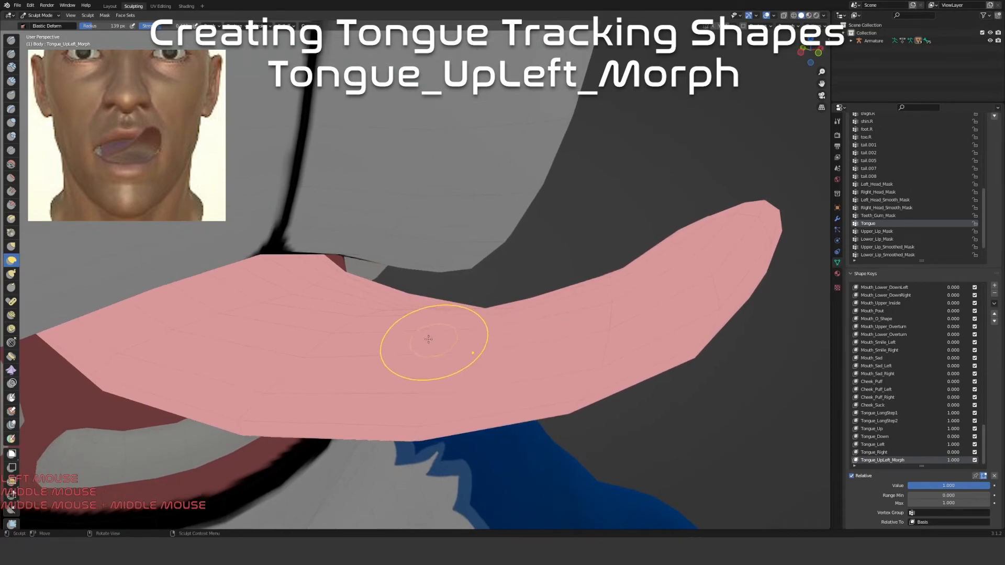
Even out the tongue's upper edge below the muzzle, from the lip split toward the tip
{"action": "mouse_move", "coordinate": [315, 343]}
{"action": "middle_mouse_down"}
{"action": "mouse_move", "coordinate": [325, 347]}
{"action": "mouse_move", "coordinate": [305, 348]}
{"action": "middle_mouse_up"}
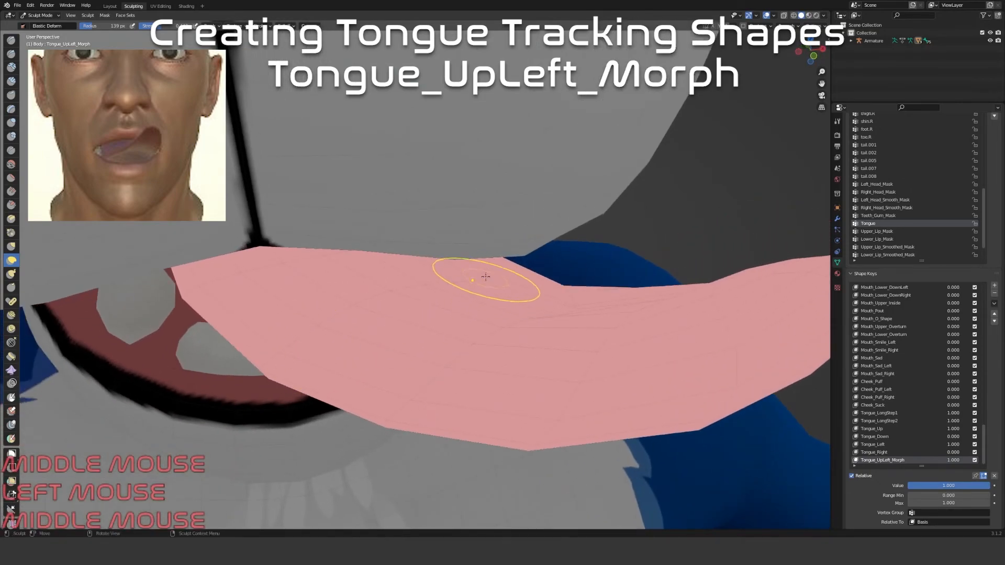
{"action": "left_click_drag", "start_coordinate": [486, 278], "coordinate": [485, 271]}
{"action": "left_click_drag", "start_coordinate": [478, 231], "coordinate": [478, 232]}
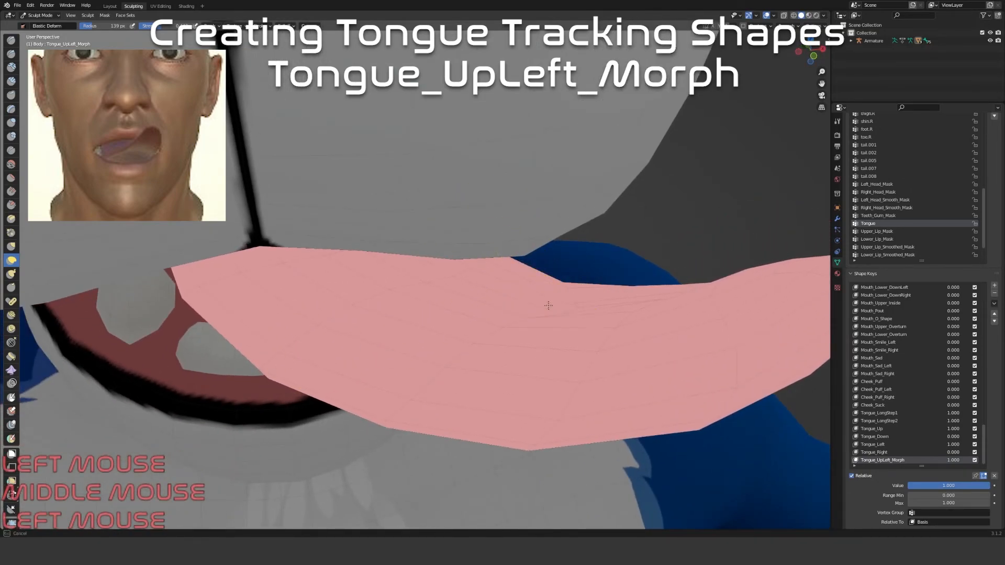
{"action": "left_click_drag", "start_coordinate": [548, 305], "coordinate": [535, 252]}
{"action": "left_click_drag", "start_coordinate": [571, 294], "coordinate": [571, 295]}
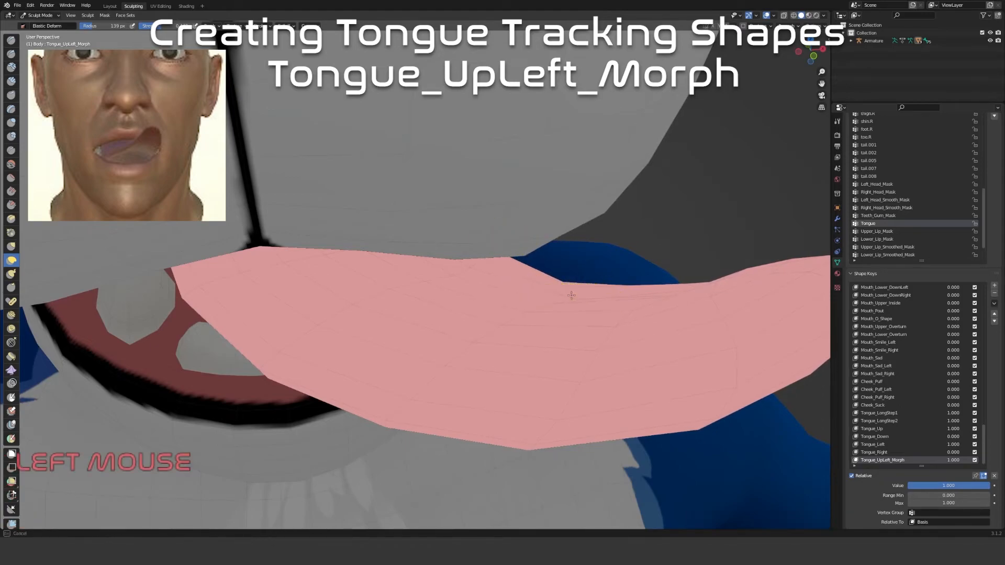
{"action": "left_click_drag", "start_coordinate": [555, 212], "coordinate": [556, 224]}
{"action": "middle_click_drag", "start_coordinate": [556, 224], "coordinate": [629, 264]}
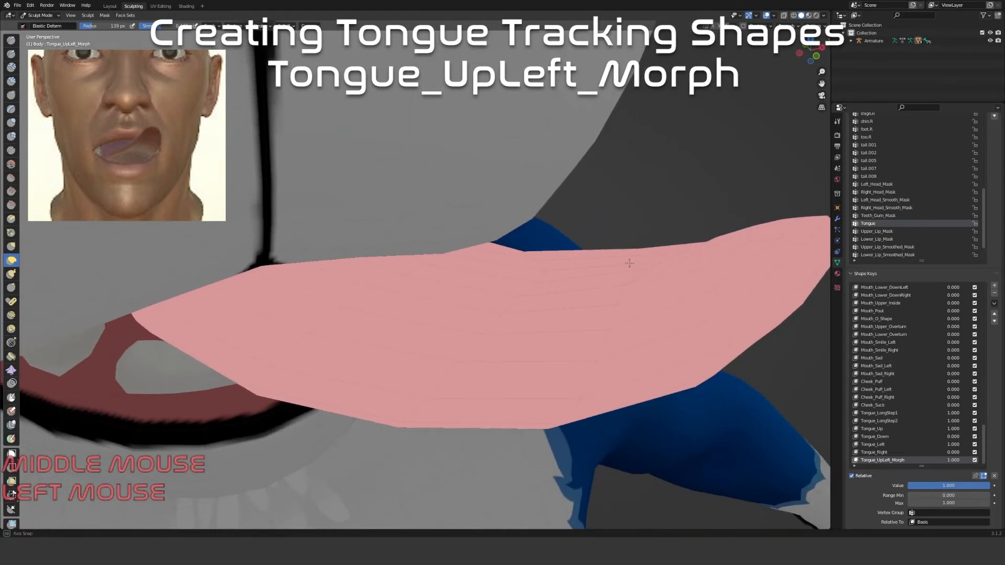
{"action": "left_click_drag", "start_coordinate": [646, 260], "coordinate": [595, 210]}
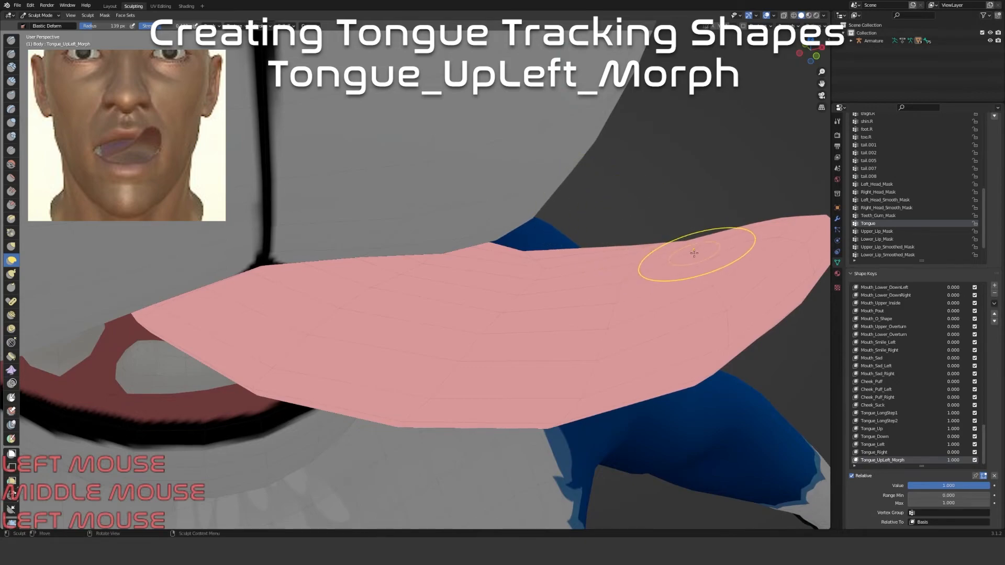
{"action": "mouse_move", "coordinate": [711, 284]}
{"action": "left_mouse_down"}
{"action": "mouse_move", "coordinate": [705, 264]}
{"action": "mouse_move", "coordinate": [733, 292]}
{"action": "left_mouse_up"}
Reshape the broad face and side edges of the raised tongue, working from the side of the muzzle
{"action": "mouse_move", "coordinate": [763, 258]}
{"action": "middle_mouse_down"}
{"action": "mouse_move", "coordinate": [732, 257]}
{"action": "mouse_move", "coordinate": [607, 304]}
{"action": "mouse_move", "coordinate": [427, 382]}
{"action": "middle_mouse_up"}
{"action": "scroll", "coordinate": [732, 258], "scroll_direction": "down", "scroll_amount": 3}
{"action": "left_click_drag", "start_coordinate": [394, 362], "coordinate": [364, 291]}
{"action": "mouse_move", "coordinate": [363, 291]}
{"action": "middle_mouse_down"}
{"action": "mouse_move", "coordinate": [426, 305]}
{"action": "mouse_move", "coordinate": [464, 274]}
{"action": "middle_mouse_up"}
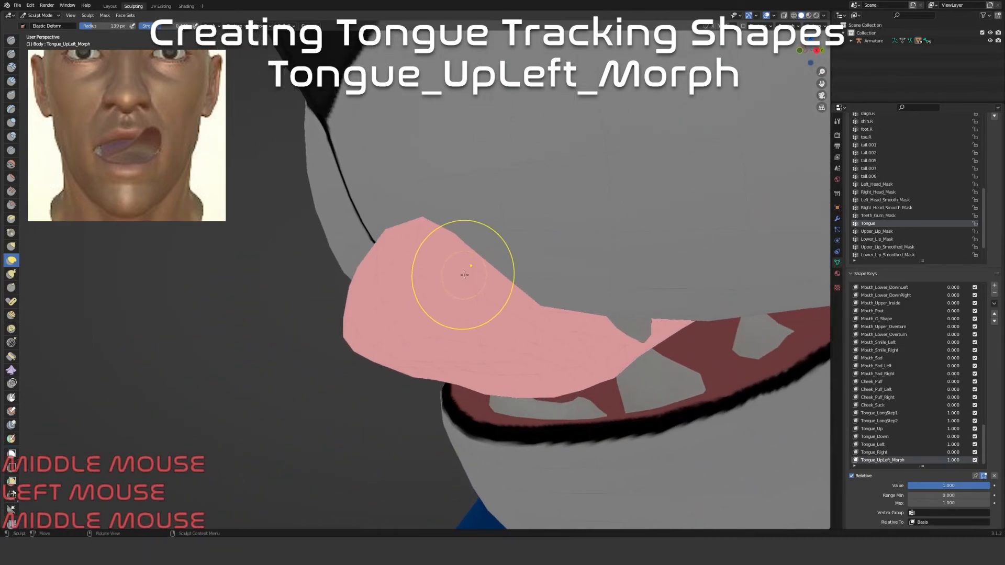
{"action": "left_click_drag", "start_coordinate": [465, 274], "coordinate": [457, 308]}
{"action": "left_click_drag", "start_coordinate": [400, 321], "coordinate": [383, 292]}
{"action": "mouse_move", "coordinate": [384, 292]}
{"action": "middle_mouse_down"}
{"action": "mouse_move", "coordinate": [421, 280]}
{"action": "mouse_move", "coordinate": [431, 256]}
{"action": "middle_mouse_up"}
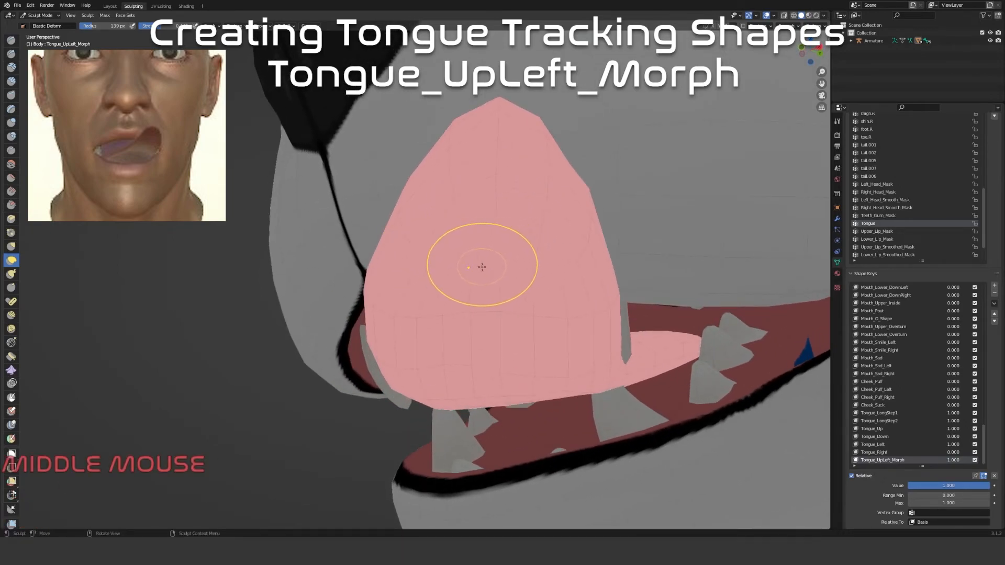
{"action": "left_click_drag", "start_coordinate": [481, 267], "coordinate": [469, 266]}
{"action": "mouse_move", "coordinate": [507, 349]}
{"action": "left_mouse_down"}
{"action": "mouse_move", "coordinate": [429, 315]}
{"action": "mouse_move", "coordinate": [424, 303]}
{"action": "left_mouse_up"}
Round the lower edge of the tongue's outward bend with Elastic Deform strokes
{"action": "mouse_move", "coordinate": [479, 245]}
{"action": "middle_mouse_down"}
{"action": "mouse_move", "coordinate": [401, 275]}
{"action": "mouse_move", "coordinate": [361, 297]}
{"action": "mouse_move", "coordinate": [423, 273]}
{"action": "mouse_move", "coordinate": [269, 354]}
{"action": "middle_mouse_up"}
{"action": "scroll", "coordinate": [414, 285], "scroll_direction": "up", "scroll_amount": 3}
{"action": "left_click_drag", "start_coordinate": [223, 332], "coordinate": [236, 320]}
{"action": "mouse_move", "coordinate": [246, 324]}
{"action": "middle_mouse_down"}
{"action": "mouse_move", "coordinate": [321, 354]}
{"action": "mouse_move", "coordinate": [487, 395]}
{"action": "mouse_move", "coordinate": [440, 364]}
{"action": "middle_mouse_up"}
{"action": "left_click_drag", "start_coordinate": [416, 409], "coordinate": [366, 400]}
{"action": "mouse_move", "coordinate": [397, 366]}
{"action": "left_mouse_down"}
{"action": "mouse_move", "coordinate": [357, 360]}
{"action": "mouse_move", "coordinate": [395, 327]}
{"action": "mouse_move", "coordinate": [390, 314]}
{"action": "left_mouse_up"}
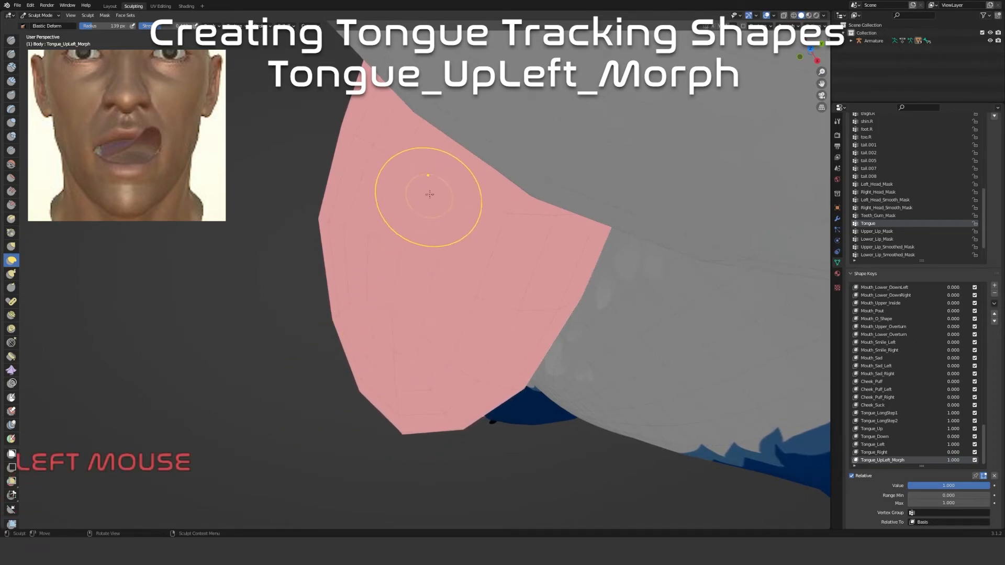
{"action": "left_click_drag", "start_coordinate": [451, 402], "coordinate": [471, 412]}
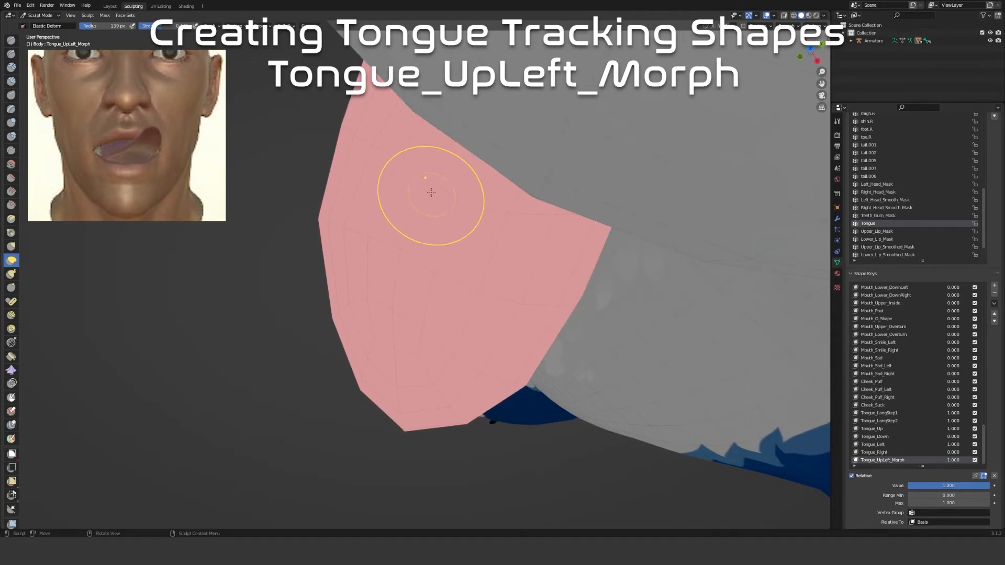
Refine the tongue's up-left curve as it crosses the upper lip, checking it from below and in front
{"action": "mouse_move", "coordinate": [341, 175]}
{"action": "middle_mouse_down"}
{"action": "mouse_move", "coordinate": [463, 208]}
{"action": "mouse_move", "coordinate": [377, 235]}
{"action": "mouse_move", "coordinate": [353, 261]}
{"action": "middle_mouse_up"}
{"action": "scroll", "coordinate": [462, 208], "scroll_direction": "up", "scroll_amount": 3}
{"action": "left_click_drag", "start_coordinate": [352, 260], "coordinate": [374, 225]}
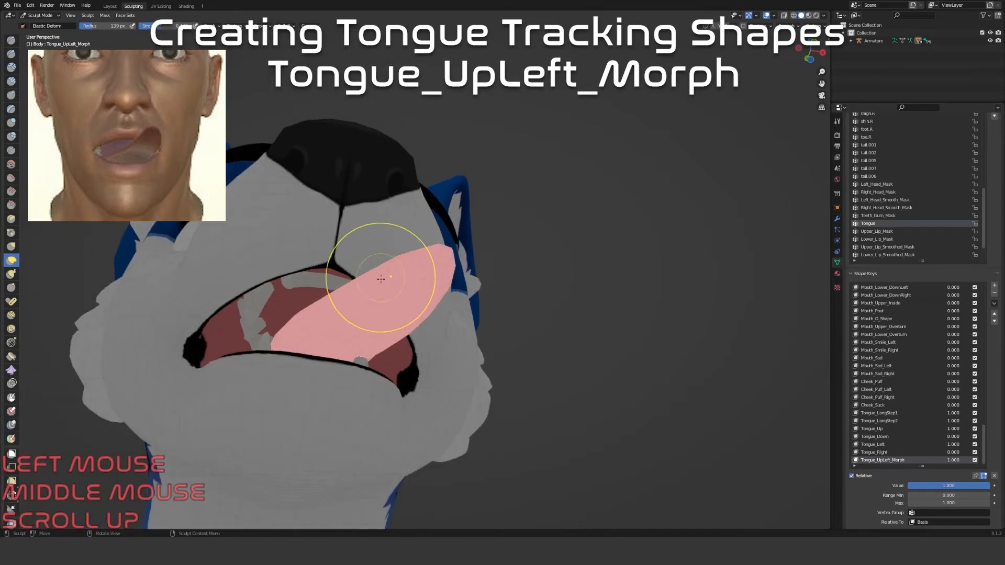
{"action": "middle_click_drag", "start_coordinate": [381, 278], "coordinate": [367, 300]}
{"action": "scroll", "coordinate": [367, 300], "scroll_direction": "up", "scroll_amount": 2}
{"action": "left_click_drag", "start_coordinate": [337, 302], "coordinate": [415, 253]}
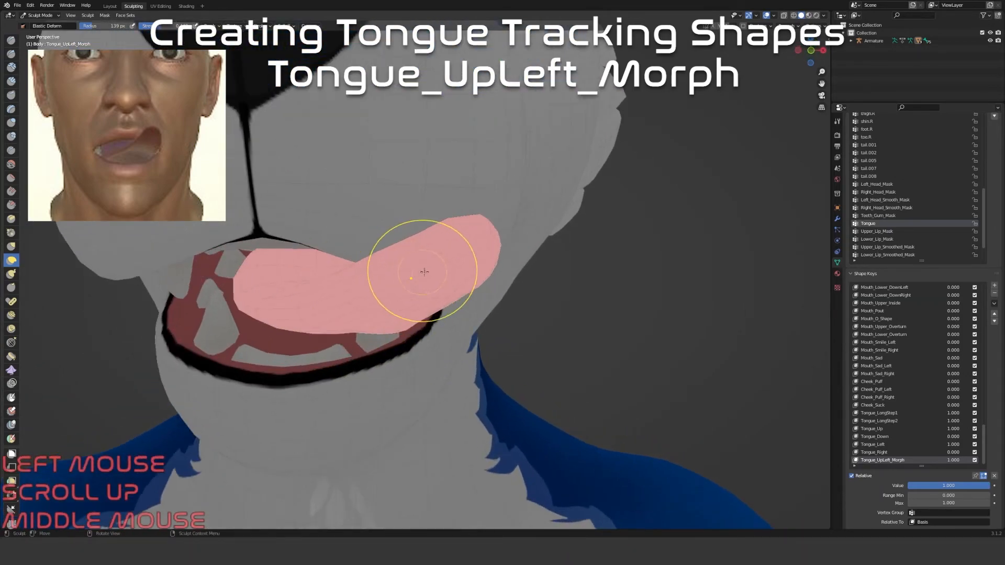
{"action": "middle_click_drag", "start_coordinate": [415, 254], "coordinate": [410, 262]}
{"action": "mouse_move", "coordinate": [410, 261]}
{"action": "left_mouse_down"}
{"action": "mouse_move", "coordinate": [407, 251]}
{"action": "mouse_move", "coordinate": [429, 235]}
{"action": "left_mouse_up"}
{"action": "mouse_move", "coordinate": [428, 236]}
{"action": "middle_mouse_down"}
{"action": "mouse_move", "coordinate": [417, 188]}
{"action": "mouse_move", "coordinate": [406, 250]}
{"action": "middle_mouse_up"}
{"action": "left_click_drag", "start_coordinate": [407, 250], "coordinate": [448, 280]}
Reshape the middle and lower edge of the tongue's bend outside the lips with short Elastic Deform strokes
{"action": "middle_click_drag", "start_coordinate": [449, 280], "coordinate": [421, 316]}
{"action": "left_click_drag", "start_coordinate": [444, 285], "coordinate": [449, 298]}
{"action": "mouse_move", "coordinate": [424, 266]}
{"action": "left_mouse_down"}
{"action": "mouse_move", "coordinate": [500, 292]}
{"action": "mouse_move", "coordinate": [432, 255]}
{"action": "left_mouse_up"}
{"action": "left_click_drag", "start_coordinate": [489, 283], "coordinate": [489, 283]}
{"action": "left_click_drag", "start_coordinate": [435, 229], "coordinate": [483, 243]}
{"action": "left_click_drag", "start_coordinate": [424, 271], "coordinate": [391, 259]}
{"action": "left_click_drag", "start_coordinate": [435, 288], "coordinate": [451, 292]}
{"action": "mouse_move", "coordinate": [453, 339]}
{"action": "left_mouse_down"}
{"action": "mouse_move", "coordinate": [473, 339]}
{"action": "mouse_move", "coordinate": [466, 350]}
{"action": "mouse_move", "coordinate": [471, 332]}
{"action": "mouse_move", "coordinate": [521, 328]}
{"action": "mouse_move", "coordinate": [464, 314]}
{"action": "left_mouse_up"}
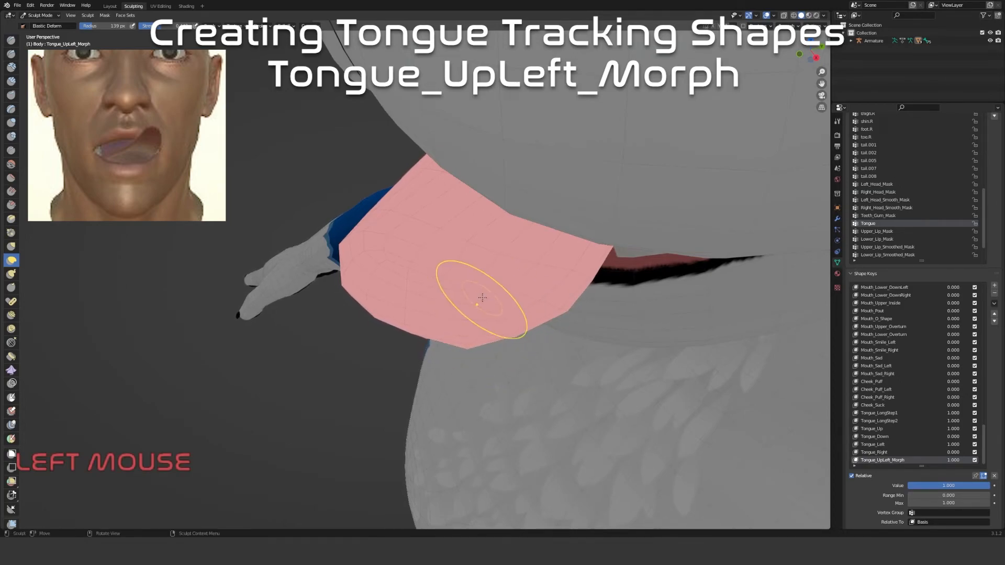
Reduce the brush radius to 96 px and touch up the tongue's bend and tip
{"action": "key", "text": "f"}
{"action": "left_click", "coordinate": [489, 302]}
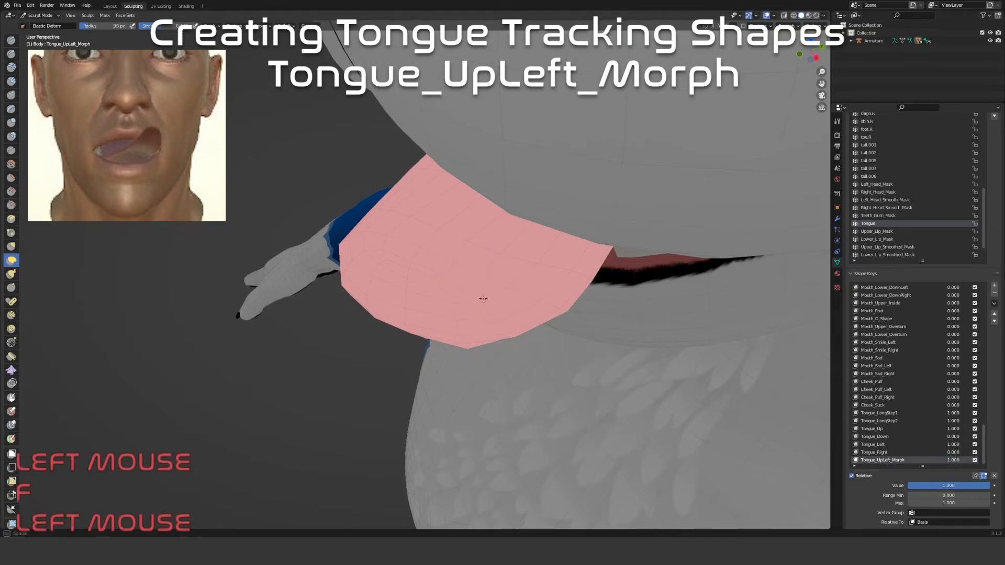
{"action": "left_click_drag", "start_coordinate": [485, 294], "coordinate": [487, 293]}
{"action": "scroll", "coordinate": [487, 354], "scroll_direction": "down", "scroll_amount": 2}
{"action": "mouse_move", "coordinate": [487, 354]}
{"action": "middle_mouse_down"}
{"action": "mouse_move", "coordinate": [472, 307]}
{"action": "mouse_move", "coordinate": [416, 281]}
{"action": "middle_mouse_up"}
{"action": "scroll", "coordinate": [400, 258], "scroll_direction": "up", "scroll_amount": 3}
{"action": "left_click_drag", "start_coordinate": [373, 229], "coordinate": [382, 206]}
{"action": "middle_click_drag", "start_coordinate": [382, 206], "coordinate": [370, 227]}
{"action": "left_click", "coordinate": [370, 227]}
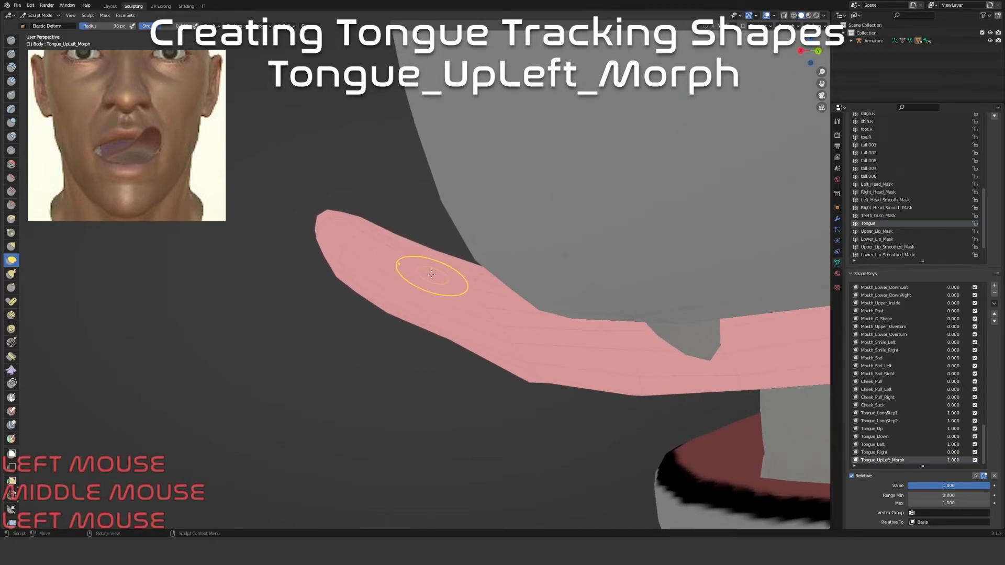
Smooth the tongue's upper surface and underside between the tip and the front teeth
{"action": "left_click_drag", "start_coordinate": [426, 254], "coordinate": [419, 252]}
{"action": "mouse_move", "coordinate": [476, 291]}
{"action": "left_mouse_down"}
{"action": "mouse_move", "coordinate": [498, 315]}
{"action": "mouse_move", "coordinate": [497, 332]}
{"action": "left_mouse_up"}
{"action": "scroll", "coordinate": [542, 361], "scroll_direction": "down", "scroll_amount": 2}
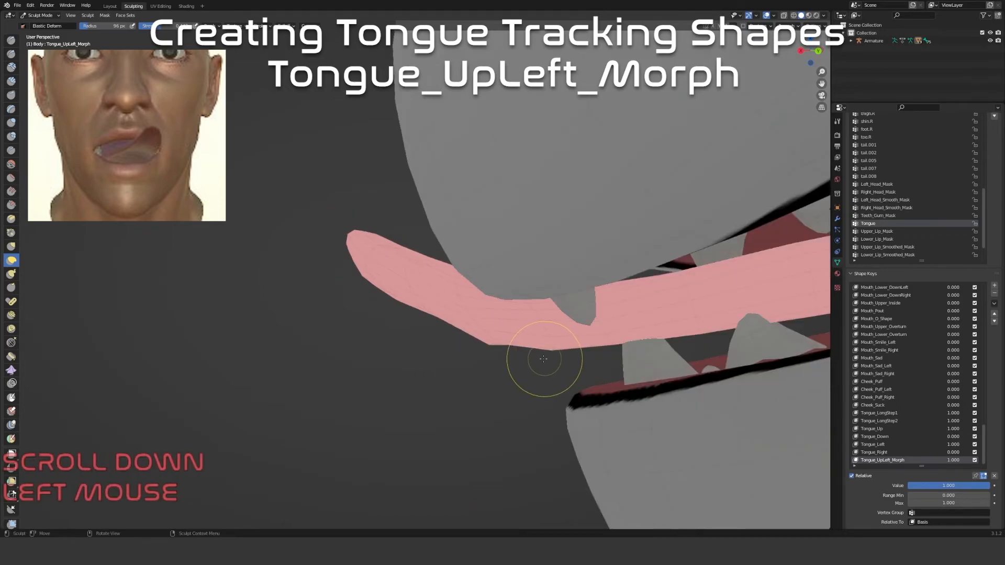
{"action": "left_click_drag", "start_coordinate": [492, 342], "coordinate": [489, 325]}
{"action": "mouse_move", "coordinate": [489, 325]}
{"action": "middle_mouse_down"}
{"action": "mouse_move", "coordinate": [530, 209]}
{"action": "mouse_move", "coordinate": [482, 204]}
{"action": "middle_mouse_up"}
{"action": "left_click_drag", "start_coordinate": [484, 216], "coordinate": [439, 233]}
Refine the arched outer edge of the tongue between the tip and the teeth, working from beneath the muzzle
{"action": "middle_click_drag", "start_coordinate": [435, 223], "coordinate": [437, 224]}
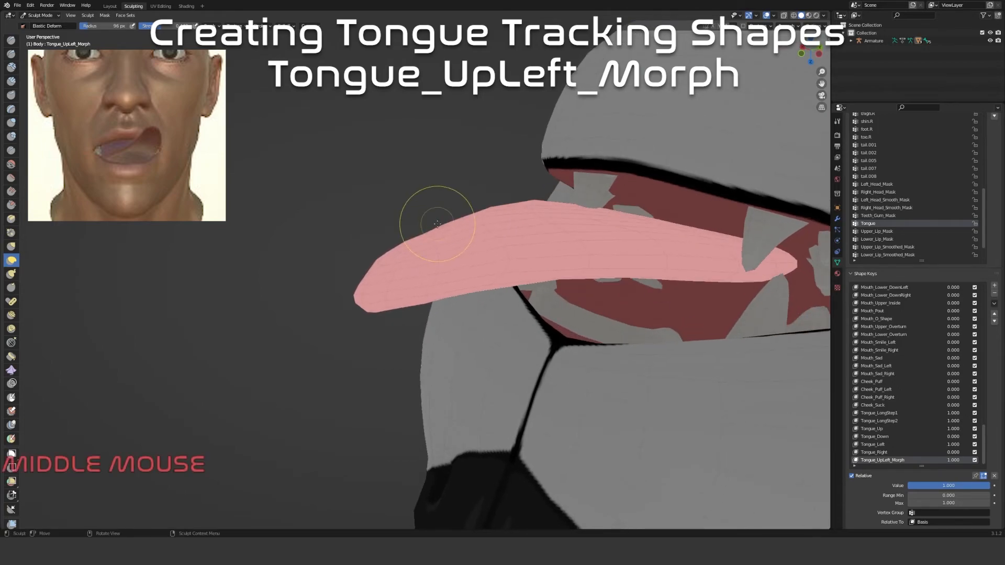
{"action": "left_click_drag", "start_coordinate": [437, 229], "coordinate": [435, 214]}
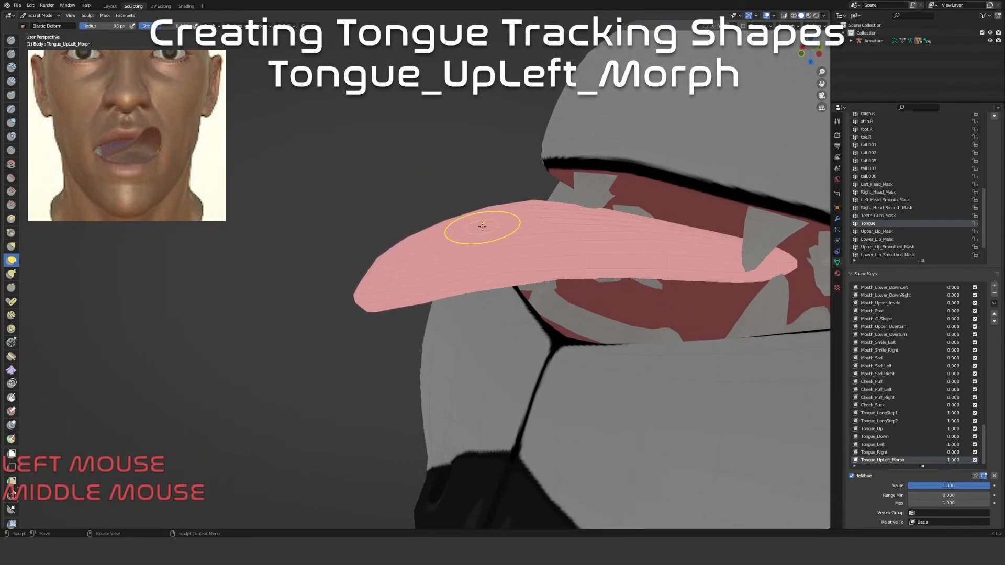
{"action": "mouse_move", "coordinate": [508, 260]}
{"action": "left_mouse_down"}
{"action": "mouse_move", "coordinate": [474, 267]}
{"action": "mouse_move", "coordinate": [483, 266]}
{"action": "left_mouse_up"}
{"action": "mouse_move", "coordinate": [577, 260]}
{"action": "left_mouse_down"}
{"action": "mouse_move", "coordinate": [562, 264]}
{"action": "mouse_move", "coordinate": [543, 220]}
{"action": "left_mouse_up"}
{"action": "left_click_drag", "start_coordinate": [542, 217], "coordinate": [545, 212]}
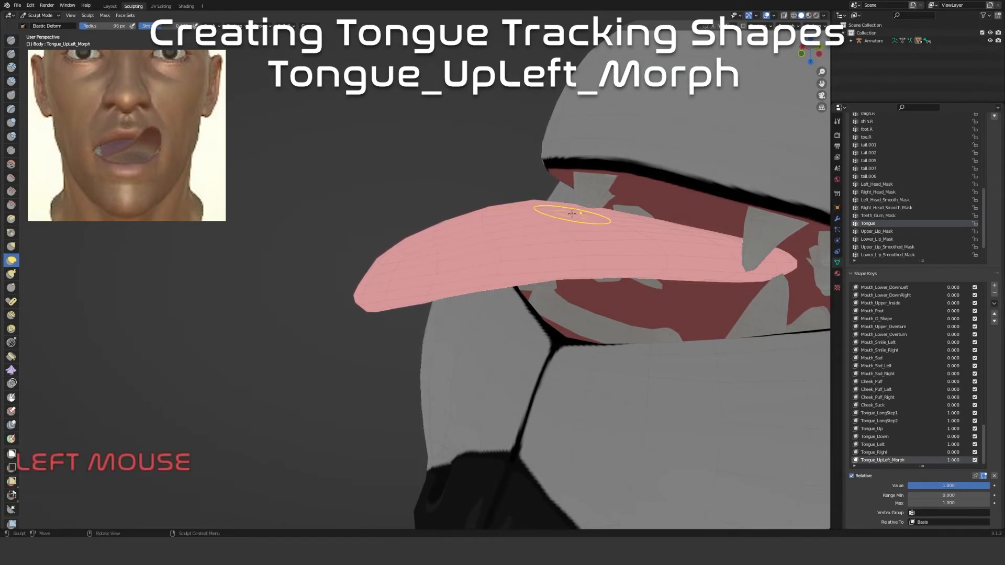
{"action": "left_click_drag", "start_coordinate": [603, 232], "coordinate": [591, 204]}
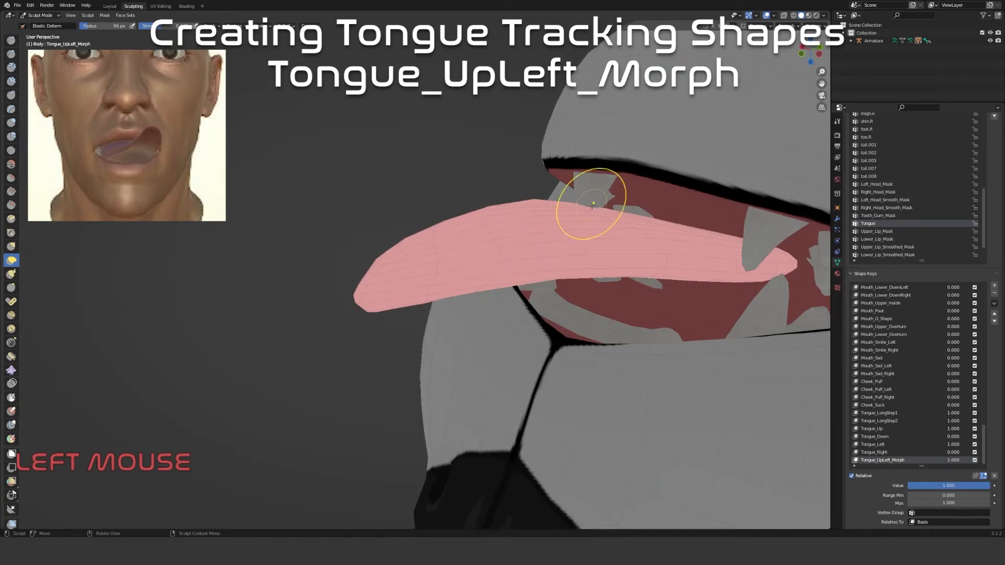
Make a final Elastic Deform correction to the tongue and check the up-left pose from the front
{"action": "middle_click_drag", "start_coordinate": [627, 222], "coordinate": [460, 213]}
{"action": "scroll", "coordinate": [459, 221], "scroll_direction": "down", "scroll_amount": 2}
{"action": "scroll", "coordinate": [460, 221], "scroll_direction": "up", "scroll_amount": 1}
{"action": "scroll", "coordinate": [451, 211], "scroll_direction": "up", "scroll_amount": 3}
{"action": "left_click_drag", "start_coordinate": [436, 214], "coordinate": [437, 230]}
{"action": "scroll", "coordinate": [444, 277], "scroll_direction": "down", "scroll_amount": 3}
{"action": "middle_click_drag", "start_coordinate": [437, 309], "coordinate": [481, 354]}
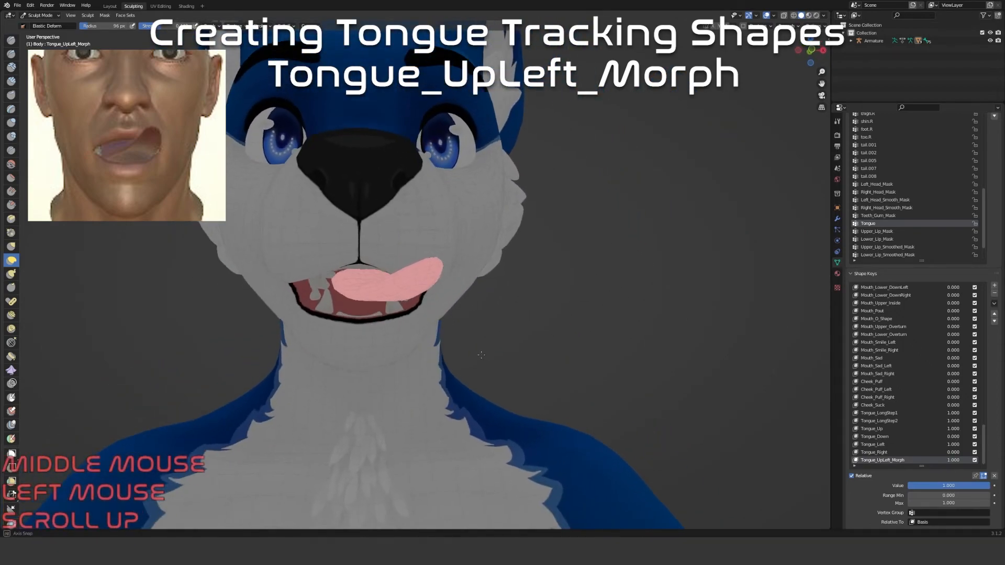
Set the Tongue_UpLeft_Morph and Tongue_Up shape key values to 0 and Tongue_Down to 1
{"action": "left_click_drag", "start_coordinate": [965, 484], "coordinate": [907, 487]}
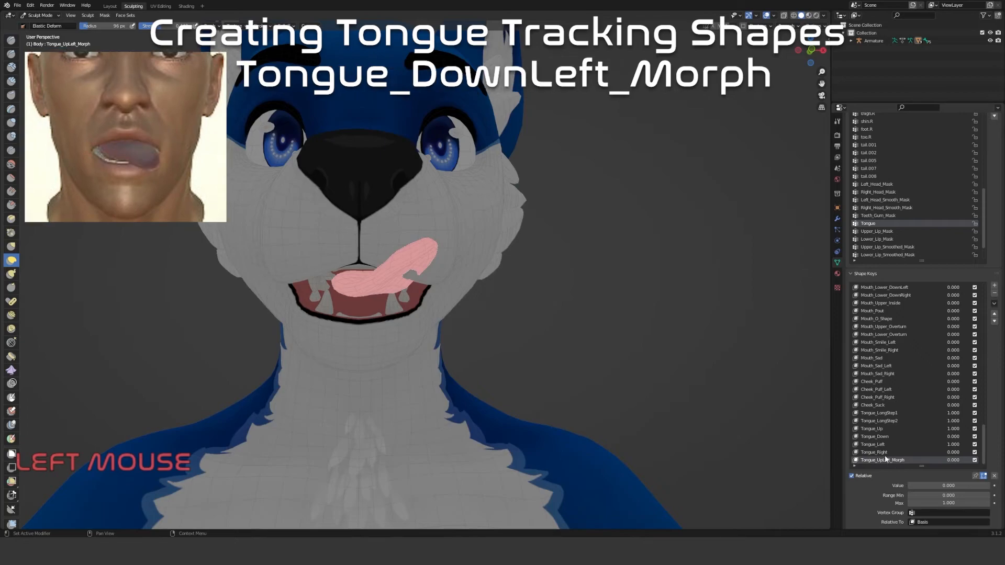
{"action": "mouse_move", "coordinate": [914, 485]}
{"action": "left_mouse_down"}
{"action": "mouse_move", "coordinate": [988, 485]}
{"action": "mouse_move", "coordinate": [907, 485]}
{"action": "left_mouse_up"}
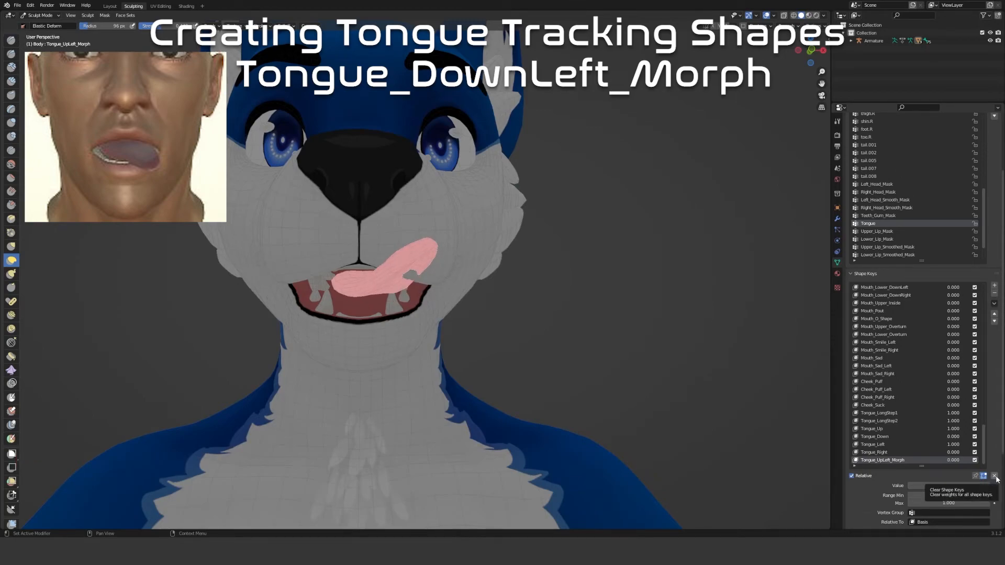
{"action": "left_click", "coordinate": [899, 437]}
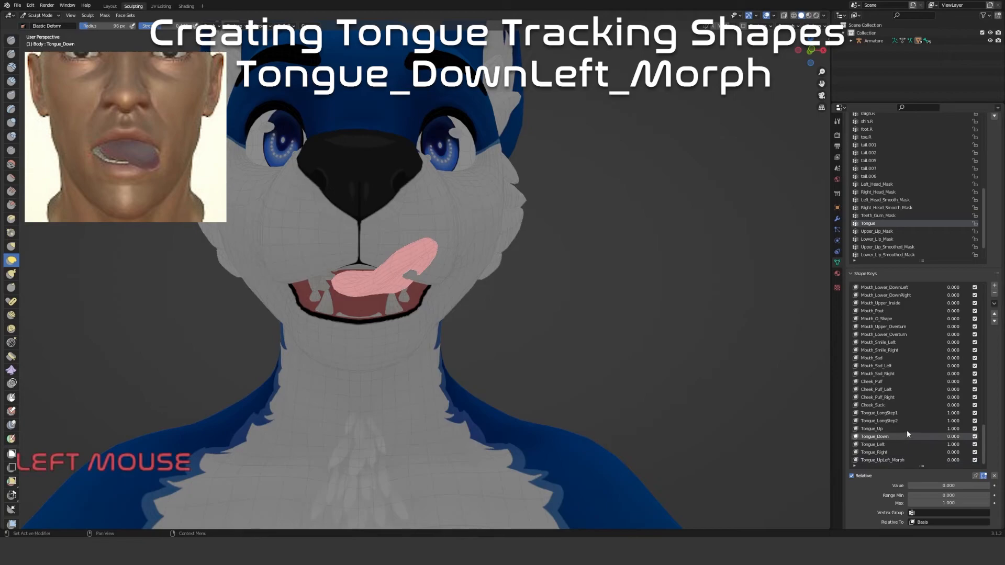
{"action": "left_click", "coordinate": [907, 429]}
{"action": "left_click_drag", "start_coordinate": [933, 484], "coordinate": [851, 484]}
{"action": "left_click", "coordinate": [887, 436]}
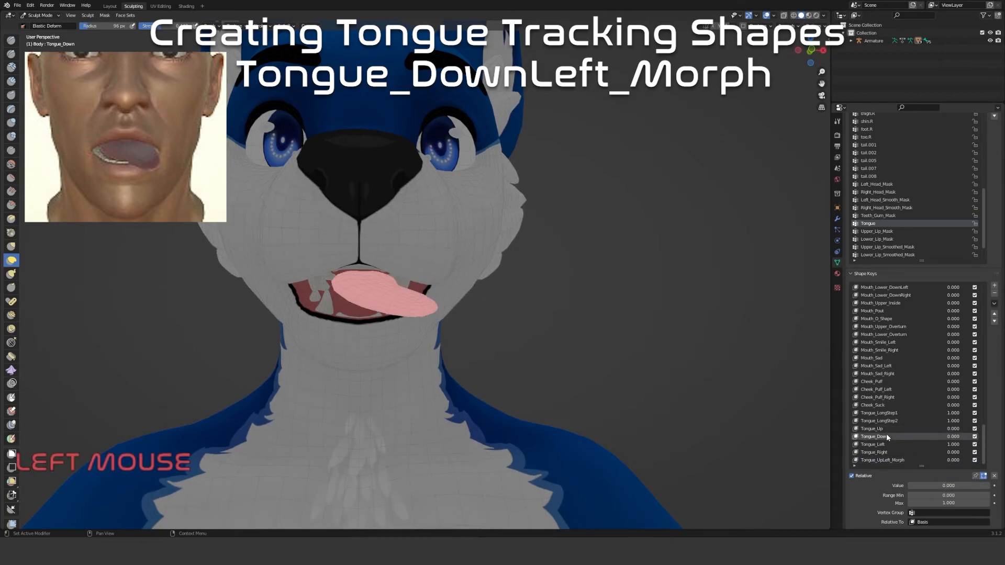
{"action": "left_click_drag", "start_coordinate": [914, 486], "coordinate": [986, 486]}
Add a new shape key named Tongue_DownLeft_Morph and set its value to 1
{"action": "middle_click_drag", "start_coordinate": [691, 403], "coordinate": [508, 368]}
{"action": "left_click", "coordinate": [995, 285]}
{"action": "type", "text": "Tongue"}
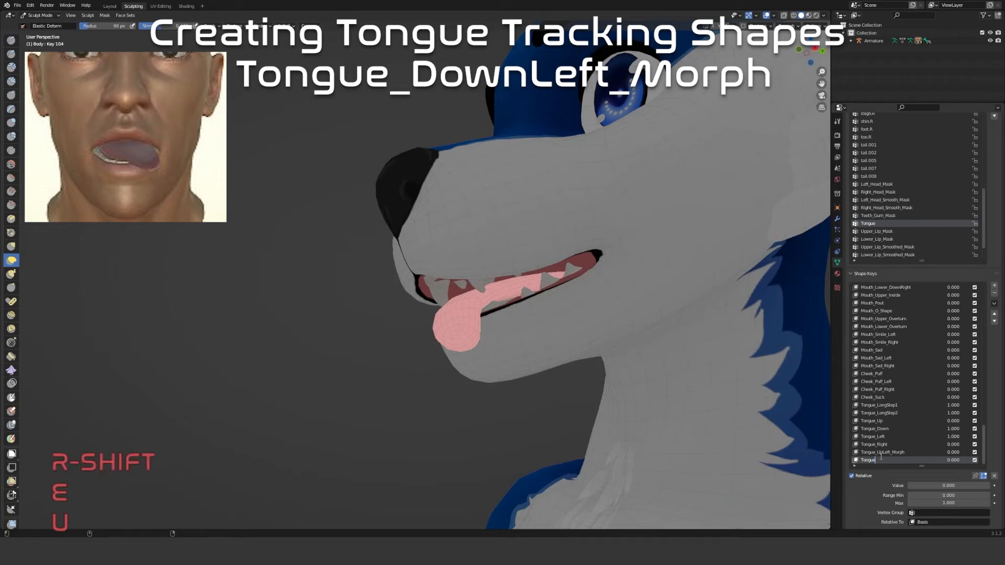
{"action": "type", "text": "_DownLeft_Morph"}
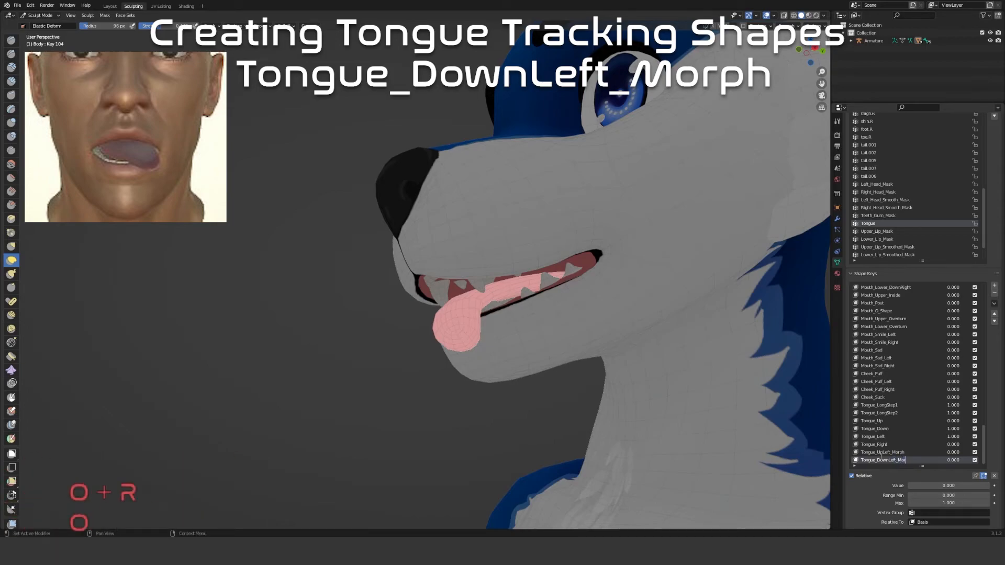
{"action": "key", "text": "Return"}
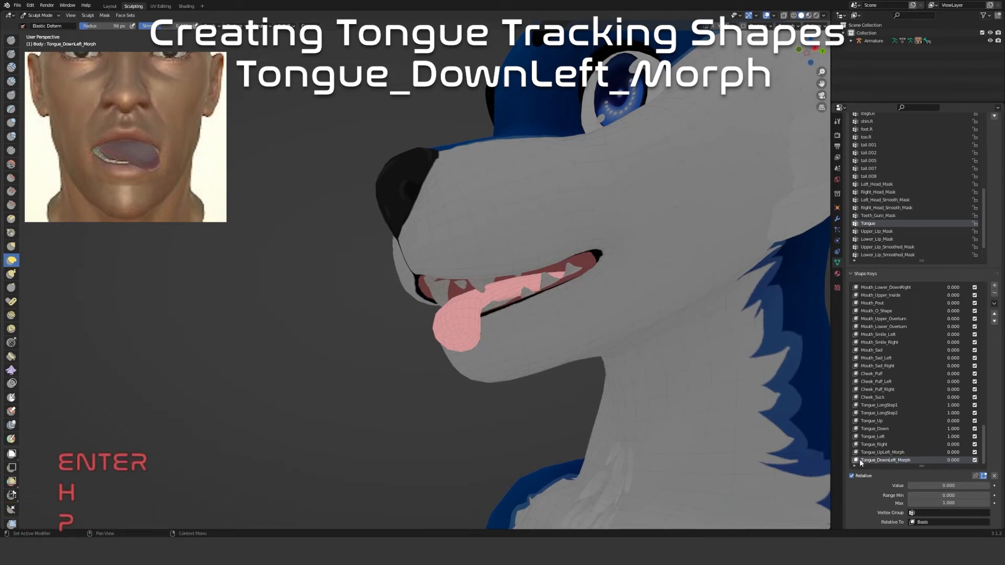
{"action": "scroll", "coordinate": [482, 336], "scroll_direction": "up", "scroll_amount": 3}
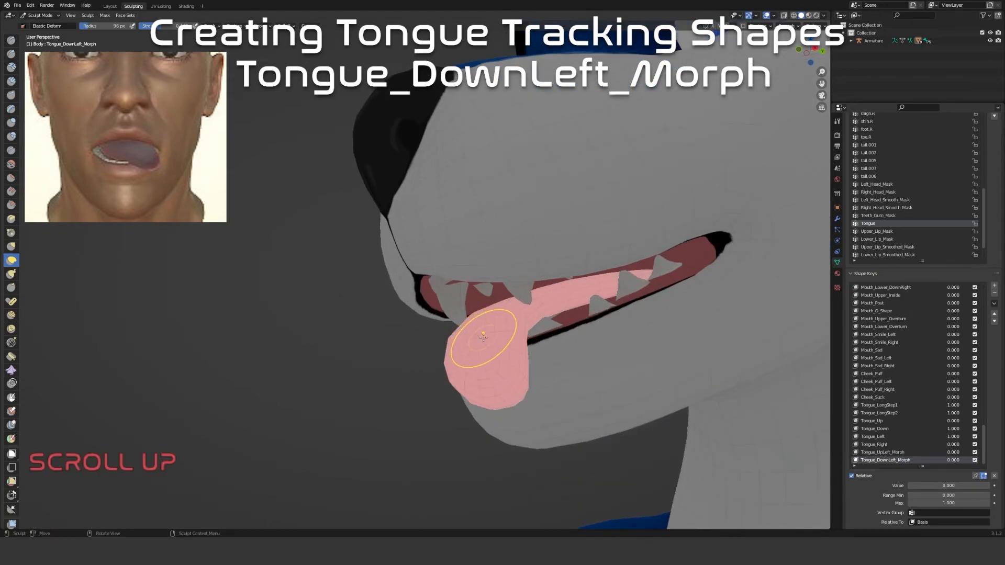
{"action": "left_click_drag", "start_coordinate": [913, 485], "coordinate": [992, 486]}
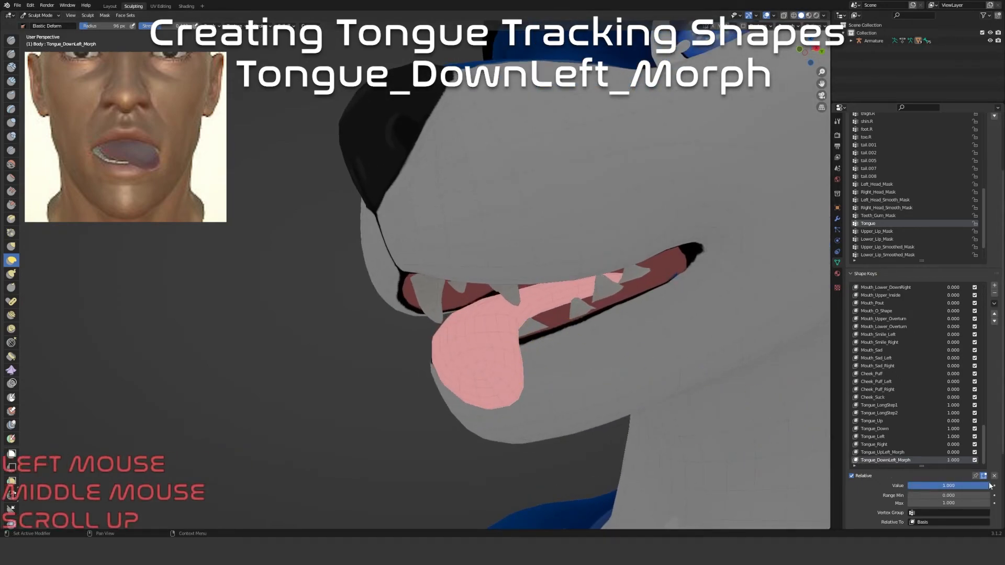
Nudge the drooping tongue outward with an Elastic Deform stroke to begin correcting the down-left pose
{"action": "scroll", "coordinate": [583, 381], "scroll_direction": "up", "scroll_amount": 2}
{"action": "middle_click_drag", "start_coordinate": [583, 381], "coordinate": [635, 375]}
{"action": "mouse_move", "coordinate": [503, 435]}
{"action": "middle_mouse_down", "text": "shift"}
{"action": "mouse_move", "coordinate": [531, 387]}
{"action": "mouse_move", "coordinate": [523, 366]}
{"action": "mouse_move", "coordinate": [434, 389]}
{"action": "mouse_move", "coordinate": [348, 332]}
{"action": "mouse_move", "coordinate": [350, 320]}
{"action": "middle_mouse_up", "text": "shift"}
{"action": "mouse_move", "coordinate": [458, 318]}
{"action": "left_mouse_down"}
{"action": "mouse_move", "coordinate": [474, 289]}
{"action": "mouse_move", "coordinate": [463, 316]}
{"action": "mouse_move", "coordinate": [478, 325]}
{"action": "left_mouse_up"}
{"action": "middle_click_drag", "start_coordinate": [477, 325], "coordinate": [550, 375]}
Reshape the tongue's middle and underside near the chin using Elastic Deform with a 145 px brush radius
{"action": "key", "text": "f"}
{"action": "left_click", "coordinate": [567, 374]}
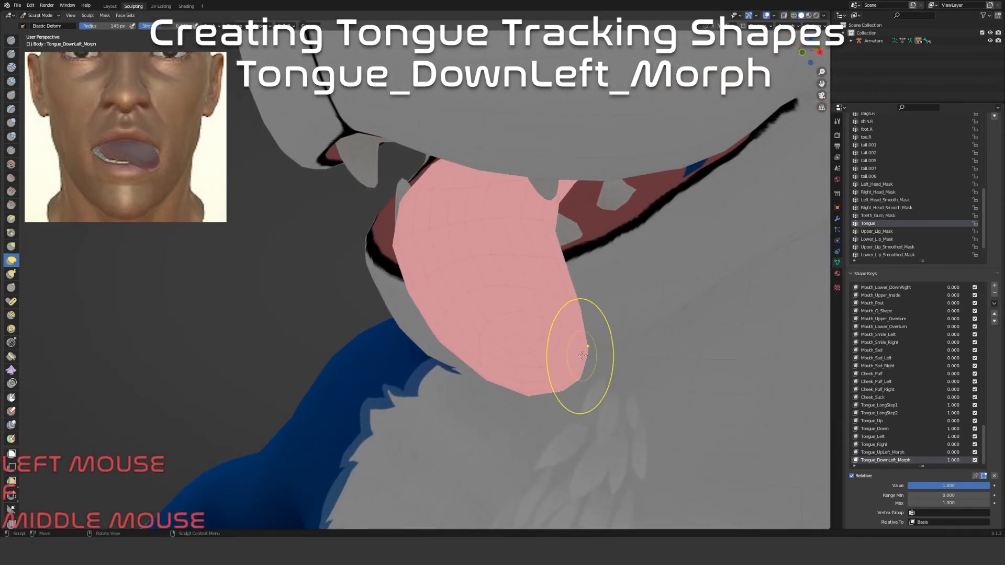
{"action": "left_click_drag", "start_coordinate": [524, 247], "coordinate": [544, 248]}
{"action": "mouse_move", "coordinate": [544, 248]}
{"action": "middle_mouse_down"}
{"action": "mouse_move", "coordinate": [471, 251]}
{"action": "mouse_move", "coordinate": [463, 293]}
{"action": "middle_mouse_up"}
{"action": "left_click_drag", "start_coordinate": [460, 359], "coordinate": [468, 358]}
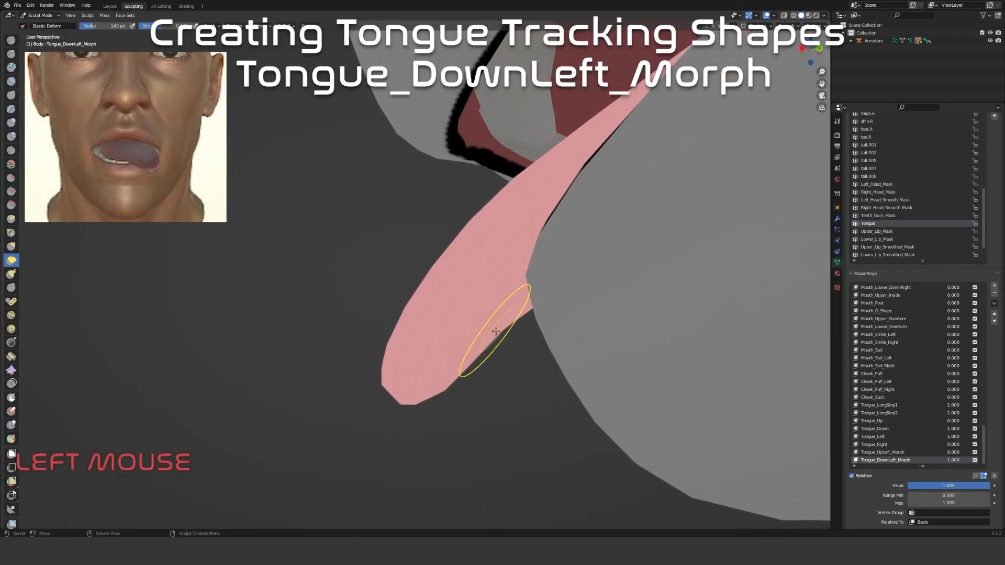
{"action": "left_click_drag", "start_coordinate": [509, 332], "coordinate": [511, 317]}
Shift the lower part of the hanging tongue sideways toward the avatar's left, working from above and in front
{"action": "scroll", "coordinate": [498, 351], "scroll_direction": "down", "scroll_amount": 4}
{"action": "mouse_move", "coordinate": [498, 360]}
{"action": "middle_mouse_down"}
{"action": "mouse_move", "coordinate": [537, 360]}
{"action": "mouse_move", "coordinate": [521, 365]}
{"action": "middle_mouse_up"}
{"action": "scroll", "coordinate": [524, 367], "scroll_direction": "up", "scroll_amount": 5}
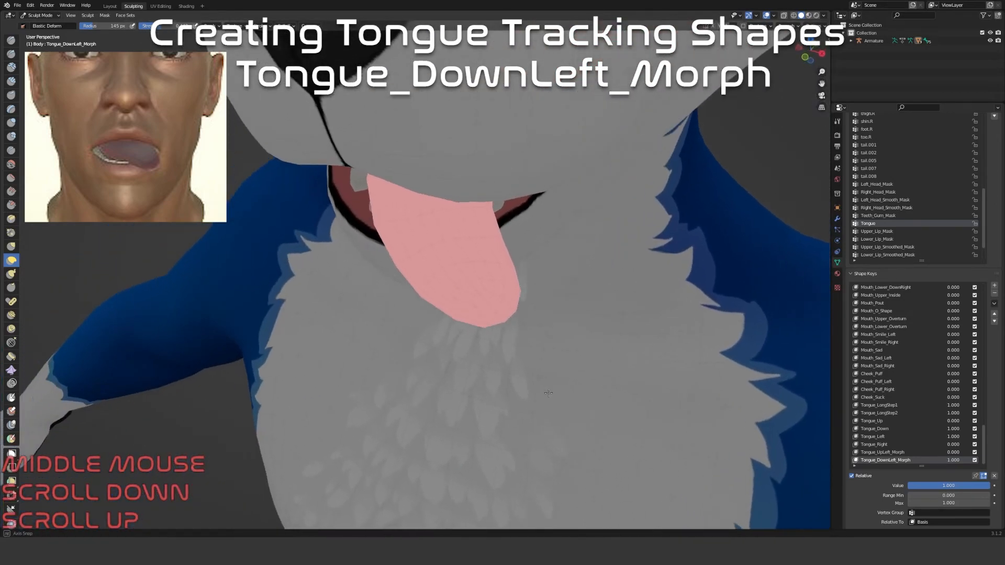
{"action": "left_click_drag", "start_coordinate": [426, 325], "coordinate": [437, 325]}
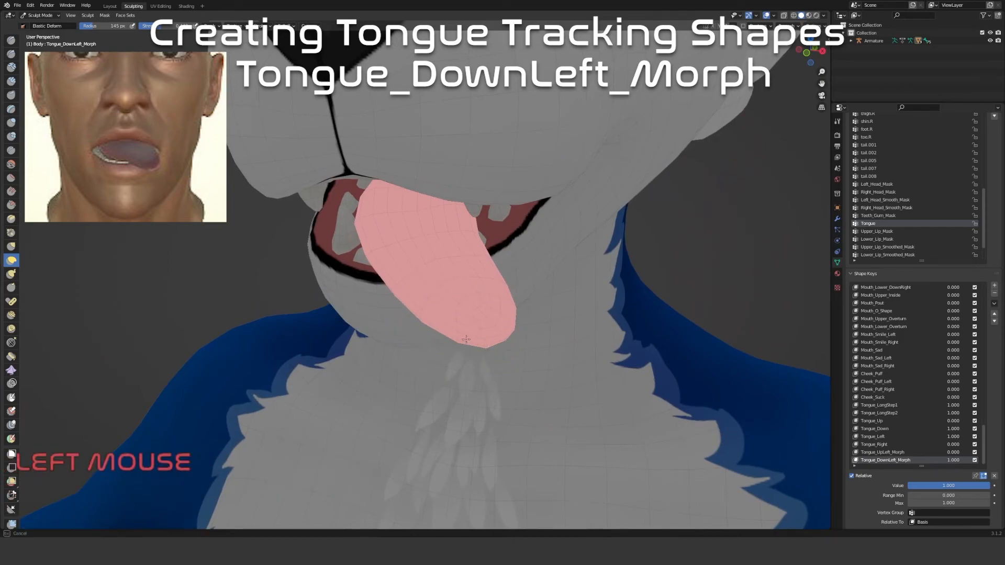
{"action": "middle_click_drag", "start_coordinate": [518, 340], "coordinate": [521, 325]}
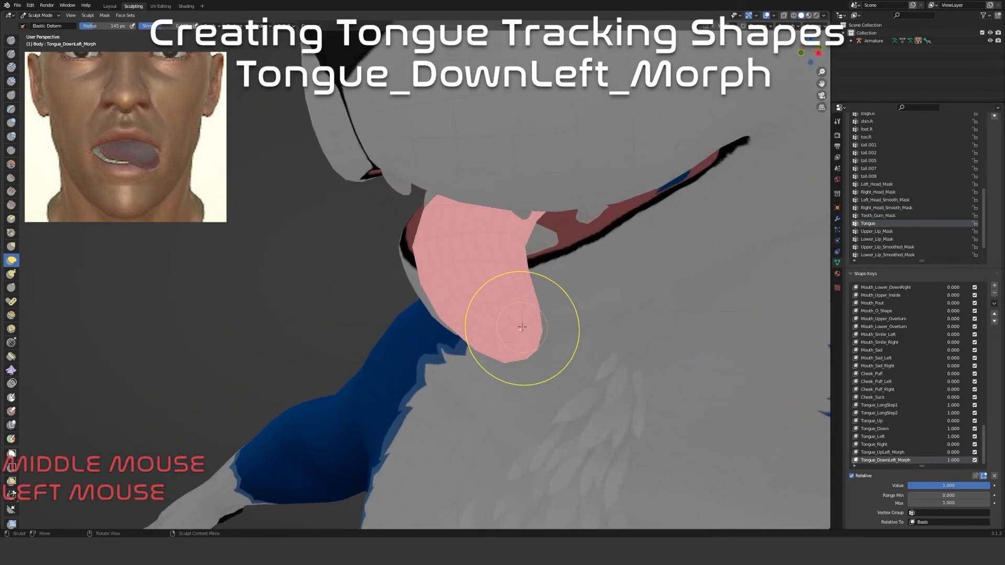
{"action": "left_click_drag", "start_coordinate": [520, 325], "coordinate": [535, 323]}
Adjust the upper and lower edges of the tongue with Elastic Deform strokes while viewing it from beneath the jaw
{"action": "middle_click_drag", "start_coordinate": [527, 340], "coordinate": [456, 309]}
{"action": "scroll", "coordinate": [450, 315], "scroll_direction": "up", "scroll_amount": 2}
{"action": "left_click_drag", "start_coordinate": [446, 324], "coordinate": [444, 329]}
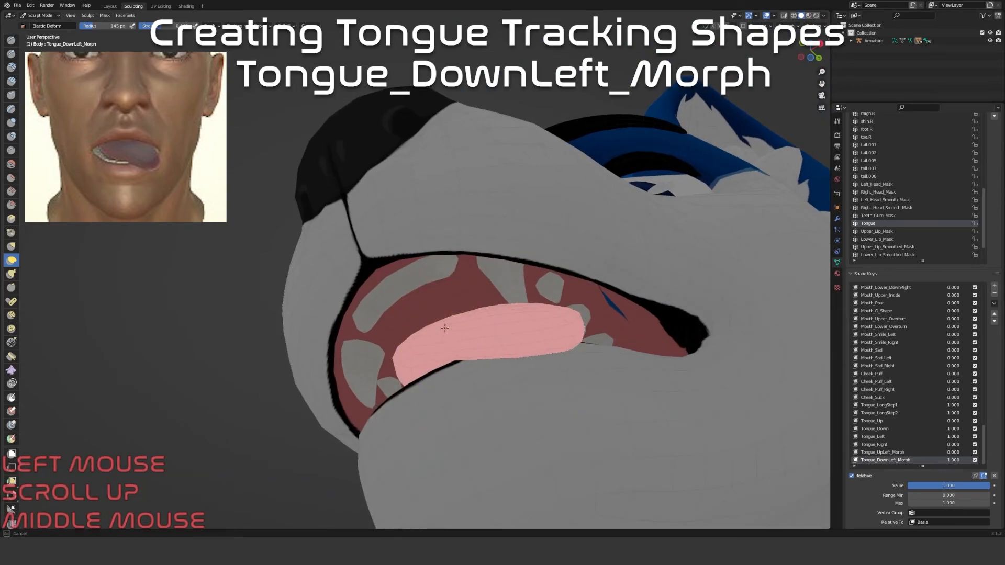
{"action": "left_click_drag", "start_coordinate": [500, 342], "coordinate": [506, 380]}
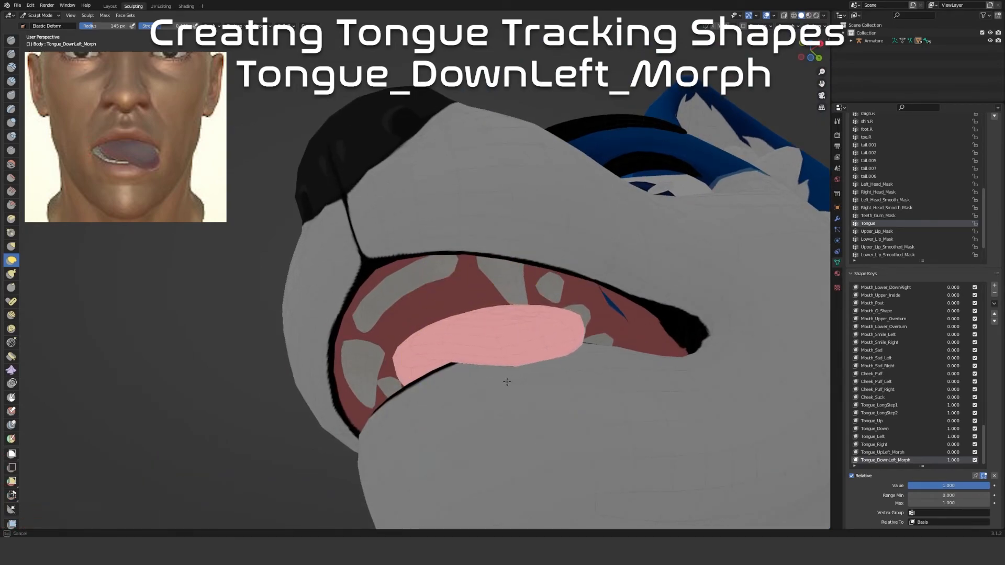
Refine the front contour of the tongue tip in side view, reducing the Elastic Deform brush radius to 104 px
{"action": "mouse_move", "coordinate": [517, 374]}
{"action": "middle_mouse_down"}
{"action": "mouse_move", "coordinate": [480, 306]}
{"action": "mouse_move", "coordinate": [516, 327]}
{"action": "middle_mouse_up"}
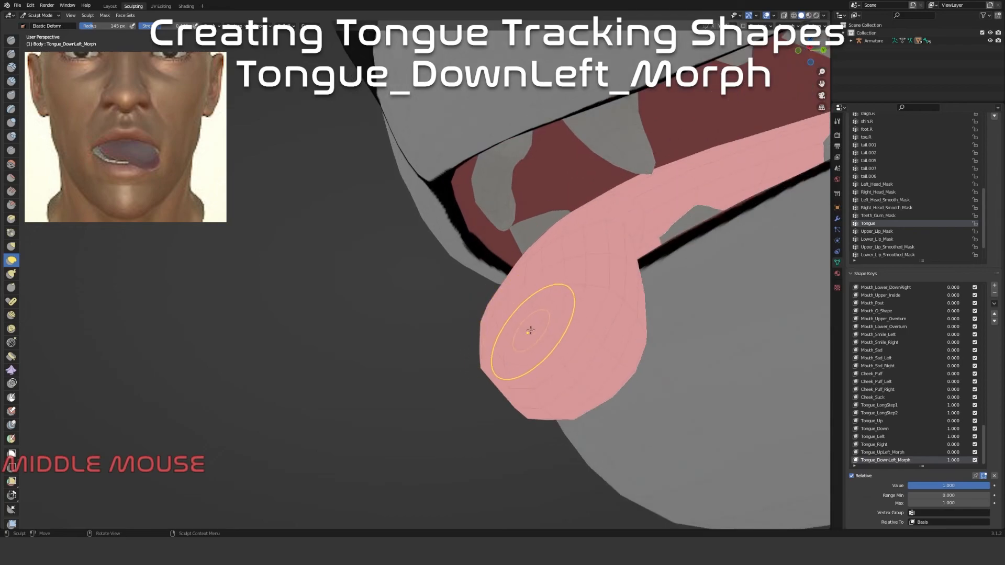
{"action": "left_click_drag", "start_coordinate": [516, 327], "coordinate": [512, 317]}
{"action": "key", "text": "f"}
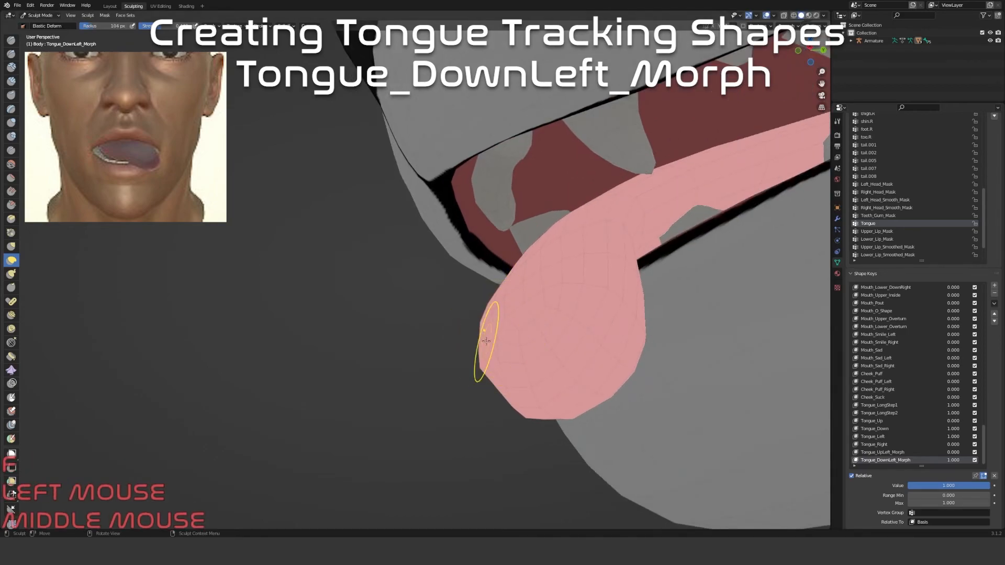
{"action": "left_click", "coordinate": [504, 347]}
{"action": "middle_click_drag", "start_coordinate": [527, 359], "coordinate": [549, 364]}
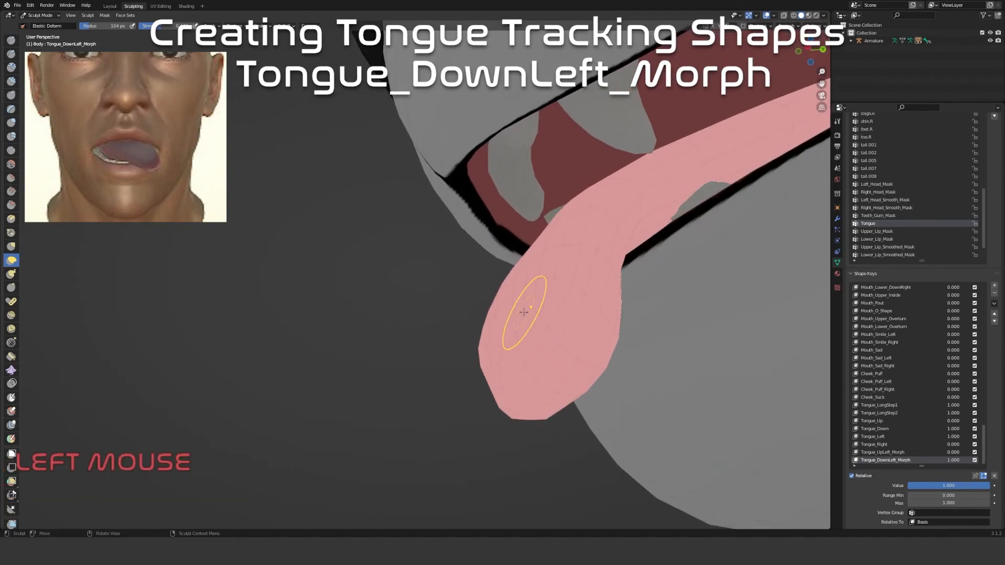
{"action": "left_click_drag", "start_coordinate": [501, 325], "coordinate": [507, 304]}
Raise the tongue tip slightly from the front view and check the down-left pose from above
{"action": "scroll", "coordinate": [510, 319], "scroll_direction": "down", "scroll_amount": 3}
{"action": "mouse_move", "coordinate": [518, 335]}
{"action": "middle_mouse_down"}
{"action": "mouse_move", "coordinate": [571, 349]}
{"action": "mouse_move", "coordinate": [474, 311]}
{"action": "middle_mouse_up"}
{"action": "scroll", "coordinate": [470, 309], "scroll_direction": "up", "scroll_amount": 3}
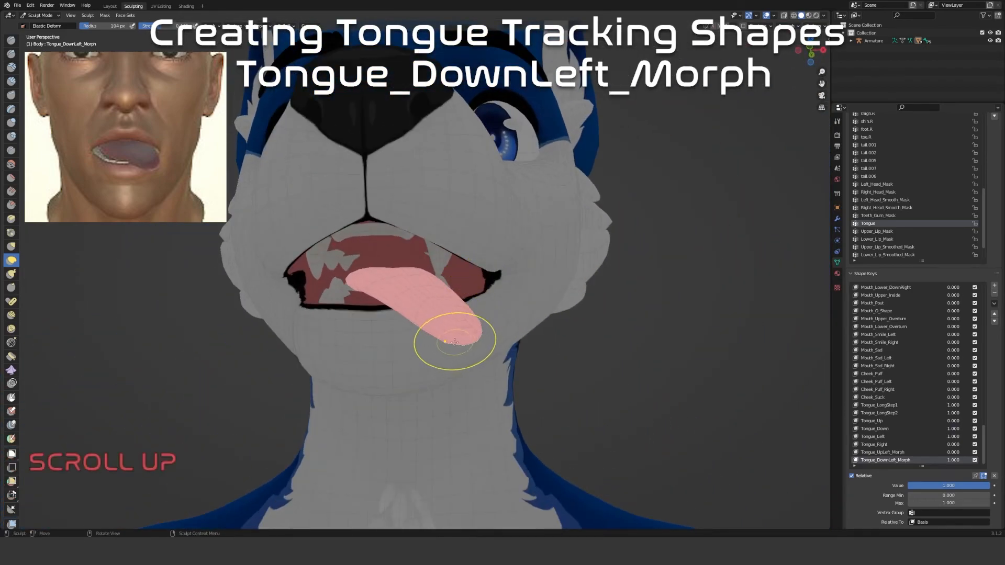
{"action": "left_click_drag", "start_coordinate": [447, 339], "coordinate": [449, 334]}
{"action": "mouse_move", "coordinate": [449, 333]}
{"action": "middle_mouse_down"}
{"action": "mouse_move", "coordinate": [387, 363]}
{"action": "mouse_move", "coordinate": [488, 376]}
{"action": "middle_mouse_up"}
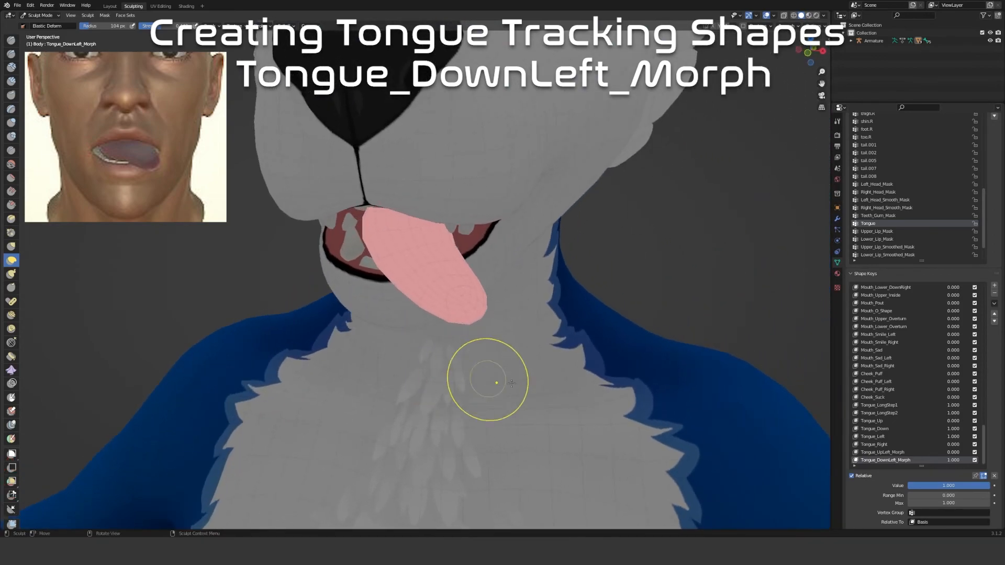
Clear all shape key values and set Tongue_UpLeft_Morph to 1
{"action": "left_click", "coordinate": [995, 476]}
{"action": "left_click", "coordinate": [893, 453]}
{"action": "left_click_drag", "start_coordinate": [922, 485], "coordinate": [989, 486]}
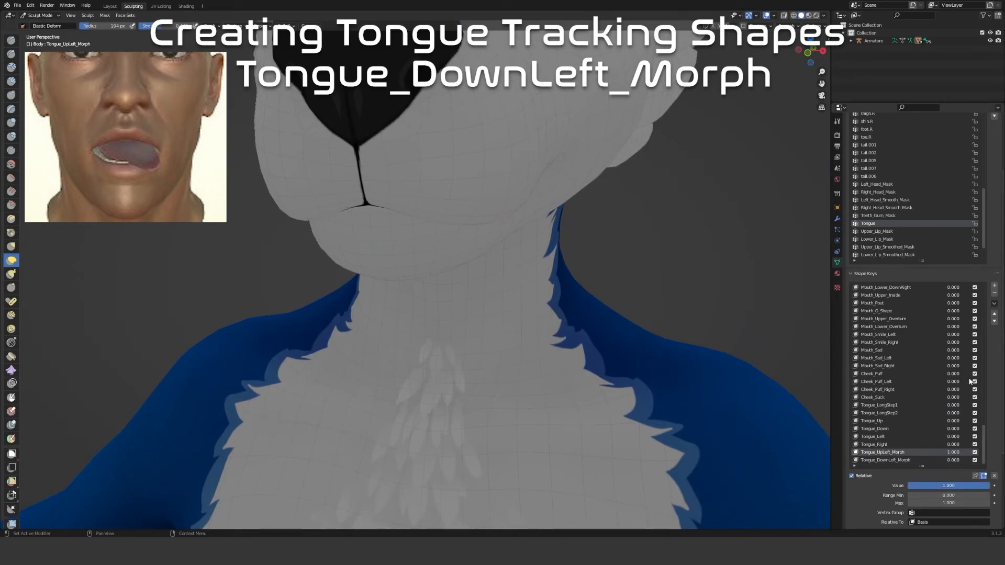
Create a new shape key from the current mix and name it Tongue_UpRight_Morph
{"action": "left_click", "coordinate": [994, 303]}
{"action": "left_click", "coordinate": [937, 314]}
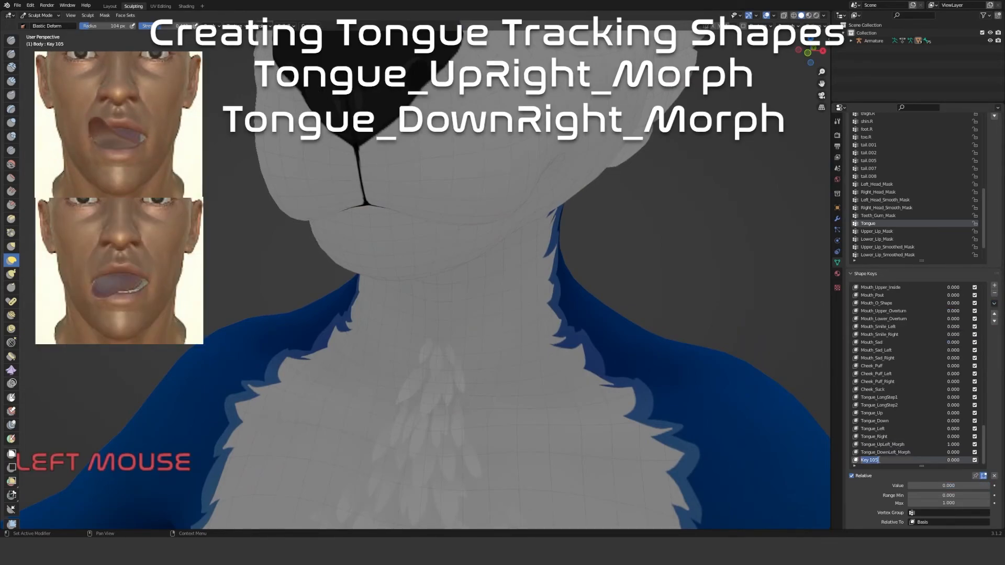
{"action": "type", "text": "Tongue_UpRight_Morph"}
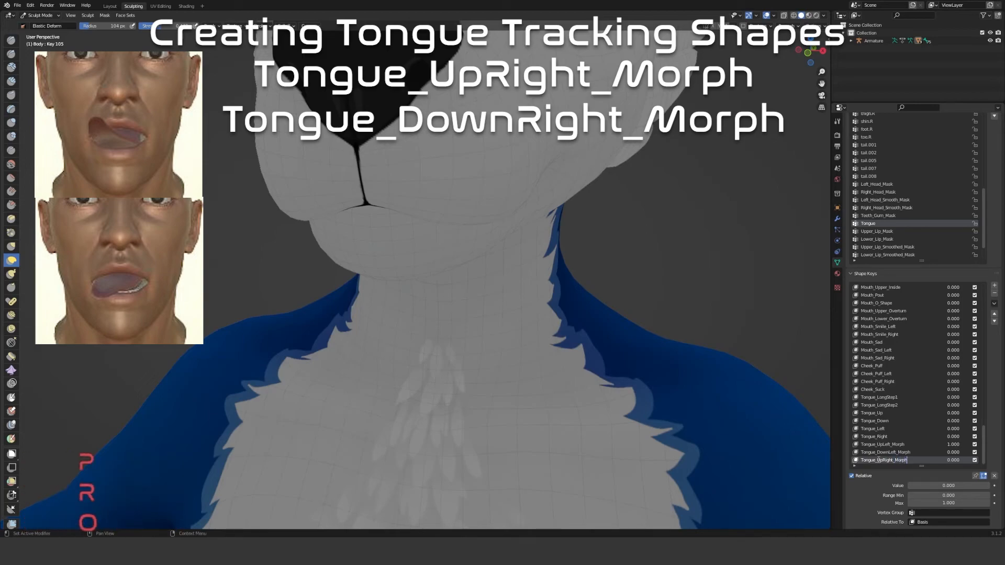
{"action": "key", "text": "Return"}
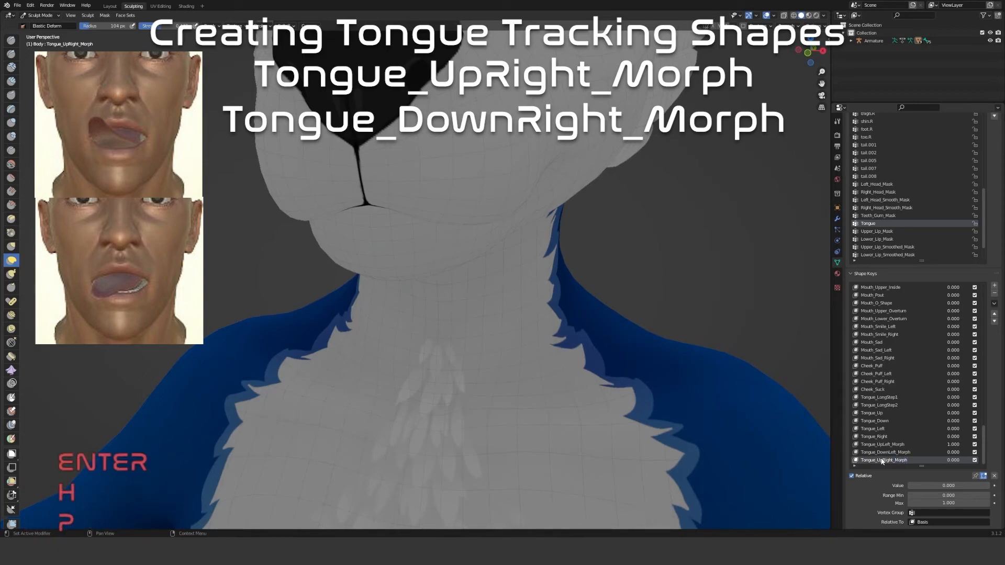
Reset the Tongue_UpLeft_Morph value to 0 and apply Mirror Shape Key to Tongue_UpRight_Morph
{"action": "left_click", "coordinate": [907, 444]}
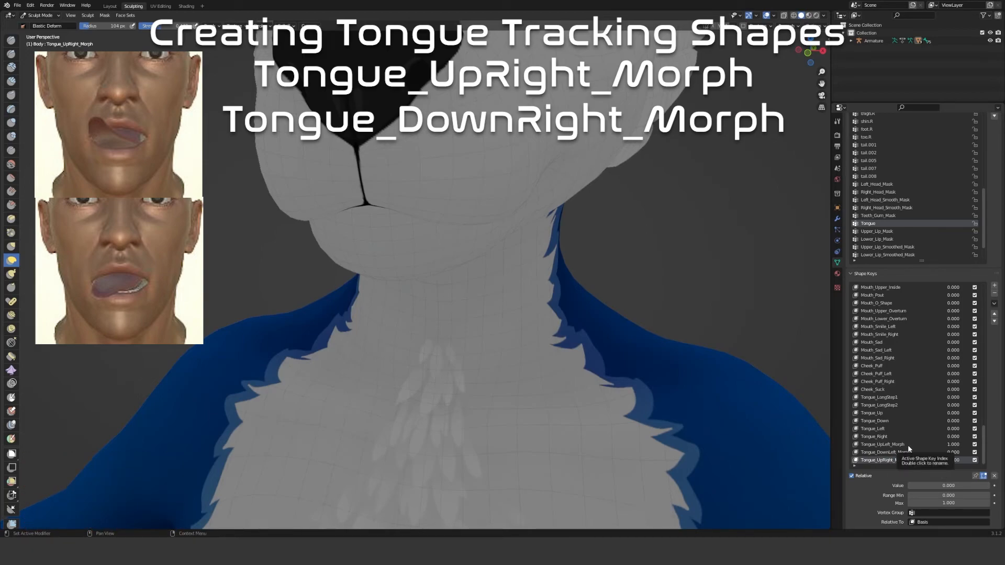
{"action": "left_click_drag", "start_coordinate": [951, 483], "coordinate": [913, 485]}
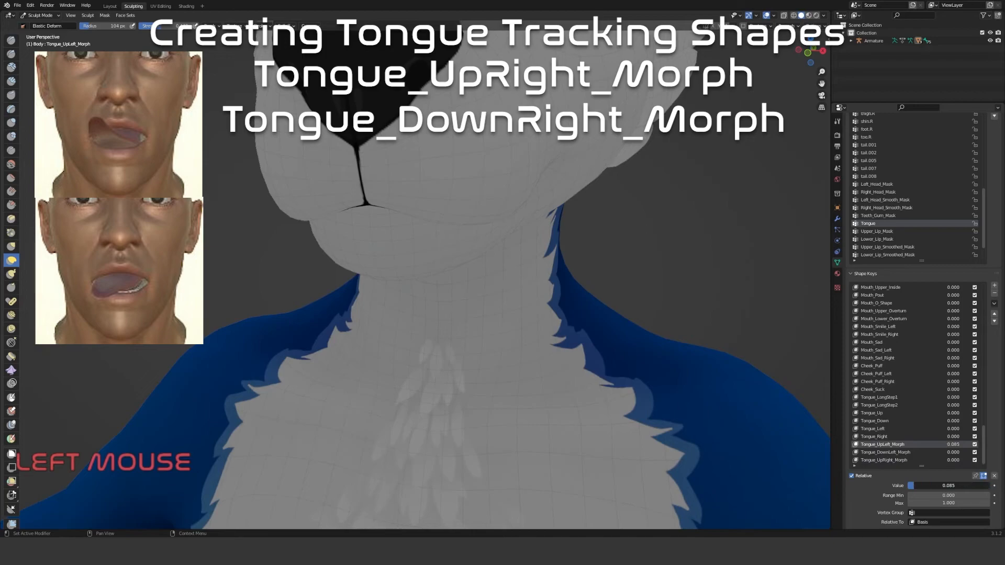
{"action": "left_click", "coordinate": [907, 461]}
{"action": "left_click", "coordinate": [994, 303]}
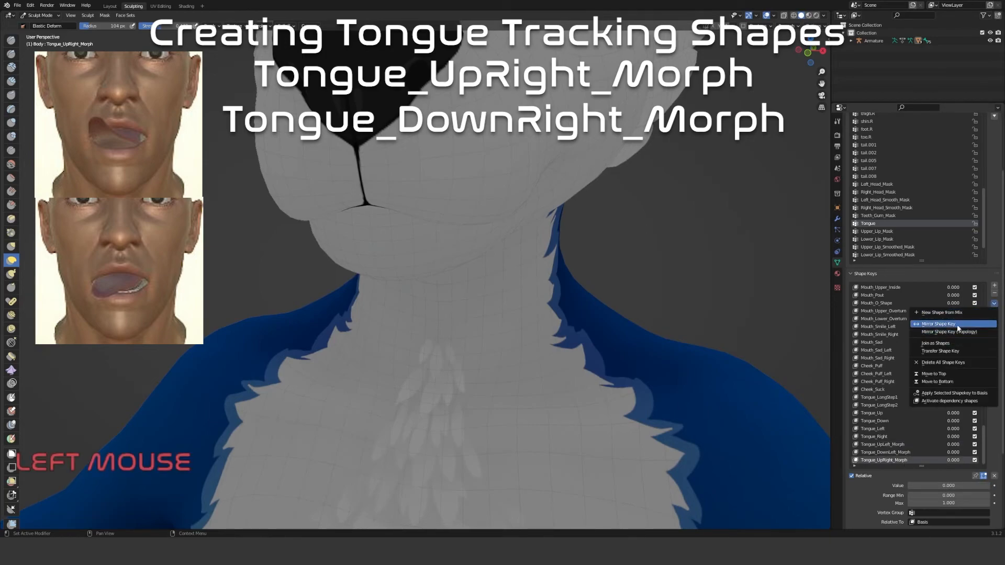
{"action": "left_click", "coordinate": [958, 326]}
Set Tongue_DownLeft_Morph to 1 and create a new shape key from the mix
{"action": "left_click", "coordinate": [900, 454]}
{"action": "left_click_drag", "start_coordinate": [915, 490], "coordinate": [989, 485]}
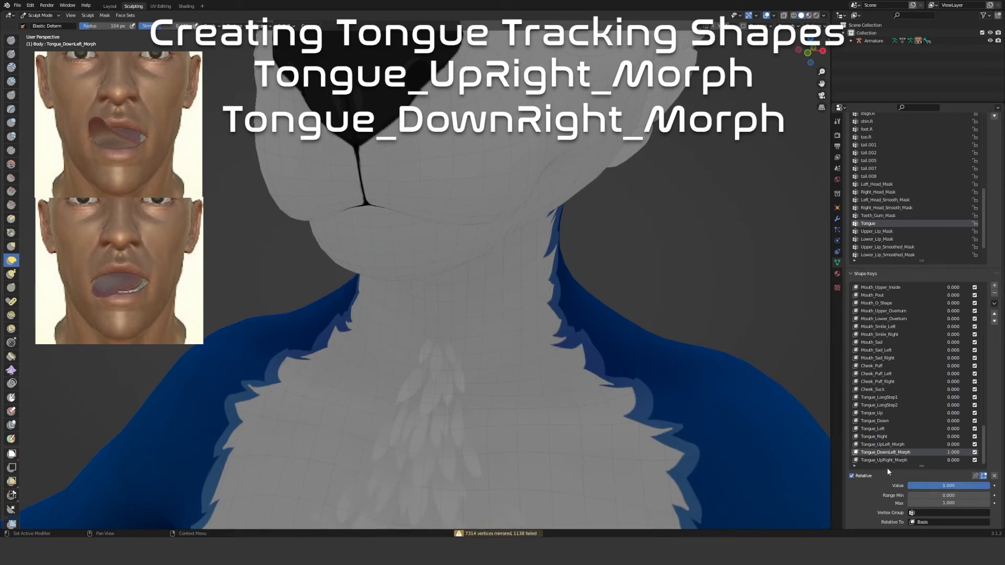
{"action": "left_click", "coordinate": [994, 304]}
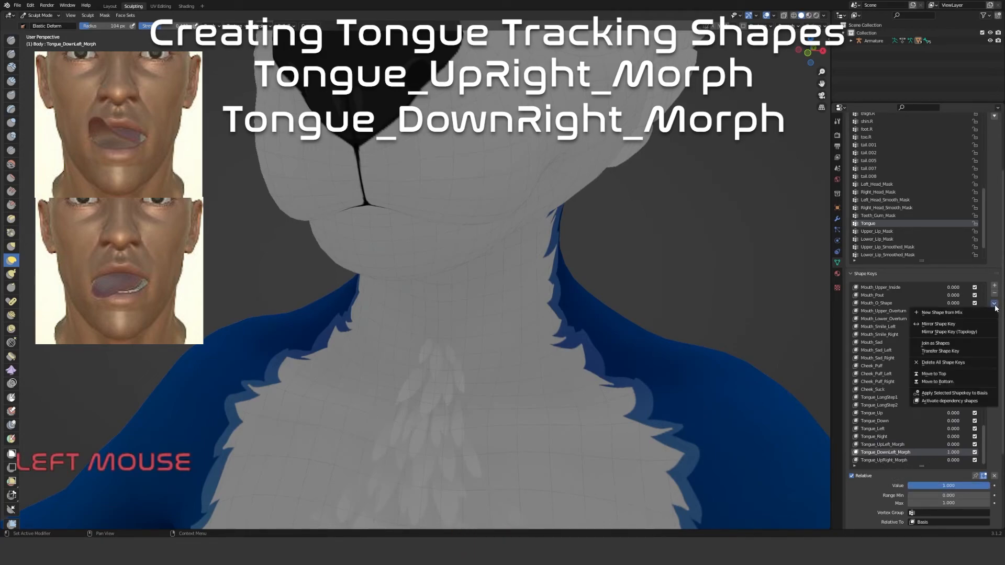
{"action": "left_click", "coordinate": [973, 319]}
Rename the new shape key Tongue_DownRight_Morph
{"action": "double_click", "coordinate": [886, 460]}
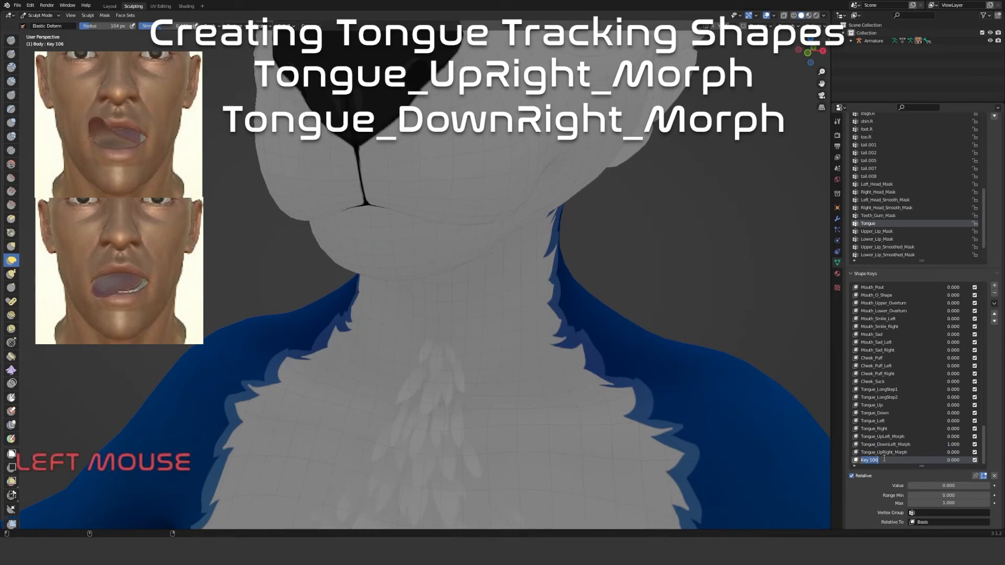
{"action": "type", "text": "Tongue"}
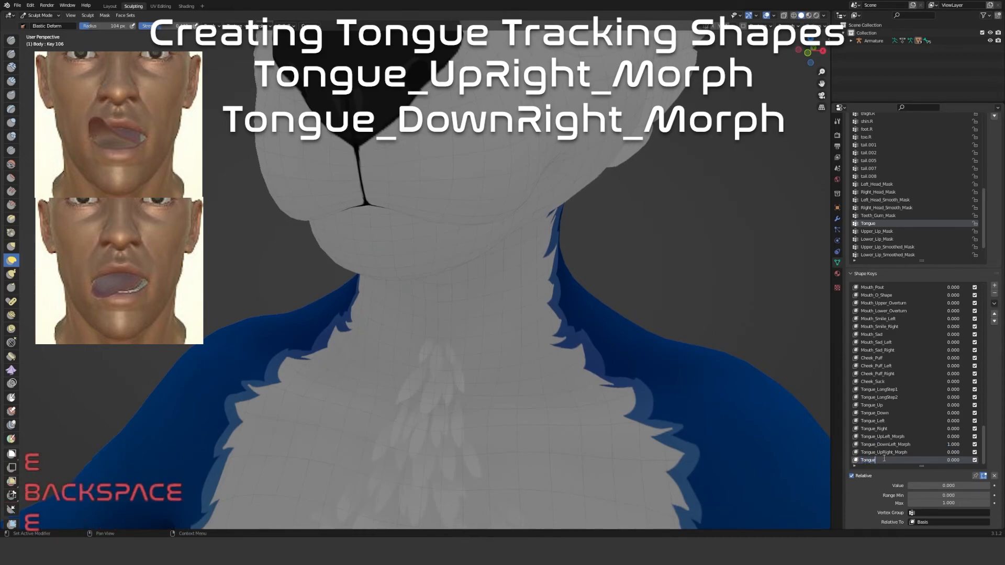
{"action": "type", "text": "_U"}
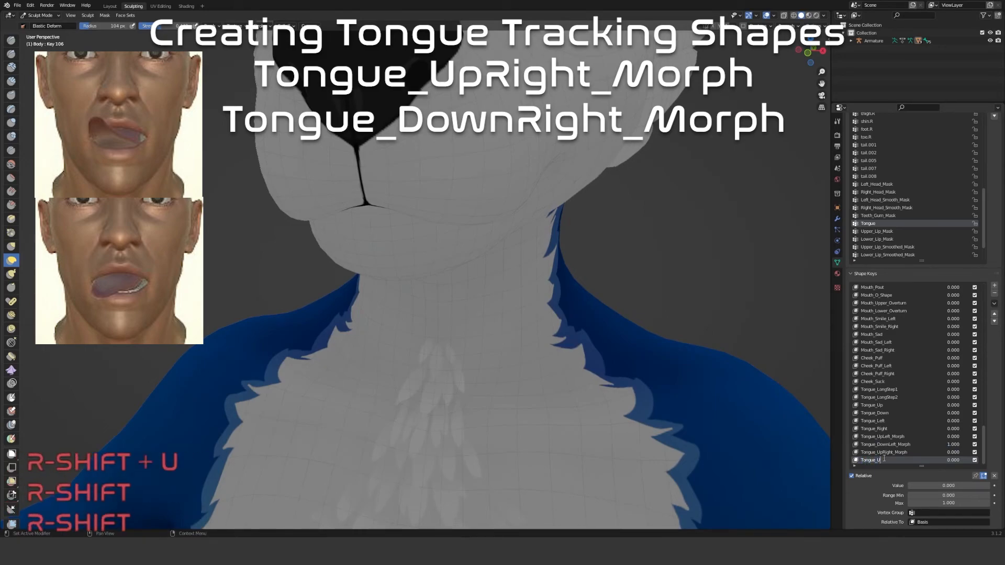
{"action": "key", "text": "BackSpace"}
{"action": "type", "text": "Down"}
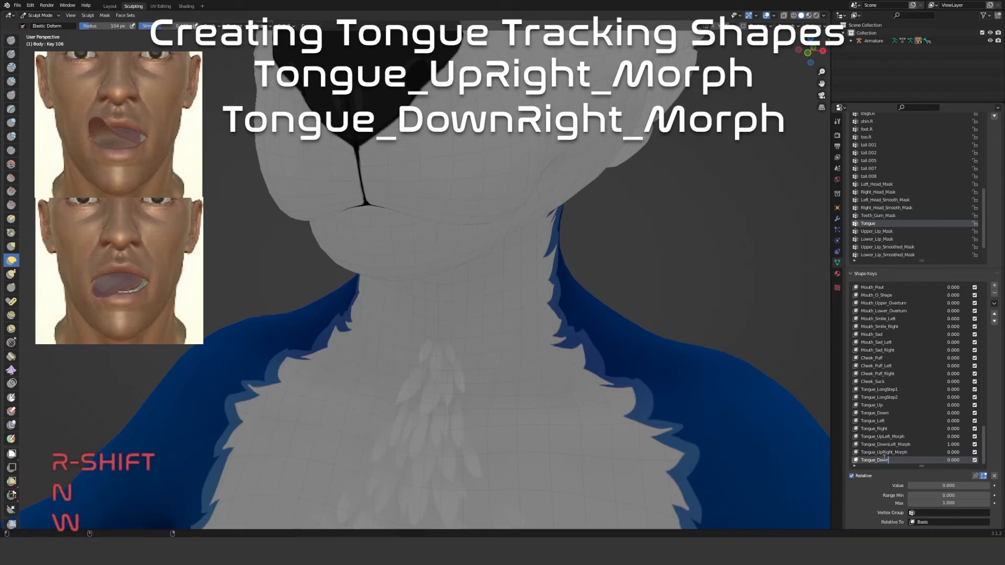
{"action": "type", "text": "Rigjh"}
{"action": "key", "text": "BackSpace"}
{"action": "key", "text": "BackSpace"}
{"action": "type", "text": "ht"}
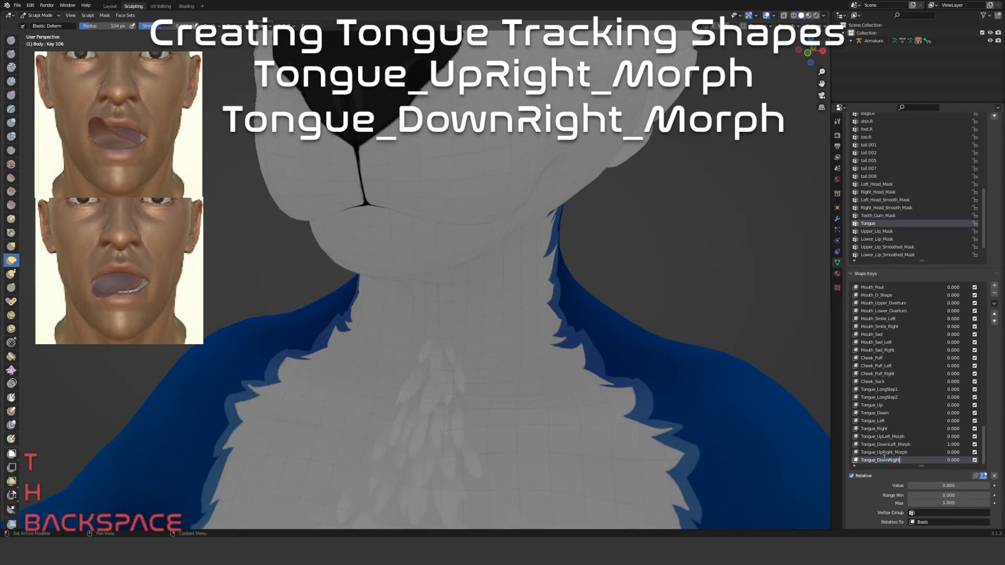
{"action": "key", "text": "BackSpace"}
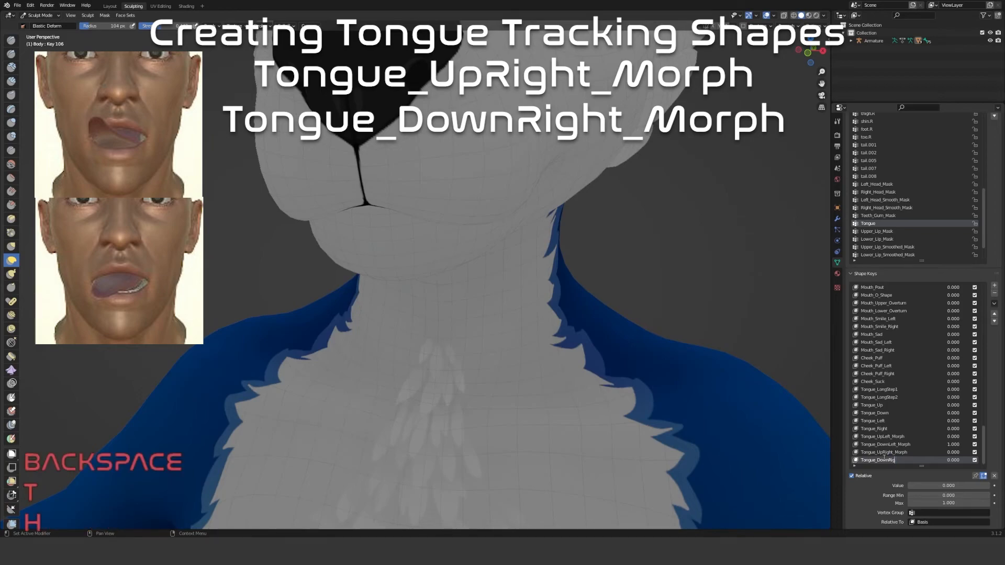
{"action": "type", "text": "ht"}
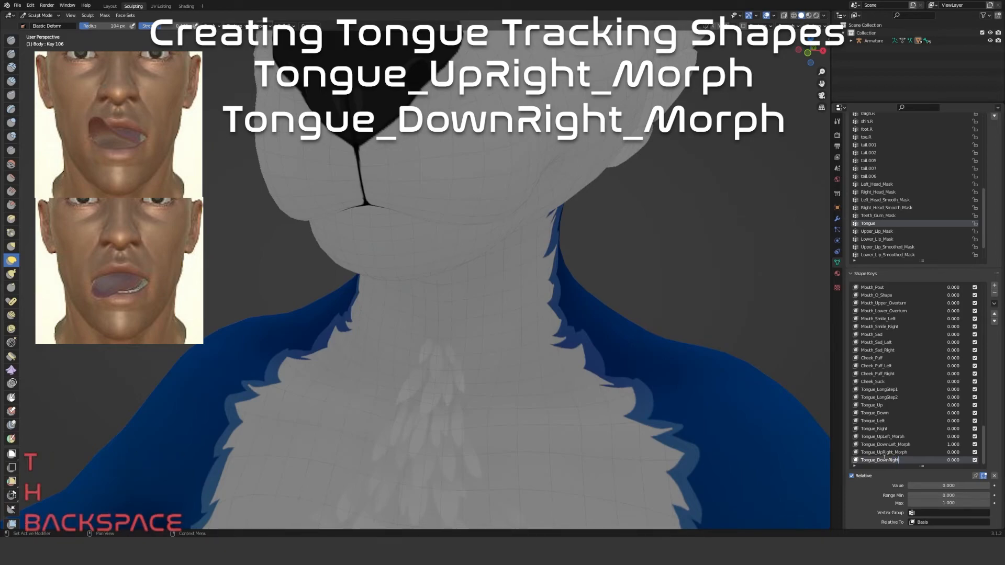
{"action": "type", "text": "_Mo"}
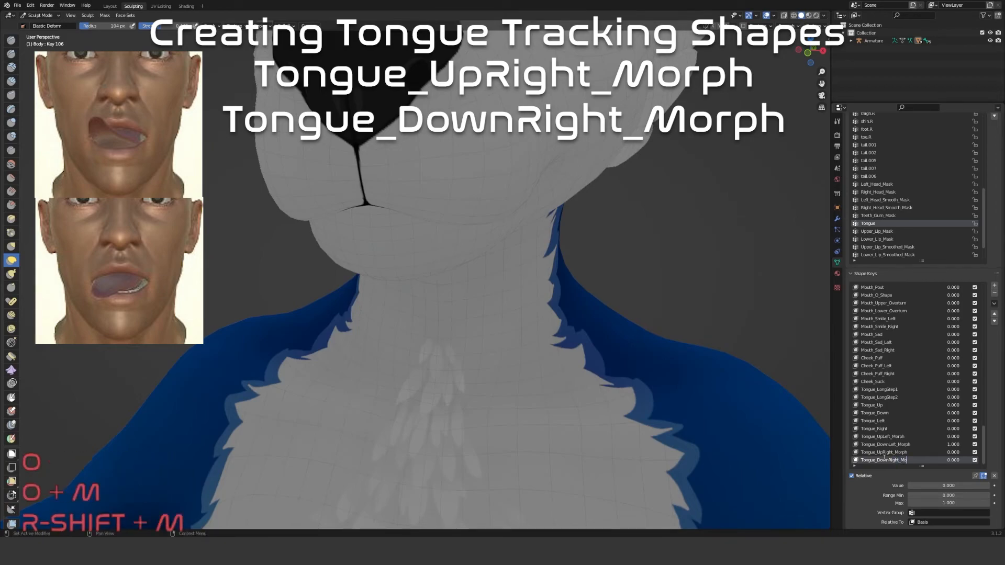
{"action": "type", "text": "rph"}
{"action": "key", "text": "Return"}
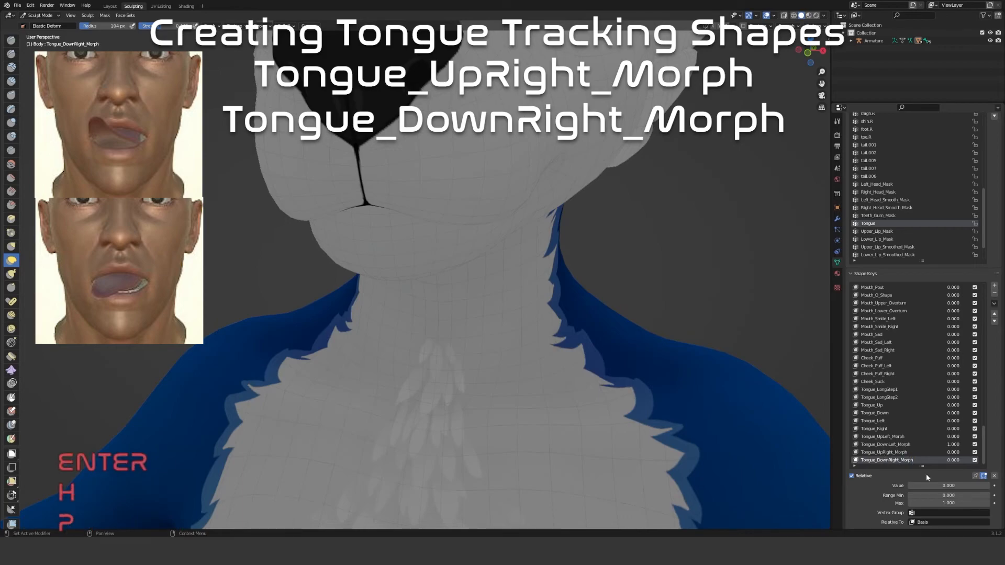
Set Tongue_DownRight_Morph to 1, apply Mirror Shape Key to it, and reset Tongue_DownLeft_Morph to 0
{"action": "left_click_drag", "start_coordinate": [913, 484], "coordinate": [990, 486]}
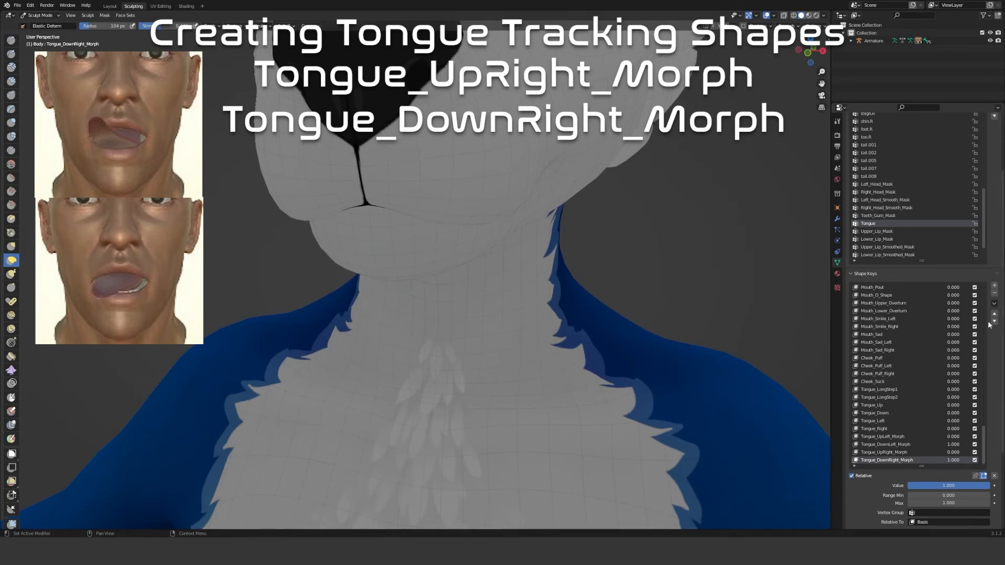
{"action": "left_click", "coordinate": [993, 304]}
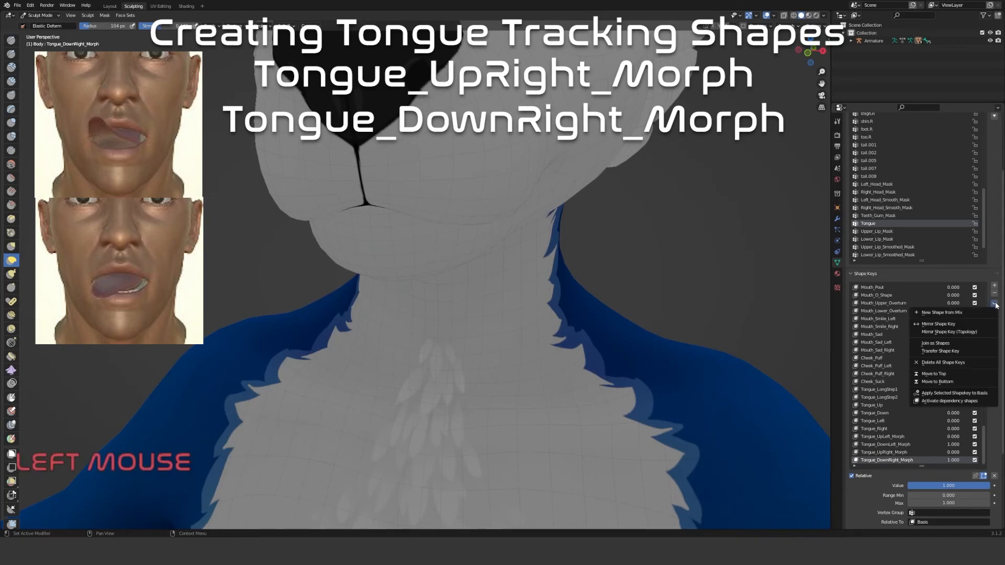
{"action": "left_click", "coordinate": [968, 325]}
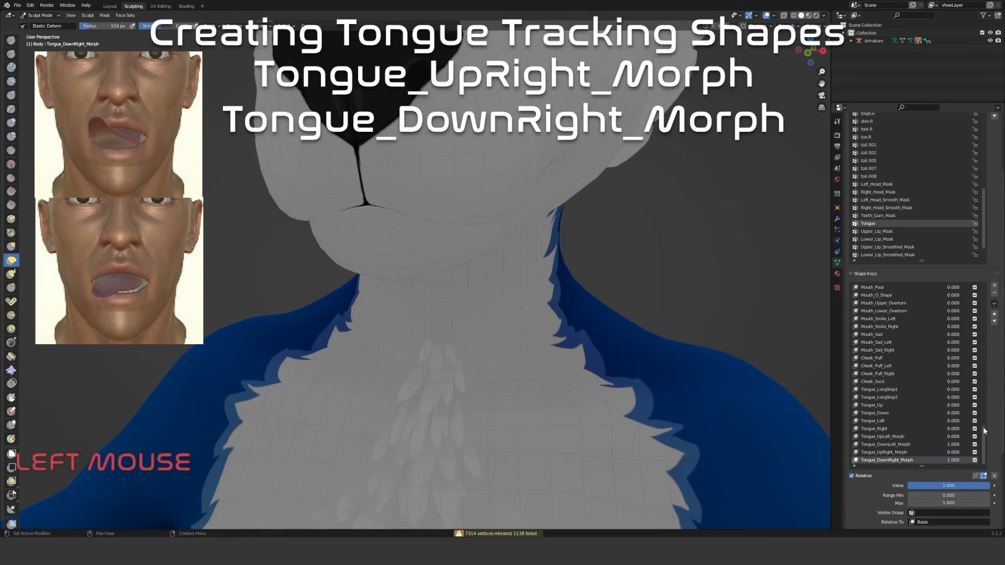
{"action": "left_click", "coordinate": [928, 445]}
{"action": "mouse_move", "coordinate": [987, 486]}
{"action": "left_mouse_down"}
{"action": "mouse_move", "coordinate": [907, 485]}
{"action": "mouse_move", "coordinate": [989, 486]}
{"action": "left_mouse_up"}
Set Tongue_Down, Tongue_Right, Tongue_LongStep1 and Tongue_LongStep2 to 1 to check the down-right tongue pose from the front
{"action": "left_click", "coordinate": [883, 413]}
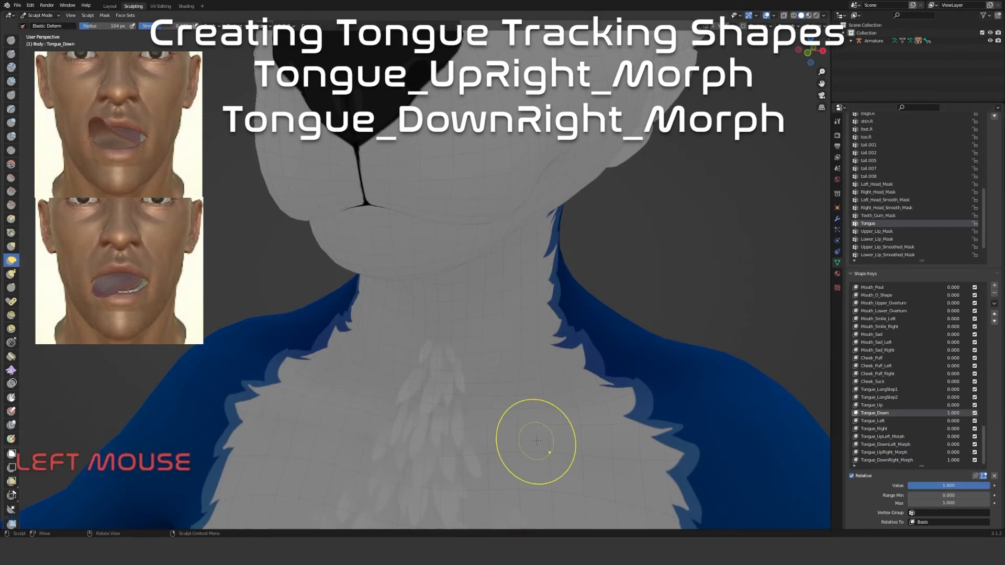
{"action": "left_click", "coordinate": [881, 430]}
{"action": "left_click_drag", "start_coordinate": [922, 489], "coordinate": [992, 489]}
{"action": "left_click", "coordinate": [900, 391]}
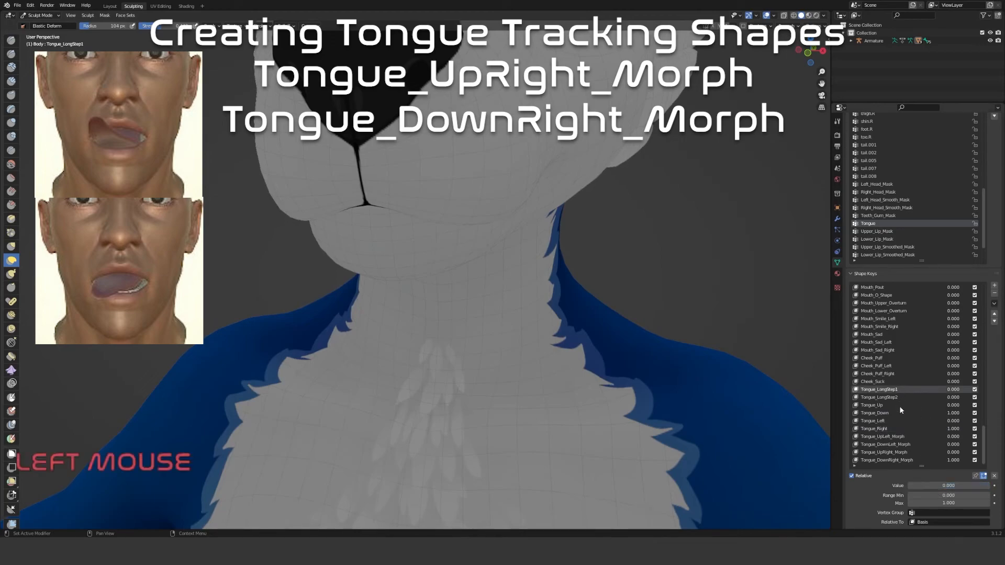
{"action": "left_click_drag", "start_coordinate": [914, 486], "coordinate": [992, 486]}
{"action": "left_click", "coordinate": [902, 398]}
{"action": "left_click_drag", "start_coordinate": [913, 485], "coordinate": [992, 486]}
{"action": "middle_click_drag", "start_coordinate": [560, 377], "coordinate": [758, 411]}
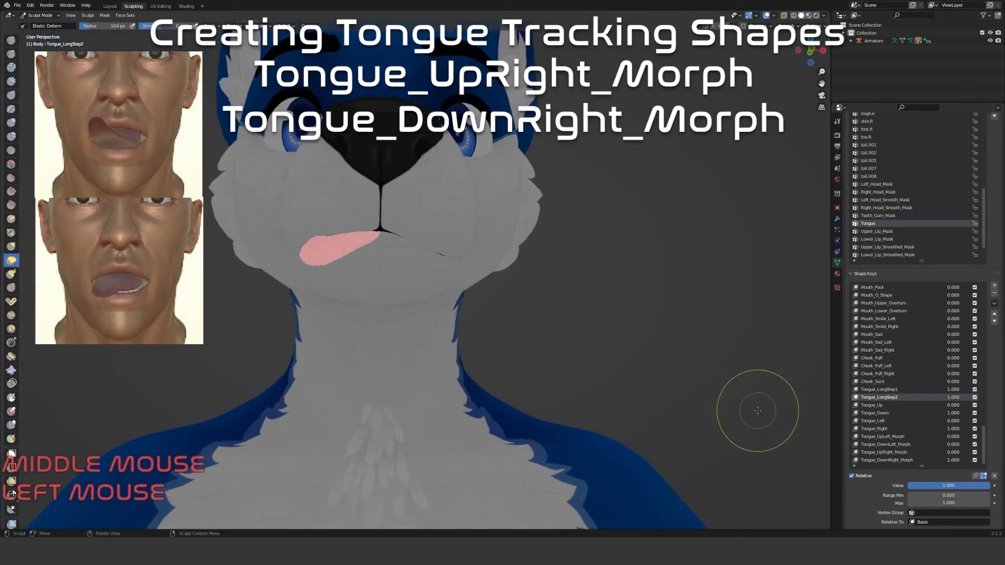
Preview the up-right tongue pose with Tongue_Up and Tongue_UpRight_Morph at 1 and Tongue_Down at 0
{"action": "left_click", "coordinate": [904, 460]}
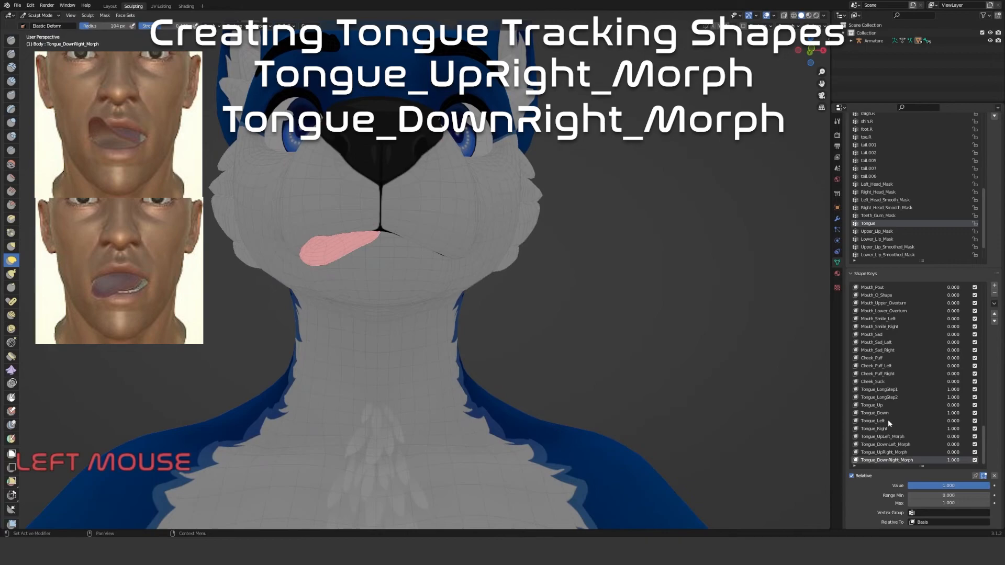
{"action": "left_click", "coordinate": [880, 406]}
{"action": "left_click_drag", "start_coordinate": [913, 485], "coordinate": [991, 485]}
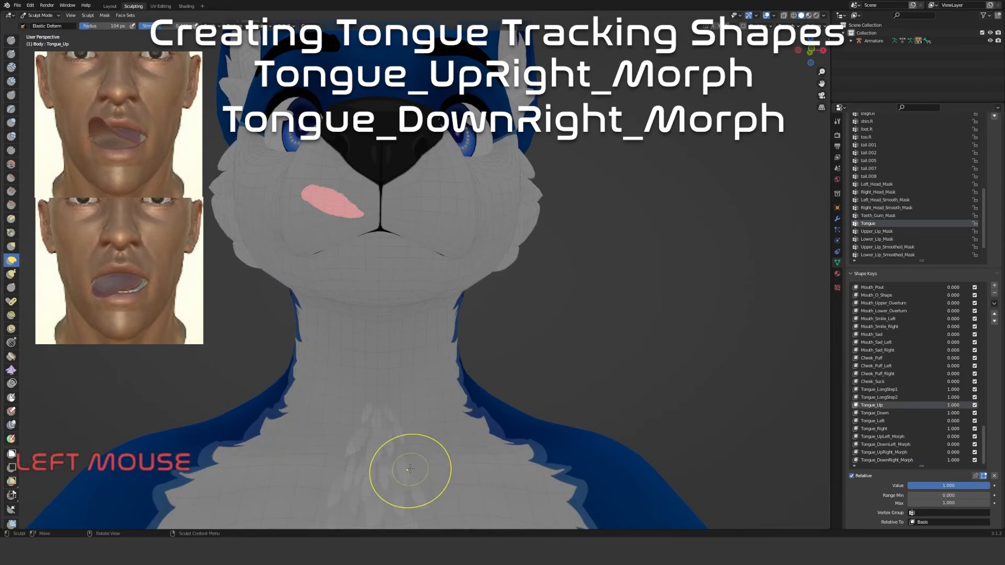
{"action": "left_click", "coordinate": [893, 413]}
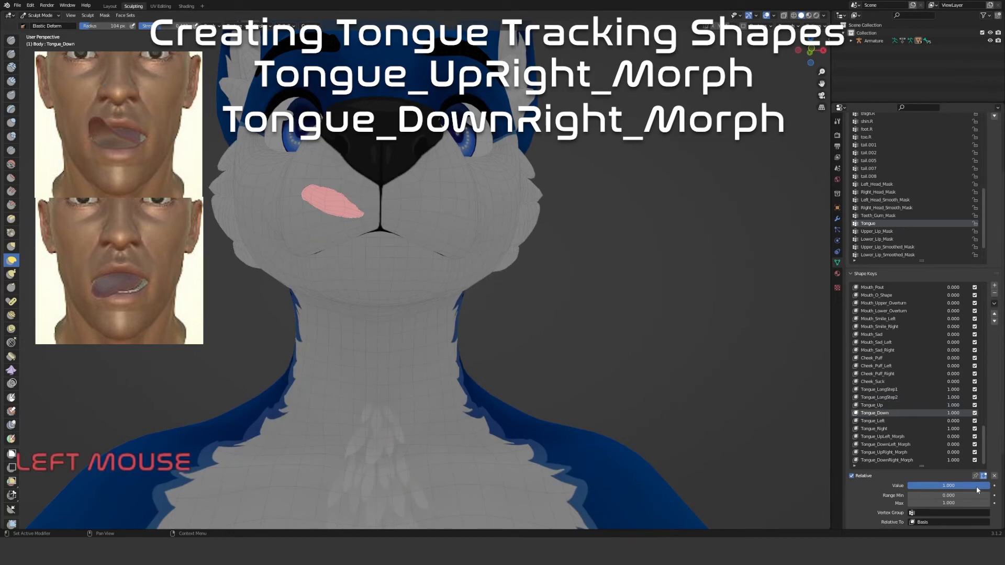
{"action": "left_click_drag", "start_coordinate": [976, 485], "coordinate": [909, 486]}
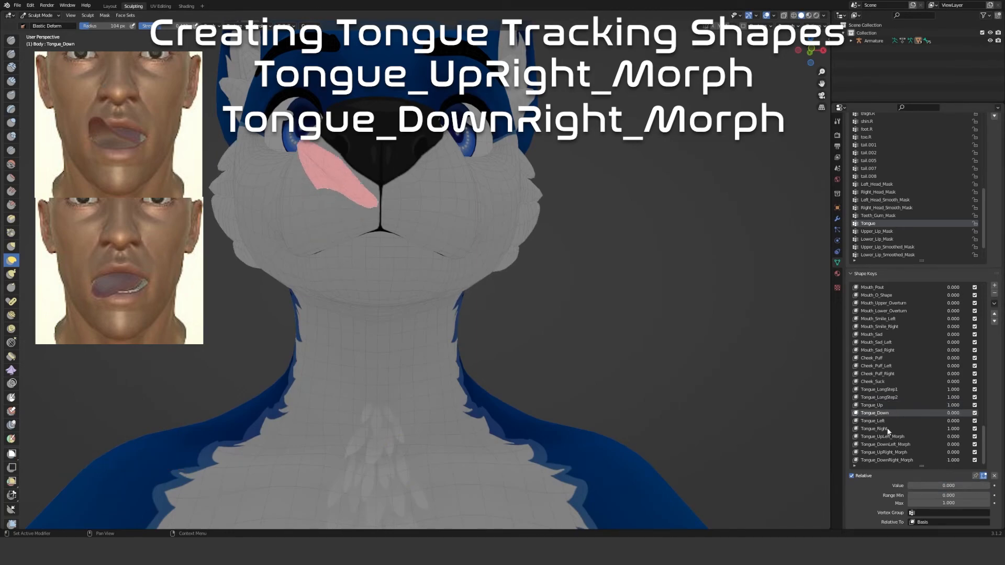
{"action": "left_click", "coordinate": [913, 429]}
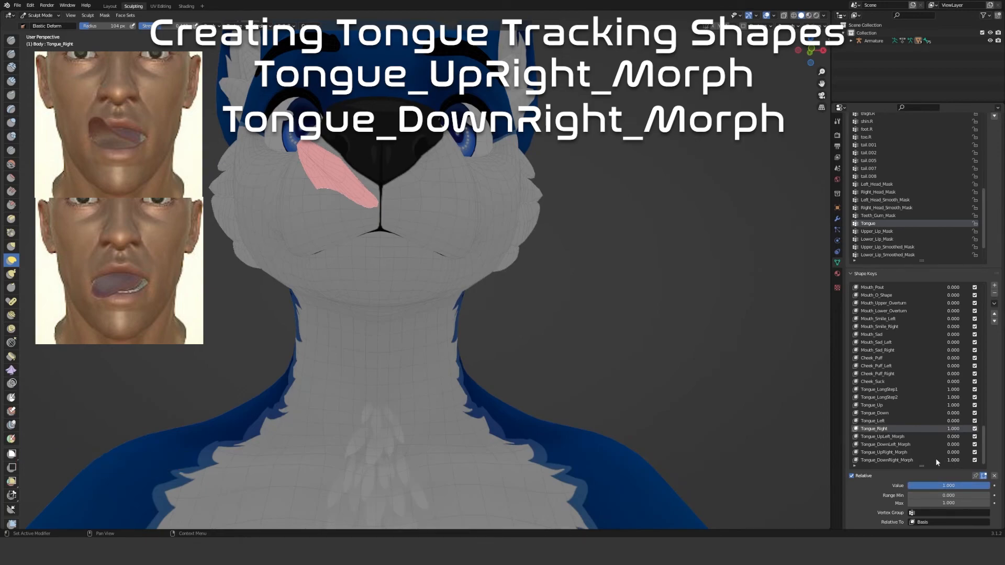
{"action": "left_click", "coordinate": [937, 459]}
{"action": "left_click_drag", "start_coordinate": [969, 485], "coordinate": [990, 486]}
{"action": "left_click", "coordinate": [911, 453]}
{"action": "middle_click_drag", "start_coordinate": [733, 367], "coordinate": [451, 318]}
Open the jaw partway under the extended tongue by setting Jaw_Open to about 0.208
{"action": "scroll", "coordinate": [882, 340], "scroll_direction": "up", "scroll_amount": 6}
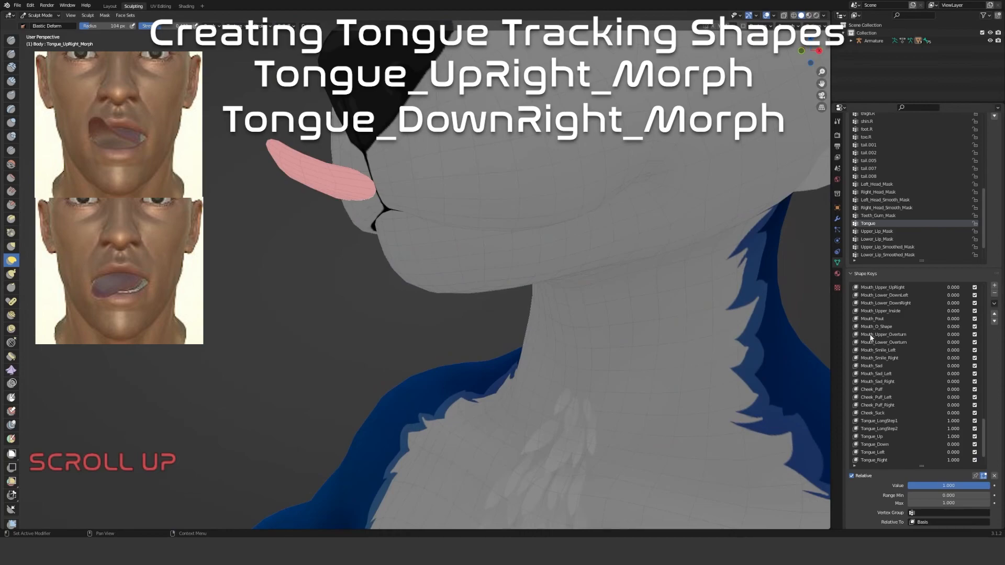
{"action": "left_click", "coordinate": [871, 311]}
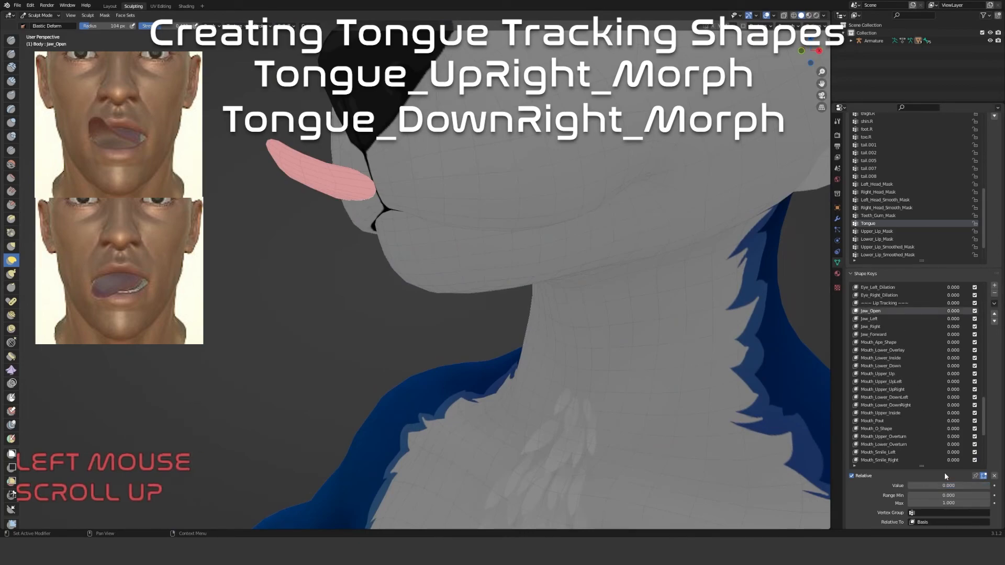
{"action": "left_click_drag", "start_coordinate": [916, 486], "coordinate": [940, 486]}
{"action": "middle_click_drag", "start_coordinate": [618, 335], "coordinate": [531, 344]}
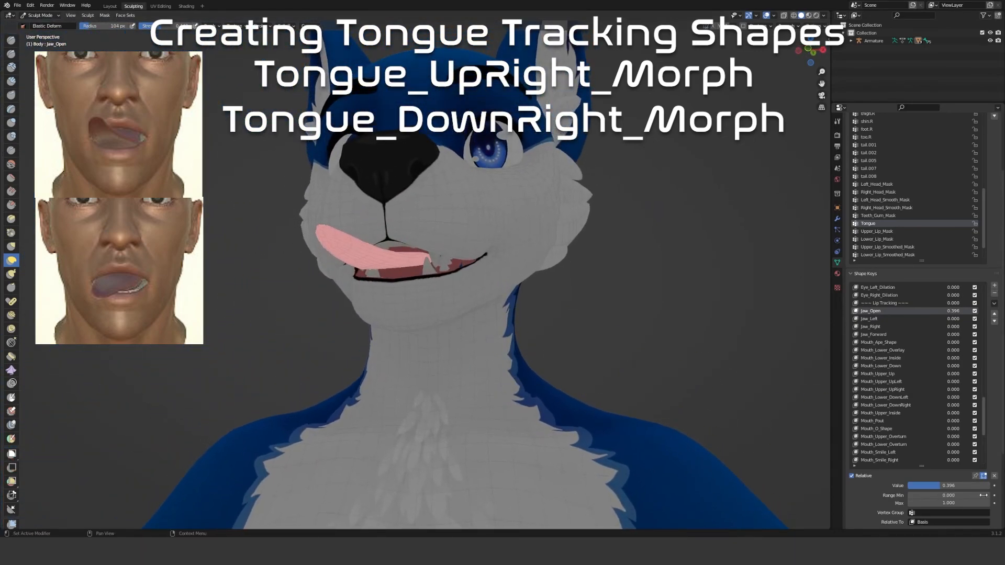
{"action": "mouse_move", "coordinate": [942, 486]}
{"action": "left_mouse_down"}
{"action": "mouse_move", "coordinate": [915, 486]}
{"action": "mouse_move", "coordinate": [924, 486]}
{"action": "left_mouse_up"}
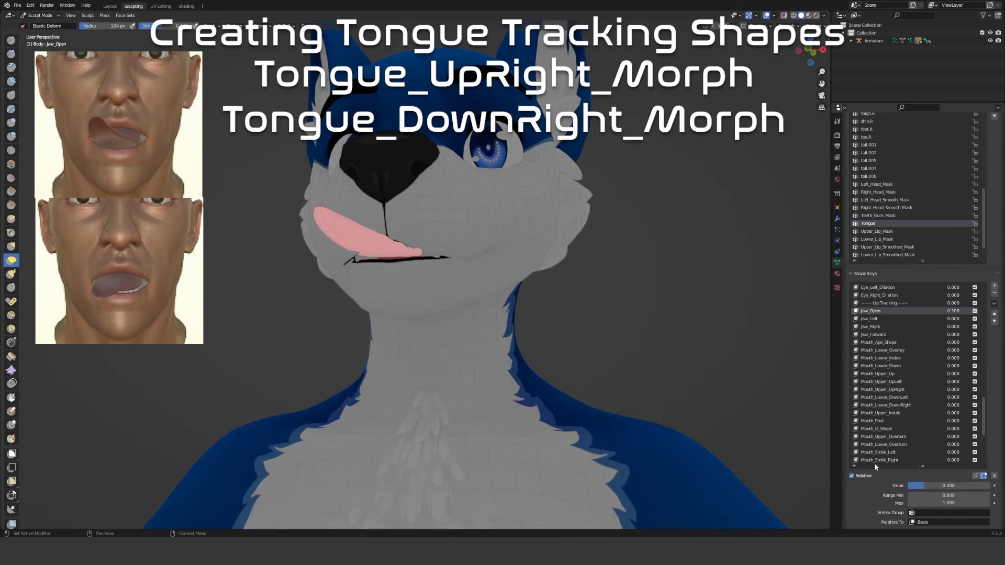
Examine the up-right tongue pose and its fit against the lips and teeth from several angles
{"action": "middle_click_drag", "start_coordinate": [479, 344], "coordinate": [529, 337]}
{"action": "scroll", "coordinate": [427, 296], "scroll_direction": "up", "scroll_amount": 4}
{"action": "middle_click_drag", "start_coordinate": [281, 220], "coordinate": [465, 294], "text": "shift"}
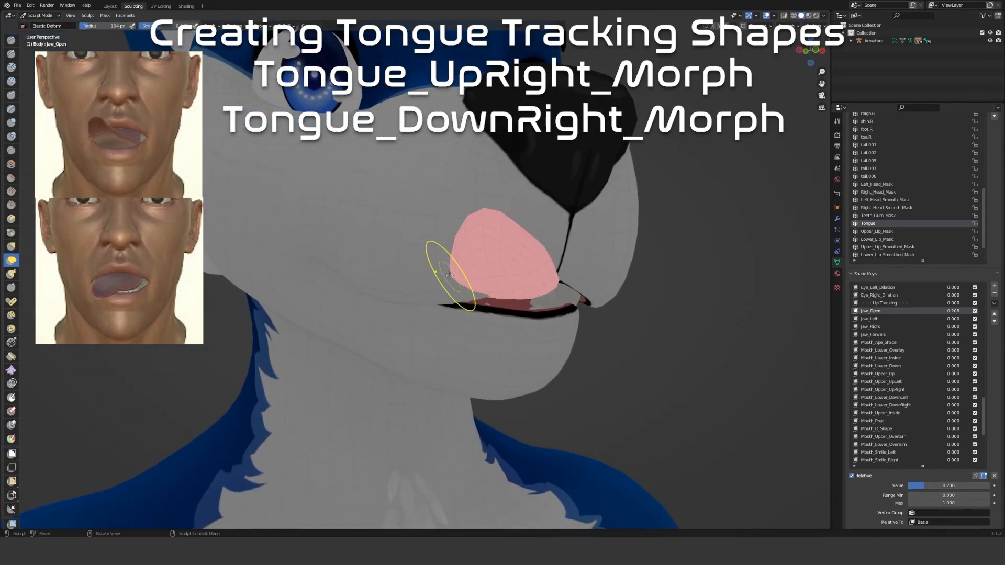
{"action": "scroll", "coordinate": [461, 294], "scroll_direction": "down", "scroll_amount": 4}
{"action": "middle_click_drag", "start_coordinate": [552, 318], "coordinate": [448, 325]}
{"action": "scroll", "coordinate": [497, 325], "scroll_direction": "up", "scroll_amount": 3}
{"action": "scroll", "coordinate": [477, 300], "scroll_direction": "up", "scroll_amount": 3}
{"action": "scroll", "coordinate": [449, 325], "scroll_direction": "down", "scroll_amount": 2}
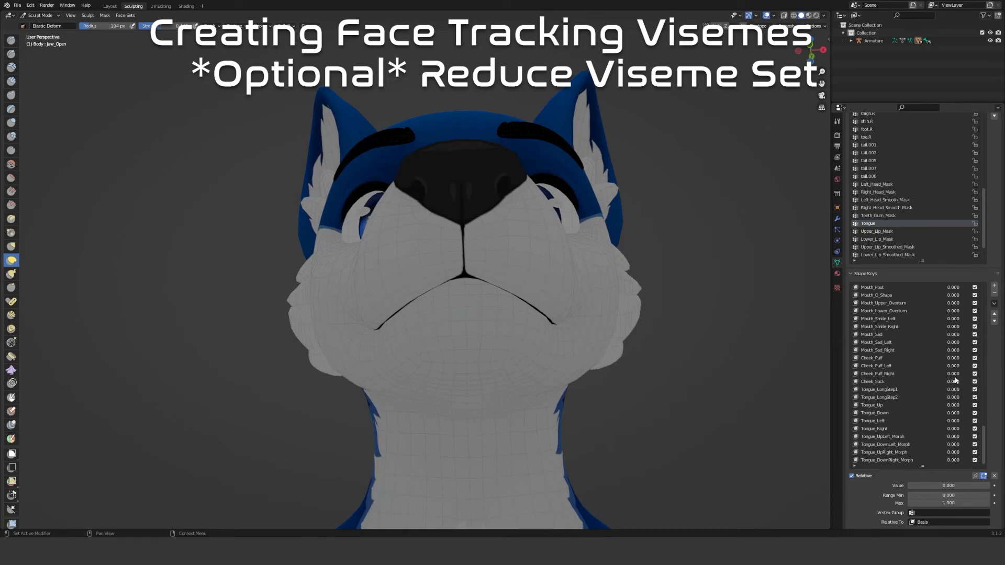
{"action": "middle_click_drag", "start_coordinate": [398, 311], "coordinate": [410, 352]}
{"action": "scroll", "coordinate": [442, 415], "scroll_direction": "down", "scroll_amount": 3}
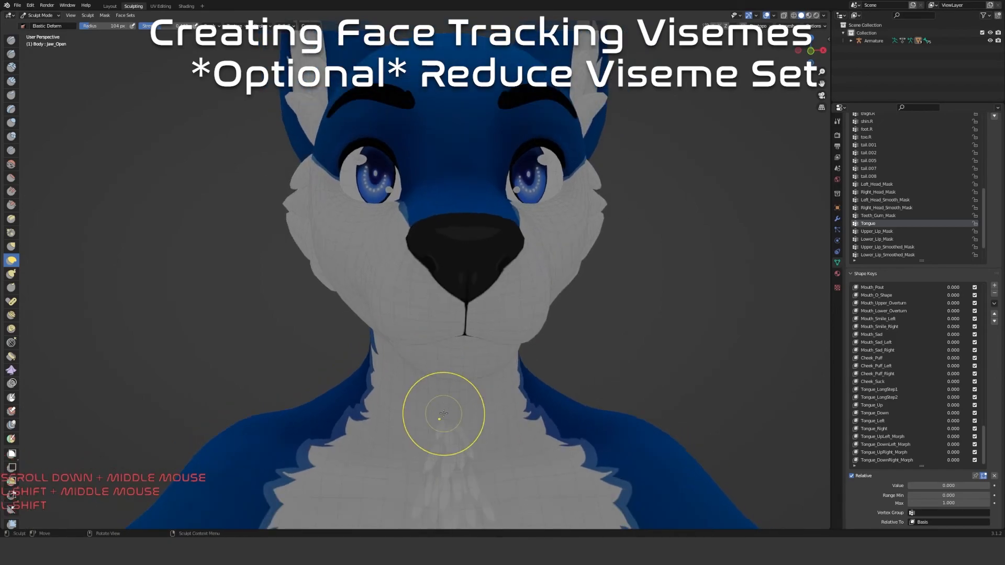
{"action": "scroll", "coordinate": [454, 425], "scroll_direction": "up", "scroll_amount": 1}
{"action": "scroll", "coordinate": [453, 426], "scroll_direction": "up", "scroll_amount": 1}
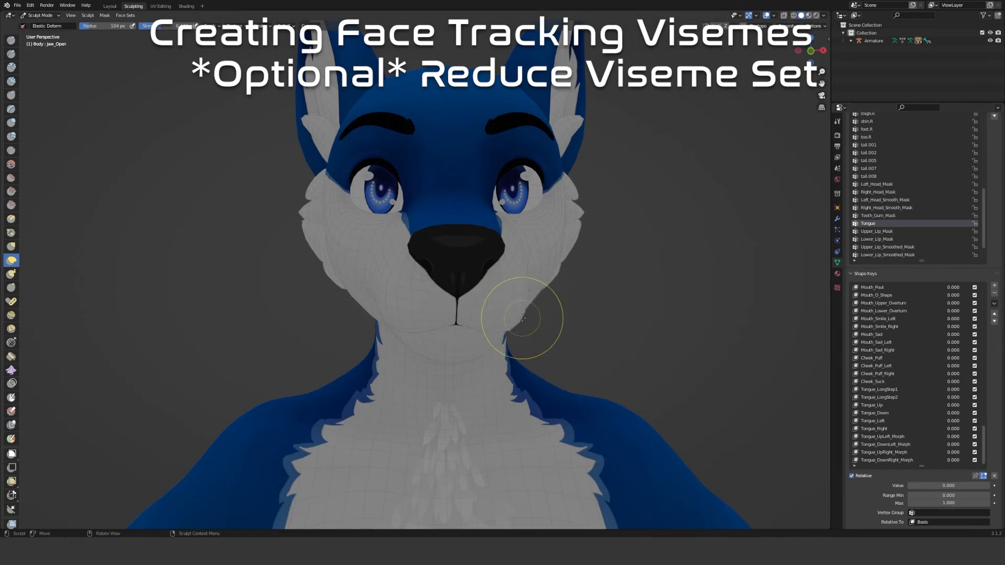
{"action": "middle_click_drag", "start_coordinate": [522, 318], "coordinate": [513, 337], "text": "shift"}
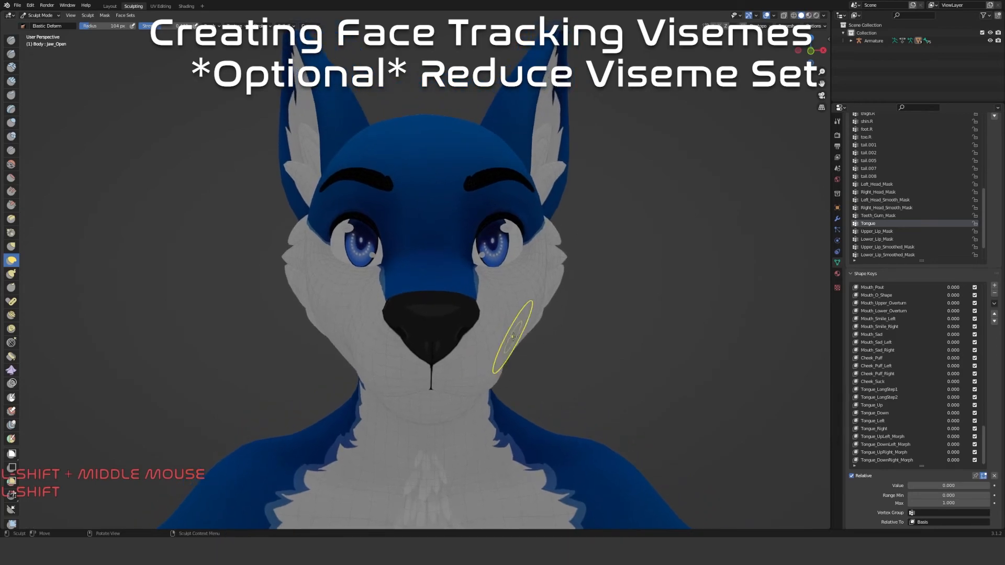
Switch to the Layout workspace and show the face tracking viseme mapping options for the Body mesh
{"action": "left_click", "coordinate": [111, 6]}
{"action": "middle_click_drag", "start_coordinate": [521, 172], "coordinate": [513, 338], "text": "shift"}
{"action": "scroll", "coordinate": [463, 277], "scroll_direction": "up", "scroll_amount": 3}
{"action": "scroll", "coordinate": [514, 338], "scroll_direction": "down", "scroll_amount": 1}
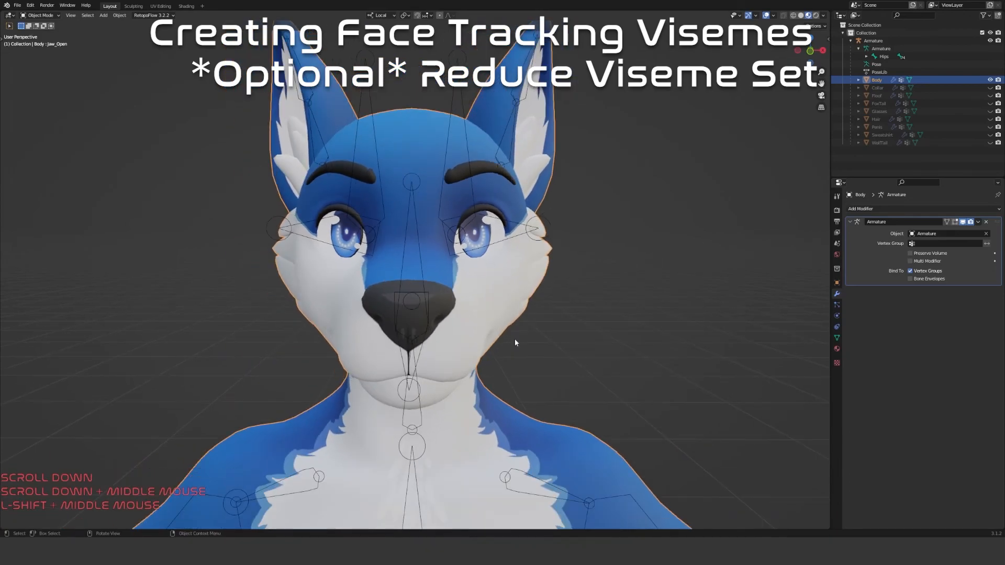
{"action": "left_click", "coordinate": [827, 39]}
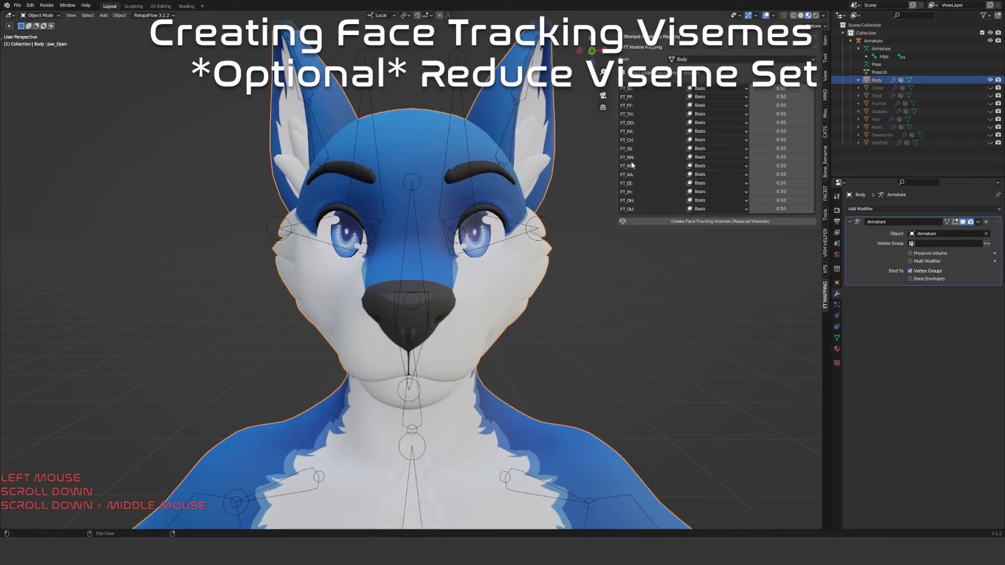
{"action": "scroll", "coordinate": [540, 314], "scroll_direction": "up", "scroll_amount": 1}
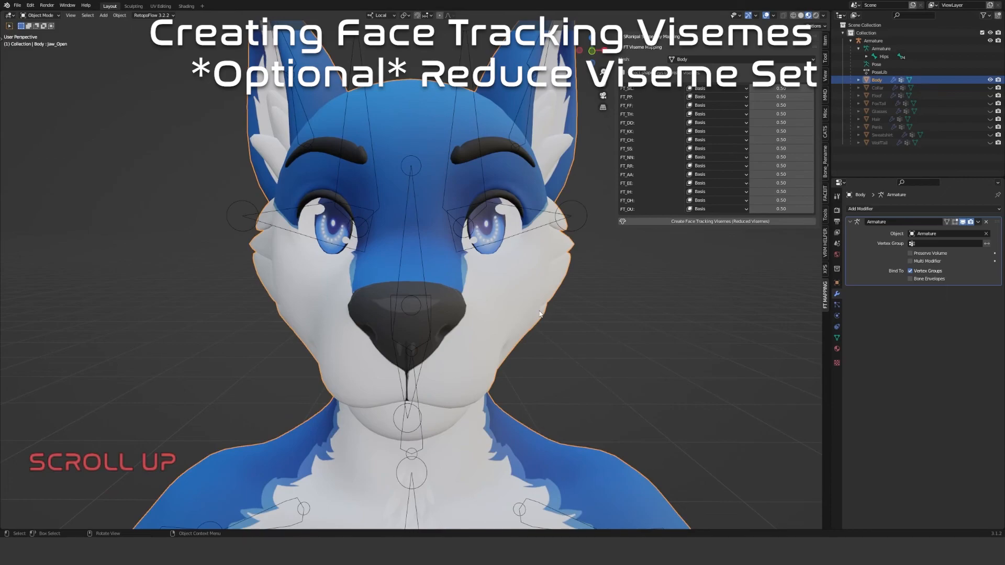
{"action": "scroll", "coordinate": [540, 314], "scroll_direction": "down", "scroll_amount": 1}
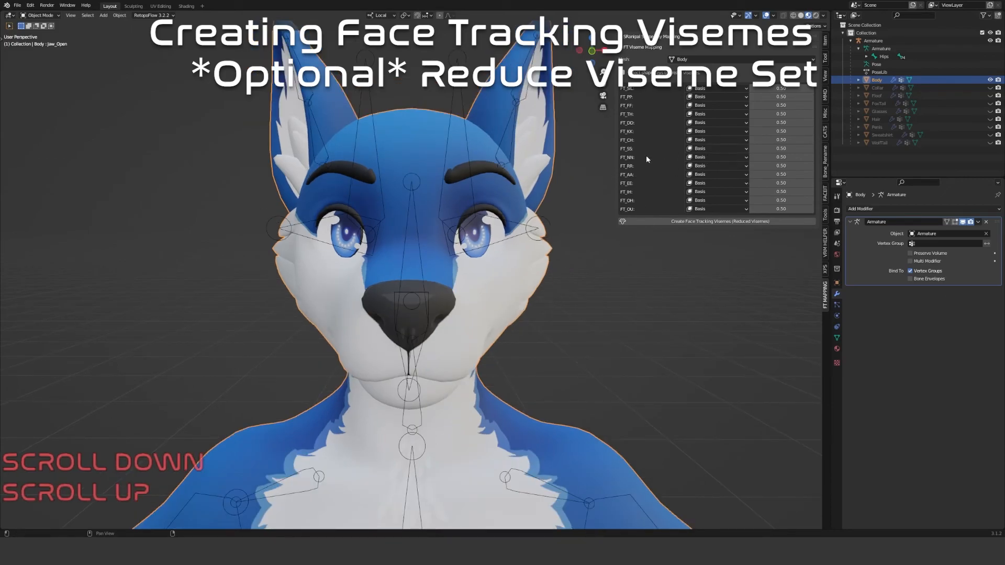
Show the Body mesh's shape keys and select vrc.v_aa
{"action": "left_click", "coordinate": [837, 338]}
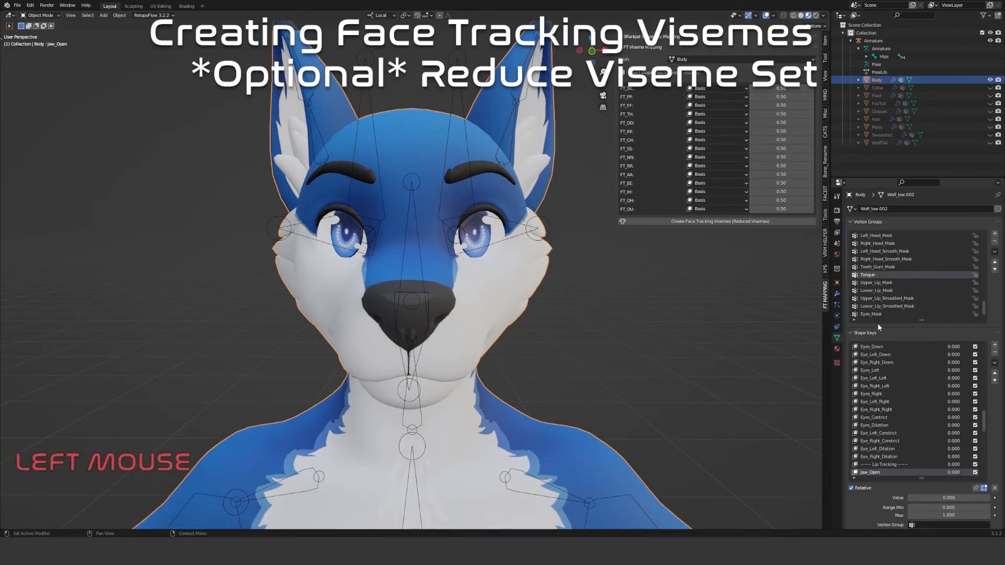
{"action": "middle_click_drag", "start_coordinate": [643, 359], "coordinate": [630, 359]}
{"action": "scroll", "coordinate": [629, 359], "scroll_direction": "up", "scroll_amount": 1}
{"action": "middle_click_drag", "start_coordinate": [457, 392], "coordinate": [472, 402]}
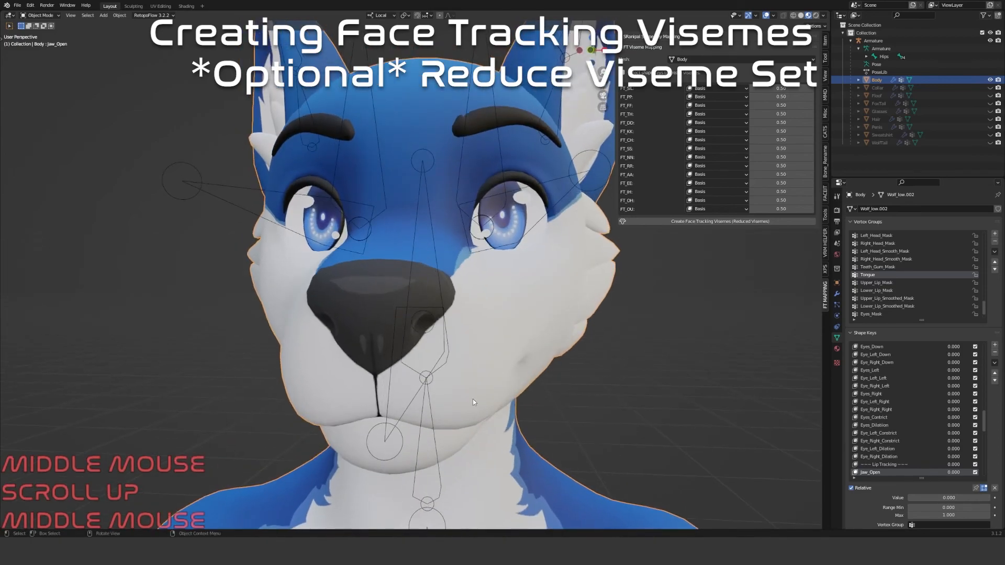
{"action": "middle_click_drag", "start_coordinate": [602, 437], "coordinate": [578, 398], "text": "shift"}
{"action": "scroll", "coordinate": [618, 405], "scroll_direction": "down", "scroll_amount": 2}
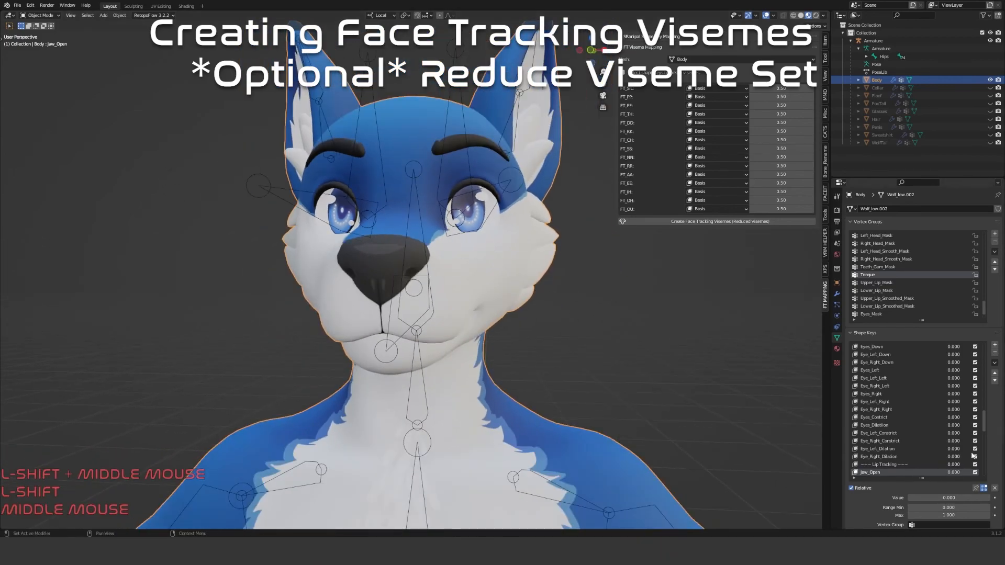
{"action": "left_click_drag", "start_coordinate": [983, 422], "coordinate": [977, 354]}
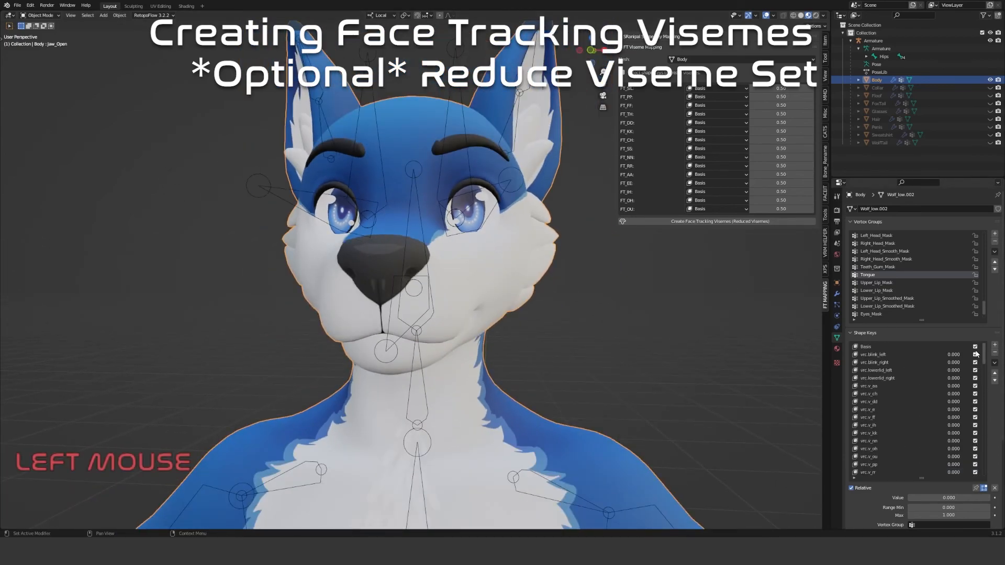
{"action": "left_click", "coordinate": [879, 385]}
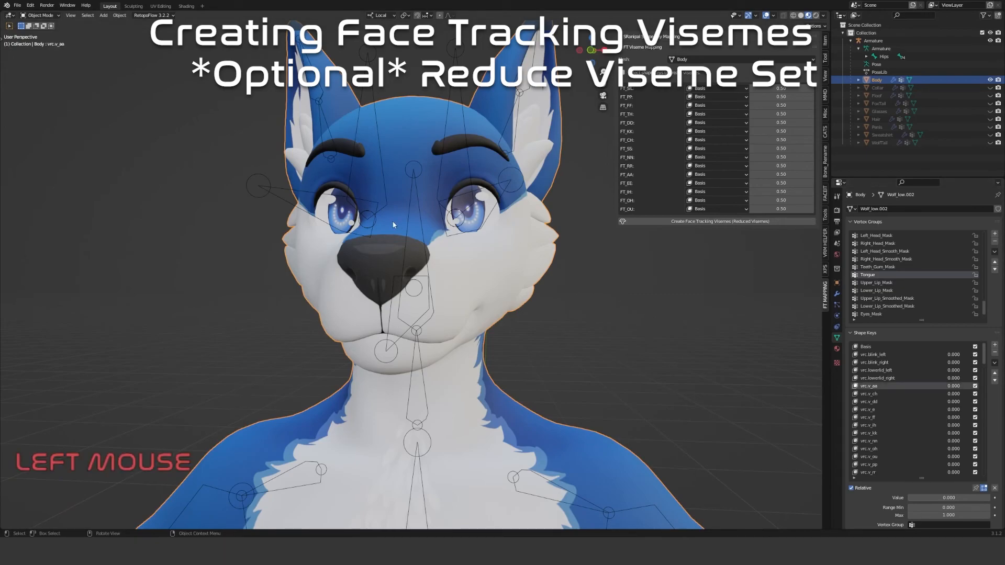
Enter Edit Mode, turn off Shape Key Edit Mode to display vrc.v_aa at full strength, and deselect all geometry
{"action": "mouse_move", "coordinate": [478, 290]}
{"action": "middle_mouse_down"}
{"action": "mouse_move", "coordinate": [476, 299]}
{"action": "mouse_move", "coordinate": [492, 288]}
{"action": "middle_mouse_up"}
{"action": "key", "text": "Tab"}
{"action": "scroll", "coordinate": [475, 300], "scroll_direction": "up", "scroll_amount": 2}
{"action": "scroll", "coordinate": [476, 300], "scroll_direction": "down", "scroll_amount": 1}
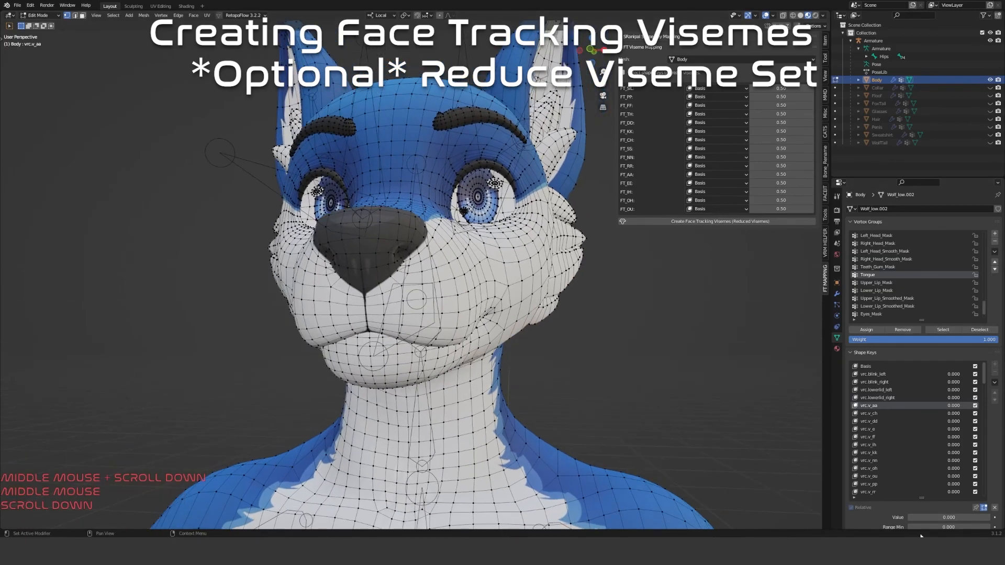
{"action": "left_click", "coordinate": [984, 507]}
{"action": "middle_click_drag", "start_coordinate": [698, 467], "coordinate": [677, 310]}
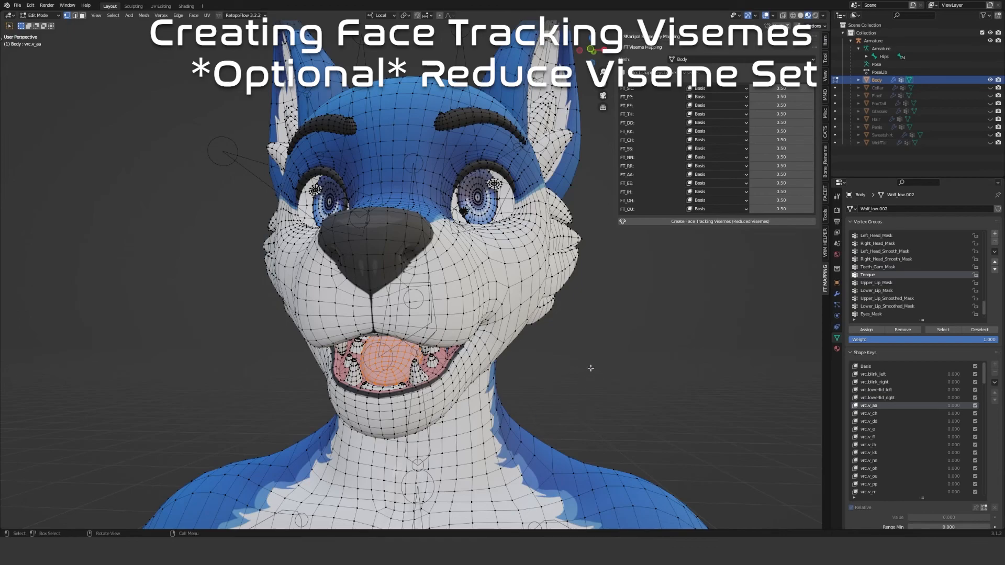
{"action": "key", "text": "alt+a"}
Map the FT_AA viseme to the vrc.v_aa shape key
{"action": "left_click", "coordinate": [708, 174]}
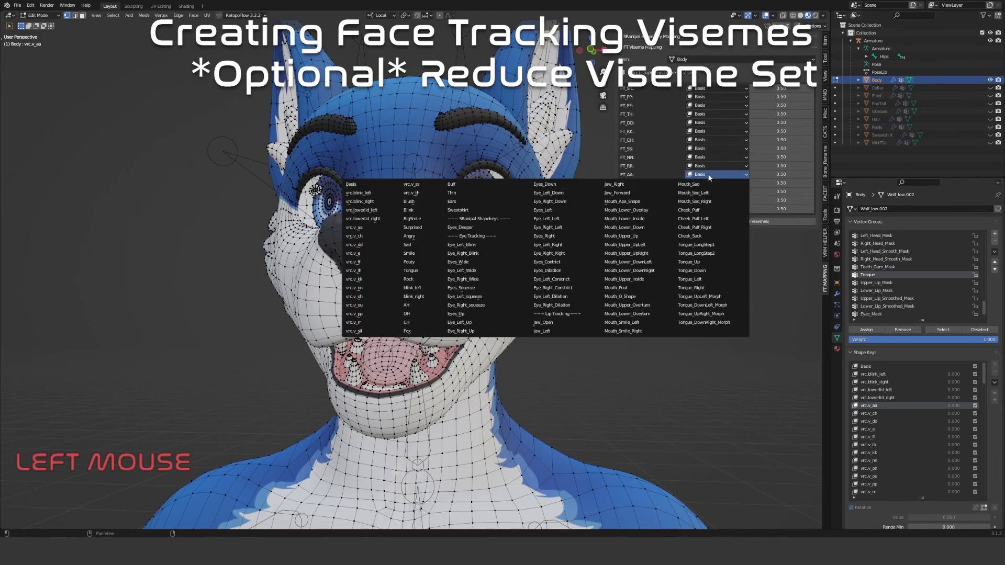
{"action": "left_click", "coordinate": [354, 228]}
{"action": "left_click", "coordinate": [759, 174]}
{"action": "left_click", "coordinate": [885, 510]}
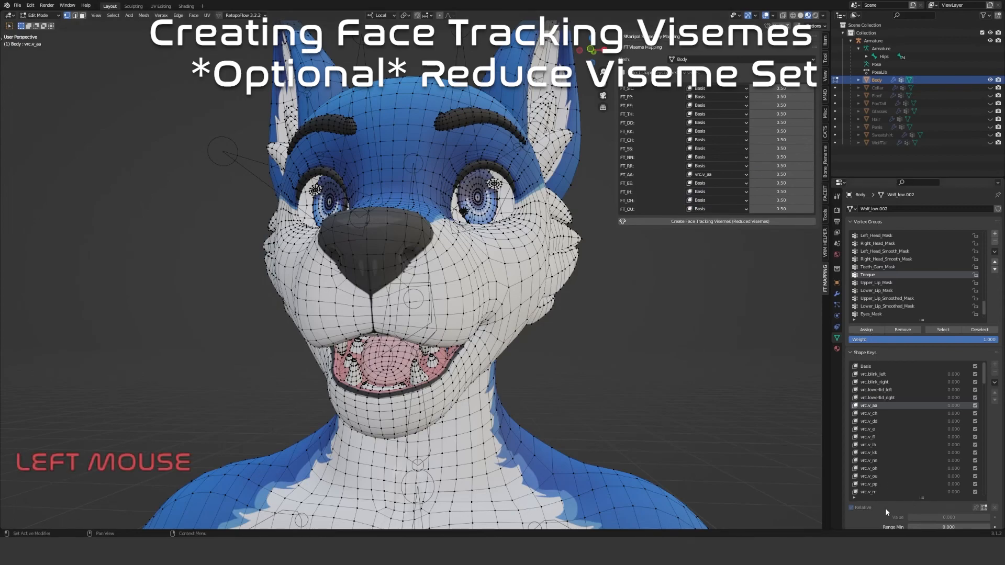
Turn Shape Key Edit Mode back on, preview vrc.v_aa at a value of 0.5, and clear the shape key values
{"action": "left_click", "coordinate": [984, 507]}
{"action": "left_click", "coordinate": [934, 518]}
{"action": "type", "text": "0.5"}
{"action": "key", "text": "Return"}
{"action": "mouse_move", "coordinate": [487, 414]}
{"action": "middle_mouse_down"}
{"action": "mouse_move", "coordinate": [534, 419]}
{"action": "mouse_move", "coordinate": [499, 418]}
{"action": "middle_mouse_up"}
{"action": "scroll", "coordinate": [499, 418], "scroll_direction": "up", "scroll_amount": 1}
{"action": "middle_click_drag", "start_coordinate": [660, 312], "coordinate": [641, 315]}
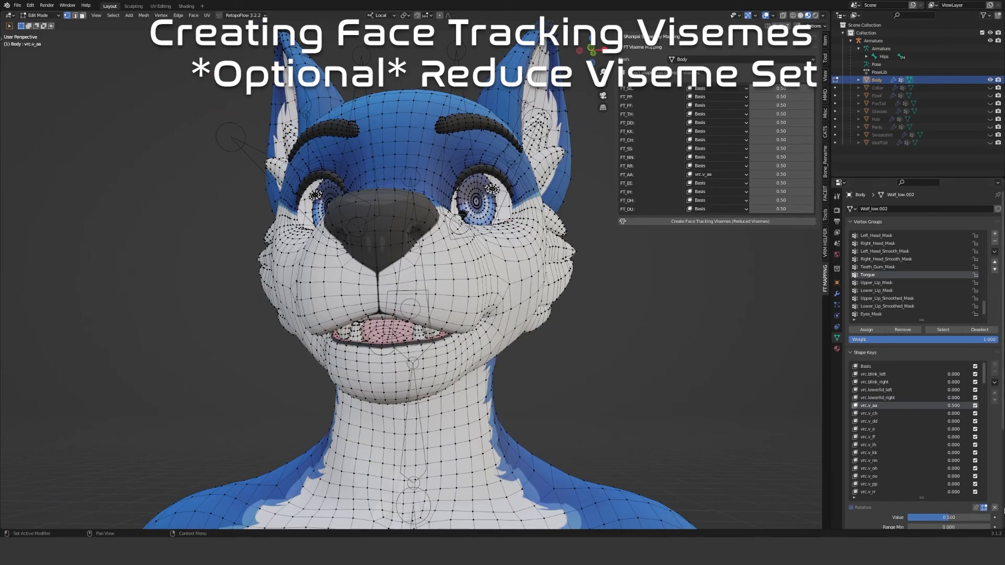
{"action": "left_click", "coordinate": [994, 508]}
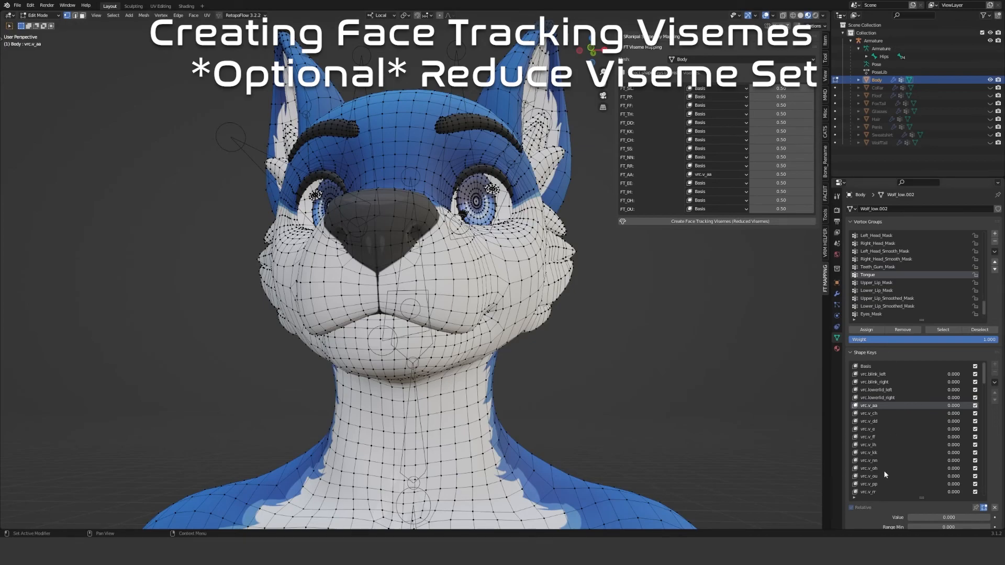
Preview the vrc.v_pp shape key, then map FT_PP to vrc.v_pp with a strength of 1
{"action": "left_click", "coordinate": [878, 484]}
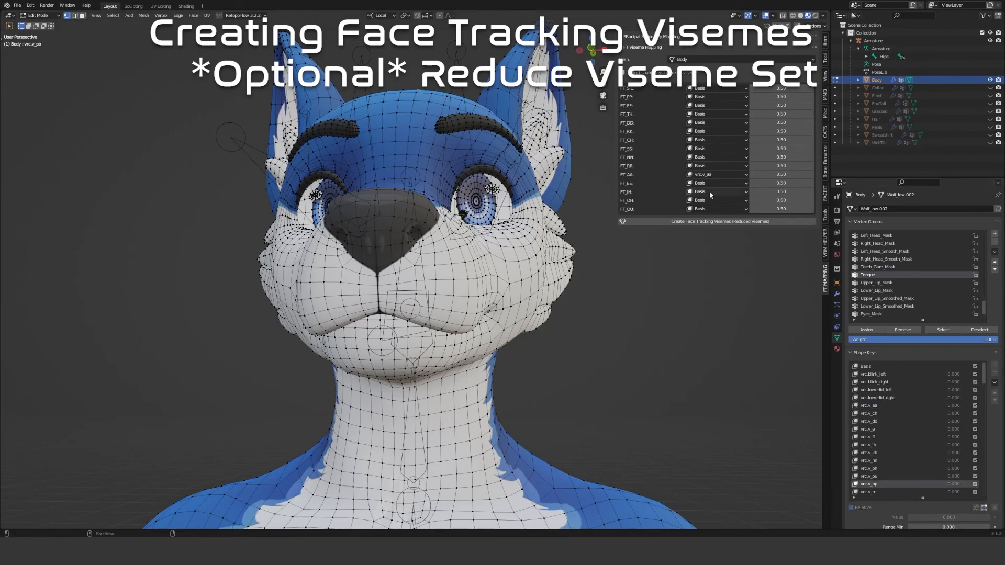
{"action": "left_click", "coordinate": [780, 96]}
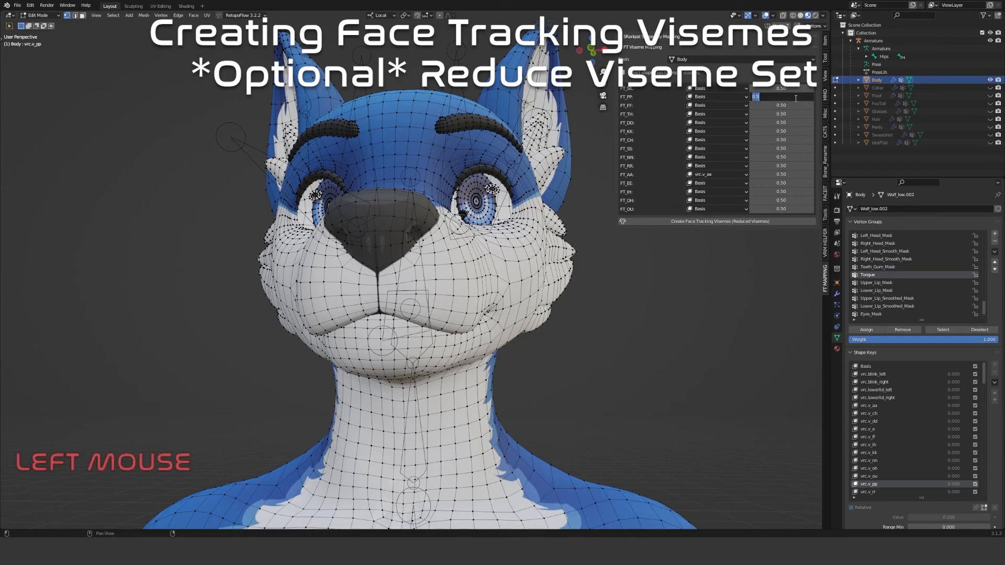
{"action": "type", "text": "1"}
{"action": "key", "text": "Return"}
{"action": "left_click", "coordinate": [714, 96]}
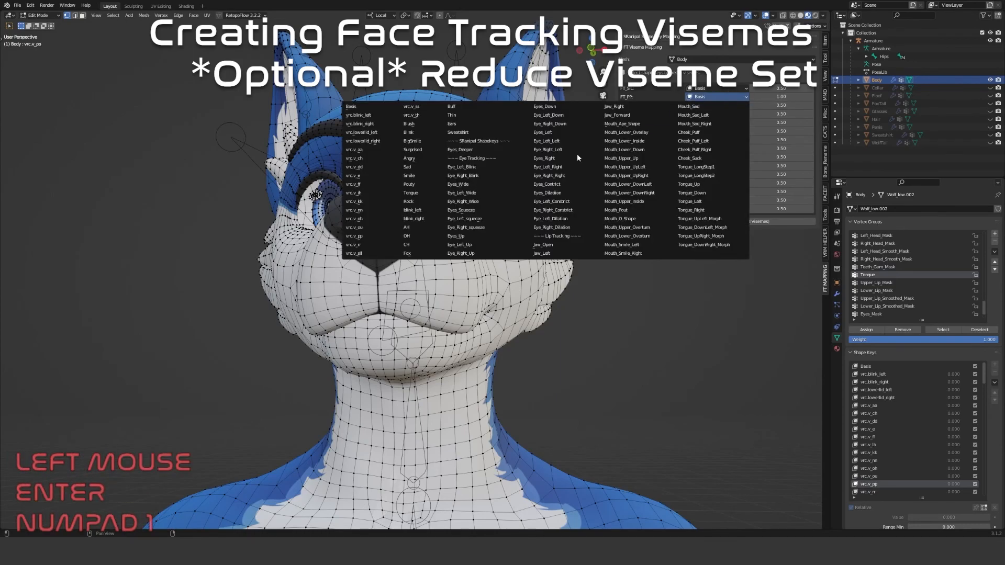
{"action": "left_click", "coordinate": [366, 238]}
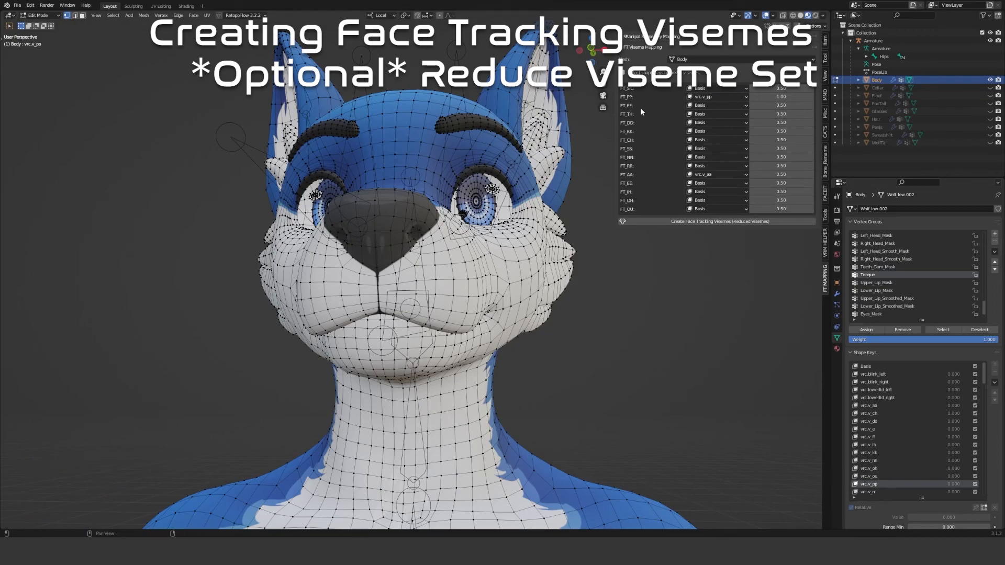
Preview the vrc.v_ff shape key and map the FT_FF viseme to it with a strength of 1
{"action": "left_click", "coordinate": [874, 437]}
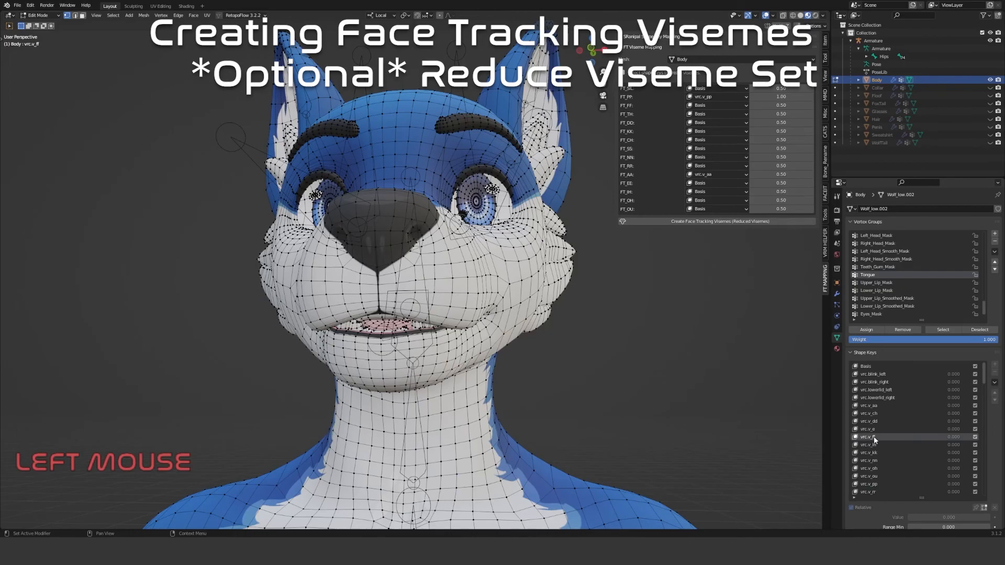
{"action": "middle_click_drag", "start_coordinate": [523, 325], "coordinate": [628, 220]}
{"action": "left_click", "coordinate": [806, 105]}
{"action": "type", "text": "1"}
{"action": "key", "text": "Return"}
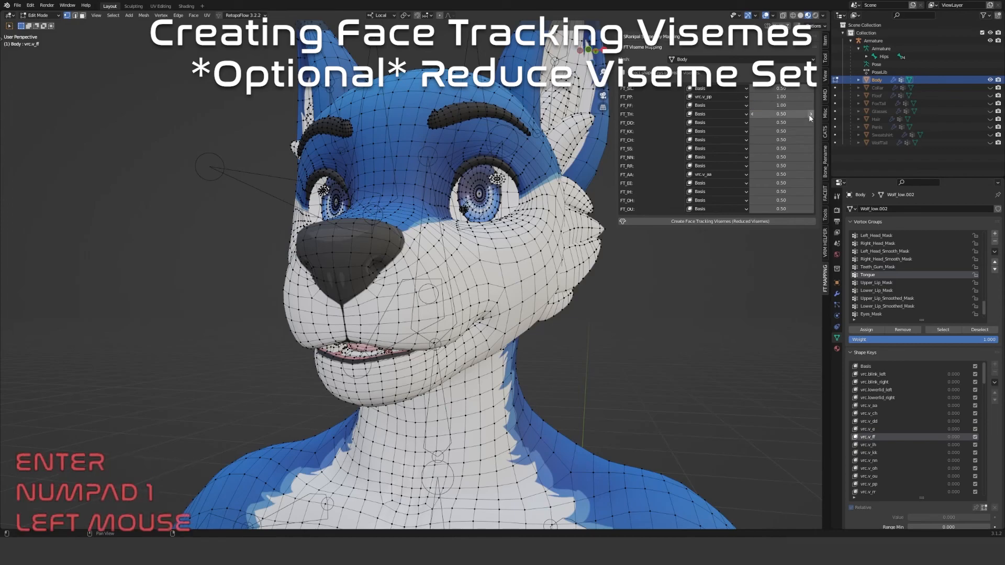
{"action": "left_click", "coordinate": [701, 106]}
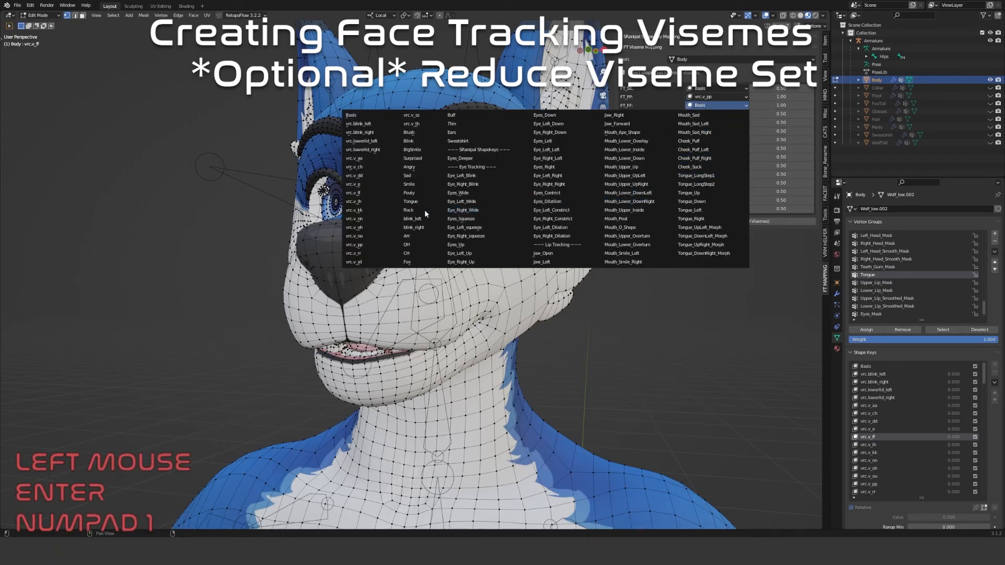
{"action": "left_click", "coordinate": [368, 194]}
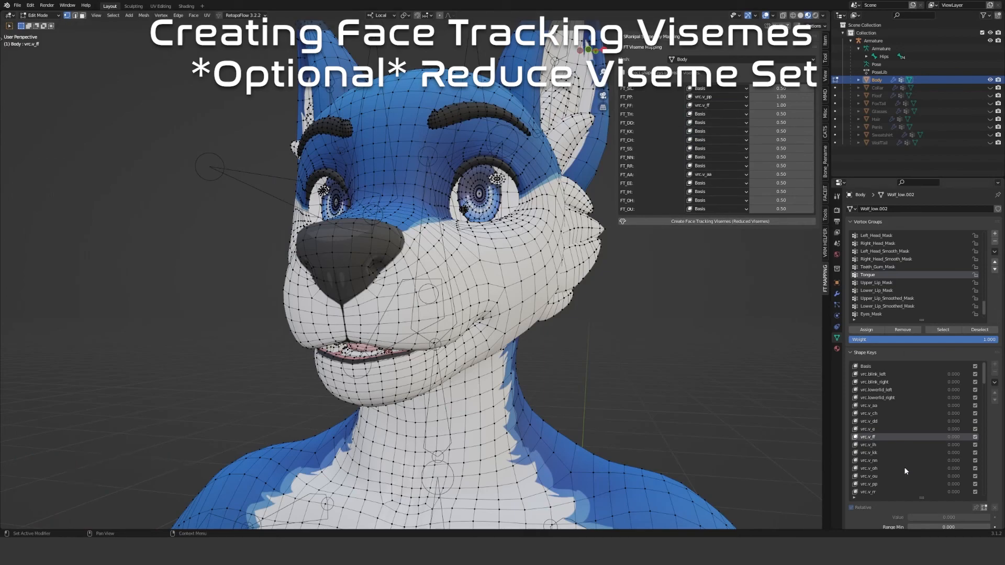
Preview the vrc.v_th shape key and map the FT_TH viseme to it with a strength of 0.8
{"action": "scroll", "coordinate": [873, 490], "scroll_direction": "down", "scroll_amount": 4}
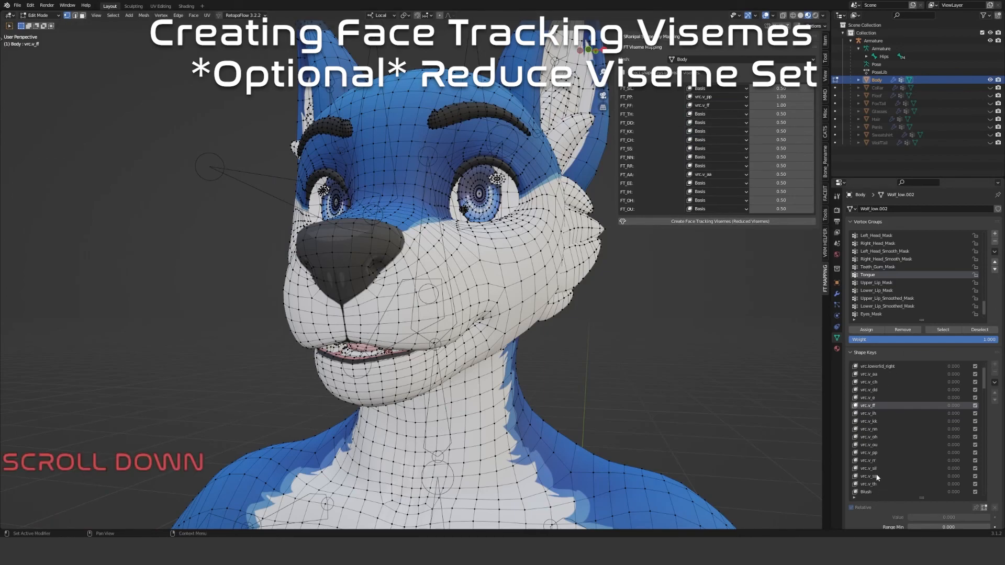
{"action": "left_click", "coordinate": [874, 483]}
{"action": "middle_click_drag", "start_coordinate": [471, 367], "coordinate": [546, 372]}
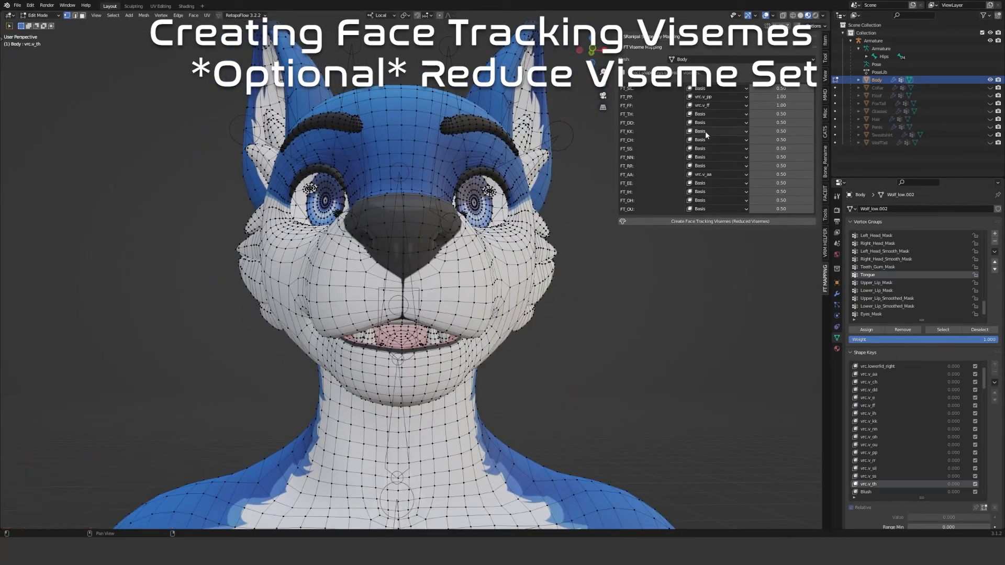
{"action": "left_click", "coordinate": [766, 112]}
{"action": "type", "text": "0.8"}
{"action": "key", "text": "Return"}
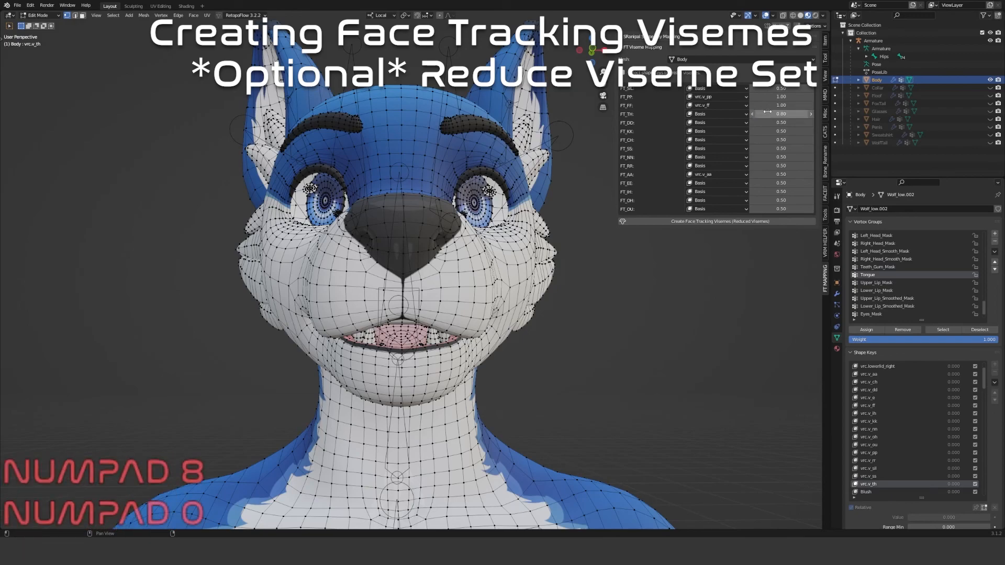
{"action": "left_click", "coordinate": [719, 114]}
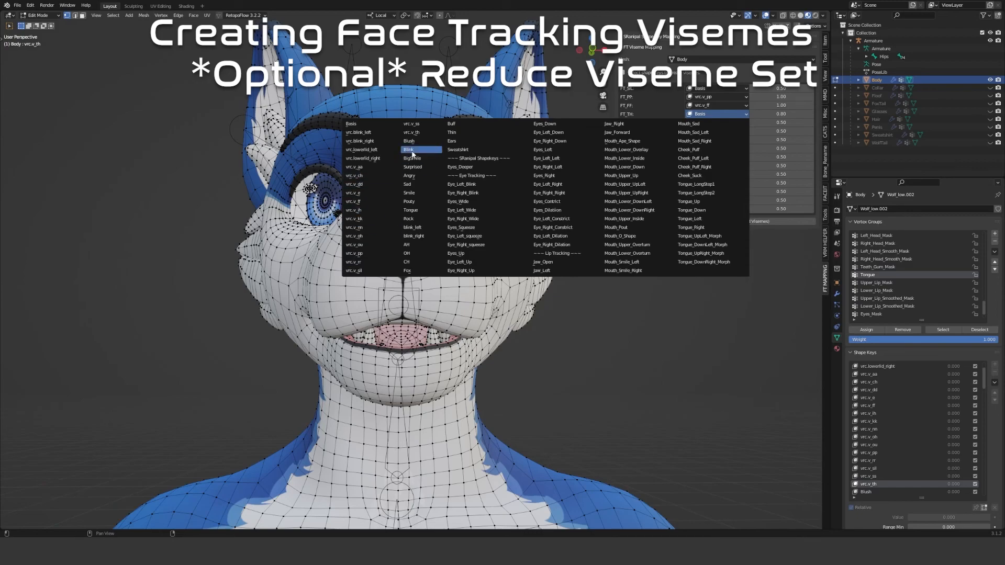
{"action": "left_click", "coordinate": [414, 132]}
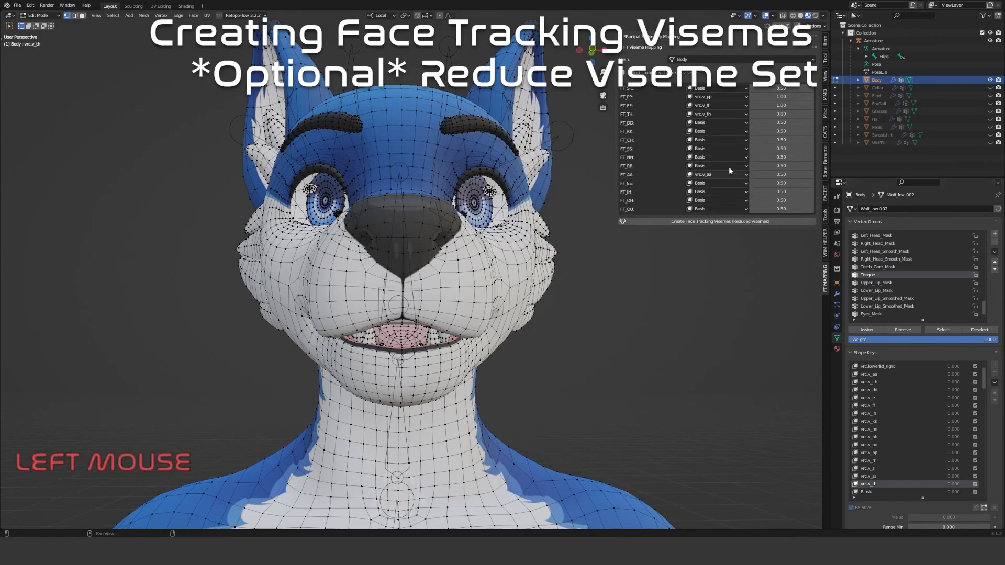
Preview the vrc.v_dd shape key and map the FT_DD viseme to it with a strength of 0.8
{"action": "left_click", "coordinate": [875, 390]}
{"action": "mouse_move", "coordinate": [596, 350]}
{"action": "middle_mouse_down"}
{"action": "mouse_move", "coordinate": [599, 341]}
{"action": "mouse_move", "coordinate": [578, 353]}
{"action": "middle_mouse_up"}
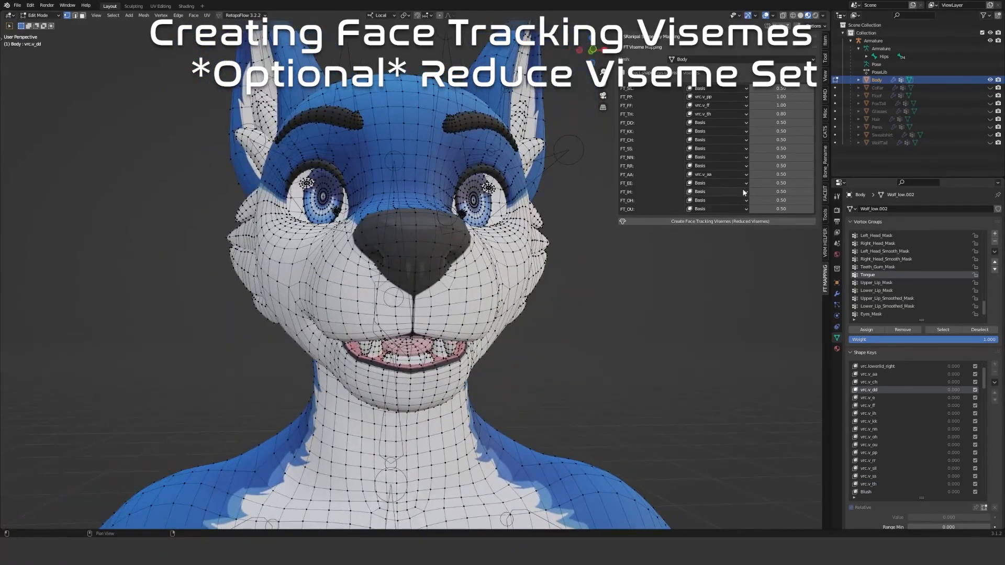
{"action": "left_click", "coordinate": [788, 122]}
{"action": "type", "text": "0.8"}
{"action": "key", "text": "Return"}
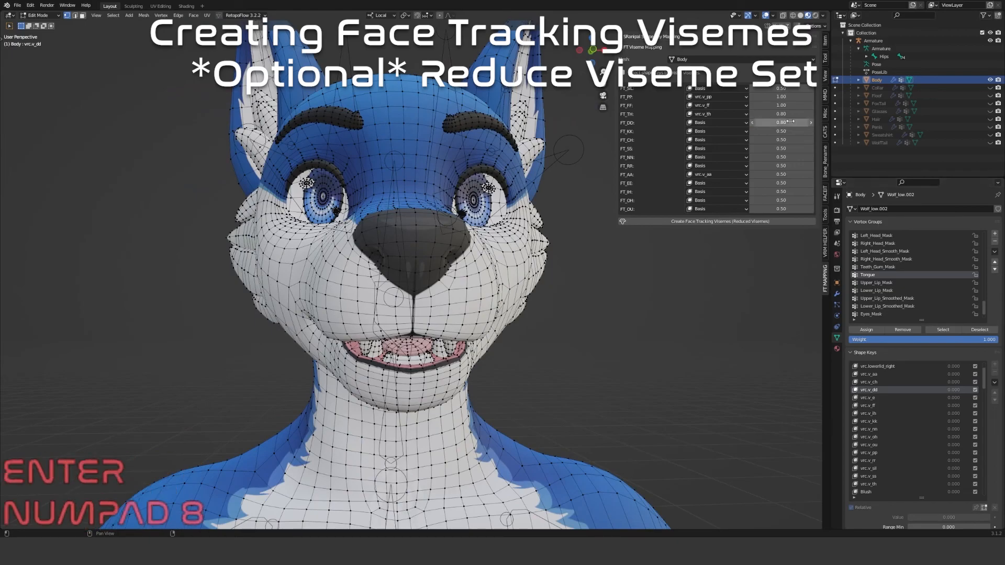
{"action": "left_click", "coordinate": [726, 124]}
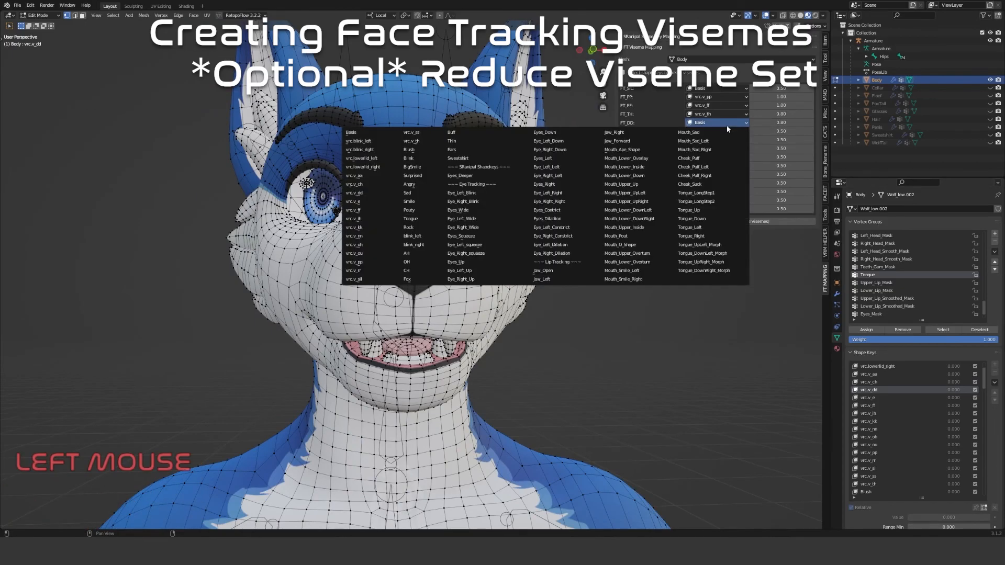
{"action": "left_click", "coordinate": [354, 193]}
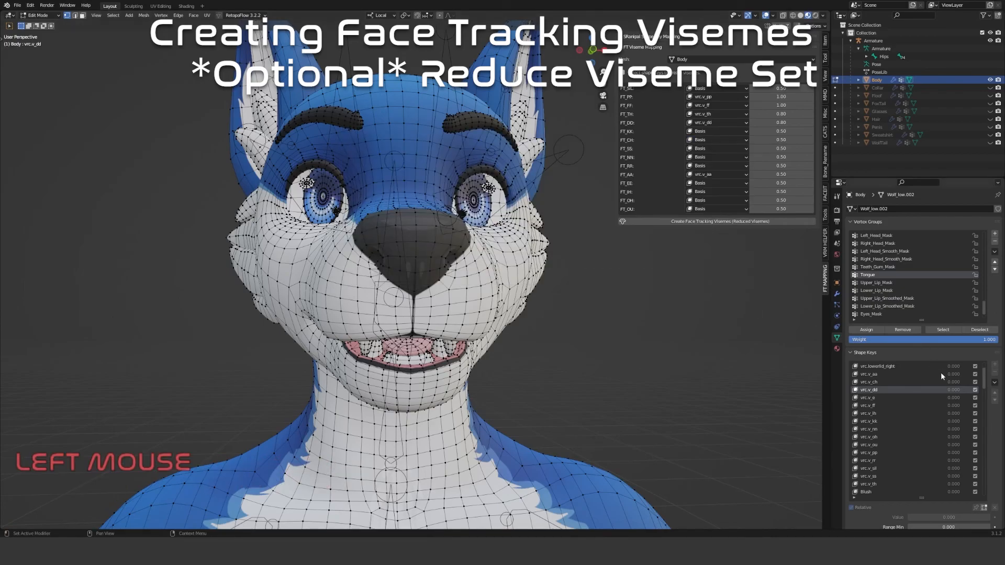
Preview the vrc.v_e shape key and map the FT_EE viseme to it with a strength of 0.8
{"action": "left_click", "coordinate": [869, 397]}
{"action": "middle_click_drag", "start_coordinate": [563, 335], "coordinate": [633, 314]}
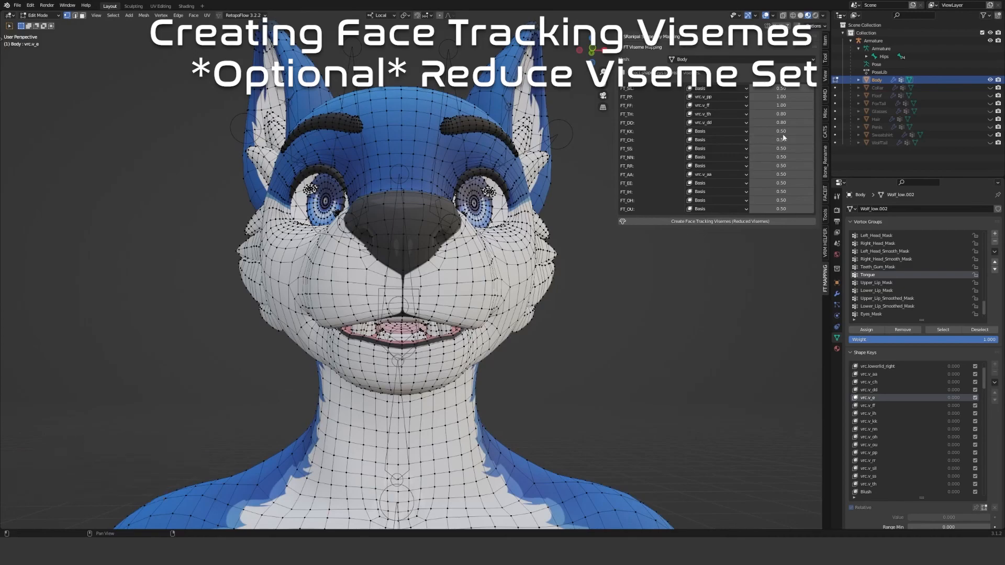
{"action": "left_click", "coordinate": [772, 182]}
{"action": "type", "text": "0.8"}
{"action": "key", "text": "Return"}
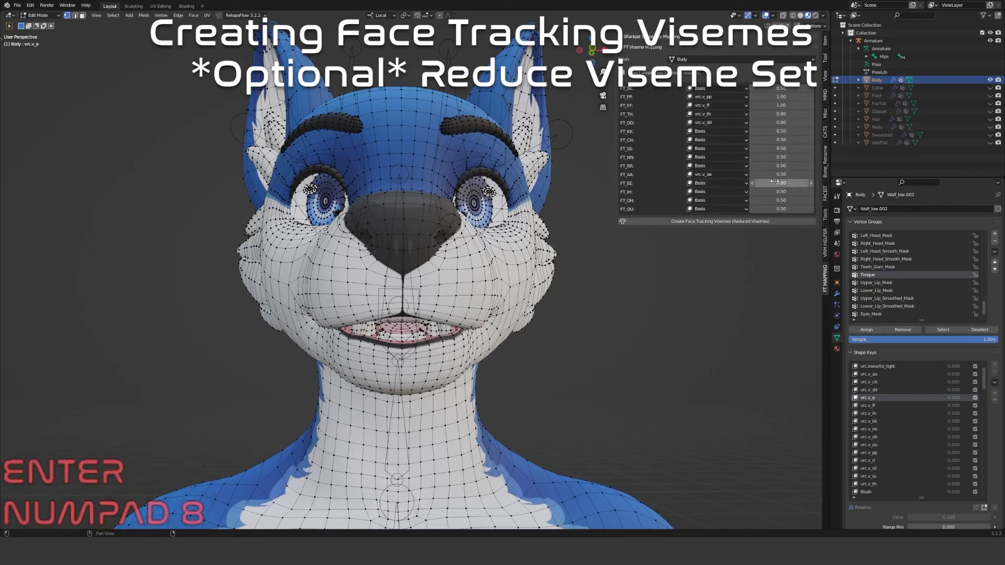
{"action": "left_click", "coordinate": [731, 184]}
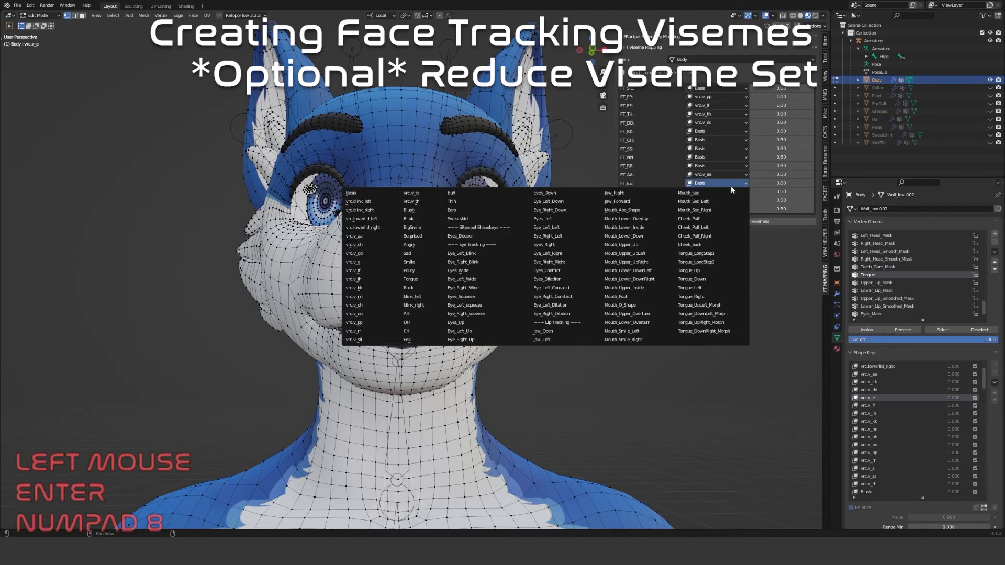
{"action": "left_click", "coordinate": [361, 262]}
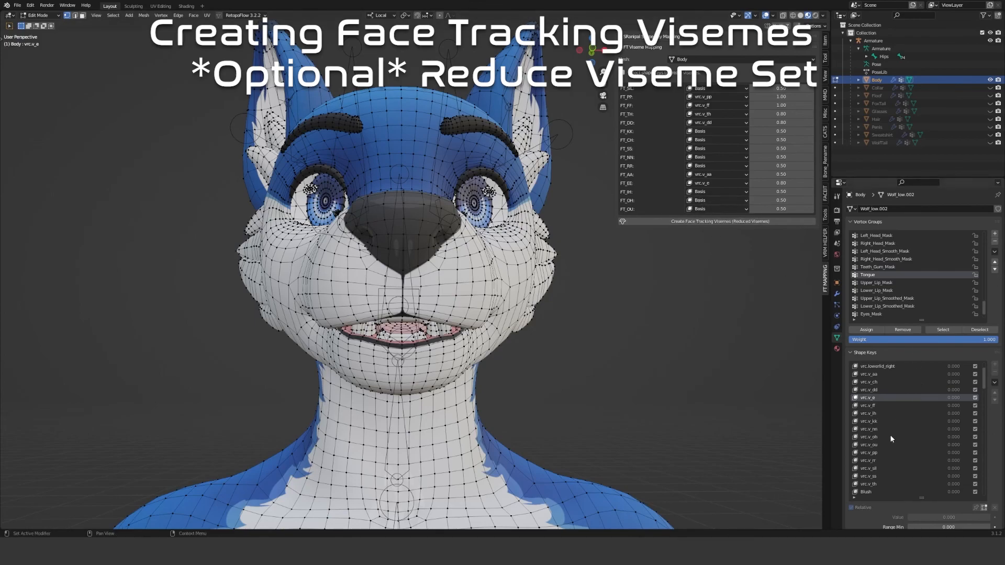
Preview the vrc.v_ih shape key and map the FT_IH viseme to it with a strength of 0.7
{"action": "left_click", "coordinate": [872, 414]}
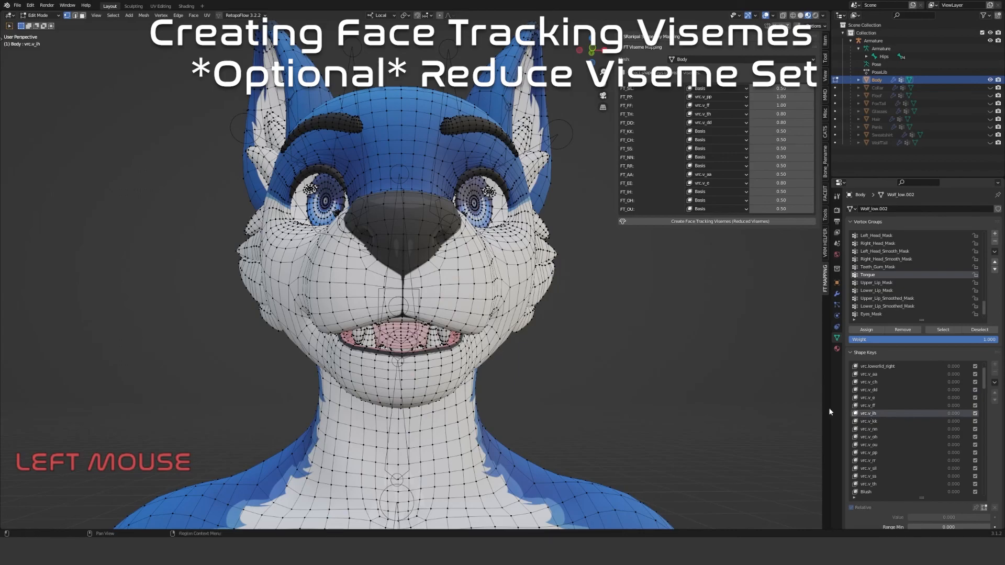
{"action": "middle_click_drag", "start_coordinate": [667, 270], "coordinate": [595, 278]}
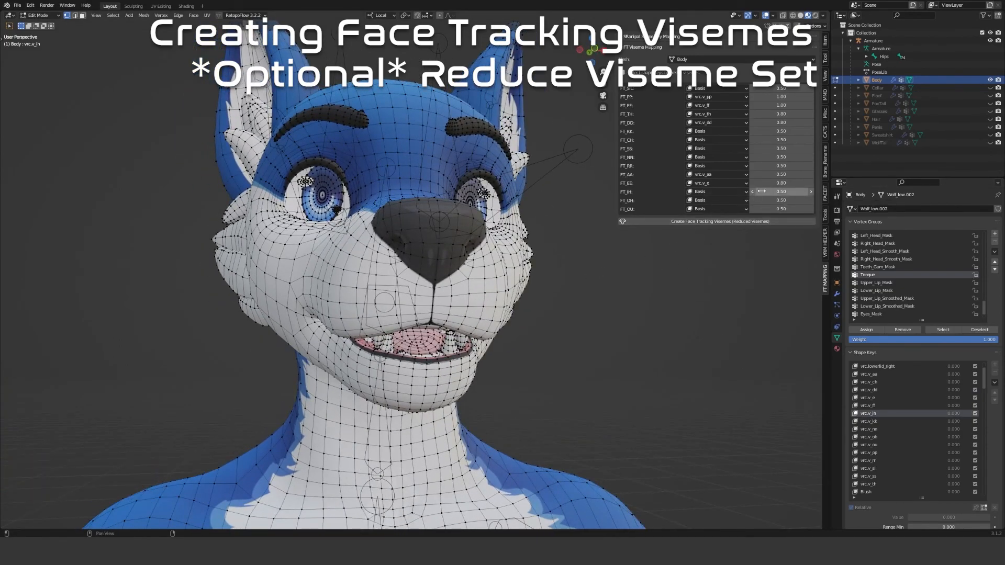
{"action": "left_click", "coordinate": [767, 194]}
{"action": "type", "text": "0.7"}
{"action": "key", "text": "Return"}
{"action": "left_click", "coordinate": [729, 192]}
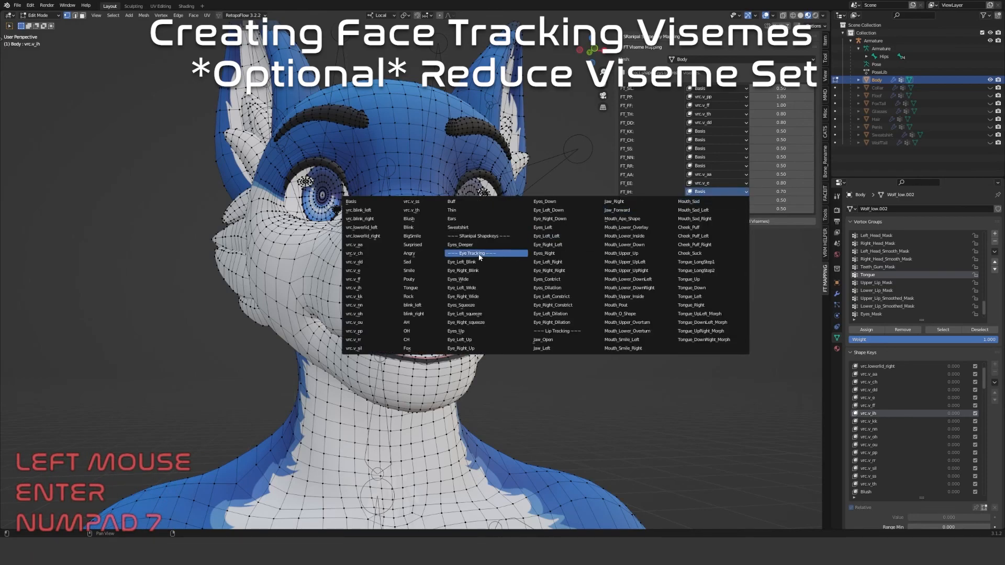
{"action": "left_click", "coordinate": [378, 288]}
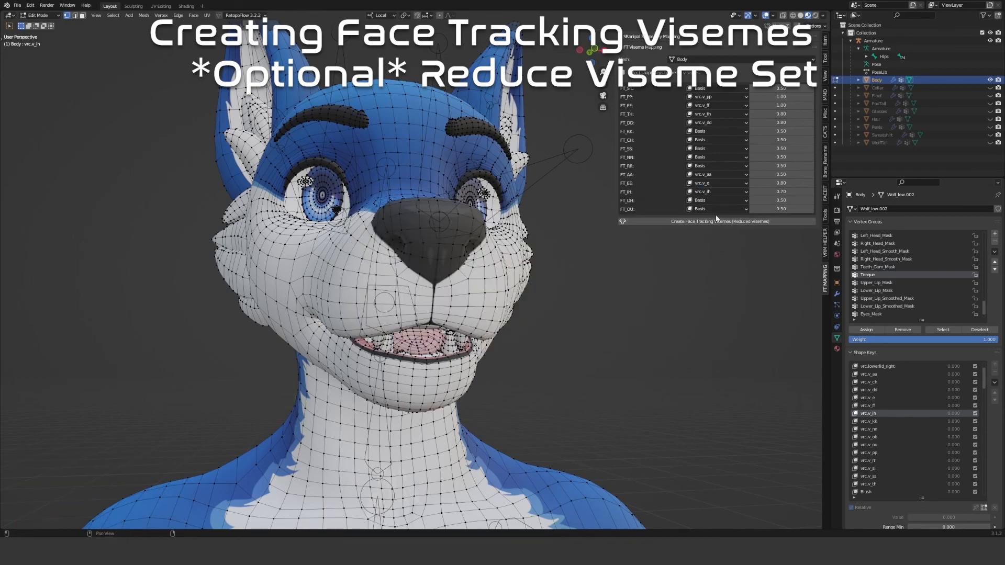
Preview the vrc.v_oh shape key and set the strength of both FT_OH and FT_OU to 0.6
{"action": "left_click", "coordinate": [876, 437]}
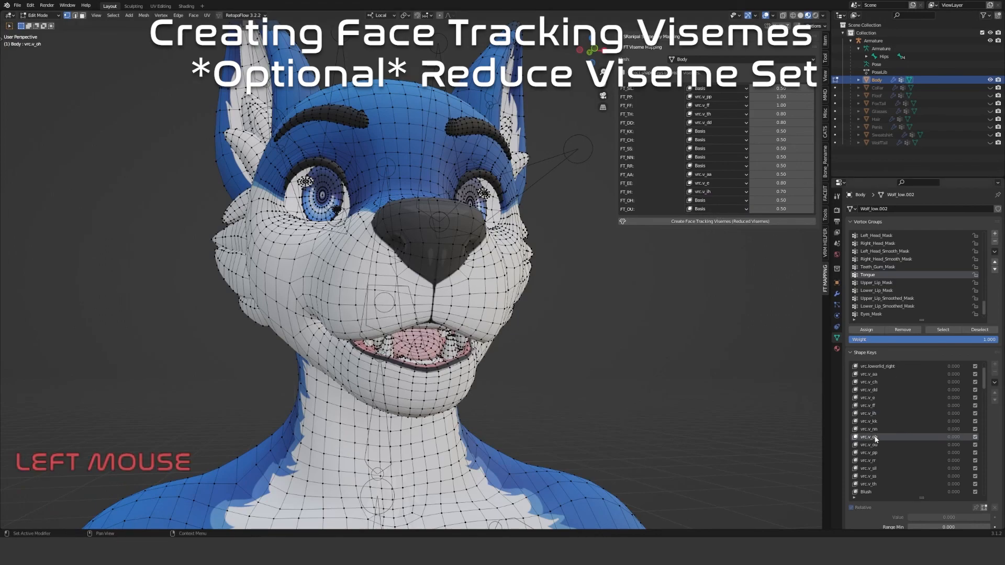
{"action": "left_click", "coordinate": [788, 201]}
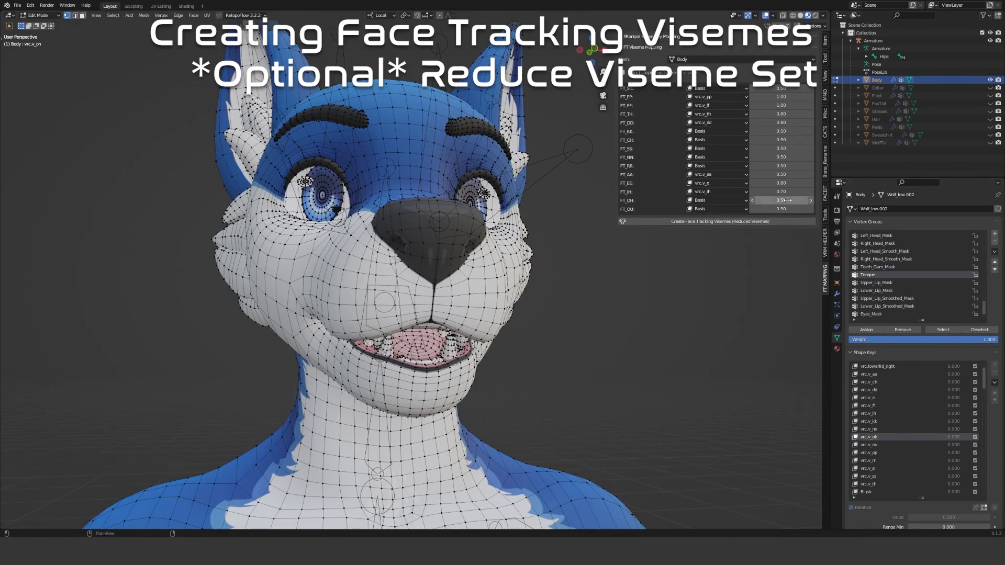
{"action": "type", "text": "0.6"}
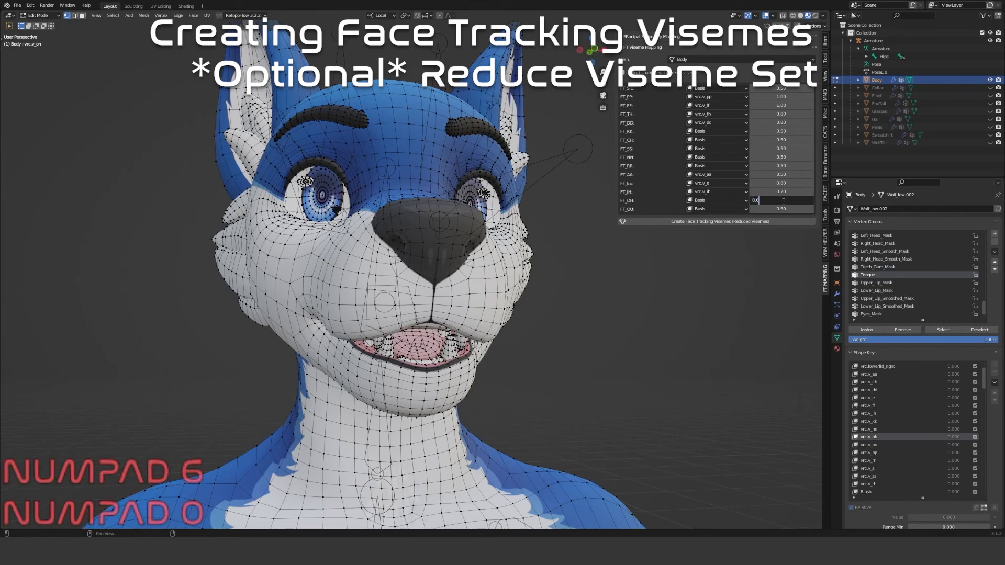
{"action": "left_click", "coordinate": [787, 210]}
{"action": "type", "text": "0.6"}
{"action": "key", "text": "Return"}
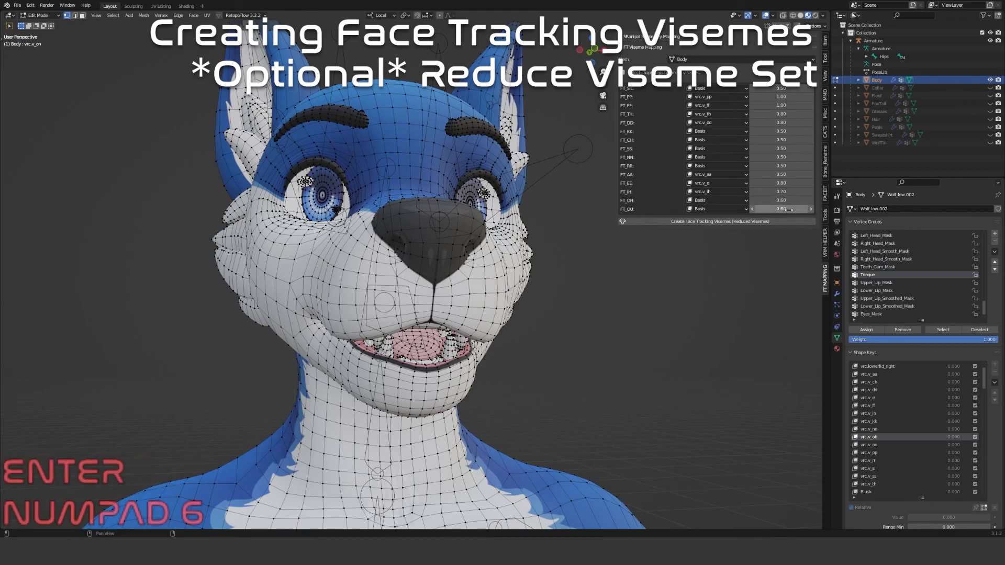
Map the FT_OH viseme to vrc.v_oh and the FT_OU viseme to vrc.v_ou
{"action": "left_click", "coordinate": [724, 202]}
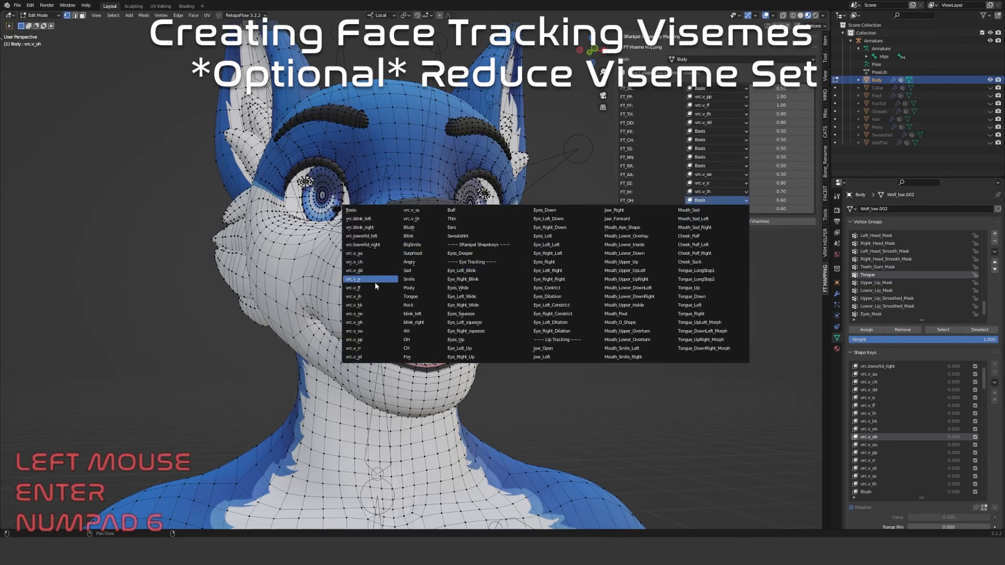
{"action": "left_click", "coordinate": [372, 323]}
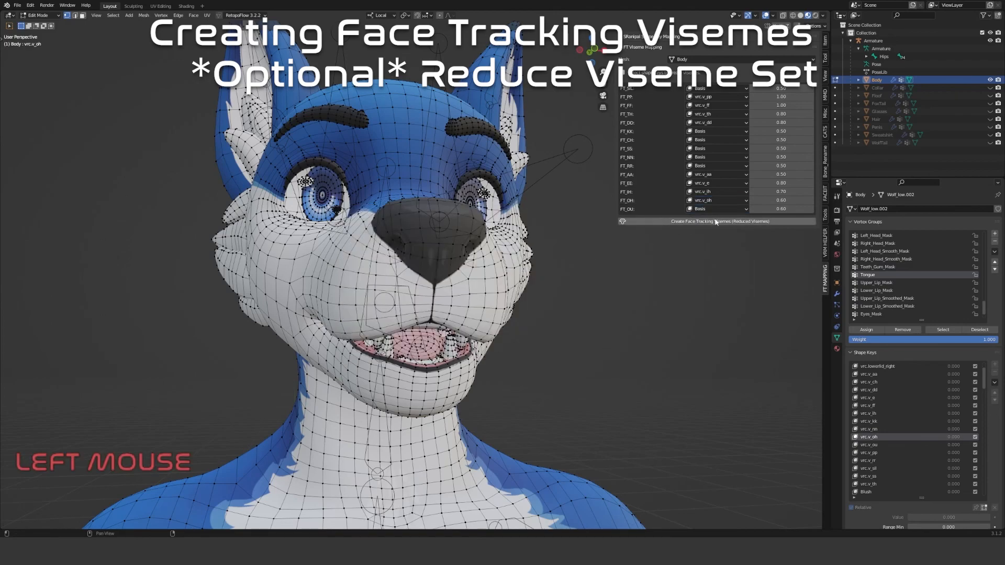
{"action": "left_click", "coordinate": [708, 209]}
{"action": "left_click", "coordinate": [354, 340]}
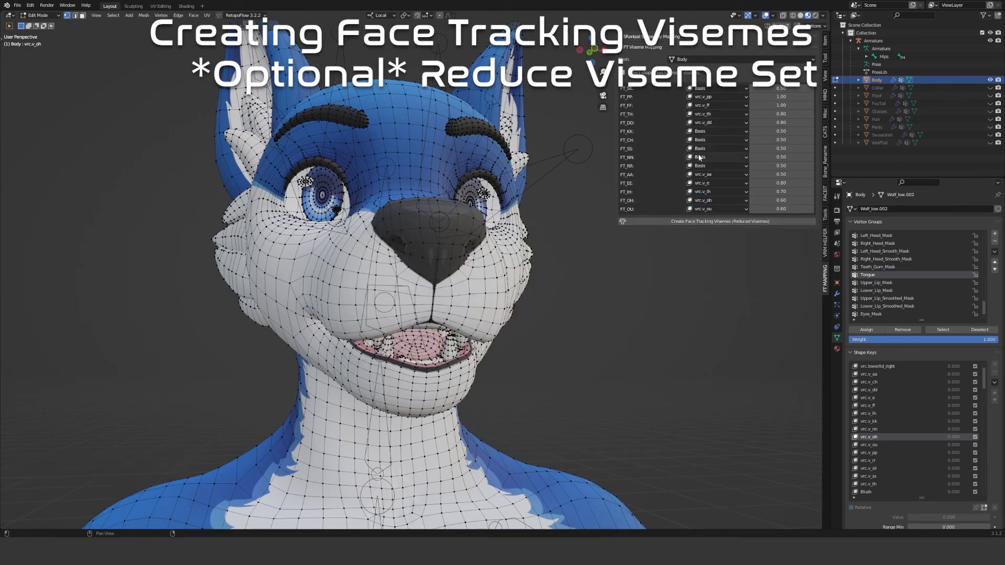
Preview the vrc.v_nn shape key and map the FT_NN viseme to it with a strength of 0.8
{"action": "left_click", "coordinate": [877, 430]}
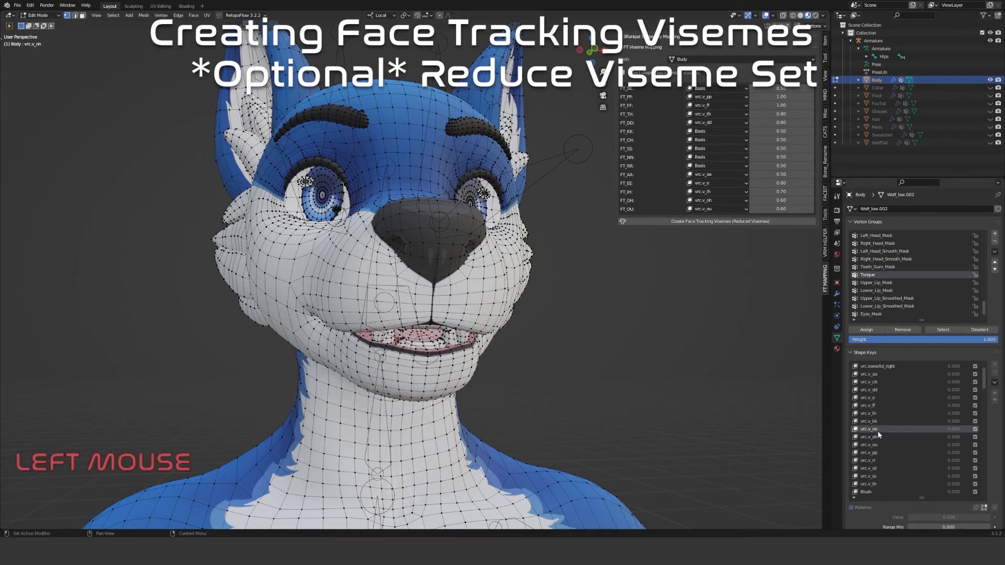
{"action": "left_click", "coordinate": [777, 157]}
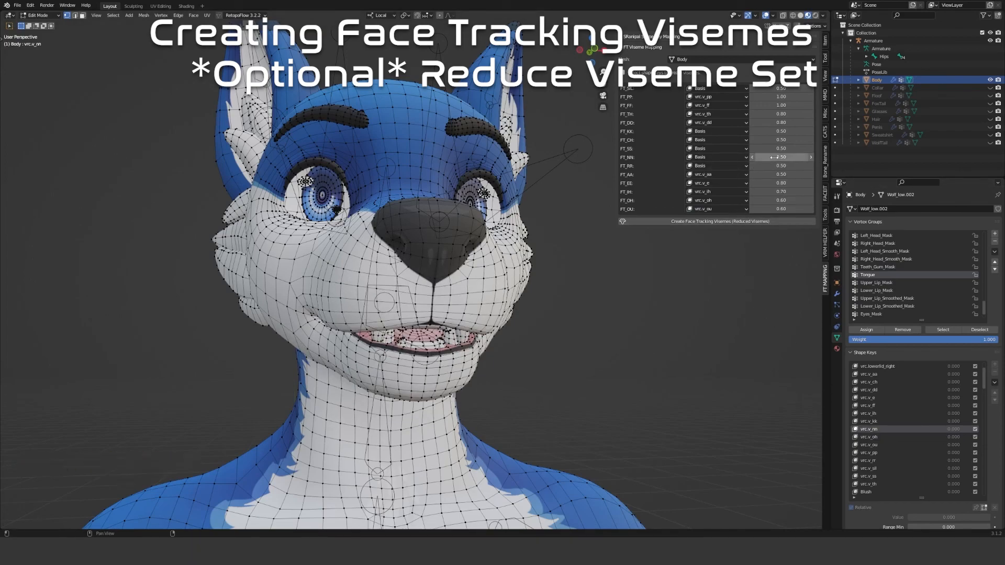
{"action": "type", "text": "0.8"}
{"action": "key", "text": "Return"}
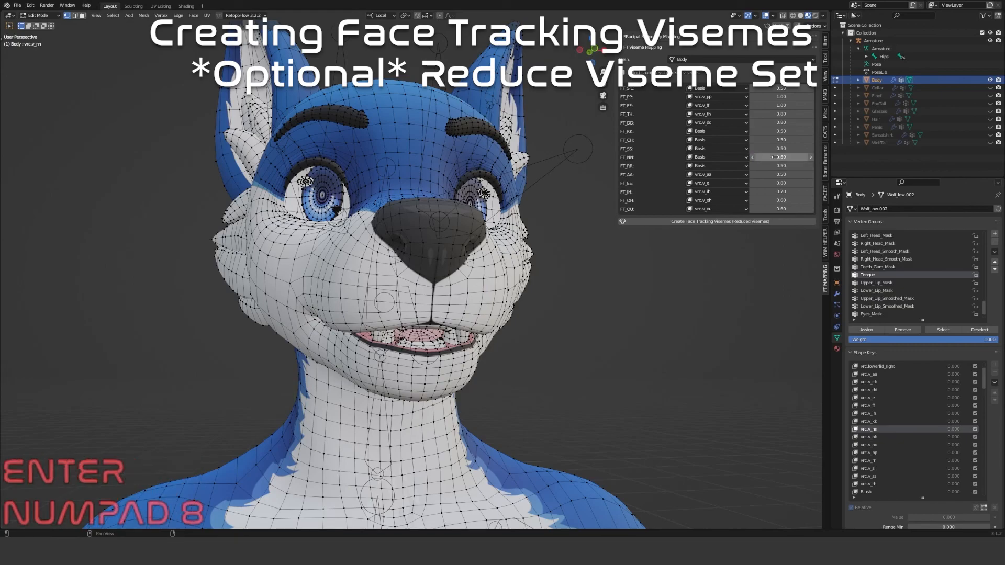
{"action": "left_click", "coordinate": [688, 158]}
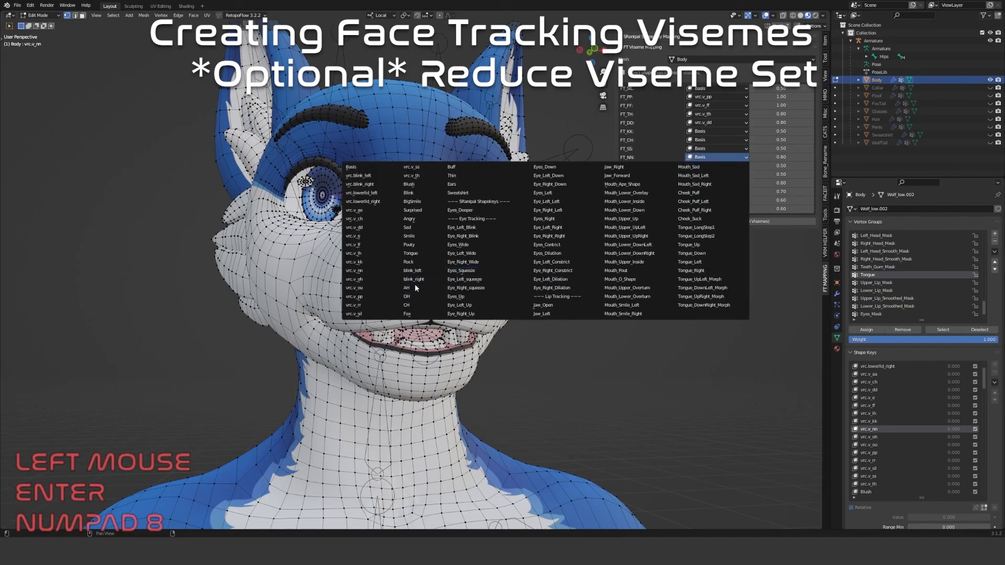
{"action": "left_click", "coordinate": [355, 270]}
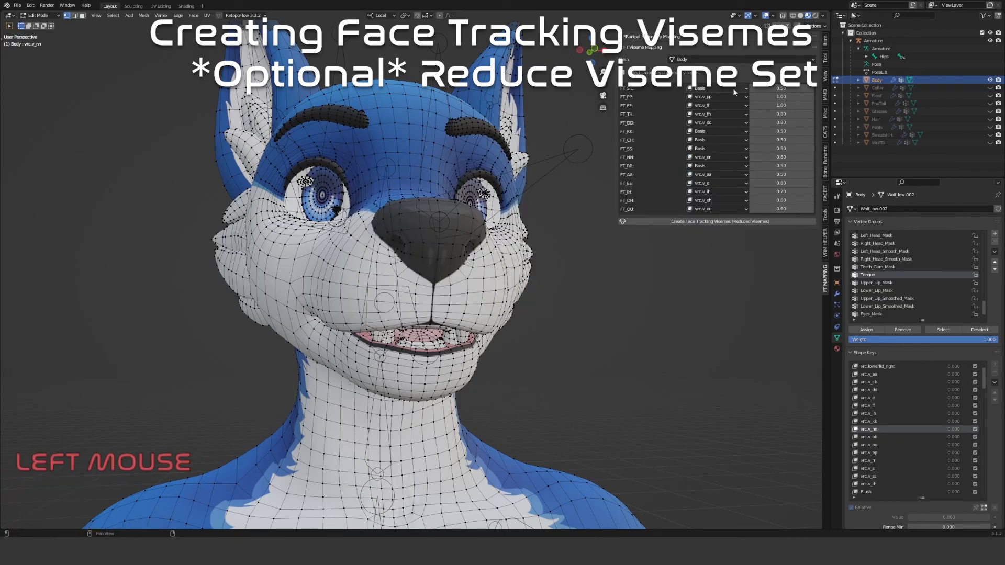
Map the FT_SIL viseme to vrc.v_sil with a strength of 1
{"action": "left_click", "coordinate": [732, 88]}
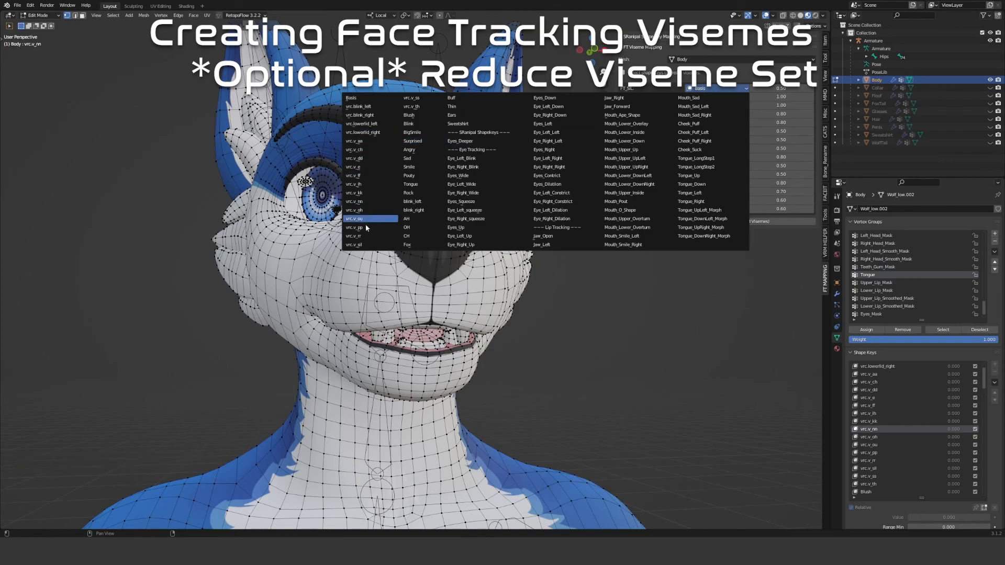
{"action": "left_click", "coordinate": [362, 245]}
{"action": "key", "text": "KP_1"}
{"action": "key", "text": "Return"}
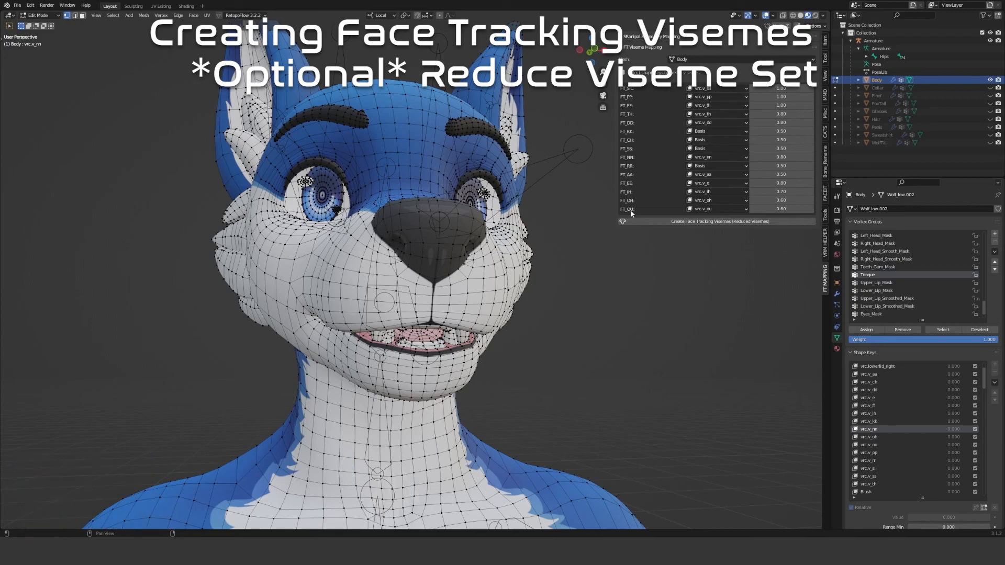
Preview the vrc.v_kk shape key and map the FT_KK viseme to it
{"action": "left_click", "coordinate": [882, 420]}
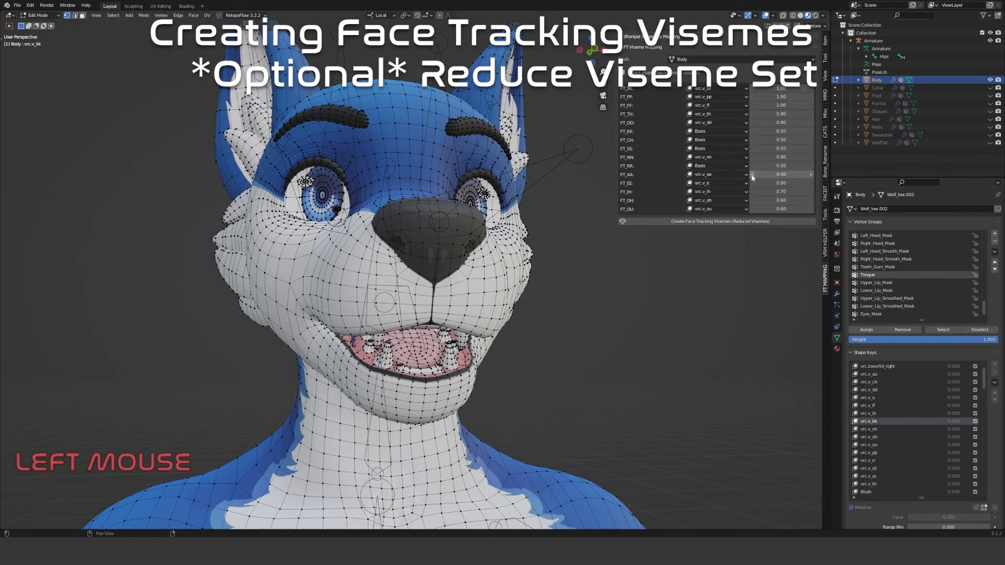
{"action": "left_click", "coordinate": [776, 132]}
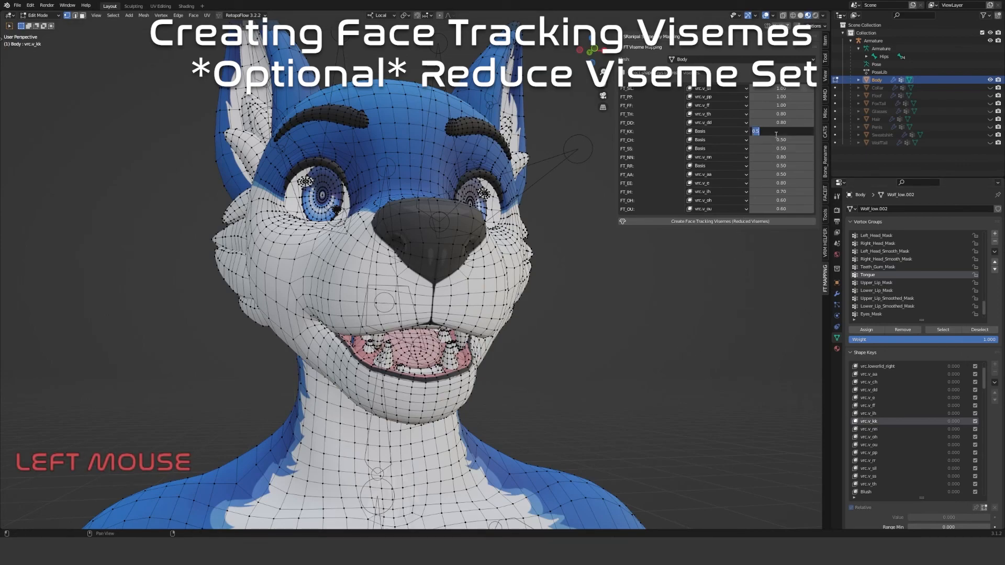
{"action": "left_click", "coordinate": [727, 132]}
{"action": "left_click", "coordinate": [726, 133]}
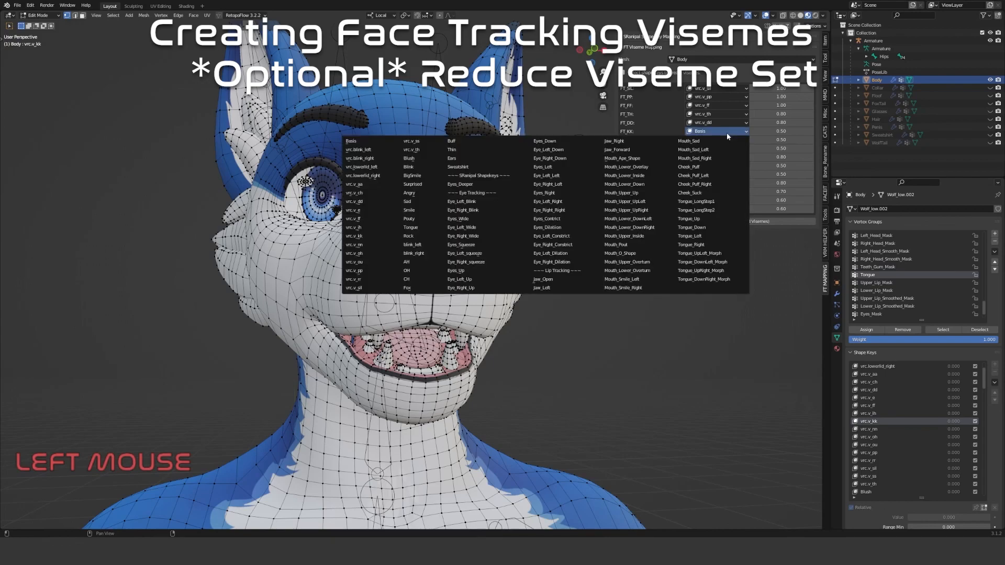
{"action": "left_click", "coordinate": [370, 236]}
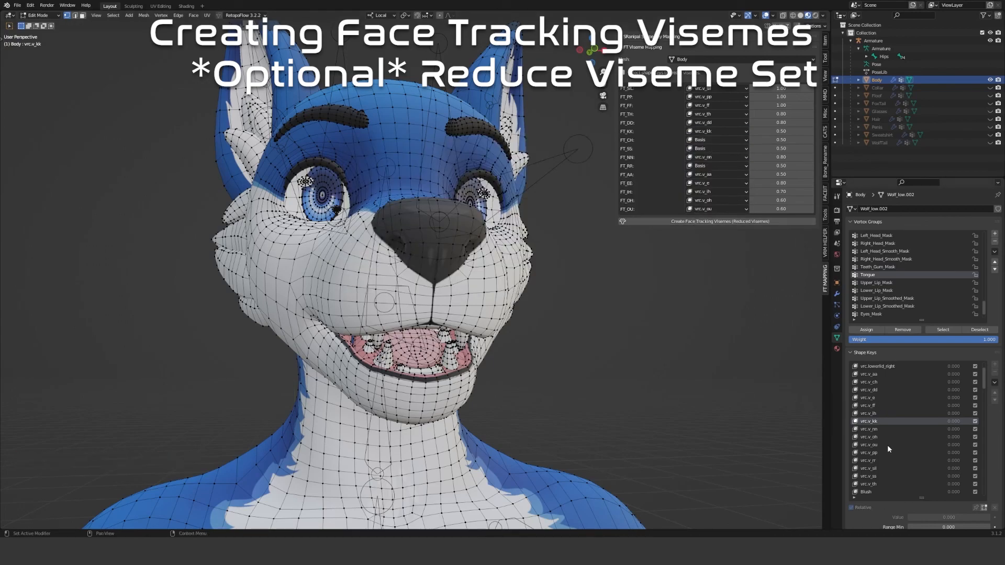
Preview the vrc.v_ch shape key and map the FT_CH viseme to it with a strength of 1
{"action": "left_click", "coordinate": [879, 382]}
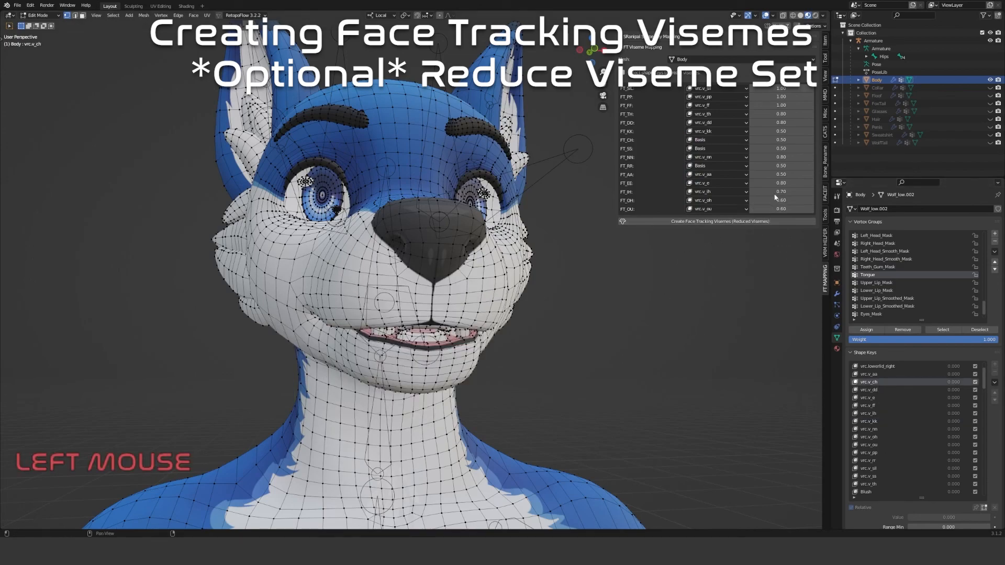
{"action": "left_click", "coordinate": [780, 141]}
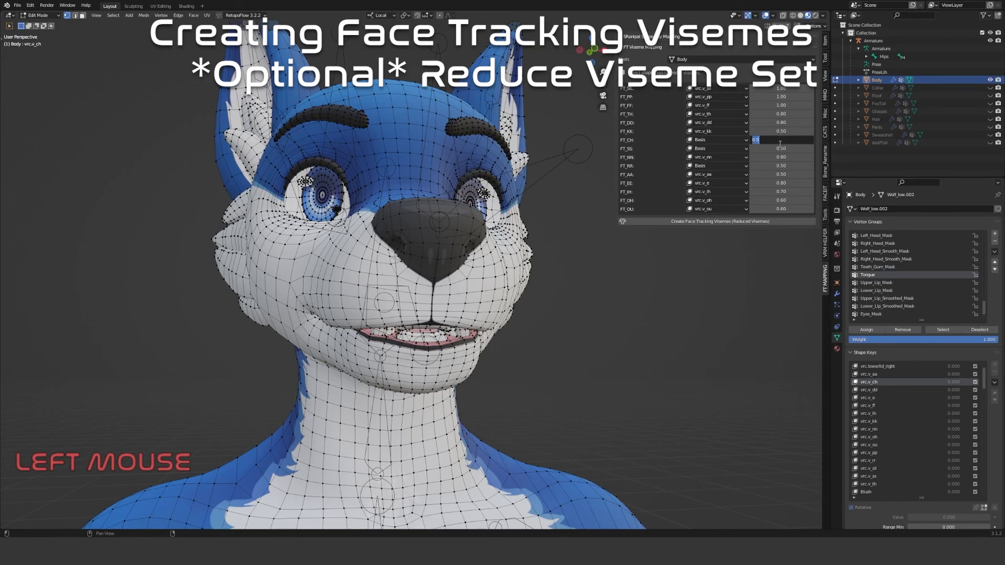
{"action": "type", "text": "1"}
{"action": "key", "text": "Return"}
{"action": "left_click", "coordinate": [729, 141]}
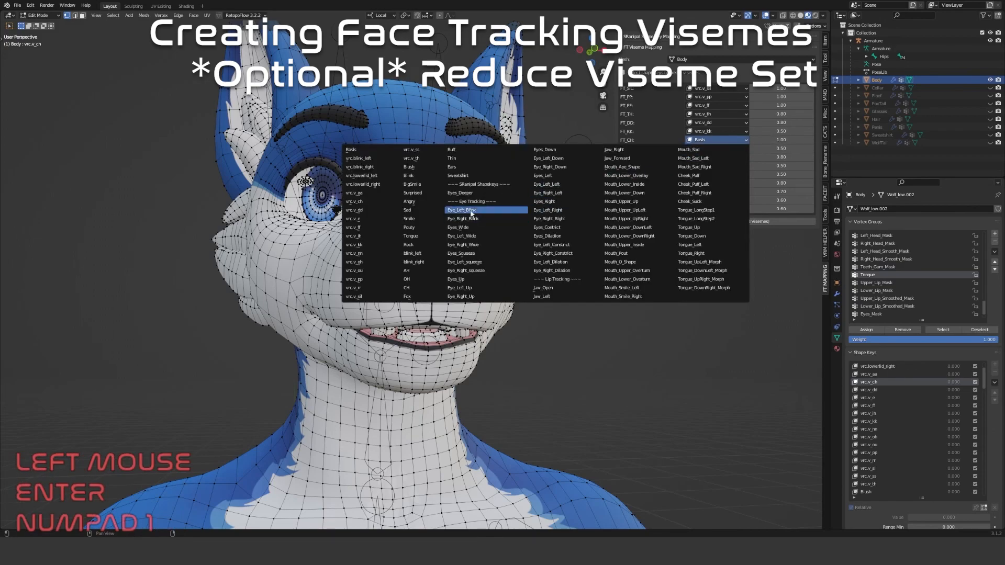
{"action": "left_click", "coordinate": [362, 202]}
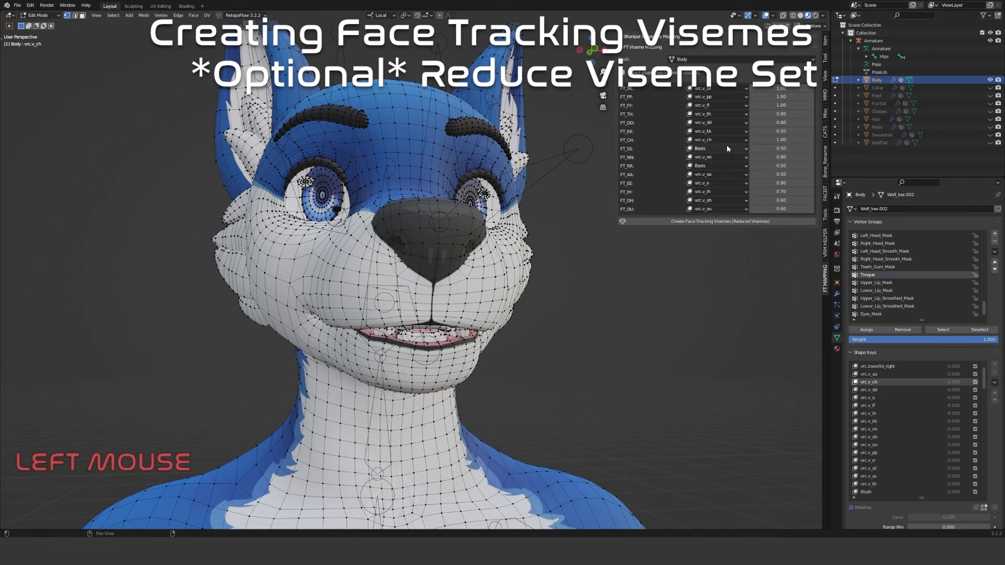
Preview the vrc.v_ss shape key and map the FT_SS viseme to it with a strength of 1
{"action": "left_click", "coordinate": [877, 477]}
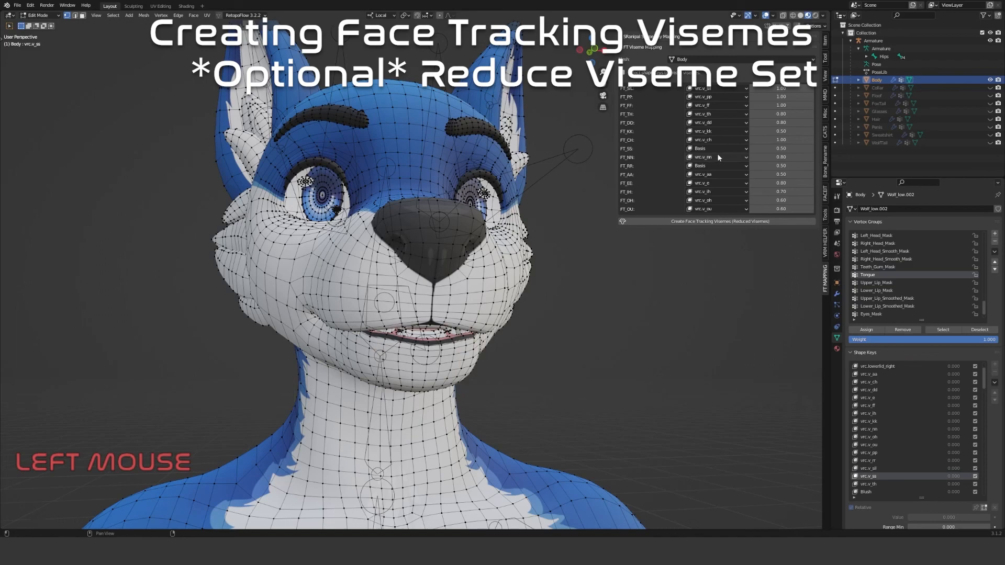
{"action": "left_click", "coordinate": [770, 148]}
{"action": "type", "text": "1"}
{"action": "key", "text": "Return"}
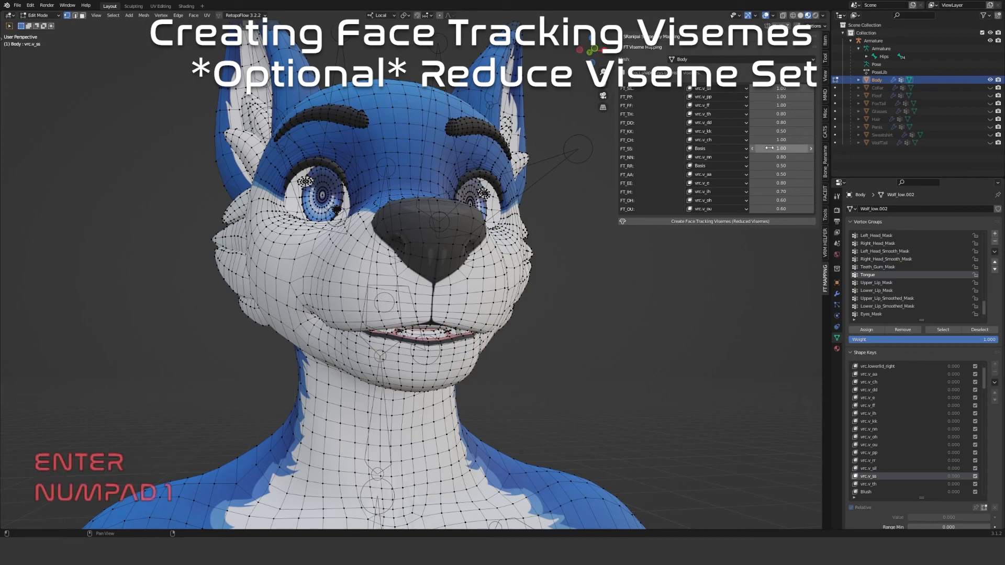
{"action": "left_click", "coordinate": [723, 150]}
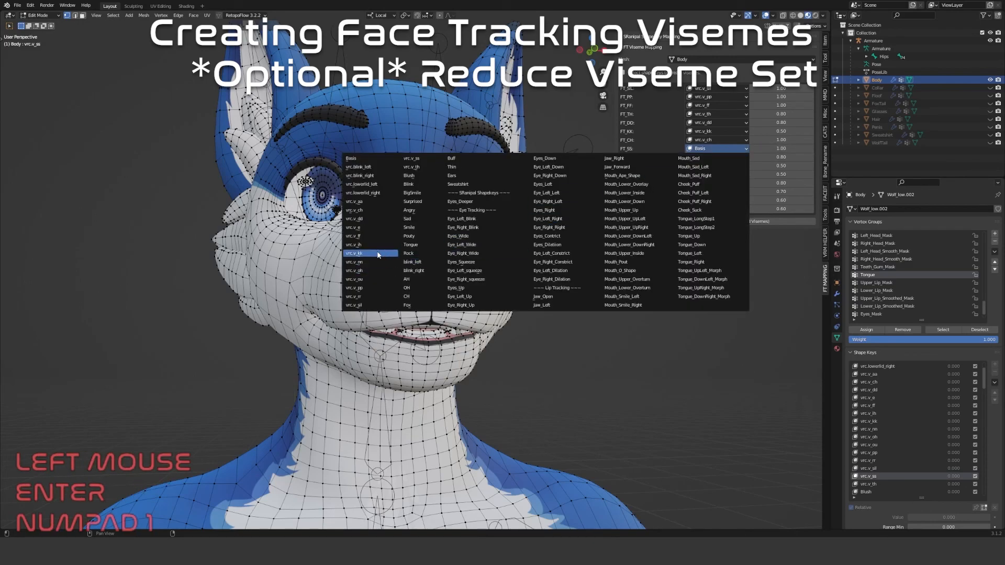
{"action": "left_click", "coordinate": [412, 158]}
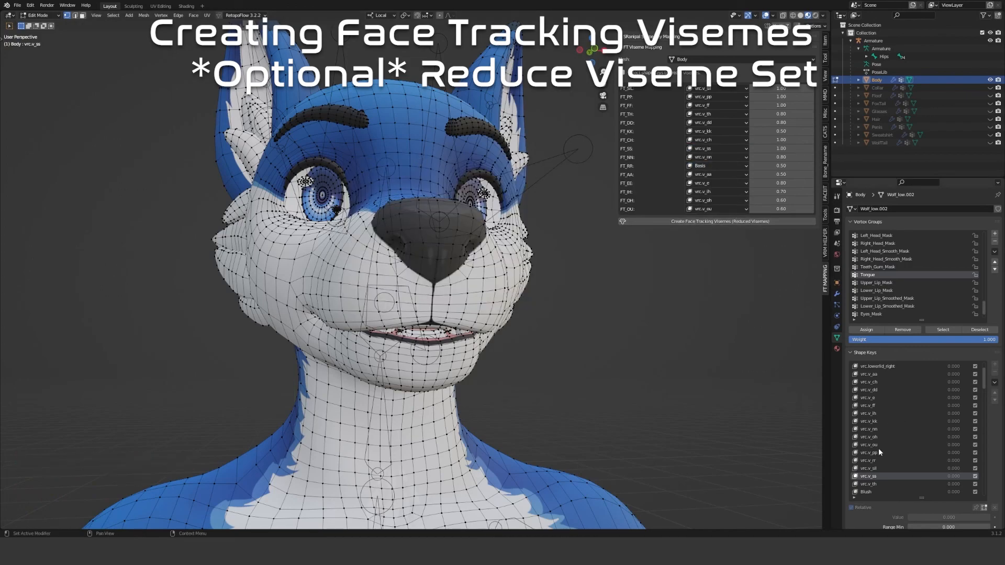
Preview the vrc.v_rr shape key and map the FT_RR viseme to it with a strength of 1
{"action": "left_click", "coordinate": [869, 460]}
{"action": "left_click", "coordinate": [770, 166]}
{"action": "type", "text": "1"}
{"action": "key", "text": "Return"}
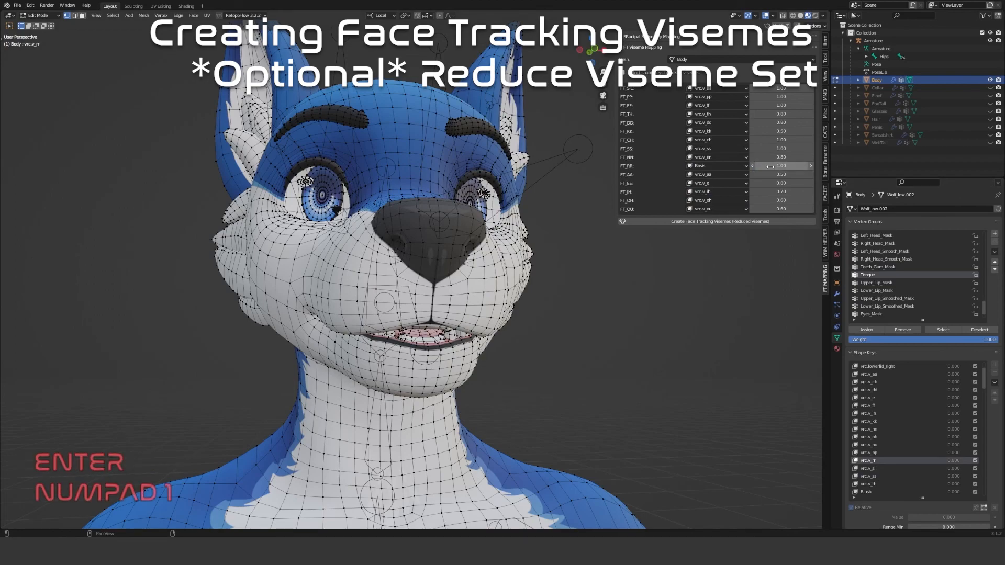
{"action": "left_click", "coordinate": [713, 165]}
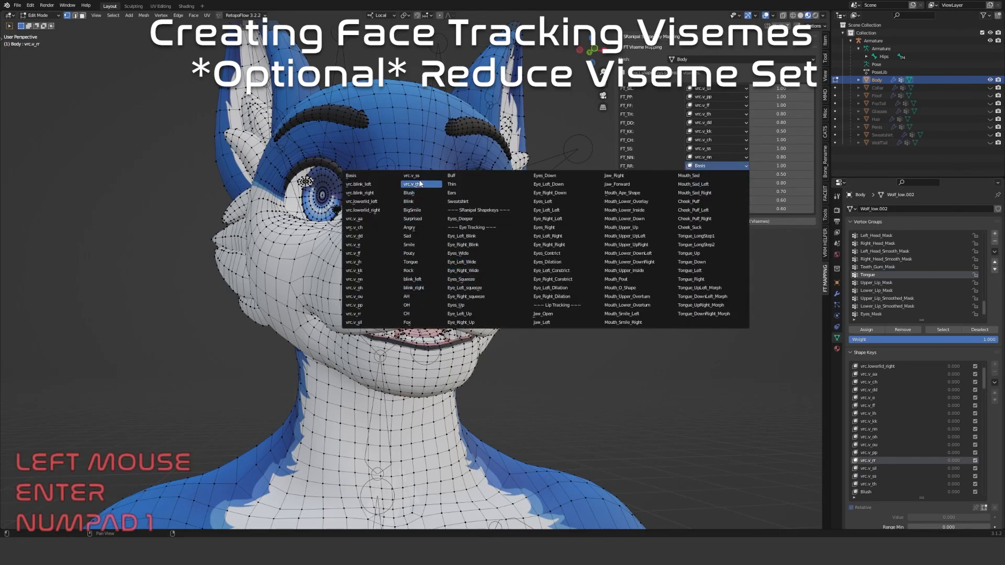
{"action": "left_click", "coordinate": [373, 313]}
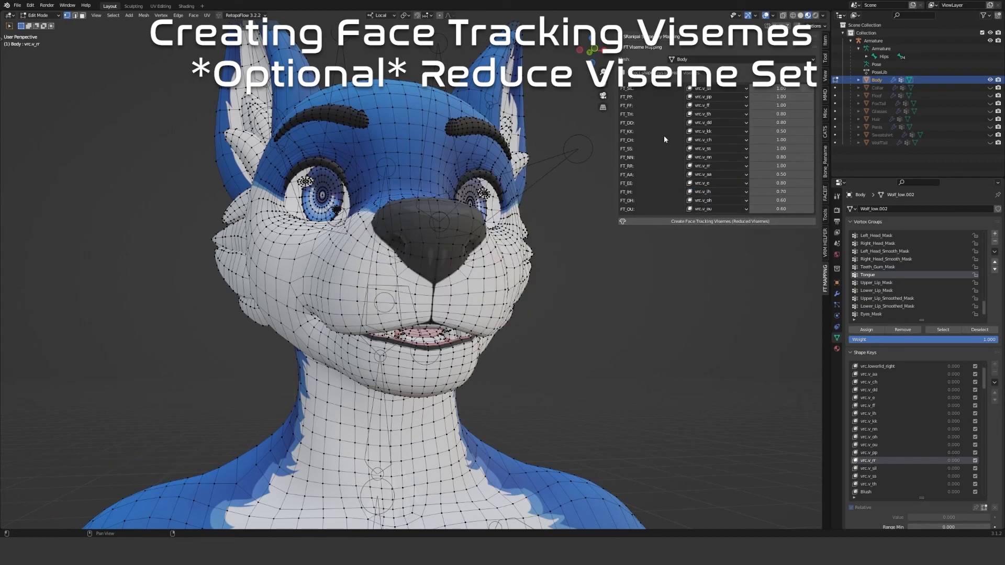
Create the reduced face tracking visemes on the Body mesh from the completed mapping
{"action": "left_click", "coordinate": [706, 59]}
{"action": "left_click", "coordinate": [689, 73]}
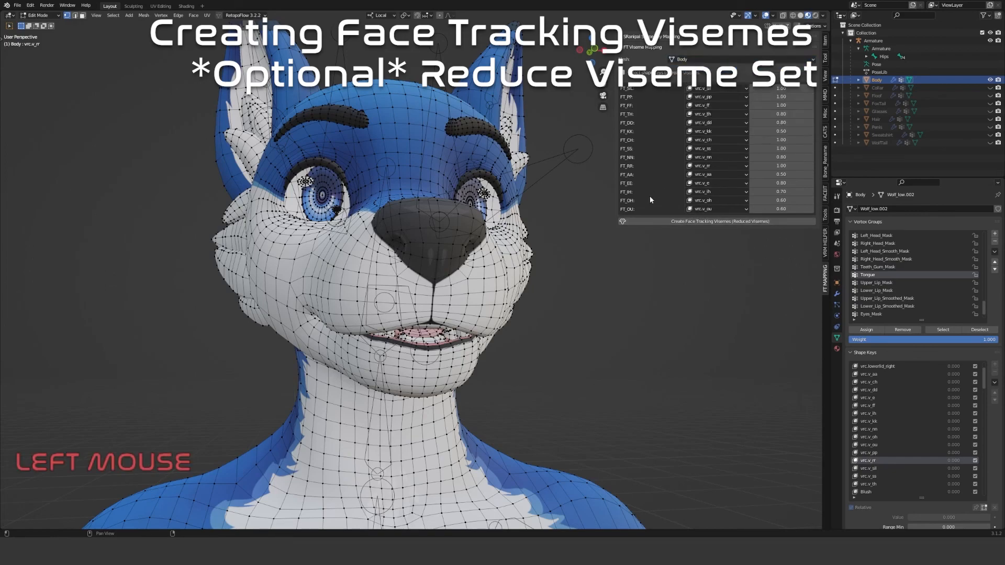
{"action": "left_click", "coordinate": [674, 222]}
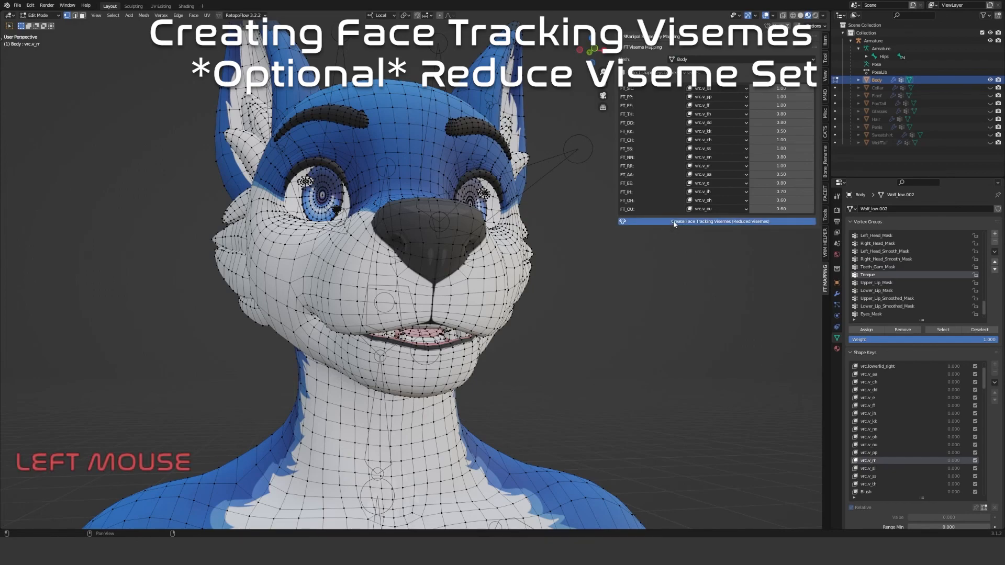
Find the new FT viseme shape keys and, in Edit Mode, preview them one after another from FT_SIL downward
{"action": "scroll", "coordinate": [954, 400], "scroll_direction": "down", "scroll_amount": 1}
{"action": "scroll", "coordinate": [954, 401], "scroll_direction": "down", "scroll_amount": 9}
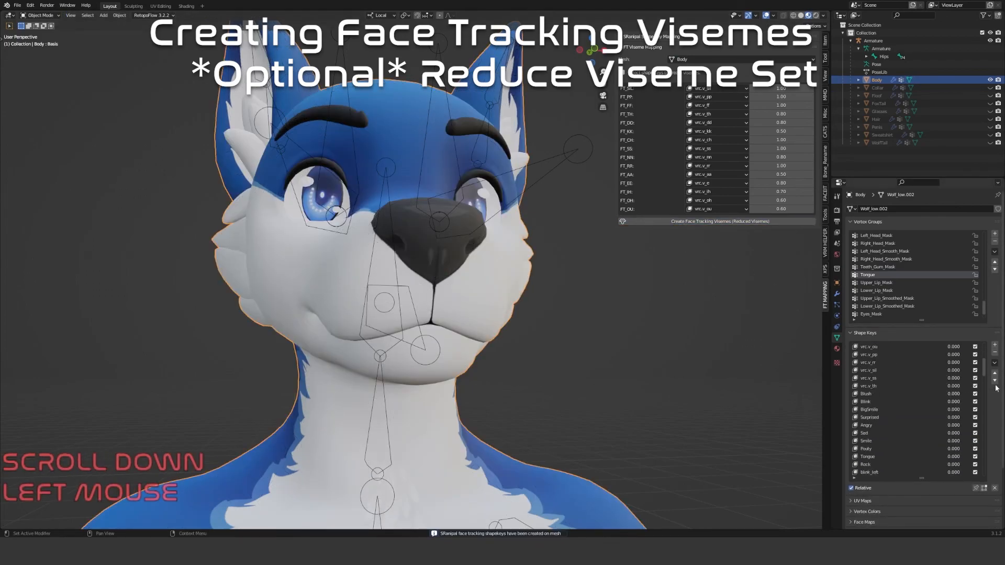
{"action": "left_click_drag", "start_coordinate": [985, 367], "coordinate": [985, 474]}
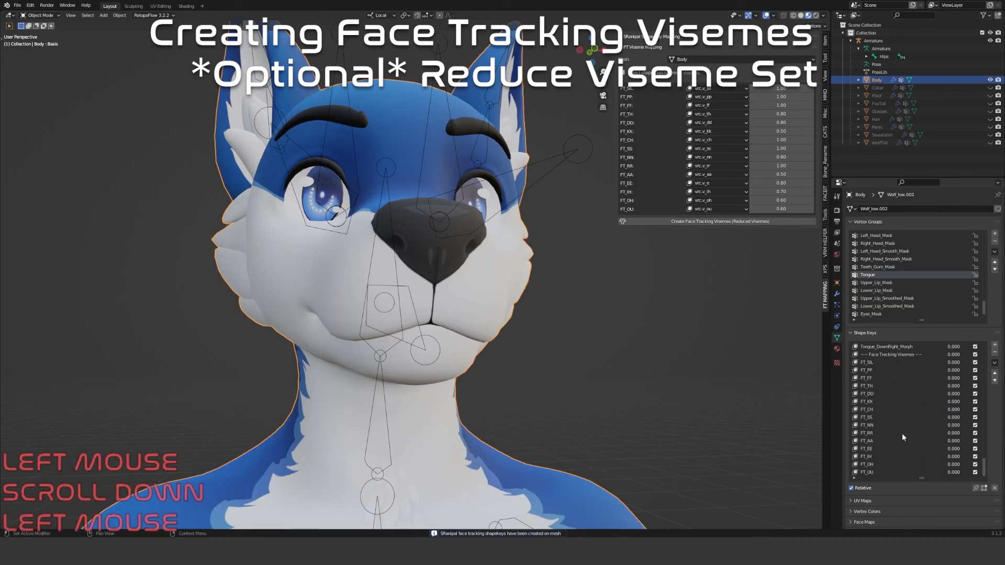
{"action": "middle_click_drag", "start_coordinate": [559, 340], "coordinate": [478, 306]}
{"action": "left_click", "coordinate": [465, 300]}
{"action": "key", "text": "Tab"}
{"action": "left_click", "coordinate": [883, 382]}
{"action": "key", "text": "Down"}
{"action": "key", "text": "Down"}
{"action": "key", "text": "Down"}
{"action": "key", "text": "Down"}
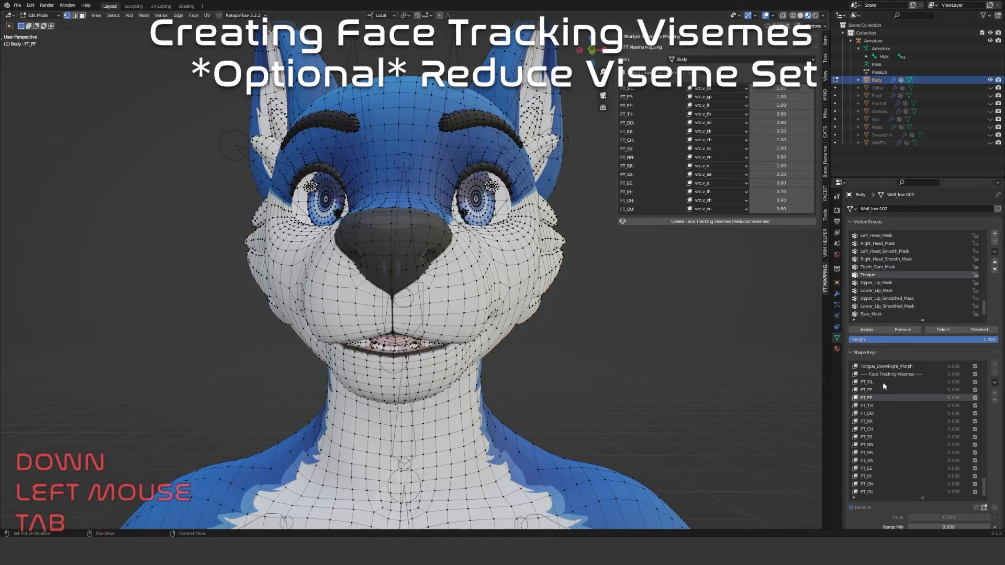
{"action": "key", "text": "Down"}
{"action": "key", "text": "Down"}
{"action": "key", "text": "Down"}
{"action": "key", "text": "Down"}
{"action": "key", "text": "Down"}
{"action": "key", "text": "Down"}
{"action": "key", "text": "Down"}
{"action": "key", "text": "Down"}
{"action": "key", "text": "Down"}
{"action": "key", "text": "Down"}
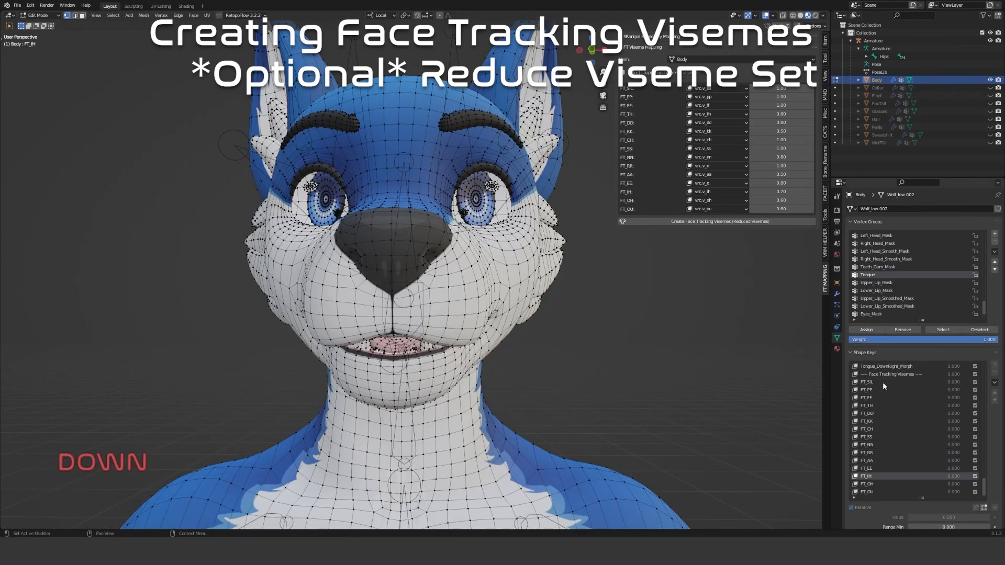
Step back up through the FT viseme shape keys to FT_SIL, checking each mouth shape
{"action": "key", "text": "Up"}
{"action": "key", "text": "Up"}
{"action": "key", "text": "Up"}
{"action": "key", "text": "Up"}
{"action": "key", "text": "Up"}
{"action": "key", "text": "Up"}
{"action": "key", "text": "Up"}
{"action": "key", "text": "Up"}
{"action": "key", "text": "Up"}
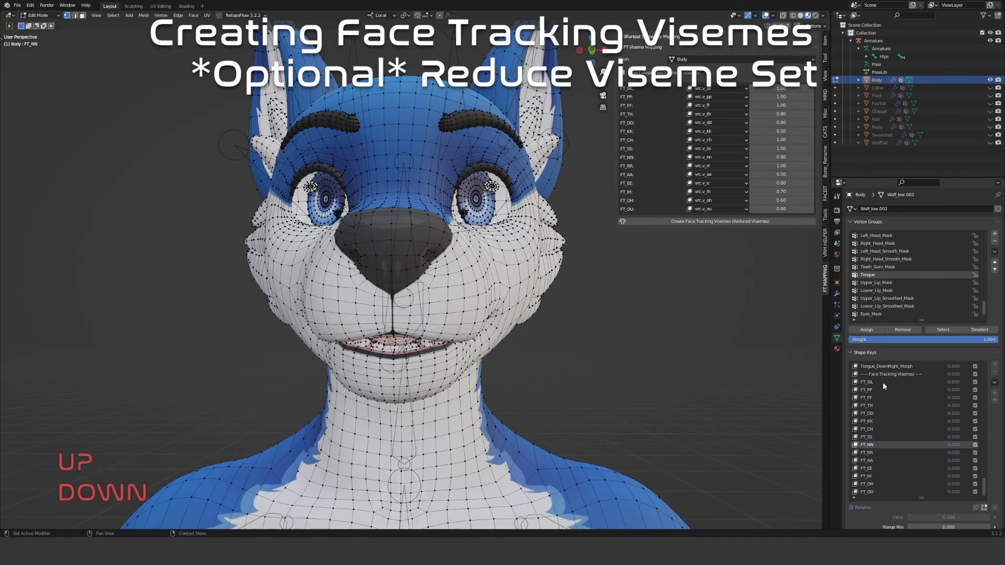
{"action": "key", "text": "Up"}
{"action": "key", "text": "Up"}
{"action": "key", "text": "Up"}
{"action": "key", "text": "Up"}
{"action": "key", "text": "Up"}
{"action": "key", "text": "Up"}
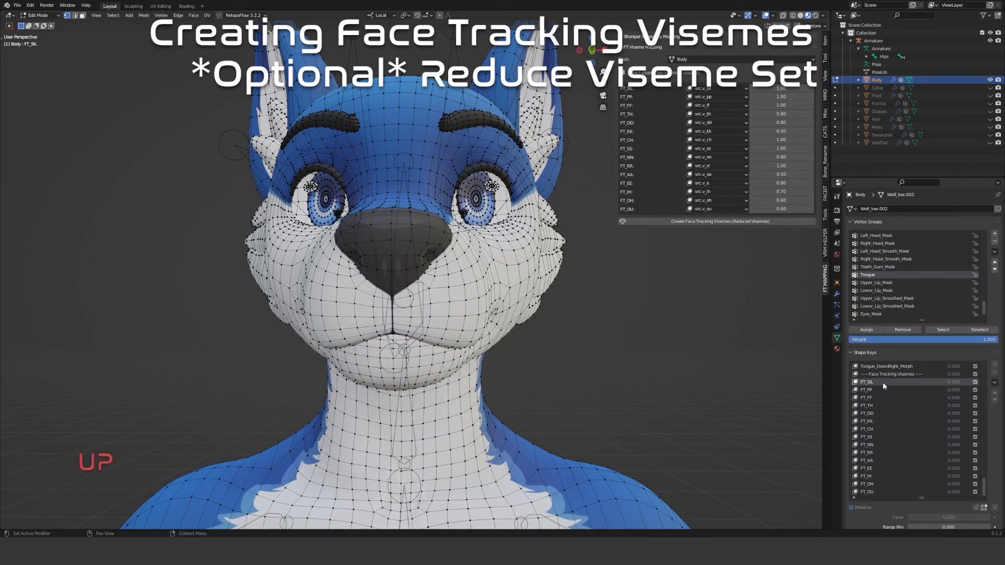
Select the Eyes_Deeper shape key and preview the effect of its value in Object Mode
{"action": "scroll", "coordinate": [883, 386], "scroll_direction": "up", "scroll_amount": 10}
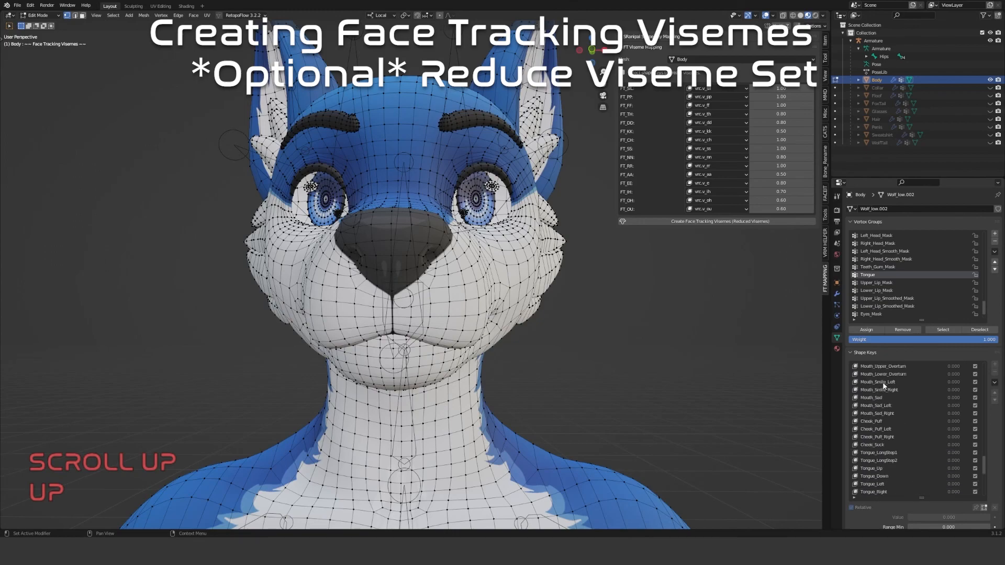
{"action": "scroll", "coordinate": [884, 386], "scroll_direction": "up", "scroll_amount": 5}
{"action": "scroll", "coordinate": [883, 385], "scroll_direction": "down", "scroll_amount": 1}
{"action": "scroll", "coordinate": [884, 385], "scroll_direction": "up", "scroll_amount": 2}
{"action": "scroll", "coordinate": [884, 386], "scroll_direction": "up", "scroll_amount": 4}
{"action": "scroll", "coordinate": [884, 385], "scroll_direction": "down", "scroll_amount": 1}
{"action": "scroll", "coordinate": [884, 386], "scroll_direction": "up", "scroll_amount": 4}
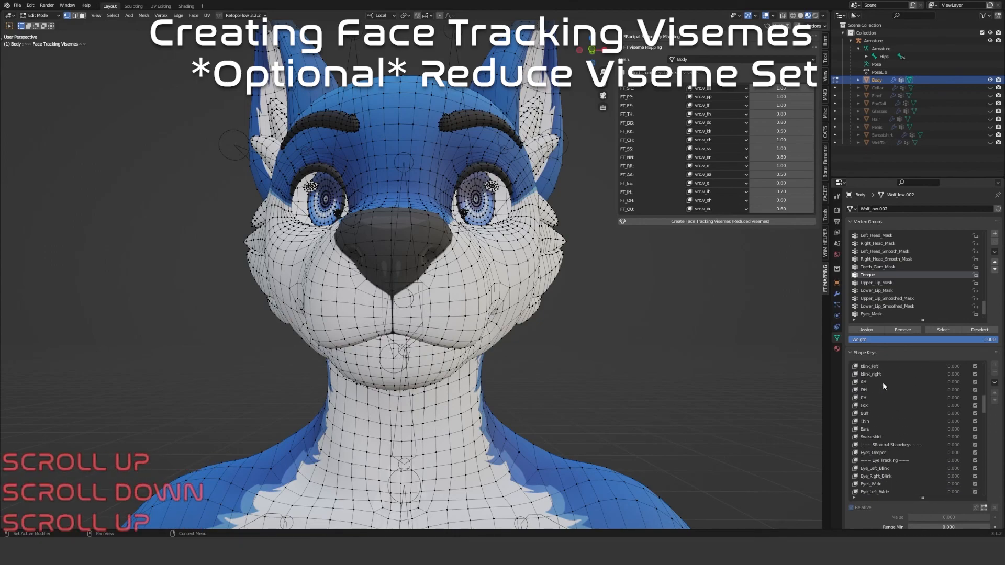
{"action": "scroll", "coordinate": [883, 385], "scroll_direction": "down", "scroll_amount": 3}
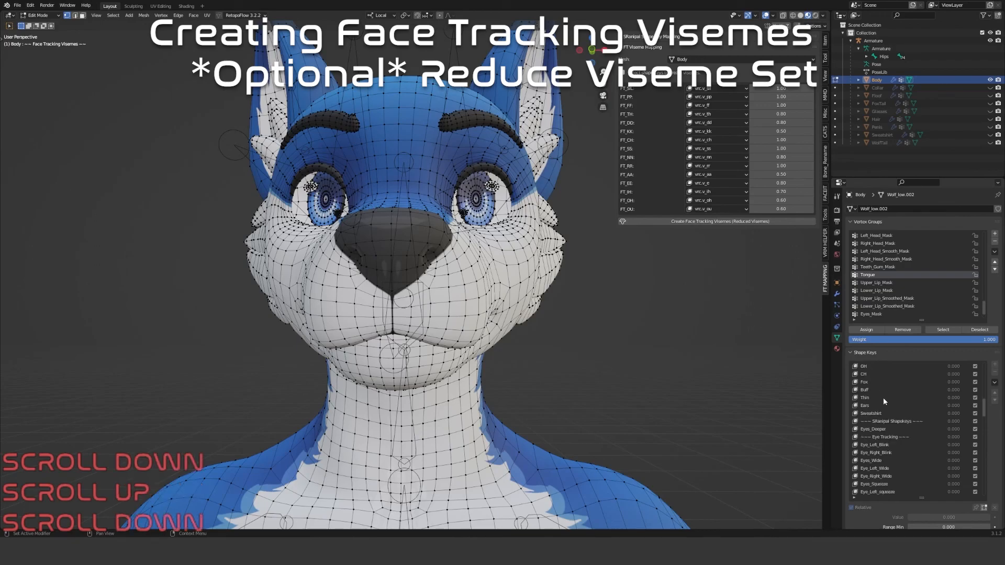
{"action": "left_click", "coordinate": [882, 430]}
{"action": "key", "text": "Tab"}
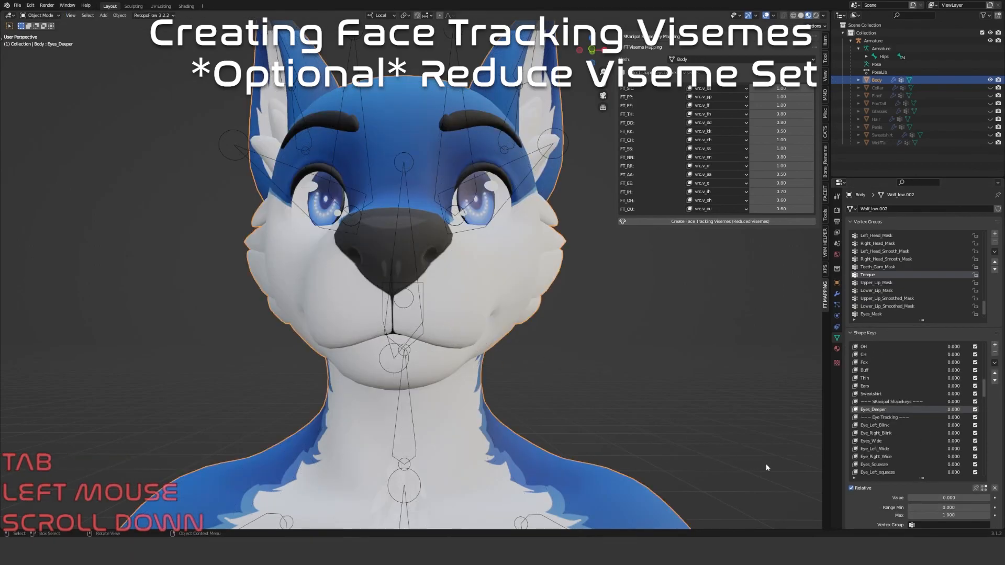
{"action": "left_click_drag", "start_coordinate": [911, 498], "coordinate": [986, 498]}
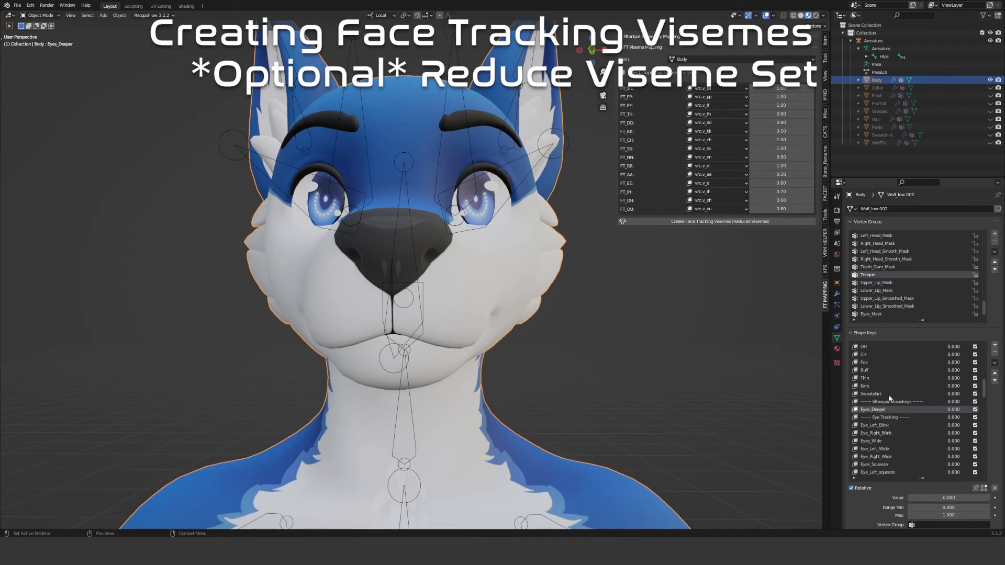
Review the Body's shape key list from the vrc keys down to the Lip Tracking section
{"action": "scroll", "coordinate": [874, 372], "scroll_direction": "up", "scroll_amount": 5}
{"action": "scroll", "coordinate": [874, 372], "scroll_direction": "up", "scroll_amount": 6}
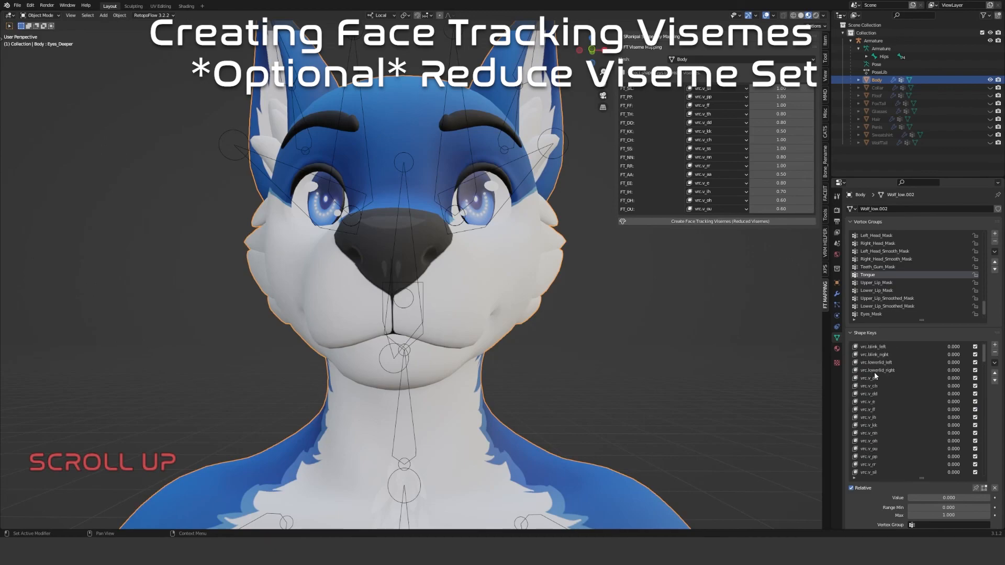
{"action": "scroll", "coordinate": [873, 386], "scroll_direction": "down", "scroll_amount": 10}
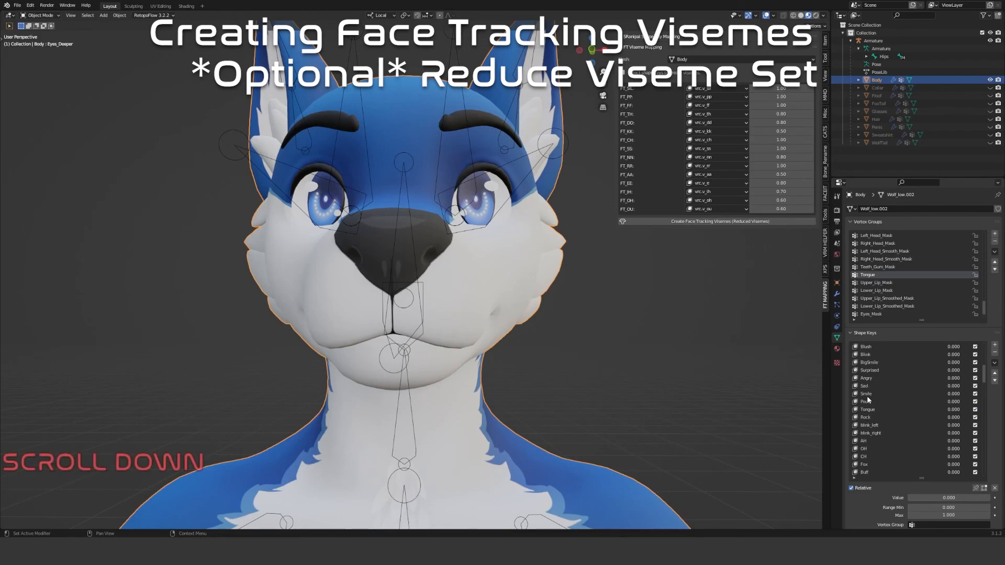
{"action": "scroll", "coordinate": [922, 447], "scroll_direction": "down", "scroll_amount": 6}
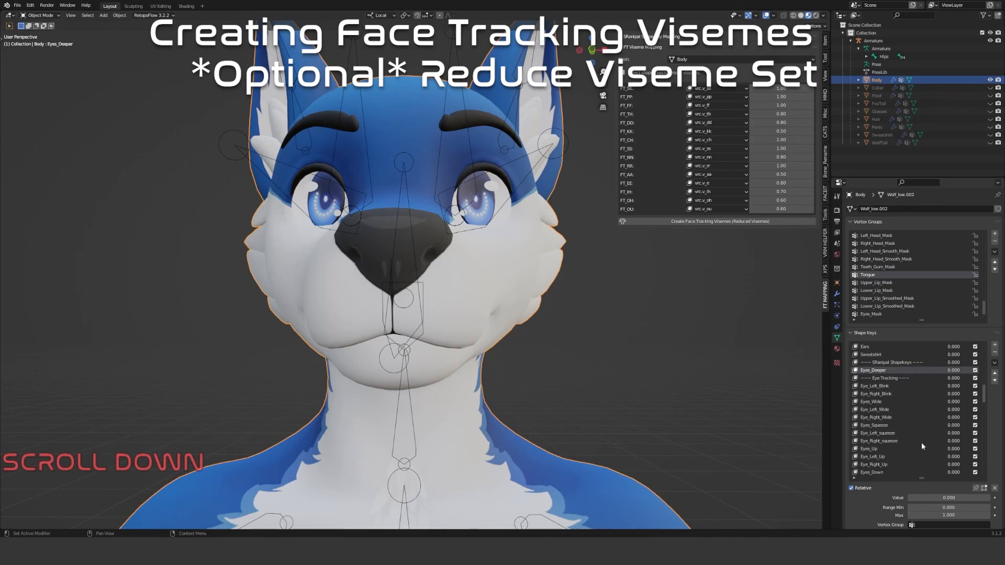
{"action": "scroll", "coordinate": [911, 378], "scroll_direction": "down", "scroll_amount": 12}
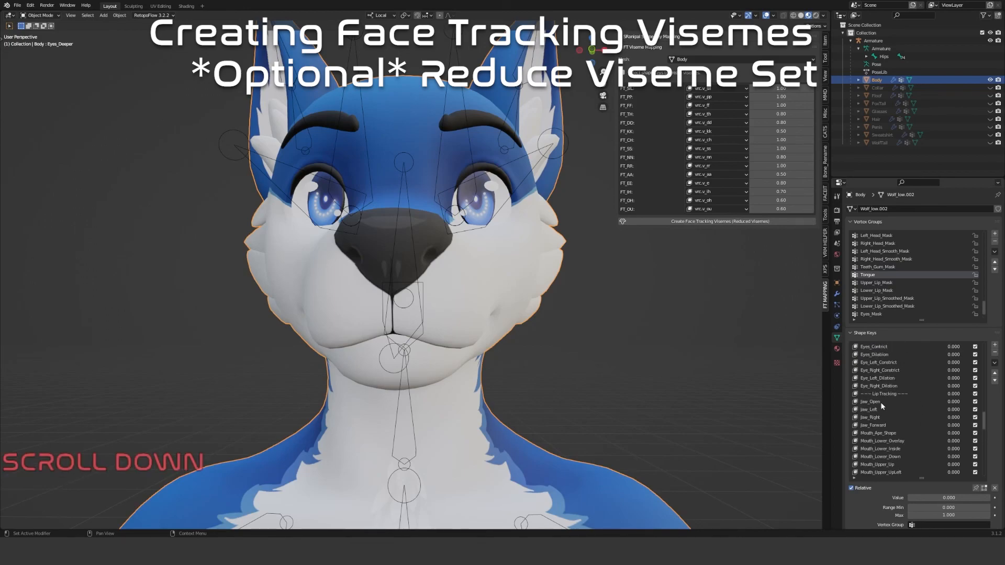